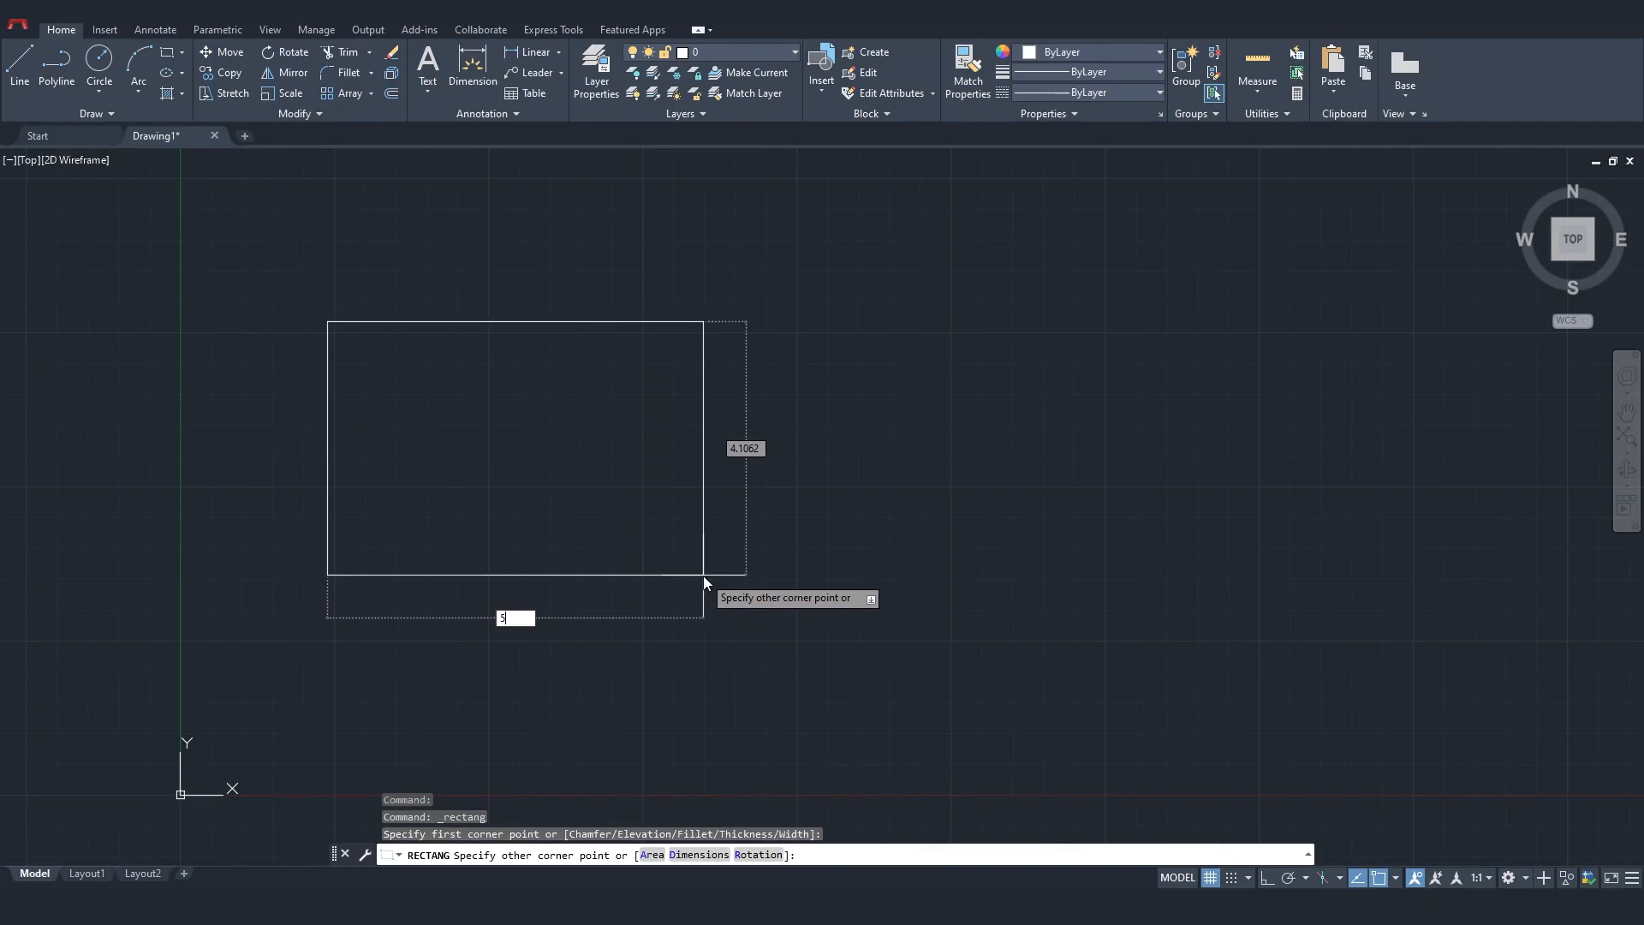
Draw a rectangle 5 units wide and 3 units high, extending down from its upper-left corner
key(Tab)
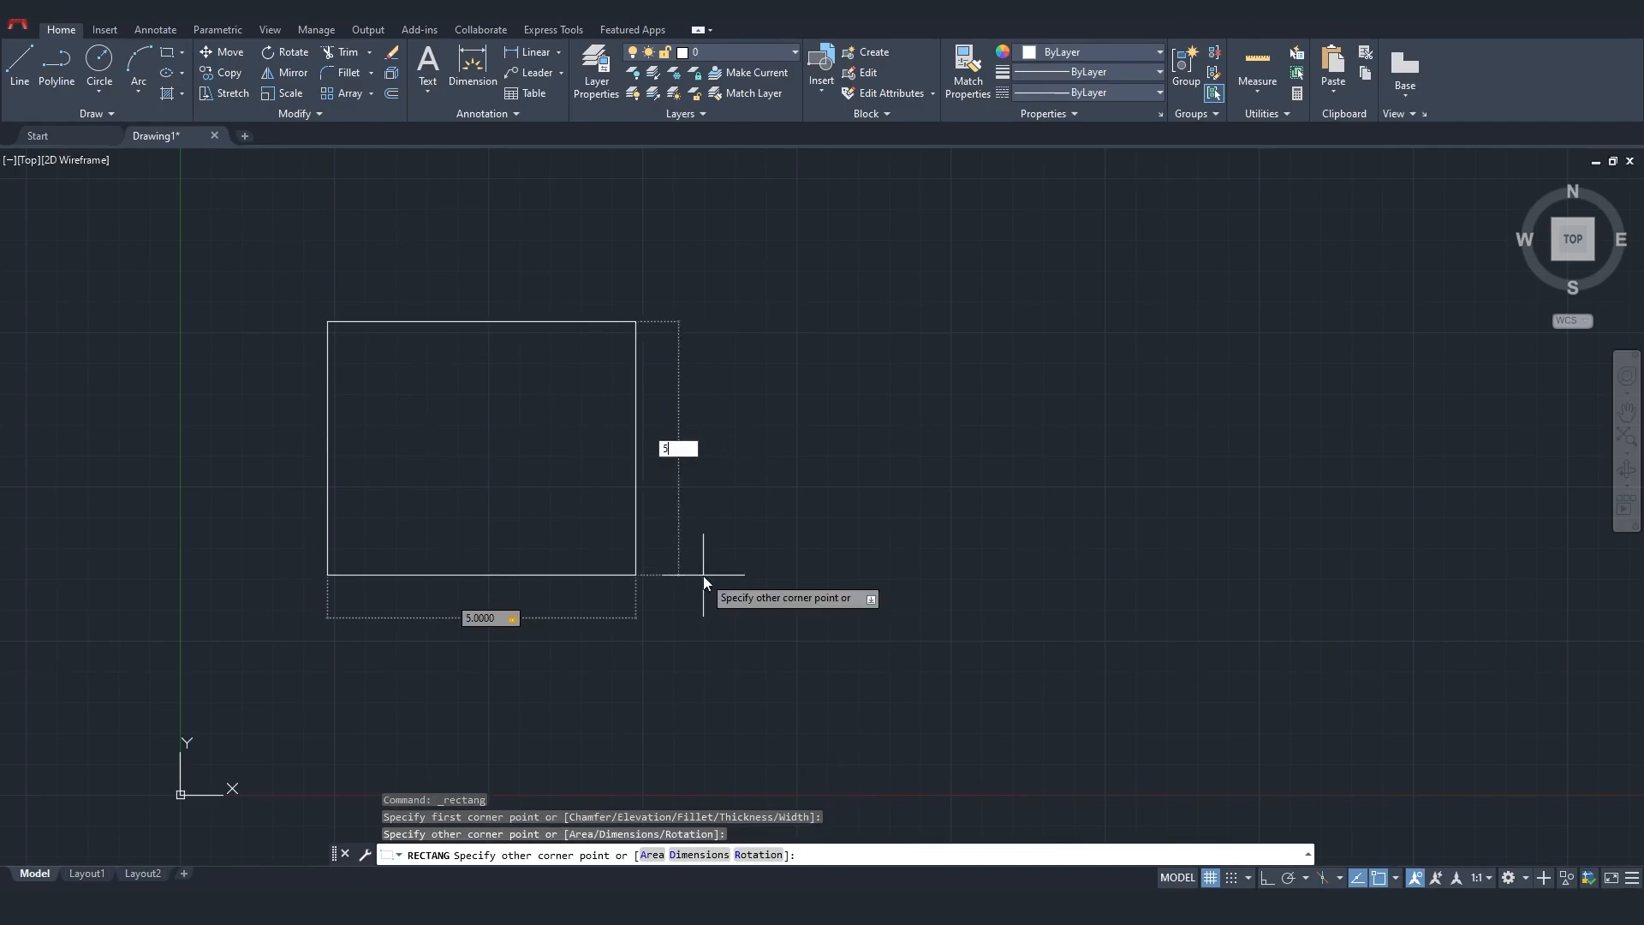
text(3)
key(Return)
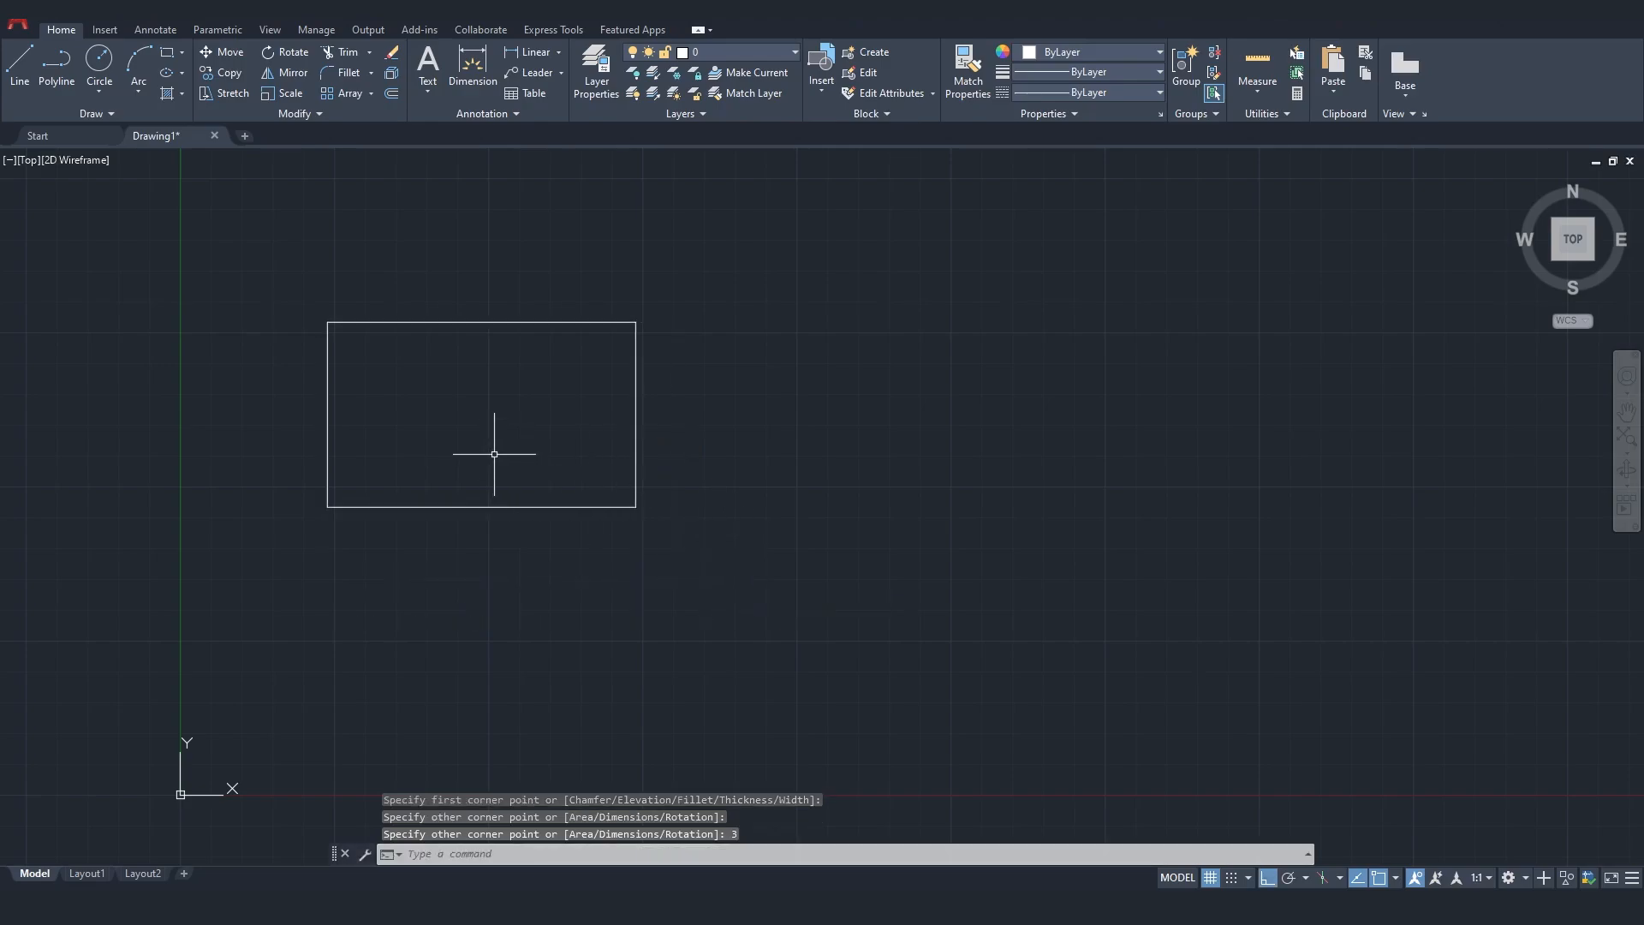
Explode the 5 by 3 rectangle into separate lines
scroll(518, 437, up, 2)
middle_drag(542, 411, 656, 445)
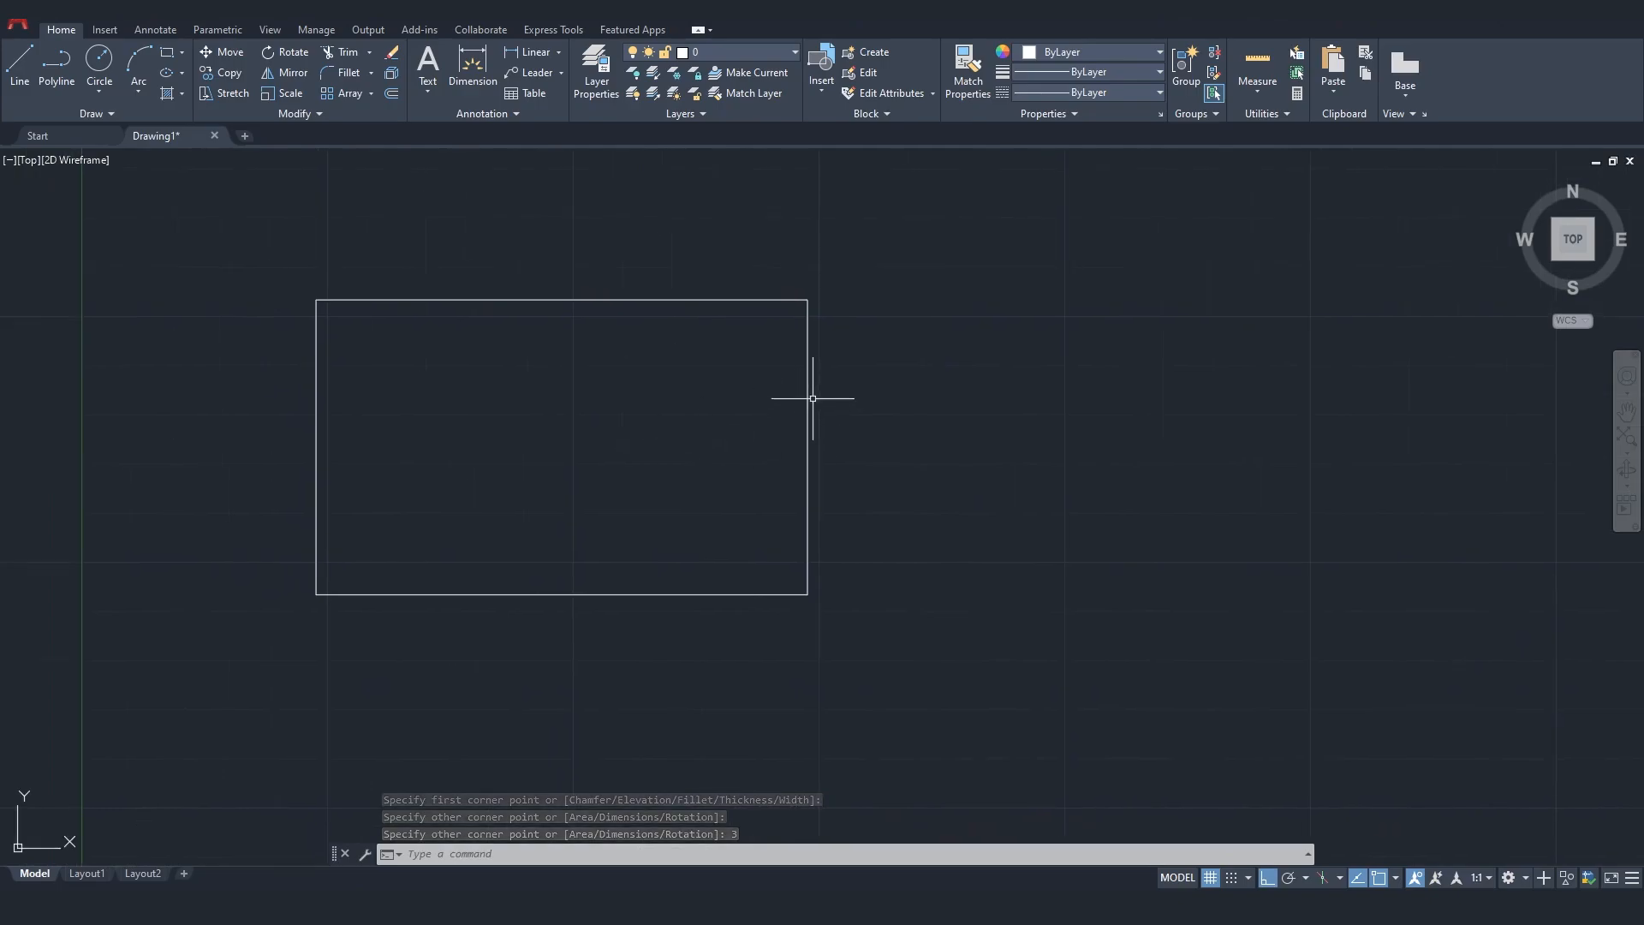
click(807, 388)
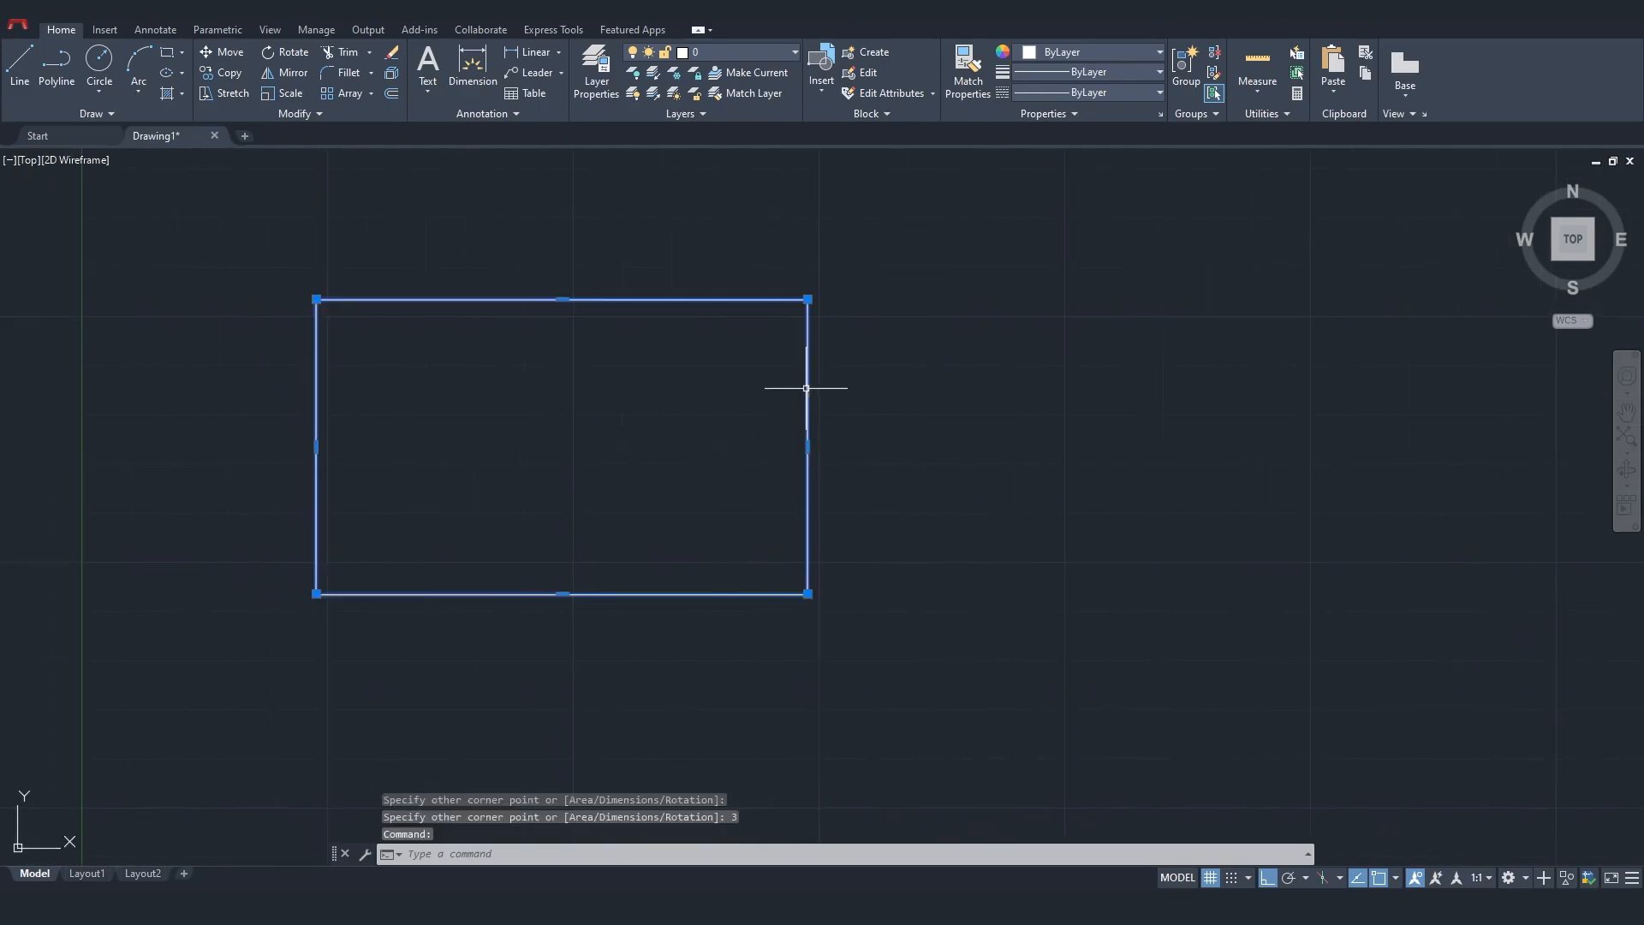
click(393, 78)
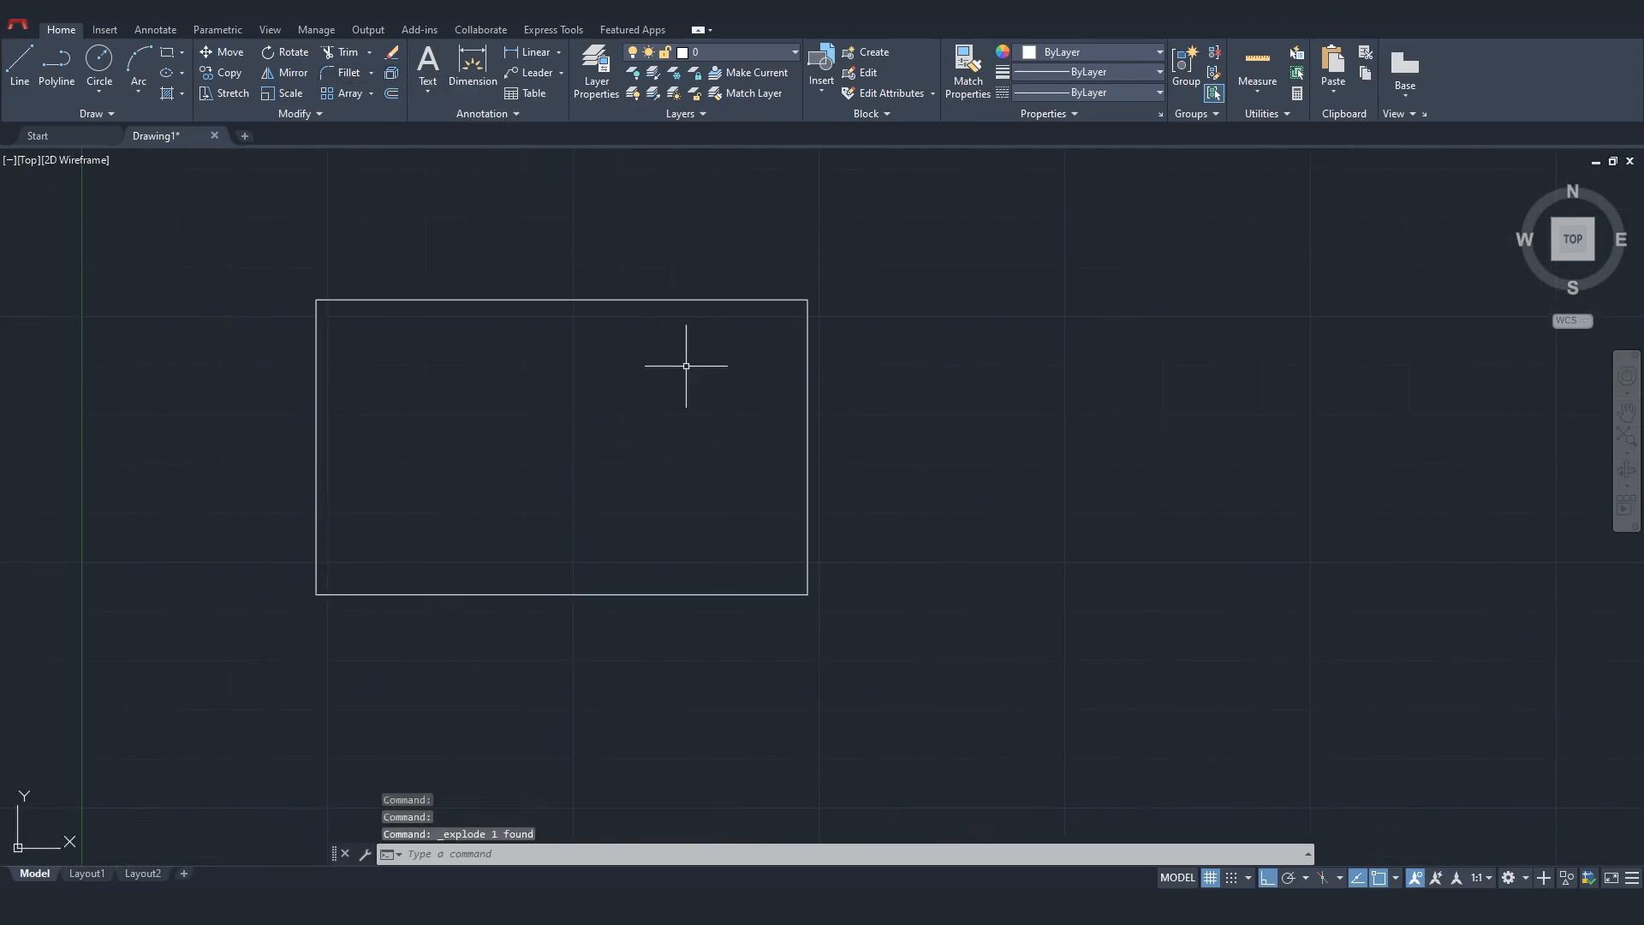
Offset the rectangle's right and left edges inward by 0.2
click(806, 385)
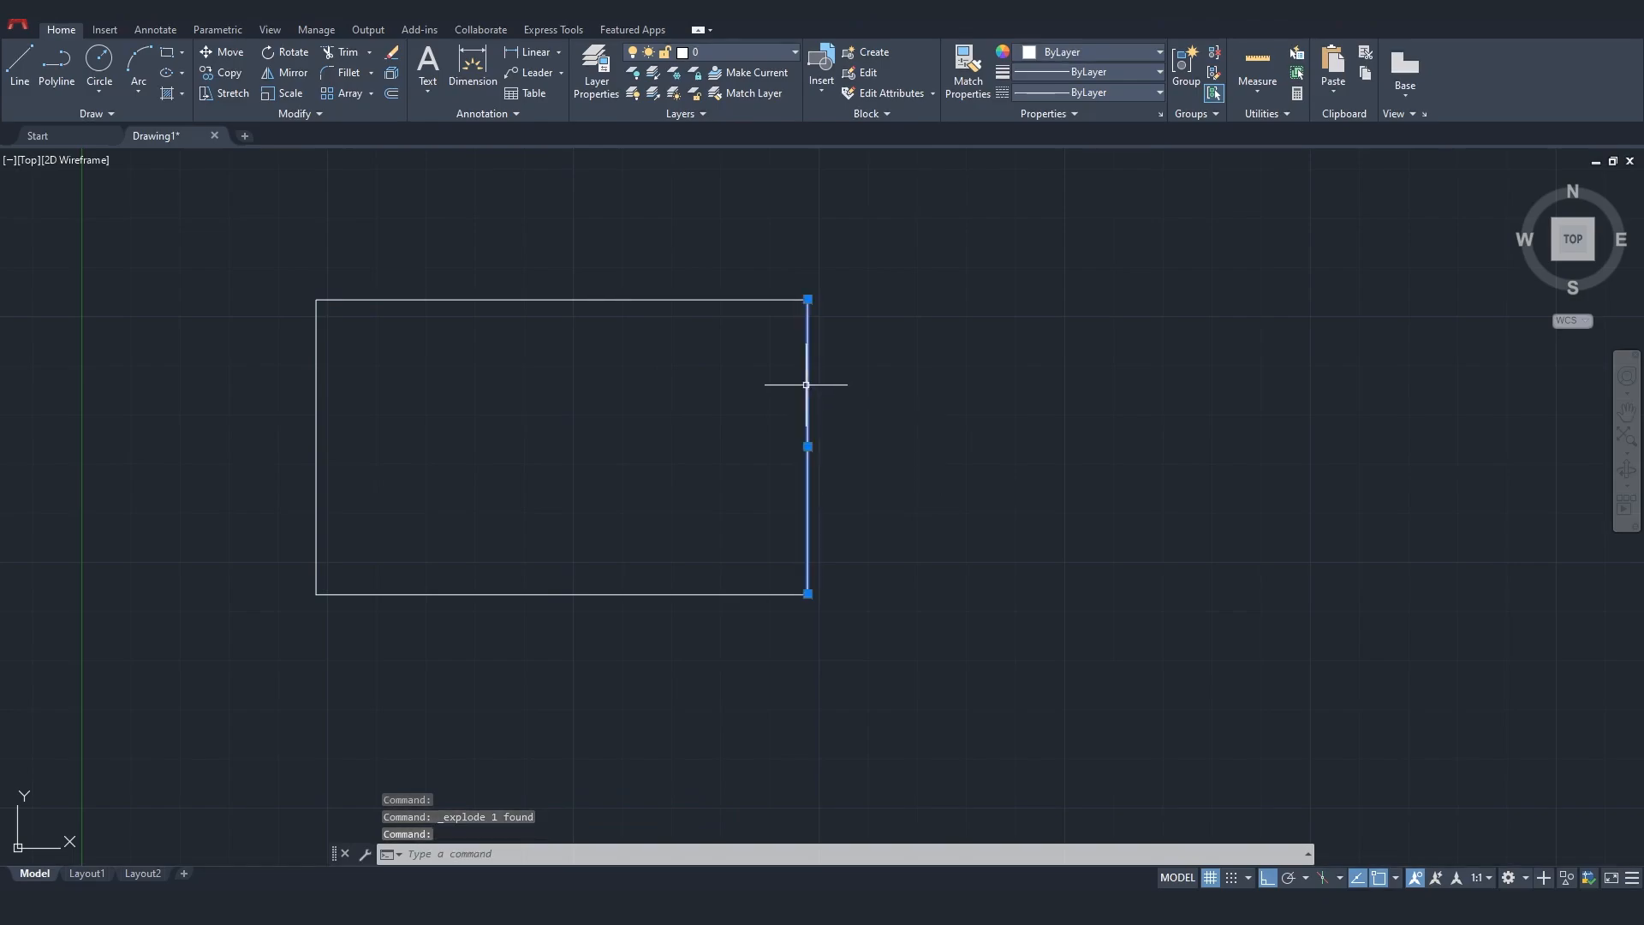
text(of)
key(Return)
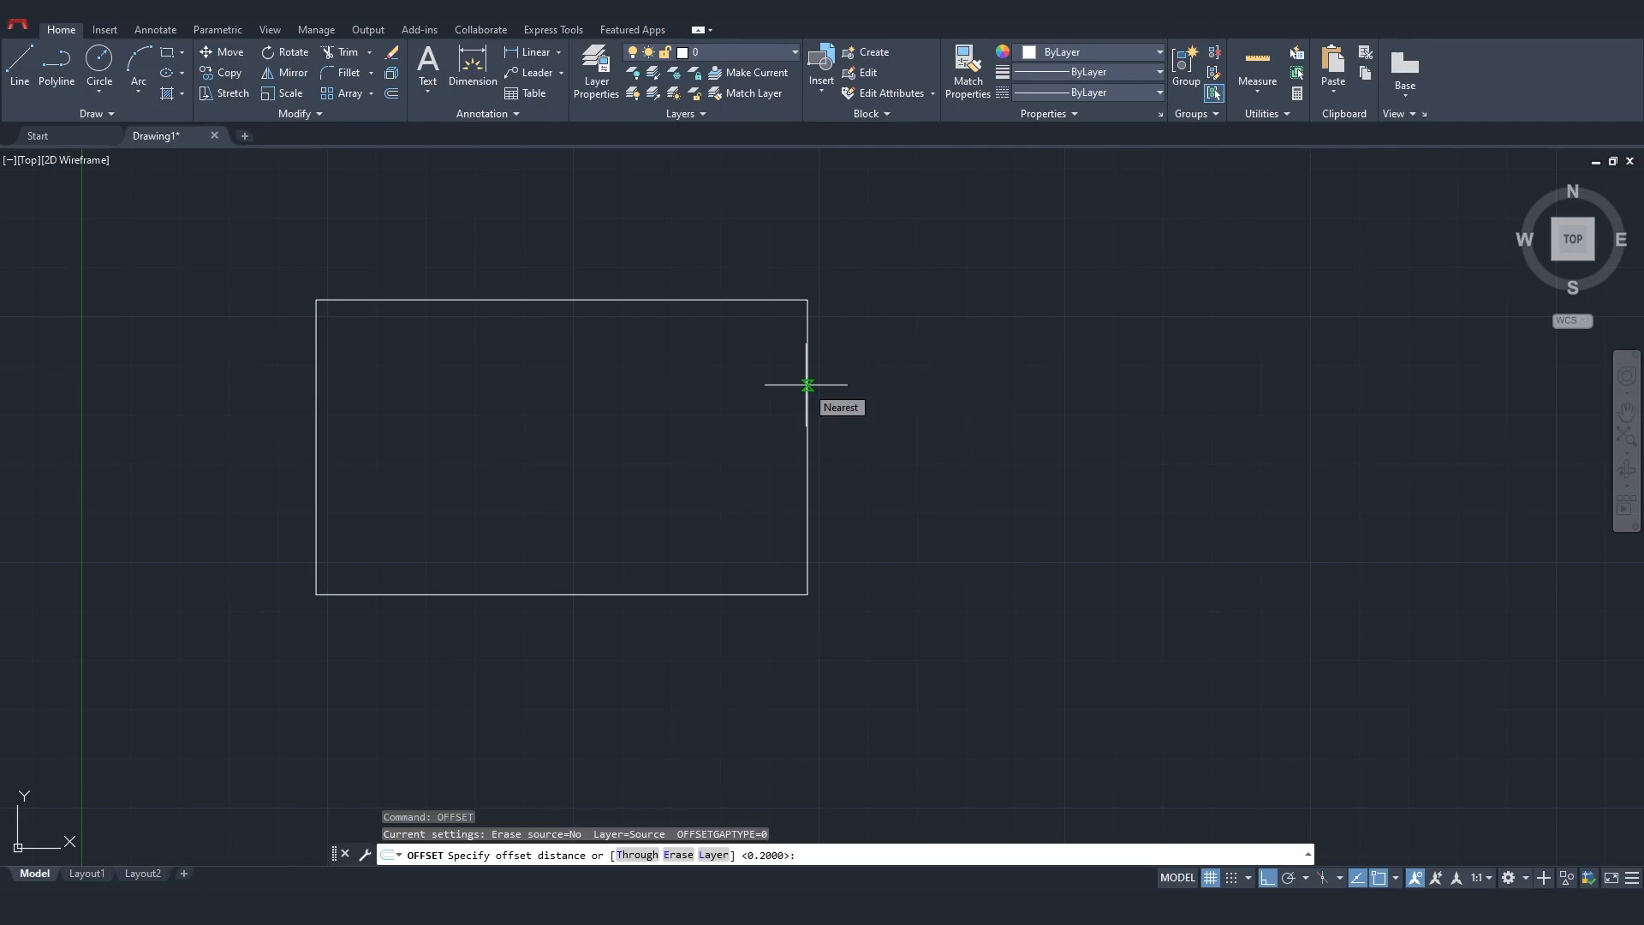
text(0.)
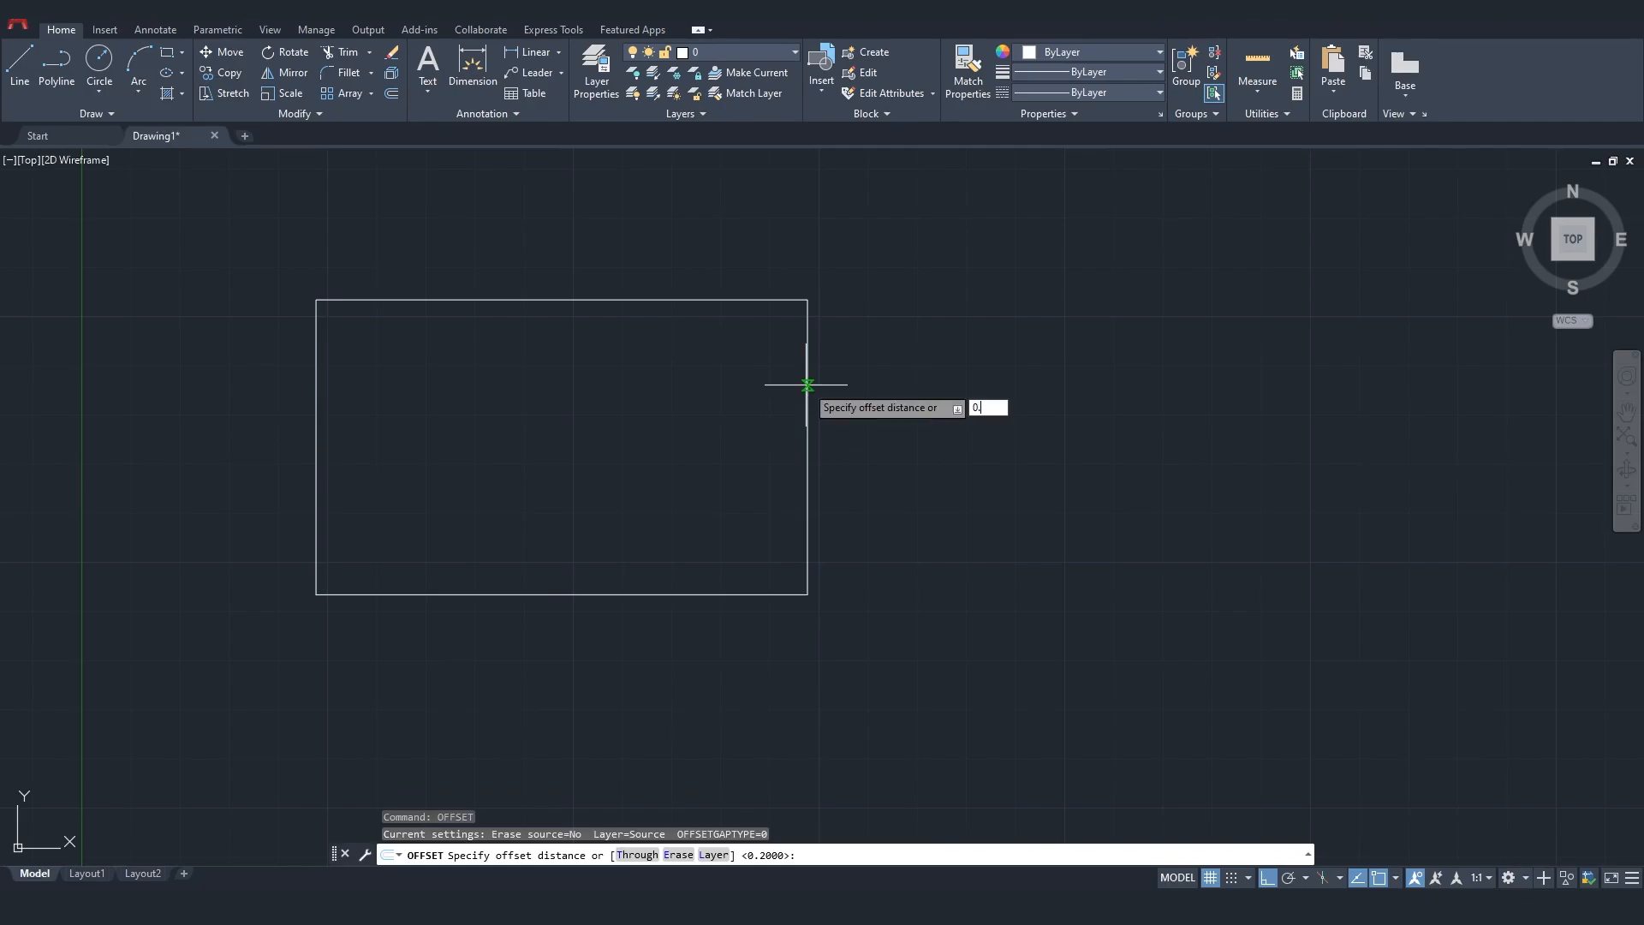
text(2)
key(Return)
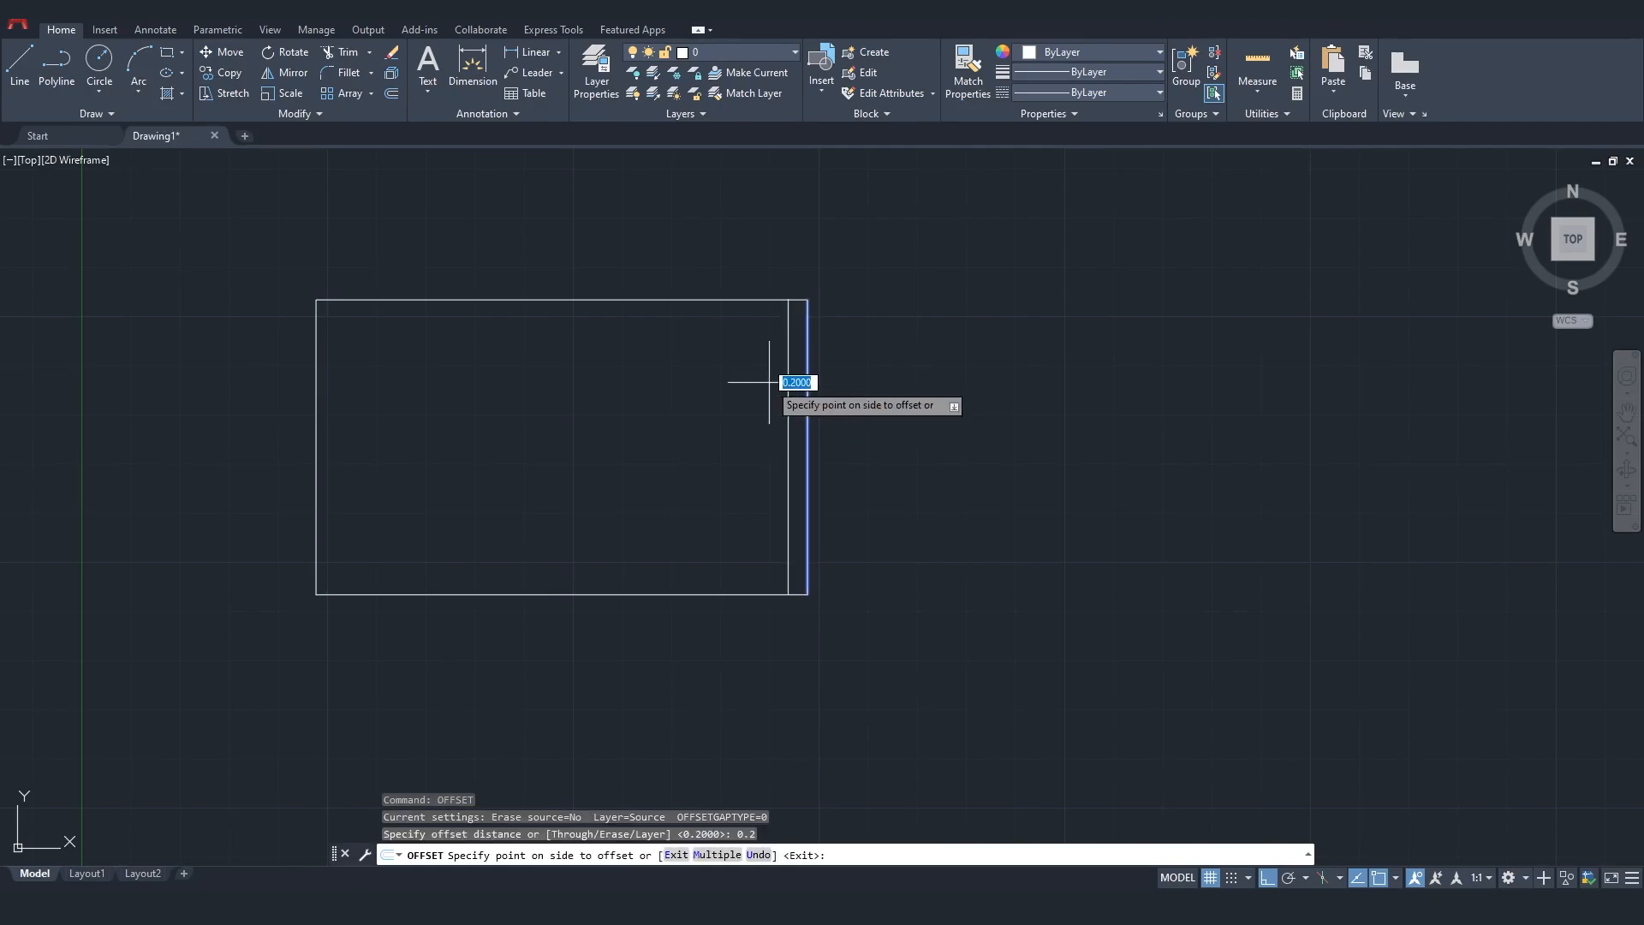
click(783, 385)
click(317, 428)
click(340, 409)
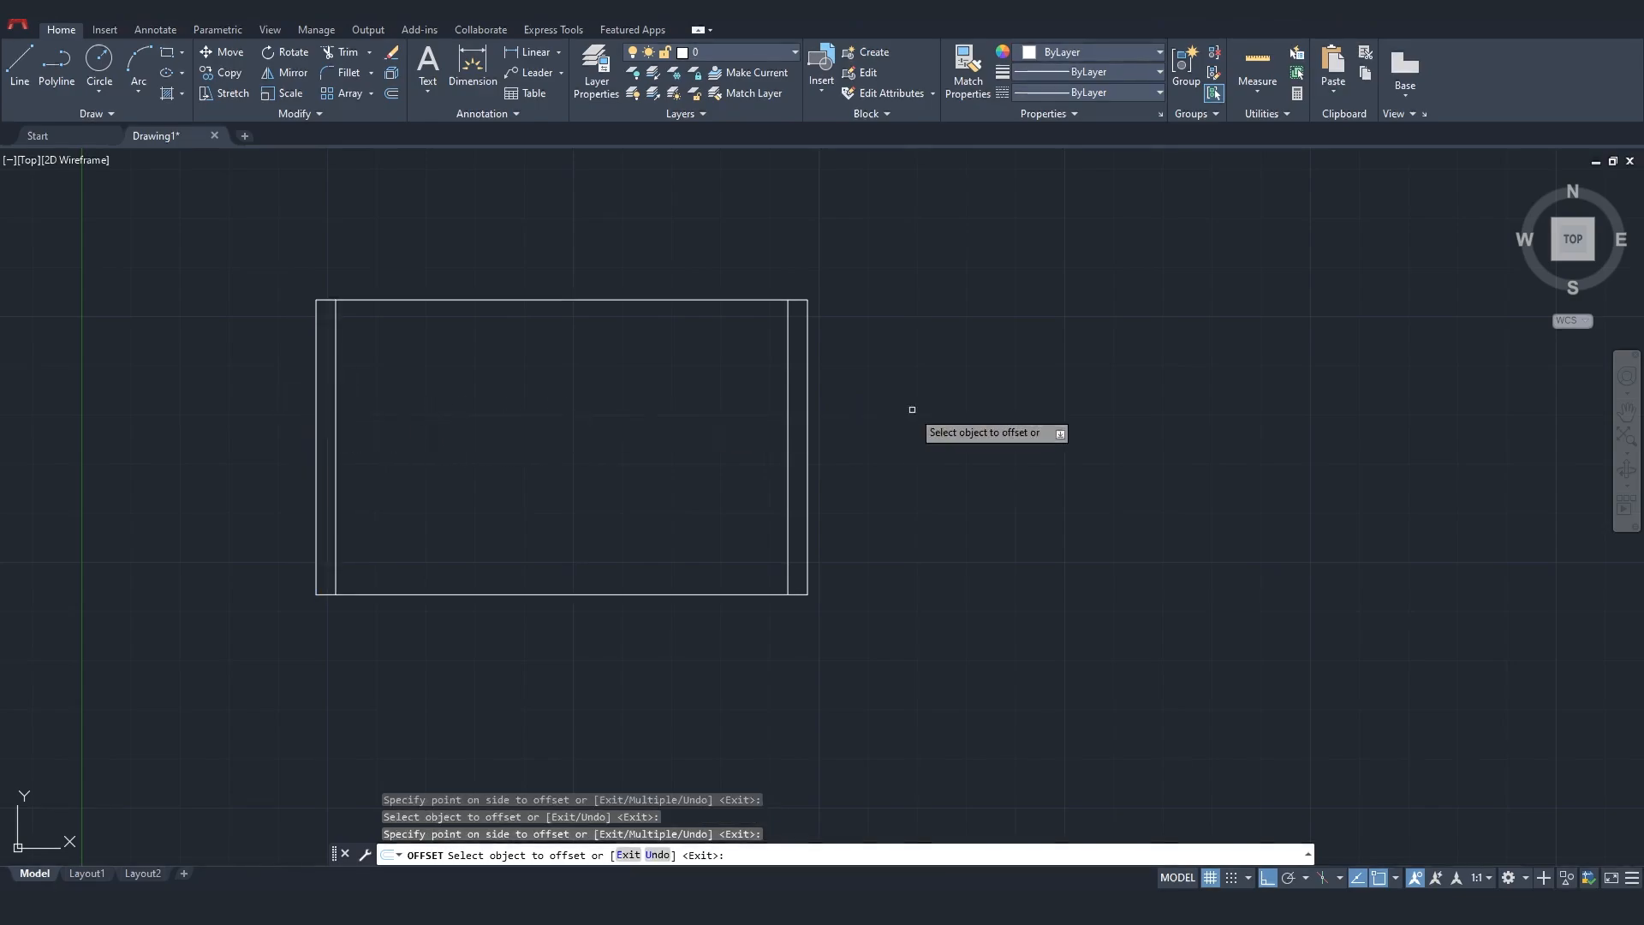
Offset the two inner vertical lines toward the rectangle's middle by 1
click(786, 386)
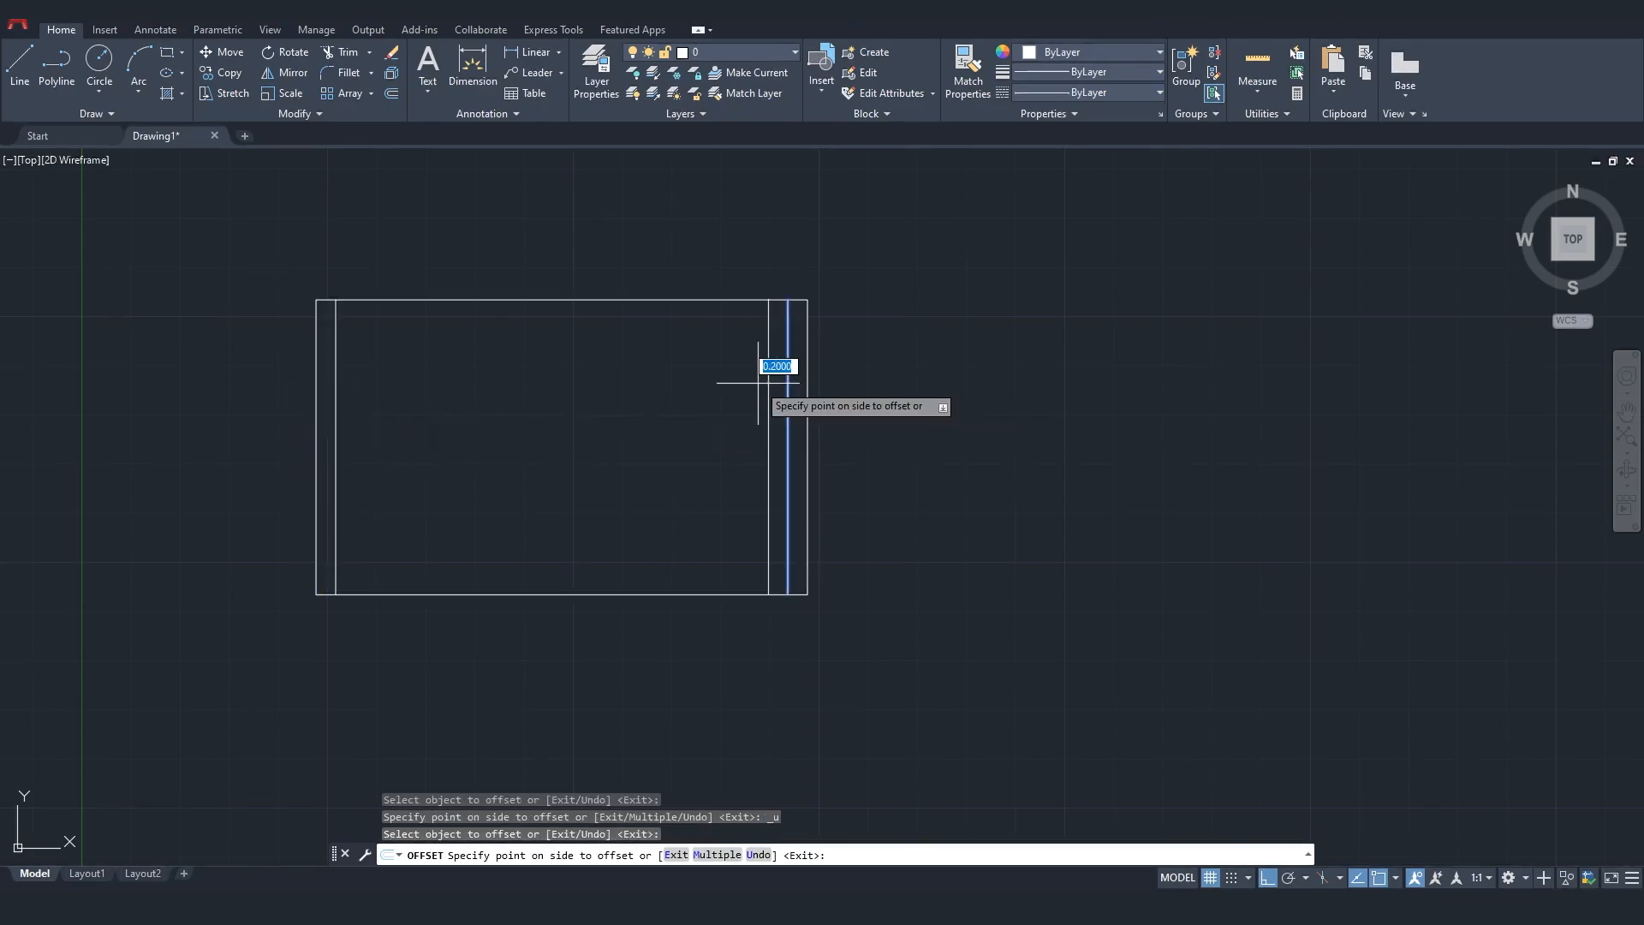
key(Return)
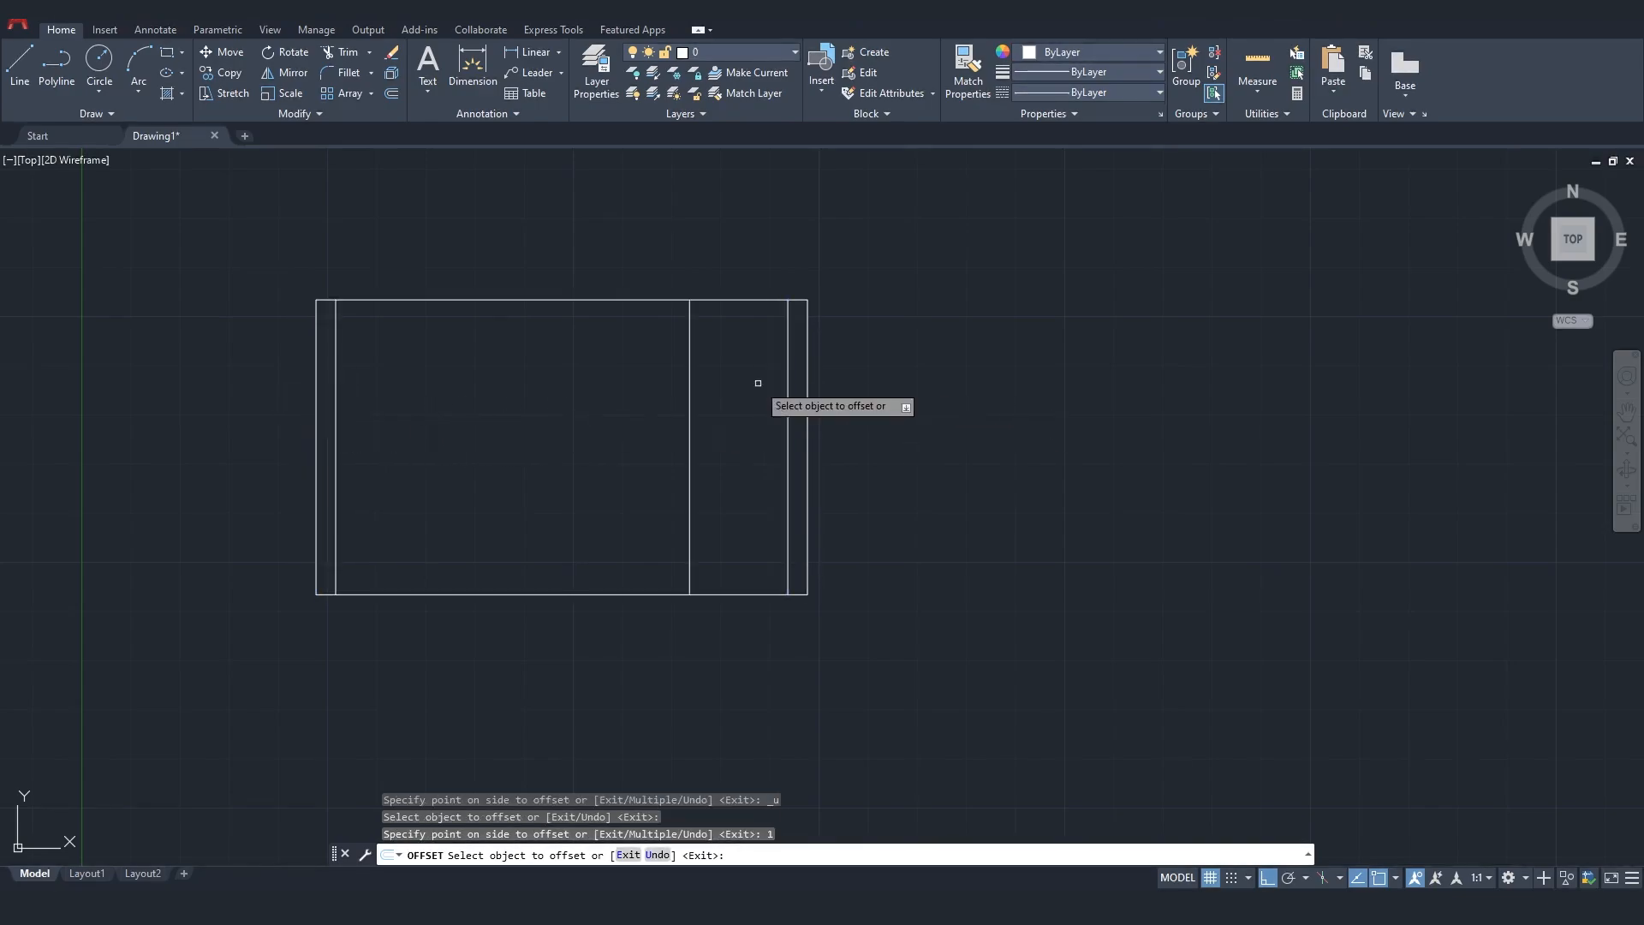
click(337, 412)
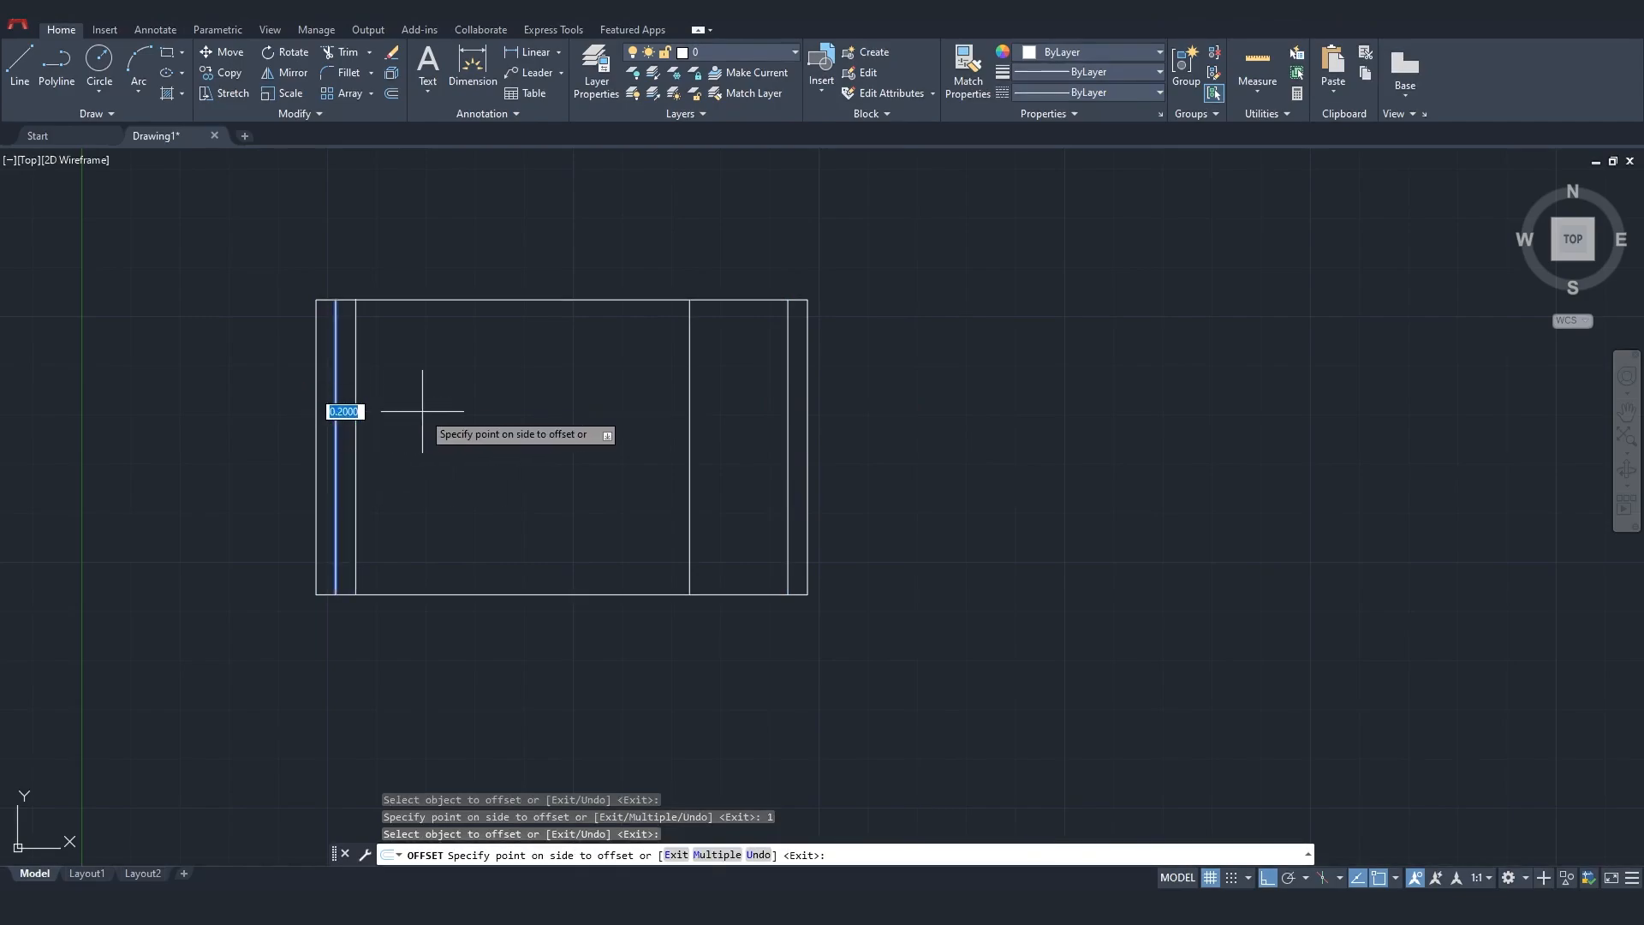
text(1)
key(Return)
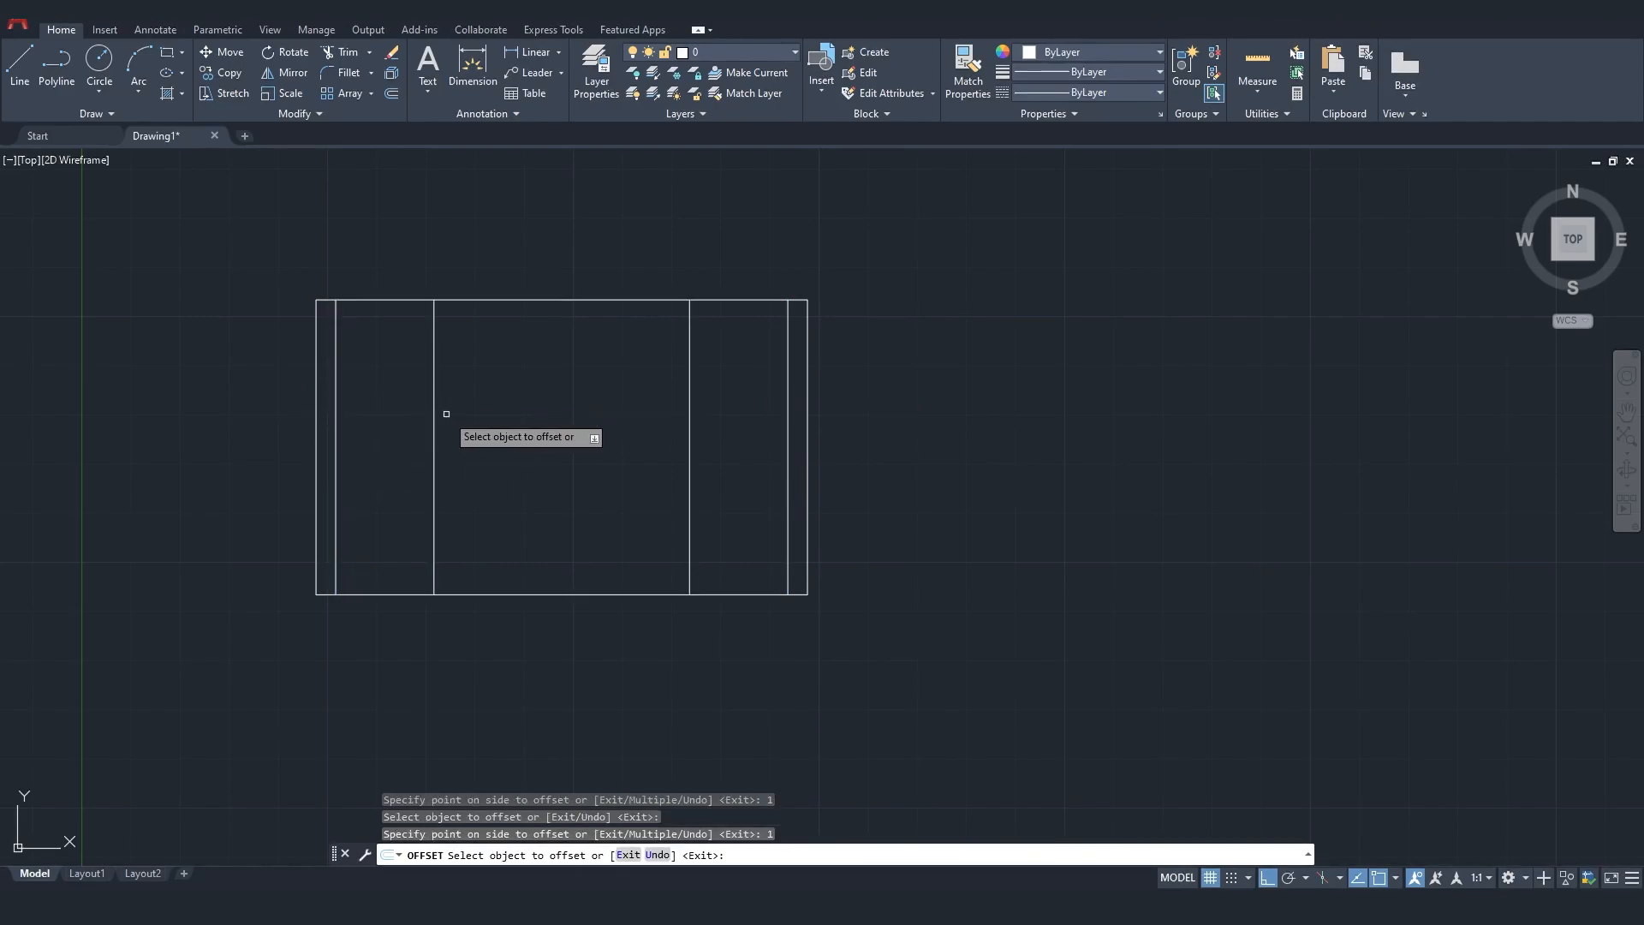
Offset the two innermost vertical lines 0.2 further toward the rectangle's middle
click(436, 411)
click(496, 408)
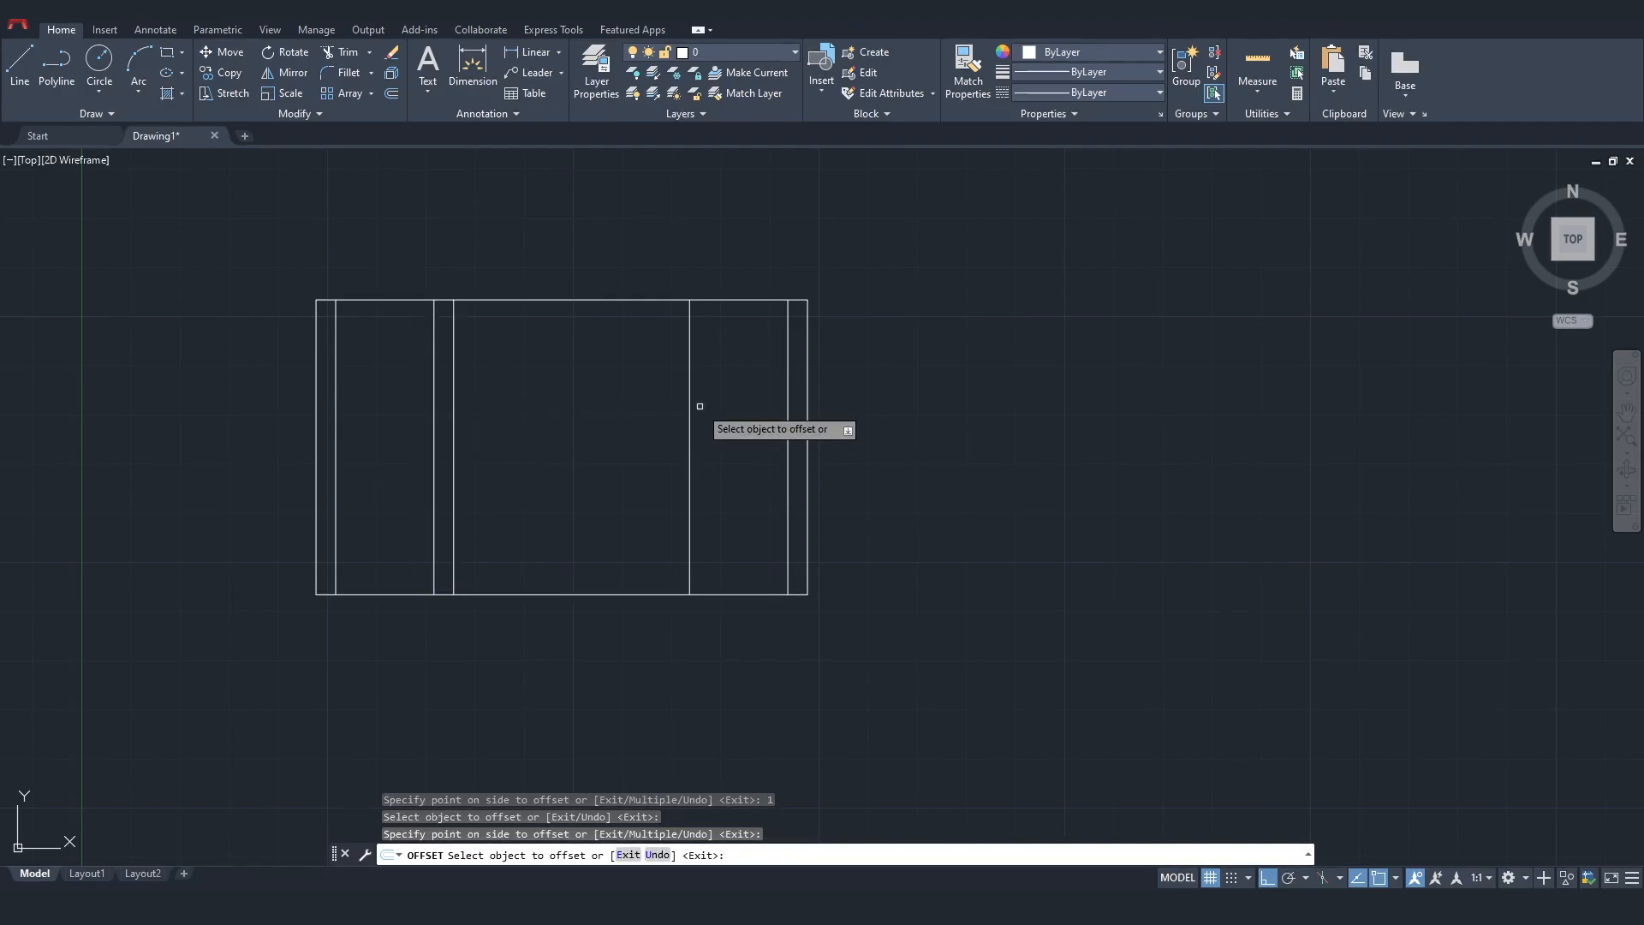
click(688, 404)
click(590, 407)
Offset the rectangle's top and bottom edges inward by 0.5
click(624, 301)
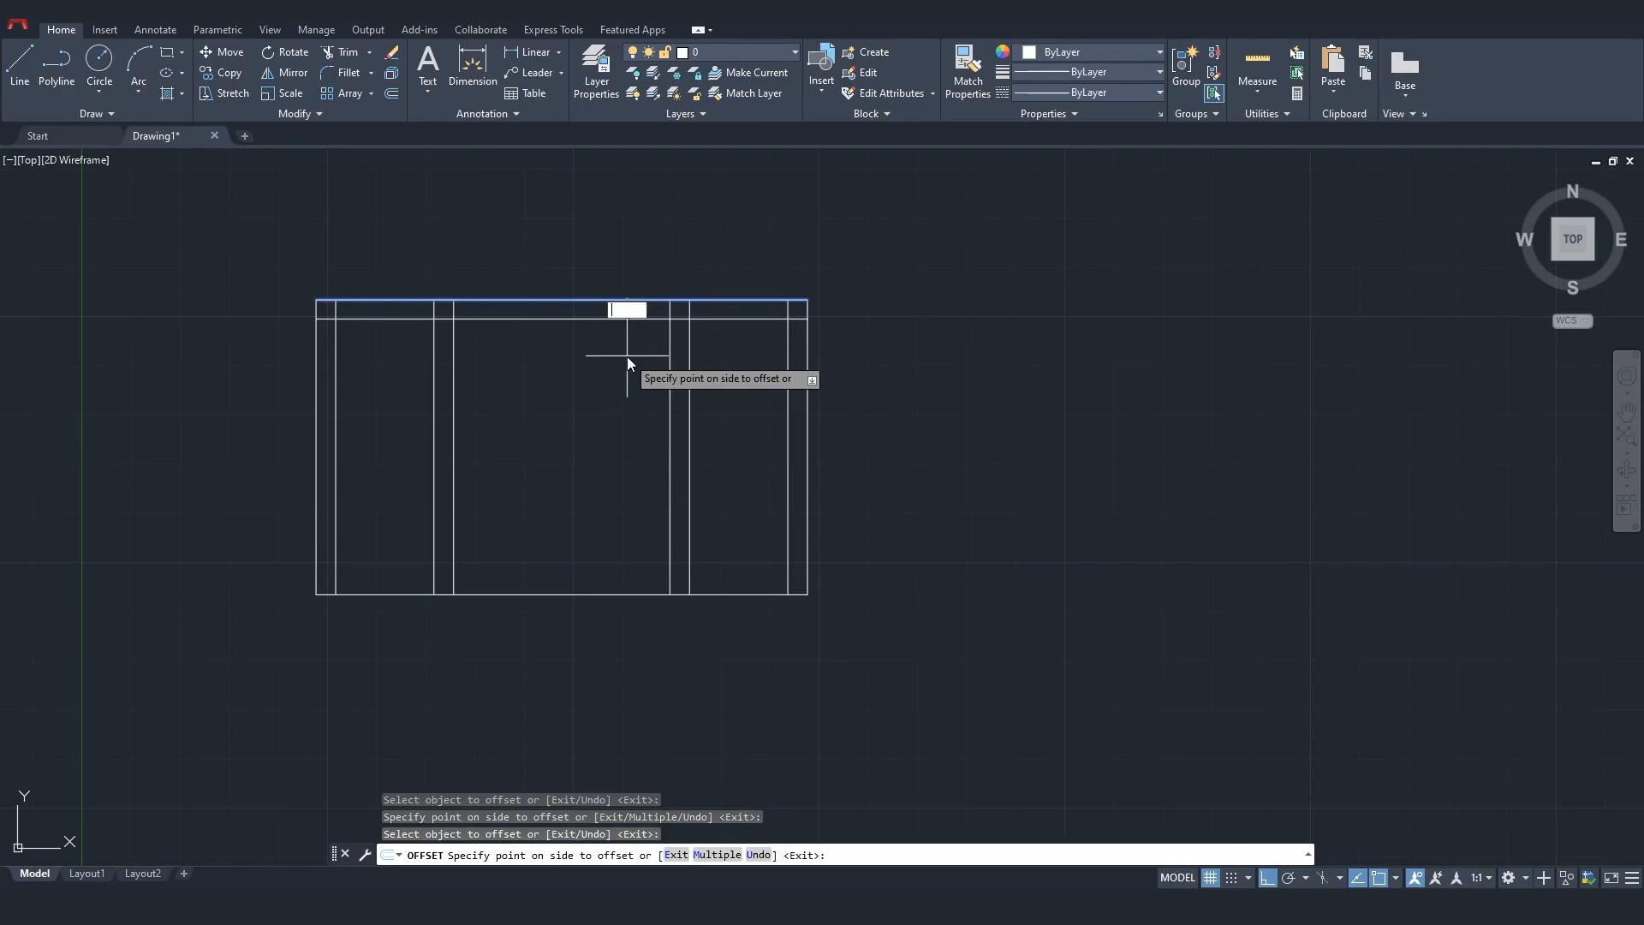
key(Return)
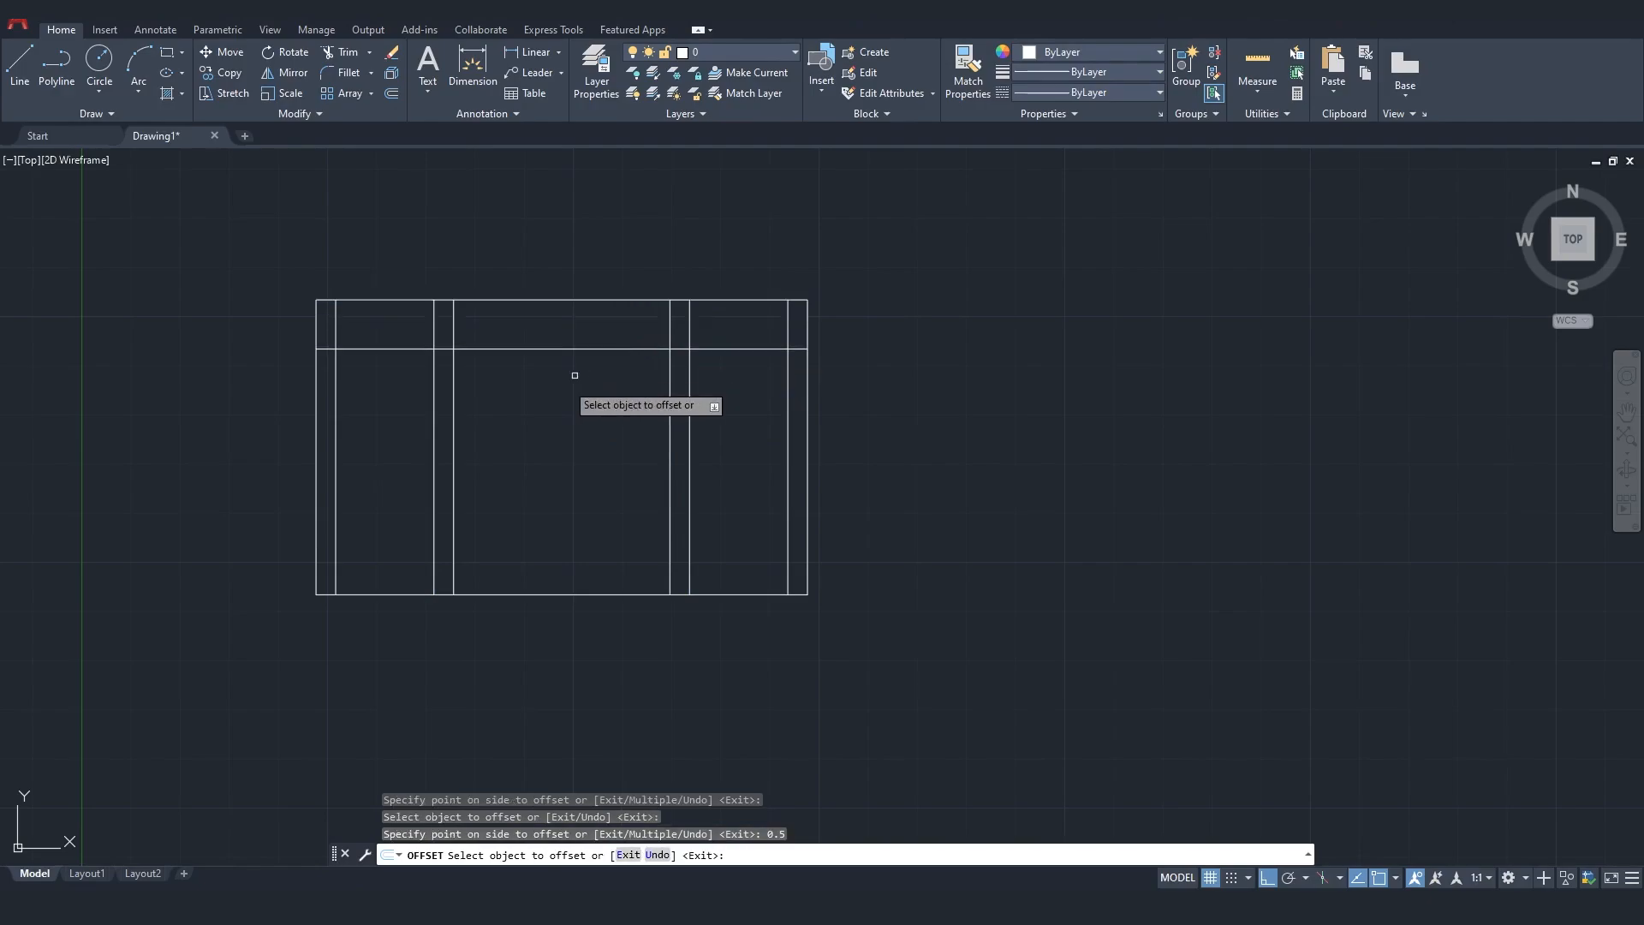
click(622, 593)
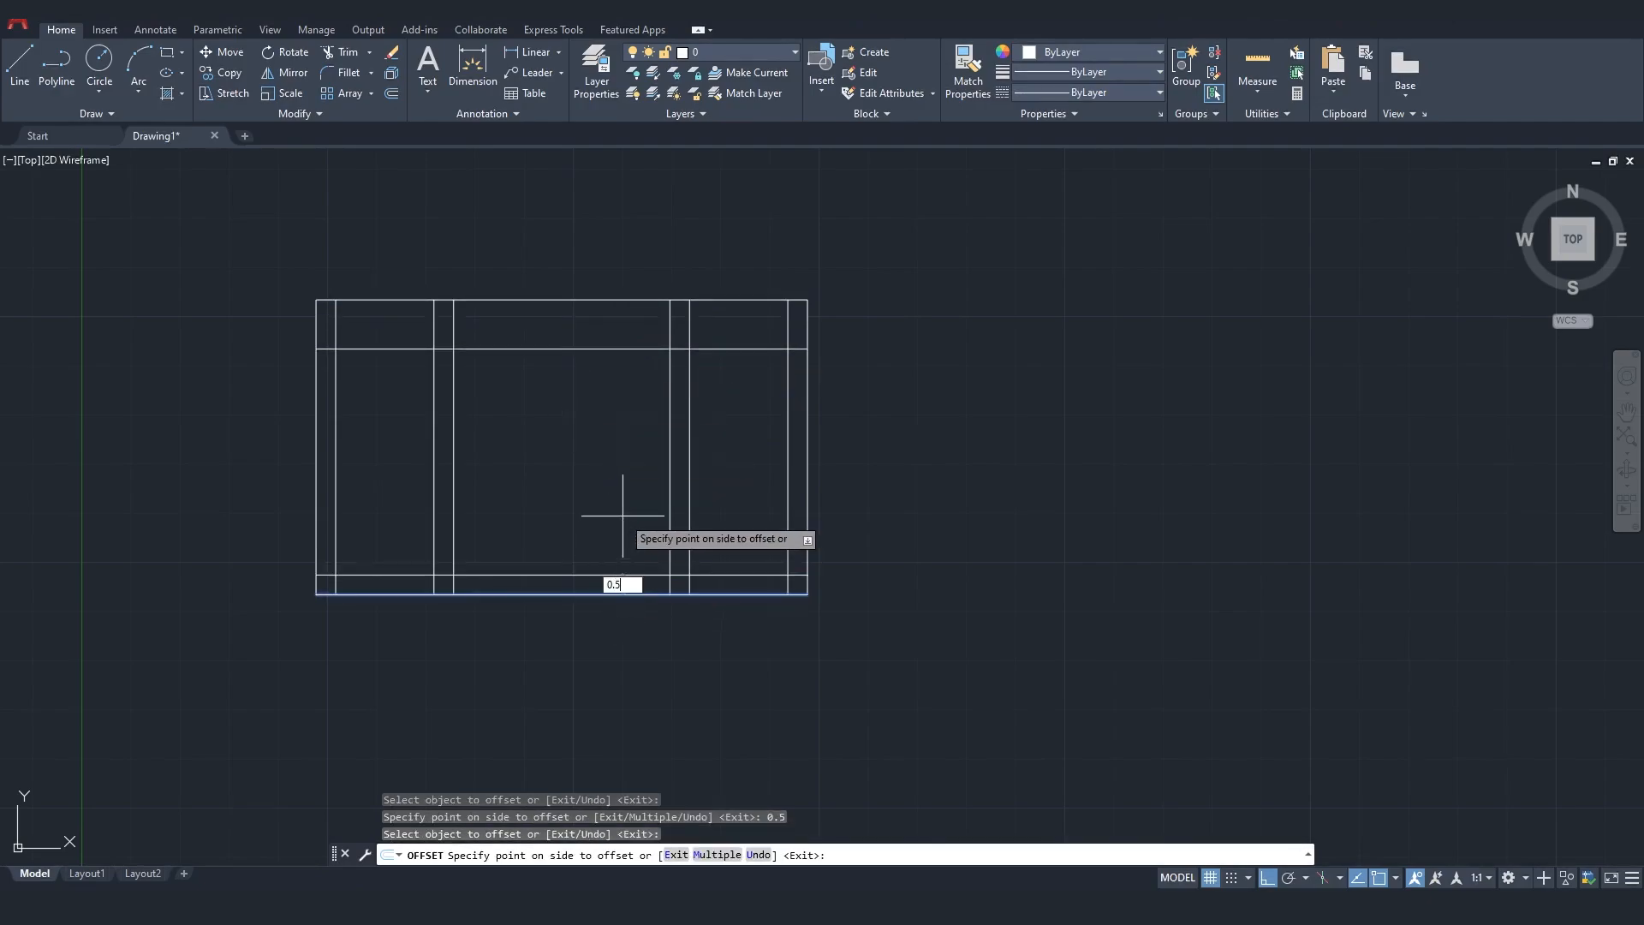
text(0.5)
key(Return)
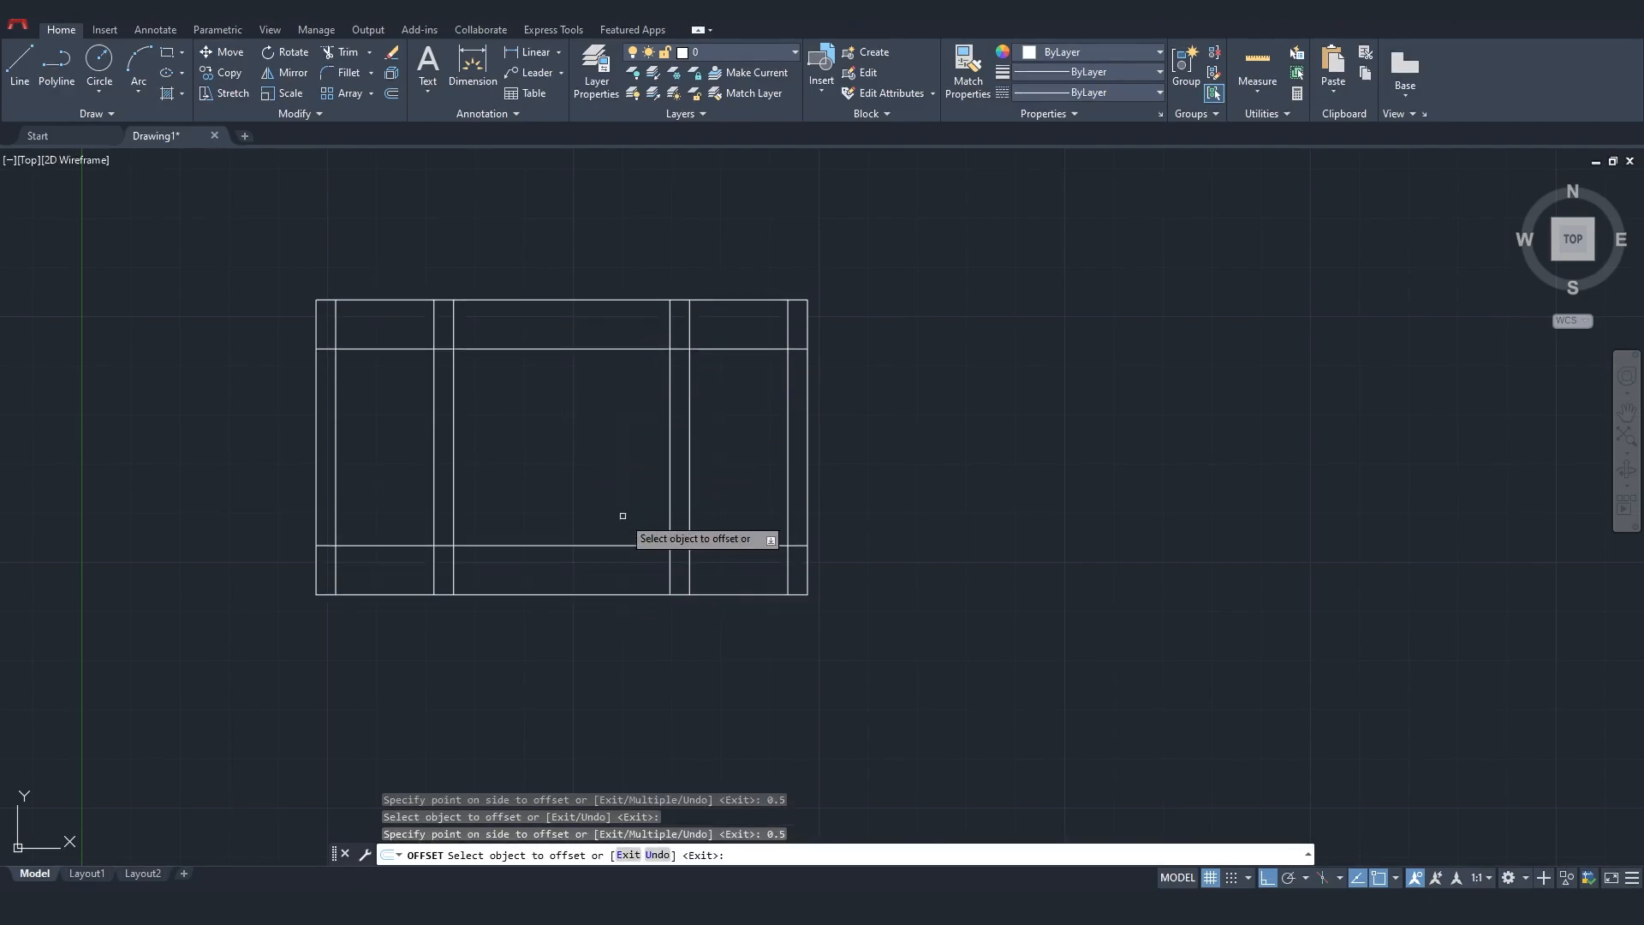
Trim the inner vertical lines above the upper and below the lower inner horizontal line
click(359, 56)
drag(799, 322, 318, 336)
drag(329, 574, 788, 569)
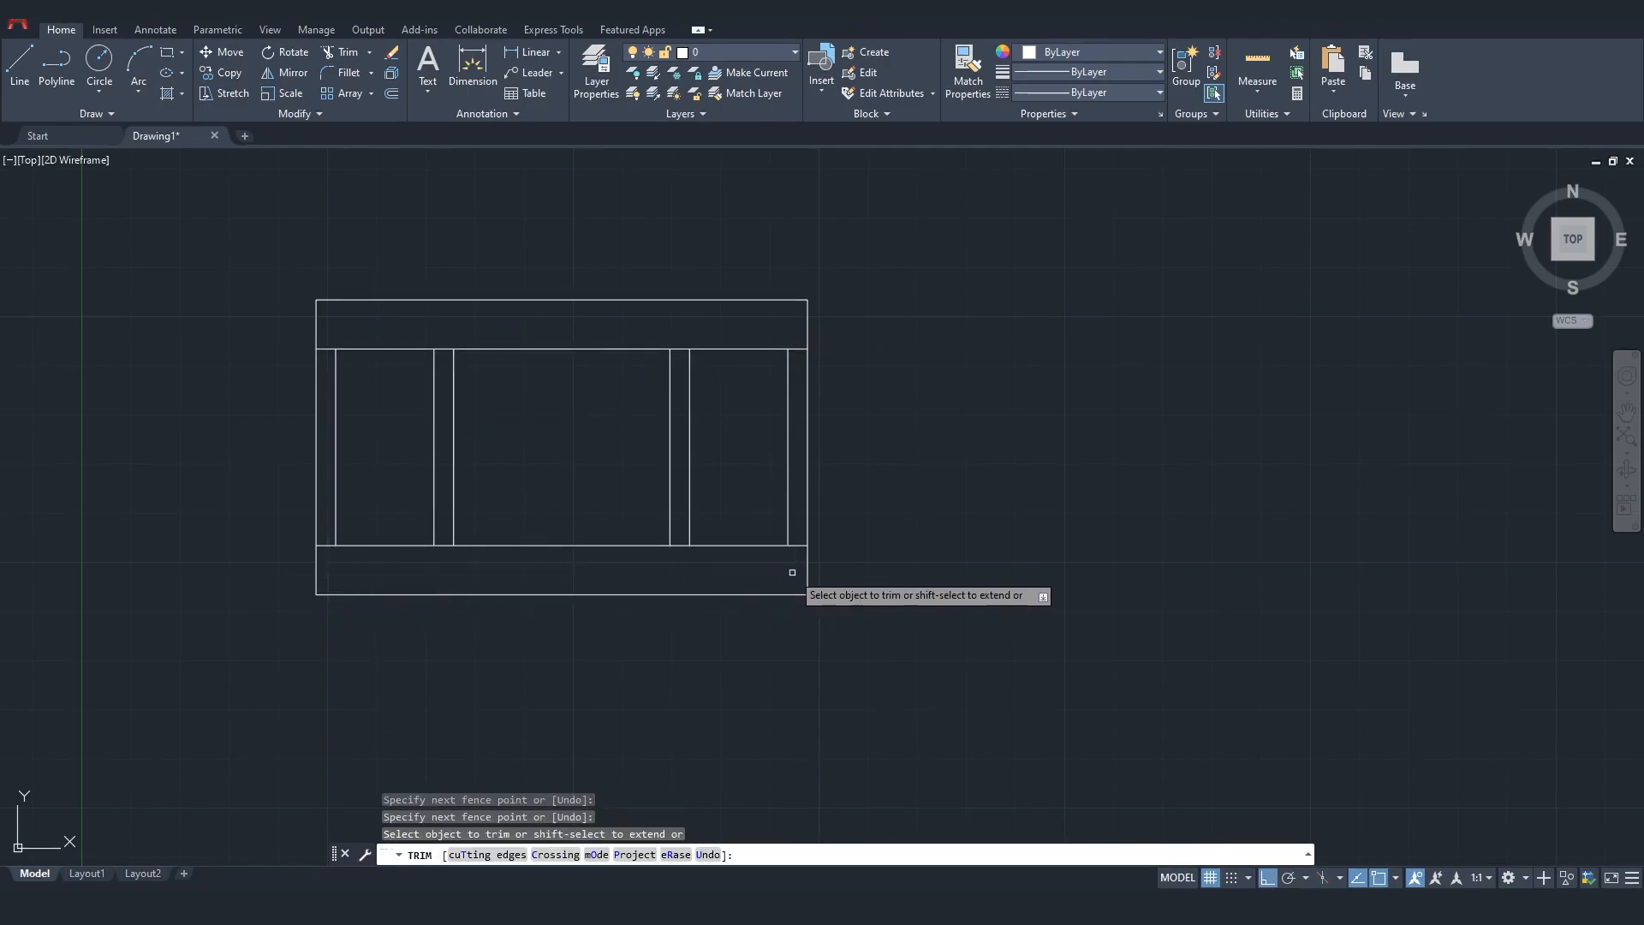
Trim the inner horizontal lines across the narrow gaps and side margins, leaving three separate inner rectangles
drag(679, 325, 683, 567)
drag(445, 561, 444, 341)
drag(331, 341, 332, 561)
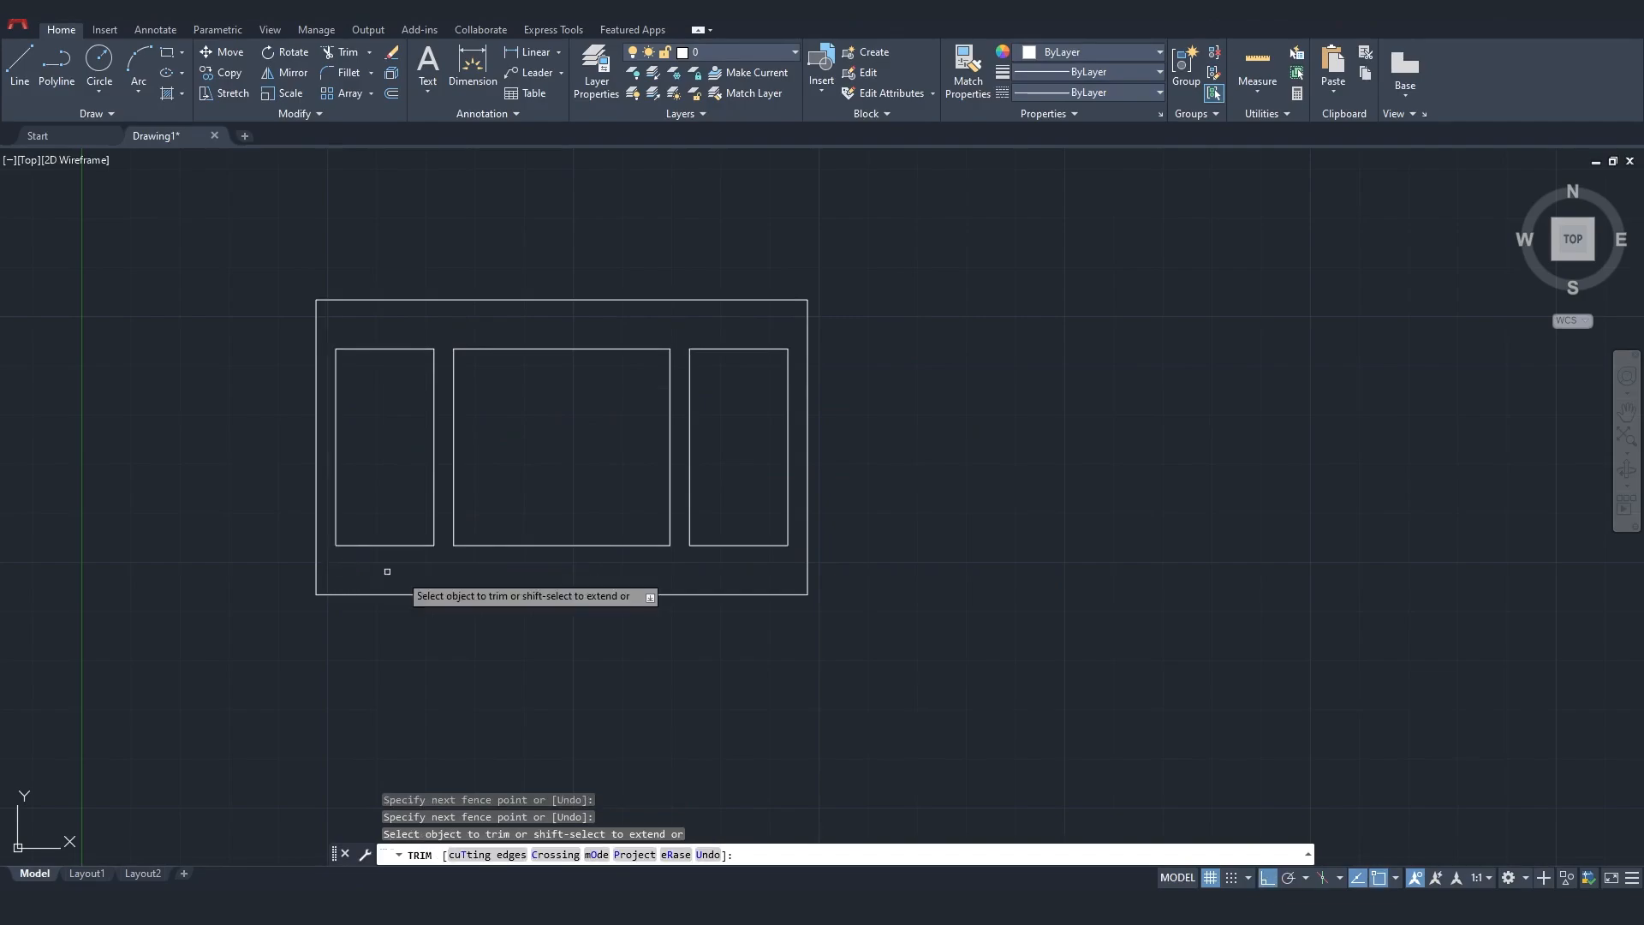
key(Escape)
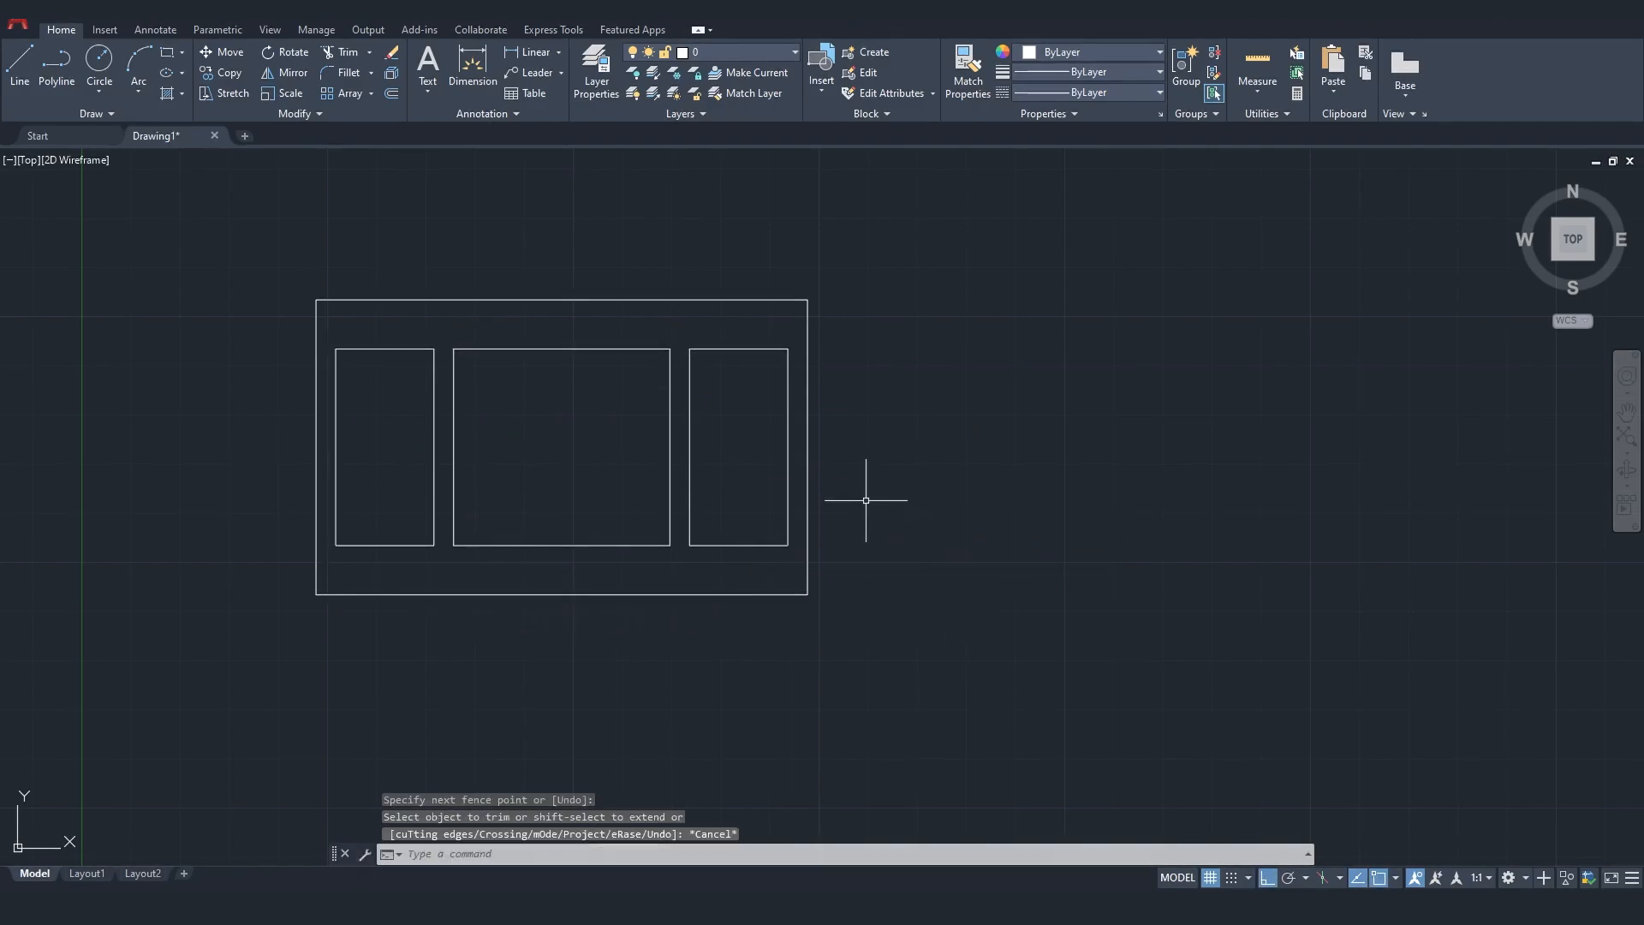
Copy the four outer edge lines about 6 units horizontally to the right of the original, using the lower-left corner as base point
click(809, 525)
key(Escape)
drag(827, 285, 786, 344)
click(420, 624)
click(288, 581)
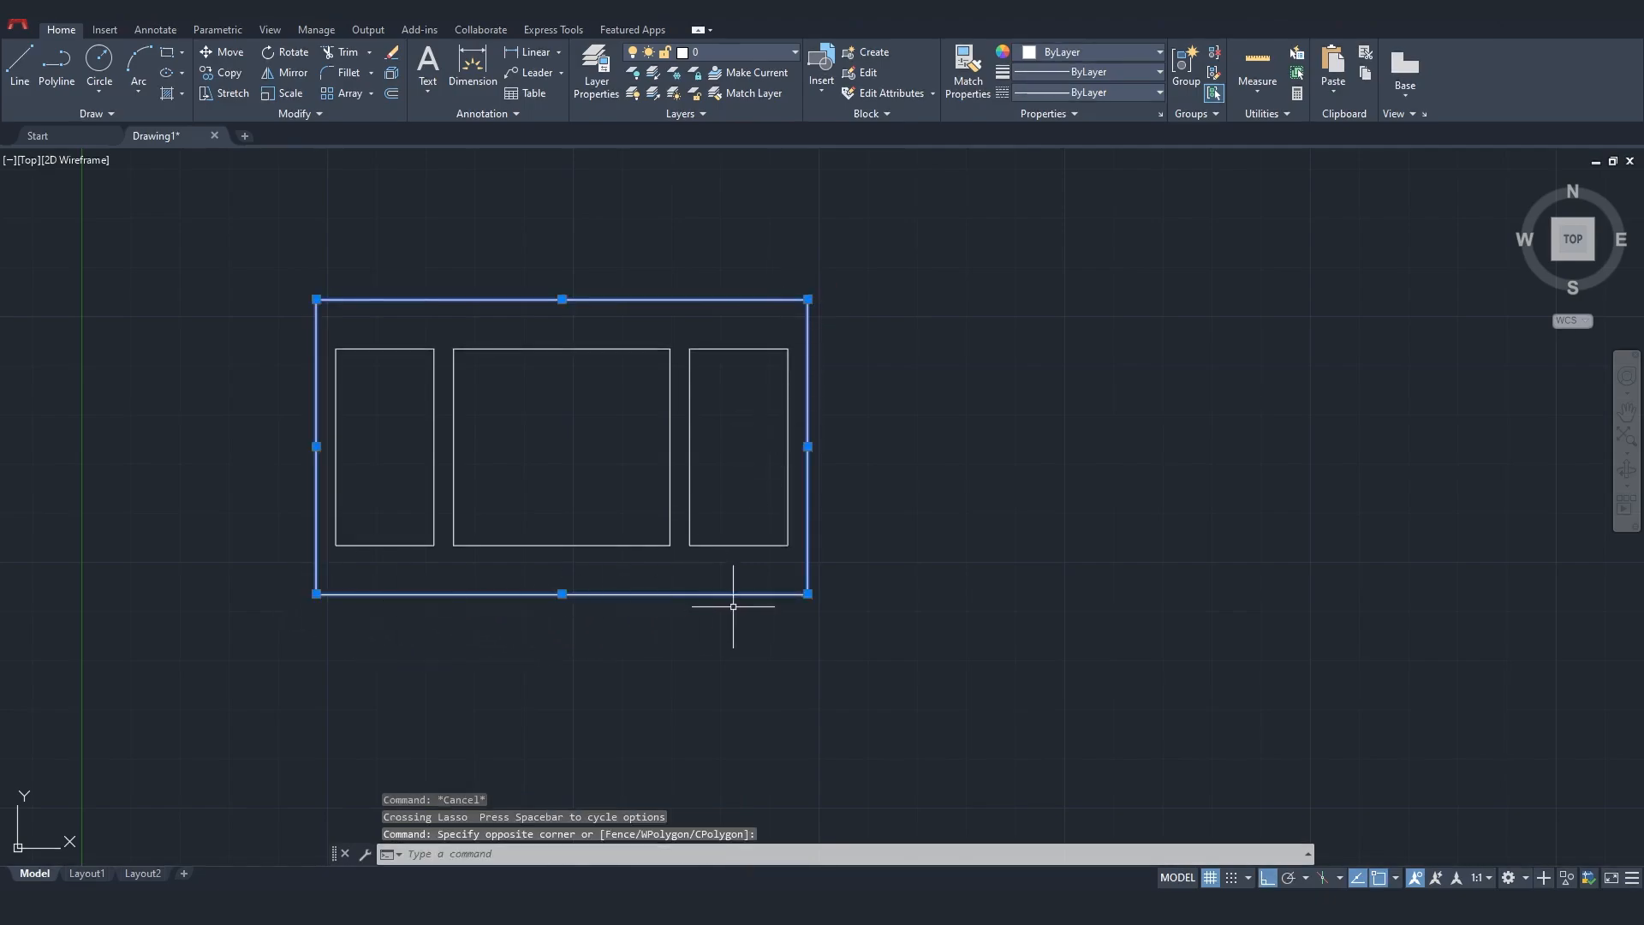
text(co)
key(Return)
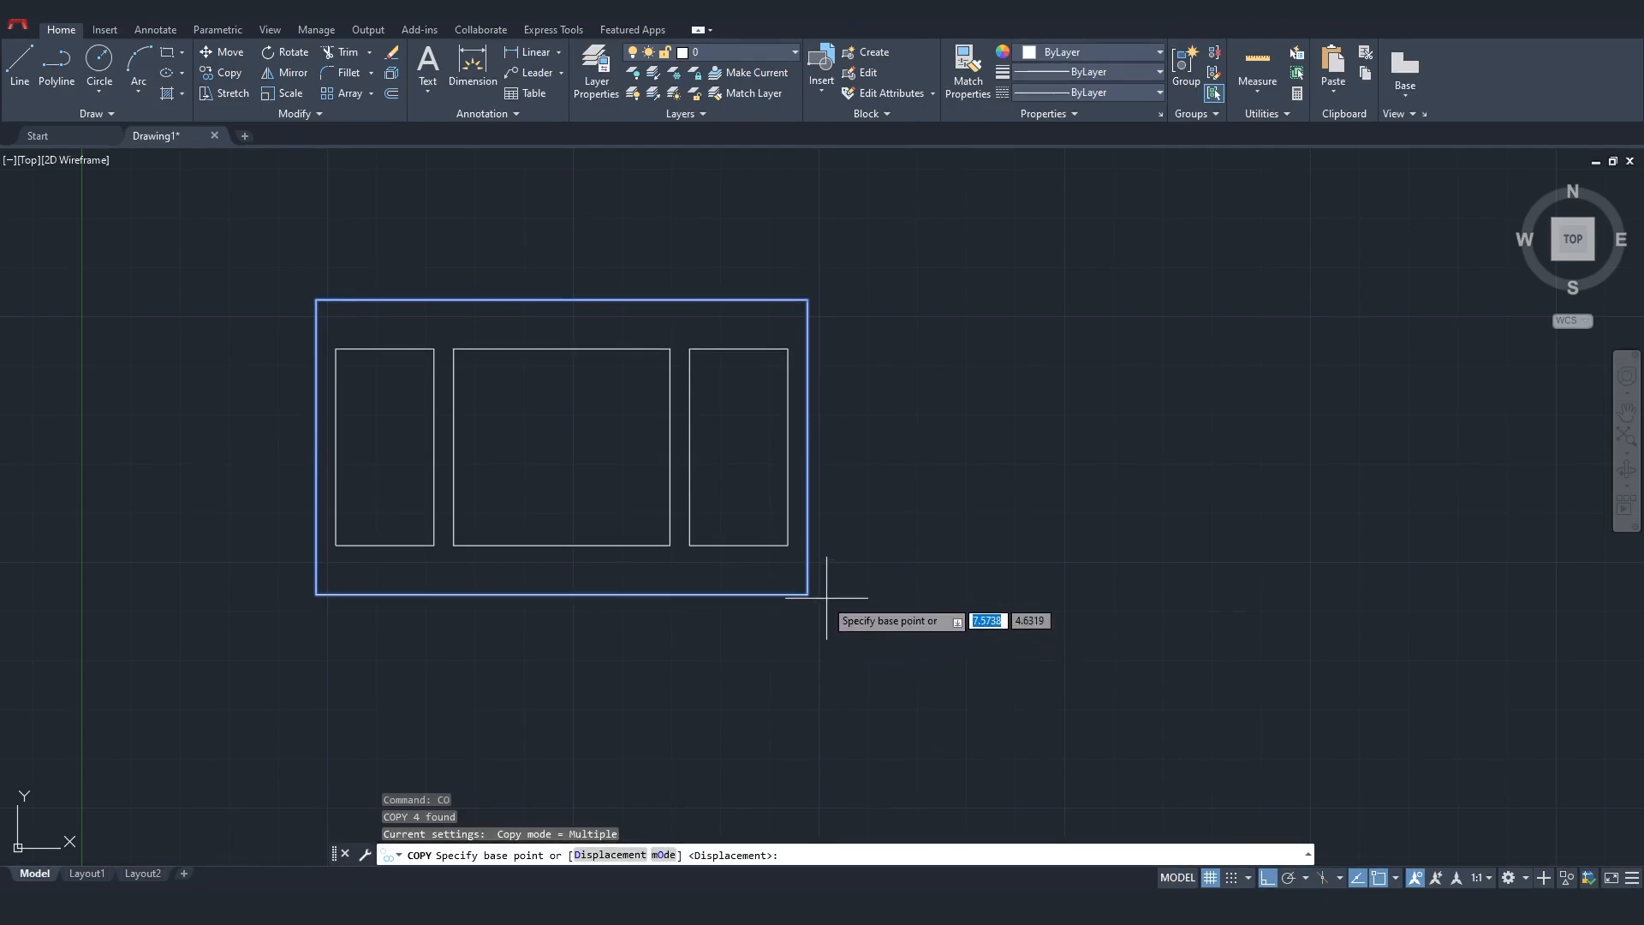
click(317, 591)
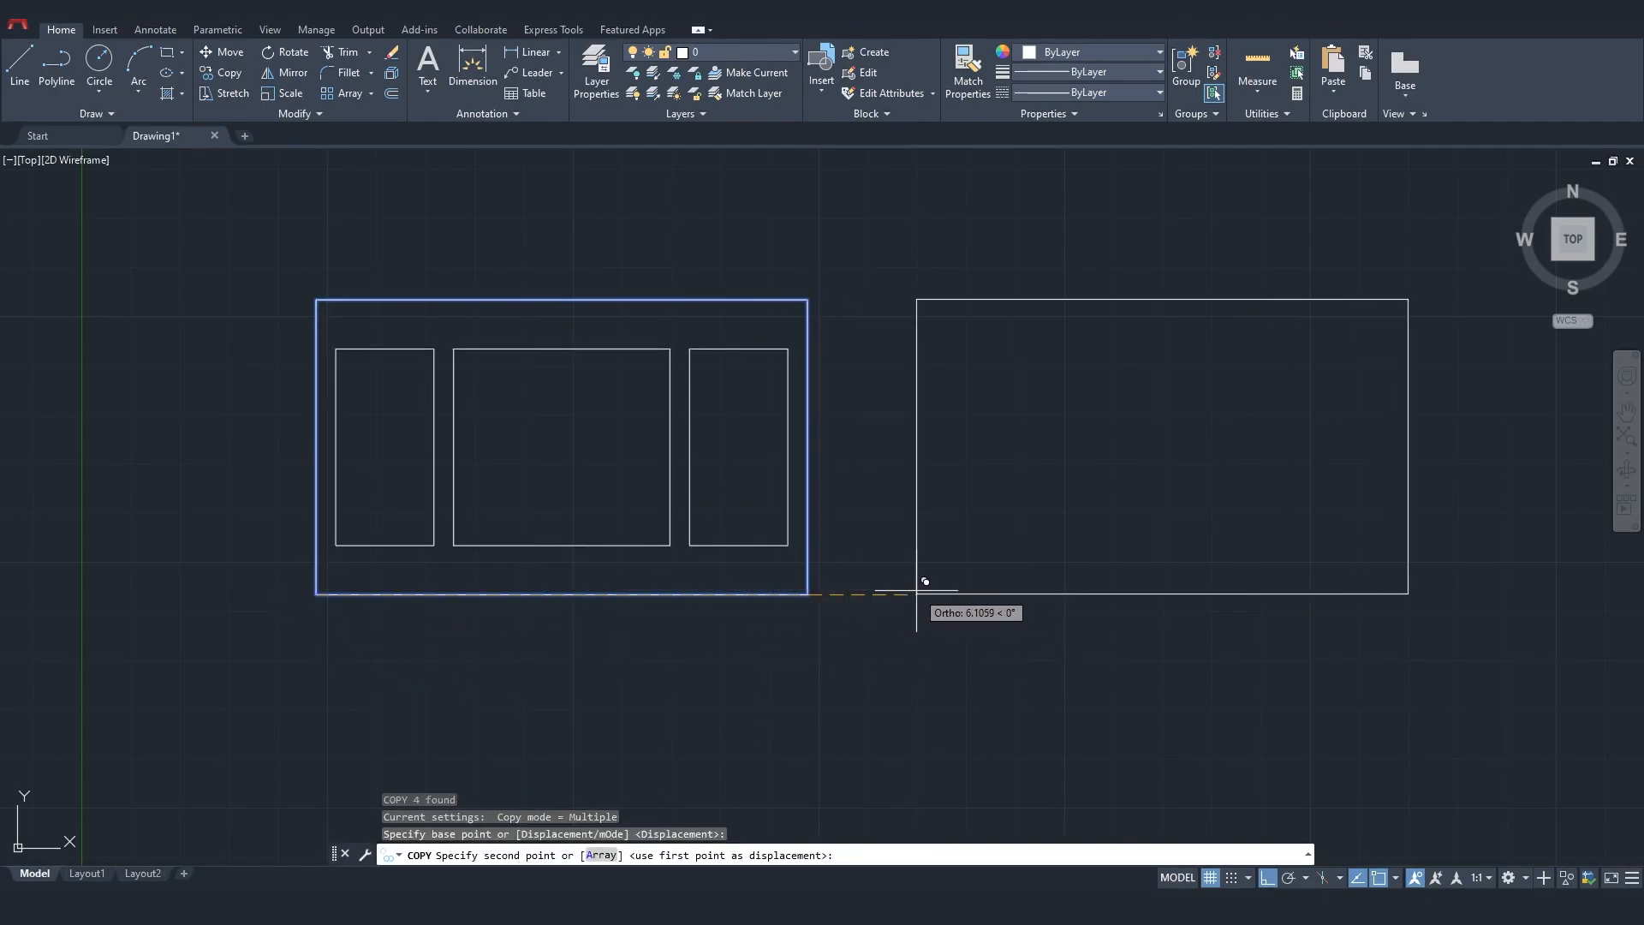
key(Escape)
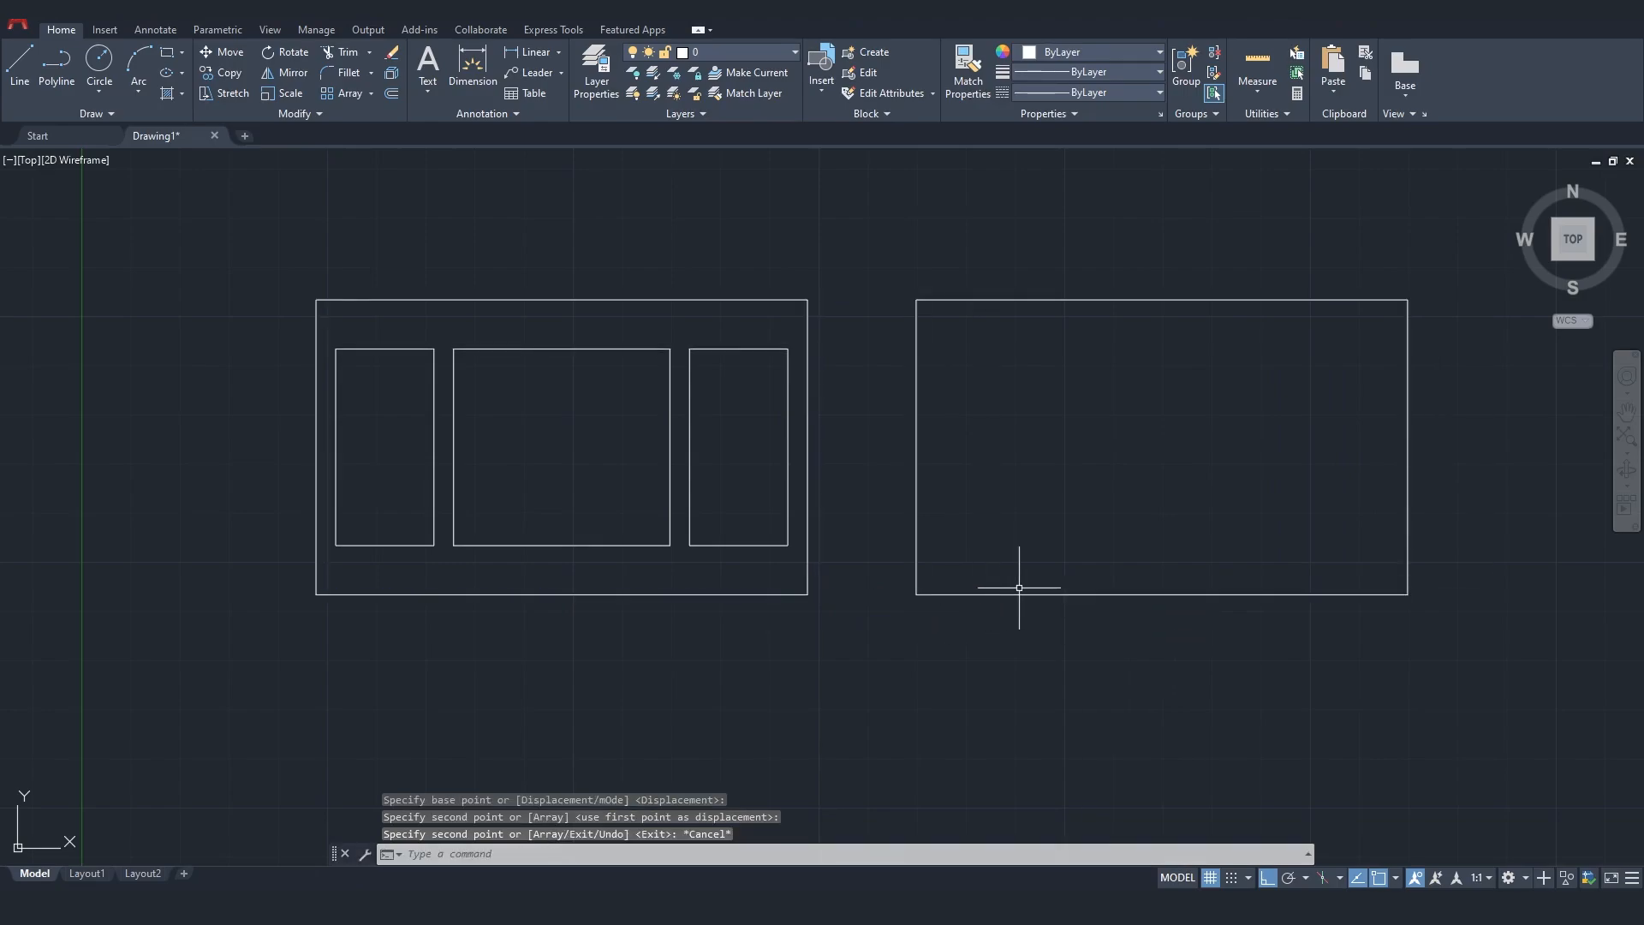
In the copied rectangle, offset the right edge inward by 2 and the bottom edge upward by 2.5
click(1406, 391)
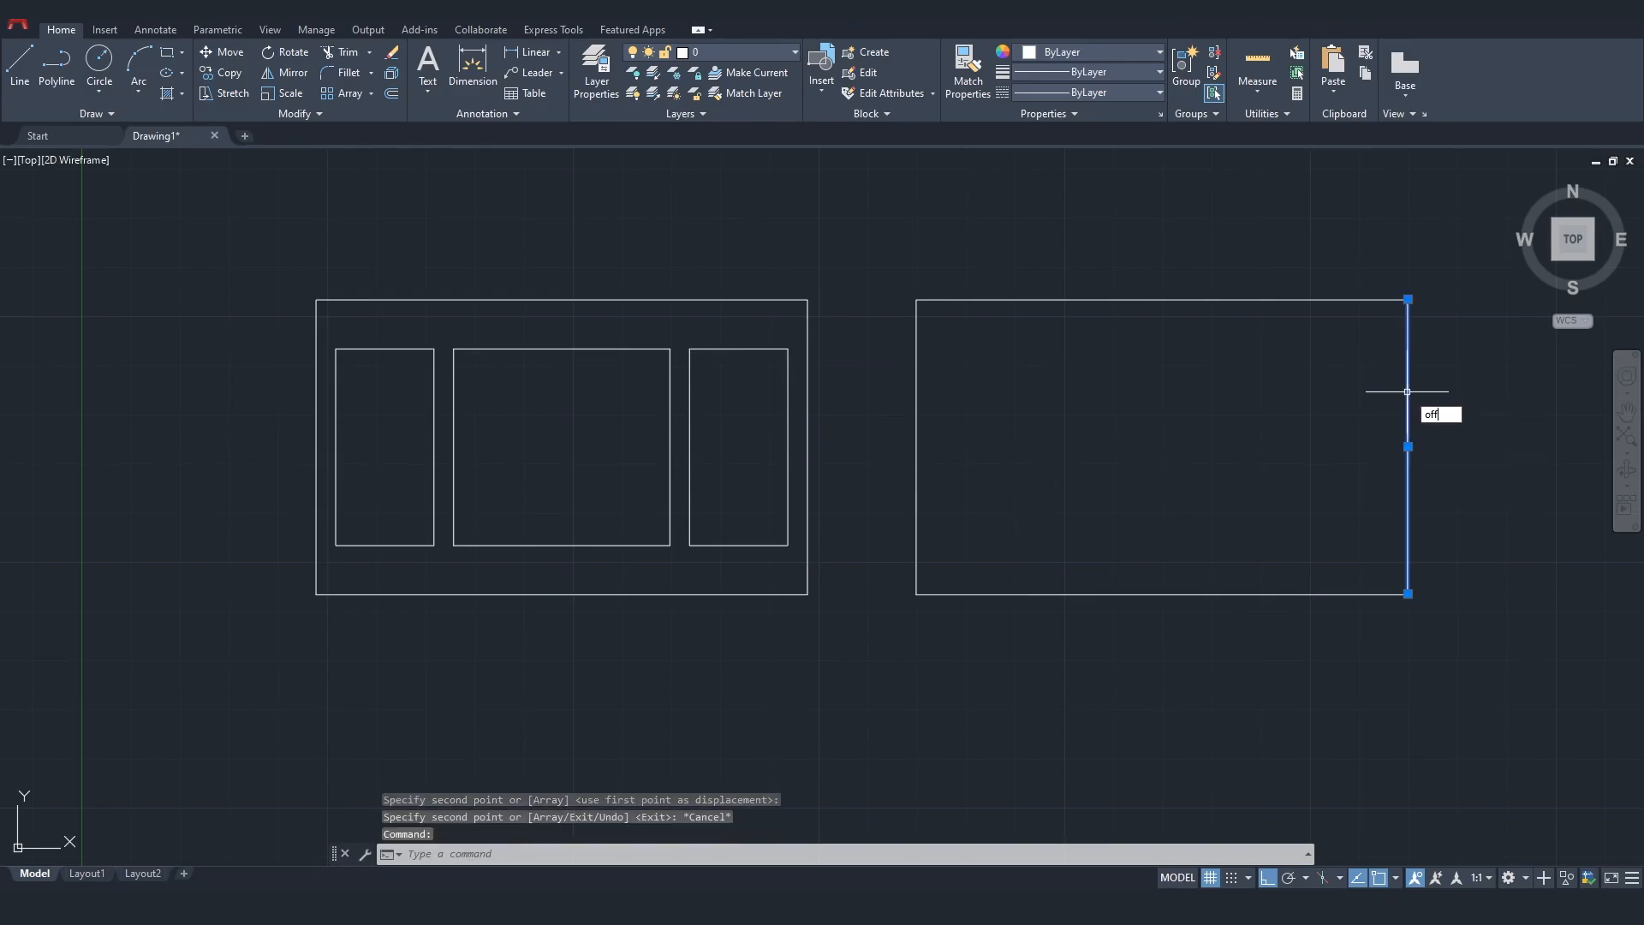
text(off)
key(Return)
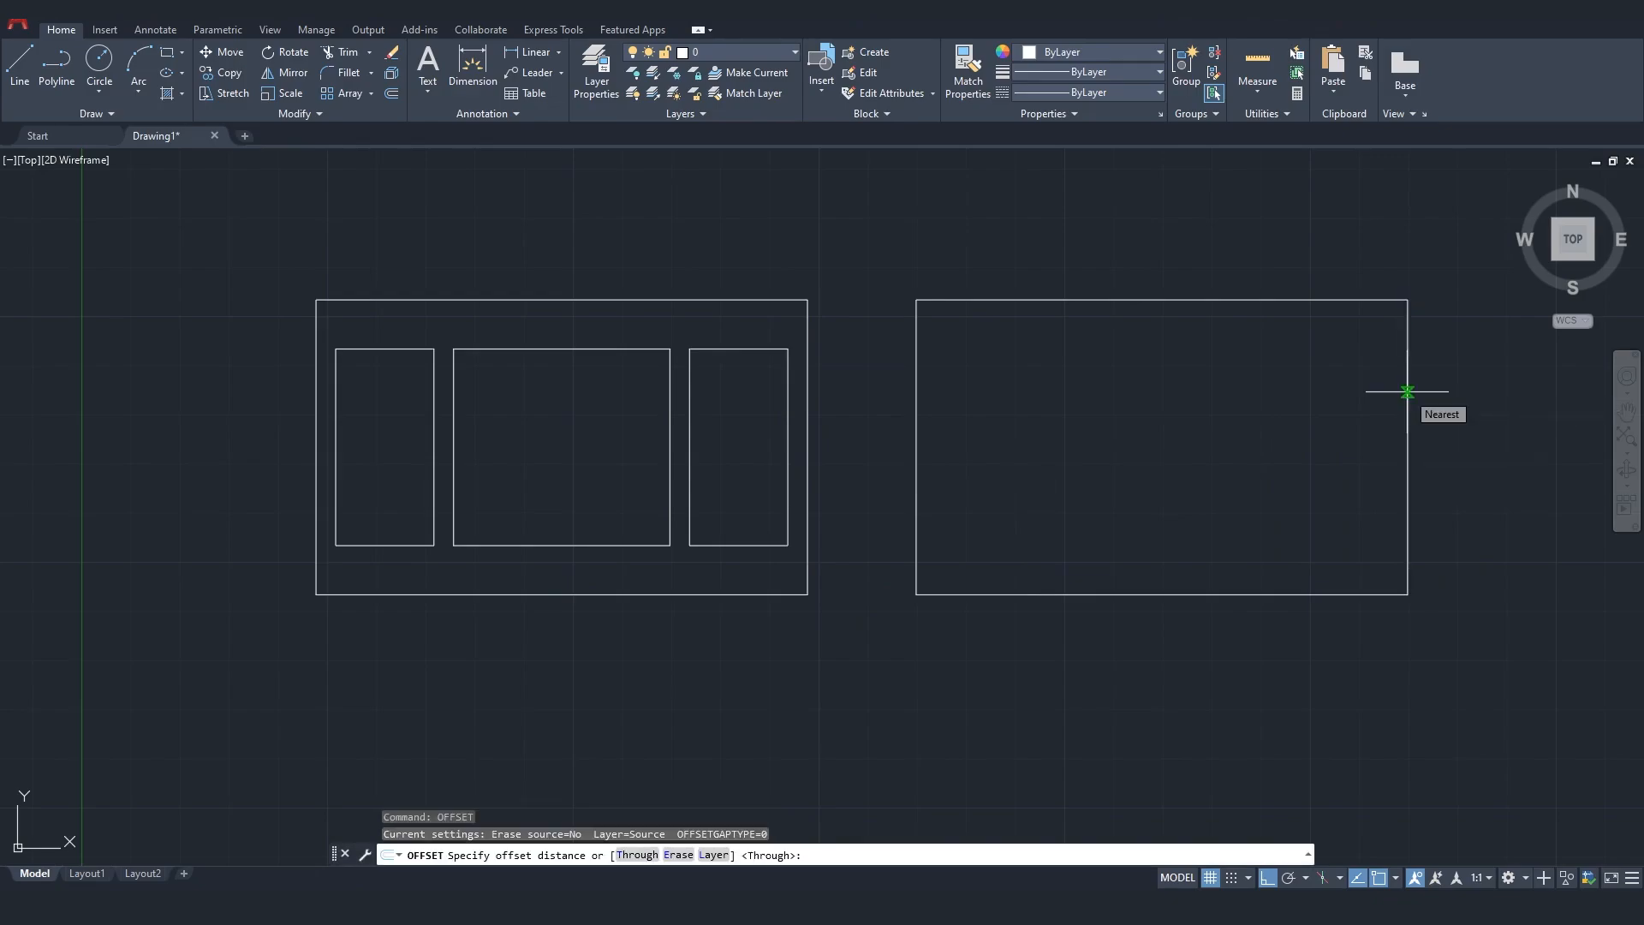
text(0)
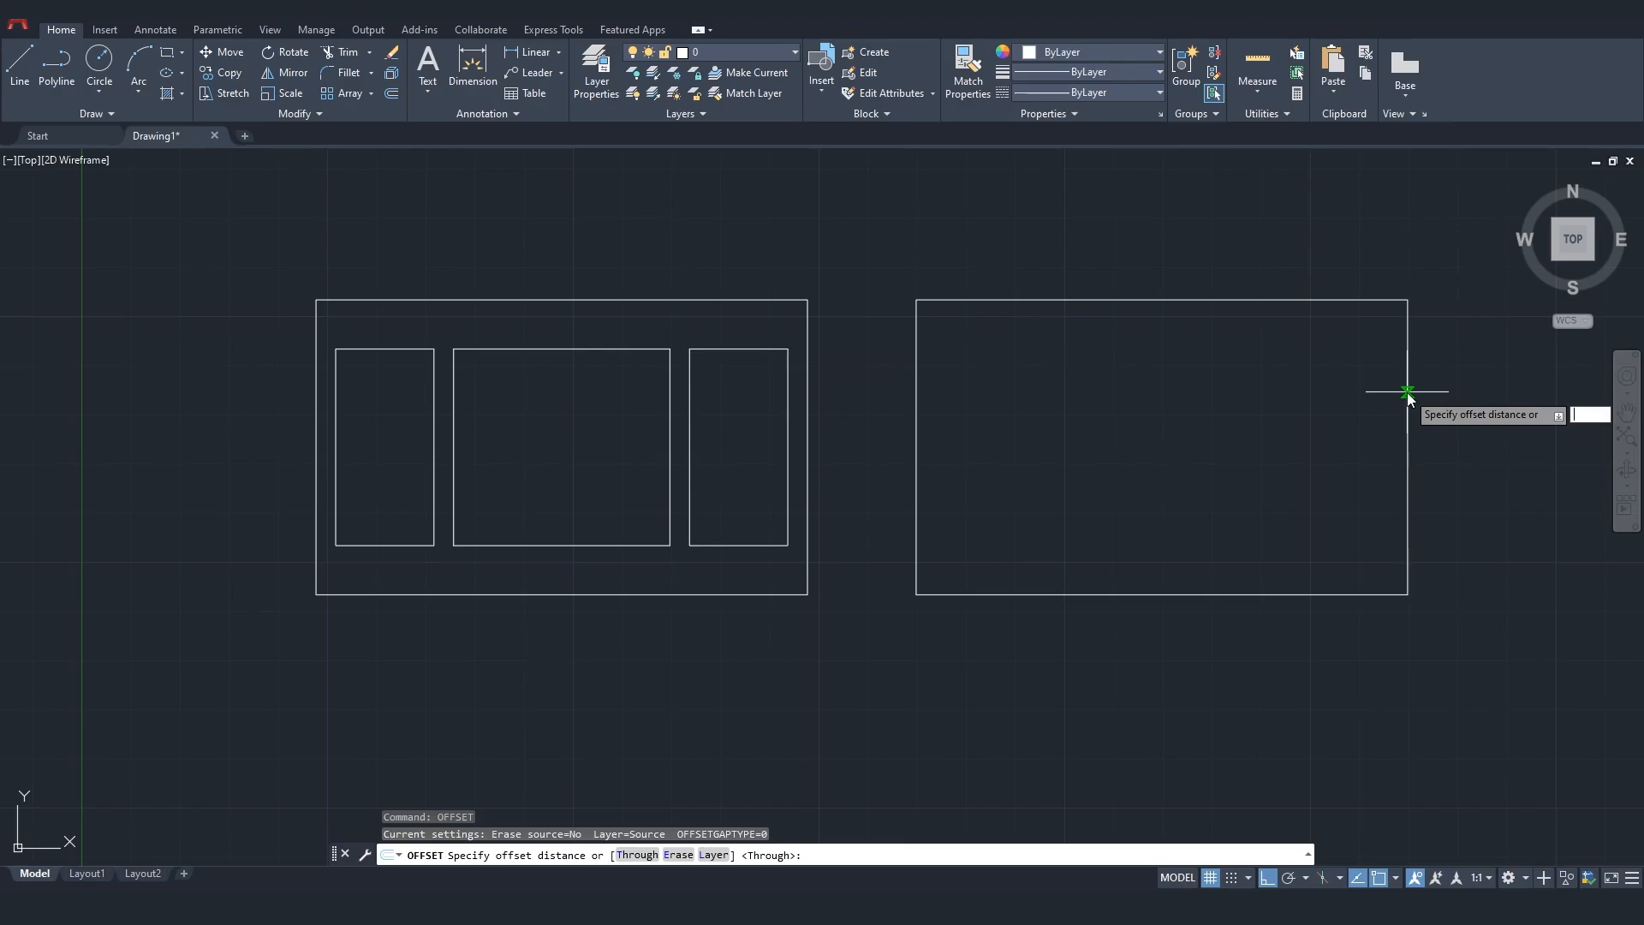
text(2)
key(Return)
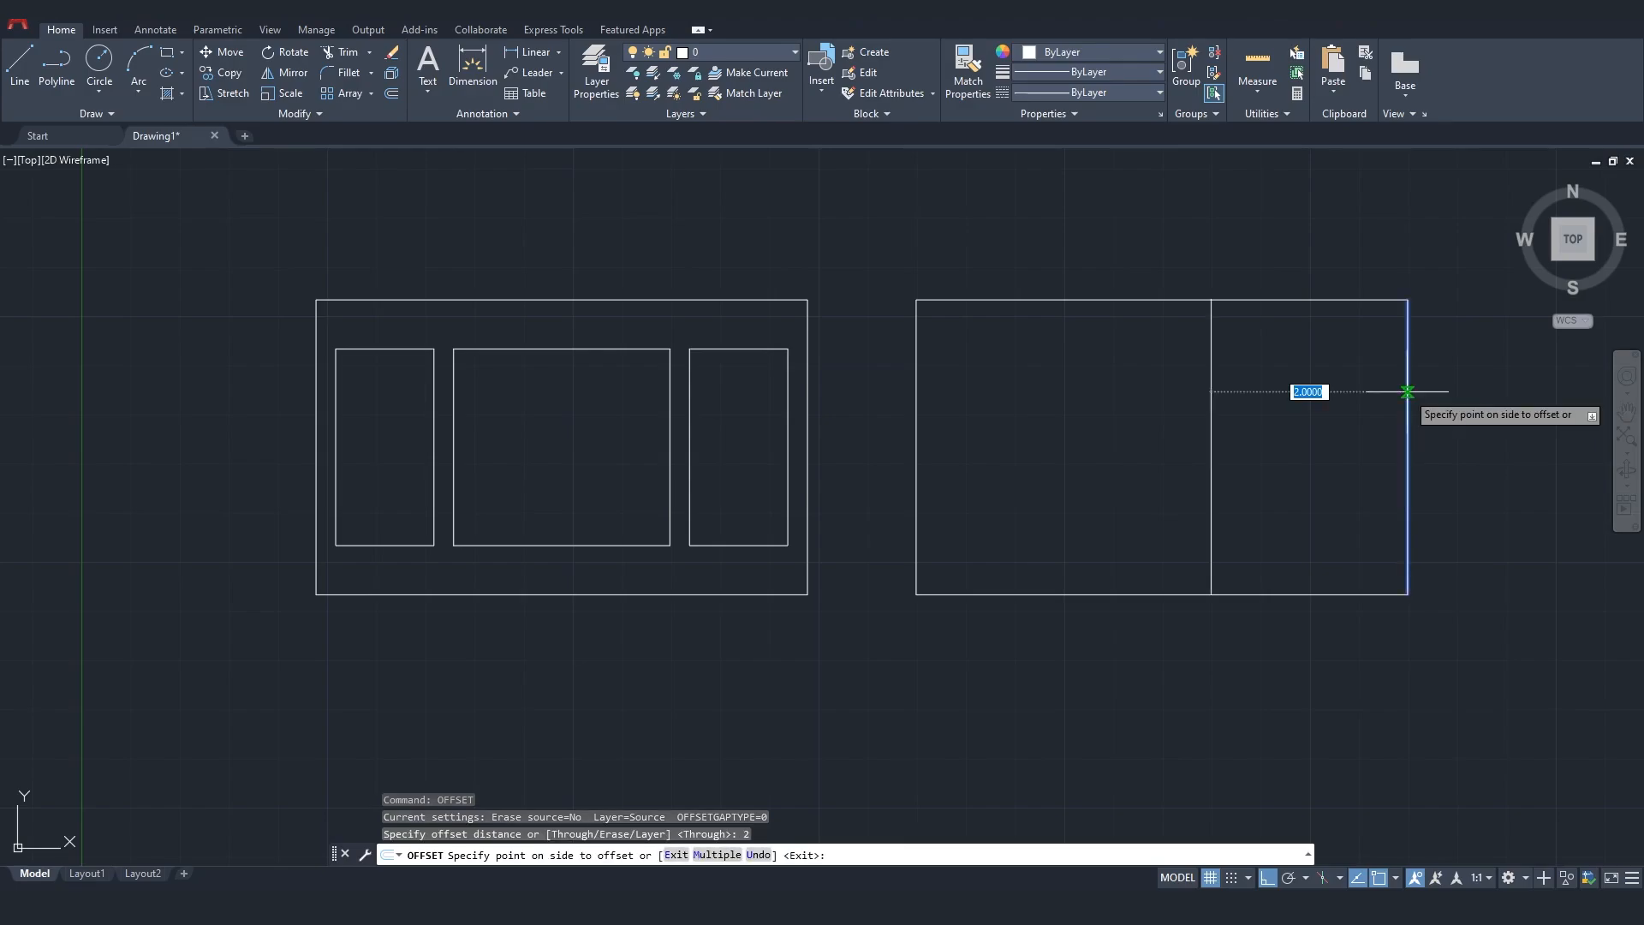
click(1245, 424)
click(1195, 594)
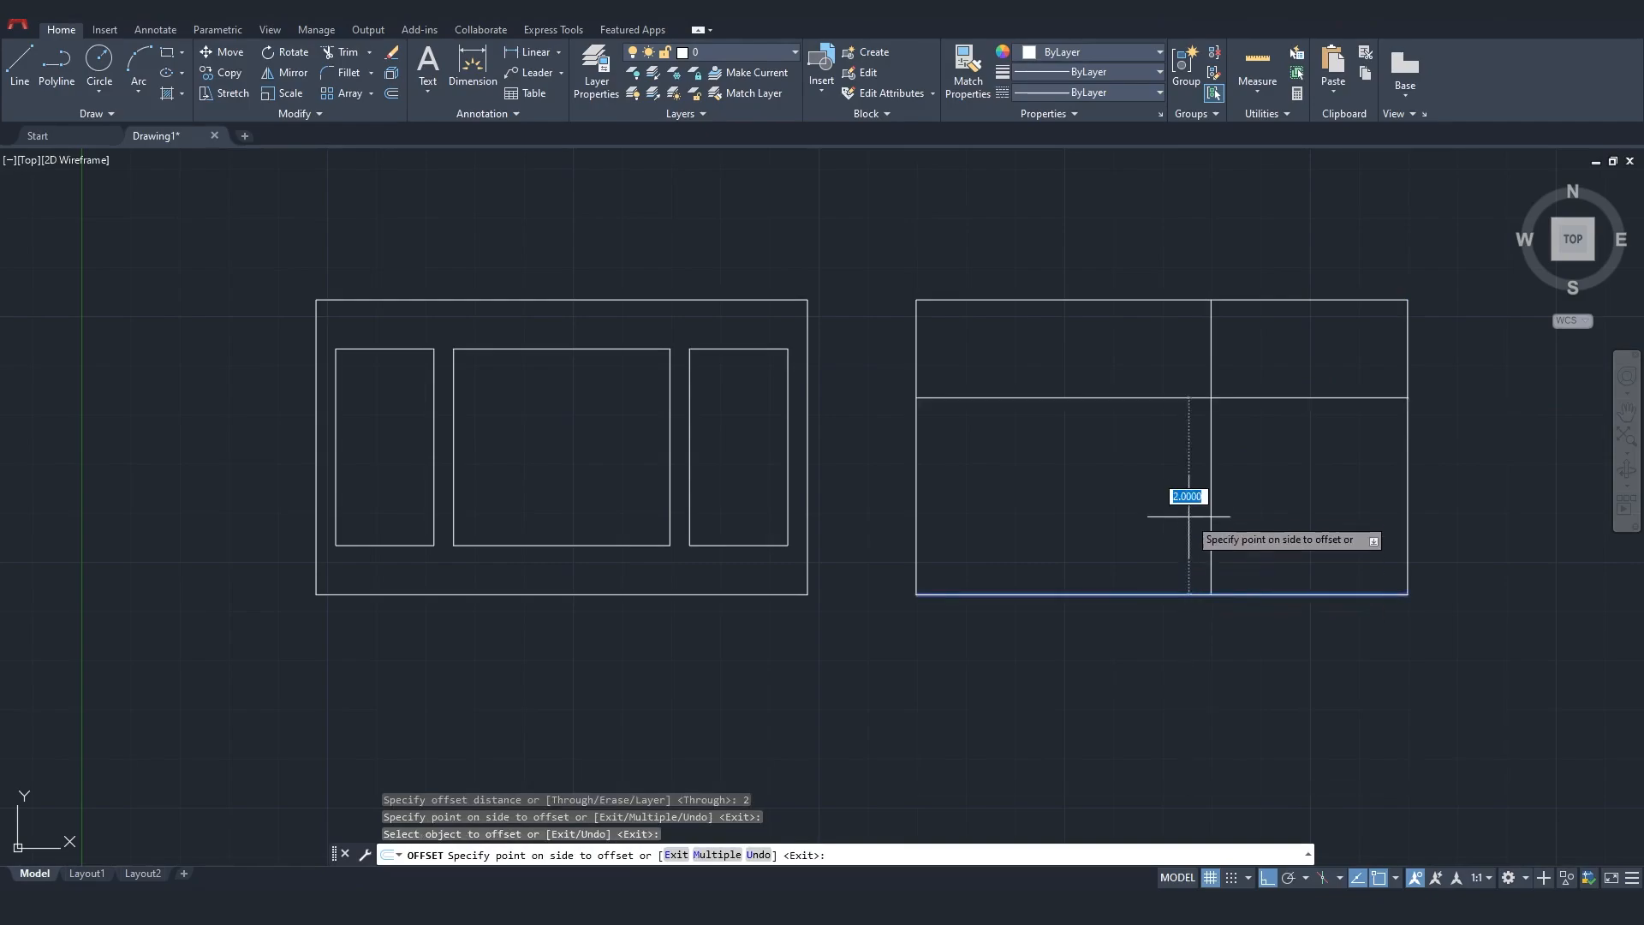
text(2.5)
key(Return)
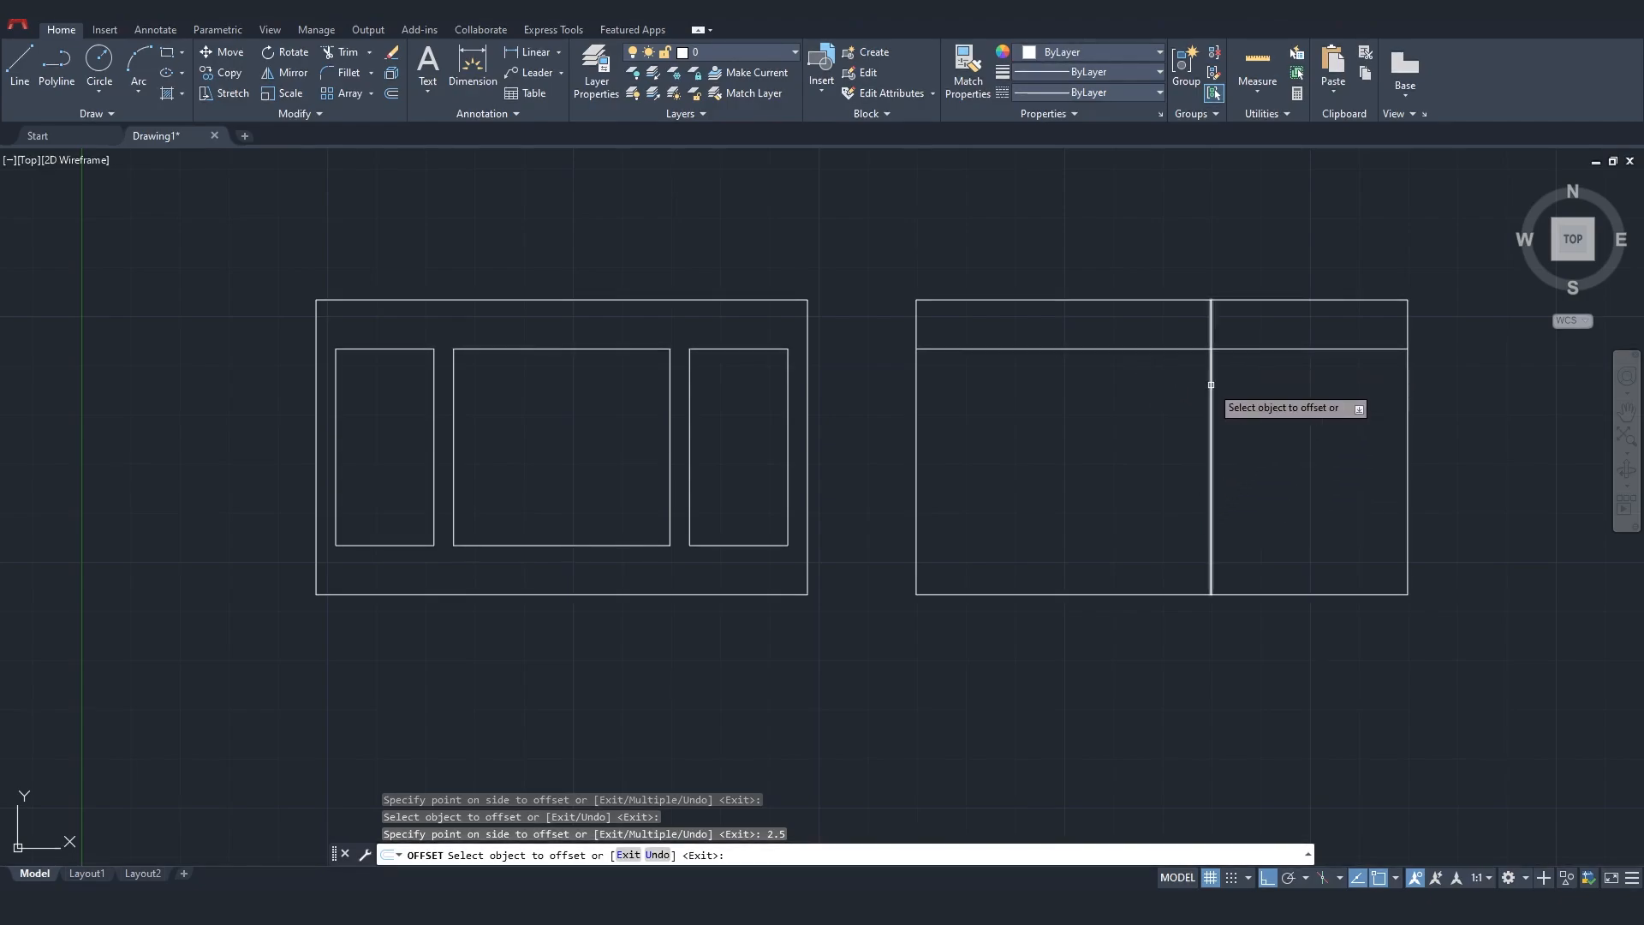
click(472, 66)
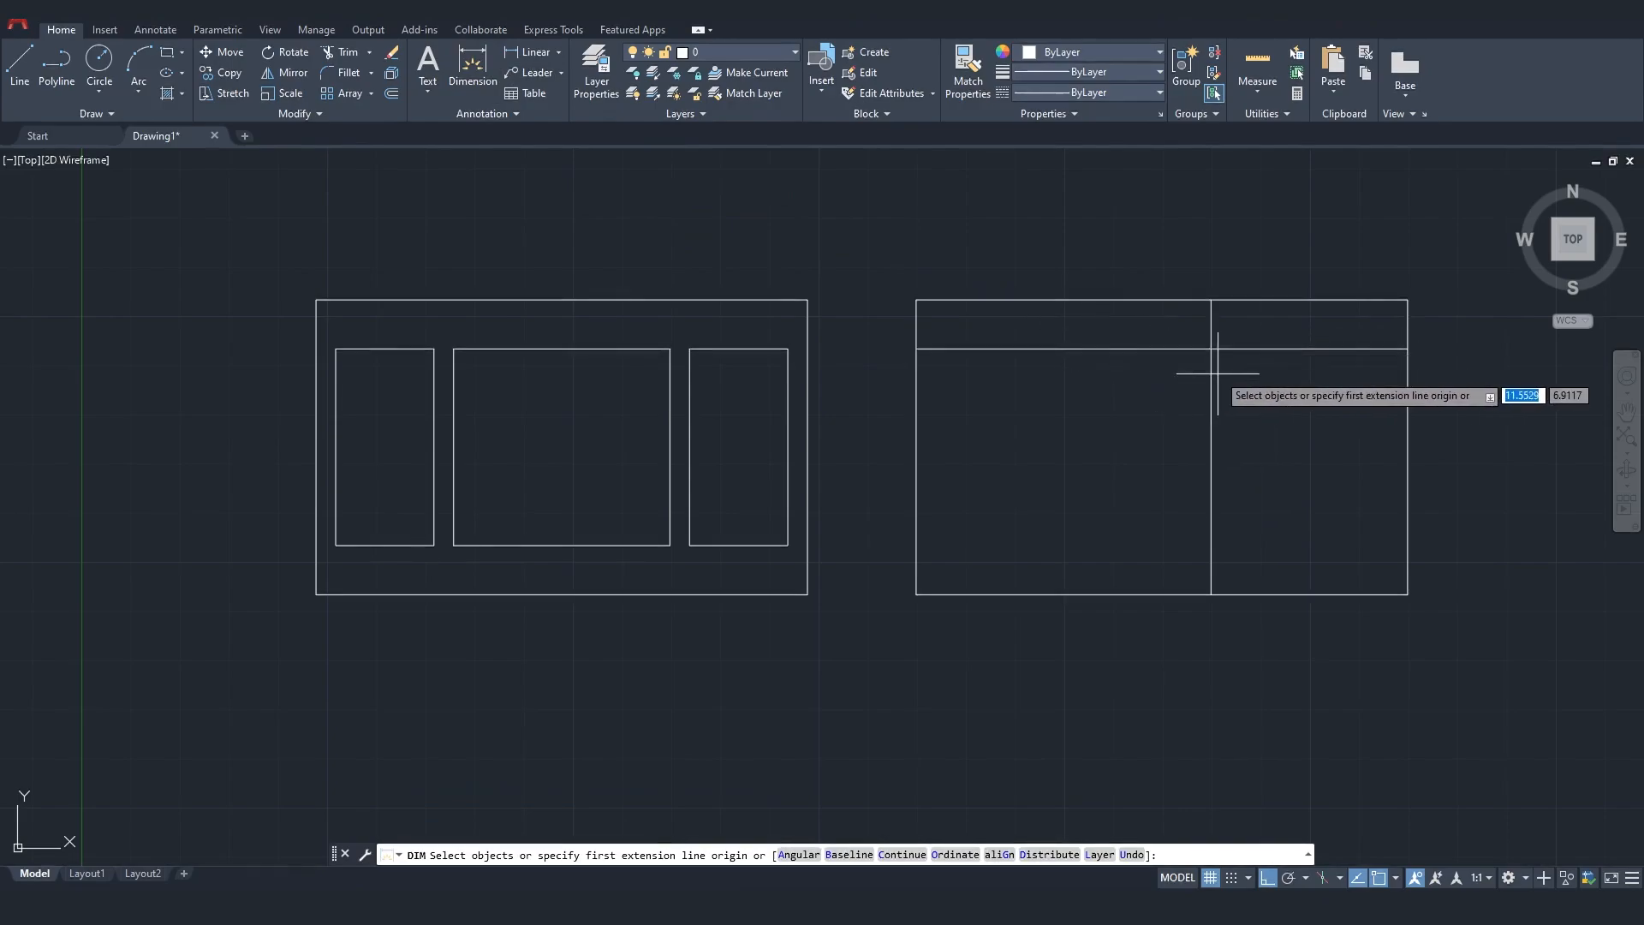
click(1212, 347)
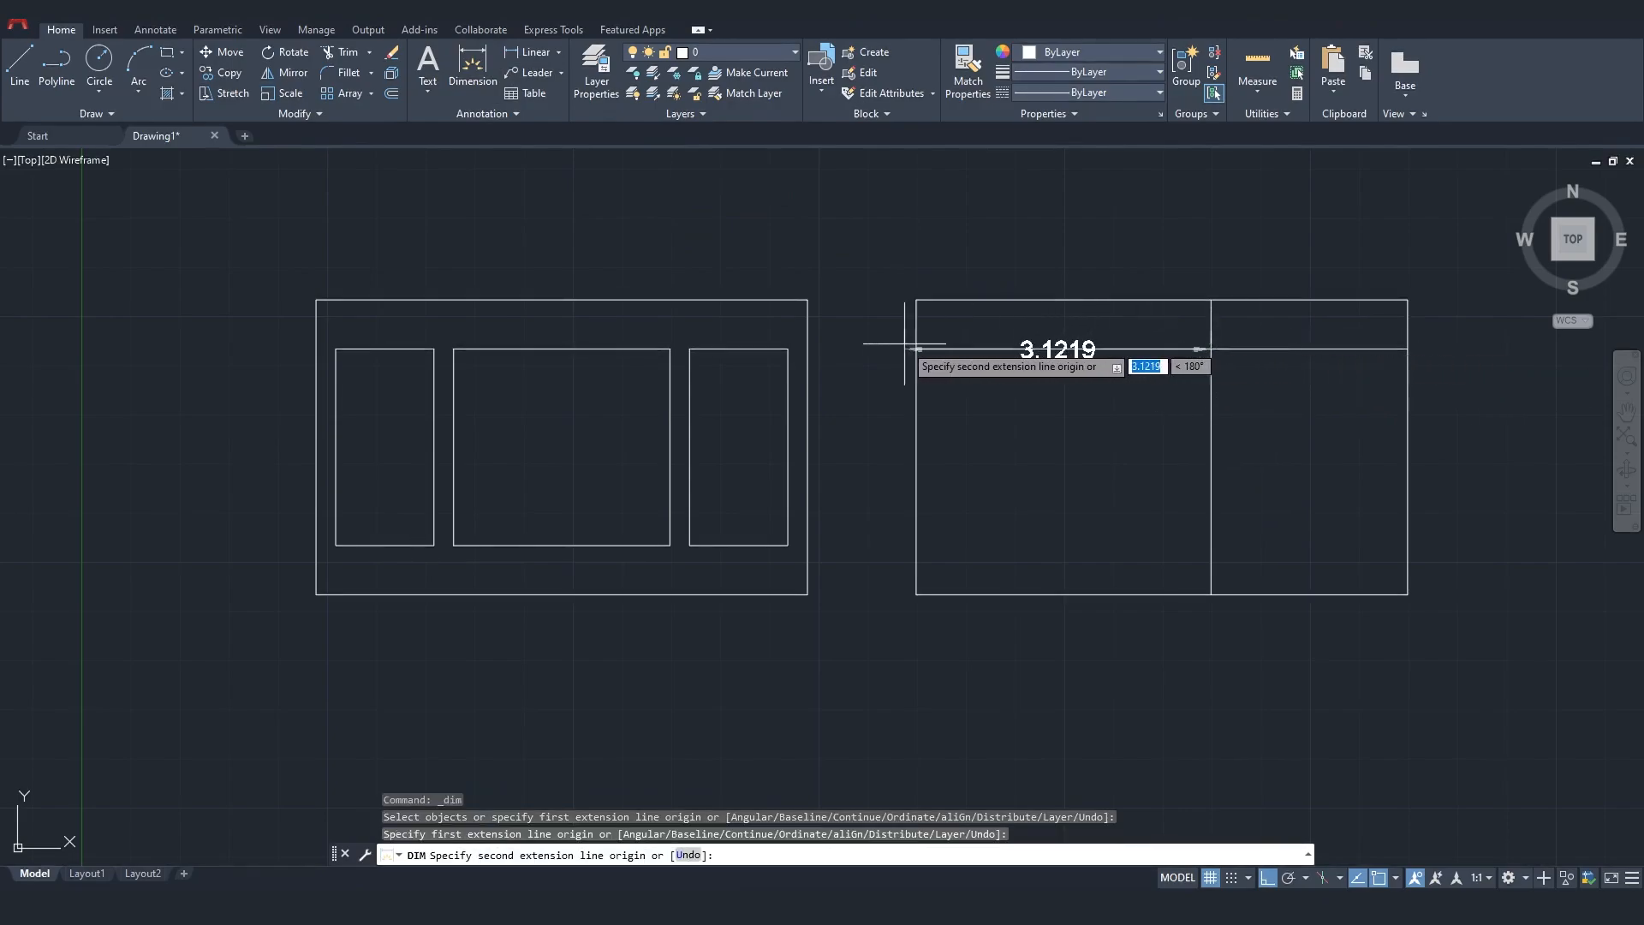
key(Escape)
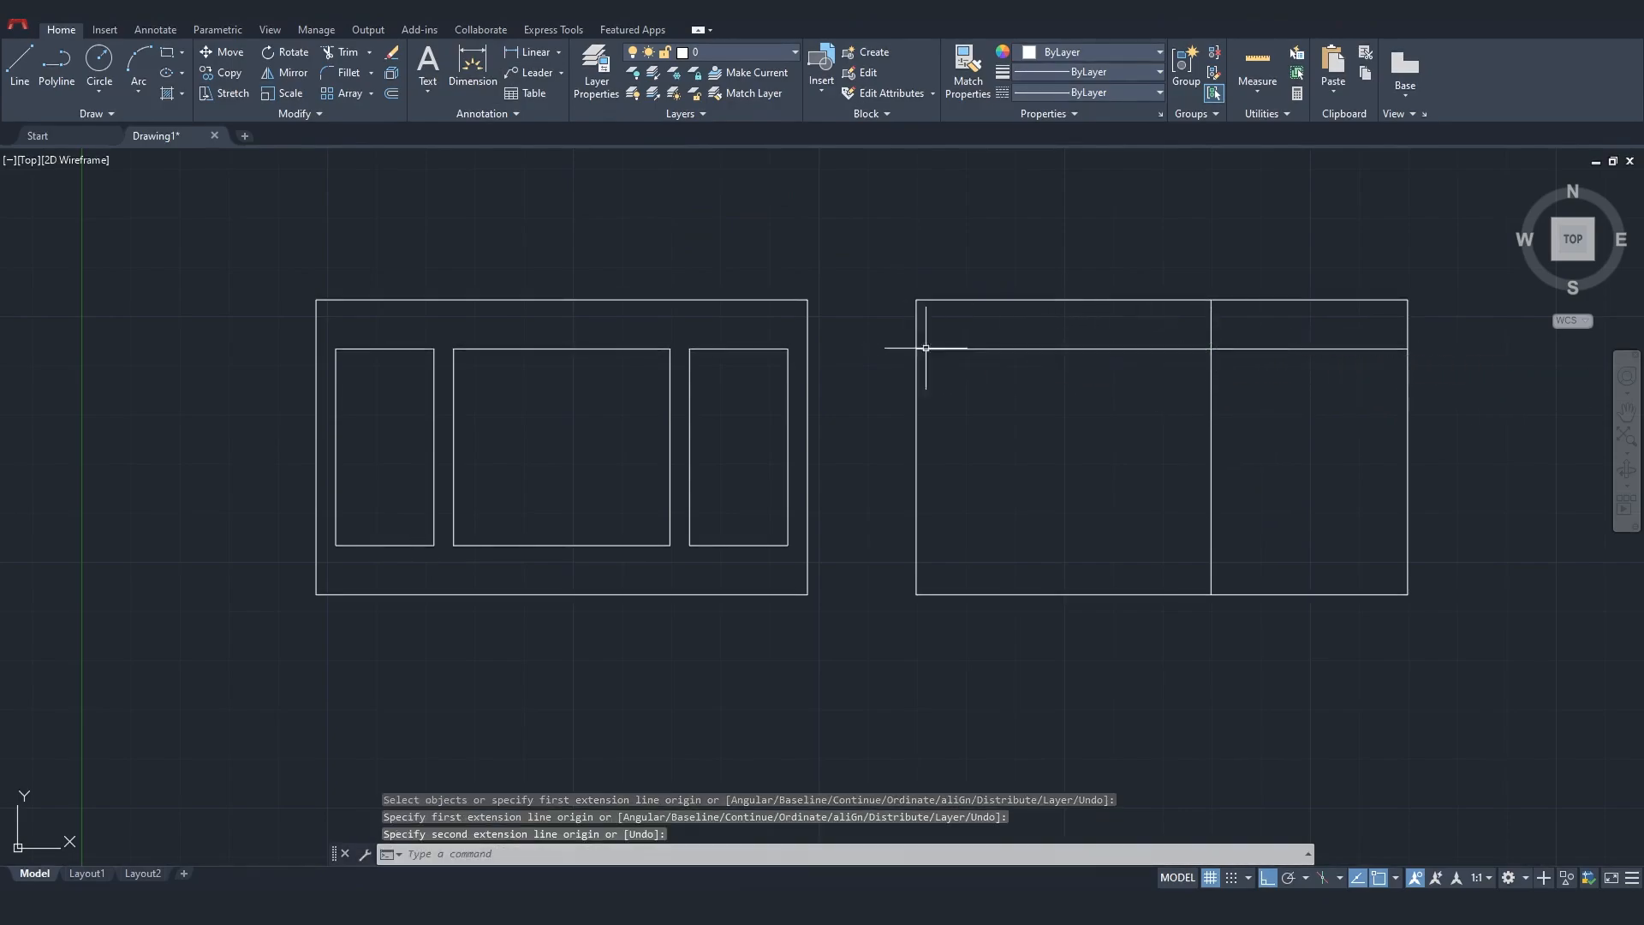
Offset the copied view's inner vertical line to the left and its left edge inward, each by 0.4
click(1213, 385)
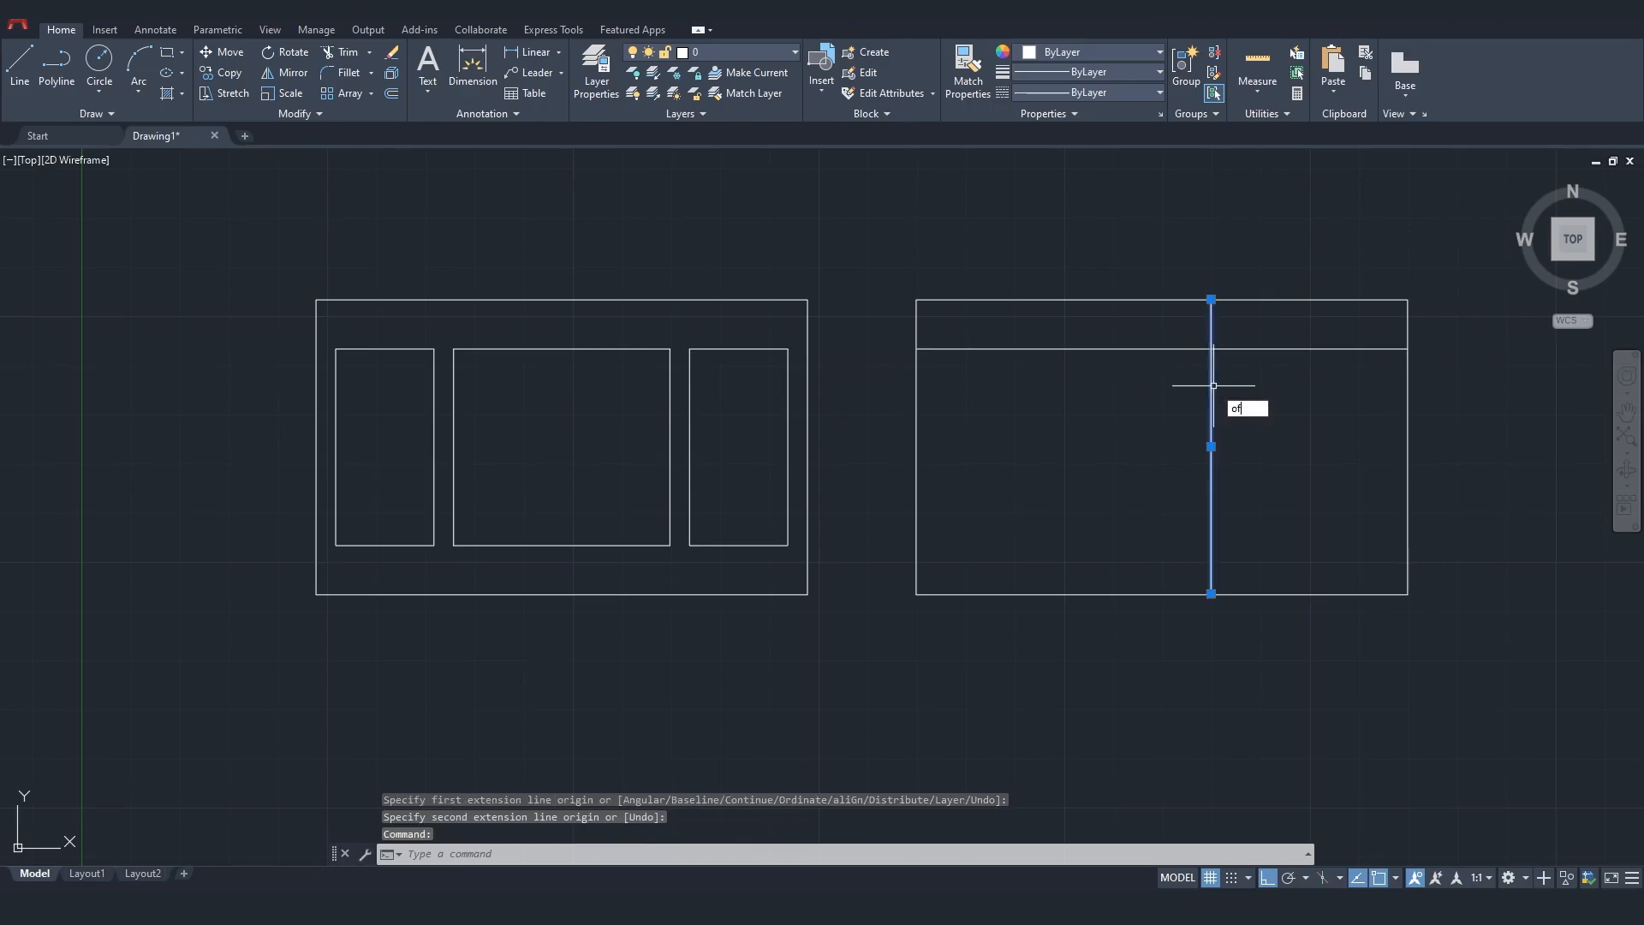
text(off)
key(Return)
text(0.4)
key(Return)
click(1210, 368)
click(1050, 389)
click(921, 413)
click(1066, 428)
Offset the bottom edge of the copied view upward by 0.5
click(1108, 594)
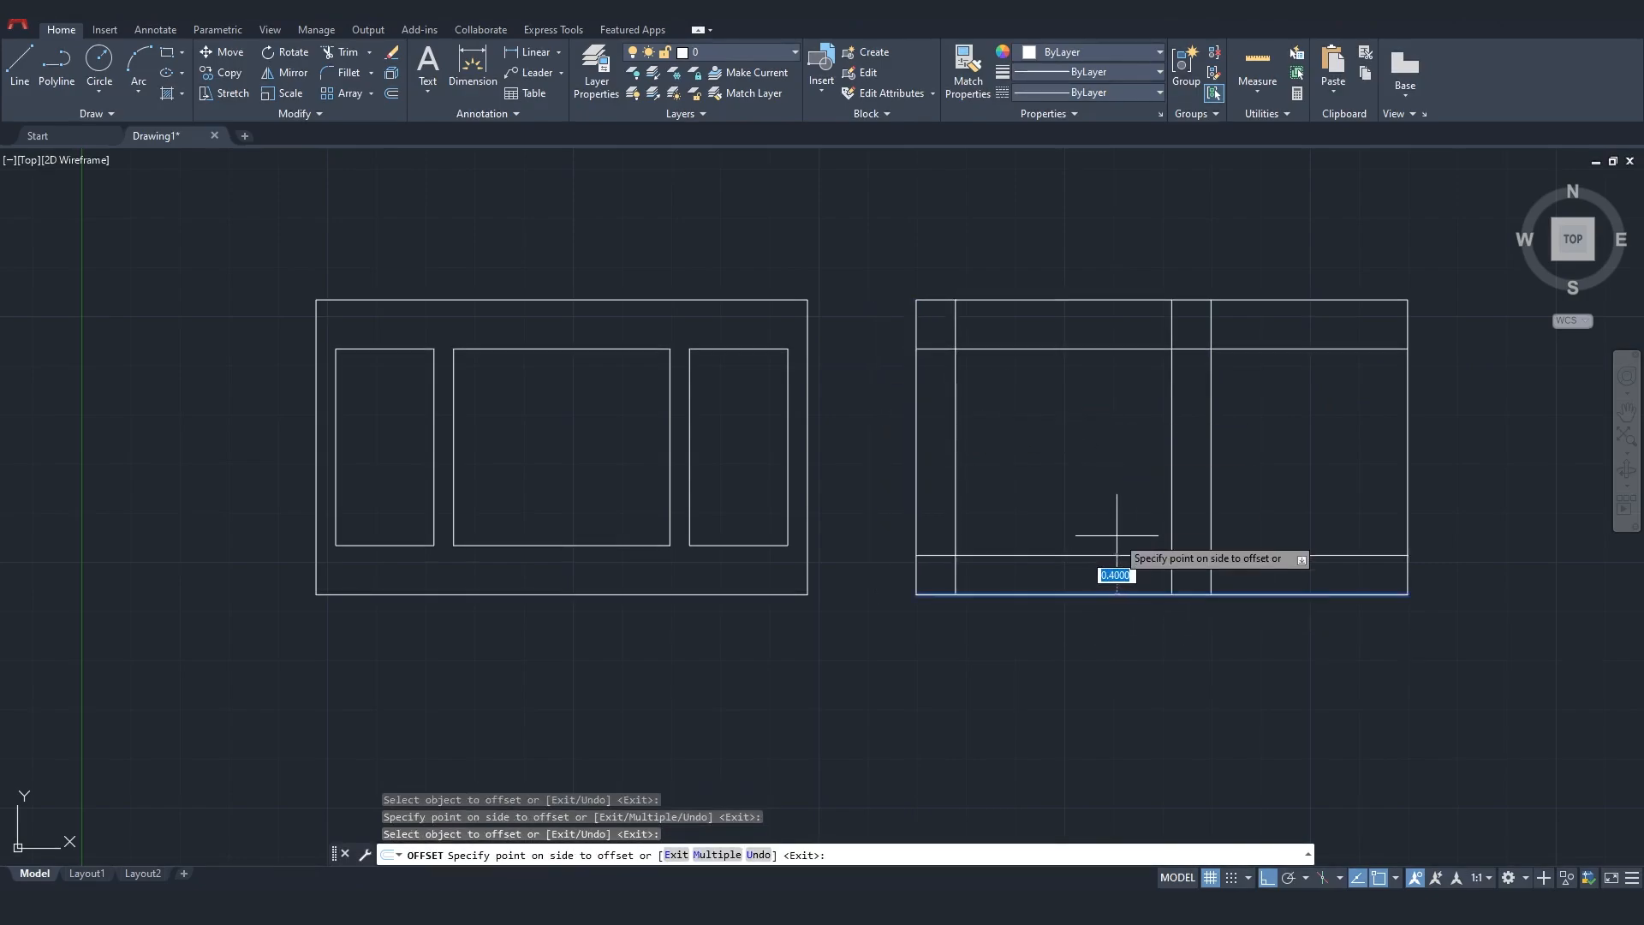
text(0.5)
key(Return)
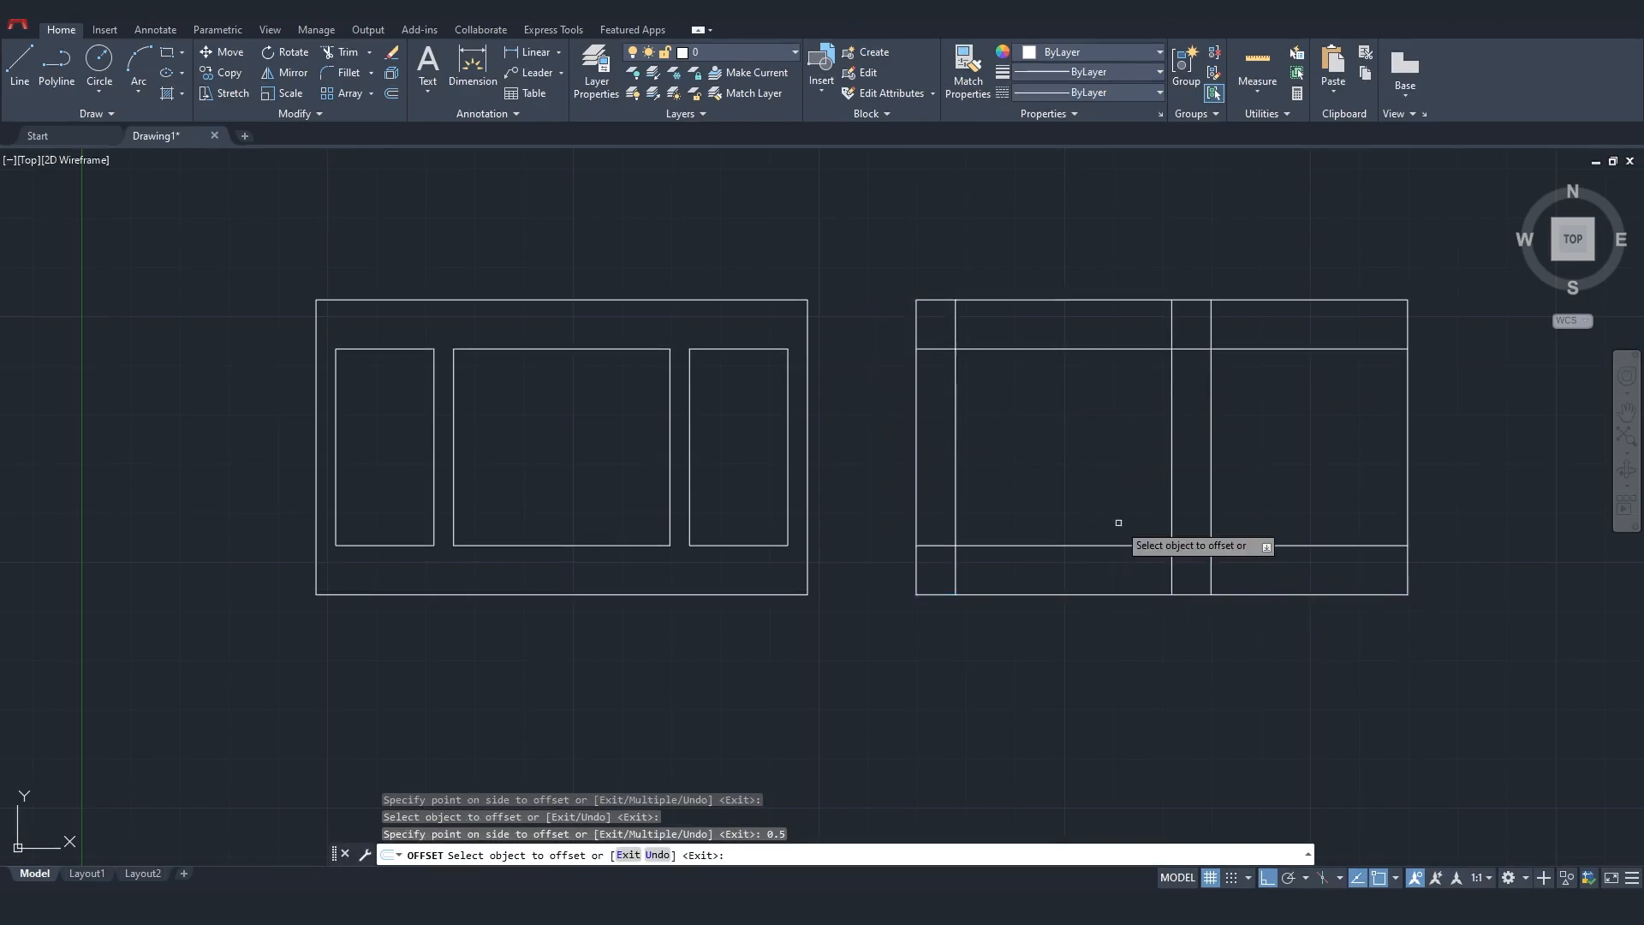
Trim the copied view's inner lines into a closed left rectangle and a right panel reaching down to the bottom edge
click(362, 53)
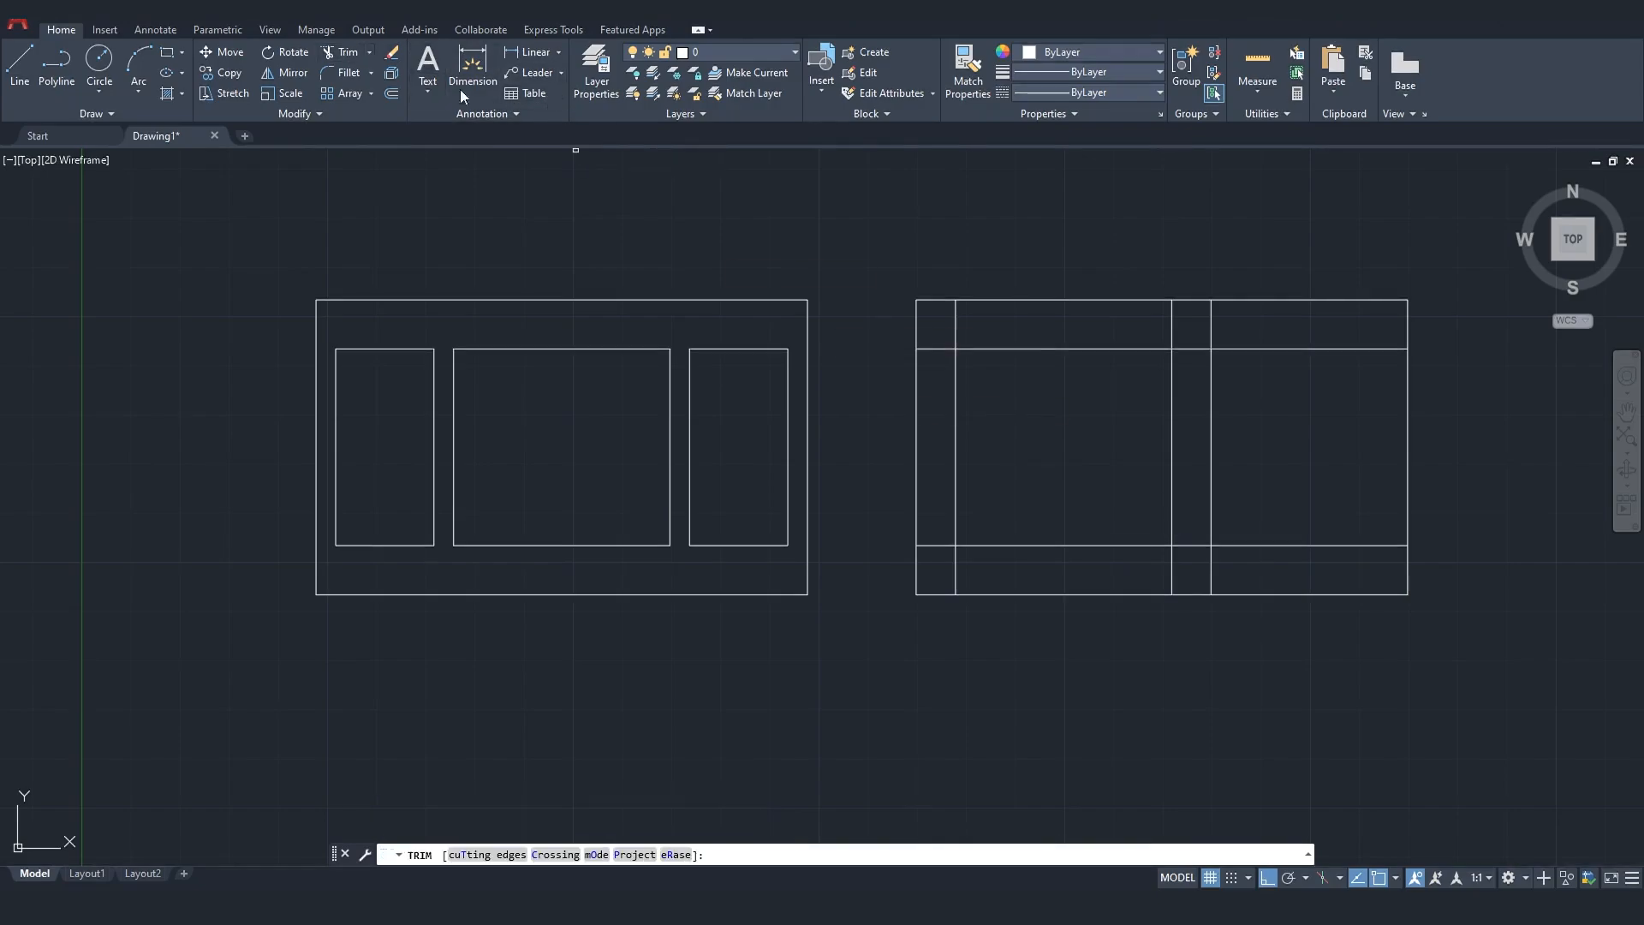
drag(1239, 321, 941, 318)
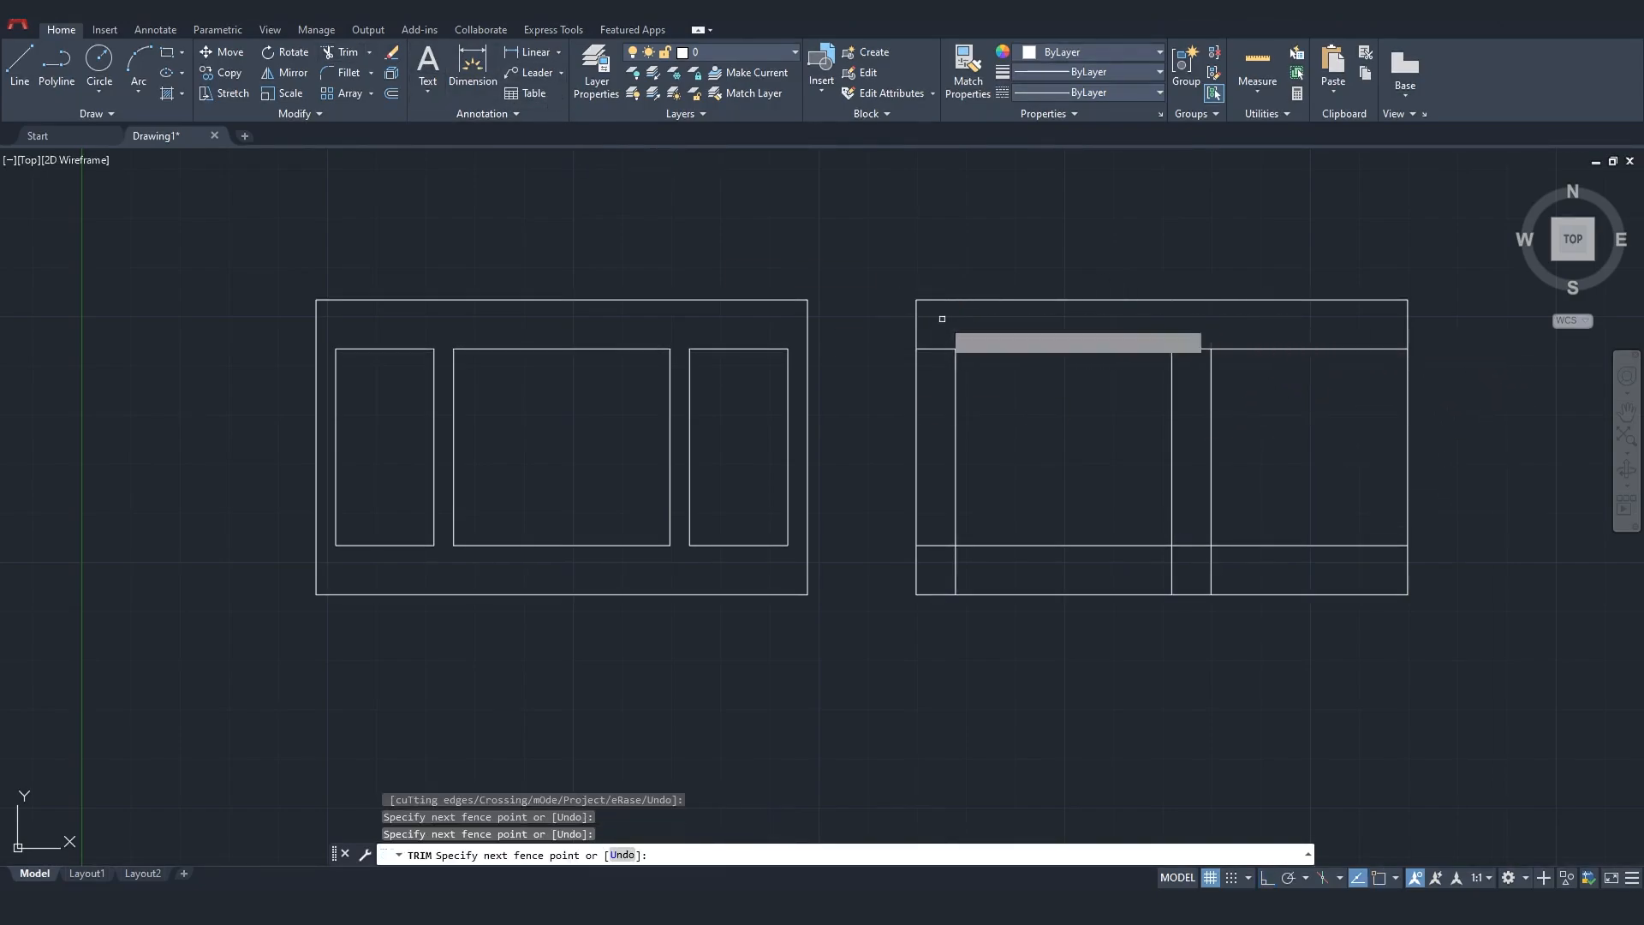
mouse_move(1192, 340)
mouse_down()
mouse_move(1194, 560)
mouse_move(886, 567)
mouse_move(979, 569)
mouse_move(948, 566)
mouse_move(940, 345)
mouse_up()
click(1259, 546)
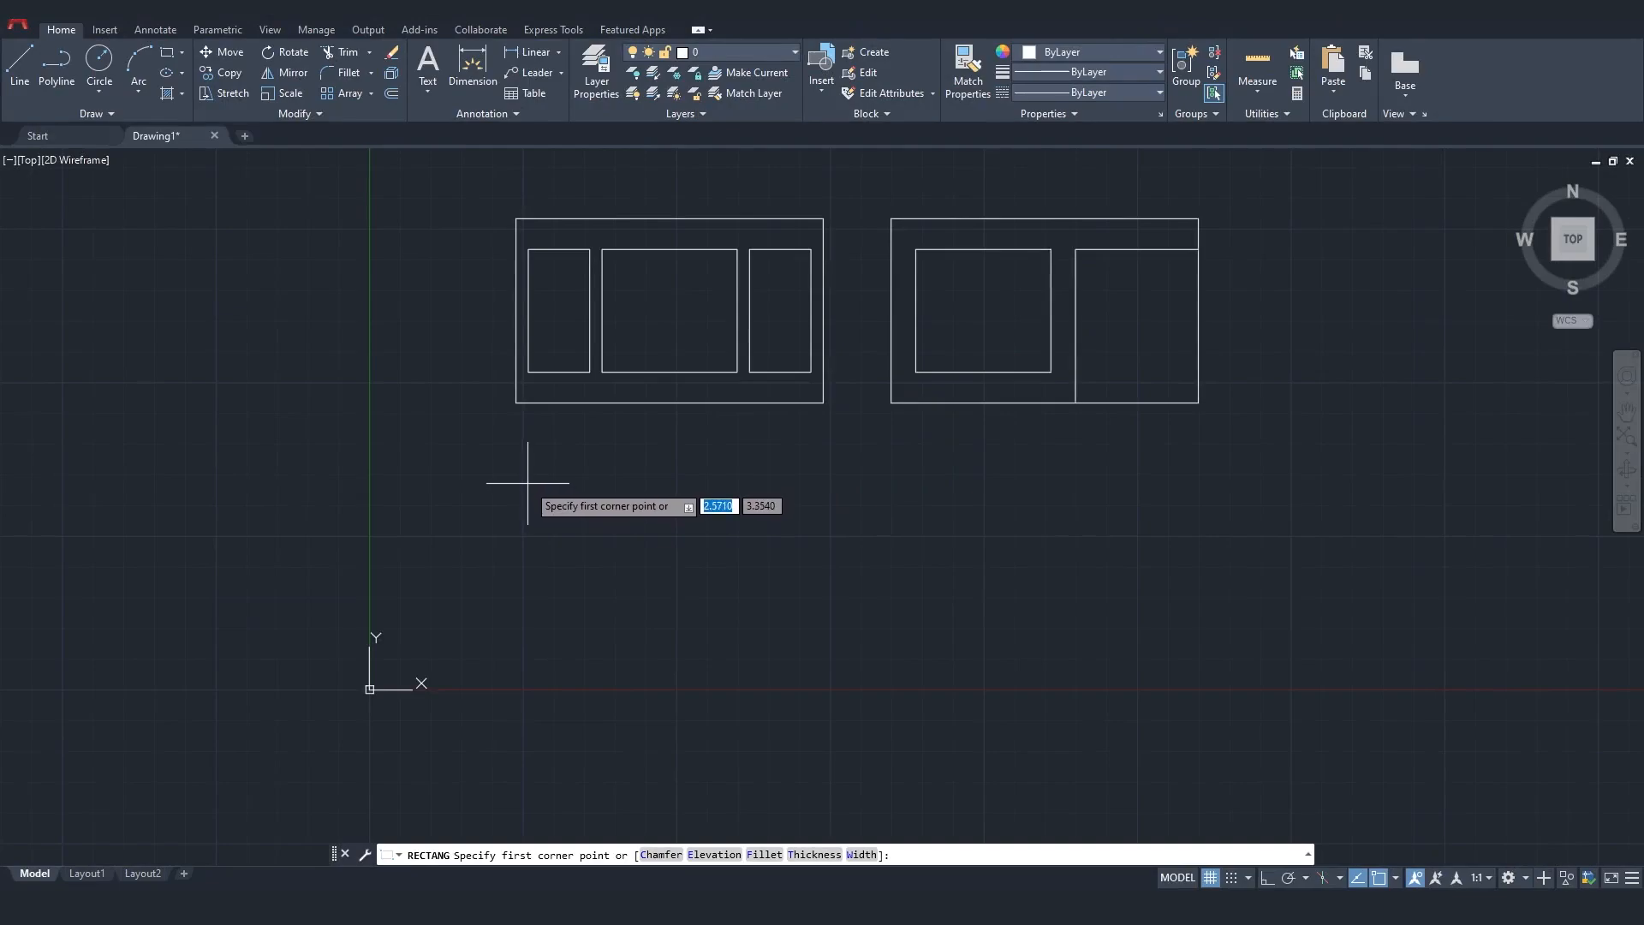
Draw a 5 by 5 square below the three-panel view
click(527, 483)
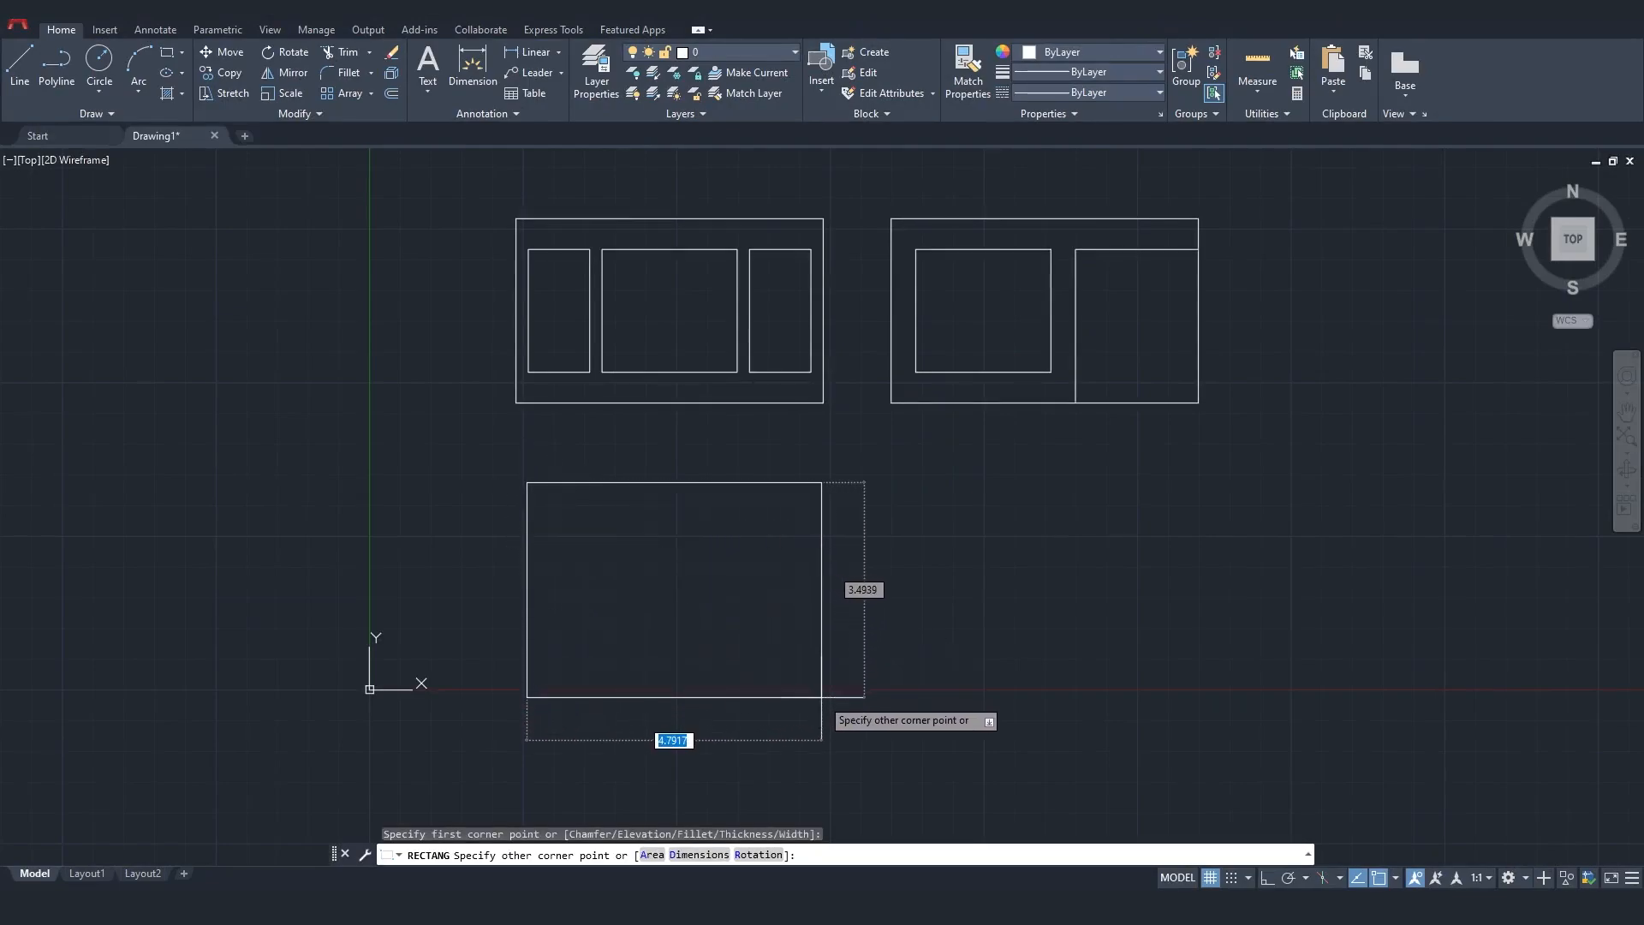
text(5)
key(Tab)
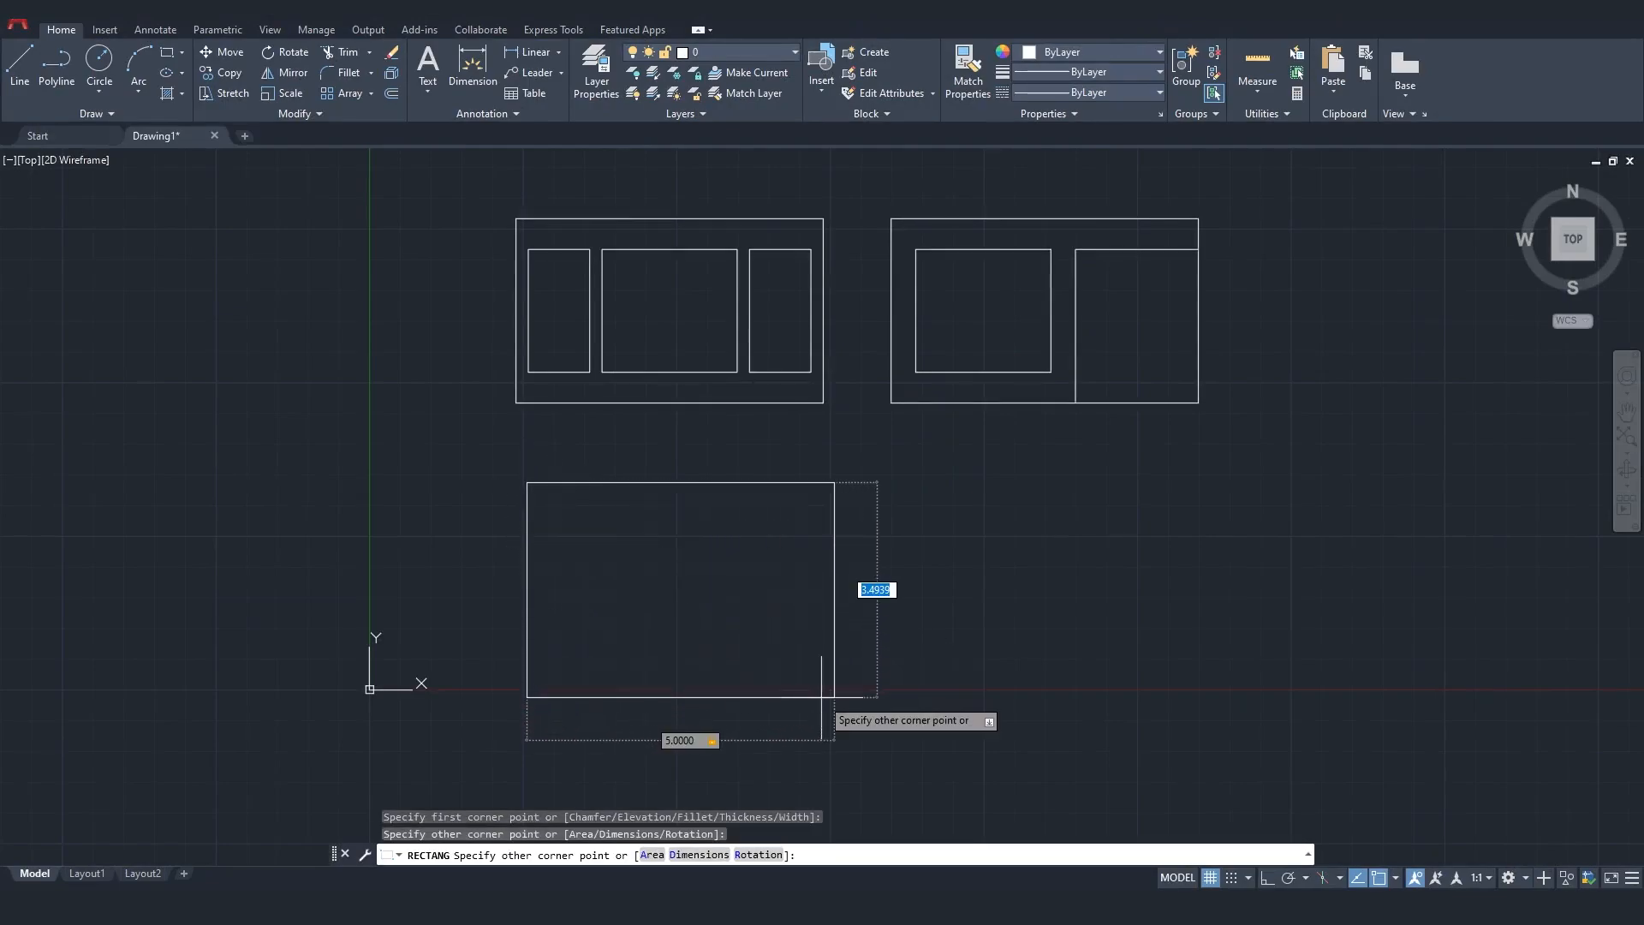
text(5)
key(Return)
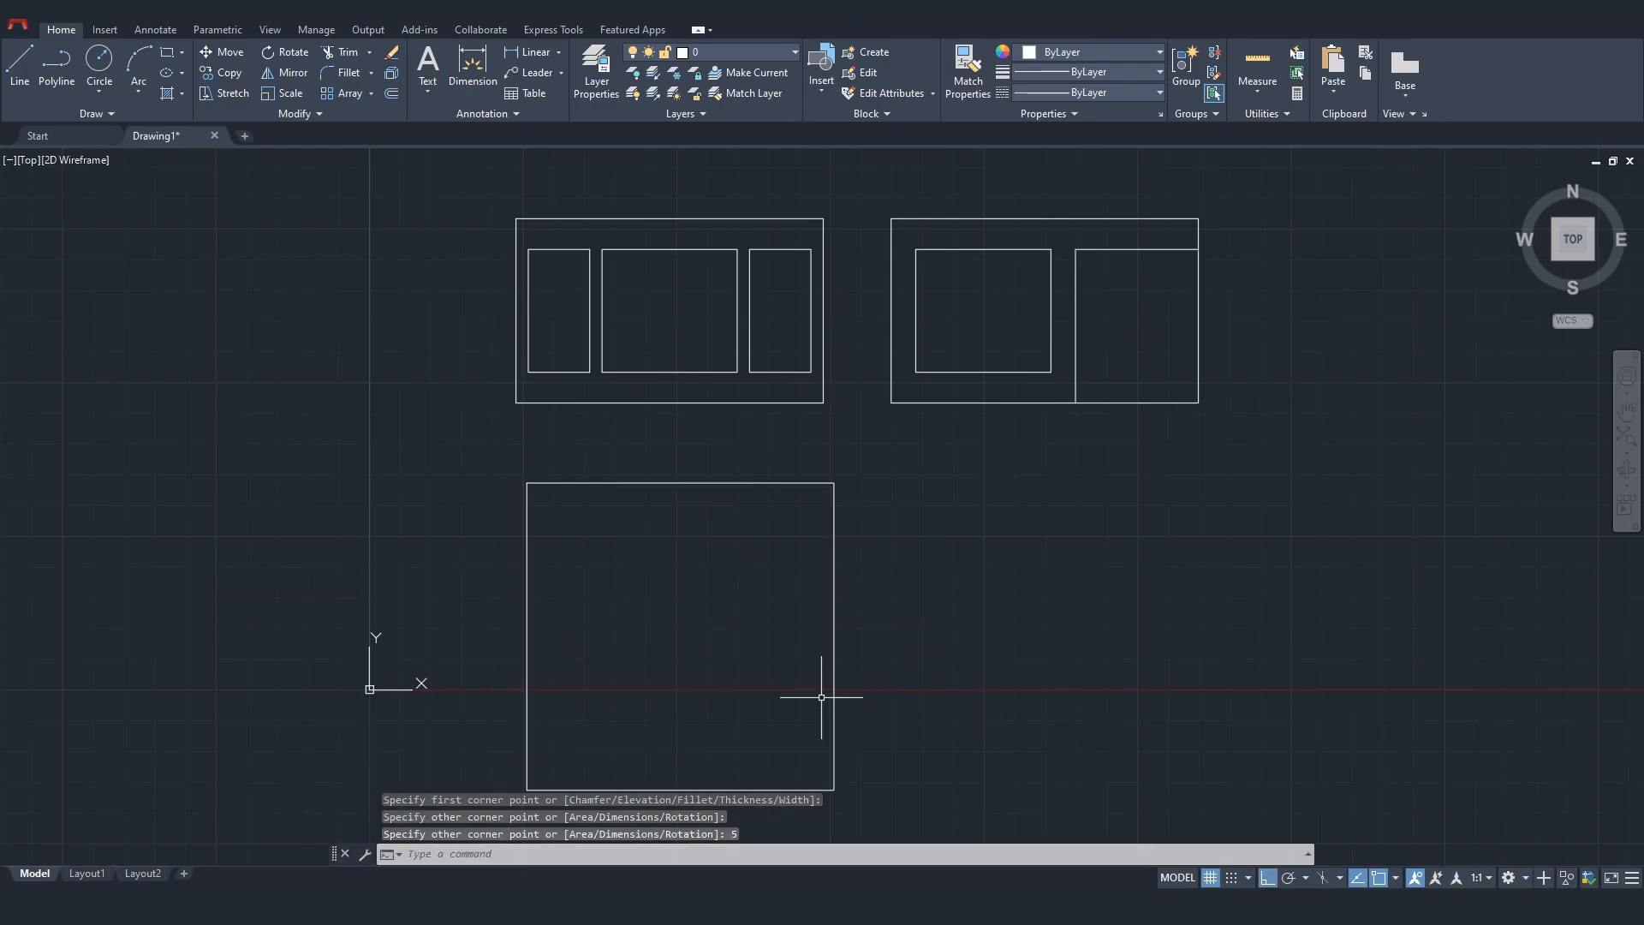
Offset the new square inward by 0.3
middle_drag(878, 643, 873, 589)
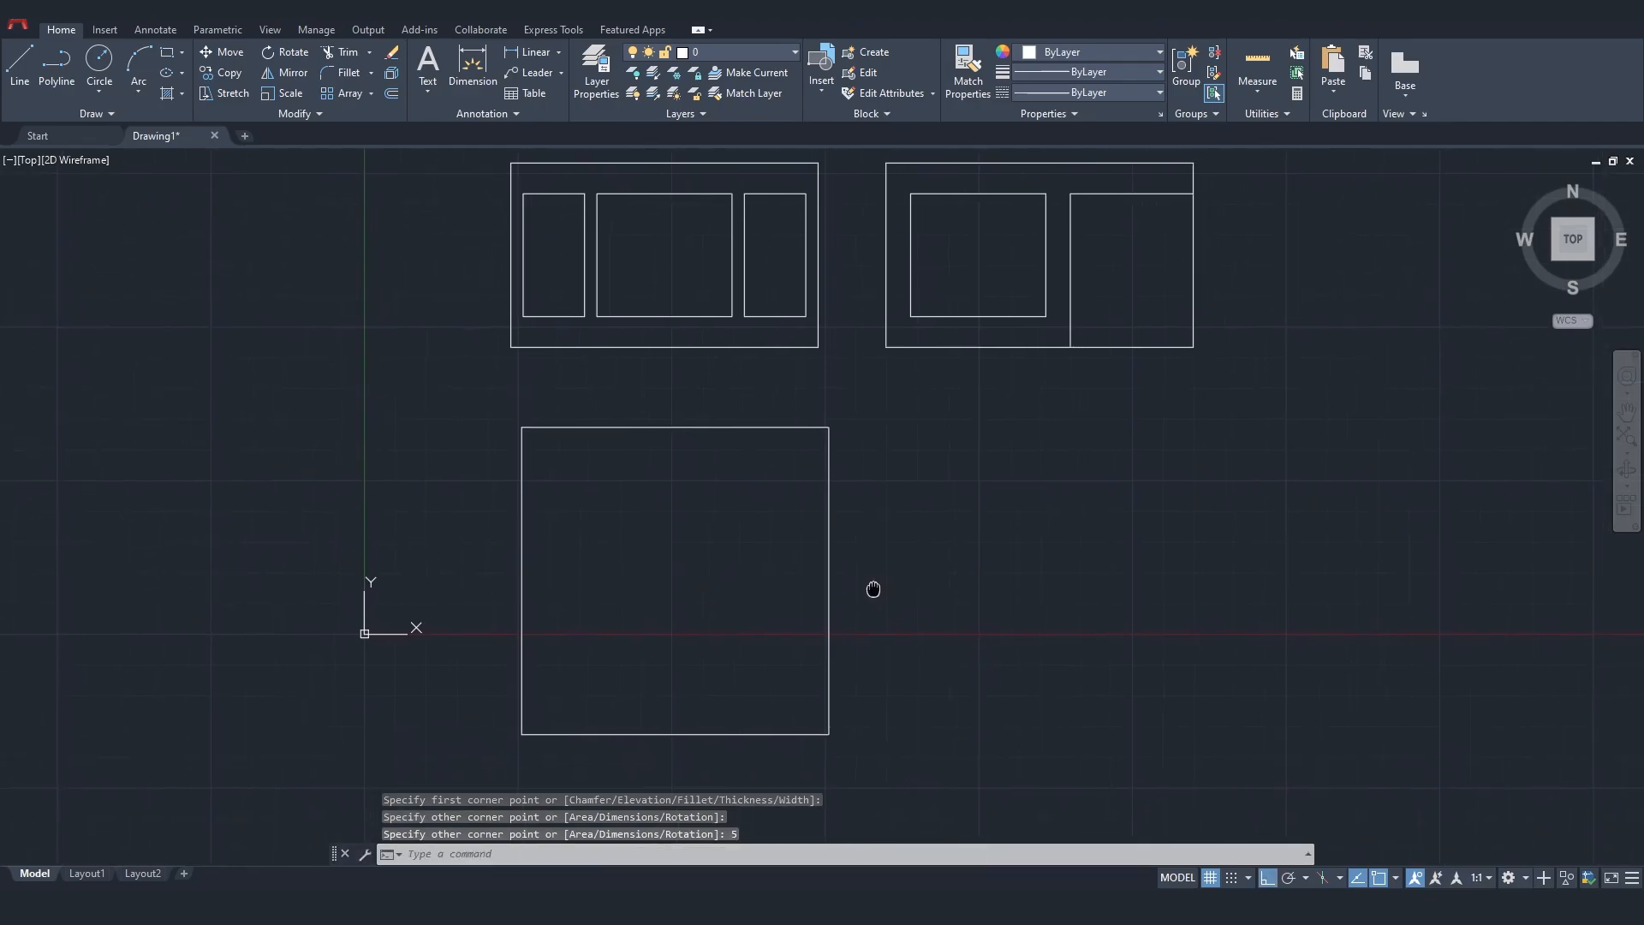
click(829, 433)
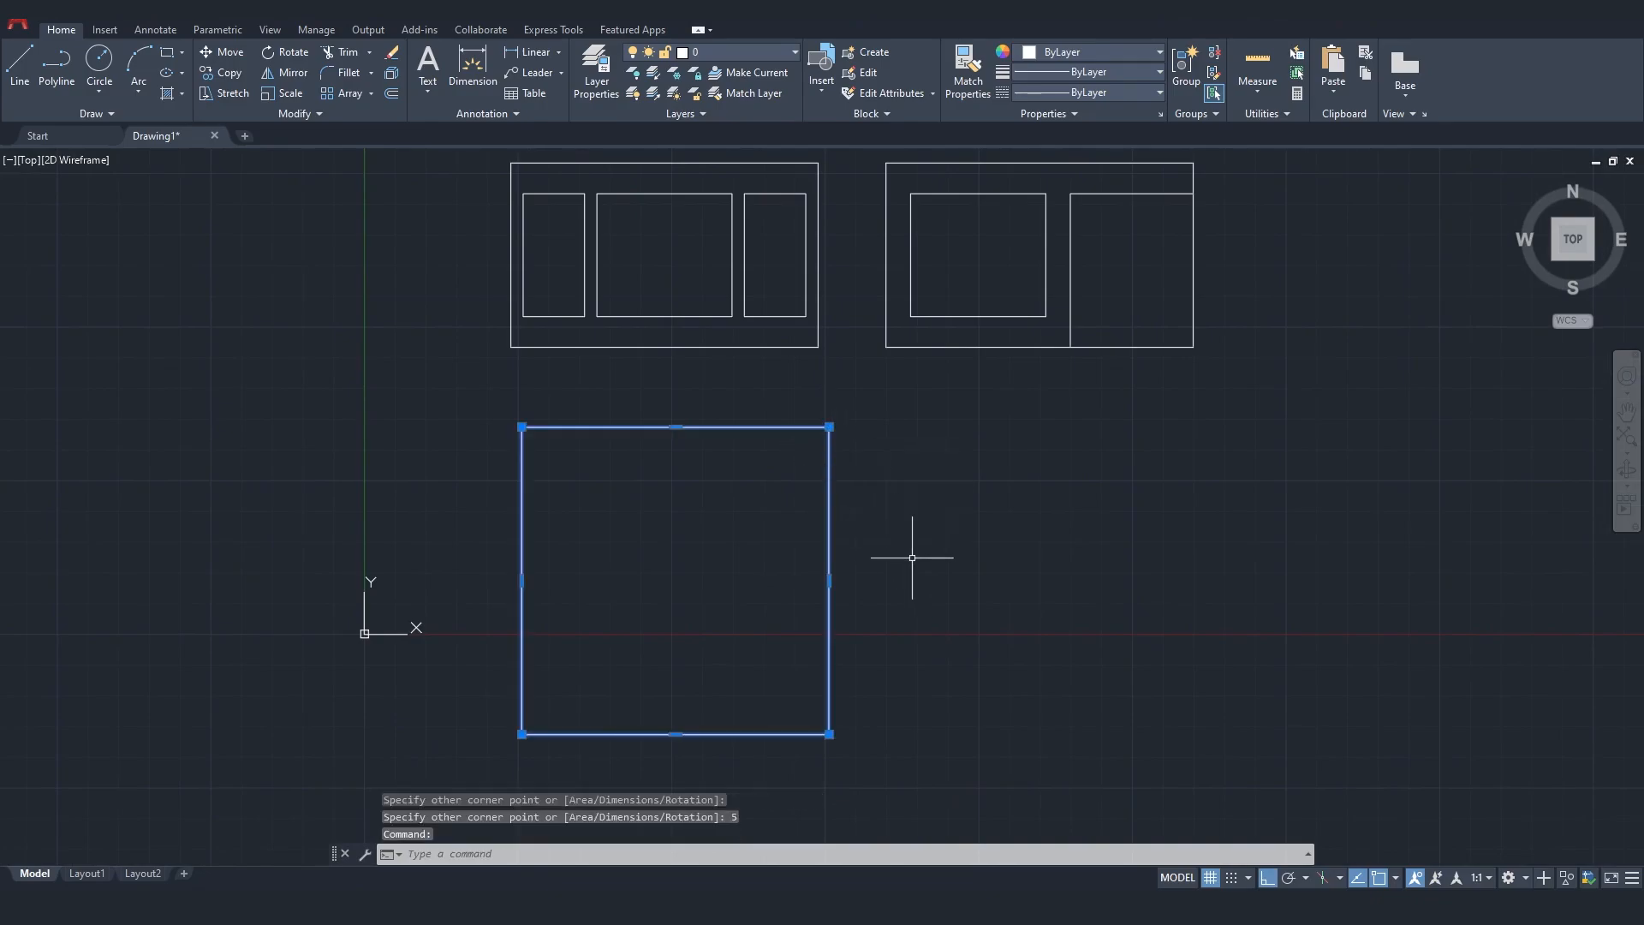
key(Return)
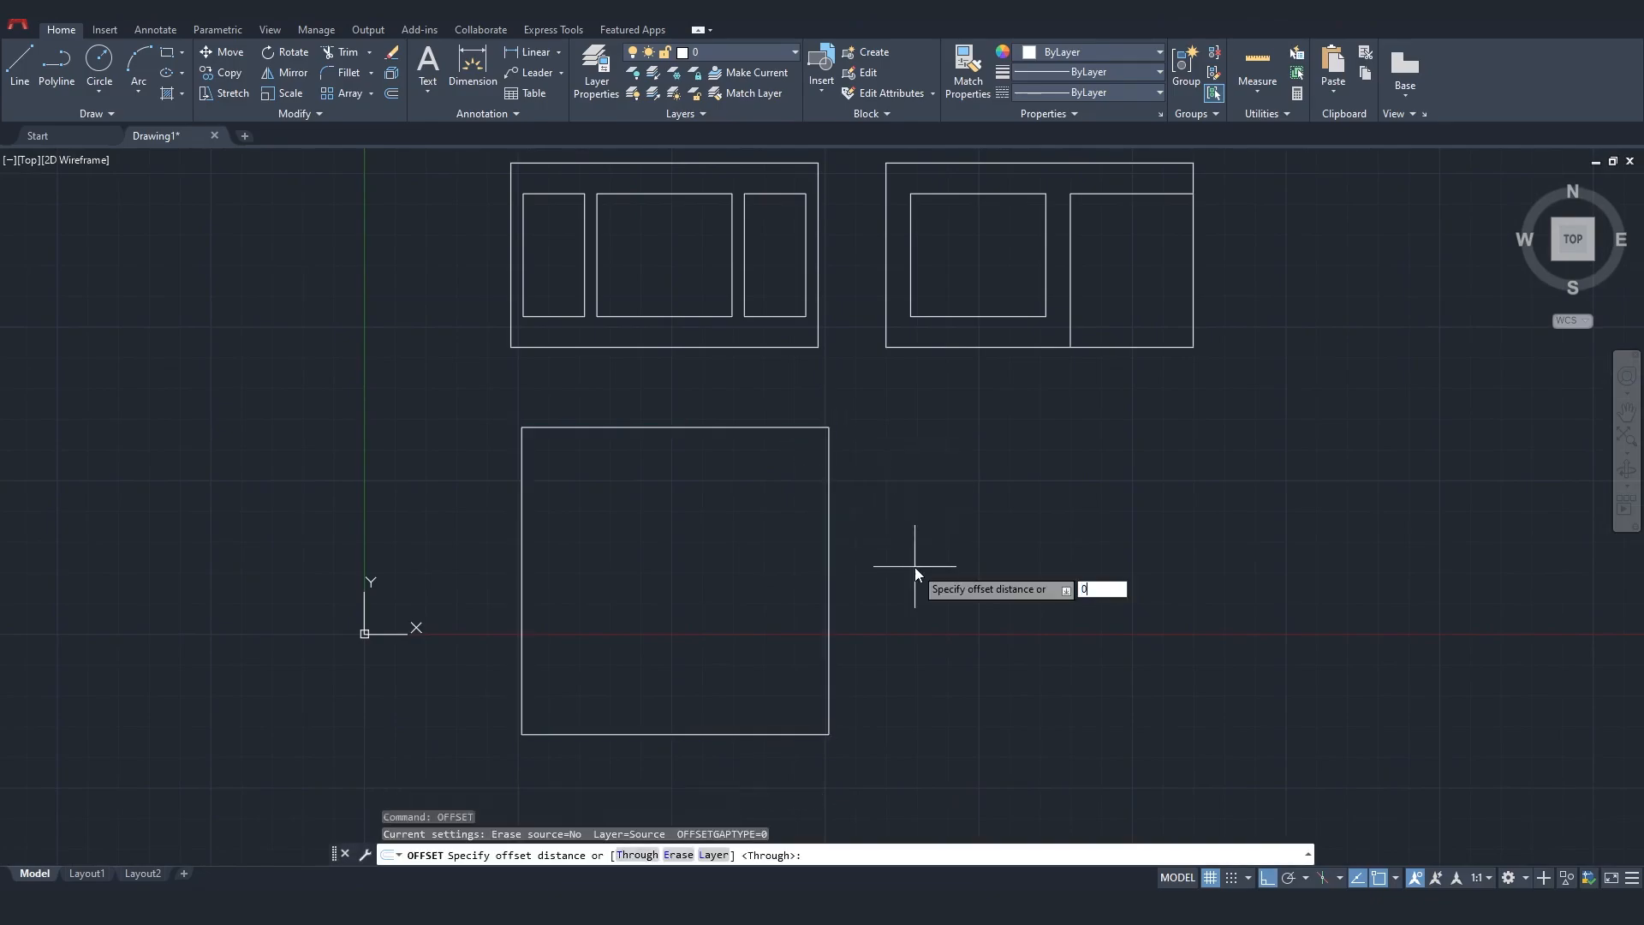
text(0.3)
key(Return)
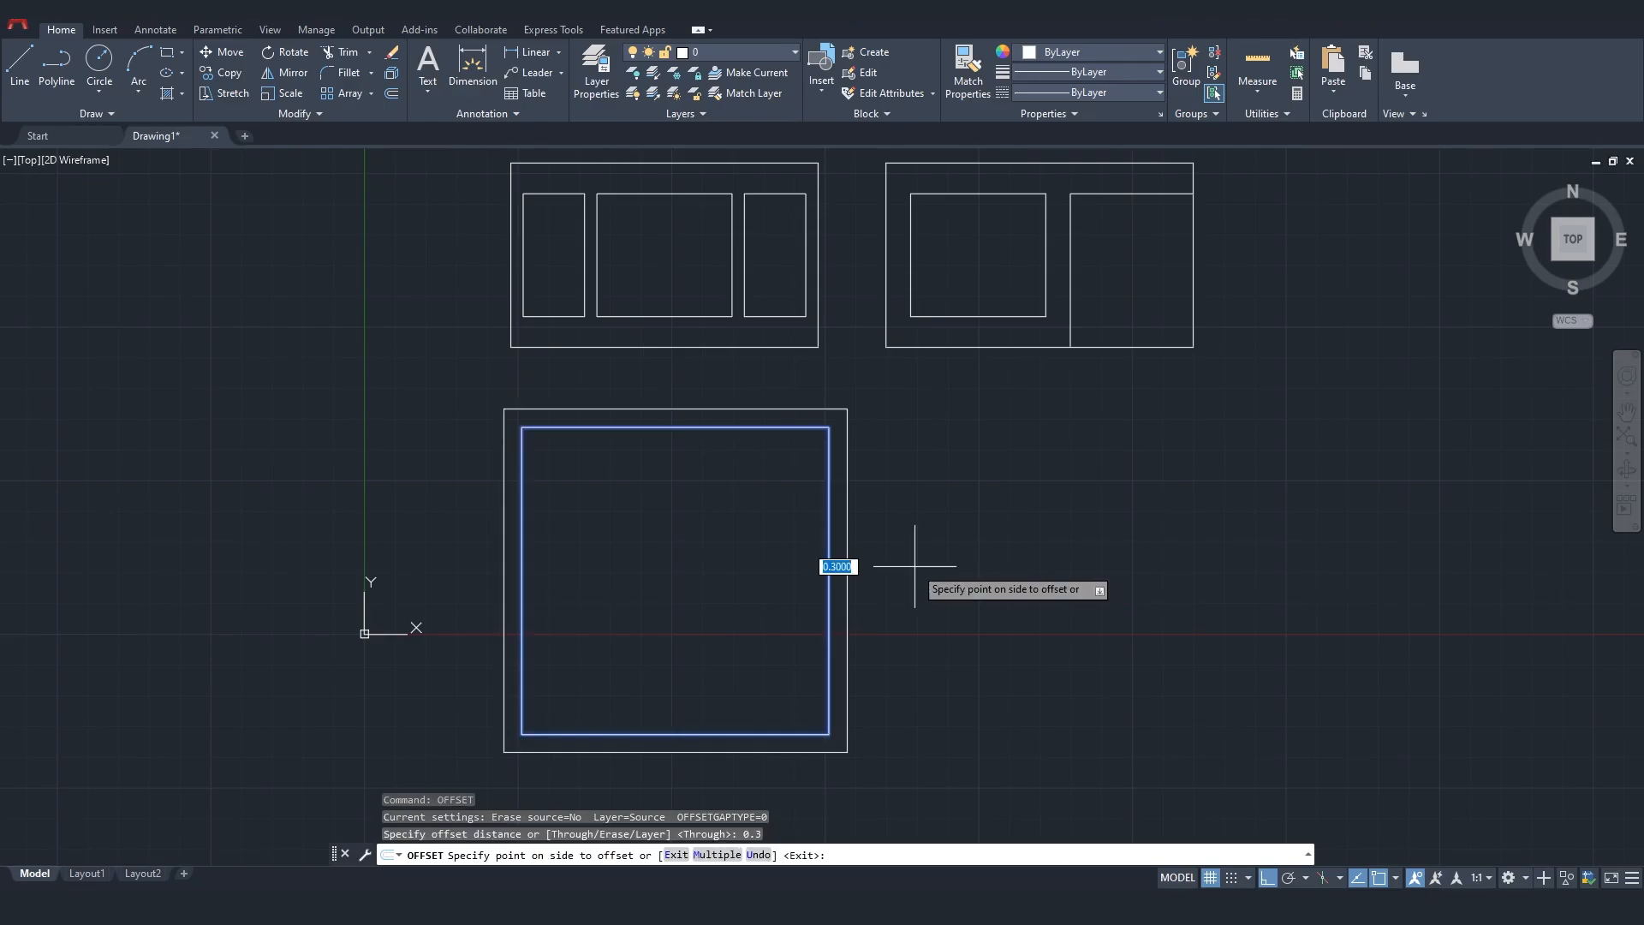
click(739, 513)
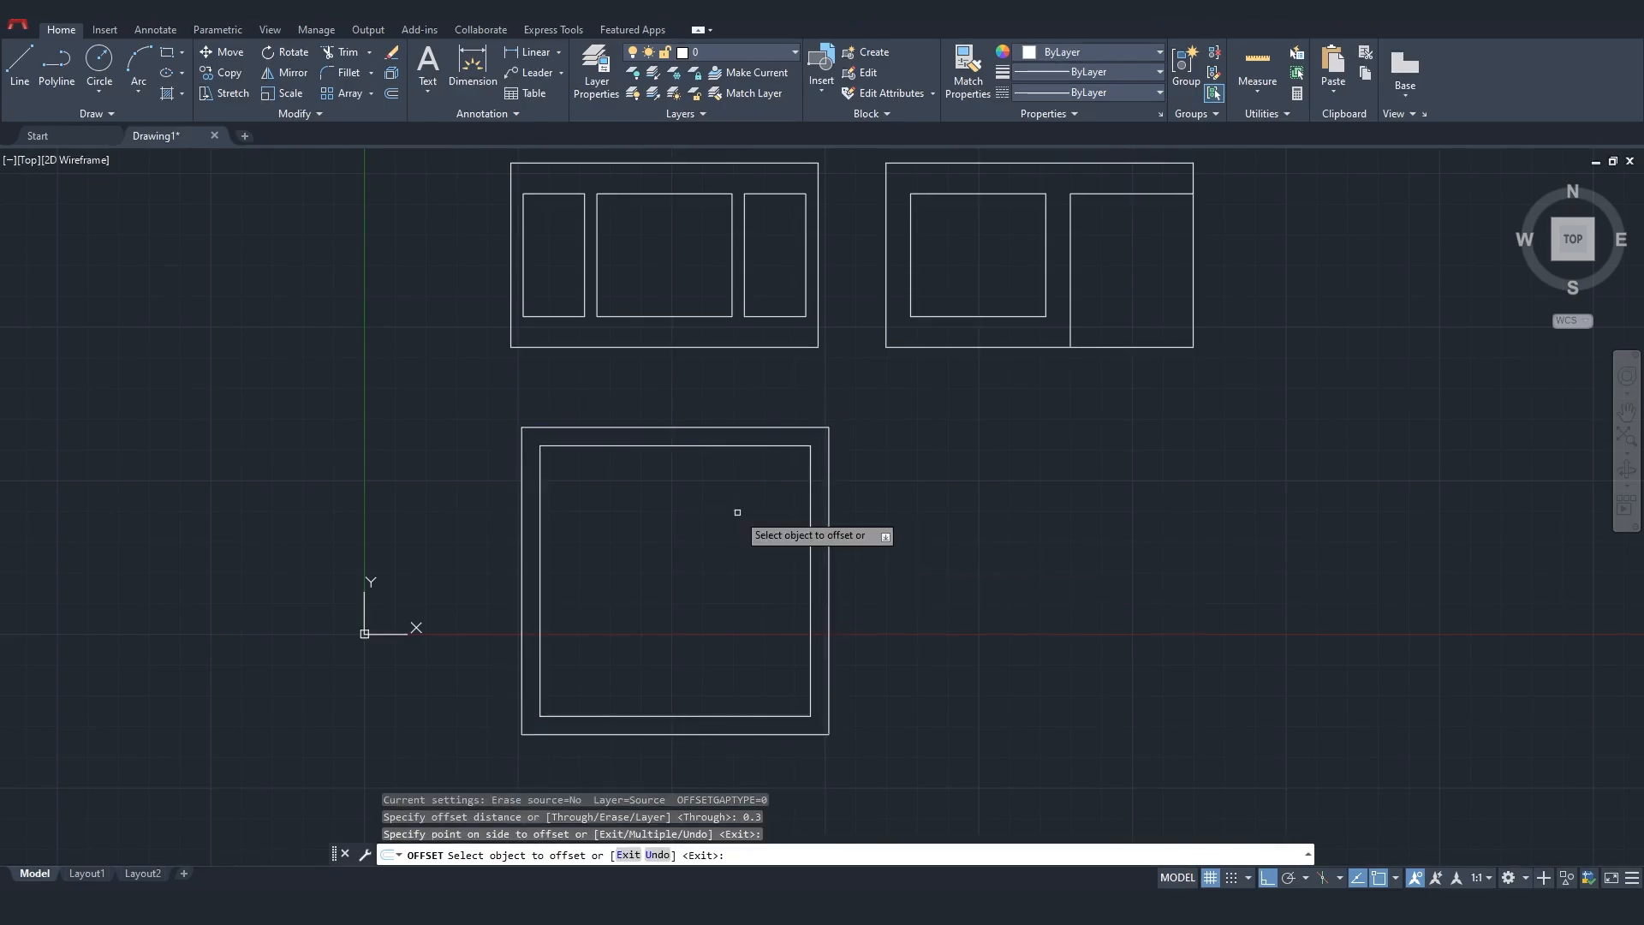
Offset the inner square inward by 0.1, and offset that result inward by a further 0.7
click(811, 447)
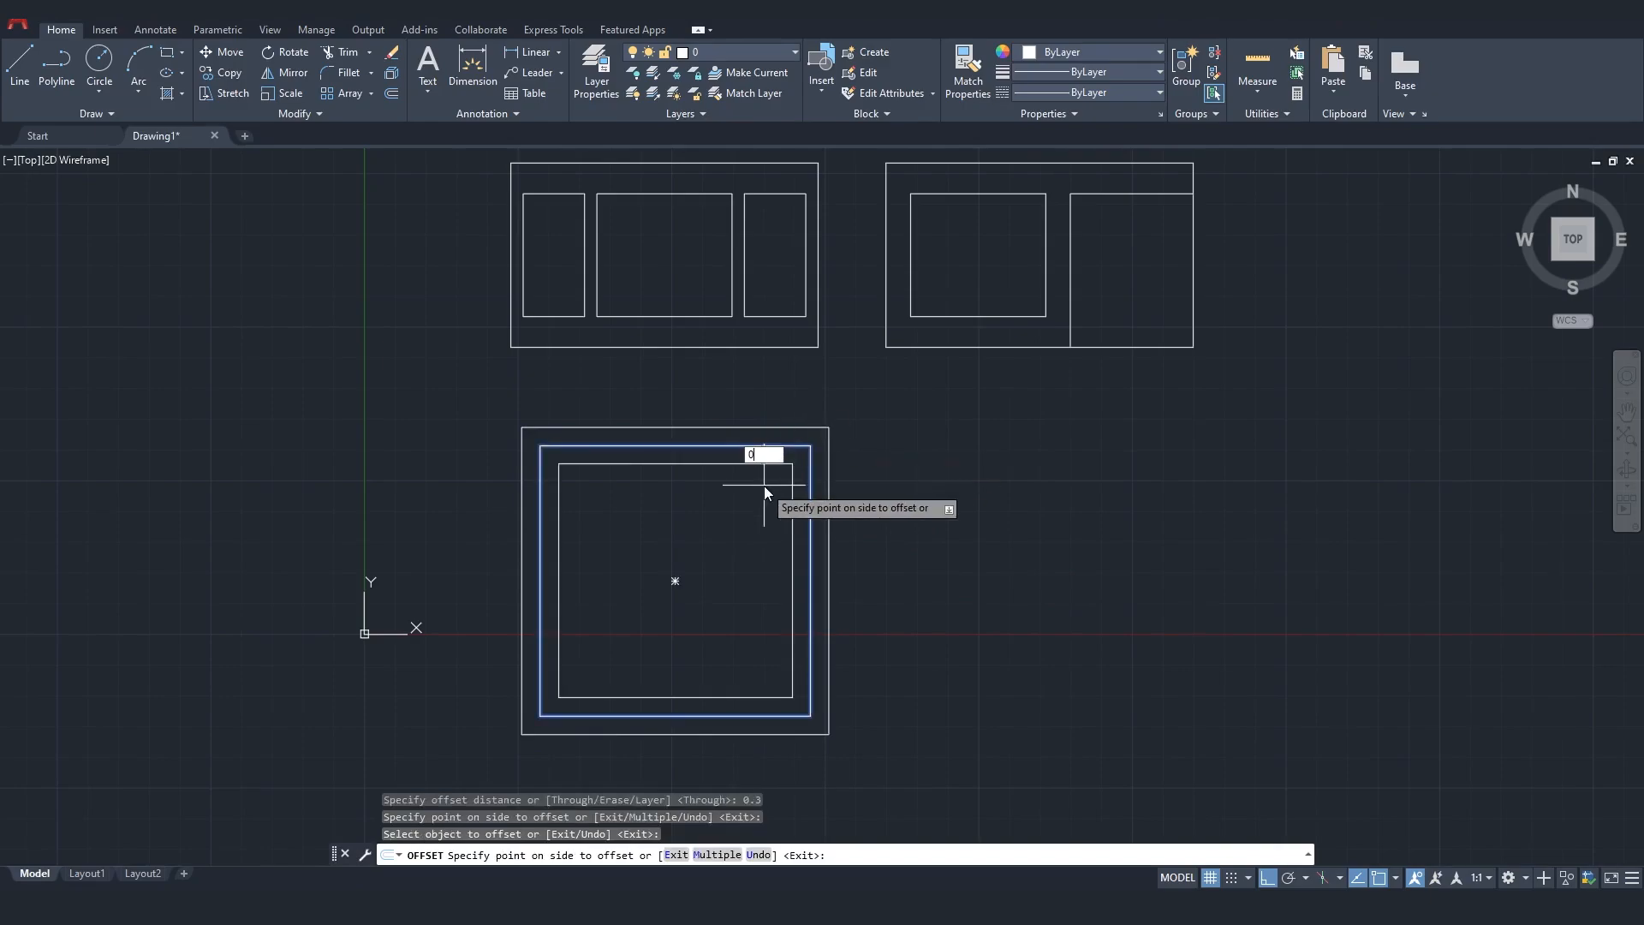
key(Return)
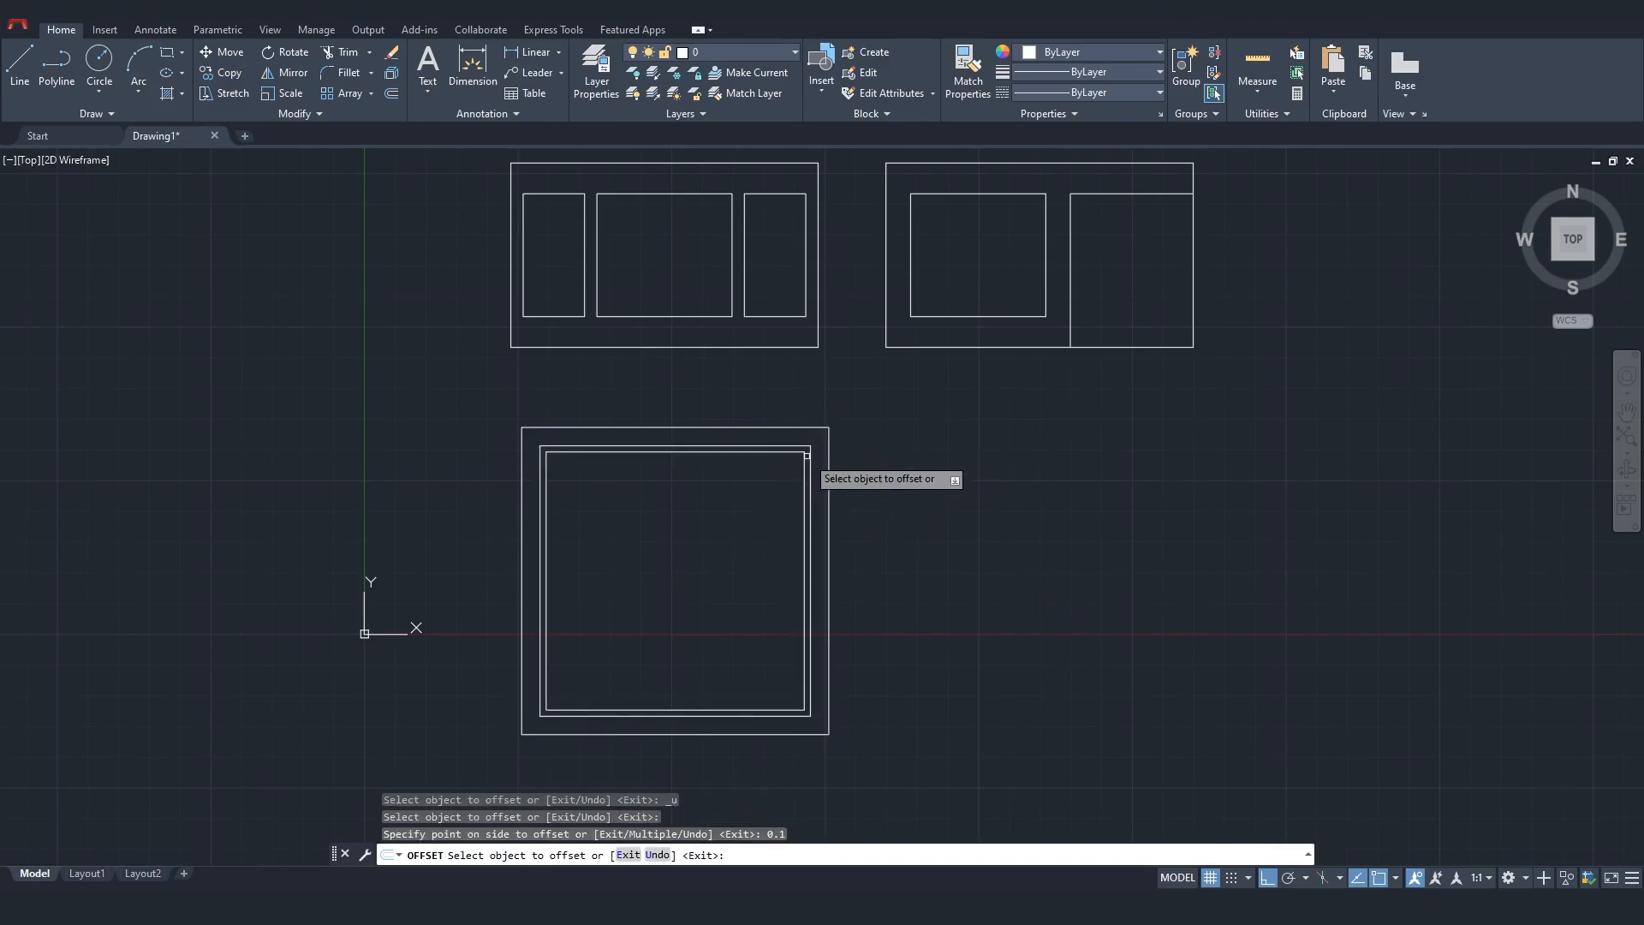
click(802, 473)
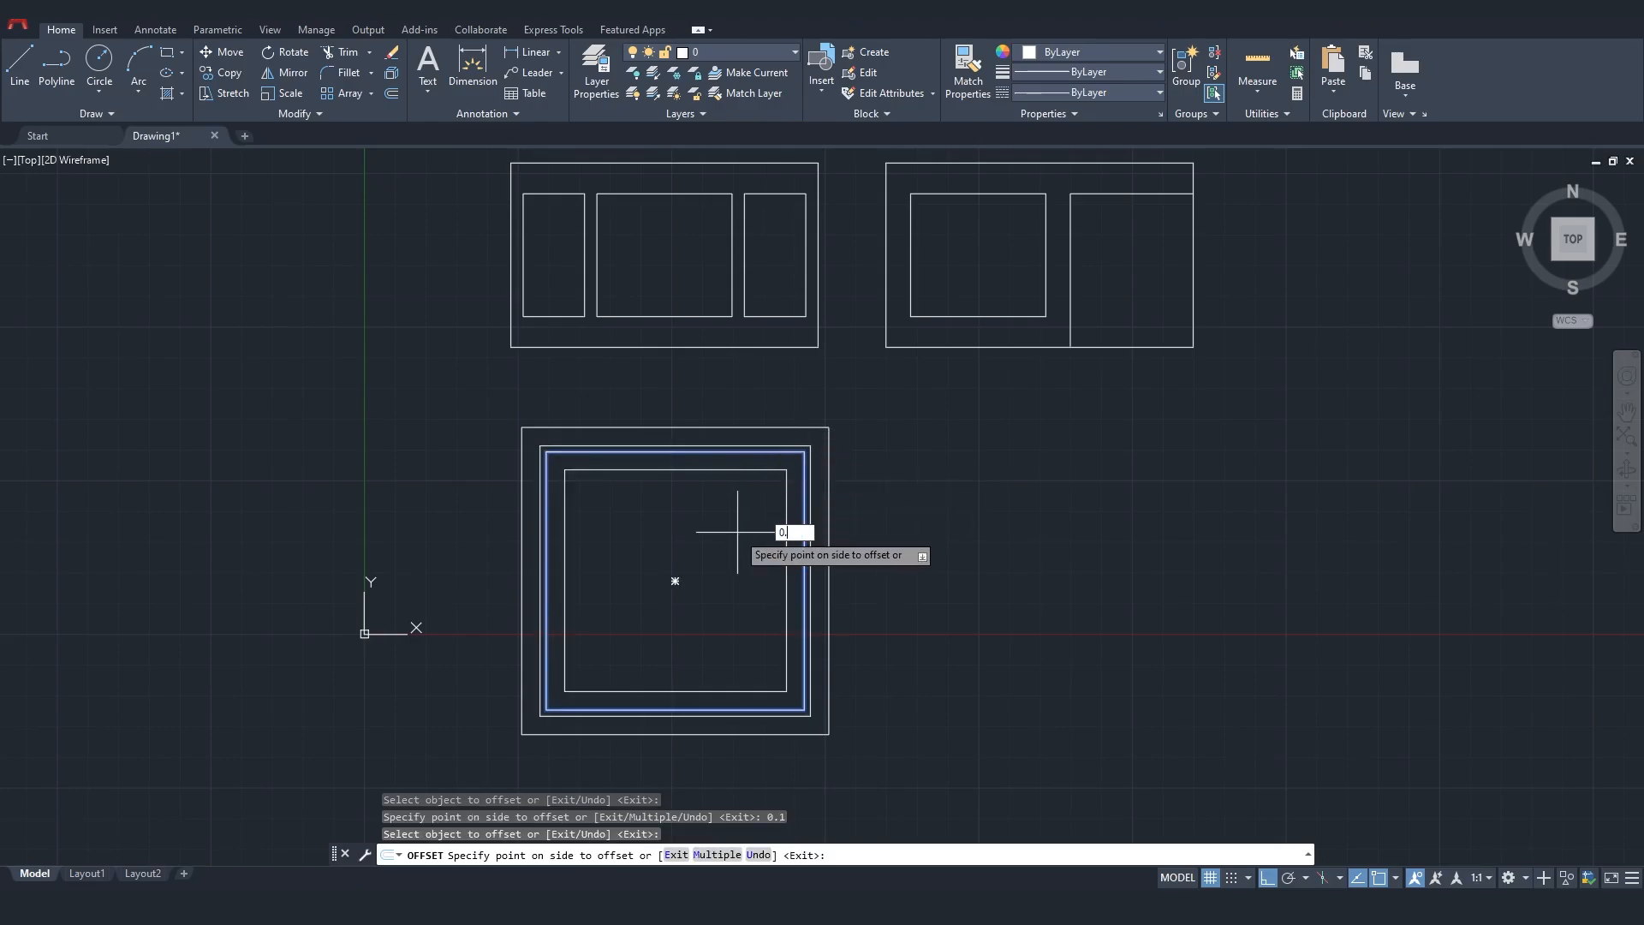
key(Return)
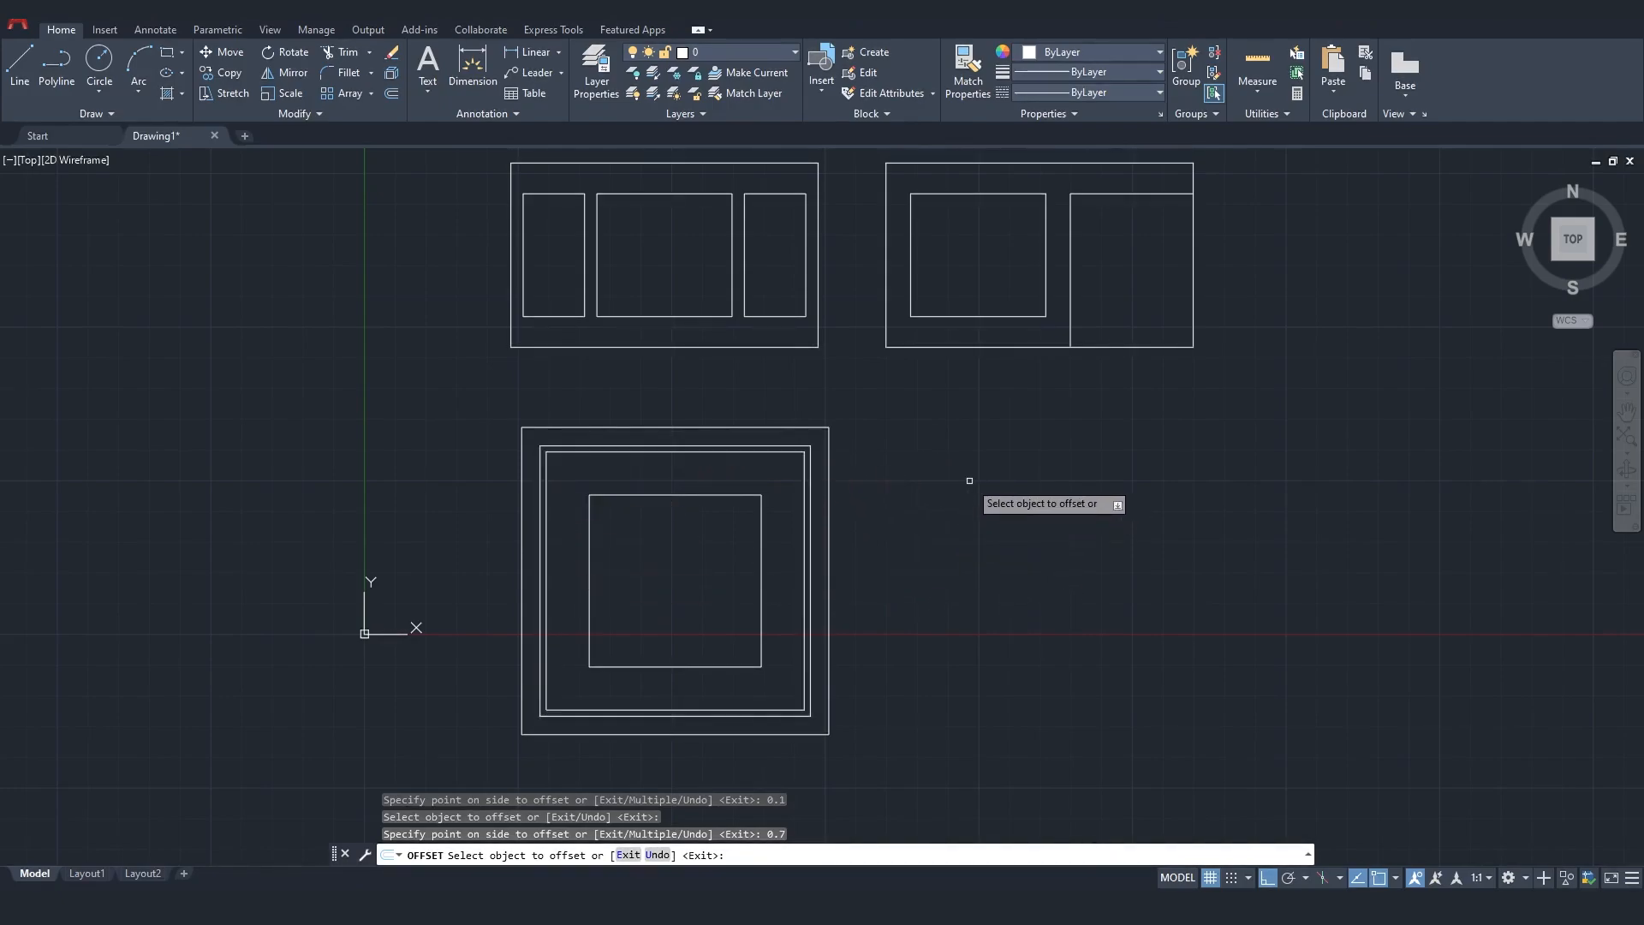
Copy the outermost square horizontally to the right from its upper-left corner, placing it below the two-panel view
key(Escape)
text(CO)
key(Return)
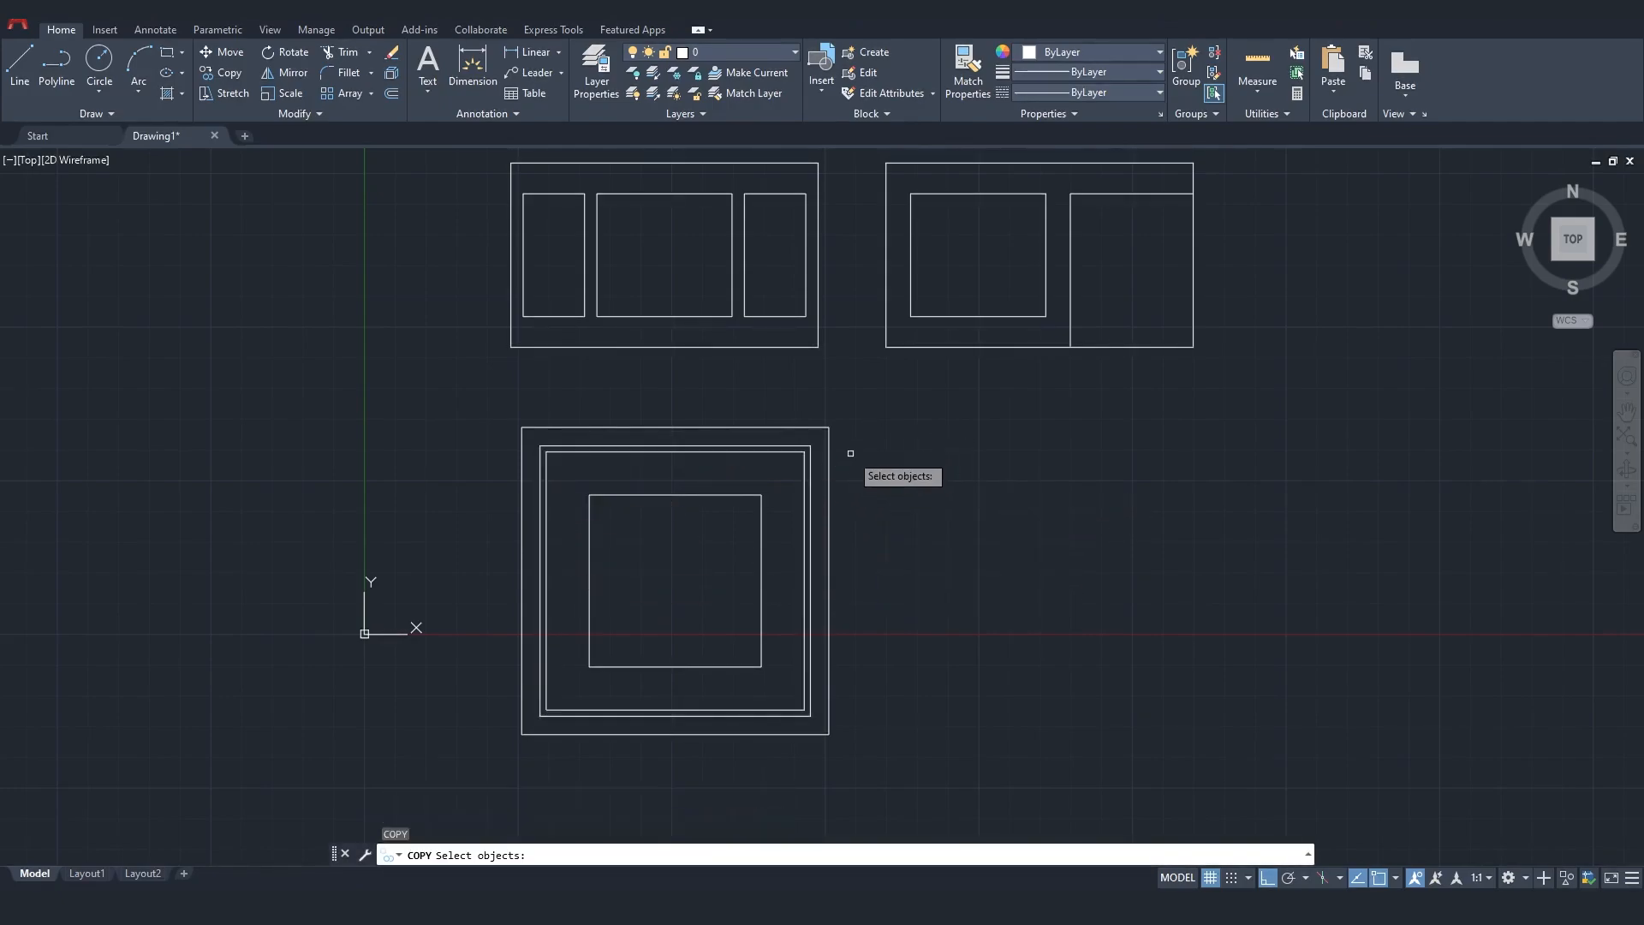
click(828, 440)
key(Return)
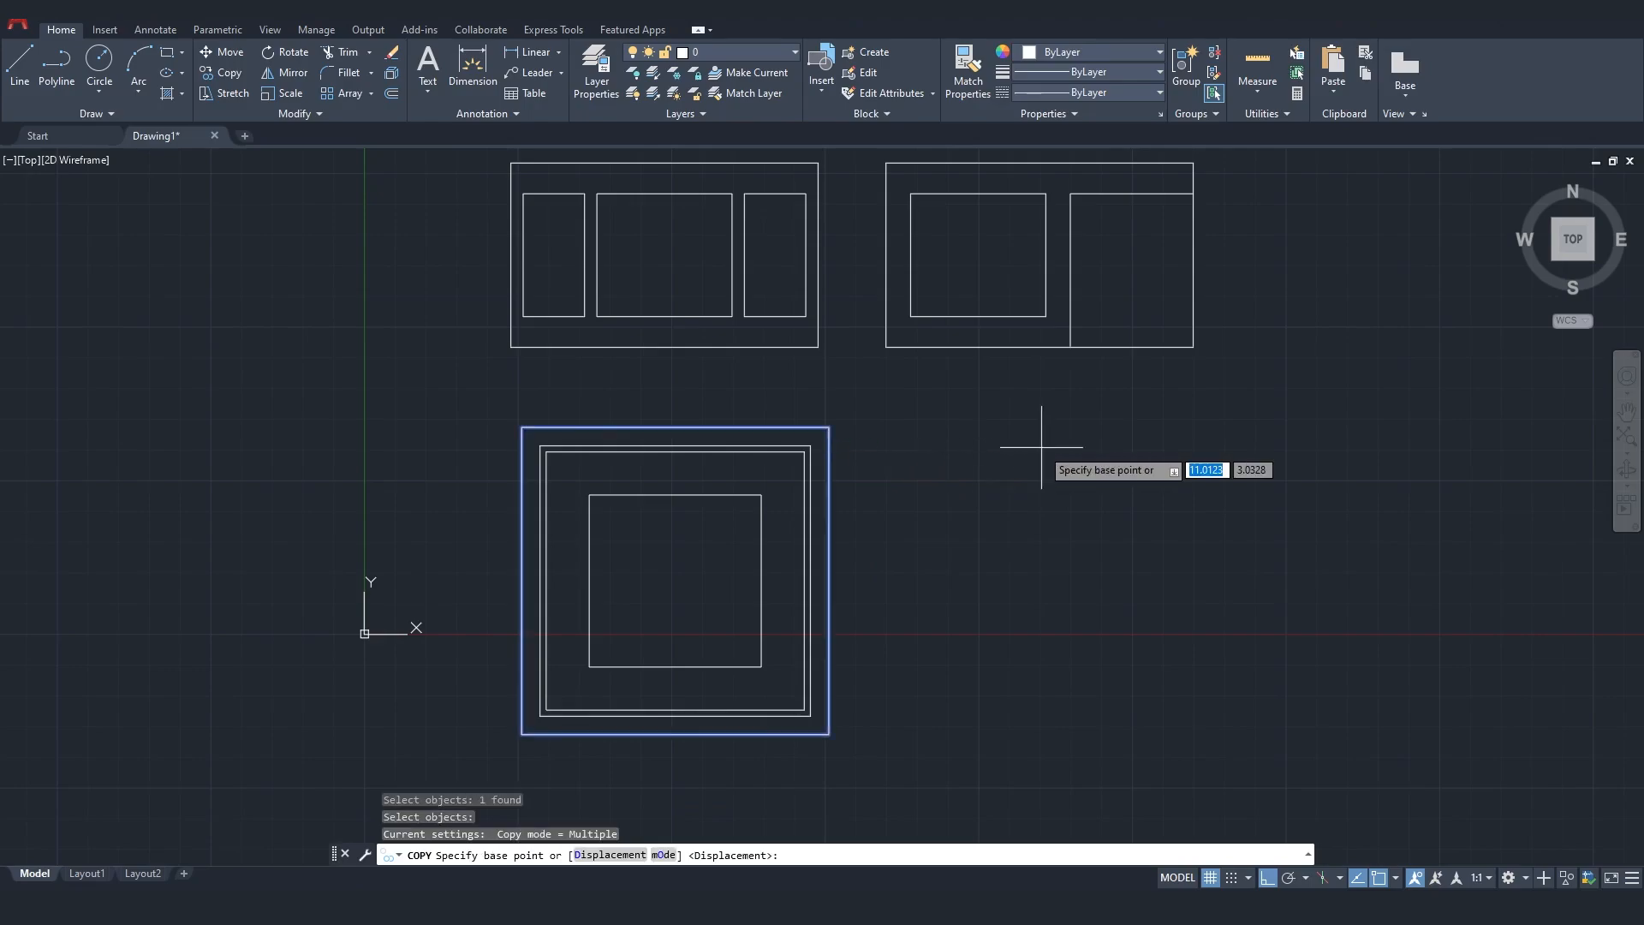
click(522, 427)
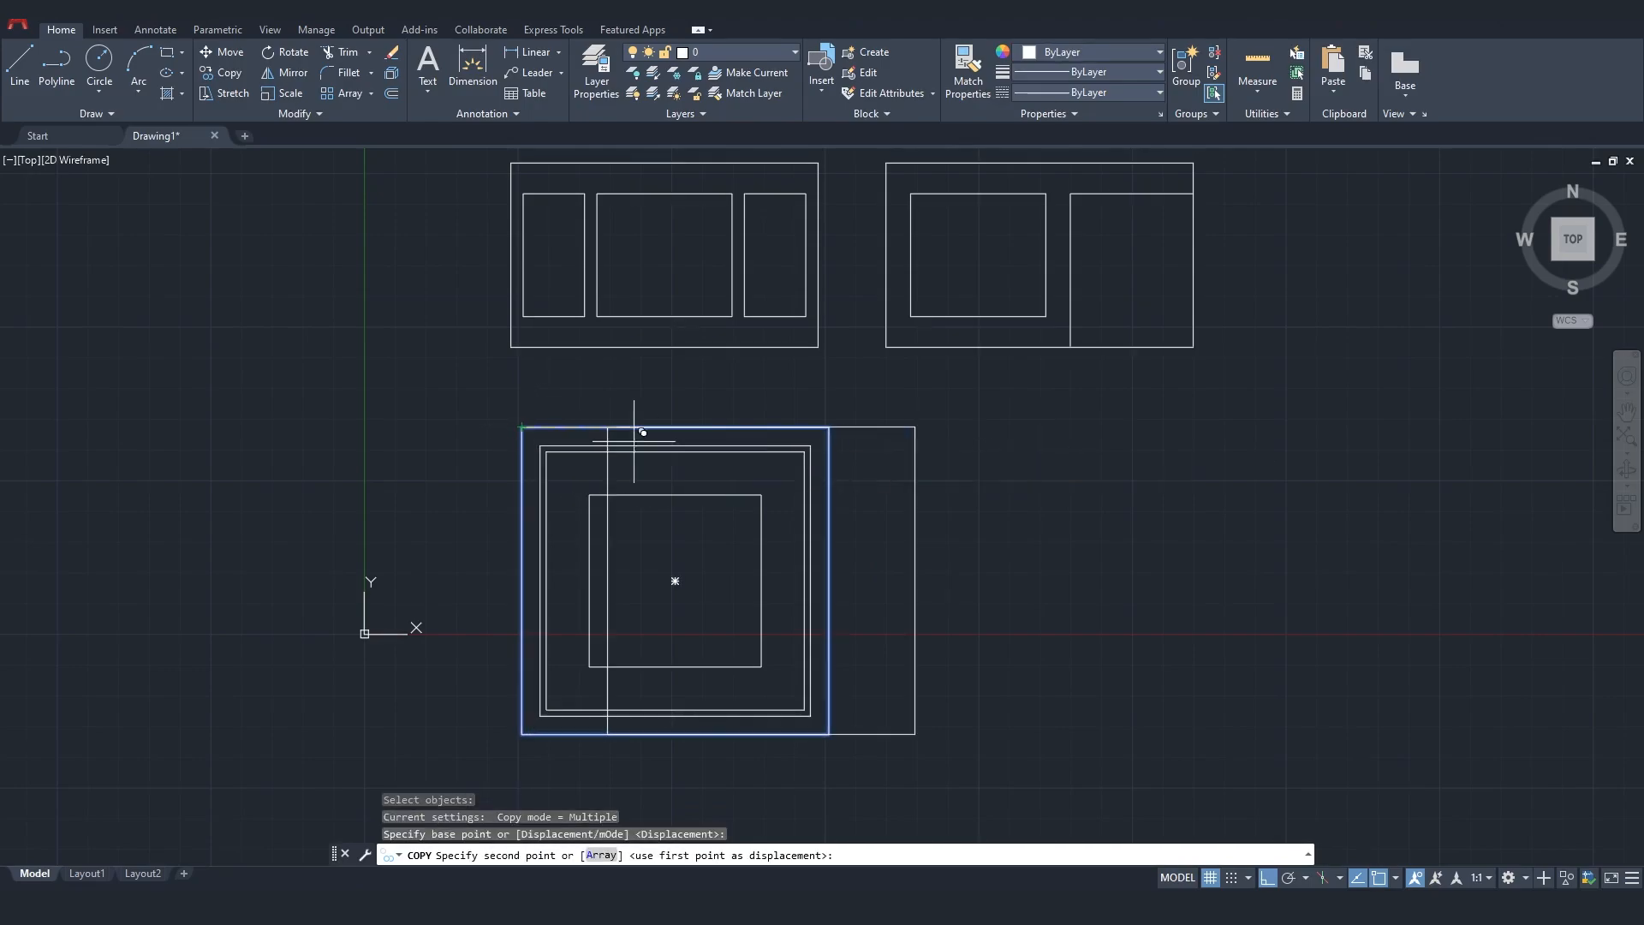
click(894, 433)
key(Escape)
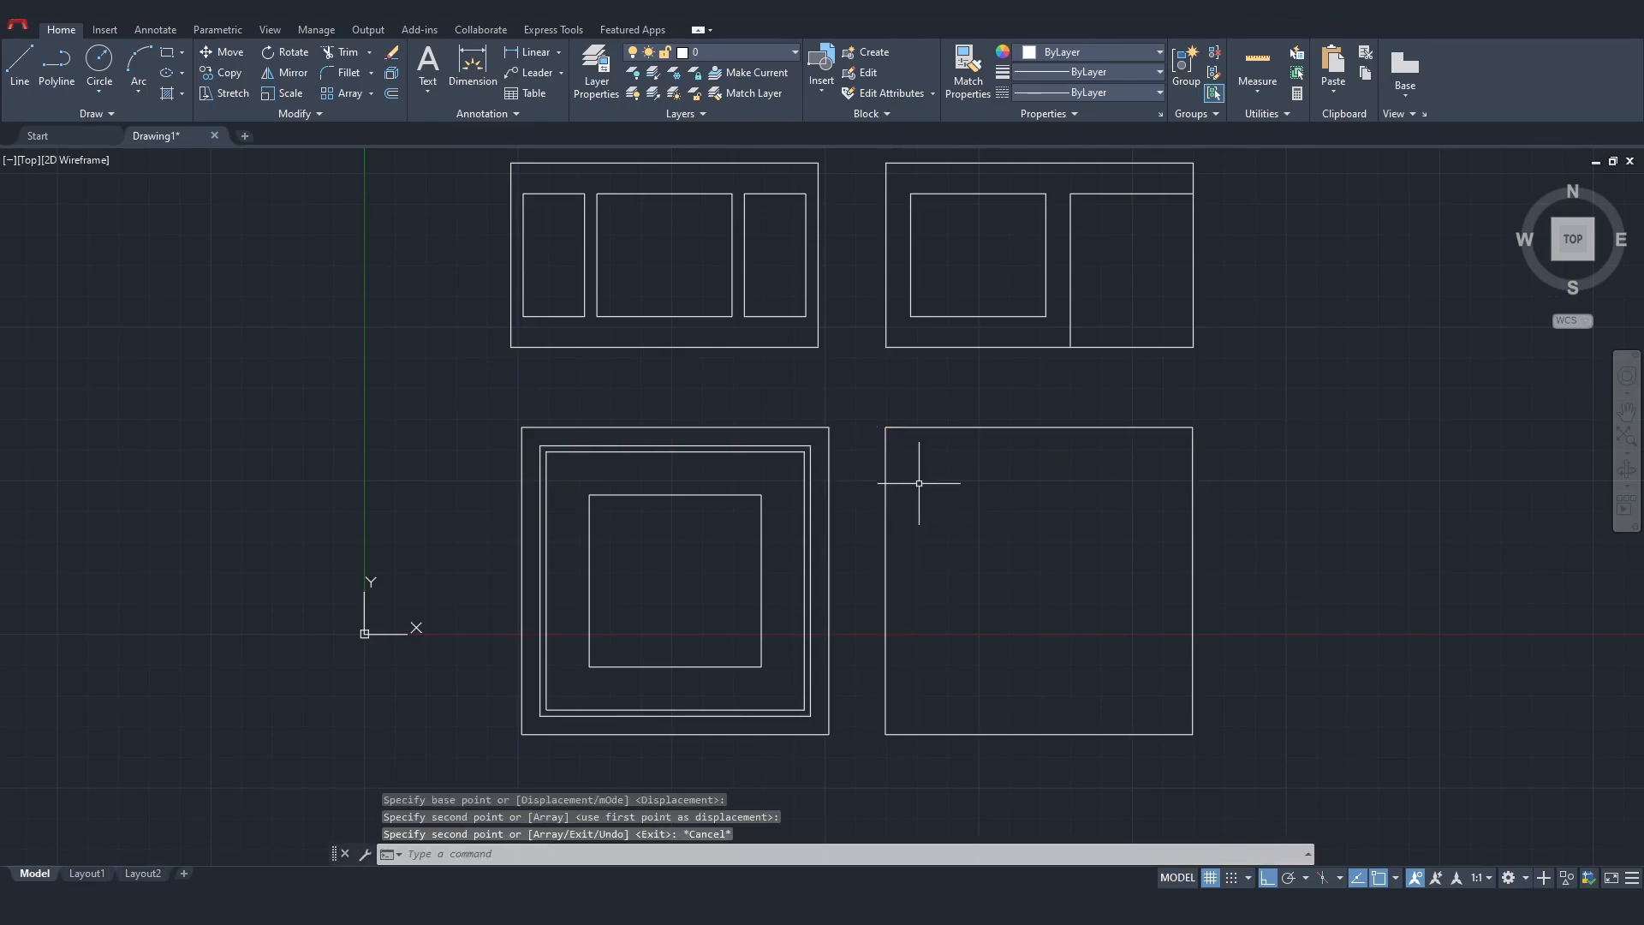
click(968, 426)
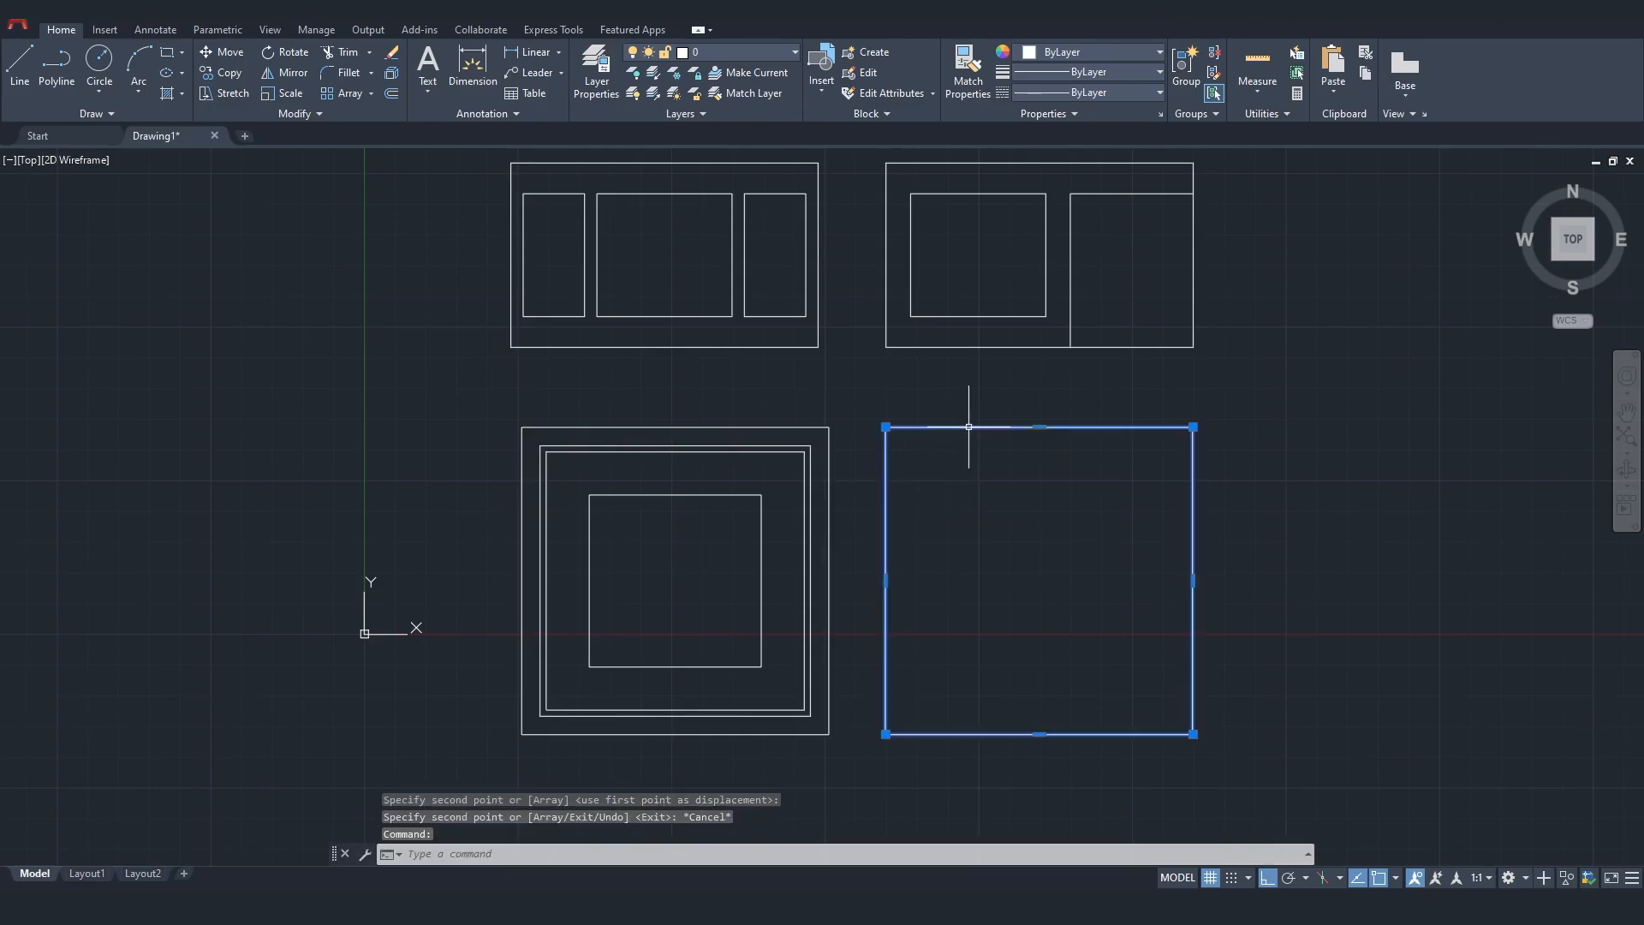
key(Return)
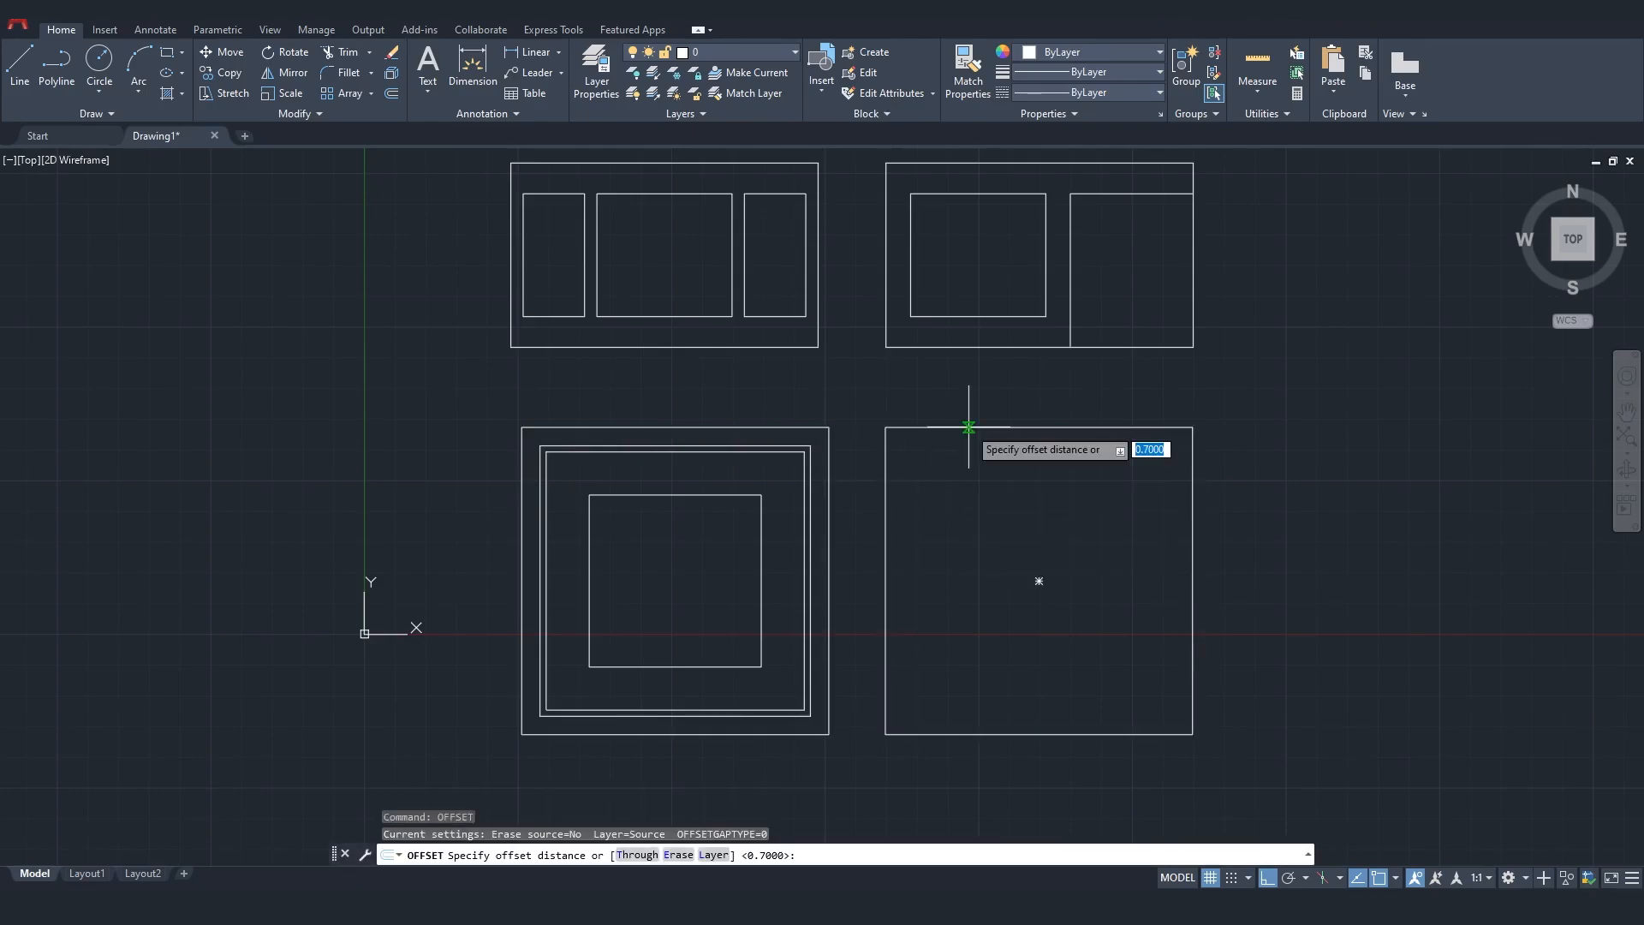
click(1193, 427)
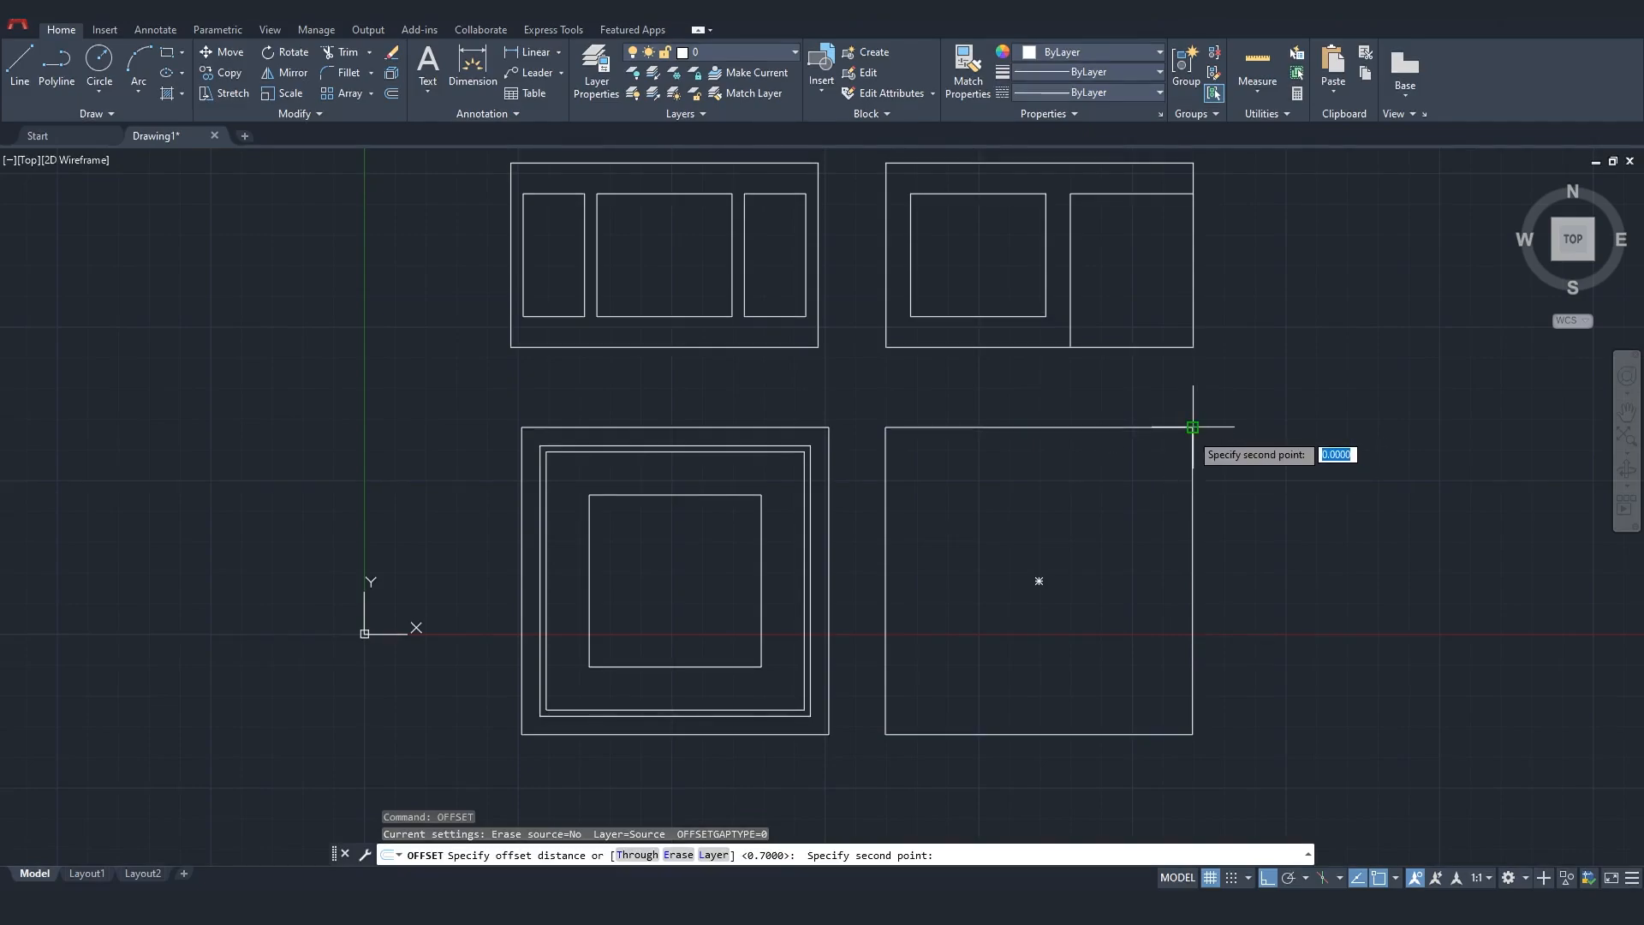
text(0.2)
key(Return)
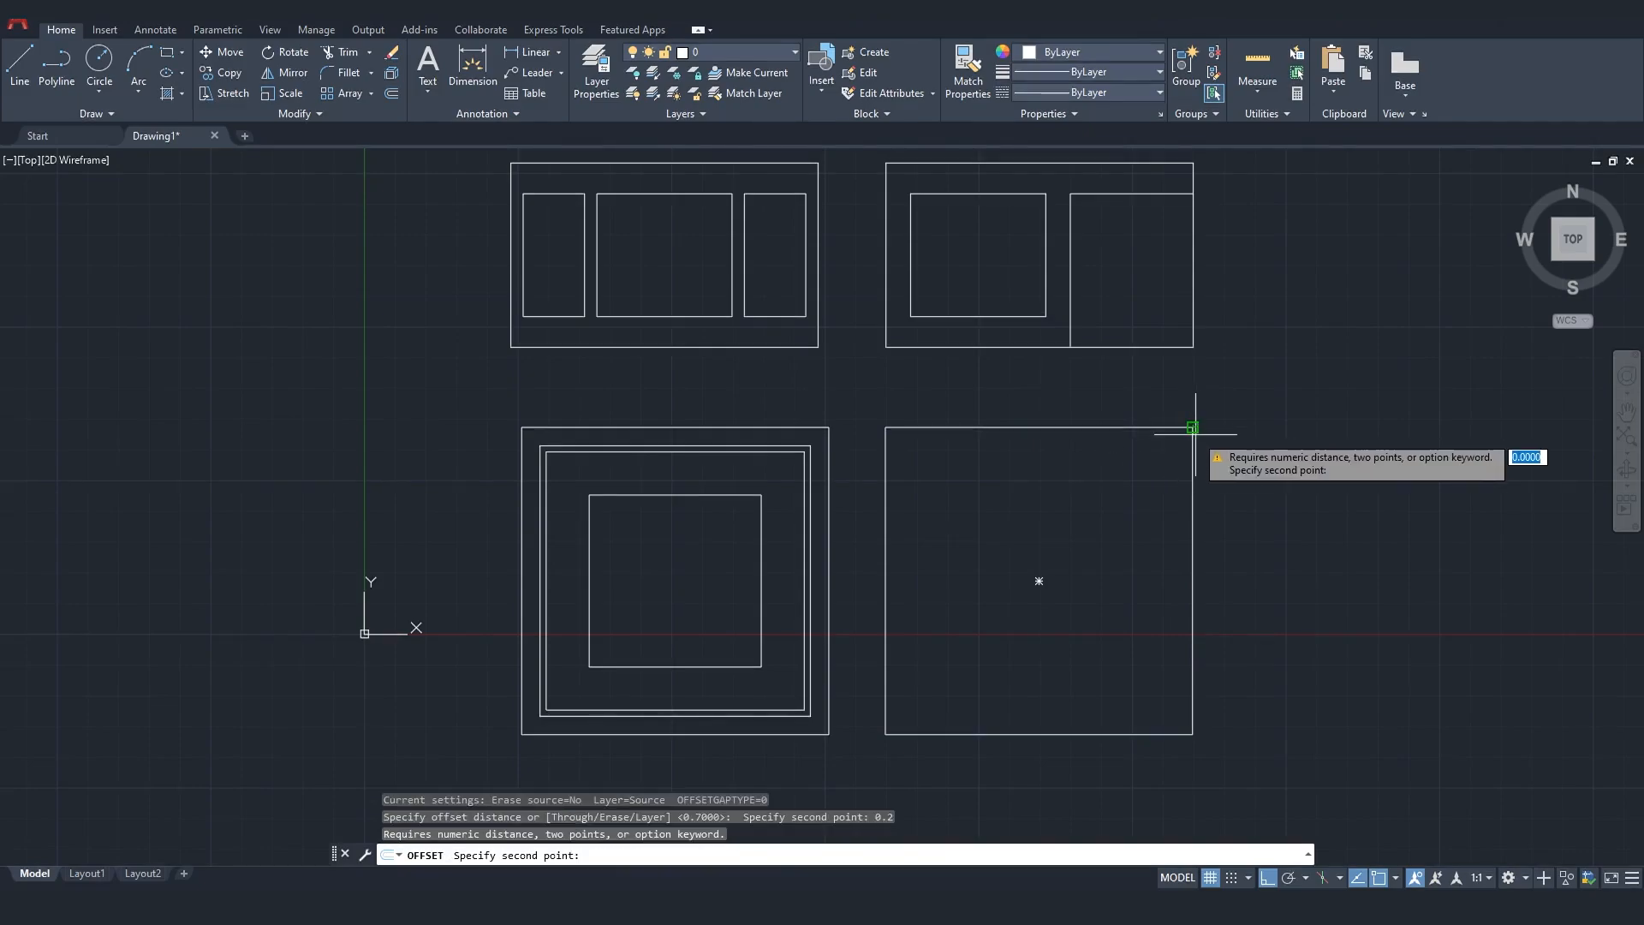
key(Escape)
Offset the copied square outward by 0.2
click(886, 453)
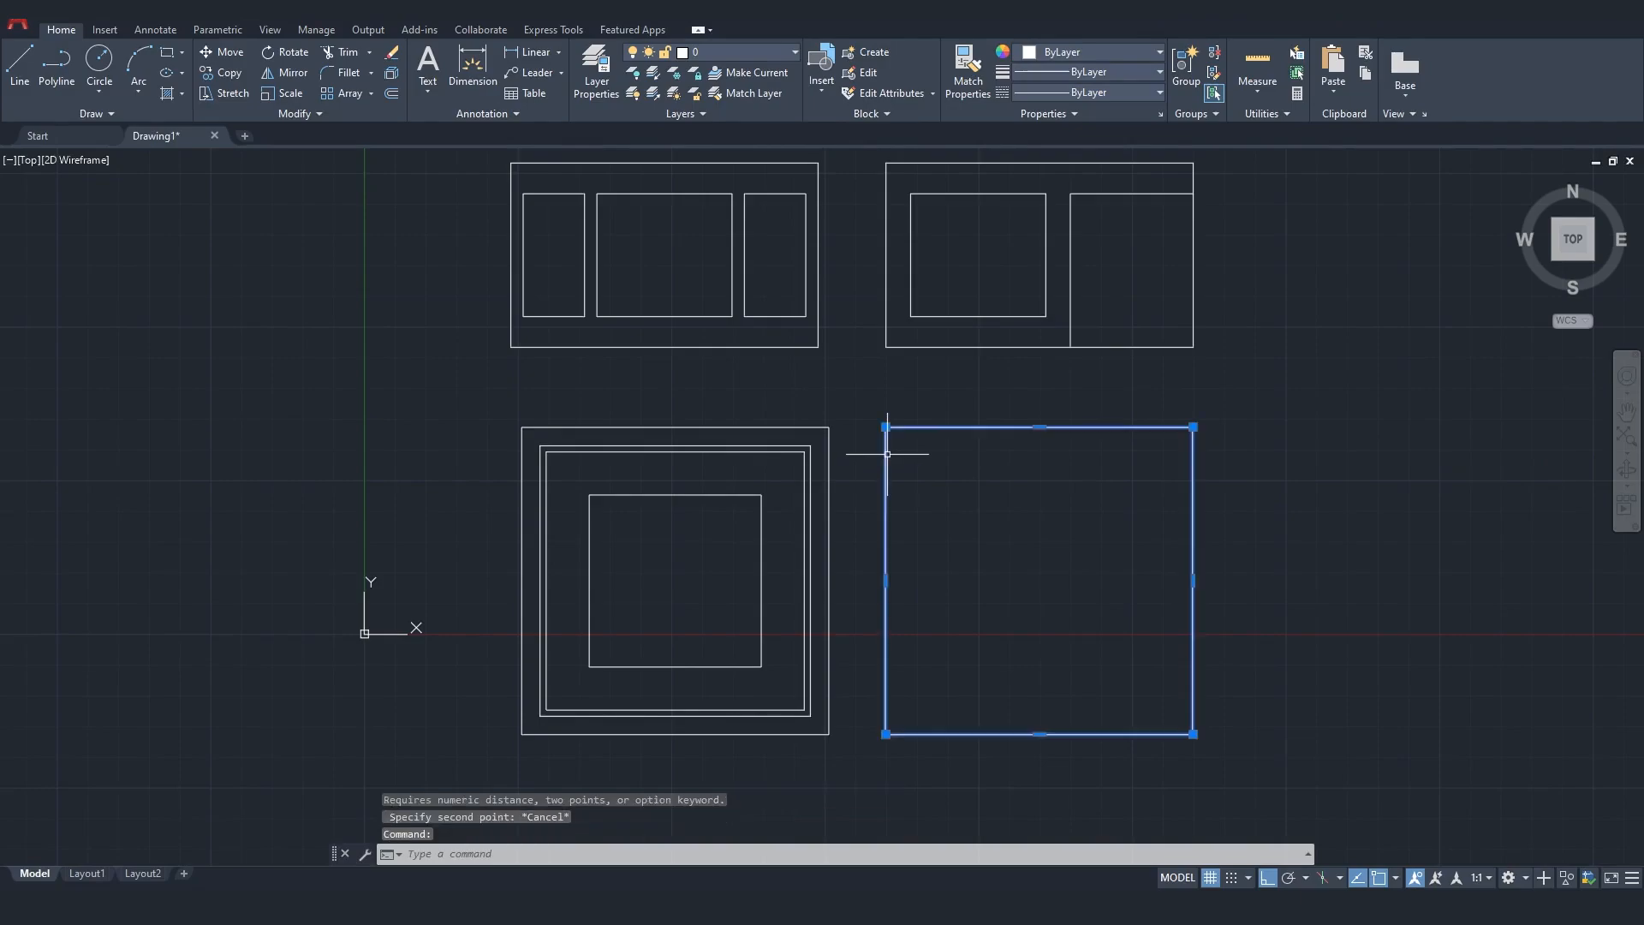
key(Return)
text(0.)
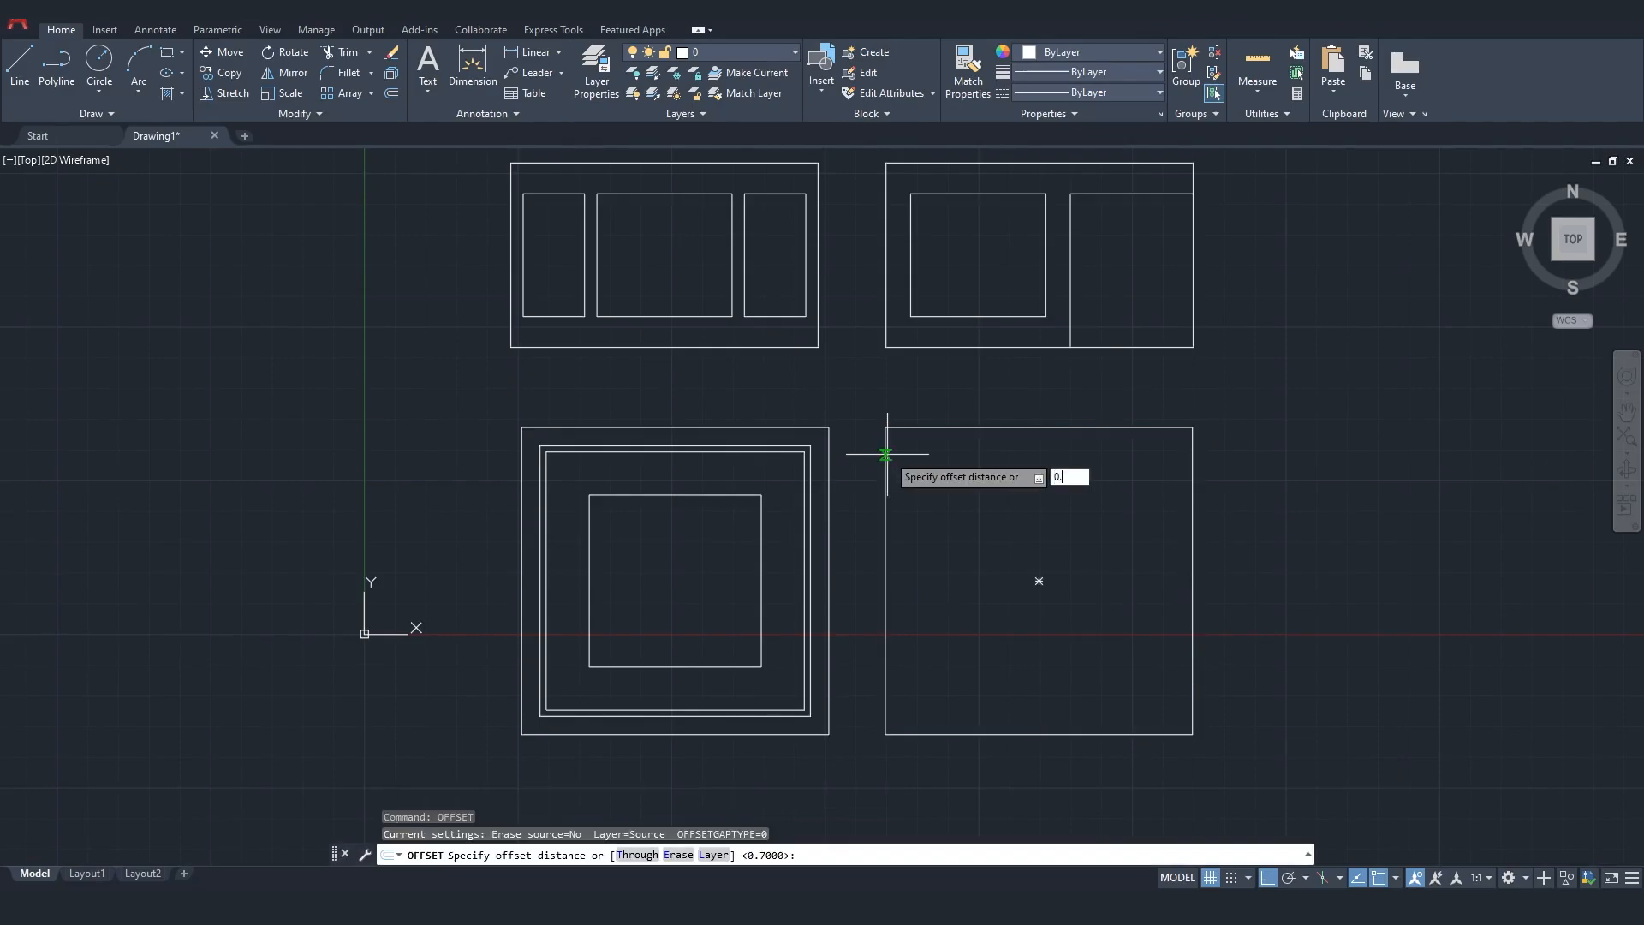
text(2)
key(Return)
click(889, 431)
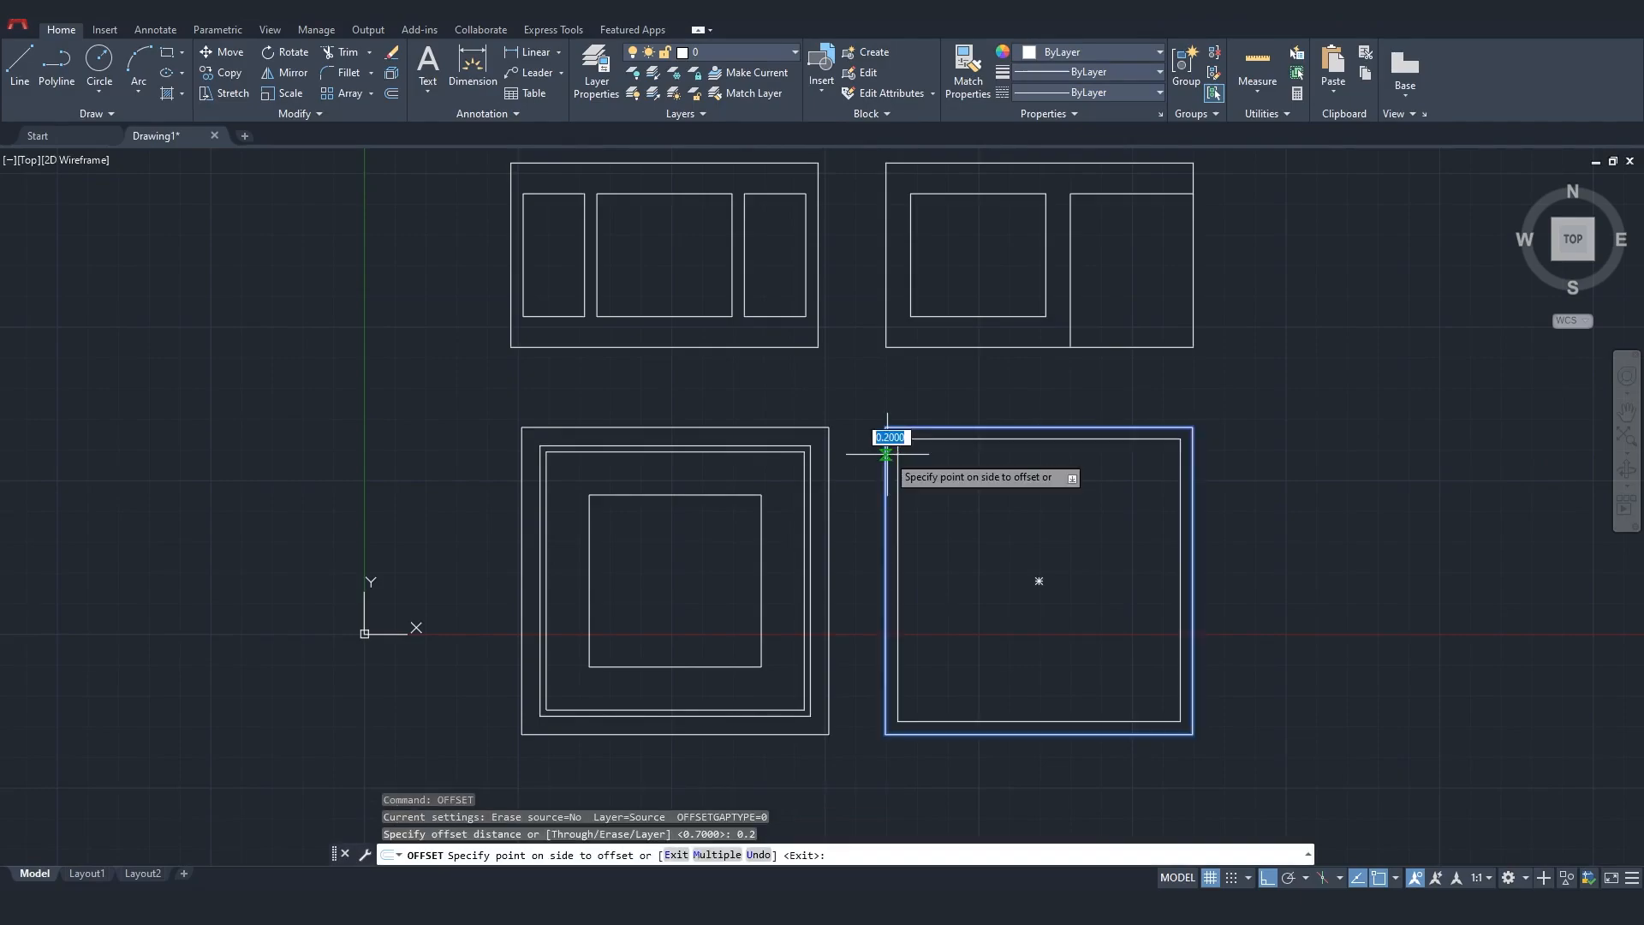
click(1227, 374)
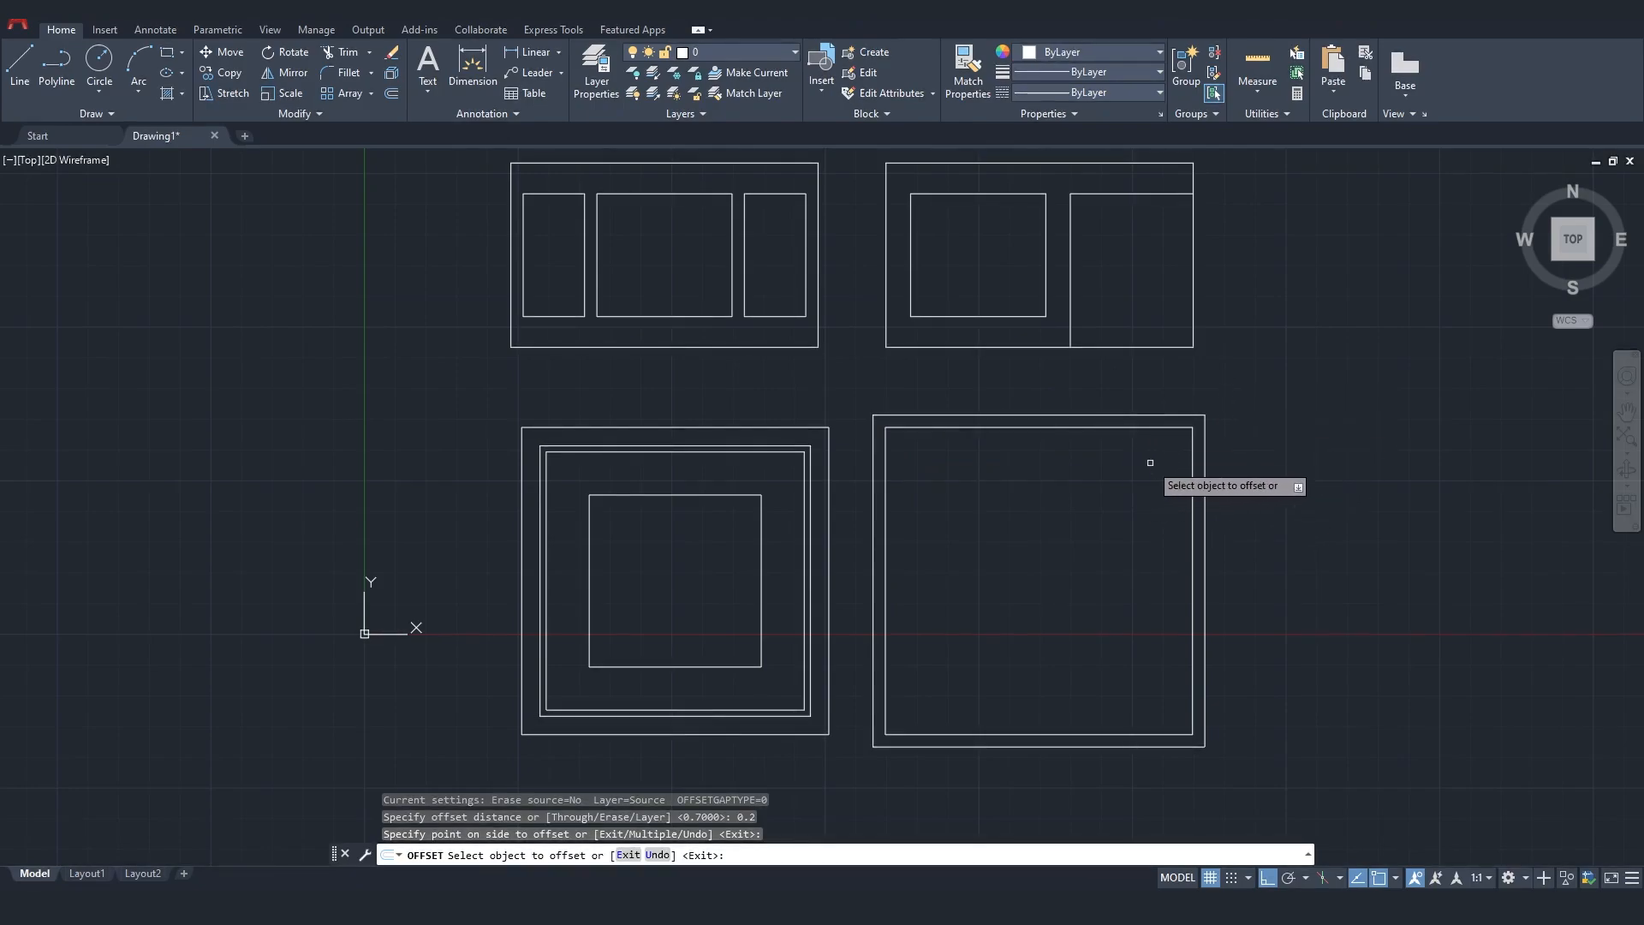
middle_drag(1150, 463, 1148, 479)
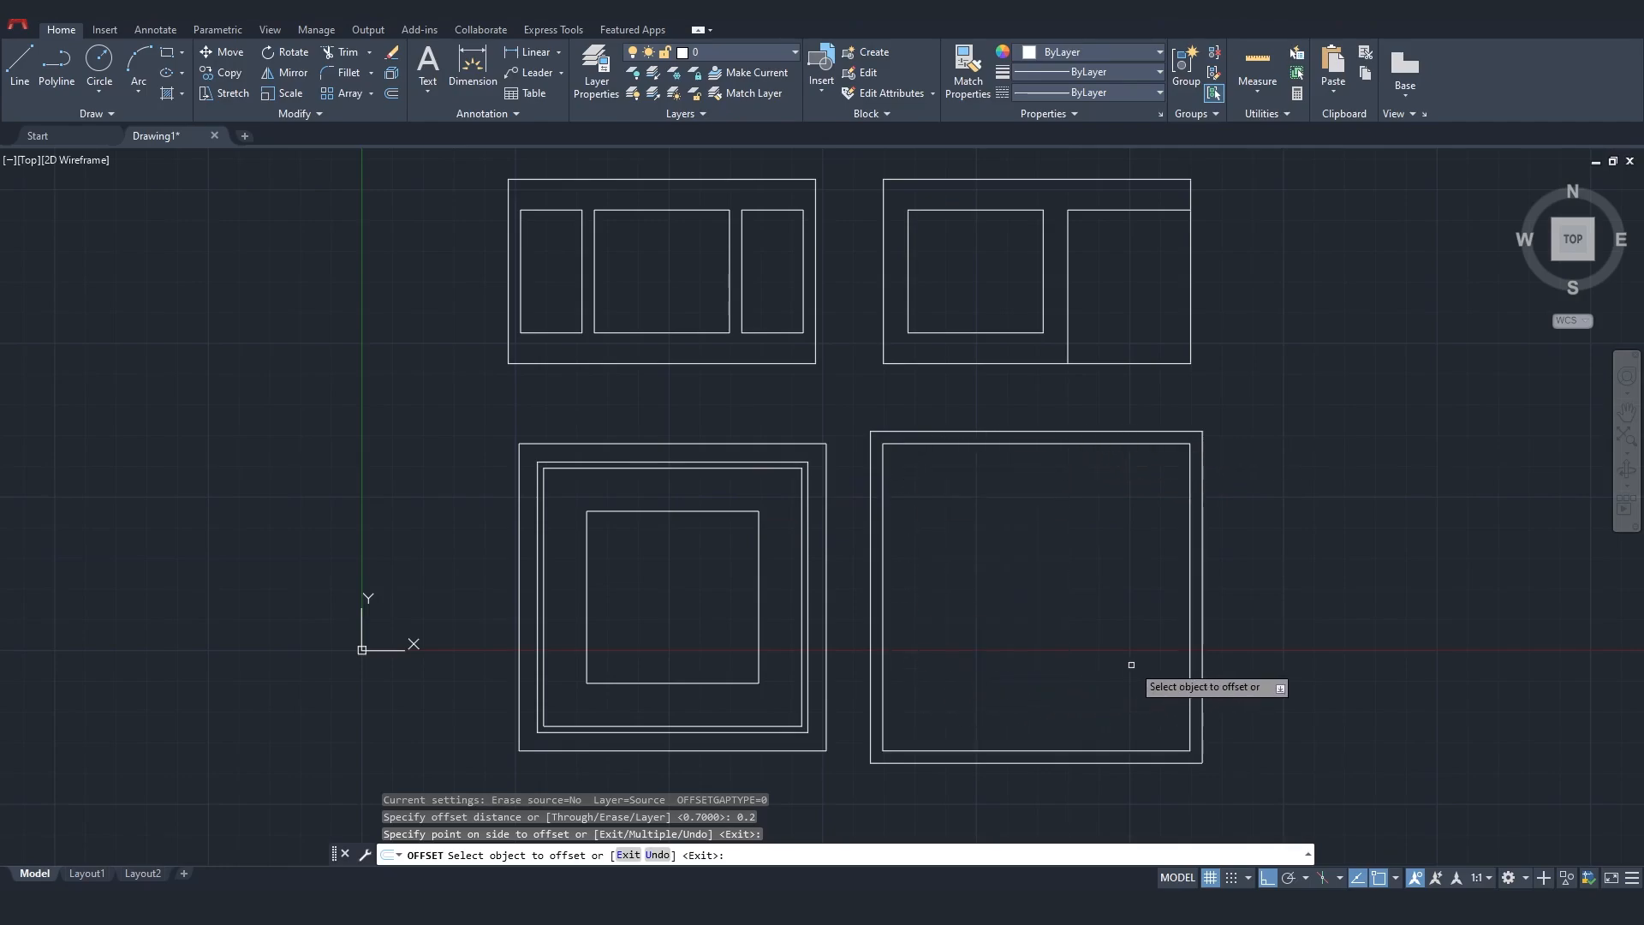
key(Escape)
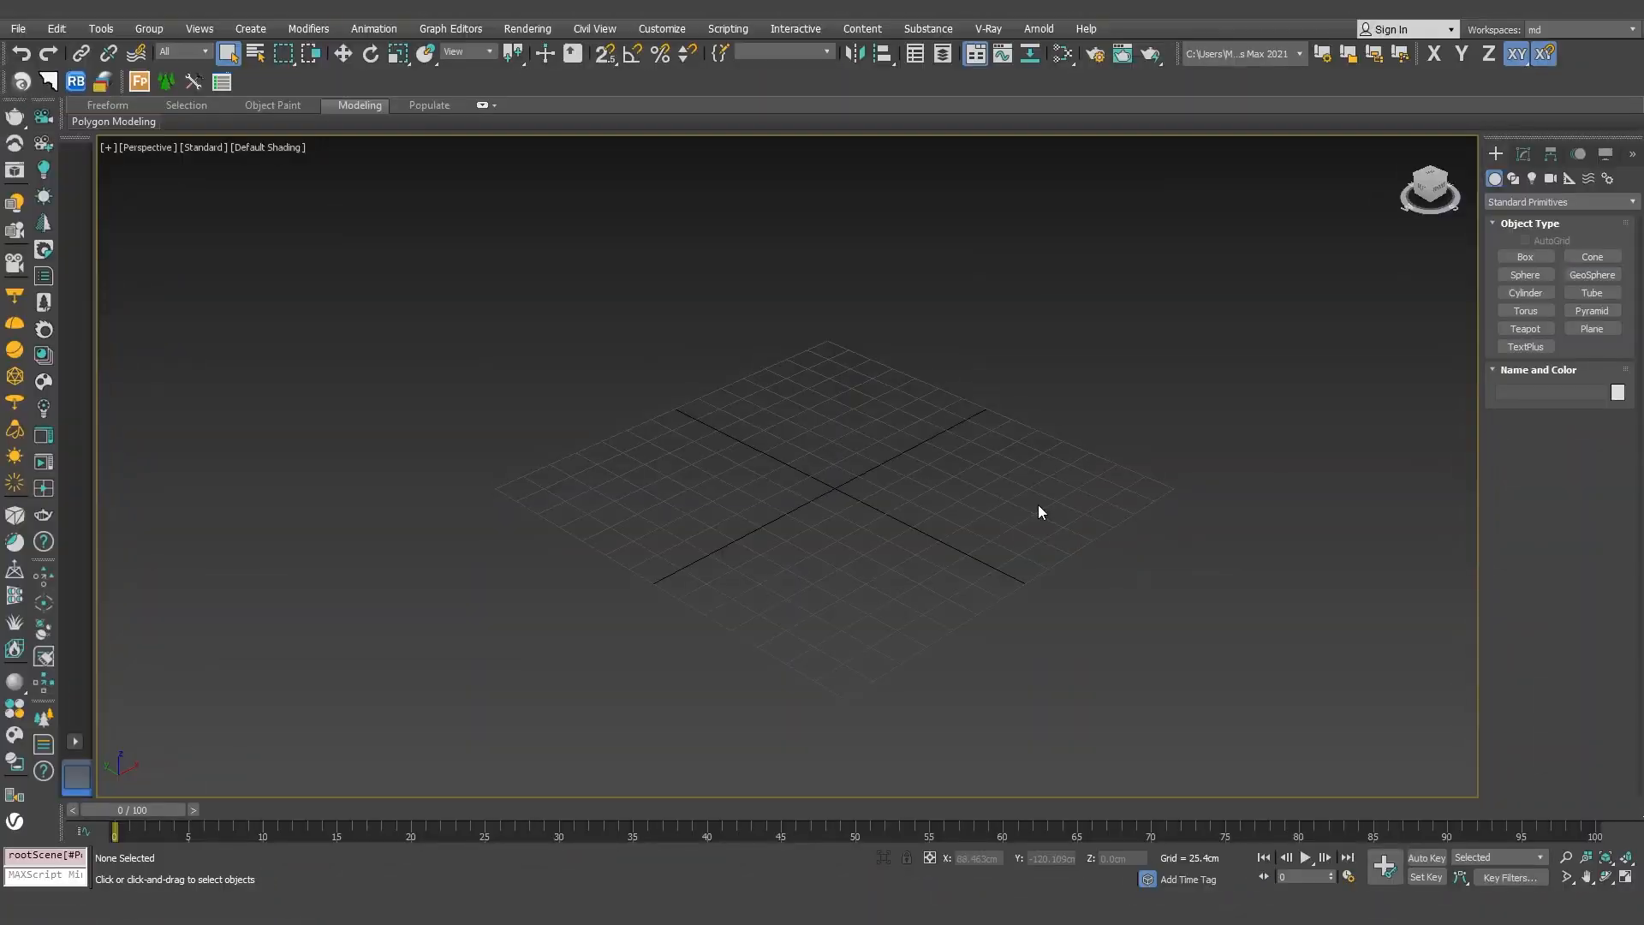
Set the scene's display unit scale to metric centimeters
click(673, 31)
click(721, 310)
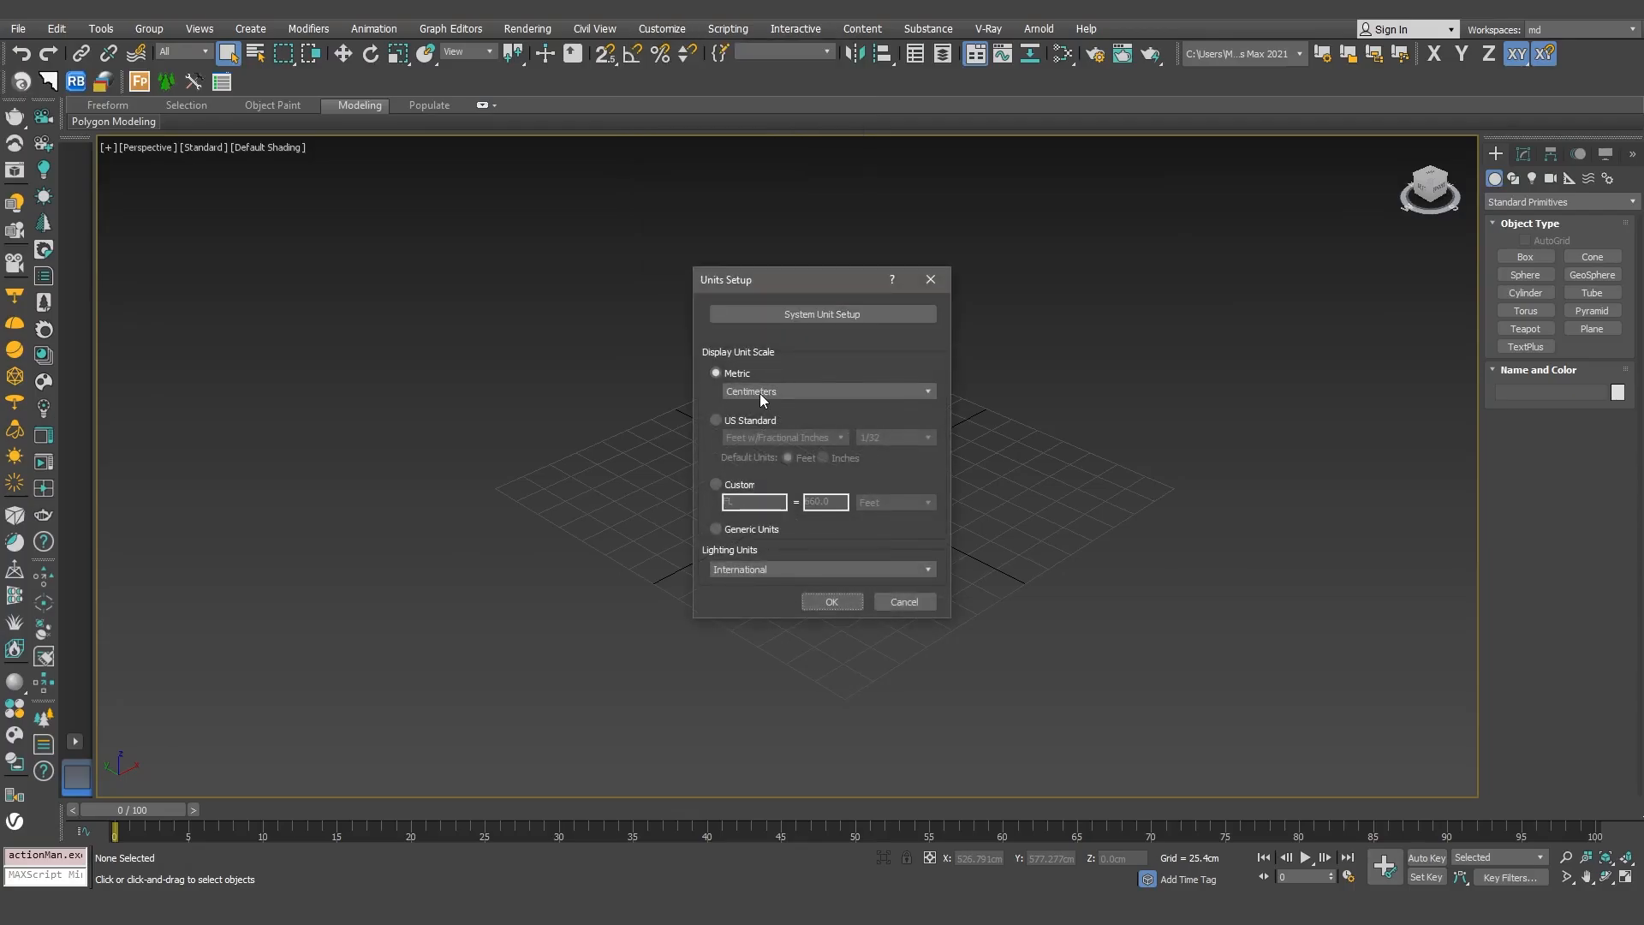
click(762, 393)
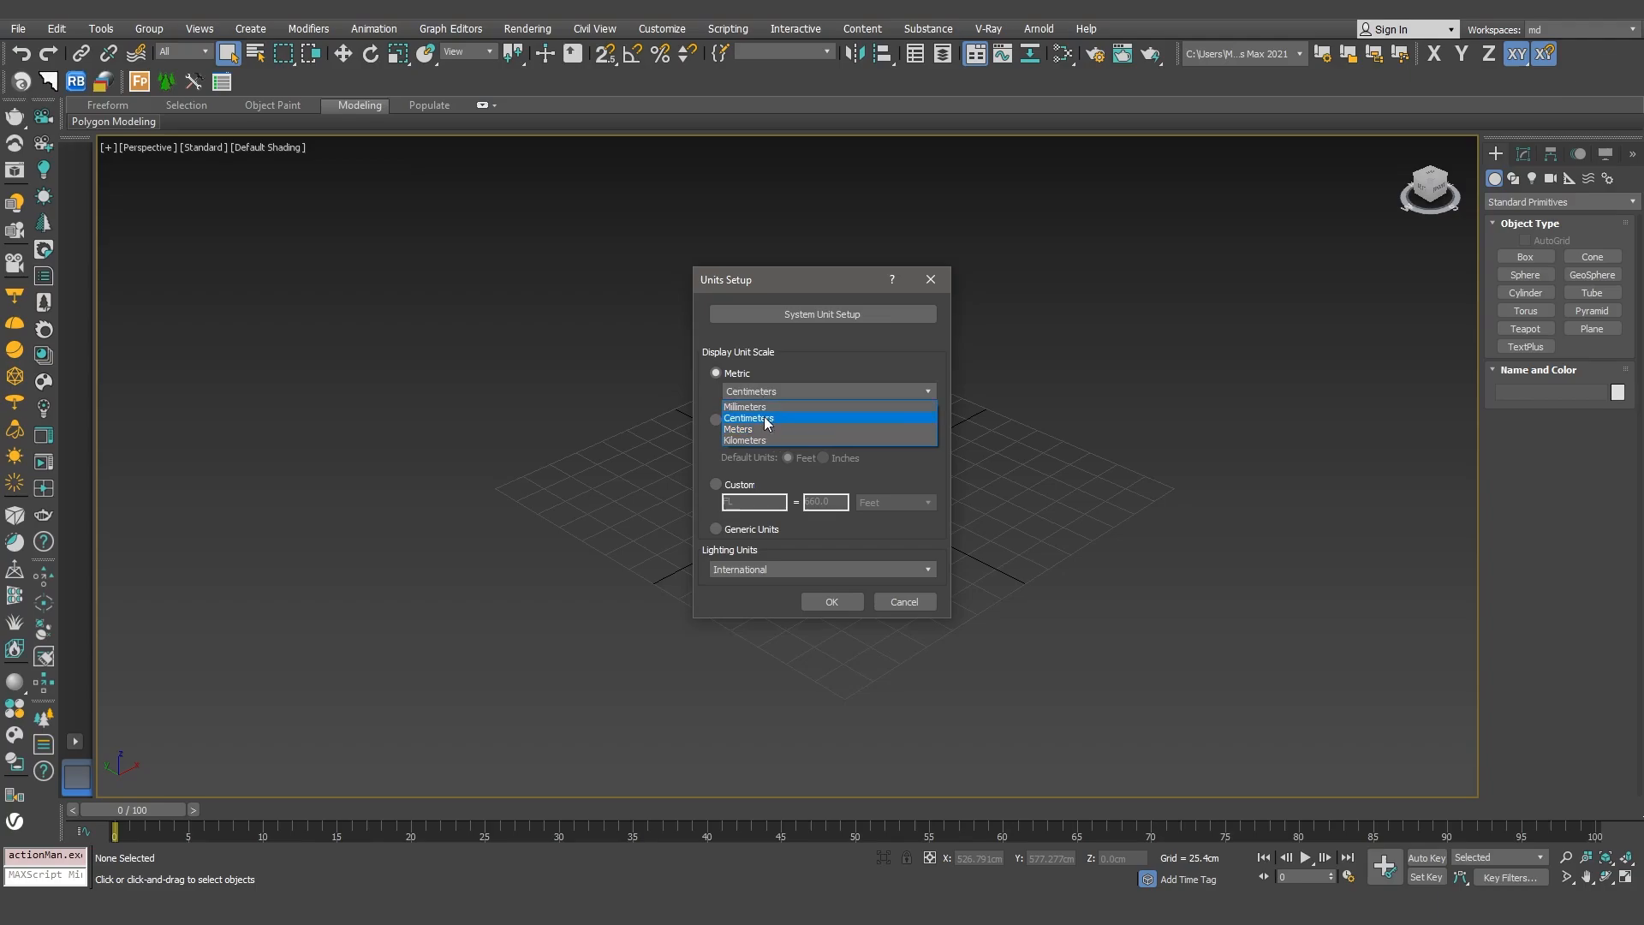
click(767, 419)
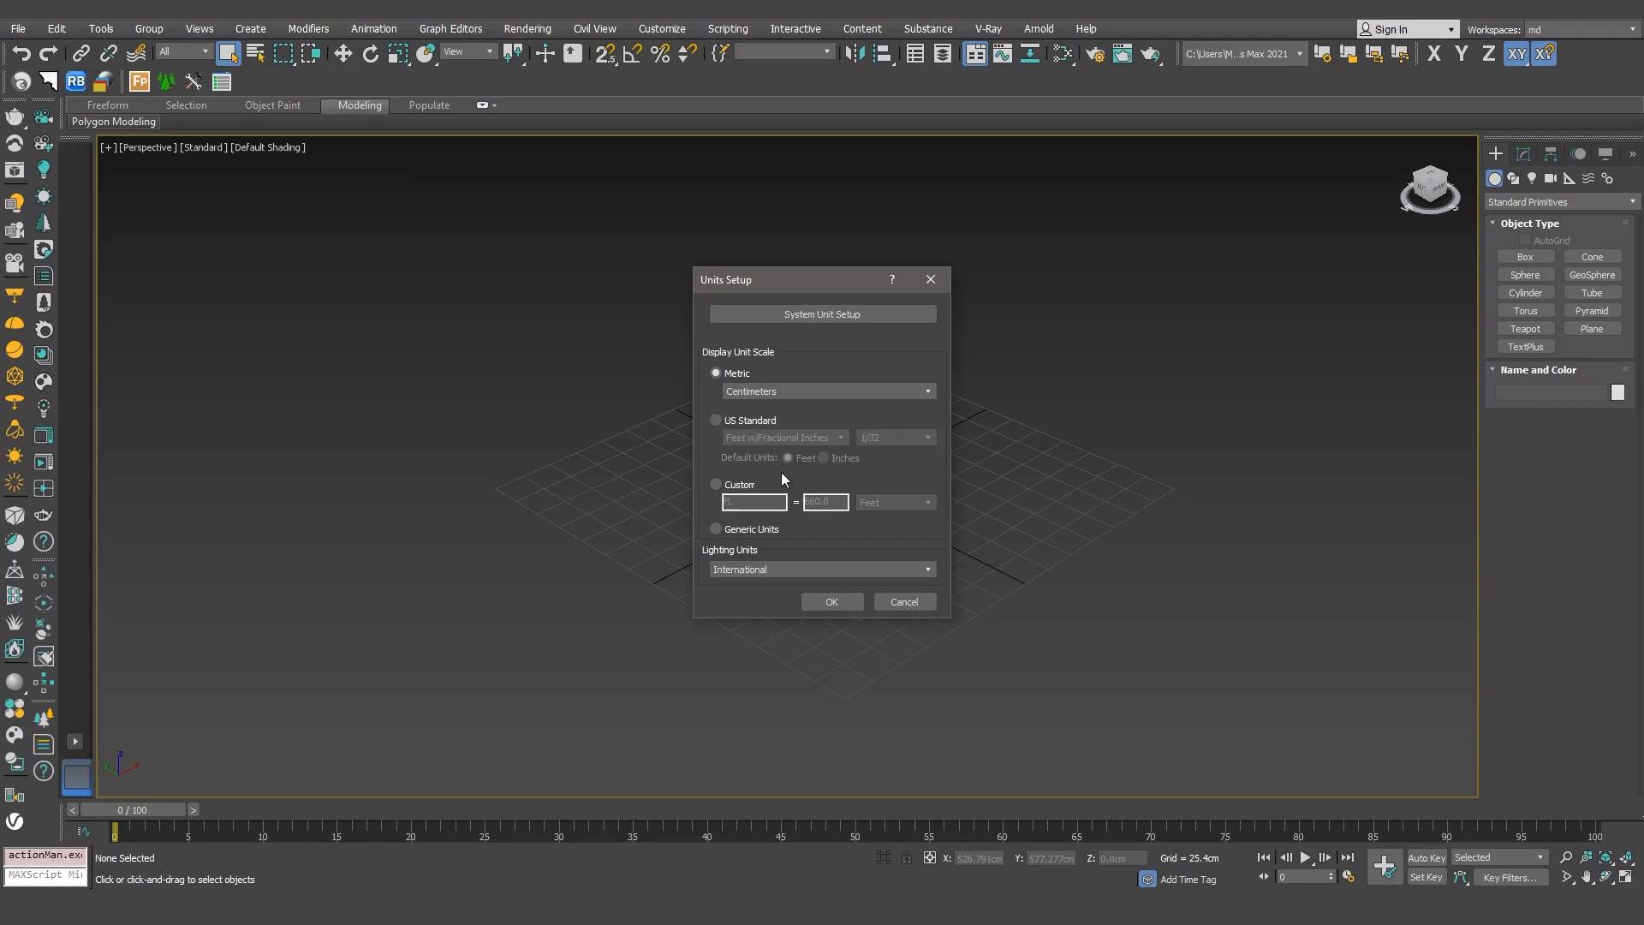
click(831, 602)
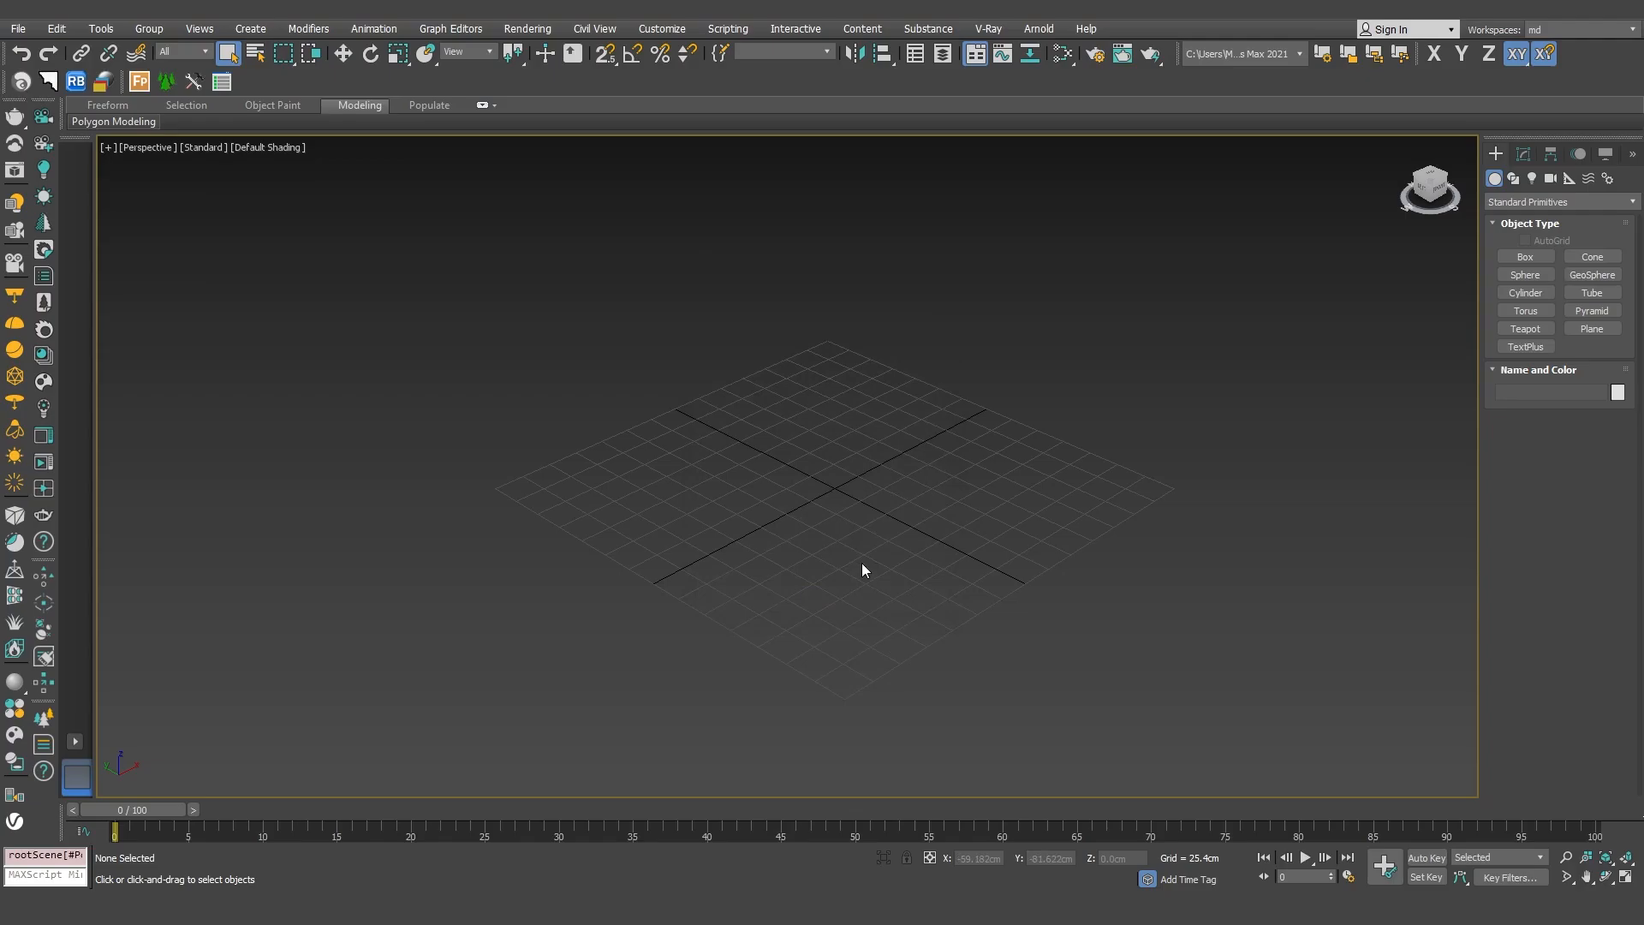
Import the Drawing1 DWG file with incoming file units set to Meters and Rescale enabled
click(17, 28)
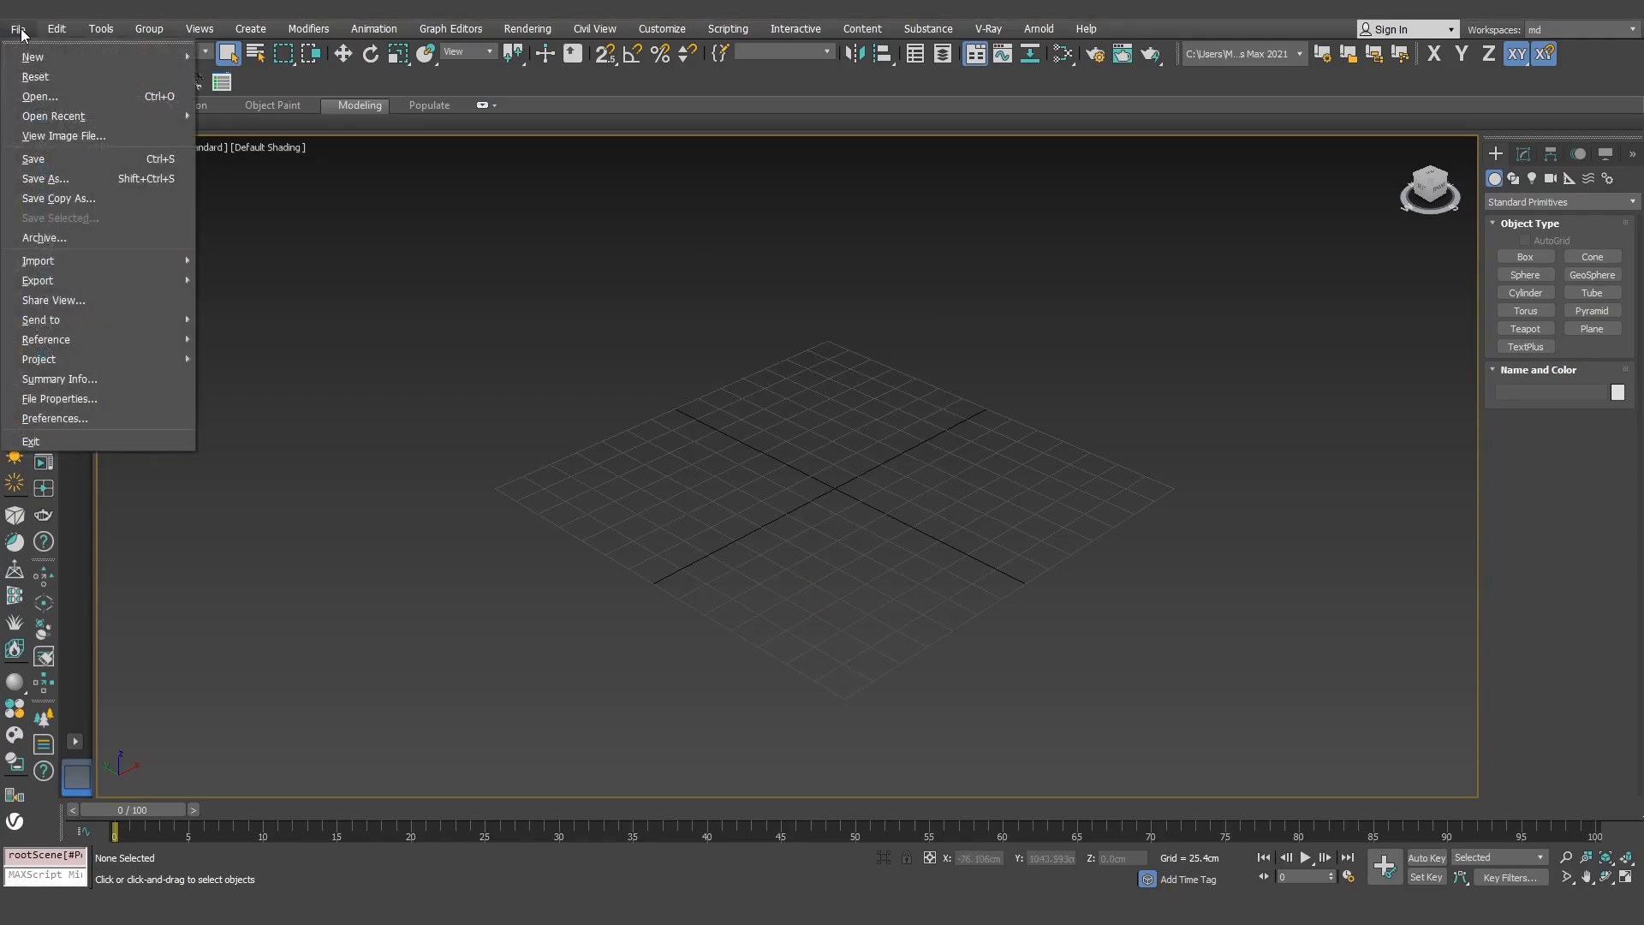
mouse_move(132, 262)
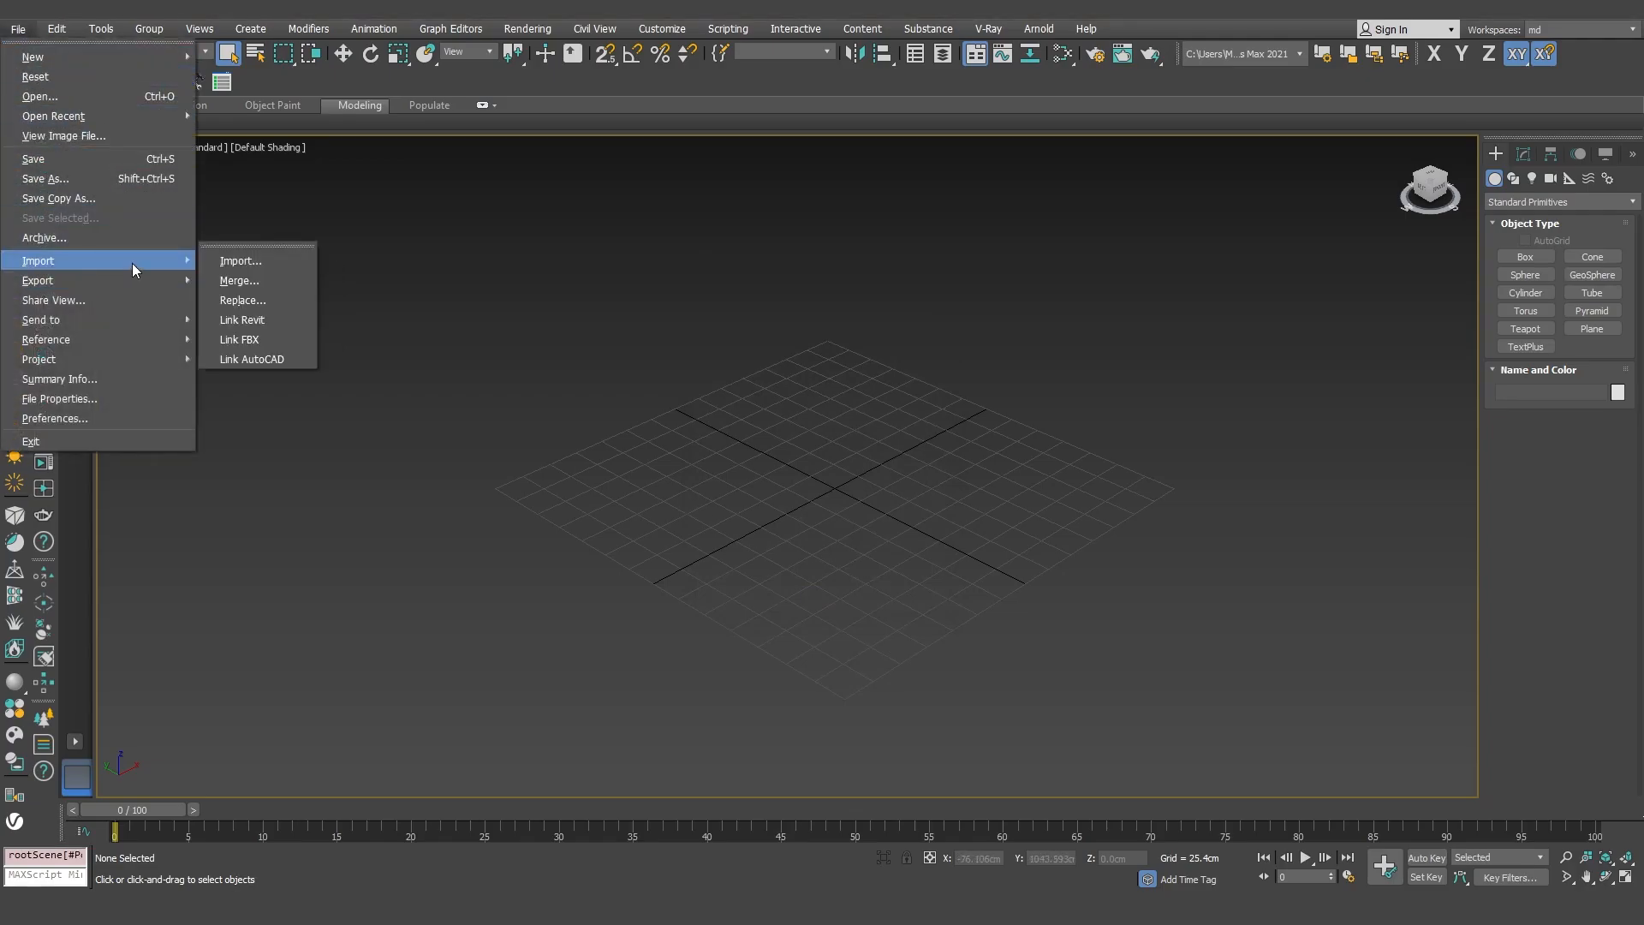
click(275, 257)
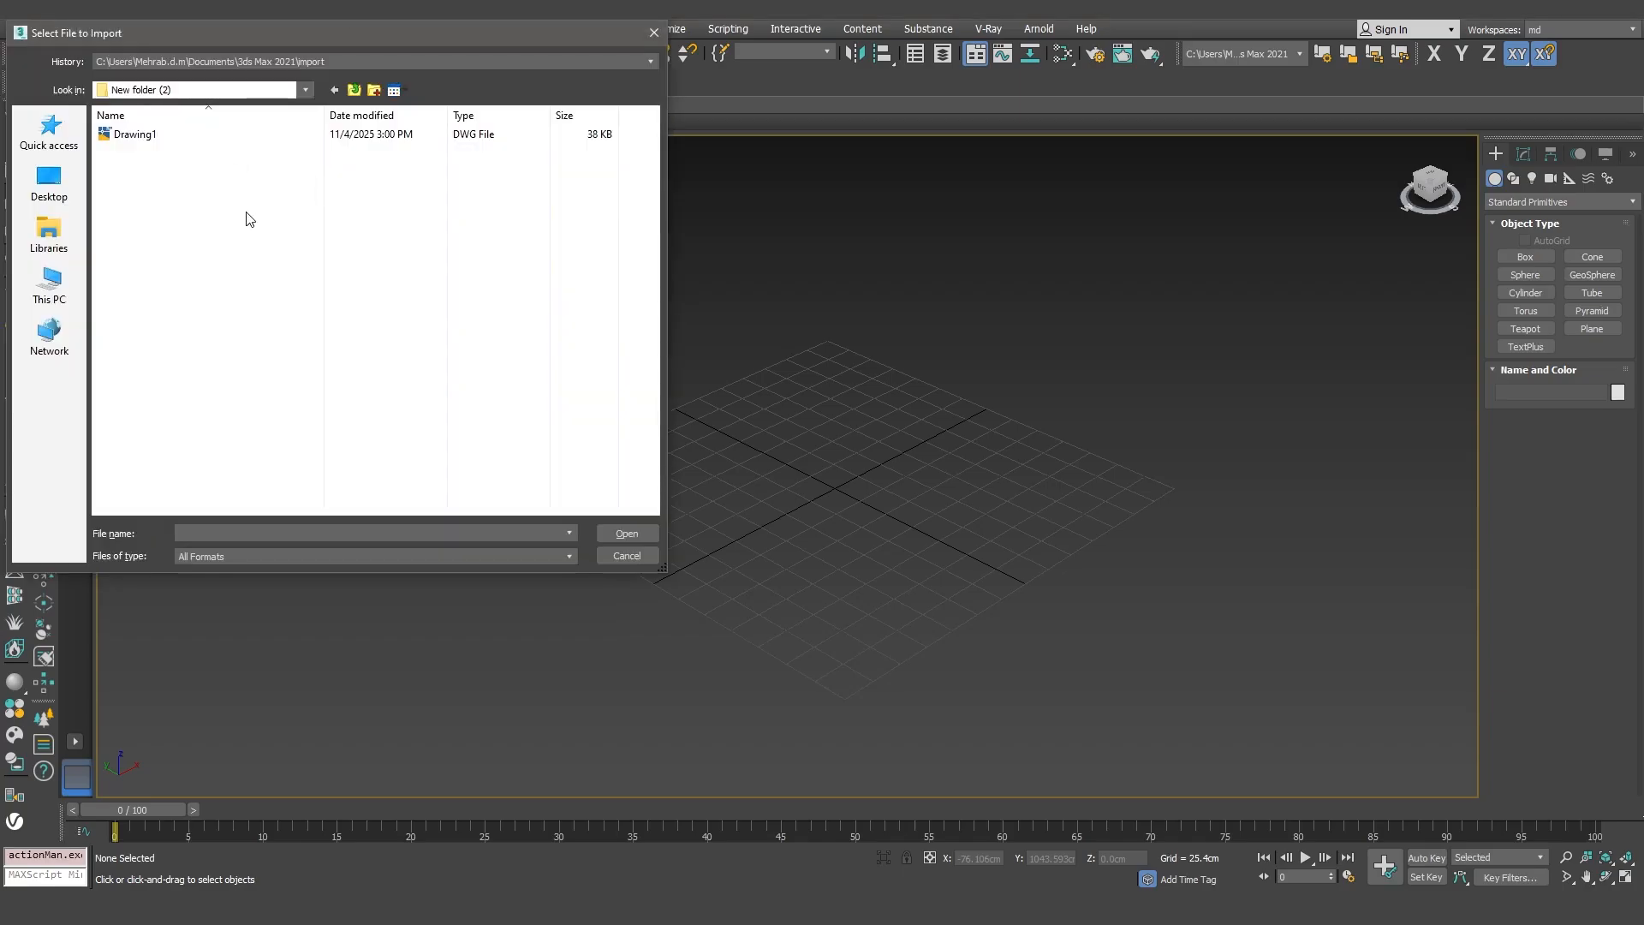
click(220, 137)
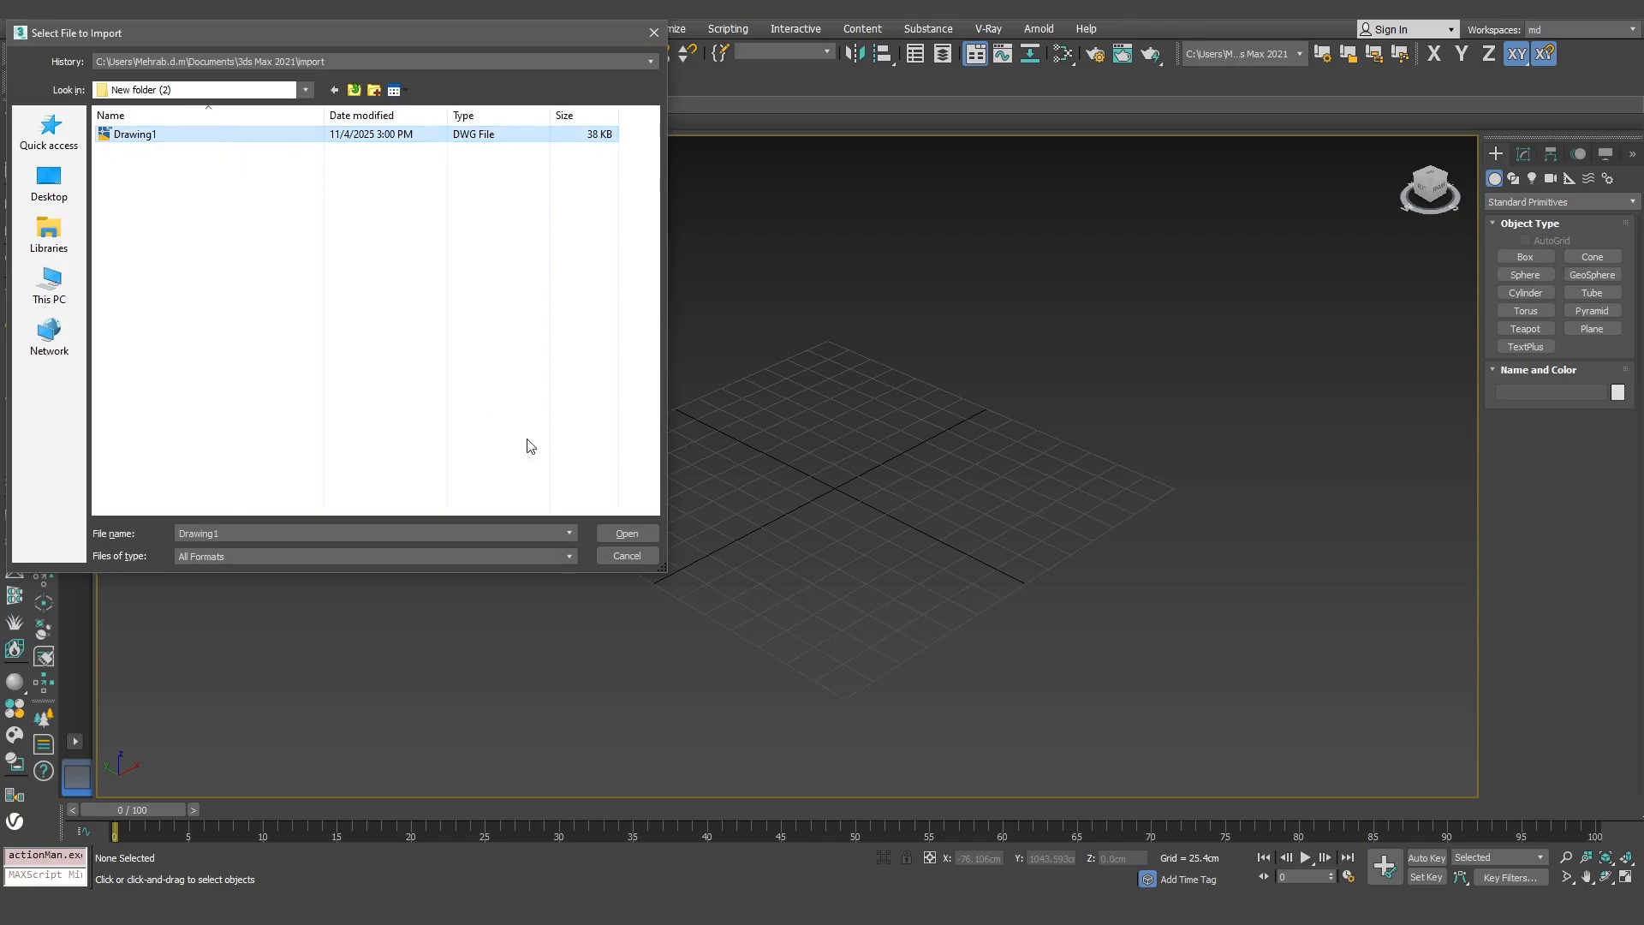
click(626, 534)
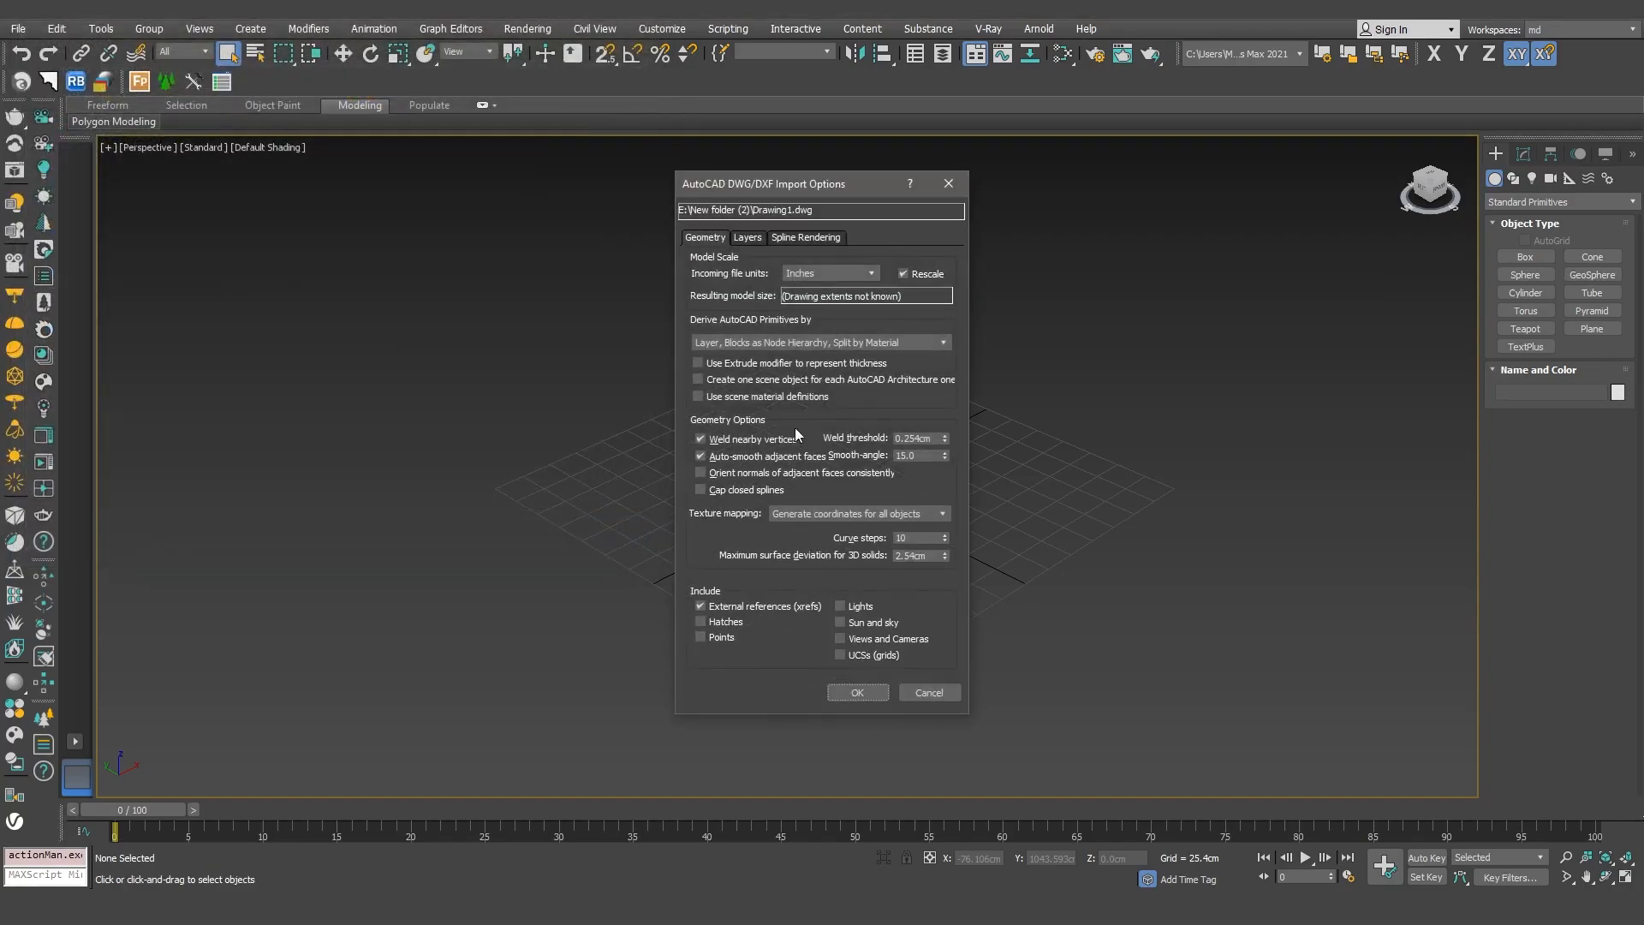
click(845, 275)
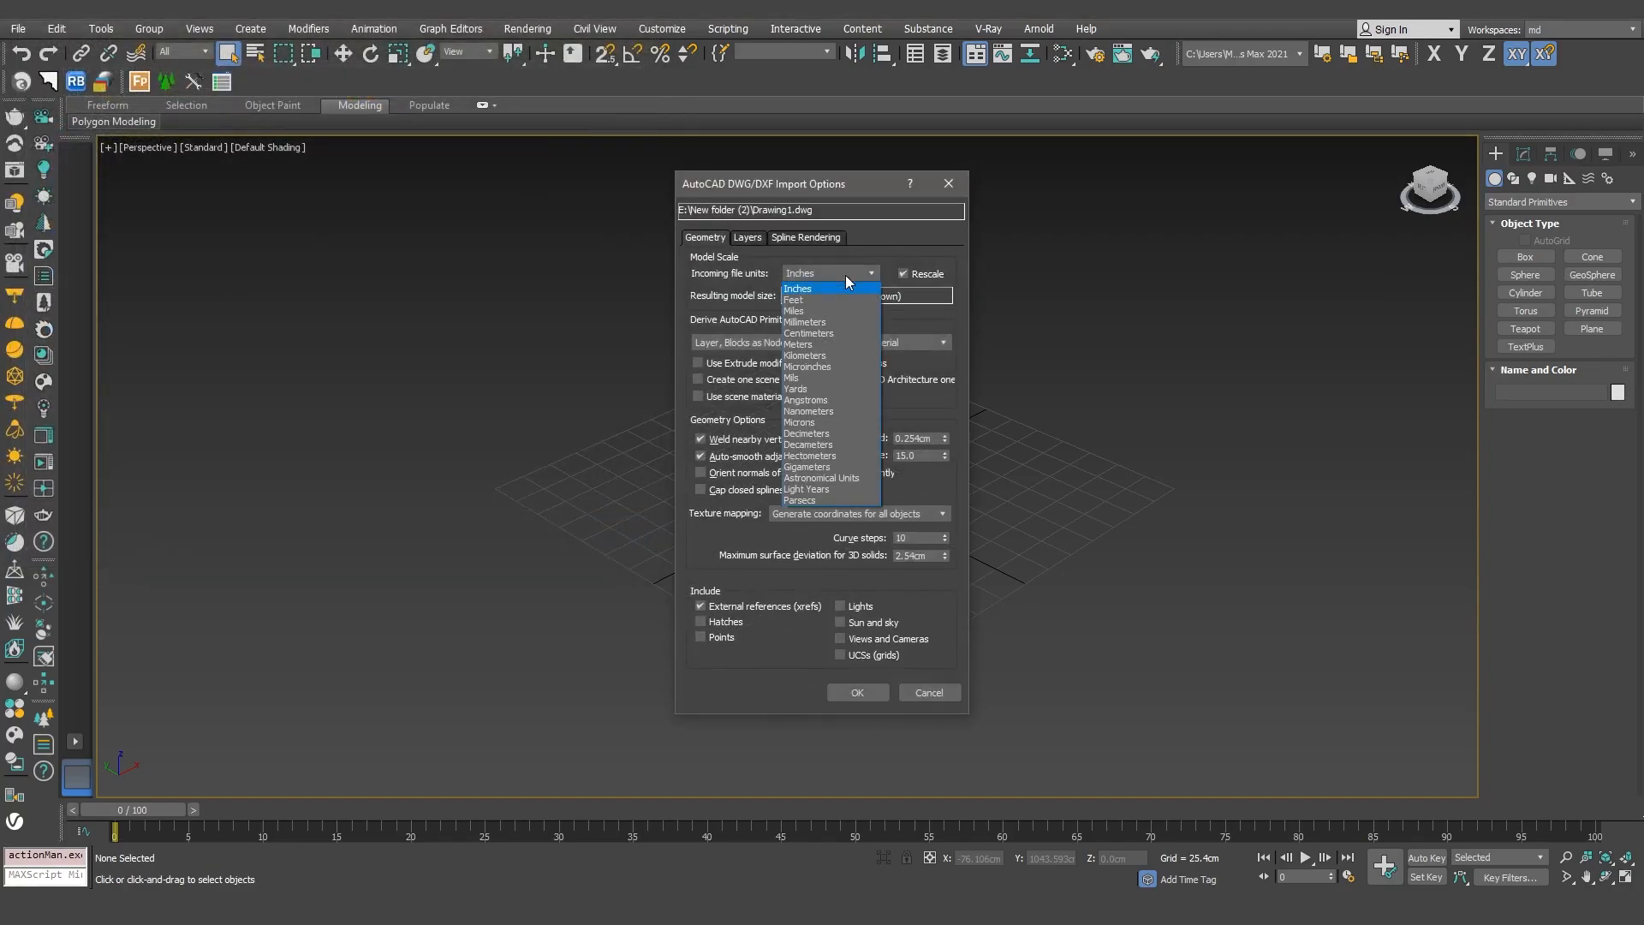
click(828, 343)
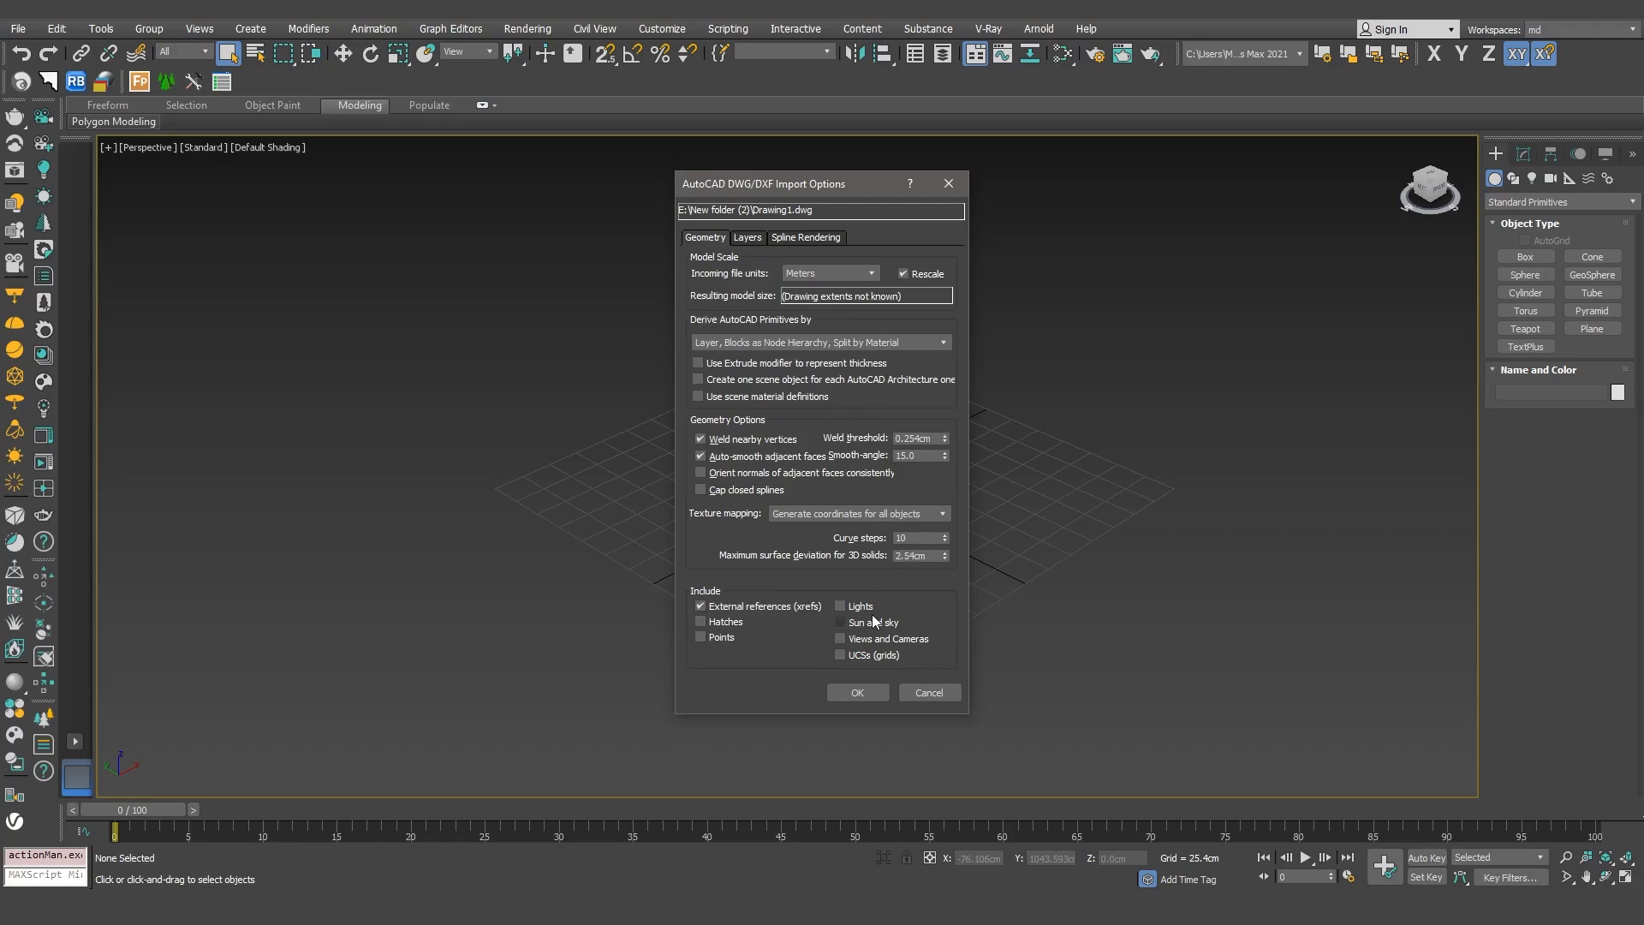
click(857, 693)
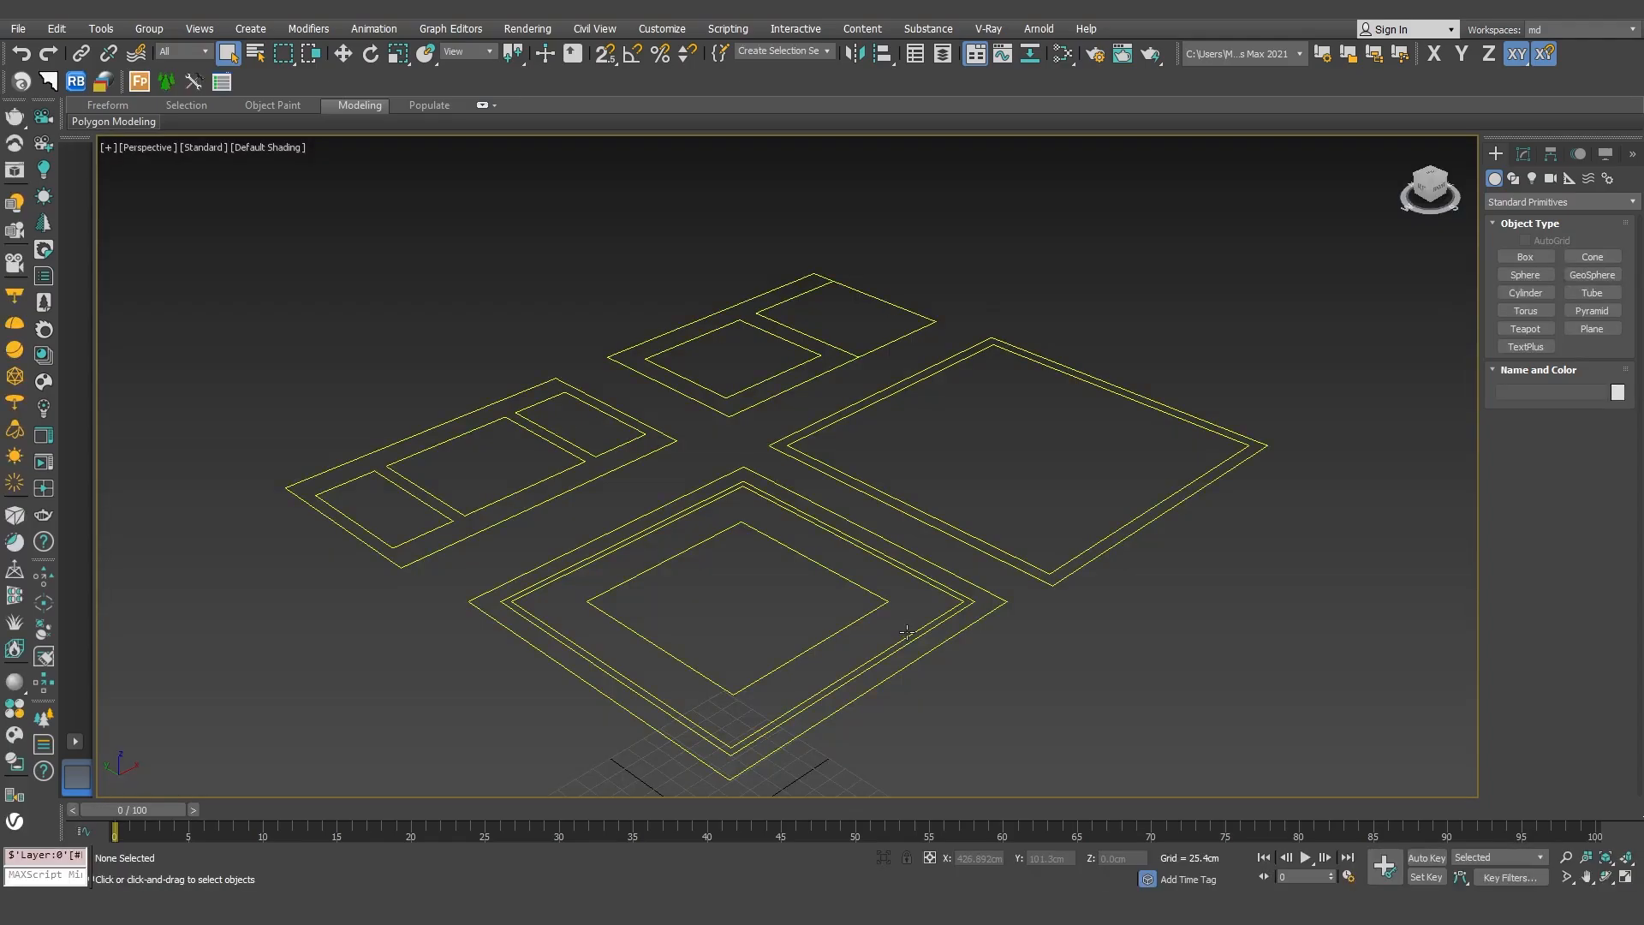
middle_drag(908, 632, 906, 590)
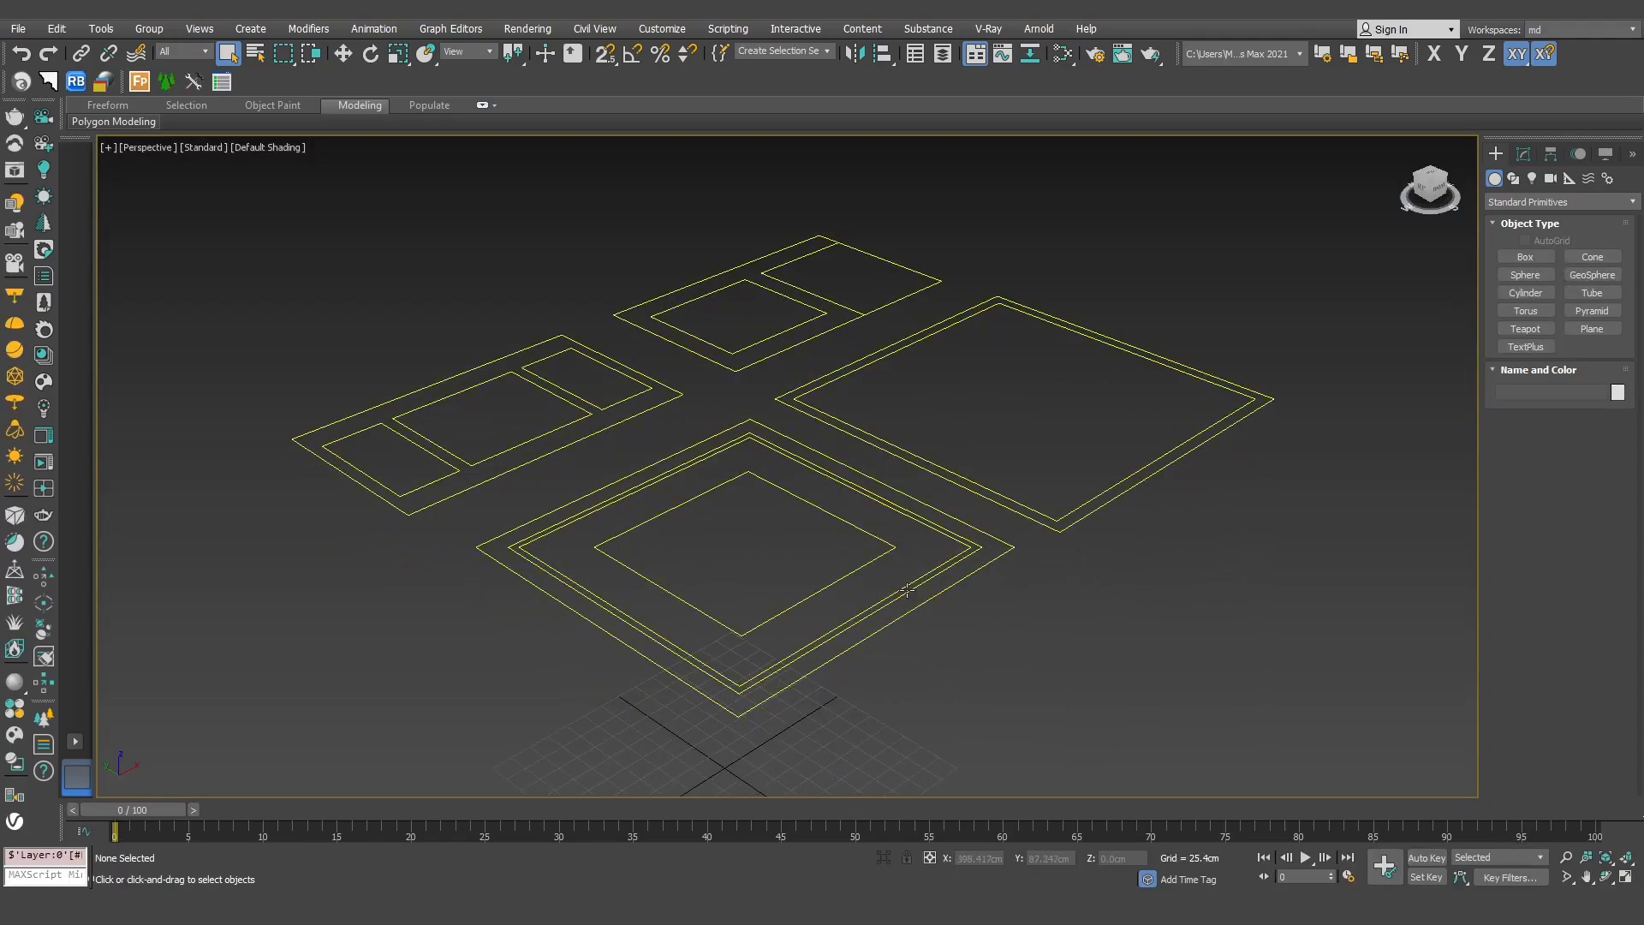
click(1318, 470)
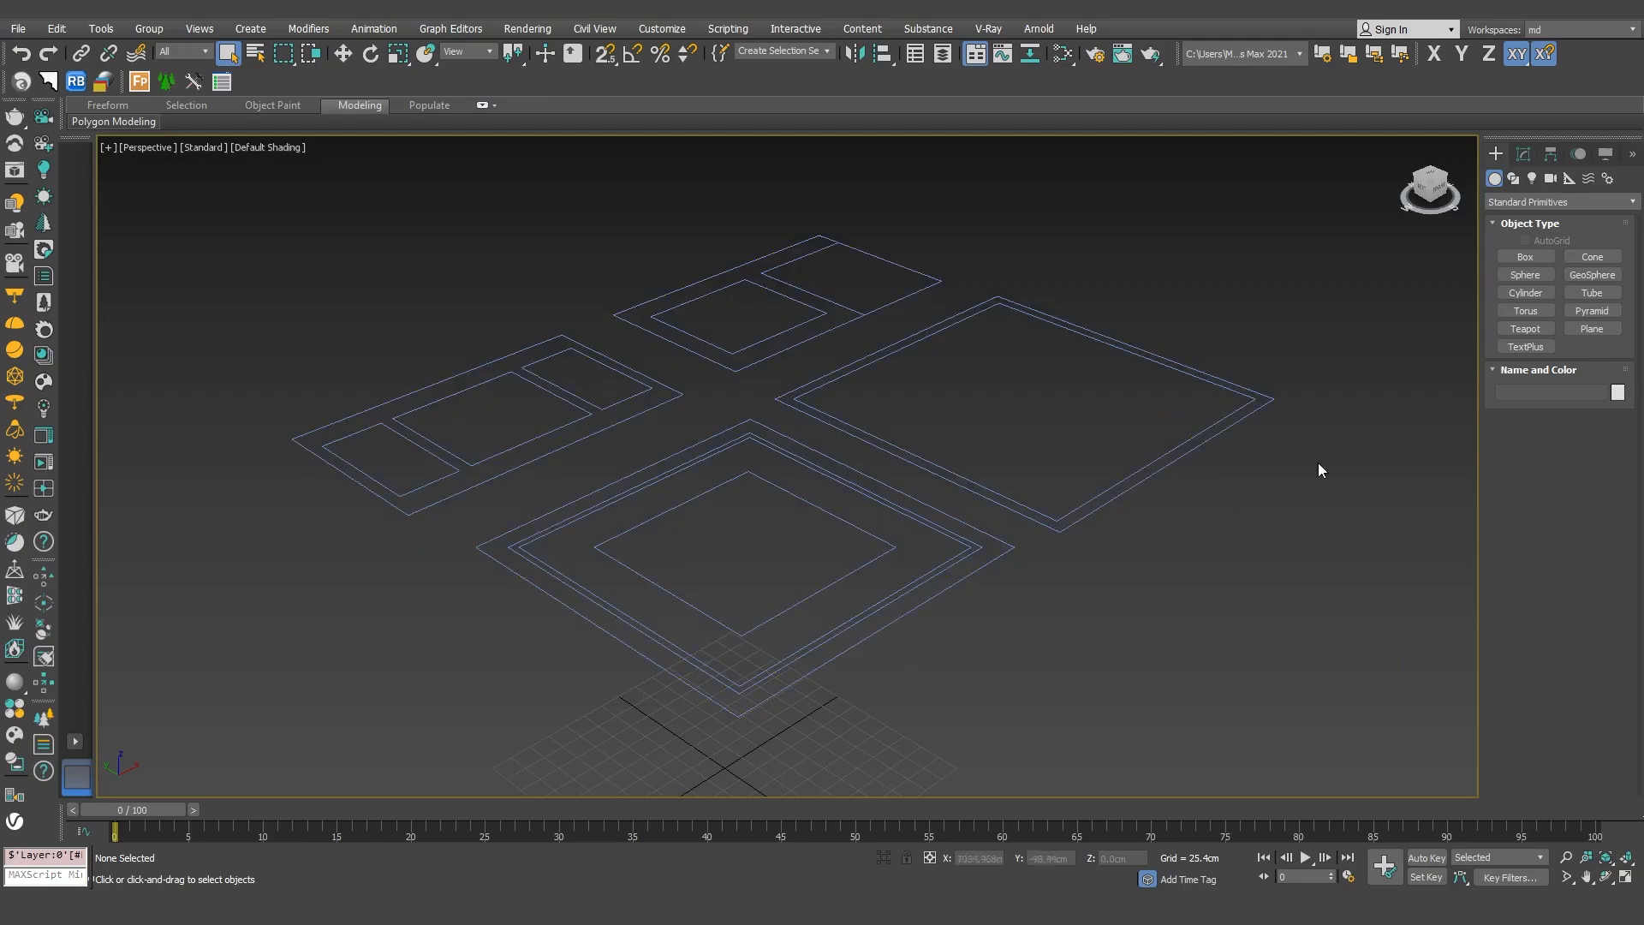
Measure one outer side of the concentric-squares plan corner to corner with a vertex-snapped Tape helper
click(1569, 179)
click(1590, 312)
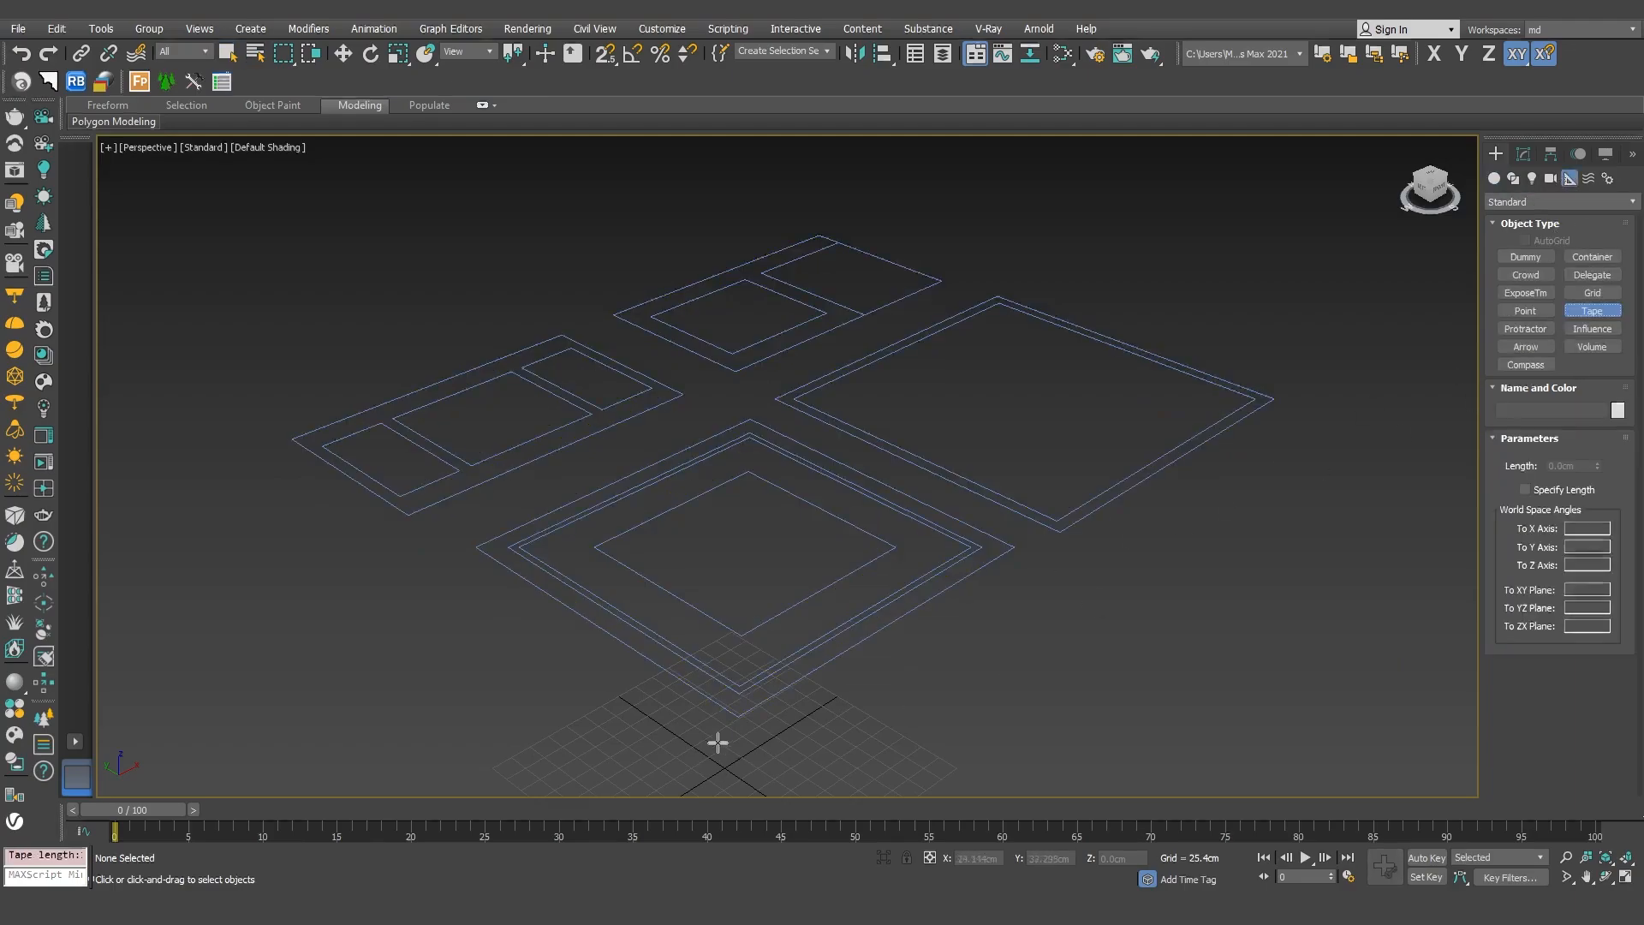
key(s)
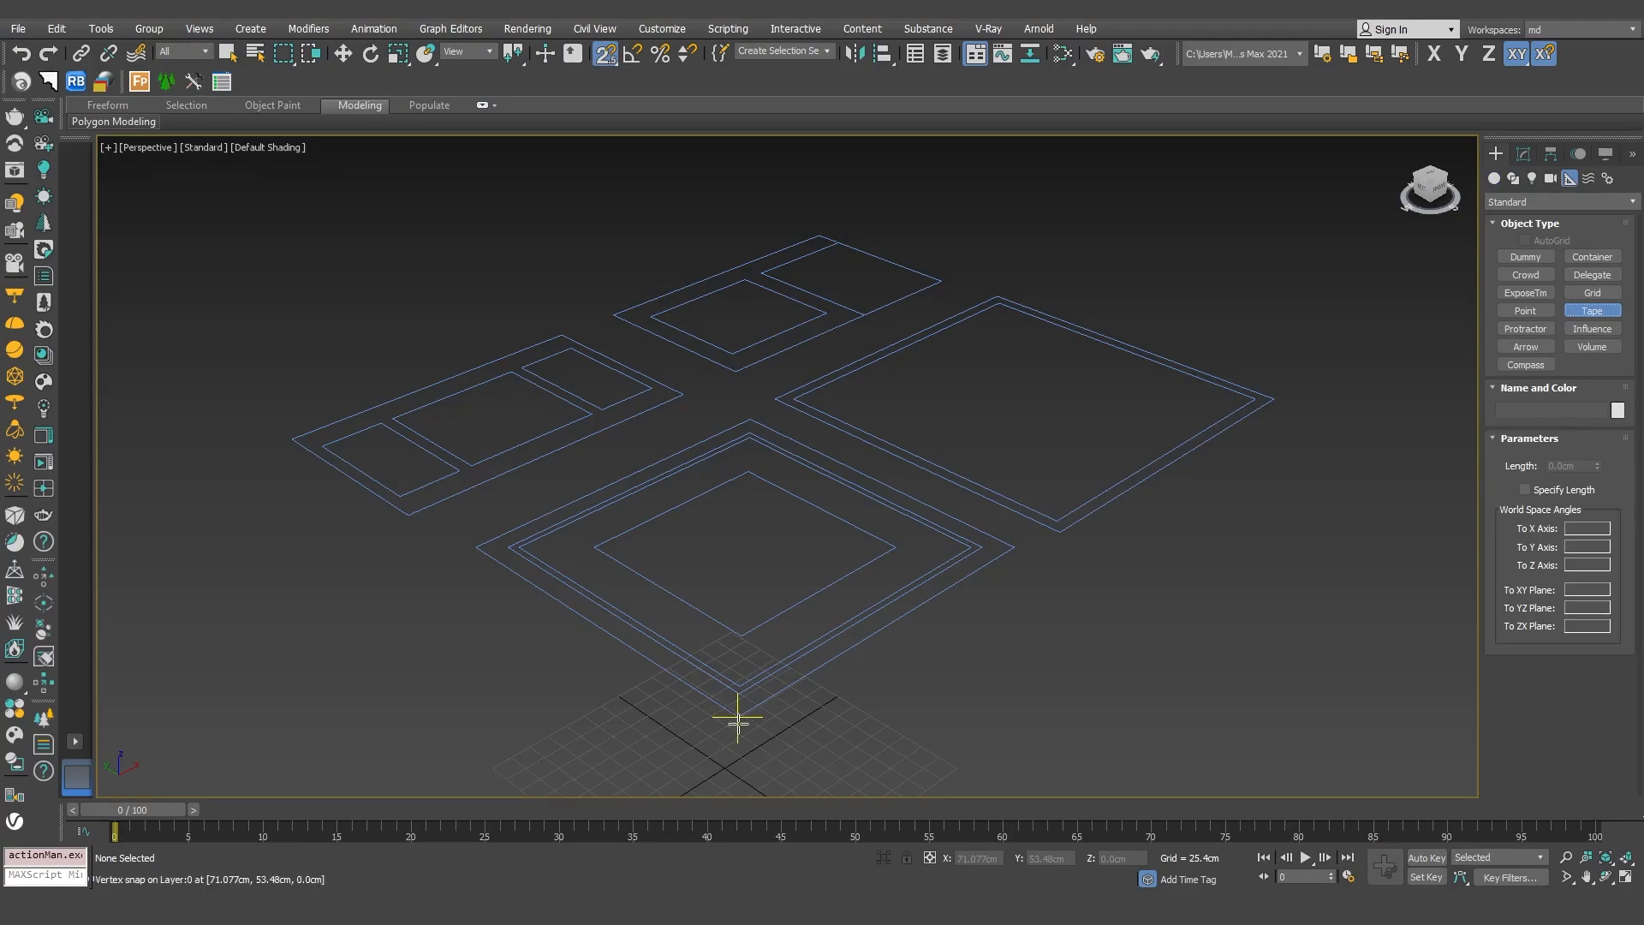
drag(737, 718, 476, 548)
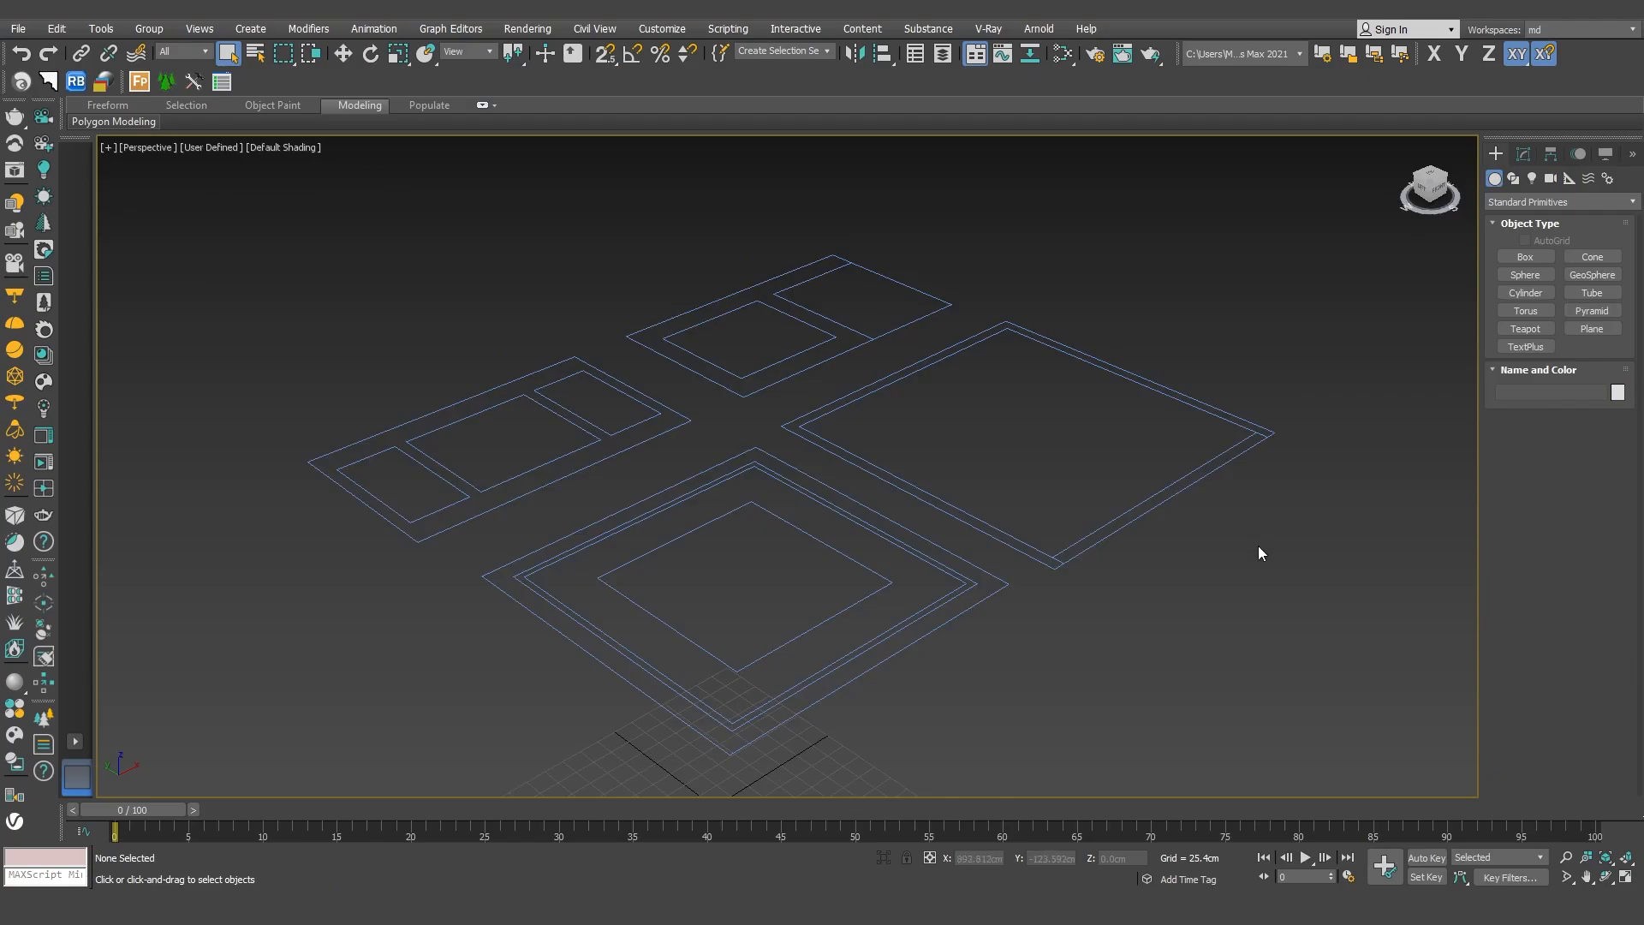
Trace a closed U-shaped wall outline with a Line over the double-square plan, snapping to its corners and leaving the lower side open
click(1514, 178)
click(1526, 271)
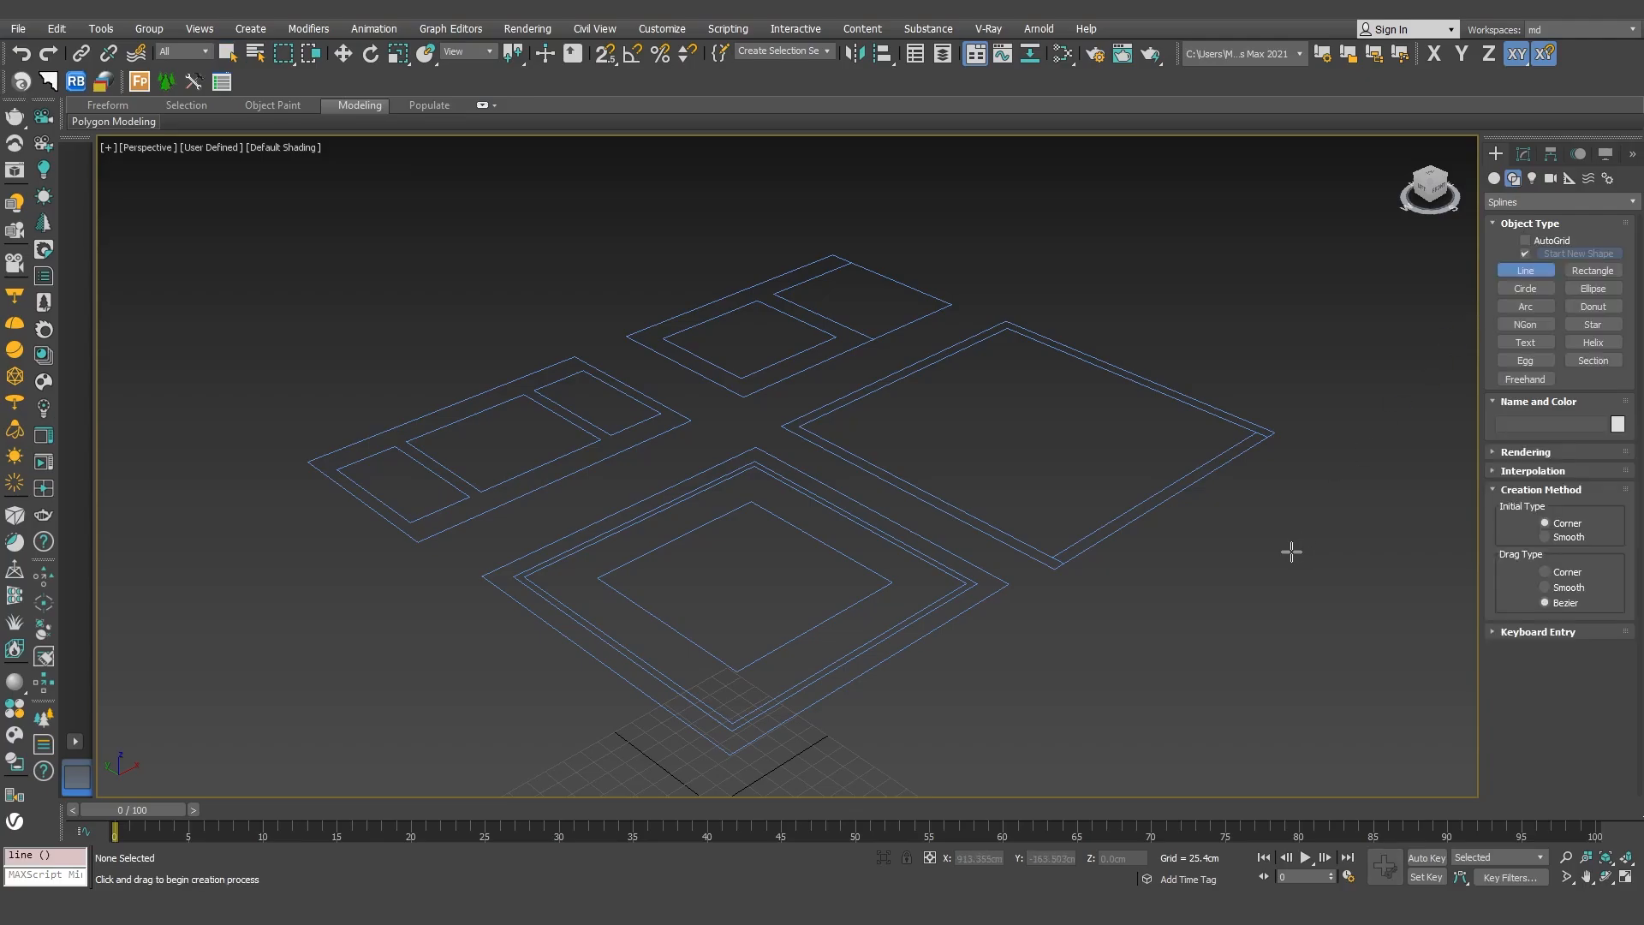
key(t)
middle_drag(1123, 537, 1124, 550)
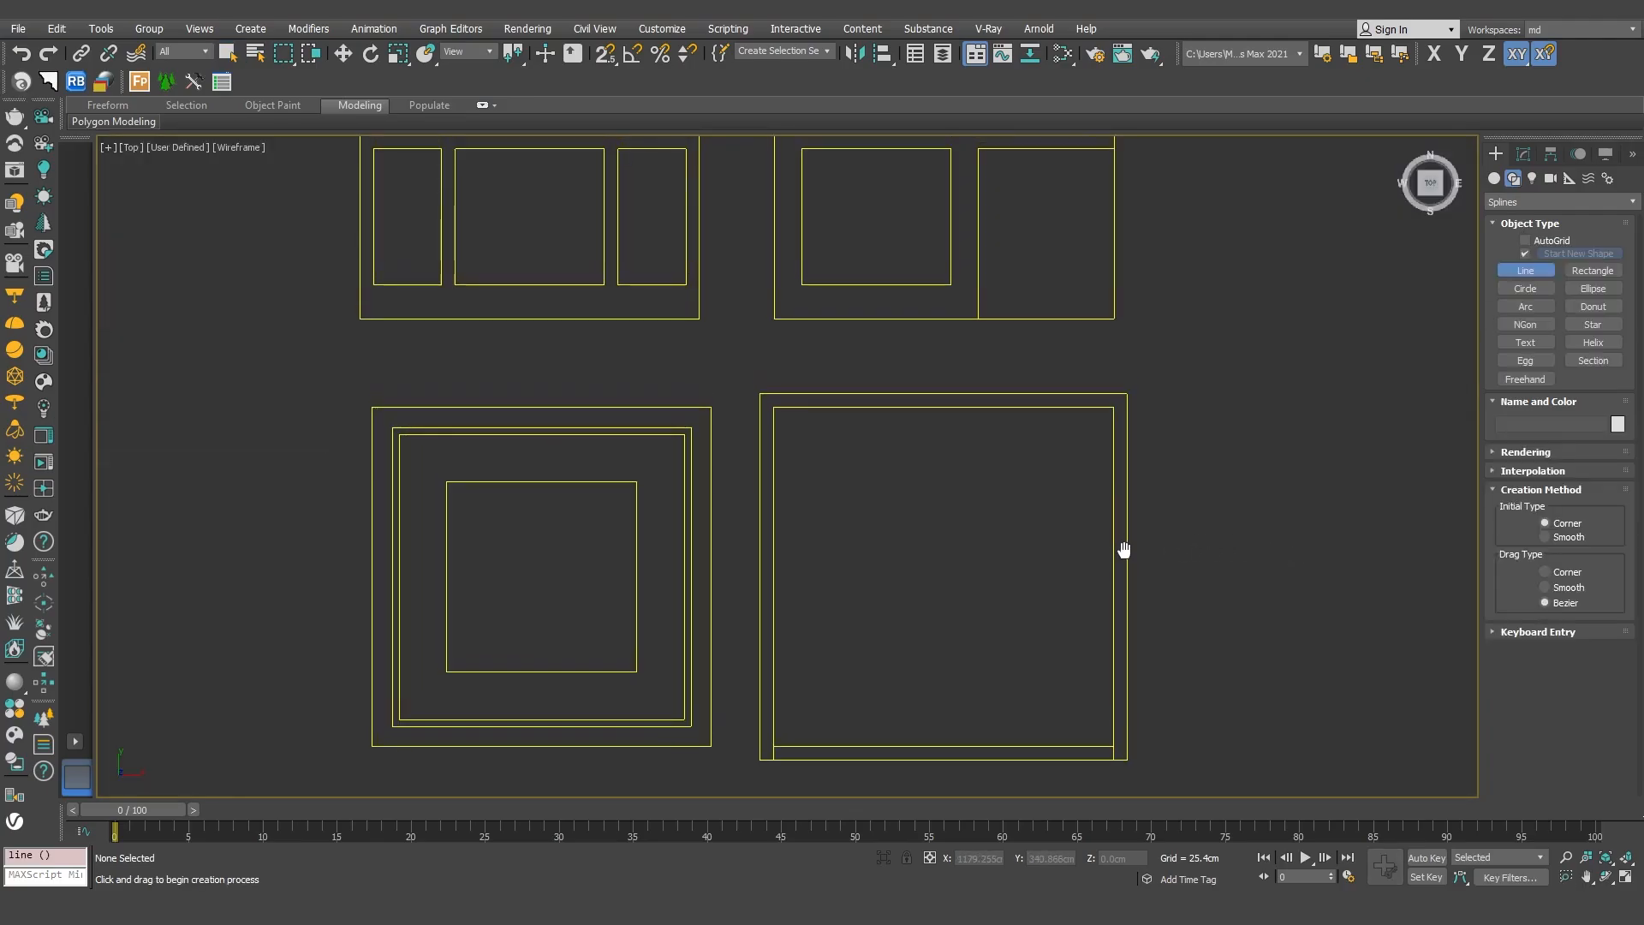
key(s)
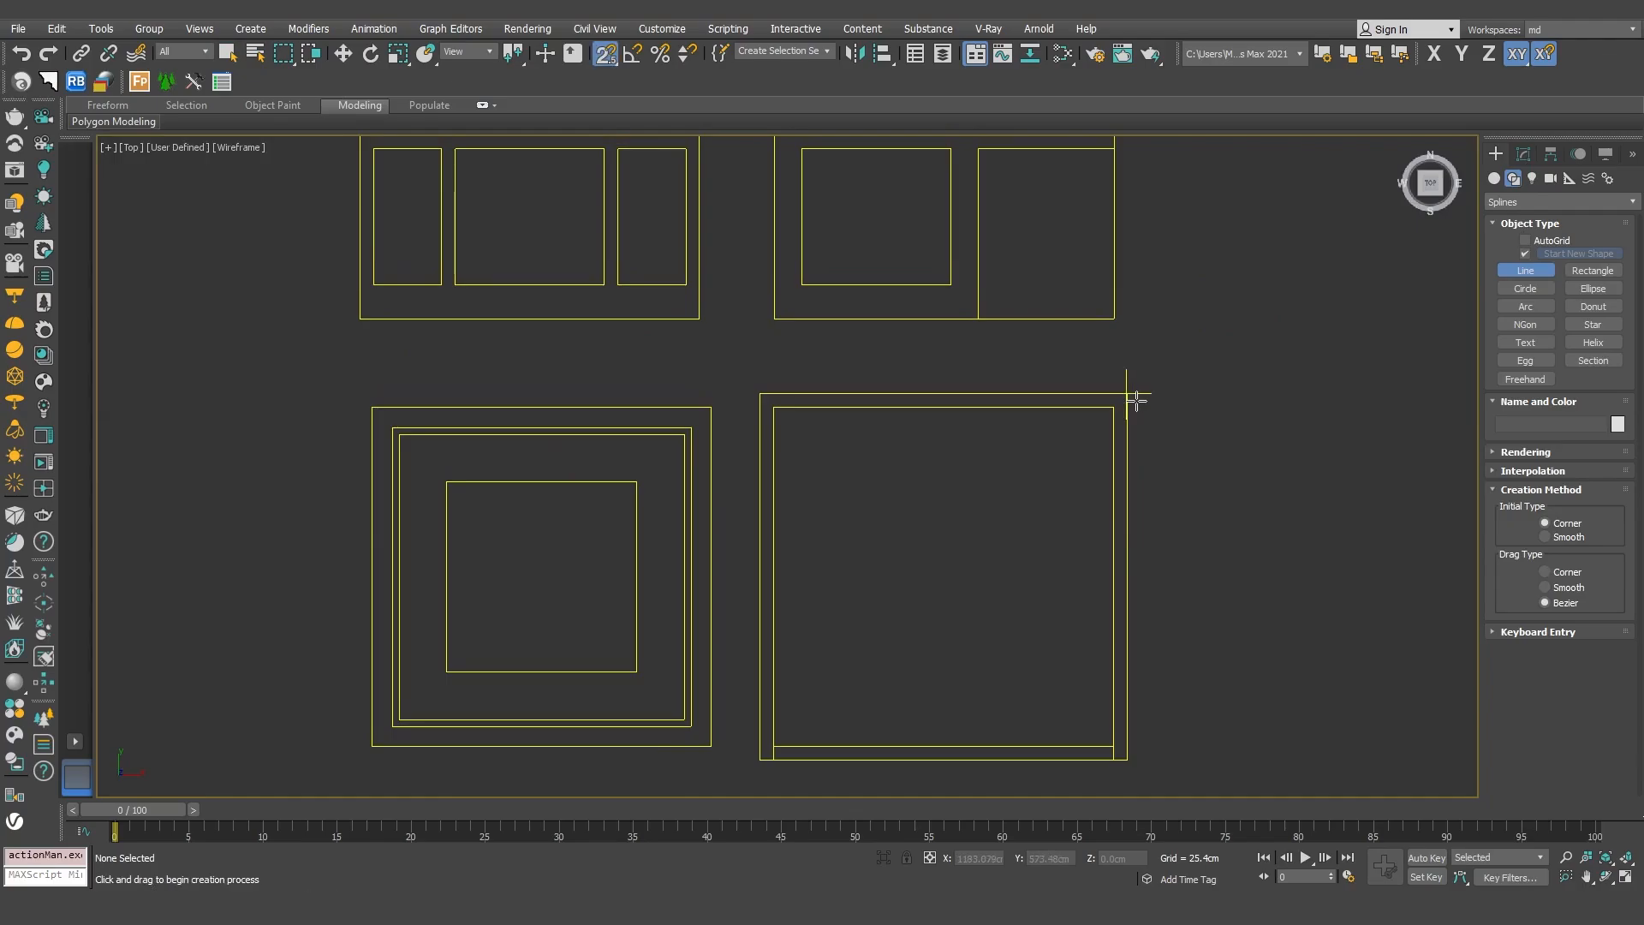
scroll(1115, 758, up, 2)
click(1113, 758)
click(1127, 759)
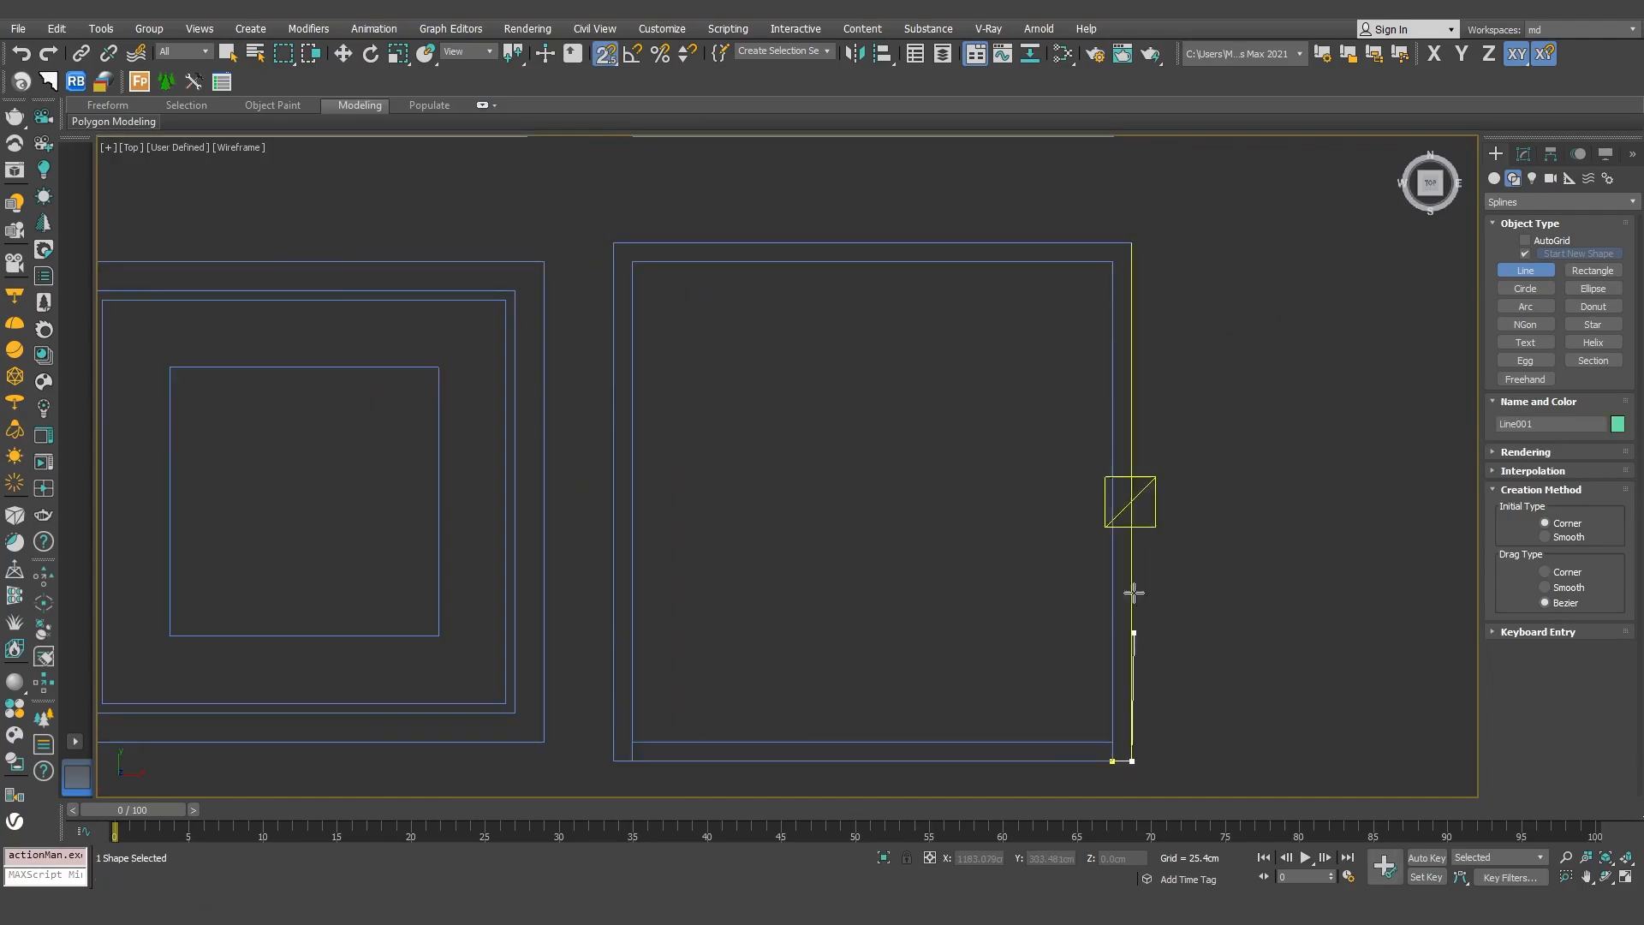
click(1132, 242)
click(613, 242)
click(613, 760)
click(633, 761)
click(633, 742)
click(633, 262)
click(1112, 262)
click(1113, 759)
key(Return)
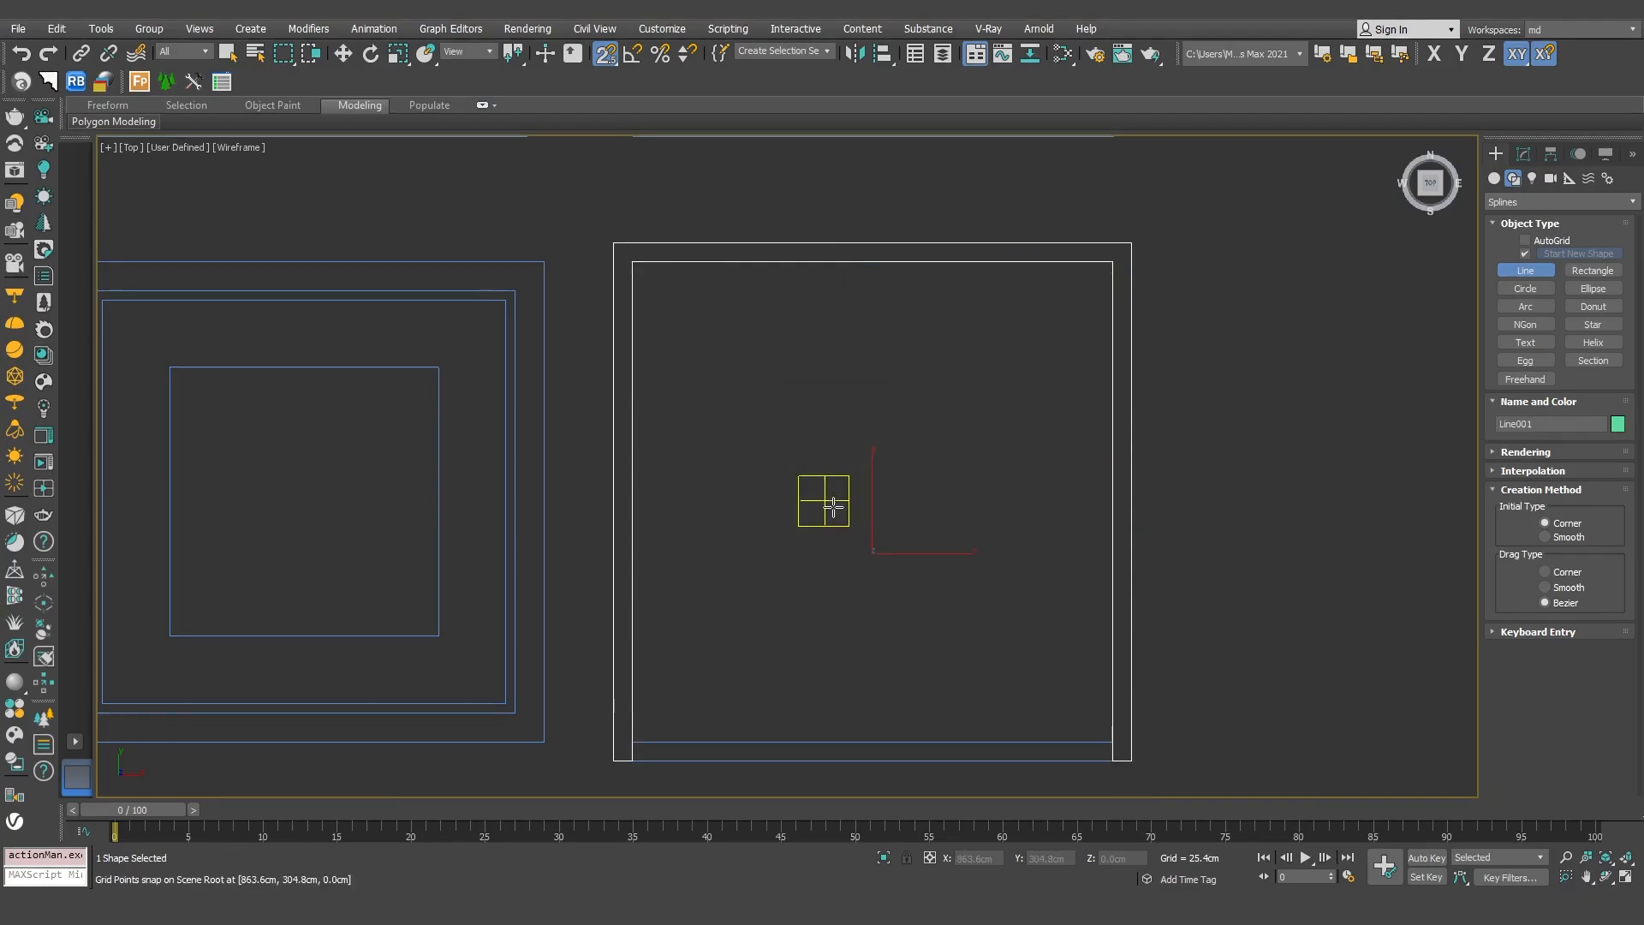
Extrude the U-shaped wall outline by 300 cm
click(1525, 154)
click(1540, 202)
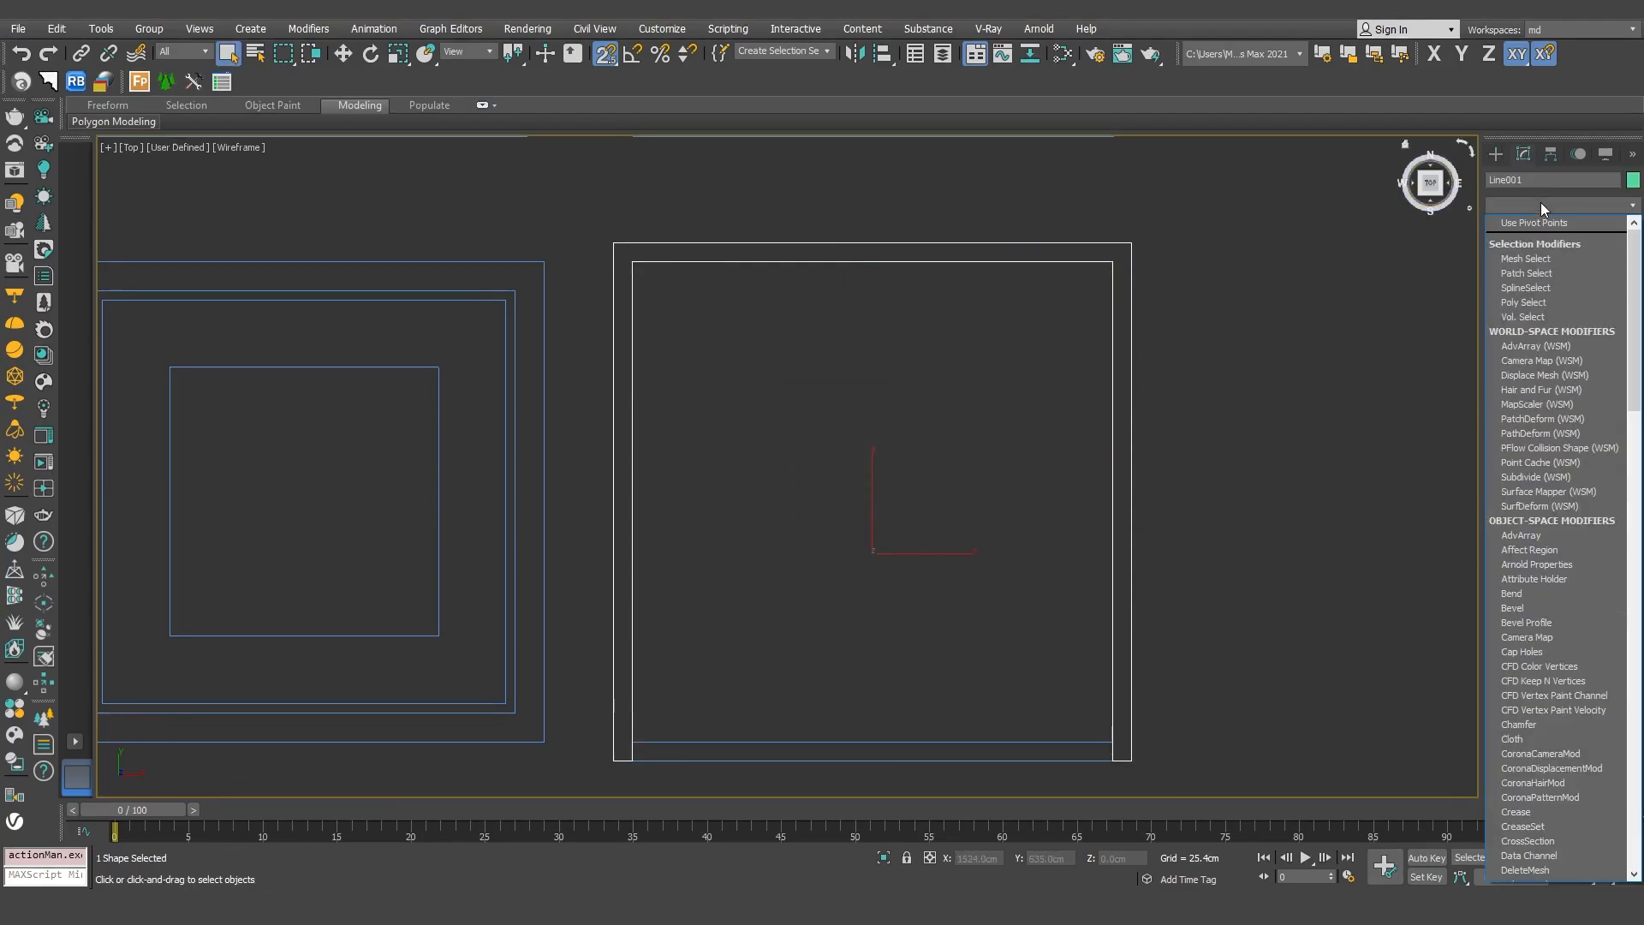
key(e)
key(x)
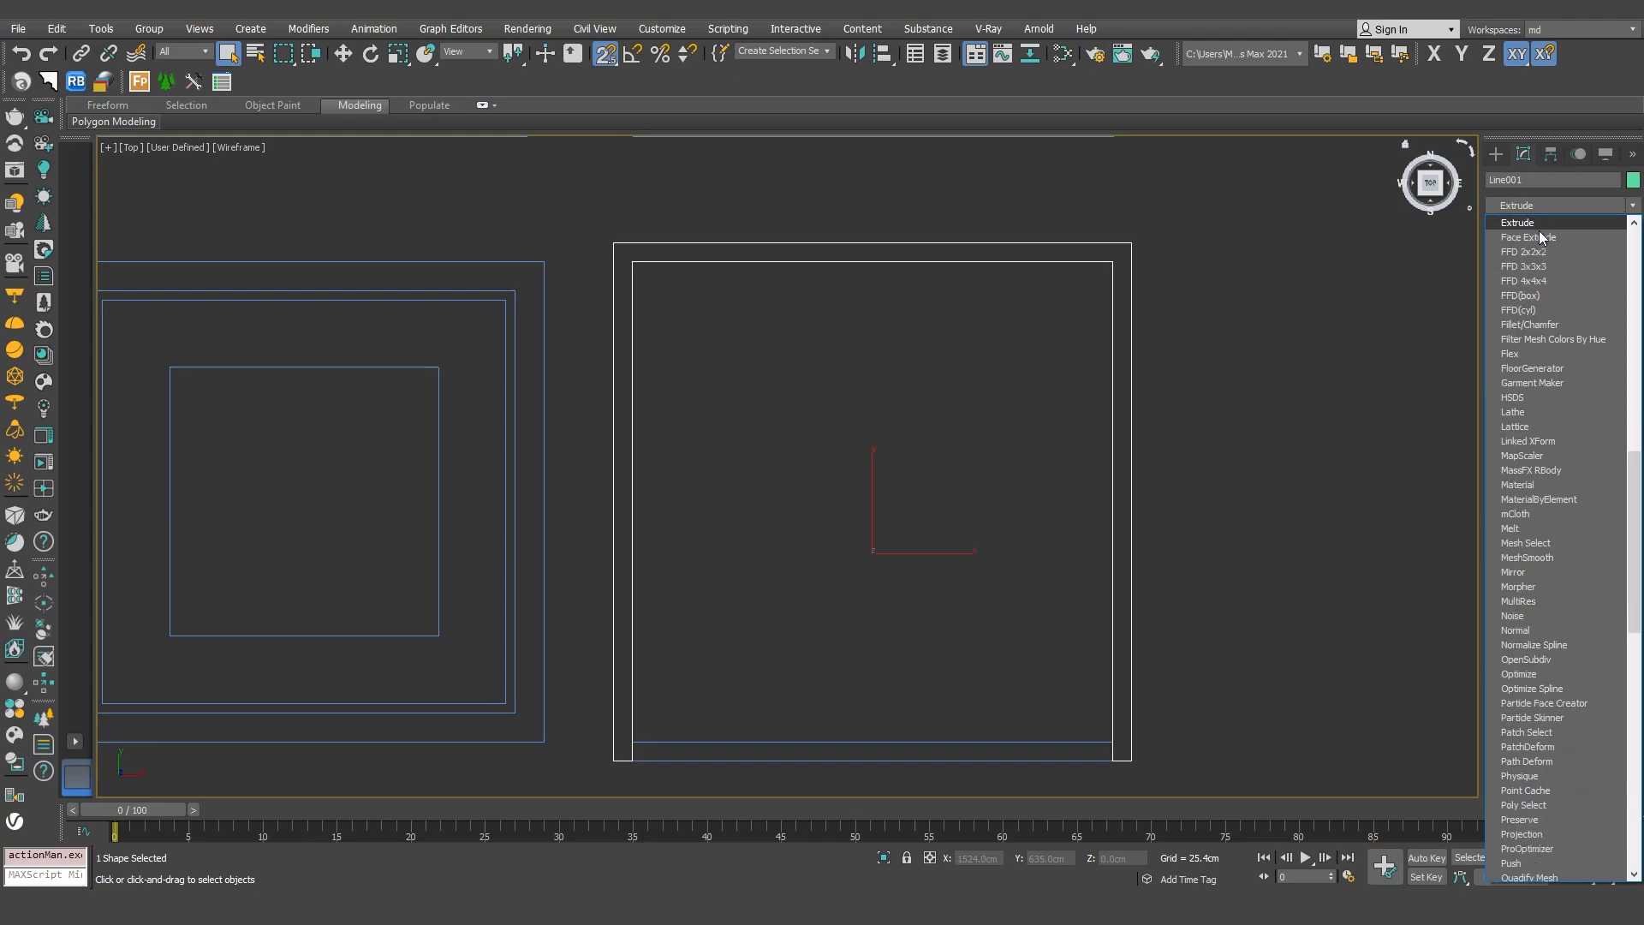
key(Return)
text(300)
key(Return)
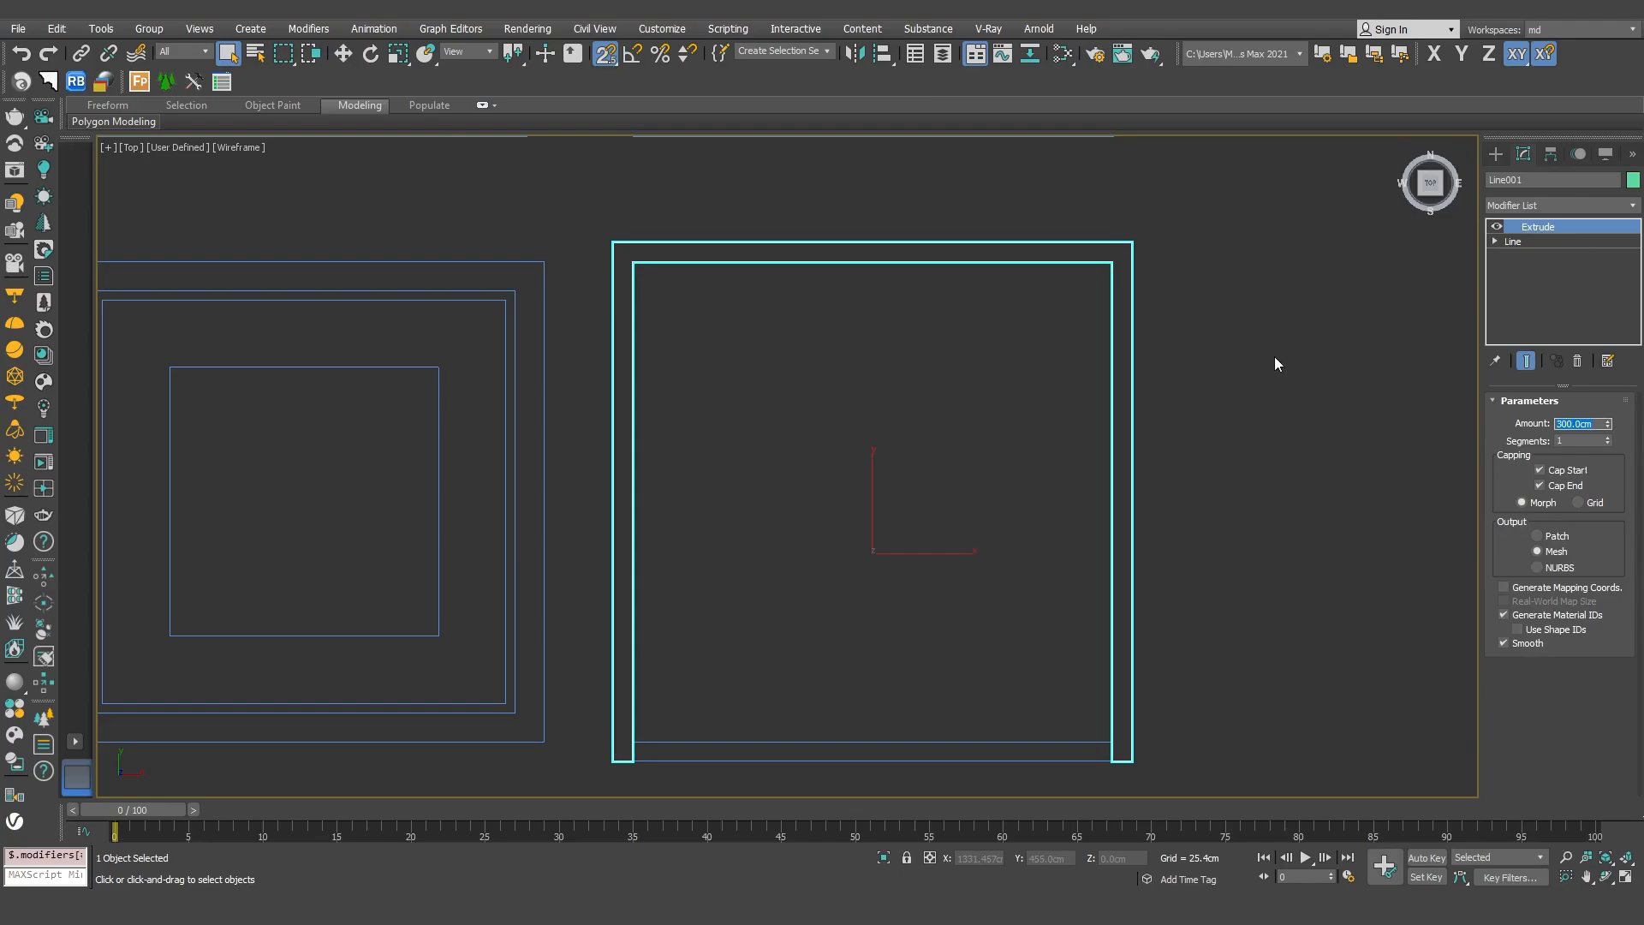
click(1275, 357)
key(p)
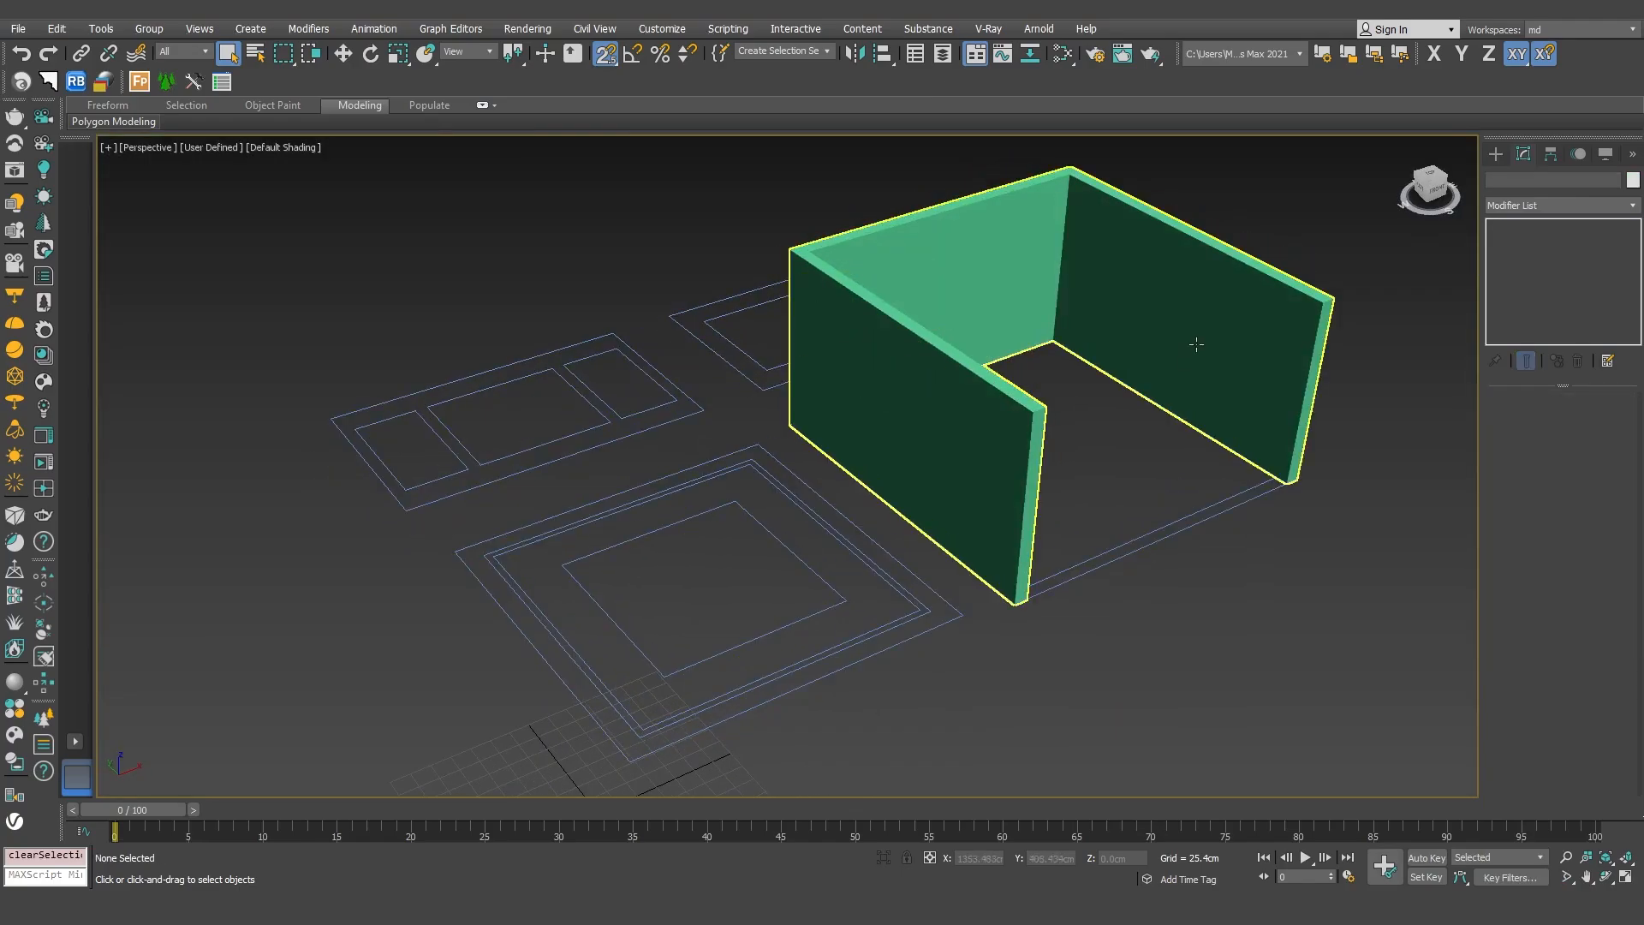
Change the extruded walls' object color to a light neutral shade
click(1194, 346)
click(1633, 181)
click(1159, 511)
click(1381, 565)
click(1218, 579)
Detach all splines of the two-panel view from the imported drawing as a separate shape
middle_drag(1029, 493, 1086, 544)
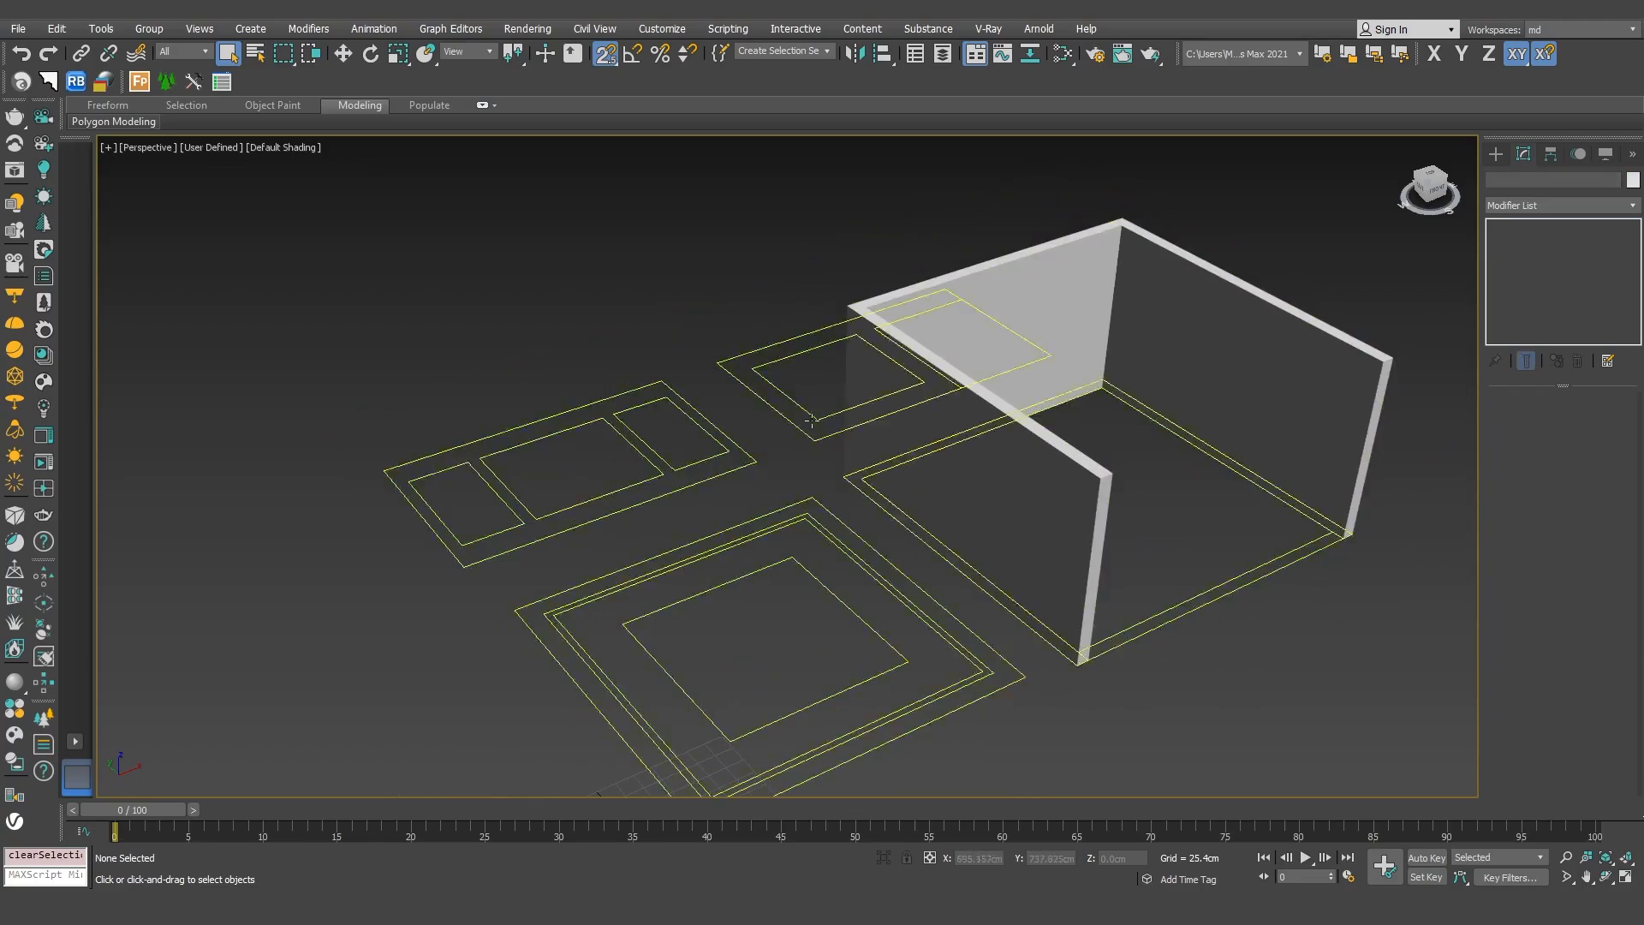
alt+middle_drag(816, 421, 932, 515)
click(887, 429)
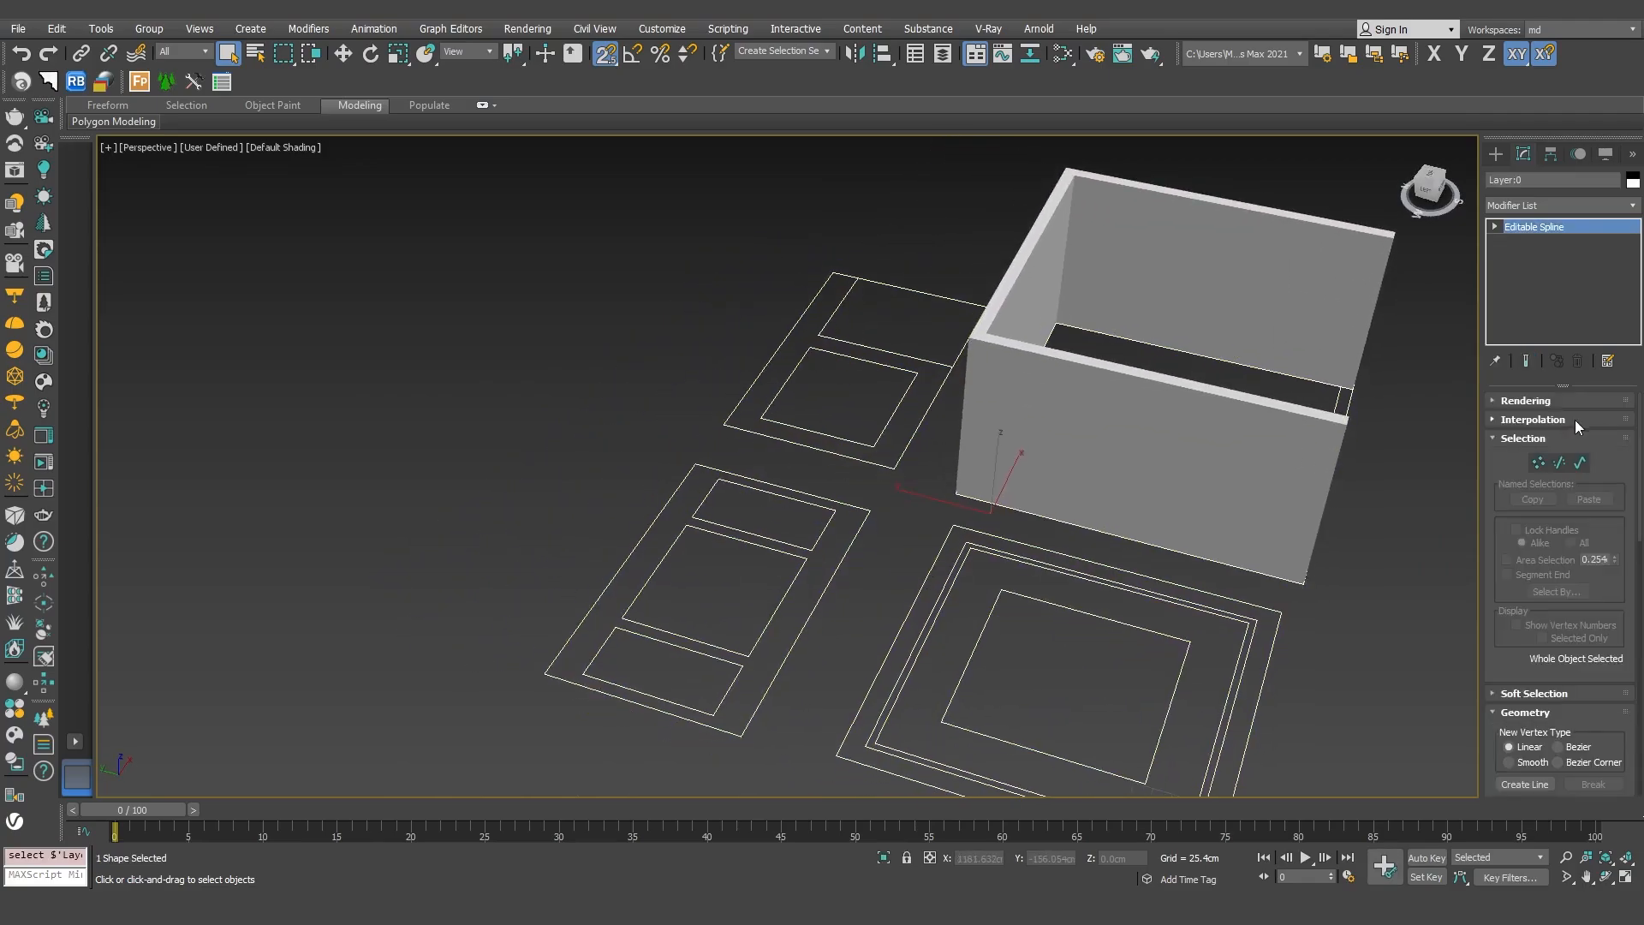
click(1581, 464)
drag(1638, 460, 1636, 718)
drag(785, 363, 786, 365)
click(1524, 730)
Detach all splines of the three-panel view as another separate shape and finish spline-level editing
click(875, 468)
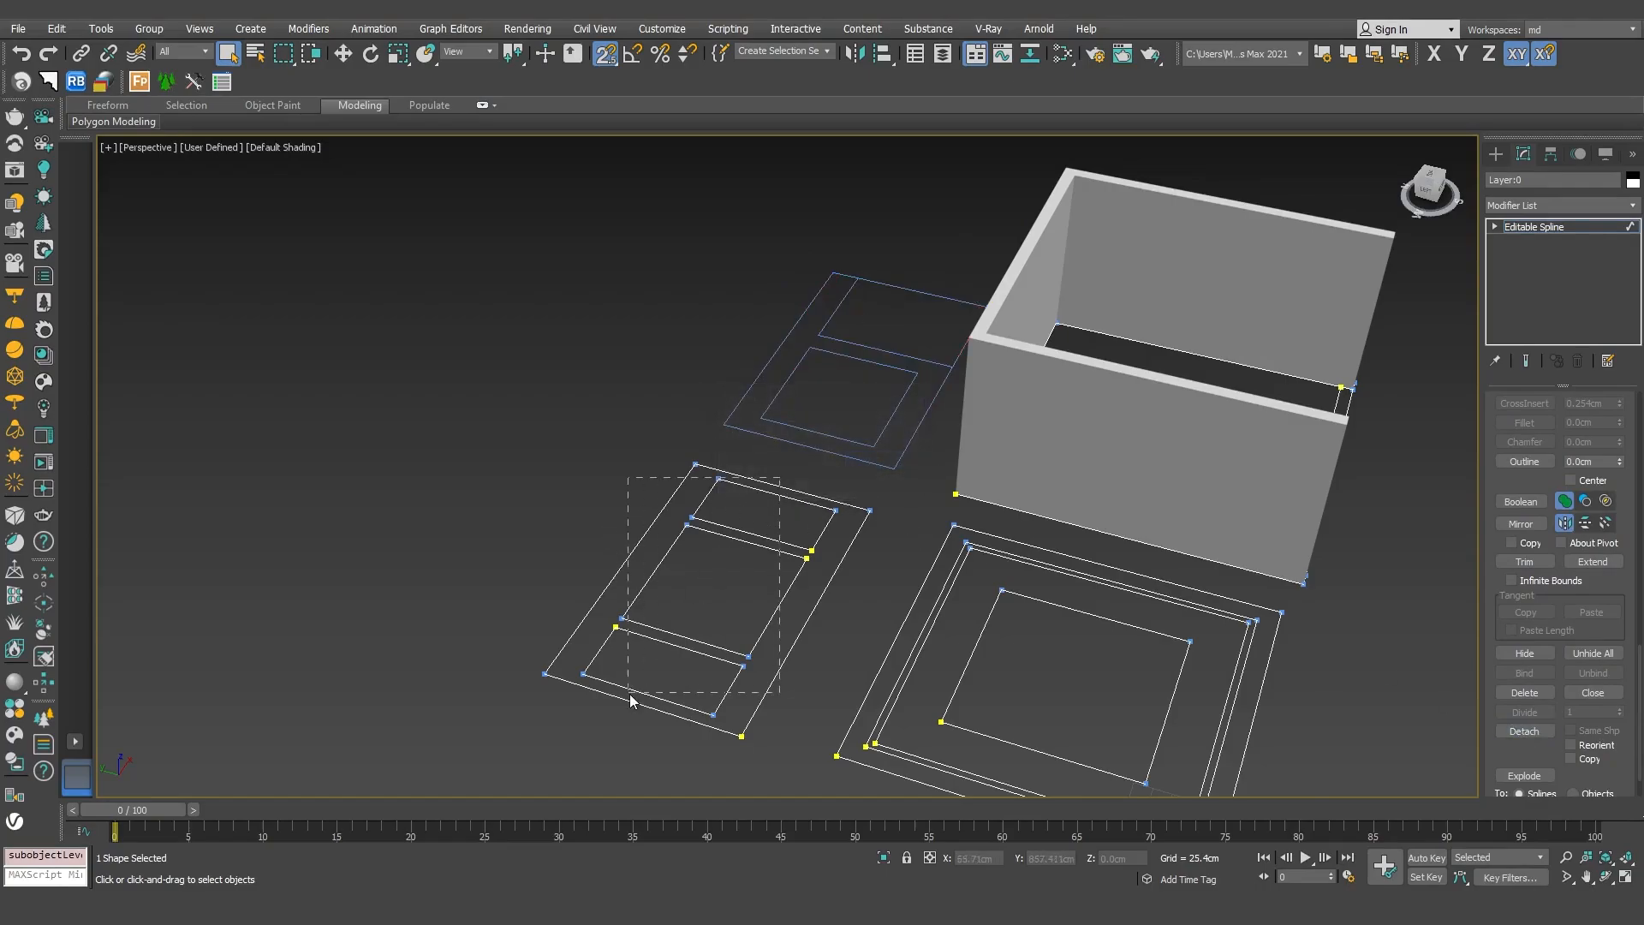
drag(620, 736, 620, 736)
click(1524, 730)
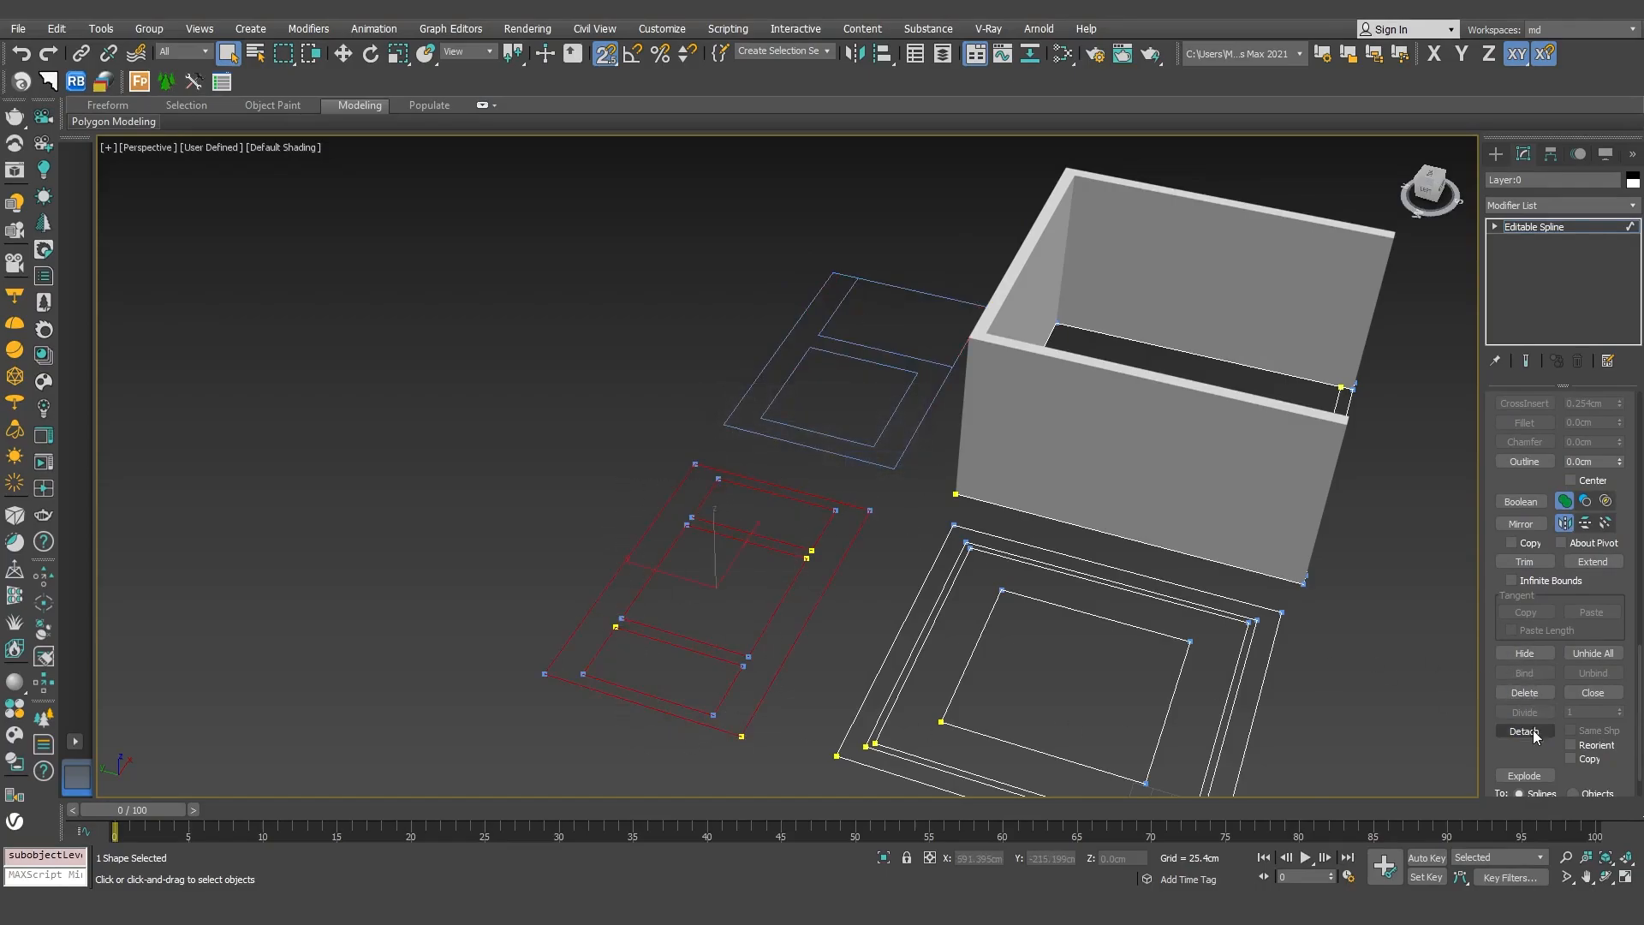
key(Return)
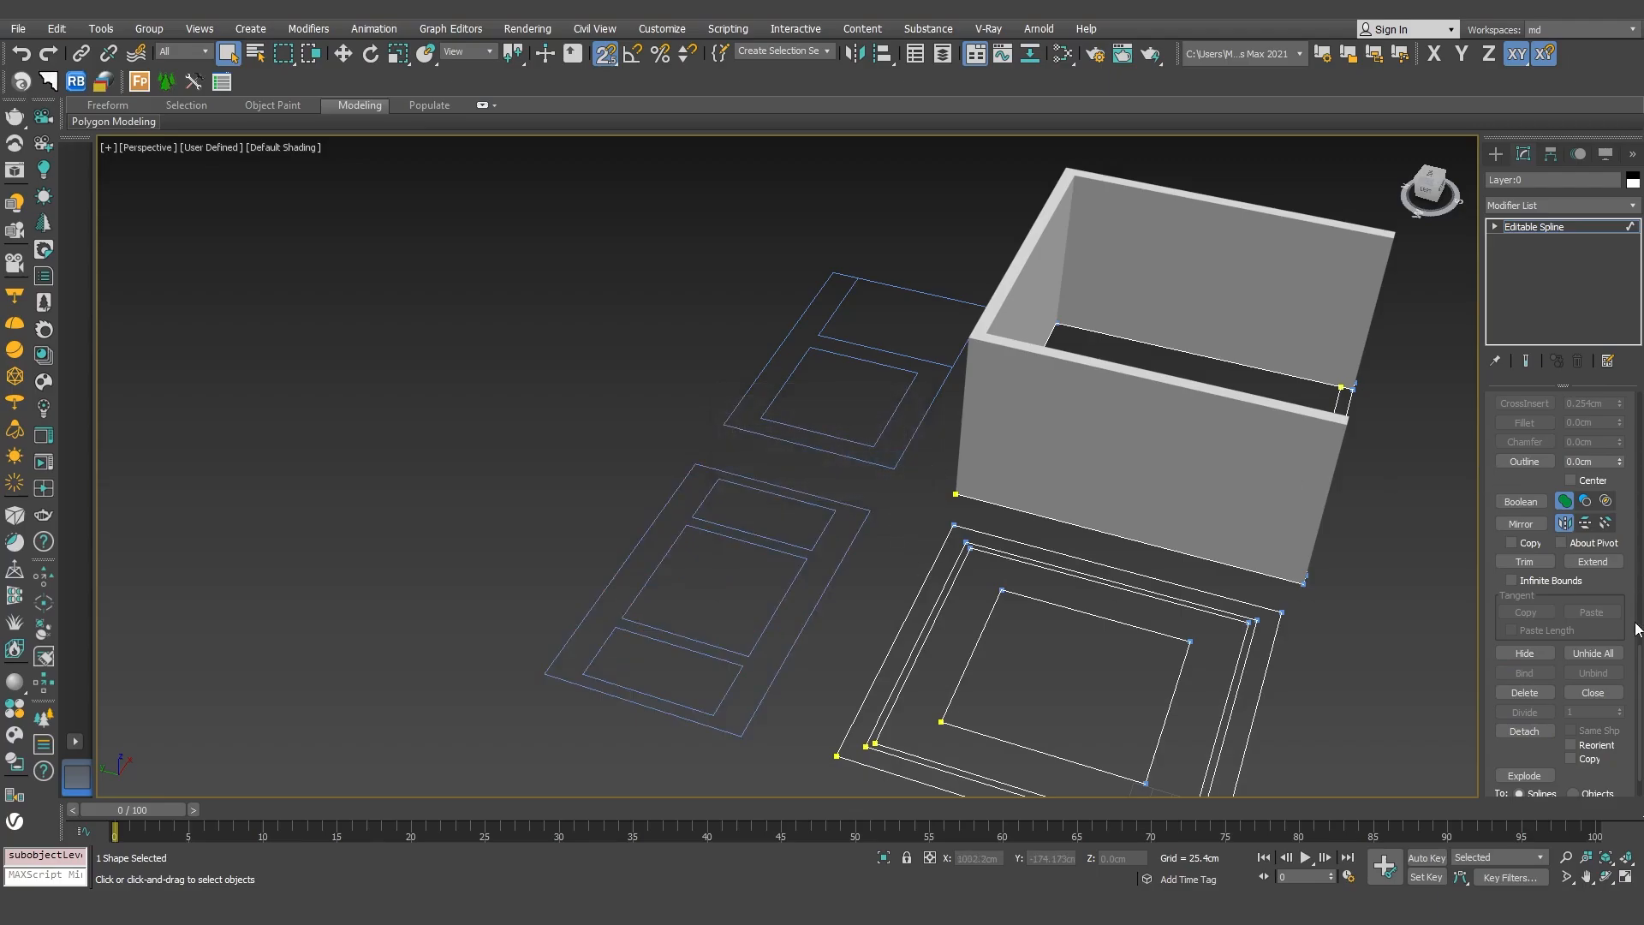
drag(1640, 666, 1621, 443)
click(1581, 593)
Move only the pivot of the detached two-panel shape to the midpoint of its lower edge
click(906, 399)
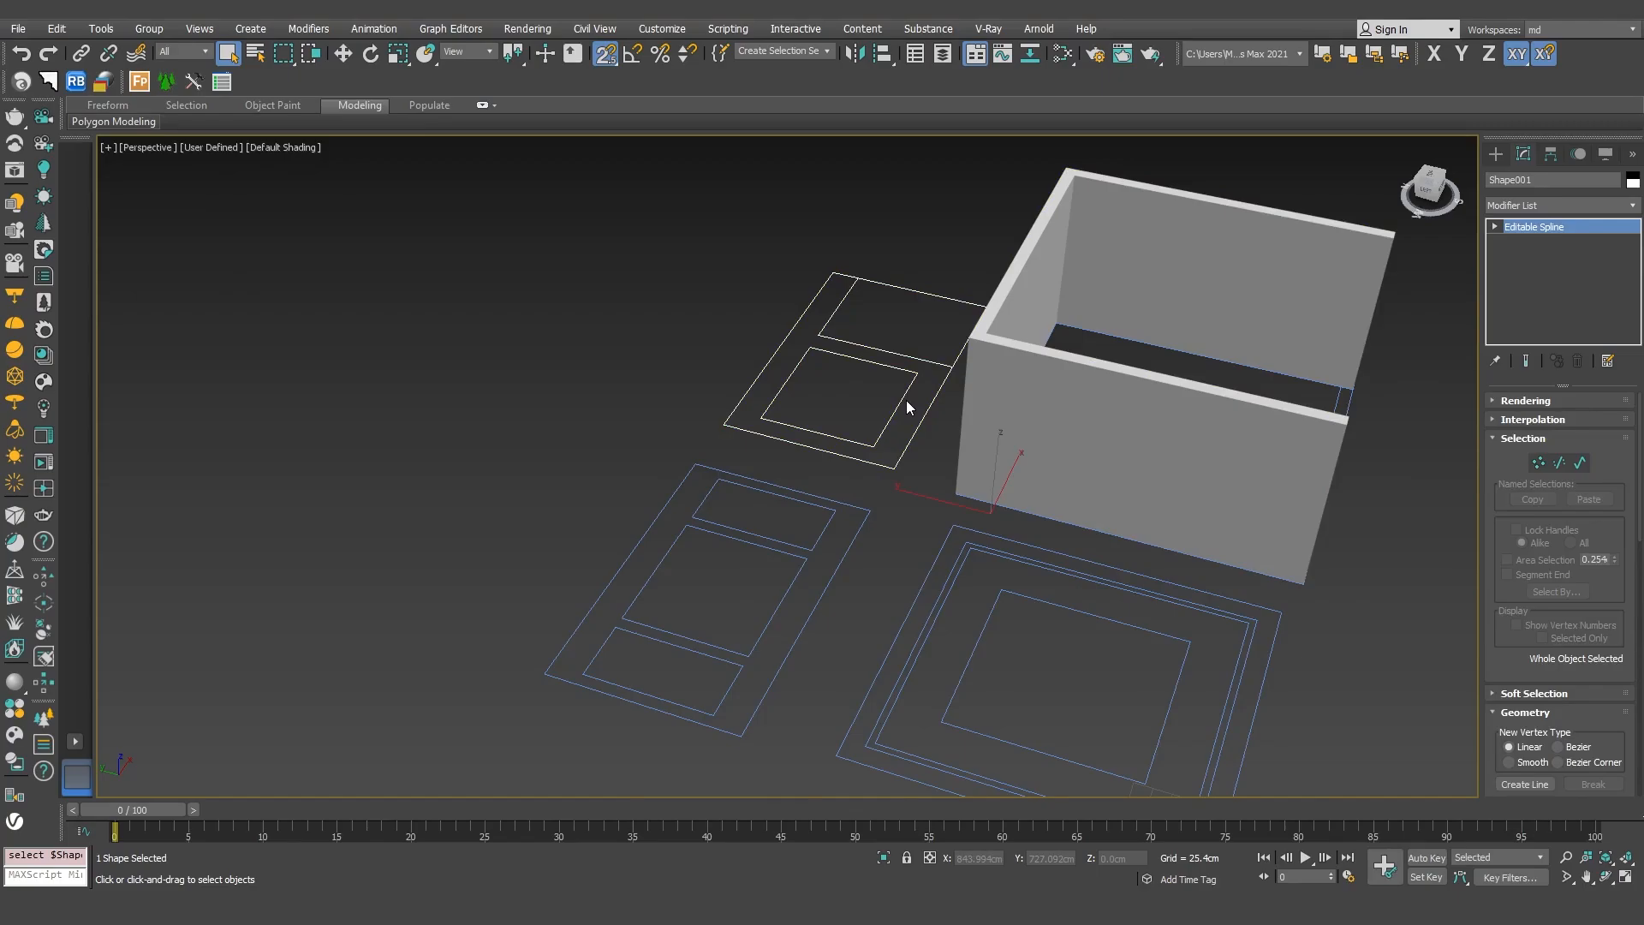
key(w)
alt+middle_drag(1077, 352, 1027, 359)
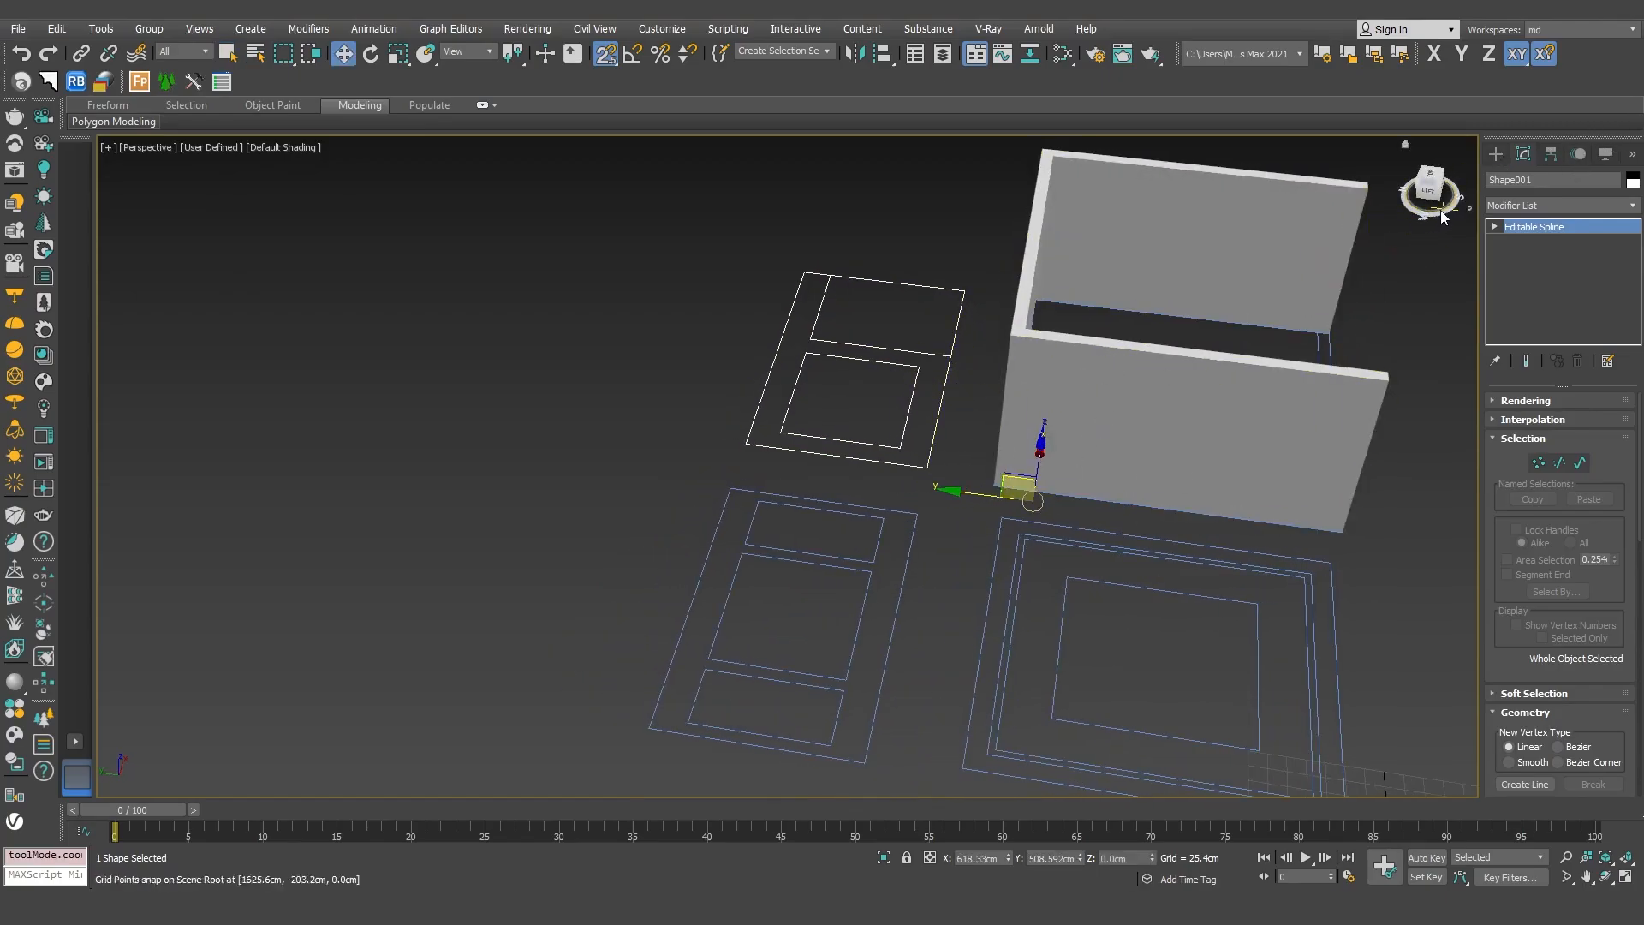
key(t)
middle_drag(723, 307, 786, 498)
middle_drag(870, 403, 842, 508)
click(1551, 153)
click(1559, 272)
drag(649, 581, 909, 428)
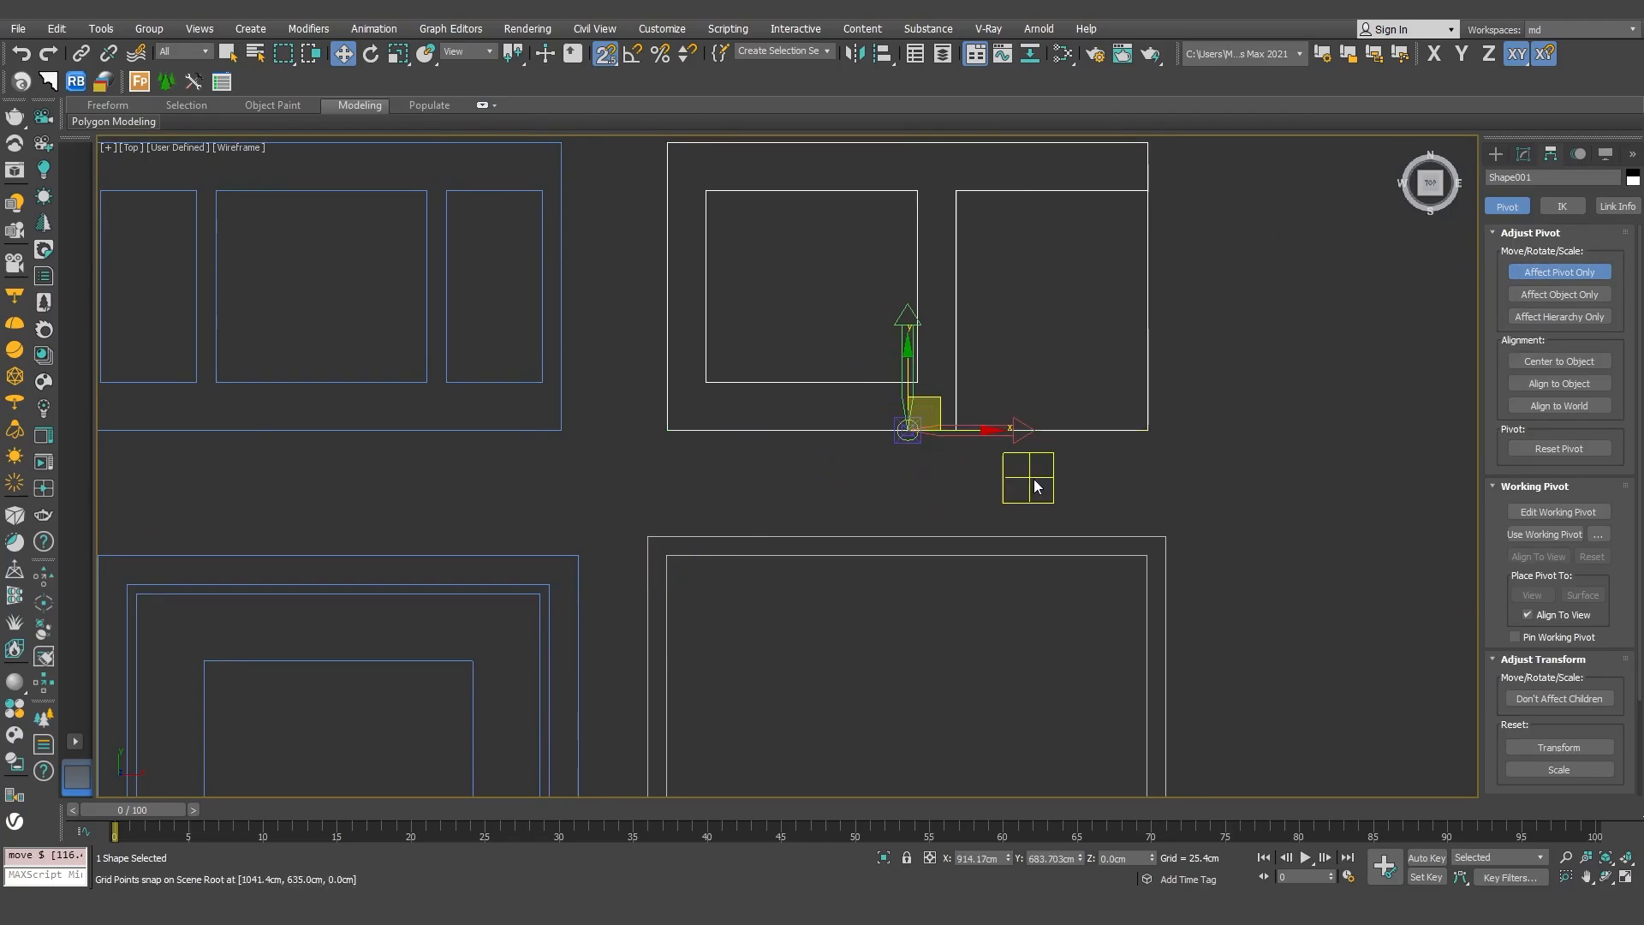
click(1513, 273)
key(p)
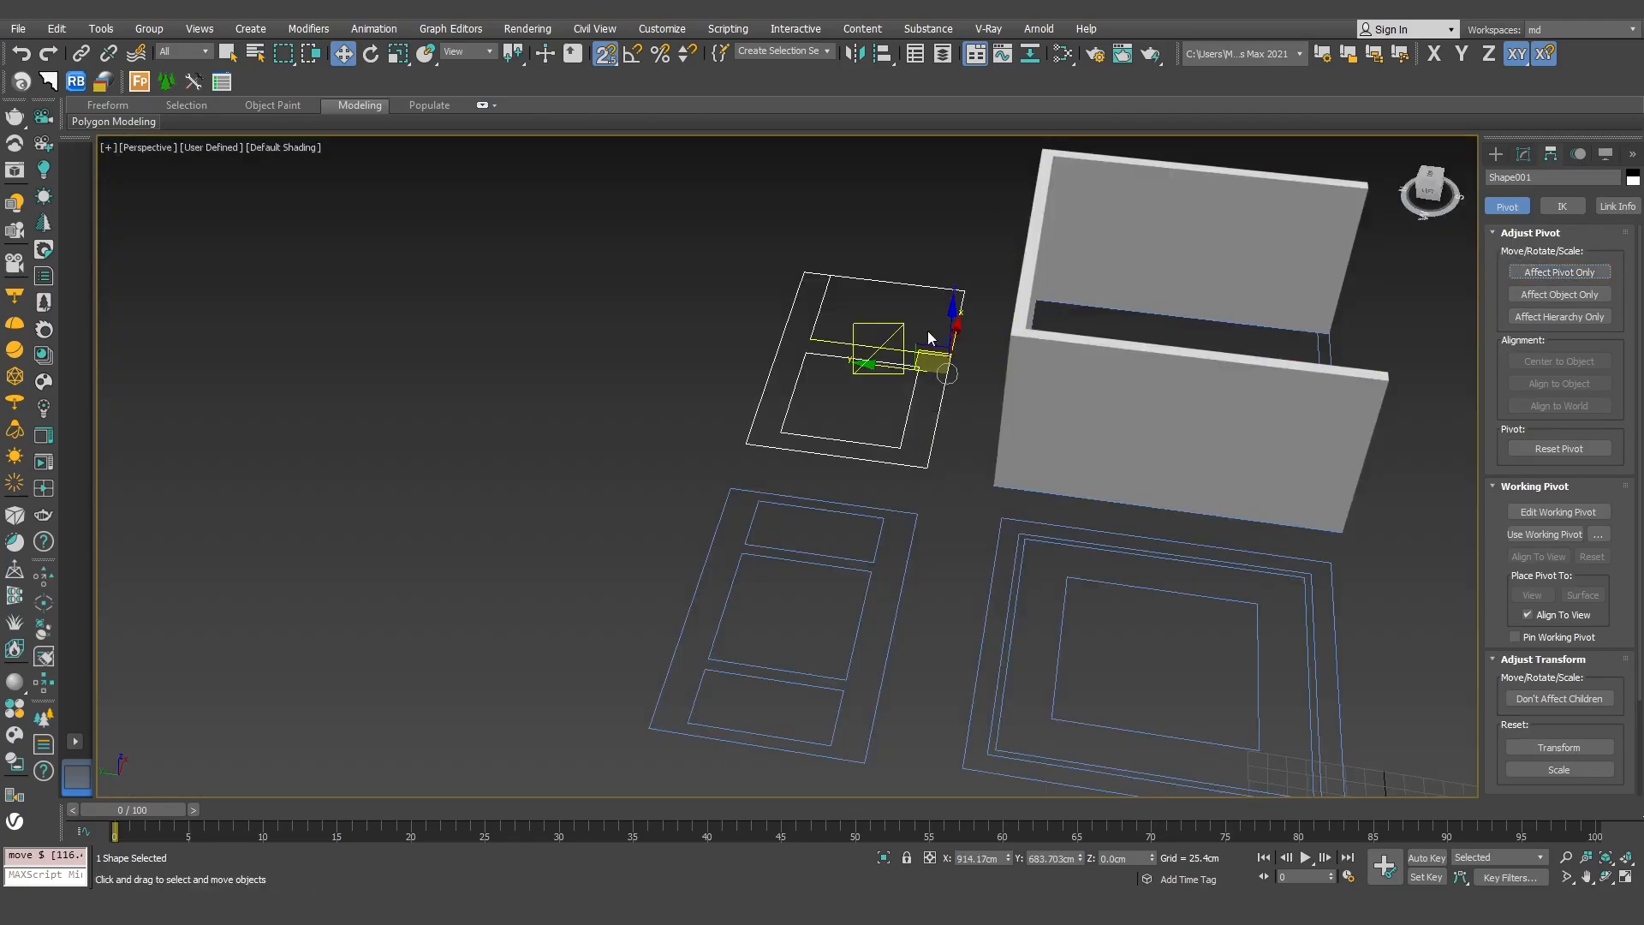
Rotate the detached two-panel shape upright about its lower edge
key(e)
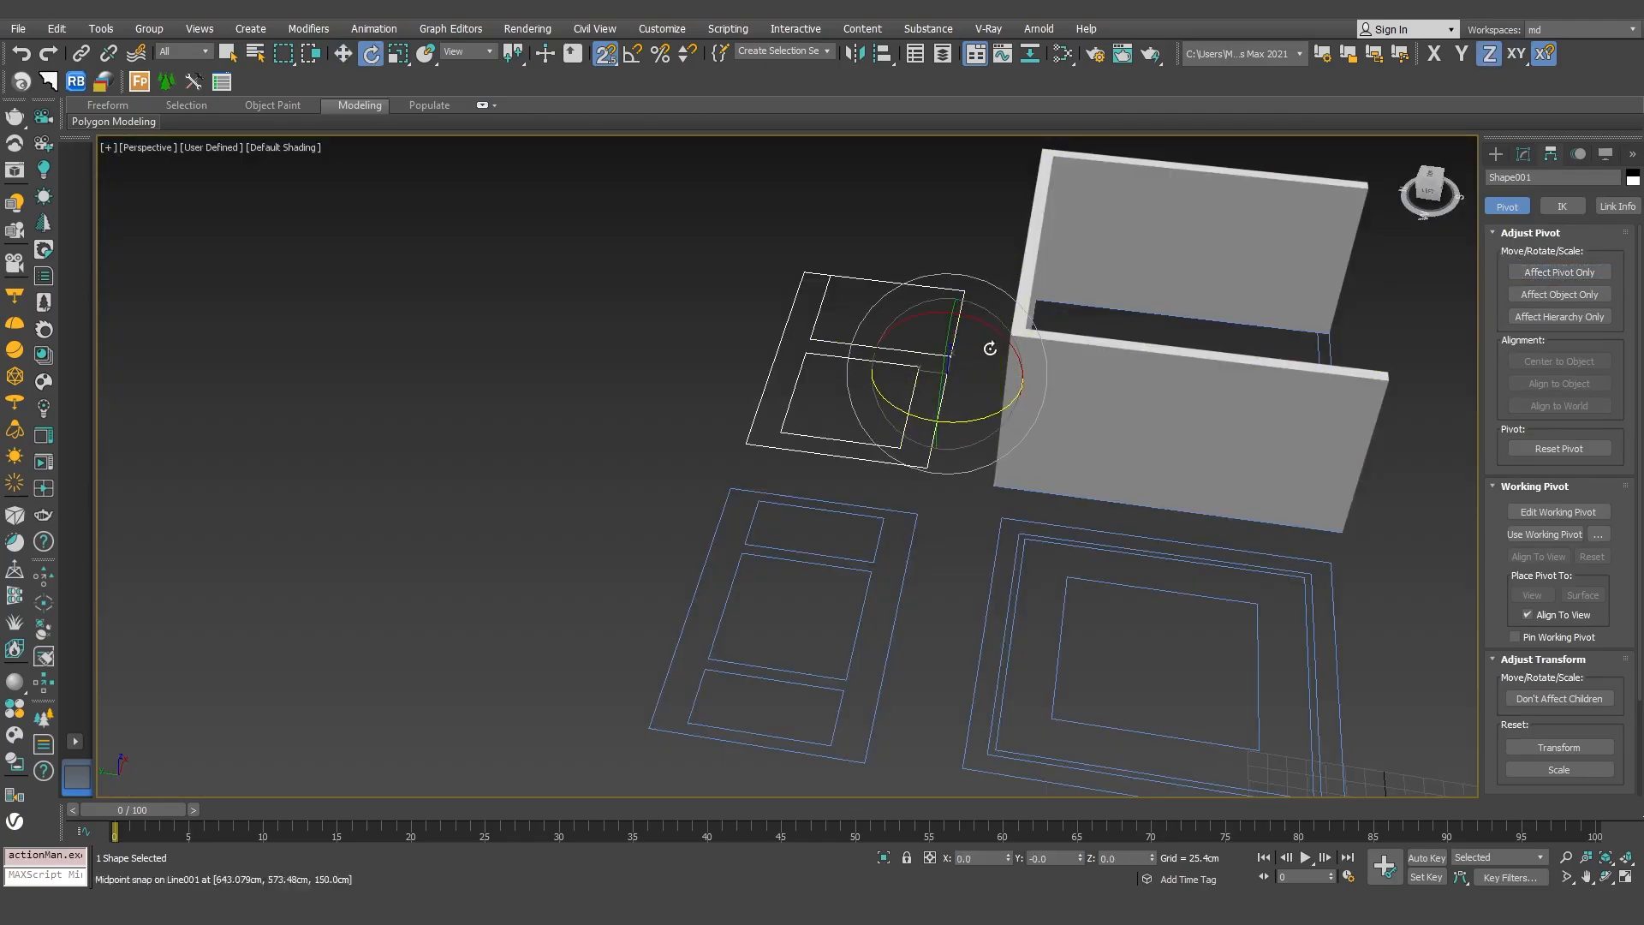
drag(995, 325, 1053, 359)
key(ctrl+z)
key(w)
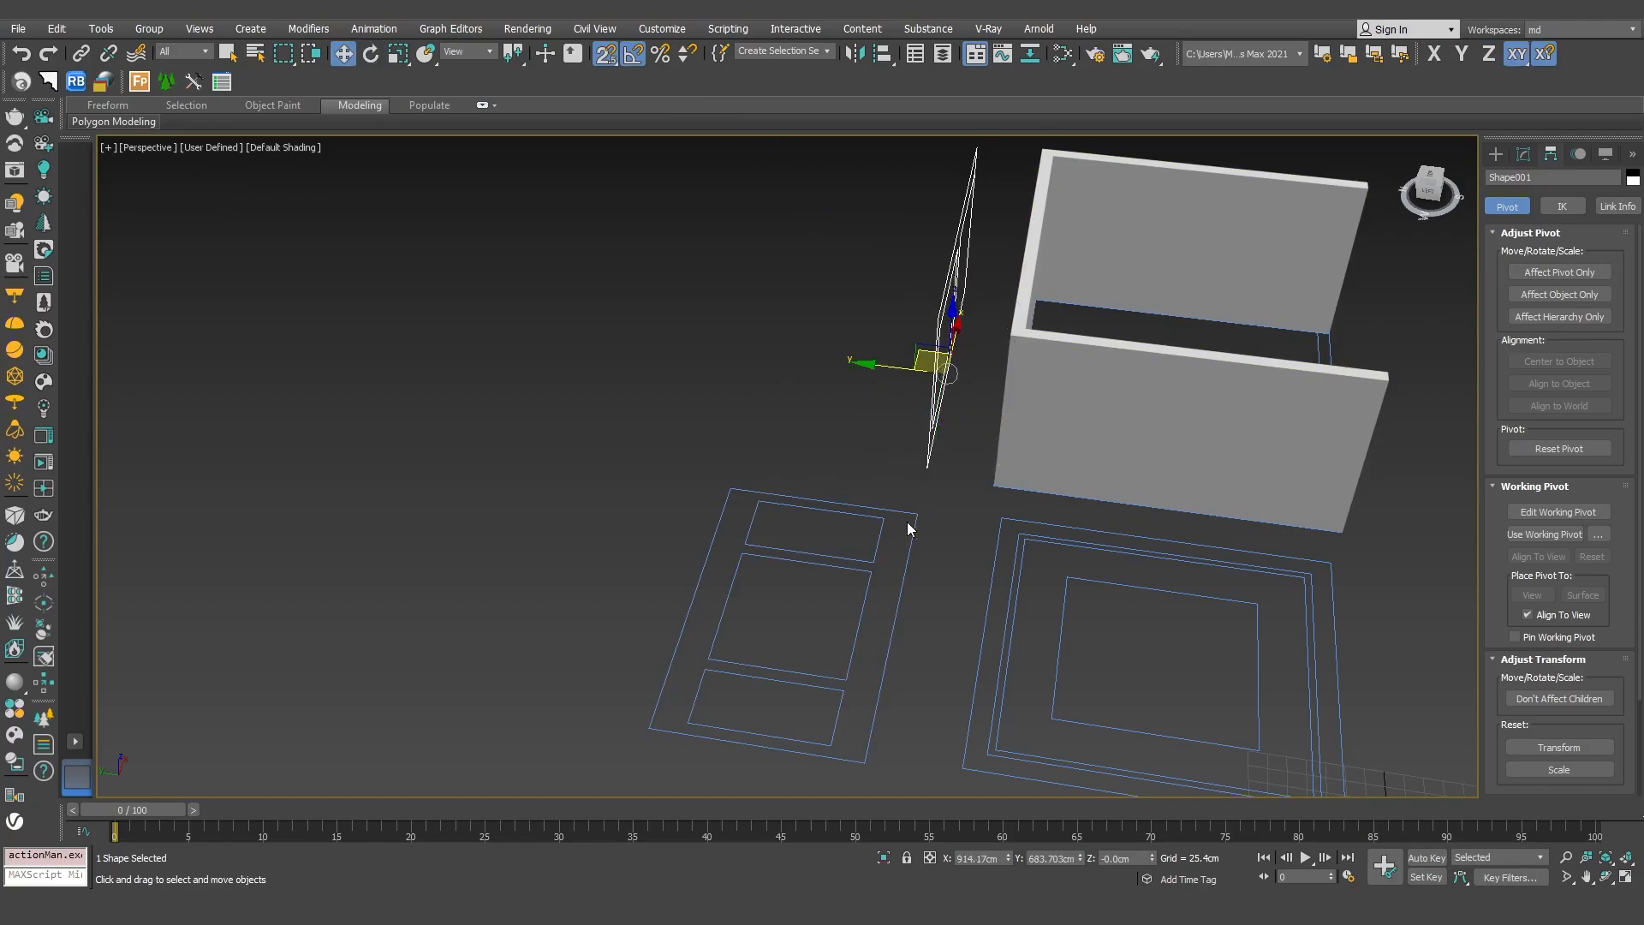
Move the upright two-panel shape along Y onto the inner face of the room's back wall
key(t)
drag(906, 328, 904, 451)
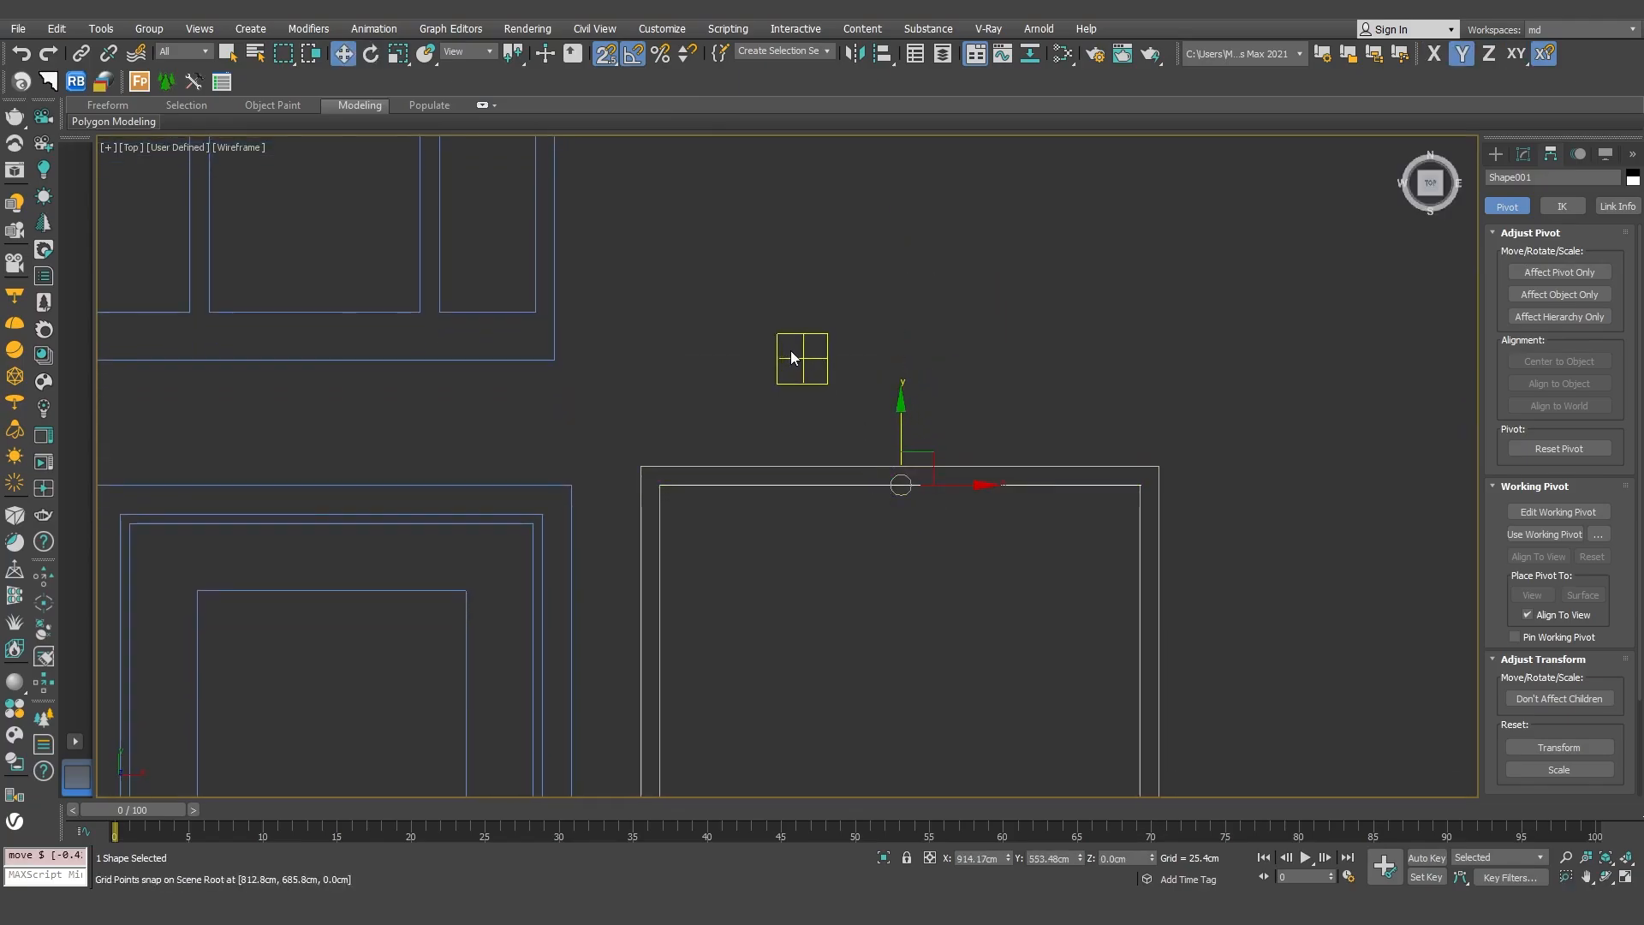
key(p)
alt+middle_drag(925, 547, 862, 561)
middle_drag(861, 561, 857, 526)
Move only the pivot of the detached three-panel shape to the midpoint of its lower edge
click(857, 526)
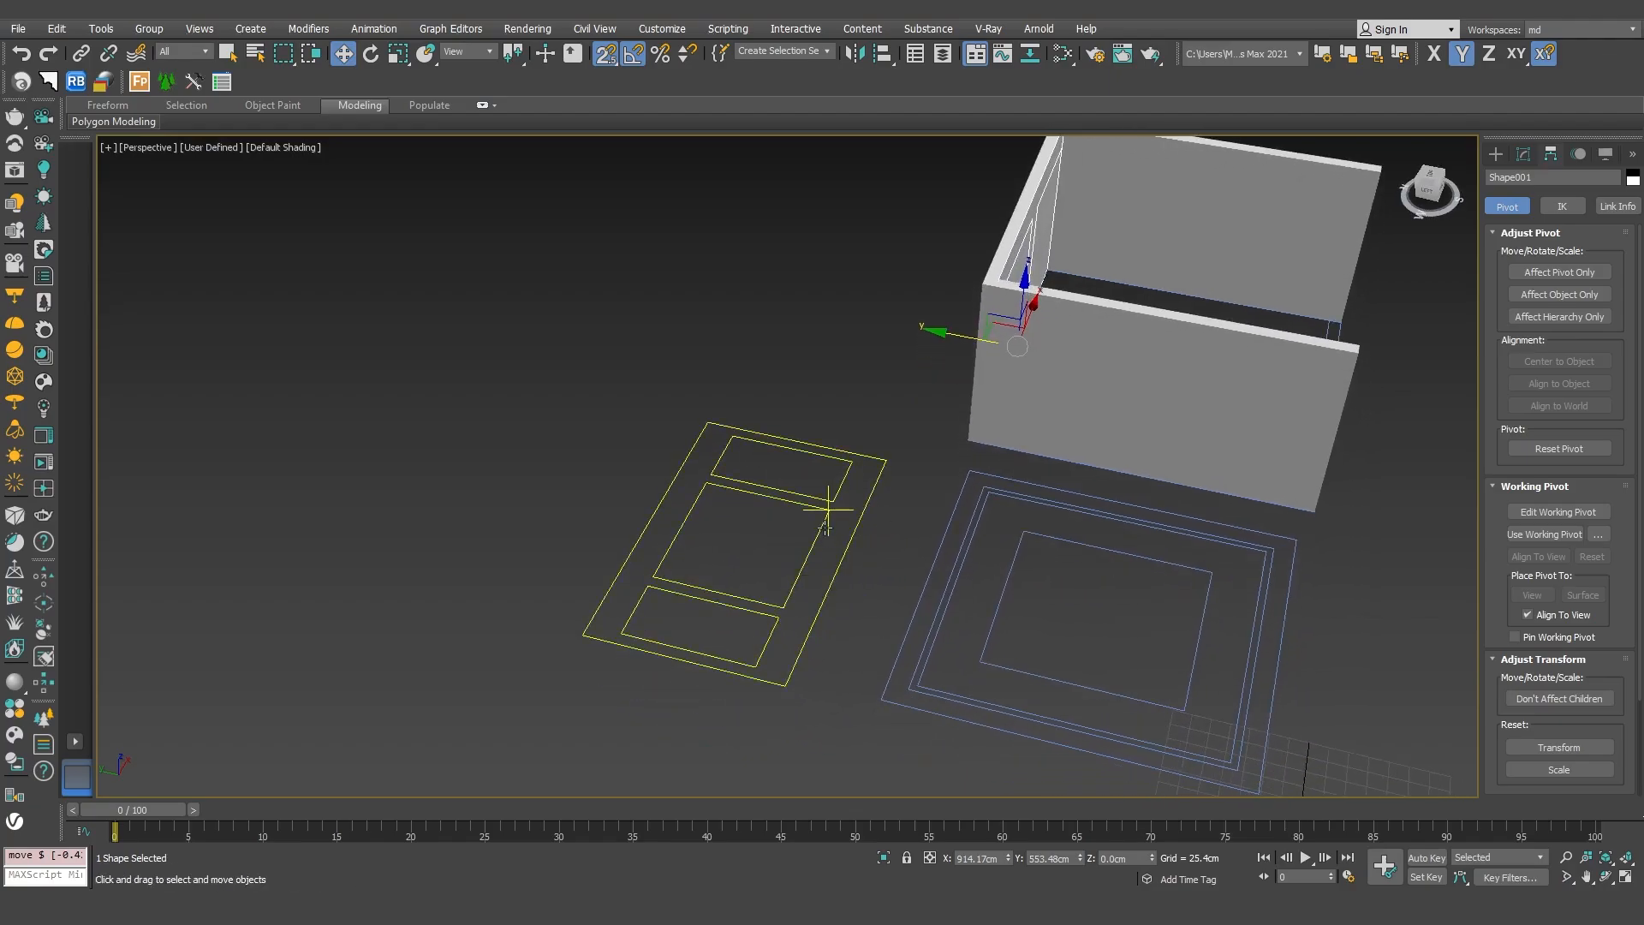
click(1559, 271)
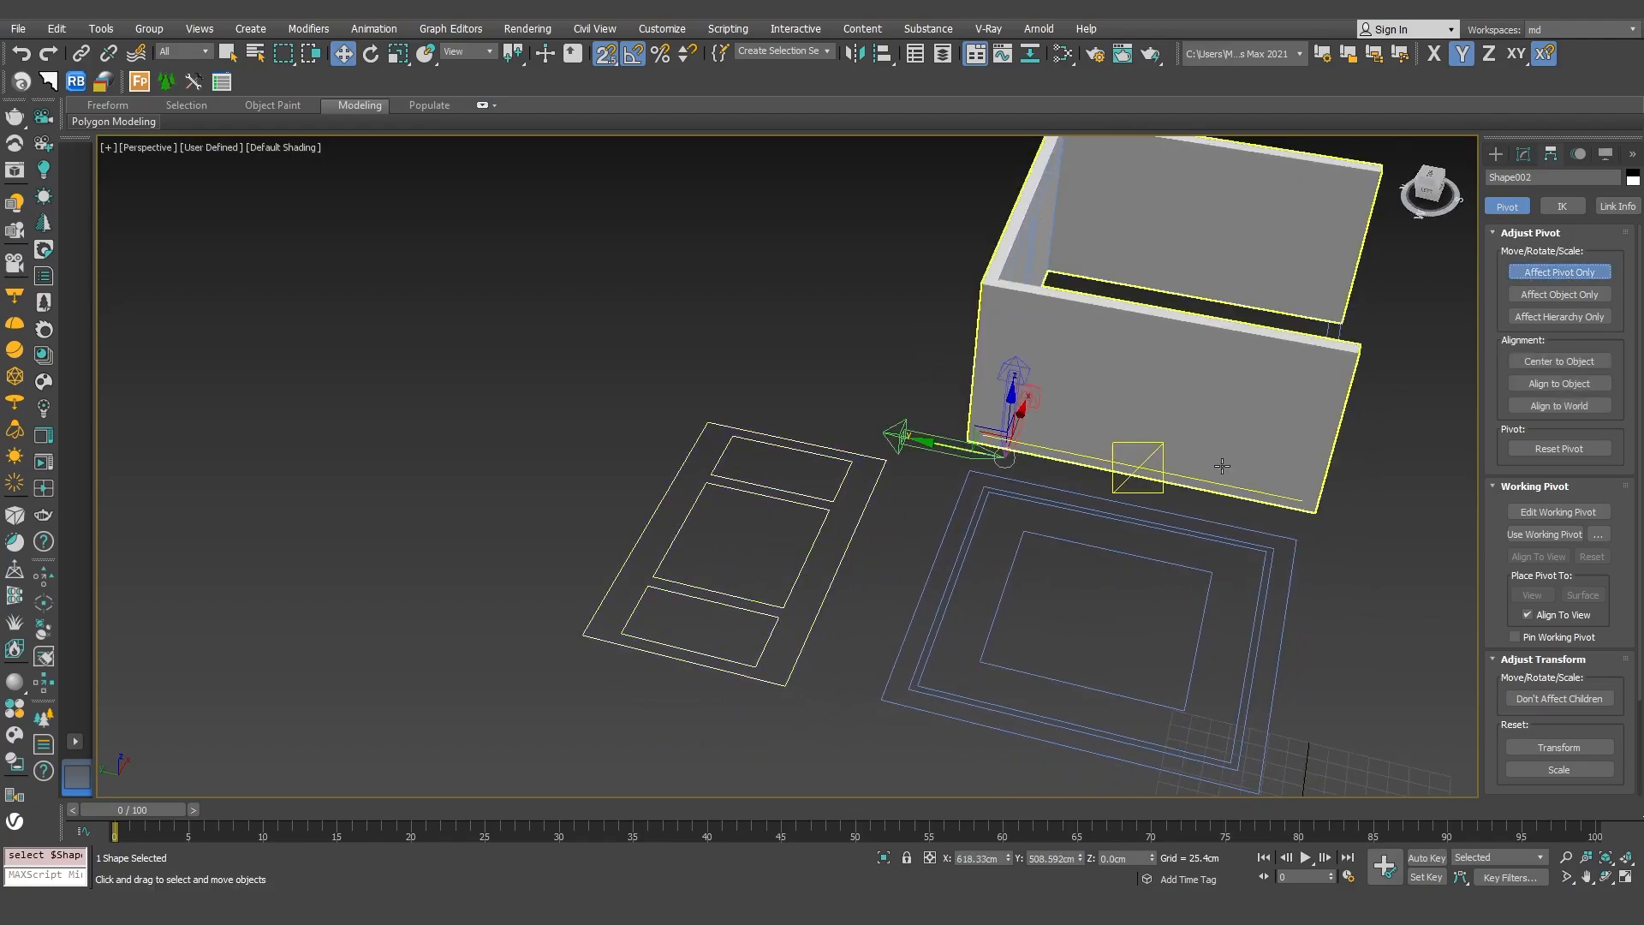
key(t)
drag(651, 514, 433, 403)
scroll(342, 394, down, 2)
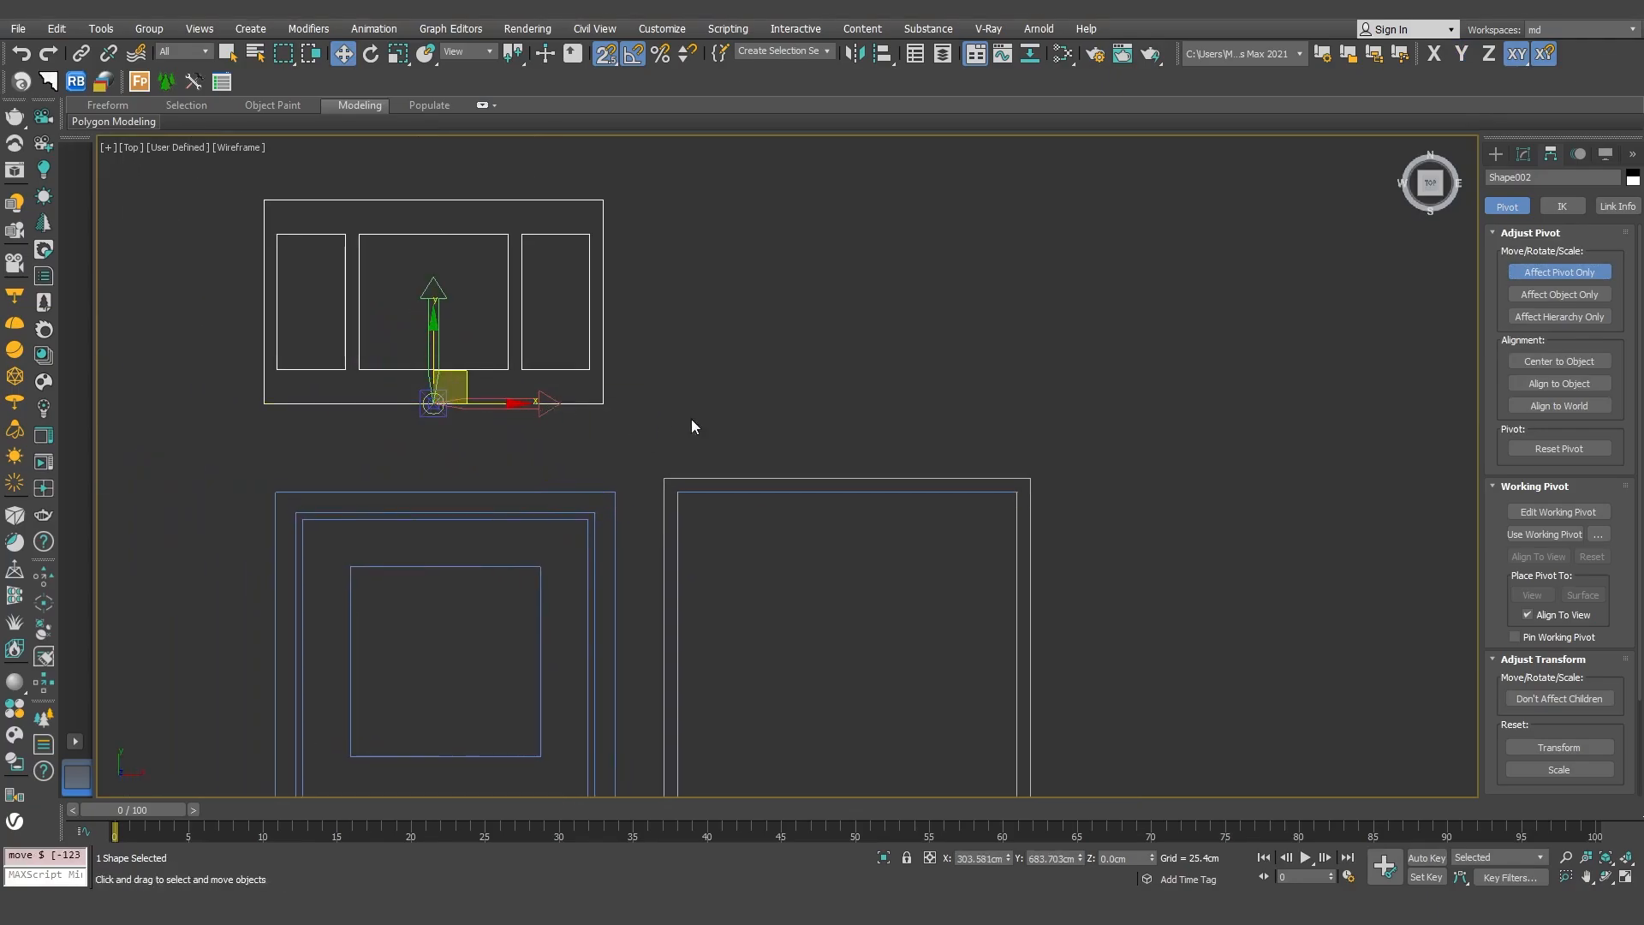
click(1540, 280)
Rotate the three-panel shape upright and turn it parallel to the room's side walls
key(e)
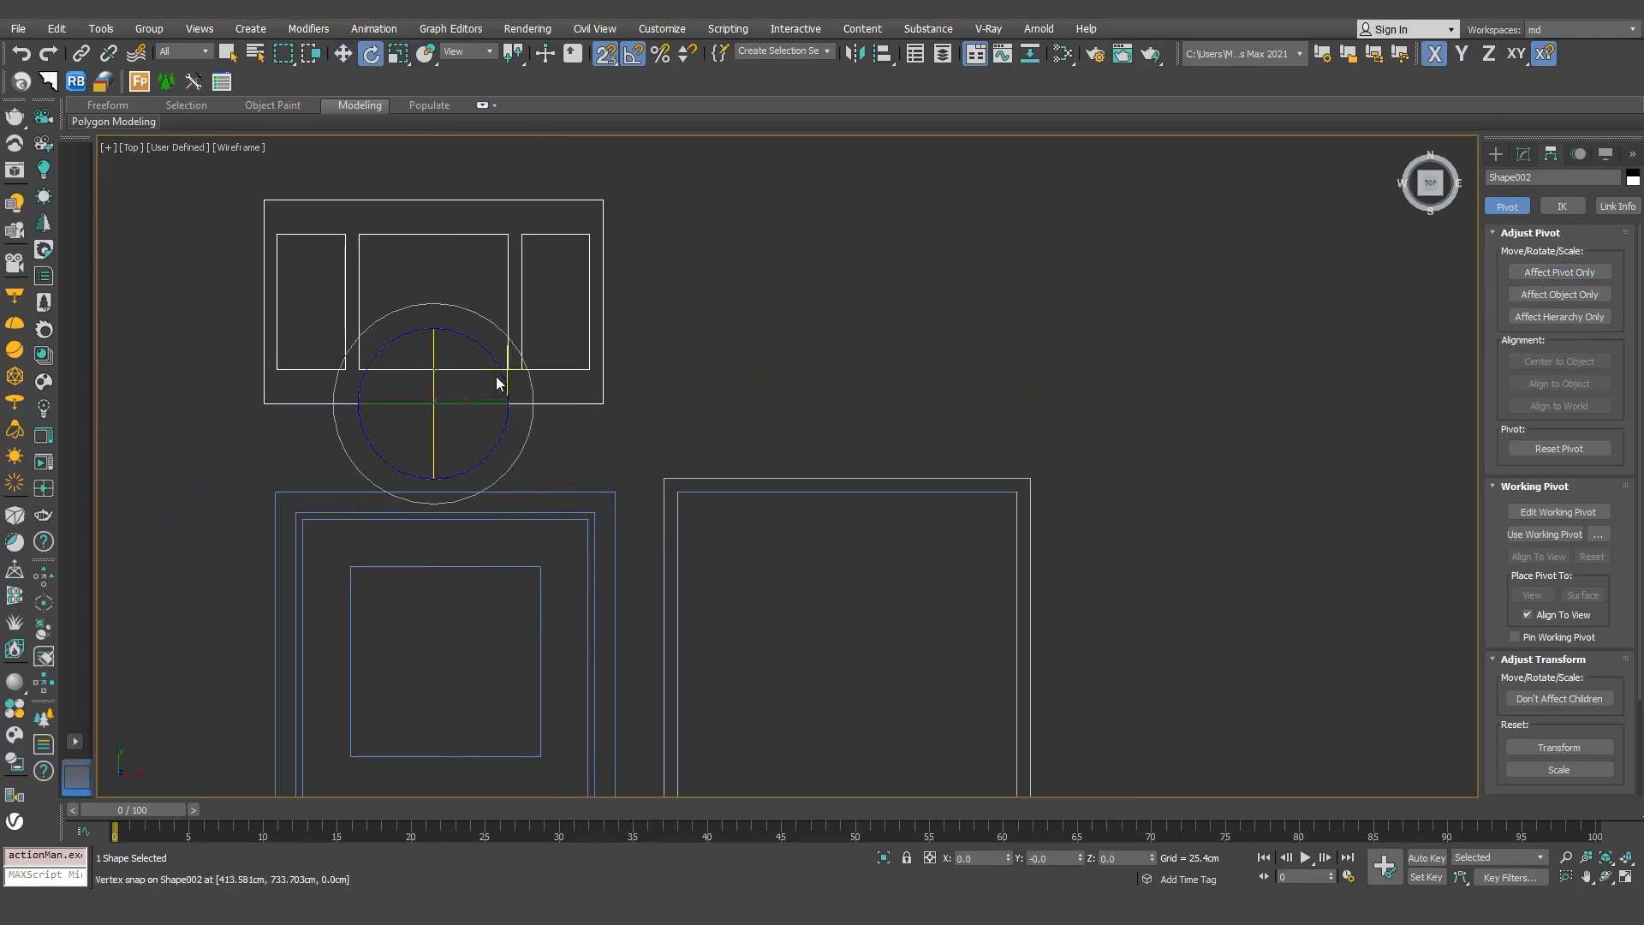
drag(437, 356, 433, 433)
drag(496, 367, 443, 498)
Snap the three-panel shape onto the inner face of the right side wall and check both panel elevations in perspective
key(w)
mouse_move(451, 382)
mouse_down()
mouse_move(847, 514)
mouse_move(997, 658)
mouse_up()
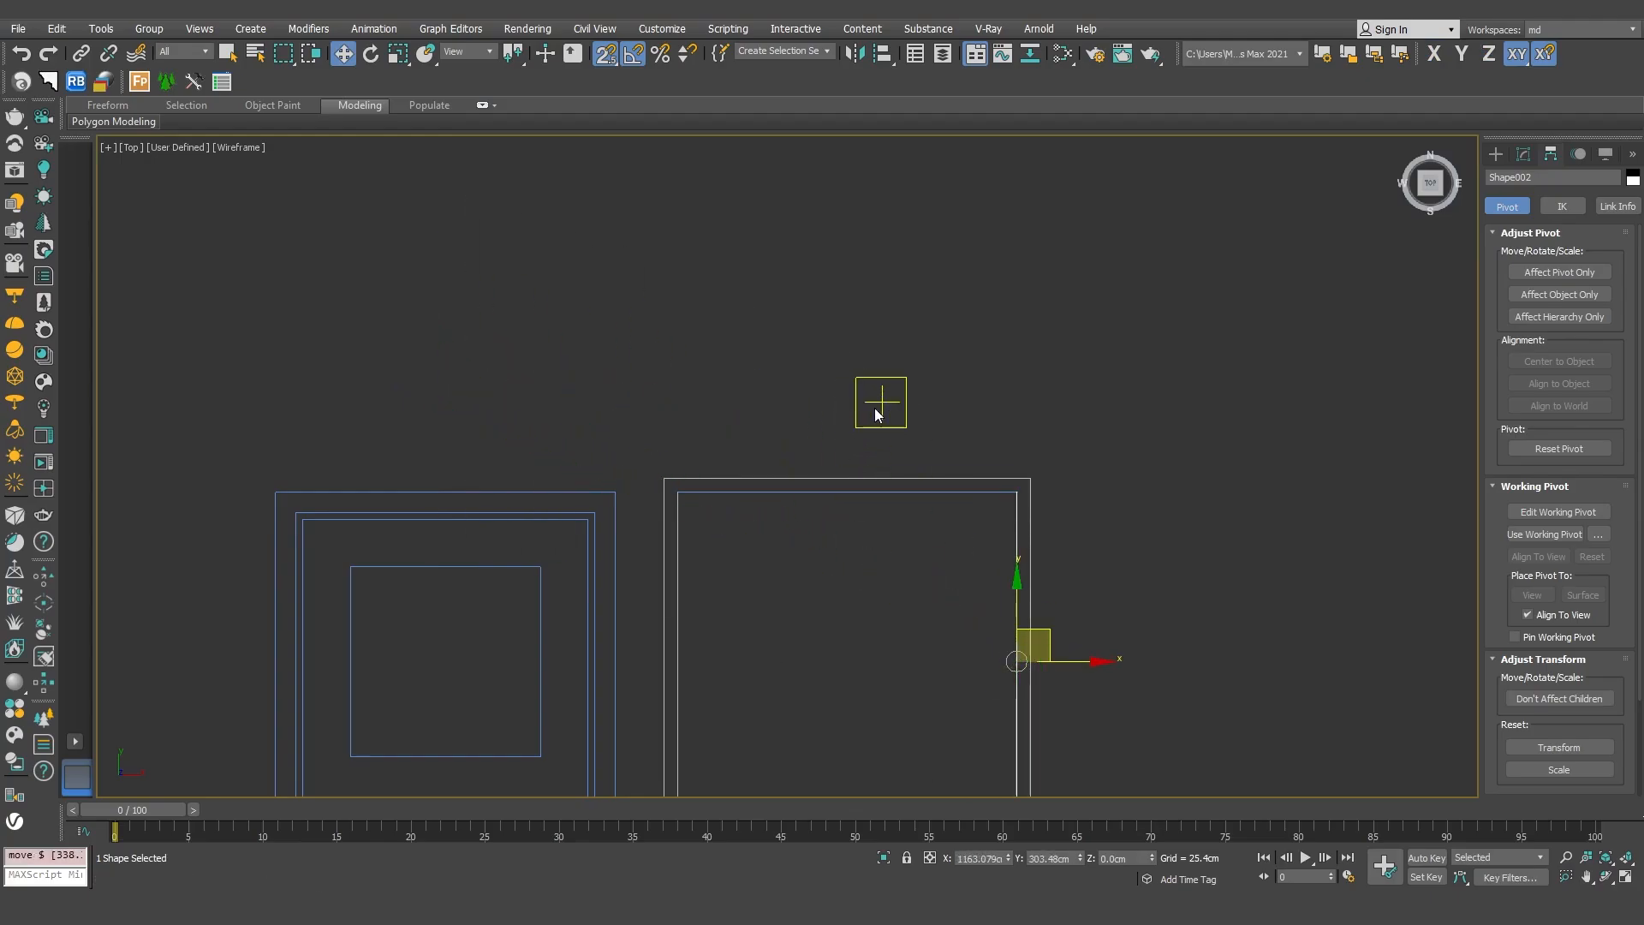
key(p)
mouse_move(1031, 386)
alt+middle_down()
mouse_move(1019, 377)
mouse_move(1037, 387)
mouse_move(897, 561)
alt+middle_up()
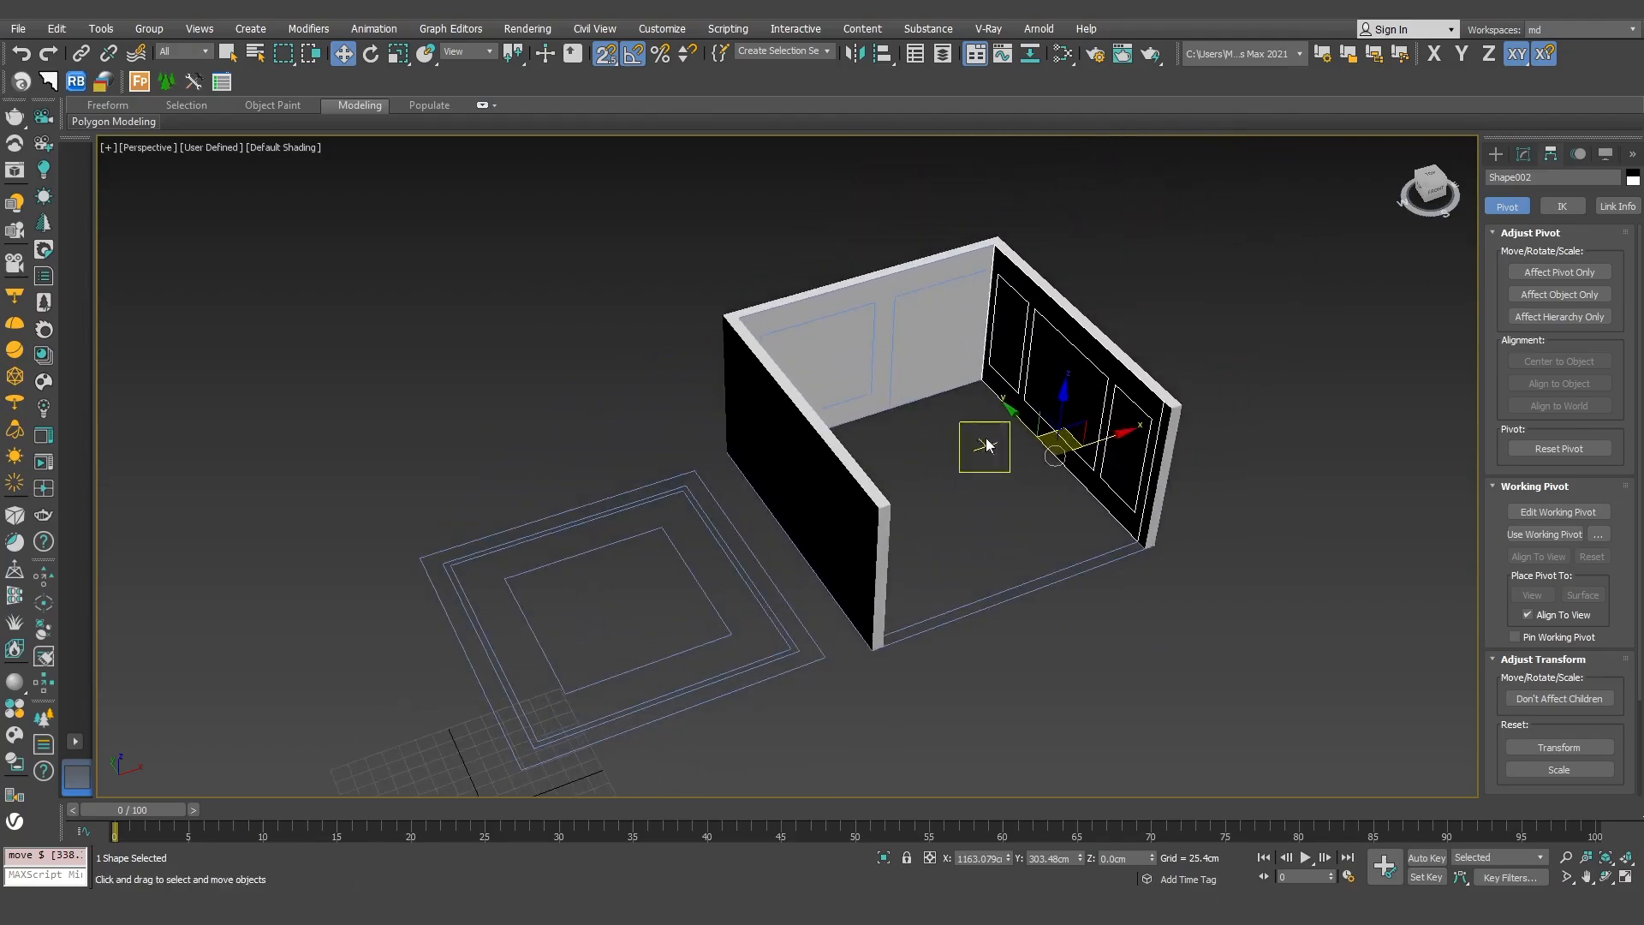
click(933, 291)
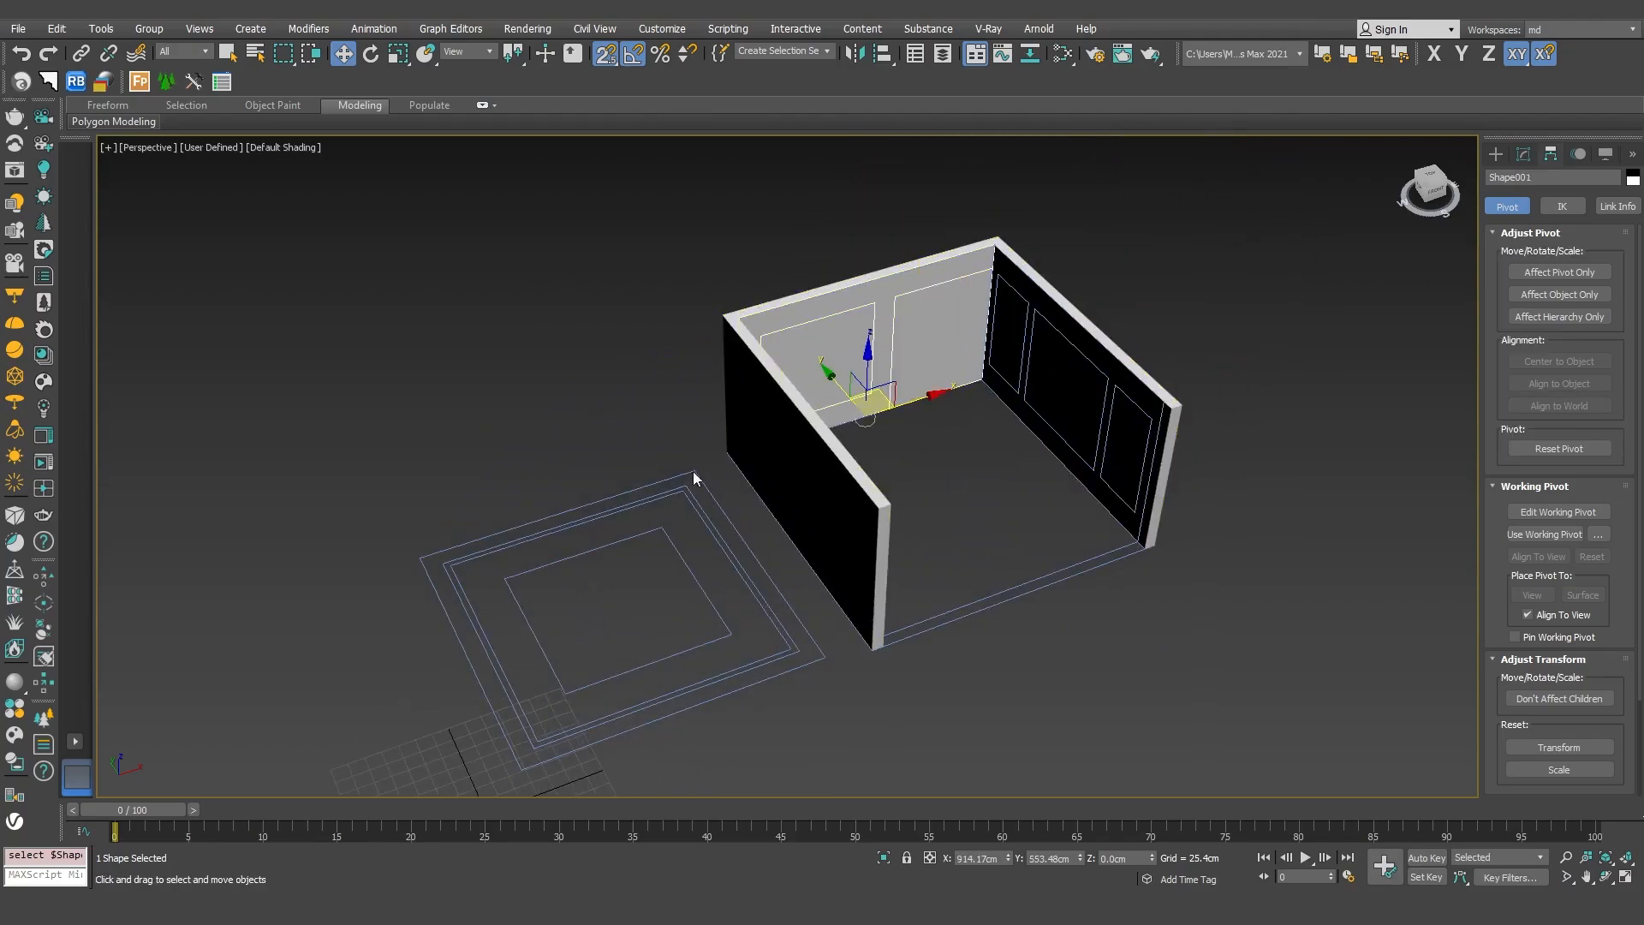
Trace the outermost square of the nested-squares plan with a closed four-corner line snapped to its vertices
middle_drag(569, 525, 671, 459)
click(747, 519)
key(t)
middle_drag(697, 532, 906, 329)
scroll(721, 393, up, 3)
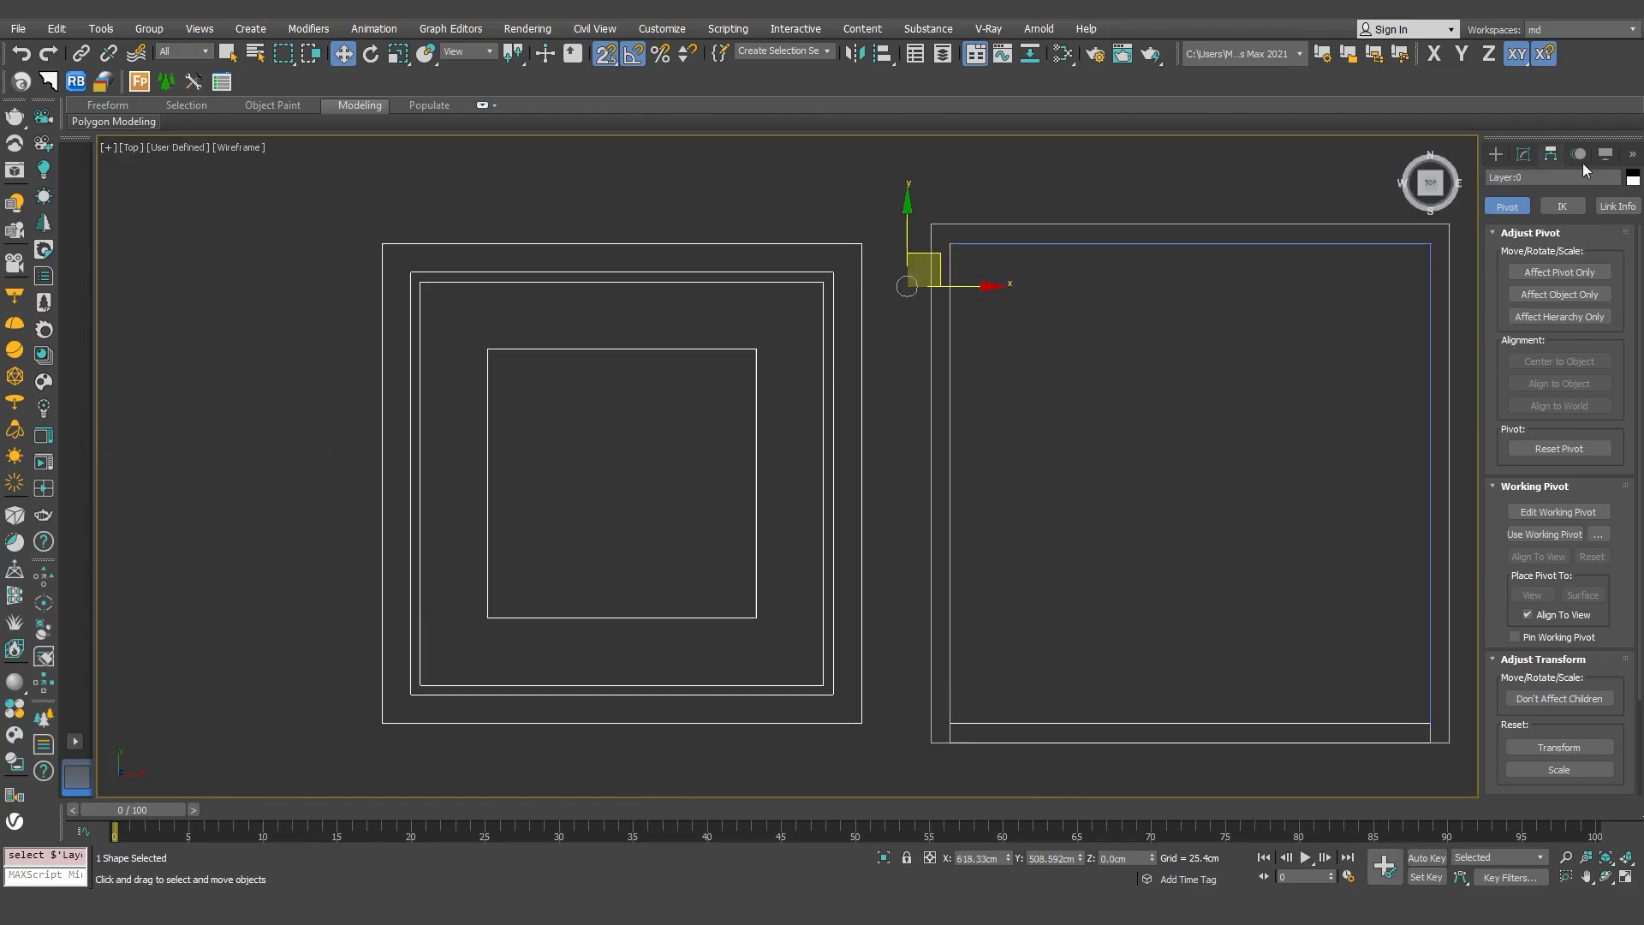
click(1496, 154)
click(1525, 270)
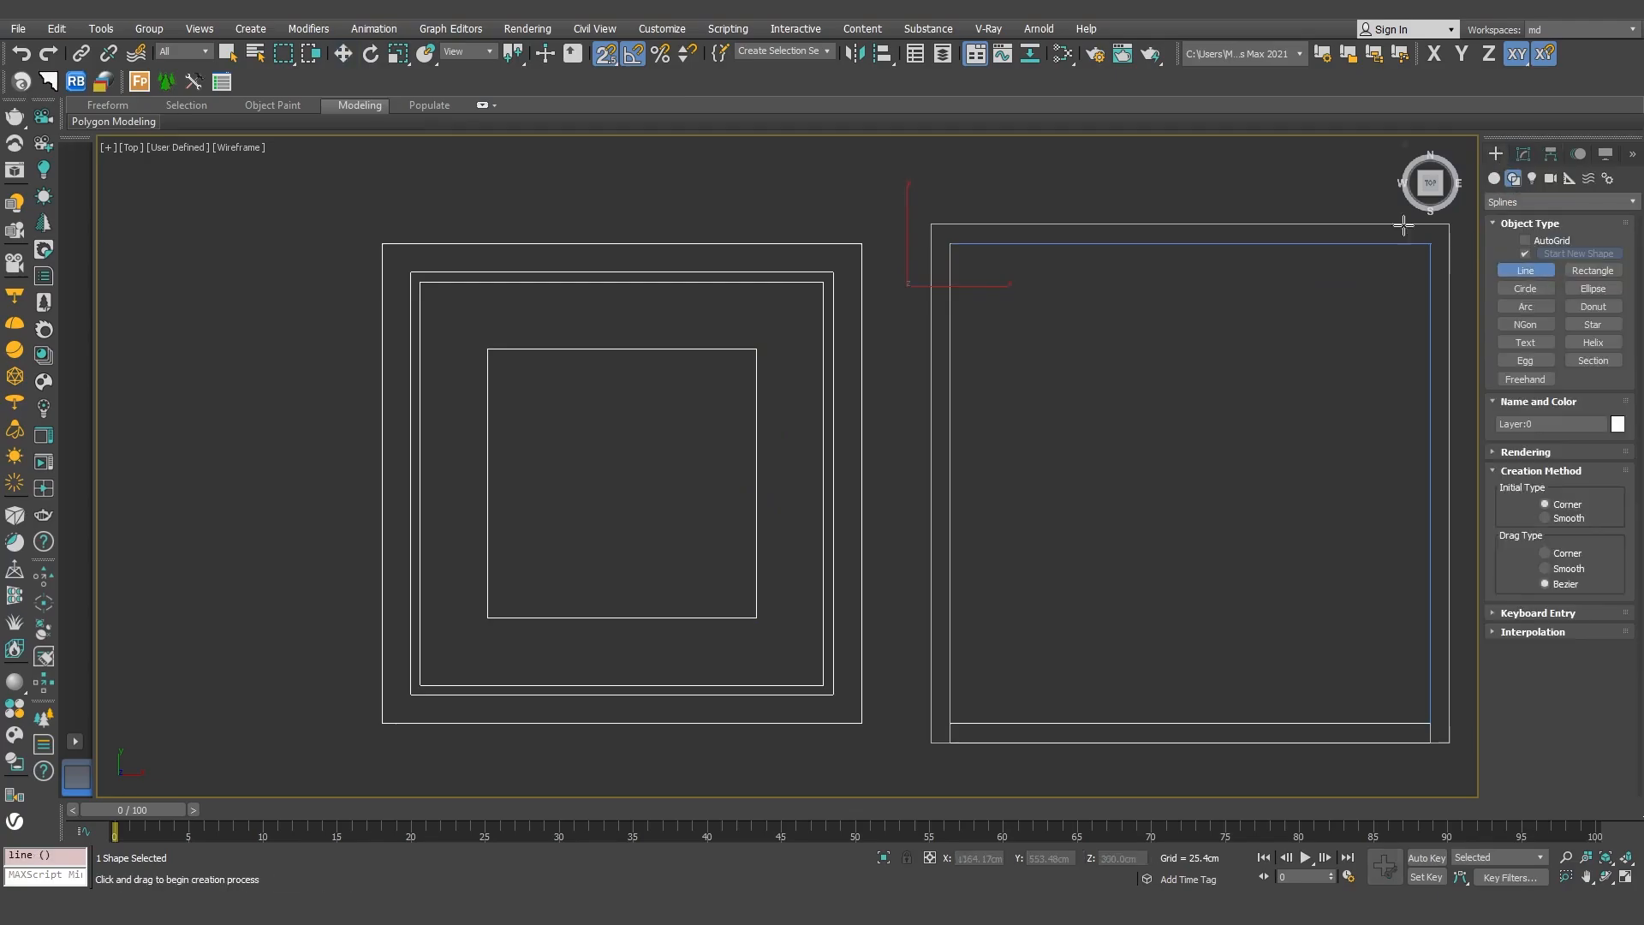
click(860, 243)
click(382, 244)
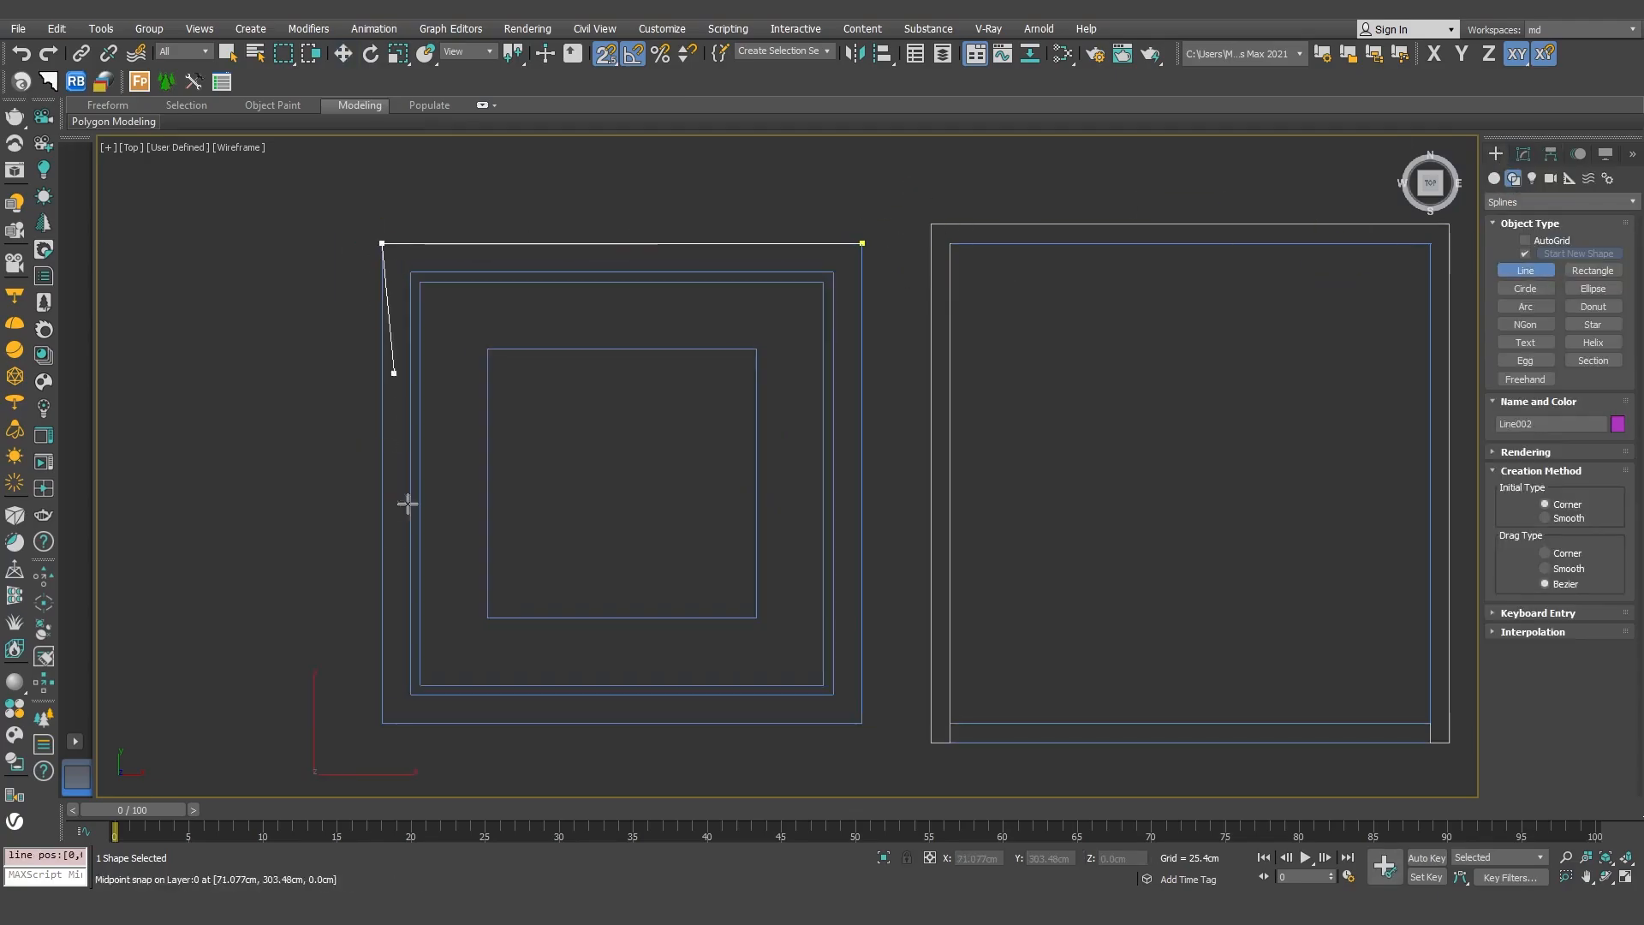
click(381, 724)
click(862, 723)
click(861, 243)
click(798, 470)
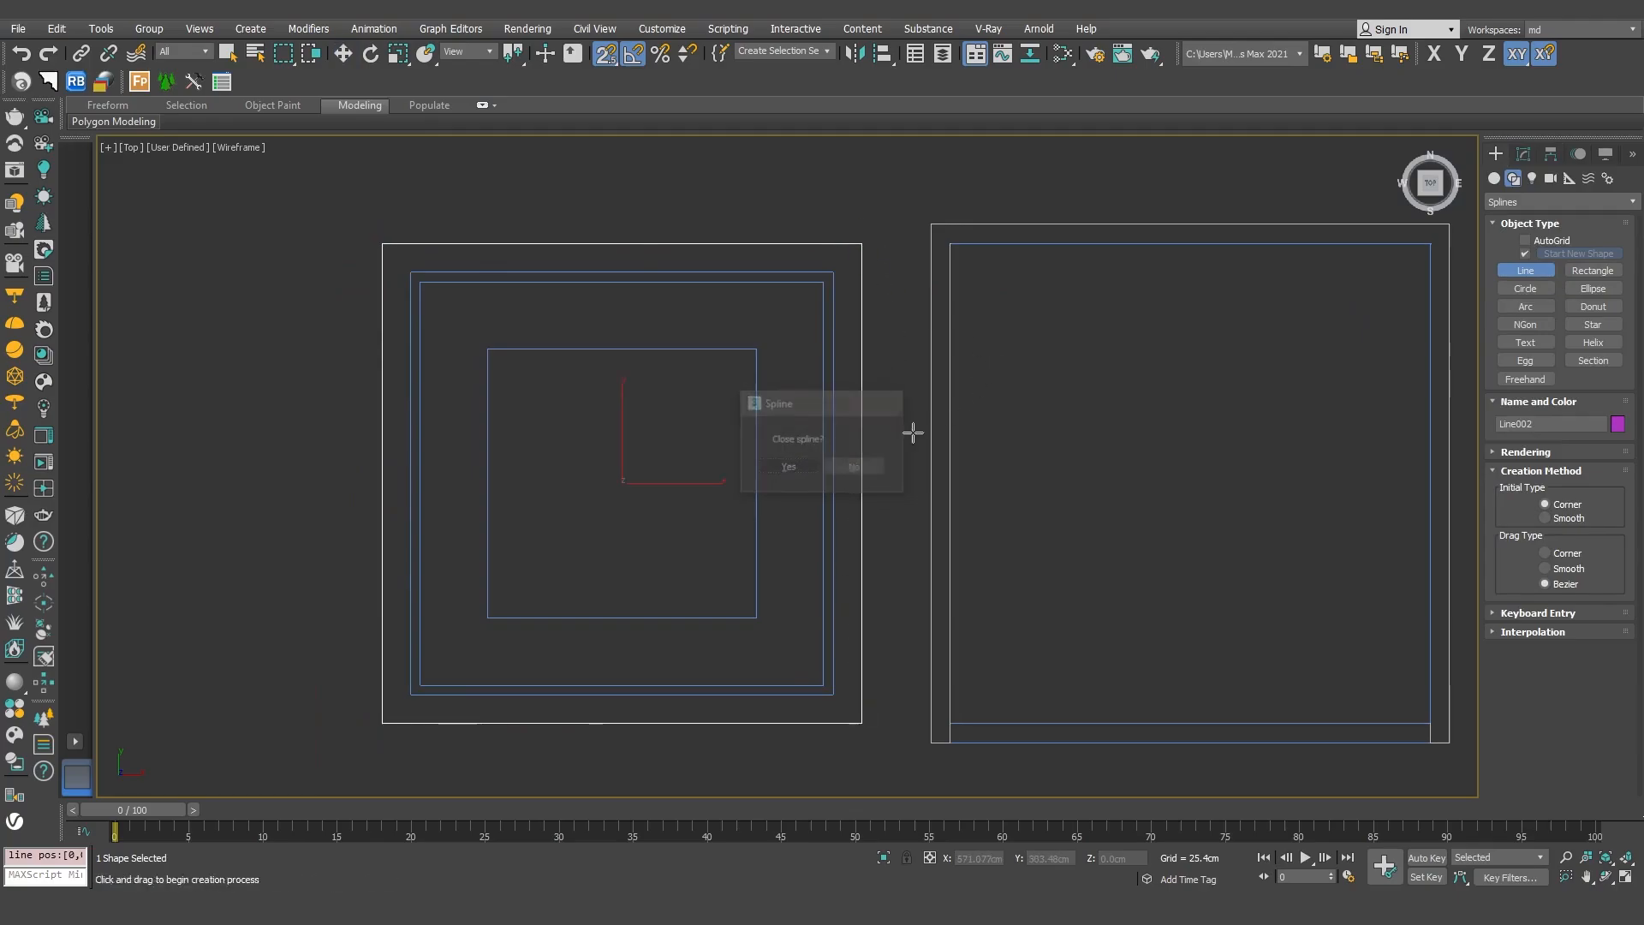
Outline the traced outer square inward so the new spline matches the second square of the plan
click(1523, 154)
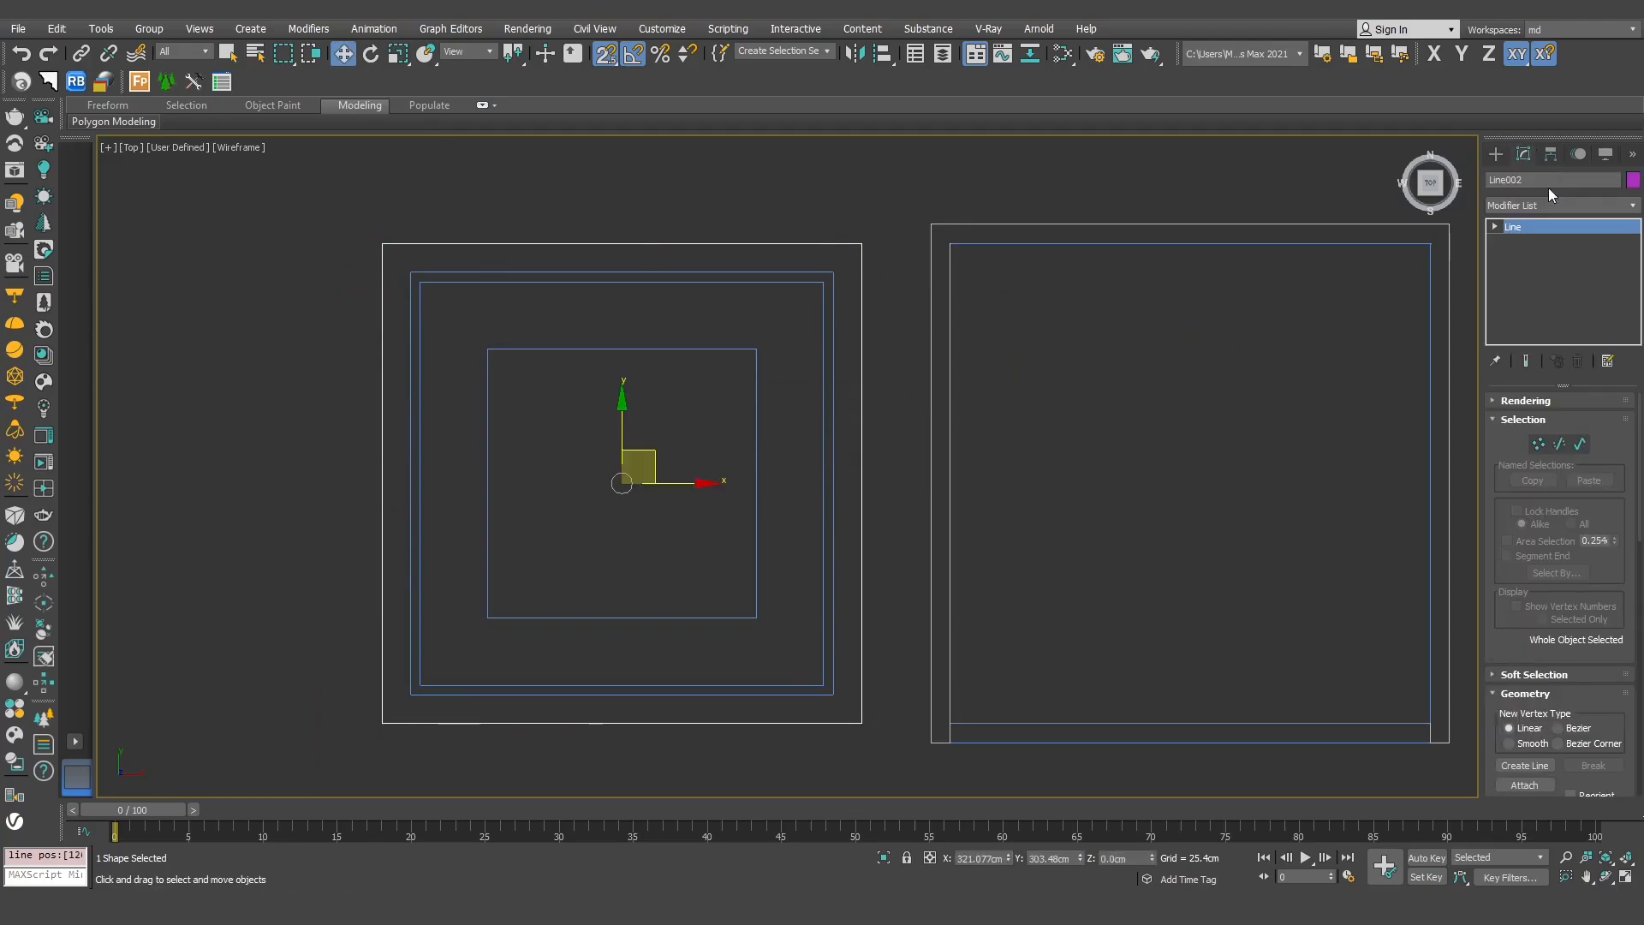
click(1580, 445)
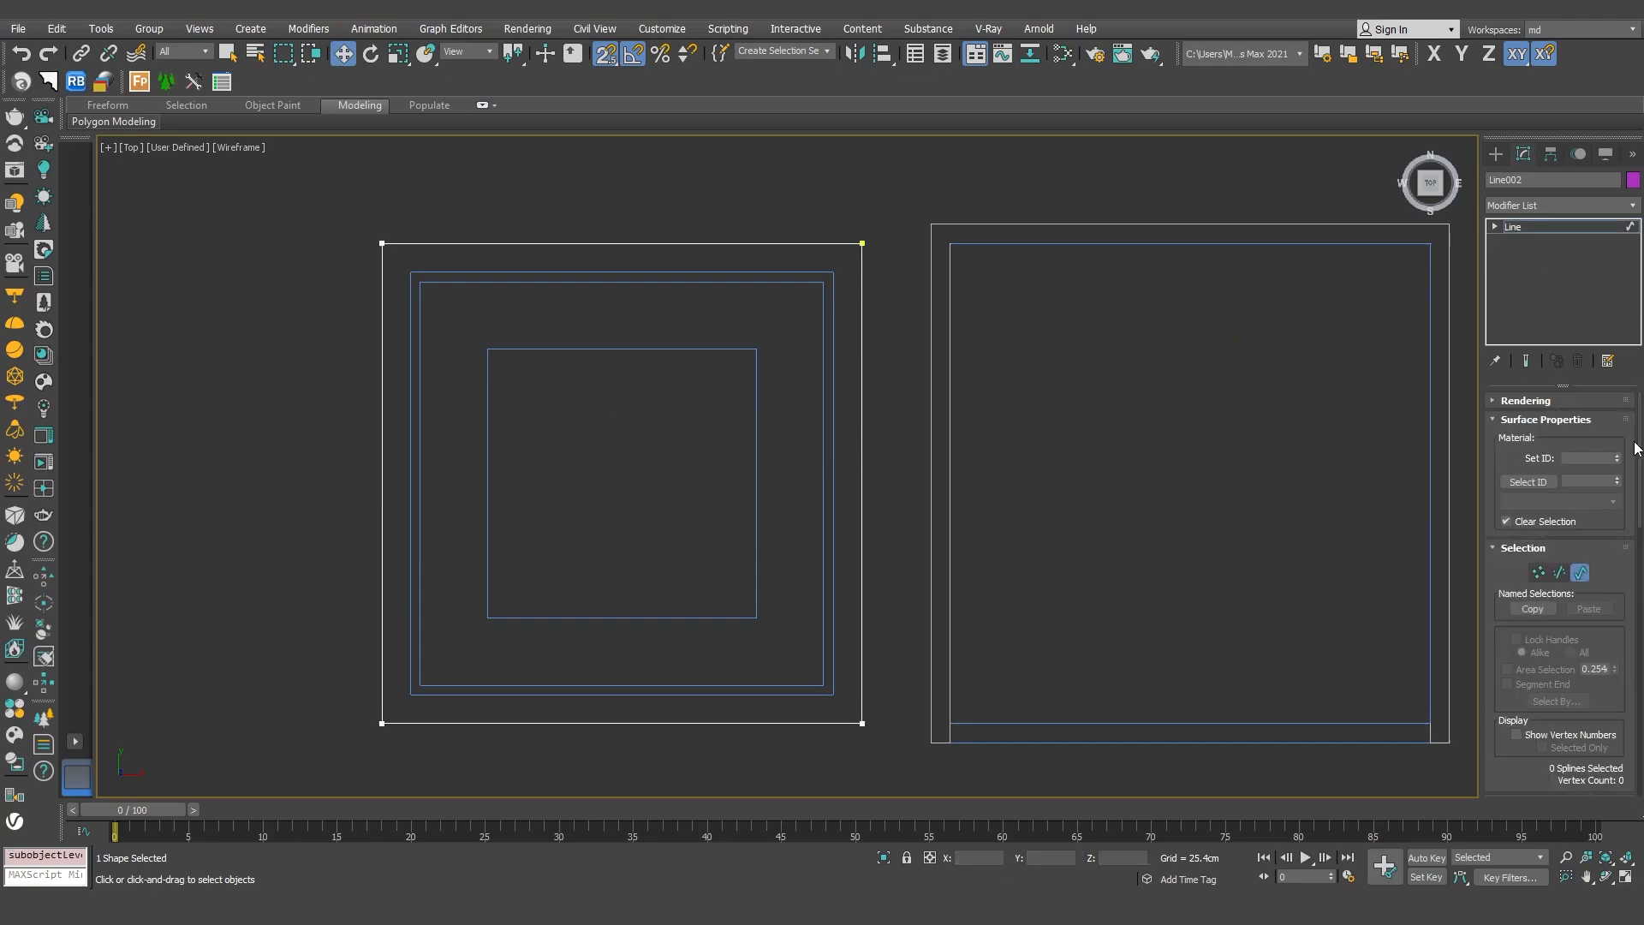
scroll(1613, 653, down, 10)
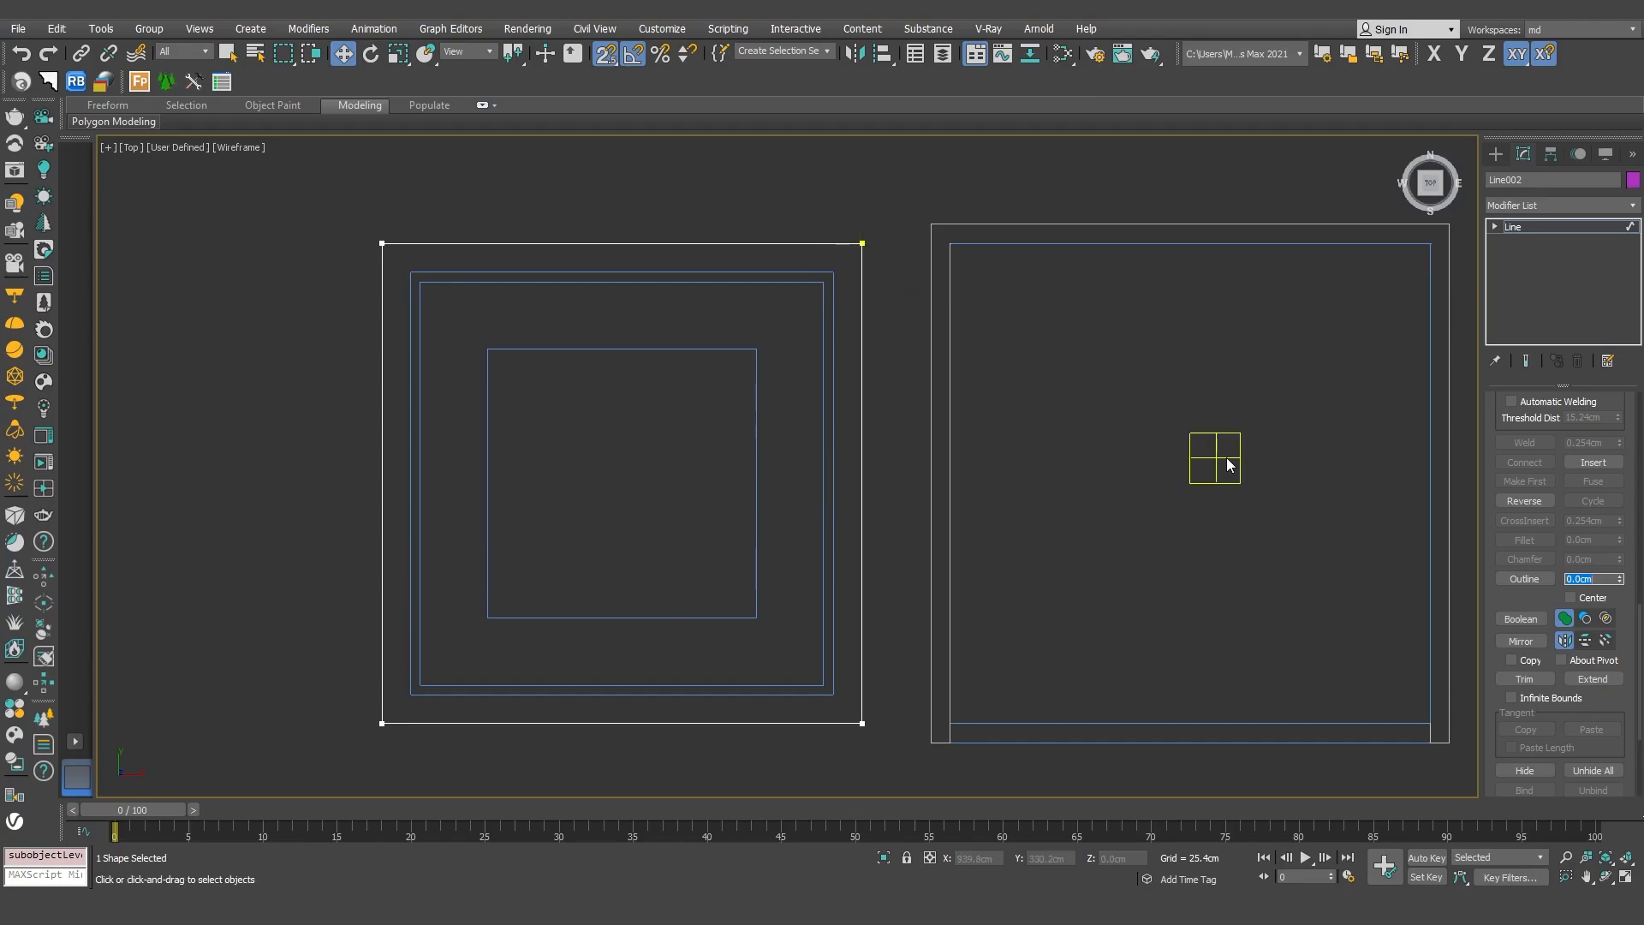
key(Return)
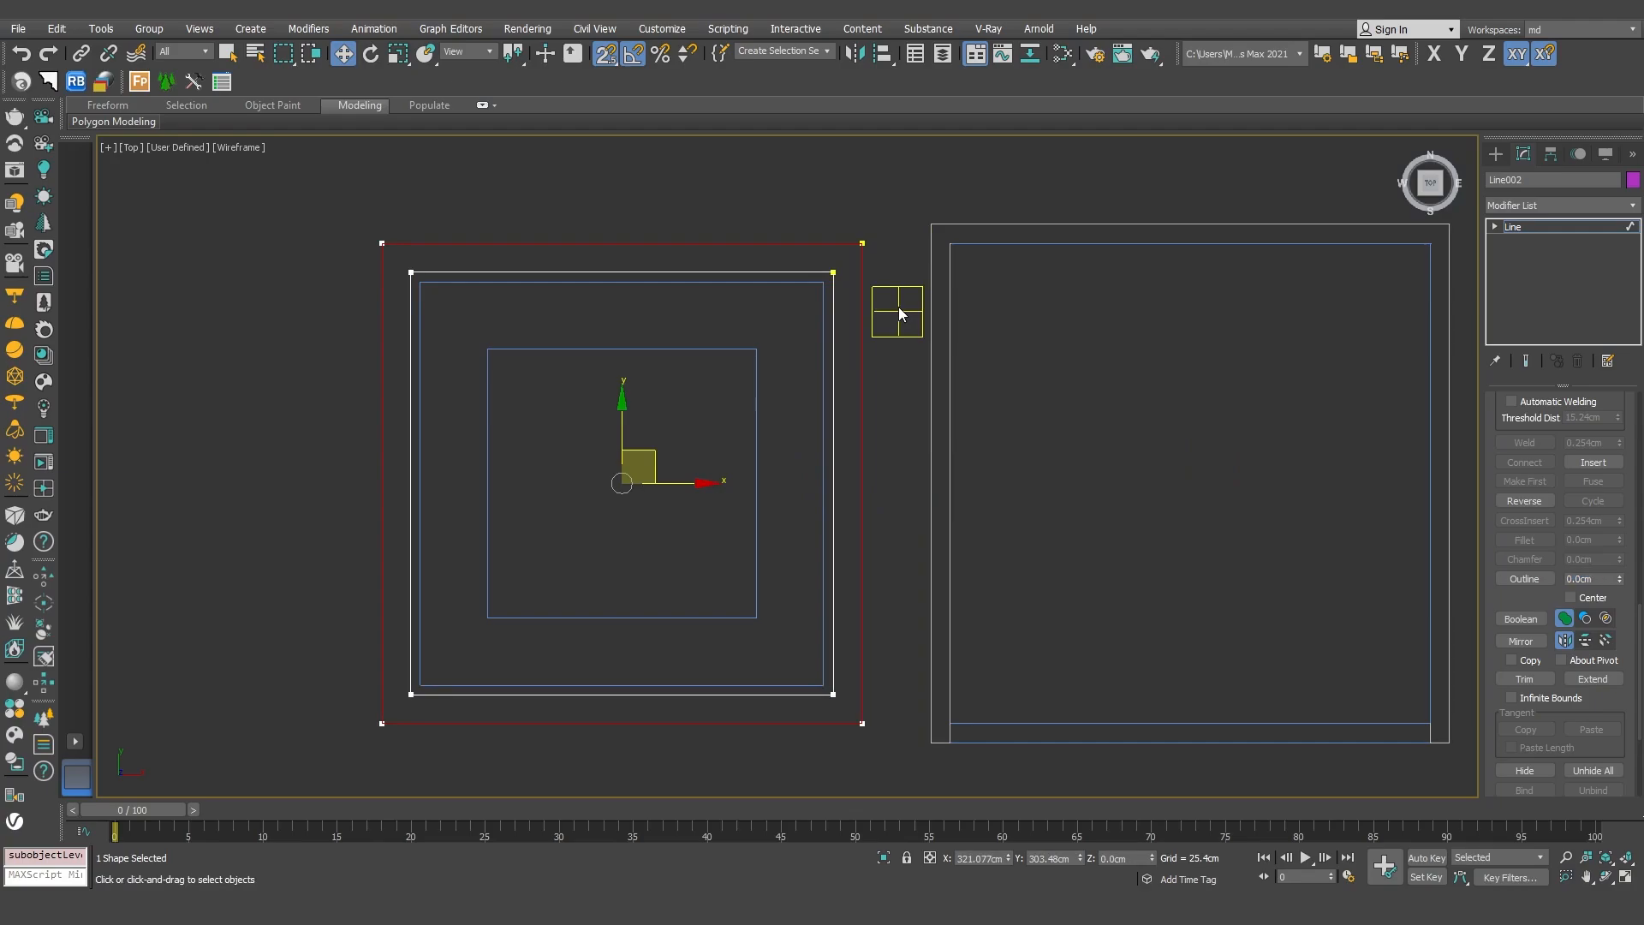
right_click(904, 309)
key(Escape)
click(904, 310)
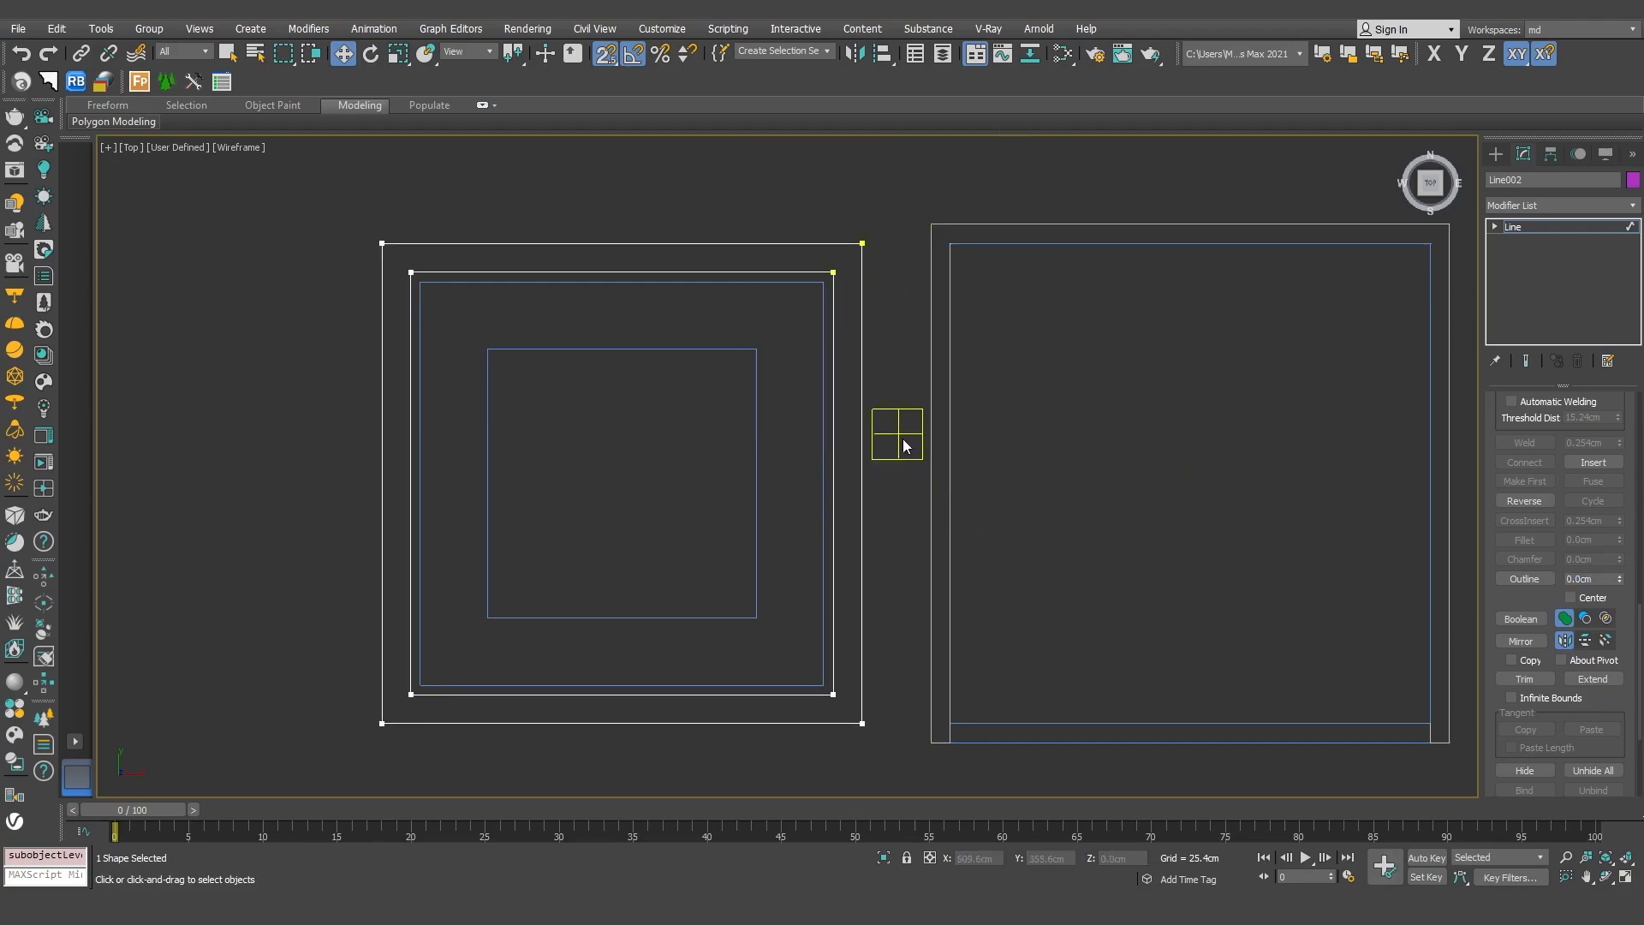
Trace the third square of the nested-squares plan with a separate closed line snapped to its corners
click(1495, 155)
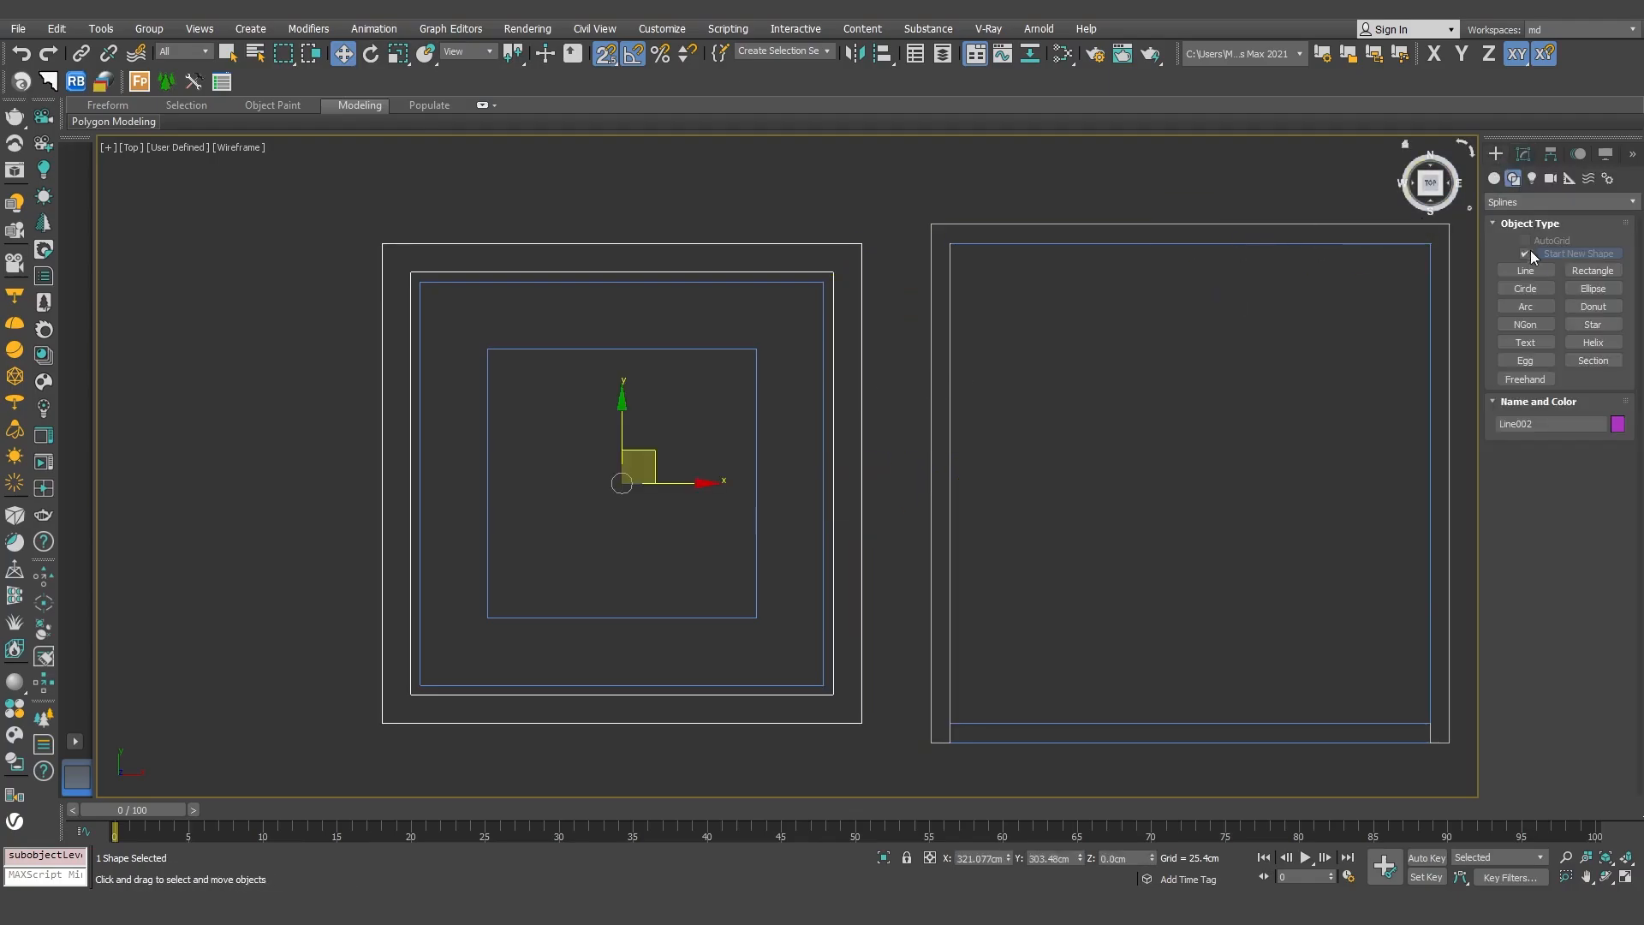
click(1525, 239)
click(824, 282)
click(421, 282)
click(420, 685)
click(823, 685)
click(824, 281)
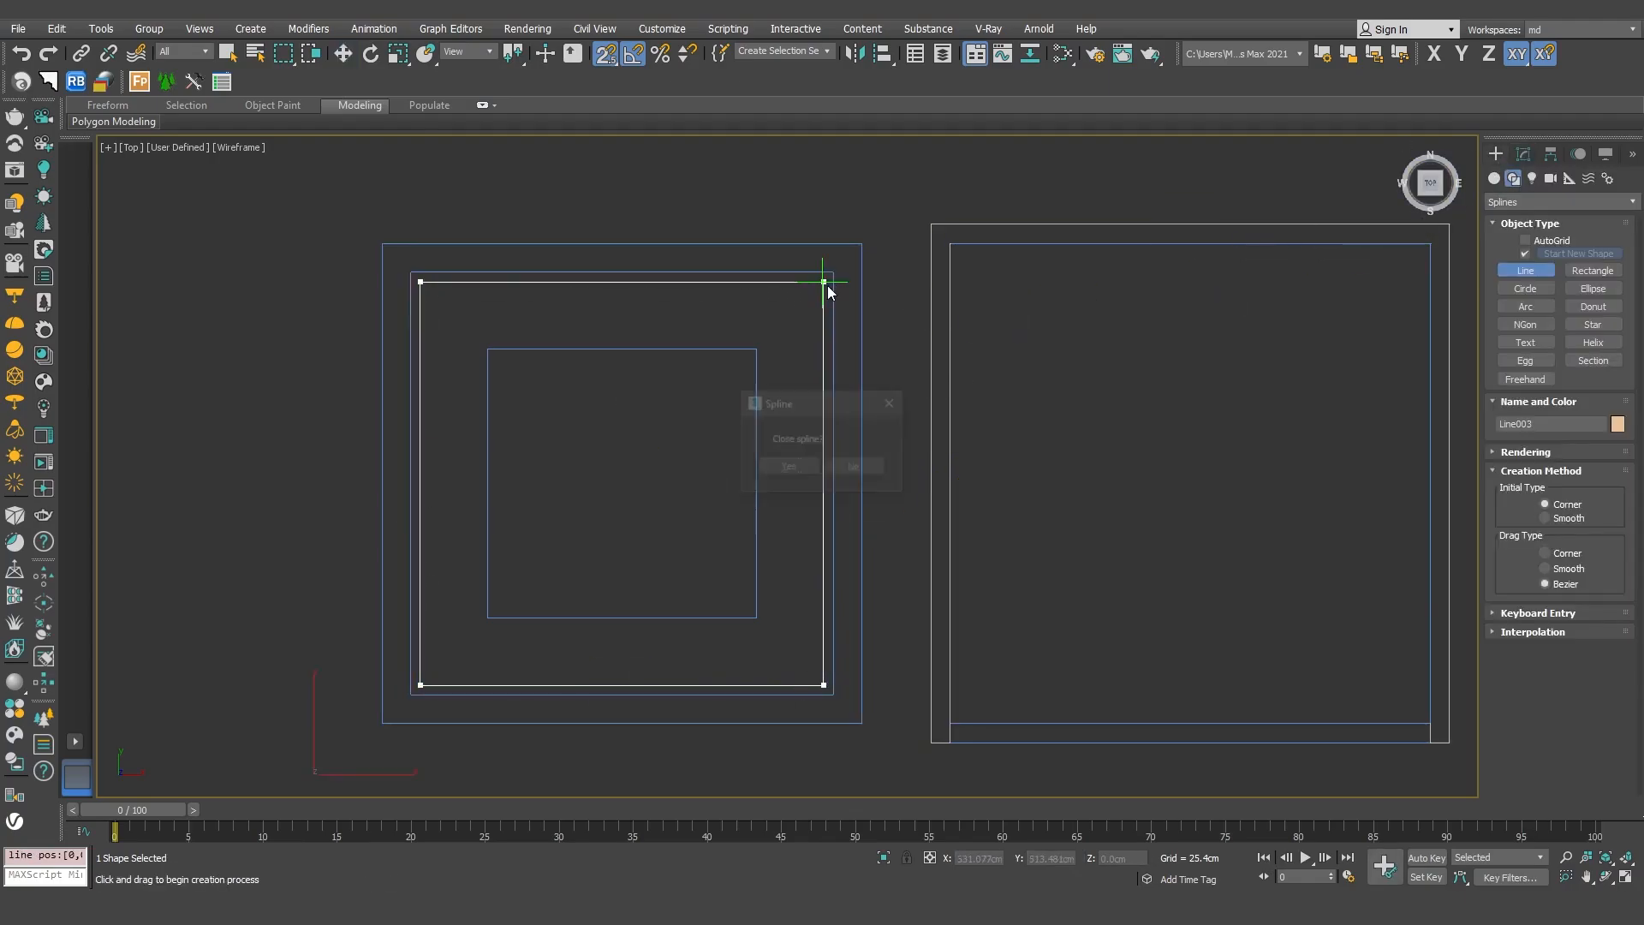
click(792, 464)
Outline the traced third square inward to the innermost square and finish spline-level editing
click(1550, 153)
drag(1642, 634, 1640, 403)
click(1579, 447)
scroll(1594, 444, down, 8)
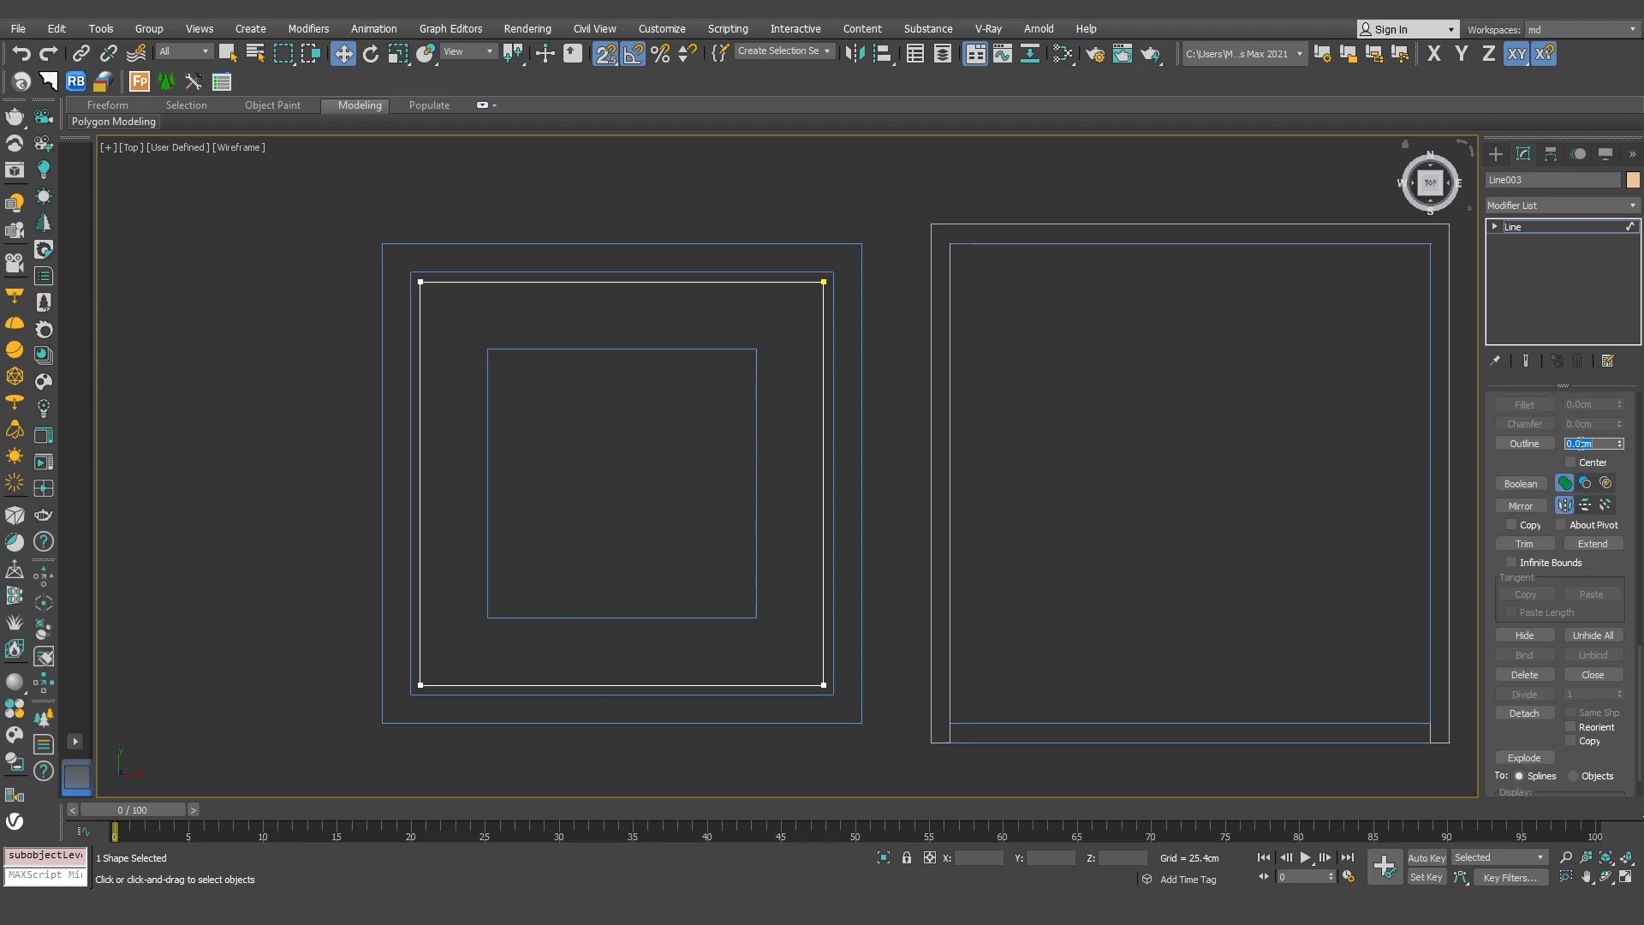
key(Return)
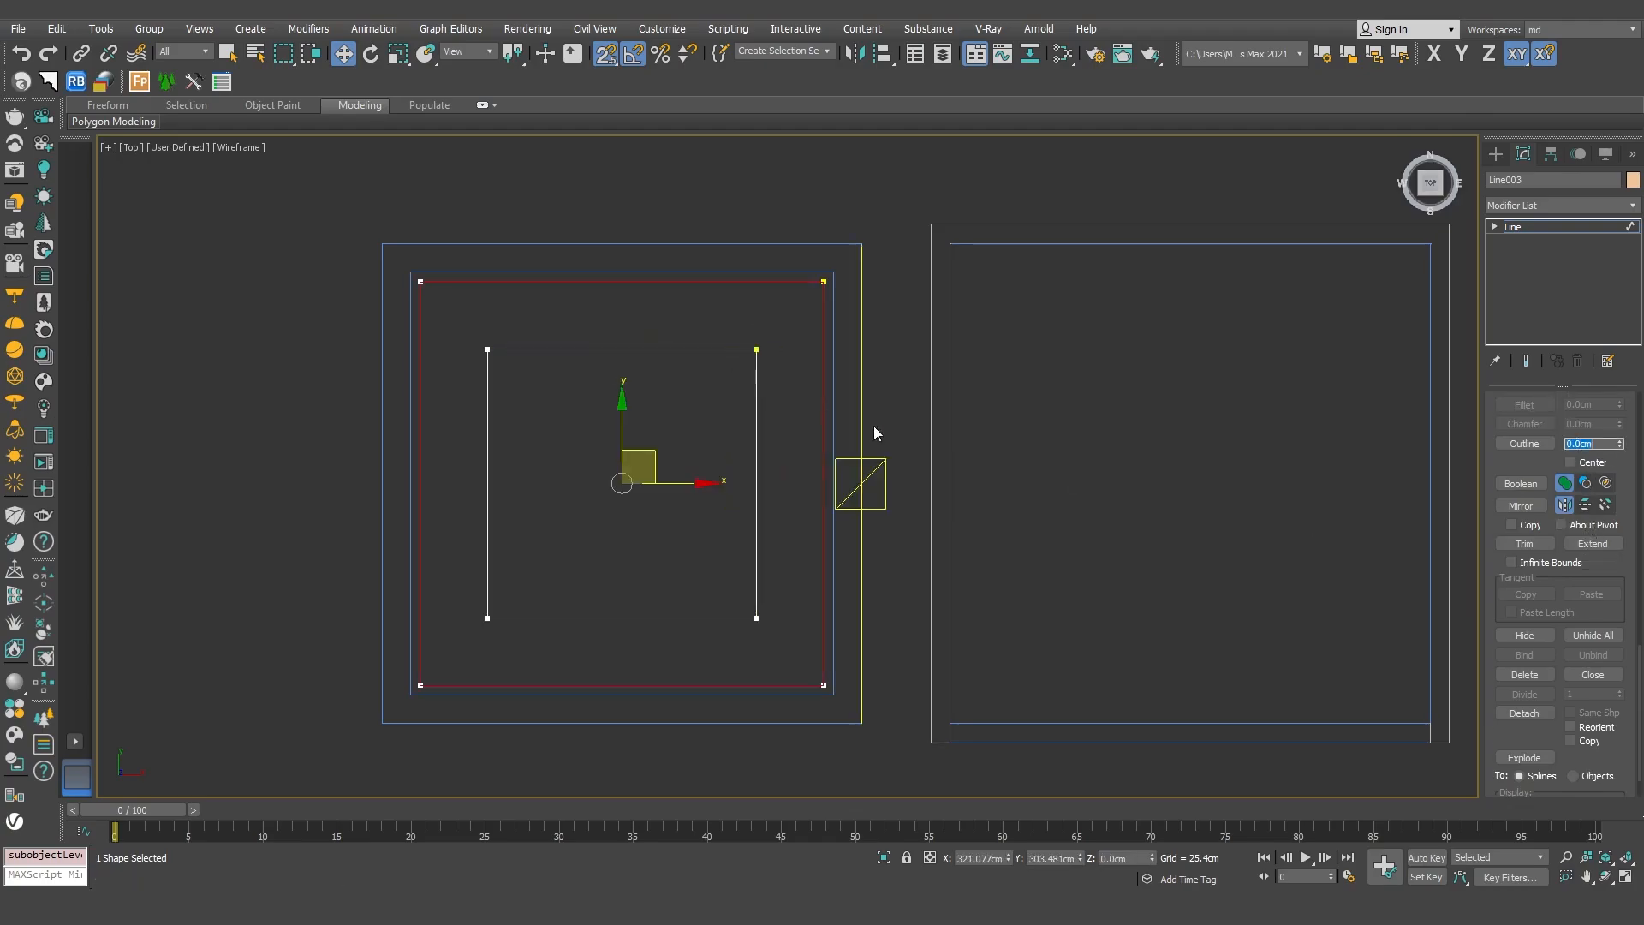
click(904, 386)
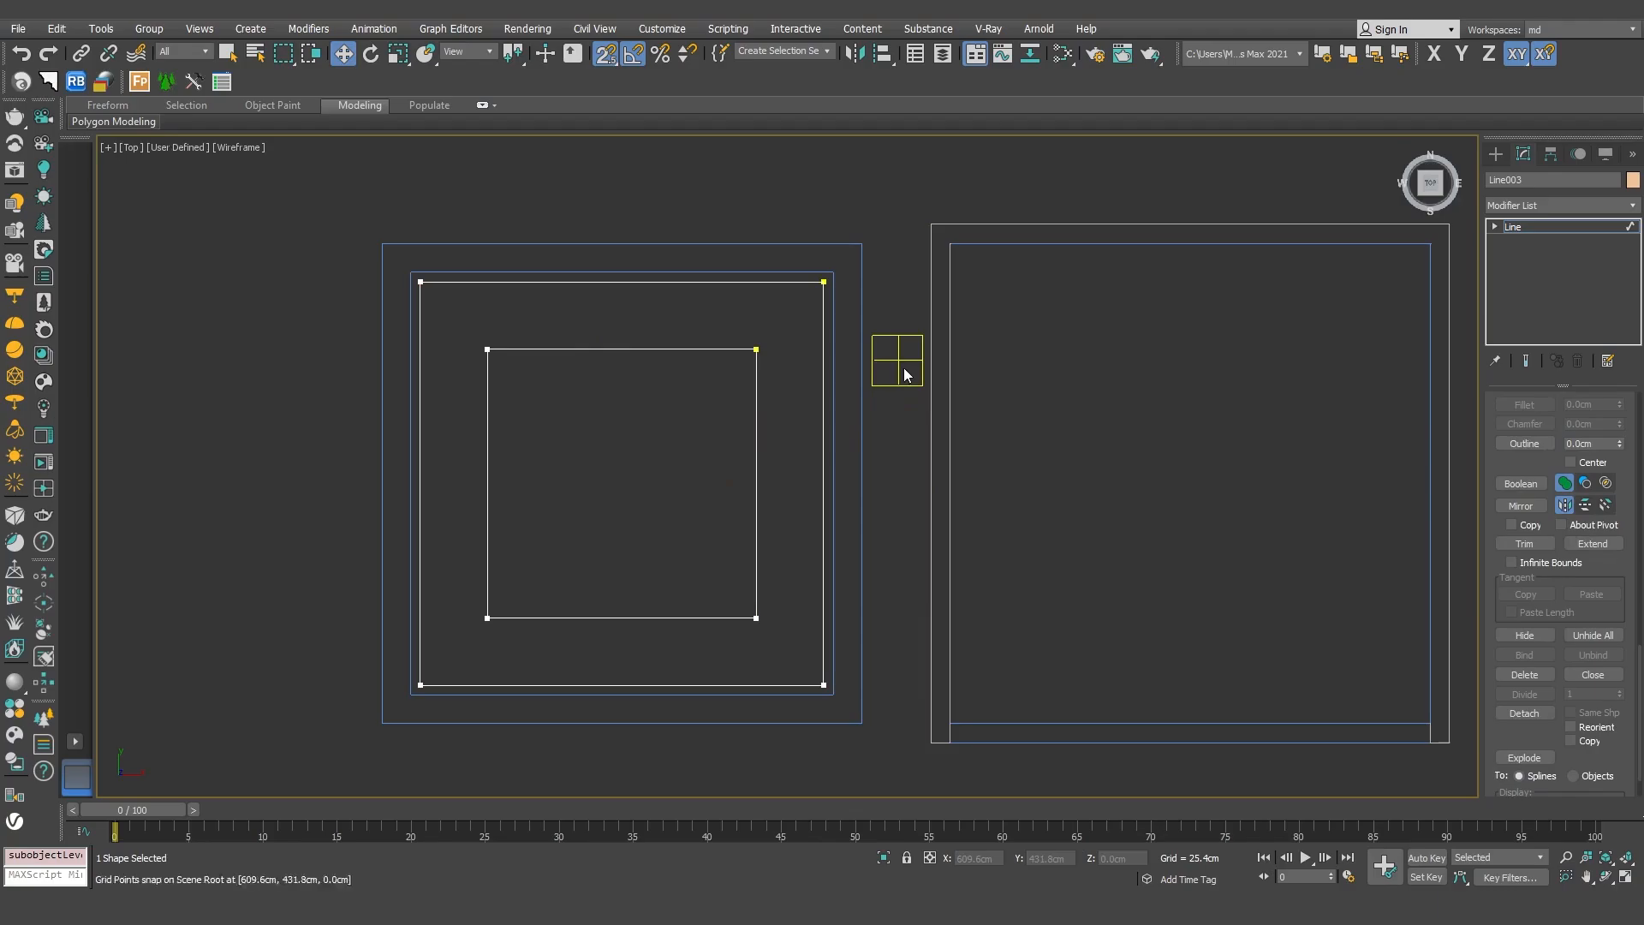
key(3)
click(893, 321)
Extrude the outer square frame by 15 cm
key(p)
mouse_move(803, 464)
alt+middle_down()
mouse_move(776, 495)
mouse_move(866, 500)
alt+middle_up()
scroll(867, 500, up, 4)
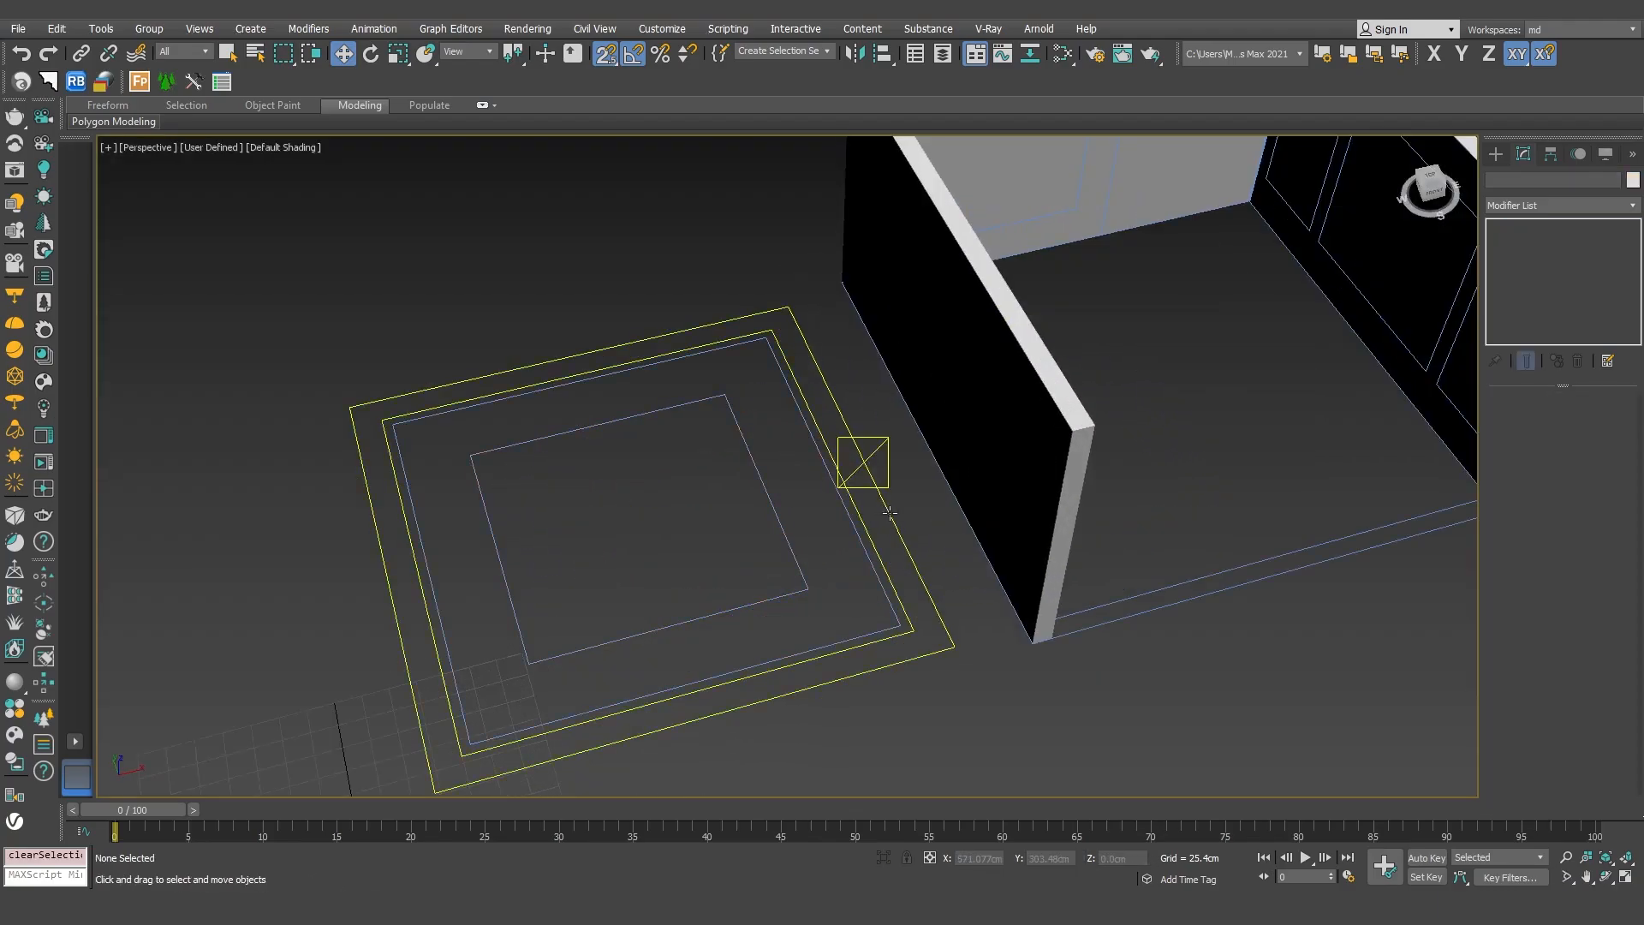
click(891, 512)
click(1520, 206)
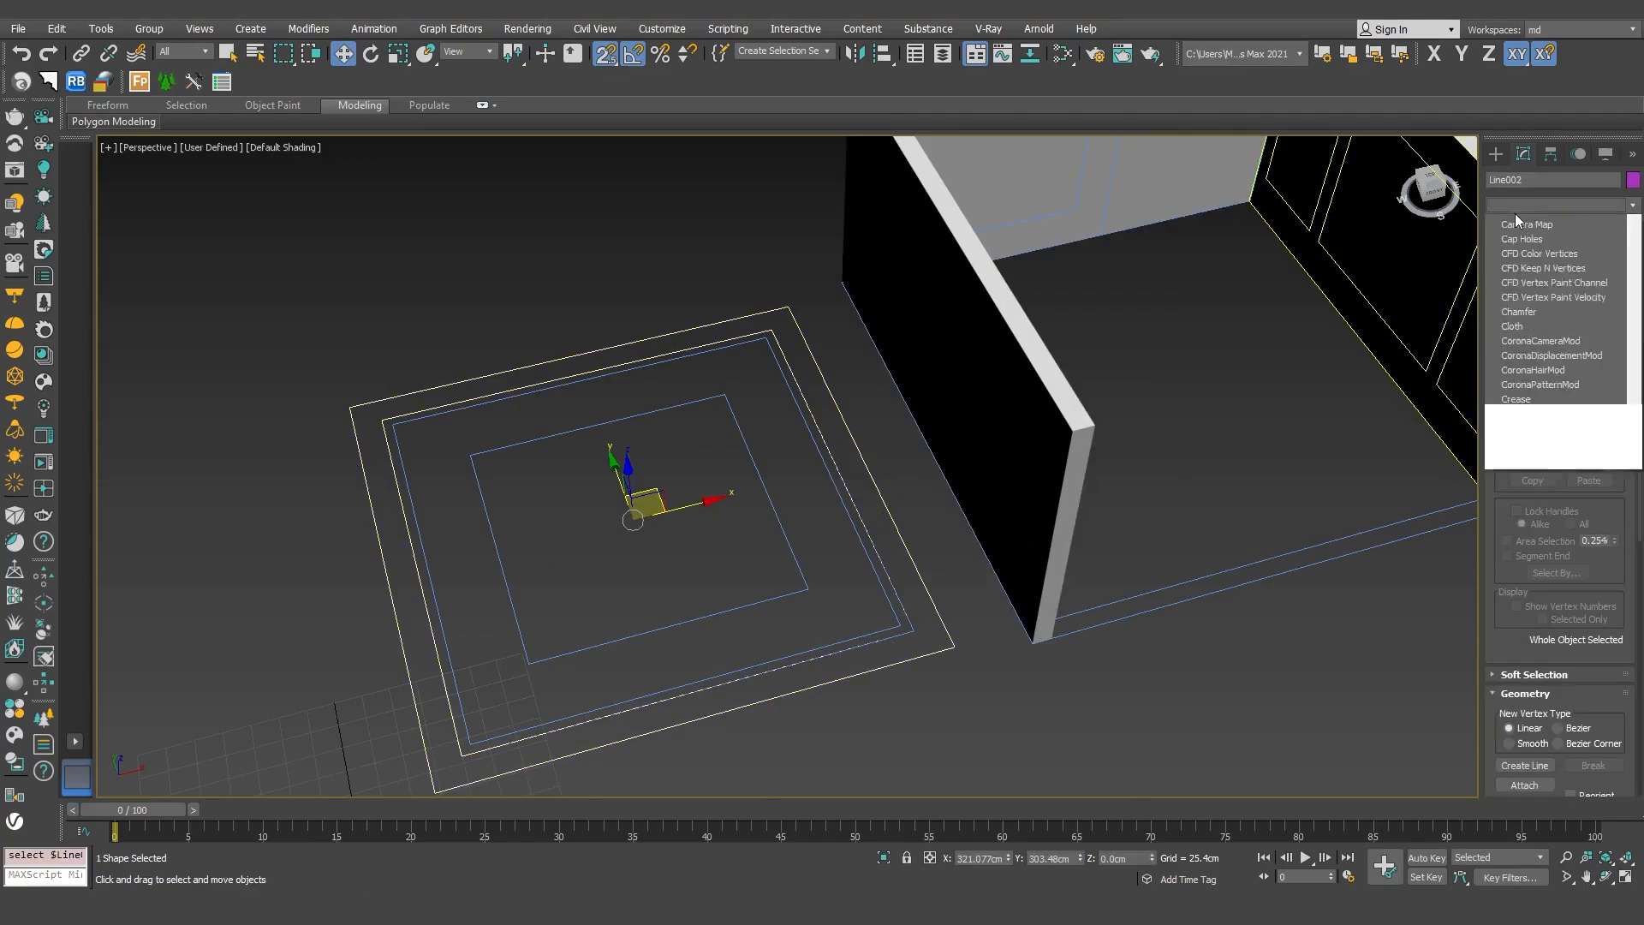
text(ex)
click(1516, 222)
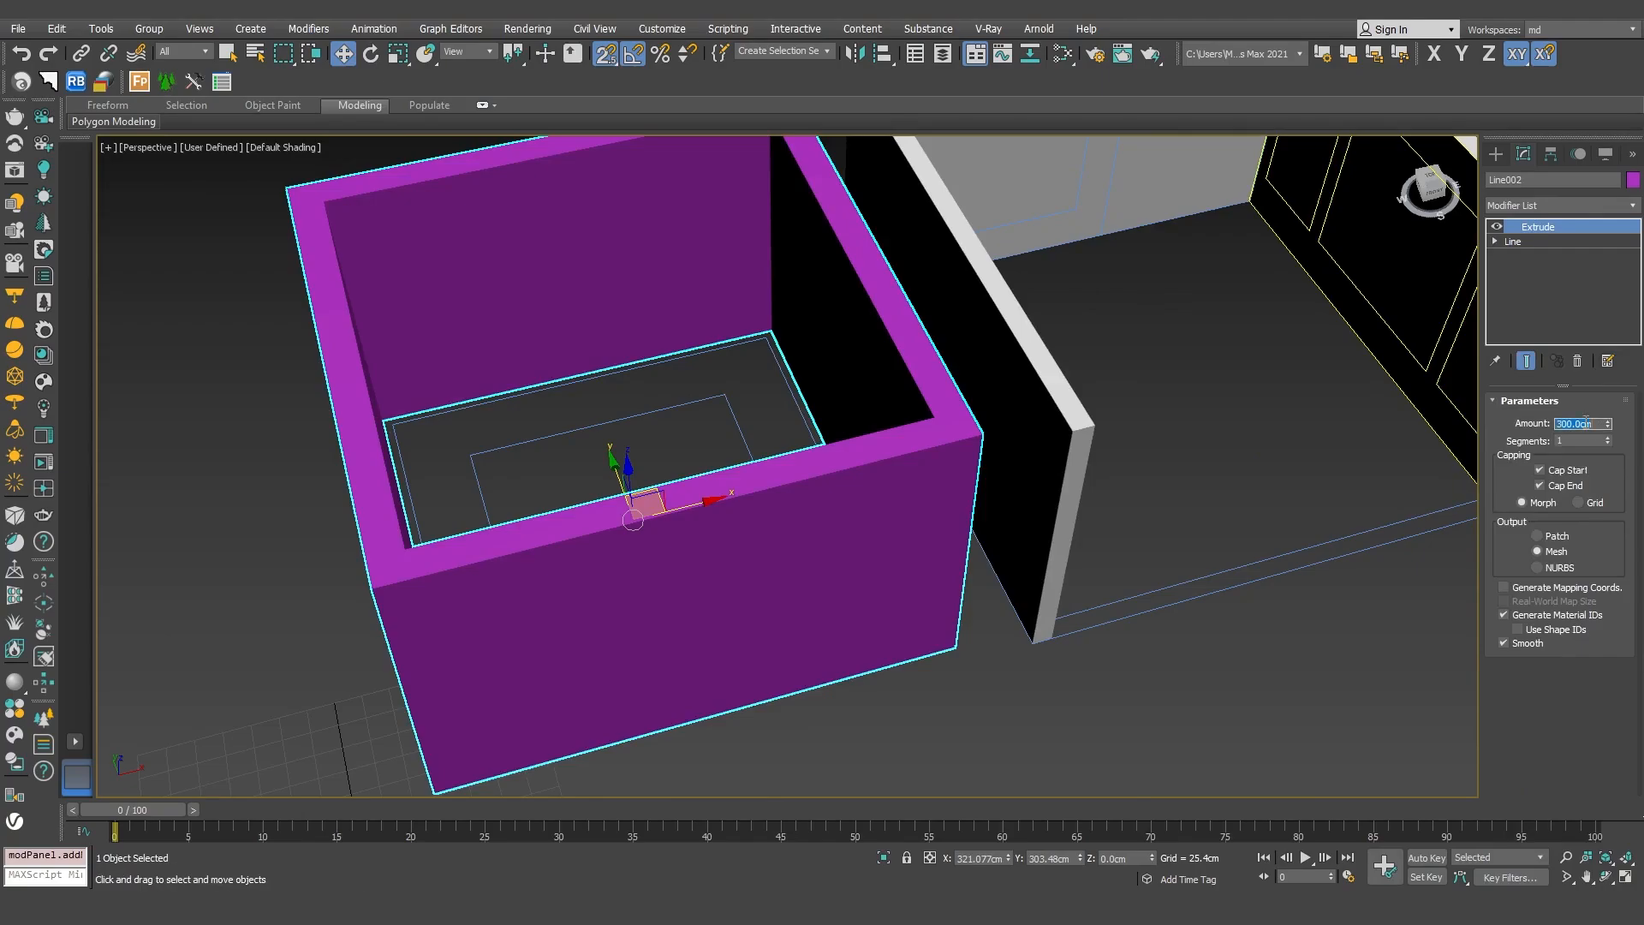
text(15)
key(Return)
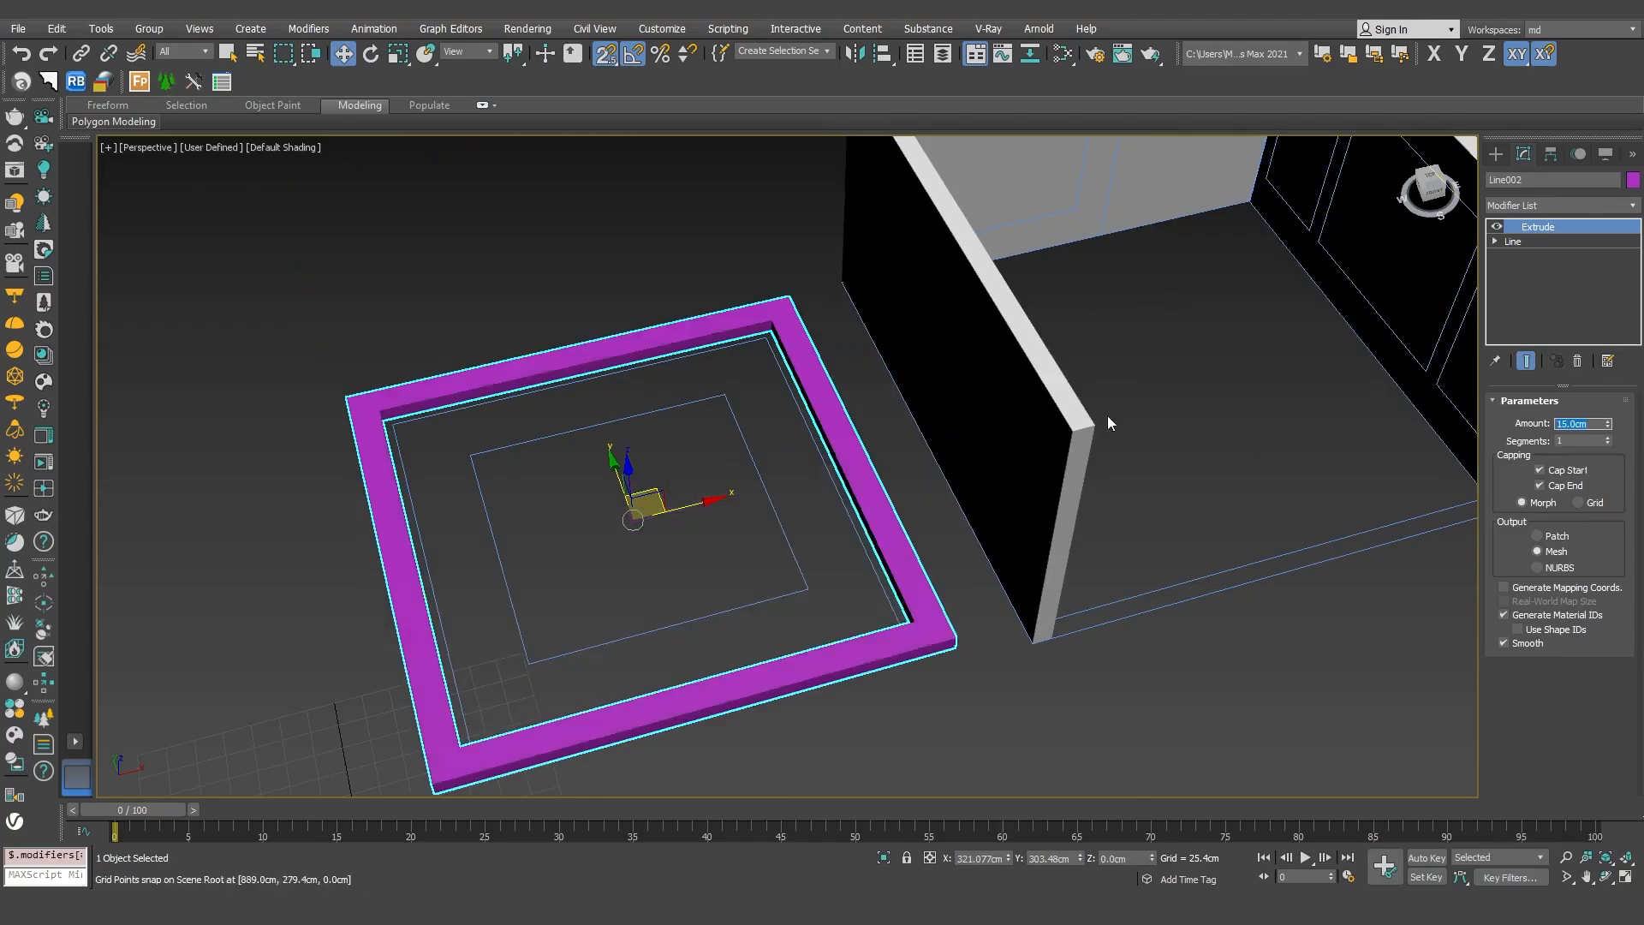
Extrude the inner square frame by 15 cm and deselect it
click(793, 539)
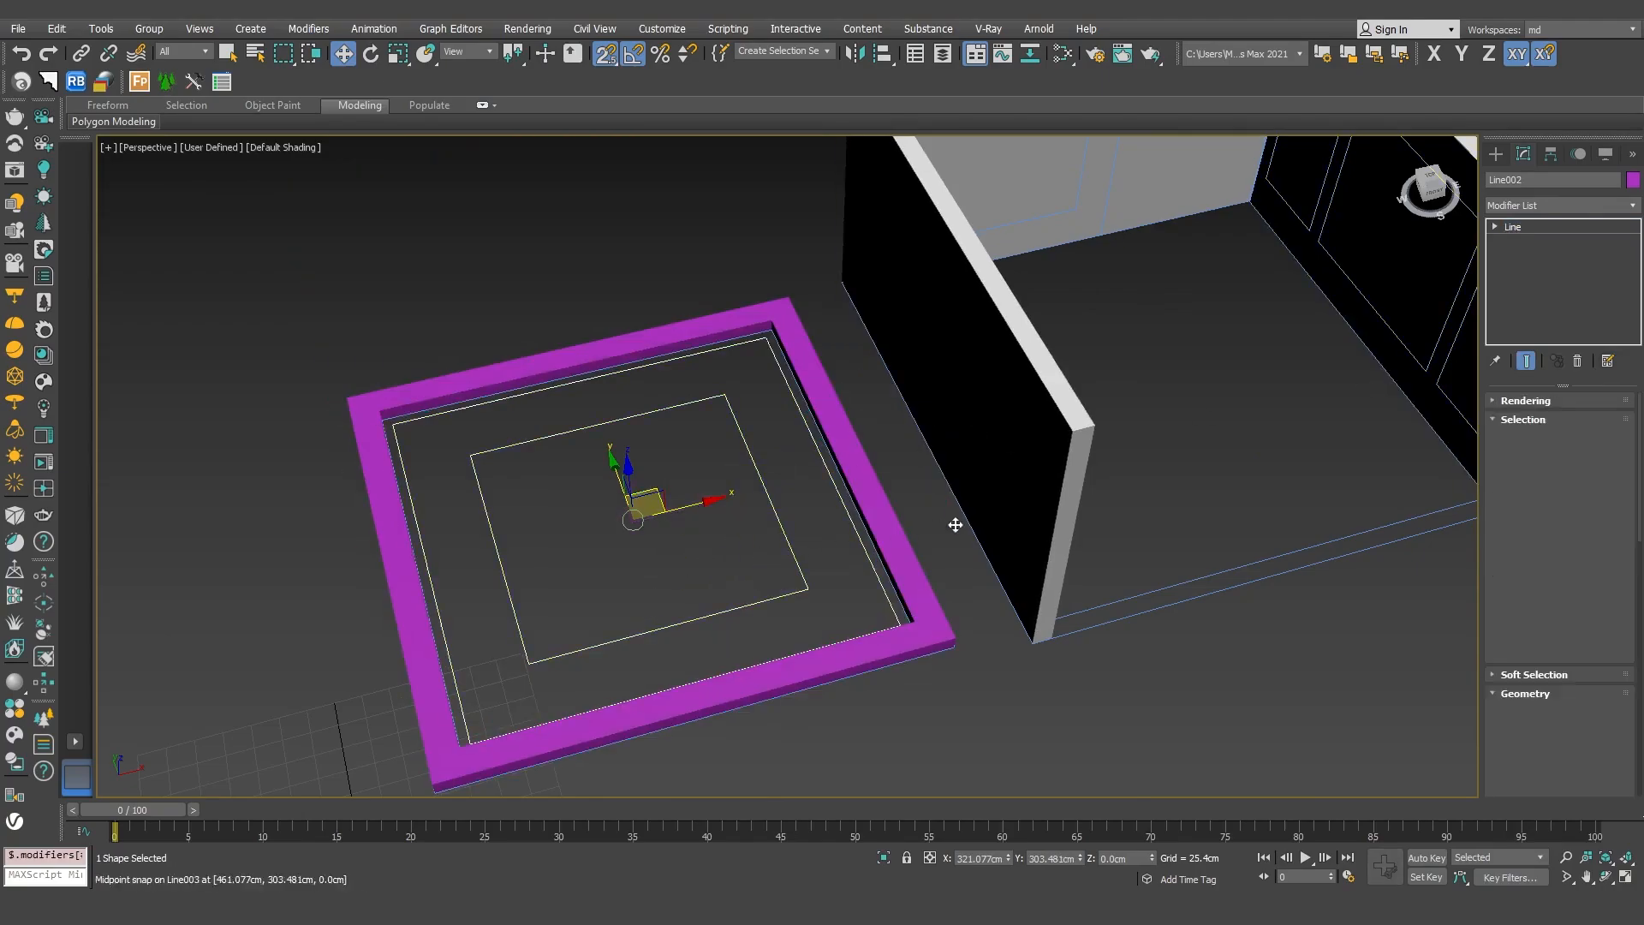
right_click(1460, 518)
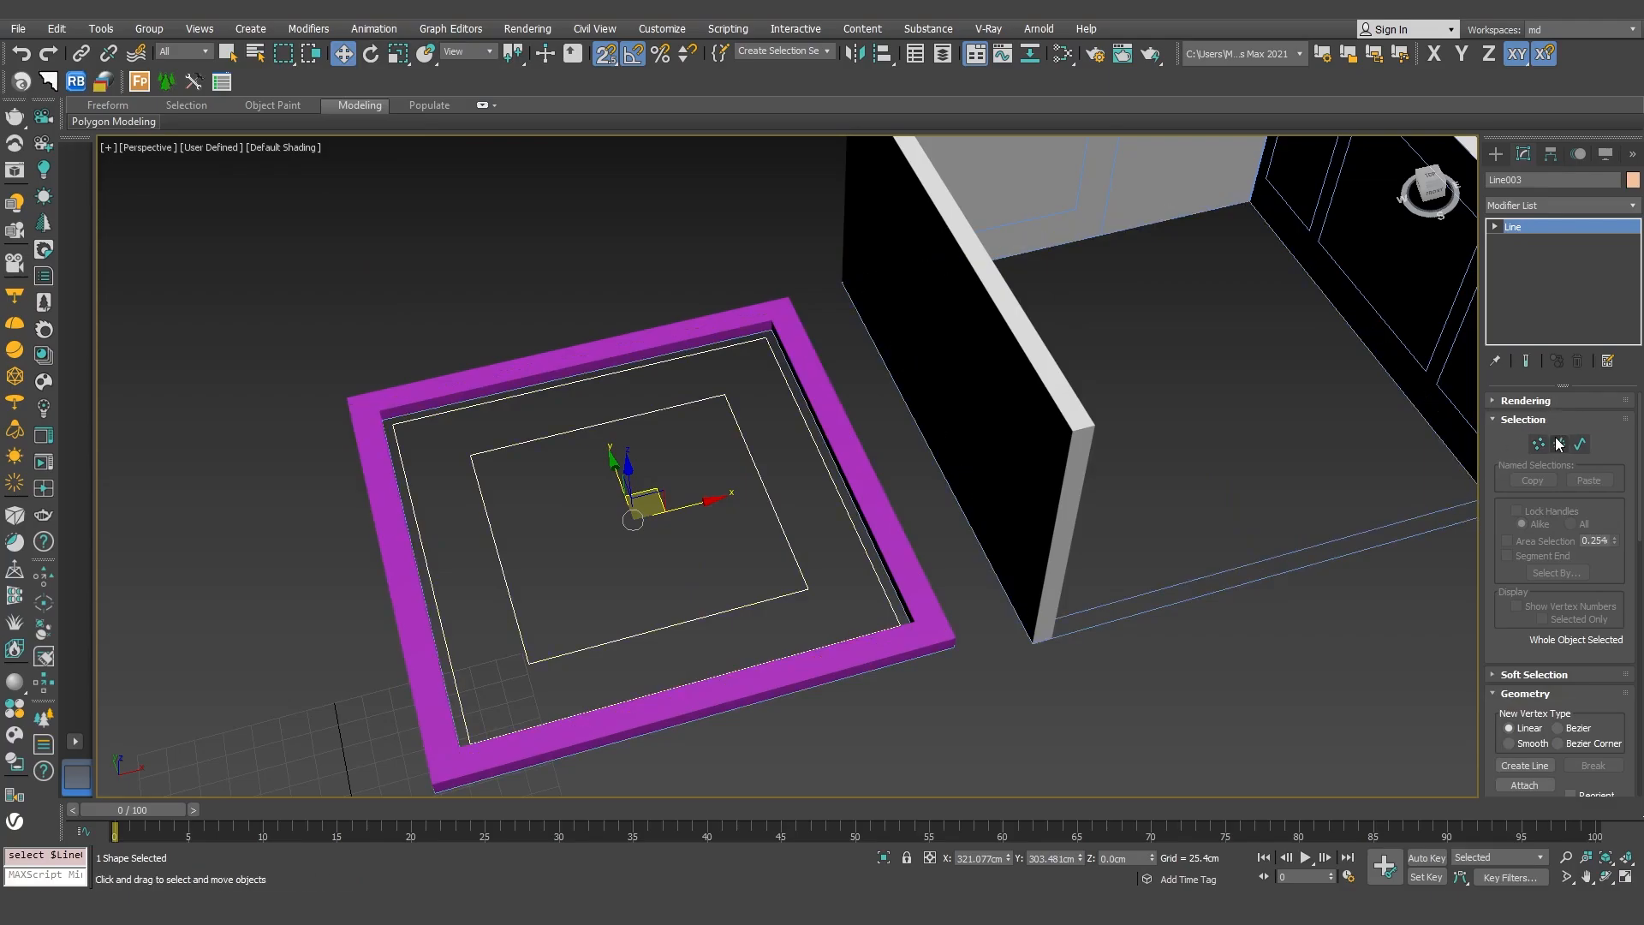
click(1543, 199)
text(ex)
key(Return)
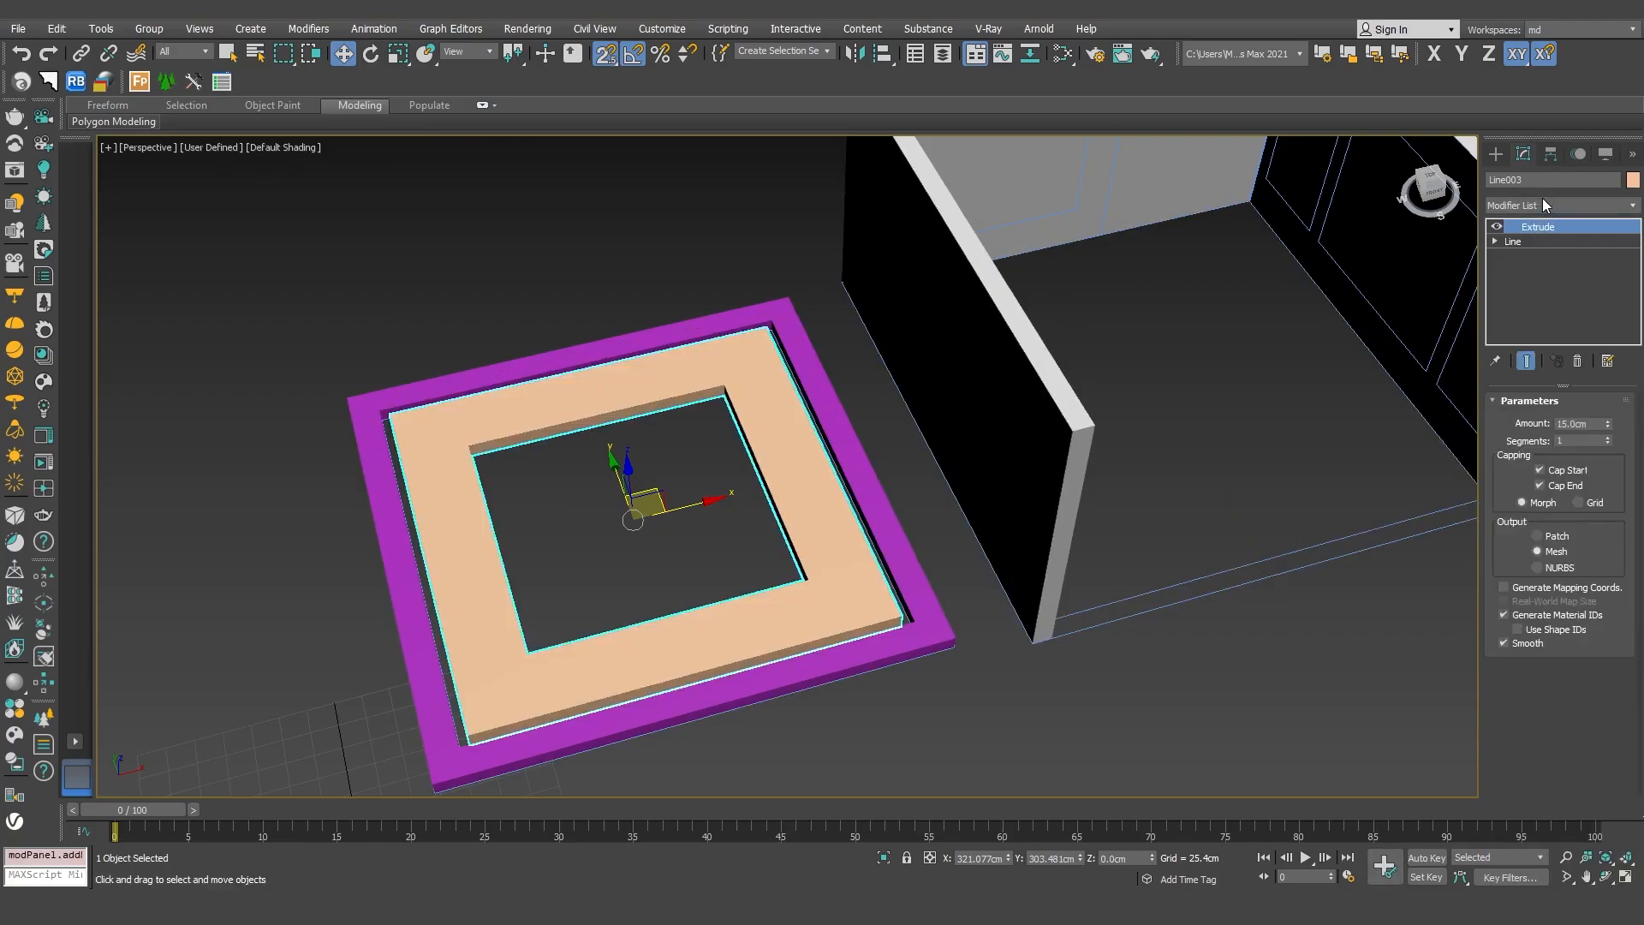
click(1368, 579)
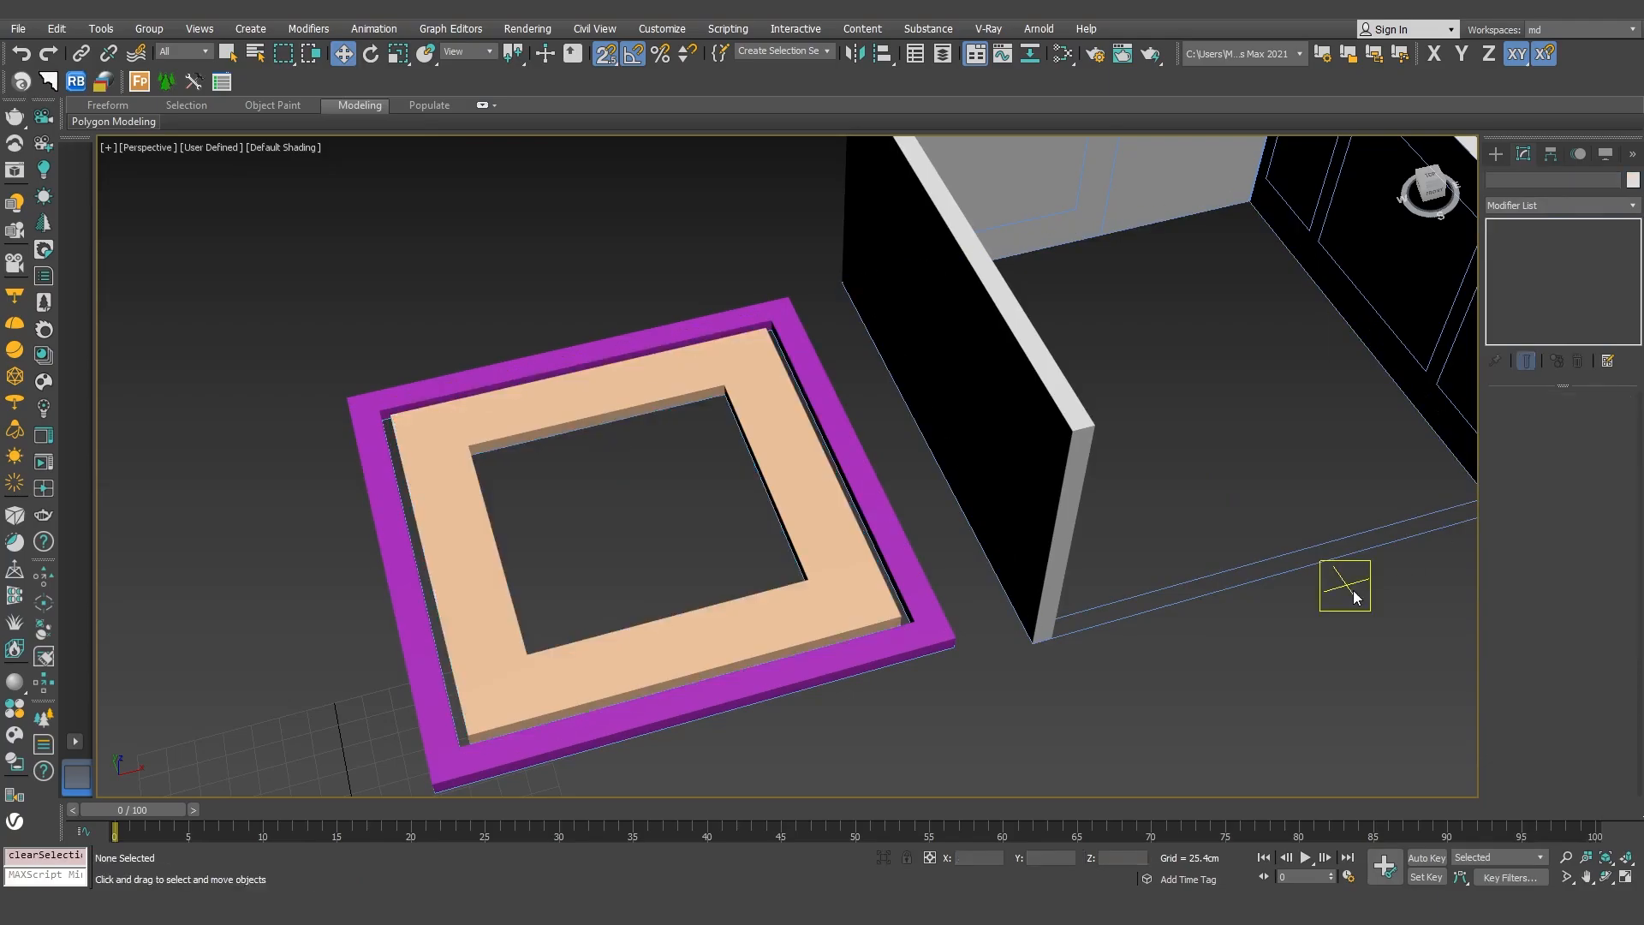
Change the object color of both extruded square frames to the light neutral shade of the walls
click(789, 470)
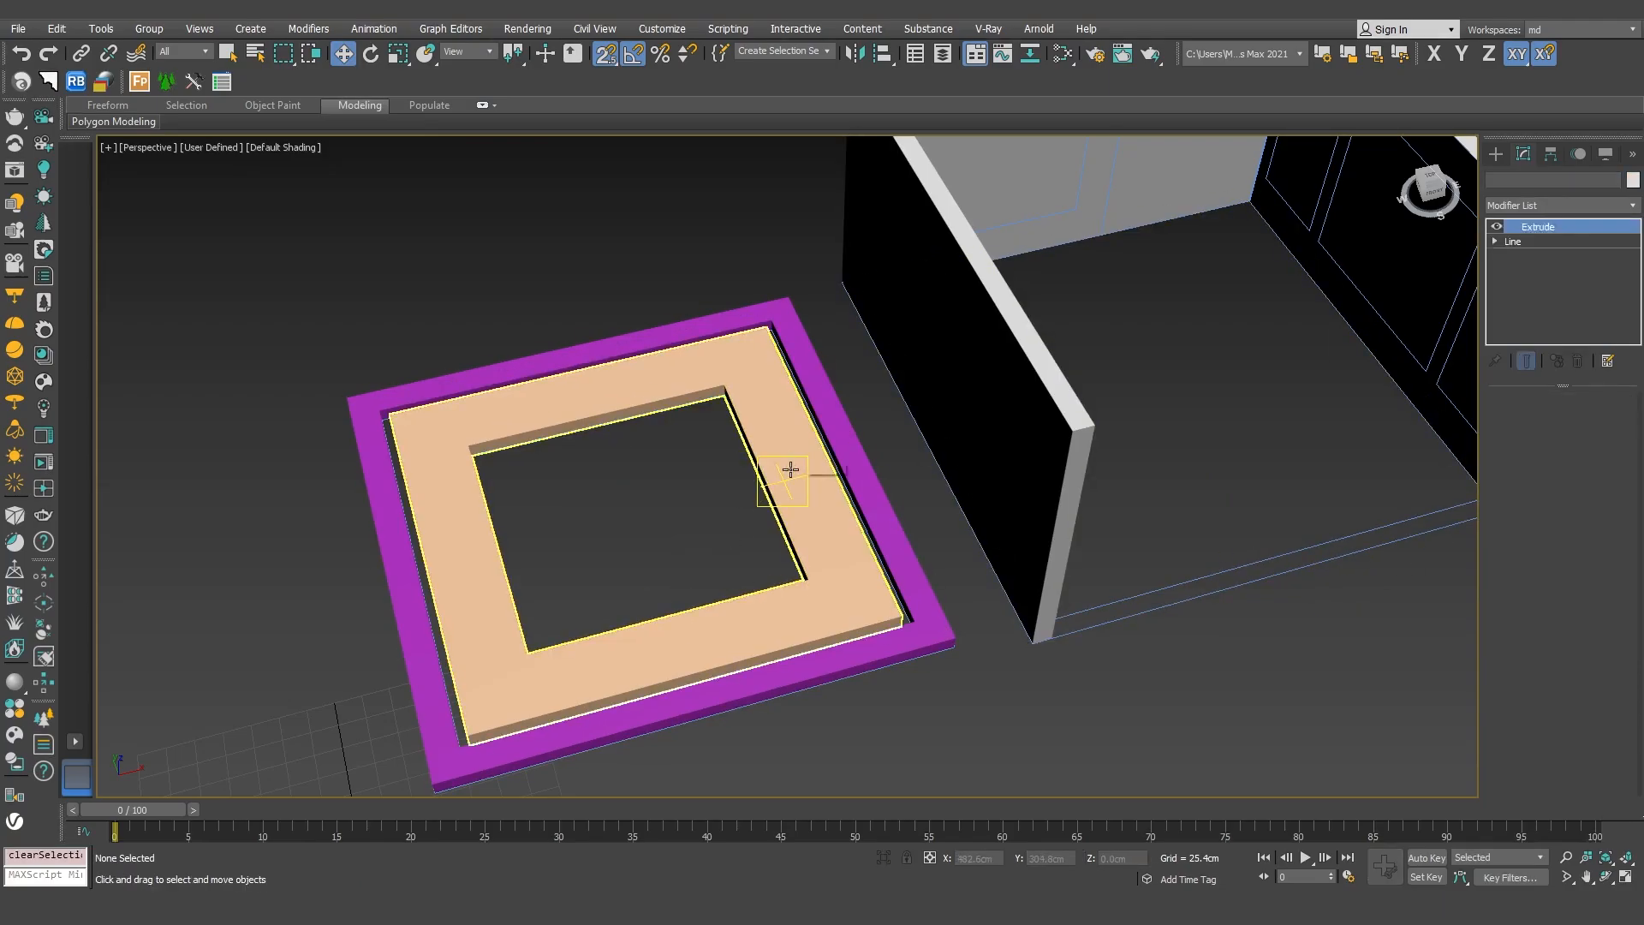
ctrl+click(854, 493)
click(1629, 179)
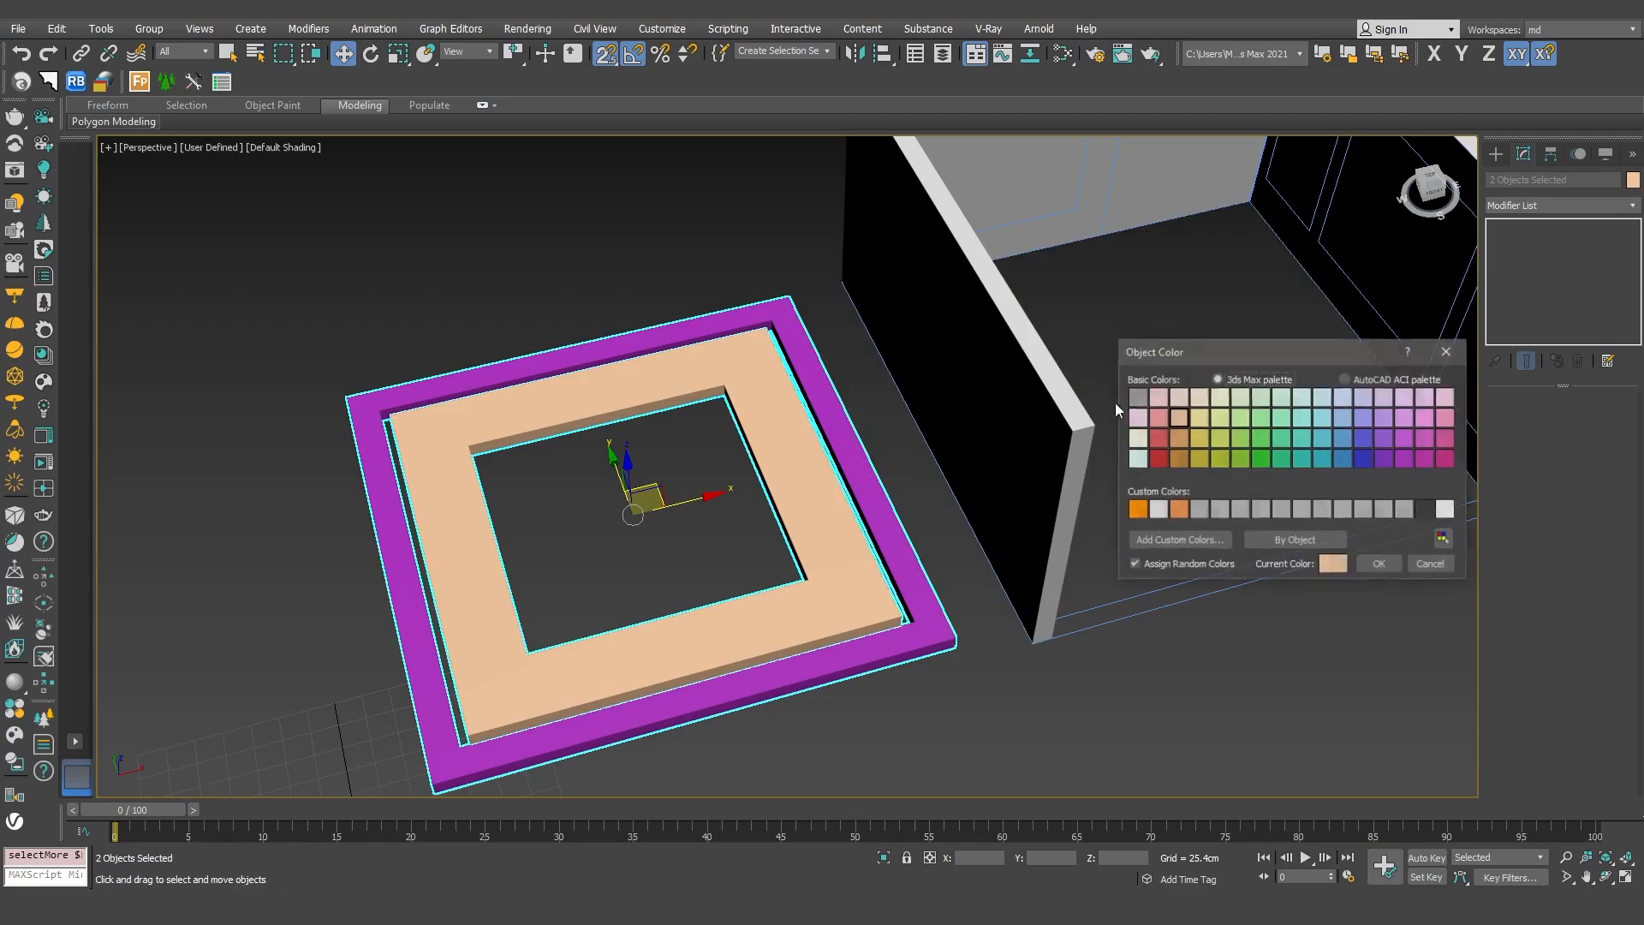
click(1380, 564)
click(1119, 723)
scroll(902, 589, down, 1)
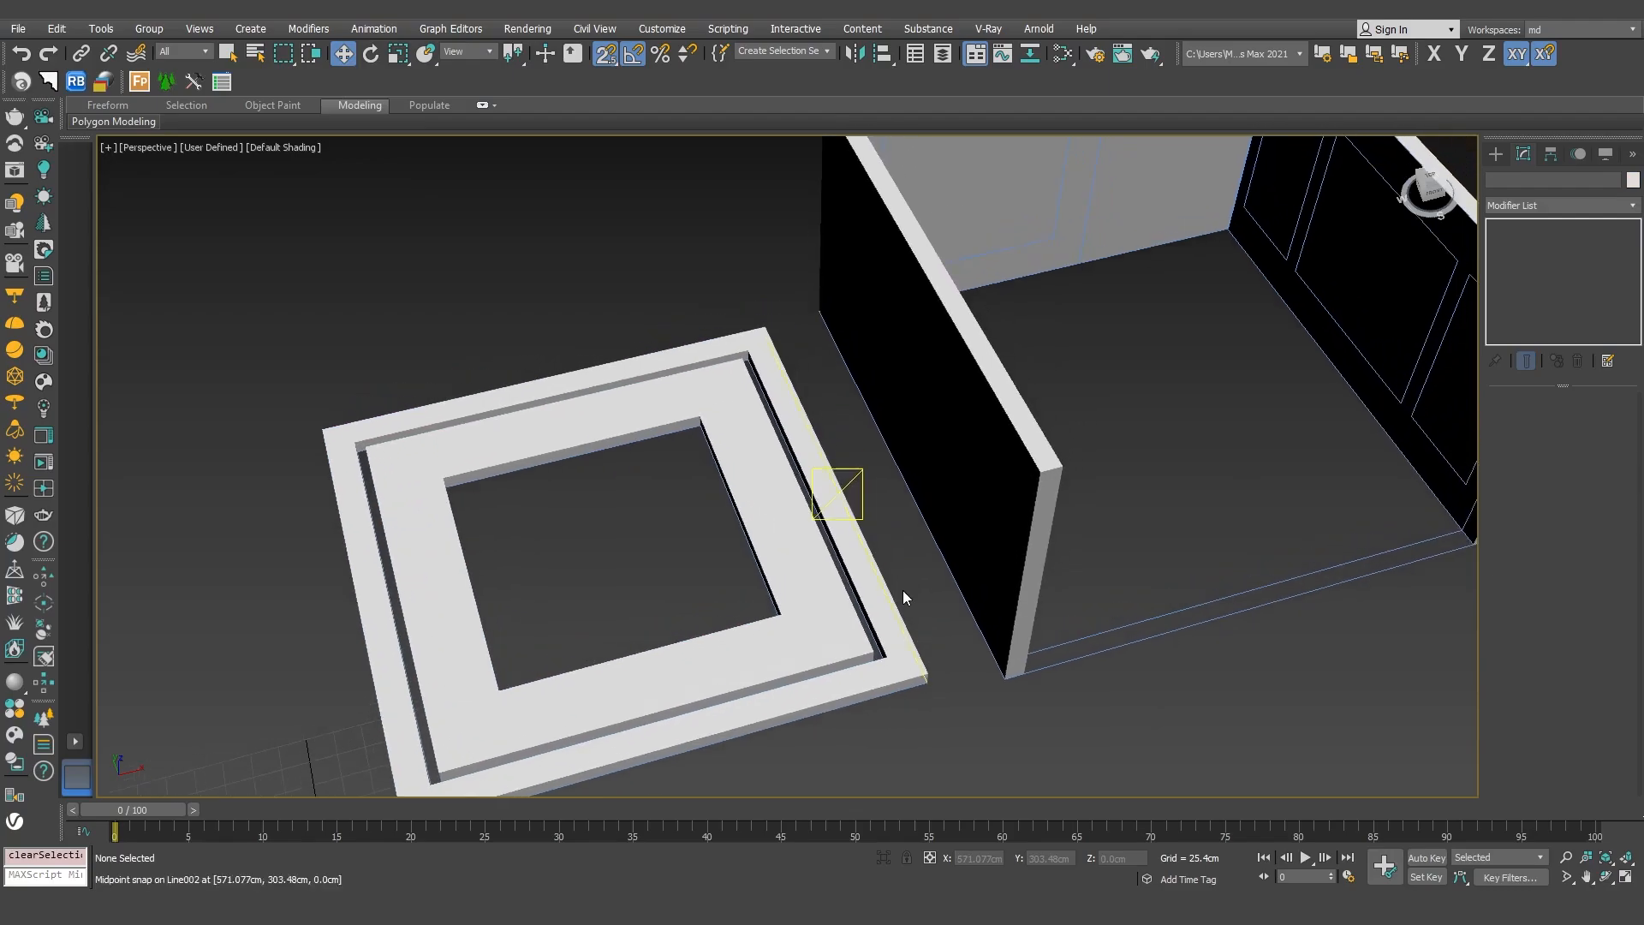
Draw a 280 × 280 cm plane over the opening of the inner square frame in the top view
scroll(903, 589, down, 2)
alt+middle_drag(902, 589, 866, 588)
scroll(734, 621, up, 2)
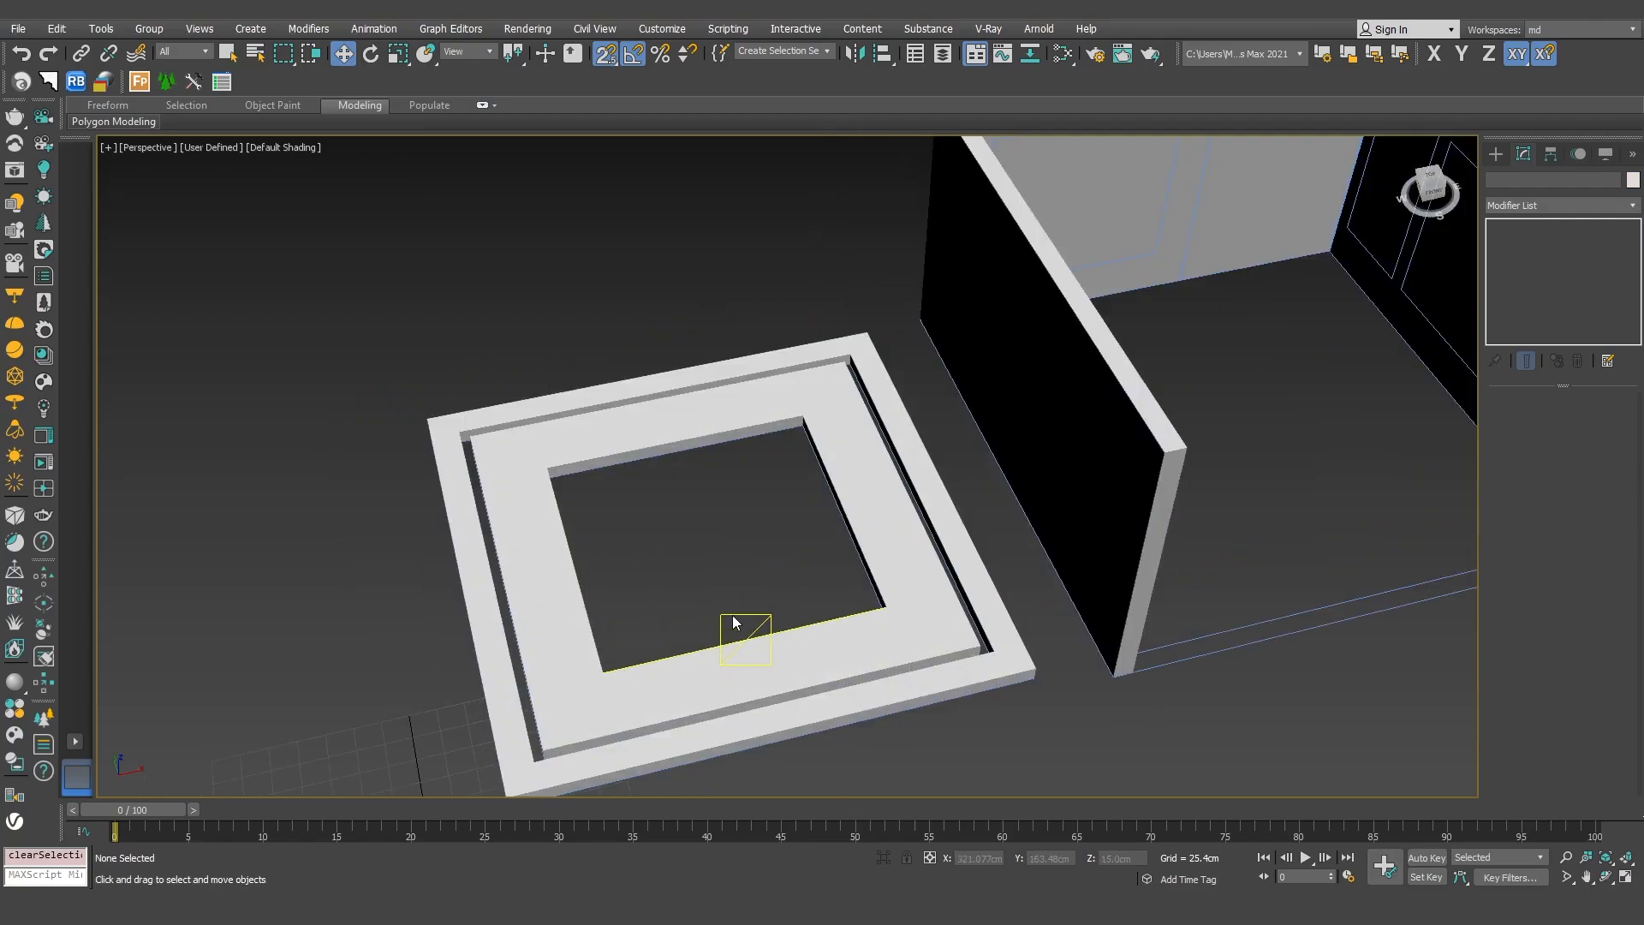
middle_drag(1263, 583, 1024, 588)
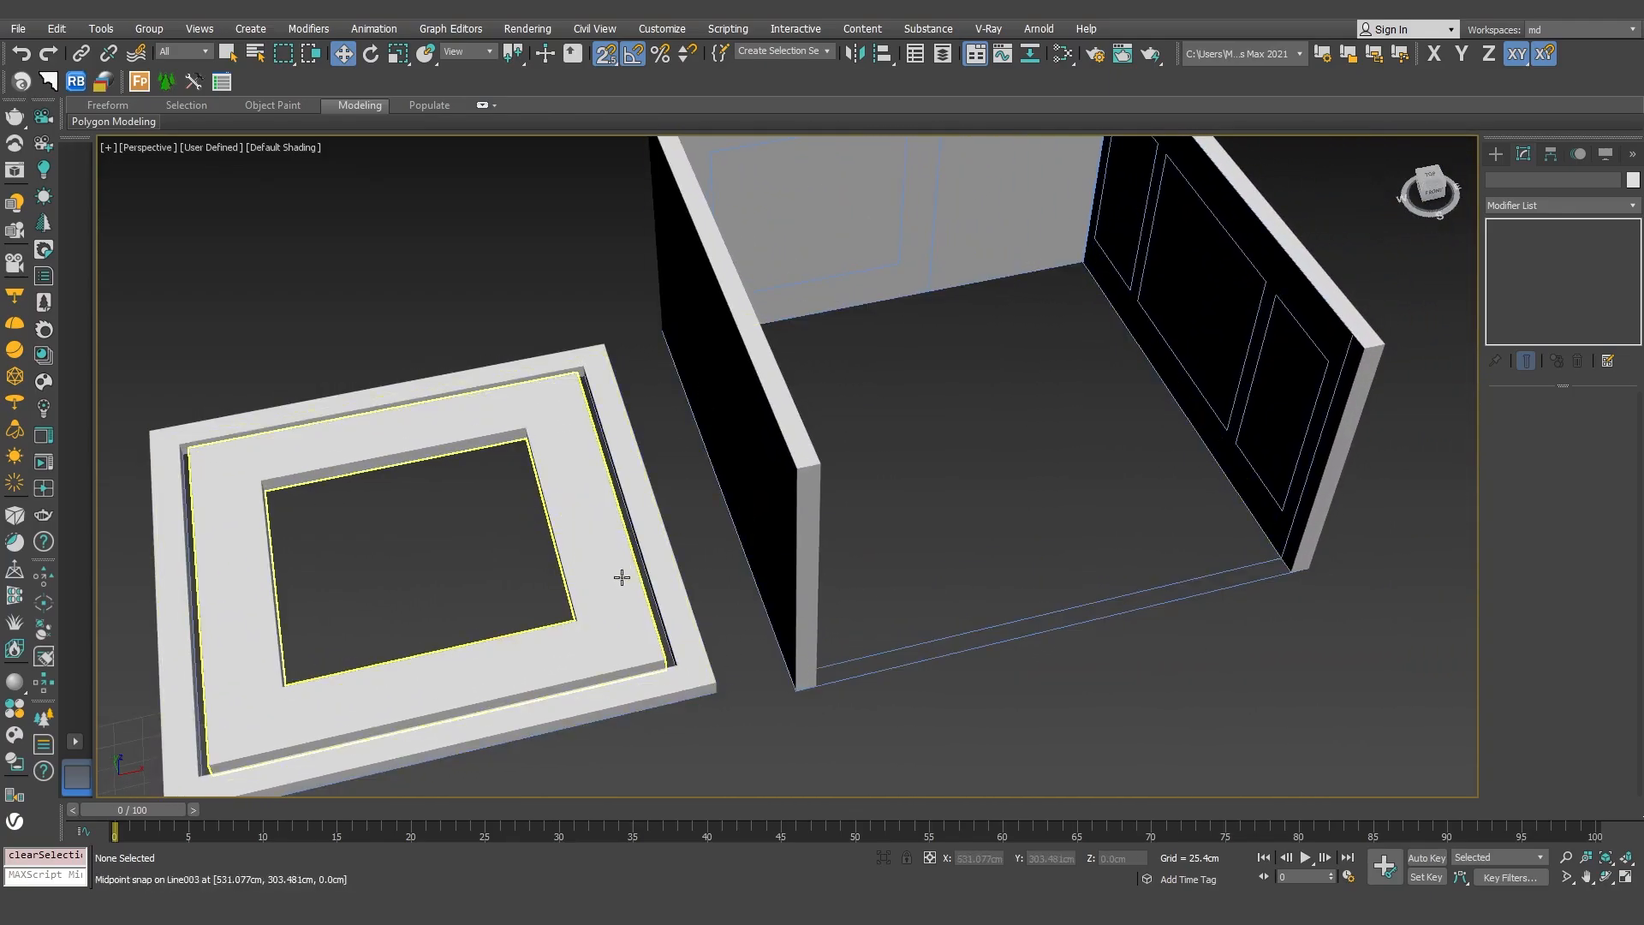
middle_drag(663, 611, 774, 470)
click(753, 463)
key(t)
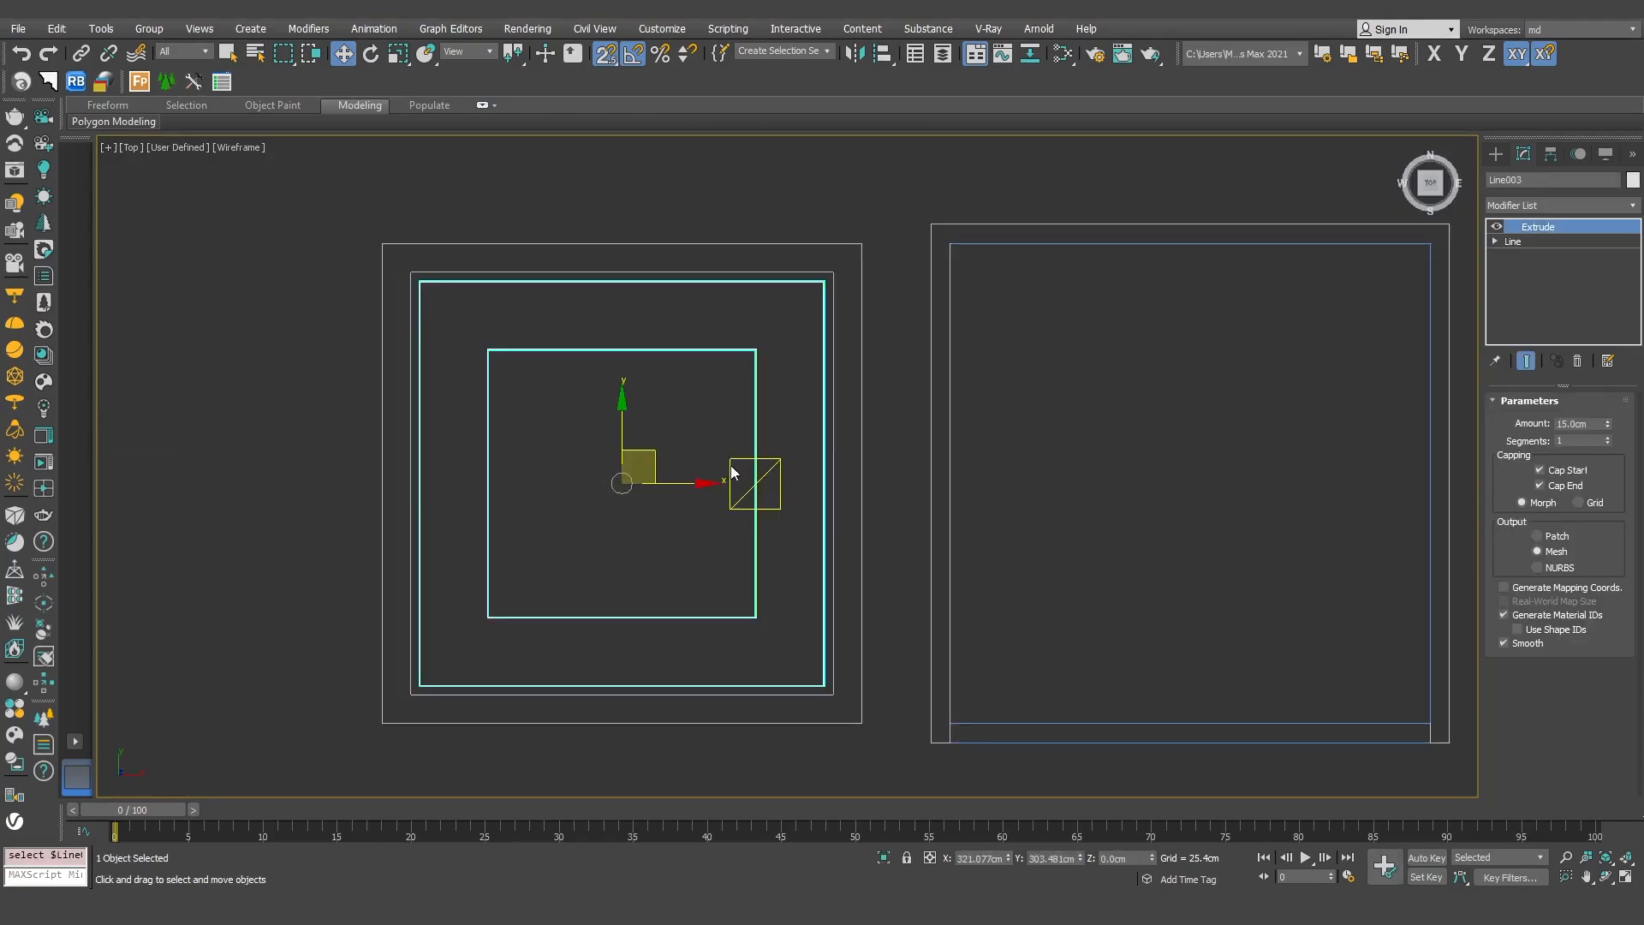
click(1496, 154)
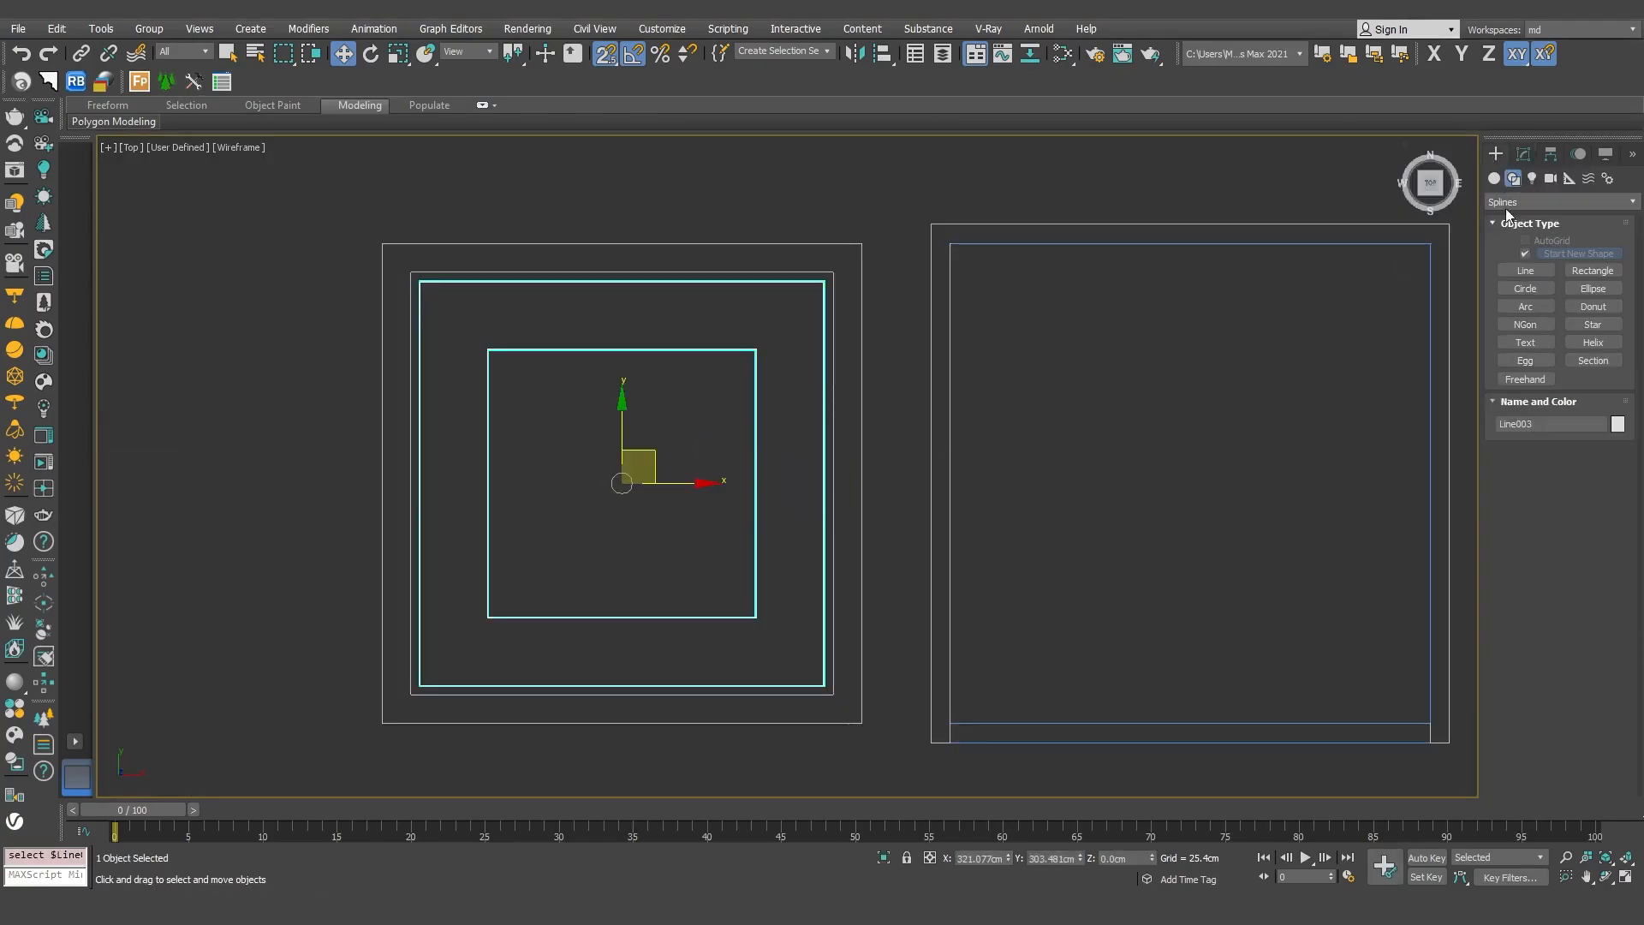
click(1496, 179)
click(1592, 330)
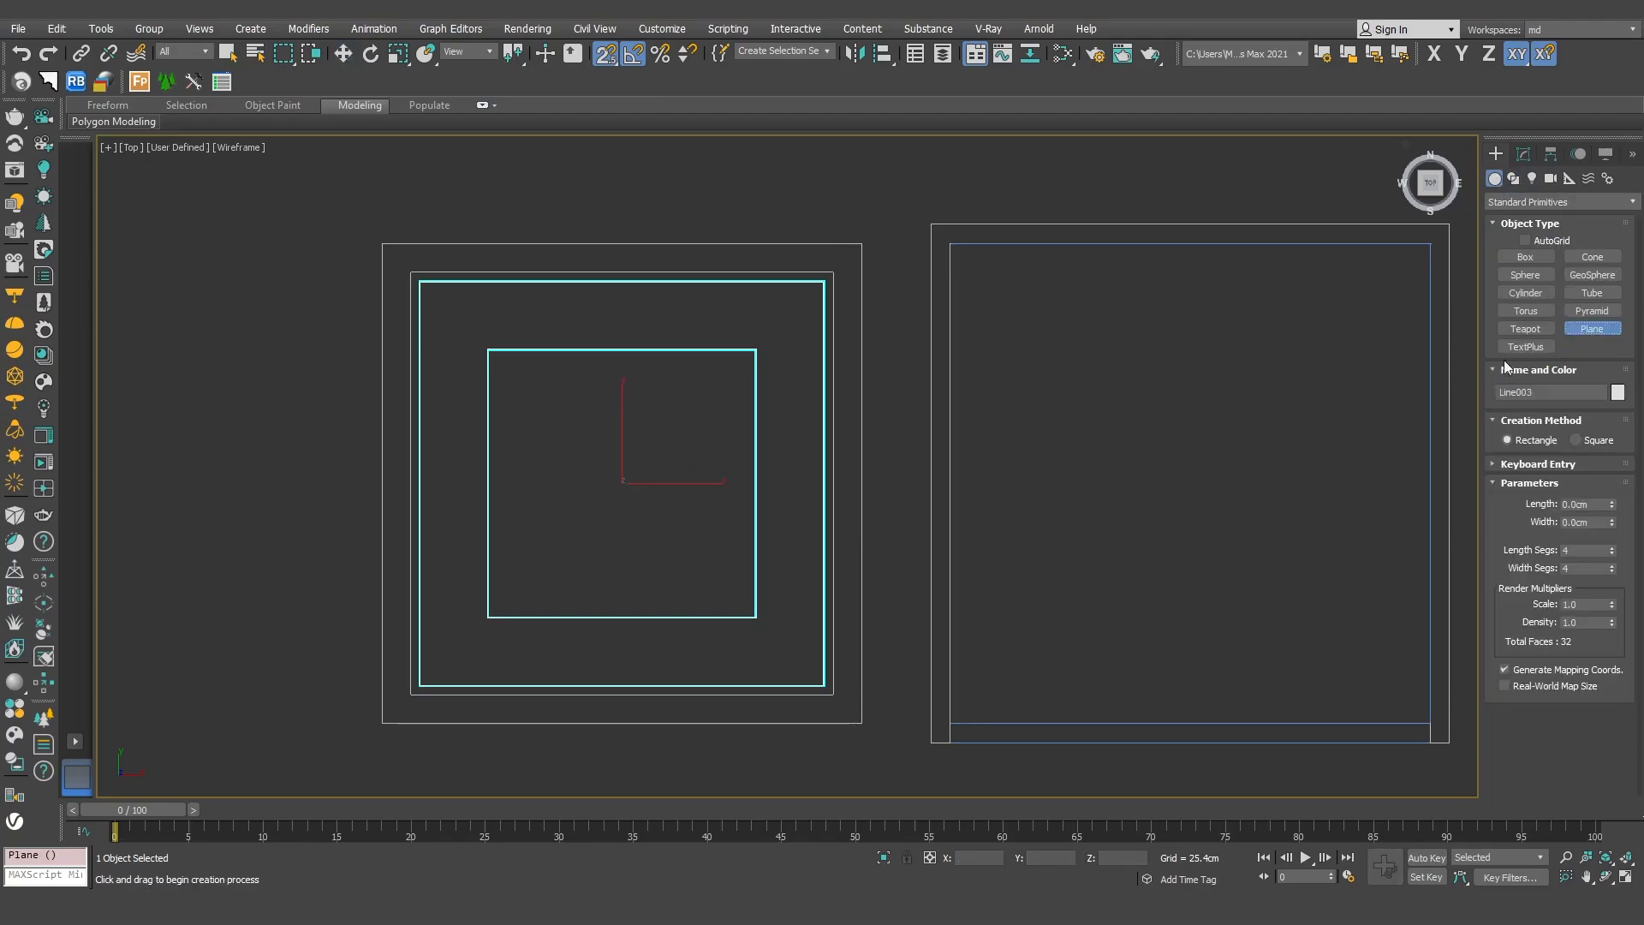
drag(757, 350, 496, 608)
Reduce the new plane's length and width segments to 1 each
click(1611, 554)
click(1611, 554)
click(1611, 571)
click(1612, 571)
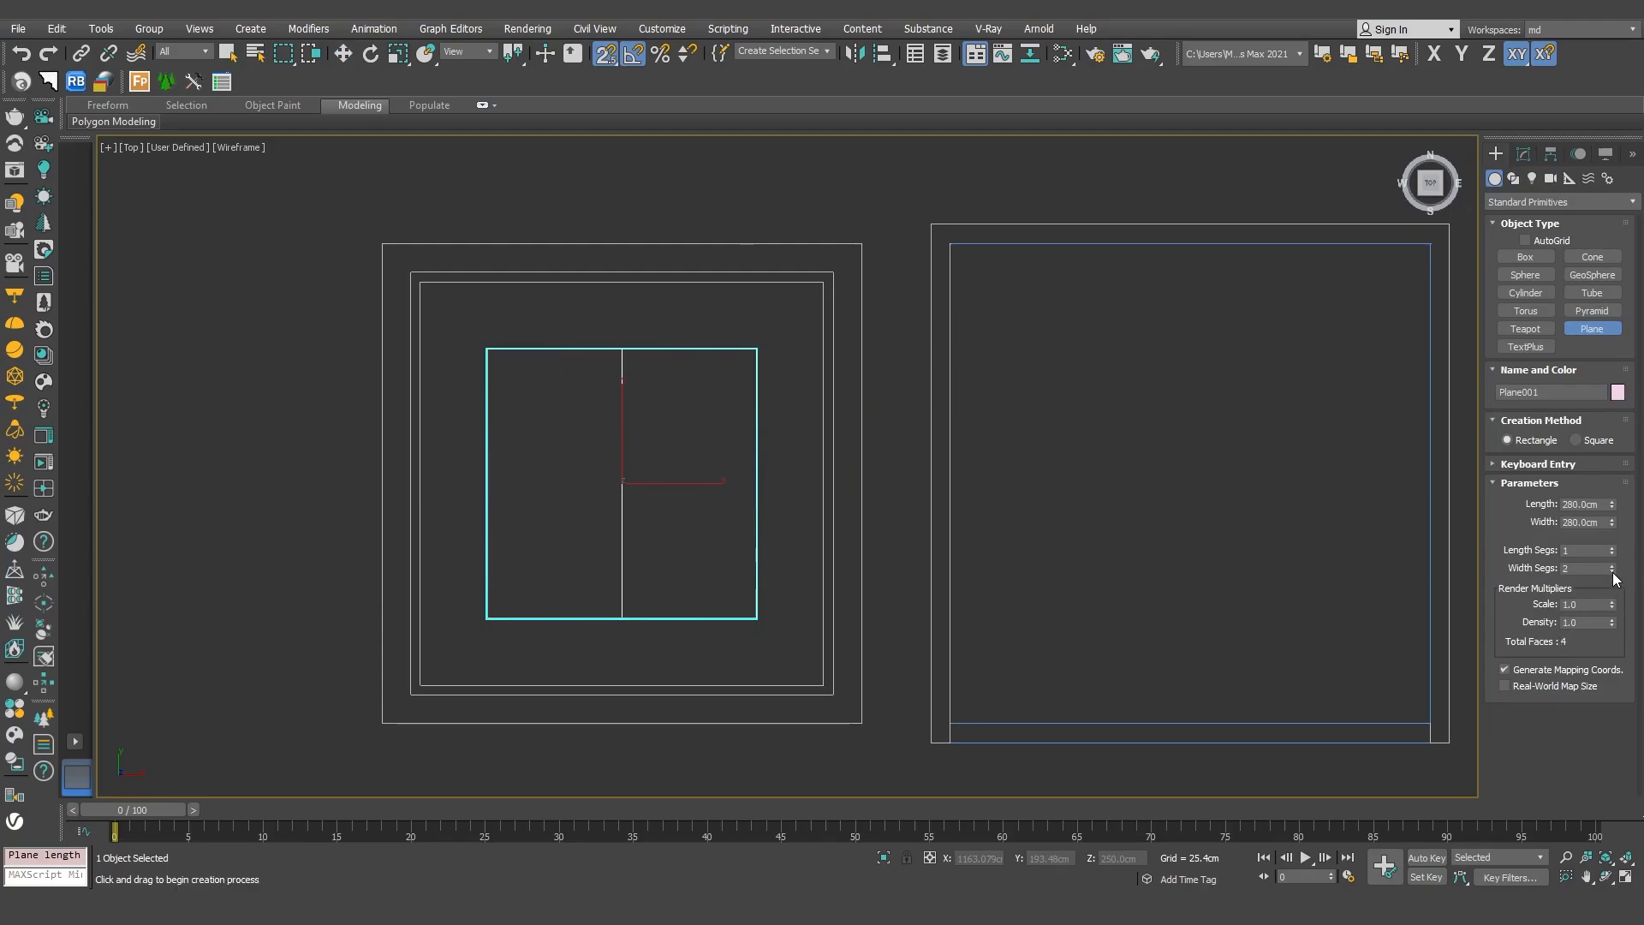
Apply the FloorGenerator modifier to the plane inside the square frame
key(p)
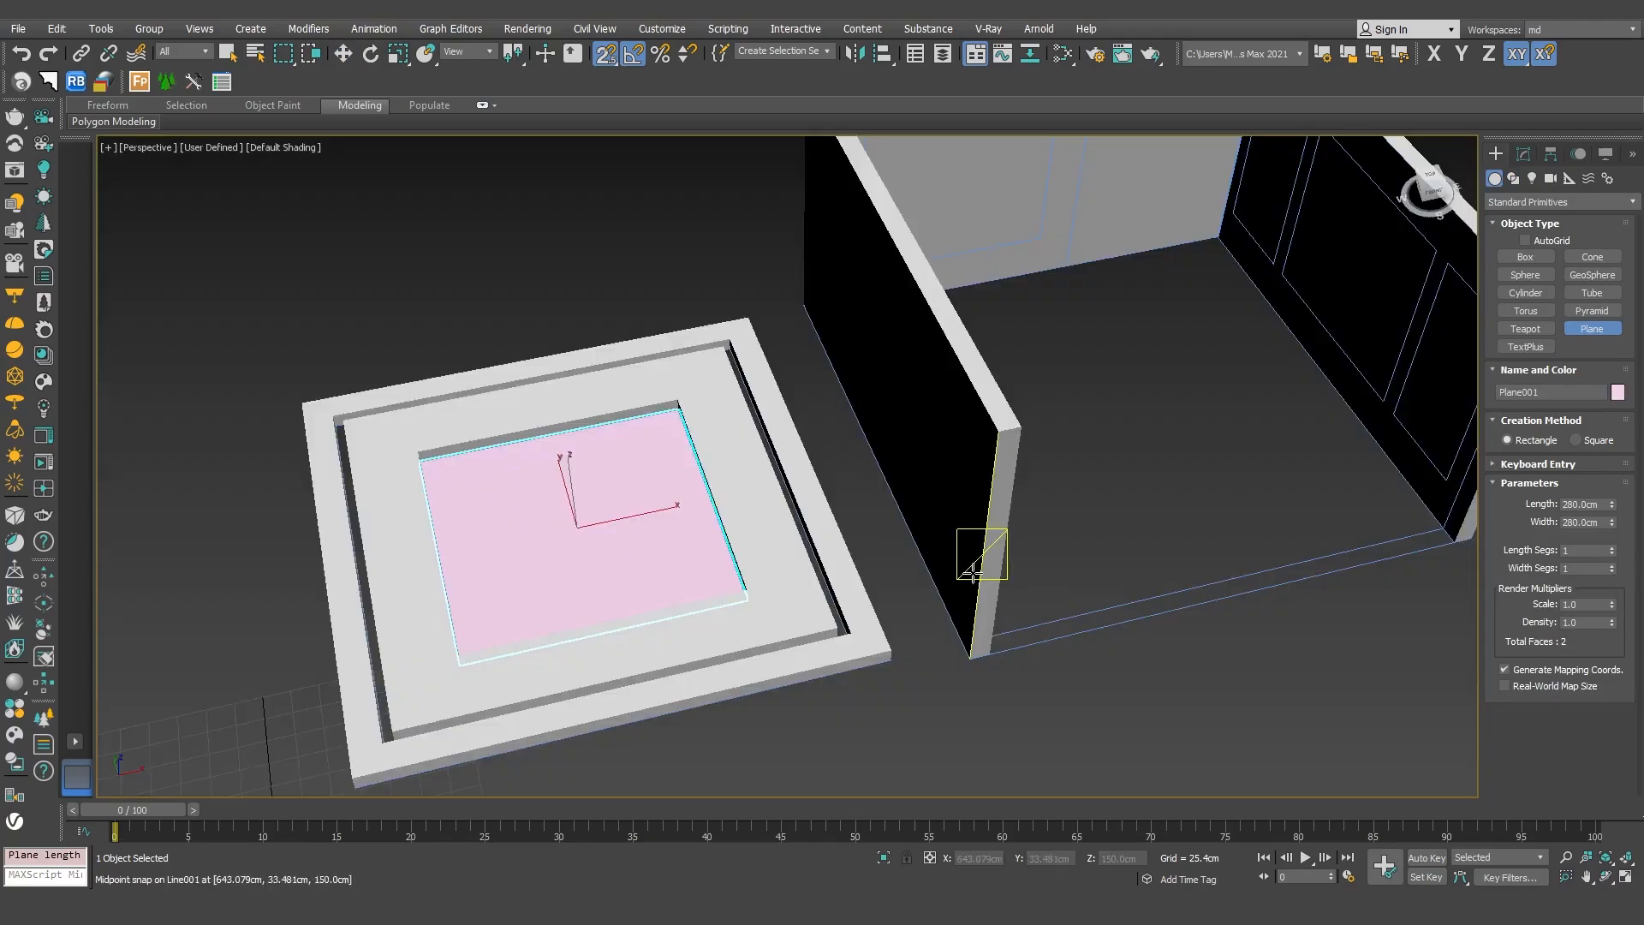
middle_drag(812, 573, 851, 580)
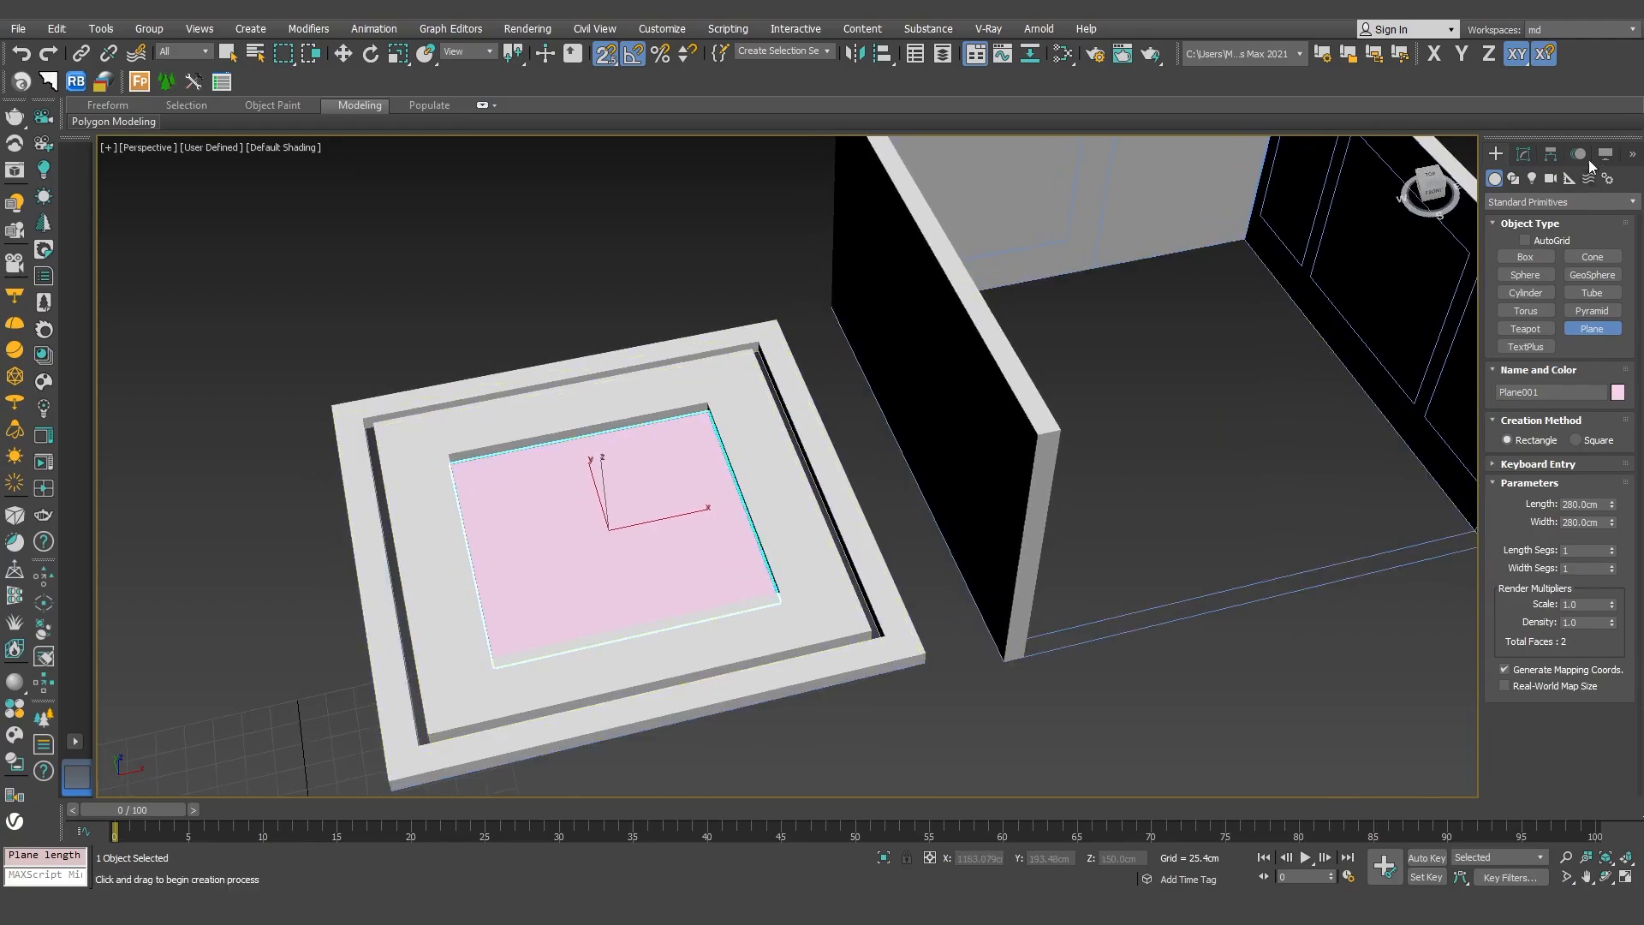
alt+middle_drag(1391, 231, 1385, 264)
click(1524, 154)
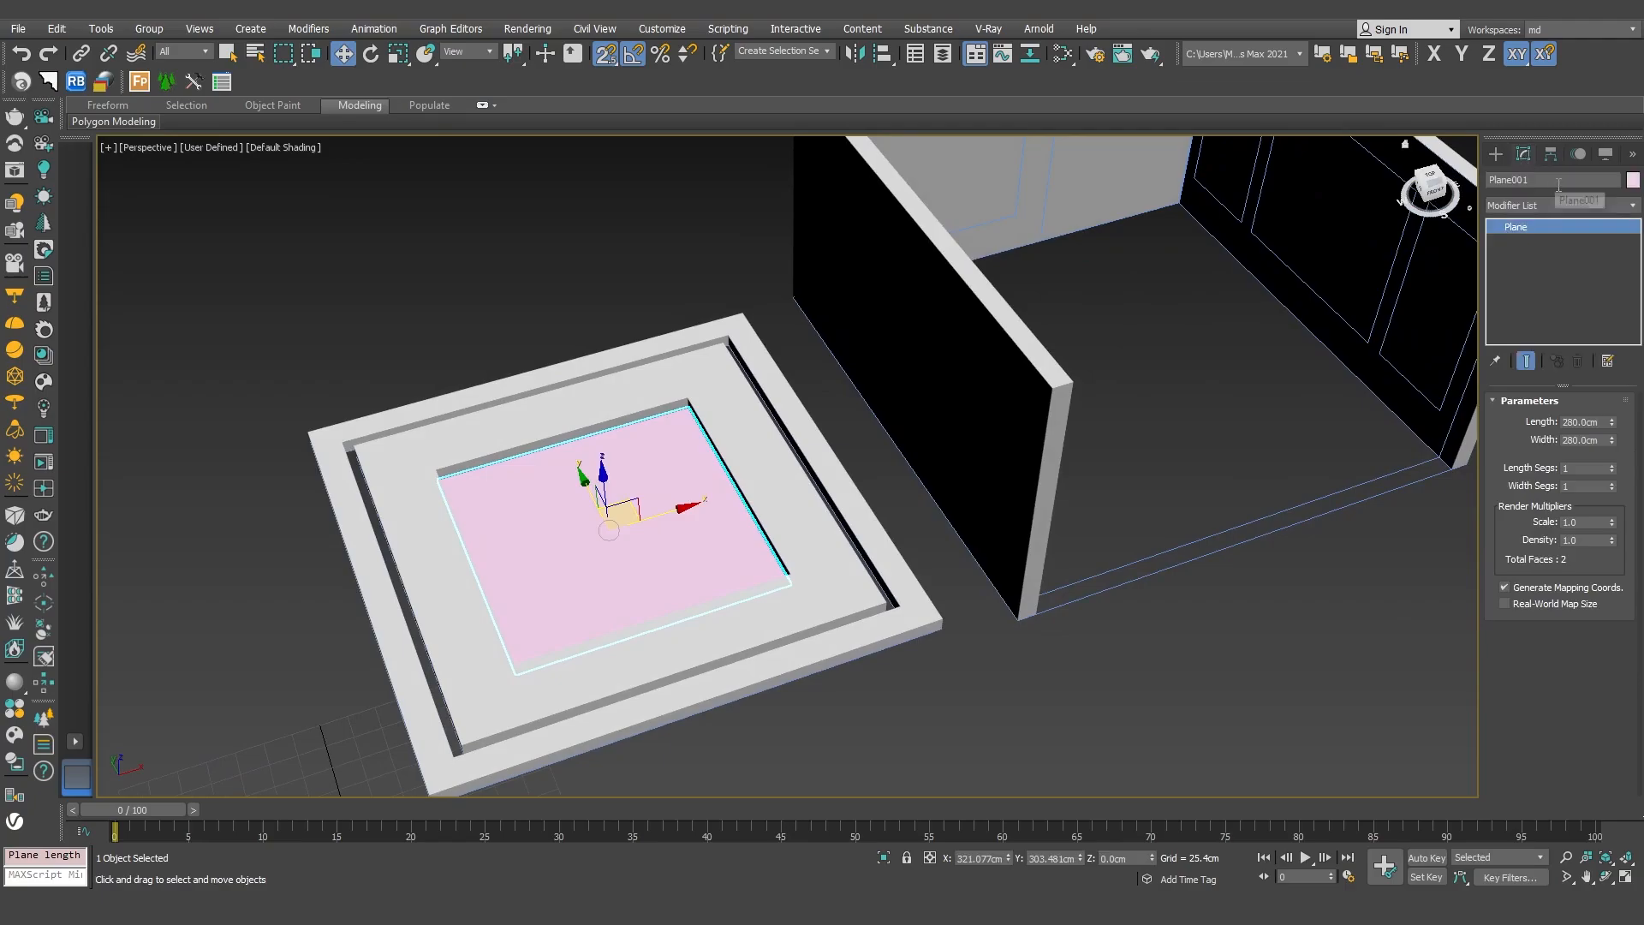
click(1551, 203)
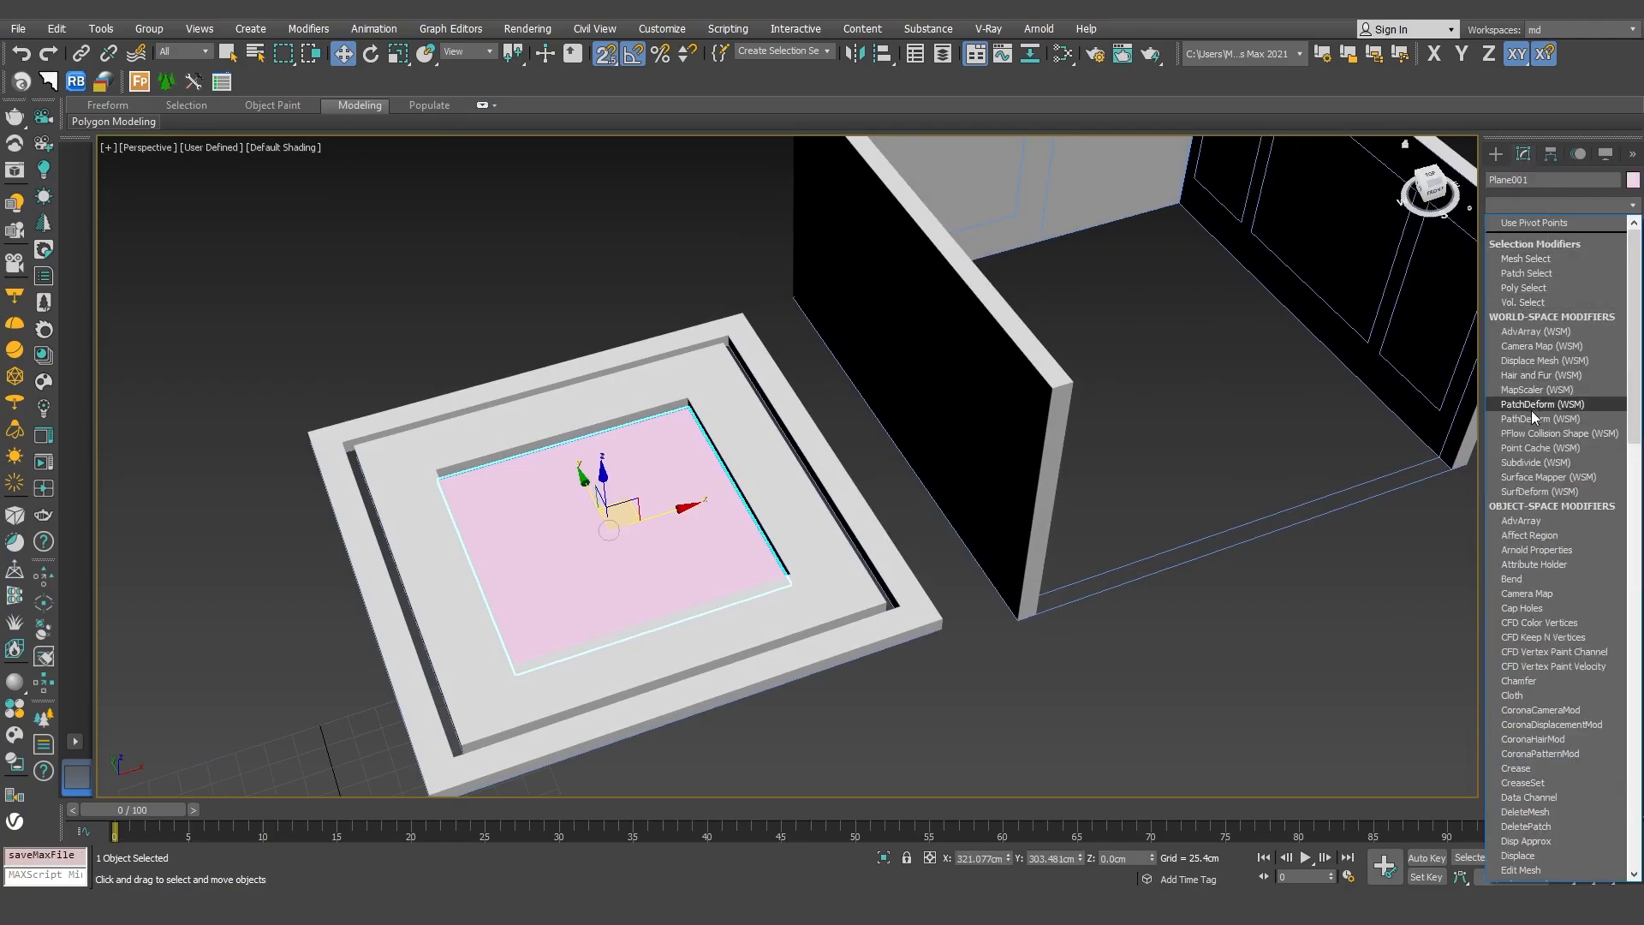
text(flo)
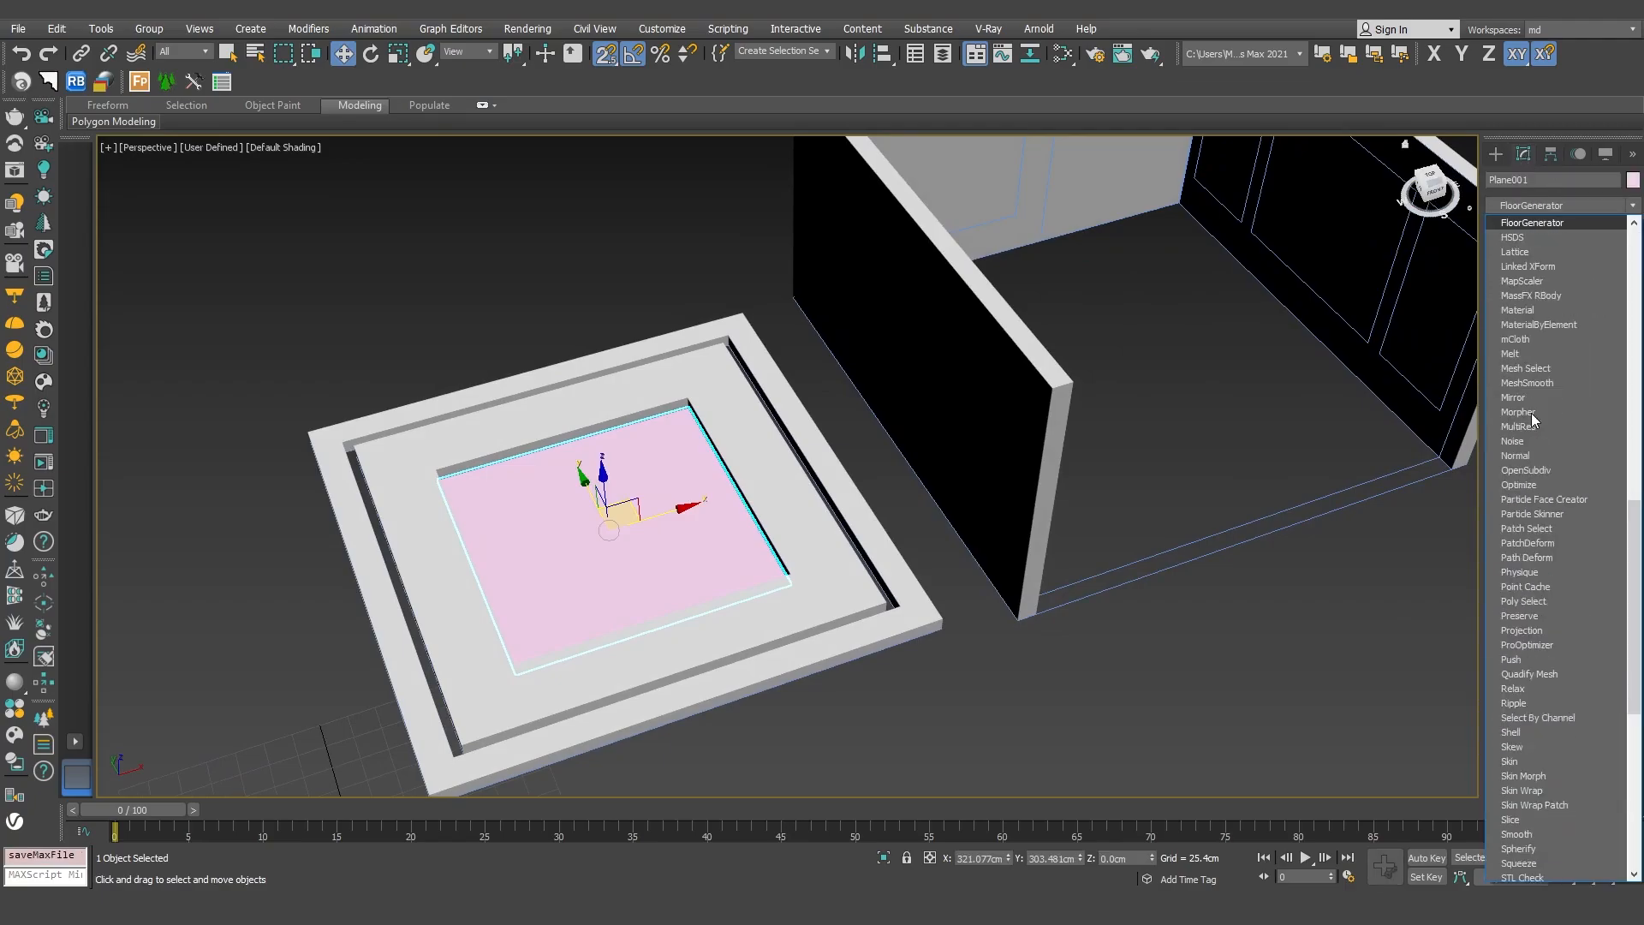
key(Return)
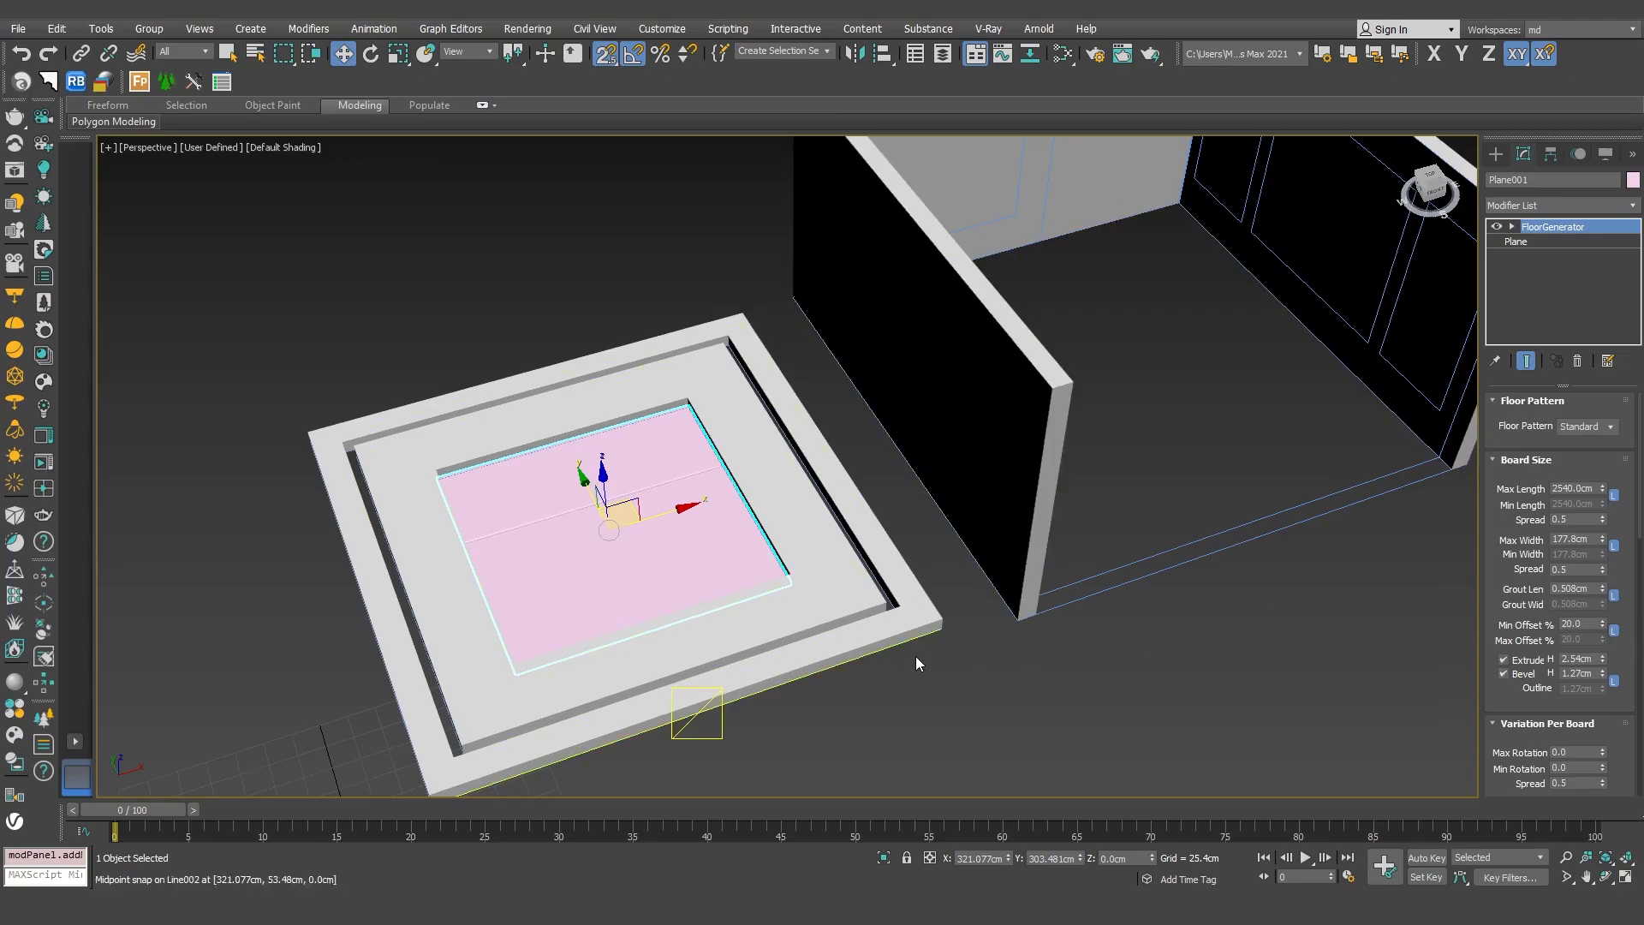
Display edged faces in the perspective view and set the generated floor's pattern to Hexagon
key(F3)
key(F3)
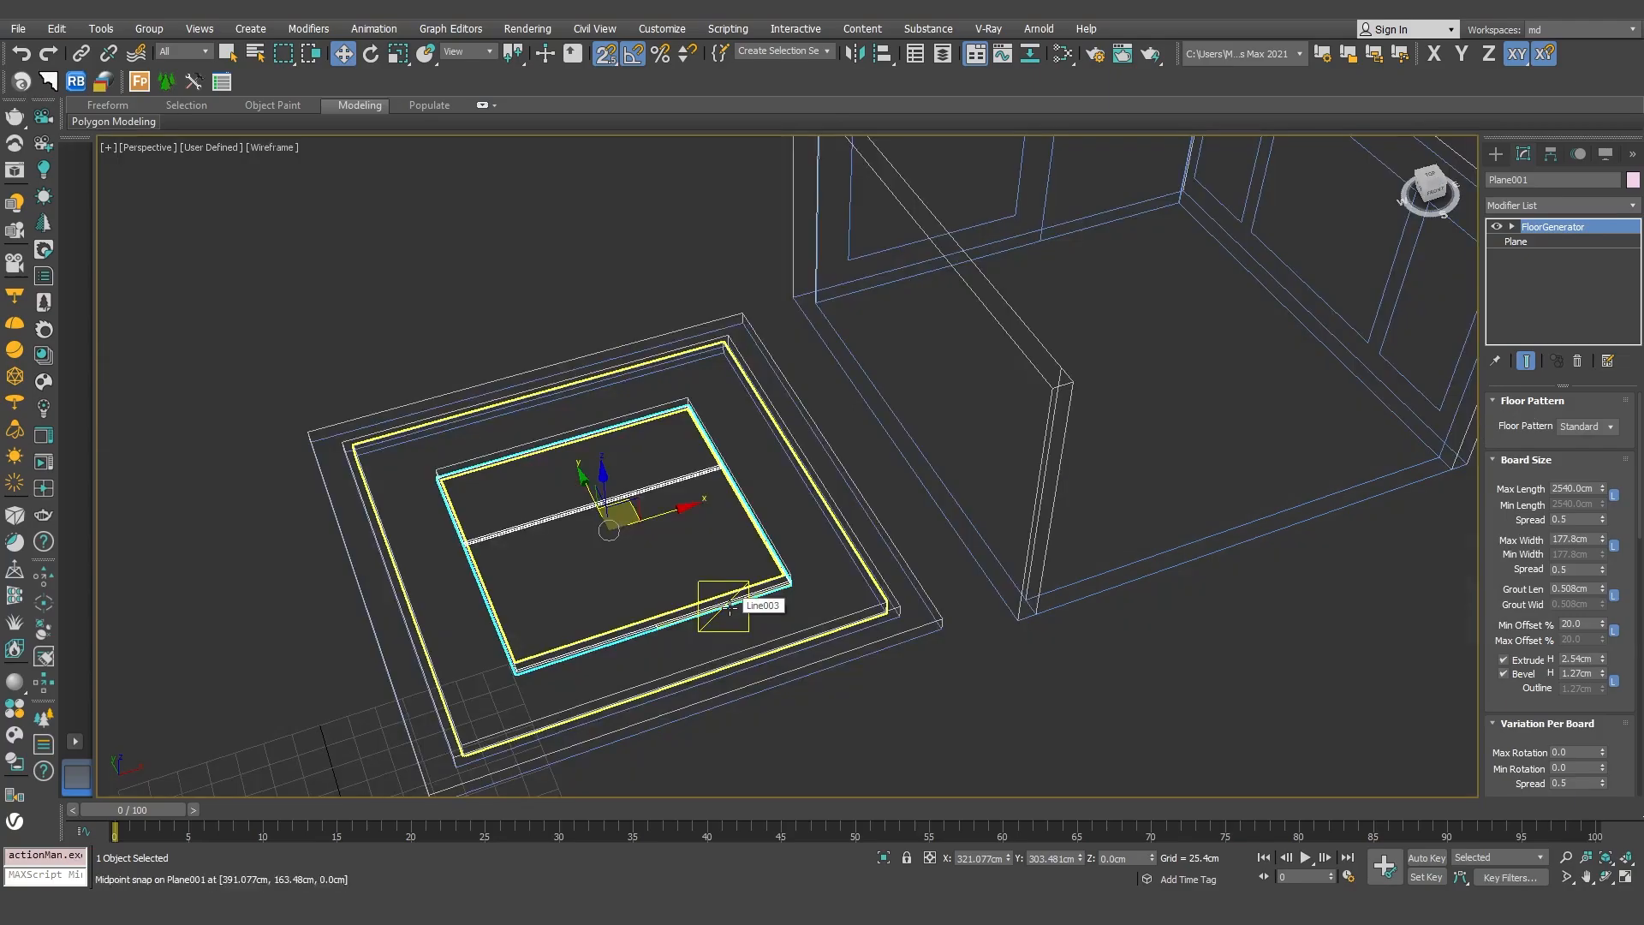
key(F4)
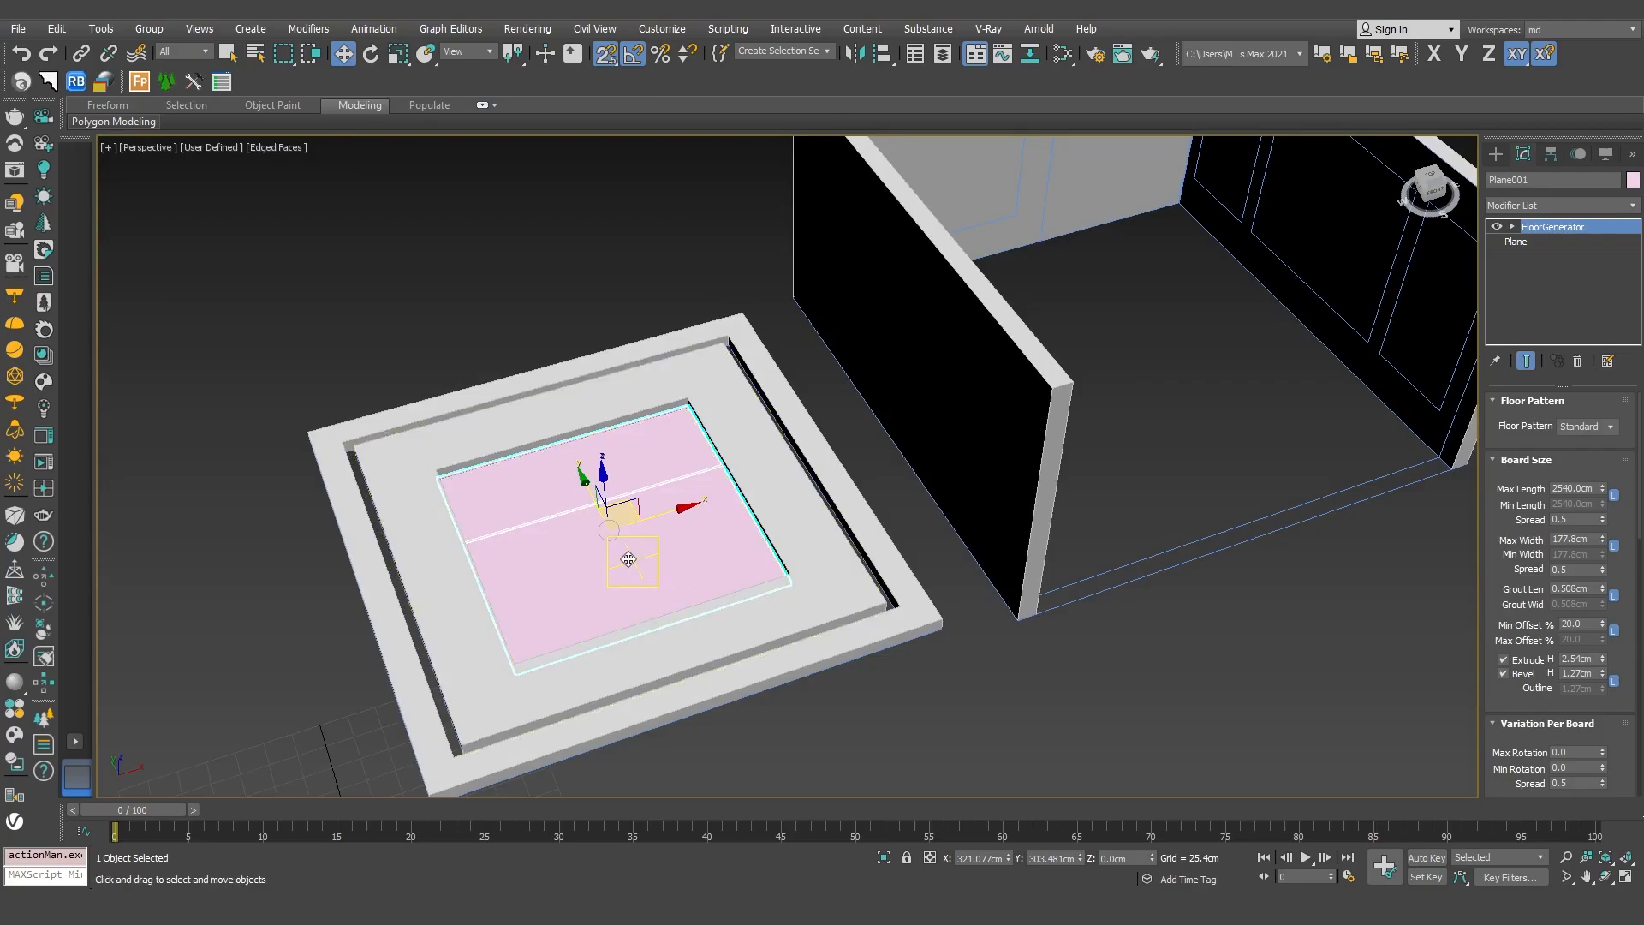
scroll(630, 557, up, 3)
middle_drag(633, 558, 694, 558)
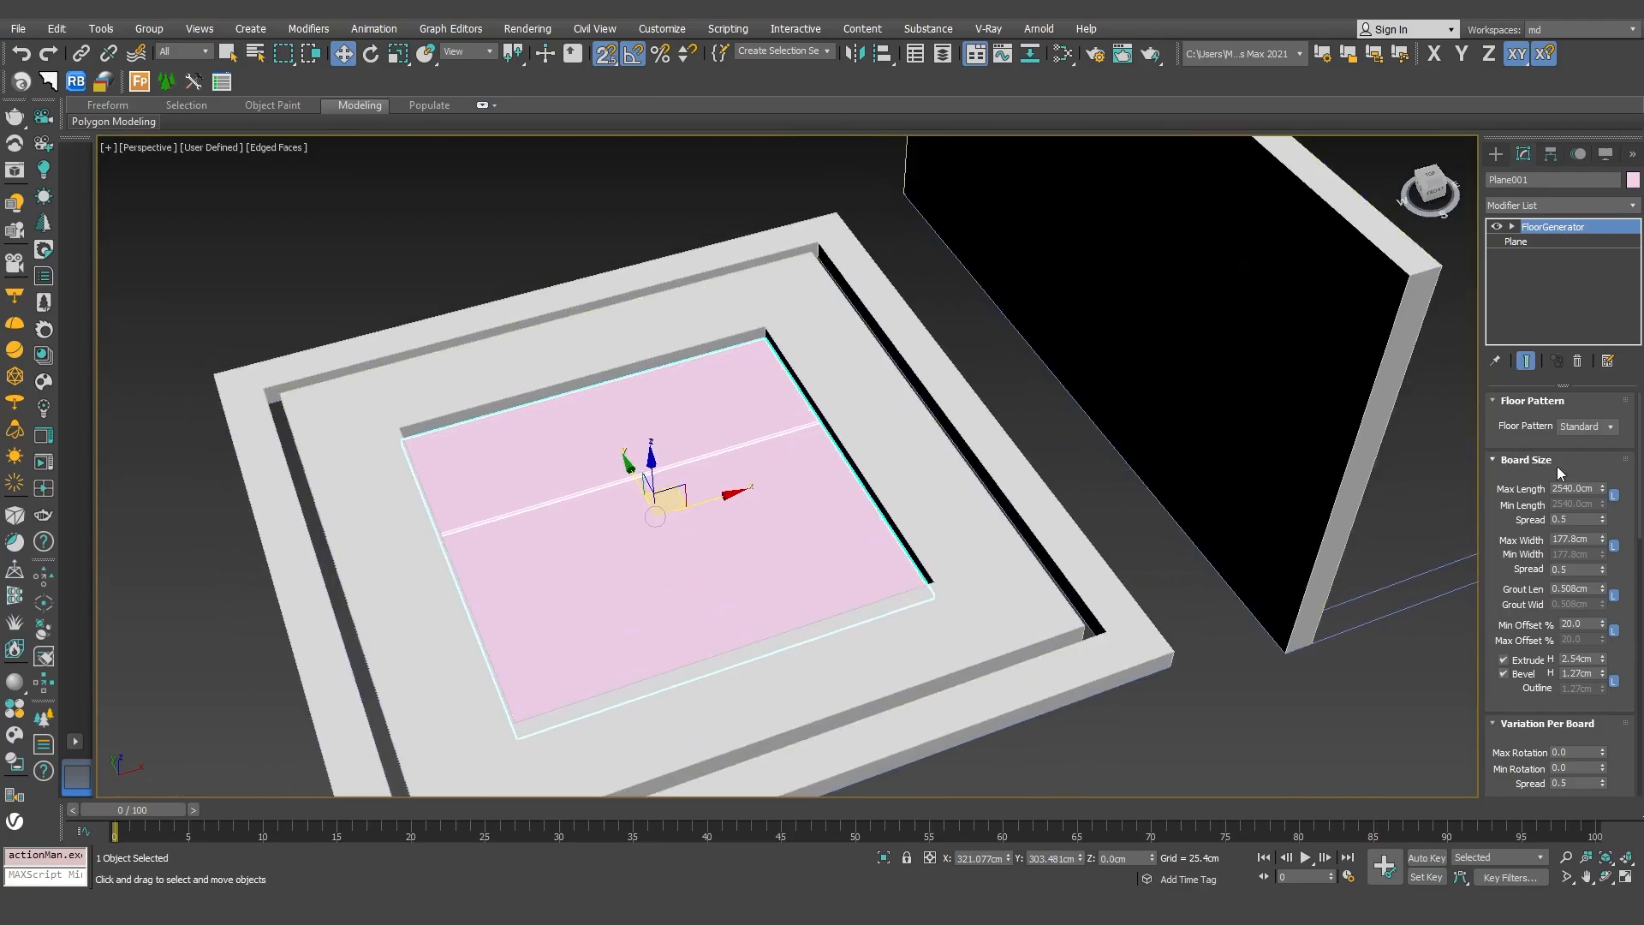
click(1588, 424)
click(1612, 428)
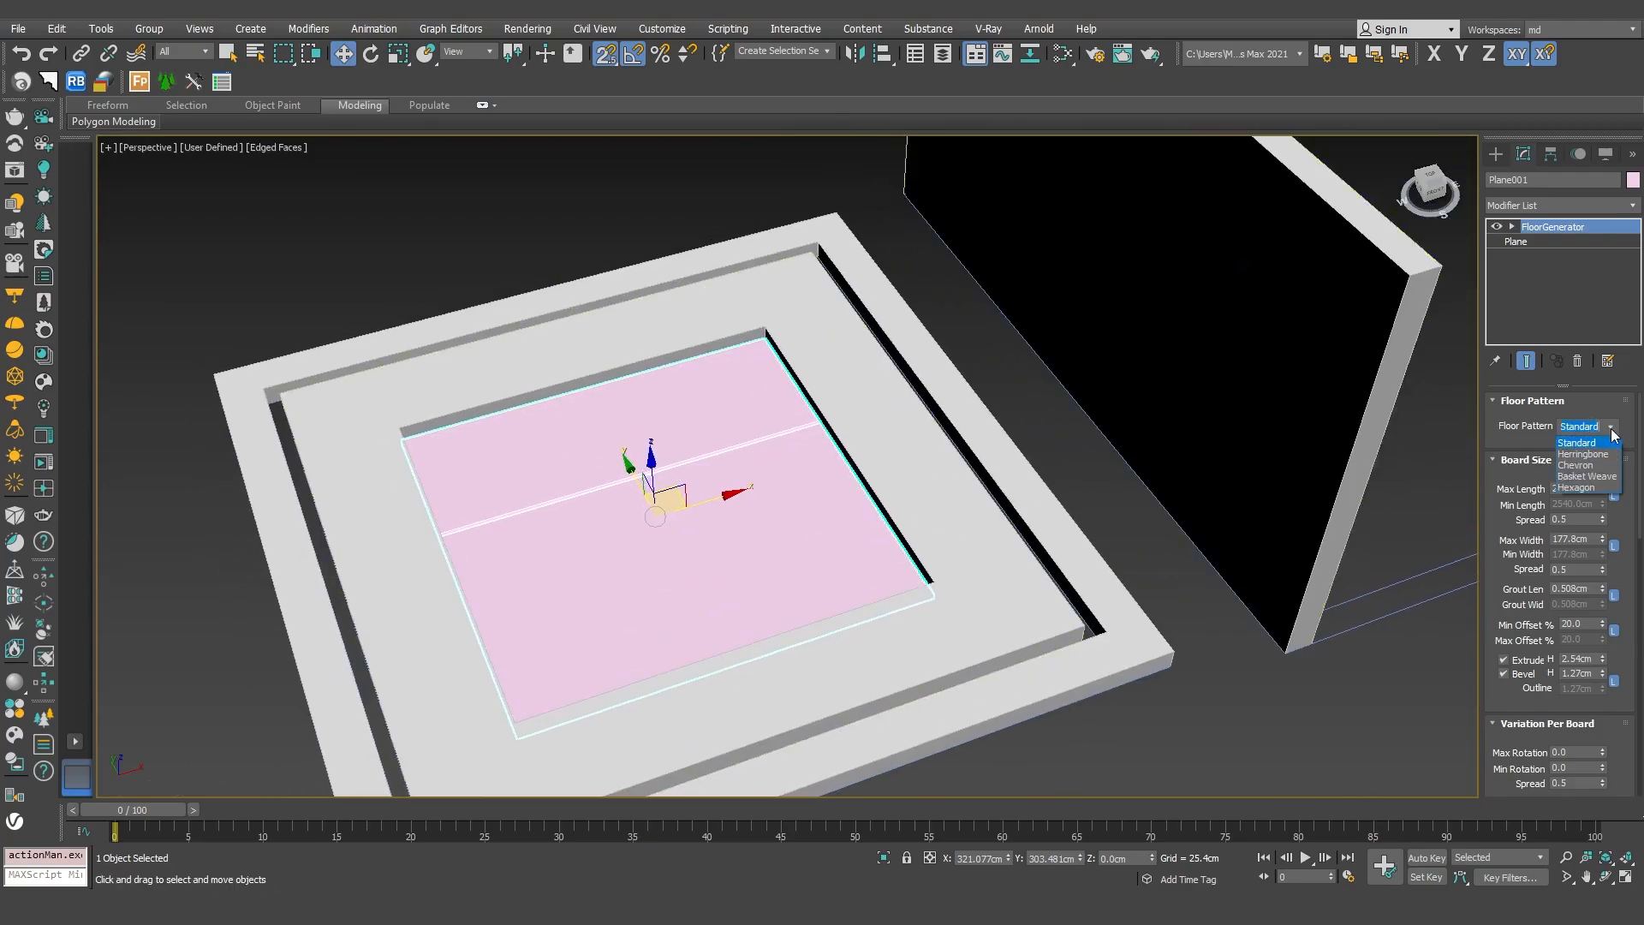
click(1584, 487)
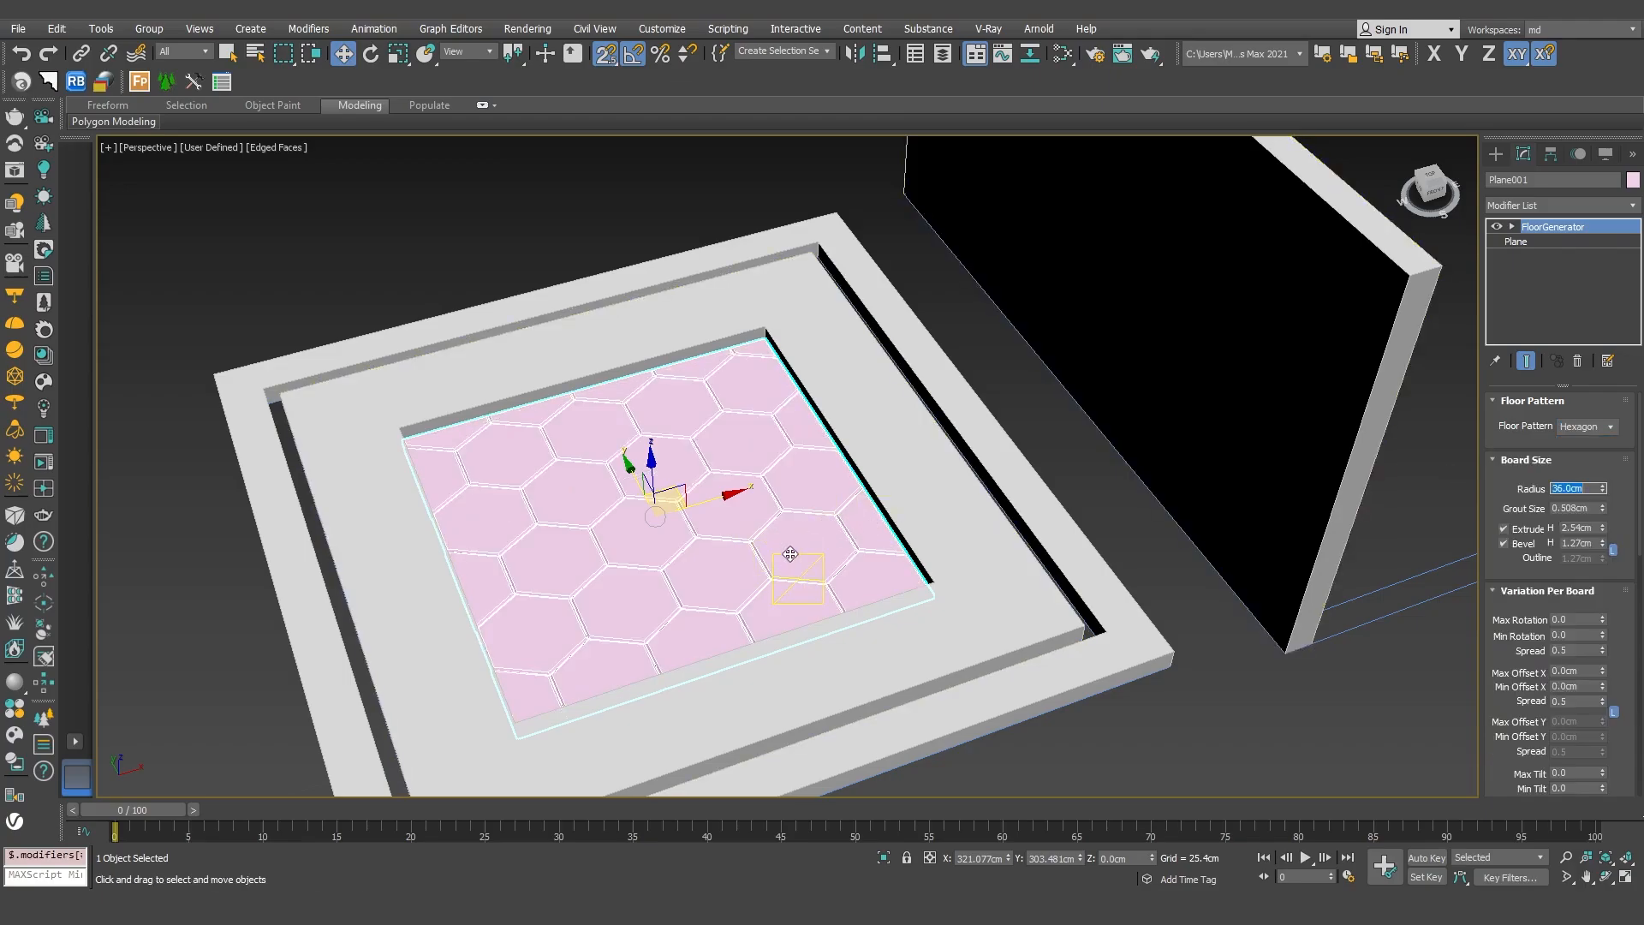
Set the hexagon tiles' extrude height to 1.448 cm, bevel height to 0.787 cm and grout size to 0
text(1)
key(Escape)
scroll(767, 580, up, 10)
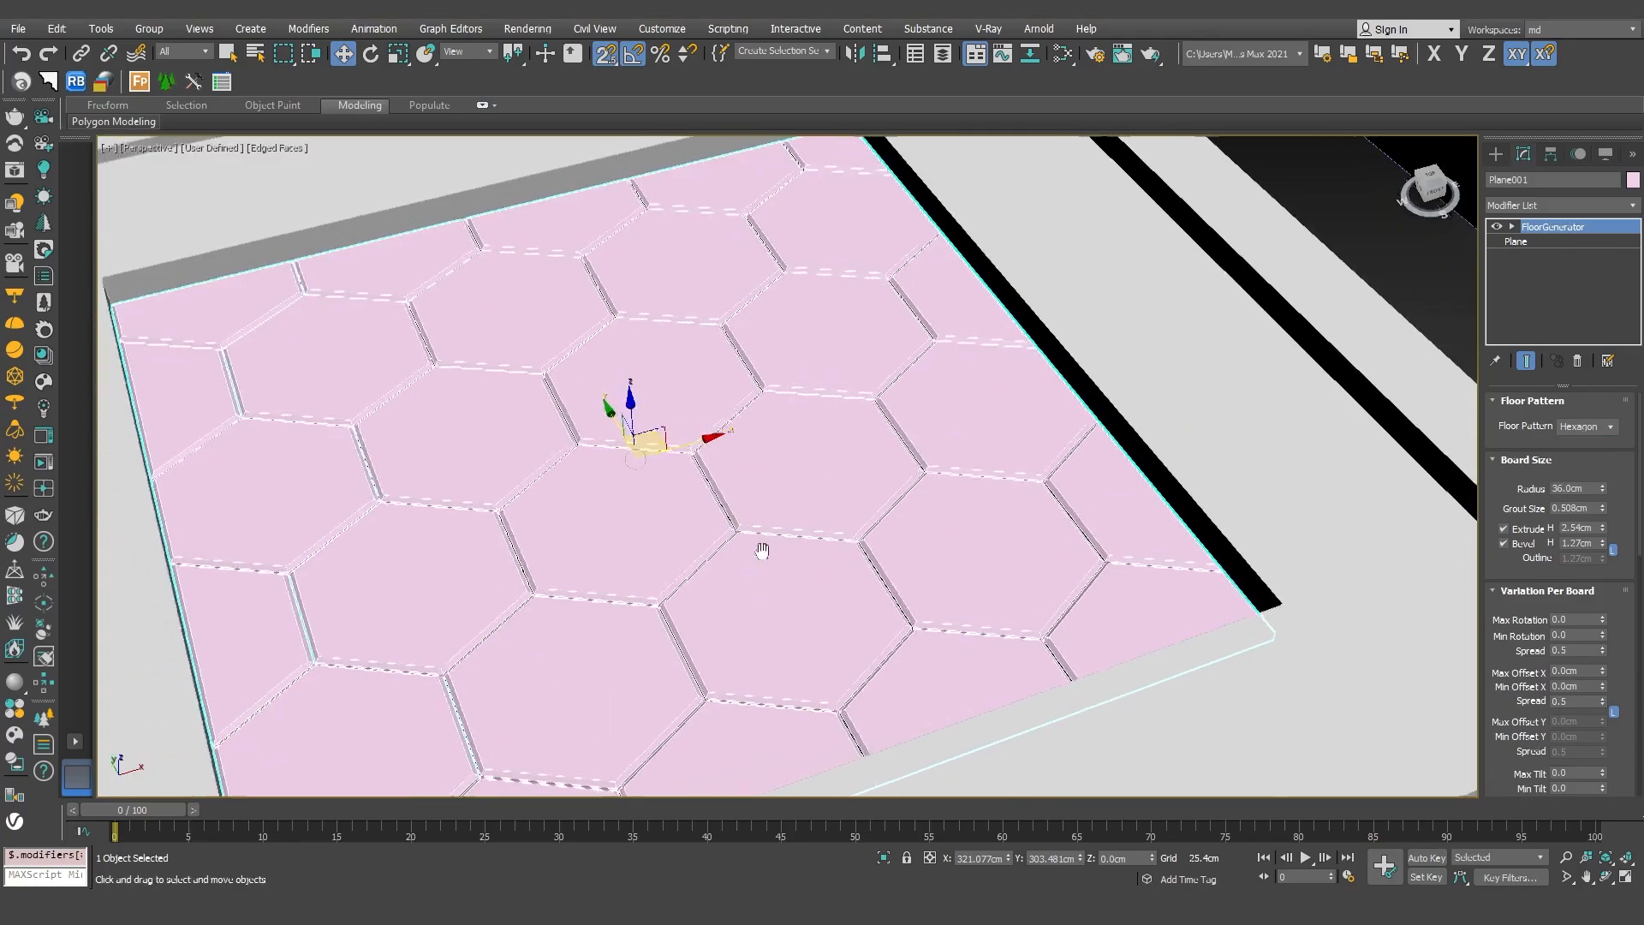
scroll(737, 593, up, 5)
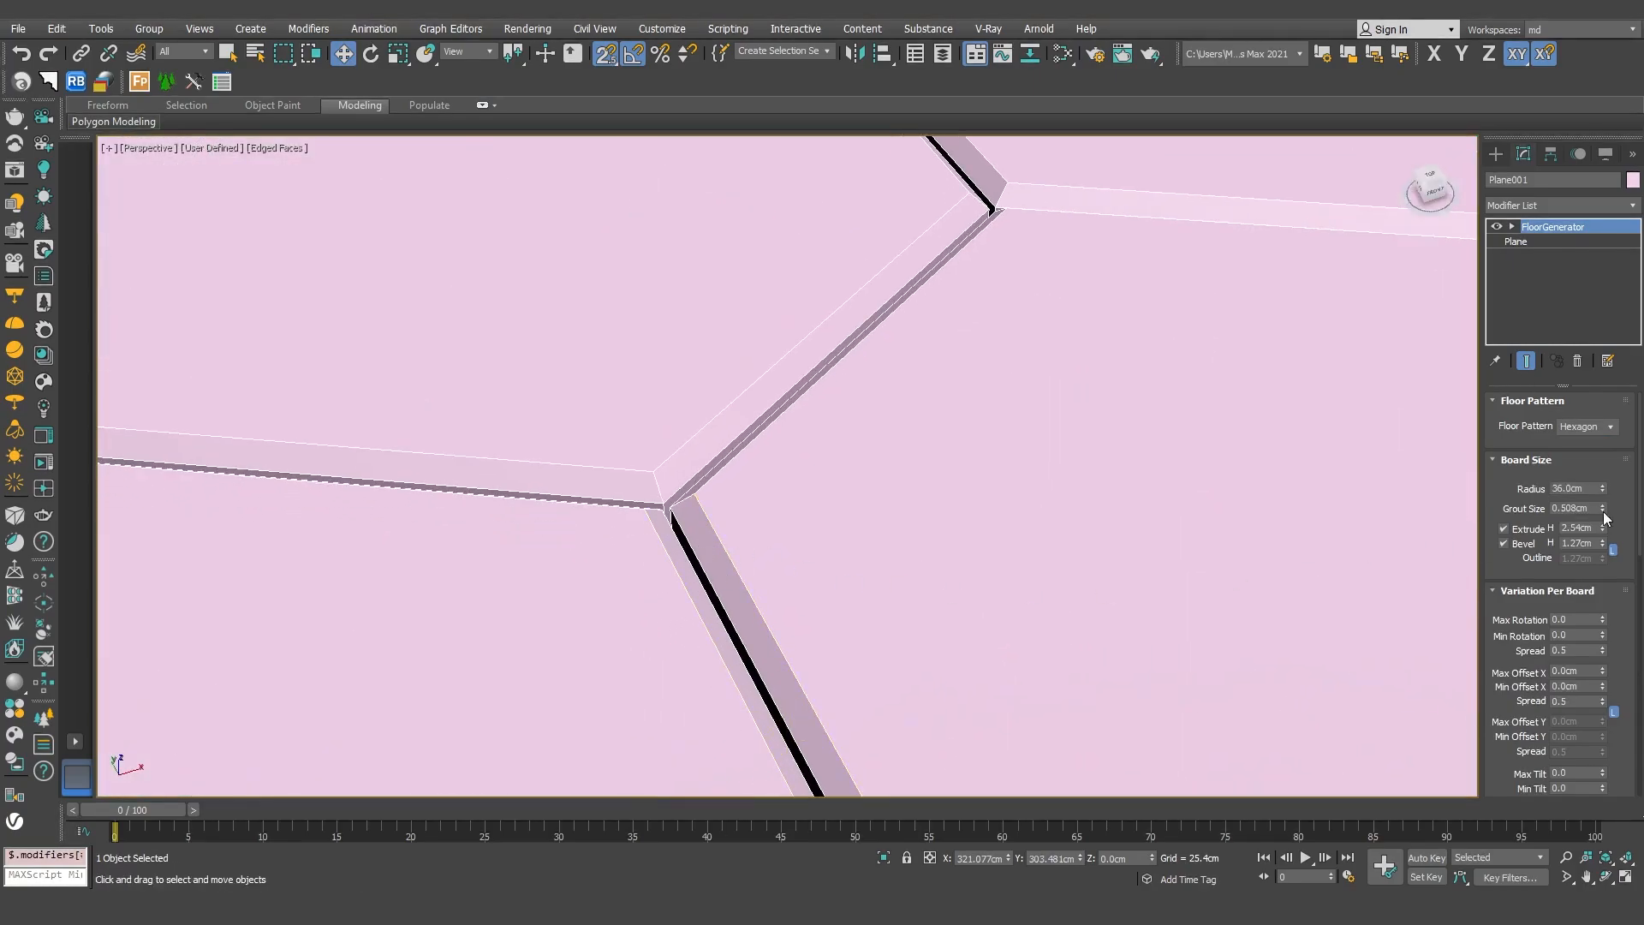
drag(1600, 548, 1606, 568)
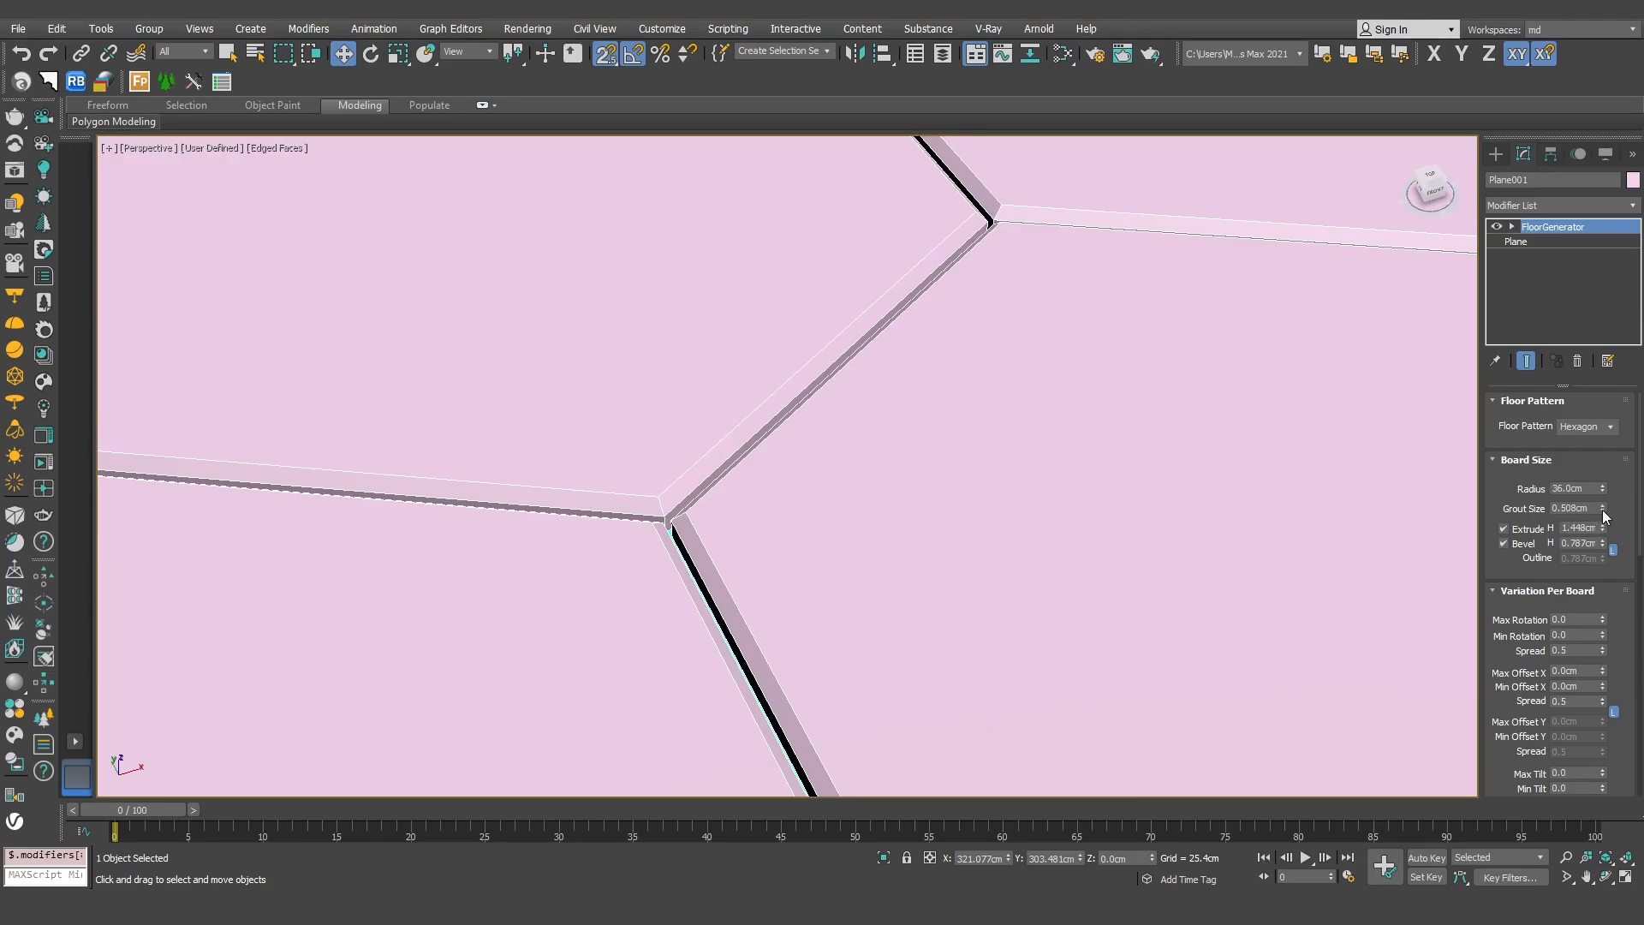
drag(1602, 511, 1606, 537)
Adjust the hexagon pattern's X offset while checking the tile layout in the top view
scroll(1027, 403, down, 8)
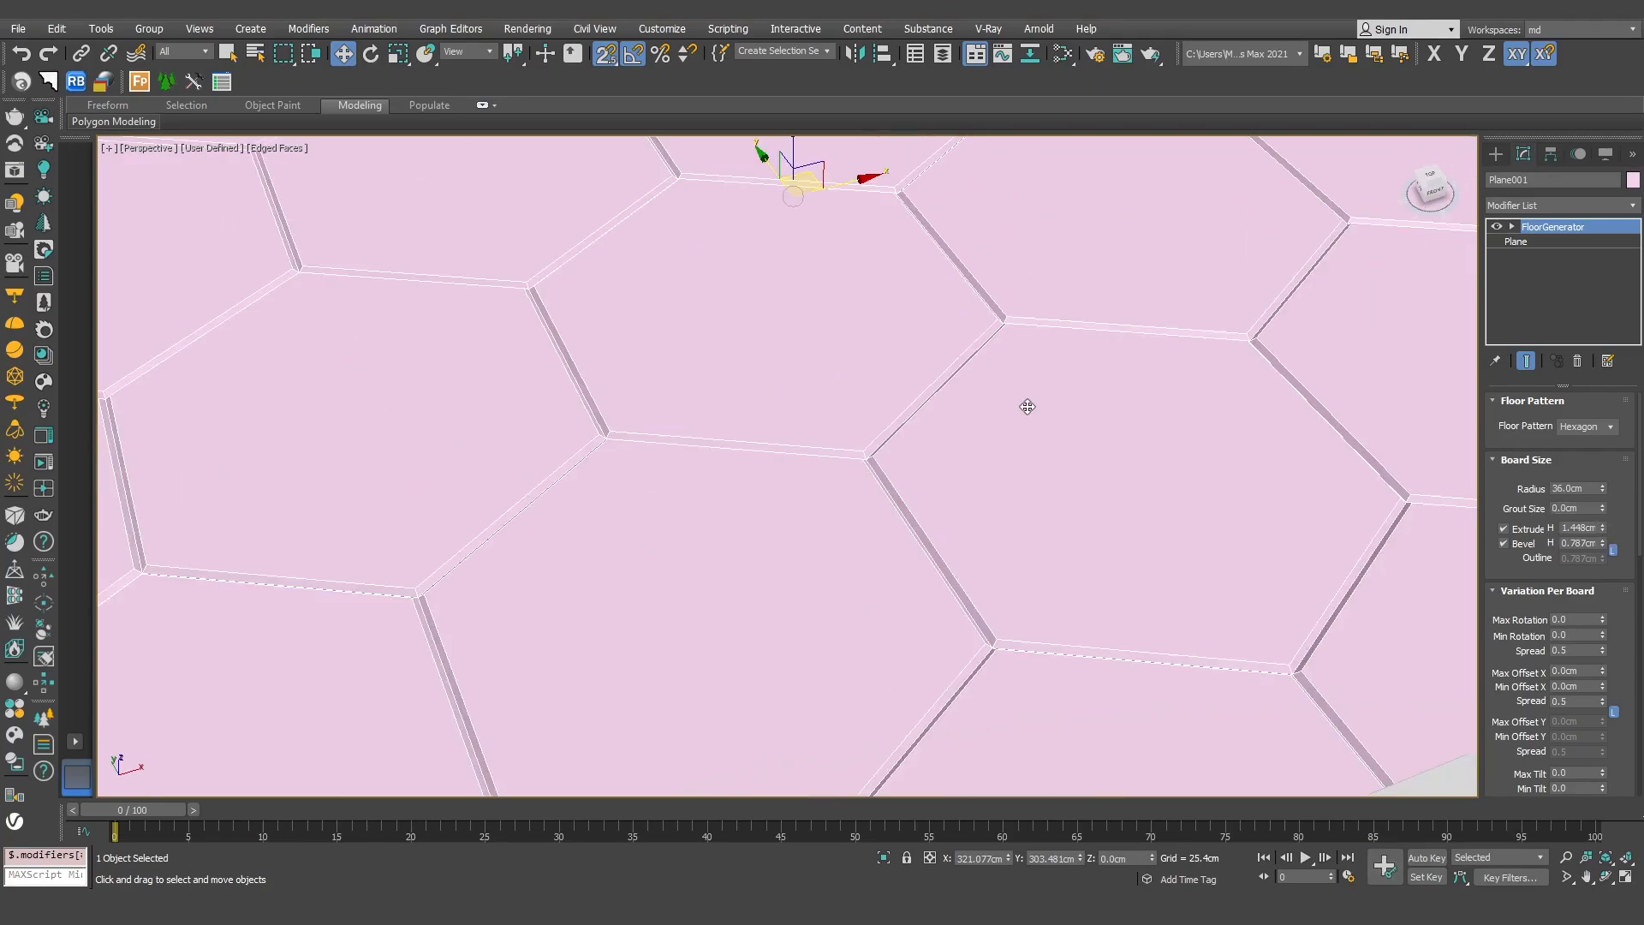
alt+middle_drag(1026, 441, 910, 495)
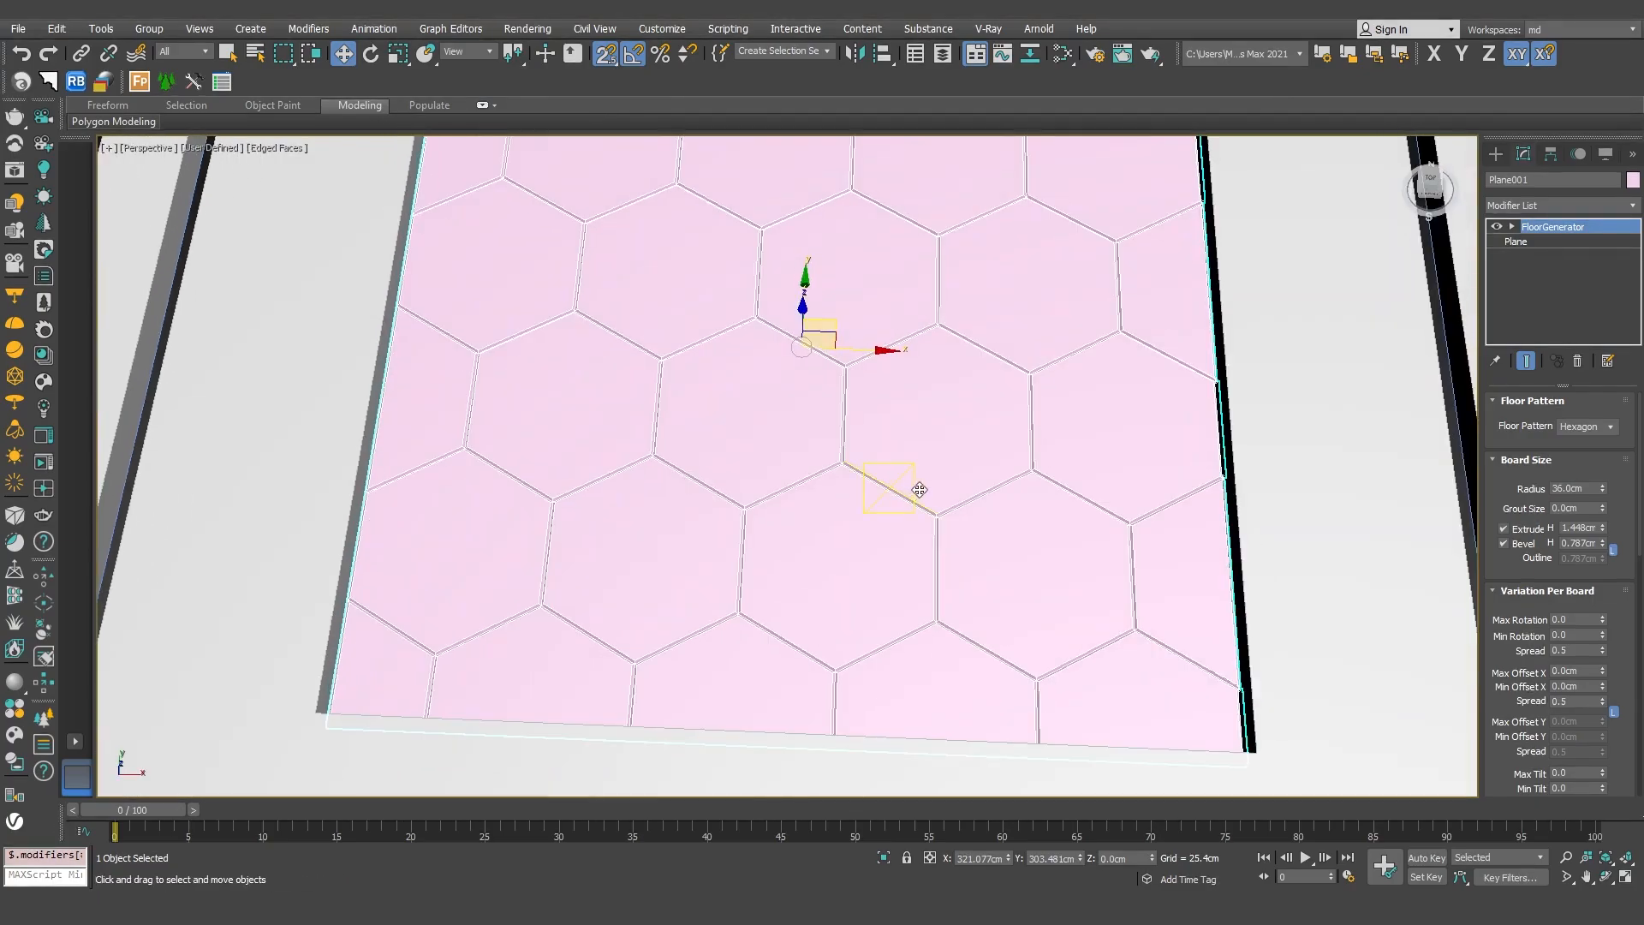
key(t)
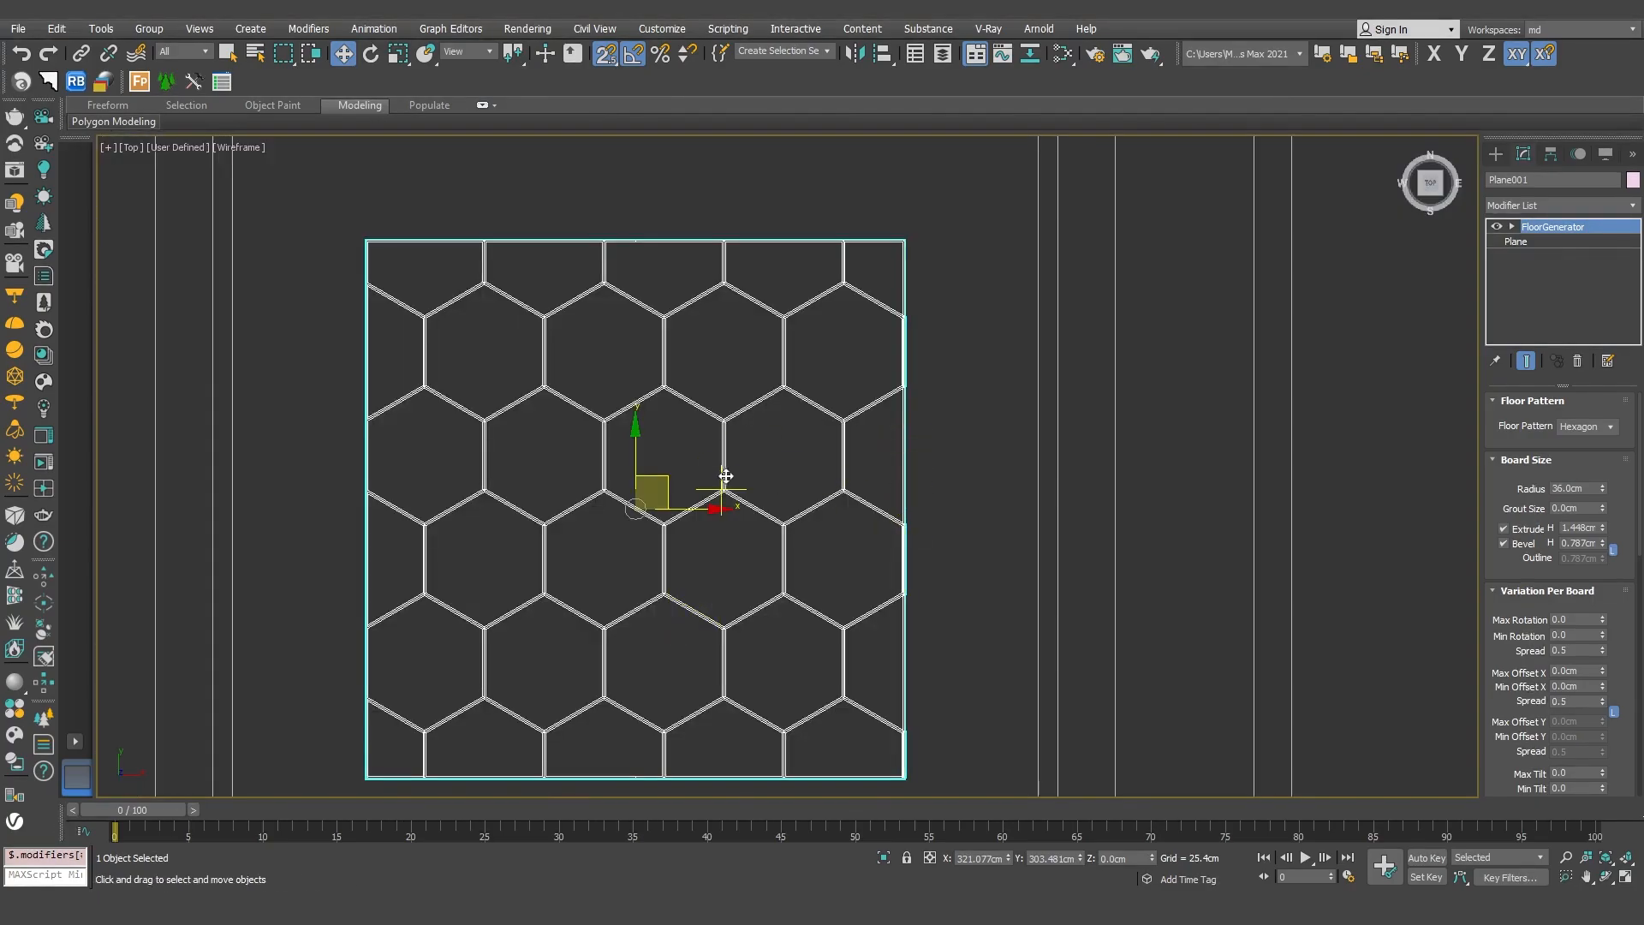
scroll(720, 481, up, 3)
middle_drag(721, 481, 771, 466)
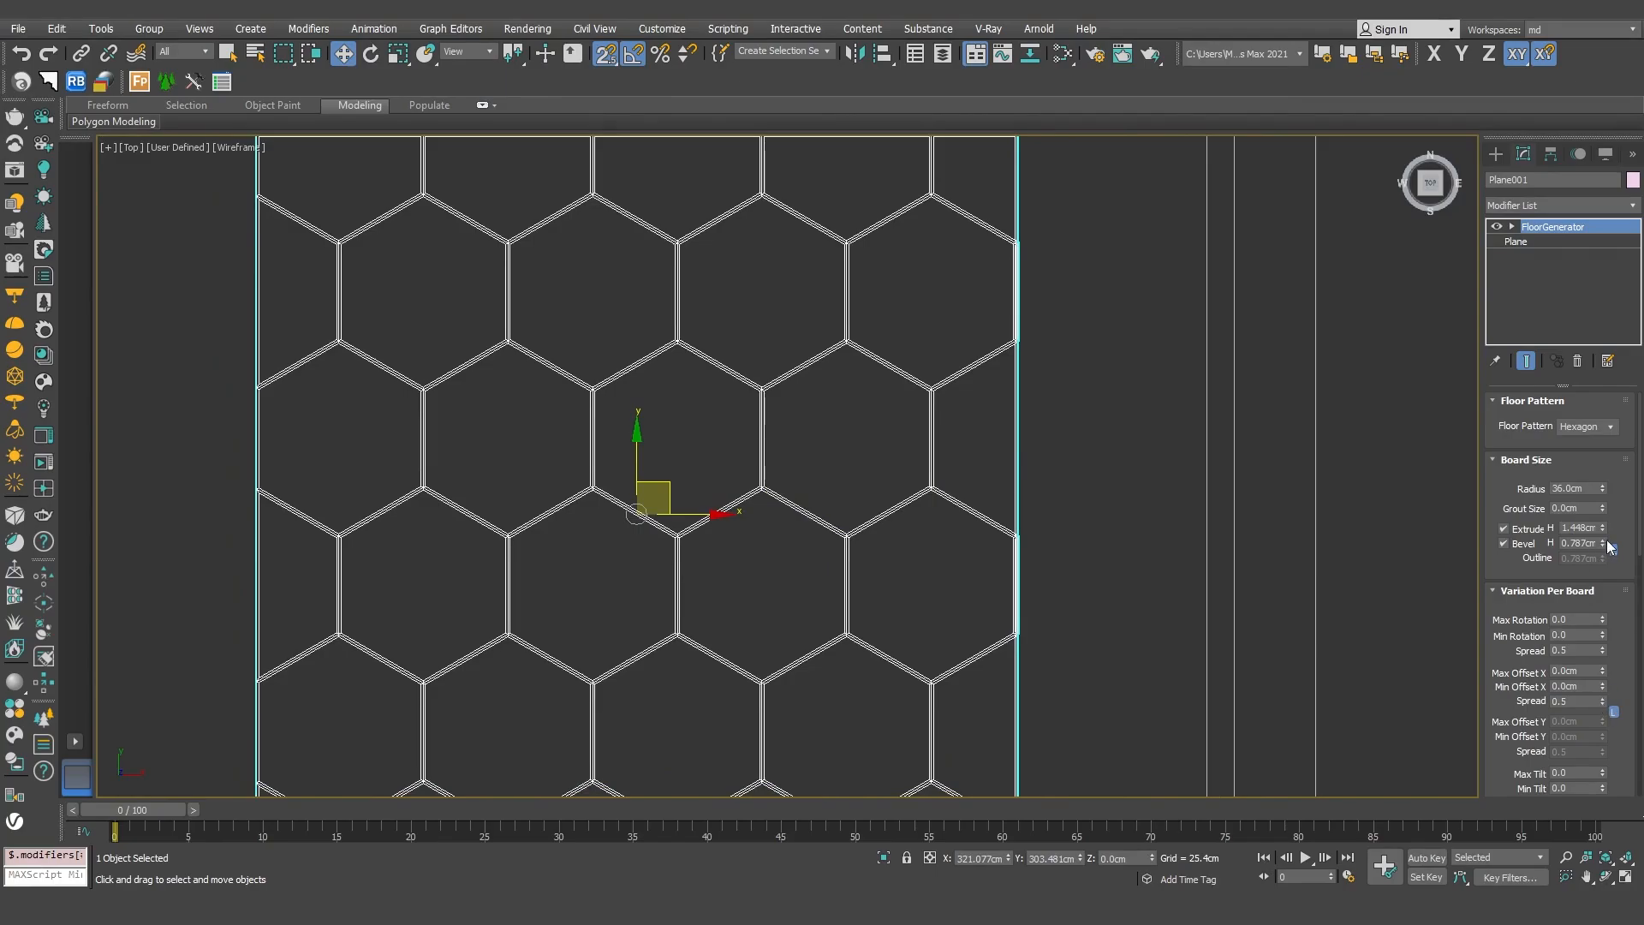
drag(1638, 536, 1640, 634)
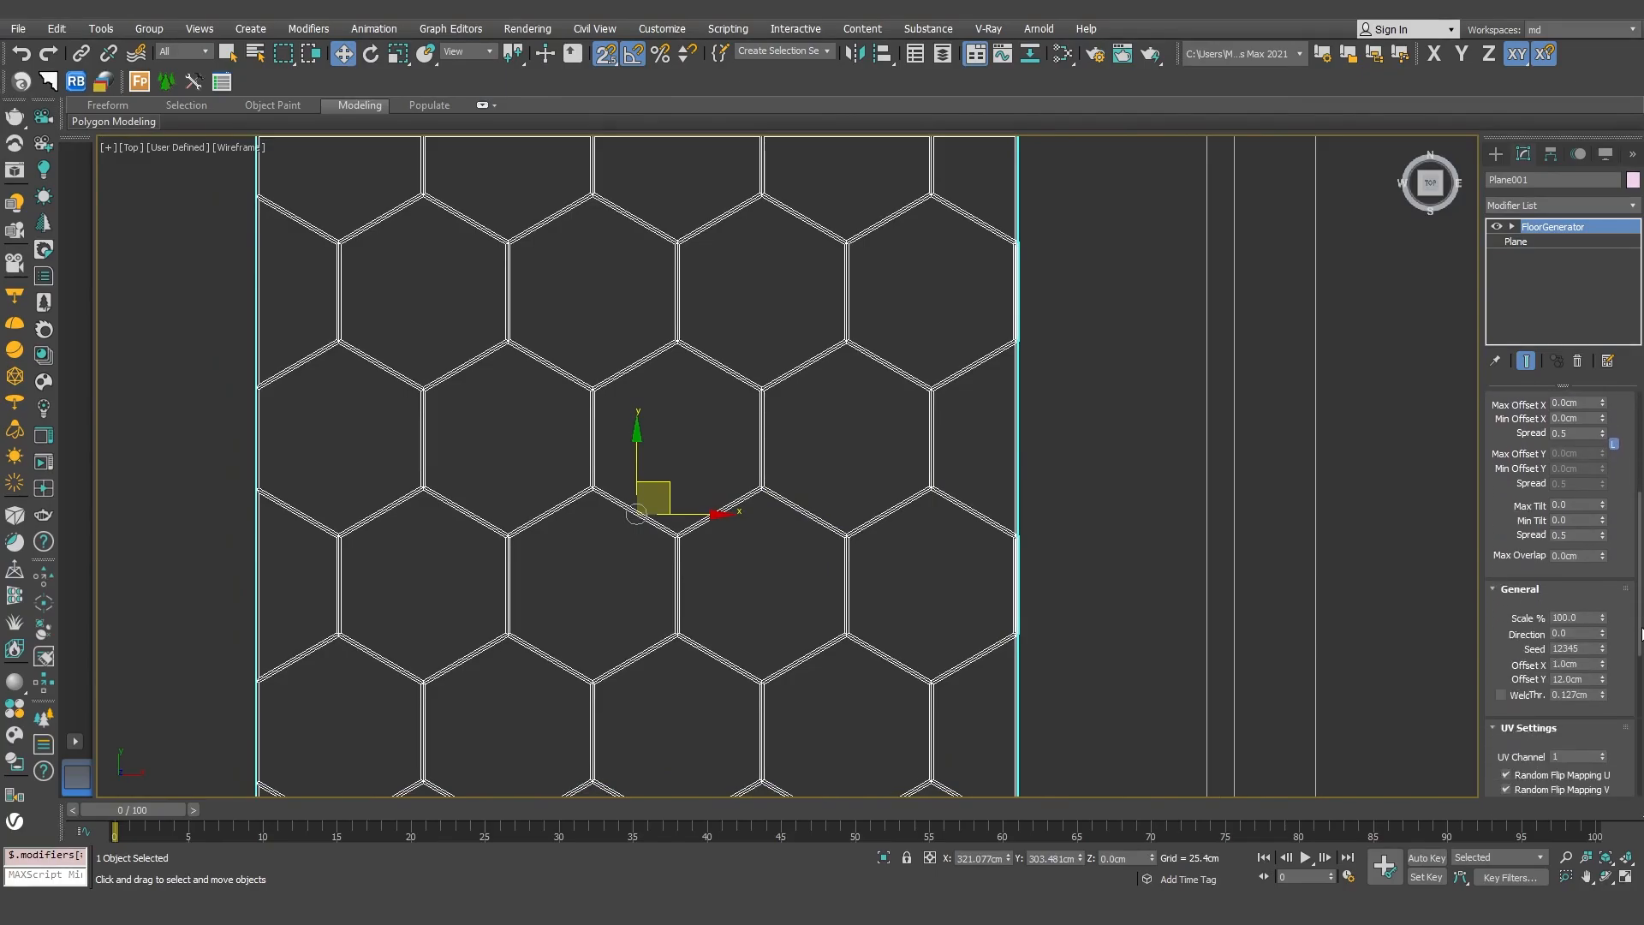
click(1602, 662)
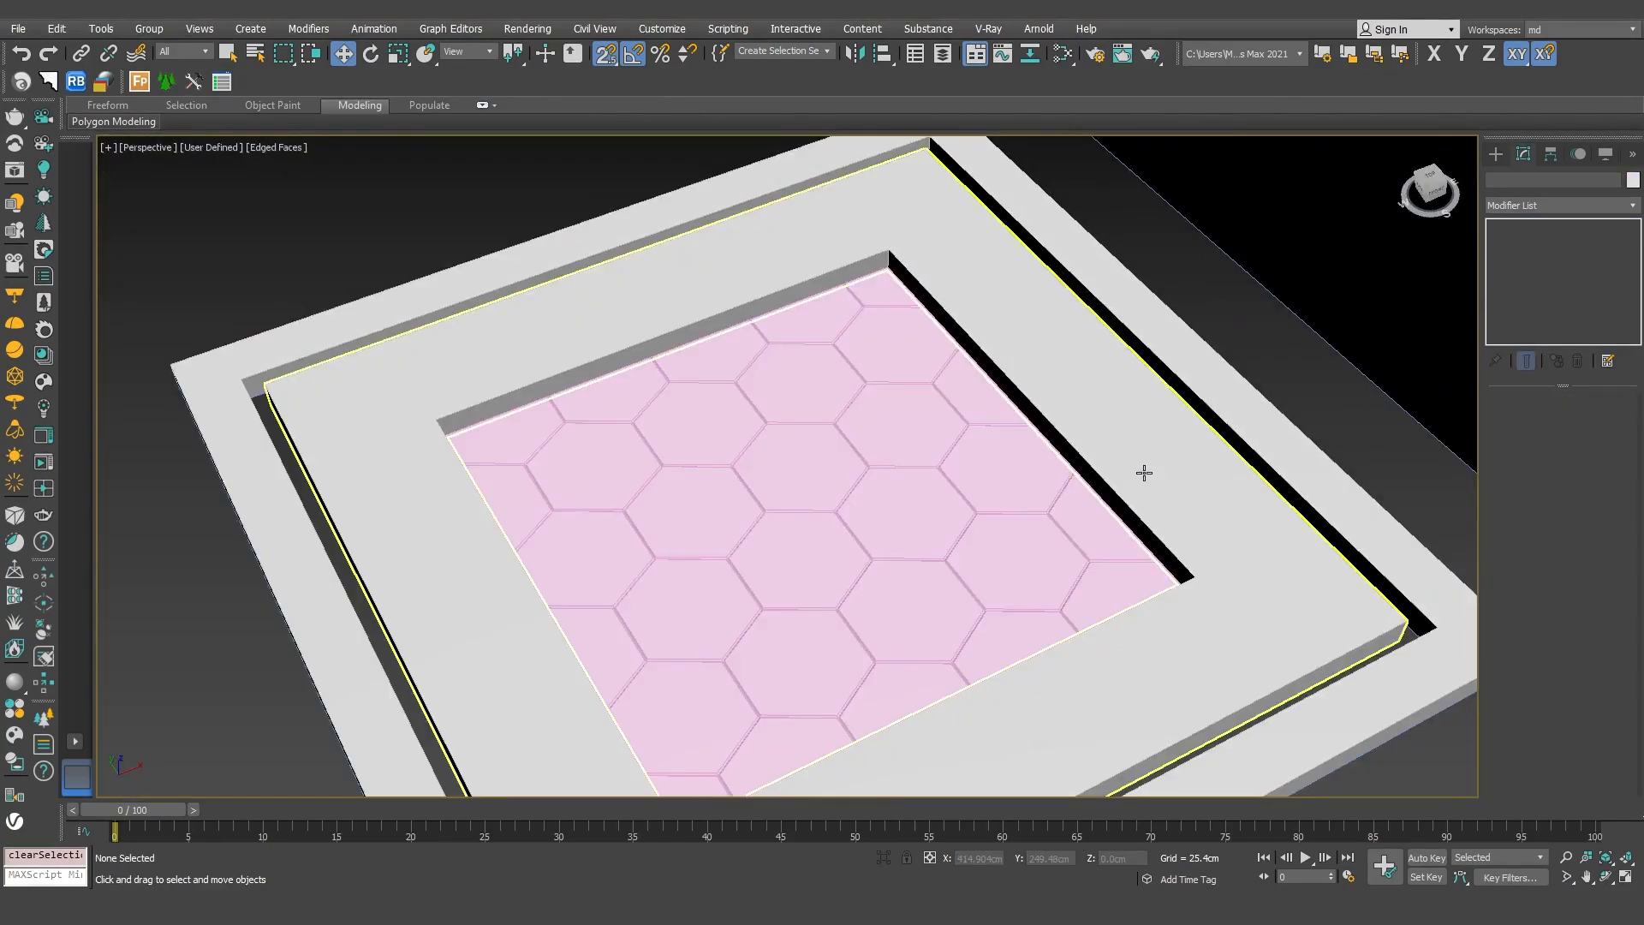
Change the hexagon floor's object color to the light neutral shade of the frames
scroll(1141, 470, down, 3)
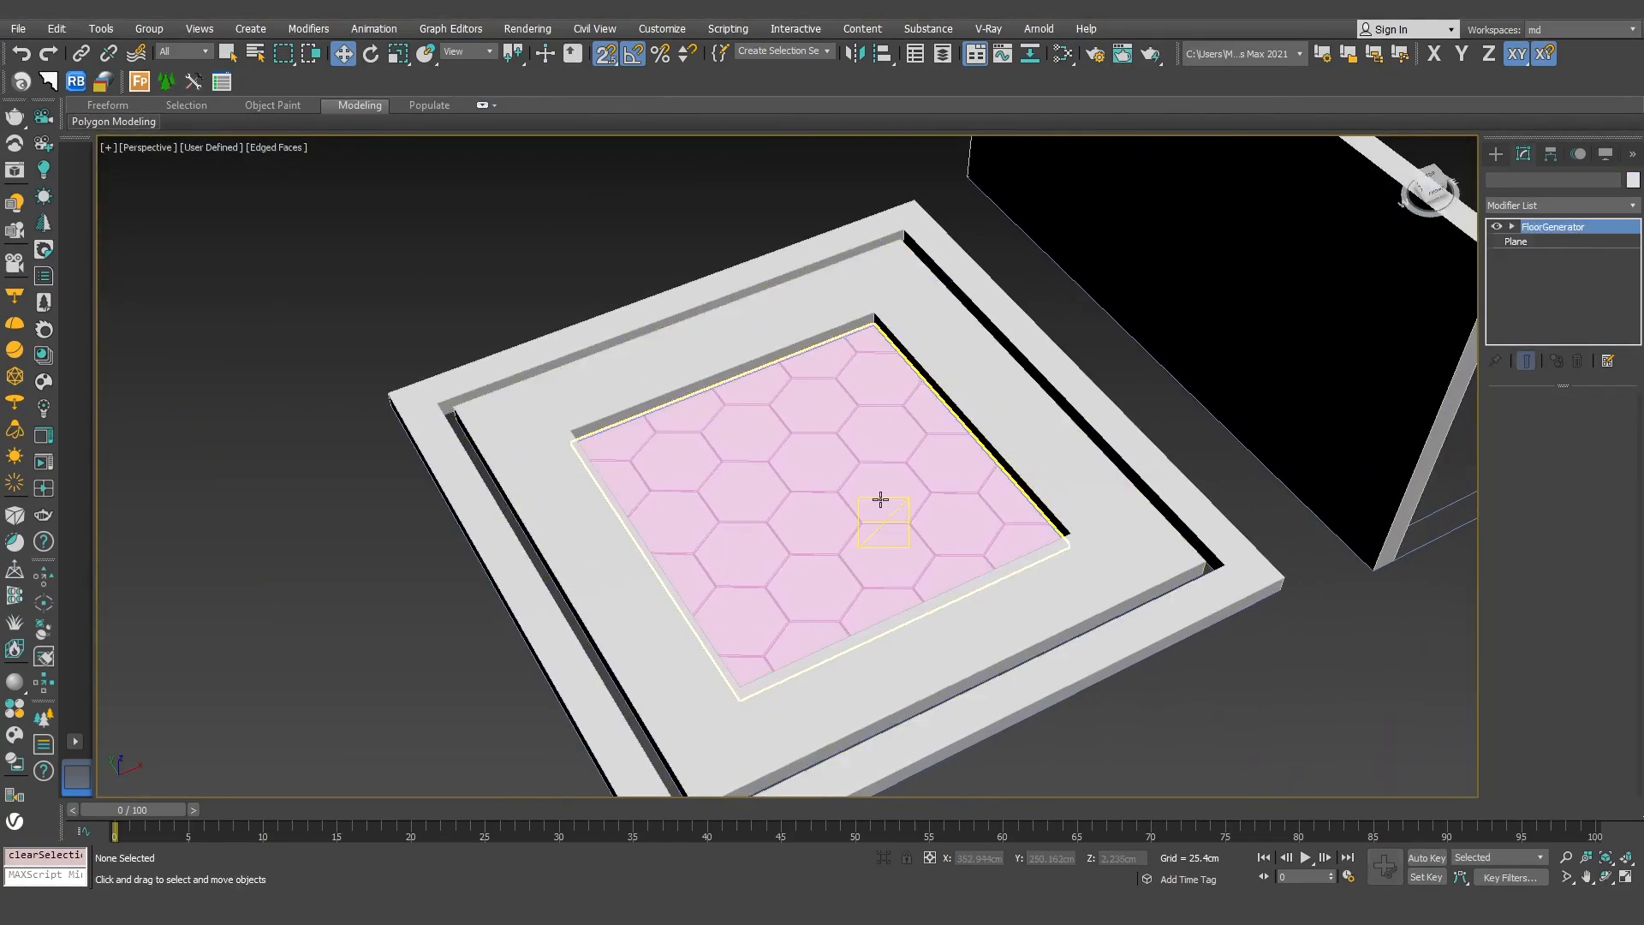
click(882, 497)
click(1633, 181)
click(1380, 571)
click(1251, 705)
alt+middle_drag(1219, 586, 1081, 608)
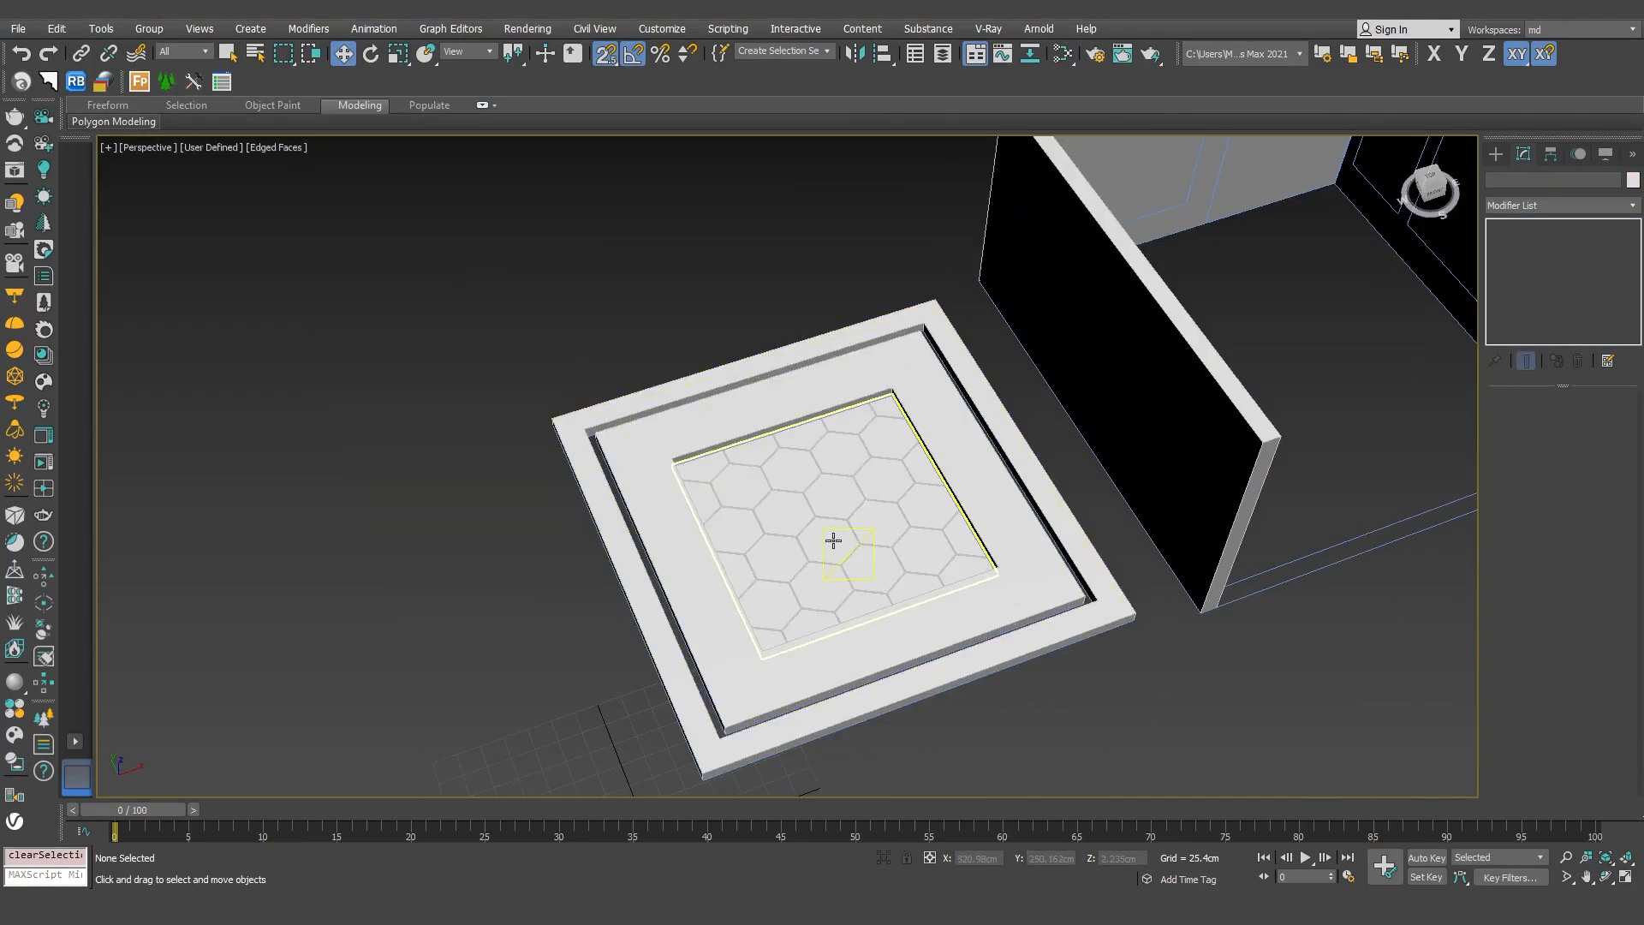
Raise the hexagon floor slightly along the Z axis inside the inner frame and deselect it
scroll(837, 543, up, 5)
click(837, 543)
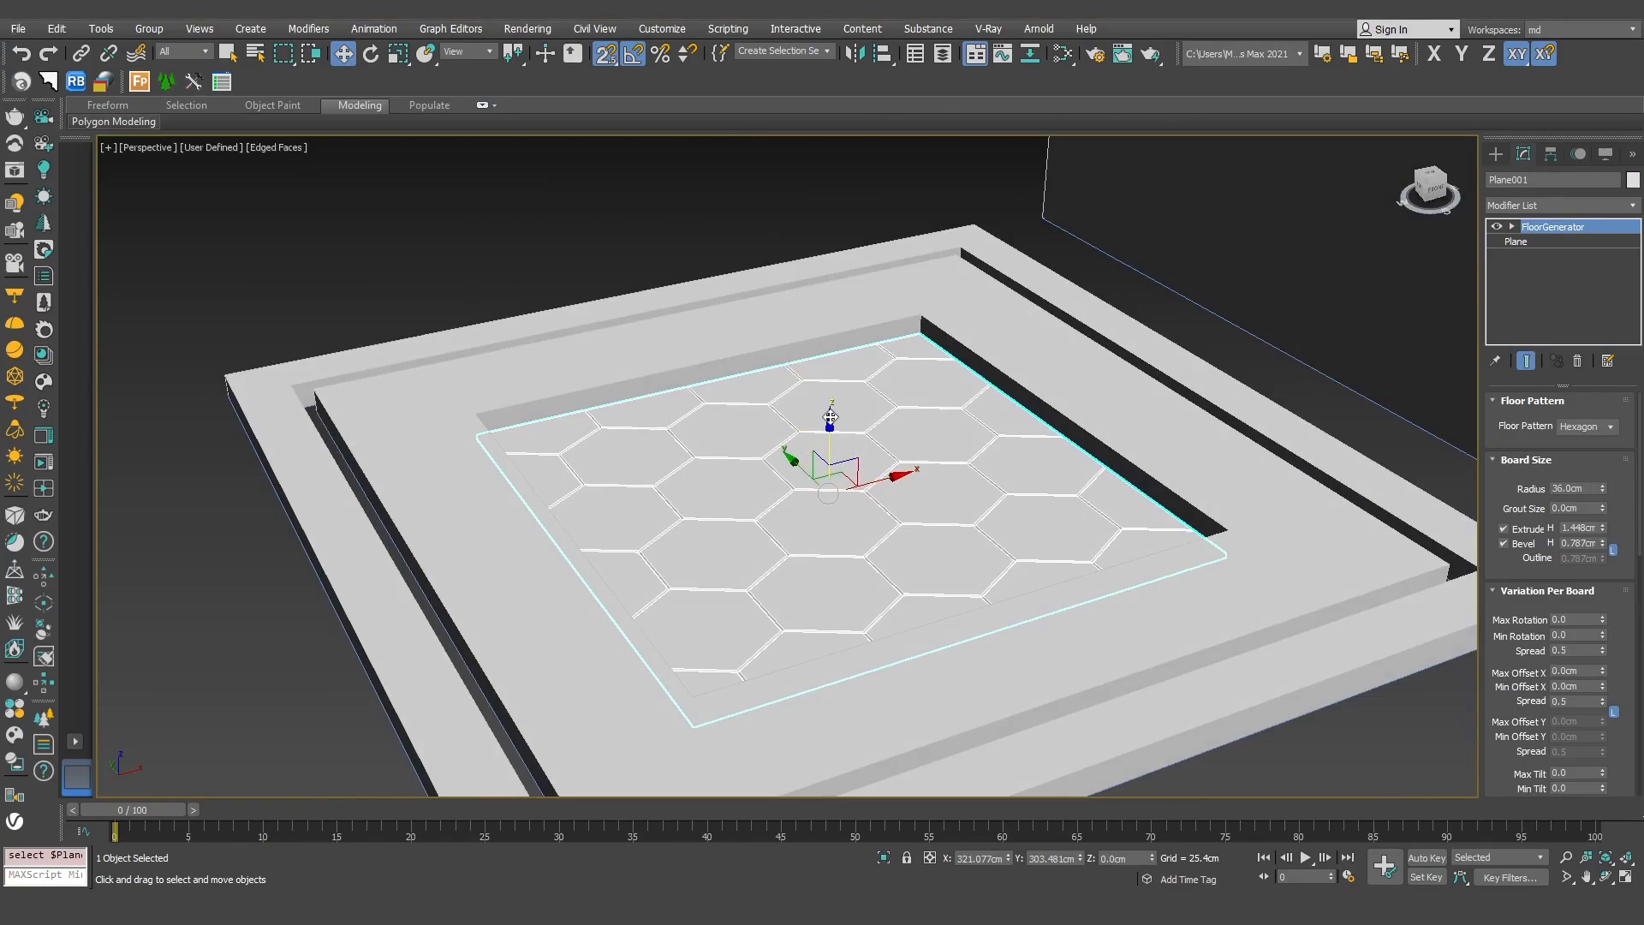
drag(832, 418, 834, 412)
click(804, 252)
Draw a plane about 500 × 501 cm over the room's floor between the walls, with snapping on, in the top view
scroll(932, 445, down, 5)
alt+middle_drag(933, 448, 869, 682)
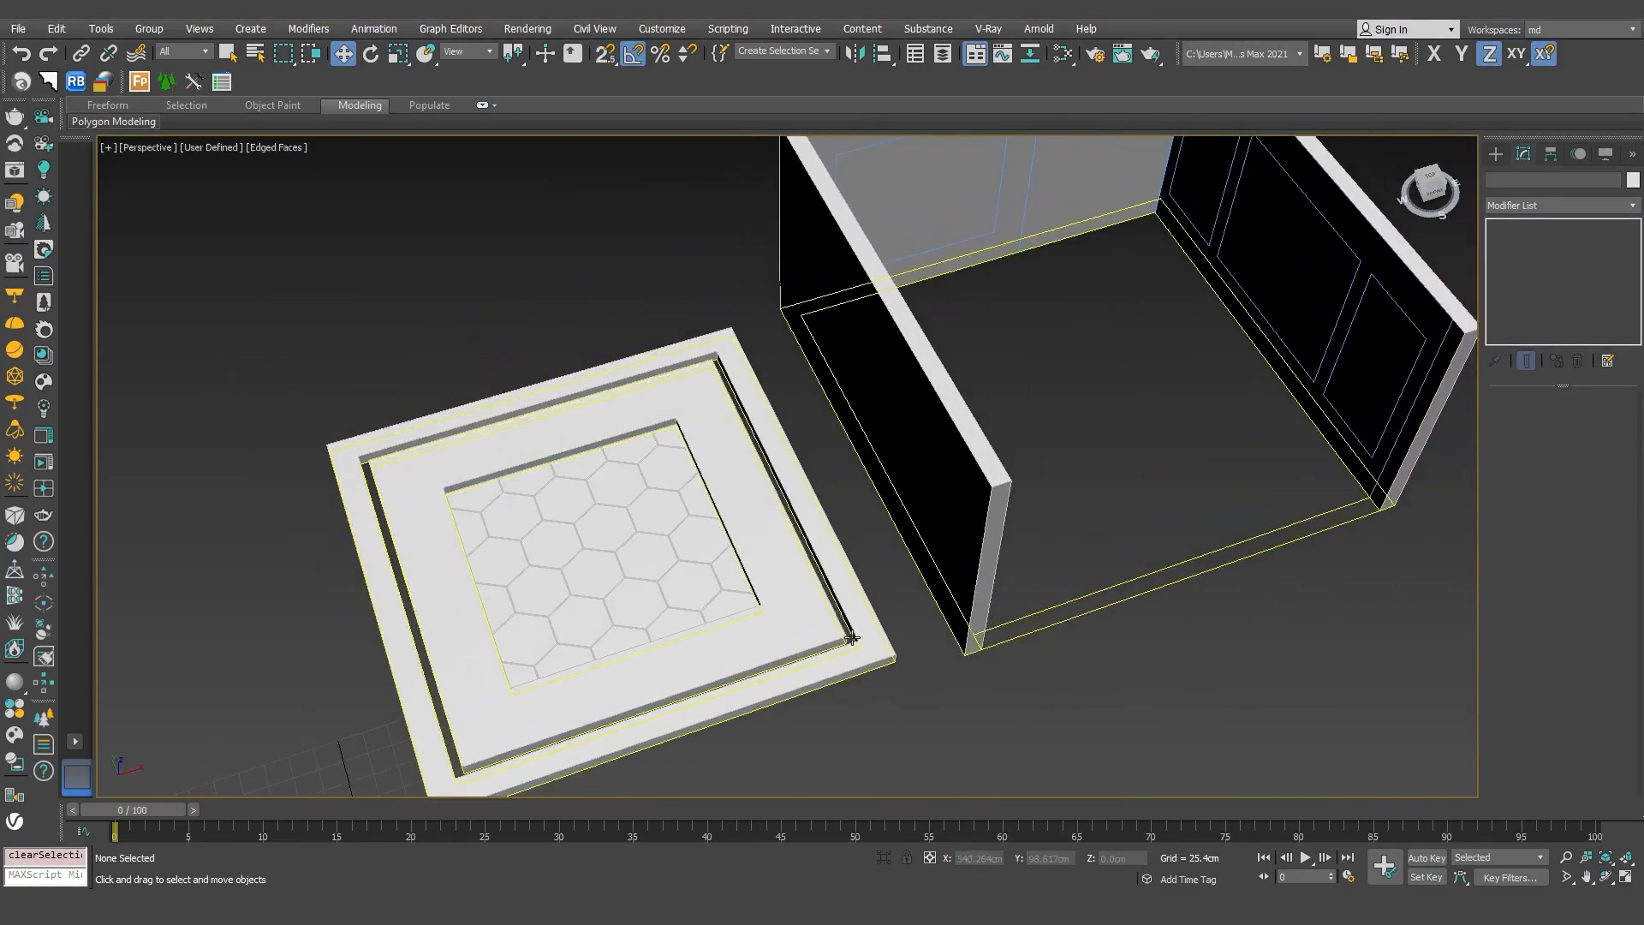
alt+middle_drag(1057, 658, 906, 650)
click(984, 608)
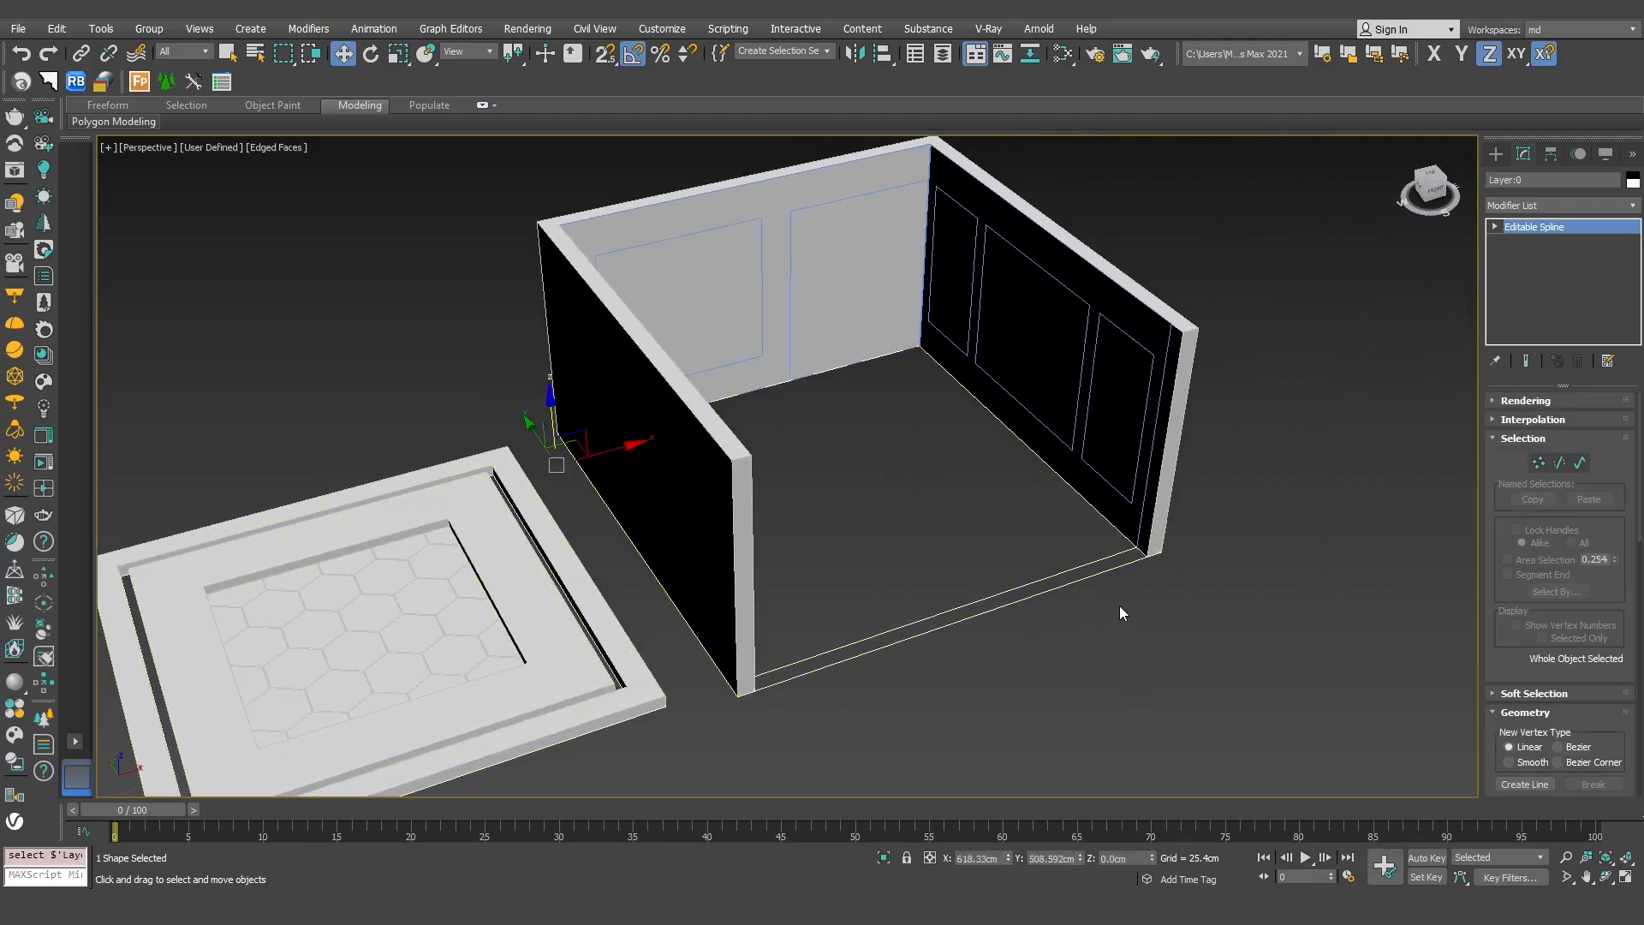
key(t)
scroll(1118, 594, down, 3)
middle_drag(1147, 578, 667, 521)
scroll(948, 467, up, 1)
click(1496, 154)
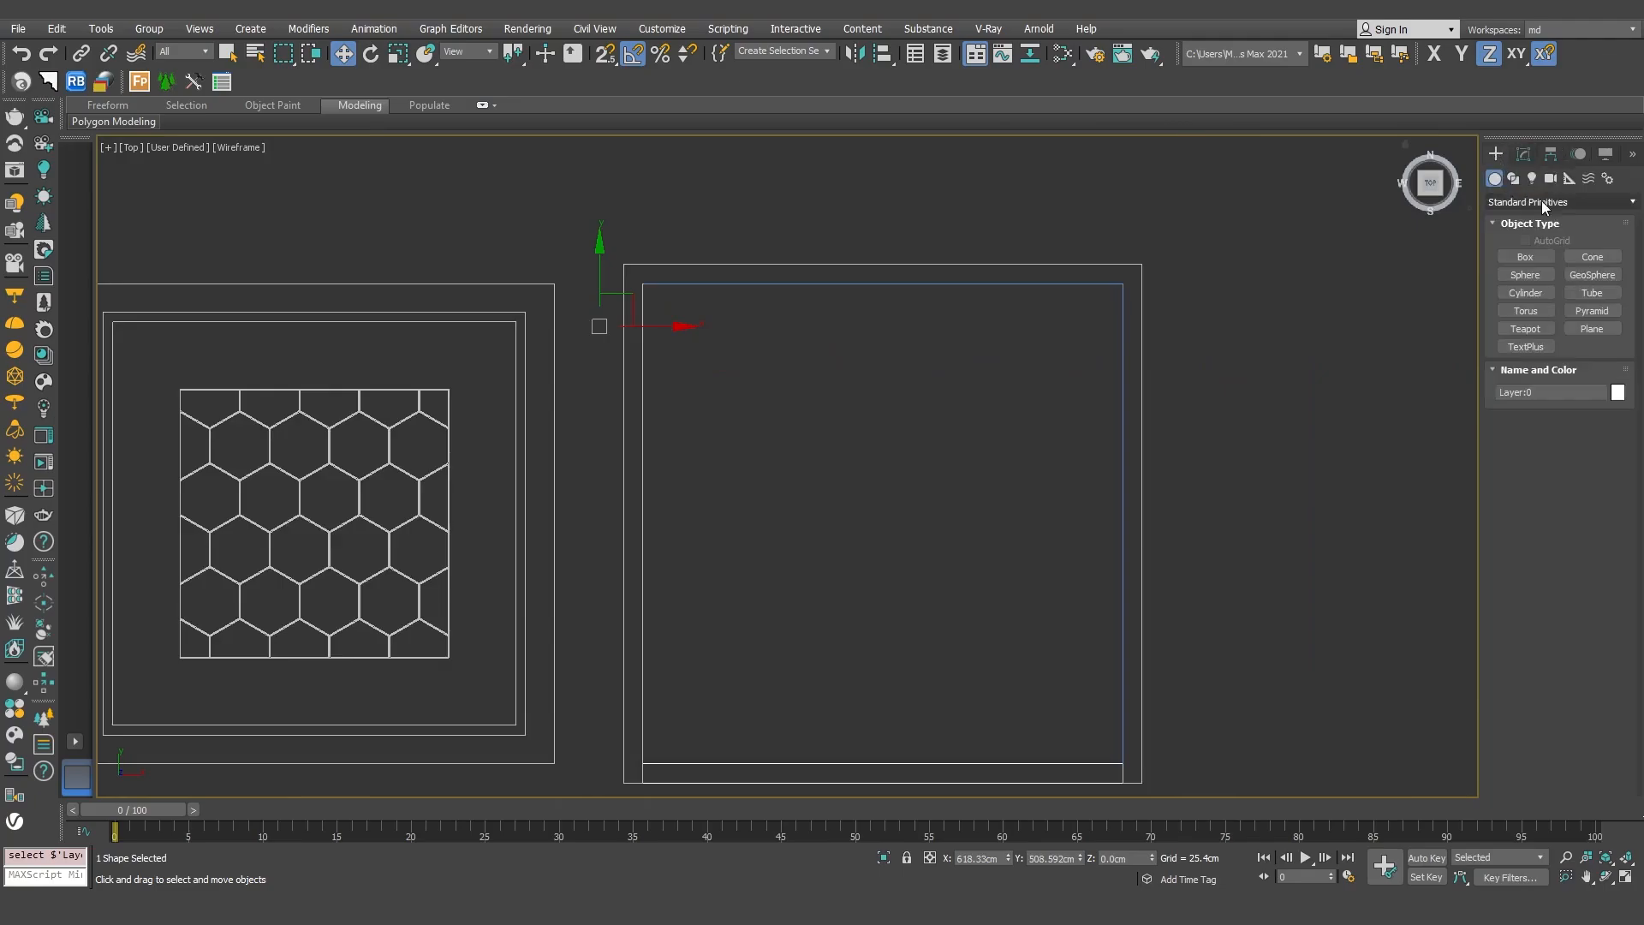
click(1591, 328)
key(s)
drag(1124, 283, 649, 754)
Apply the FloorGenerator modifier to the room's floor plane and save the scene
key(p)
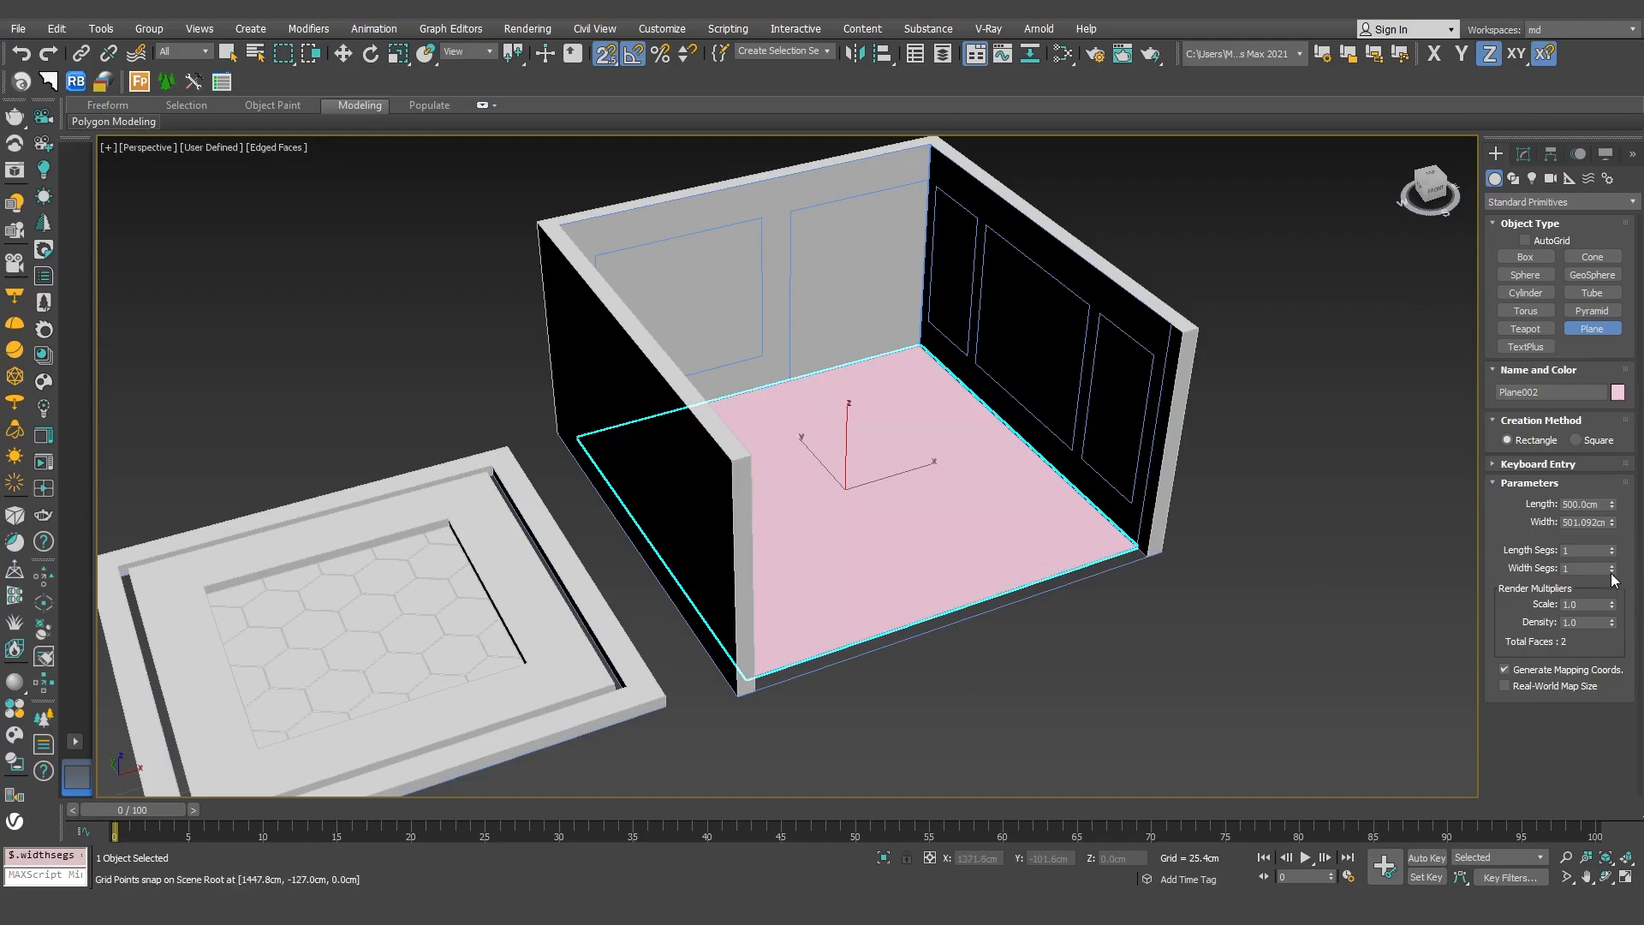
click(1524, 154)
click(1539, 205)
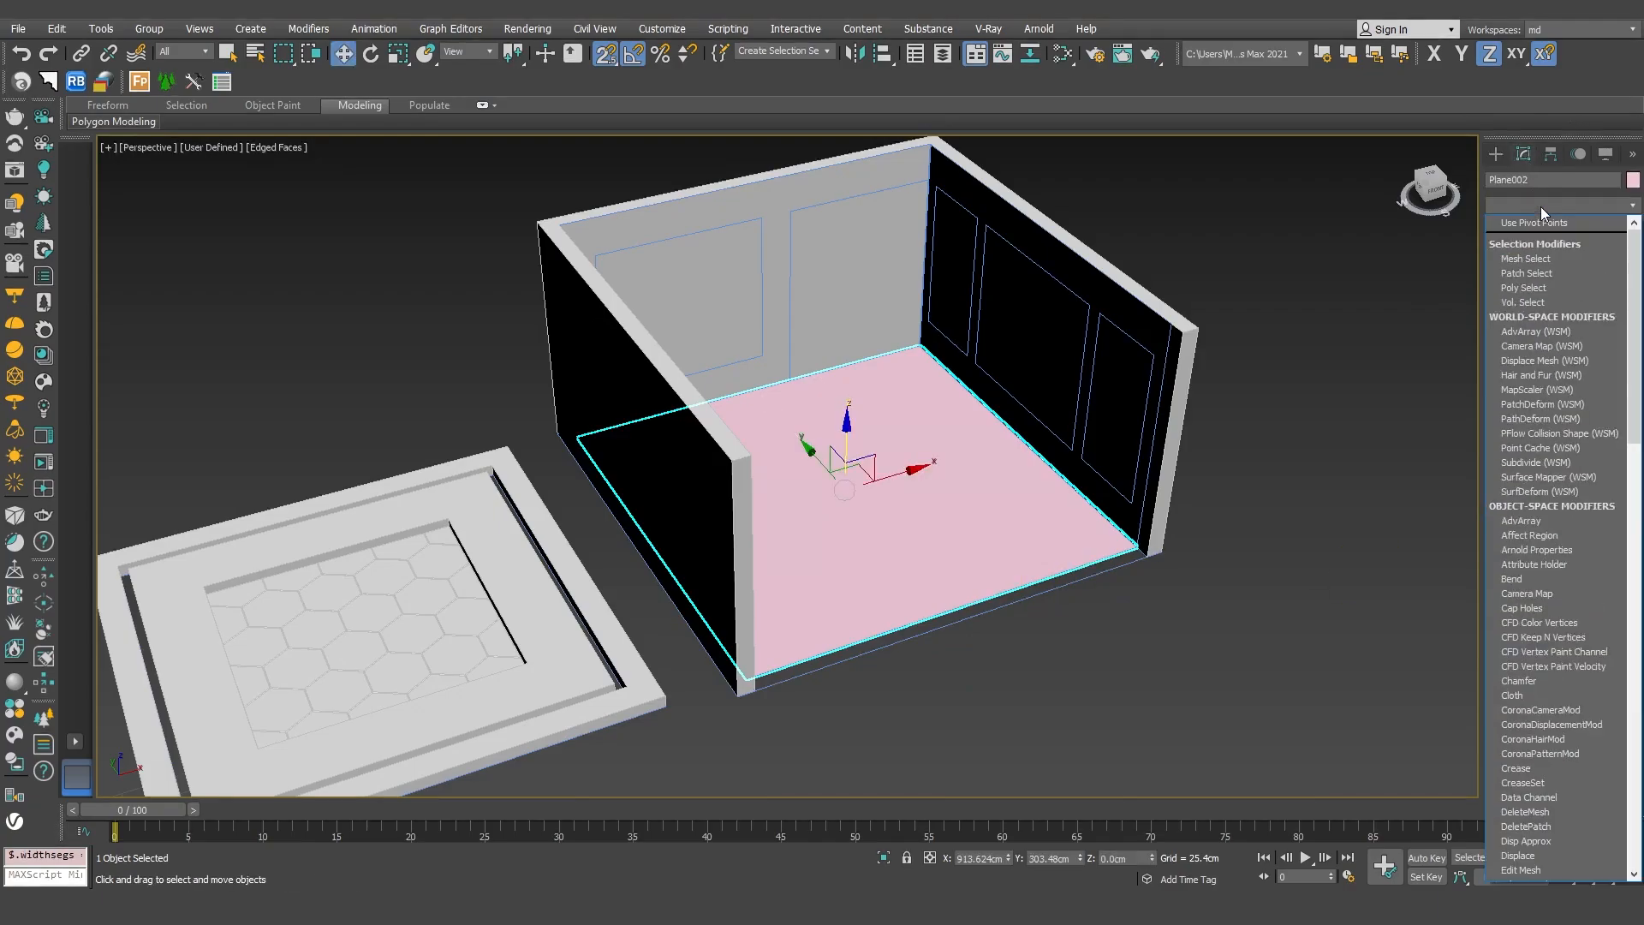
click(1539, 207)
key(ctrl+s)
click(1541, 208)
text(fl)
click(1541, 237)
Set the room floor's pattern to Herringbone and inspect how it covers the area between the walls
key(z)
click(1610, 427)
click(1599, 457)
scroll(852, 514, down, 3)
alt+middle_drag(851, 514, 901, 485)
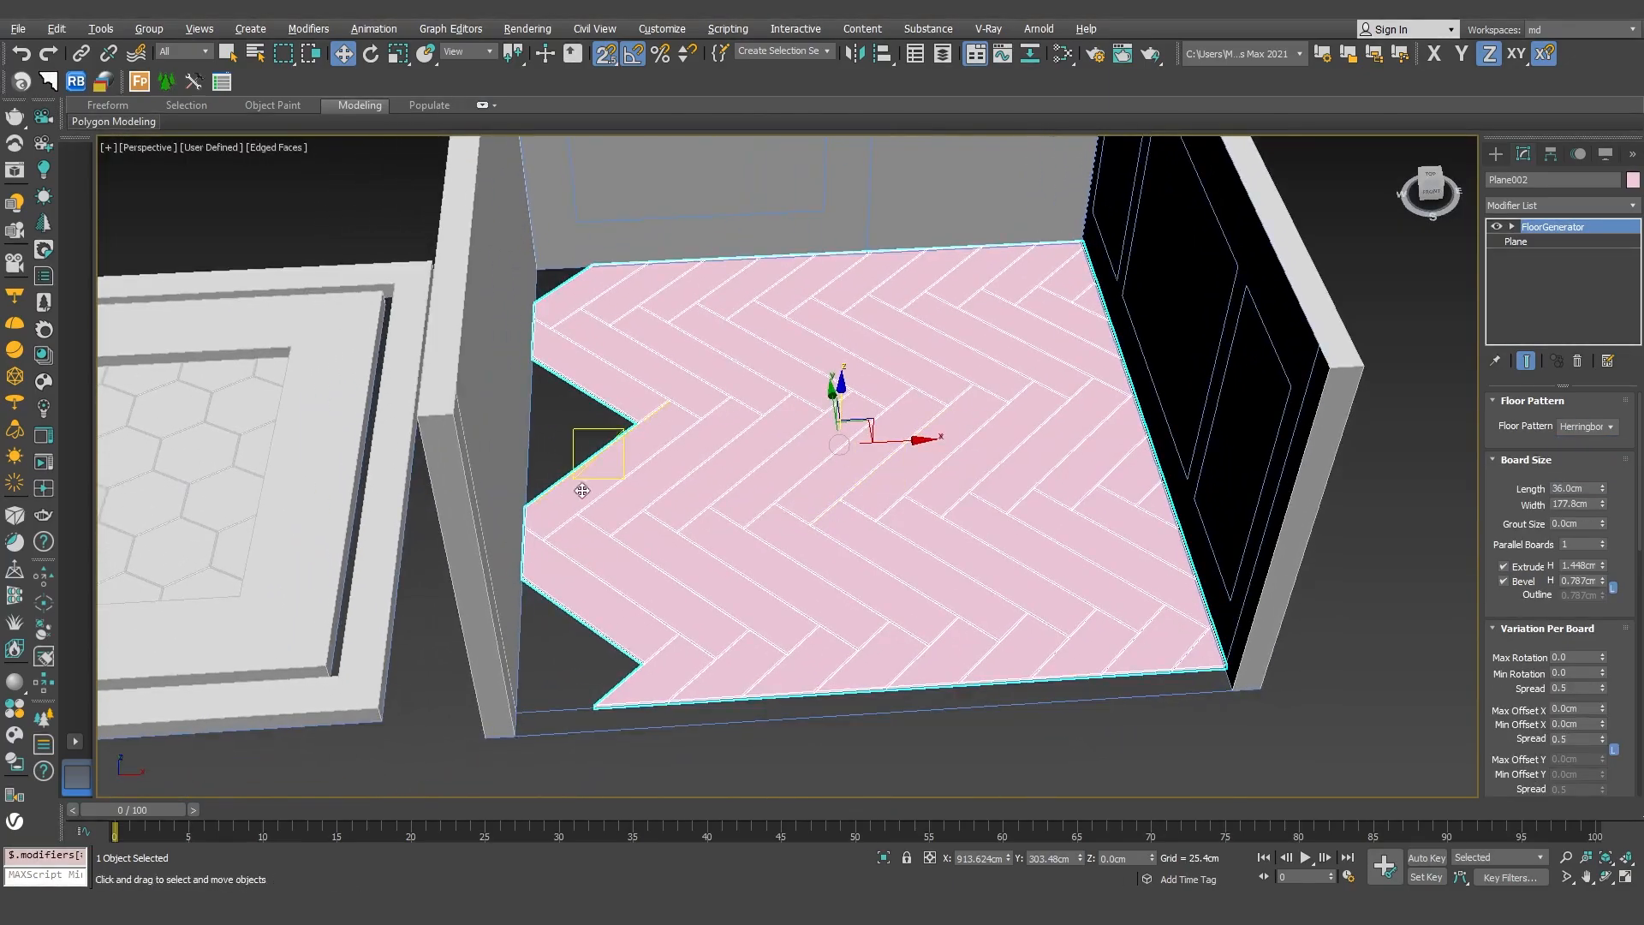
Set the herringbone floor's board width to 170 cm and board length to 25 cm in FloorGenerator
alt+middle_drag(561, 481, 669, 440)
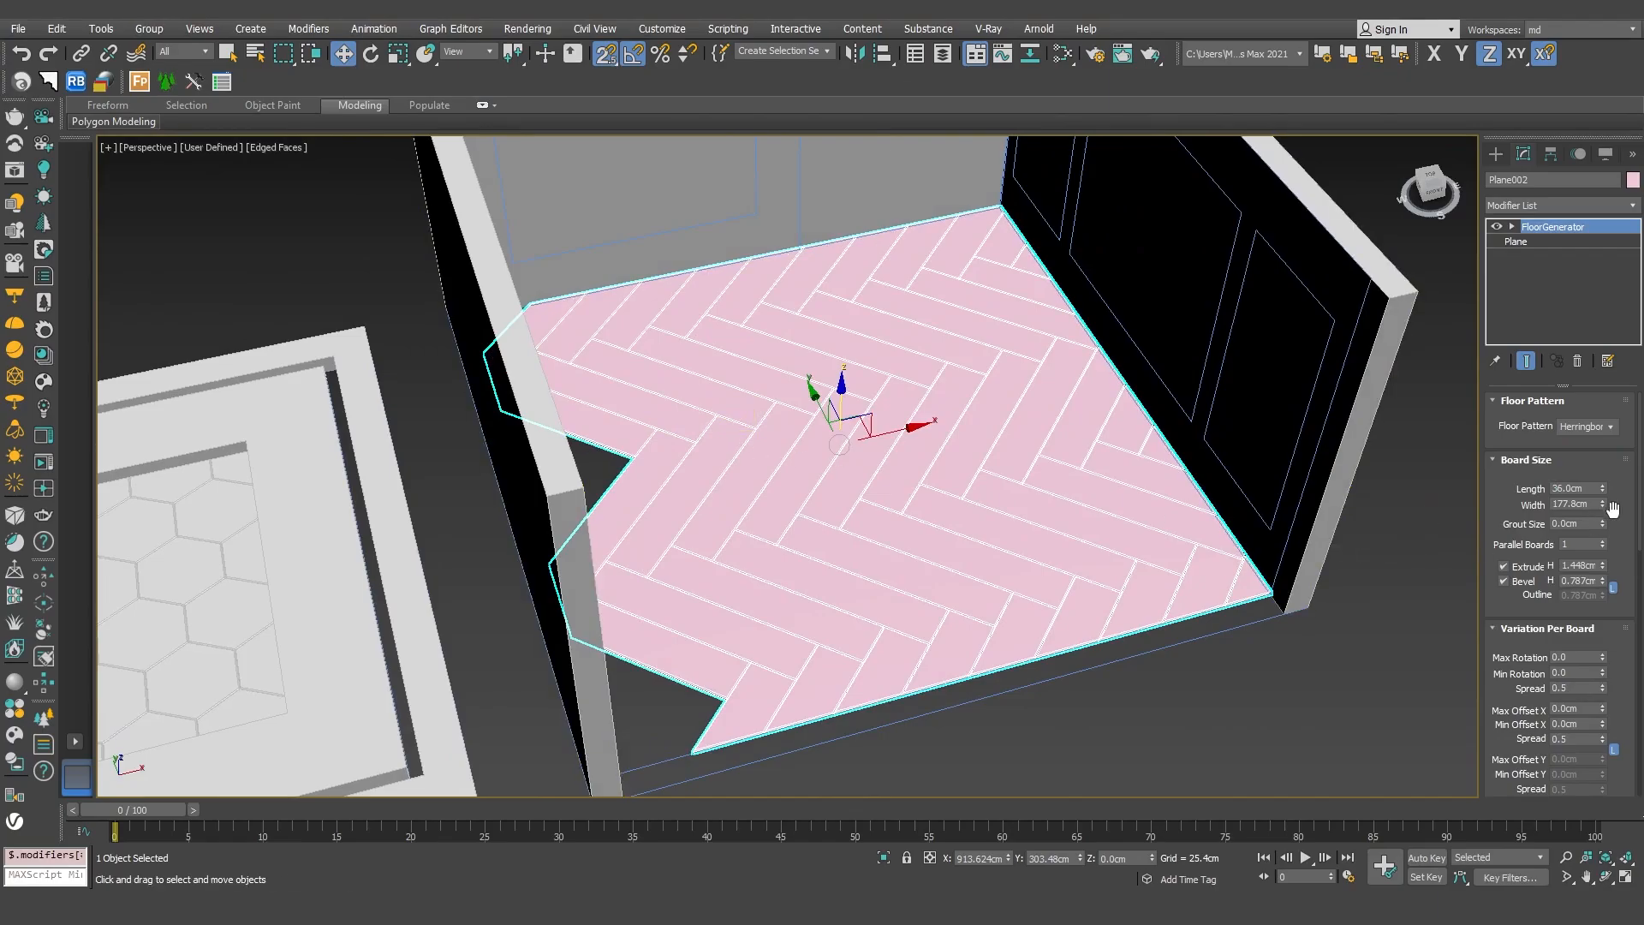
double_click(1578, 505)
text(170)
key(Return)
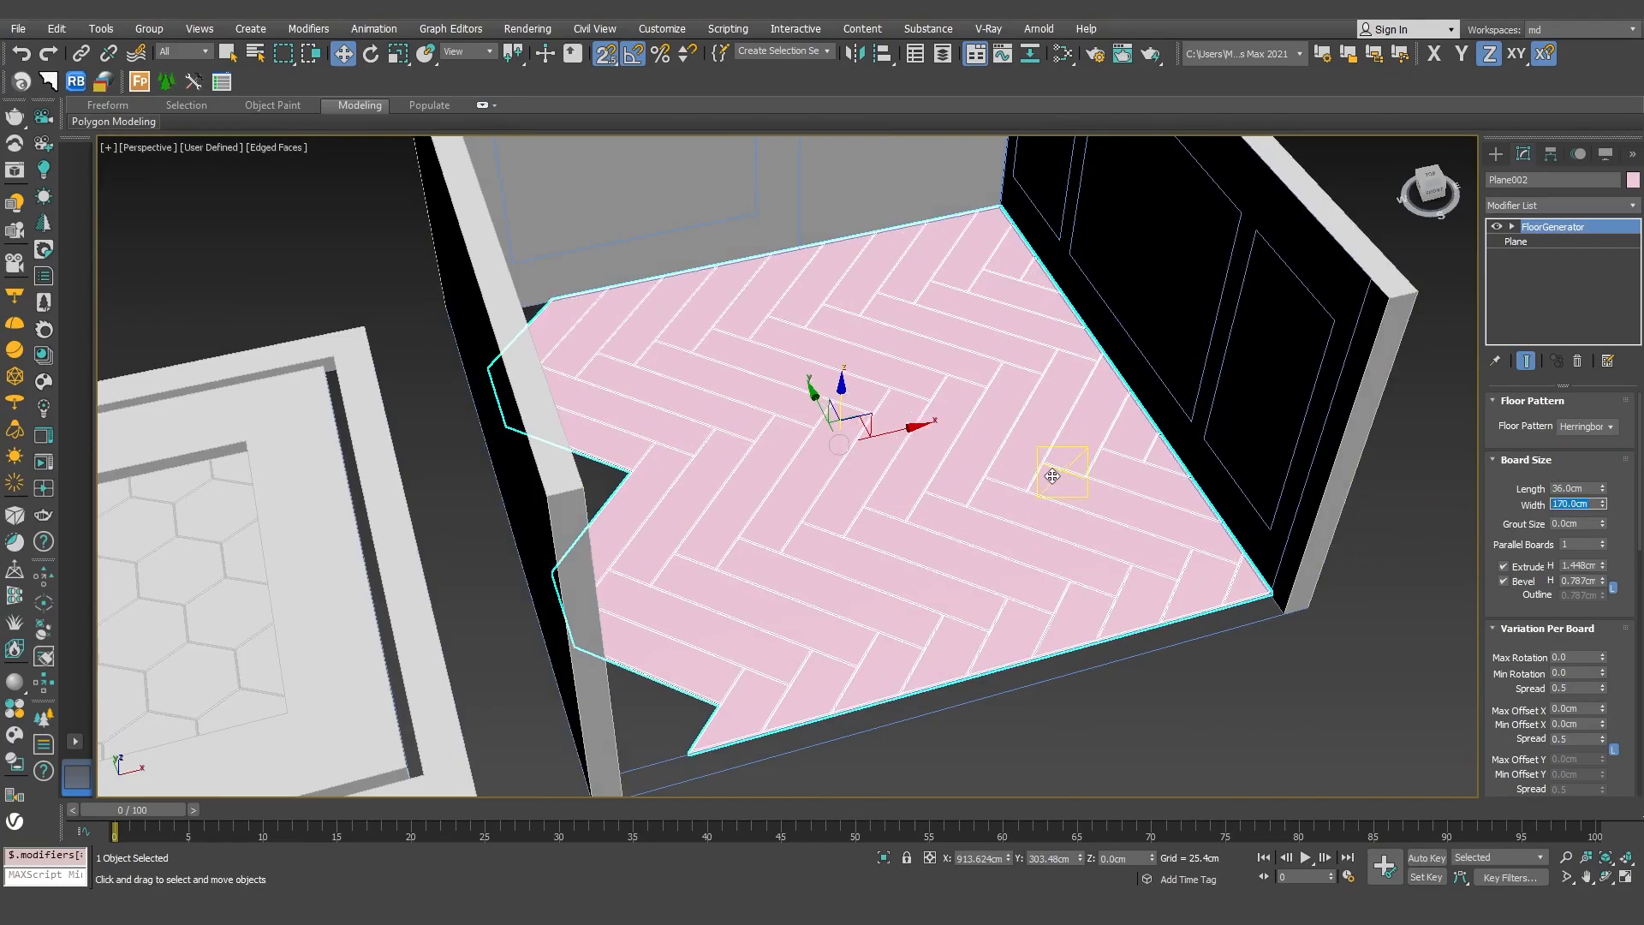
text(25)
key(Return)
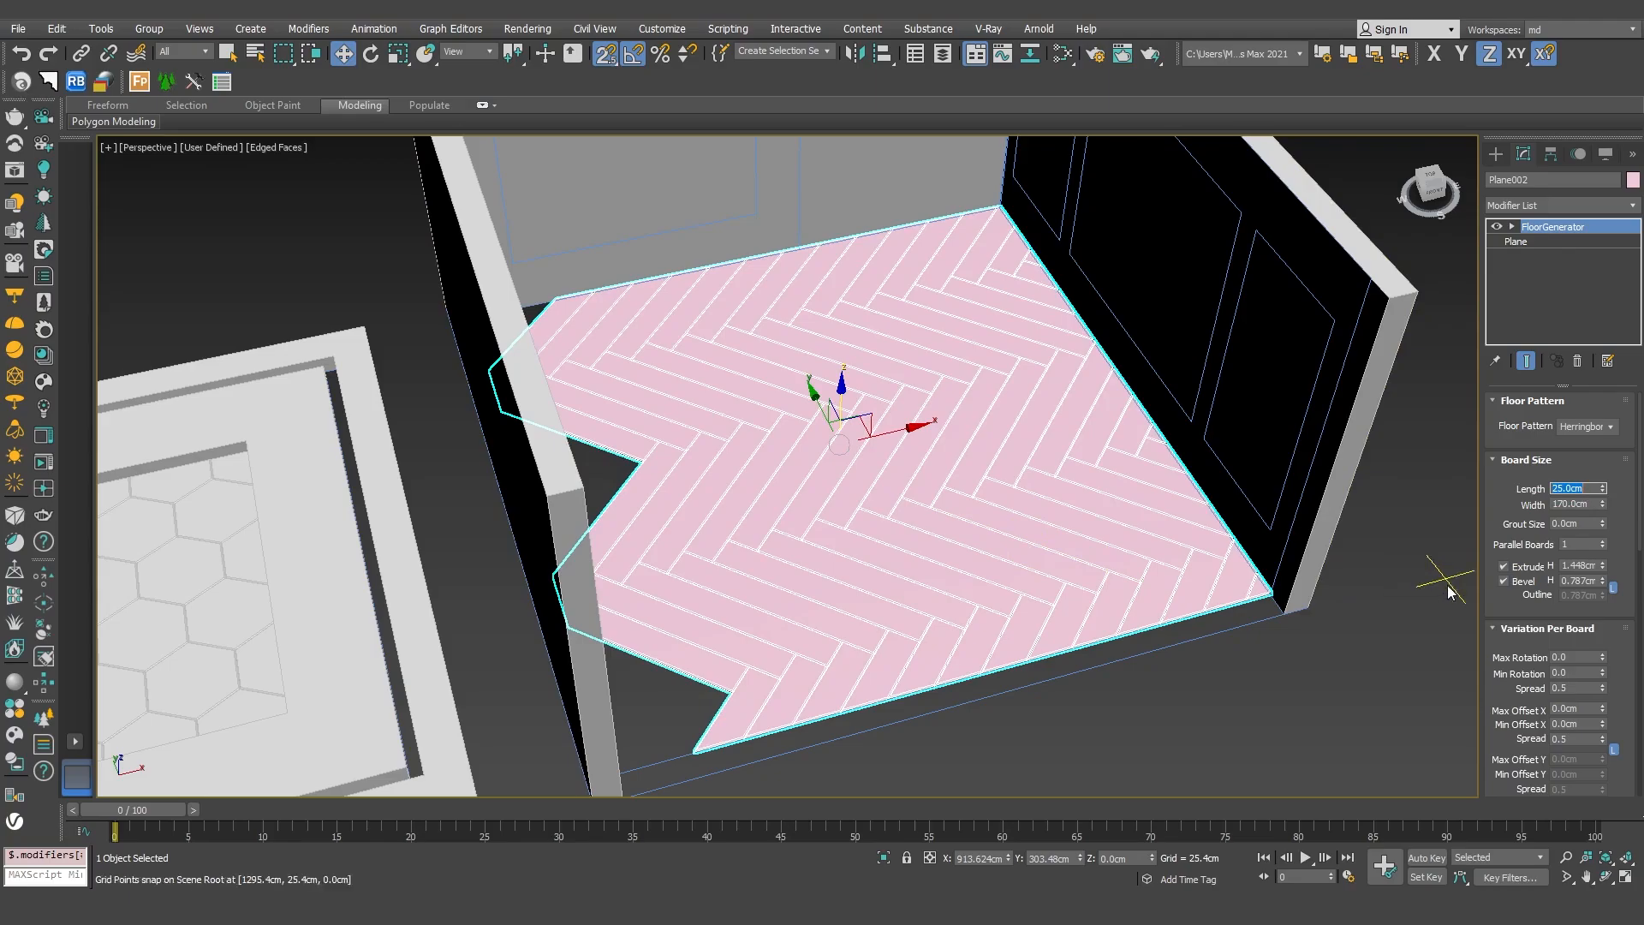
Set the floor plane's width to 600 cm and shift it along X so the herringbone boards fill the area between the walls
click(1531, 242)
drag(1613, 441, 1619, 426)
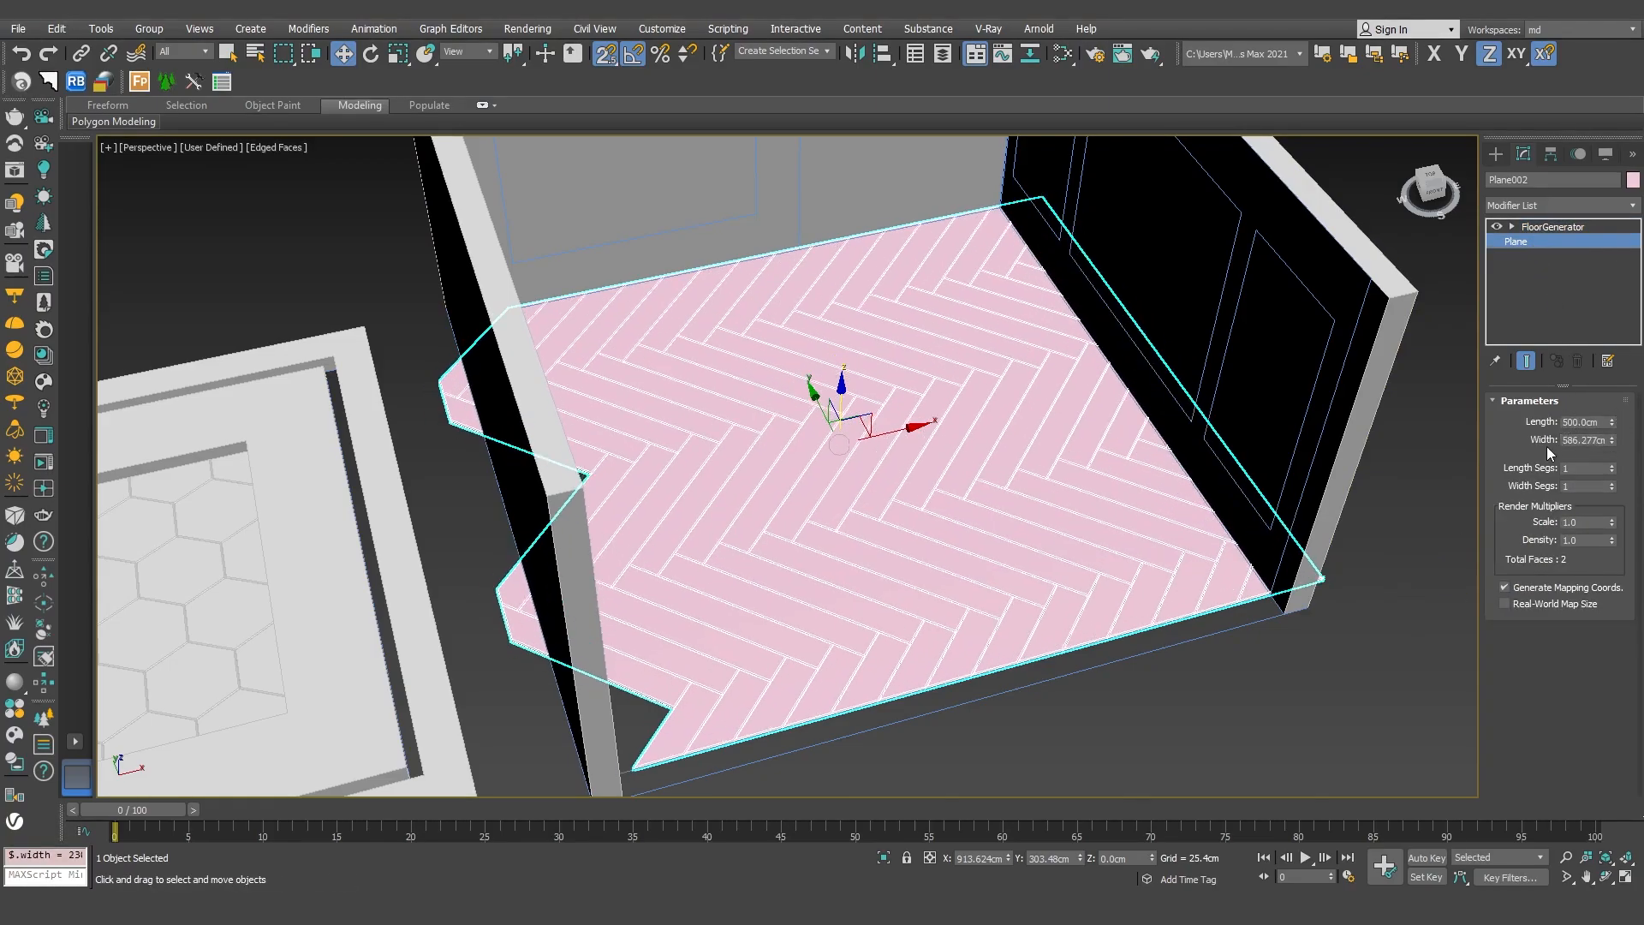
drag(890, 430, 775, 463)
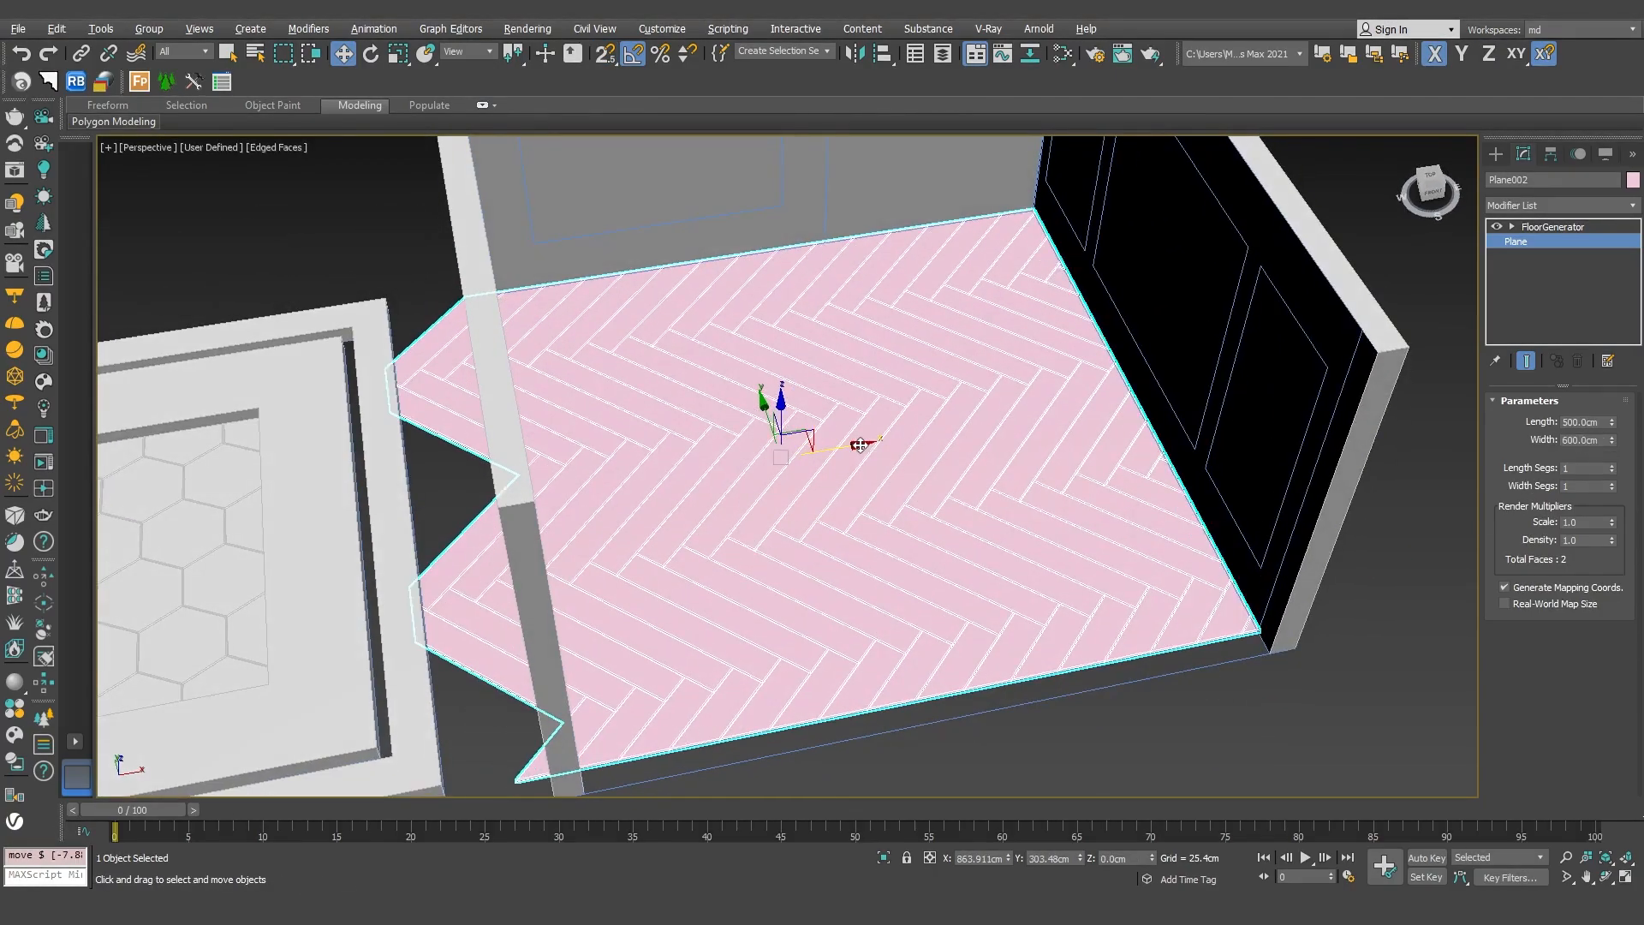
alt+middle_drag(859, 444, 845, 436)
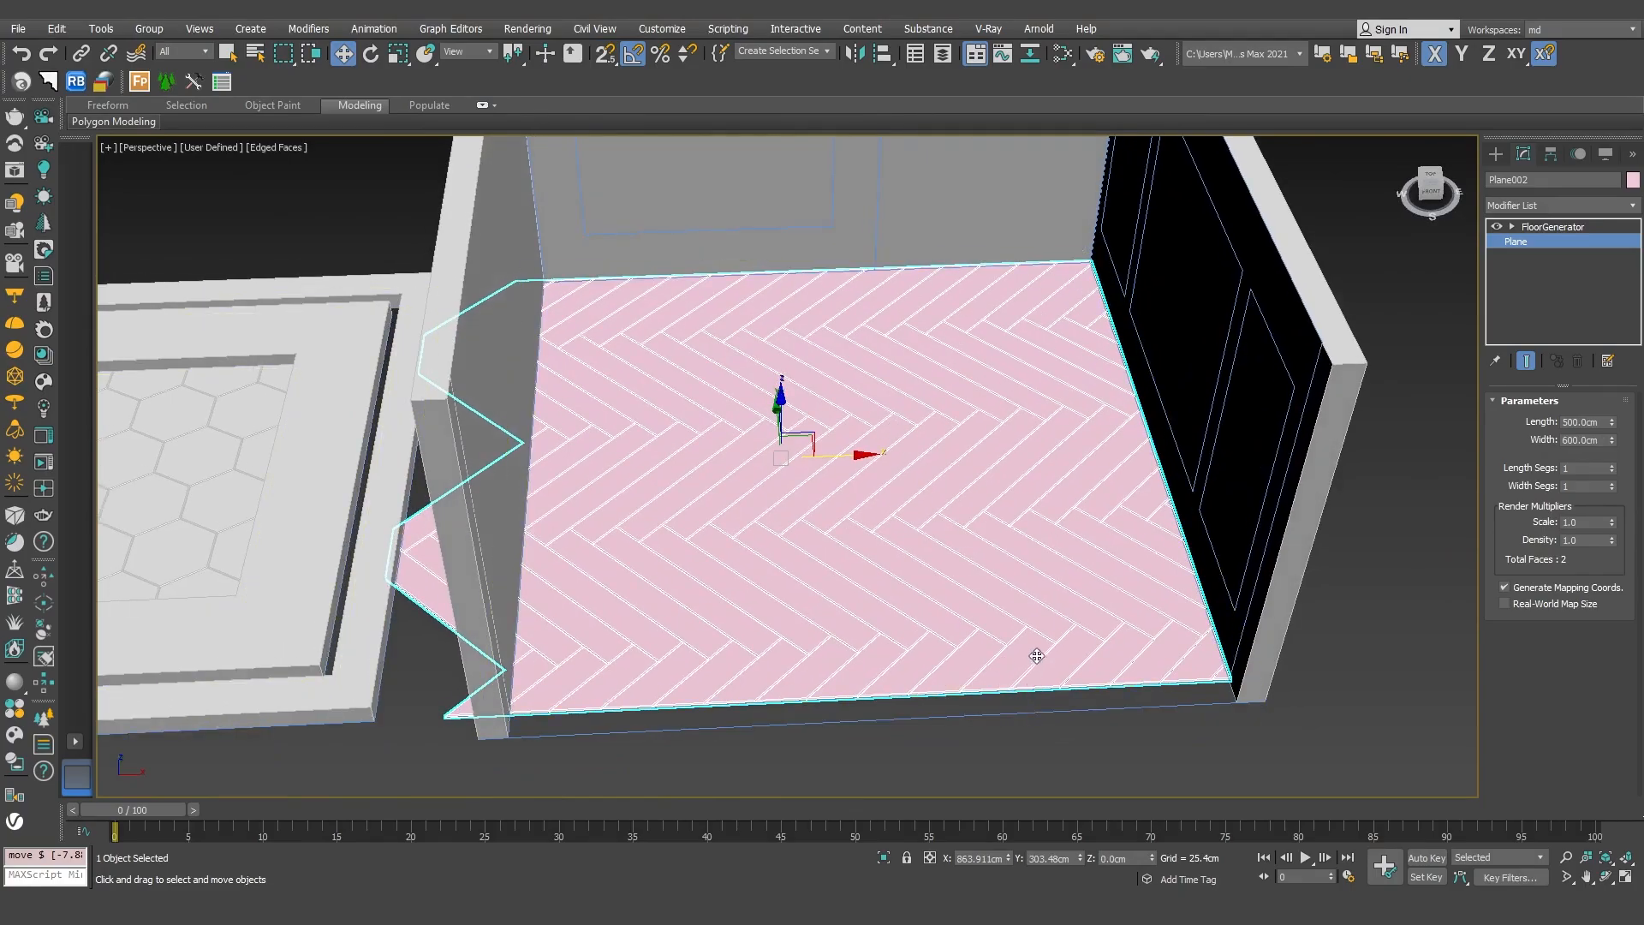
Set the herringbone boards' extrude height to 0.2 cm and bevel height to 0.8 cm
scroll(1035, 660, up, 5)
middle_drag(1218, 645, 1071, 506)
scroll(1066, 506, down, 5)
middle_drag(892, 512, 1219, 638)
scroll(918, 535, up, 2)
alt+middle_drag(967, 618, 1079, 532)
scroll(919, 535, up, 3)
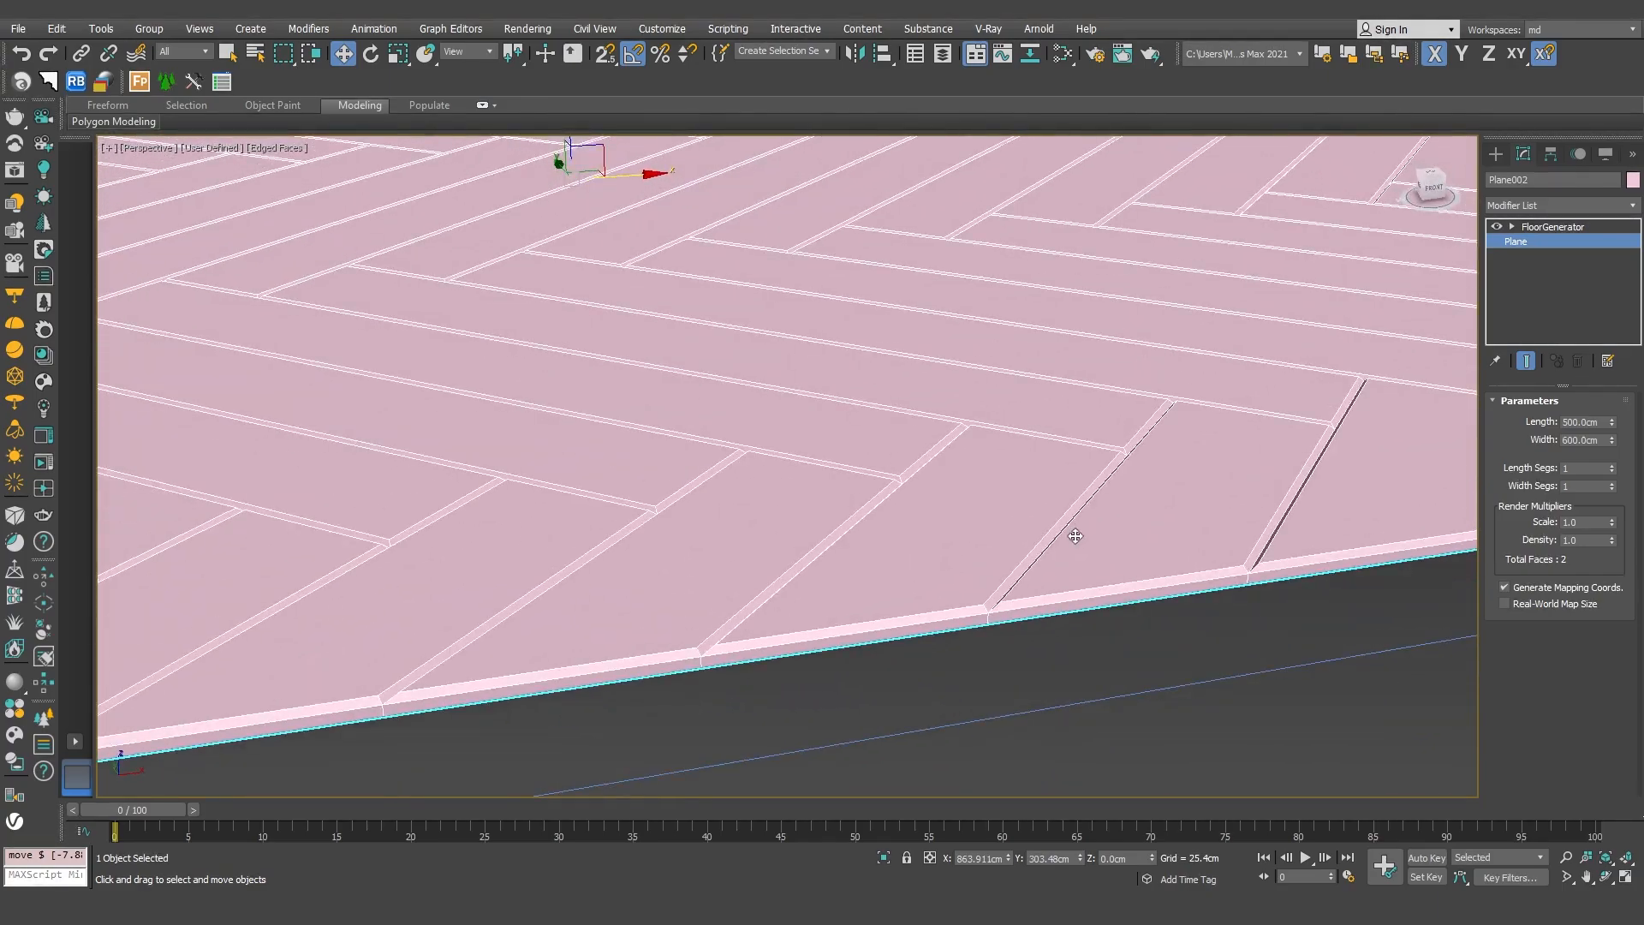
click(1065, 534)
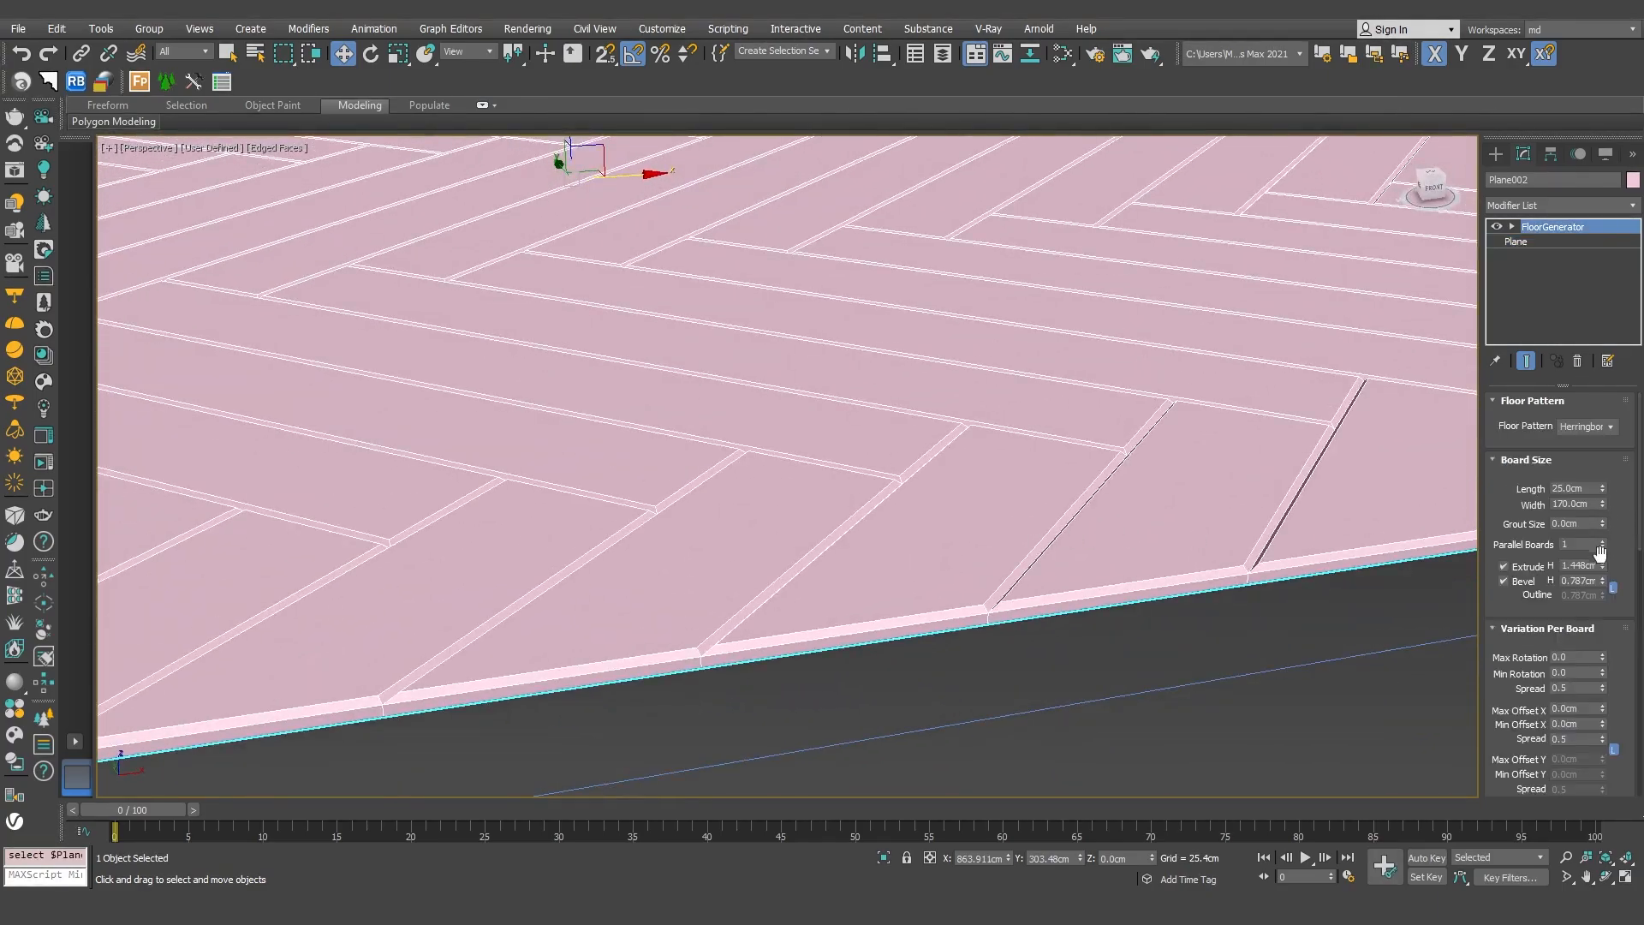
drag(1605, 572, 1601, 599)
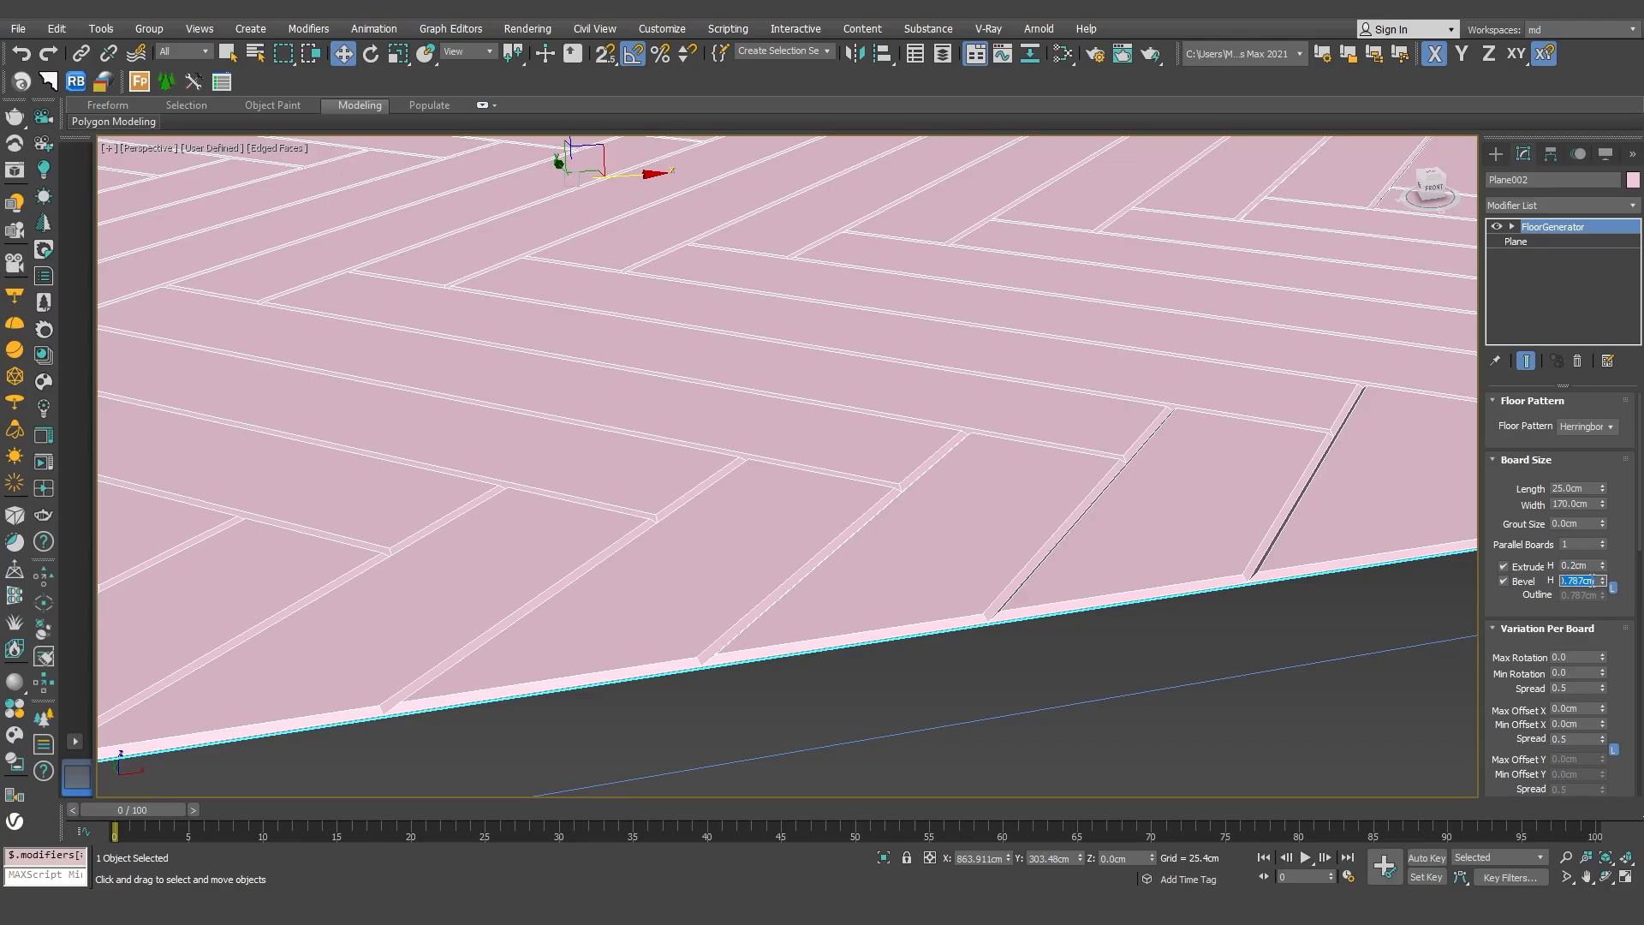
alt+middle_drag(1103, 476, 1027, 528)
scroll(910, 308, up, 3)
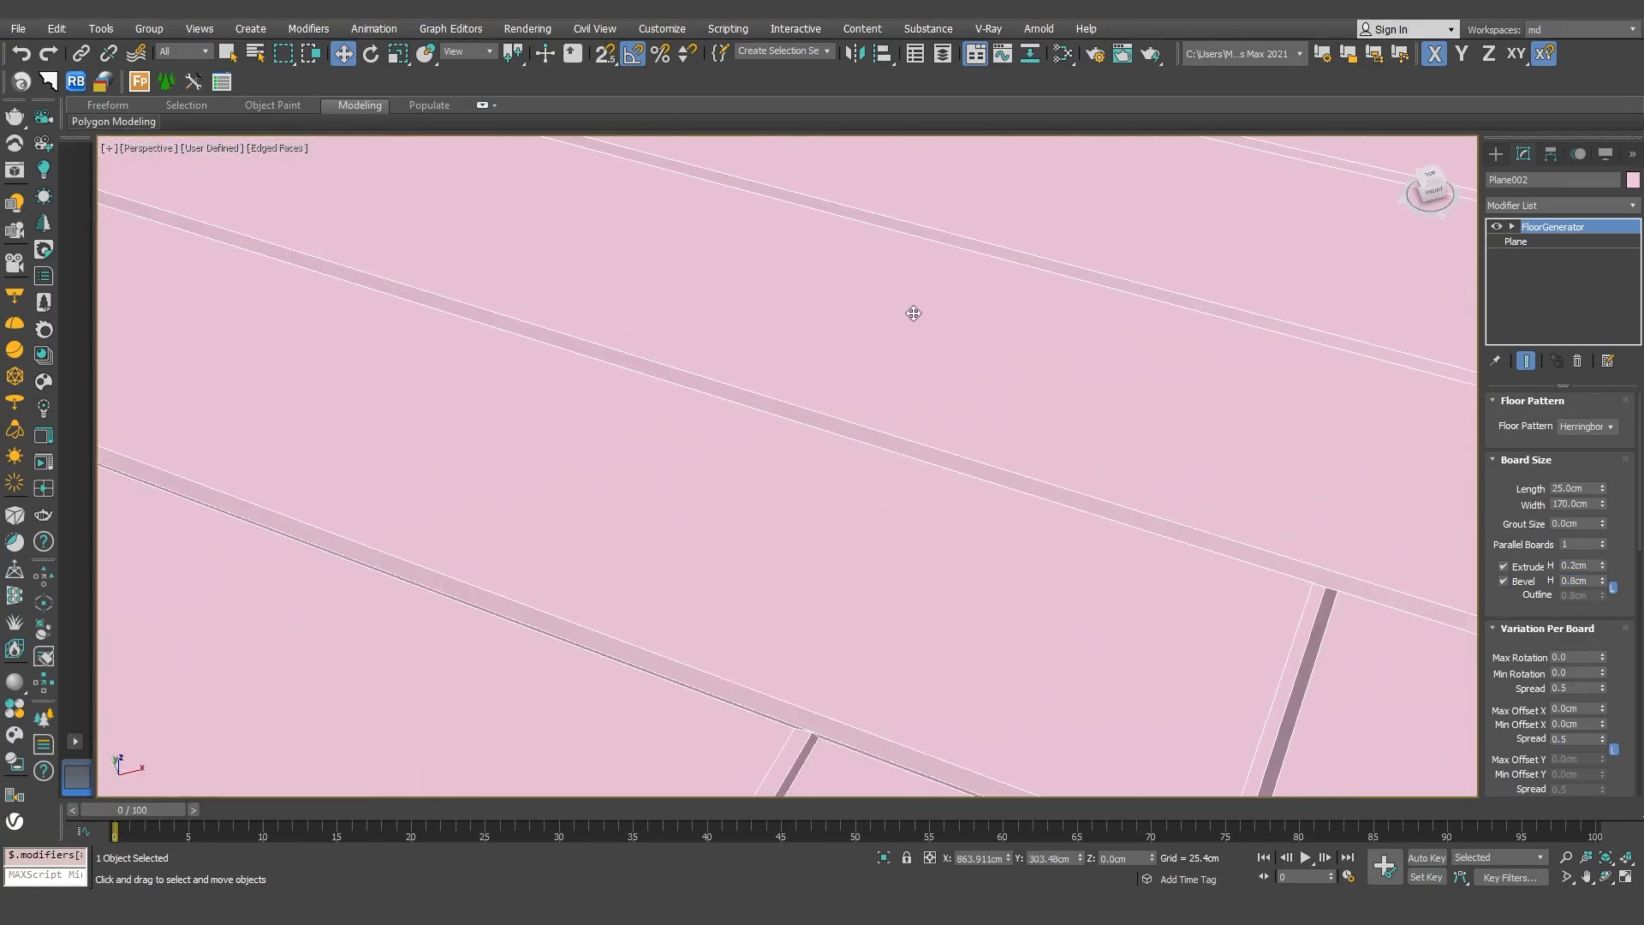
Examine the herringbone boards' bevels and joints up close and across the room floor
scroll(914, 317, down, 6)
middle_drag(917, 334, 902, 445)
click(967, 697)
alt+middle_drag(937, 530, 873, 521)
scroll(873, 520, up, 3)
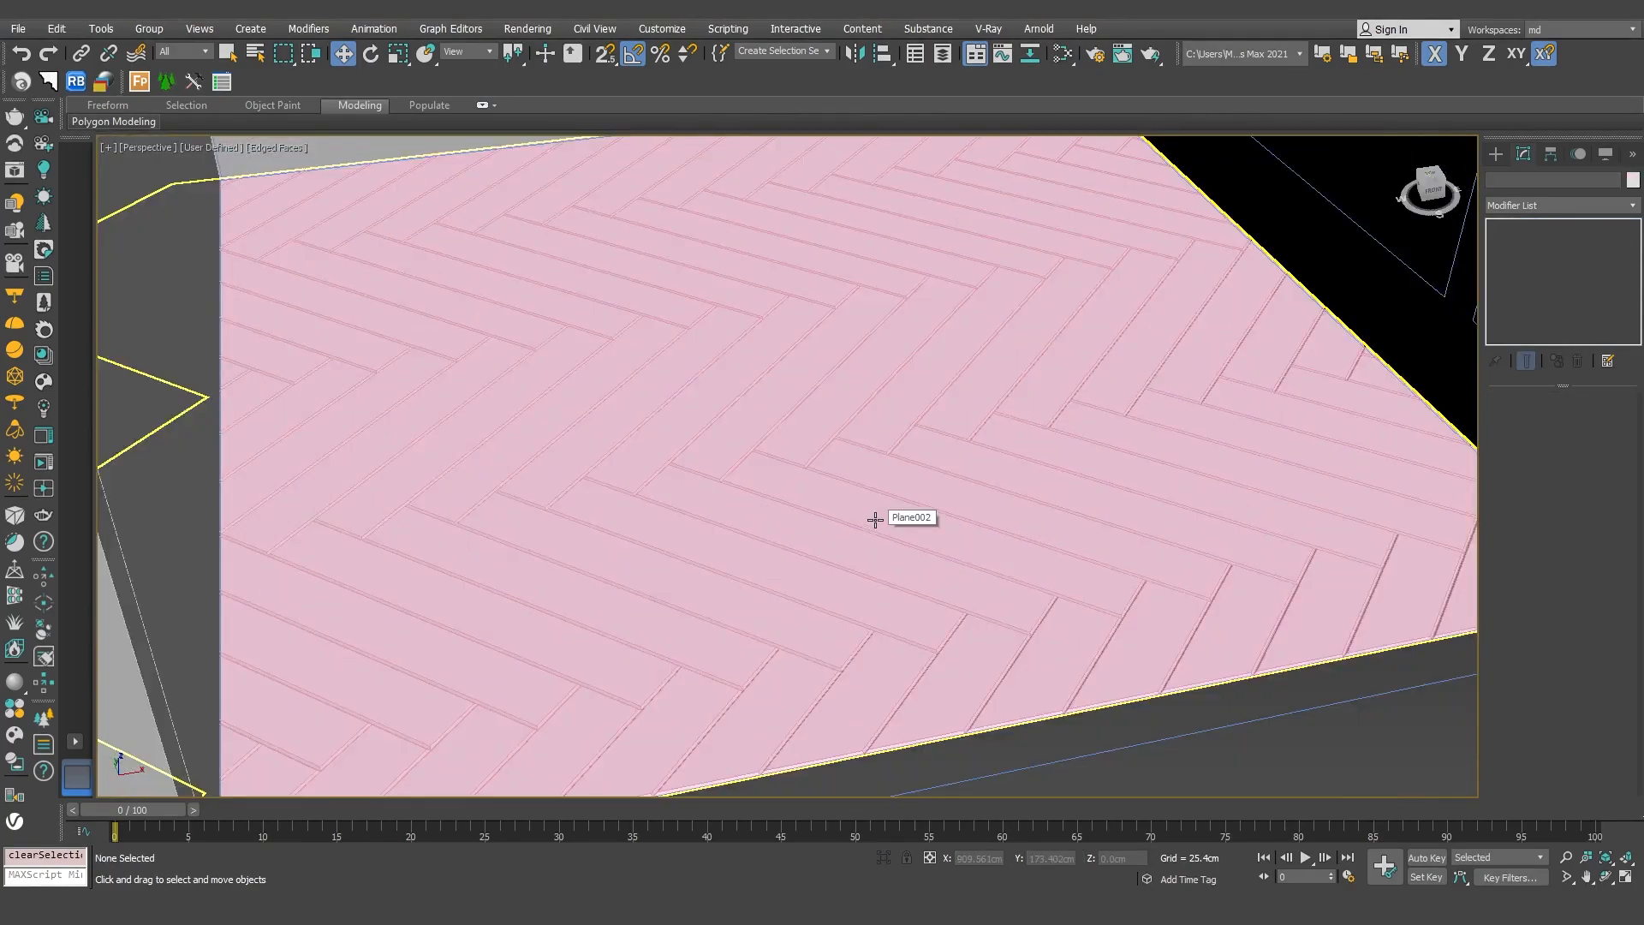
scroll(873, 520, down, 3)
click(873, 521)
scroll(1062, 715, down, 5)
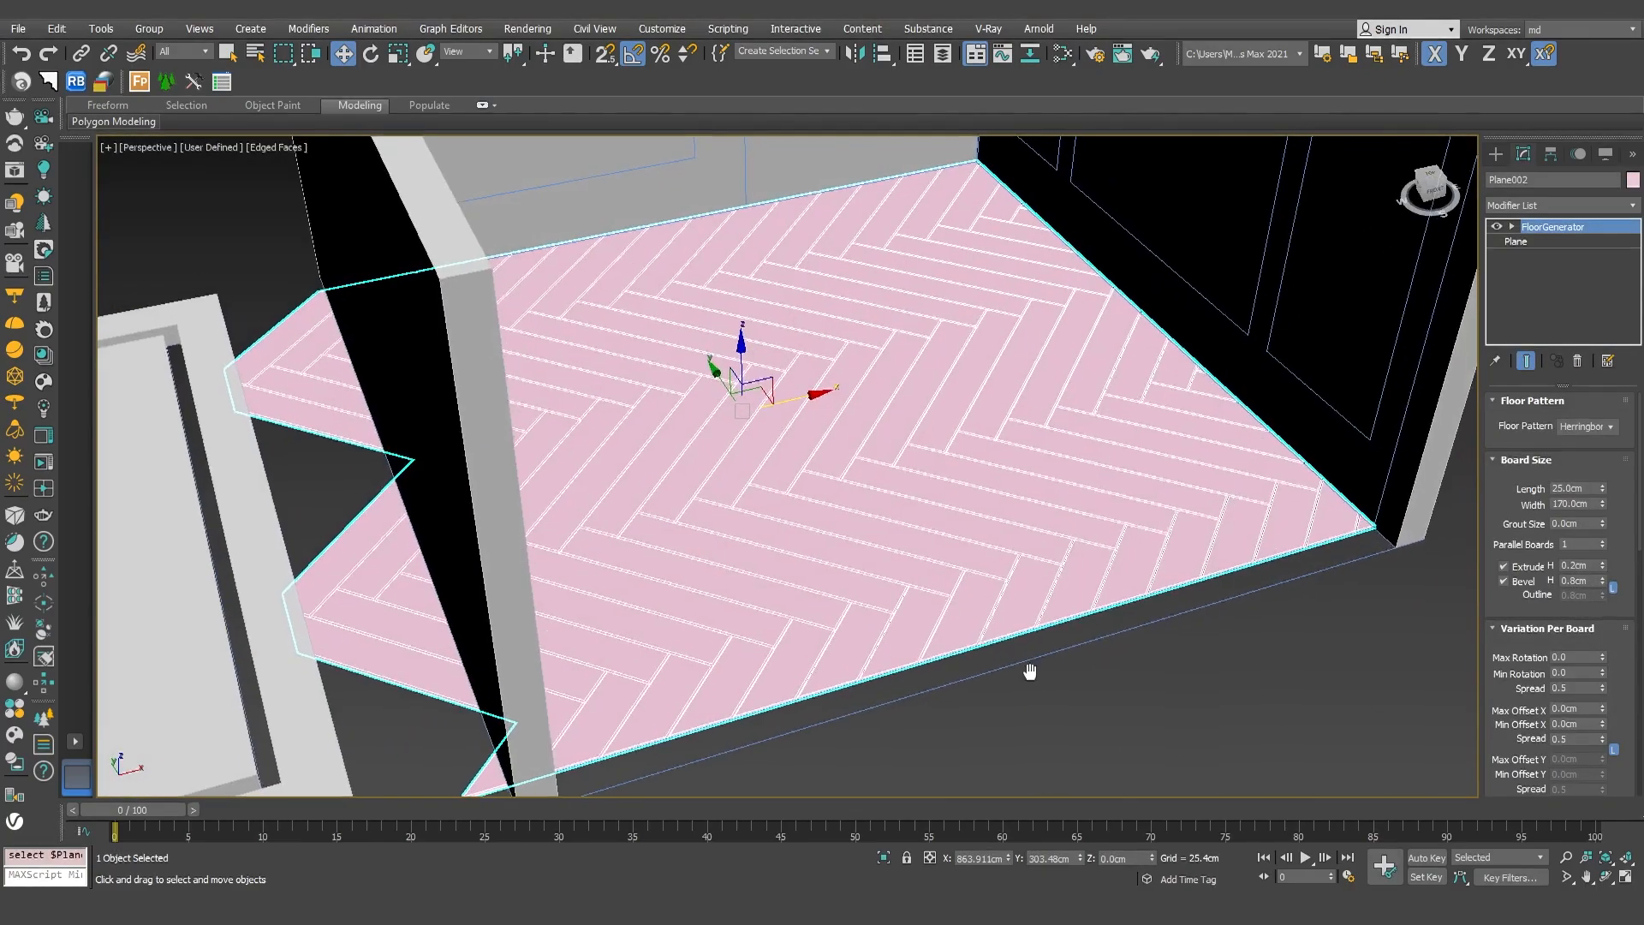
Select both square frames and the hexagon floor together and rotate them so the hexagon side faces down
alt+middle_drag(888, 617, 668, 685)
click(643, 710)
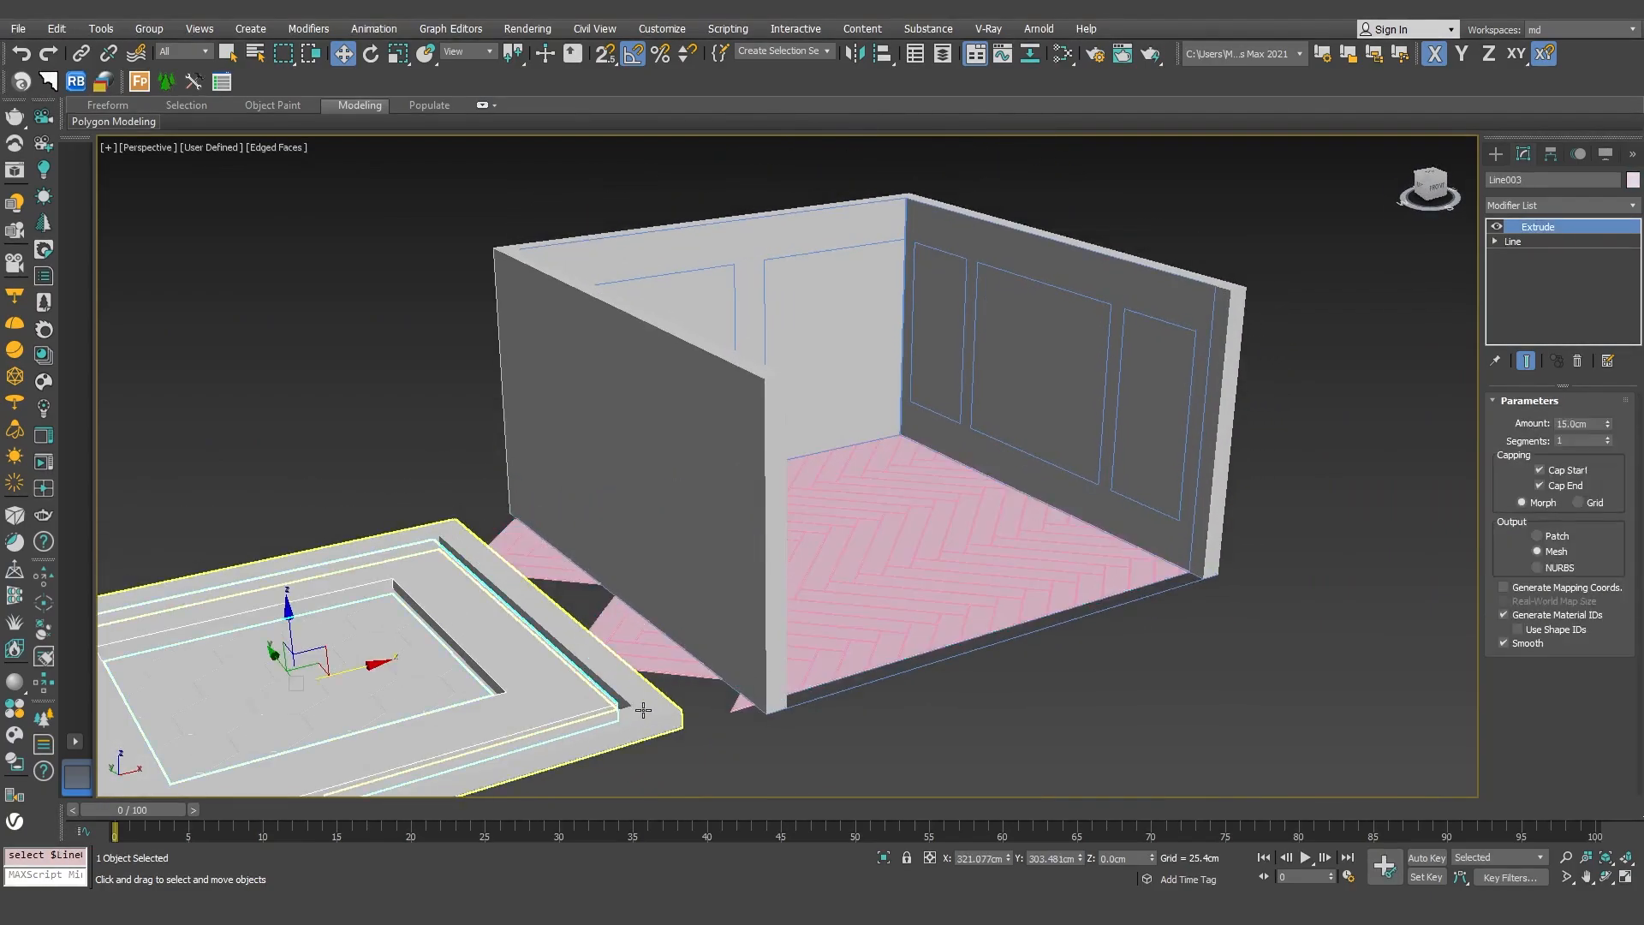
ctrl+click(632, 709)
ctrl+click(426, 677)
click(368, 55)
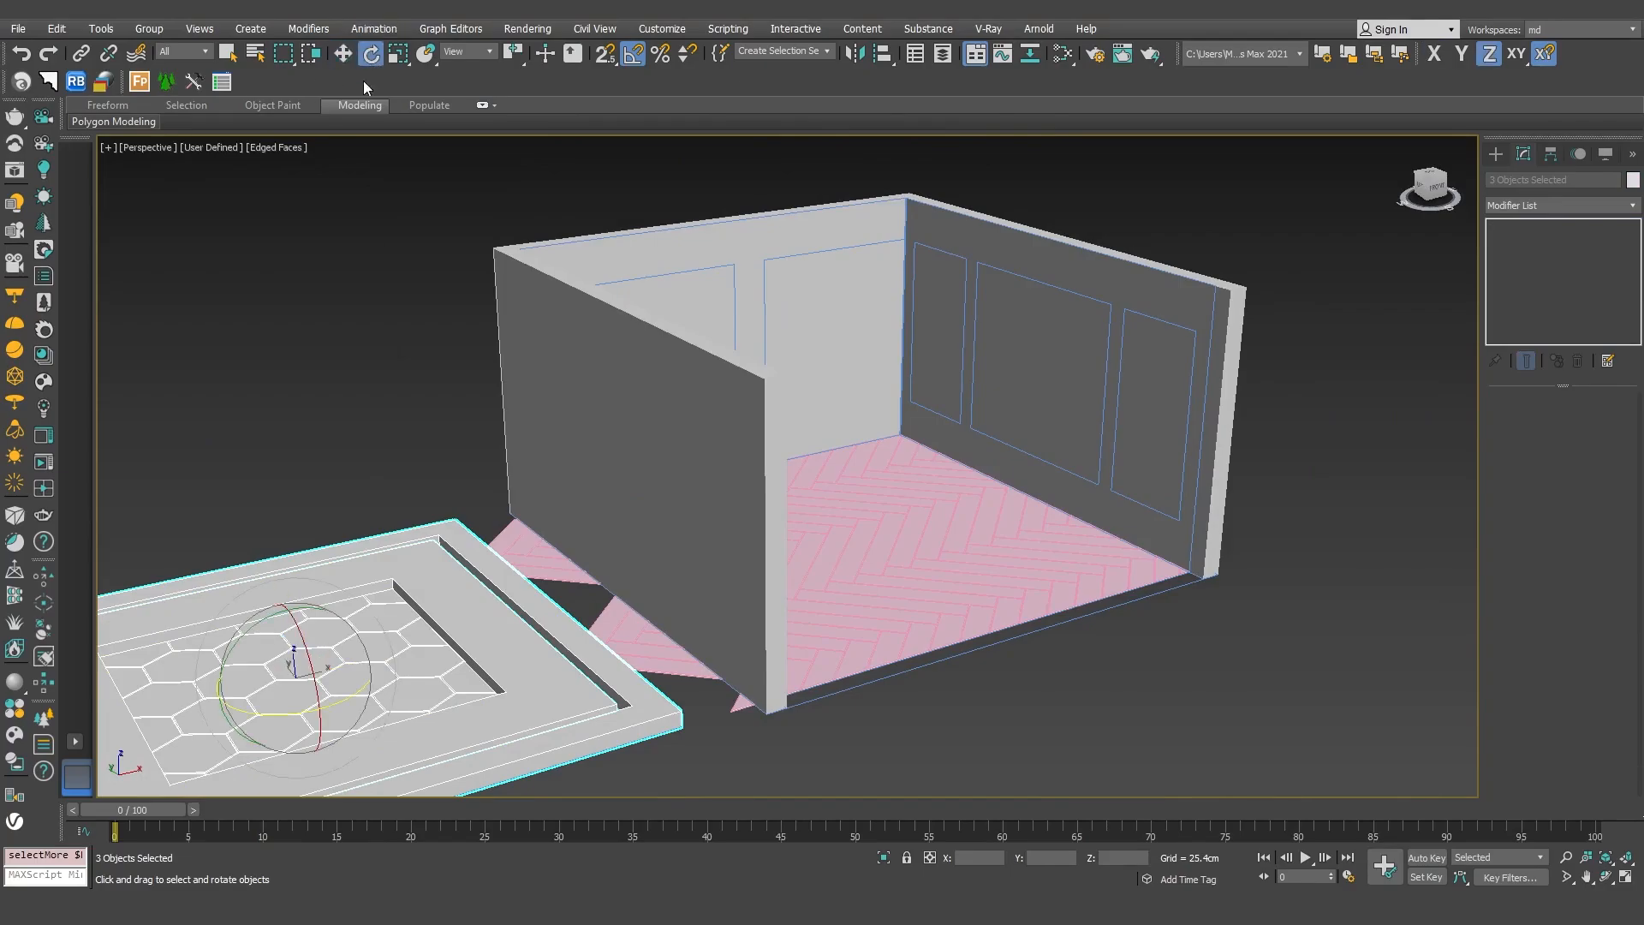
drag(301, 638, 375, 741)
Move the turned frames and hexagon panel onto the top of the room walls as a ceiling, using the front view
key(f)
key(w)
middle_drag(916, 526, 220, 558)
scroll(388, 494, down, 2)
drag(388, 494, 732, 290)
drag(628, 370, 1204, 291)
scroll(709, 297, up, 3)
scroll(709, 297, down, 3)
key(p)
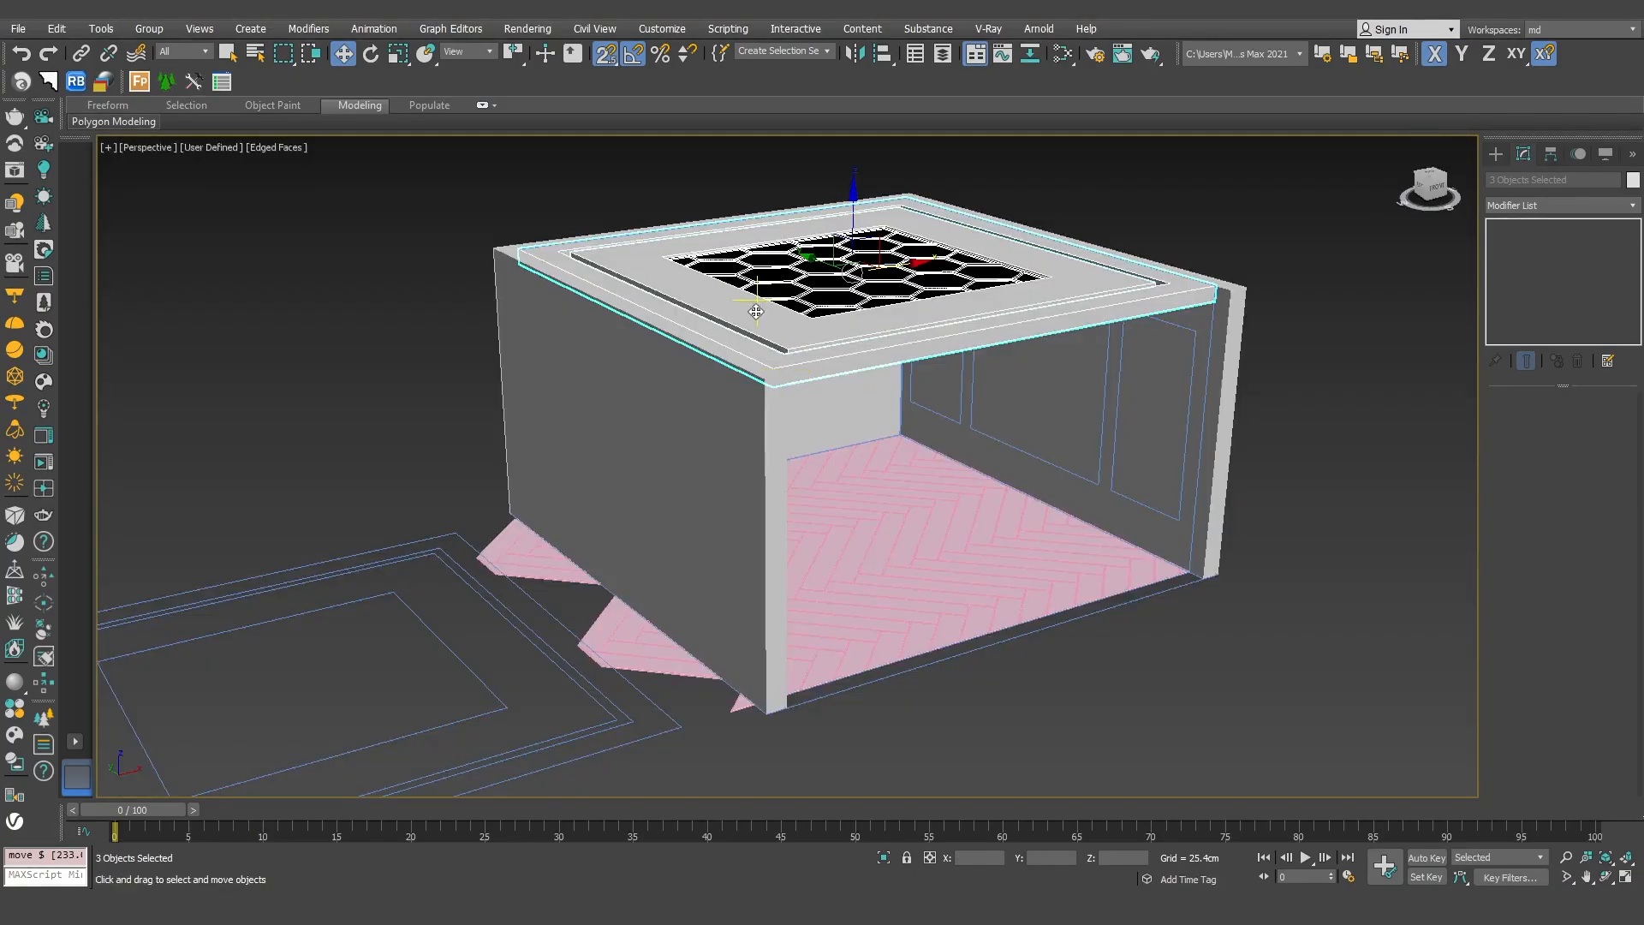
Hide the selected ceiling frames and hexagon panel
alt+middle_drag(882, 321, 949, 292)
middle_drag(949, 292, 804, 363)
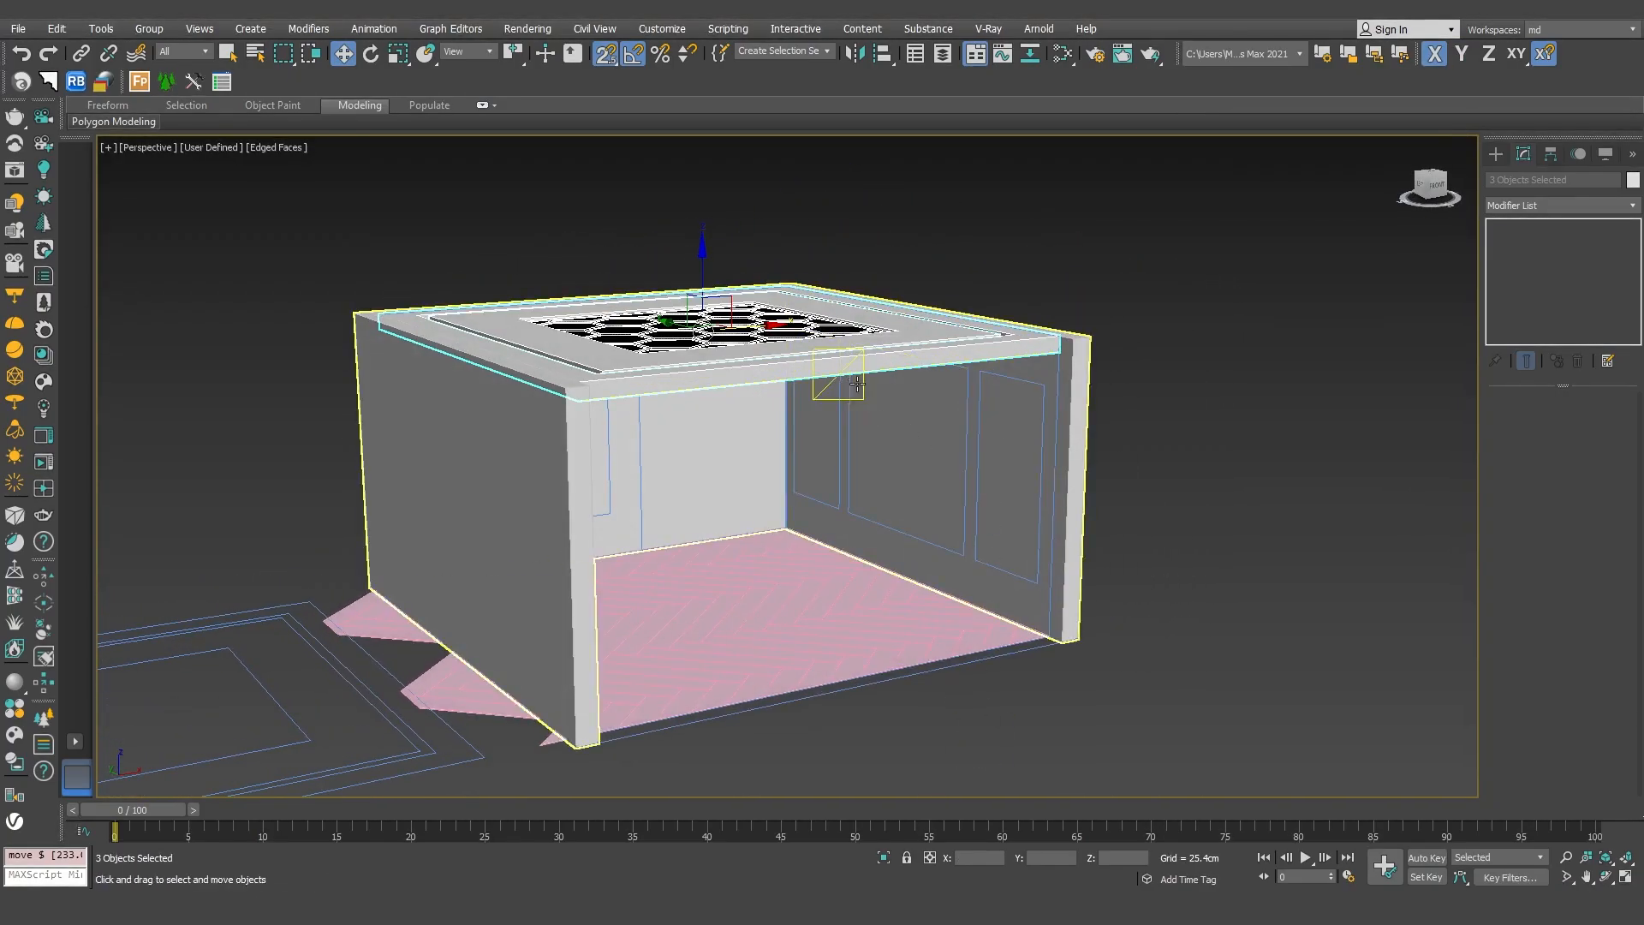
right_click(835, 353)
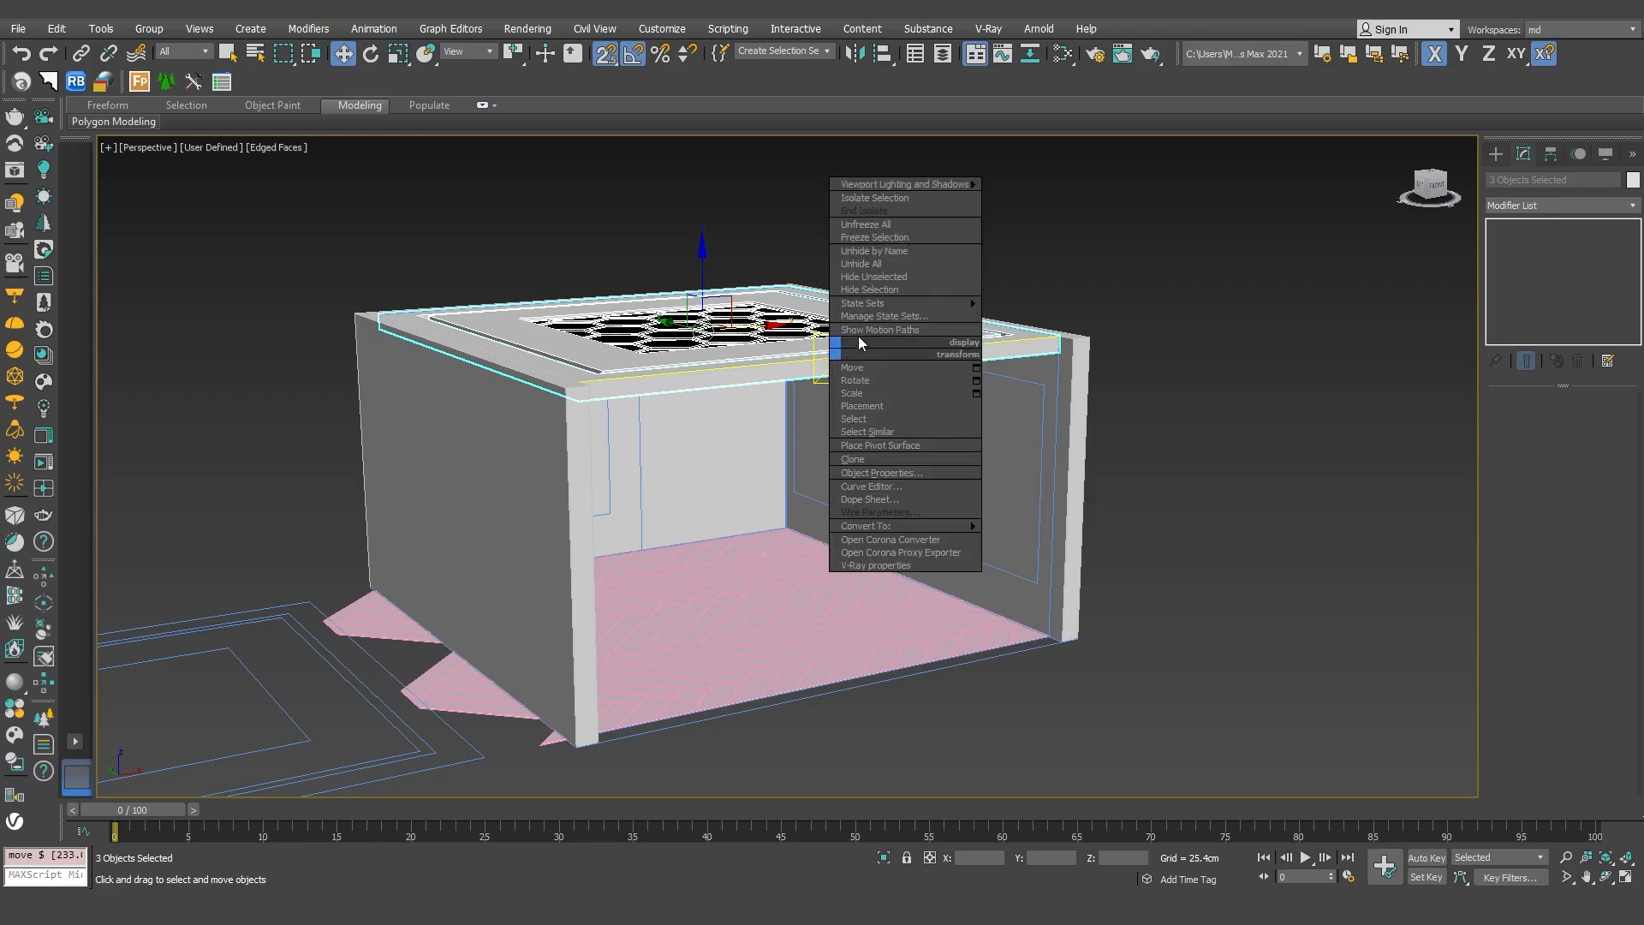
click(902, 301)
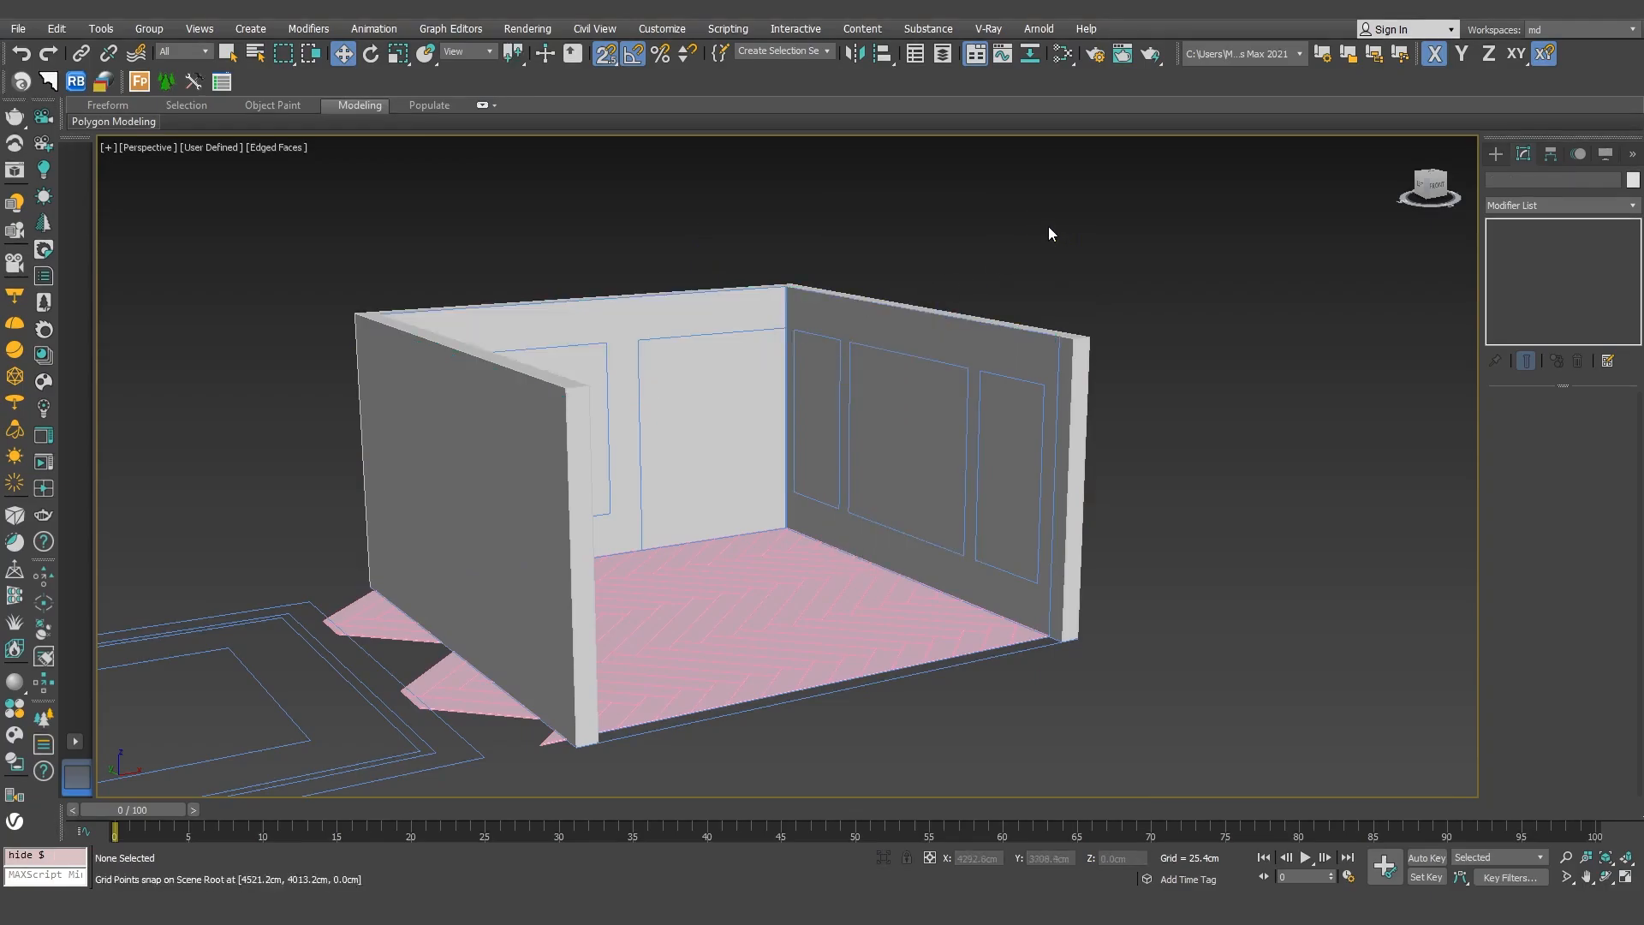
Isolate the ornate frame, its central ornament and the side wall's panel outlines
alt+middle_drag(985, 278, 987, 316)
middle_drag(987, 316, 991, 197)
scroll(914, 356, up, 2)
scroll(924, 368, down, 3)
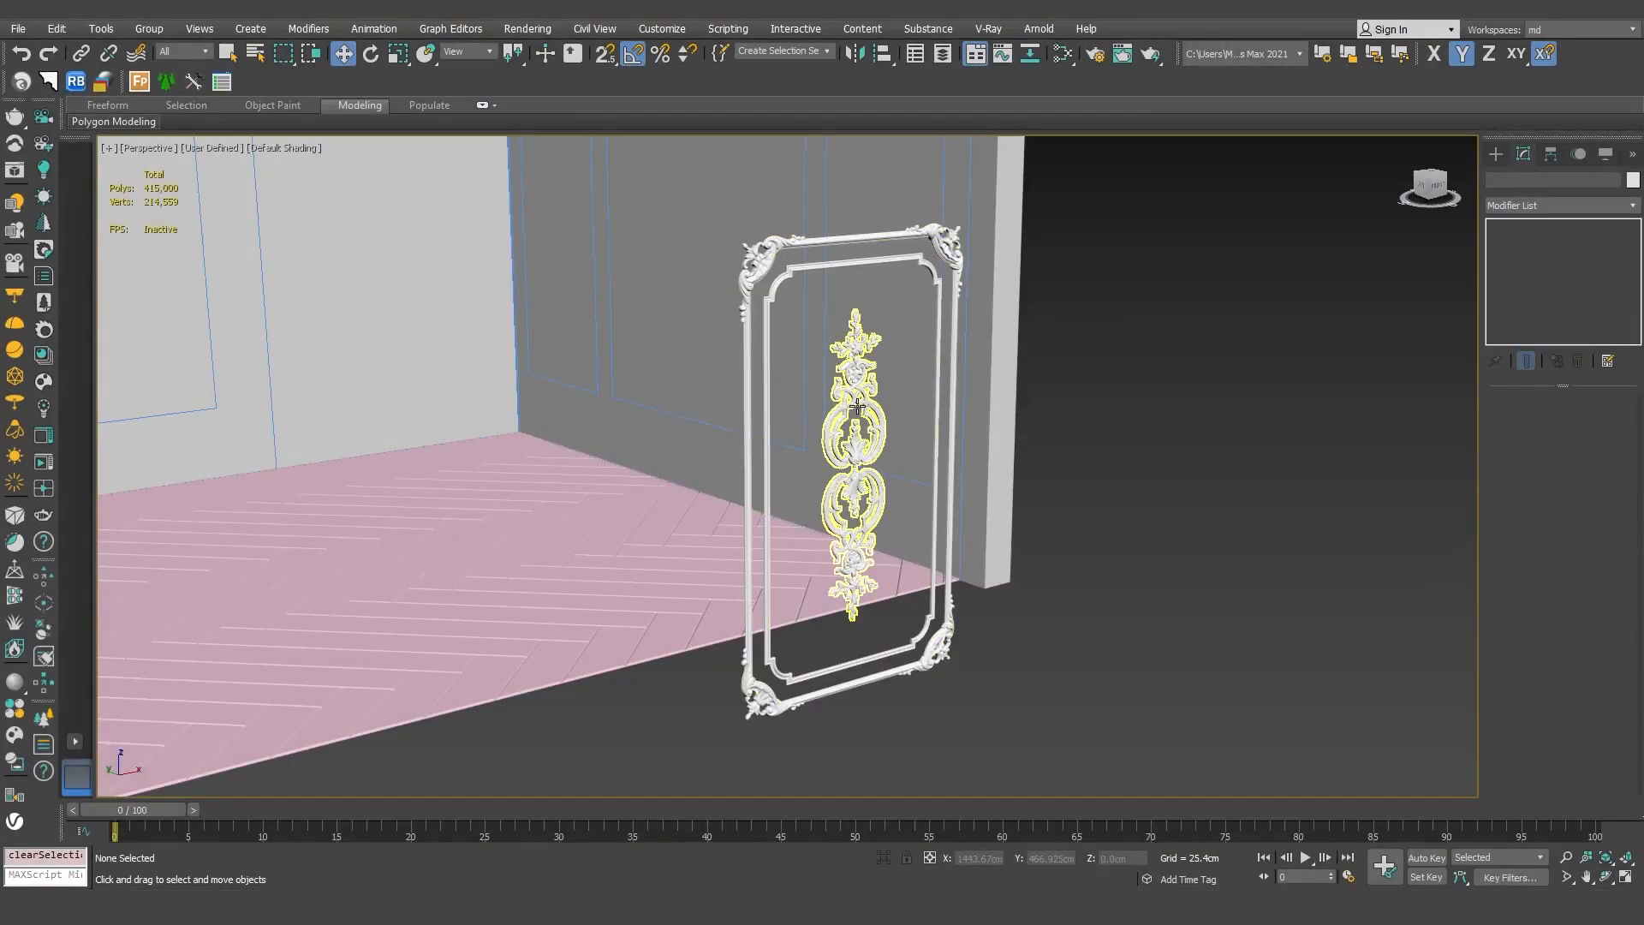
click(857, 406)
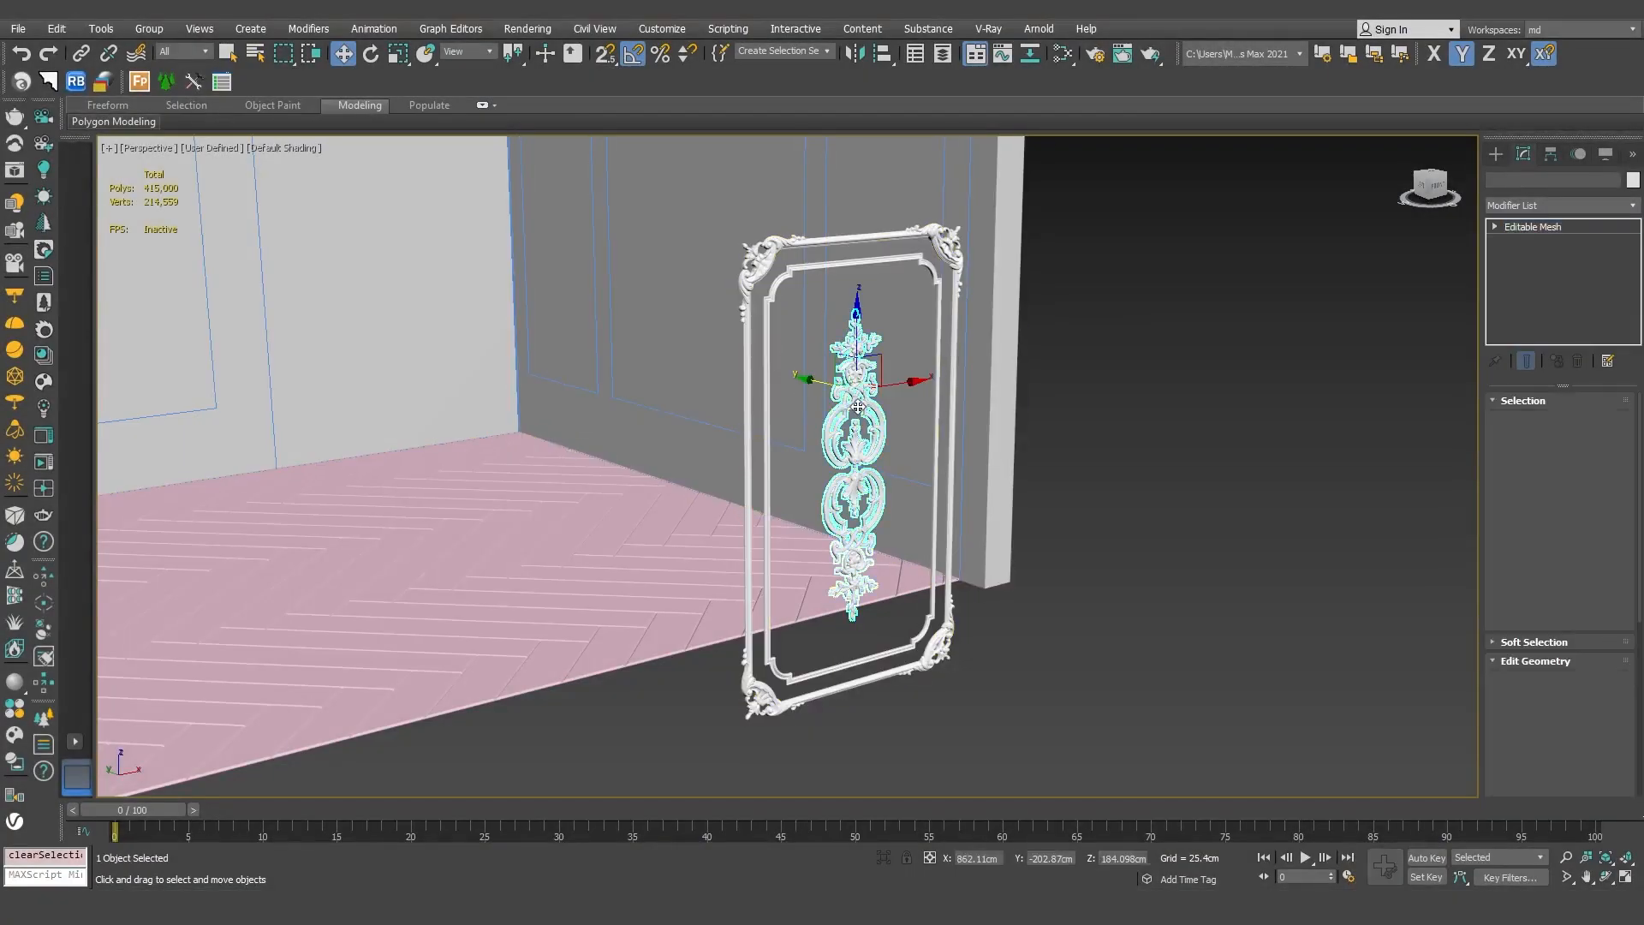
ctrl+click(761, 384)
scroll(845, 422, down, 5)
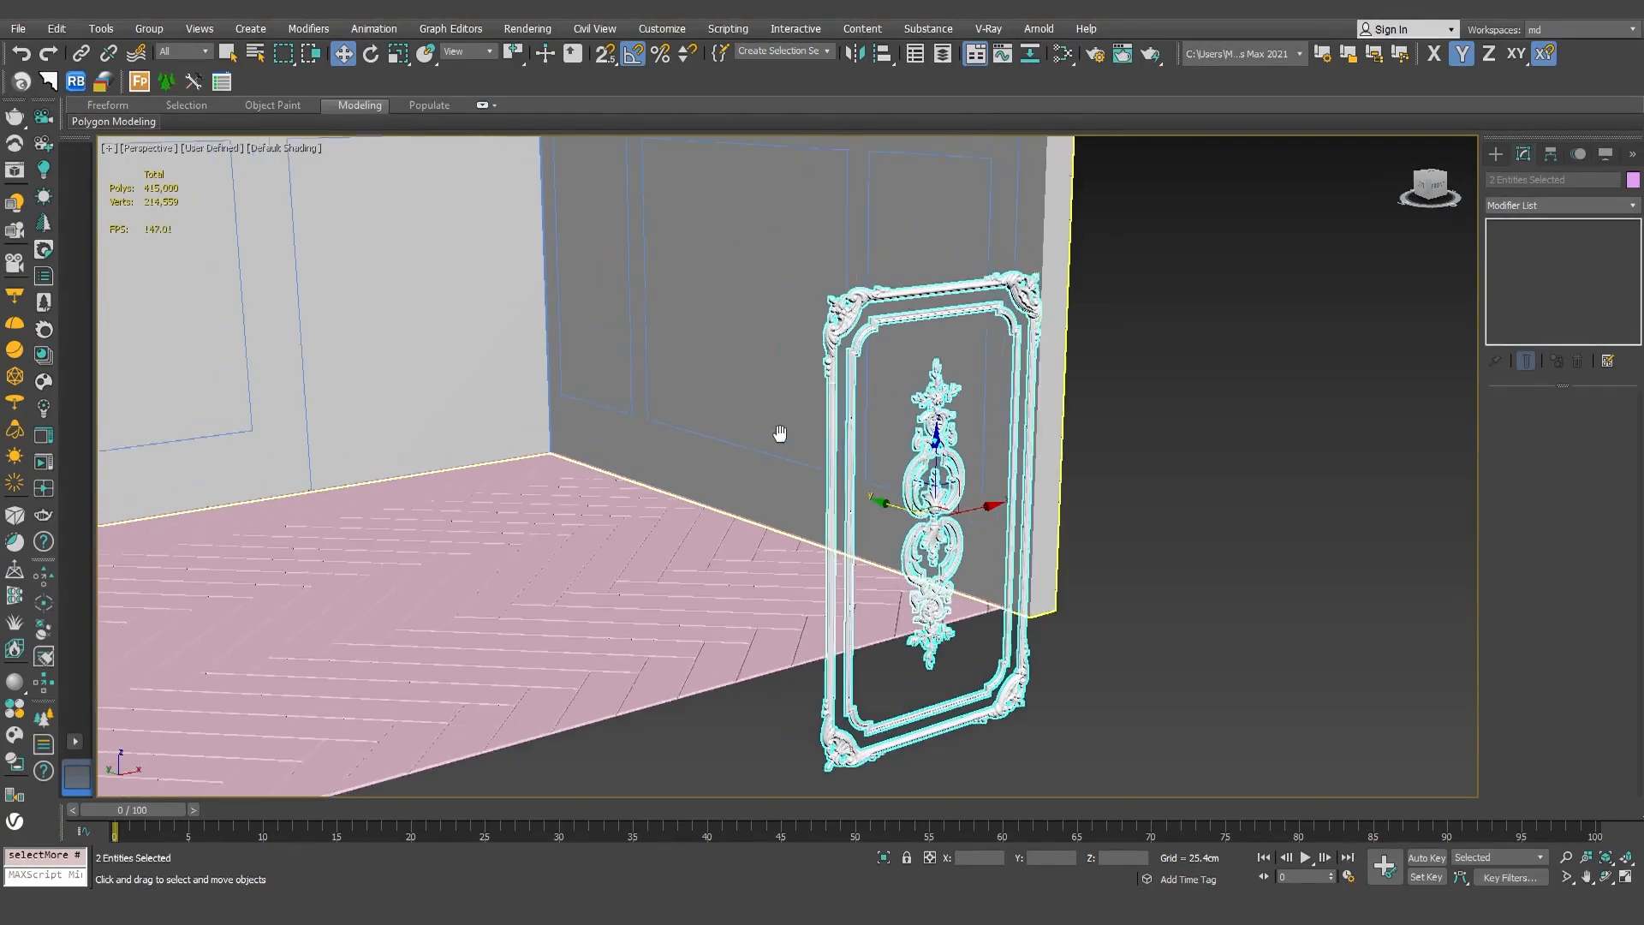
ctrl+click(849, 288)
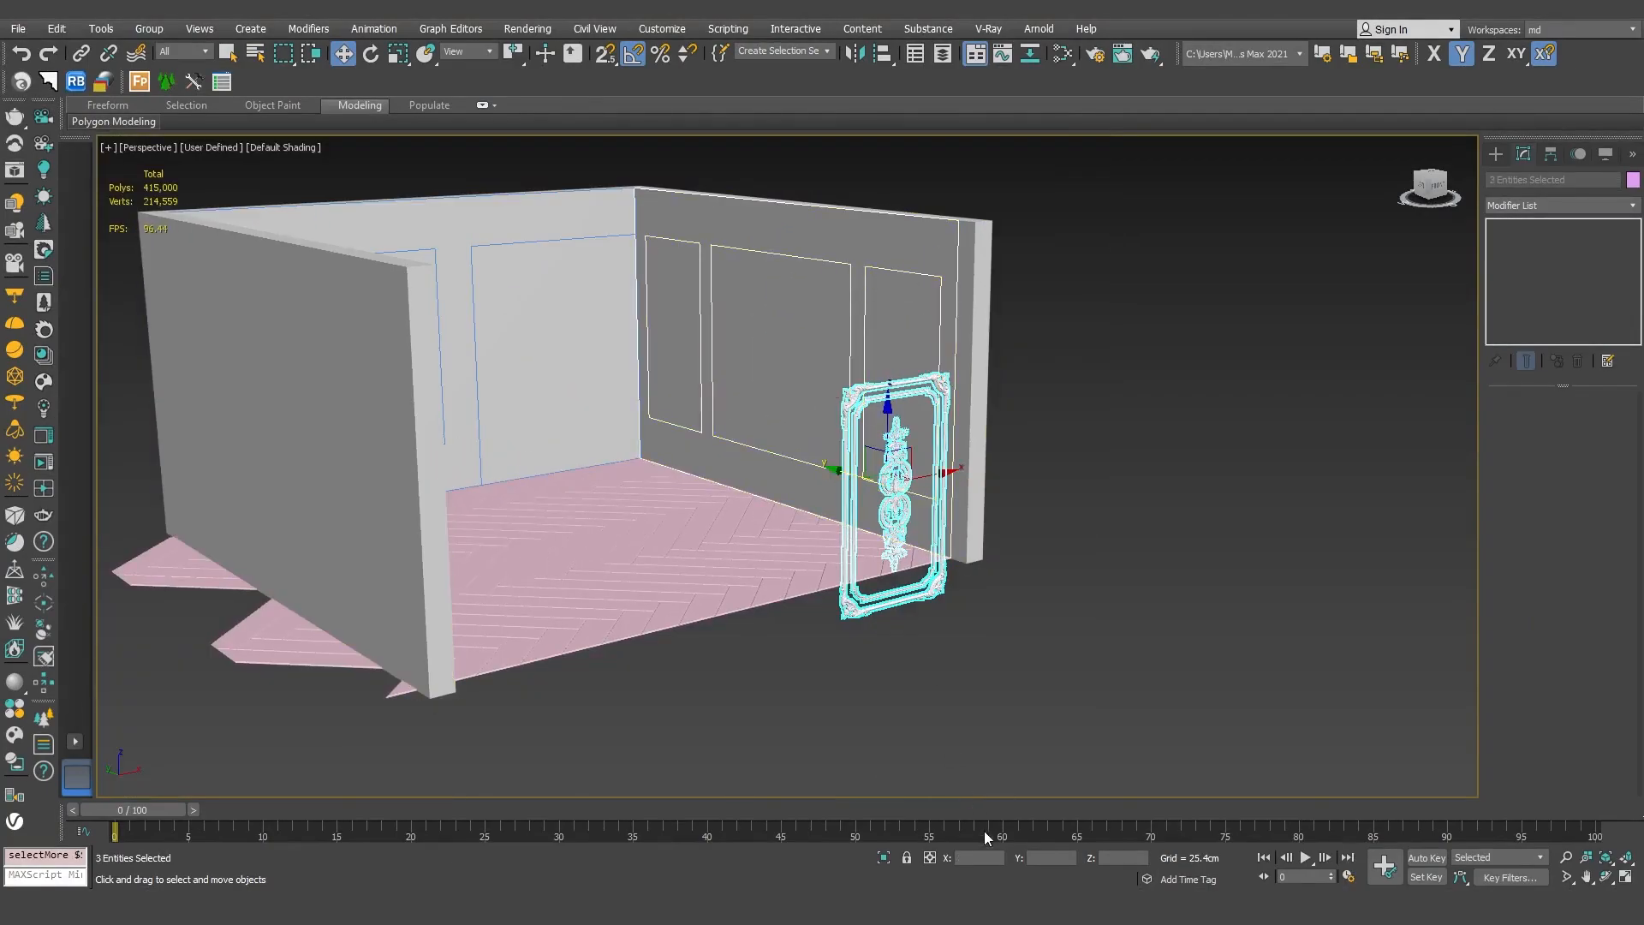
click(884, 858)
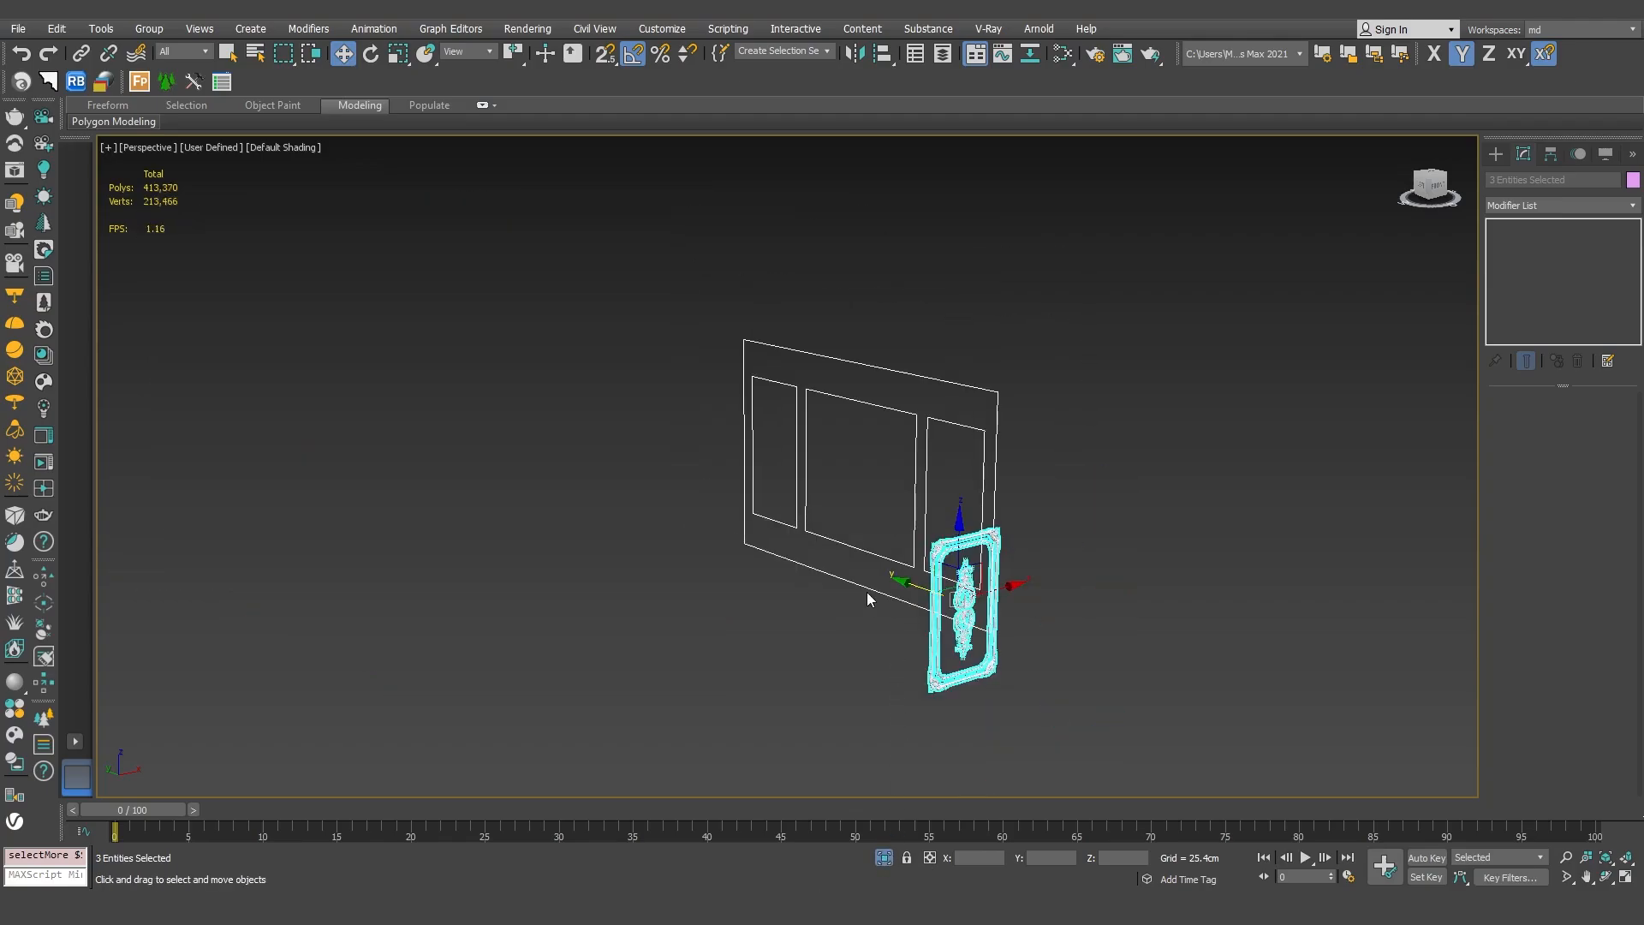
Rotate the ornate frame and its central ornament -90° about the Z axis to line up with the wall panels
click(371, 54)
drag(942, 640, 941, 641)
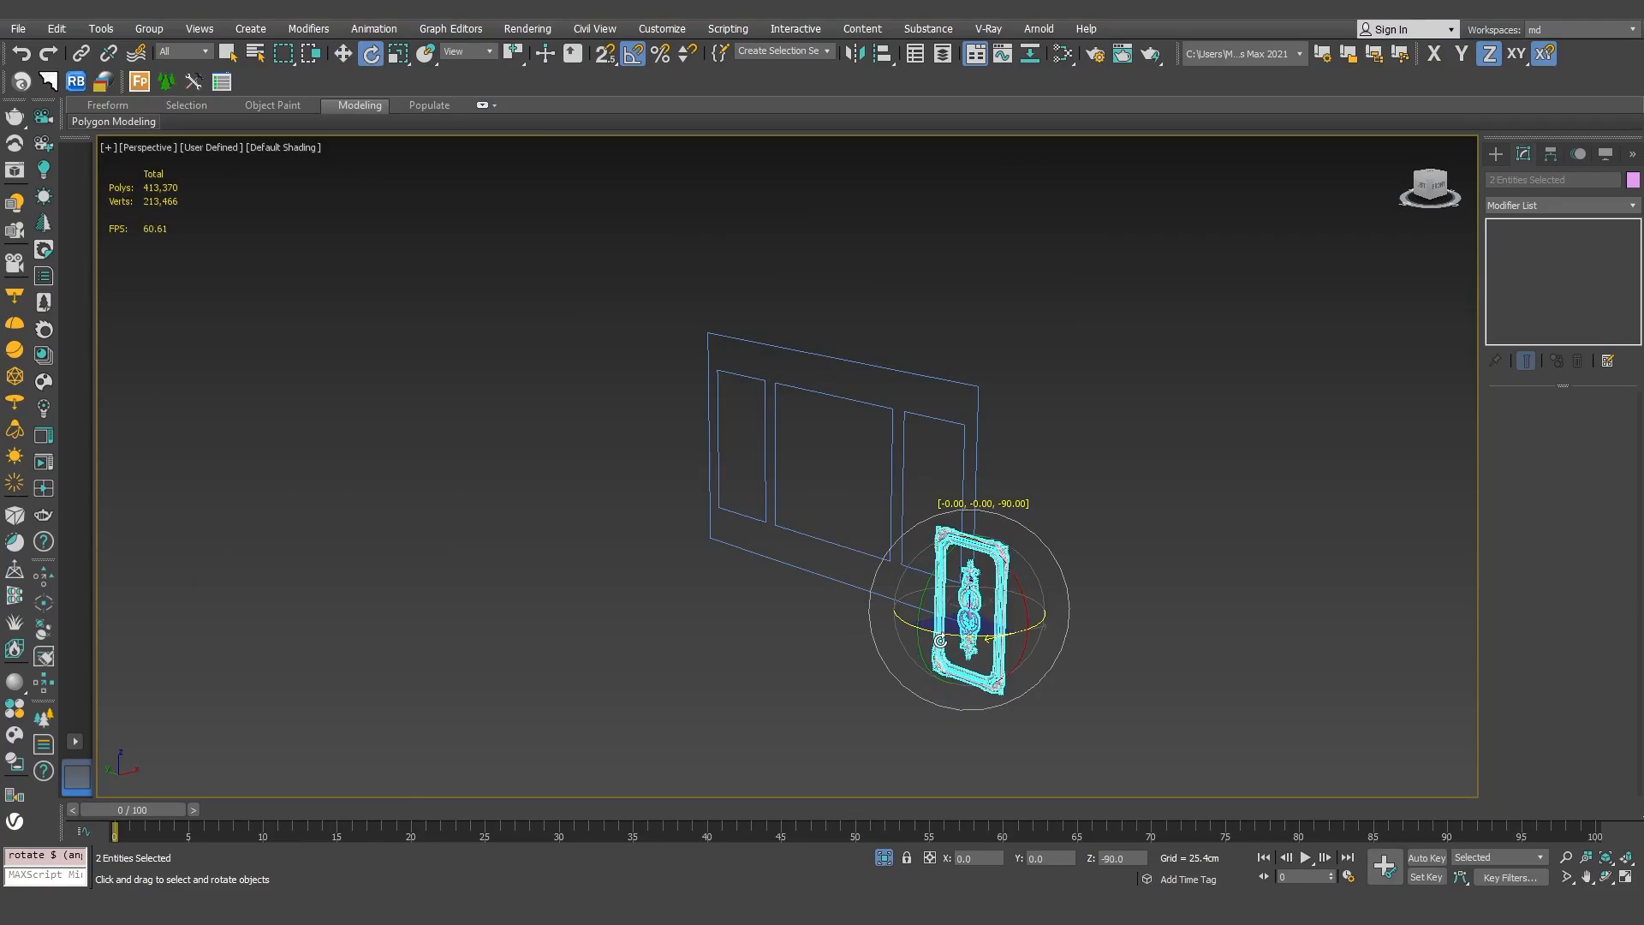
alt+middle_drag(905, 591, 970, 587)
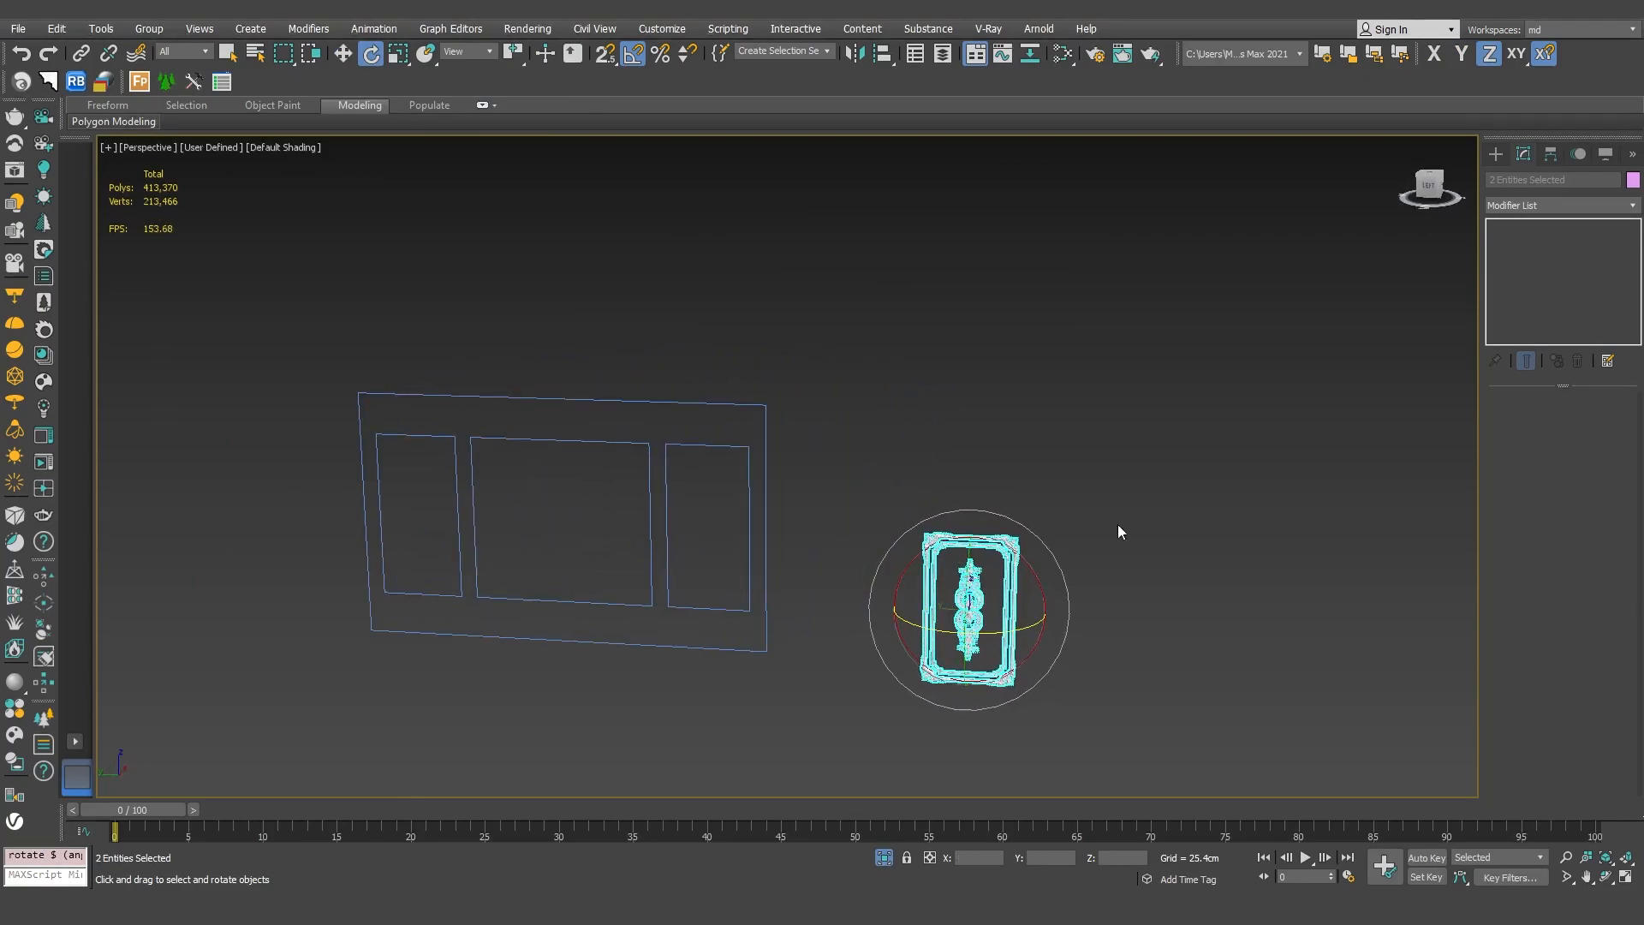
Move the ornate frame and its ornament horizontally into the right narrow wall panel in the left view
click(1426, 199)
middle_drag(921, 377, 965, 517)
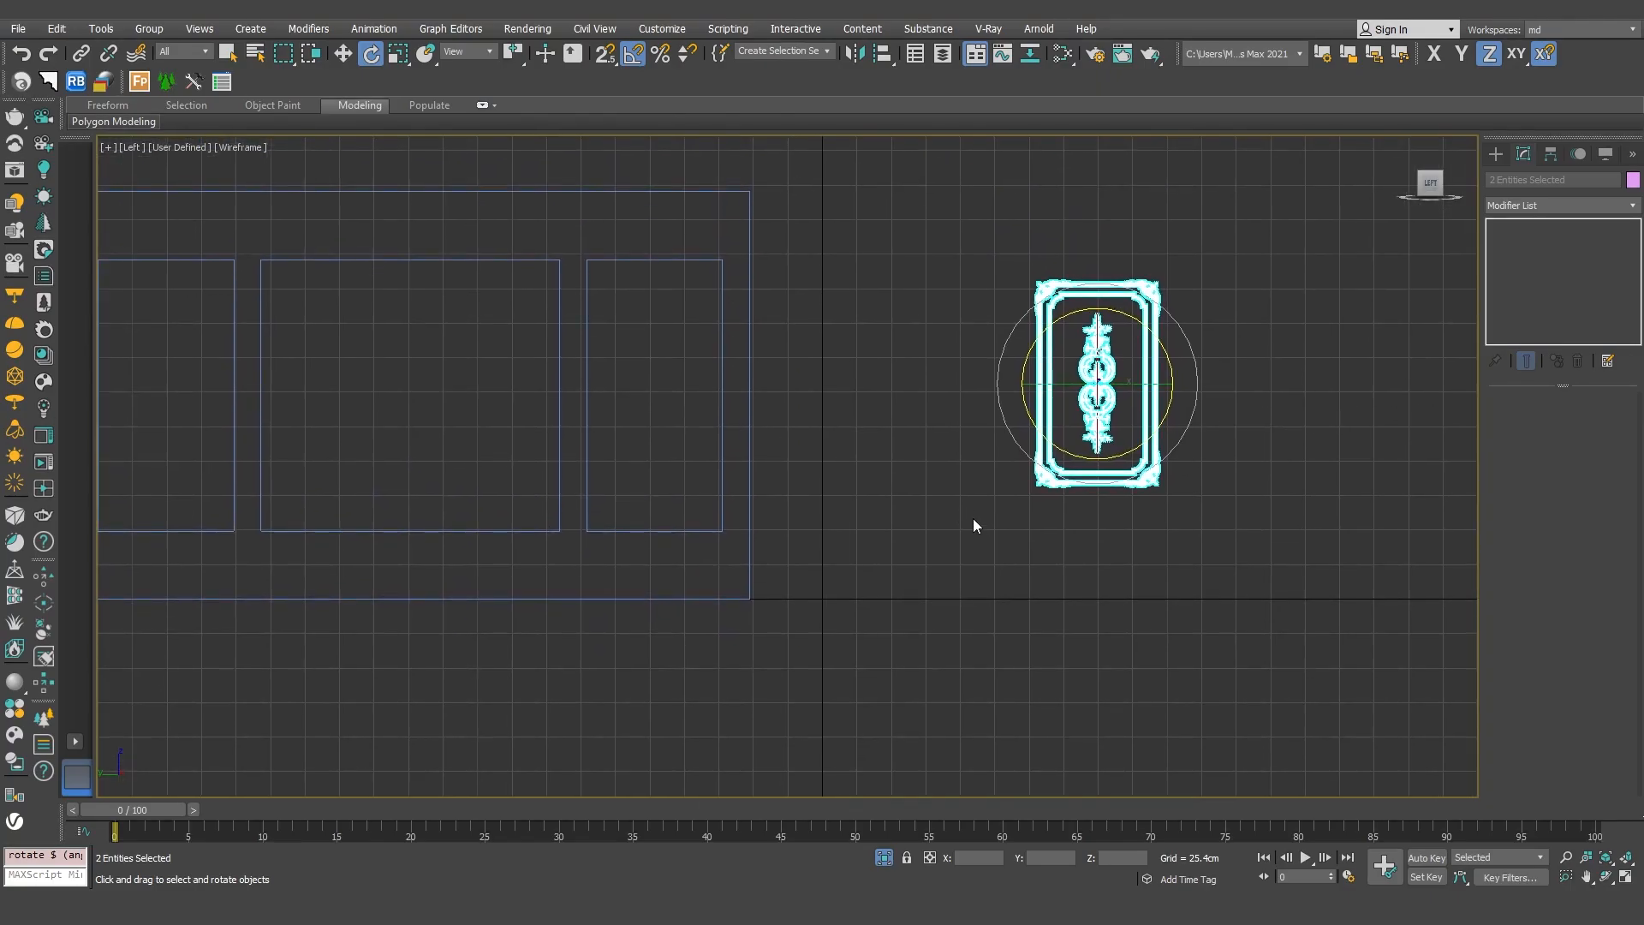
key(w)
drag(1168, 383, 731, 383)
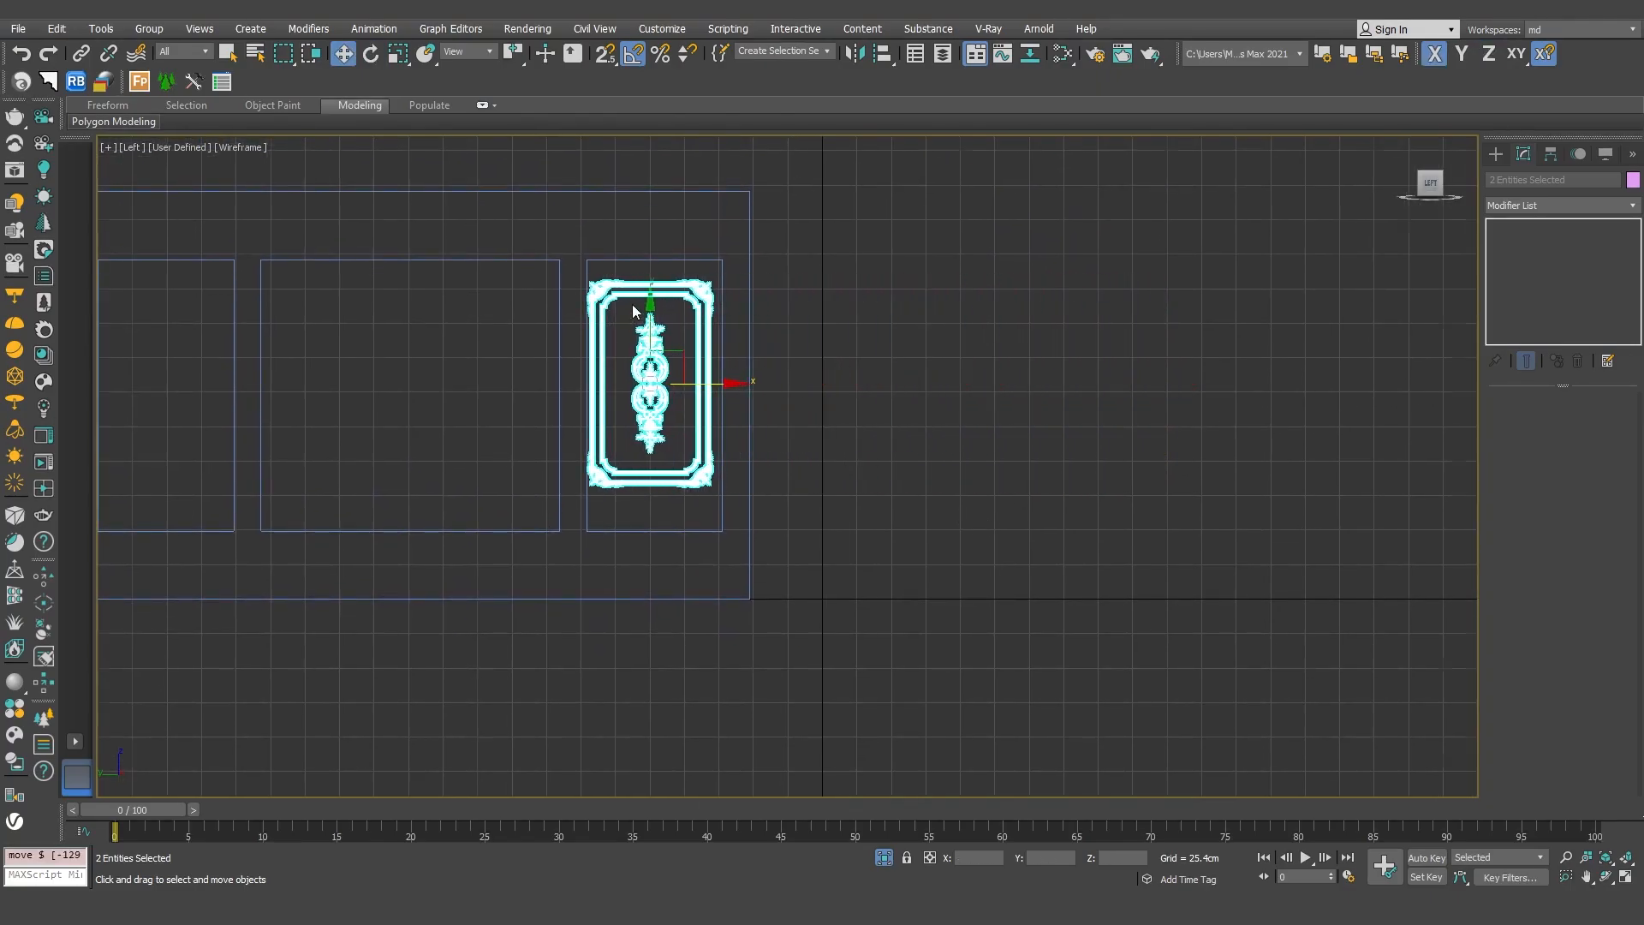
Ungroup the ornate frame into its separate pieces
key(z)
click(149, 29)
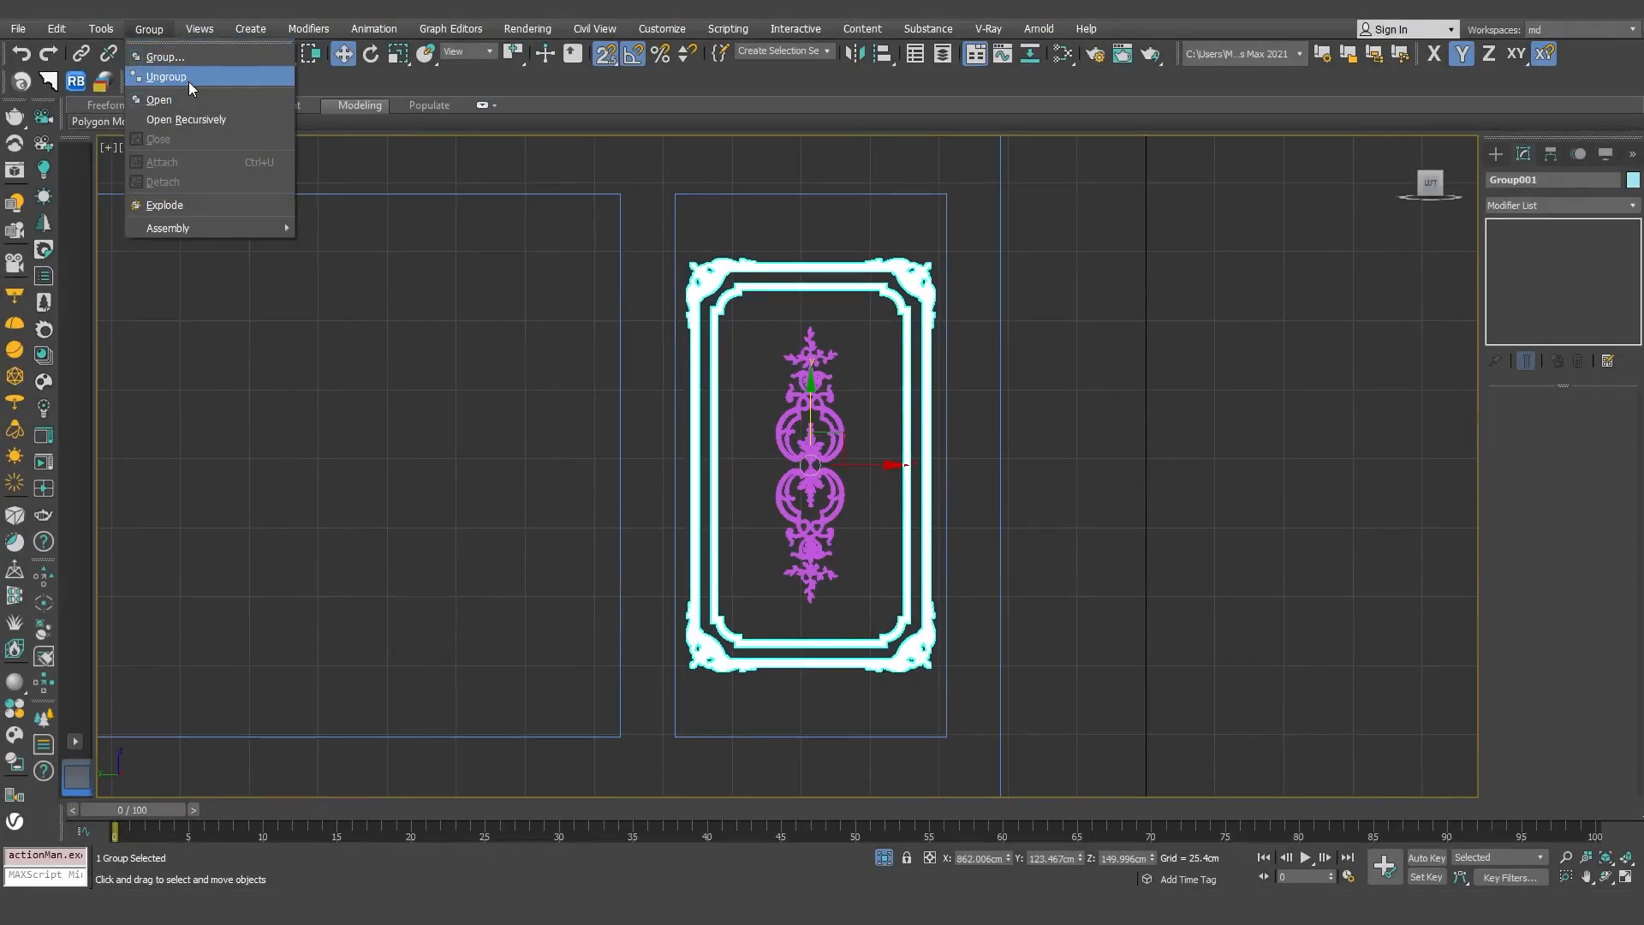
click(188, 80)
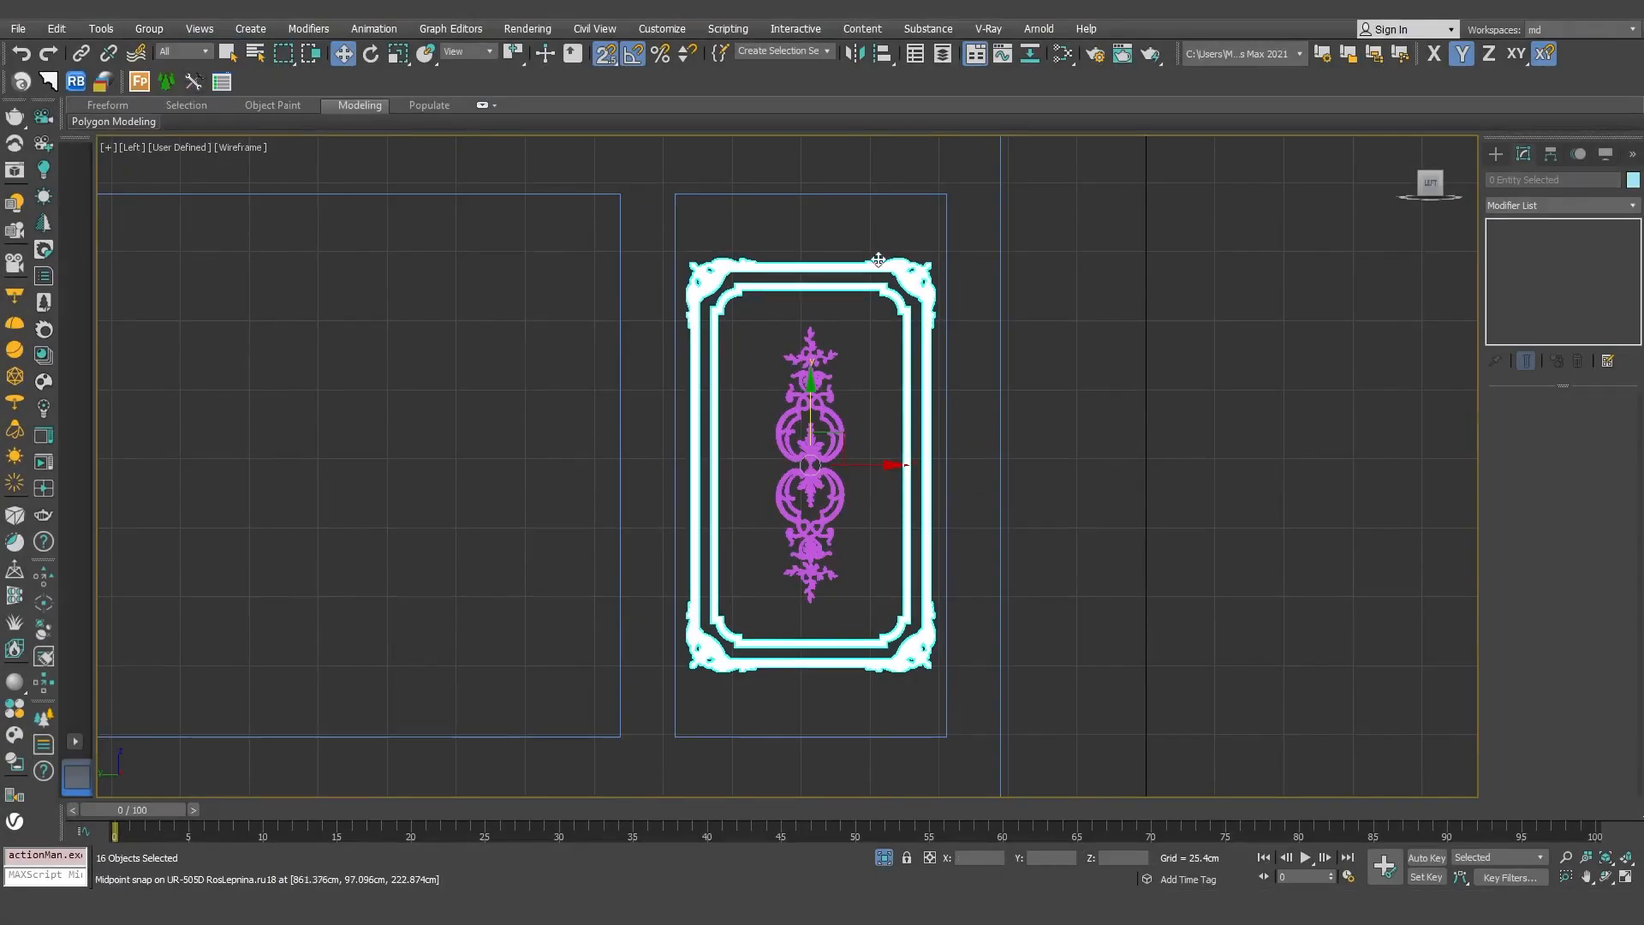
Attach the ornate frame's corner ornaments and moulding strips into a single editable mesh
click(927, 304)
click(1539, 701)
click(927, 358)
click(899, 298)
click(908, 335)
click(850, 287)
click(732, 293)
click(695, 368)
click(715, 428)
click(724, 632)
click(709, 648)
click(768, 643)
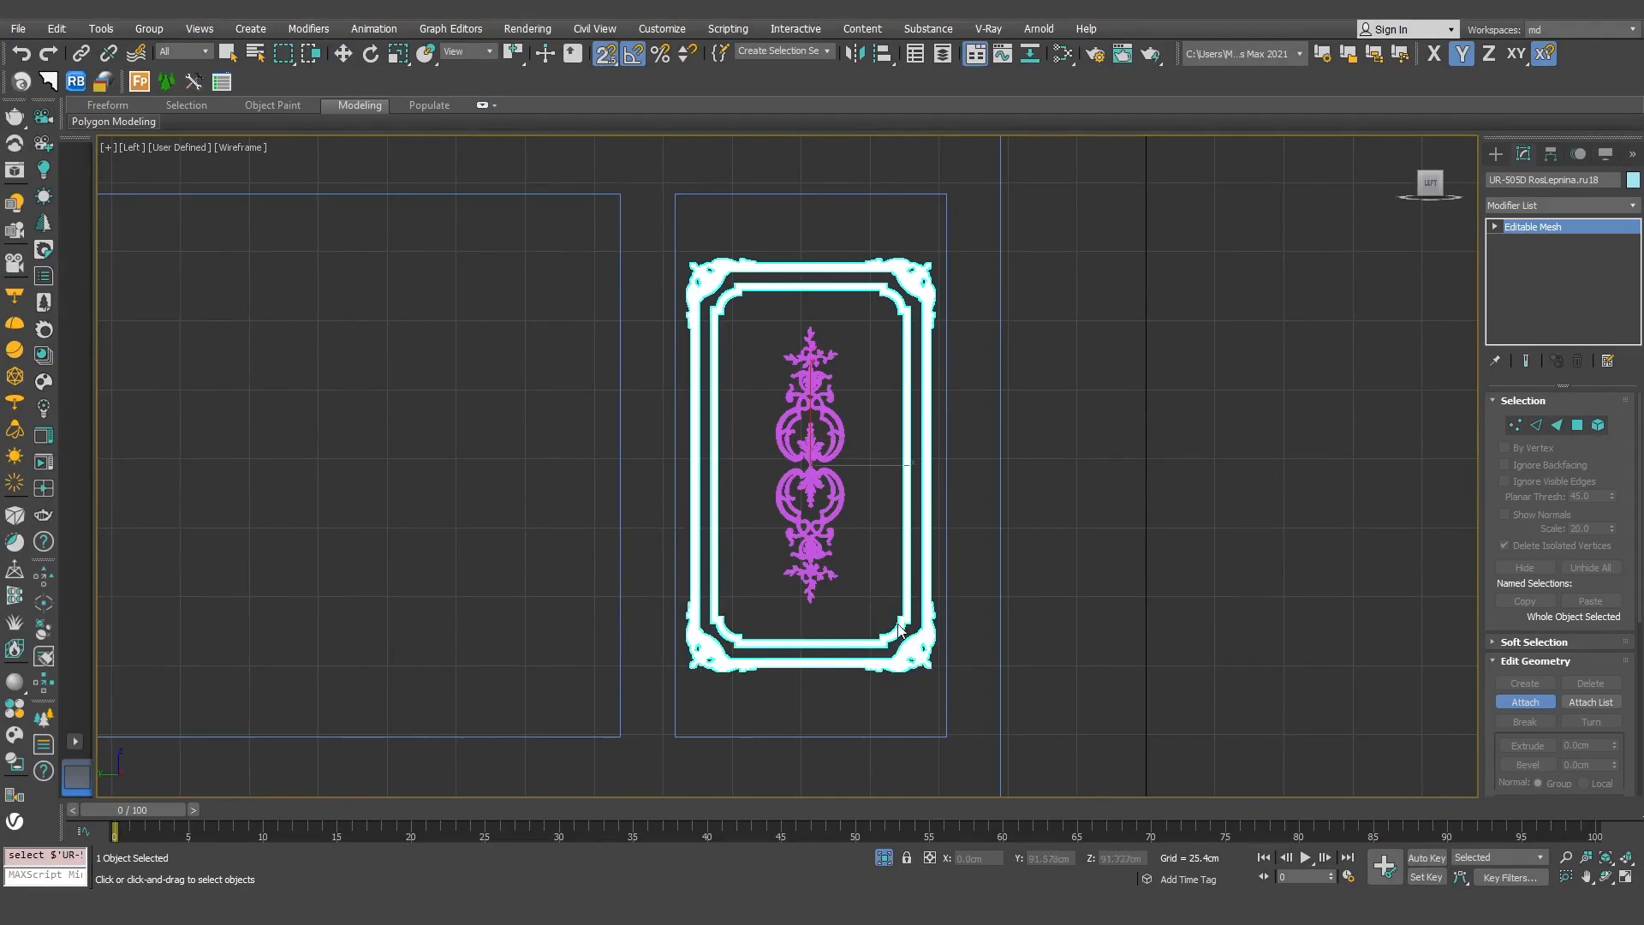
click(1530, 701)
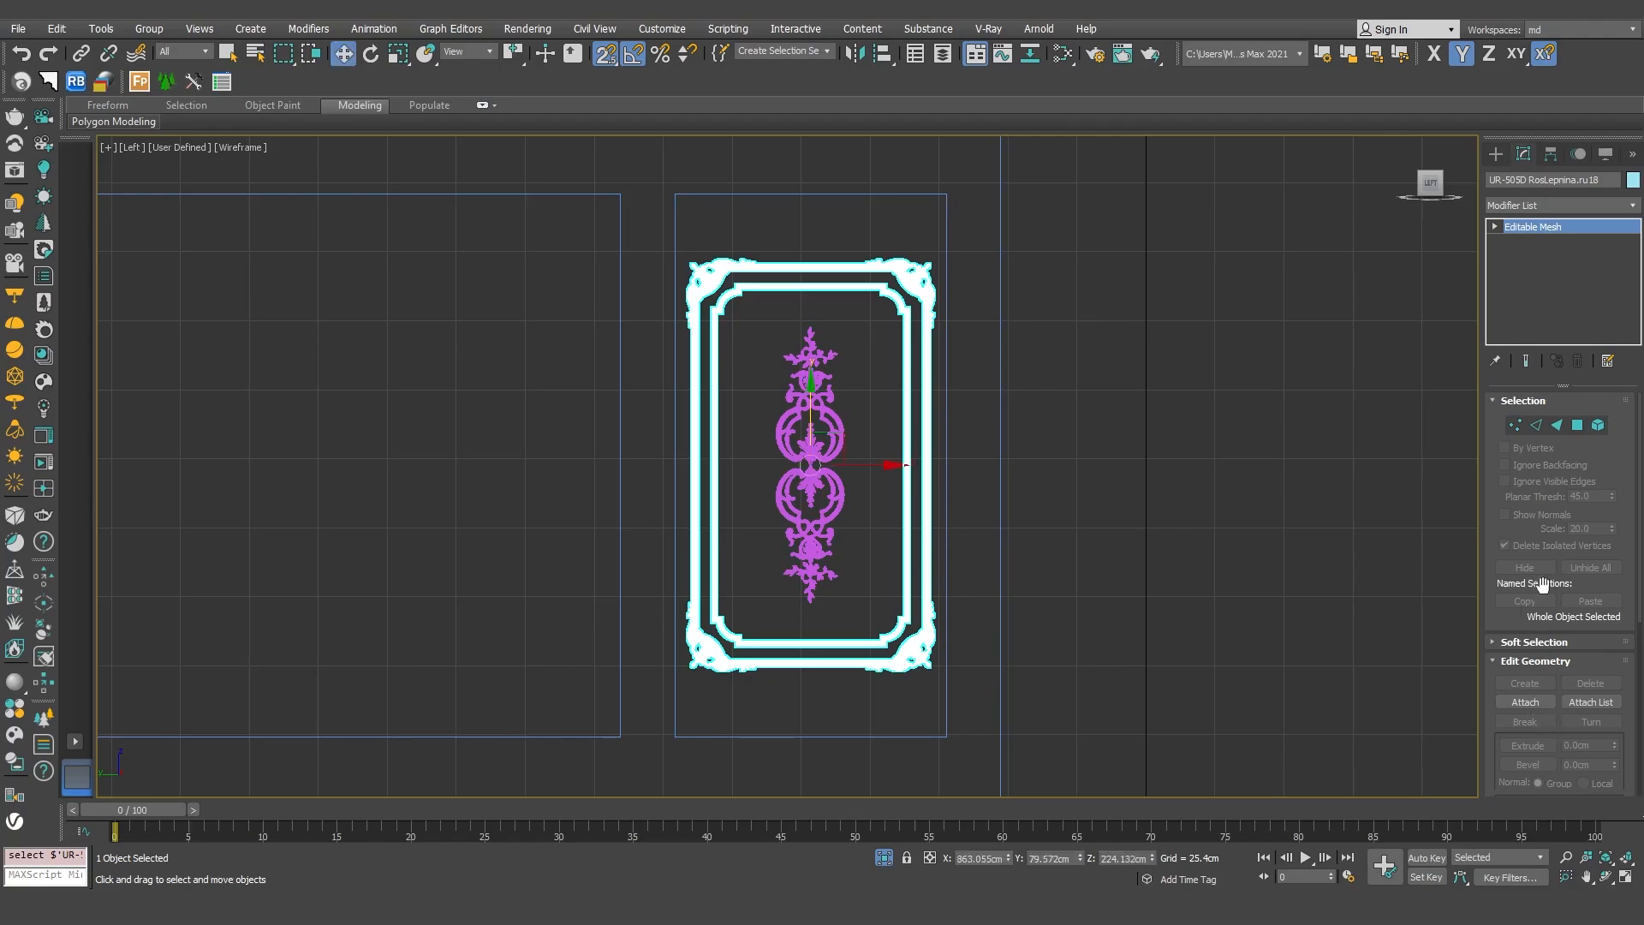
Widen the ornate frame to the narrow panel's side edges by moving its right-side and left-side vertices outward
click(1516, 425)
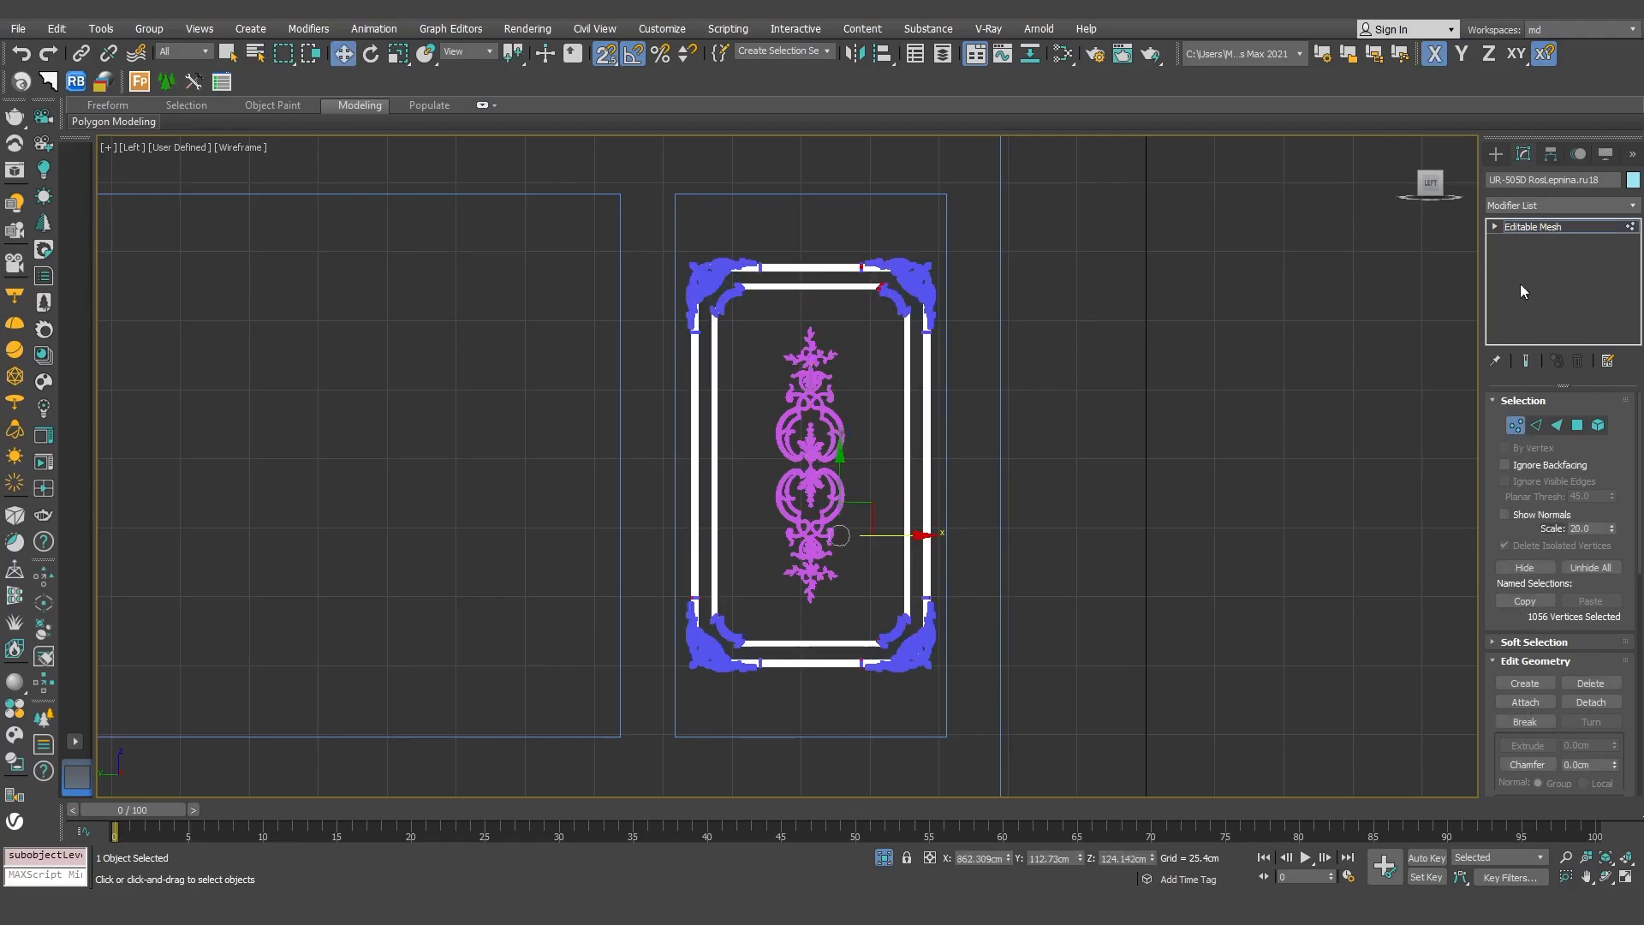
drag(983, 214, 853, 700)
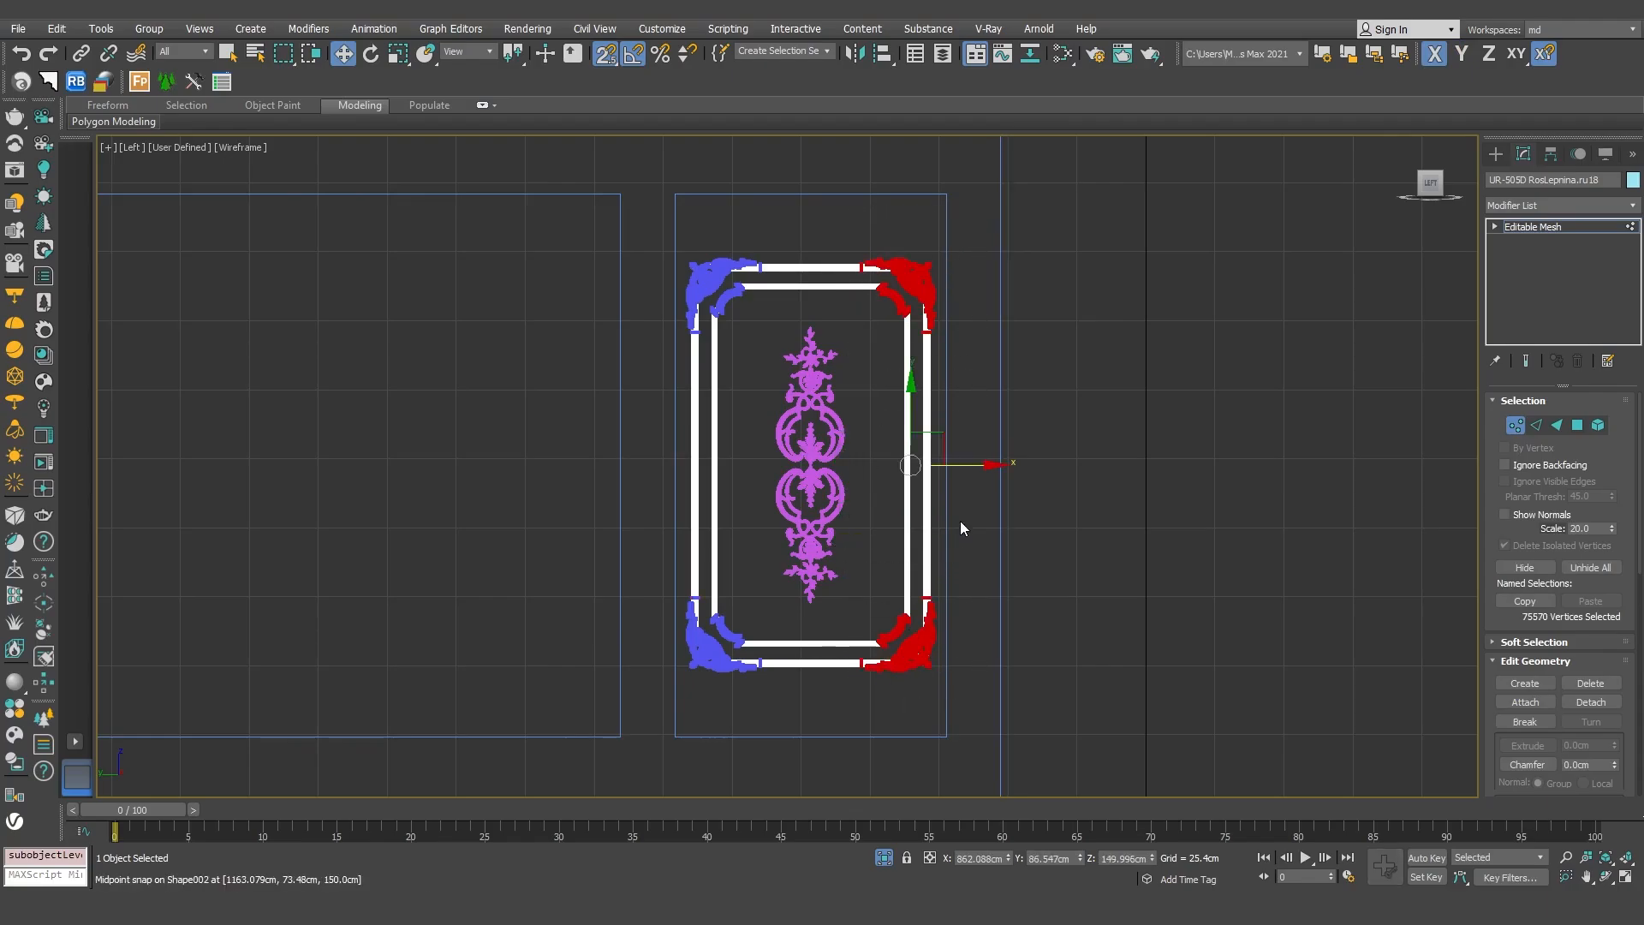
key(s)
middle_drag(974, 475, 940, 497)
mouse_move(957, 486)
mouse_down()
mouse_move(921, 471)
mouse_move(971, 459)
mouse_up()
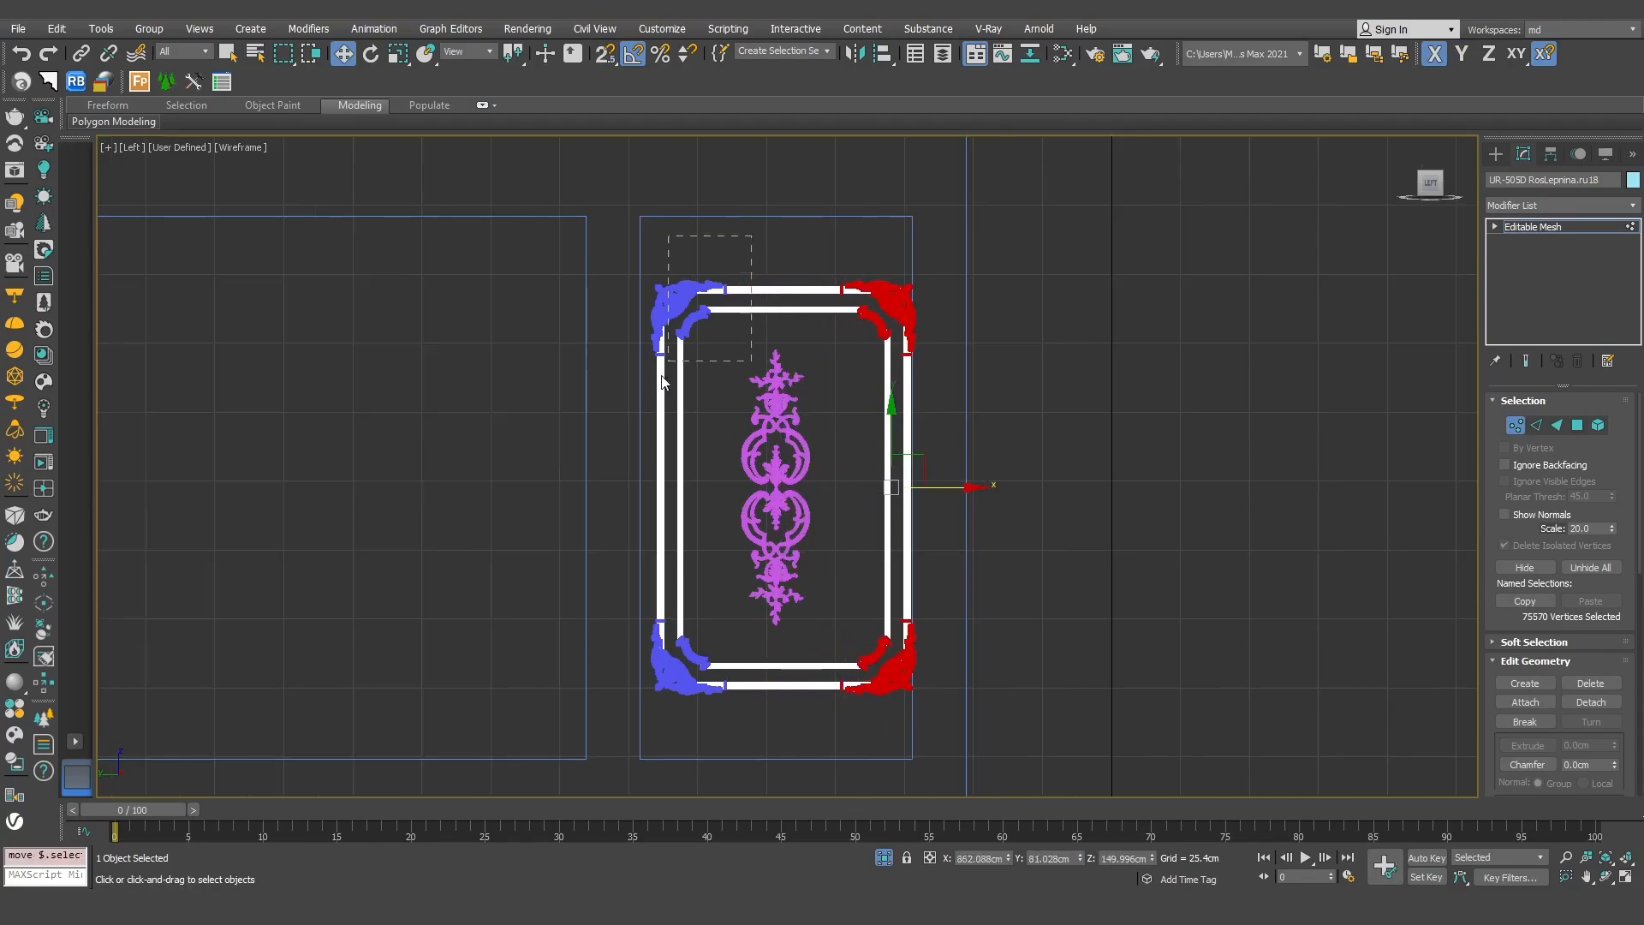
drag(679, 357, 620, 725)
drag(757, 486, 739, 485)
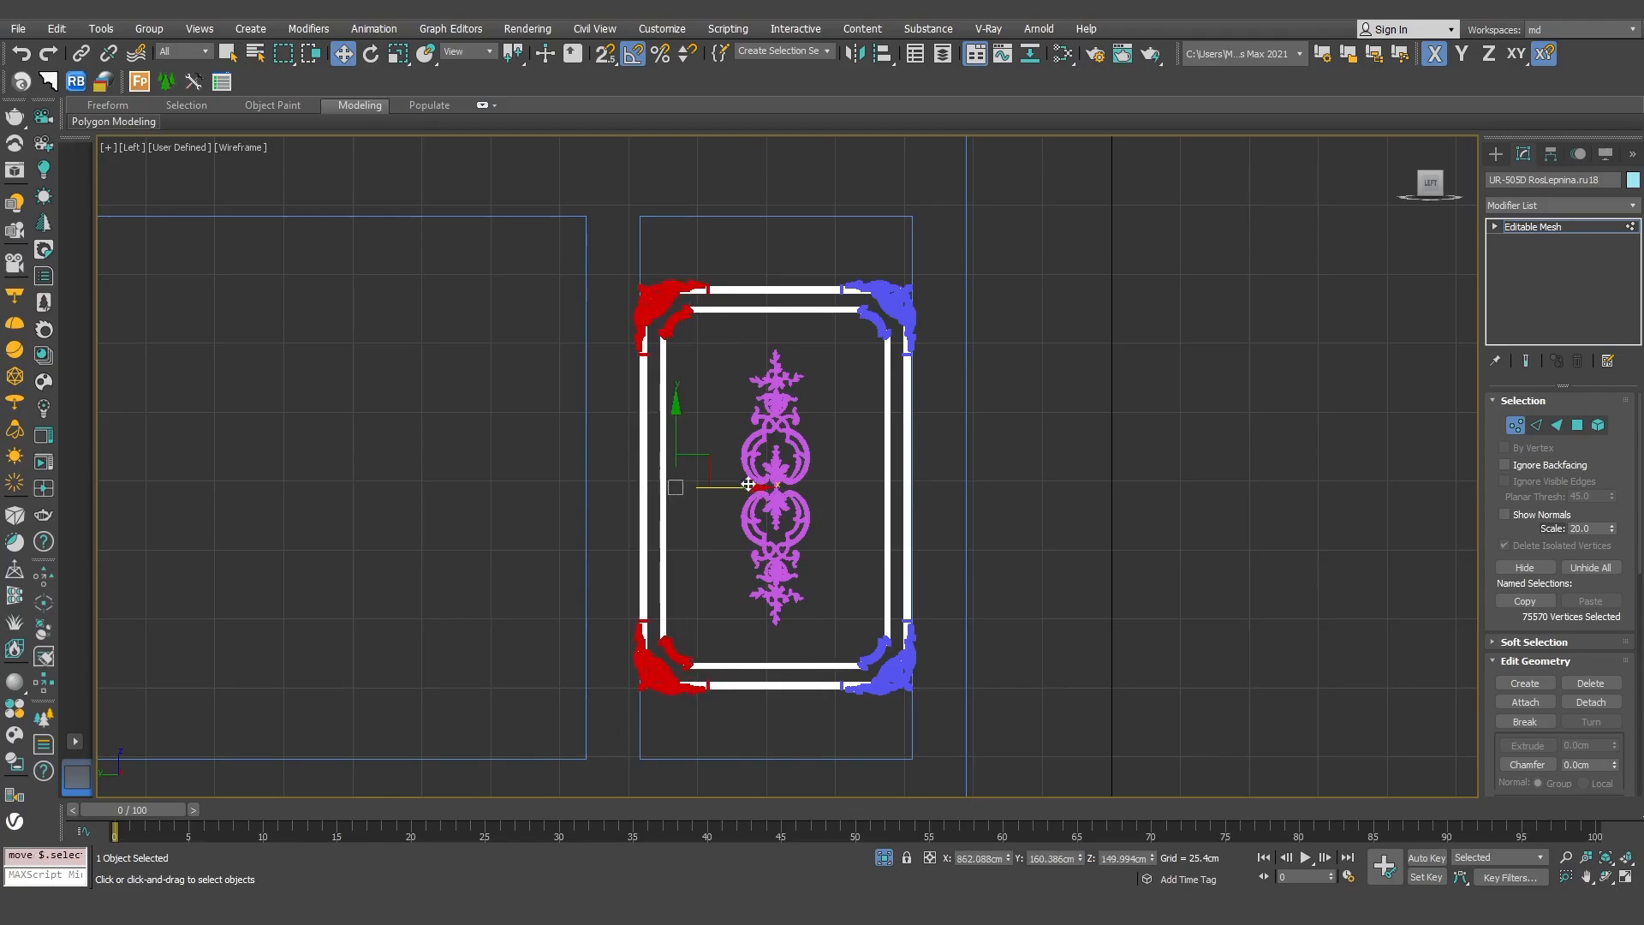
Stretch the ornate frame vertically to the narrow panel's upper and lower edges by moving its end vertices outward
drag(568, 409, 568, 409)
drag(778, 214, 790, 159)
drag(1010, 594, 604, 758)
drag(776, 599, 786, 660)
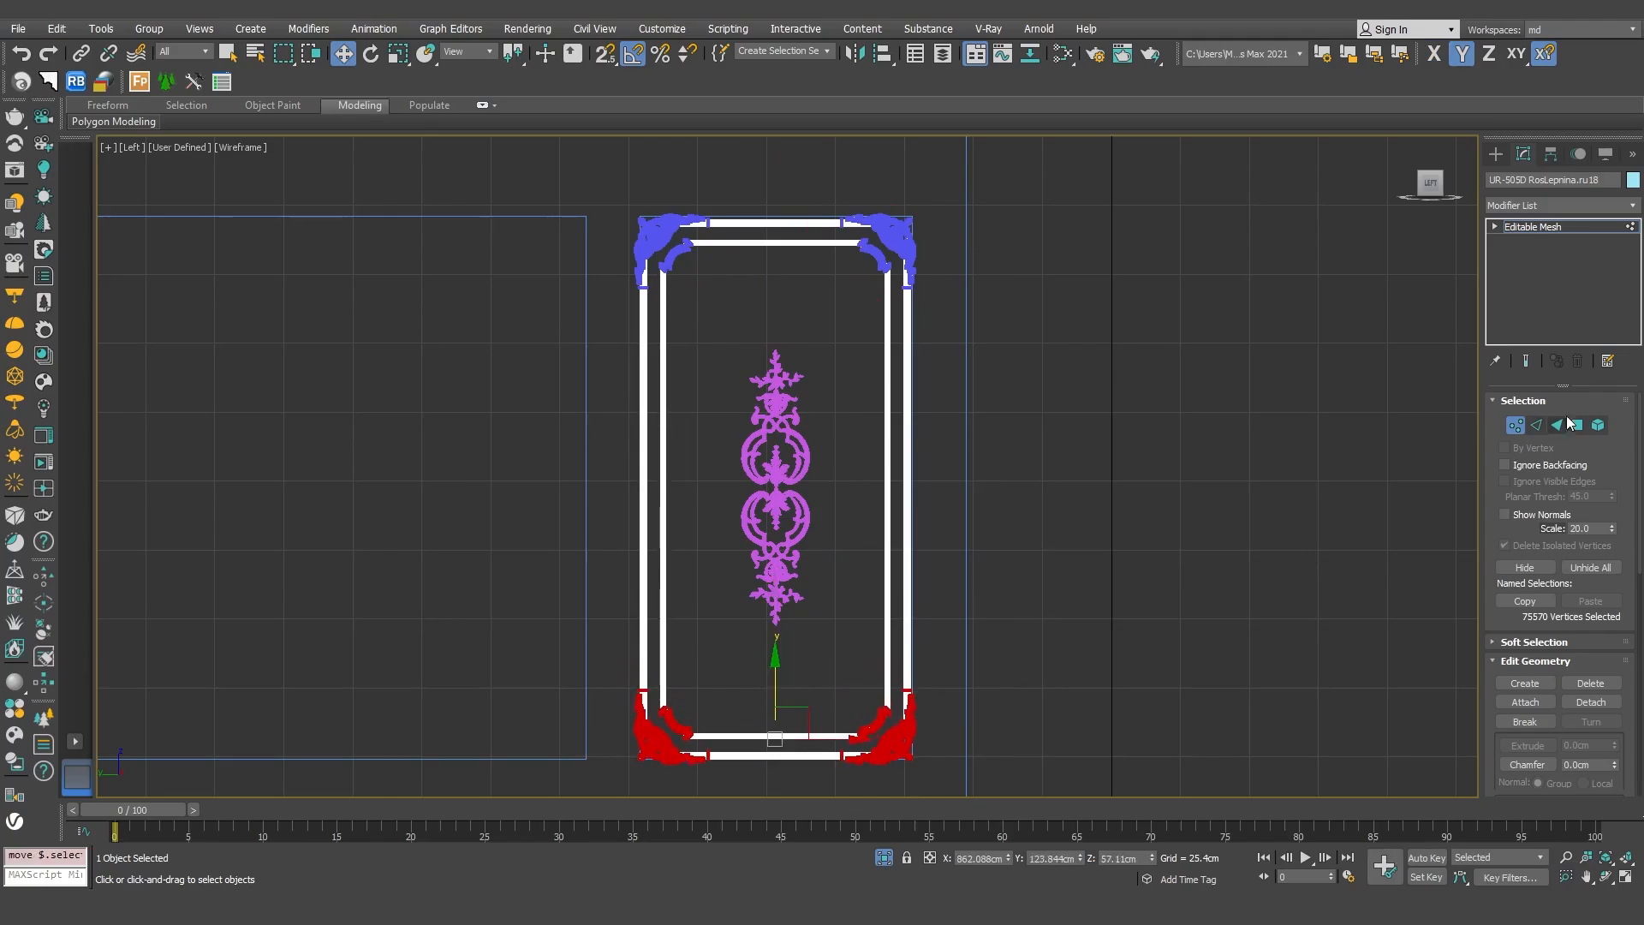
click(1515, 425)
Centre the ornament horizontally and vertically inside the narrow panel frame using snaps
click(787, 467)
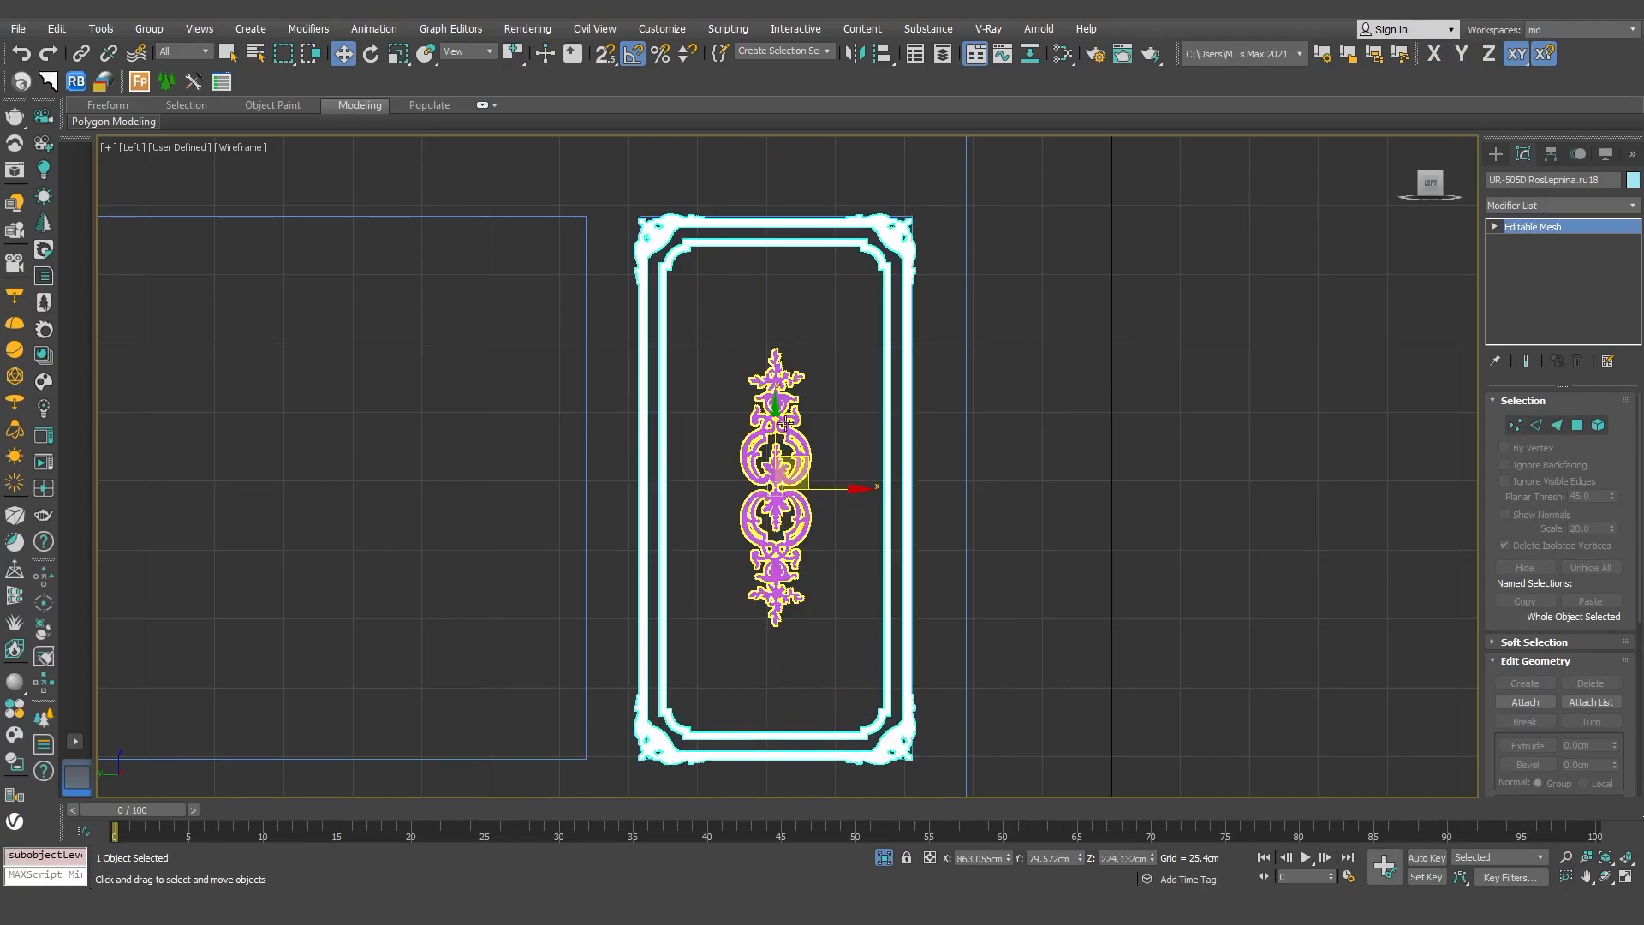
click(786, 423)
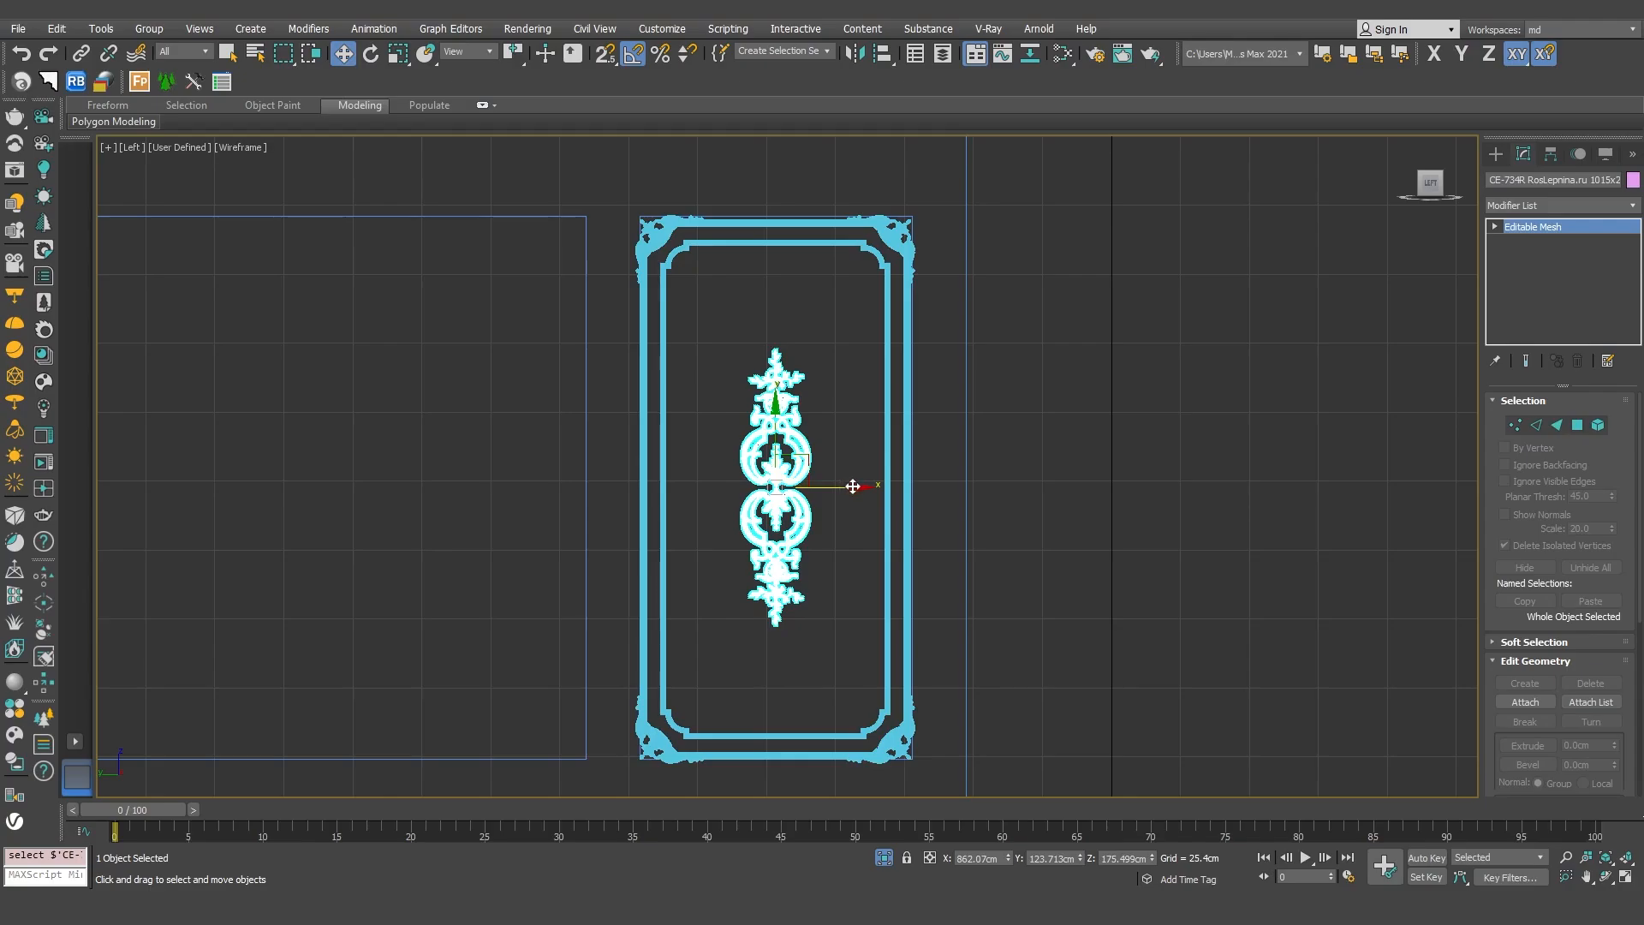
drag(856, 488, 782, 250)
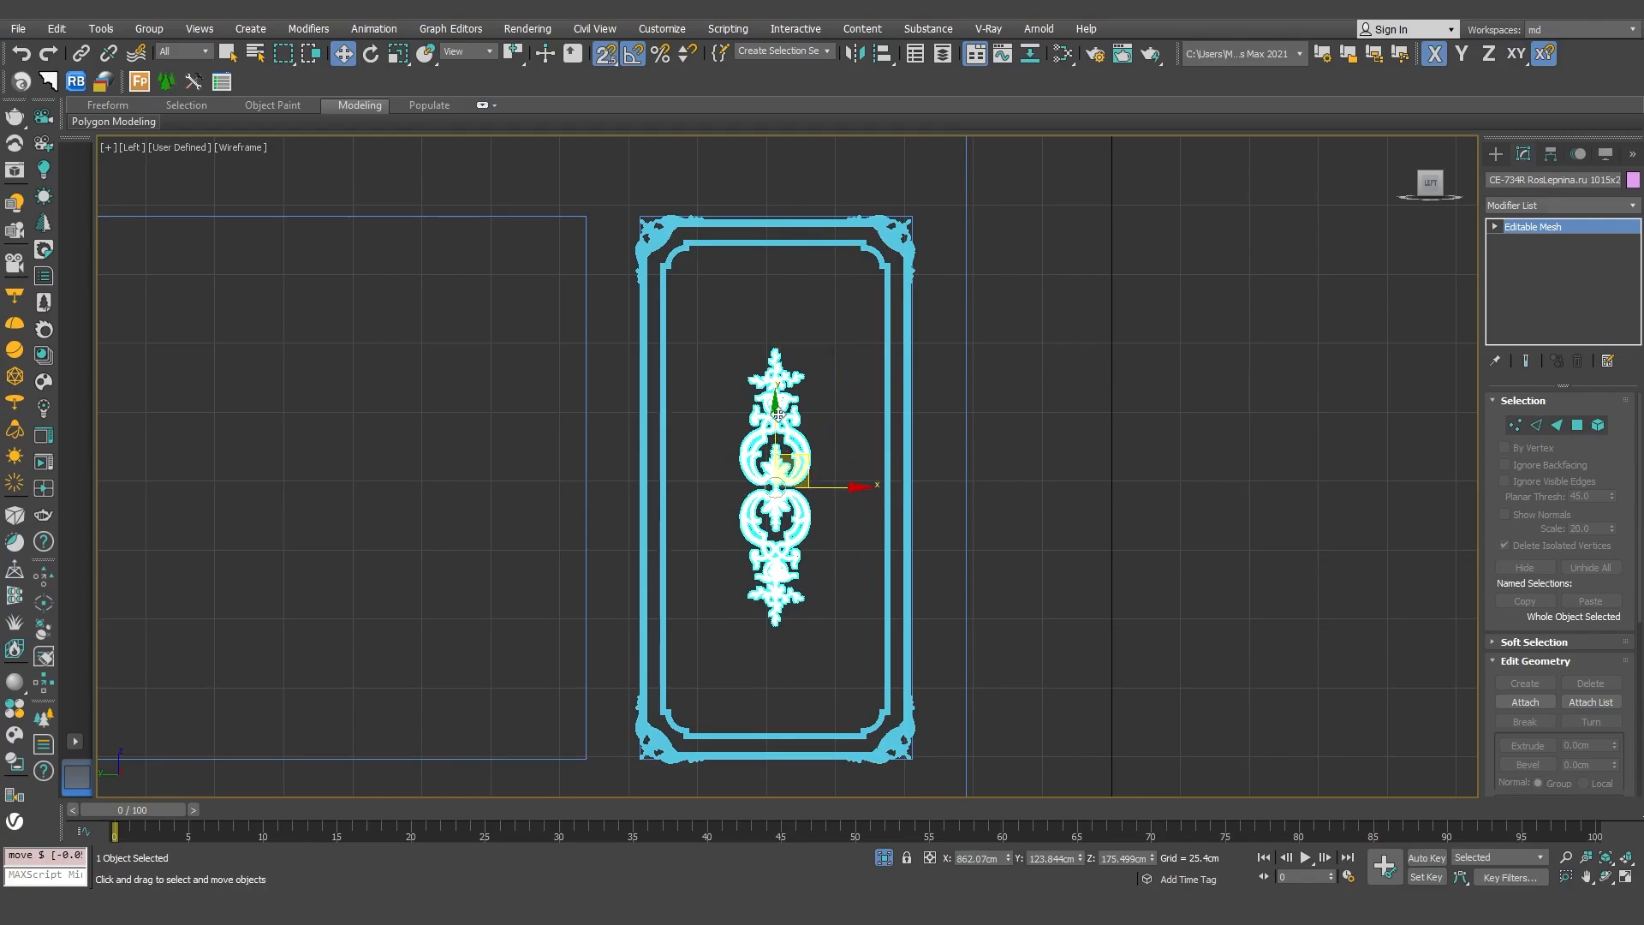
drag(785, 417, 888, 504)
click(1086, 473)
Select the frame and ornament together, bring the whole room back into view, and move both against the panelled wall along X
key(p)
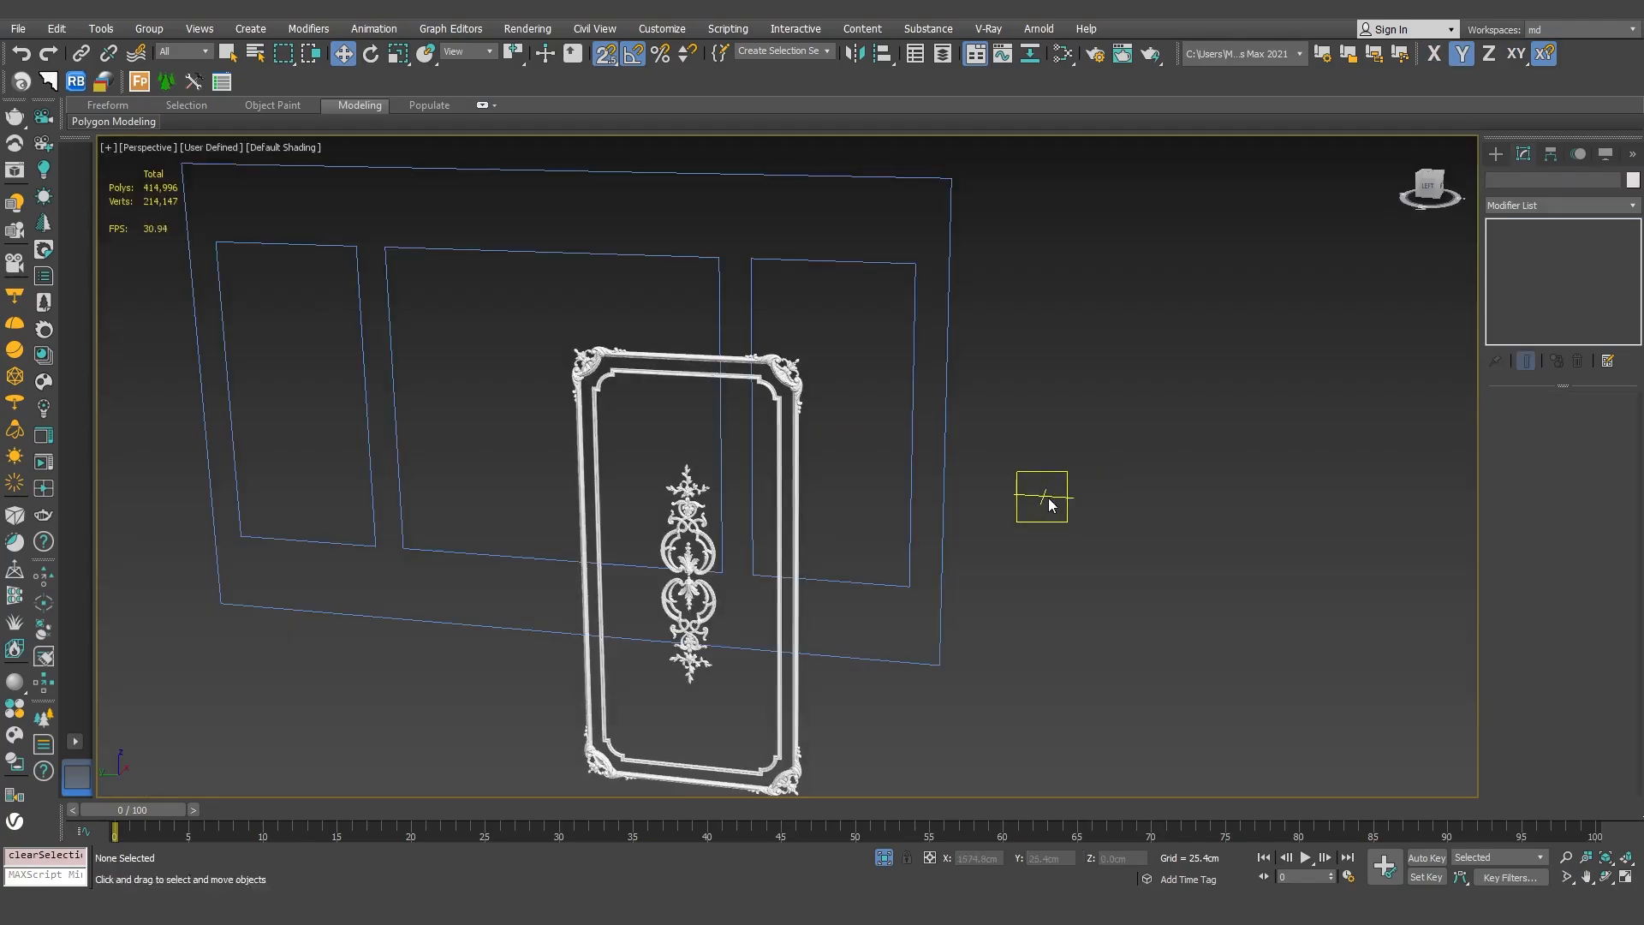
alt+middle_drag(1011, 517, 673, 662)
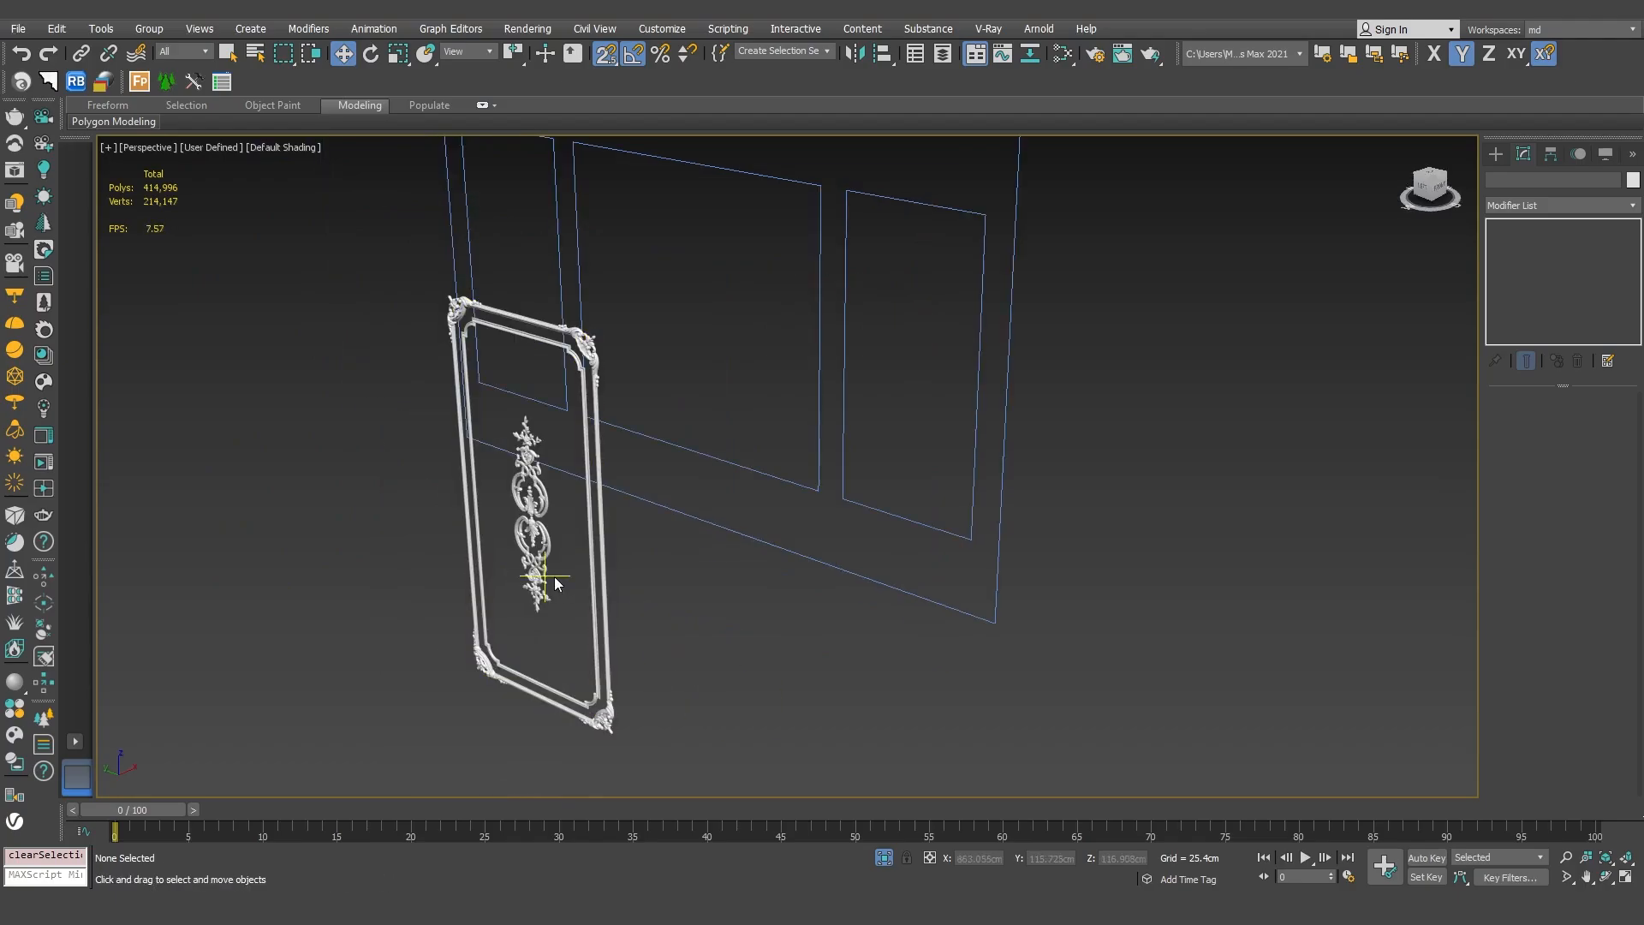
ctrl+click(602, 534)
click(885, 858)
alt+middle_drag(650, 358, 730, 481)
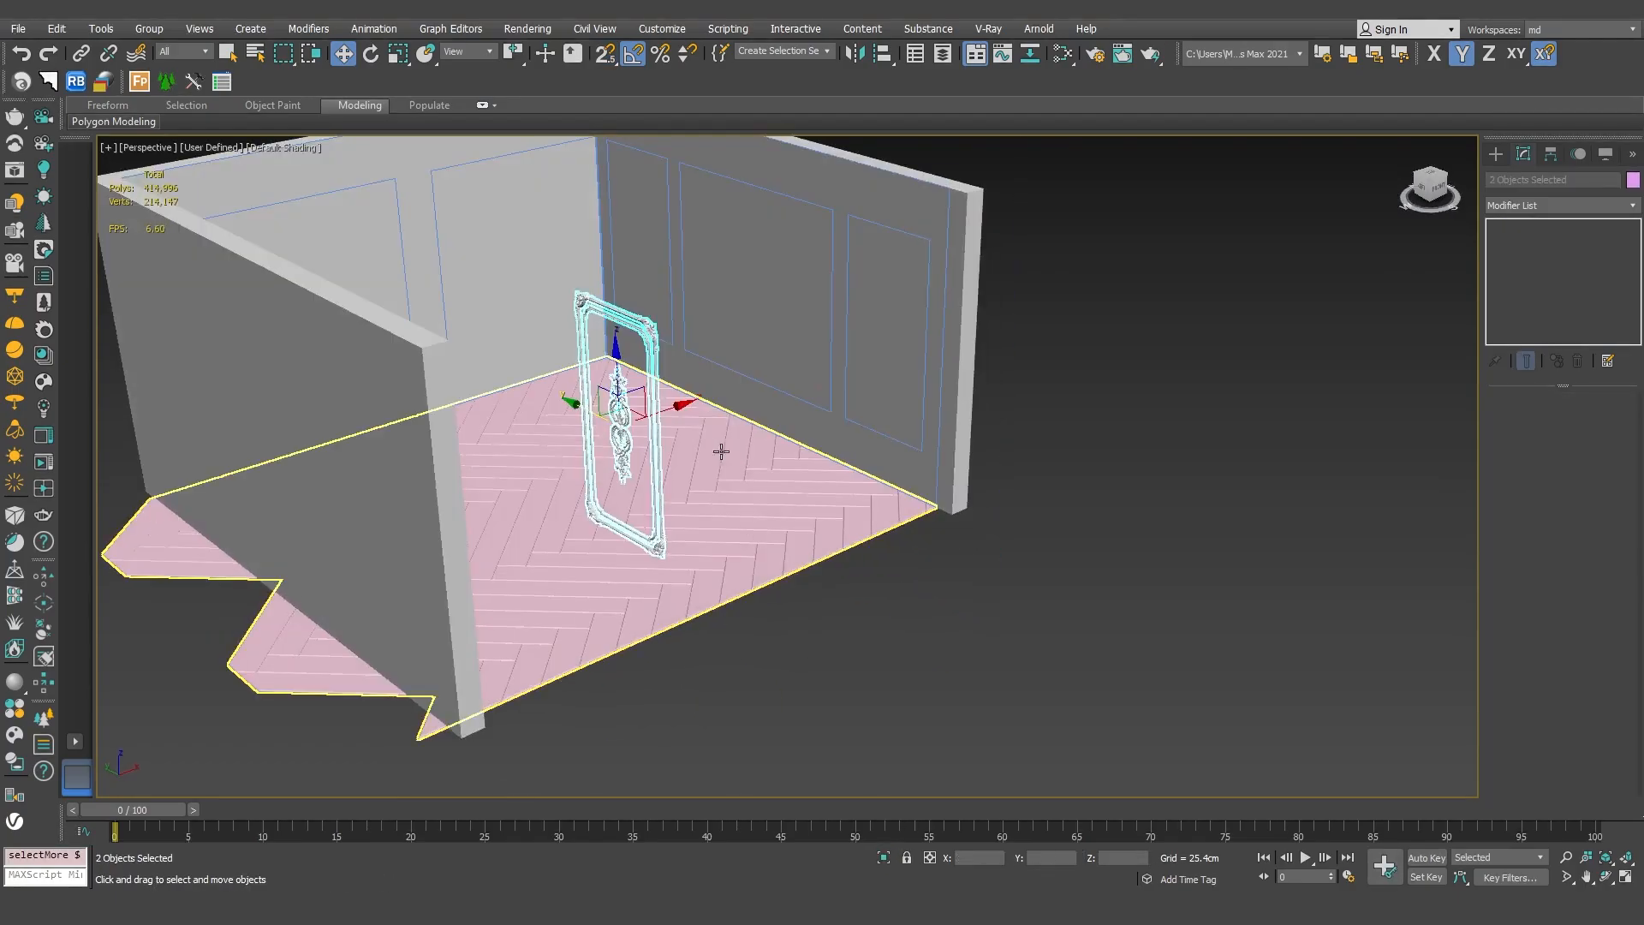
scroll(730, 480, up, 4)
drag(623, 402, 967, 254)
scroll(968, 254, down, 5)
scroll(912, 478, up, 10)
scroll(768, 424, down, 3)
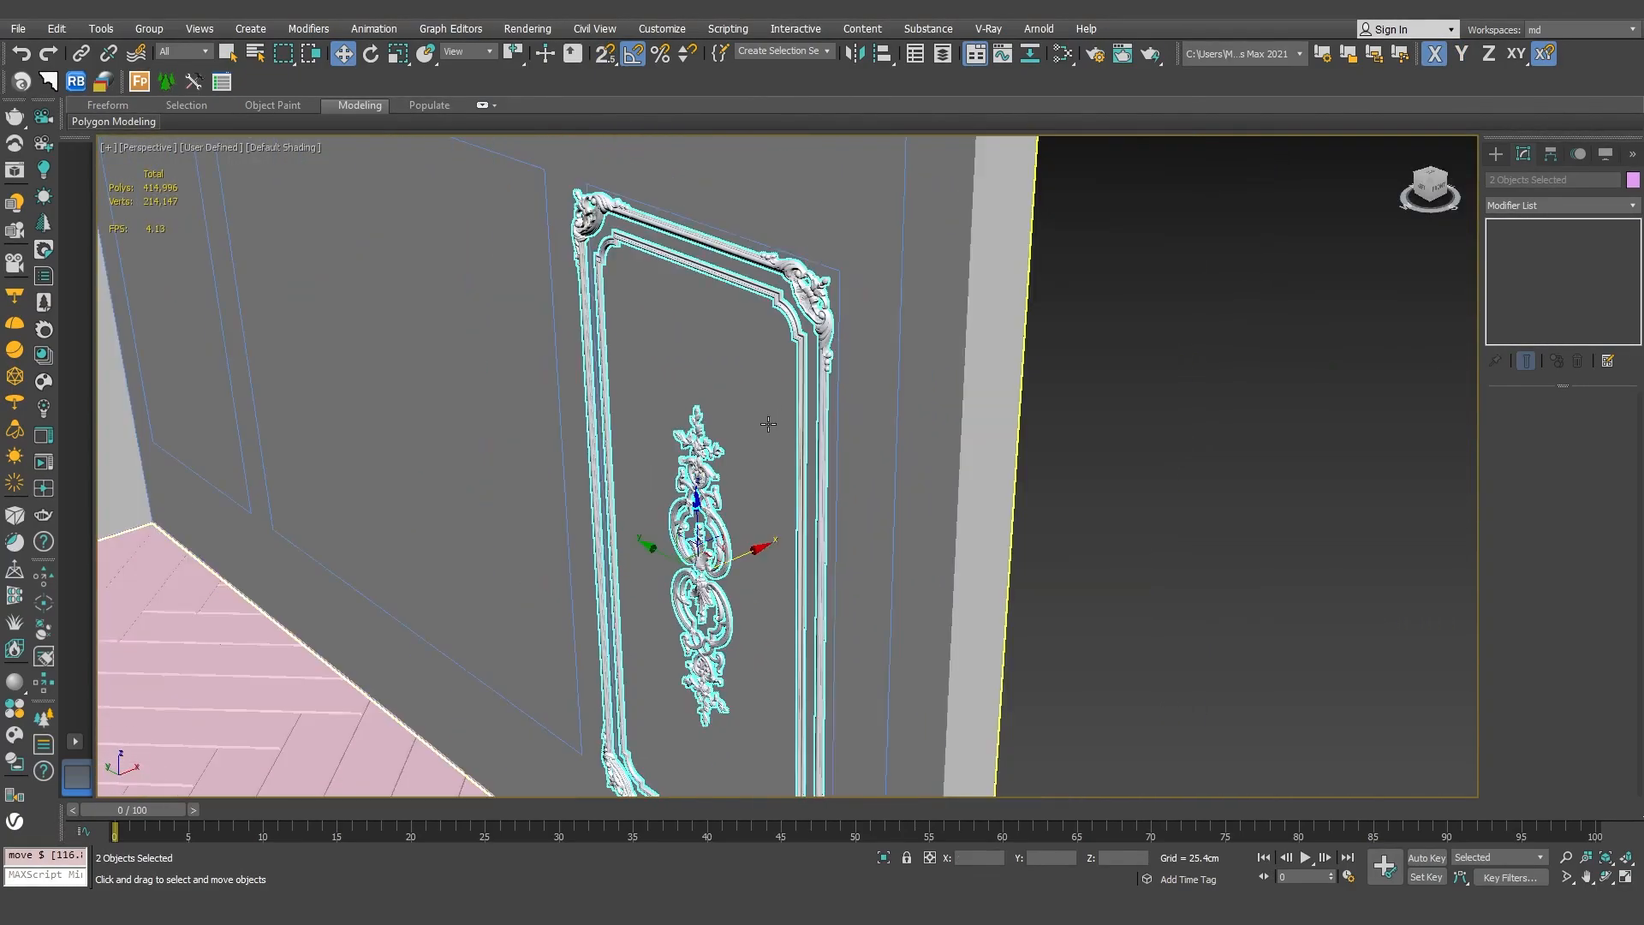
scroll(828, 274, up, 8)
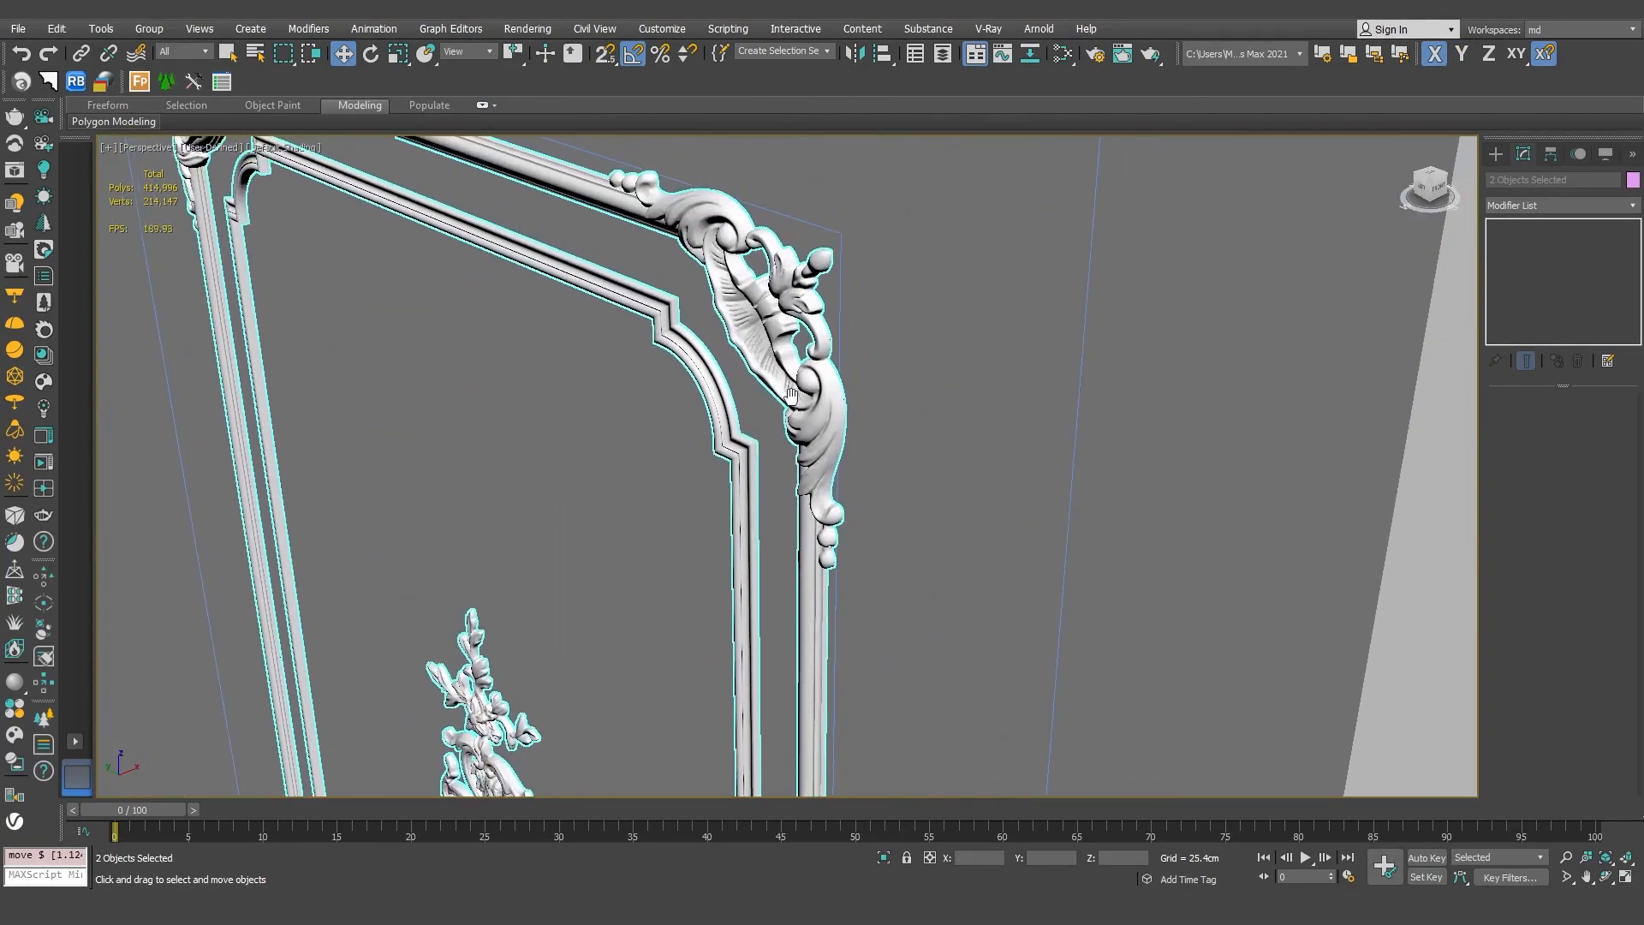
Nudge the frame and ornament with small offset moves so they sit on the wall surface and match the panel outline
drag(1008, 857, 1009, 854)
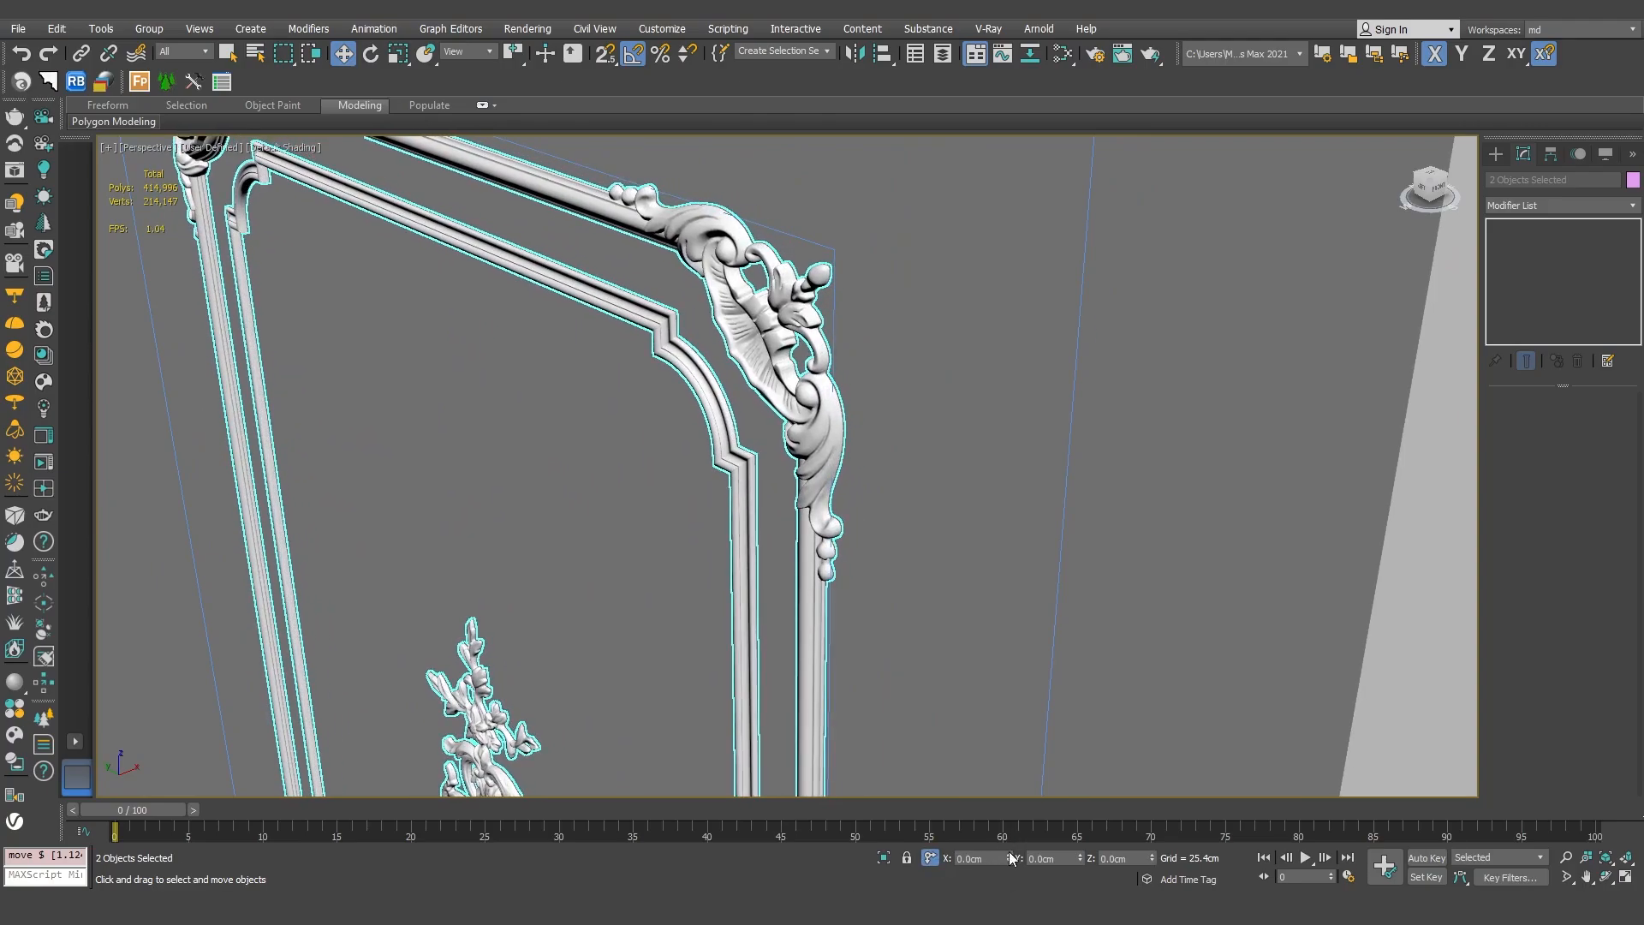
scroll(481, 396, down, 4)
alt+middle_drag(525, 408, 613, 367)
scroll(613, 367, down, 2)
middle_drag(640, 462, 810, 280)
scroll(683, 522, up, 5)
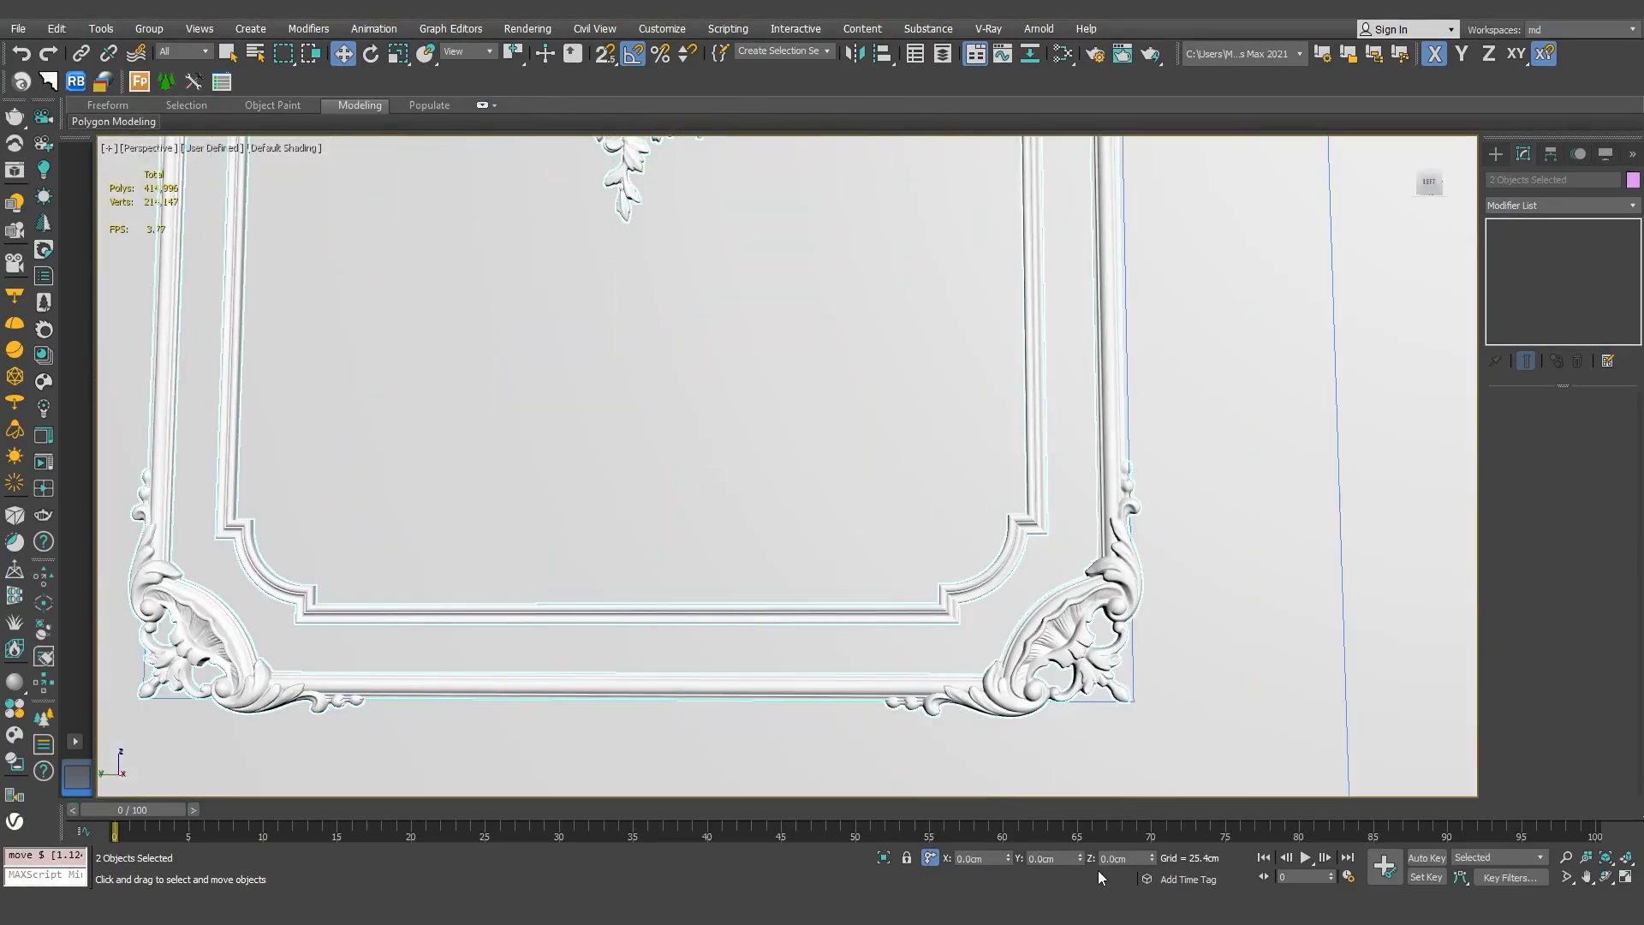
scroll(810, 521, down, 4)
scroll(814, 521, up, 2)
drag(1079, 855, 1154, 853)
alt+middle_drag(980, 452, 895, 443)
scroll(822, 239, up, 5)
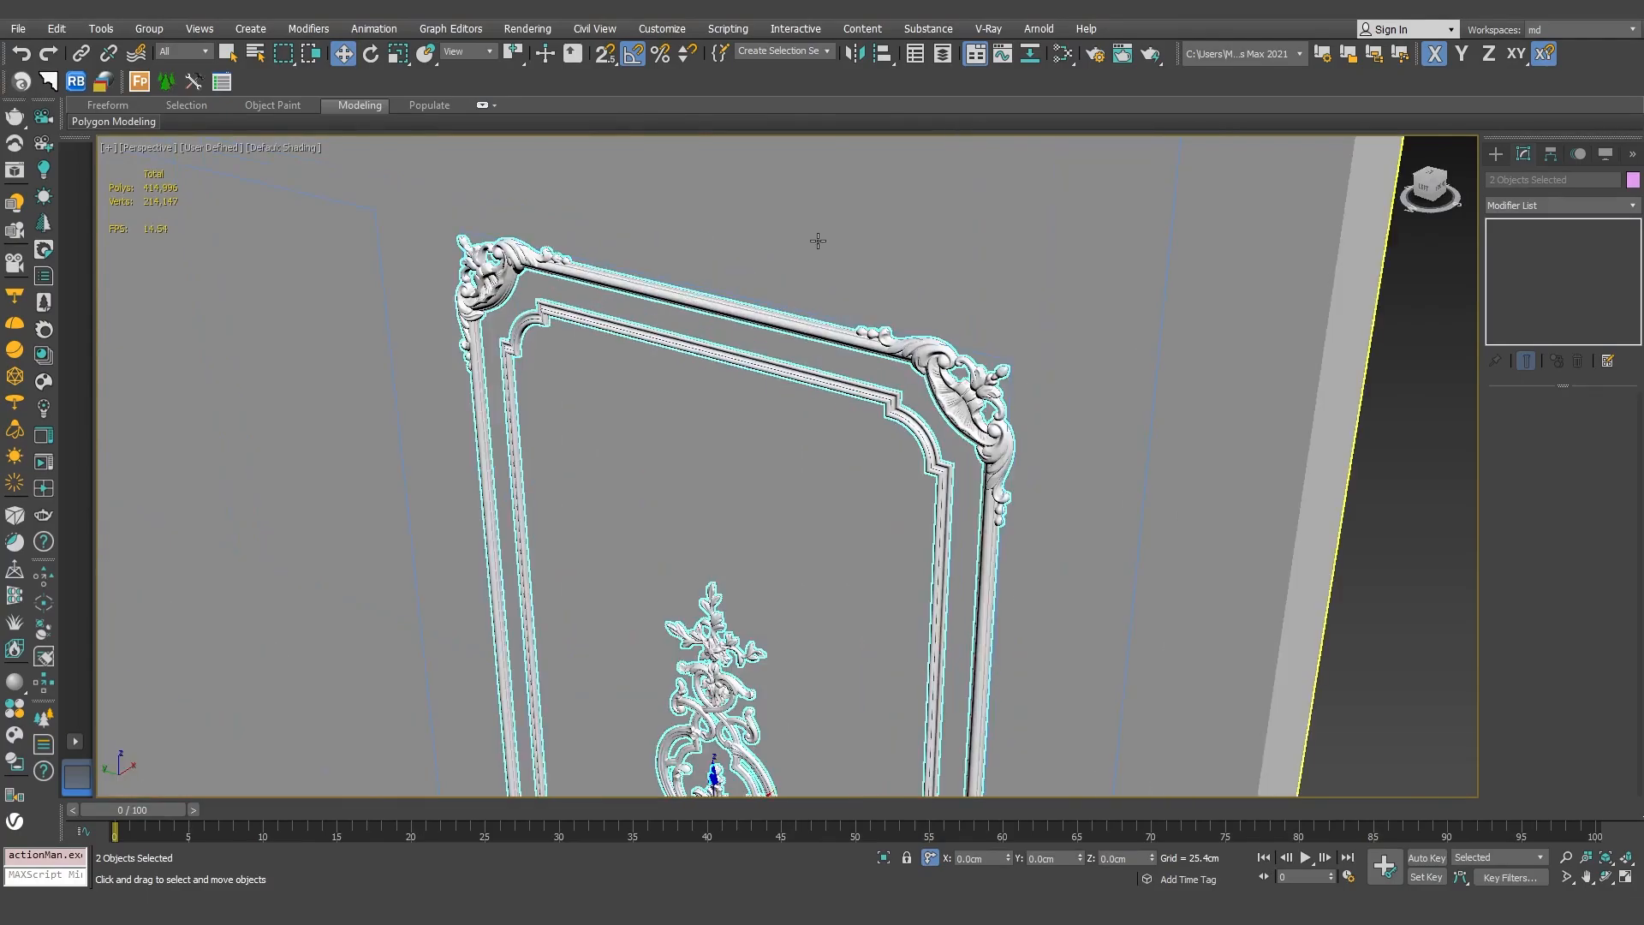
alt+middle_drag(793, 290, 809, 272)
scroll(778, 295, down, 6)
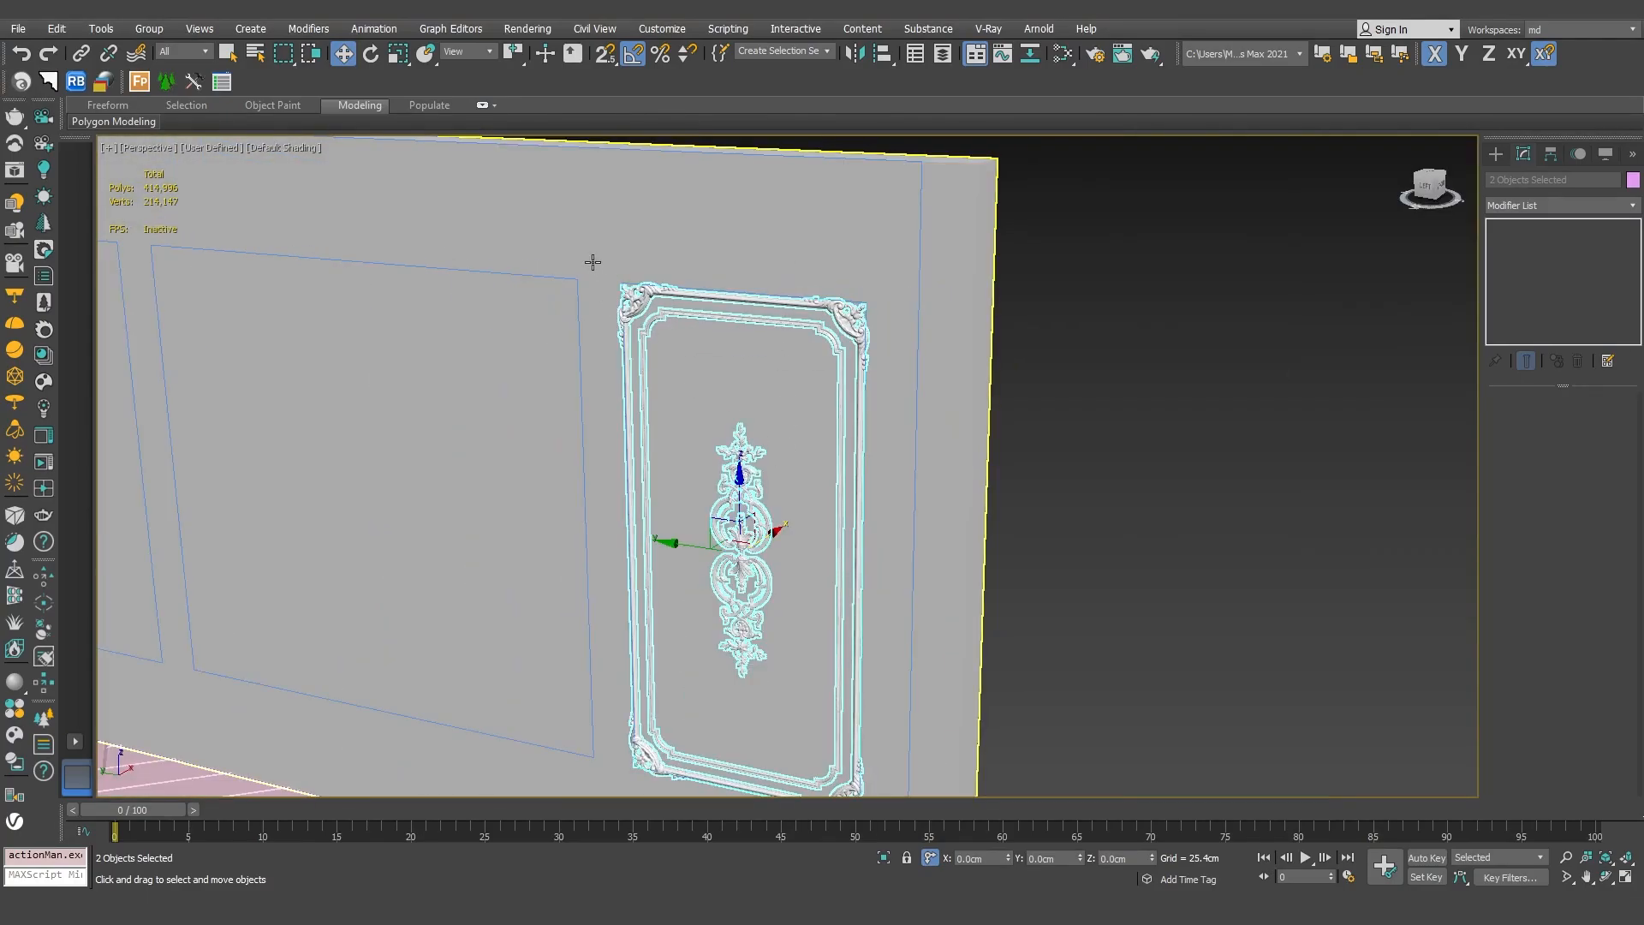
Isolate the frame, ornament and wall panel outlines, and copy the frame with its ornament into the opposite narrow panel
ctrl+click(569, 281)
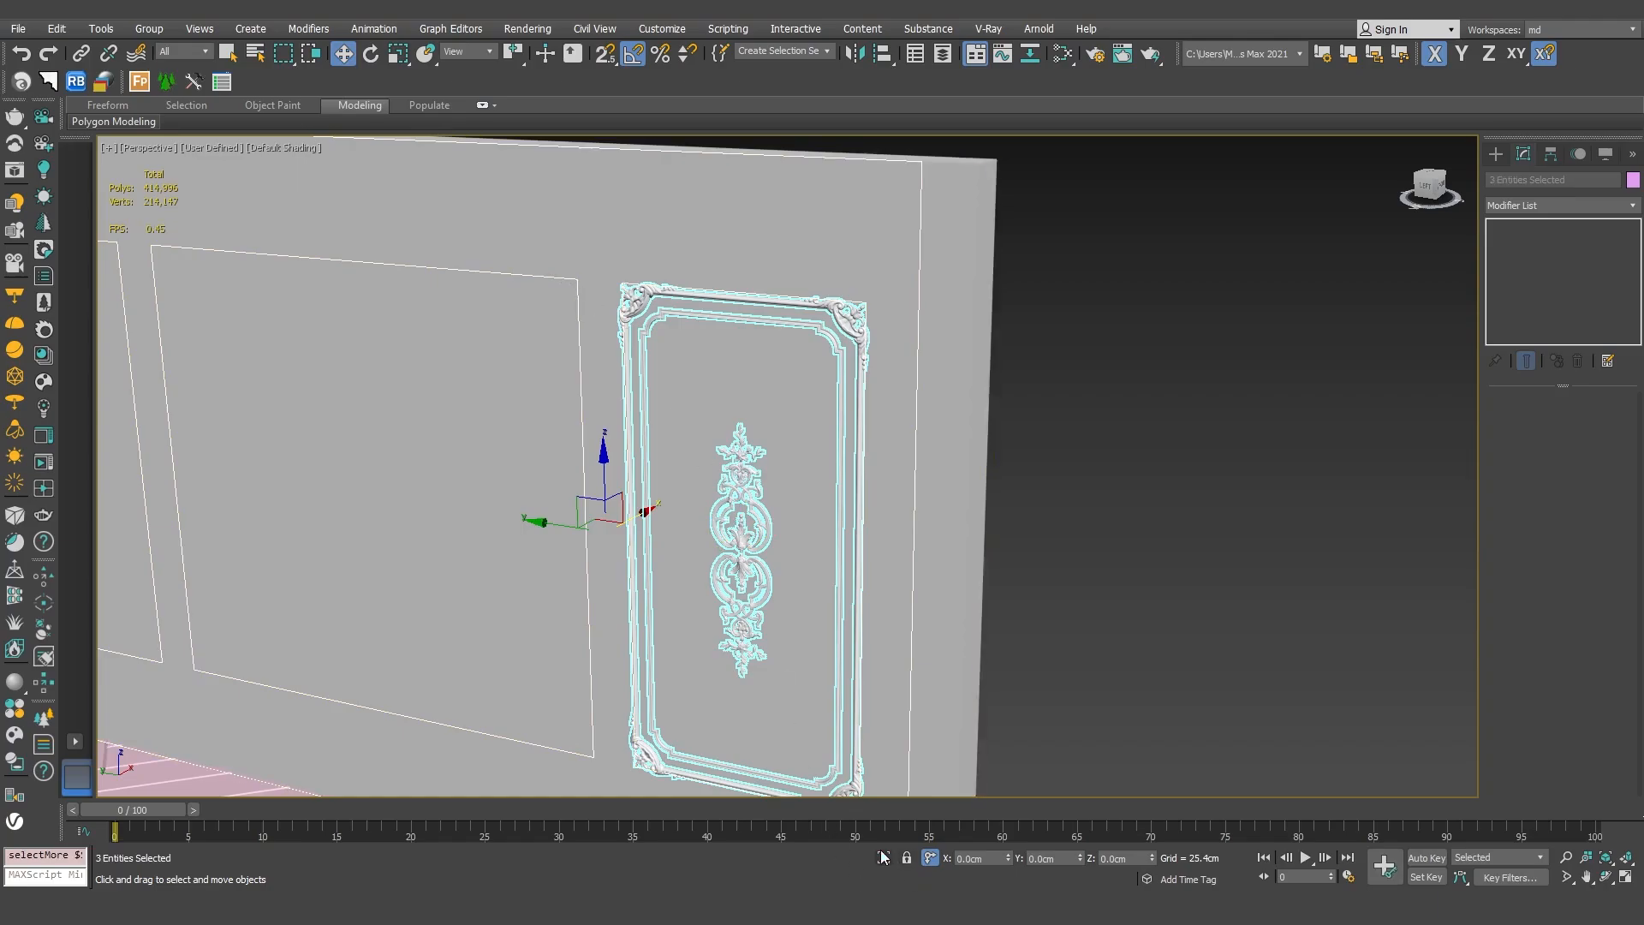
click(882, 856)
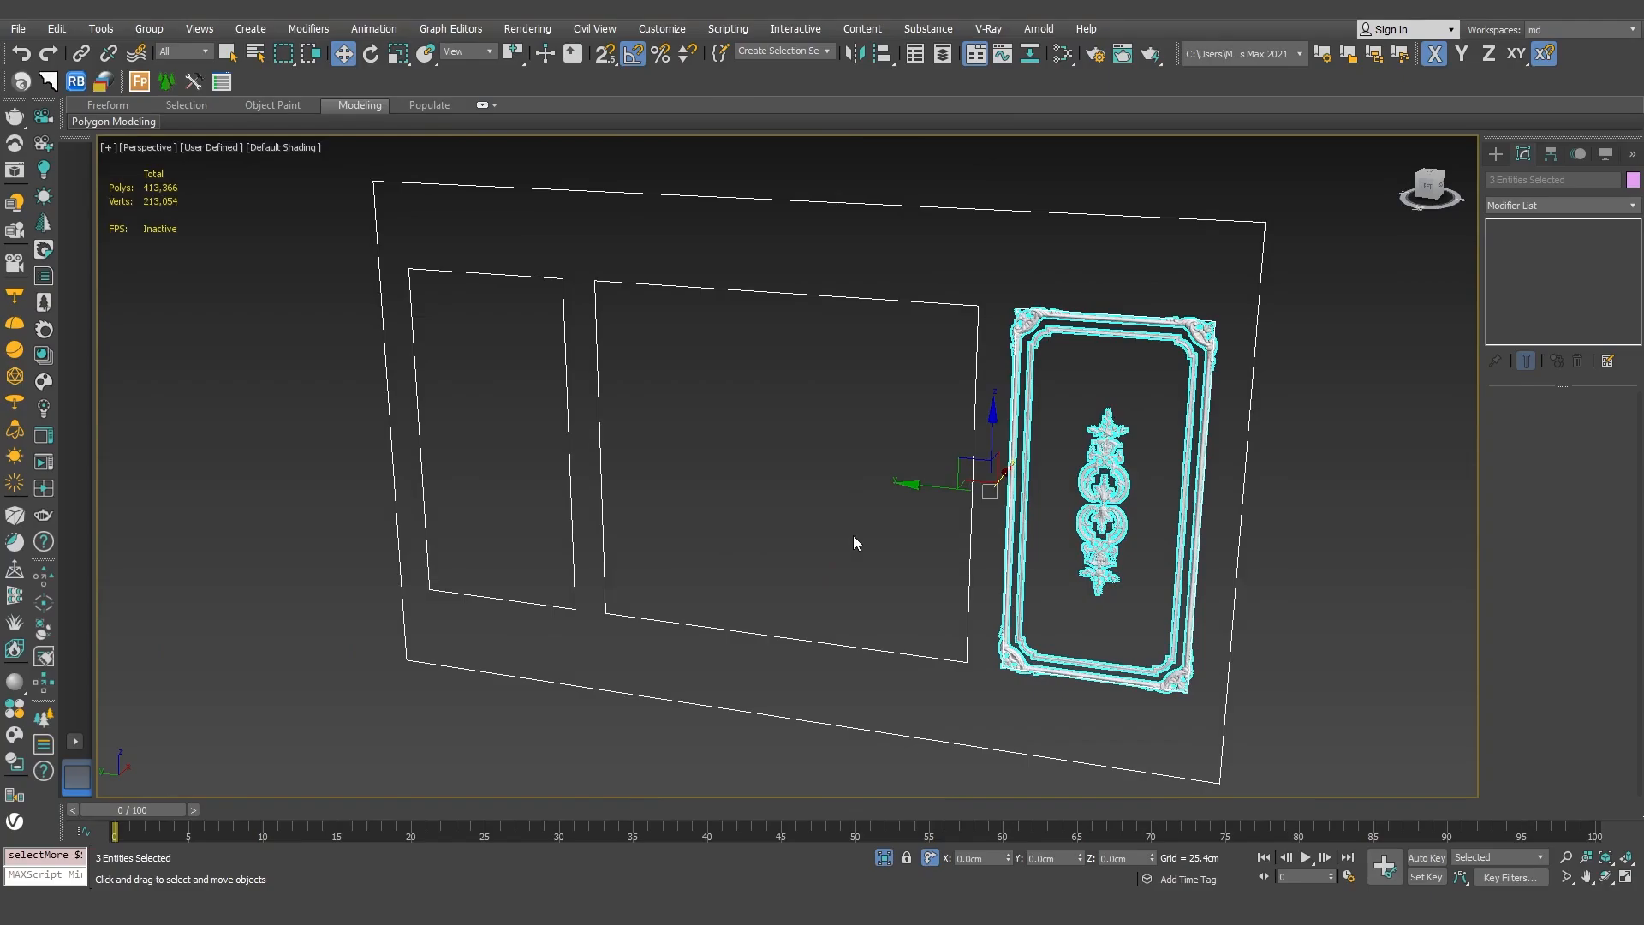
key(l)
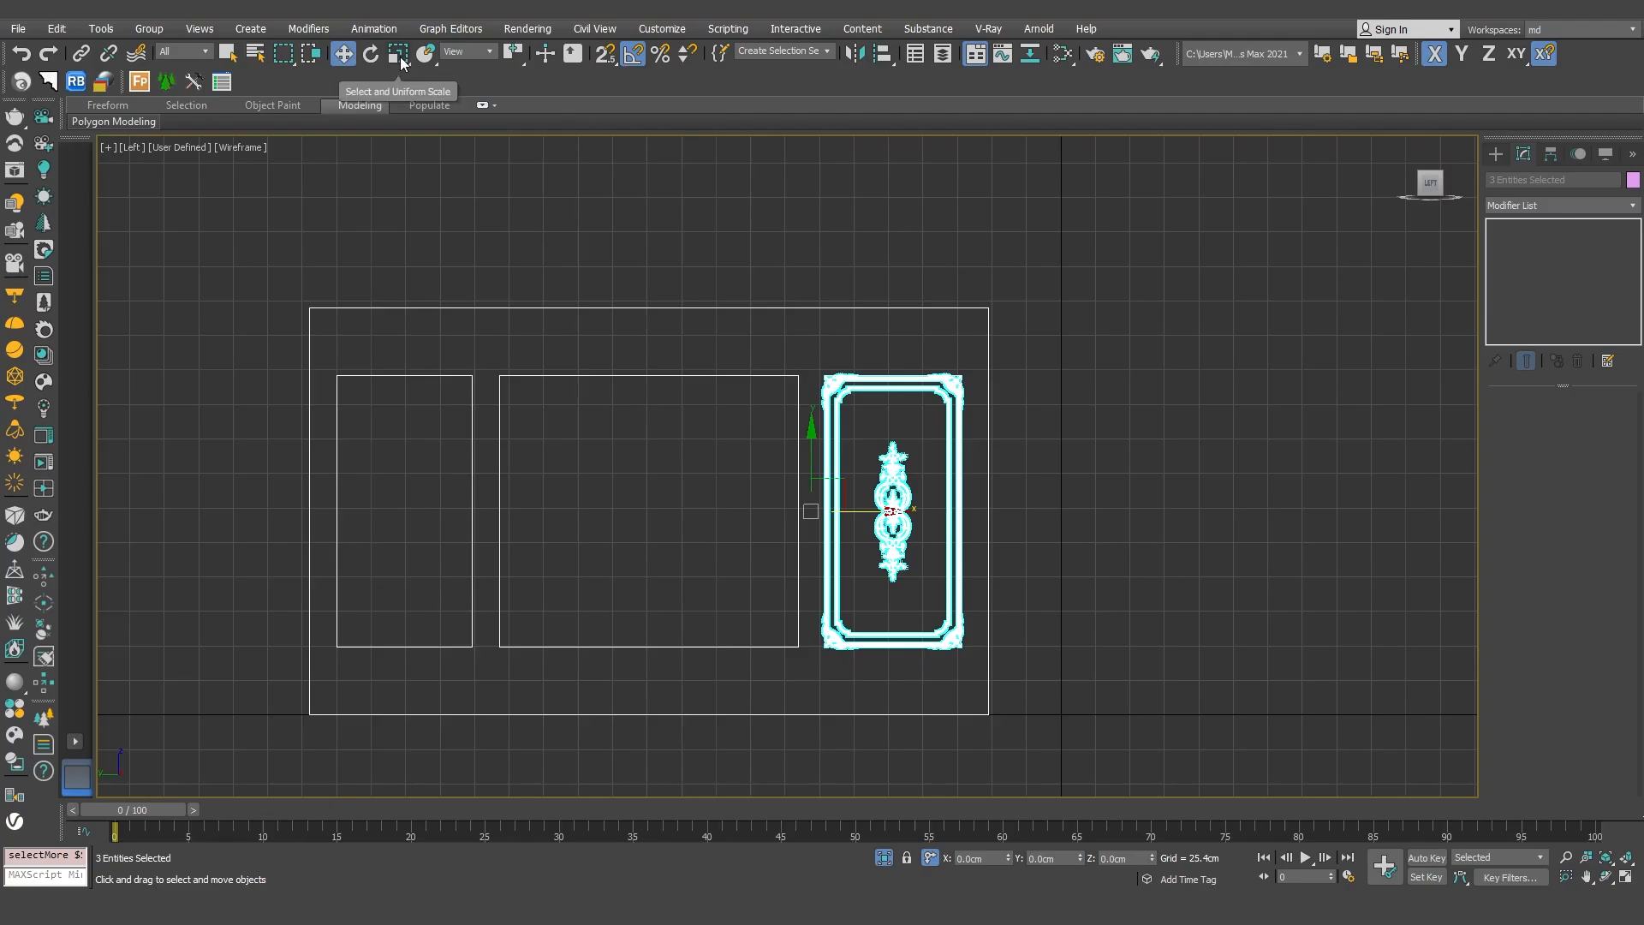
key(s)
mouse_move(969, 507)
shift+mouse_down()
mouse_move(548, 445)
mouse_move(622, 416)
shift+mouse_up()
click(824, 526)
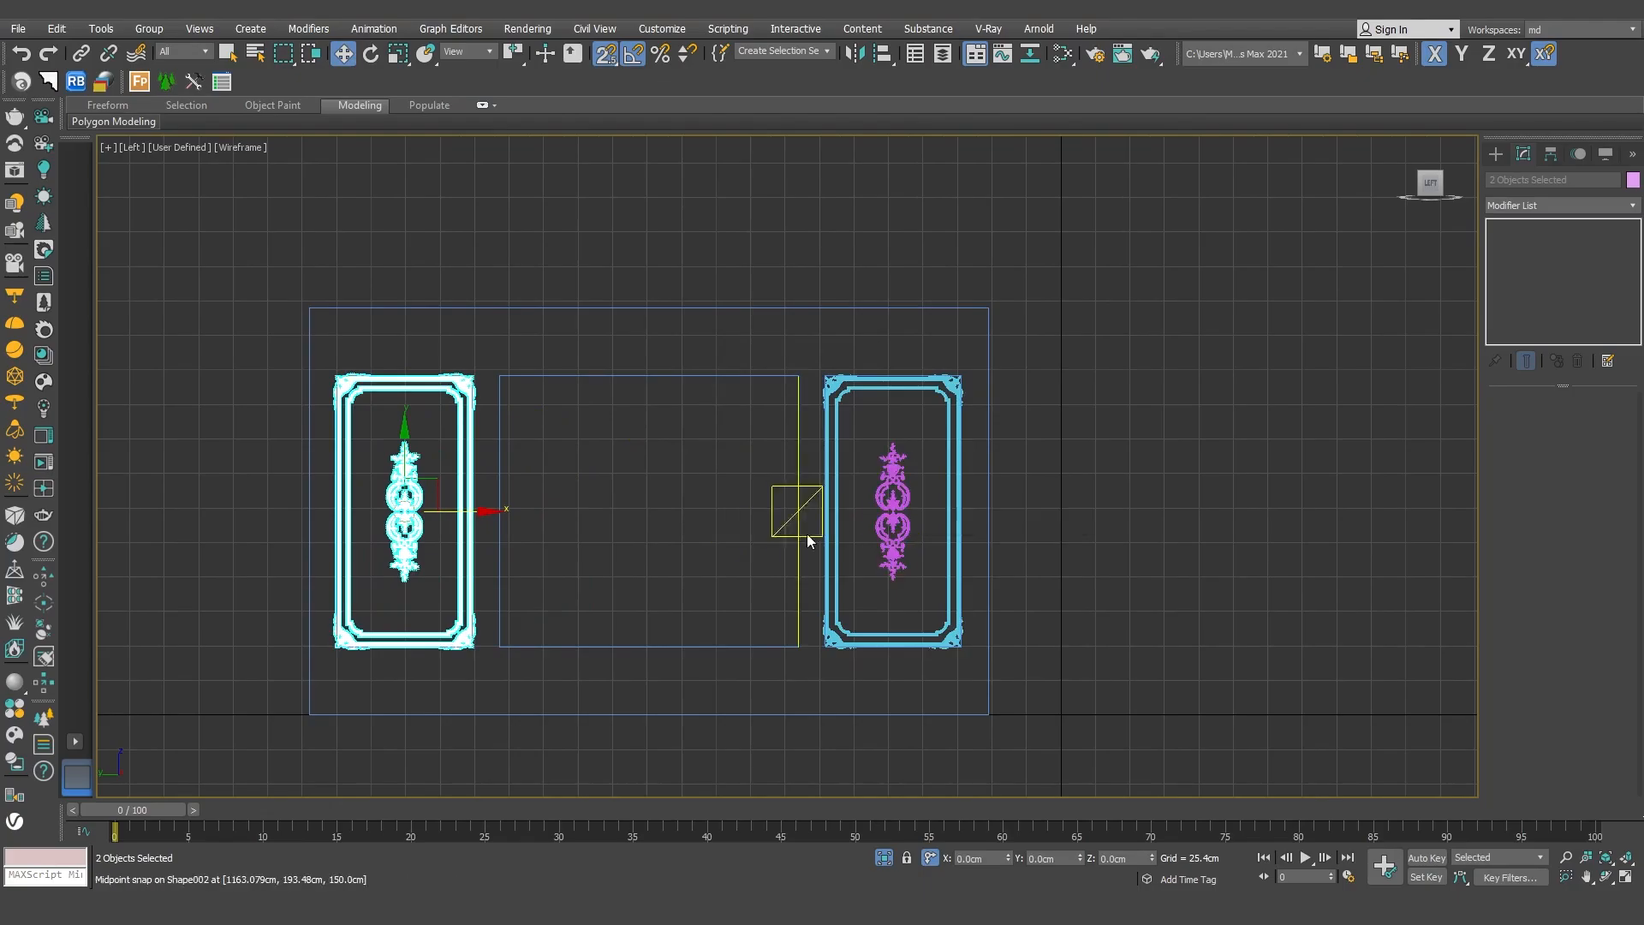
Copy the ornate frame without its ornament toward the wide centre panel, snapping it to the panel outline
click(463, 421)
shift+drag(484, 512, 649, 376)
click(823, 526)
Widen the copied frame to the centre panel's side edges by moving its right-hand and left-hand vertices outward
click(1515, 426)
drag(763, 335, 657, 678)
drag(781, 512, 861, 513)
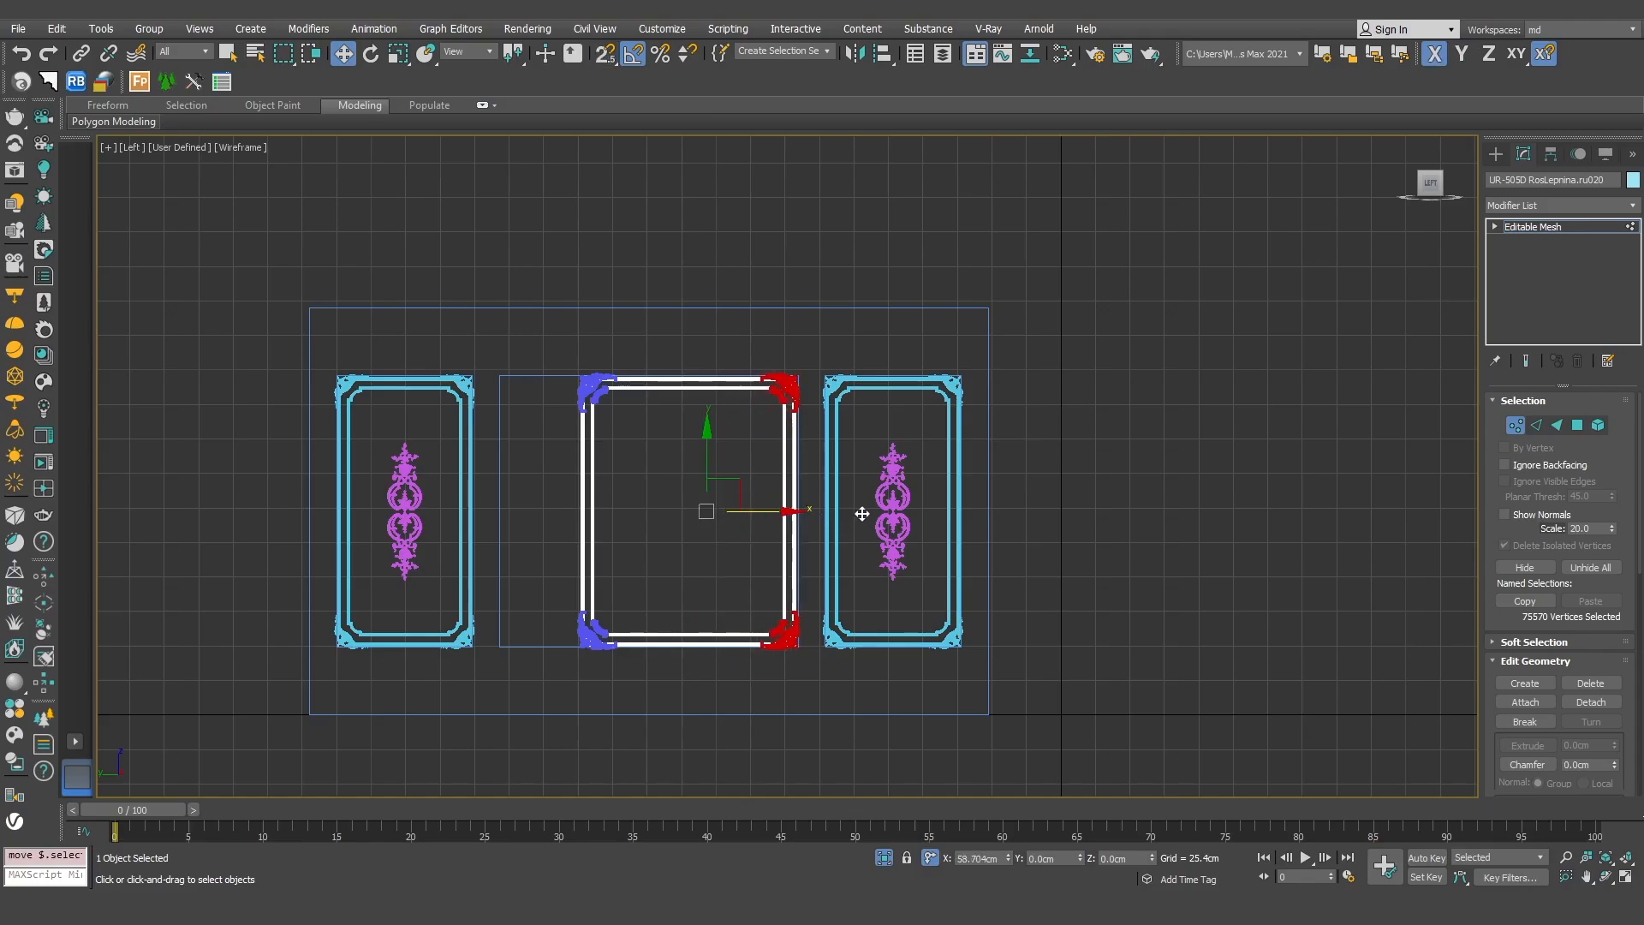
drag(548, 672, 547, 672)
drag(676, 511, 589, 511)
click(1093, 423)
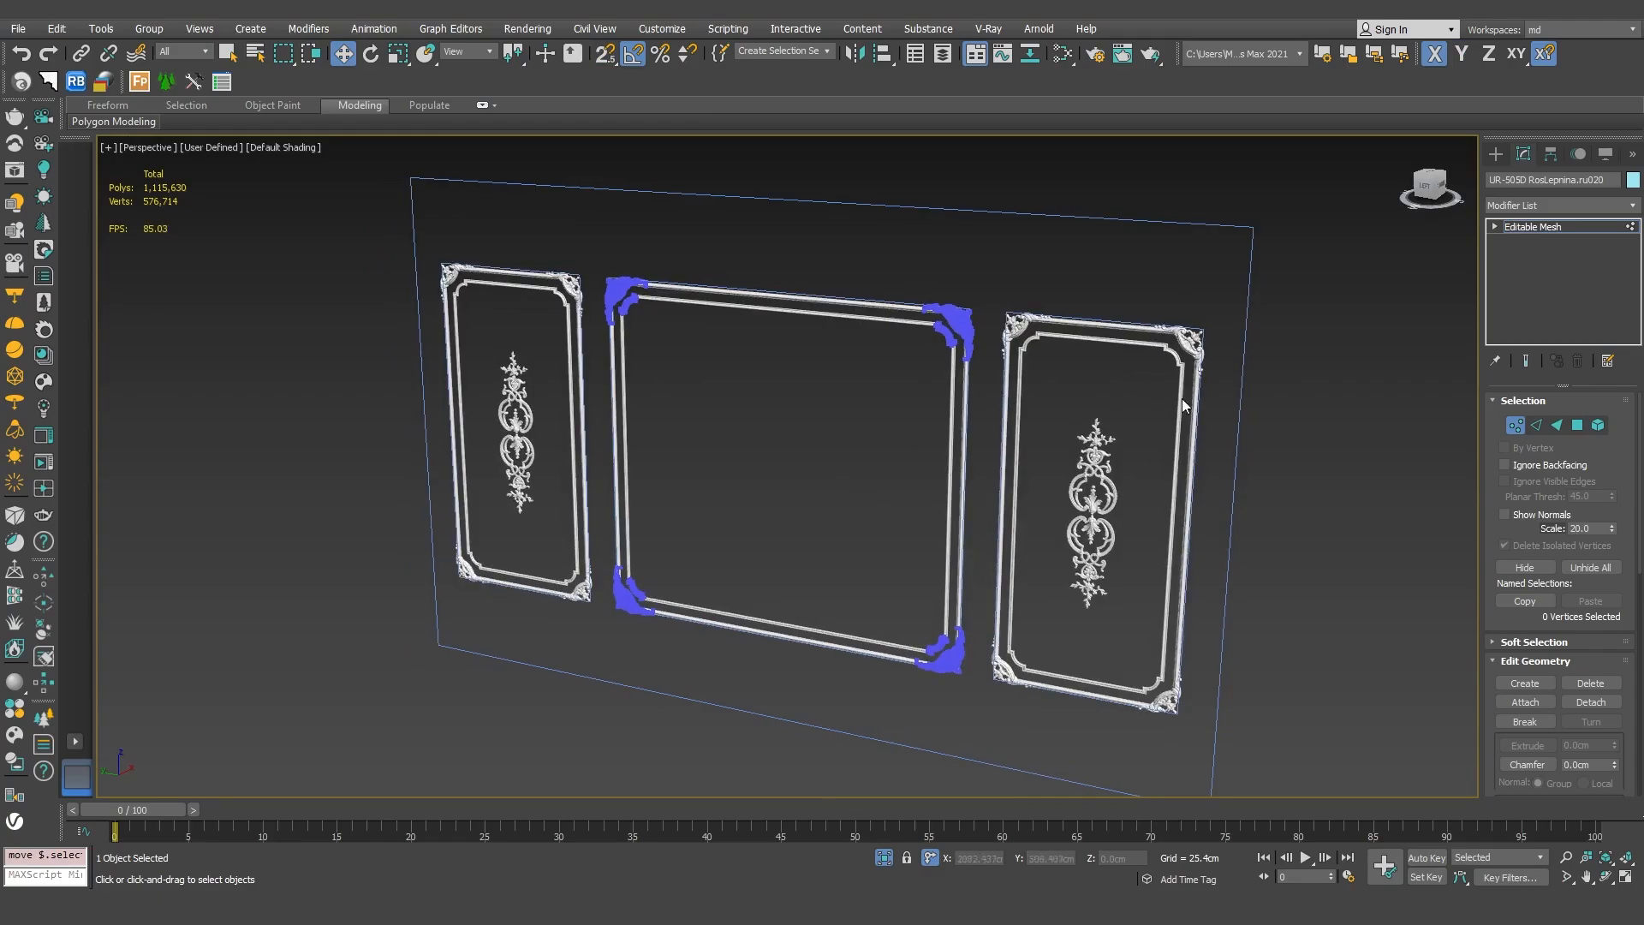
key(1)
Make a copy of the wide centre frame rotated 90 degrees about Z
click(370, 53)
shift+drag(899, 358, 955, 394)
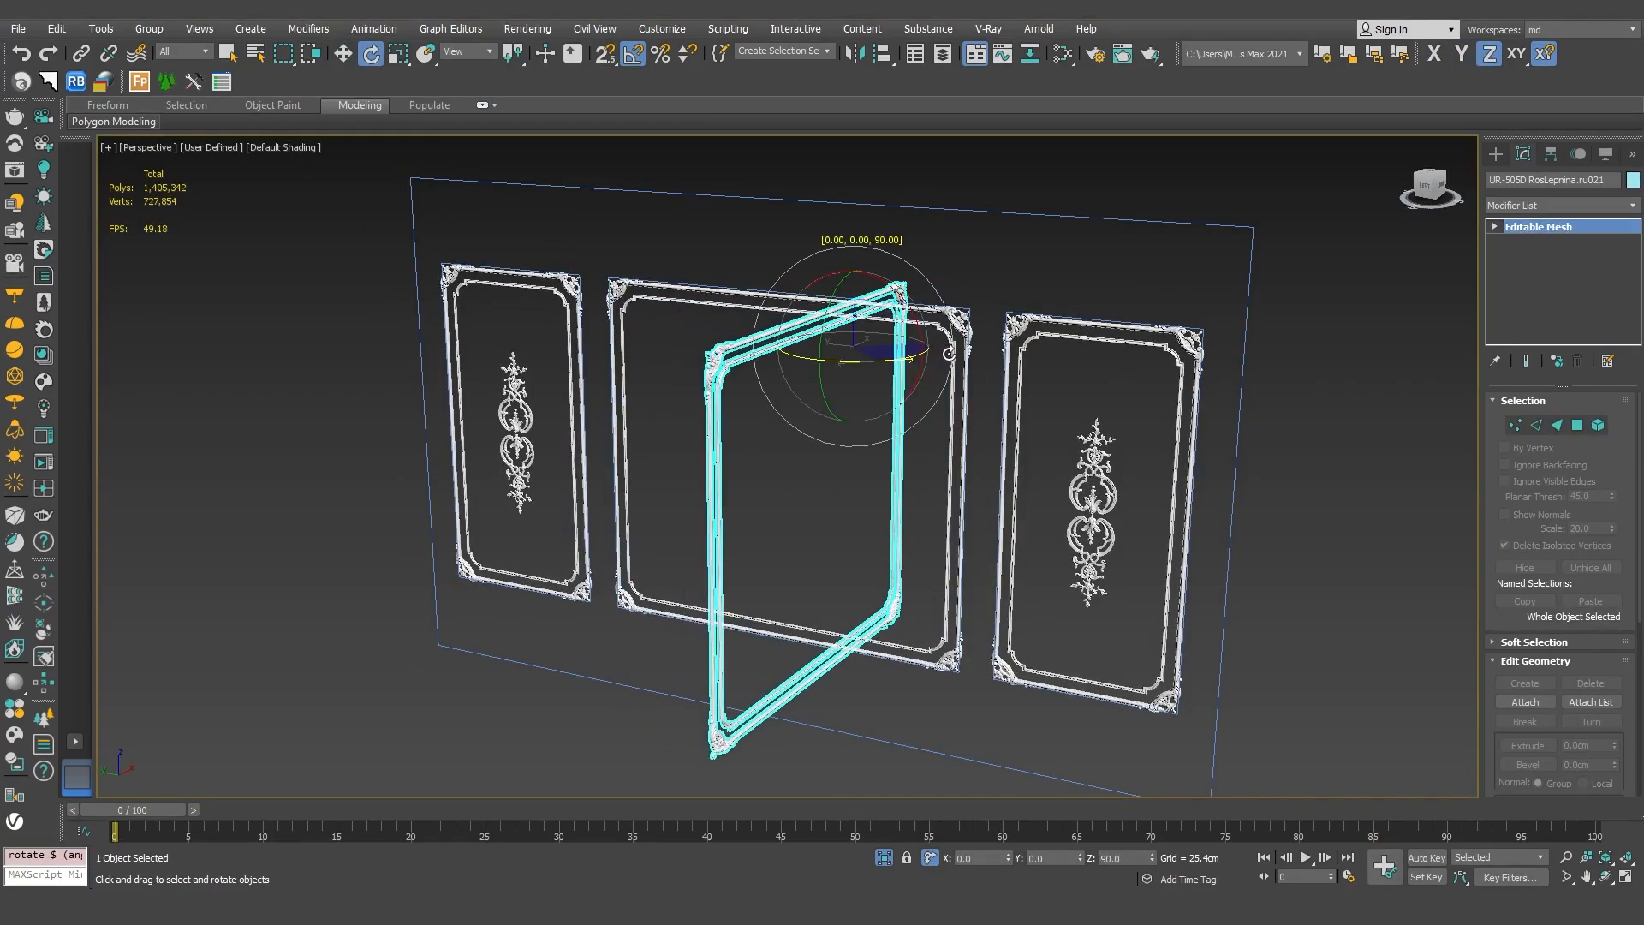
click(828, 526)
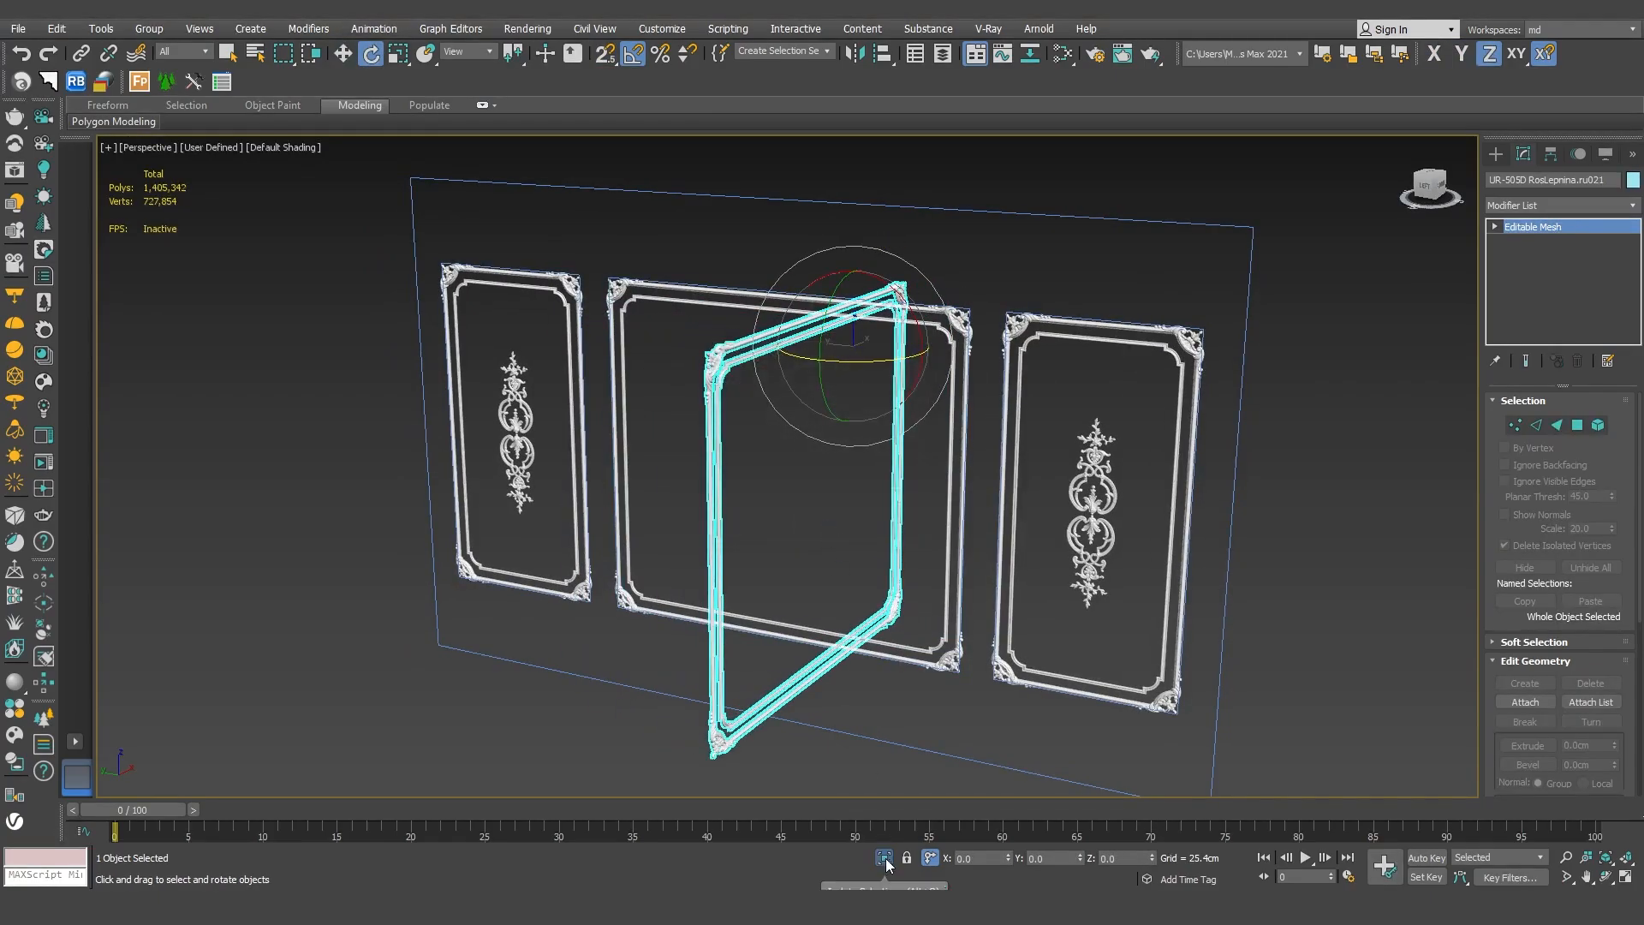
Isolate the rotated frame with the adjoining wall's outlines and move it onto the square panel in the front view
click(884, 857)
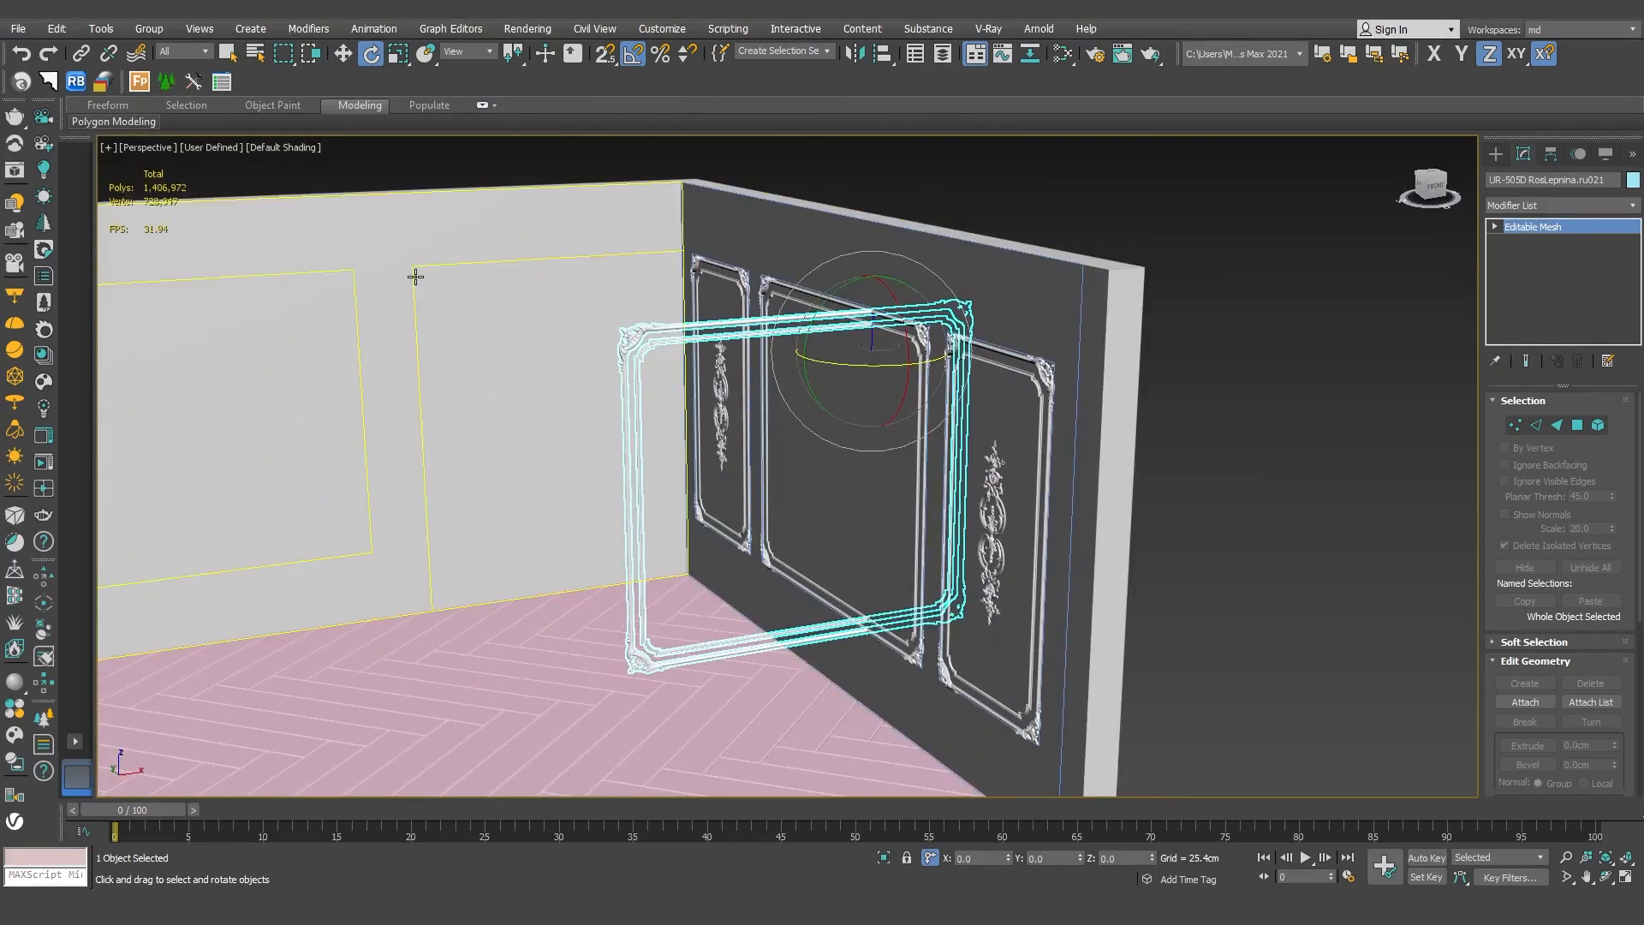
ctrl+click(415, 277)
click(885, 857)
key(f)
key(w)
mouse_move(1010, 469)
mouse_down()
mouse_move(906, 441)
mouse_move(1005, 438)
mouse_up()
key(ctrl+z)
drag(1167, 466, 555, 283)
key(s)
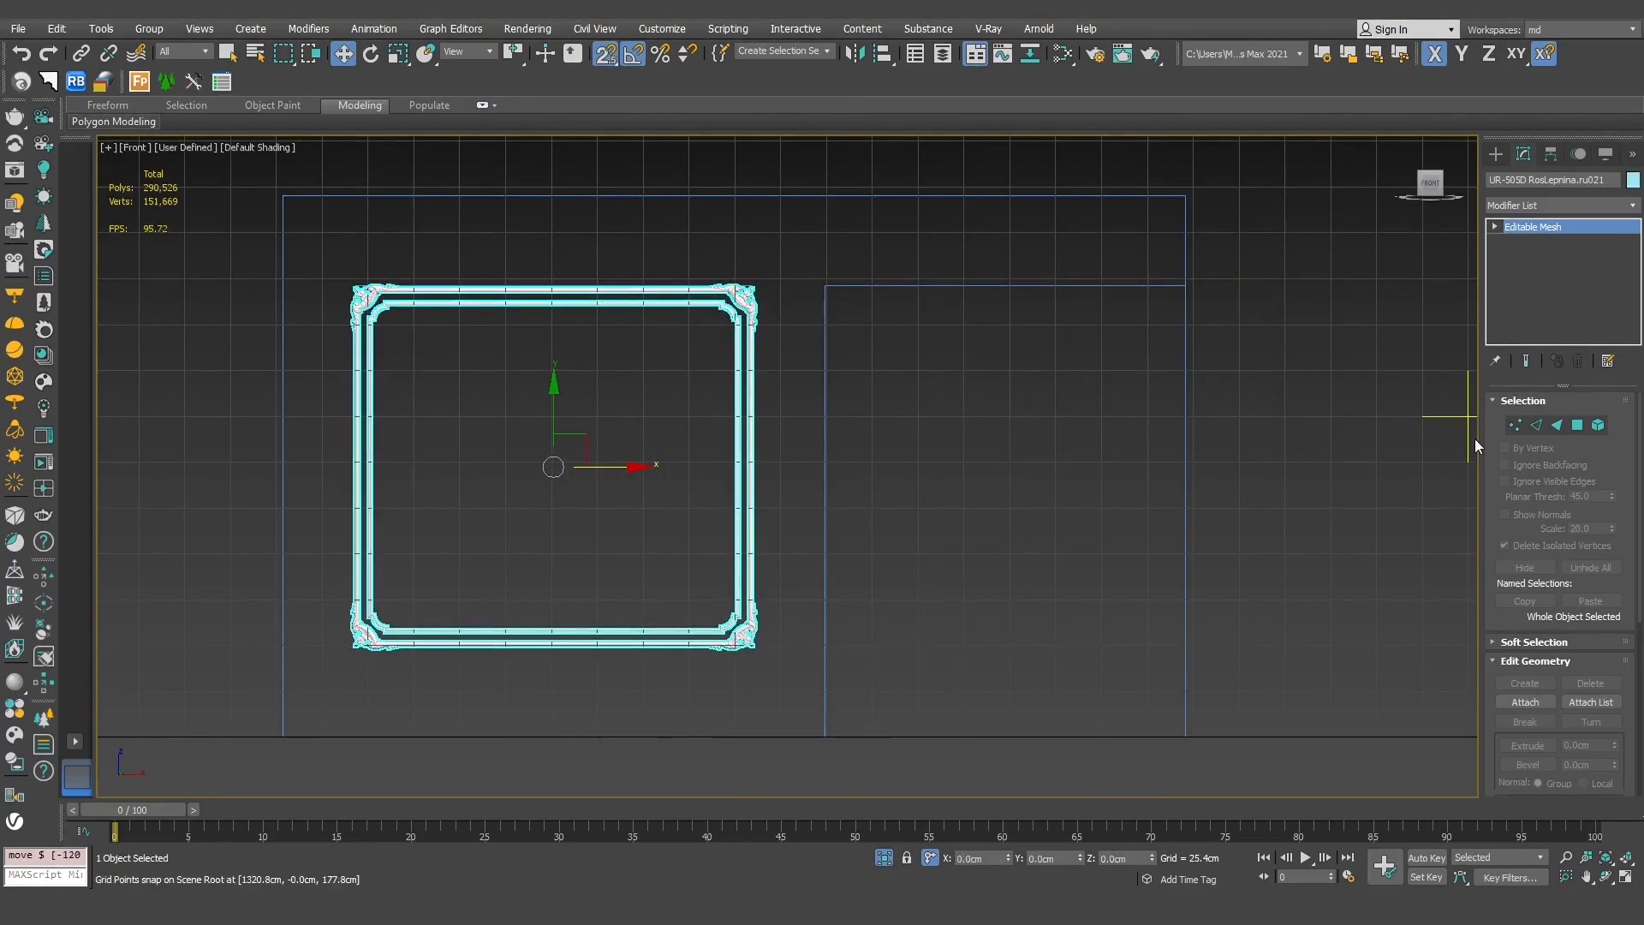
End the isolation and move the rotated frame along Y until it sits on the adjoining wall's surface
key(p)
alt+middle_drag(1281, 471, 1075, 608)
key(s)
key(alt+q)
drag(662, 517, 343, 356)
alt+middle_drag(343, 356, 633, 366)
scroll(413, 356, up, 5)
alt+middle_drag(412, 357, 517, 561)
drag(496, 543, 550, 516)
scroll(793, 291, up, 6)
mouse_move(1079, 857)
mouse_down()
mouse_move(1078, 840)
mouse_move(1077, 857)
mouse_up()
scroll(810, 505, down, 10)
alt+middle_drag(808, 505, 985, 488)
click(1052, 342)
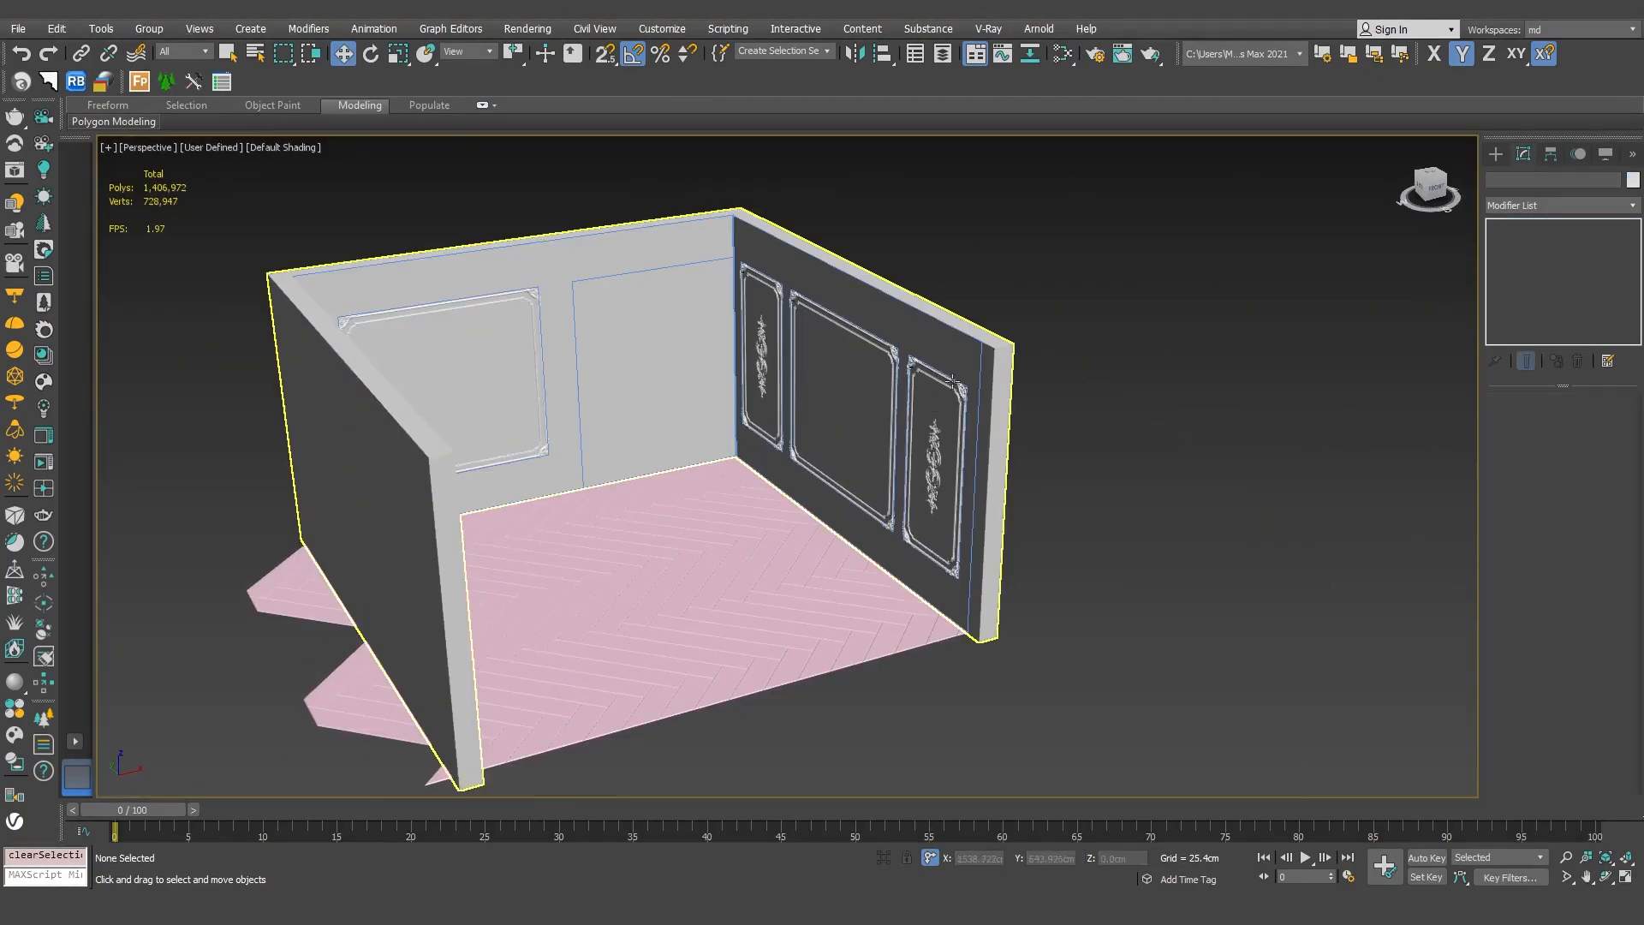
scroll(546, 341, up, 10)
scroll(561, 338, down, 10)
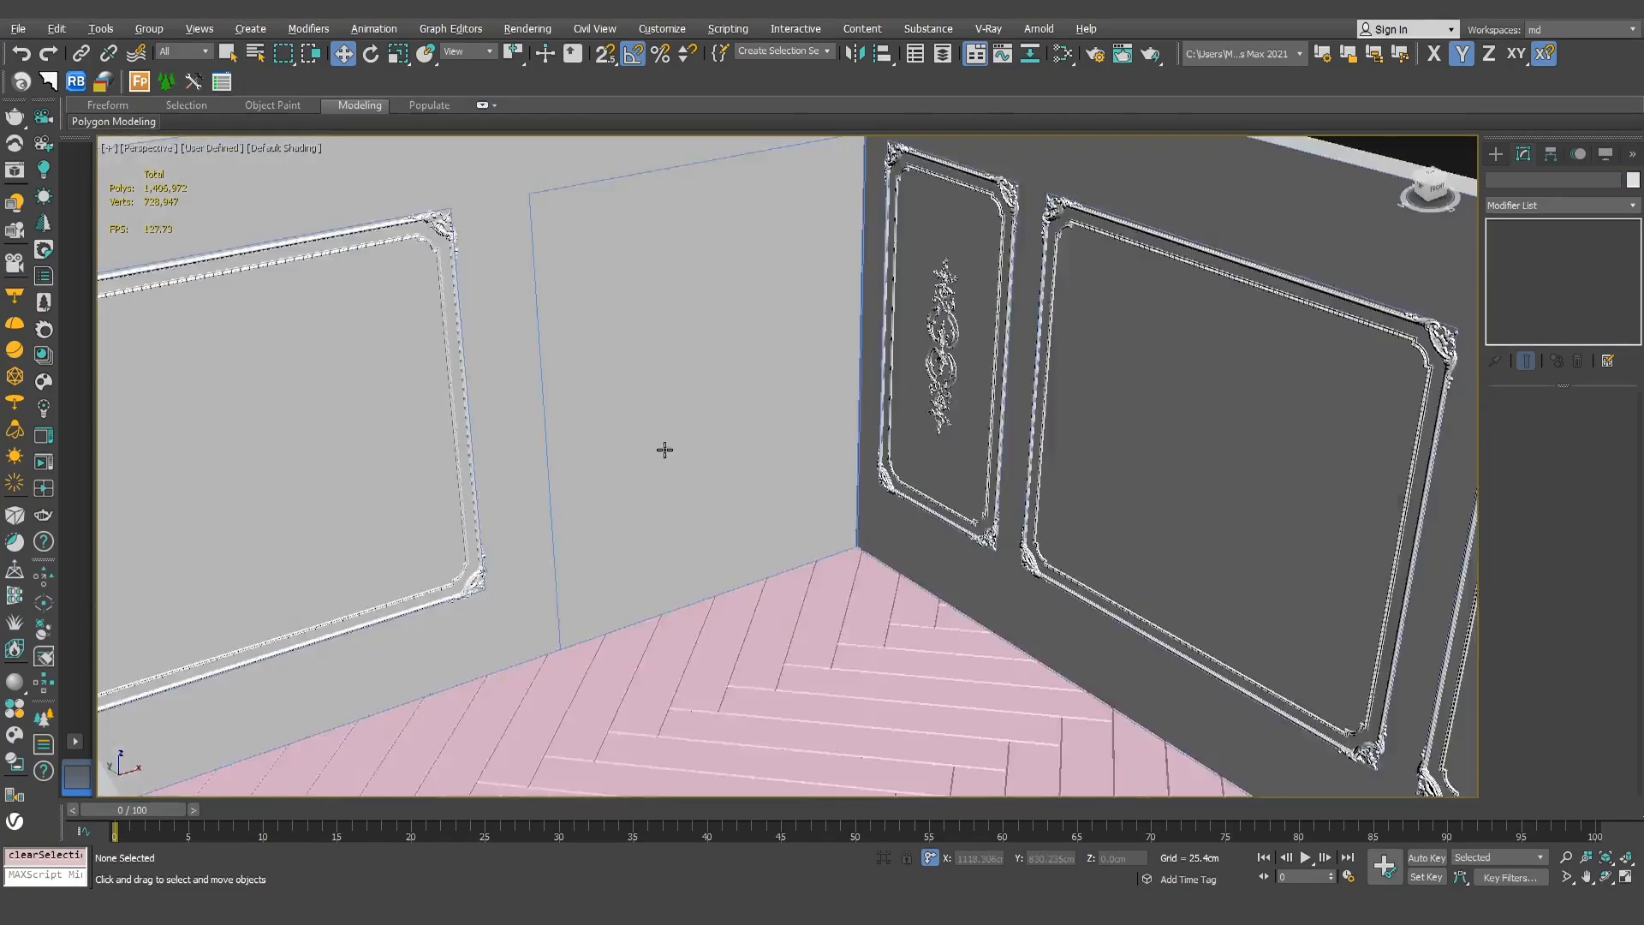
middle_drag(664, 451, 611, 412)
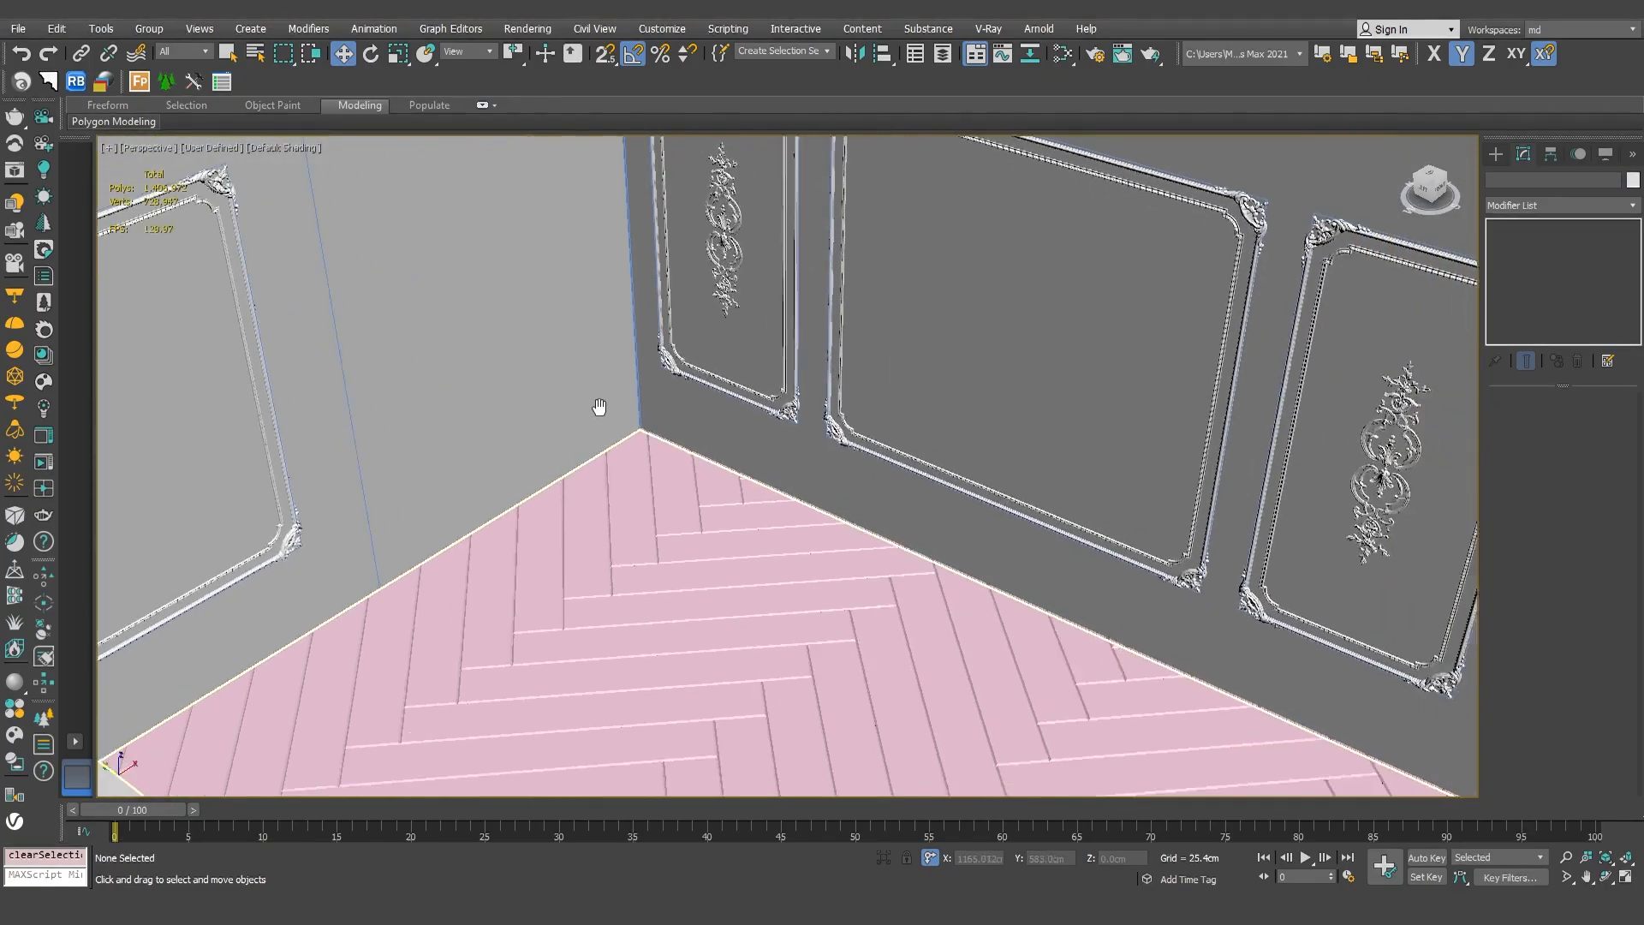
scroll(612, 412, down, 10)
alt+middle_drag(964, 576, 963, 483)
scroll(648, 372, up, 6)
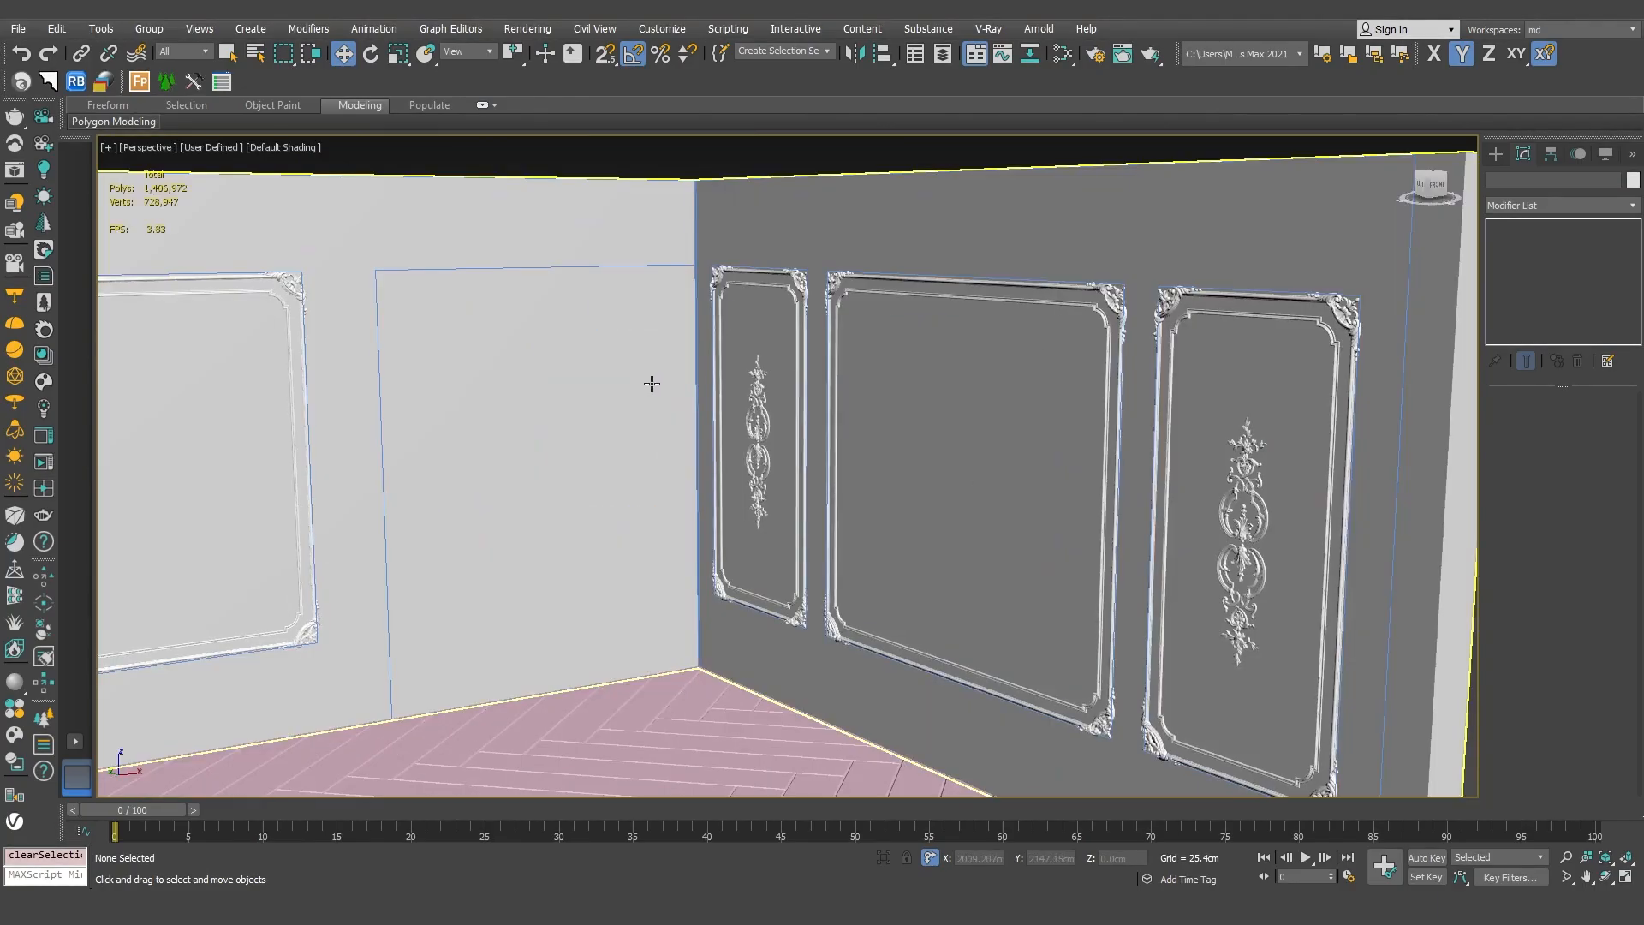
Create a box about 249 x 199 x 38 cm over the floor-height opening outline in the front view
key(f)
click(1495, 154)
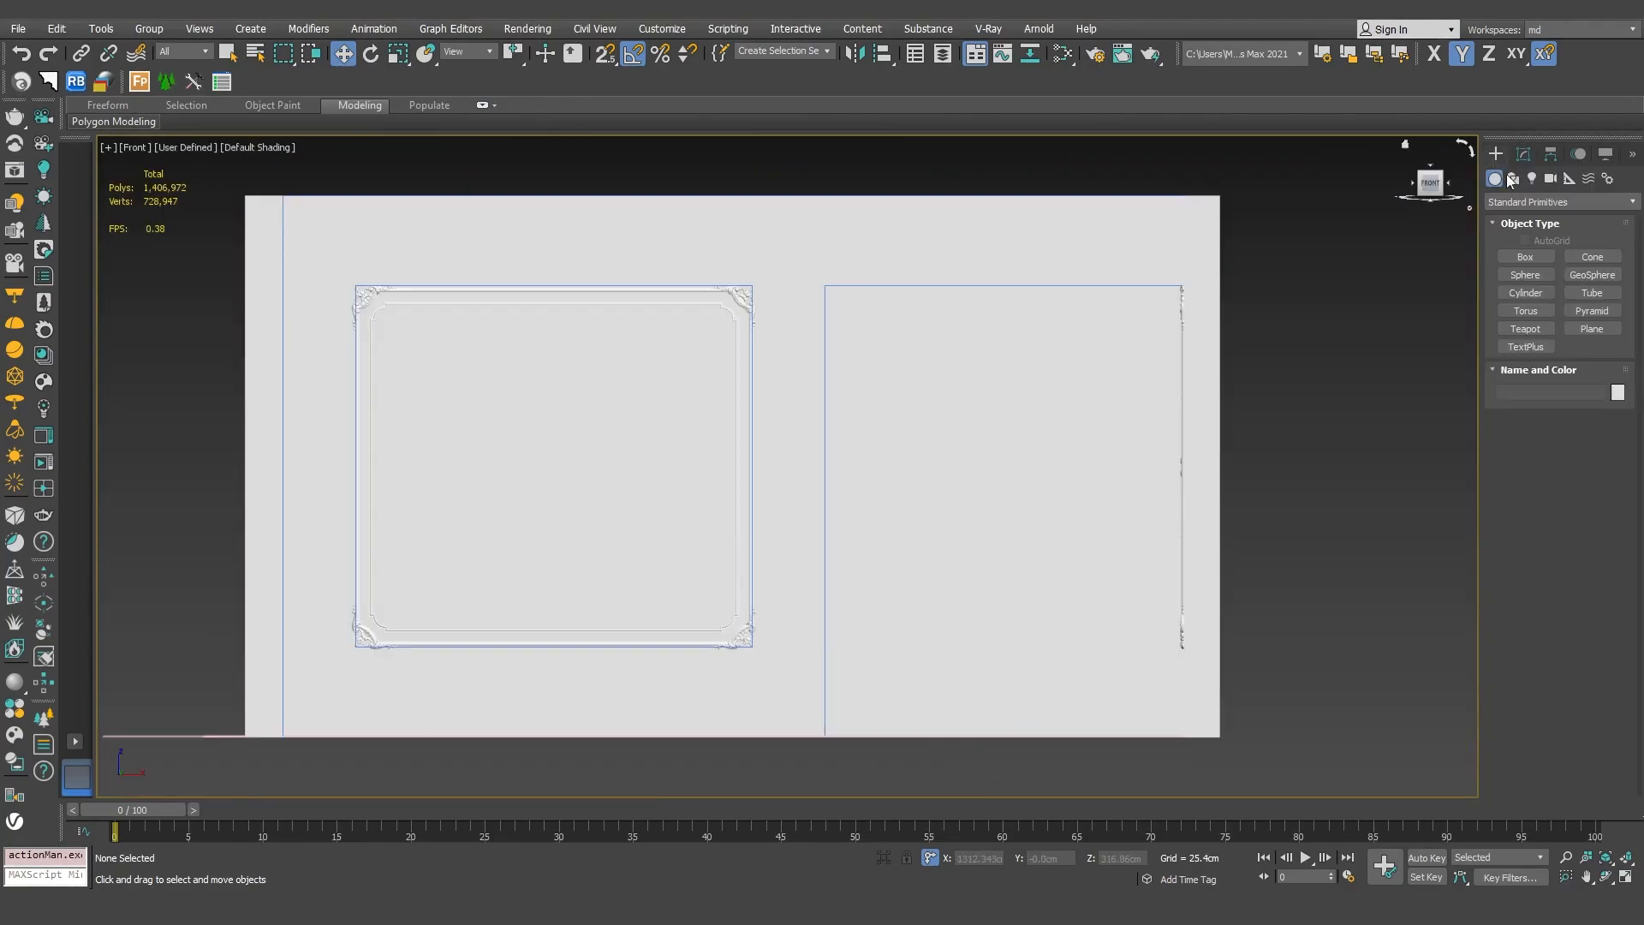
click(1527, 261)
drag(824, 292, 1182, 732)
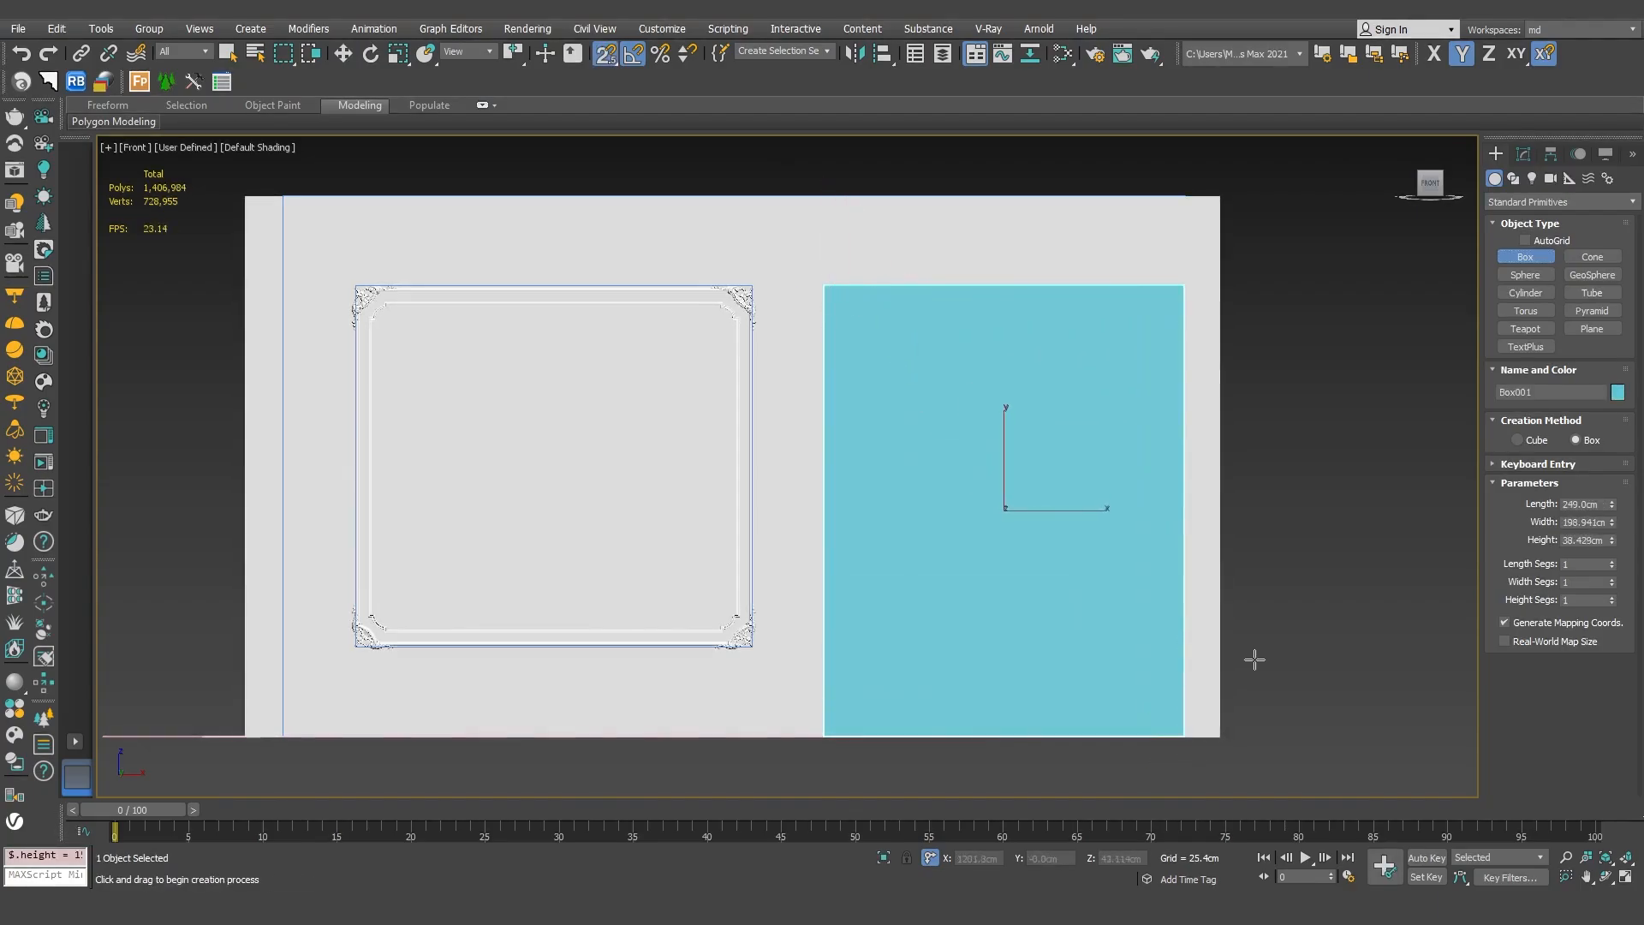
Move the box along Y so that it passes through the adjoining wall at the opening outline
key(p)
click(1032, 599)
key(w)
scroll(1032, 595, down, 3)
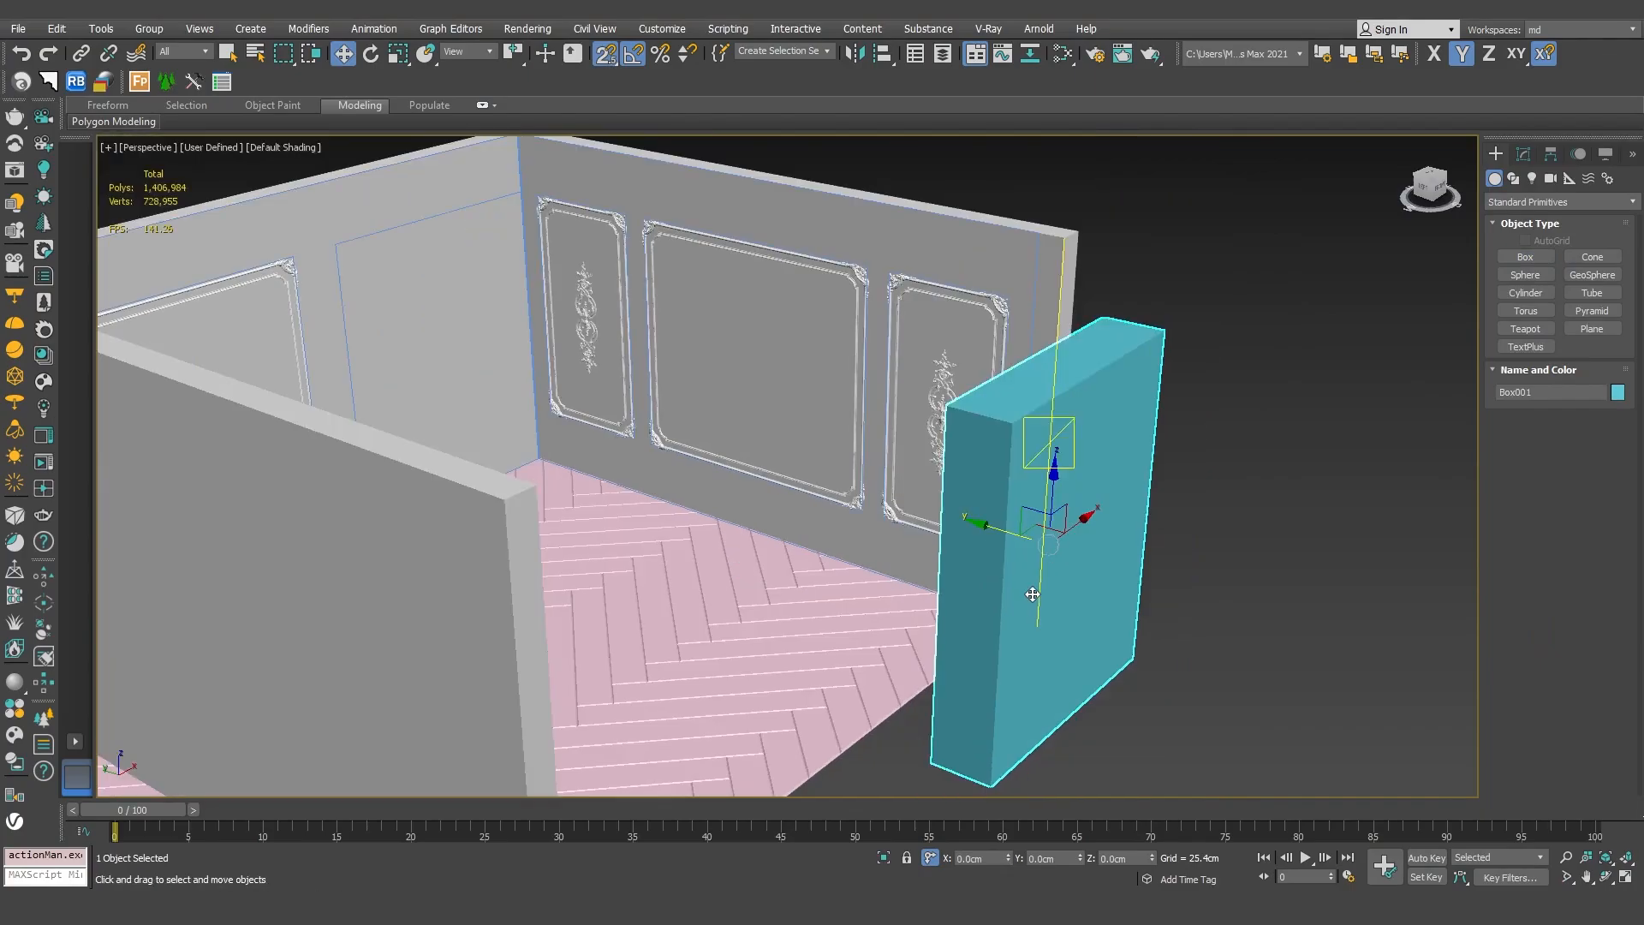
drag(985, 527, 392, 363)
alt+middle_drag(402, 368, 629, 306)
middle_drag(773, 324, 798, 327)
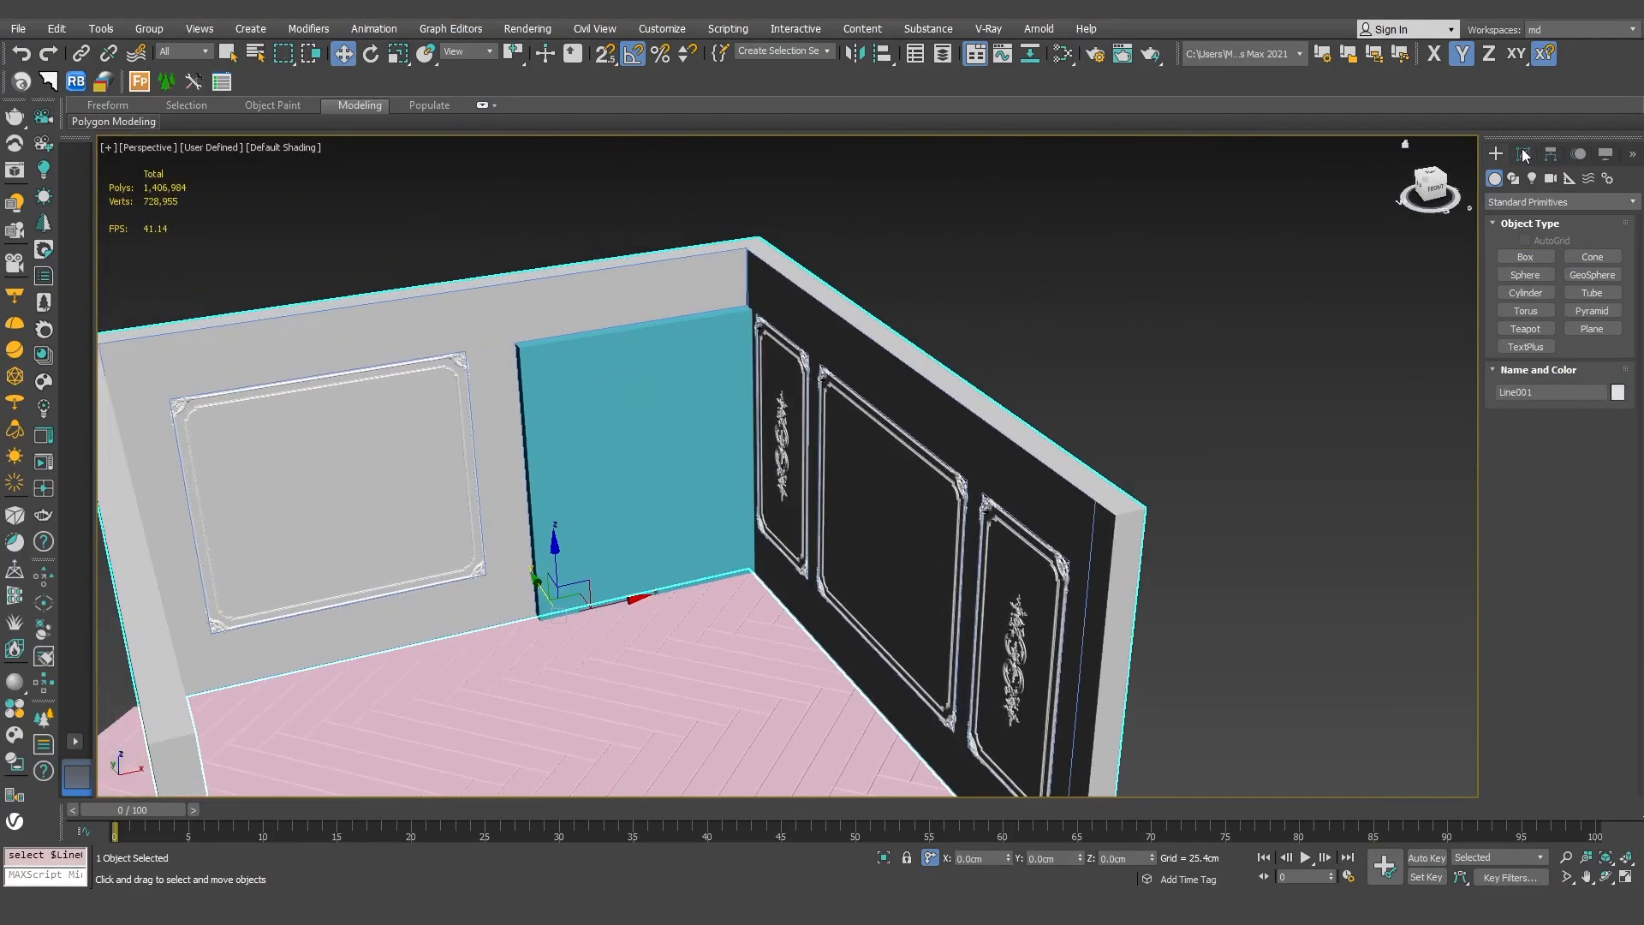
Cut the opening by subtracting the box from the room walls with ProBoolean
click(1517, 203)
click(1518, 203)
click(1529, 200)
click(1542, 226)
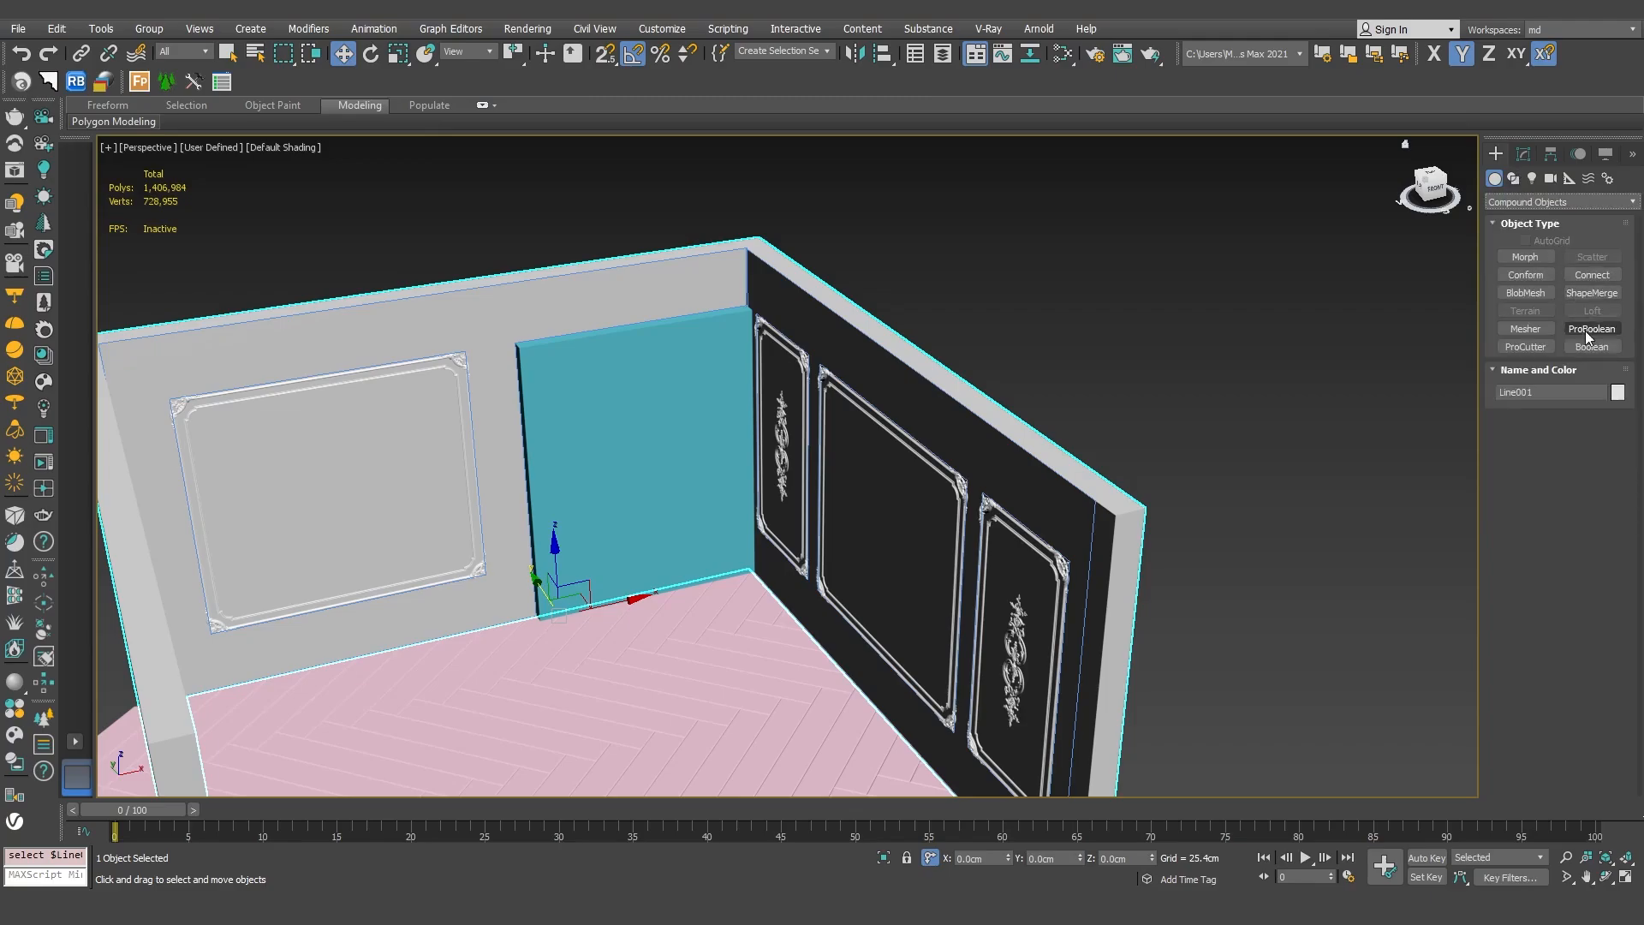
click(1591, 329)
scroll(1639, 497, down, 5)
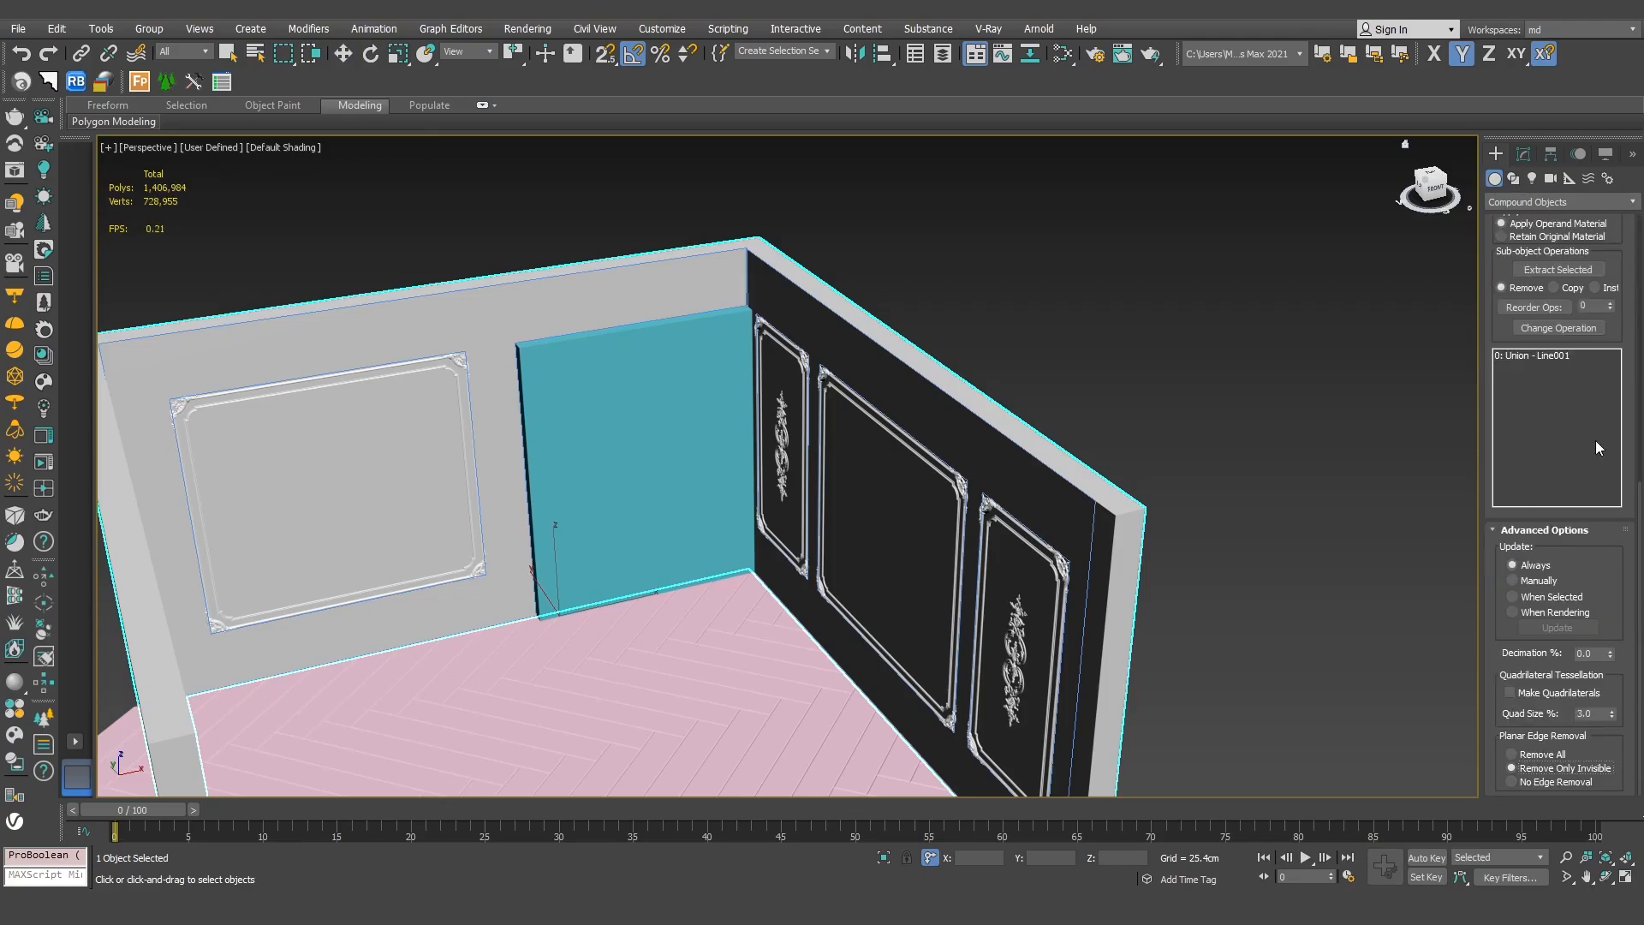
scroll(1588, 401, up, 3)
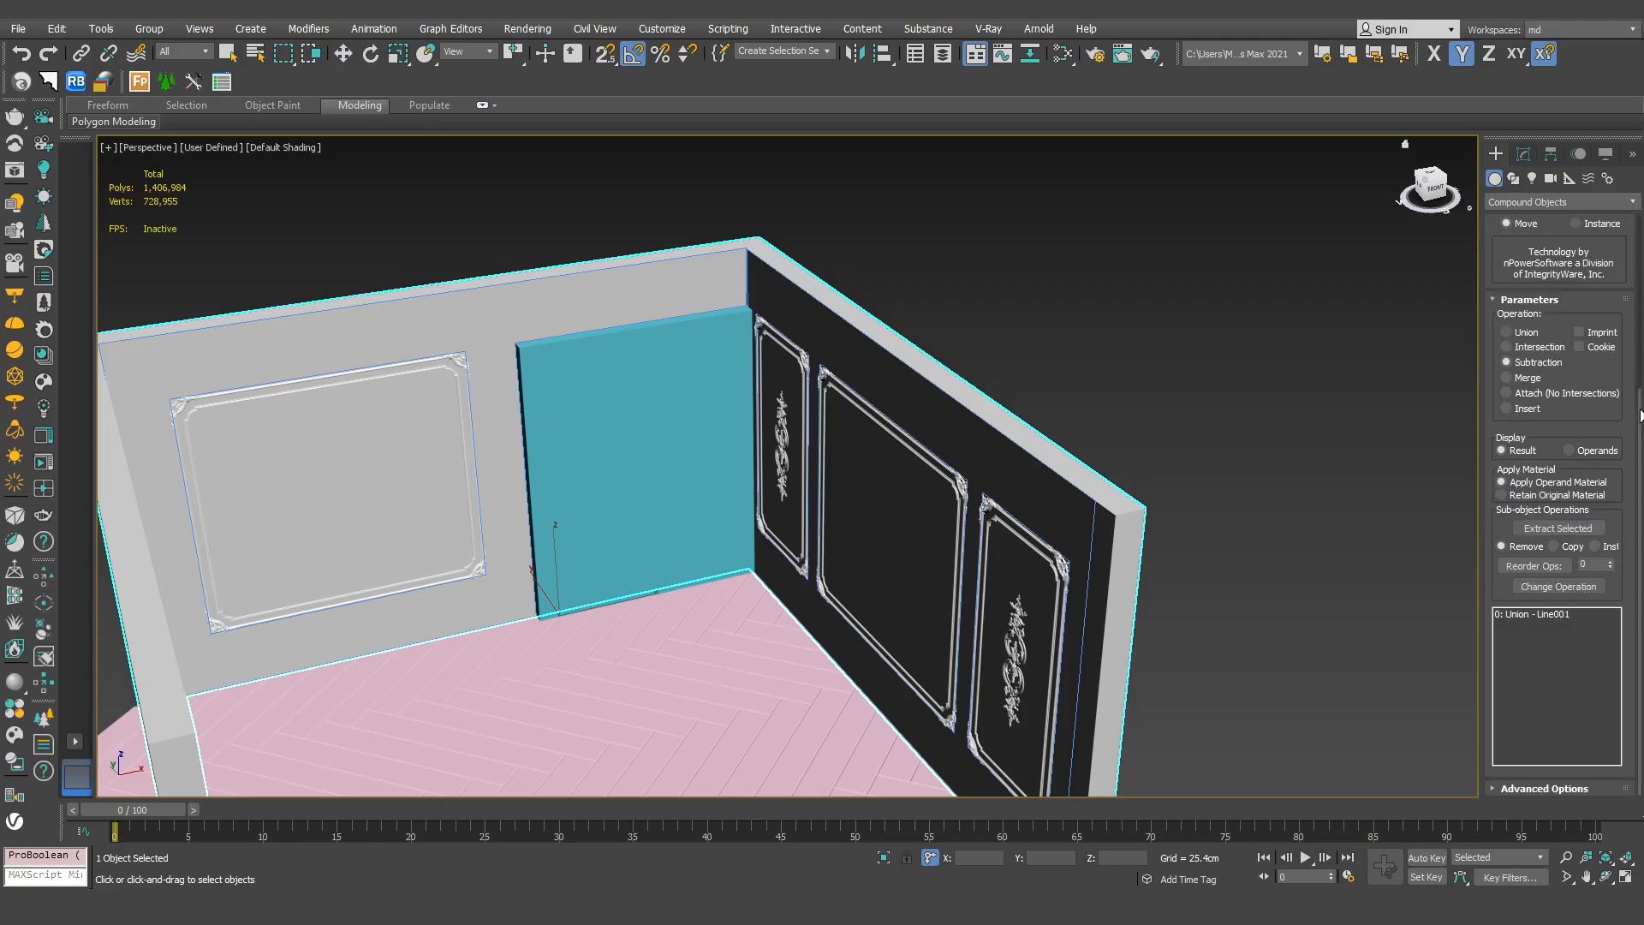
scroll(1564, 407, up, 3)
click(1554, 425)
click(655, 435)
alt+middle_drag(655, 435, 710, 486)
scroll(630, 408, down, 3)
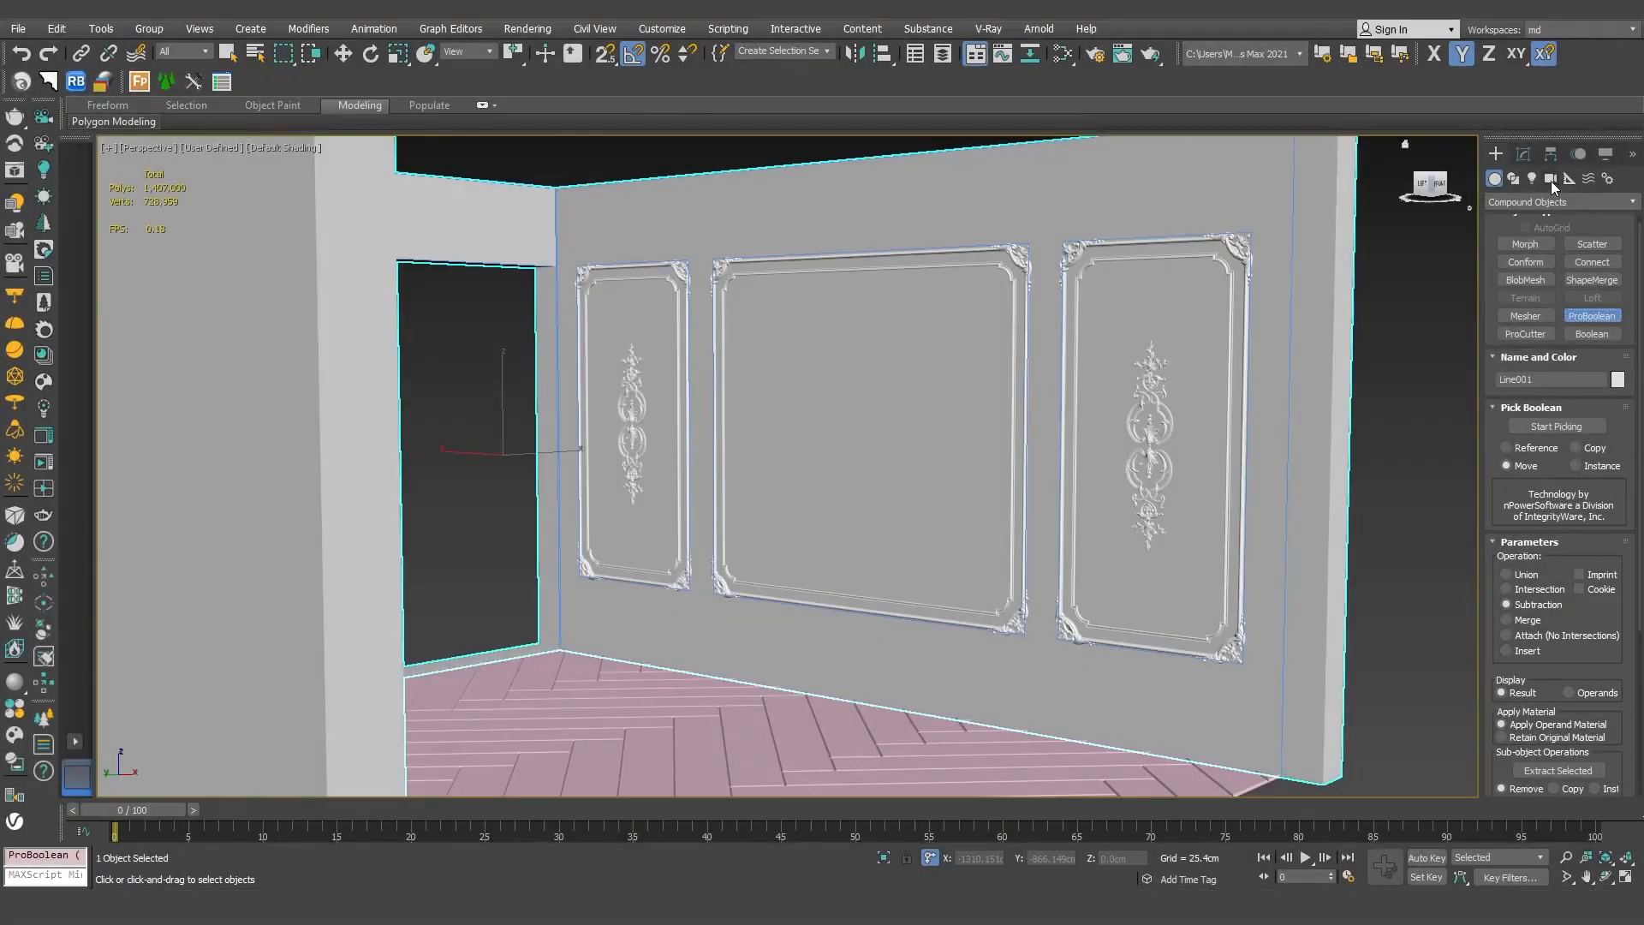
Create a Corona camera matched to the current perspective view of the framed wall and opening
click(1549, 179)
click(1584, 280)
drag(1380, 536, 1404, 445)
key(ctrl+c)
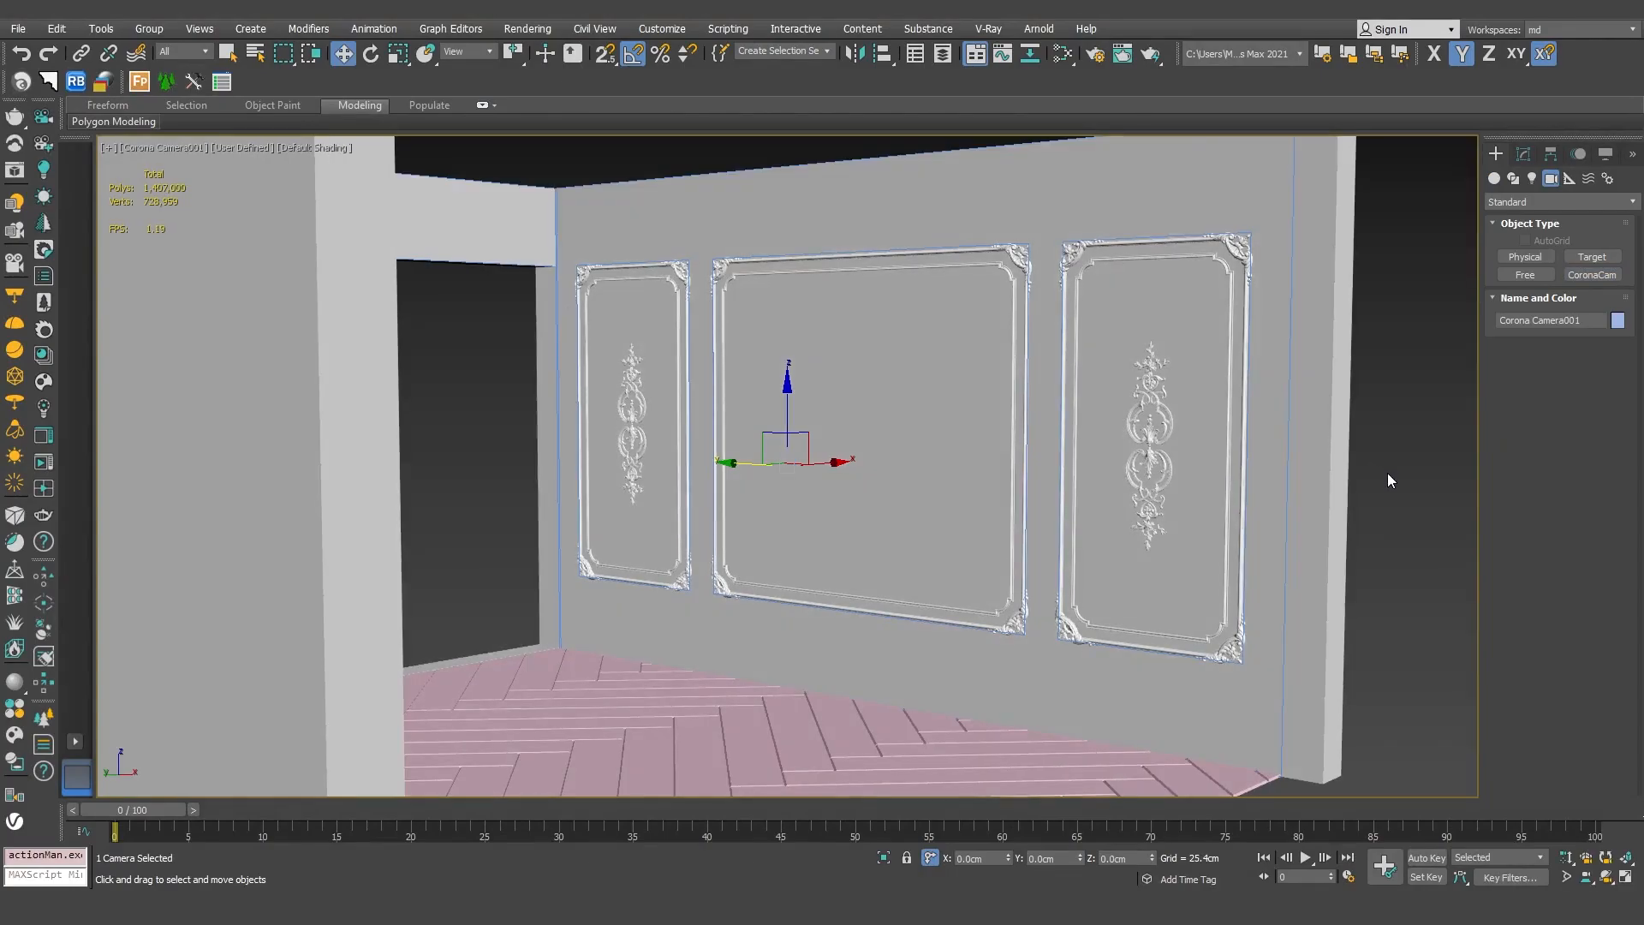
Lower the Corona camera about 61 cm along Z and look through it
key(p)
alt+middle_drag(1221, 503, 1119, 489)
scroll(1148, 547, down, 6)
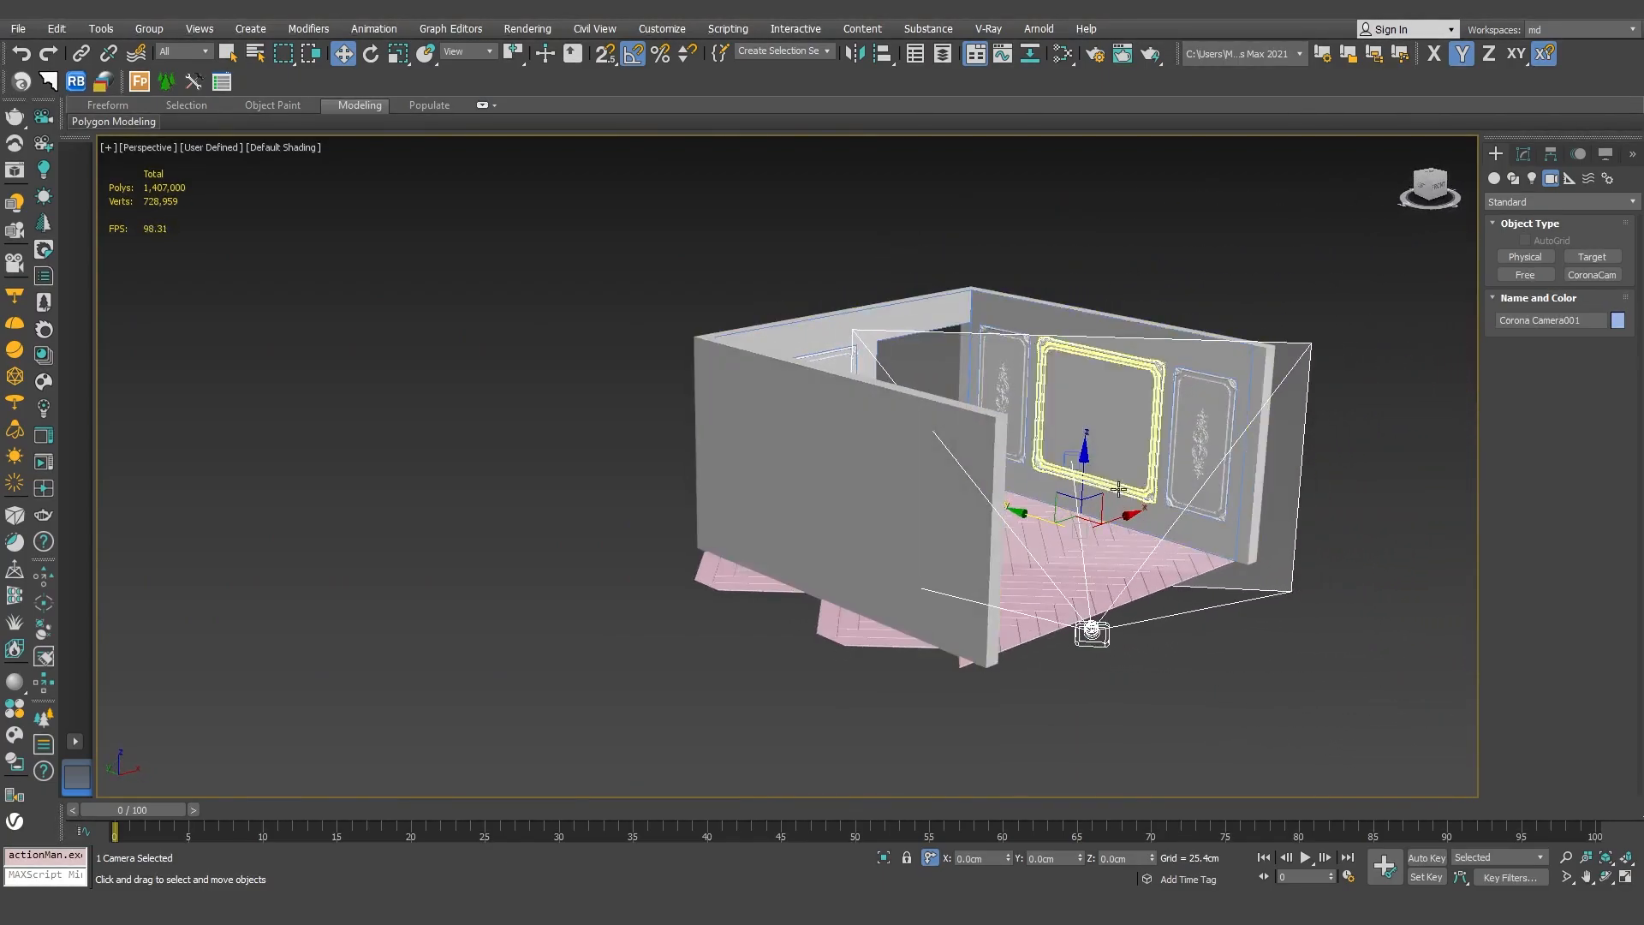
drag(1084, 477, 1093, 508)
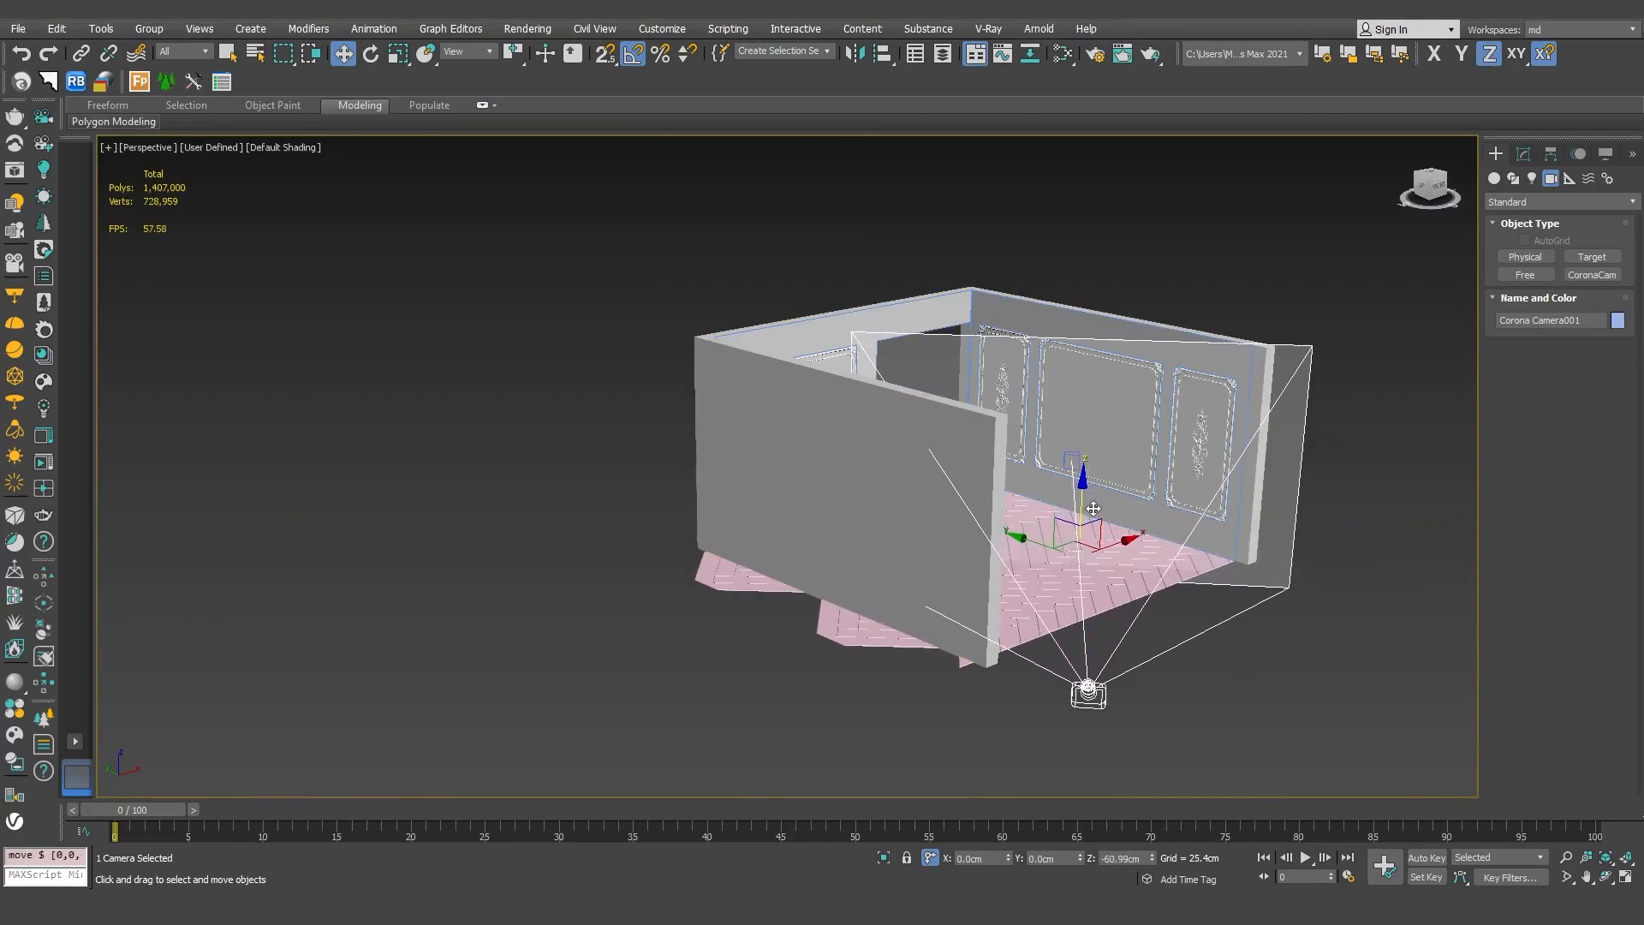
key(c)
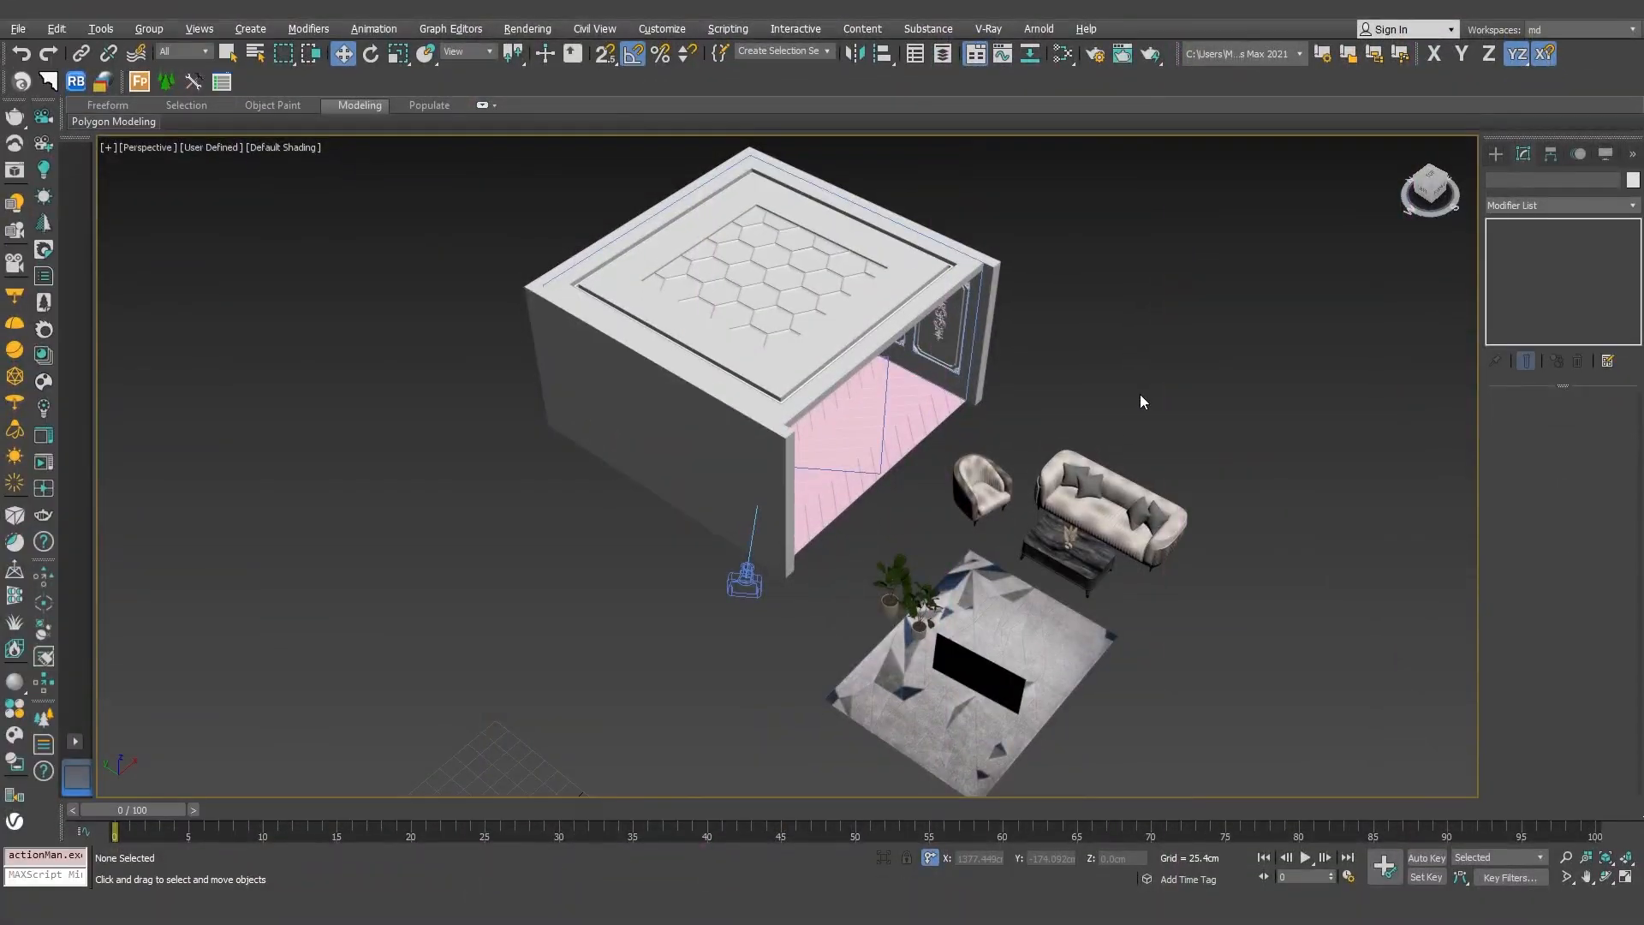
Isolate the TV with the framed-wall outline and snap the TV to the middle panel in the left view
middle_drag(1139, 394, 1136, 394)
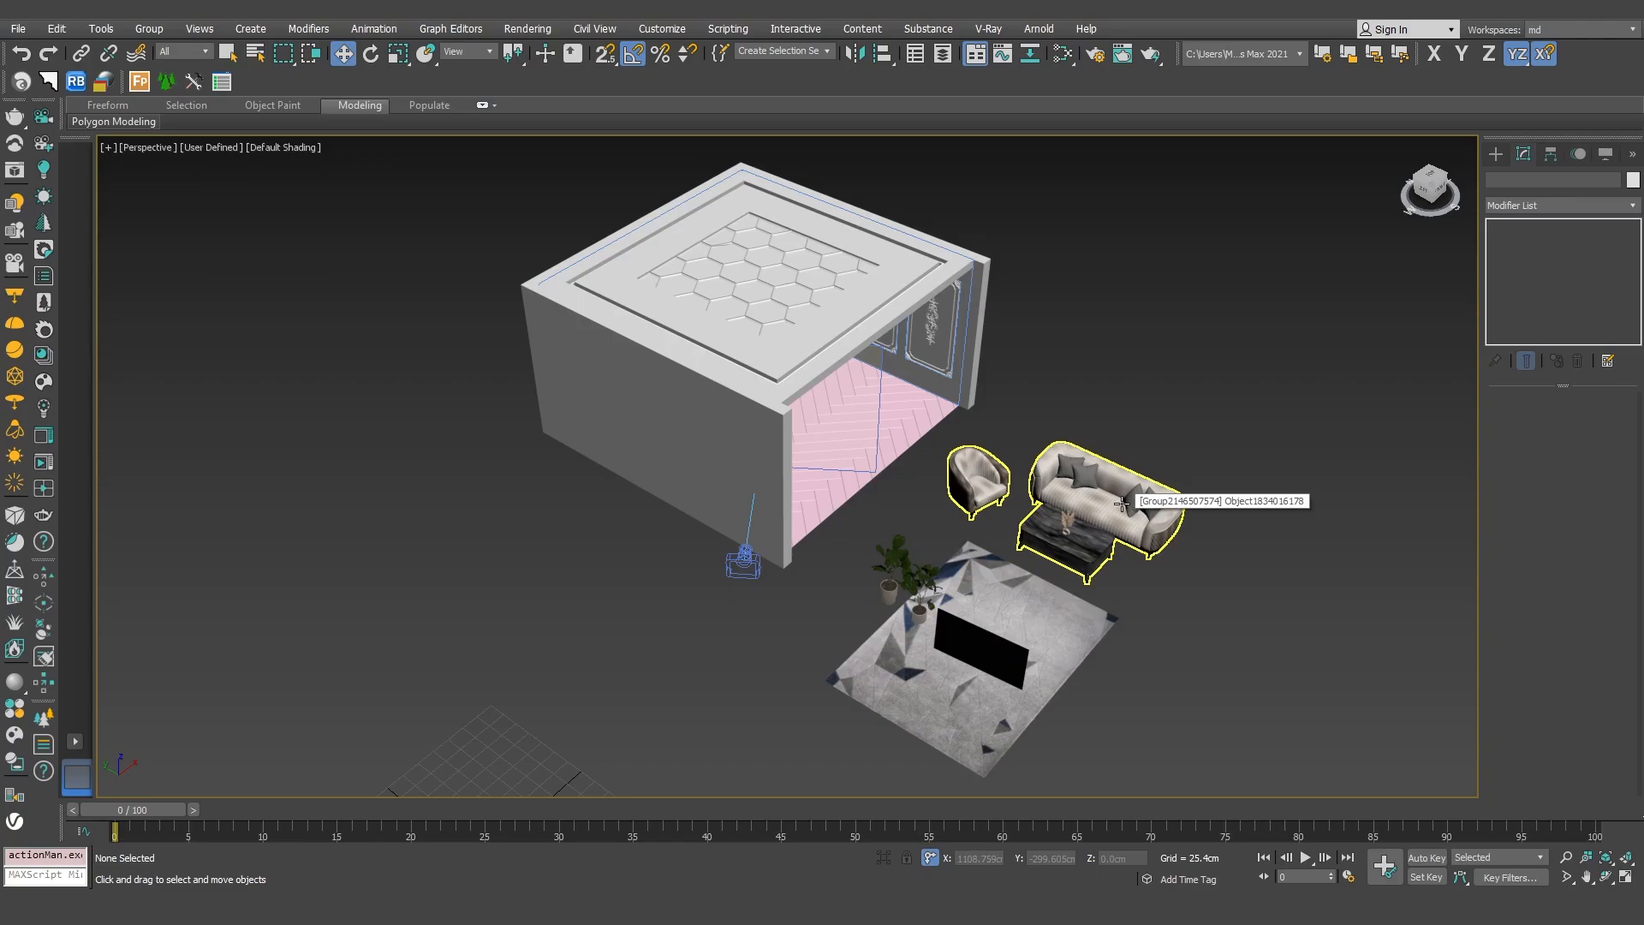
click(963, 319)
ctrl+click(1017, 662)
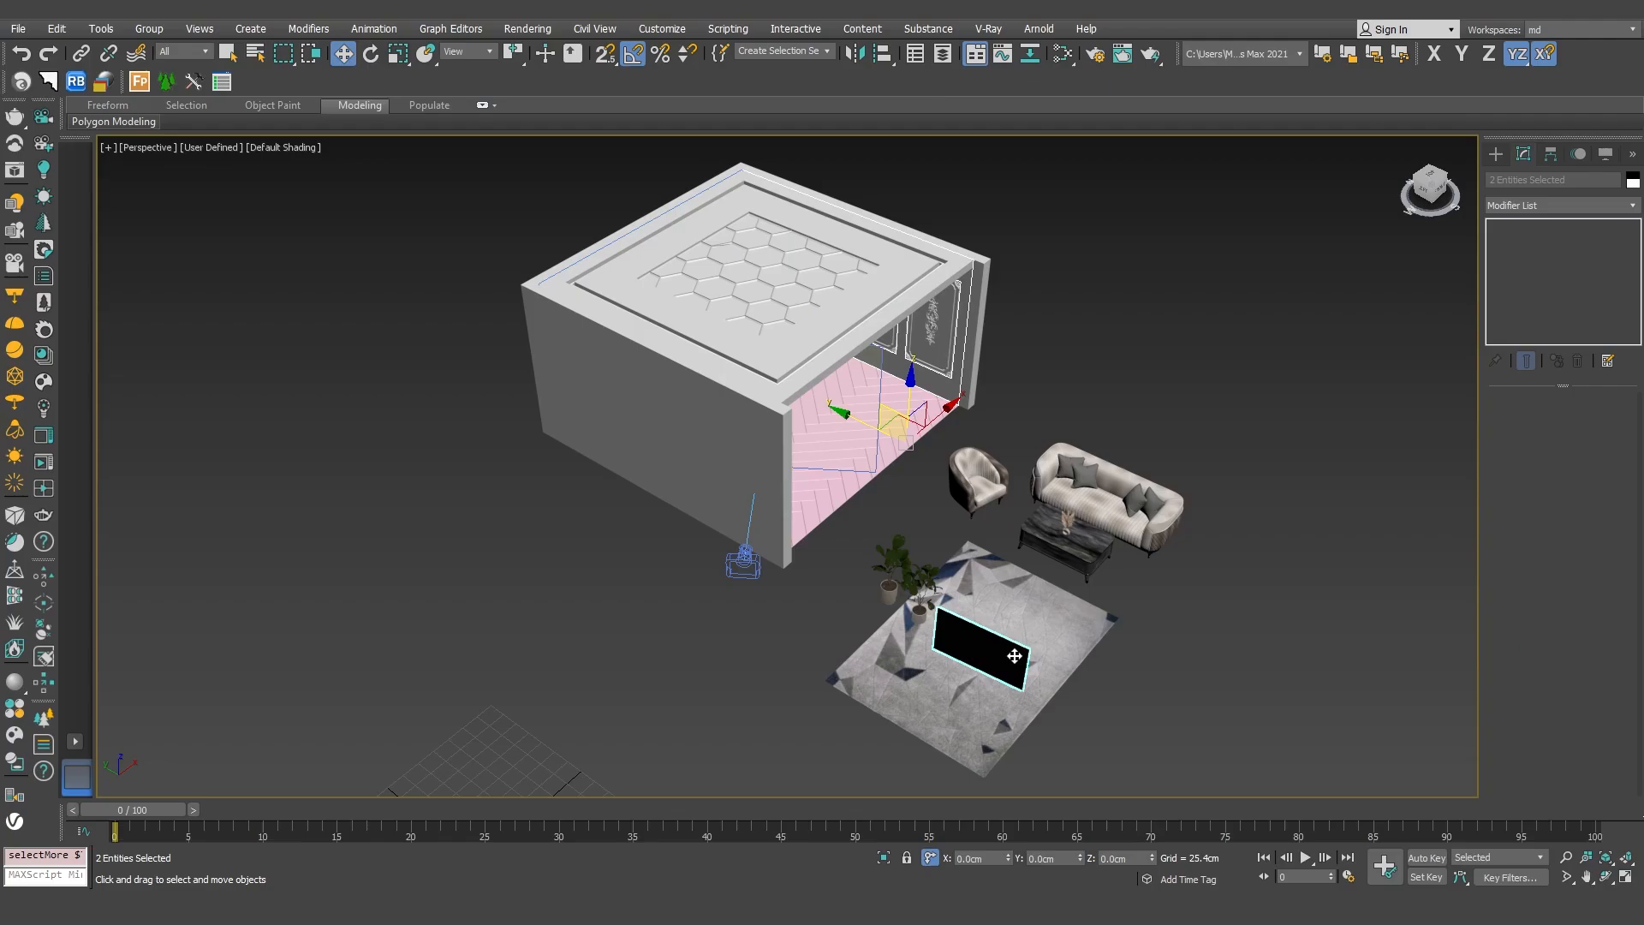
click(885, 858)
key(l)
click(1092, 522)
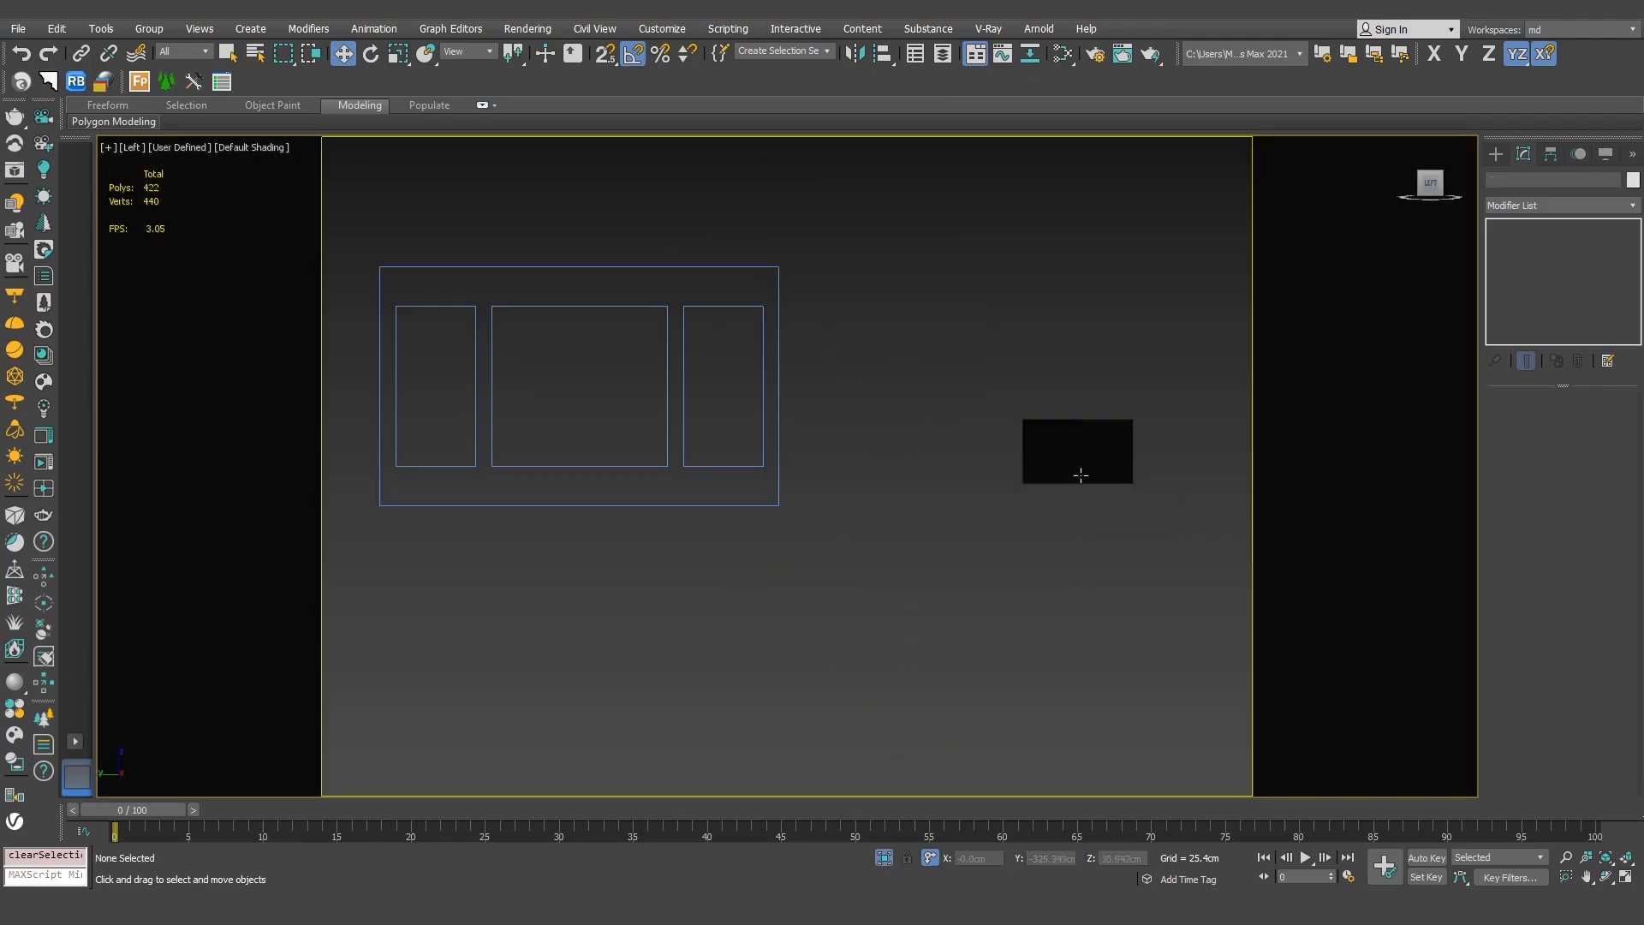
click(1070, 456)
key(s)
drag(1077, 452, 491, 385)
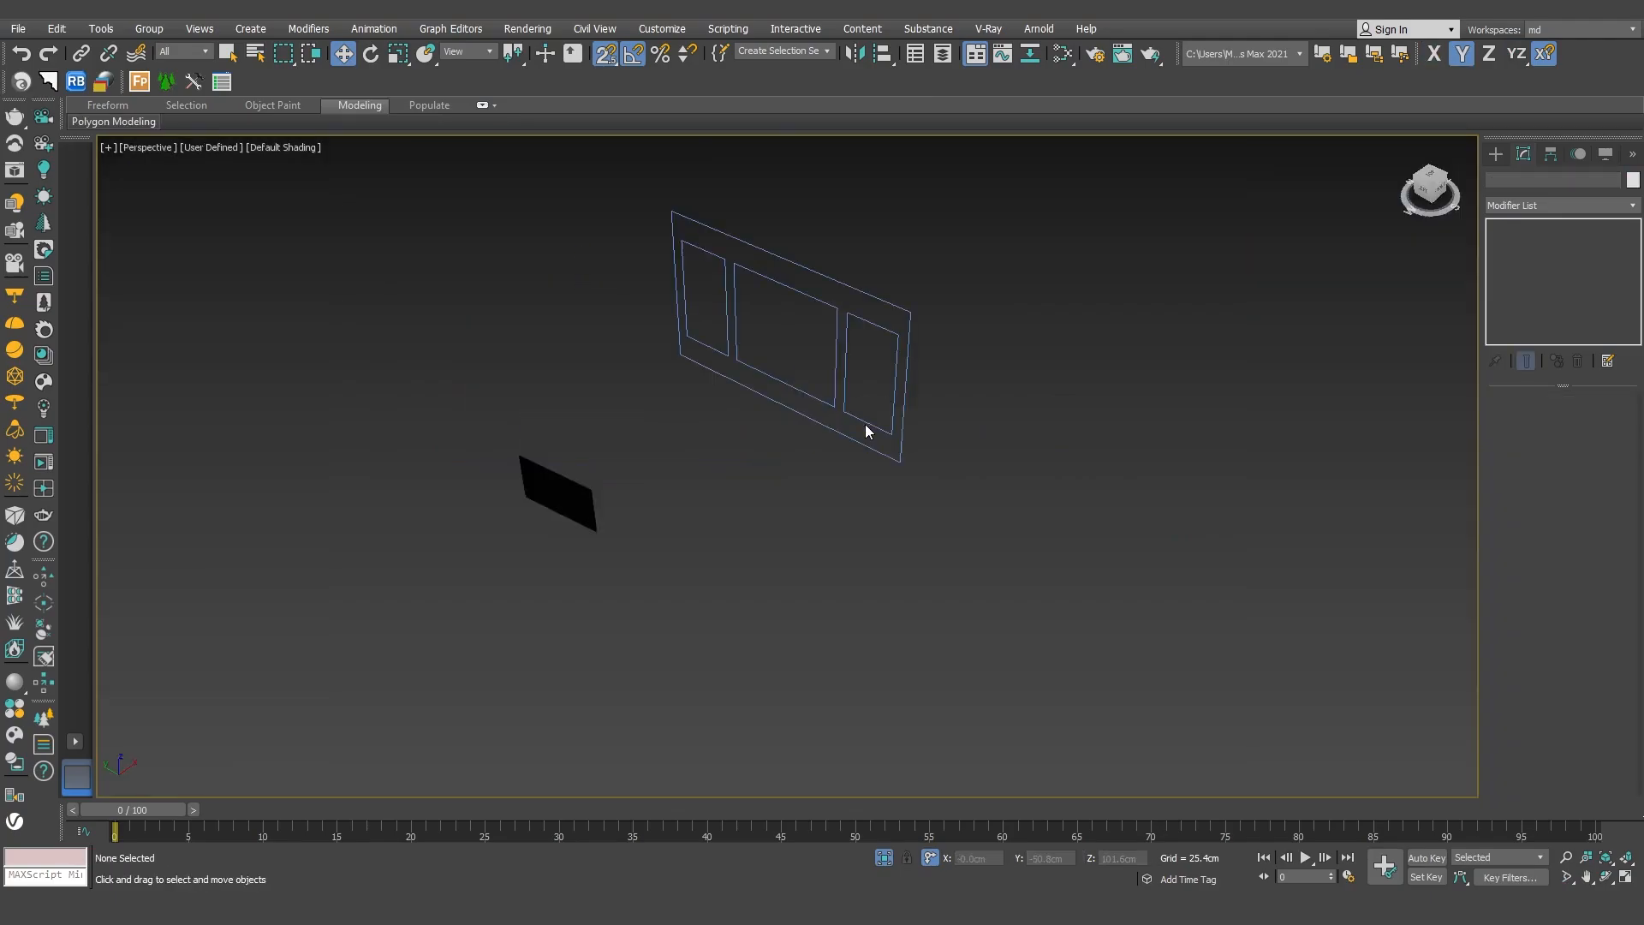
Snap the TV onto the wall outline's plane in perspective and end the isolation
click(561, 495)
key(s)
drag(619, 451, 843, 301)
click(886, 859)
Move the rug into the room and adjust its height along Z to rest on the herringbone floor
click(992, 630)
alt+middle_drag(992, 629, 994, 676)
drag(995, 623, 785, 354)
click(1037, 359)
alt+middle_drag(1037, 411, 1011, 343)
scroll(822, 446, up, 6)
alt+middle_drag(839, 514, 841, 476)
click(840, 476)
mouse_move(782, 420)
mouse_down()
mouse_move(775, 343)
mouse_move(775, 454)
mouse_move(773, 399)
mouse_up()
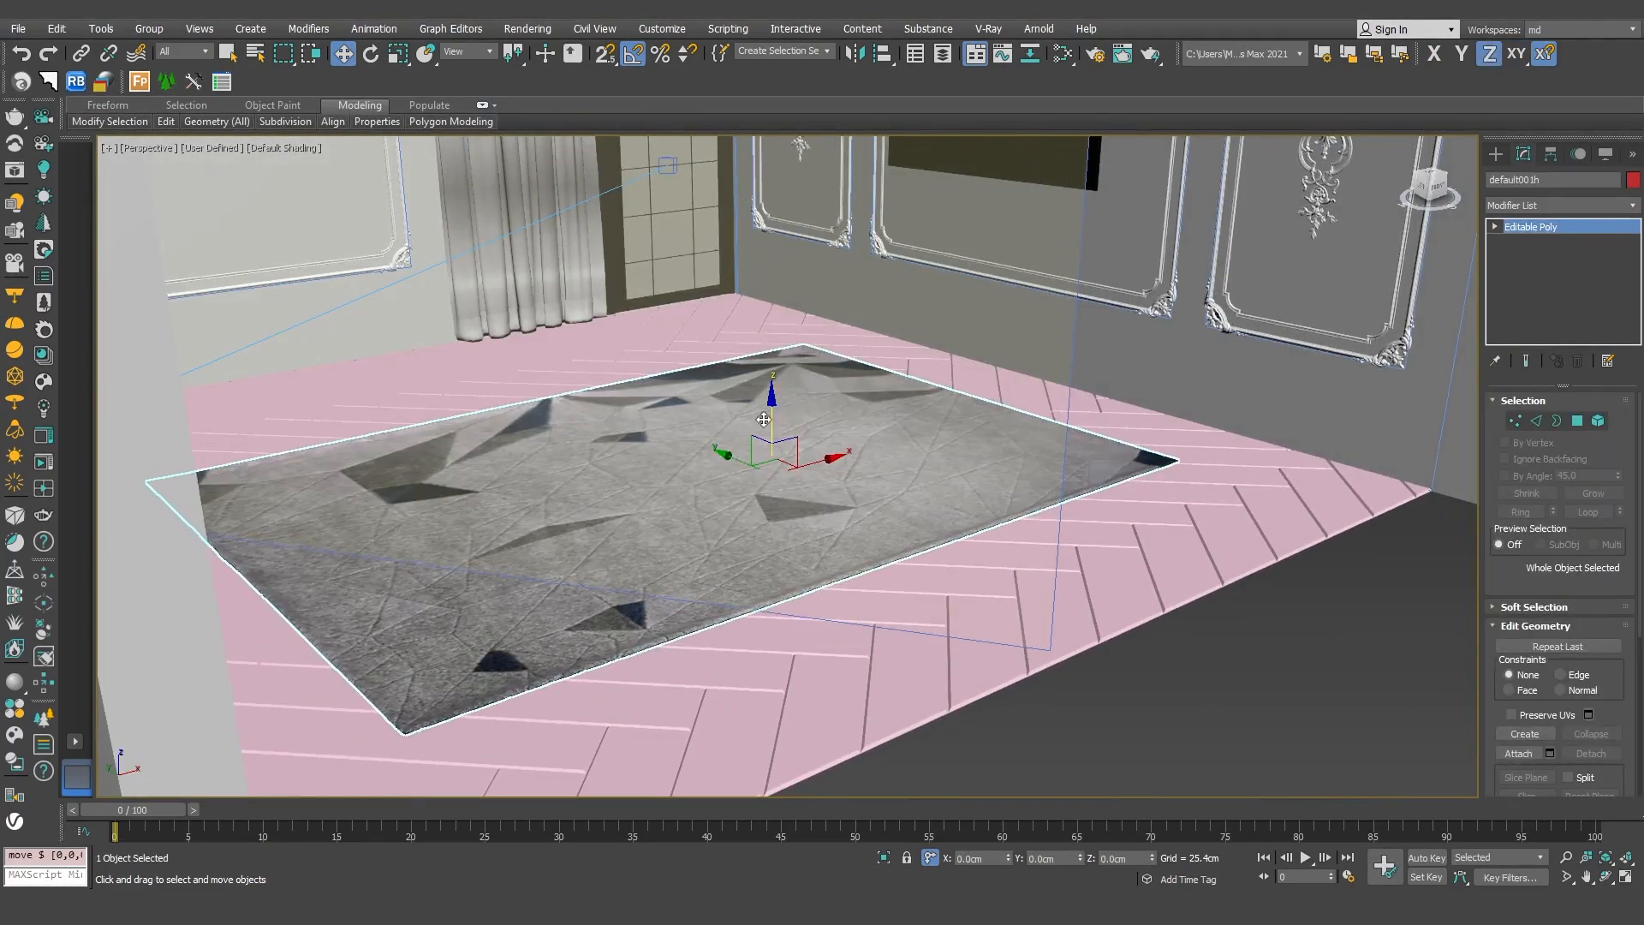
Move the group of sofa, armchair and coffee table into the room onto the rug
scroll(1071, 548, down, 4)
click(1216, 637)
scroll(1198, 616, down, 6)
alt+middle_drag(1152, 548, 1105, 608)
drag(1328, 448, 1010, 639)
drag(1124, 531, 661, 336)
click(988, 623)
key(c)
Fine-tune the furniture group's position on the rug so that the sofa stands along the TV wall
click(985, 617)
drag(872, 623, 899, 607)
key(p)
alt+middle_drag(903, 607, 844, 616)
drag(775, 531, 810, 521)
alt+middle_drag(809, 521, 796, 548)
drag(709, 506, 659, 469)
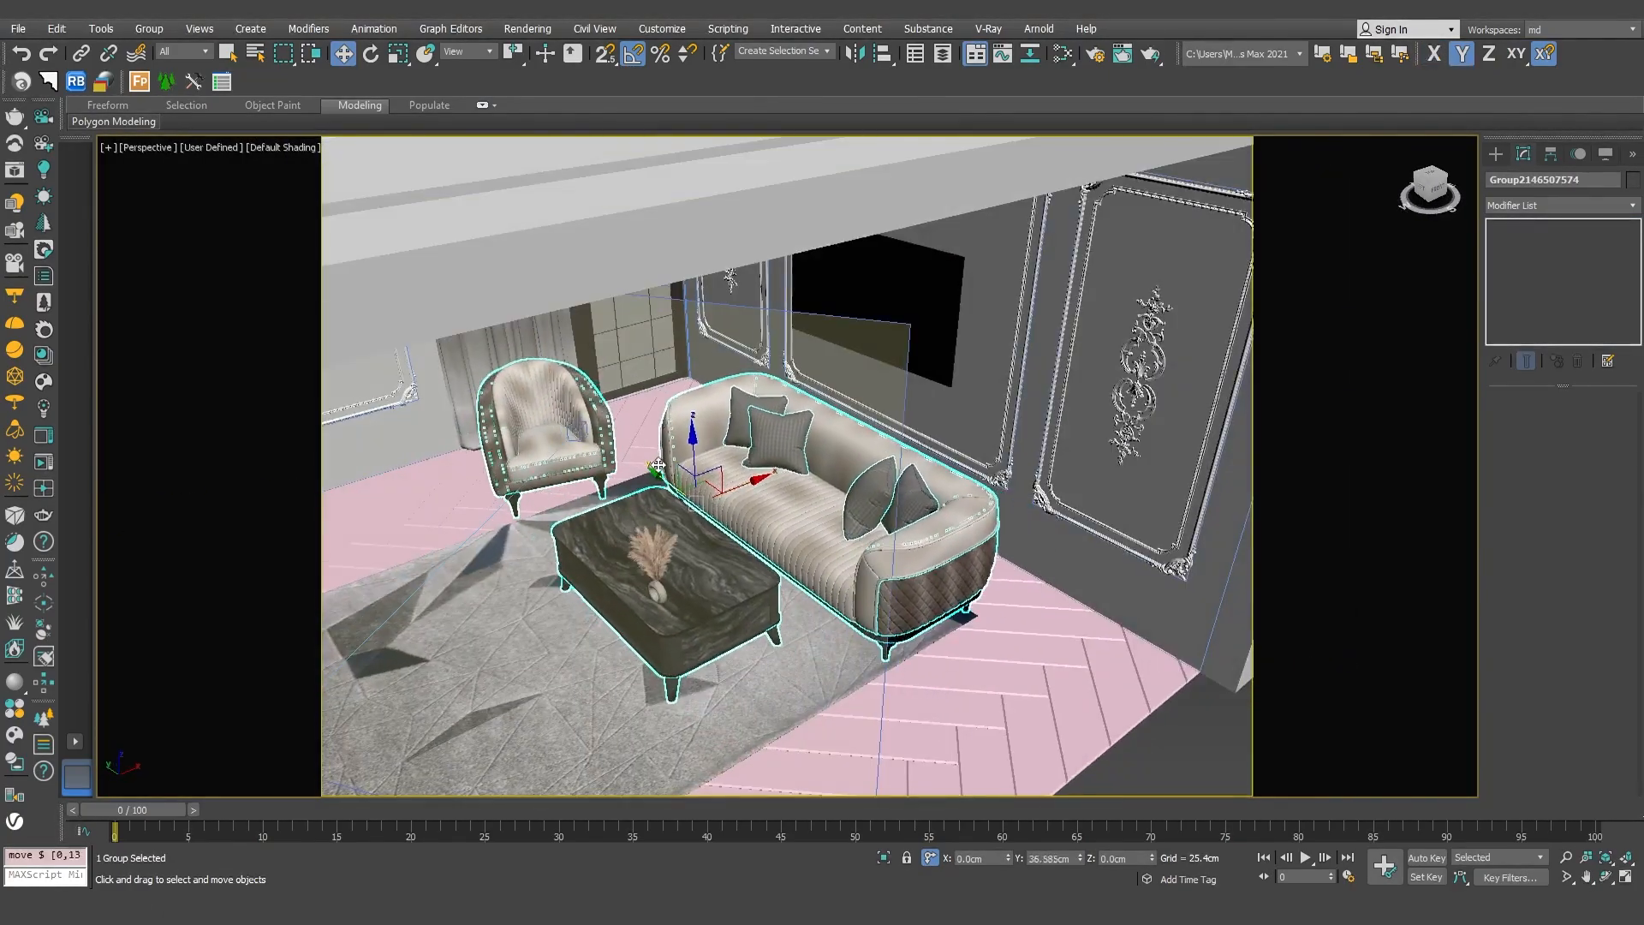
alt+middle_drag(660, 468, 715, 471)
Open the furniture group, rotate the armchair about Z and move it toward the room corner
click(150, 28)
click(165, 68)
click(597, 430)
click(375, 57)
drag(620, 483, 596, 486)
click(343, 53)
drag(647, 435, 701, 418)
Copy the sofa rotated 90° about Z and place the copy along the curtain-side wall
click(829, 506)
click(371, 54)
shift+drag(844, 539, 924, 545)
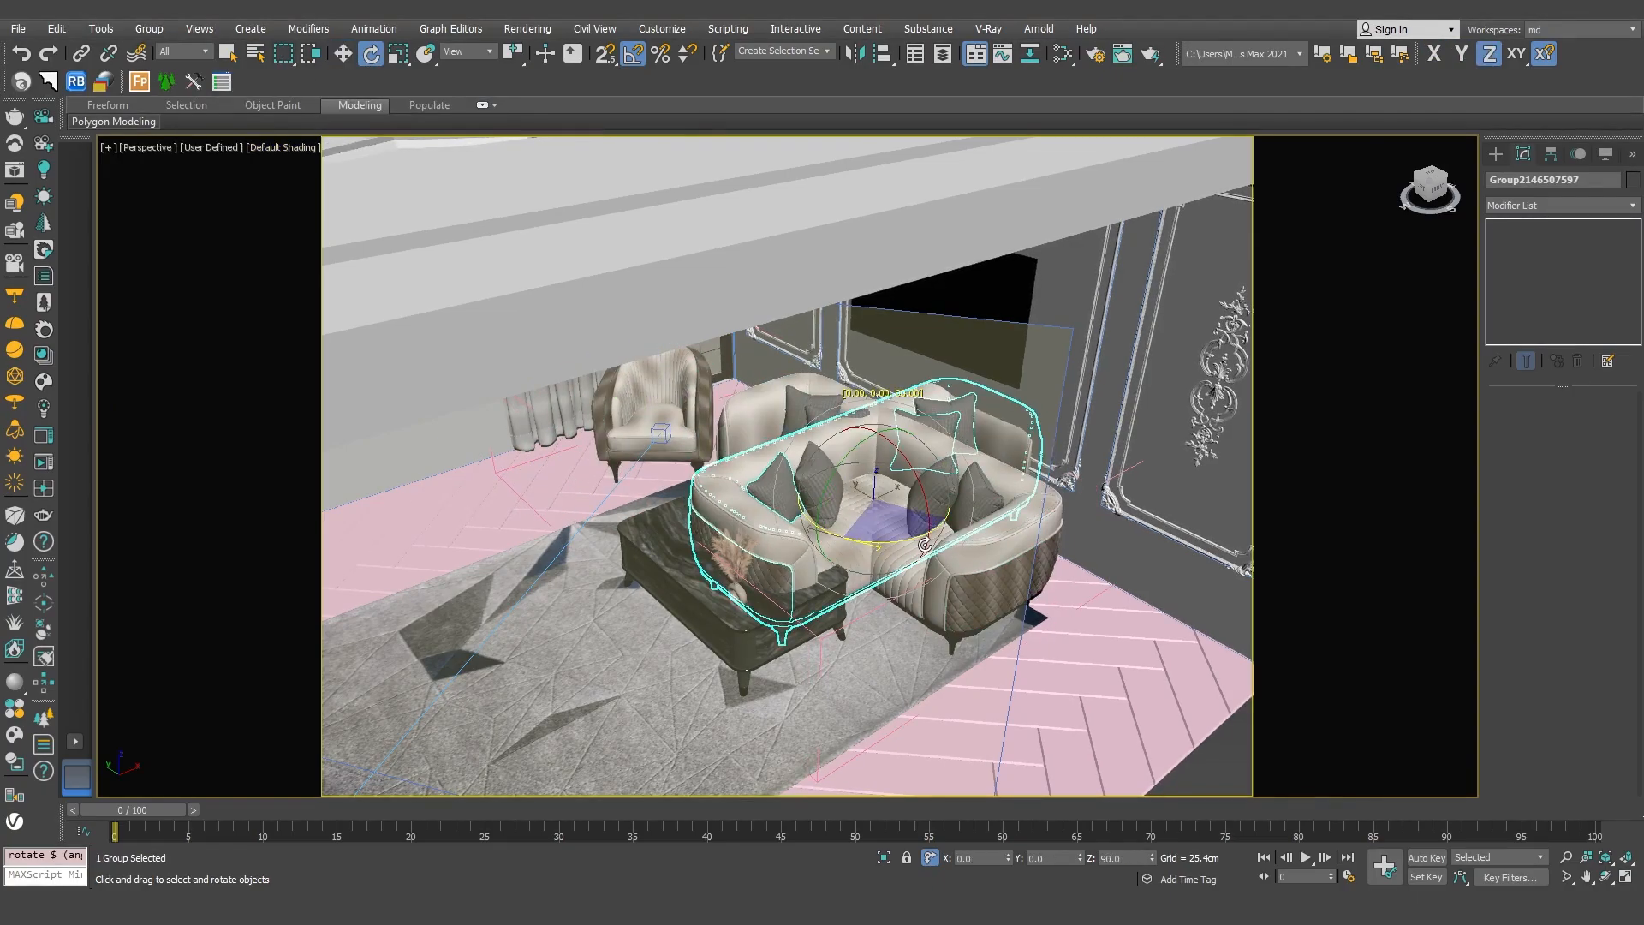
click(343, 54)
drag(947, 478, 657, 594)
drag(528, 588, 371, 456)
alt+middle_drag(513, 514, 480, 480)
middle_drag(479, 479, 659, 467)
scroll(659, 467, up, 2)
drag(608, 421, 614, 429)
alt+middle_drag(685, 411, 702, 343)
Fine-tune the positions of the individual furniture pieces around the rug with small moves across the floor
click(753, 411)
drag(835, 482, 874, 476)
middle_drag(796, 548, 833, 594)
click(685, 377)
drag(765, 385, 779, 382)
alt+middle_drag(779, 382, 771, 514)
scroll(804, 479, up, 3)
scroll(836, 543, down, 4)
click(599, 548)
drag(707, 516, 685, 525)
click(496, 403)
drag(483, 387, 476, 388)
Copy the corner armchair to the near end of the TV-wall sofa in the camera view
key(c)
click(720, 735)
ctrl+click(497, 611)
ctrl+click(690, 590)
ctrl+click(887, 667)
mouse_move(574, 626)
mouse_down()
mouse_move(718, 632)
mouse_move(1156, 728)
mouse_up()
click(698, 592)
key(e)
click(822, 525)
key(w)
key(p)
Rotate the copied armchair about Z to face the coffee table and adjust its position beside the sofa
alt+middle_drag(1156, 600, 998, 630)
scroll(994, 599, up, 3)
drag(994, 590, 969, 604)
alt+middle_drag(970, 604, 1104, 591)
key(e)
drag(871, 539, 843, 599)
key(w)
alt+middle_drag(728, 446, 774, 466)
click(1016, 550)
Move the vase of dried grass across the coffee table top, checking it in the camera view
key(c)
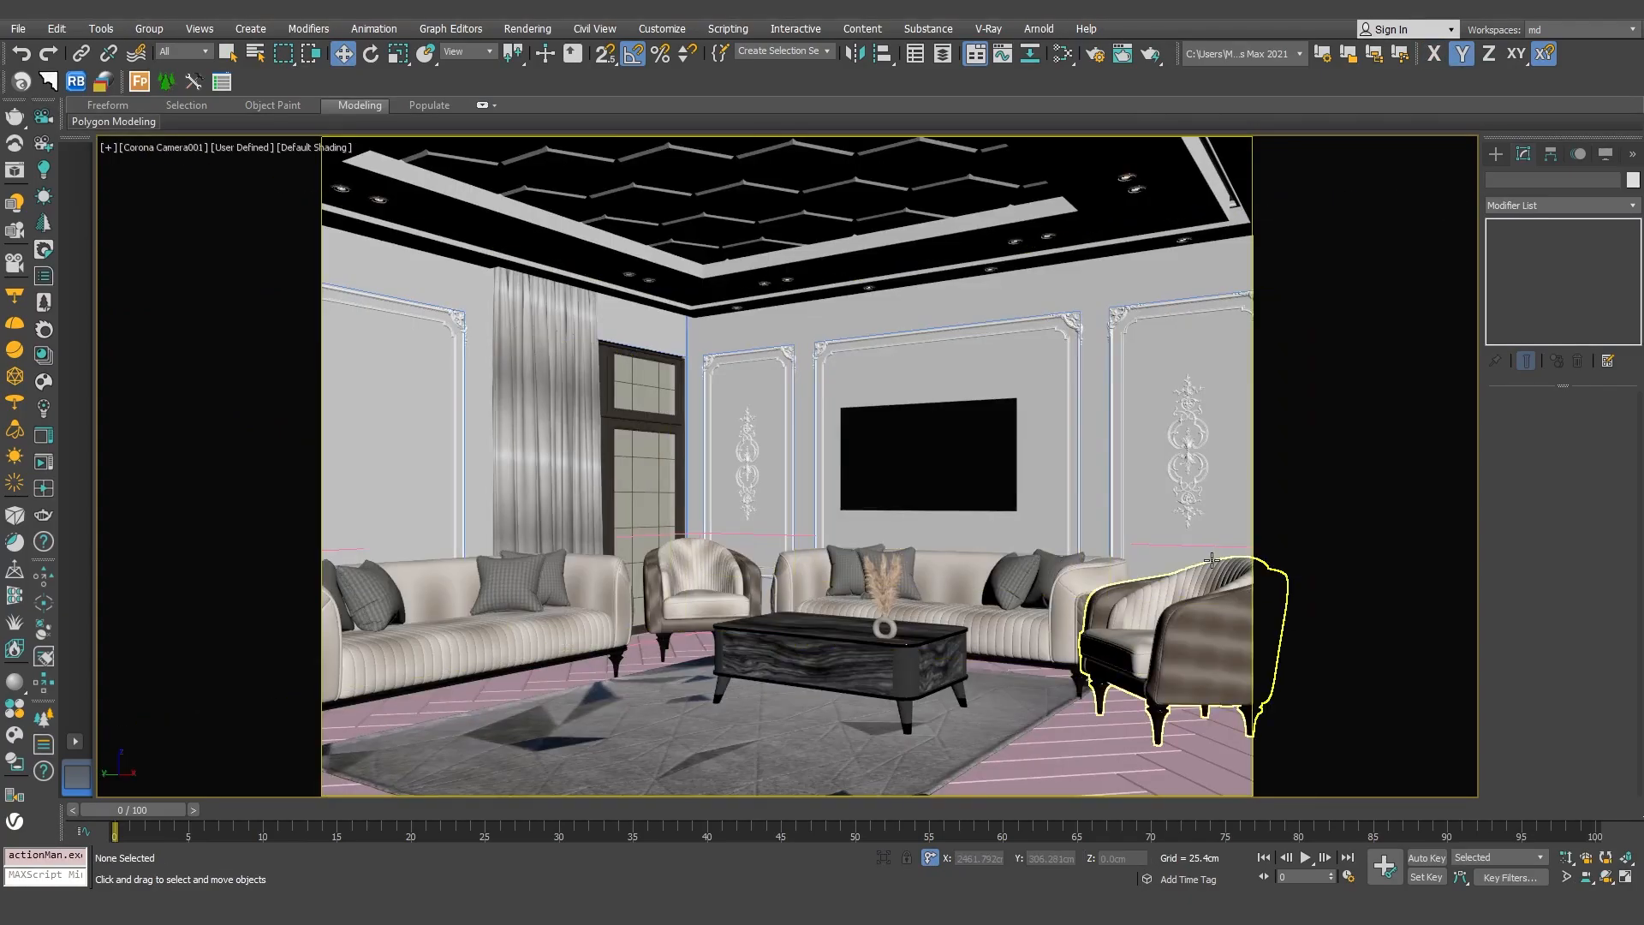
click(887, 612)
drag(887, 611, 831, 586)
Move a potted plant from outside into the room toward the window corner behind the seating
key(p)
alt+middle_drag(942, 617, 985, 677)
scroll(1043, 613, down, 5)
click(848, 685)
alt+middle_drag(797, 736, 862, 718)
drag(844, 683, 843, 413)
scroll(822, 429, up, 5)
alt+middle_drag(822, 428, 723, 428)
drag(724, 428, 586, 372)
Fine-tune the plant's position in the window corner between the copied sofa and the armchair
scroll(723, 386, up, 5)
alt+middle_drag(723, 386, 733, 416)
drag(733, 416, 738, 415)
alt+middle_drag(738, 416, 688, 370)
alt+middle_drag(787, 502, 822, 569)
drag(681, 377, 681, 374)
alt+middle_drag(736, 462, 703, 398)
Place the ficus between the TV-wall sofa's near end and the front armchair, and check the camera view
scroll(788, 454, down, 6)
click(964, 677)
middle_drag(964, 677, 891, 522)
alt+middle_drag(890, 522, 914, 468)
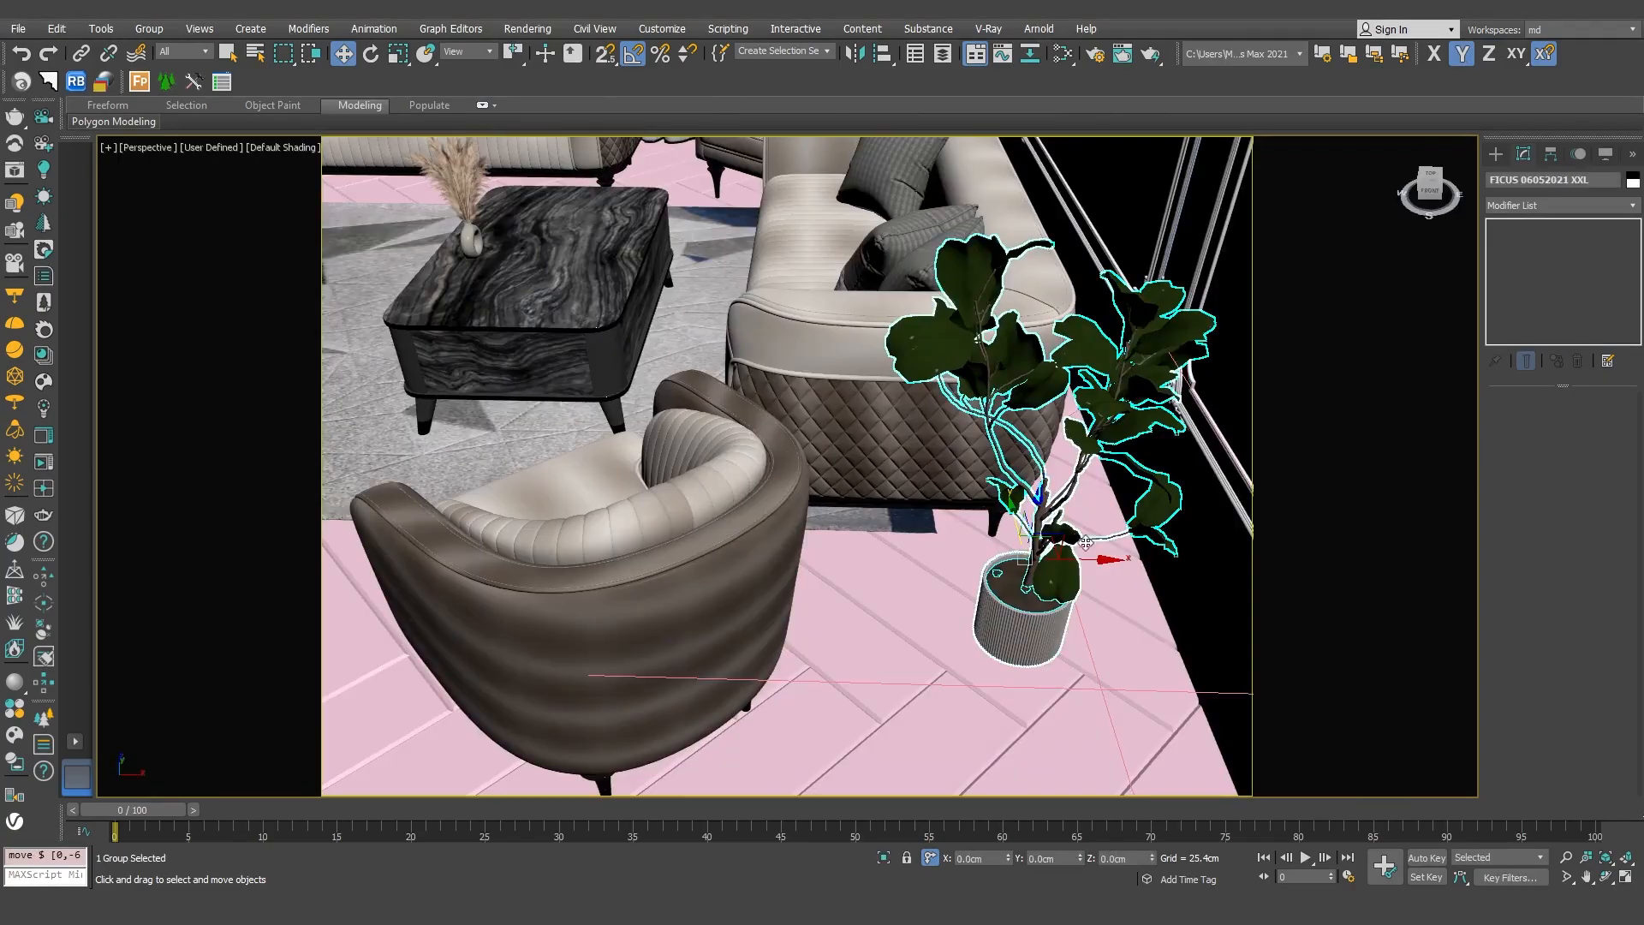
key(F5)
key(c)
click(856, 728)
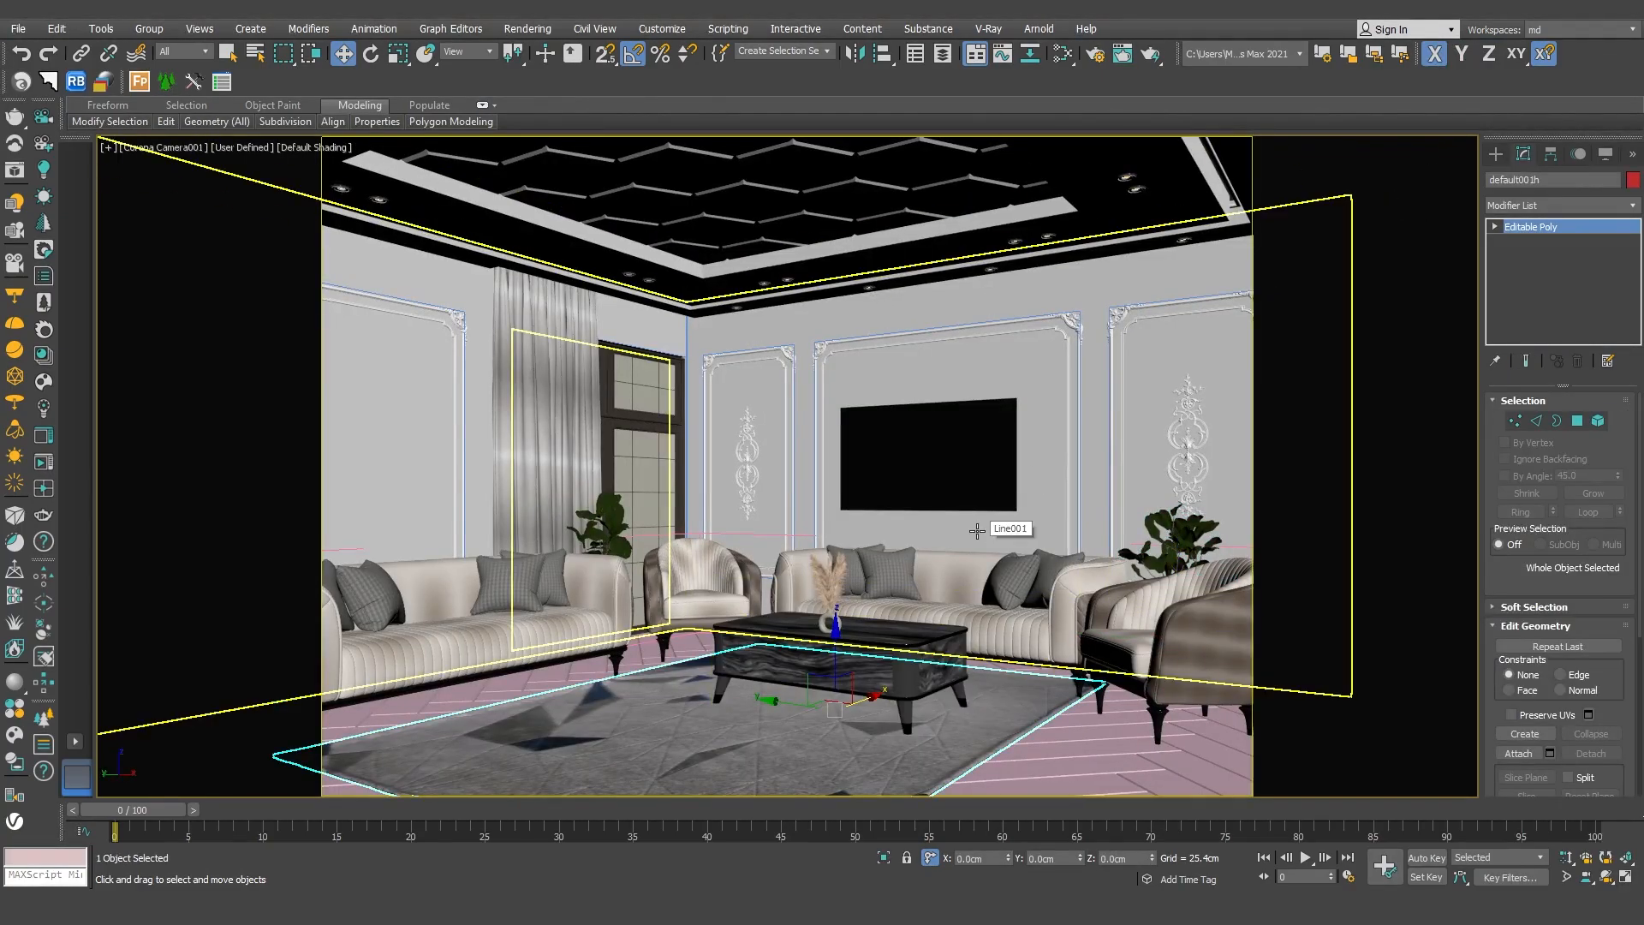
click(1412, 688)
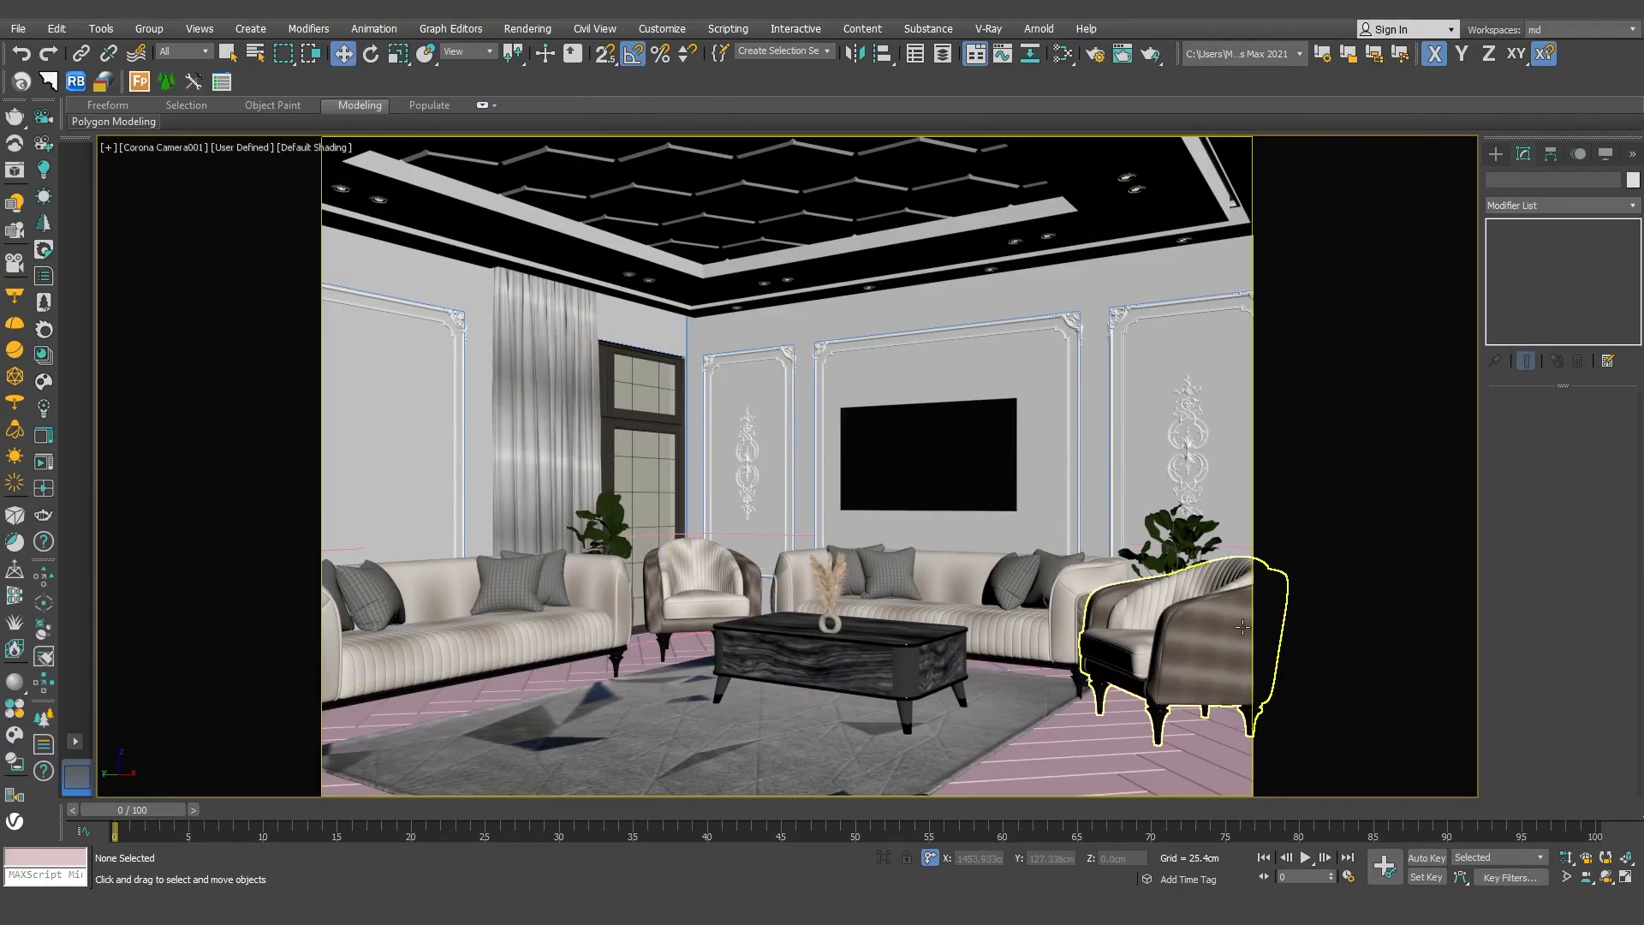
Fine-tune the placement of the furnishings near the front armchair with small horizontal moves
key(p)
alt+middle_drag(1238, 625, 990, 688)
scroll(1010, 664, up, 6)
click(846, 610)
drag(795, 548, 815, 554)
drag(930, 564, 910, 571)
alt+middle_drag(770, 582, 909, 587)
drag(767, 594, 792, 595)
alt+middle_drag(821, 583, 719, 621)
scroll(938, 584, down, 3)
scroll(939, 583, down, 4)
Clear the selection and unhide all hidden objects in the scene
click(1085, 692)
scroll(1065, 688, down, 4)
alt+middle_drag(1086, 692, 1046, 613)
scroll(1032, 606, down, 3)
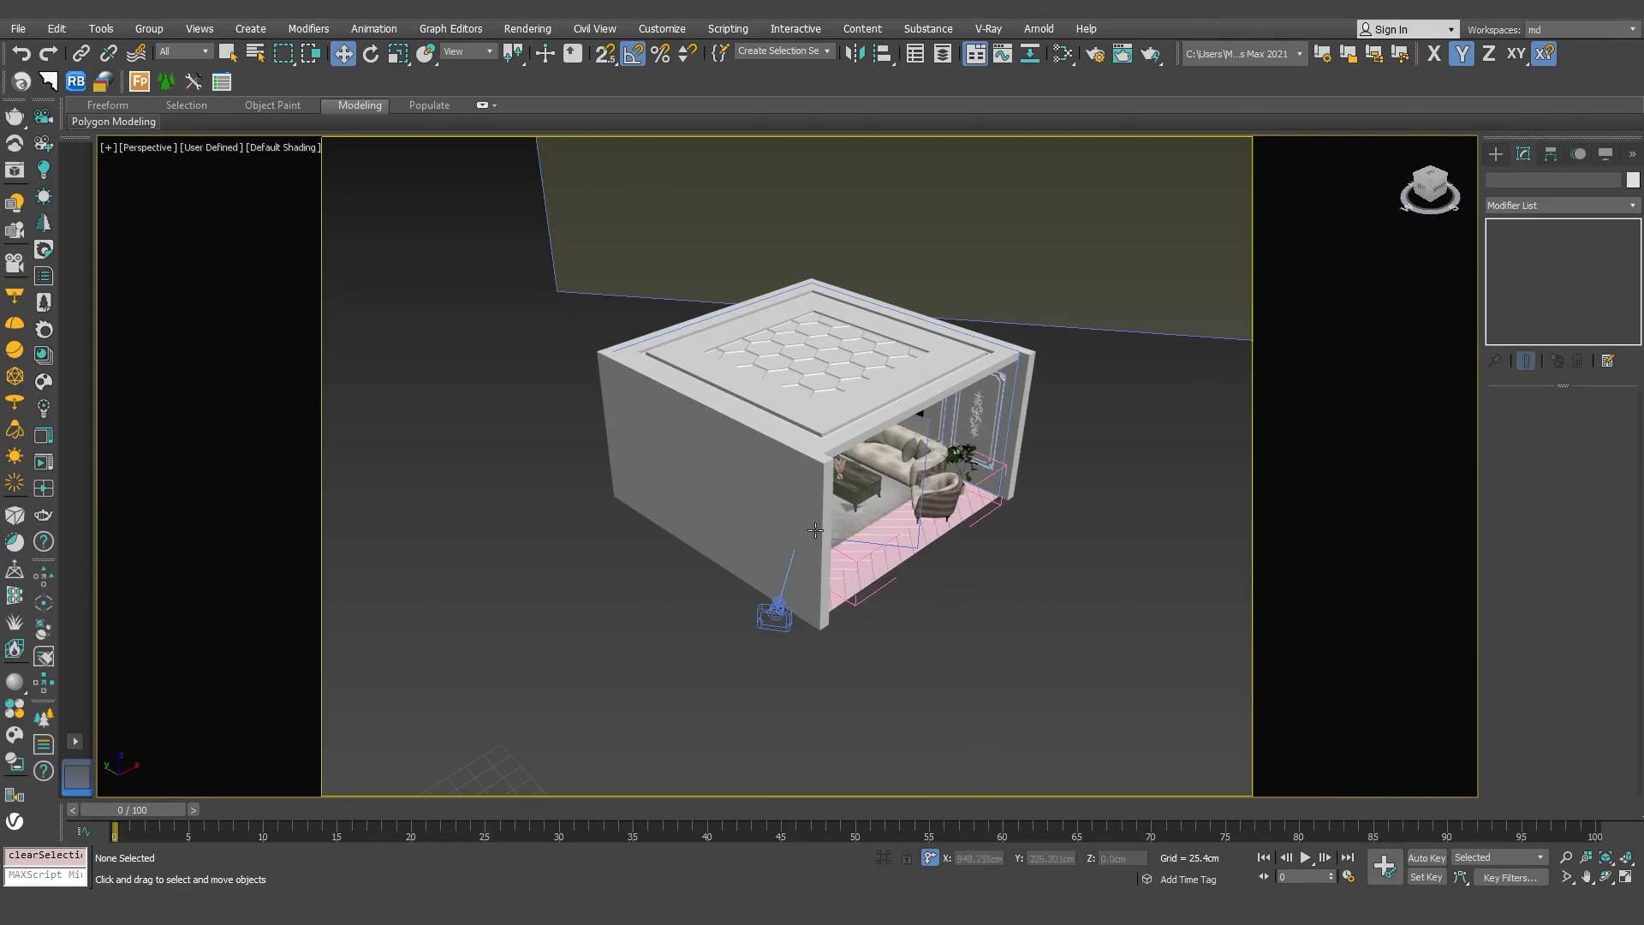
scroll(1039, 537, up, 3)
right_click(1039, 538)
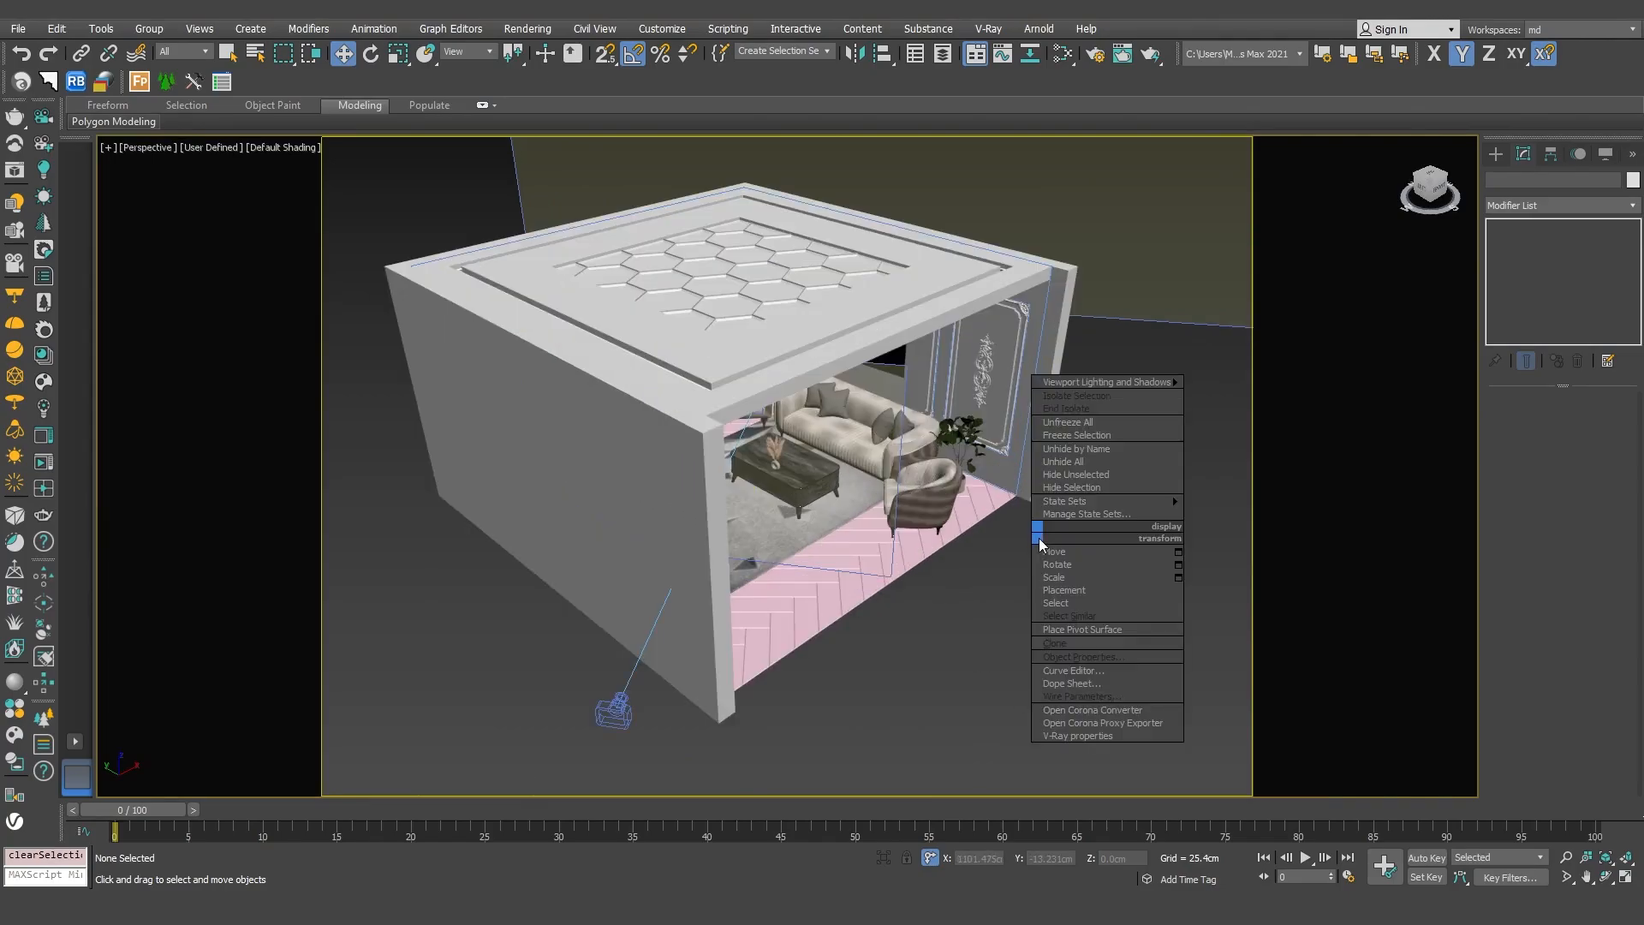
click(1082, 464)
Create a 540 x 540 cm plane in the top view, snapped to opposite outer corners of the room
key(t)
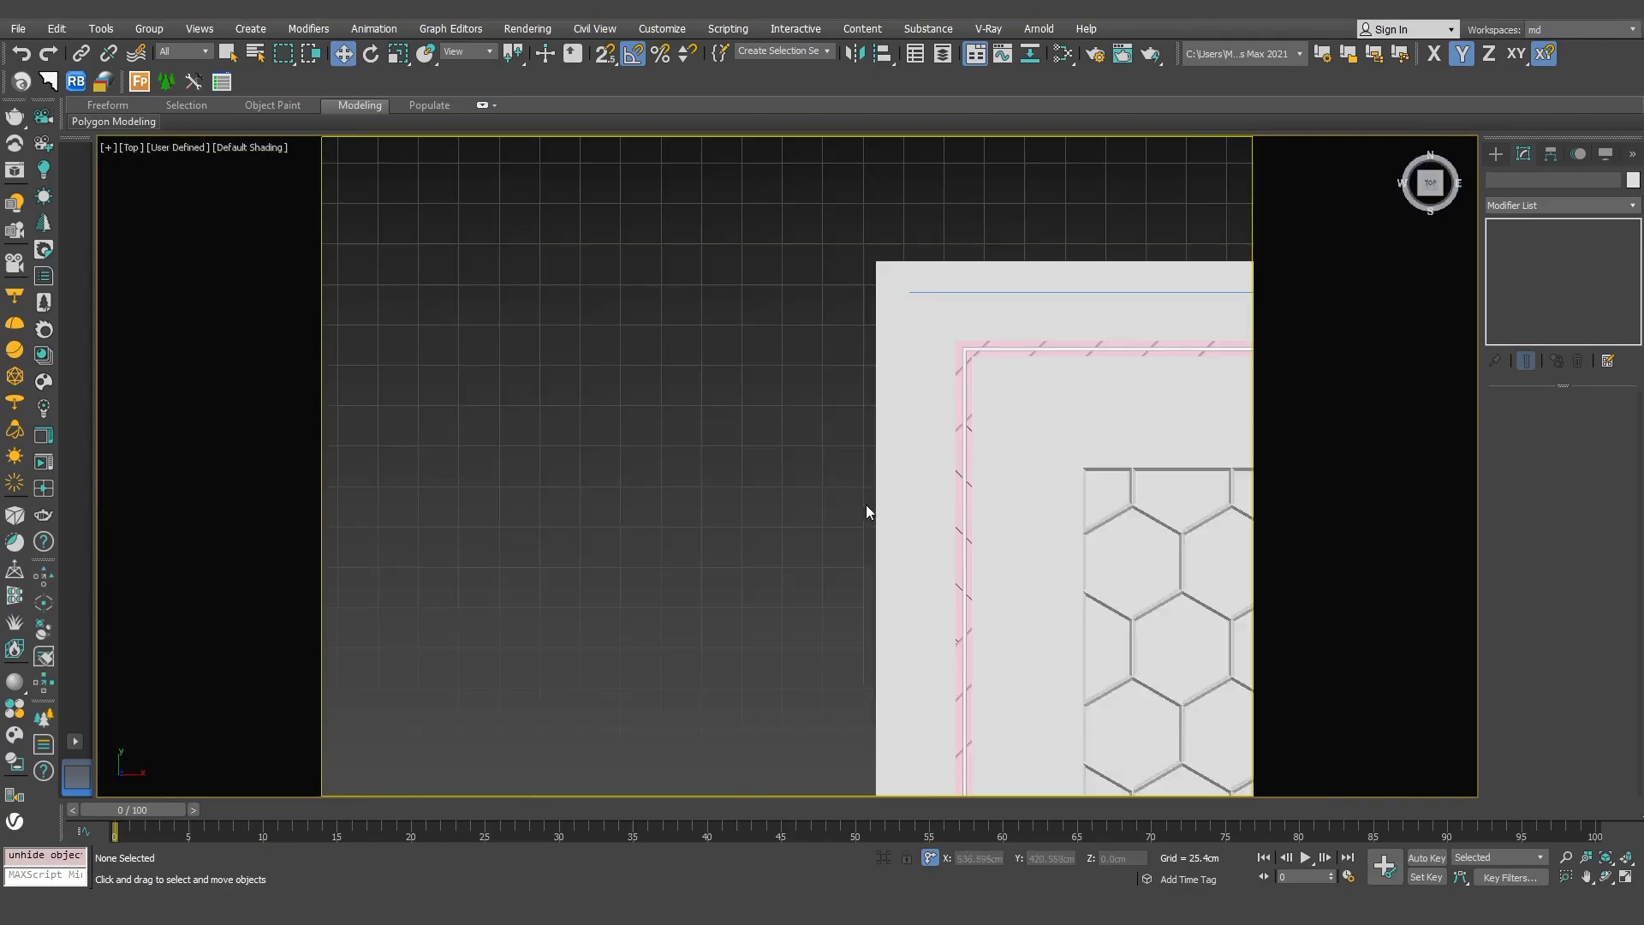
middle_drag(1156, 501, 840, 454)
scroll(835, 463, down, 4)
scroll(841, 505, up, 2)
click(1496, 153)
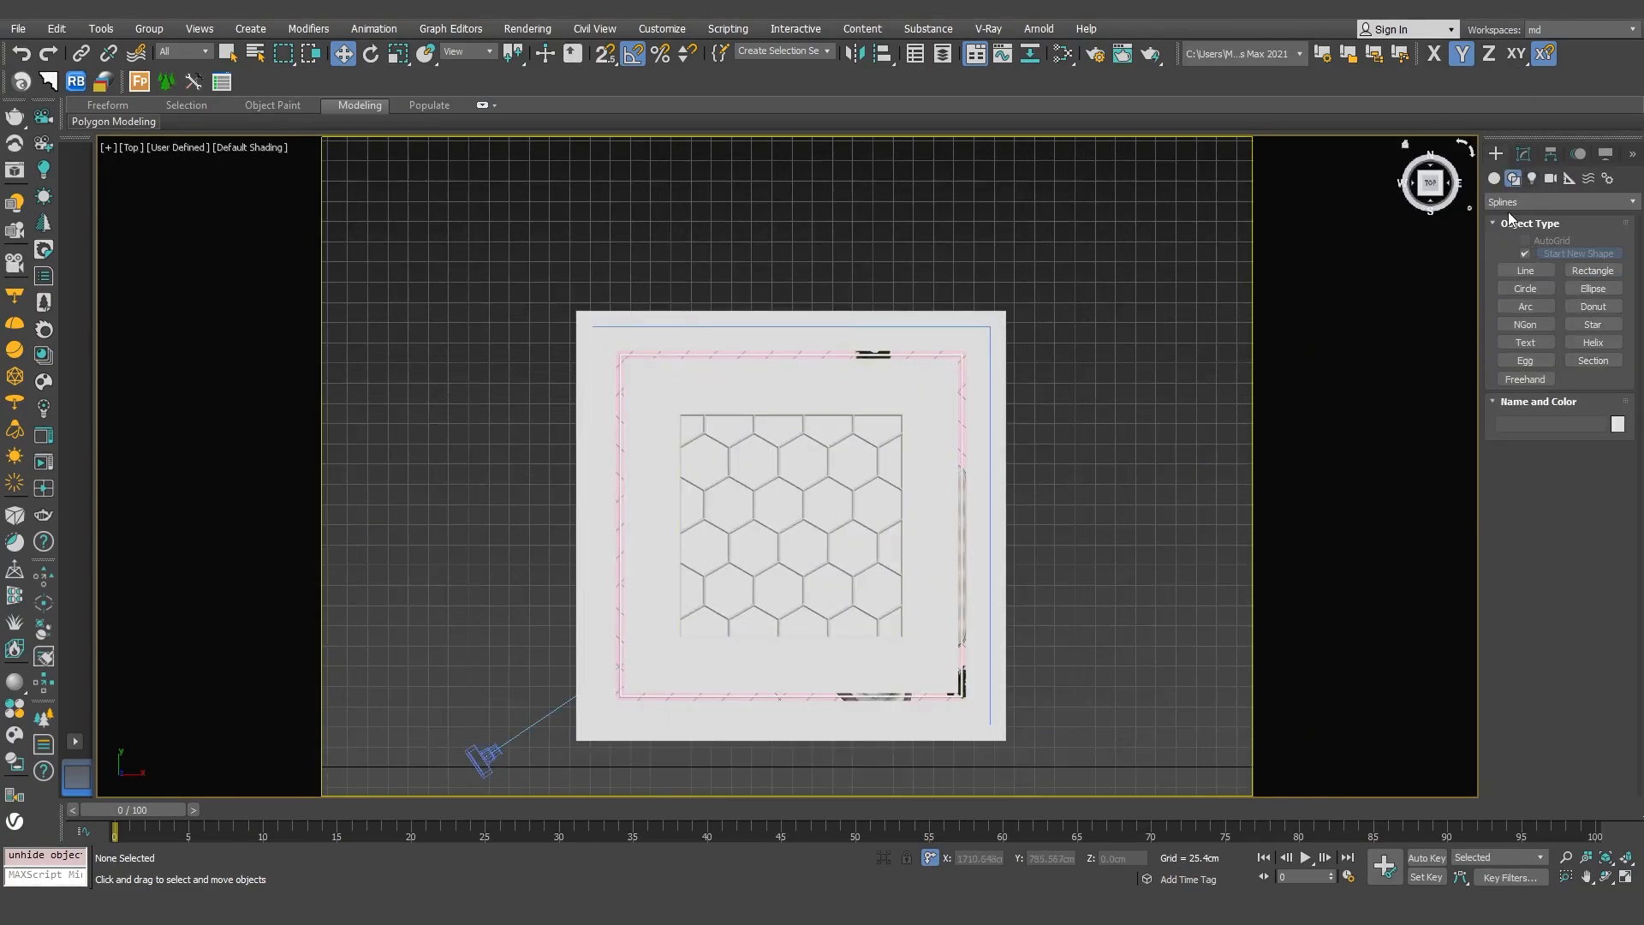
click(1494, 179)
click(1518, 201)
click(1517, 213)
click(1512, 202)
click(1522, 219)
click(1591, 329)
scroll(985, 329, up, 2)
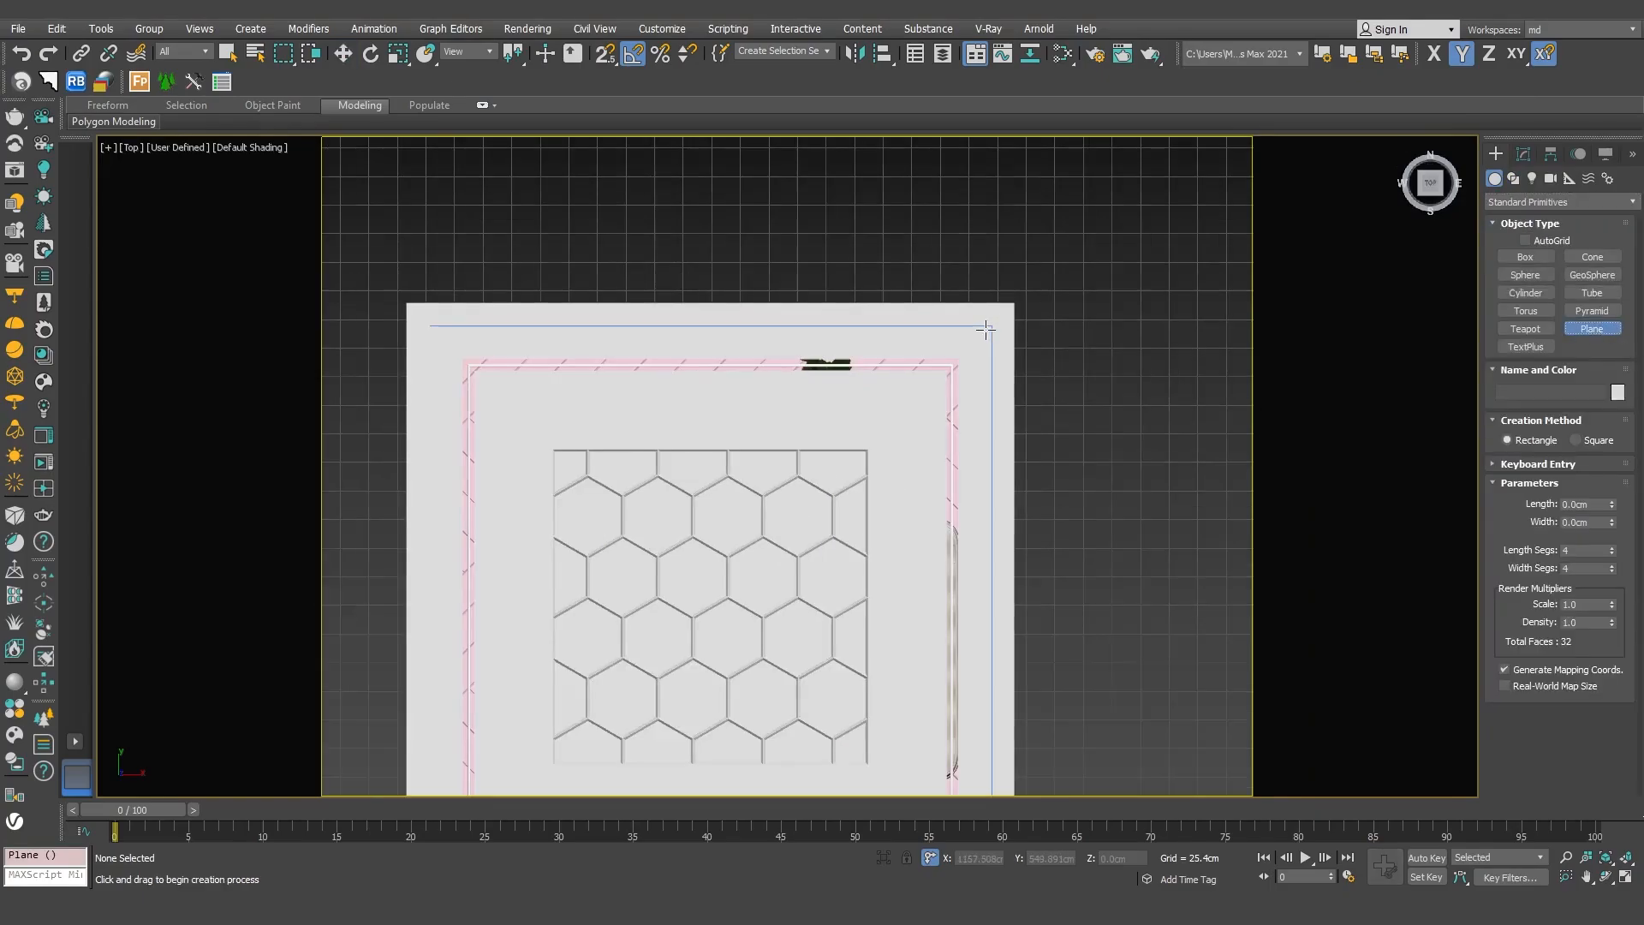
key(s)
drag(1013, 303, 752, 470)
middle_drag(685, 555, 821, 375)
drag(752, 470, 544, 725)
key(p)
alt+middle_drag(847, 561, 834, 487)
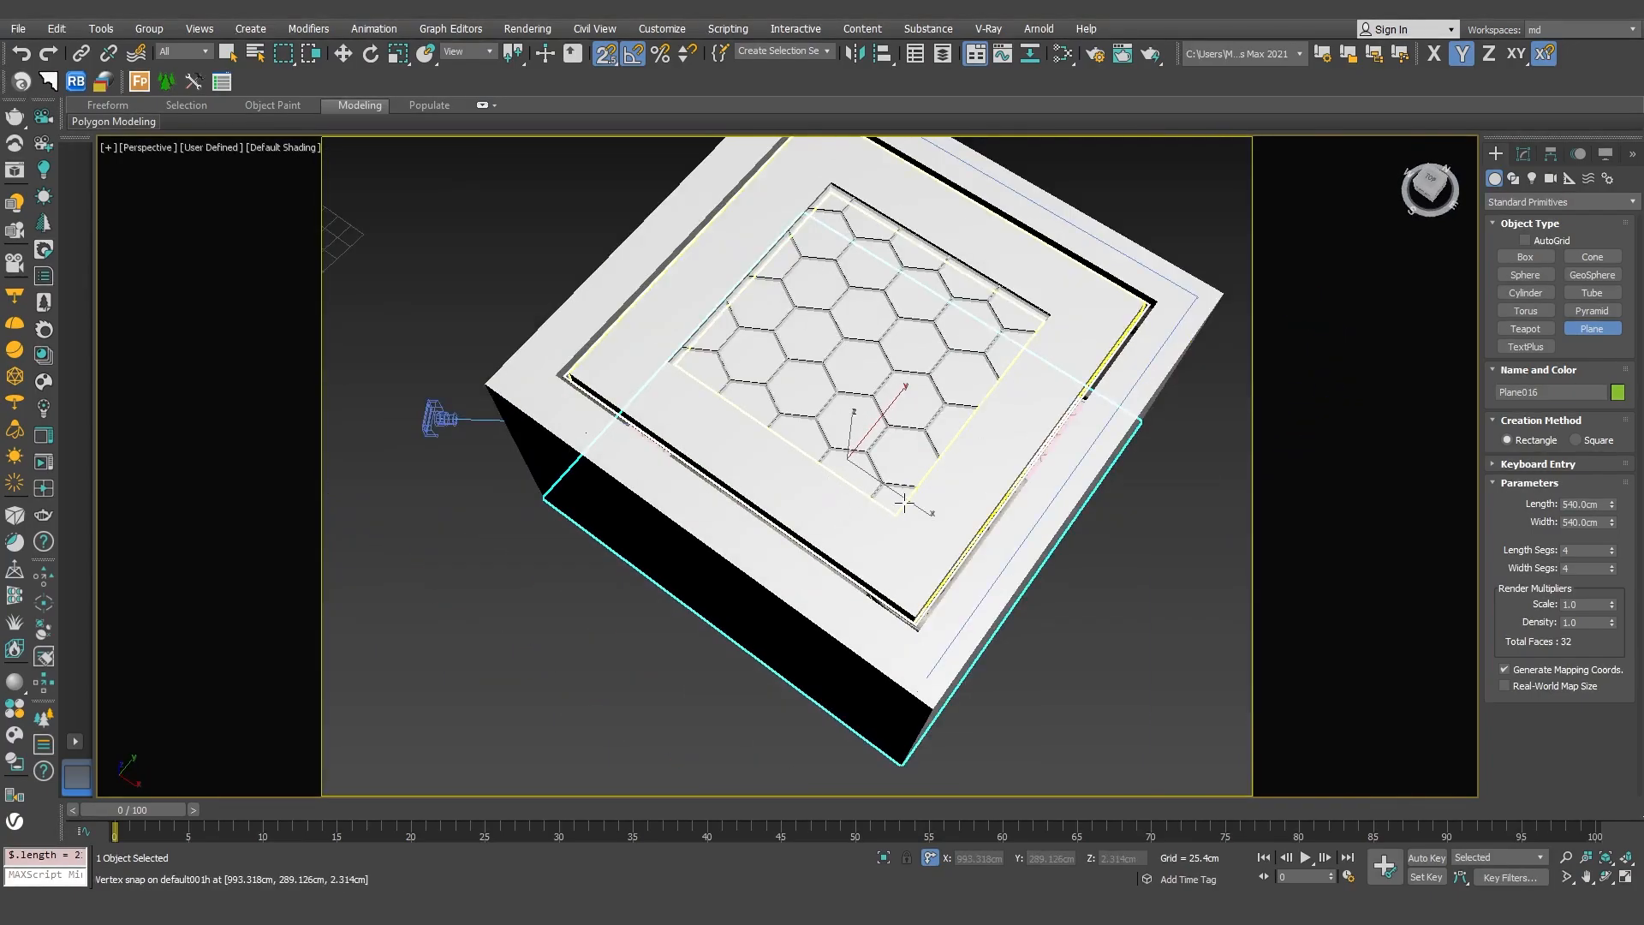
Raise the new 540 x 540 cm plane vertically in the front view to the top of the room
key(w)
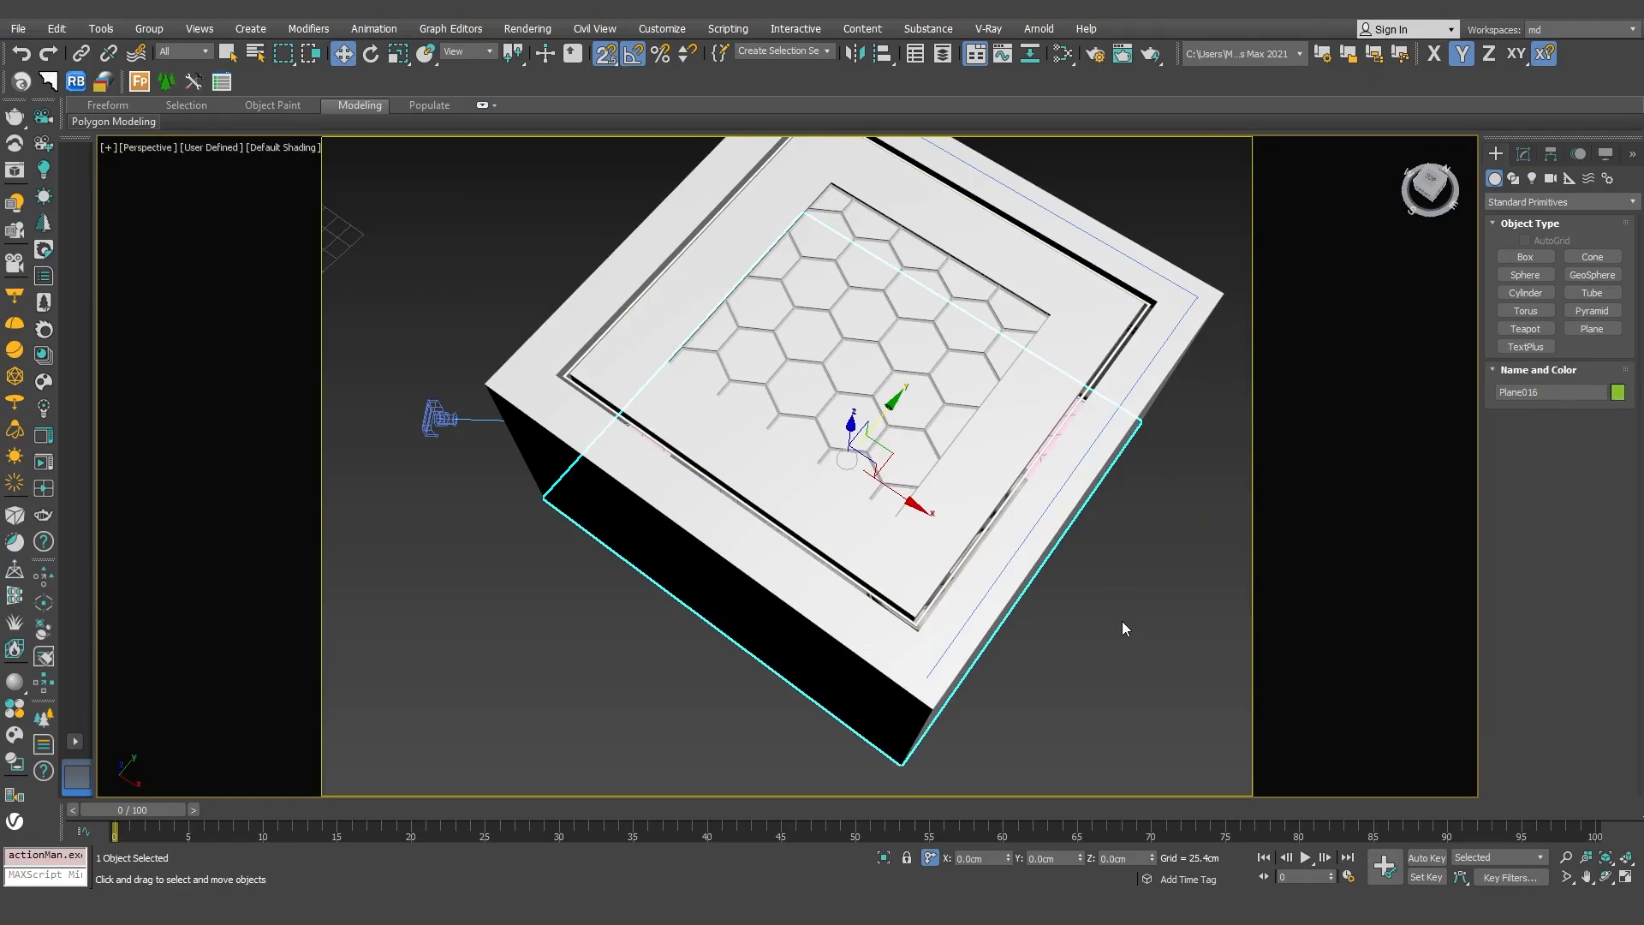
key(f)
key(z)
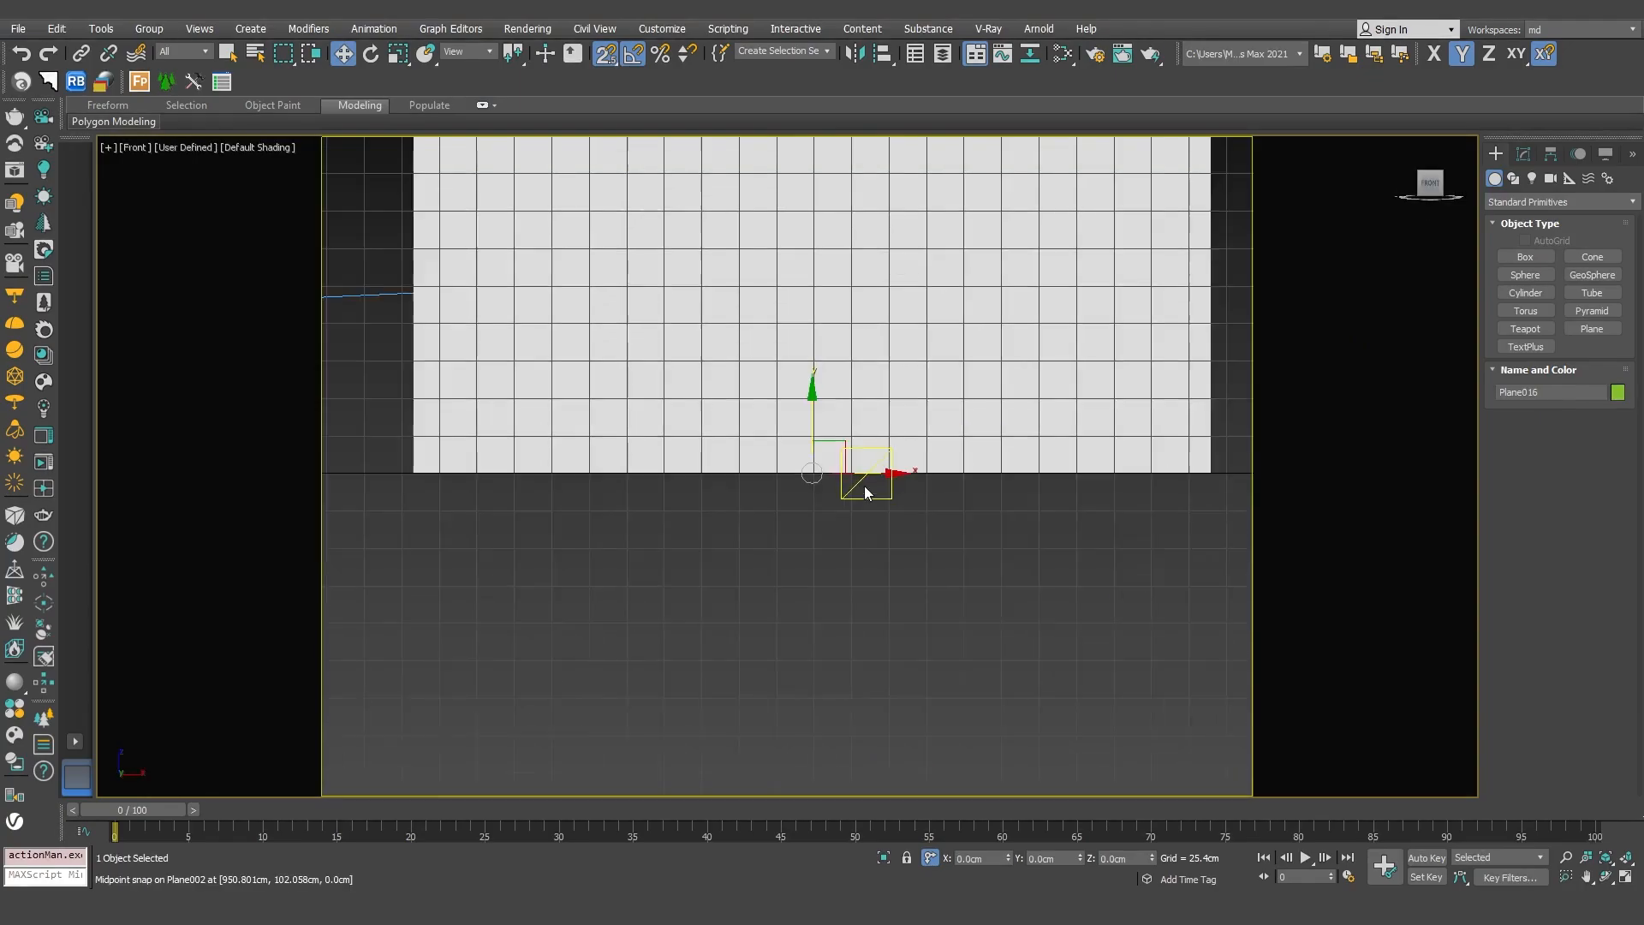
drag(828, 395, 847, 168)
key(p)
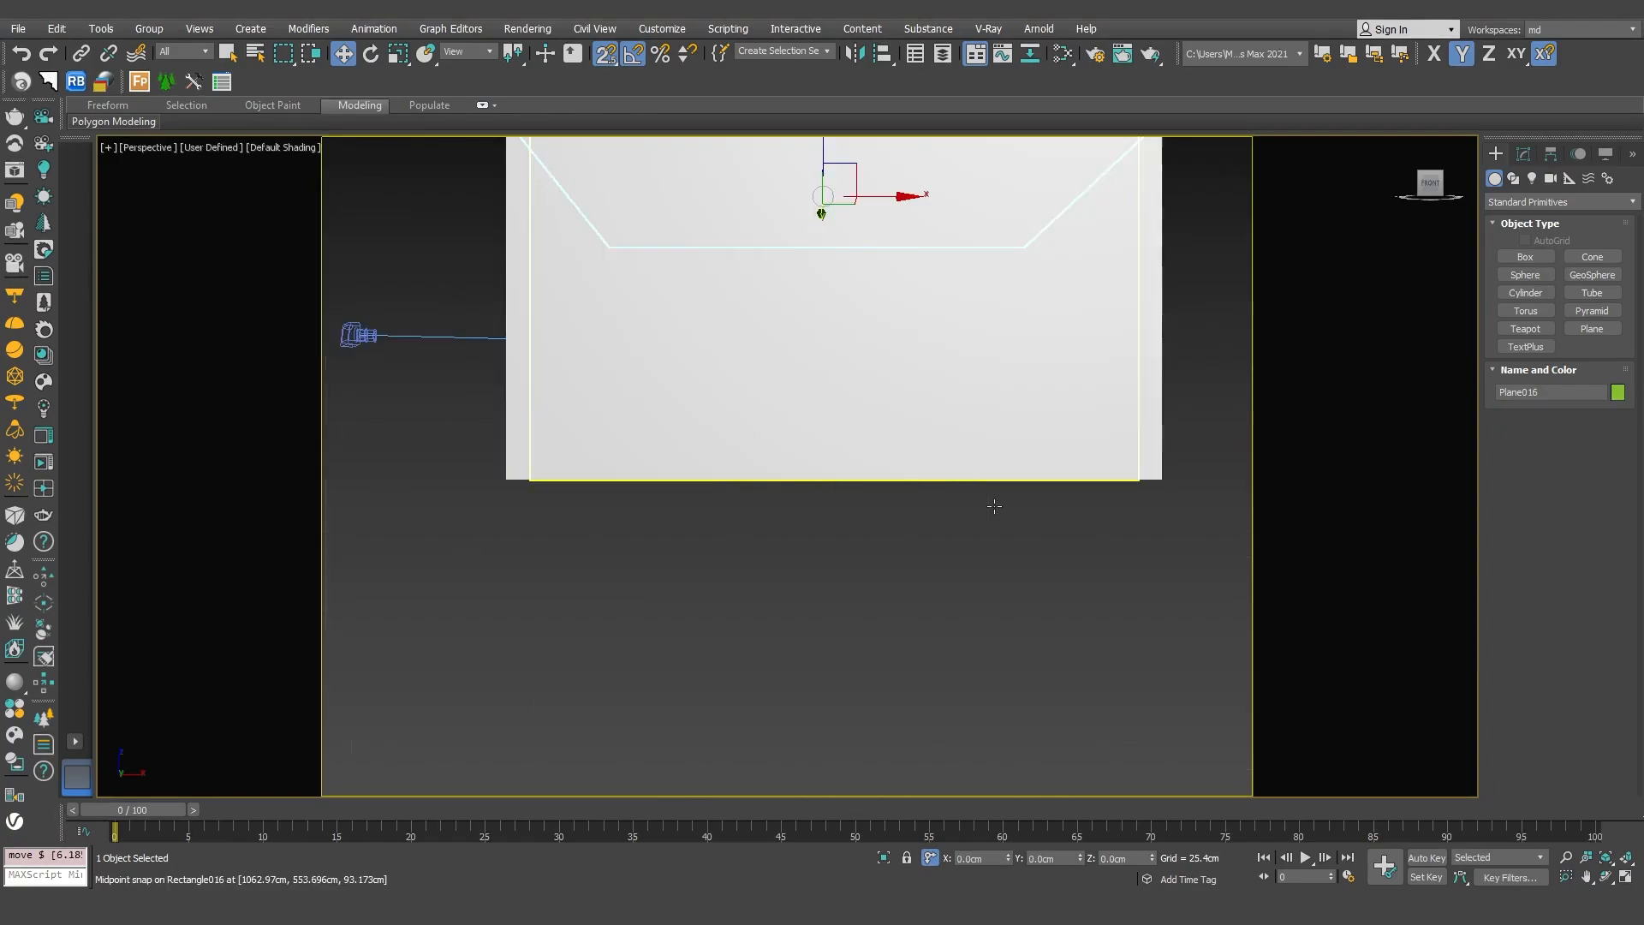
Give the closing plane a light object color, fine-tune its height above the ceiling without snapping, and check the camera view
click(1618, 392)
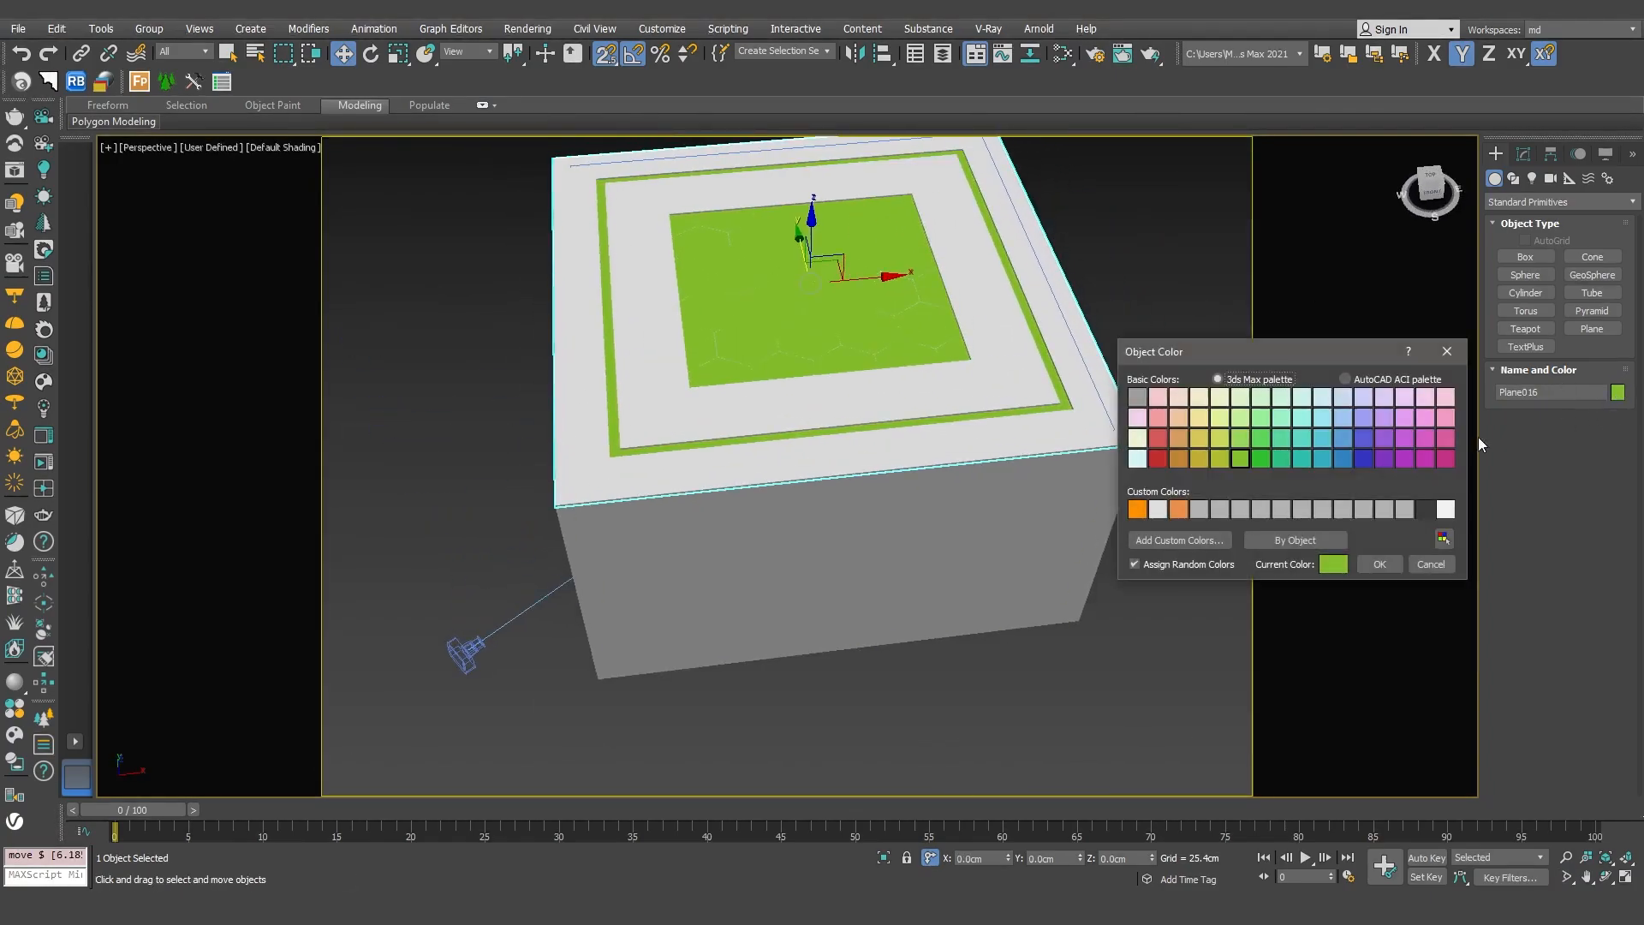
click(1379, 564)
scroll(897, 388, up, 3)
key(s)
middle_drag(874, 401, 839, 406)
drag(766, 247, 771, 250)
scroll(771, 257, down, 5)
click(1147, 449)
key(c)
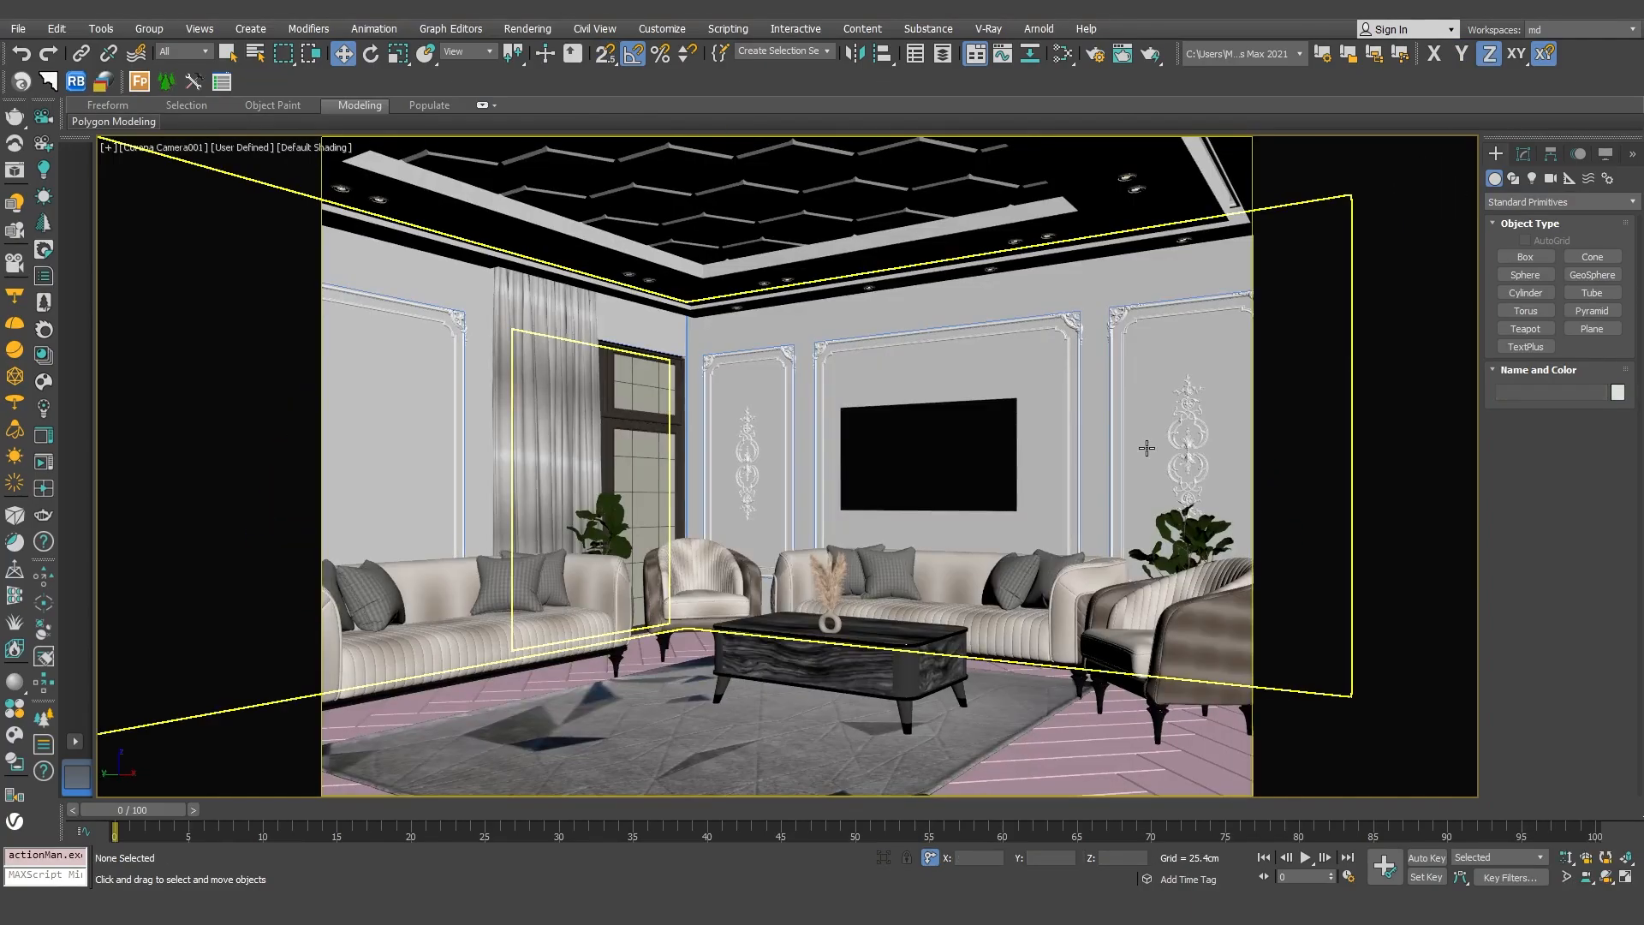
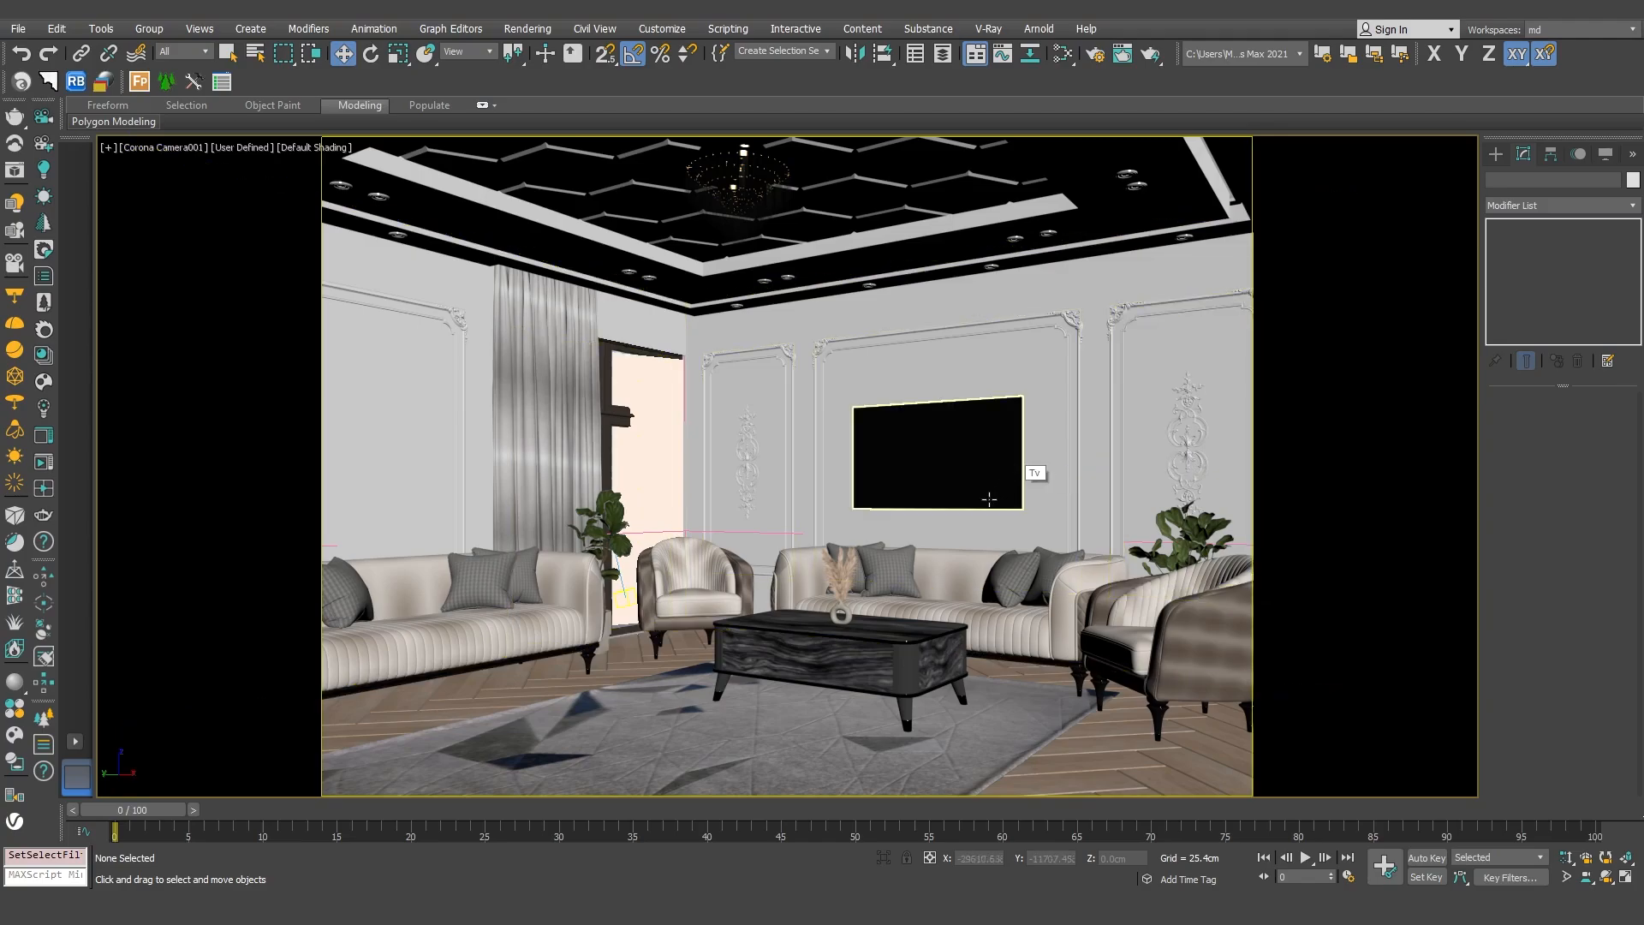
Examine the ceiling chandelier and the Corona light at the balcony door, framing the chandelier in perspective
click(742, 205)
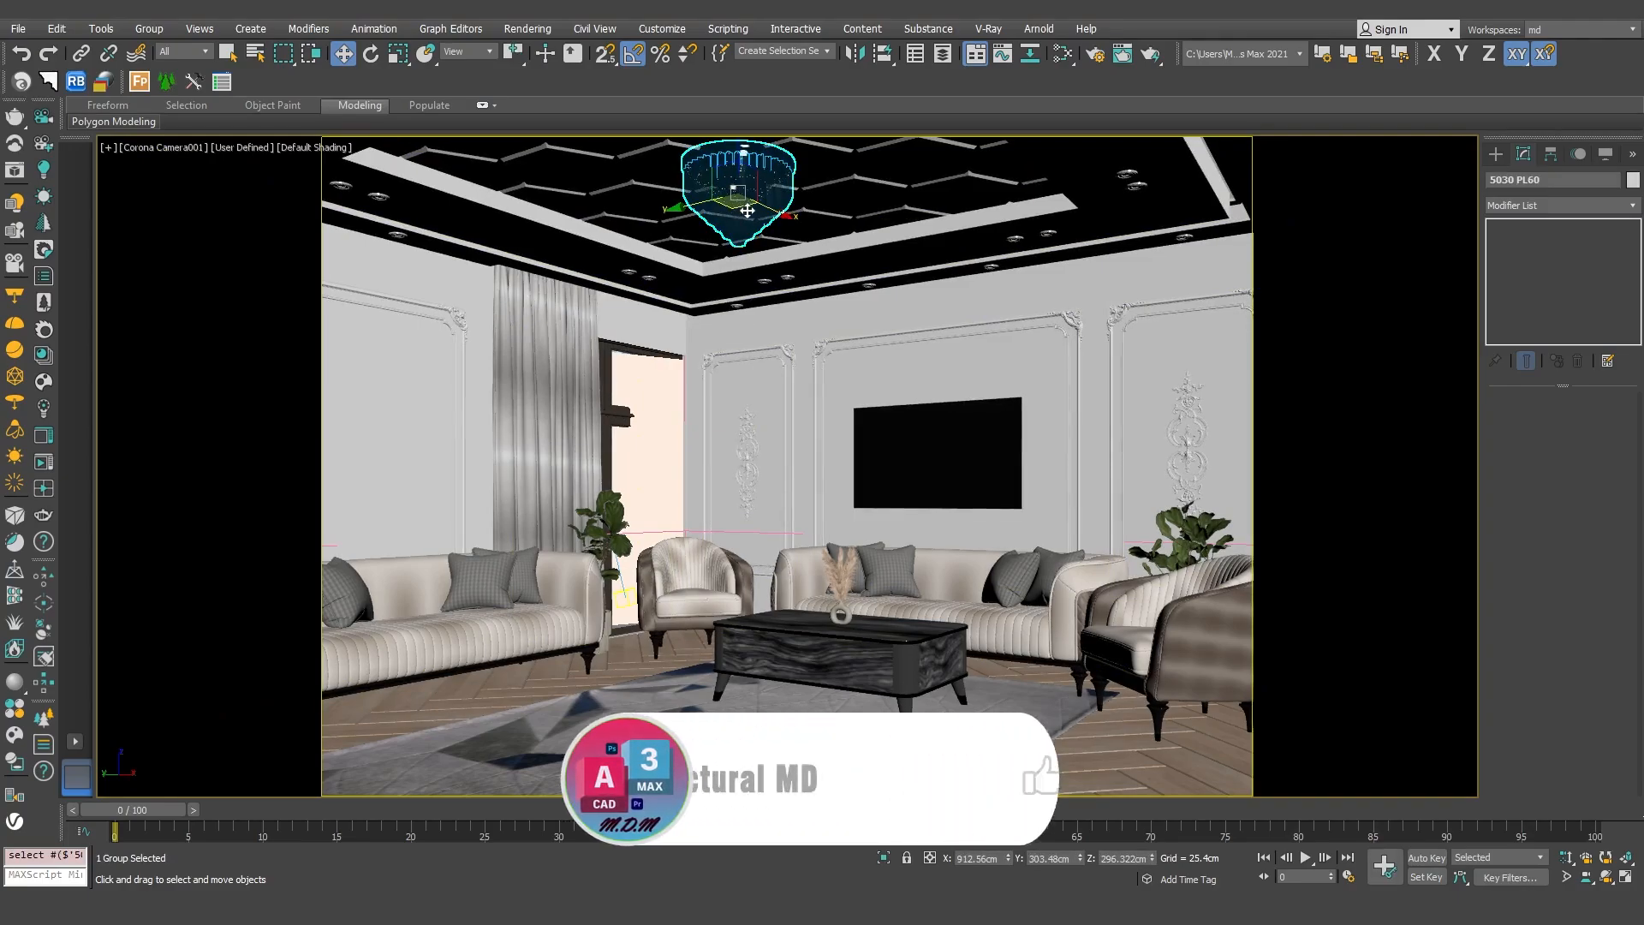
click(659, 408)
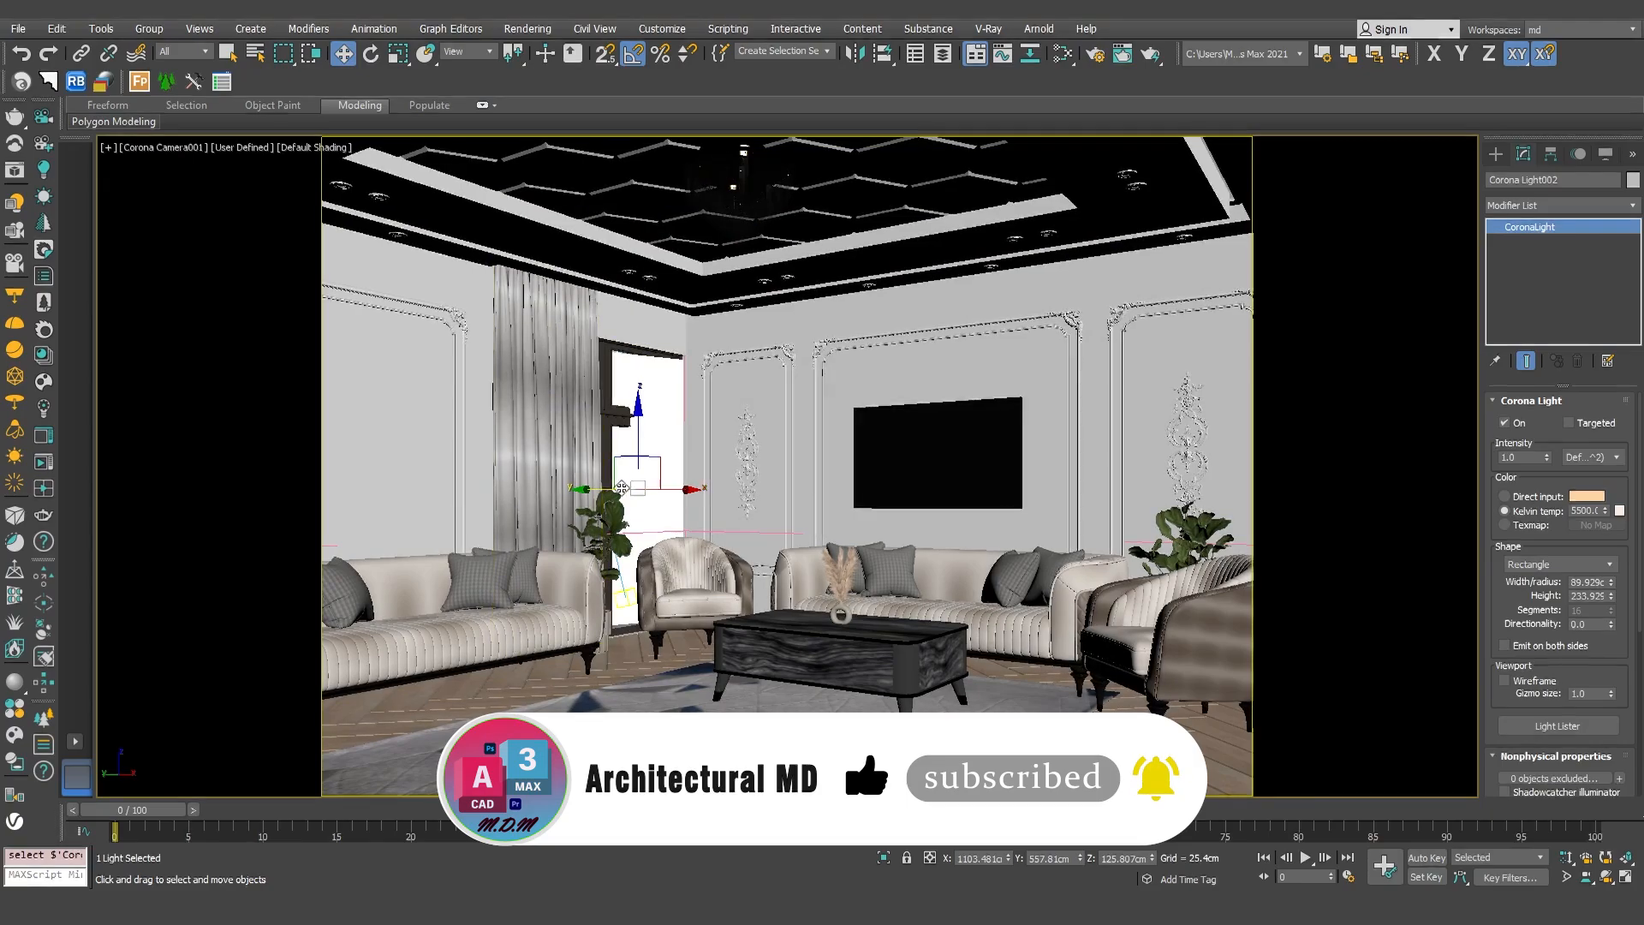
click(750, 195)
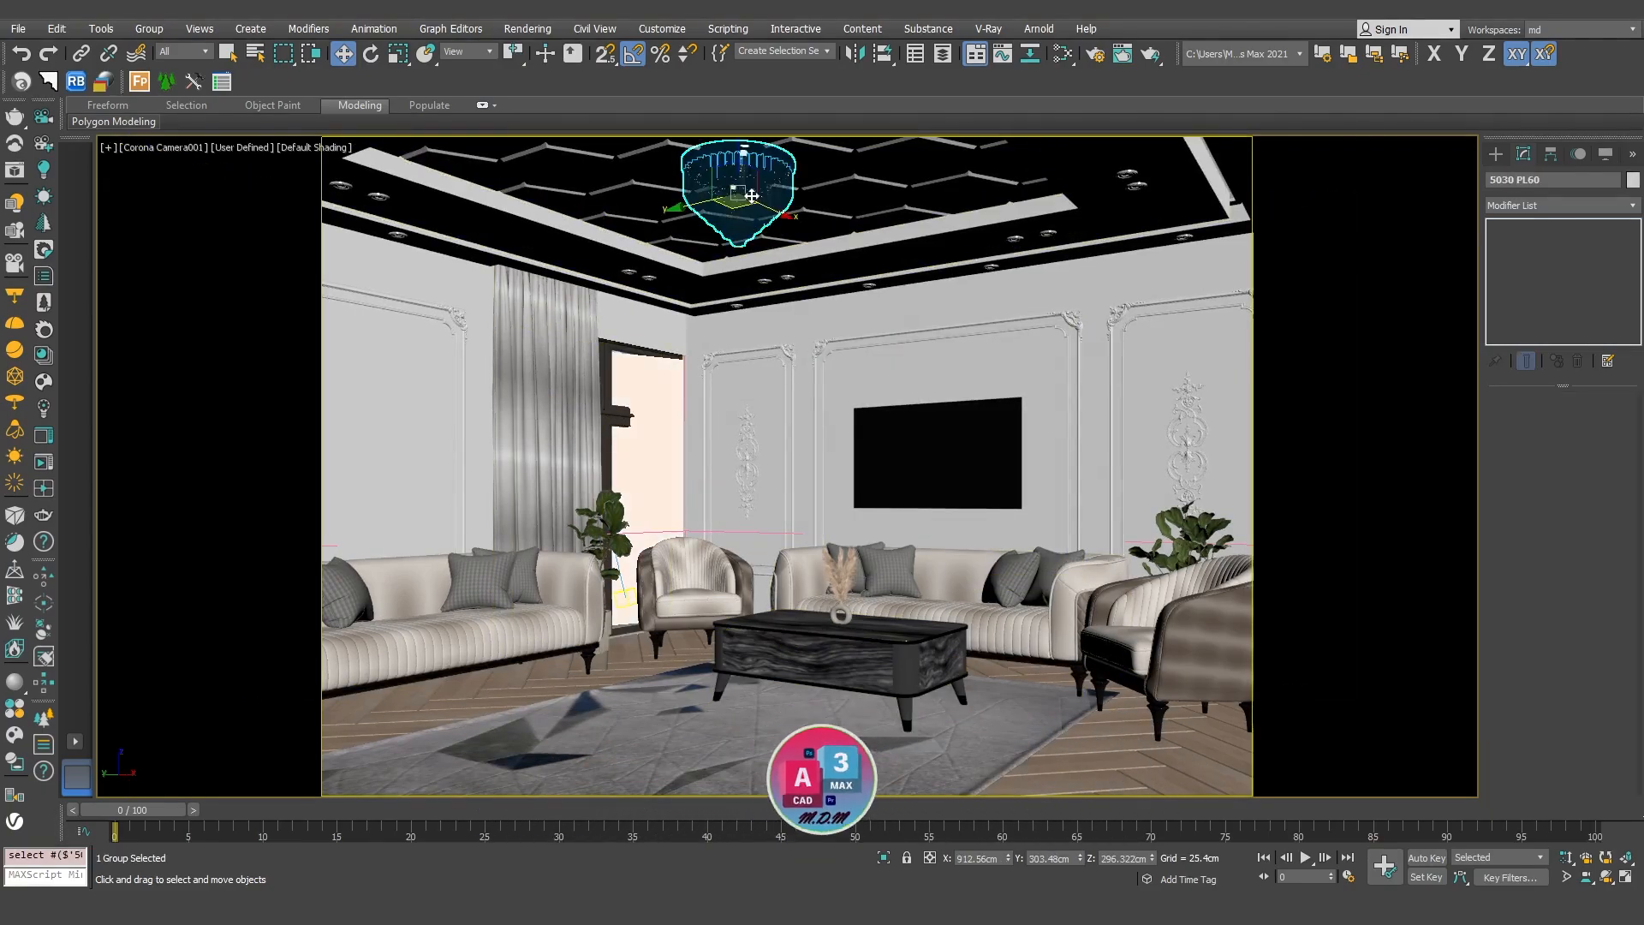
key(p)
key(z)
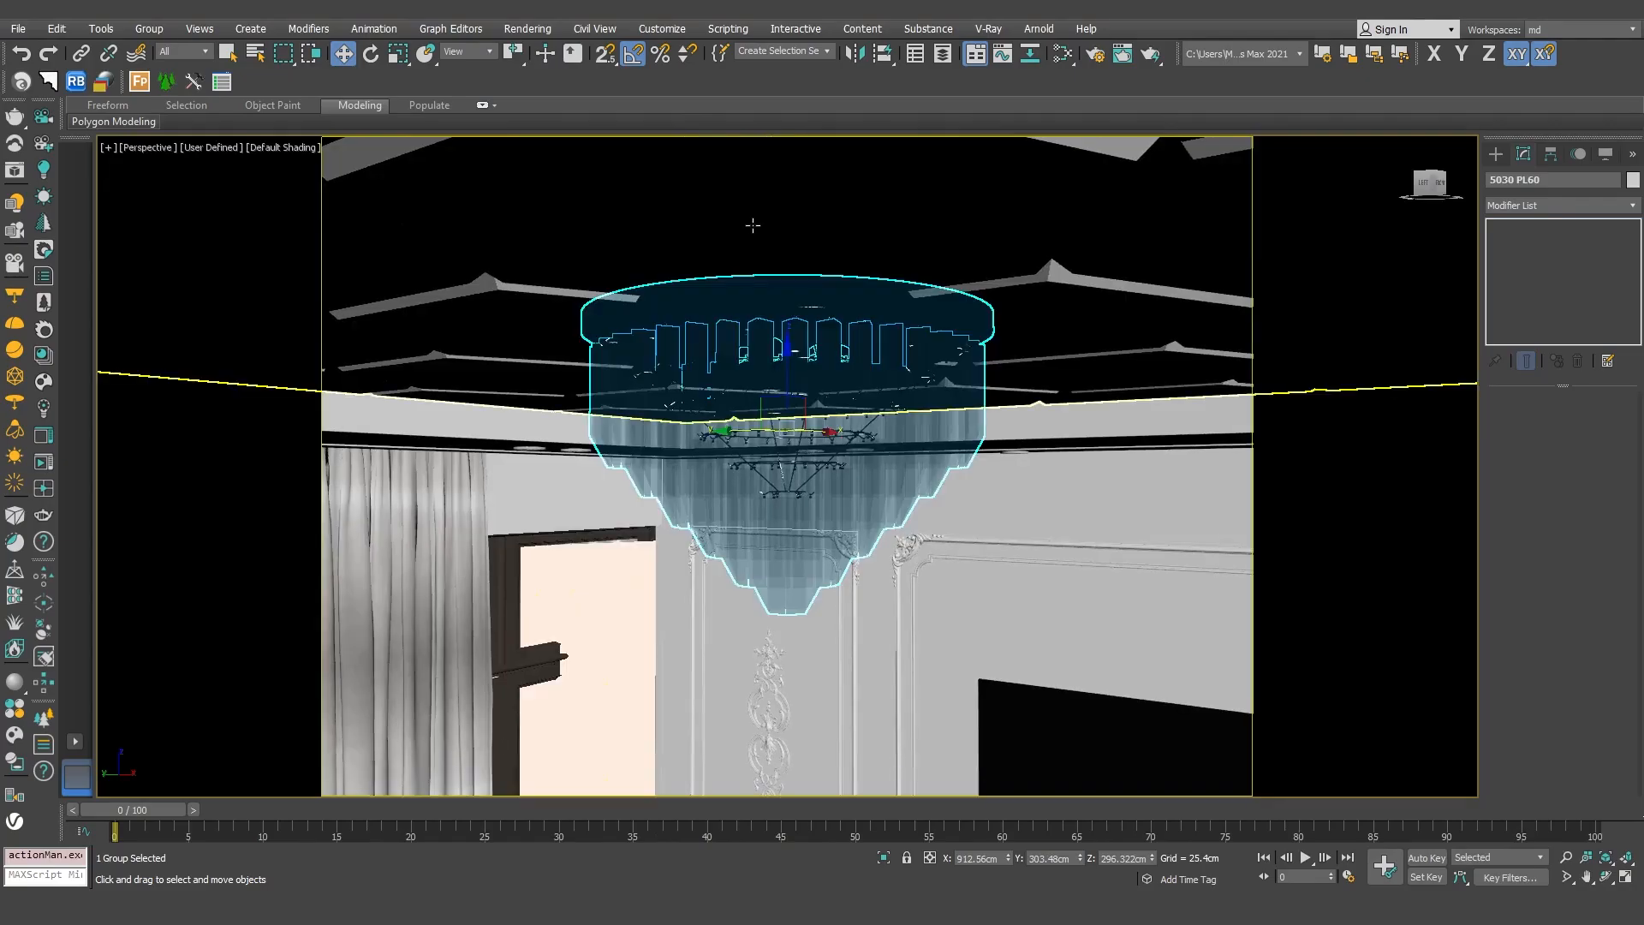
middle_drag(756, 391, 539, 429)
Examine the intensity, color, size and visibility settings of the large rectangular Corona light opposite the TV wall
click(575, 668)
middle_drag(576, 620, 721, 438)
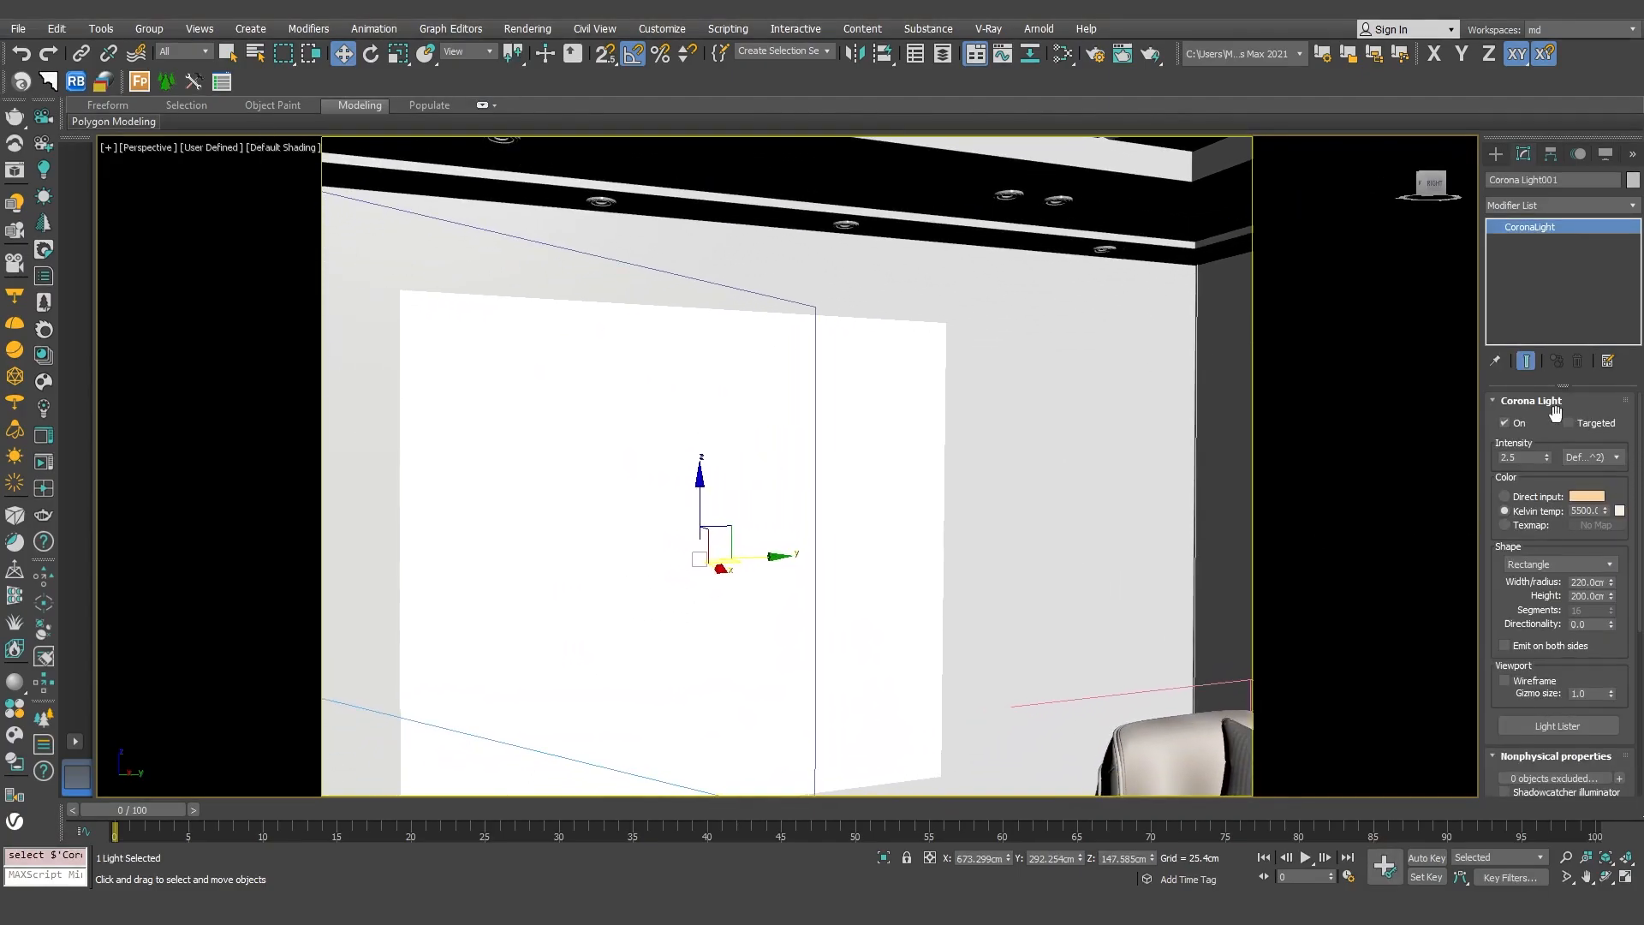
drag(1640, 442, 1641, 605)
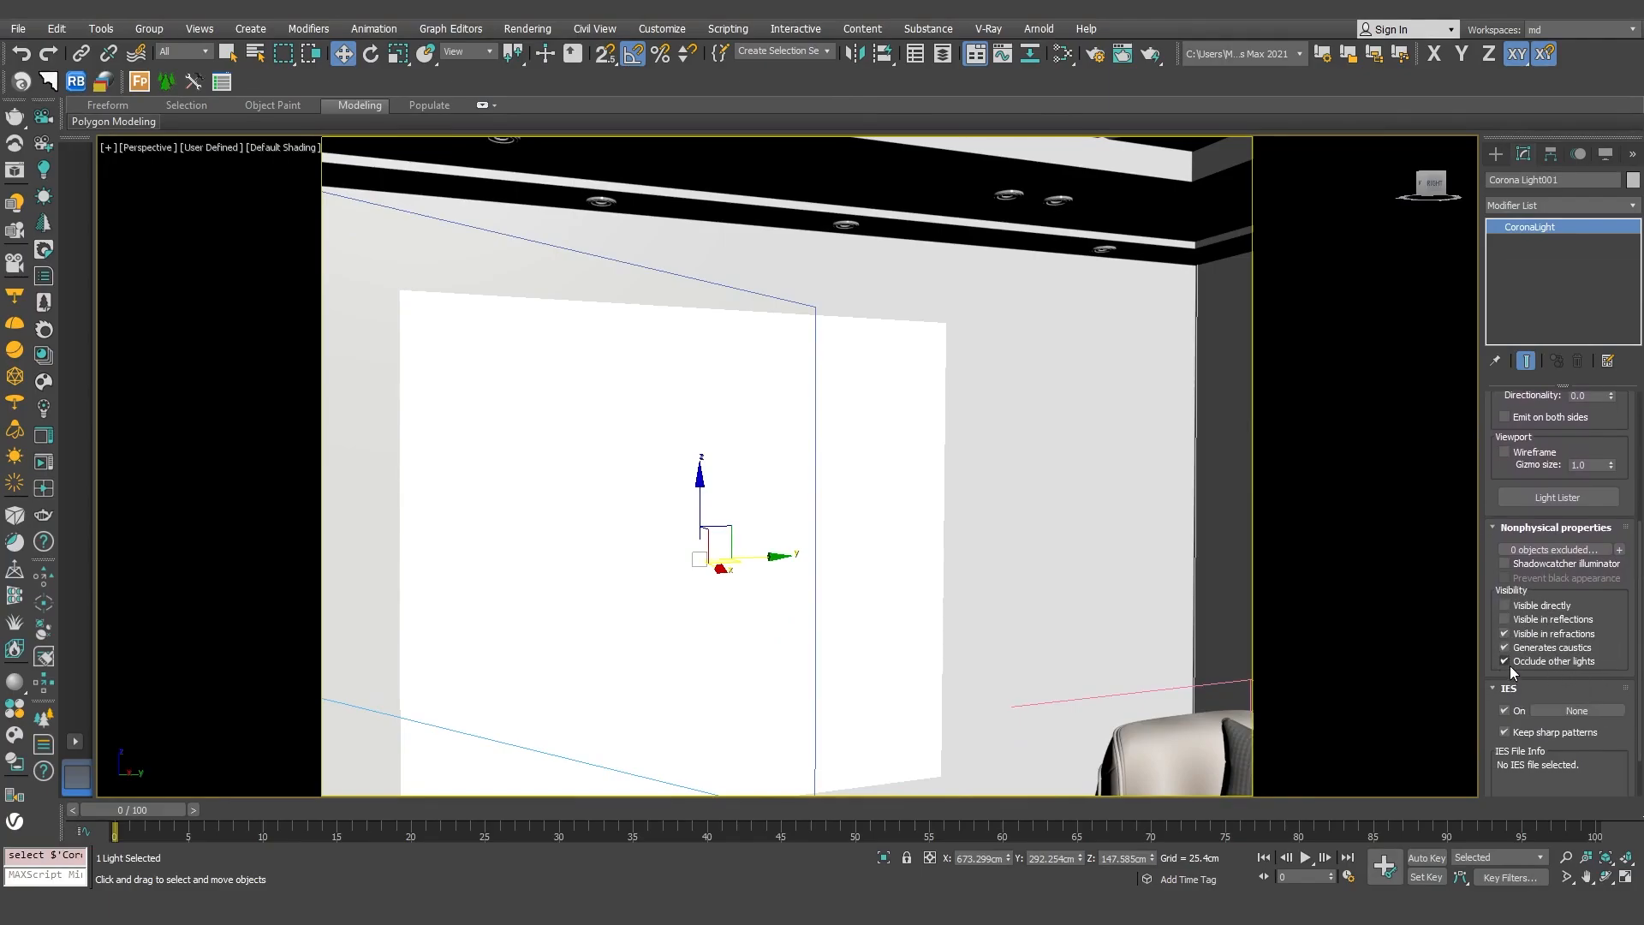
alt+middle_drag(1195, 536, 1233, 539)
alt+middle_drag(1220, 537, 1273, 546)
Examine the intensity, shape and visibility settings of the rectangular Corona light behind the balcony door
click(1220, 530)
middle_drag(1156, 529, 918, 460)
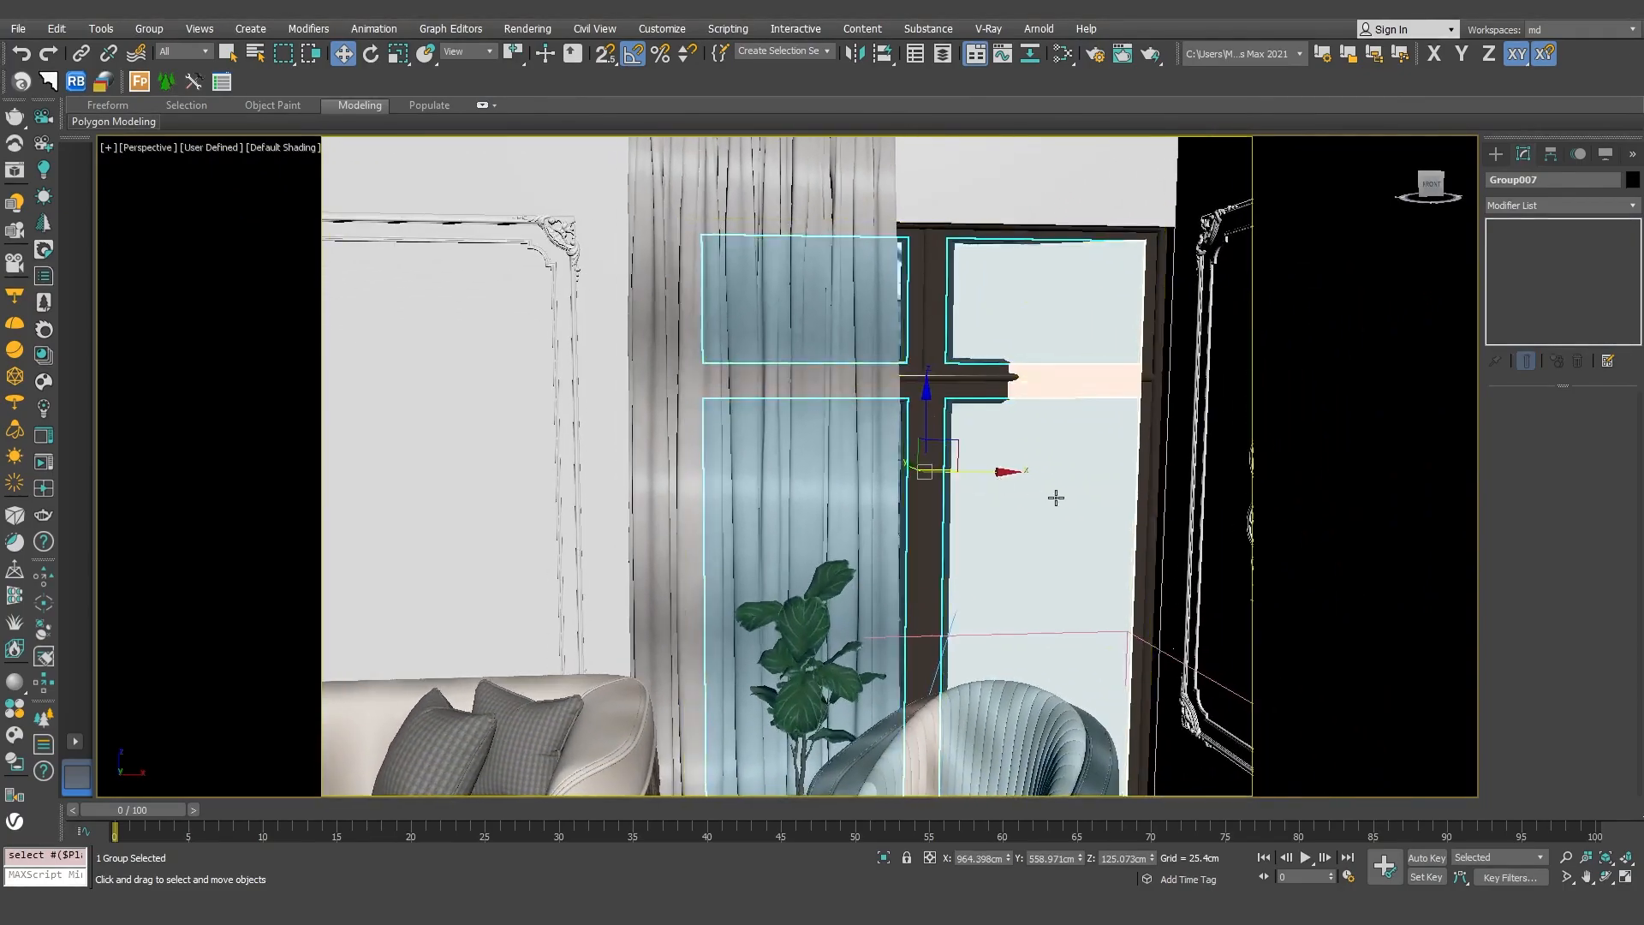
click(1075, 377)
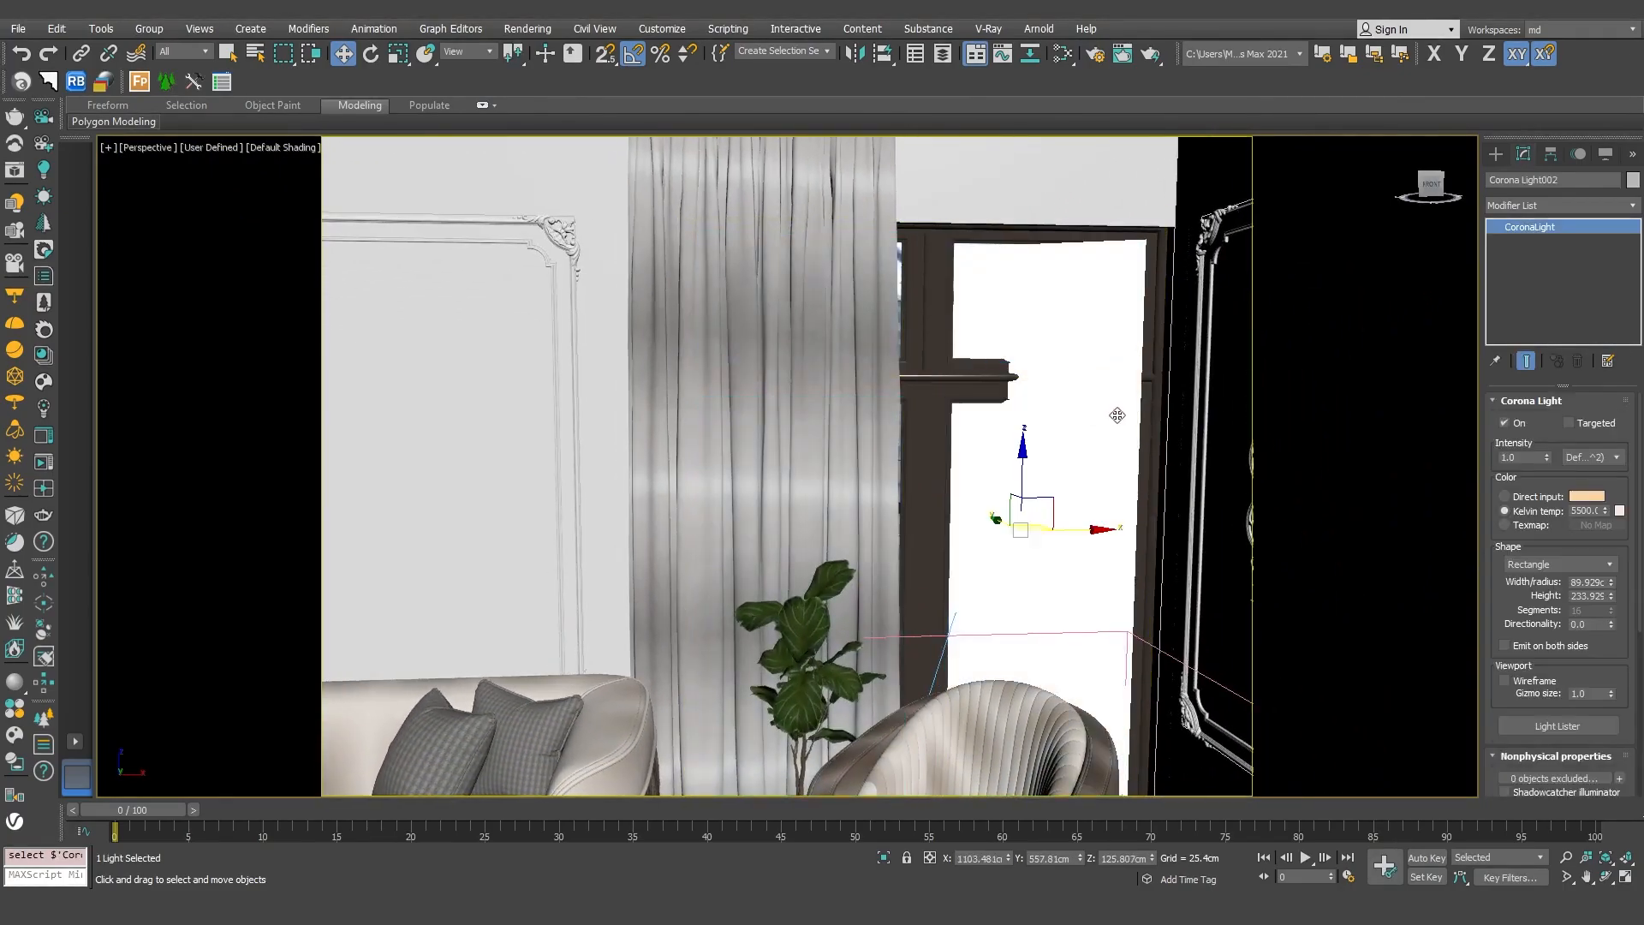
alt+middle_drag(1108, 424, 1130, 429)
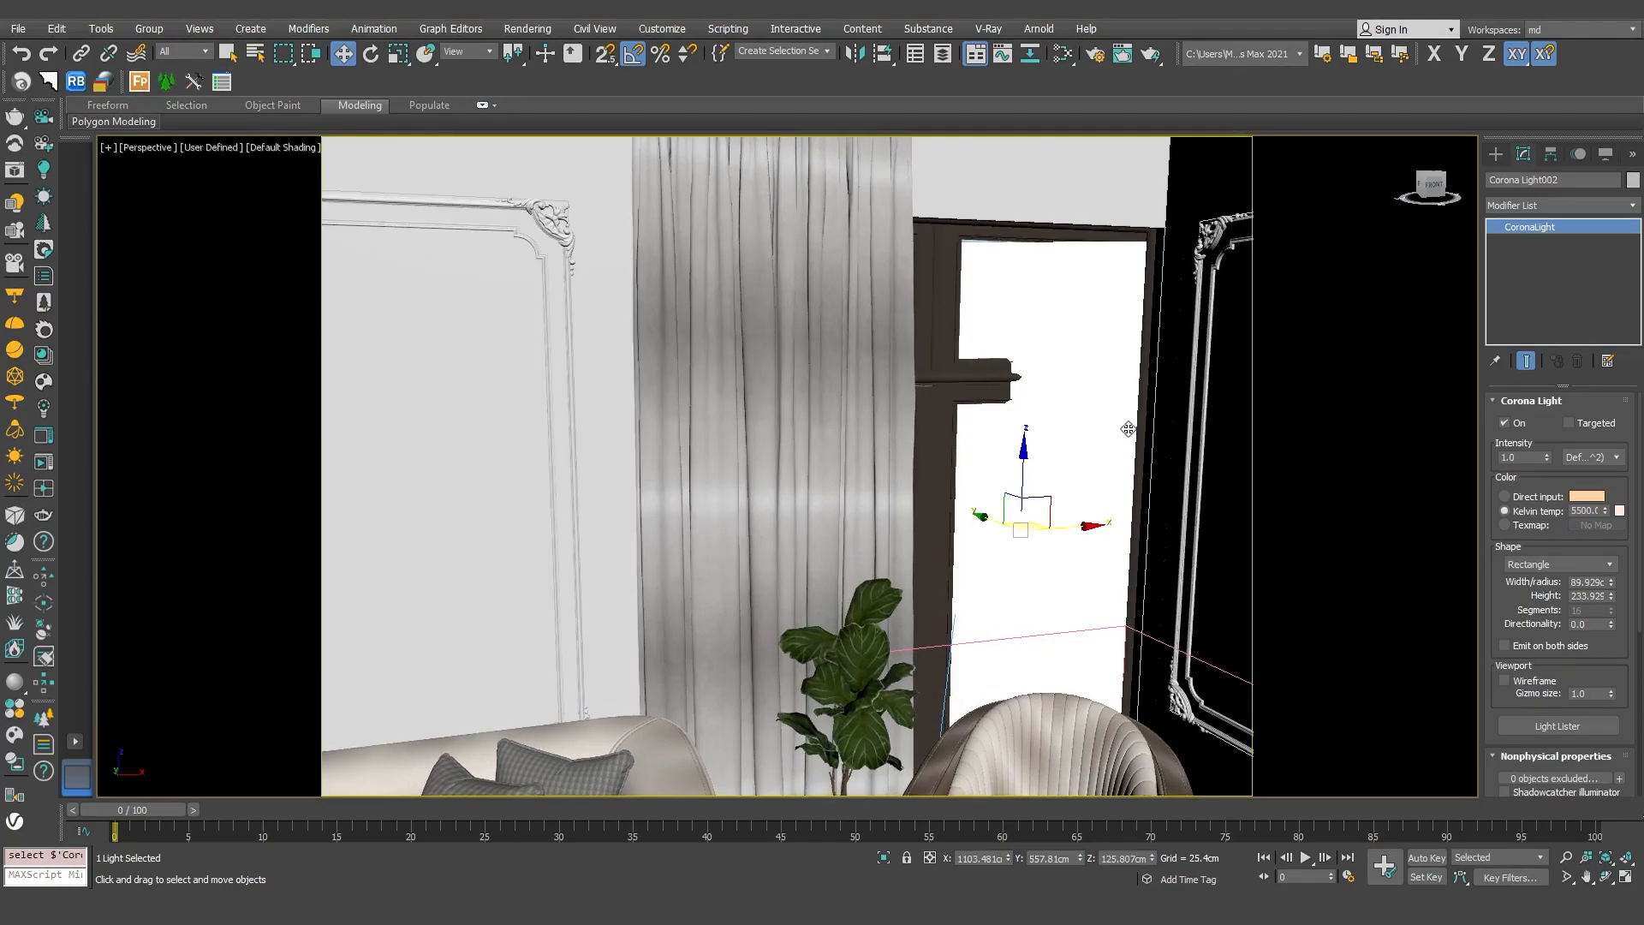
drag(1638, 493, 1630, 628)
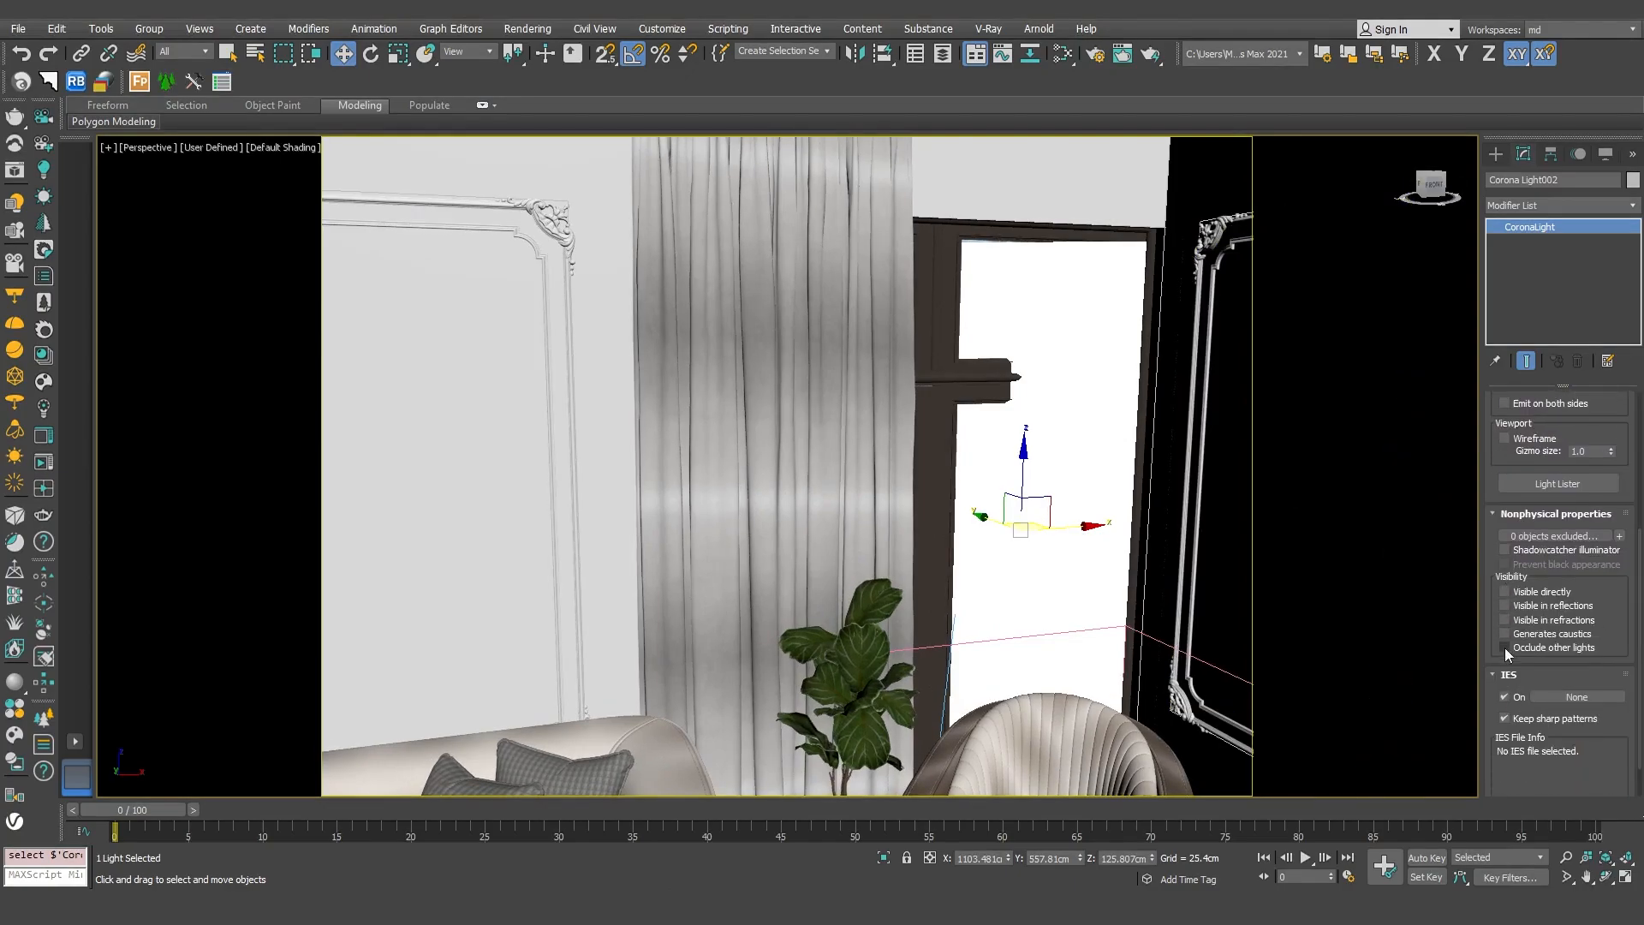
alt+middle_drag(1030, 483, 1156, 554)
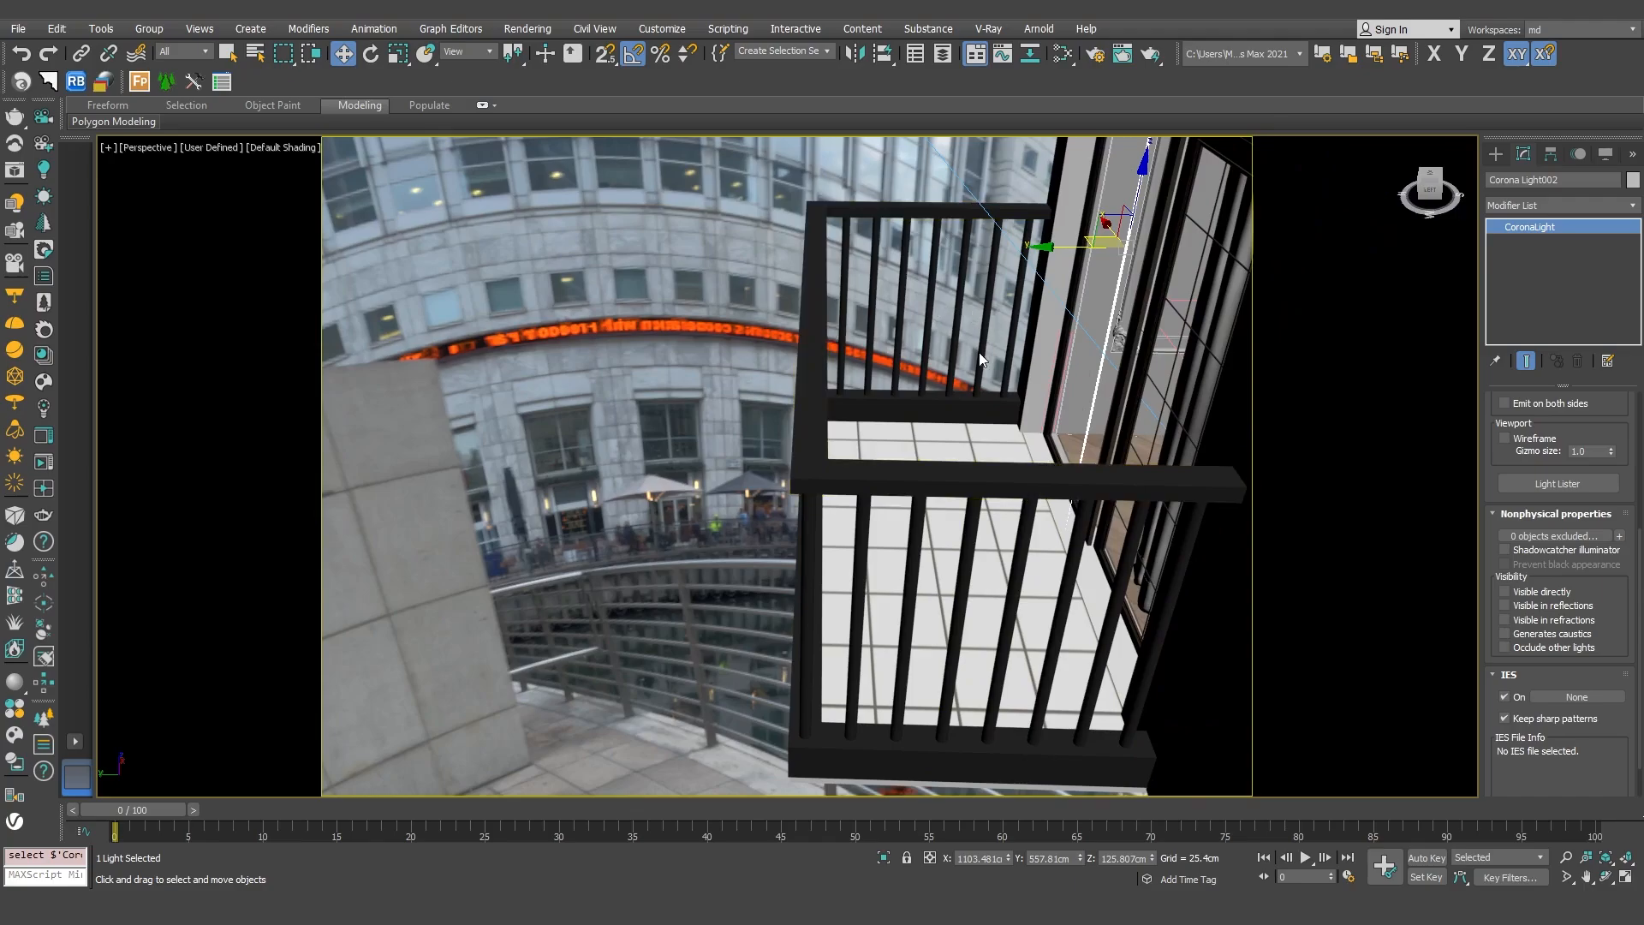
Examine the Corona Sun's settings and its direction toward the balcony, and return to the camera view
scroll(987, 442, down, 4)
alt+middle_drag(986, 442, 947, 577)
click(702, 198)
alt+middle_drag(702, 198, 644, 310)
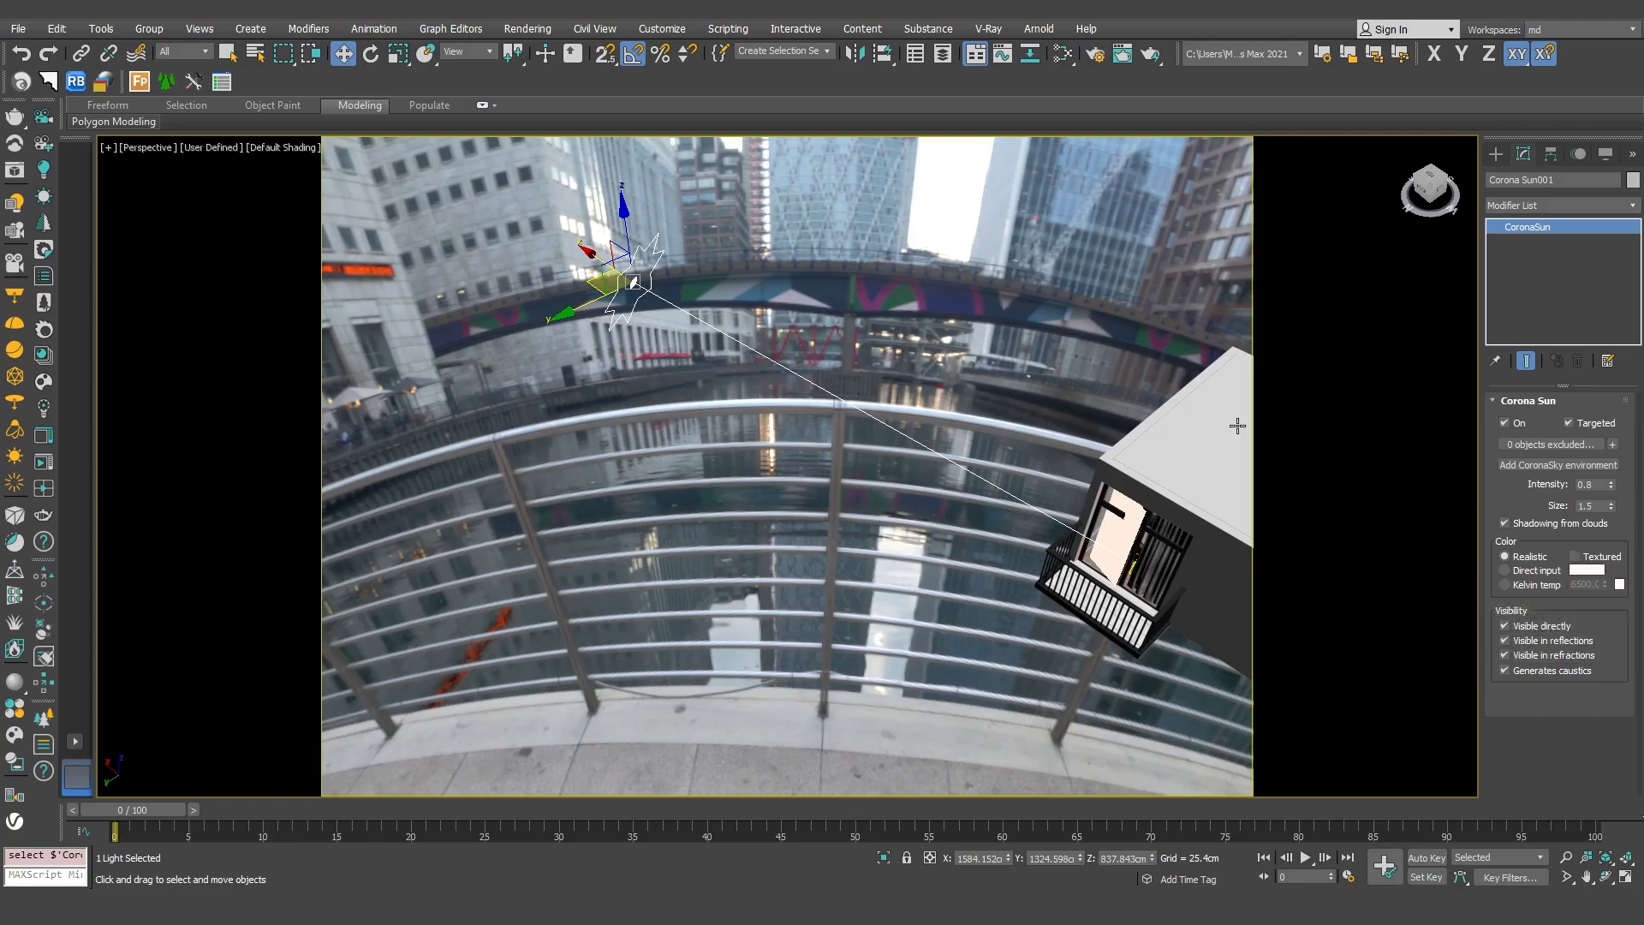
alt+middle_drag(1050, 396, 928, 323)
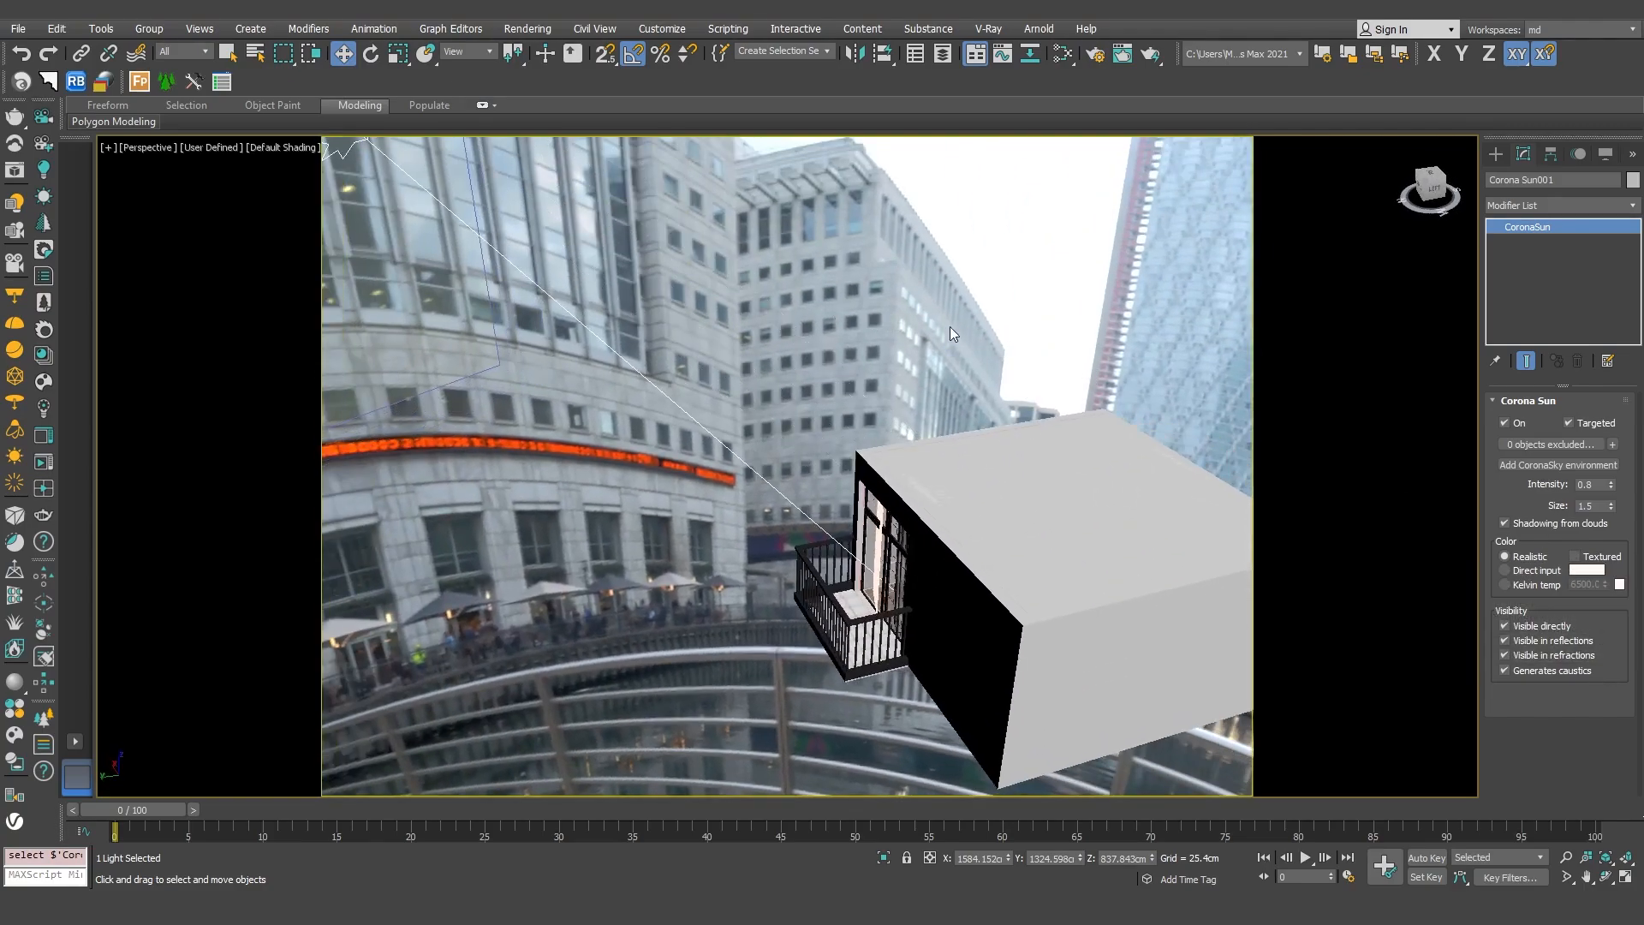
key(c)
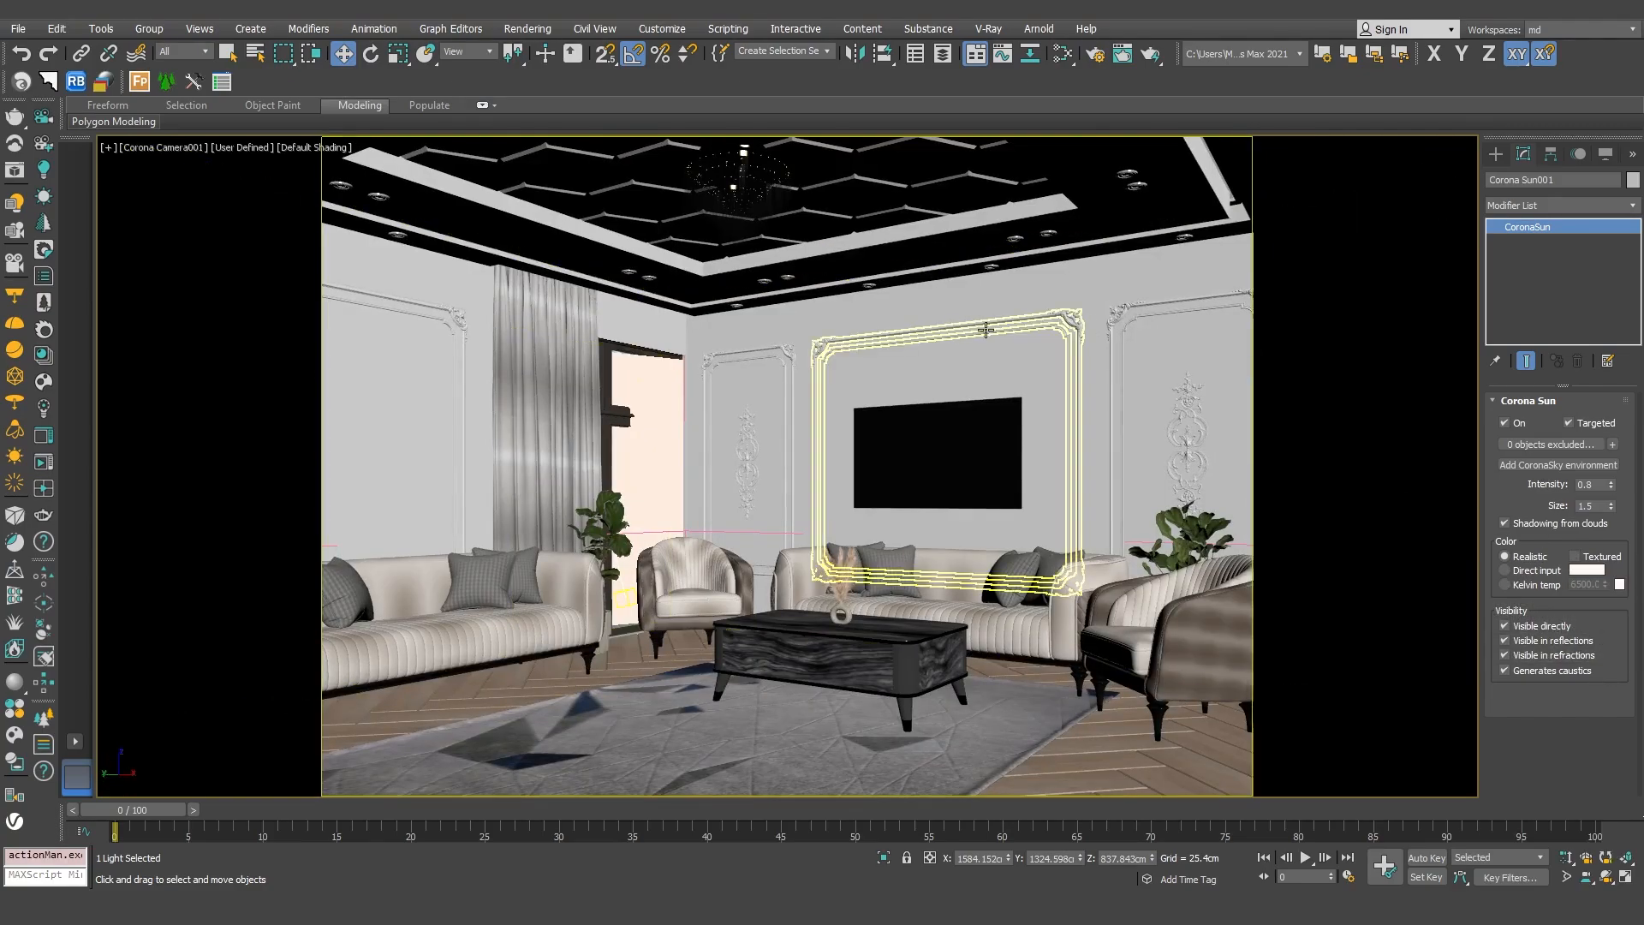
Open the material editor and examine the first white CoronaLegacyMtl with its CoronaAO and Noise maps
click(1066, 57)
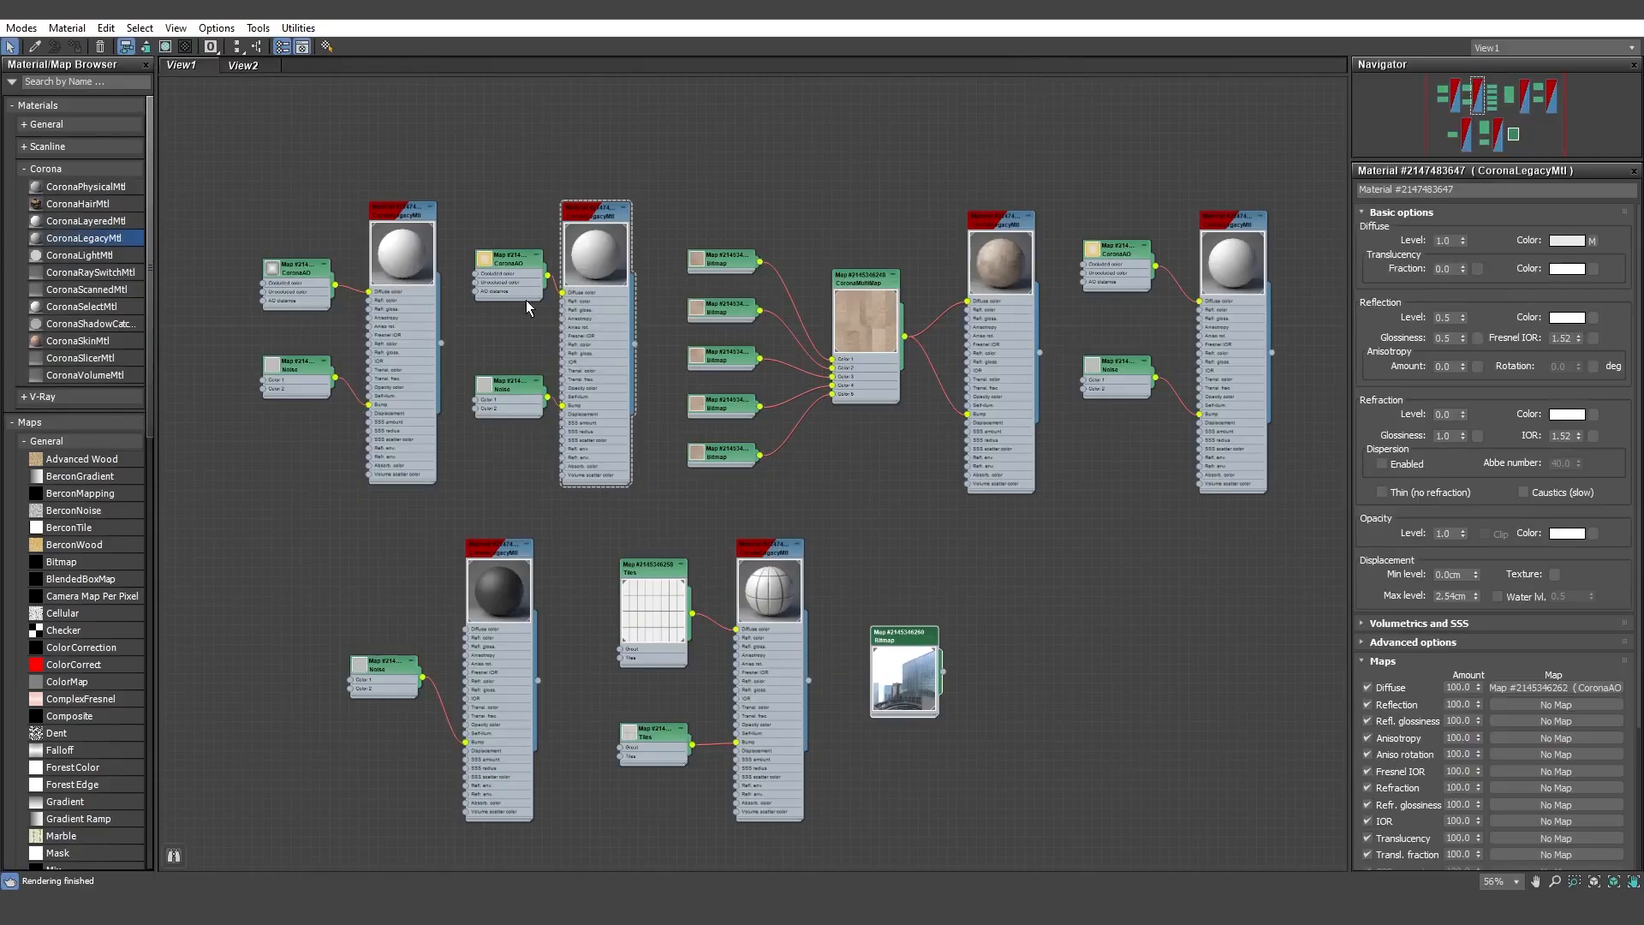
click(406, 262)
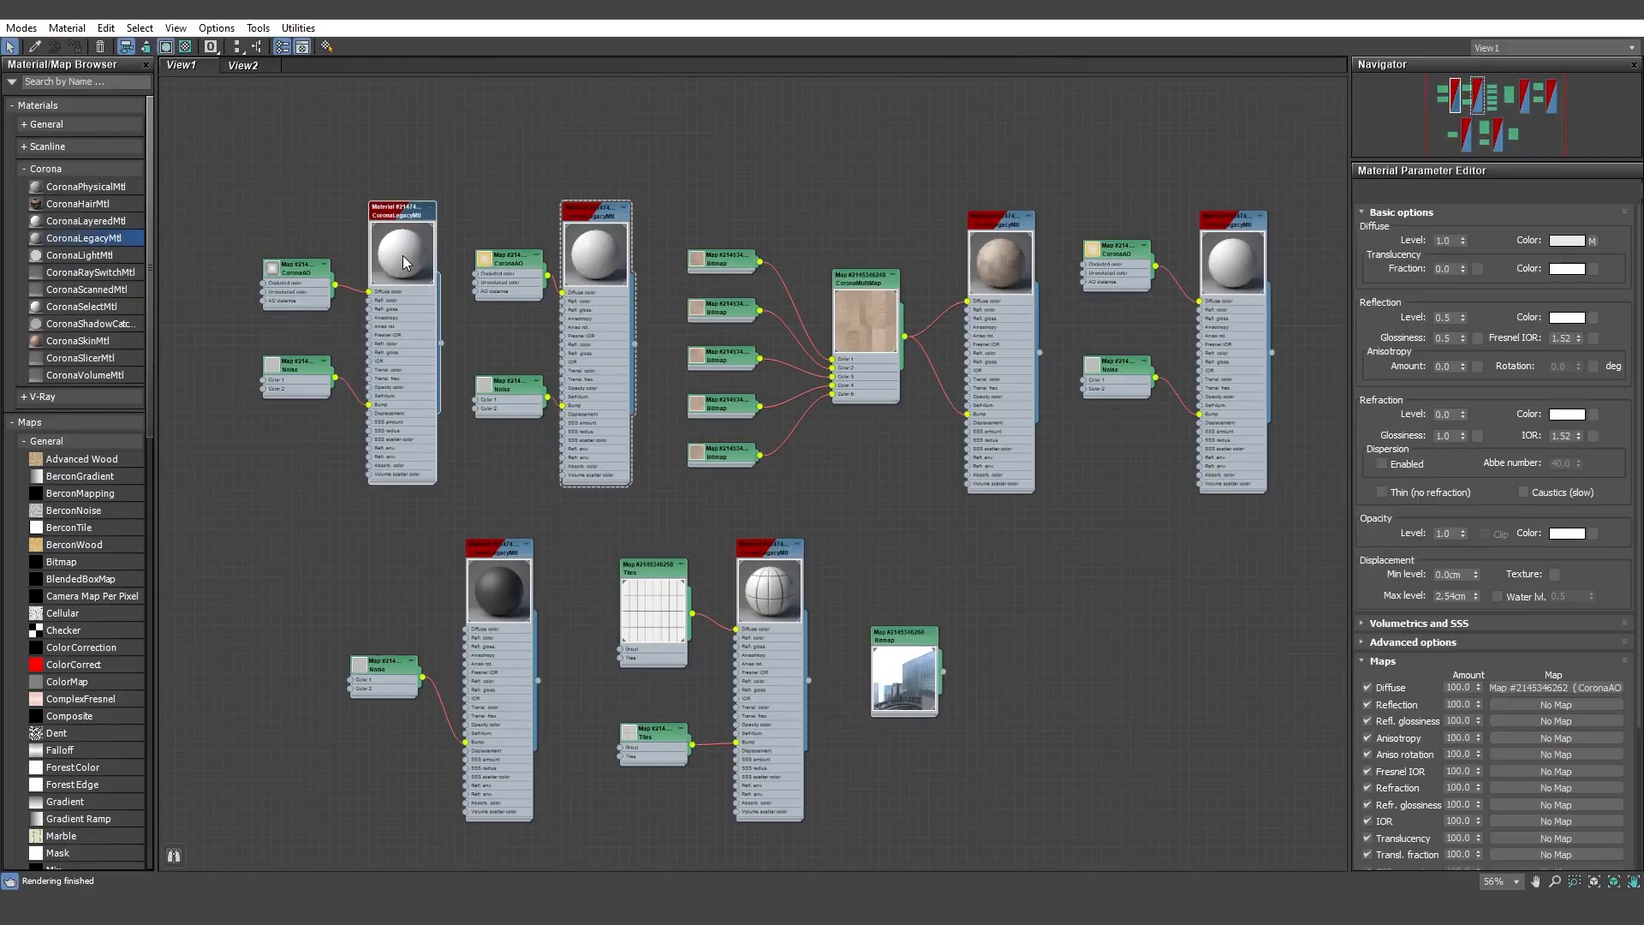
scroll(363, 259, up, 6)
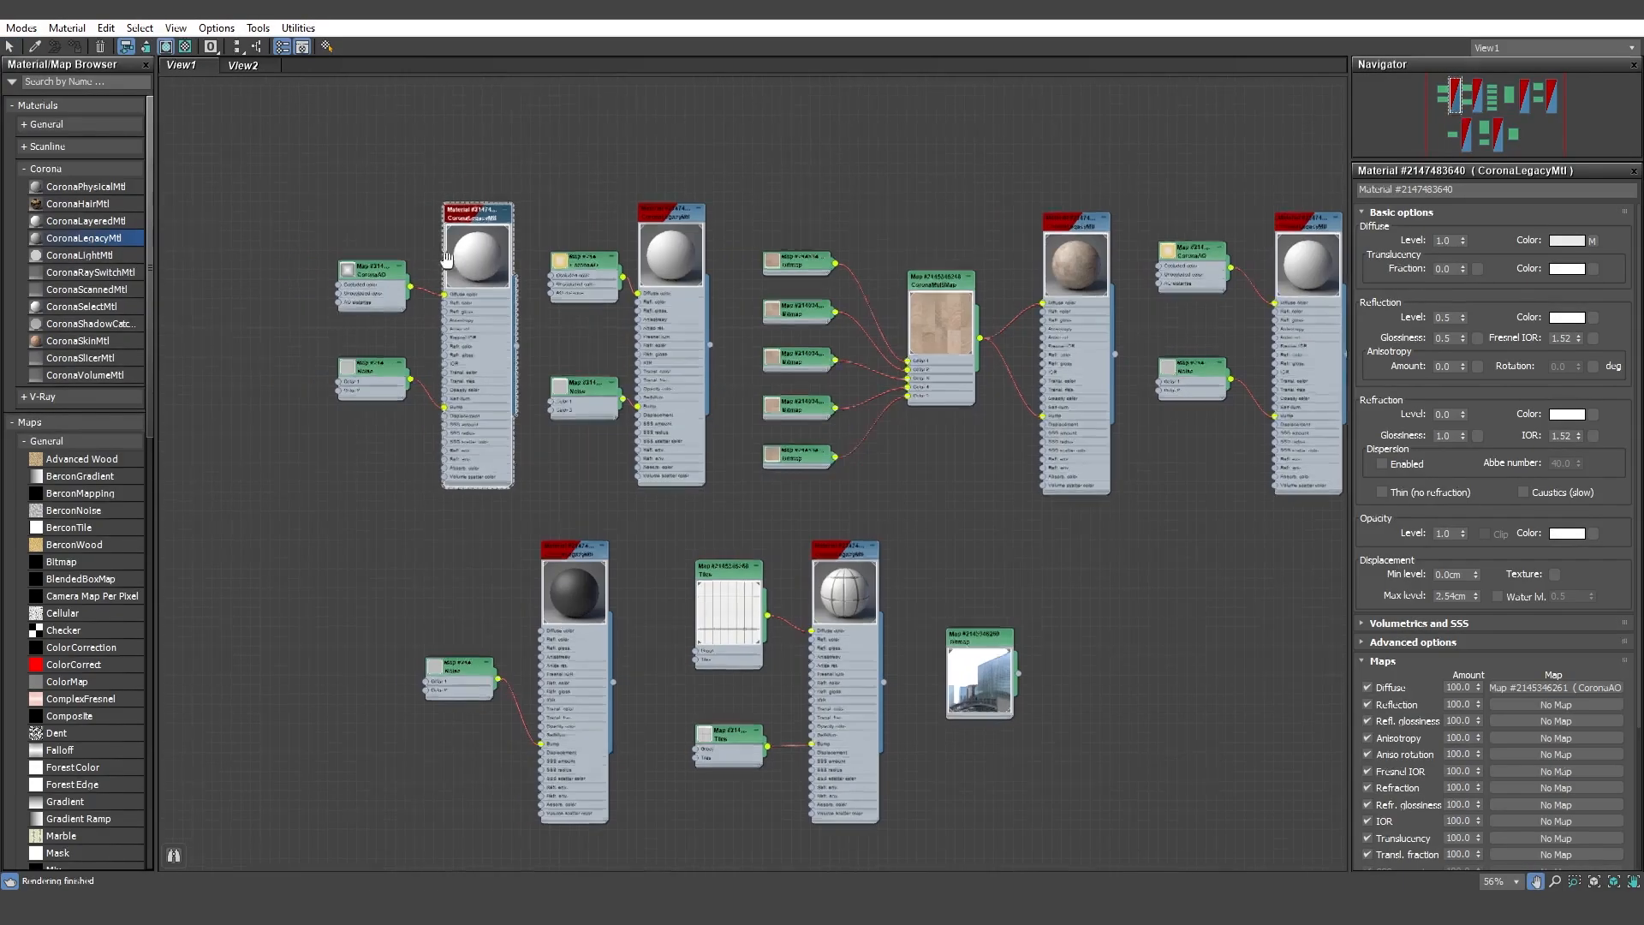
scroll(527, 277, up, 1)
middle_drag(546, 275, 644, 284)
scroll(655, 285, up, 1)
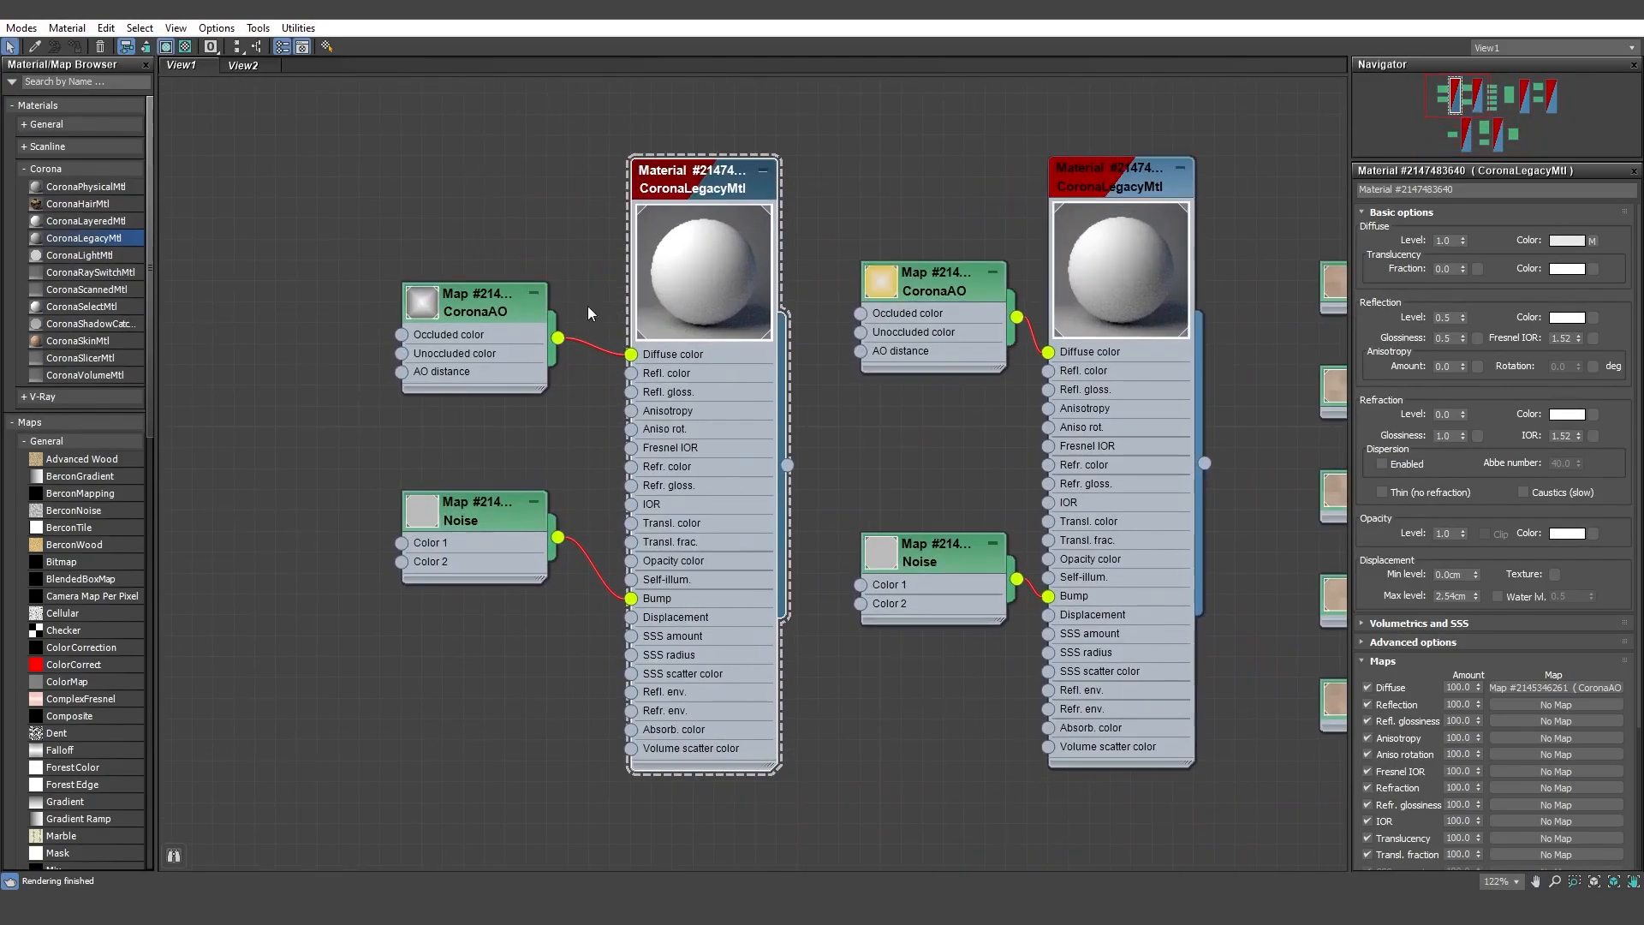
double_click(450, 308)
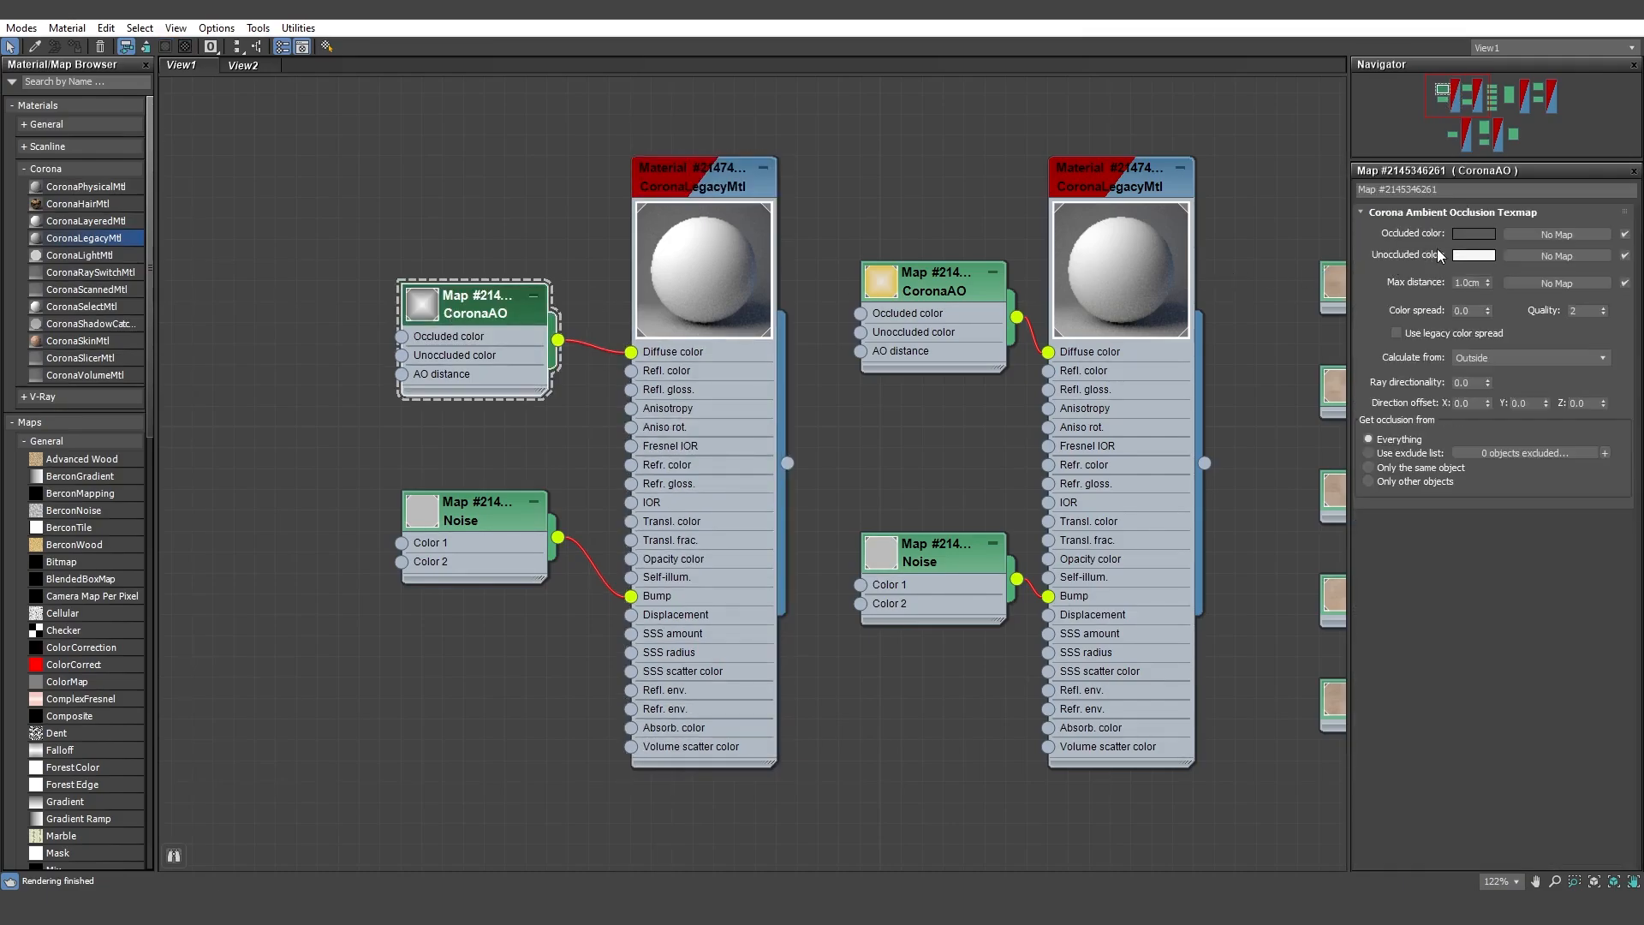
double_click(475, 510)
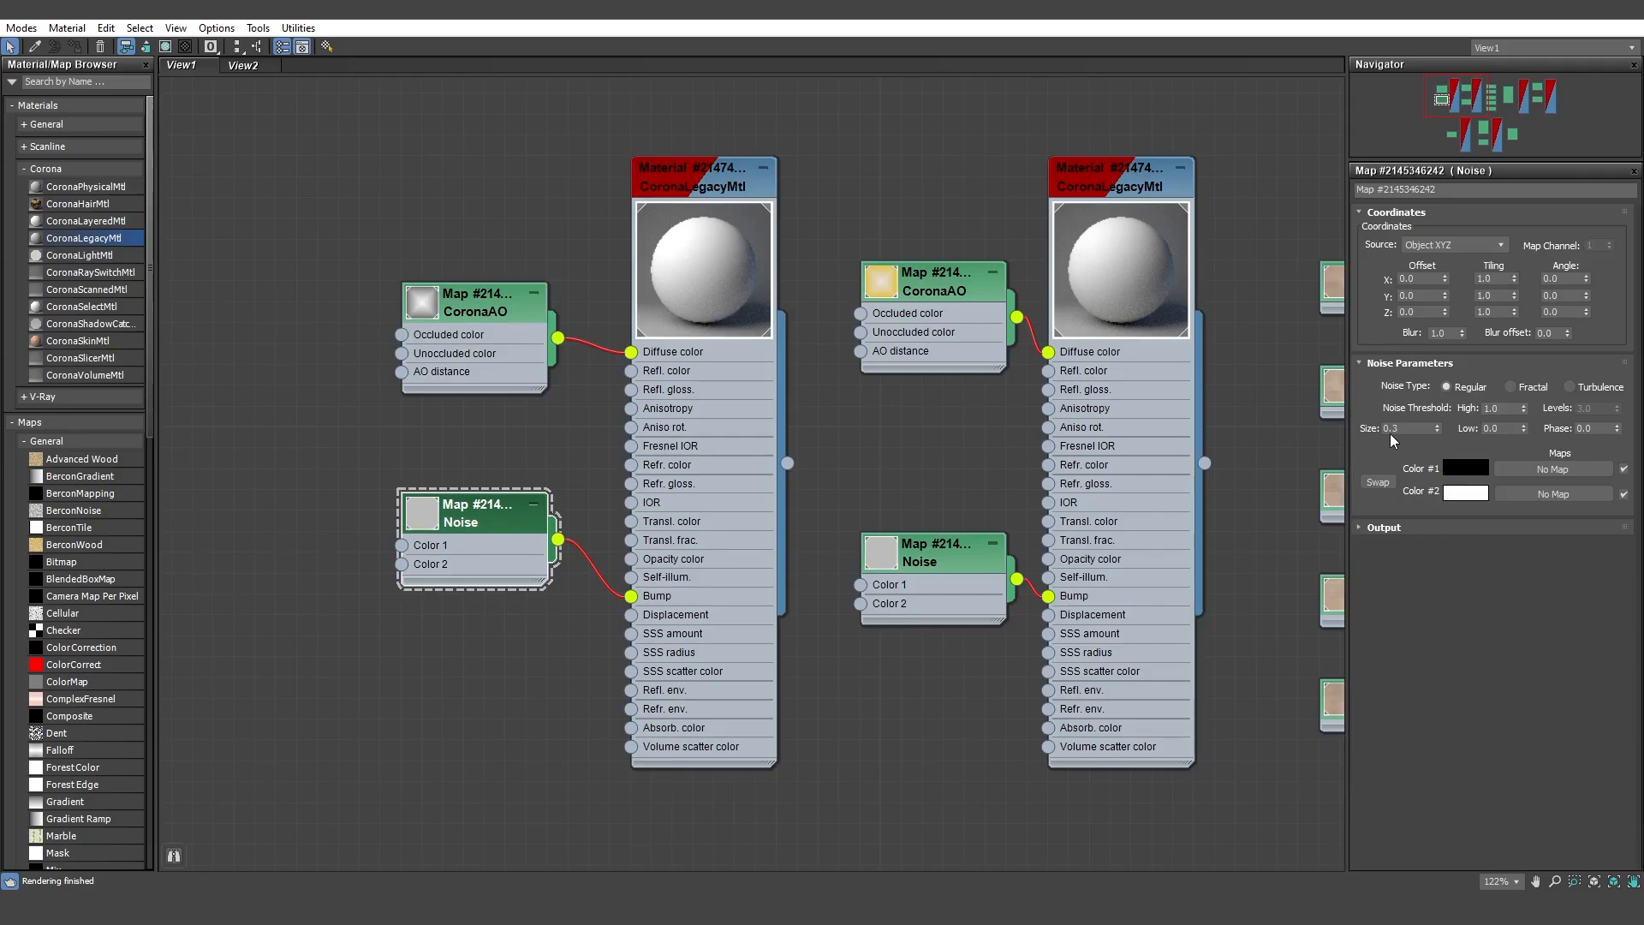
Examine the second white CoronaLegacyMtl with its yellow-tinted CoronaAO map and Noise bump map
double_click(984, 283)
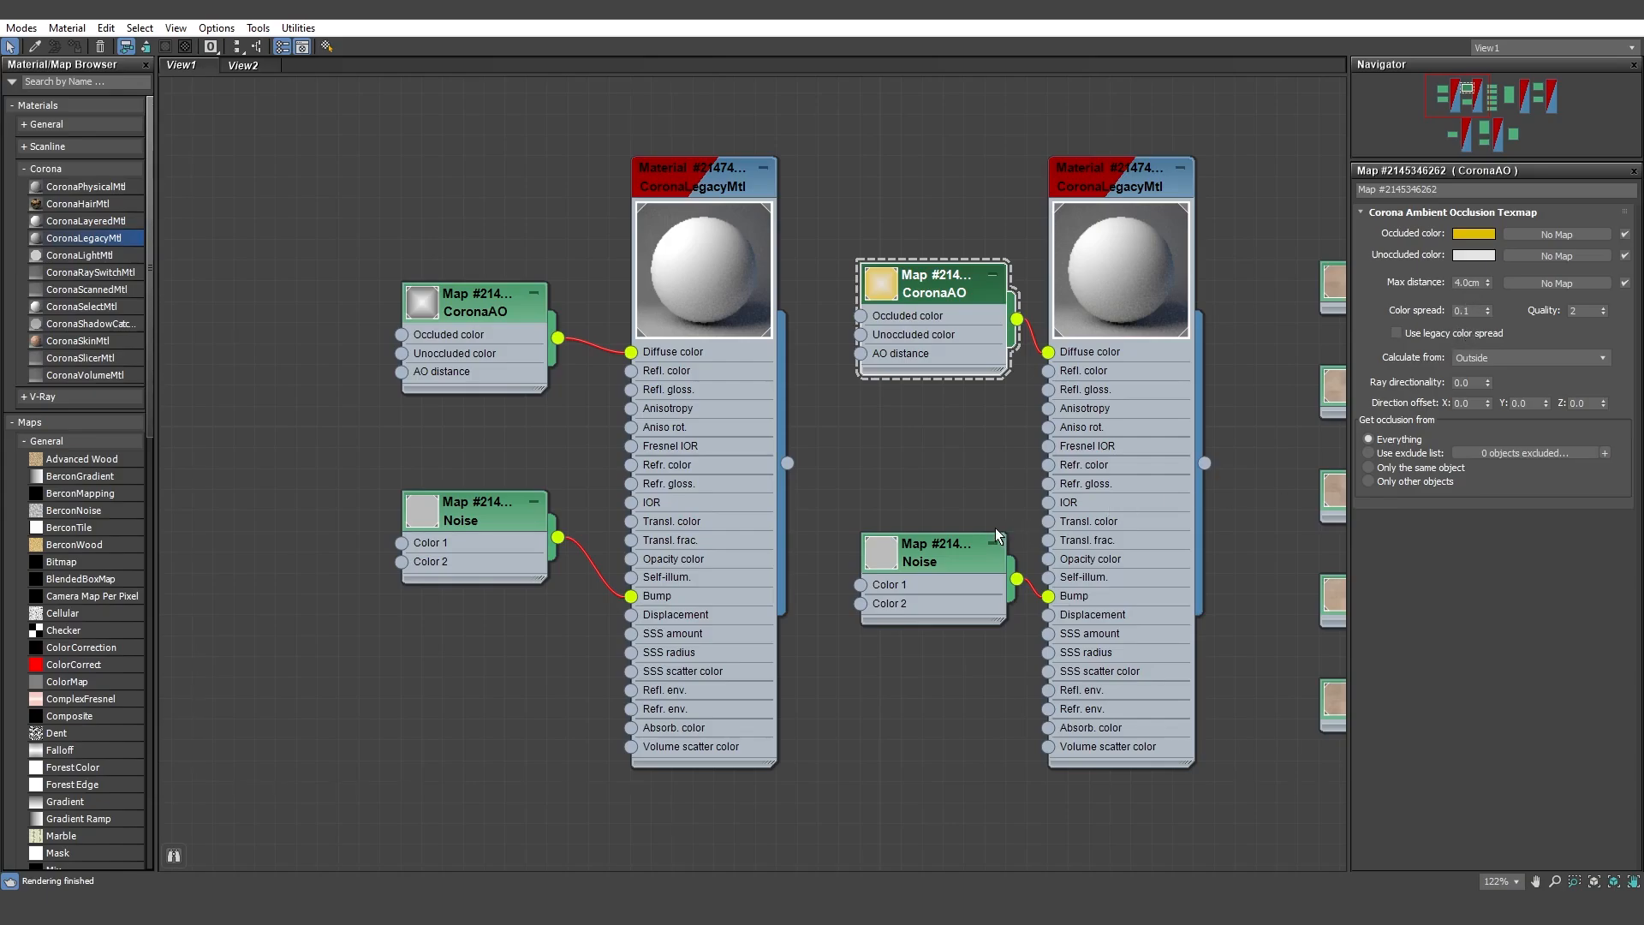
double_click(951, 552)
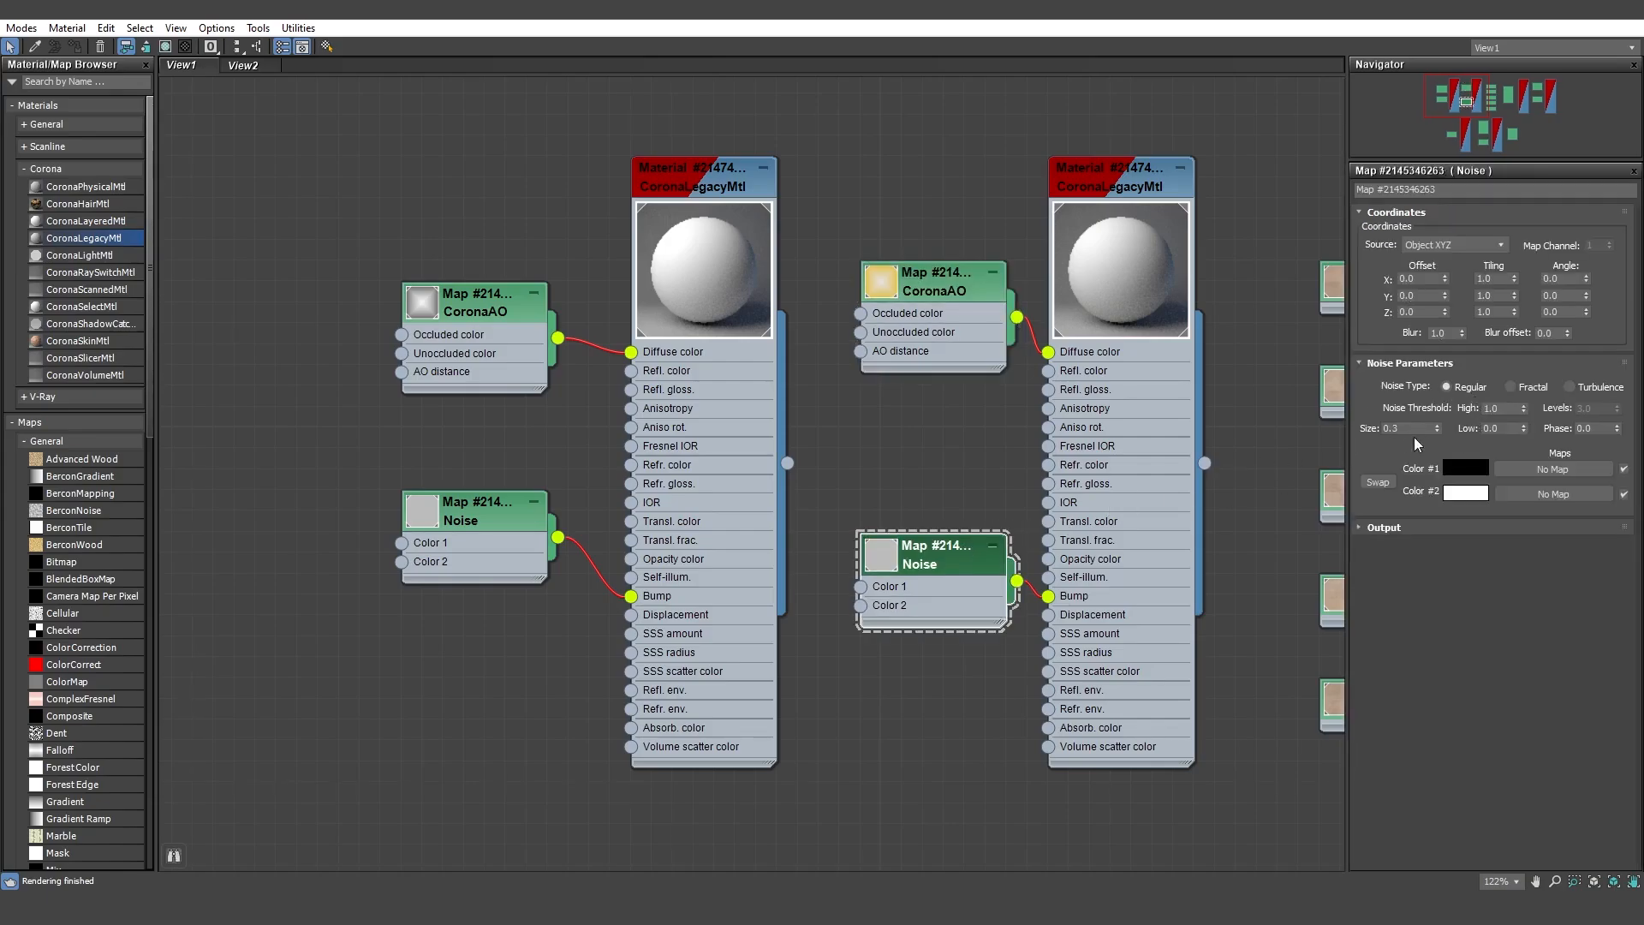
middle_drag(1137, 368, 909, 368)
double_click(909, 368)
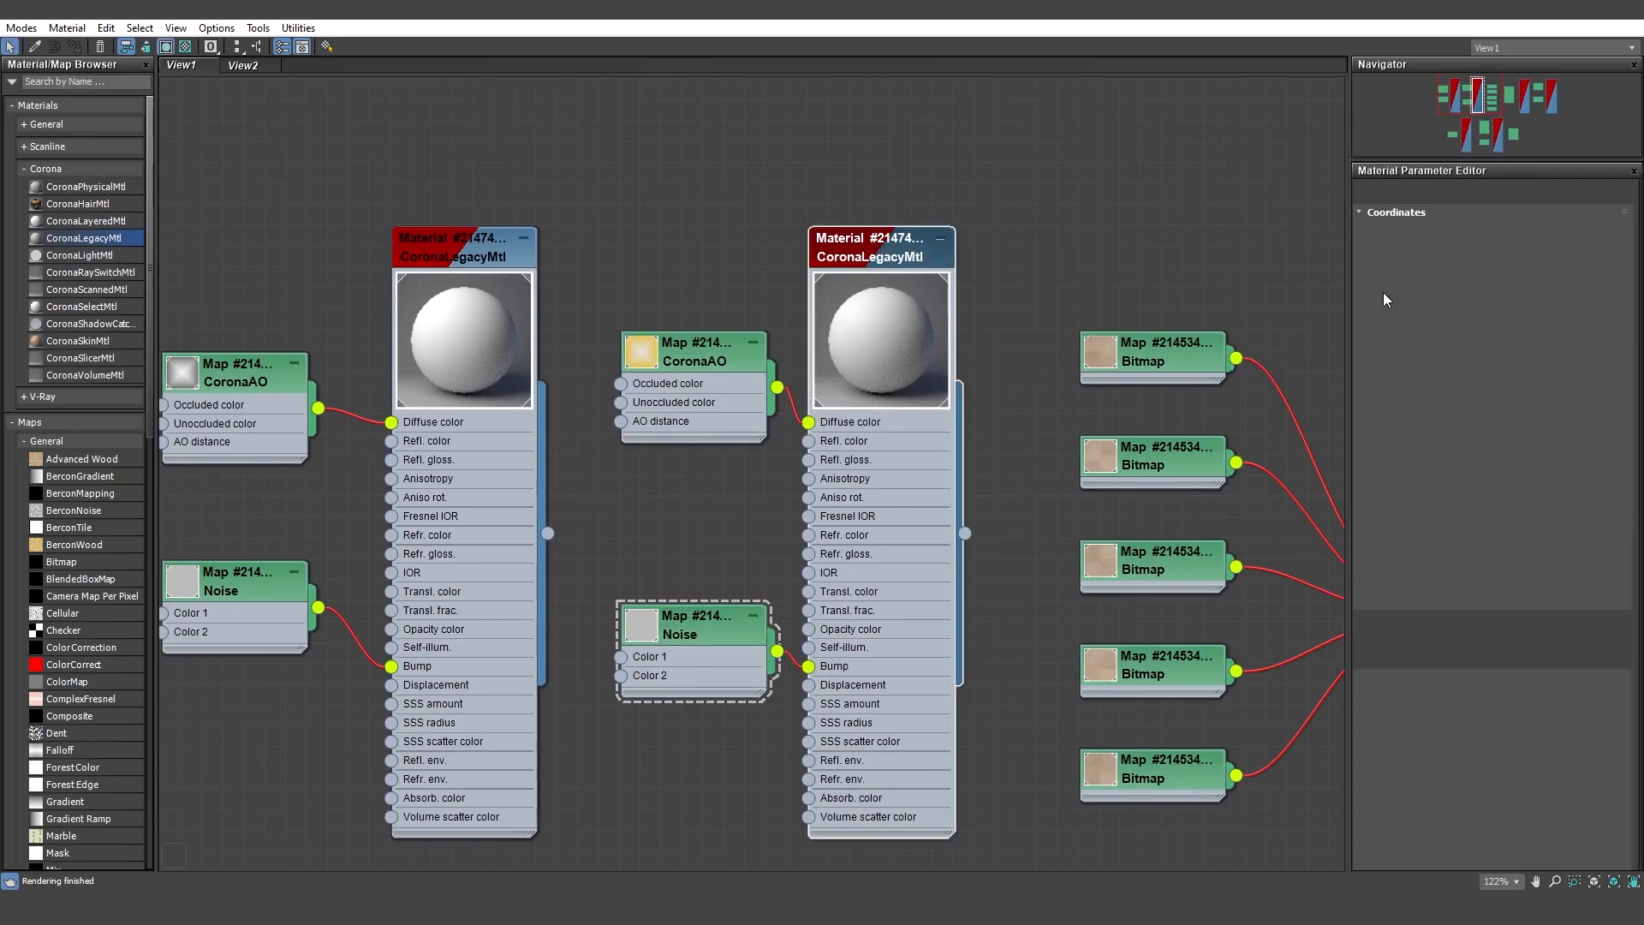
Examine the wood floor material and the CoronaMultiMap that feeds its diffuse and bump from five bitmaps
middle_drag(1202, 407, 873, 331)
middle_drag(998, 348, 750, 342)
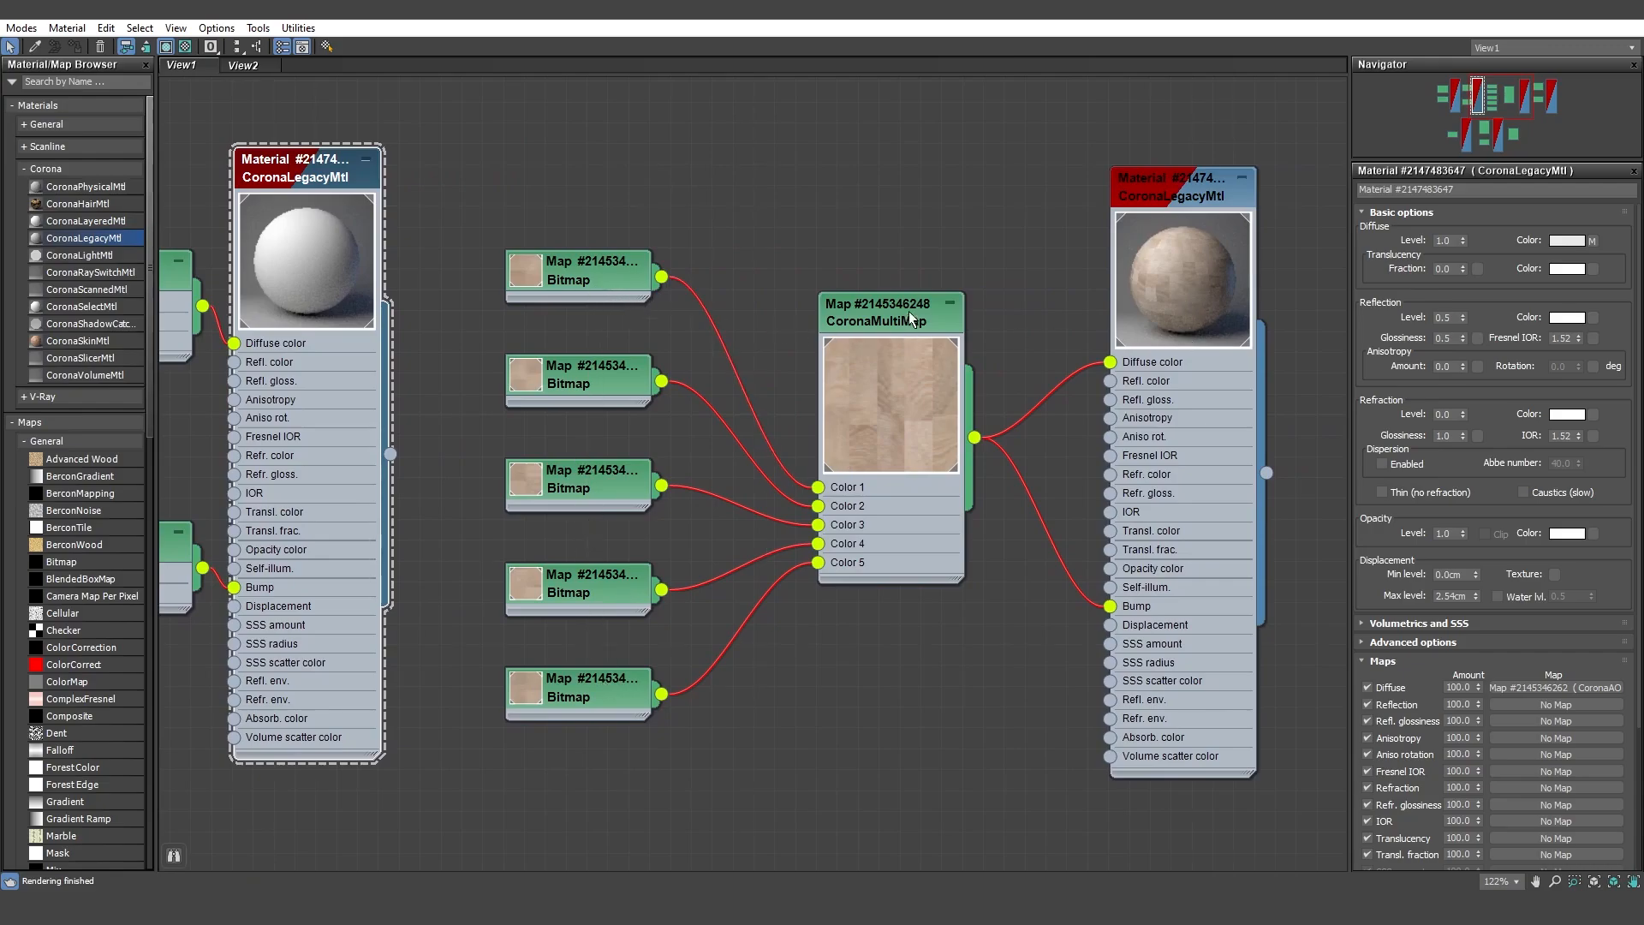
click(897, 392)
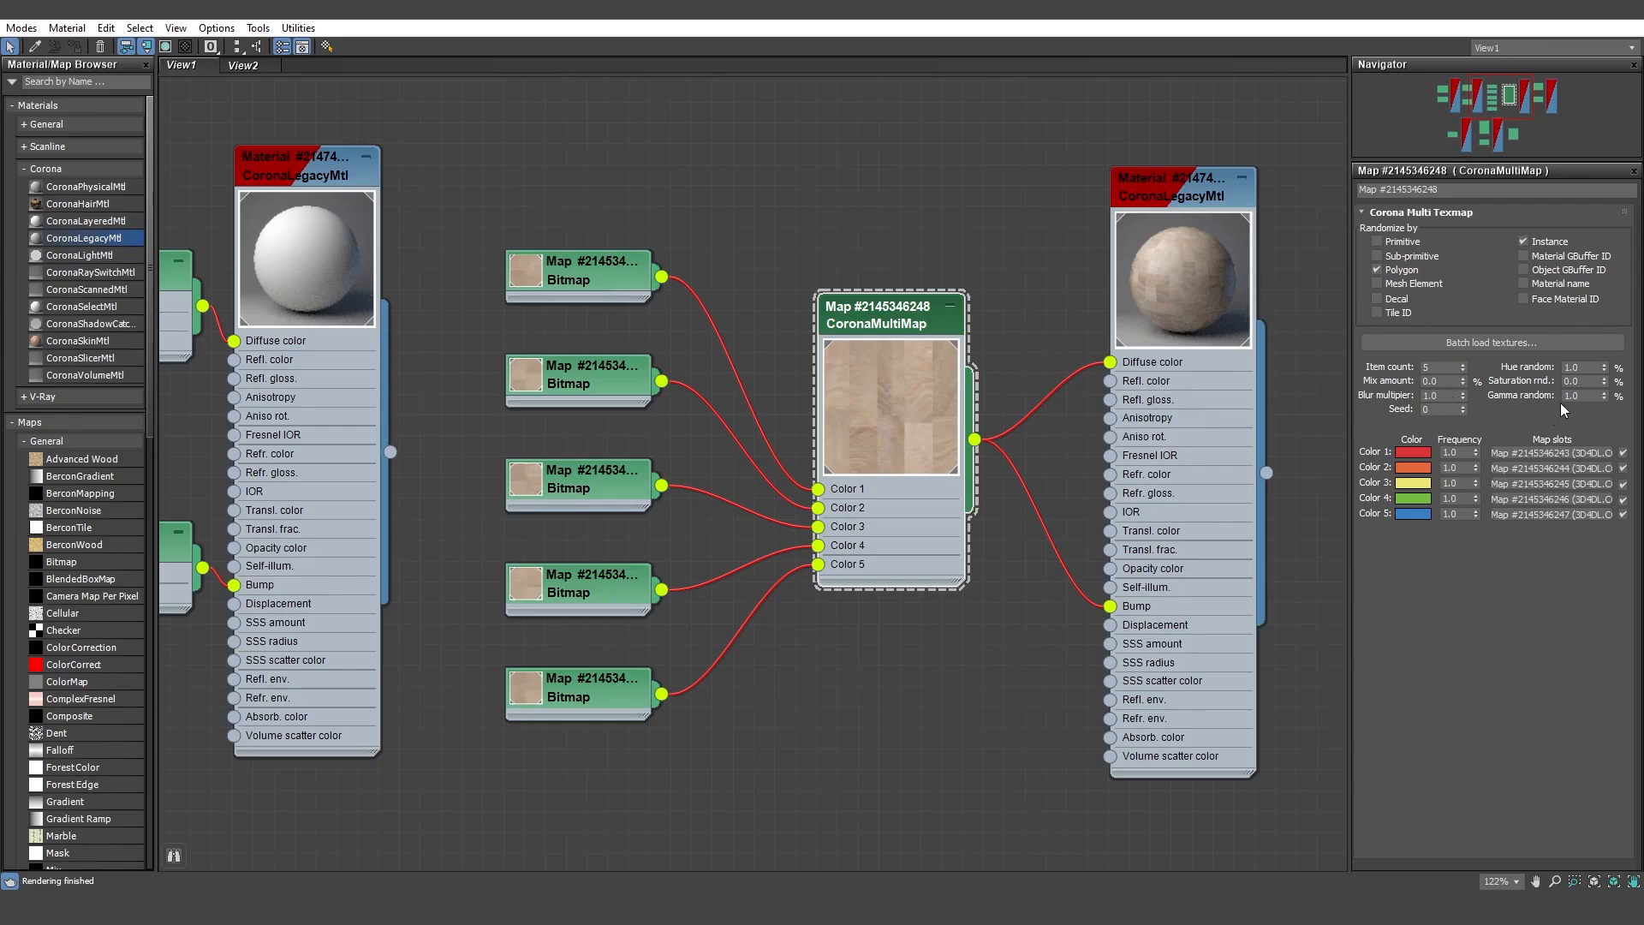
middle_drag(1221, 329, 1010, 348)
click(998, 310)
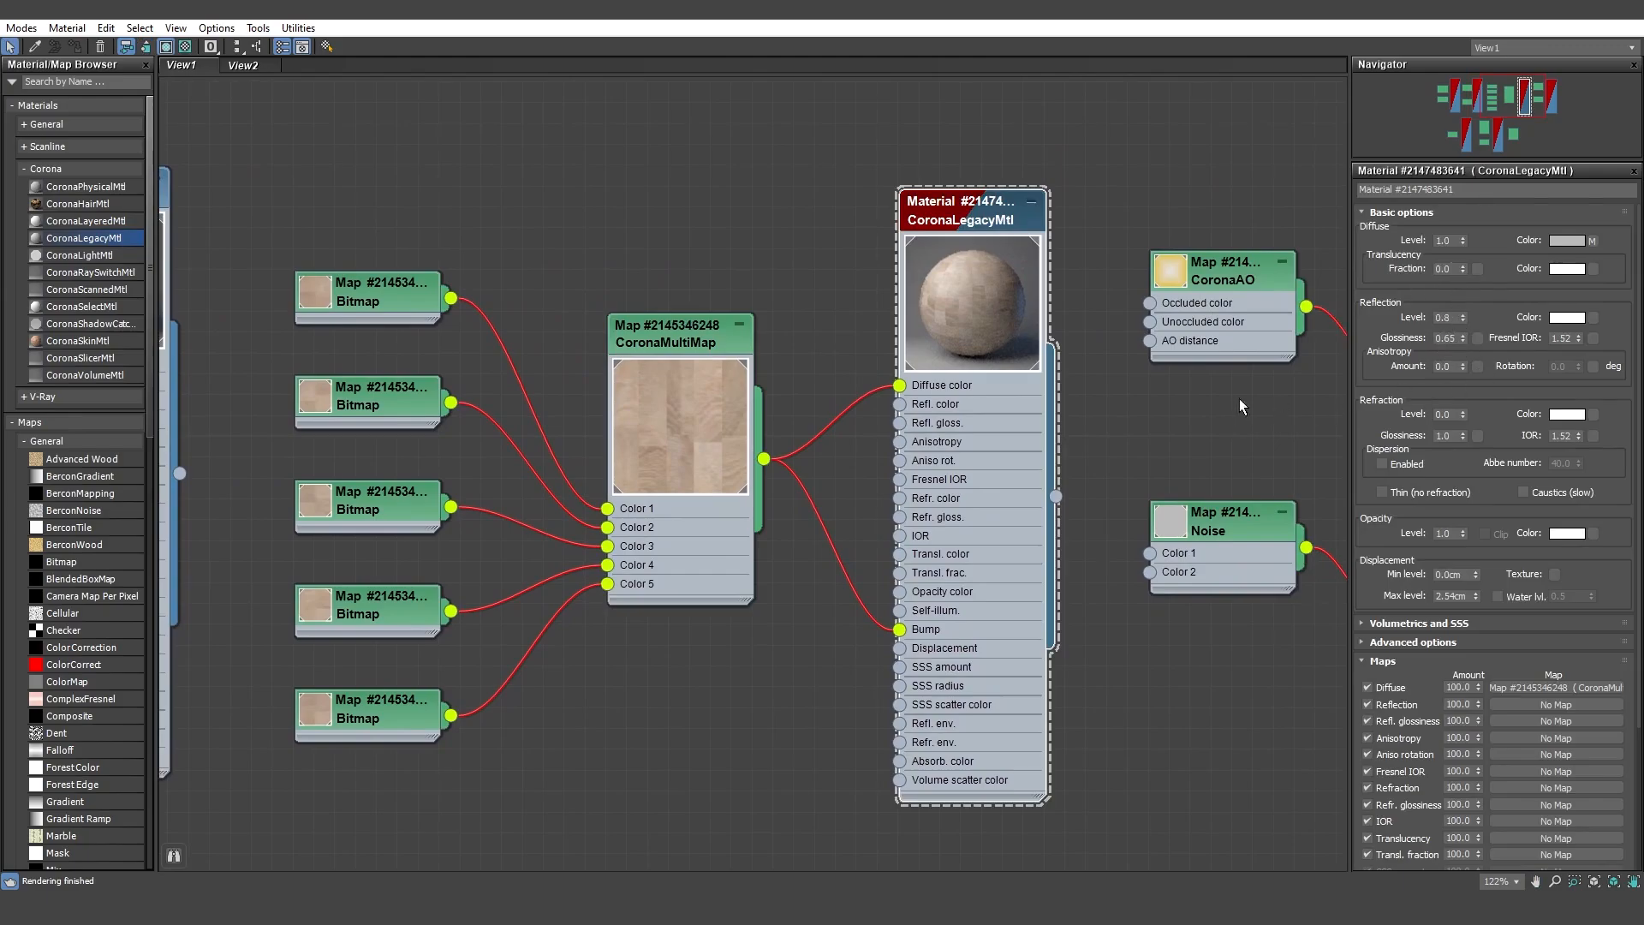
Examine the white CoronaLegacyMtl next to the wood material, with its yellow-tinted CoronaAO diffuse map and Noise bump map
middle_drag(1095, 398, 581, 393)
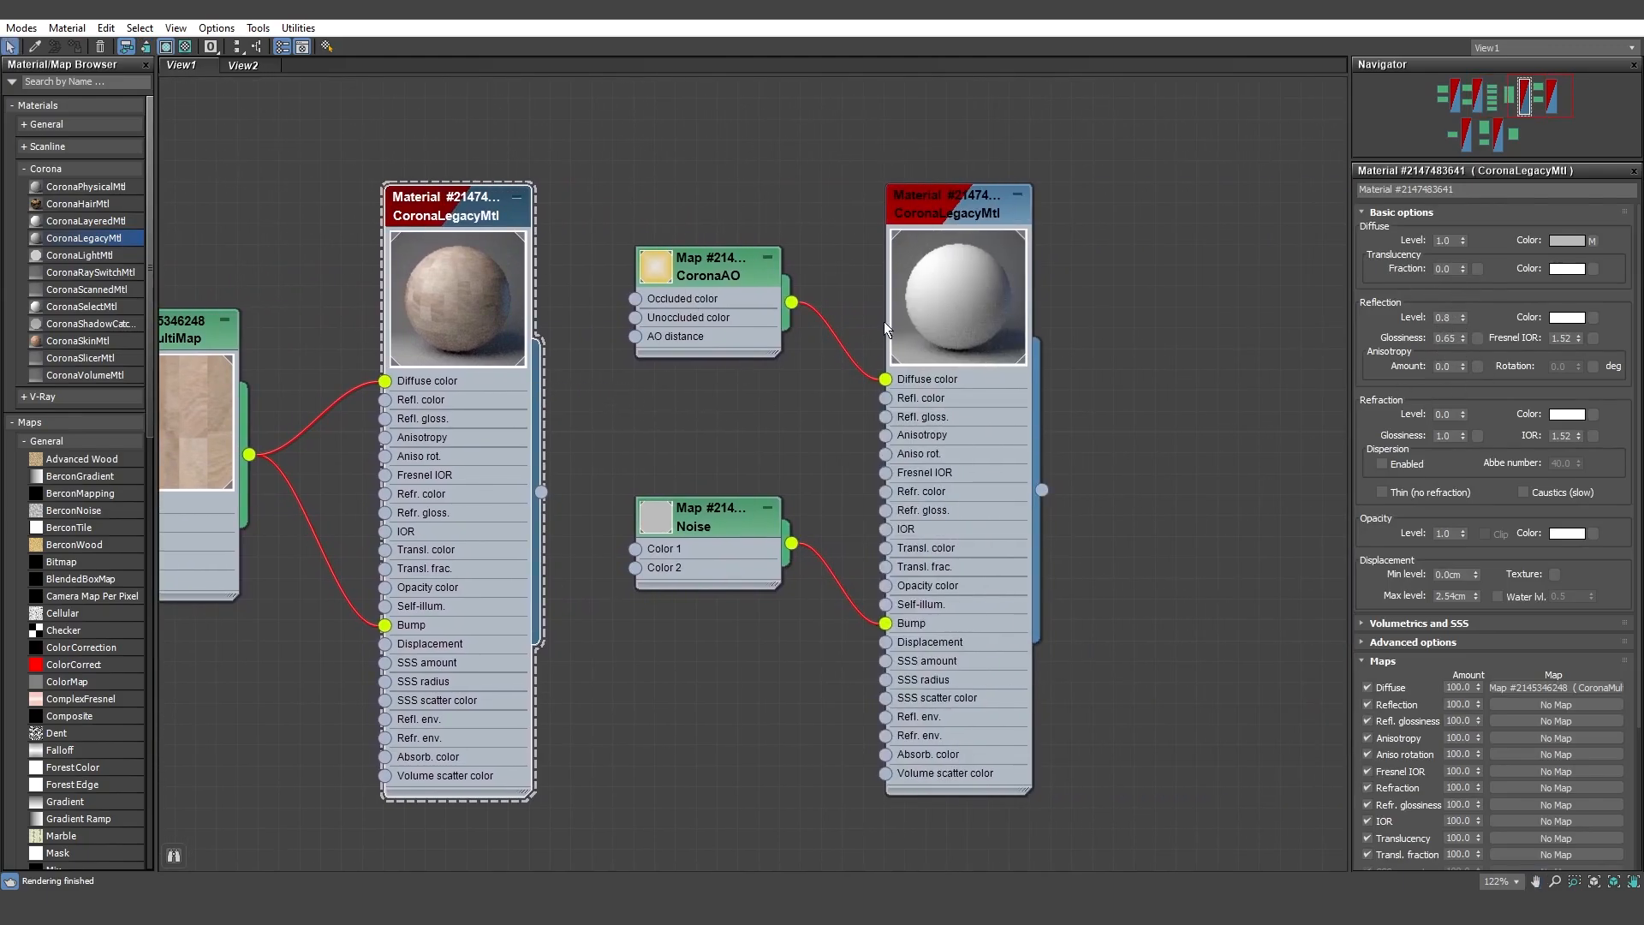
double_click(706, 276)
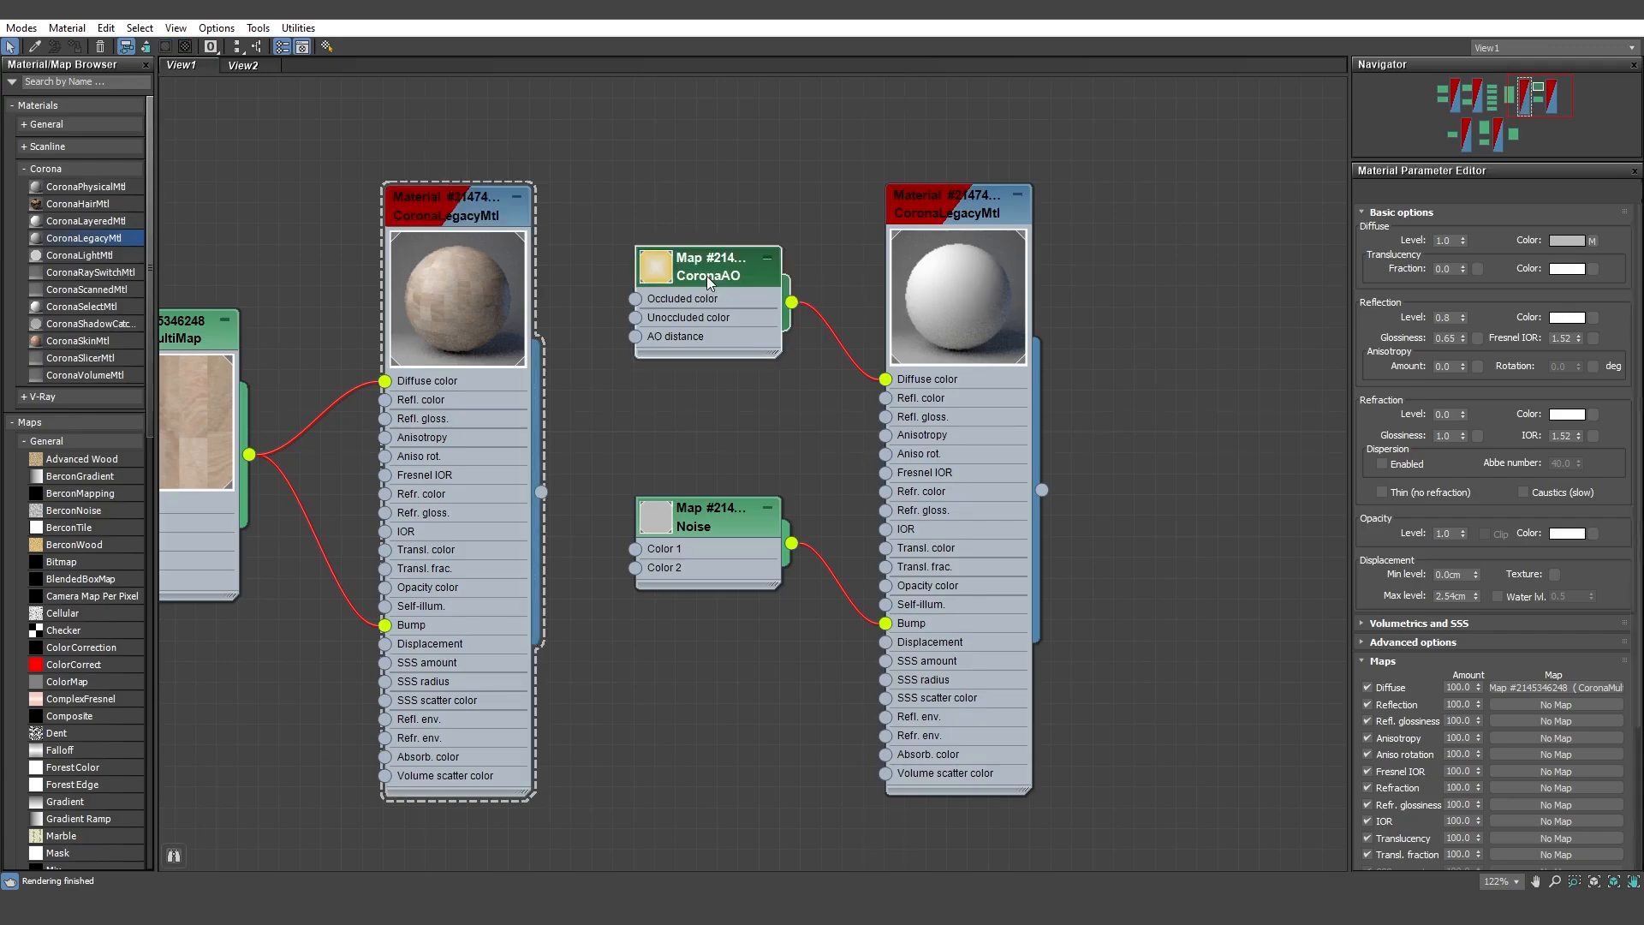
mouse_move(1500, 362)
double_click(740, 520)
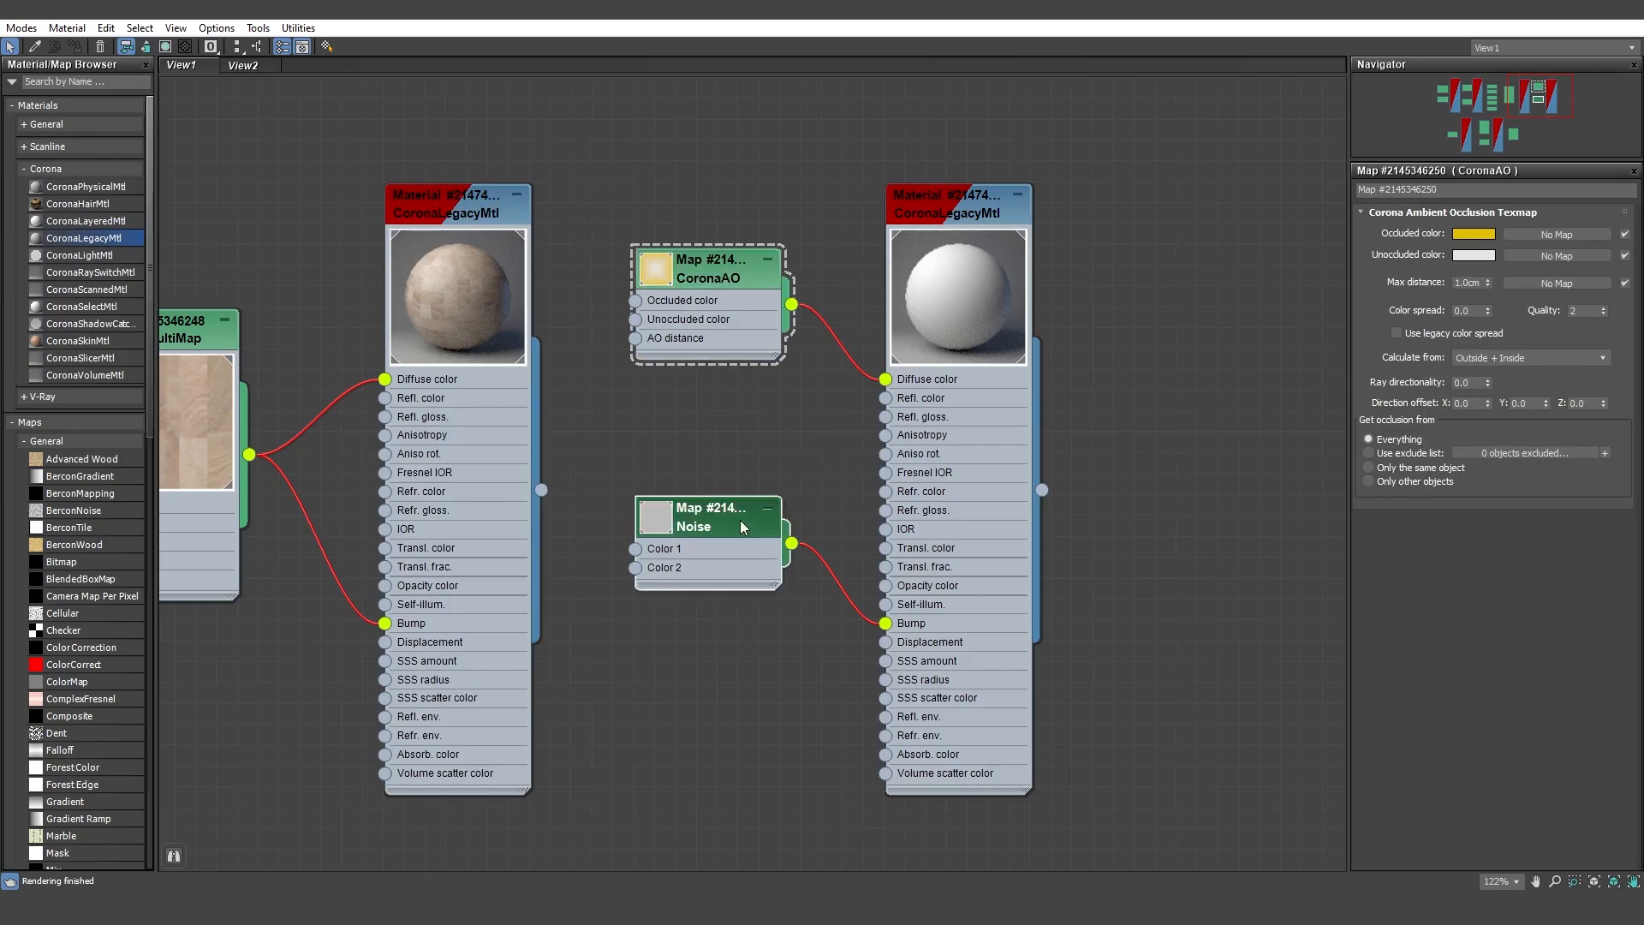
double_click(922, 275)
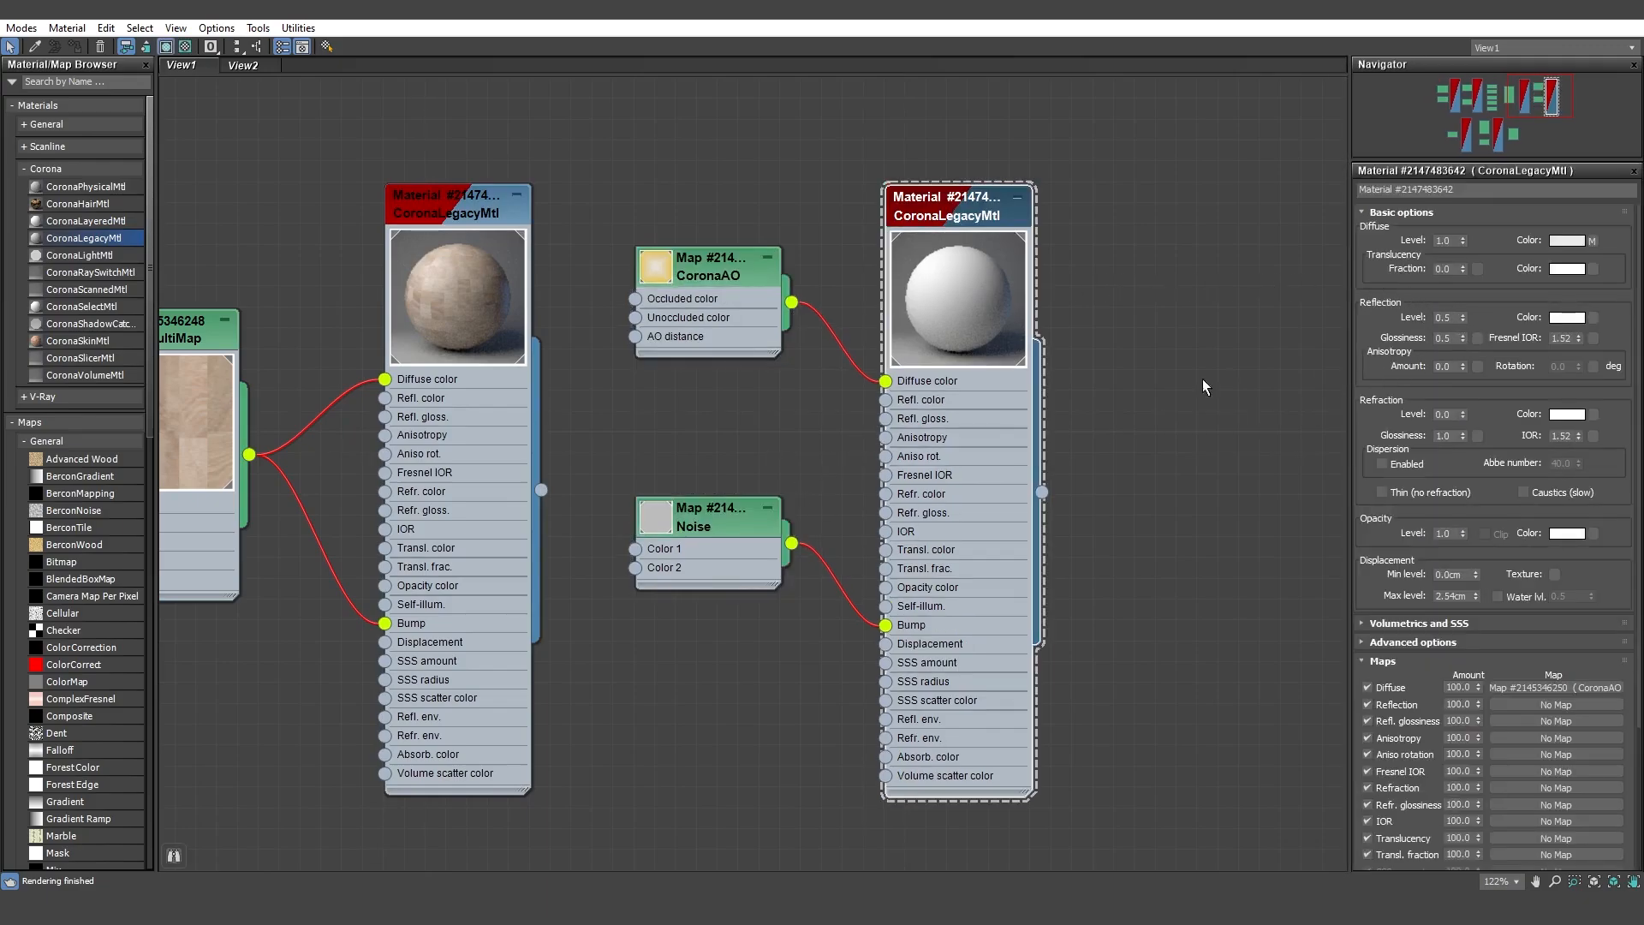
Examine the dark grey CoronaLegacyMtl, including its diffuse color, reflection settings and Noise bump map
scroll(867, 366, down, 4)
middle_drag(865, 361, 1134, 214)
middle_drag(747, 387, 1062, 206)
middle_drag(724, 374, 1003, 351)
double_click(803, 487)
scroll(845, 477, up, 3)
middle_drag(836, 481, 836, 408)
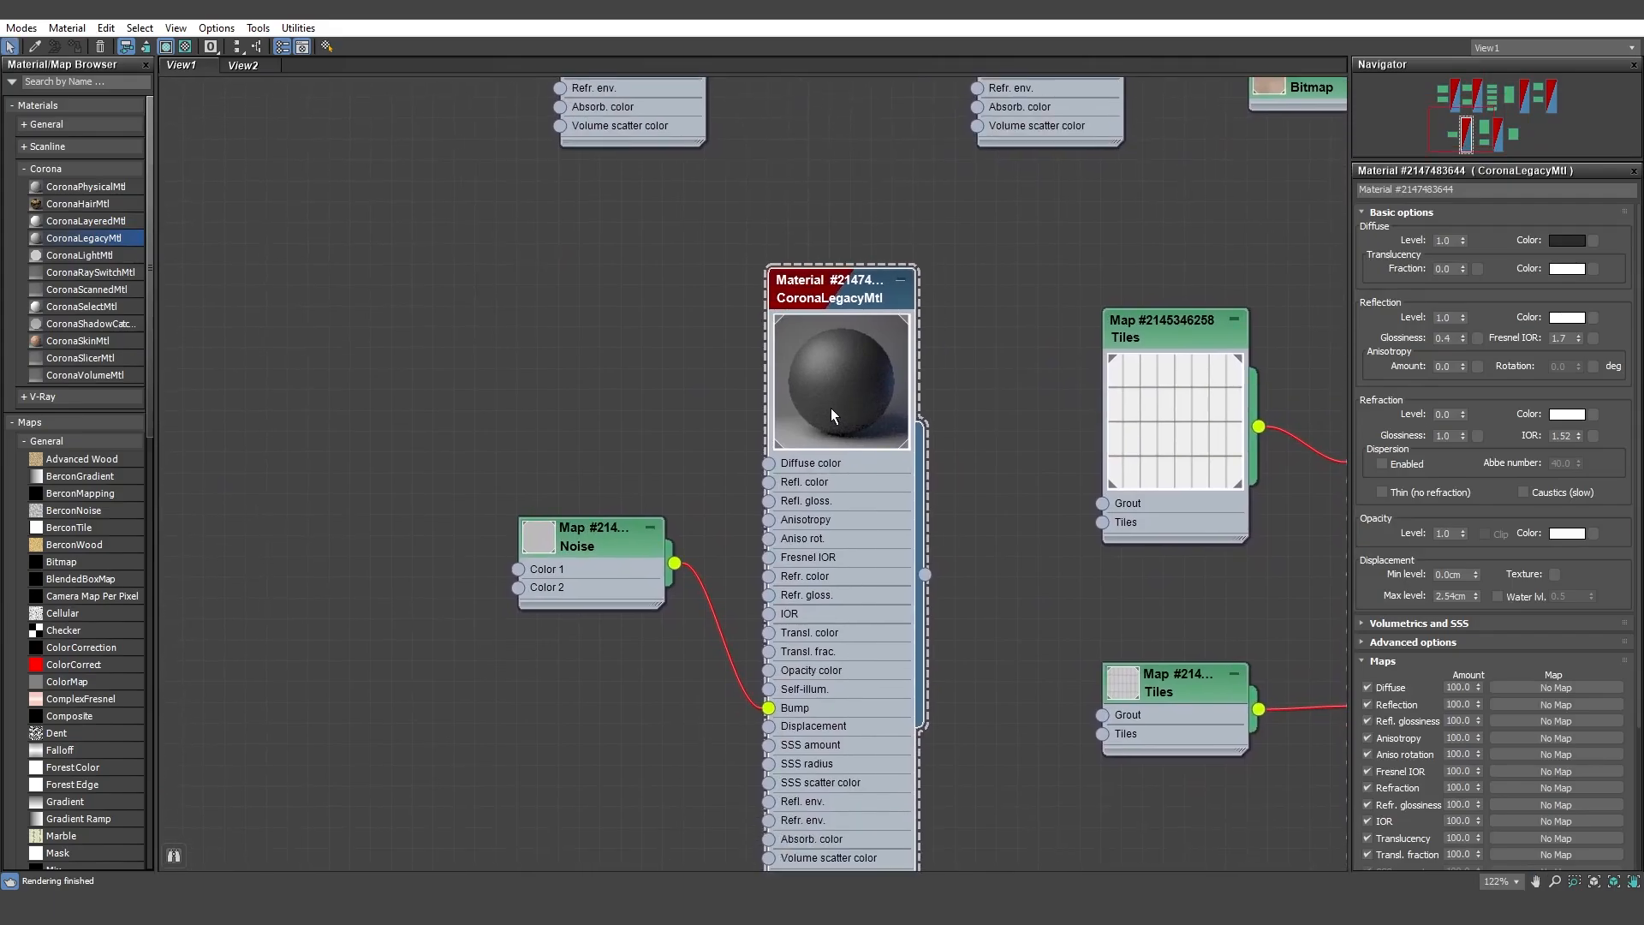
scroll(837, 415, up, 2)
click(1562, 243)
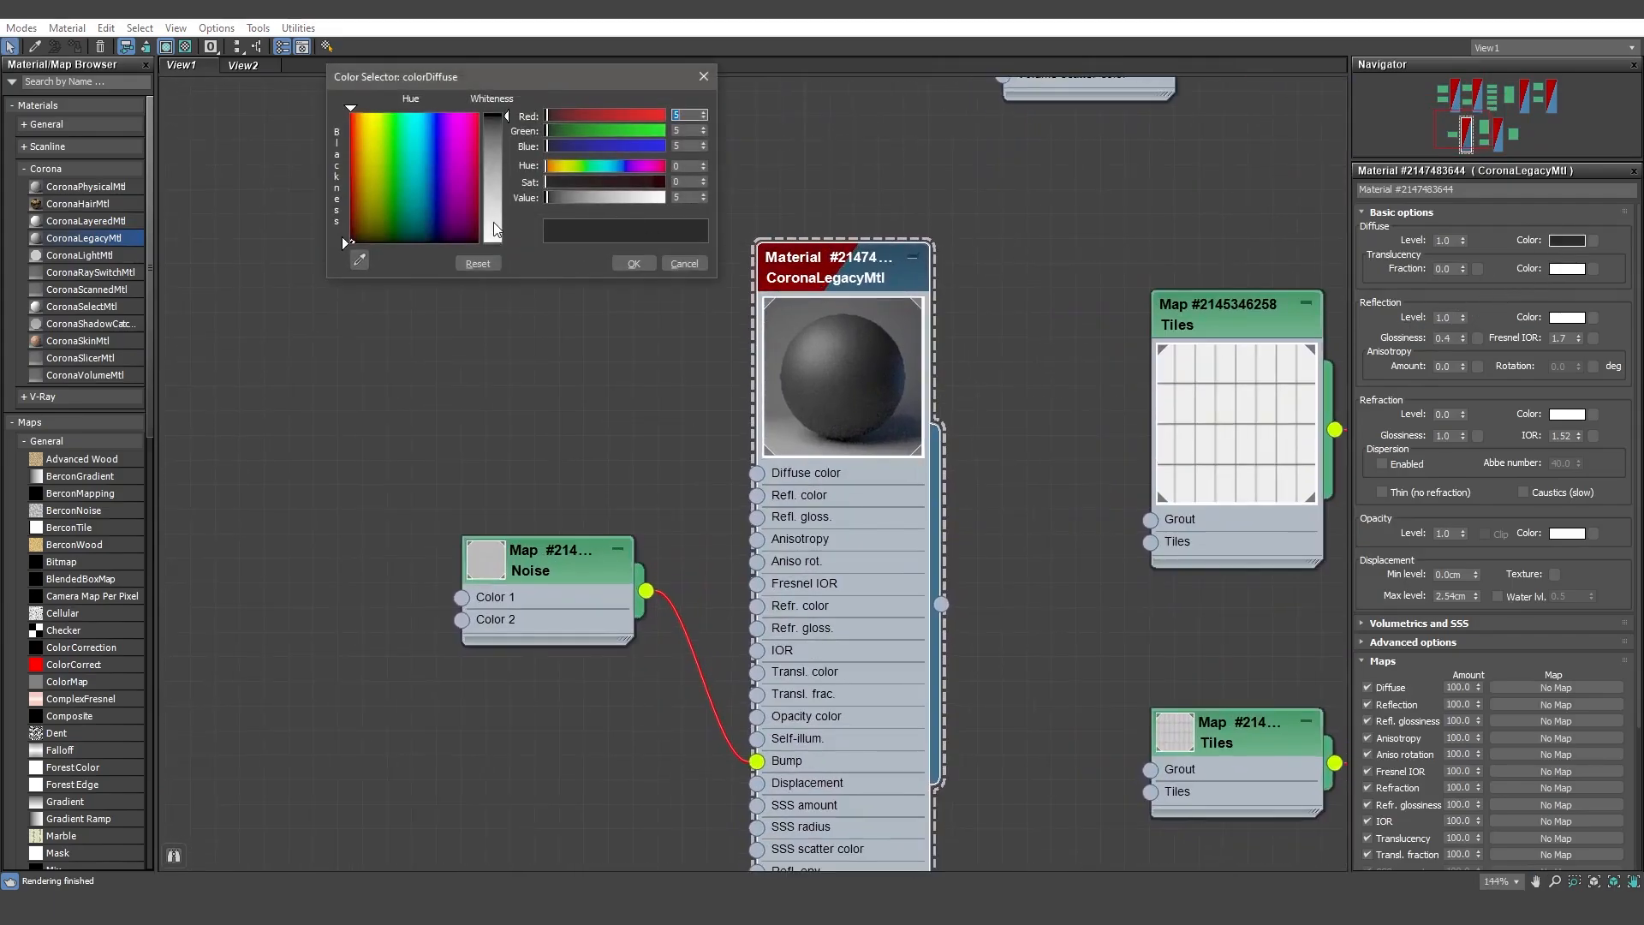
click(649, 264)
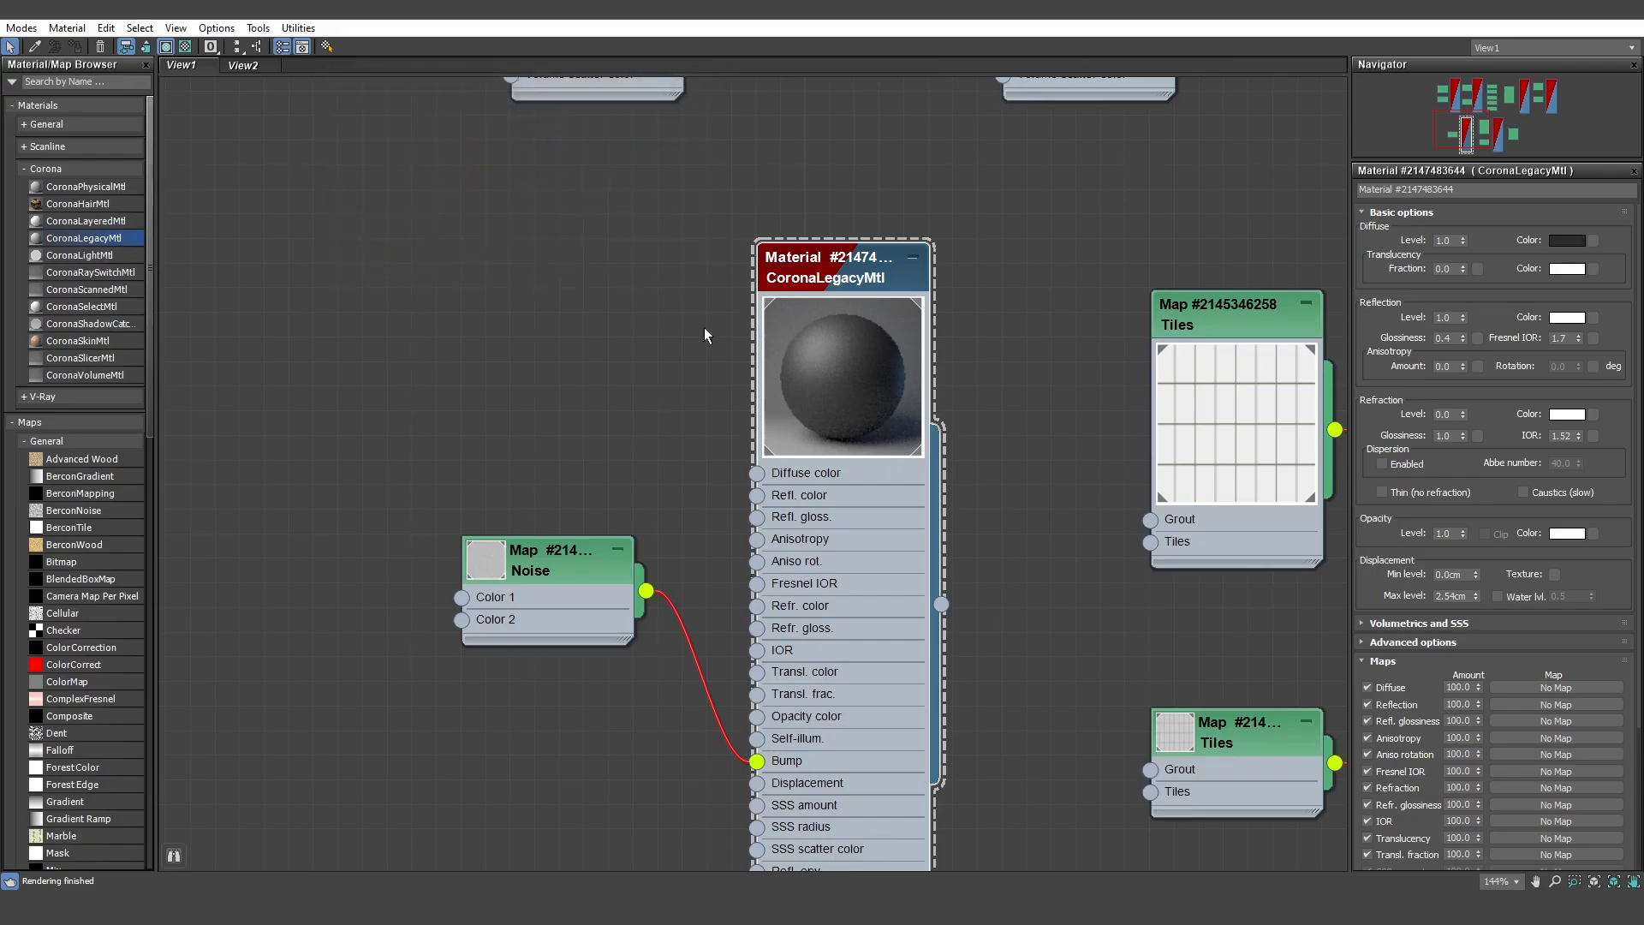
double_click(584, 555)
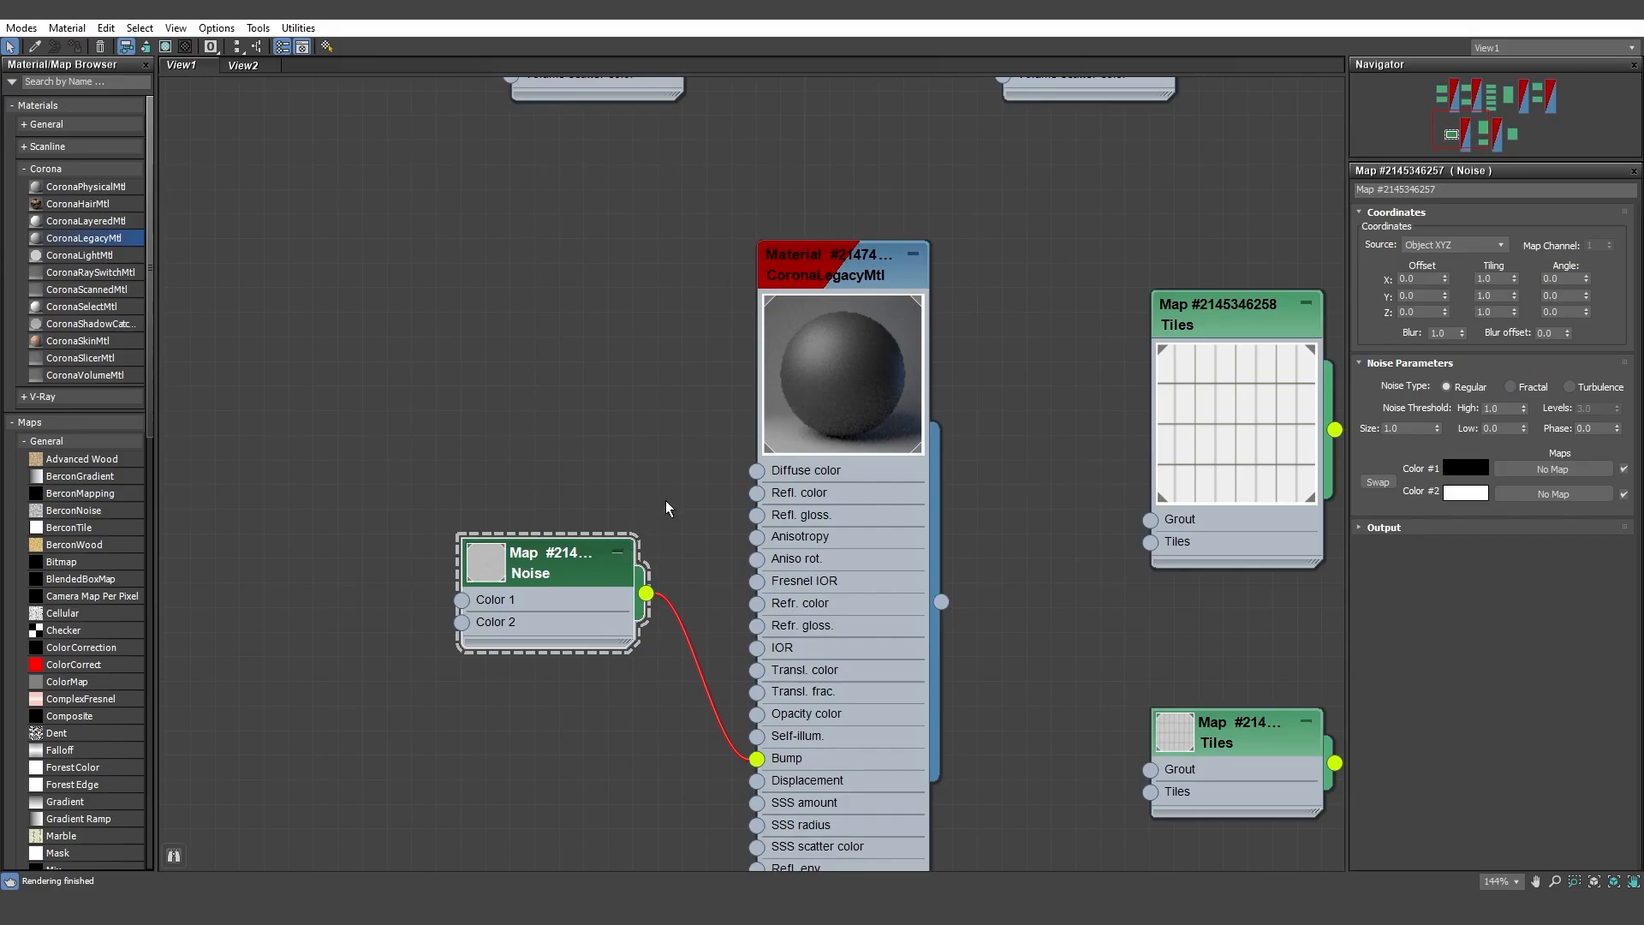
double_click(817, 432)
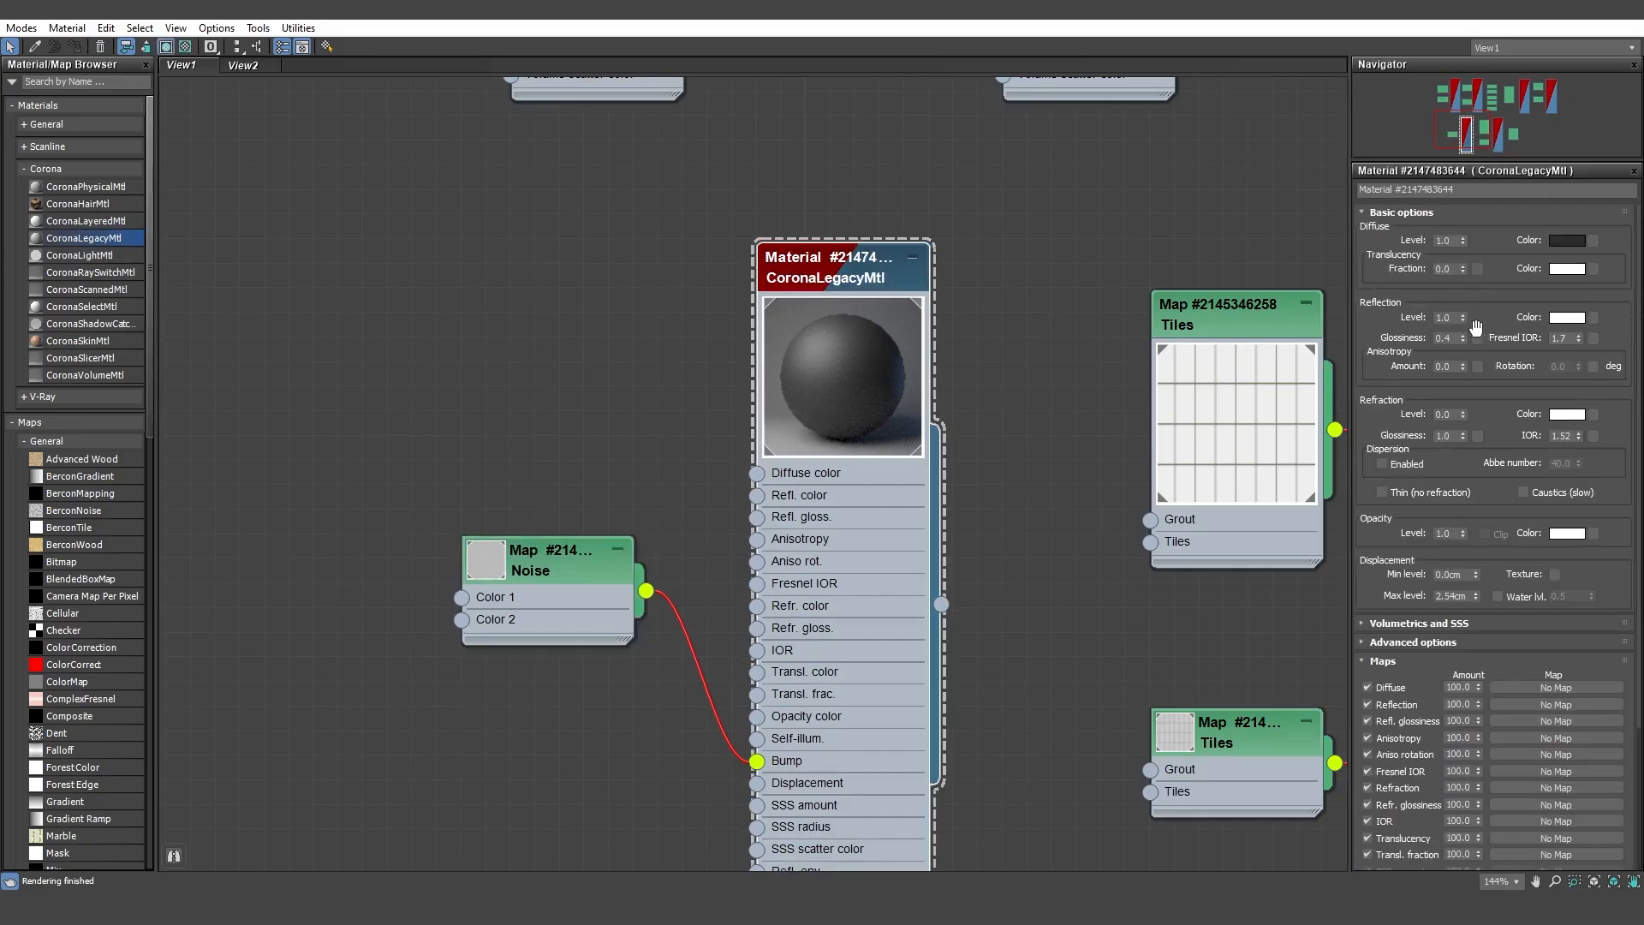
Examine the tiled CoronaLegacyMtl and the two Tiles maps that feed its diffuse and bump
middle_drag(1288, 430, 751, 387)
double_click(1013, 313)
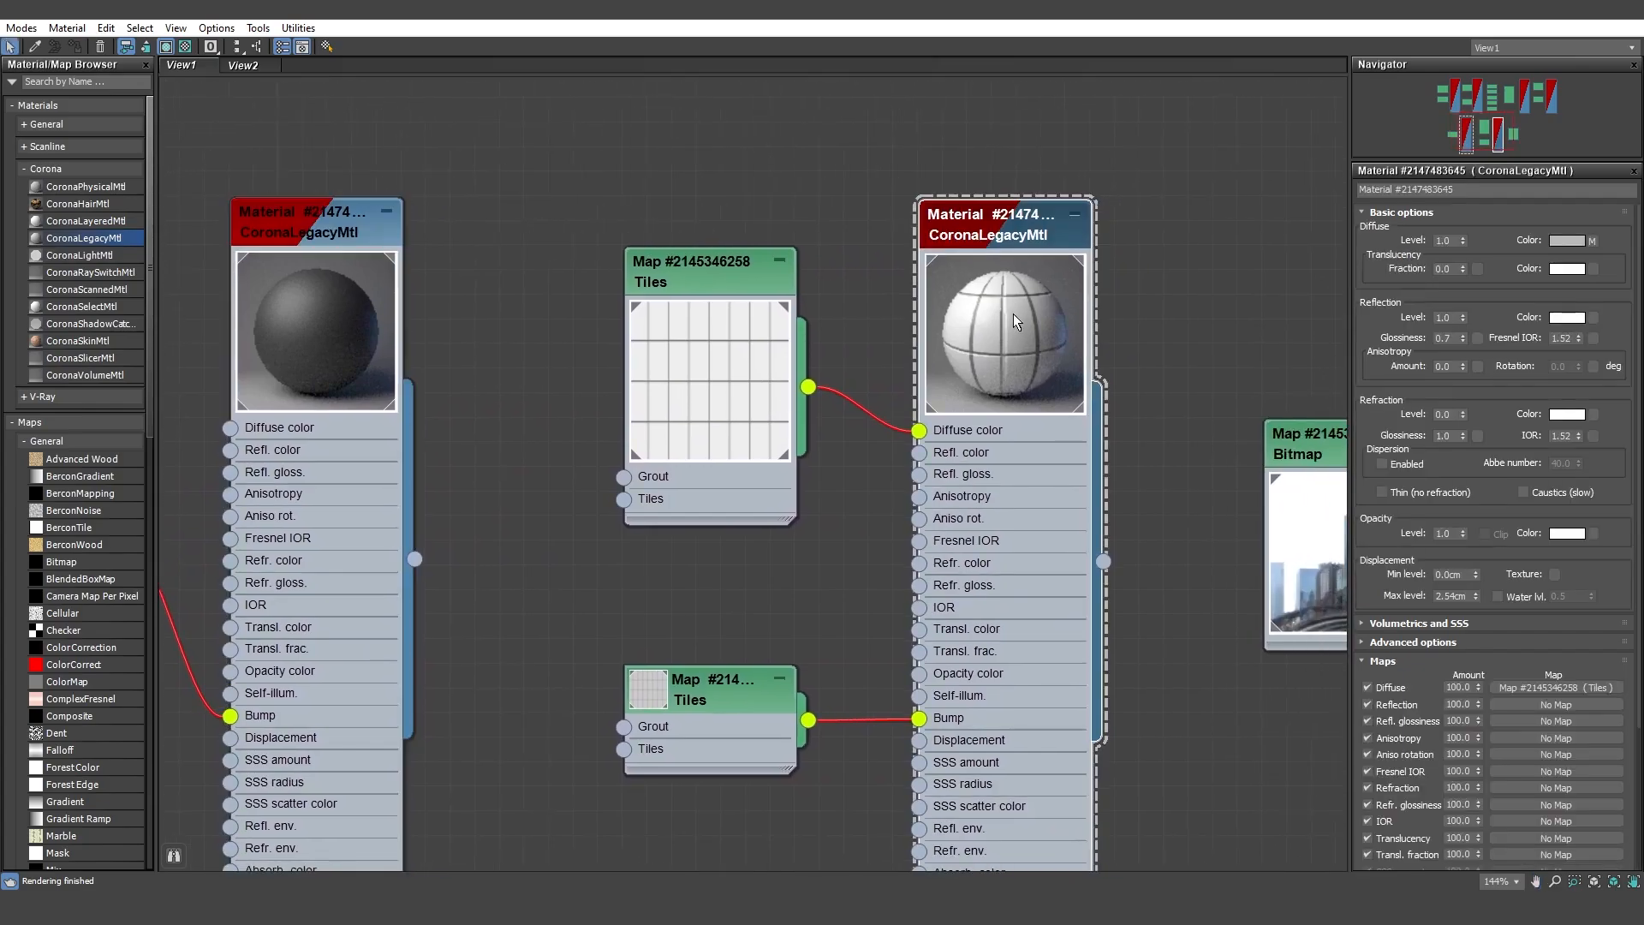
double_click(778, 407)
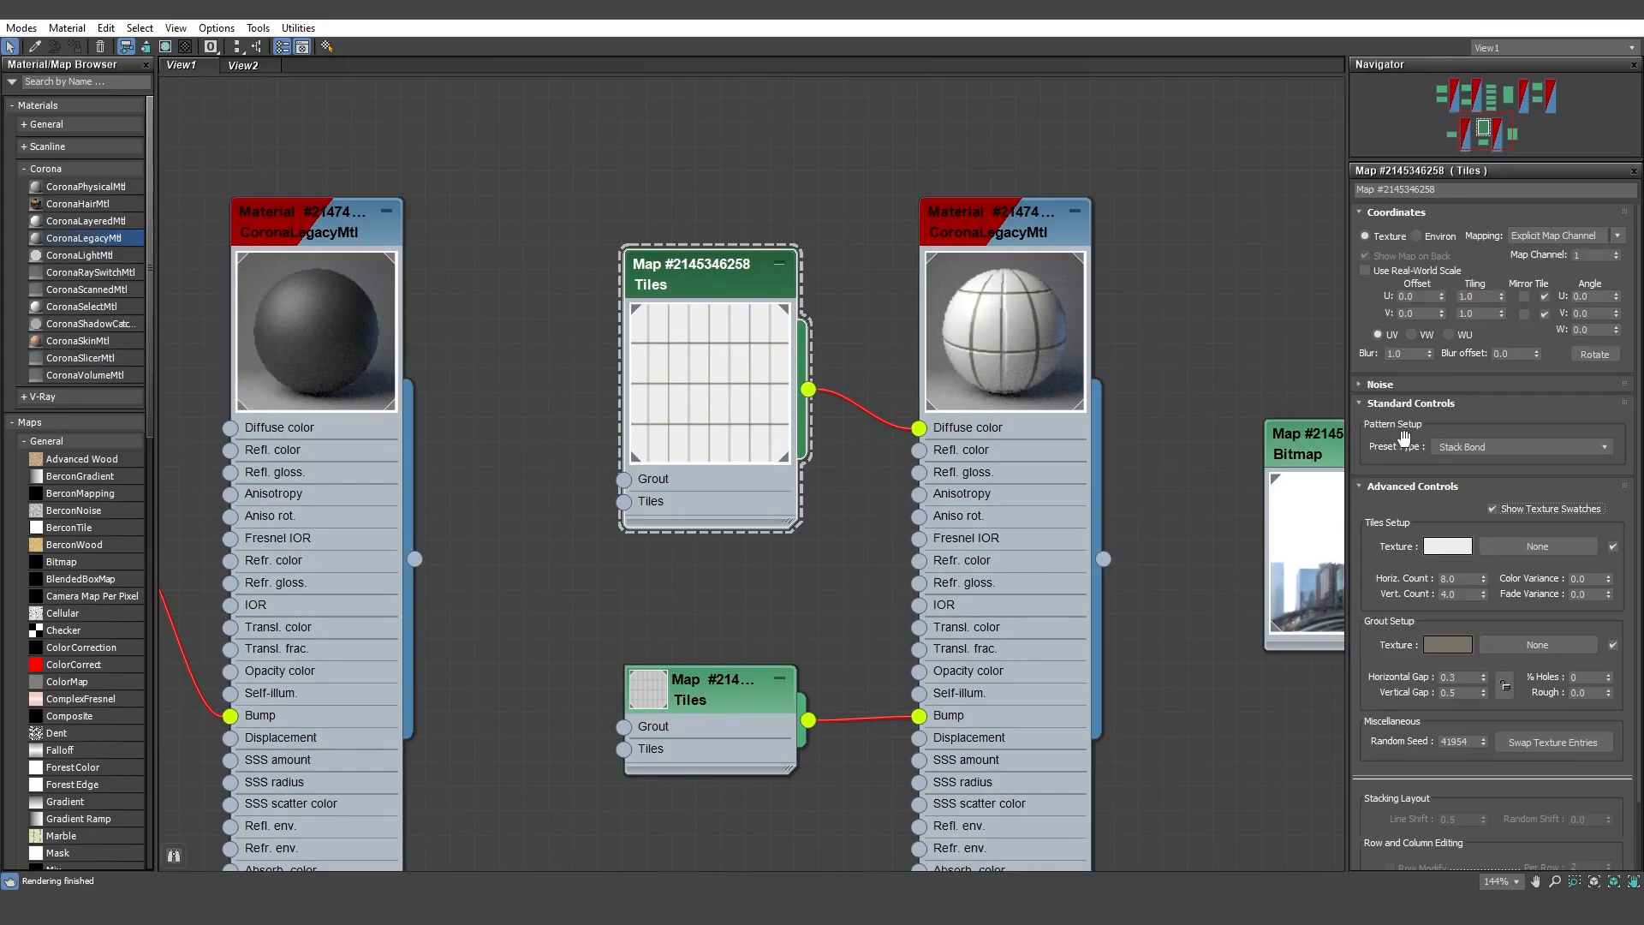
click(741, 711)
double_click(738, 706)
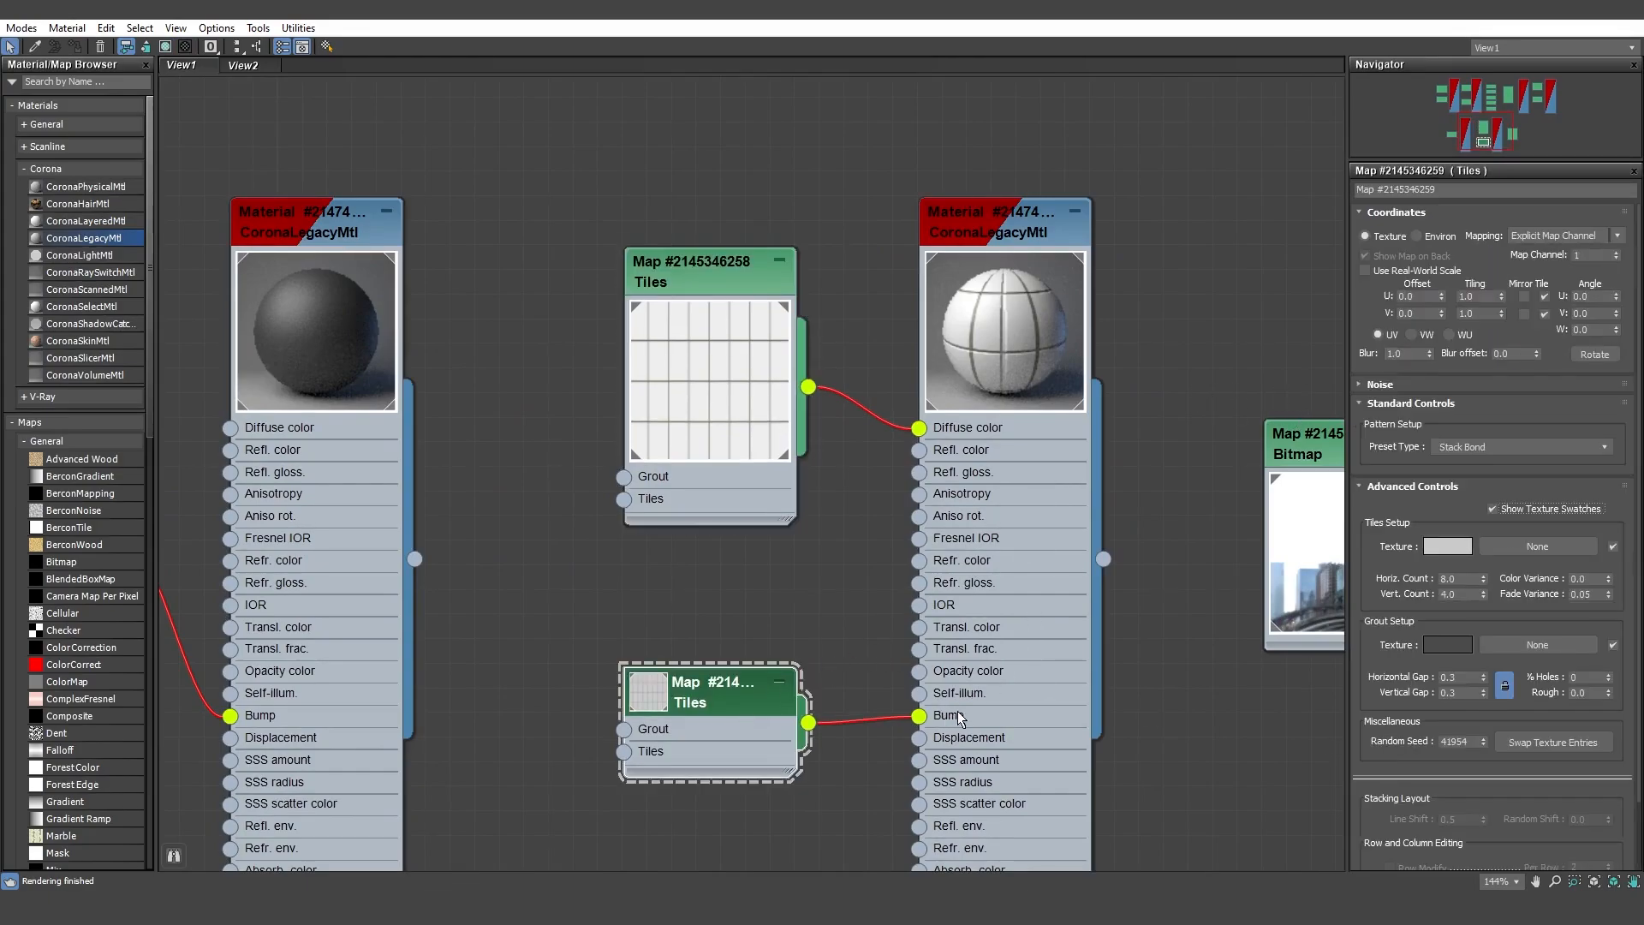
double_click(1002, 377)
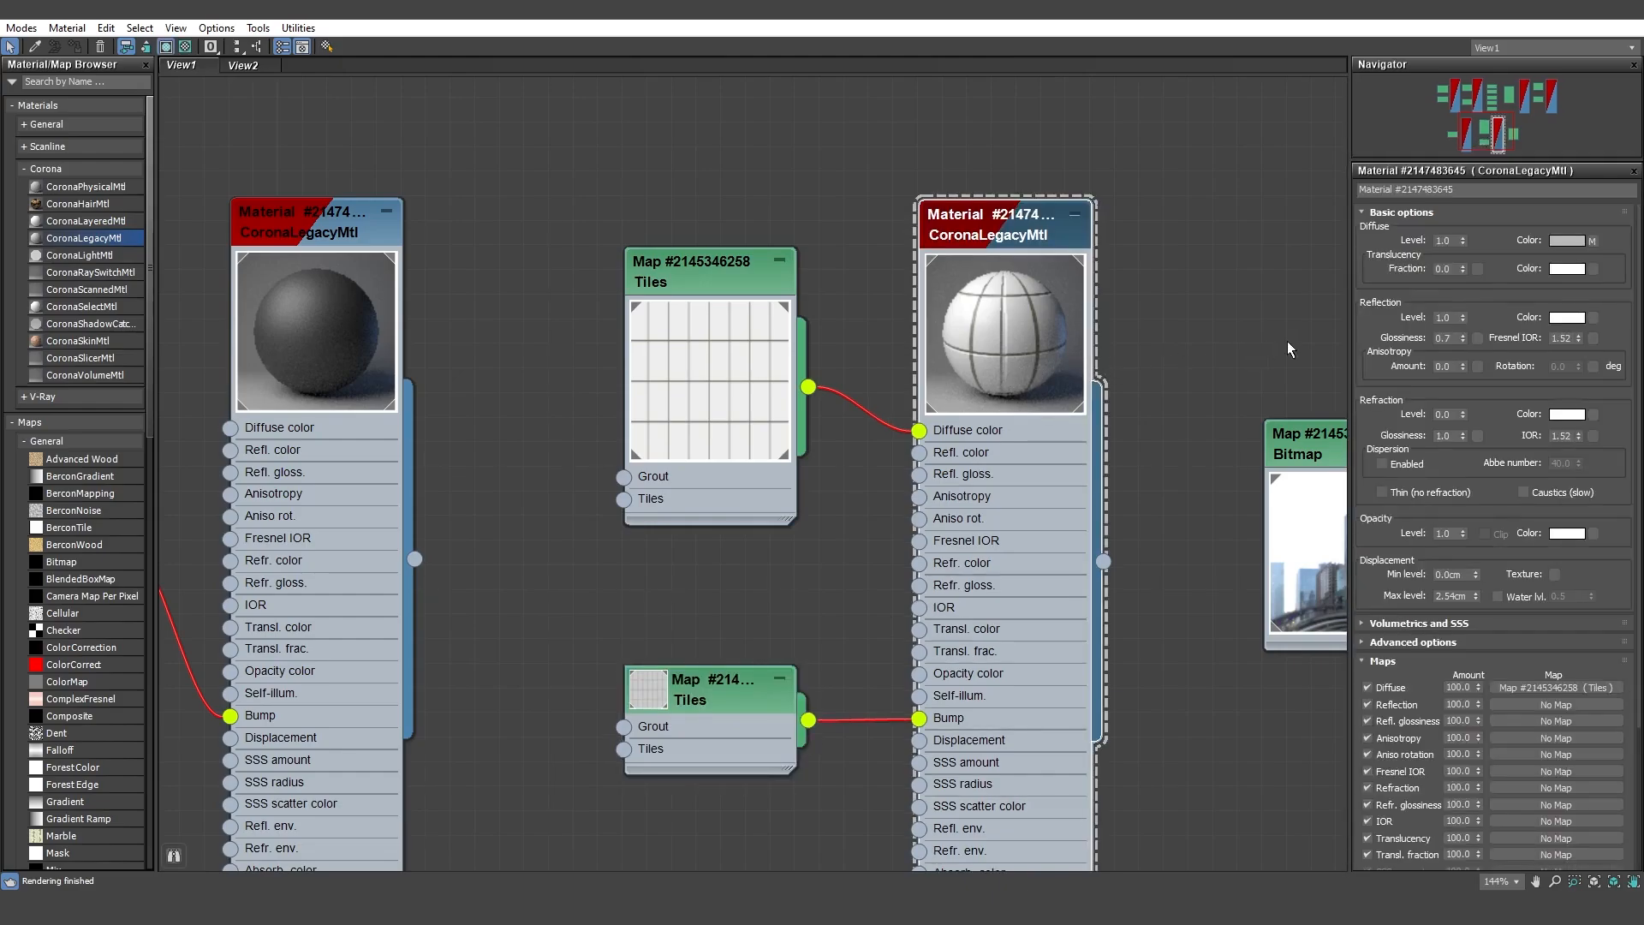
Examine the canary_wharf_4k HDR environment bitmap's mapping and offsets, and return to the camera view
middle_drag(1233, 352, 779, 334)
double_click(903, 501)
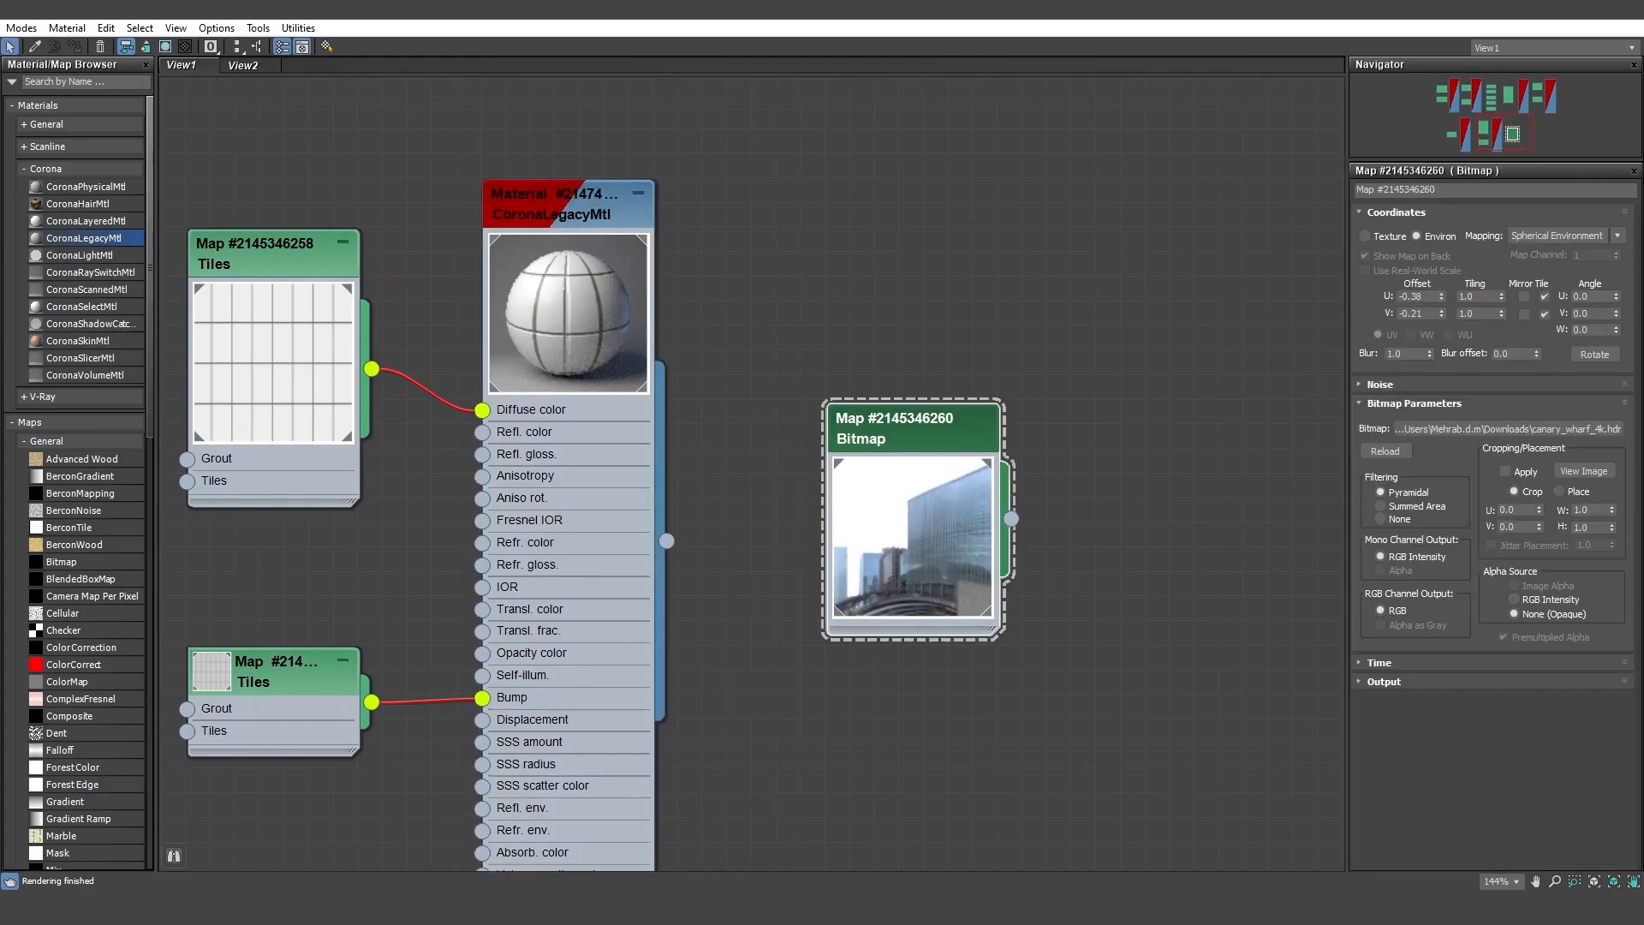
click(1625, 12)
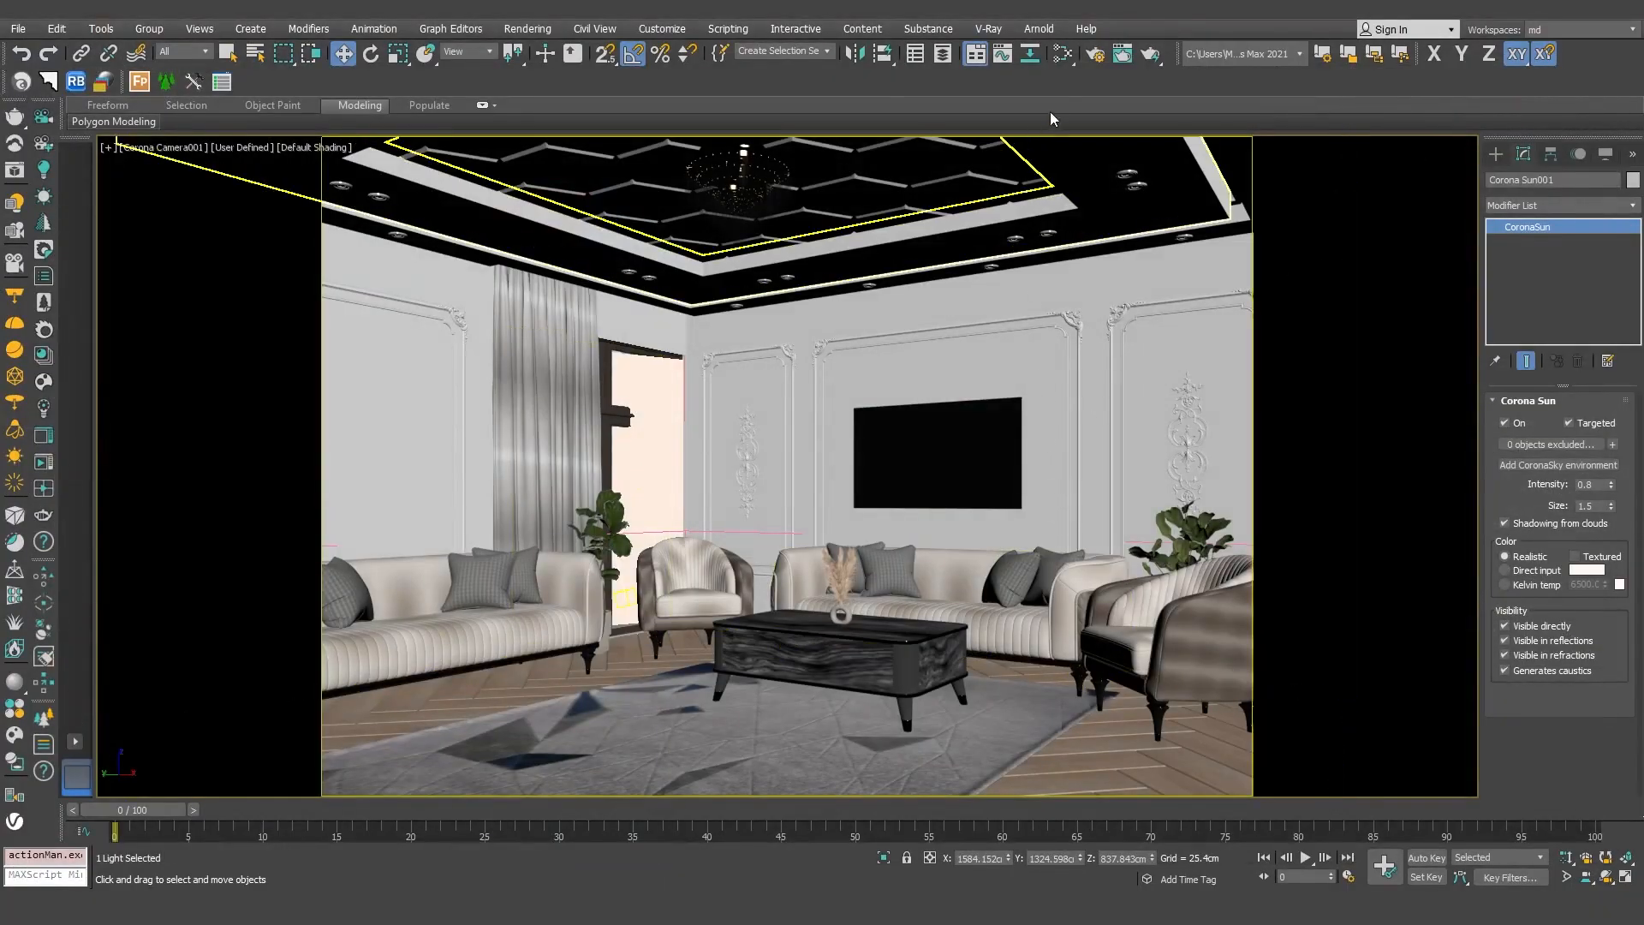
In the render setup, add the render elements CESSENTIAL_Direct, CESSENTIAL_Reflect, CESSENTIAL_Refract, CGeometry_ZDepth, CMasking_ID and CTexmap
key(F10)
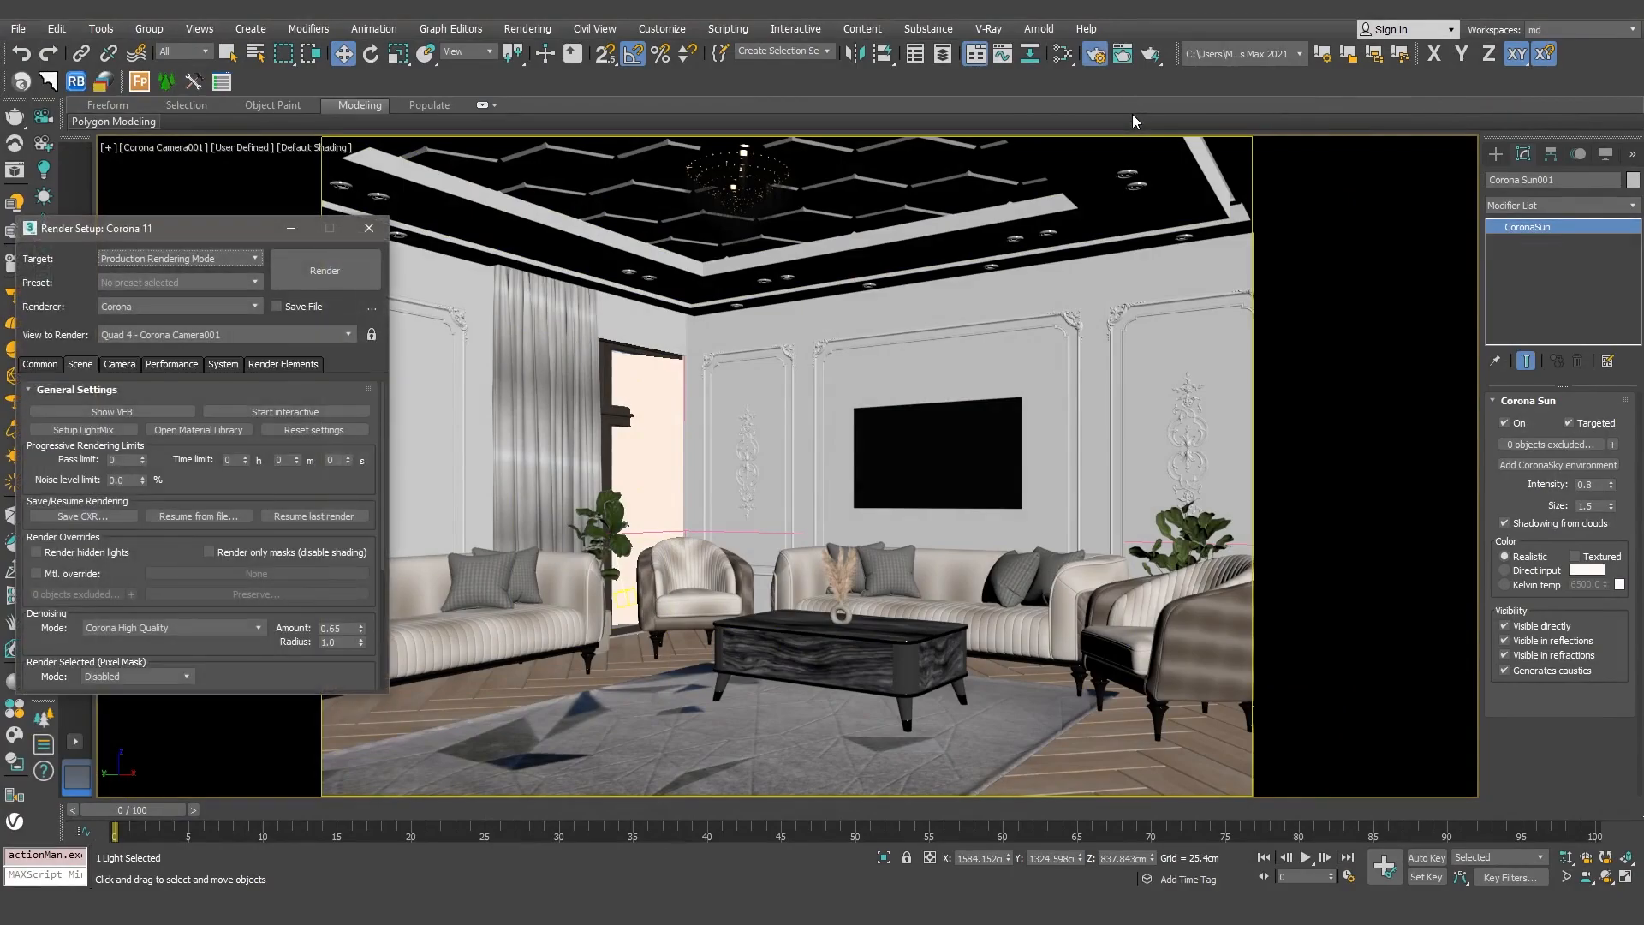
drag(244, 229, 887, 159)
click(927, 292)
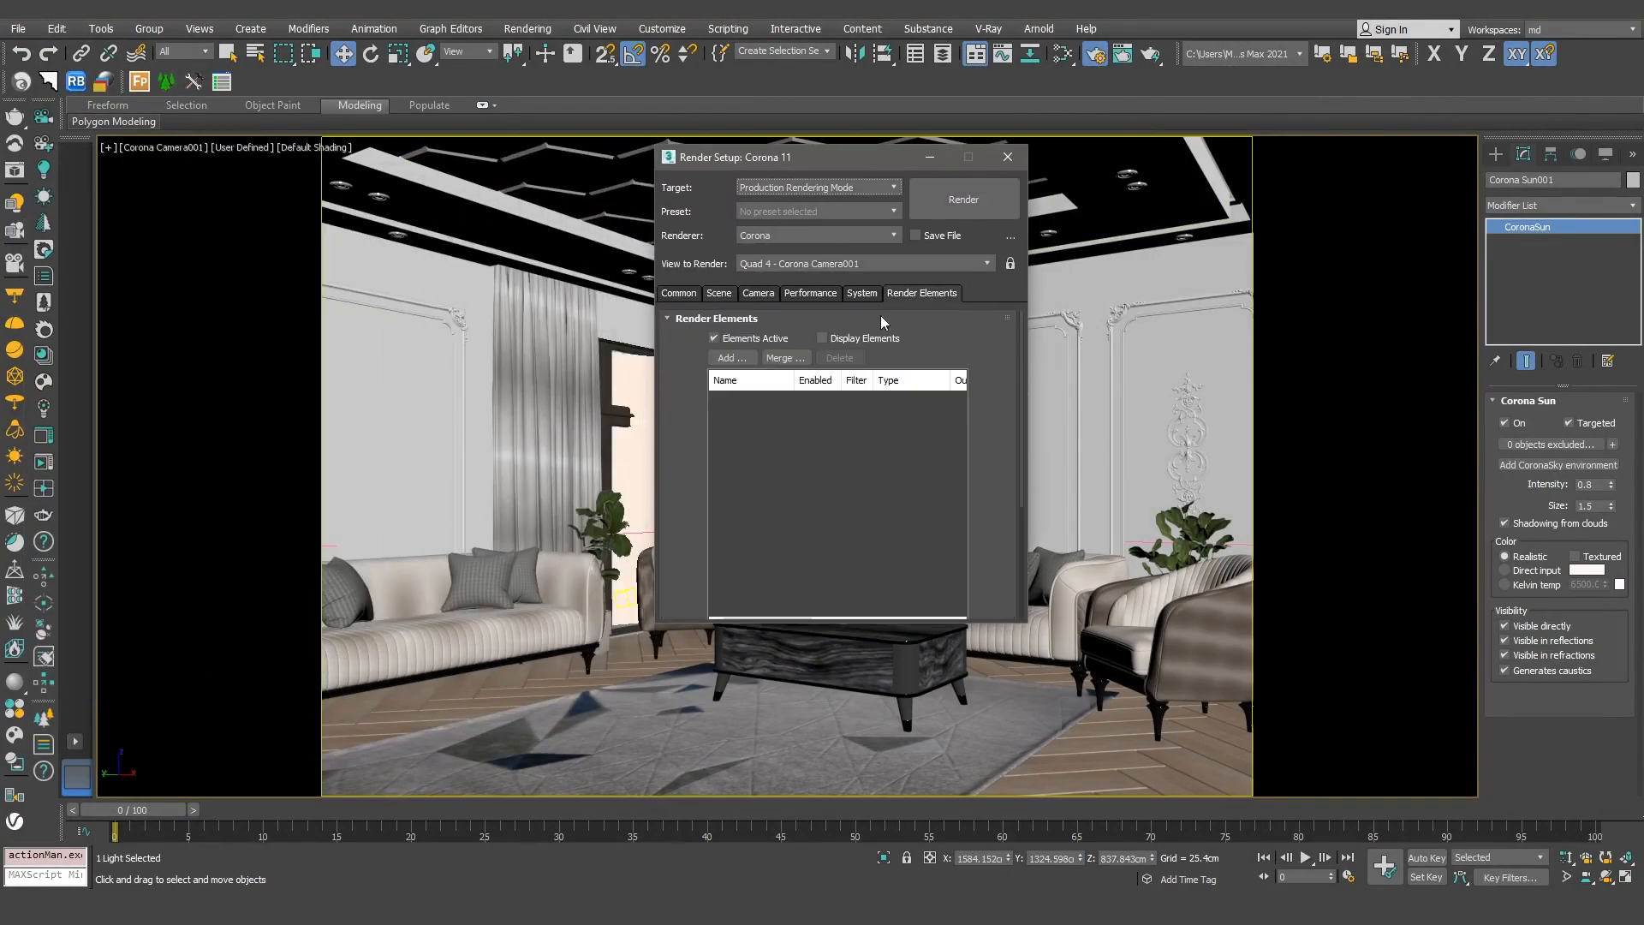
click(732, 358)
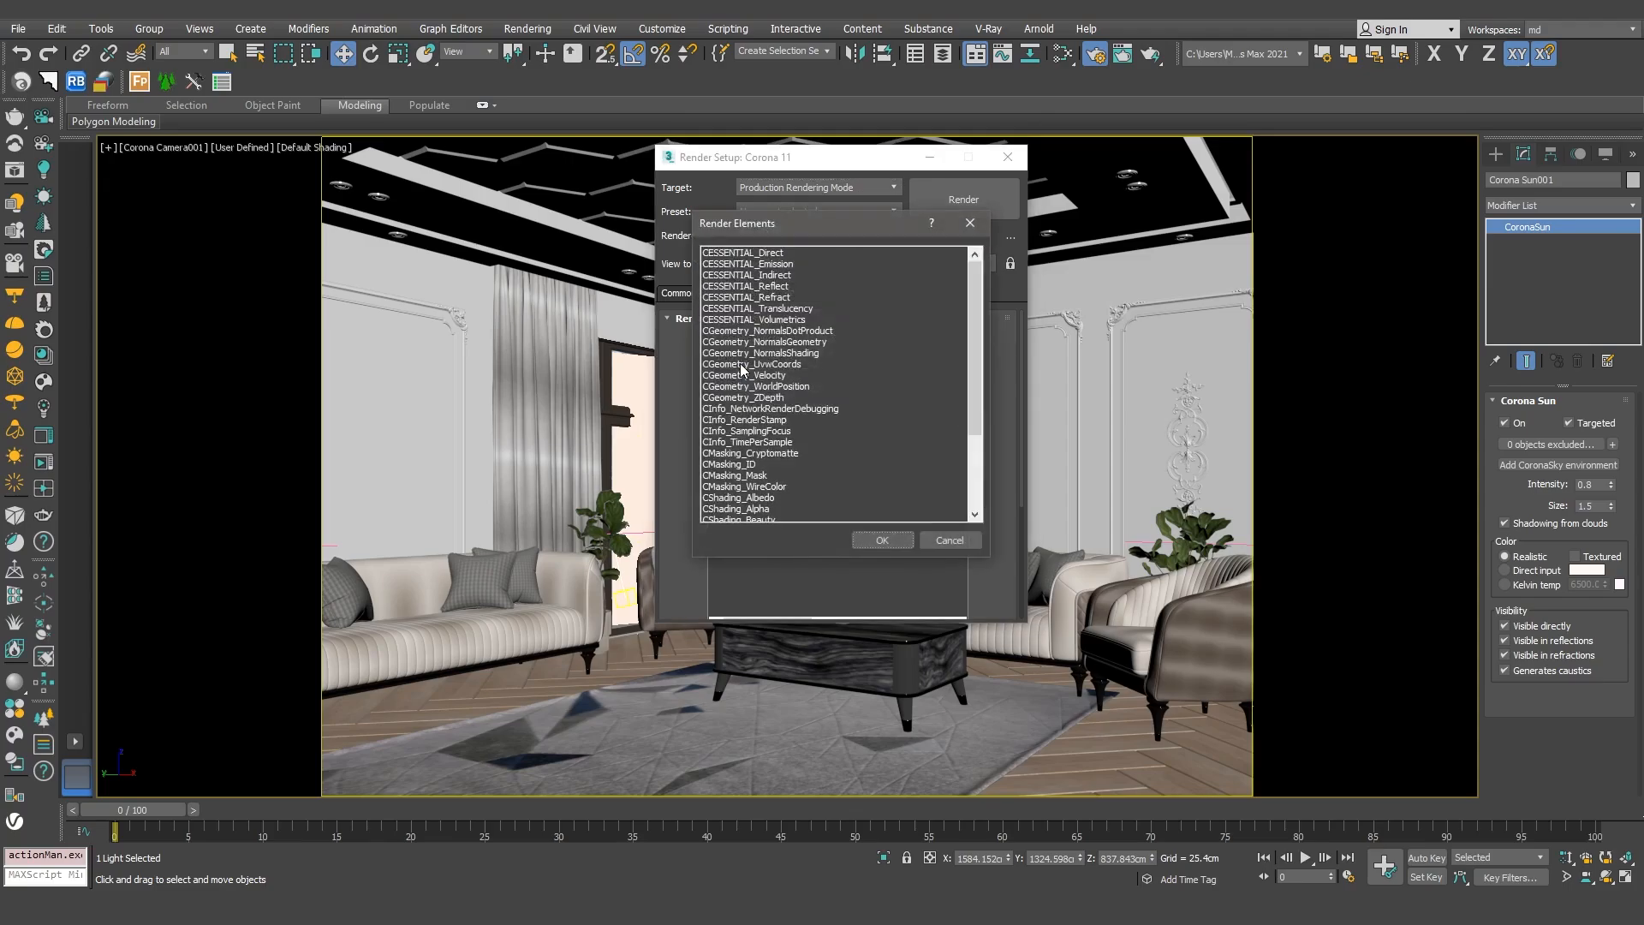
click(783, 254)
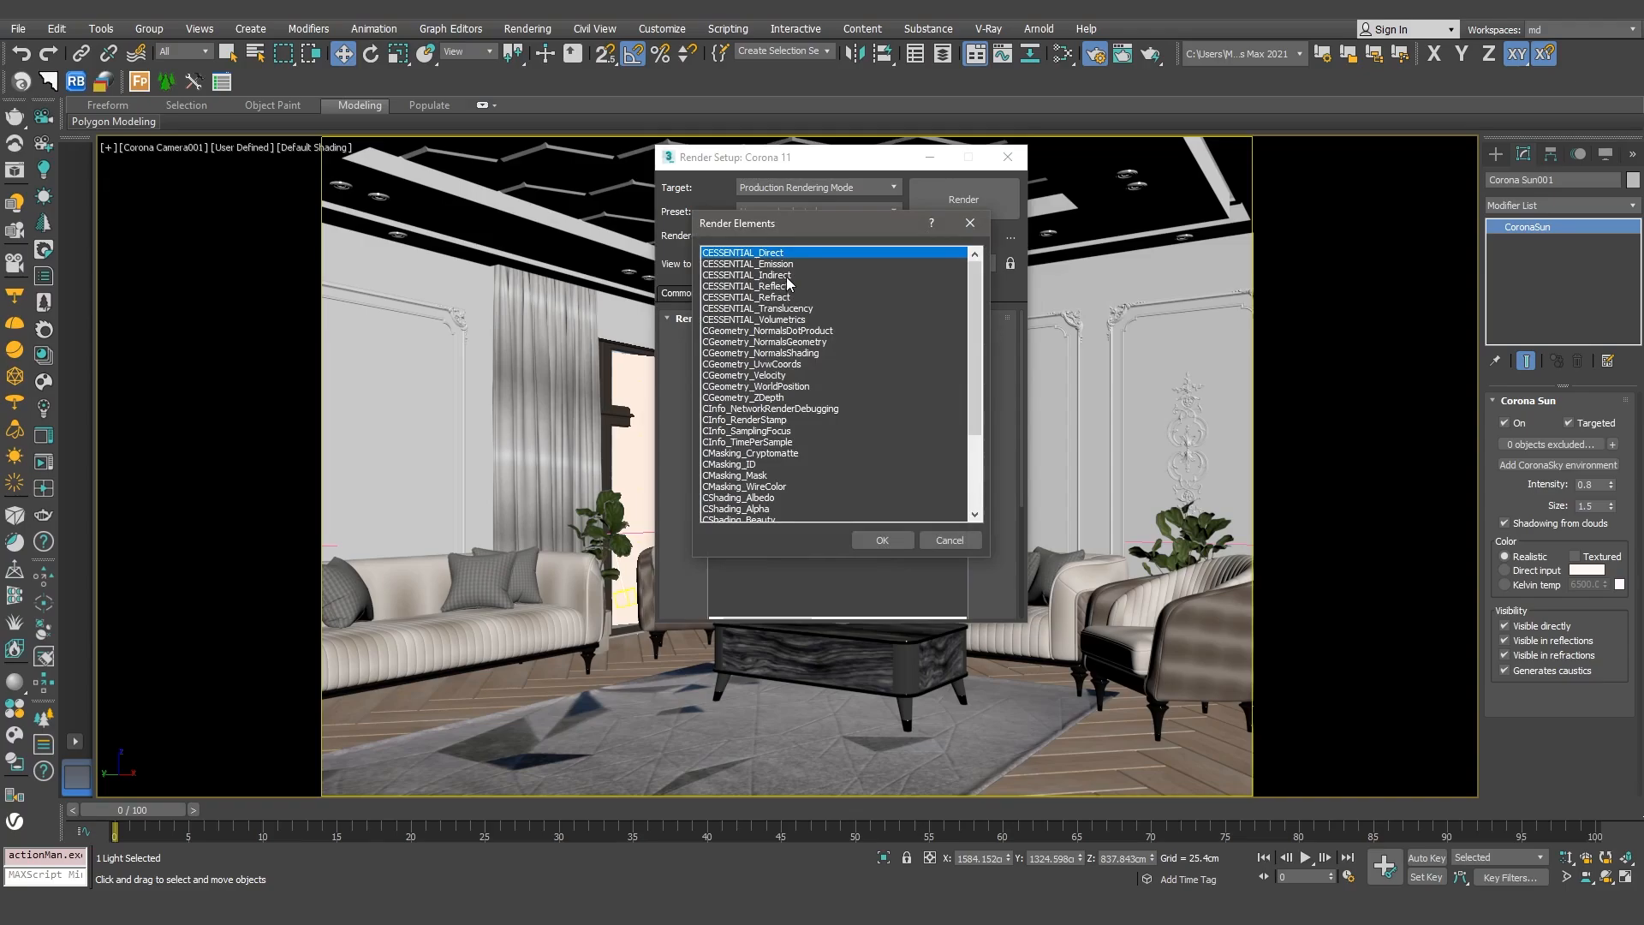
ctrl+click(785, 287)
ctrl+click(784, 297)
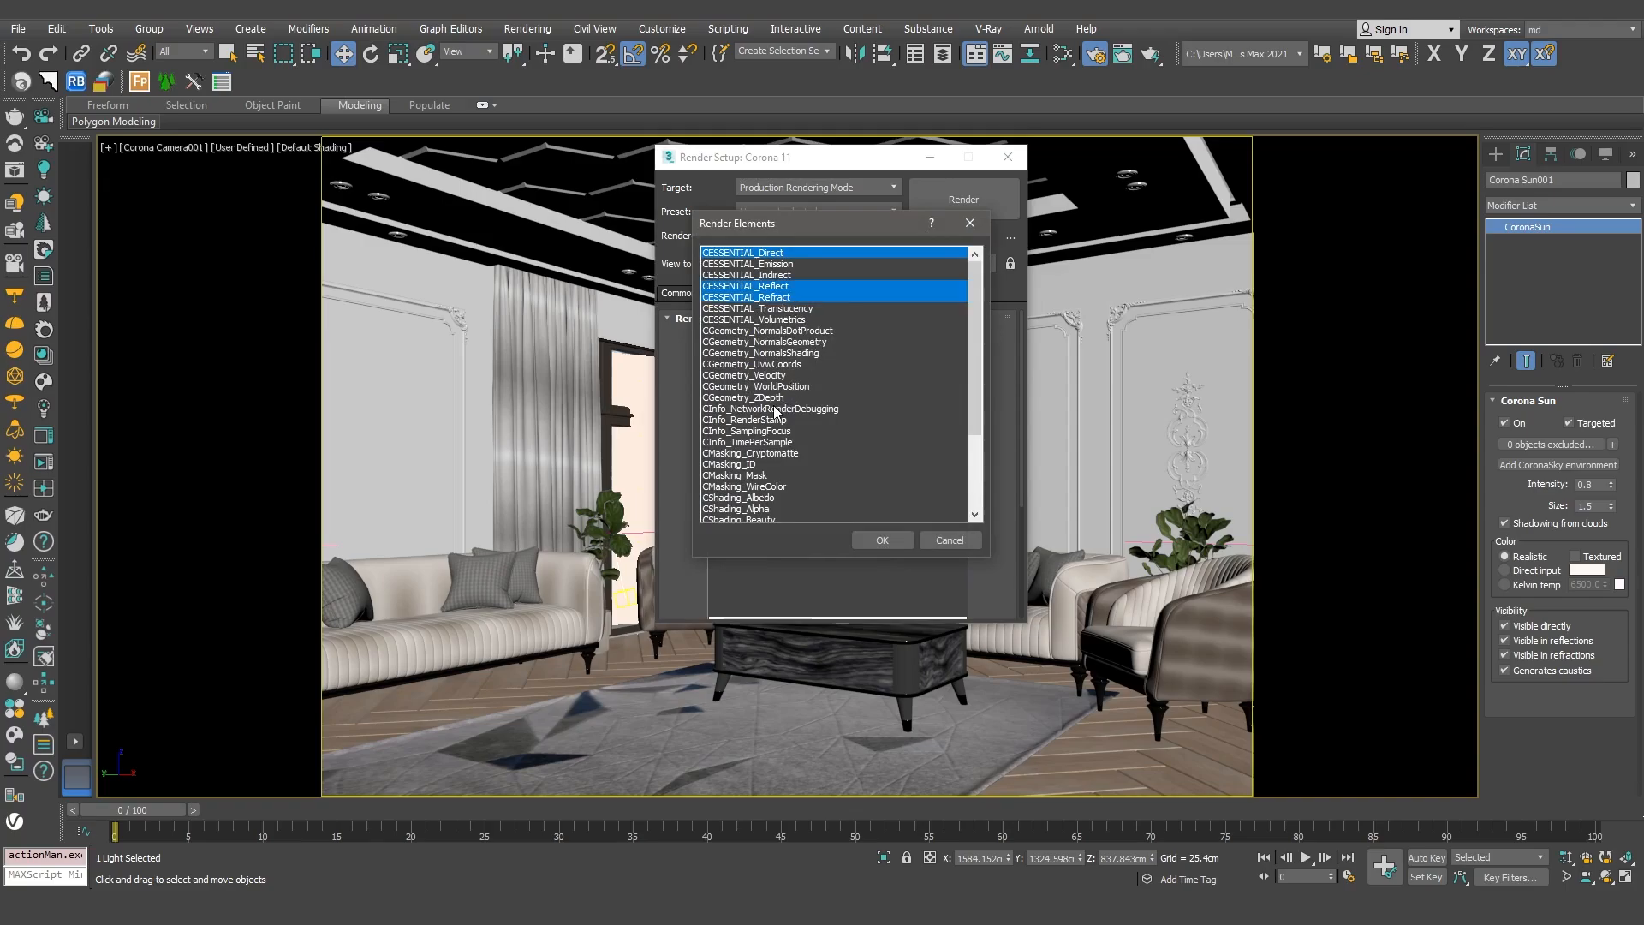
ctrl+click(745, 464)
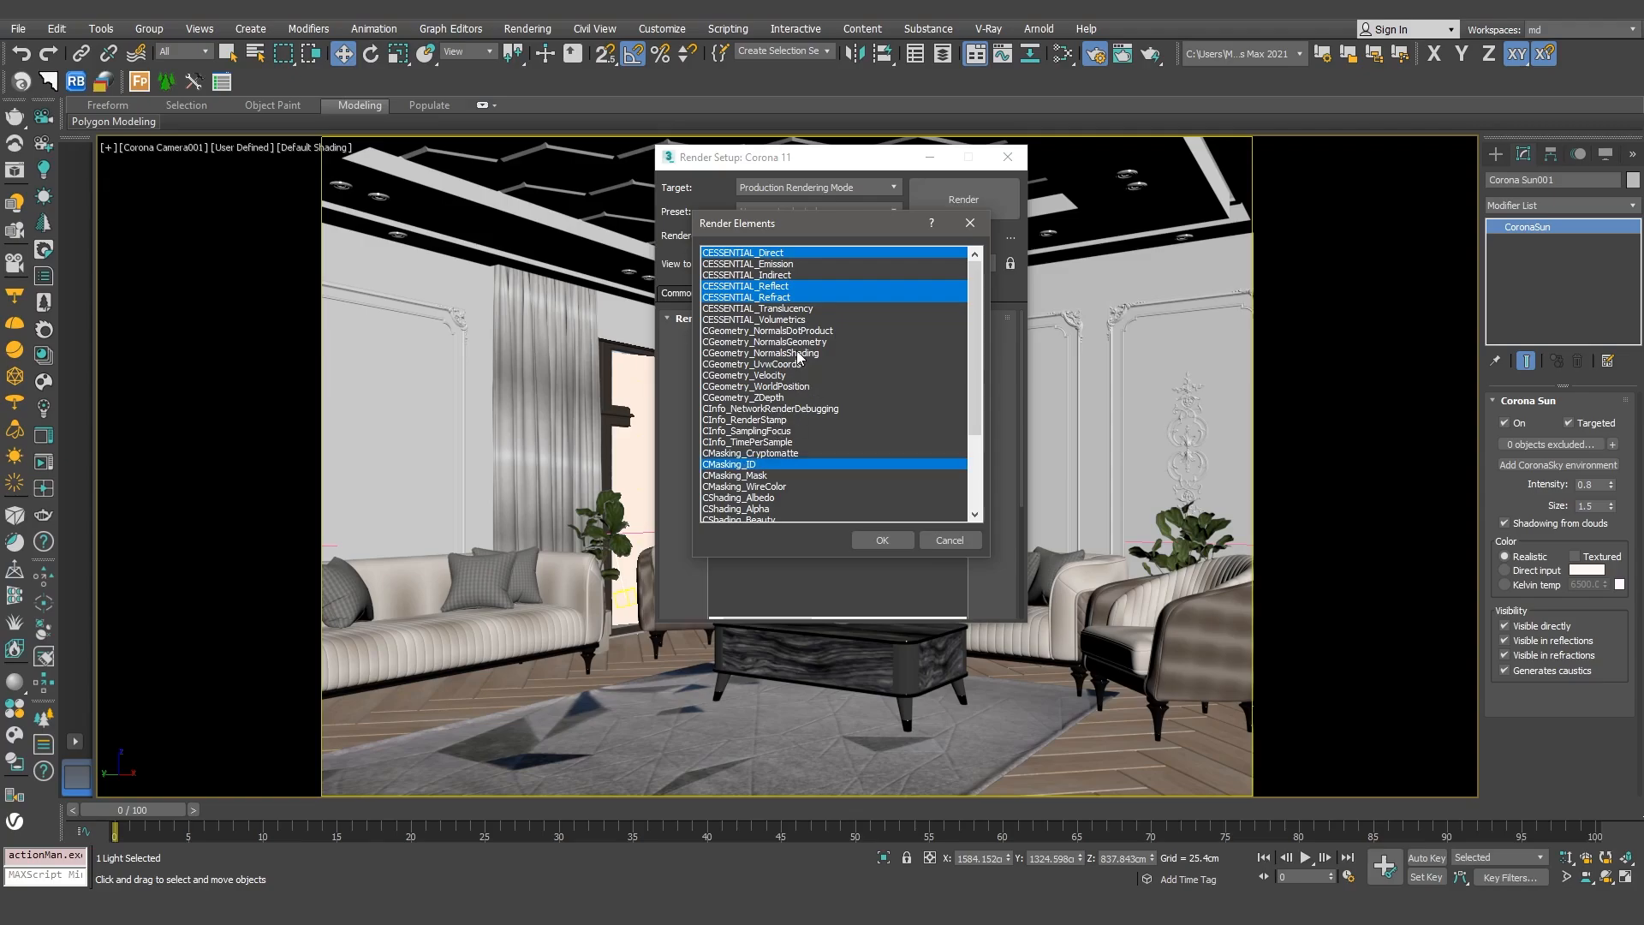
scroll(797, 356, down, 4)
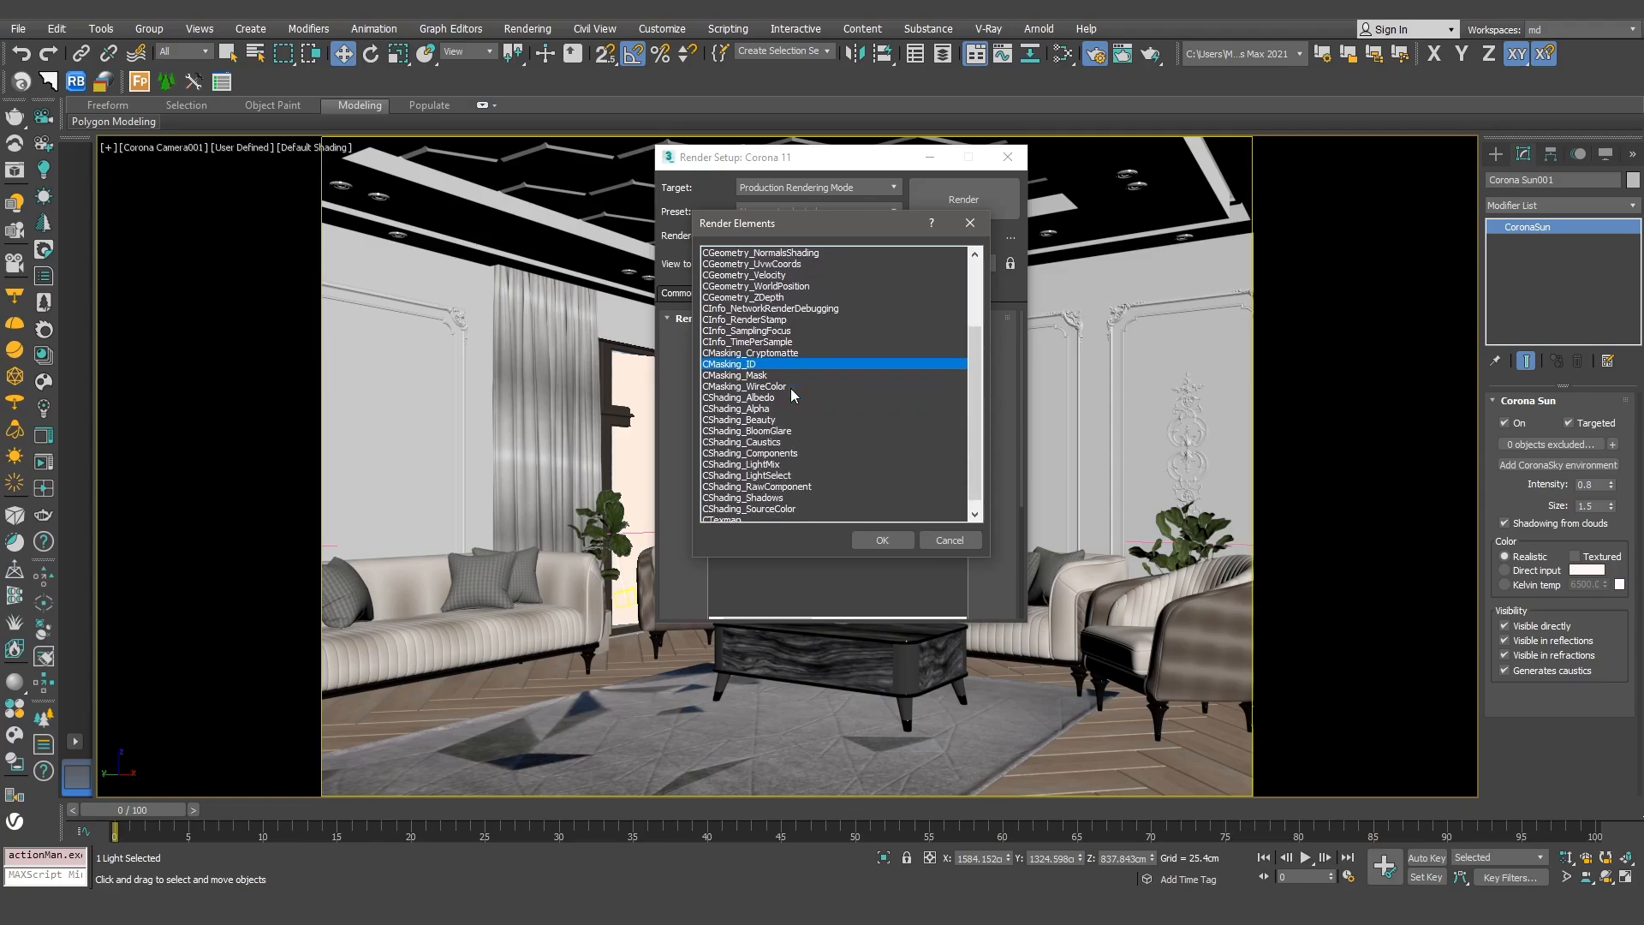
ctrl+click(760, 508)
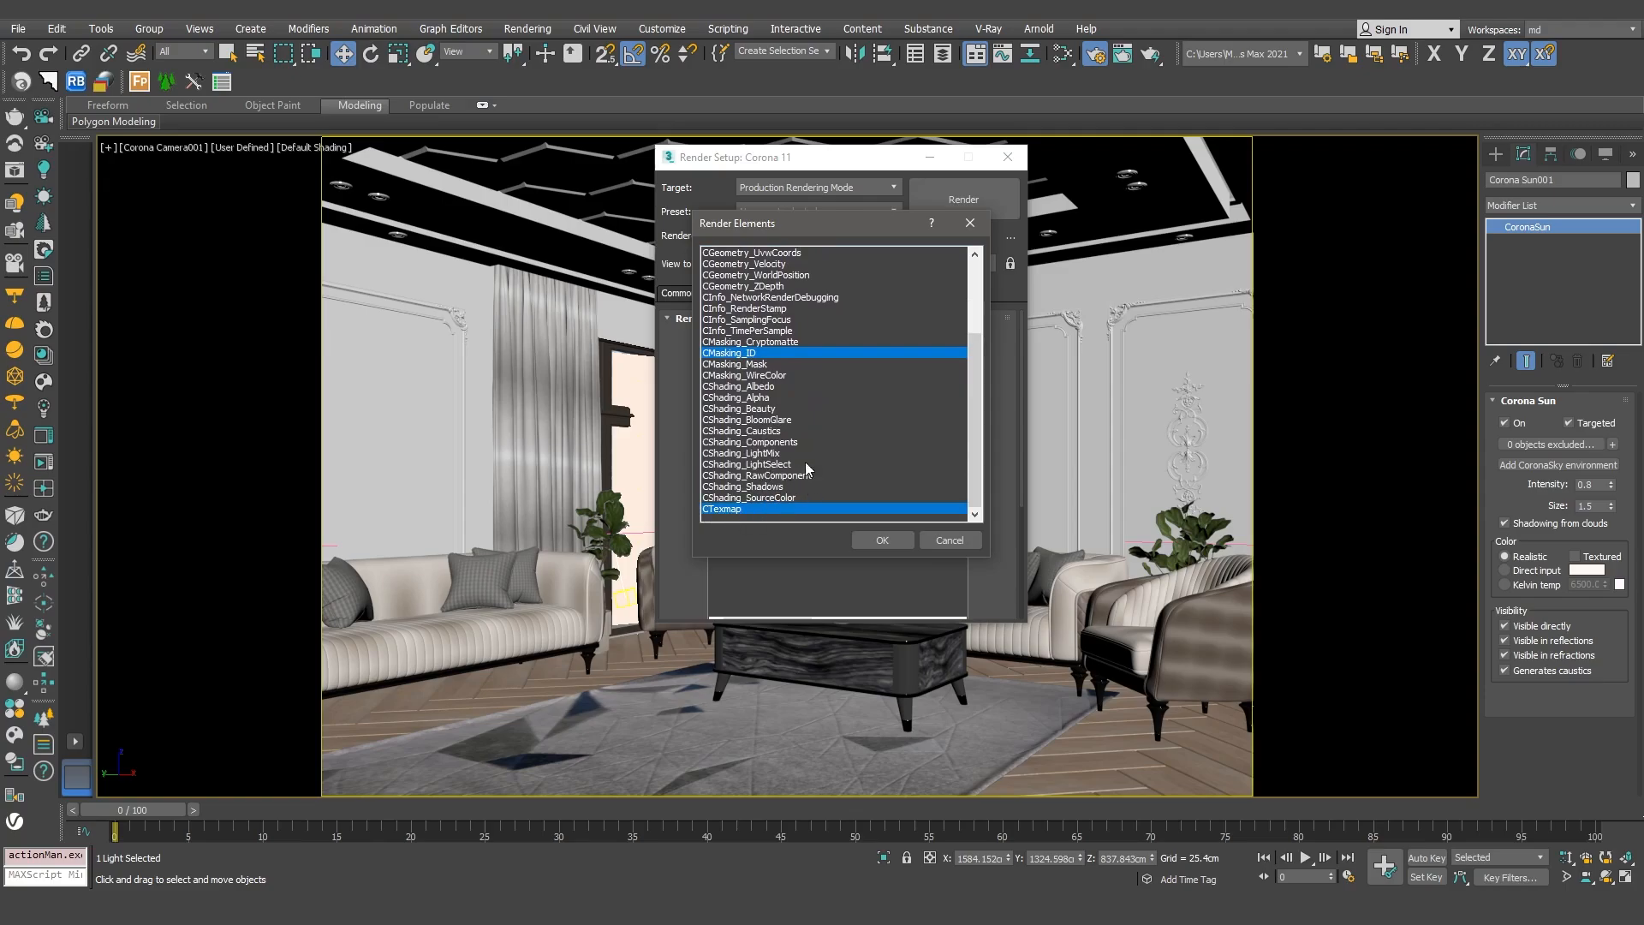
scroll(858, 435, up, 4)
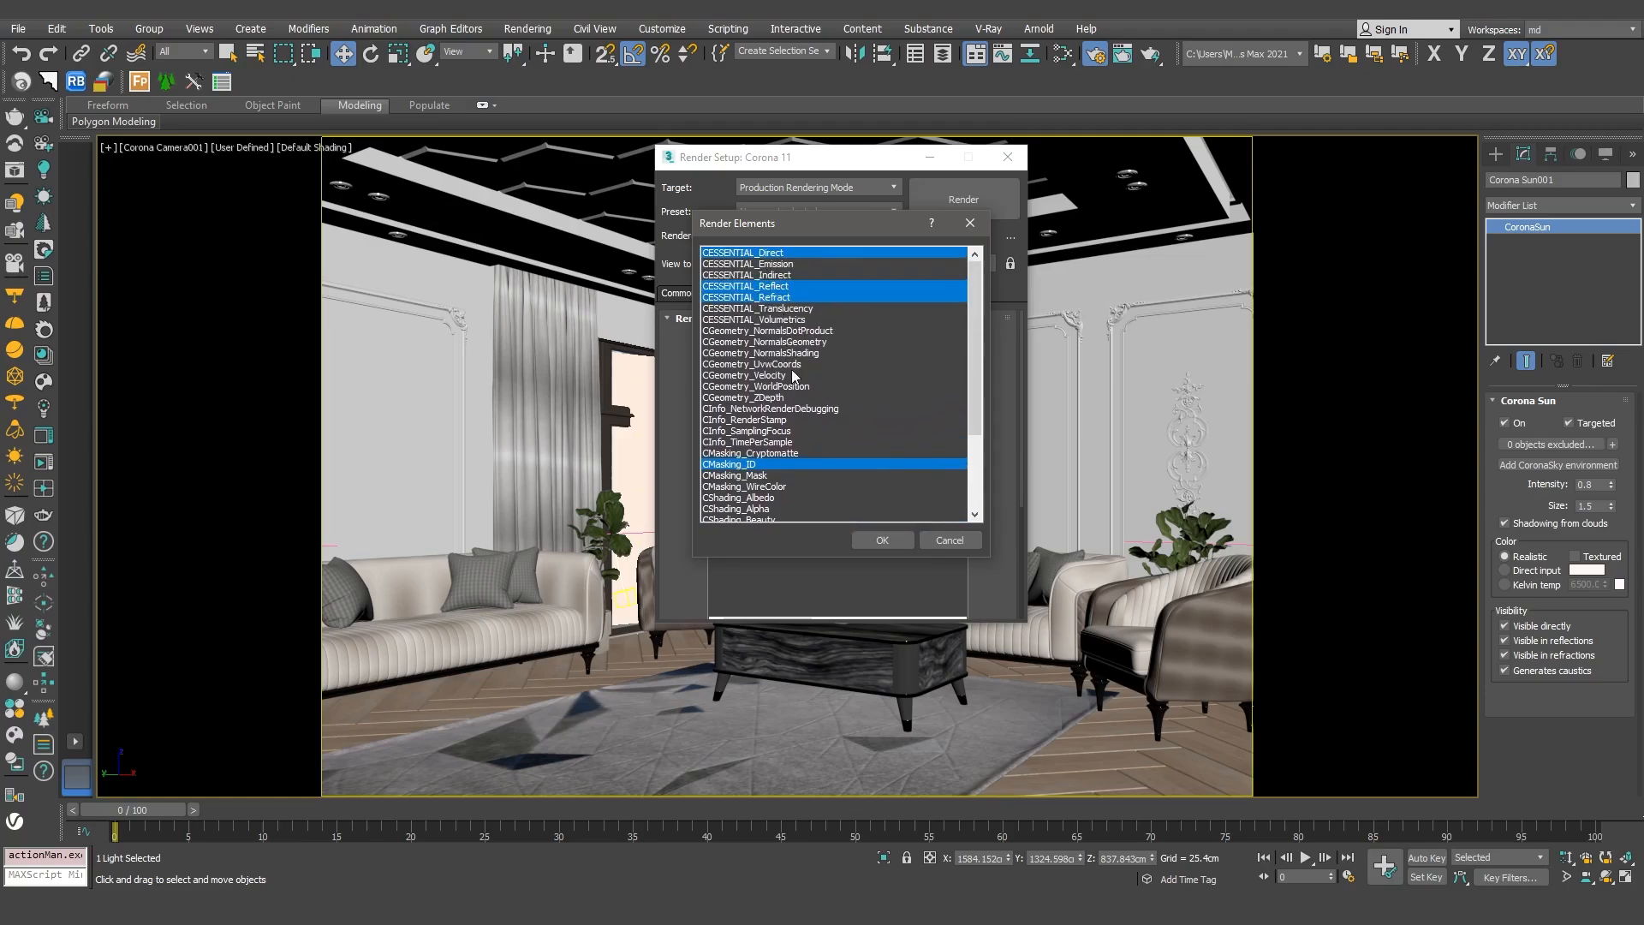
ctrl+click(770, 399)
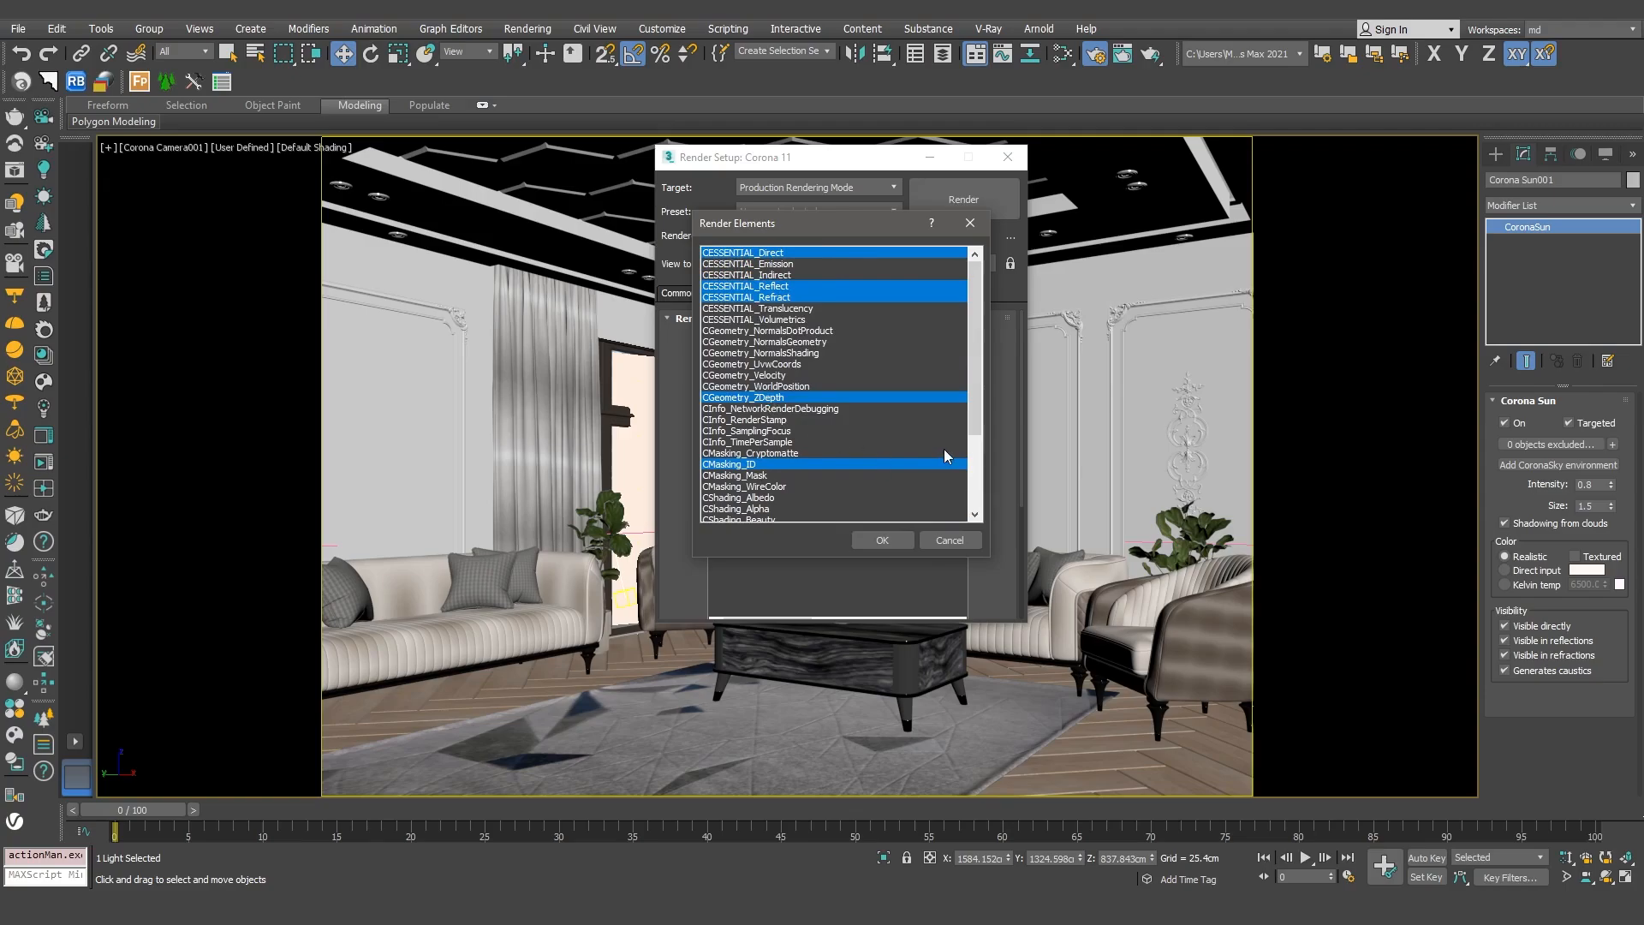
click(897, 541)
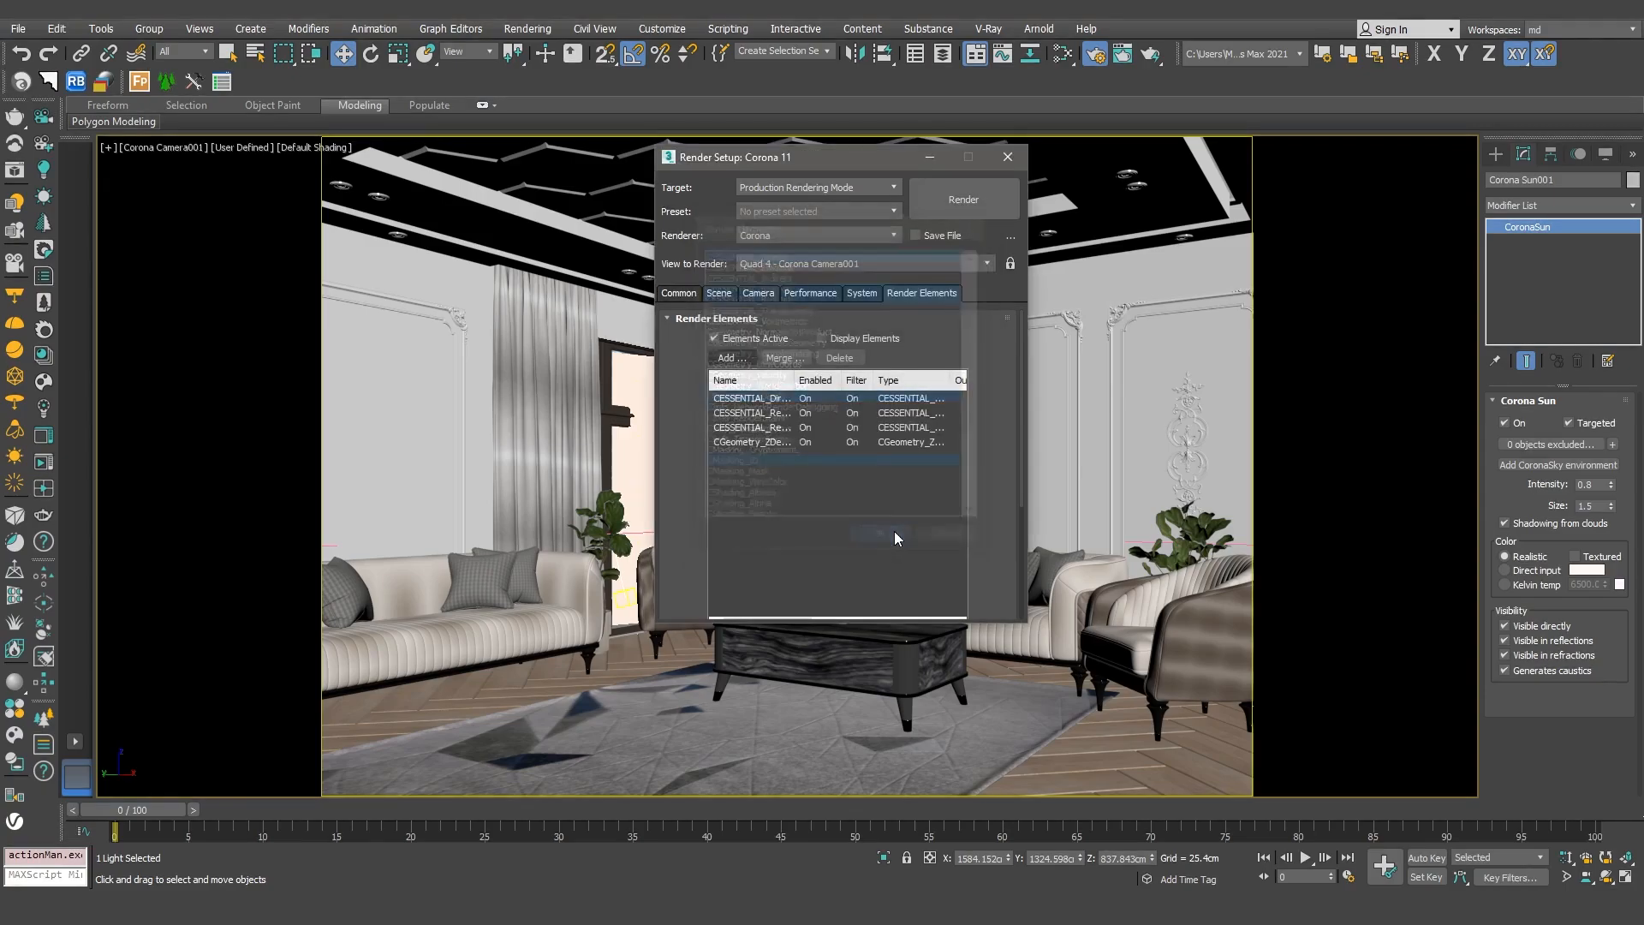
Add a second CTexmap render element
click(732, 358)
scroll(792, 504, down, 3)
scroll(792, 503, down, 2)
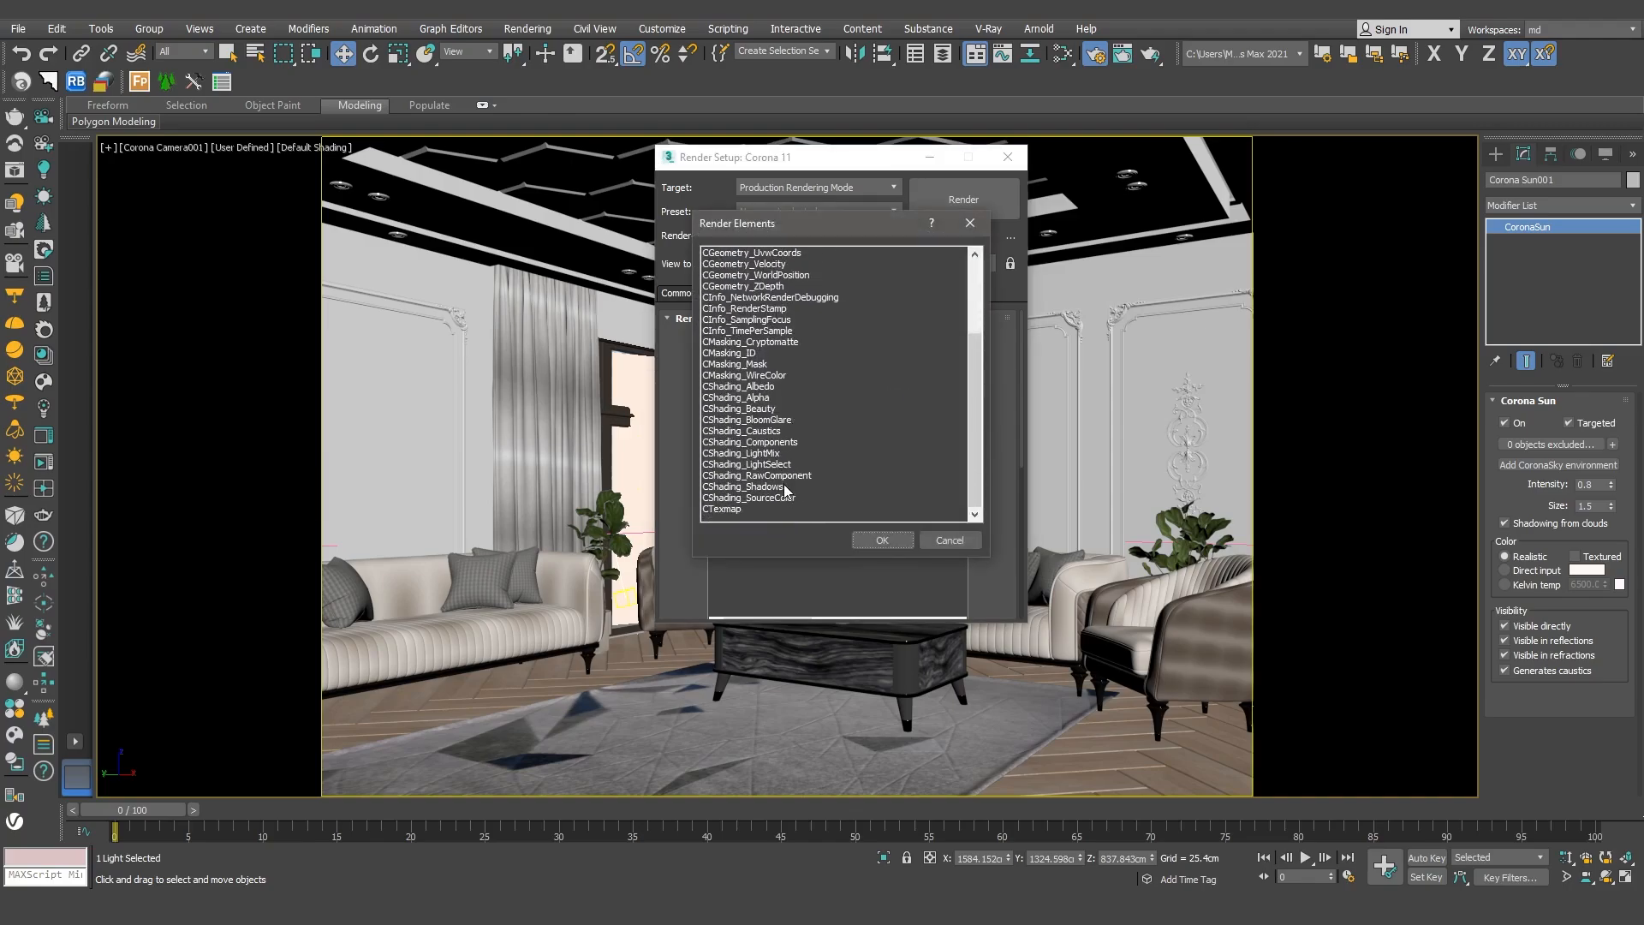
click(745, 506)
click(882, 538)
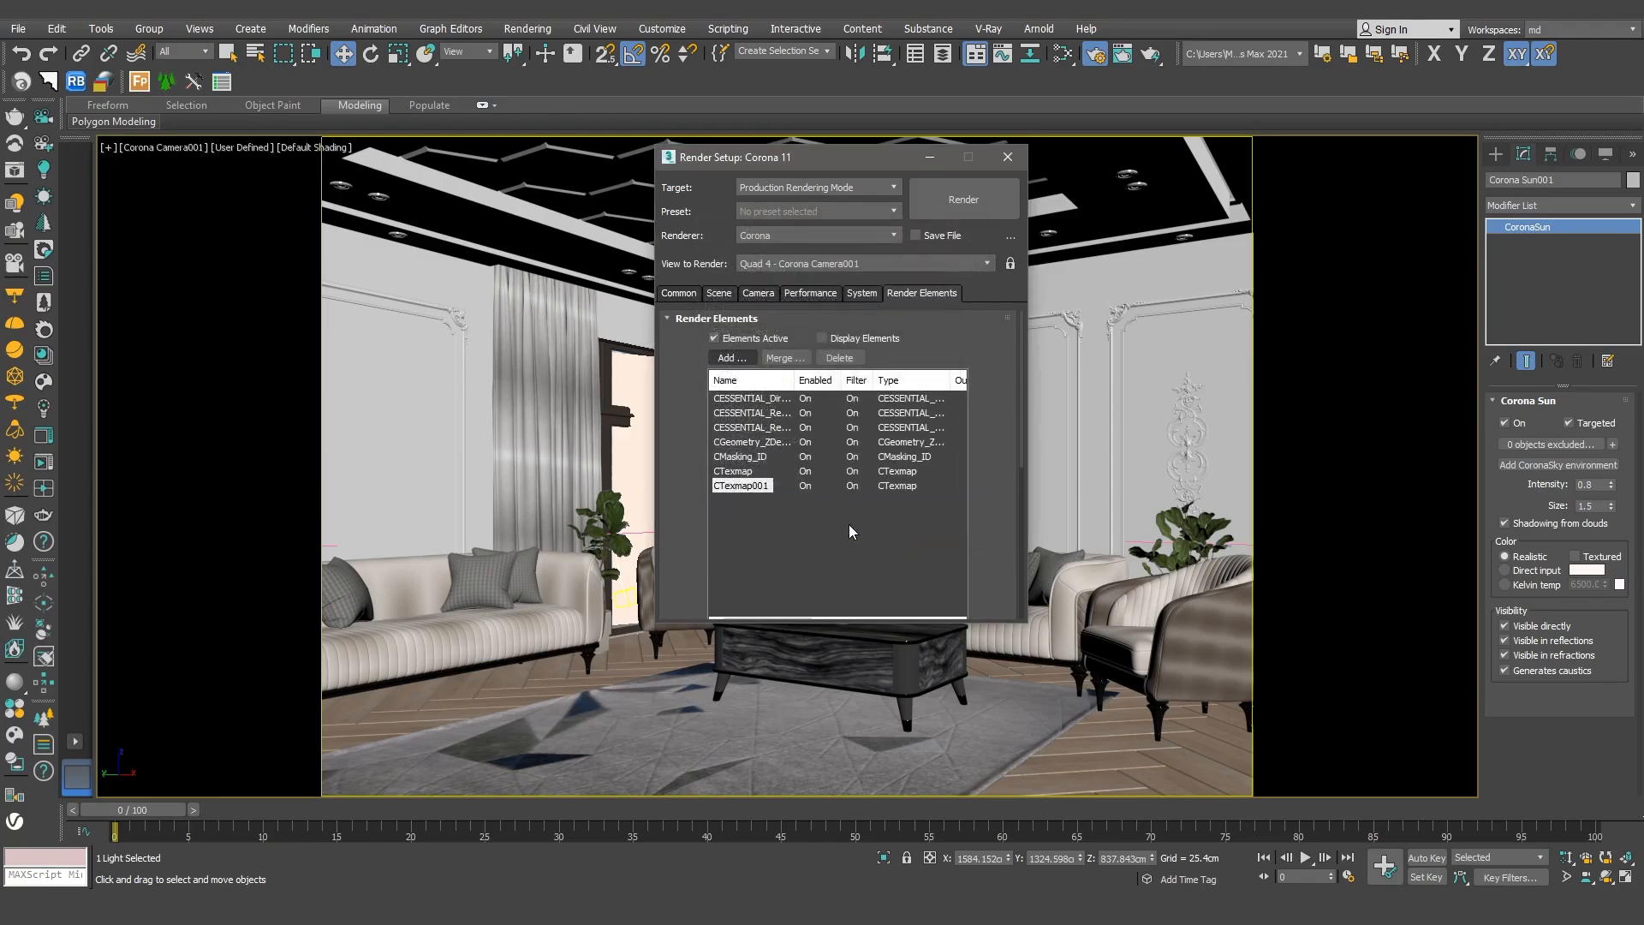
Widen the Name column of the render elements list and look over the CESSENTIAL elements' full names
click(759, 398)
click(760, 411)
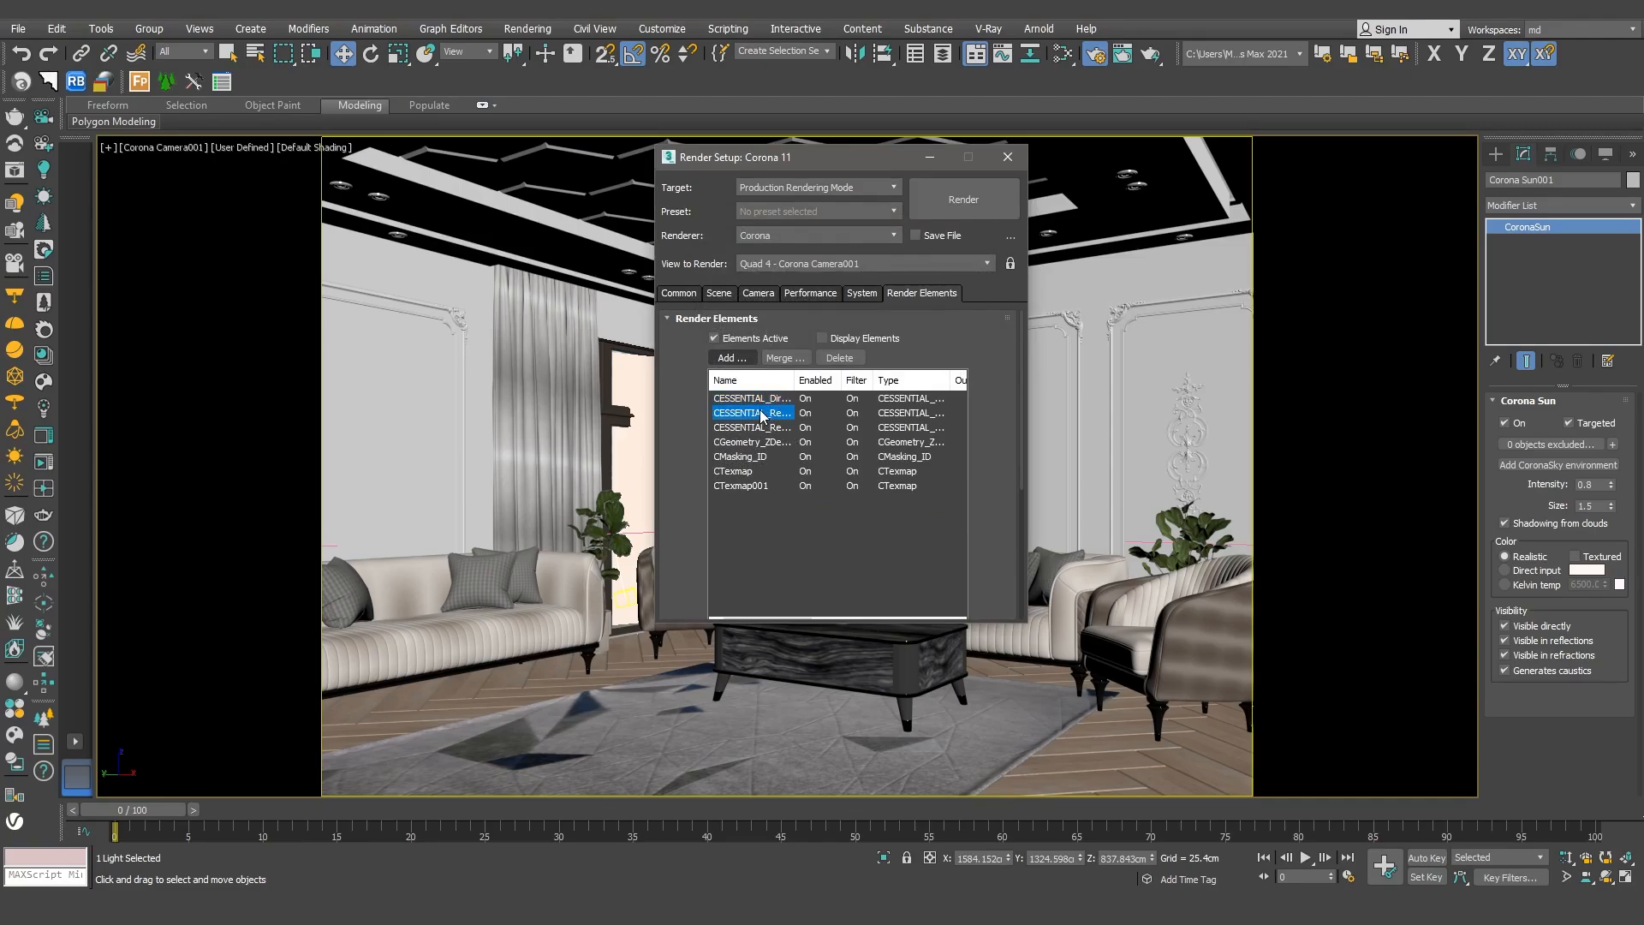
drag(793, 380, 813, 380)
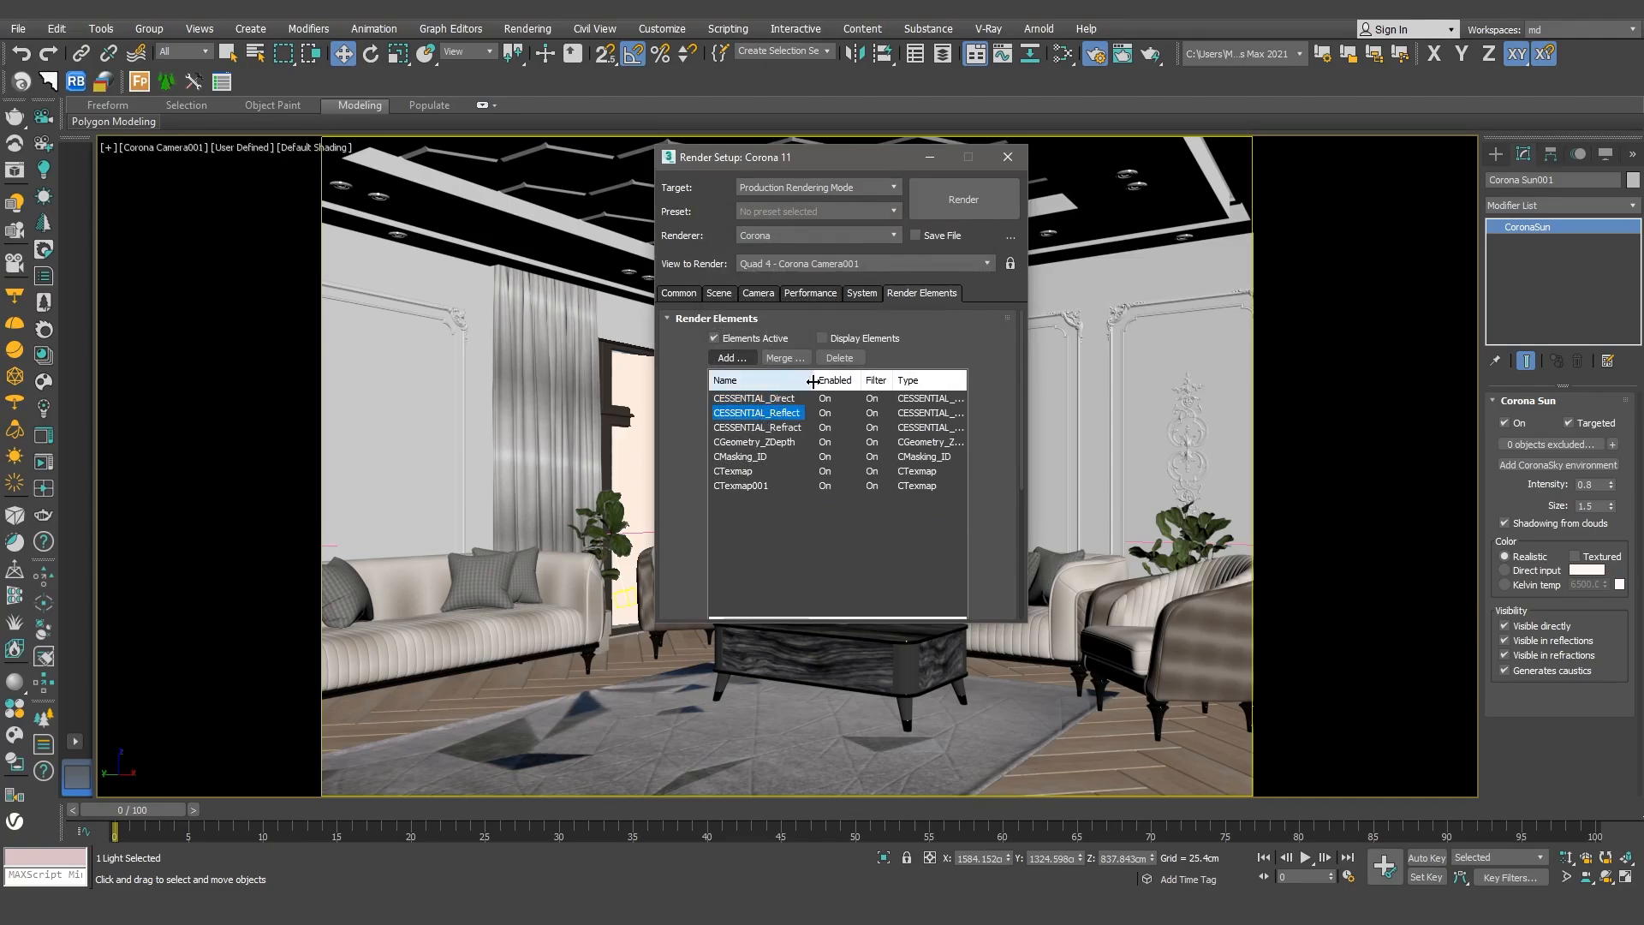
click(779, 428)
Set Max Z (black) of the CGeometry_ZDepth render element to 1000 cm
click(788, 442)
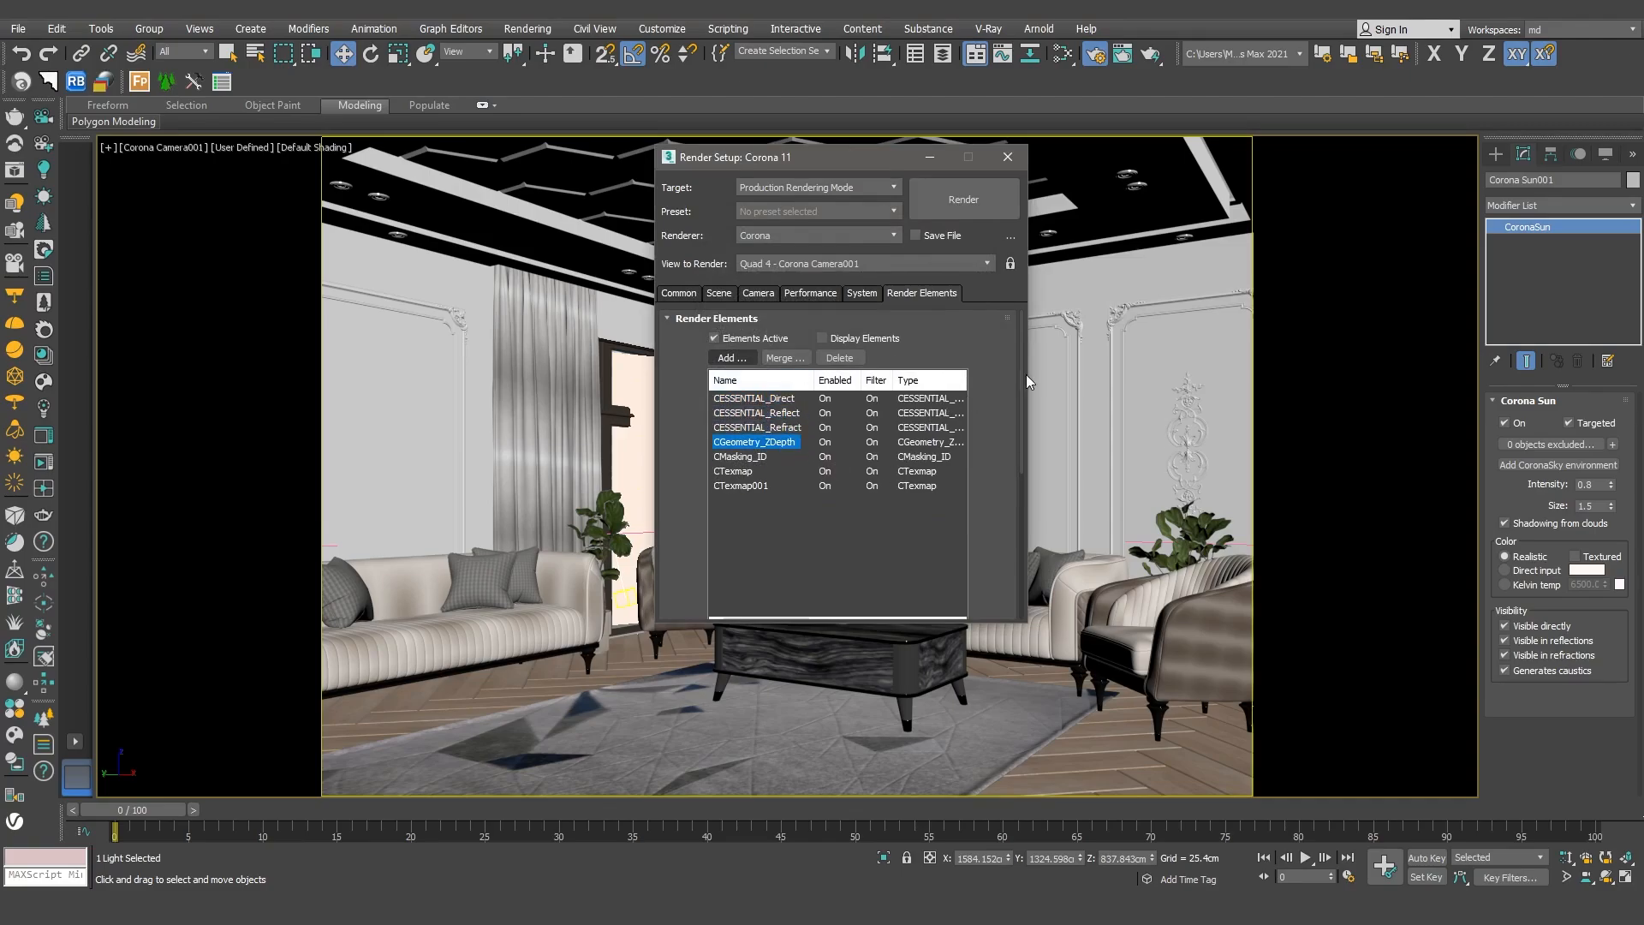
drag(1021, 372, 1021, 514)
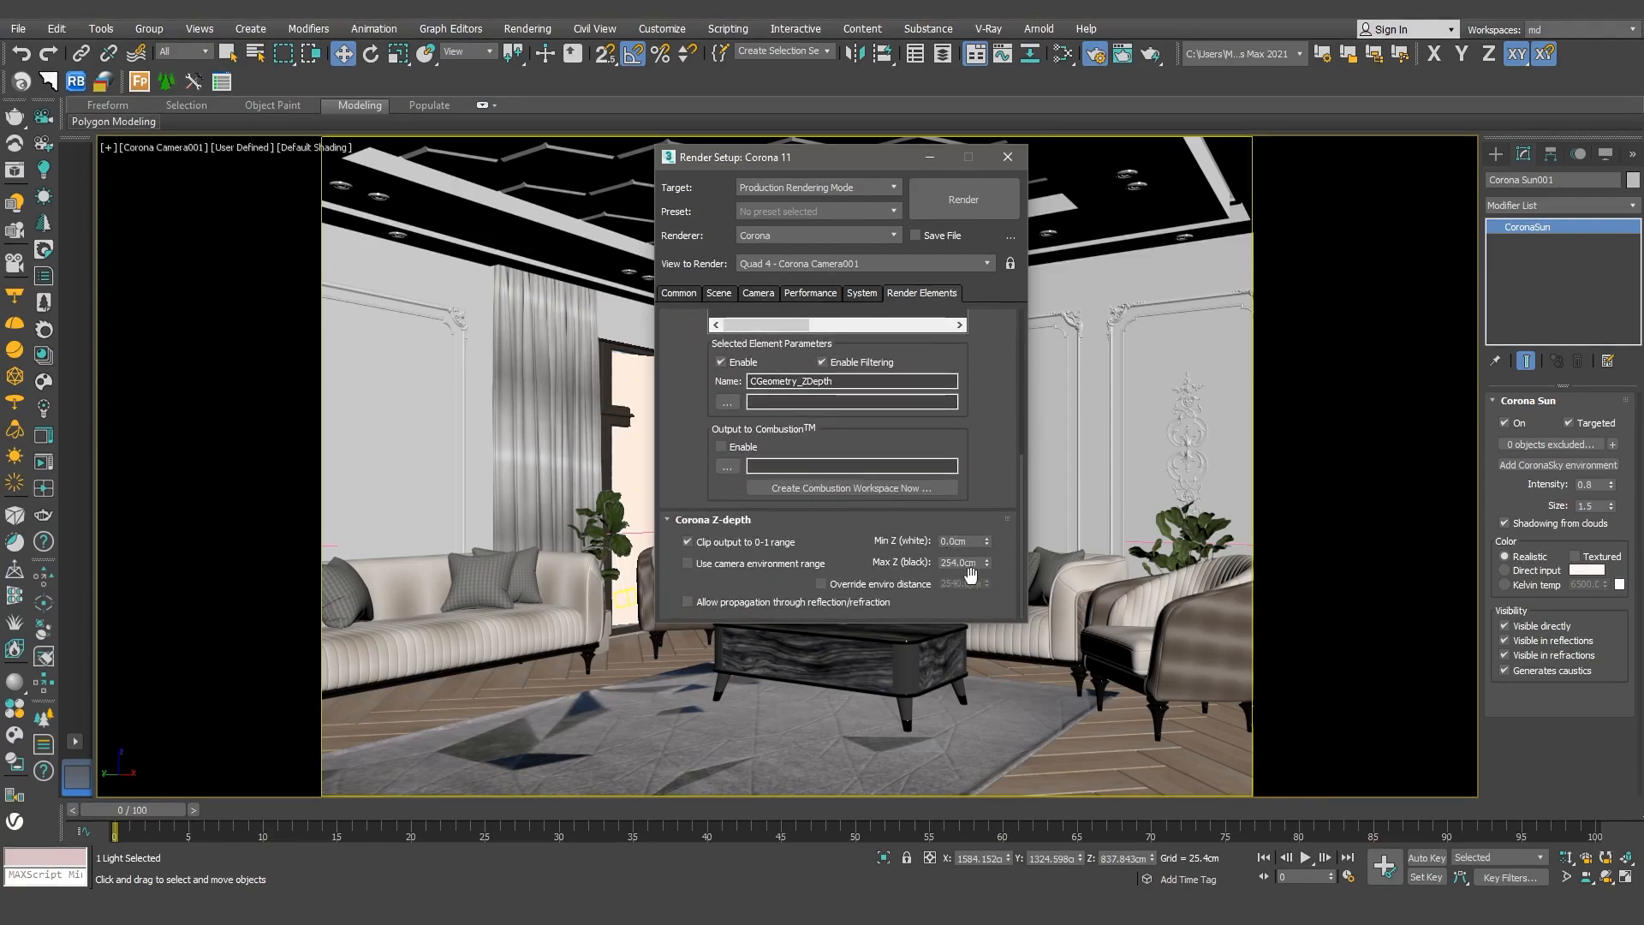
double_click(967, 563)
text(10)
key(Return)
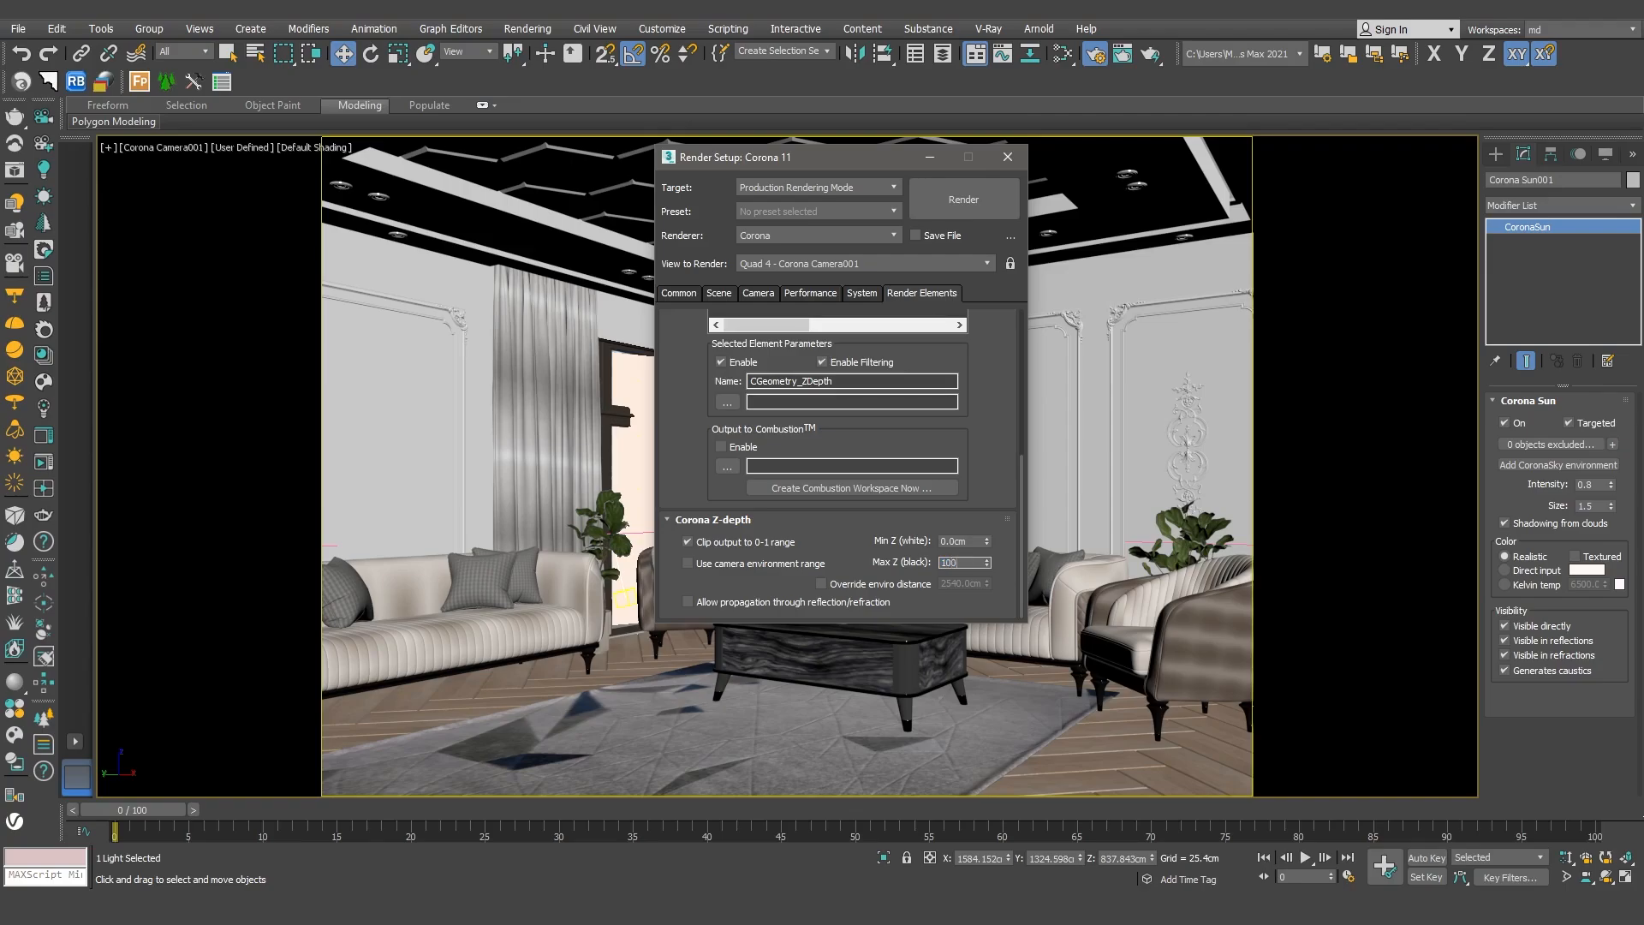
text(1000)
key(Return)
Select the first CTexmap render element and add two CoronaAO maps beside the bitmap in the material editor
drag(1022, 471, 1020, 377)
click(733, 463)
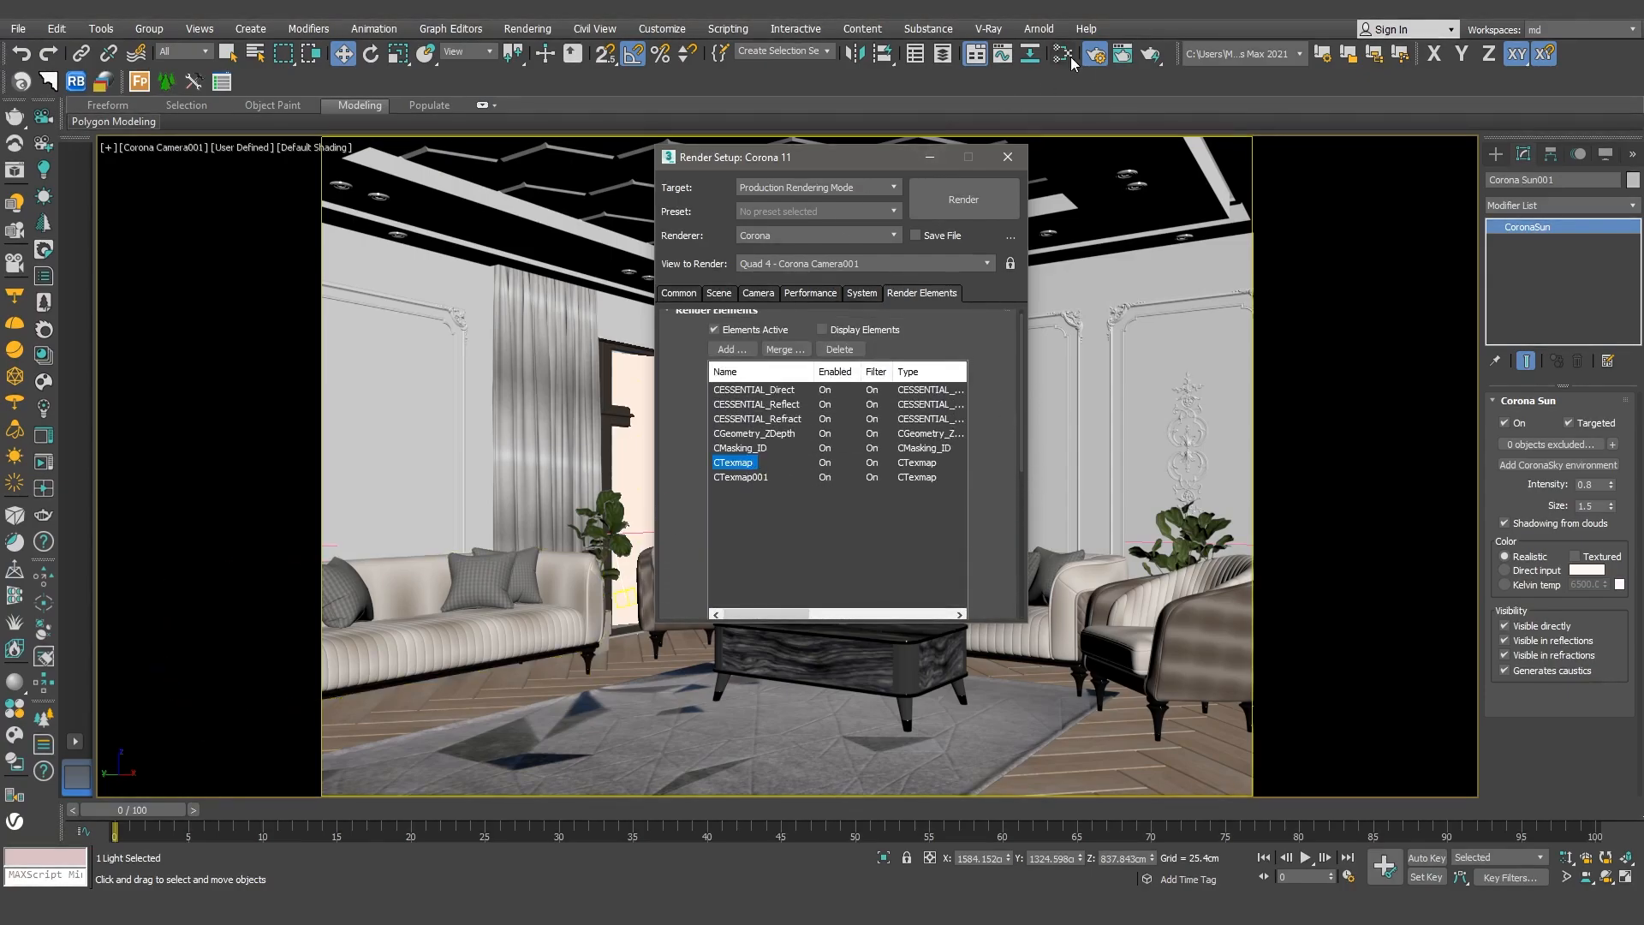
key(m)
middle_drag(1030, 329, 855, 372)
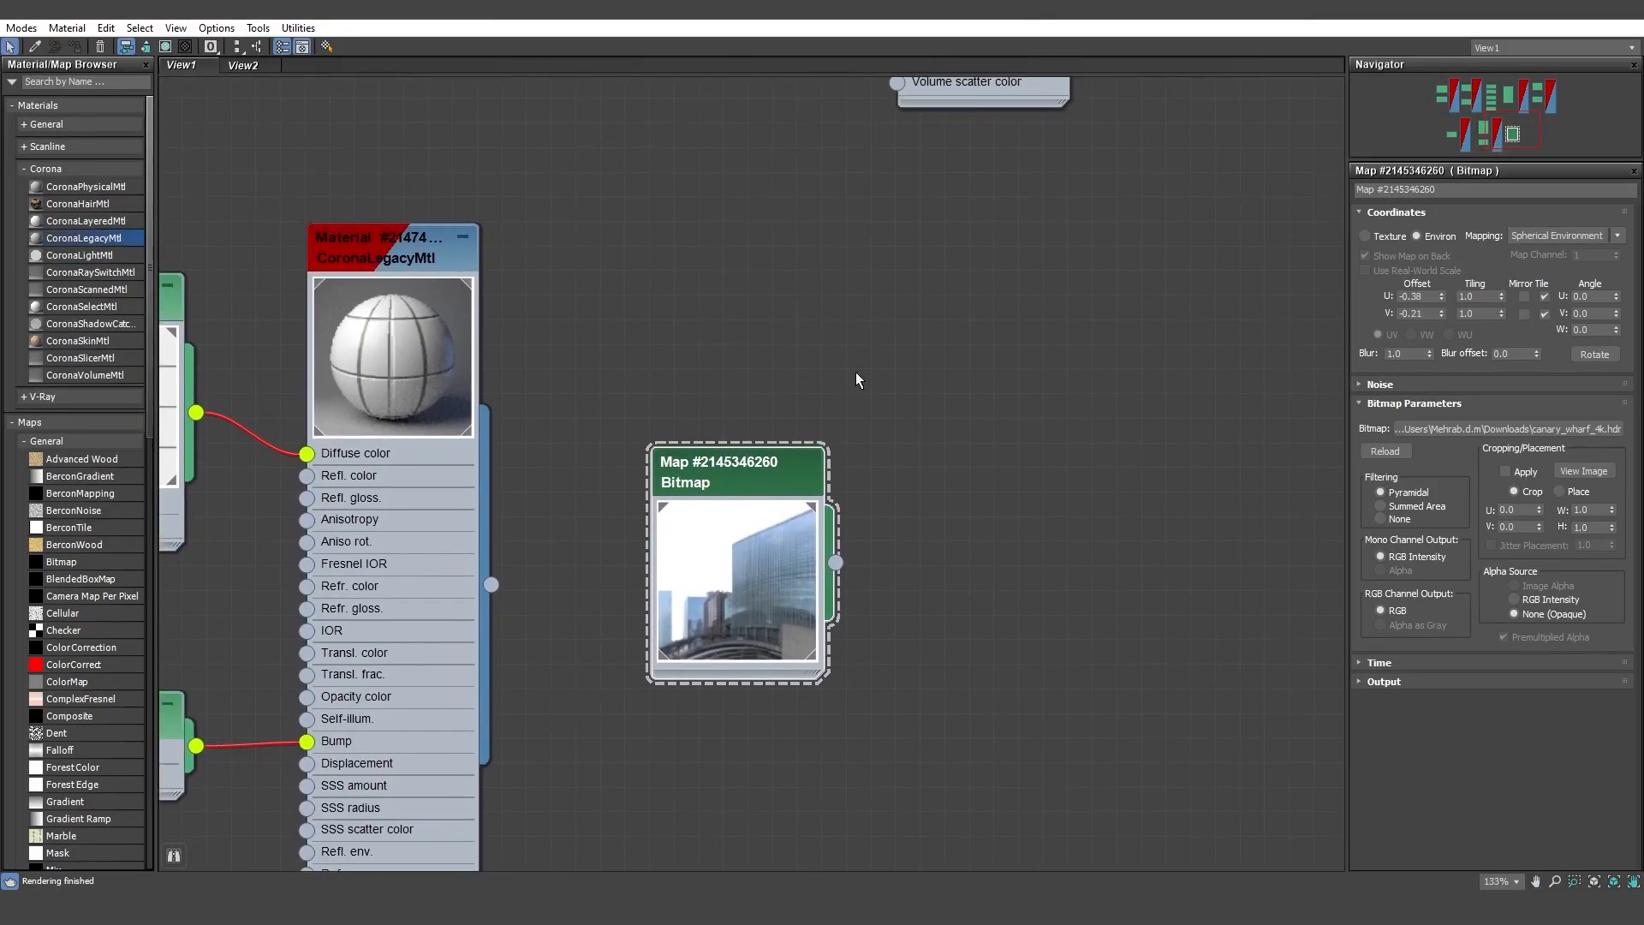
scroll(856, 372, down, 1)
drag(148, 379, 111, 767)
mouse_move(82, 535)
mouse_down()
mouse_move(1025, 330)
mouse_move(1028, 510)
mouse_up()
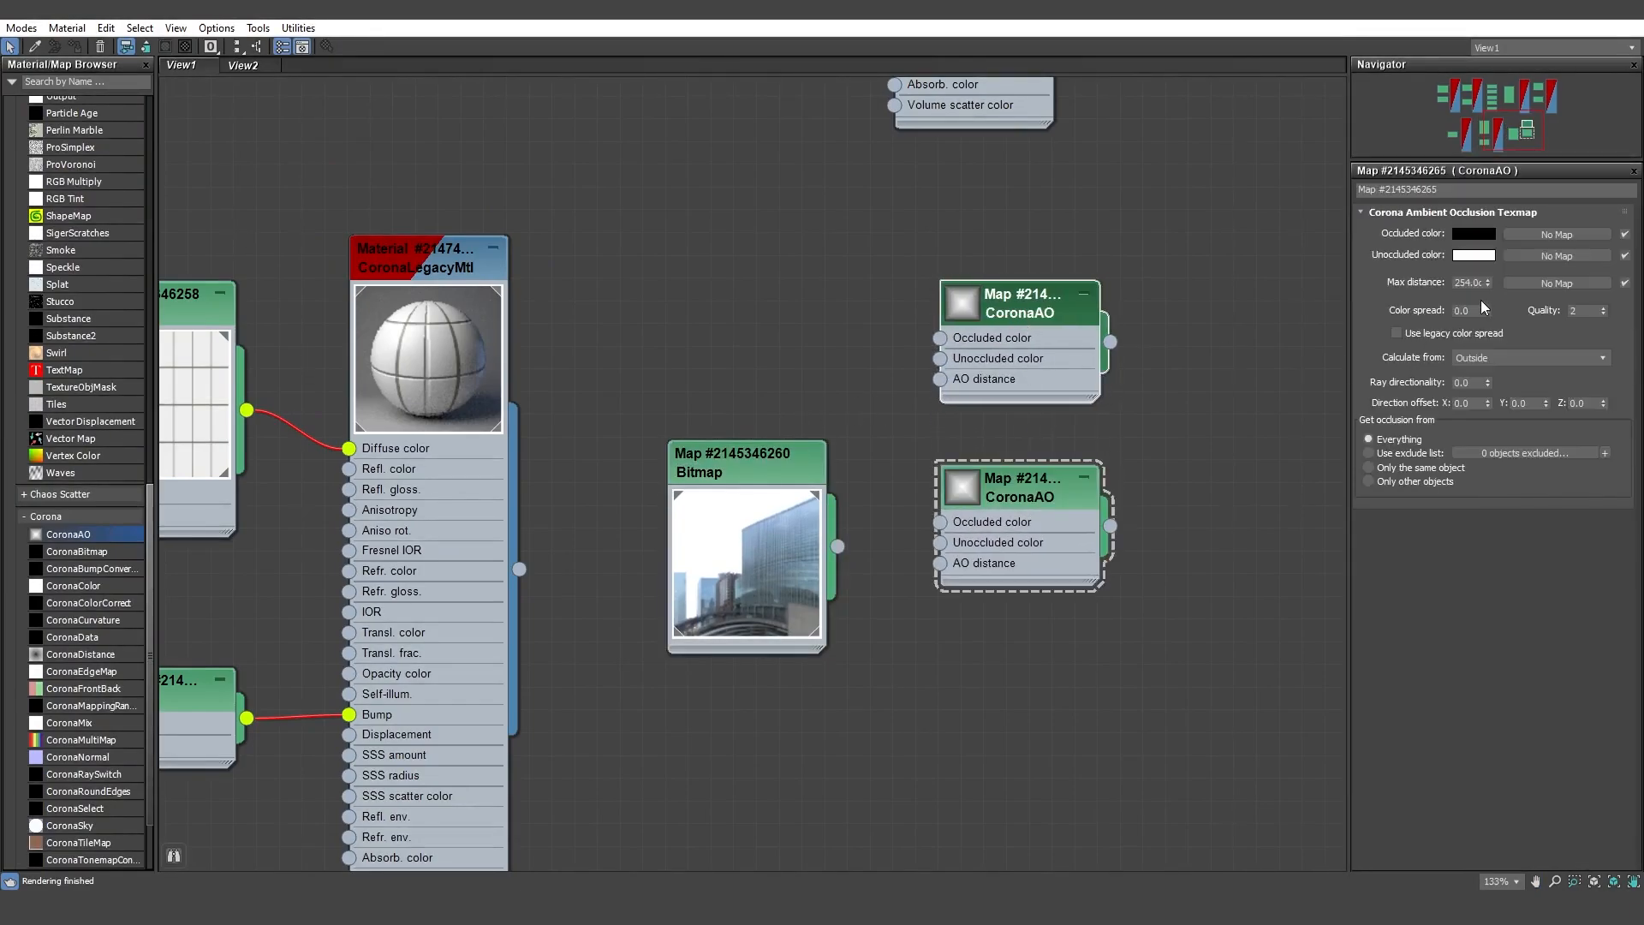
Set Max distance to 1 cm for the upper CoronaAO map and 10 cm for the lower one
click(999, 483)
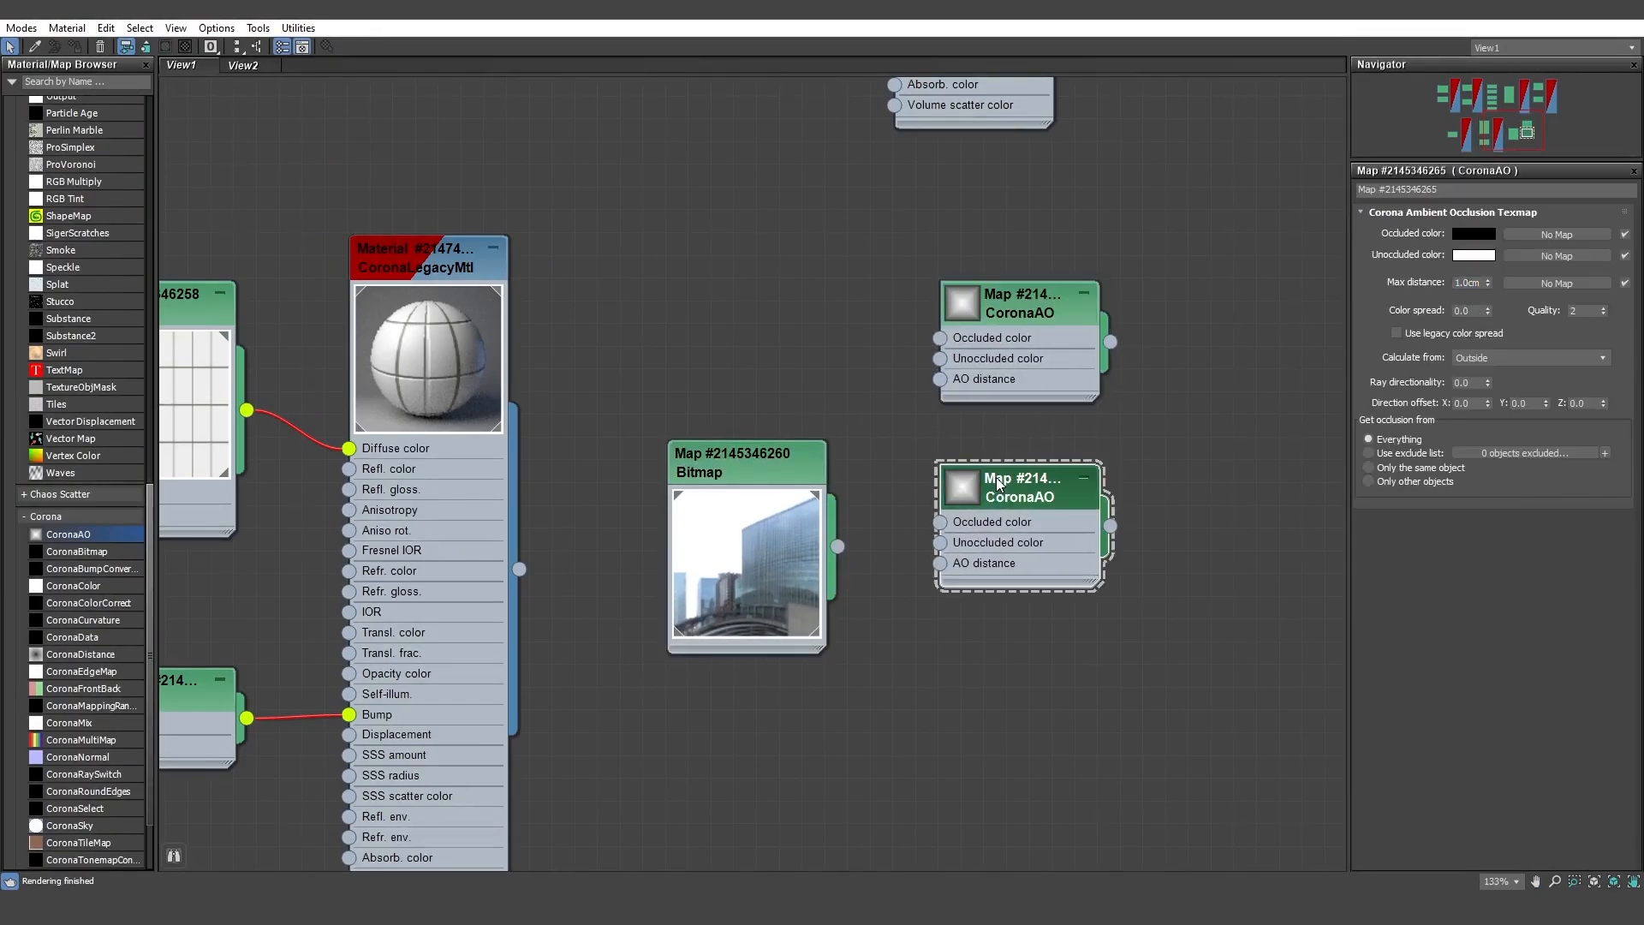
click(1465, 282)
click(1019, 313)
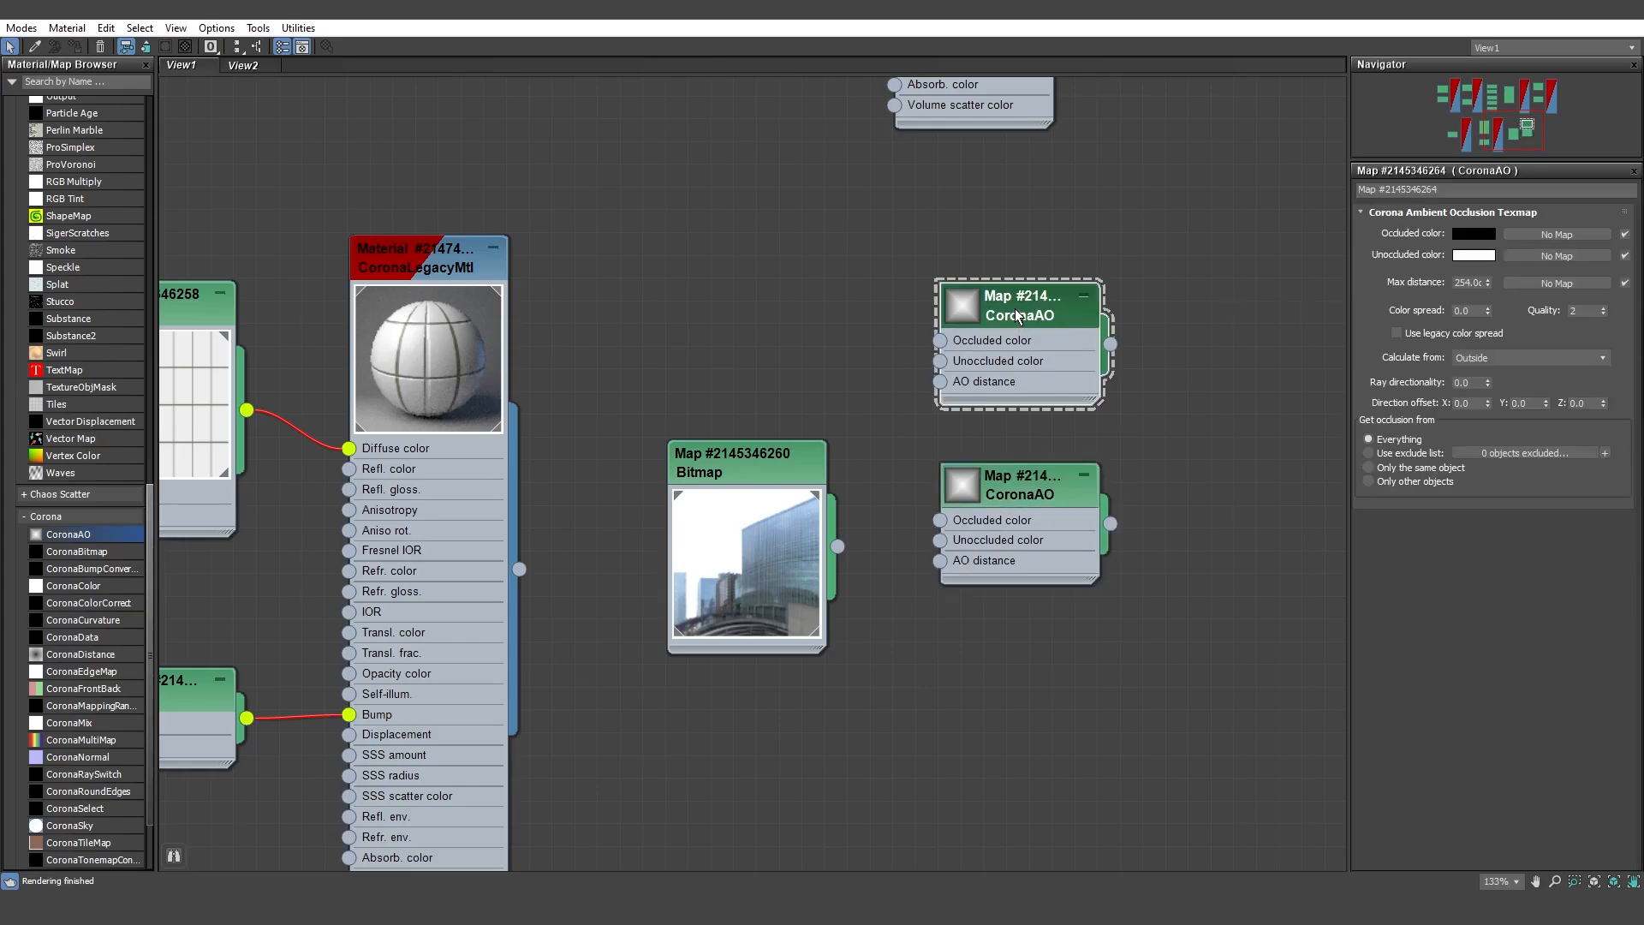
click(1469, 282)
click(1047, 482)
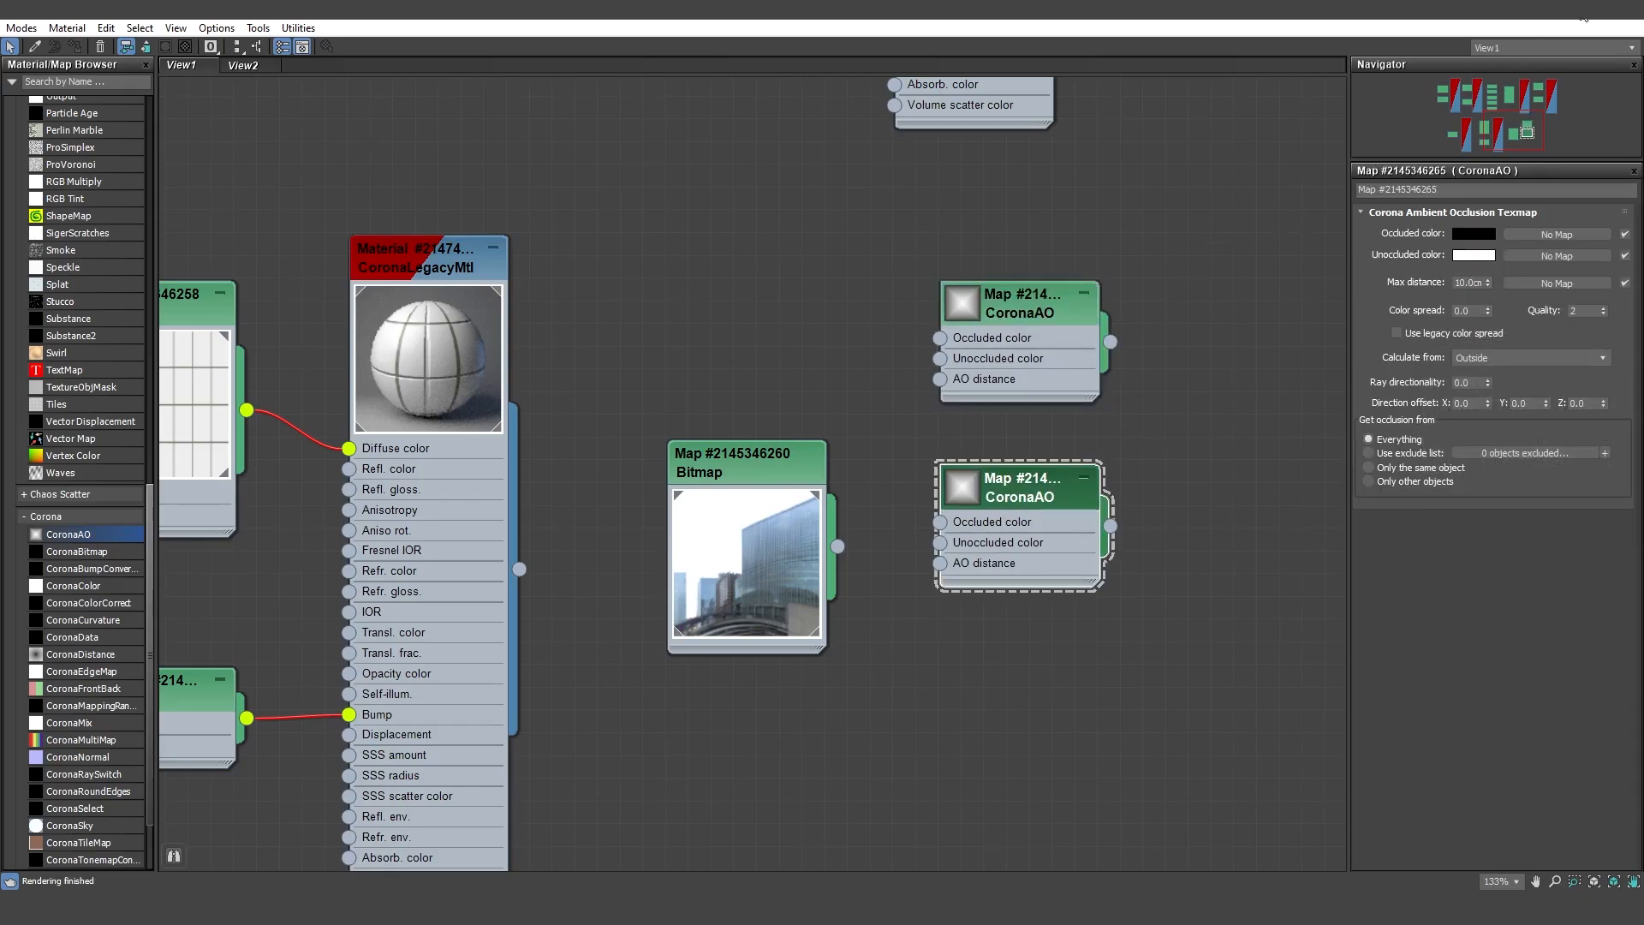
Reduce the material editor to a floating window and arrange it beside the render setup with both CoronaAO maps in view
click(1584, 8)
drag(1212, 89, 403, 91)
click(895, 156)
drag(896, 158, 1096, 158)
middle_drag(510, 524, 302, 539)
Assign the upper CoronaAO map to the first CTexmap render element and rename the element CTexmap_1cm
drag(1221, 403, 1229, 542)
drag(462, 347, 1019, 529)
click(1004, 442)
click(1014, 368)
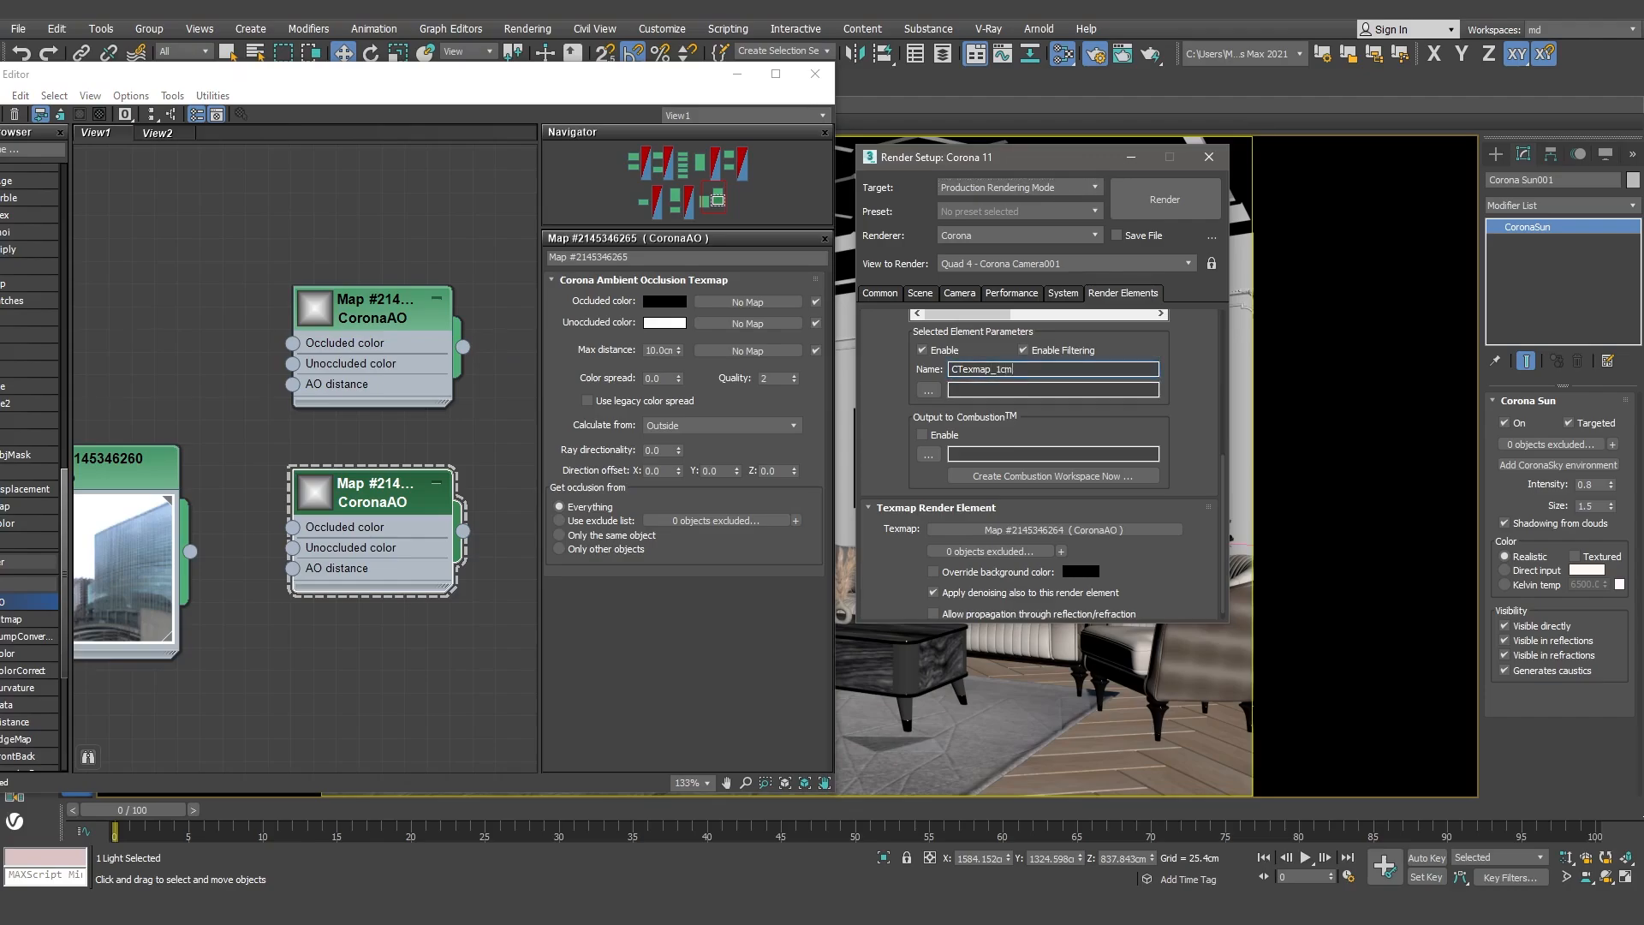
Assign the lower CoronaAO map to the second CTexmap render element, rename it CTexmap_10cm, and close the material editor
mouse_move(1223, 479)
mouse_down()
mouse_move(1224, 346)
mouse_move(1215, 478)
mouse_up()
click(943, 436)
scroll(1215, 478, down, 2)
drag(462, 531, 1025, 538)
click(1012, 449)
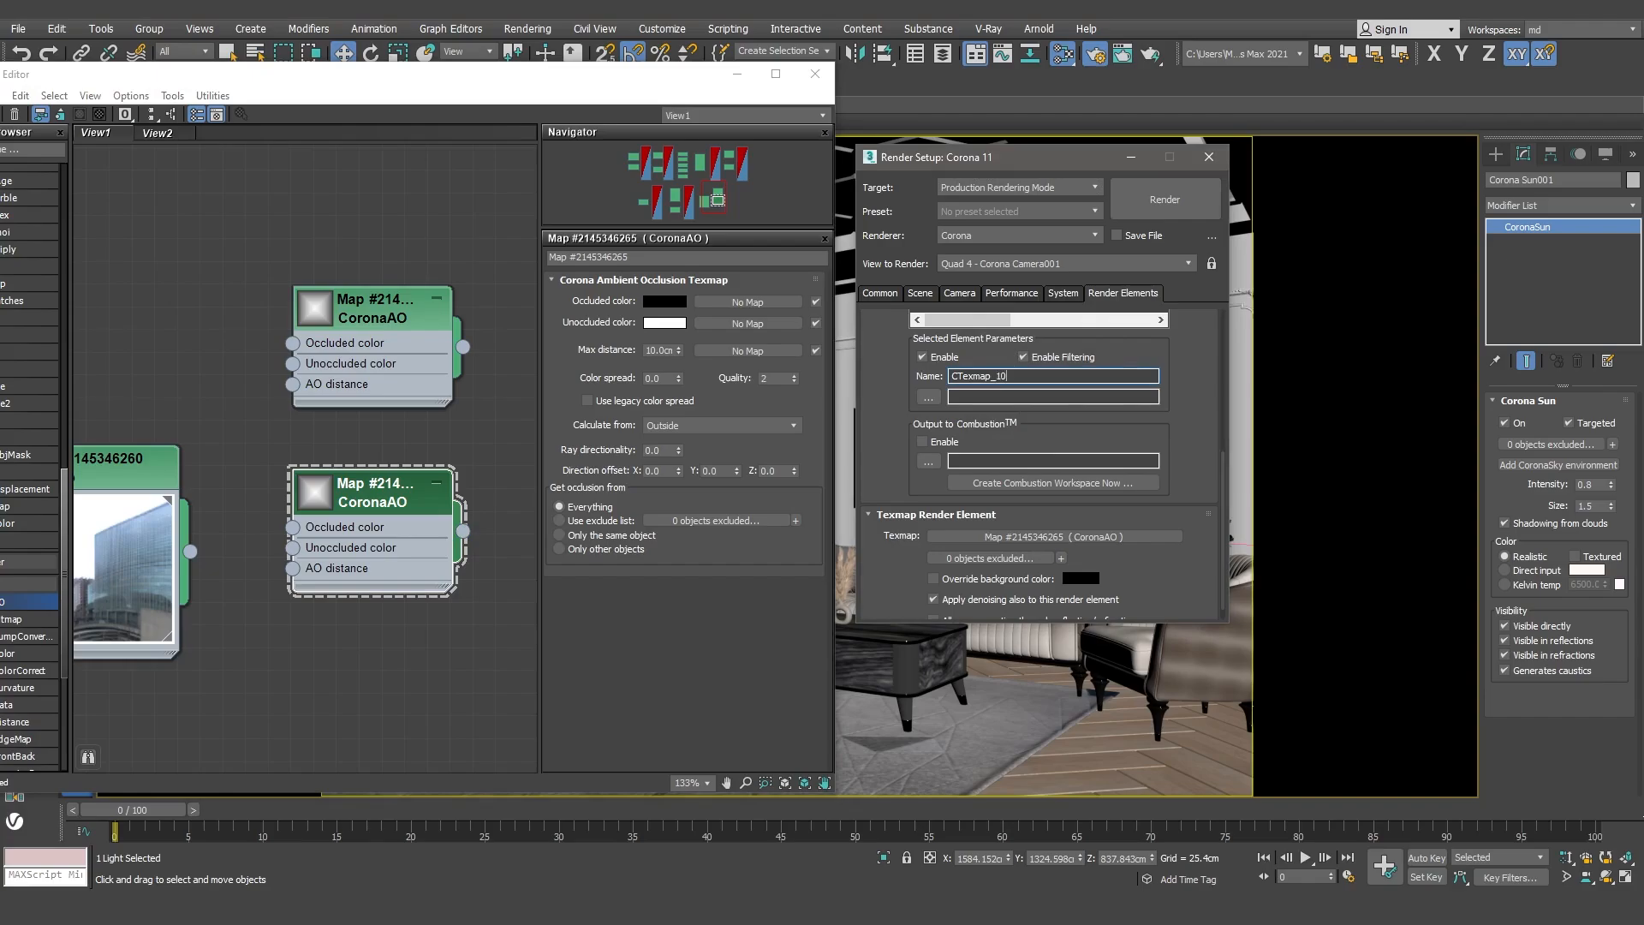
drag(1224, 499, 1216, 364)
click(1051, 521)
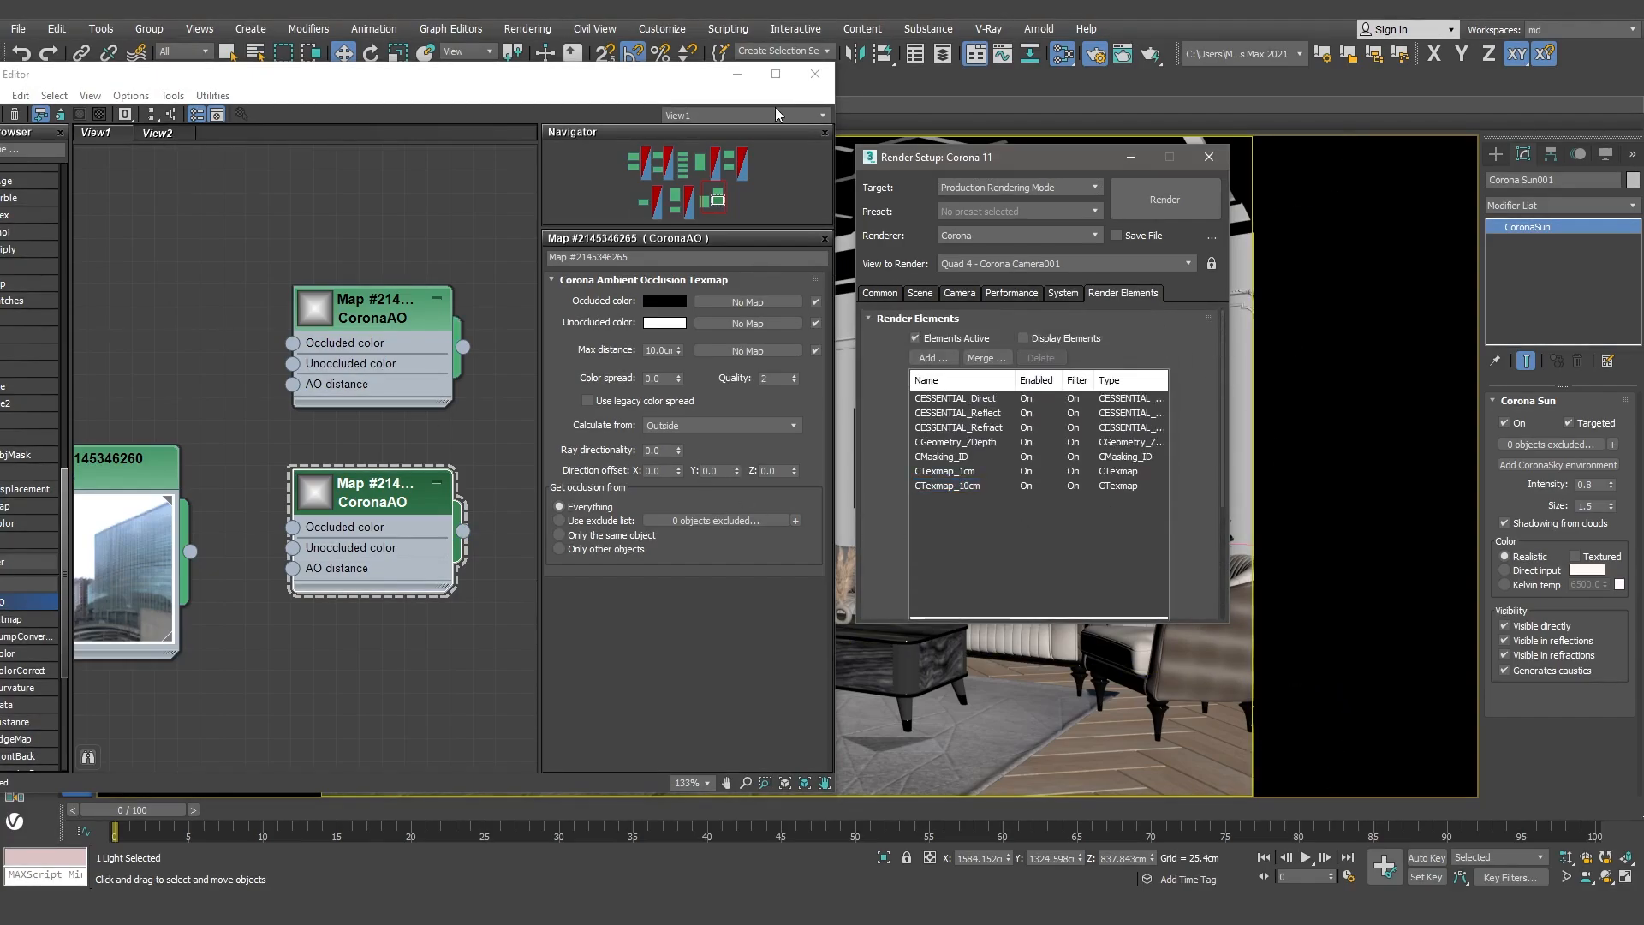
click(814, 73)
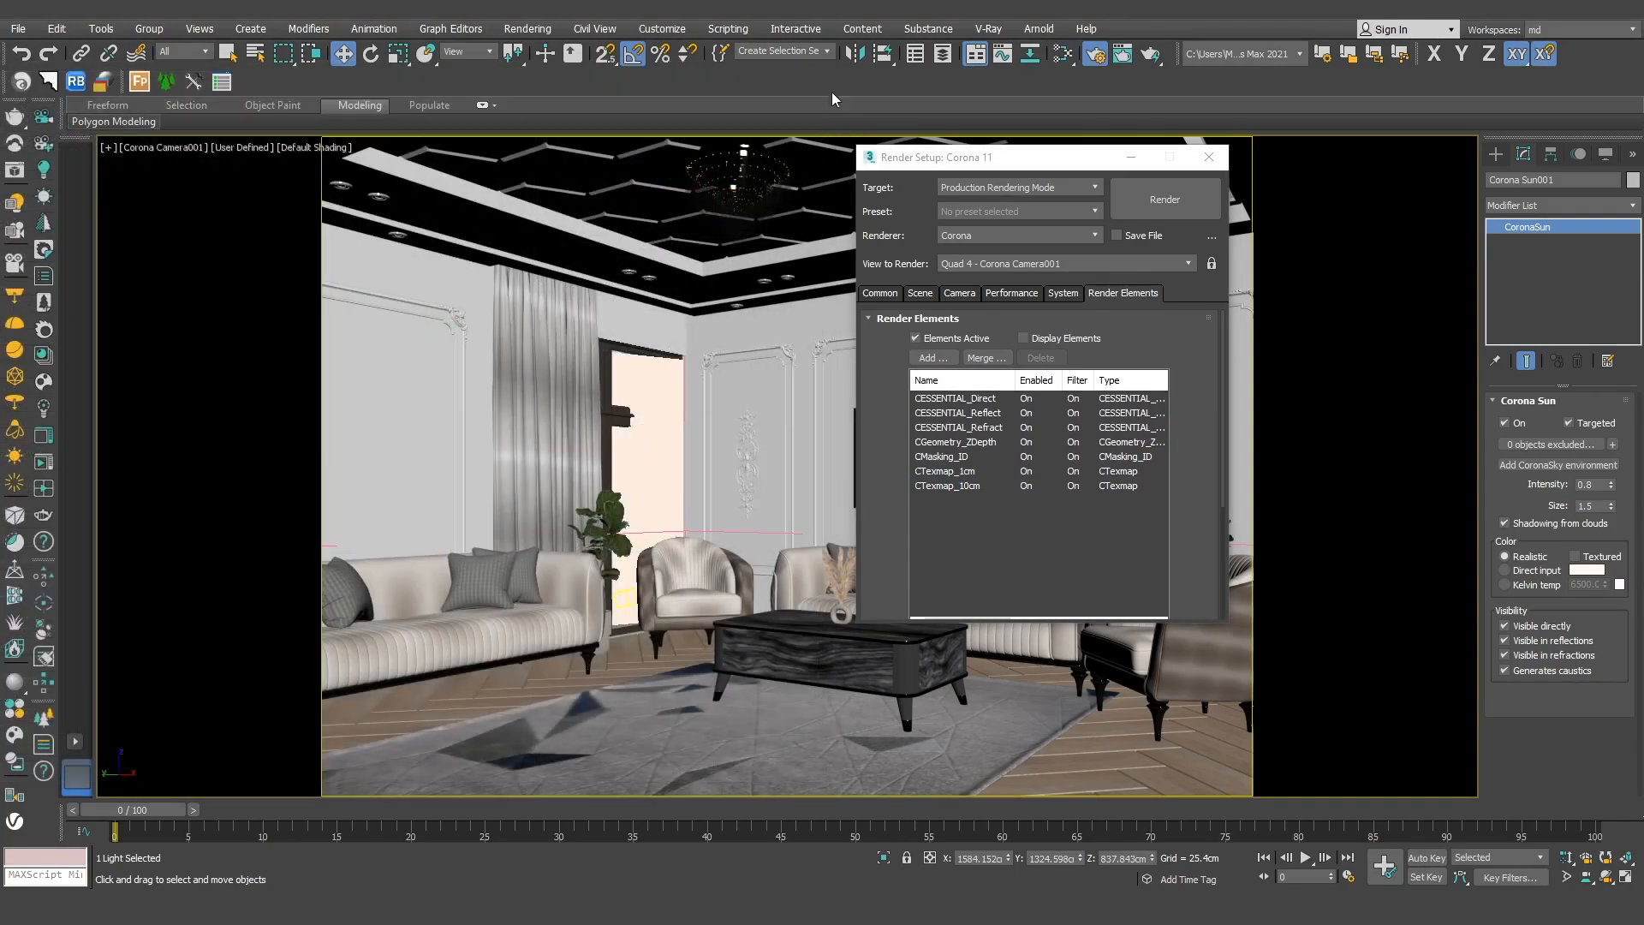
Look through the render setup's camera settings and the Corona tone mapping values, including the expanded curve
click(1060, 294)
click(1014, 296)
click(967, 296)
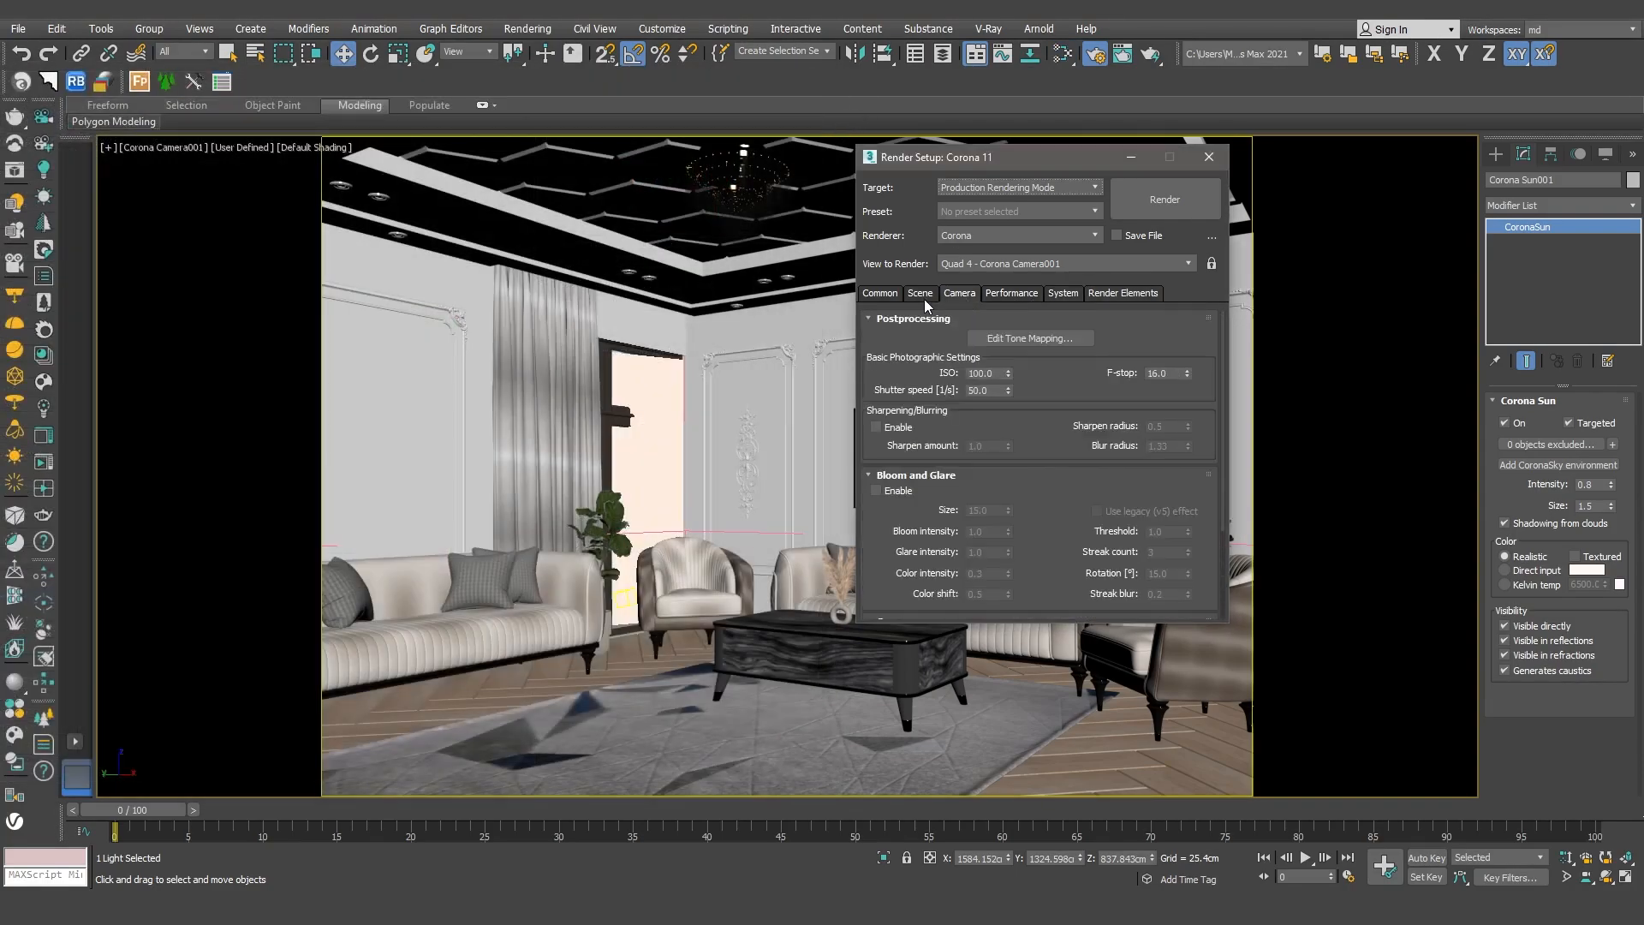
click(923, 299)
click(959, 294)
click(1015, 339)
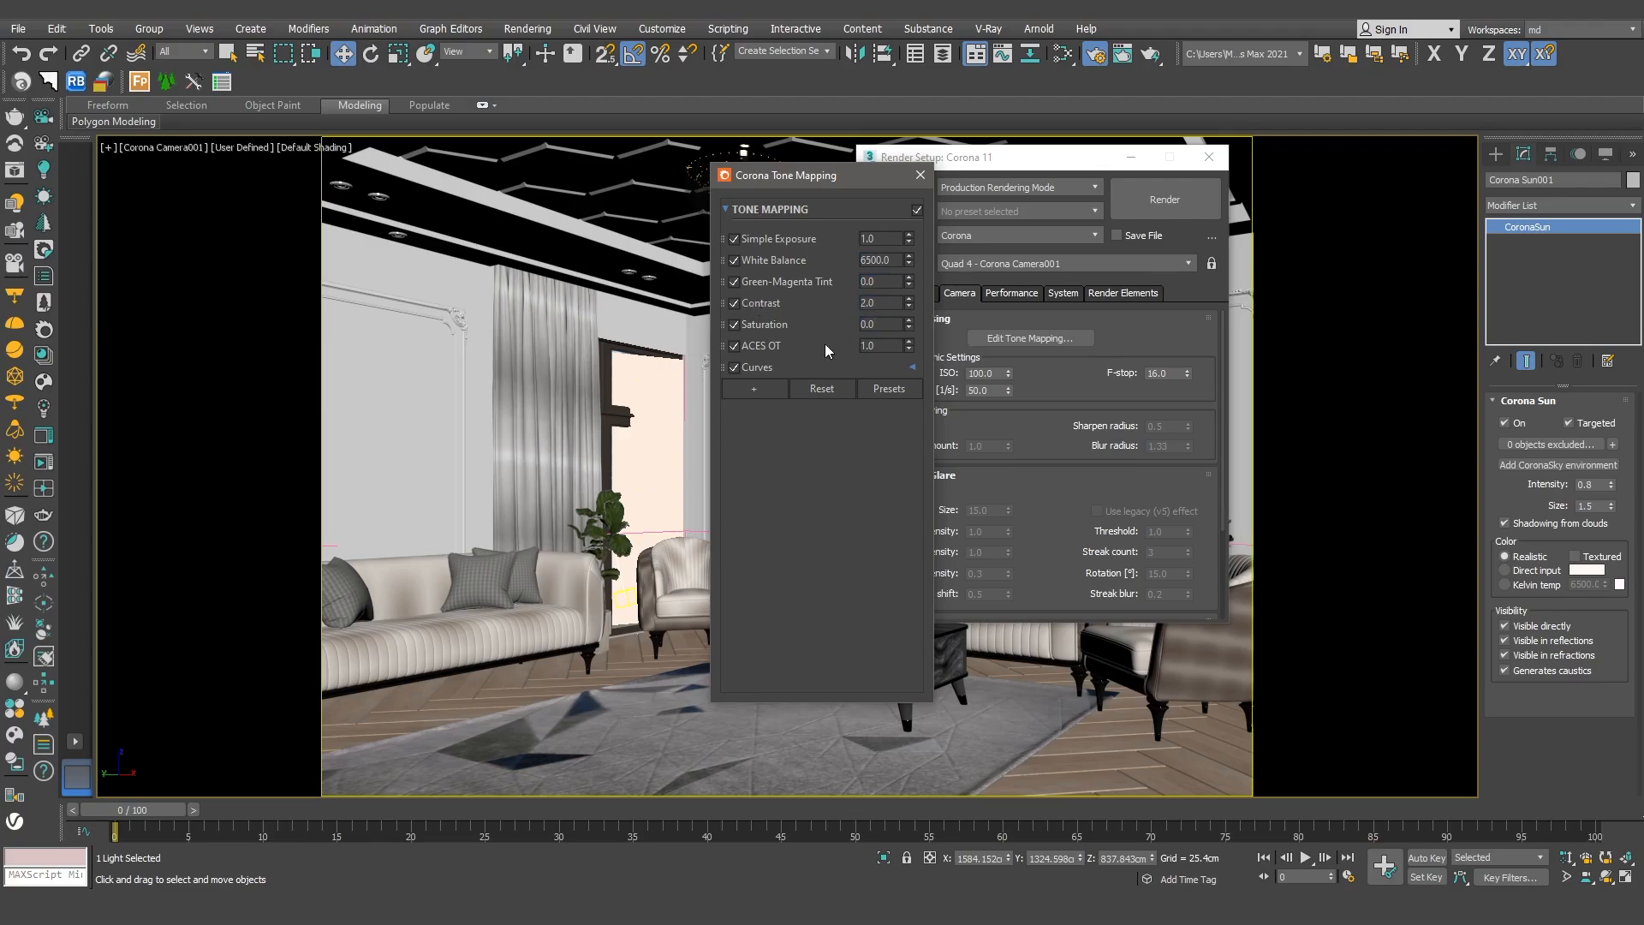
click(774, 368)
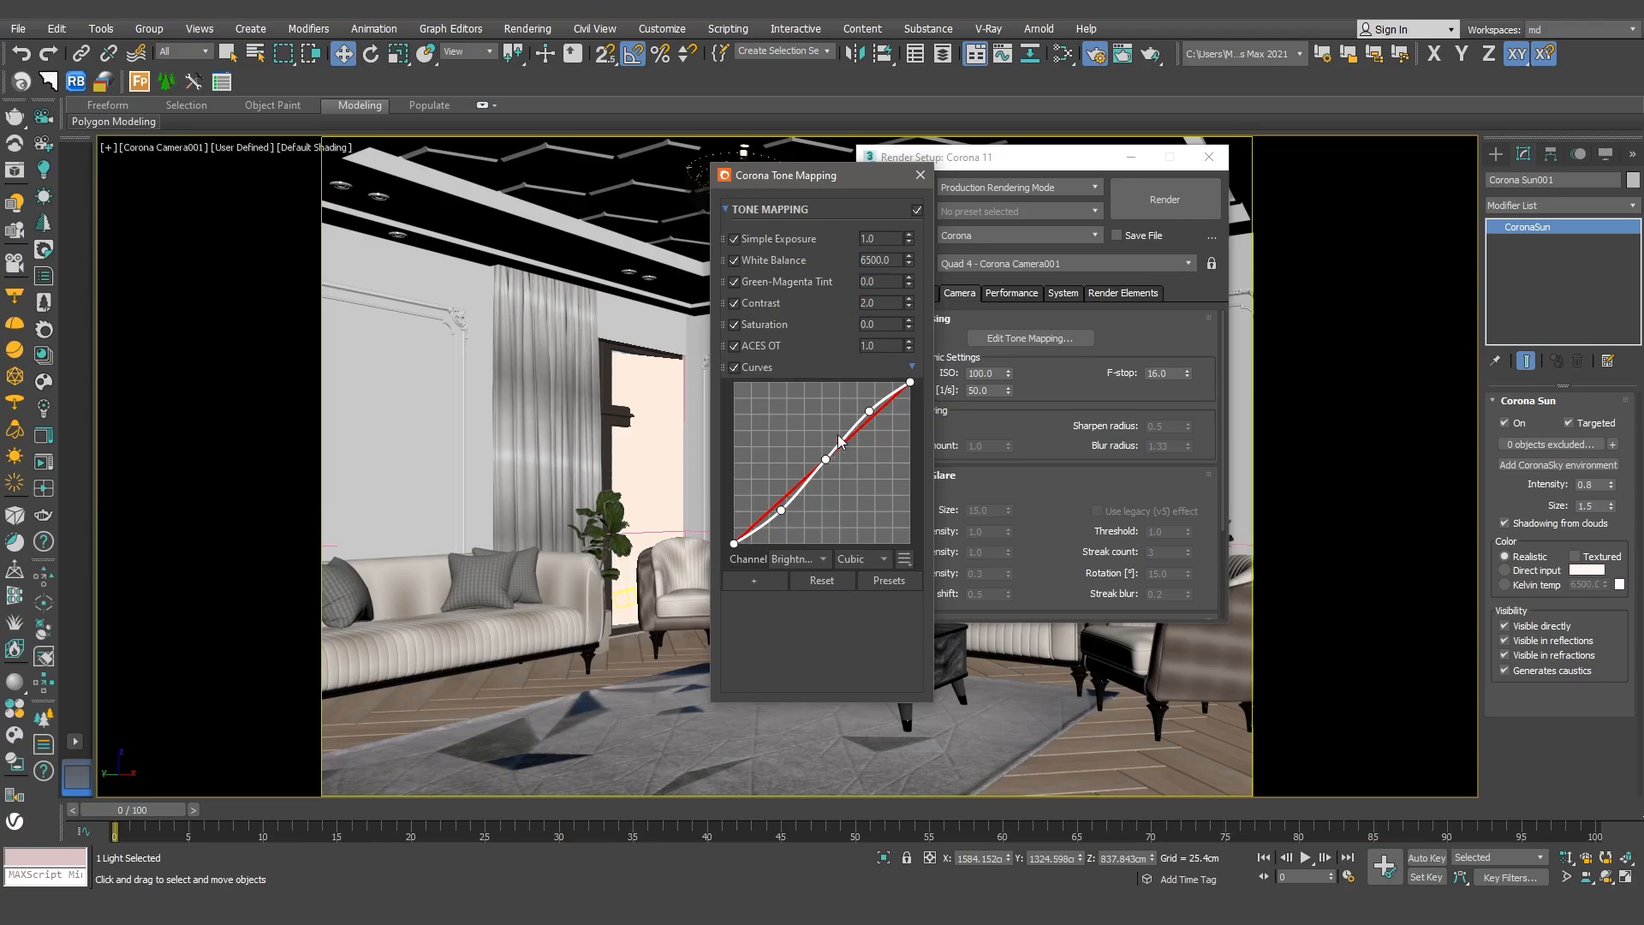
click(919, 177)
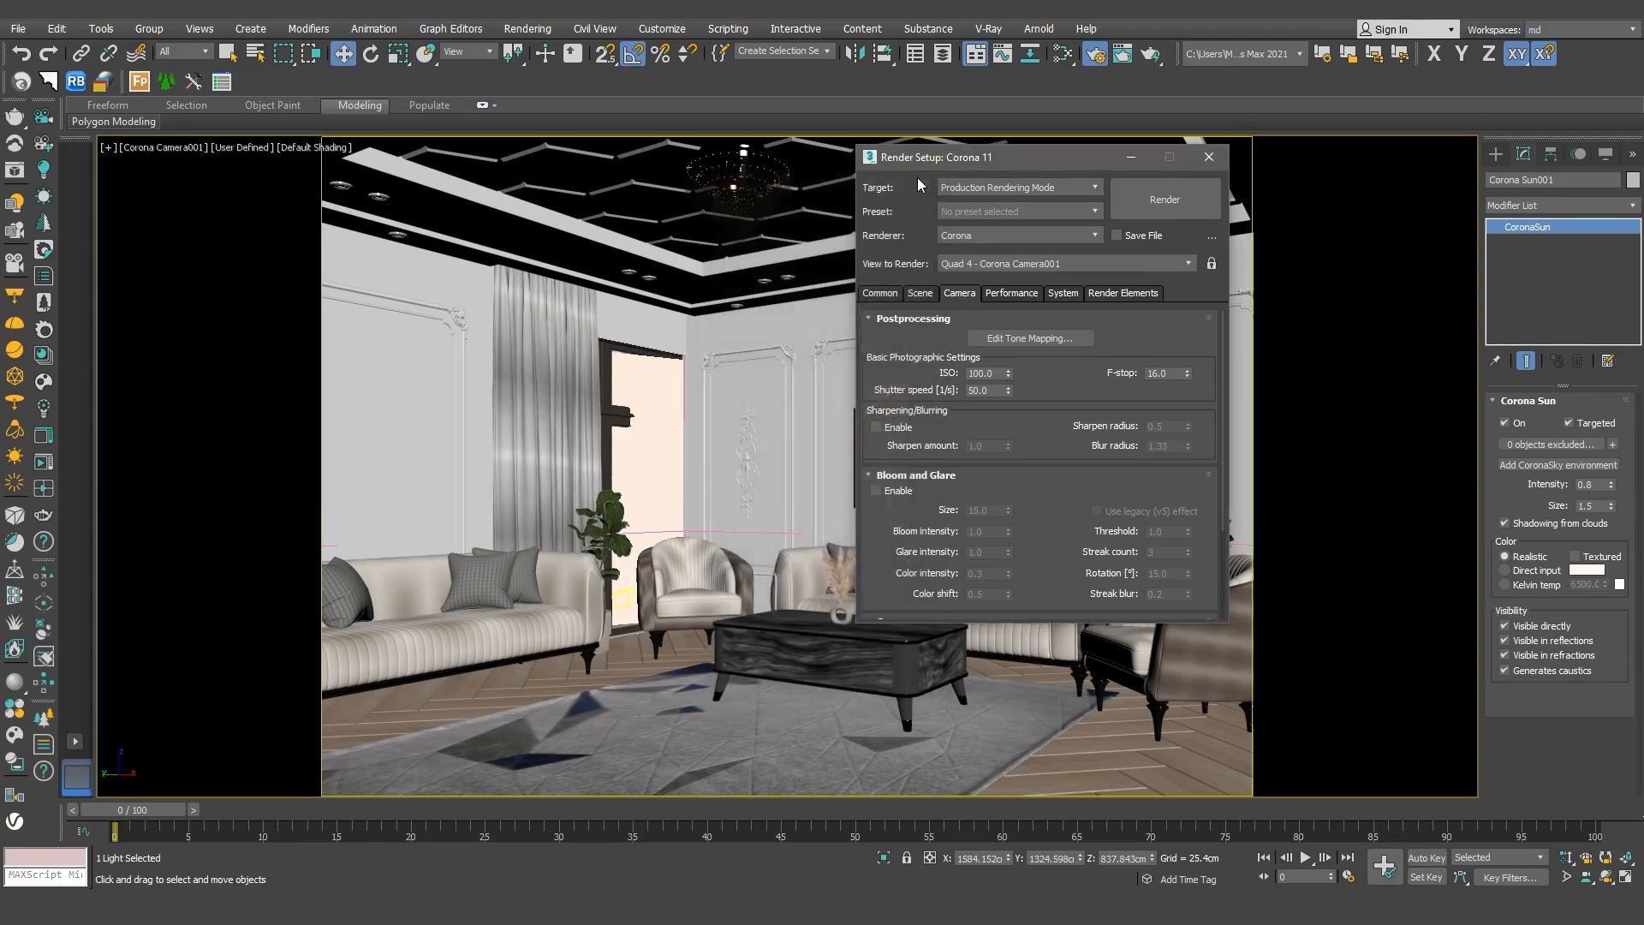
Check the denoising mode and the output size in the render setup and start the final render
click(920, 294)
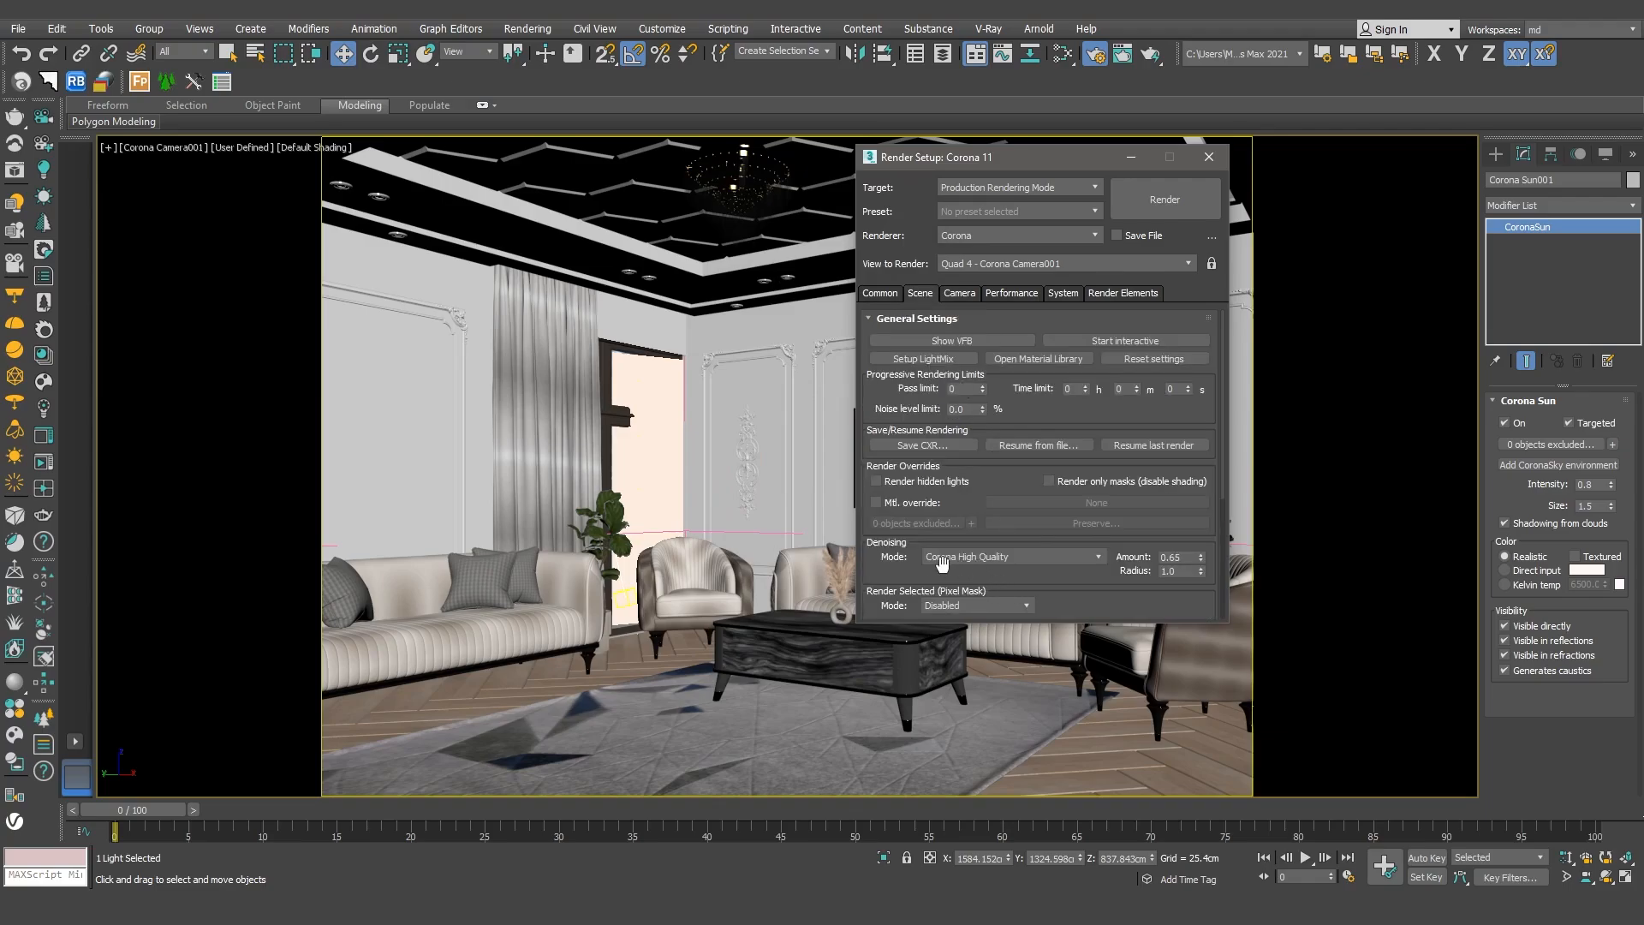
click(879, 293)
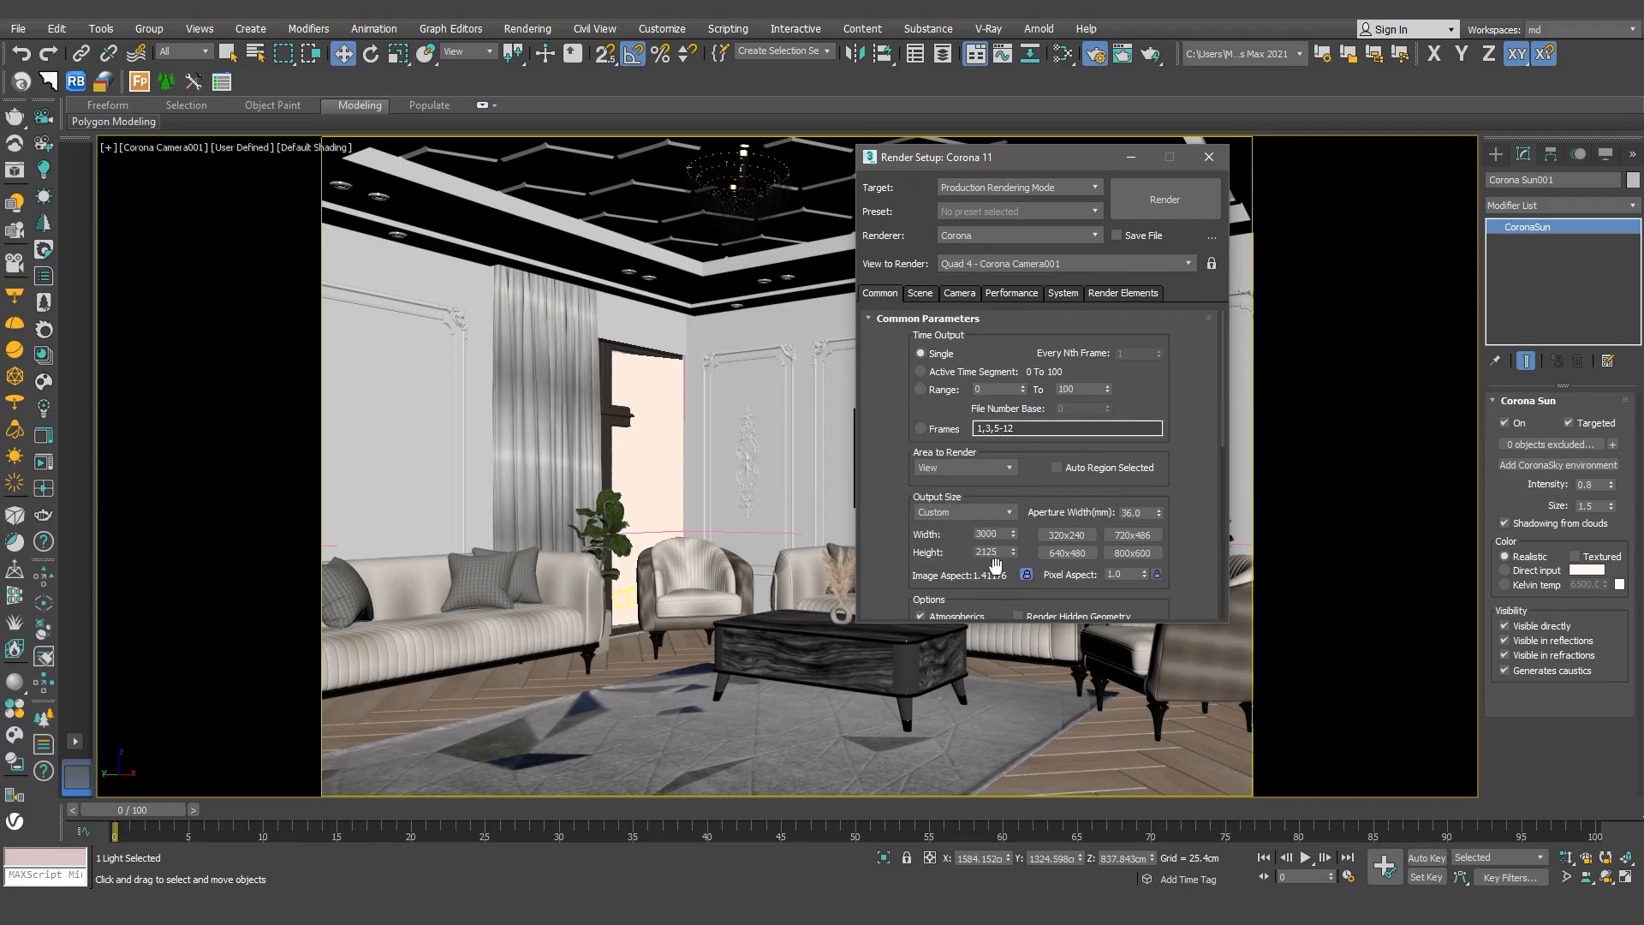
click(1163, 198)
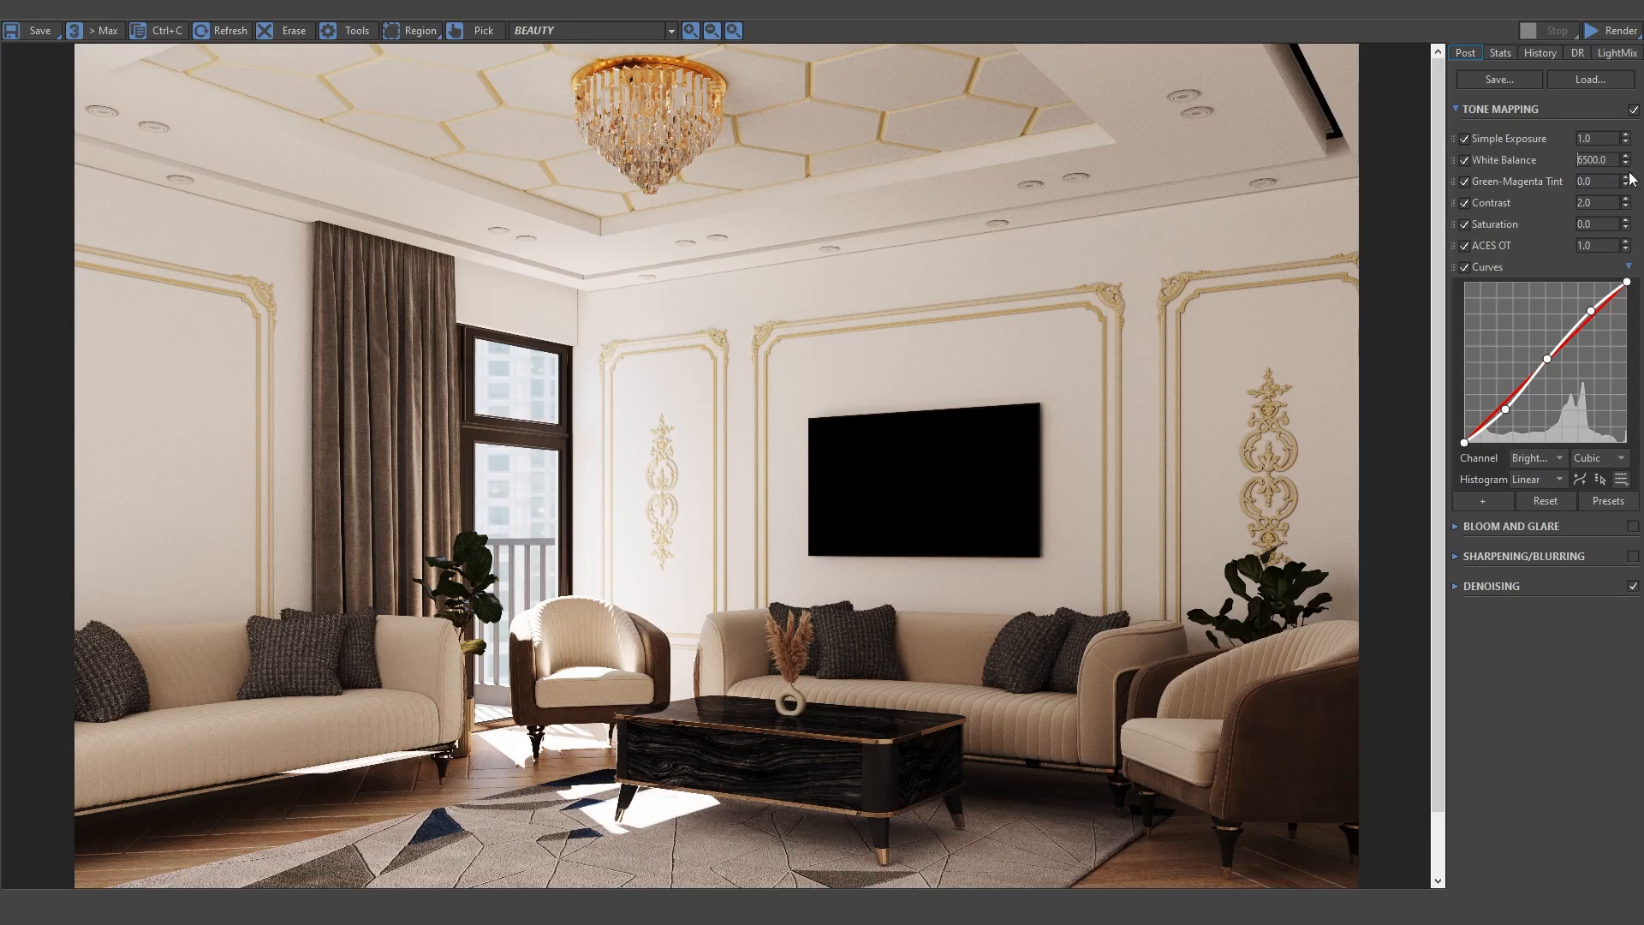
Try raising the render's Simple Exposure to 1.924 and restore it to 1
click(1625, 134)
drag(1627, 131, 1622, 24)
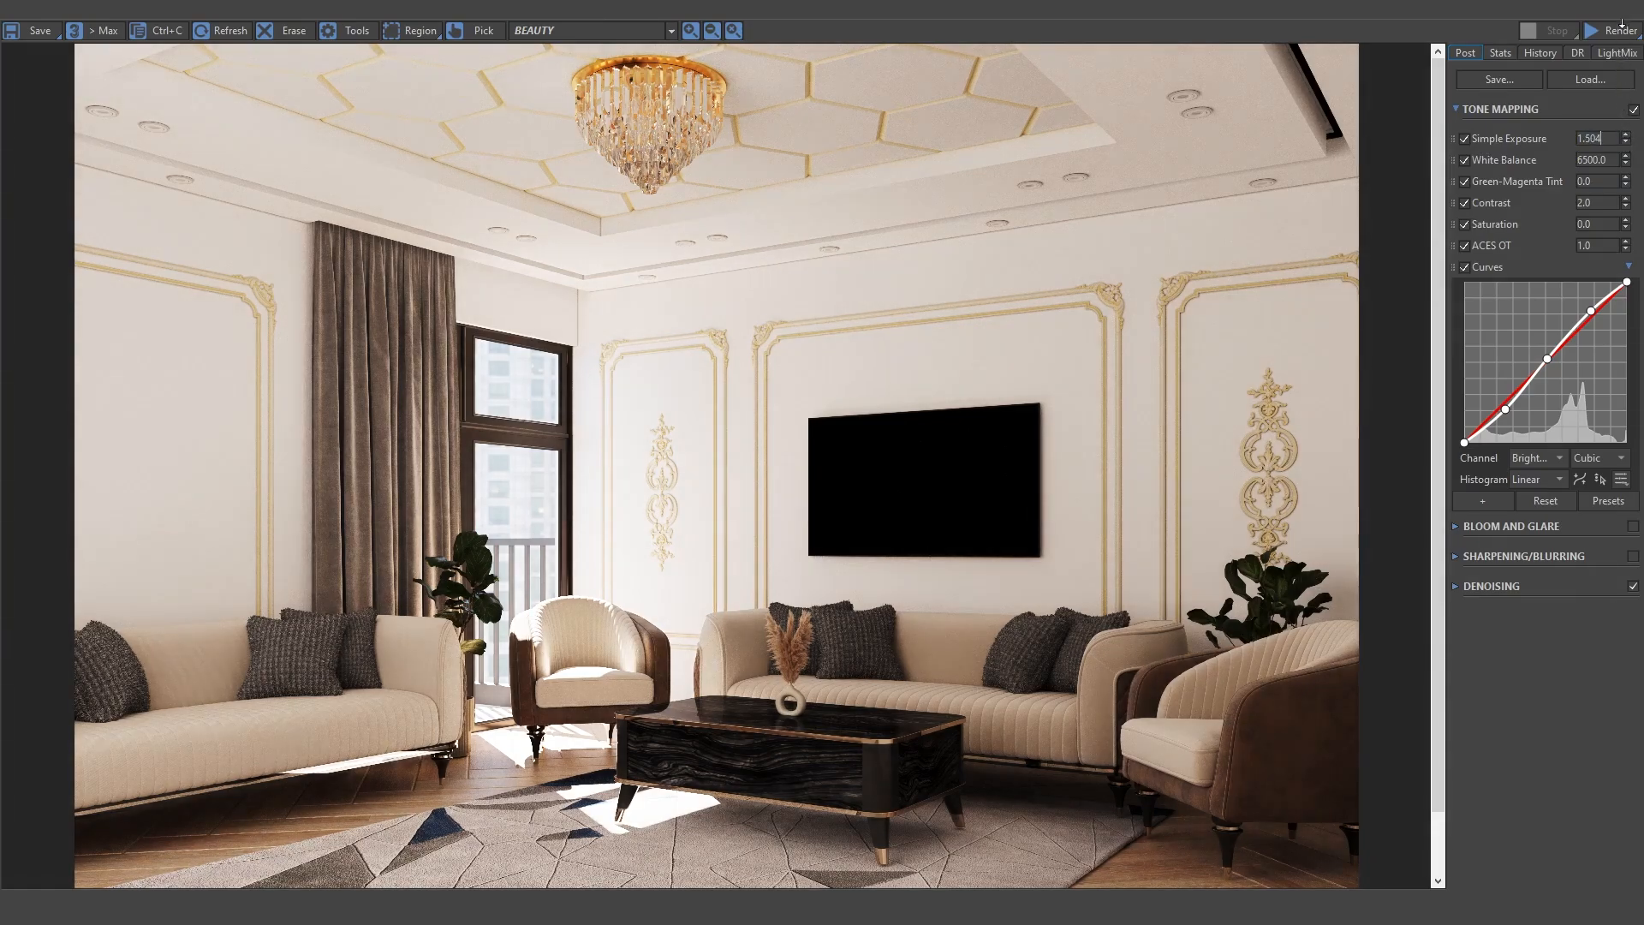
drag(1625, 146, 1627, 107)
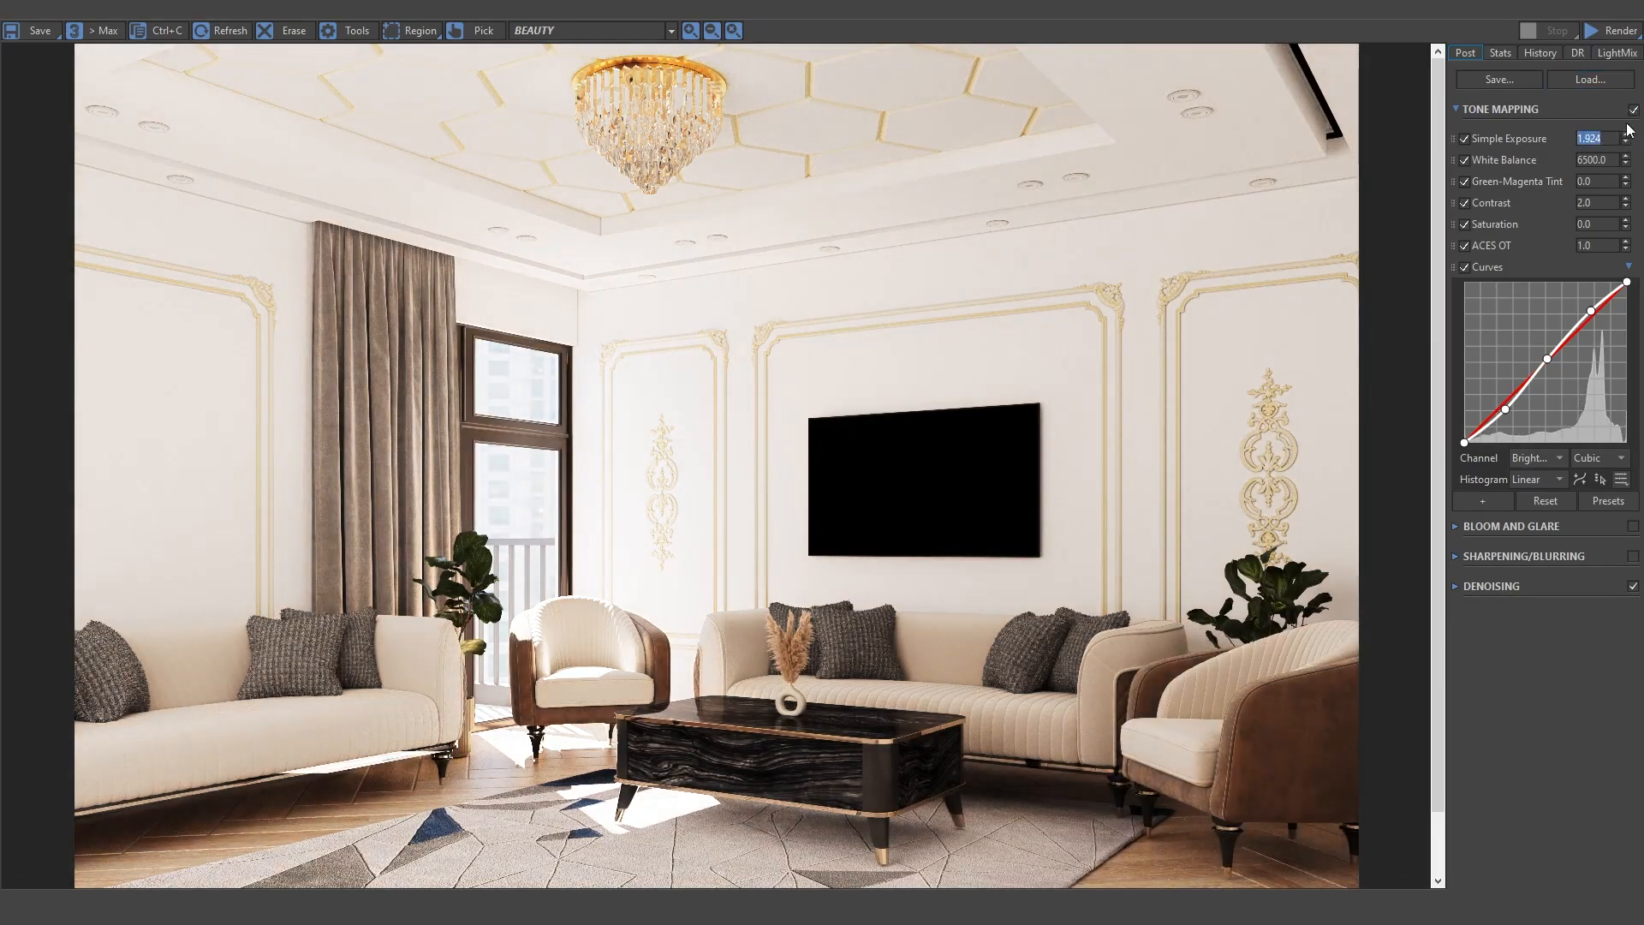
double_click(1607, 139)
text(1)
key(Return)
Try warmer and cooler White Balance values on the render and restore it to 6500
drag(1628, 162, 1621, 103)
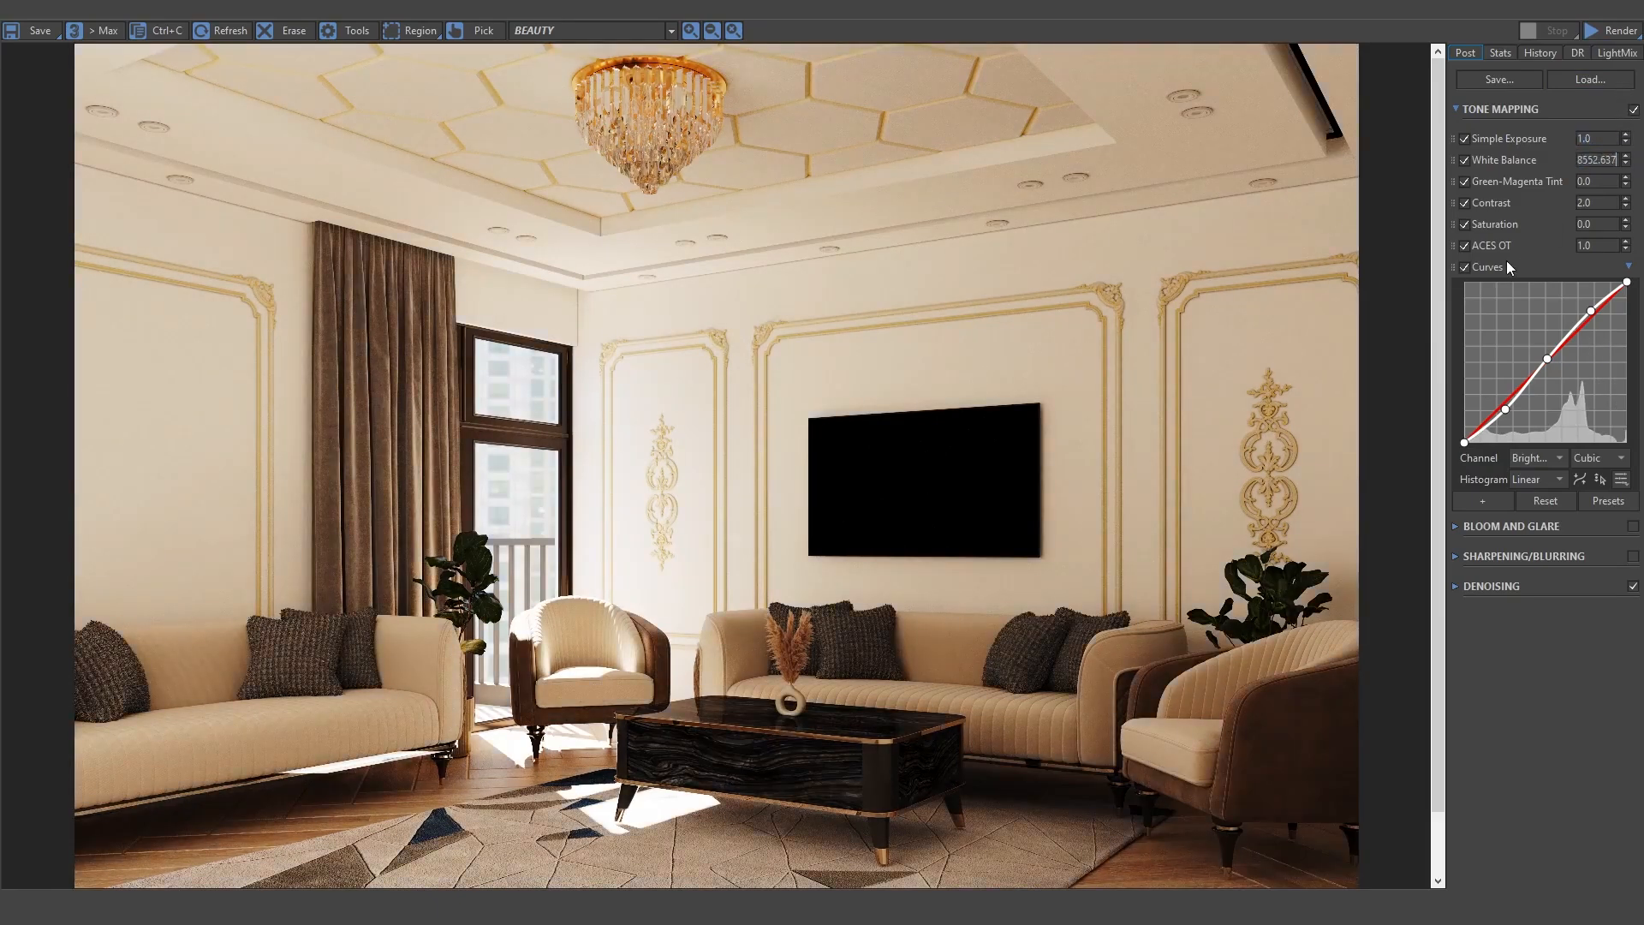
drag(1626, 162, 1623, 291)
double_click(1606, 159)
text(6500)
key(Return)
Look over the Saturation and Curves settings, and close the rendered image and the render setup
click(1598, 222)
click(1548, 266)
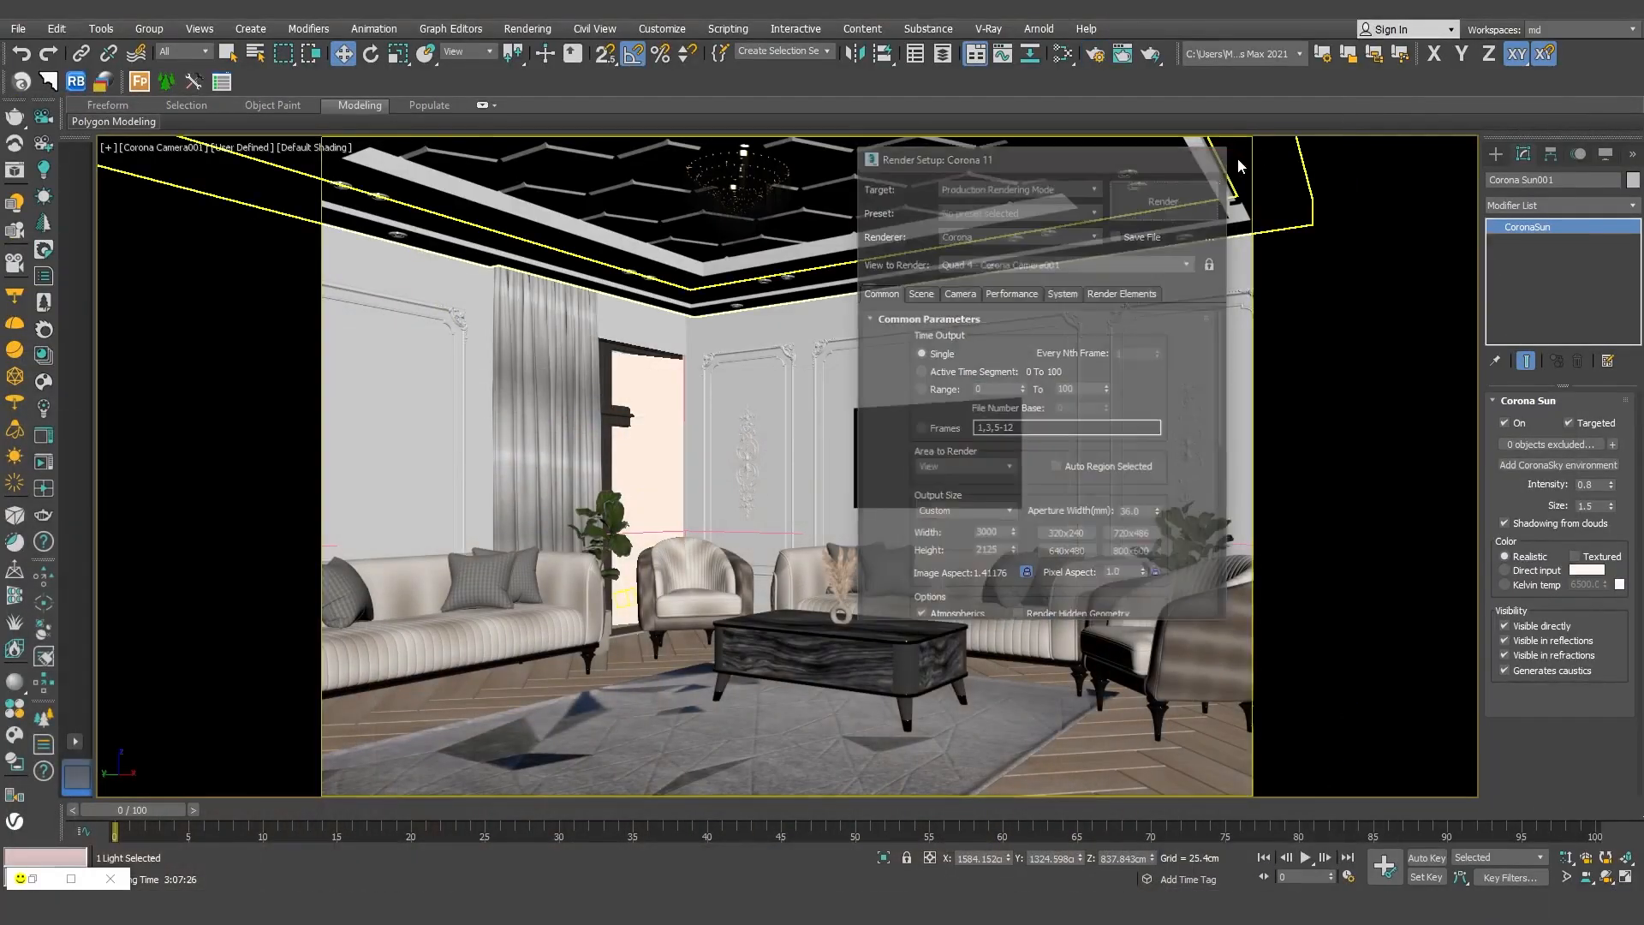
click(1237, 161)
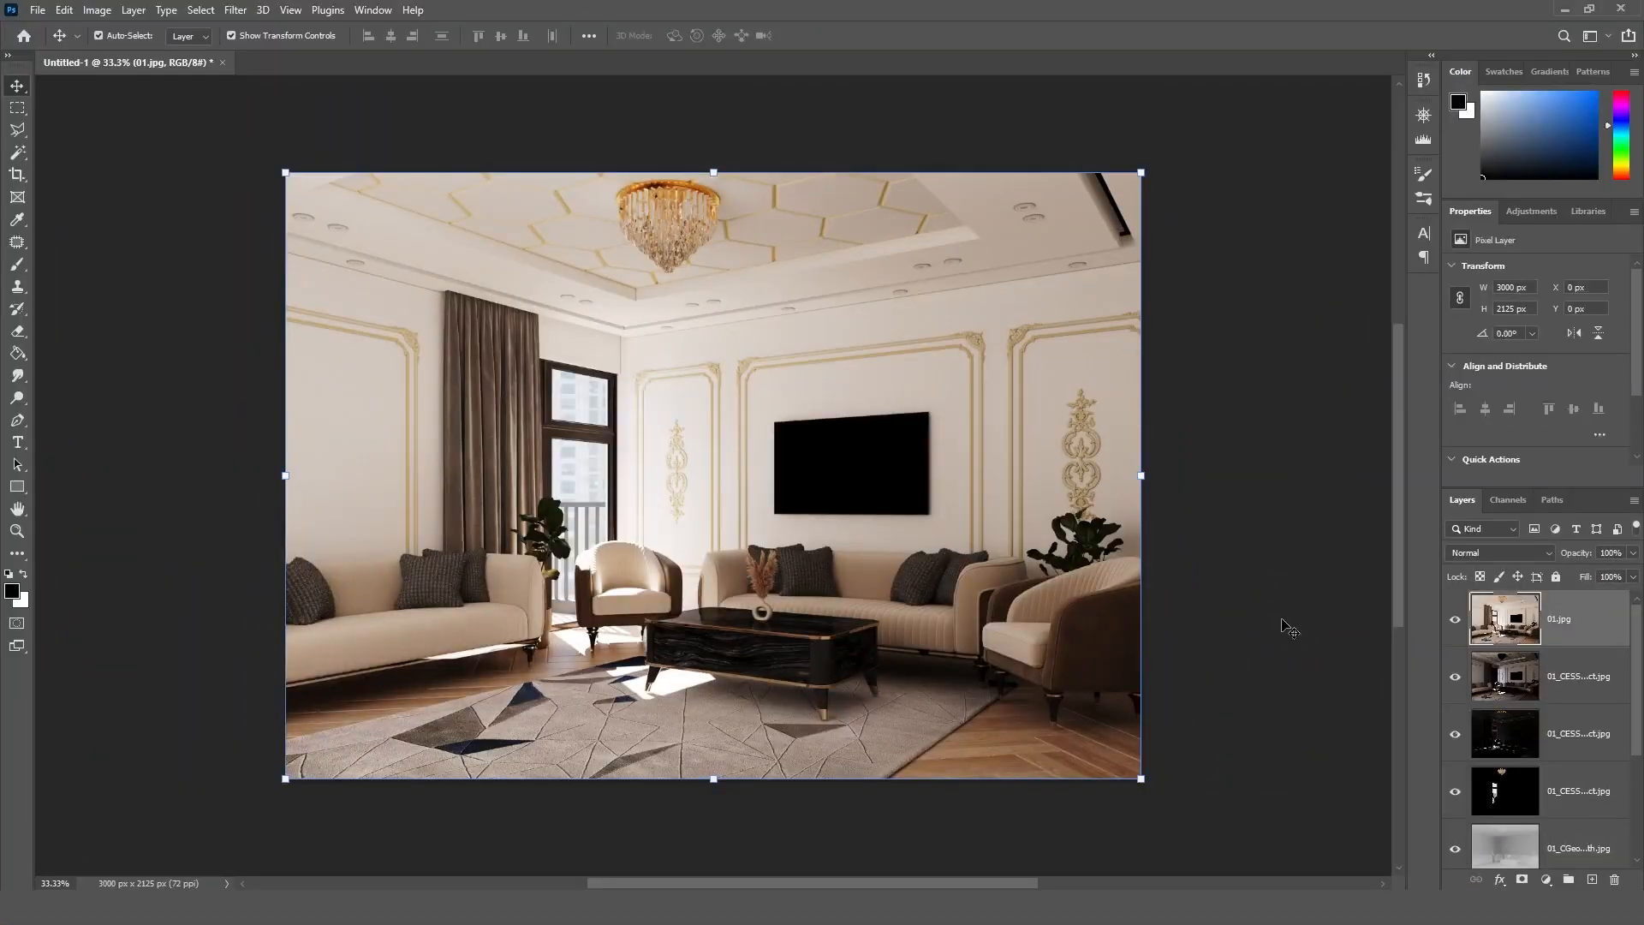
In Photoshop, duplicate the 01.jpg layer and send the original 01.jpg to the bottom of the layer stack
click(1288, 628)
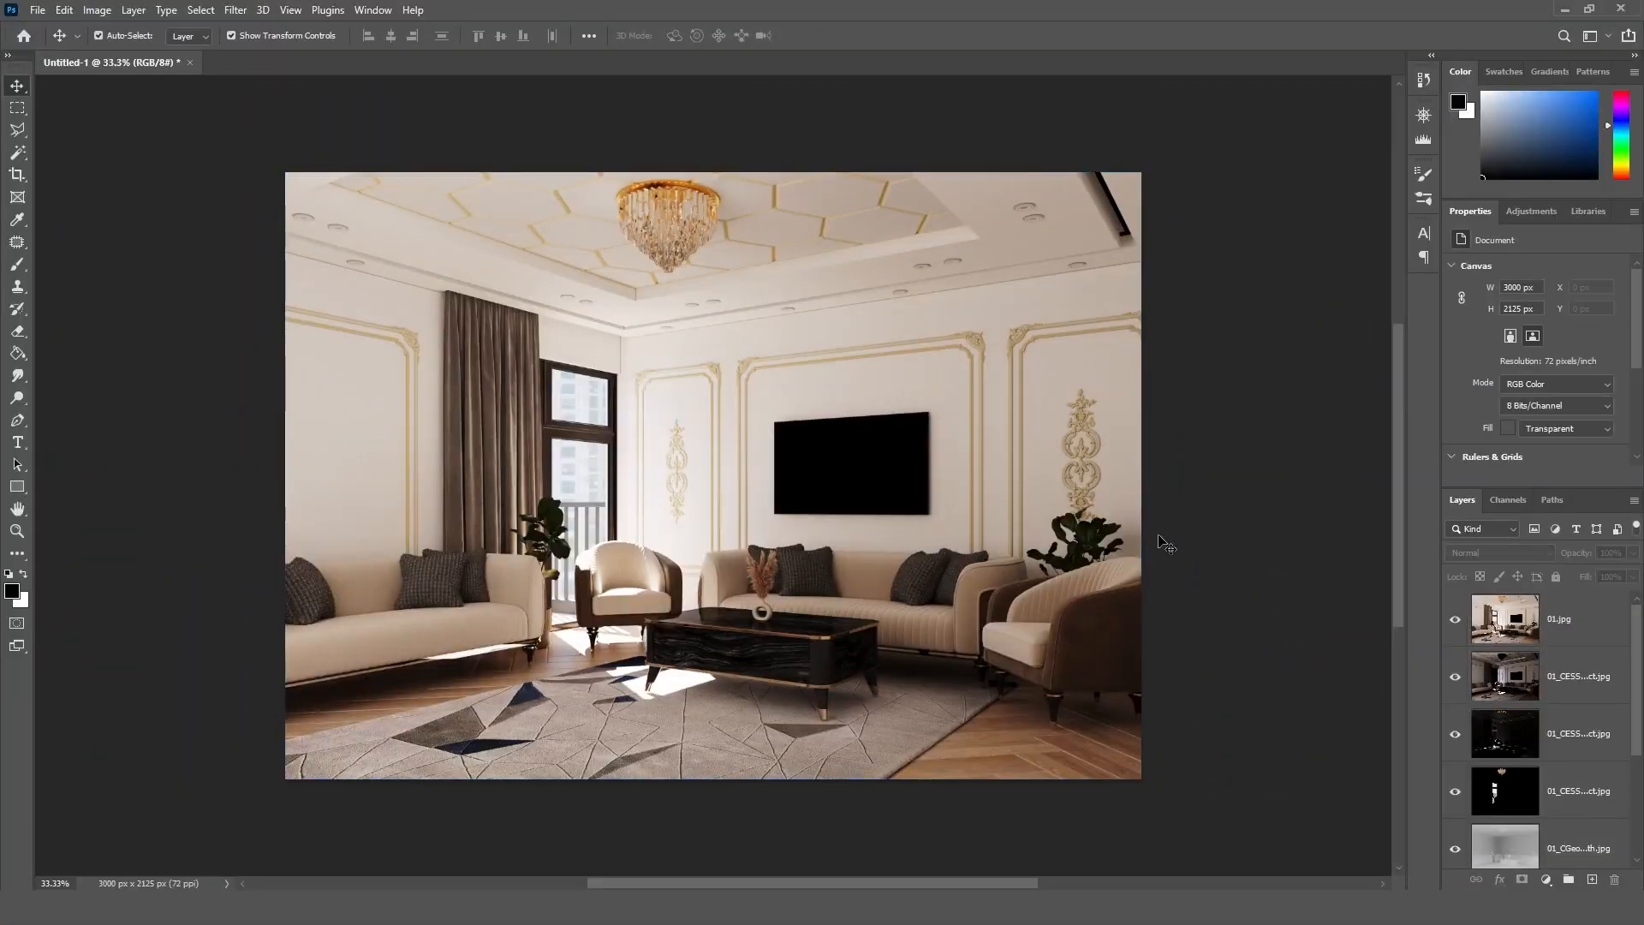
click(1535, 633)
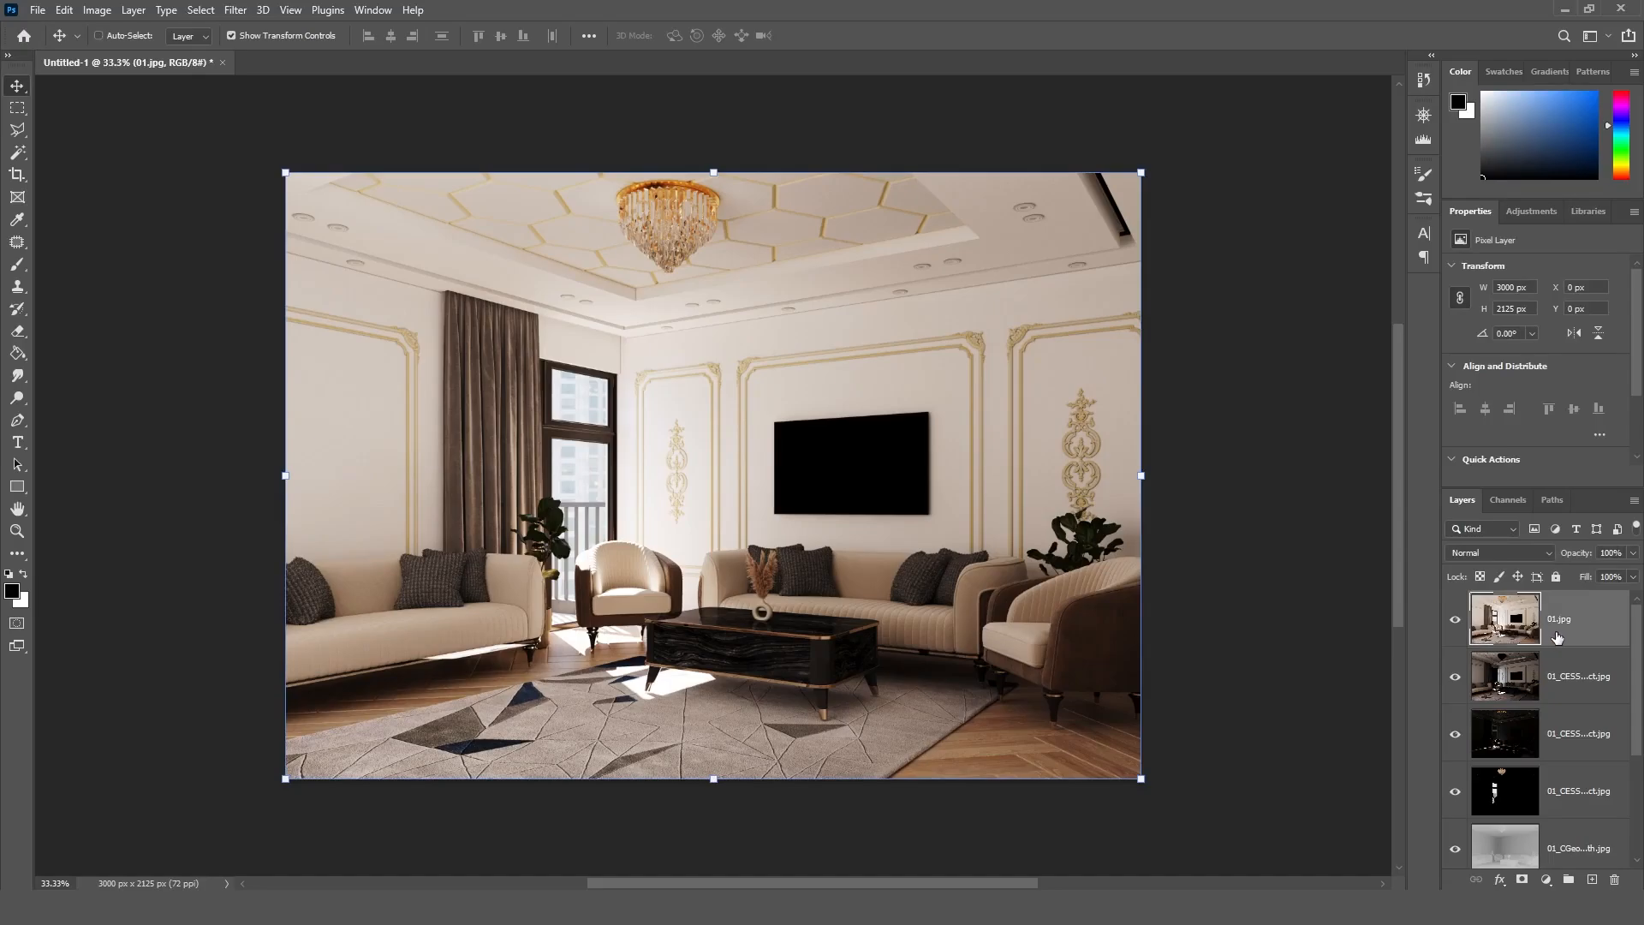
key(ctrl+j)
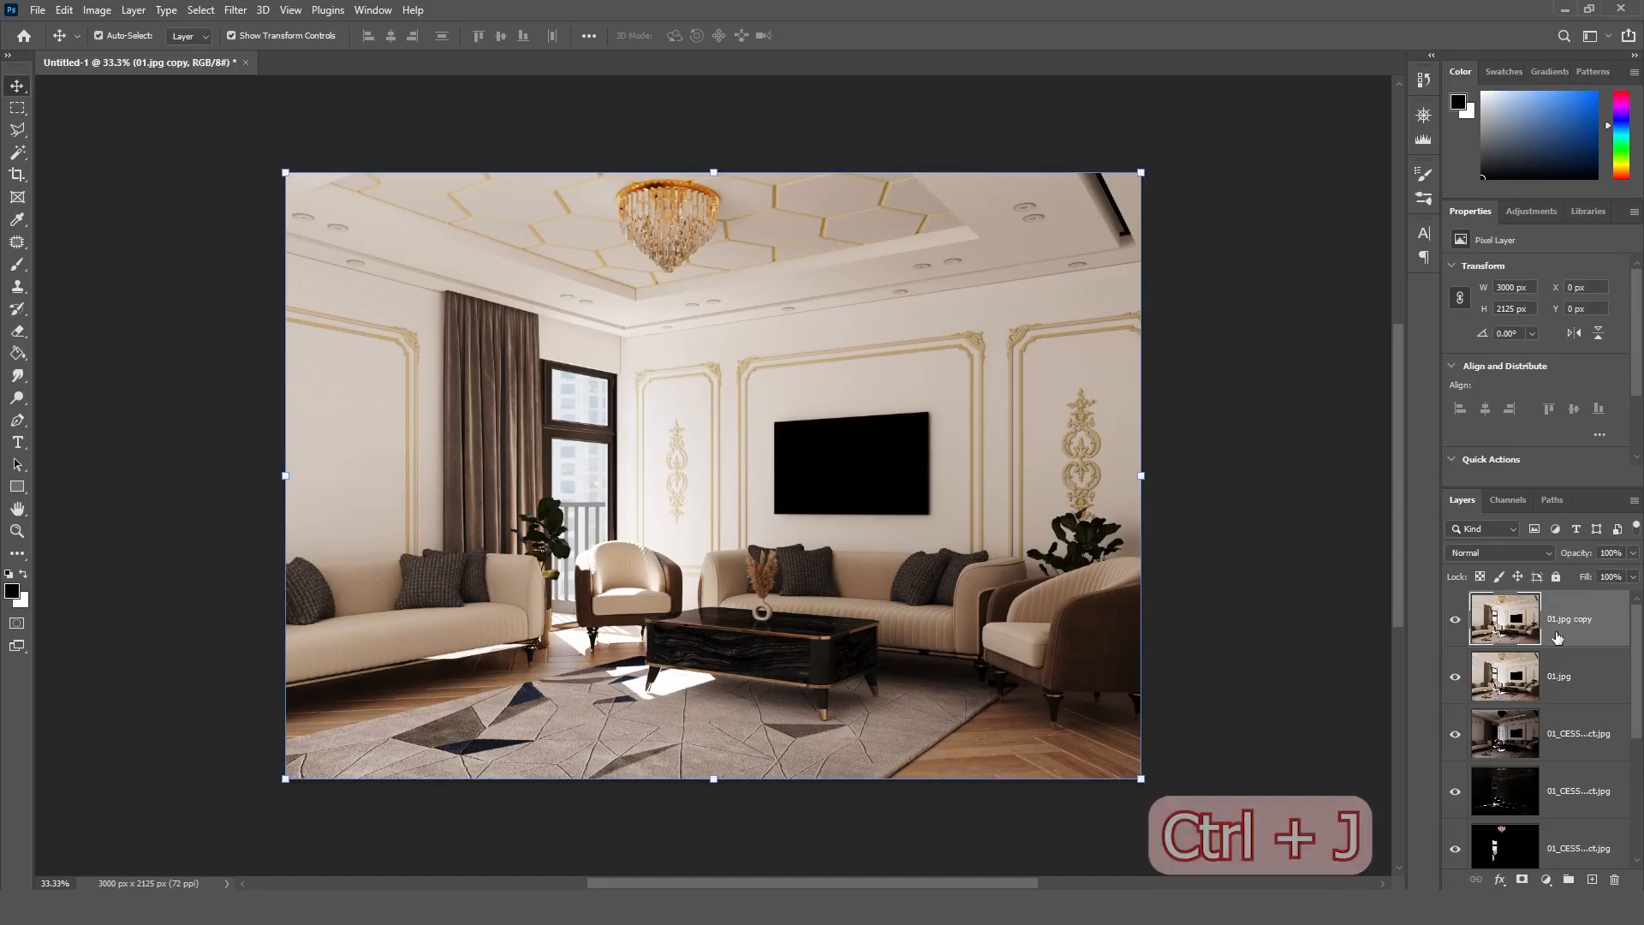
click(1569, 682)
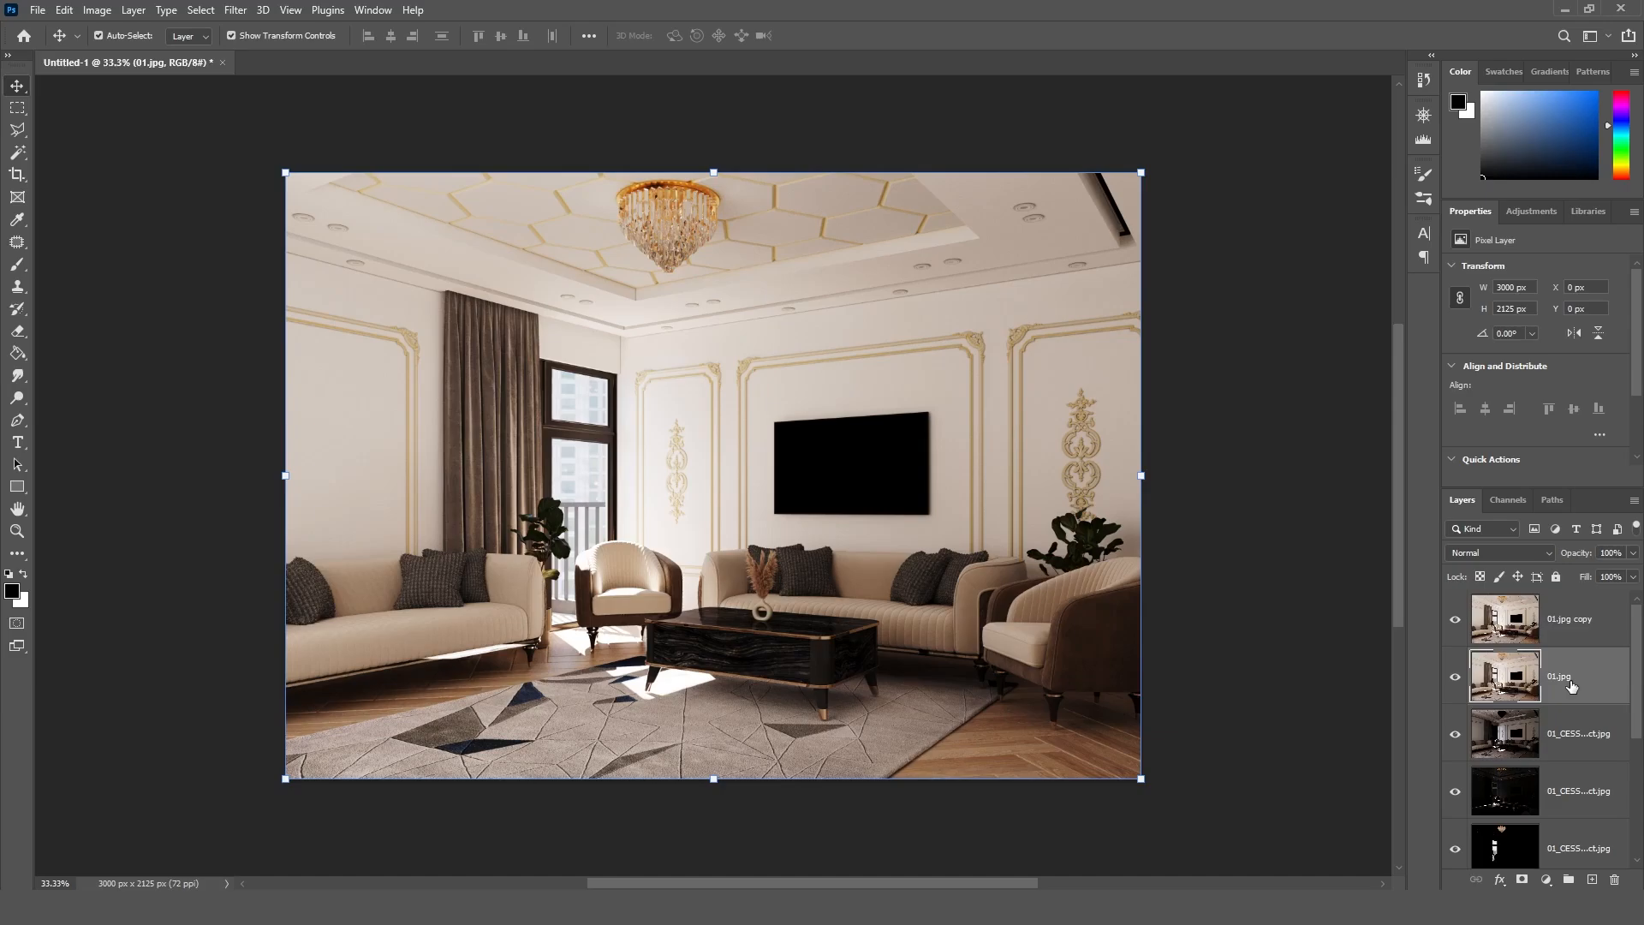
key(ctrl+shift+bracketleft)
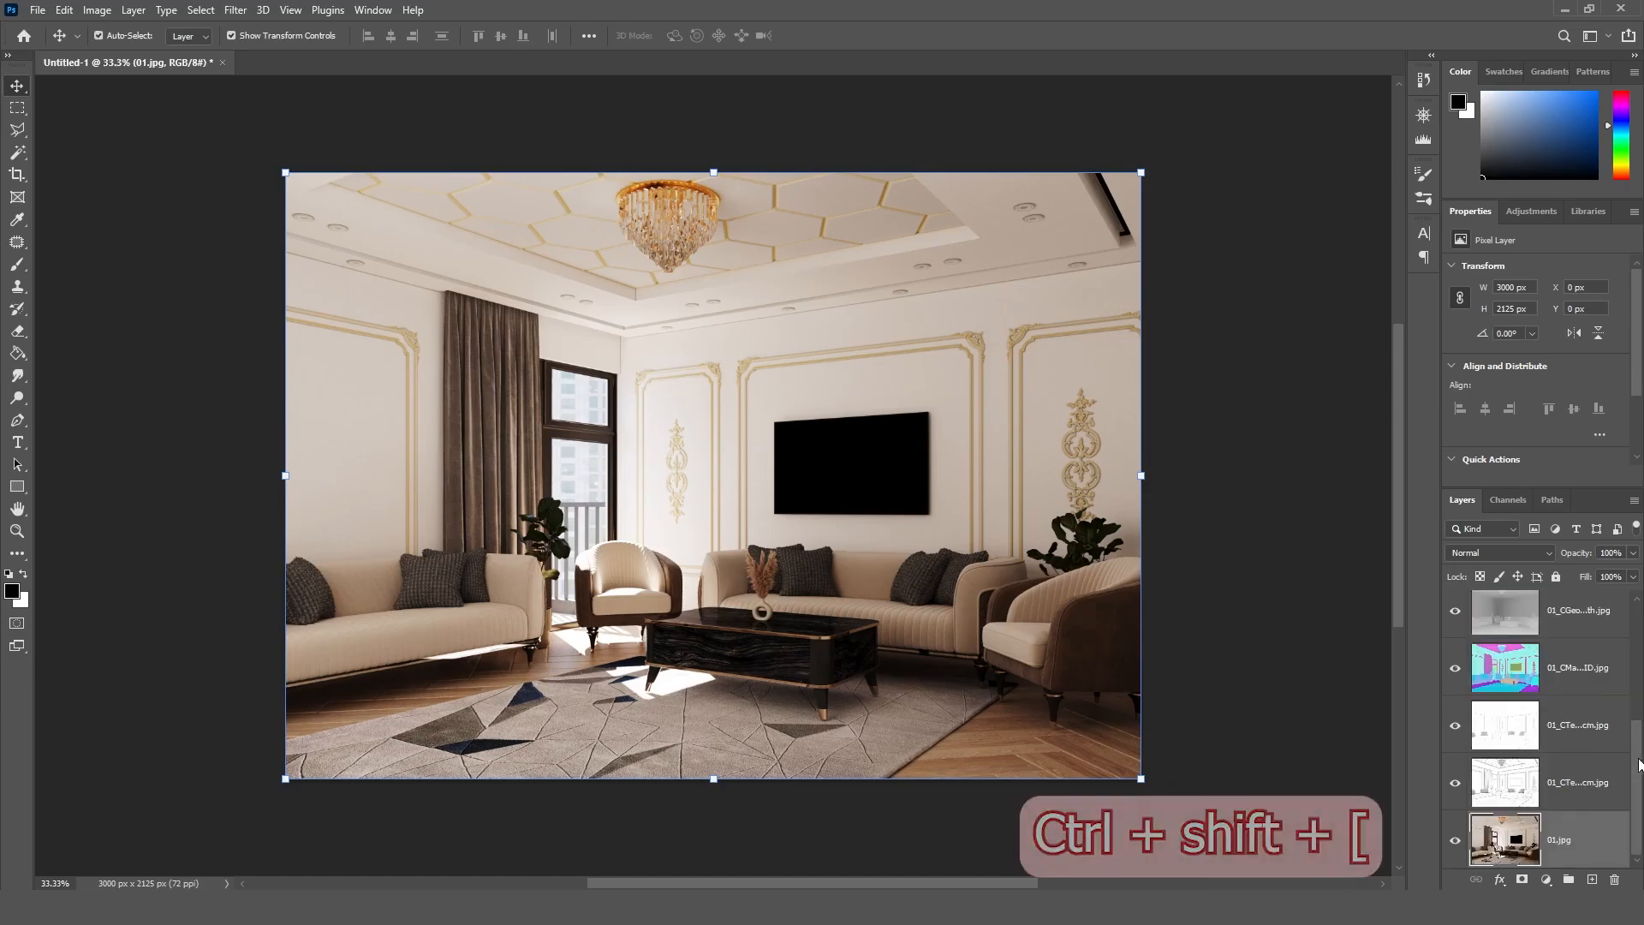
Hide the 01.jpg copy, CESSENTIAL_Direct and CESSENTIAL_Reflect layers, widening the layer list to show the full names
drag(1637, 762, 1638, 624)
click(1455, 619)
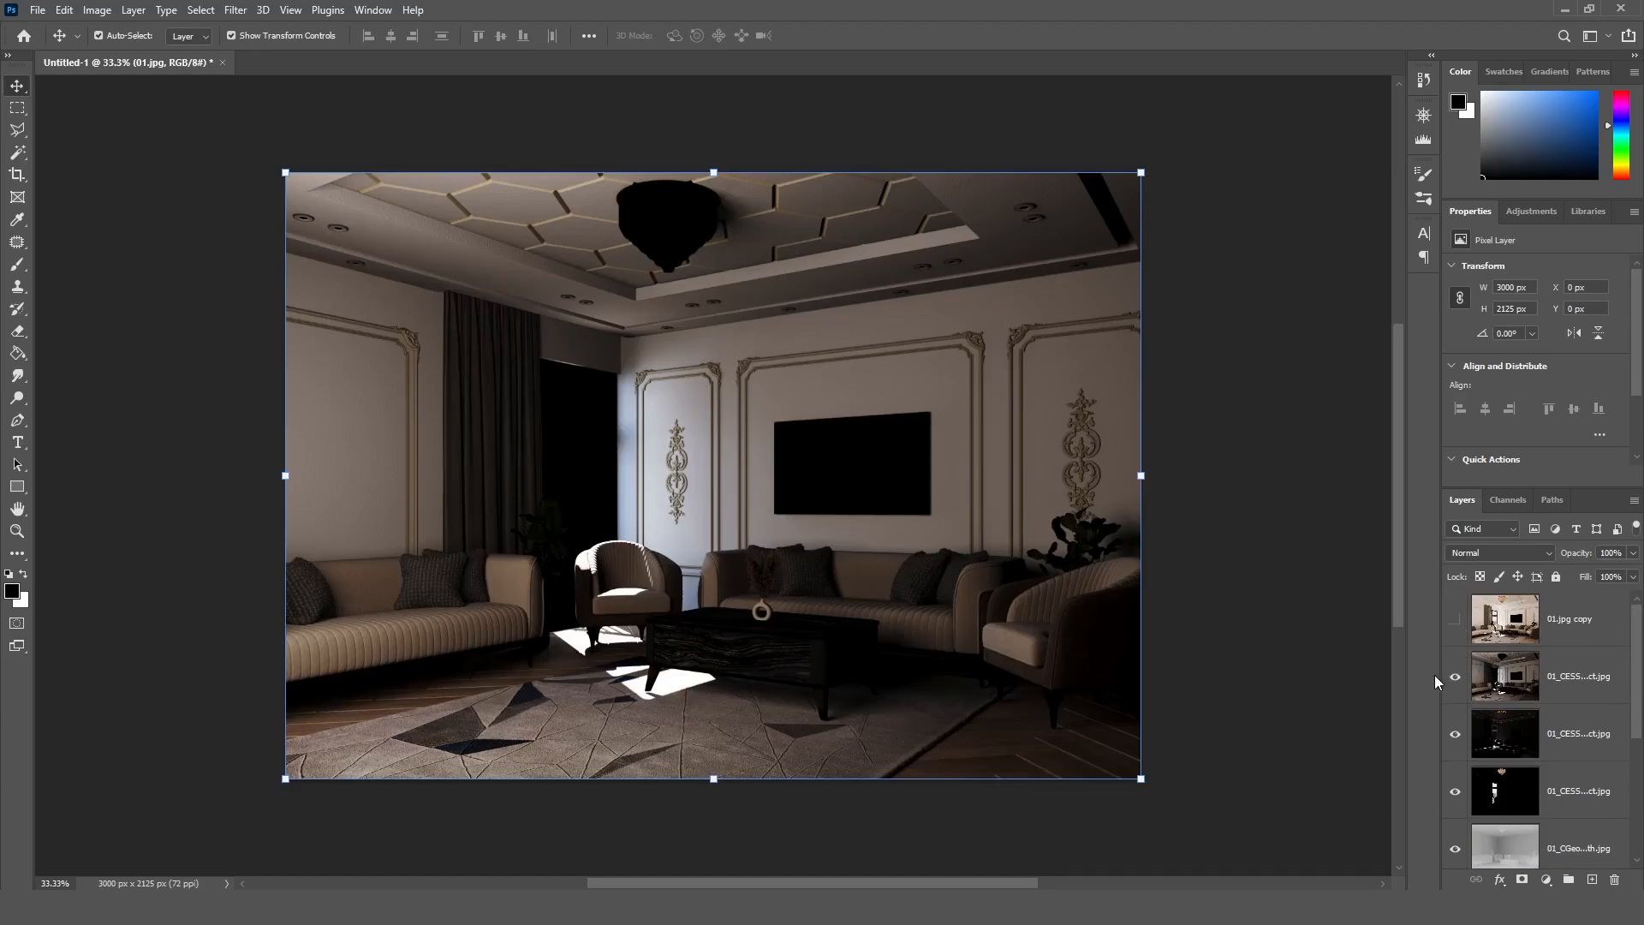
drag(1441, 677, 1406, 677)
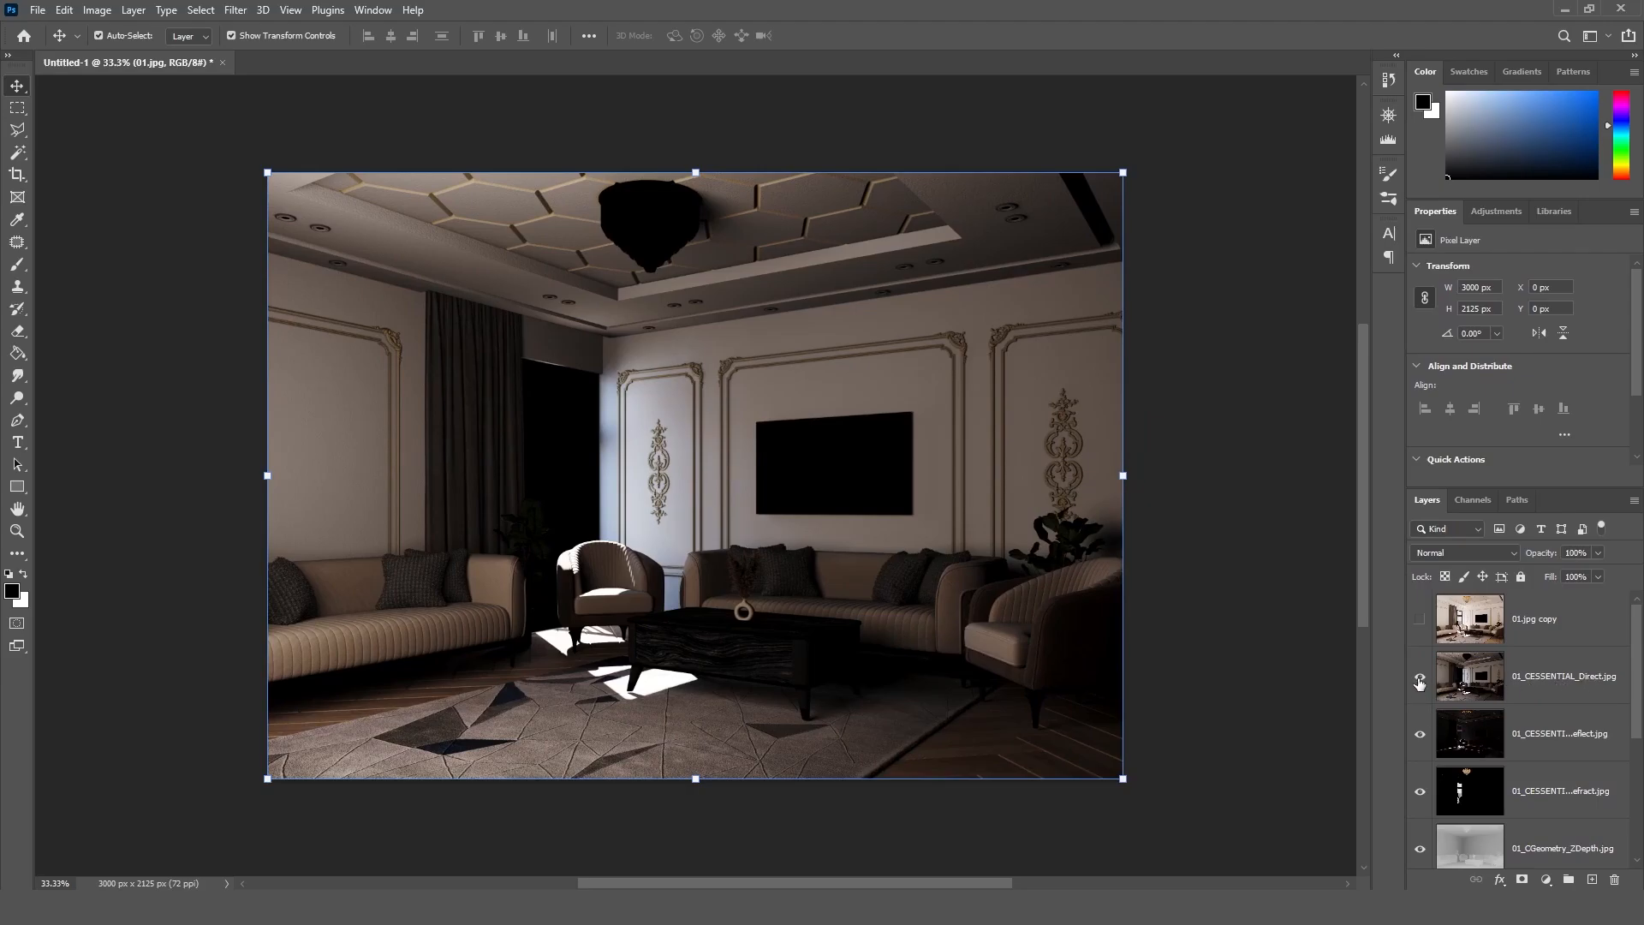
click(1420, 683)
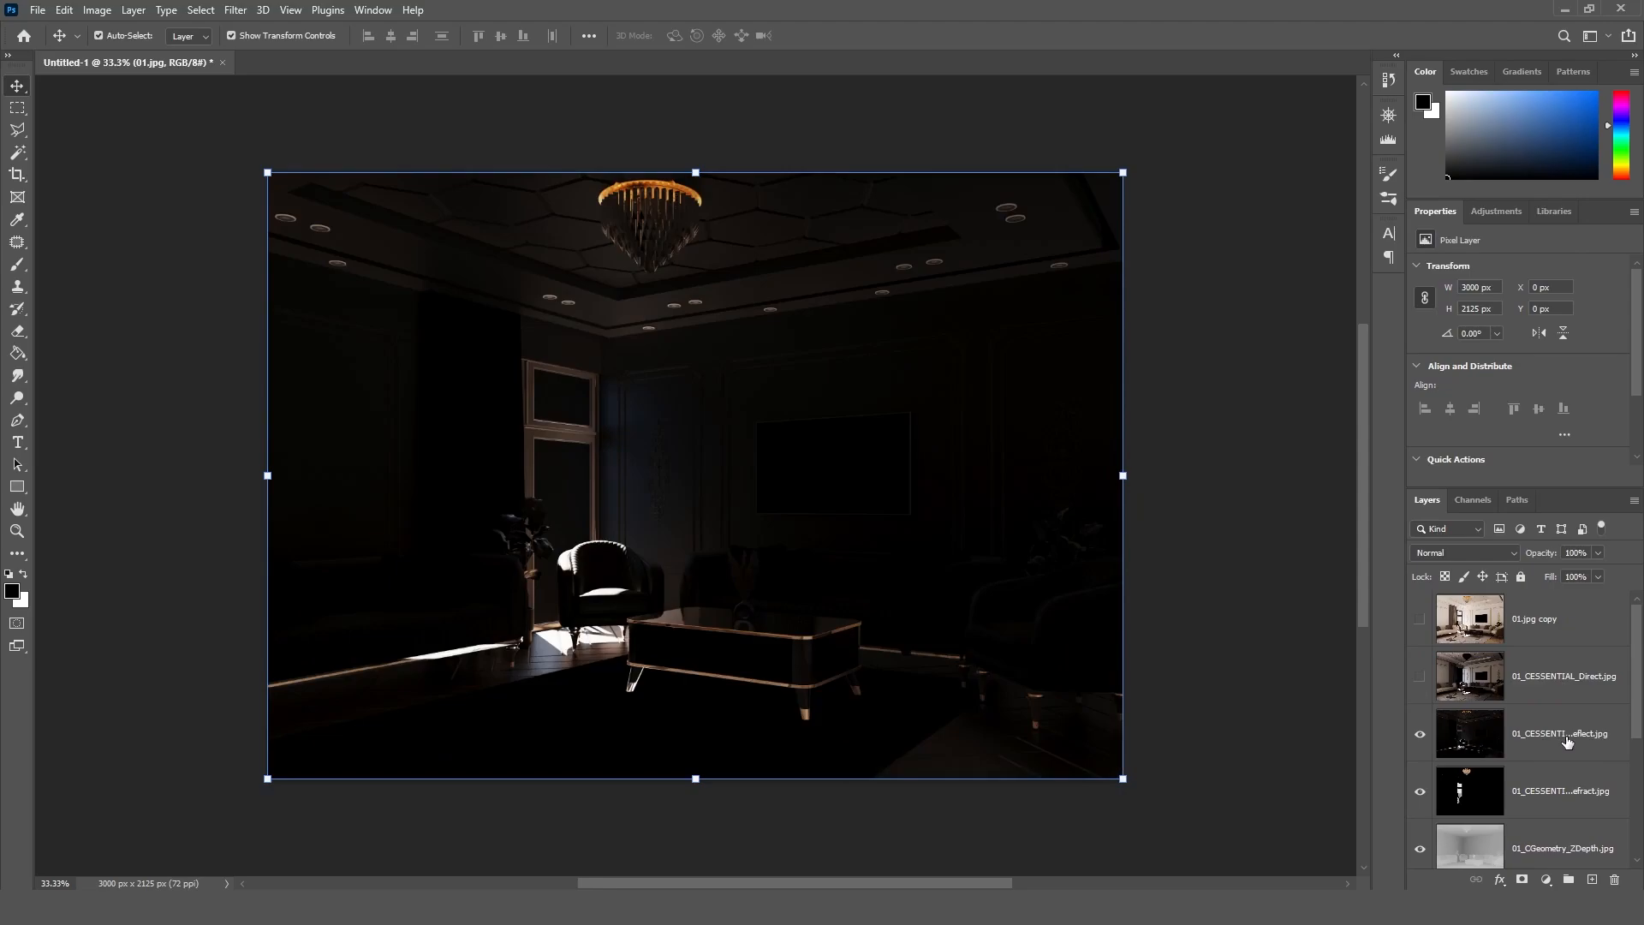
click(1420, 735)
Hide the CESSENTIAL_Refract, CGeometry_ZDepth and CMasking_ID layers
drag(1637, 698, 1637, 754)
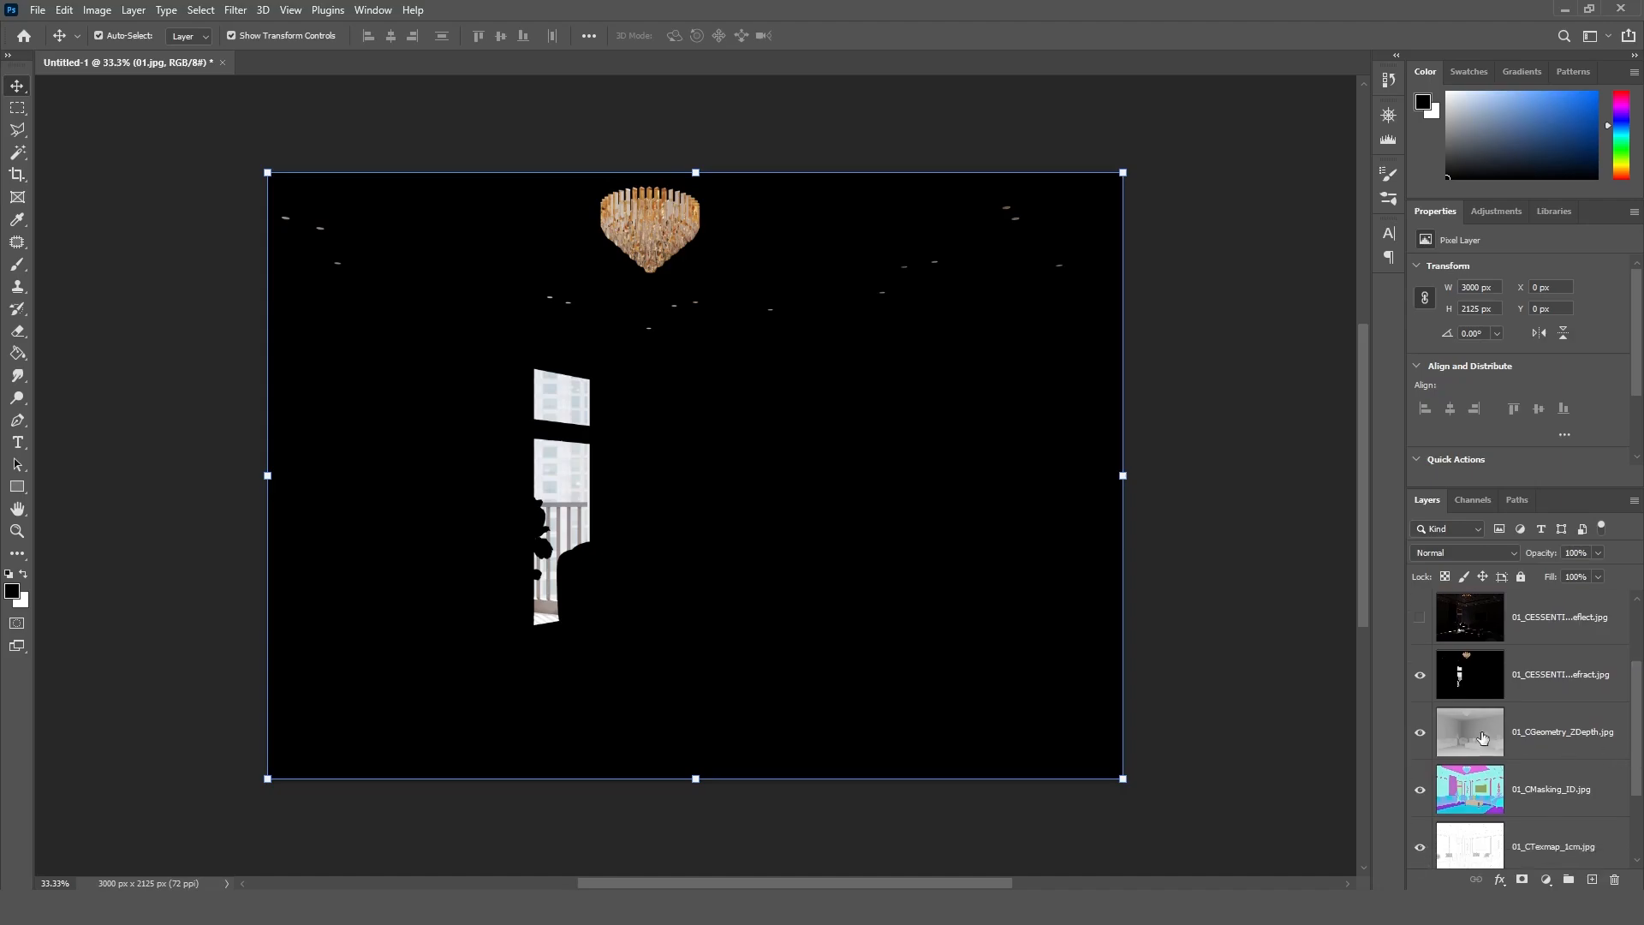
click(1420, 674)
click(1419, 733)
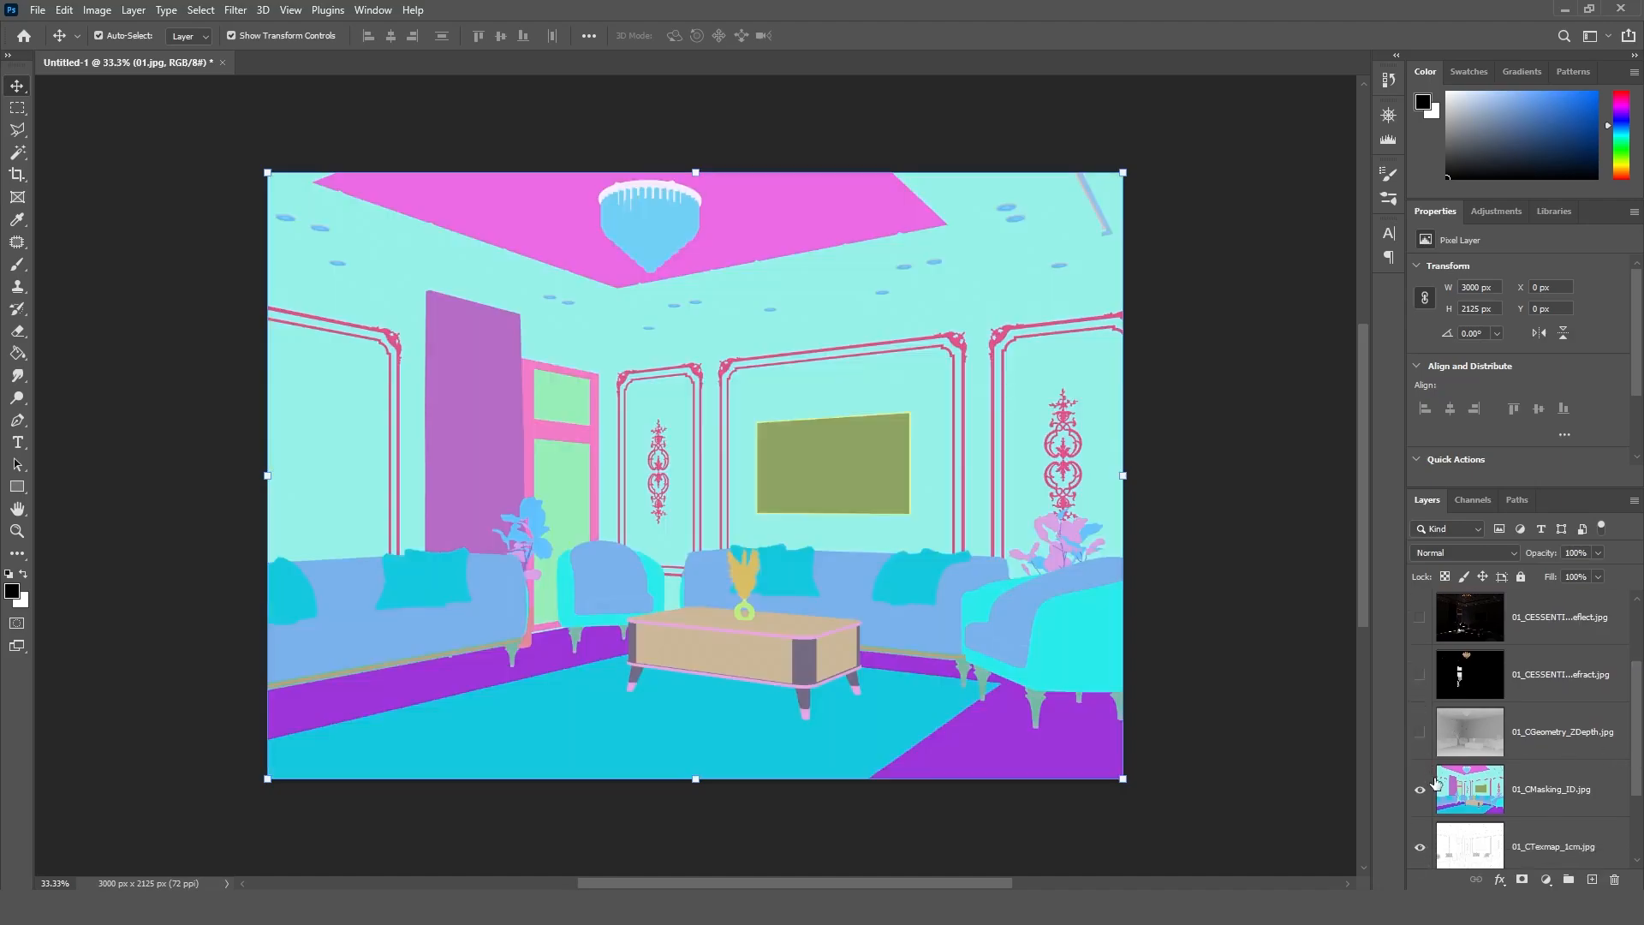
click(1420, 789)
Move the CTexmap_1cm layer below CTexmap_10cm, hide CTexmap_10cm, and leave CTexmap_1cm shown
drag(1637, 730, 1637, 795)
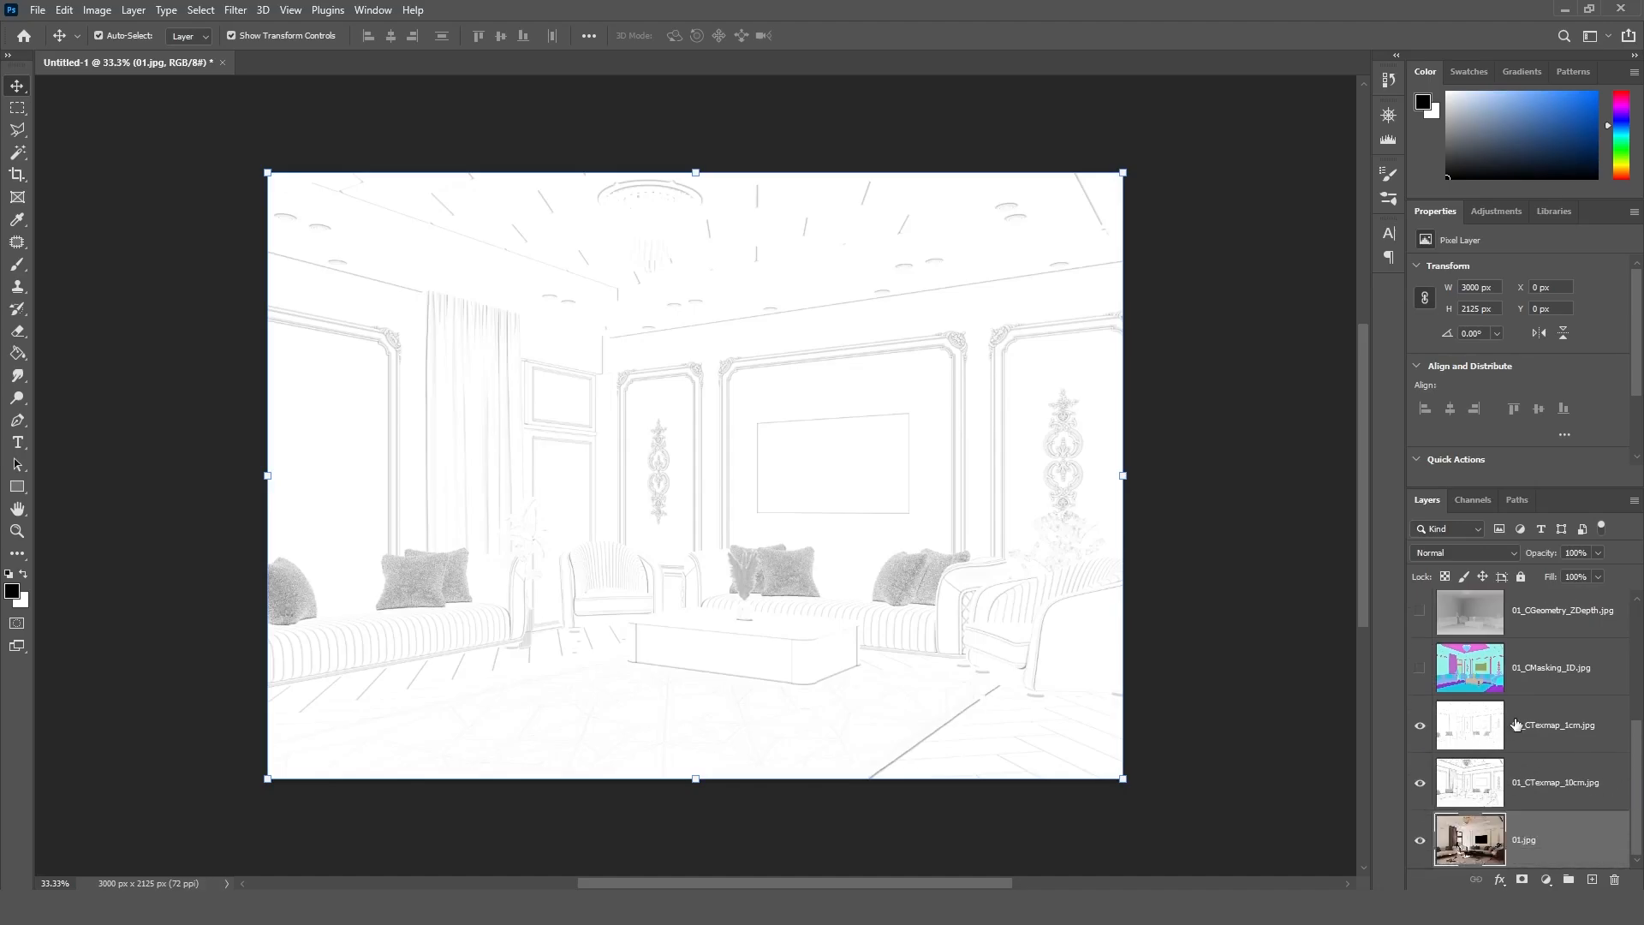
click(1420, 726)
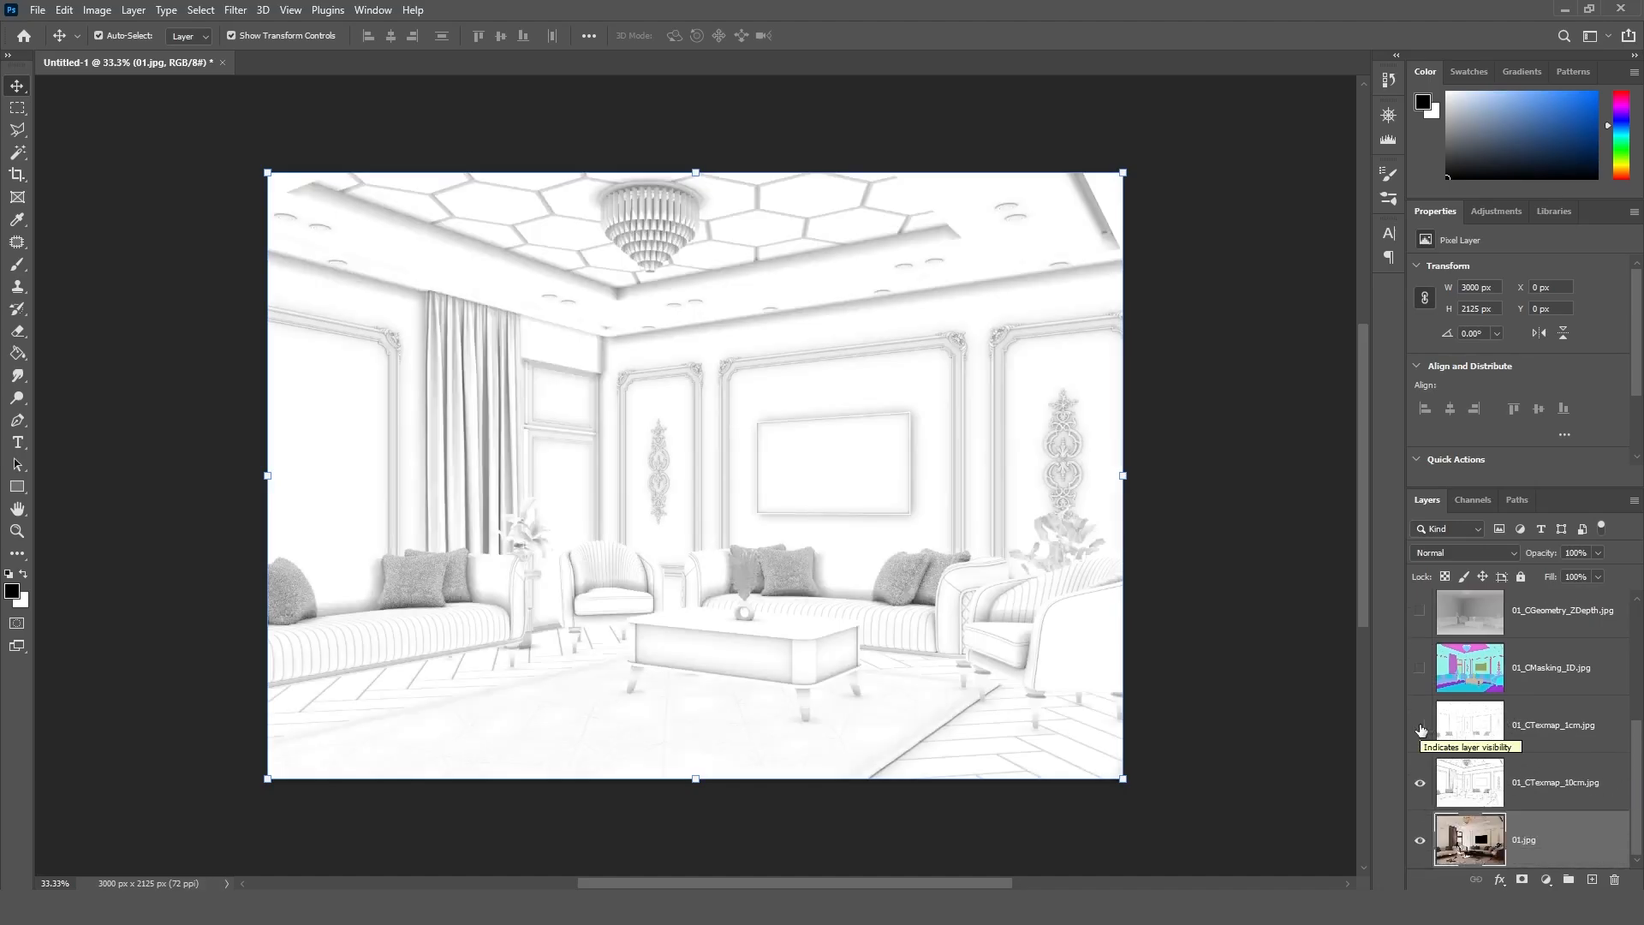
drag(1534, 732, 1519, 809)
click(1420, 724)
click(1421, 786)
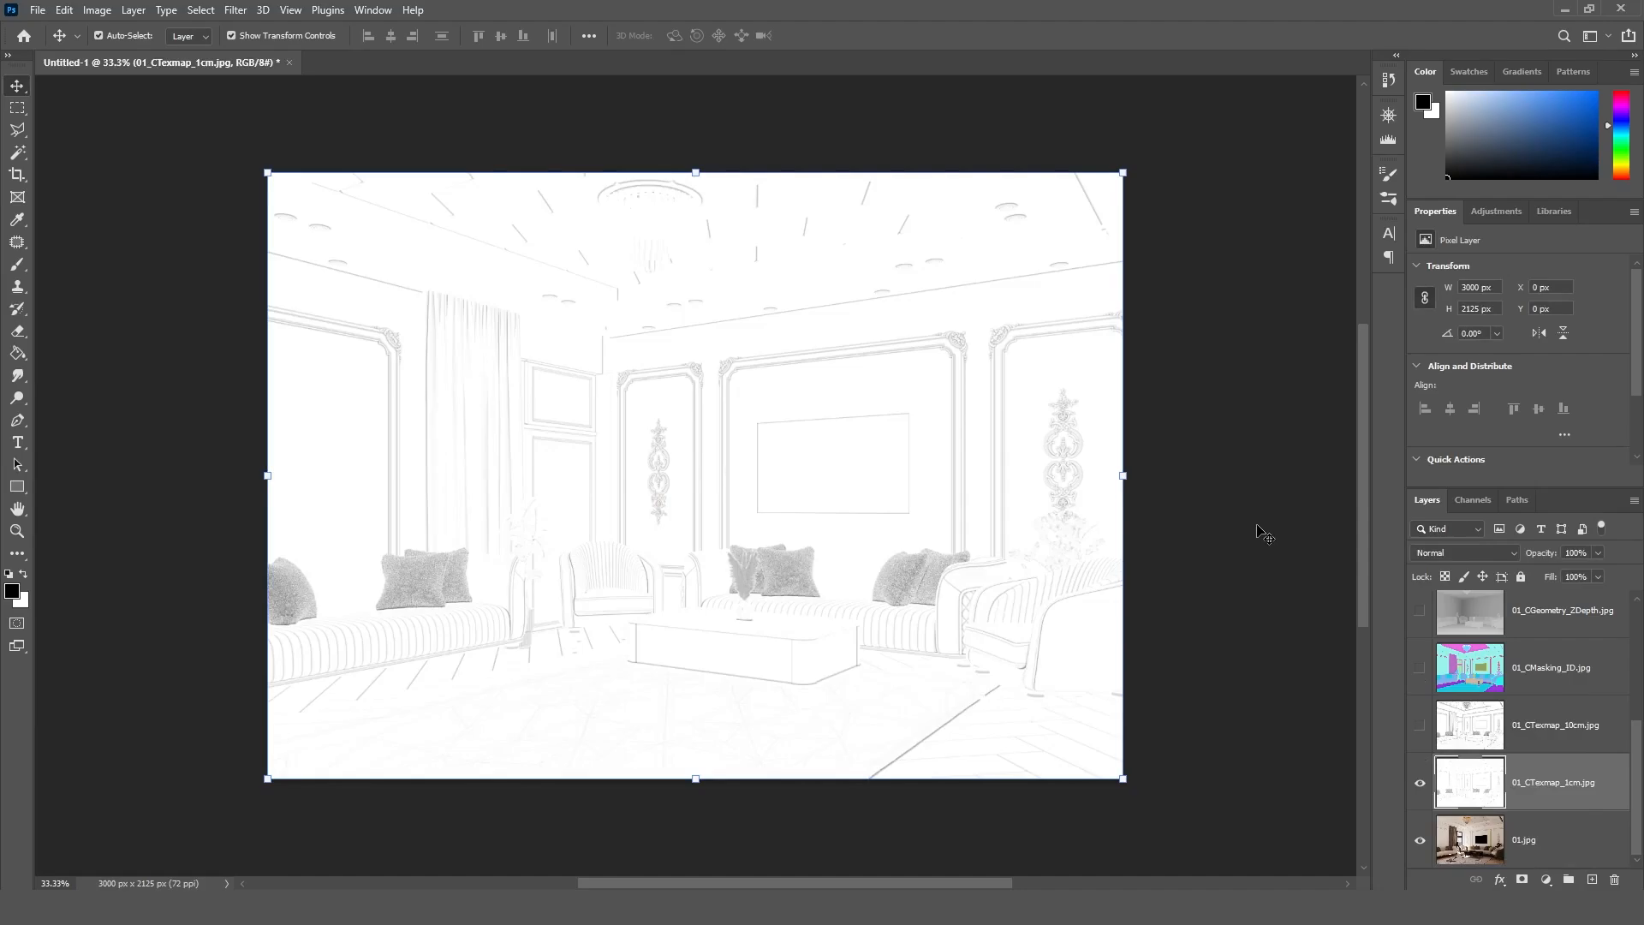
Set the CTexmap_1cm layer to Multiply, compare the image with and without it, and set its opacity to 60%
ctrl+scroll(1265, 535, up, 1)
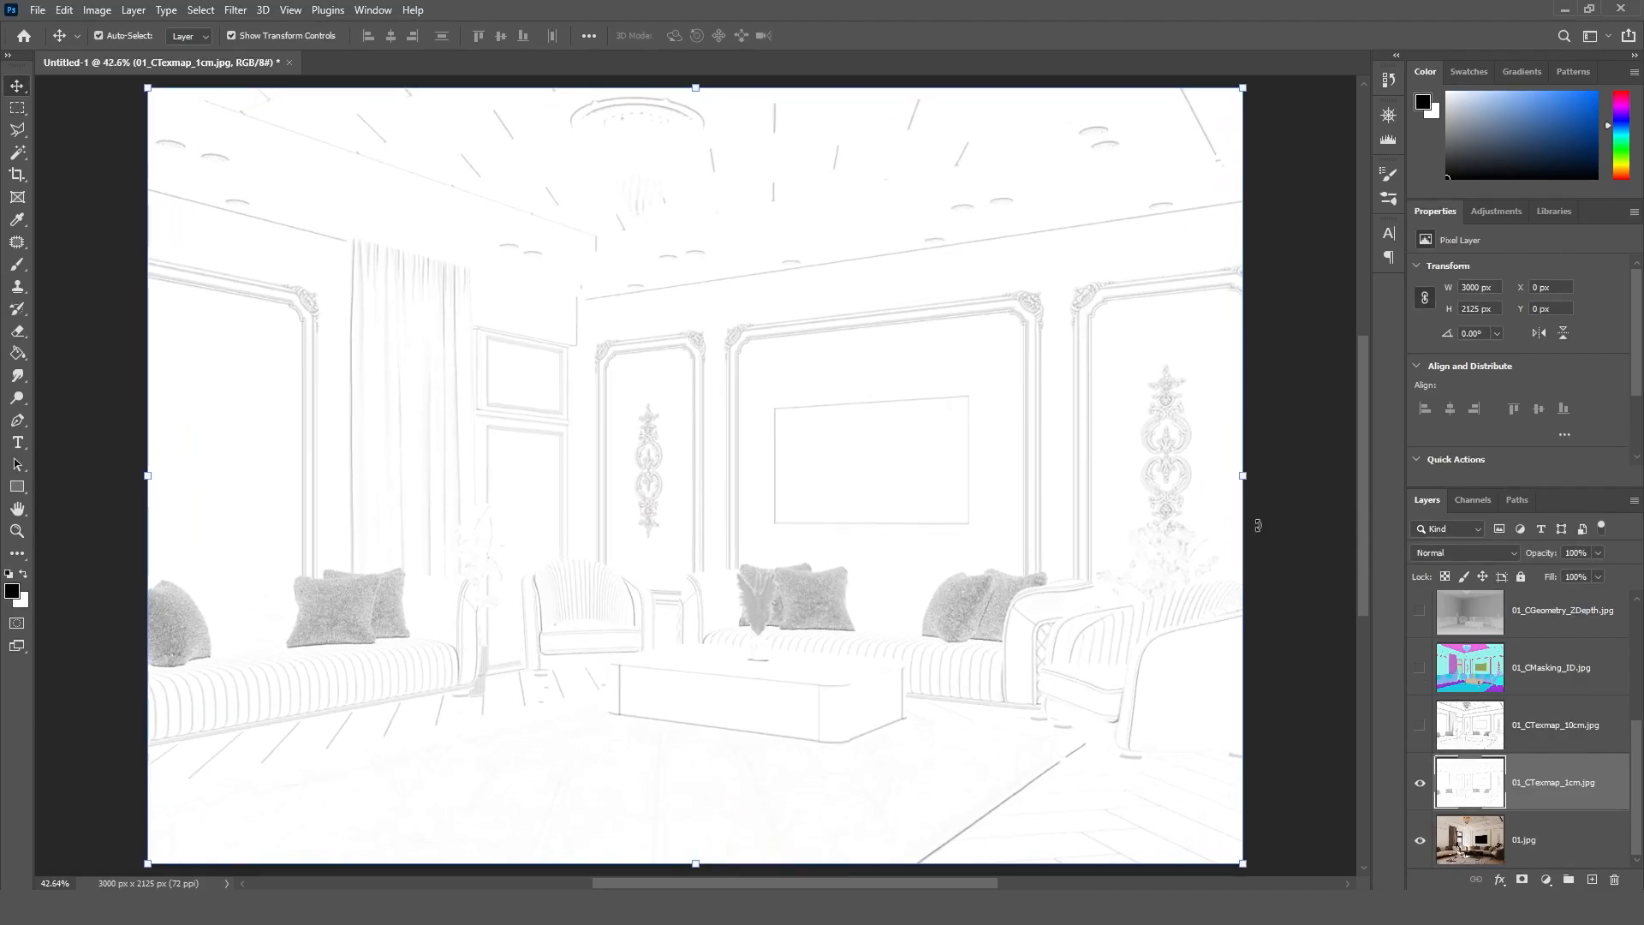
click(1507, 553)
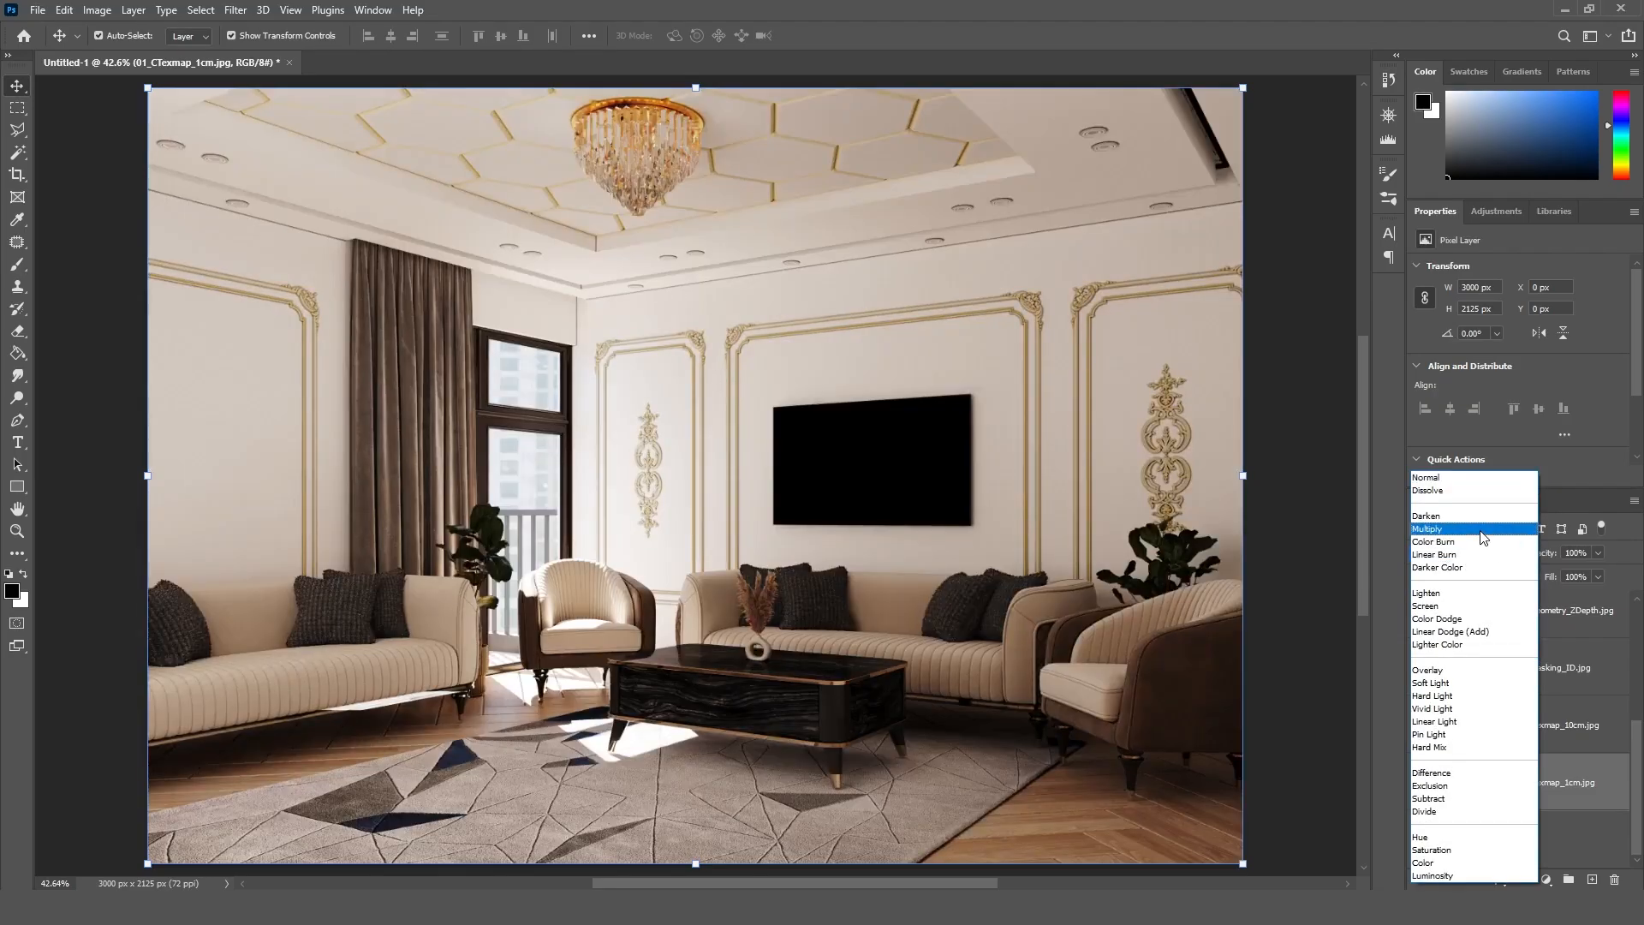
click(1484, 536)
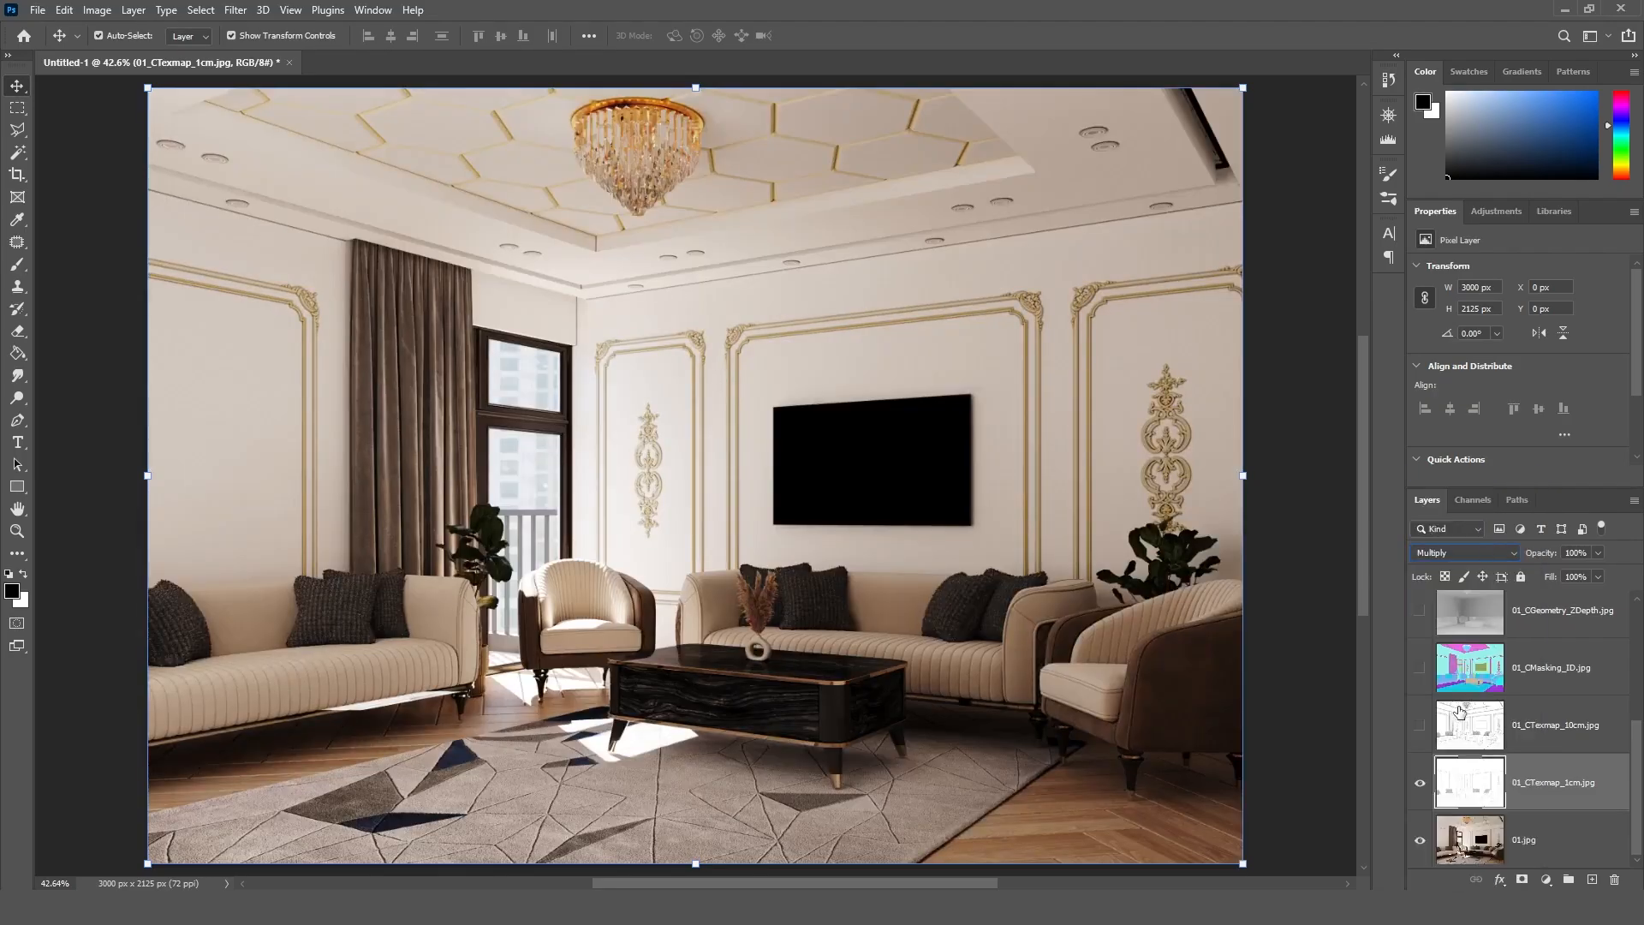
click(1421, 783)
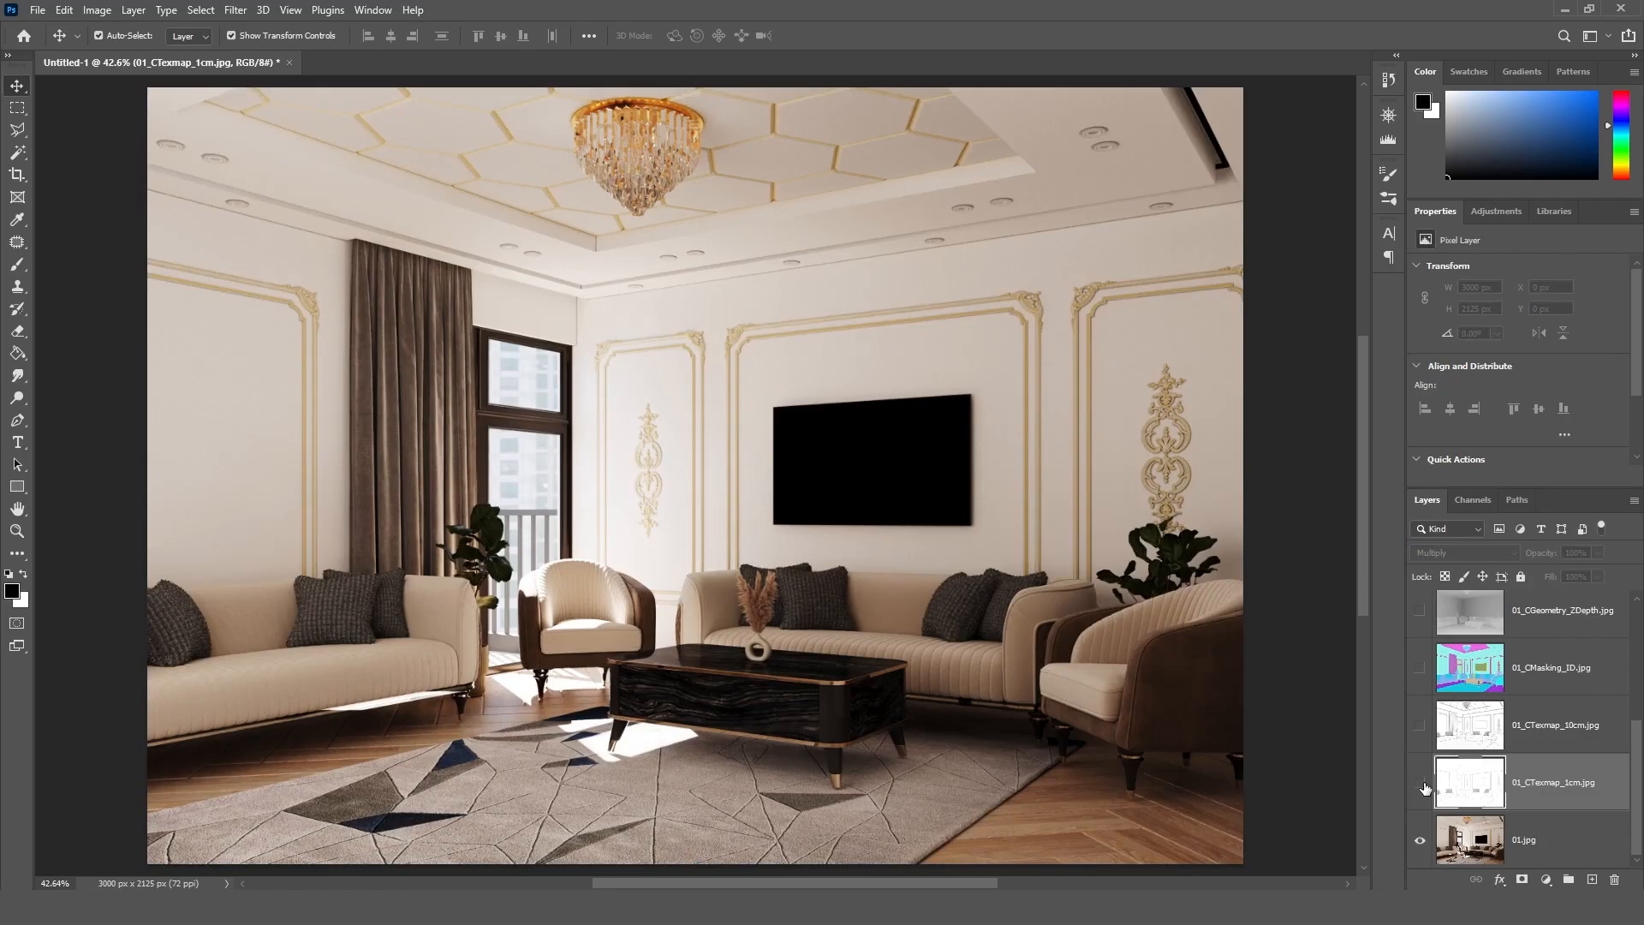
click(1420, 783)
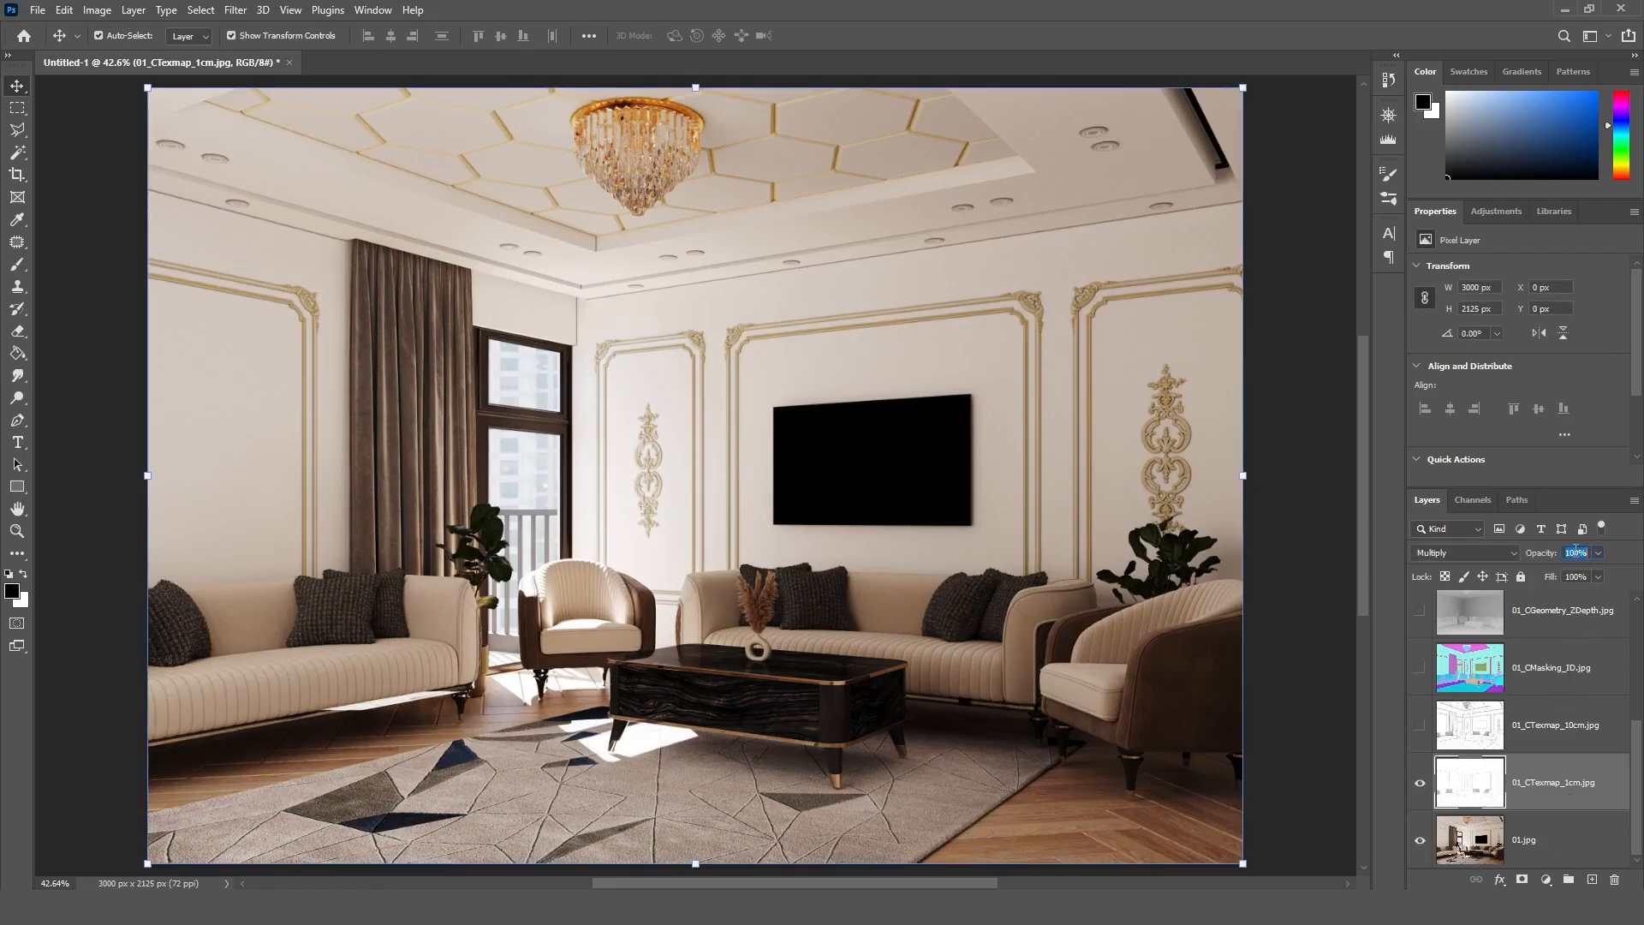
text(50)
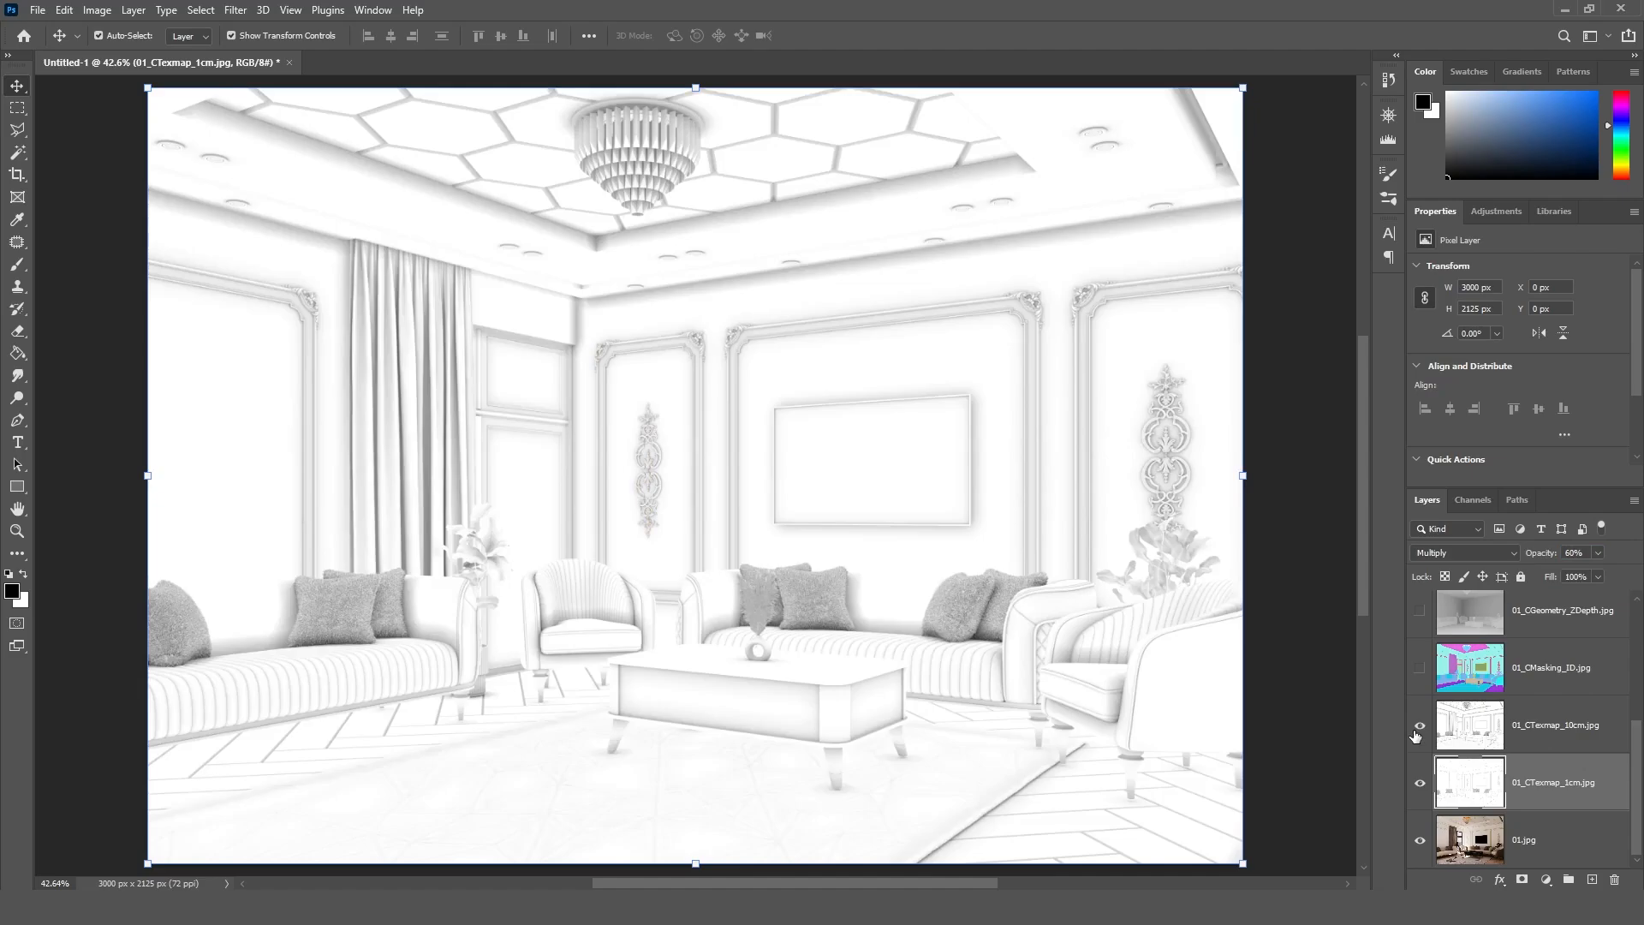
Select the CTexmap_10cm layer, make it visible and set its blending mode to Multiply
click(1419, 728)
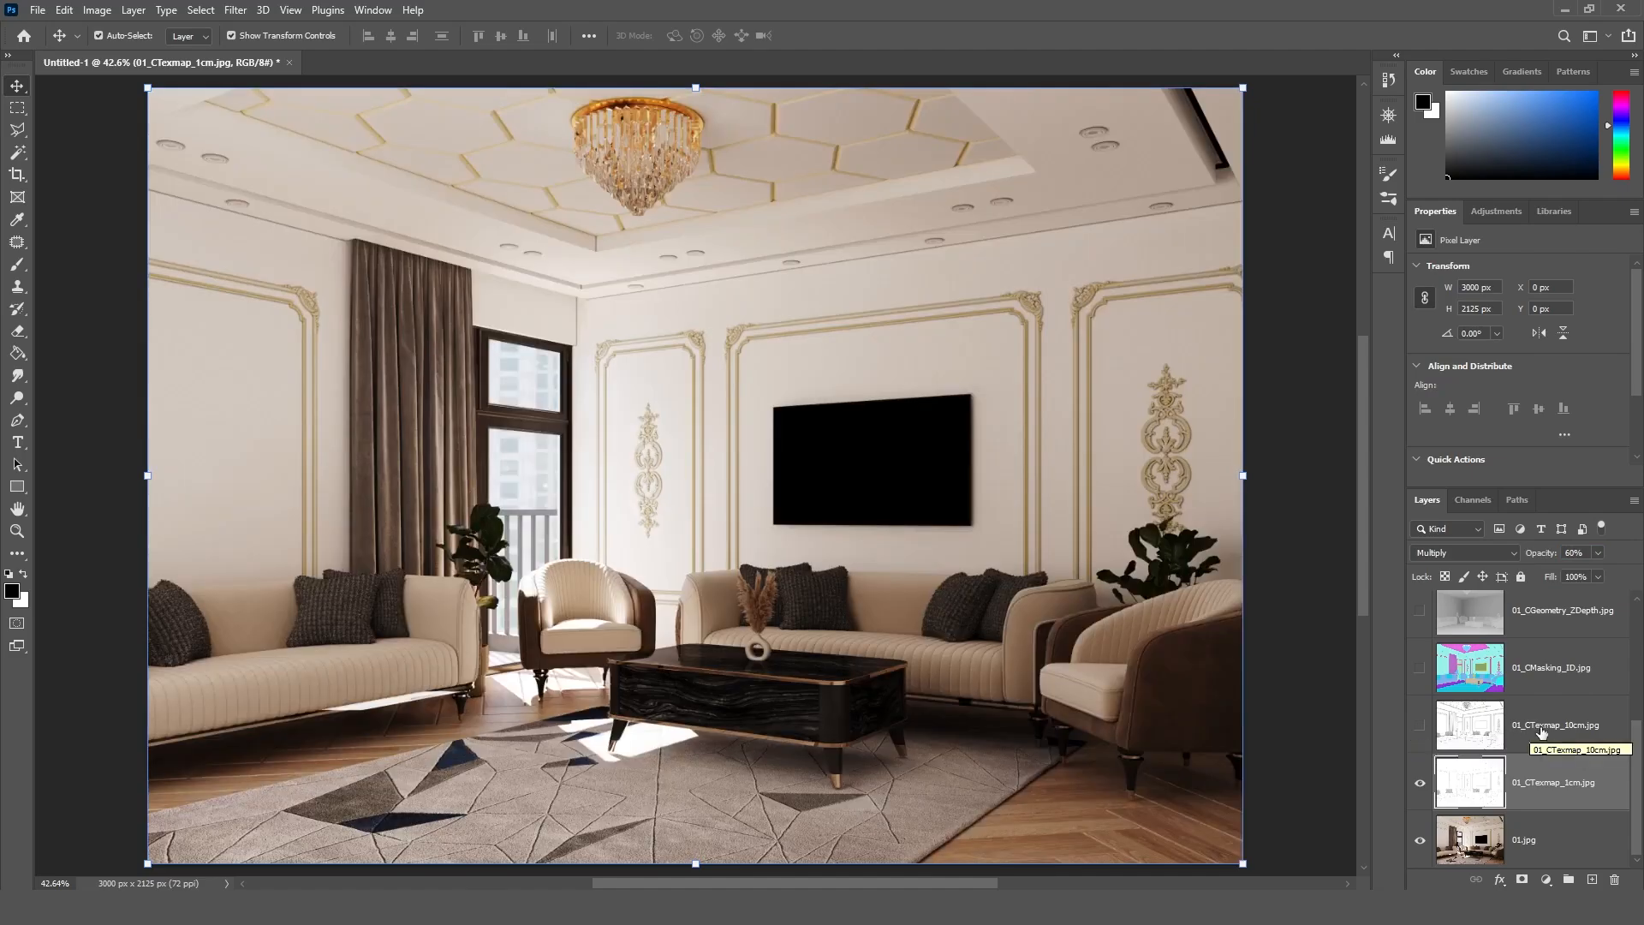
click(1566, 726)
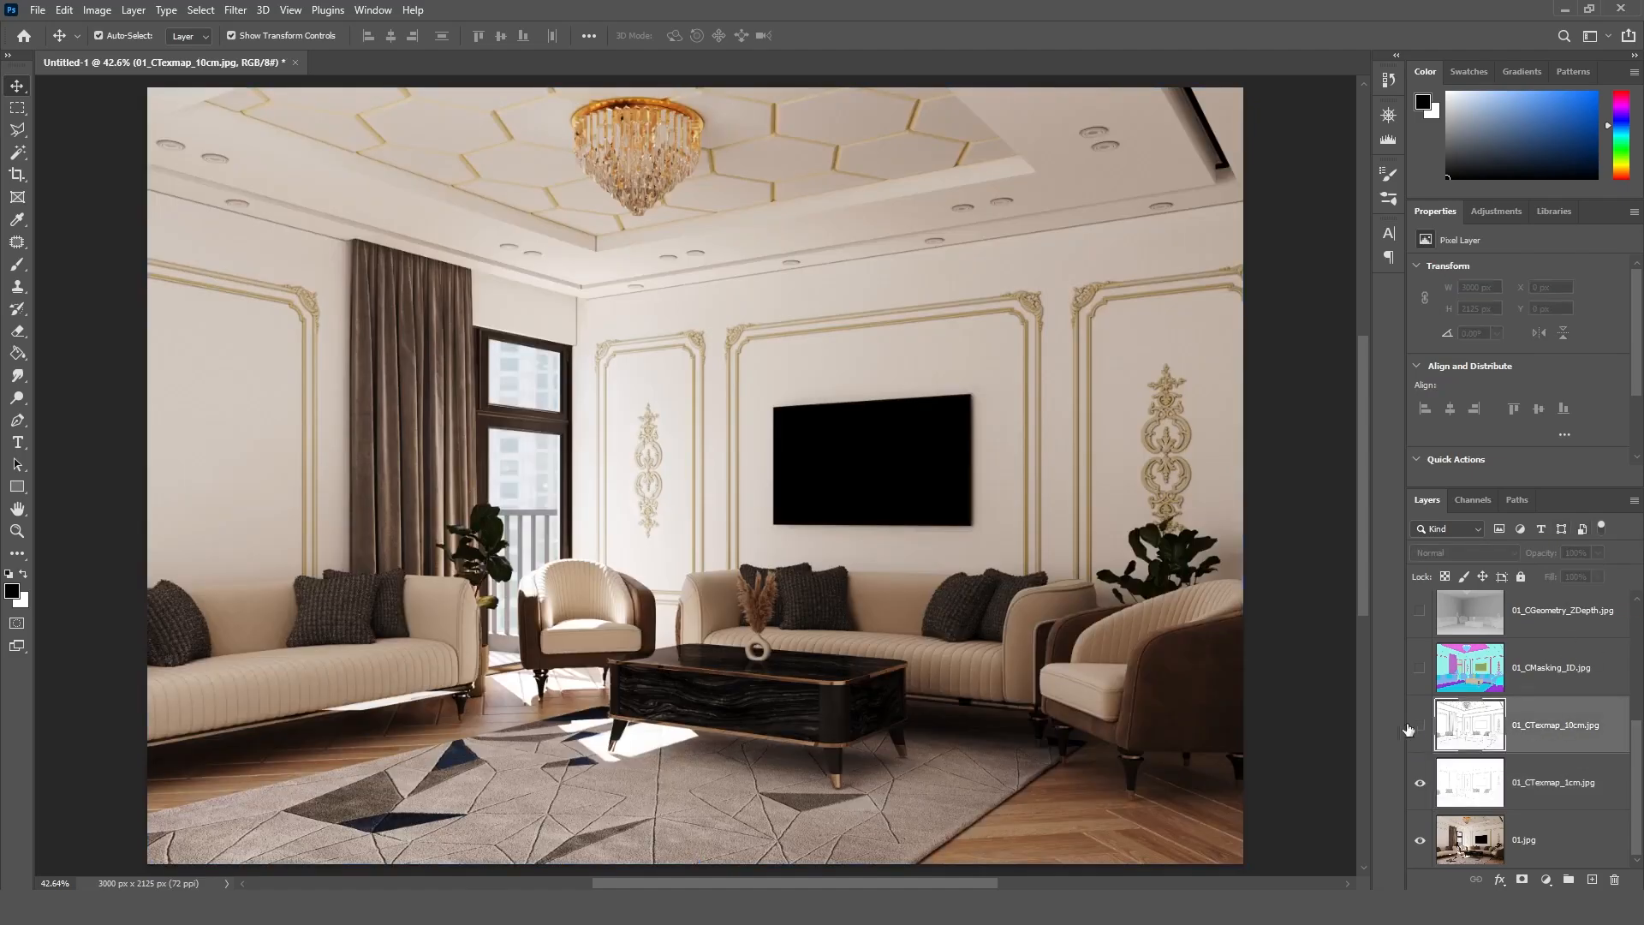
click(1411, 728)
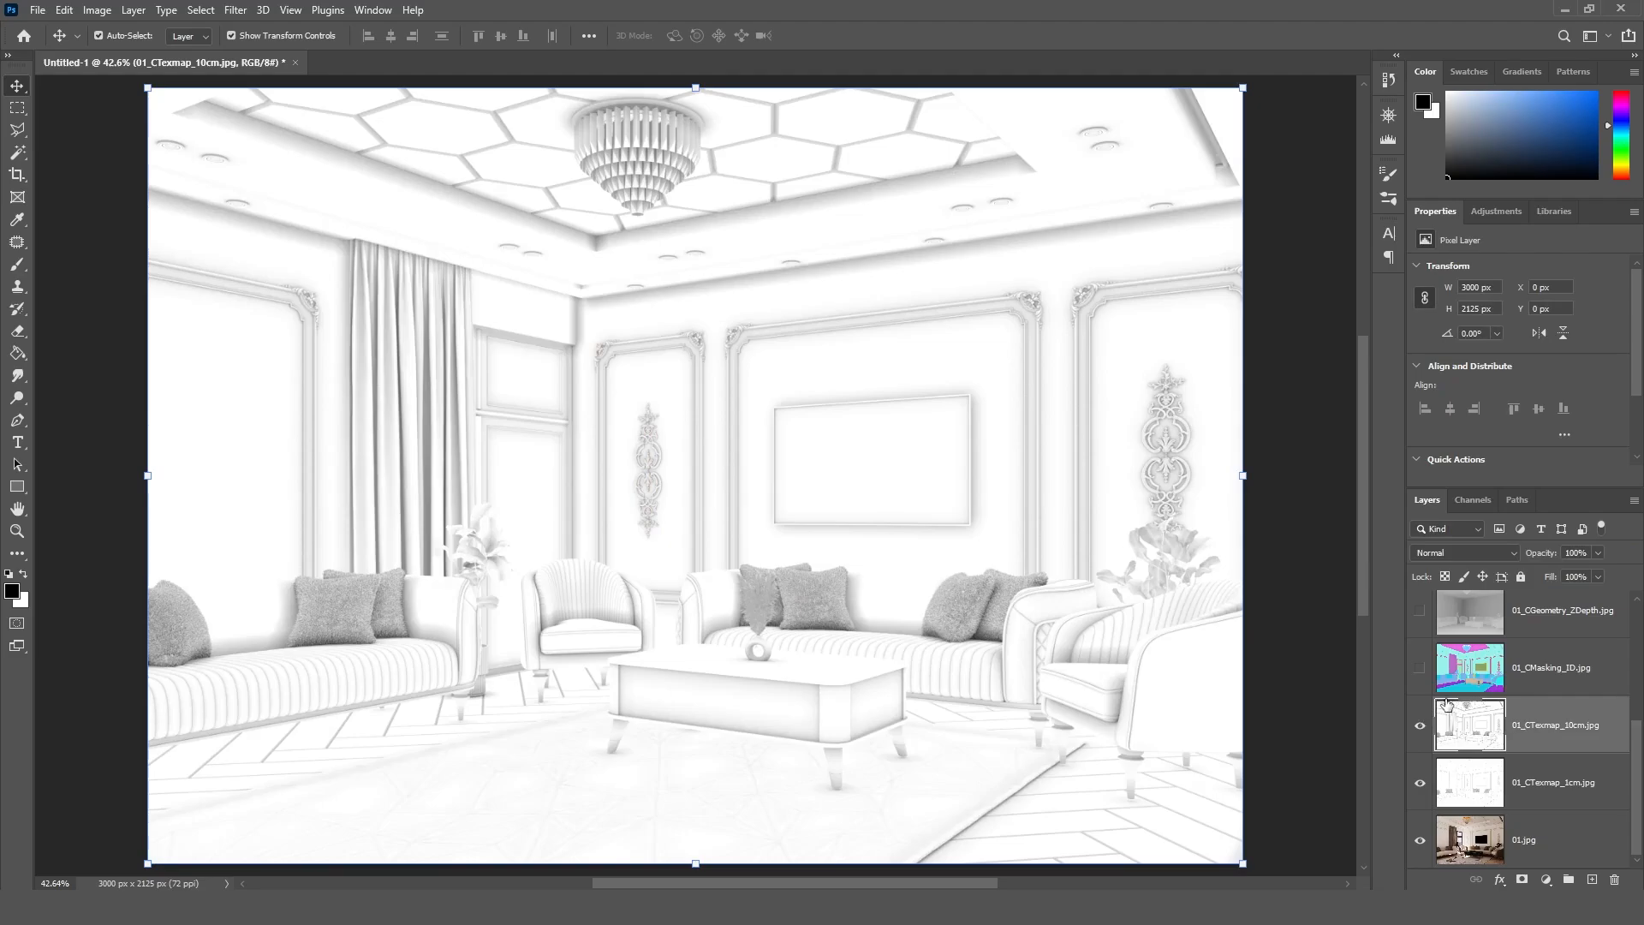
click(1480, 554)
click(1473, 537)
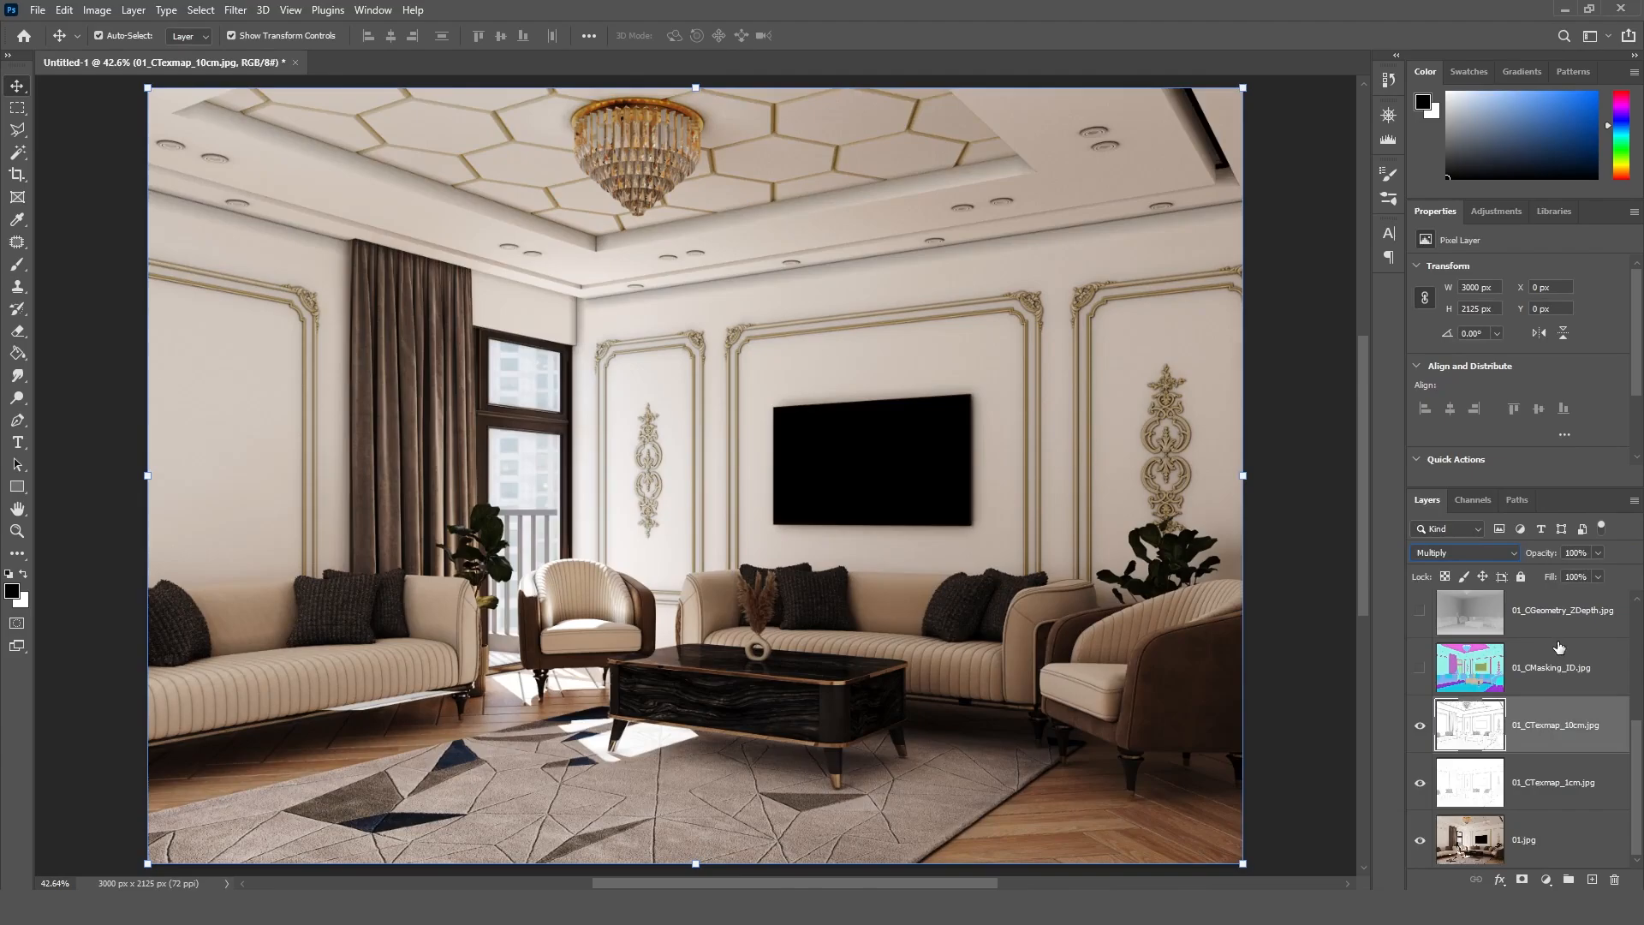
Set the CTexmap_10cm layer's opacity to 40%
click(1576, 552)
text(40)
key(BackSpace)
key(BackSpace)
text(50)
key(BackSpace)
key(BackSpace)
text(40)
key(Return)
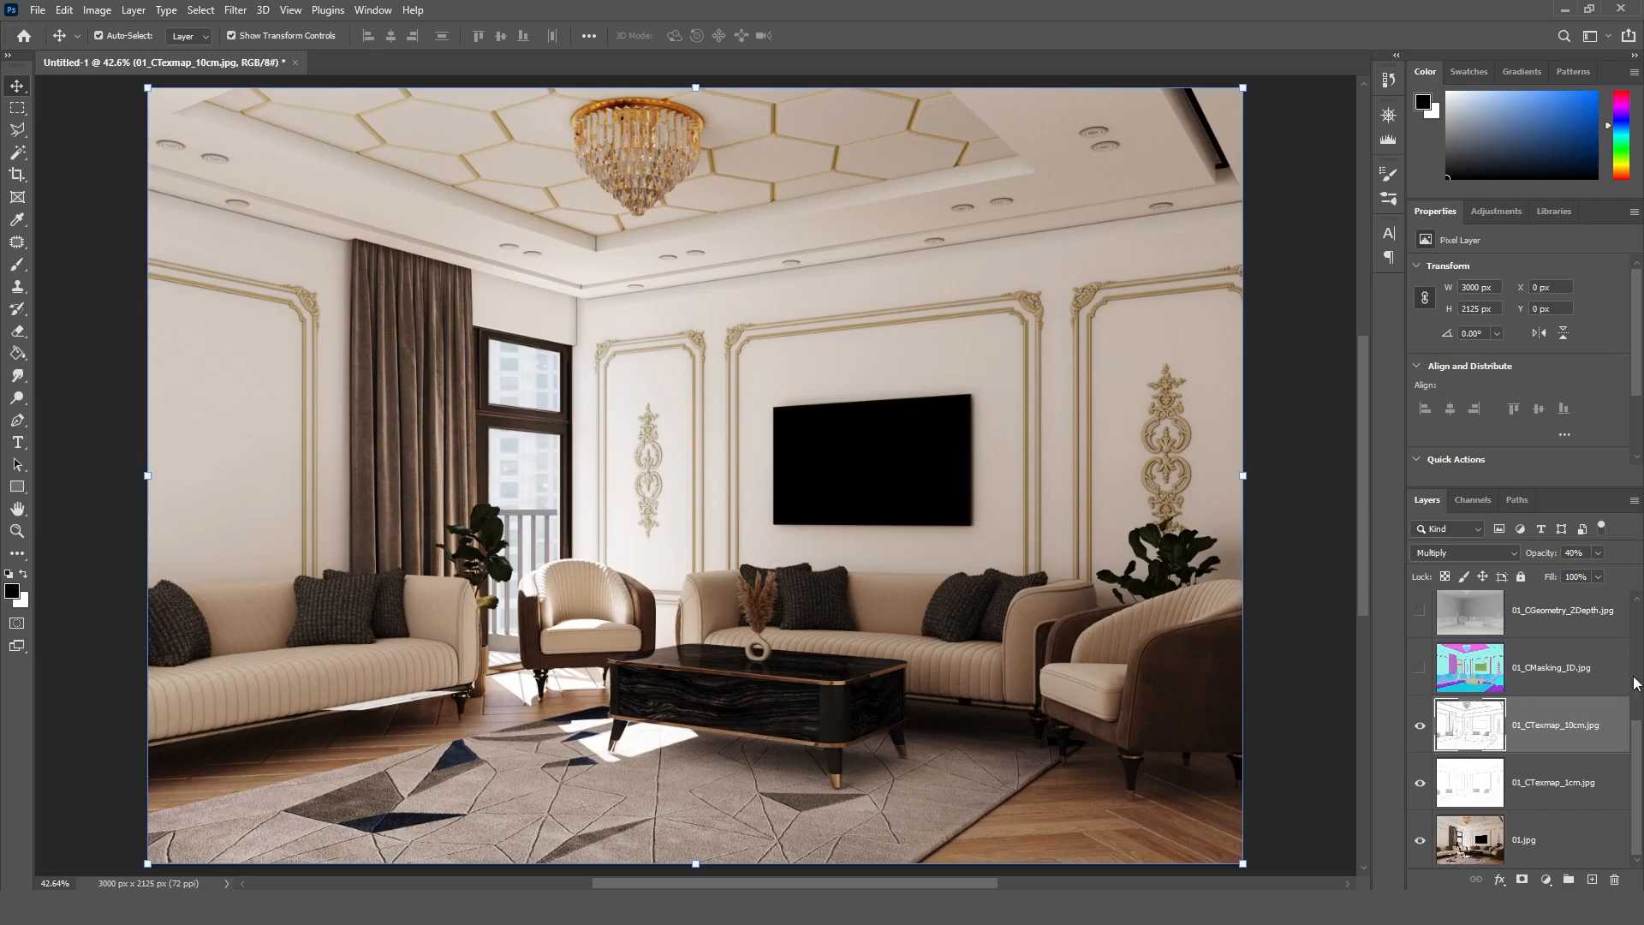
Show the CGeometry_ZDepth layer and blend it in Soft Light mode at 40% opacity
scroll(1638, 734, up, 3)
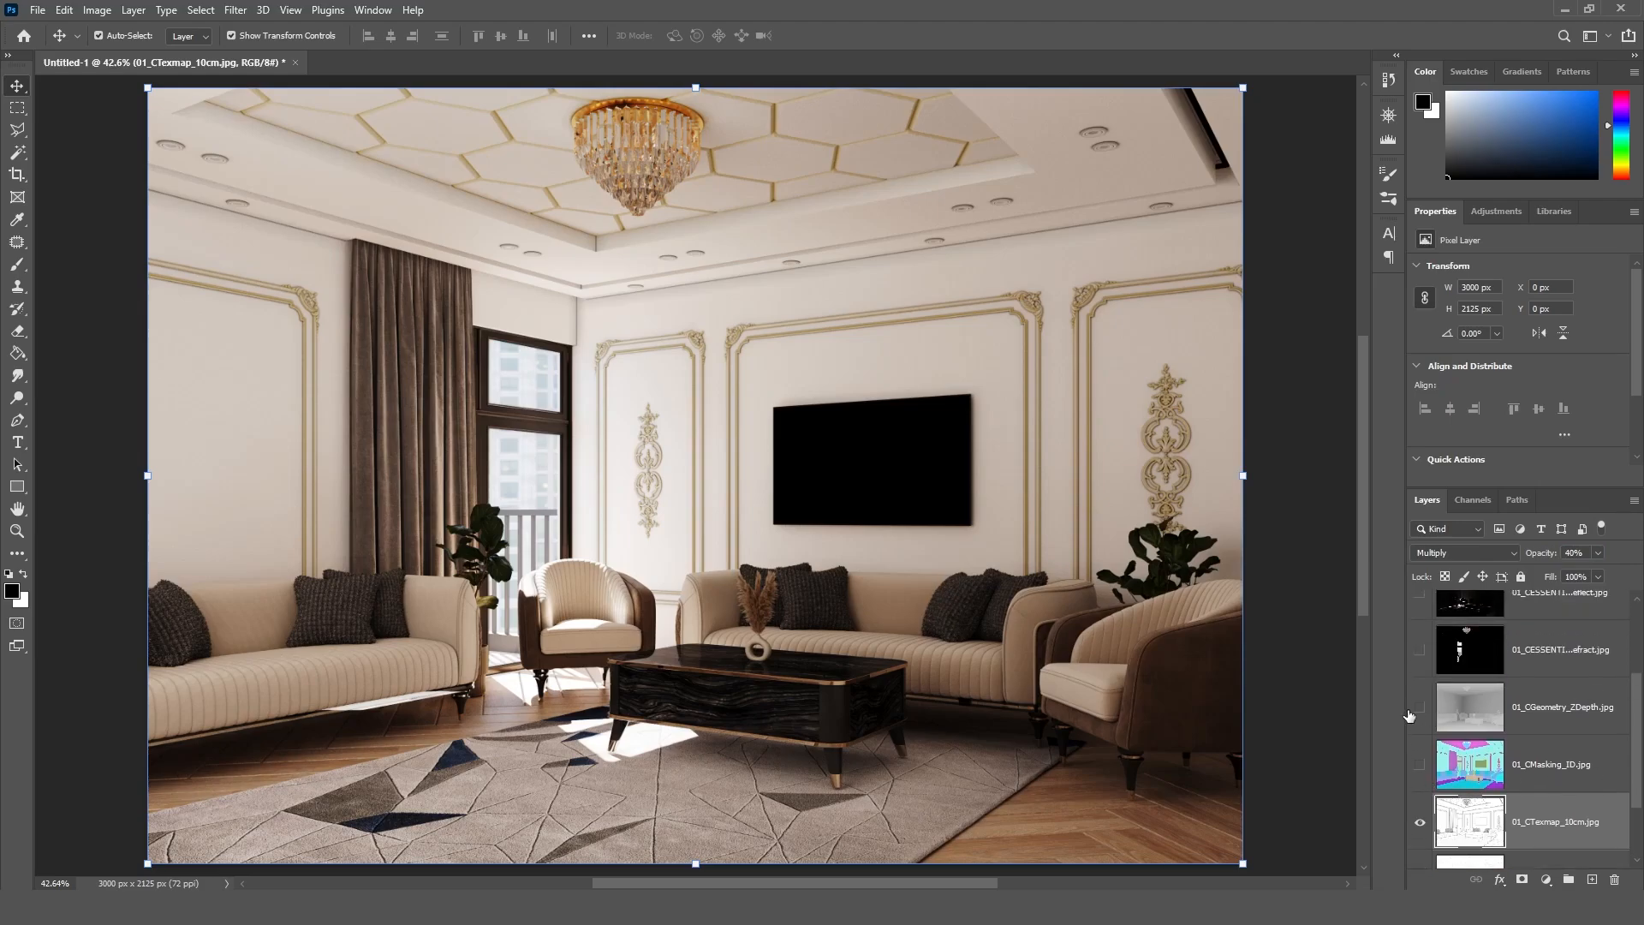
click(1417, 709)
click(1532, 710)
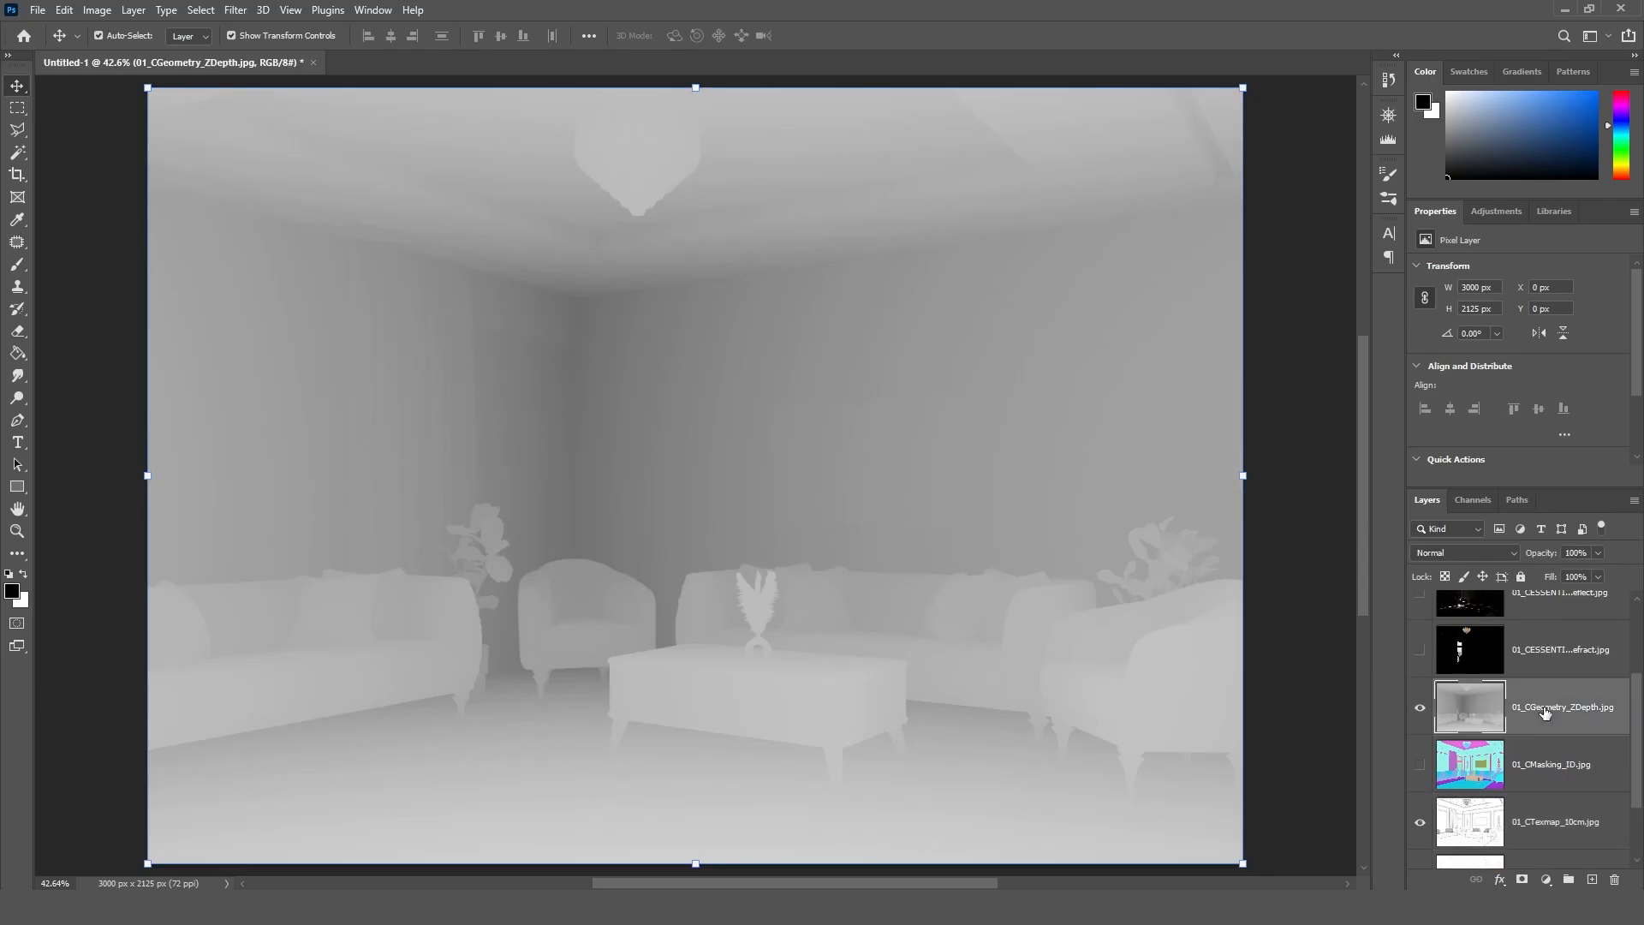
click(1493, 554)
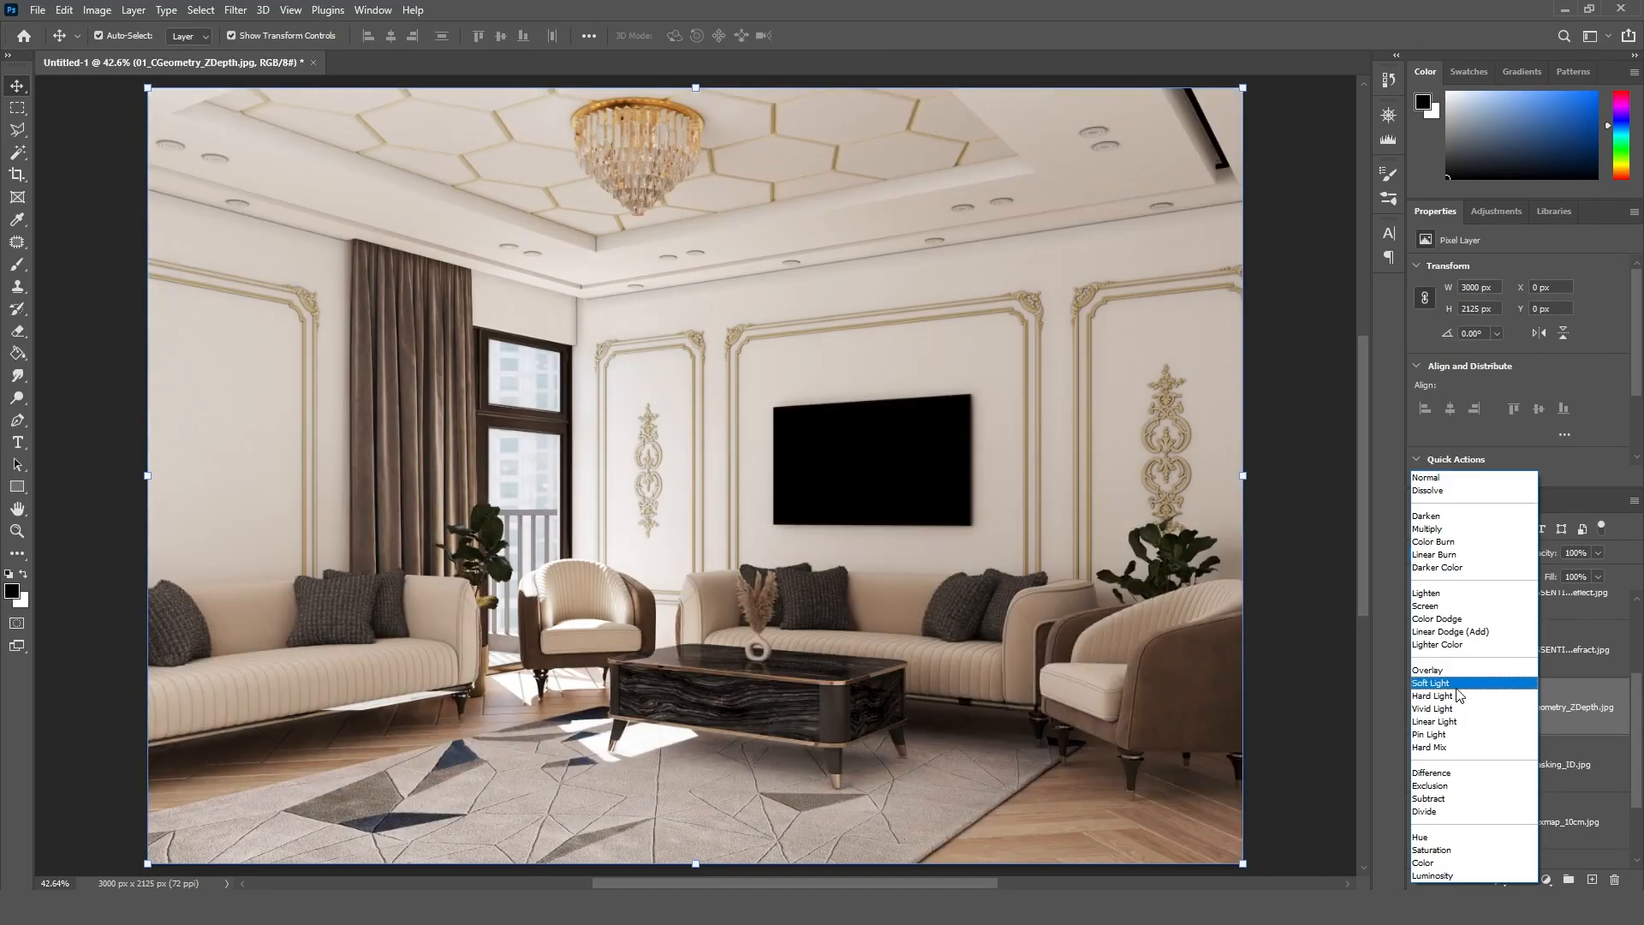
click(1462, 683)
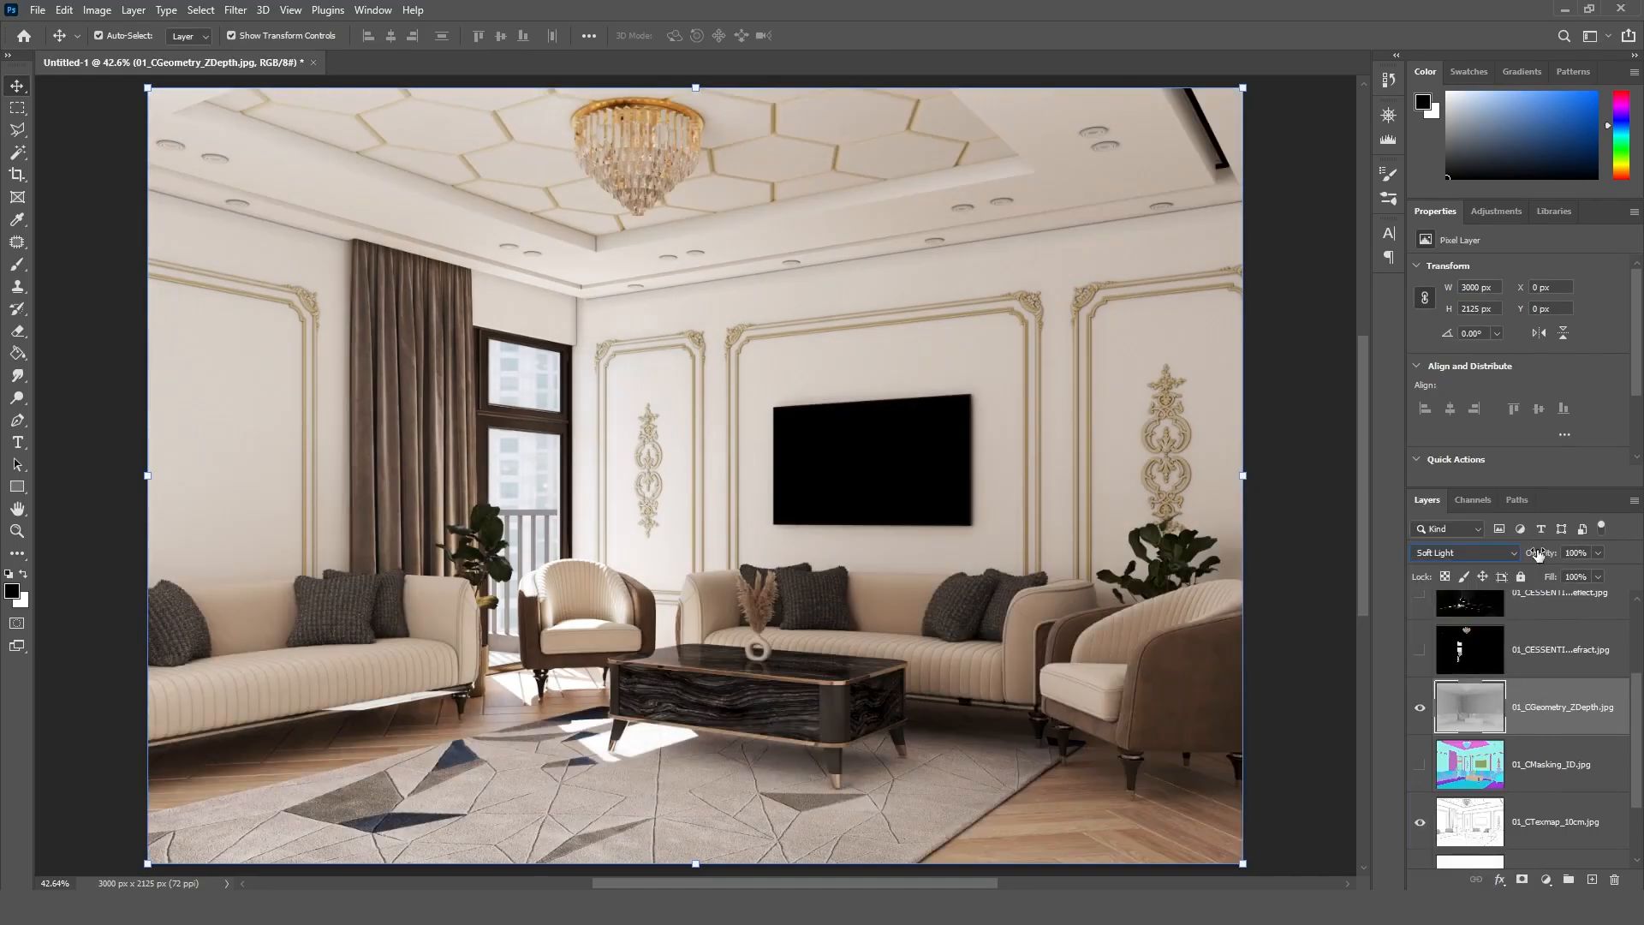
text(2)
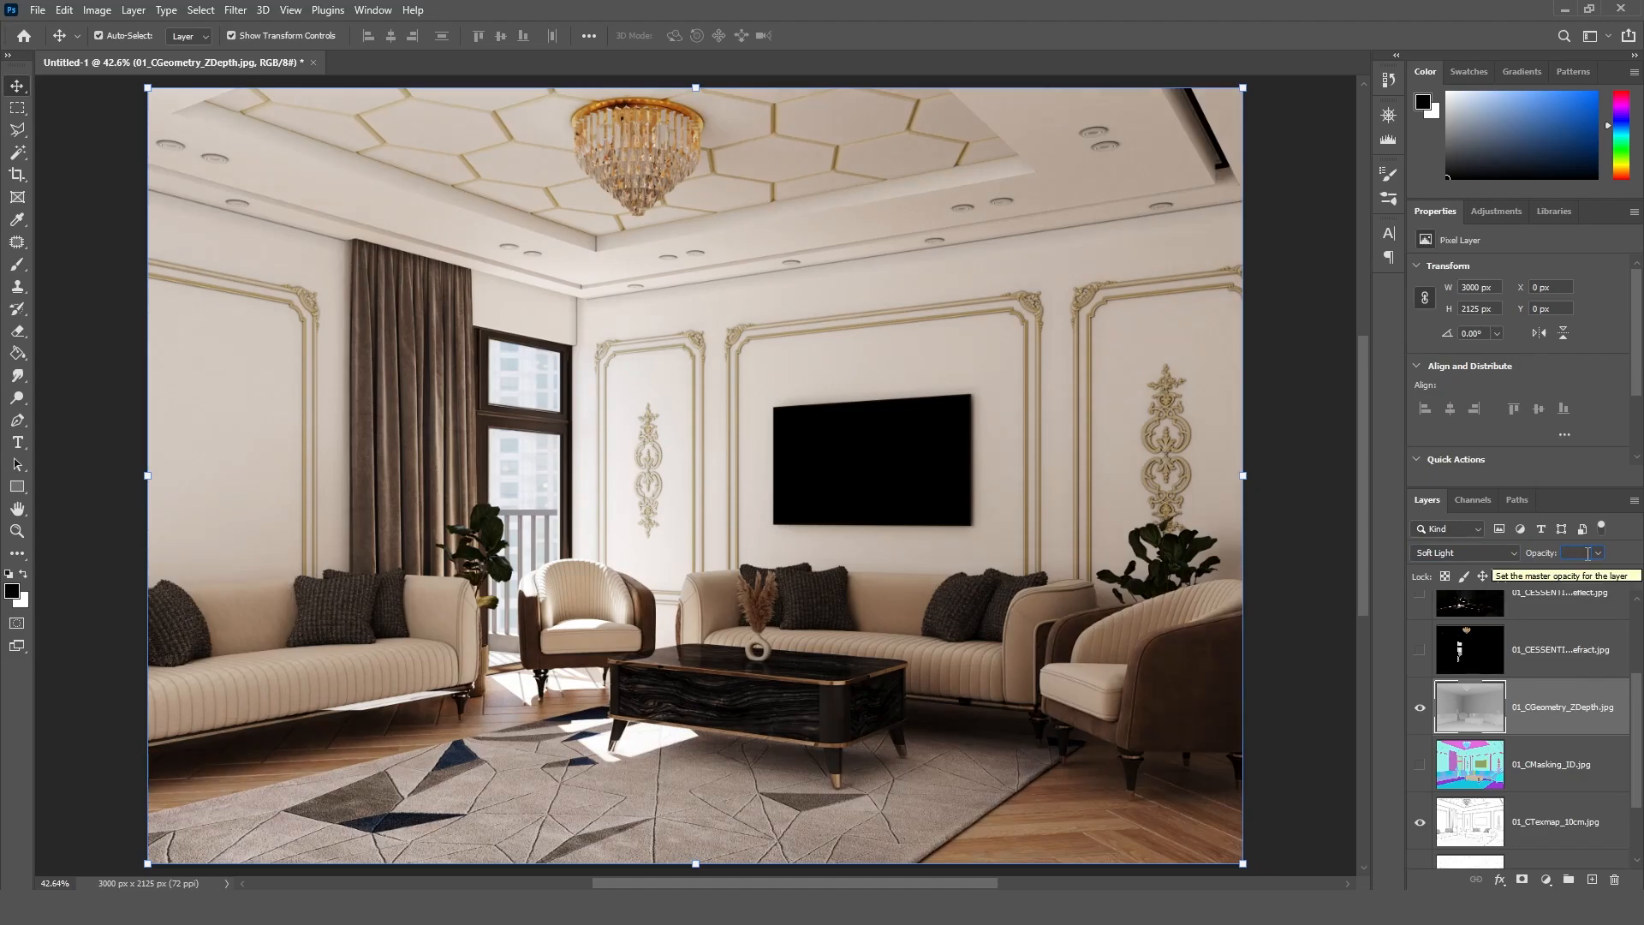
text(40)
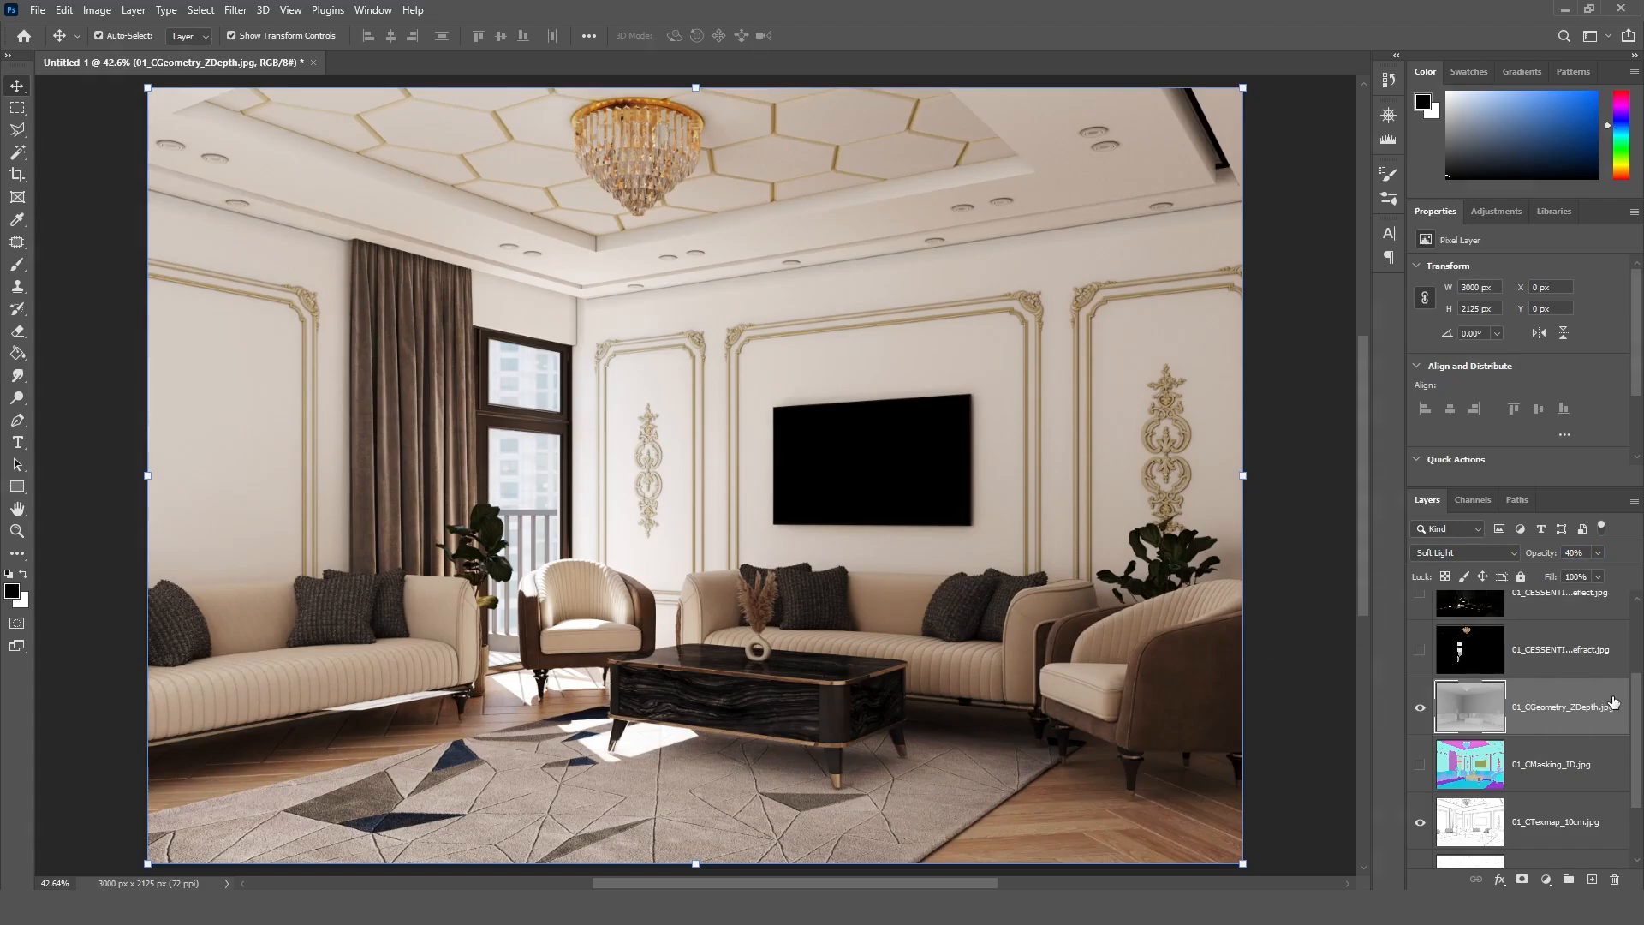
Show the CESSENTIAL_Refract layer and blend it in Screen mode at 70% opacity
scroll(1639, 711, up, 2)
click(1420, 732)
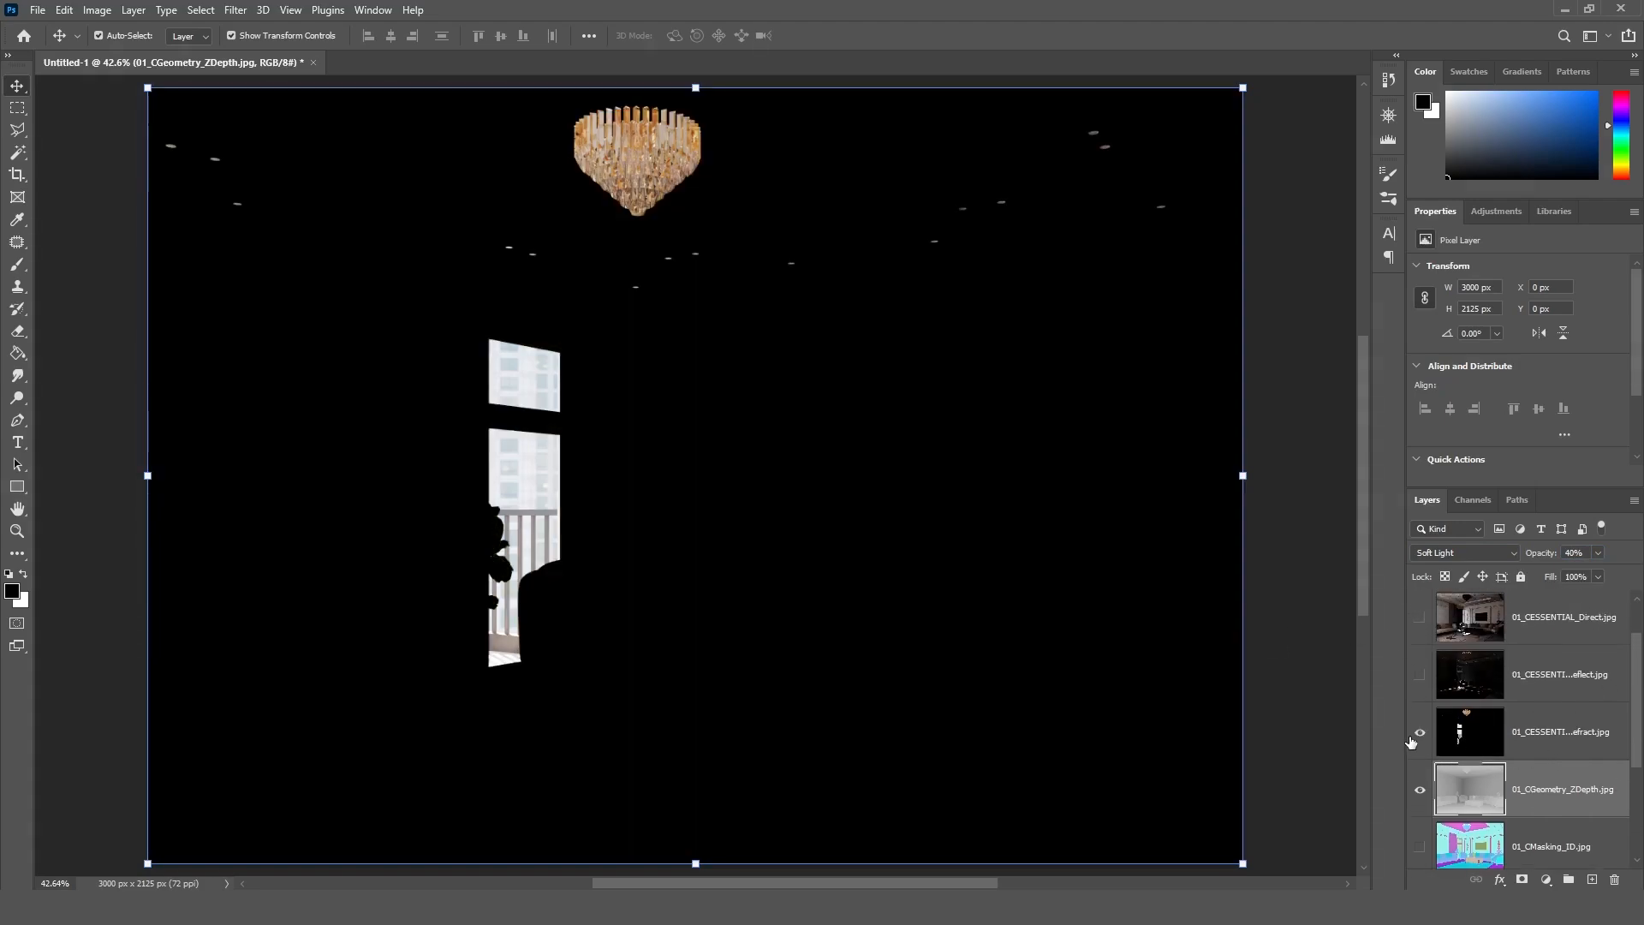
click(1551, 732)
click(1500, 548)
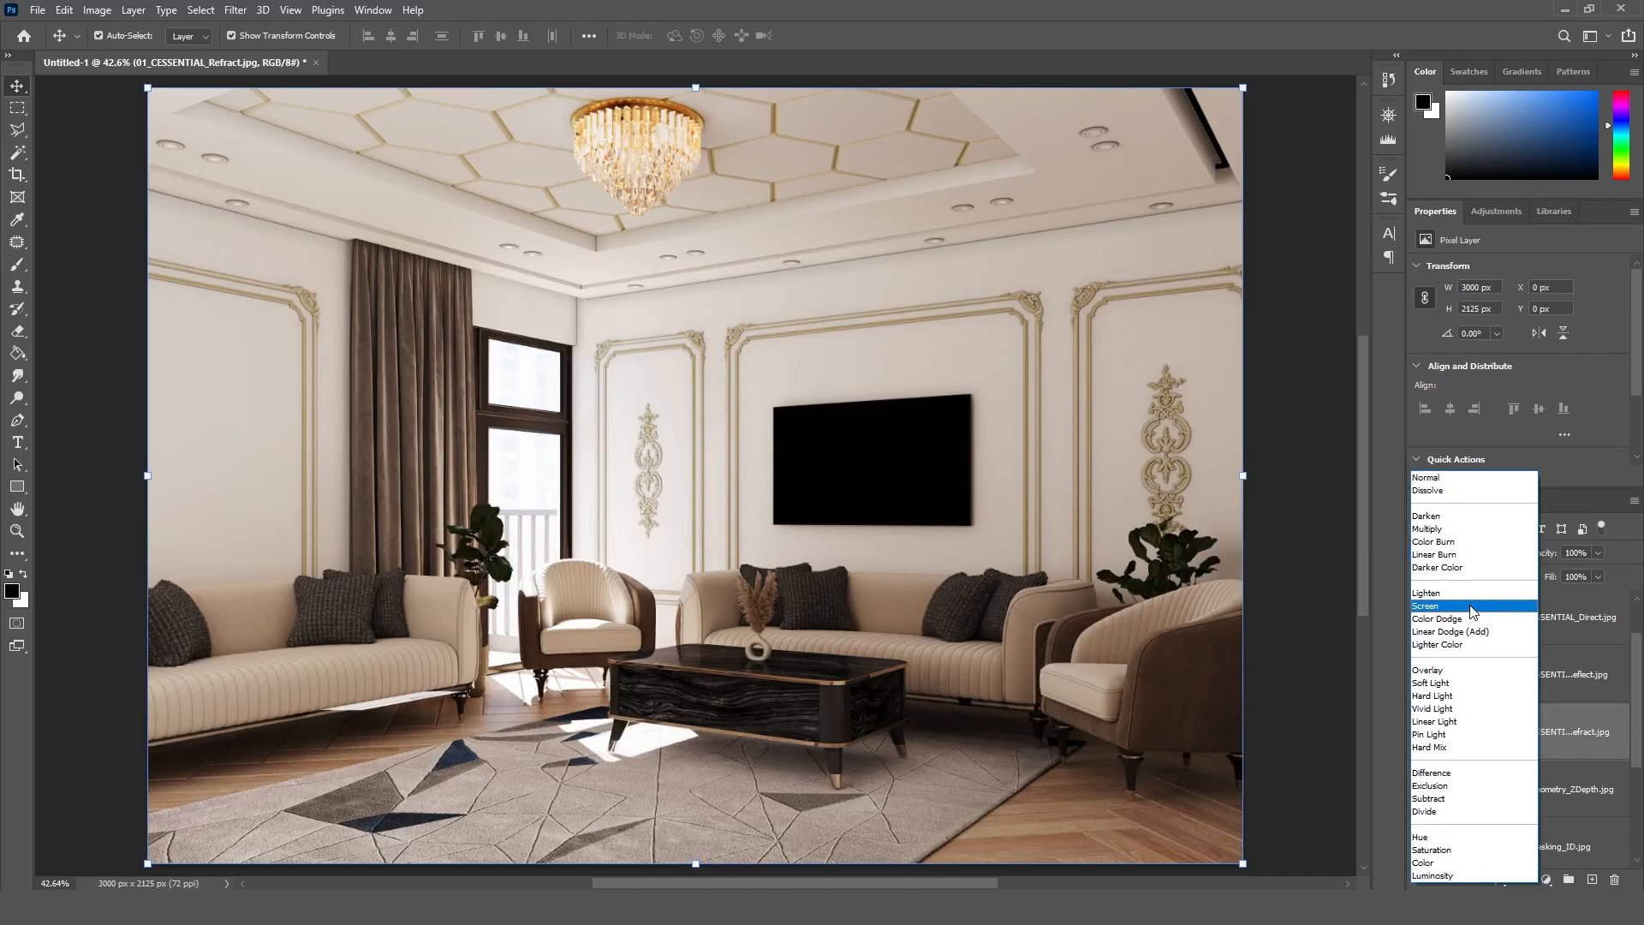
click(1473, 608)
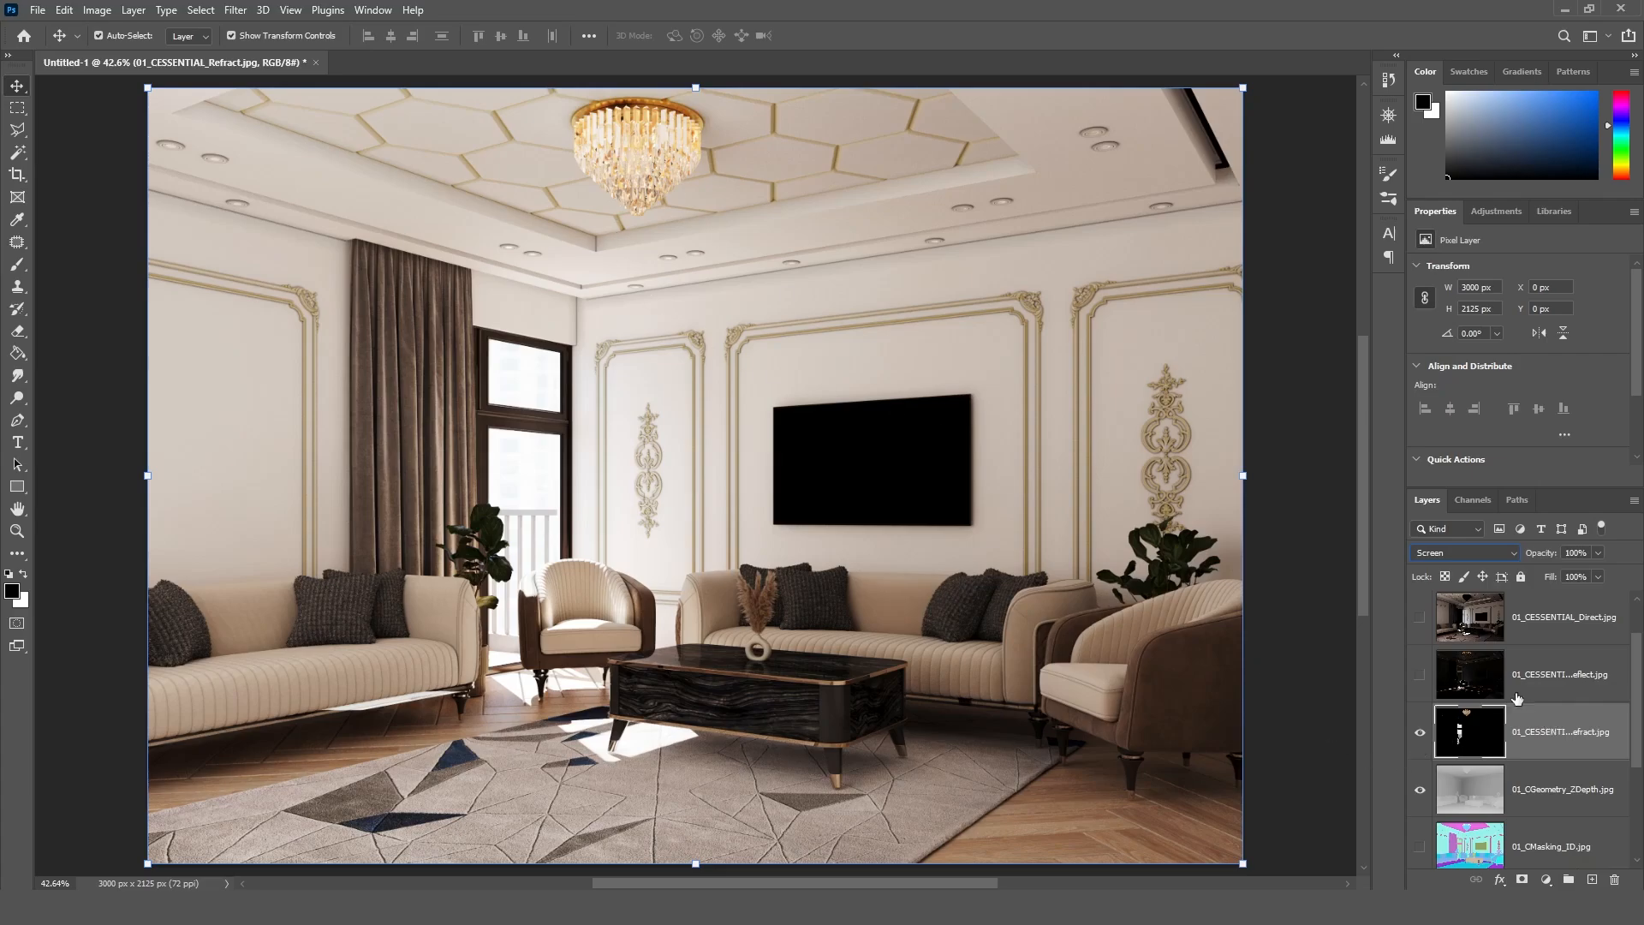
text(70)
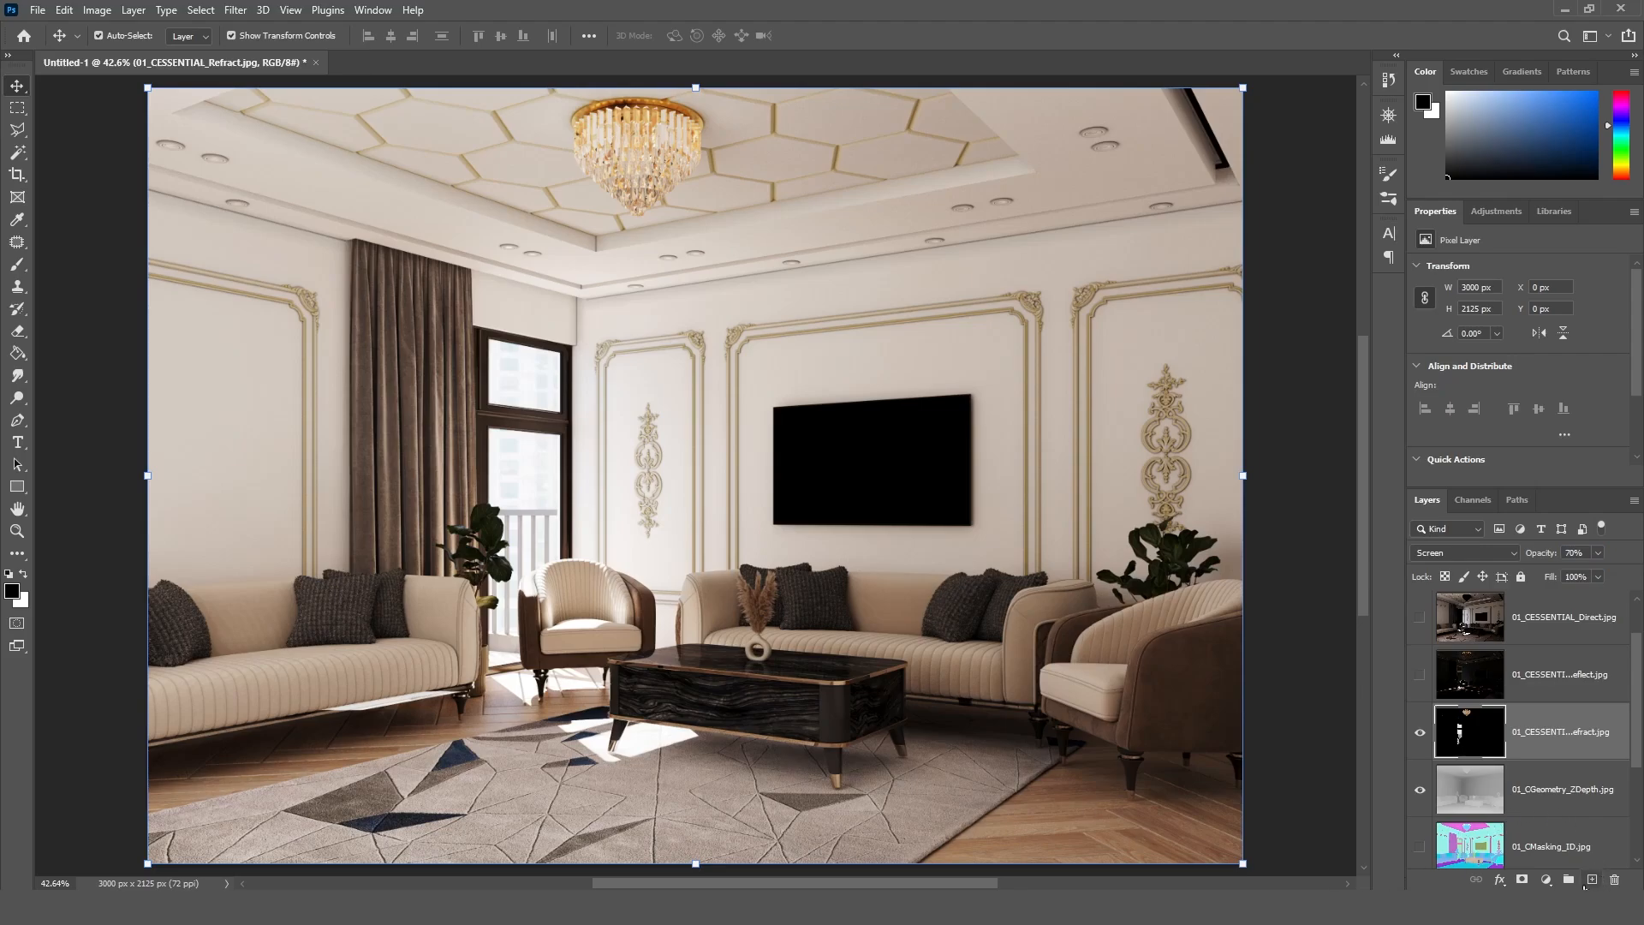
Add a layer mask to the CESSENTIAL_Refract layer and brush dark grey 4b4b4b on it over the window
click(1523, 880)
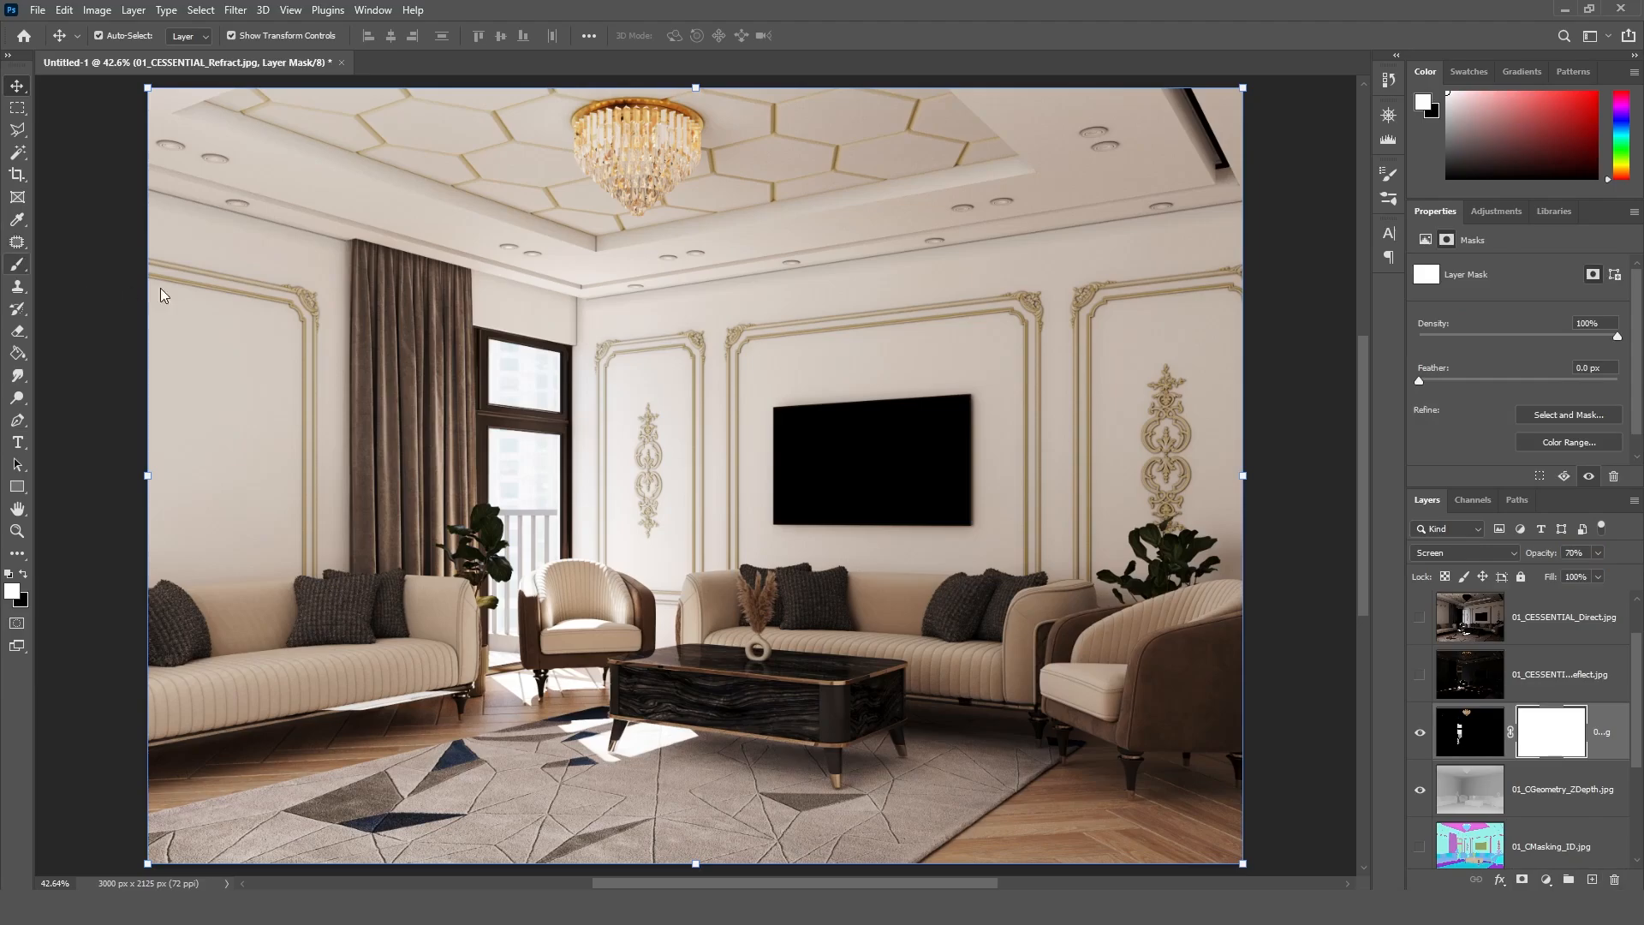
key(x)
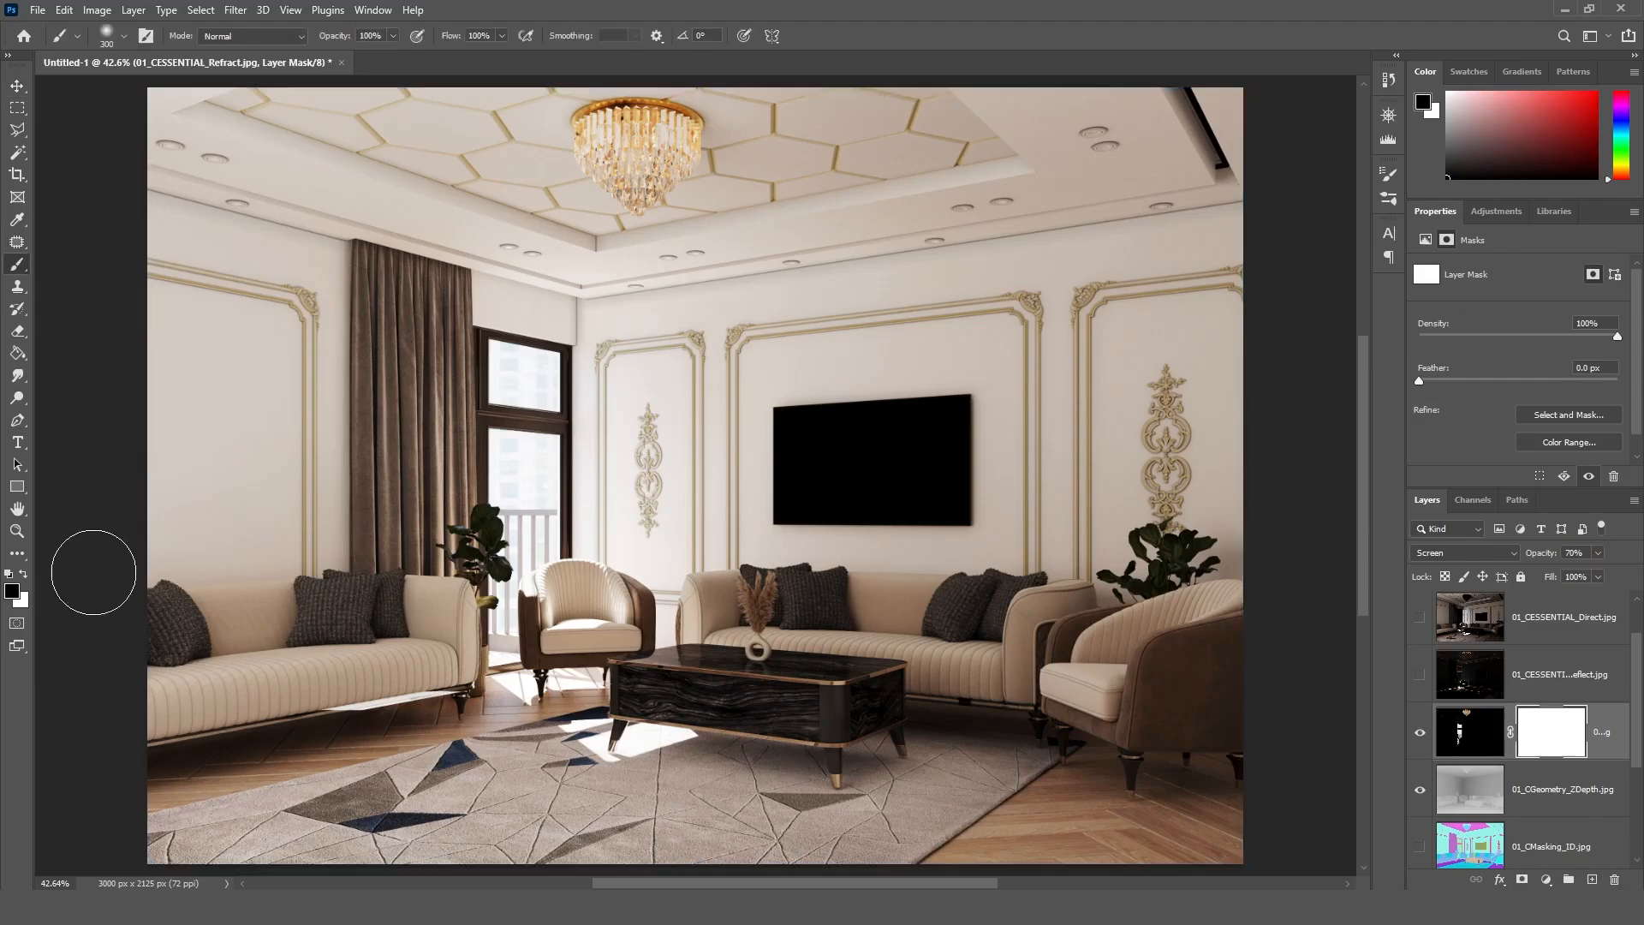
click(14, 588)
drag(1120, 370, 1064, 351)
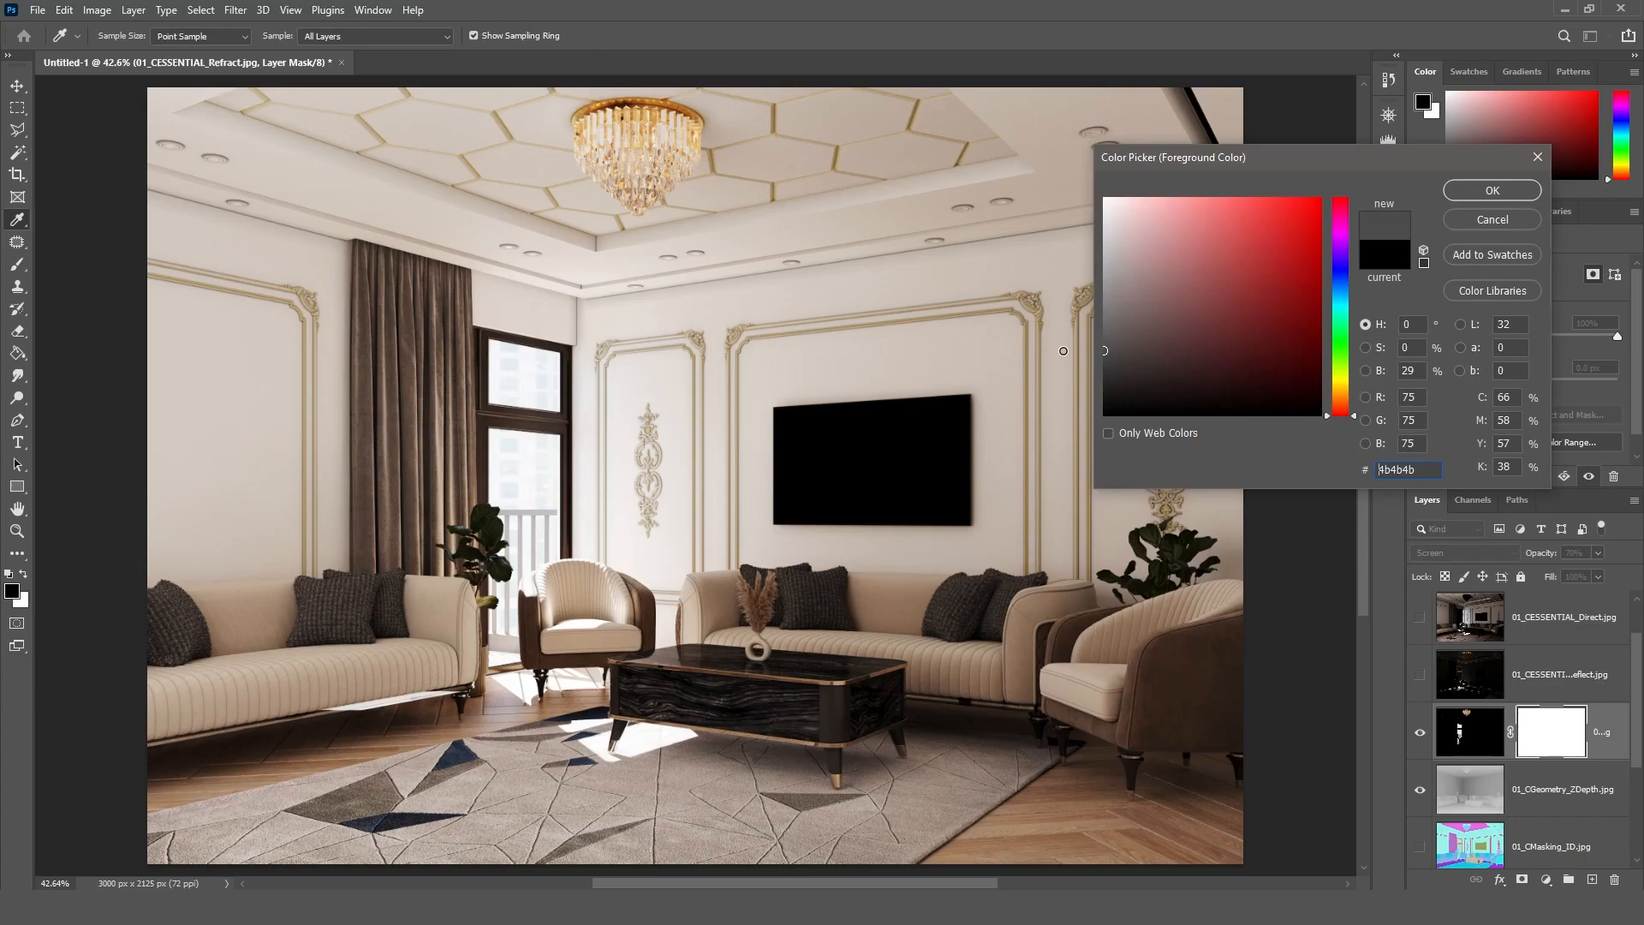
click(1493, 190)
mouse_move(517, 386)
mouse_down()
mouse_move(520, 629)
mouse_move(537, 360)
mouse_move(529, 528)
mouse_up()
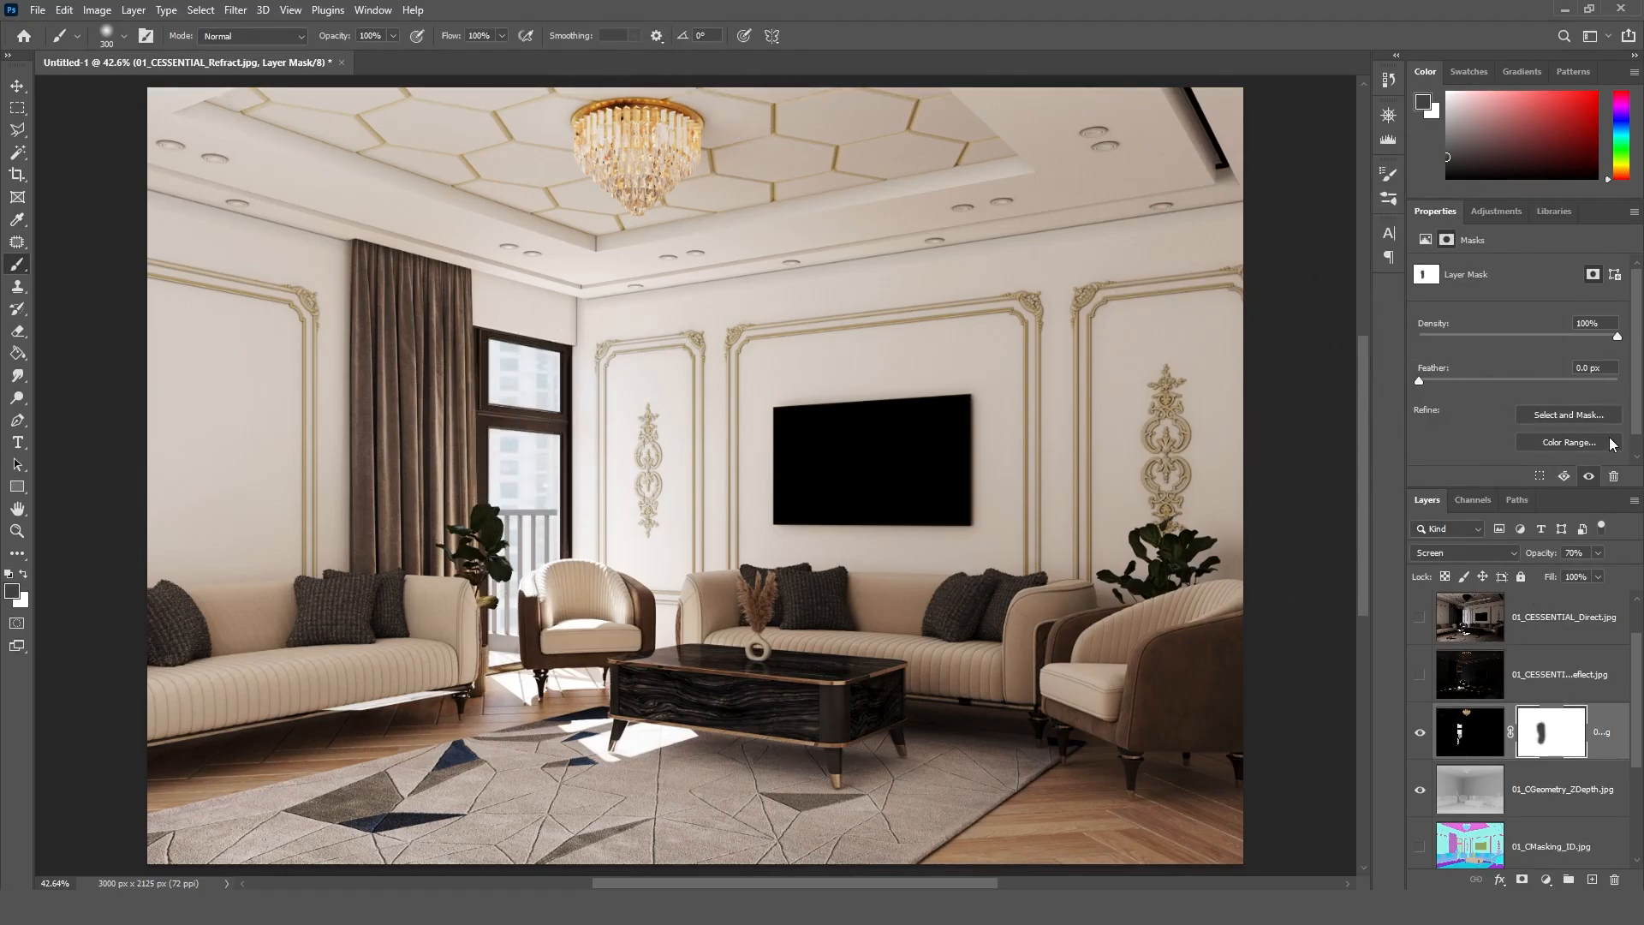
Show the CESSENTIAL_Reflect layer and blend it in Screen mode at 70% opacity
click(1562, 695)
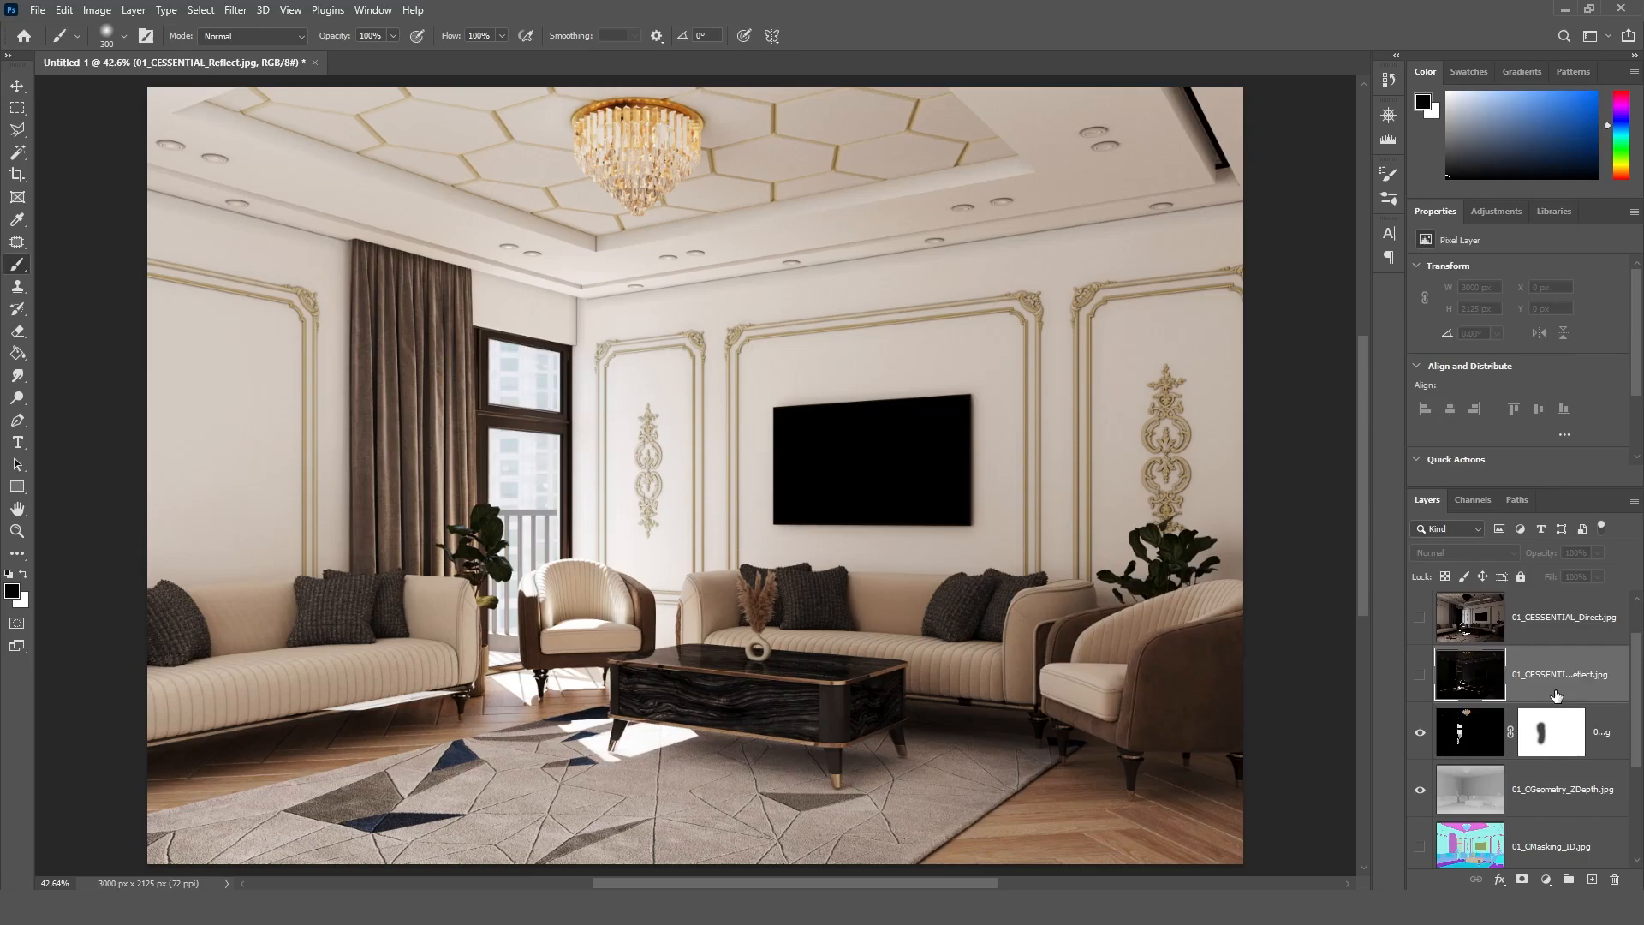
click(1421, 676)
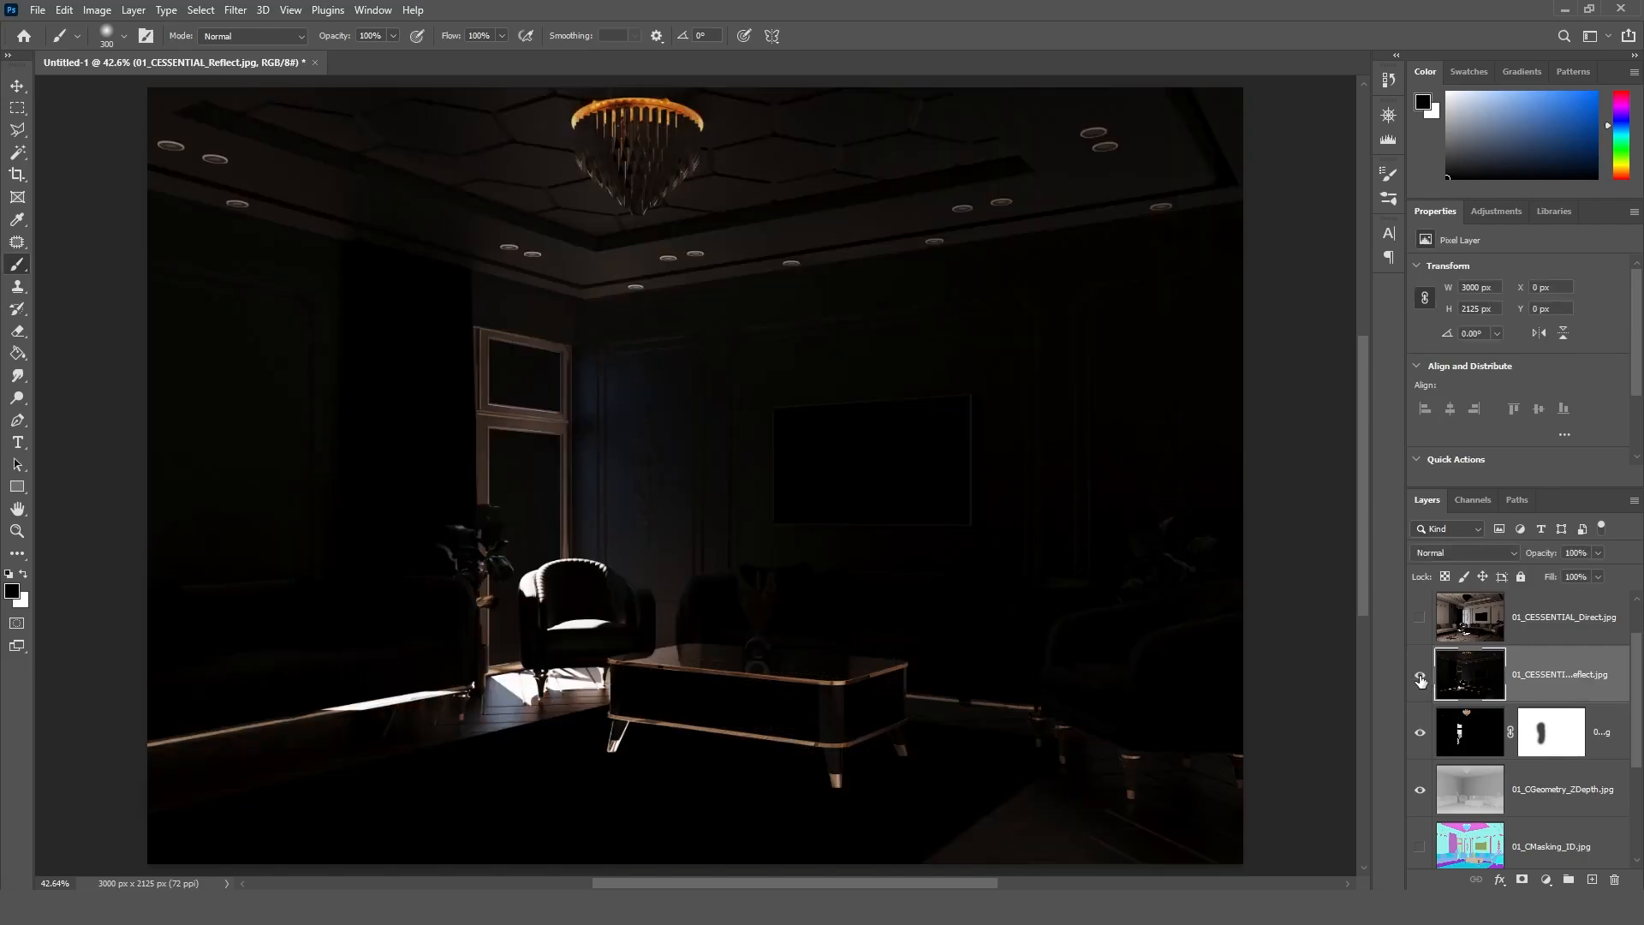
click(1600, 553)
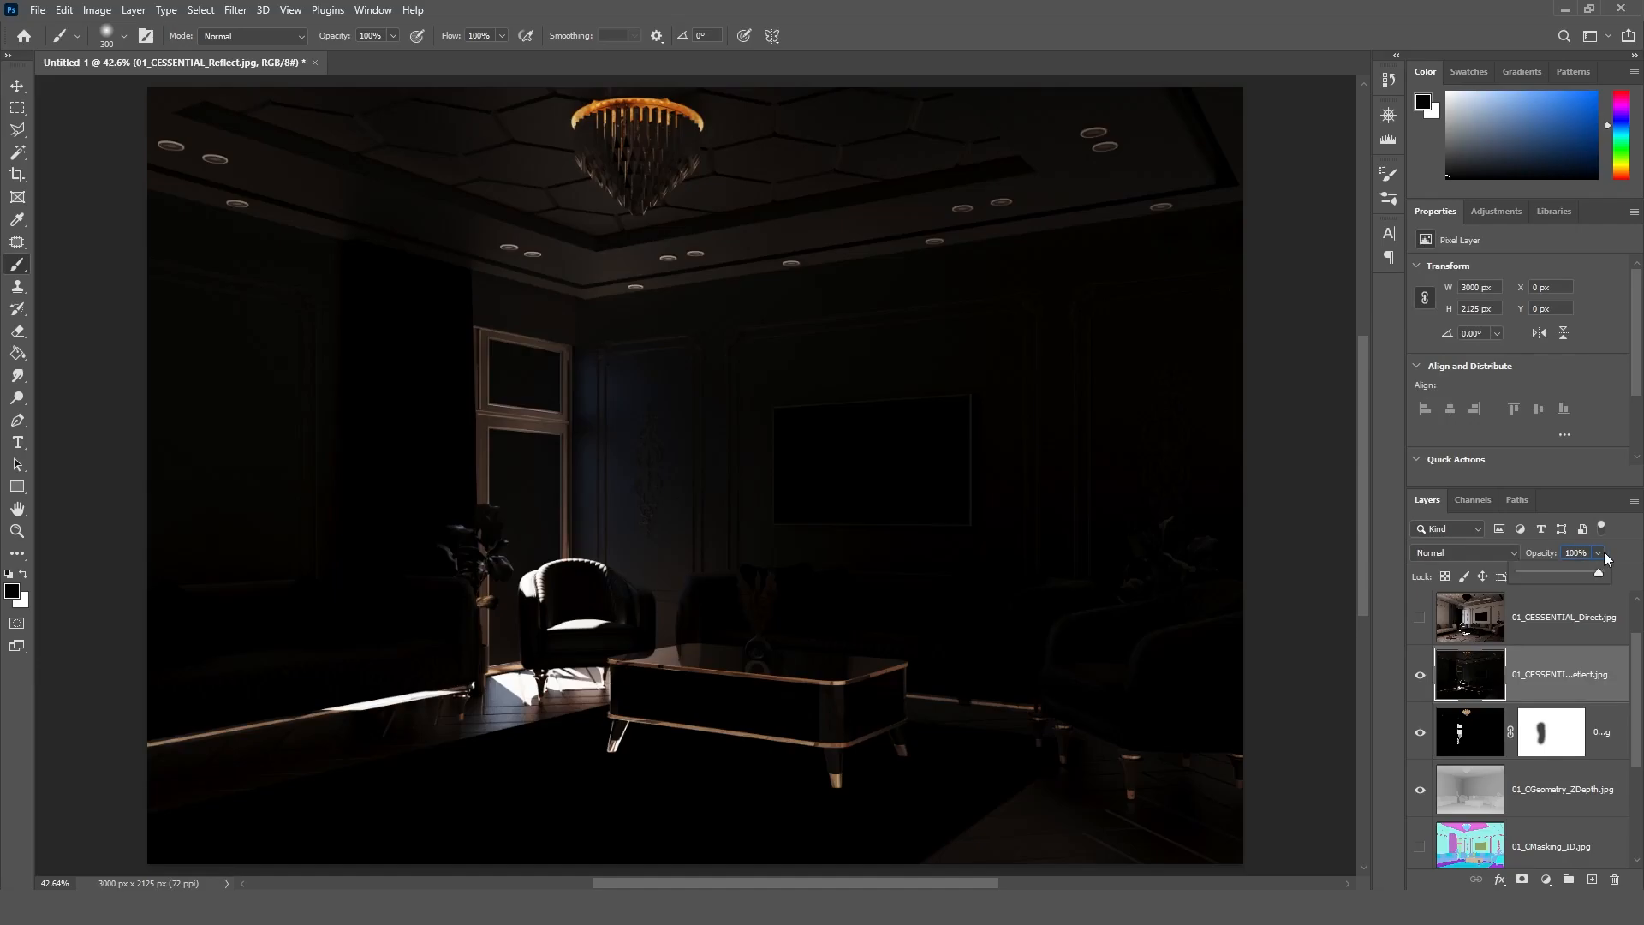
click(1512, 552)
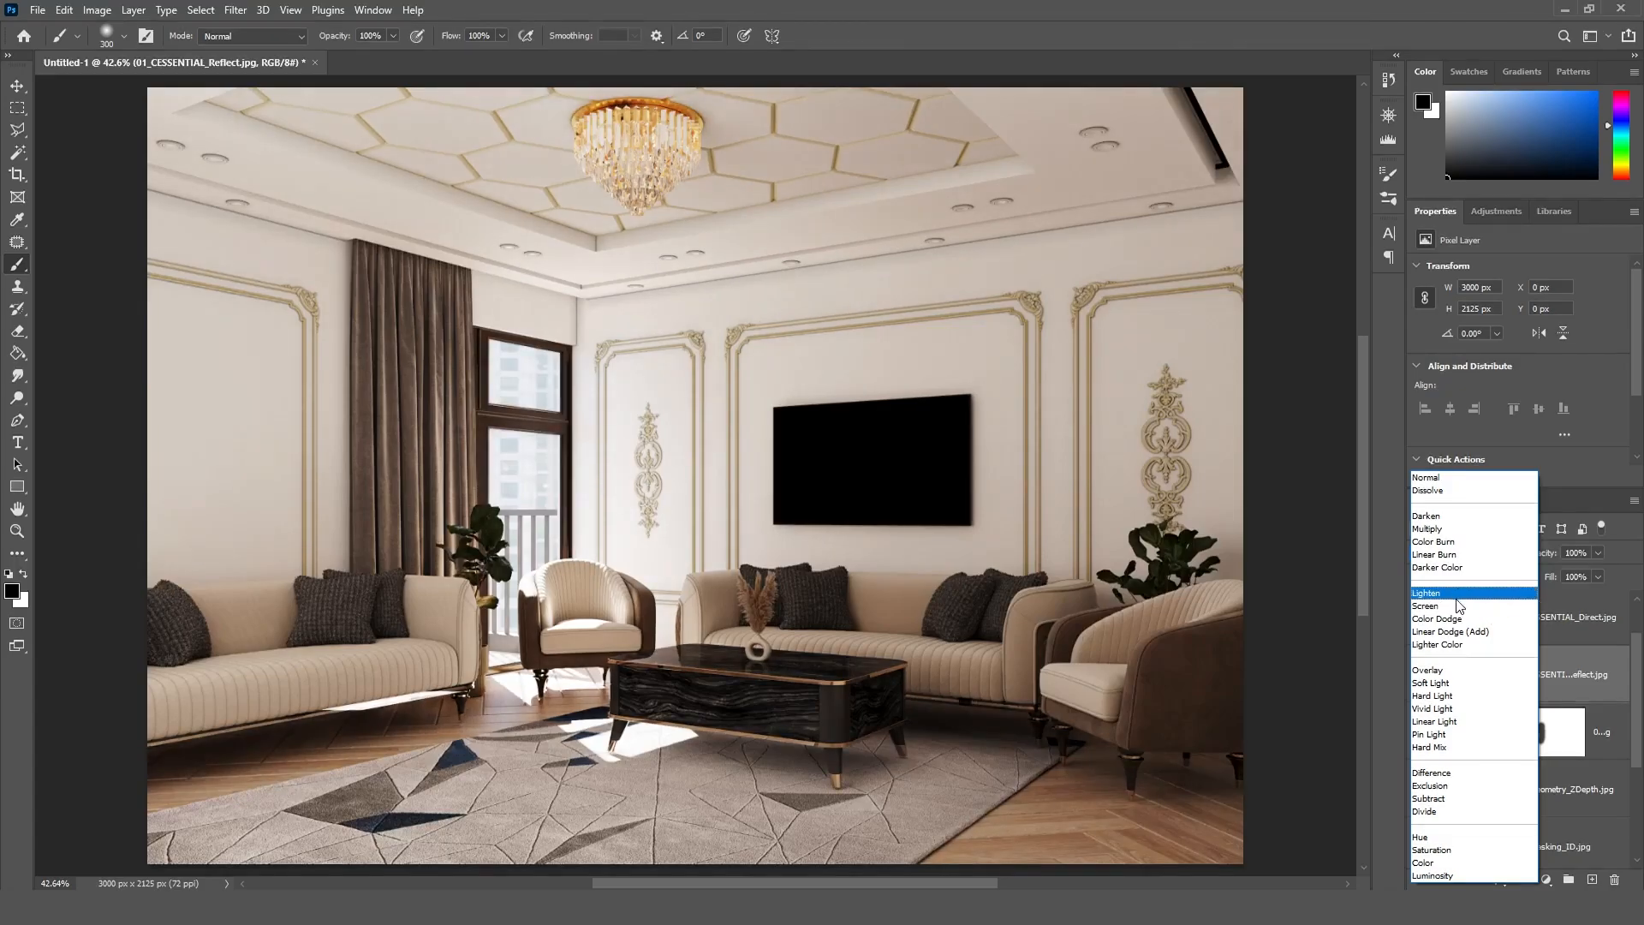
click(1458, 610)
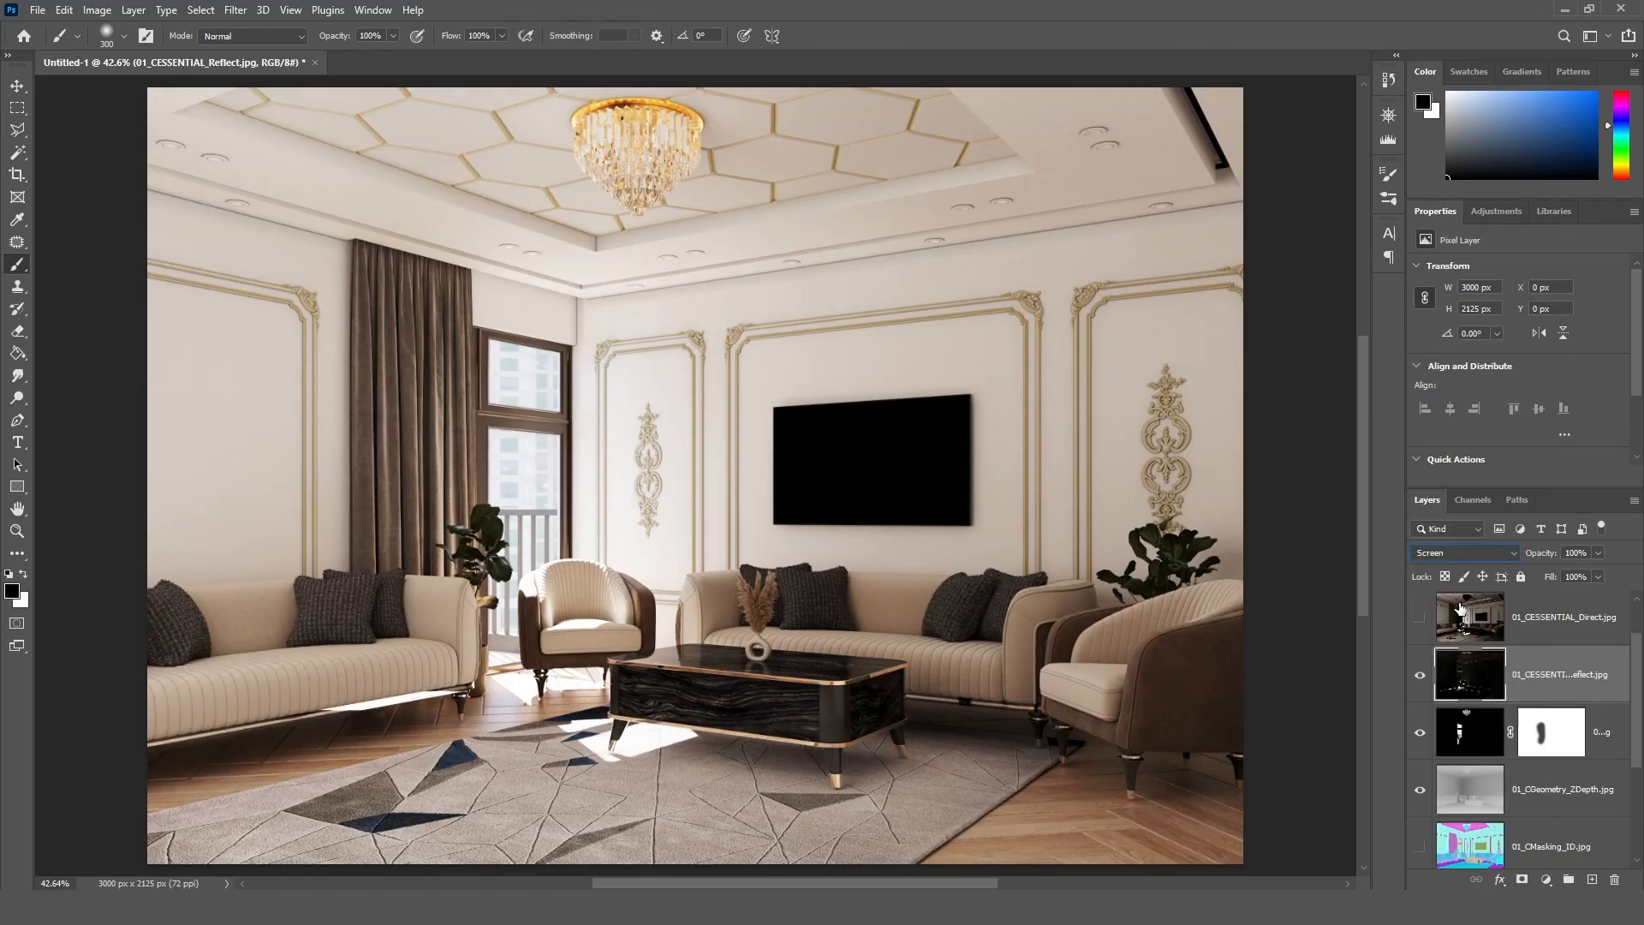
click(1574, 553)
text(70)
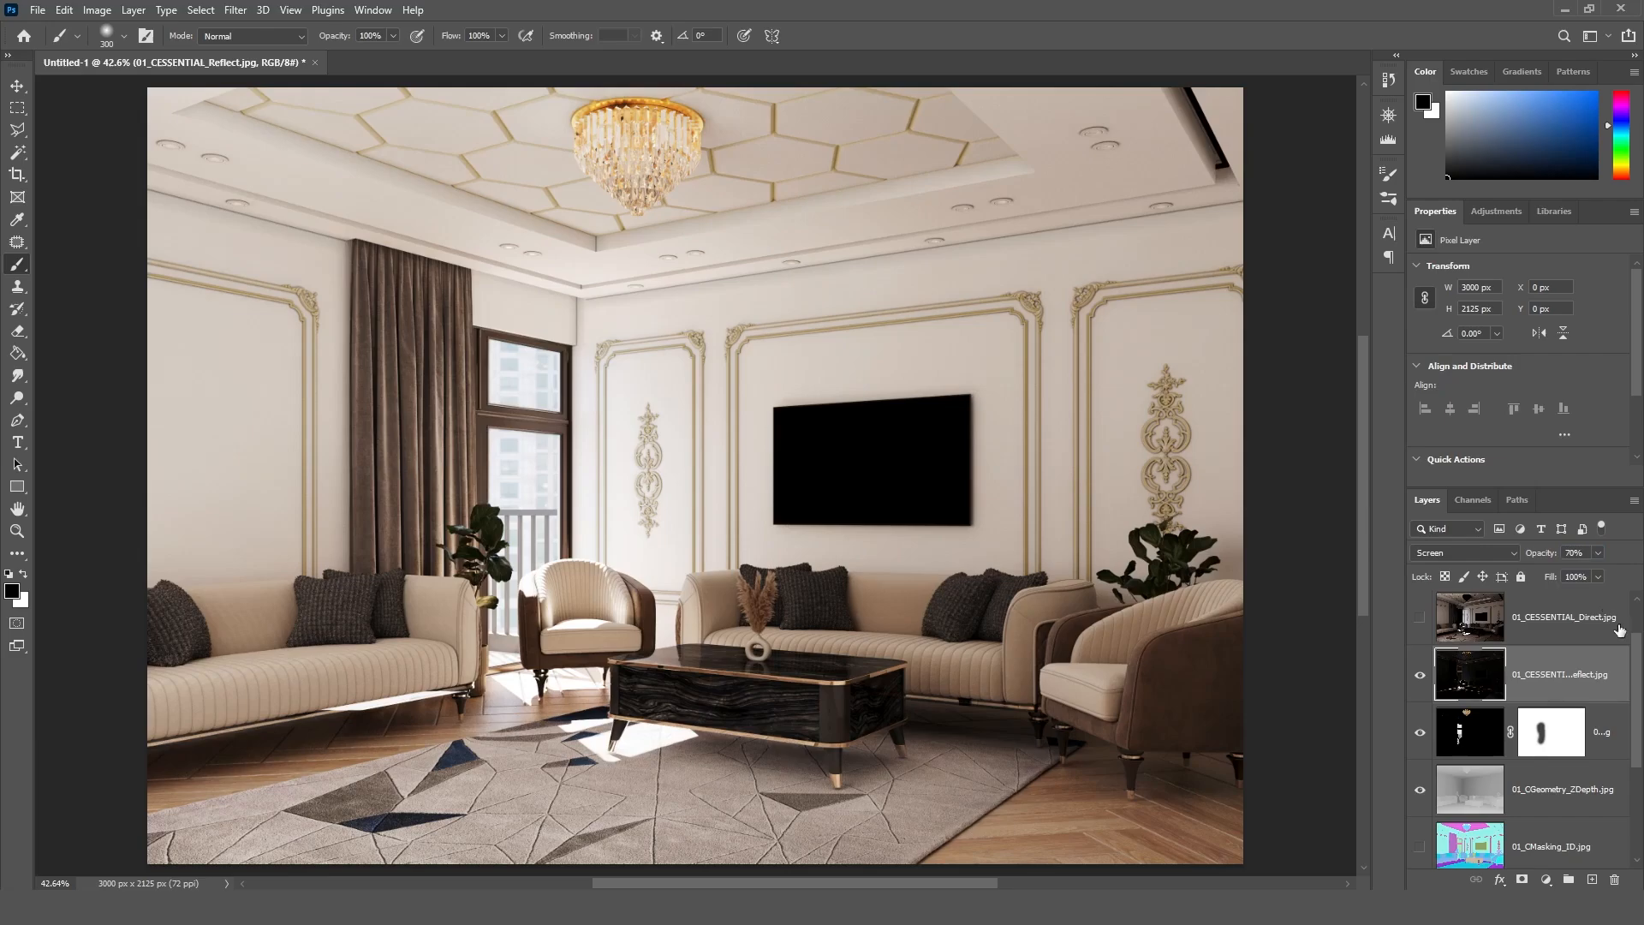
Show the CESSENTIAL_Direct layer and open the list of blending modes
drag(1638, 669, 1640, 643)
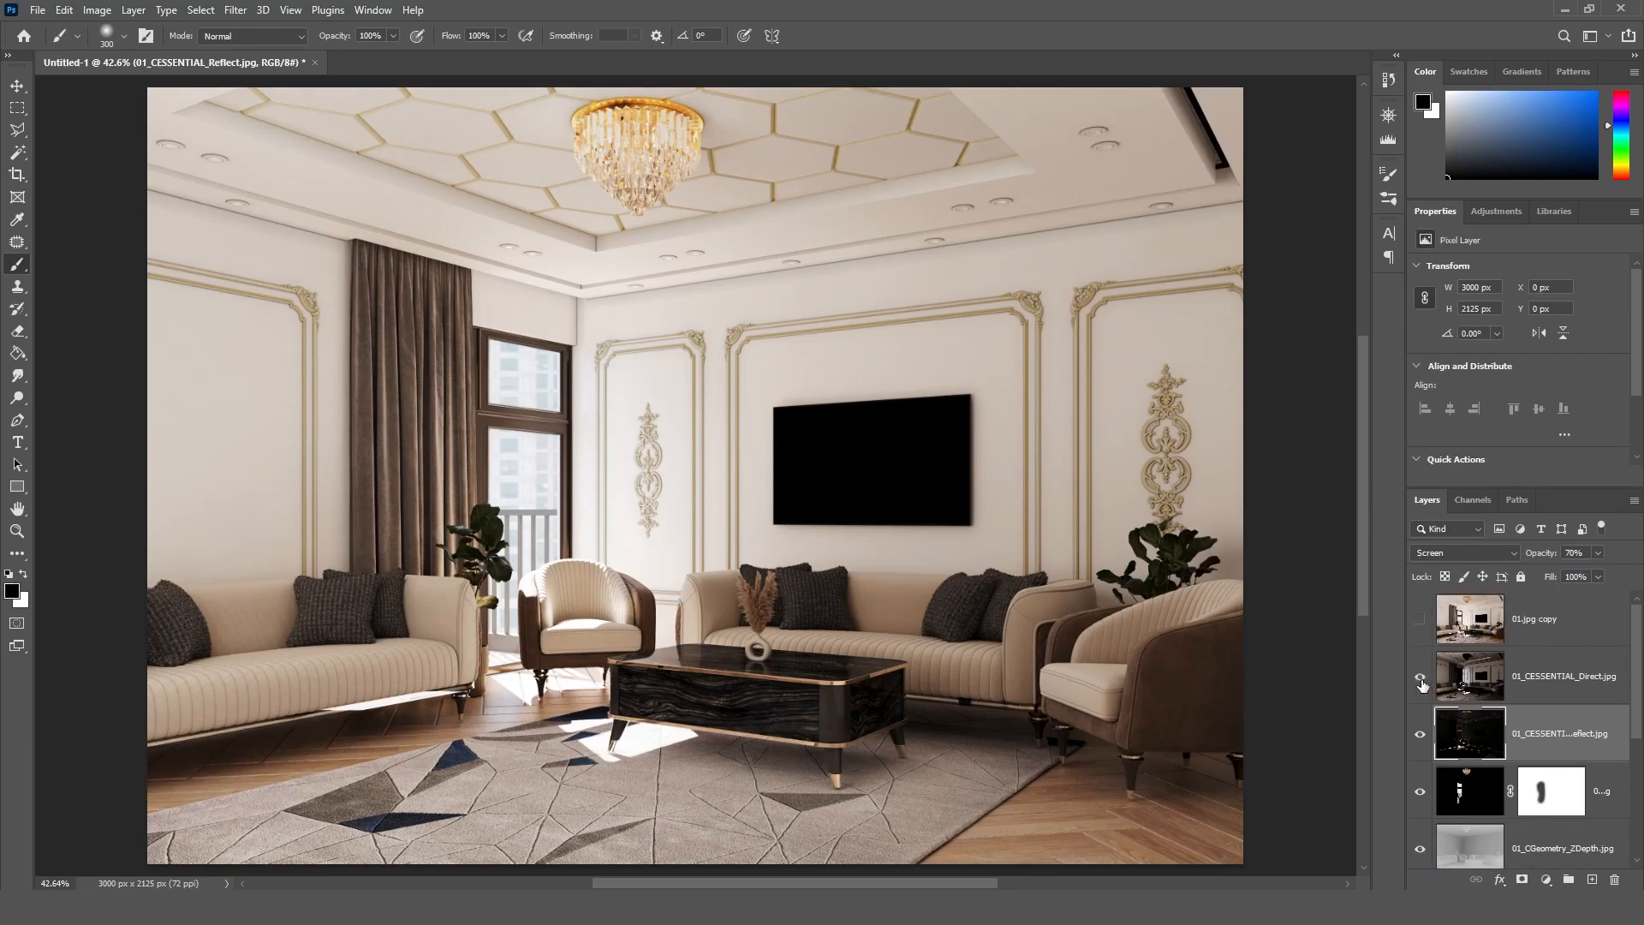
click(1419, 677)
click(1472, 549)
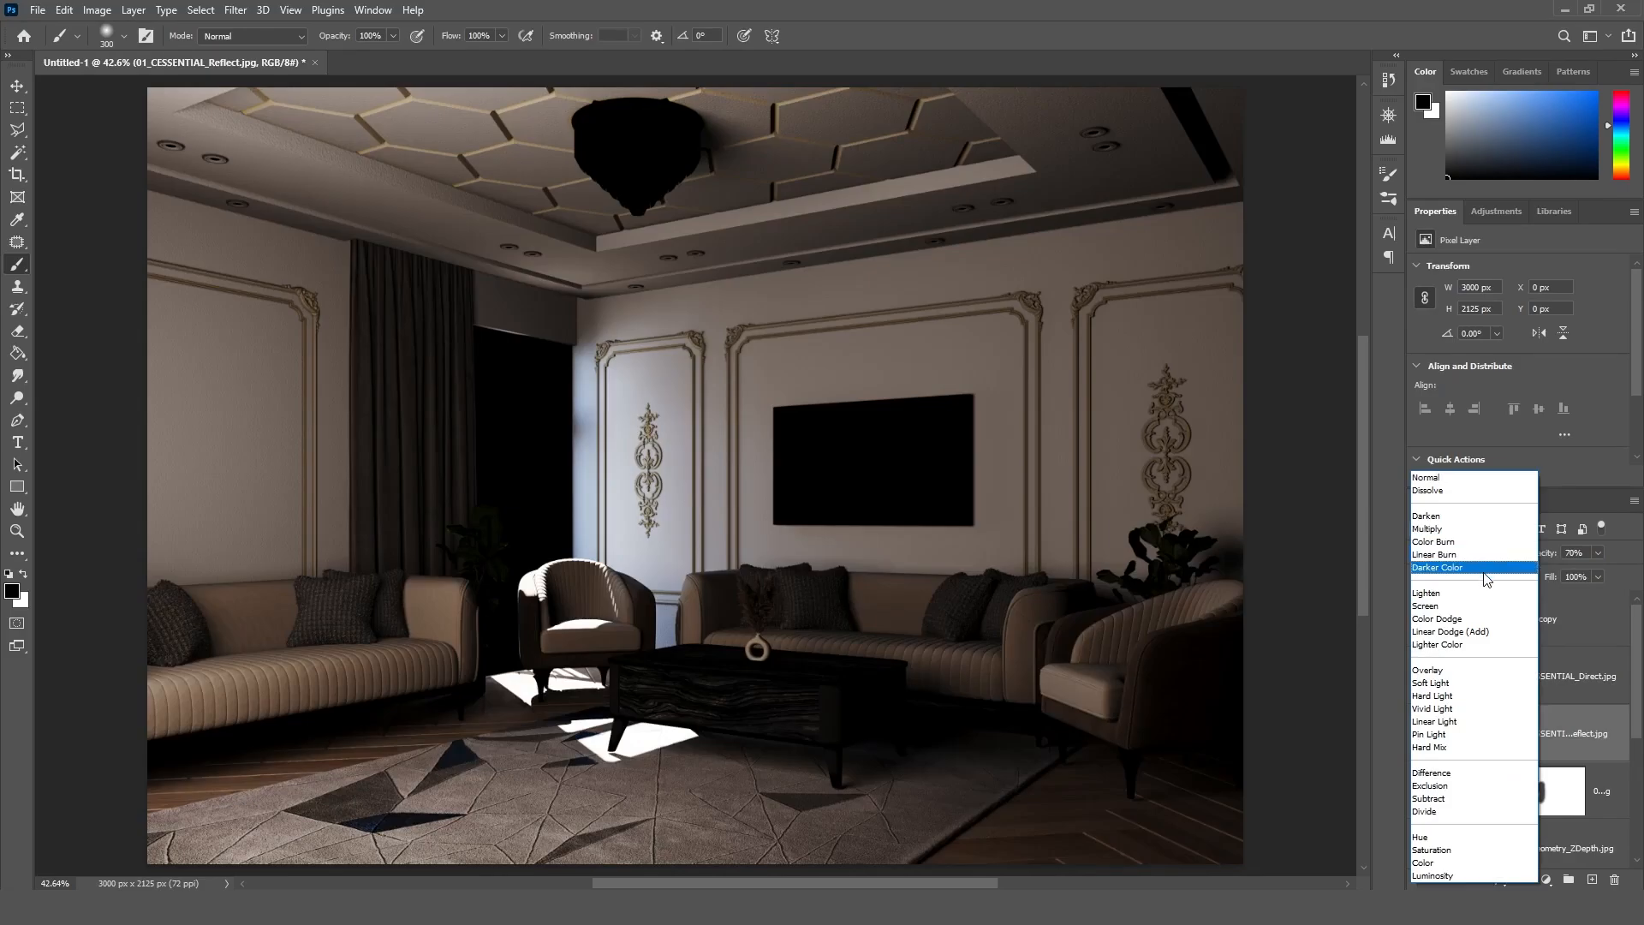
Set the 01_CESSENTIAL_Direct.jpg layer to Screen blending at 20% opacity and compare the composite with the 01.jpg copy layer
click(1588, 660)
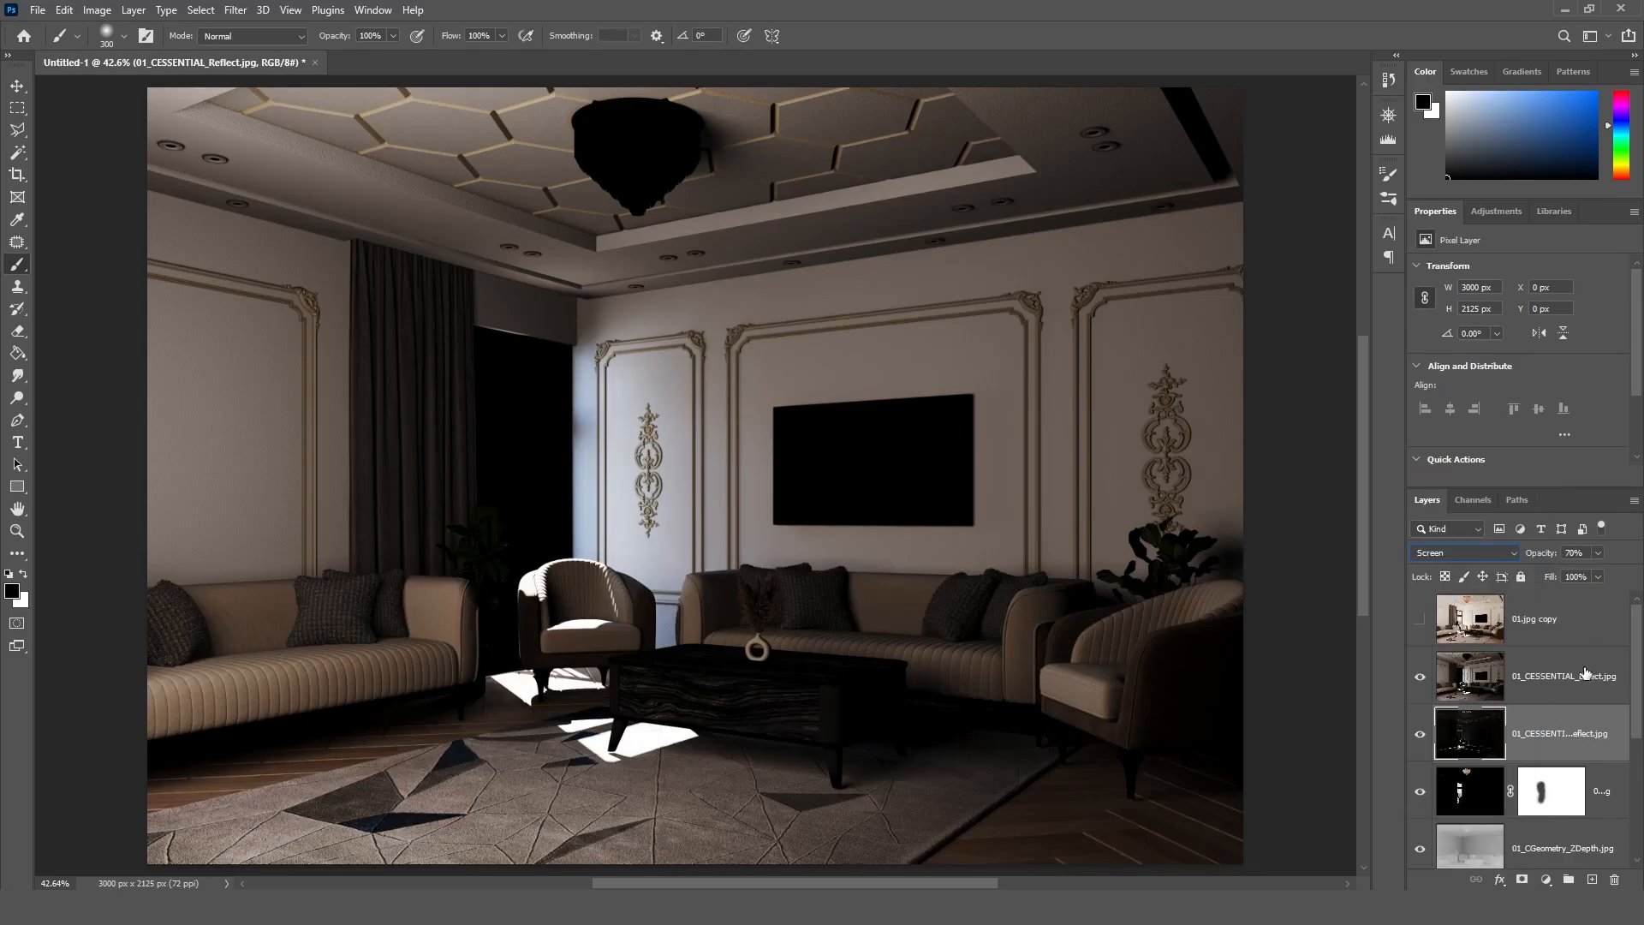
click(1551, 676)
click(1486, 552)
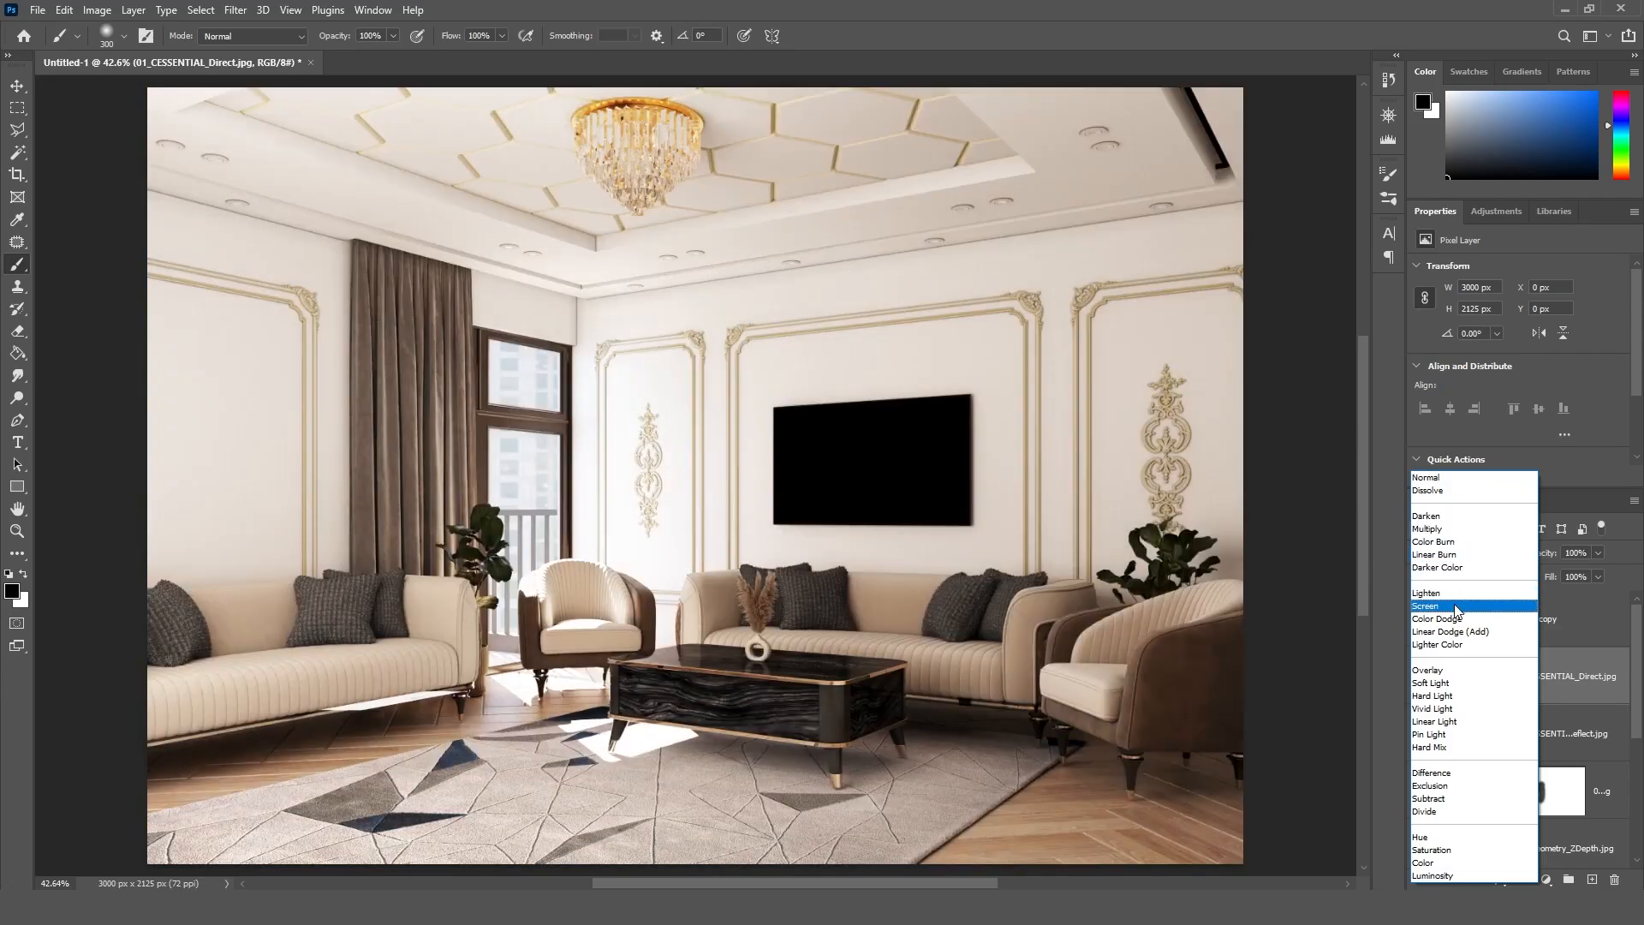
click(1448, 607)
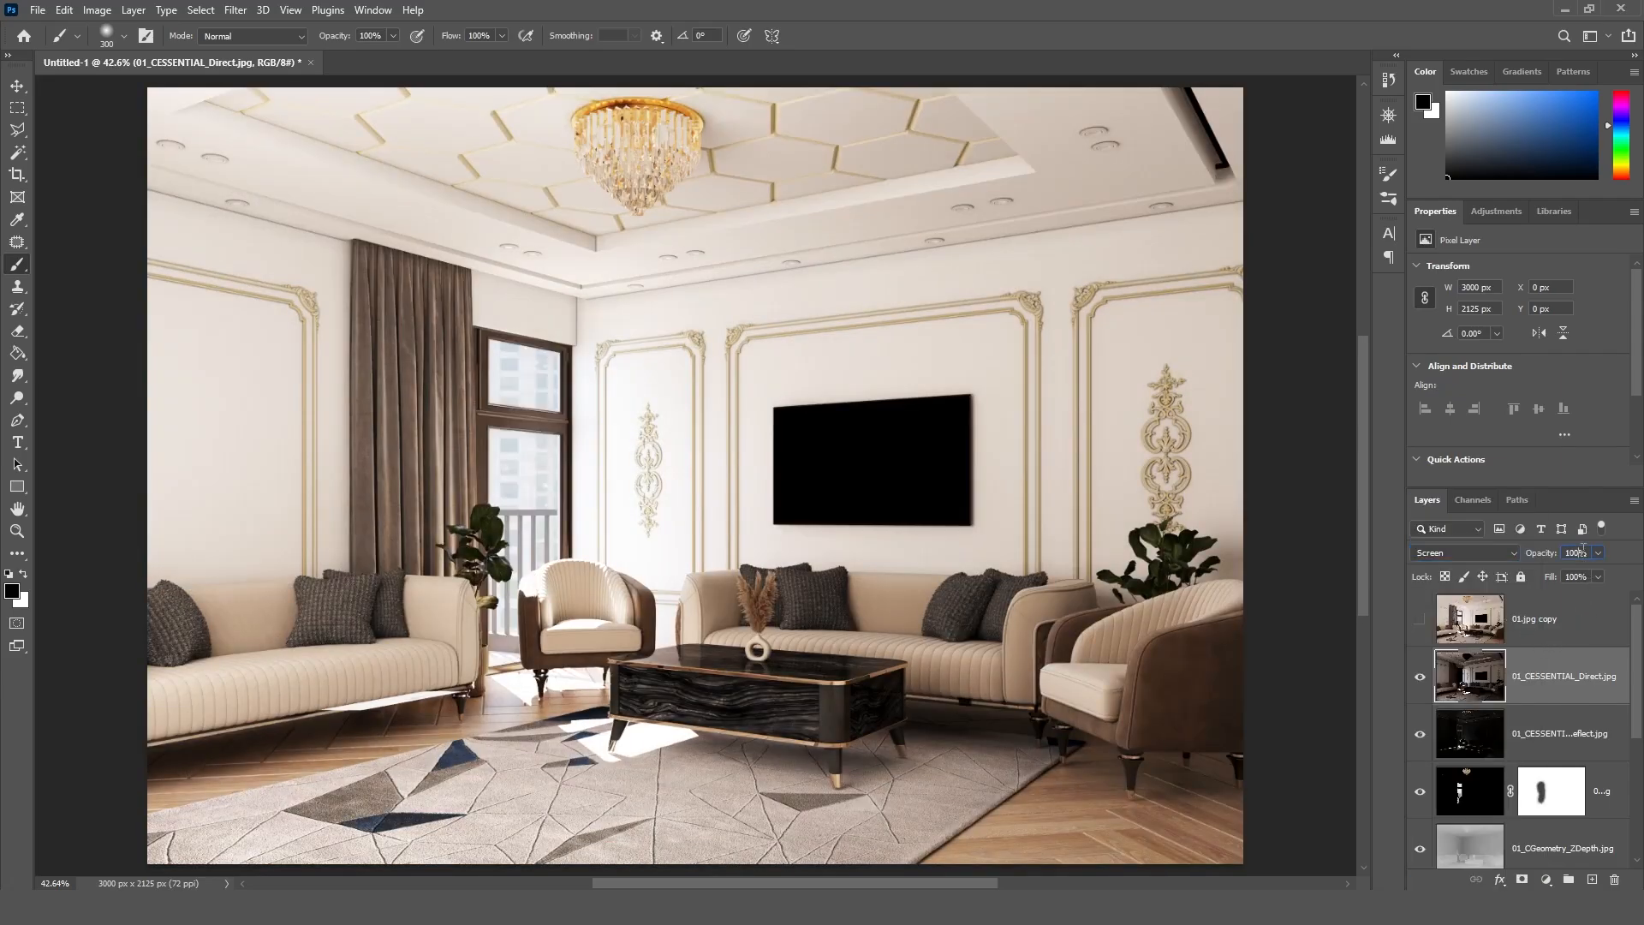
text(40)
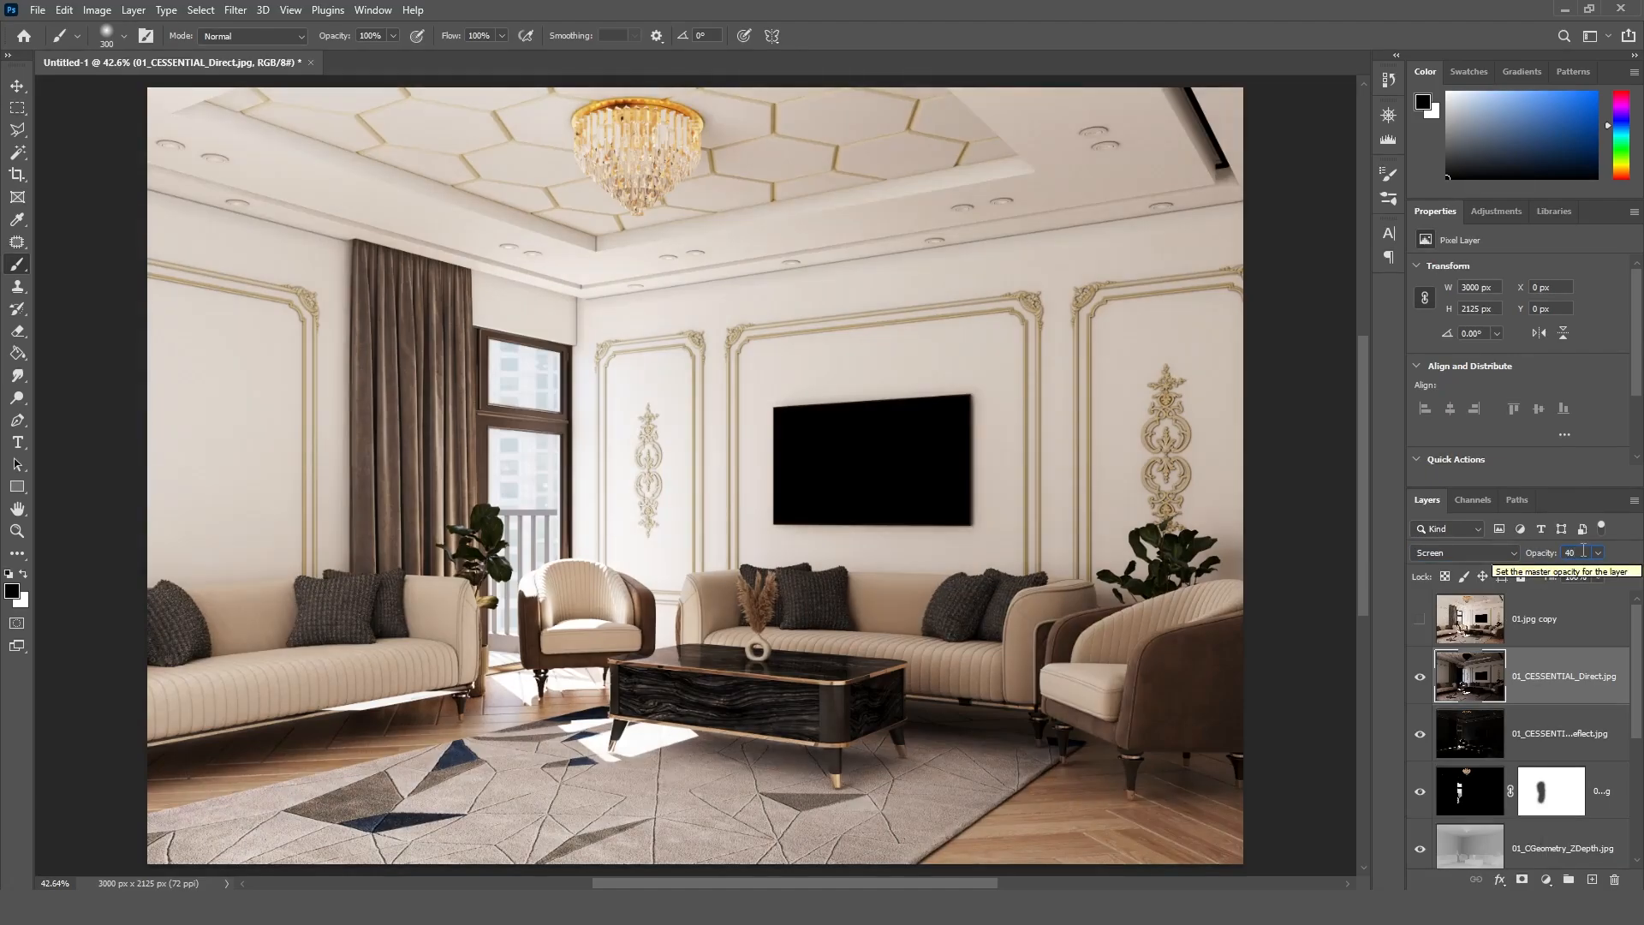
key(Return)
text(20)
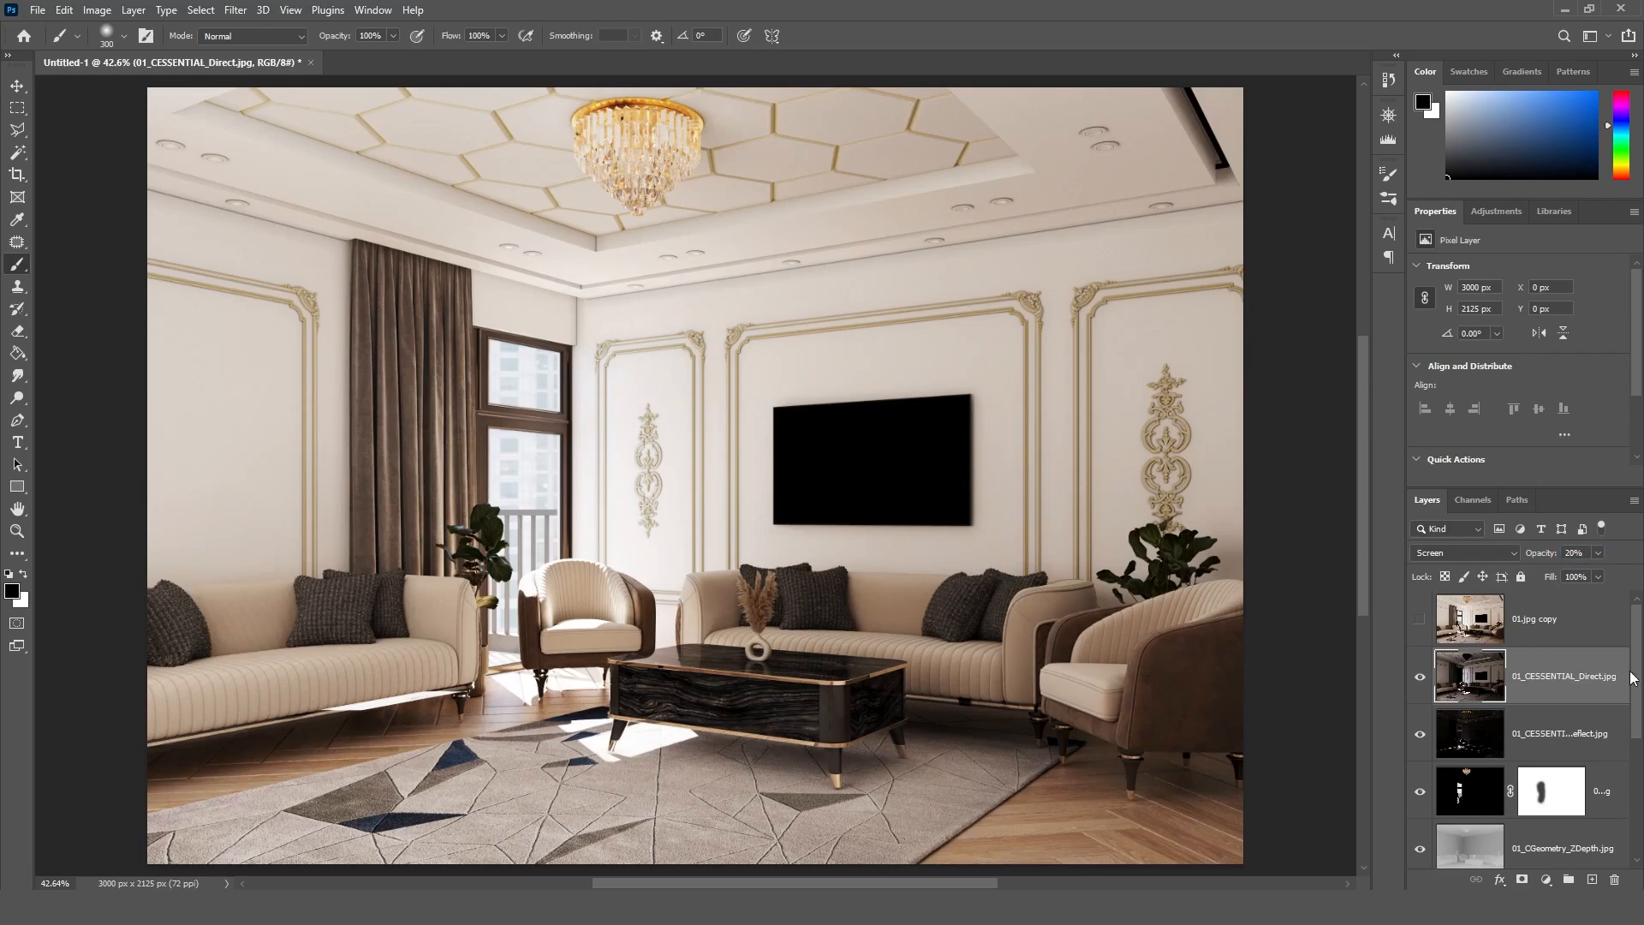
click(1420, 619)
click(1421, 623)
click(1420, 621)
click(1421, 621)
Add a Curves adjustment layer with a slight S-curve, raising the highlights and lowering the shadows, and compare it on and off
click(1545, 879)
click(1532, 657)
click(1535, 389)
drag(1574, 350, 1575, 342)
click(1496, 438)
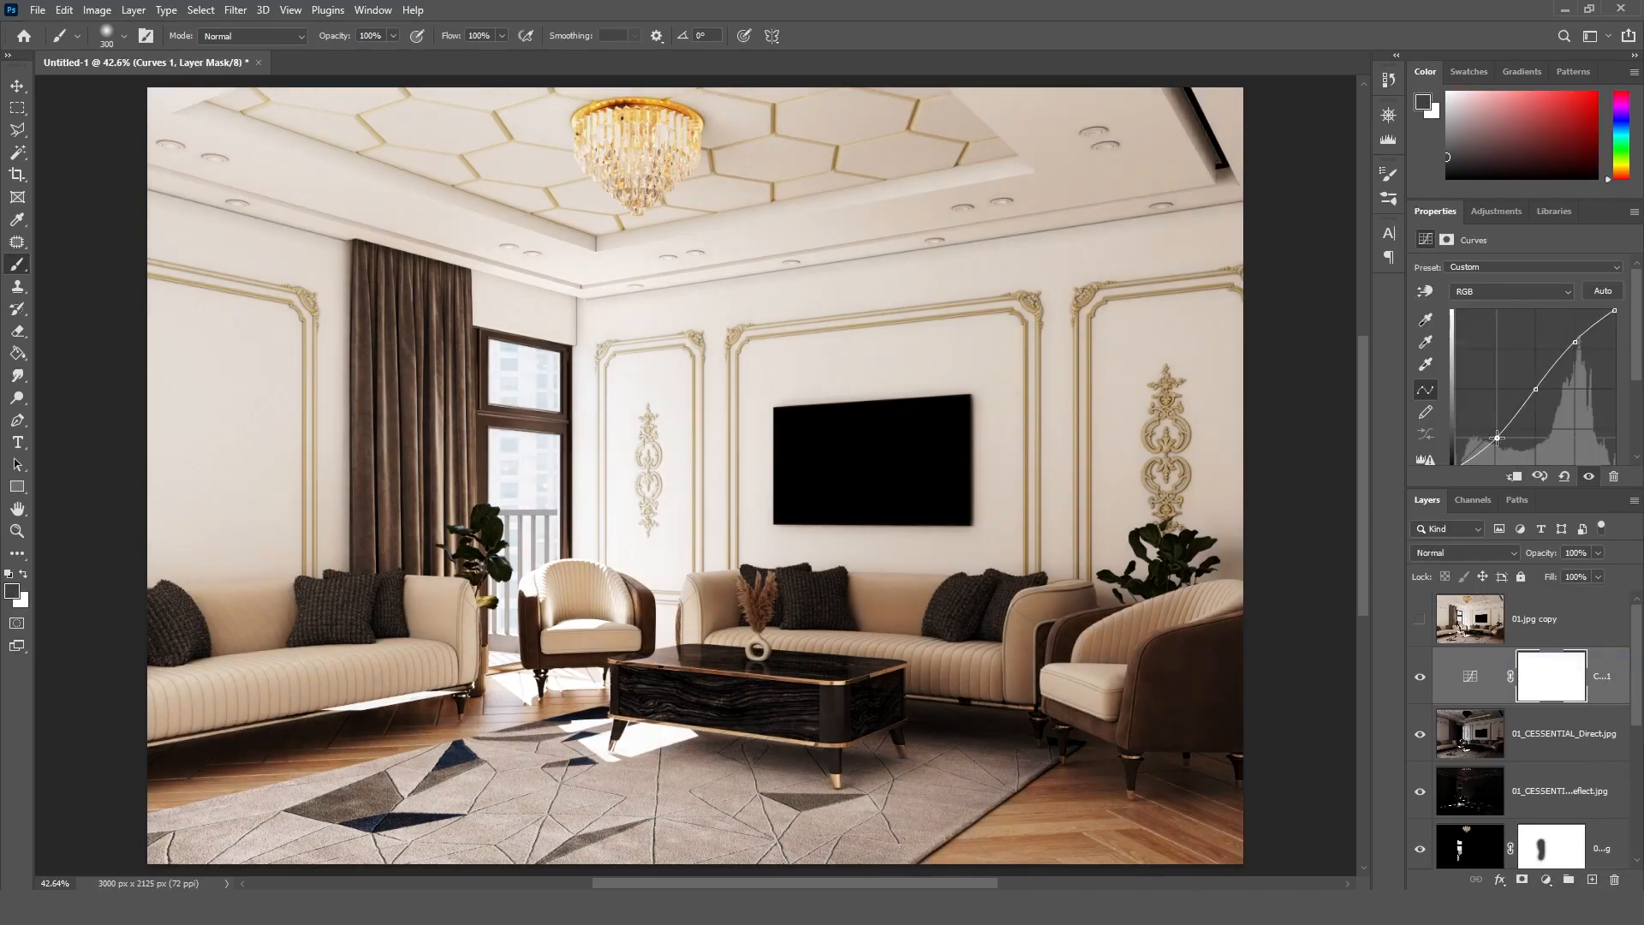
click(1419, 676)
click(1420, 677)
Add a Levels adjustment layer with the shadow input at 2 and midtones at 1.03
click(1567, 879)
click(1528, 652)
drag(1445, 392, 1531, 392)
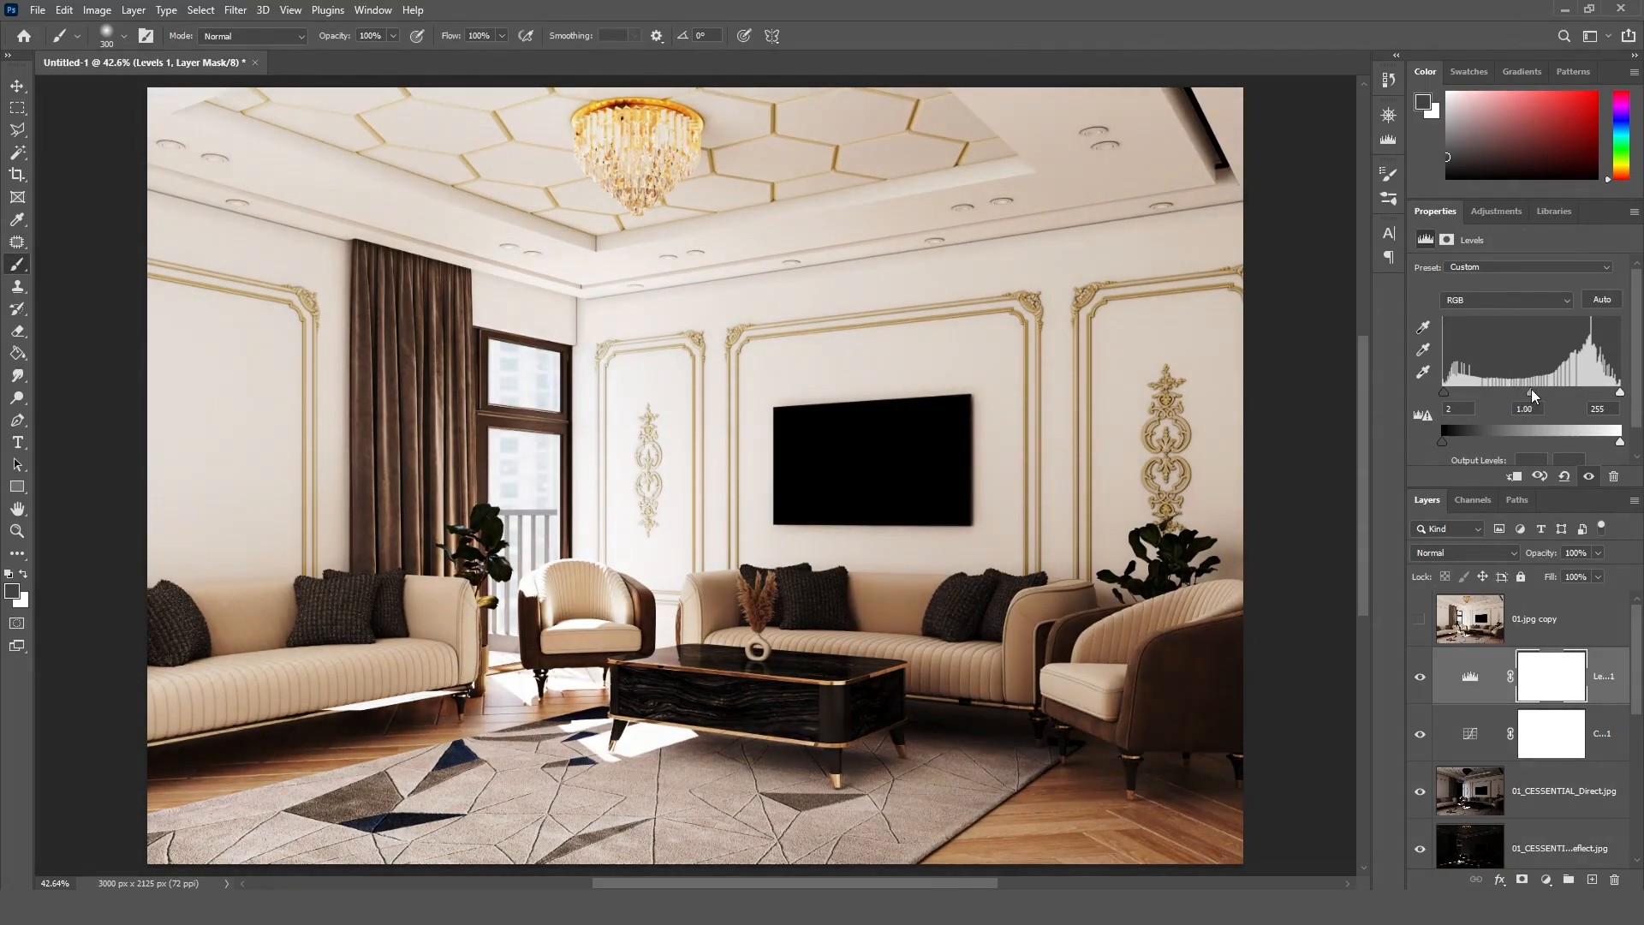
Add a Brightness/Contrast adjustment layer with brightness -10 and contrast 21, and compare it on and off
click(1546, 879)
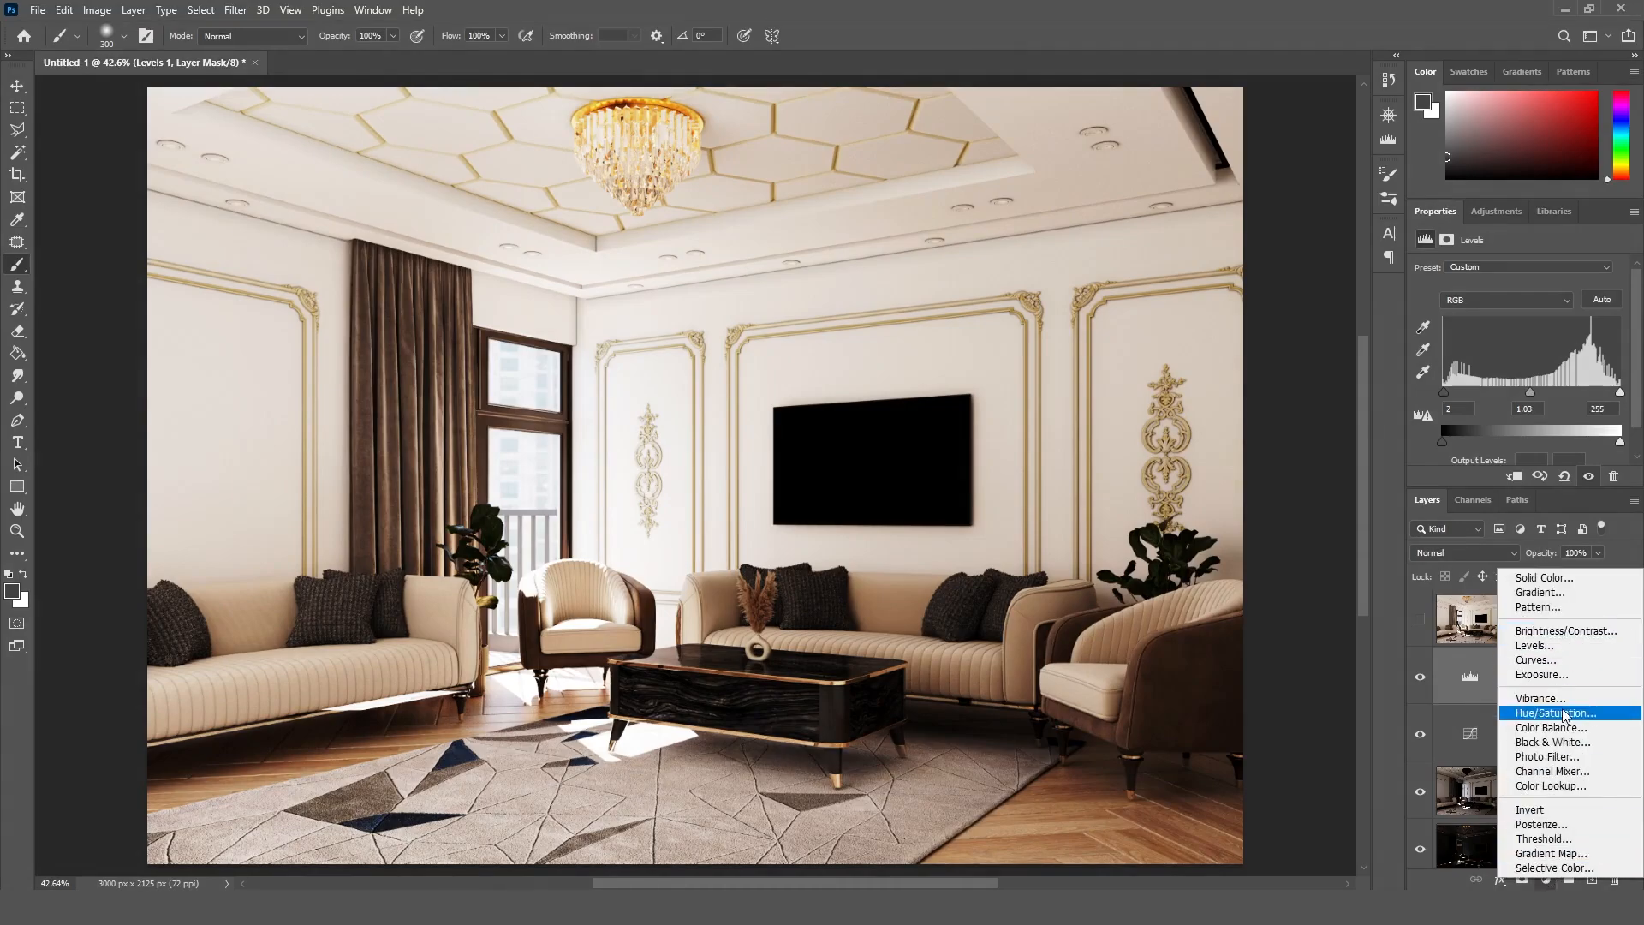
click(1533, 660)
drag(1518, 315, 1514, 315)
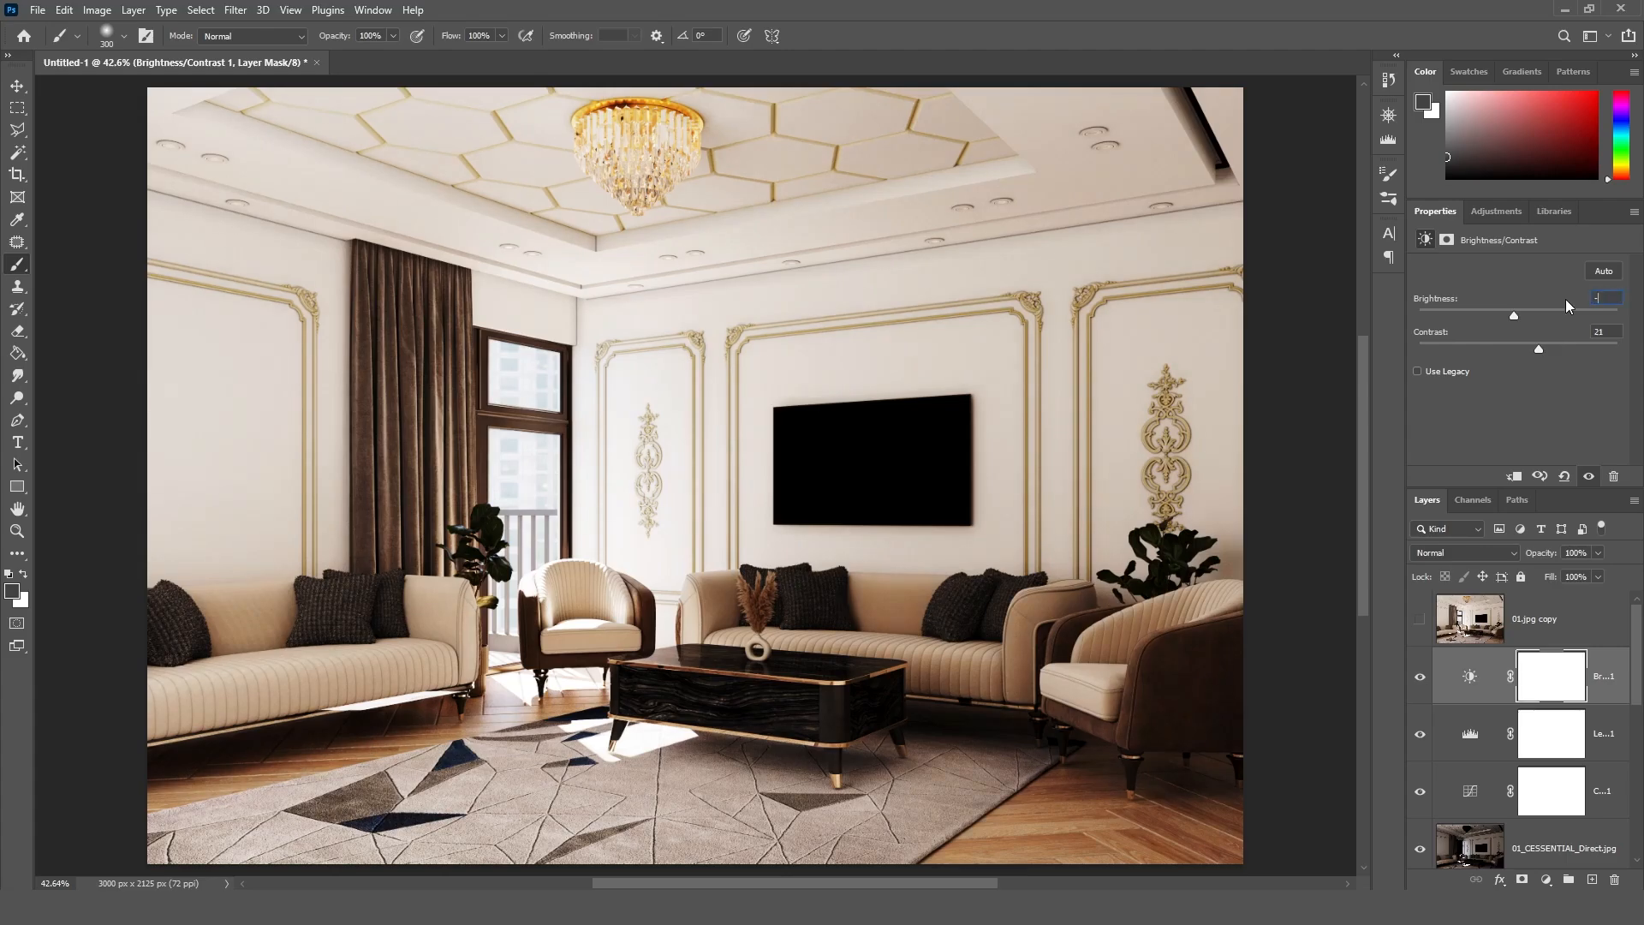
click(1422, 679)
click(1421, 679)
click(1421, 679)
click(1421, 678)
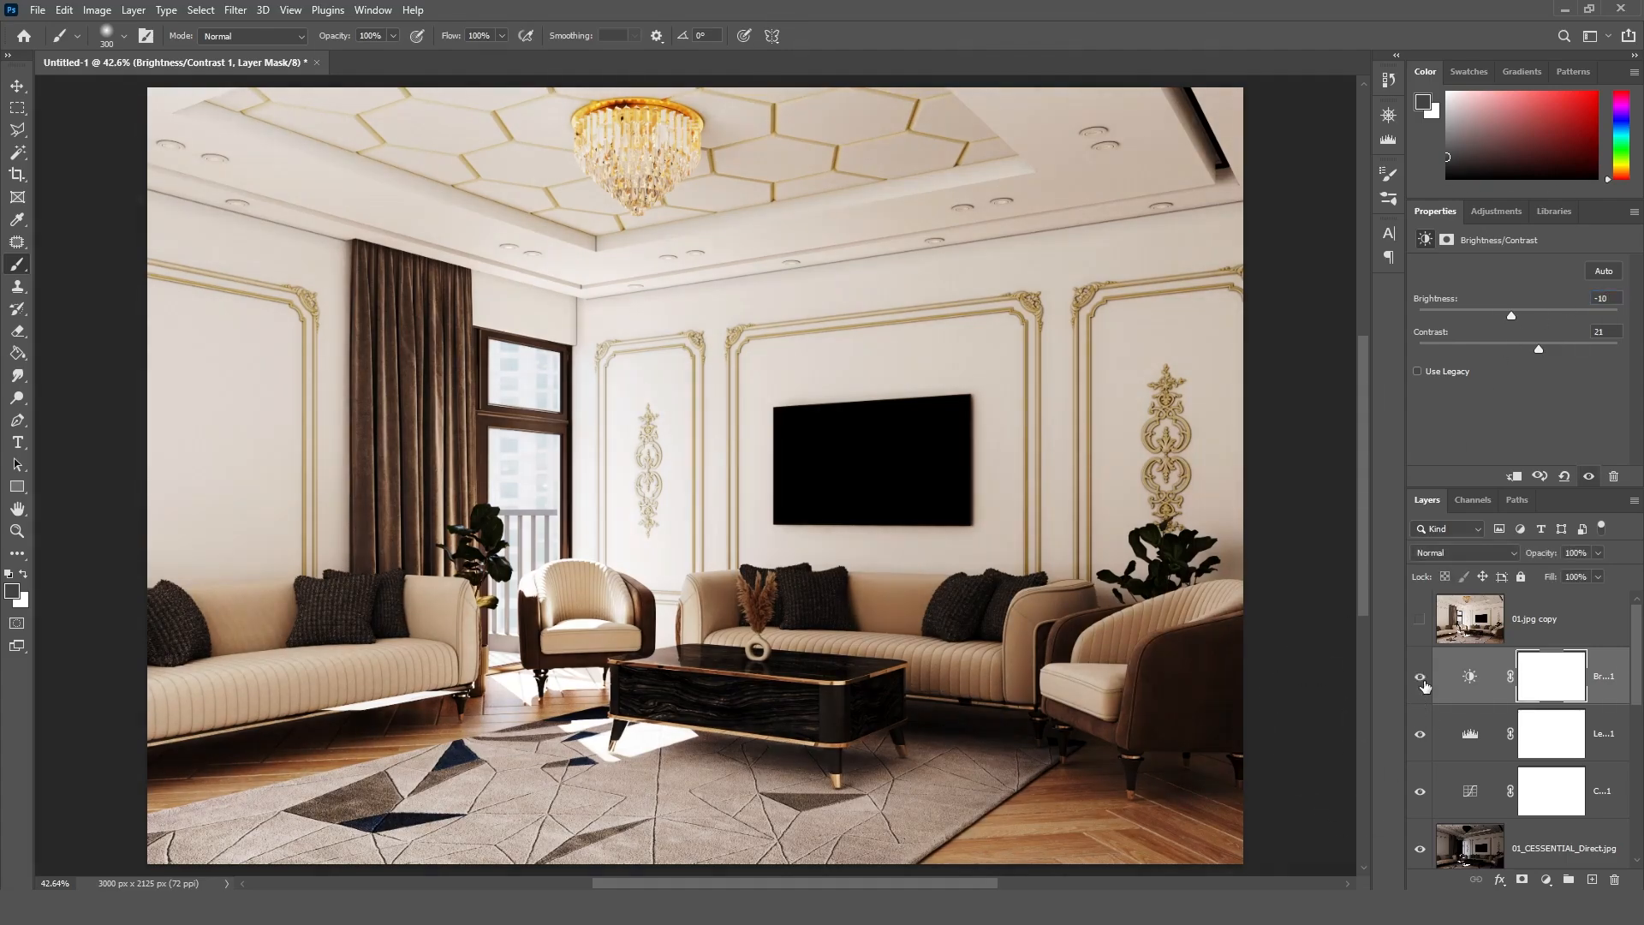
Compare the graded composite with the original render on the 01.jpg copy layer
click(17, 86)
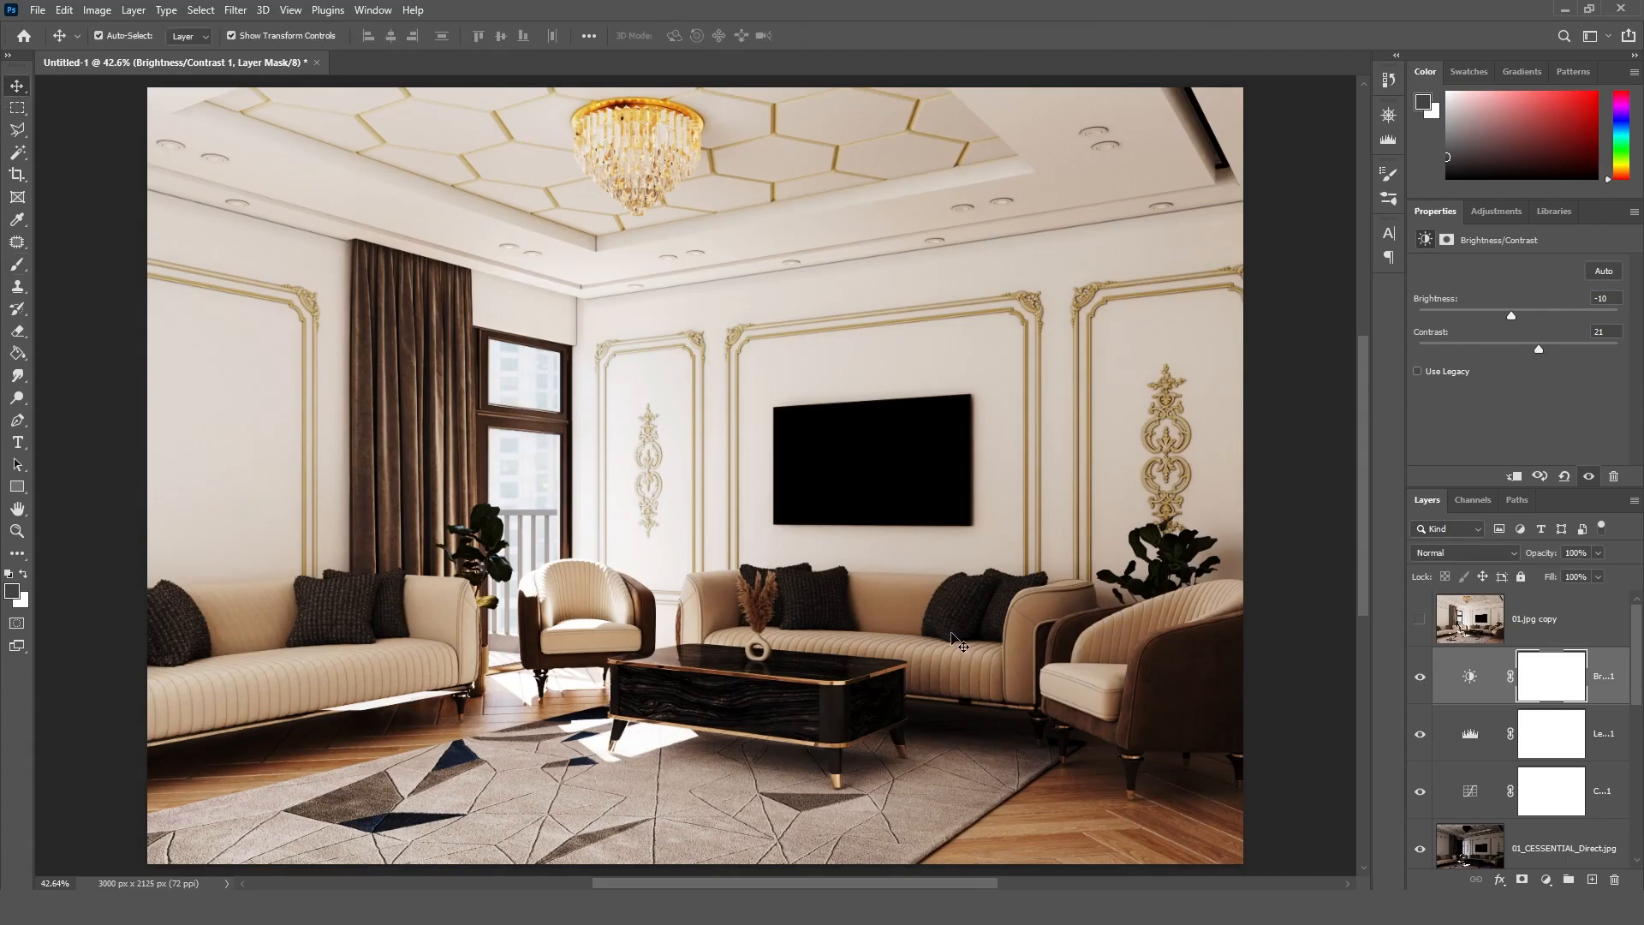
click(1421, 619)
click(1420, 619)
click(1422, 619)
click(1421, 619)
click(1421, 619)
click(1422, 619)
click(1421, 619)
click(1422, 620)
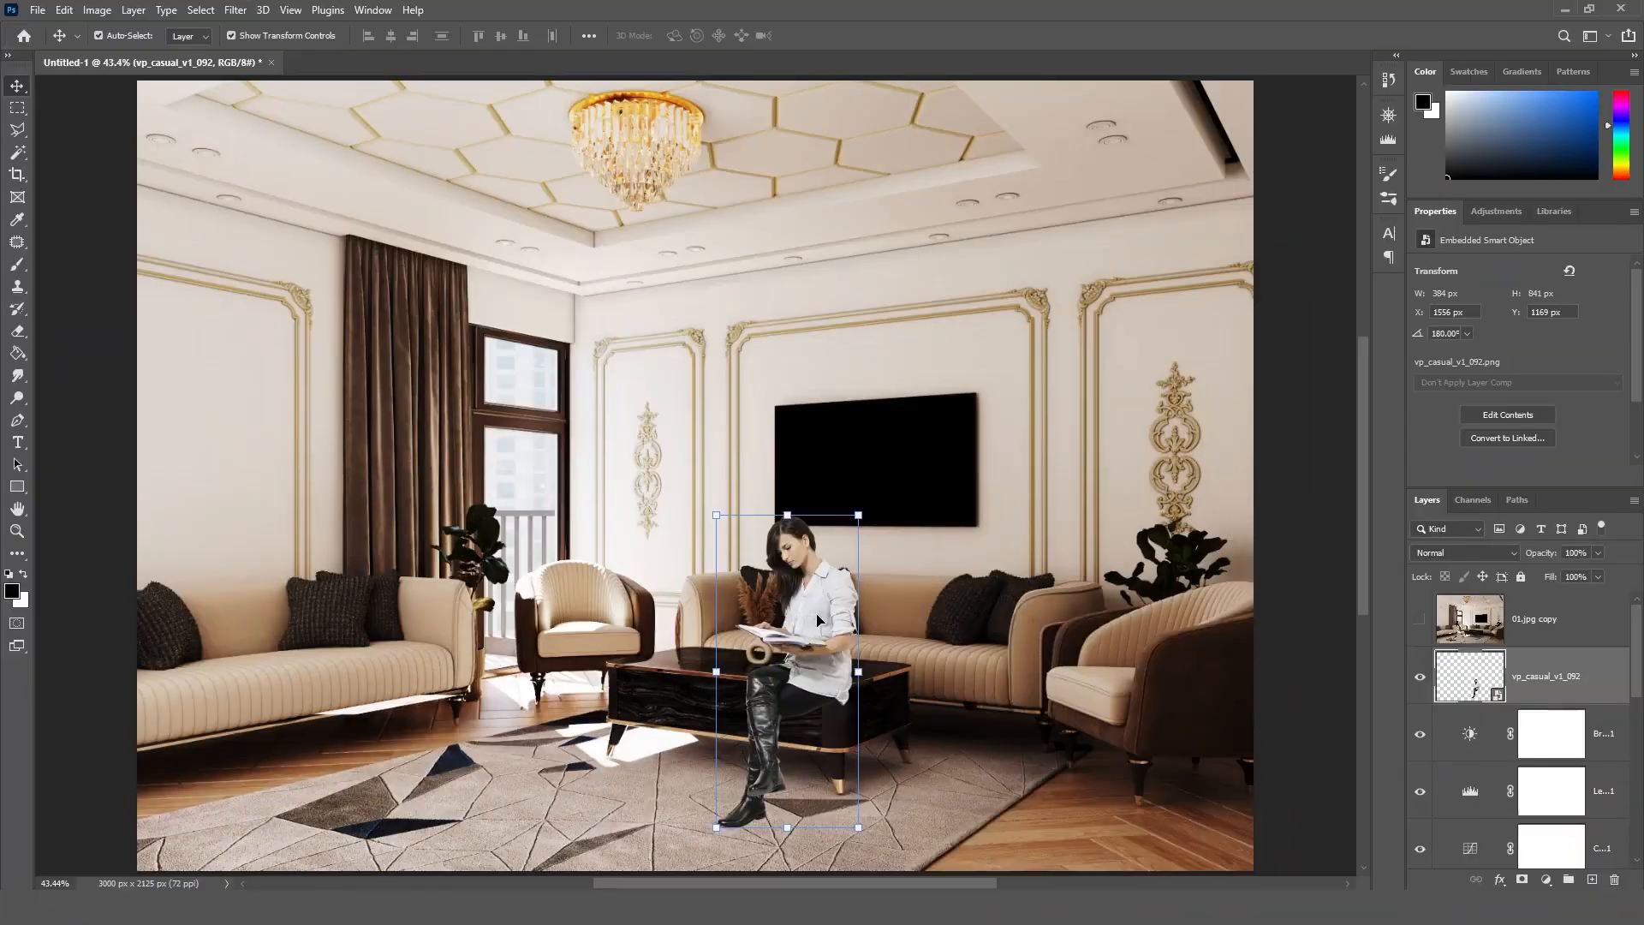
Scale the seated woman cutout down to about 281 × 593 px and position her on the middle sofa behind the coffee table
drag(861, 571, 921, 513)
drag(923, 452, 883, 537)
drag(838, 641, 854, 614)
drag(856, 614, 907, 627)
shift+drag(905, 507, 901, 515)
click(846, 39)
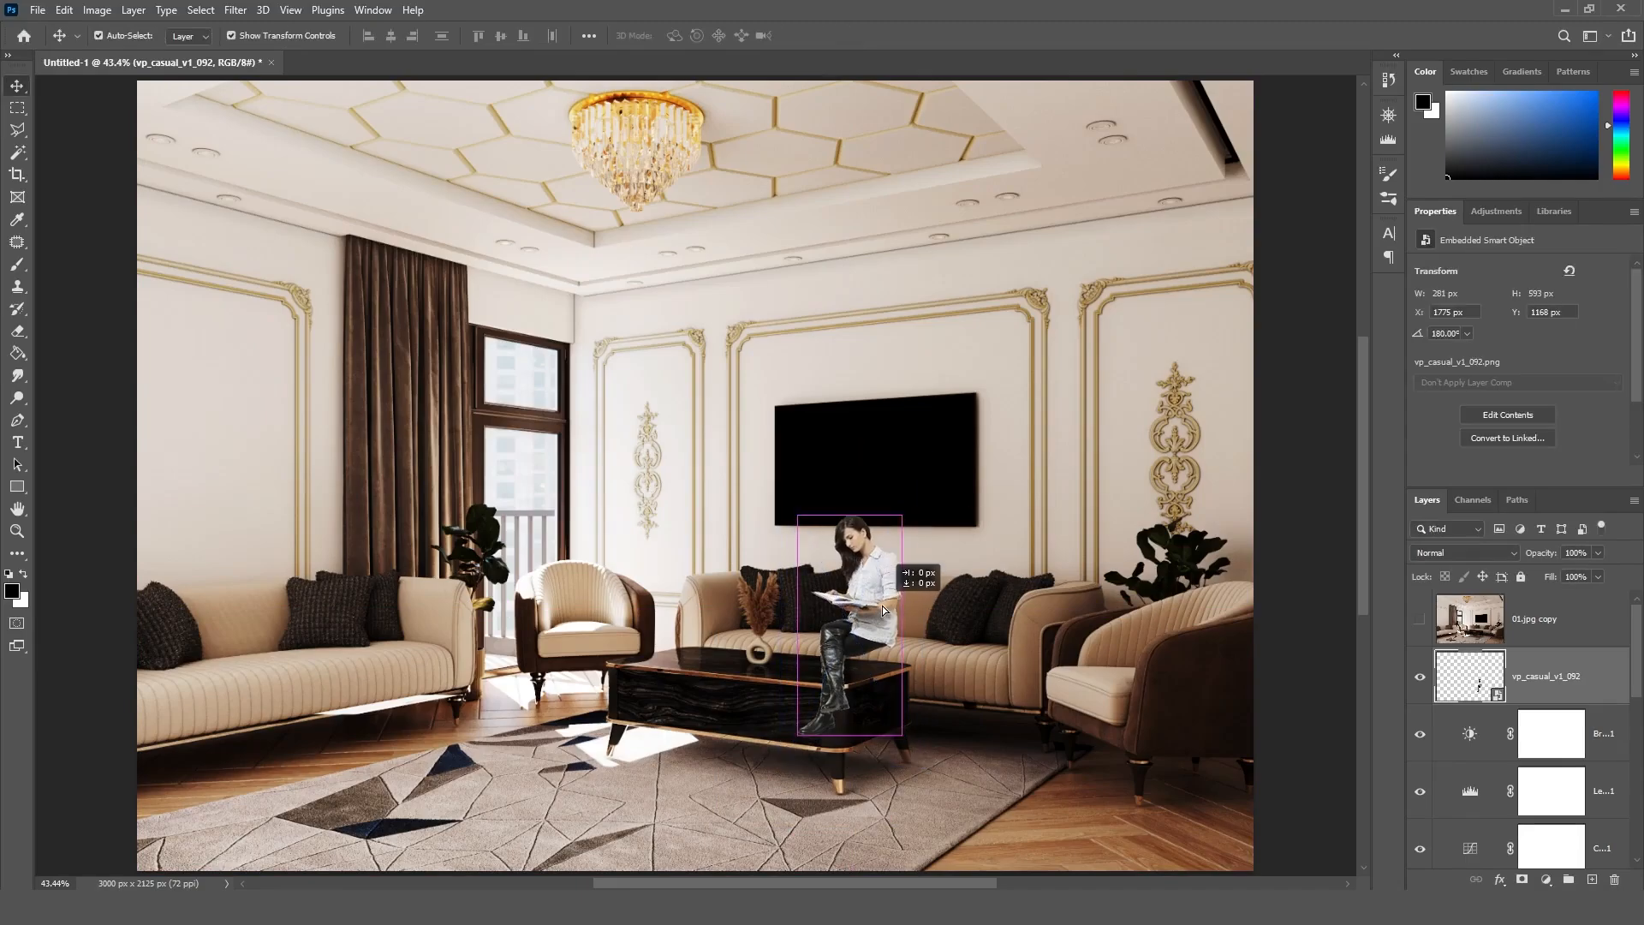
Shrink the woman cutout to about 272 × 573 px and shift it slightly up and right on the sofa
alt+scroll(866, 608, up, 5)
drag(867, 614, 893, 596)
key(ctrl+t)
drag(973, 331, 965, 348)
click(849, 35)
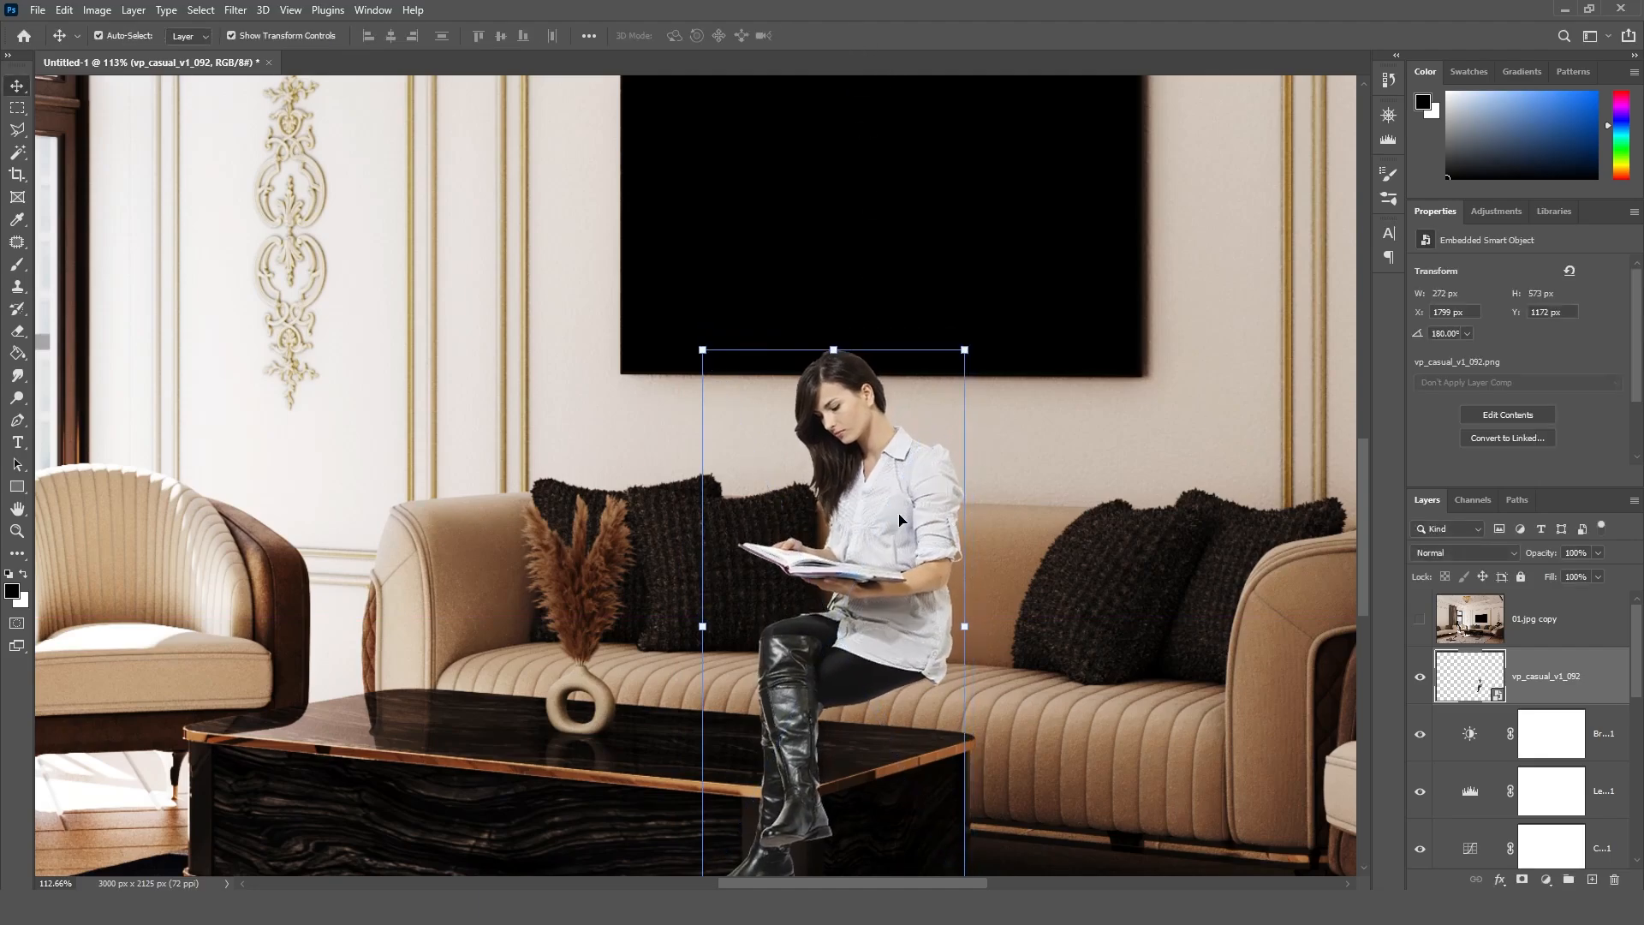
drag(900, 513, 911, 506)
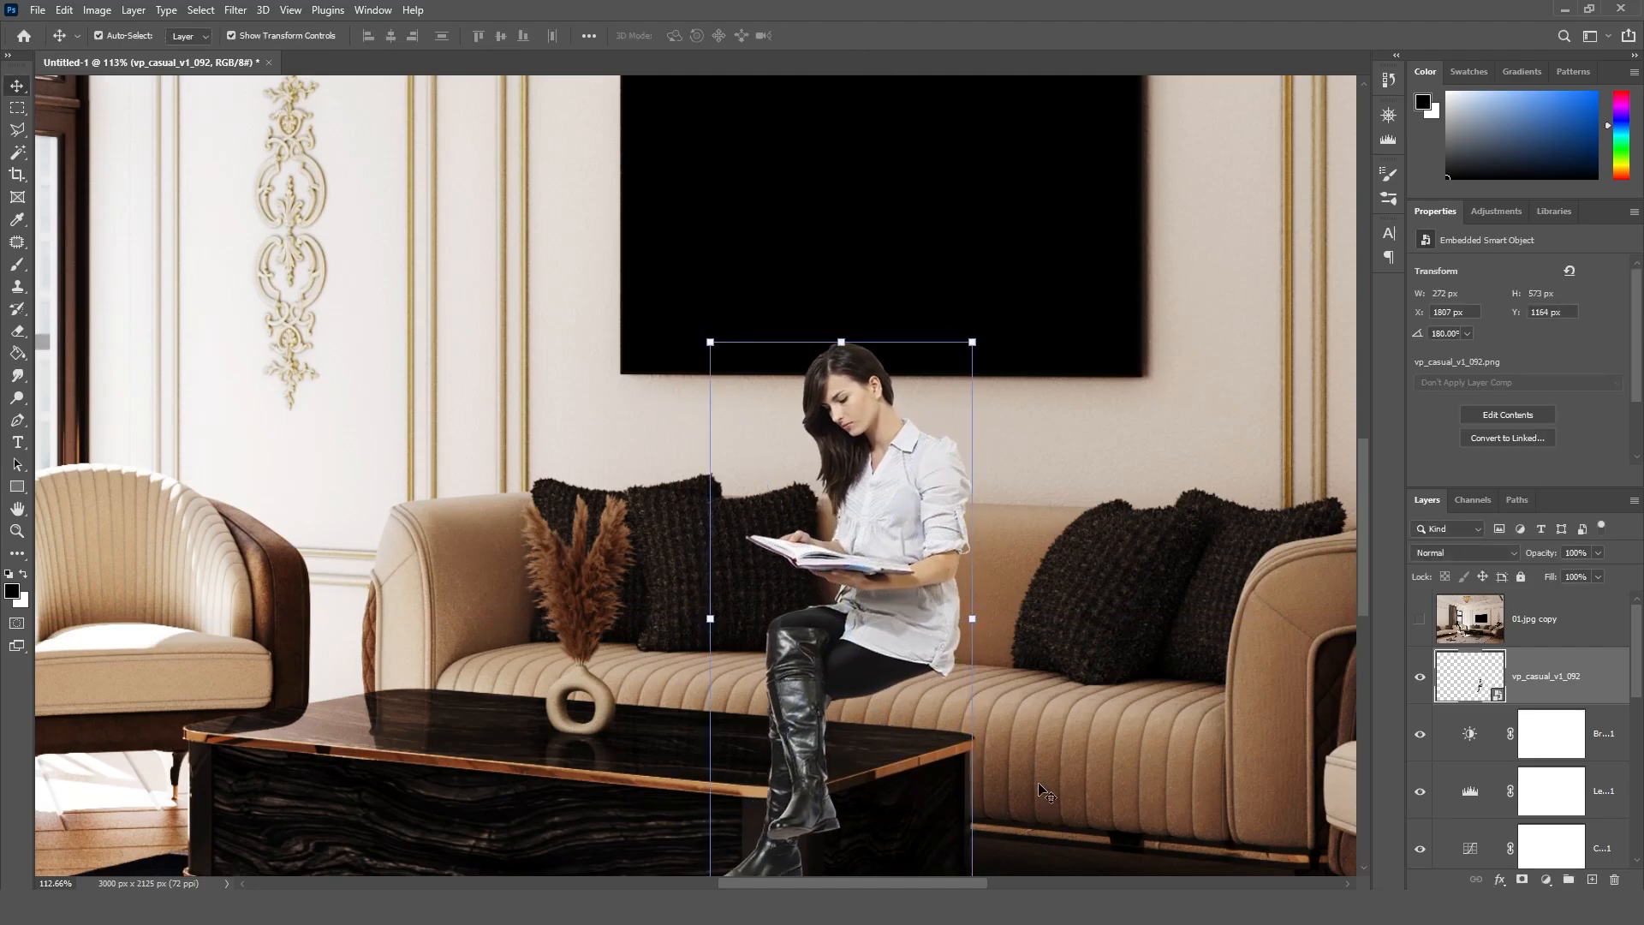
Enlarge the woman cutout slightly to a height of about 589 px
alt+scroll(890, 522, down, 5)
key(ctrl+t)
drag(928, 428, 939, 413)
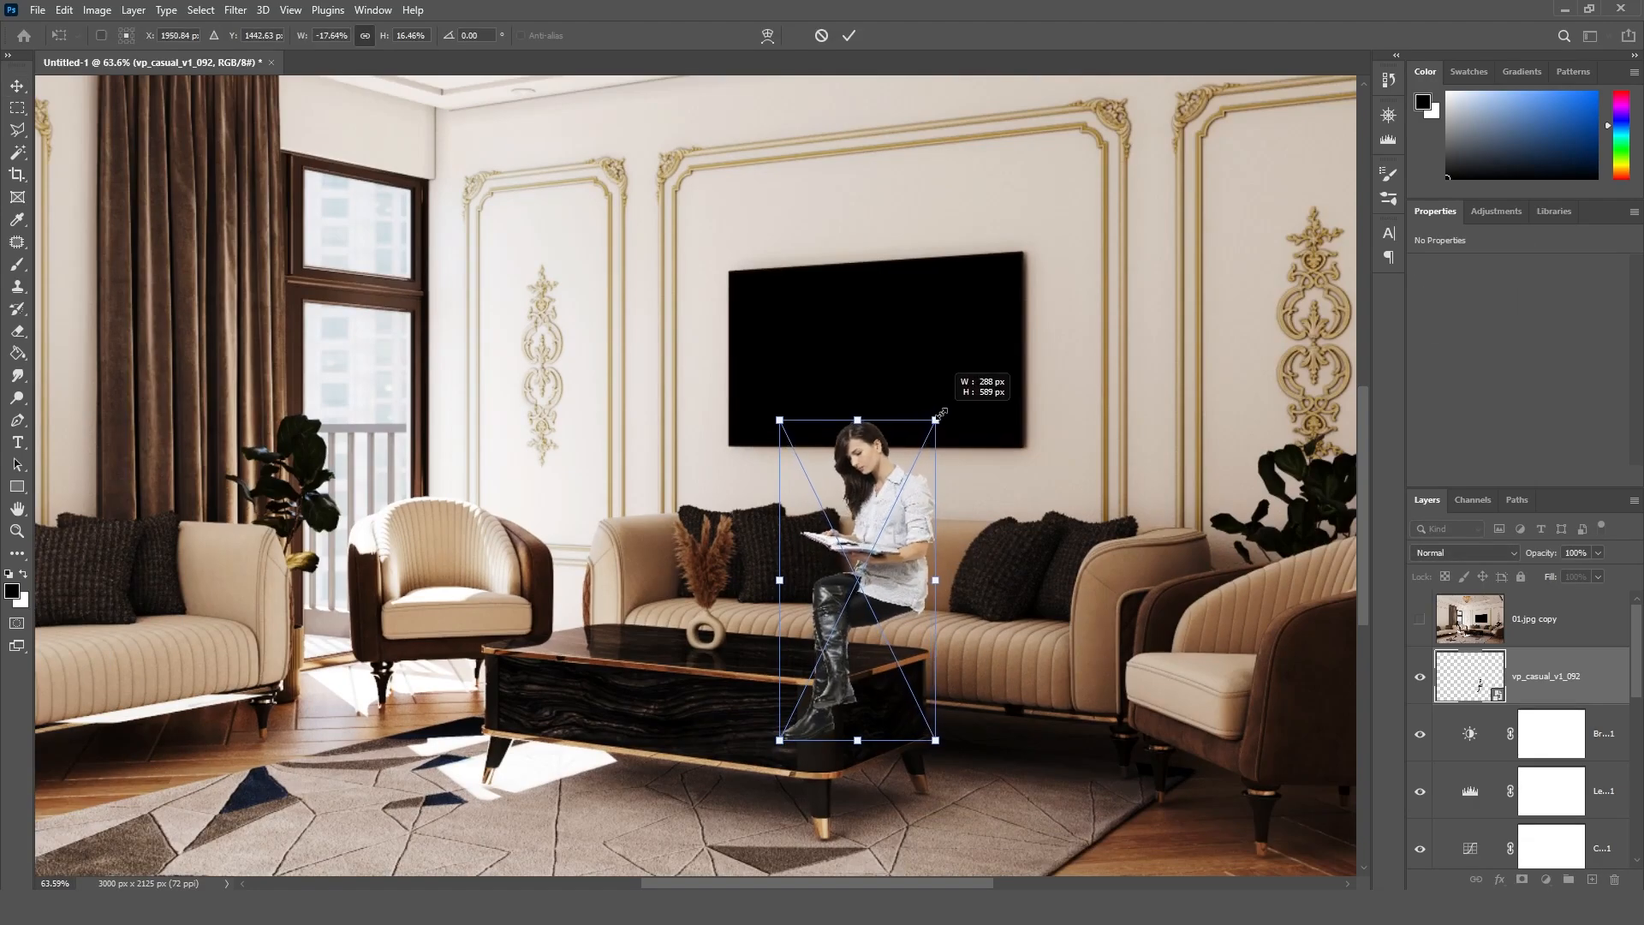
key(Return)
click(903, 598)
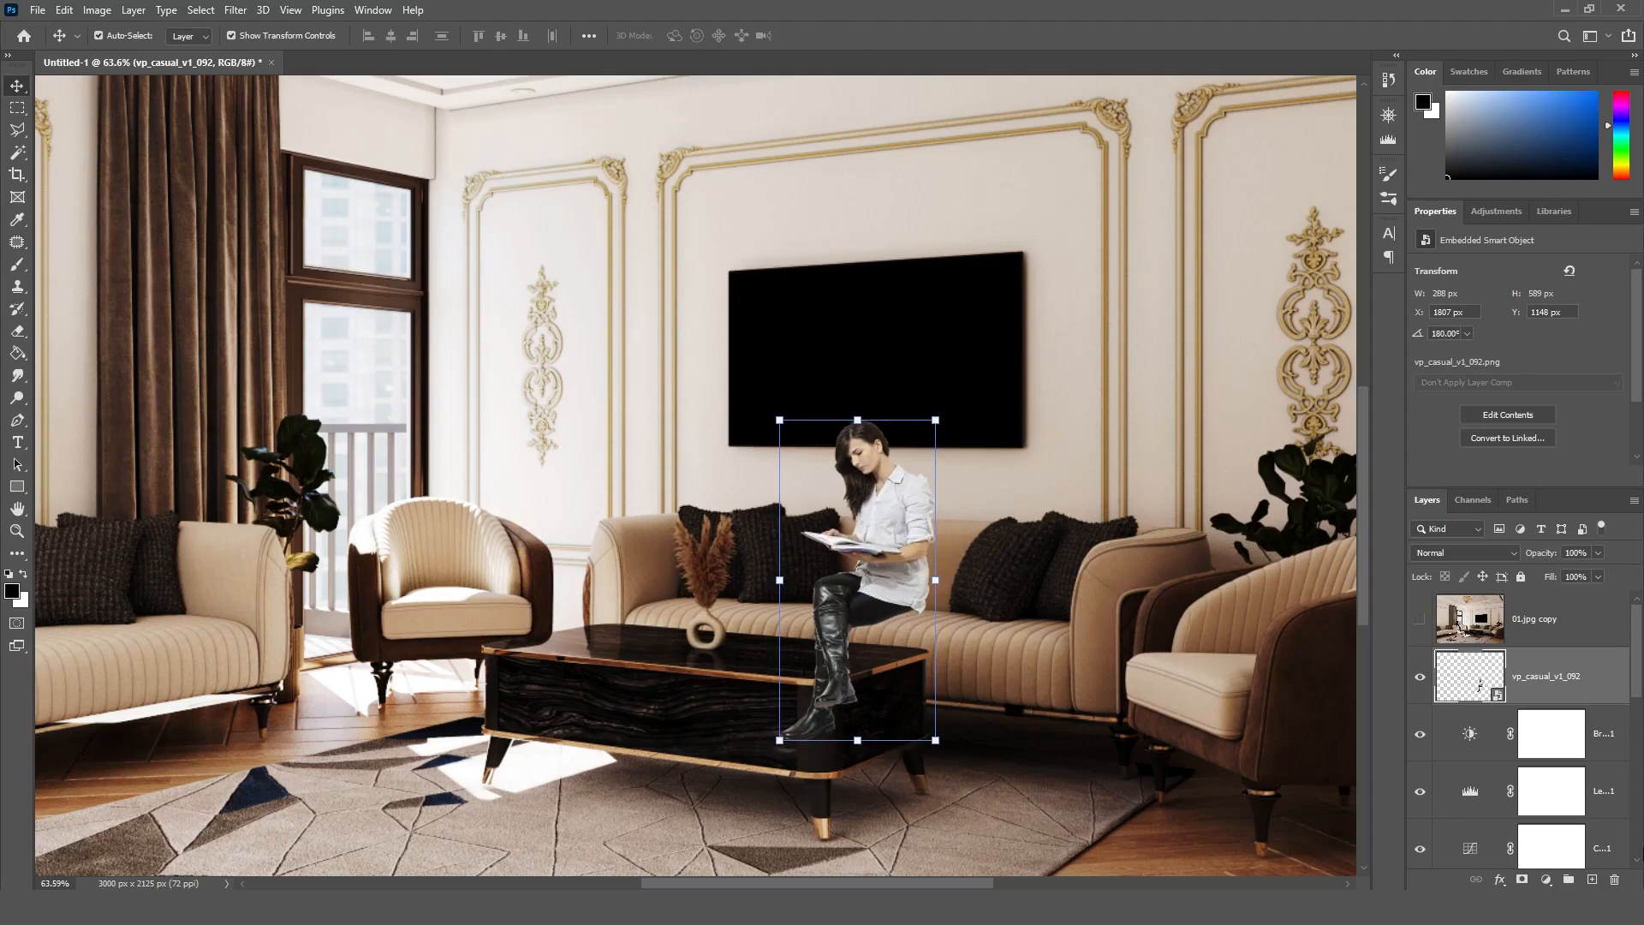
Show the 01_CMasking_ID.jpg layer and select the whole coffee table, including its trim and legs, with the Magic Wand
drag(1640, 672, 1641, 805)
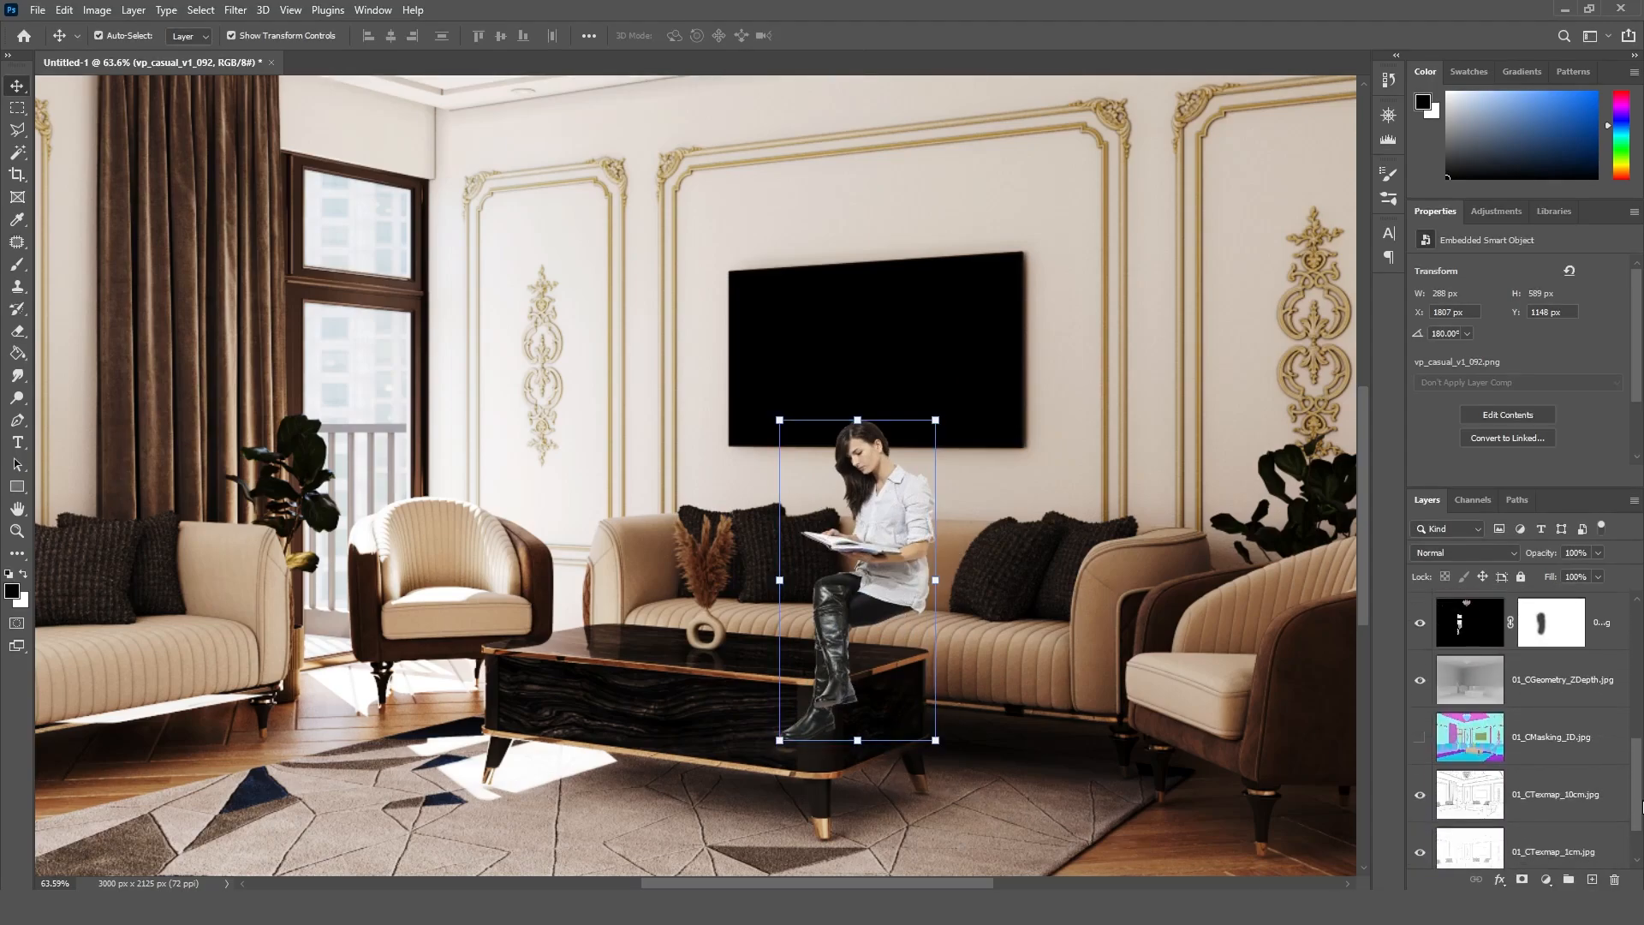
click(1419, 738)
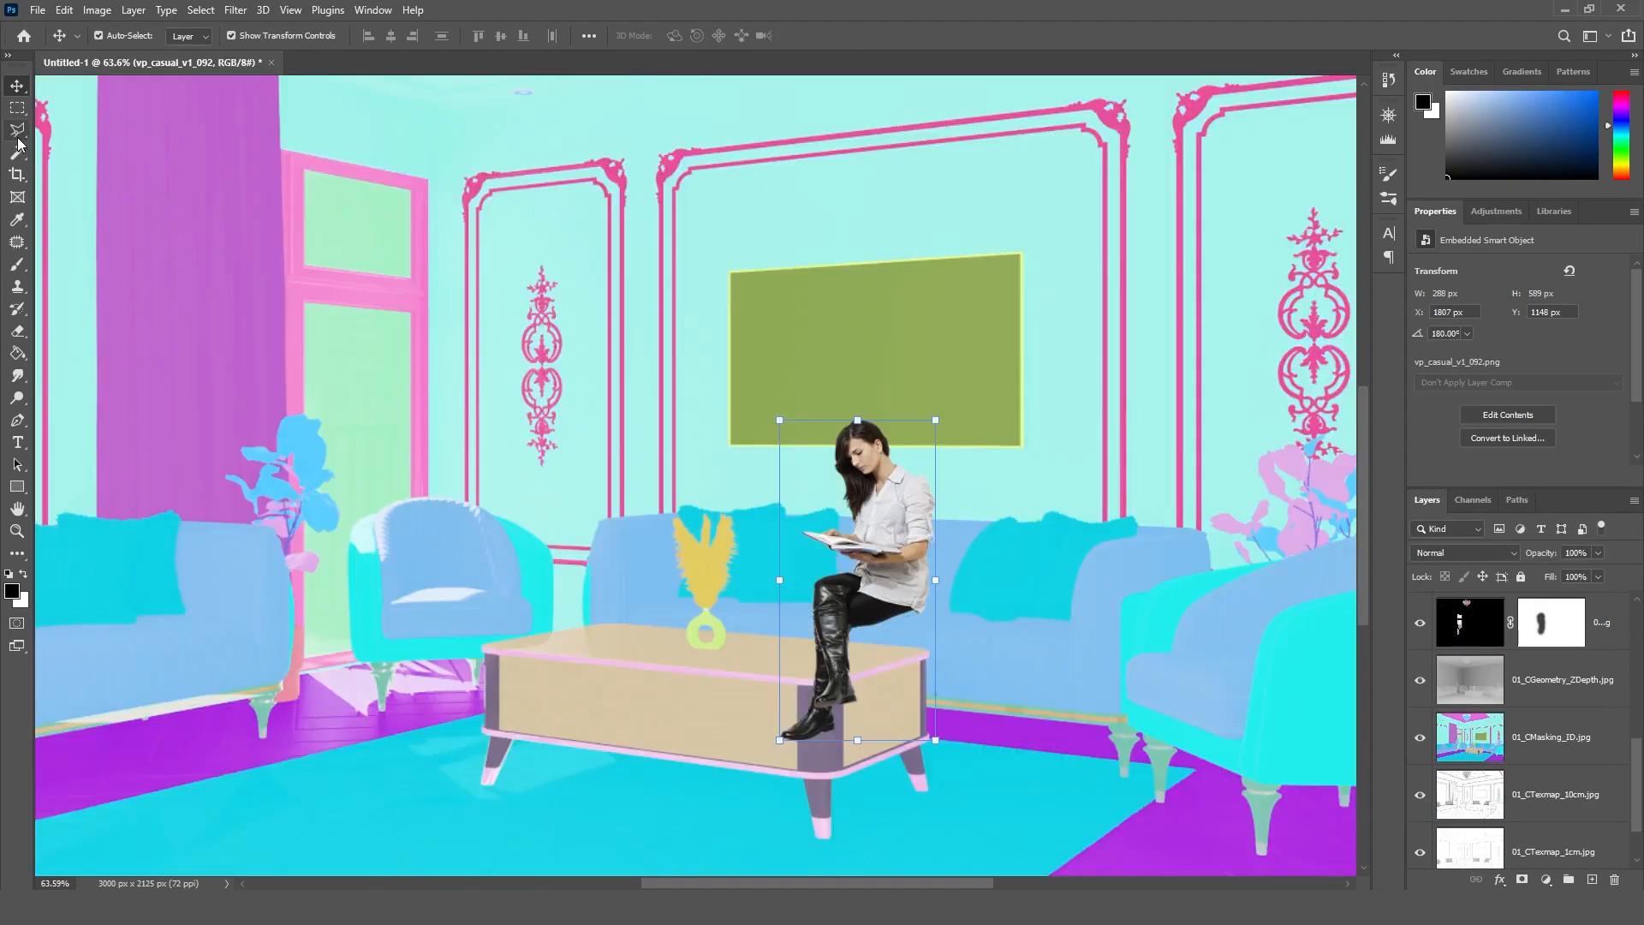
key(w)
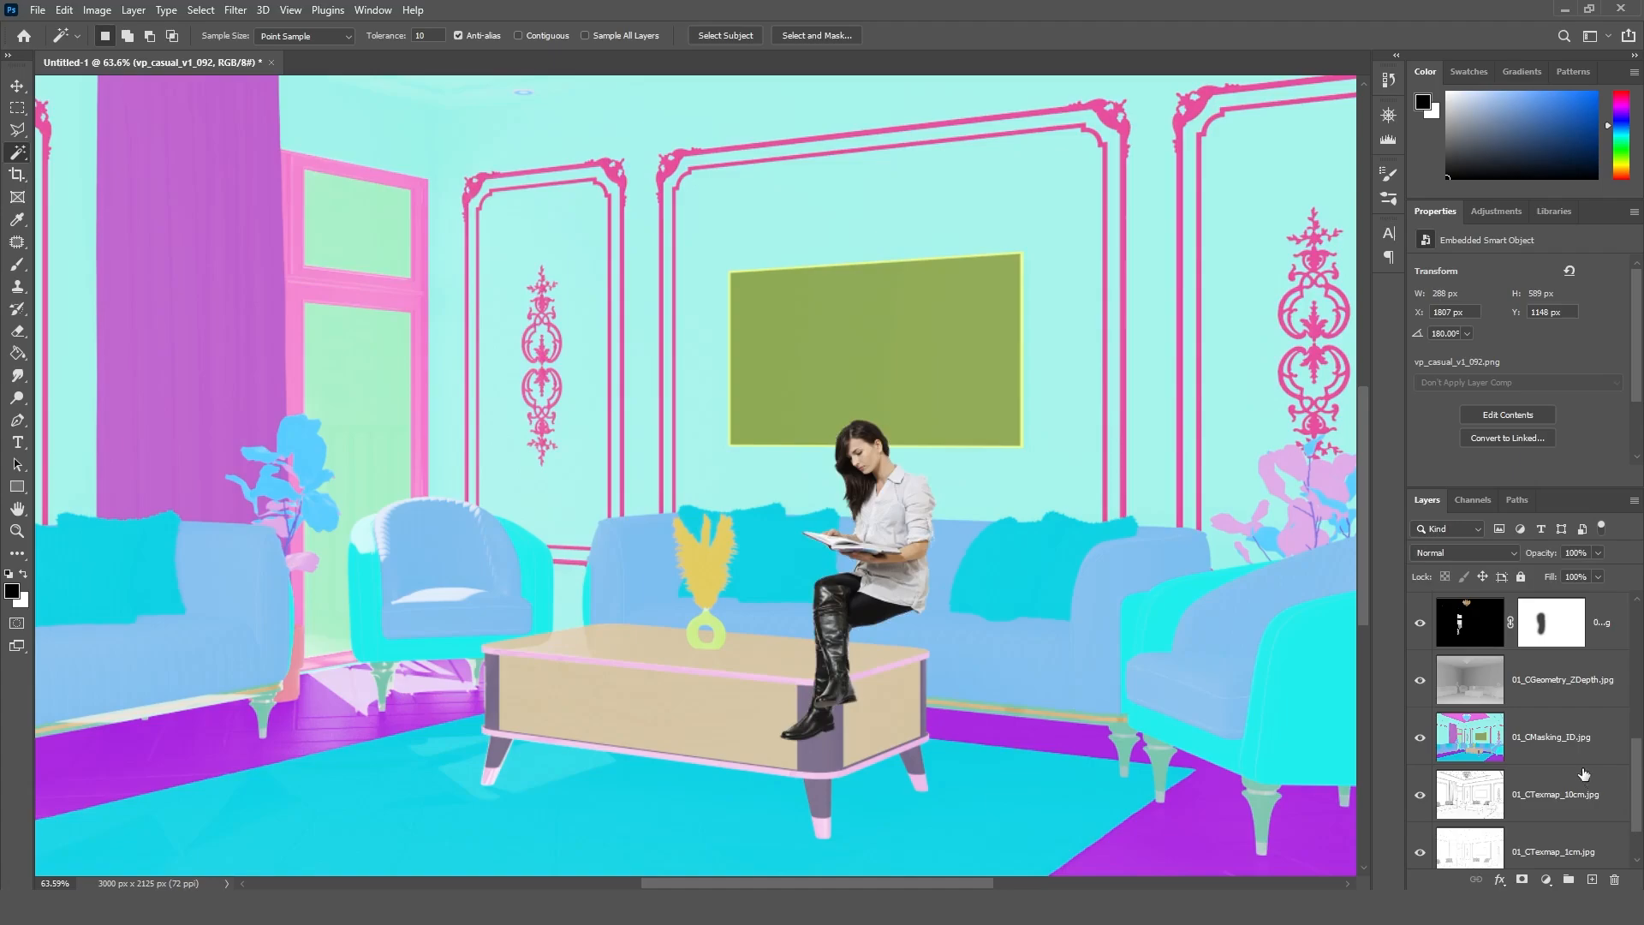
click(1463, 733)
click(754, 656)
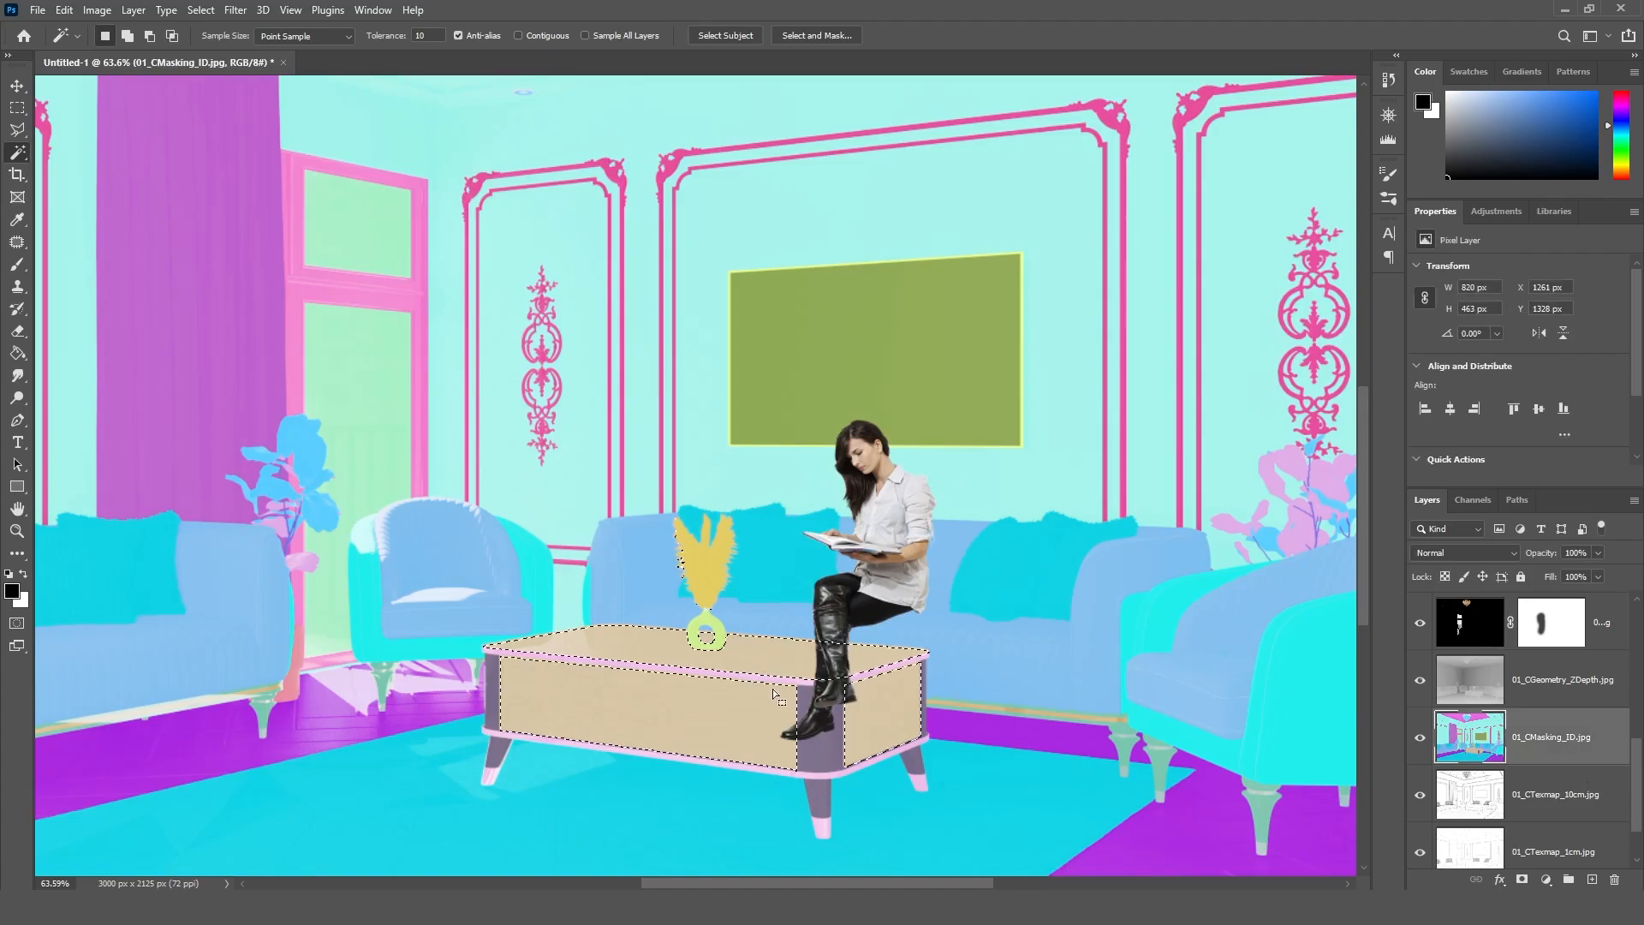
shift+click(781, 683)
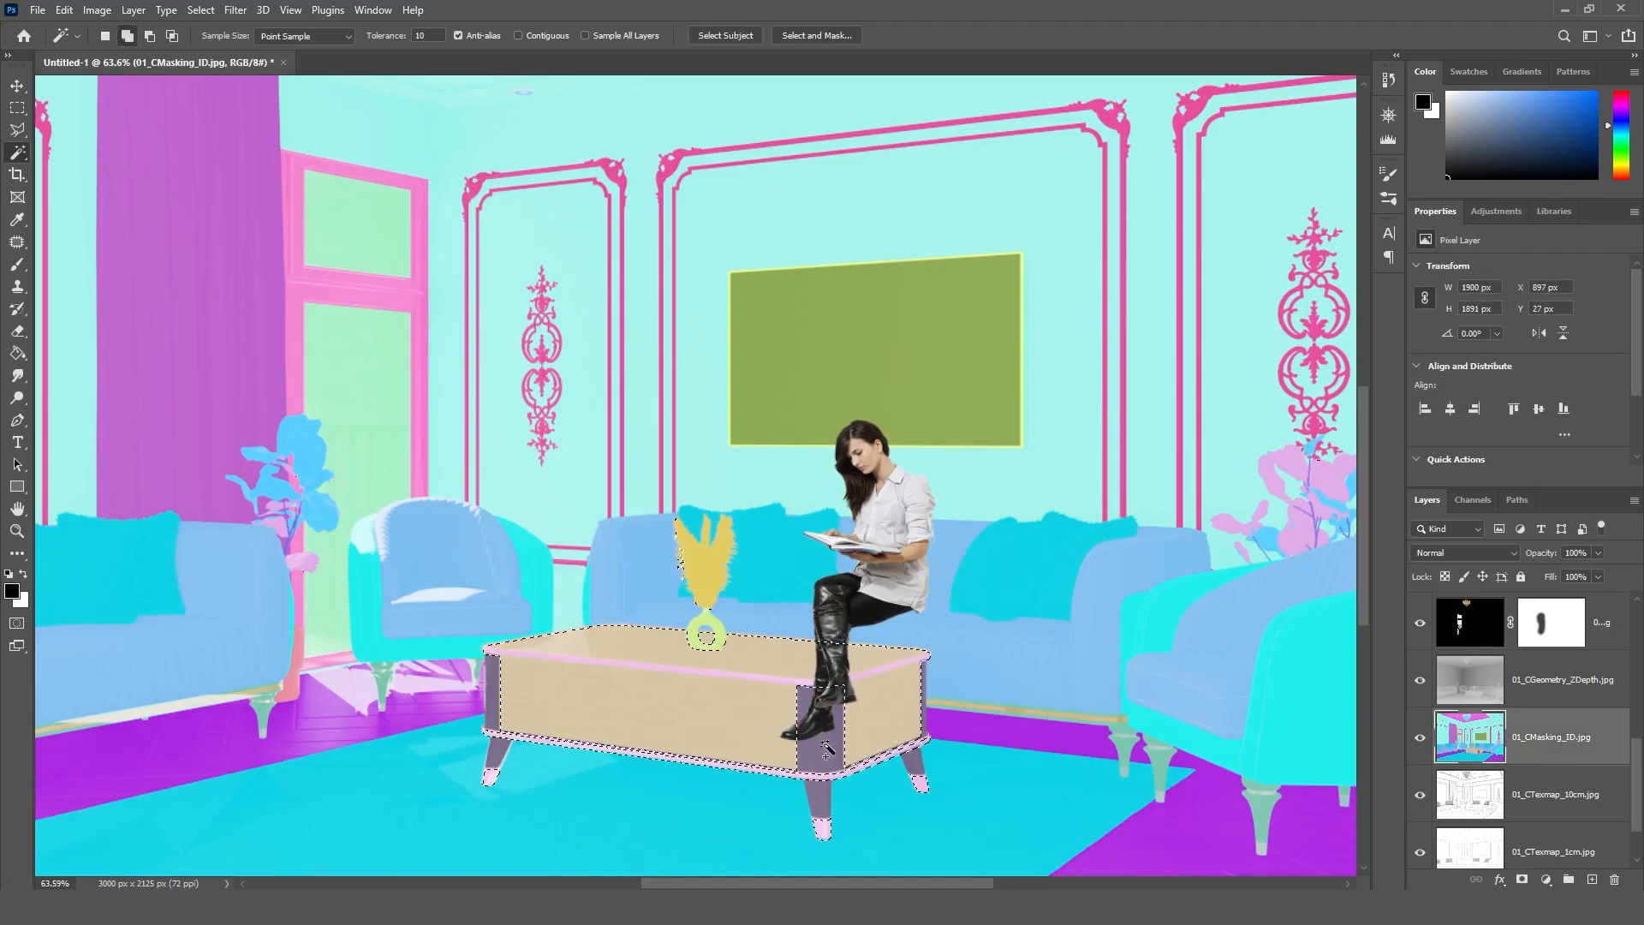
shift+click(829, 791)
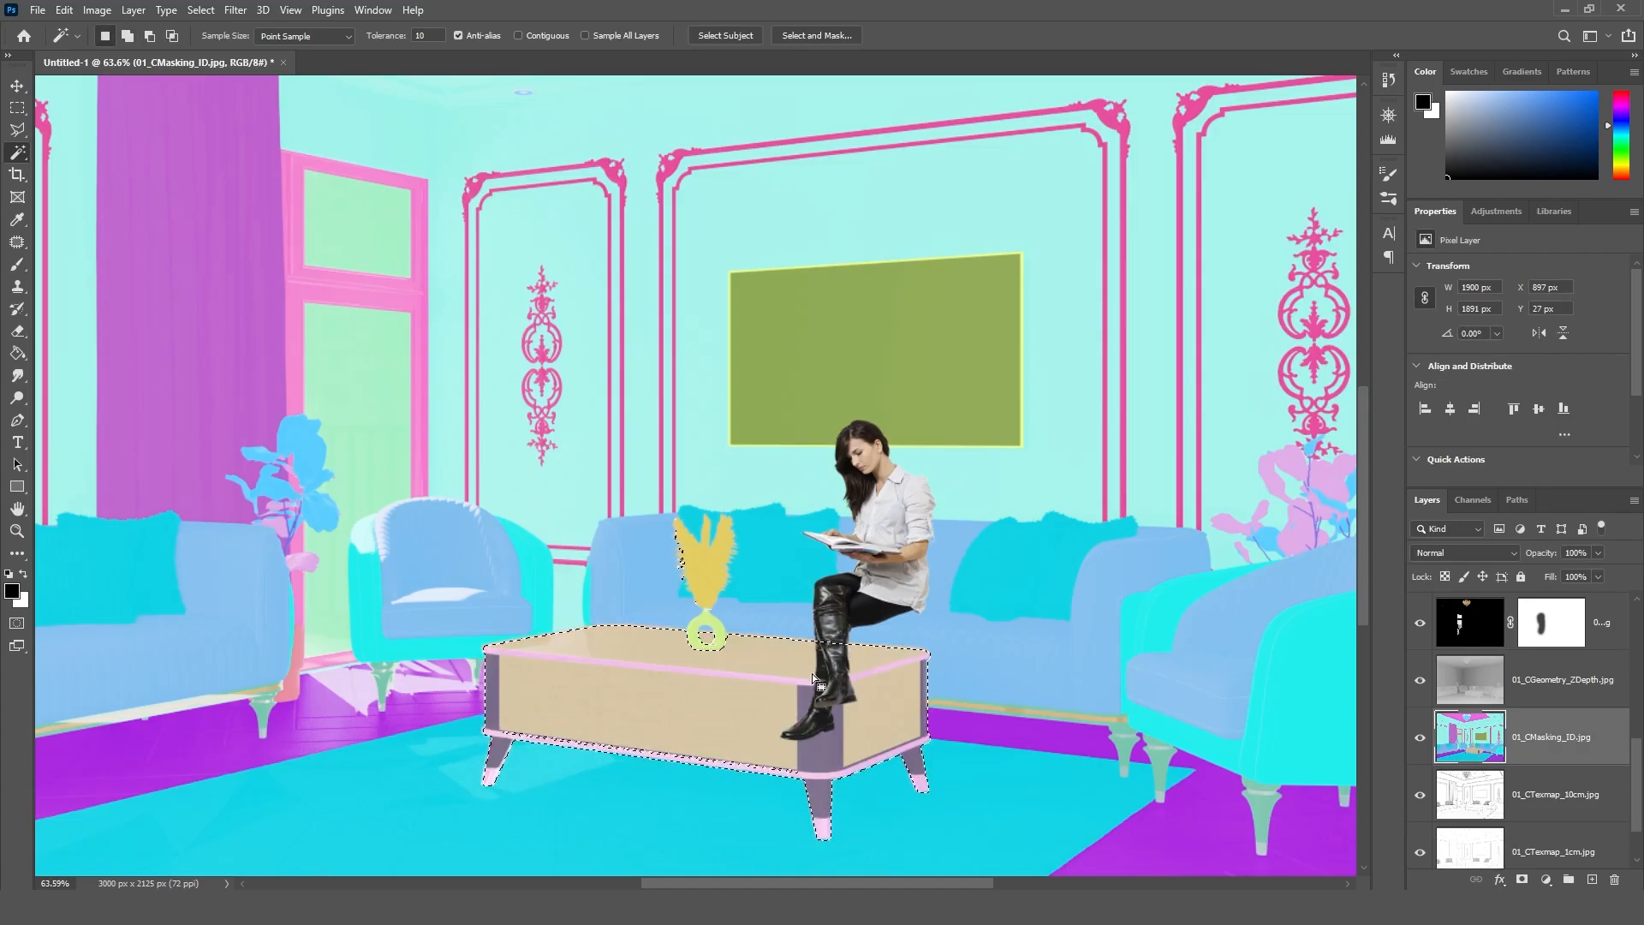
Invert the table selection, hide the 01_CMasking_ID.jpg layer and apply the selection as a layer mask on vp_casual_v1_092
right_click(755, 649)
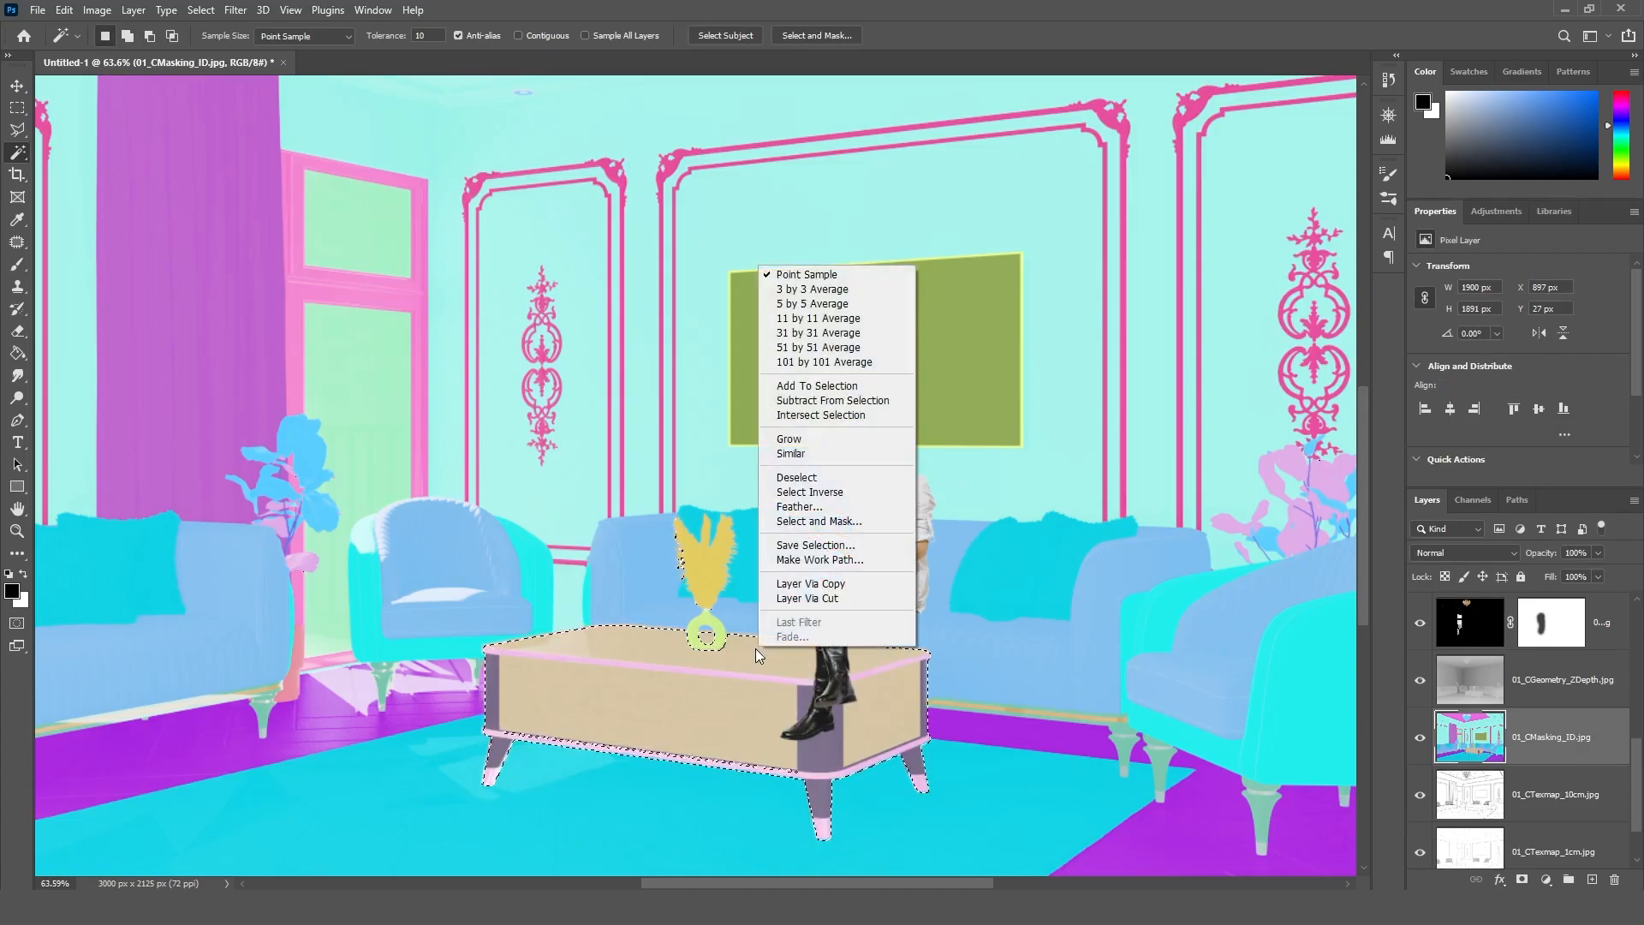
click(838, 499)
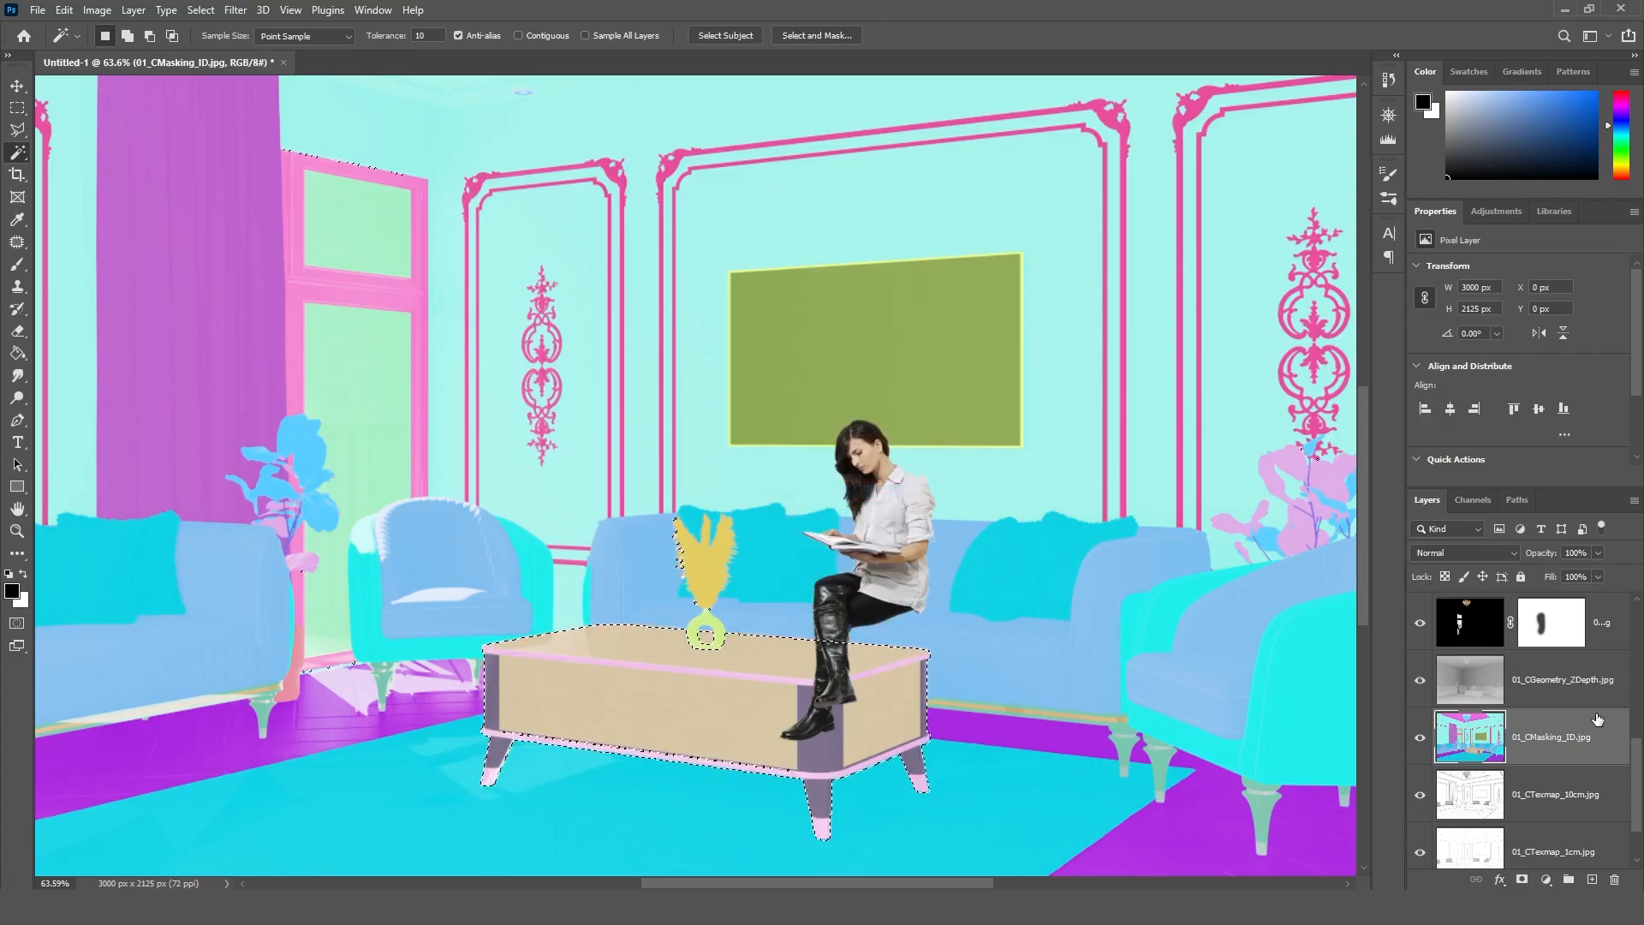
click(1419, 738)
drag(1637, 762, 1637, 620)
click(1537, 672)
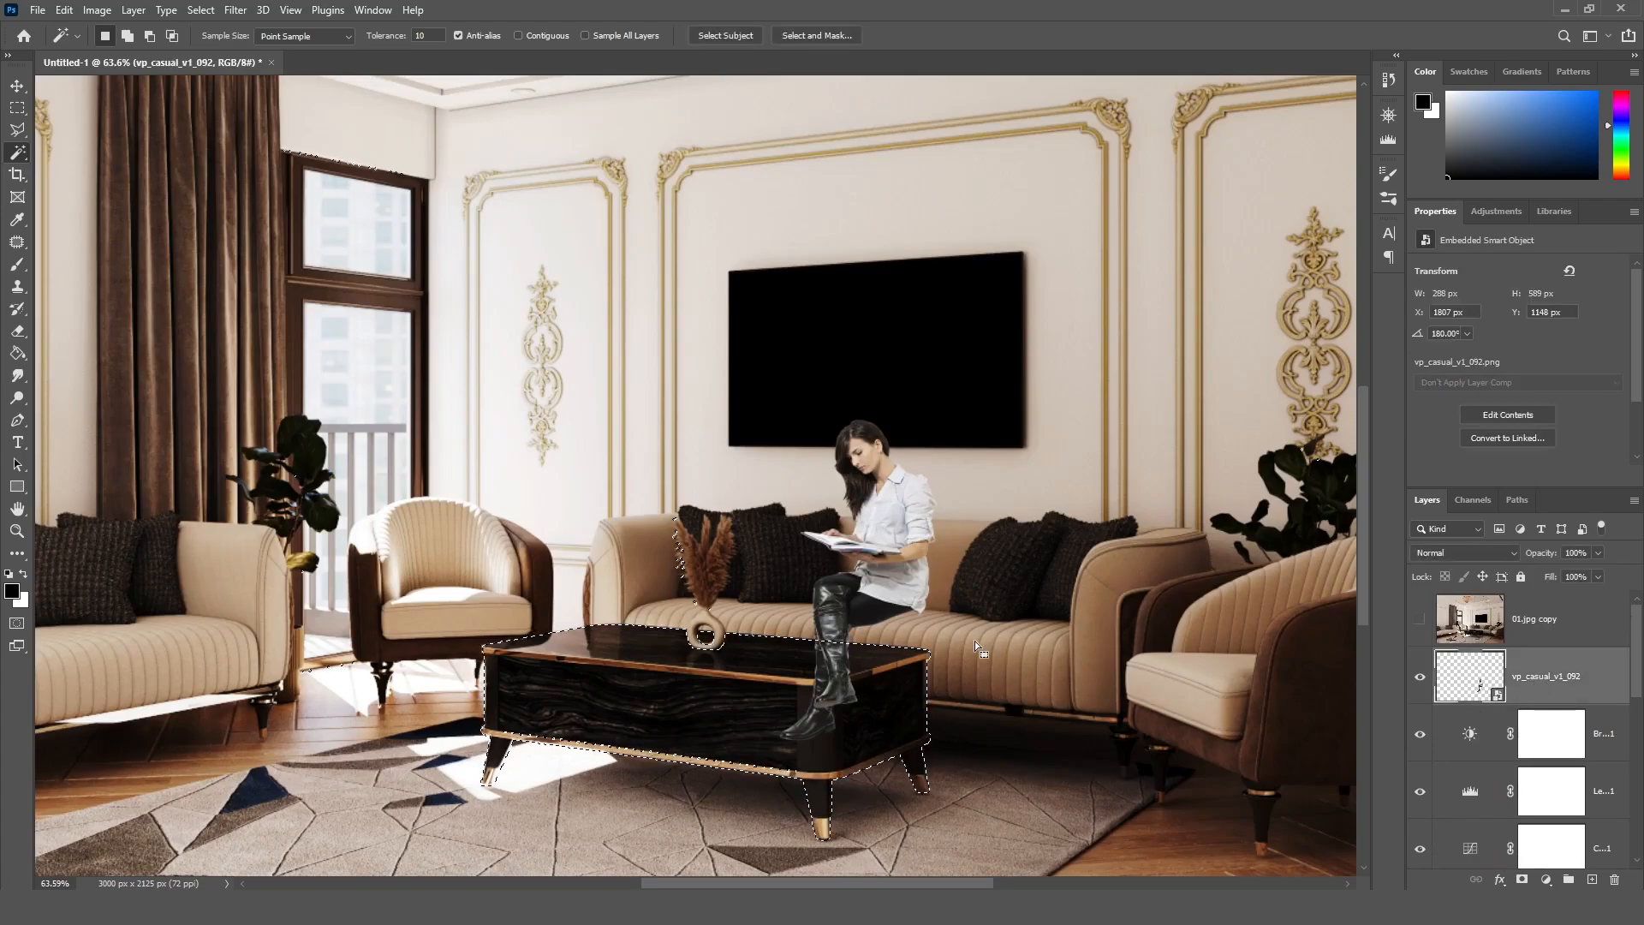
click(1524, 880)
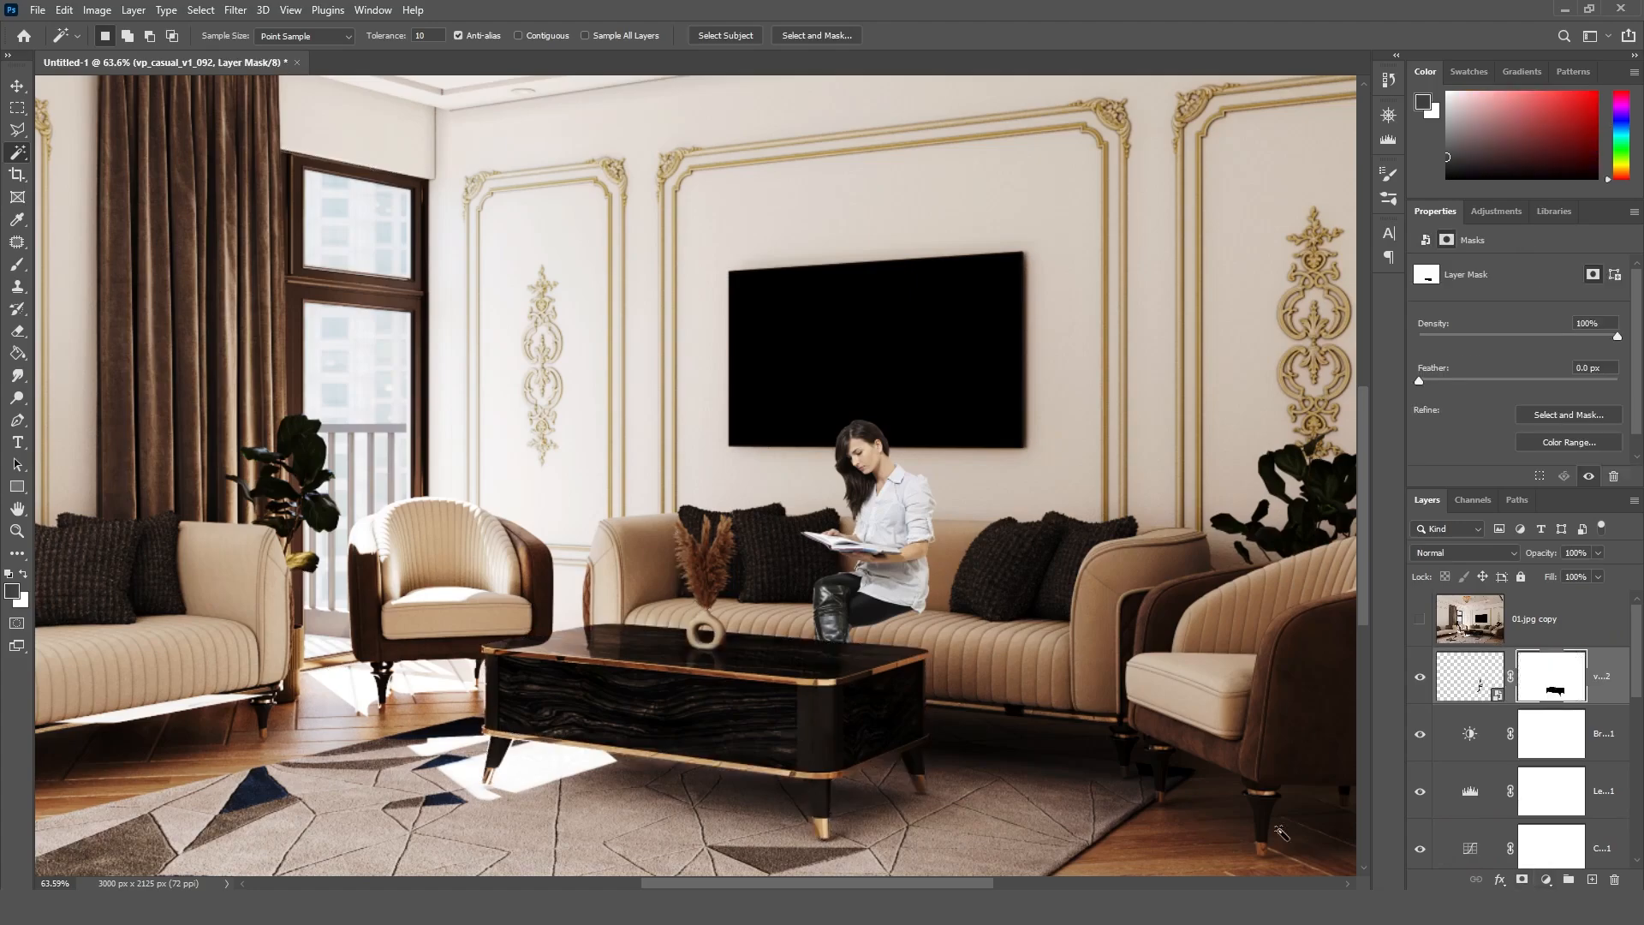
Create a new empty layer and place it directly beneath the masked woman layer
click(17, 87)
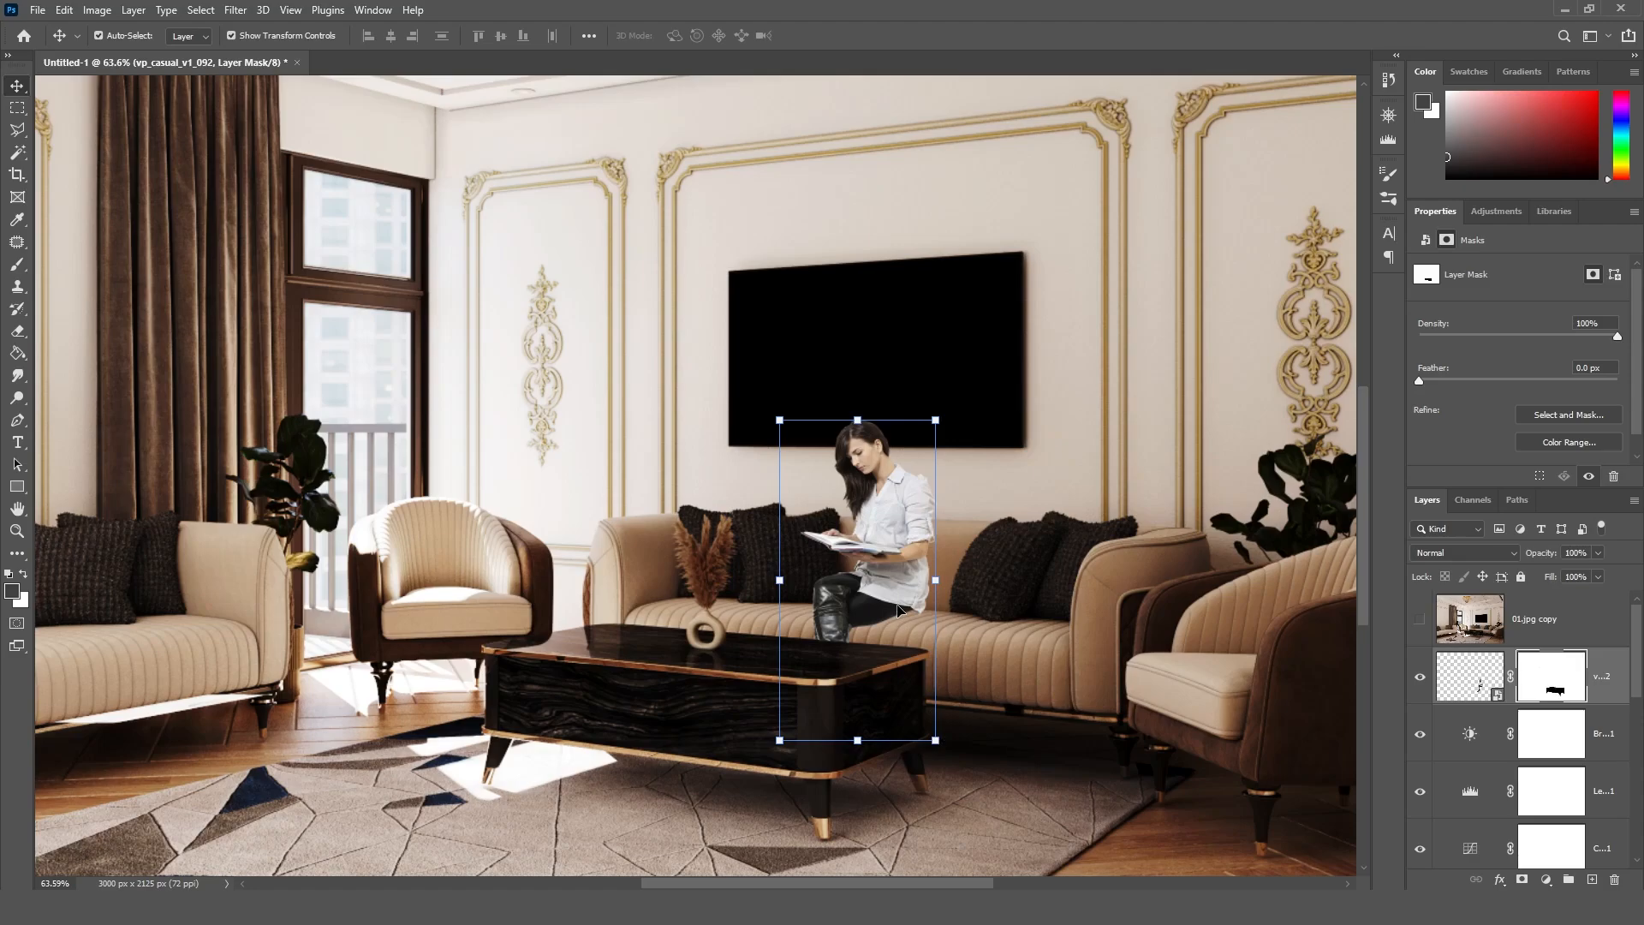
alt+scroll(882, 541, up, 6)
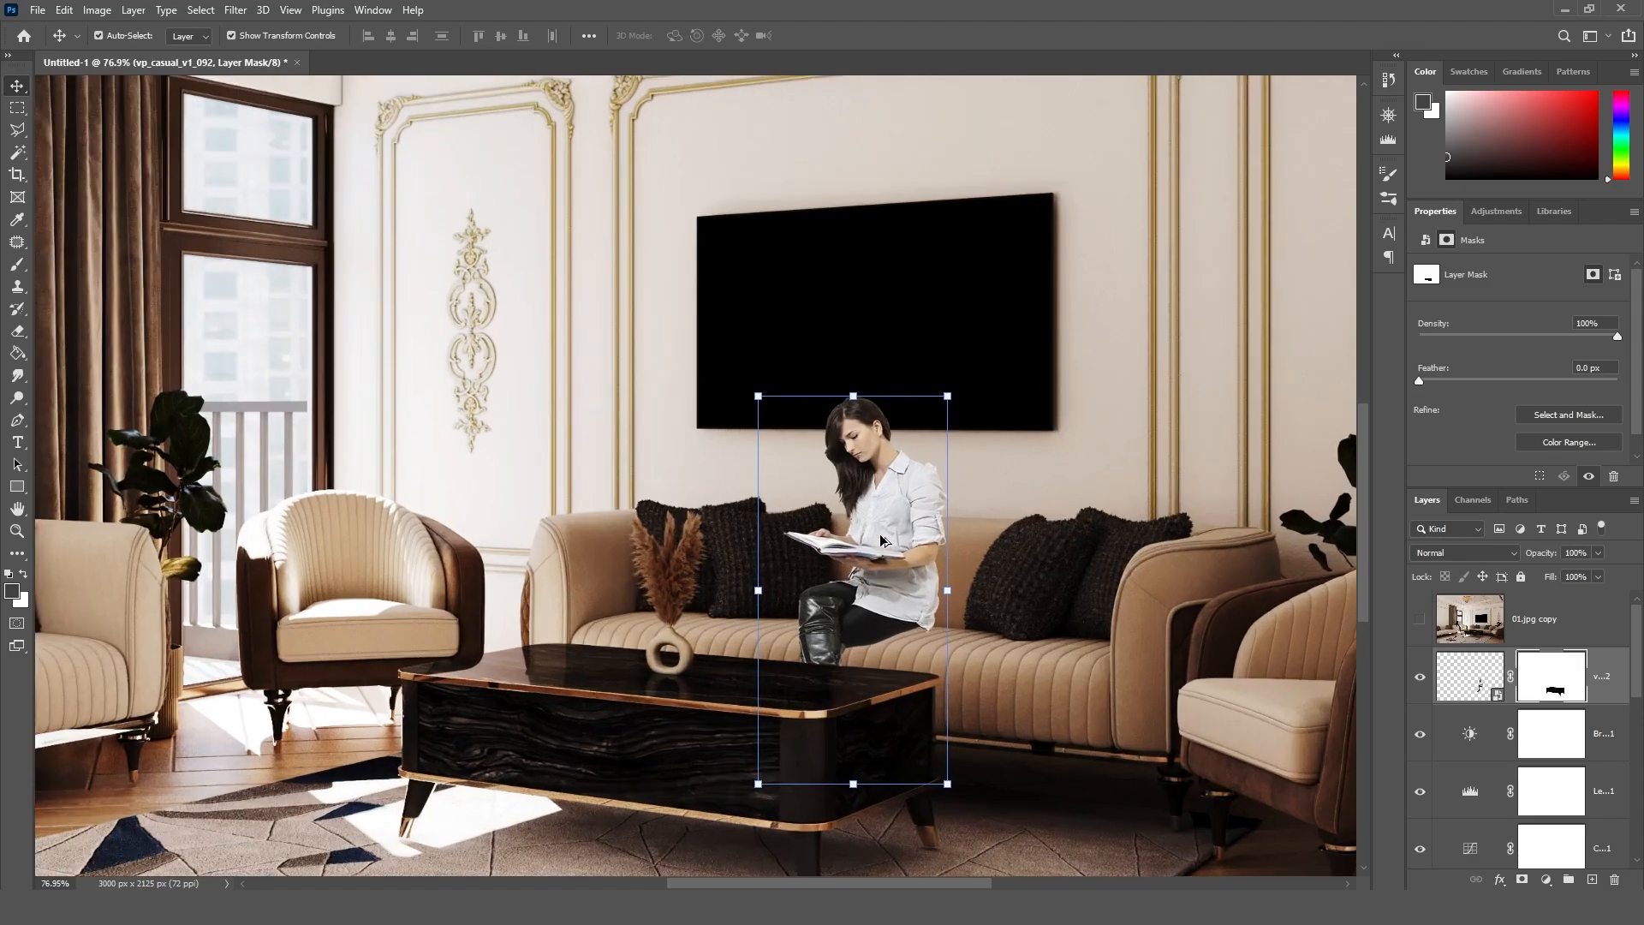
alt+scroll(886, 587, up, 1)
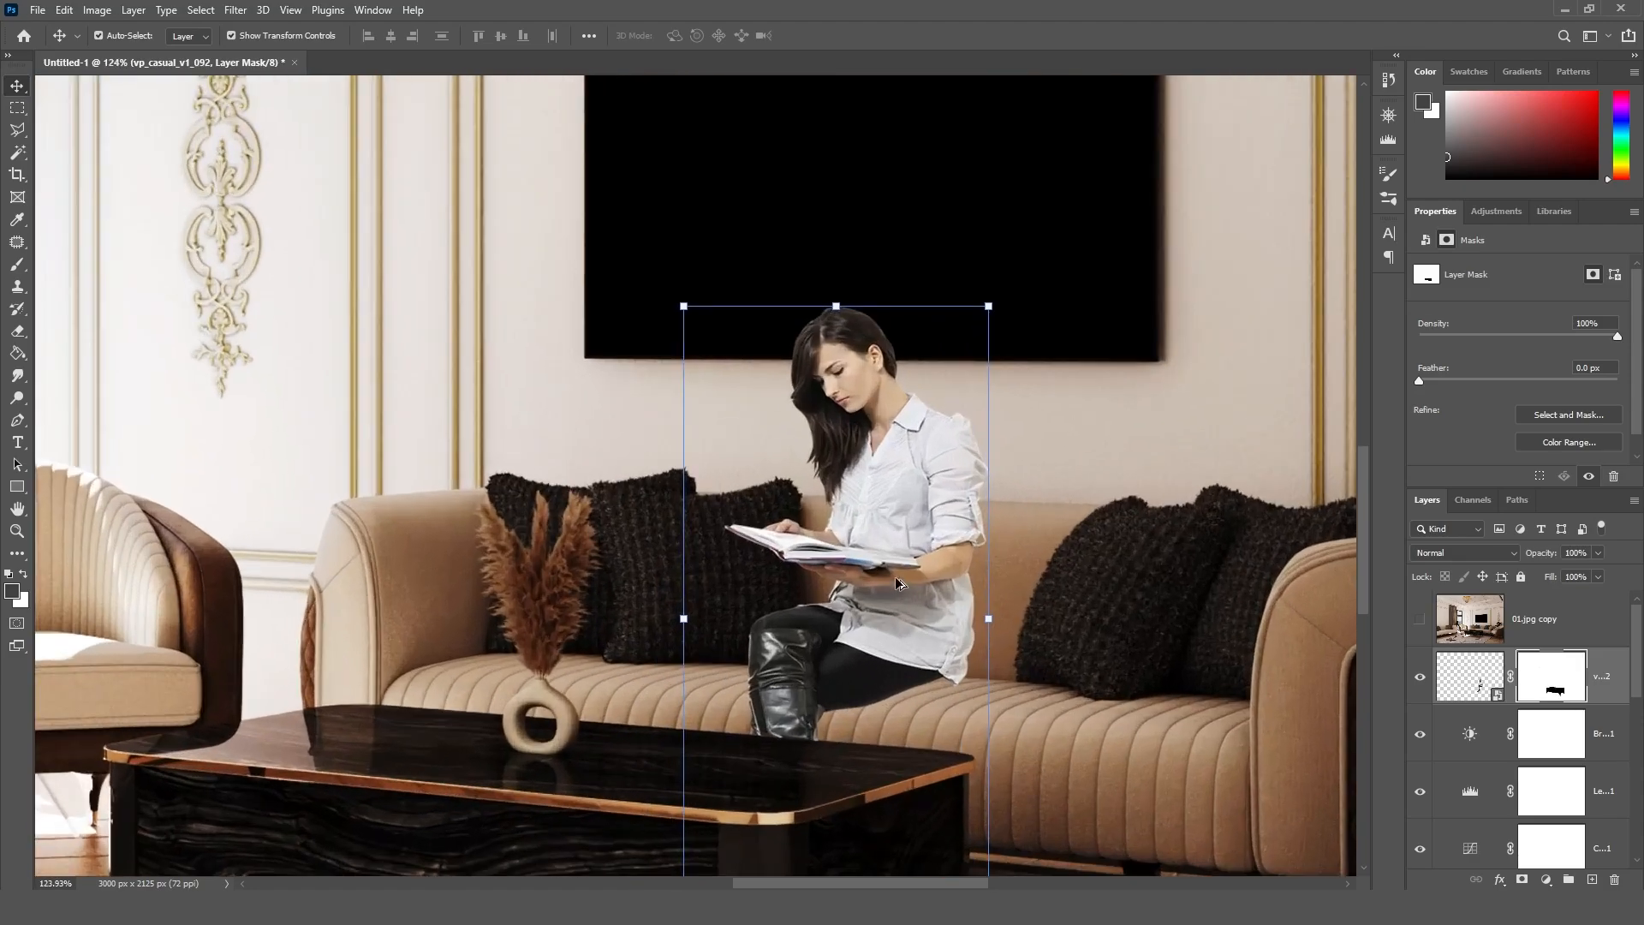
click(1591, 882)
drag(1508, 664, 1526, 752)
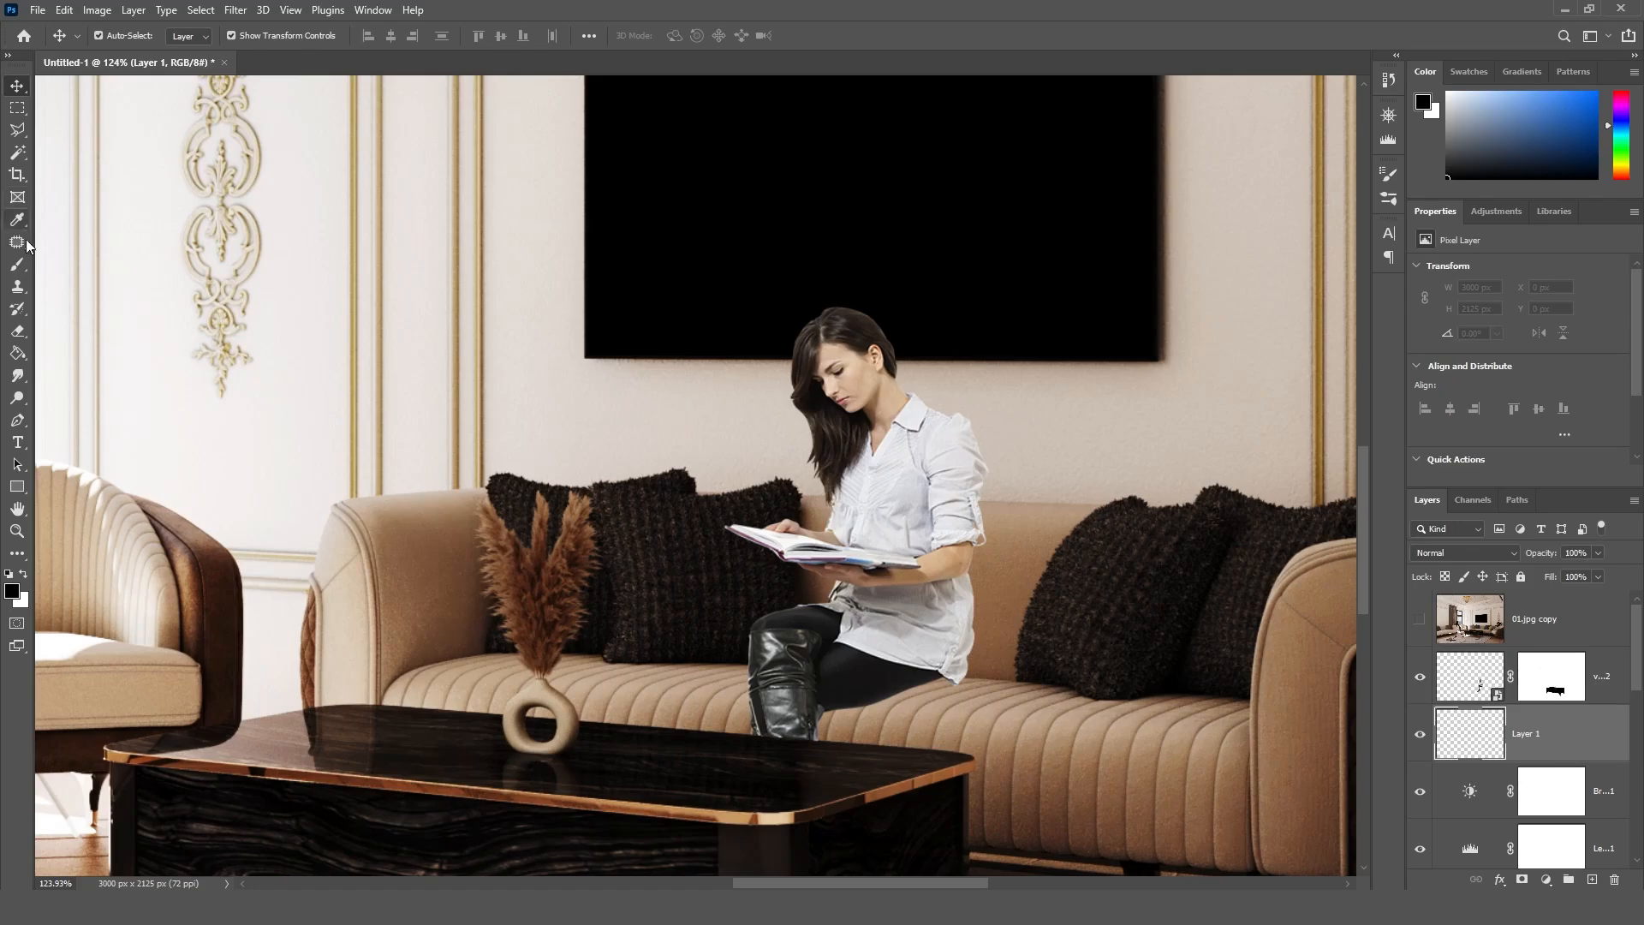
Paint a soft black shadow on the sofa behind the woman's back and under her thighs with a size 90 brush
click(17, 264)
key(bracketleft)
key(bracketleft)
key(bracketleft)
key(bracketleft)
key(bracketleft)
key(bracketleft)
key(bracketleft)
mouse_move(953, 528)
mouse_down()
mouse_move(957, 514)
mouse_move(957, 631)
mouse_move(896, 681)
mouse_move(817, 709)
mouse_move(869, 698)
mouse_move(916, 655)
mouse_move(933, 673)
mouse_move(961, 533)
mouse_up()
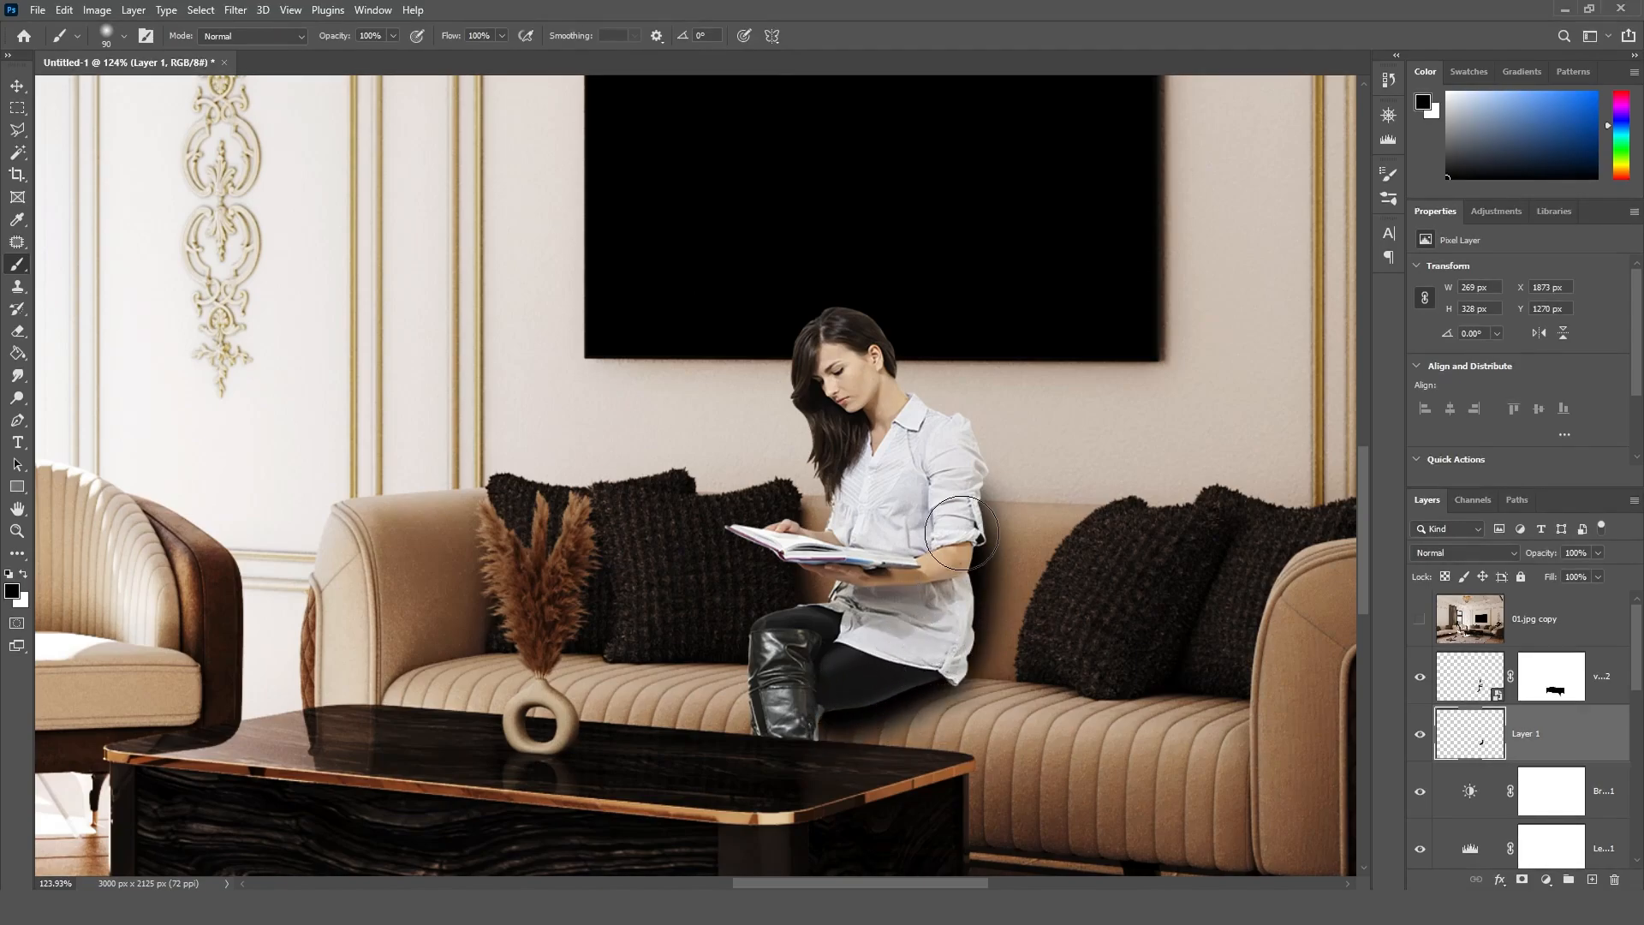
Change the foreground colour to a very dark grey and brush the shadow up behind the woman's shoulder
click(12, 591)
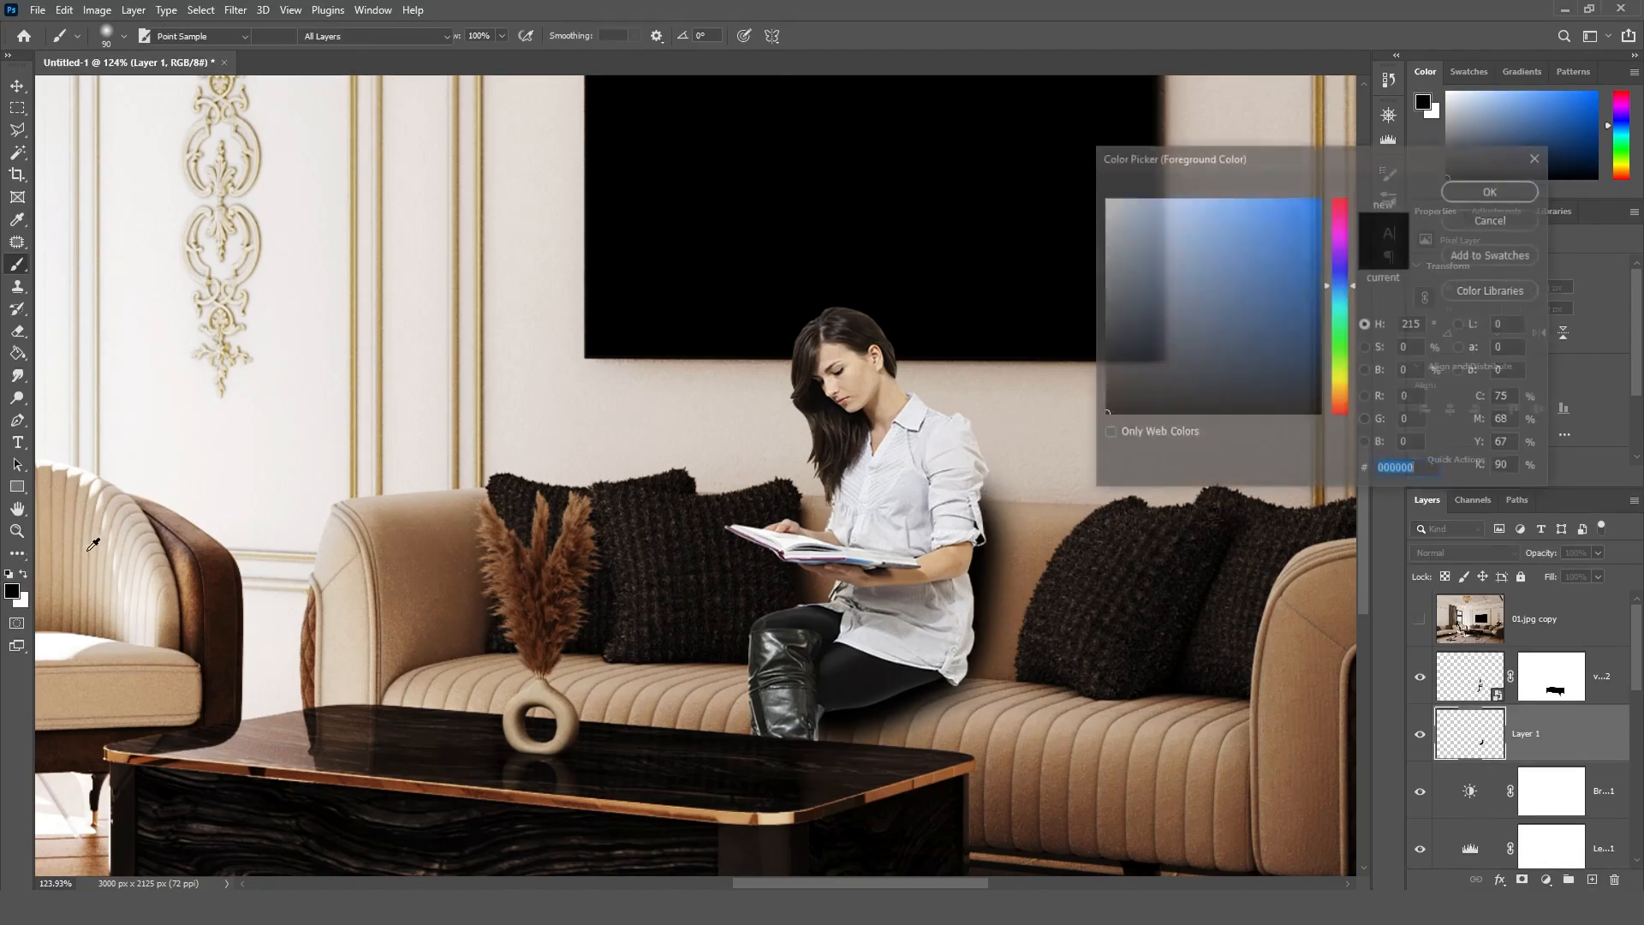
drag(1107, 402, 1097, 382)
click(1493, 190)
mouse_move(956, 470)
mouse_down()
mouse_move(976, 441)
mouse_move(921, 411)
mouse_move(985, 454)
mouse_move(951, 488)
mouse_move(969, 464)
mouse_up()
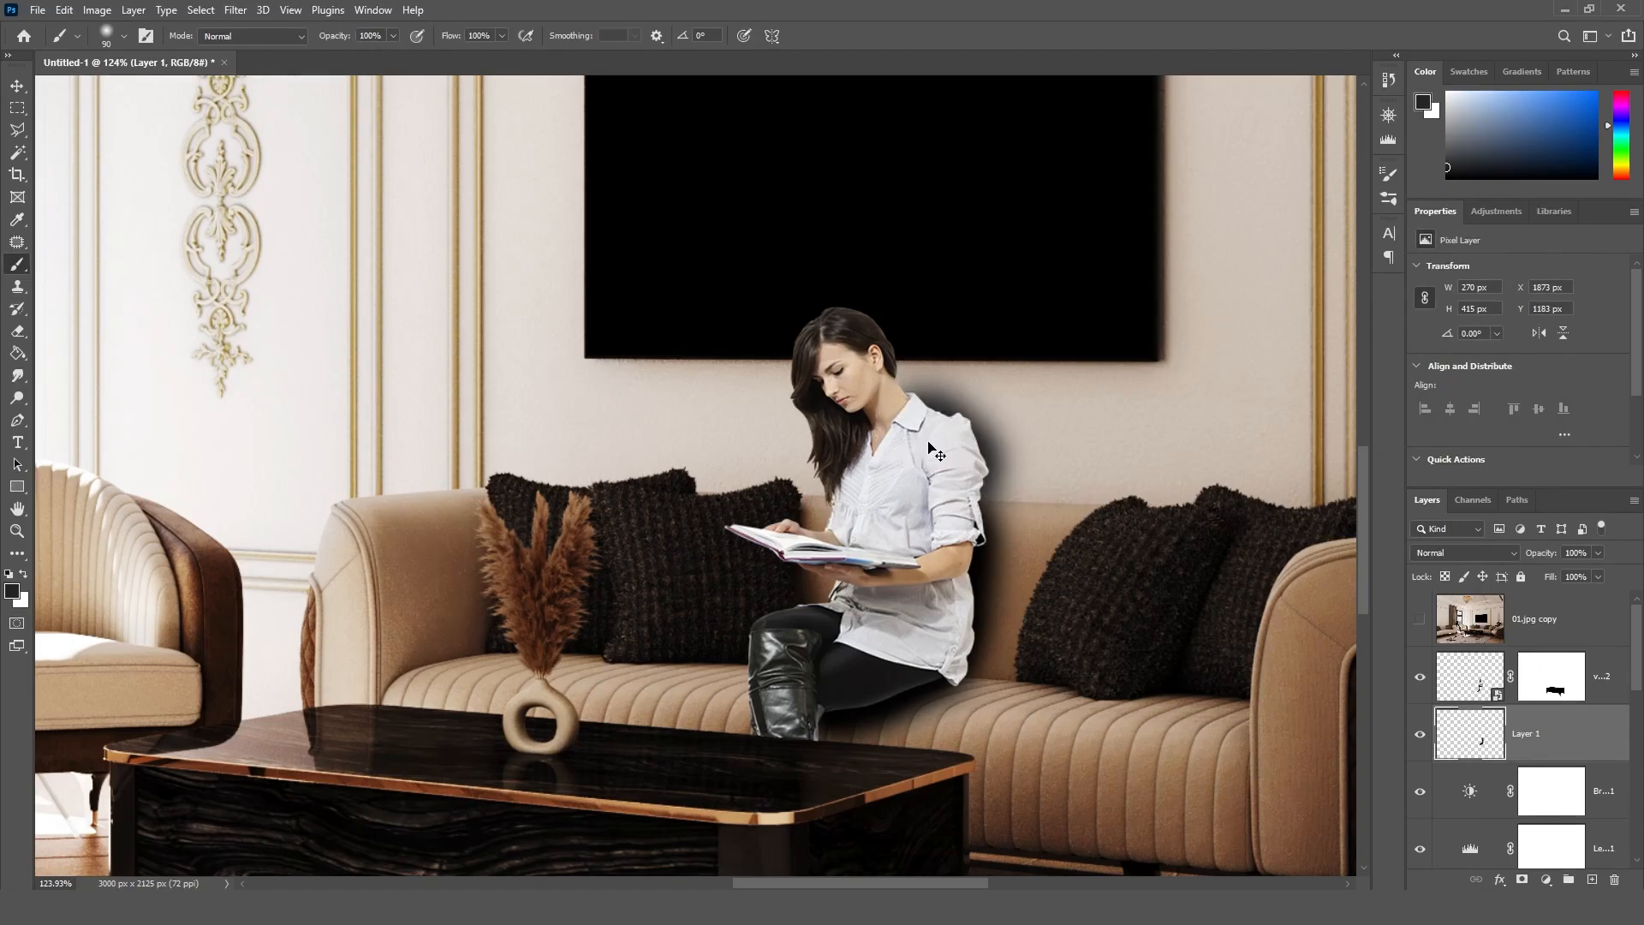
Undo the last shoulder shadow strokes and repaint the shadow with short dabs from the upper arm to the neck
key(ctrl+z)
key(ctrl+z)
key(ctrl+z)
key(ctrl+z)
click(979, 461)
click(972, 435)
click(947, 416)
click(919, 410)
click(907, 400)
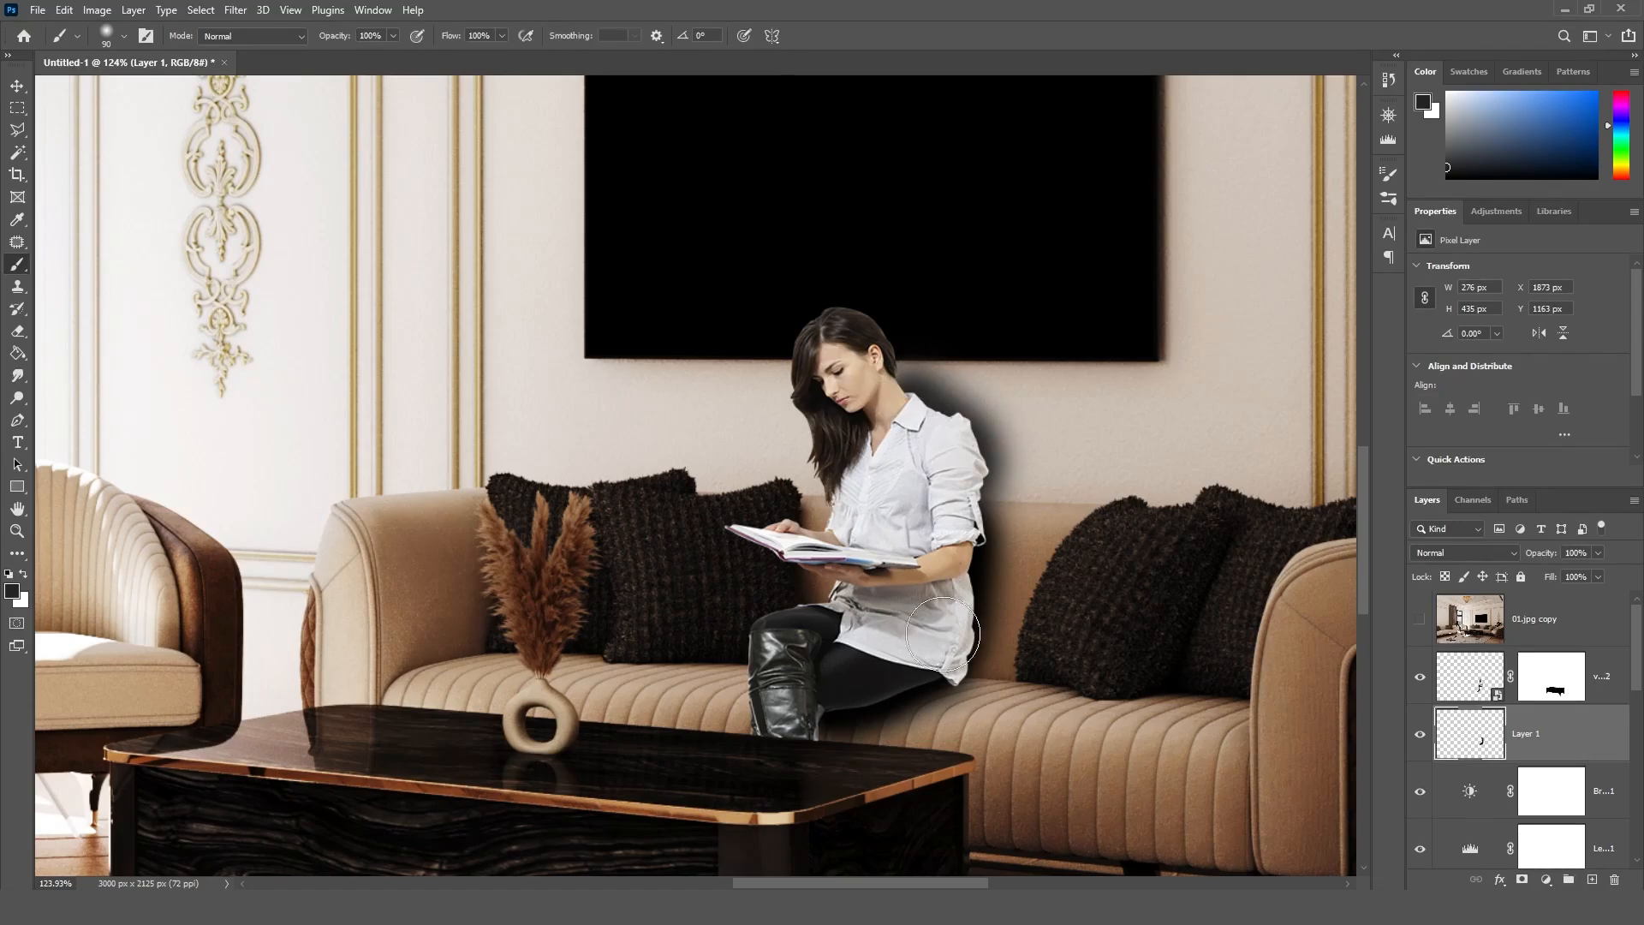
Extend the dark shadow over the nearest cushion behind the woman with the size 90 brush
drag(1364, 492, 1368, 525)
drag(1117, 386, 1044, 510)
drag(1152, 364, 1067, 510)
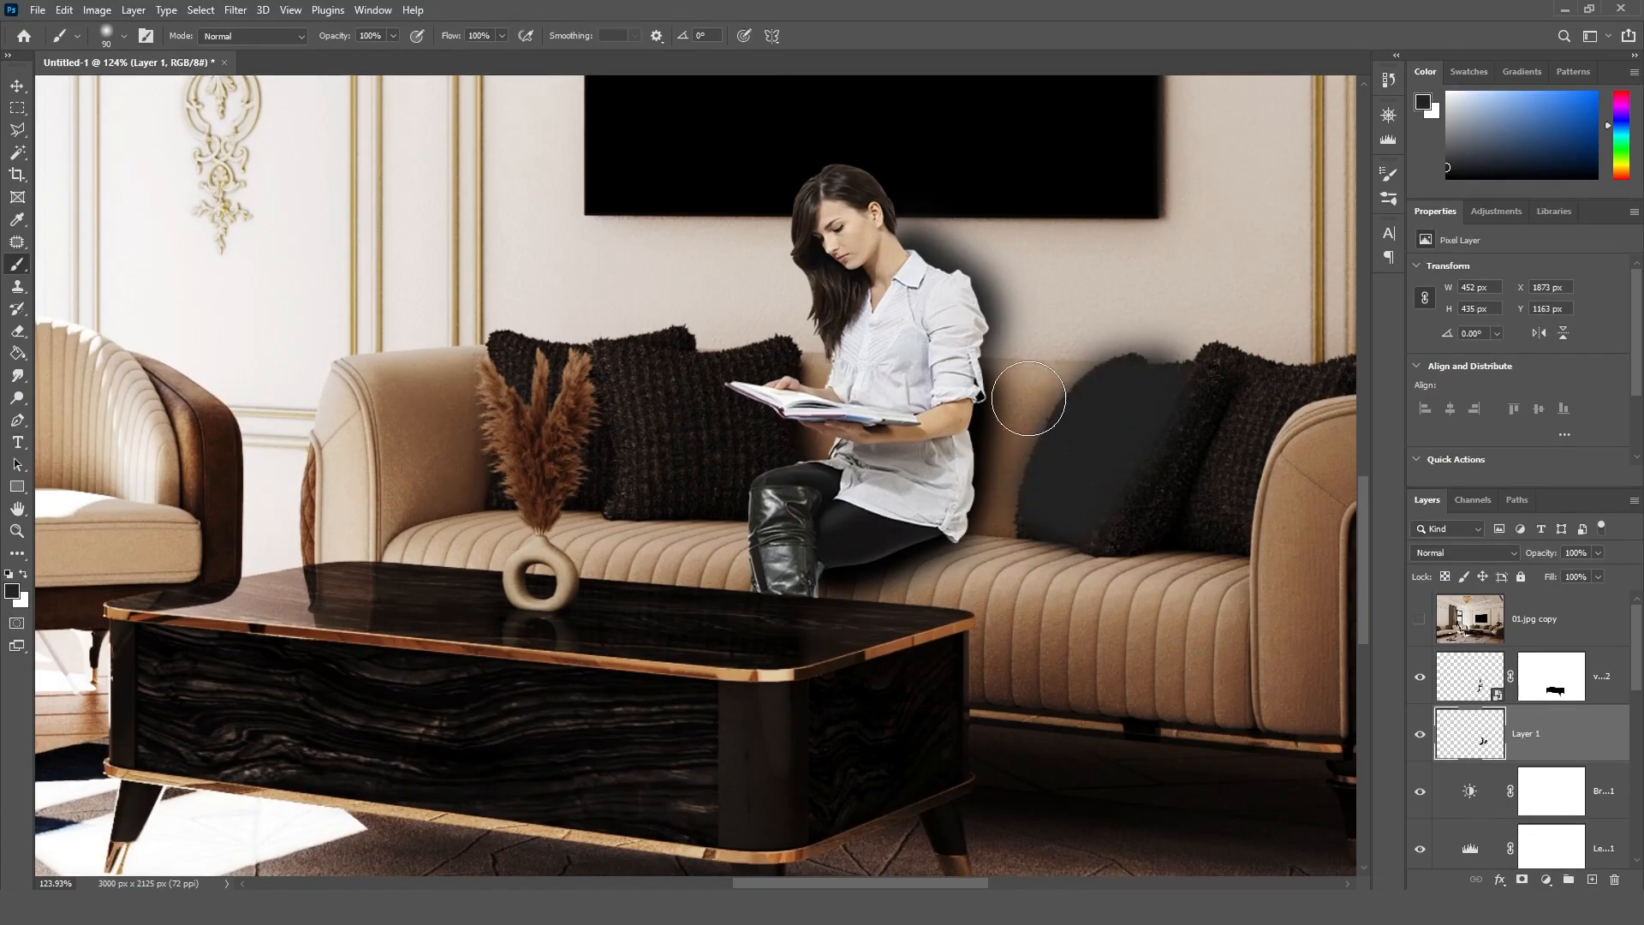
Enlarge the brush to 175 and fill the sofa back between the woman and the shaded cushion with shadow
key(bracketright)
key(bracketright)
key(bracketright)
key(bracketright)
mouse_move(1038, 429)
mouse_down()
mouse_move(1027, 477)
mouse_move(1010, 465)
mouse_up()
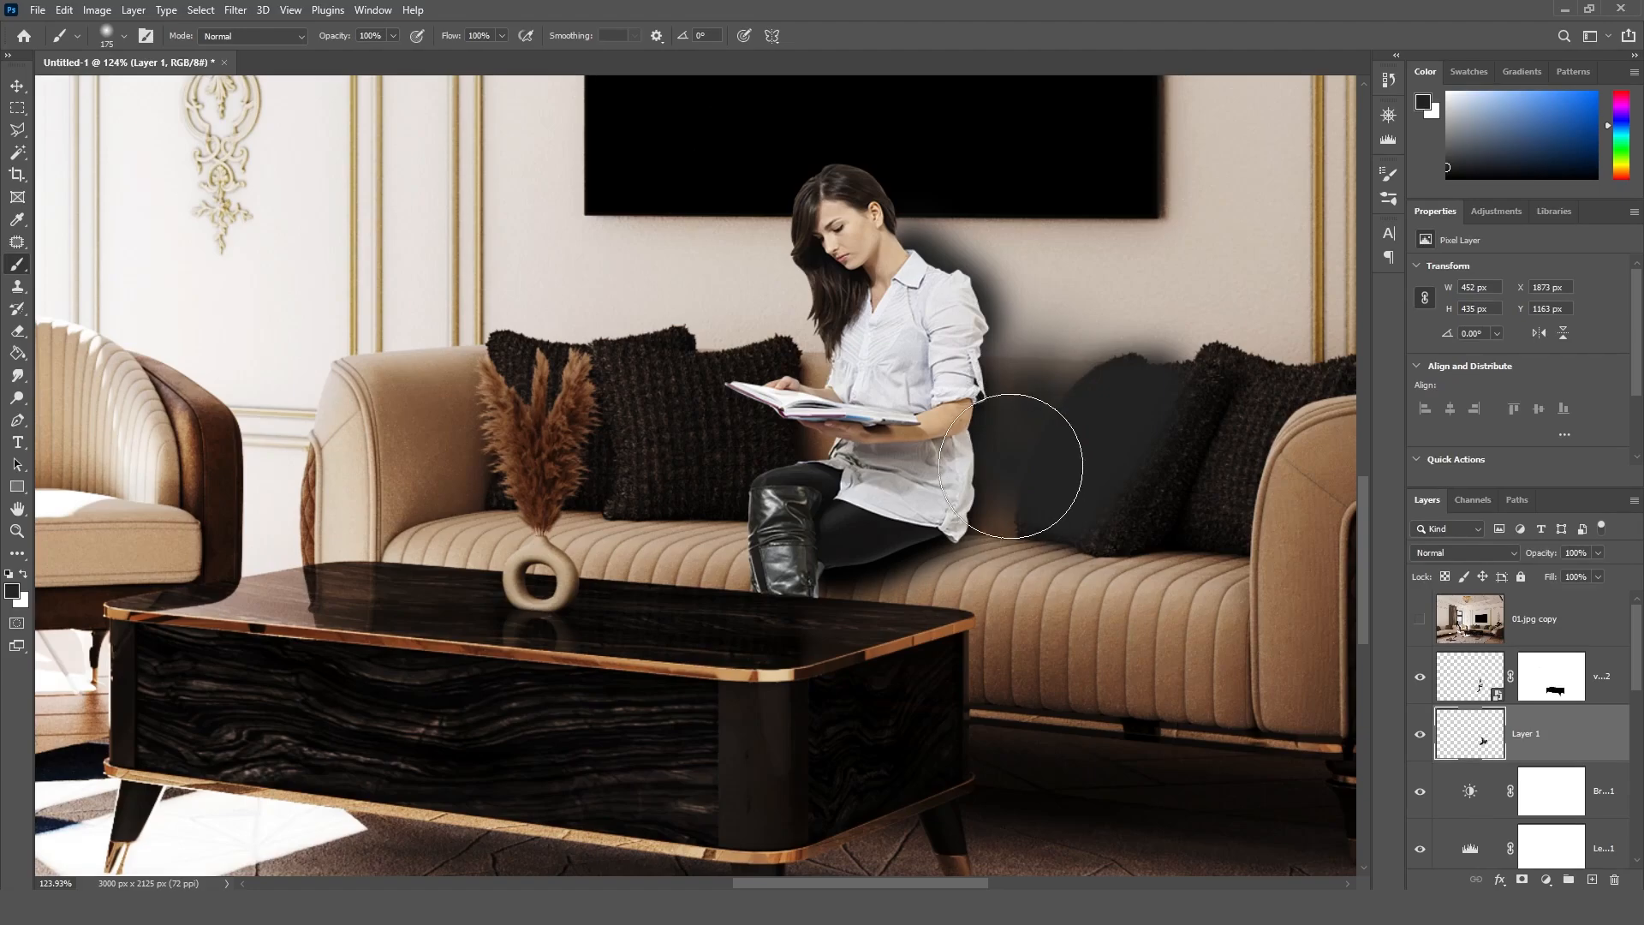
Touch up the shadow beside the woman's hip with a size 50 brush and set the shadow layer's opacity to 72%
key(bracketleft)
key(bracketleft)
key(bracketleft)
key(bracketleft)
key(bracketleft)
key(bracketleft)
key(bracketleft)
key(bracketleft)
drag(1003, 517, 998, 518)
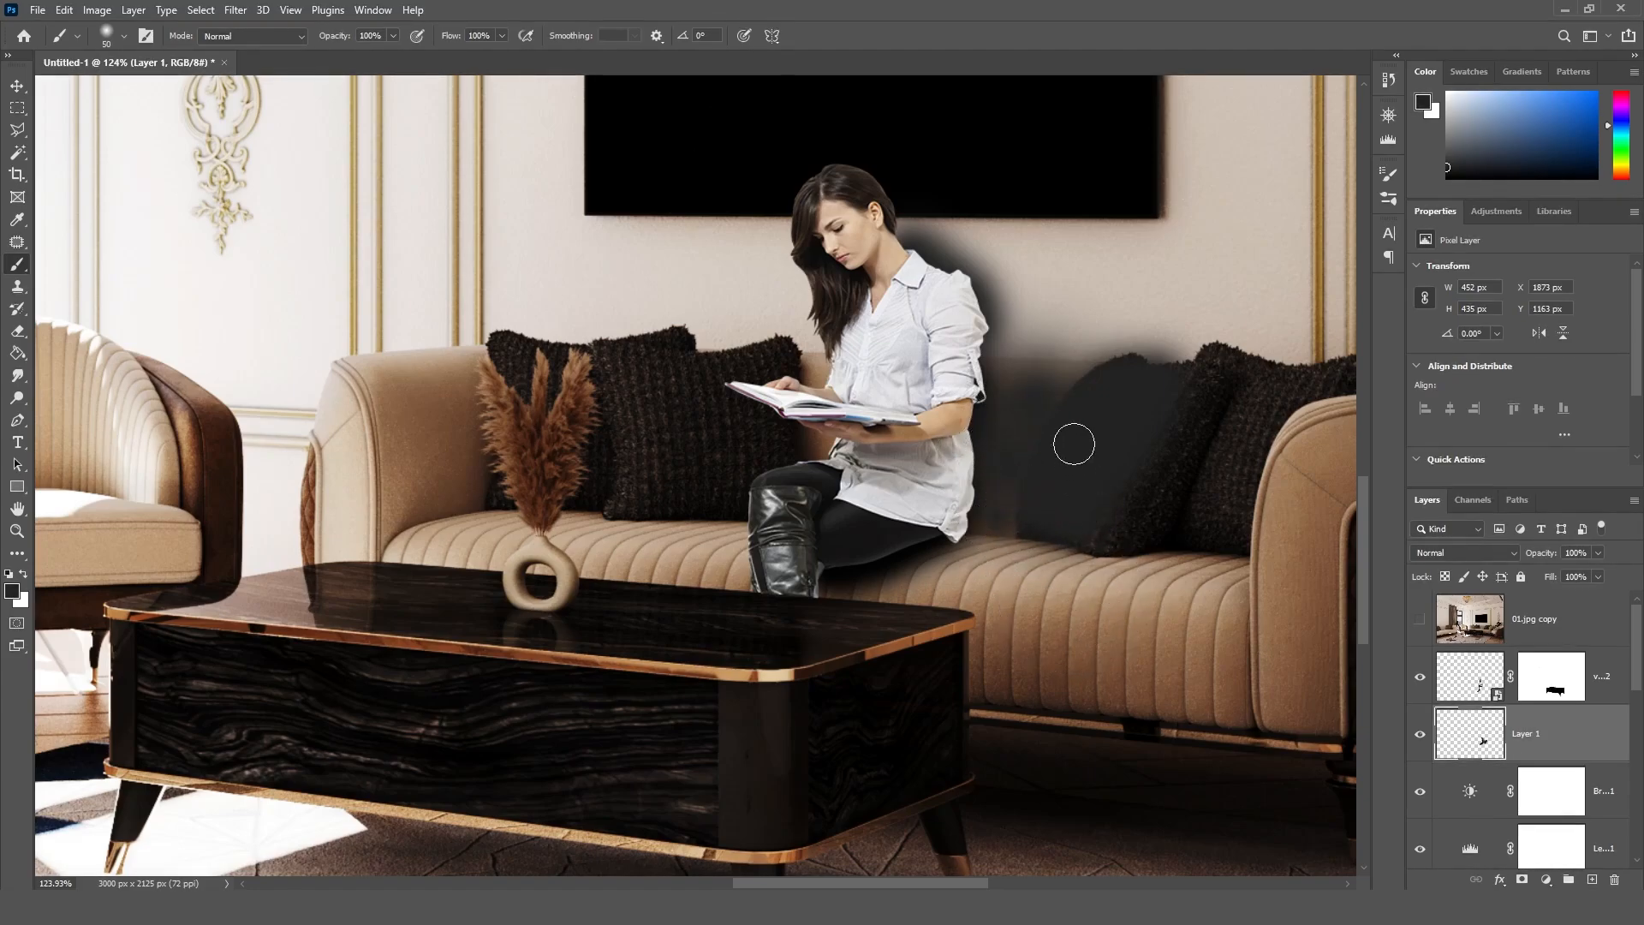
alt+scroll(933, 391, down, 3)
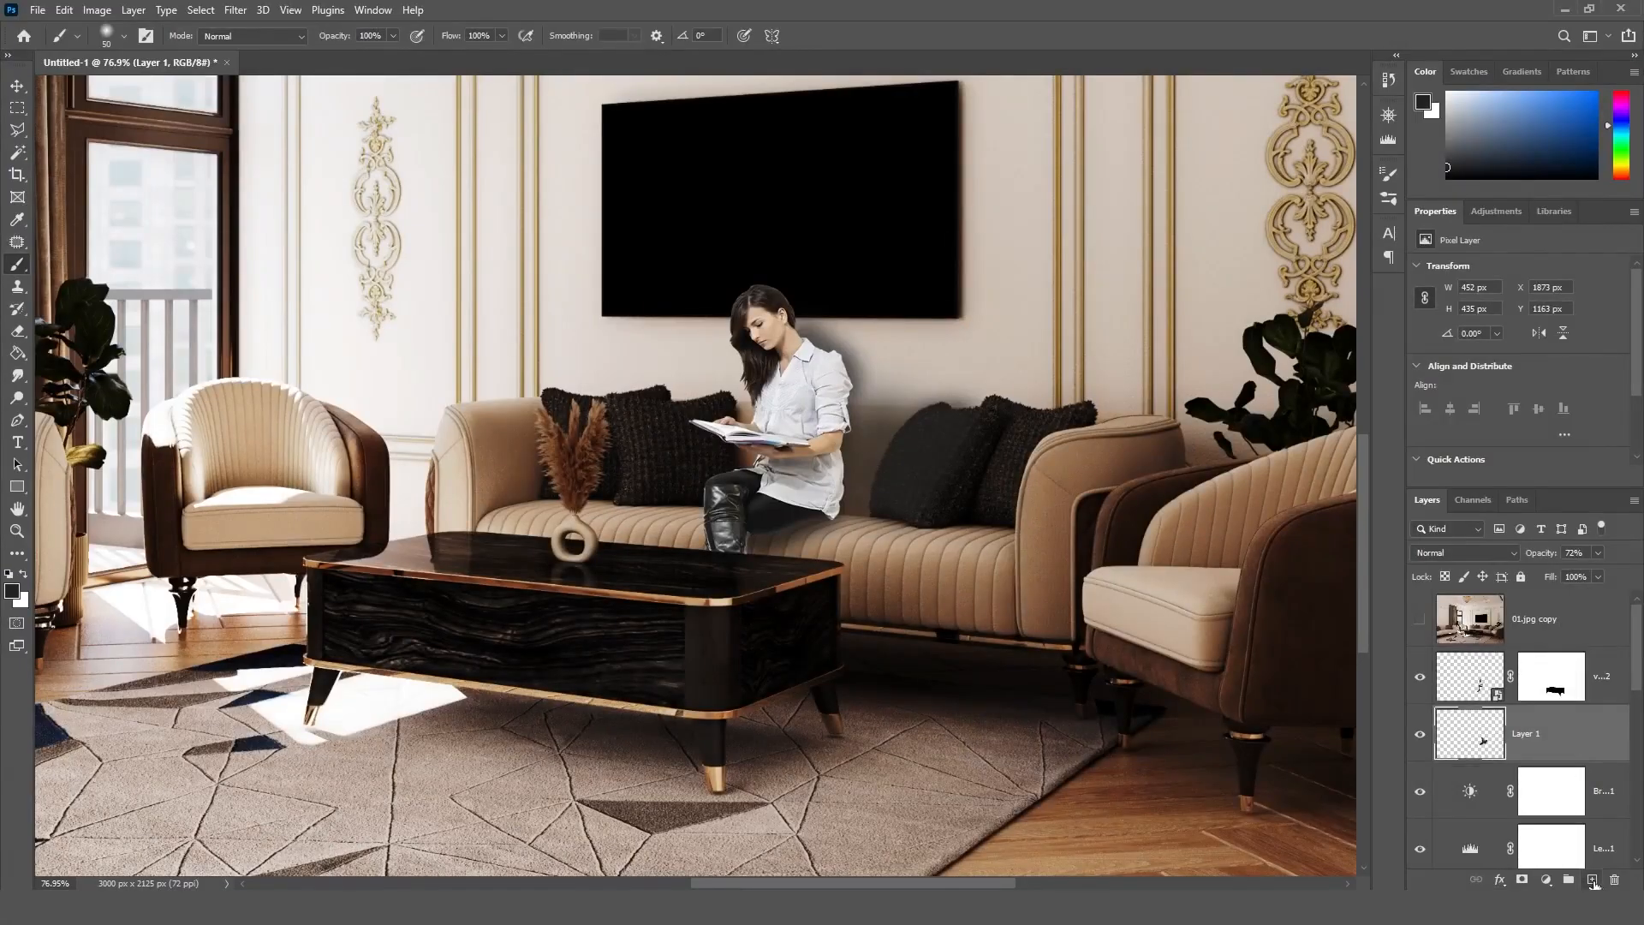
On a new layer above the first shadow, paint a pure black contact shadow along the underside of the woman's thighs
click(1593, 881)
alt+scroll(805, 499, up, 10)
click(12, 591)
drag(1090, 399, 1073, 442)
click(1492, 190)
key(b)
mouse_move(914, 242)
mouse_down()
mouse_move(896, 411)
mouse_move(856, 501)
mouse_move(672, 591)
mouse_move(660, 613)
mouse_move(680, 605)
mouse_up()
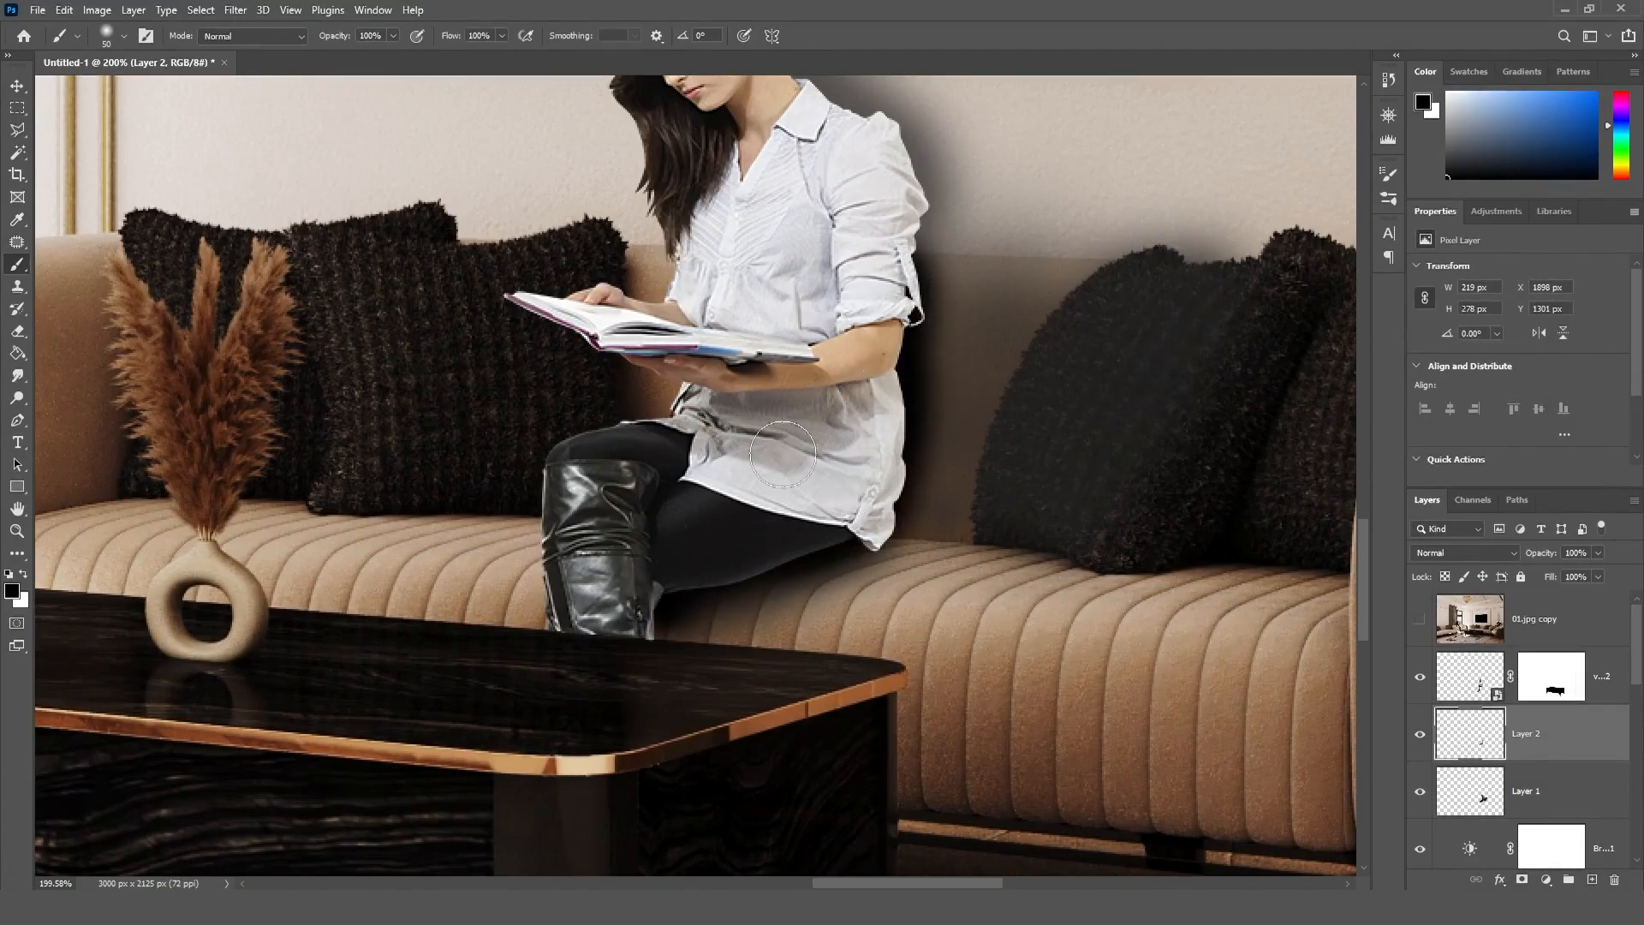
mouse_move(881, 523)
mouse_down()
mouse_move(867, 560)
mouse_move(697, 595)
mouse_move(683, 614)
mouse_up()
Set the opacity of the thigh contact shadow layer to 40%
alt+scroll(741, 330, down, 1)
drag(1363, 552, 1365, 516)
click(1597, 553)
drag(1585, 572, 1561, 572)
click(1572, 553)
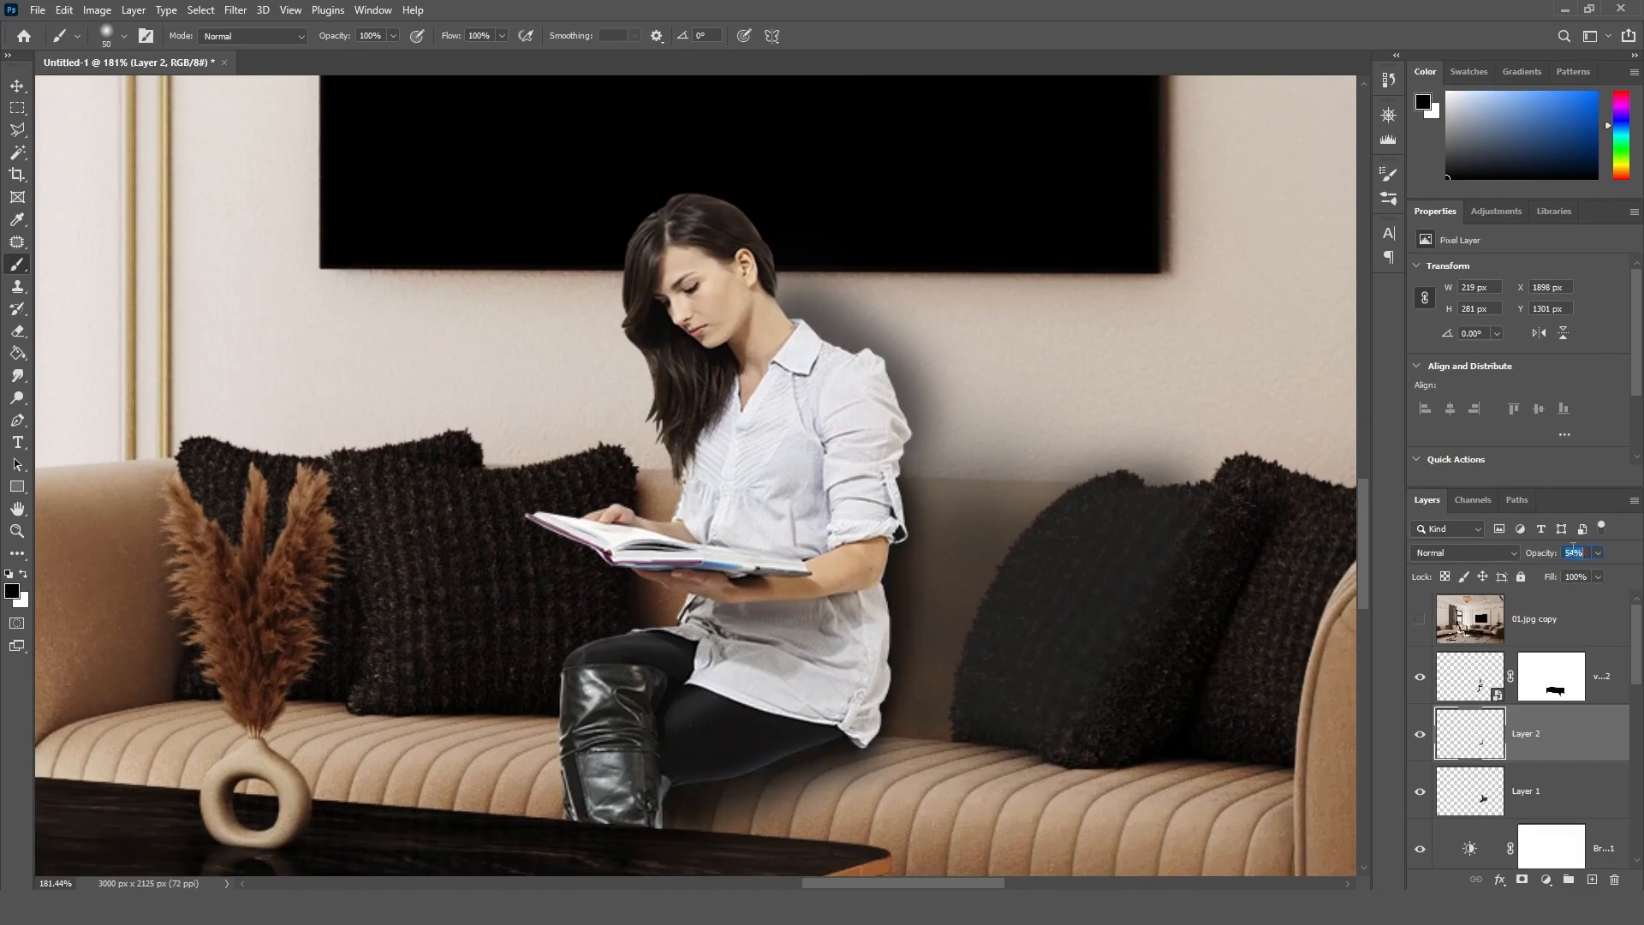
text(40)
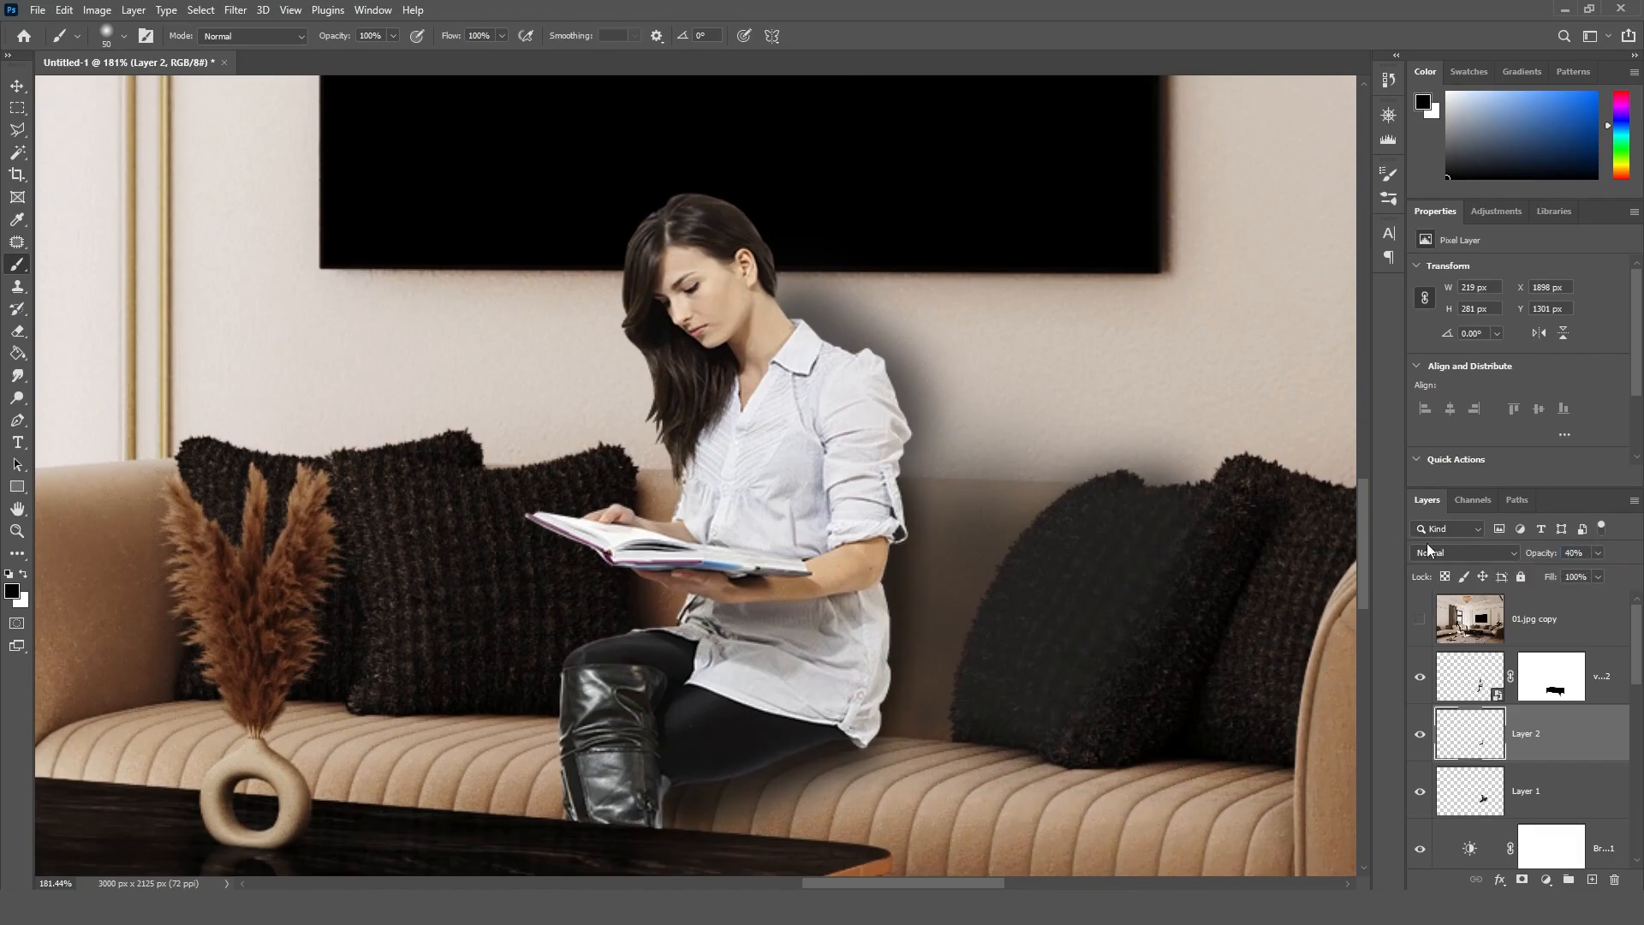
alt+scroll(931, 584, down, 8)
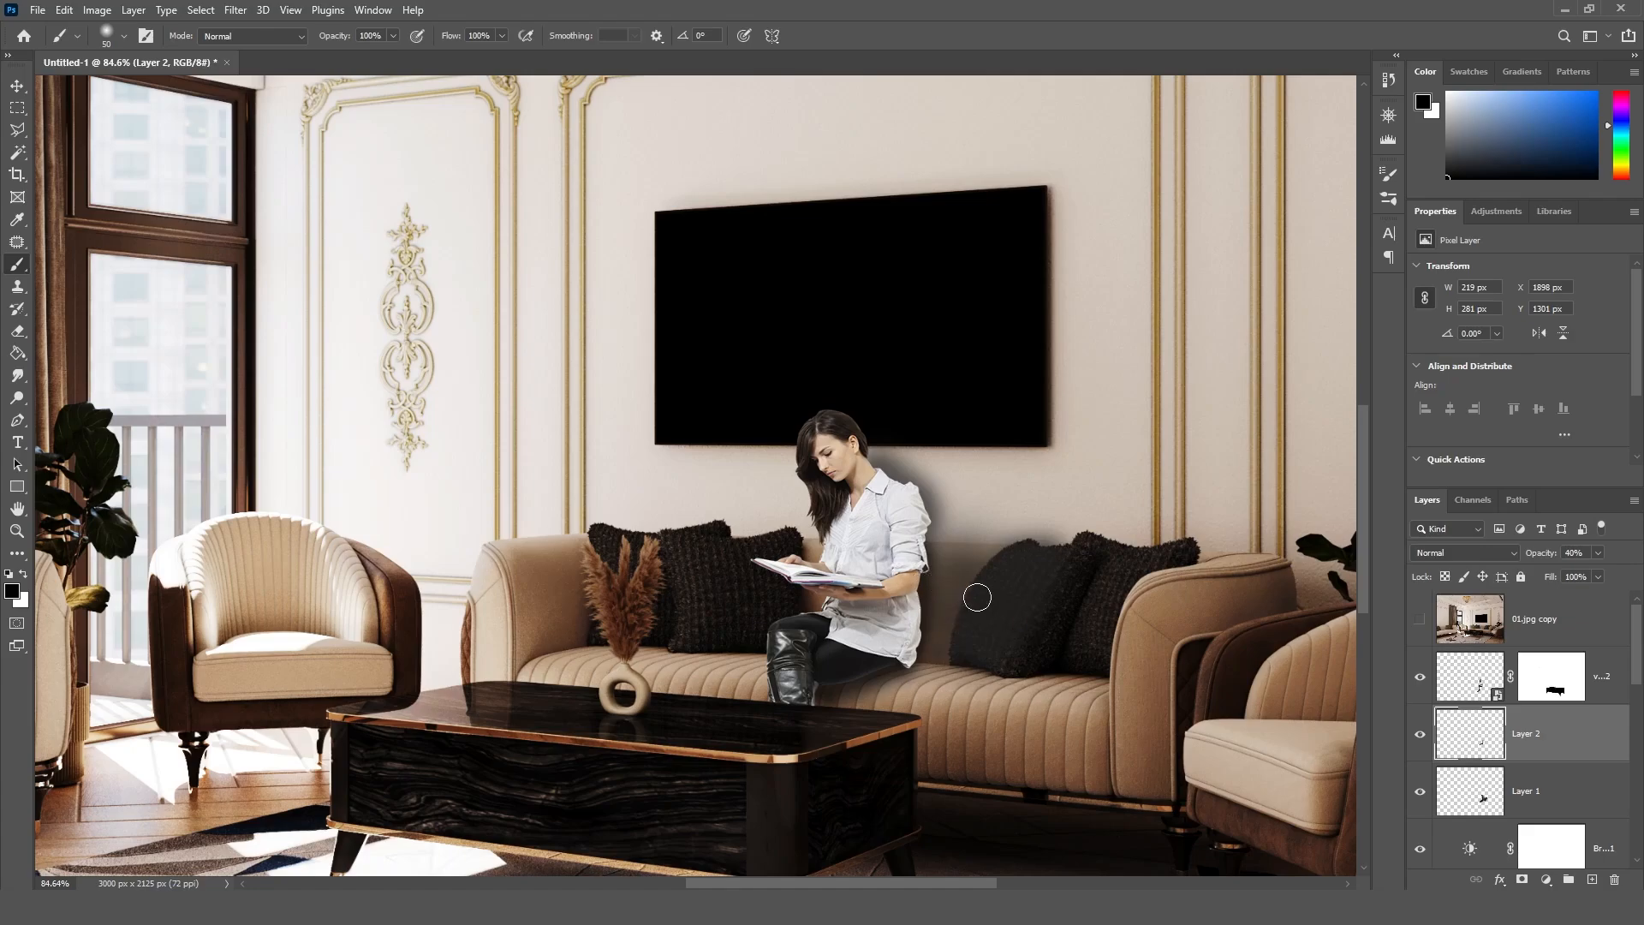
Select the woman layer, open a Levels adjustment for it and raise the black input level to 12
alt+scroll(908, 641, up, 2)
key(v)
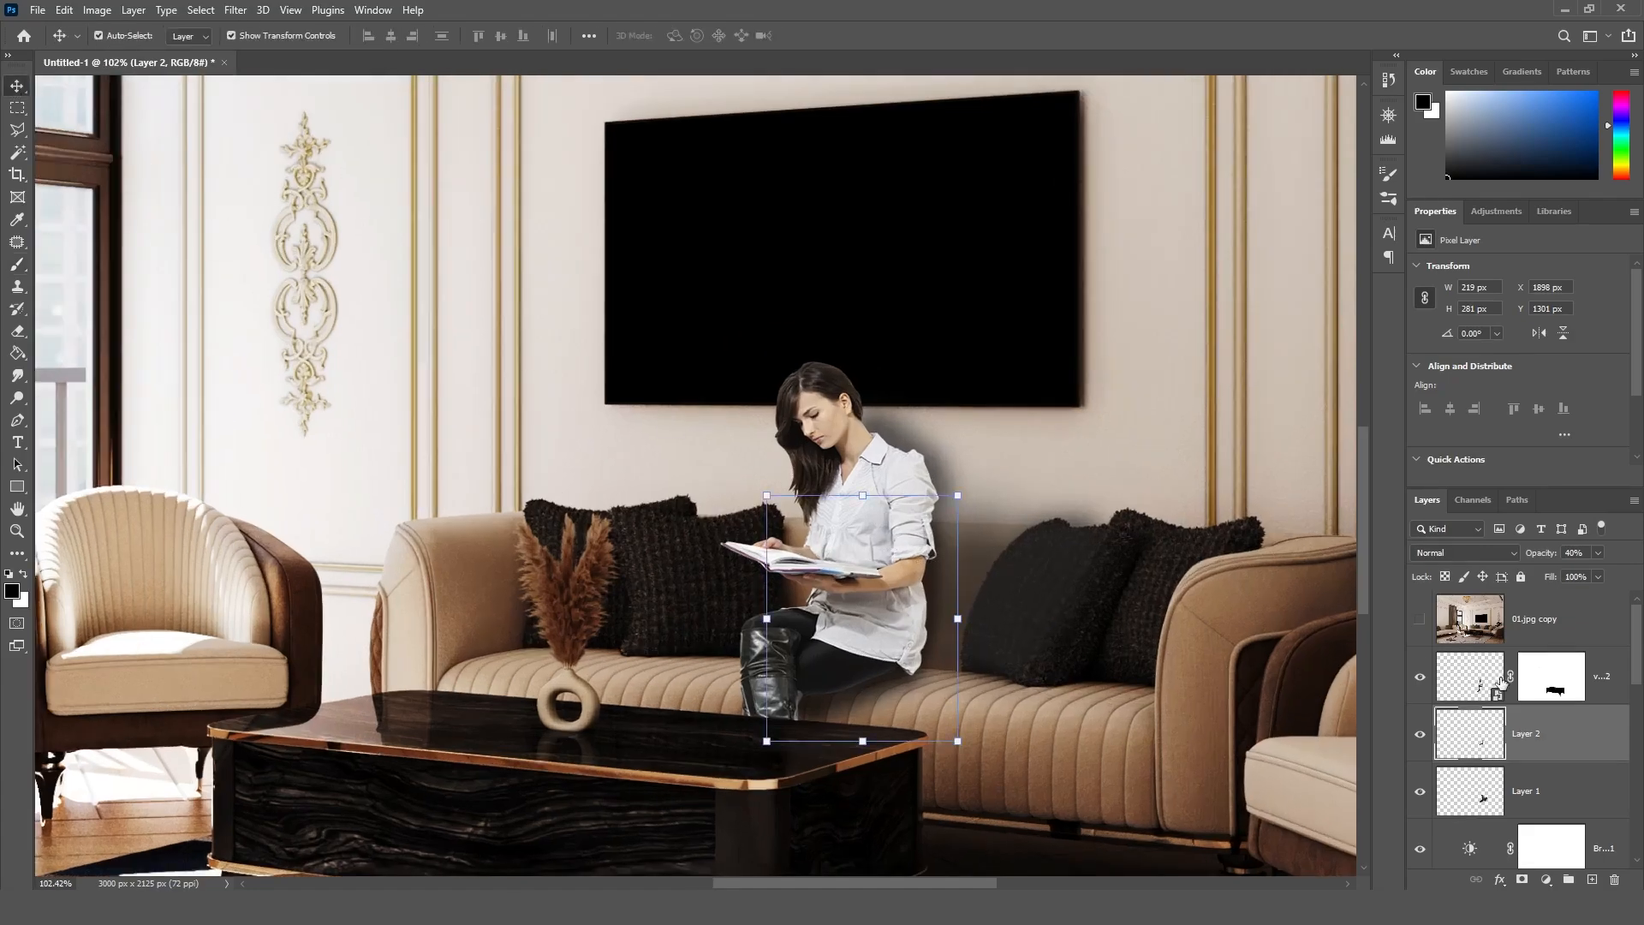
click(1511, 700)
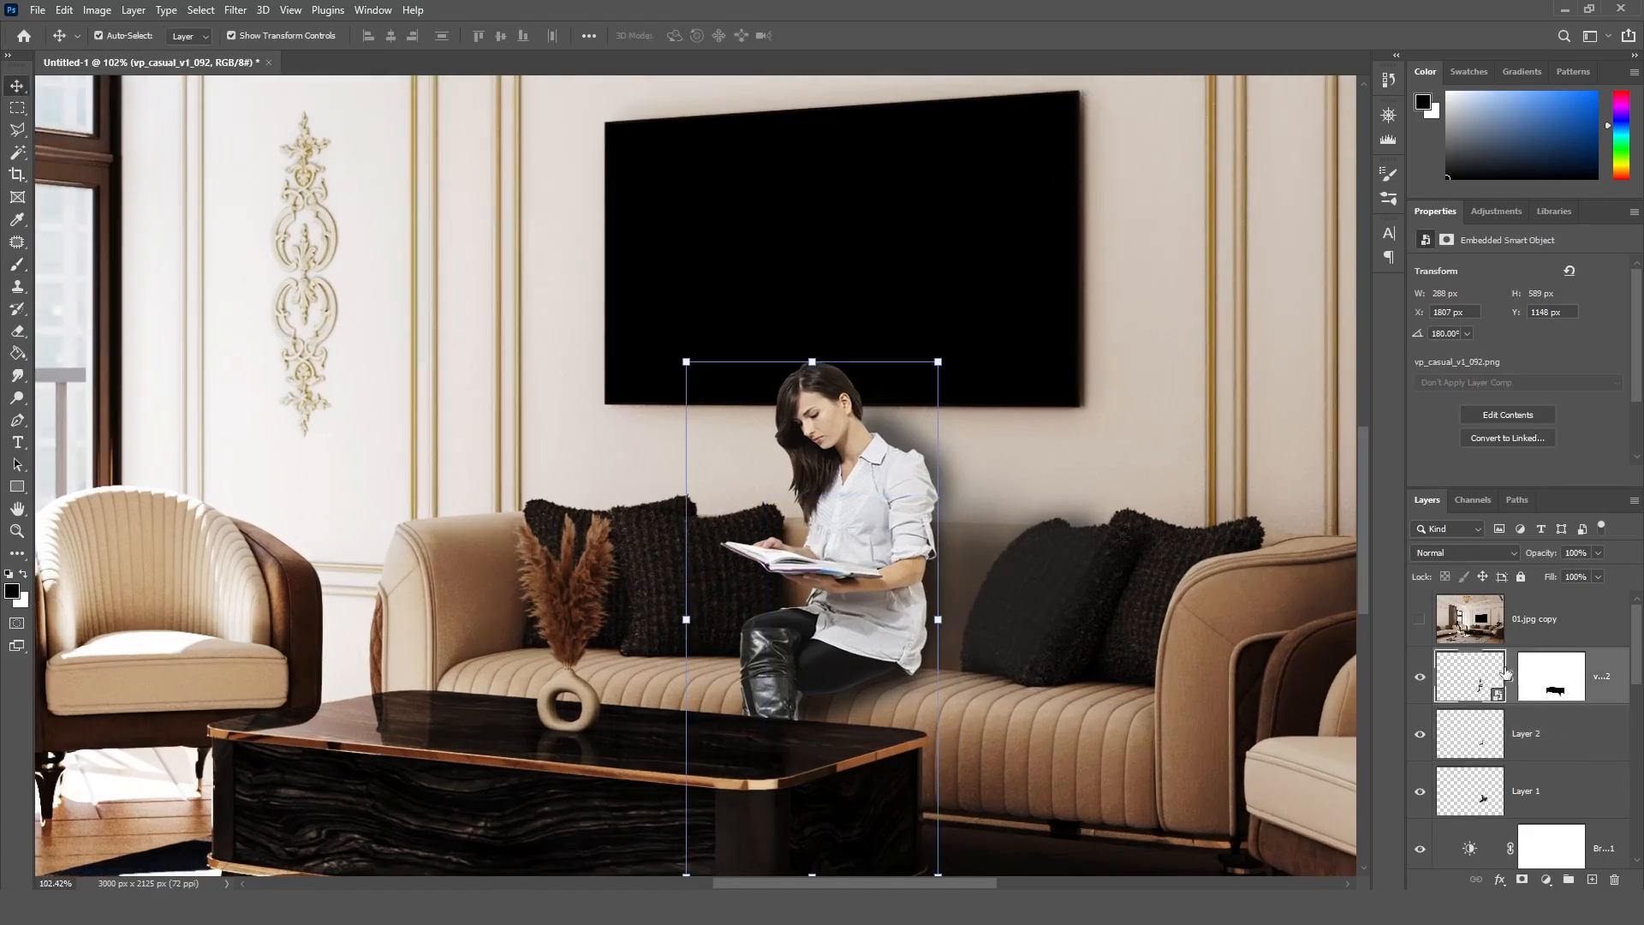
click(100, 12)
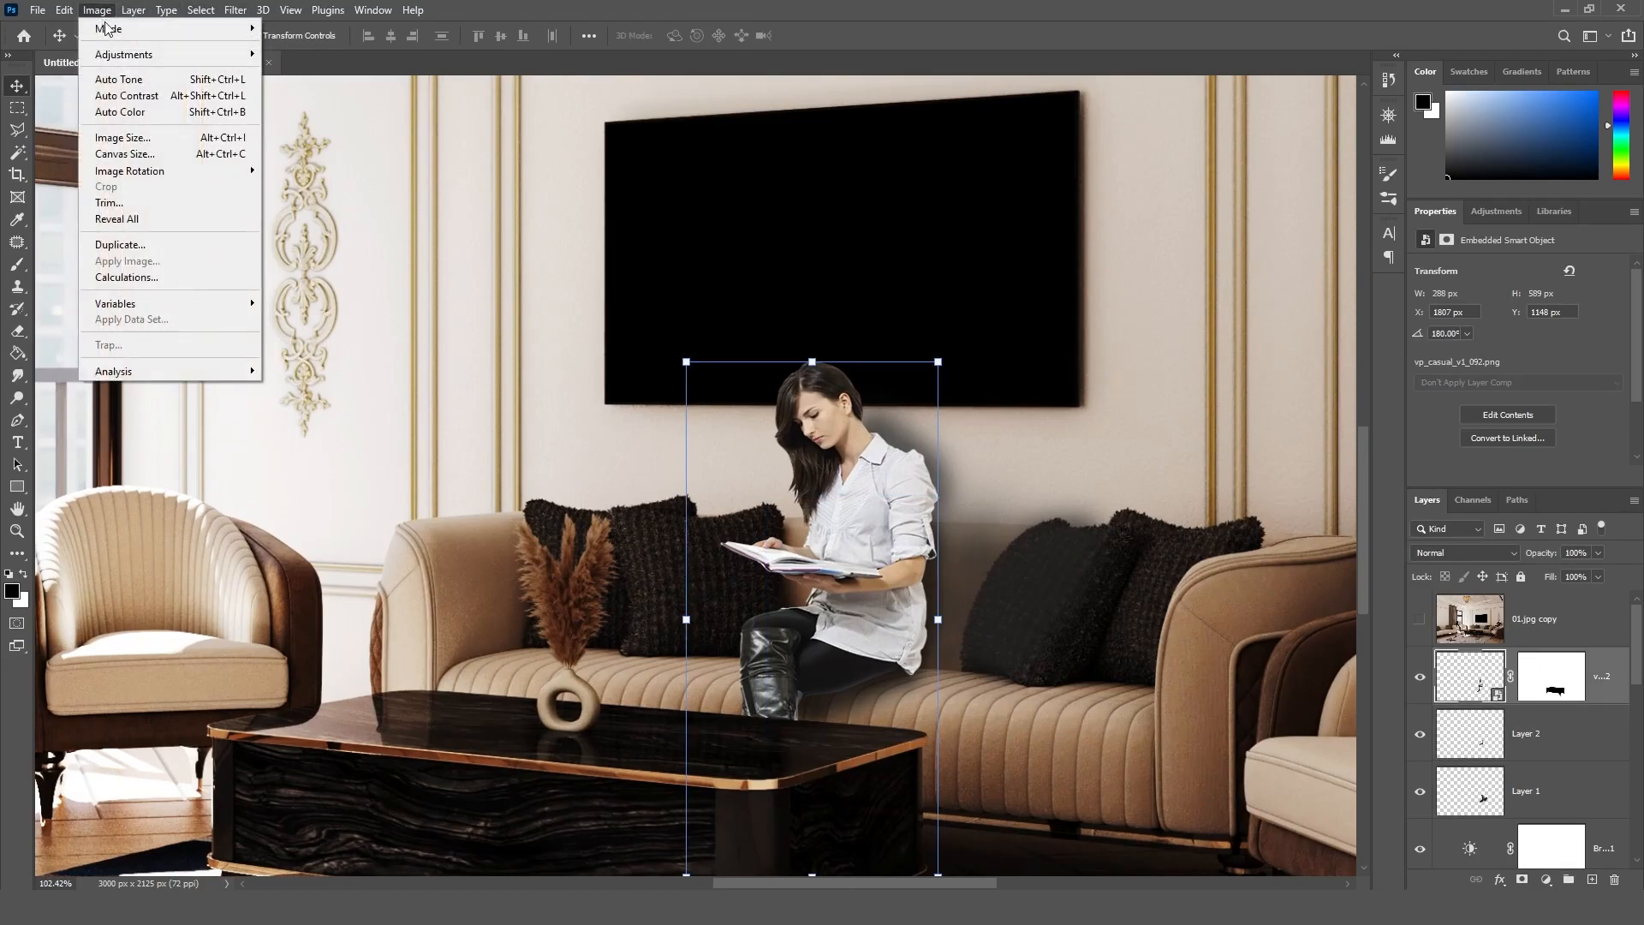
mouse_move(128, 54)
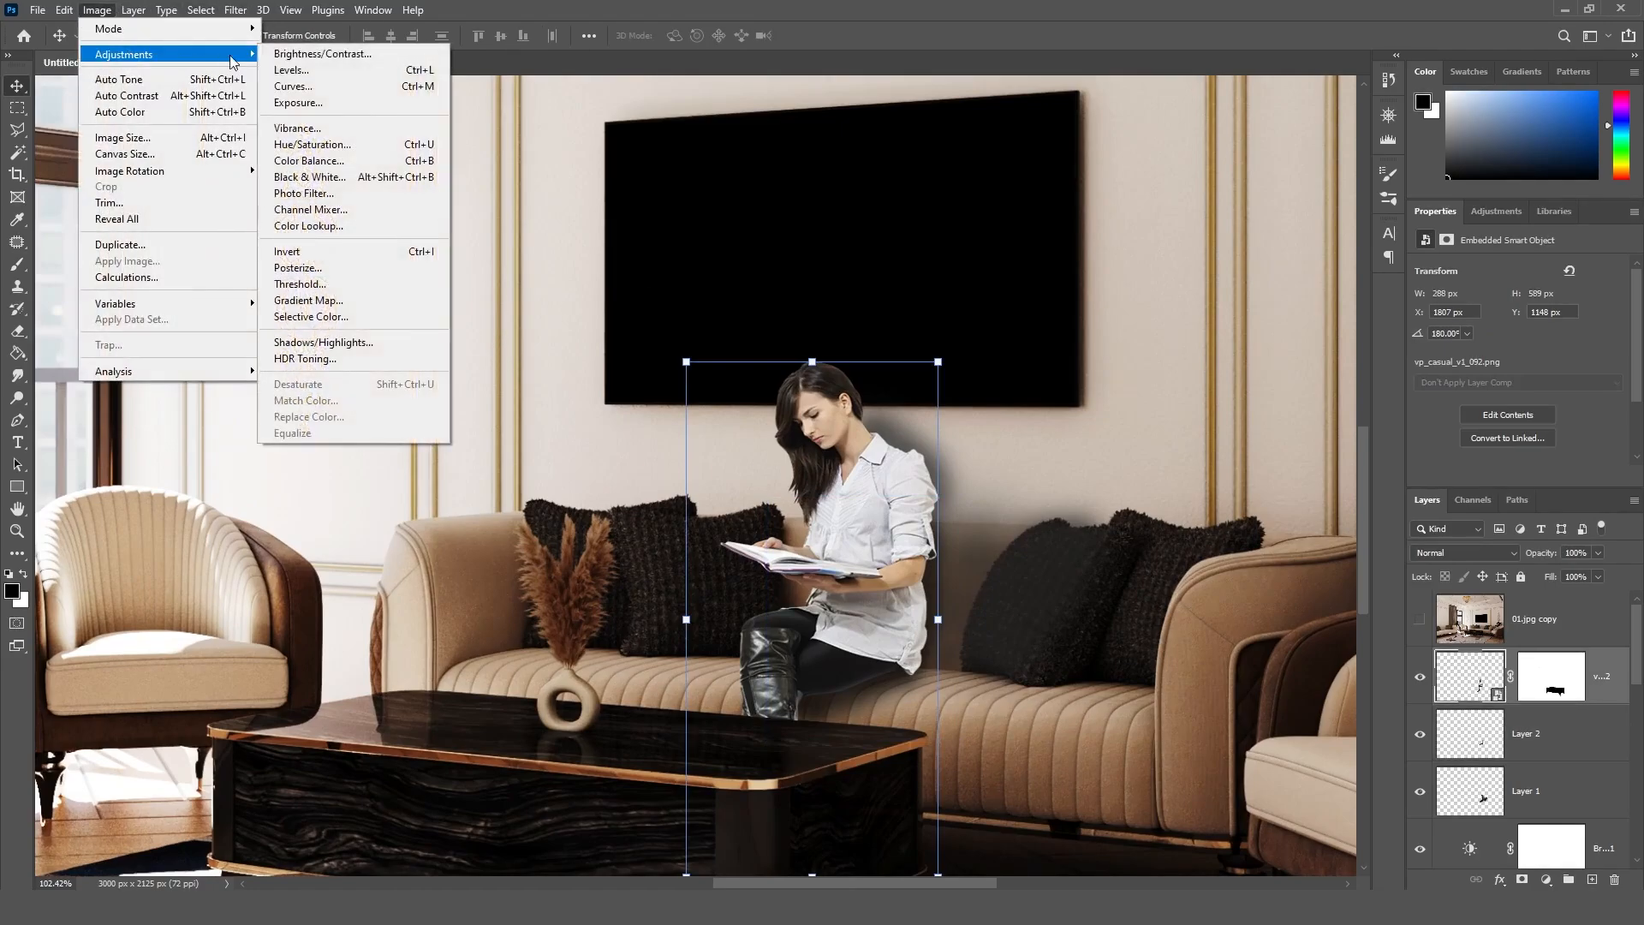
click(352, 73)
drag(805, 177, 491, 183)
drag(351, 369, 358, 372)
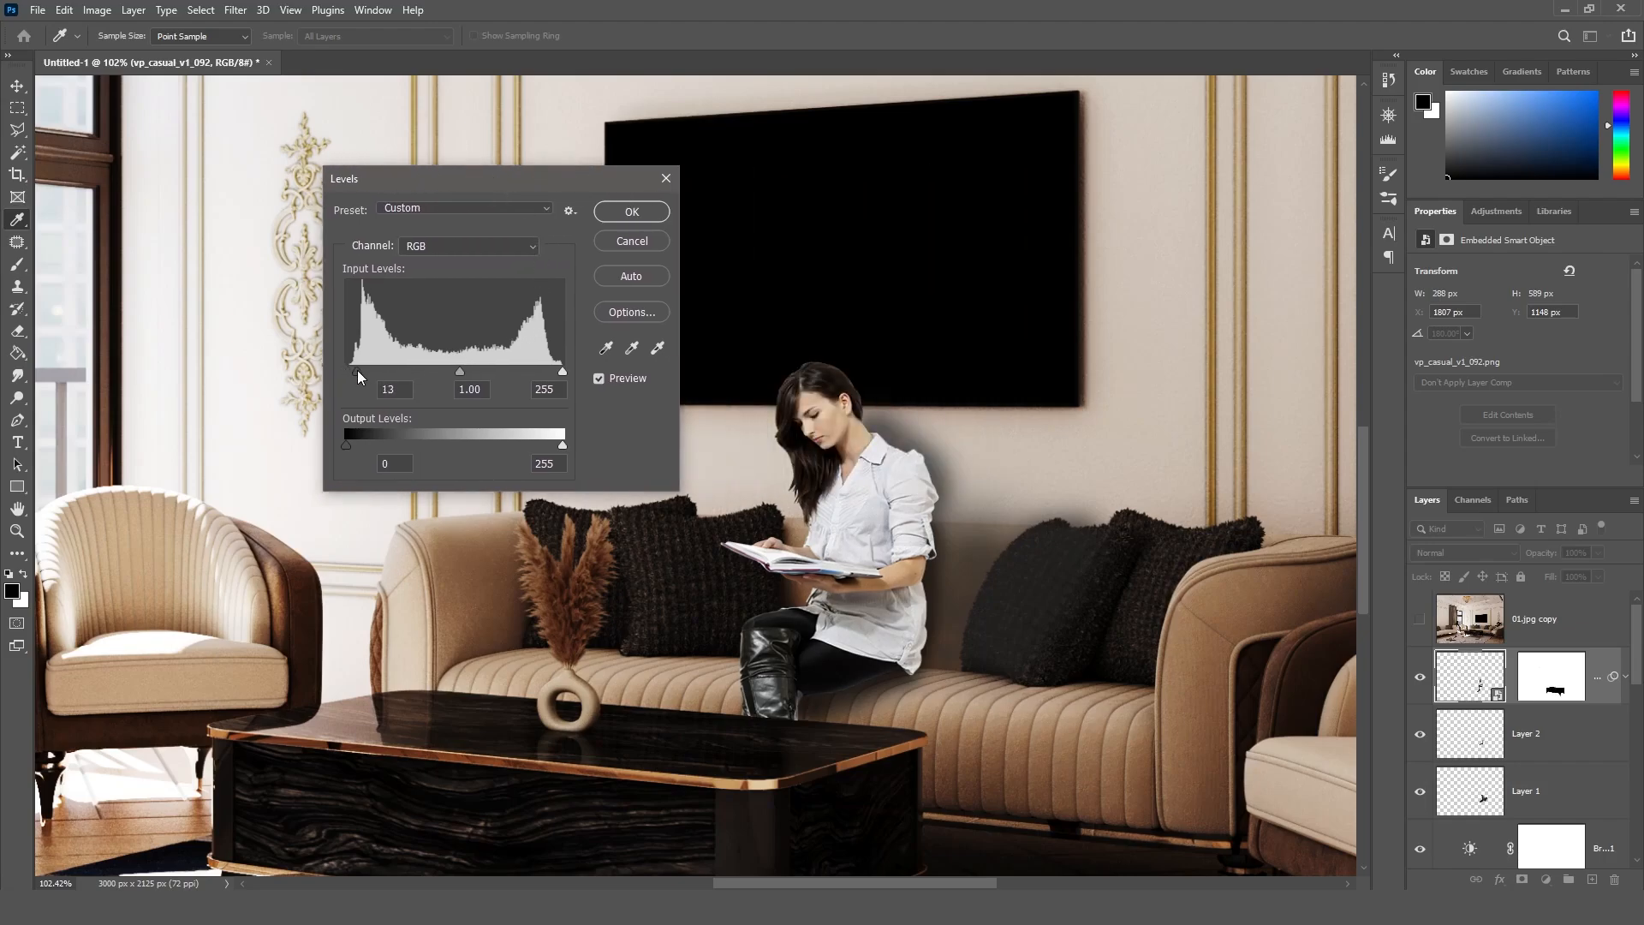
Set the woman's black input to 15 and white input to 247, brighten the midtones and apply the Levels adjustment
drag(459, 373, 437, 374)
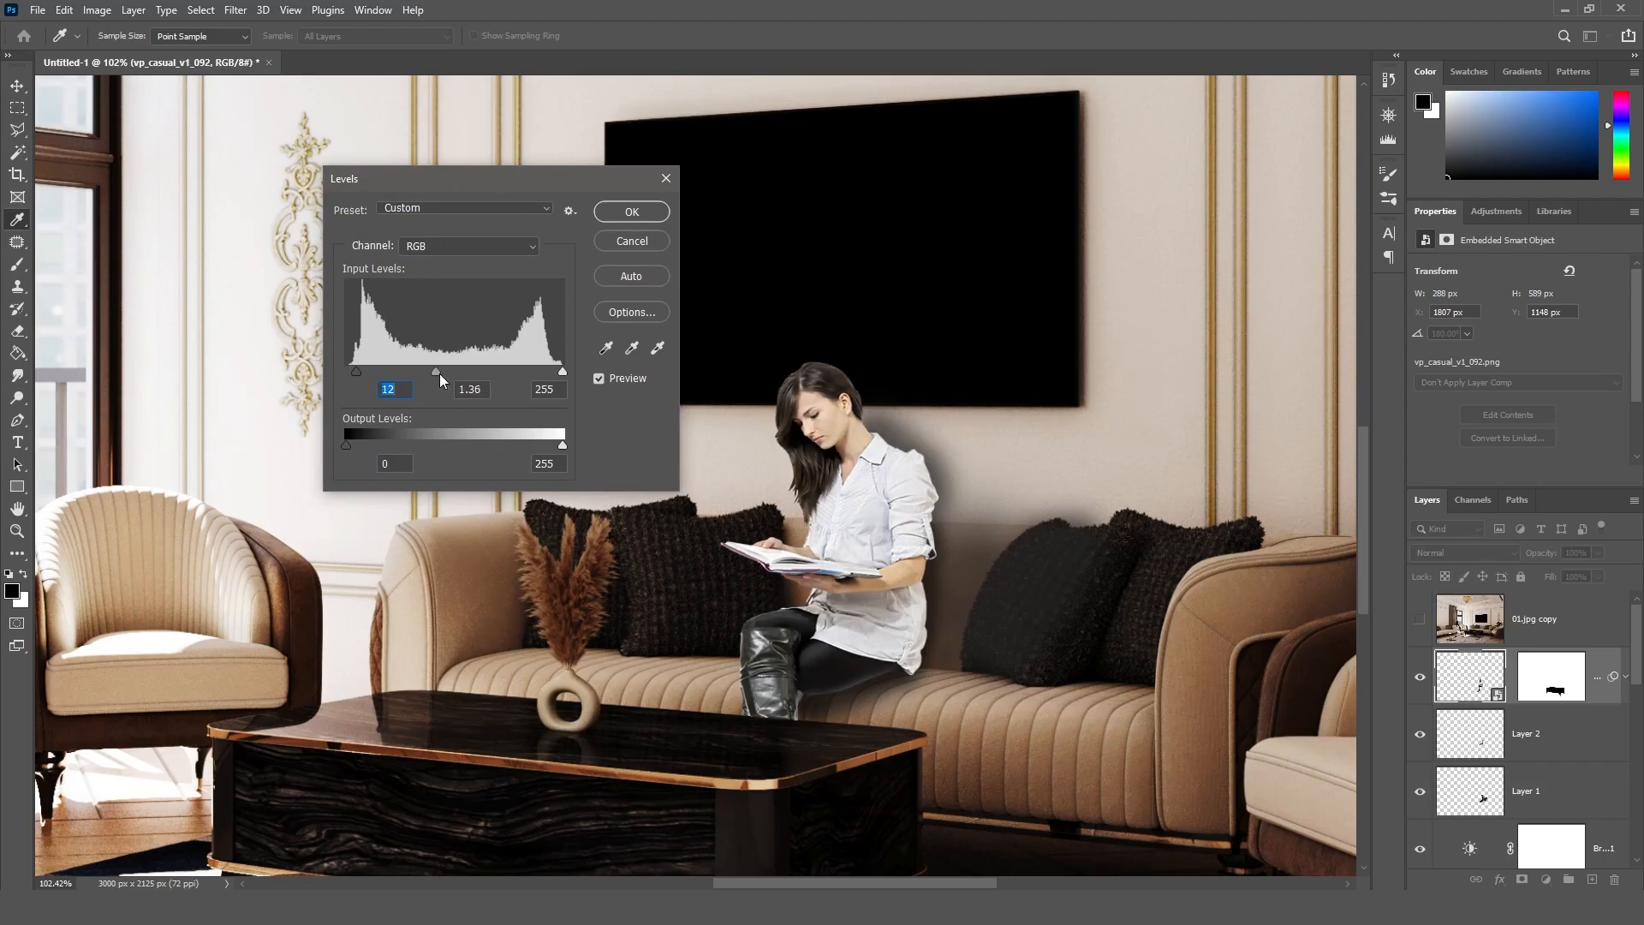
click(454, 373)
mouse_move(563, 372)
mouse_down()
mouse_move(538, 371)
mouse_move(556, 373)
mouse_up()
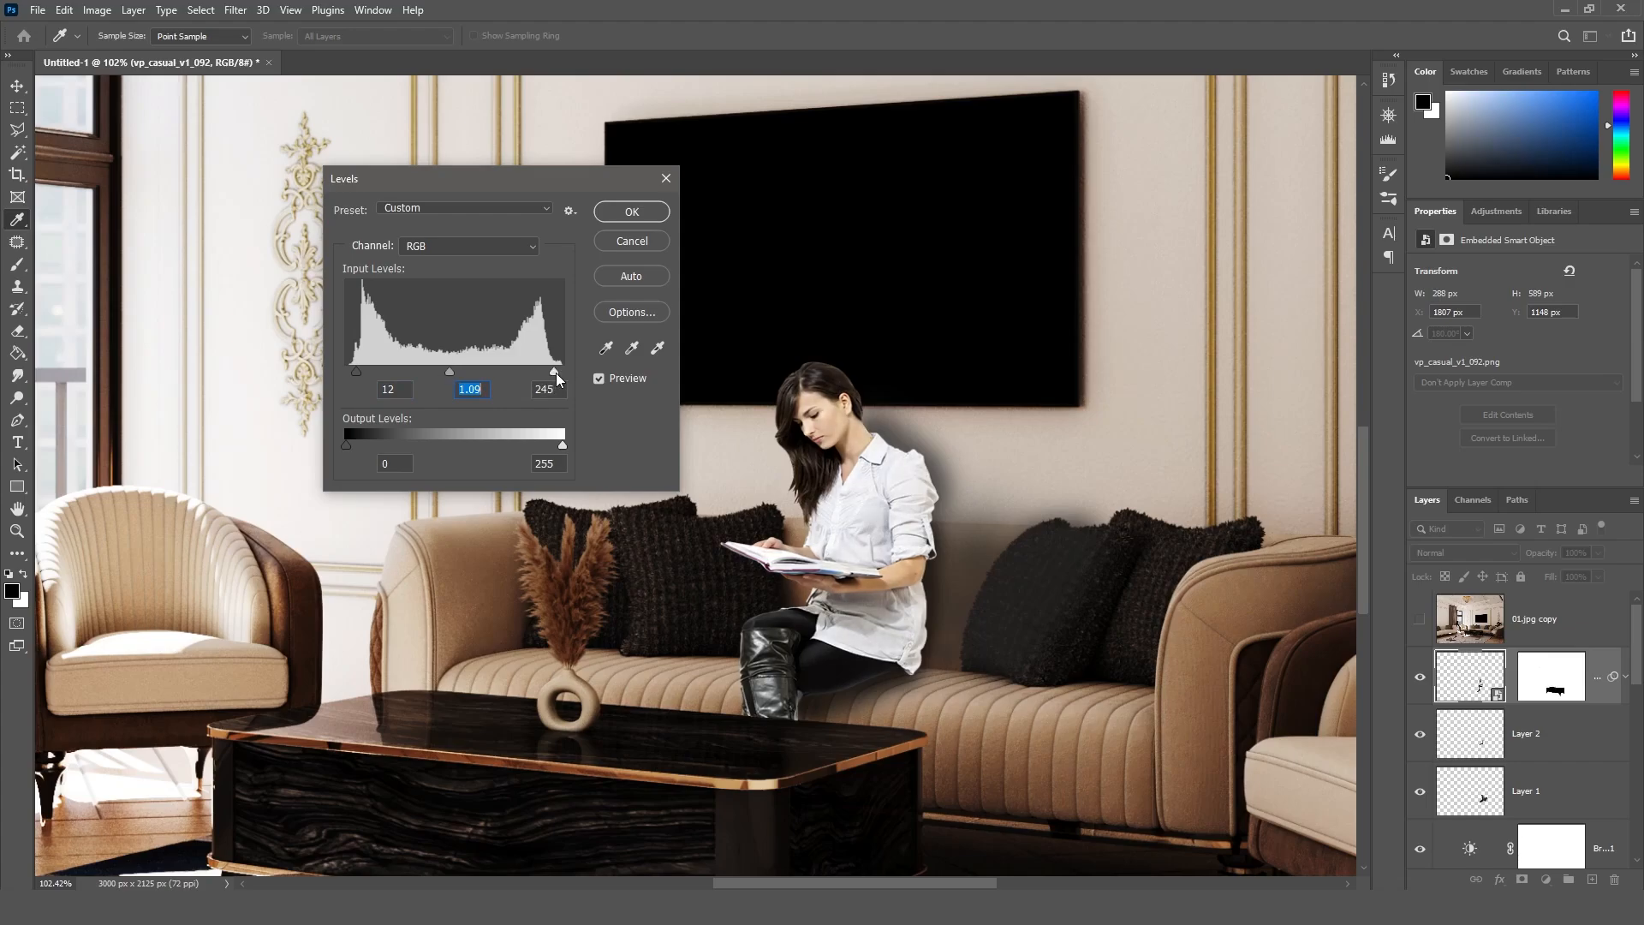
drag(353, 373, 438, 372)
click(358, 371)
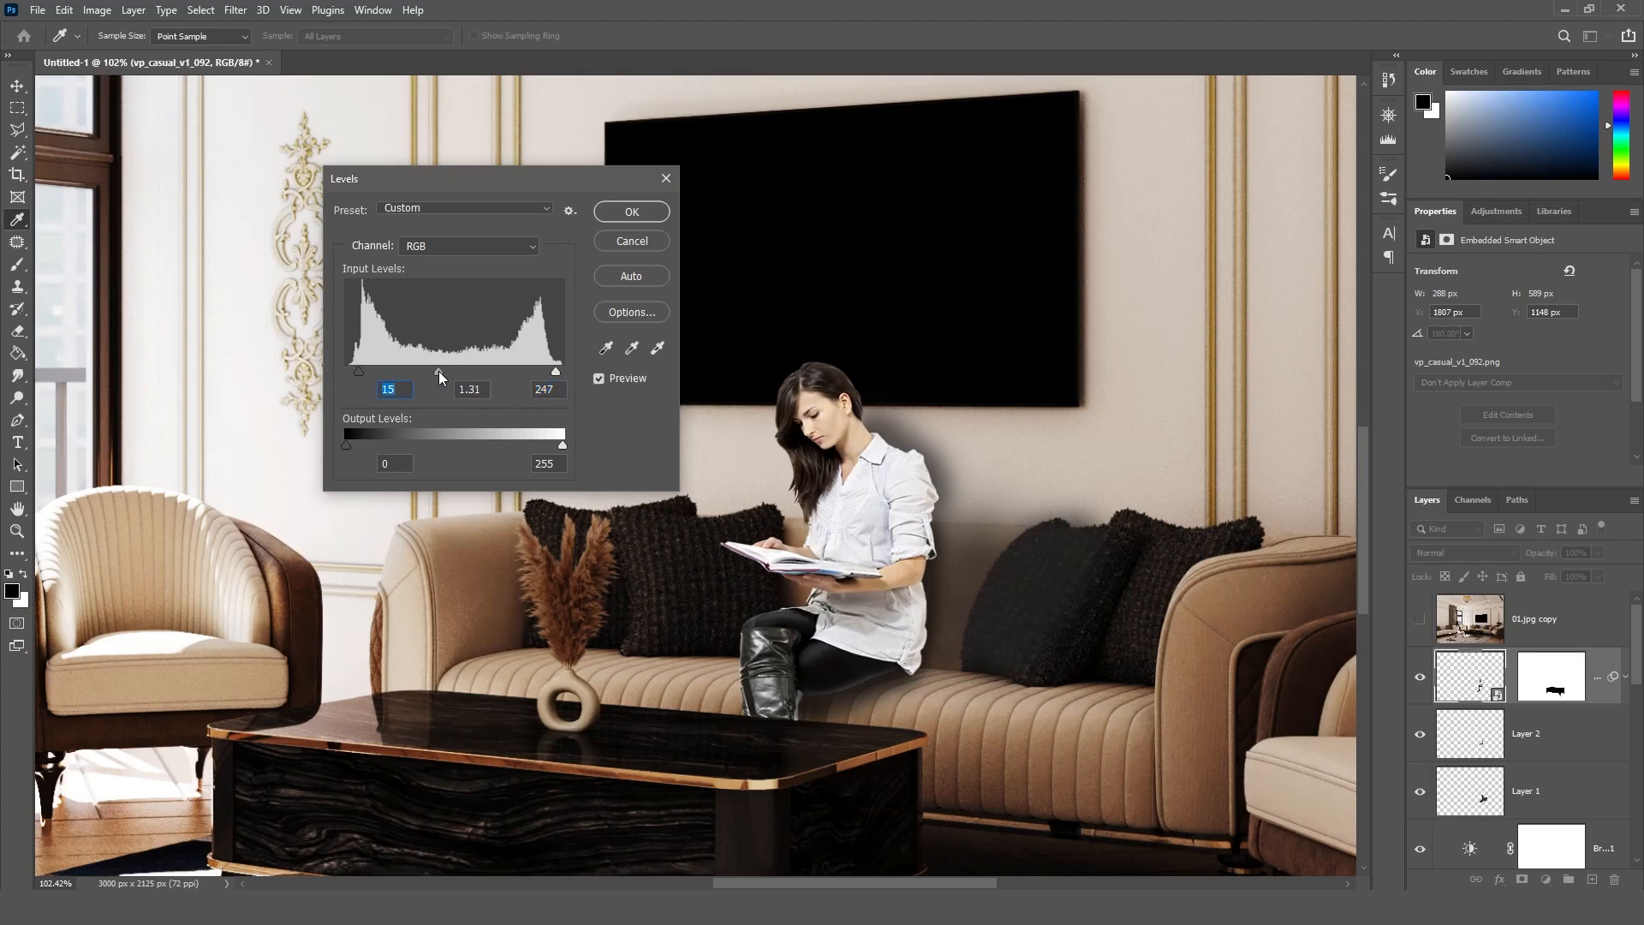
drag(443, 371, 445, 372)
click(631, 212)
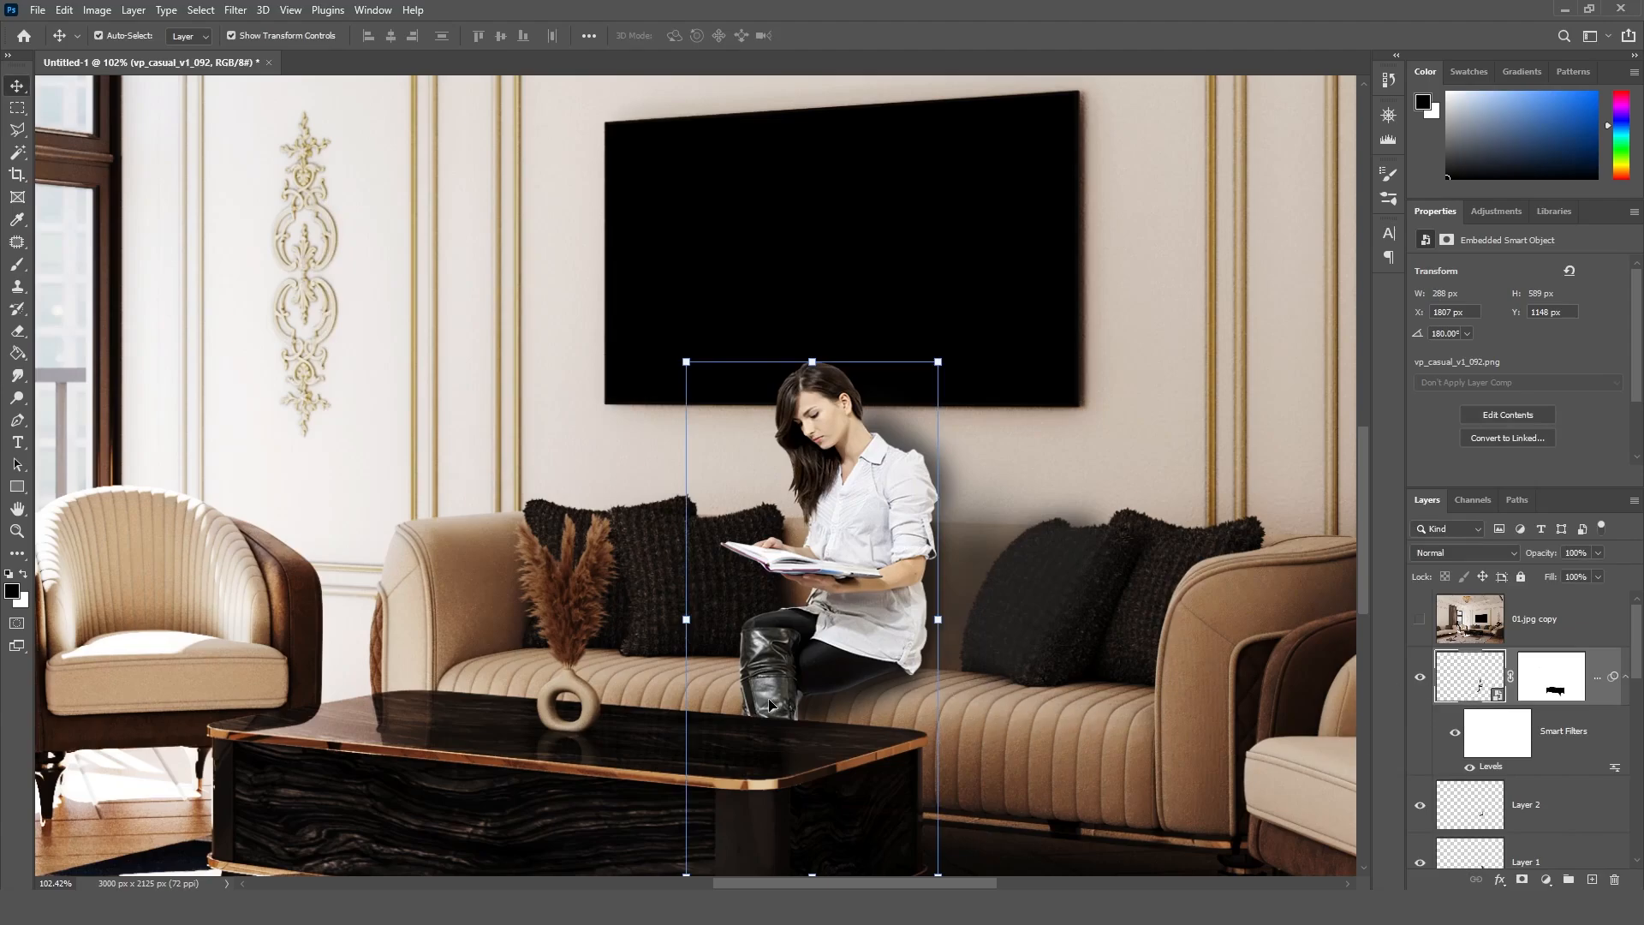
Outline the woman's boot down to the coffee table edge with a Polygonal Lasso selection
alt+scroll(738, 713, up, 6)
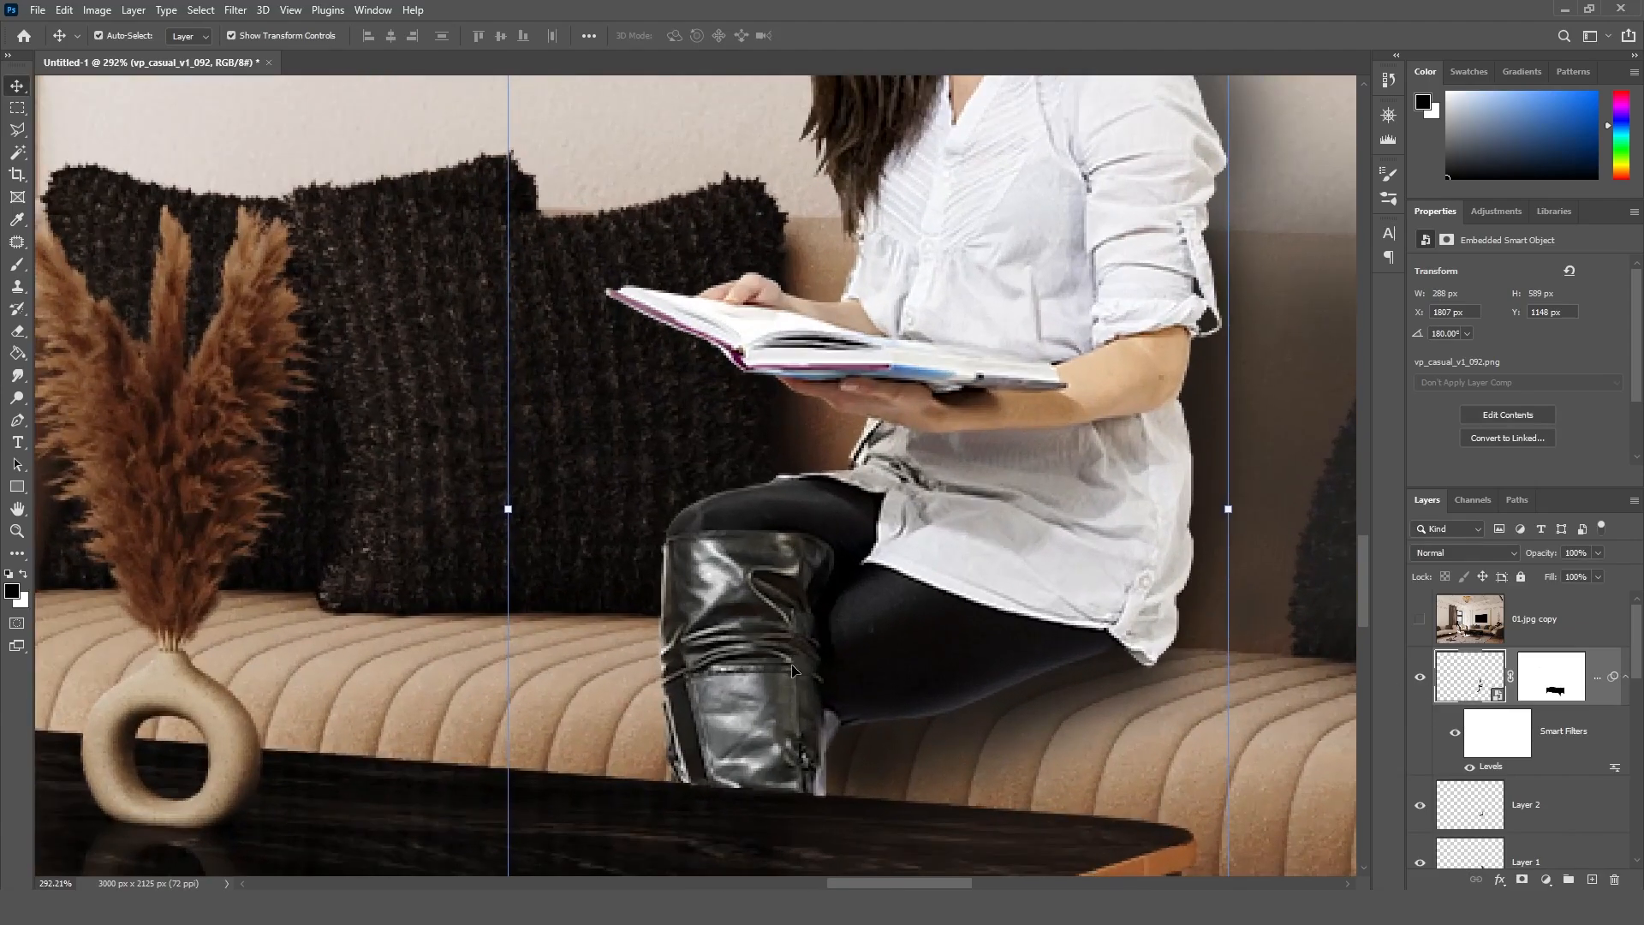
click(1528, 808)
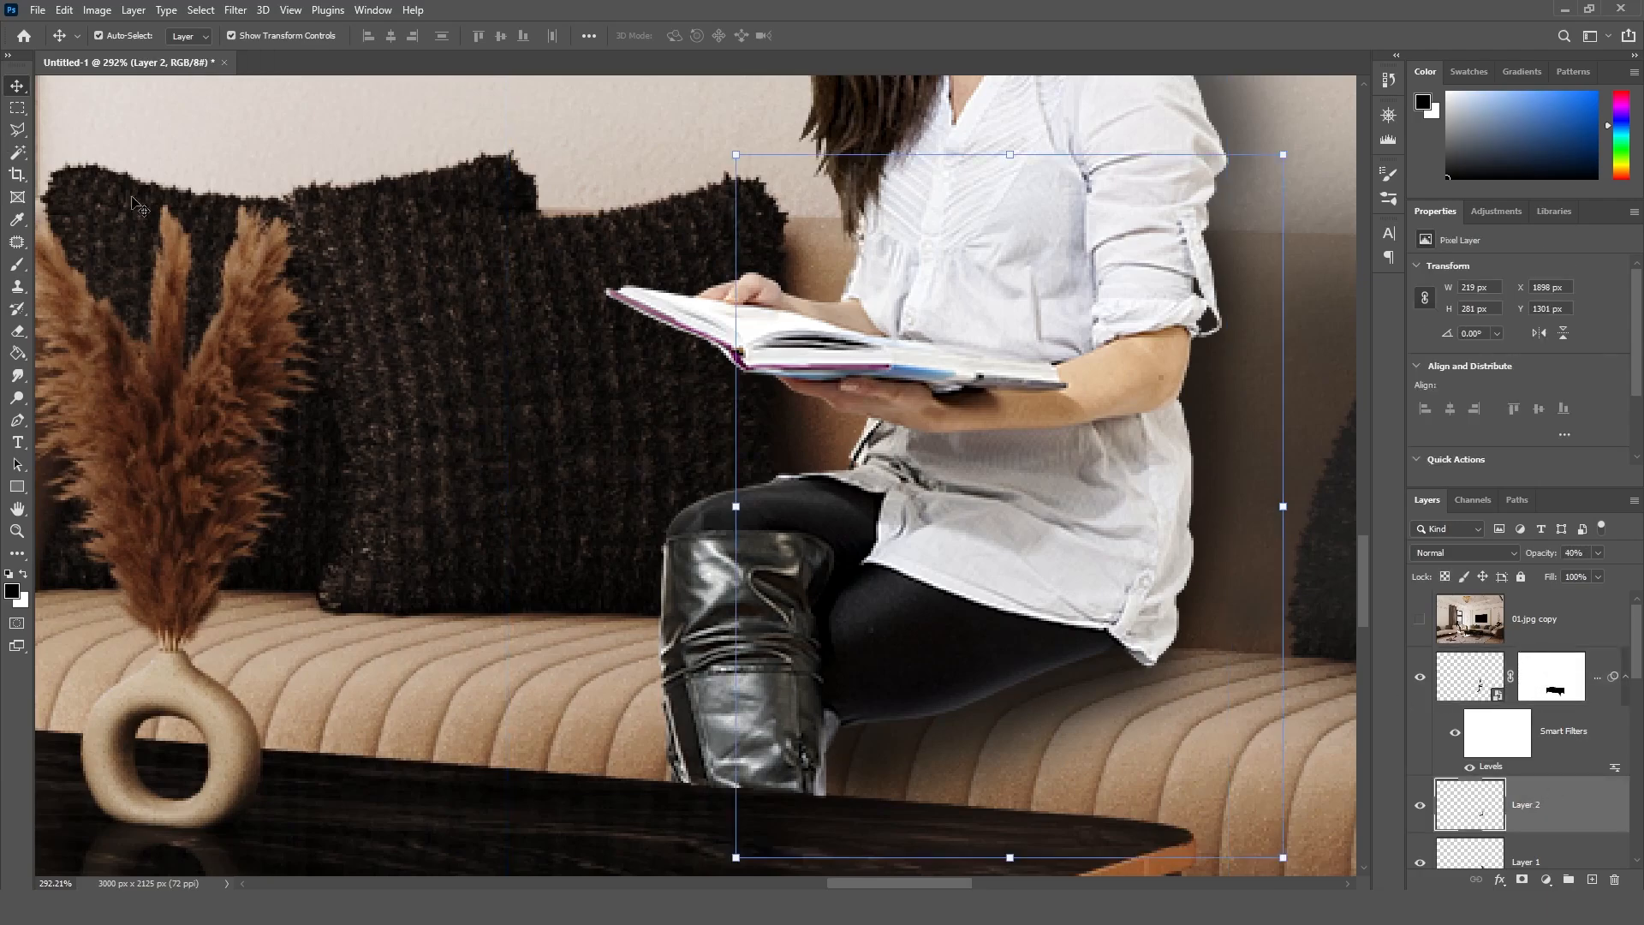
click(1516, 688)
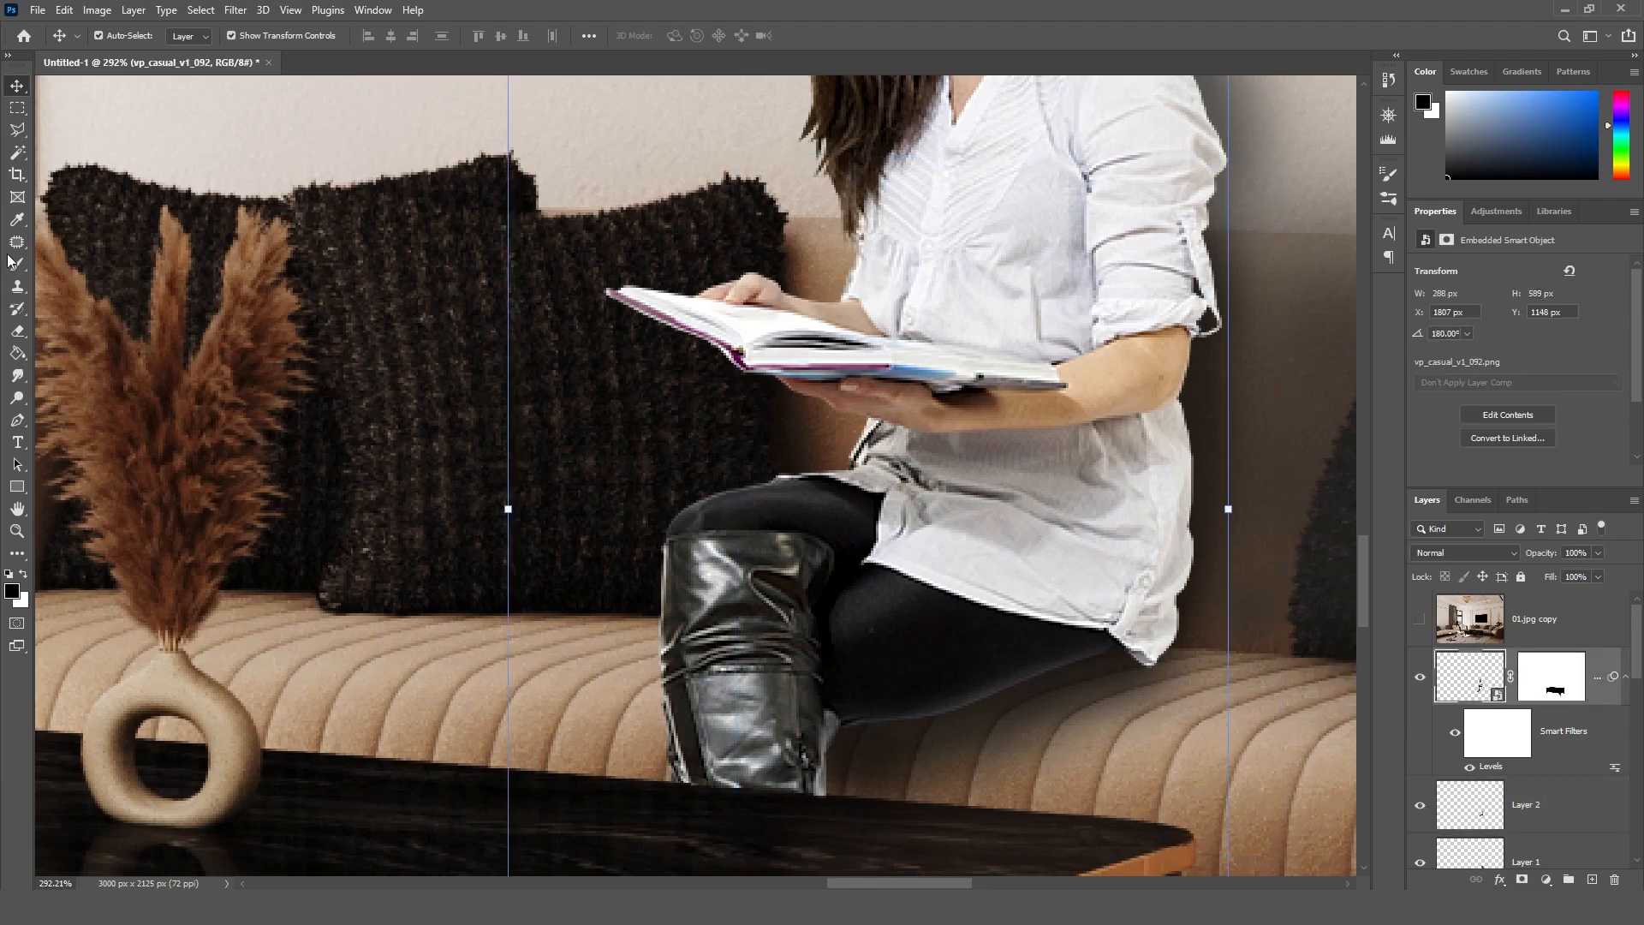
click(17, 129)
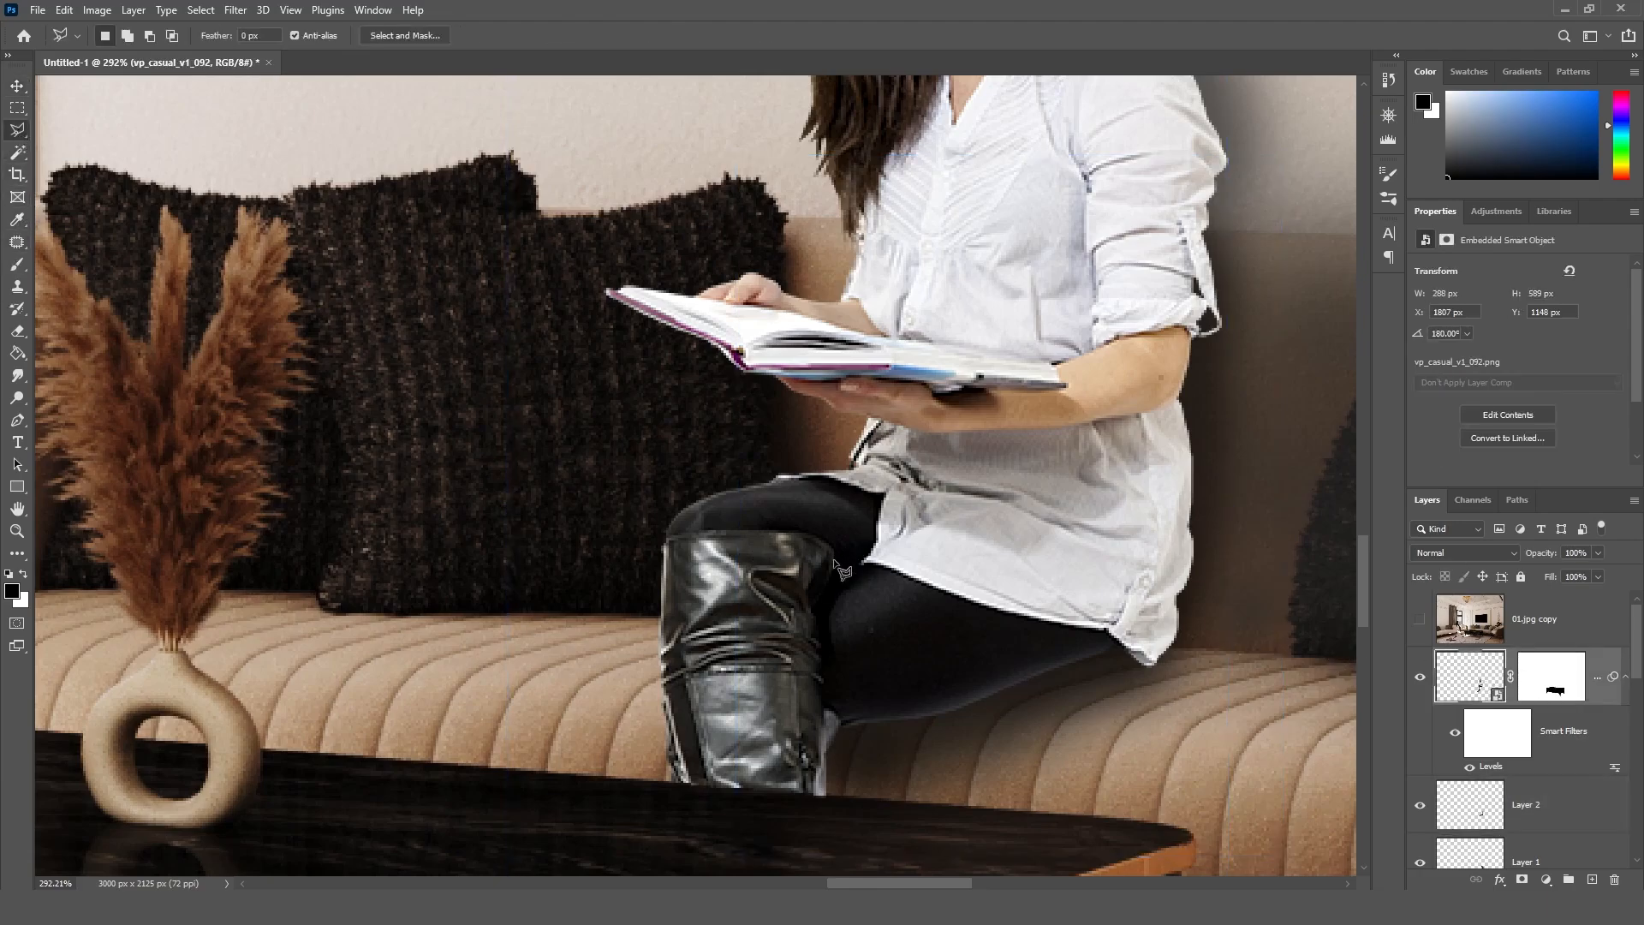
click(826, 795)
click(838, 721)
click(819, 699)
click(827, 592)
click(839, 576)
click(836, 548)
click(815, 535)
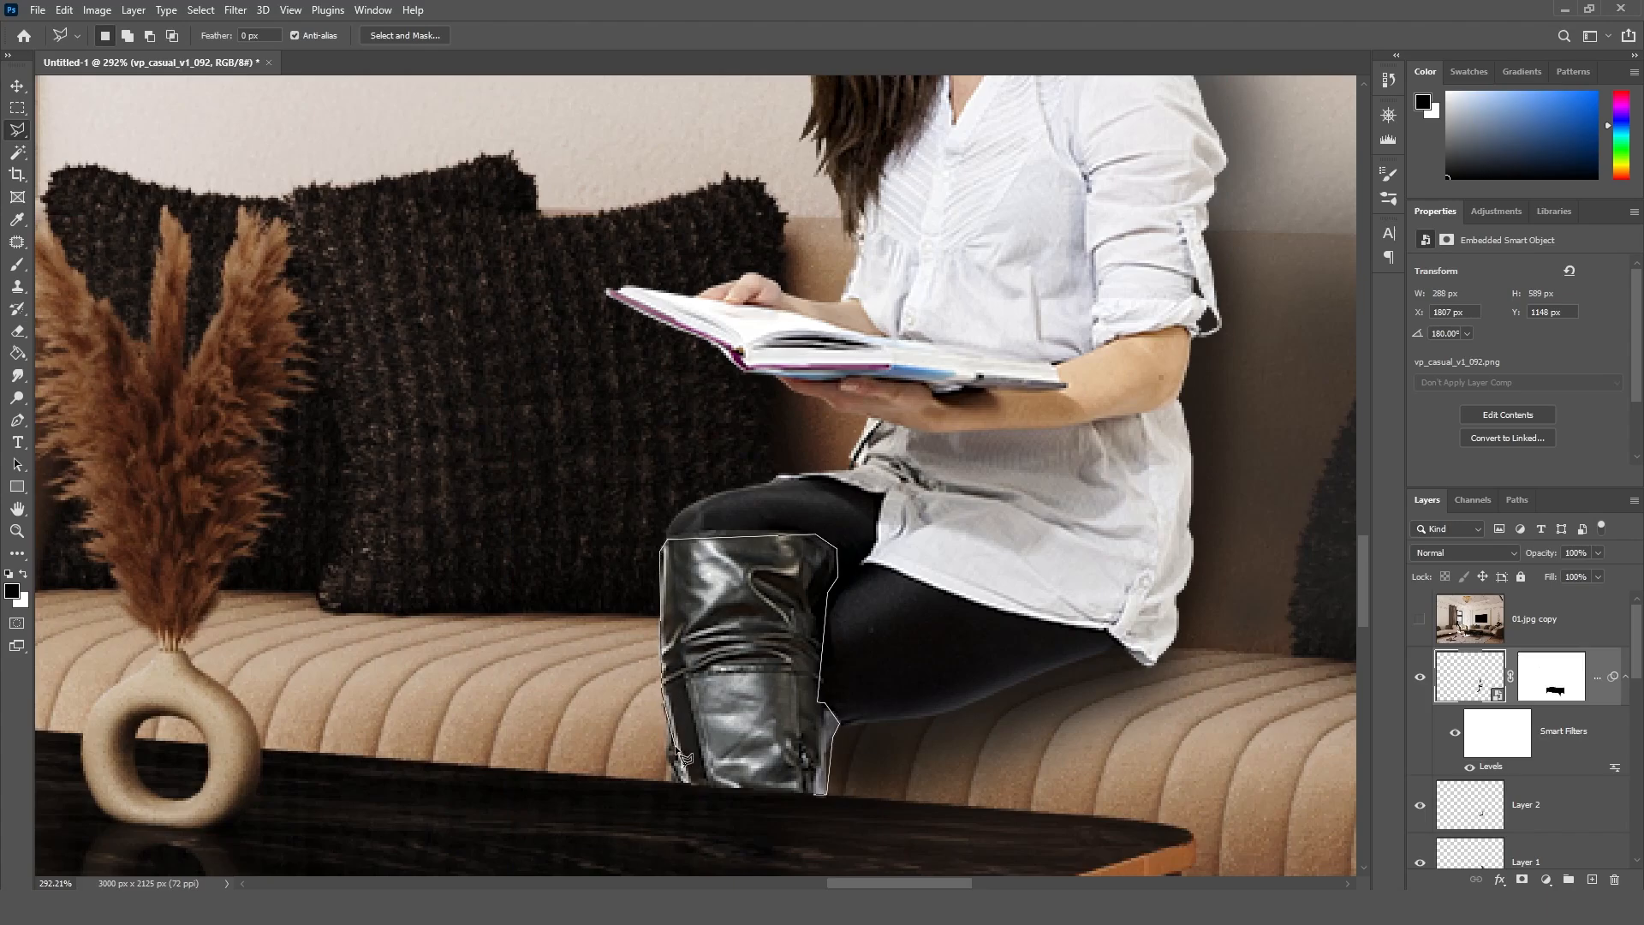
click(685, 781)
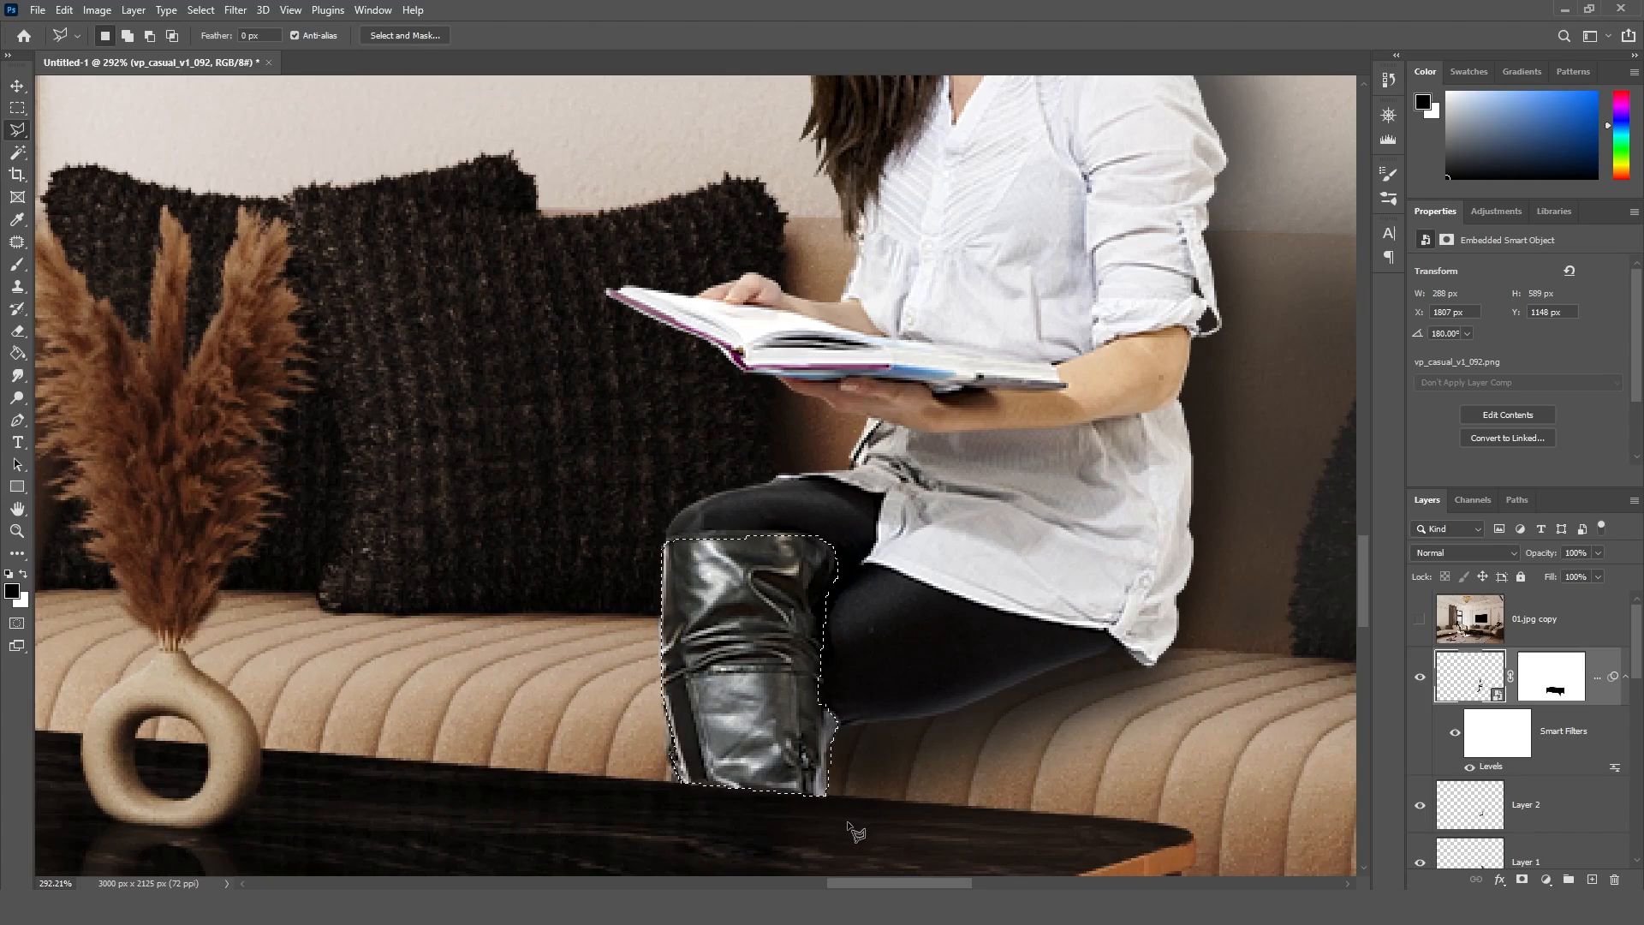
Add a new layer above the woman and paint the selected boot area black with the Brush
click(1593, 881)
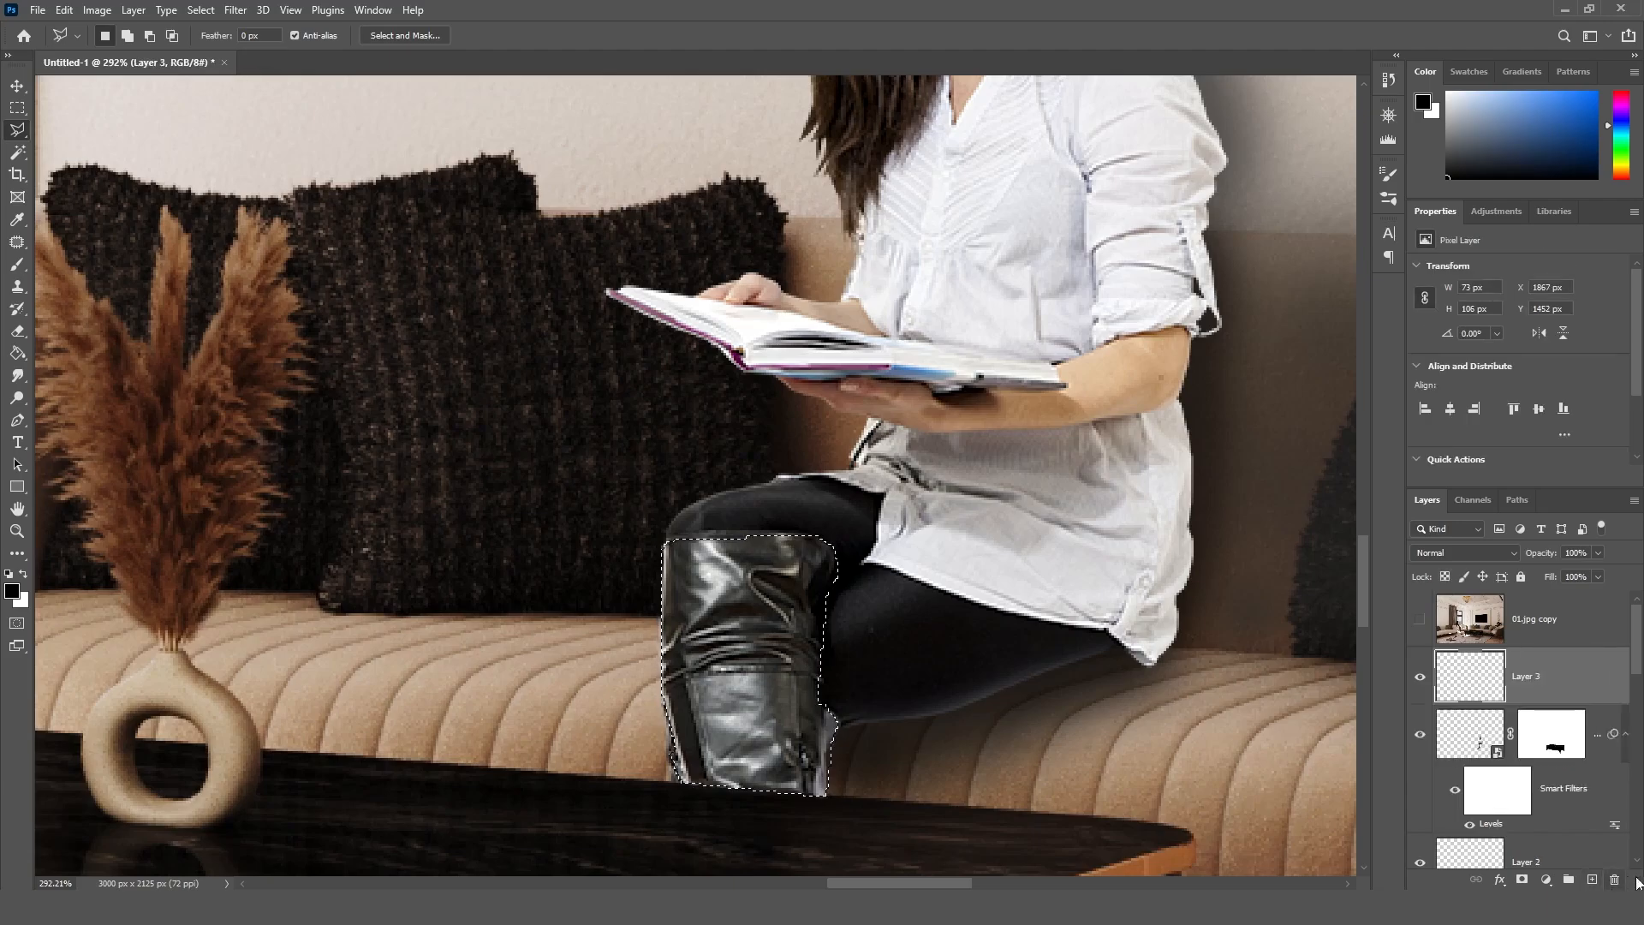
click(19, 268)
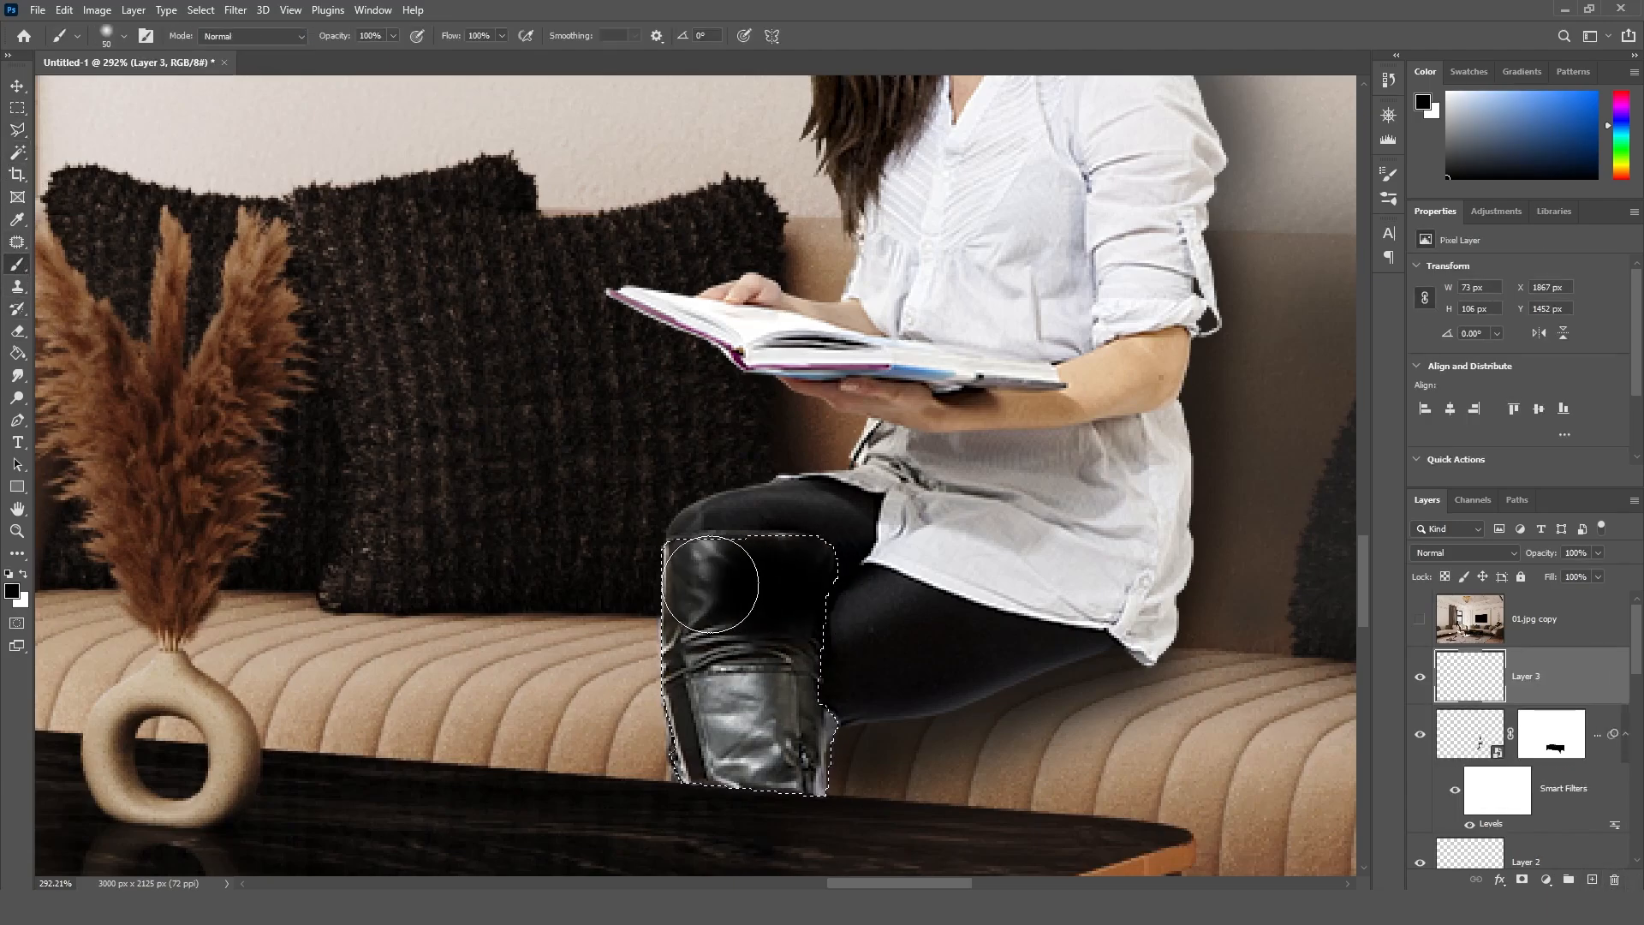
drag(734, 582, 739, 751)
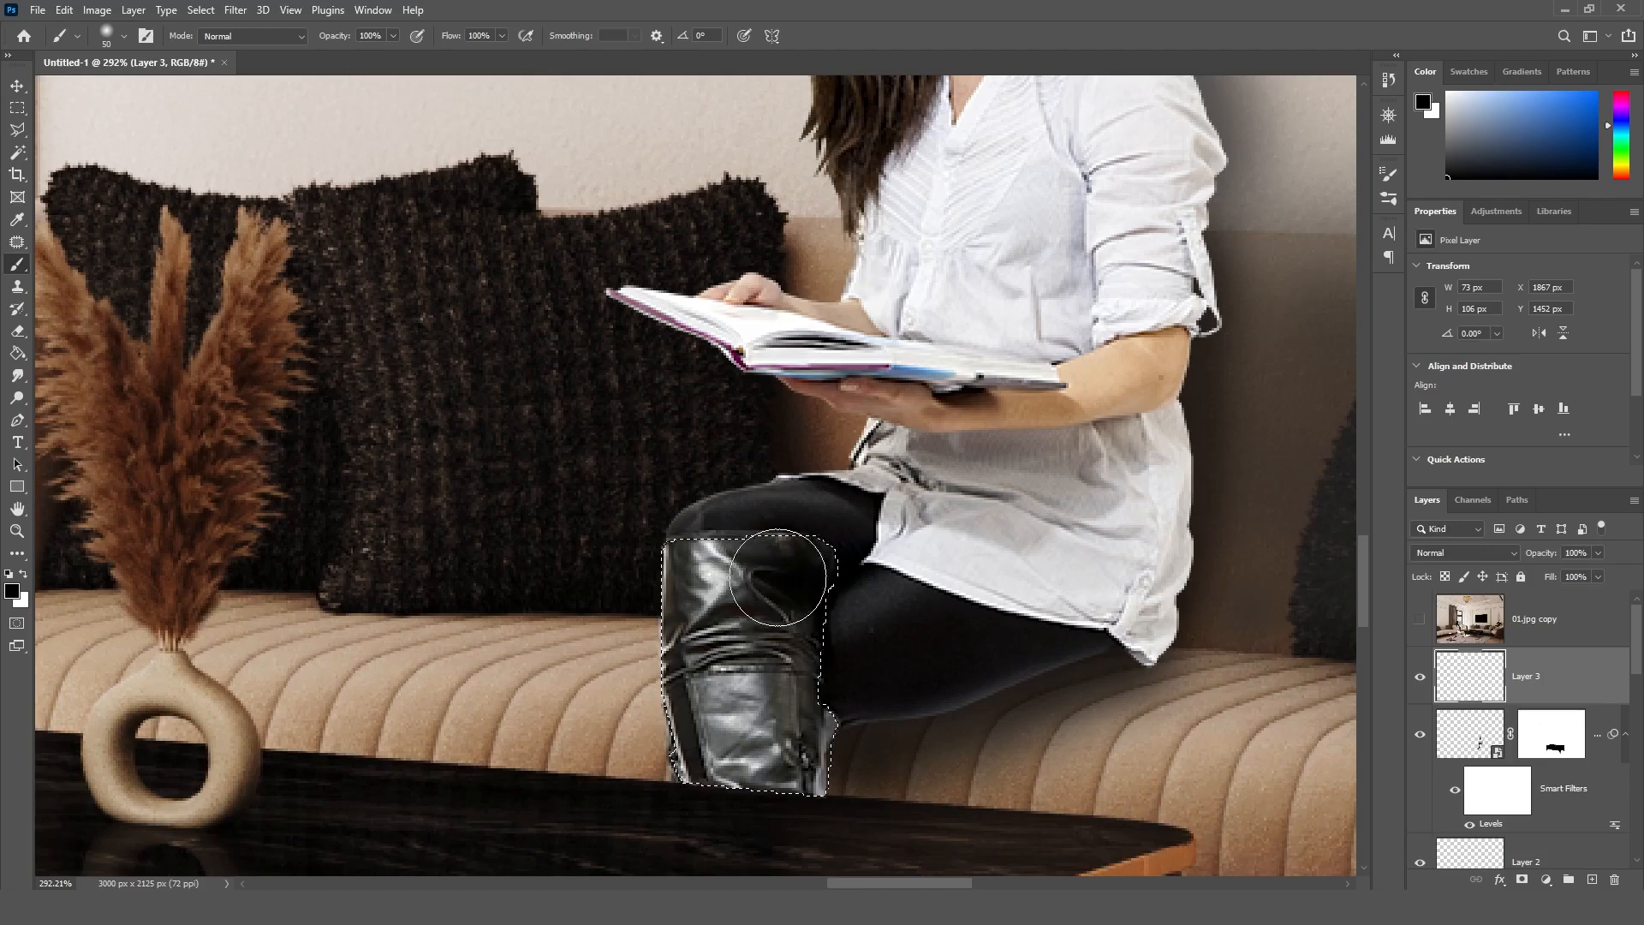
drag(680, 578, 709, 762)
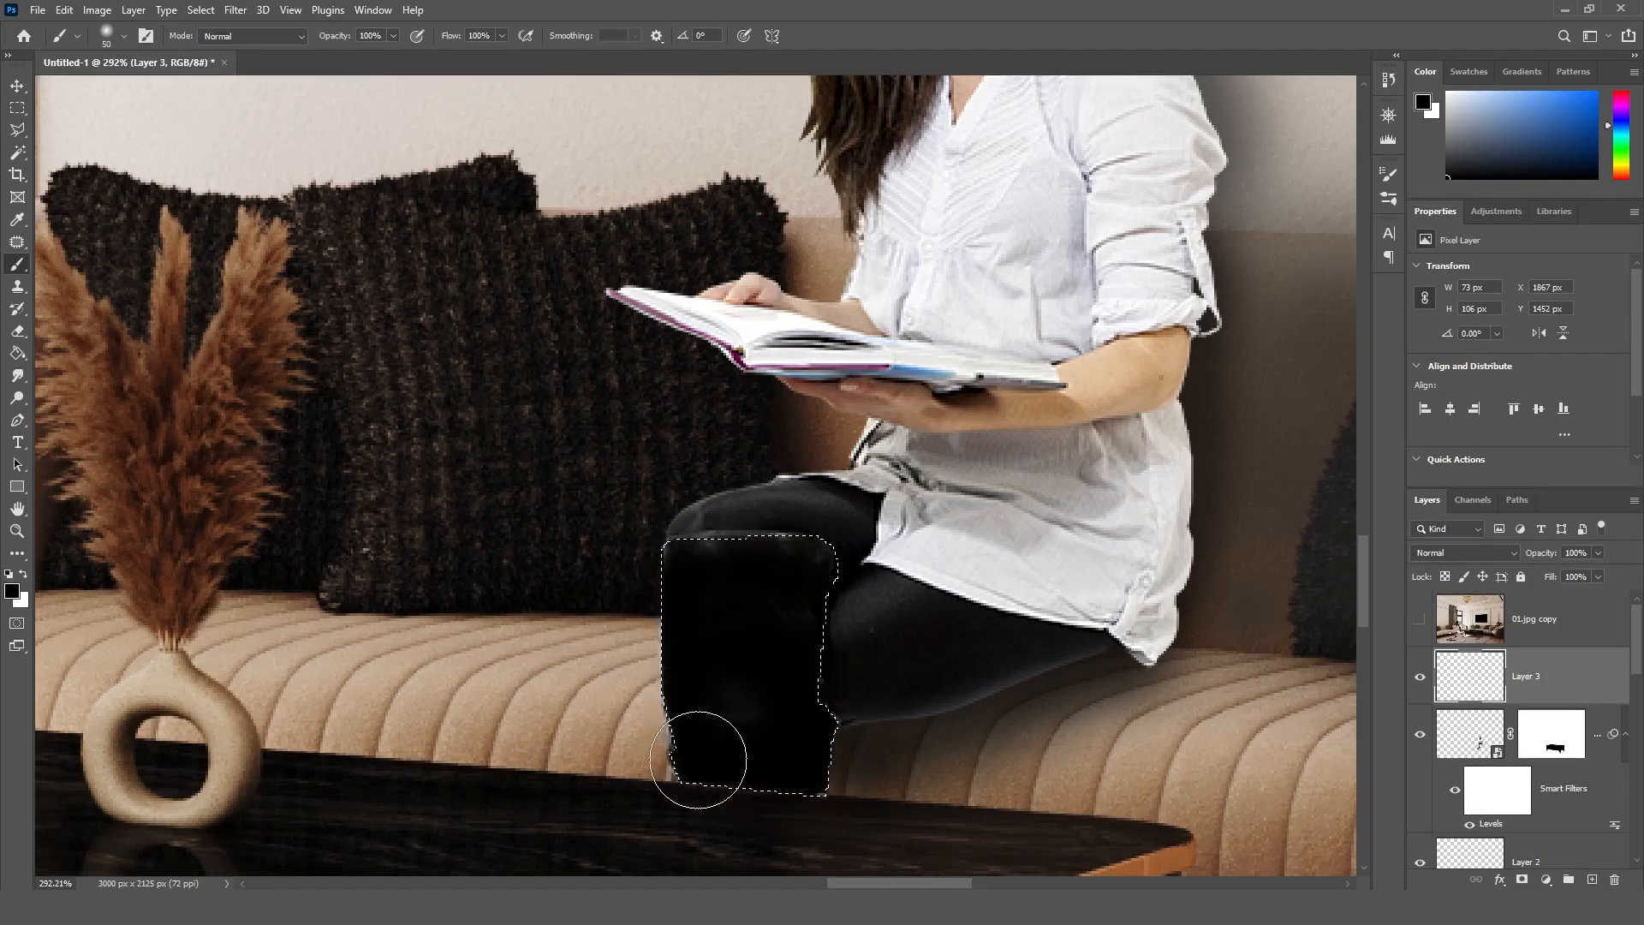
Set the opacity of the black boot layer to 70% and clear the selection
click(1597, 554)
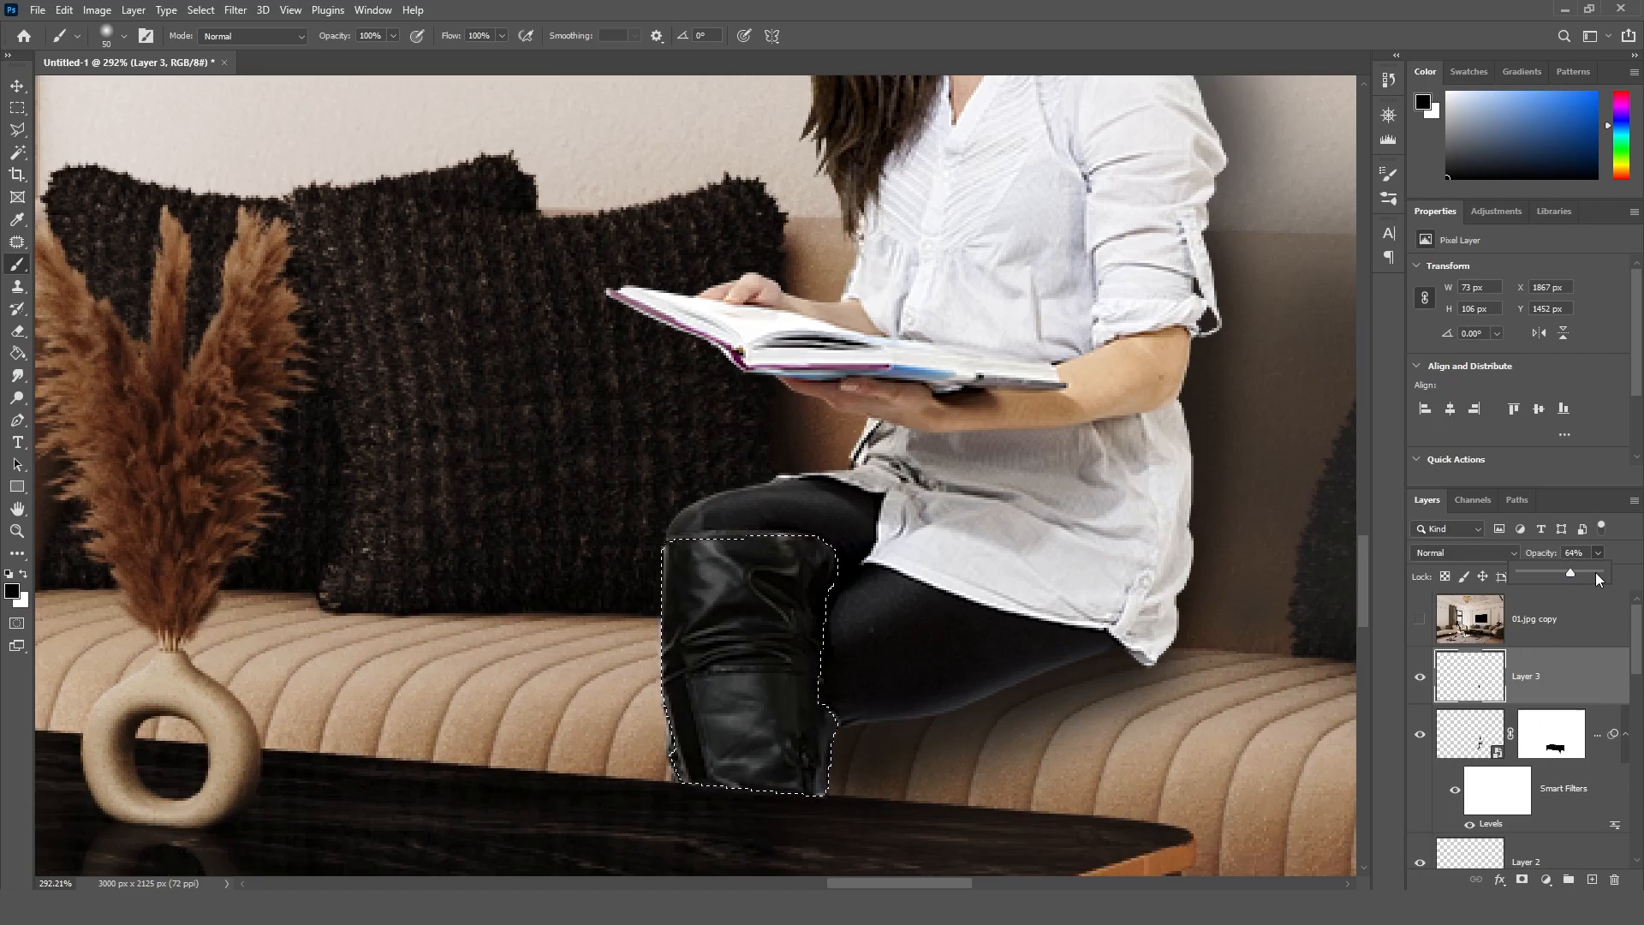
click(1580, 554)
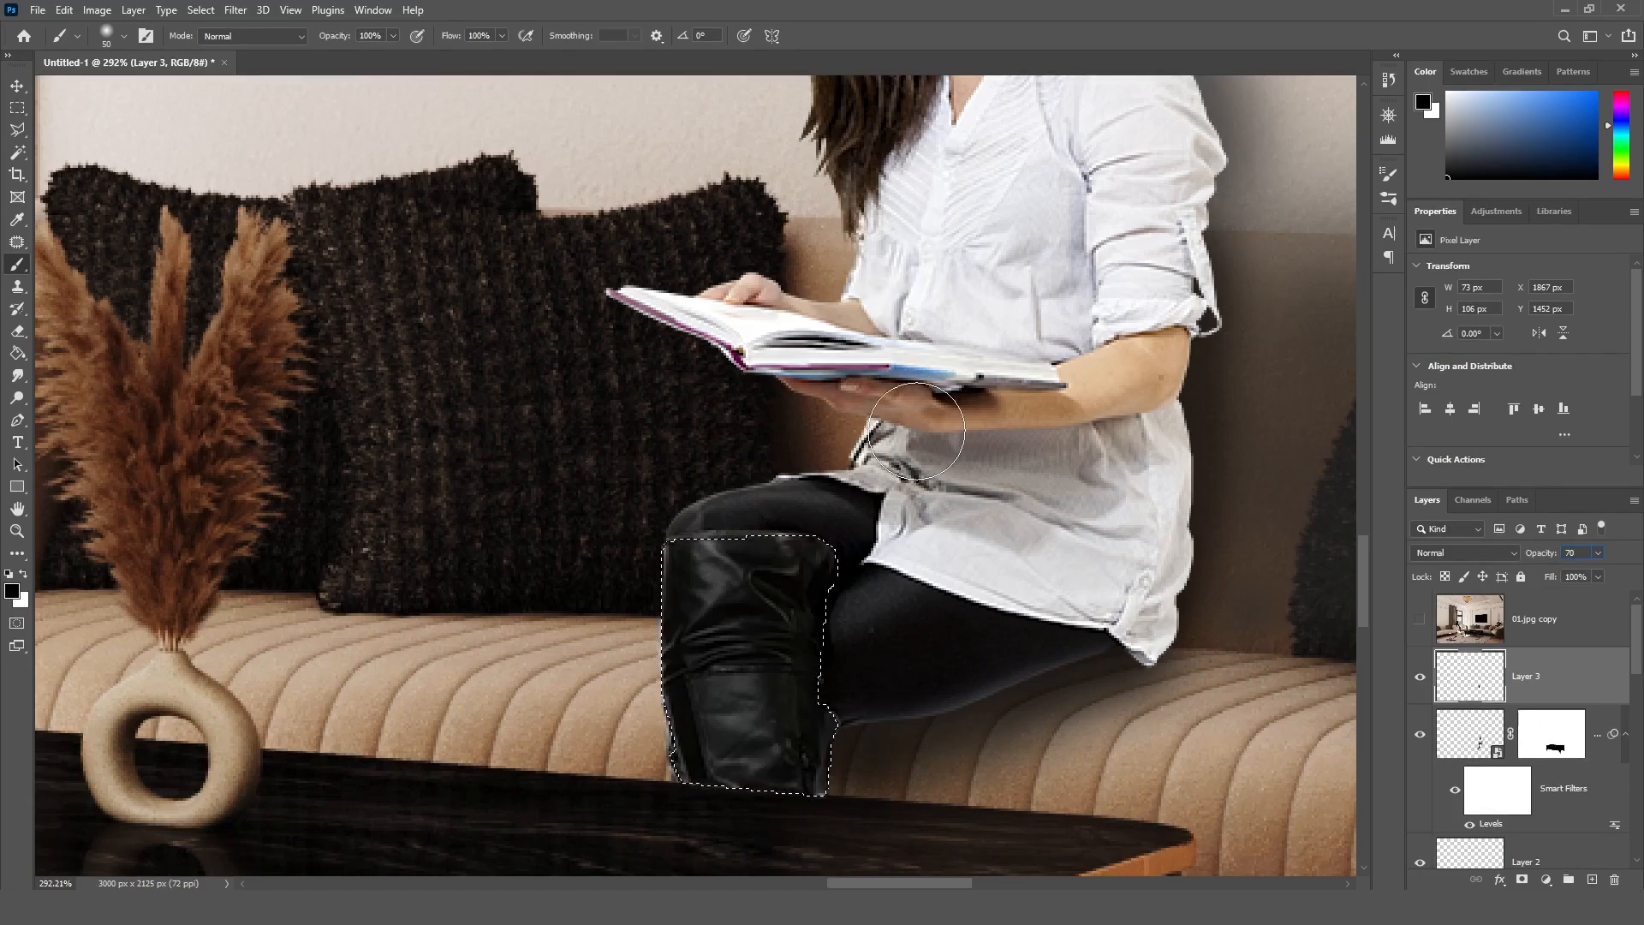
key(ctrl+d)
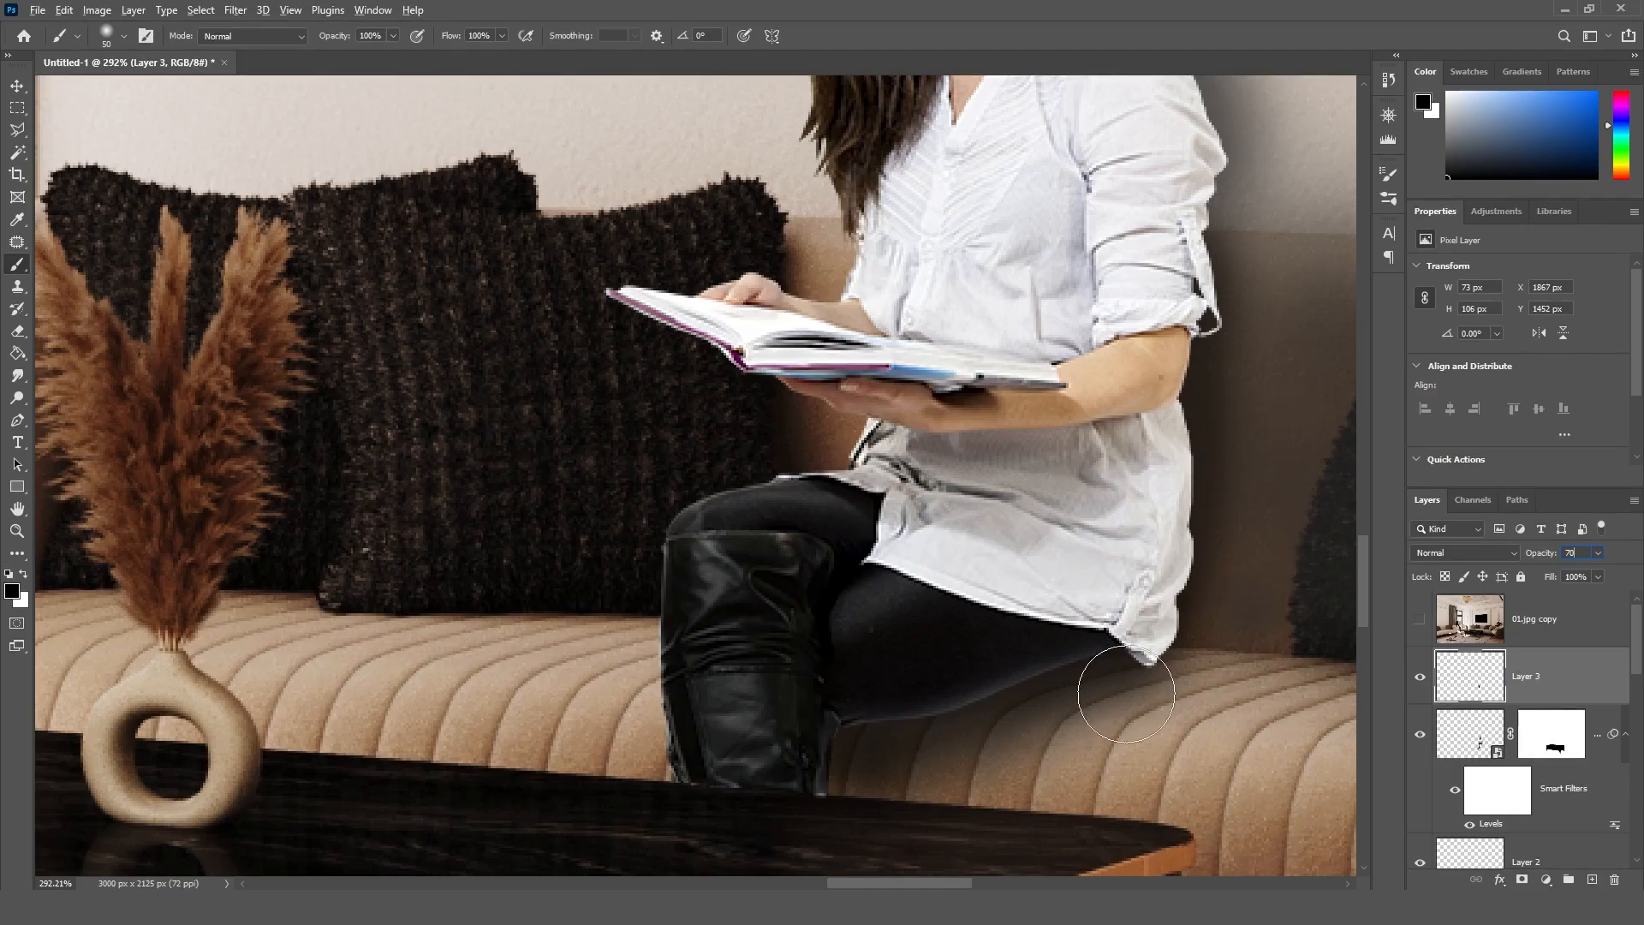
click(17, 86)
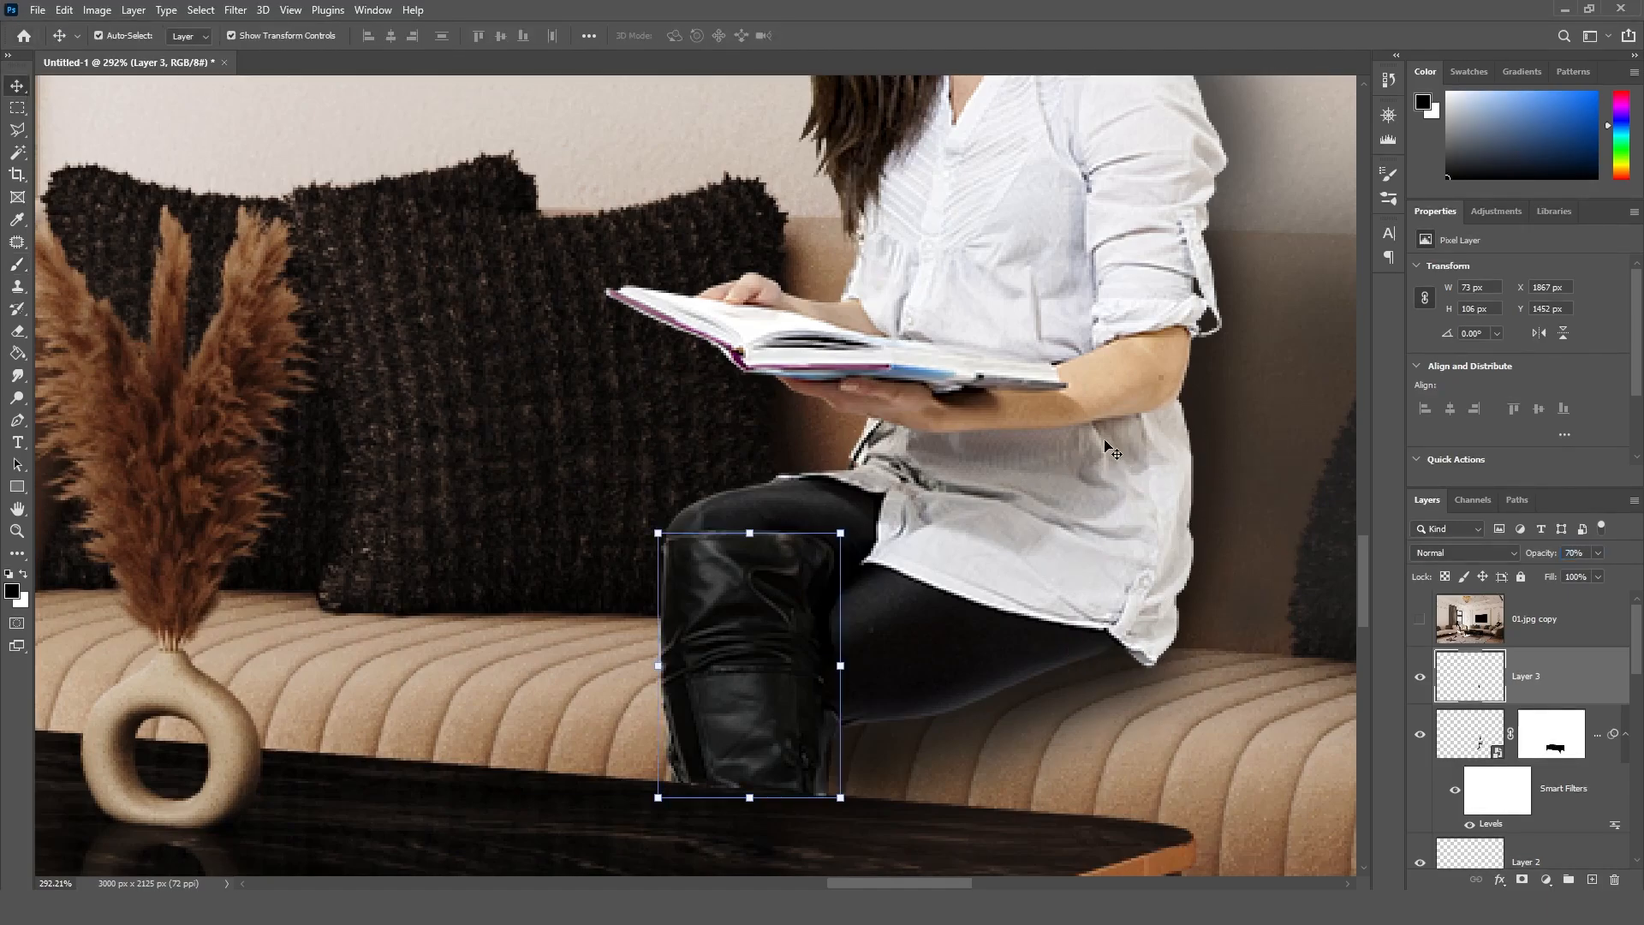
Duplicate the woman as an unmasked full-figure layer and place the copy beside her, overlapping the coffee table
alt+scroll(1096, 445, down, 3)
alt+scroll(1104, 436, down, 2)
click(1254, 286)
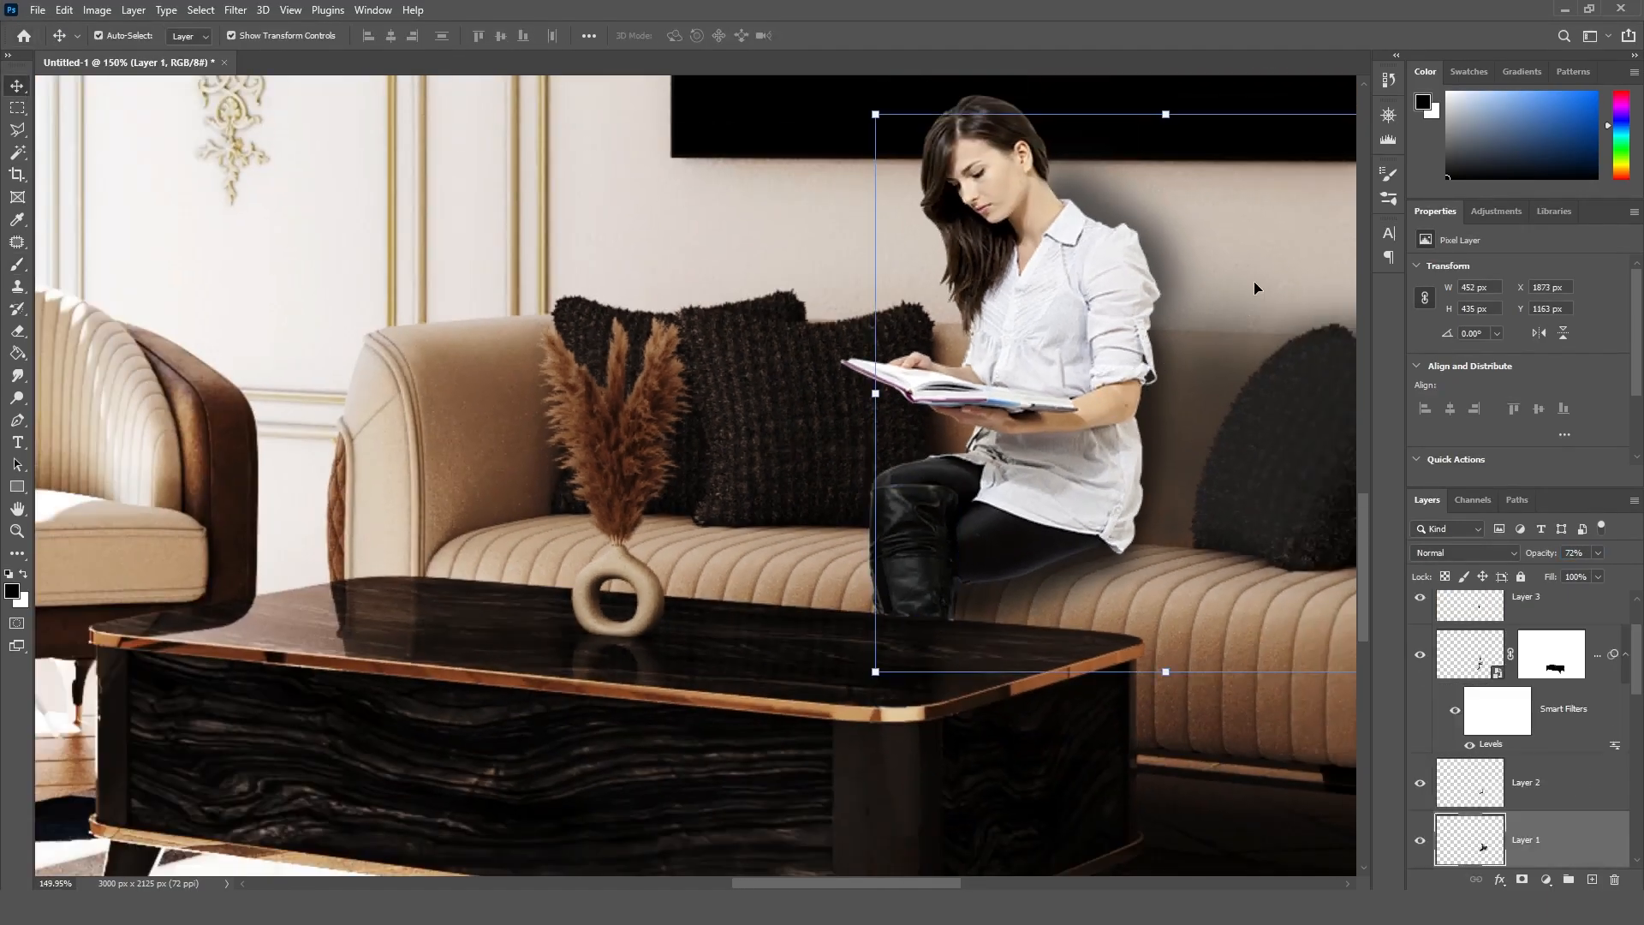
alt+scroll(1222, 303, down, 1)
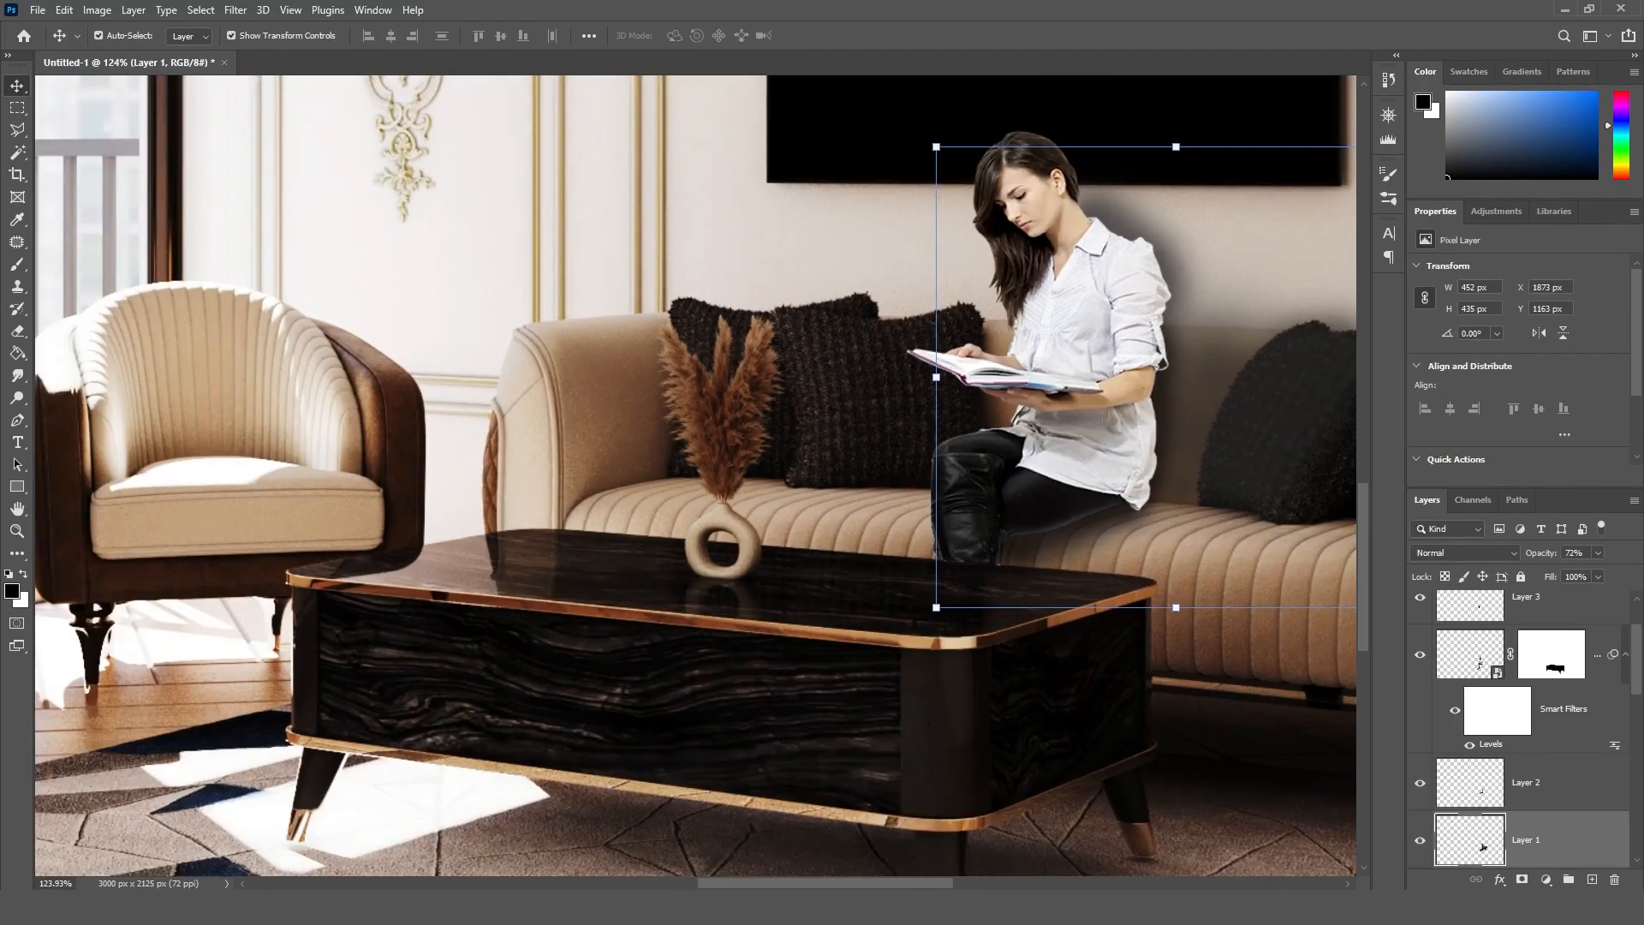
drag(753, 884, 804, 885)
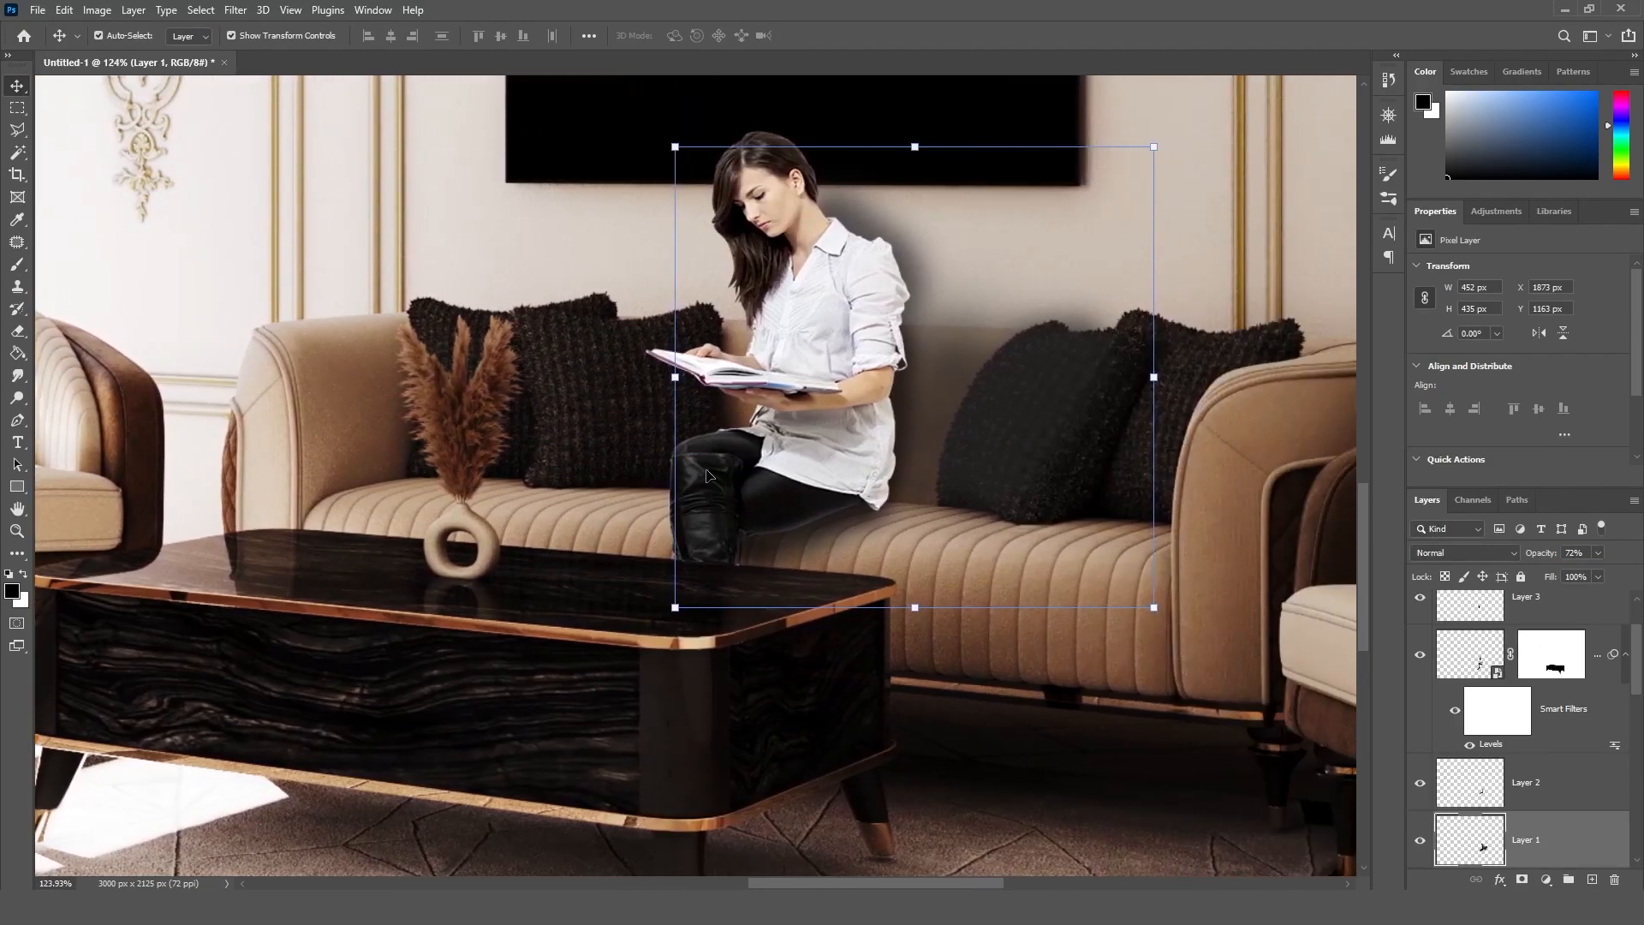
click(1499, 610)
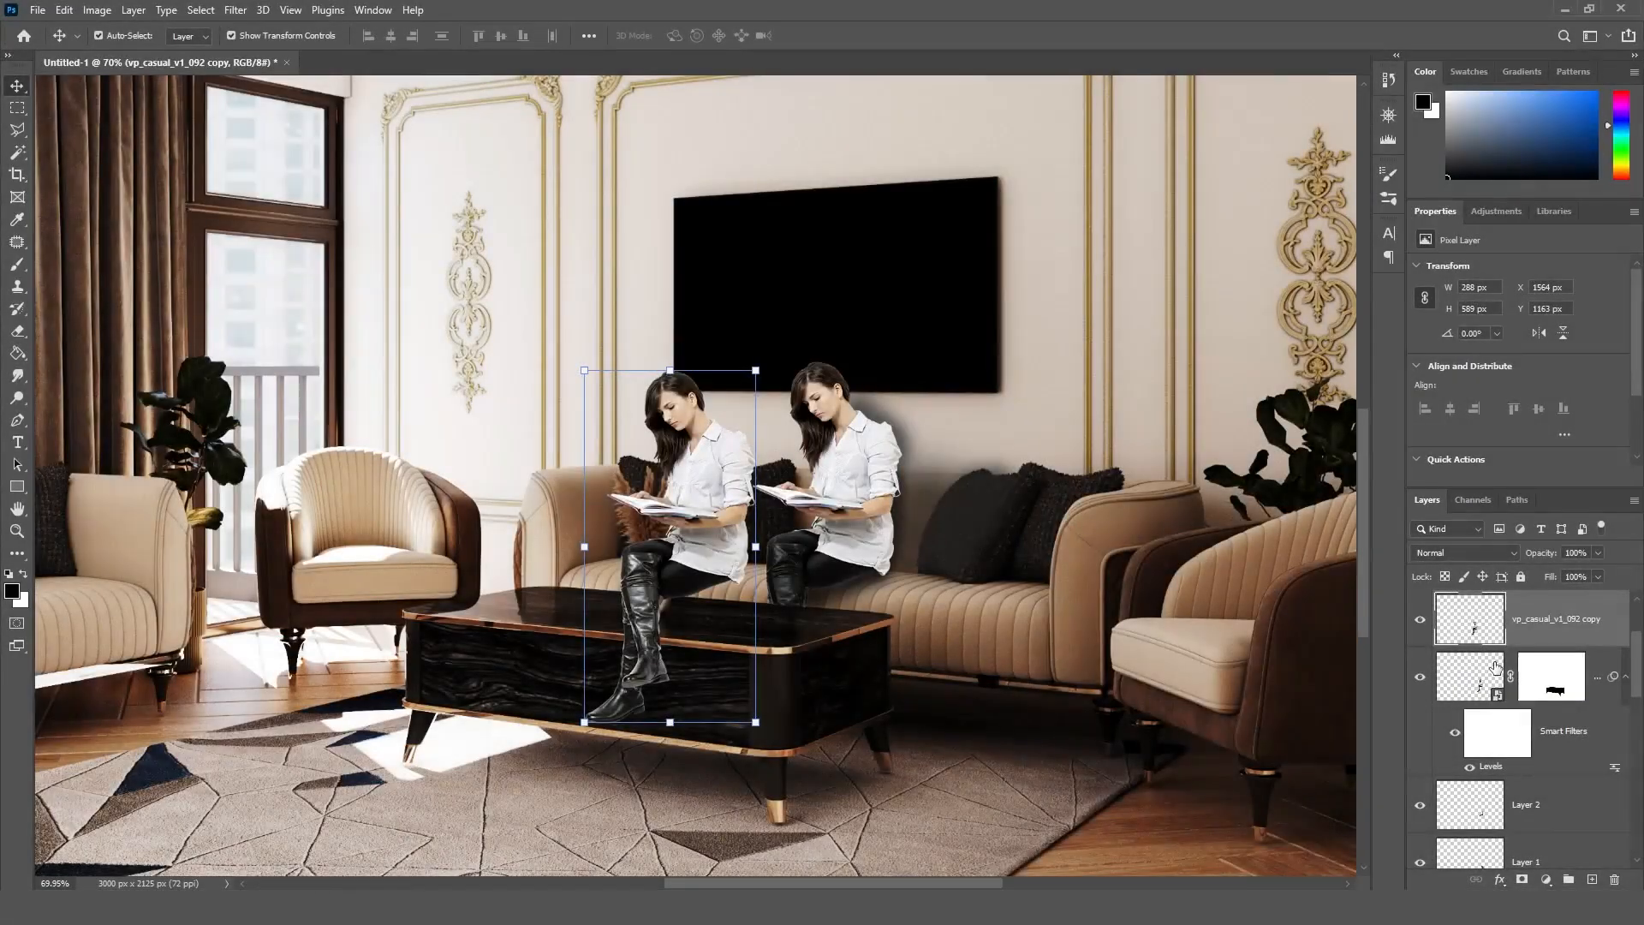
Flip the duplicated woman vertically, move the copy below the seated figure over the coffee table, and rotate it about 20°
drag(722, 483, 722, 483)
right_click(722, 484)
click(766, 835)
drag(677, 548, 736, 622)
drag(830, 438, 882, 484)
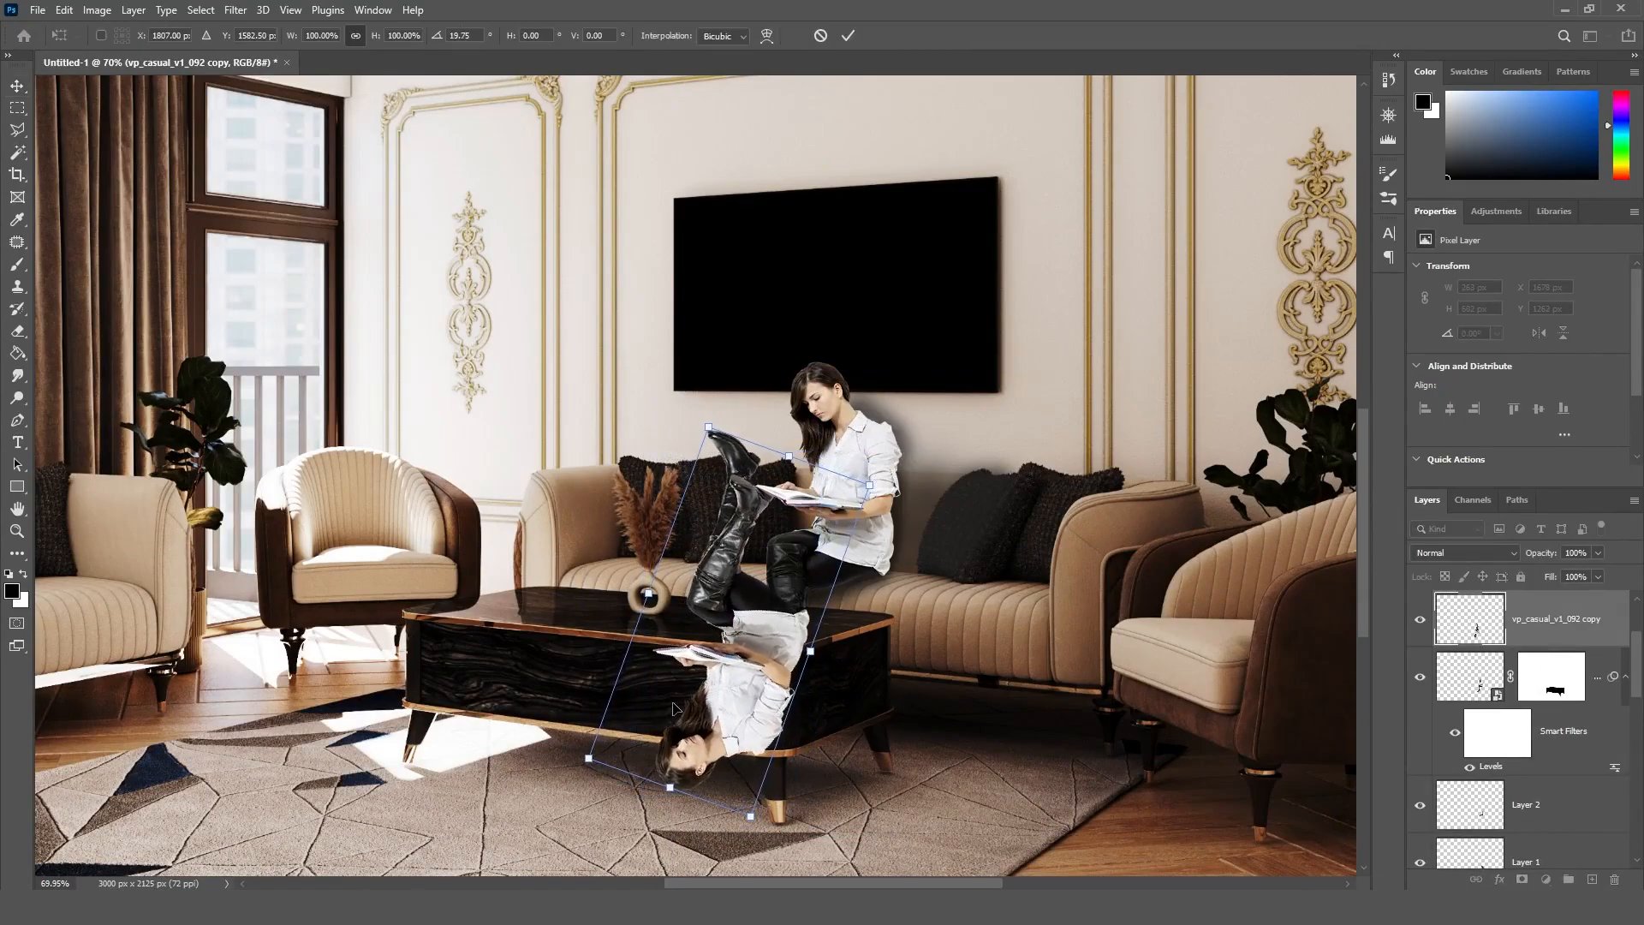
Distort the flipped copy by its corners to shorten and skew it, and reposition it under the woman's legs
ctrl+drag(748, 815, 731, 792)
ctrl+drag(589, 758, 584, 730)
ctrl+drag(870, 486, 891, 498)
ctrl+drag(708, 426, 812, 481)
drag(757, 613, 778, 599)
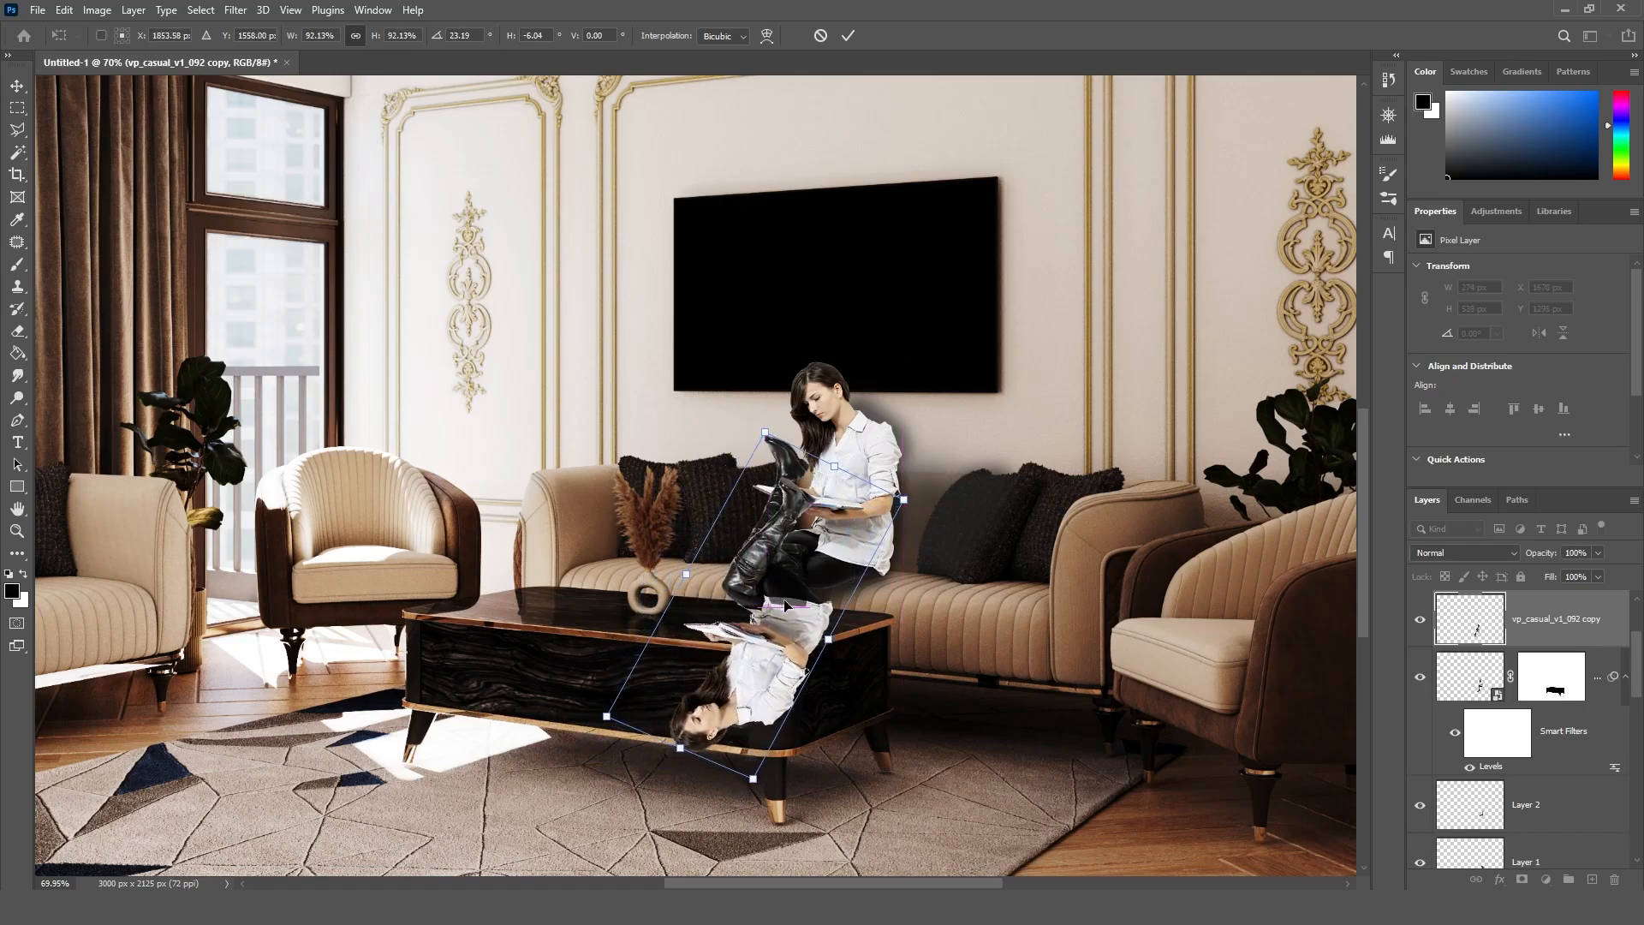
Rotate the flipped copy to about 30°, align it beneath the seated woman as a tabletop reflection, and apply the transform
drag(771, 788, 749, 786)
mouse_move(745, 676)
mouse_down()
mouse_move(756, 663)
mouse_move(764, 678)
mouse_up()
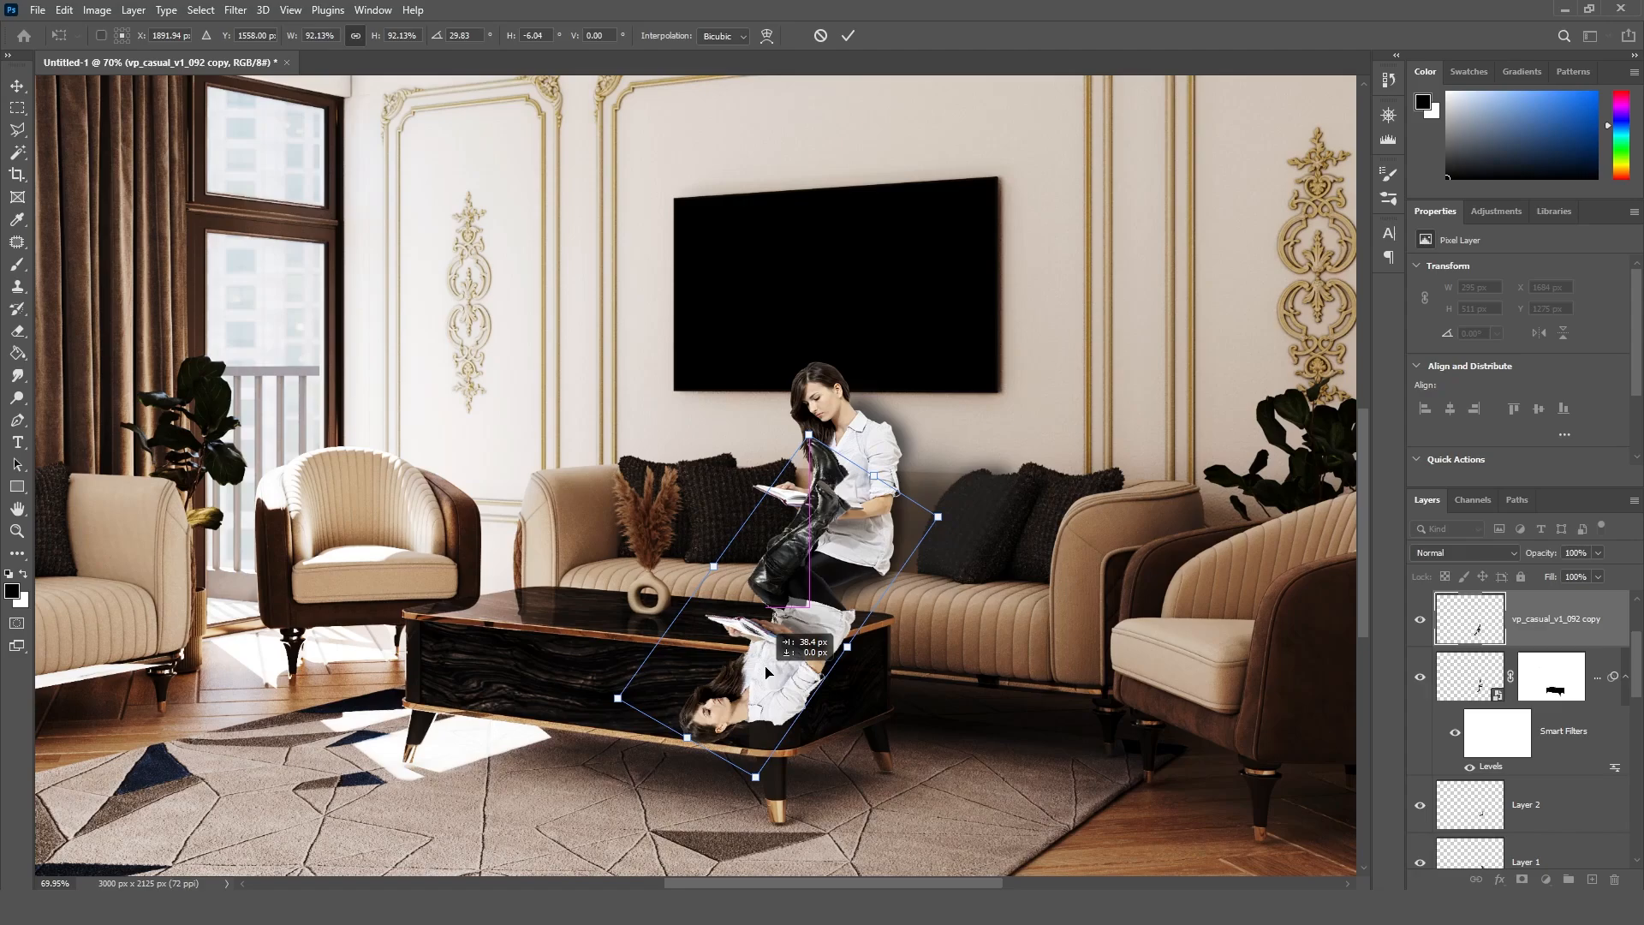
drag(764, 666, 765, 667)
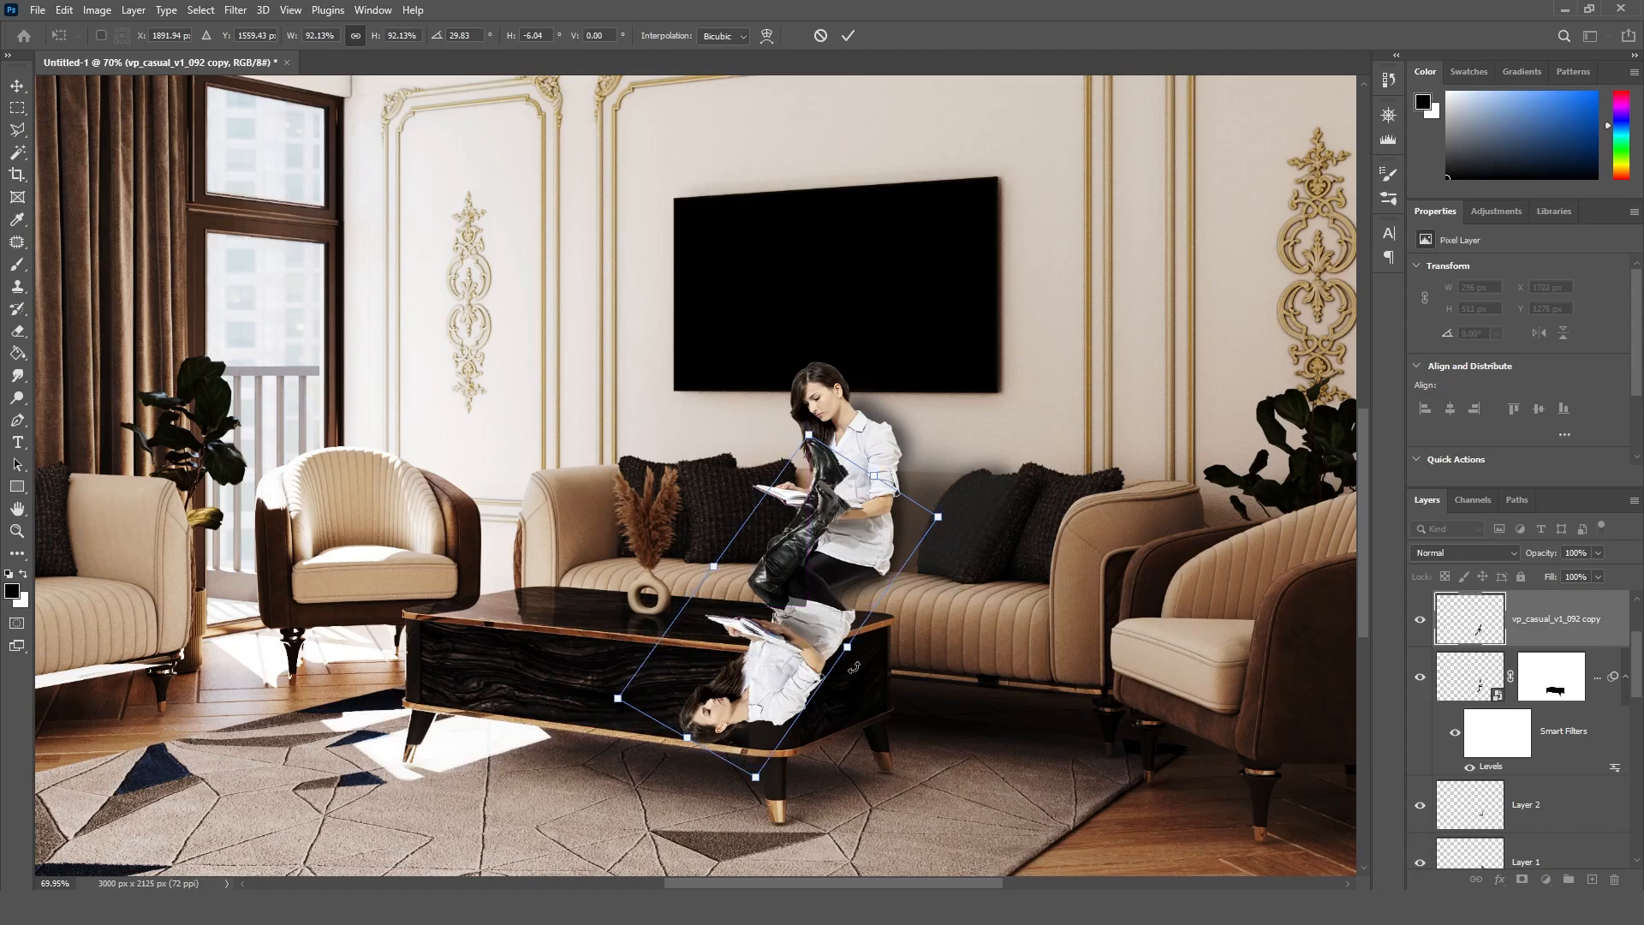
key(Down)
key(Down)
key(Down)
key(Down)
key(Escape)
alt+scroll(801, 599, up, 3)
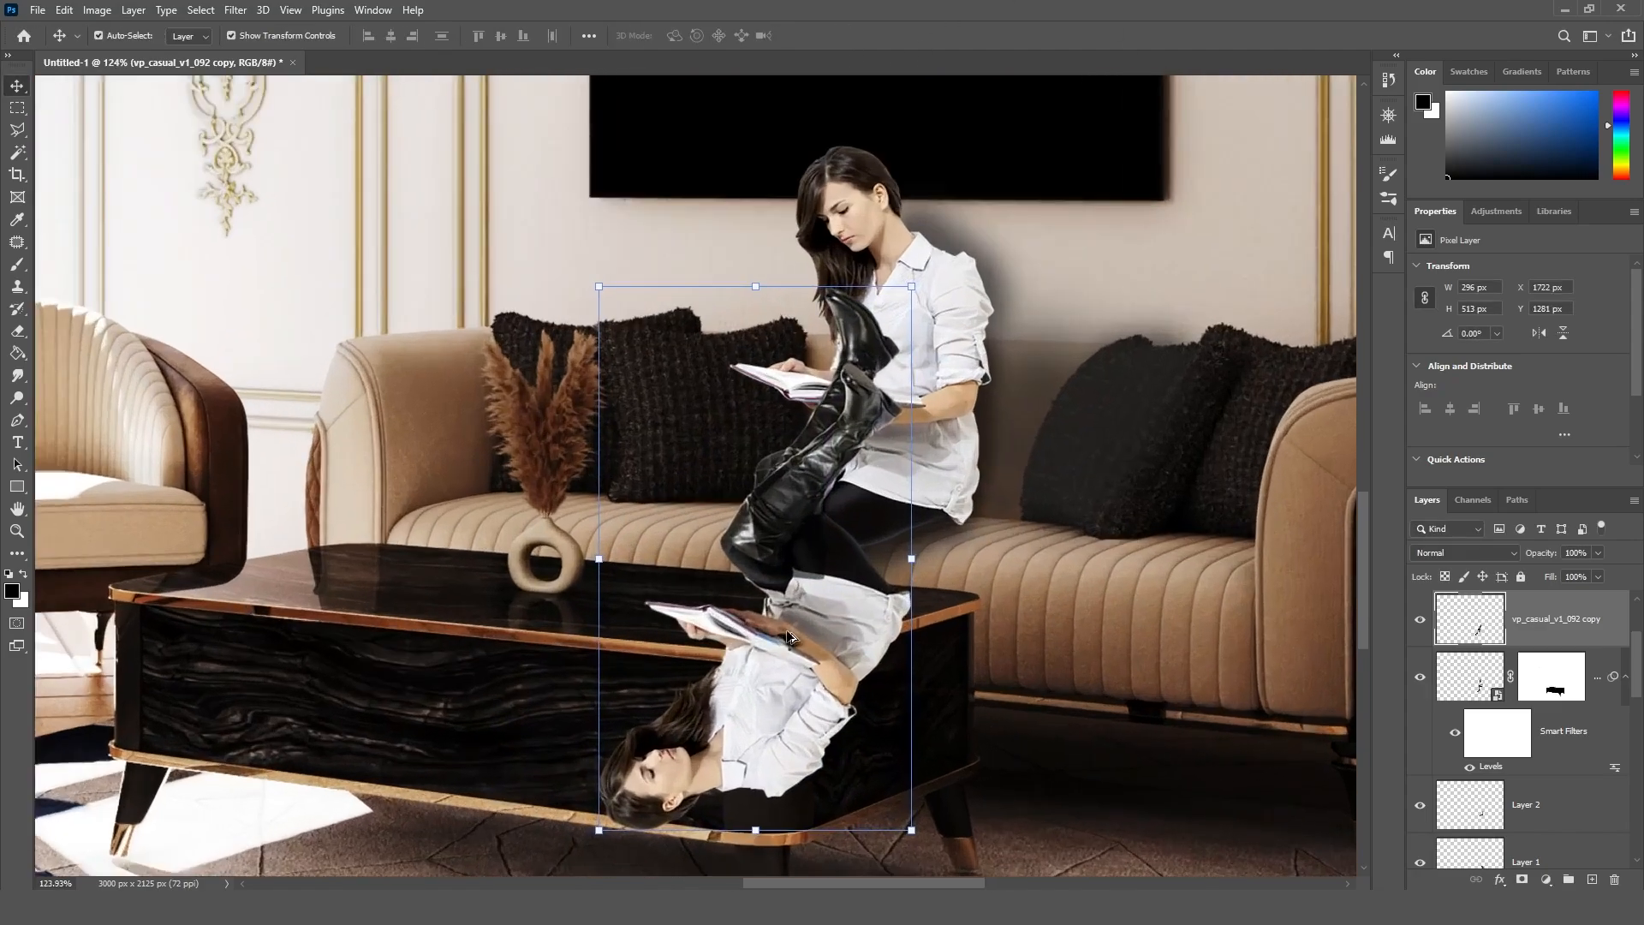
drag(829, 601, 825, 594)
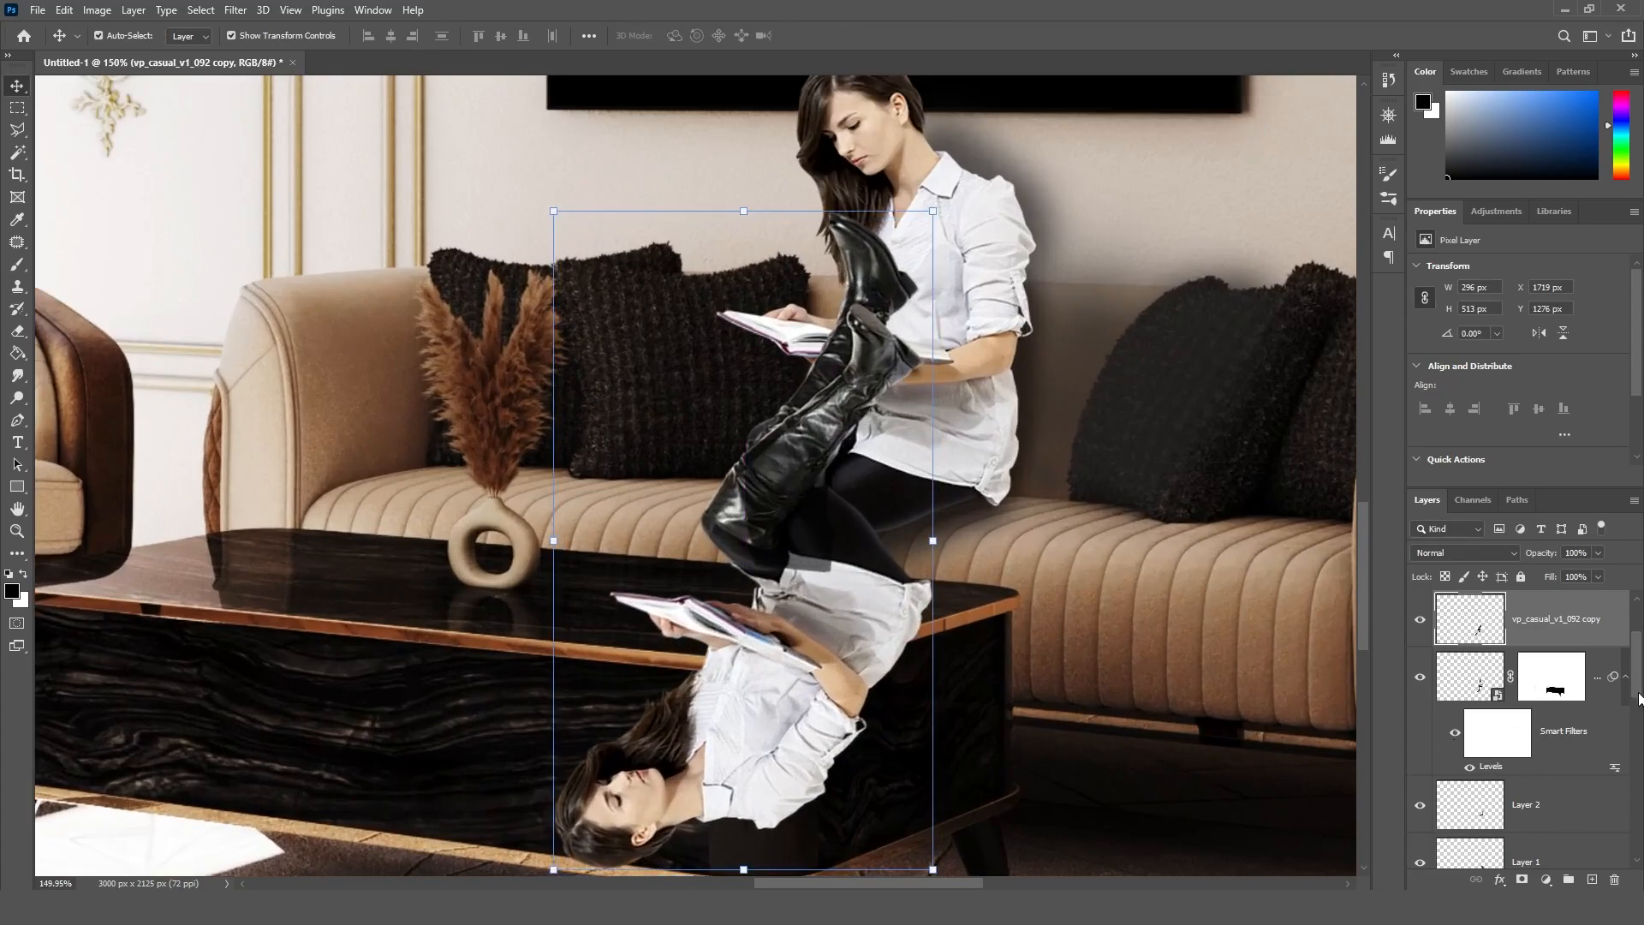
drag(1639, 702, 1639, 841)
click(1536, 739)
key(w)
click(1421, 740)
click(976, 618)
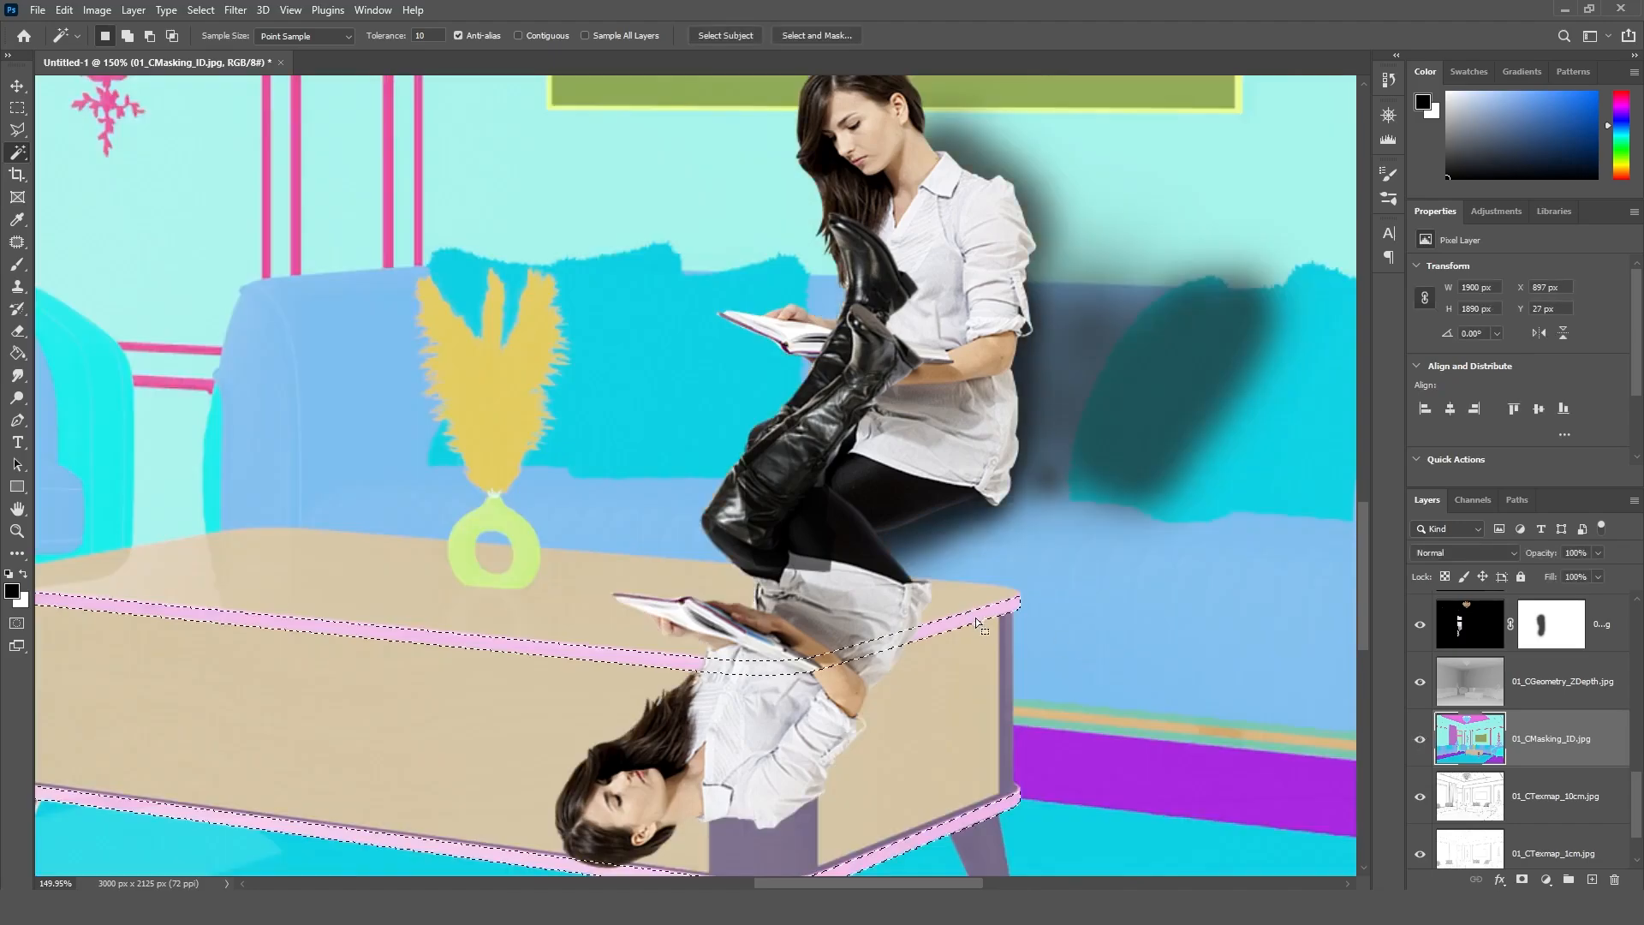
click(1421, 739)
scroll(1569, 639, up, 5)
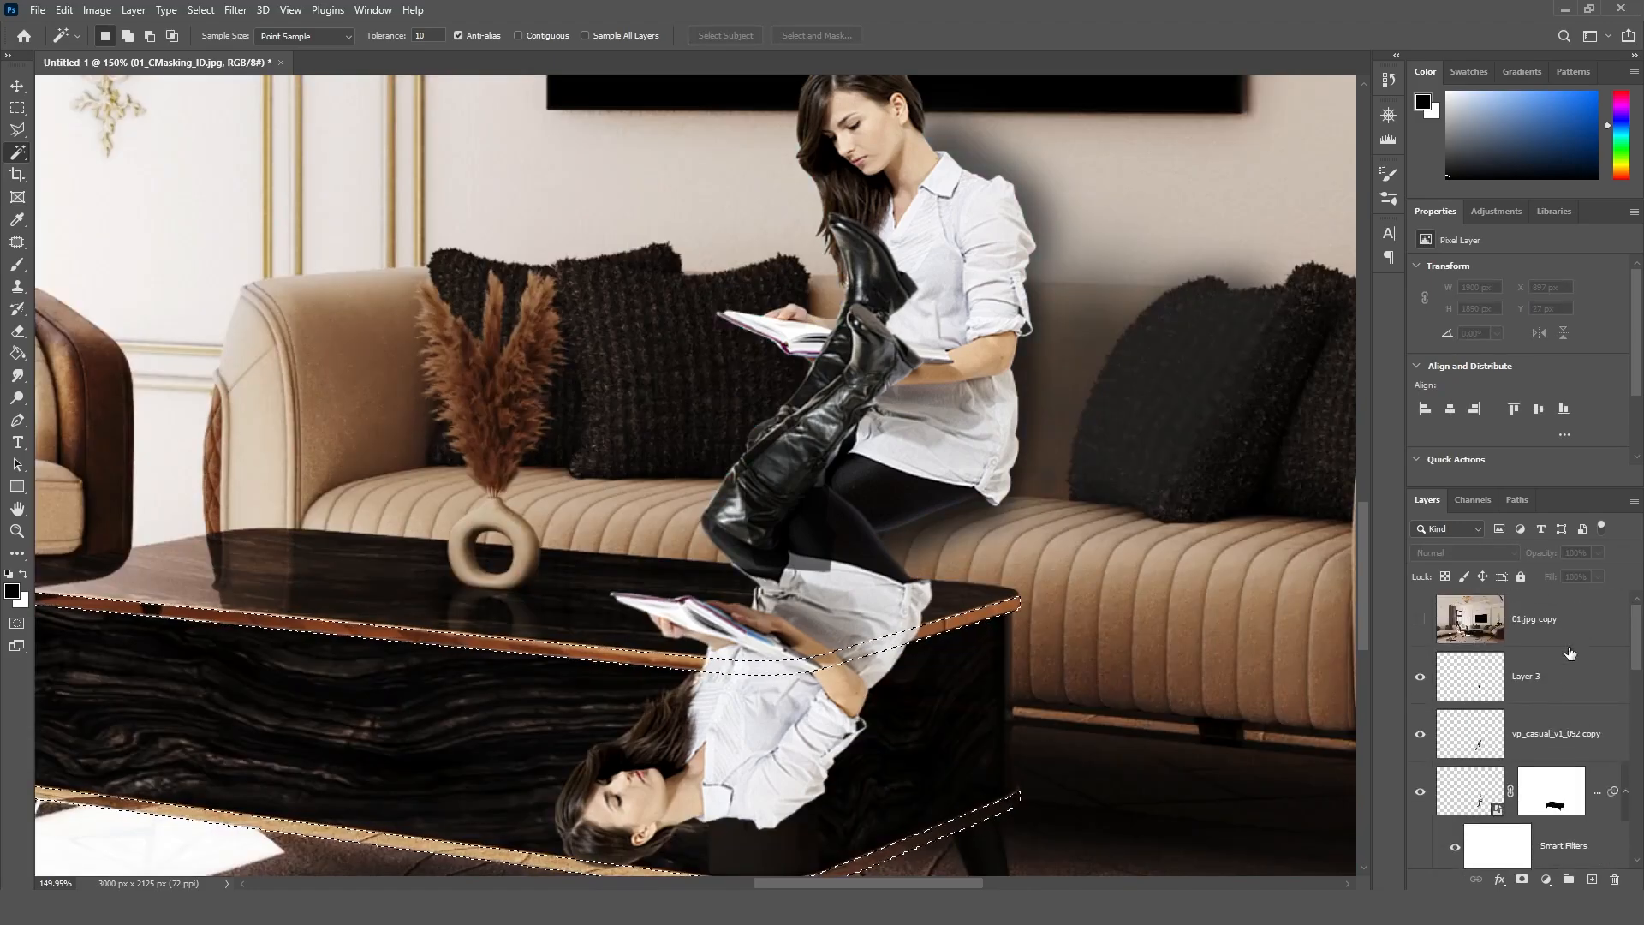
click(1556, 727)
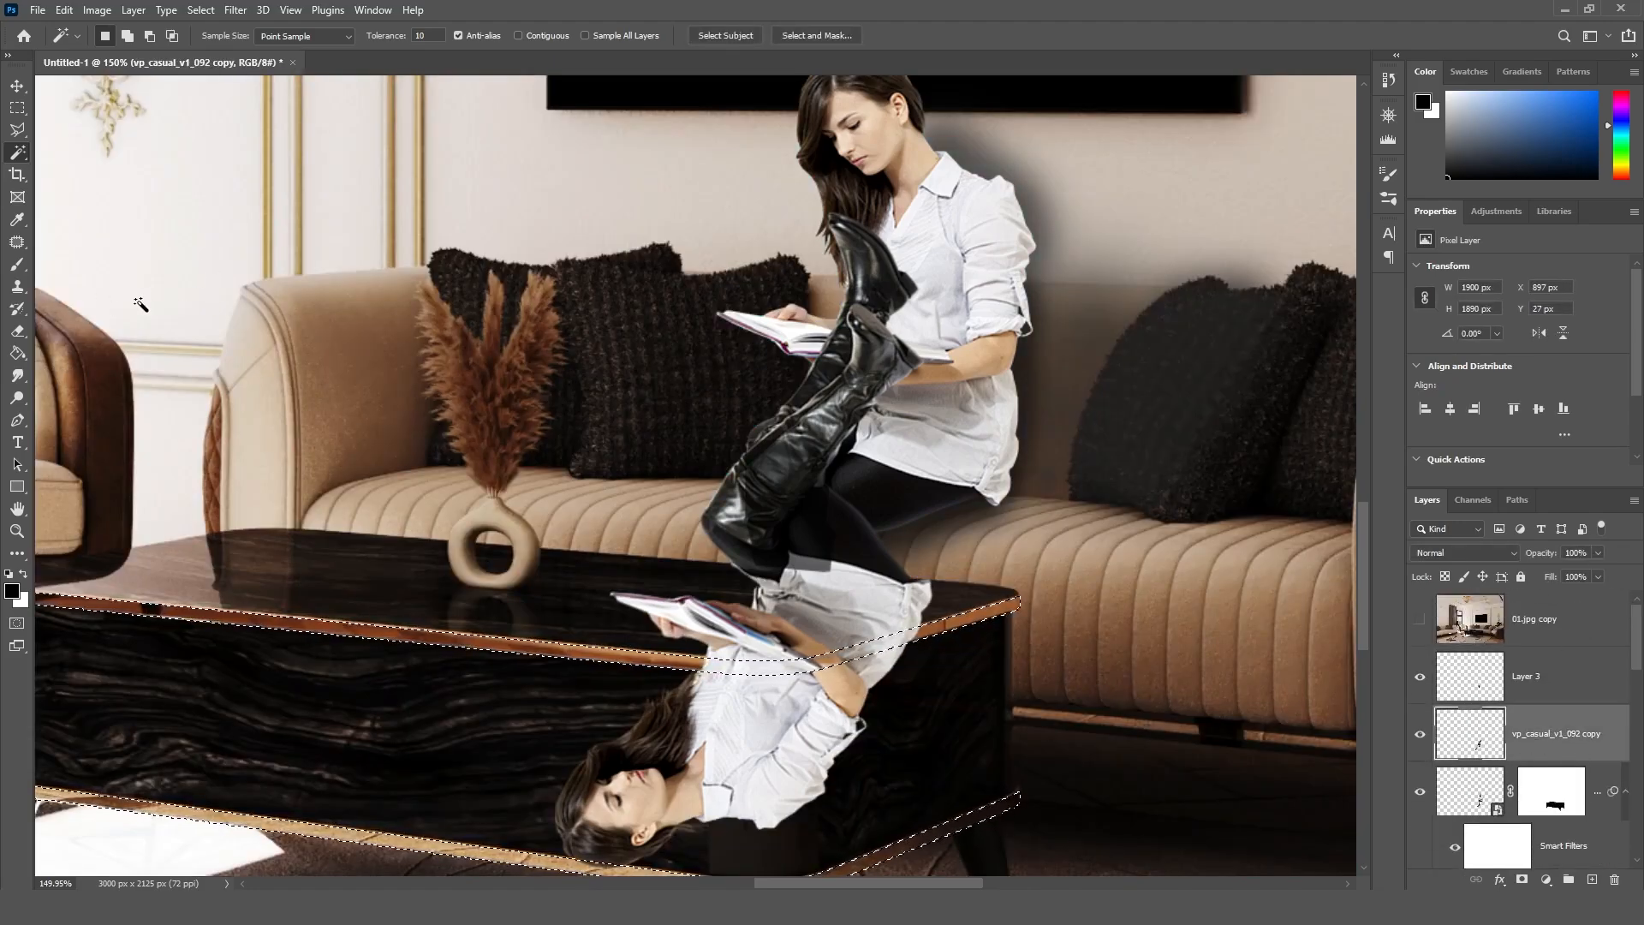
click(1522, 879)
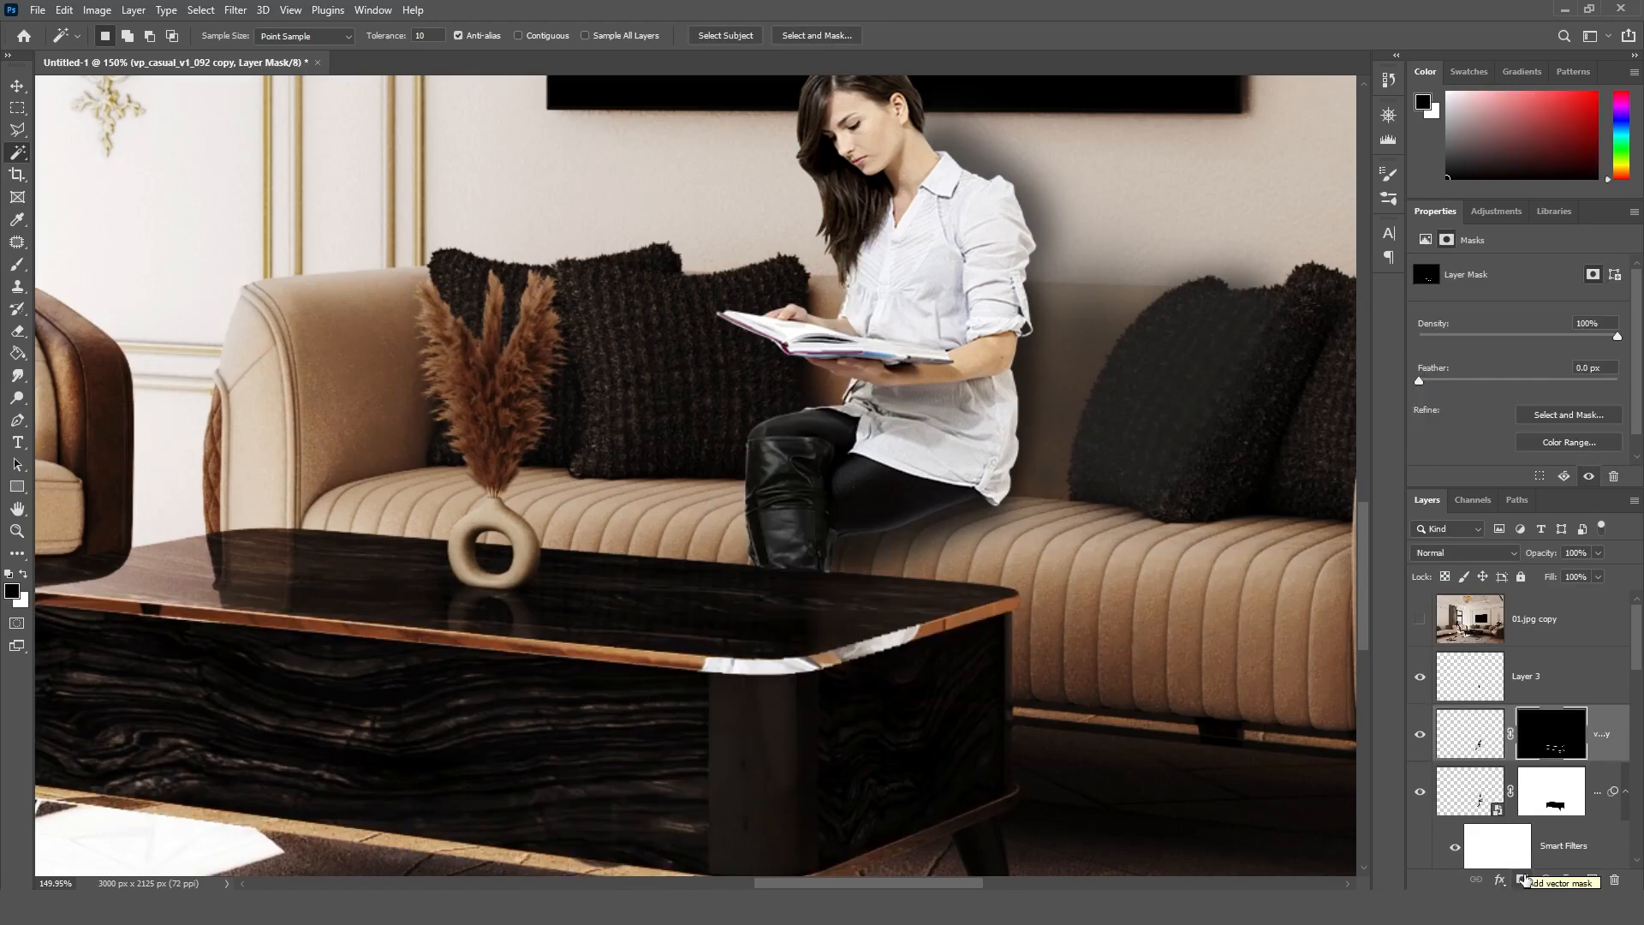
key(ctrl+z)
key(ctrl+d)
Select the coffee table's wood surfaces by colour with the Magic Wand on the 01_CMasking_ID.jpg pass, and hide the pass again
alt+scroll(969, 634, down, 5)
scroll(1492, 748, down, 10)
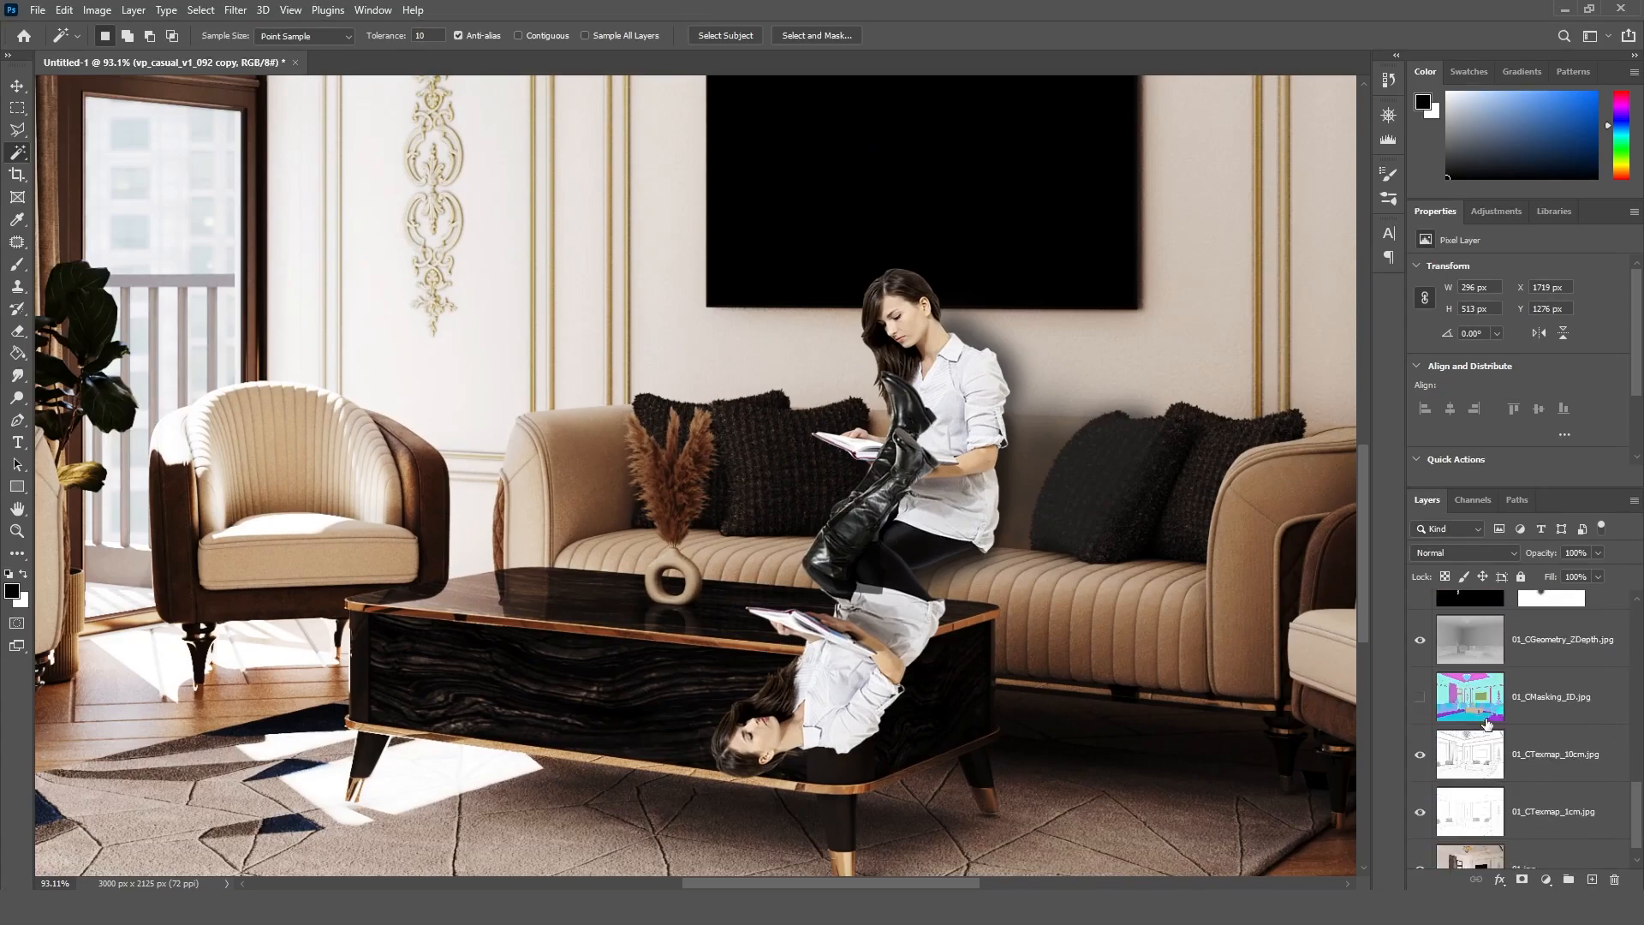
click(1550, 696)
click(1419, 696)
click(795, 617)
scroll(1511, 753, up, 10)
scroll(1490, 771, down, 10)
click(1420, 783)
scroll(1469, 677, up, 10)
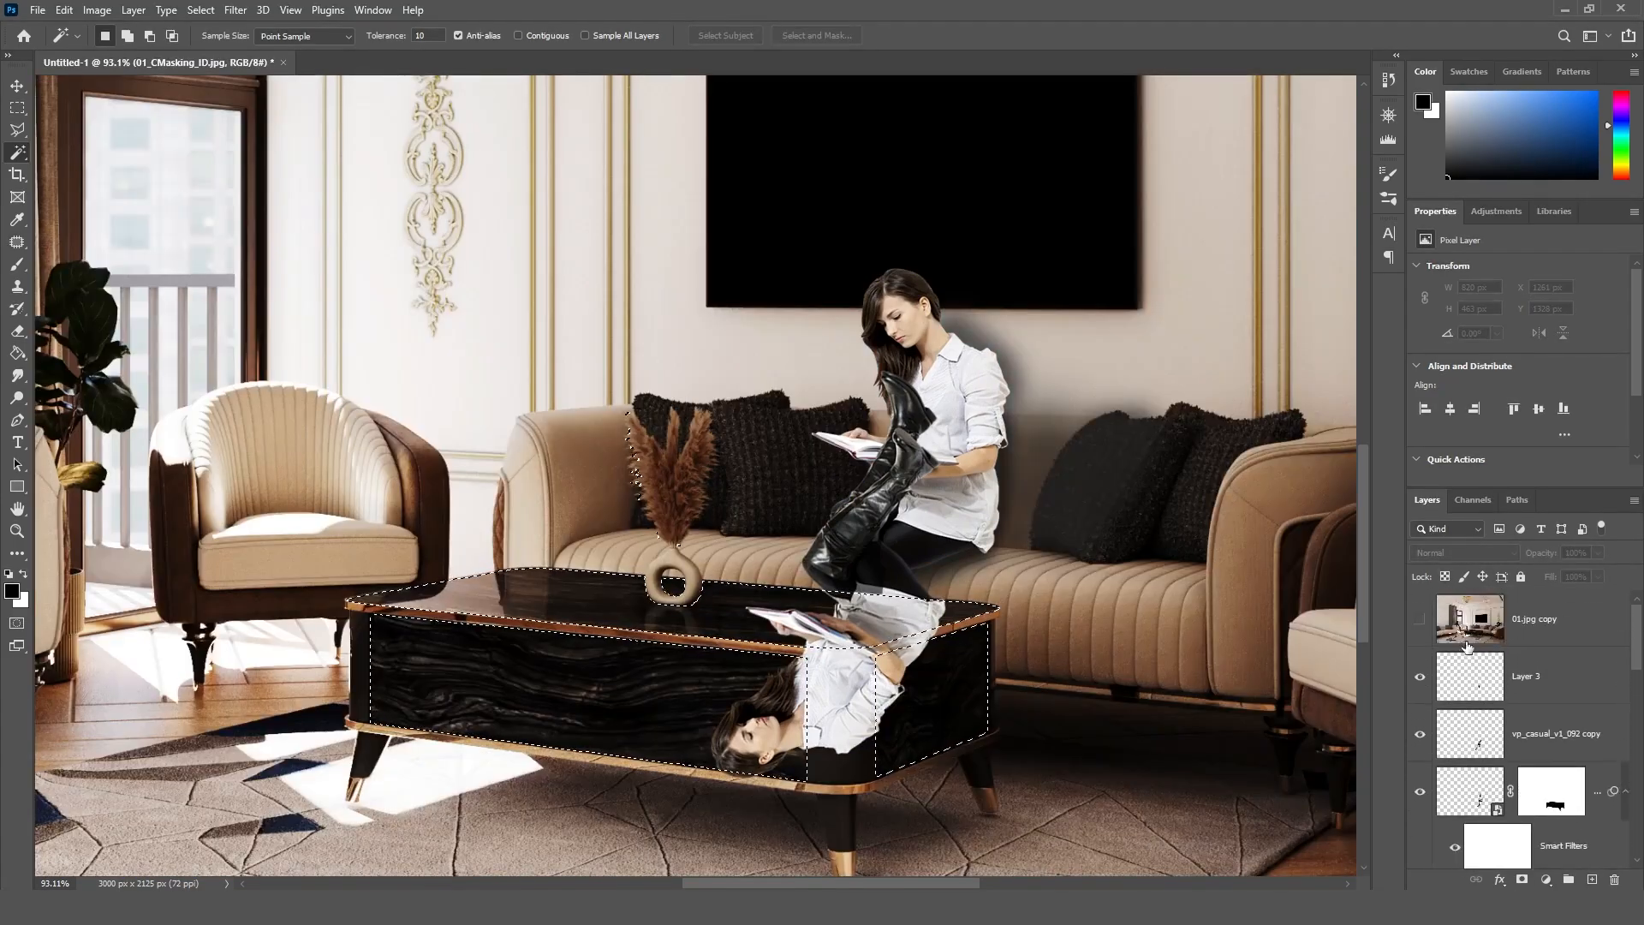
Add a layer mask from the table selection to the flipped copy of the woman
click(1522, 880)
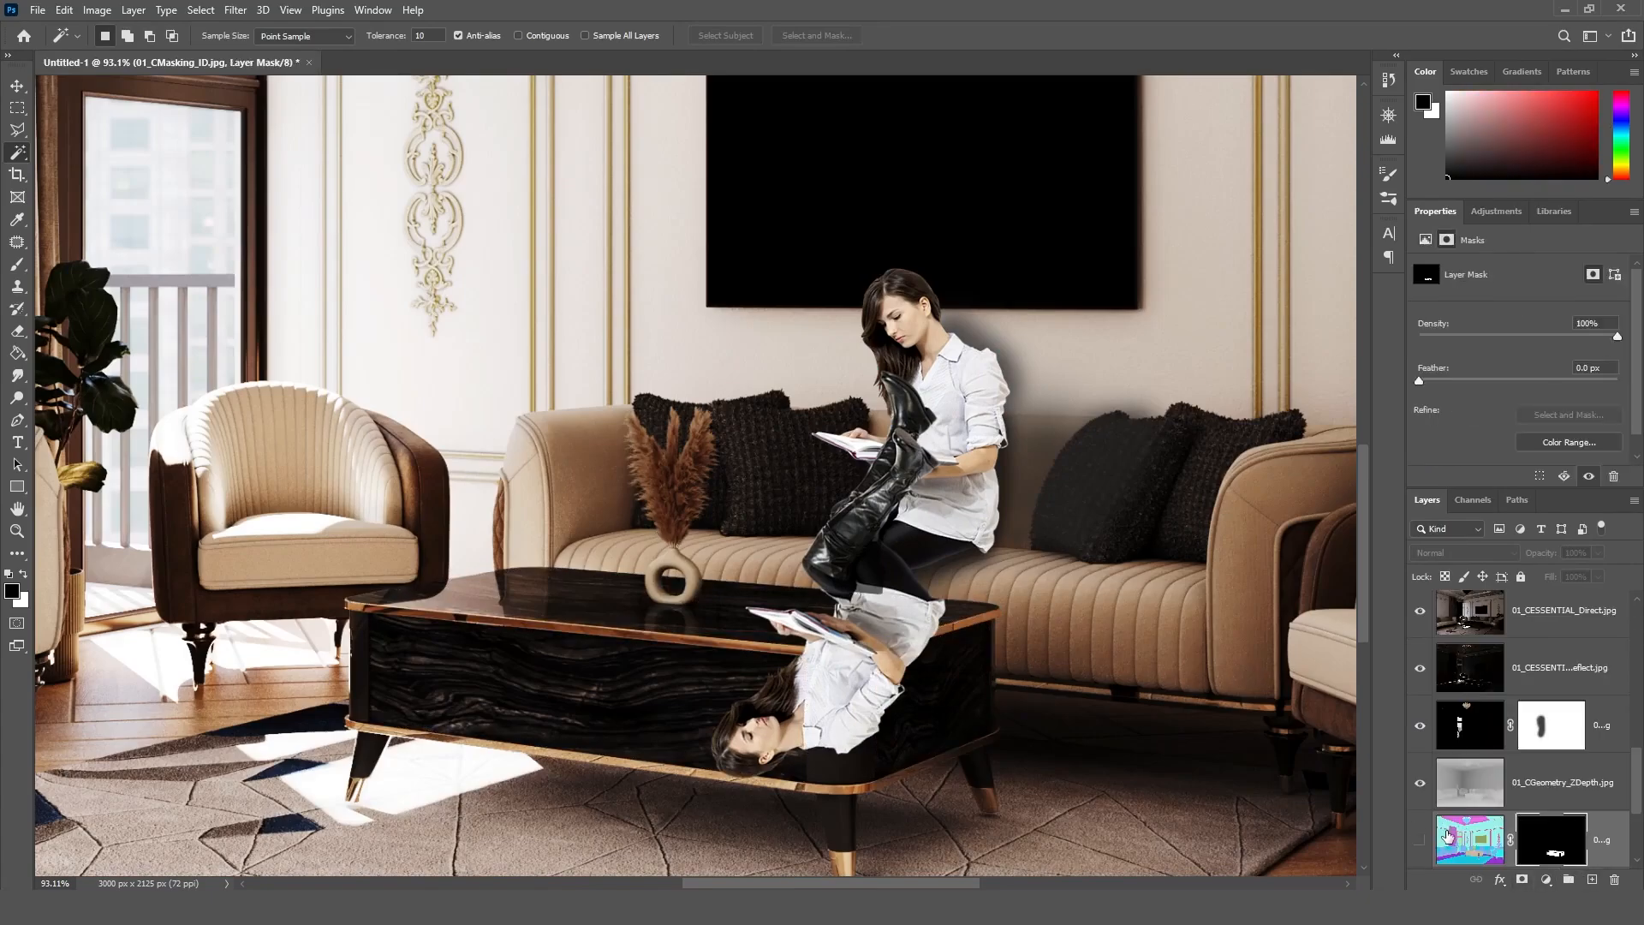
key(ctrl+z)
drag(1637, 789, 1633, 642)
click(1560, 733)
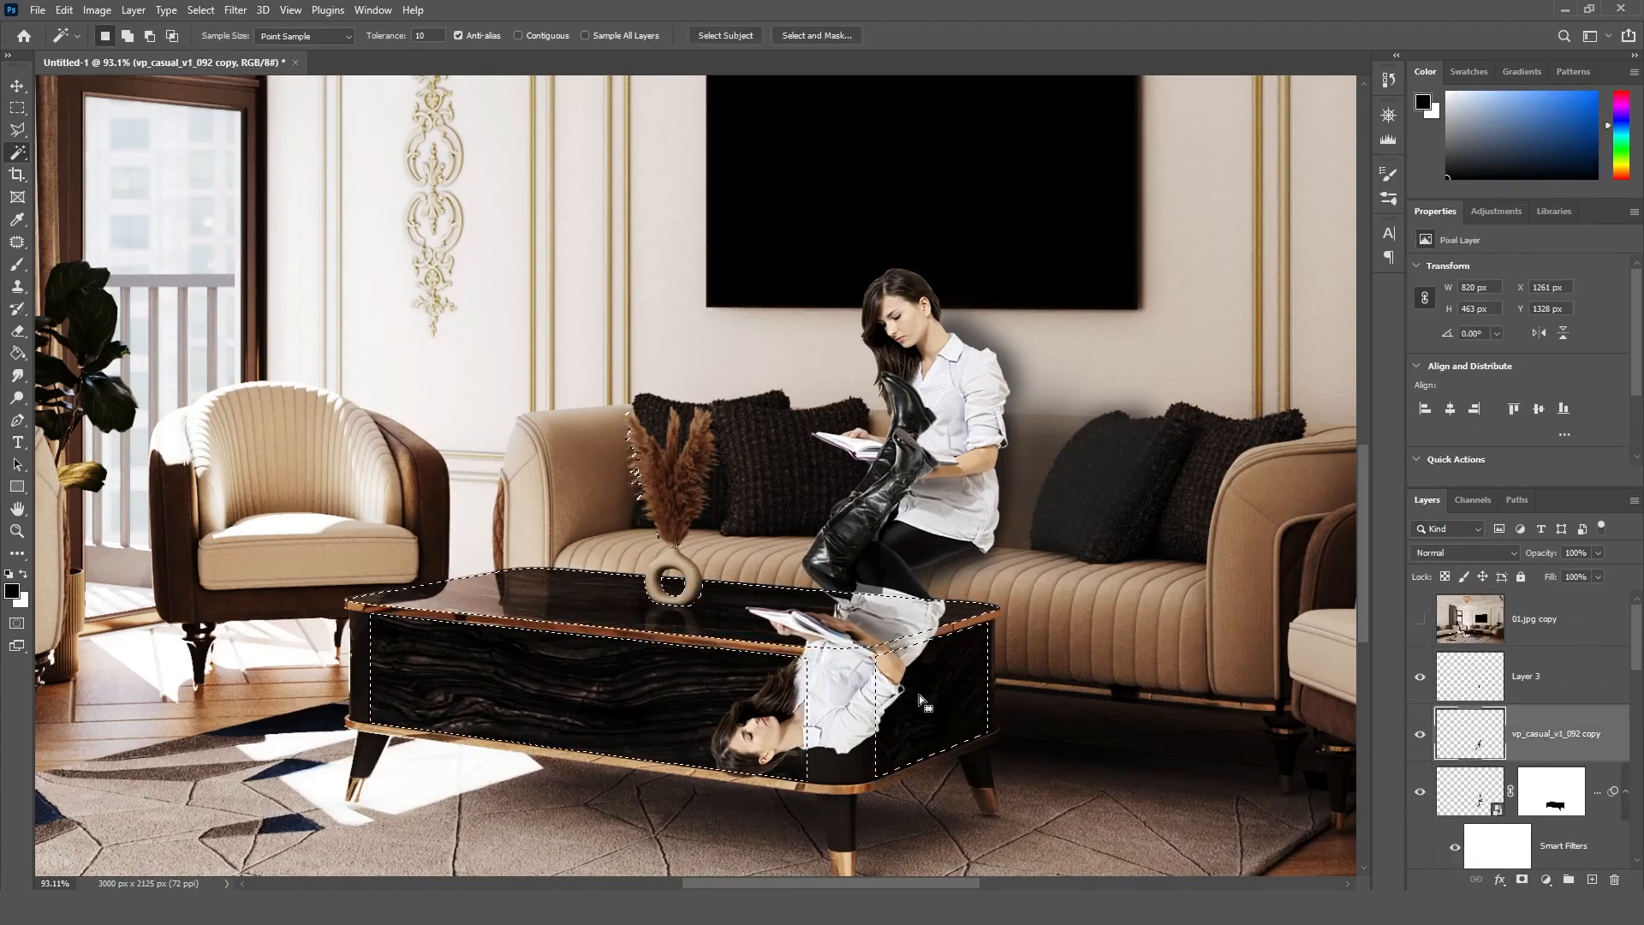
click(1522, 880)
alt+scroll(890, 677, up, 3)
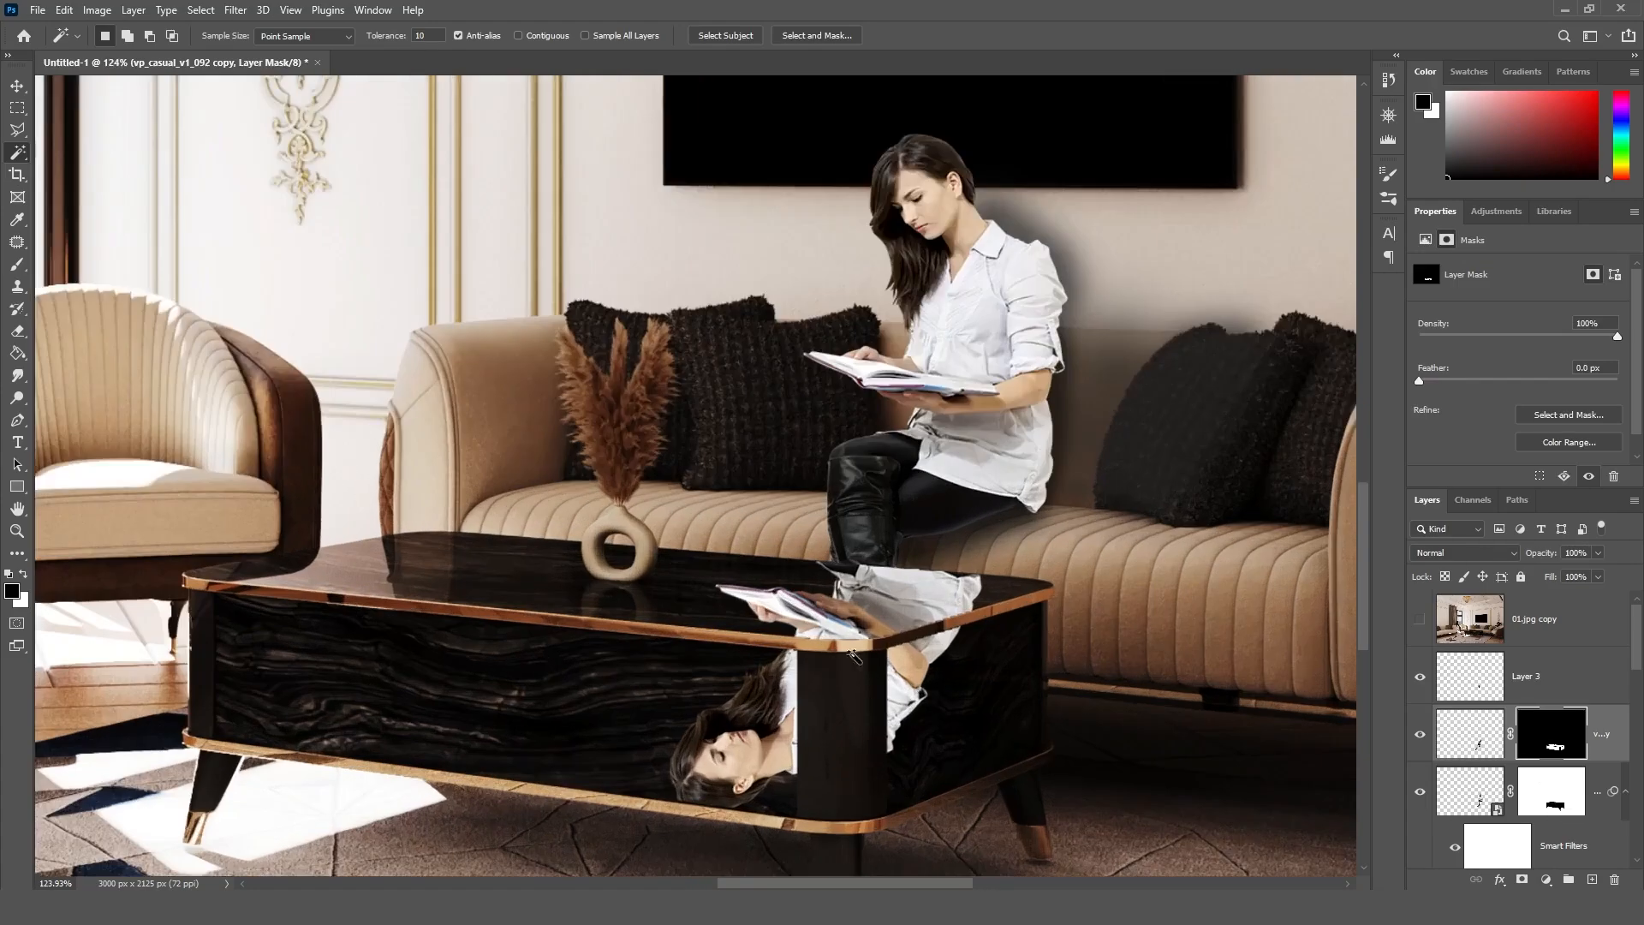
Paint black on the flipped copy's mask with a small Brush to hide the reflection on the table's front and side panels
click(17, 263)
mouse_move(719, 805)
mouse_down()
mouse_move(661, 775)
mouse_move(808, 696)
mouse_move(848, 738)
mouse_move(742, 737)
mouse_move(949, 715)
mouse_move(987, 697)
mouse_move(991, 632)
mouse_move(895, 660)
mouse_up()
key(ctrl+z)
key(bracketleft)
key(bracketleft)
key(bracketleft)
key(bracketleft)
key(bracketleft)
key(bracketleft)
key(bracketleft)
key(bracketleft)
key(bracketleft)
key(bracketleft)
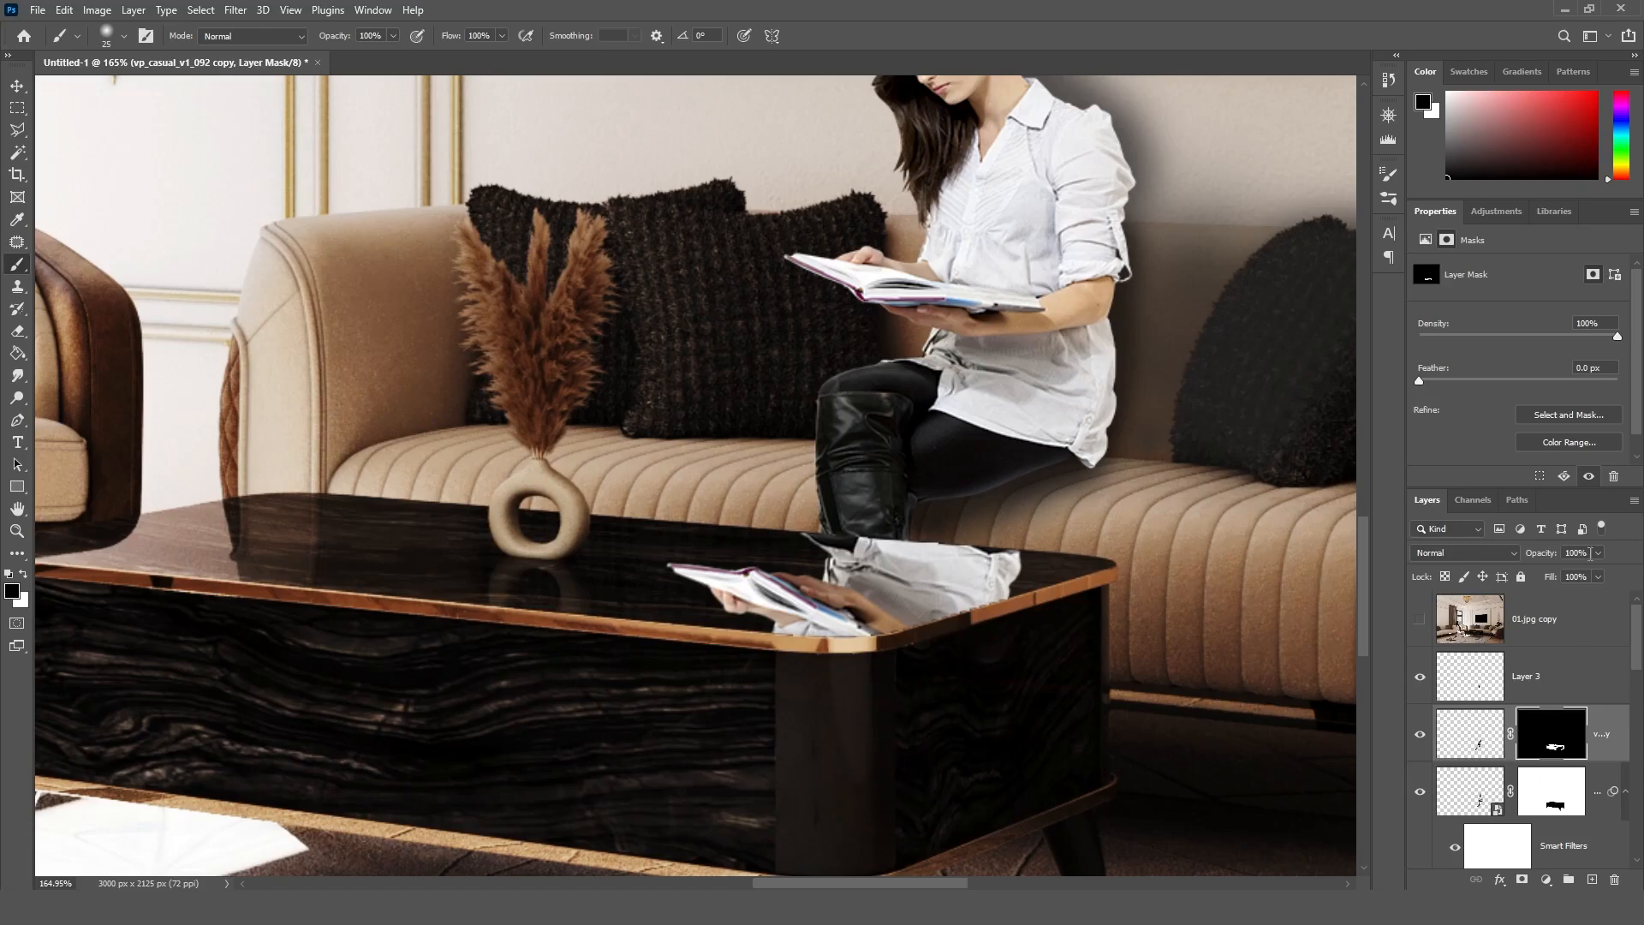
Set the opacity of the woman's tabletop reflection layer to 25% and check it against the whole room
text(20)
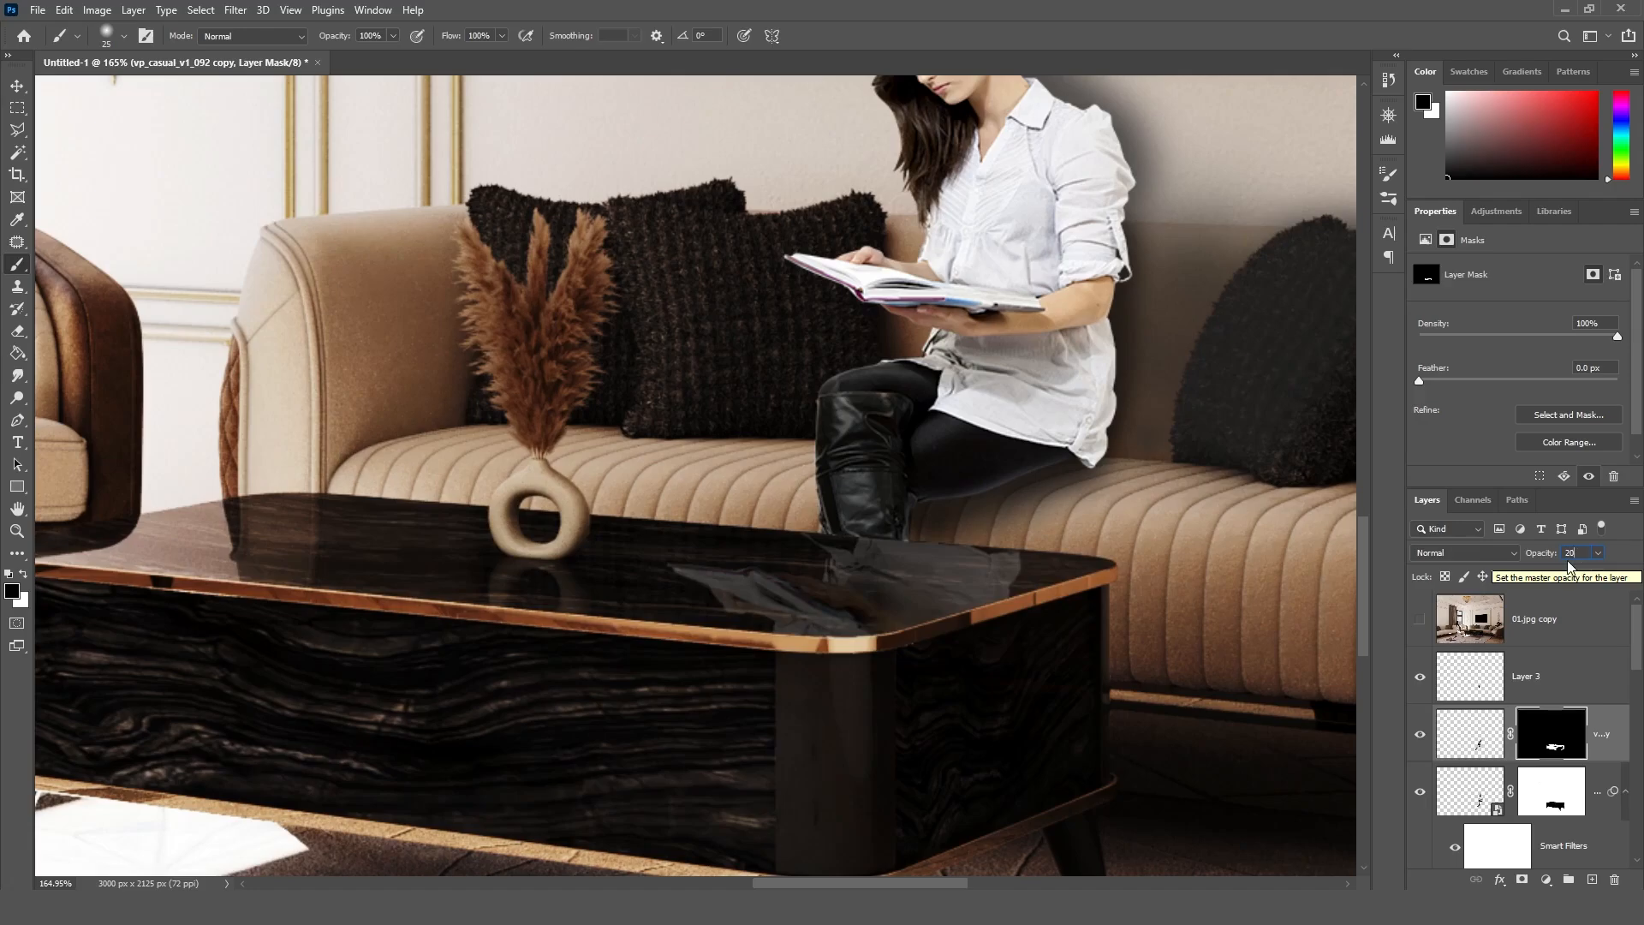
text(25)
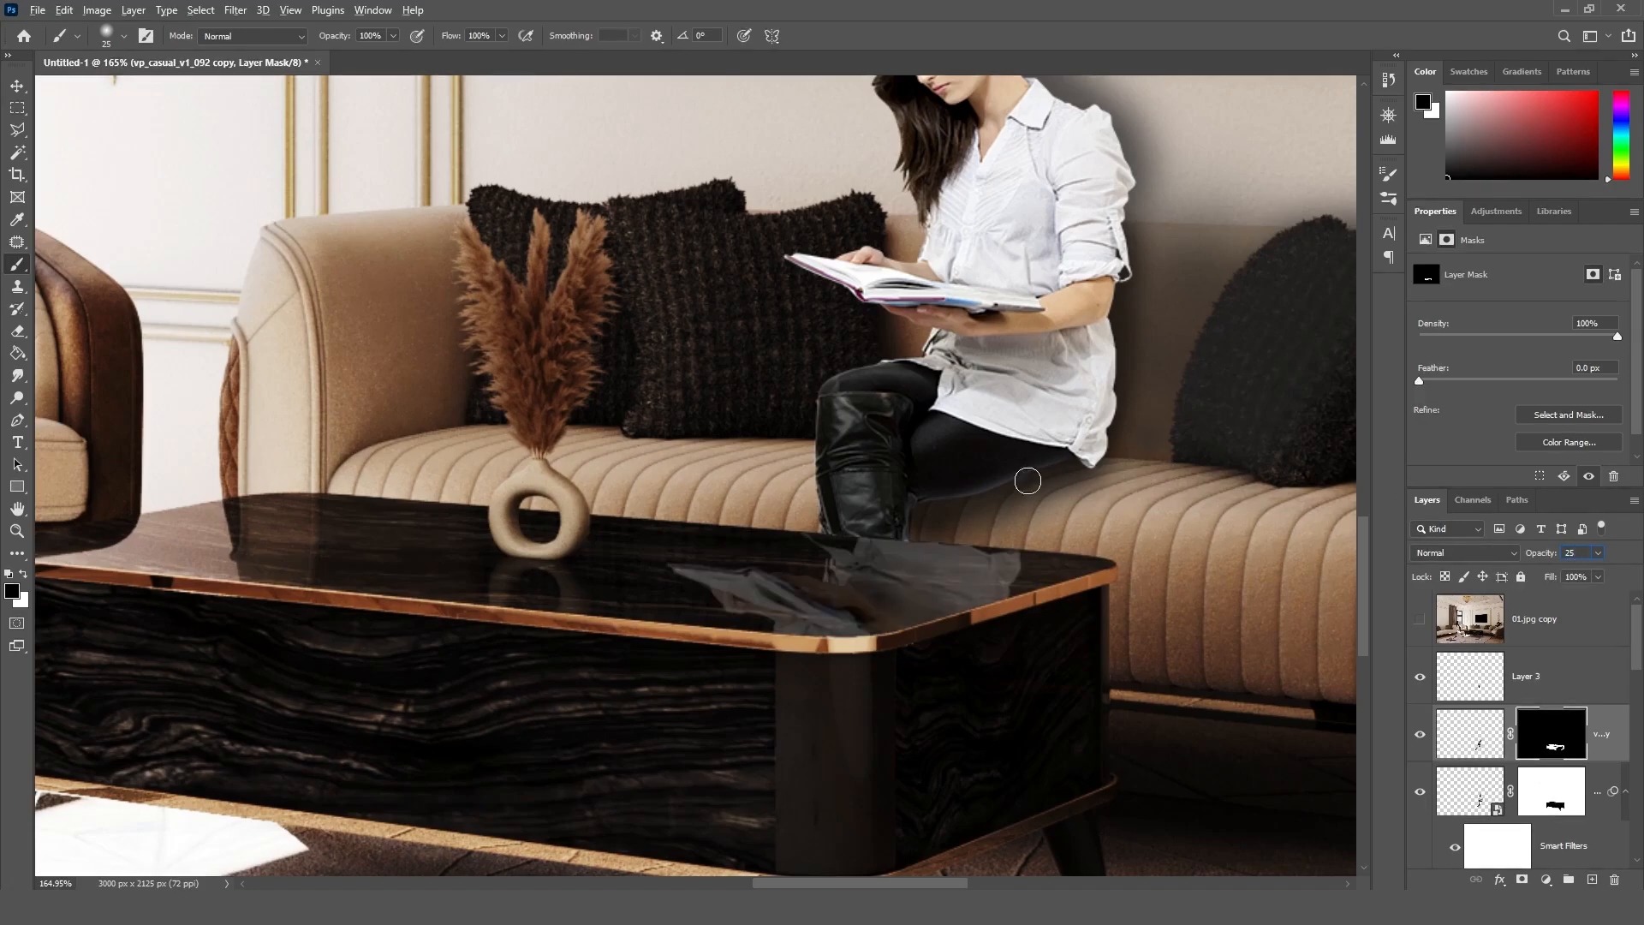
click(17, 86)
alt+scroll(1039, 436, down, 4)
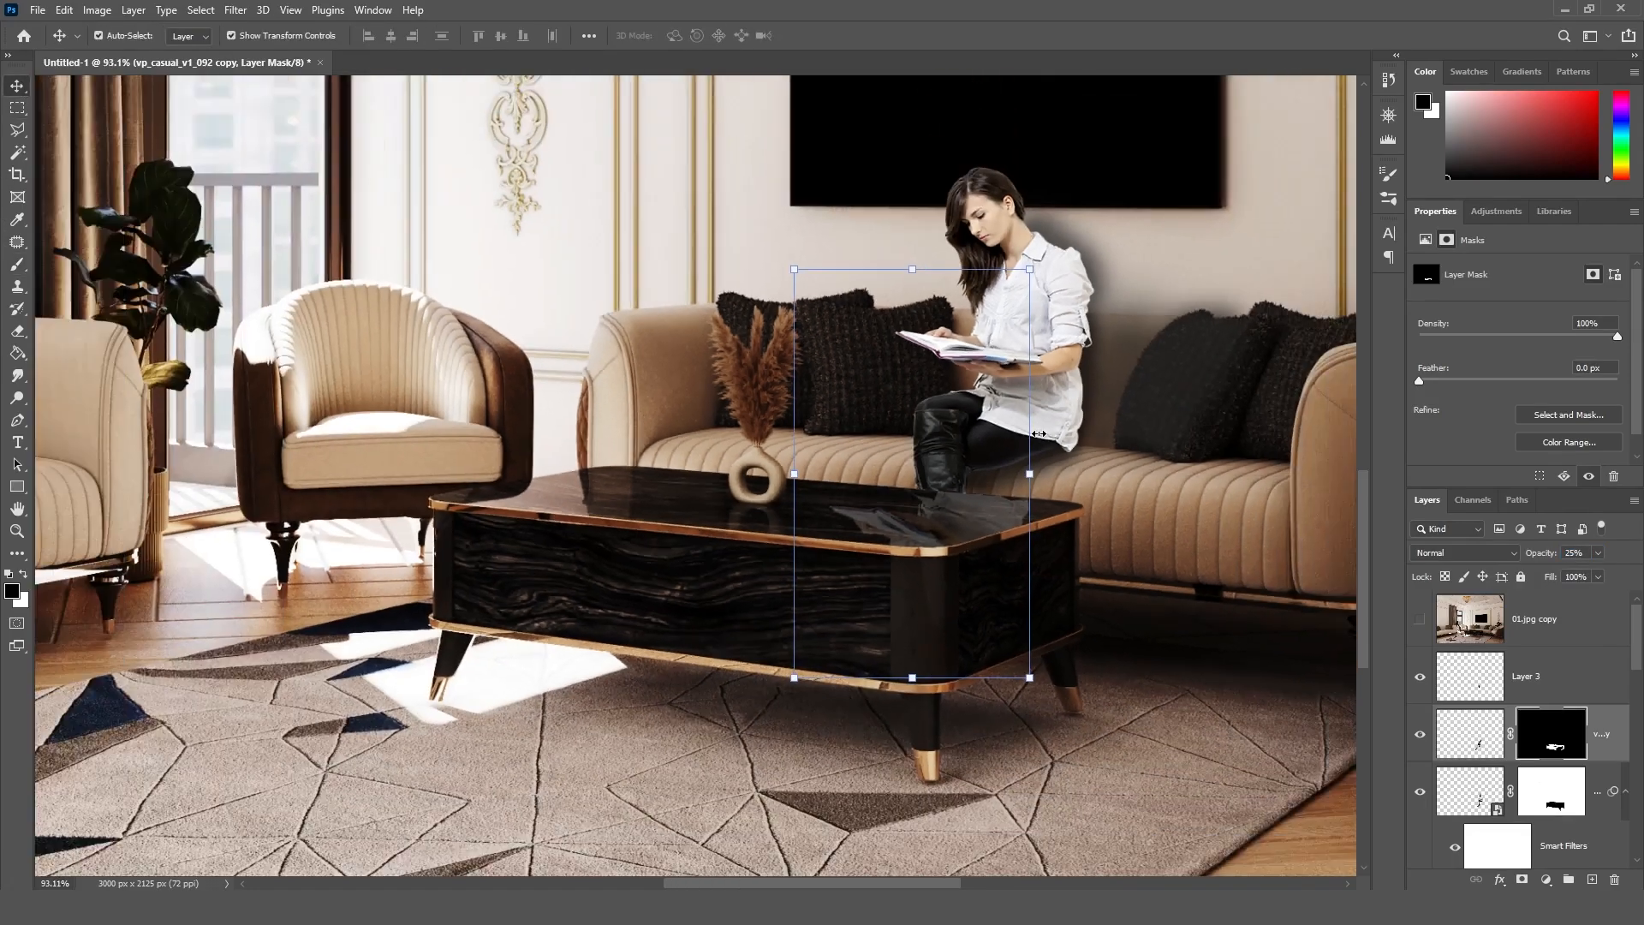
alt+scroll(1038, 436, down, 2)
click(1254, 704)
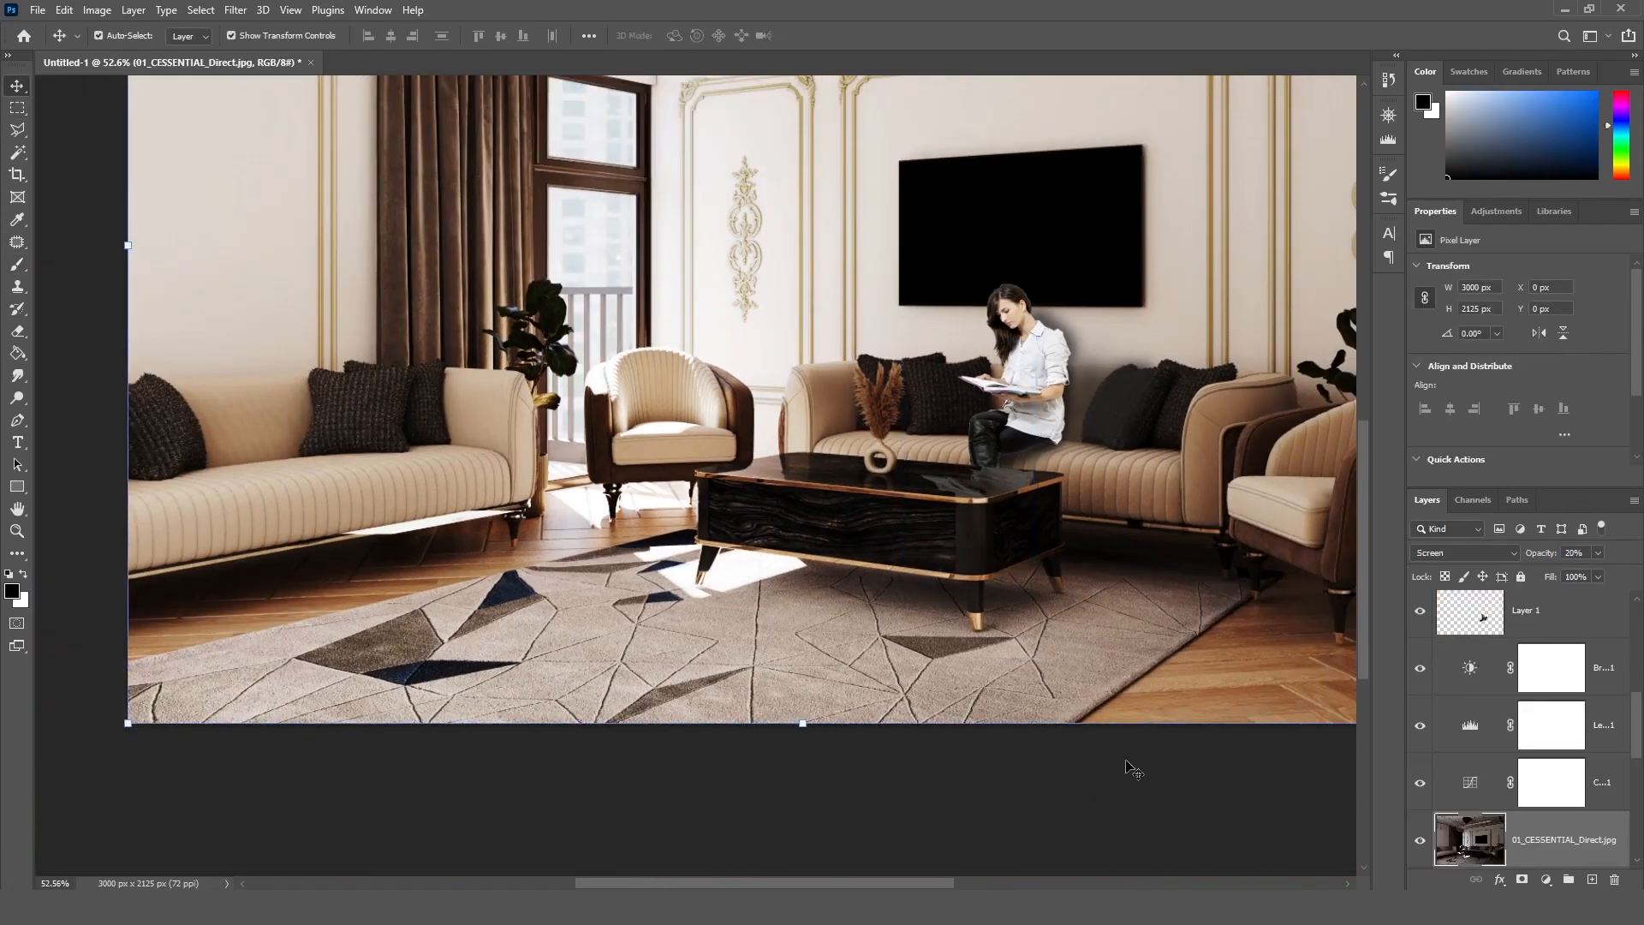
drag(820, 886, 829, 886)
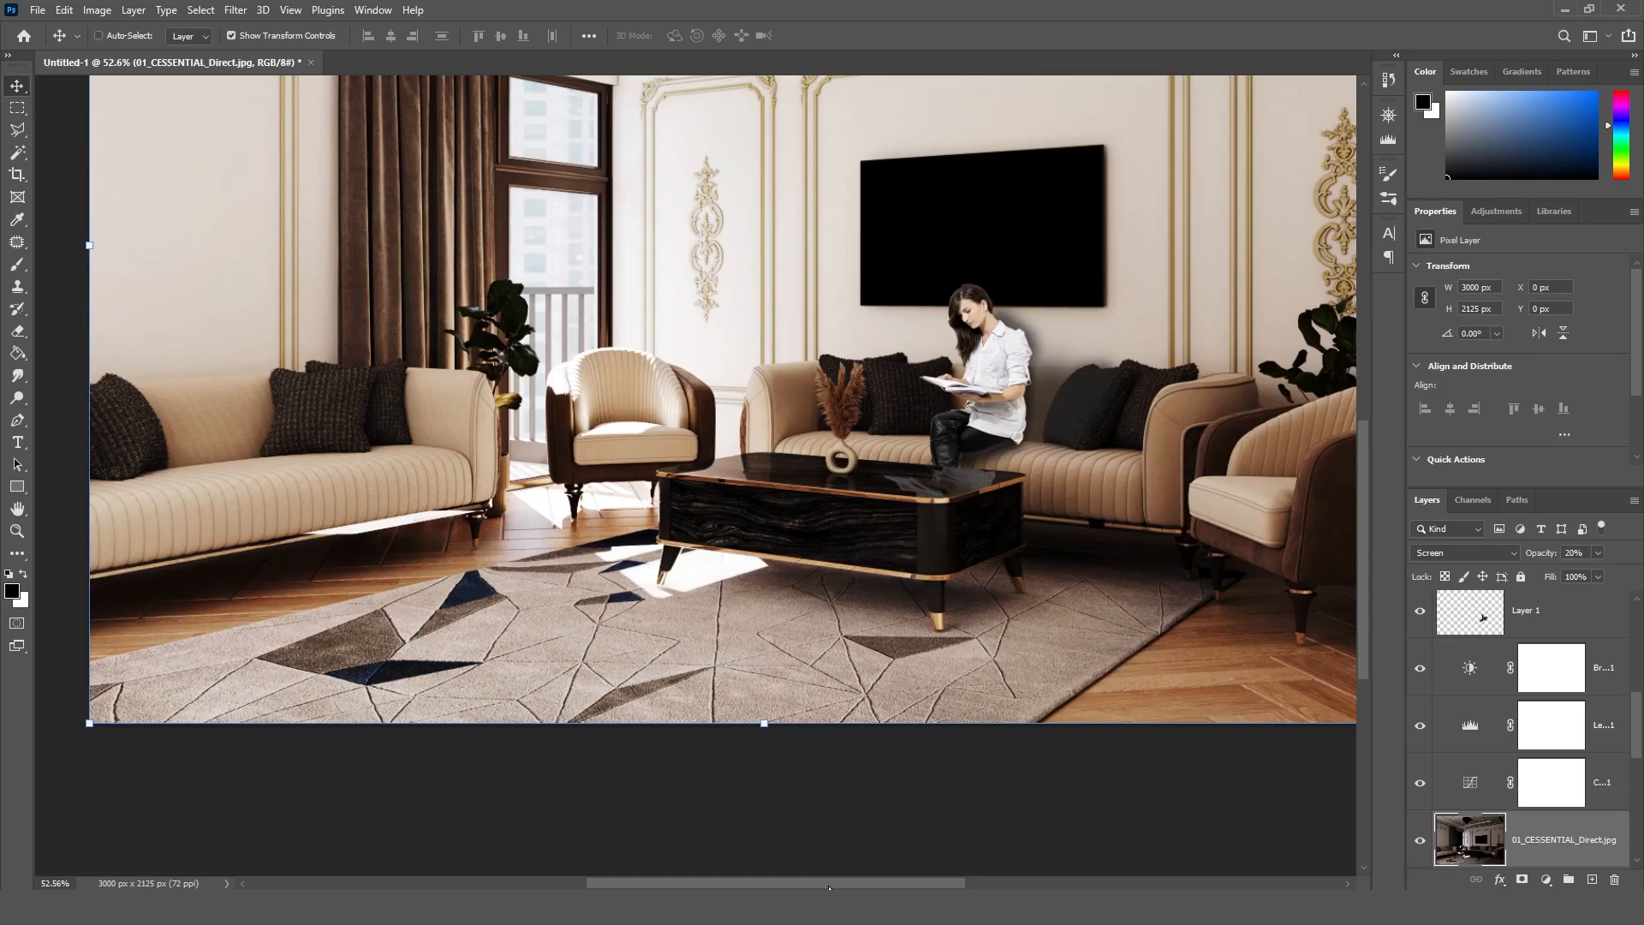
alt+scroll(829, 886, down, 1)
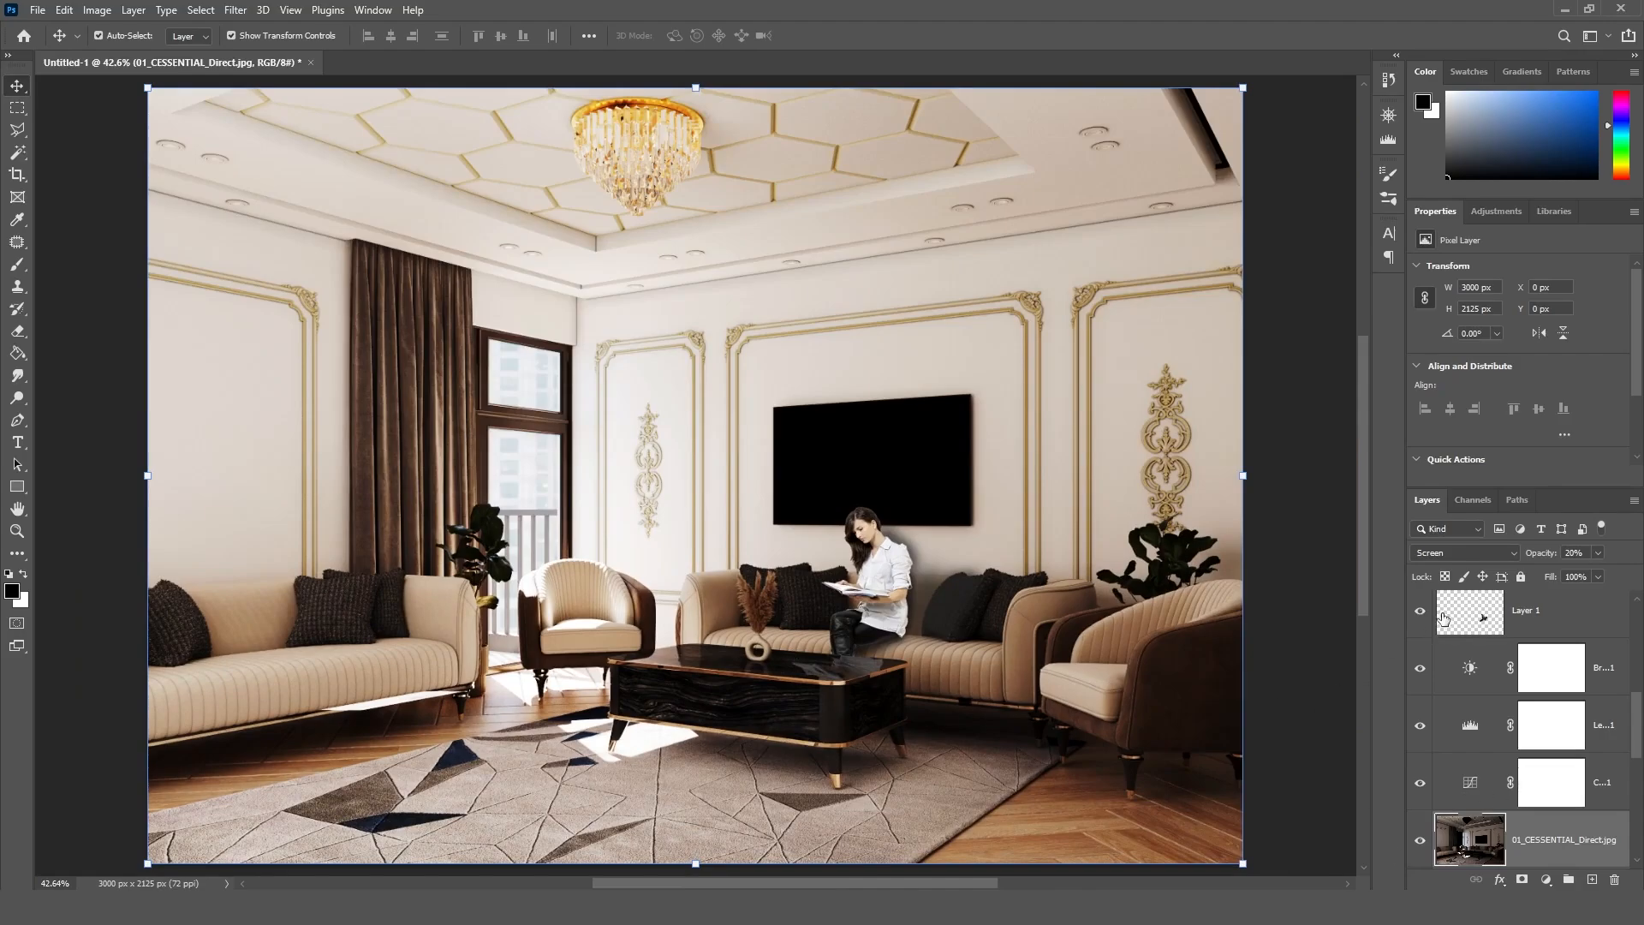
Set the opacity of the woman's tabletop reflection layer to 20%
drag(1639, 709, 1627, 614)
click(1420, 735)
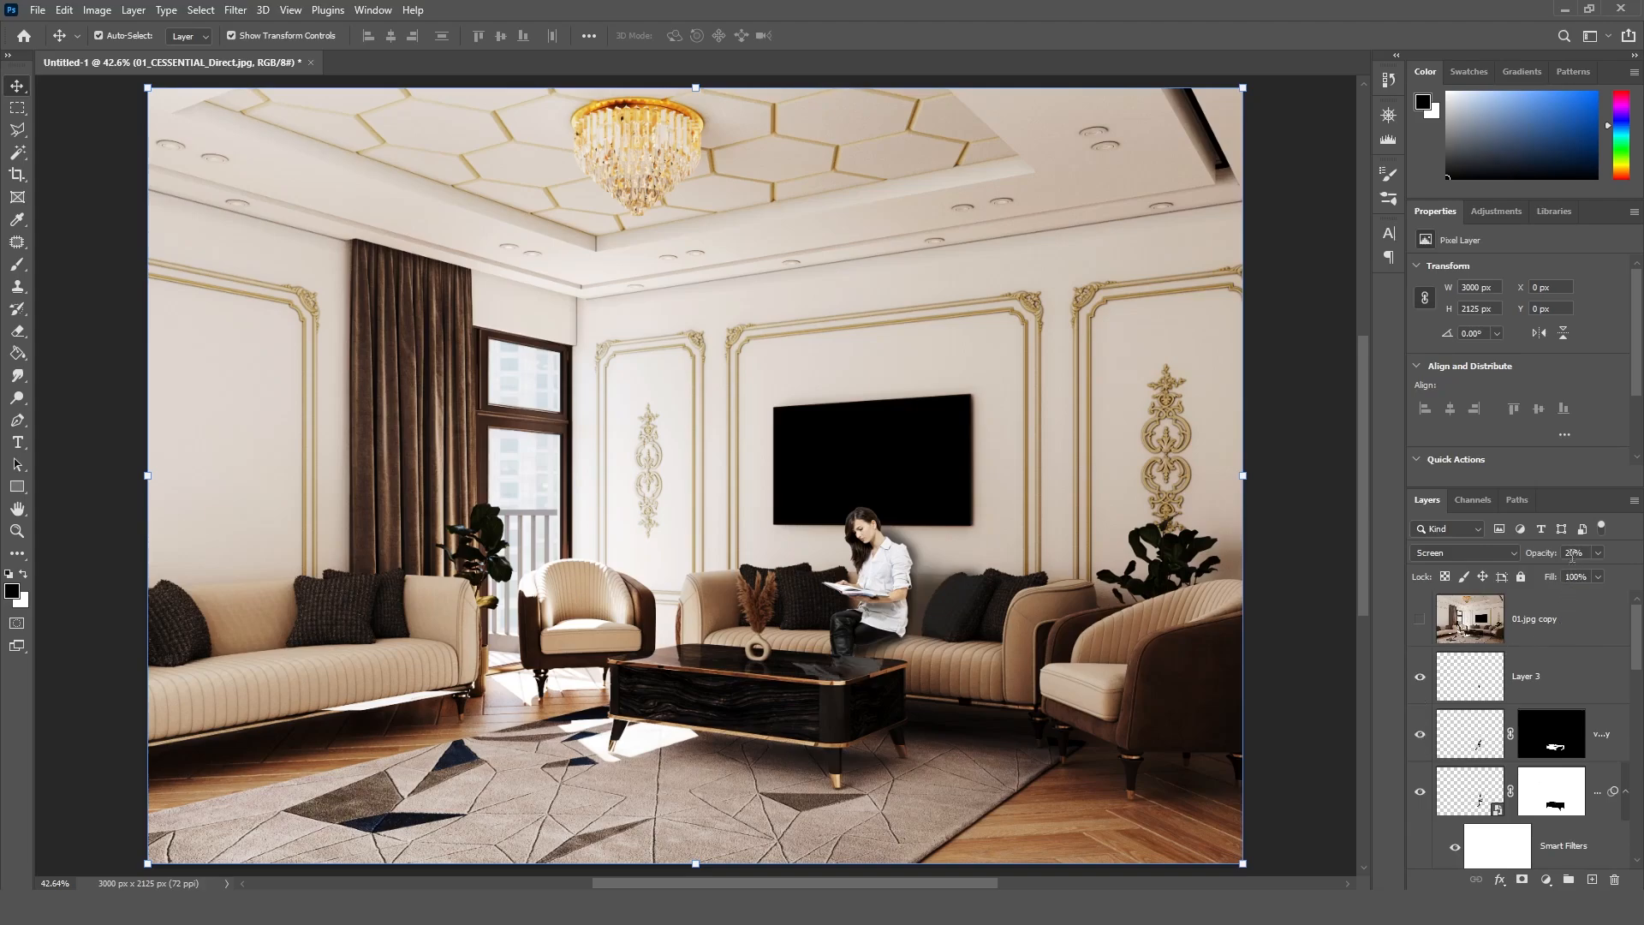
click(1477, 742)
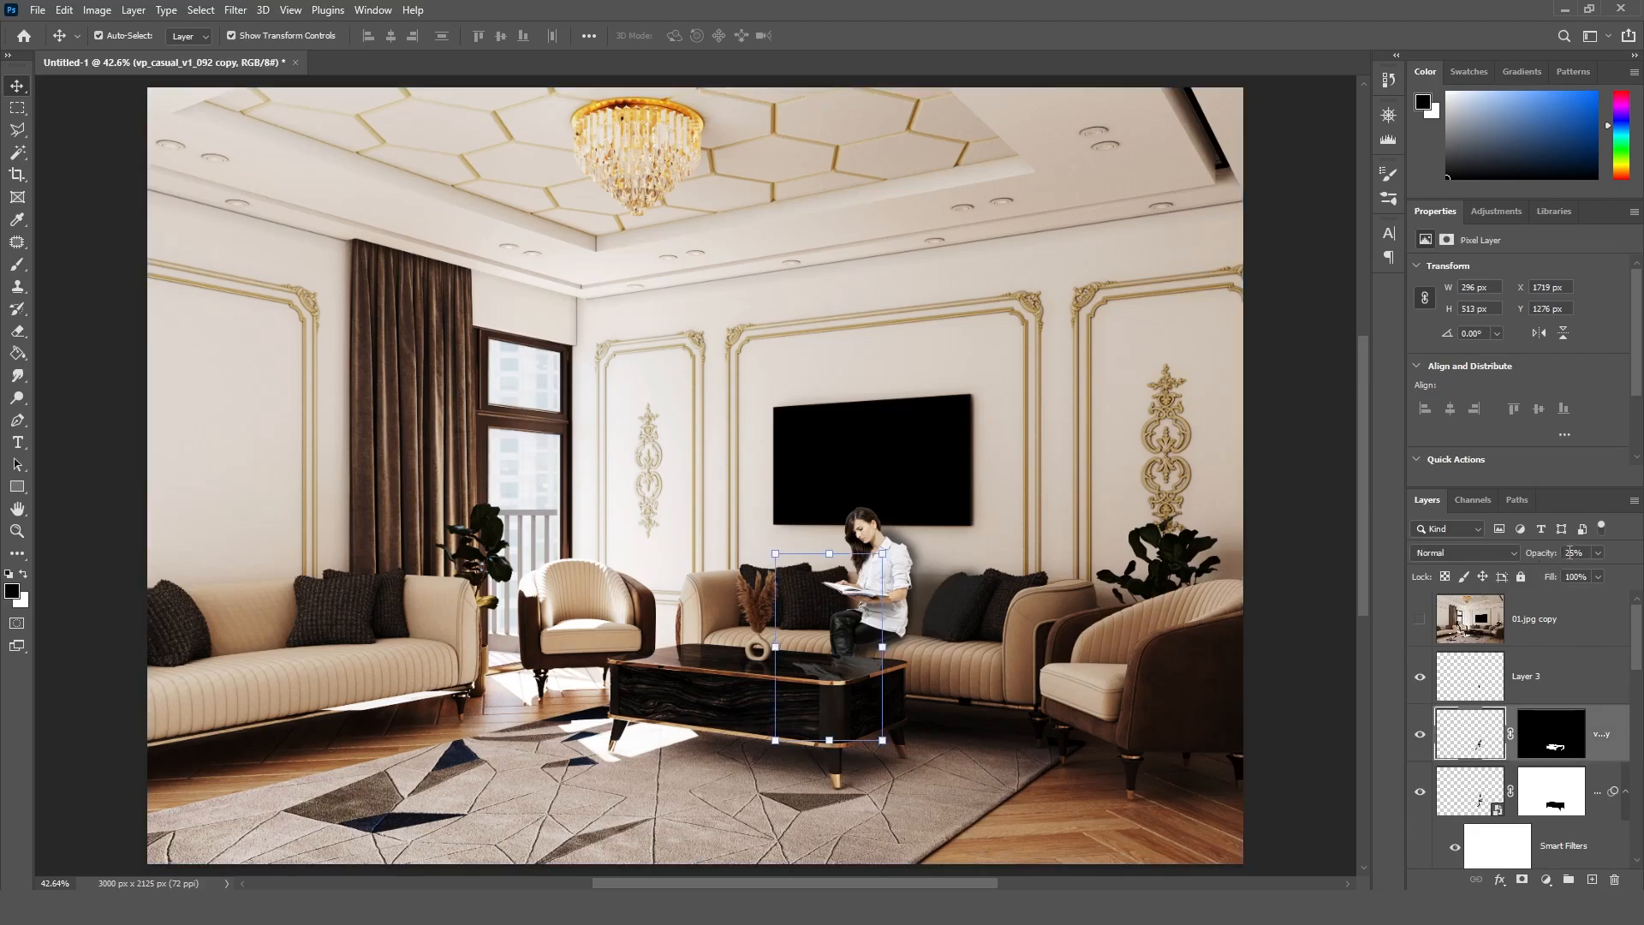
text(20)
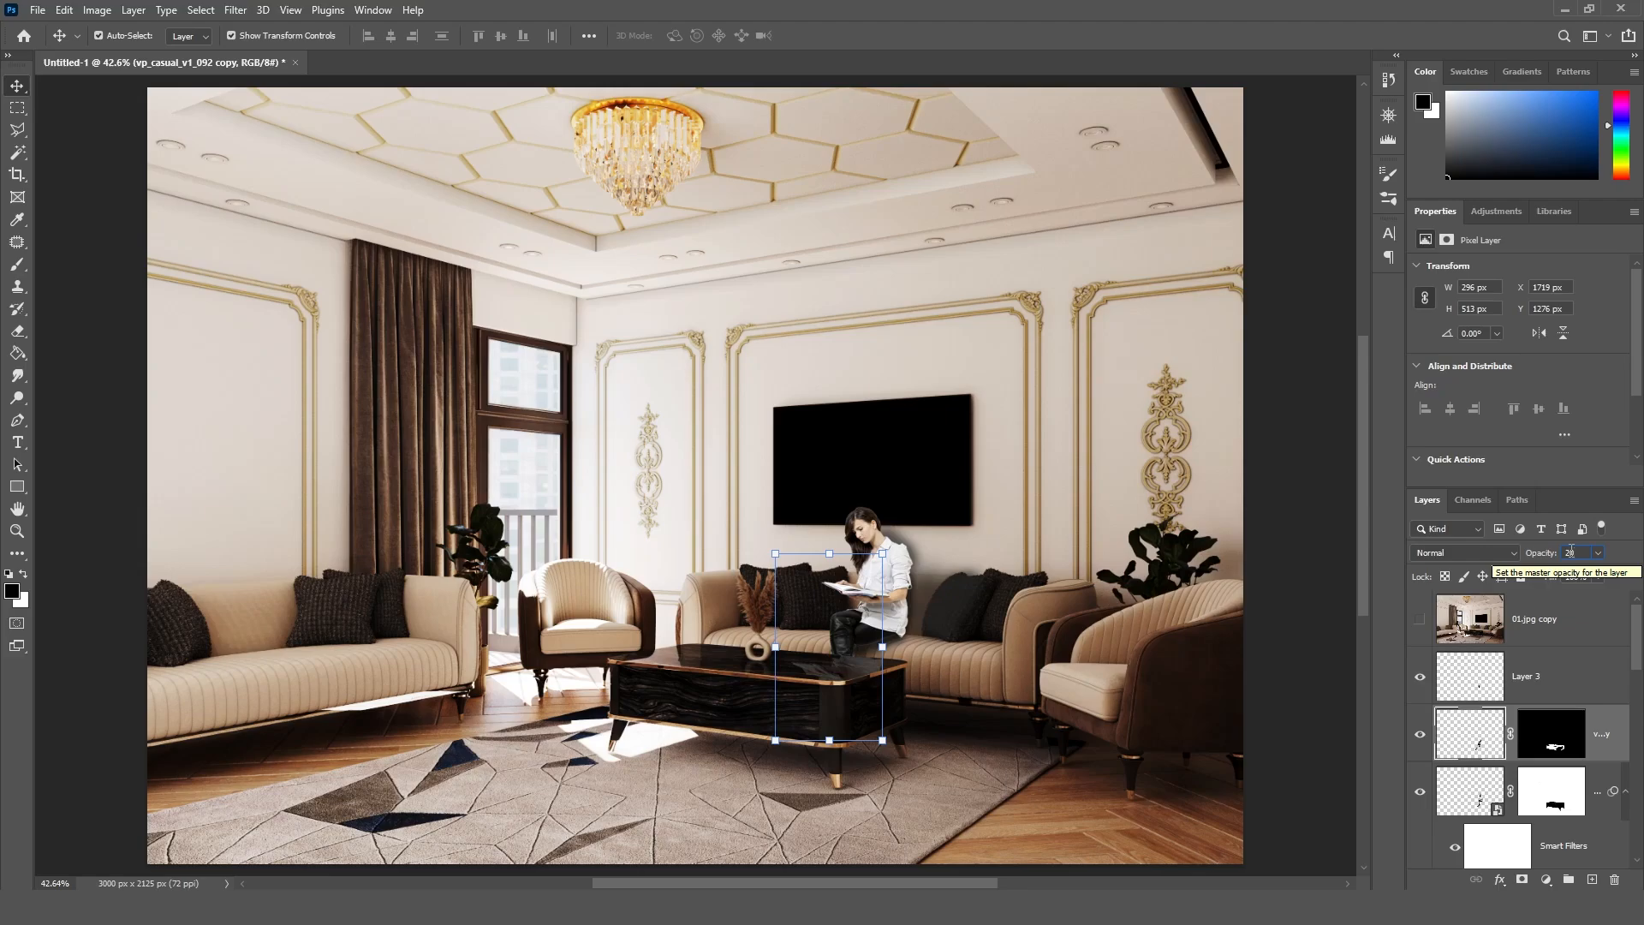
key(Return)
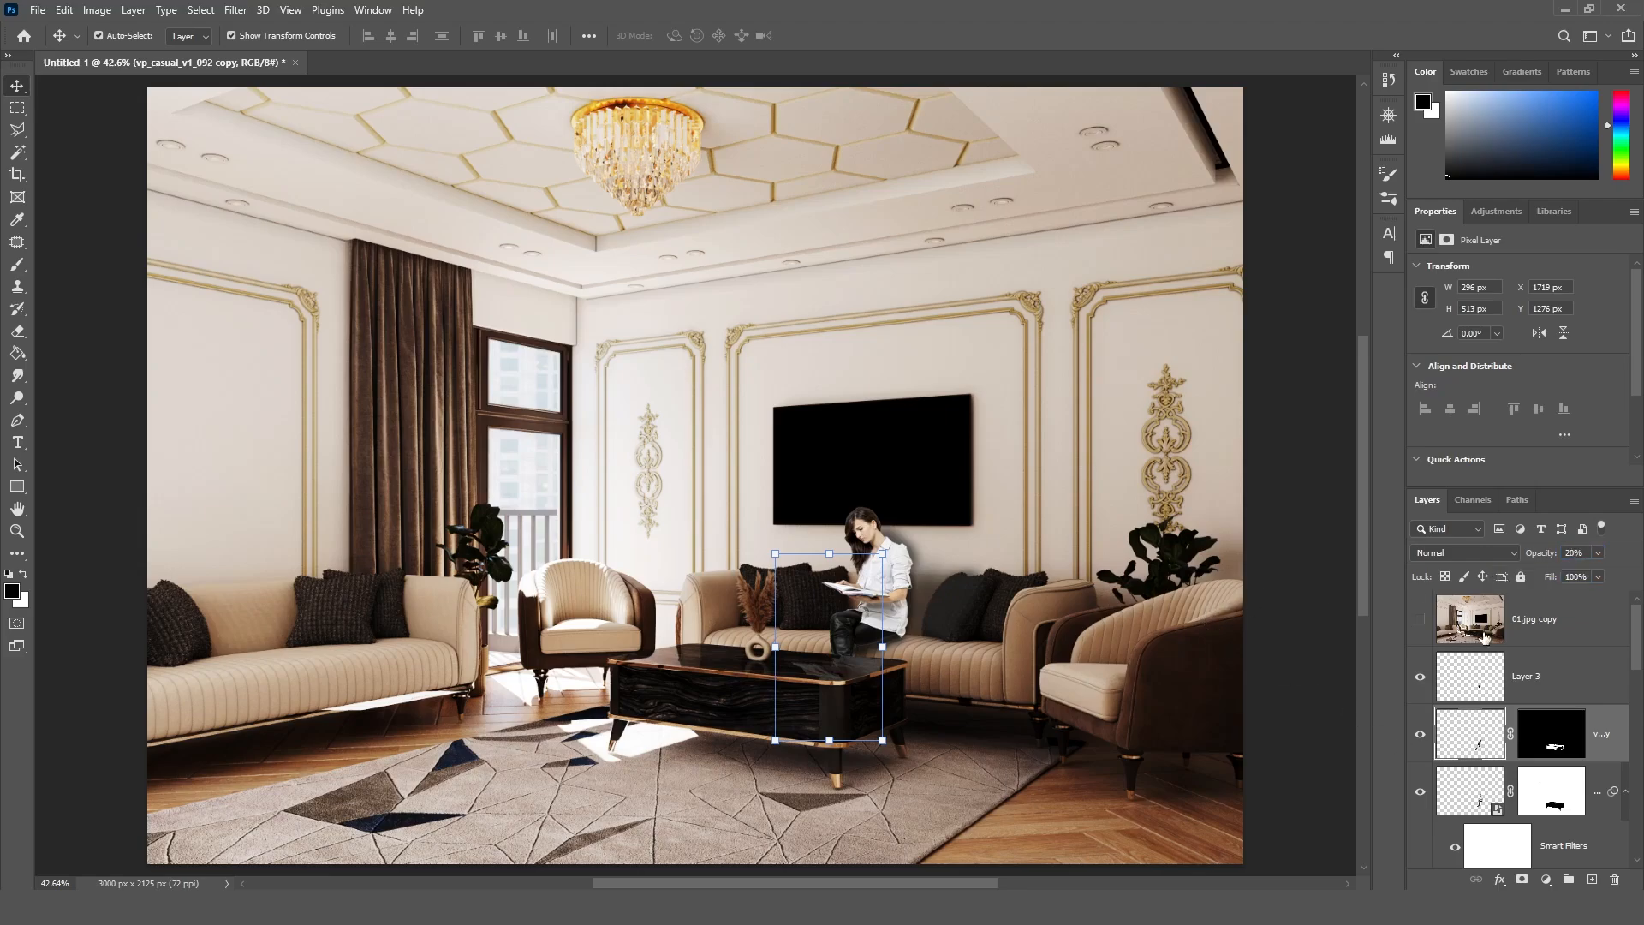
Toggle the reflection layer and the original render copy on and off to compare the composite before and after
click(1421, 736)
click(1421, 737)
click(1420, 618)
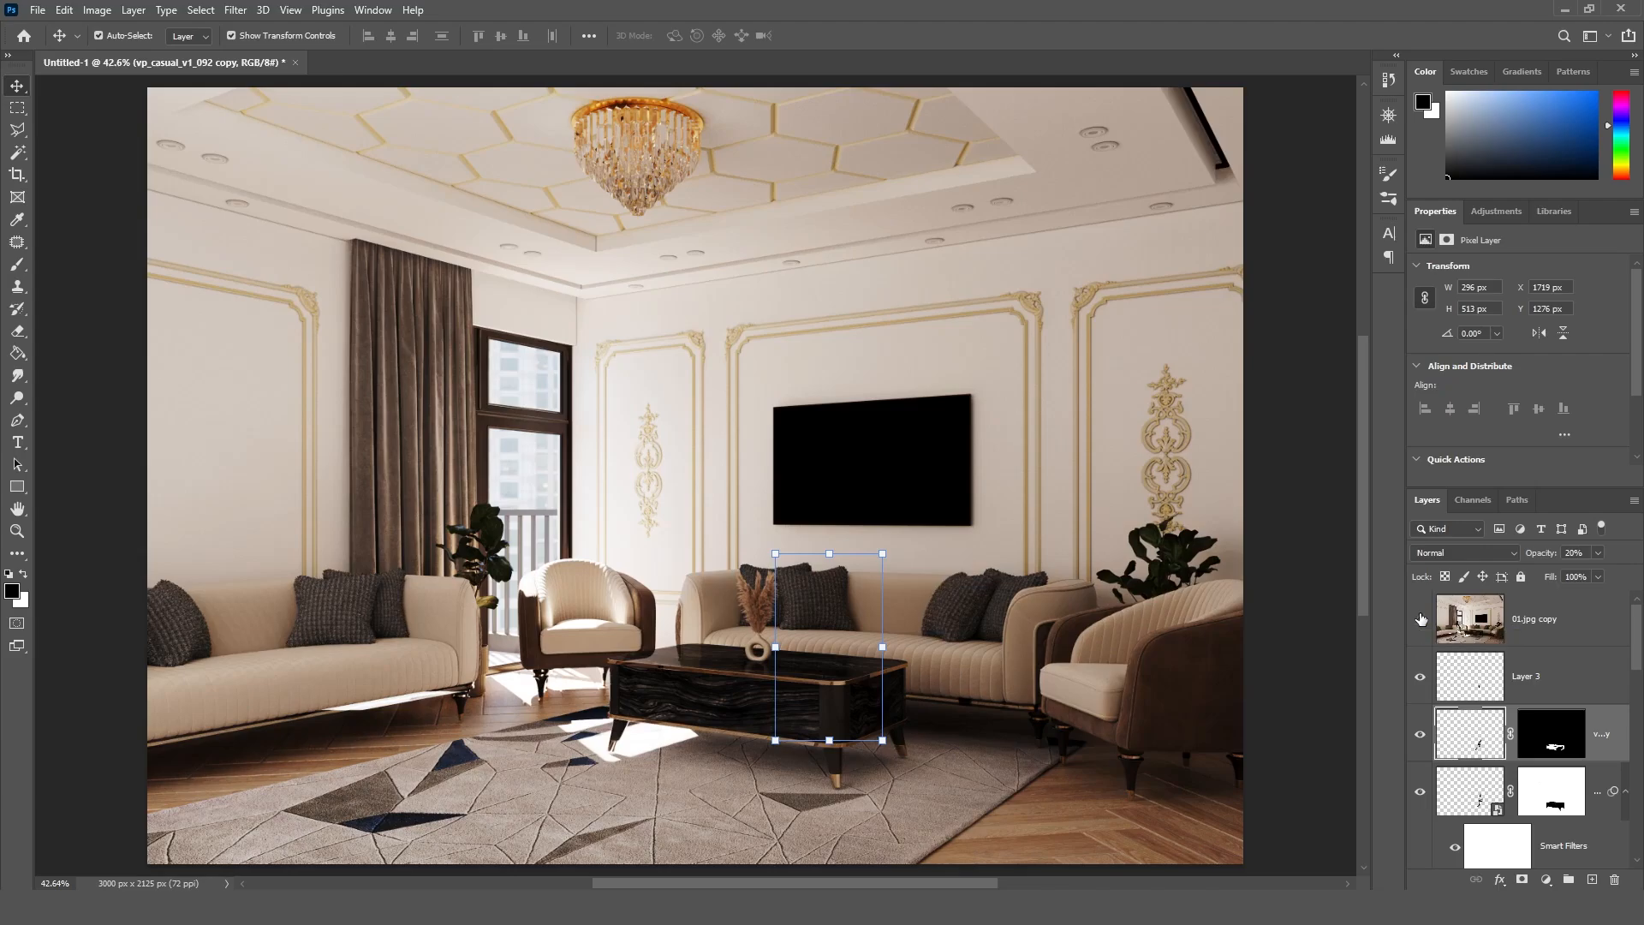
click(1420, 618)
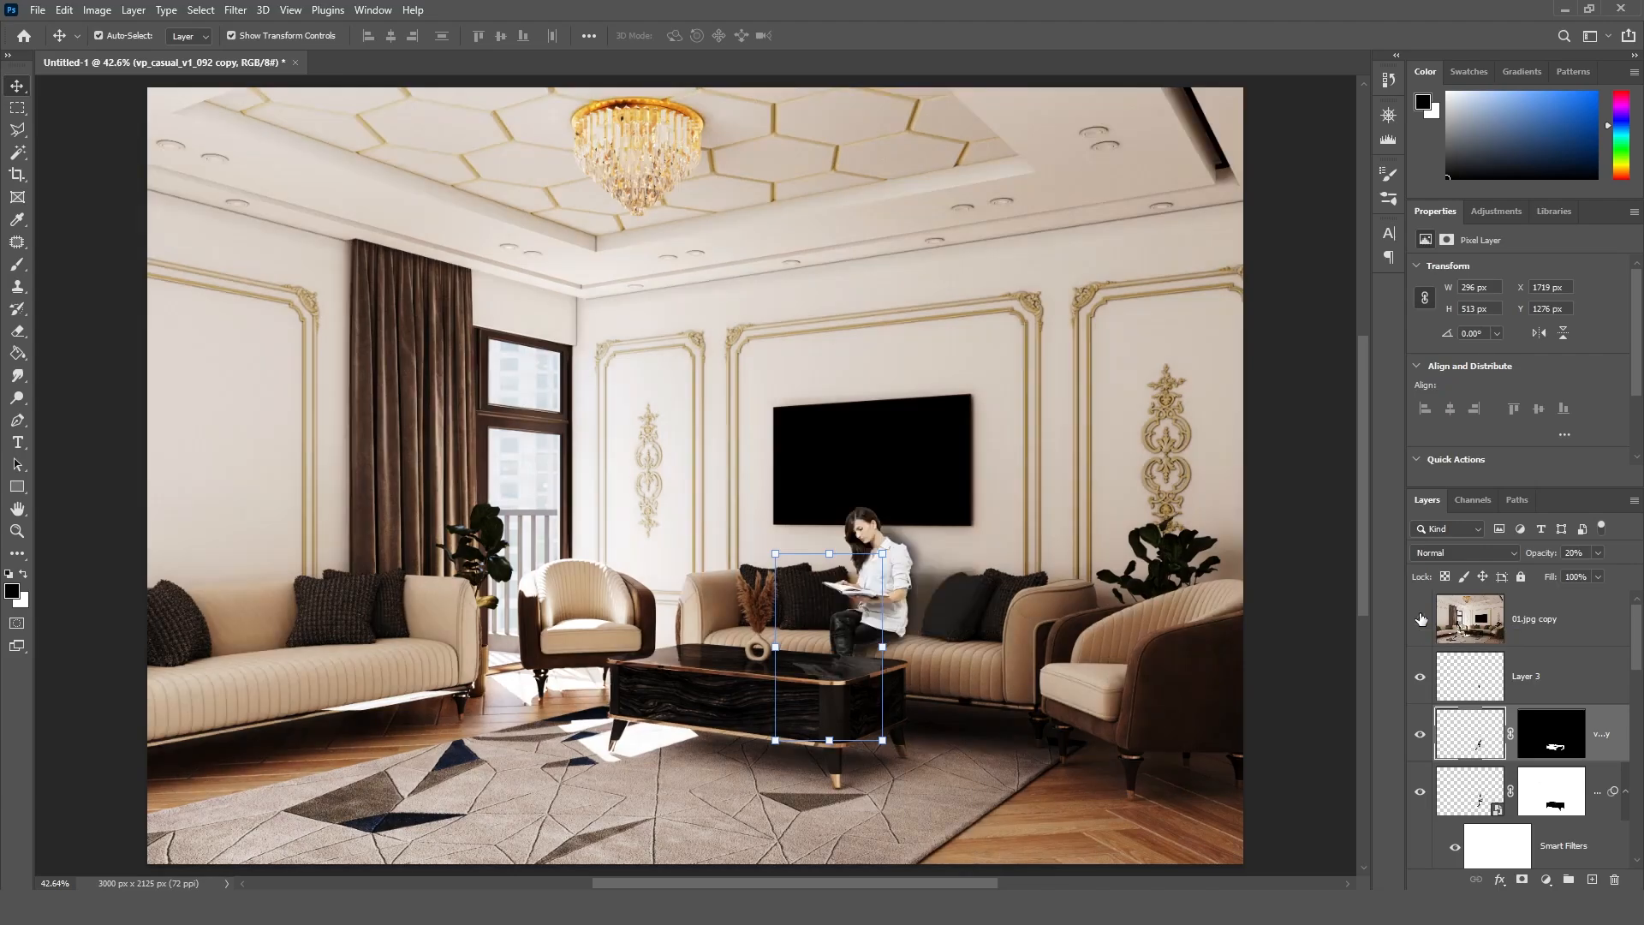
click(1420, 618)
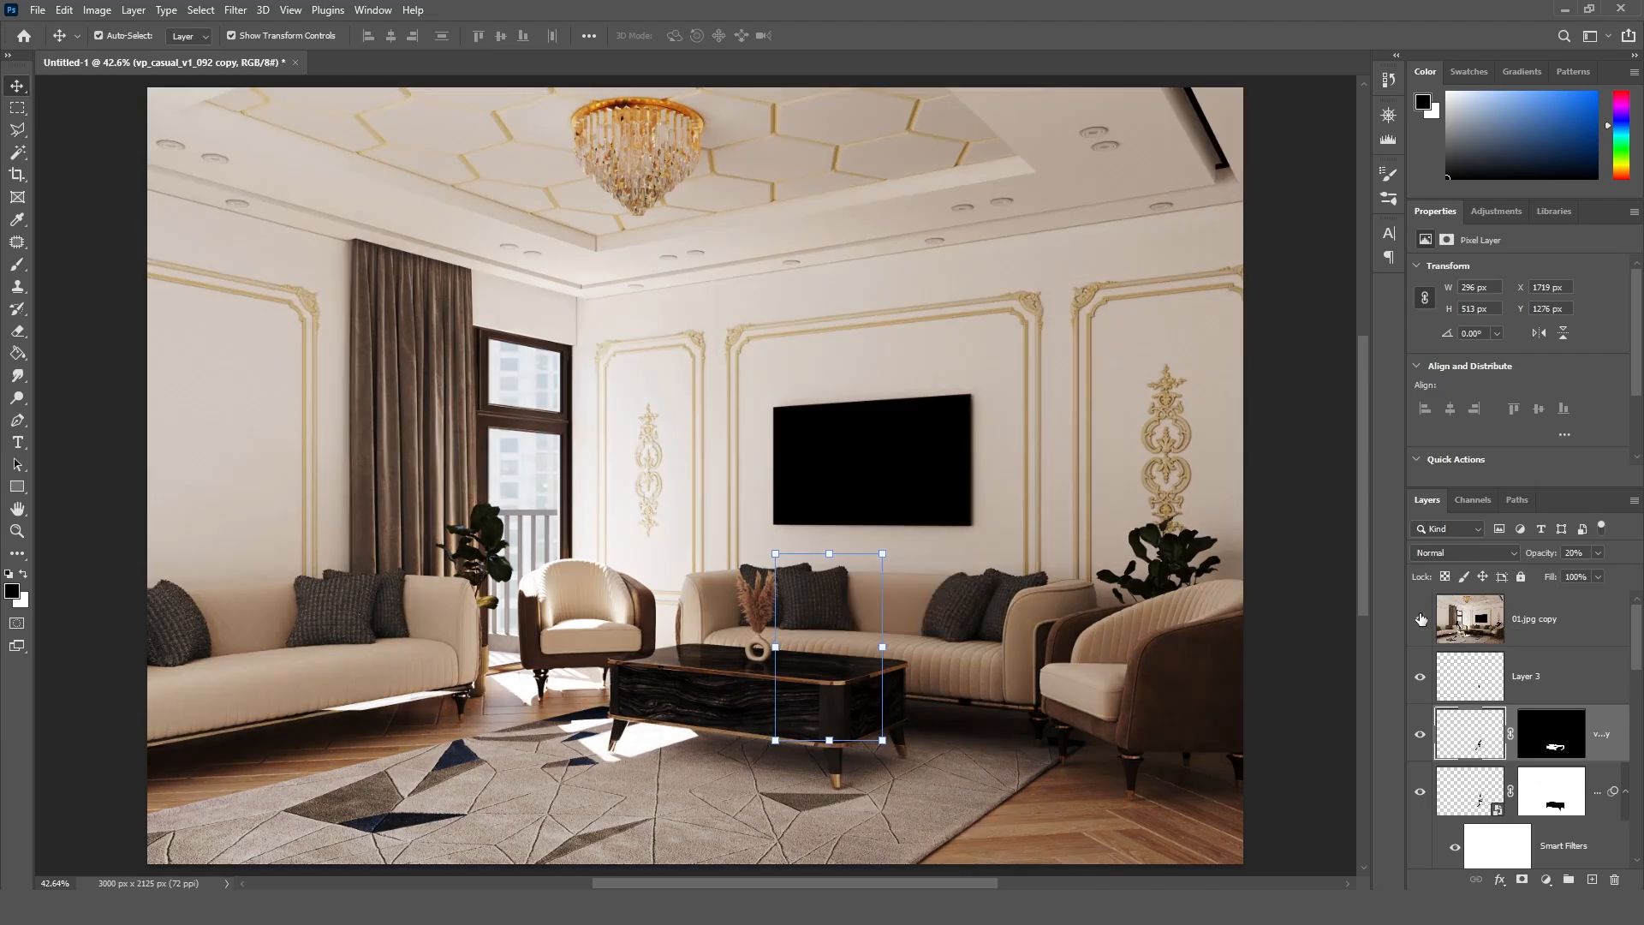
click(1420, 618)
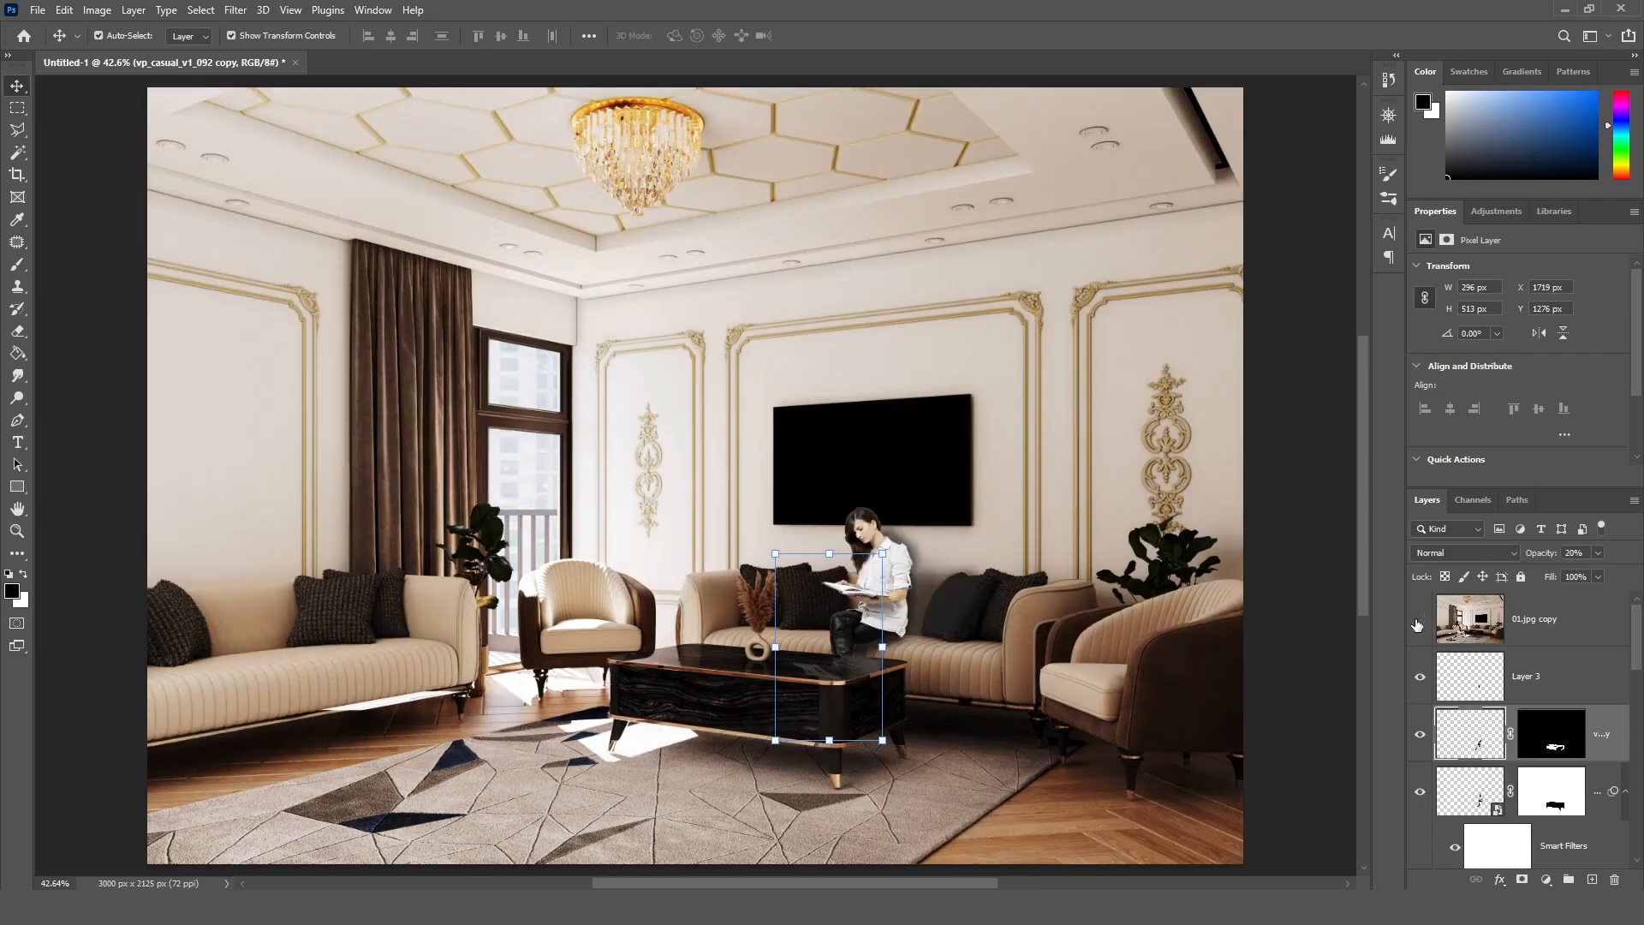
Inspect the seated woman up close and toggle her layer, Layer 2 and Layer 1 off and on to compare their effect
alt+scroll(983, 616, up, 3)
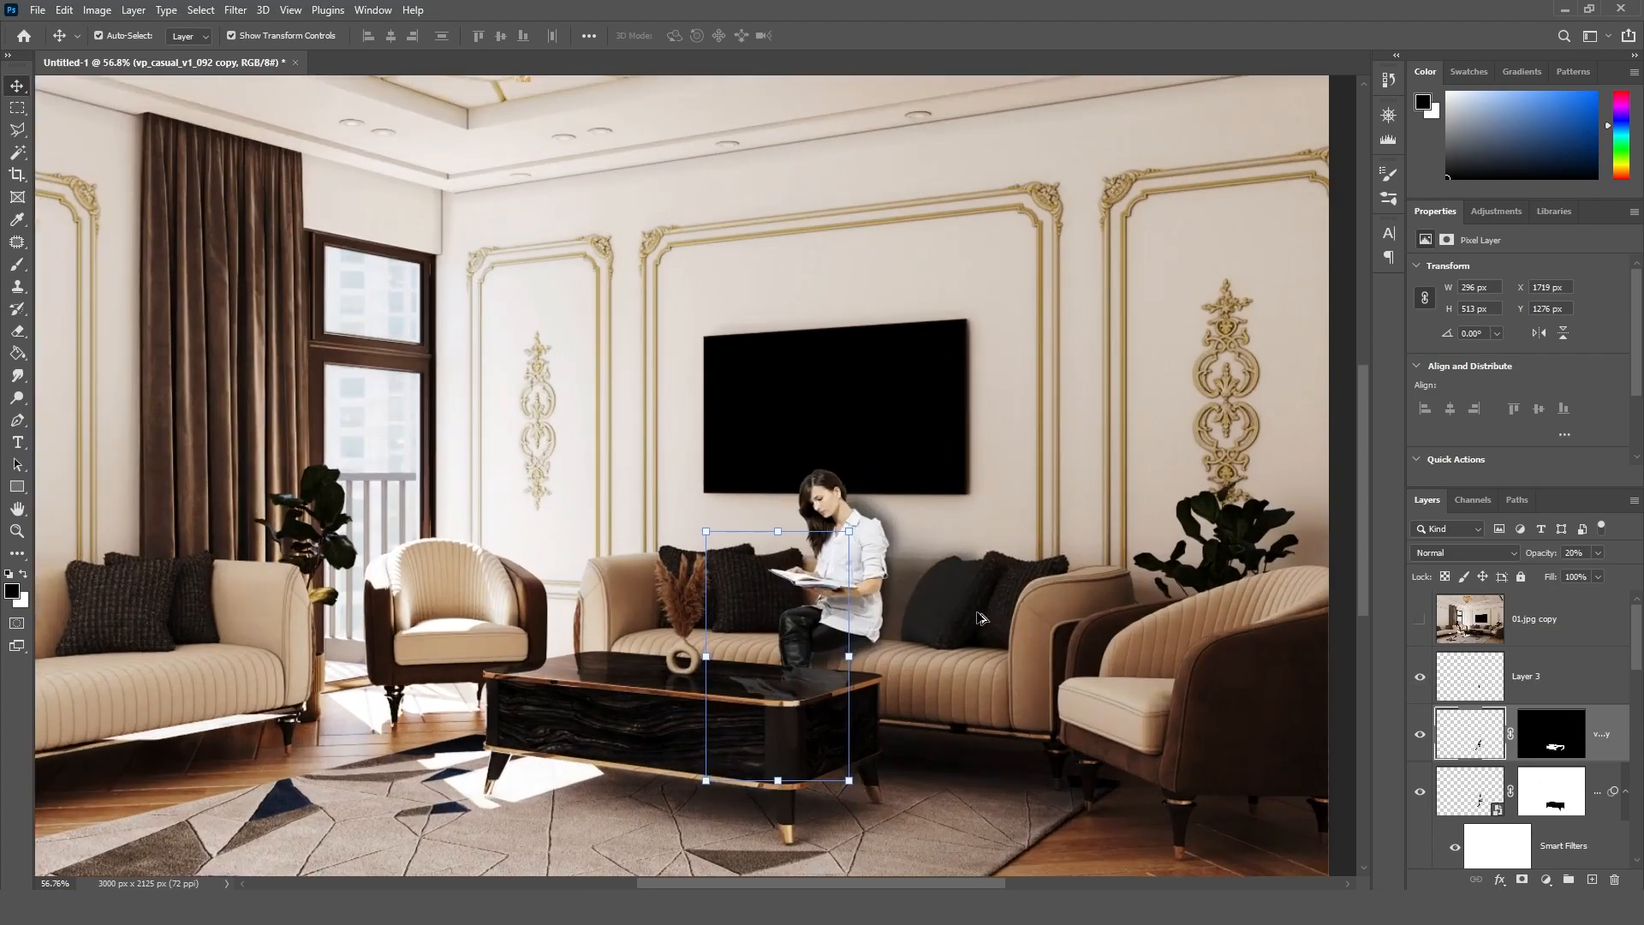
alt+scroll(983, 616, up, 5)
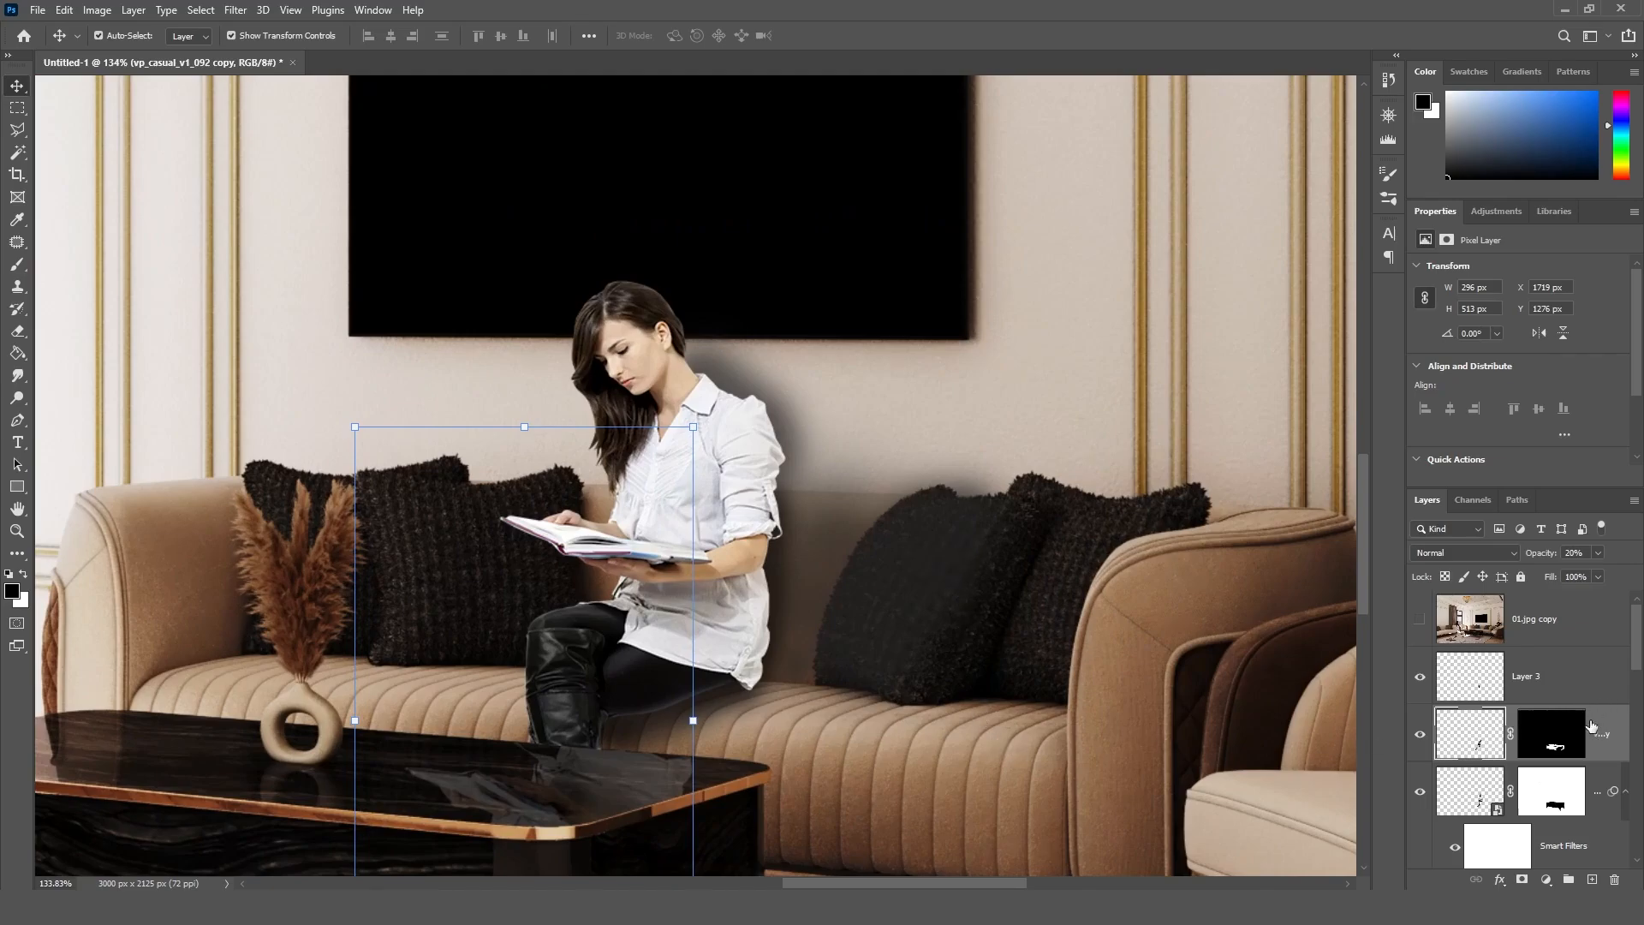
click(910, 592)
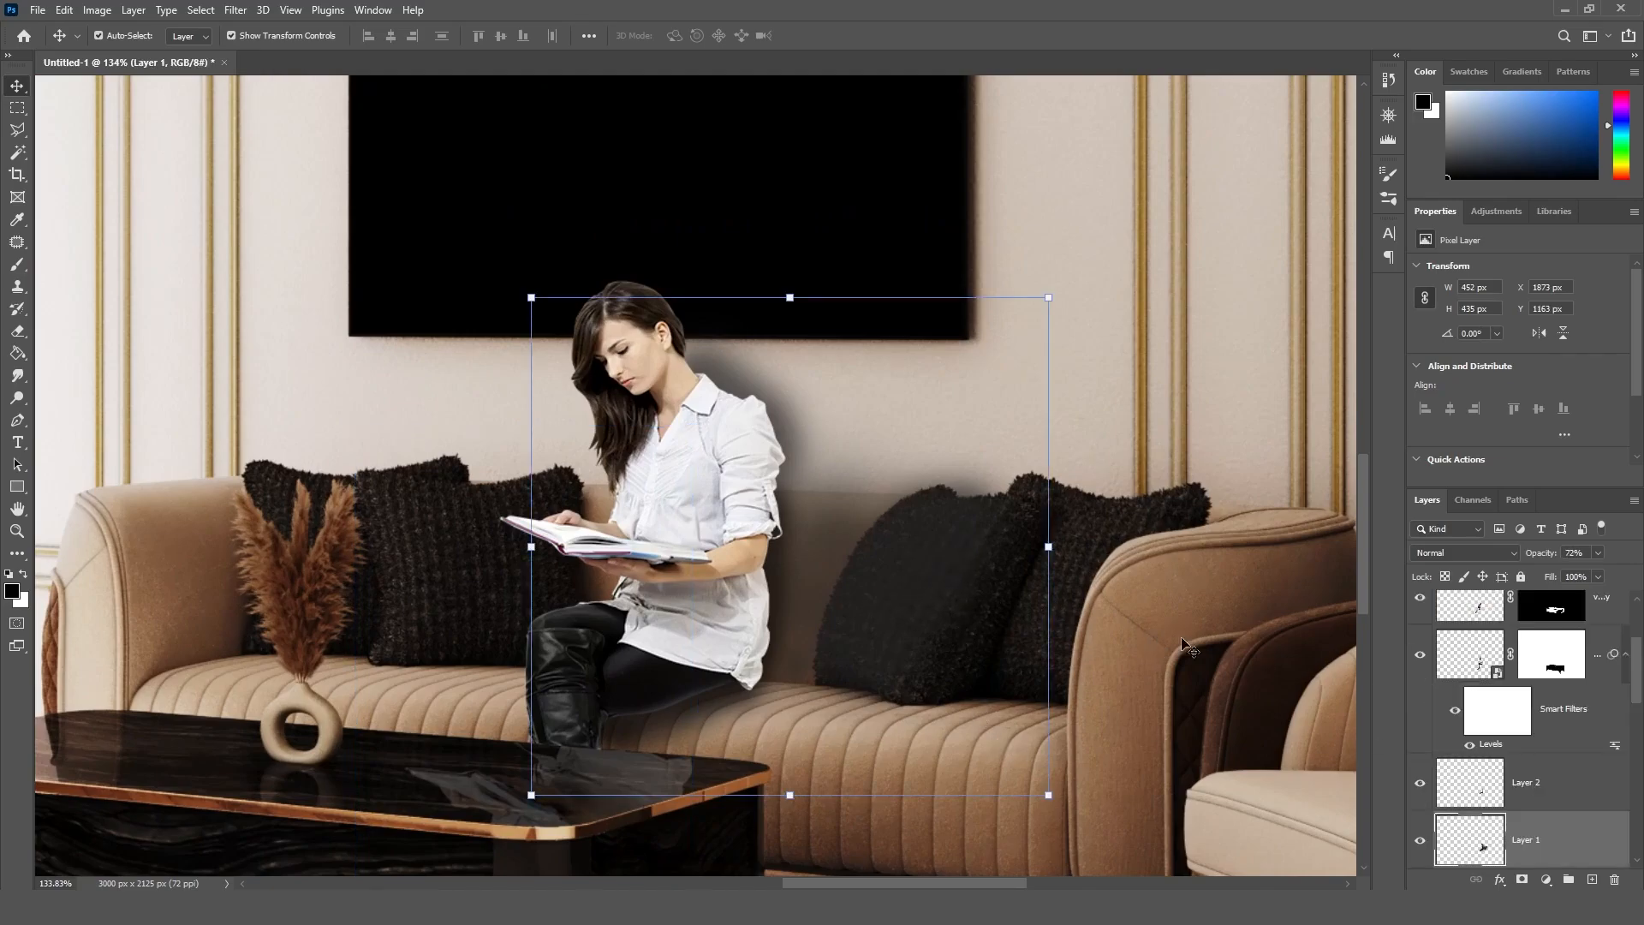
click(1551, 657)
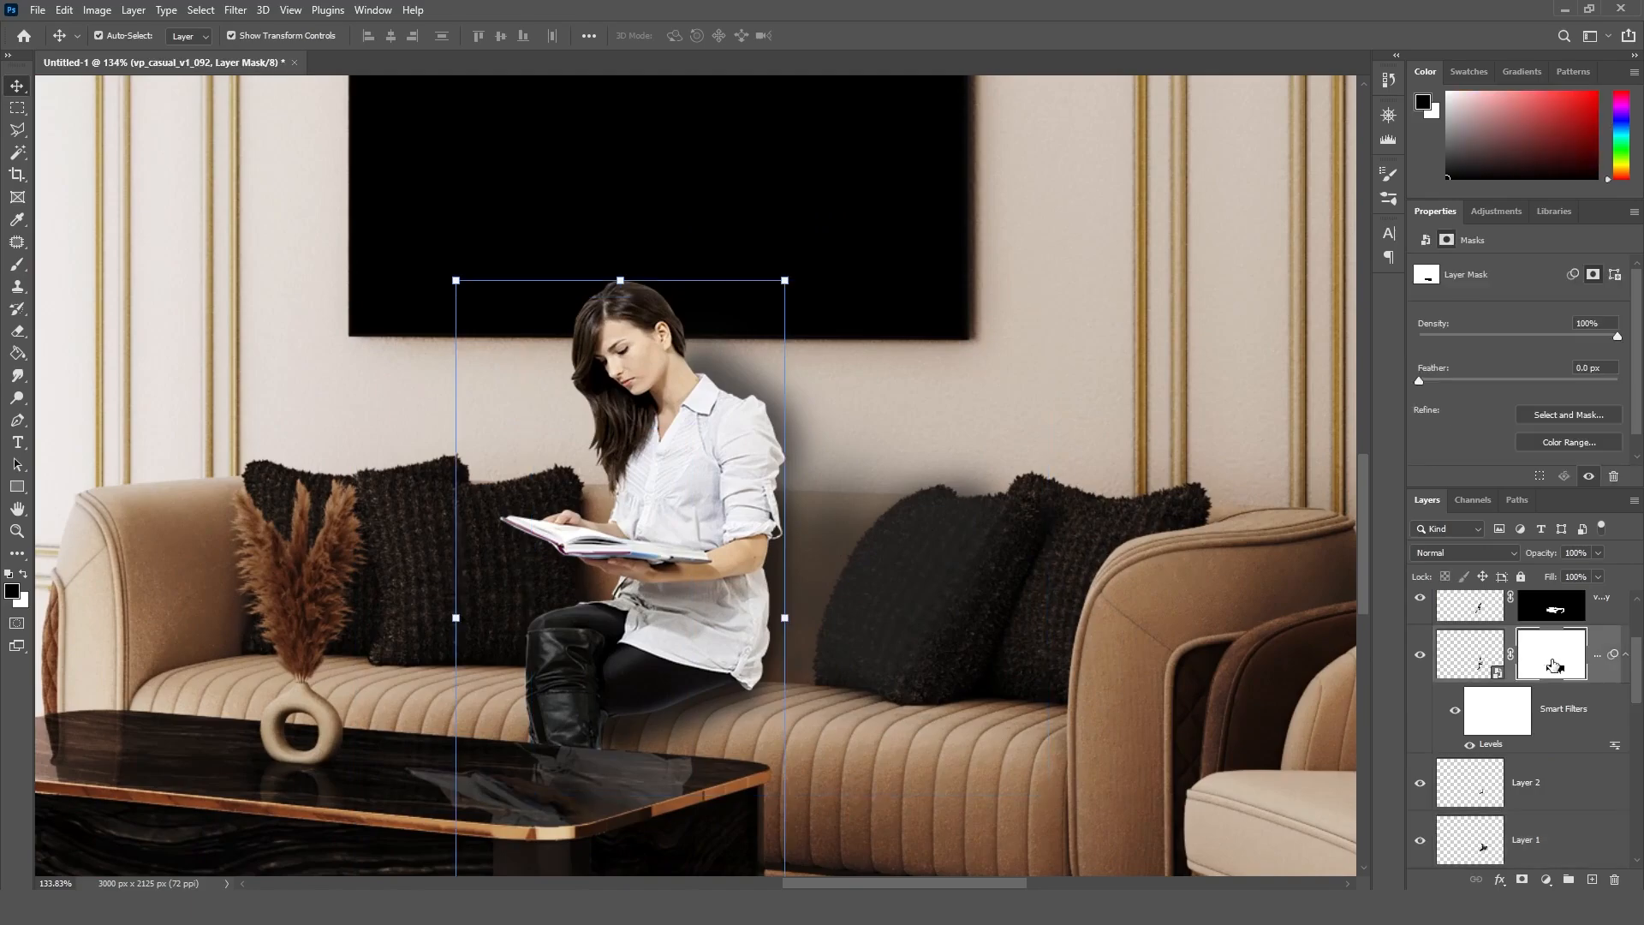
click(1468, 663)
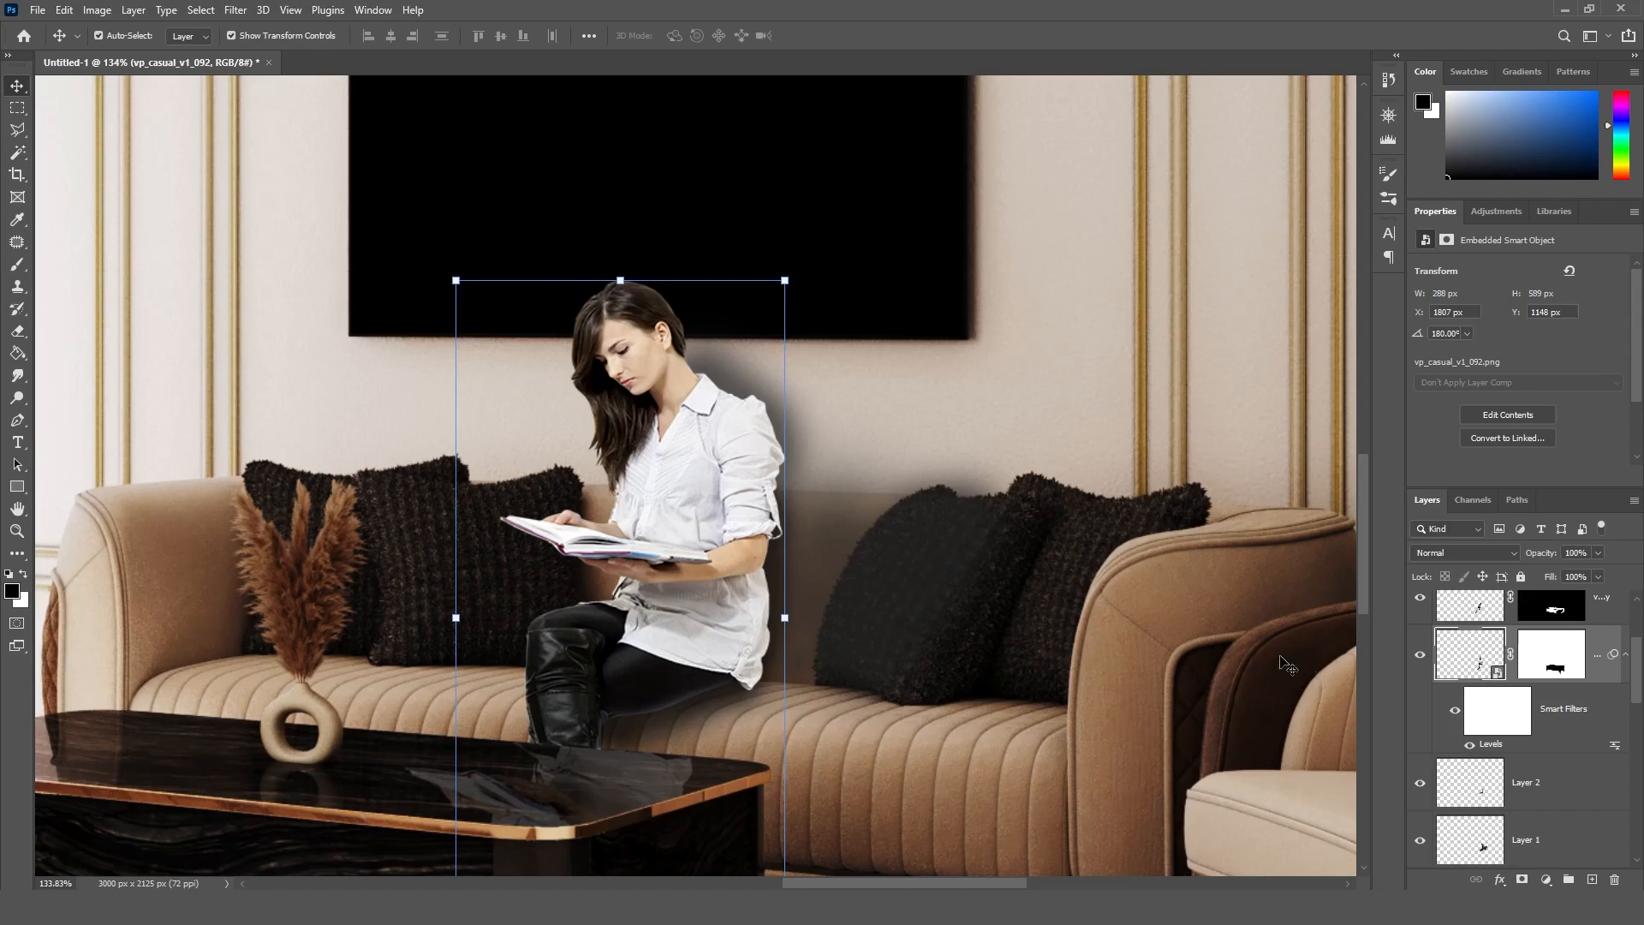
click(1573, 657)
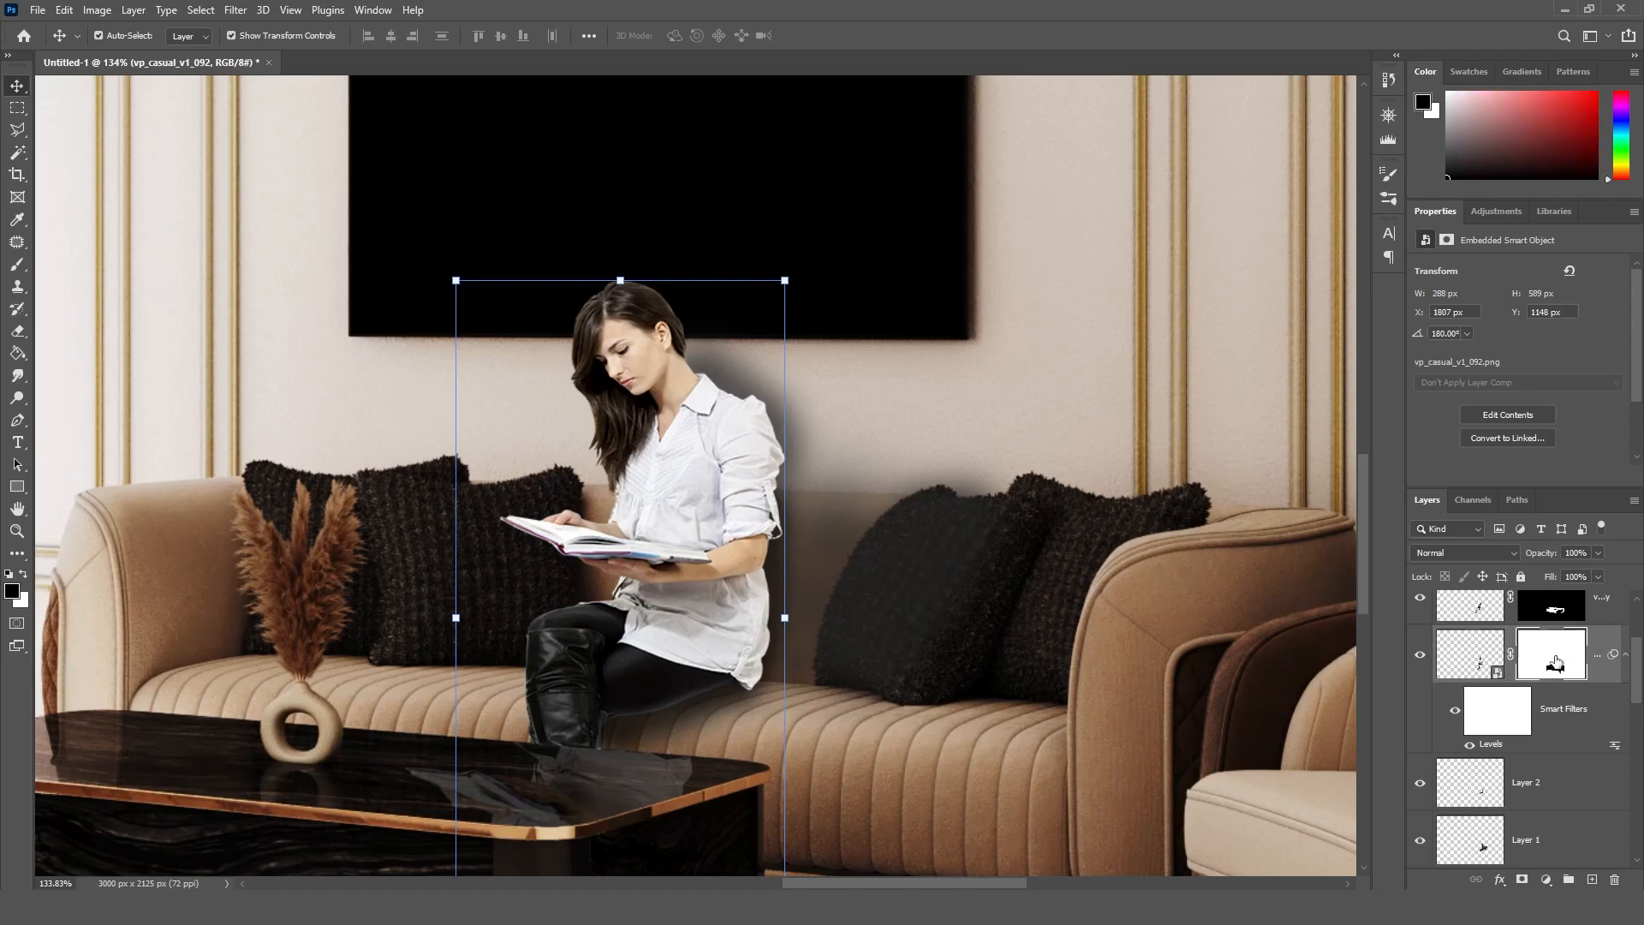
click(1483, 659)
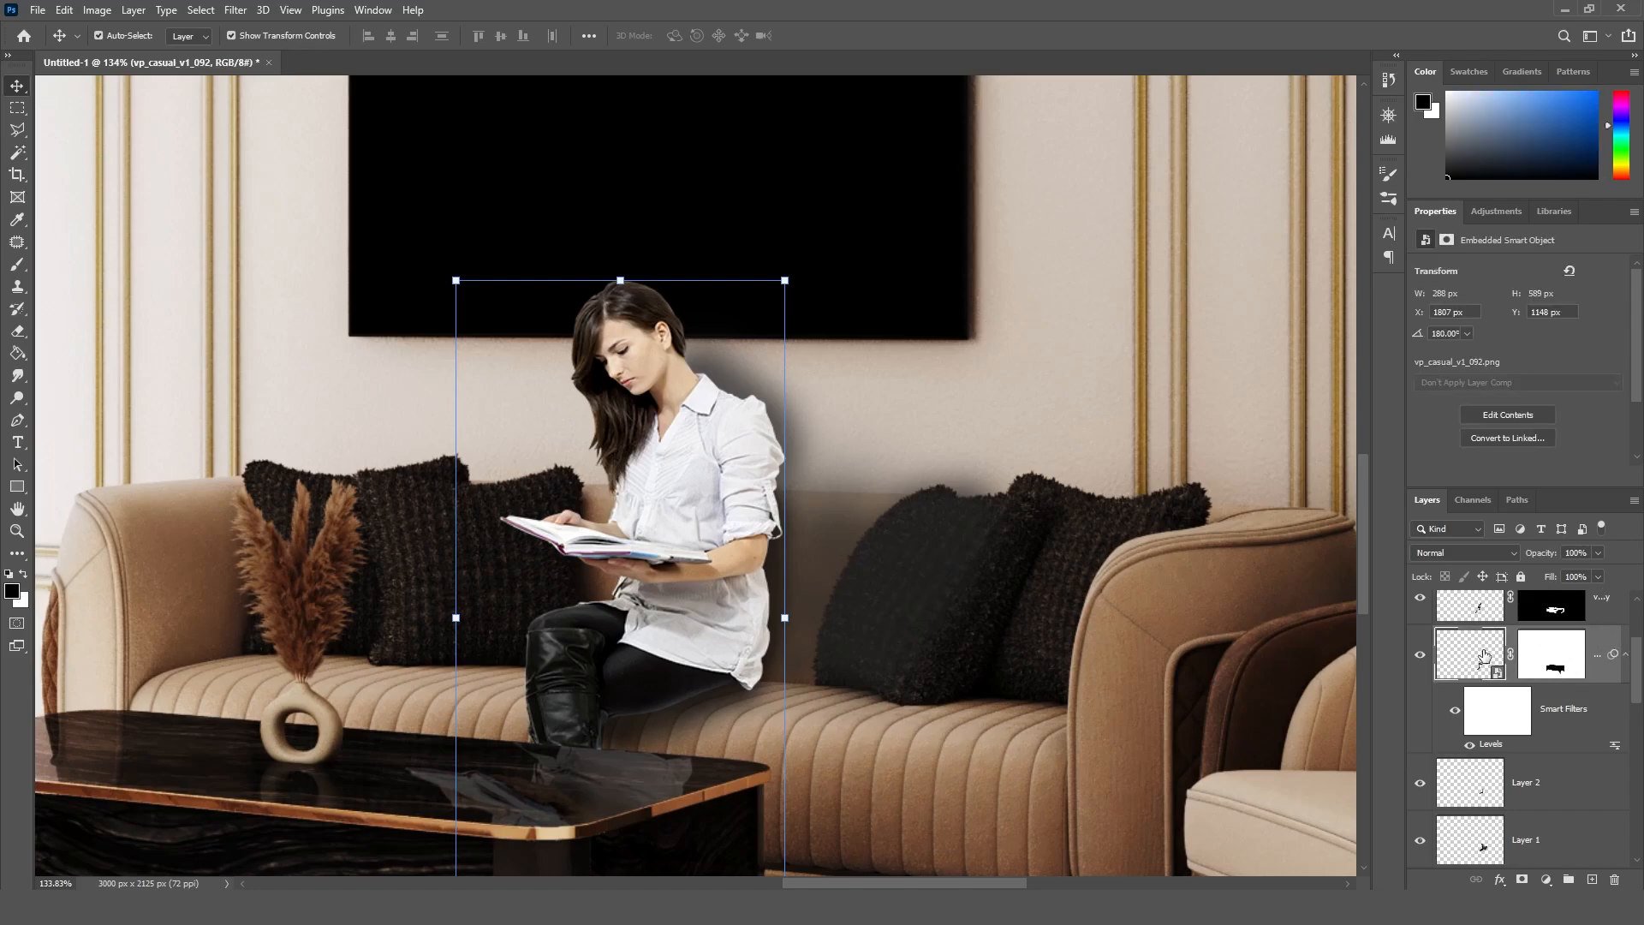
click(1420, 656)
click(1420, 656)
click(1421, 782)
click(1421, 783)
click(1420, 840)
click(1420, 839)
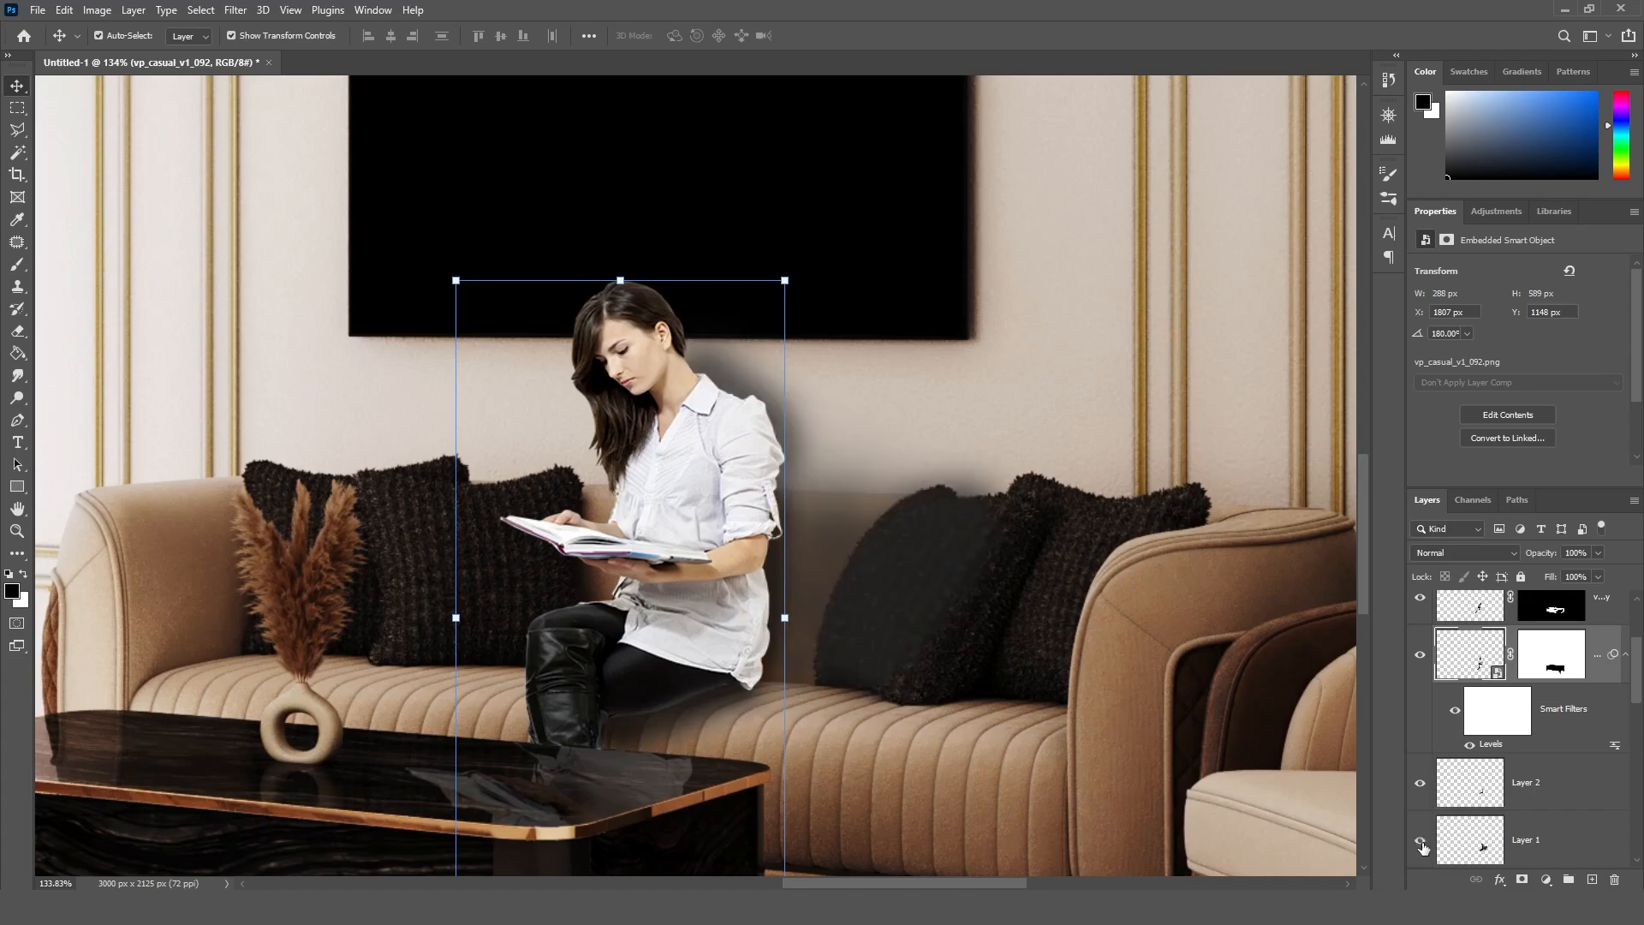
Set the opacity of Layer 1, the woman's shadow on the wall and sofa, to 60% and check it in the room
click(1520, 834)
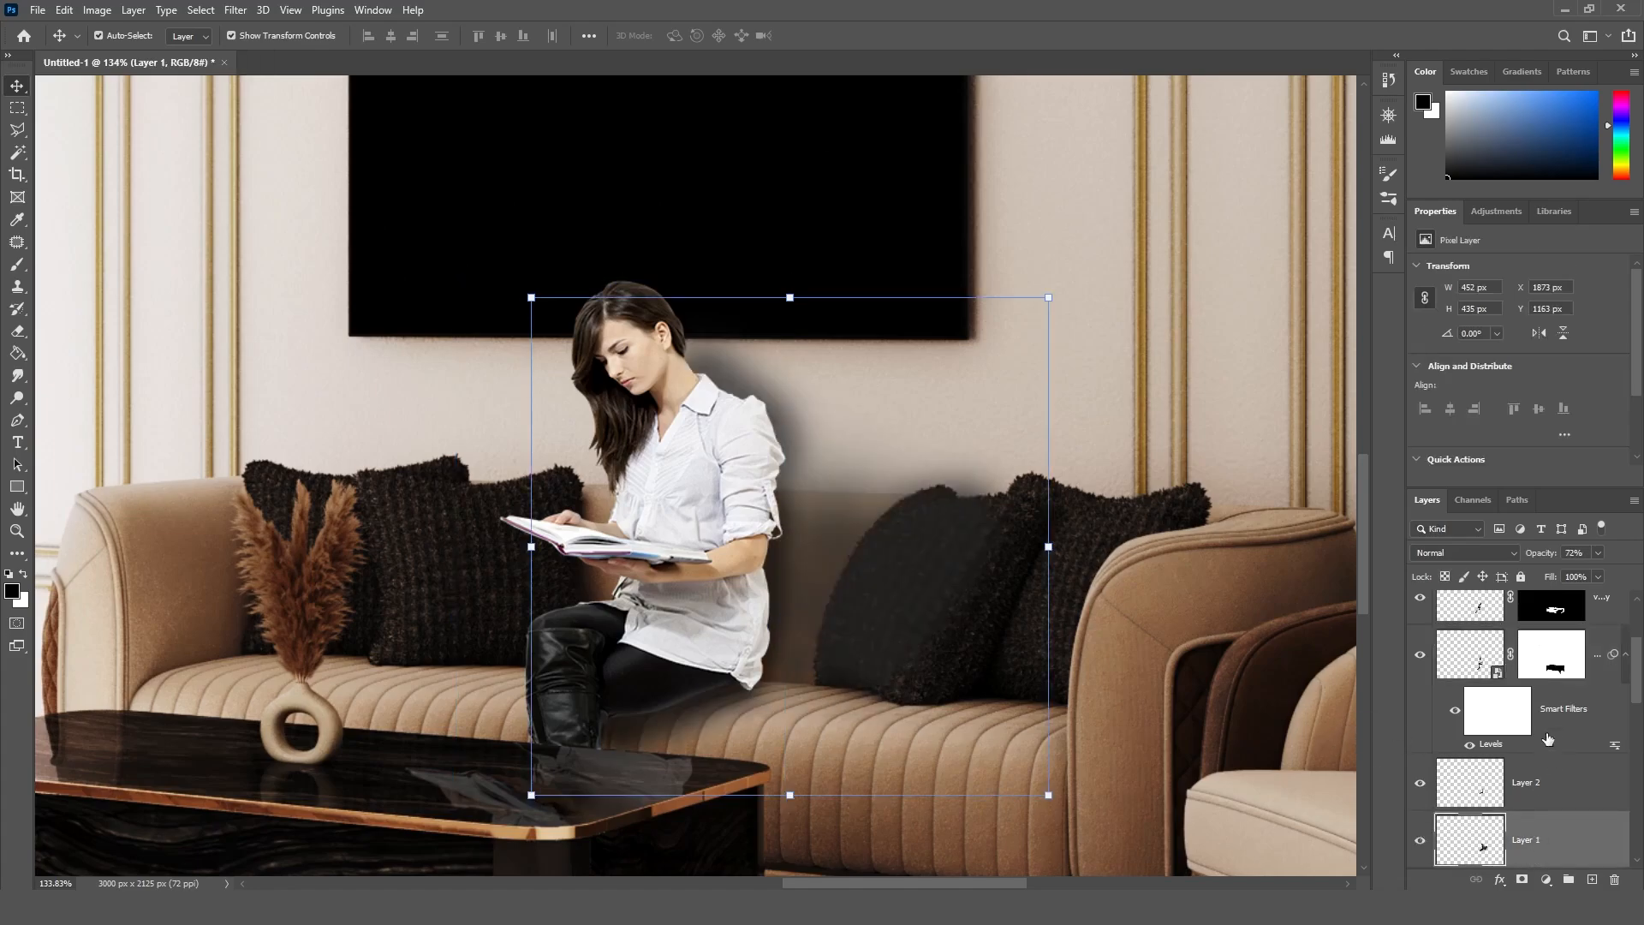
text(60)
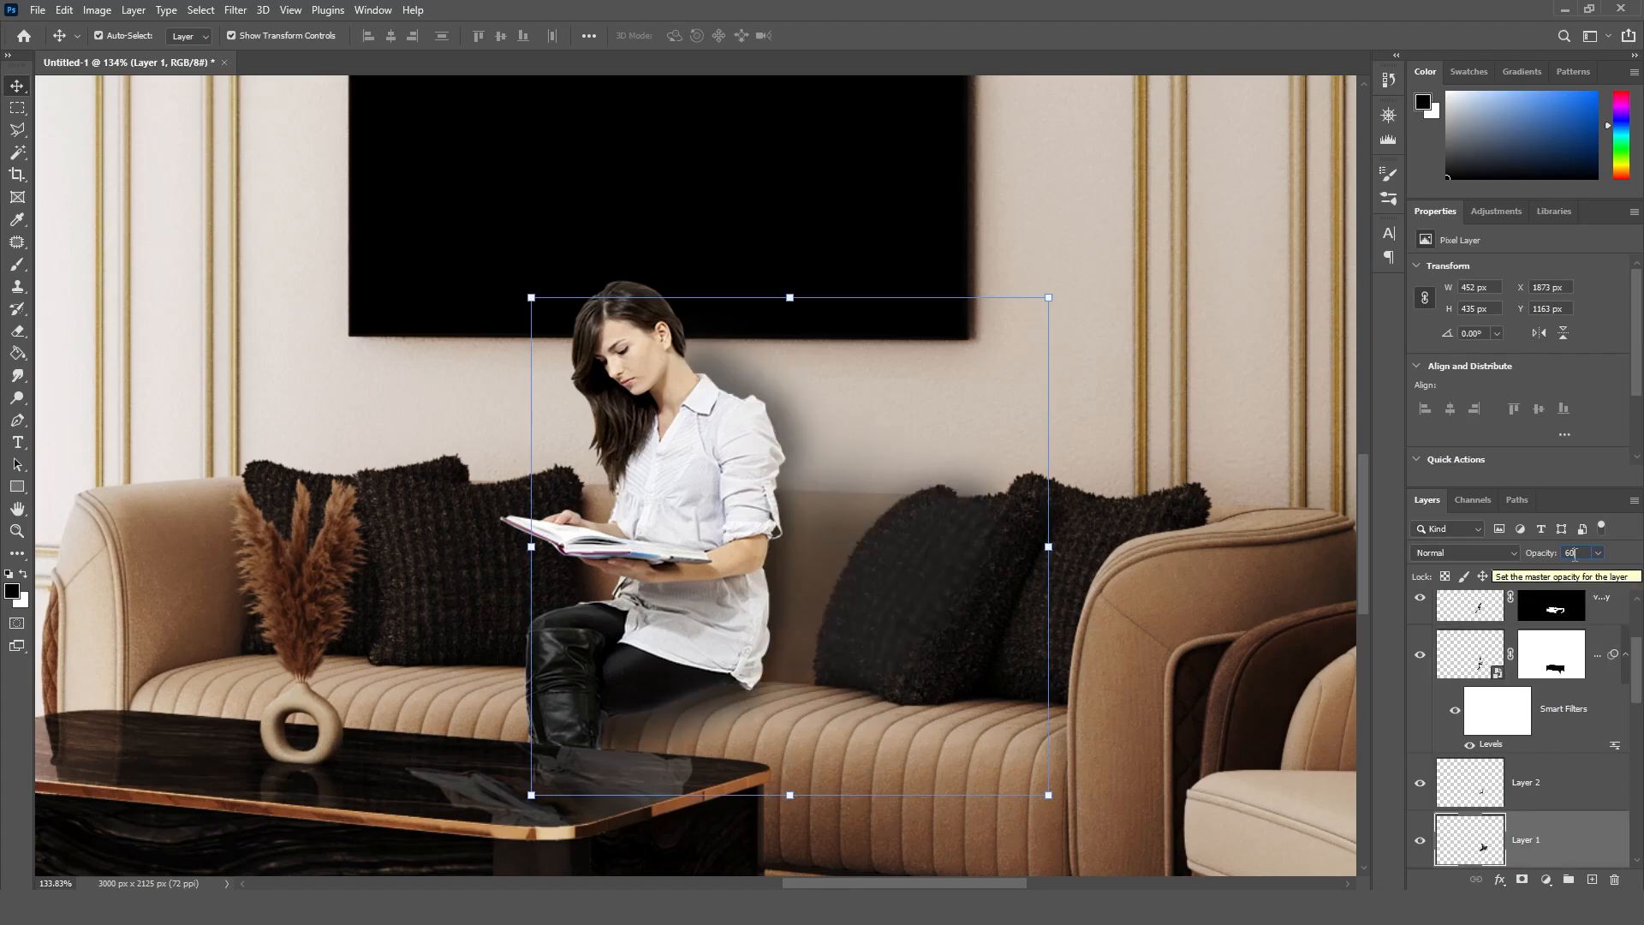
key(Return)
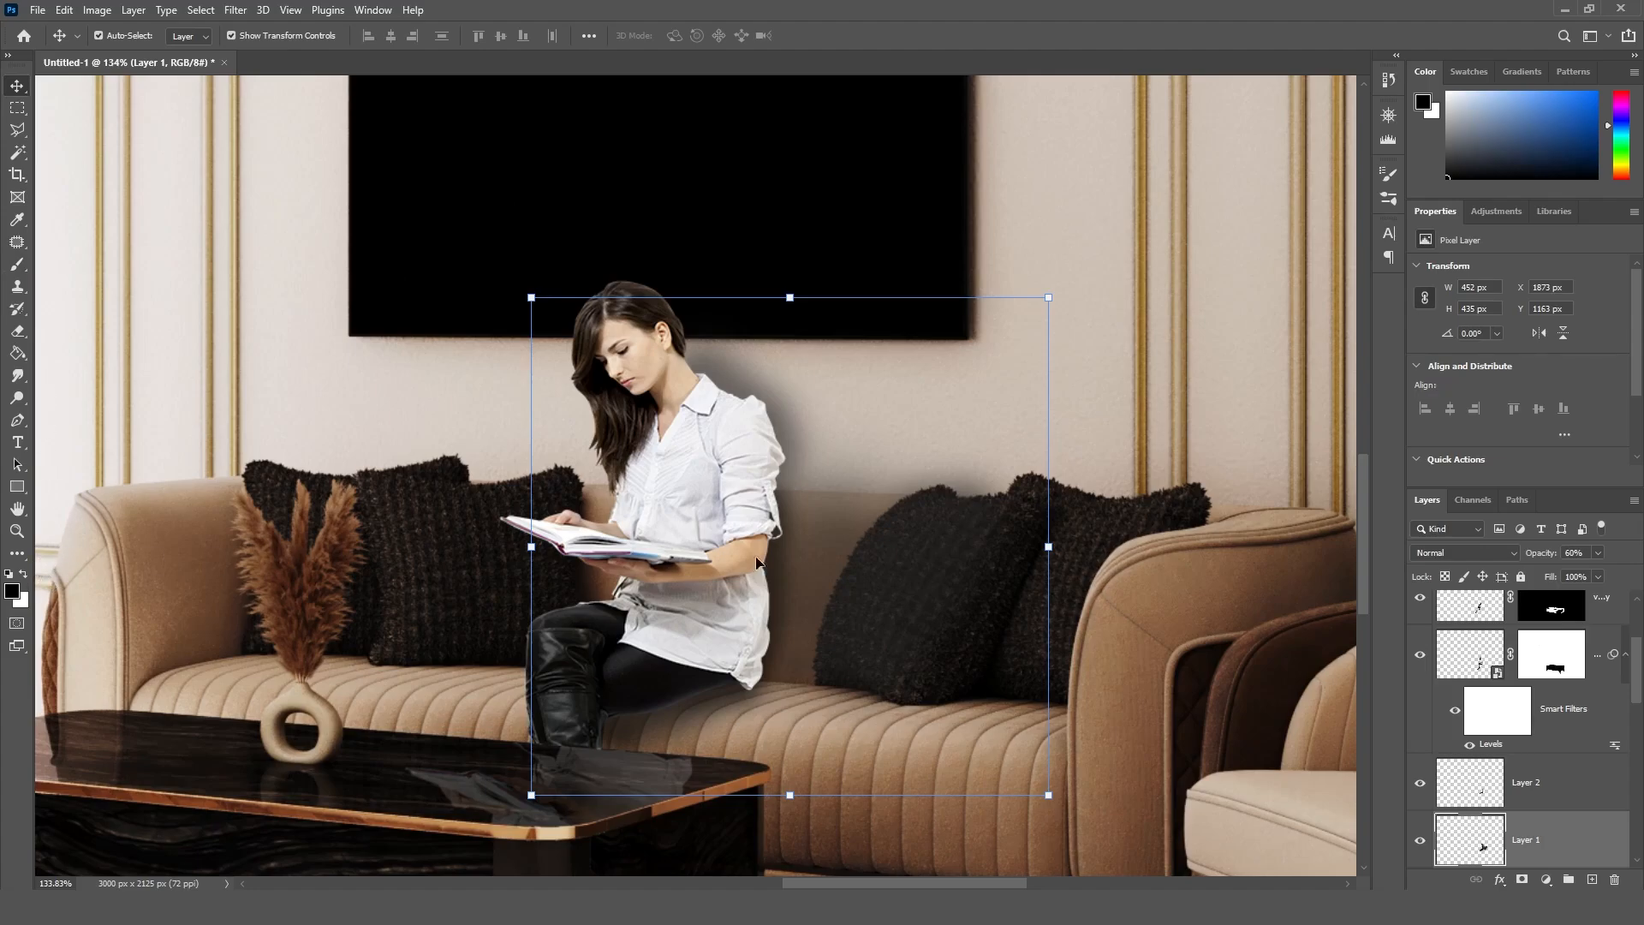
alt+scroll(782, 481, down, 5)
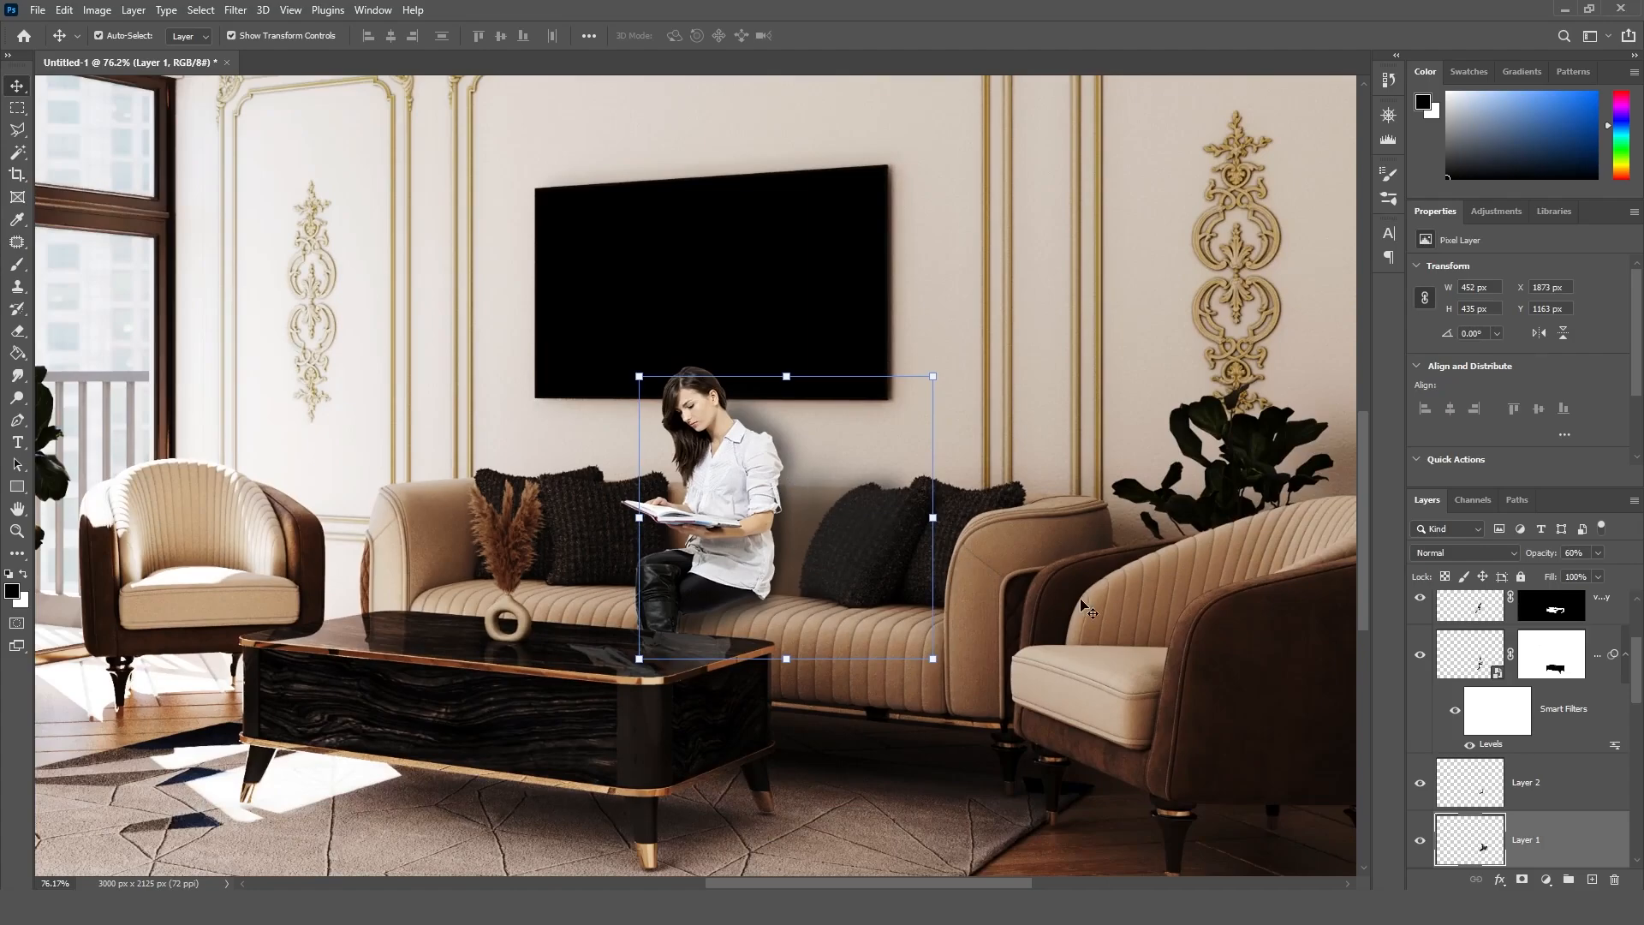
Add a layer mask to Layer 1 and hide the shadow where it covers the dark cushion beside the woman
click(1547, 880)
click(1424, 835)
click(1523, 880)
Apply a new Levels adjustment to the woman's smart object layer with the midtone input at 0.71
alt+scroll(891, 501, up, 3)
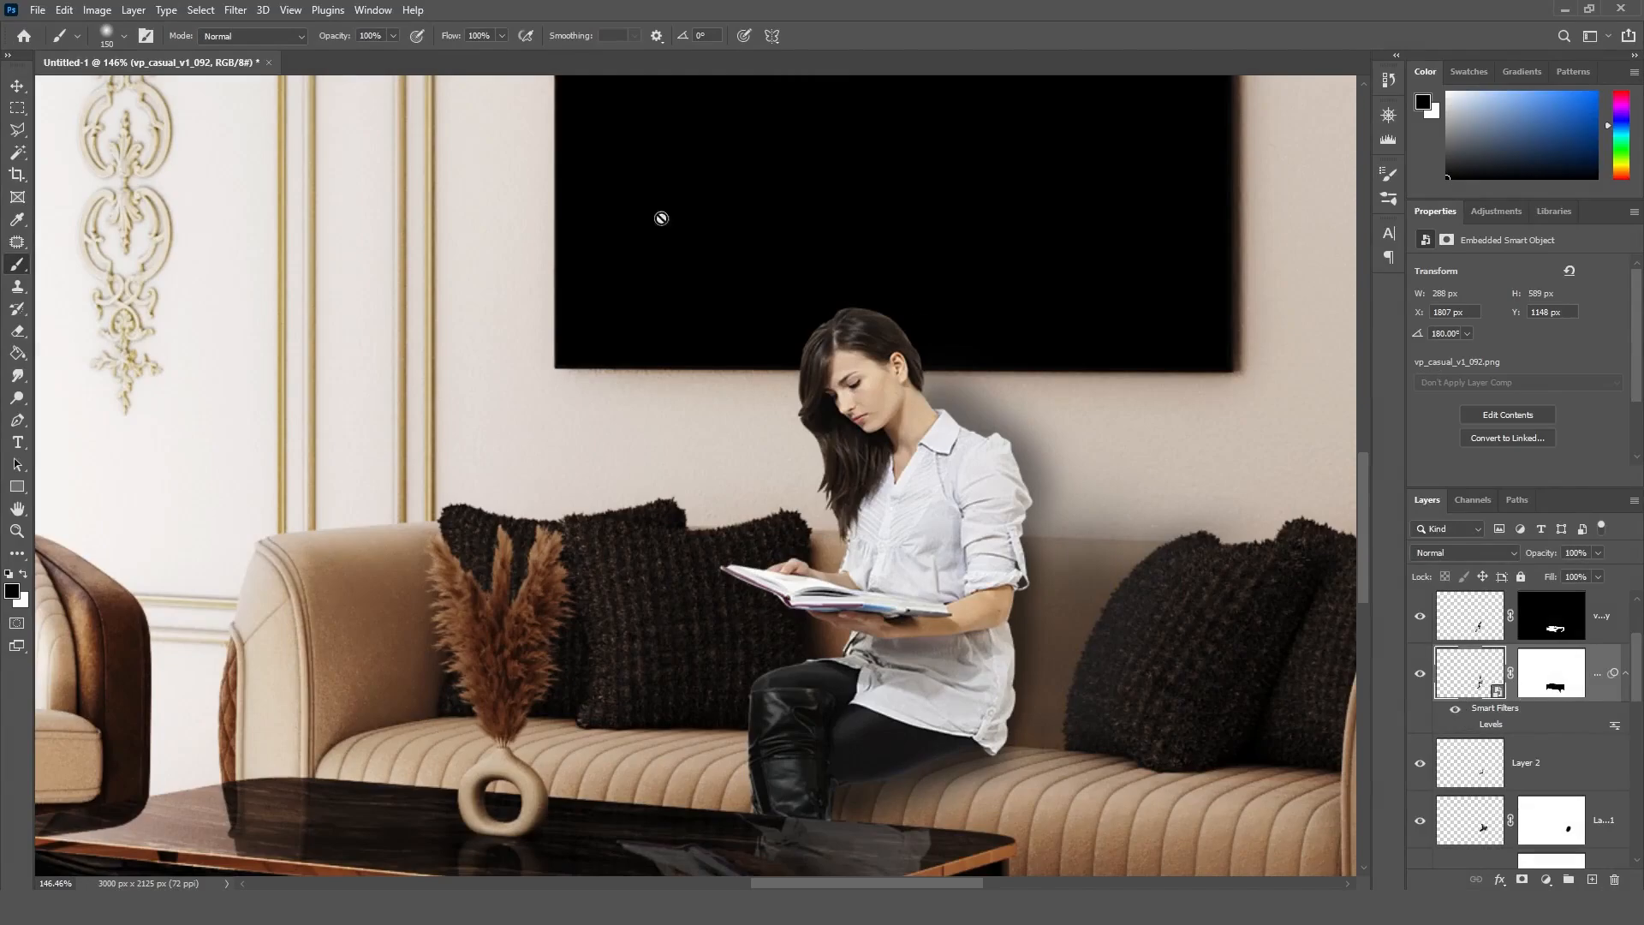
click(97, 11)
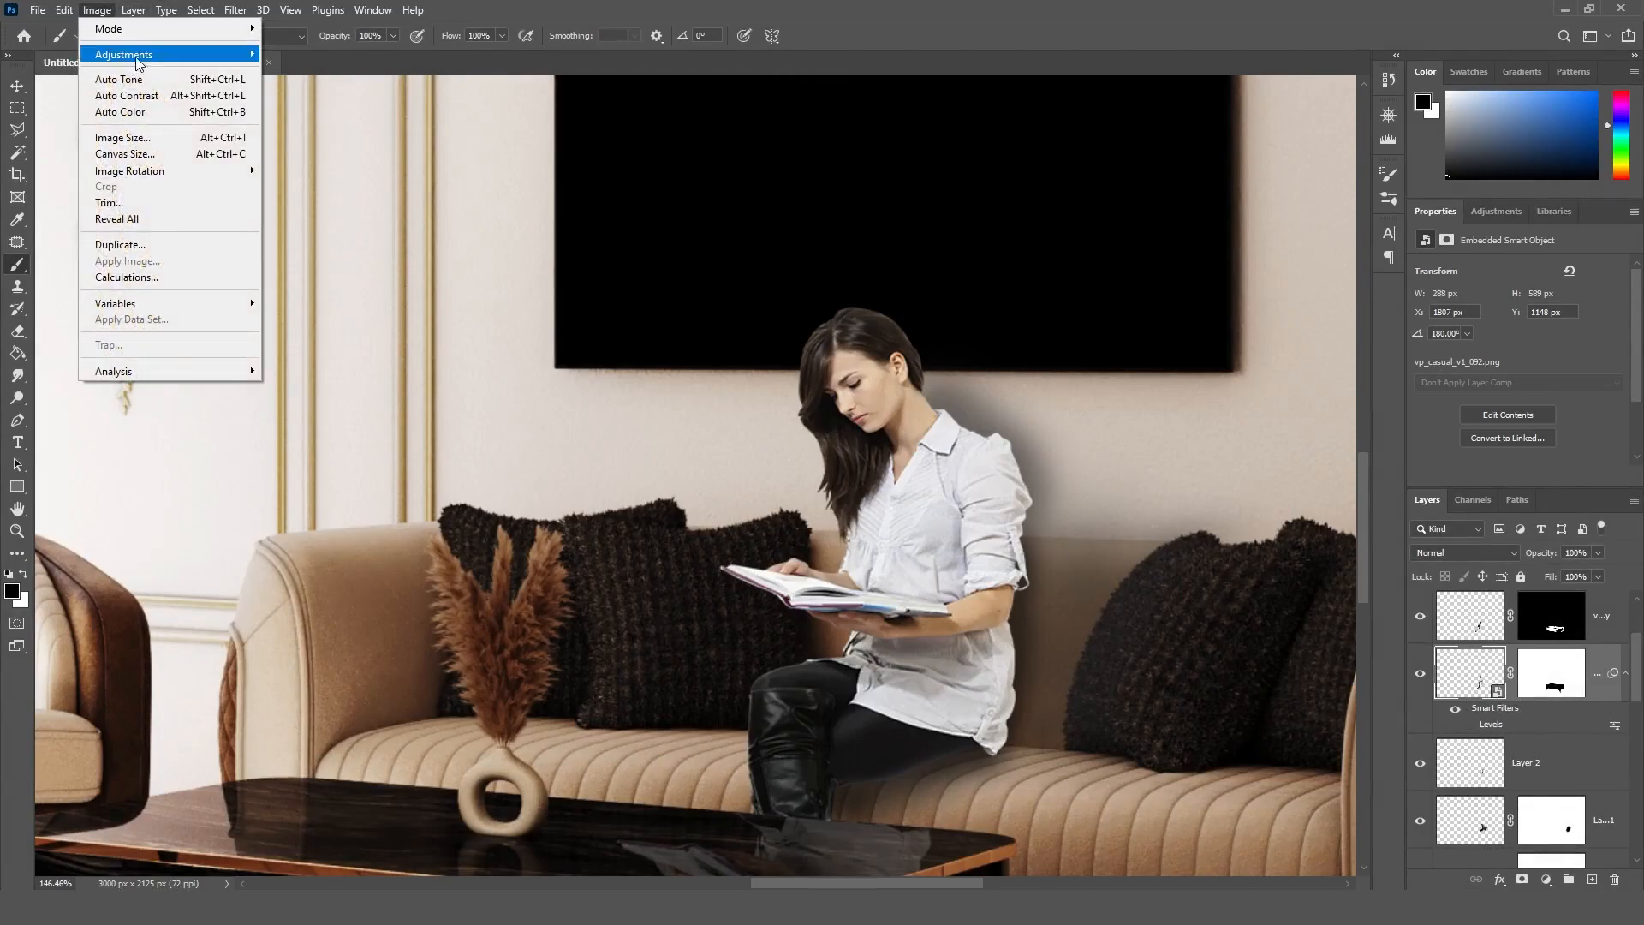
mouse_move(228, 58)
click(292, 70)
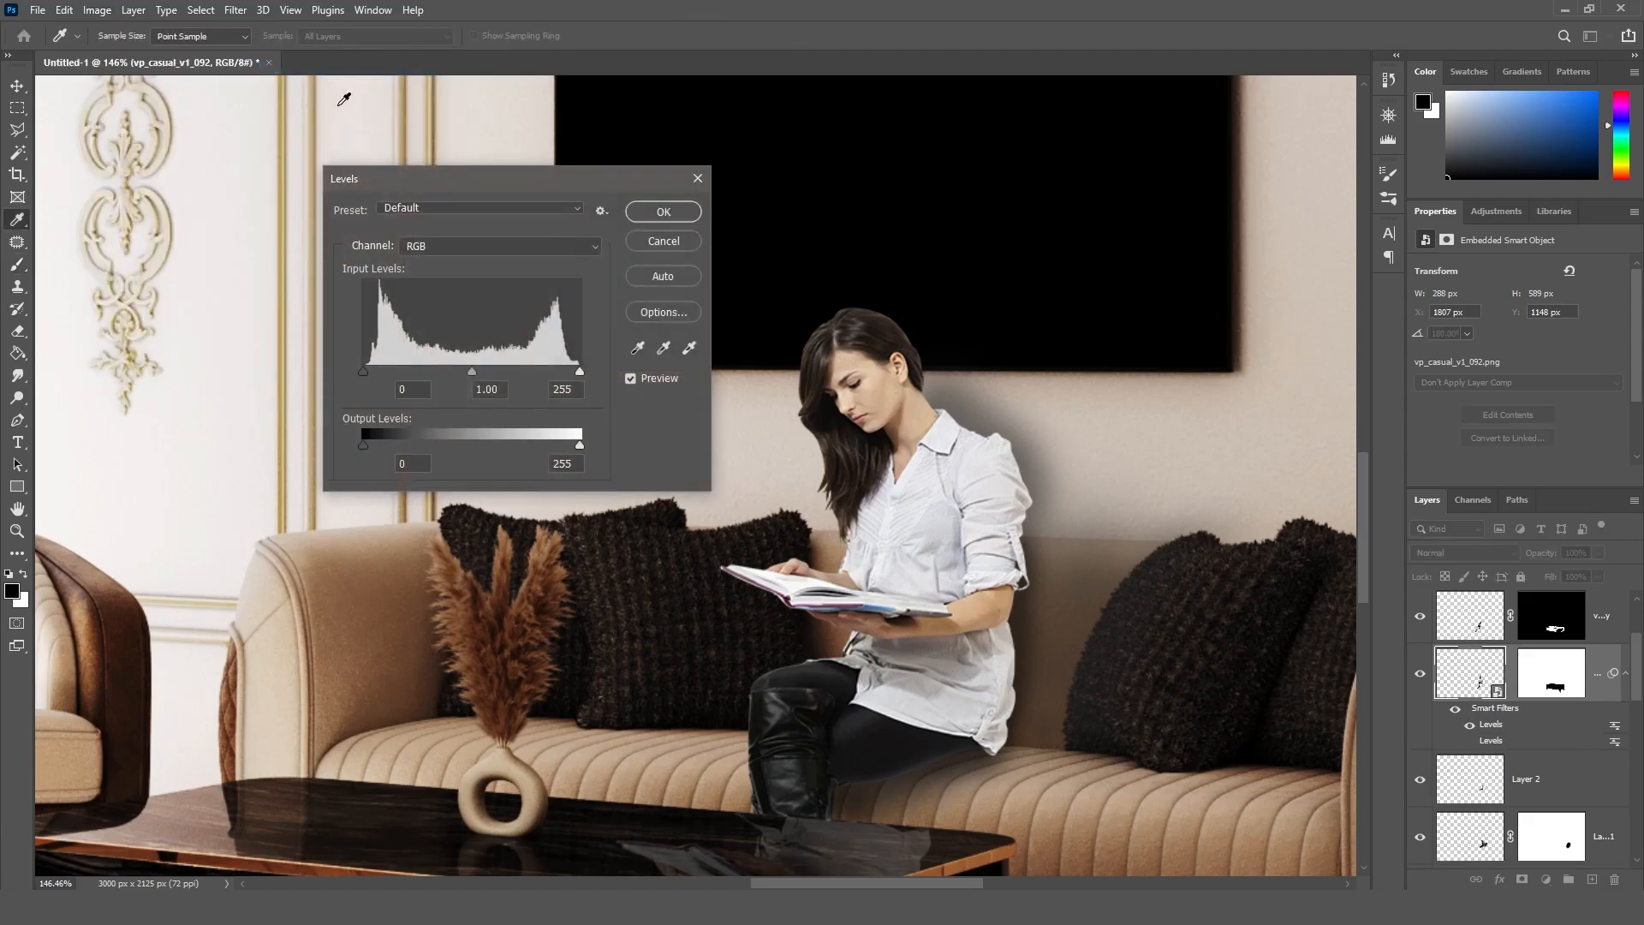
mouse_move(470, 369)
mouse_down()
mouse_move(445, 367)
mouse_move(488, 367)
mouse_up()
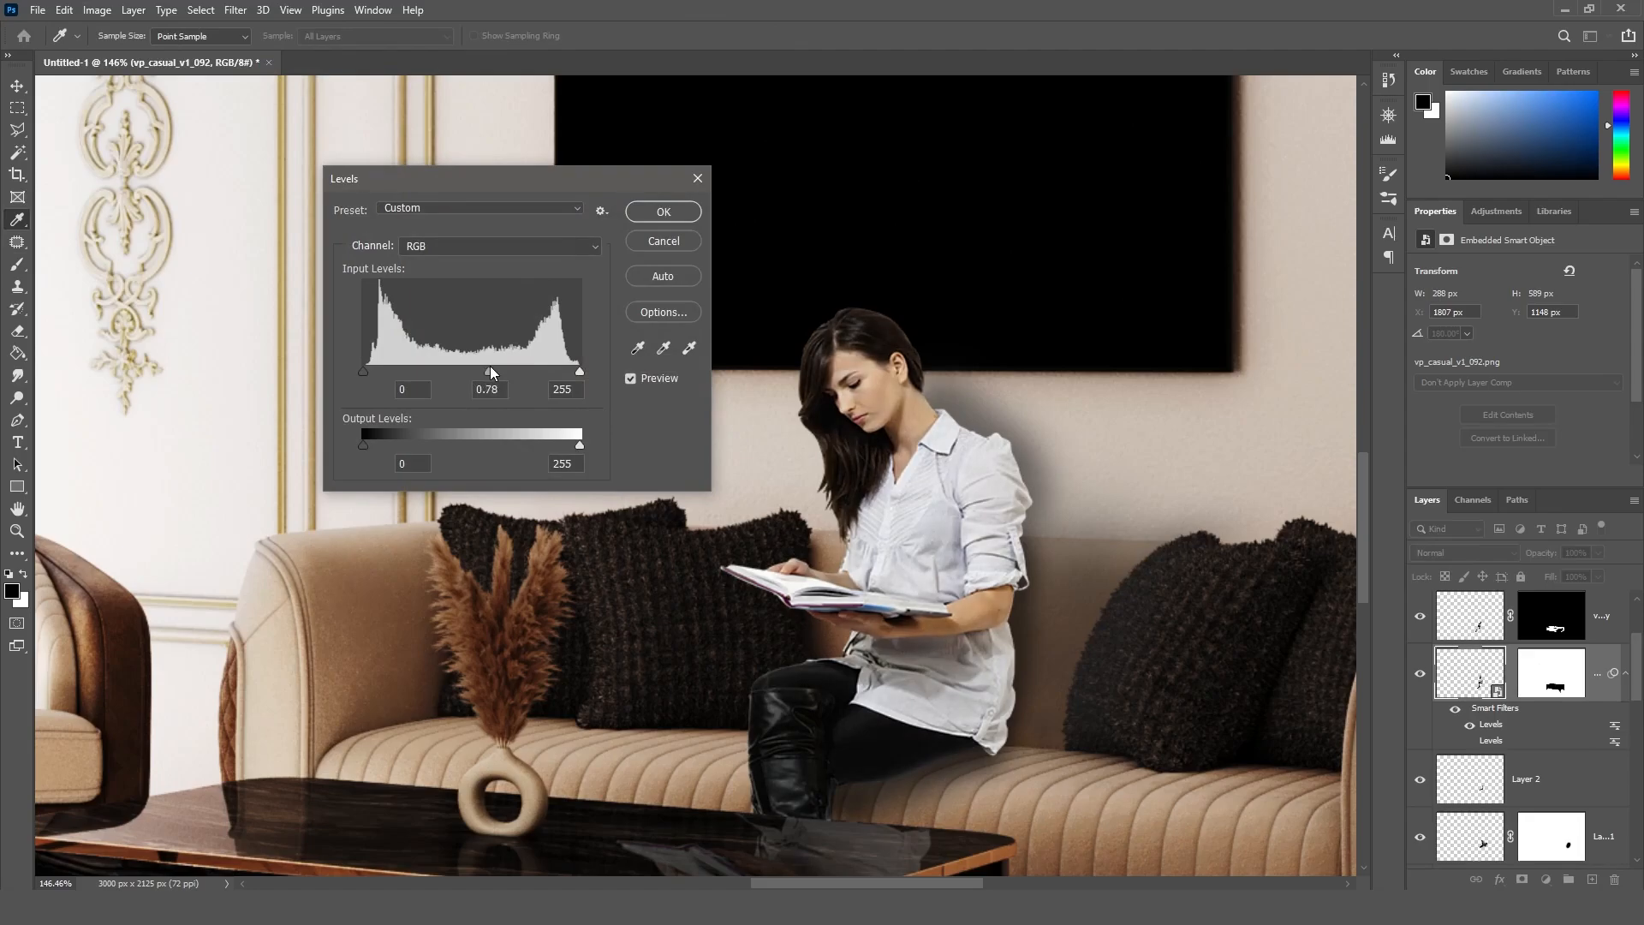
drag(490, 370, 488, 370)
drag(367, 369, 342, 363)
mouse_move(578, 370)
mouse_down()
mouse_move(548, 370)
mouse_move(594, 369)
mouse_up()
drag(488, 373, 498, 374)
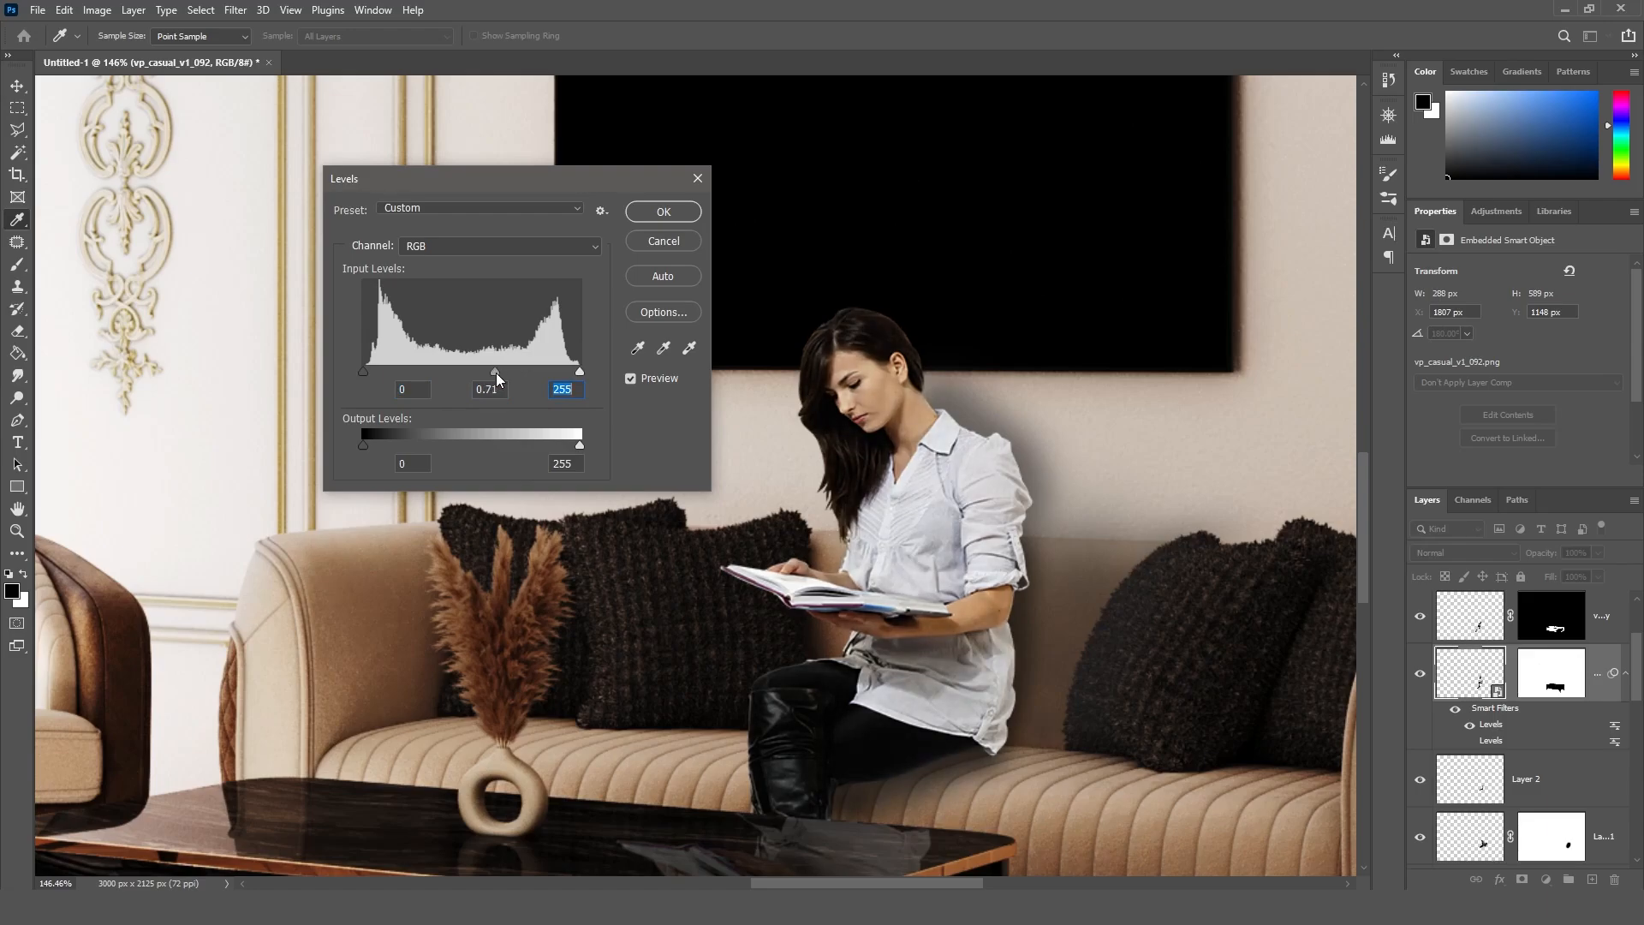
click(649, 211)
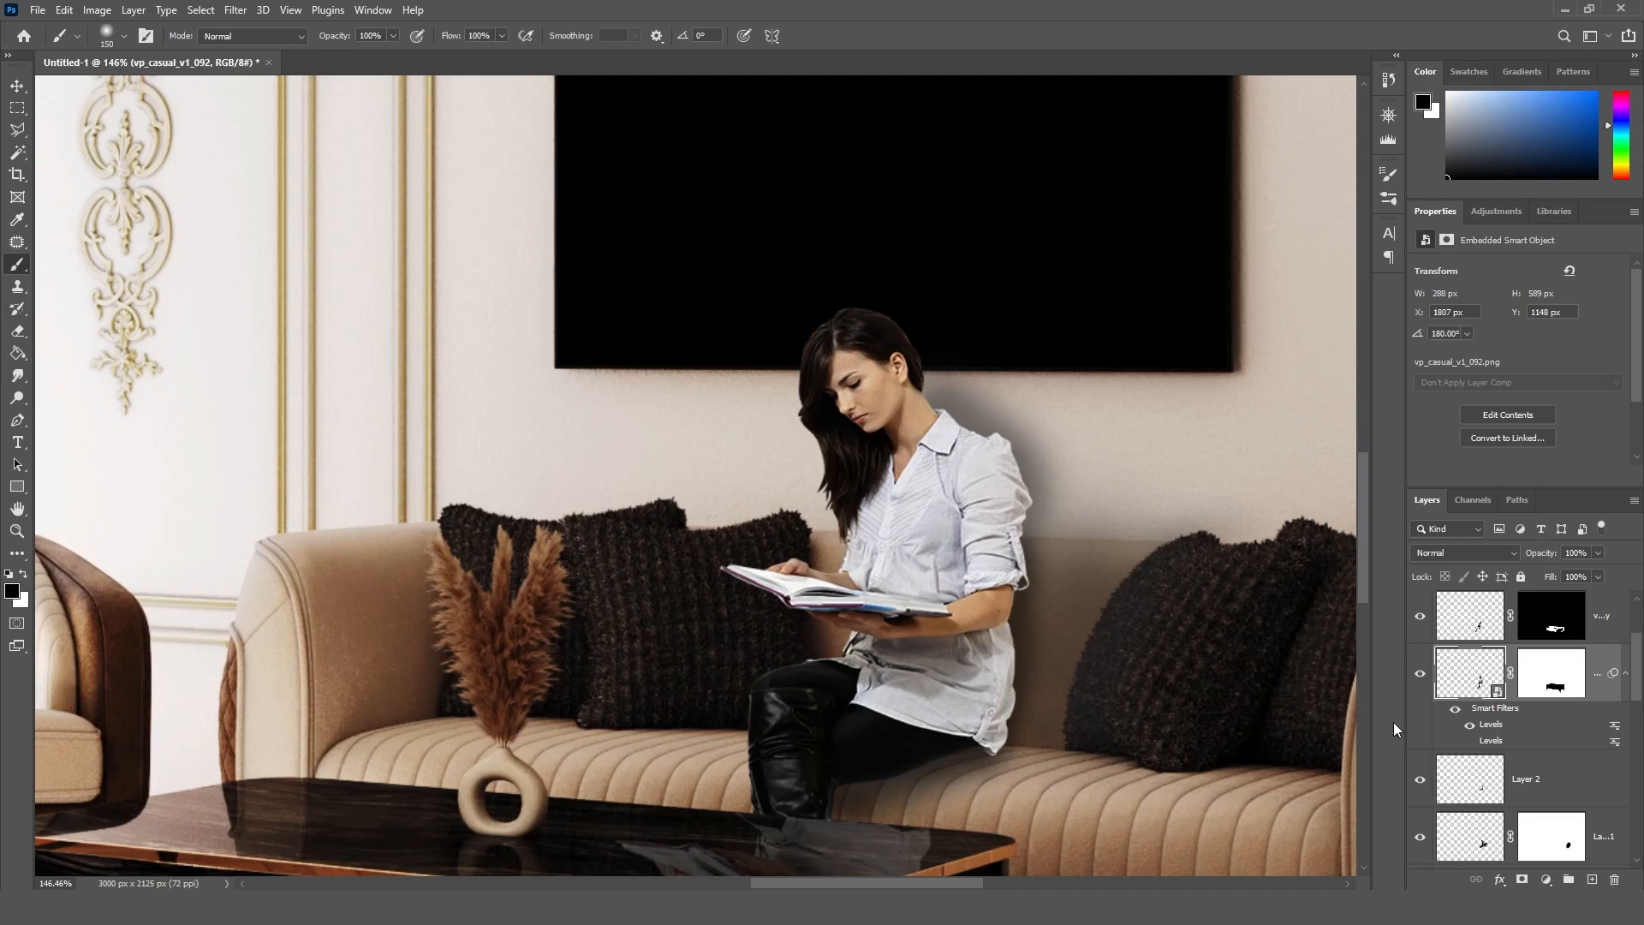
View the whole room and toggle the woman's layer and the original render copy to compare the image before and after
shift+scroll(1338, 713, right, 3)
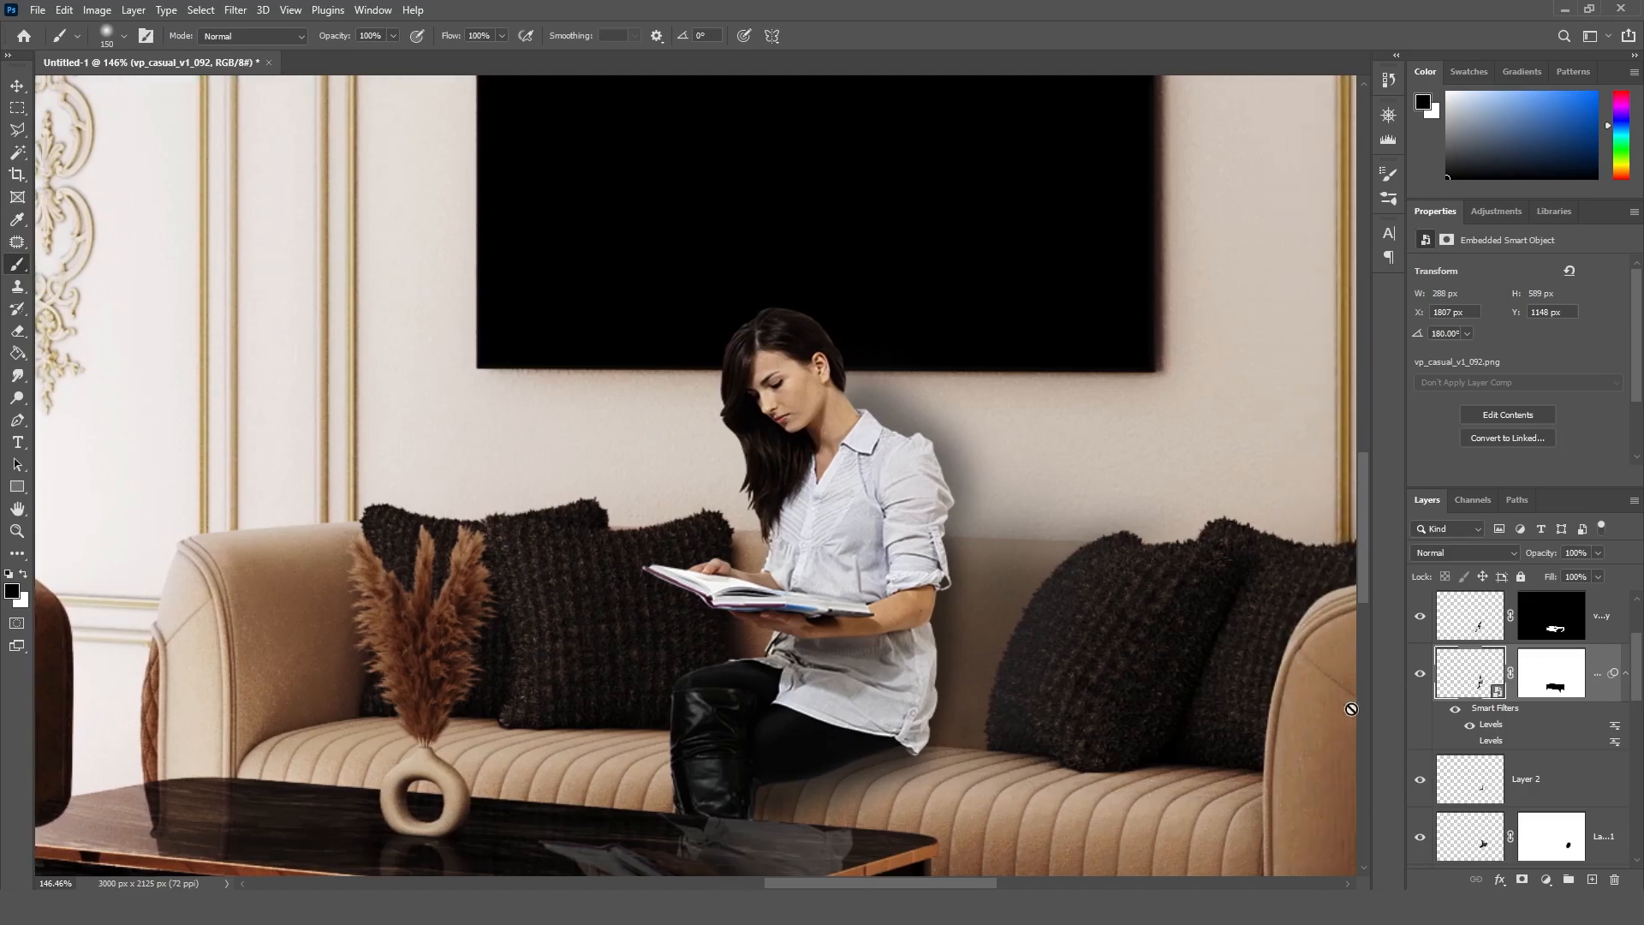
key(ctrl+0)
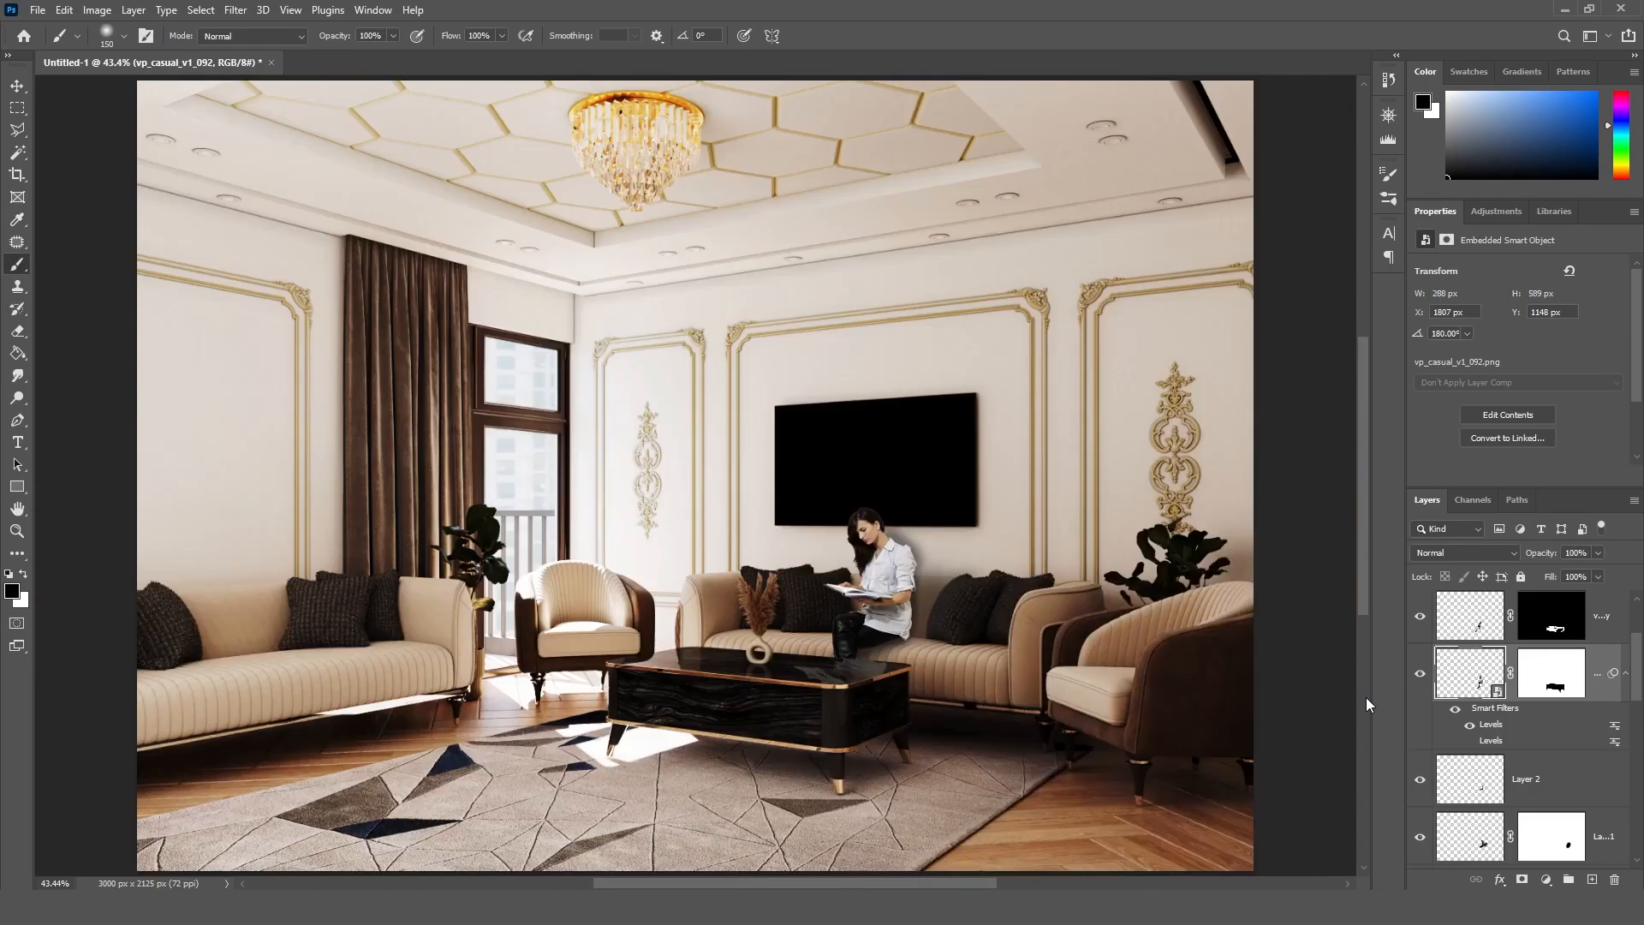
click(1421, 675)
click(1420, 675)
scroll(1525, 727, up, 2)
click(1418, 622)
click(1417, 622)
click(1418, 622)
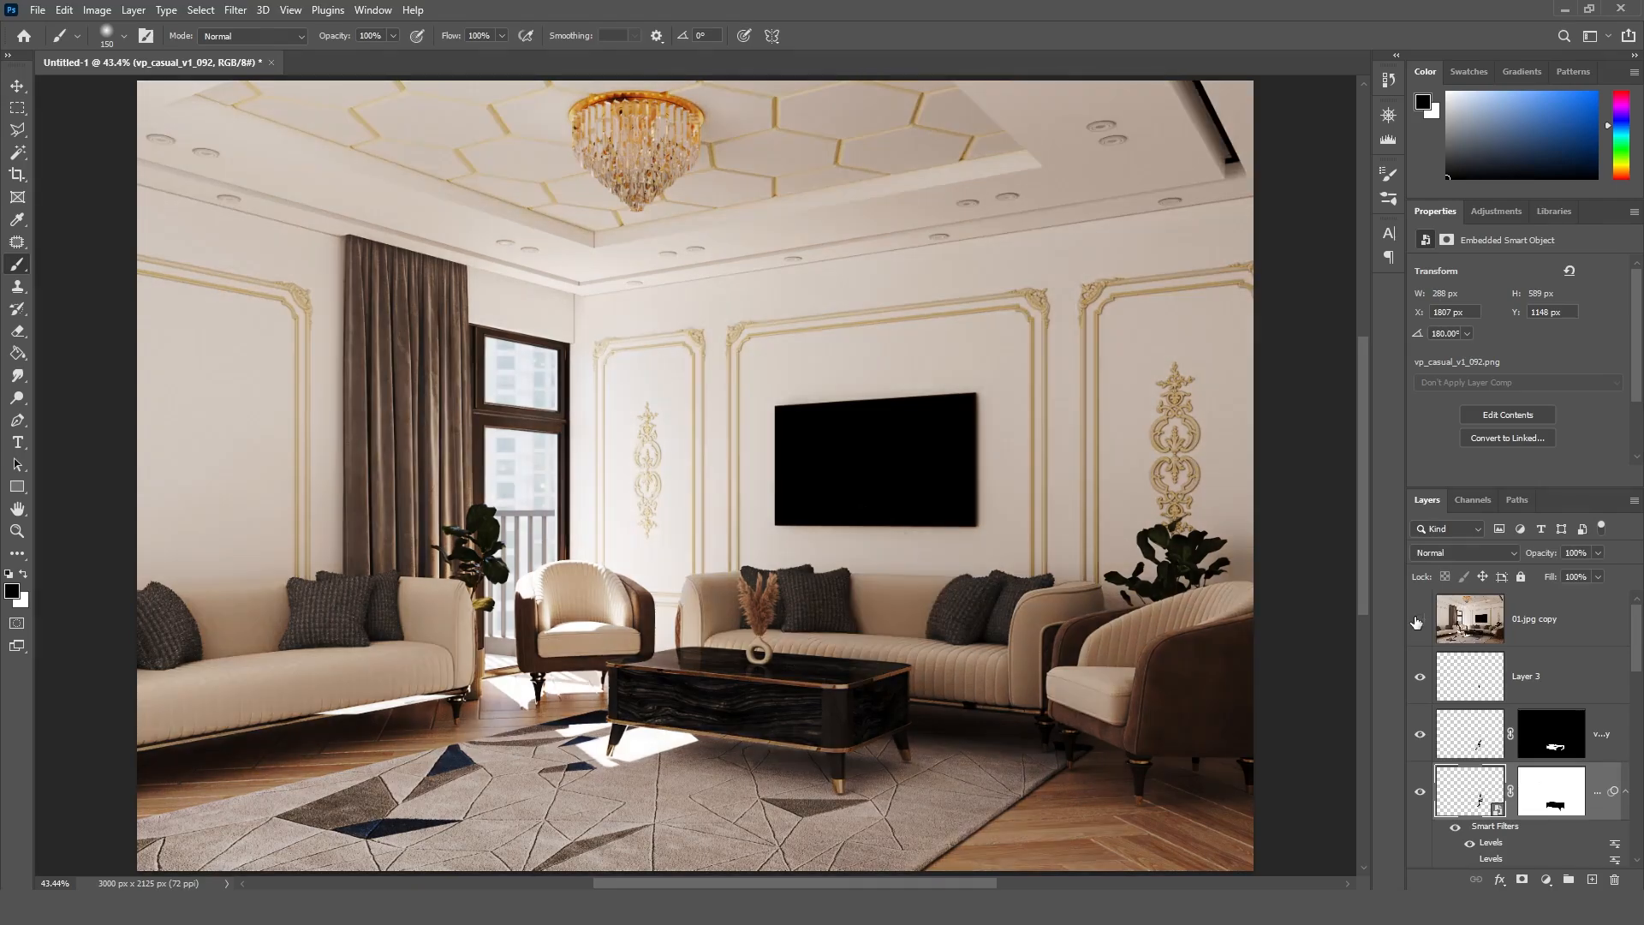
click(1418, 622)
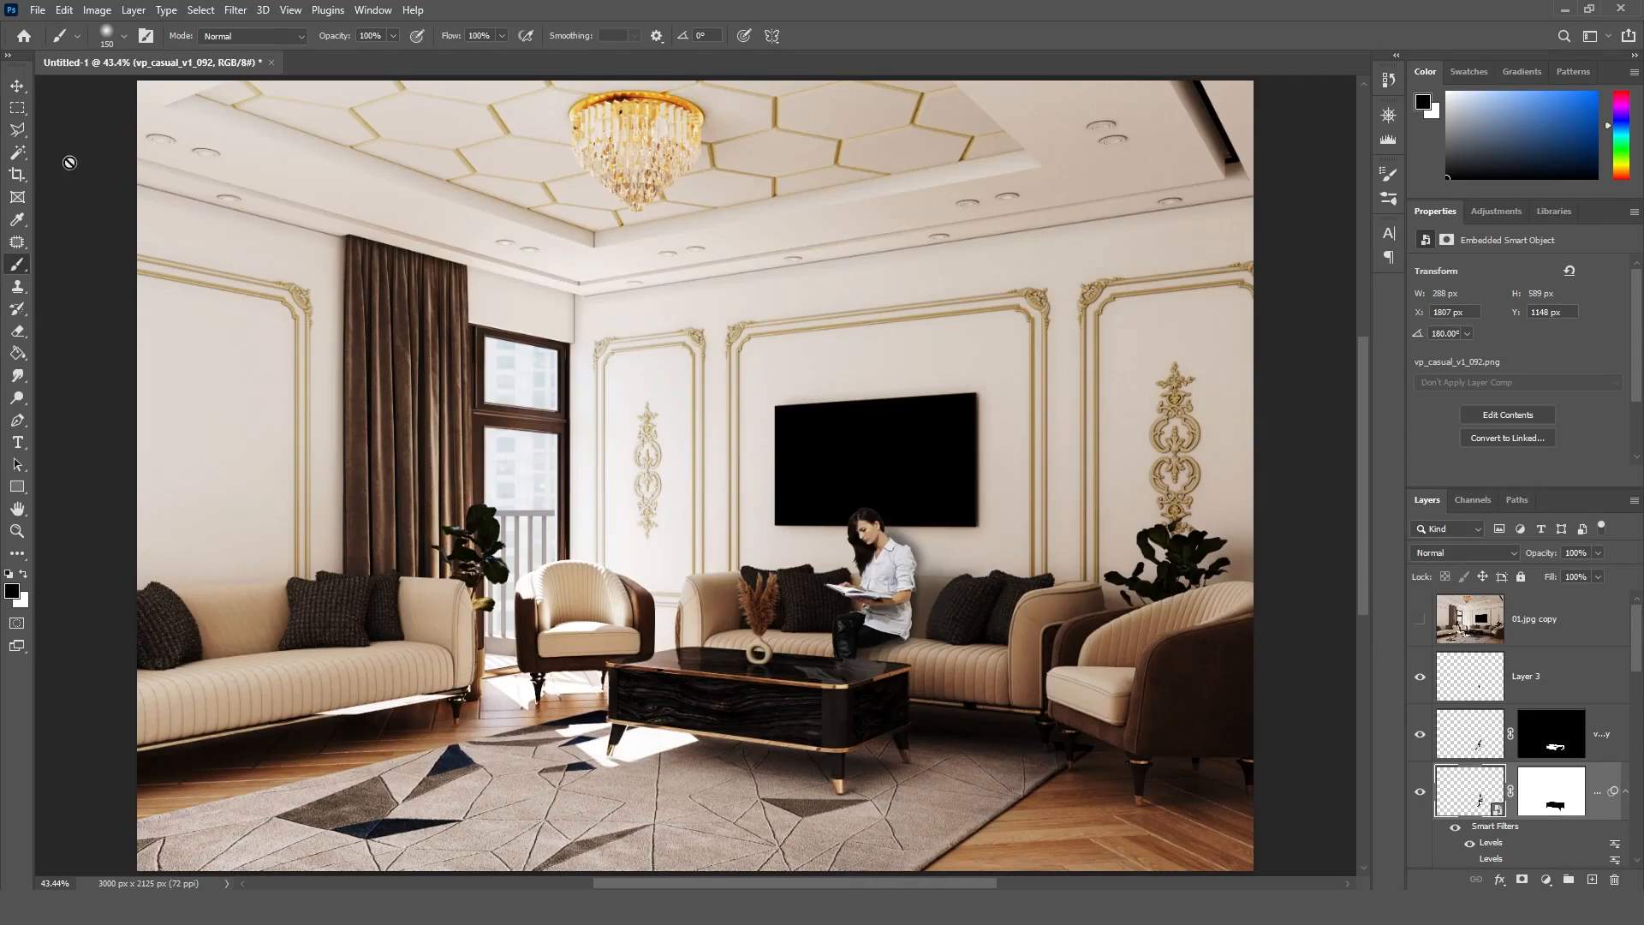
Switch to the 3ds Max scene and examine the settings of the disc-shaped Corona light below the chandelier in perspective view
click(16, 86)
click(1303, 485)
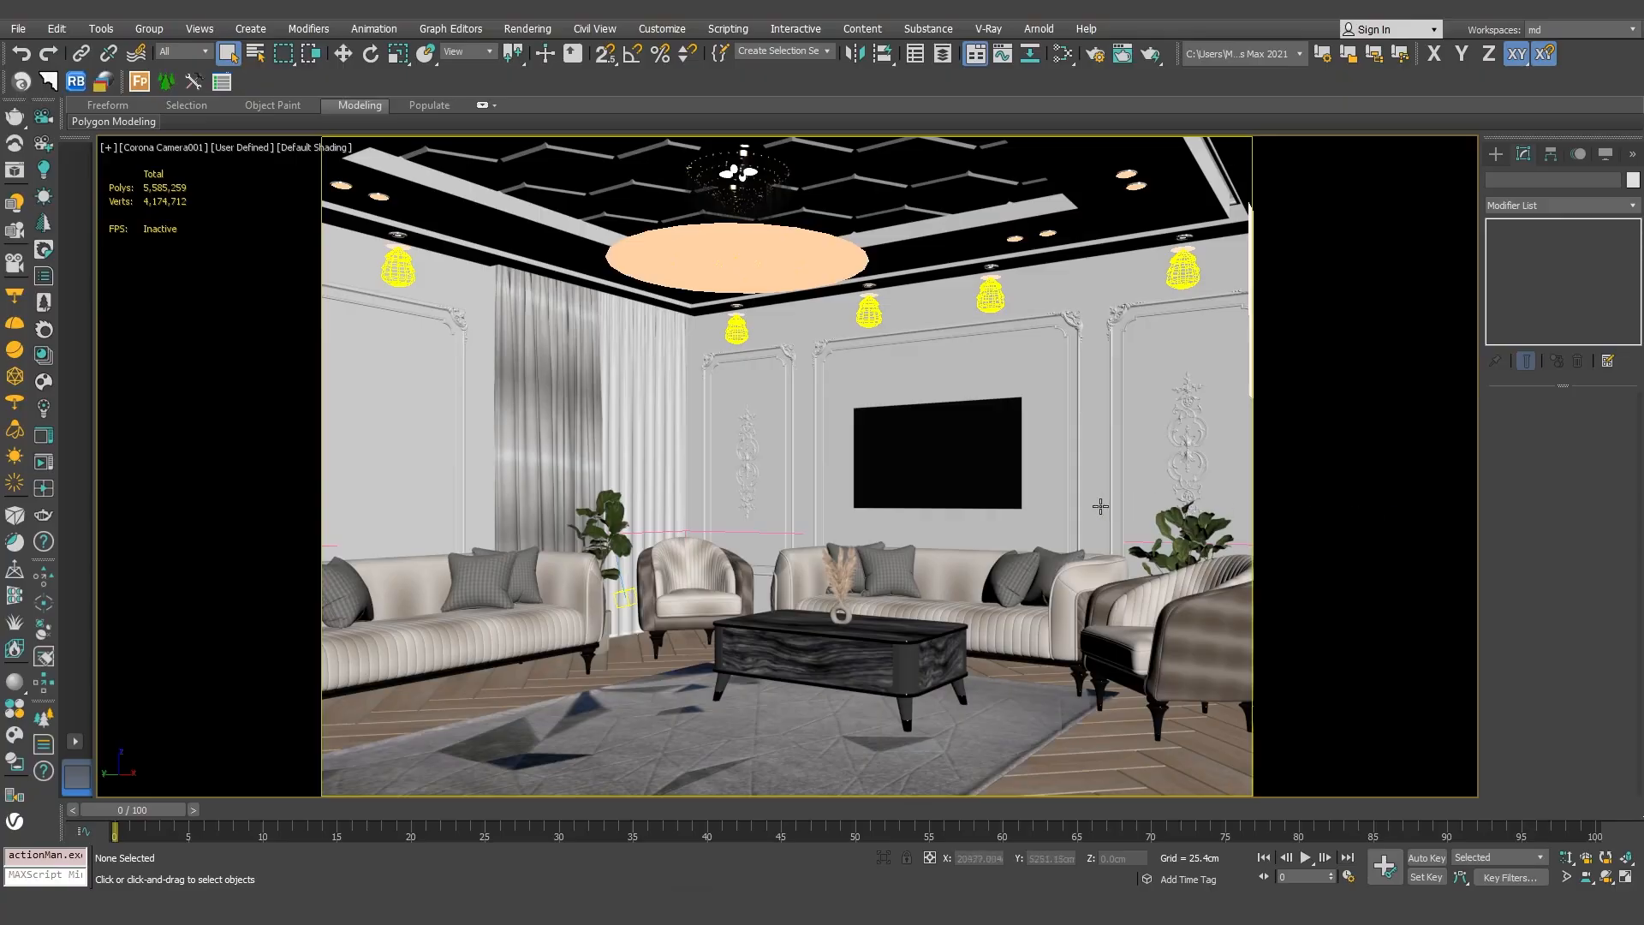
click(622, 356)
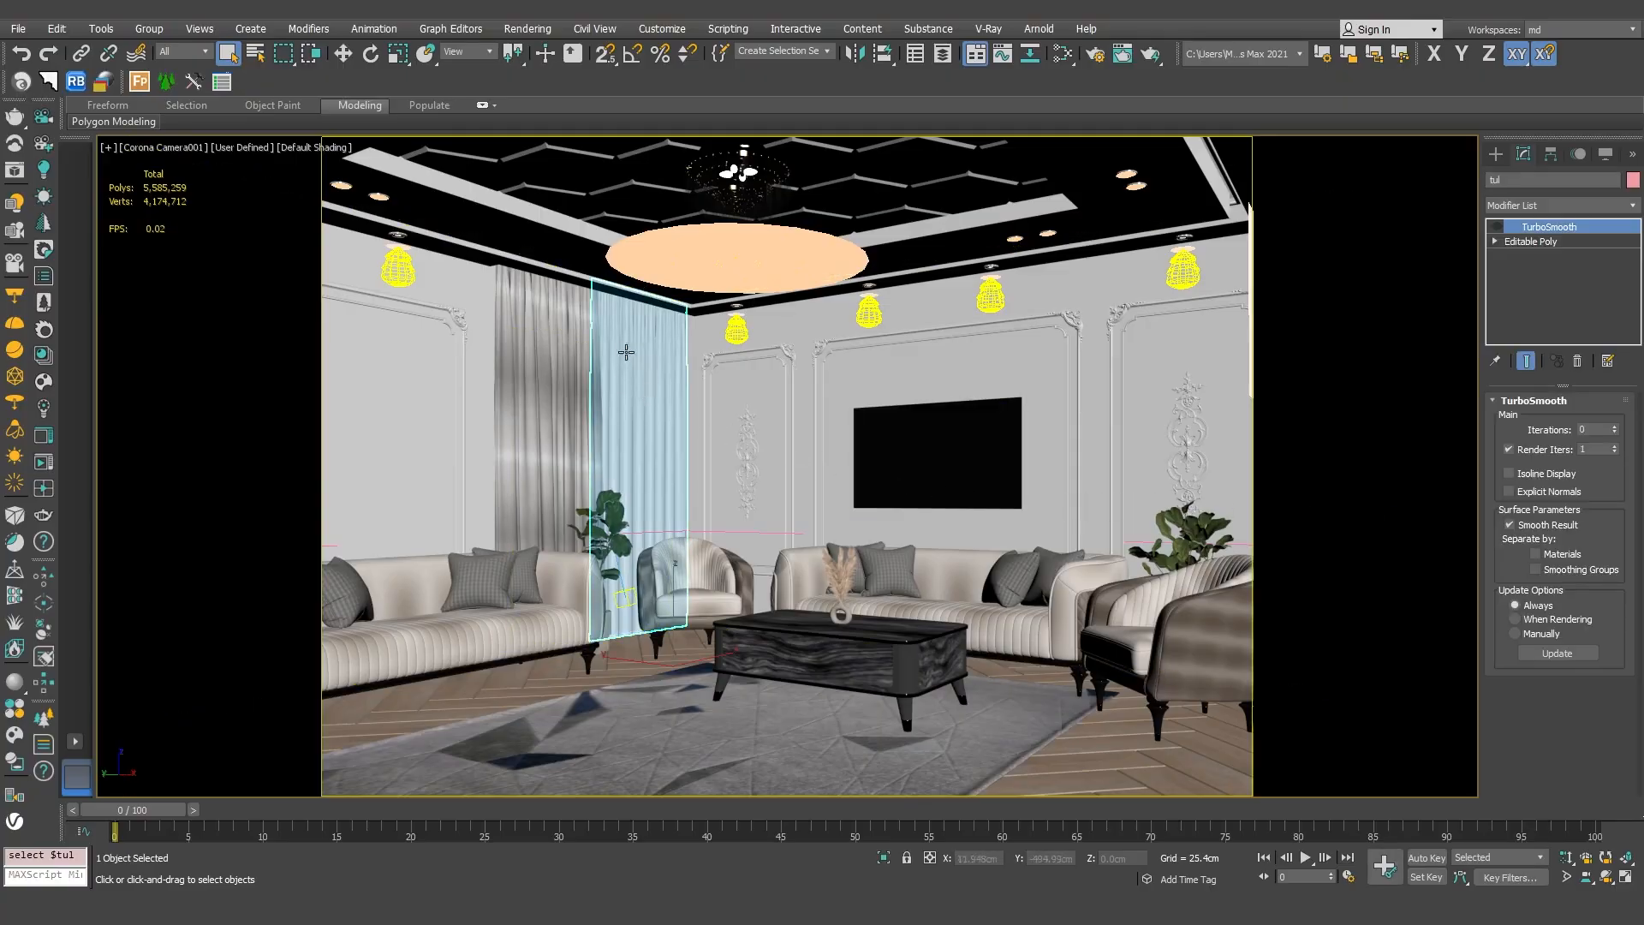
click(757, 254)
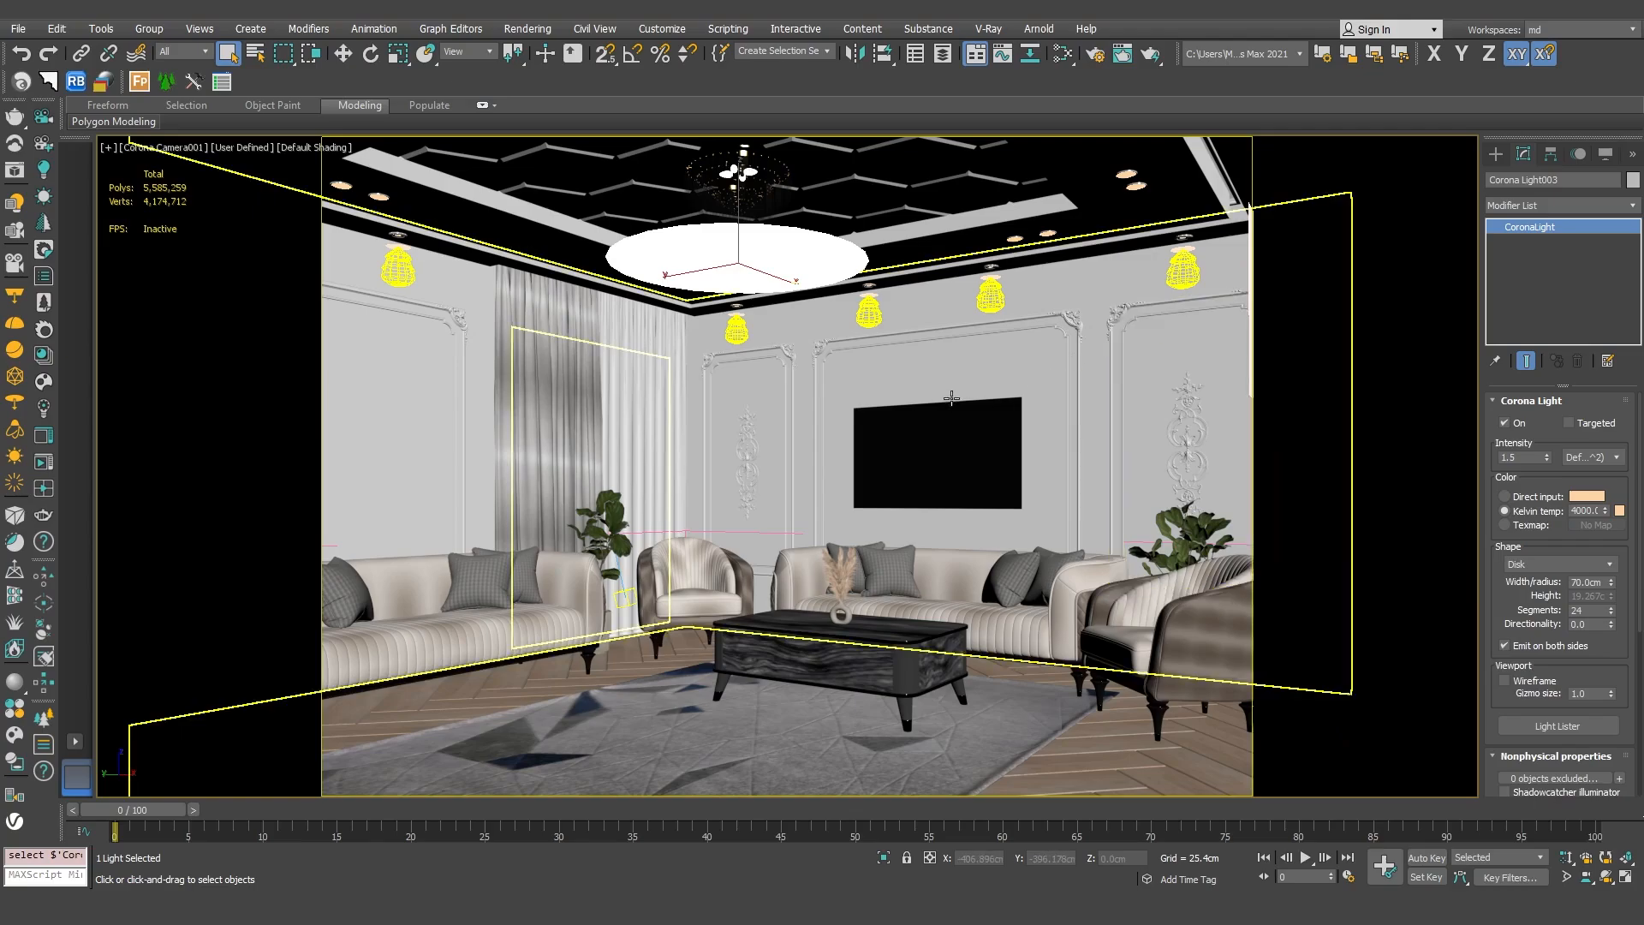
key(p)
key(z)
middle_drag(1020, 416, 779, 305)
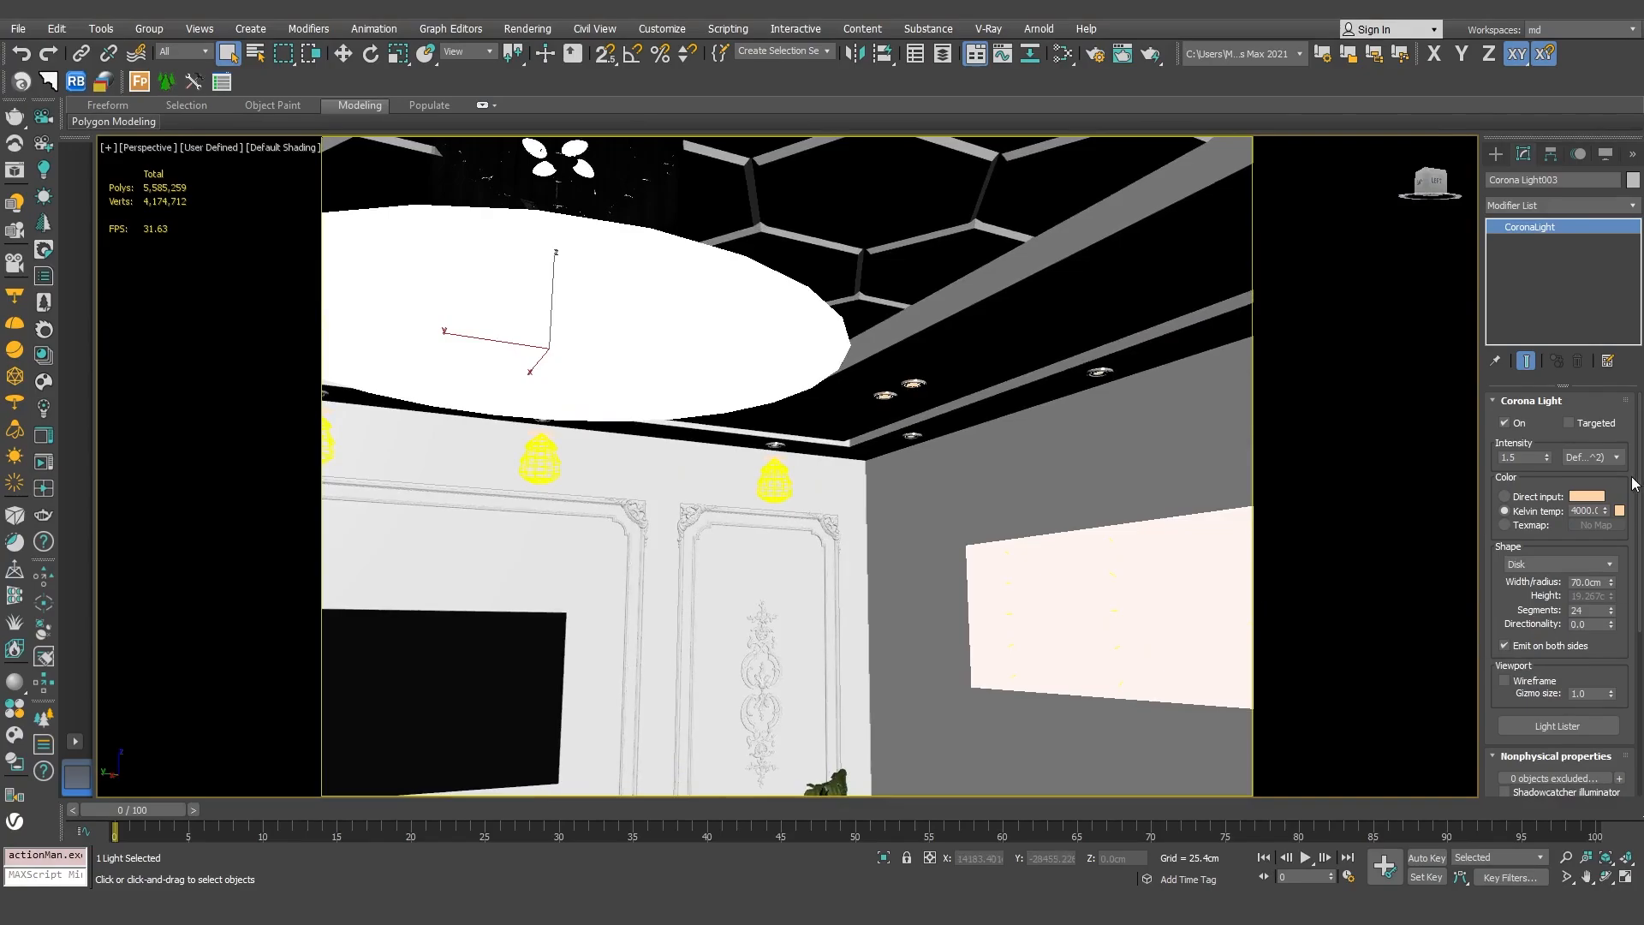
drag(1639, 488, 1639, 636)
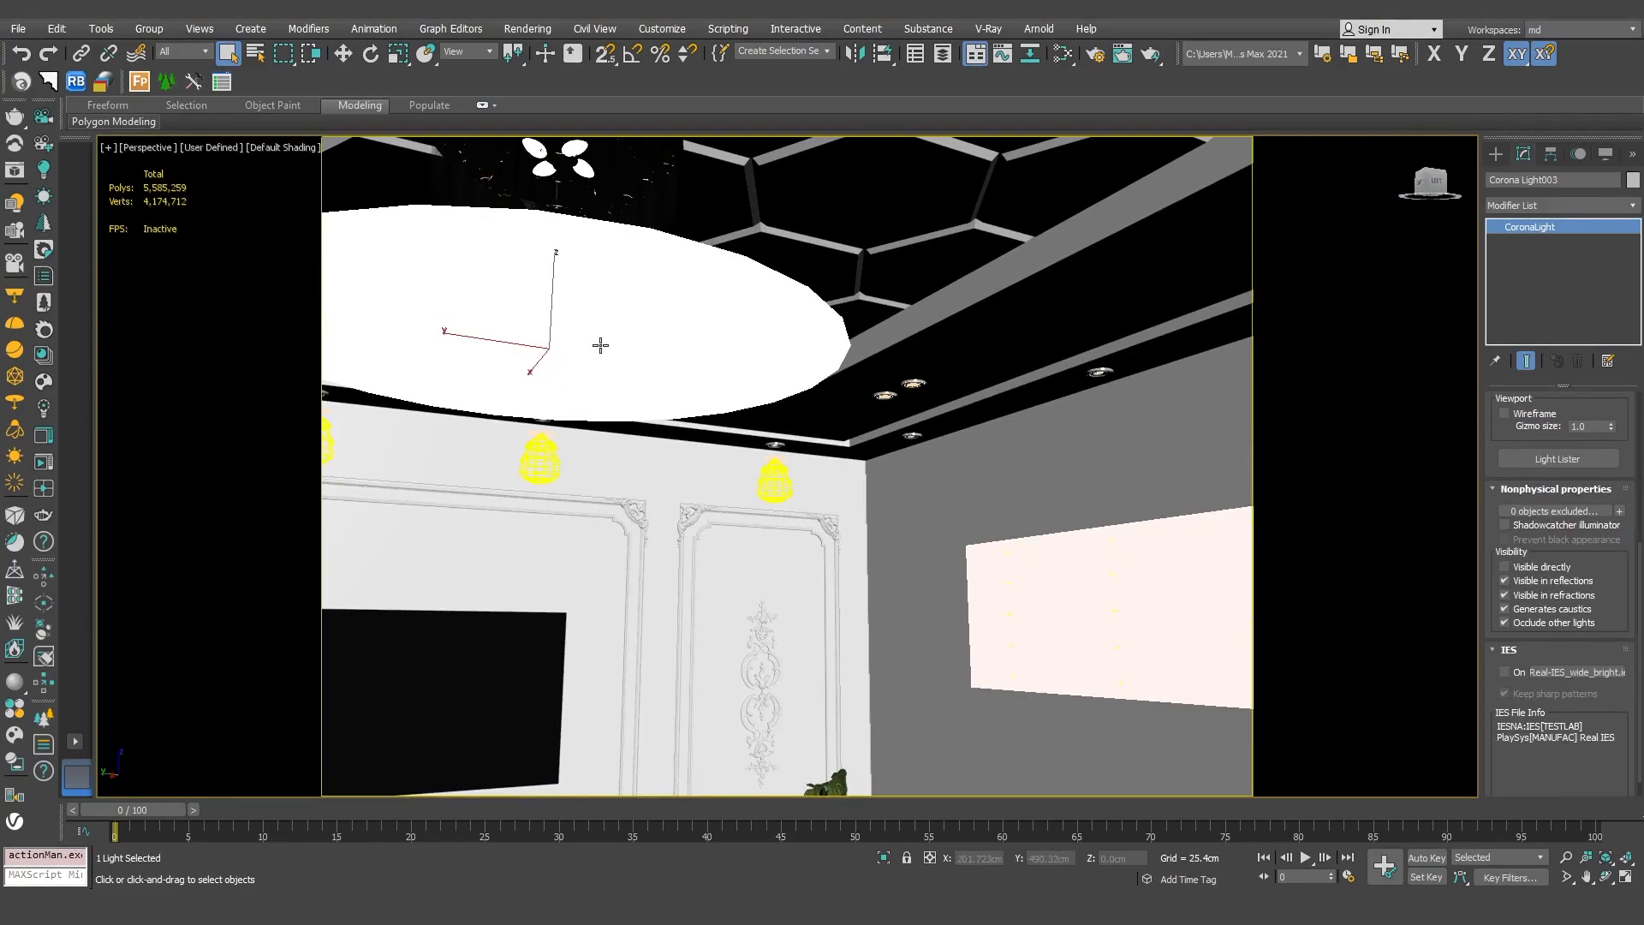
Examine the visibility and IES settings of the rectangular Corona light on the side wall and a ceiling downlight's Corona light
click(1152, 609)
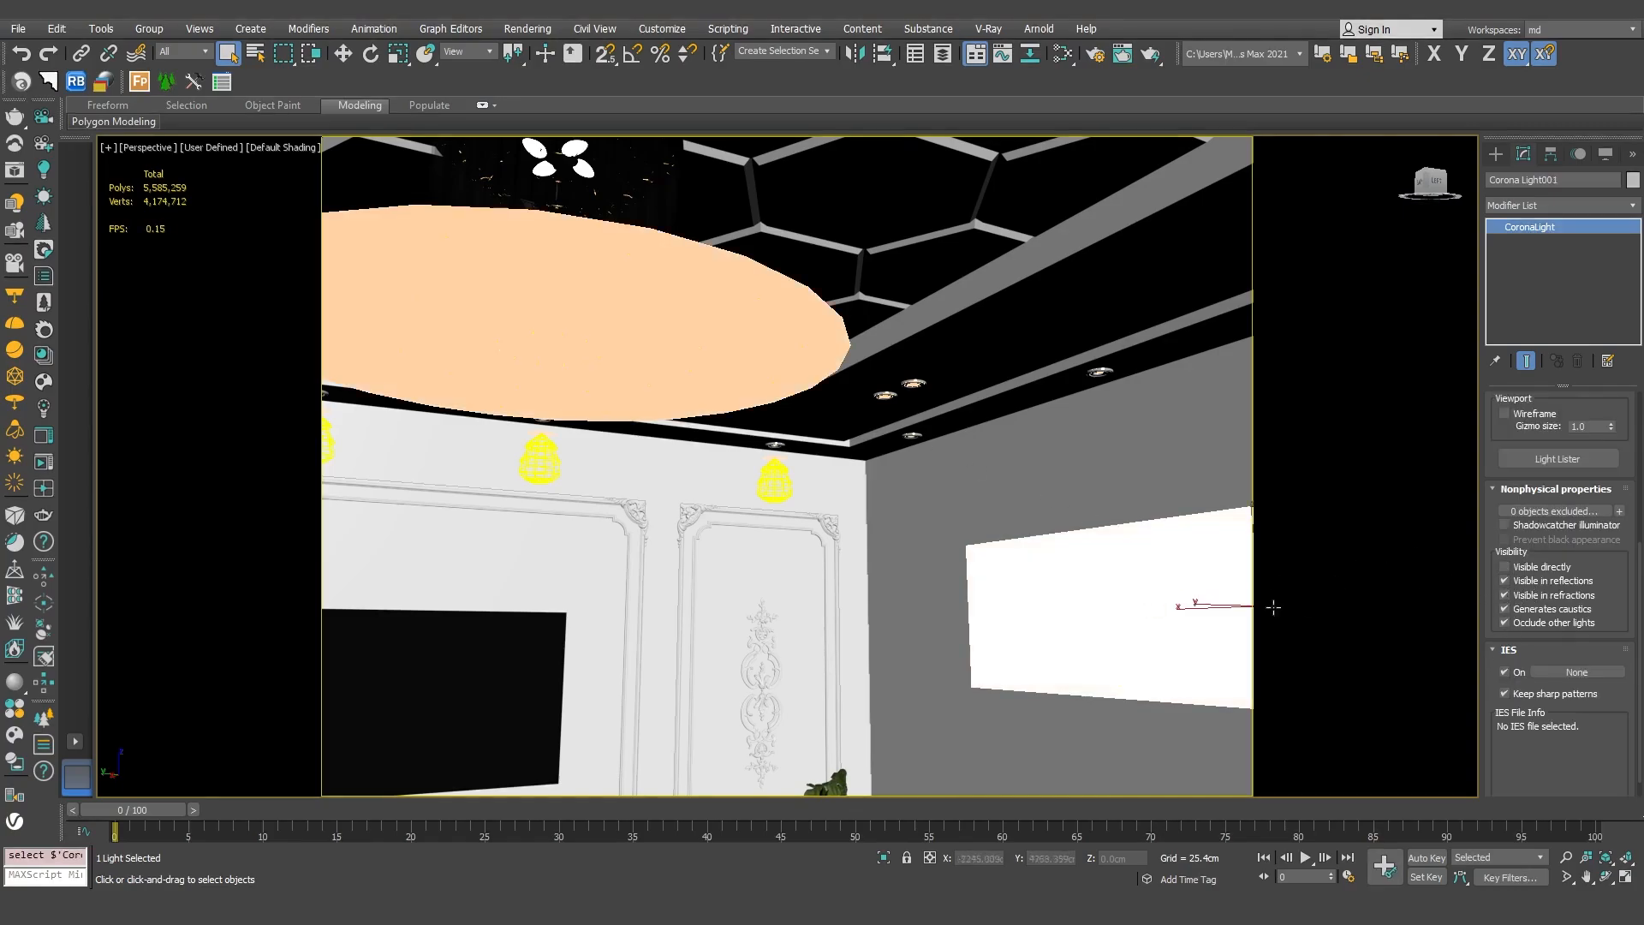
alt+middle_drag(821, 548, 813, 530)
scroll(798, 451, up, 3)
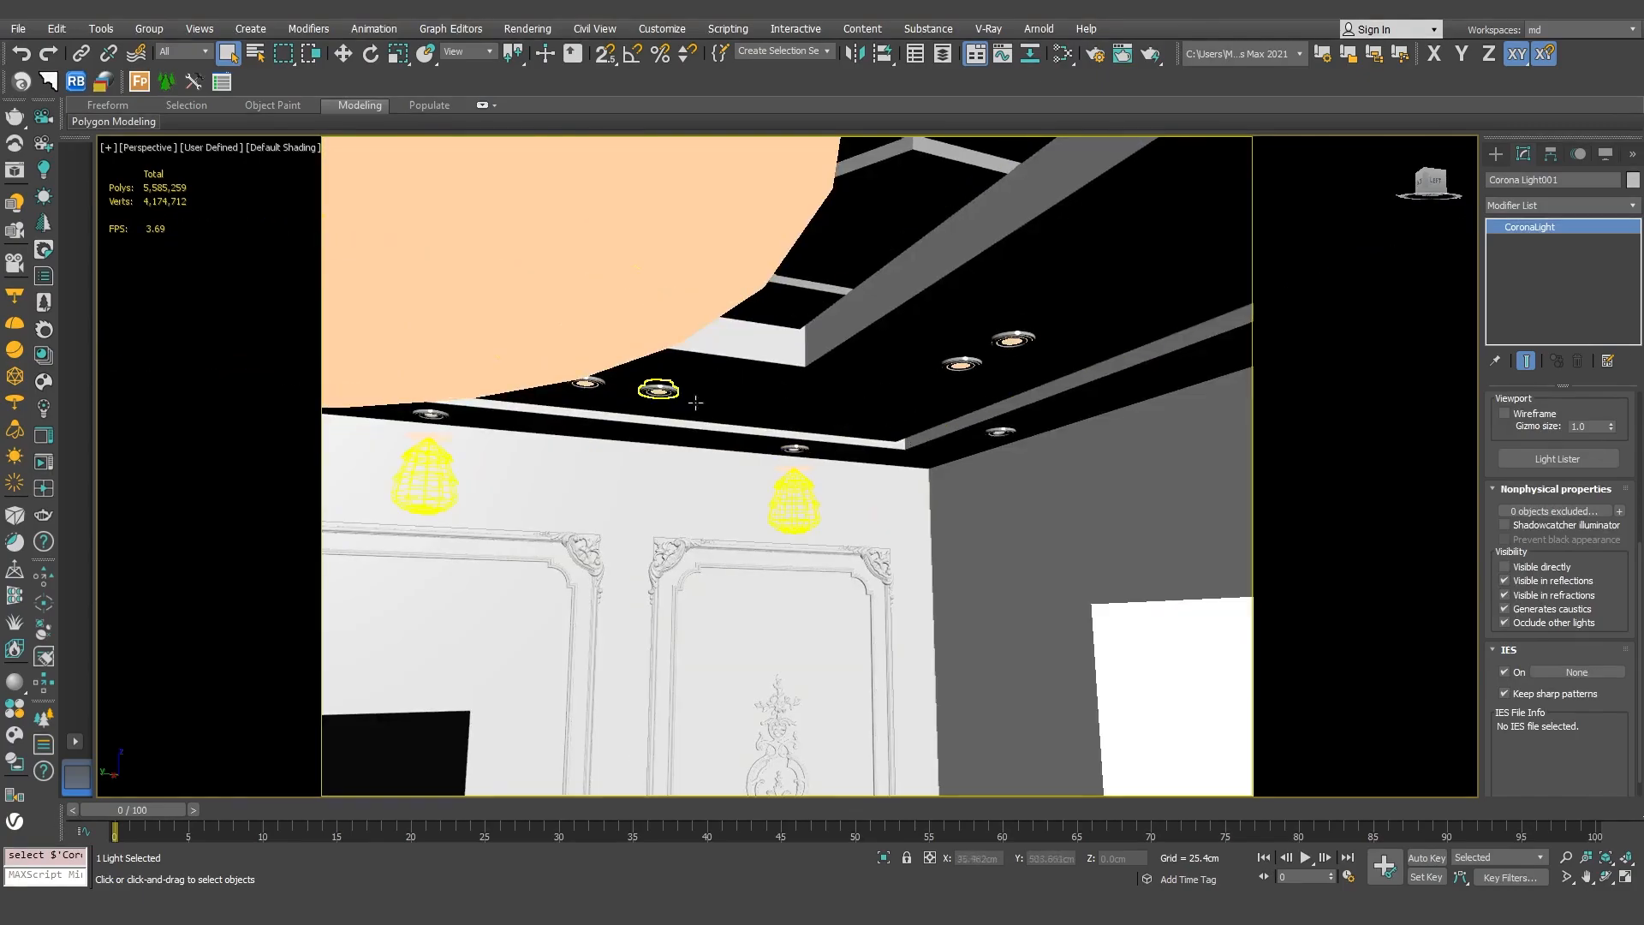
scroll(809, 469, up, 4)
click(804, 478)
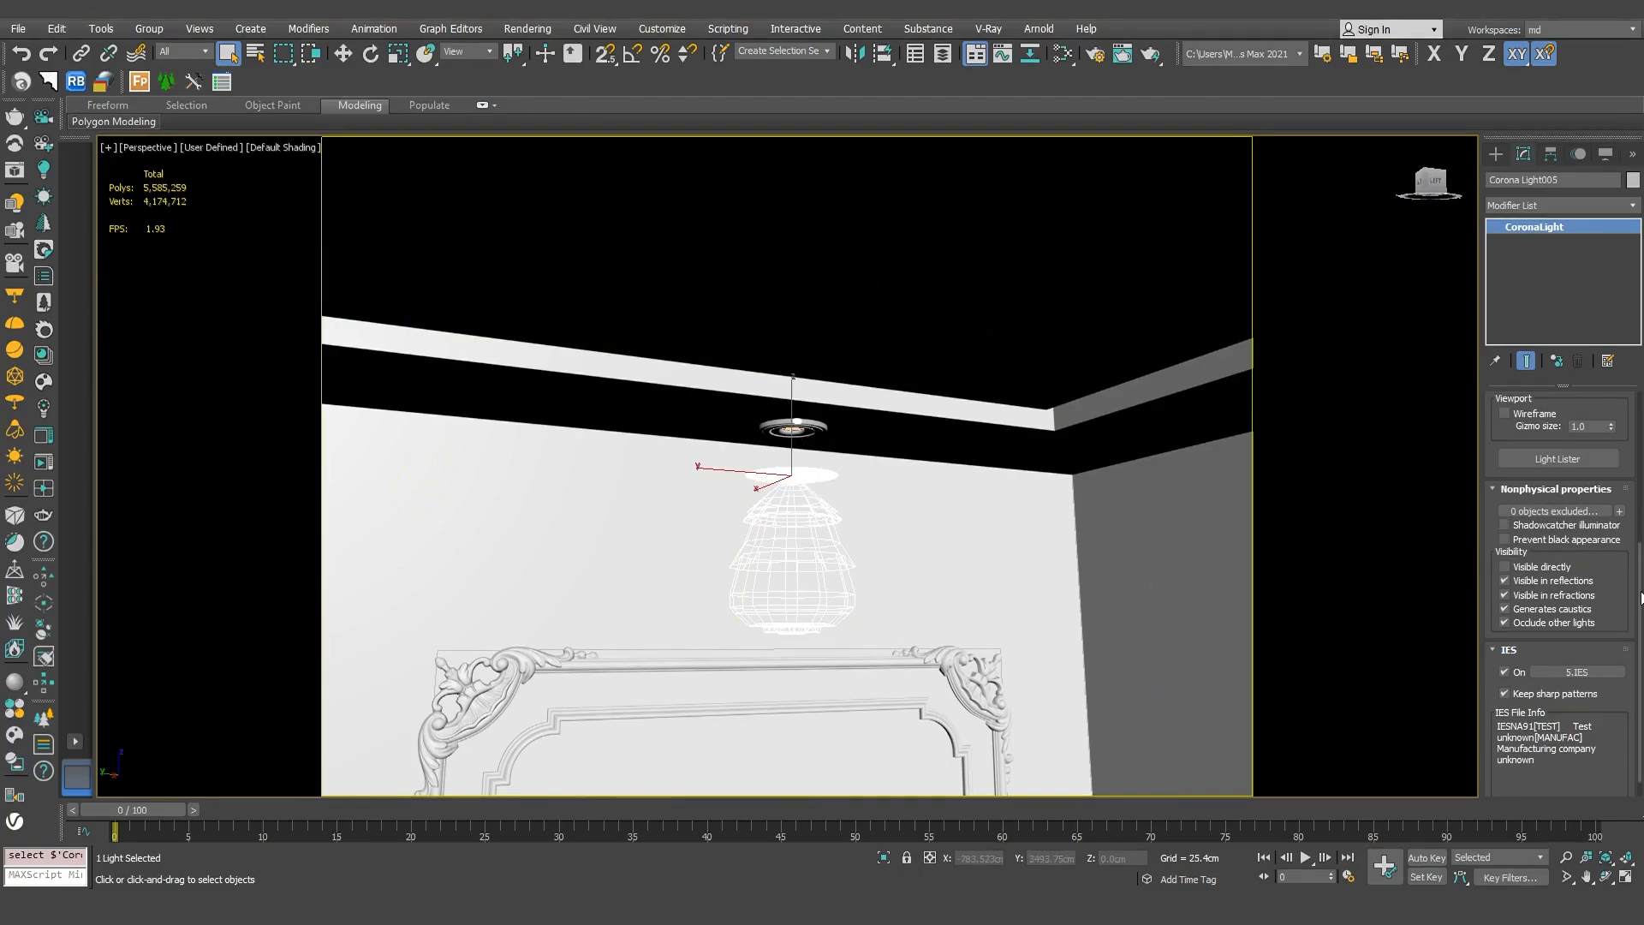
scroll(1641, 601, down, 2)
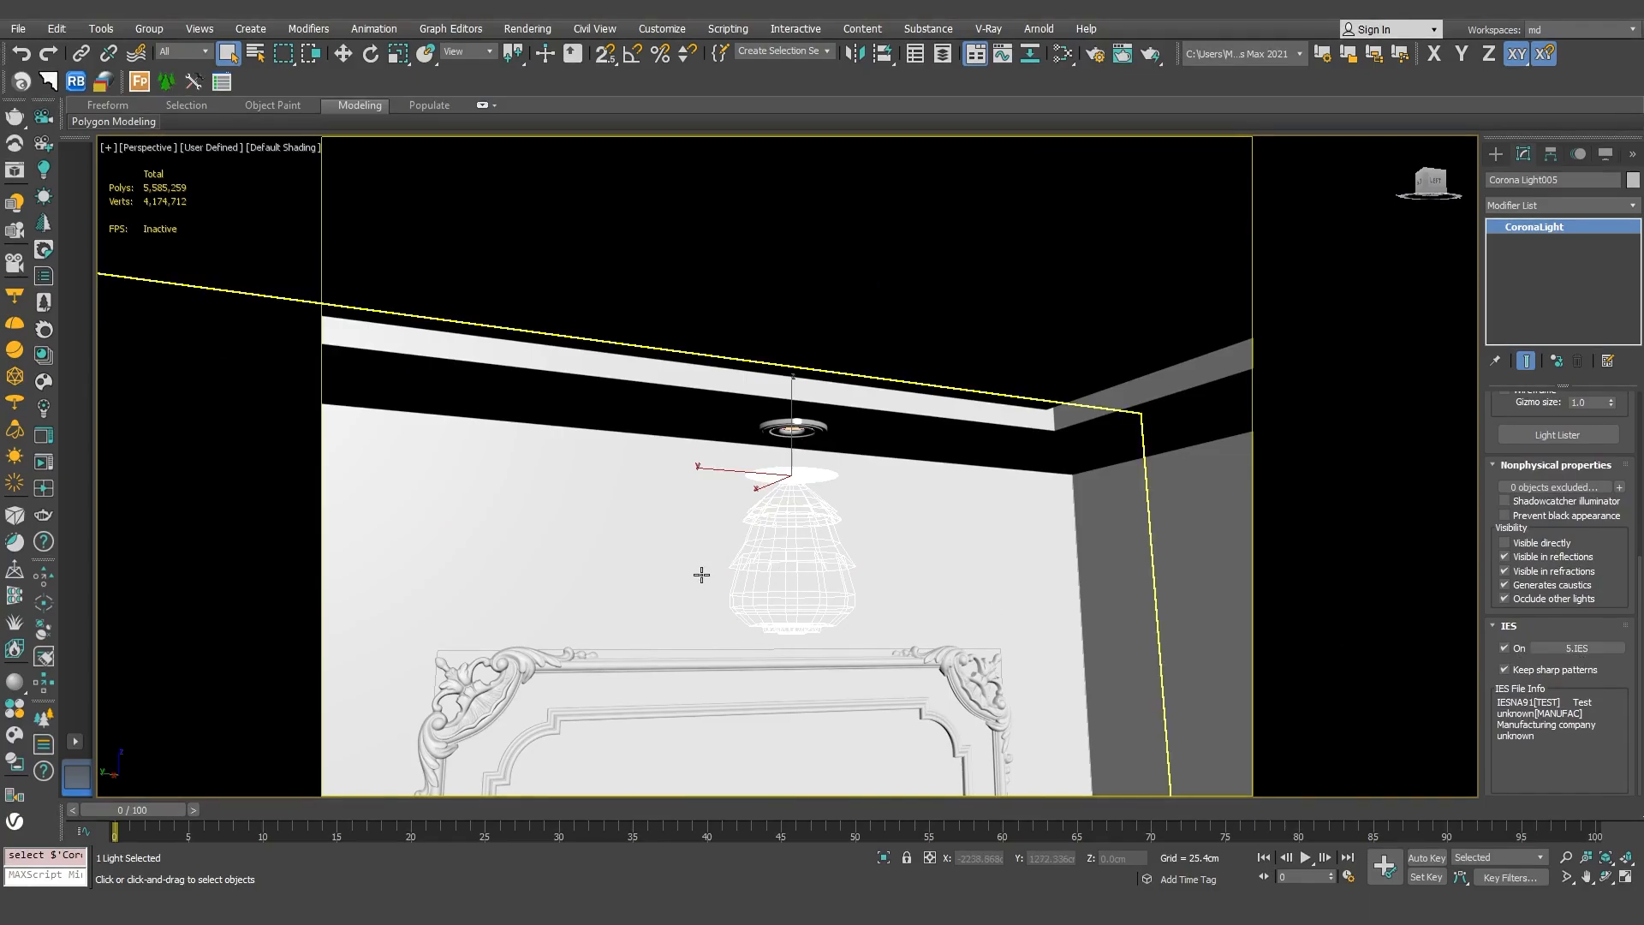
Select the ceiling's cove outline, and examine the Corona Sun outside the building and its parameters
scroll(698, 572, down, 4)
middle_drag(658, 565, 753, 294)
click(780, 315)
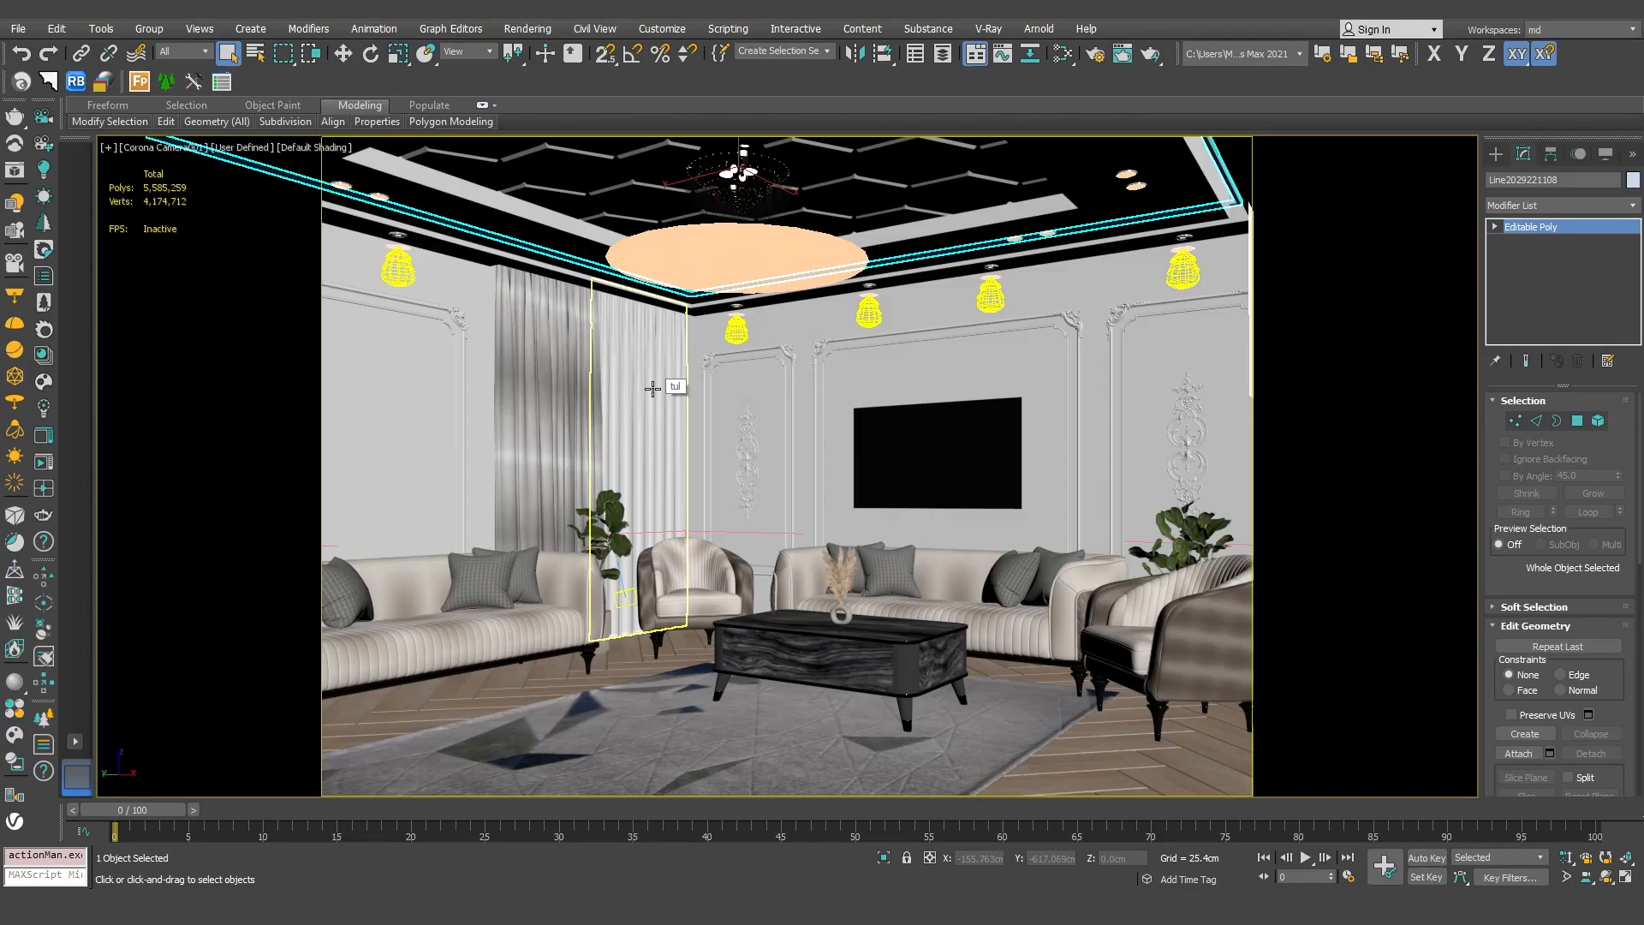
key(z)
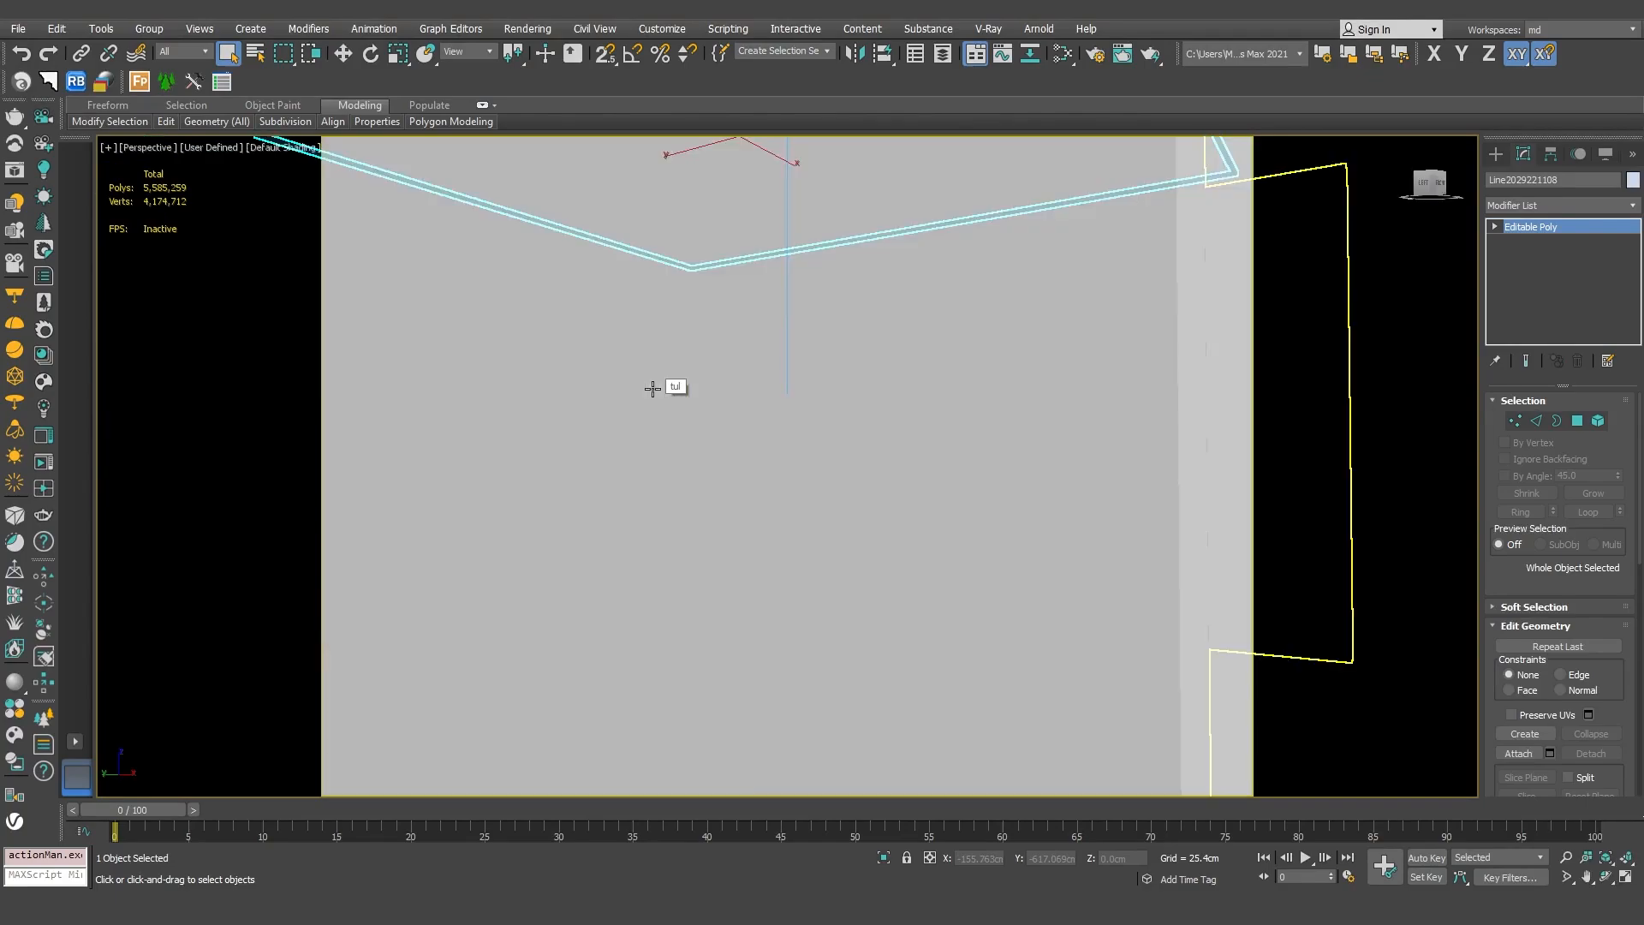
scroll(652, 389, down, 4)
middle_drag(644, 381, 609, 273)
alt+middle_drag(649, 176, 618, 284)
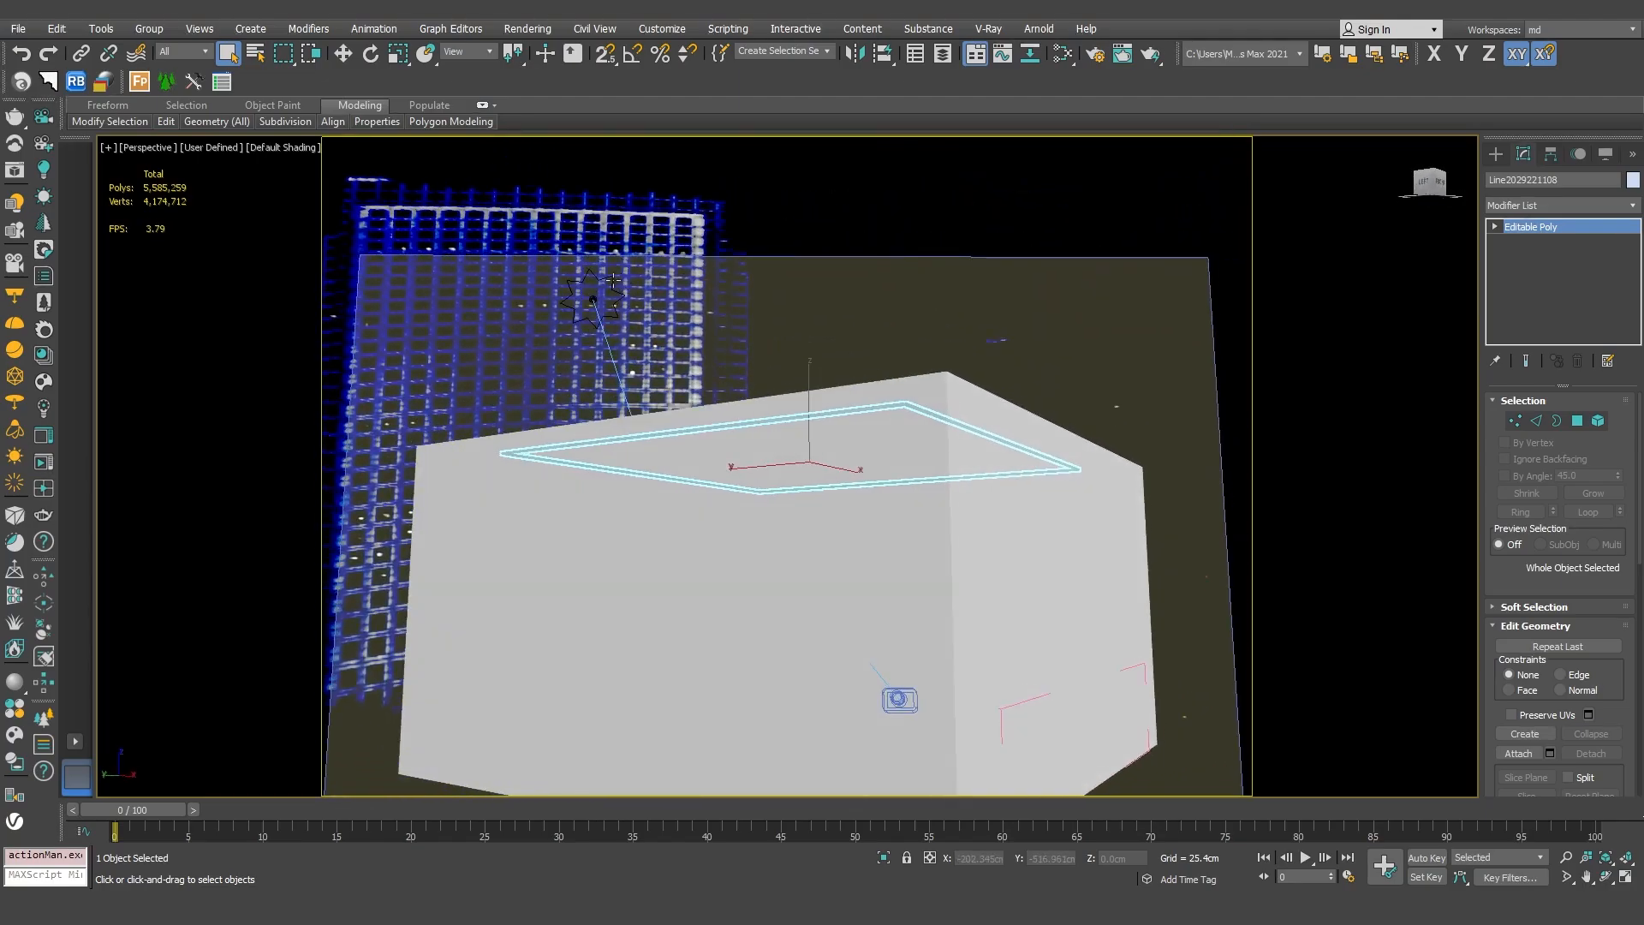
click(595, 295)
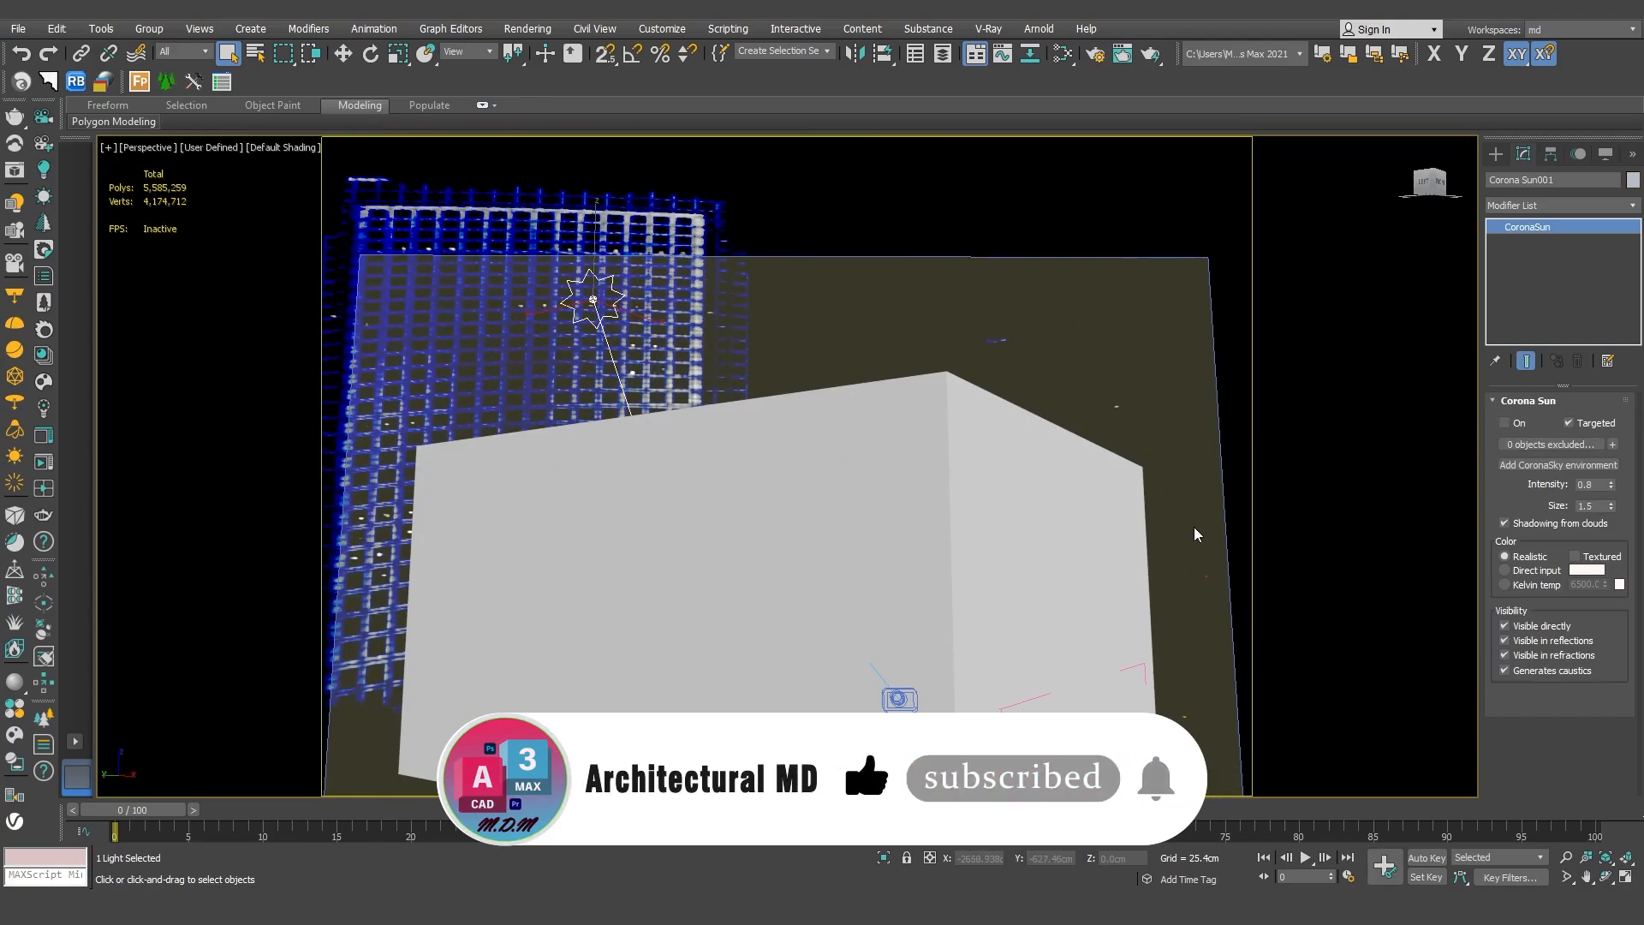
Return to the Corona camera view, select the chandelier, and examine its 5030 PL60_Gold Multi/Sub-Object material
key(c)
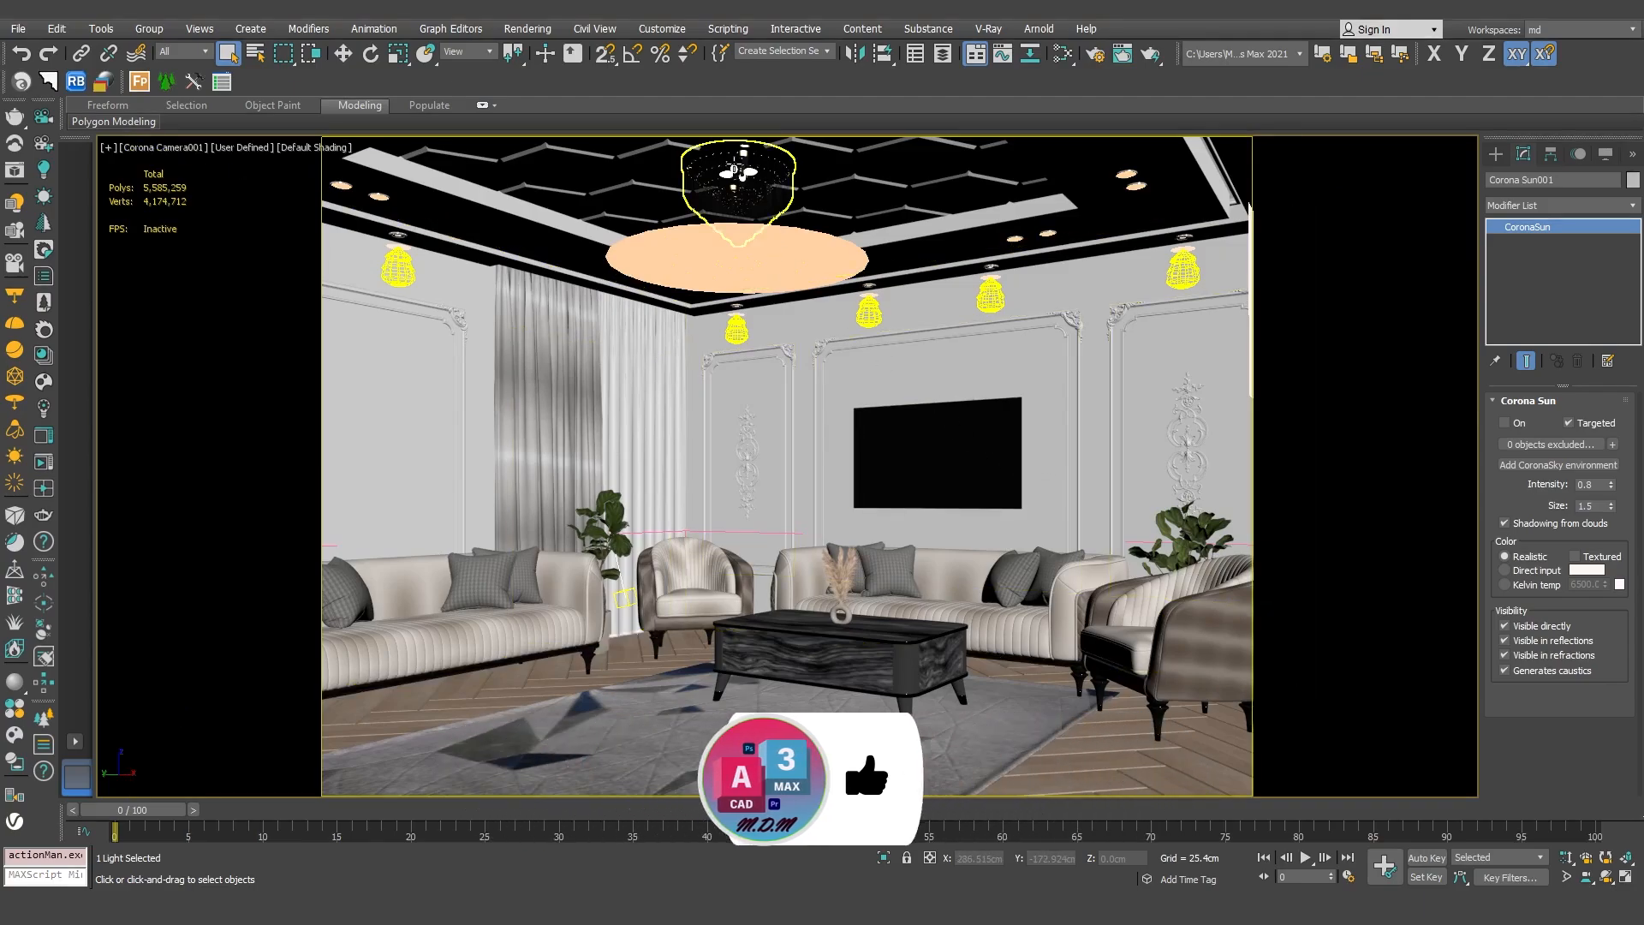
click(737, 171)
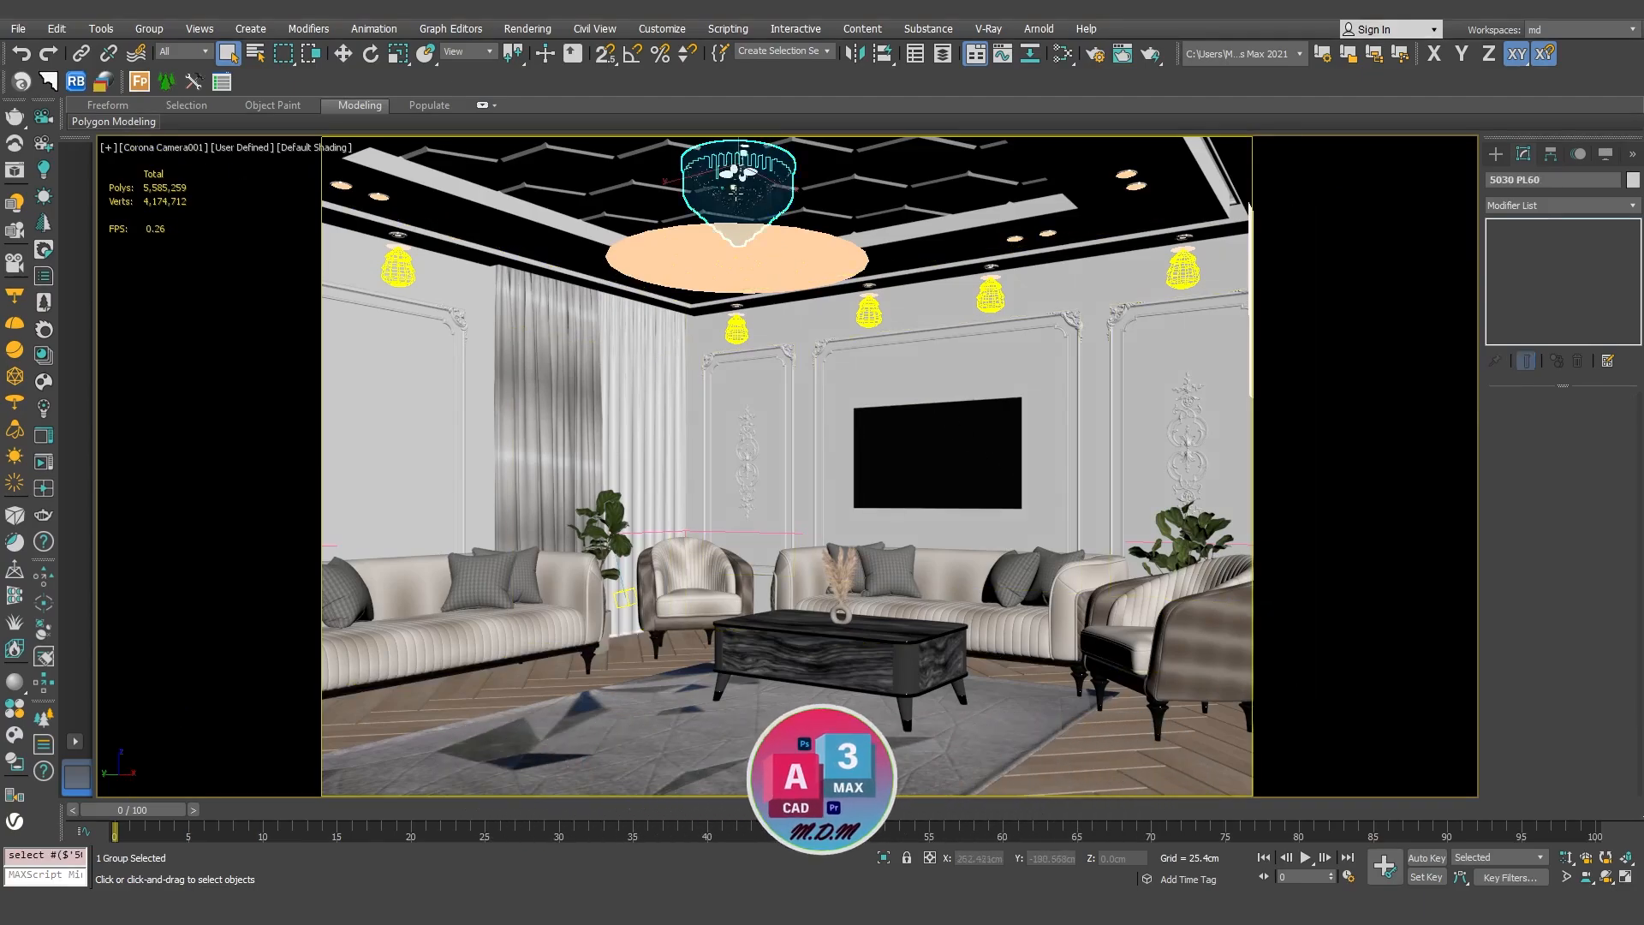
click(1062, 54)
scroll(946, 378, down, 10)
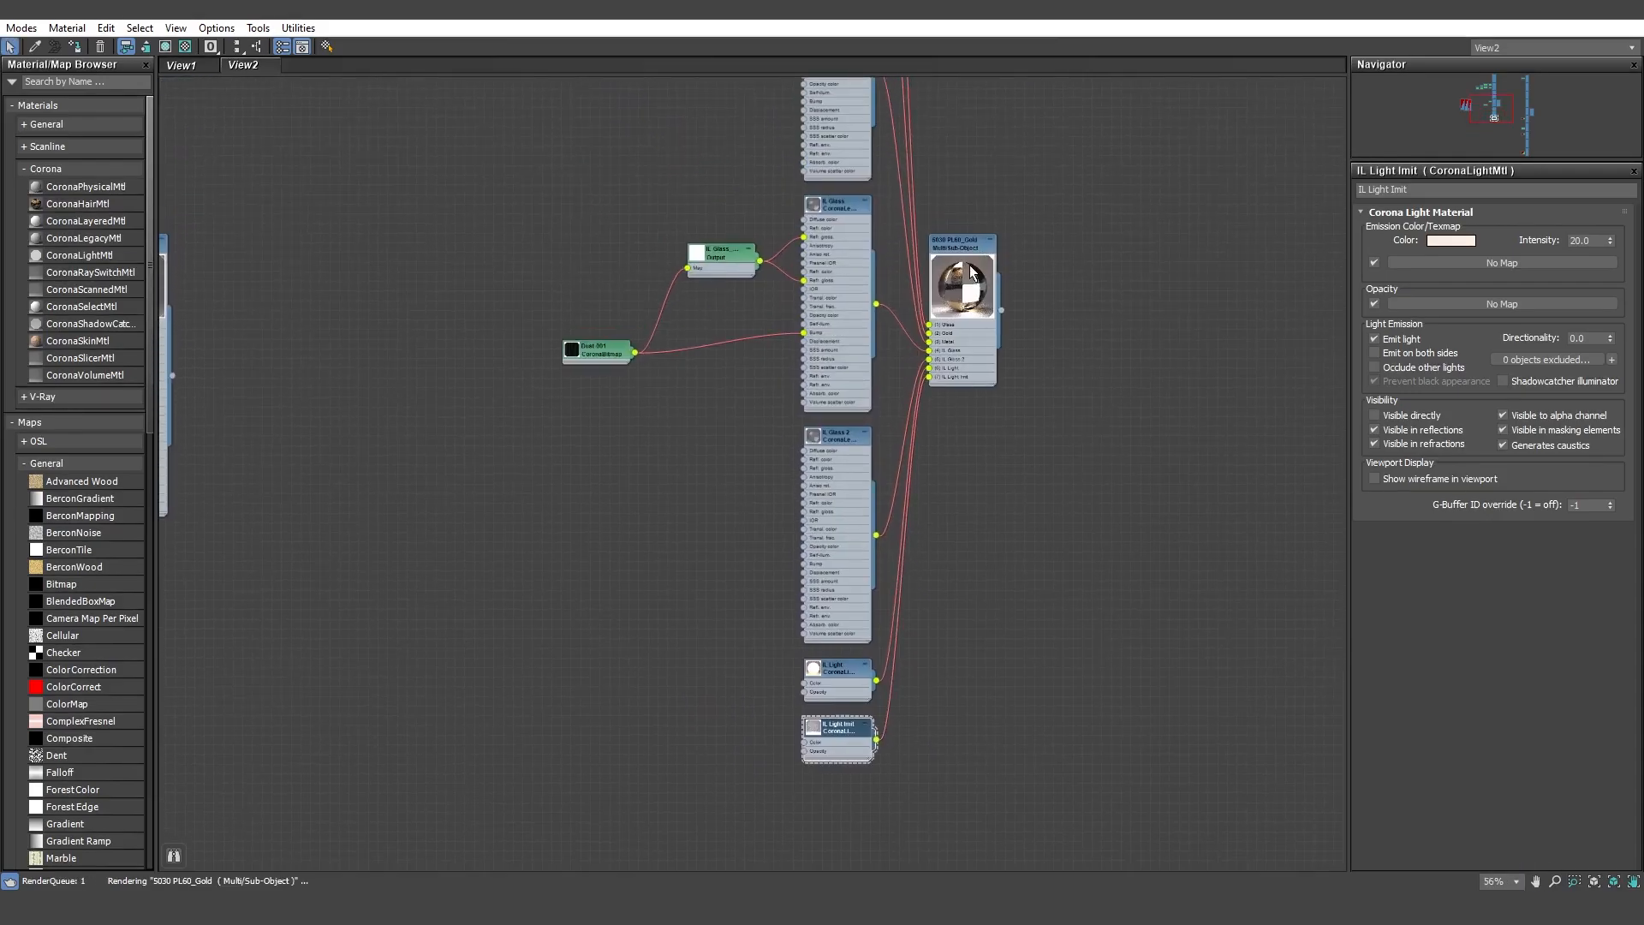
double_click(971, 272)
scroll(972, 270, up, 7)
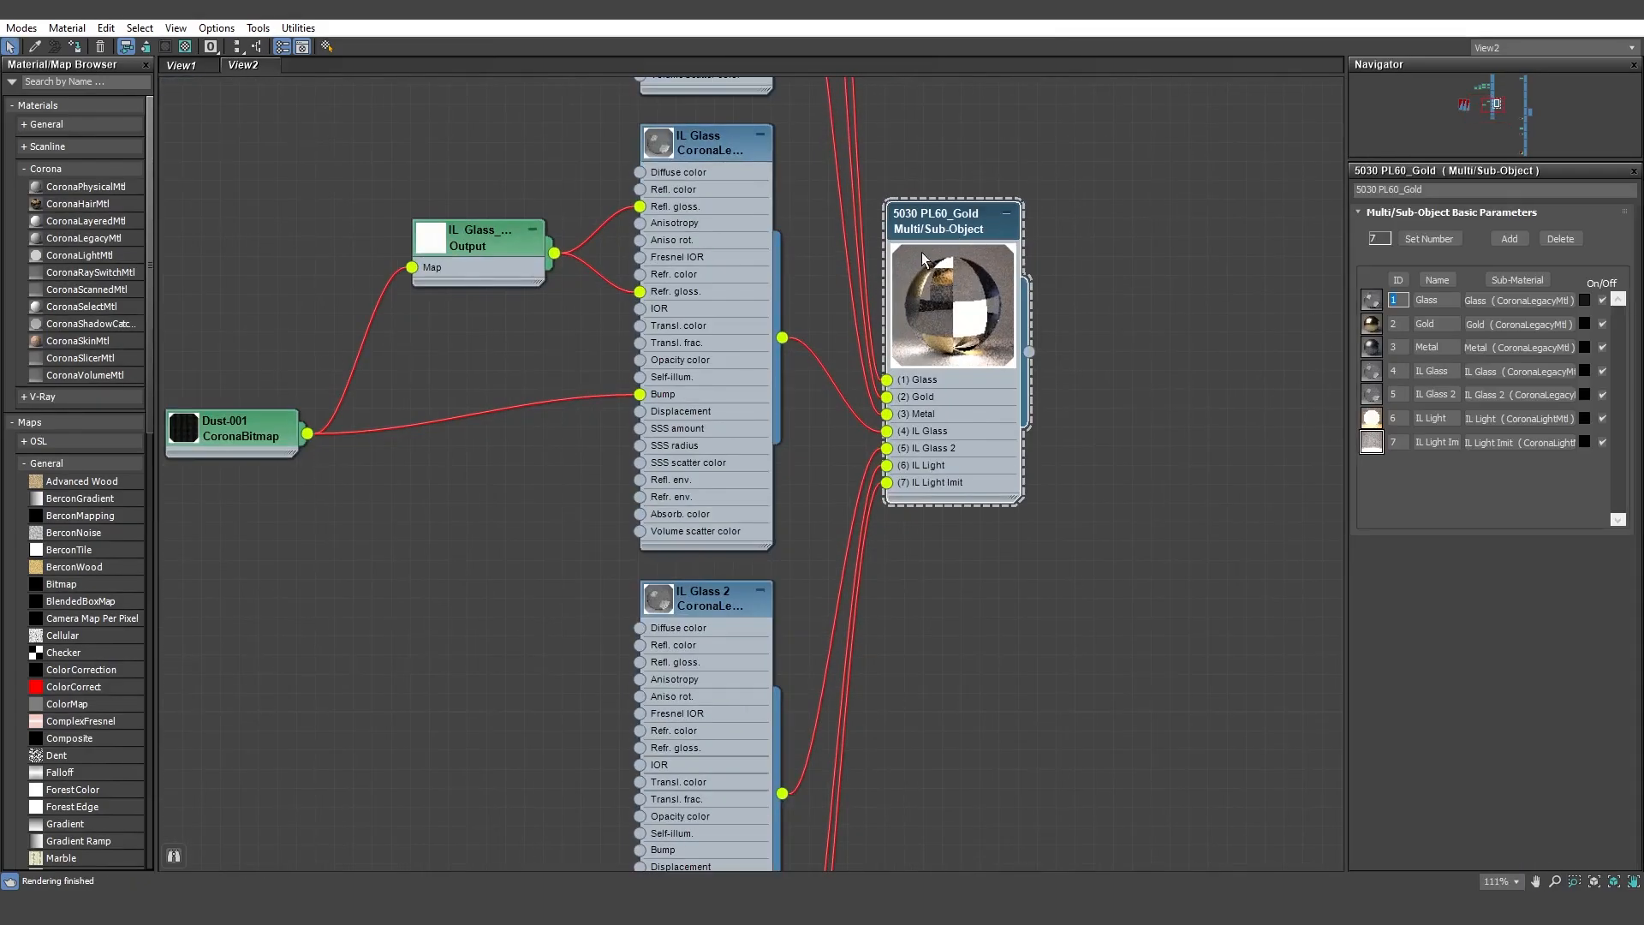
Examine the parameters of the chandelier's IL Light Corona light material
middle_drag(748, 532, 821, 160)
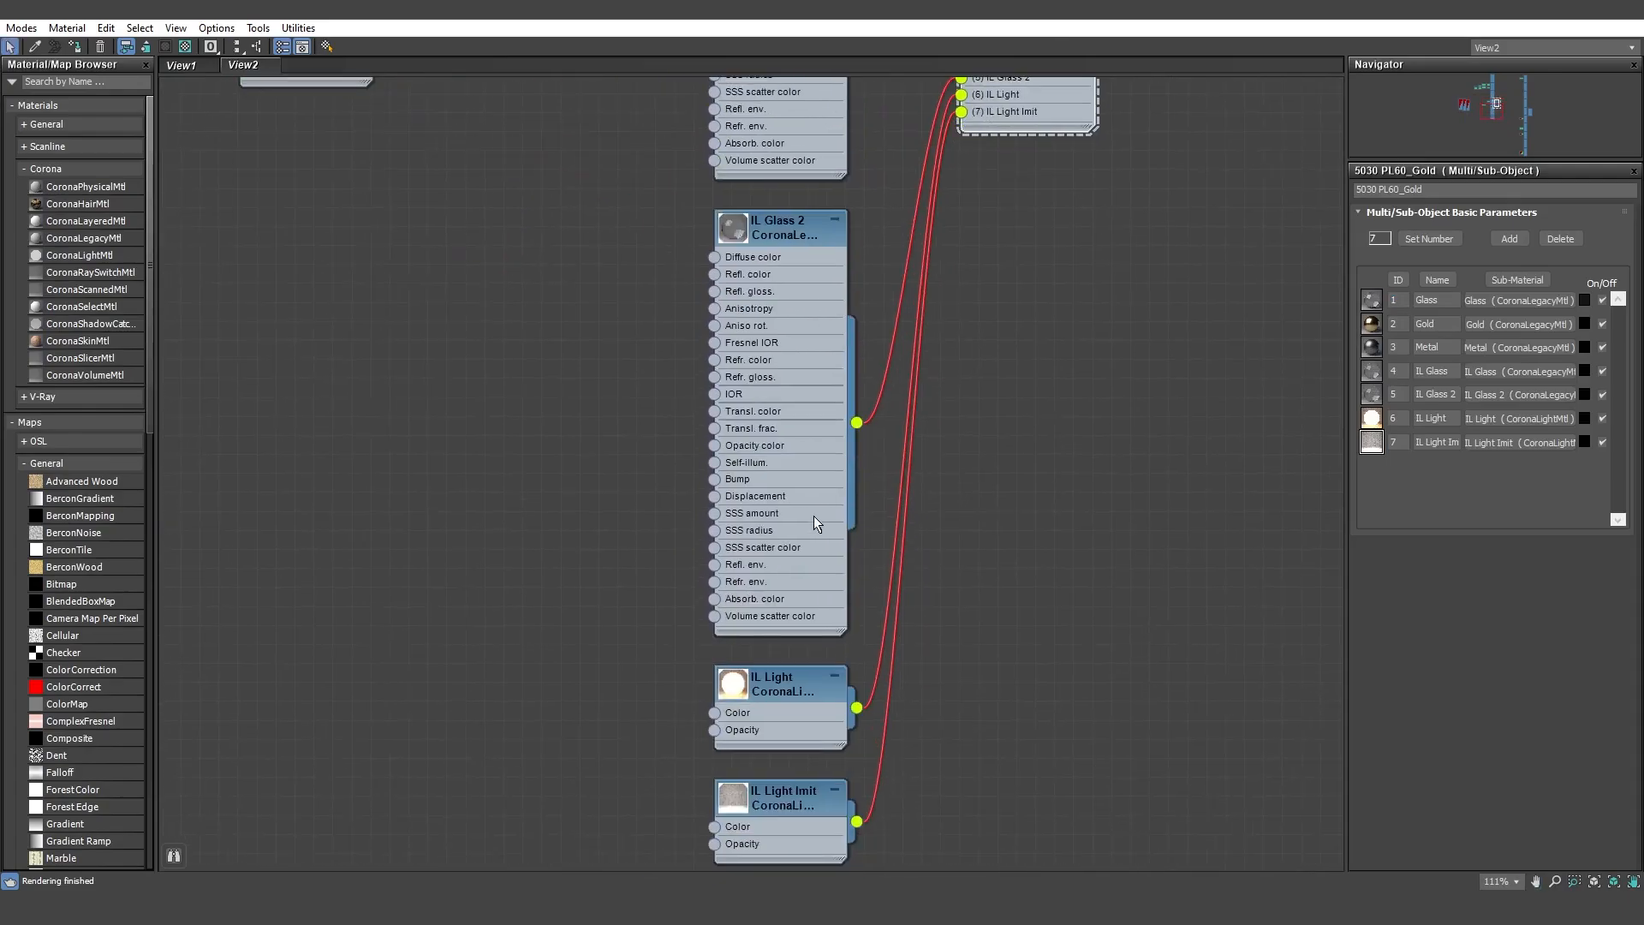
middle_drag(814, 516, 782, 289)
click(734, 501)
double_click(733, 500)
scroll(711, 471, up, 5)
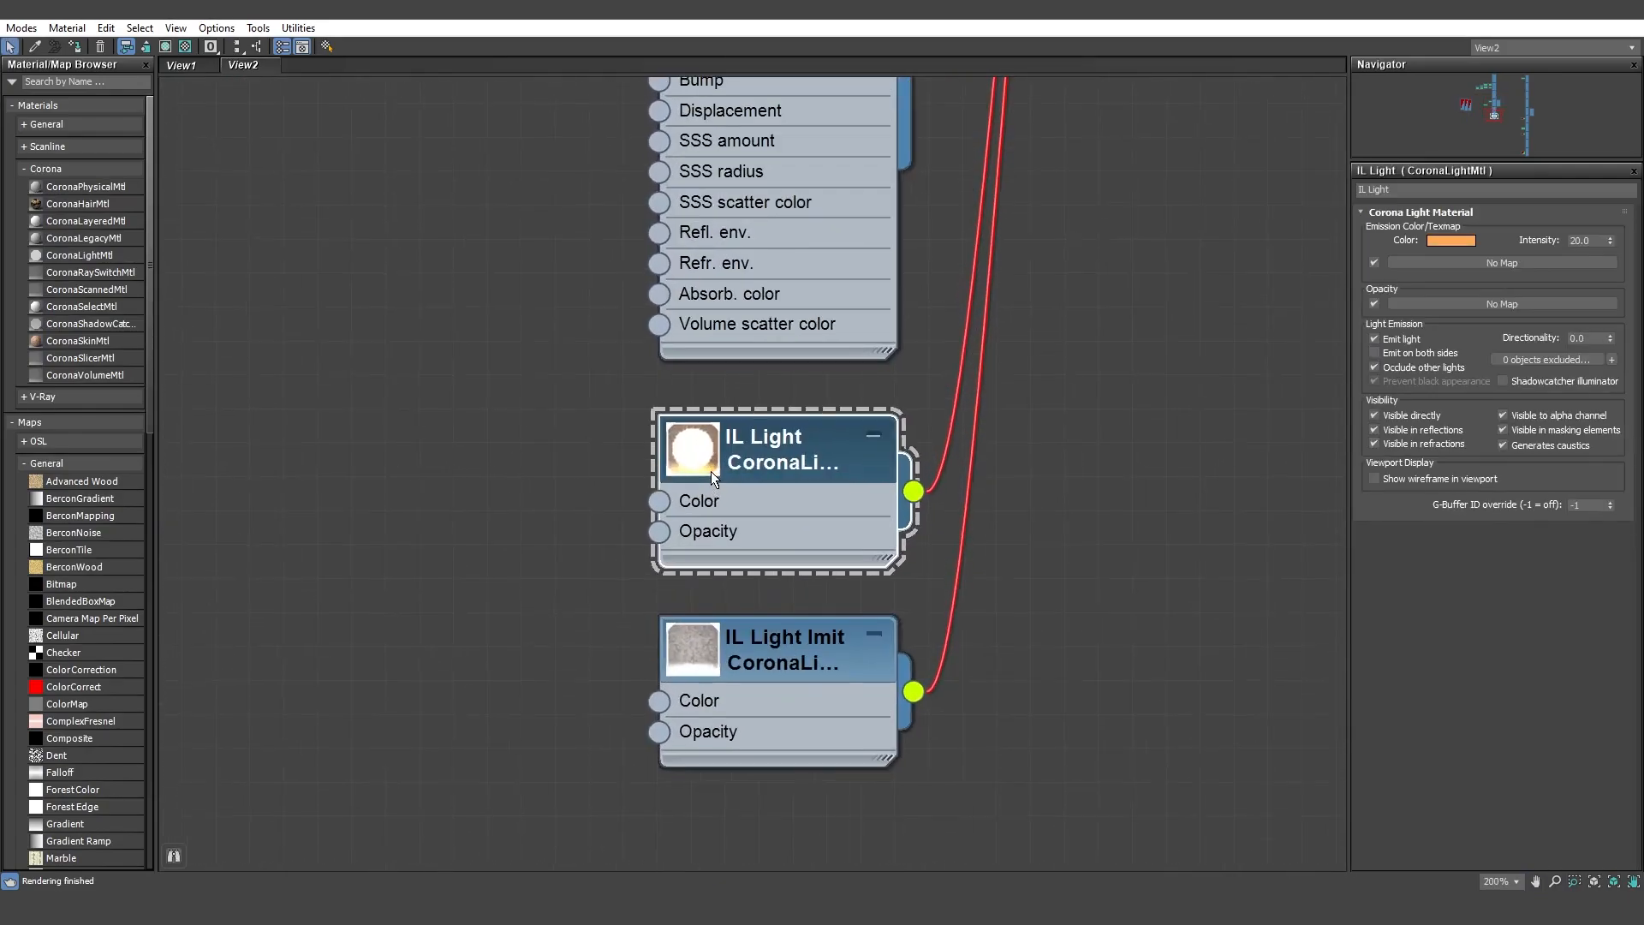
Try an intensity of 0 on the IL Light material, and restore it to 20
double_click(1599, 240)
text(0)
key(Return)
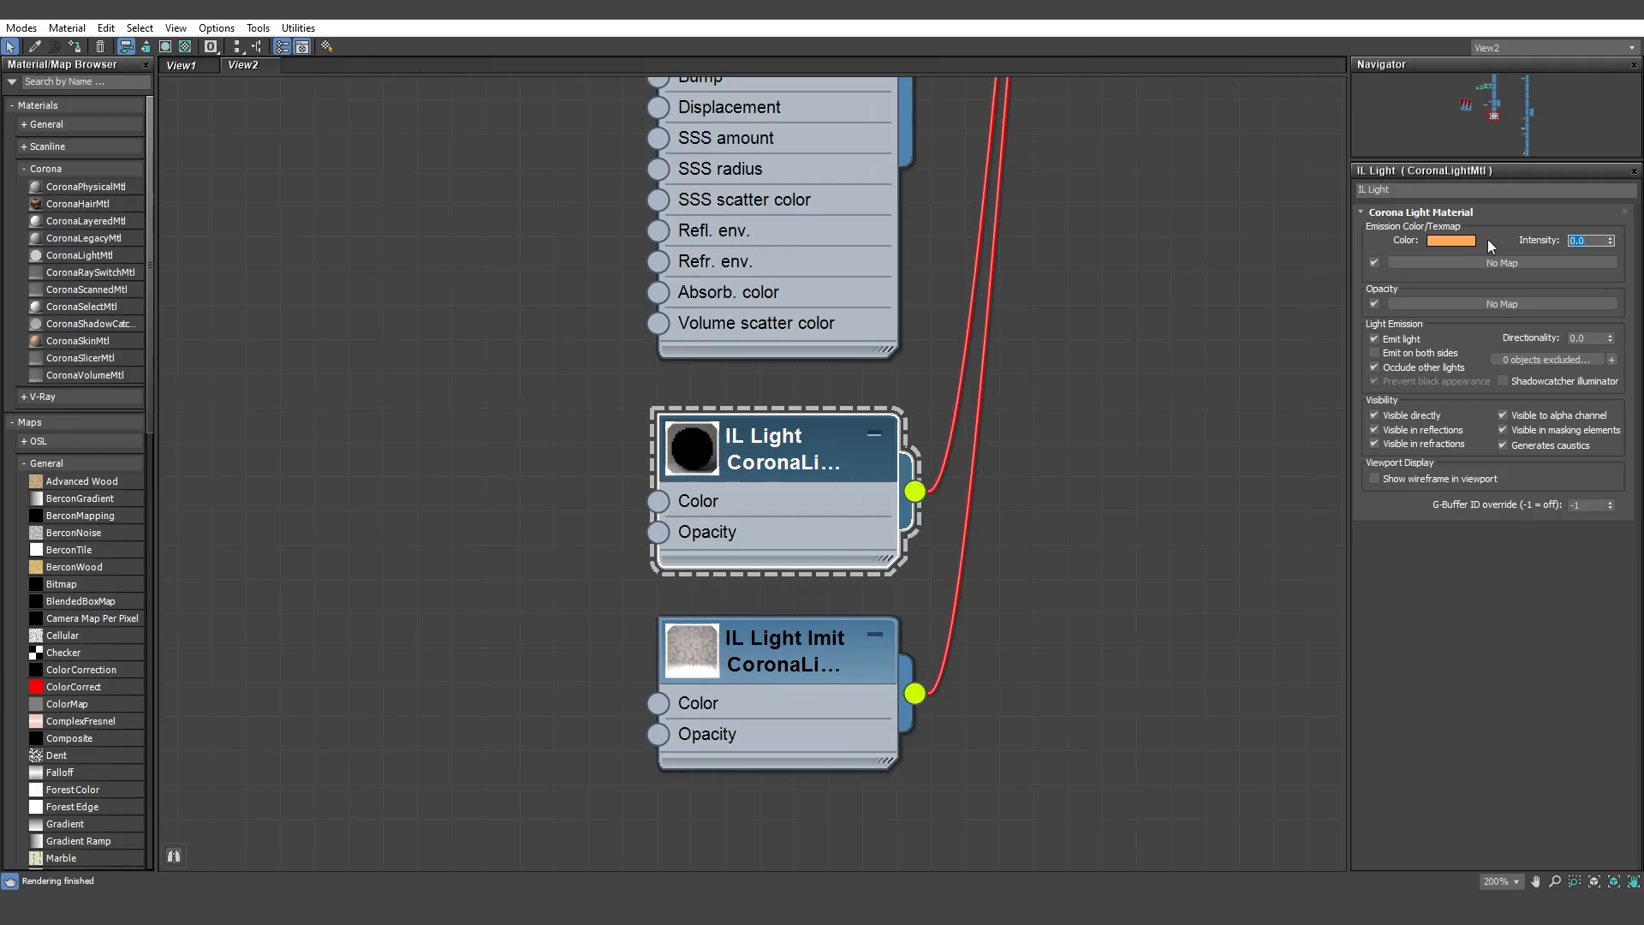
text(20)
key(Return)
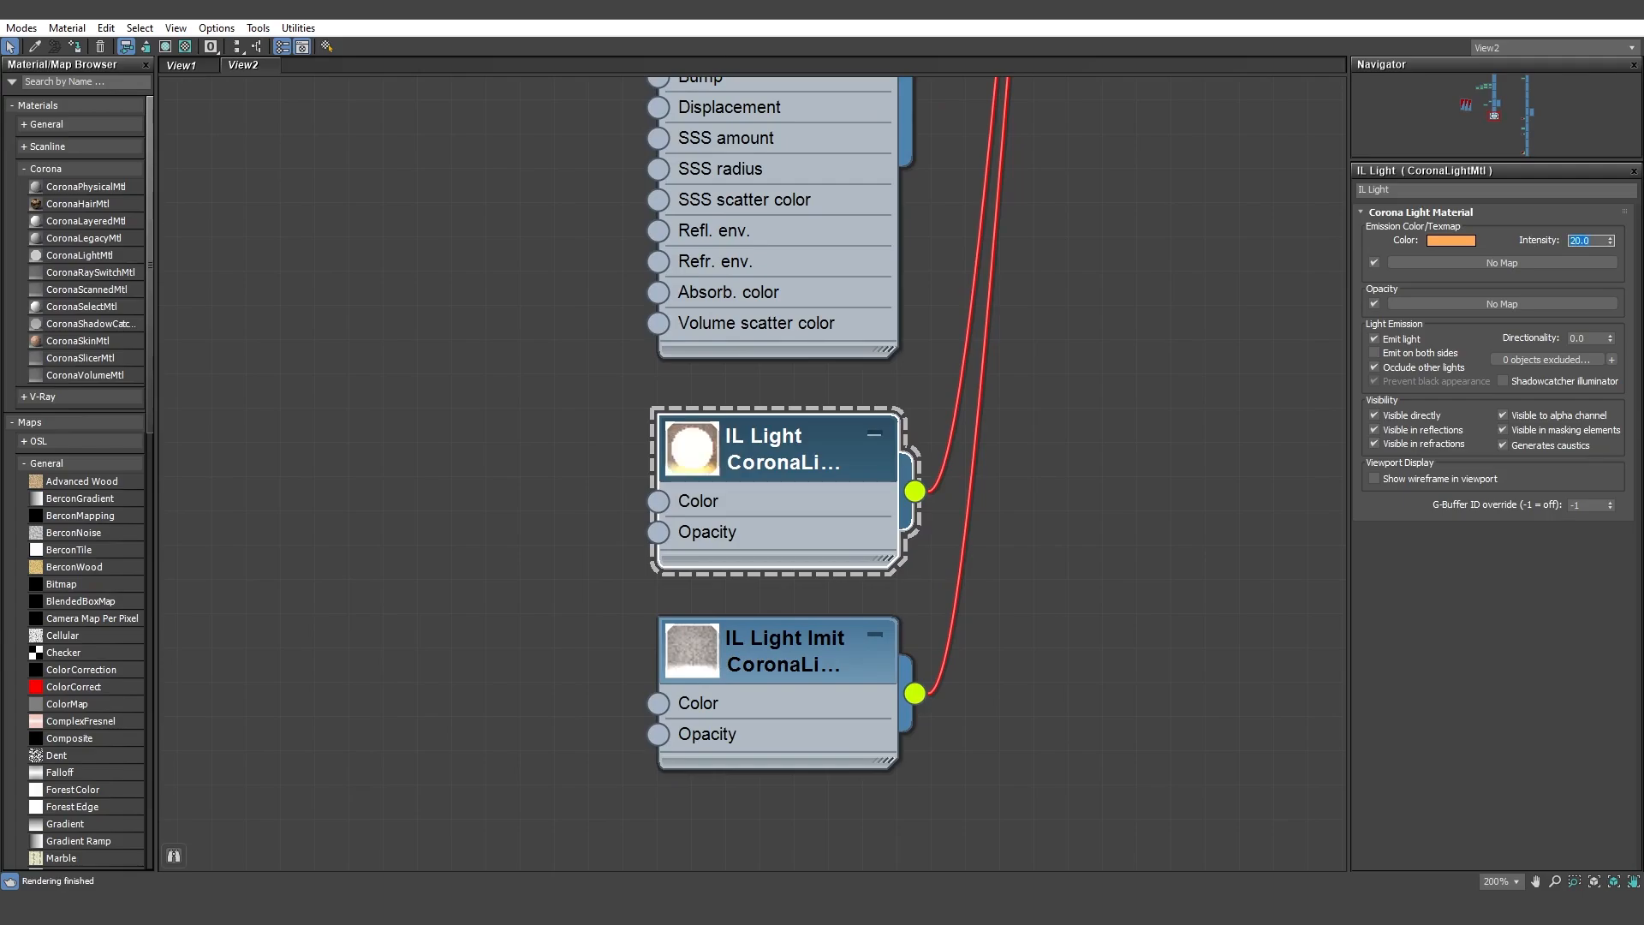
click(779, 648)
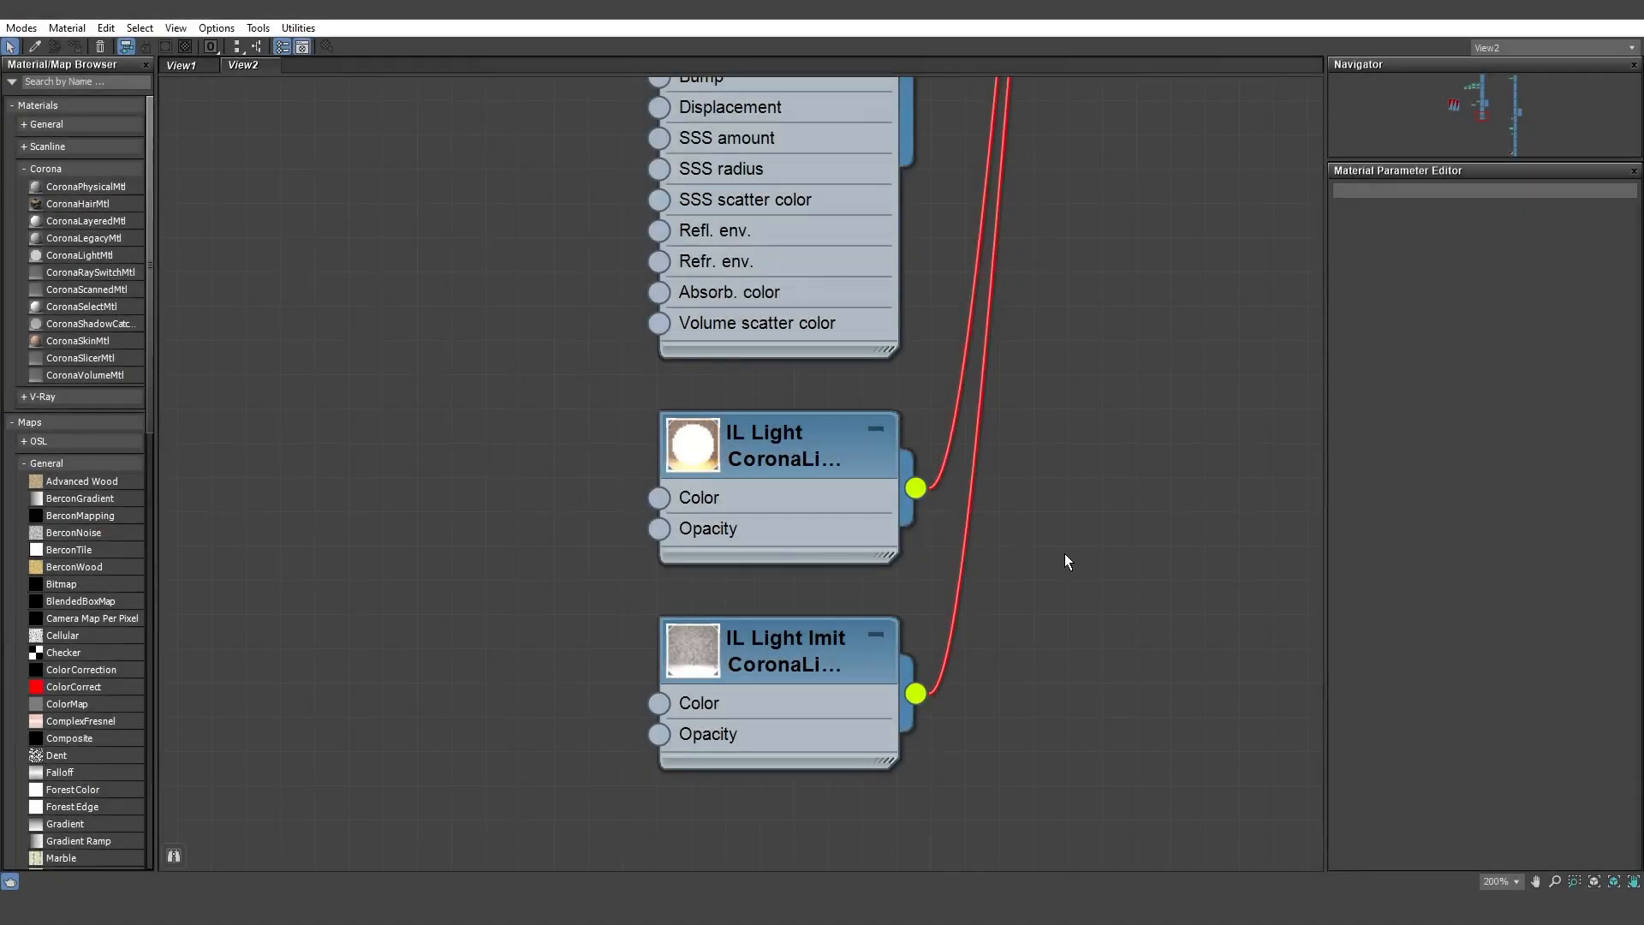
Examine the city background bitmaps in View1 and the settings of the connected Color Correction map
click(187, 65)
scroll(926, 615, up, 5)
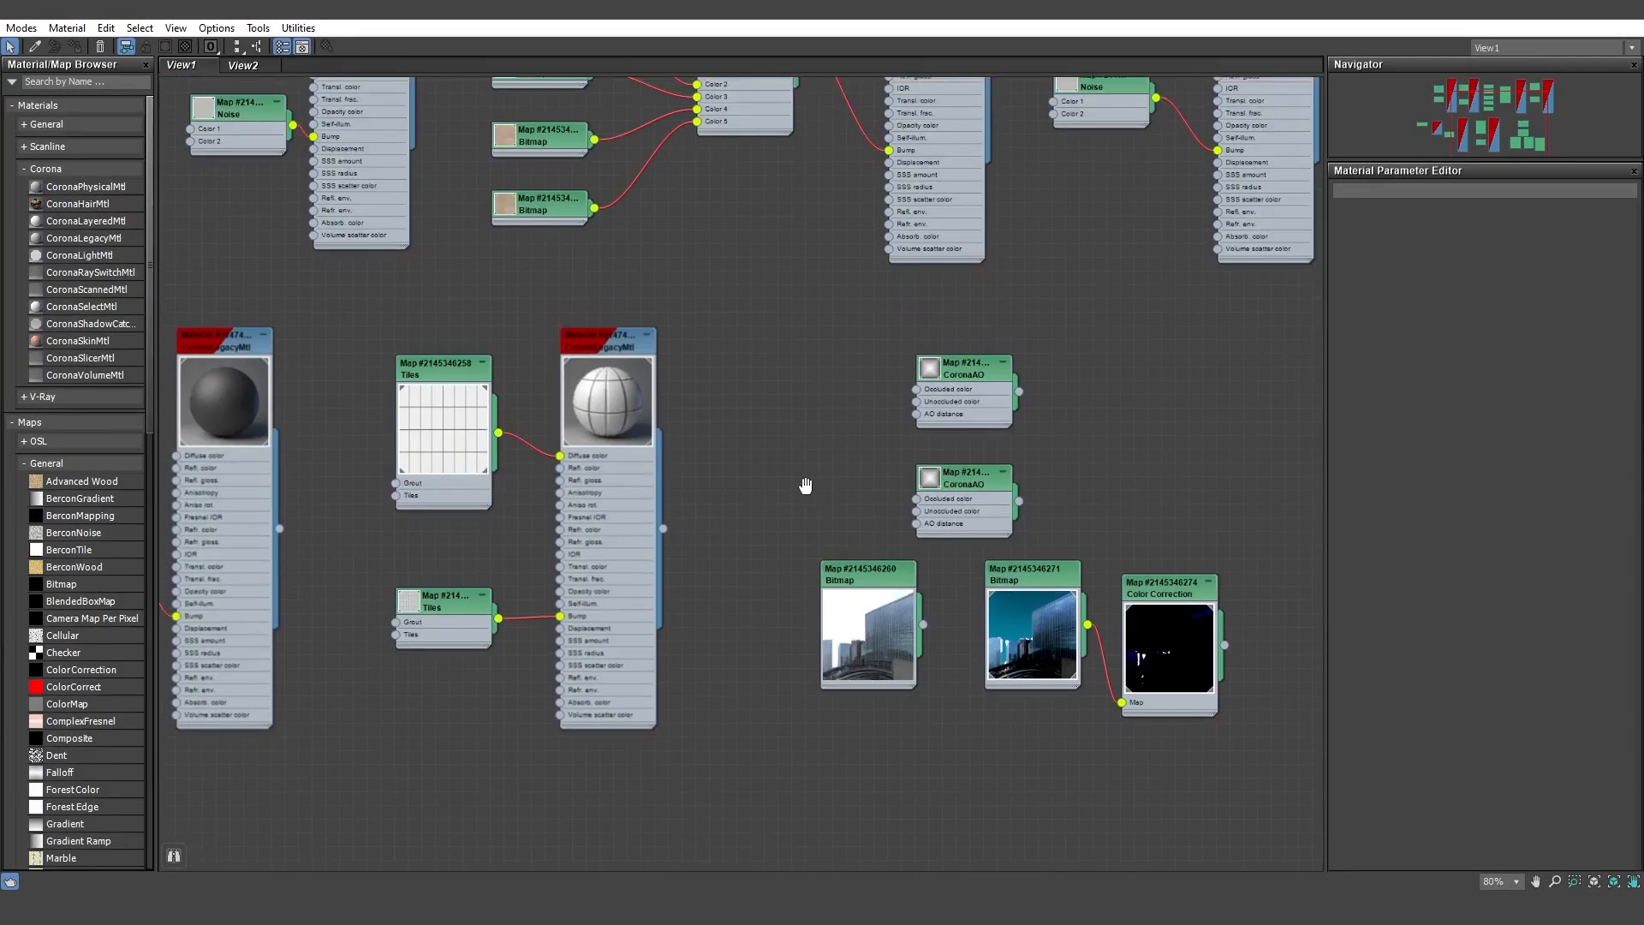
scroll(950, 586, up, 1)
middle_drag(951, 586, 821, 545)
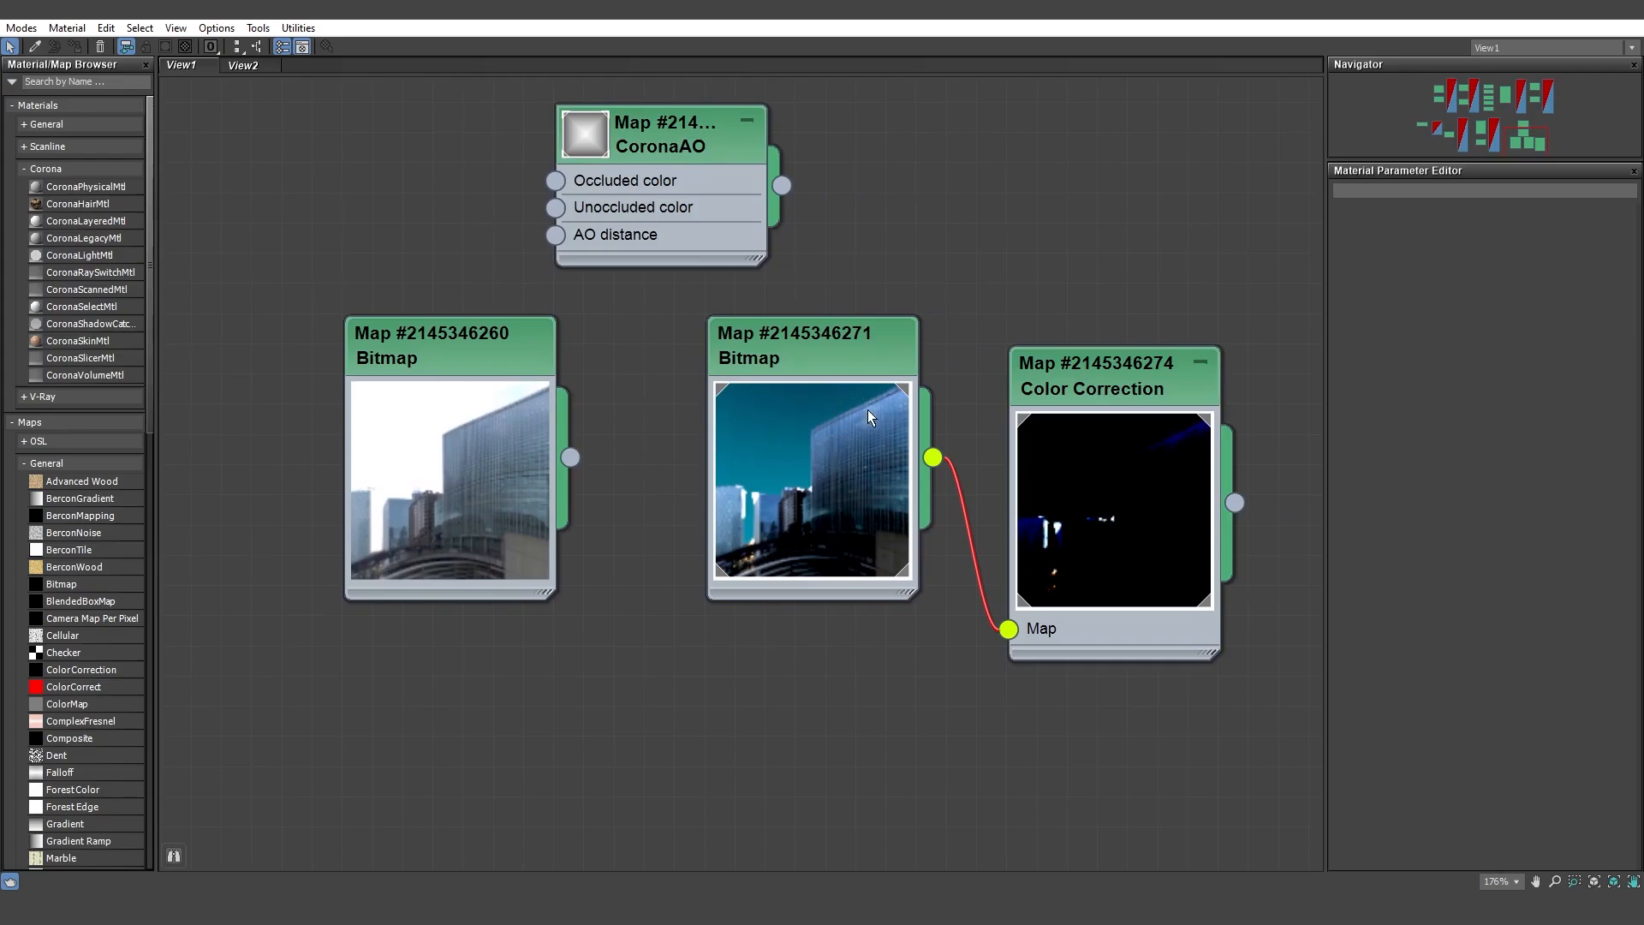
double_click(1117, 486)
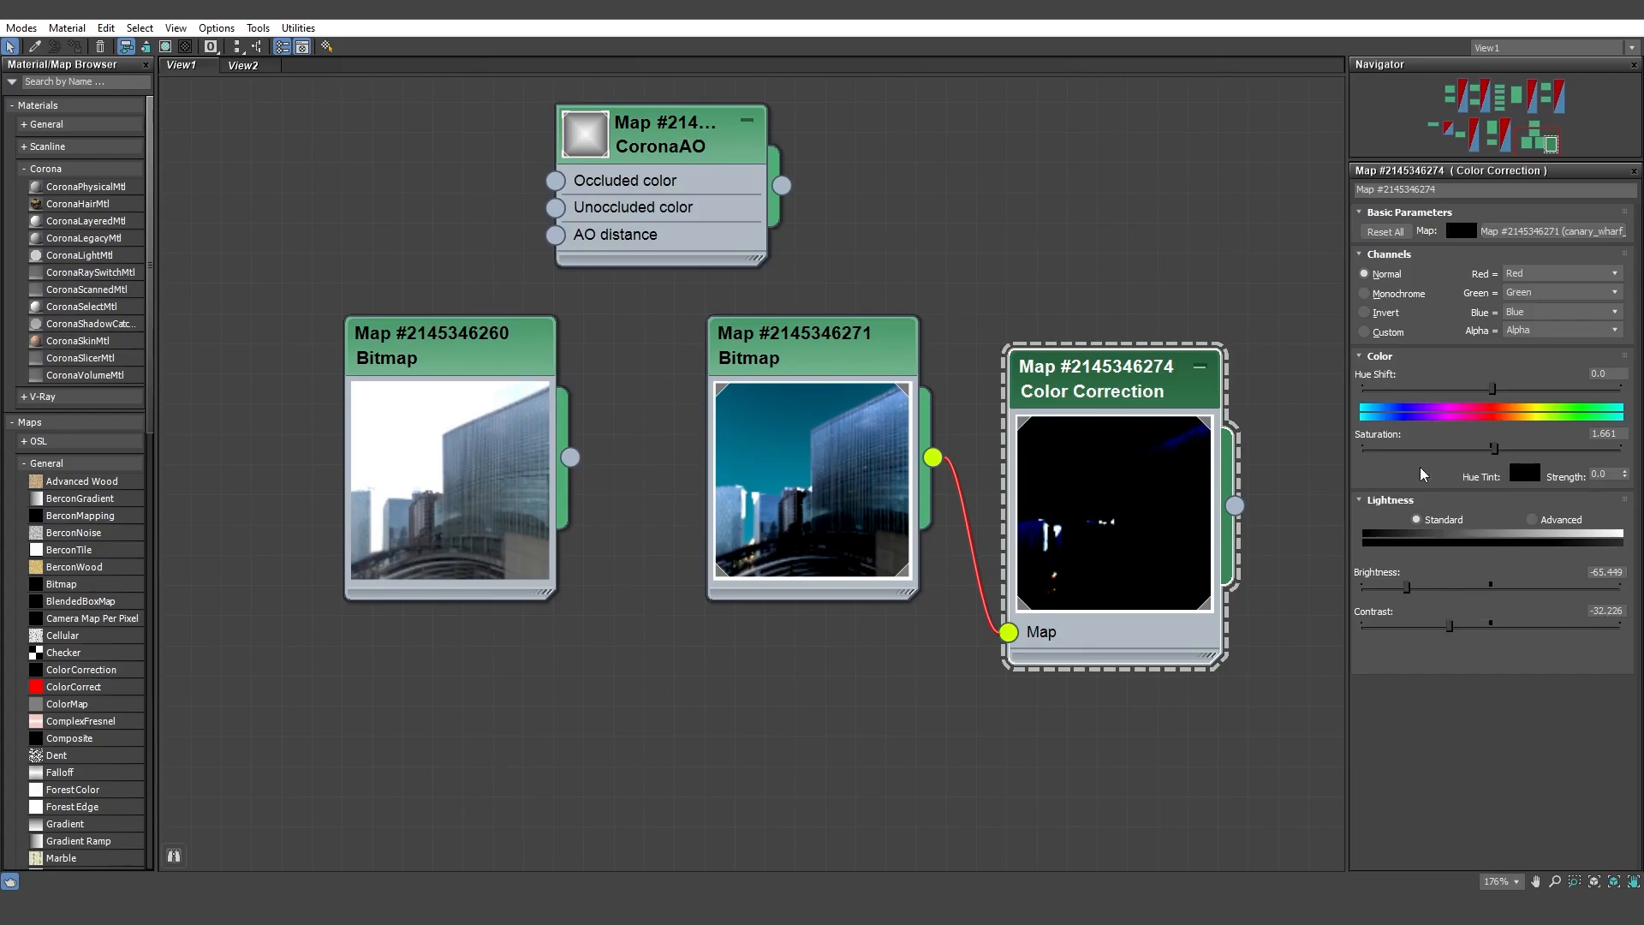
scroll(620, 375, down, 7)
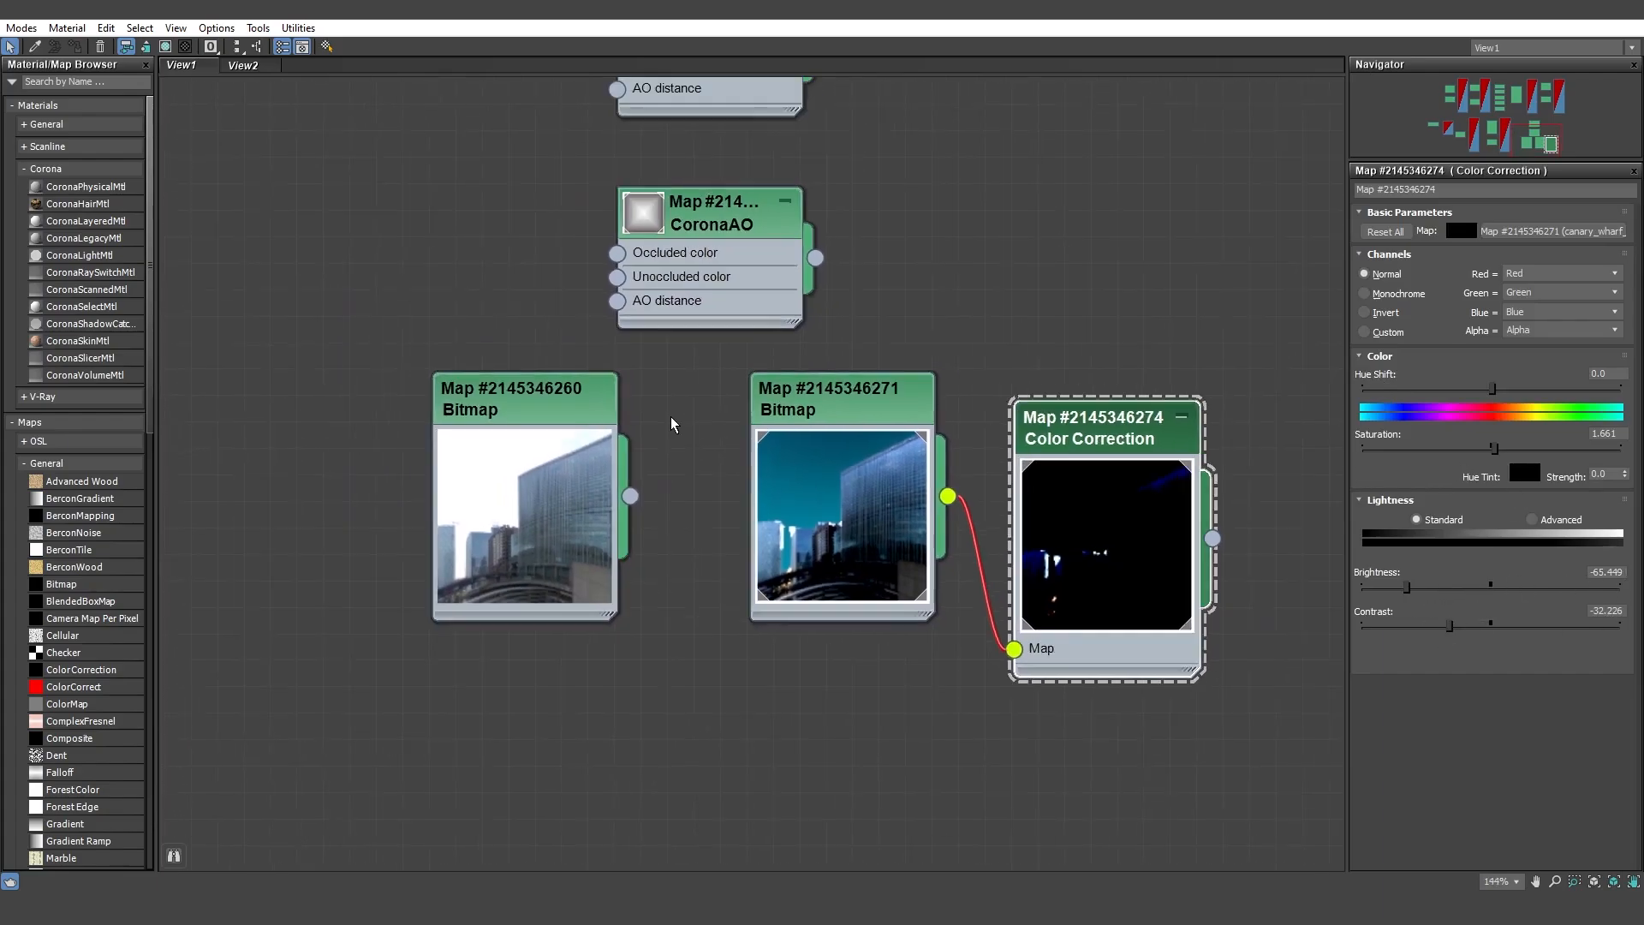
middle_drag(659, 416, 730, 446)
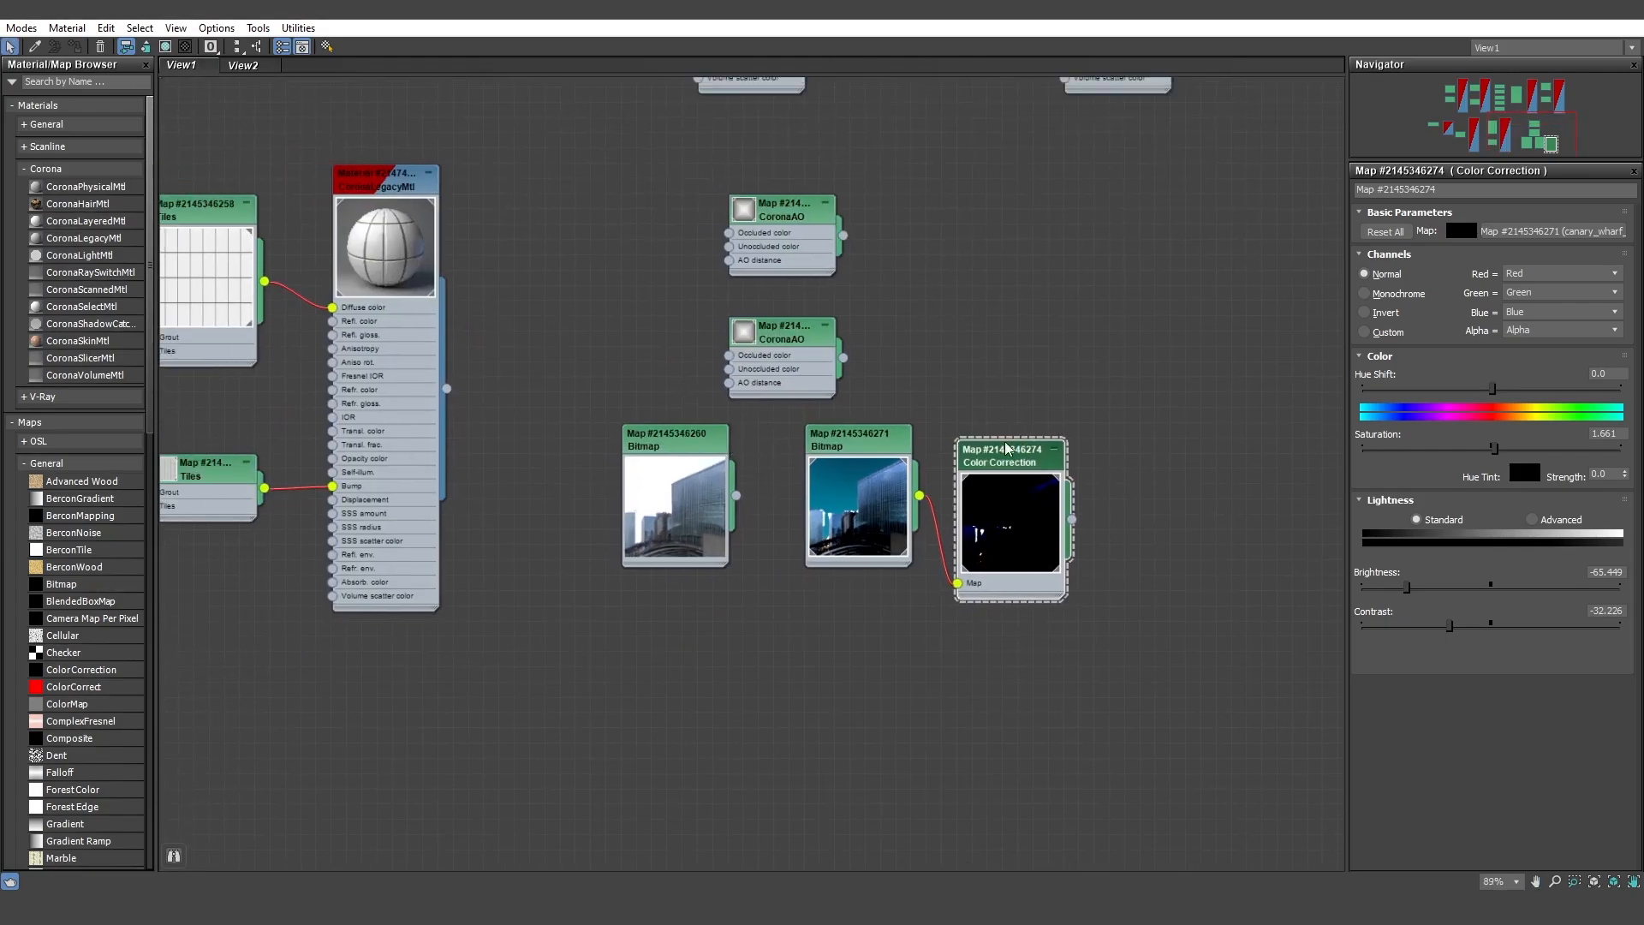
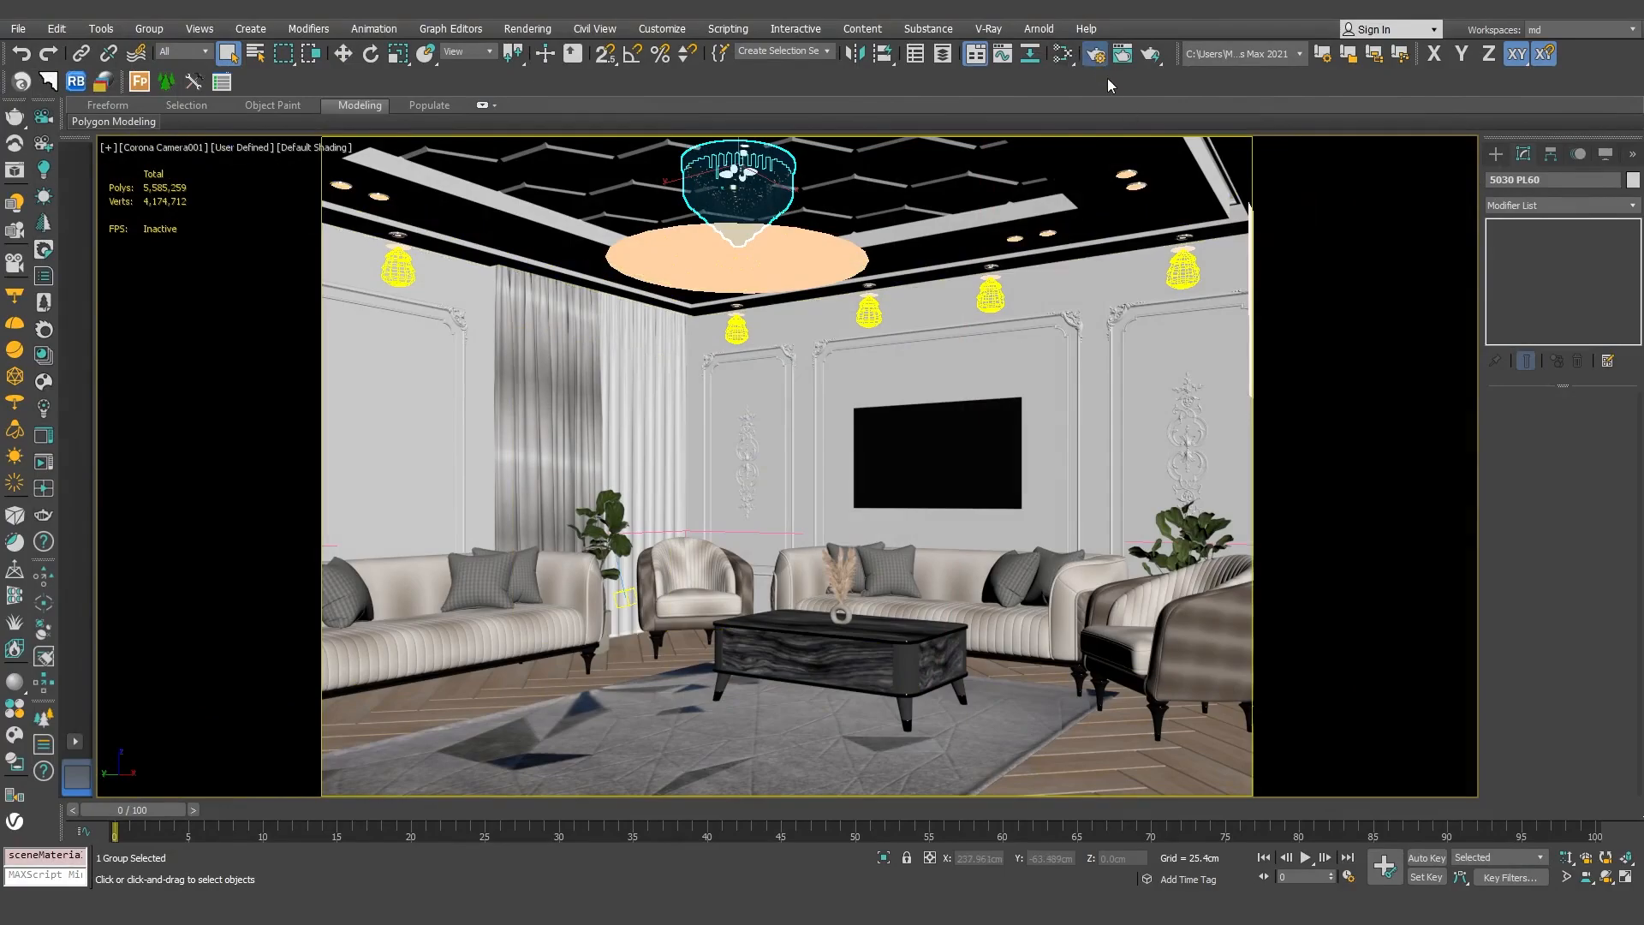
Add two CShading_LightSelect render elements to the Corona render setup
click(1096, 56)
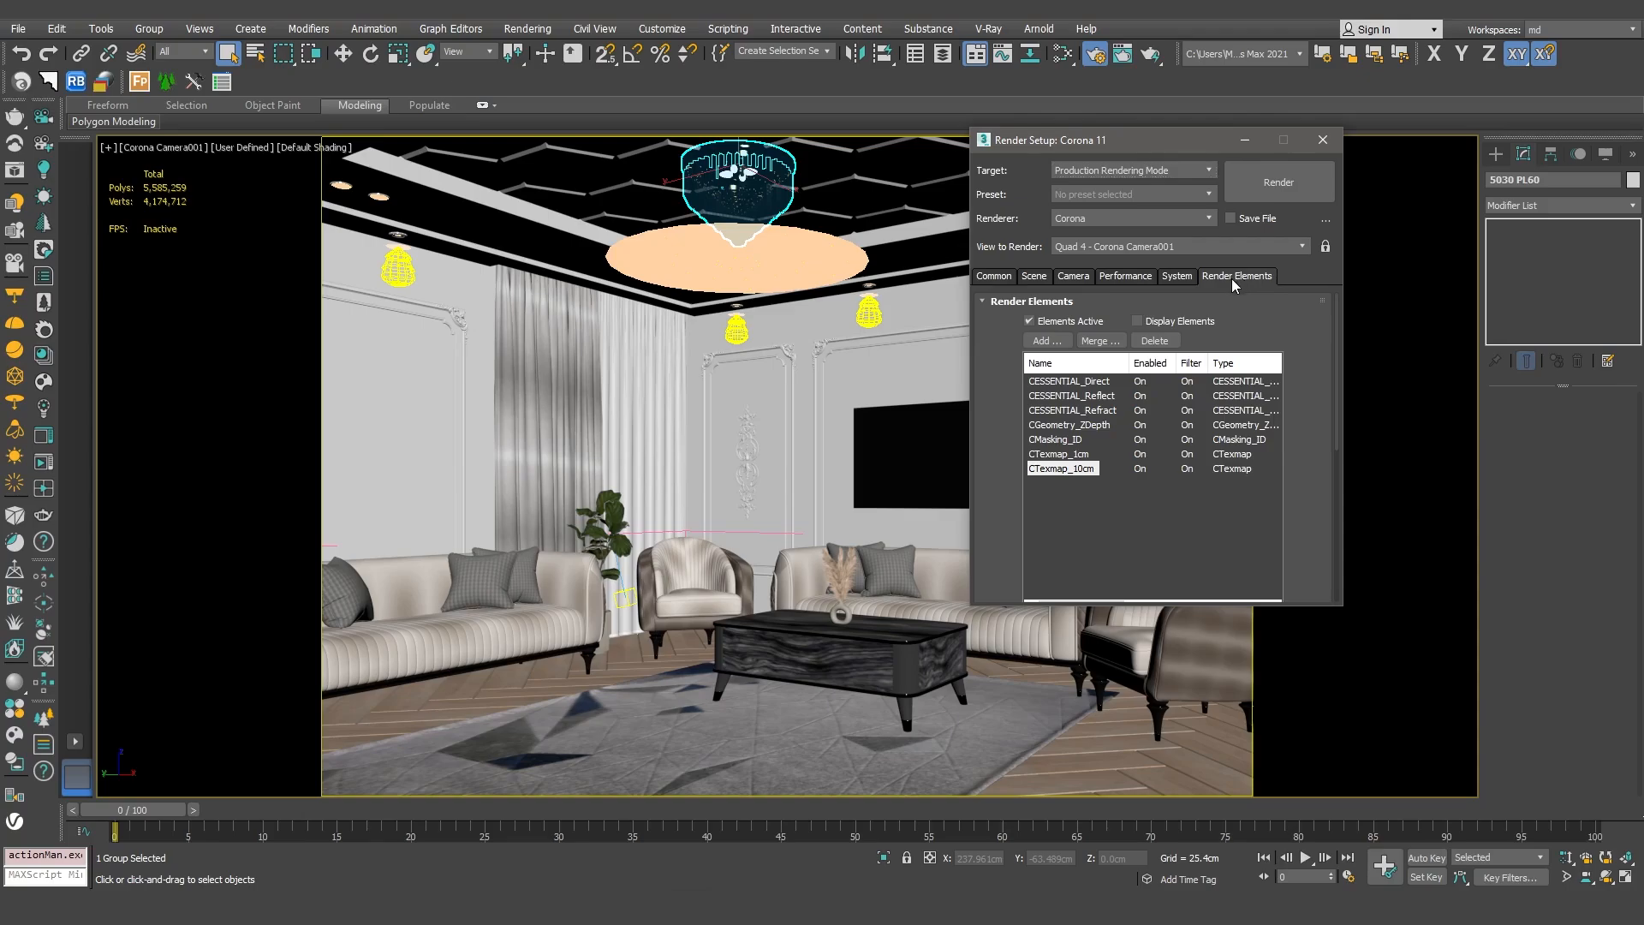
click(1046, 341)
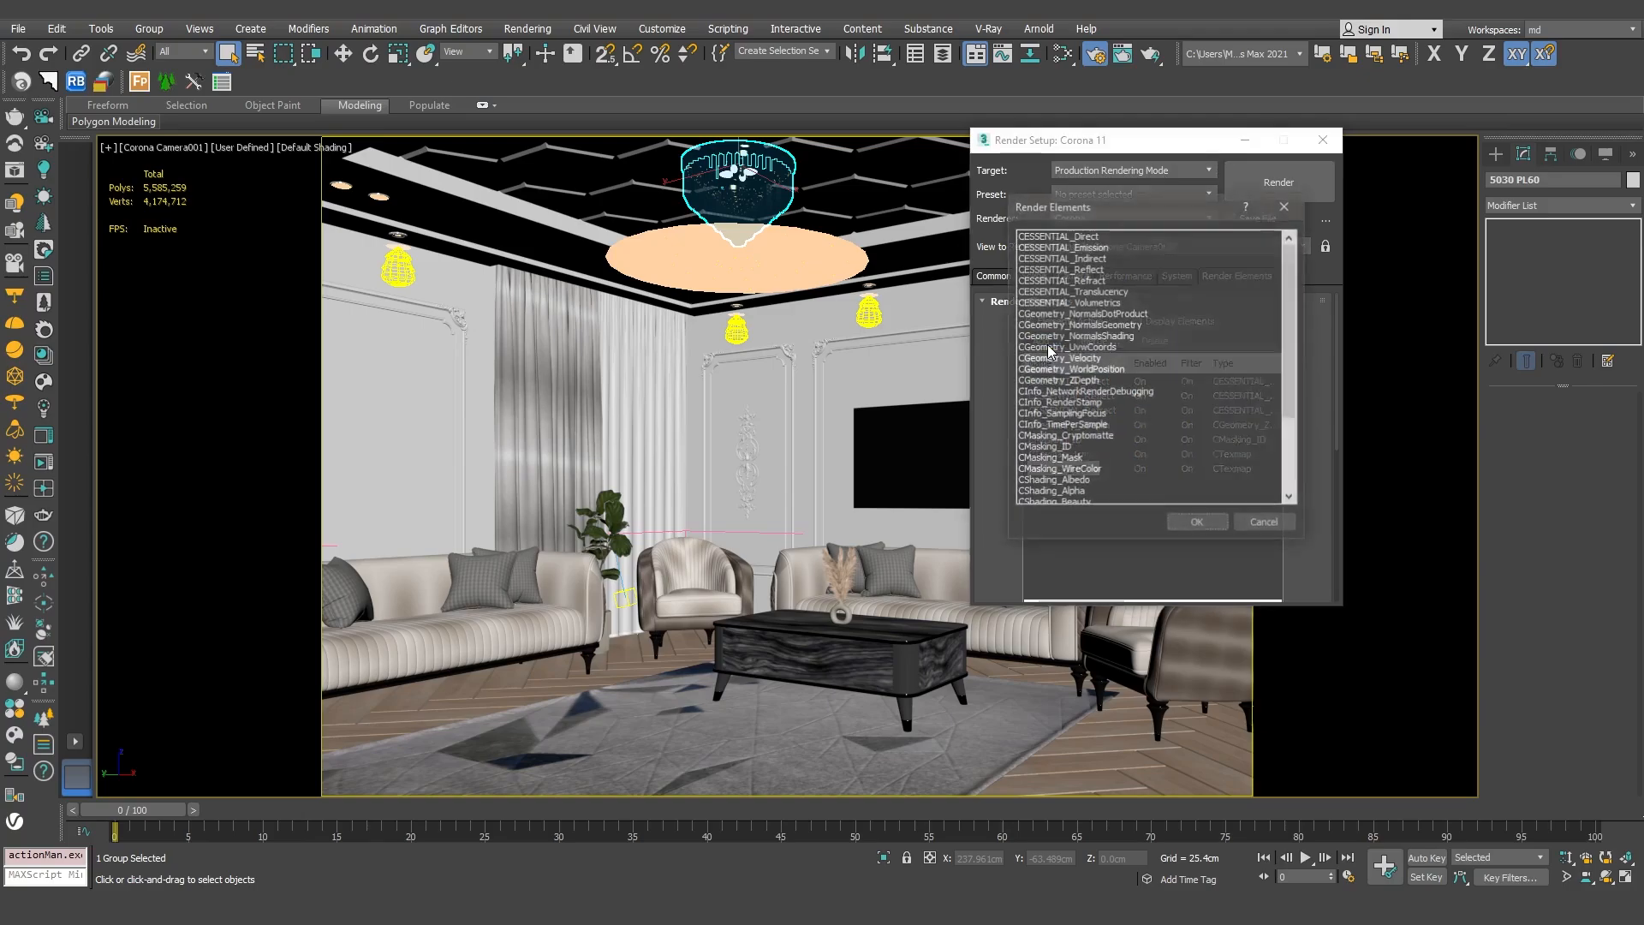
drag(1290, 289, 1289, 362)
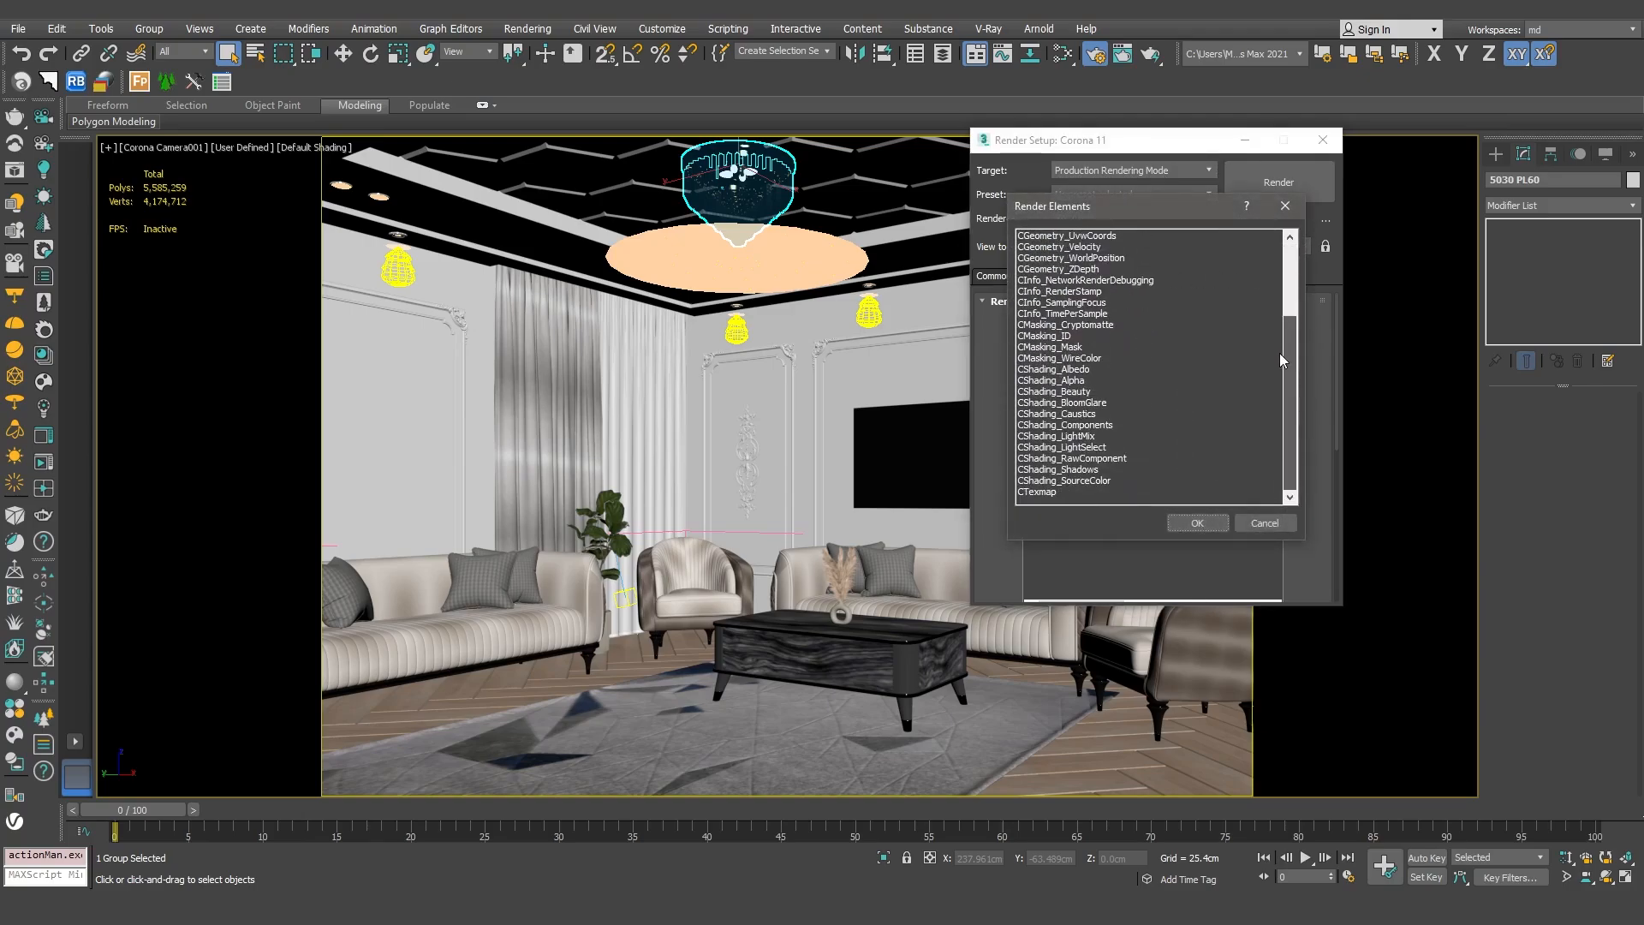
click(1076, 448)
click(1197, 522)
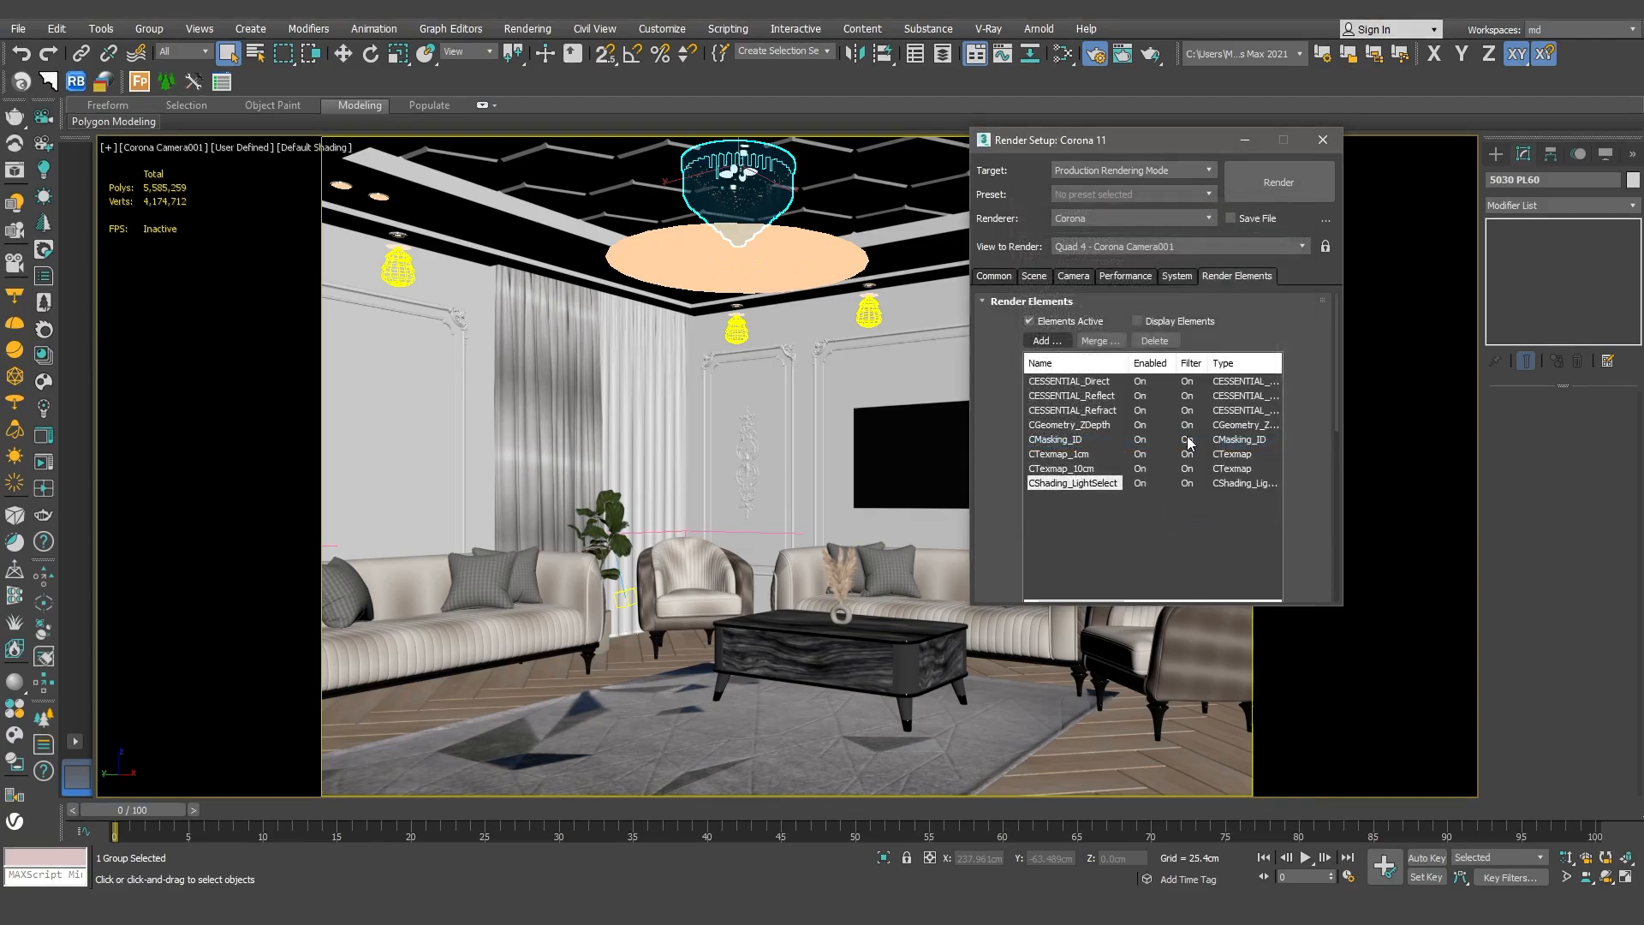
click(1048, 342)
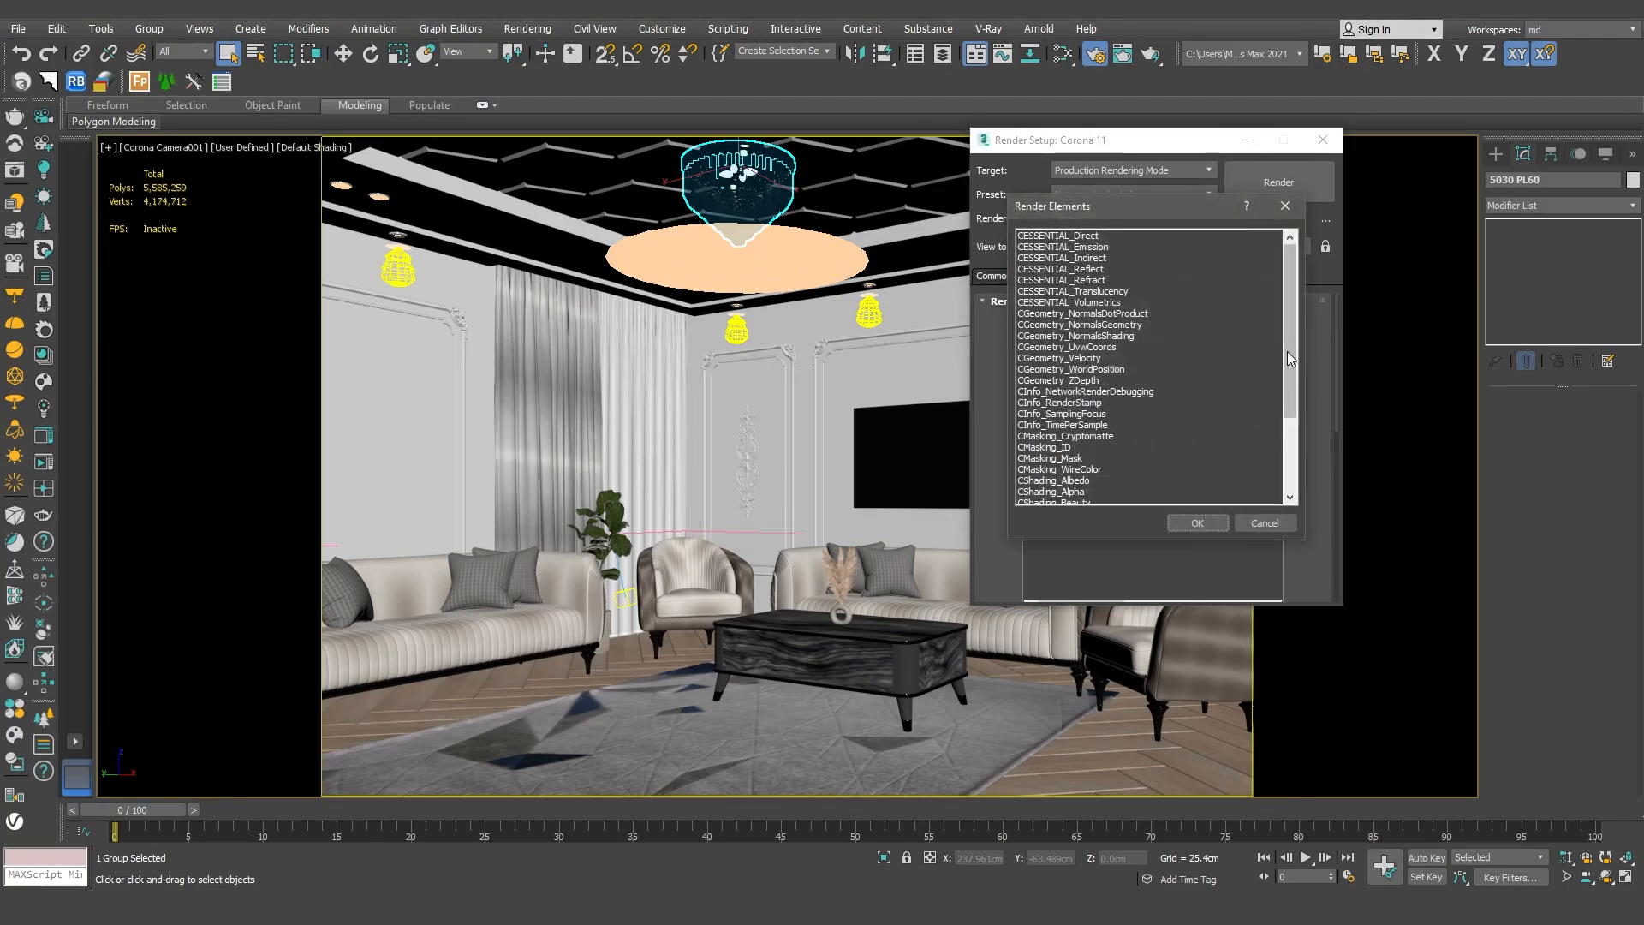
drag(1288, 359, 1289, 436)
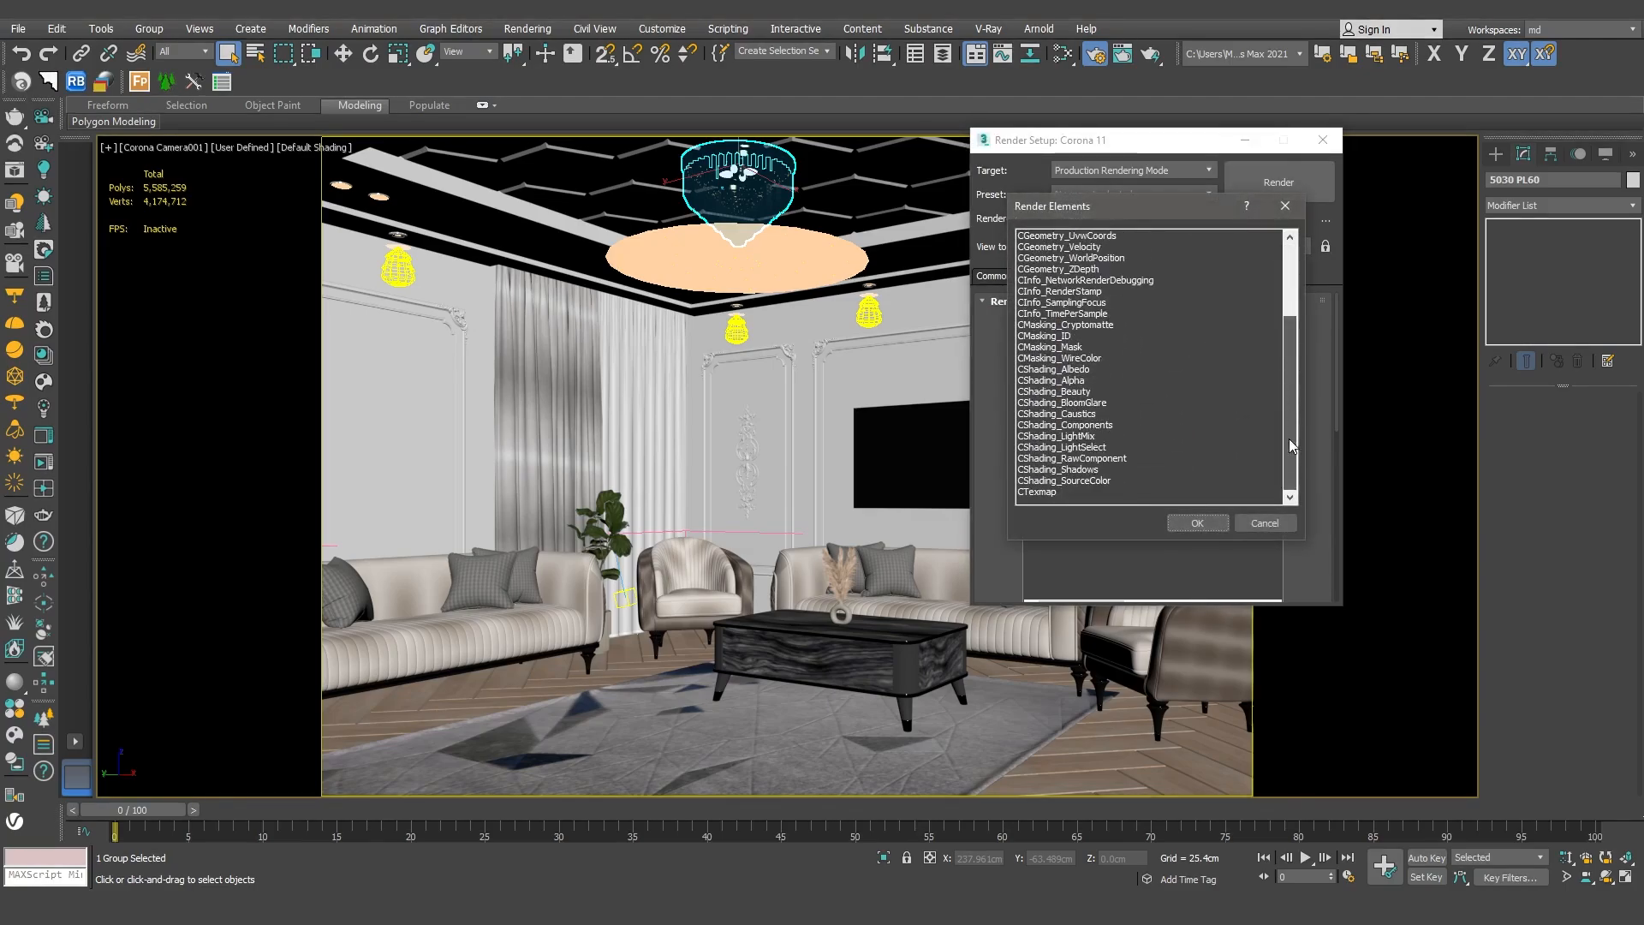
click(1080, 446)
click(1195, 523)
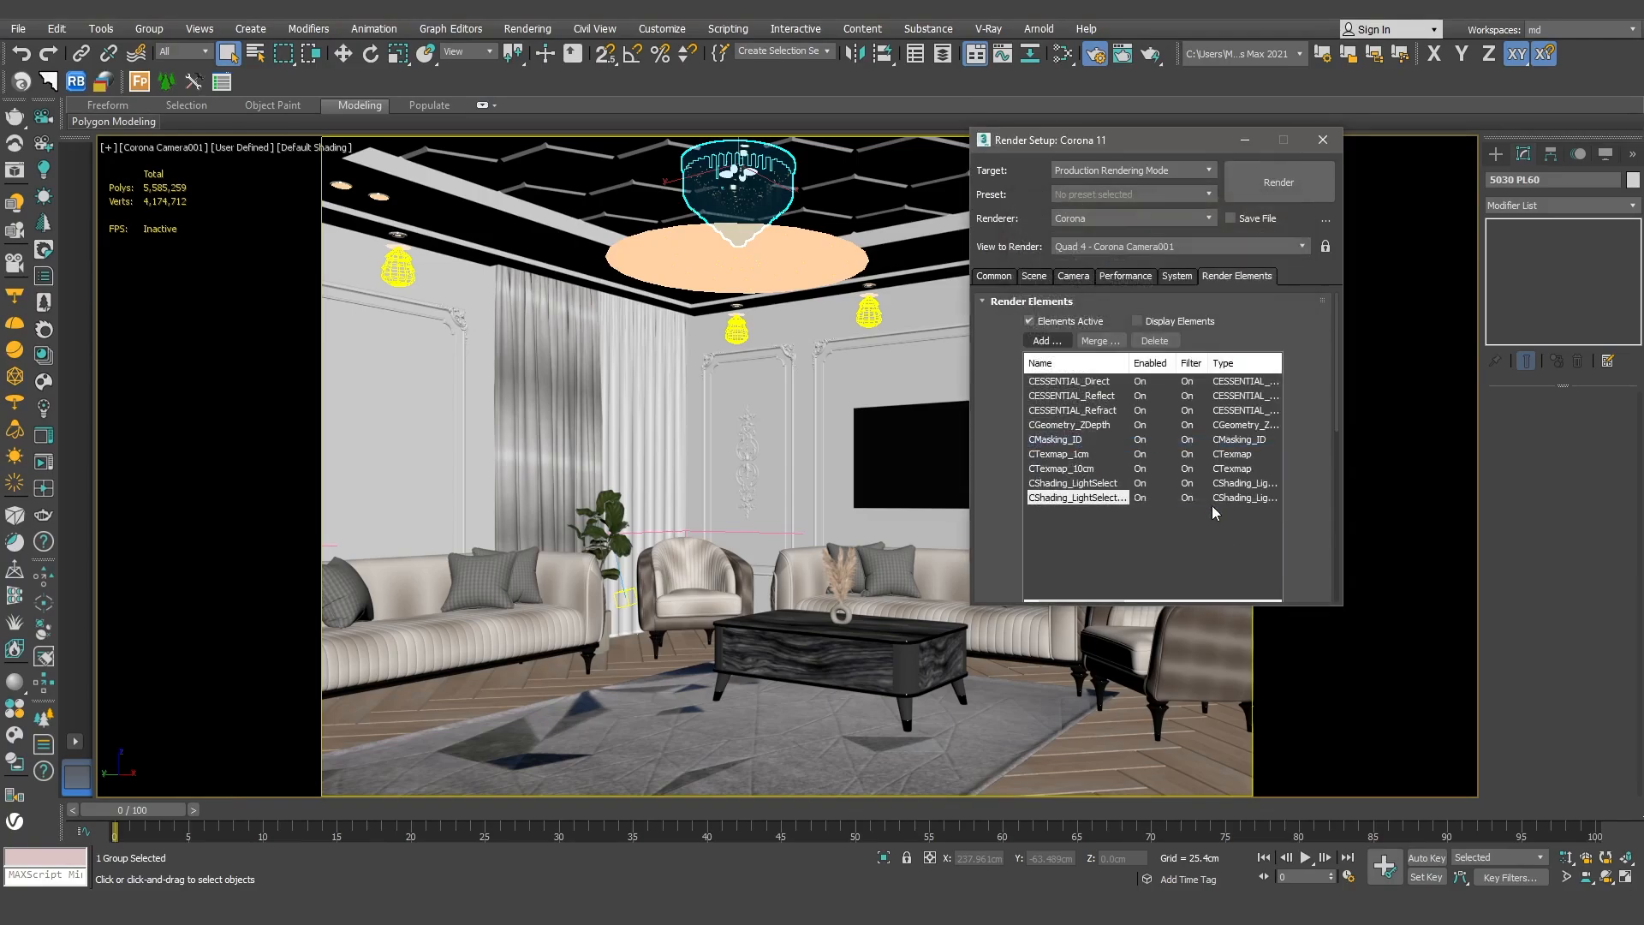
Include the selected chandelier's objects as specific light sources in the first CShading_LightSelect element
click(1072, 483)
drag(1335, 376, 1339, 453)
scroll(1340, 454, down, 5)
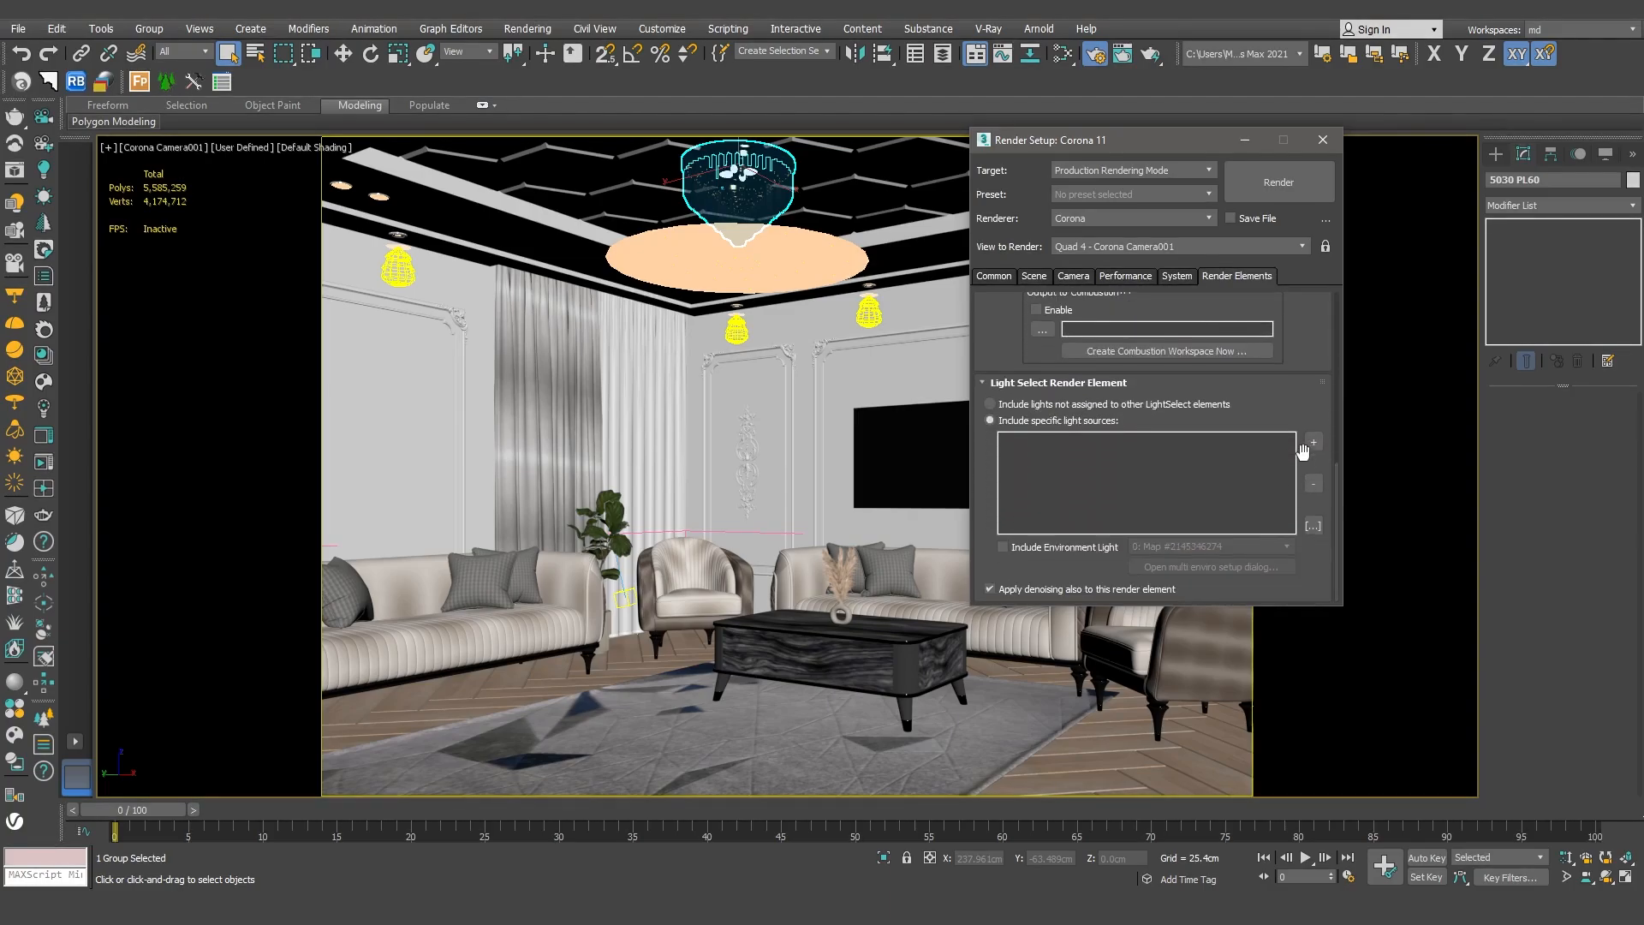
click(1314, 443)
Add the disc light below the chandelier and the rectangular side-wall light to the LightSelect element's specific light sources
click(745, 265)
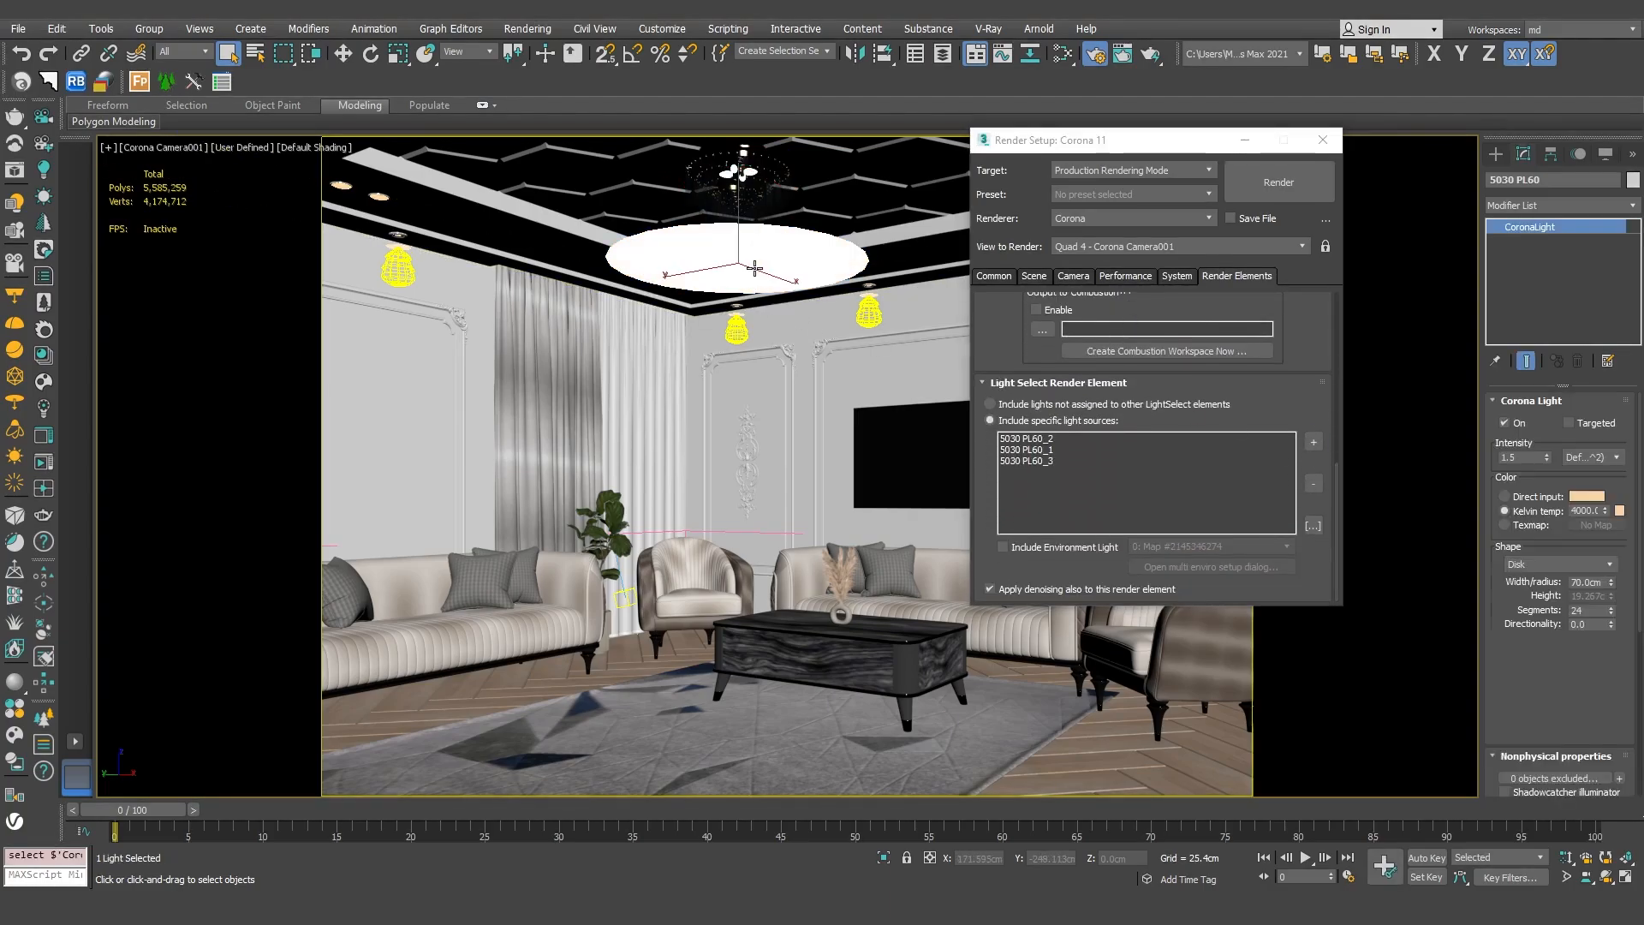
click(1246, 141)
key(p)
scroll(1125, 334, up, 5)
alt+middle_drag(1124, 334, 1019, 205)
click(33, 879)
drag(1030, 138, 607, 130)
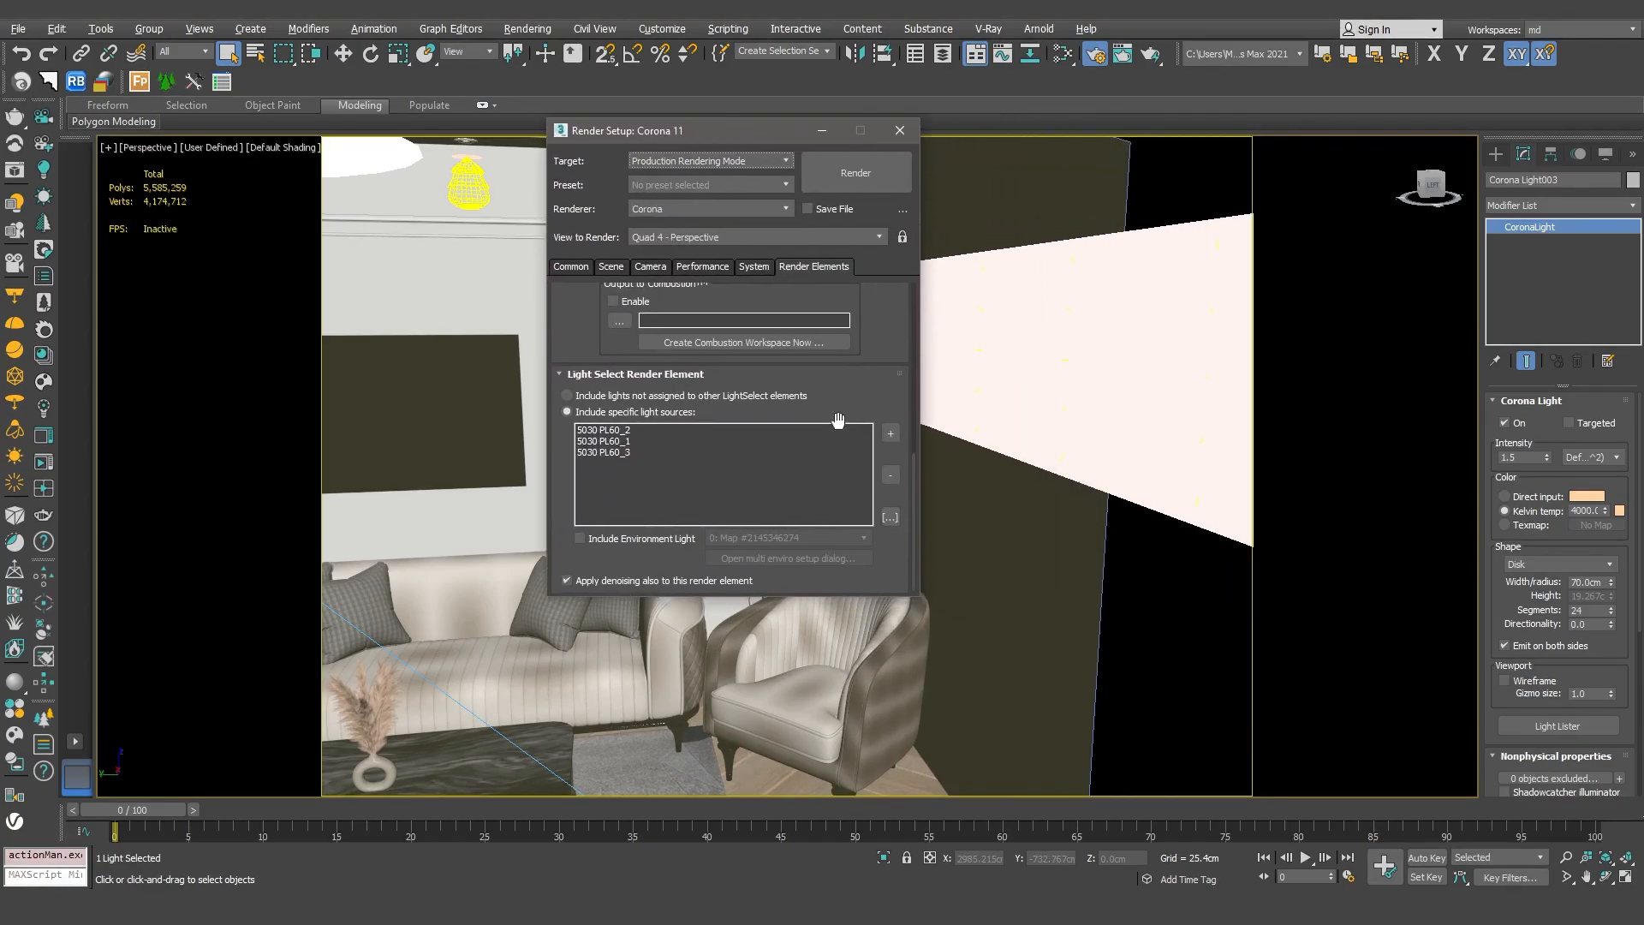
click(890, 433)
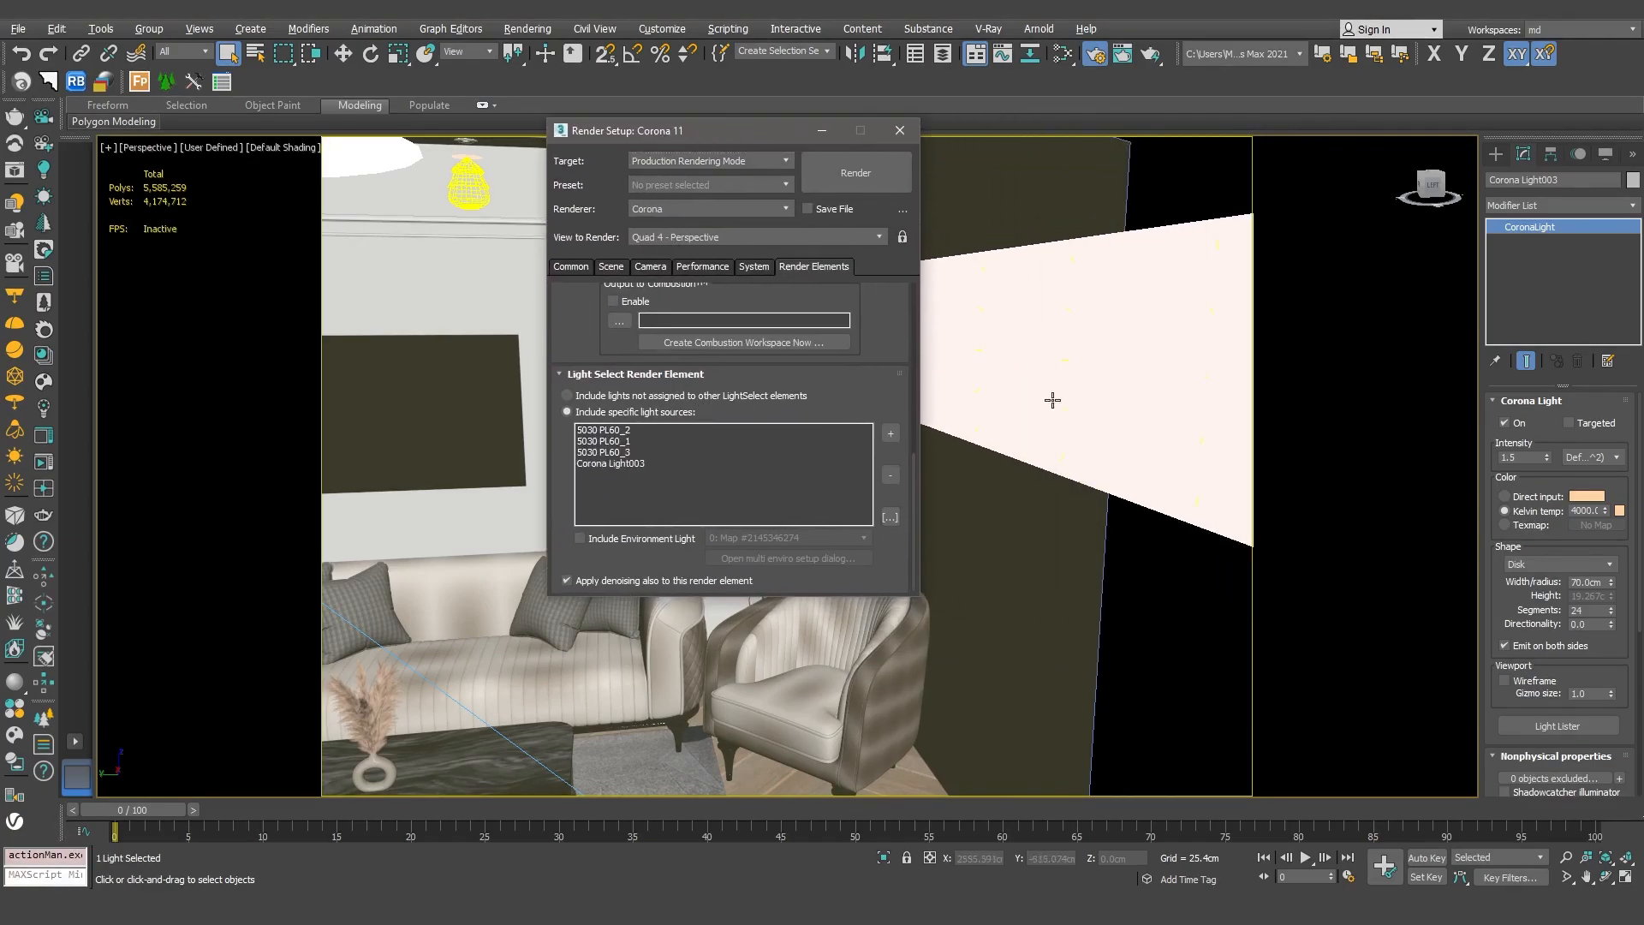
click(1134, 366)
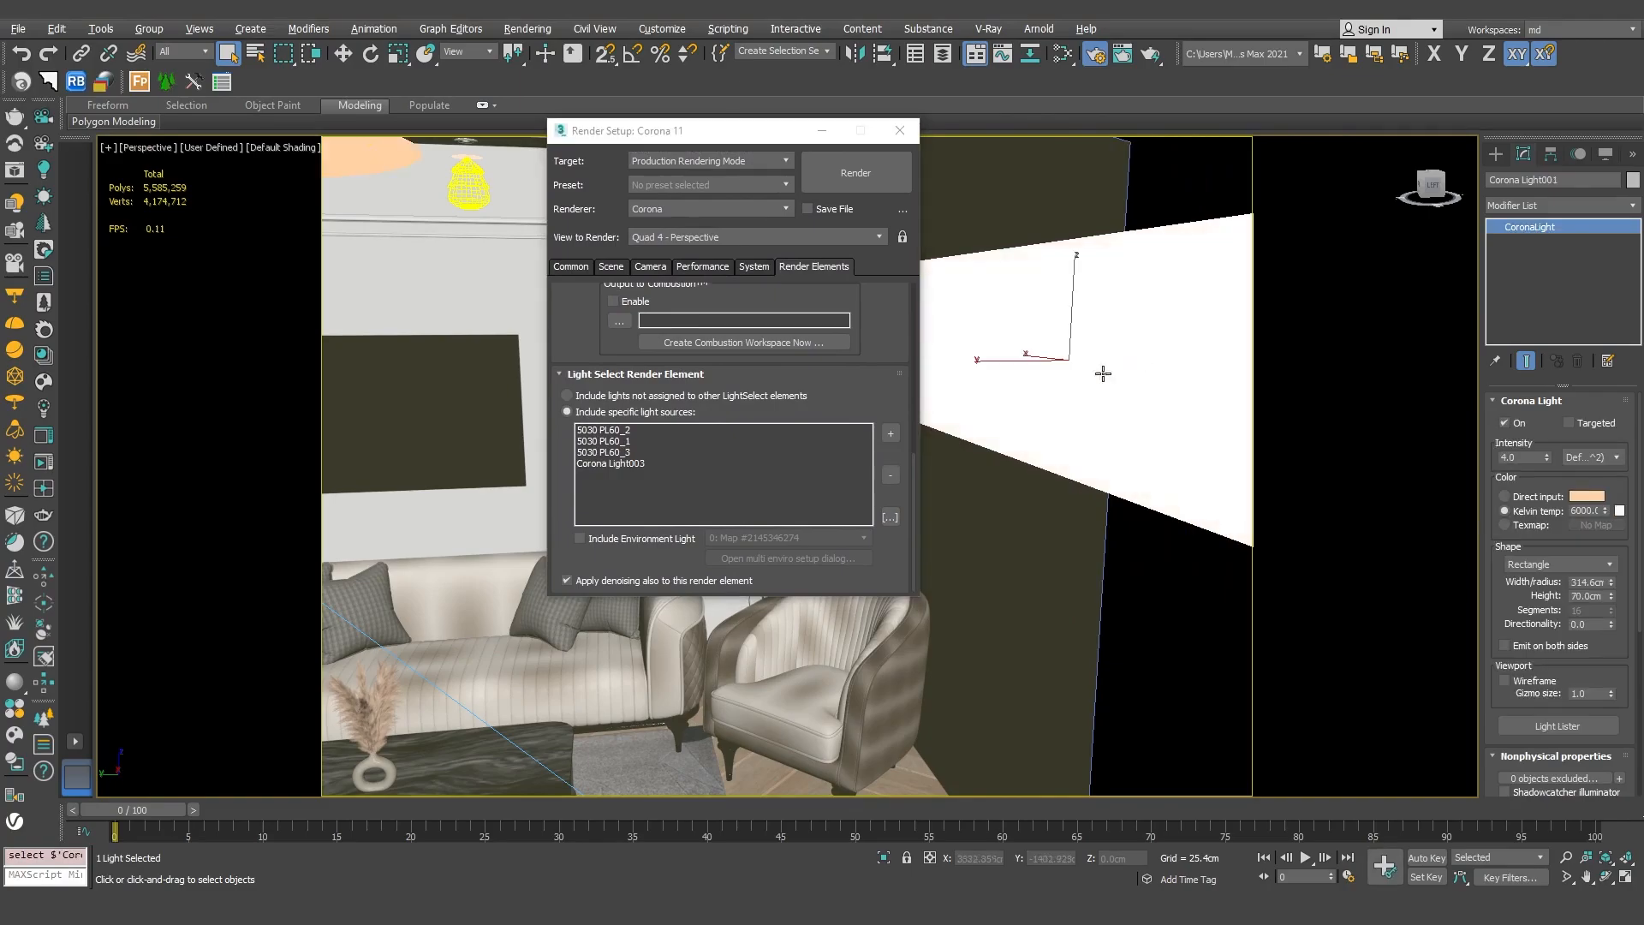
click(892, 434)
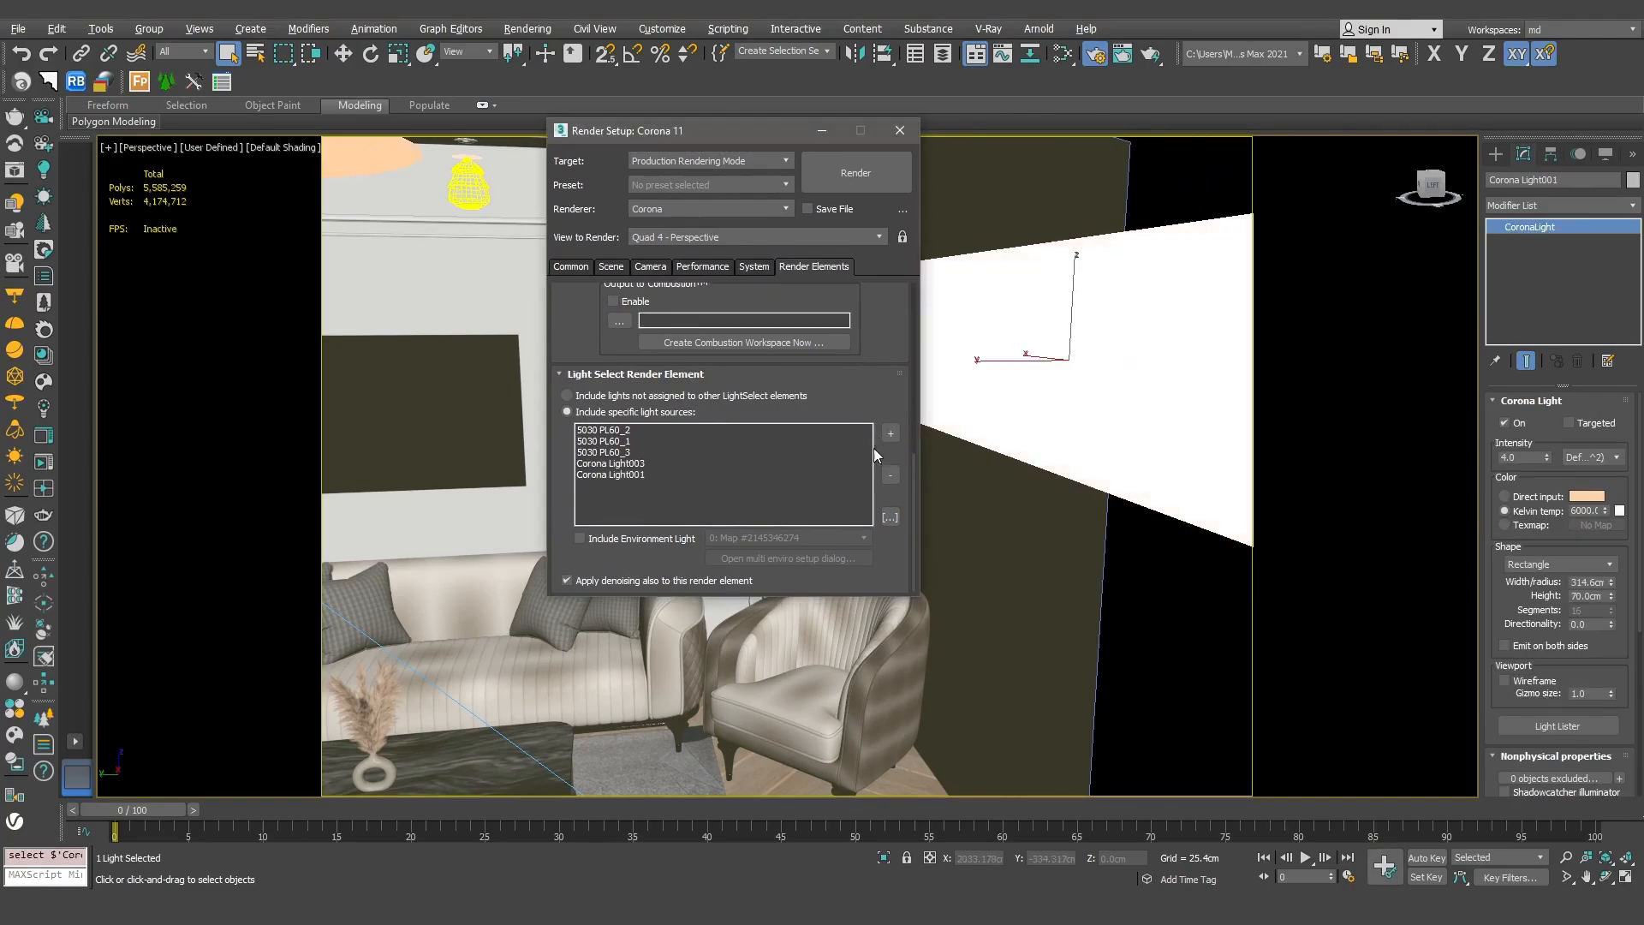
Remove the chandelier objects 5030 PL60_3, 5030 PL60_1 and 5030 PL60_2 from the included light sources
click(604, 452)
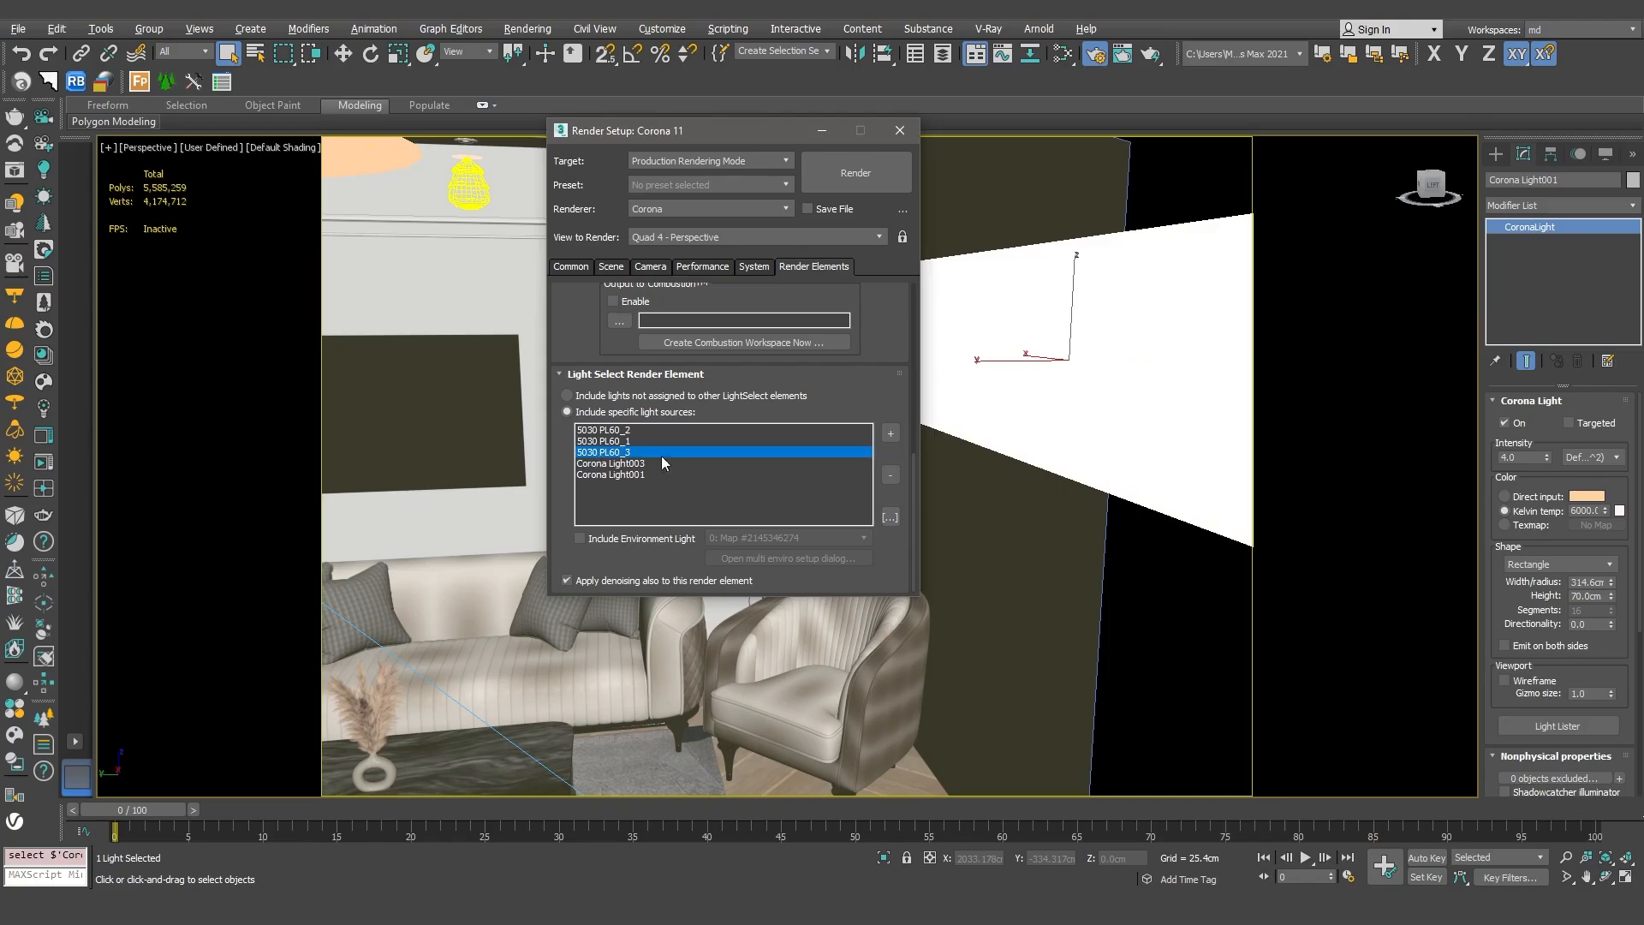
click(890, 474)
click(627, 441)
click(890, 474)
click(657, 431)
click(891, 474)
Include the rectangular Corona Light001 as a specific light source in the CShading_LightSelect001 element
drag(913, 547, 904, 342)
click(666, 378)
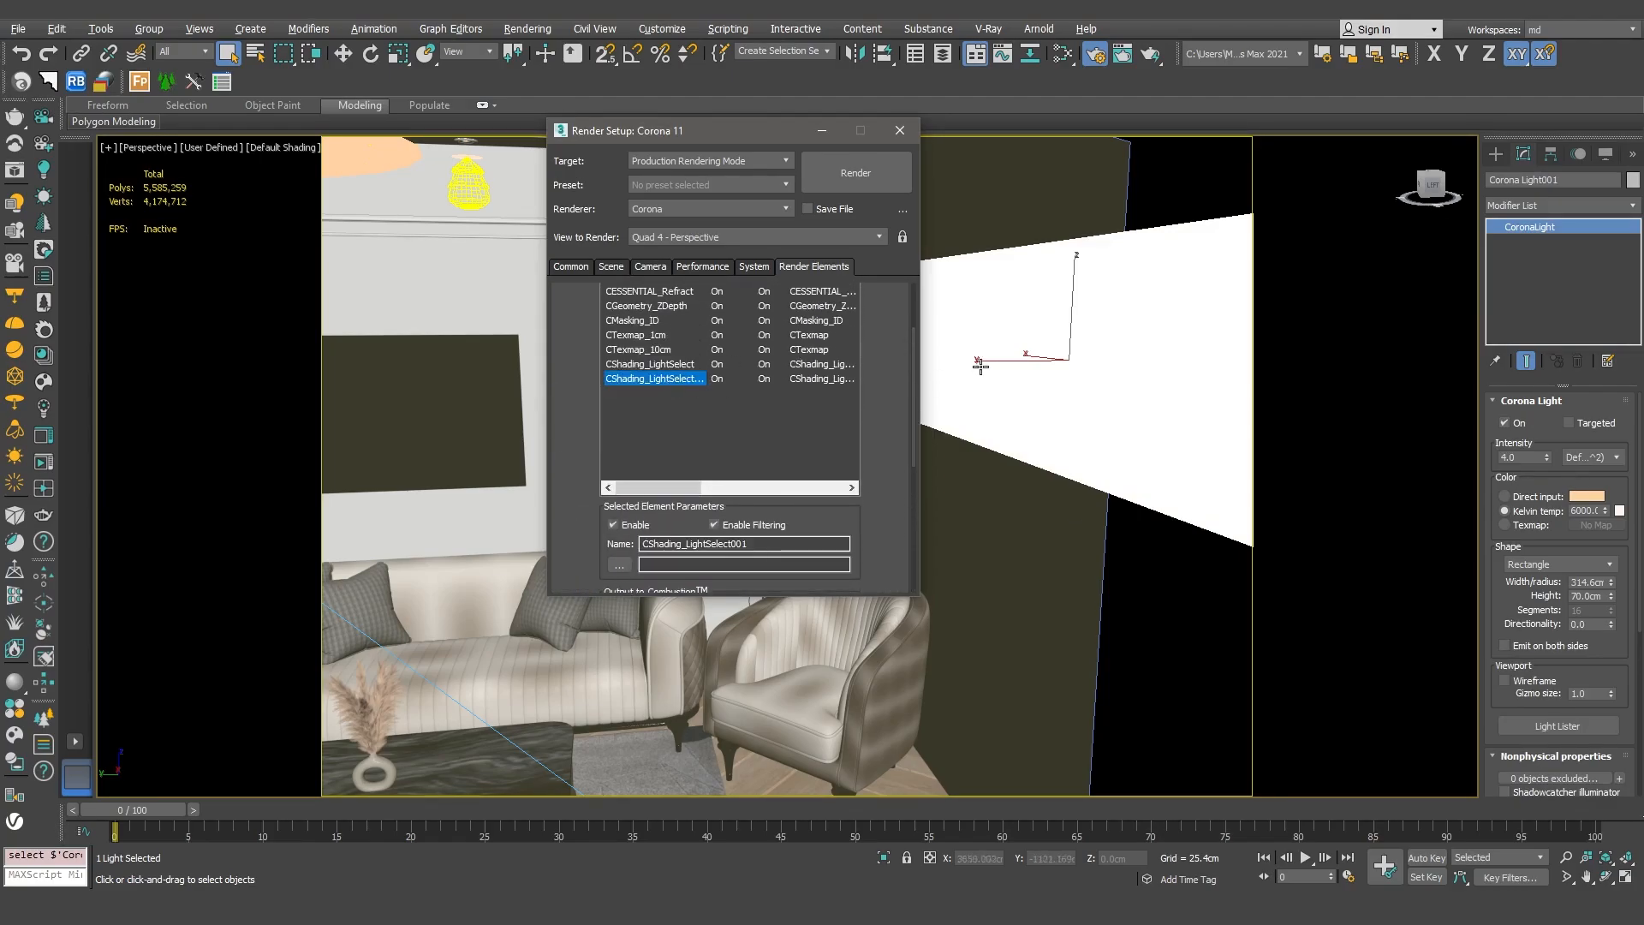
drag(915, 372, 905, 490)
click(888, 466)
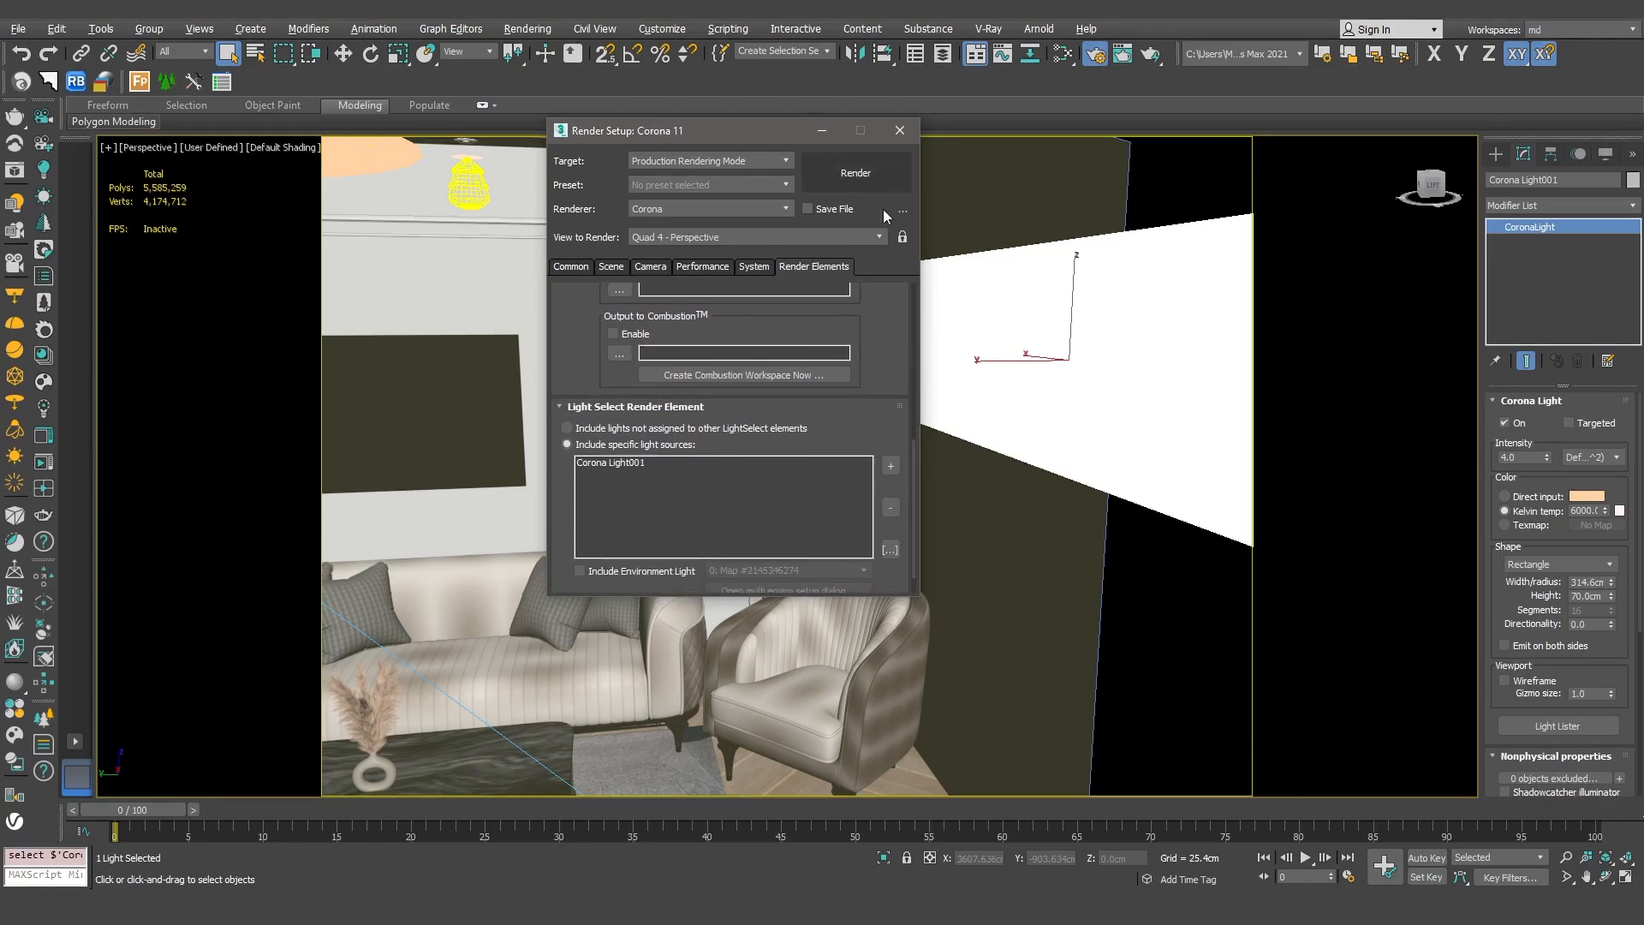
Return to the camera view and include the selected ceiling downlight, Corona Light005, in the empty Light Select element
key(ctrl+z)
drag(779, 128, 545, 206)
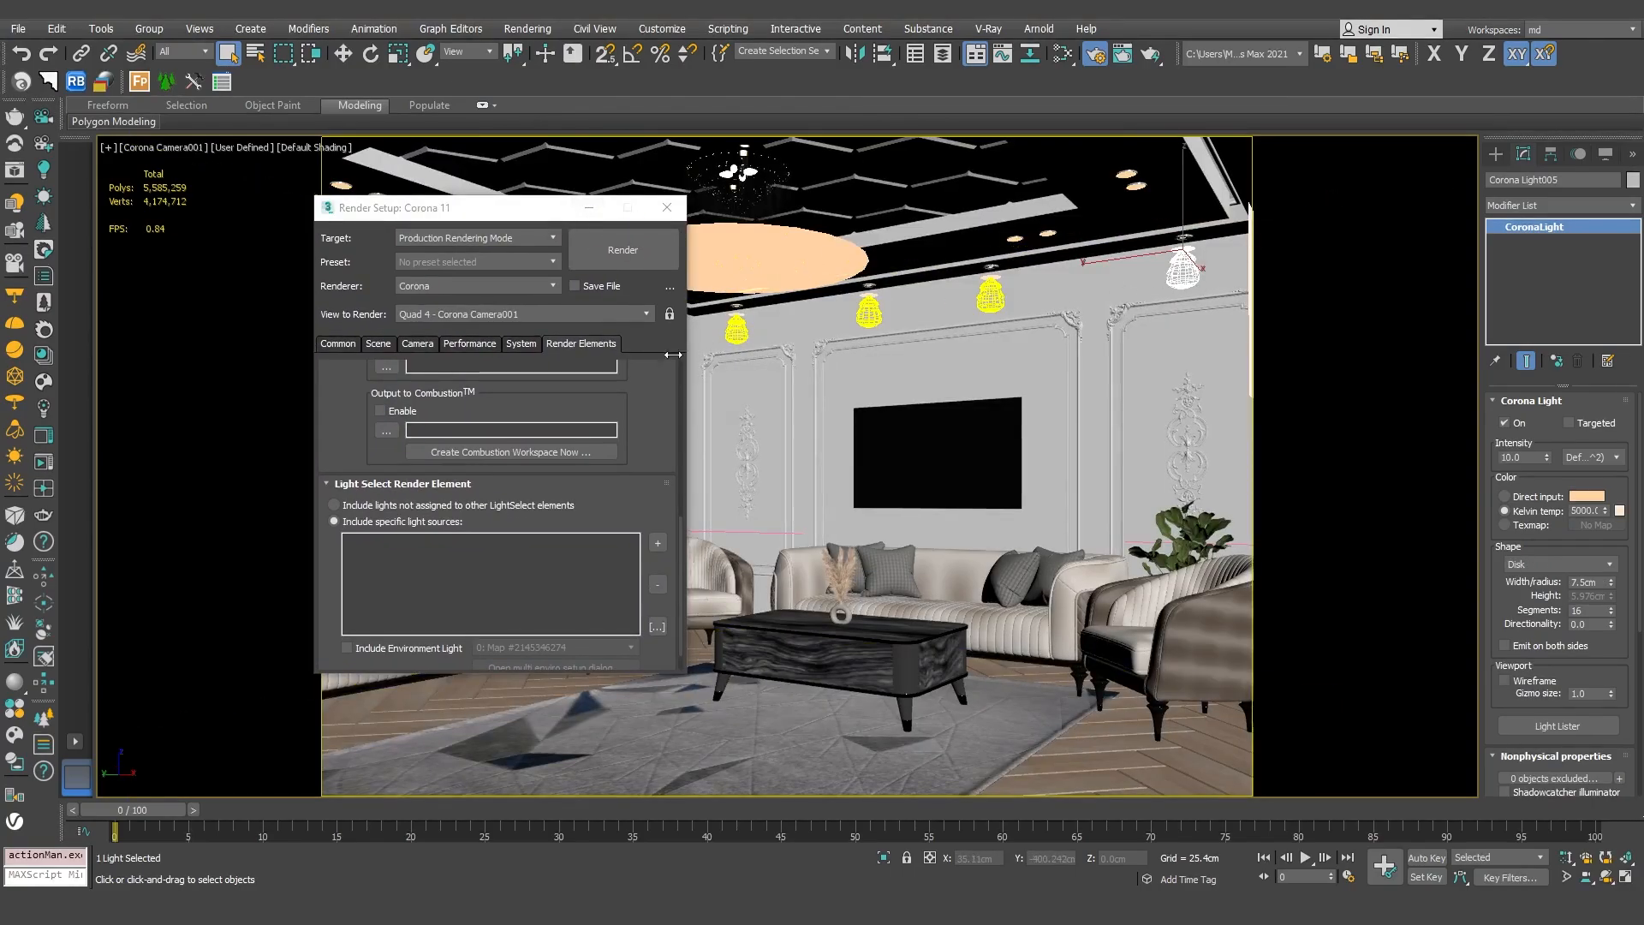
click(658, 548)
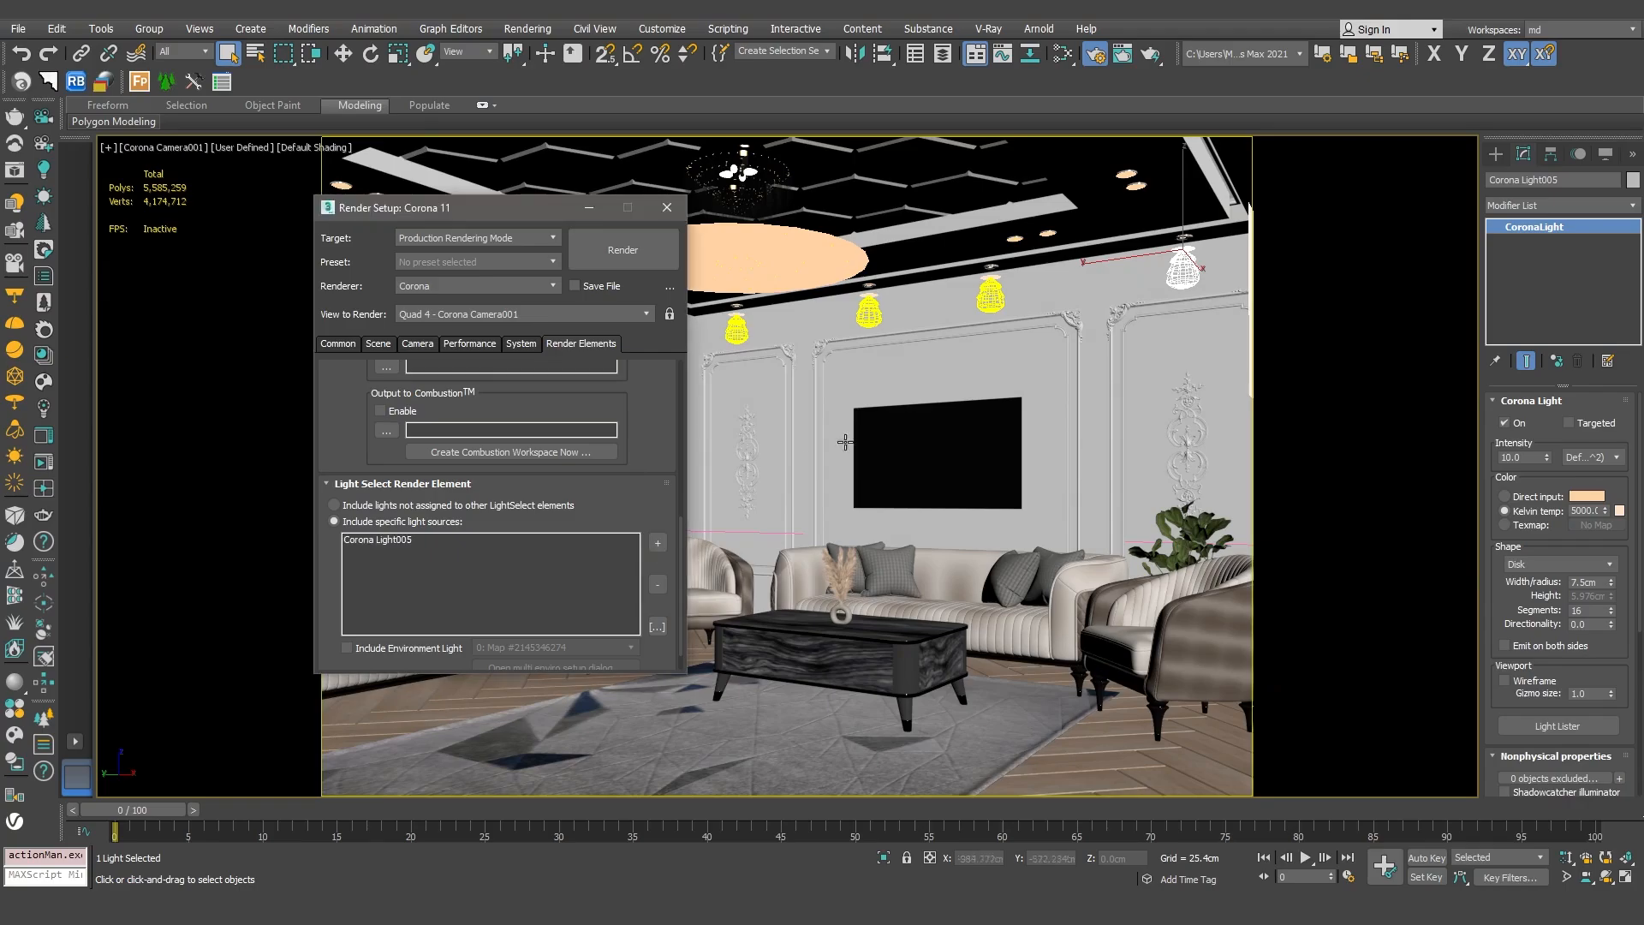
Select the neighbouring ceiling downlight above the TV and restrict the selection filter to Lights
click(991, 296)
click(185, 52)
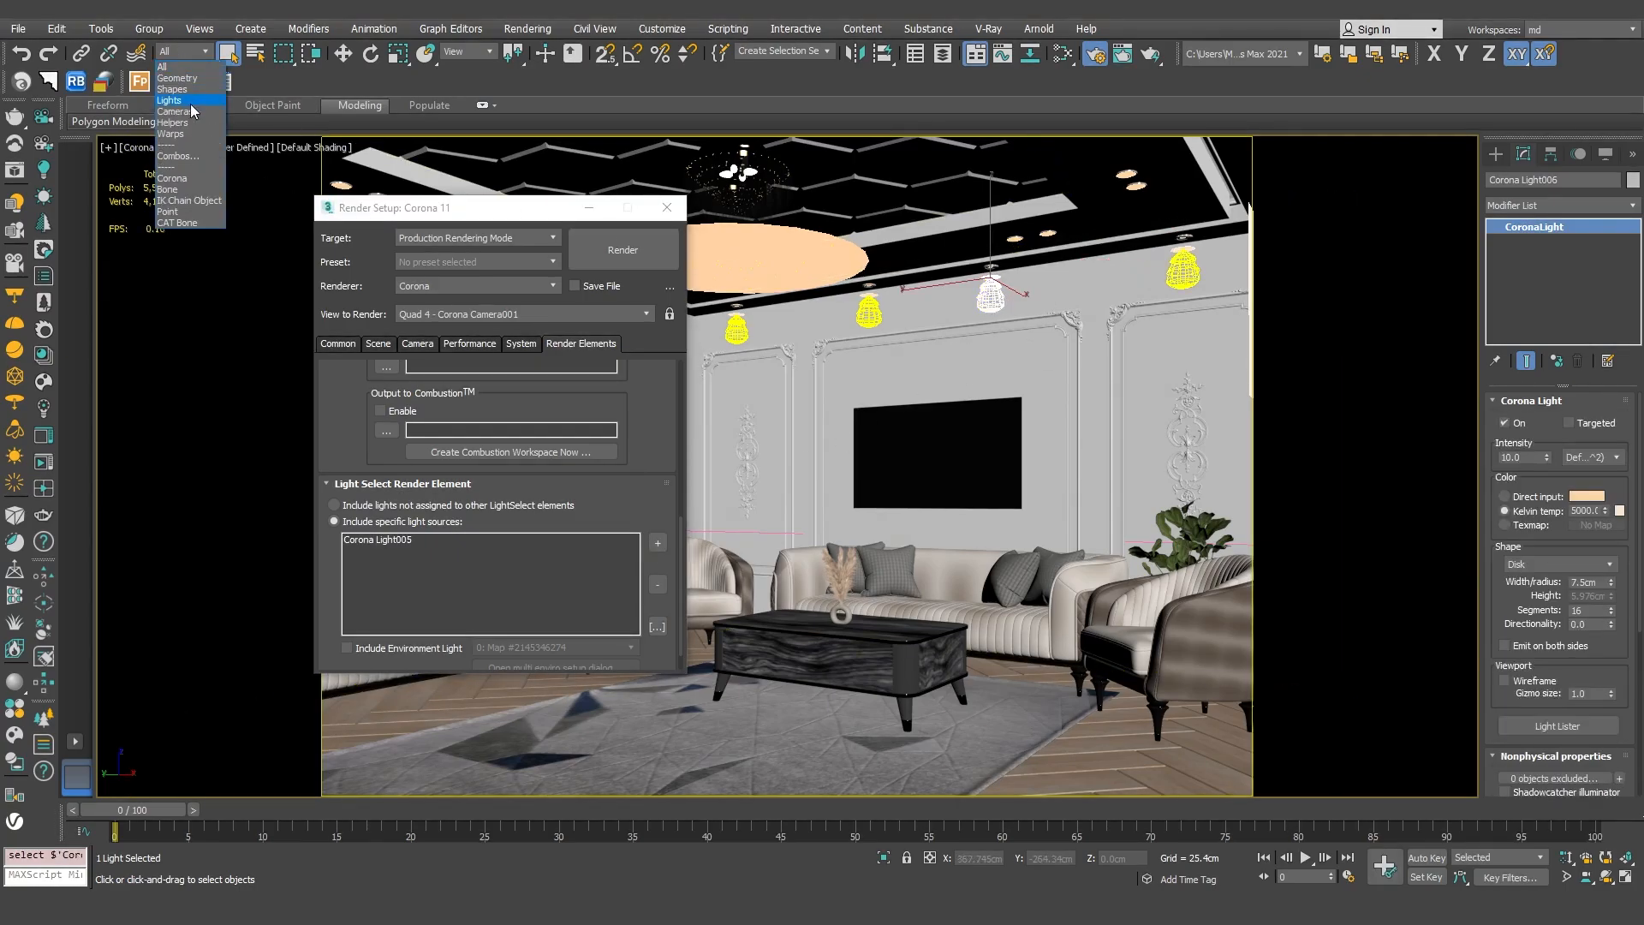
click(175, 109)
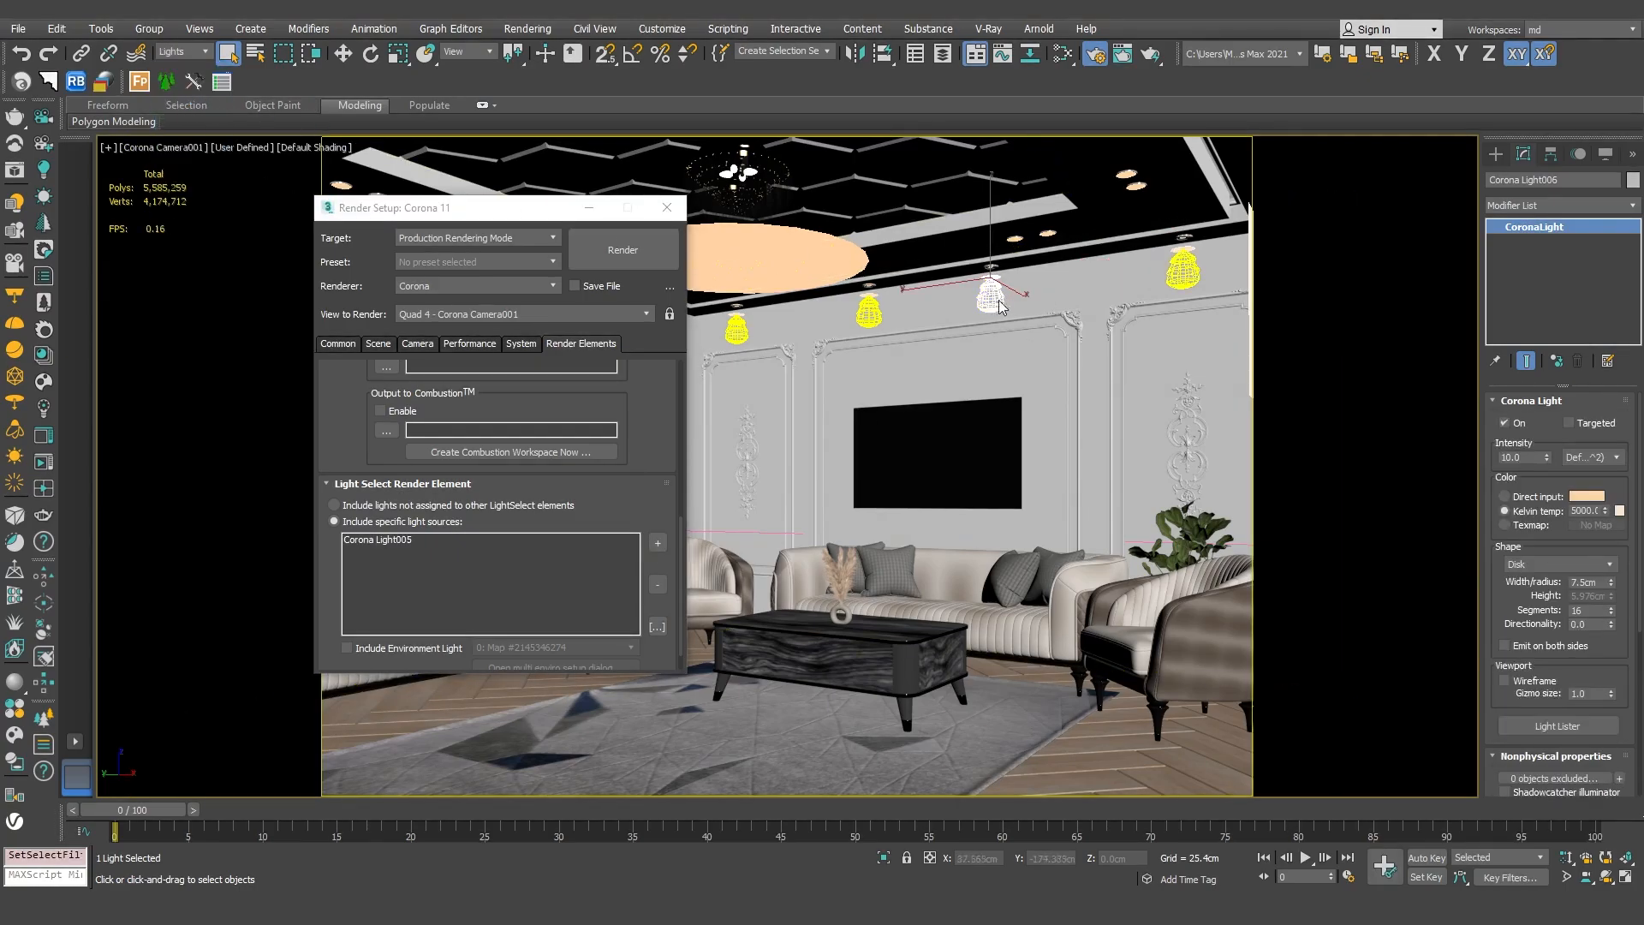
Add the ceiling downlights Corona Light006 and Corona Light007 to the Light Select element's specific light sources
click(658, 543)
click(869, 307)
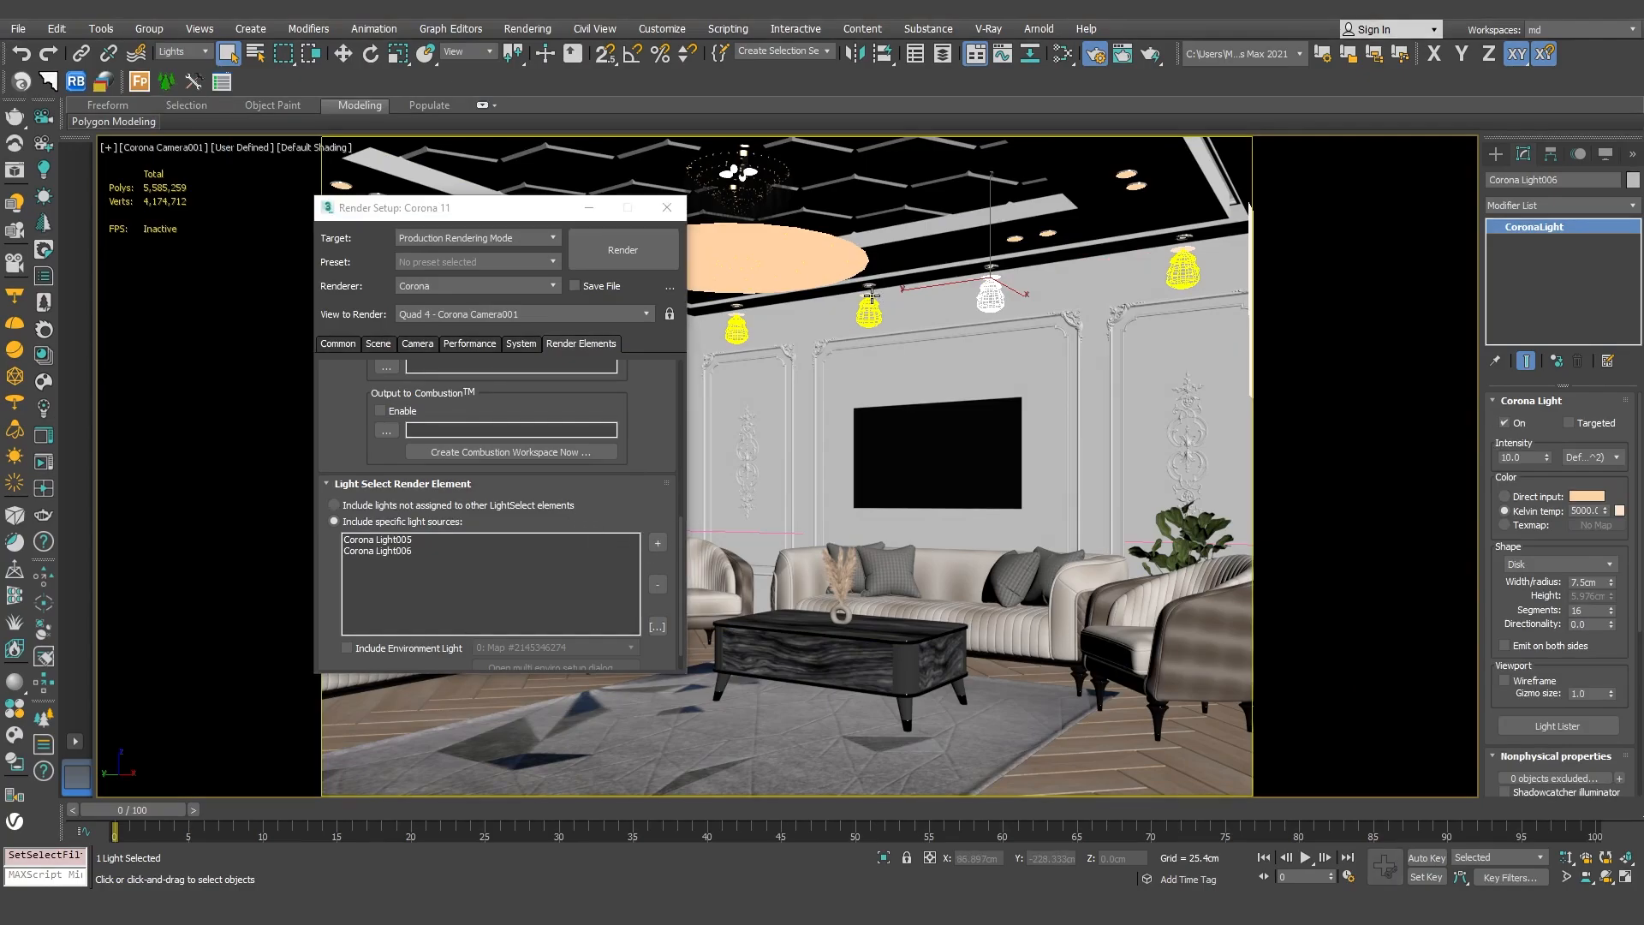
click(657, 544)
drag(496, 210, 1096, 230)
click(1256, 563)
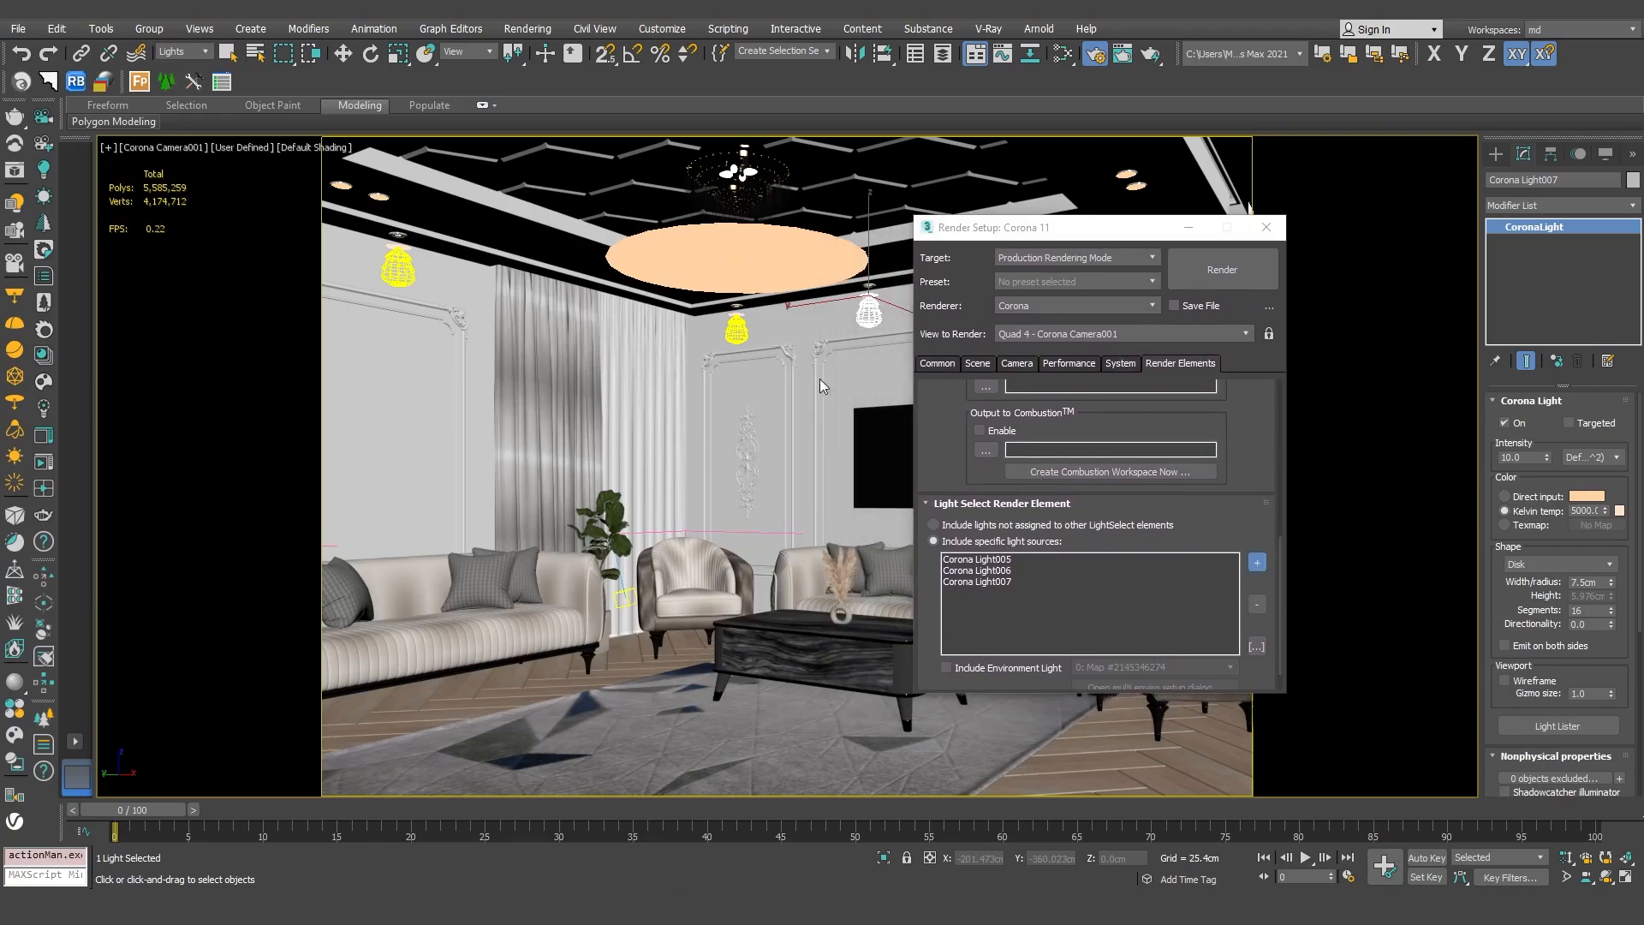
click(738, 314)
click(398, 248)
Review the render elements list, the system, performance and camera settings, the tone mapping values, and the scene denoising mode
drag(1281, 558, 1282, 390)
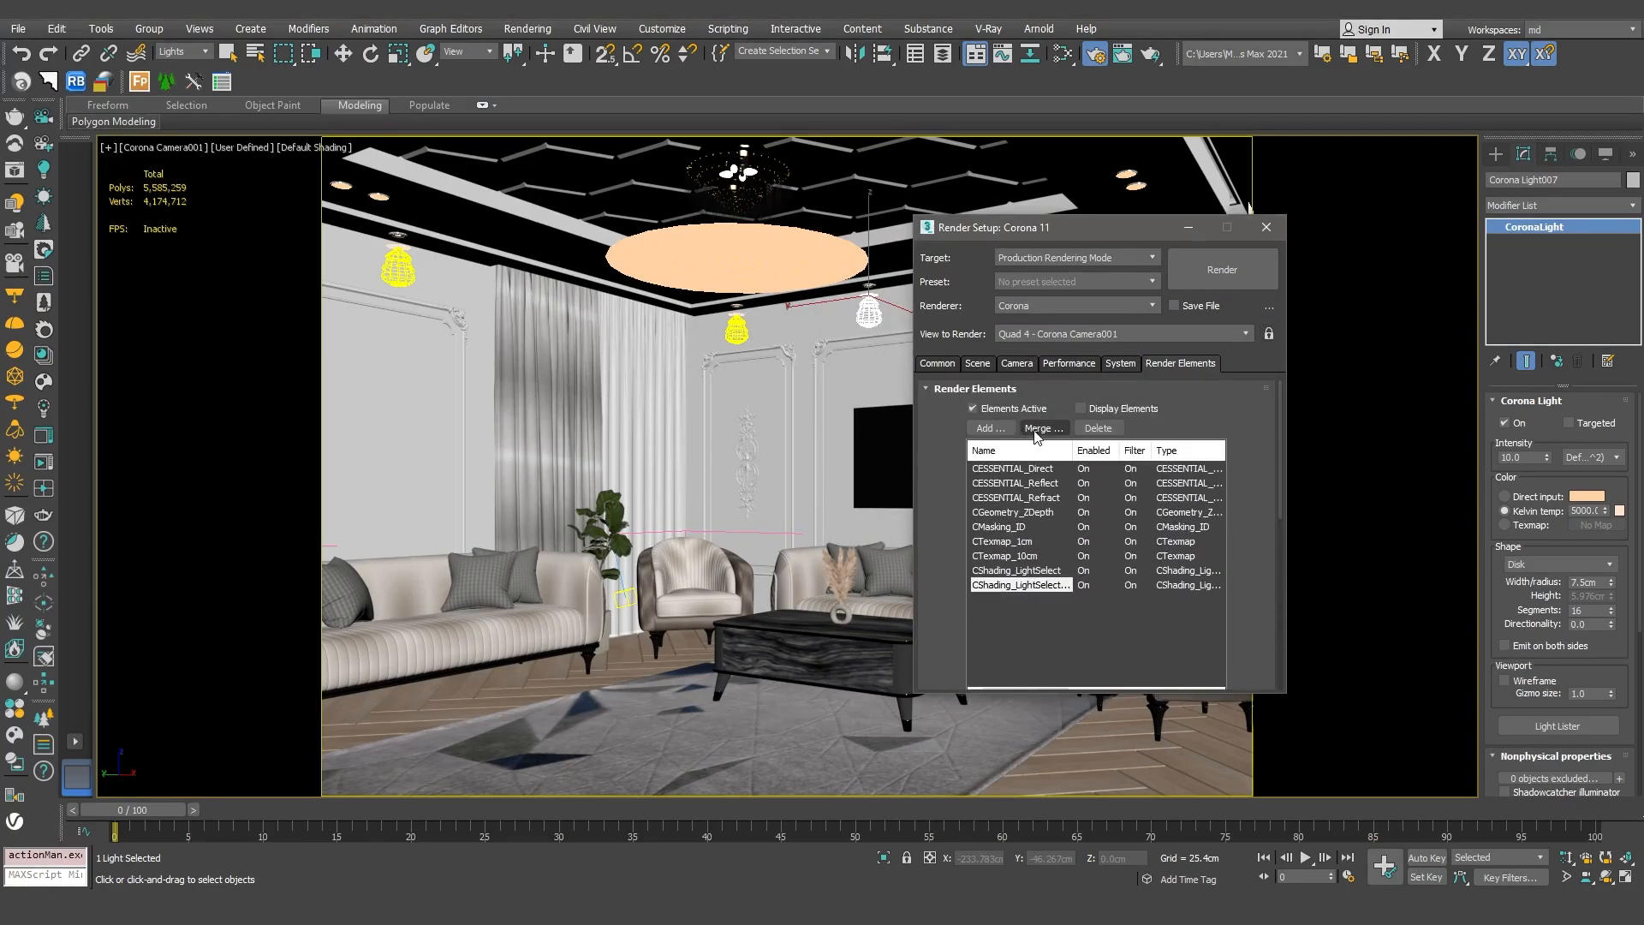
click(1121, 364)
click(1066, 364)
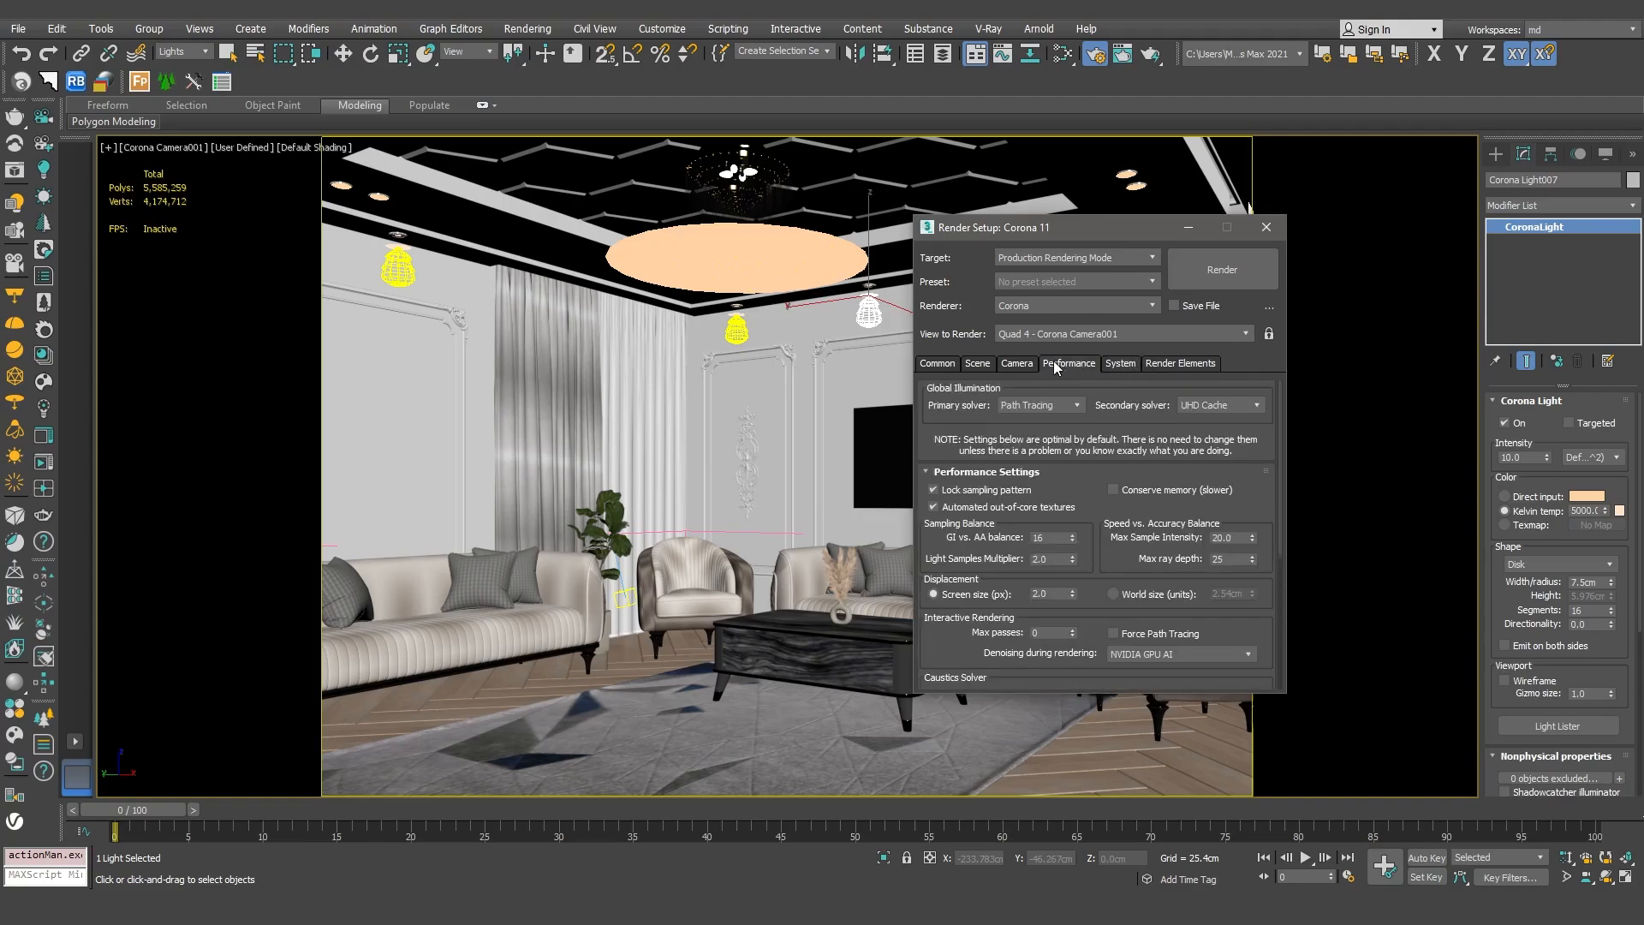
click(1016, 365)
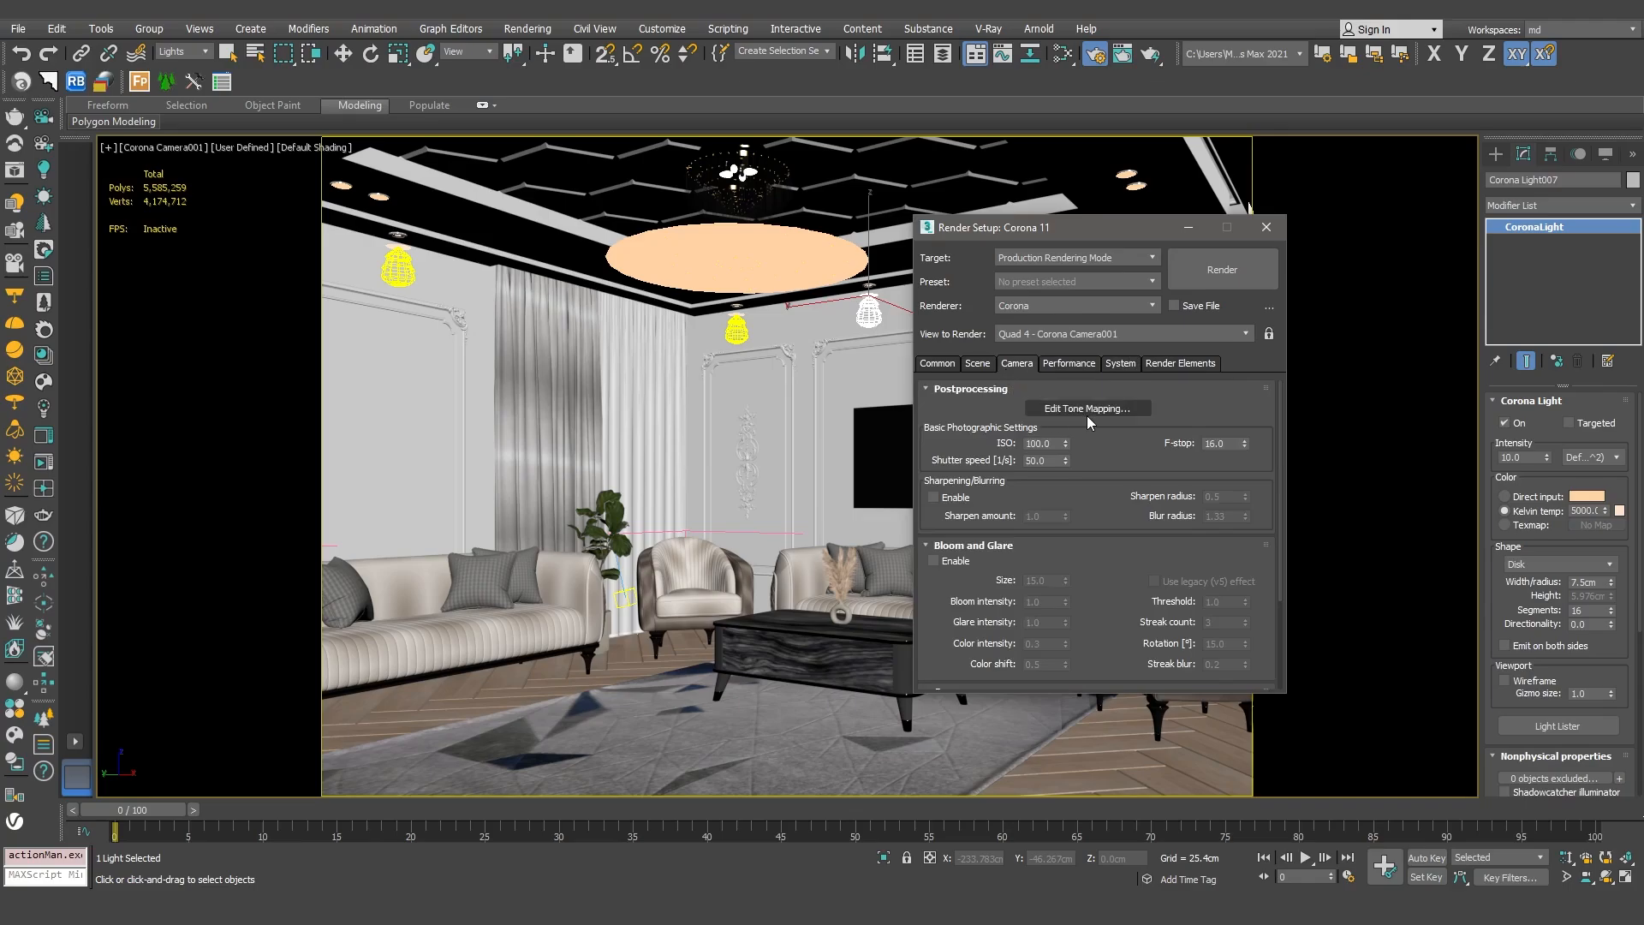
click(1087, 409)
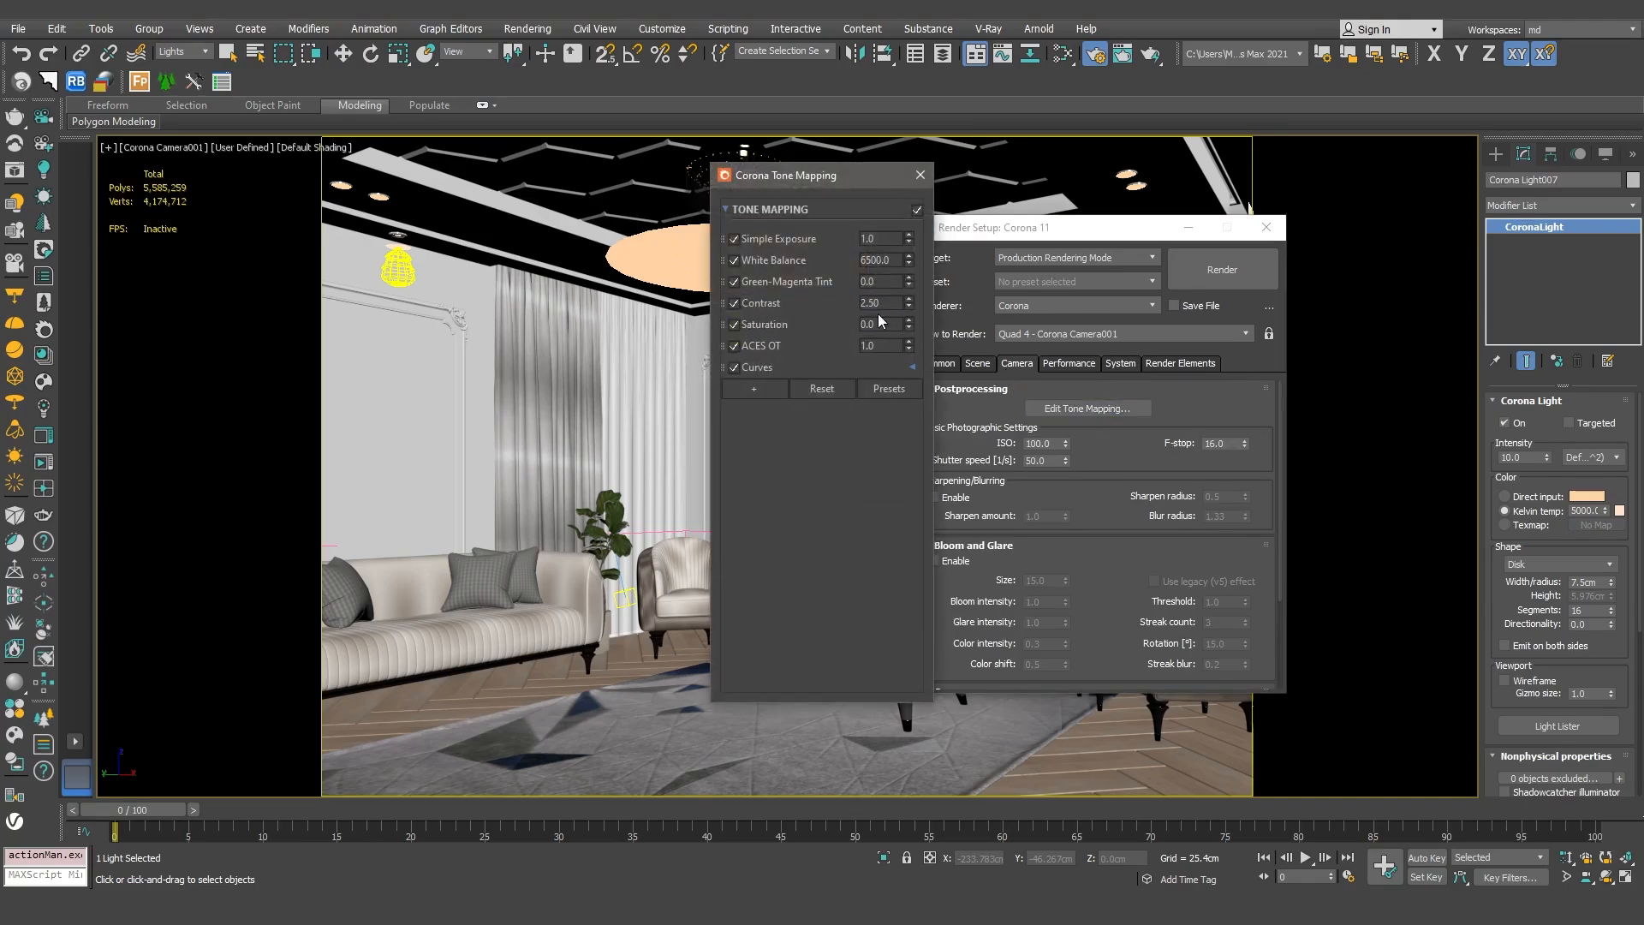
click(921, 175)
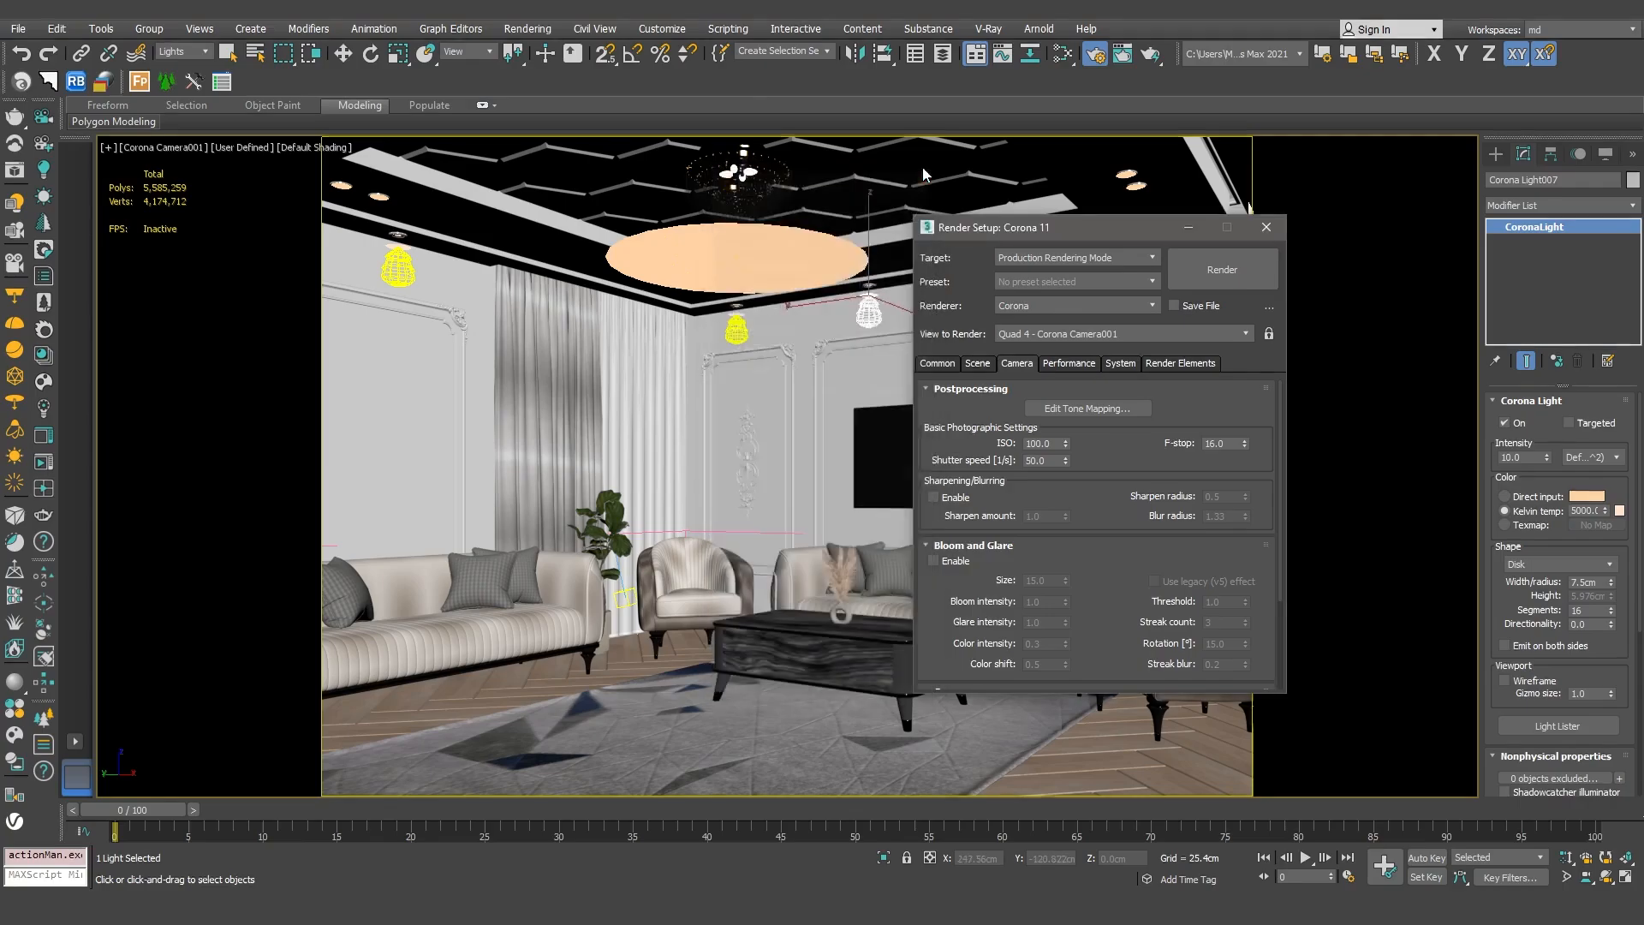
click(977, 364)
mouse_move(1003, 630)
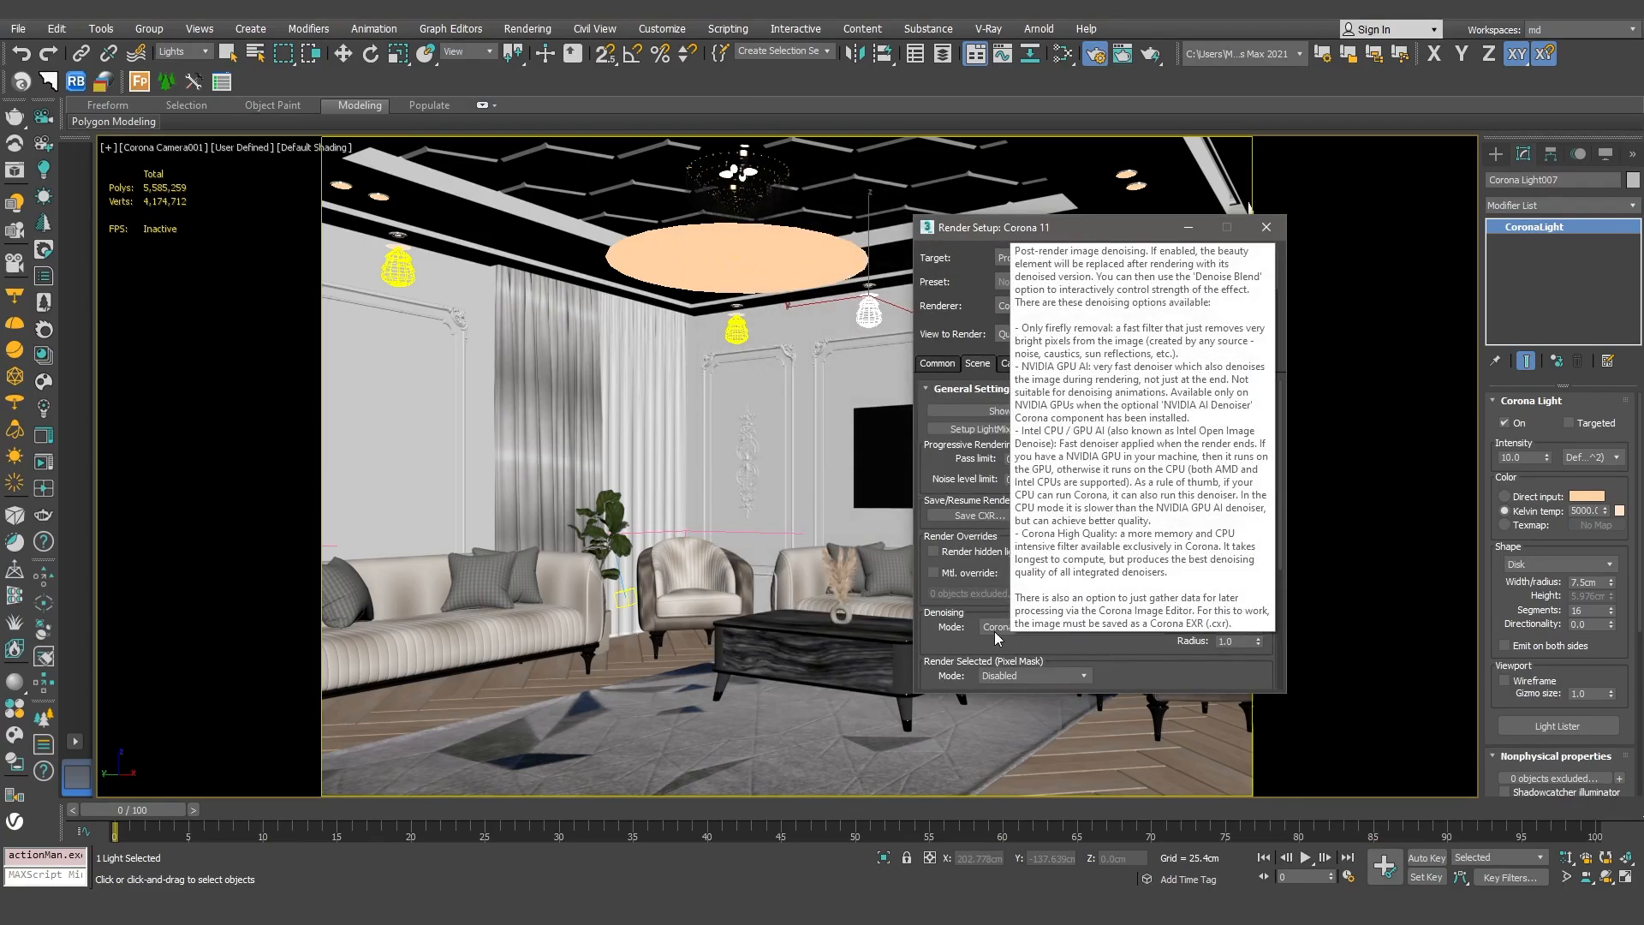
Set the render output width to 3000 pixels and render the camera view
click(936, 363)
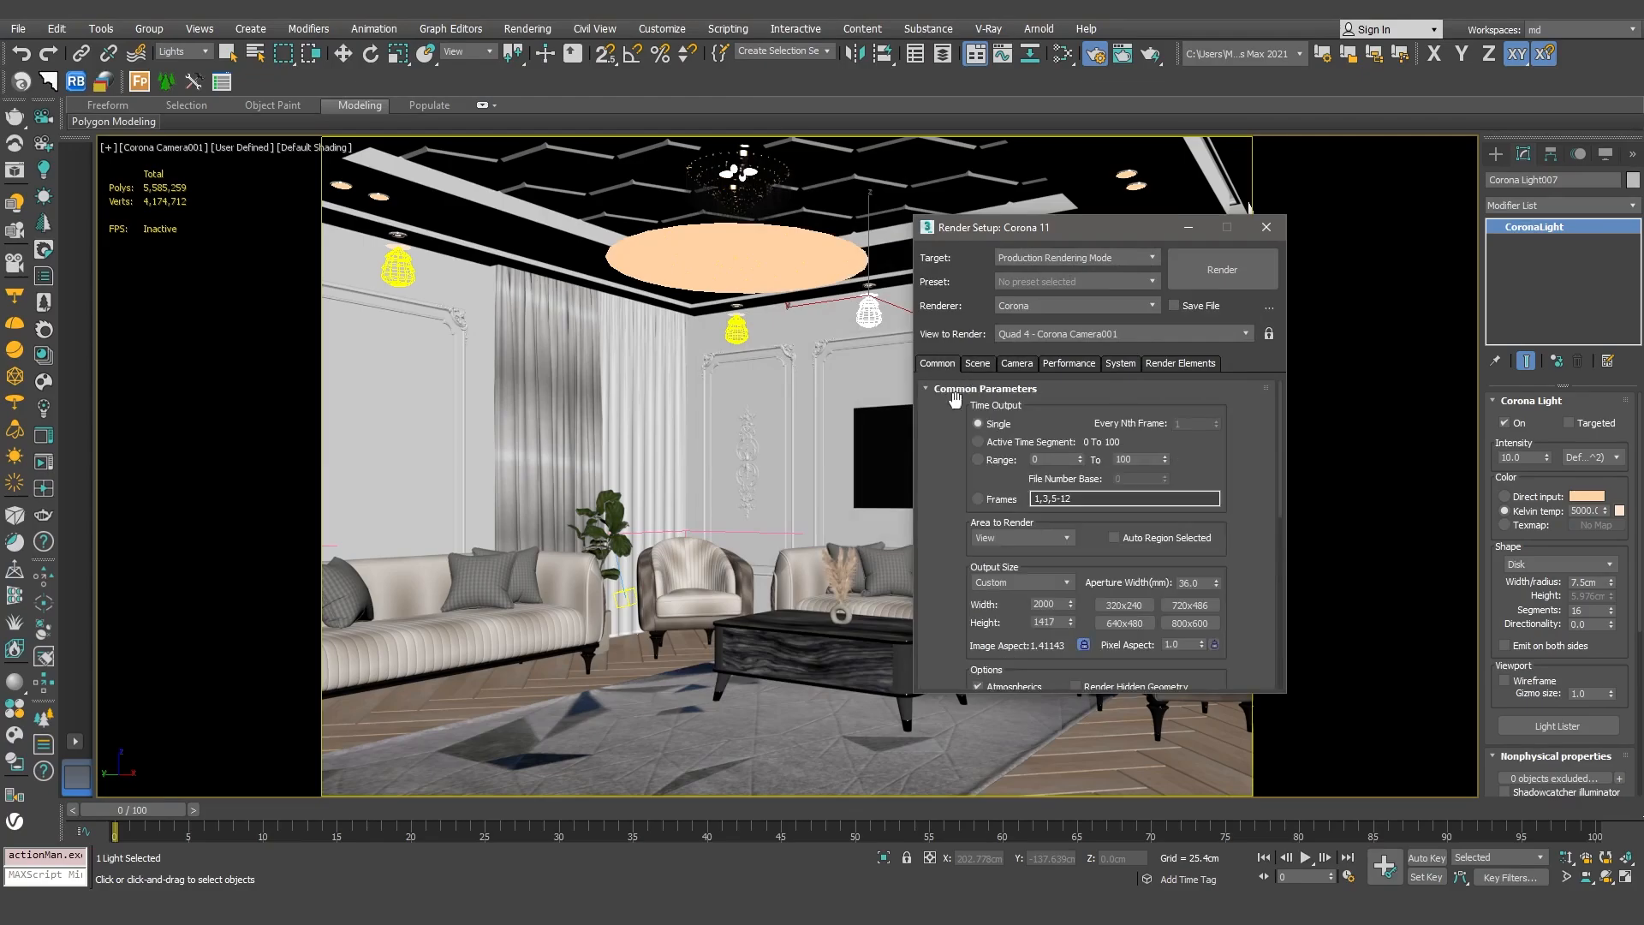
double_click(1053, 604)
text(300)
click(1224, 293)
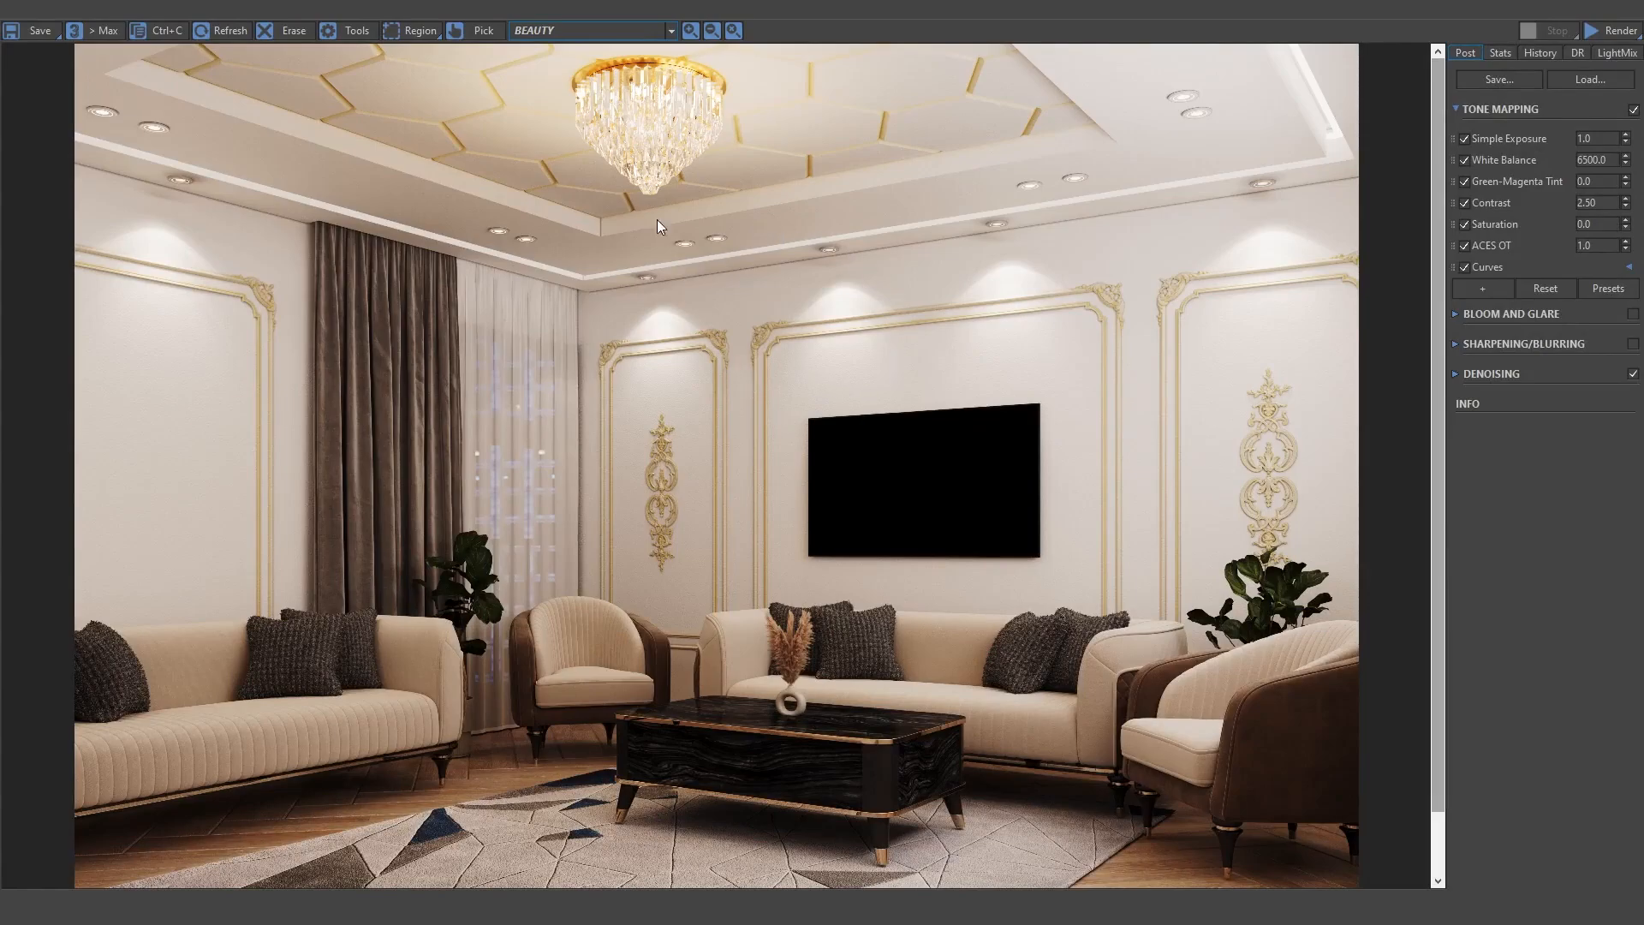
Examine the Alpha, CESSENTIAL_Direct, CESSENTIAL_Reflect and CESSENTIAL_Refract passes of the finished render
click(671, 32)
click(630, 65)
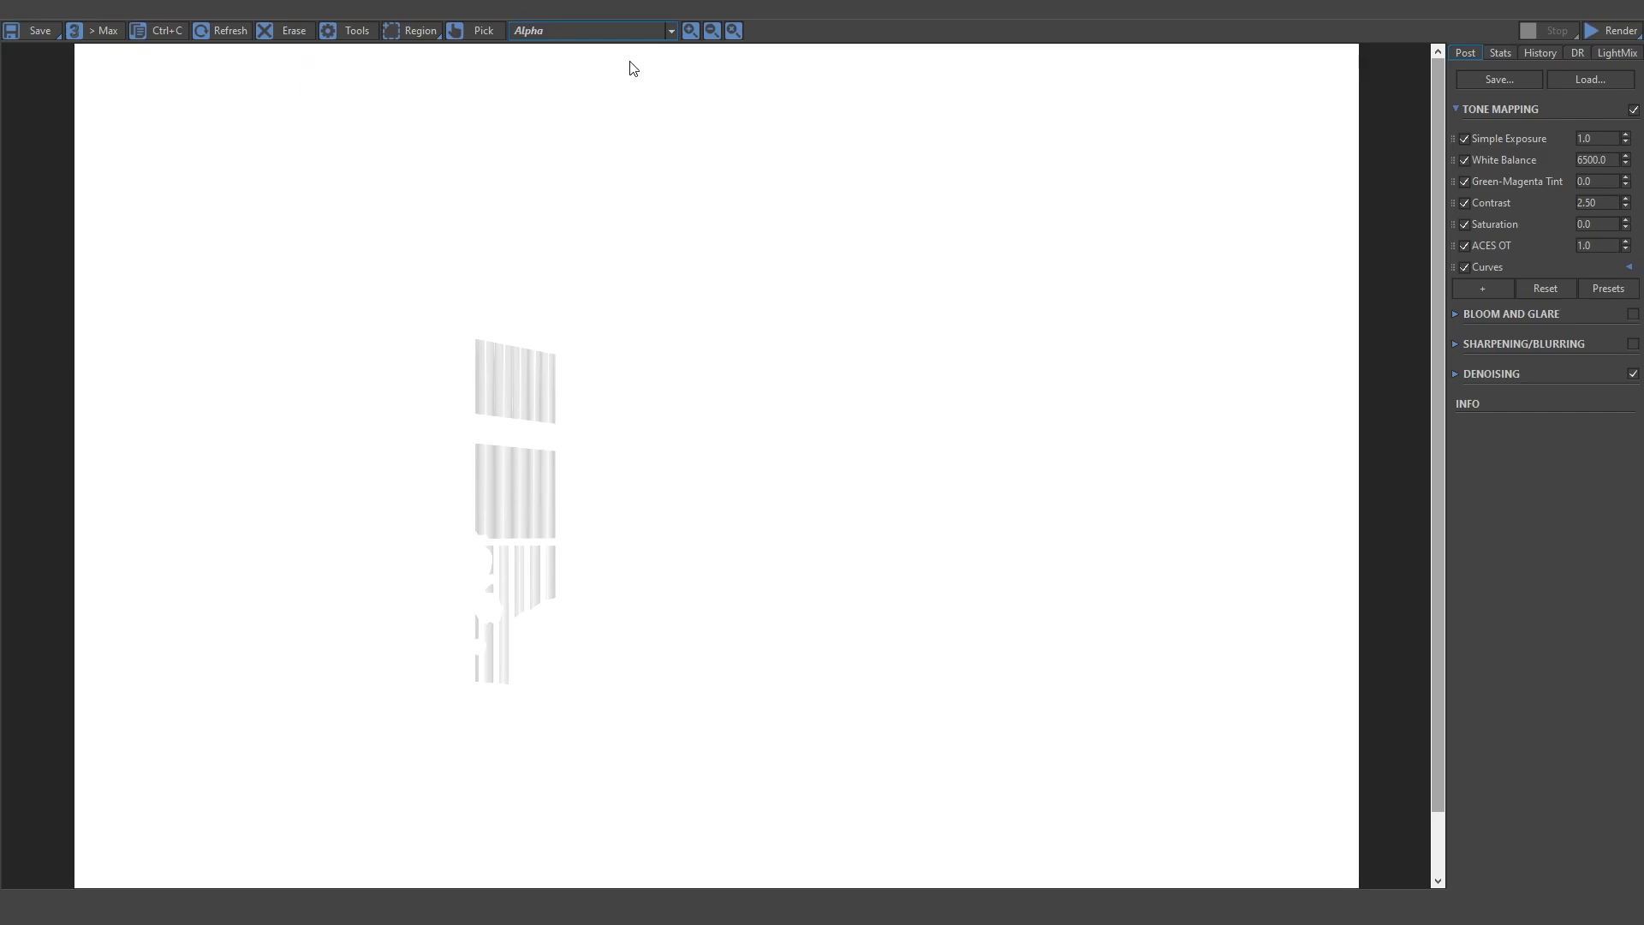
click(670, 32)
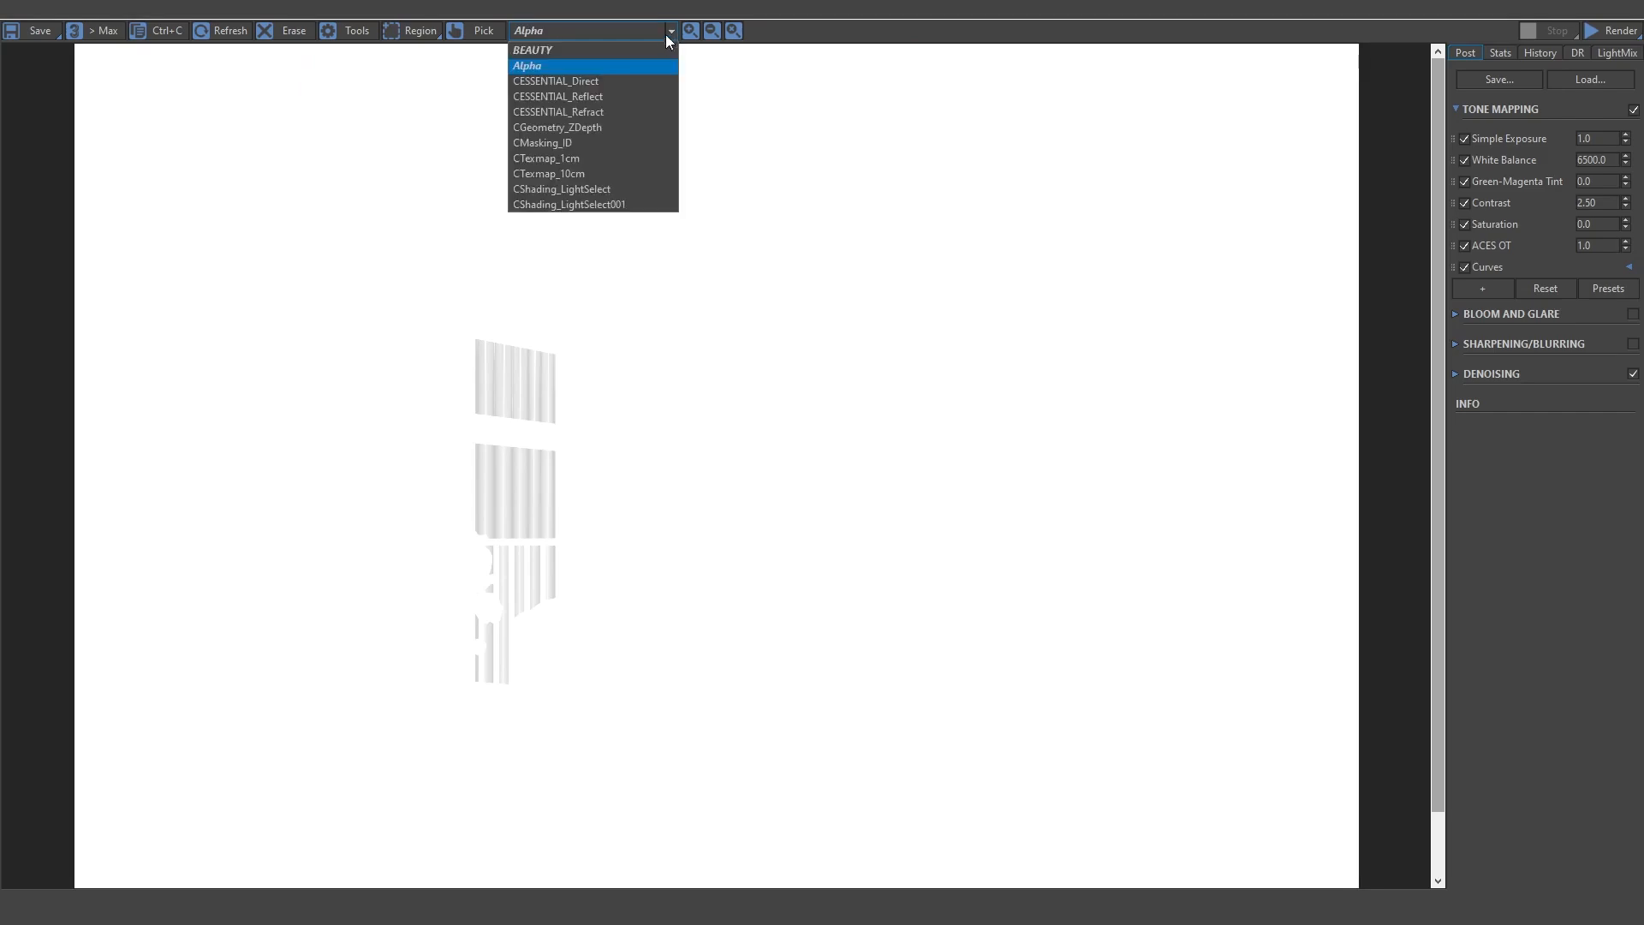
click(627, 83)
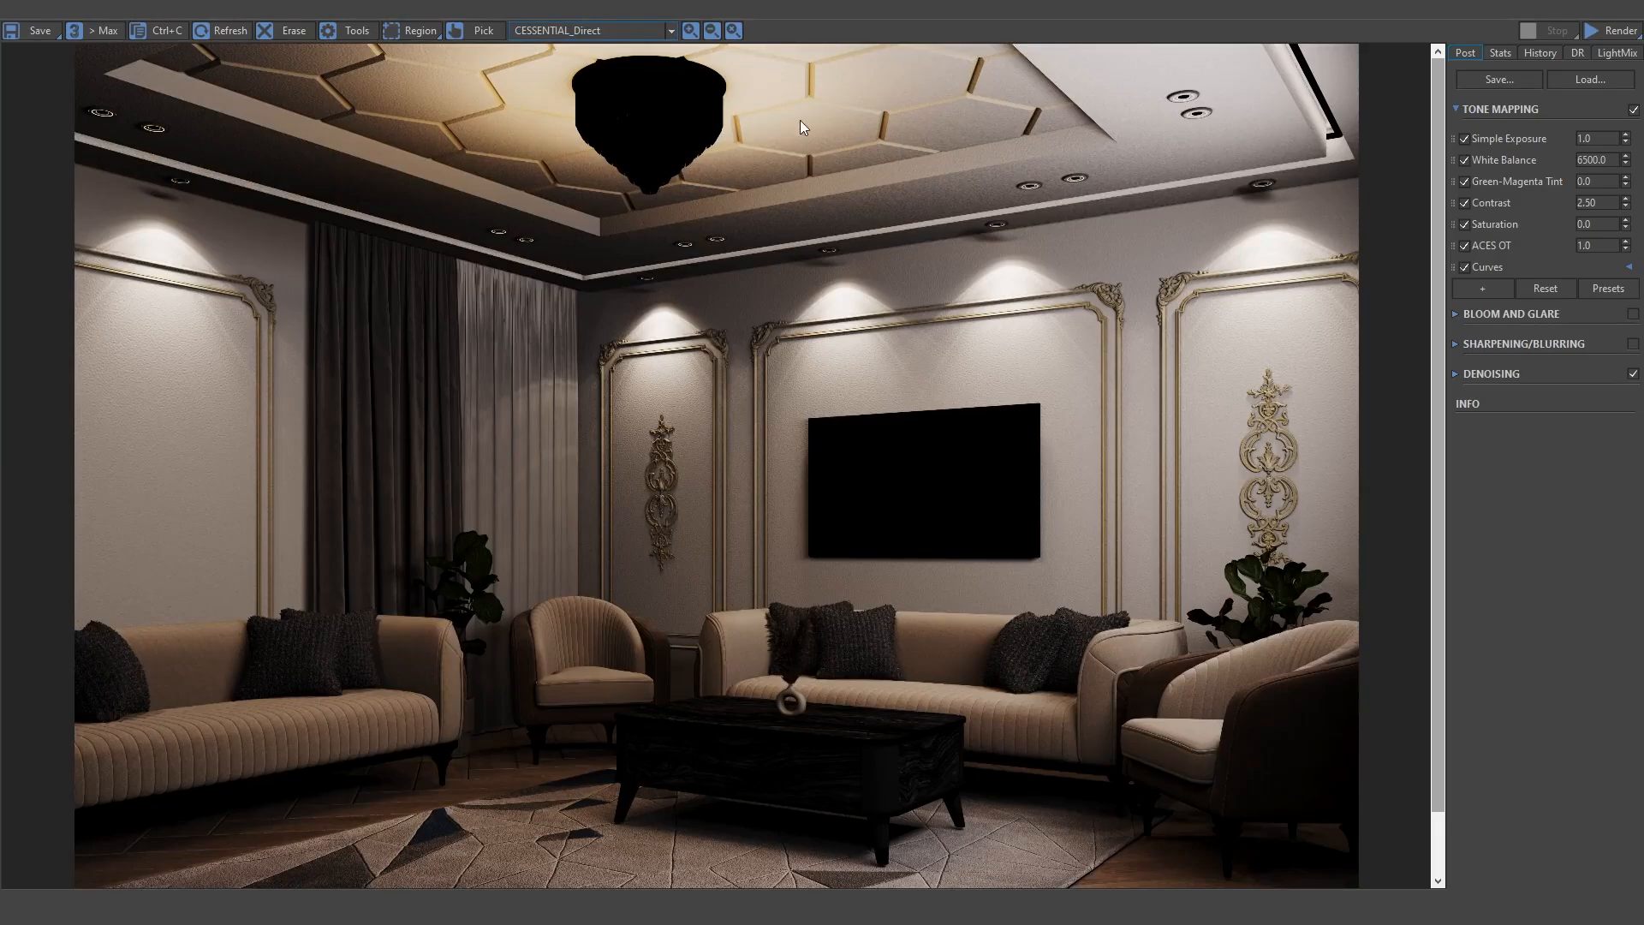
click(672, 32)
click(644, 92)
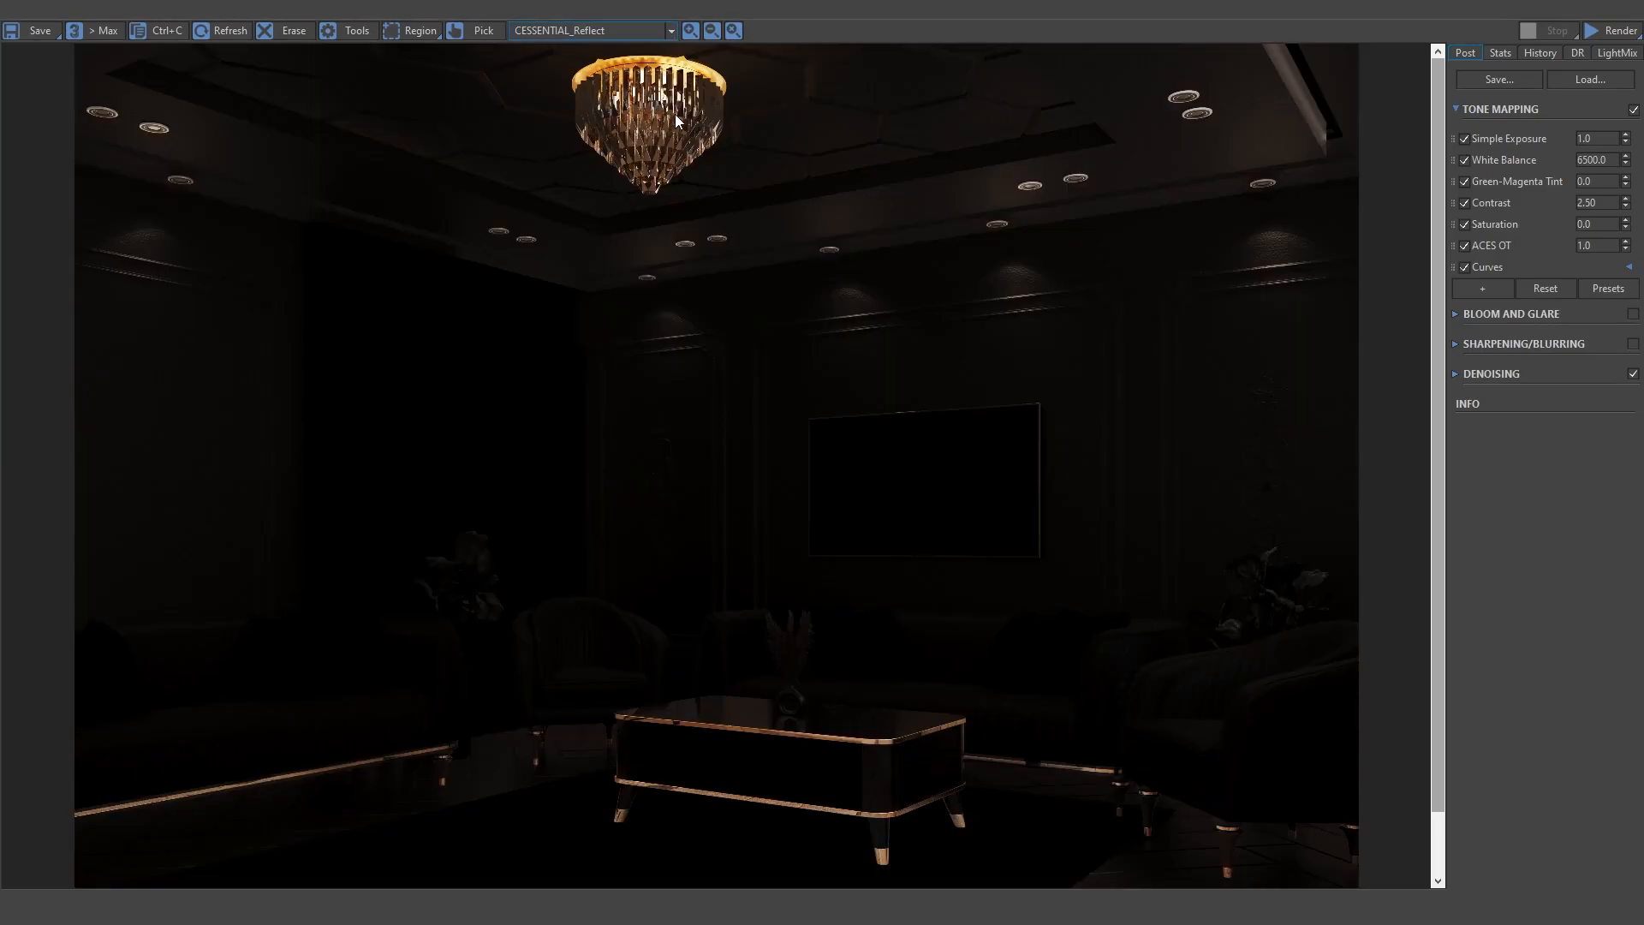
click(671, 30)
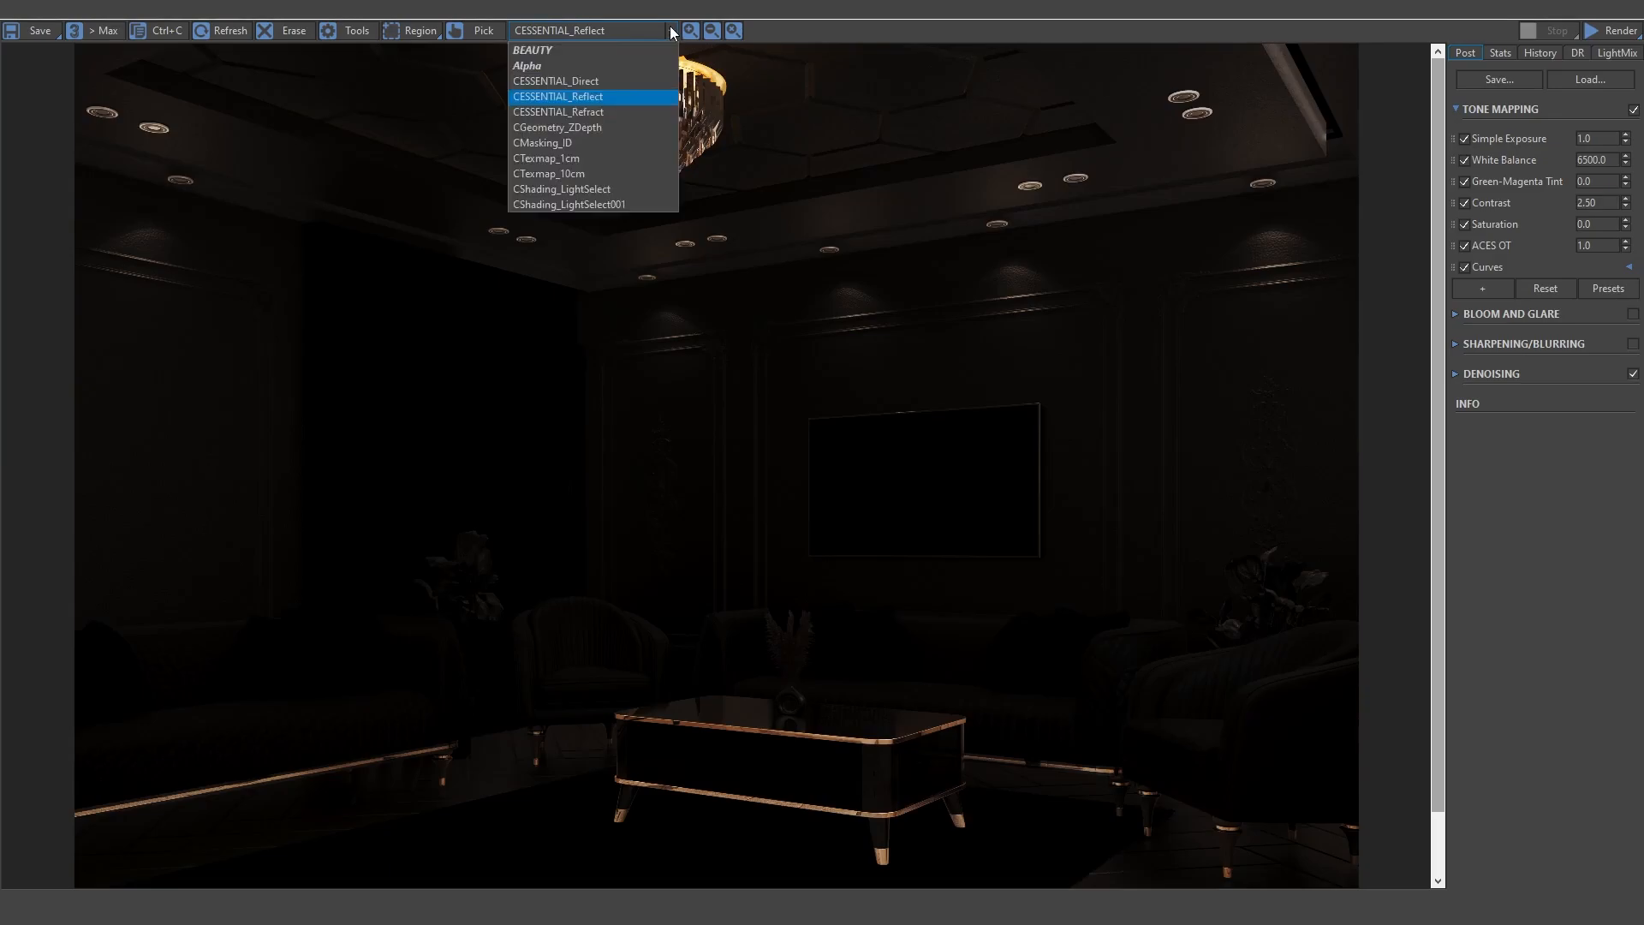
click(611, 112)
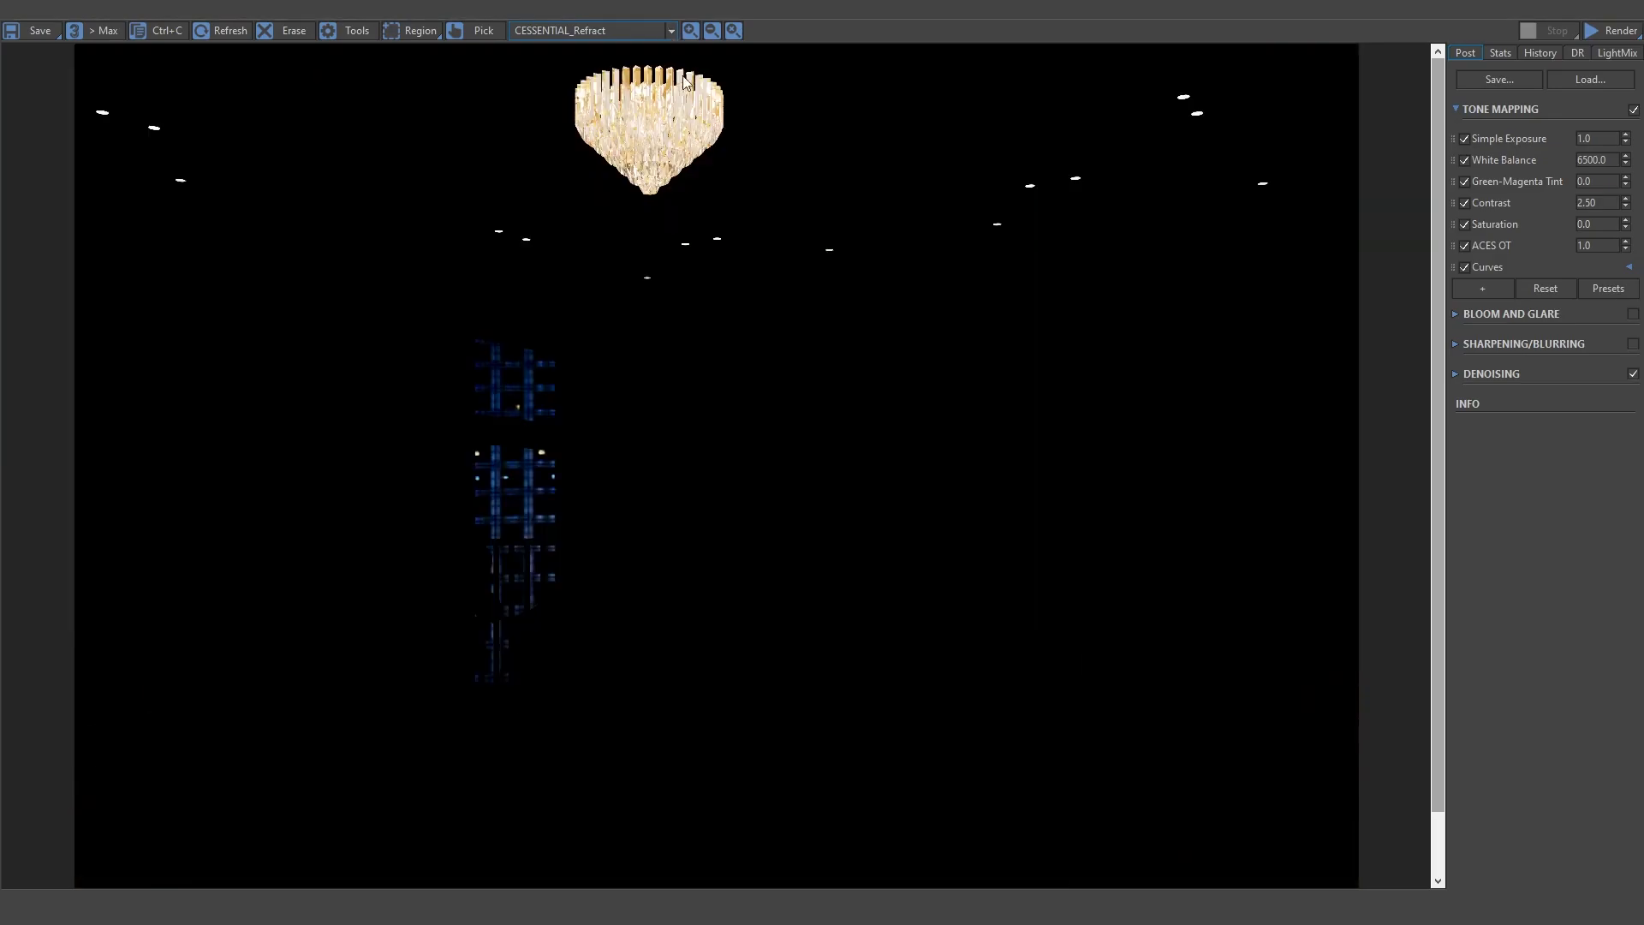
Examine the CGeometry_ZDepth, CMasking_ID, CTexmap_1cm and CTexmap_10cm passes of the render
click(673, 31)
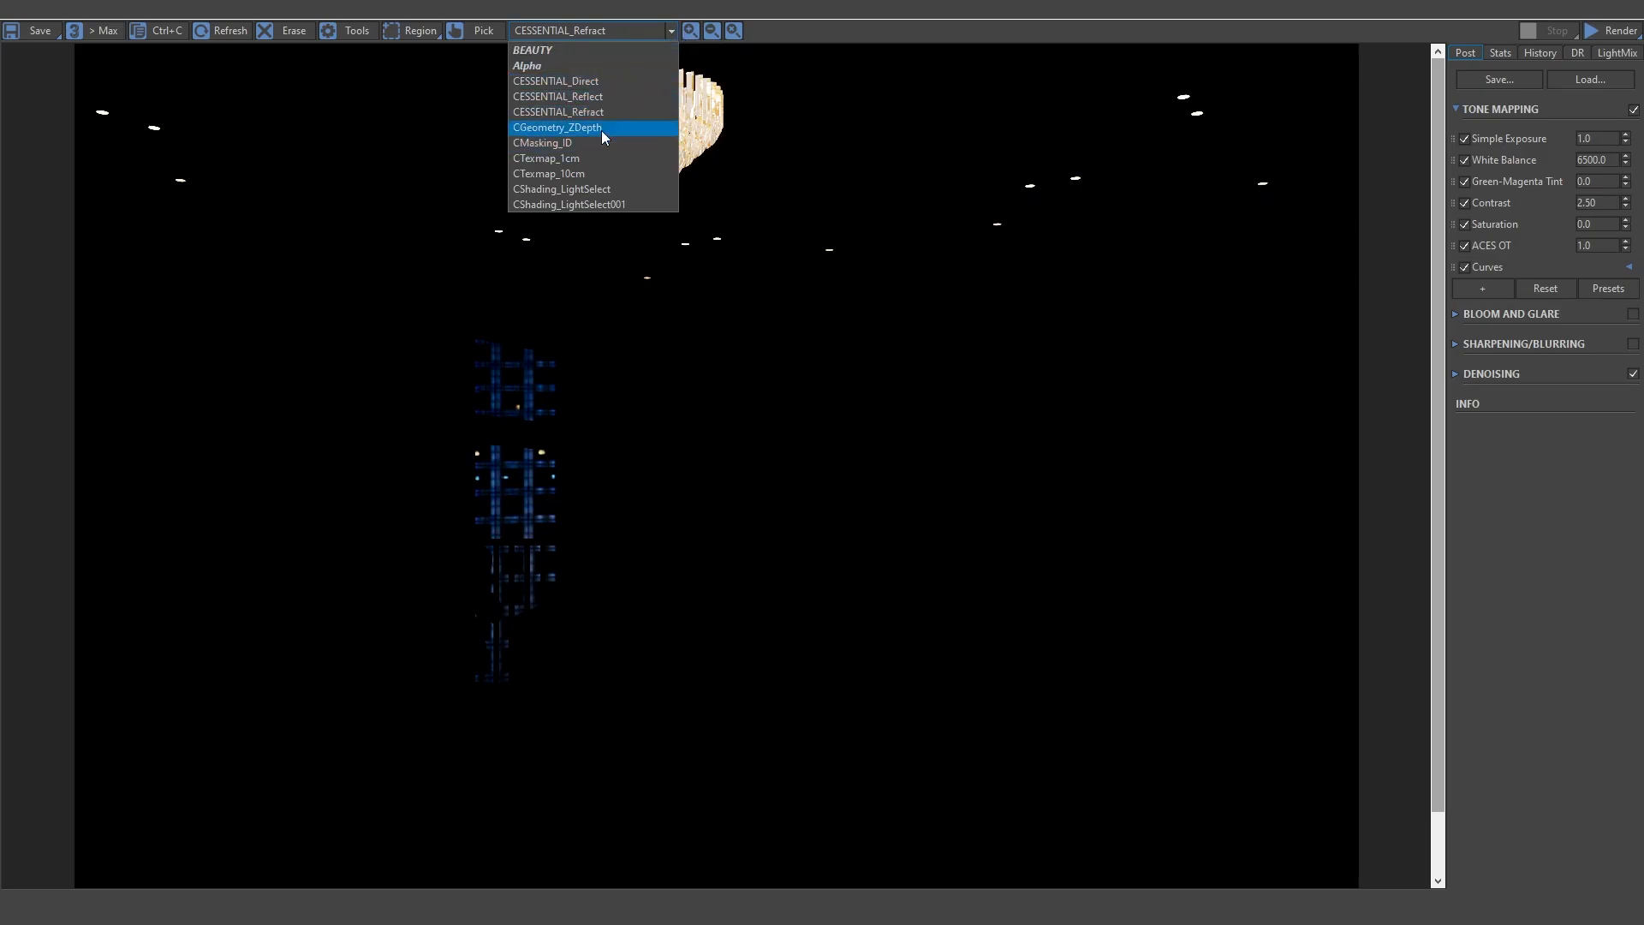
click(601, 130)
click(672, 31)
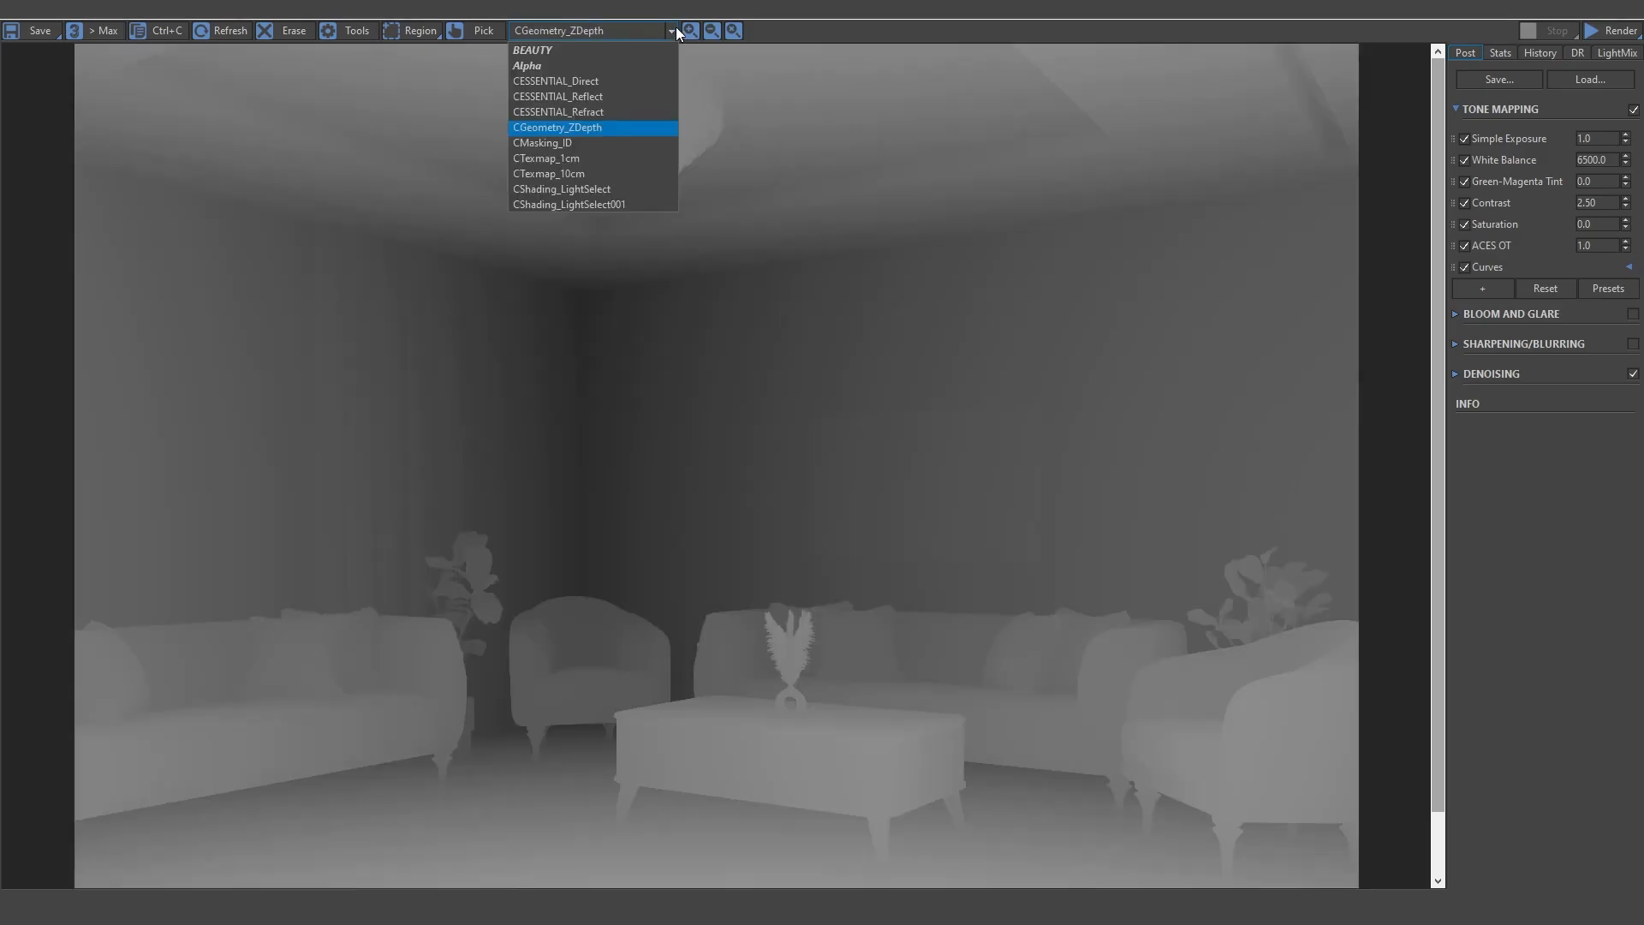
click(594, 143)
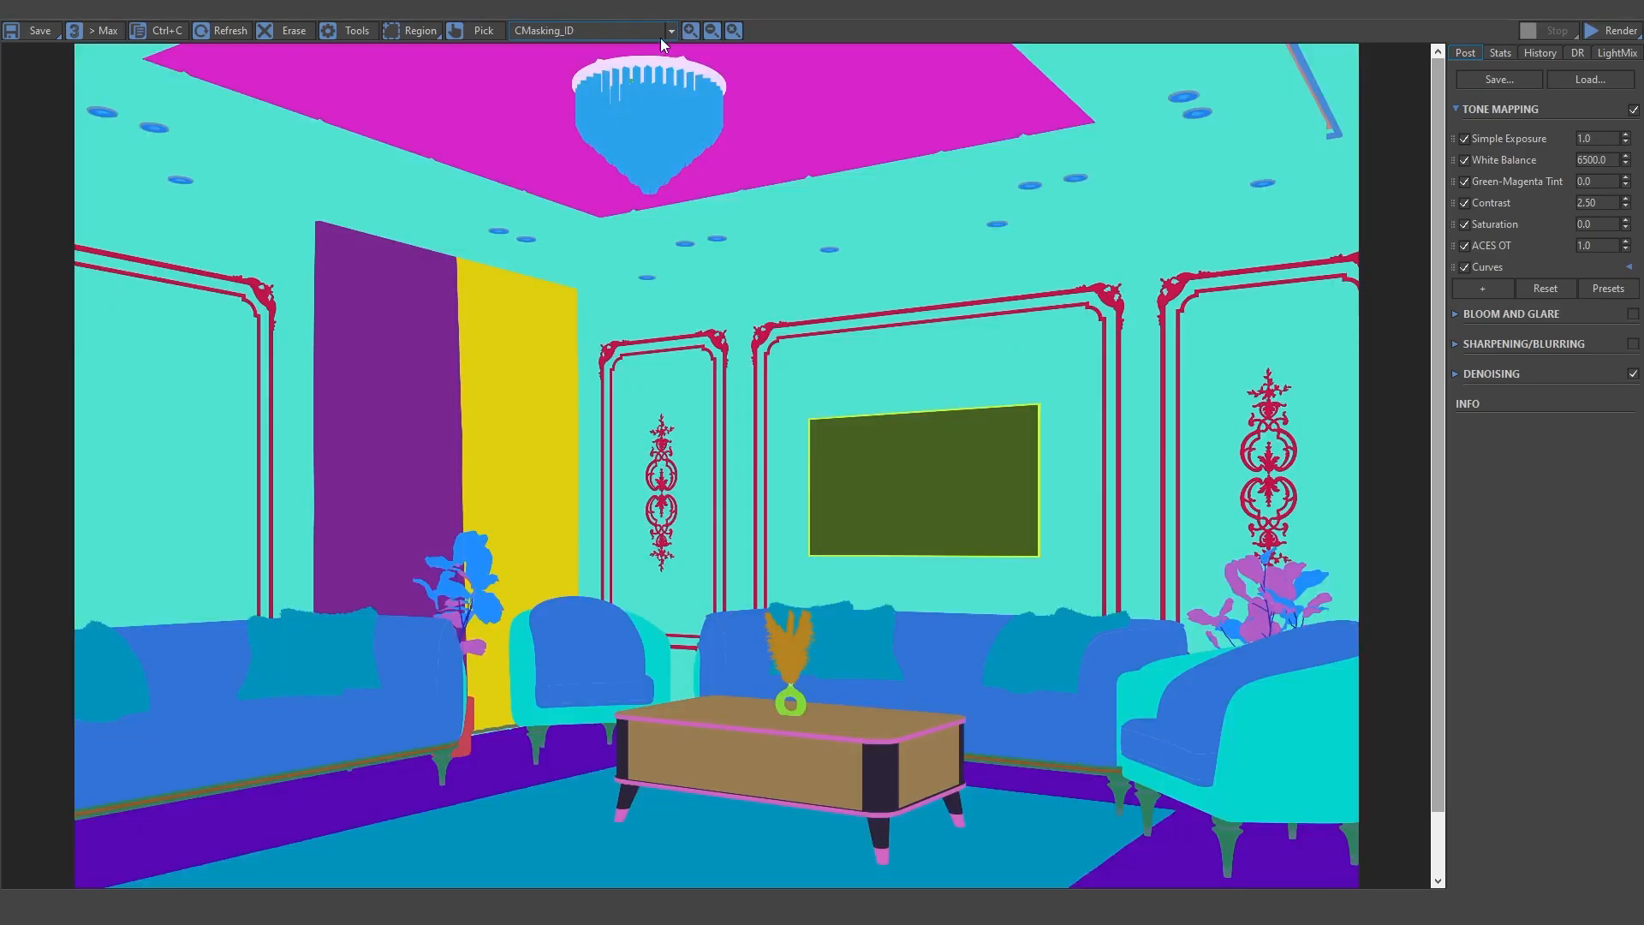
click(661, 34)
click(585, 156)
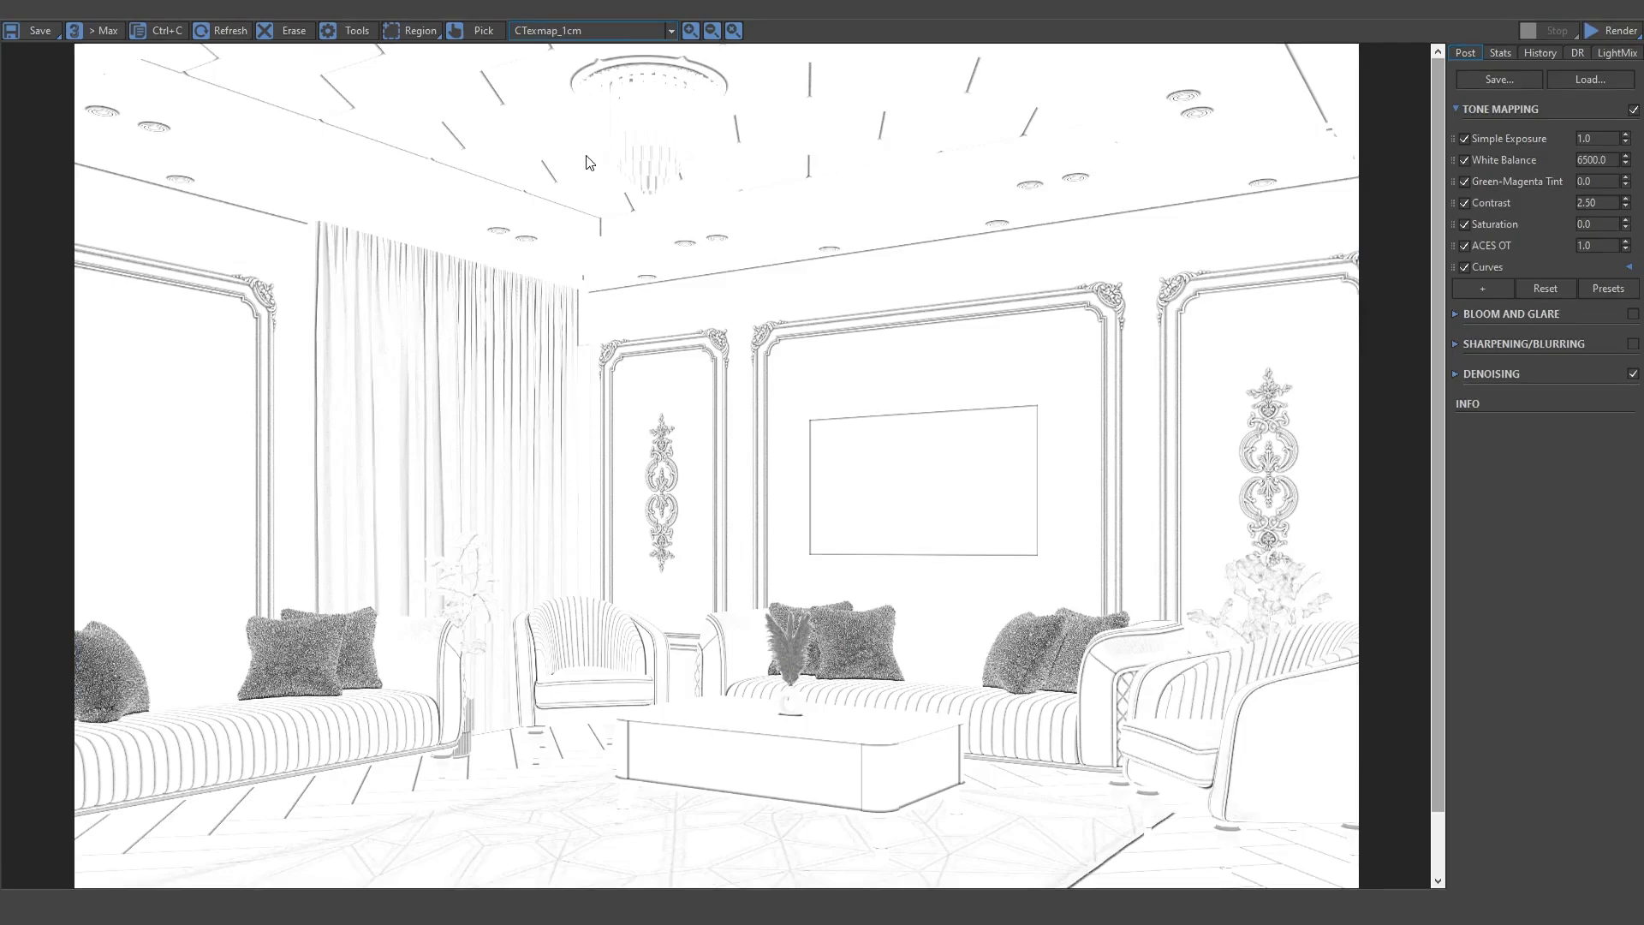
click(671, 32)
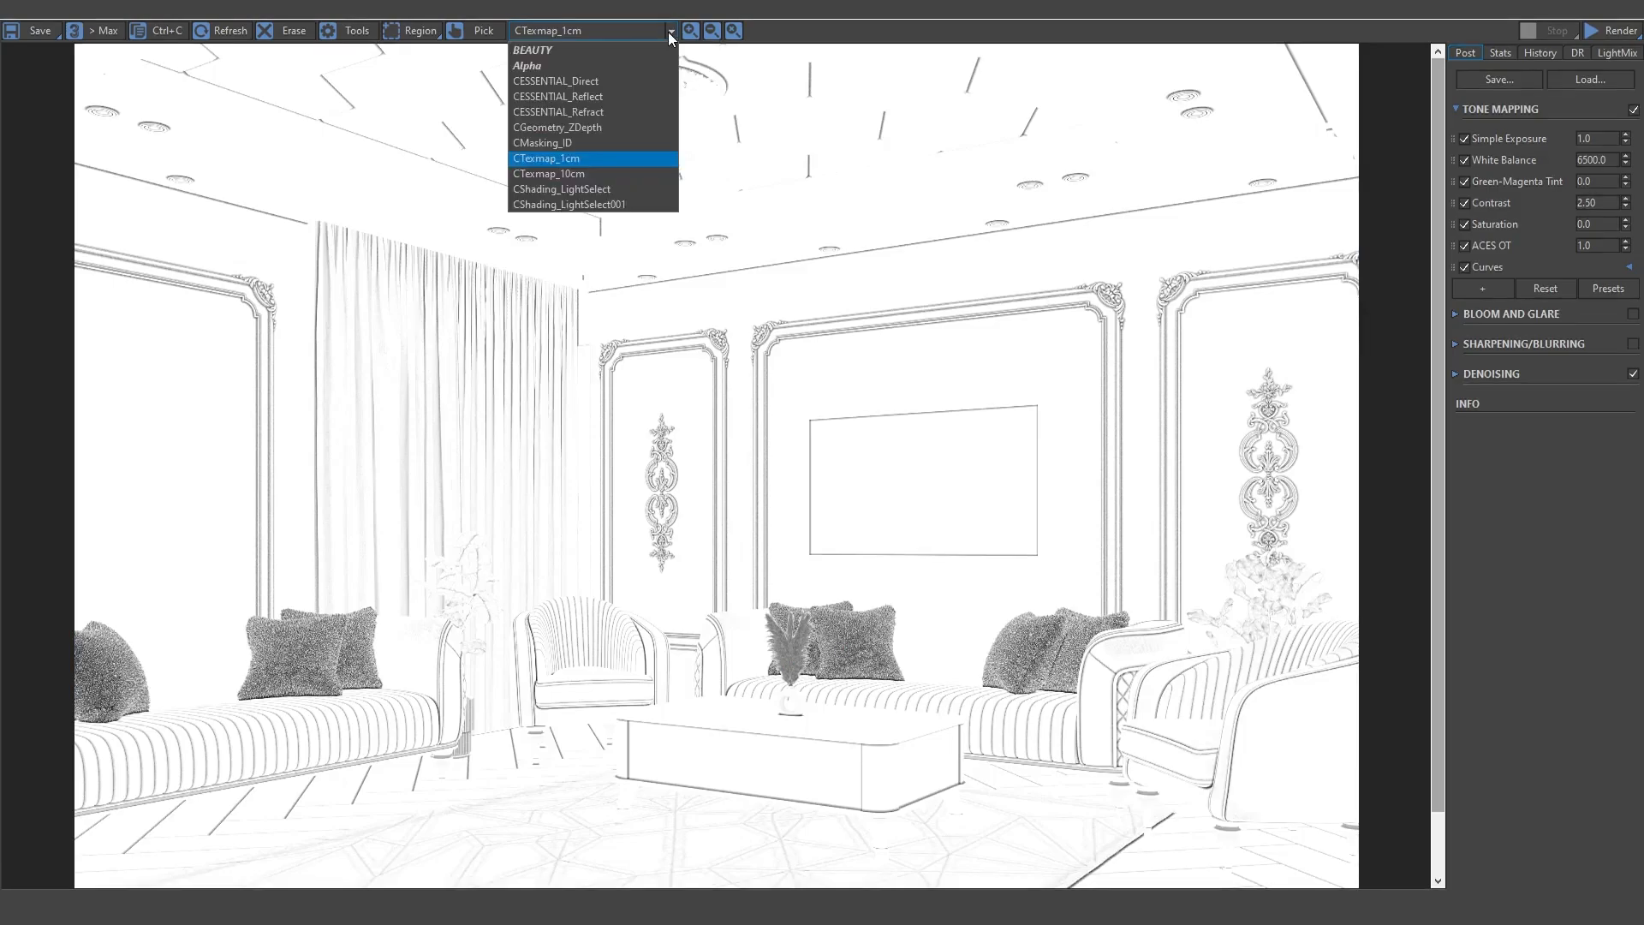
click(589, 173)
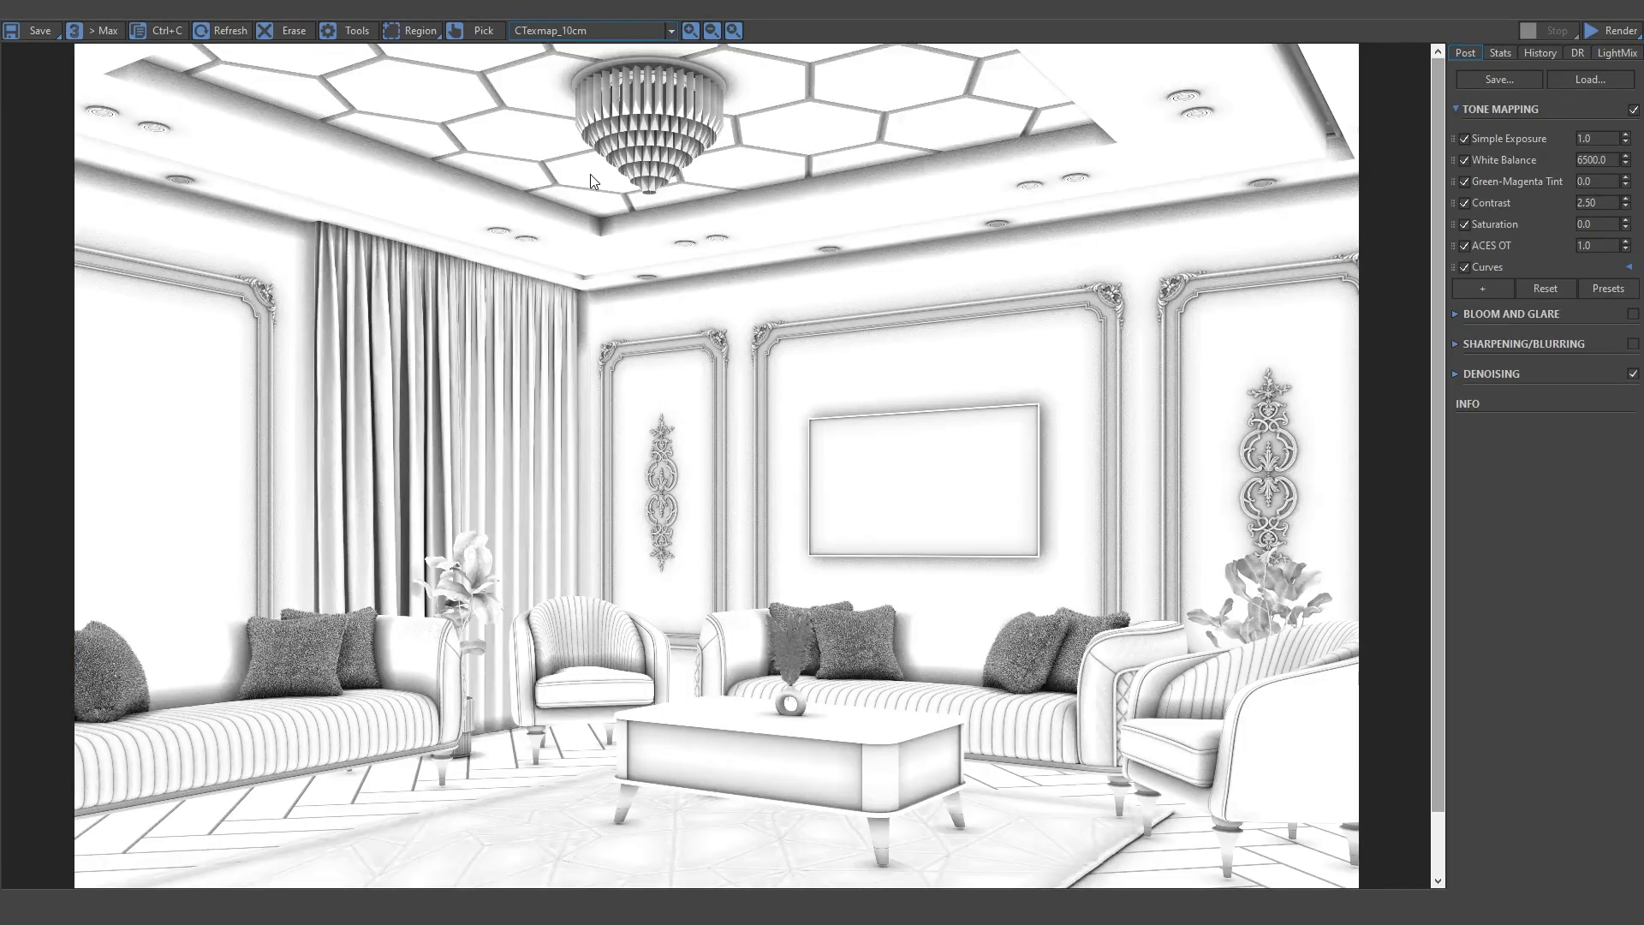
Compare the two light group passes, CShading_LightSelect and CShading_LightSelect001
click(671, 32)
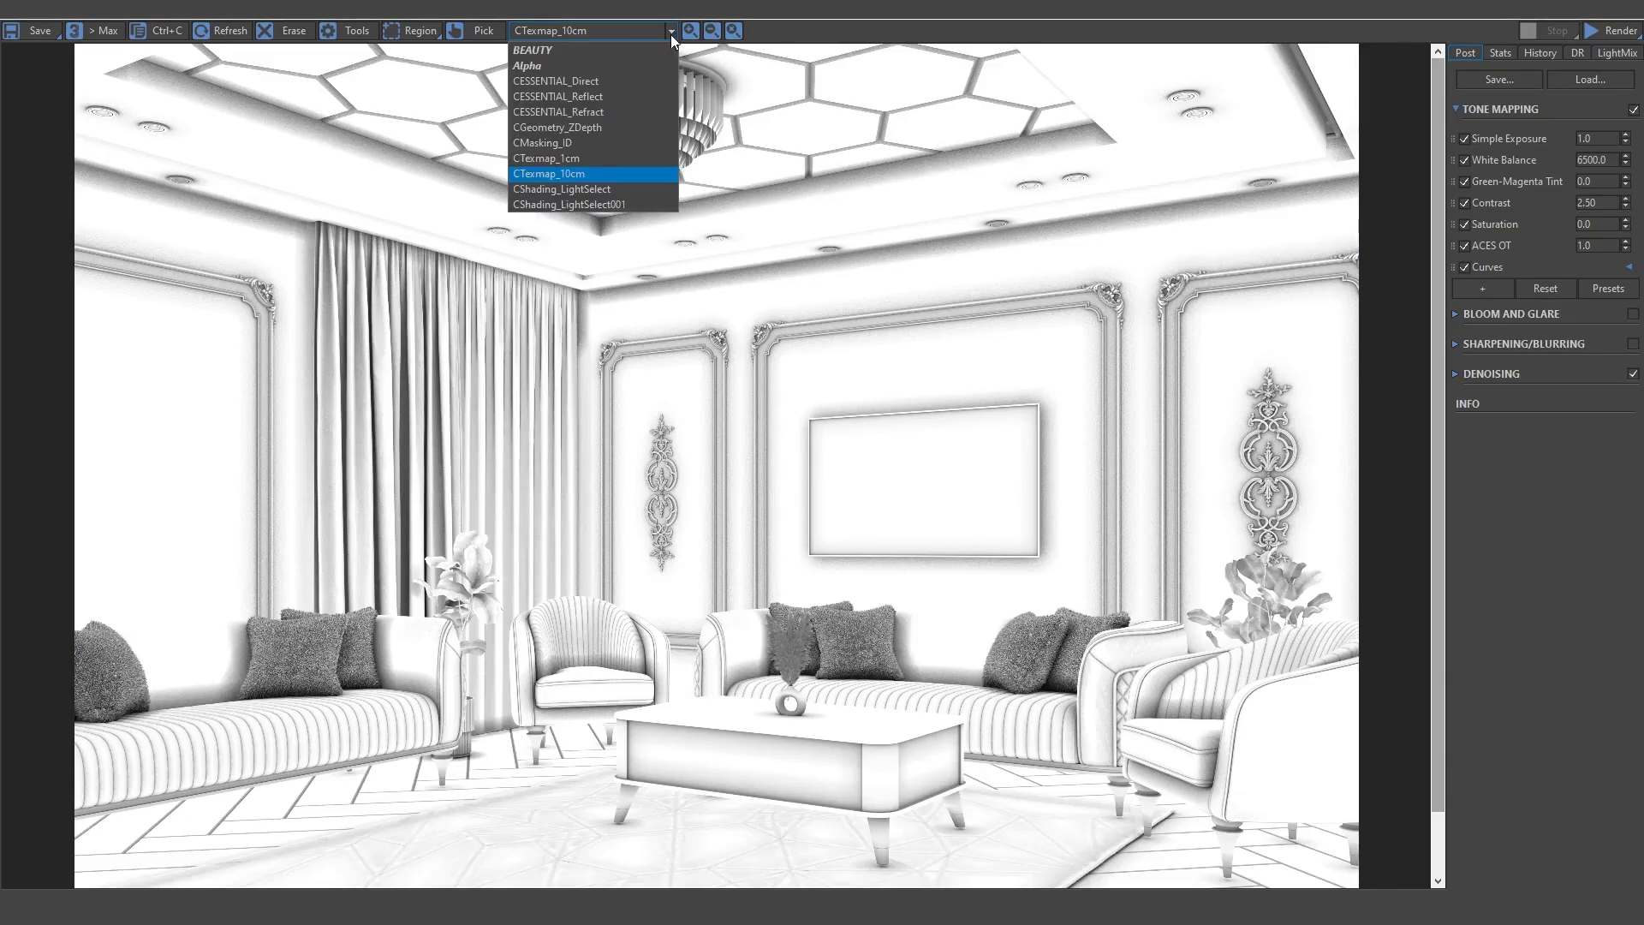
click(599, 192)
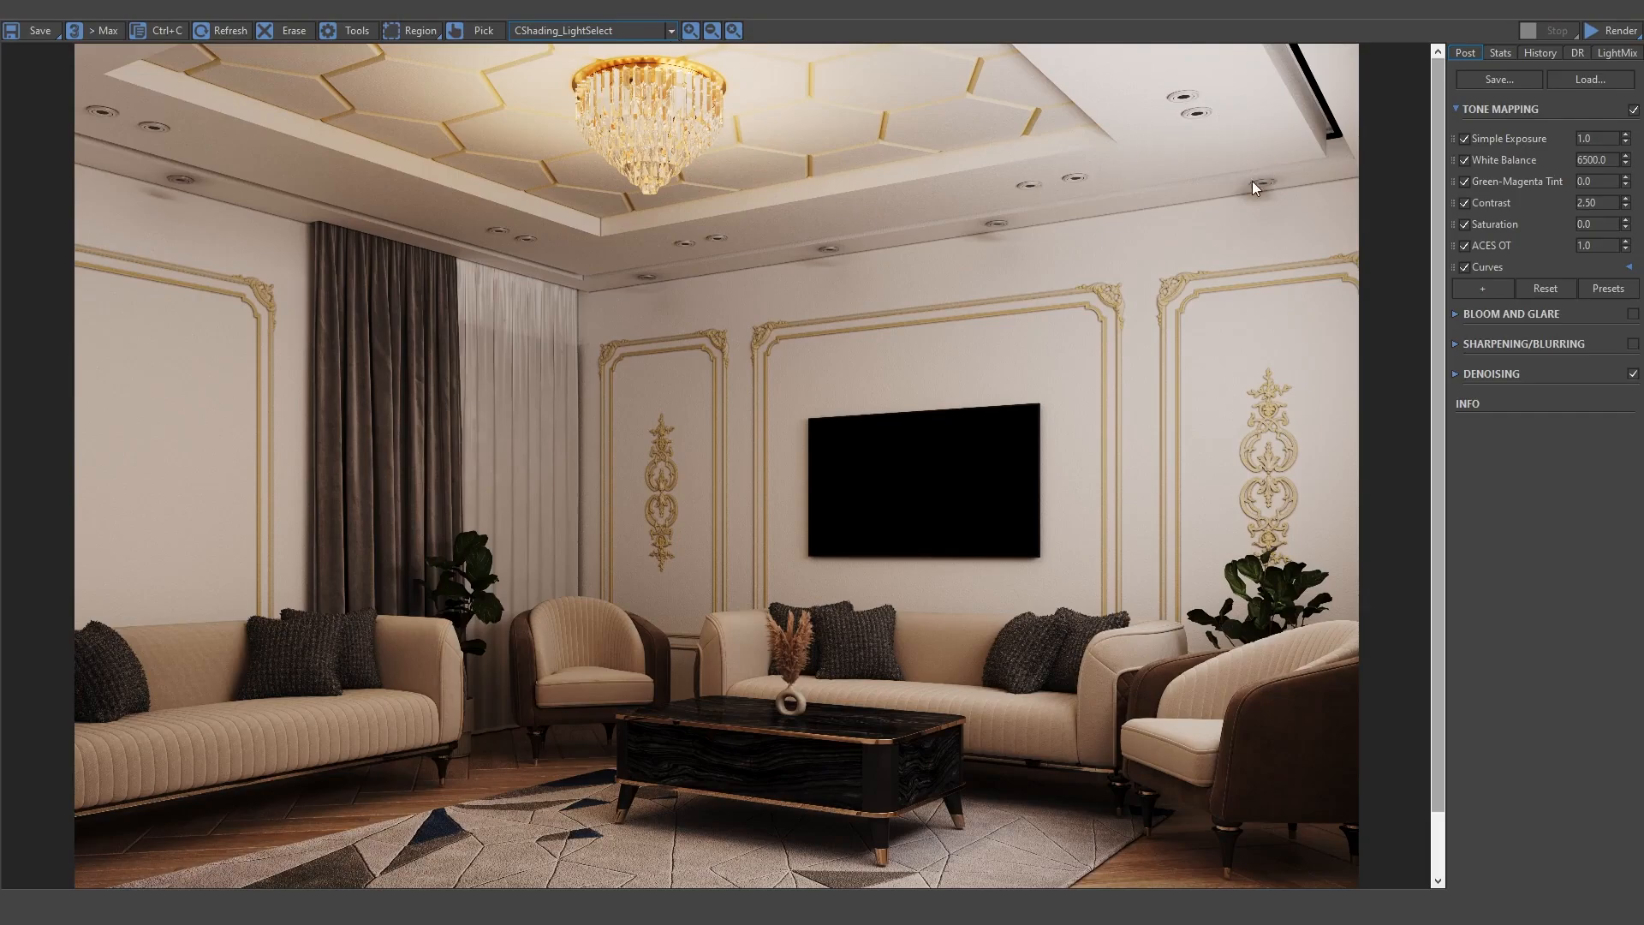
click(671, 31)
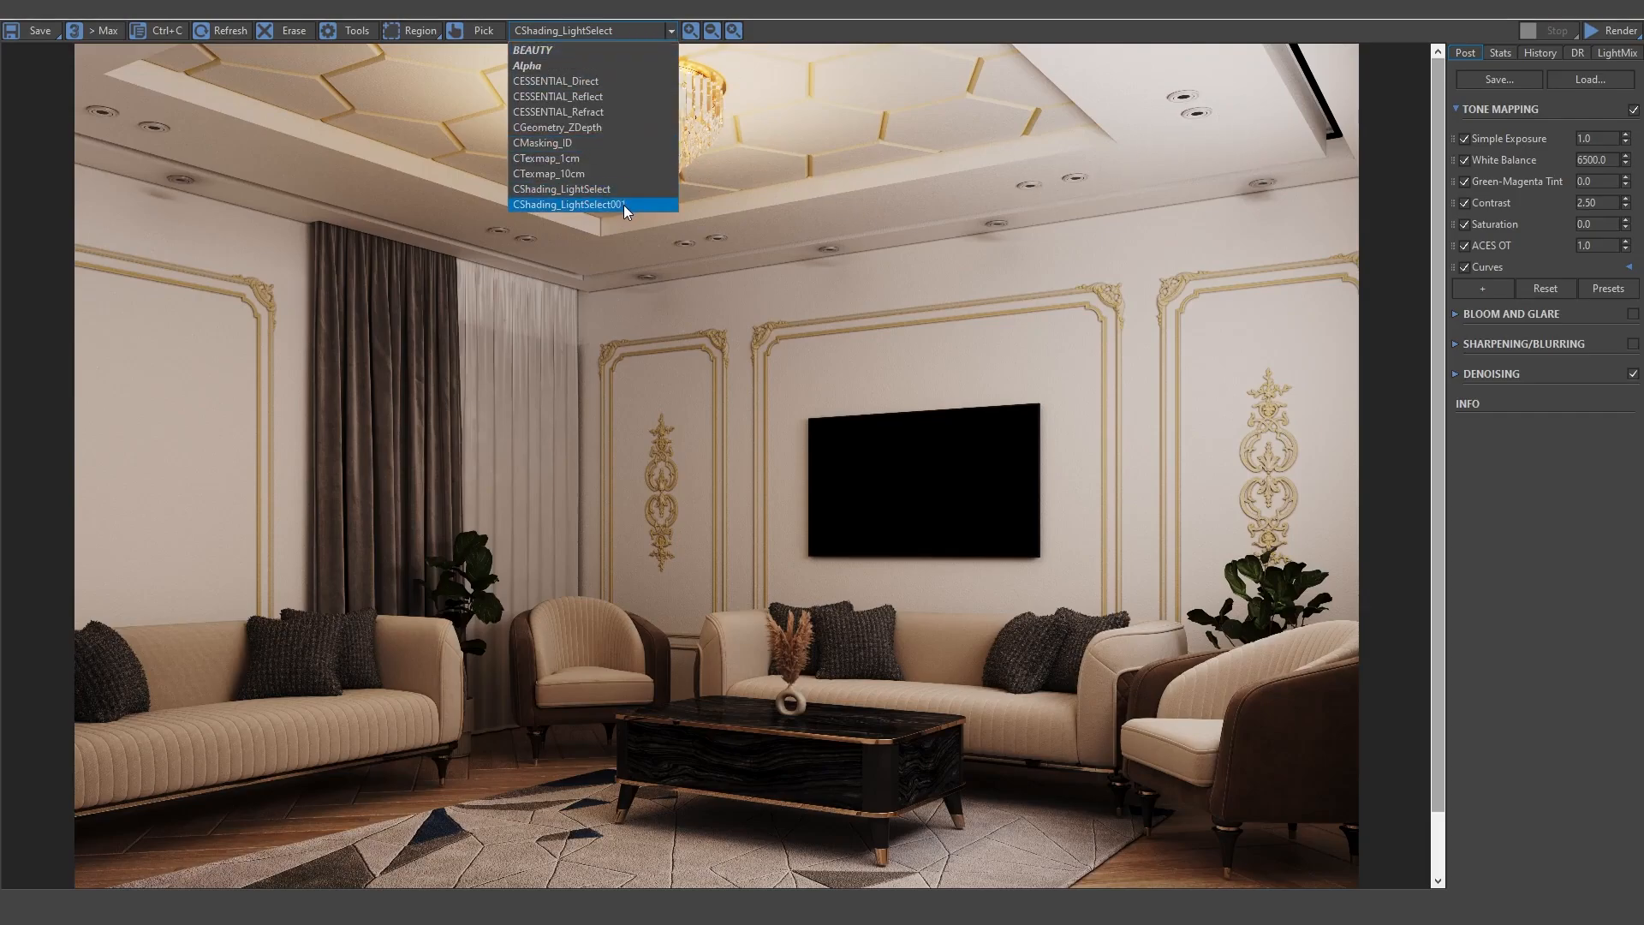
click(624, 204)
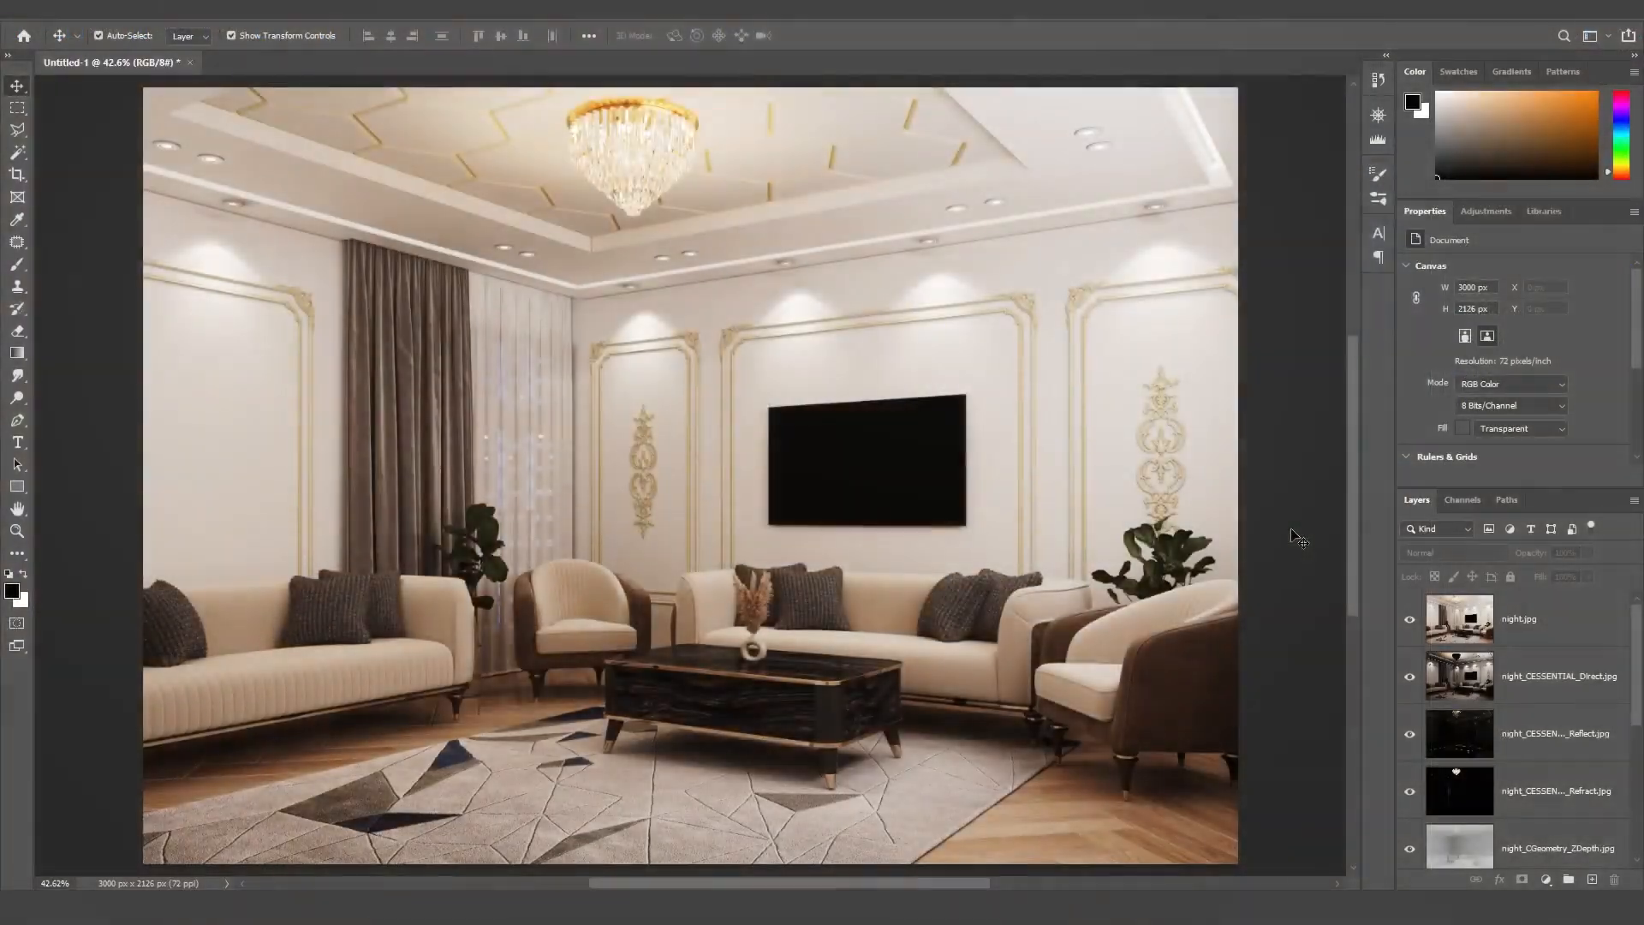
In Photoshop, duplicate the night.jpg layer and move the copy to the bottom of the layer stack
click(1550, 625)
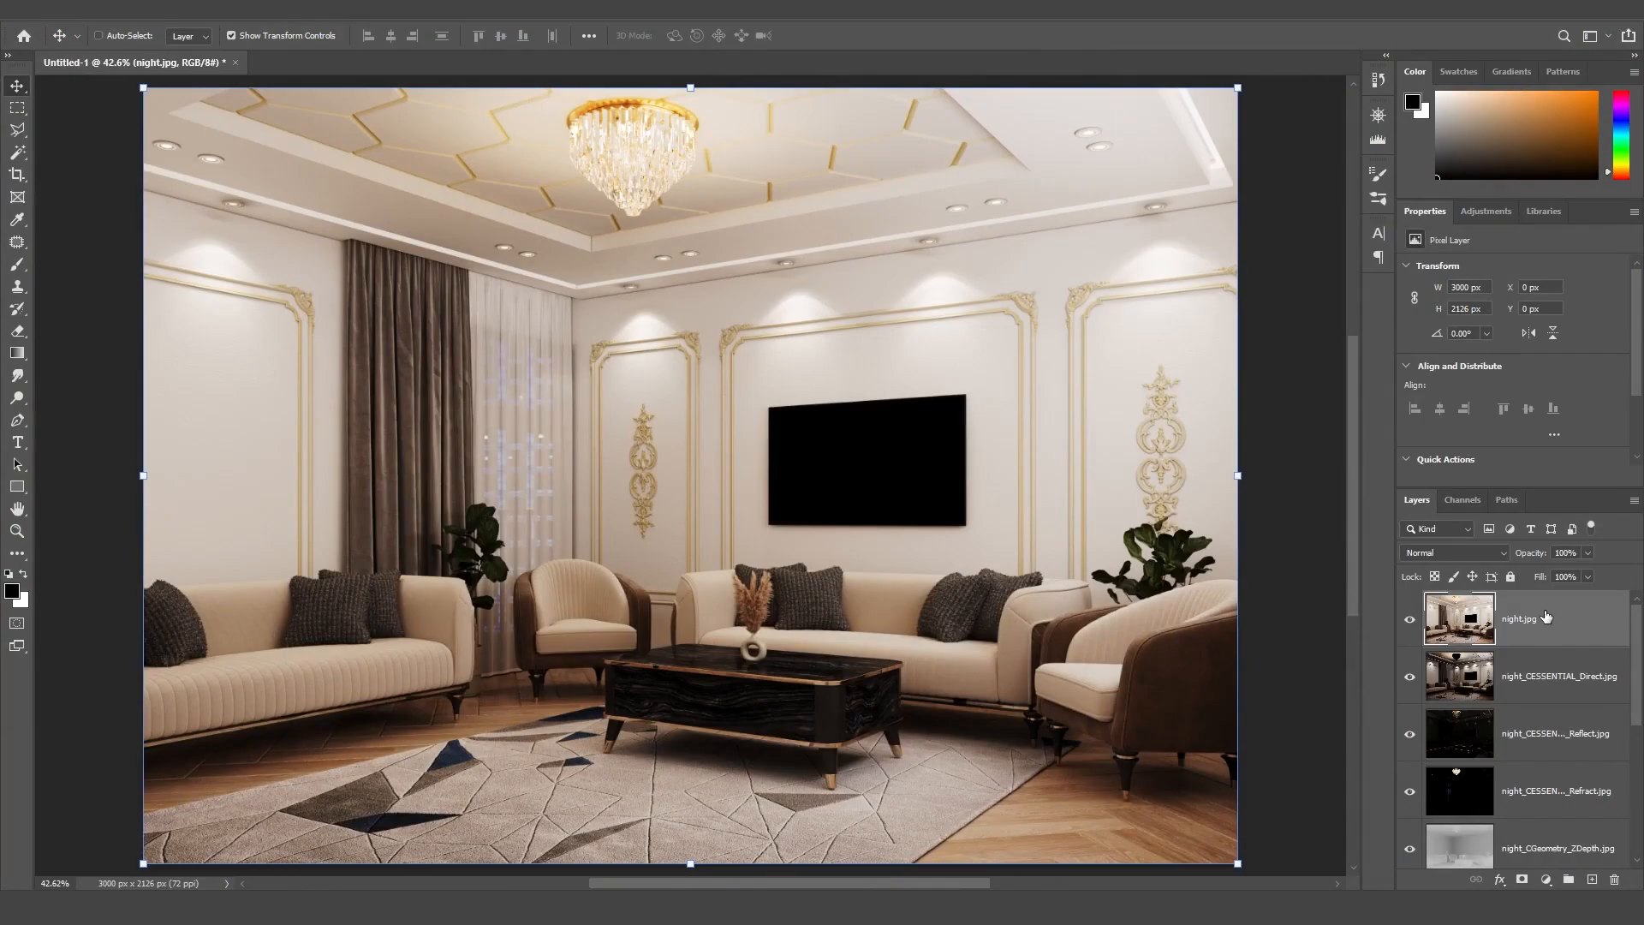
key(ctrl+j)
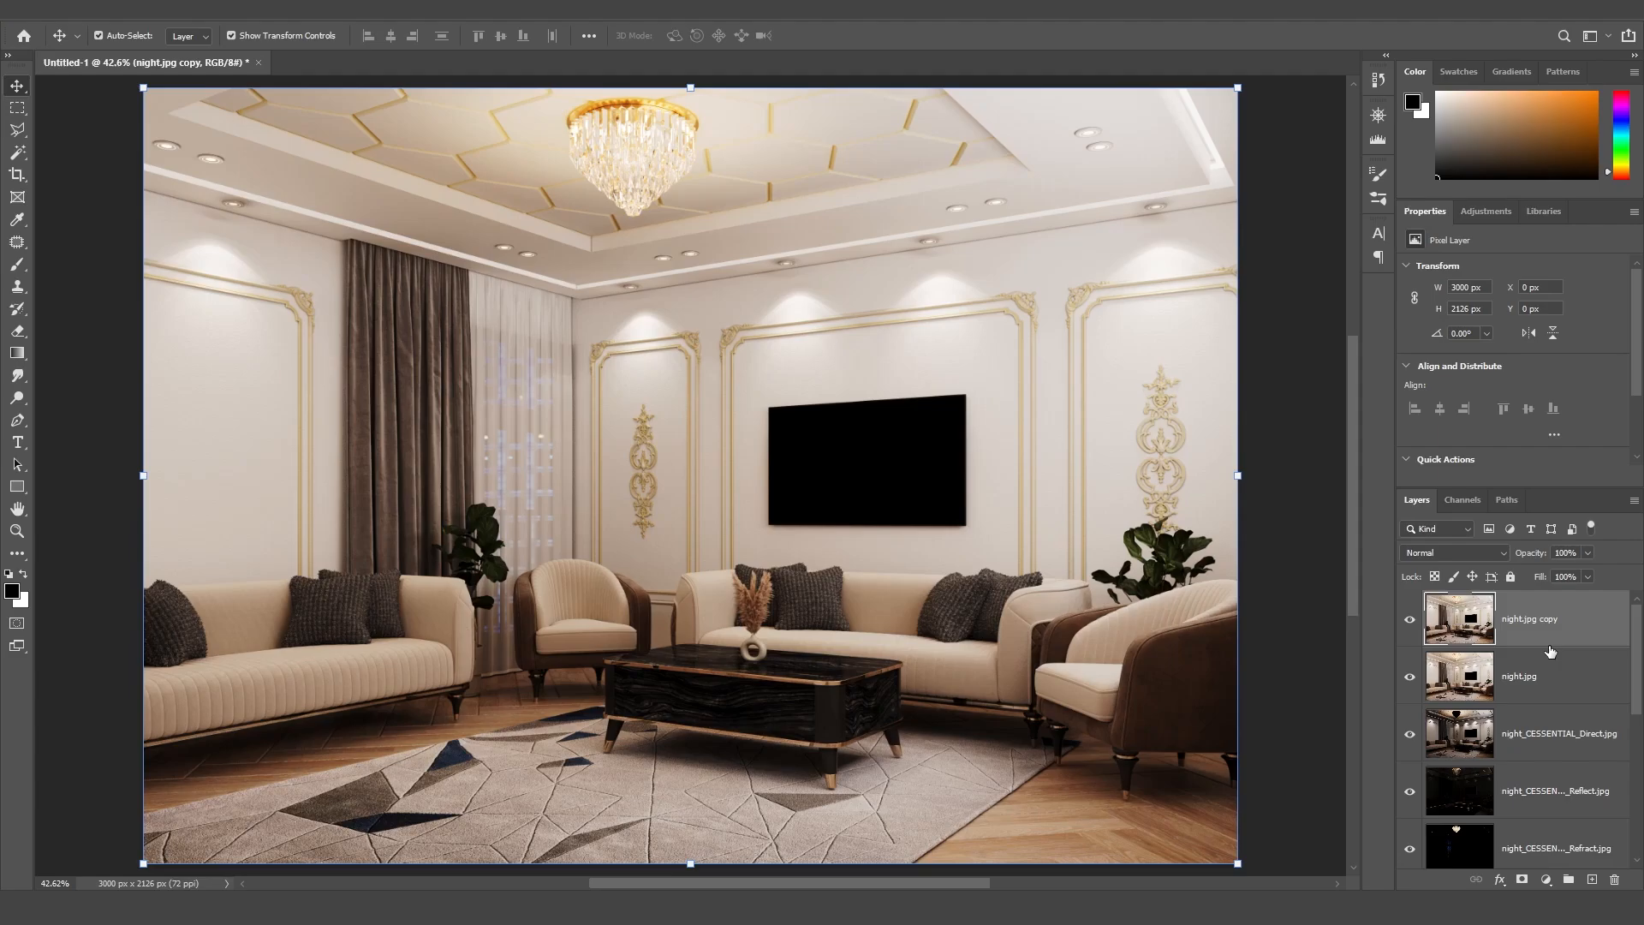
key(ctrl+shift+bracketleft)
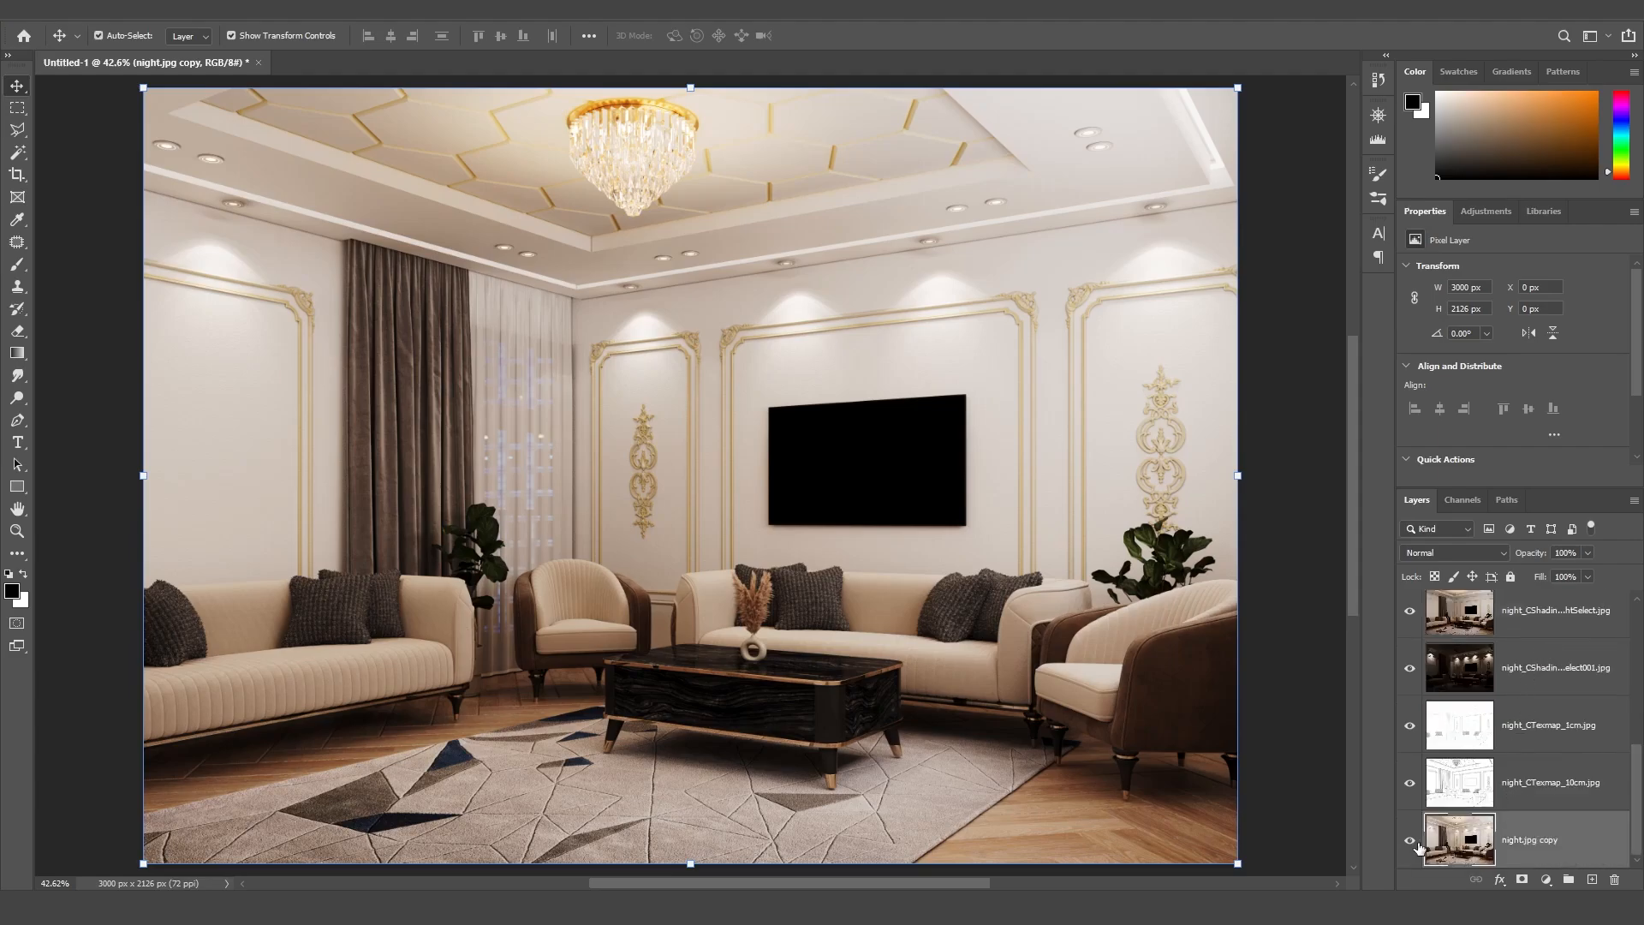
Hide the original night.jpg layer and the CESSENTIAL Direct, Reflect and Refract layers
scroll(1473, 795, up, 10)
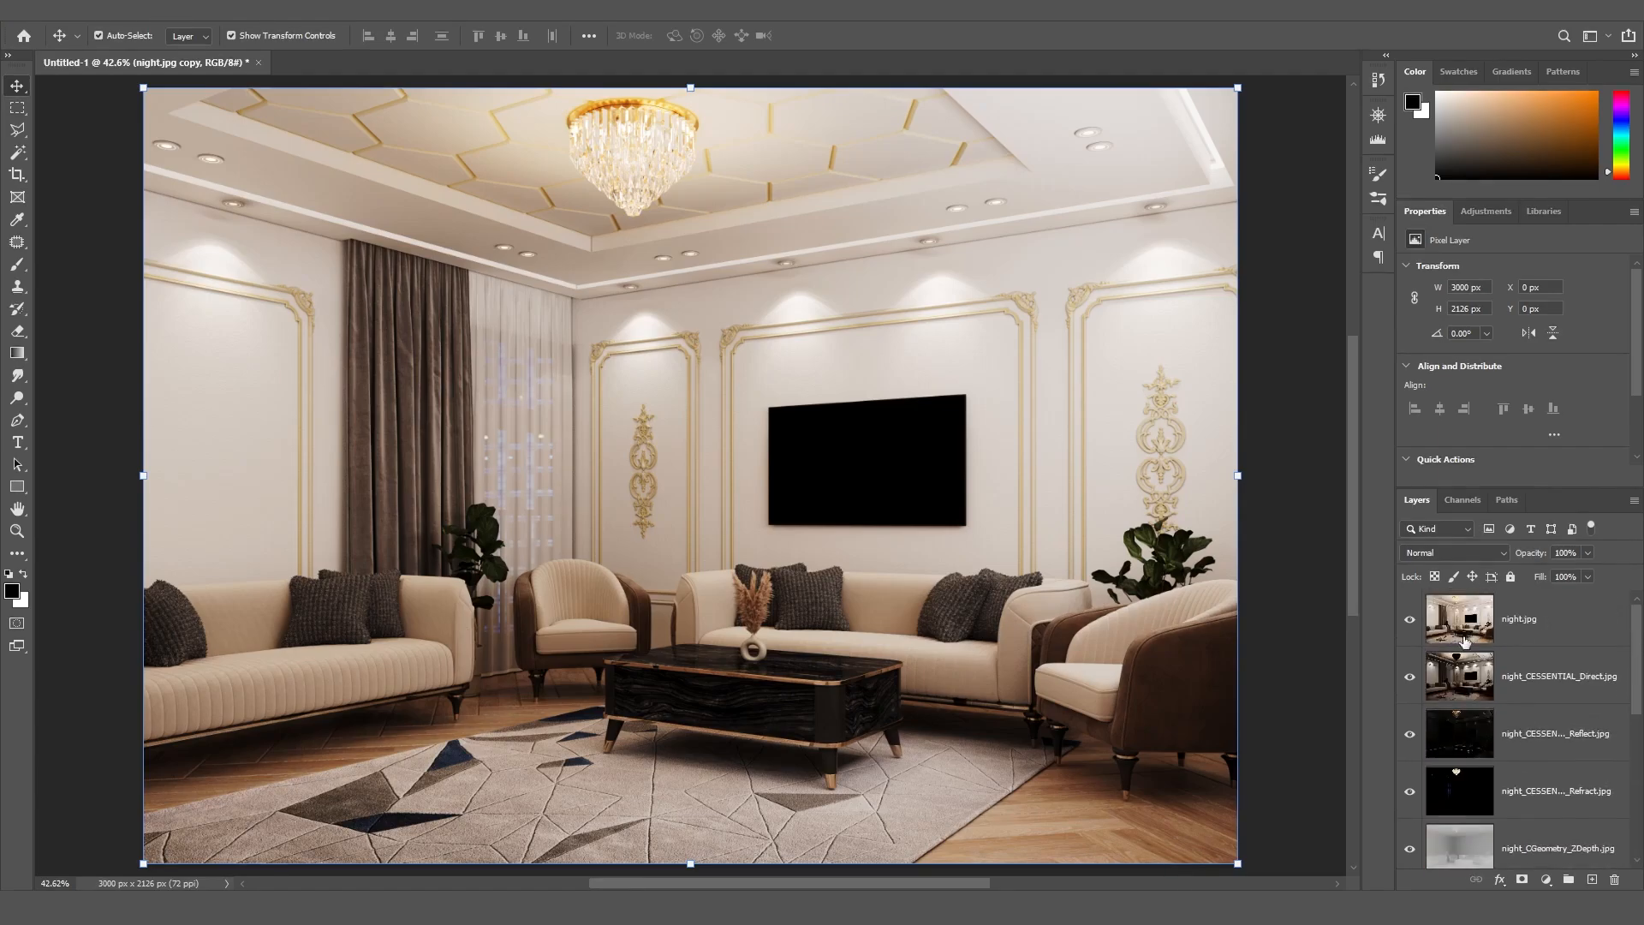
click(1410, 618)
click(1410, 676)
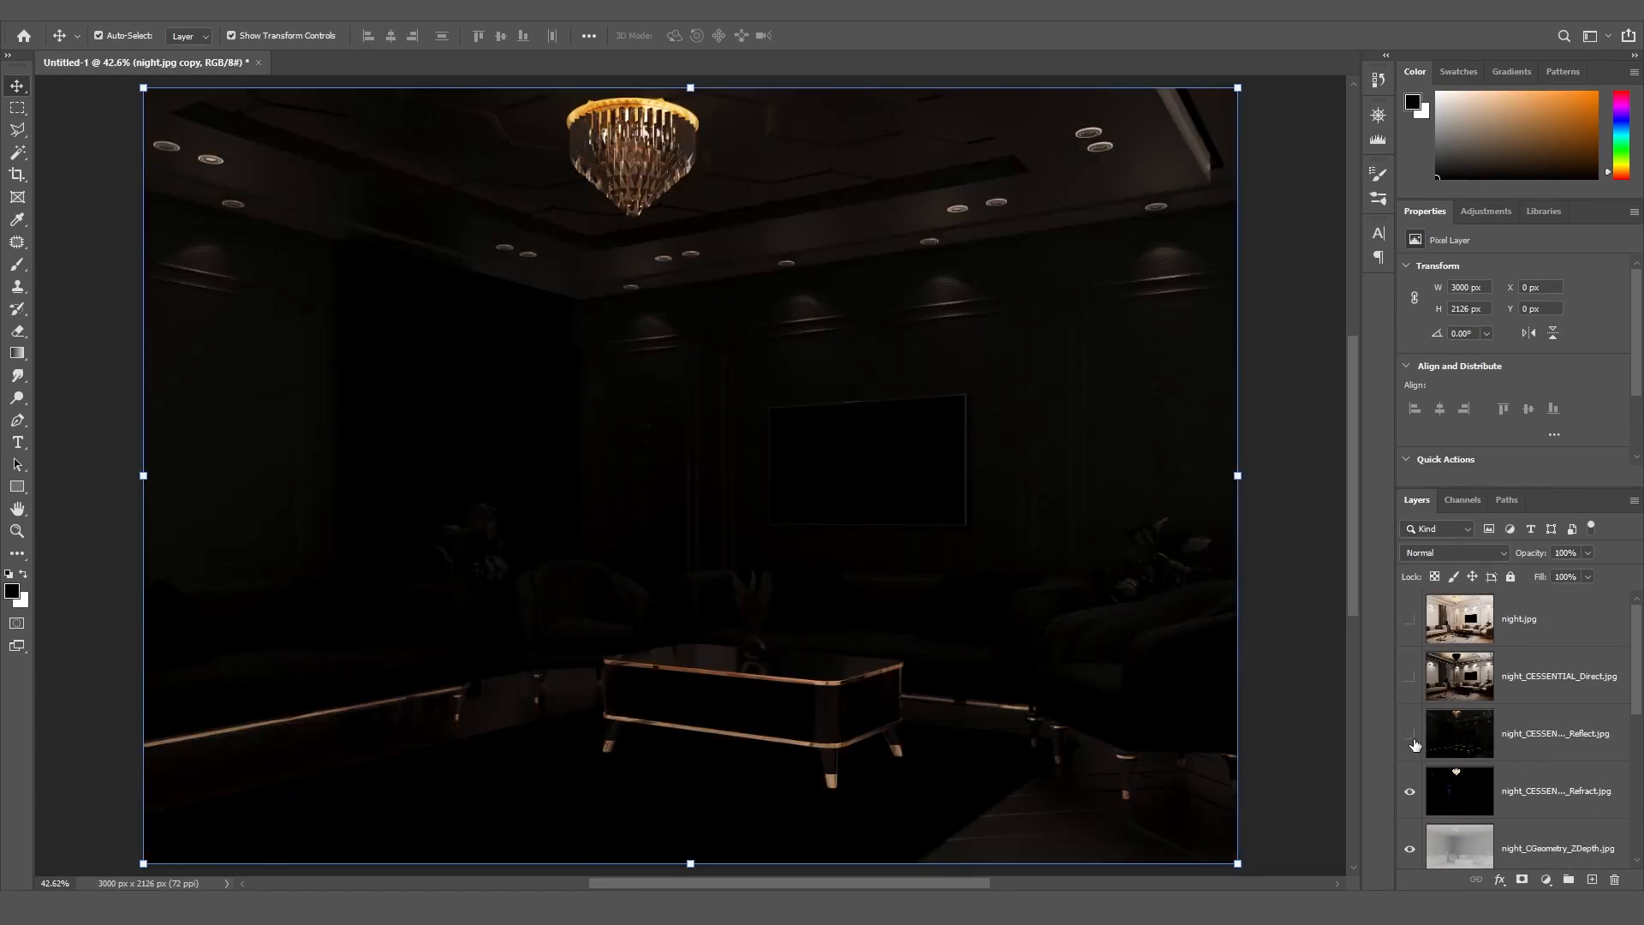
click(1410, 735)
click(1409, 791)
Hide the night_CGeometry_ZDepth, night_CMasking_ID, night_CShading_LightSelect and night_CShading_LightSelect001 layers
scroll(1637, 691, down, 1)
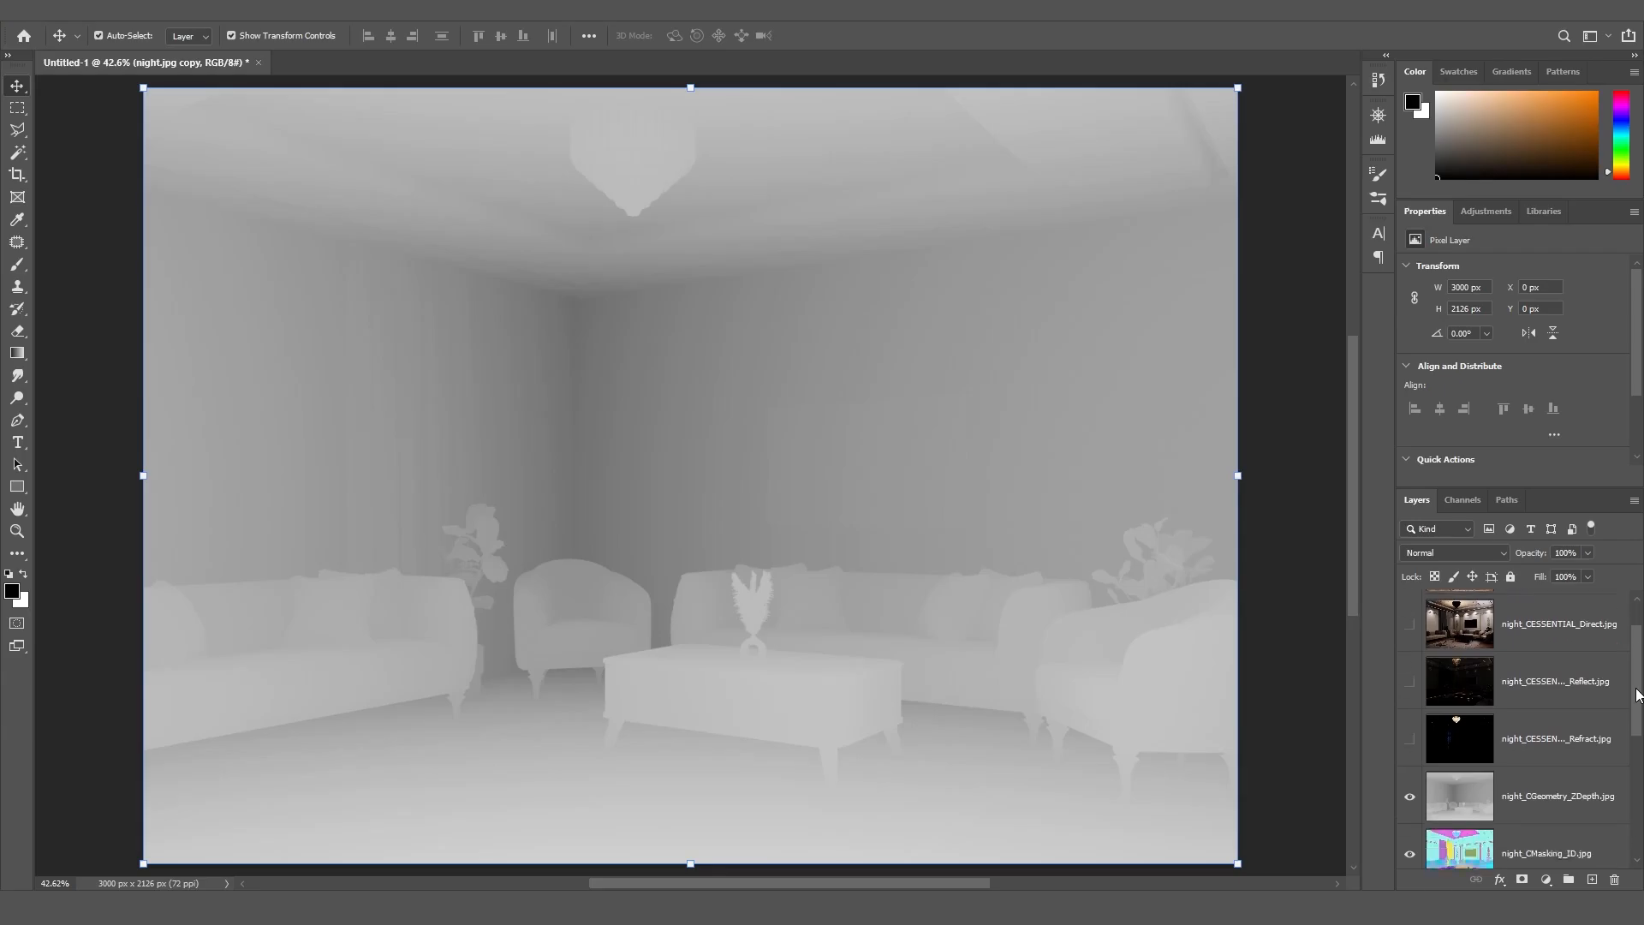
scroll(1637, 692, down, 3)
click(1409, 614)
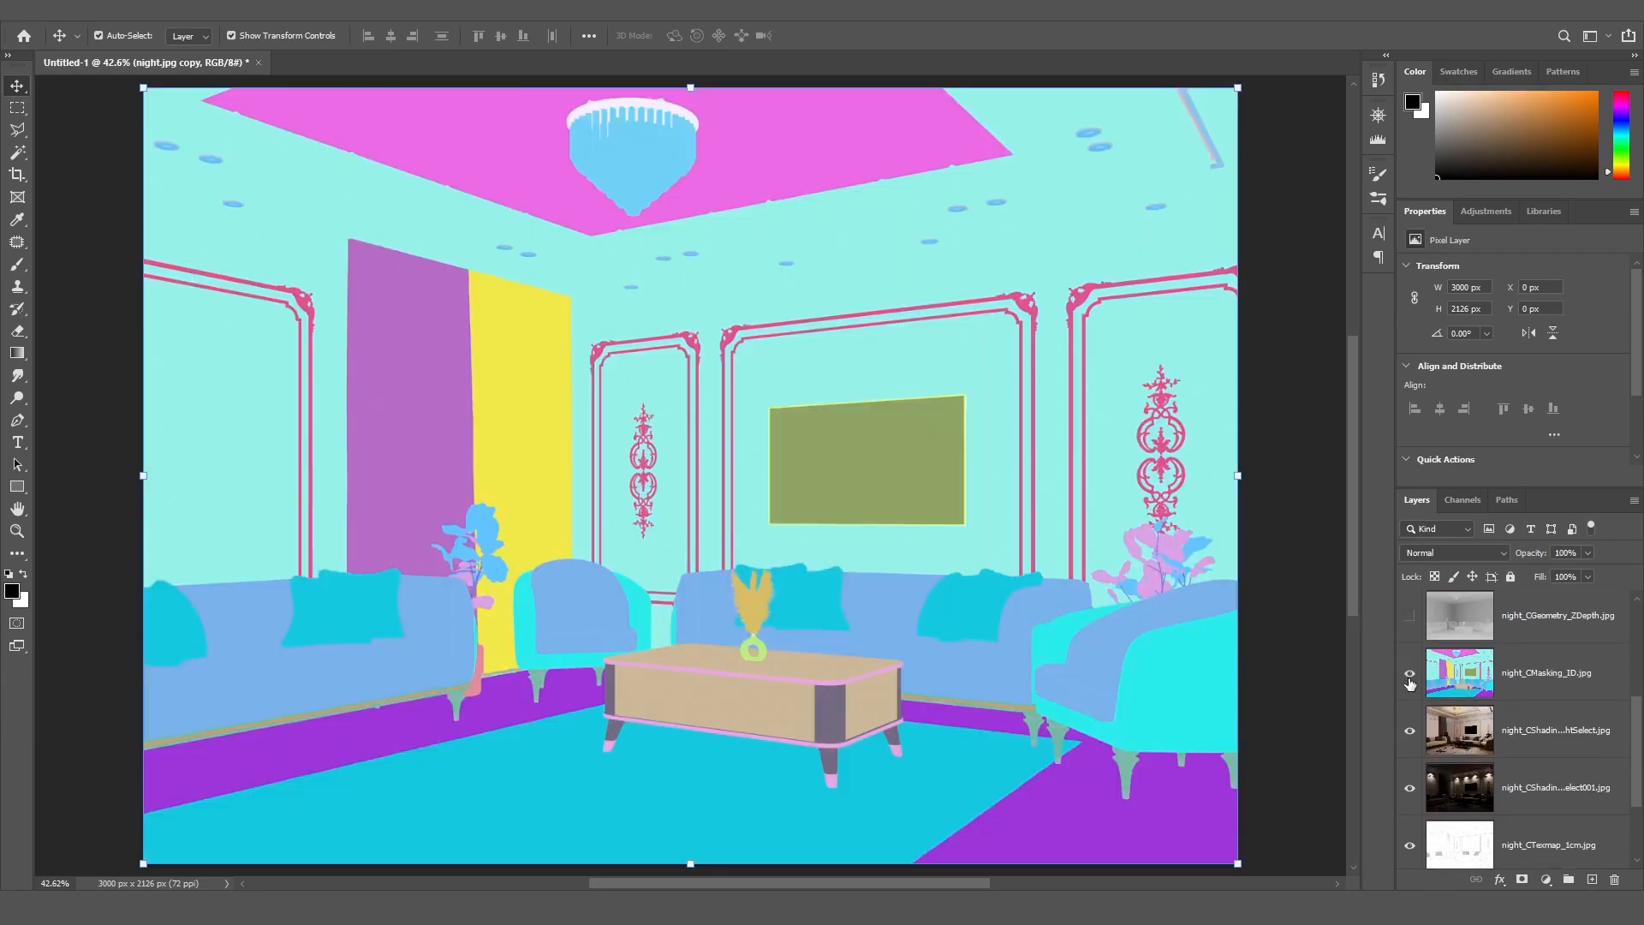
click(1409, 674)
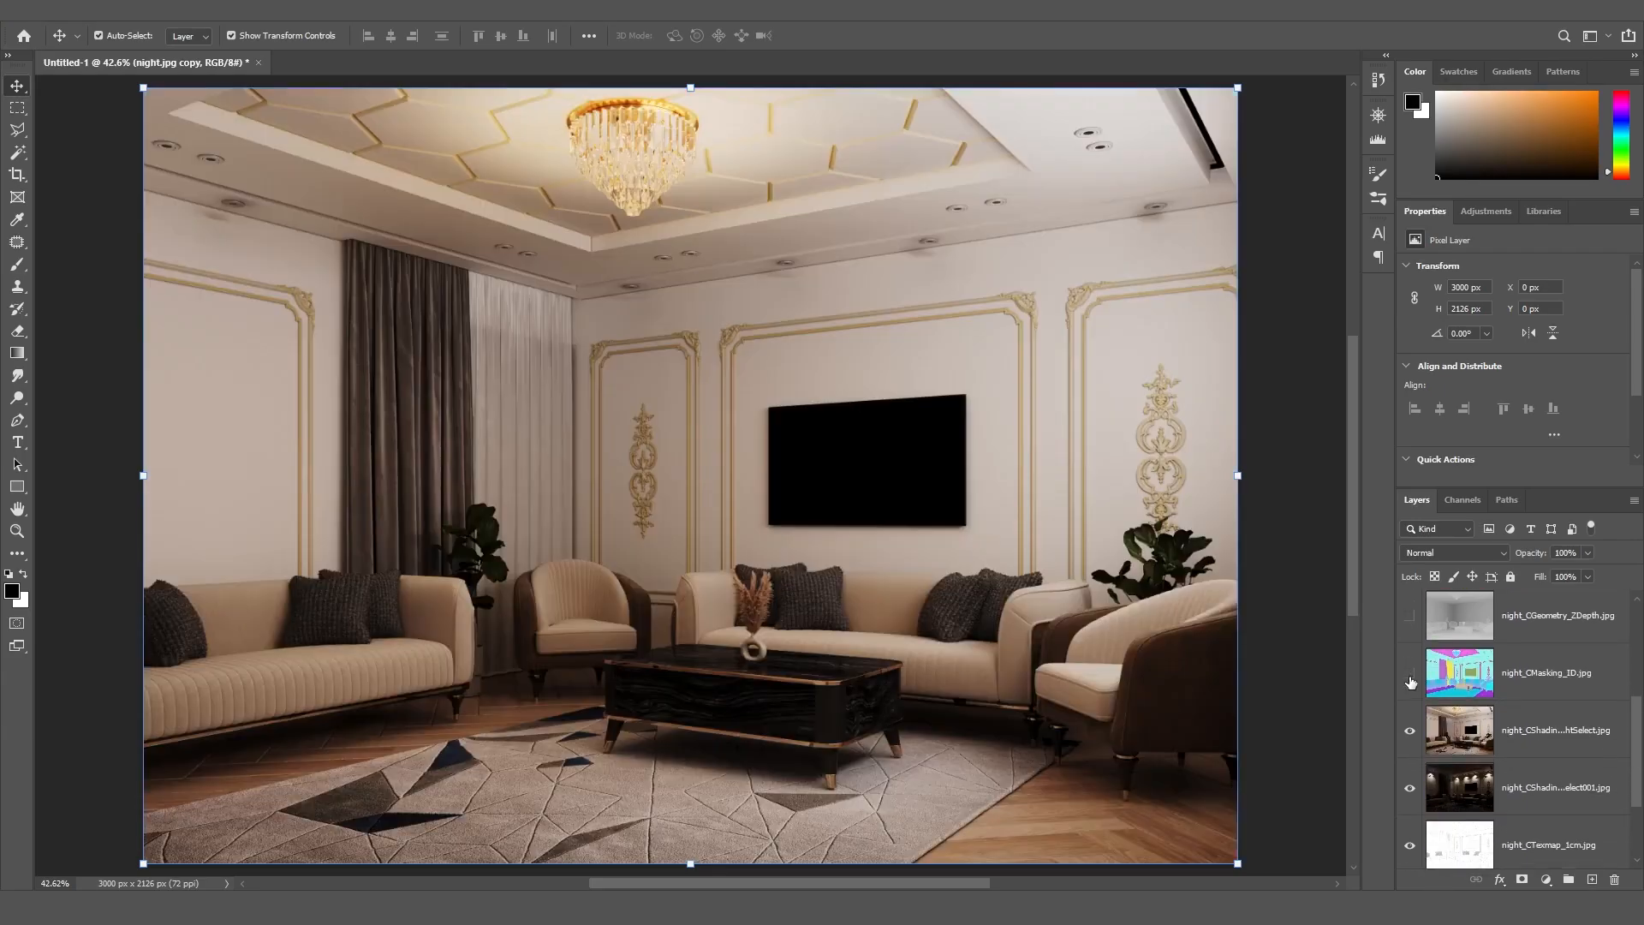
click(1411, 732)
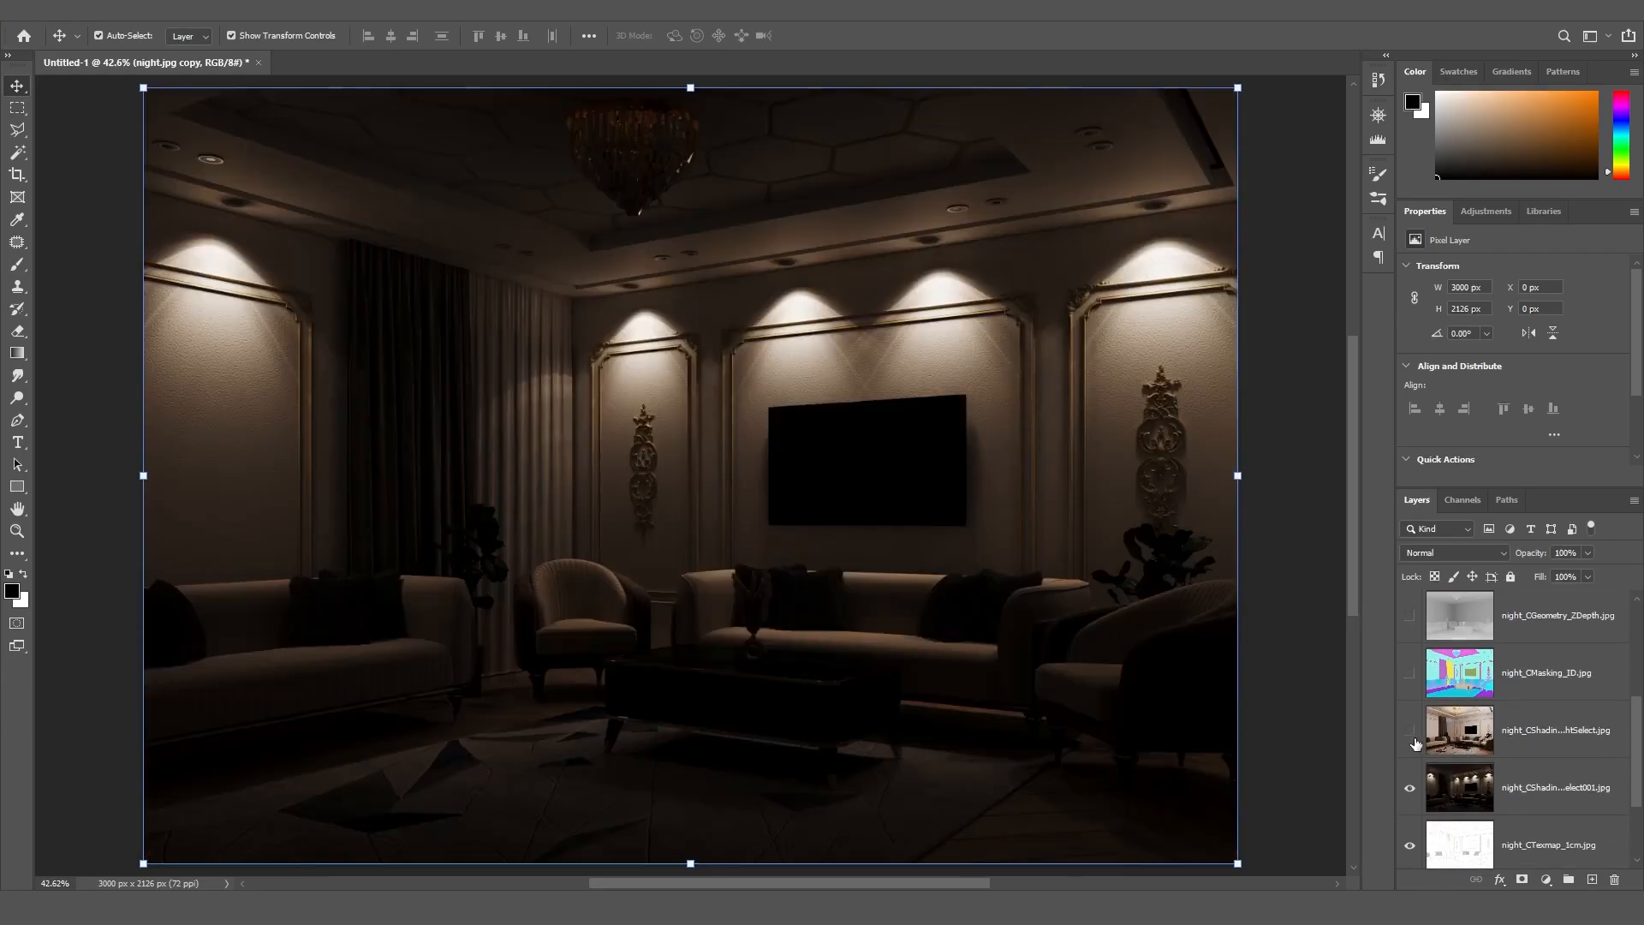
click(1408, 796)
Move the night_CTexmap_1cm.jpg layer directly above the night.jpg copy and hide the night_CTexmap_10cm.jpg layer
scroll(1627, 736, down, 2)
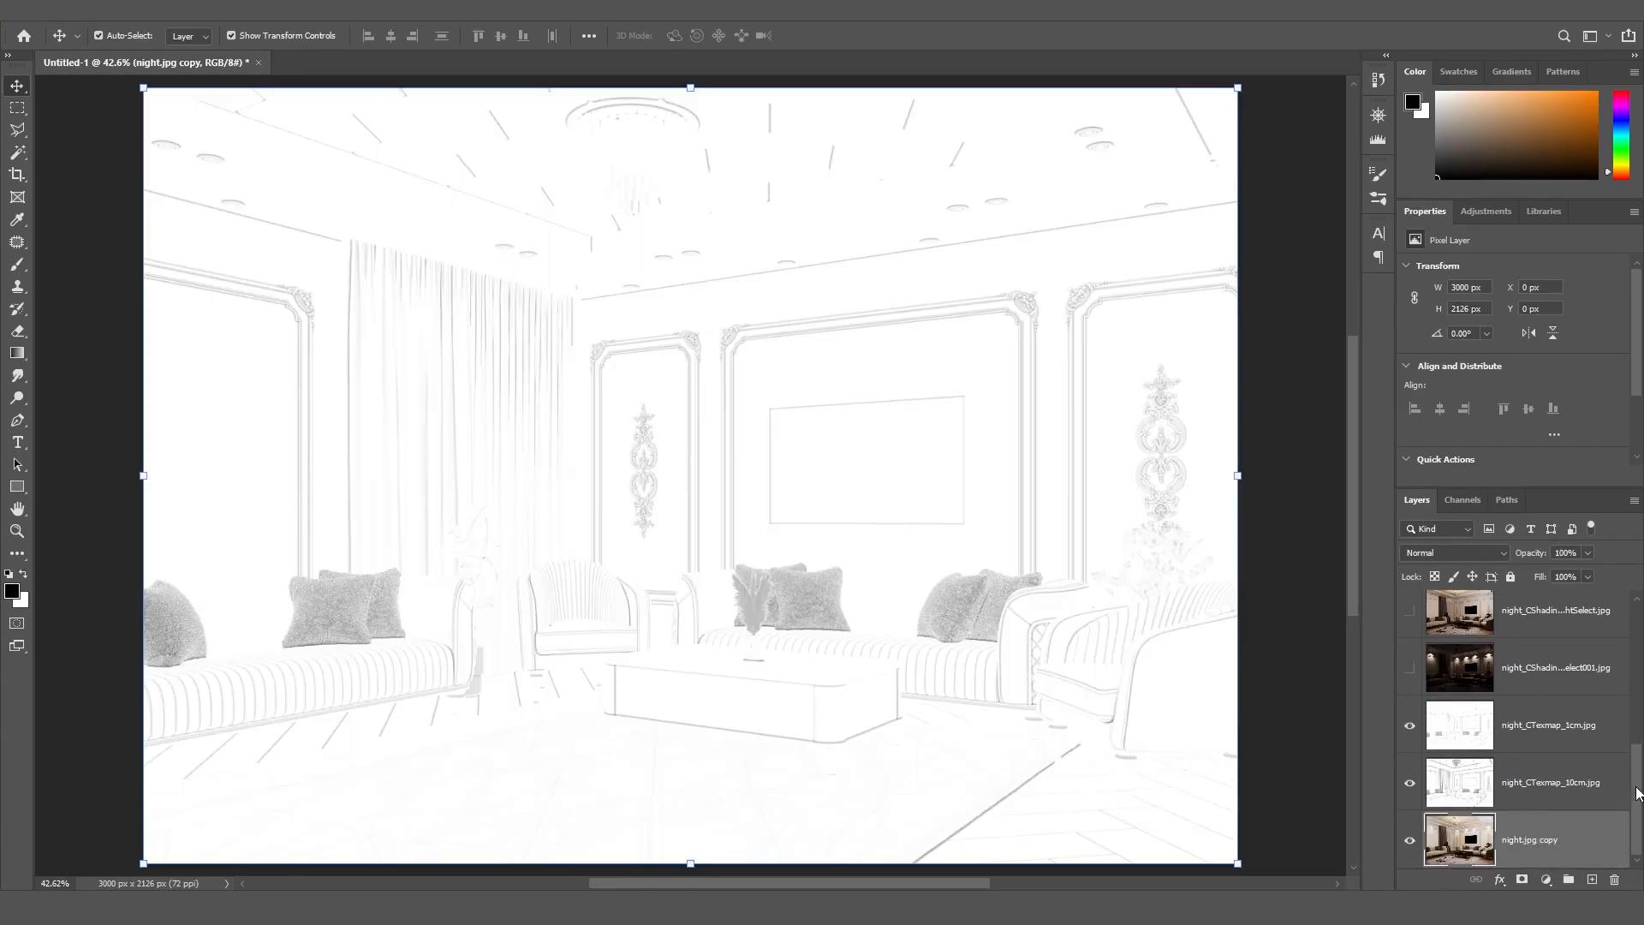
drag(1537, 759, 1533, 811)
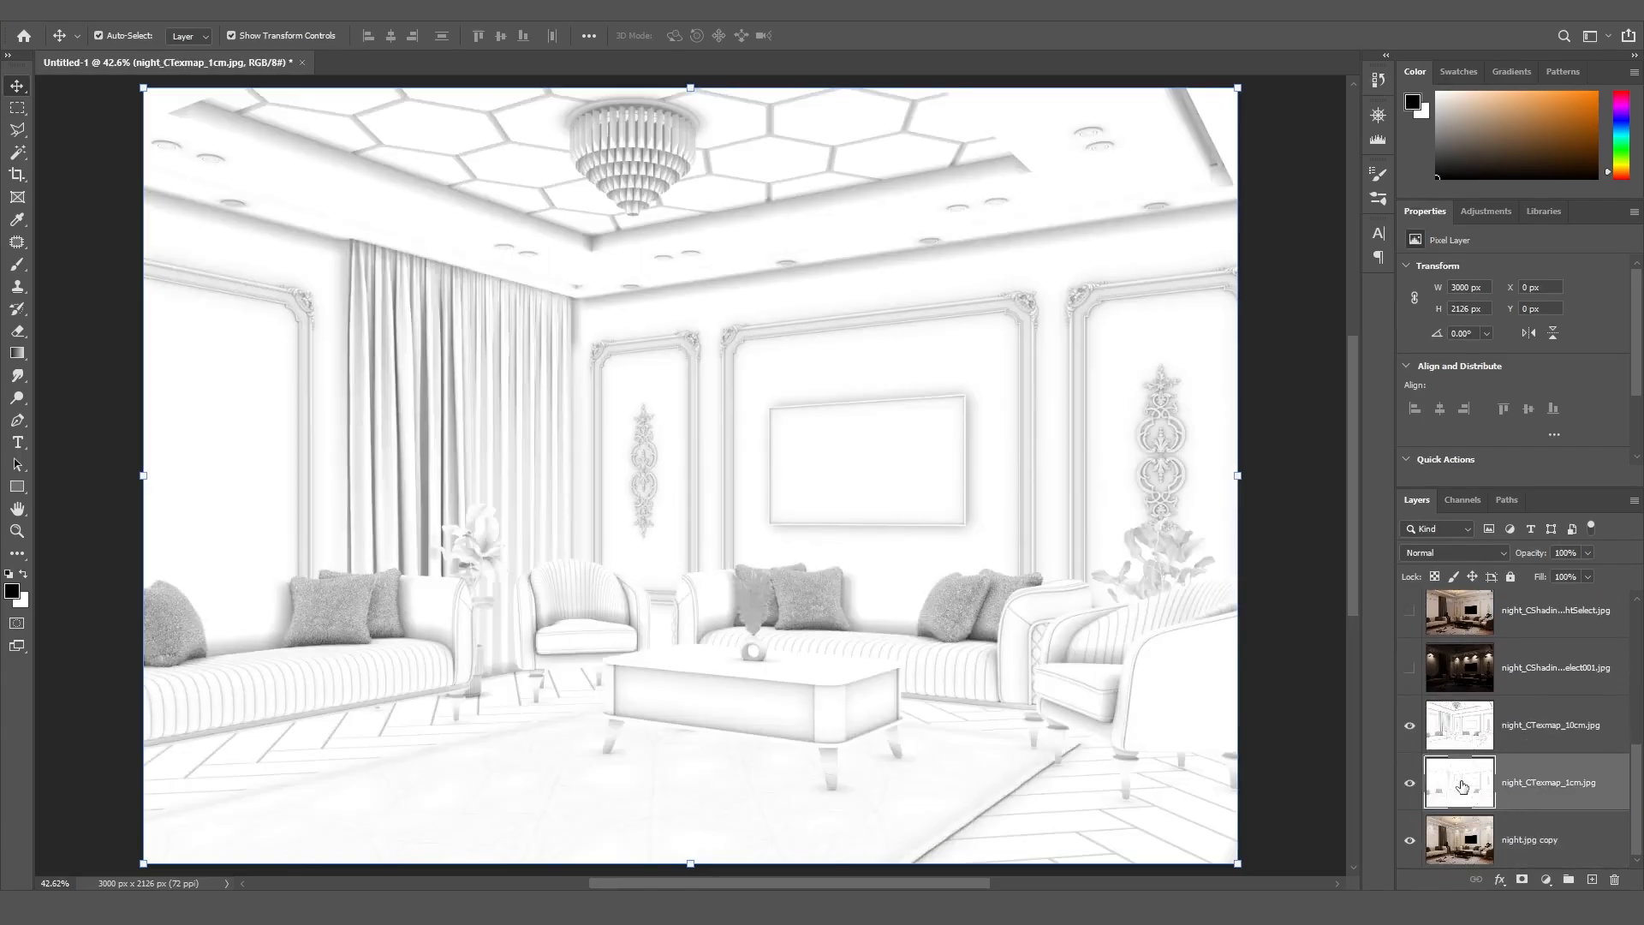
click(1409, 725)
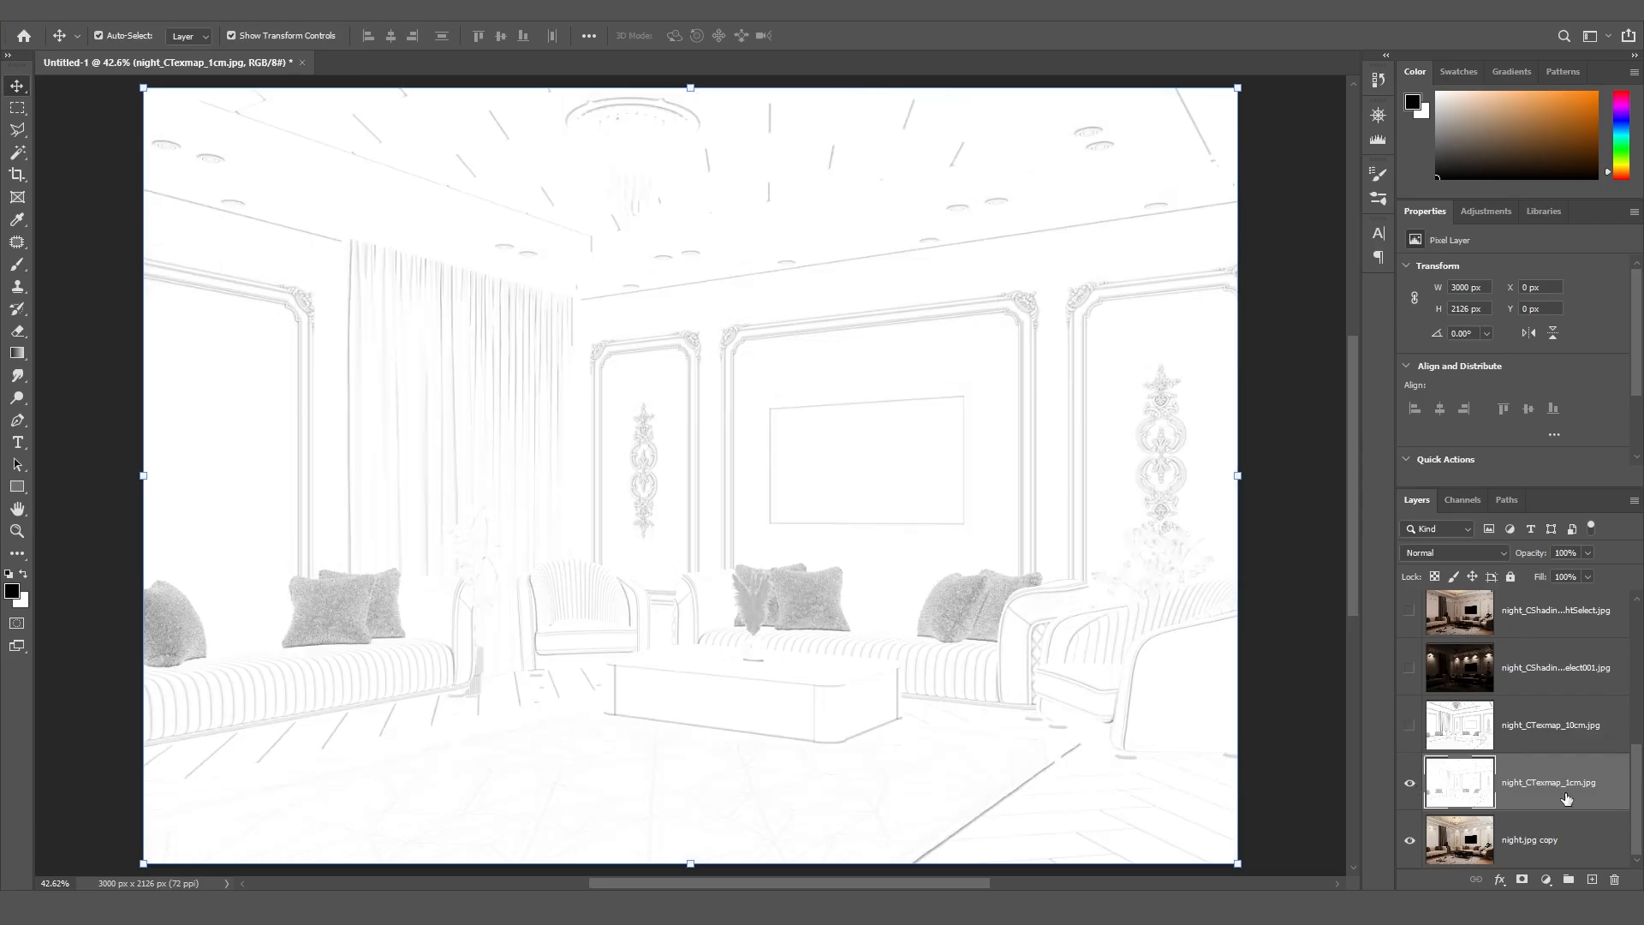
Blend the night_CTexmap_1cm.jpg layer in Multiply mode at 70% opacity and add a layer mask to it
click(1491, 554)
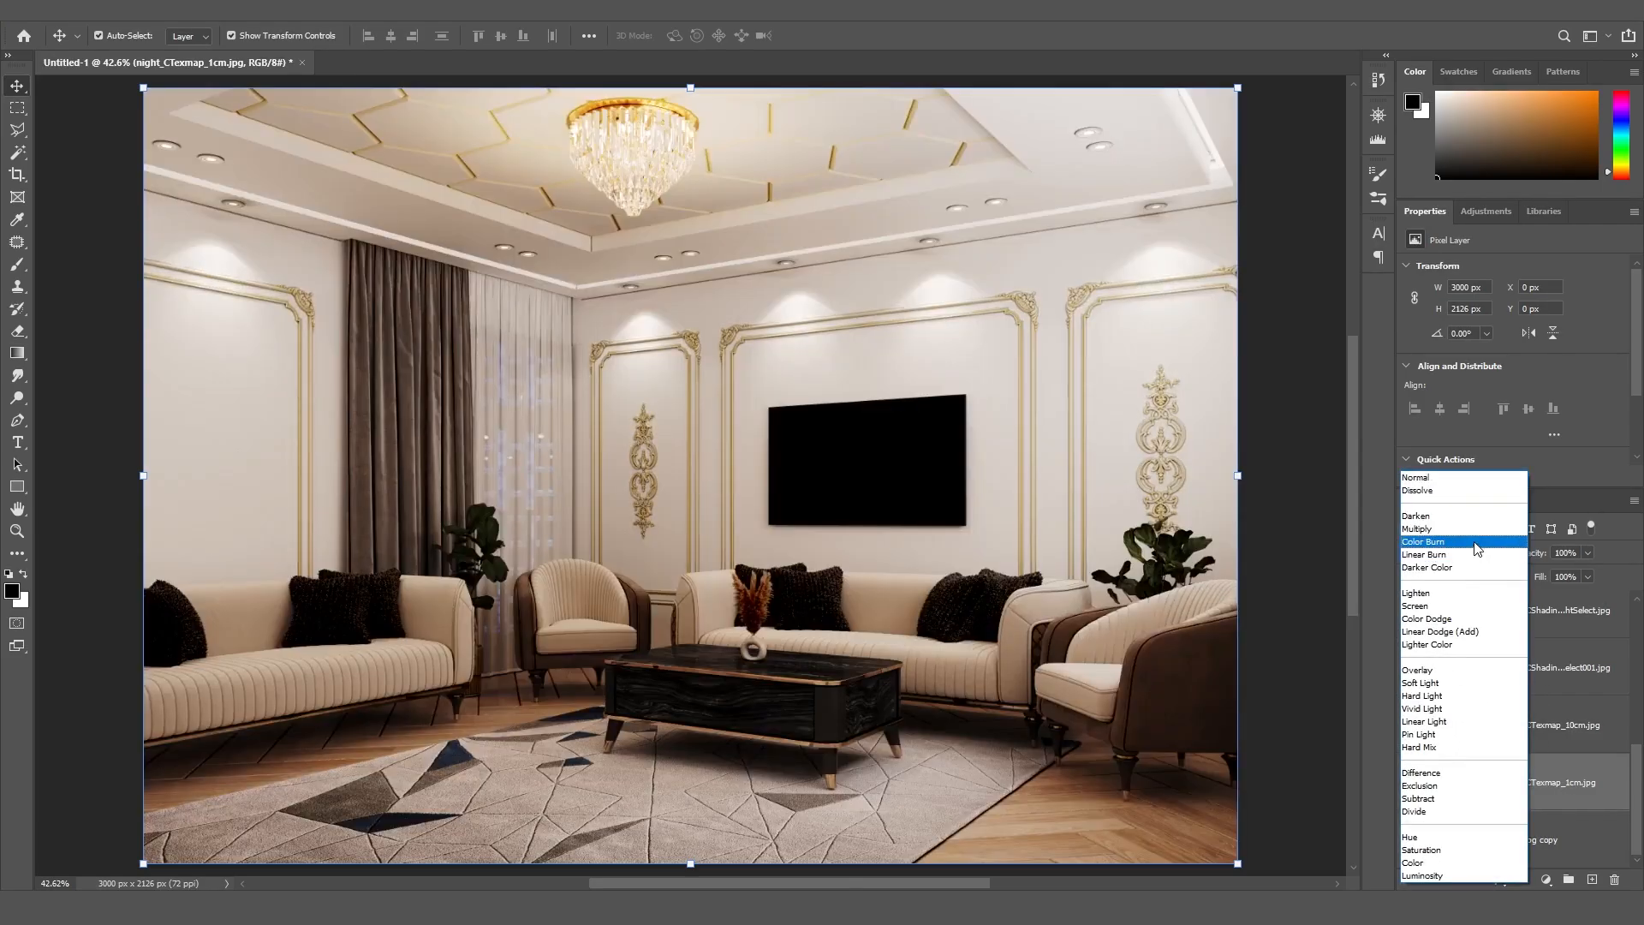
click(1467, 532)
click(1404, 787)
click(1404, 787)
click(1408, 784)
click(1408, 784)
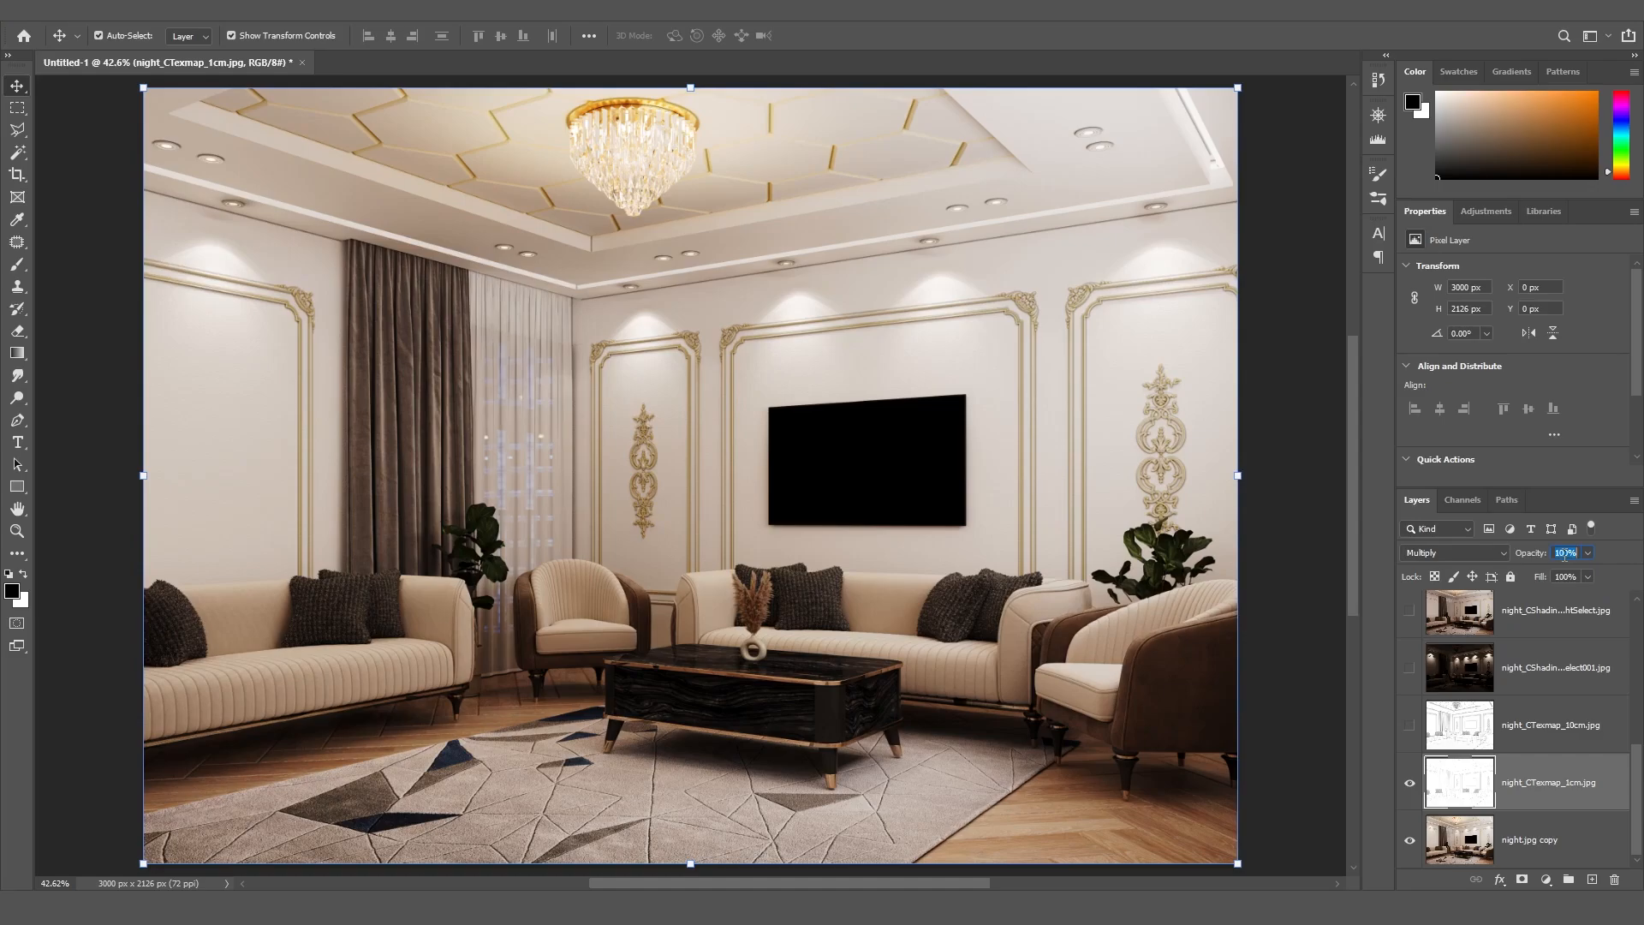
text(70)
click(1522, 881)
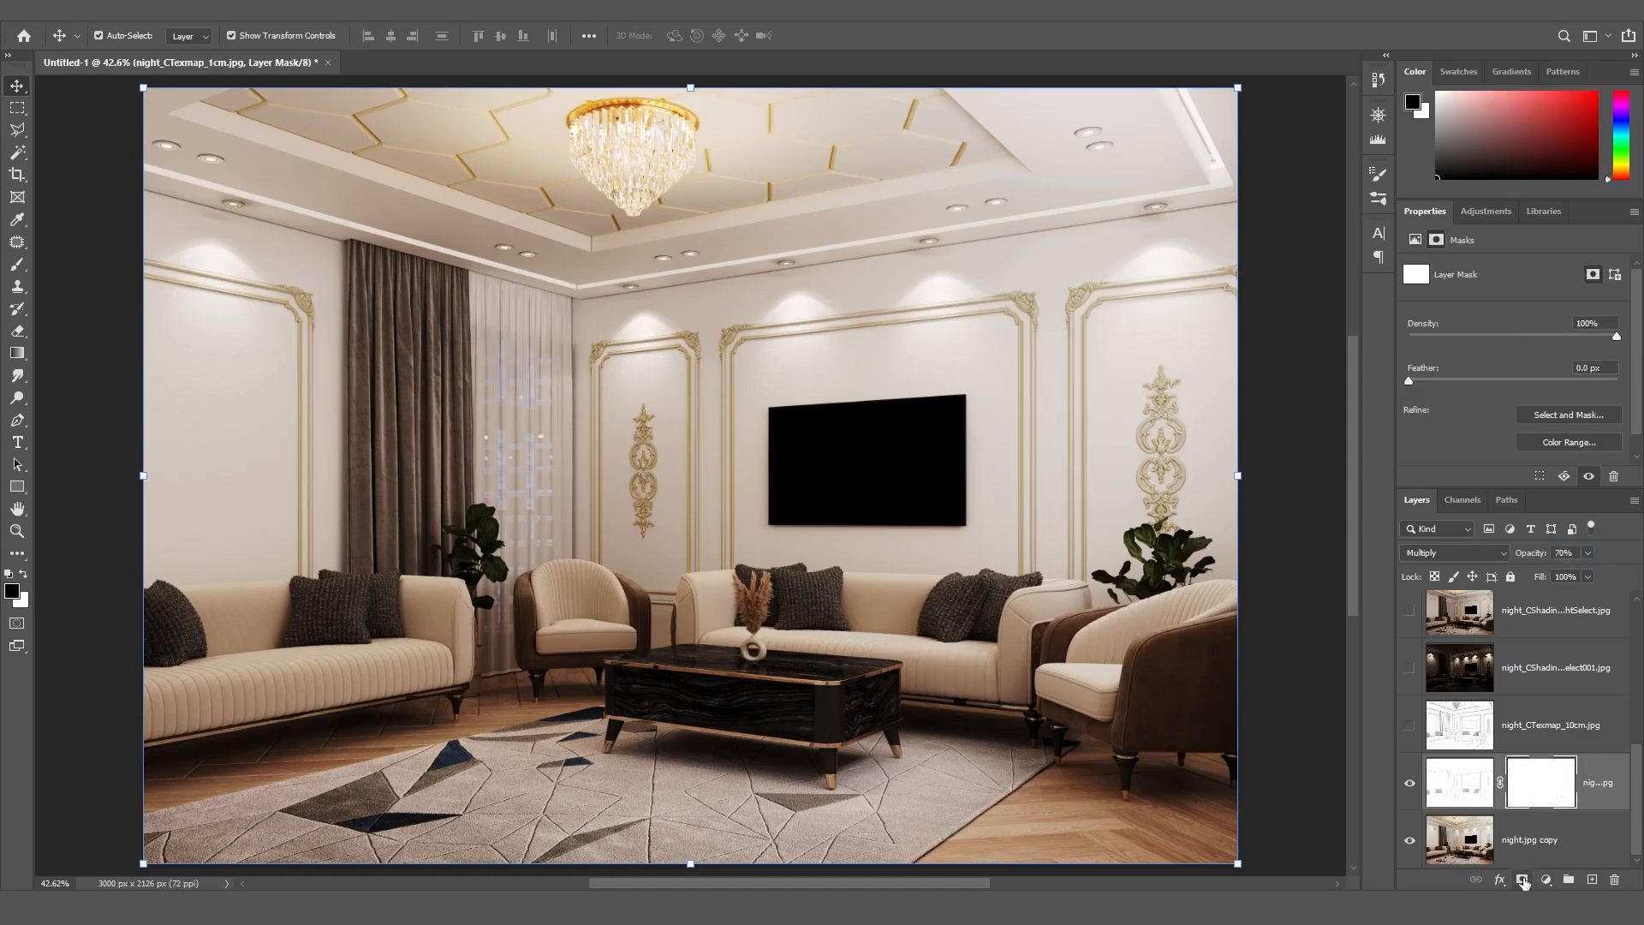
Show the night_CTexmap_10cm.jpg layer, blended in Multiply mode at 40% opacity, and add a layer mask to it
click(1465, 735)
click(1409, 726)
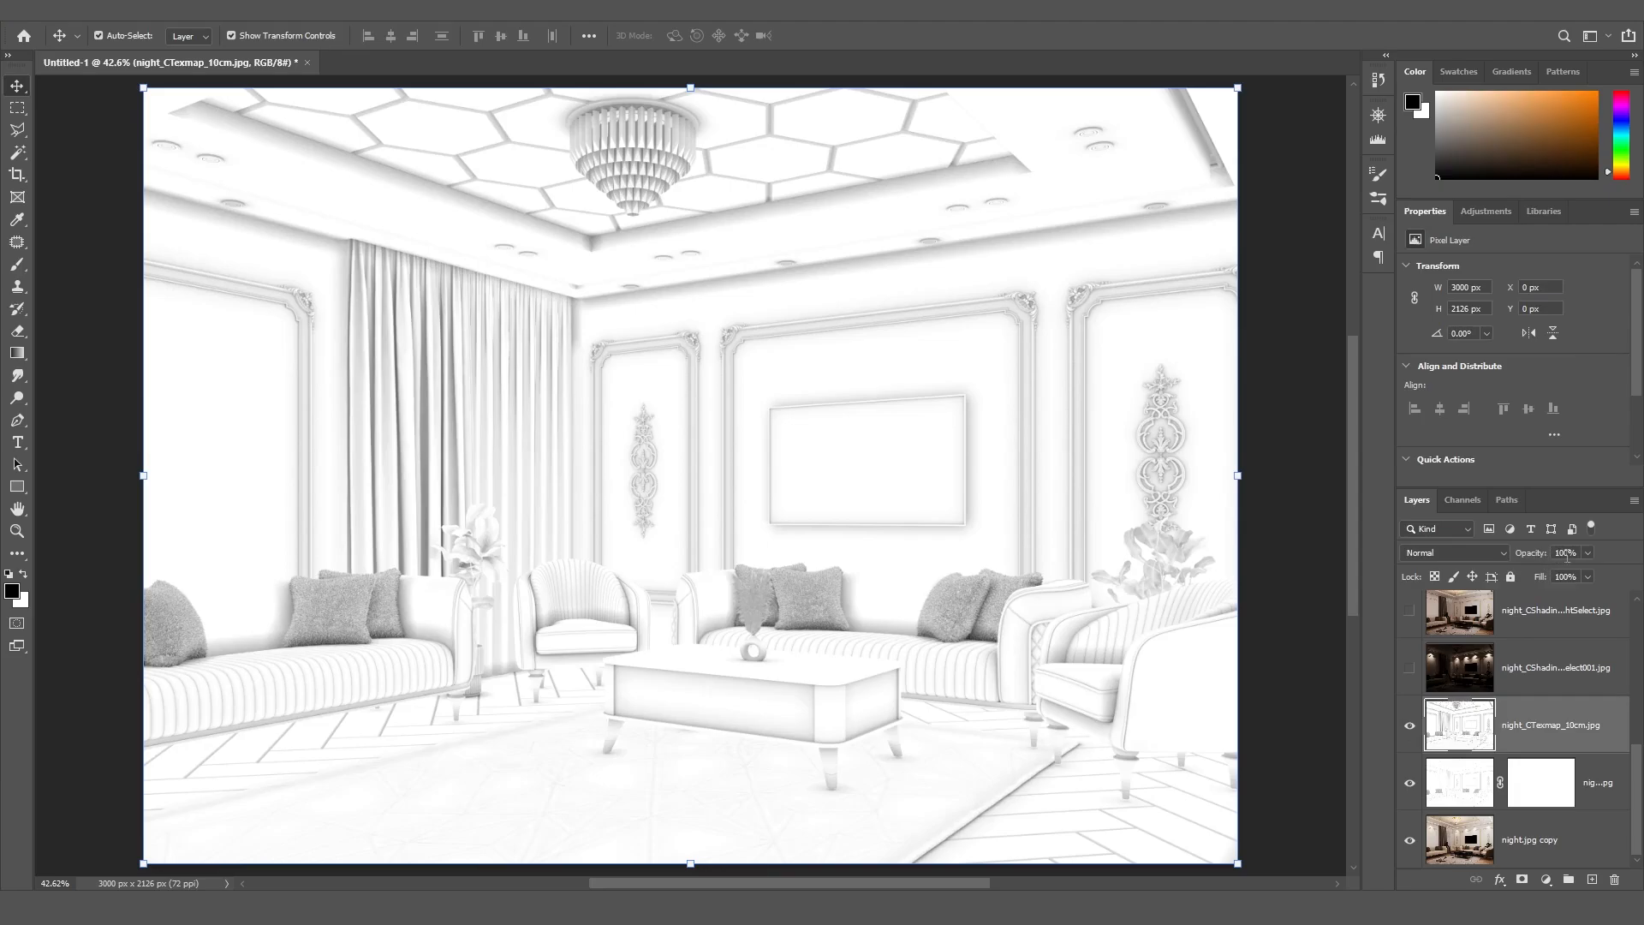
click(1496, 552)
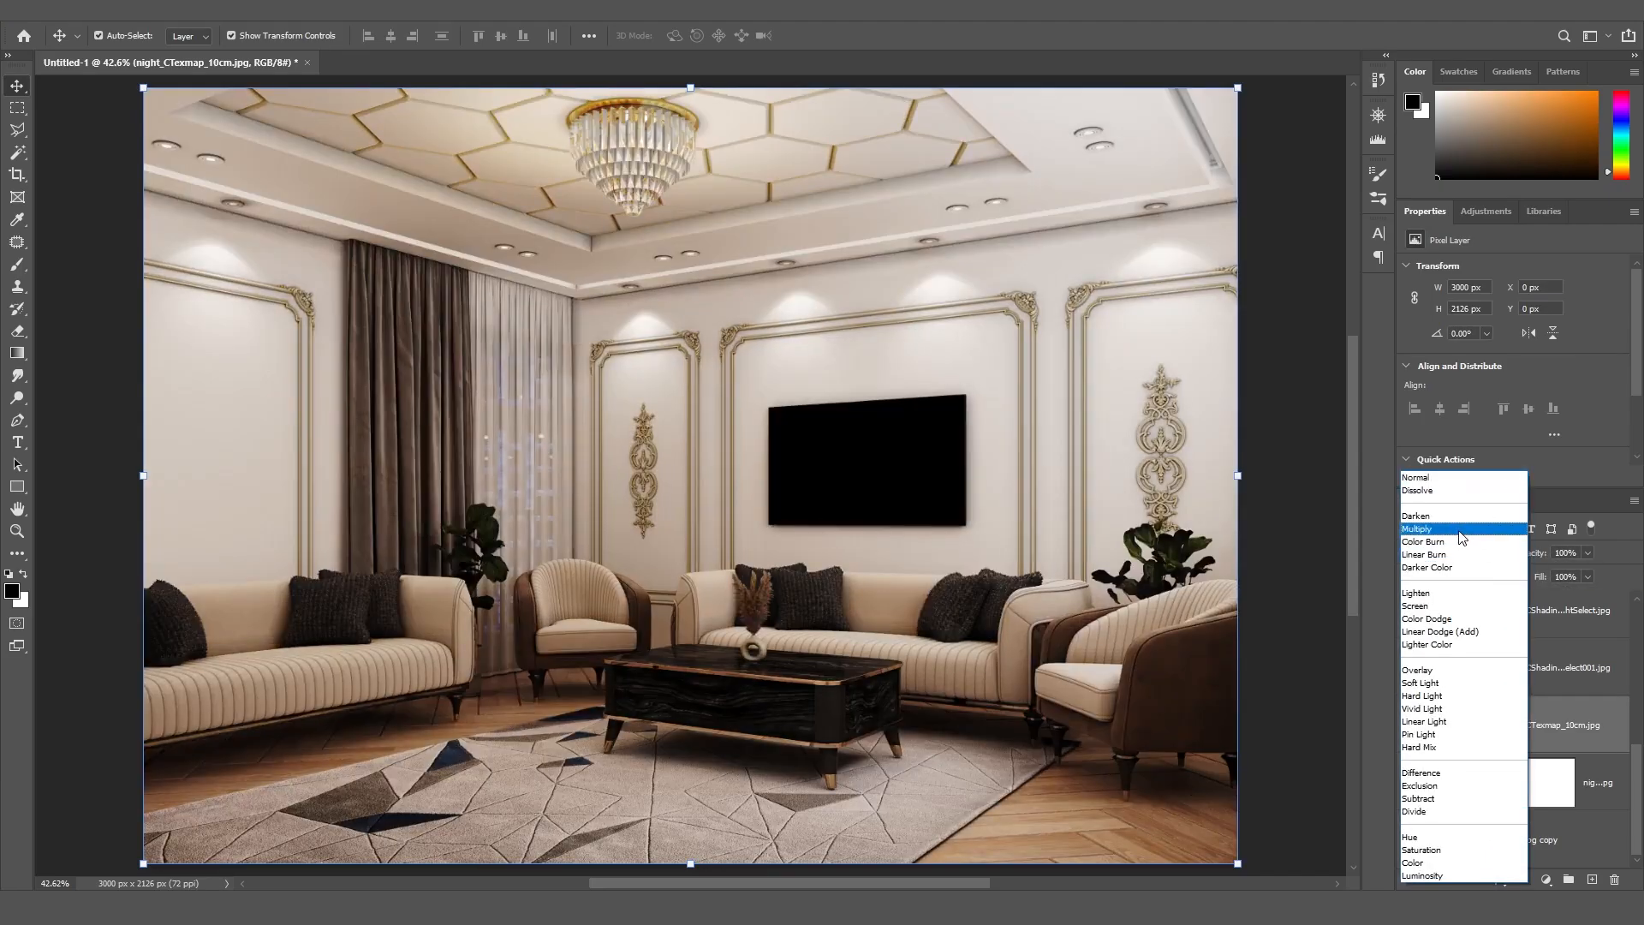
click(1463, 531)
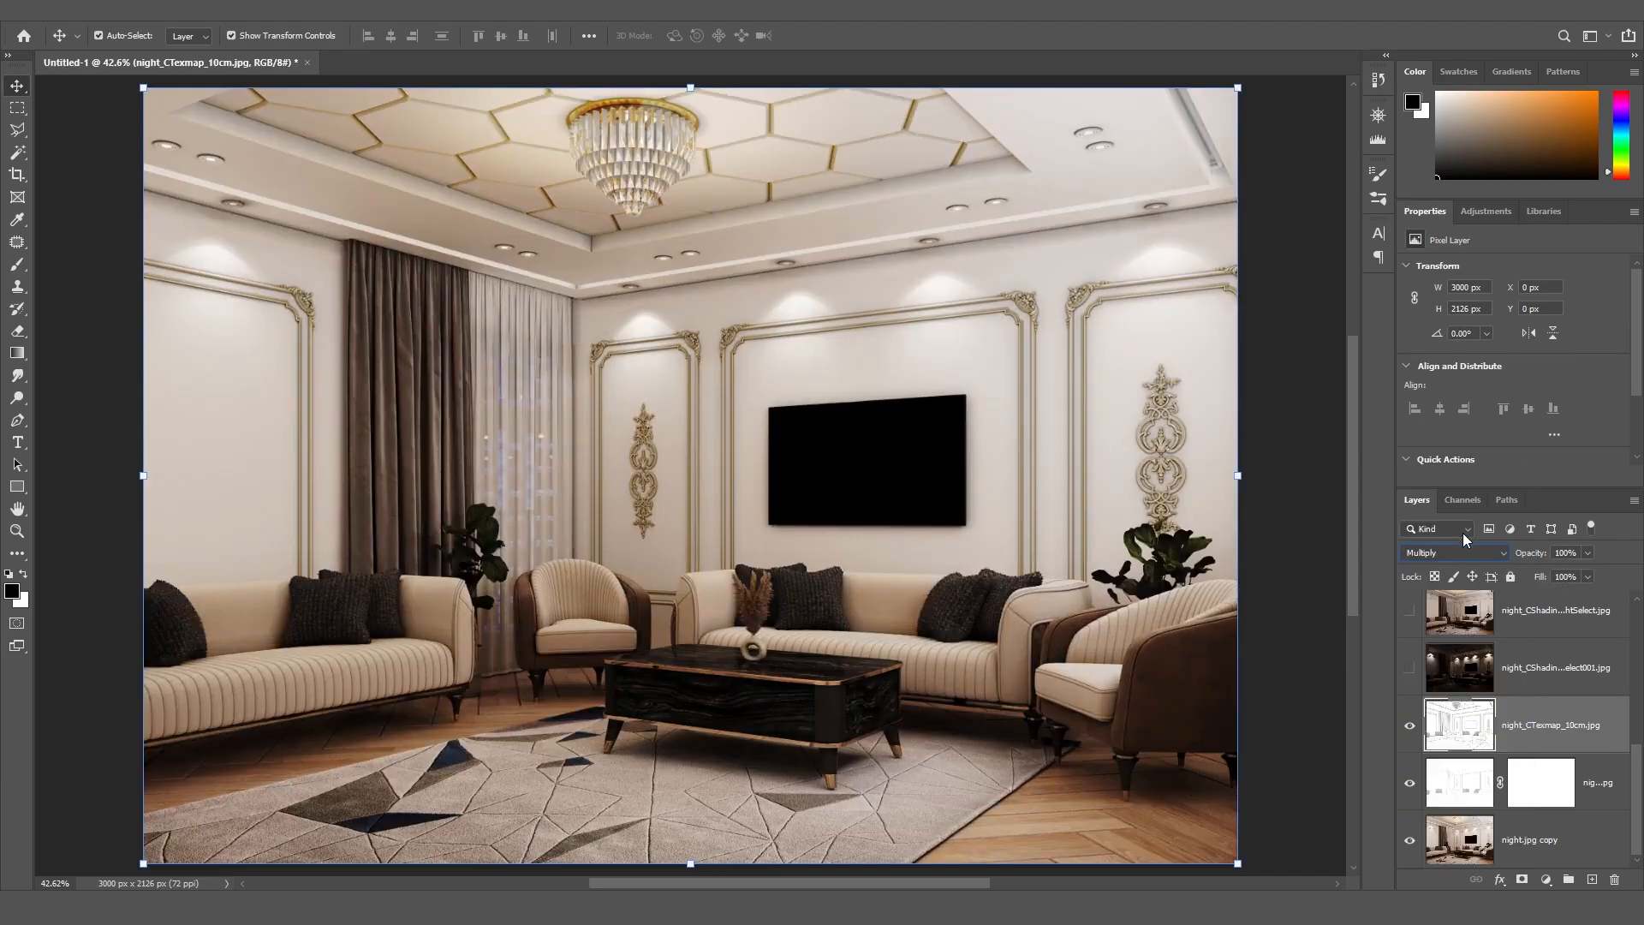
click(1571, 553)
text(3)
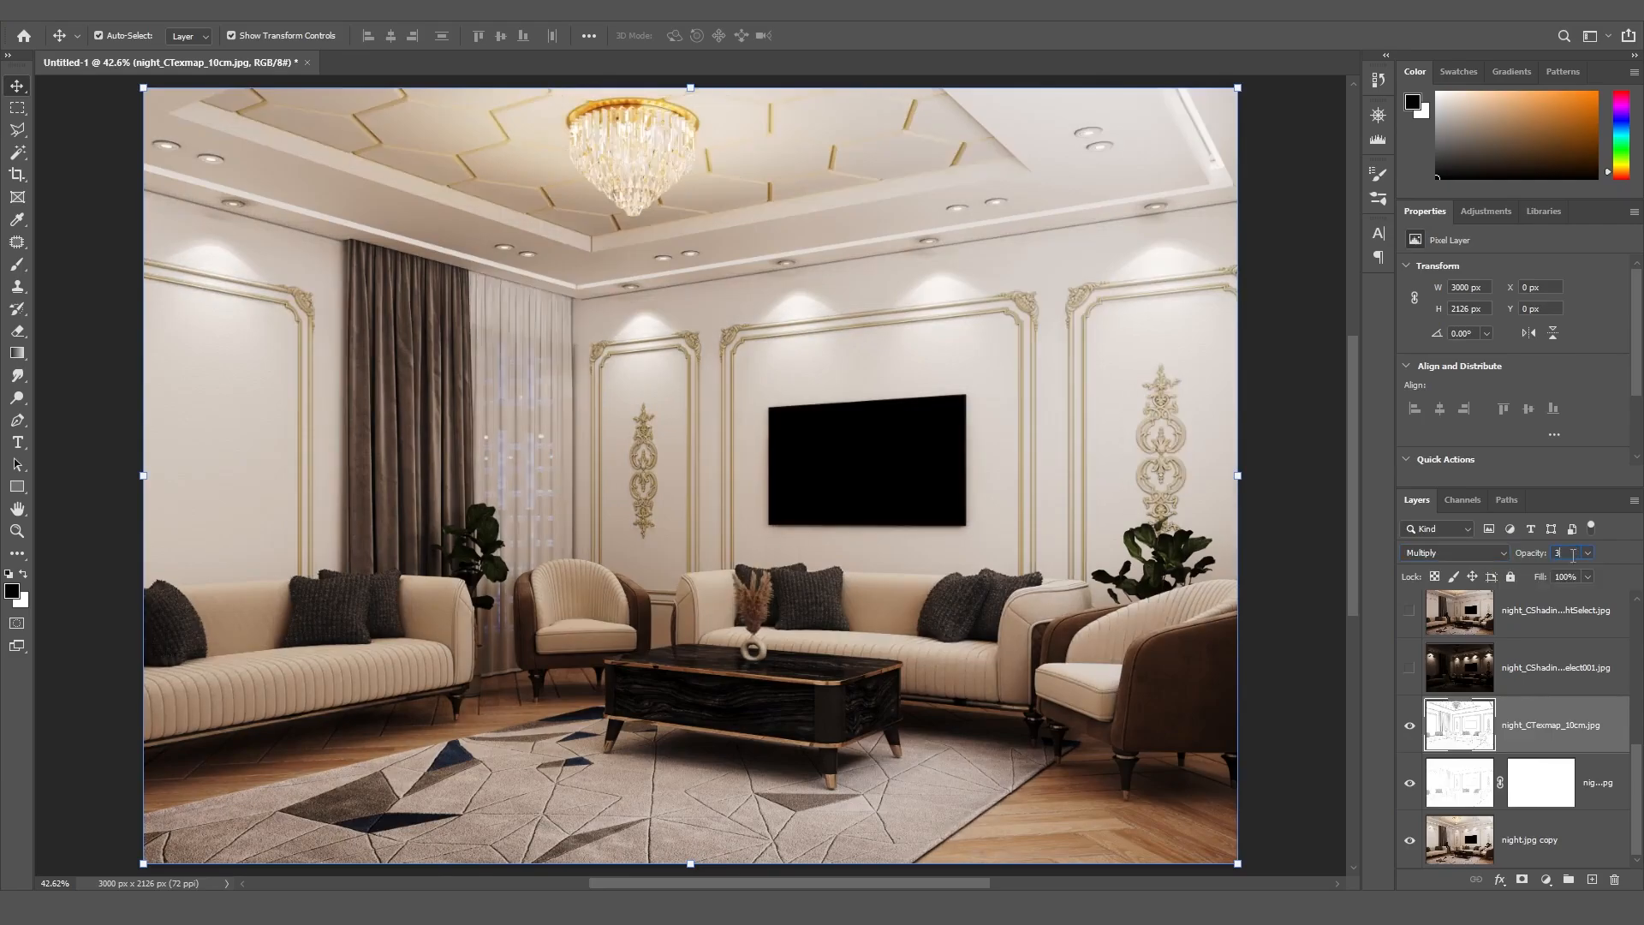
text(0)
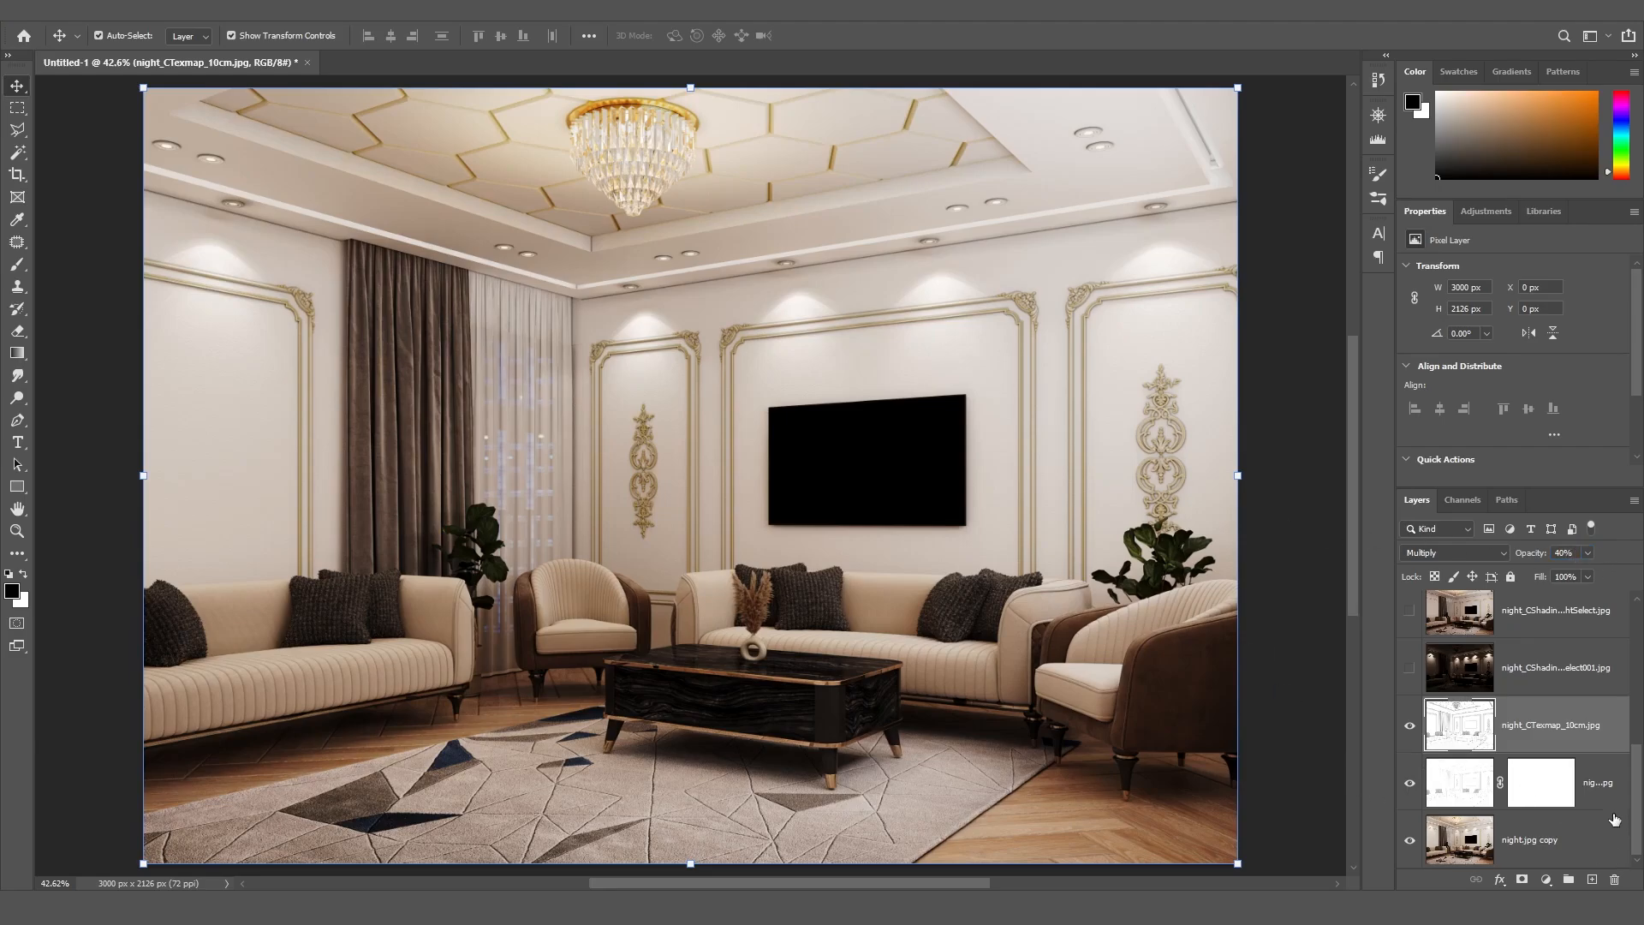
click(1523, 880)
Show the night_CShading_LightSelect001.jpg layer and blend it in Screen mode at 60% opacity
click(1560, 672)
click(1409, 666)
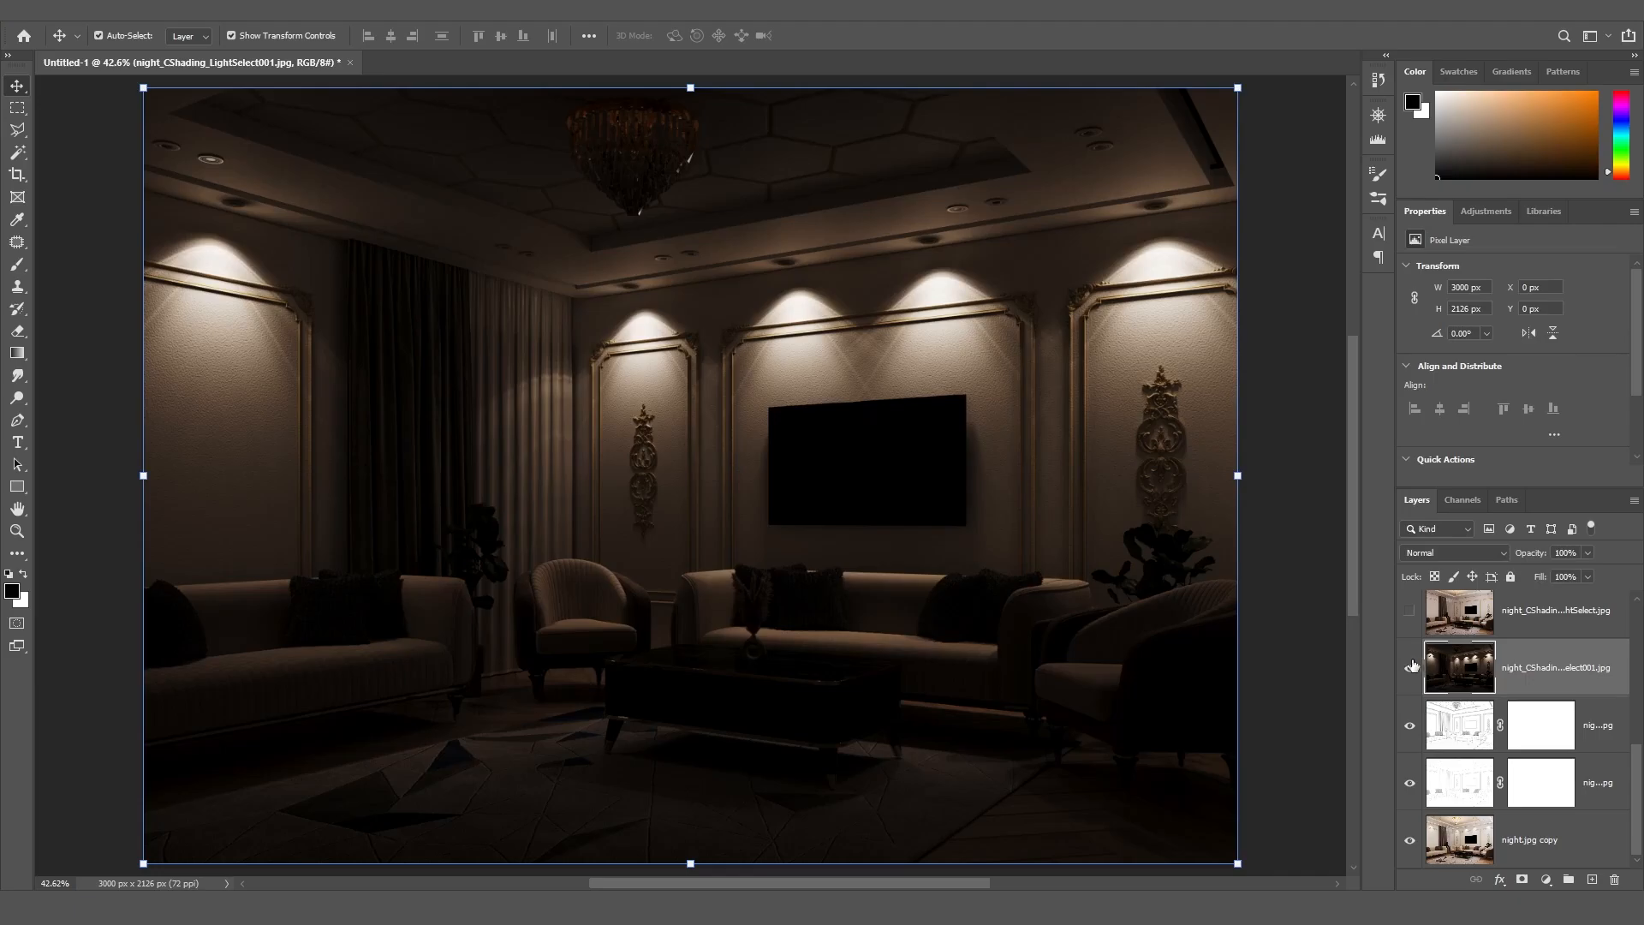
click(1500, 554)
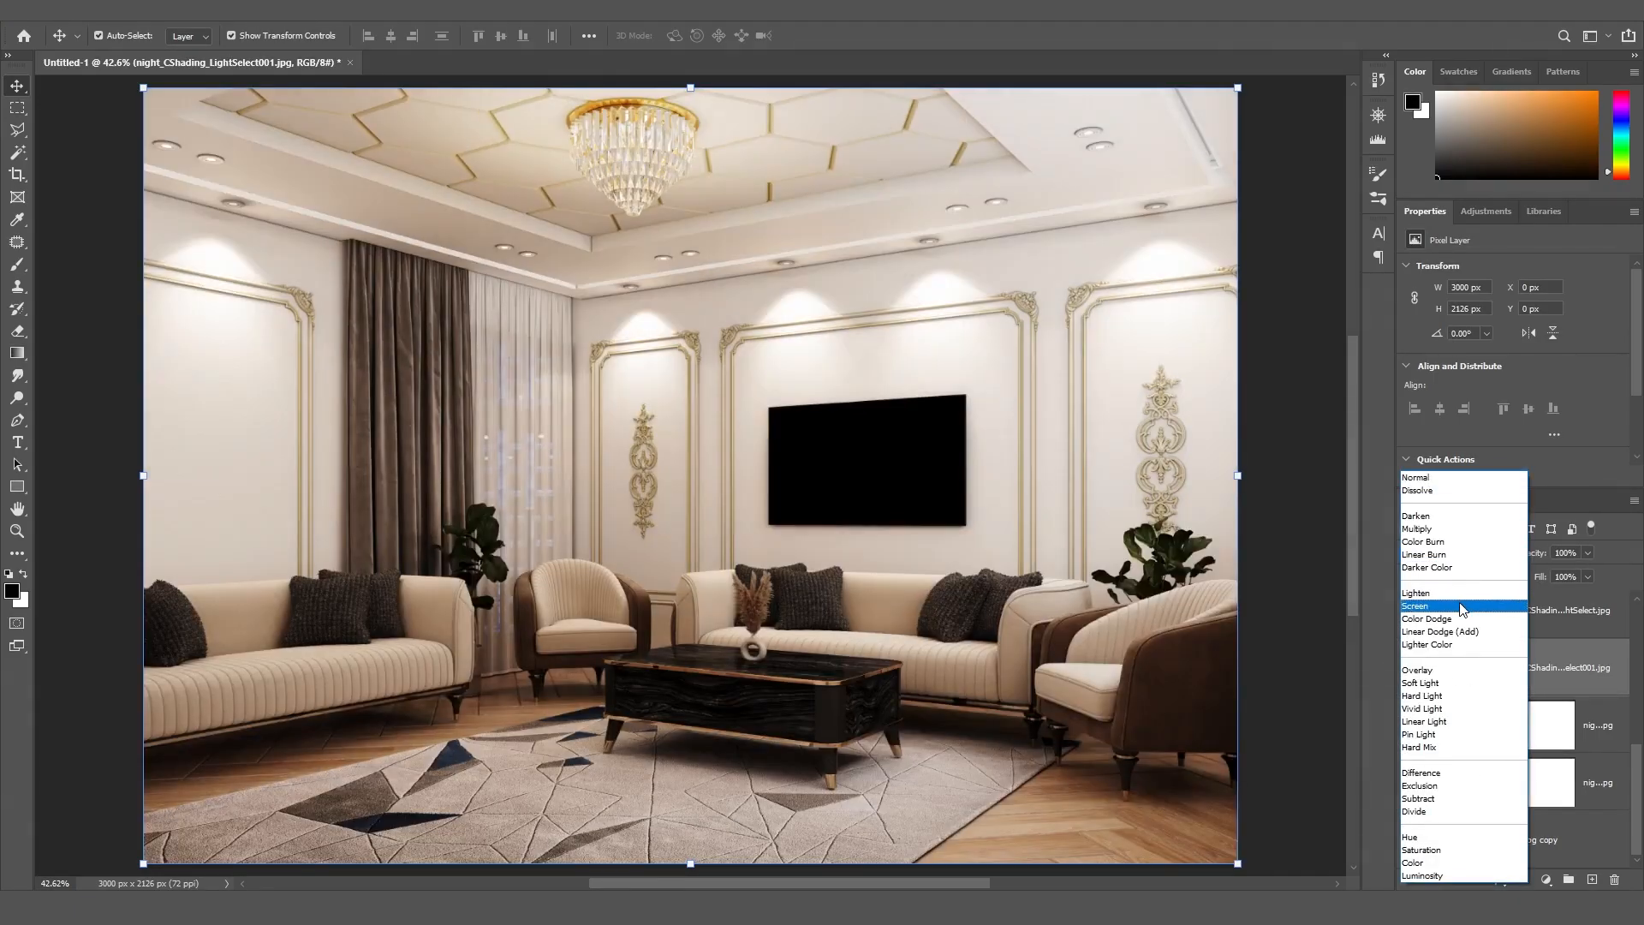
click(1460, 606)
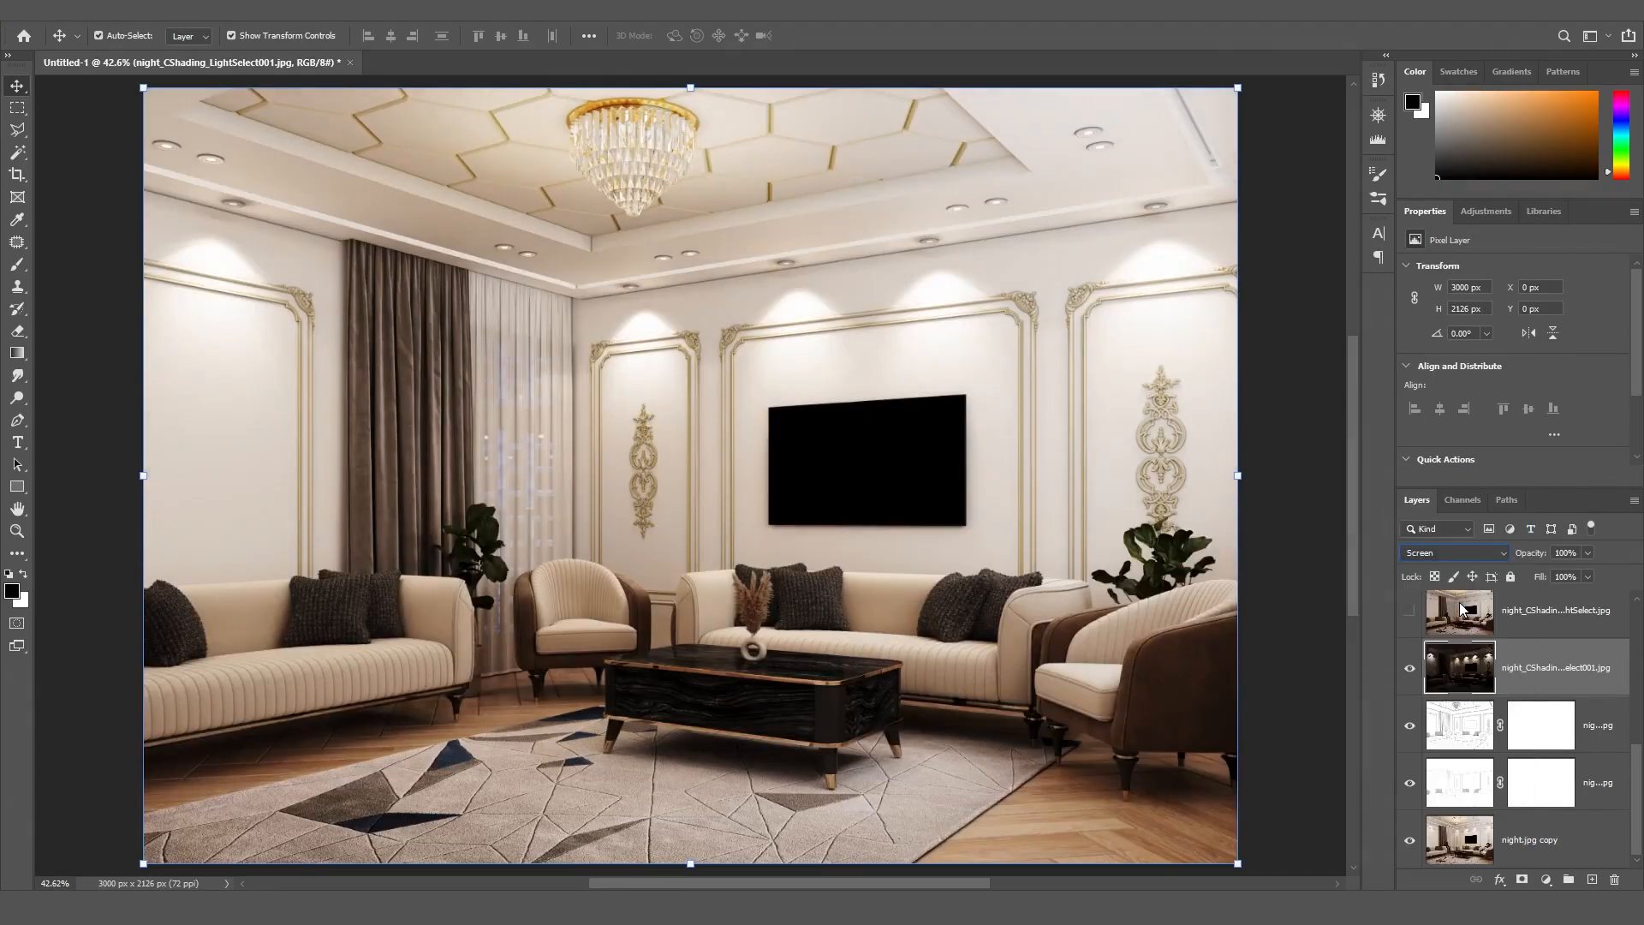
click(1410, 669)
click(1409, 668)
click(1410, 669)
click(1565, 552)
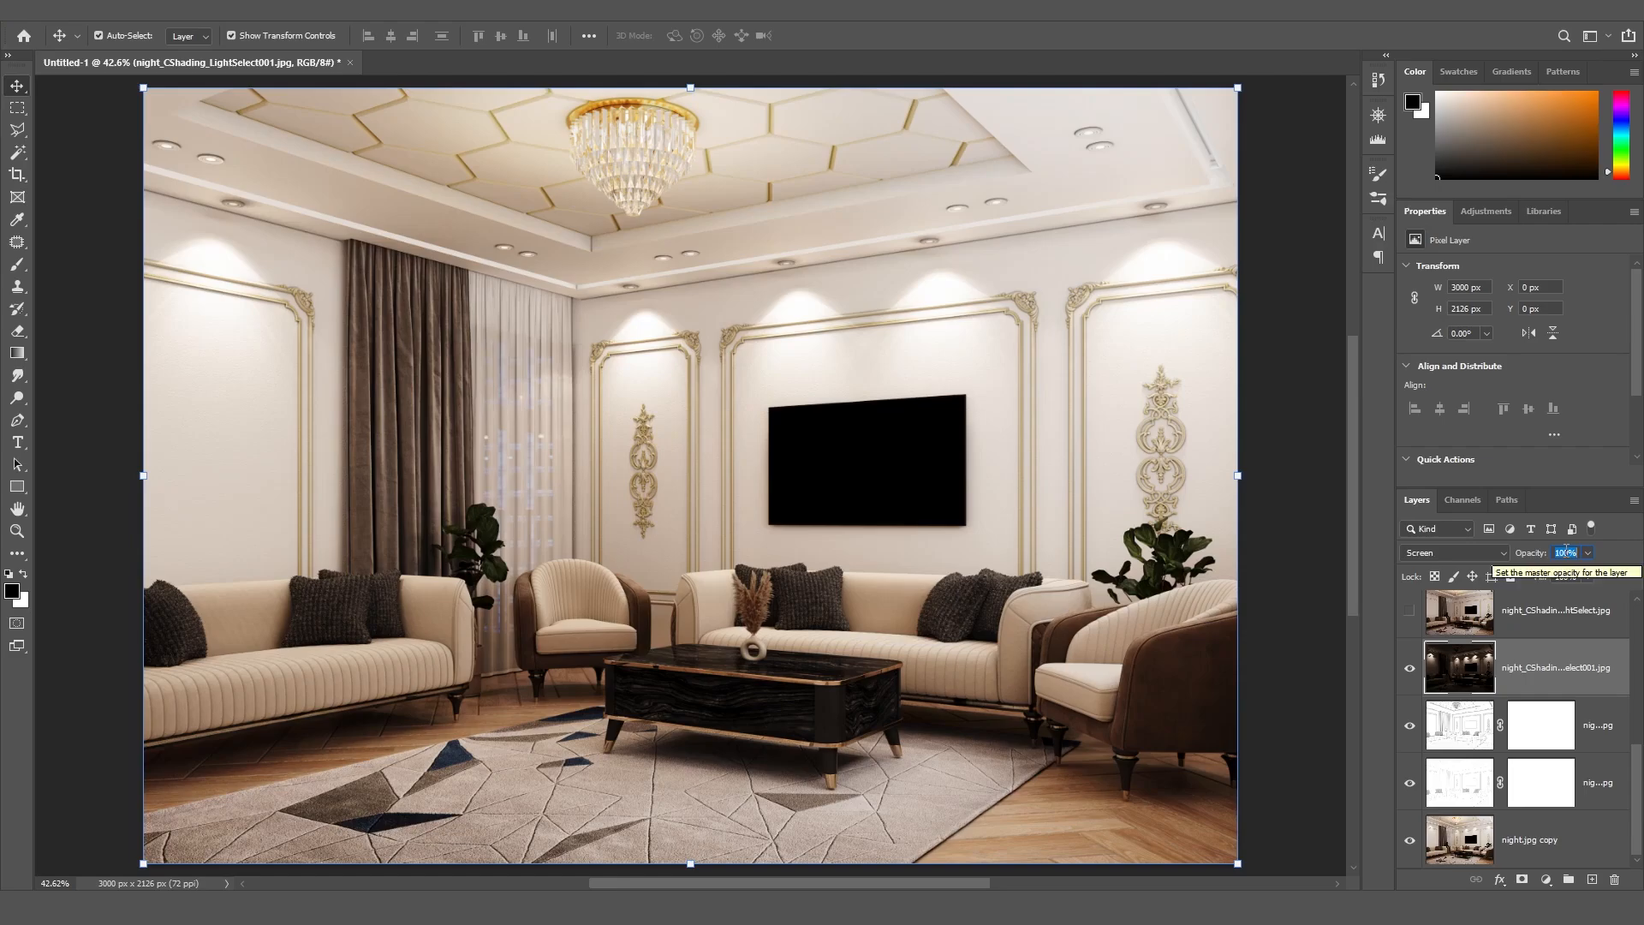
text(50)
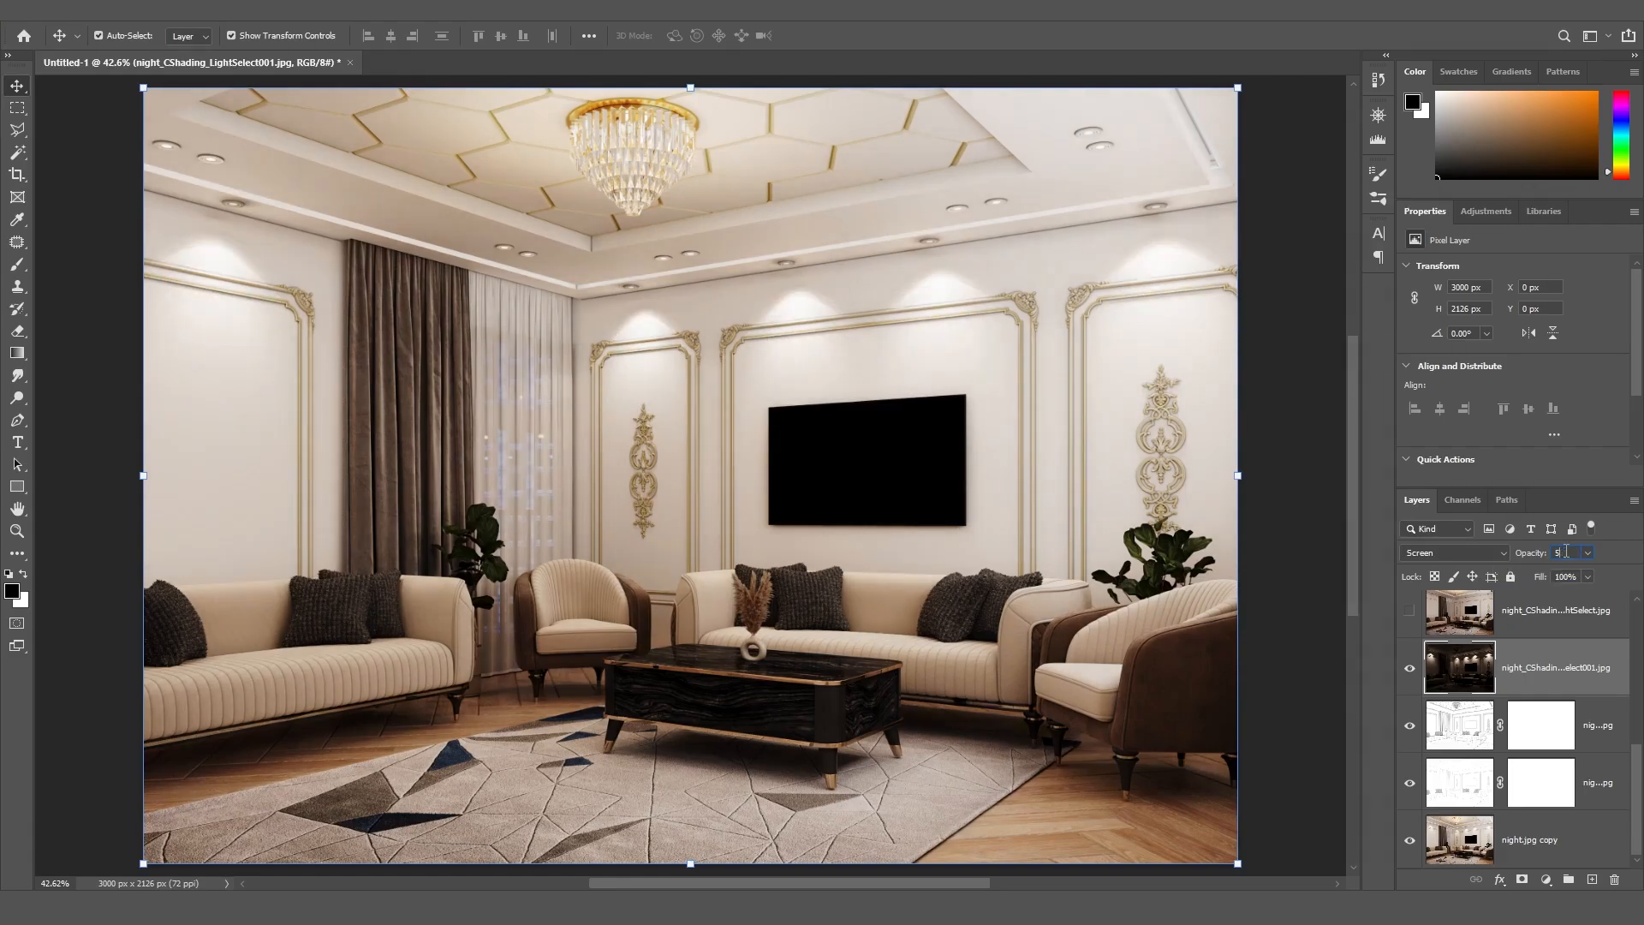
key(BackSpace)
key(BackSpace)
text(60)
Show the night_CShading_LightSelect.jpg layer and blend it in Screen mode at 20% opacity
scroll(1636, 791, up, 2)
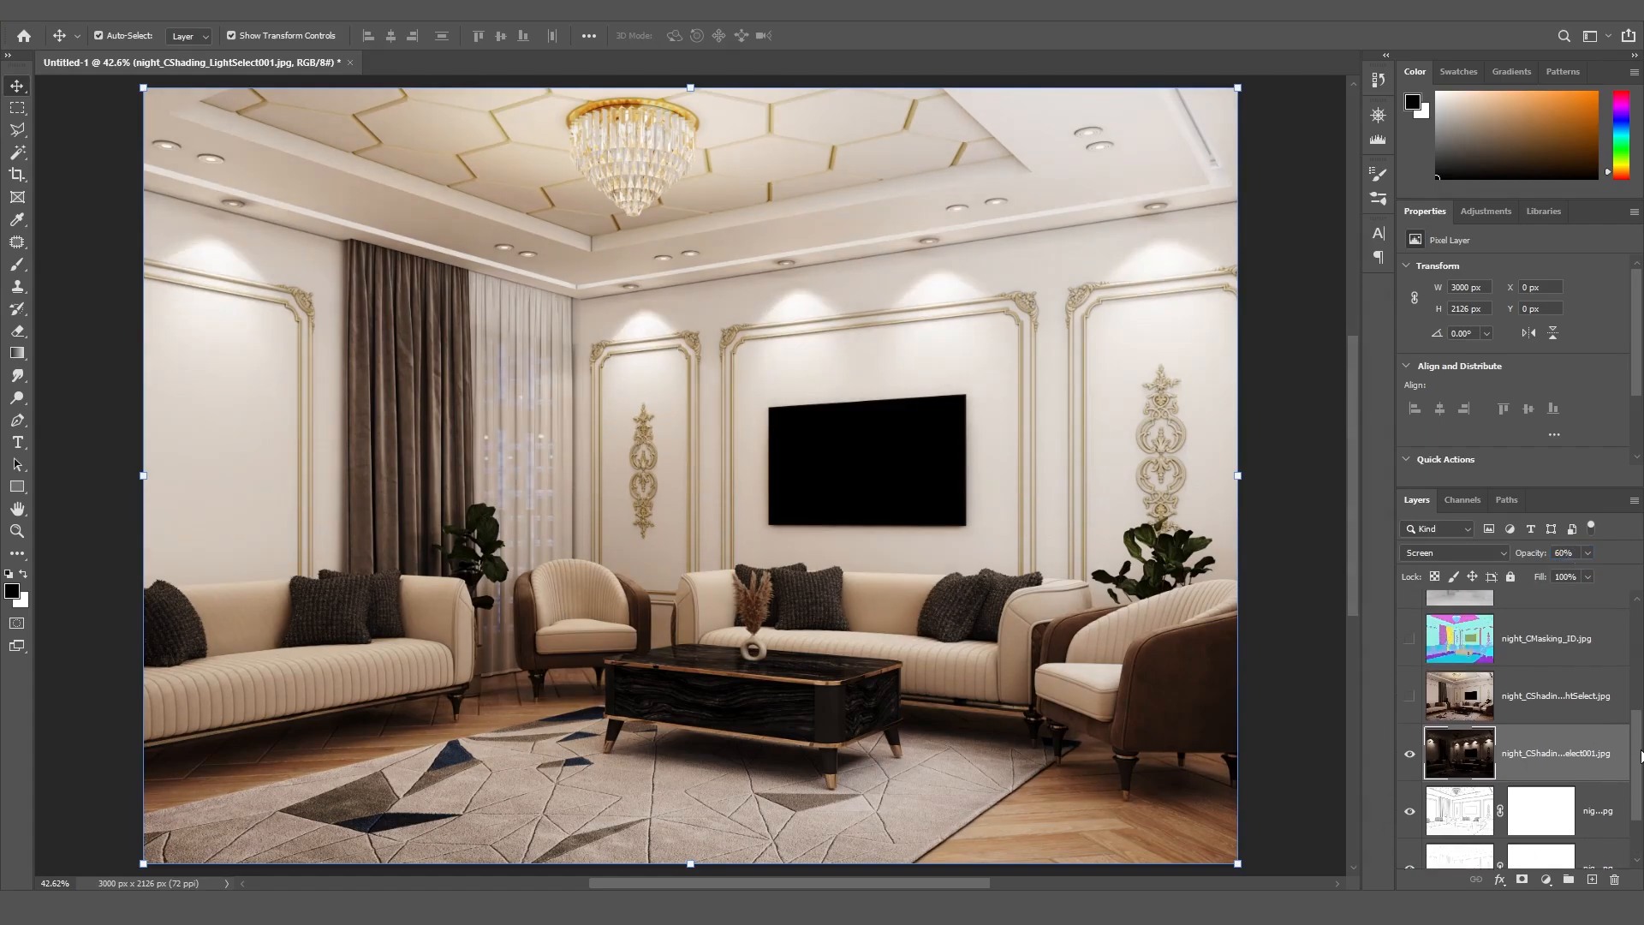
click(1410, 698)
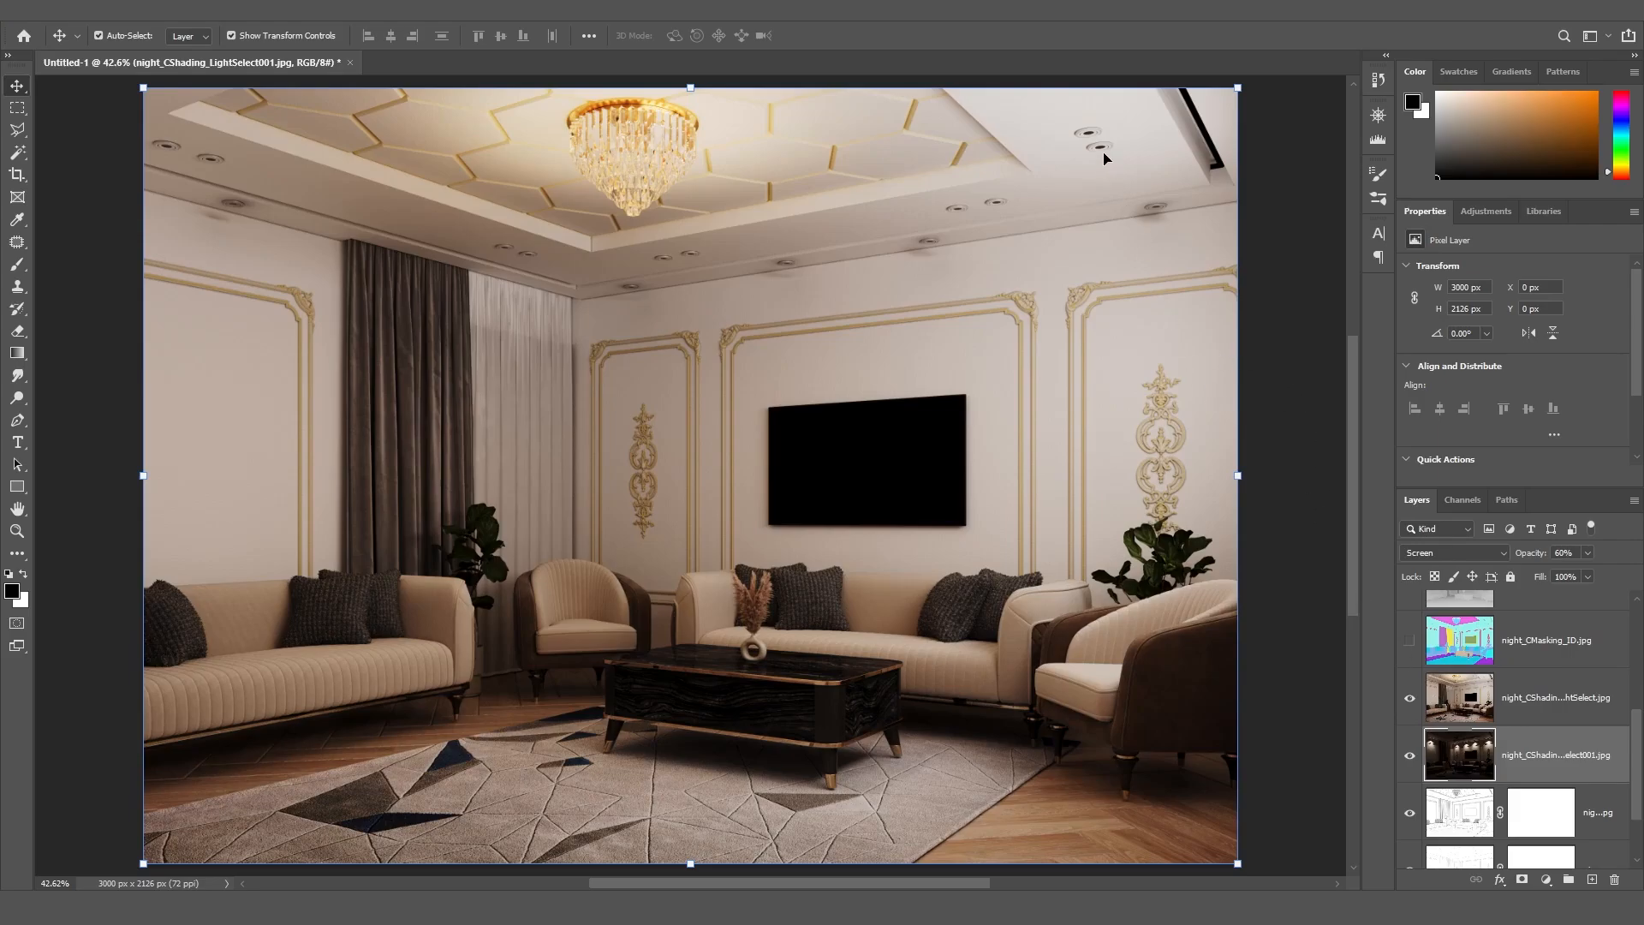
click(1551, 715)
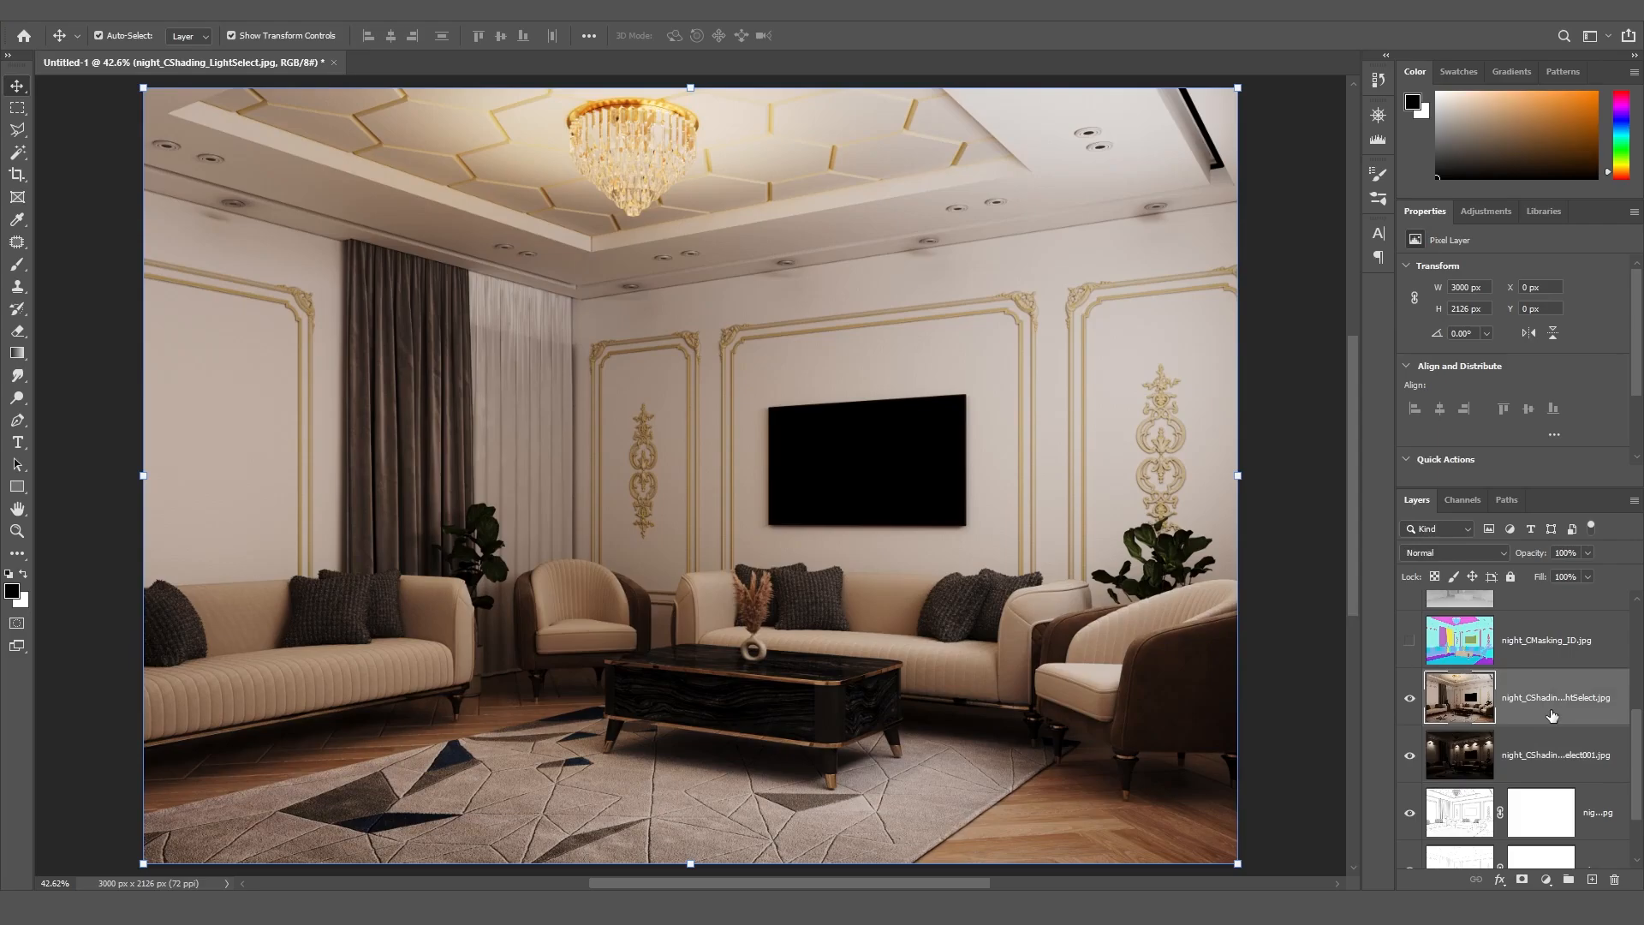
click(1479, 552)
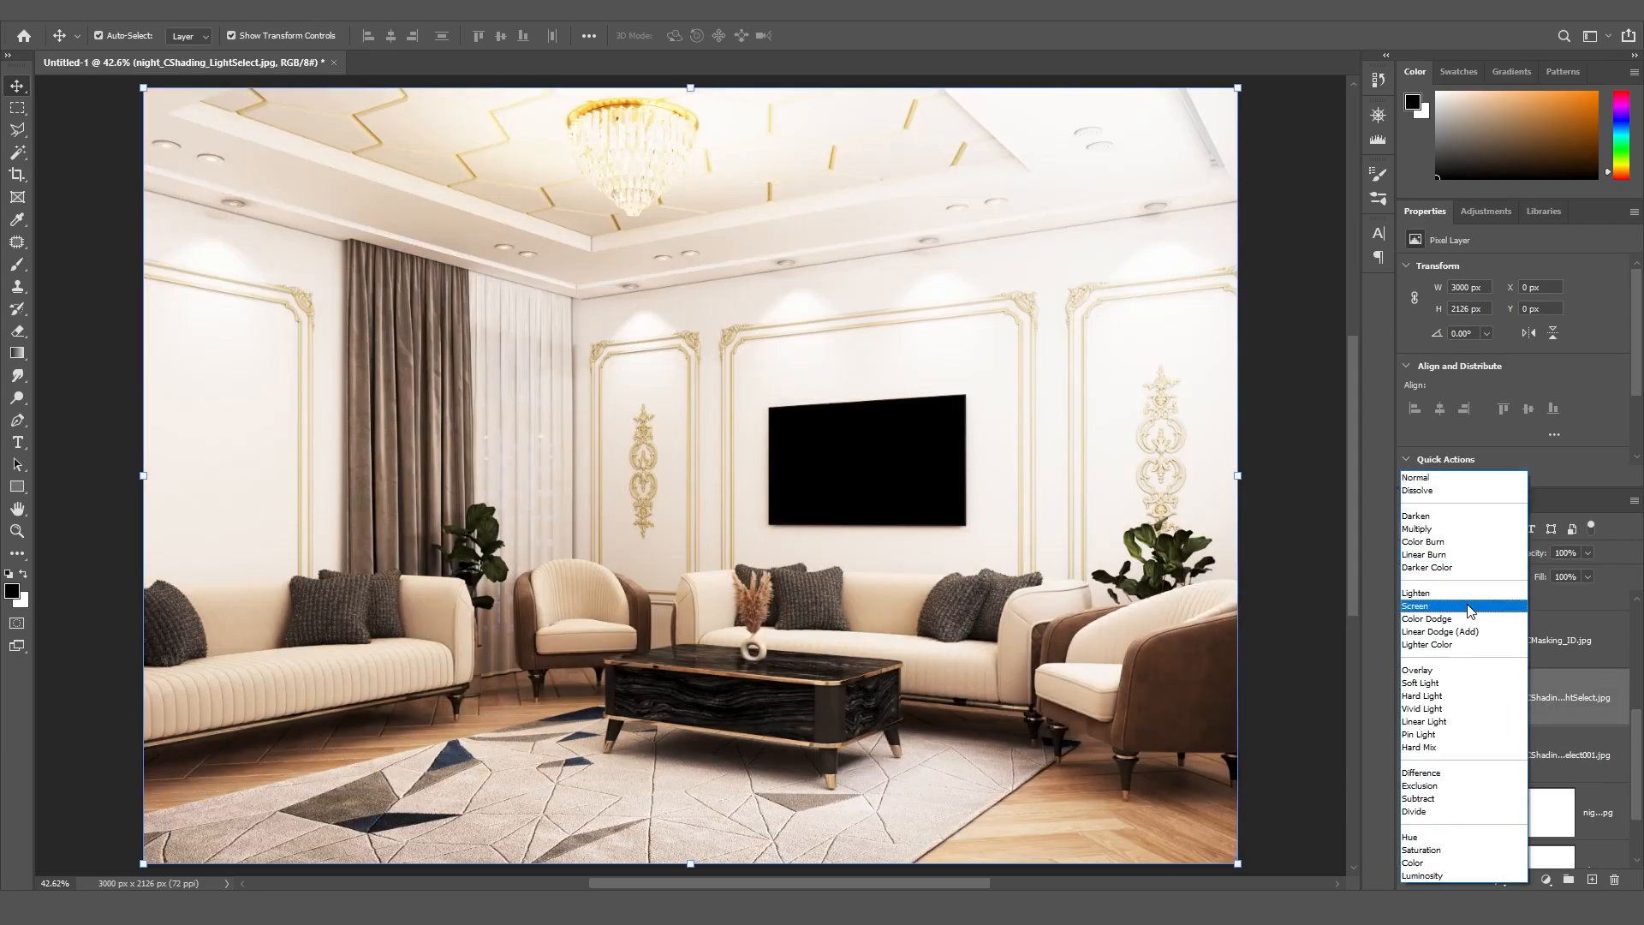
click(1469, 606)
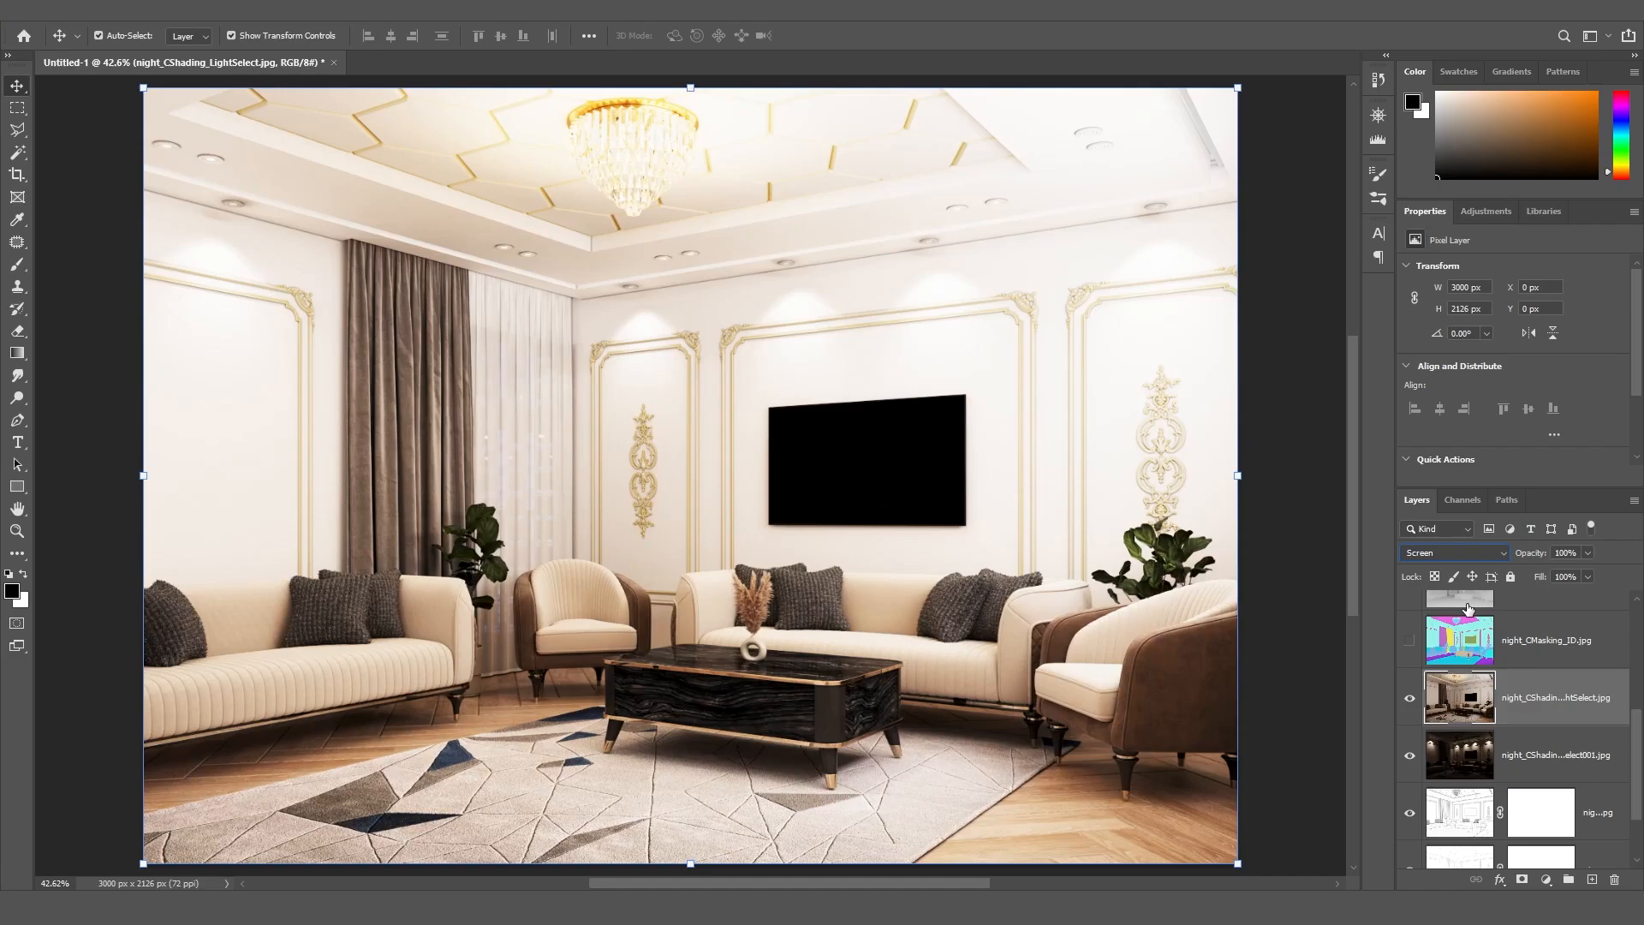
click(1567, 552)
text(20)
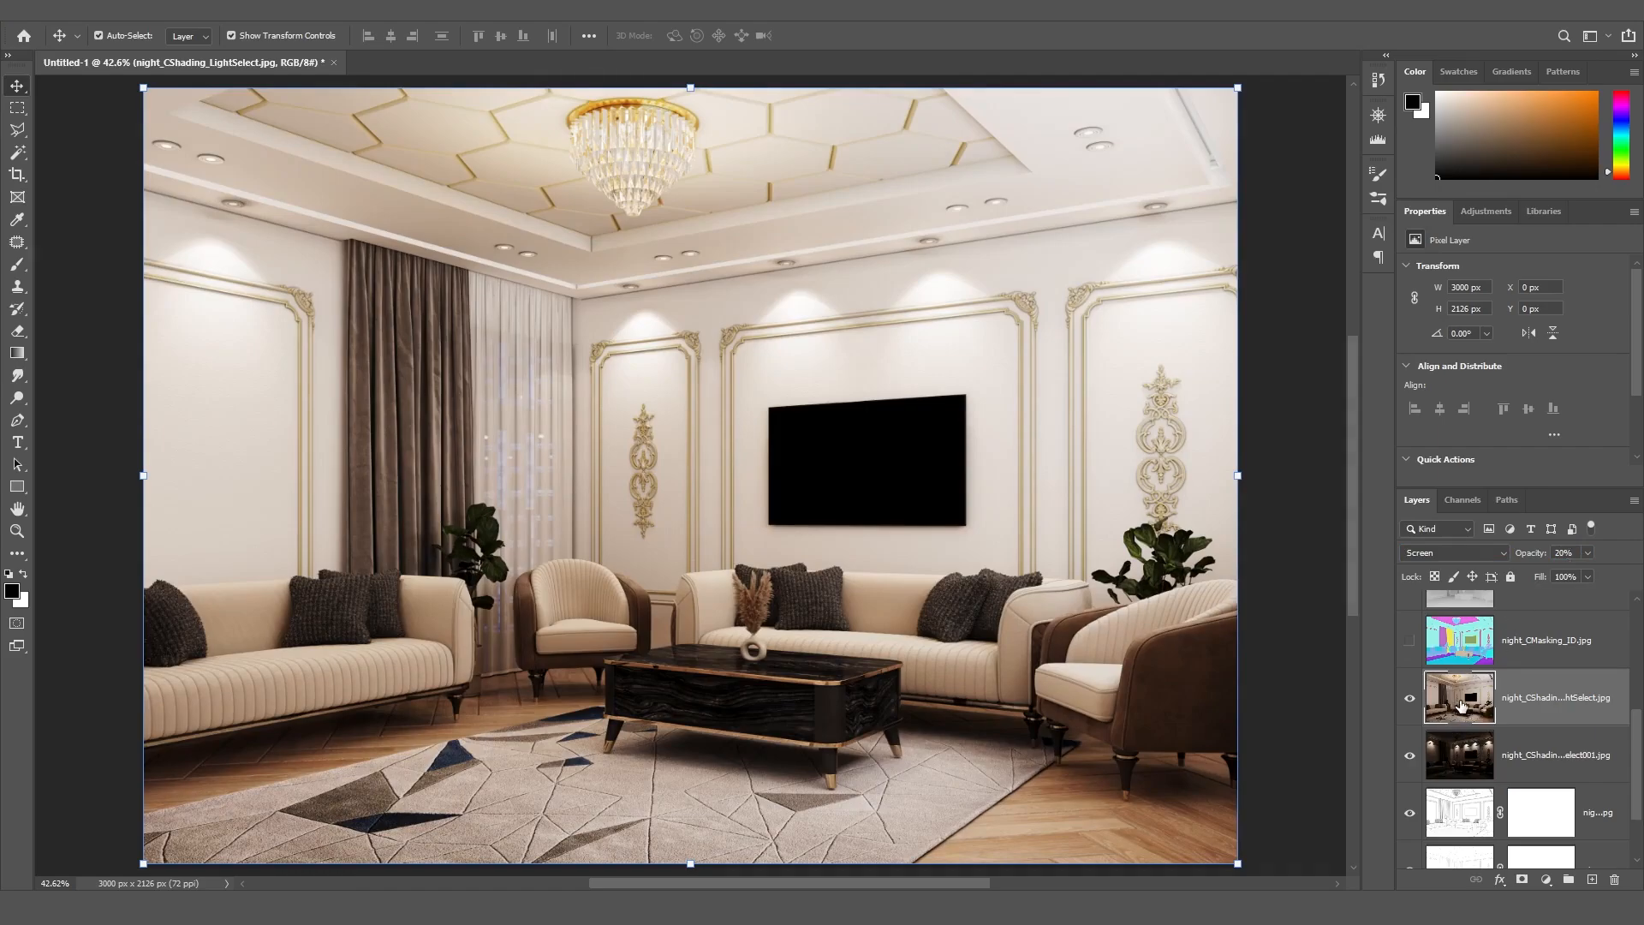
Make the night_CGeometry_ZDepth.jpg layer visible
drag(1637, 730, 1635, 685)
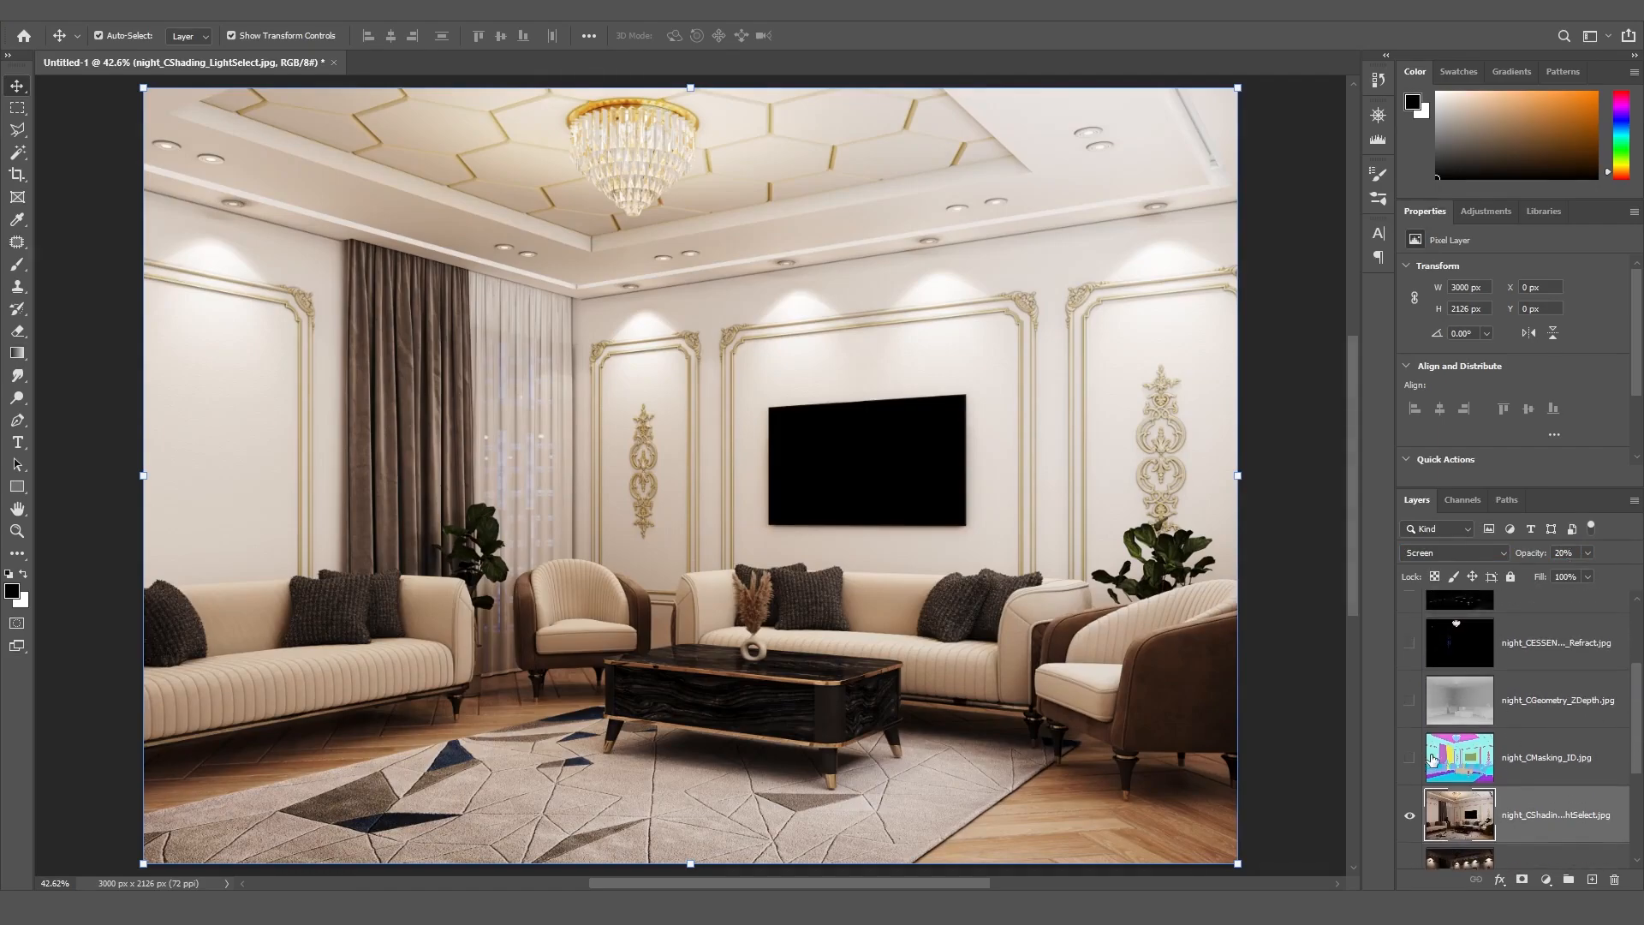
click(1410, 701)
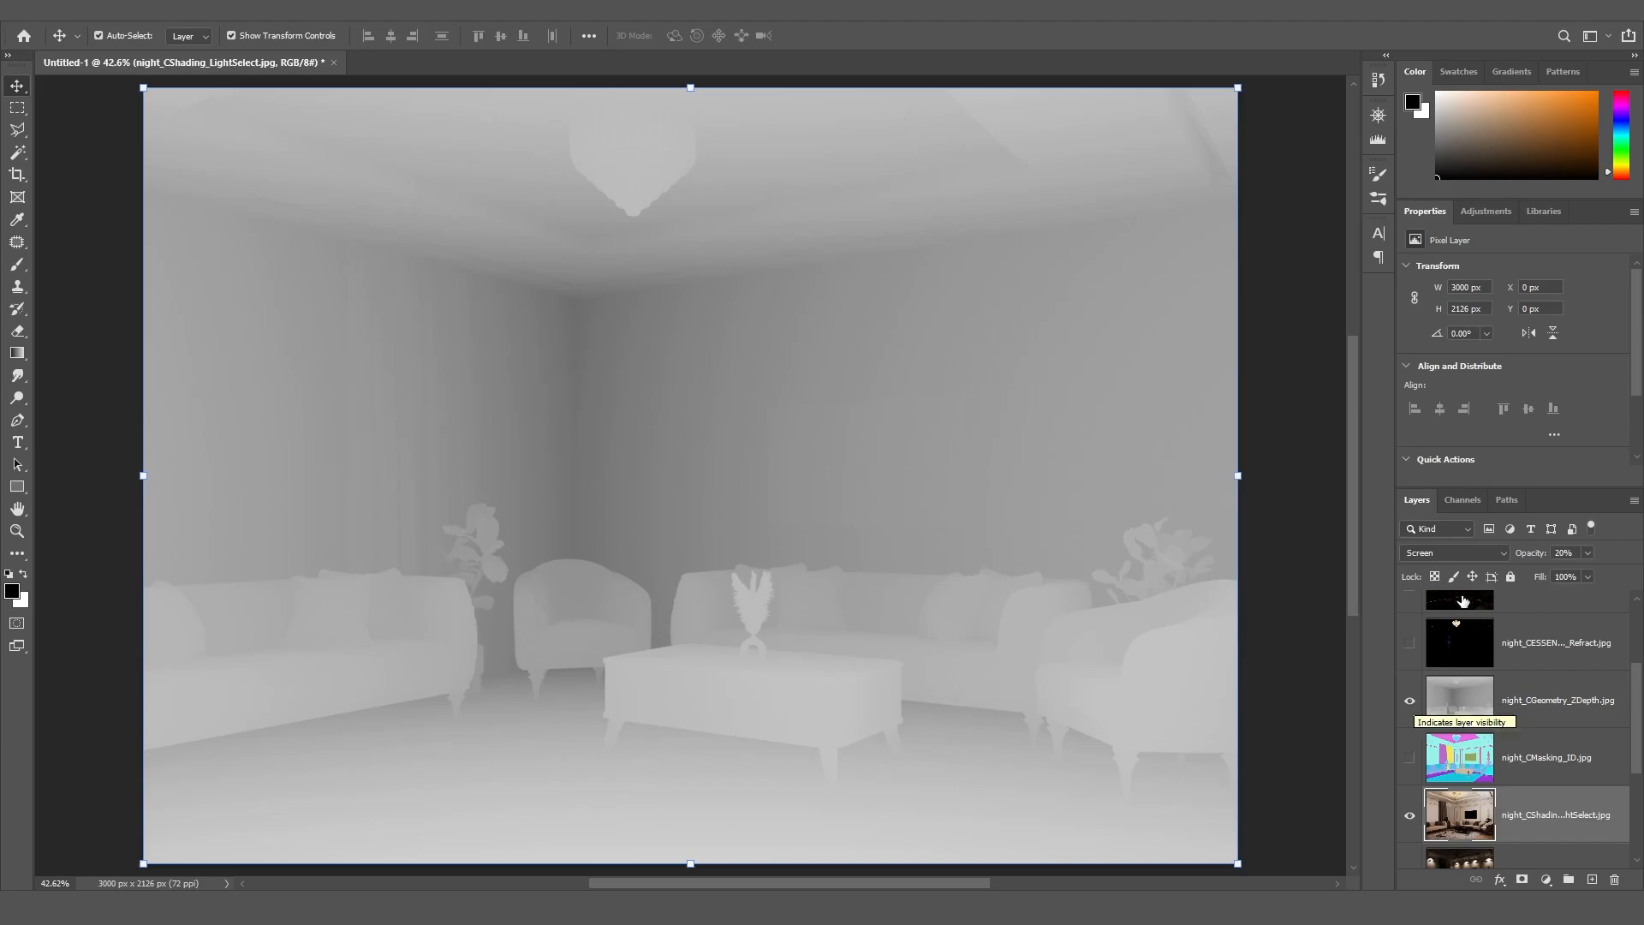
click(1462, 554)
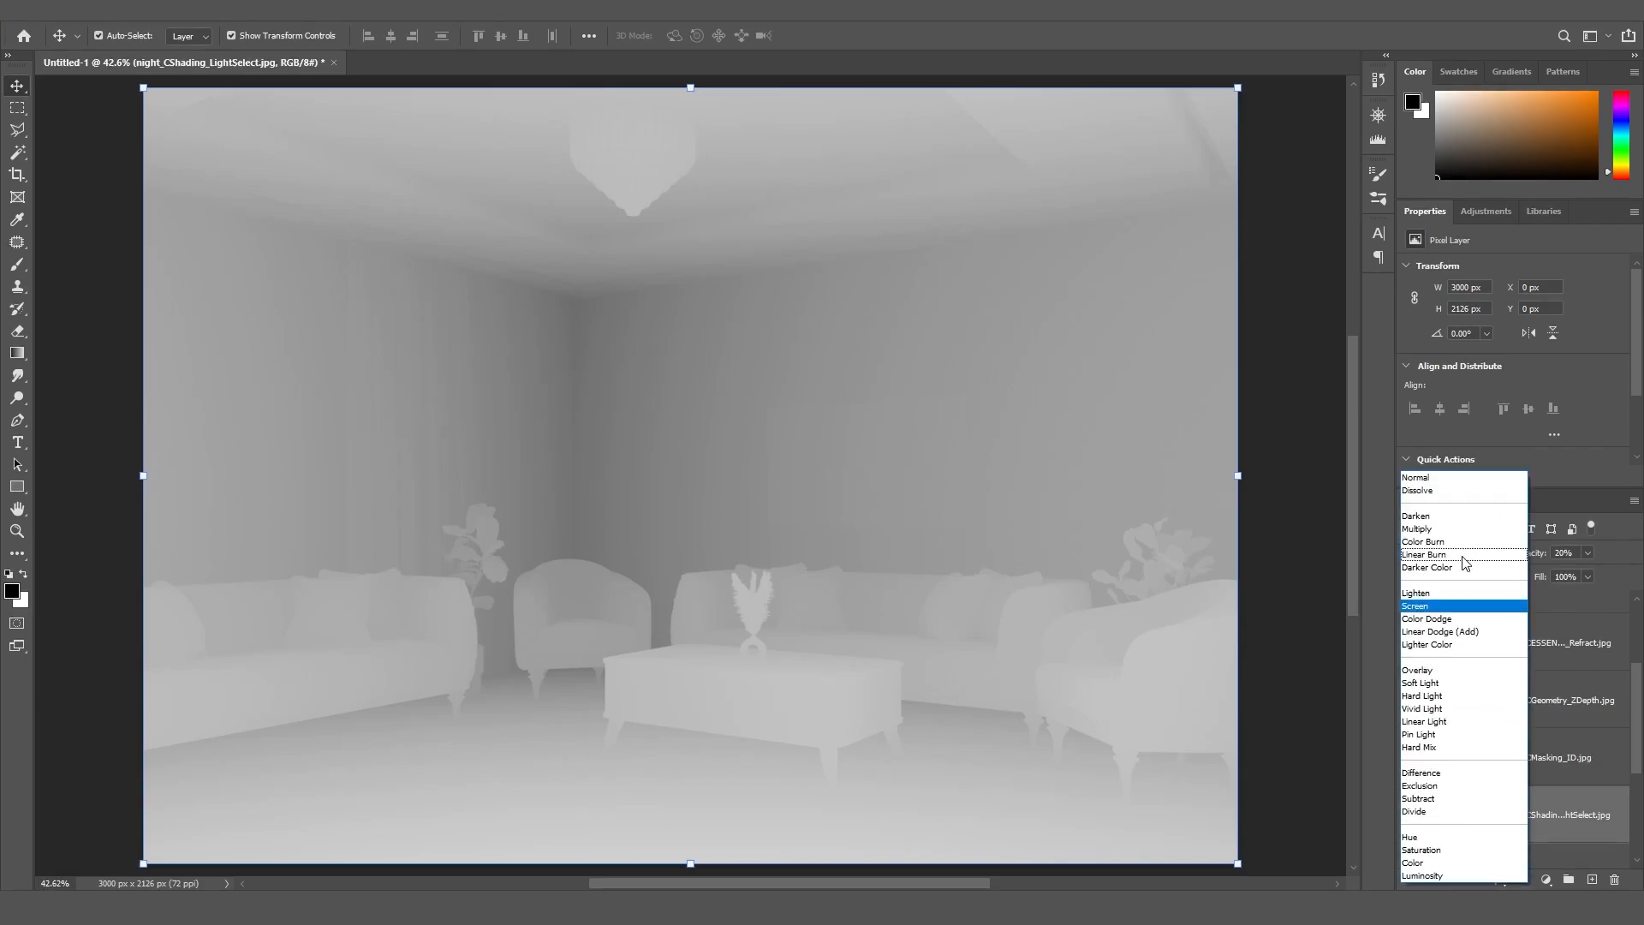
click(1447, 682)
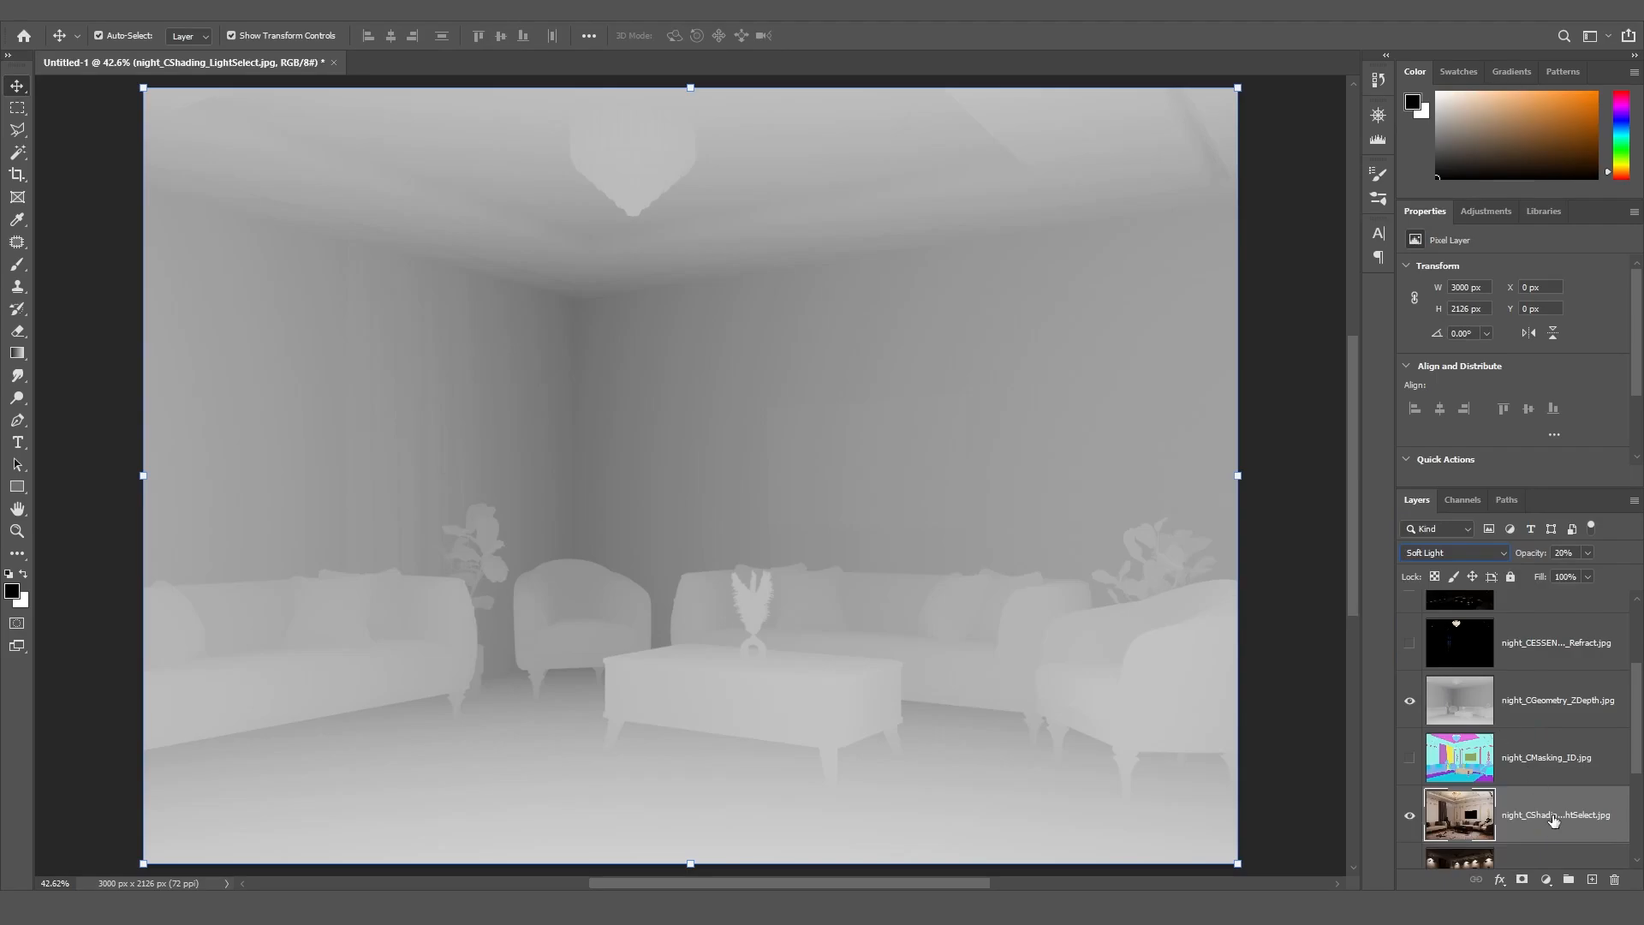
key(ctrl+z)
Blend the night_CGeometry_ZDepth.jpg layer in Soft Light mode at 20% opacity
click(1443, 695)
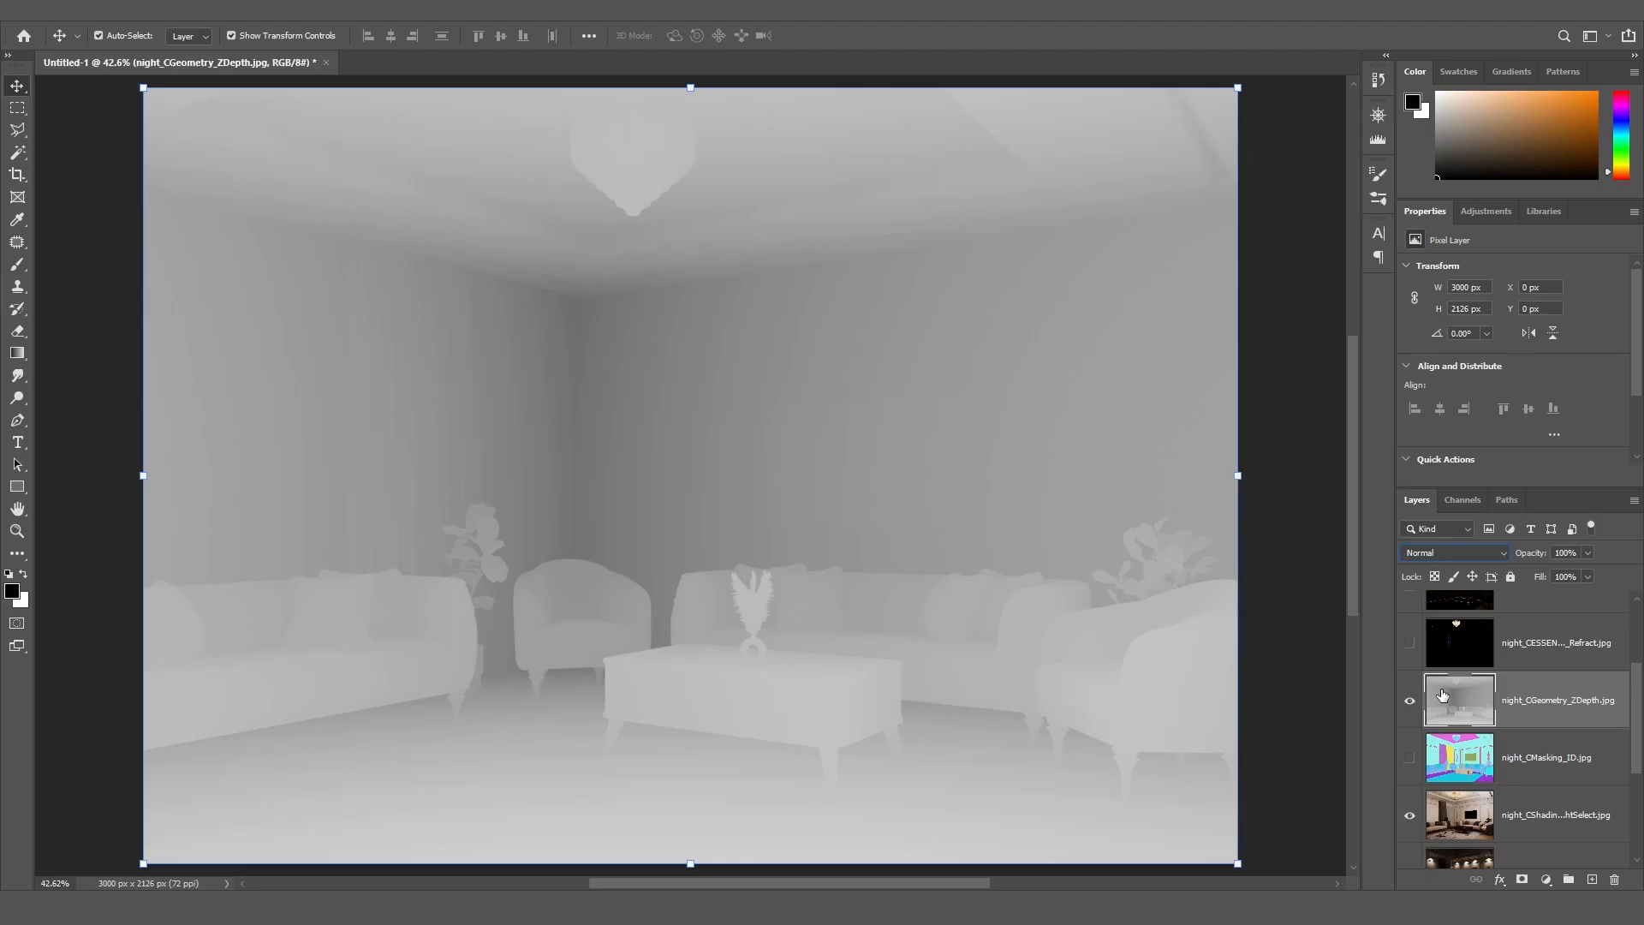
click(1464, 552)
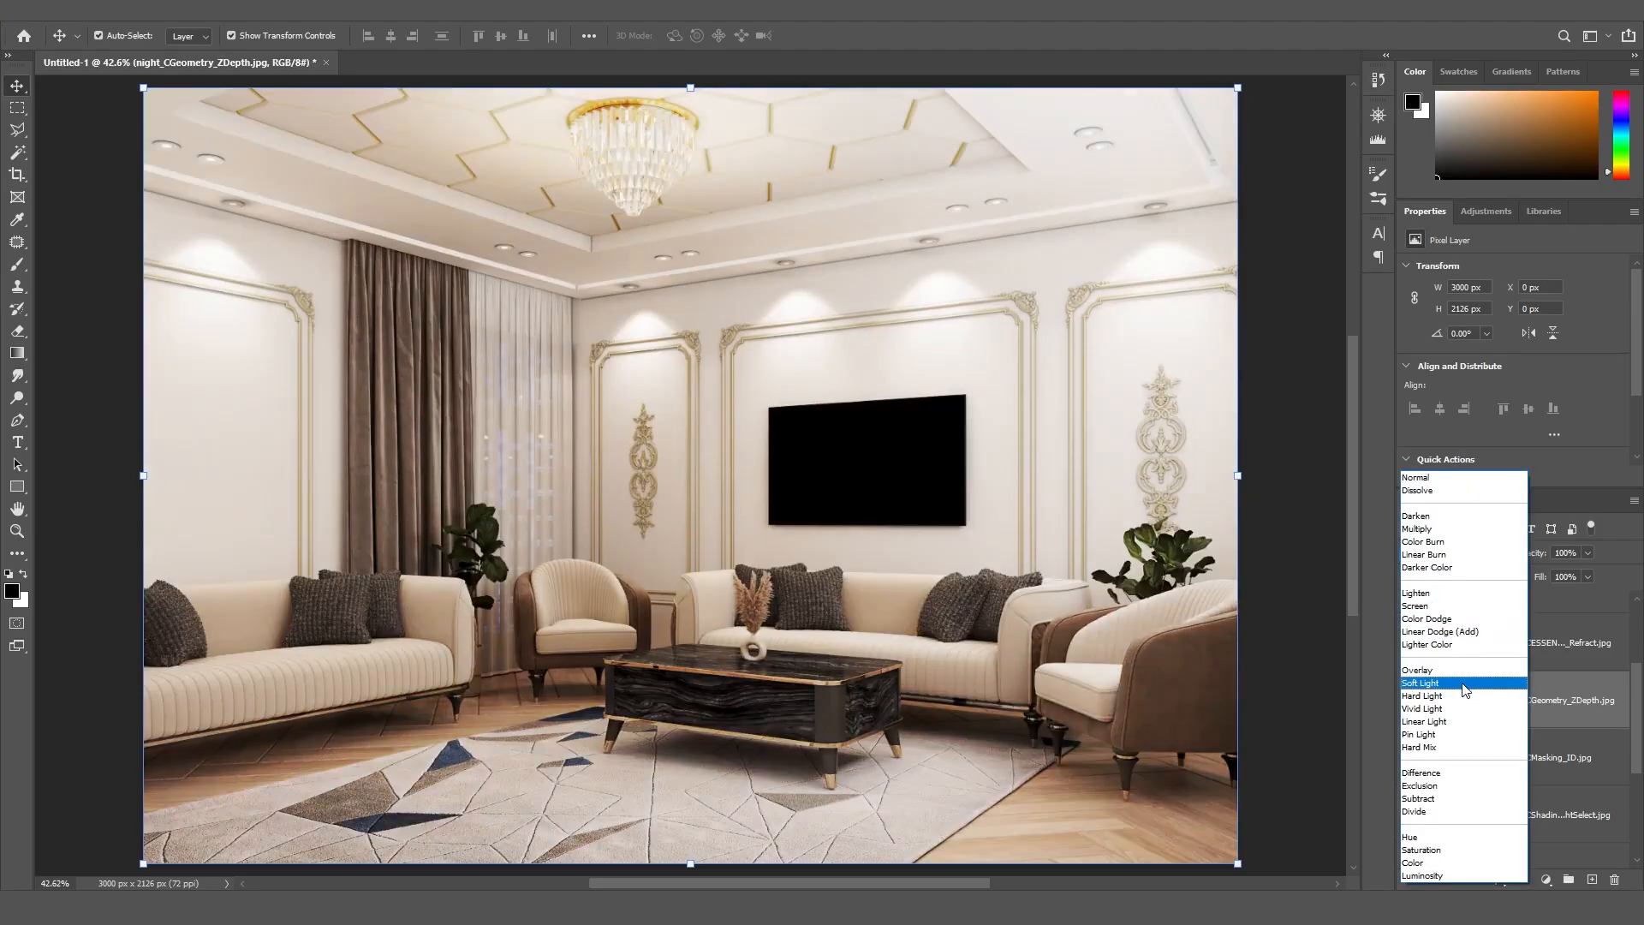
click(1464, 684)
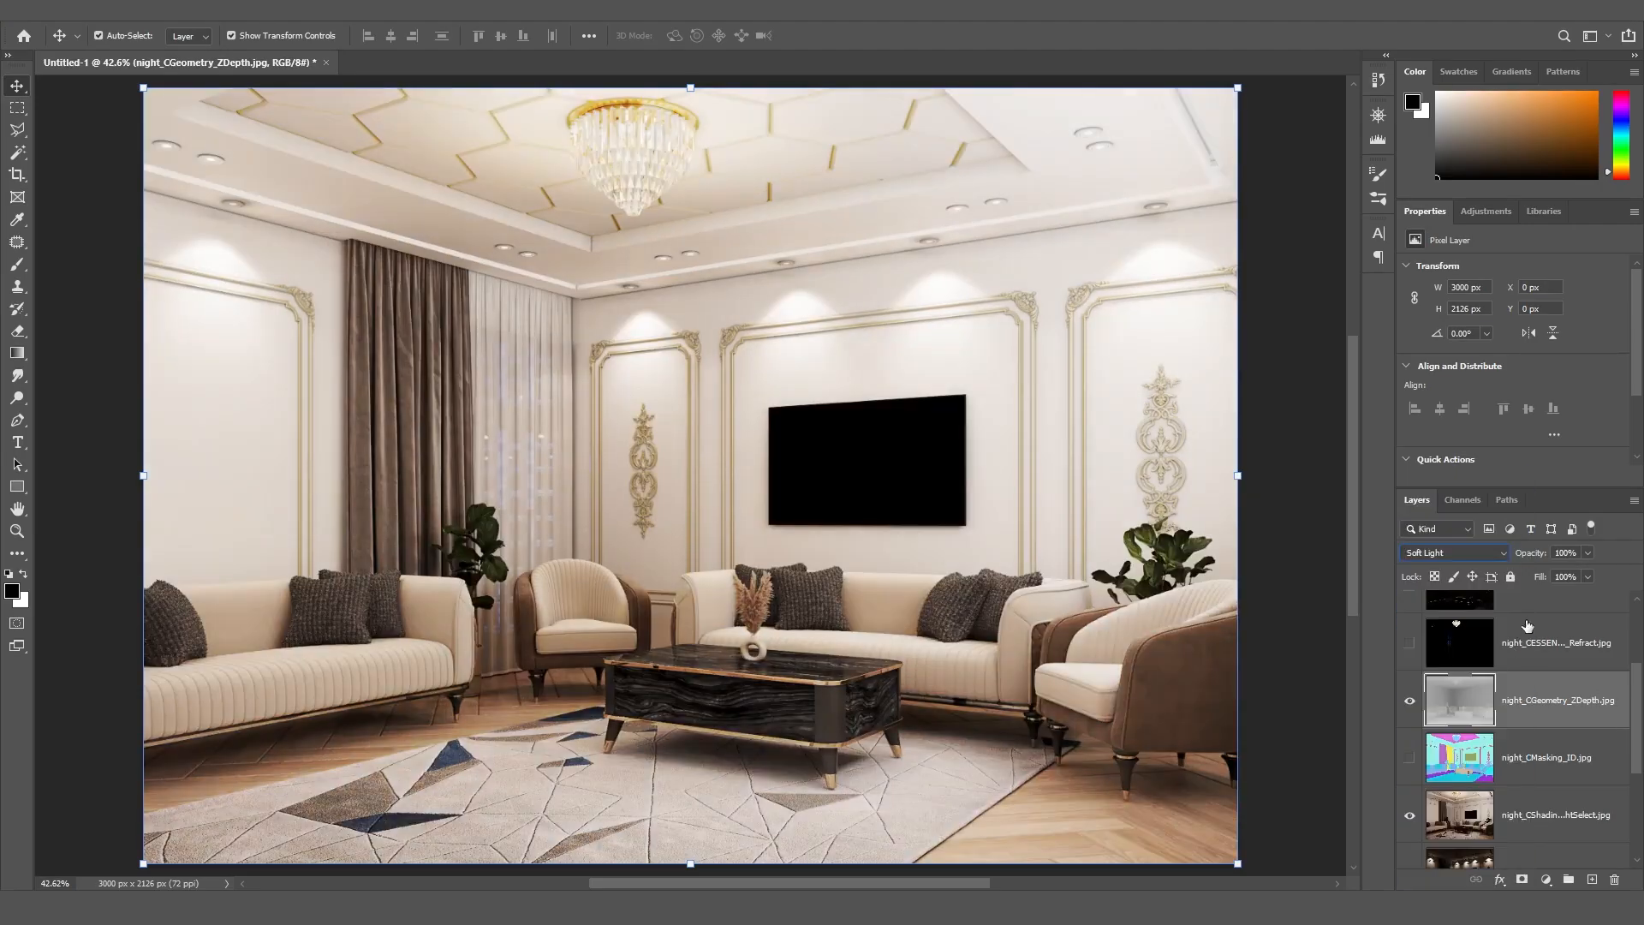
click(1563, 552)
text(20)
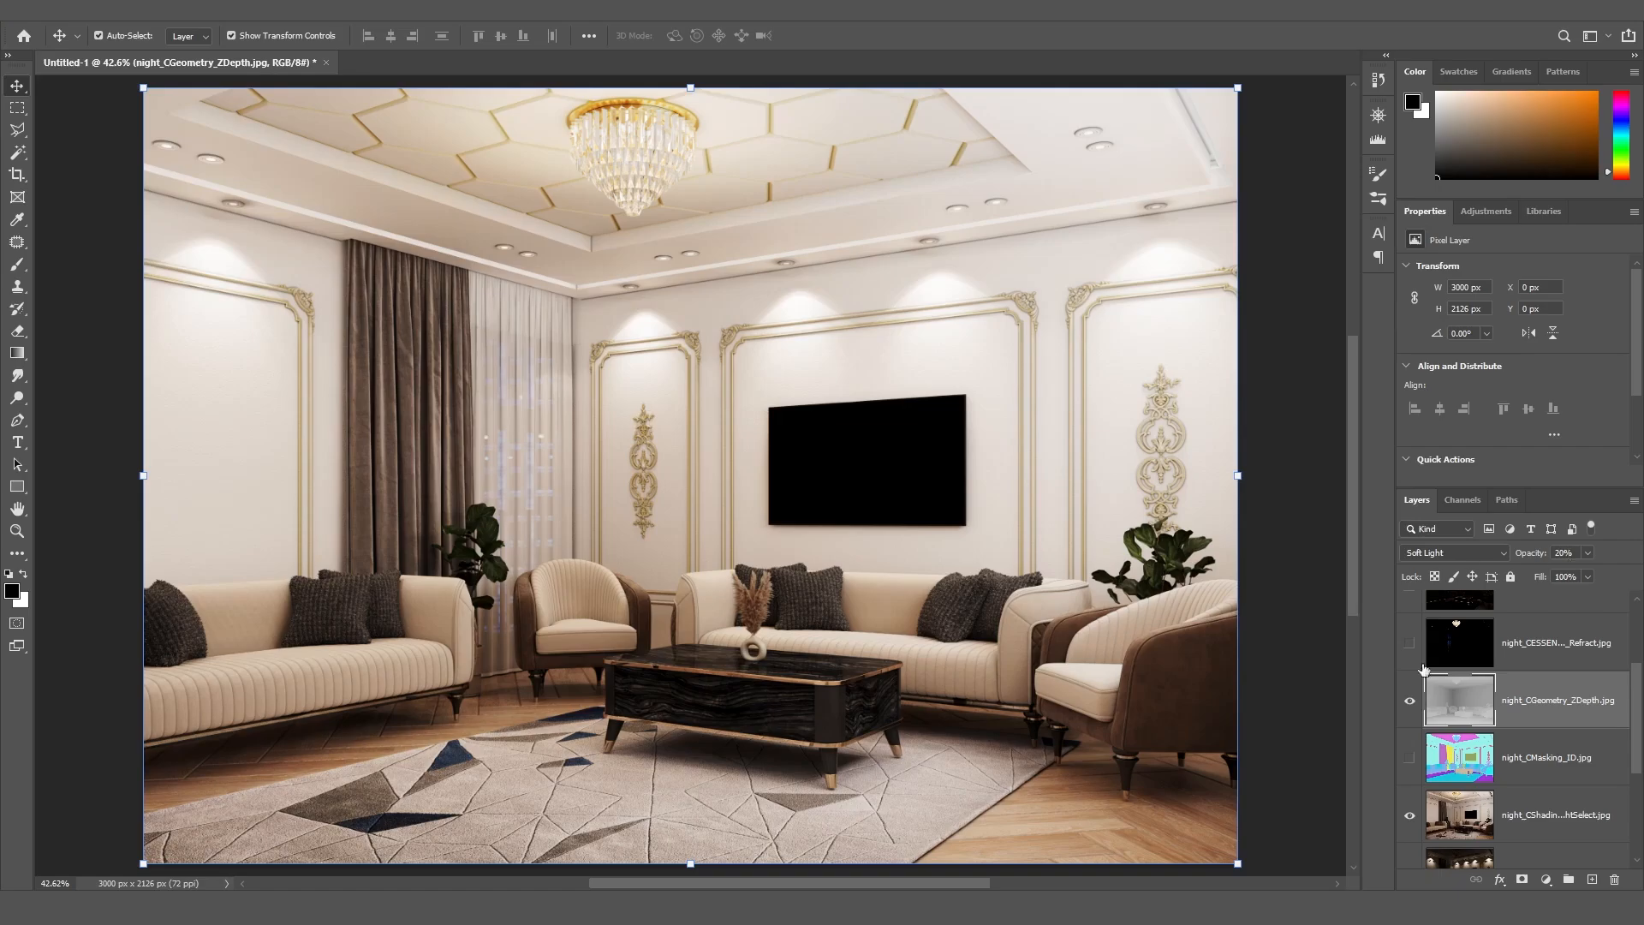
Compare the image with and without the night_CGeometry_ZDepth.jpg layer, leaving that layer hidden
click(1410, 701)
click(1410, 702)
click(1412, 703)
scroll(1466, 777, up, 3)
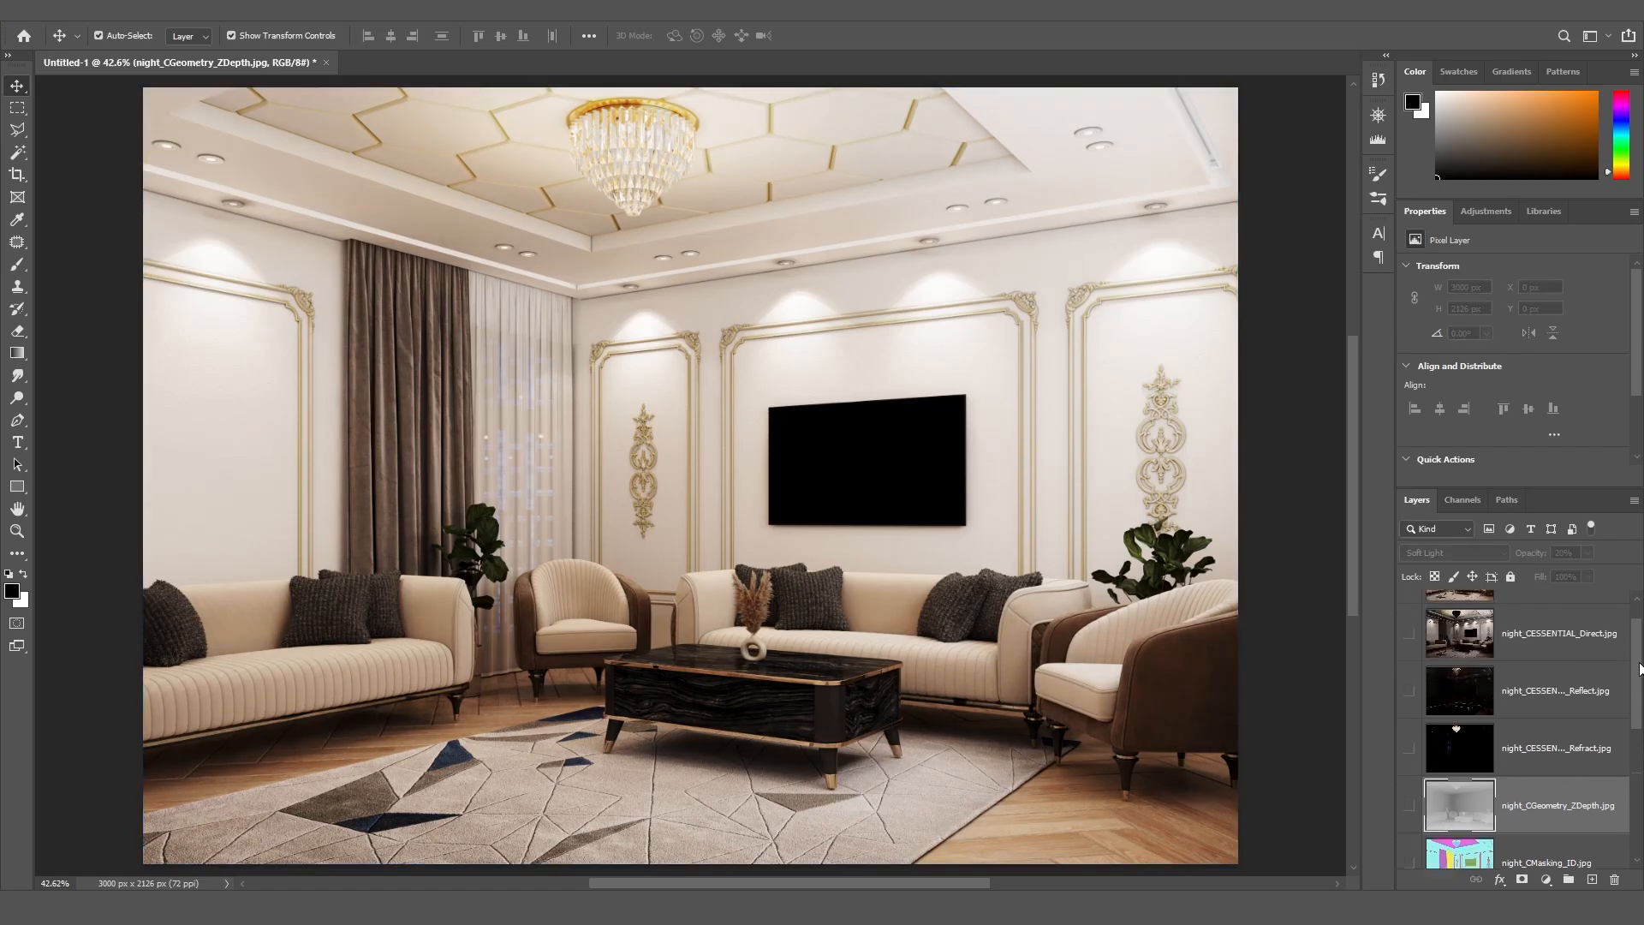
Show the night_CESSENTIAL_Refract.jpg layer and blend it in Screen mode at 50% opacity
click(1411, 780)
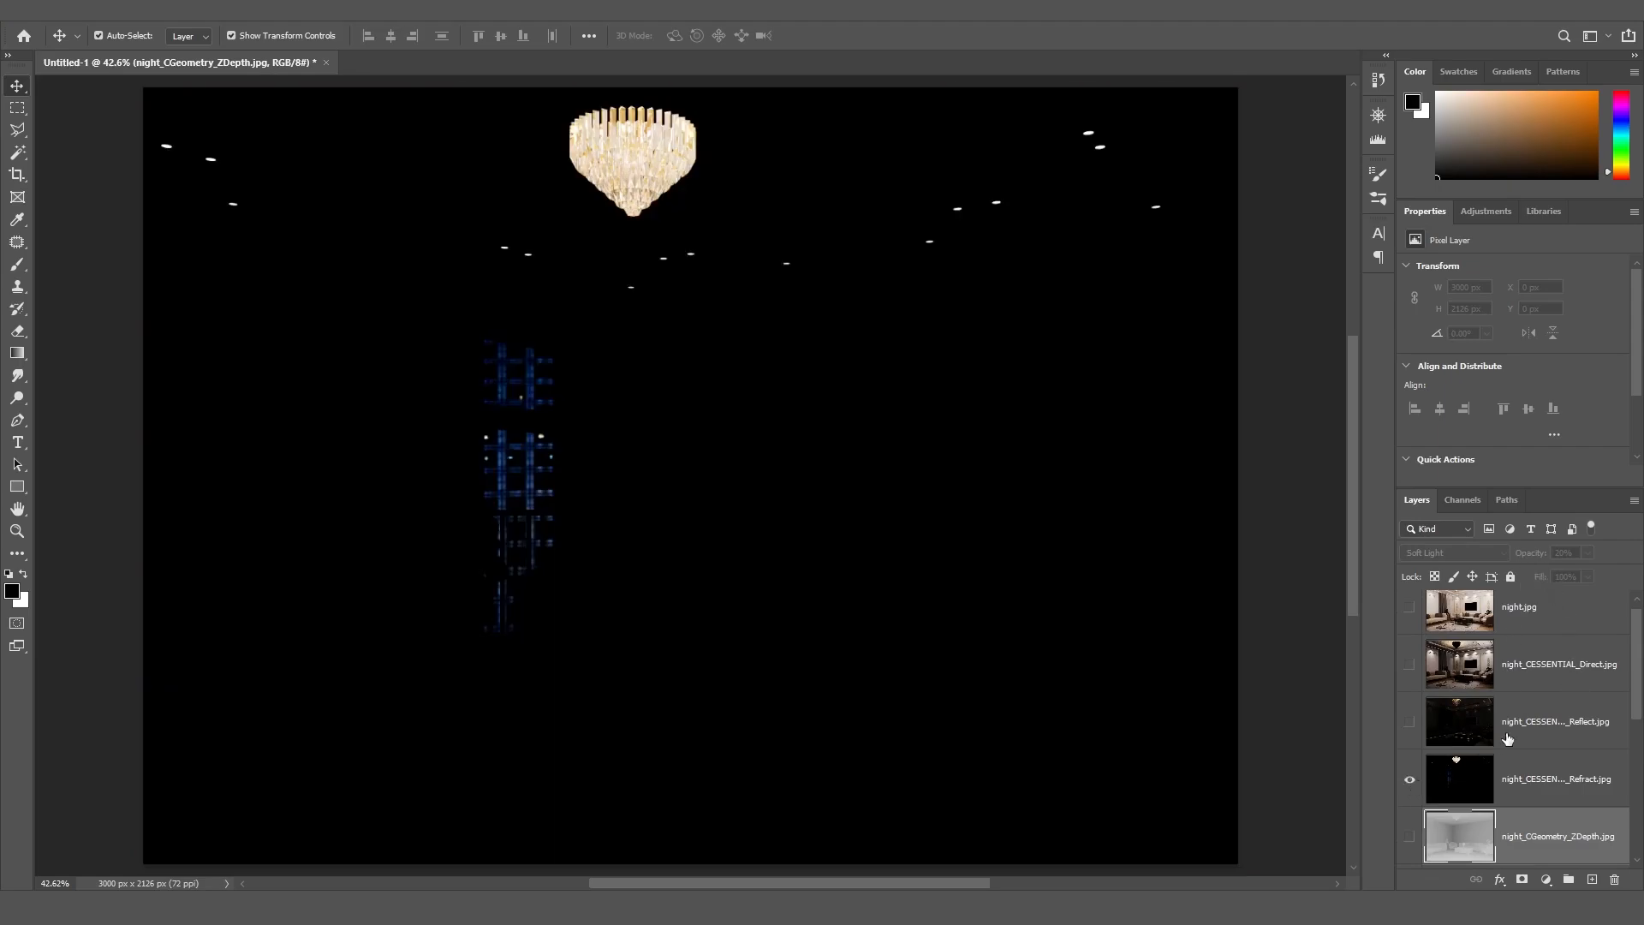
click(1519, 778)
click(1472, 553)
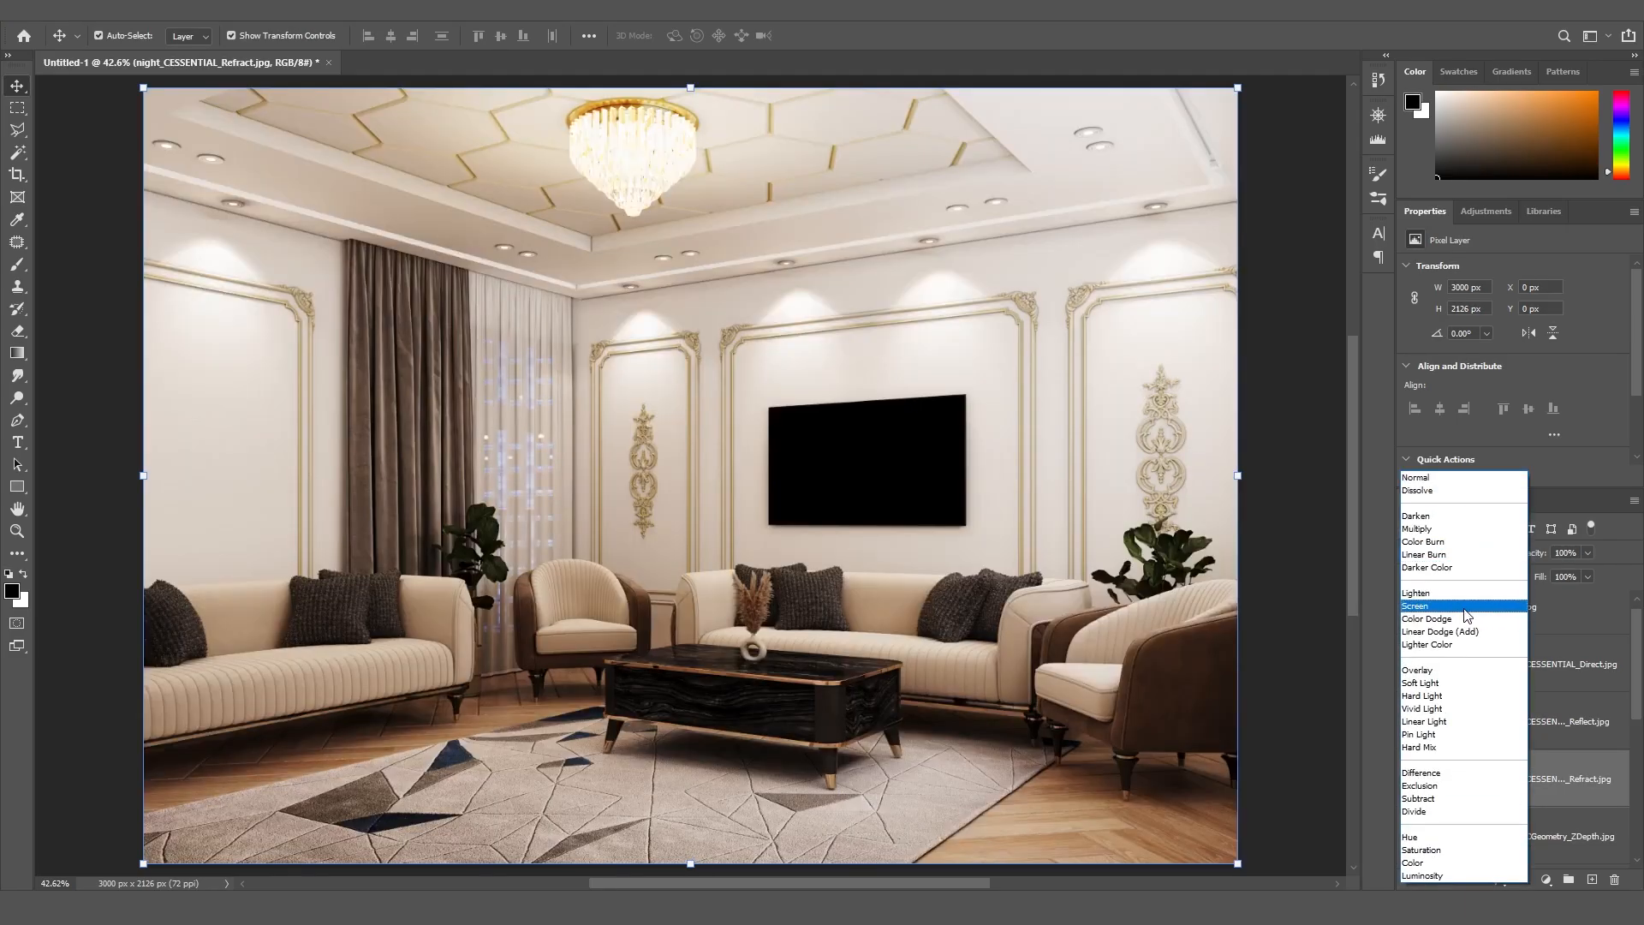
click(1466, 605)
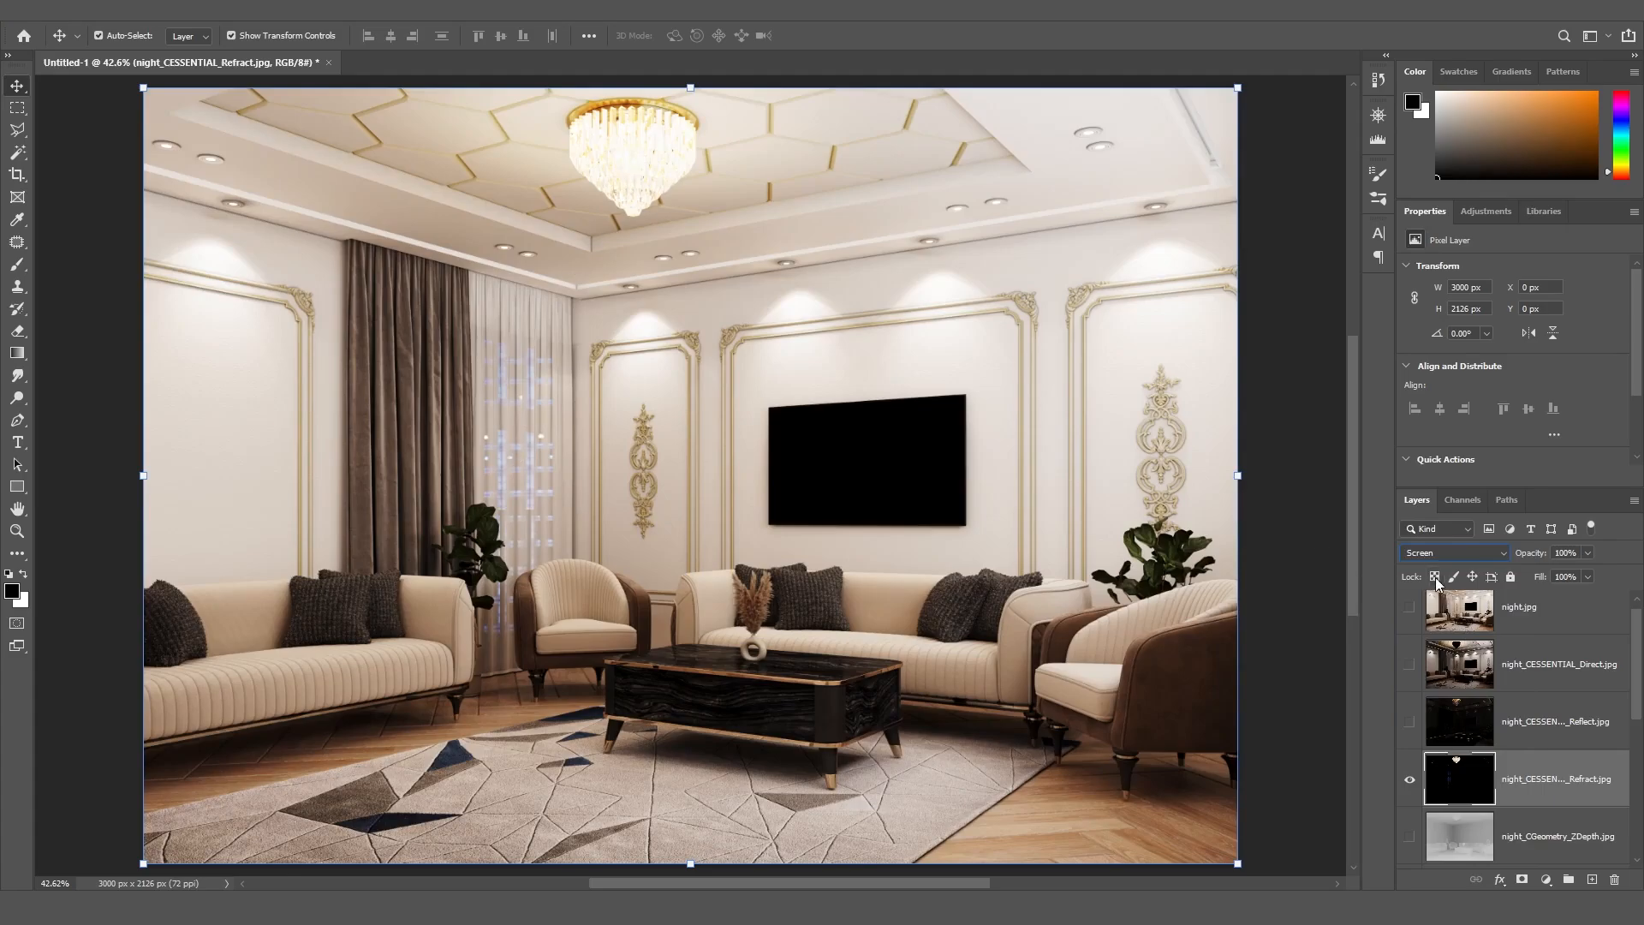
click(1567, 552)
text(50)
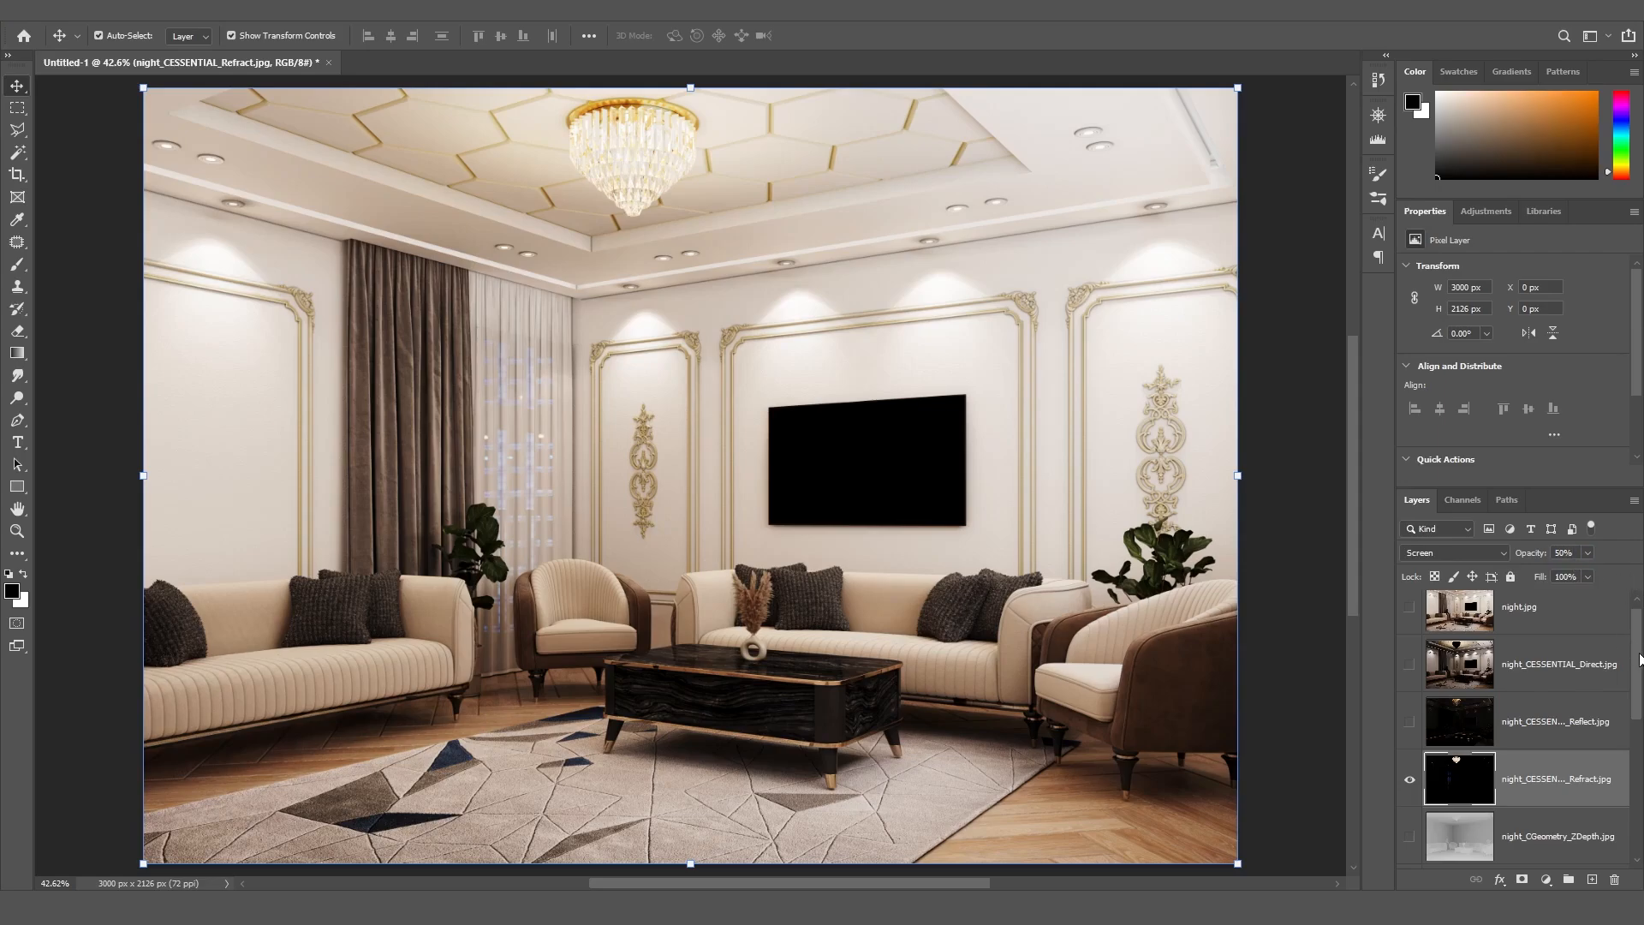
Show the night_CESSENTIAL_Reflect.jpg layer and blend it in Screen mode
drag(1639, 654, 1639, 635)
click(1409, 735)
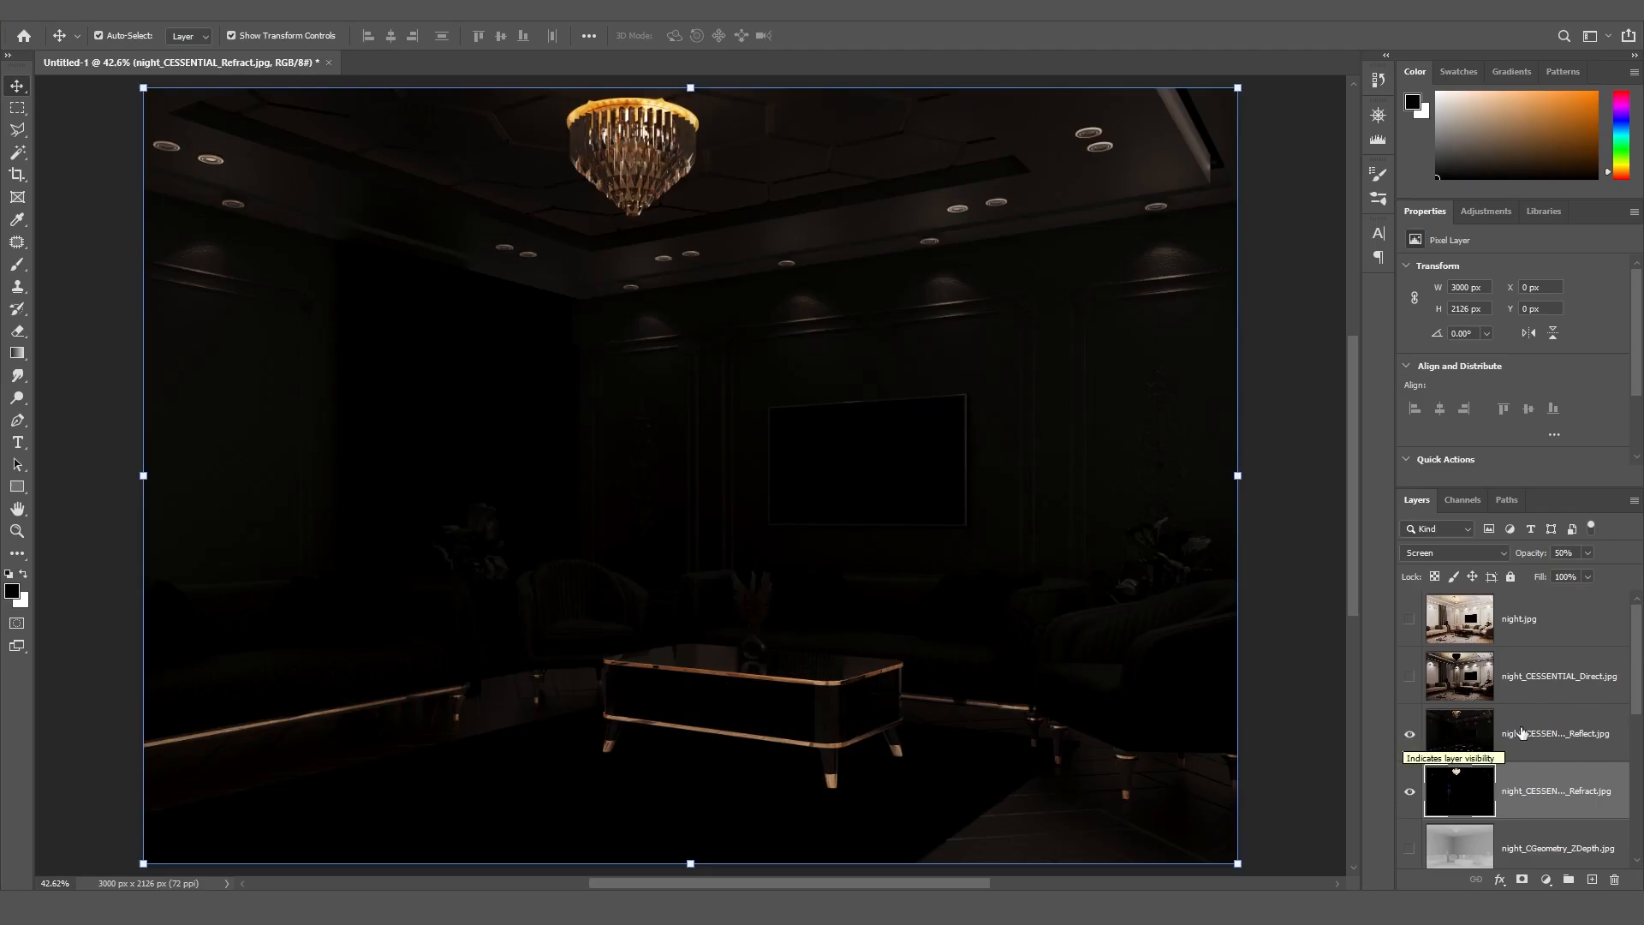
click(1554, 724)
click(1490, 553)
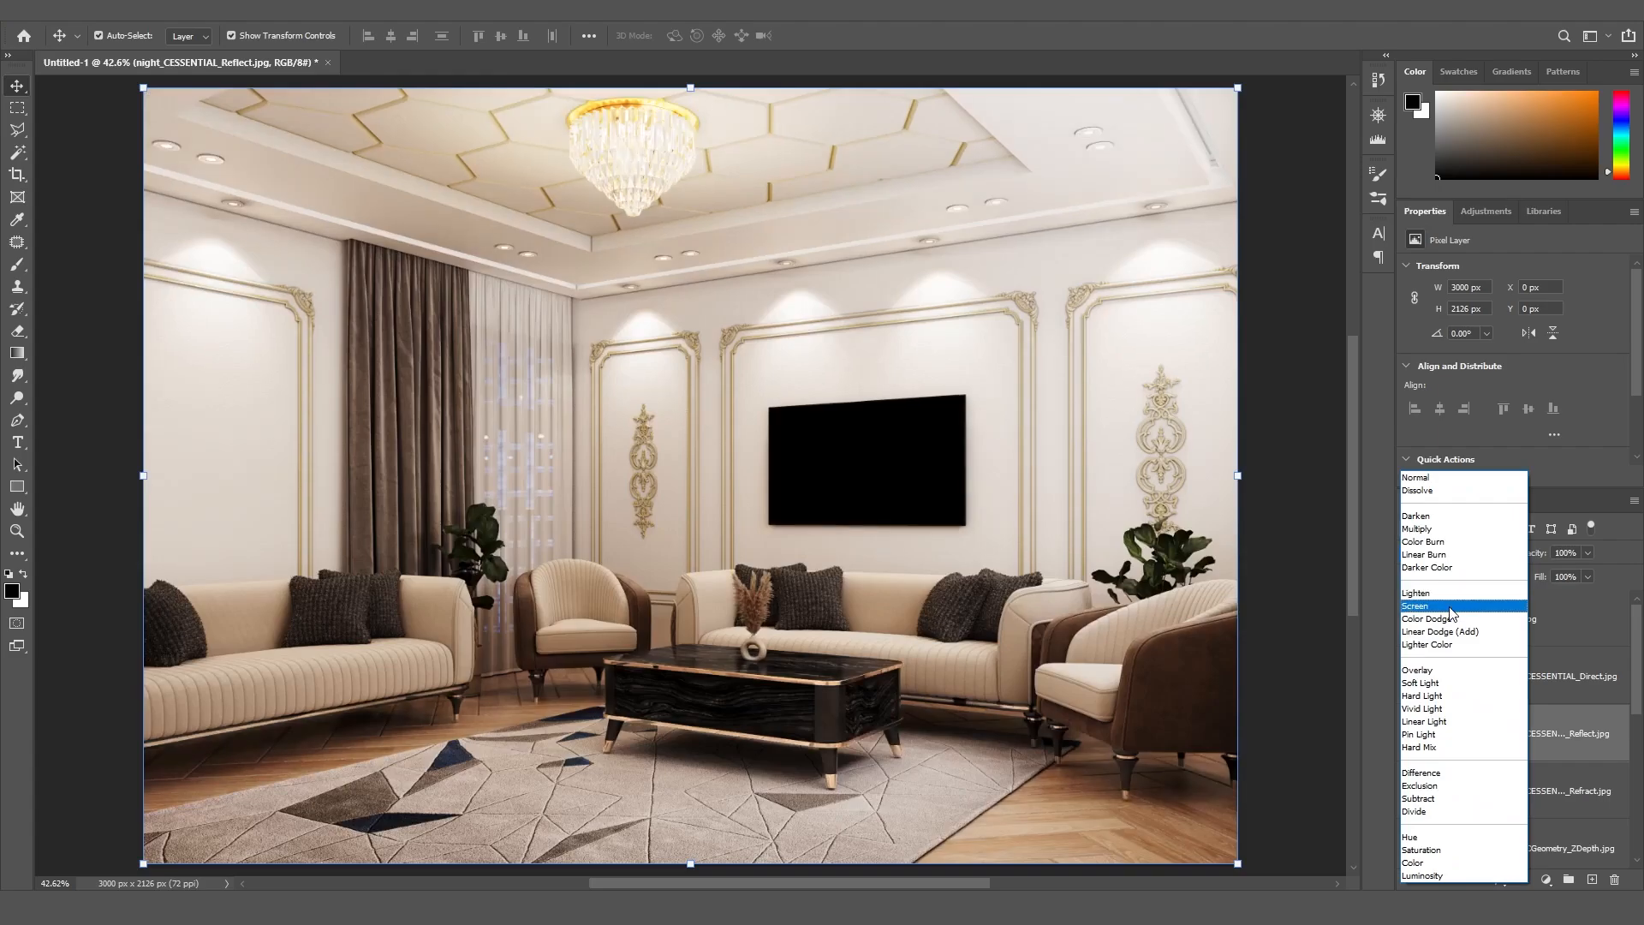
click(1449, 608)
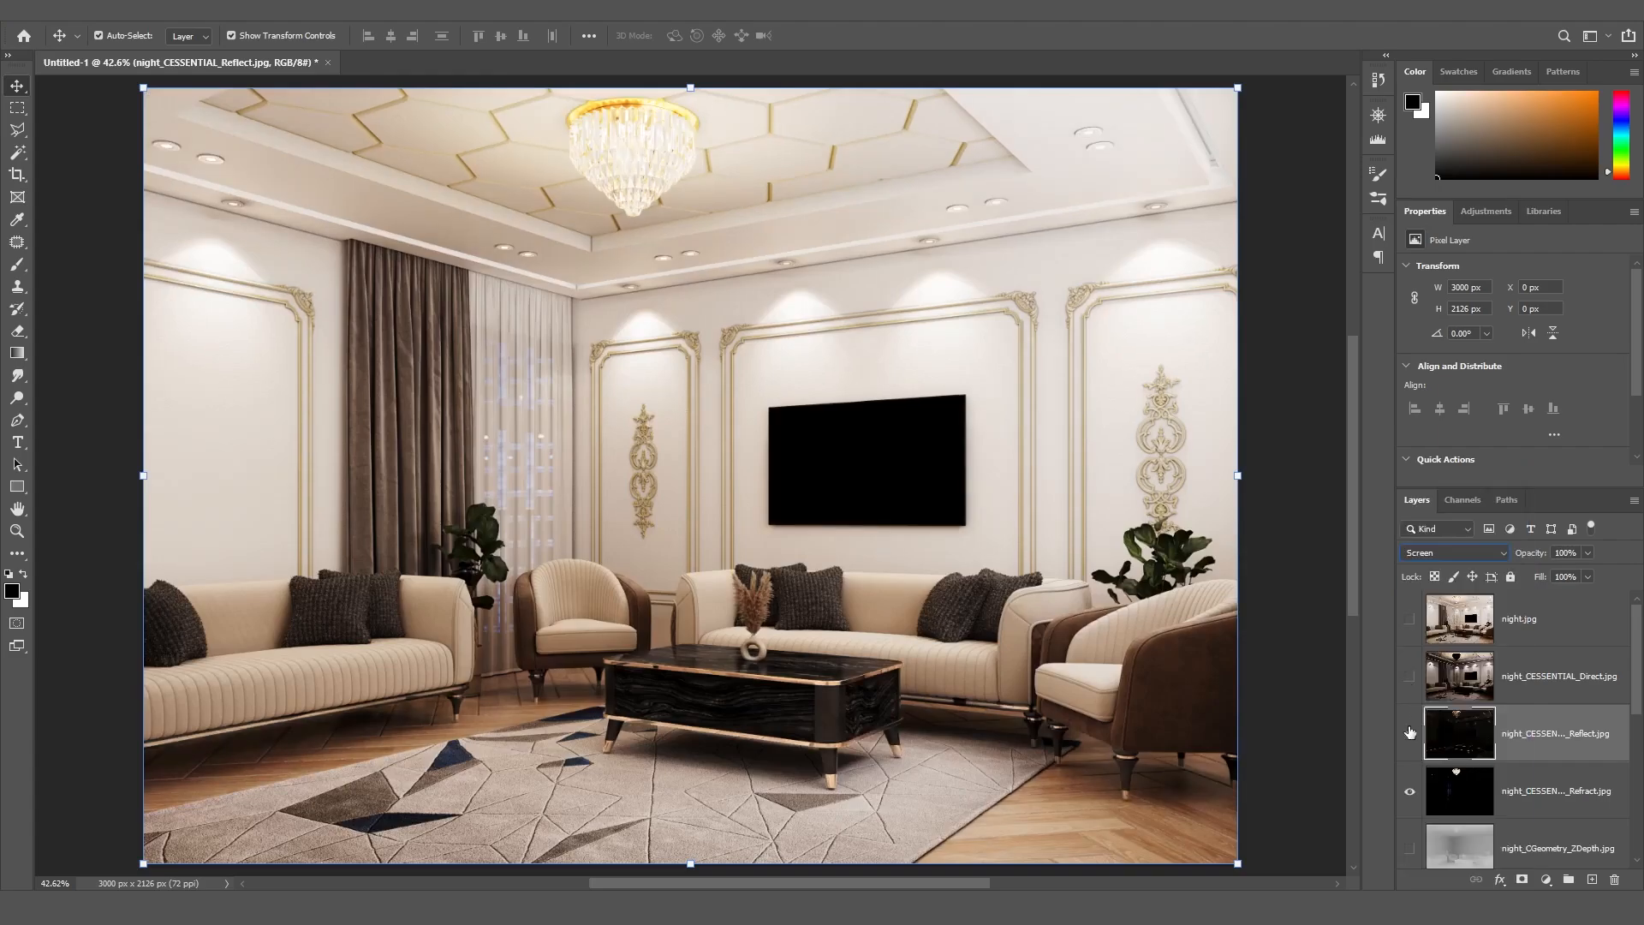
Compare the image with and without the night_CESSENTIAL_Reflect.jpg layer and set that layer's opacity to 70%
click(1410, 733)
click(1410, 733)
click(1410, 734)
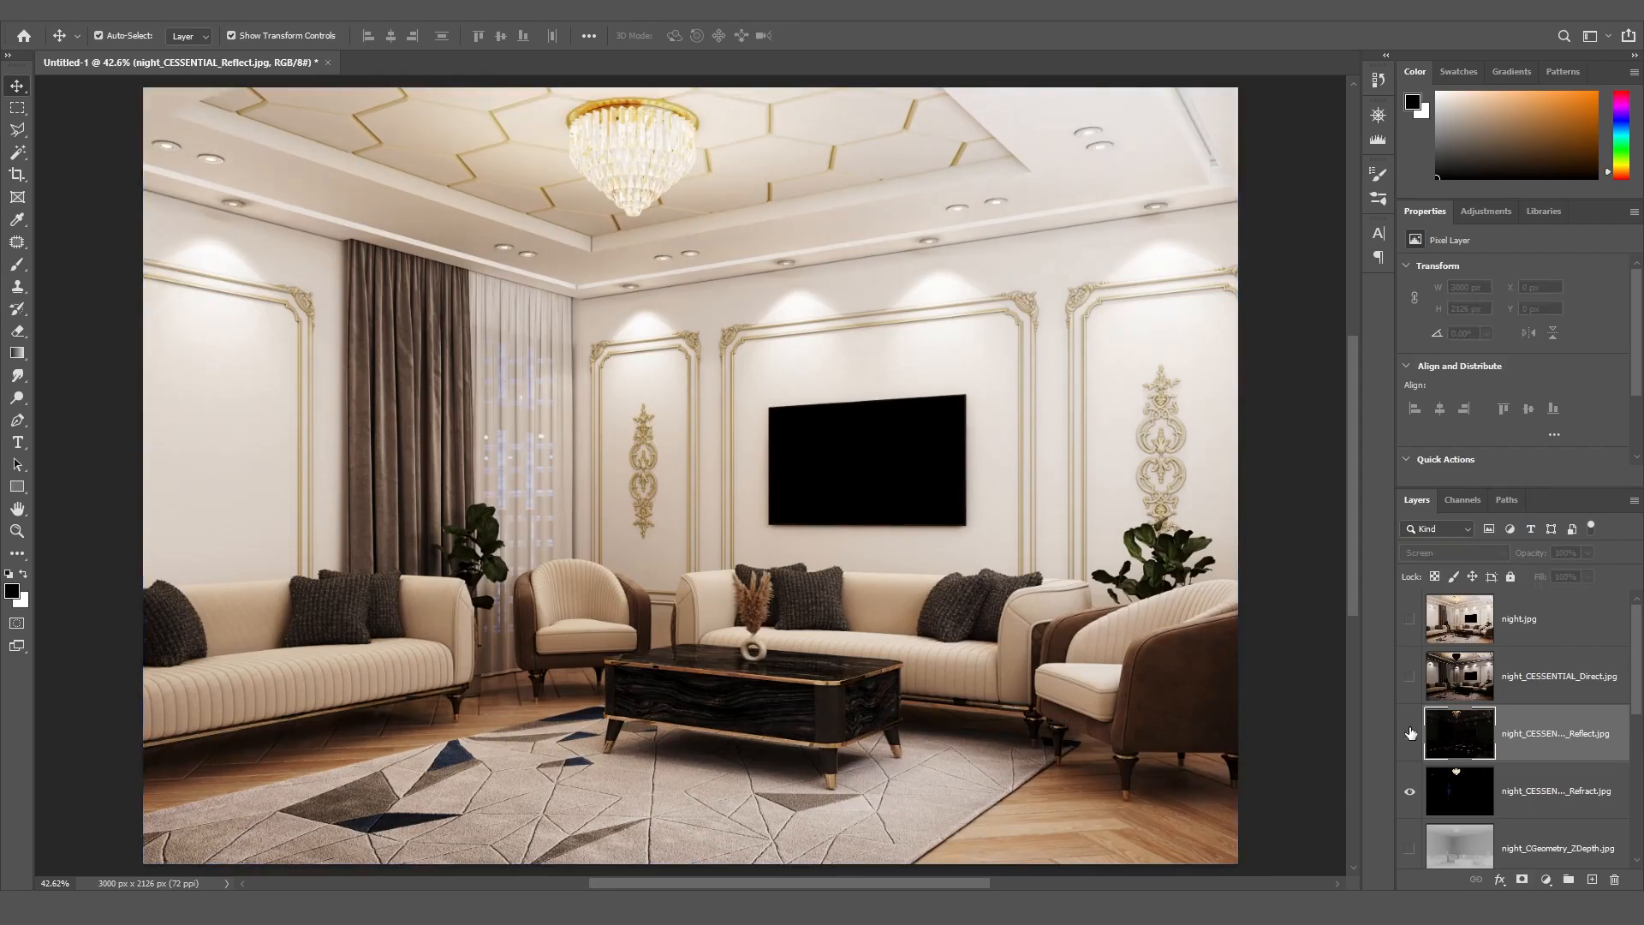
click(1410, 734)
click(1411, 733)
click(1410, 734)
click(1565, 552)
text(70)
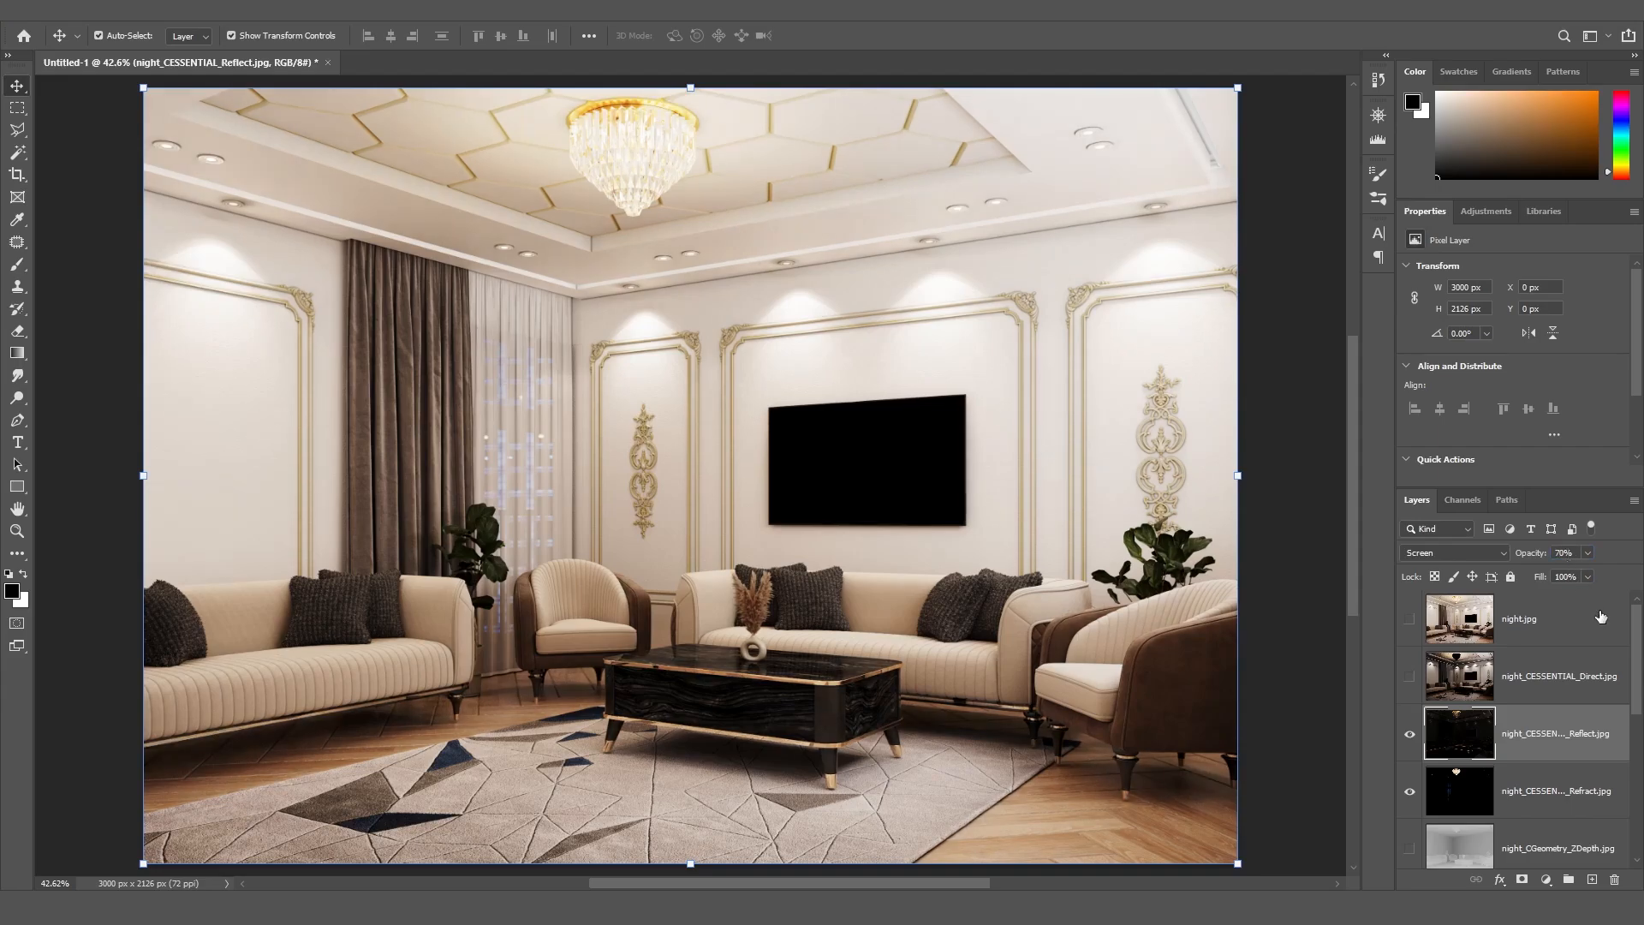
Show the night_CESSENTIAL_Direct.jpg layer and blend it in Soft Light mode
click(1409, 678)
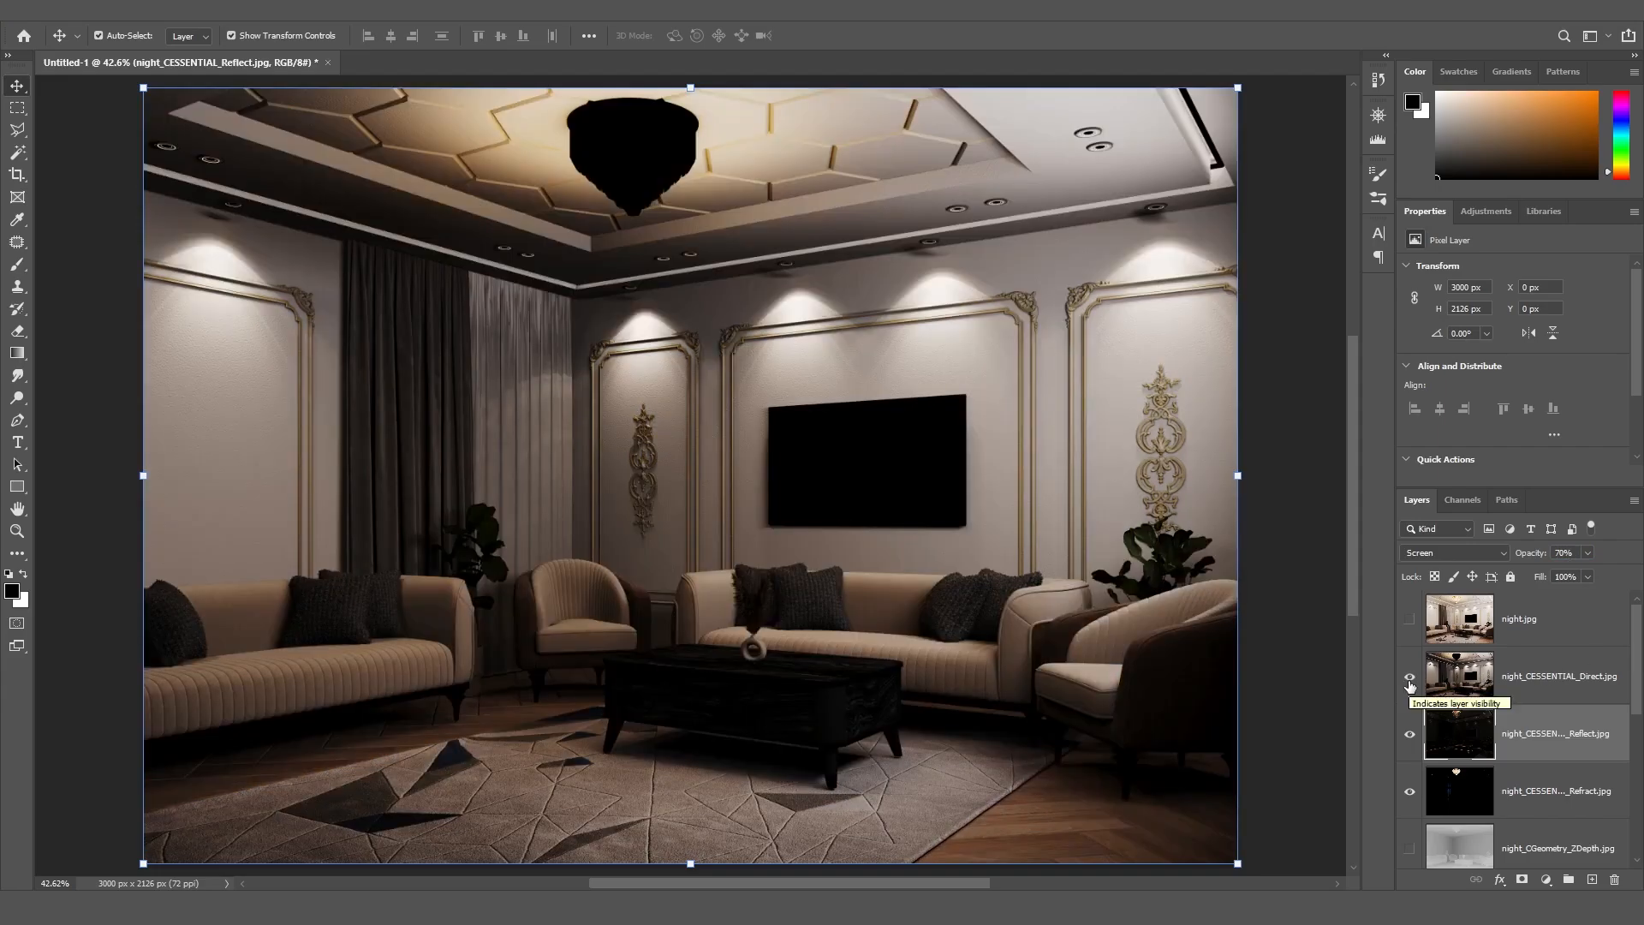
click(1409, 680)
click(1409, 681)
click(1515, 690)
click(1488, 552)
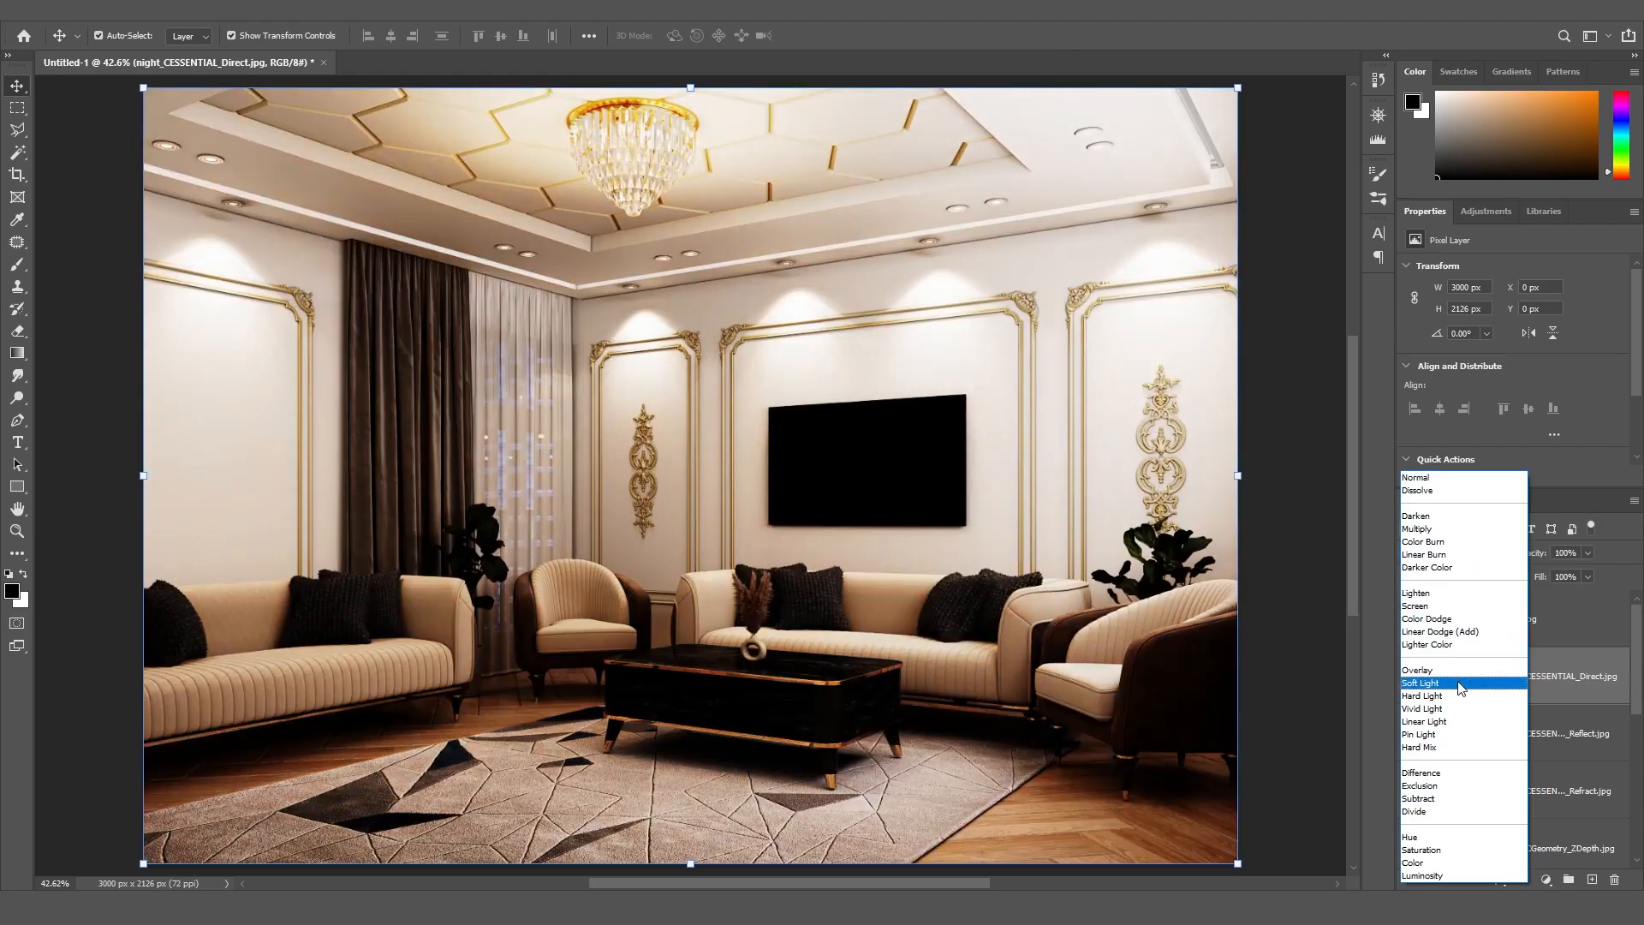
click(1460, 684)
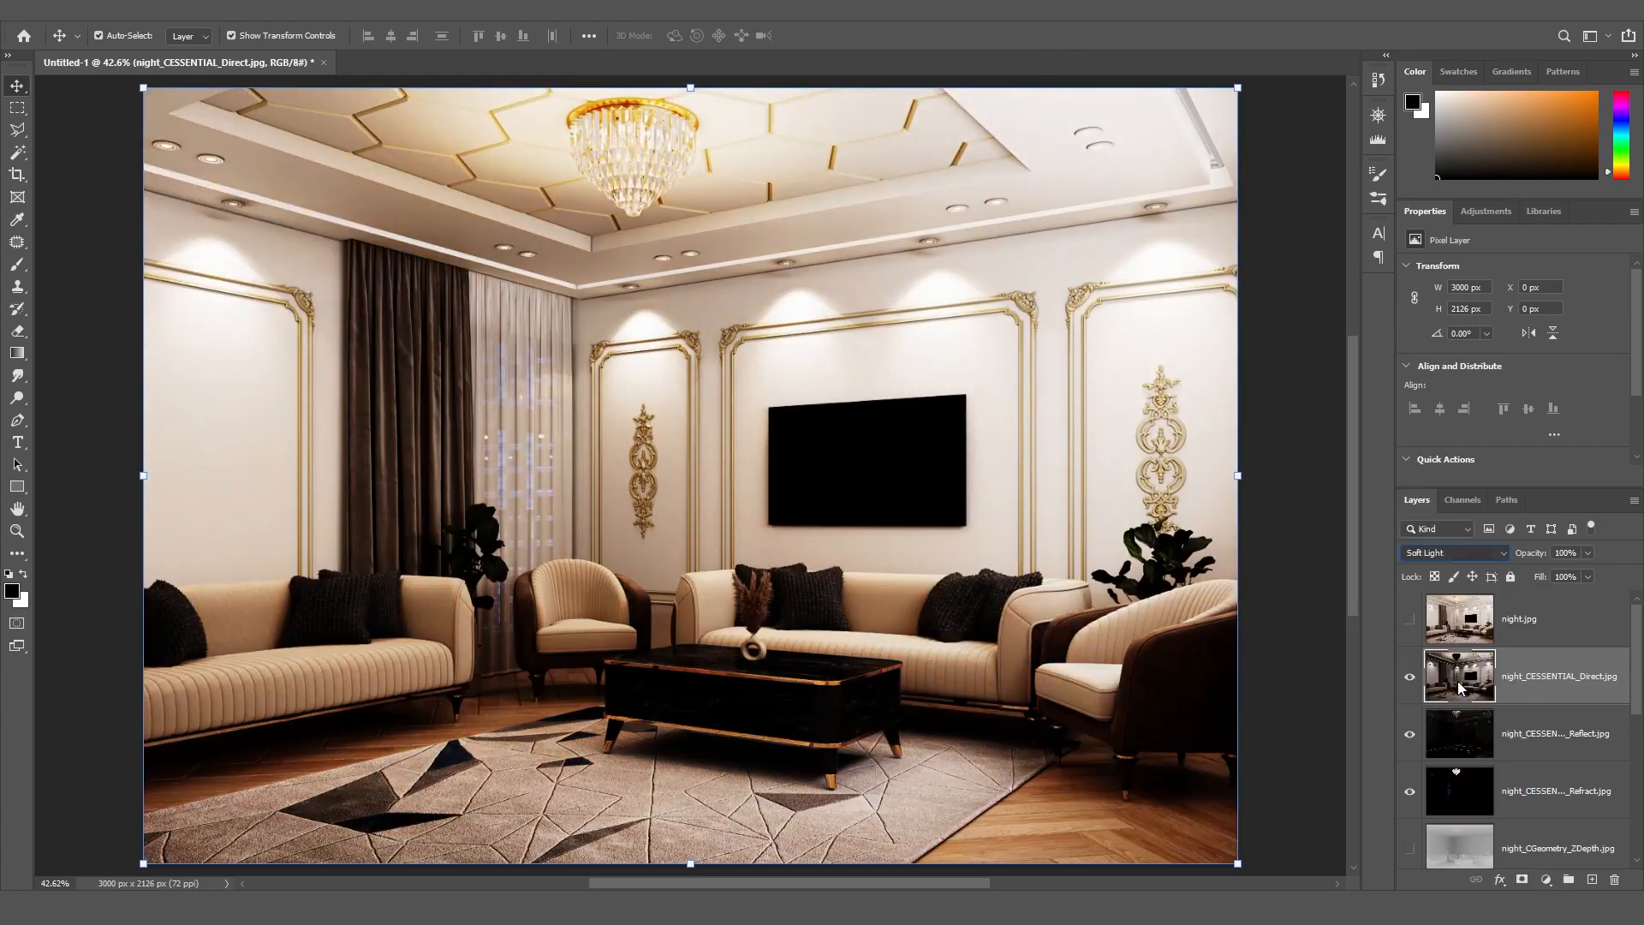
Compare the image with and without the night_CESSENTIAL_Direct.jpg layer and try that layer at 70% opacity
click(1410, 679)
click(1410, 679)
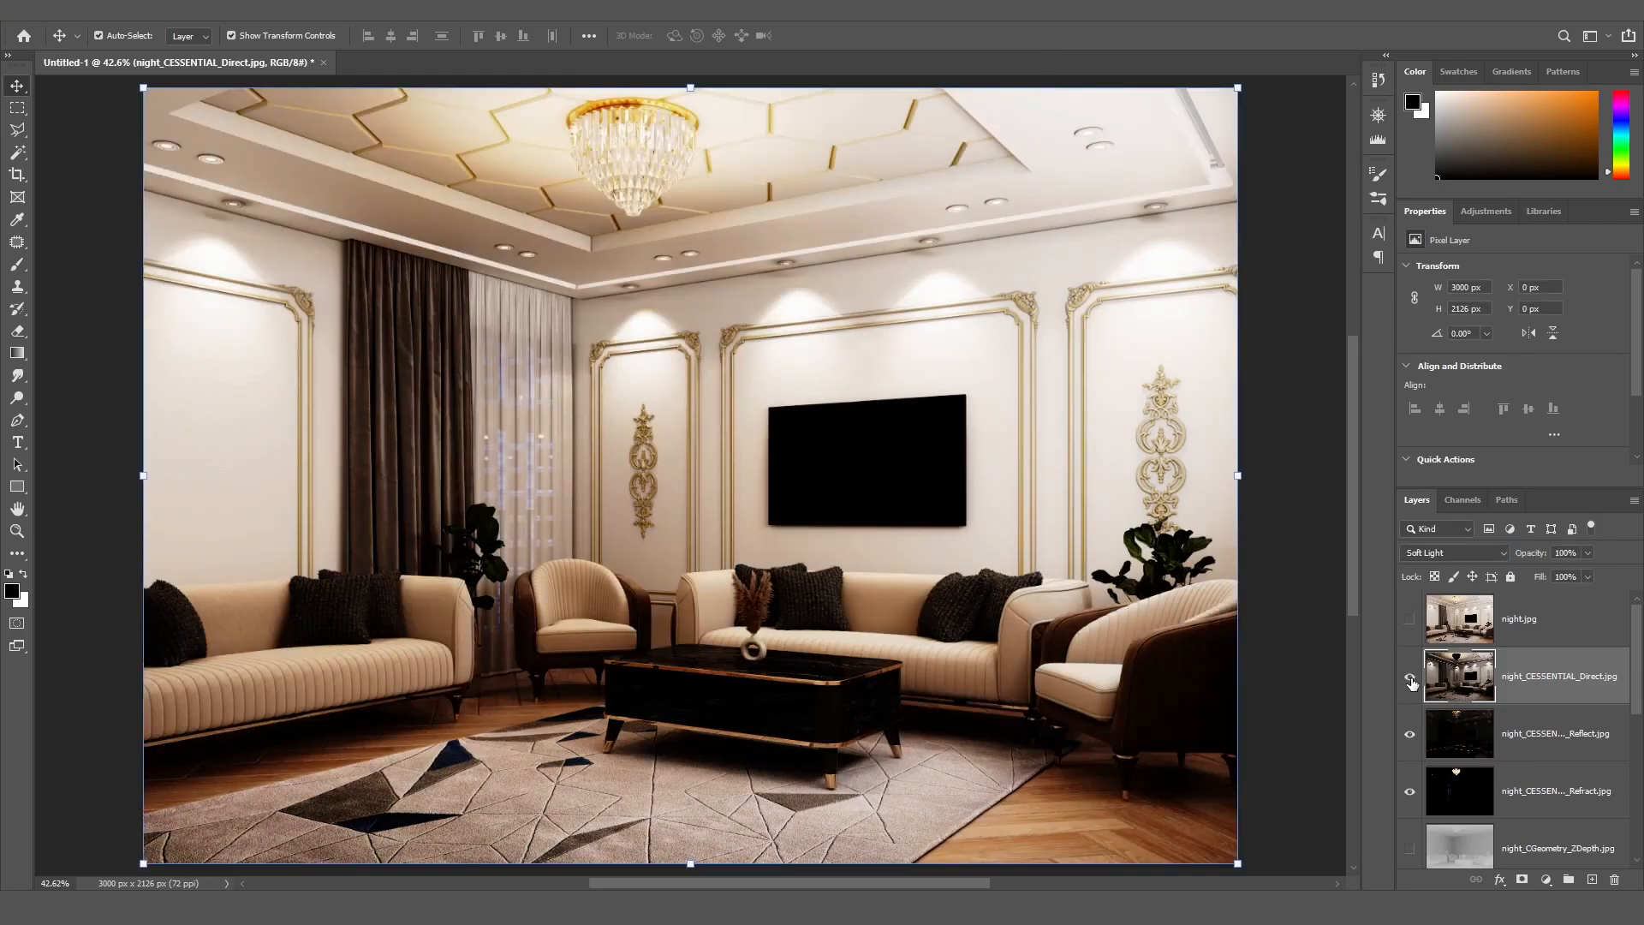
click(1411, 679)
click(1411, 679)
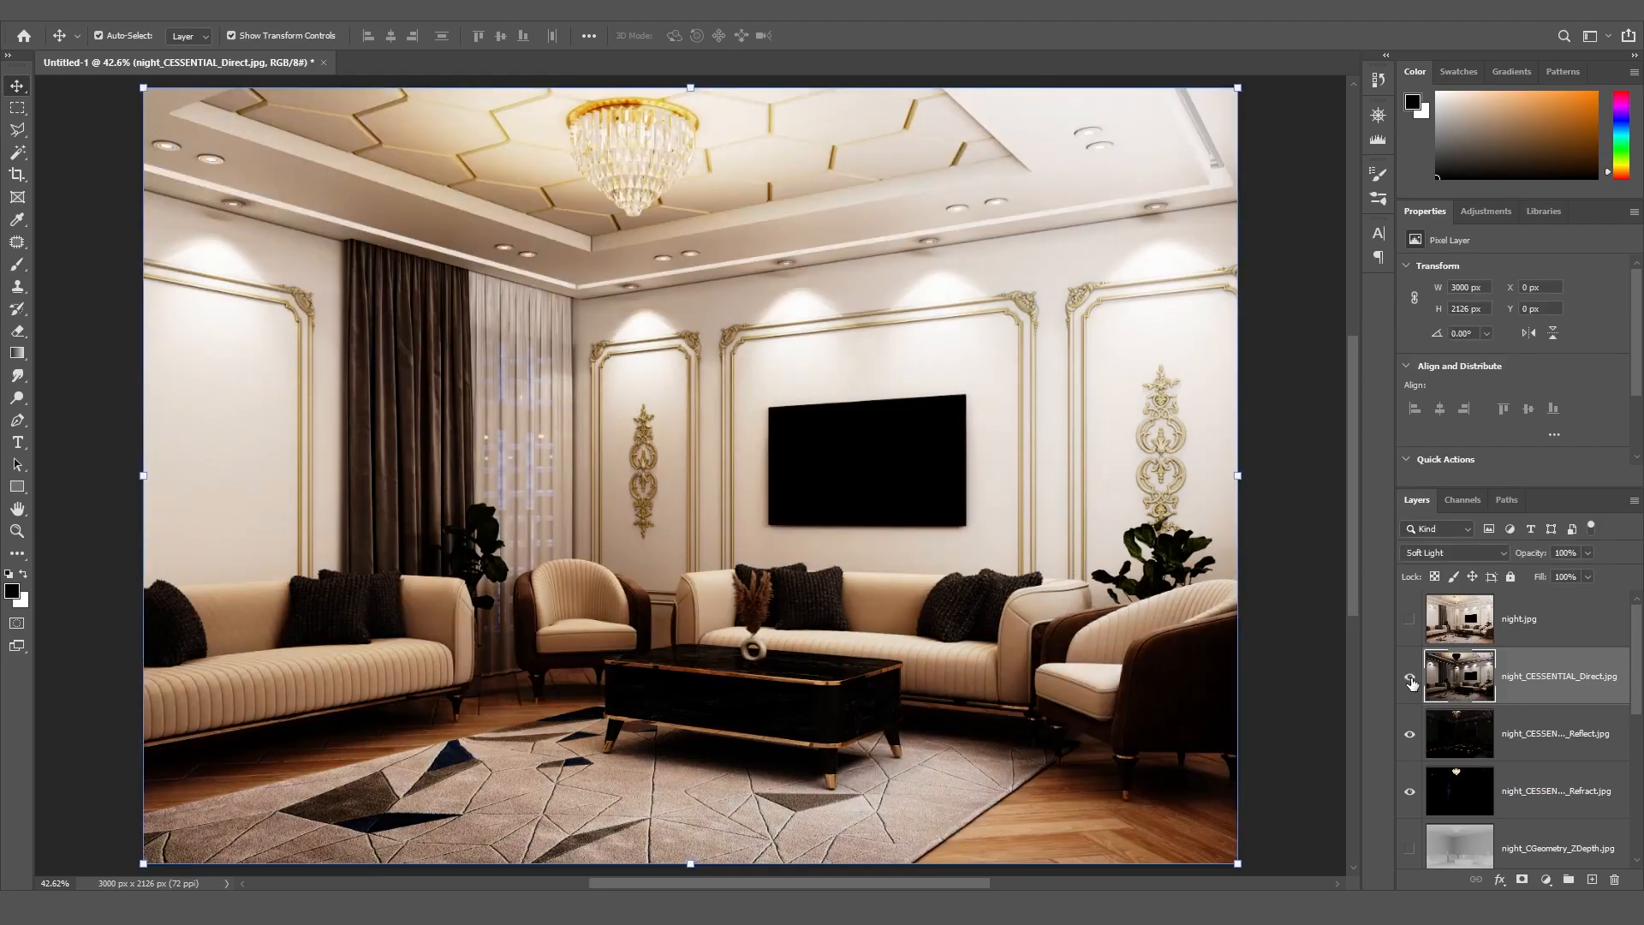
click(1566, 553)
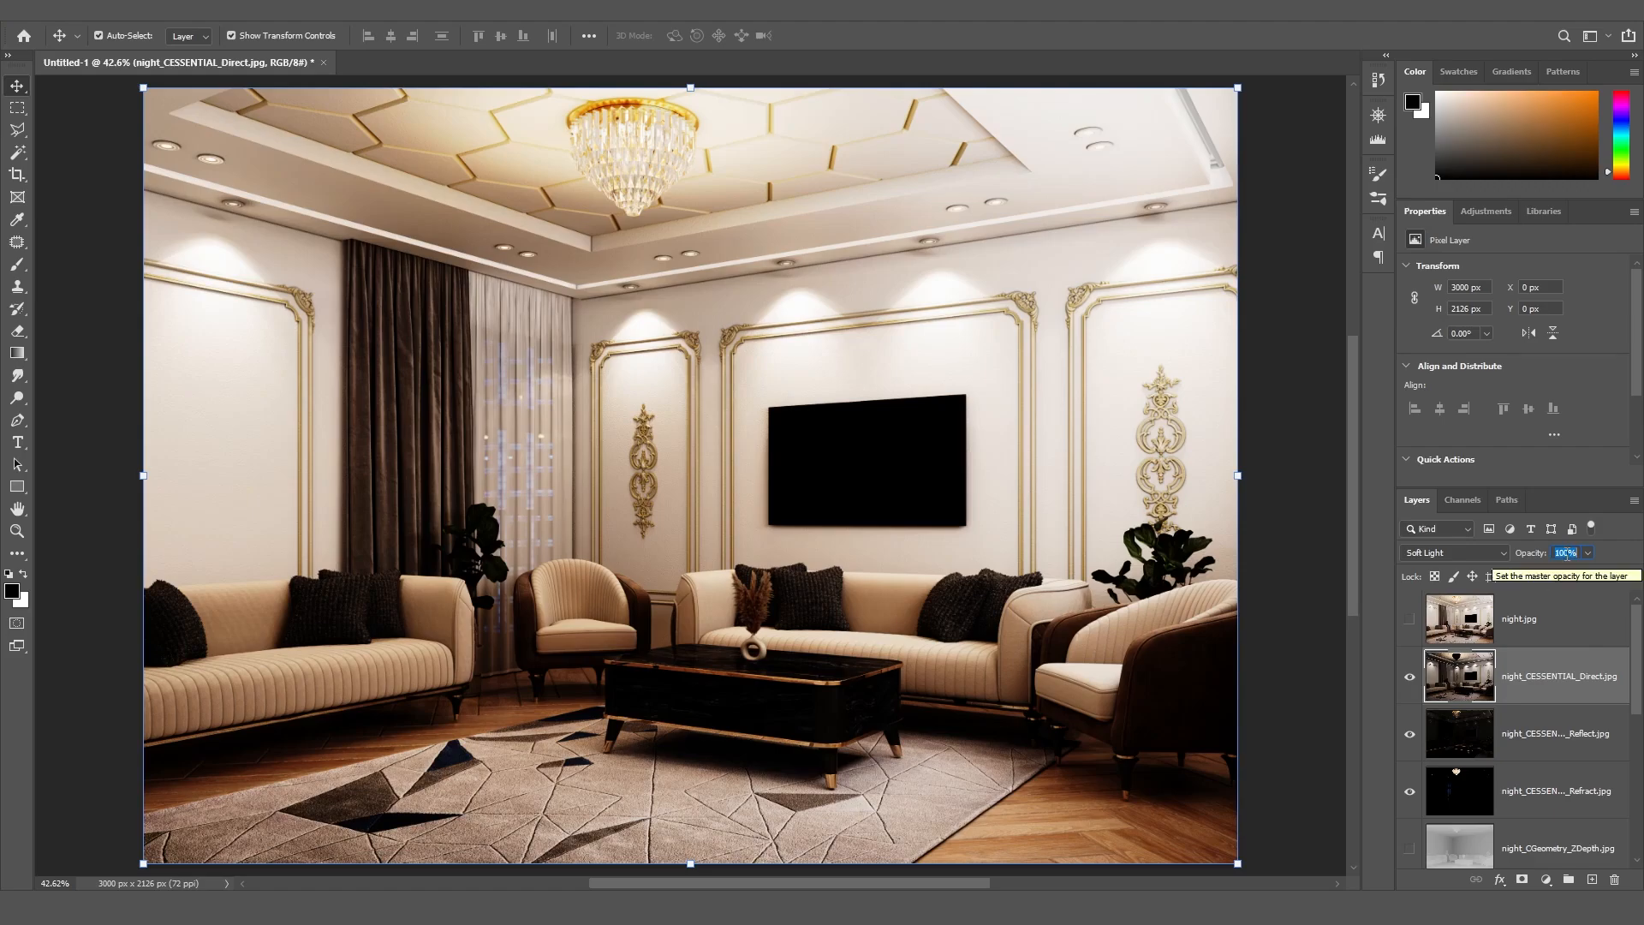
text(70)
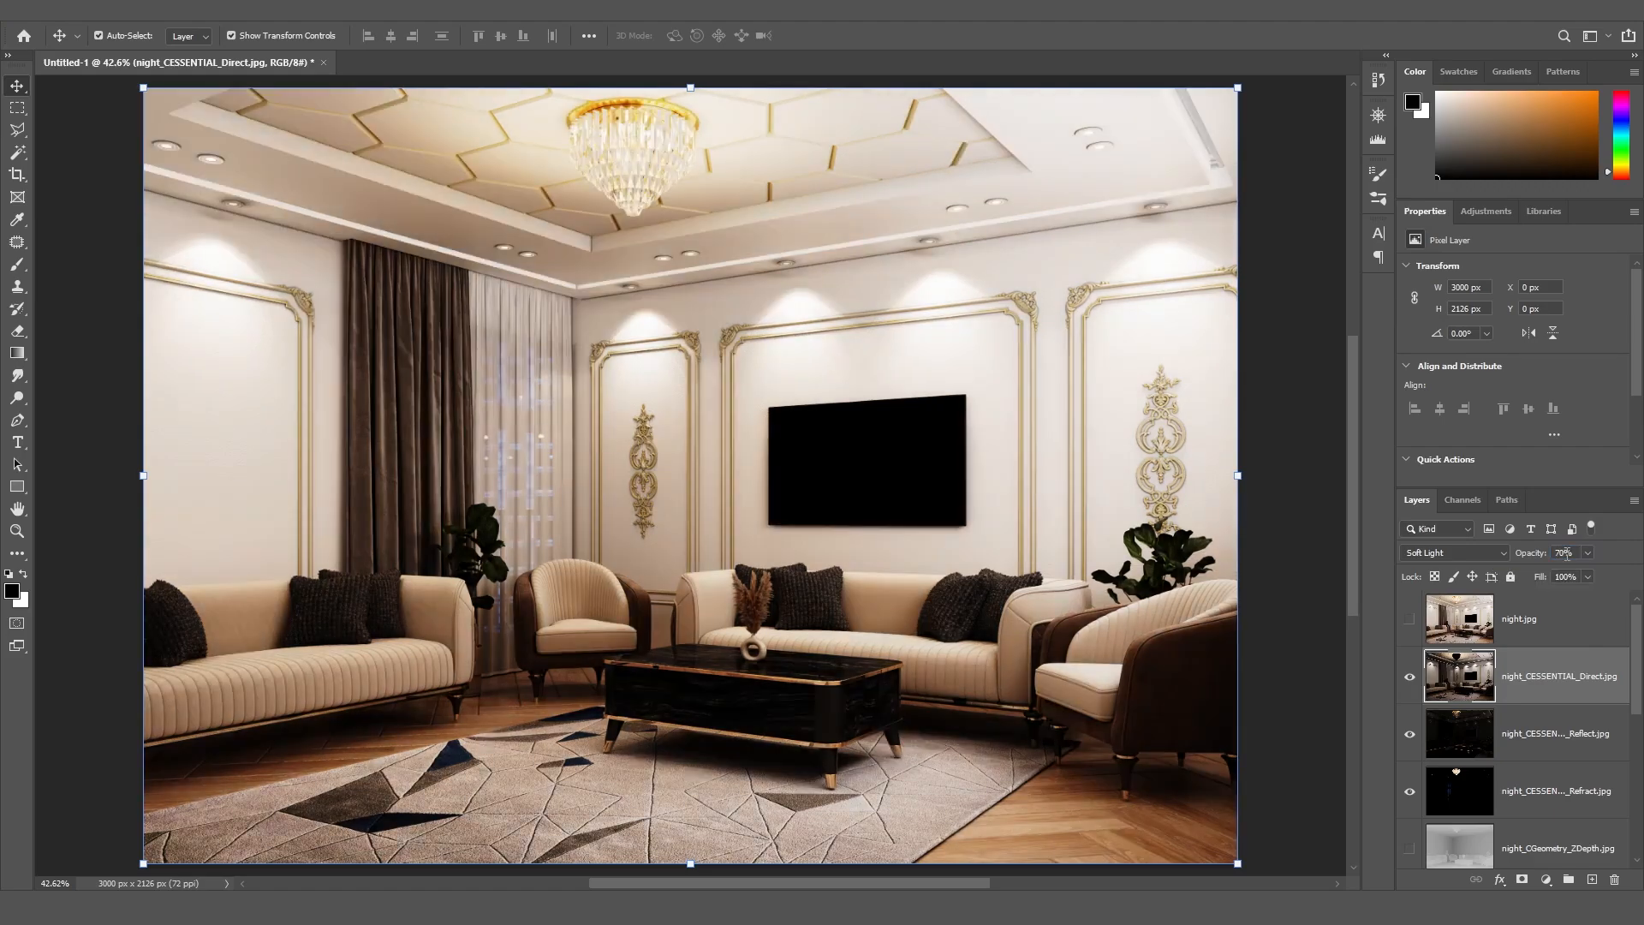
click(1410, 679)
click(1409, 679)
Set the night_CShading_LightSelect.jpg layer's opacity to 30%
drag(1638, 632, 1643, 775)
click(1515, 638)
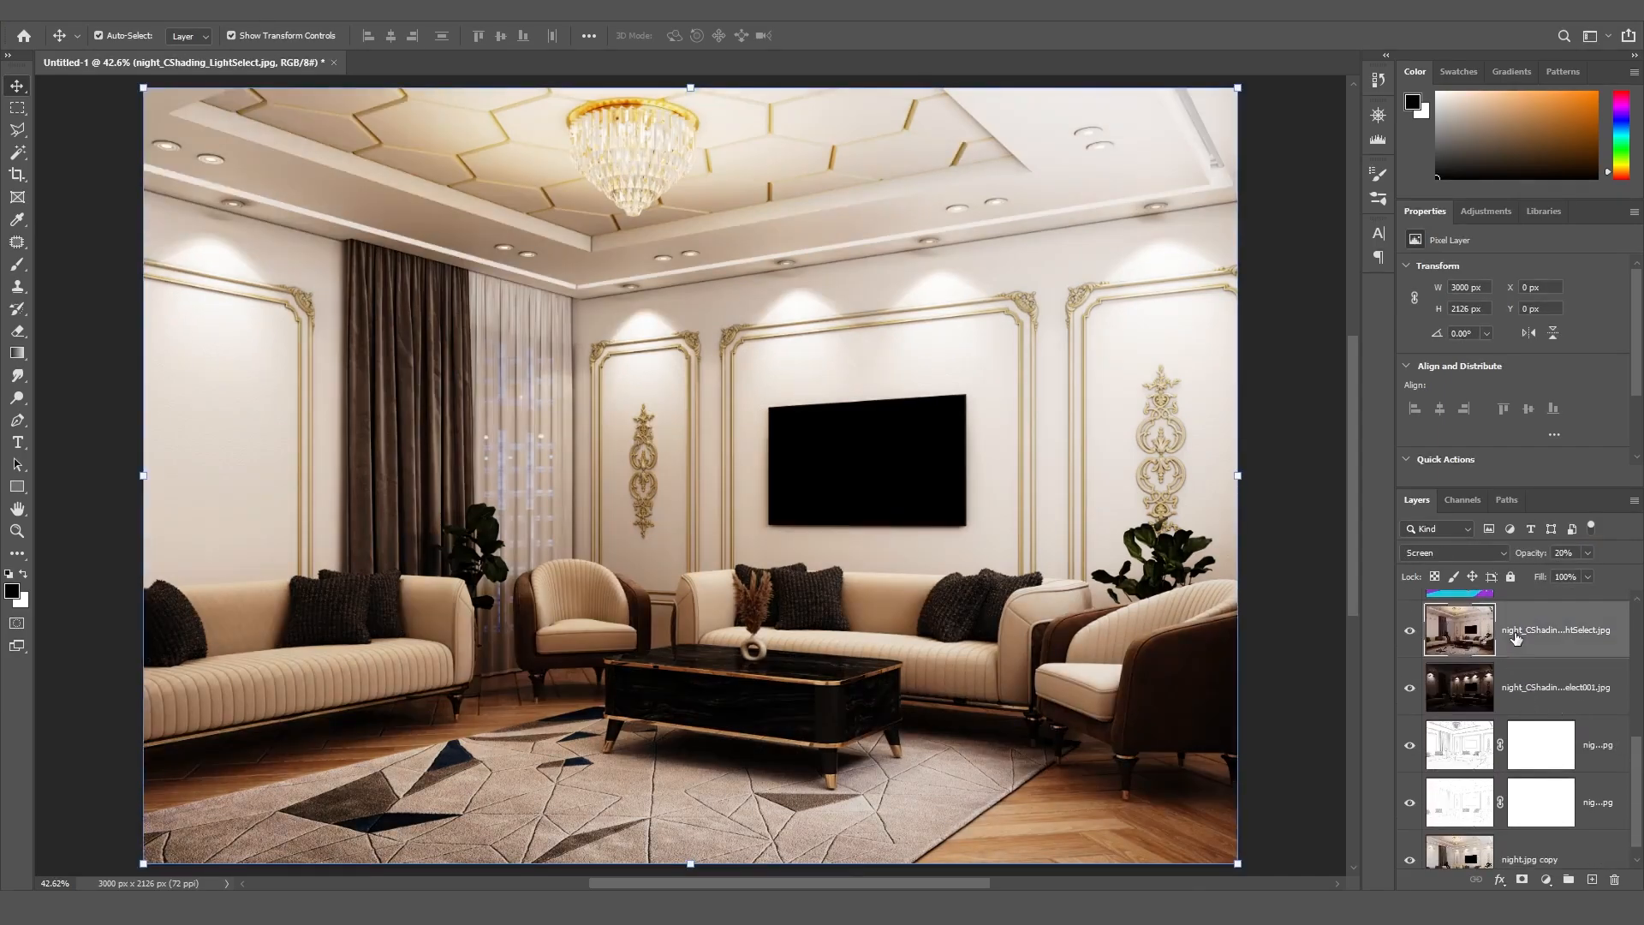
text(30)
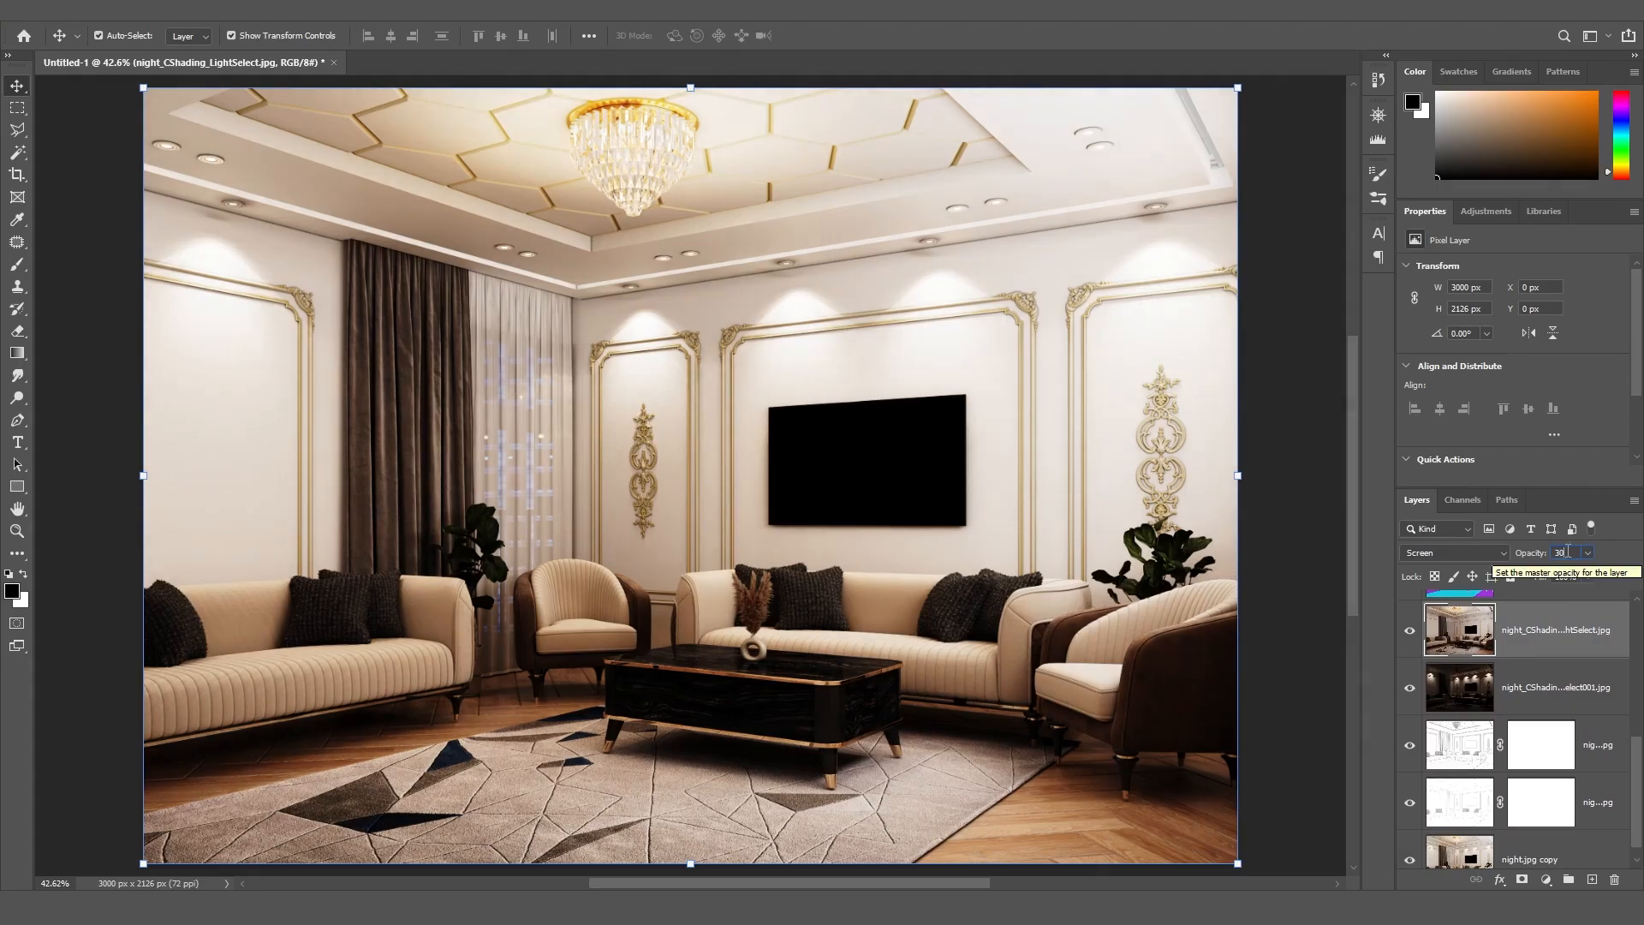
key(Return)
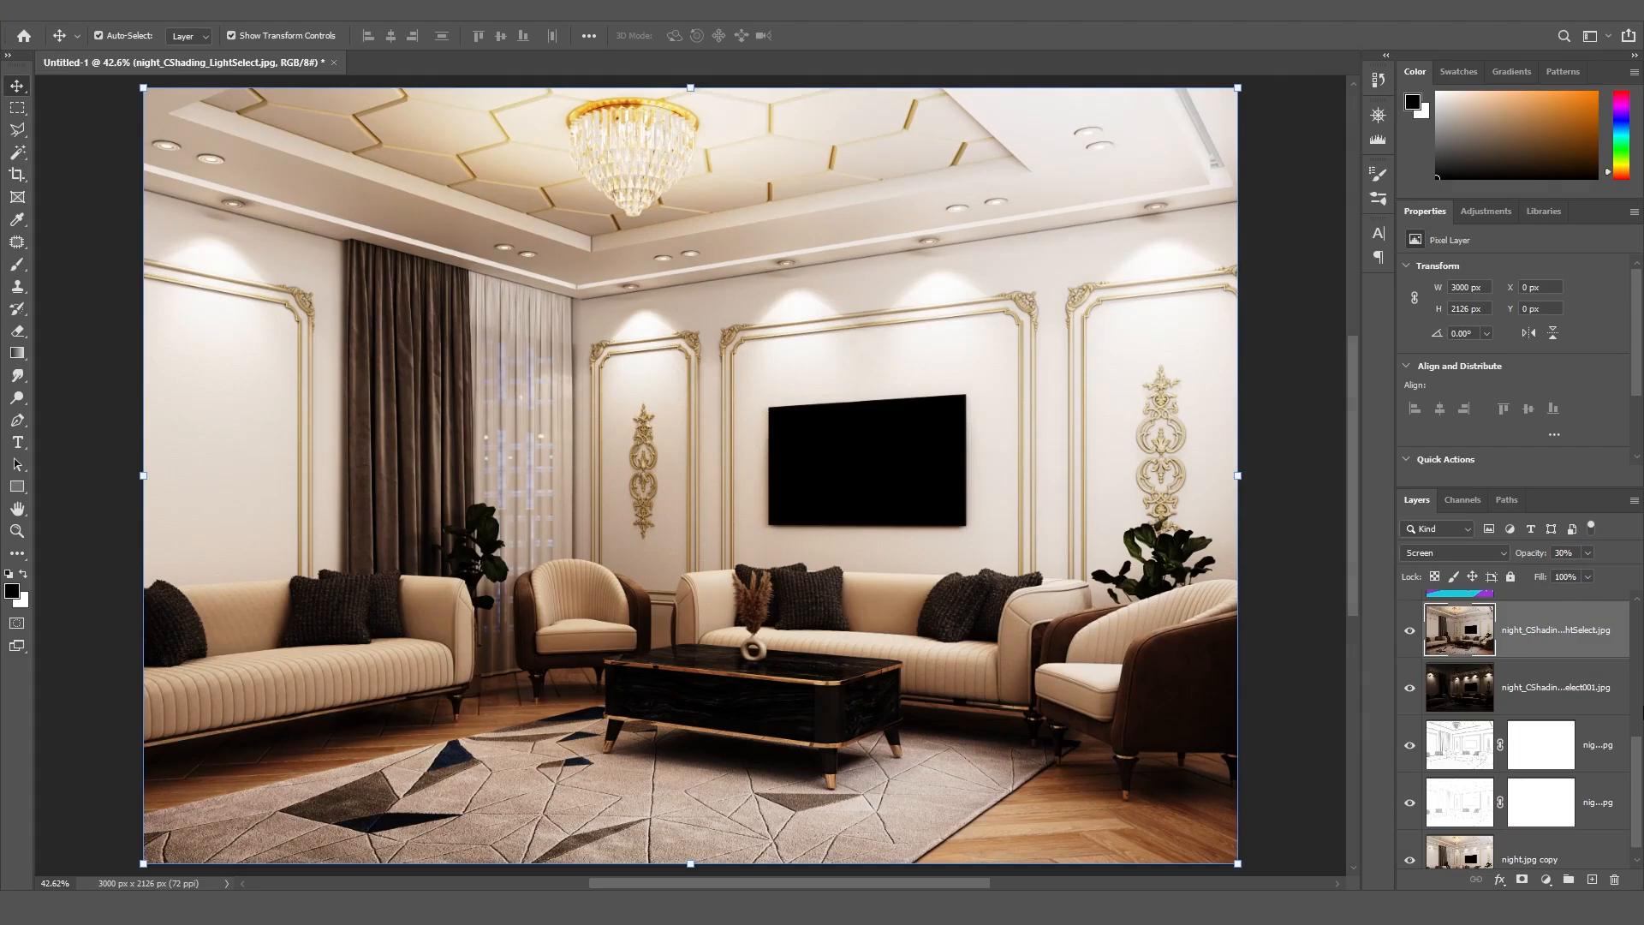
Set the night_CESSENTIAL_Direct.jpg layer's opacity to 60% and compare the image with and without it
drag(1640, 775, 1641, 644)
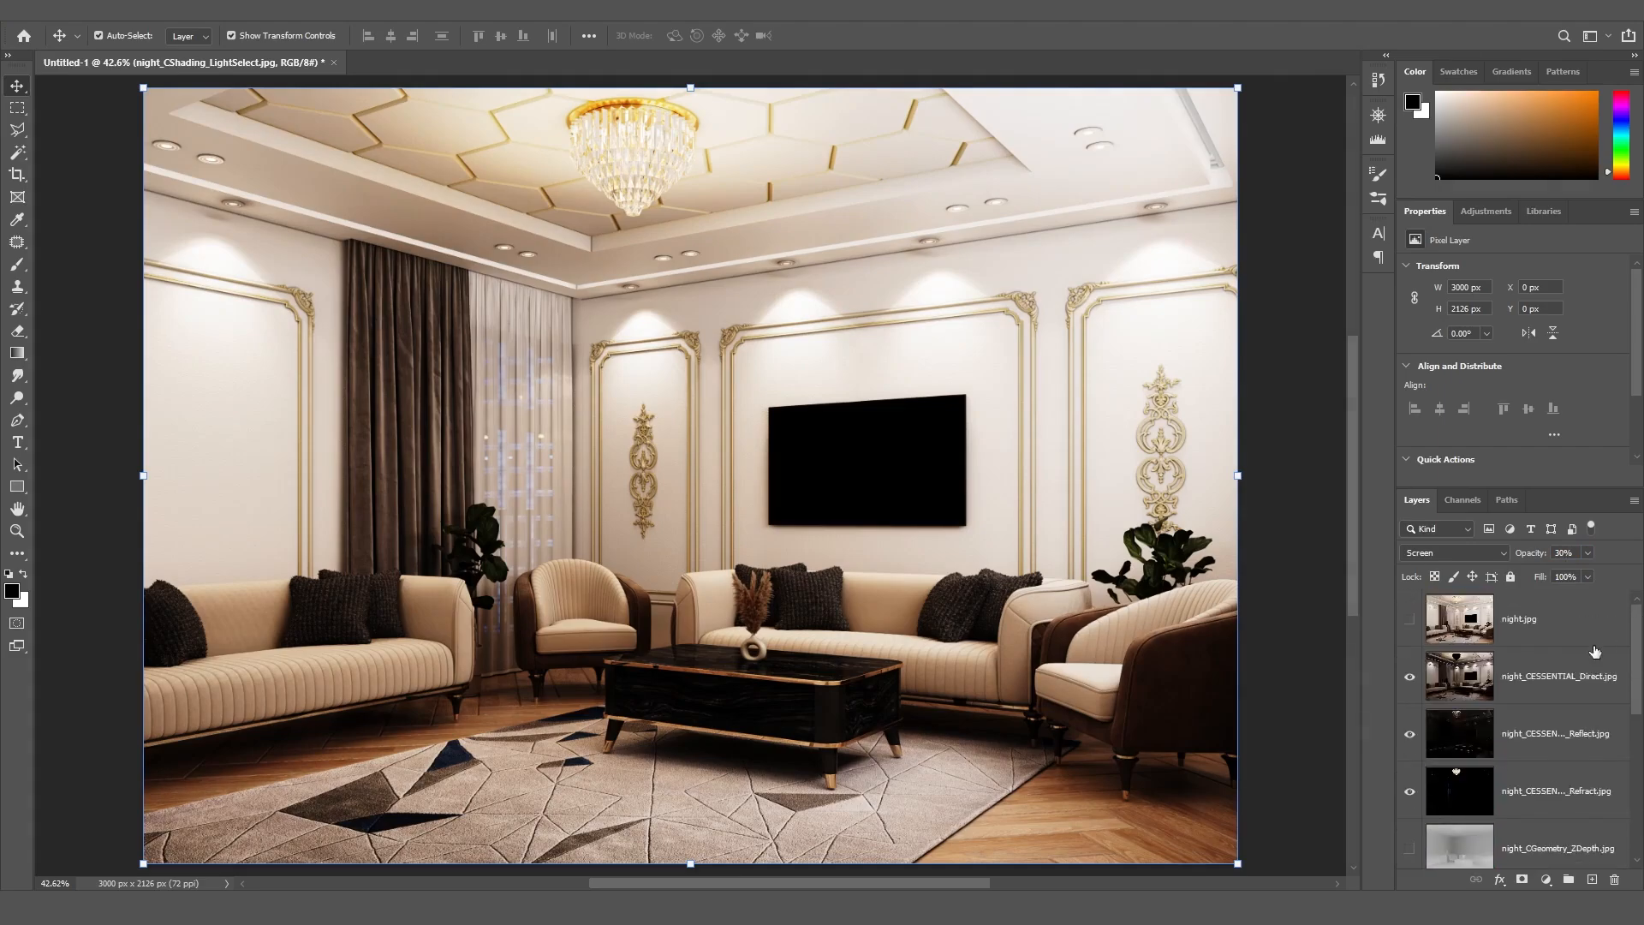
click(1457, 684)
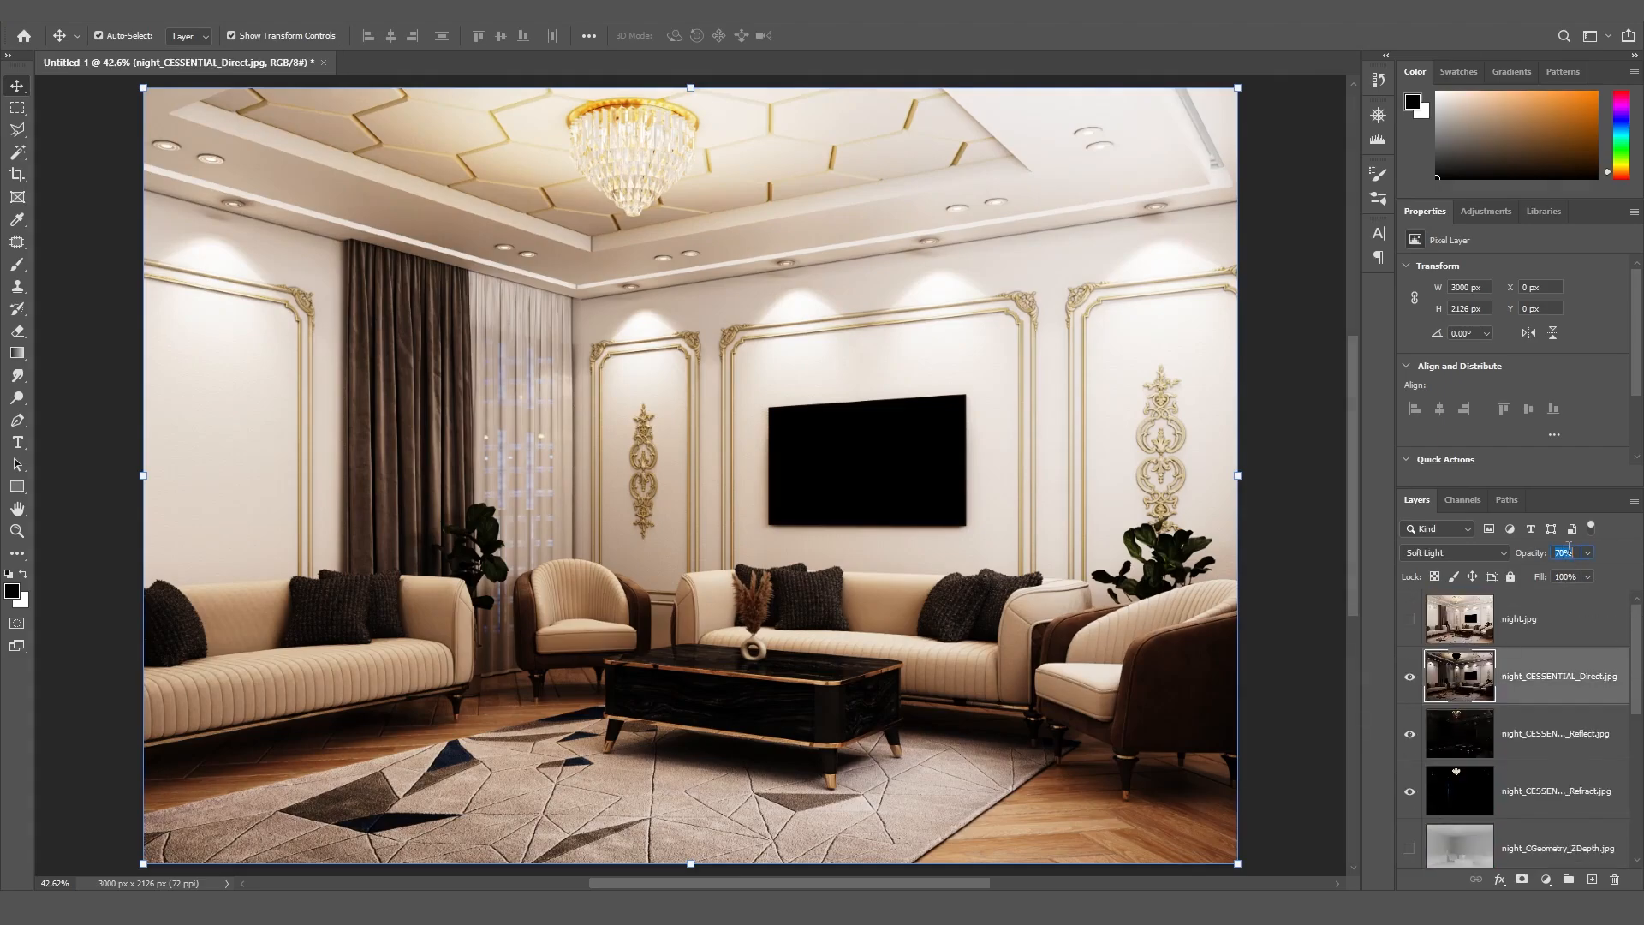
text(60)
key(Return)
click(1412, 677)
click(1414, 678)
drag(1638, 647, 1641, 786)
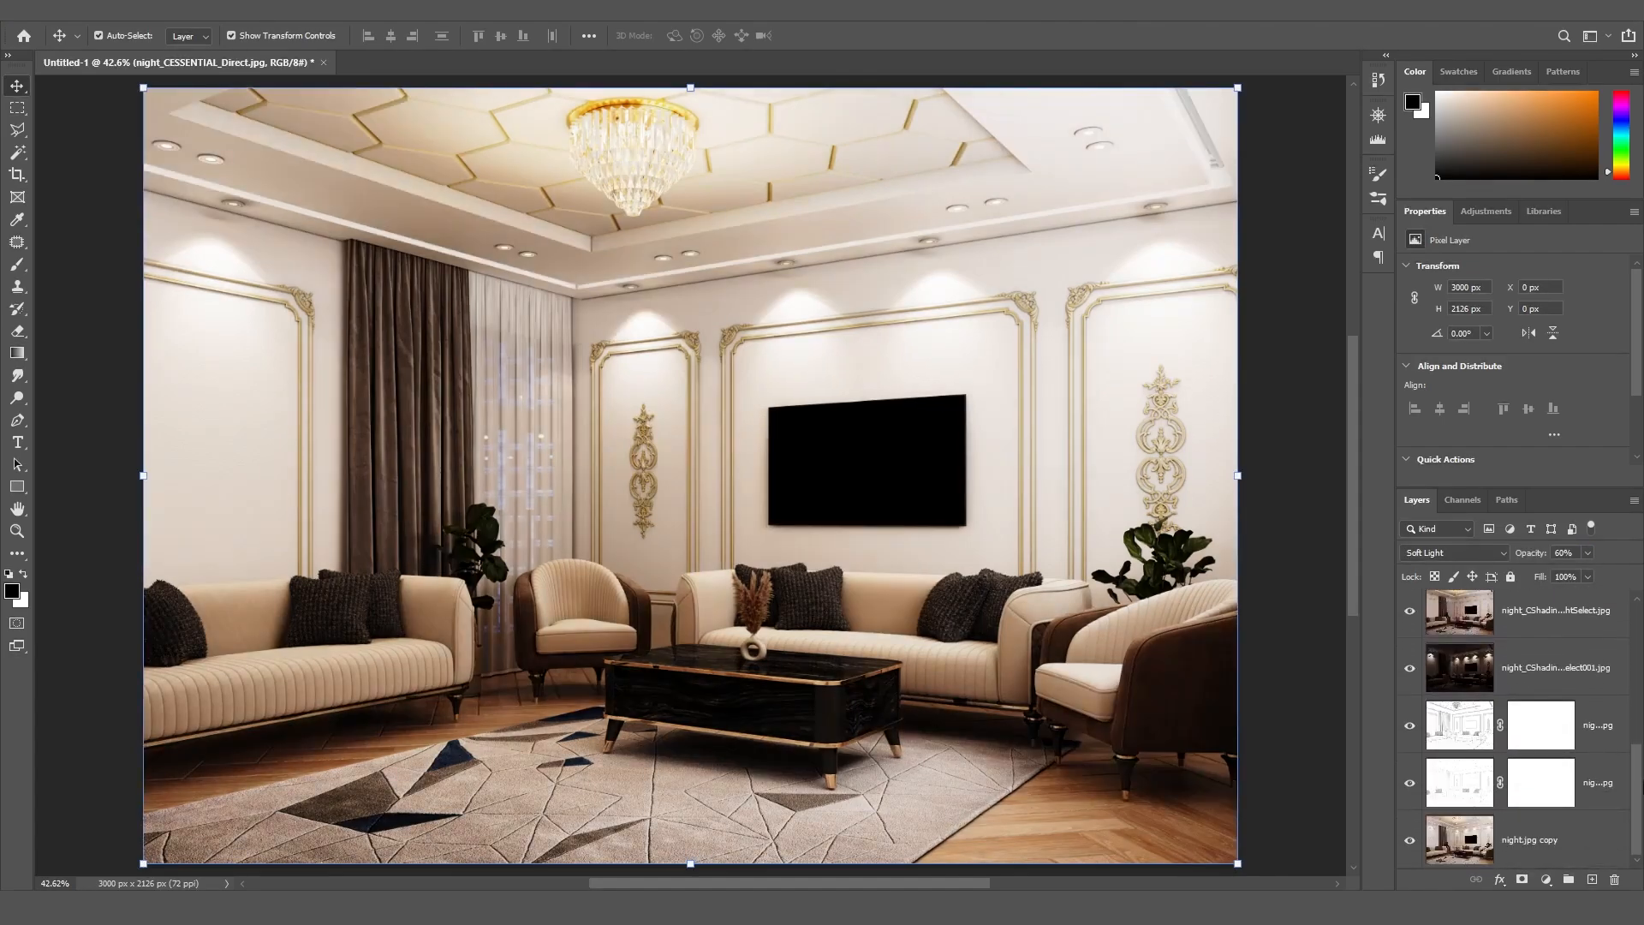
click(1532, 732)
drag(1637, 760, 1638, 718)
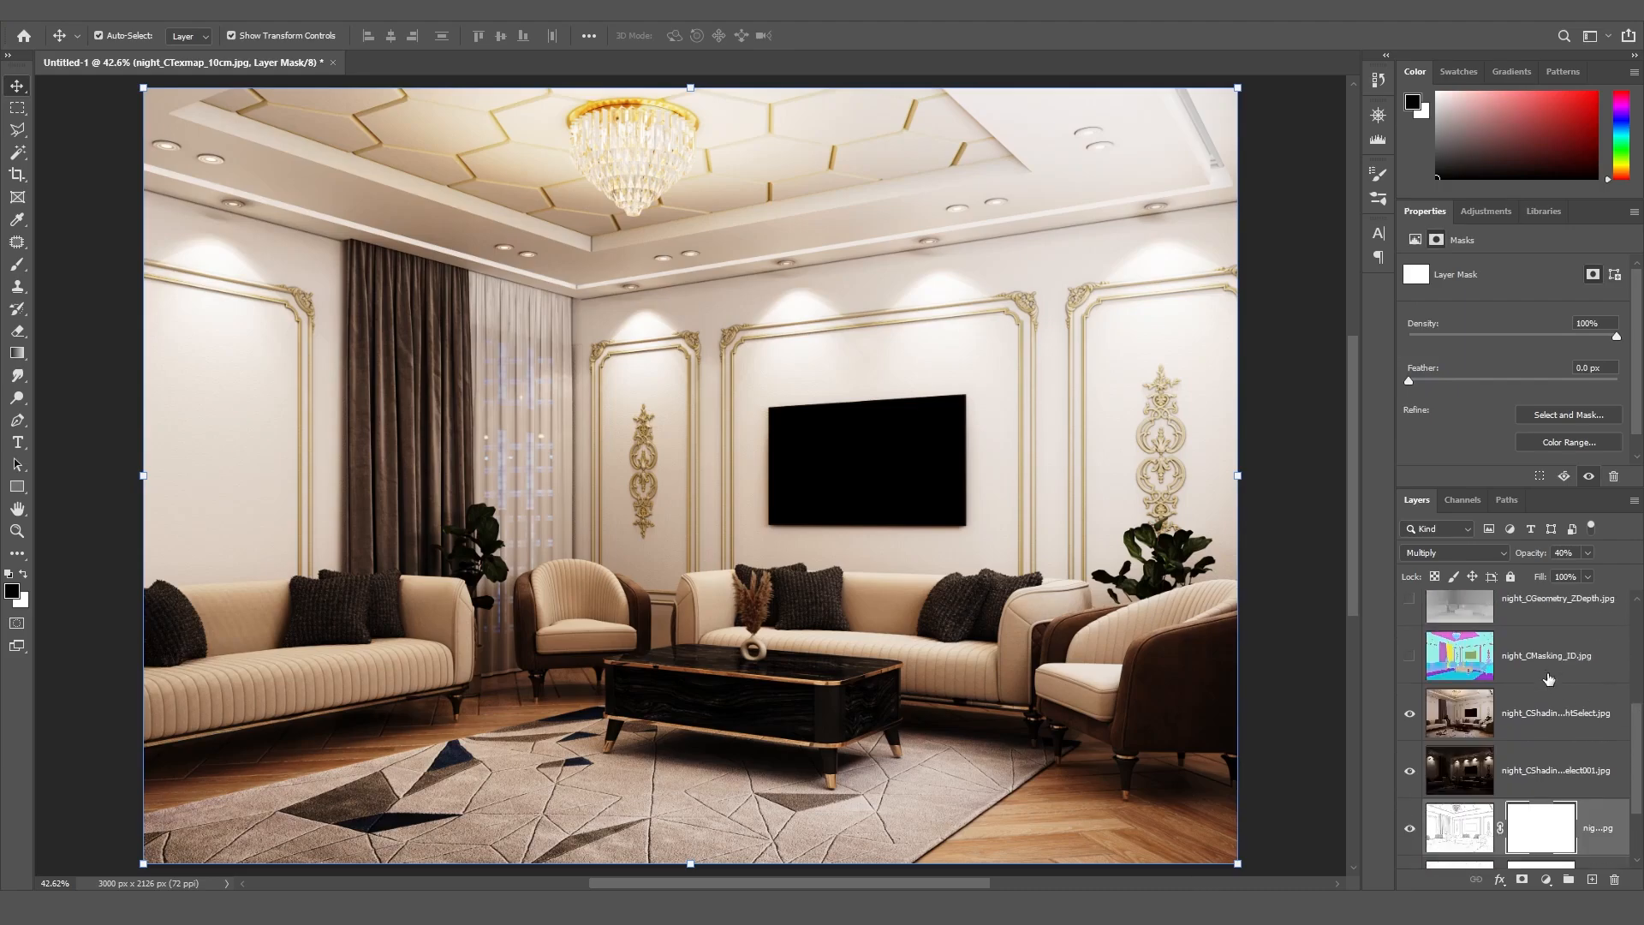
click(1545, 659)
click(1409, 656)
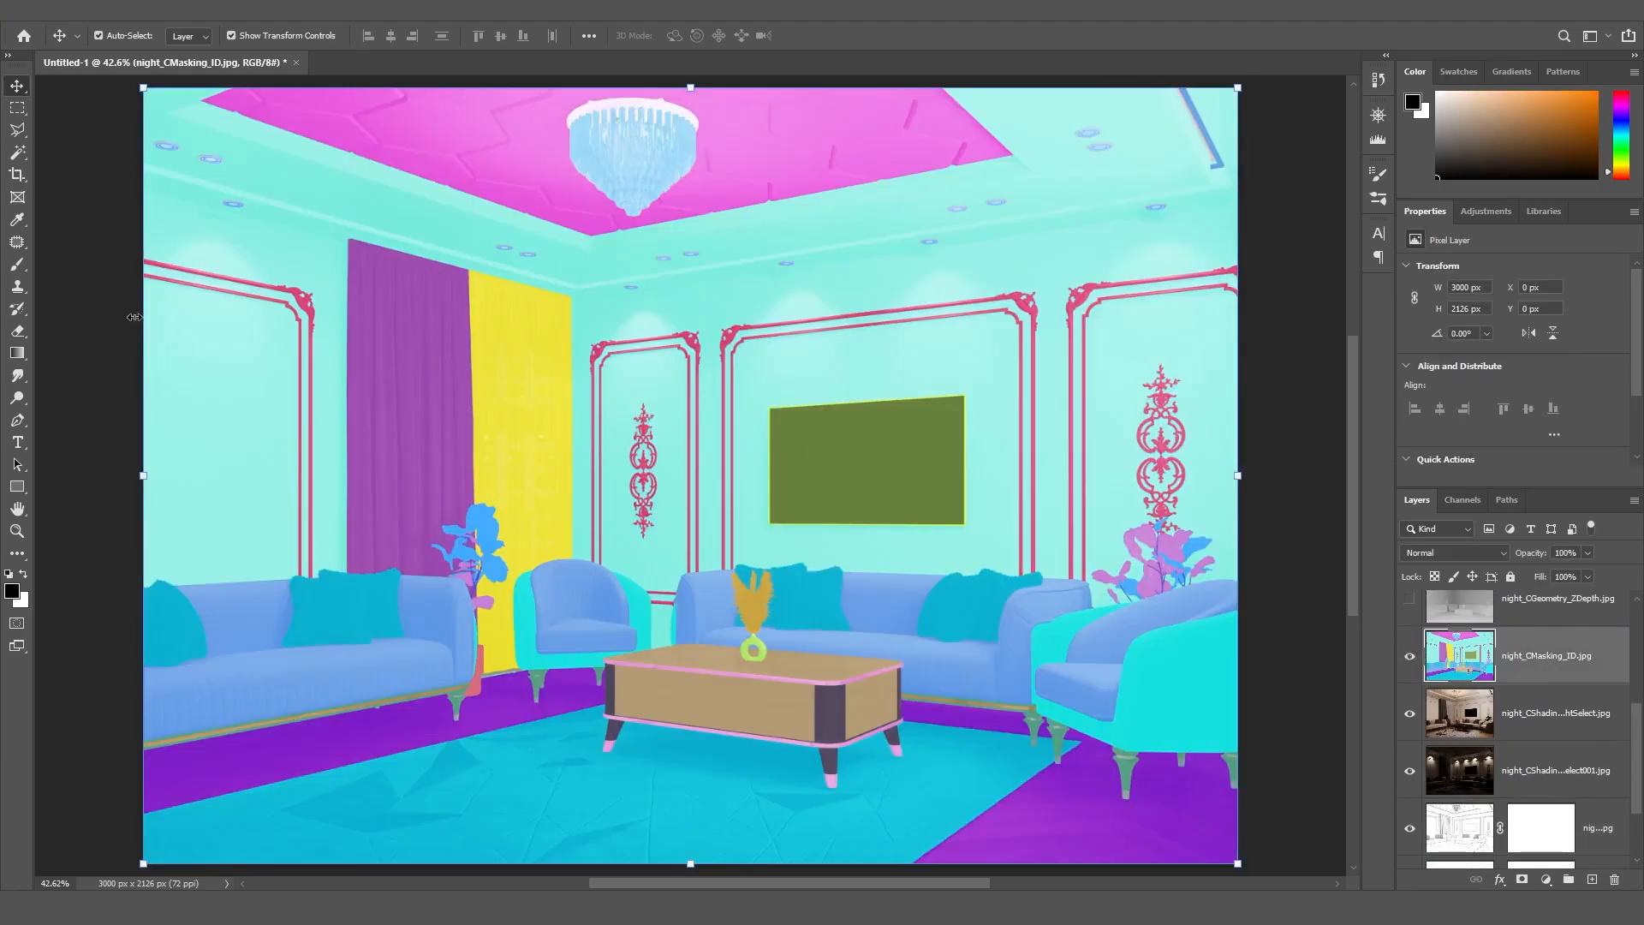
click(17, 152)
click(1201, 126)
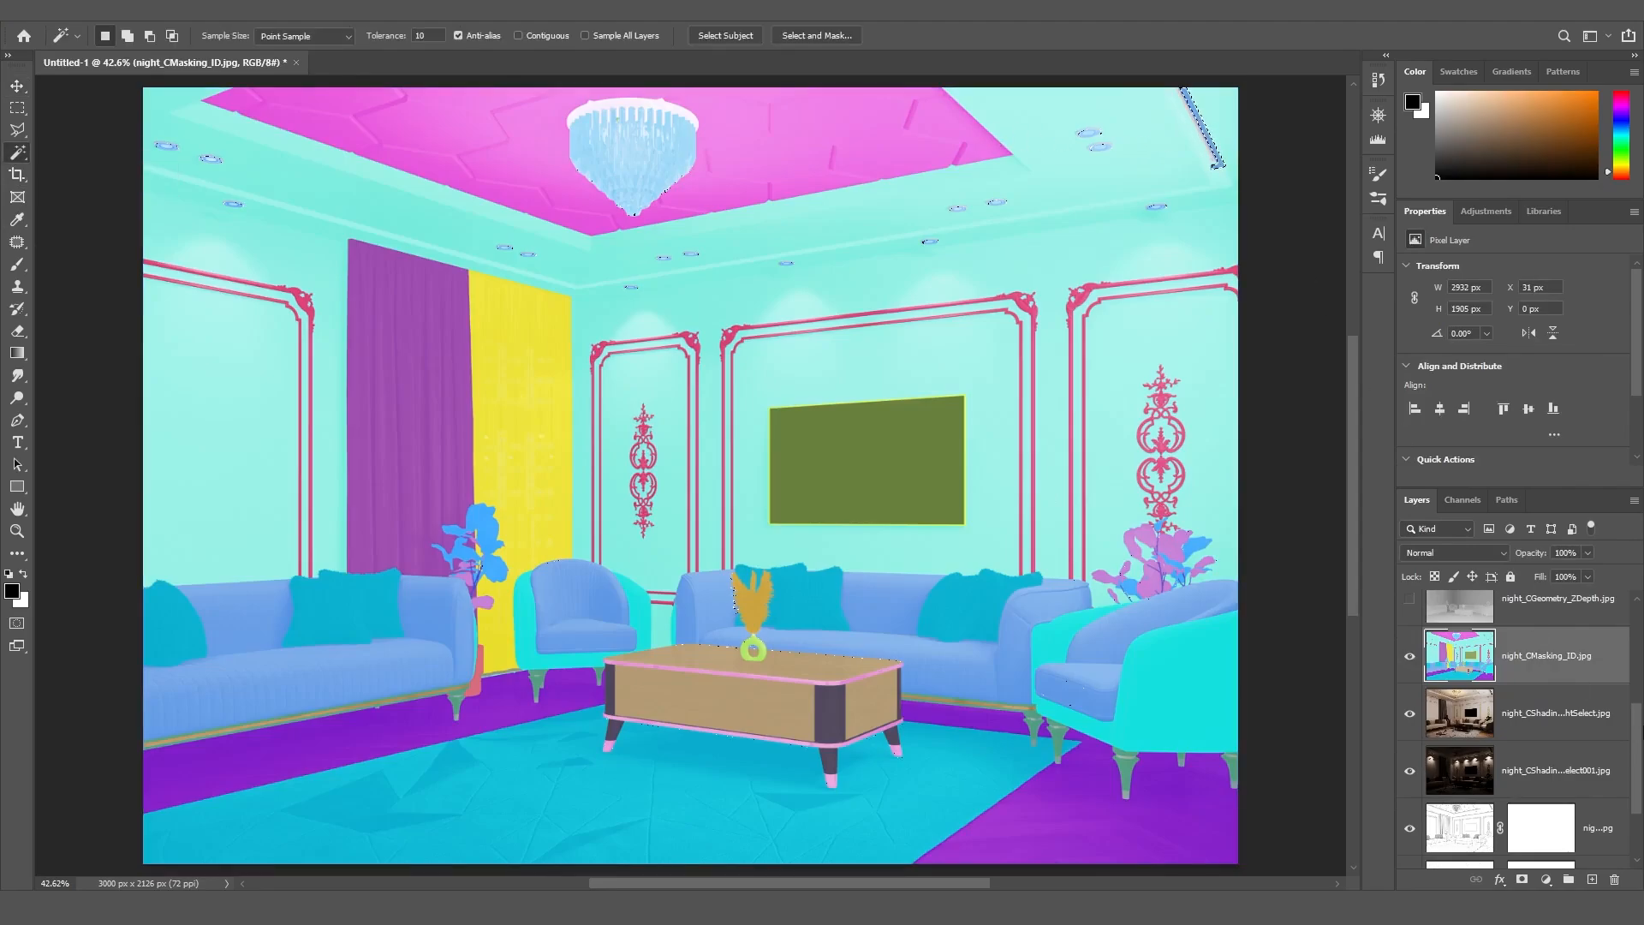
click(1410, 656)
drag(1637, 739, 1639, 783)
click(1551, 734)
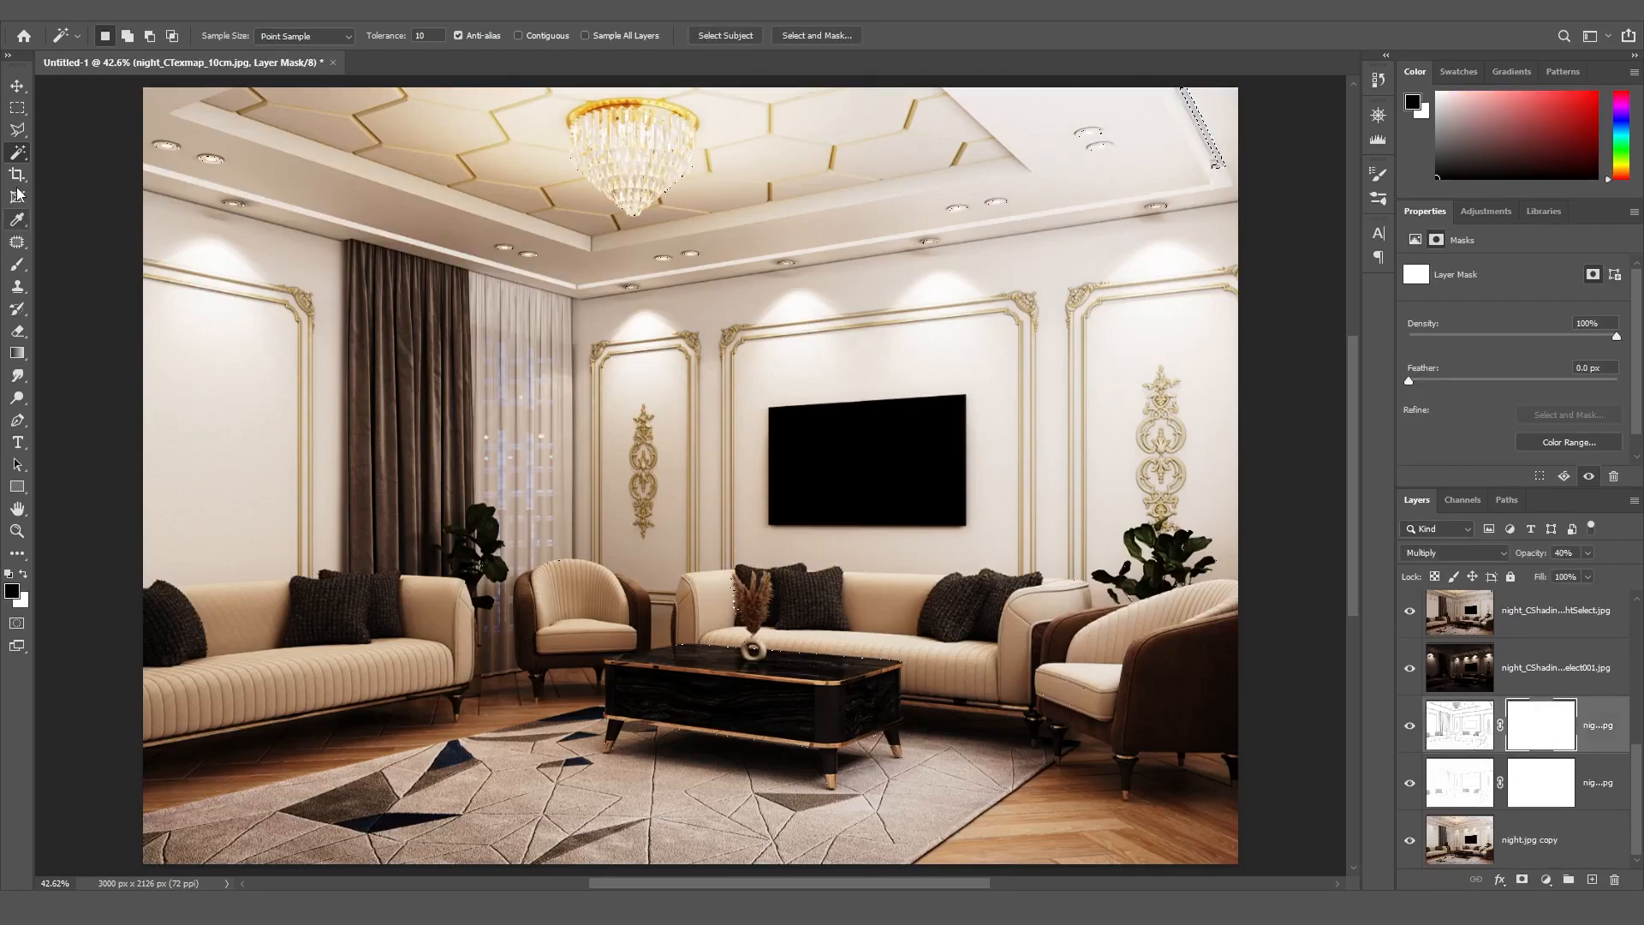
Set up the Brush tool at size 80 for painting on the ambient occlusion layer masks and clear the current selection
click(17, 264)
key(bracketright)
key(bracketright)
key(bracketright)
key(bracketright)
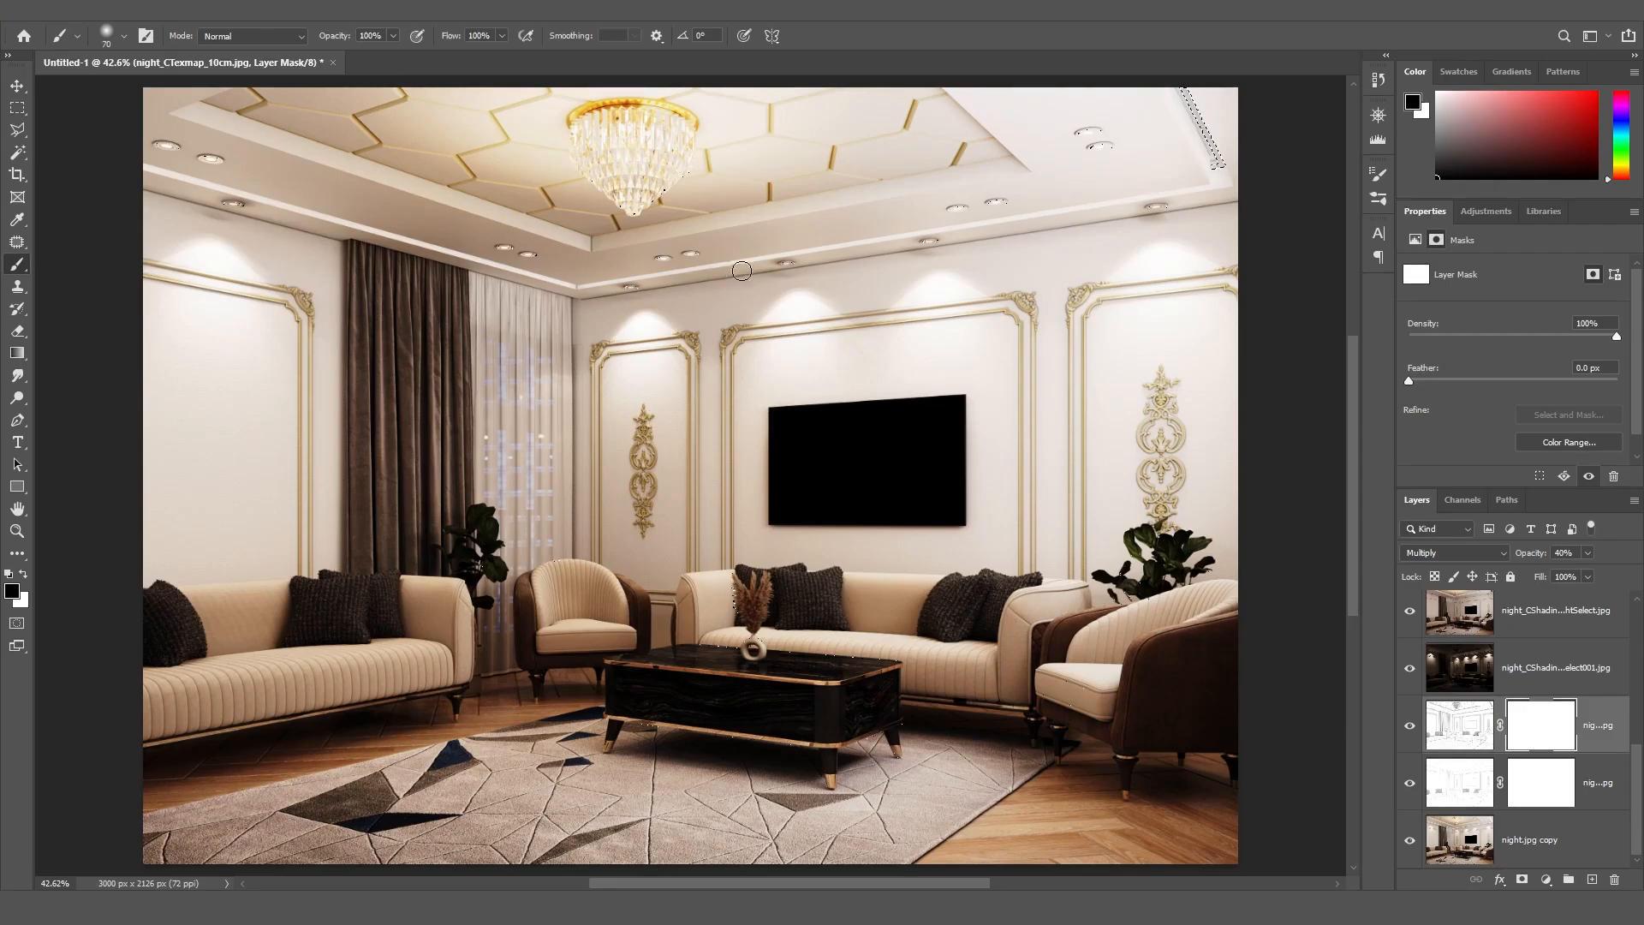
key(bracketright)
key(alt+bracketleft)
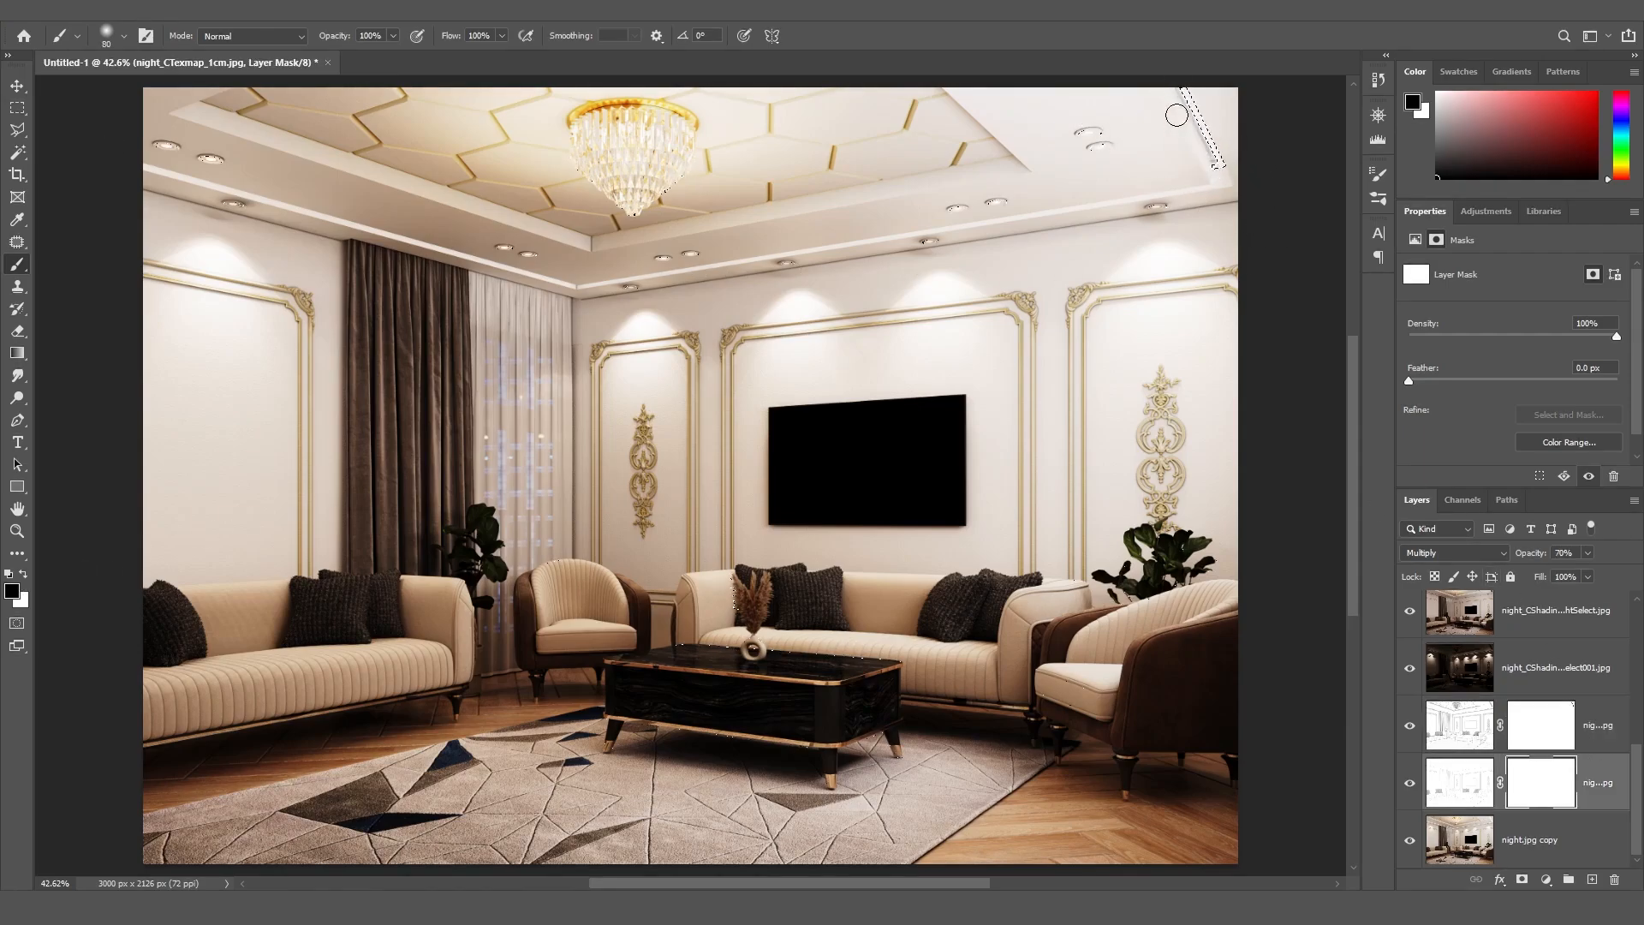
key(ctrl+d)
Select the cyan wall and ceiling area of night_CMasking_ID.jpg with the Magic Wand, leaving that layer hidden
alt+scroll(1219, 75, up, 5)
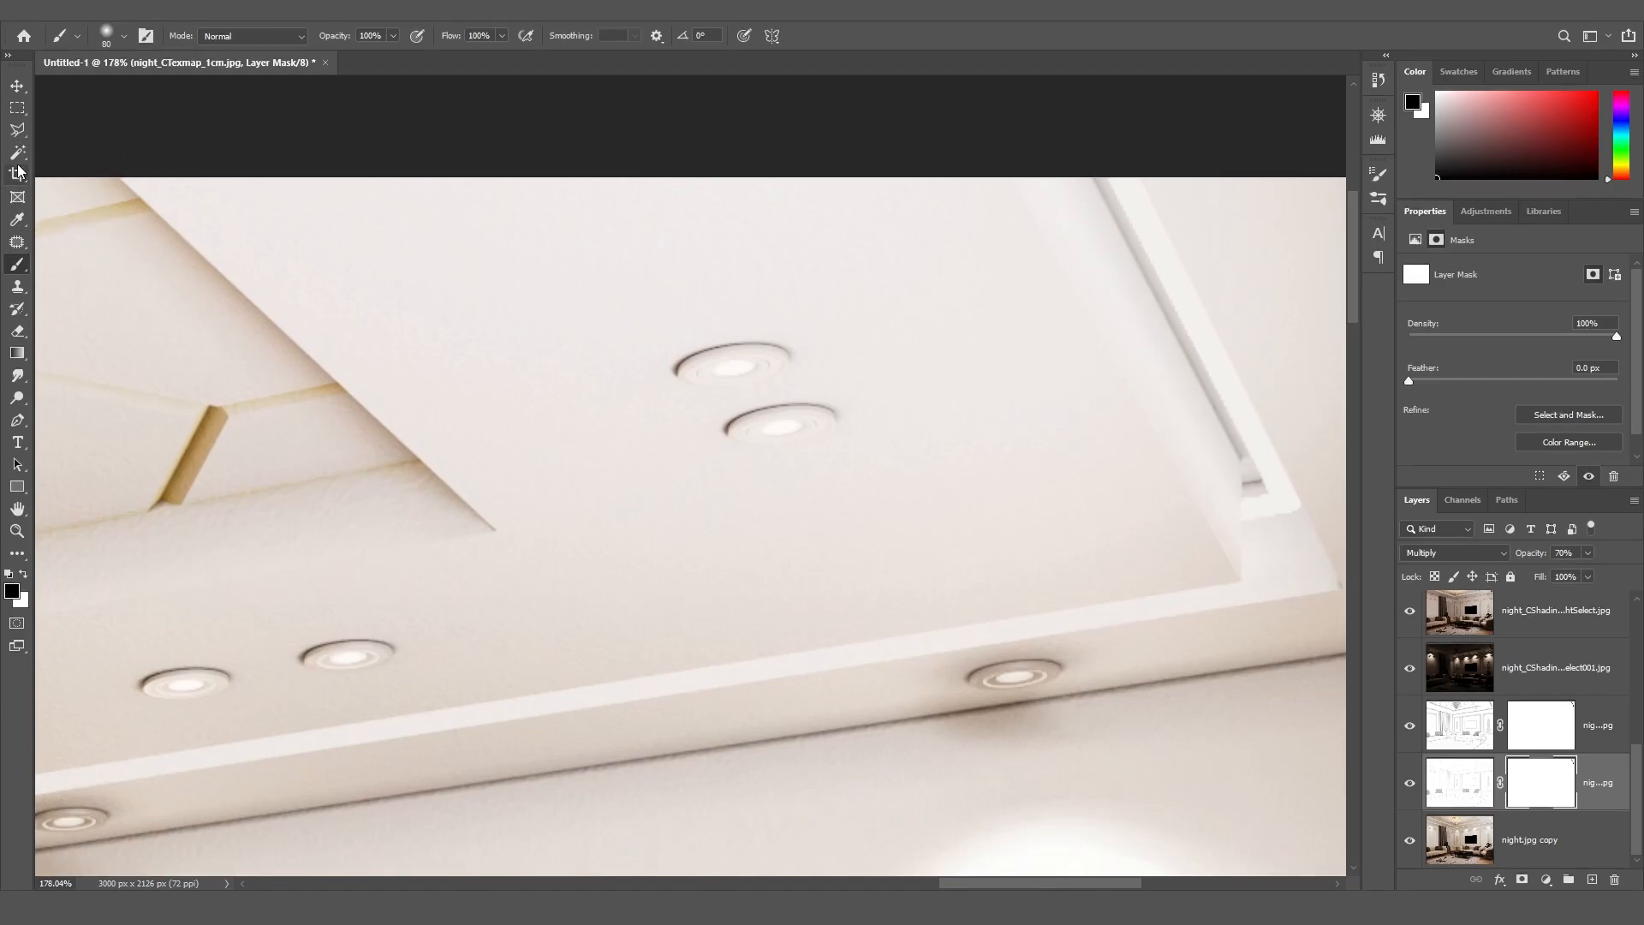
key(w)
drag(1636, 793, 1635, 747)
click(1546, 667)
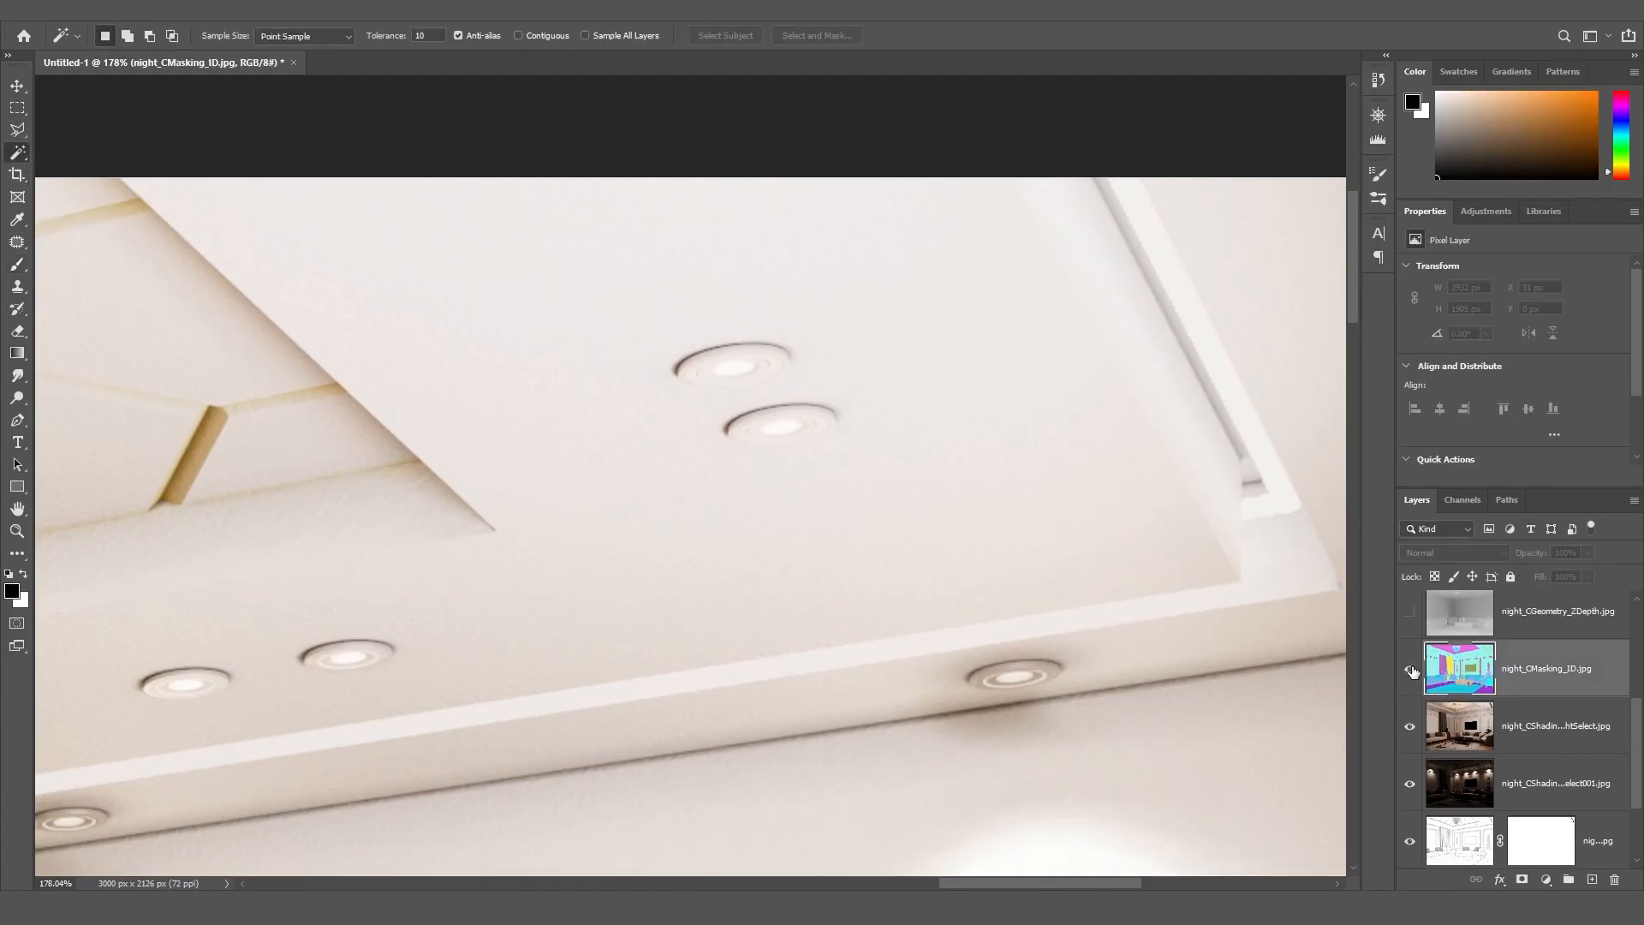
click(1410, 667)
click(1143, 450)
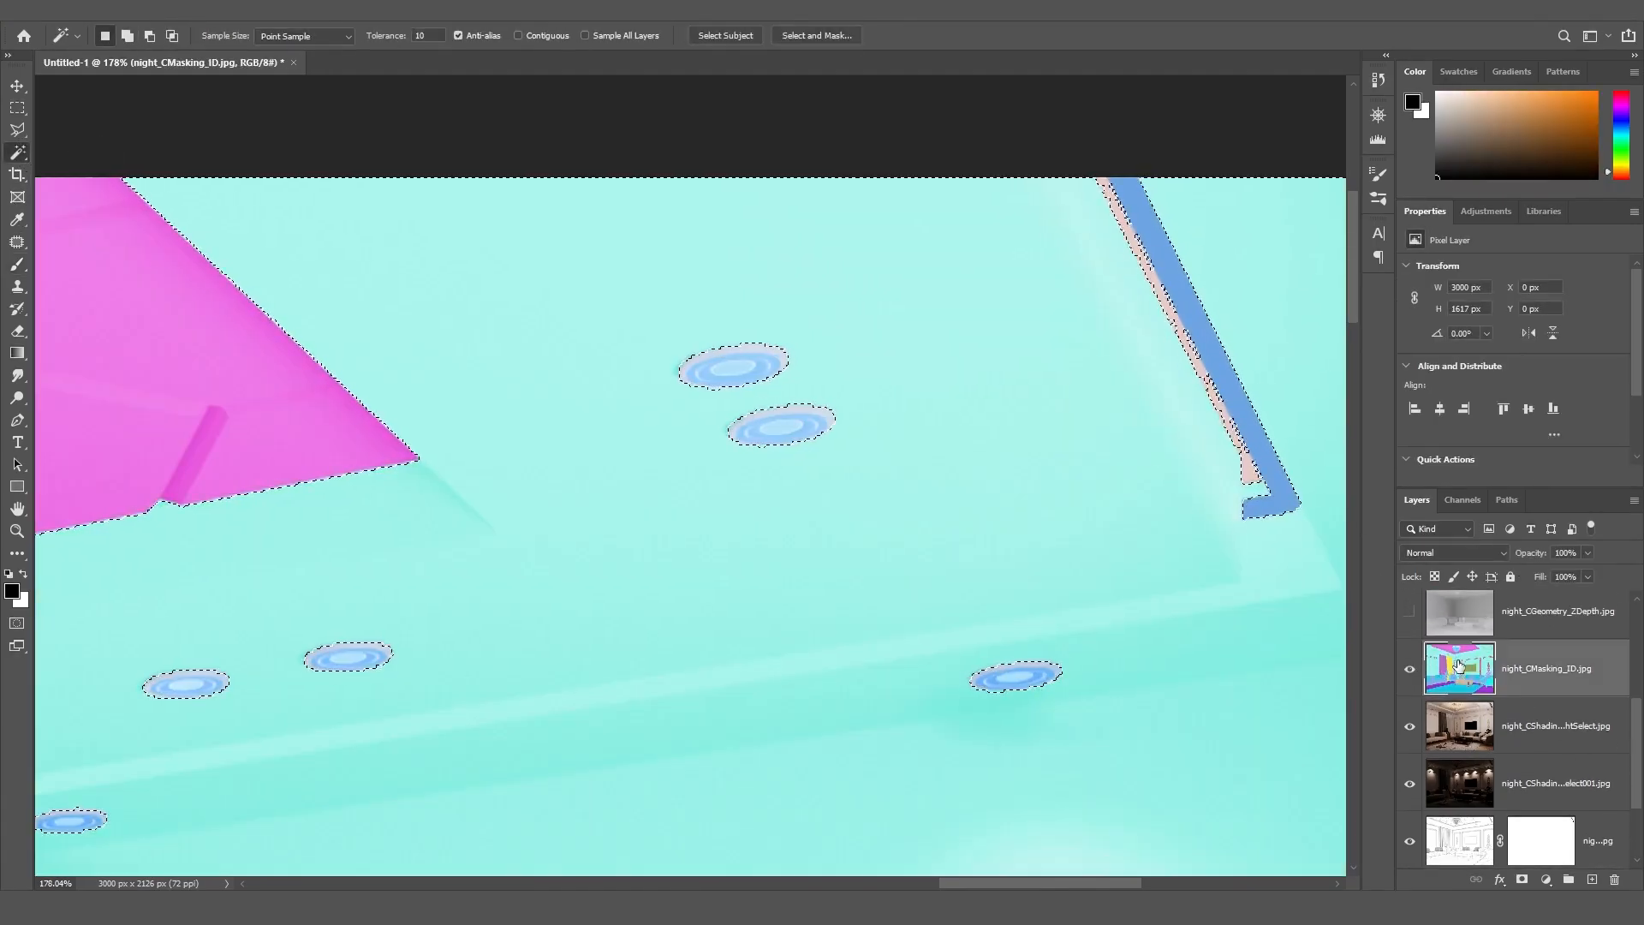
click(1409, 668)
Paint black on the night_CTexmap_10cm.jpg layer's mask along the ceiling's recessed light slot, within the selection
click(1540, 839)
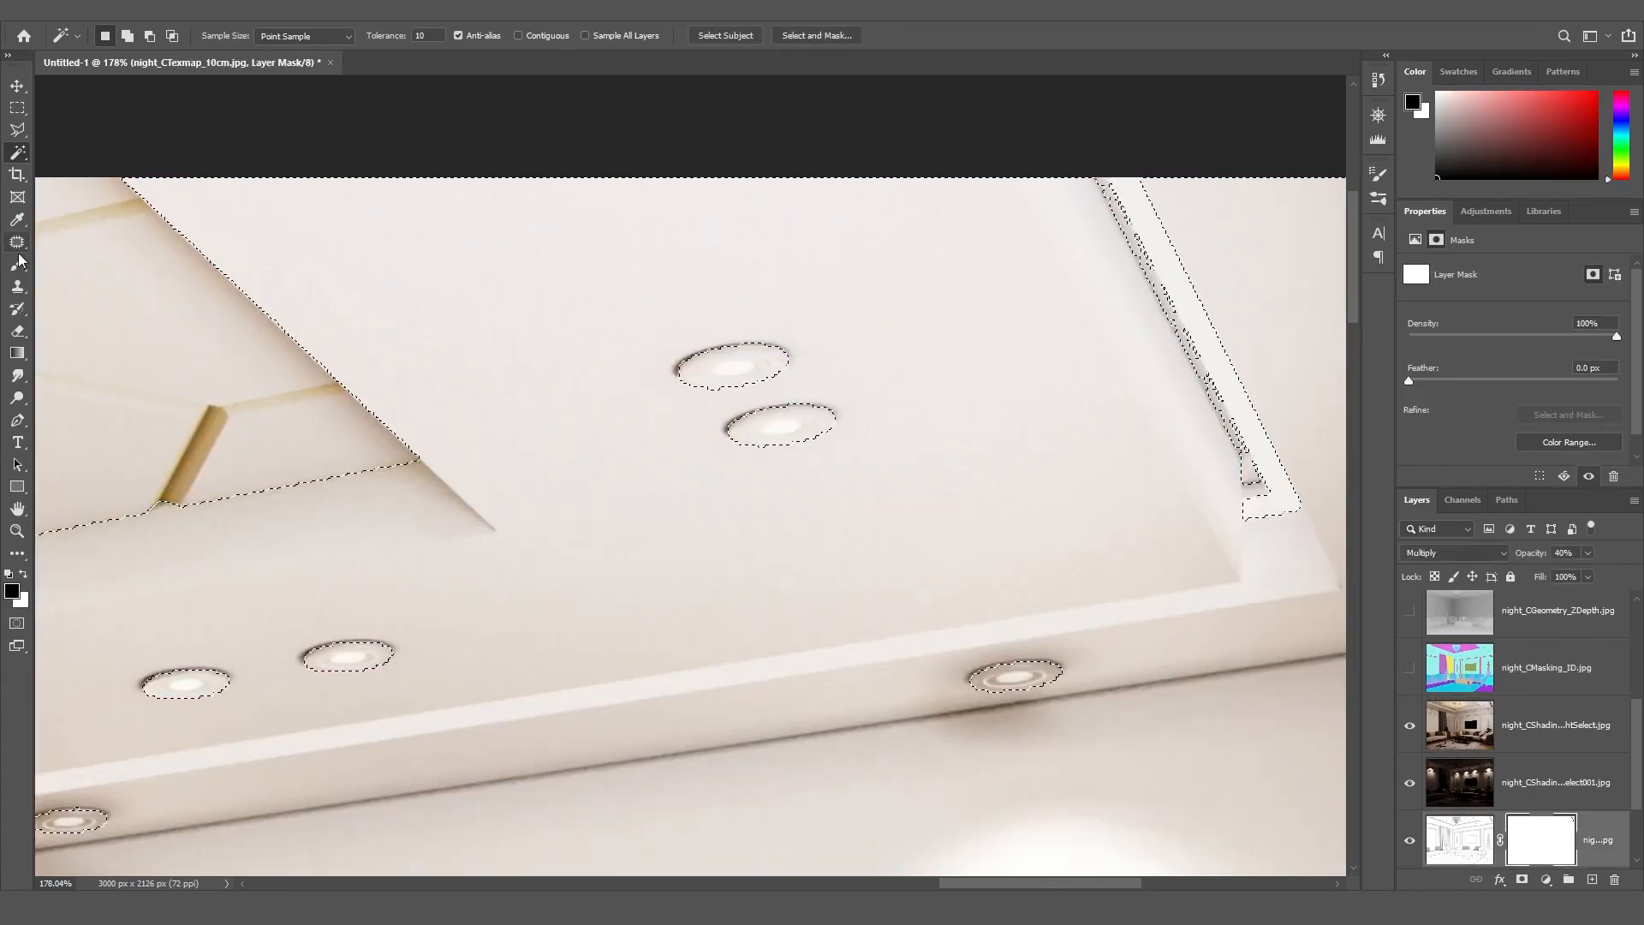
key(b)
mouse_move(1208, 410)
mouse_down()
mouse_move(1093, 179)
mouse_move(1244, 489)
mouse_move(1077, 186)
mouse_up()
scroll(1476, 848, down, 3)
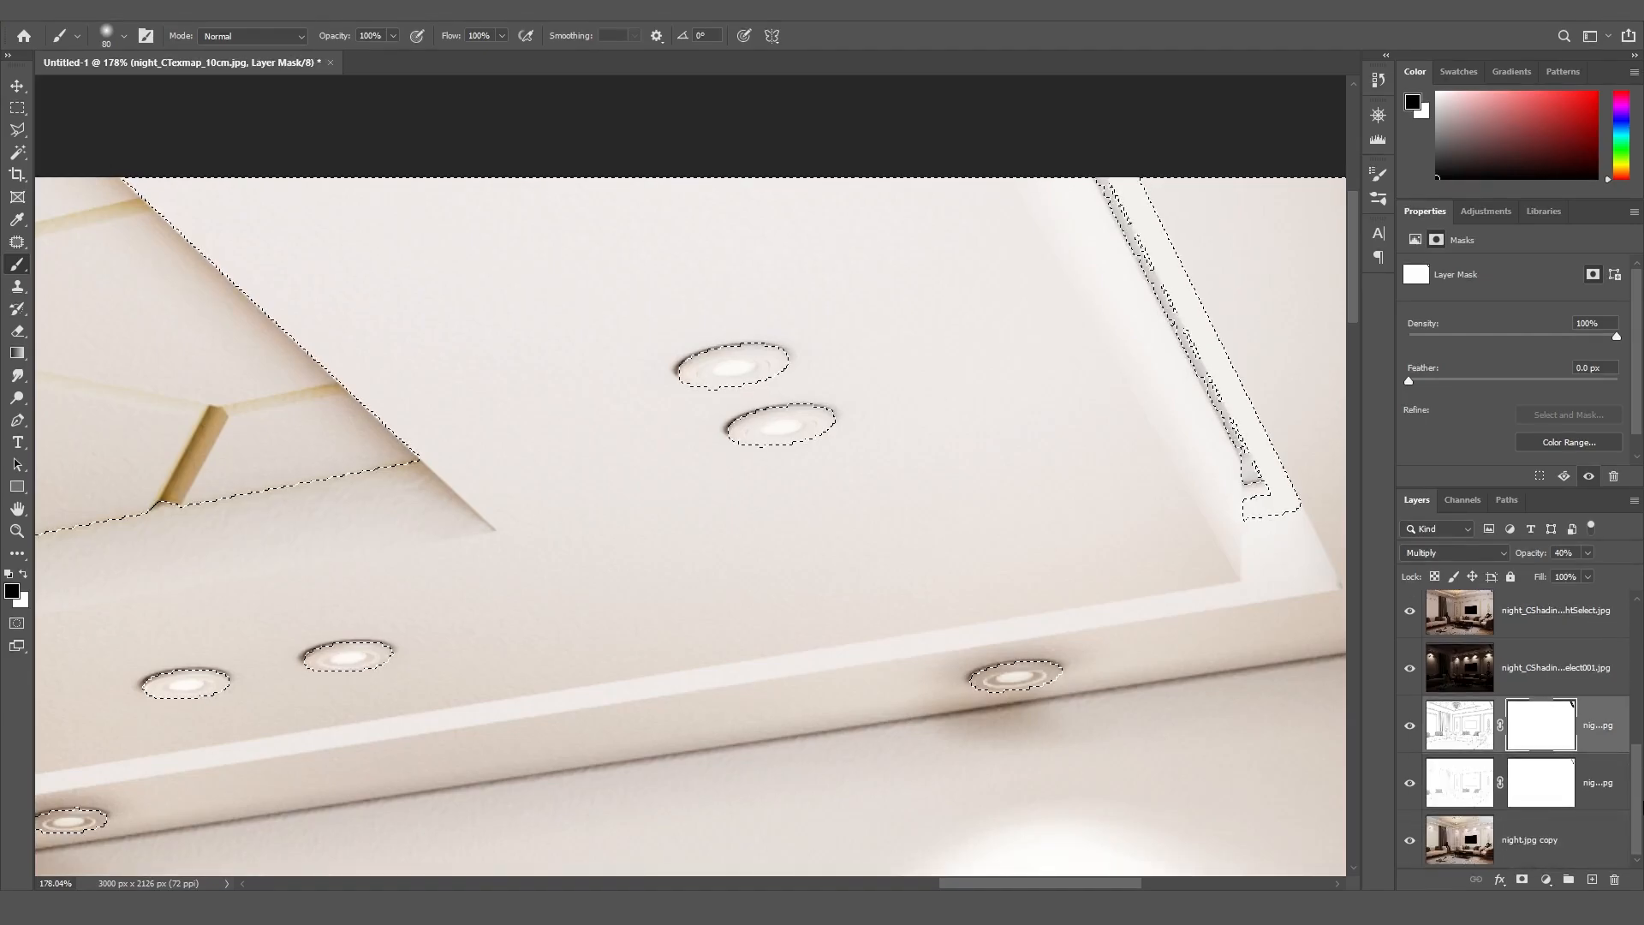
Paint black on the night_CTexmap_1cm.jpg layer's mask along the ceiling's recessed light slot, clearing the selection to cover the whole slot
click(1541, 782)
mouse_move(1273, 466)
mouse_down()
mouse_move(1278, 554)
mouse_move(1141, 293)
mouse_move(1269, 558)
mouse_up()
key(ctrl+d)
mouse_move(1232, 446)
mouse_down()
mouse_move(1108, 242)
mouse_move(1238, 476)
mouse_move(1091, 188)
mouse_up()
Make the night_CTexmap_10cm.jpg layer's mask active and reduce the brush size to 50
click(1553, 744)
key(bracketleft)
key(bracketleft)
key(bracketleft)
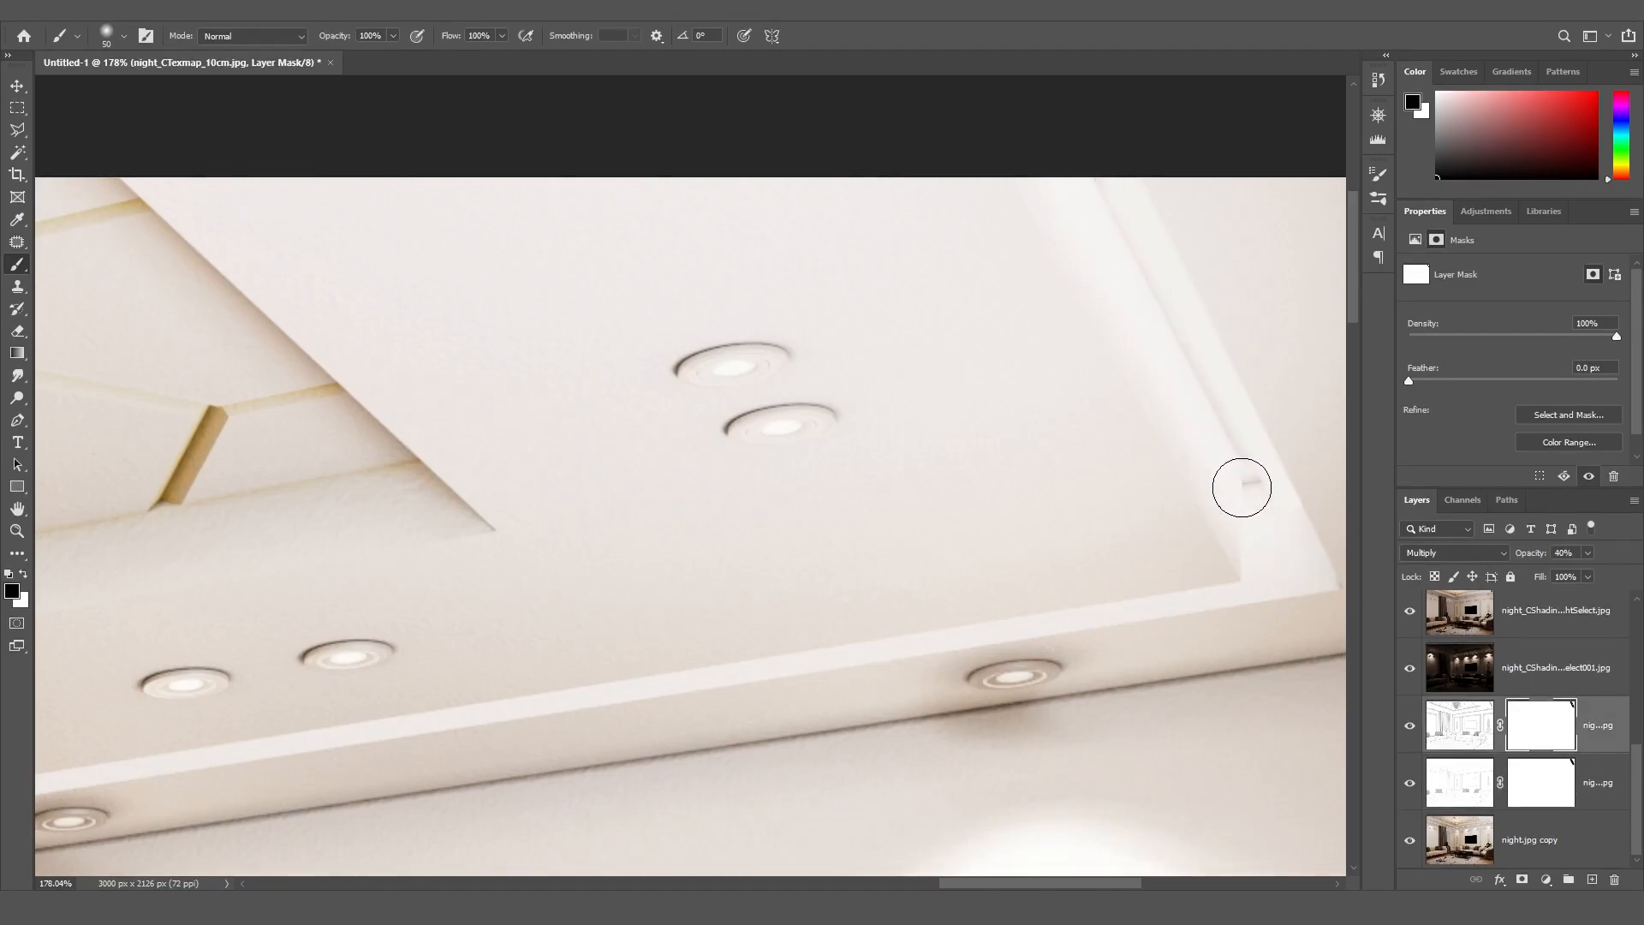
alt+scroll(908, 377, down, 5)
alt+scroll(893, 412, down, 2)
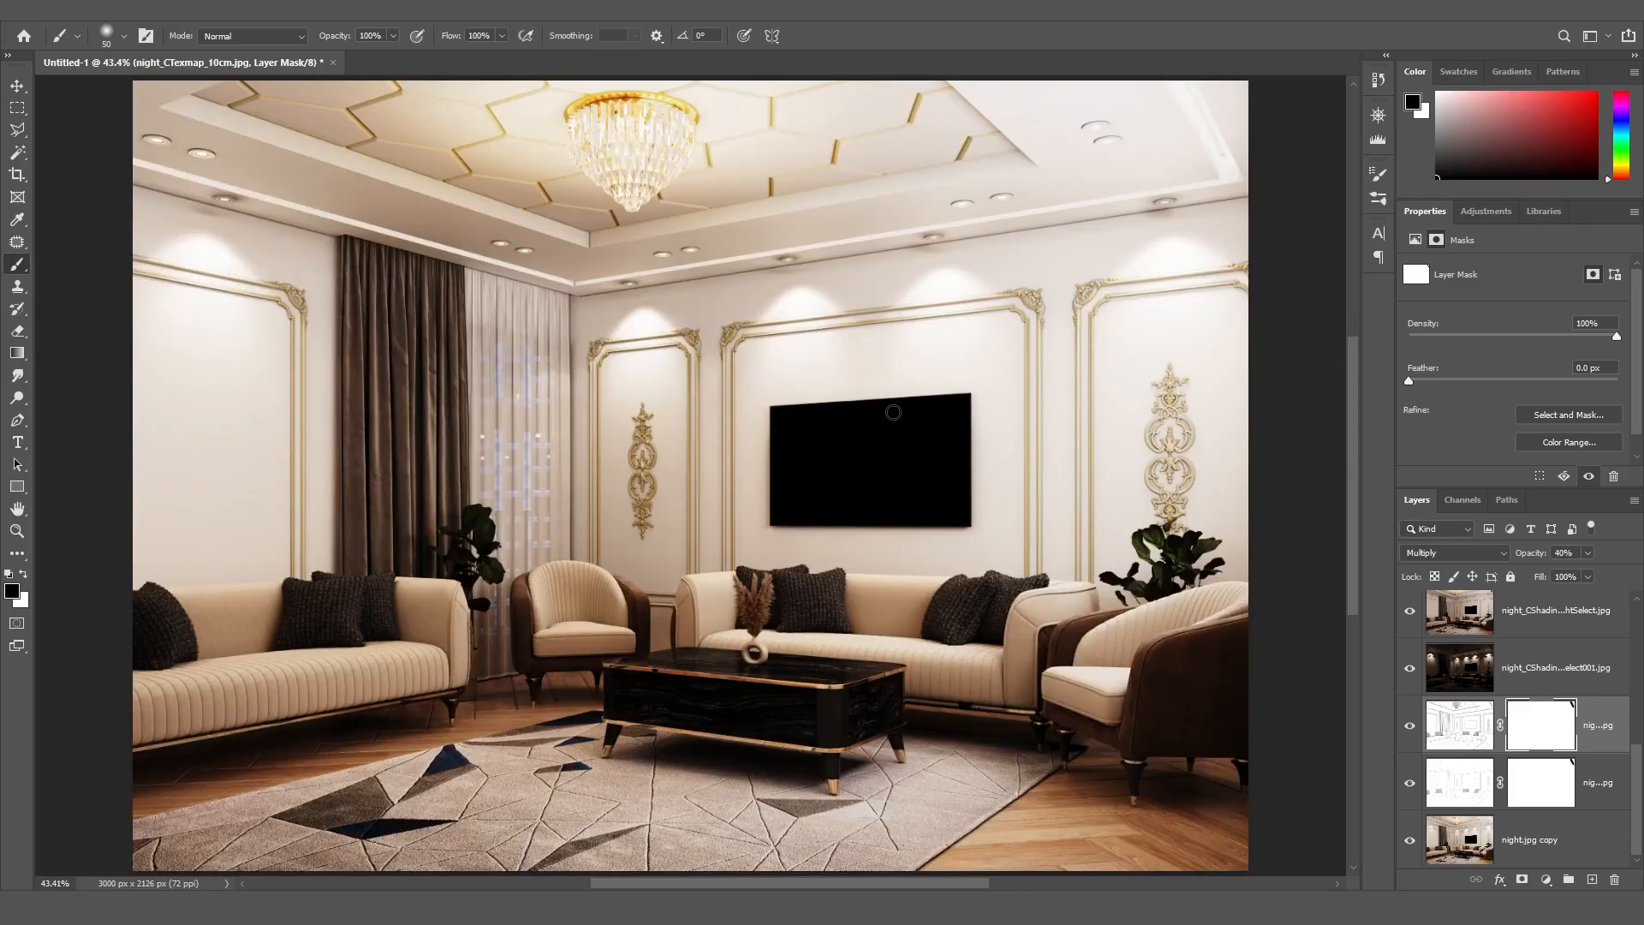
Compare the composite with the original render by toggling the night.jpg layer's visibility, leaving it hidden
click(17, 85)
click(1330, 526)
scroll(1452, 635, up, 10)
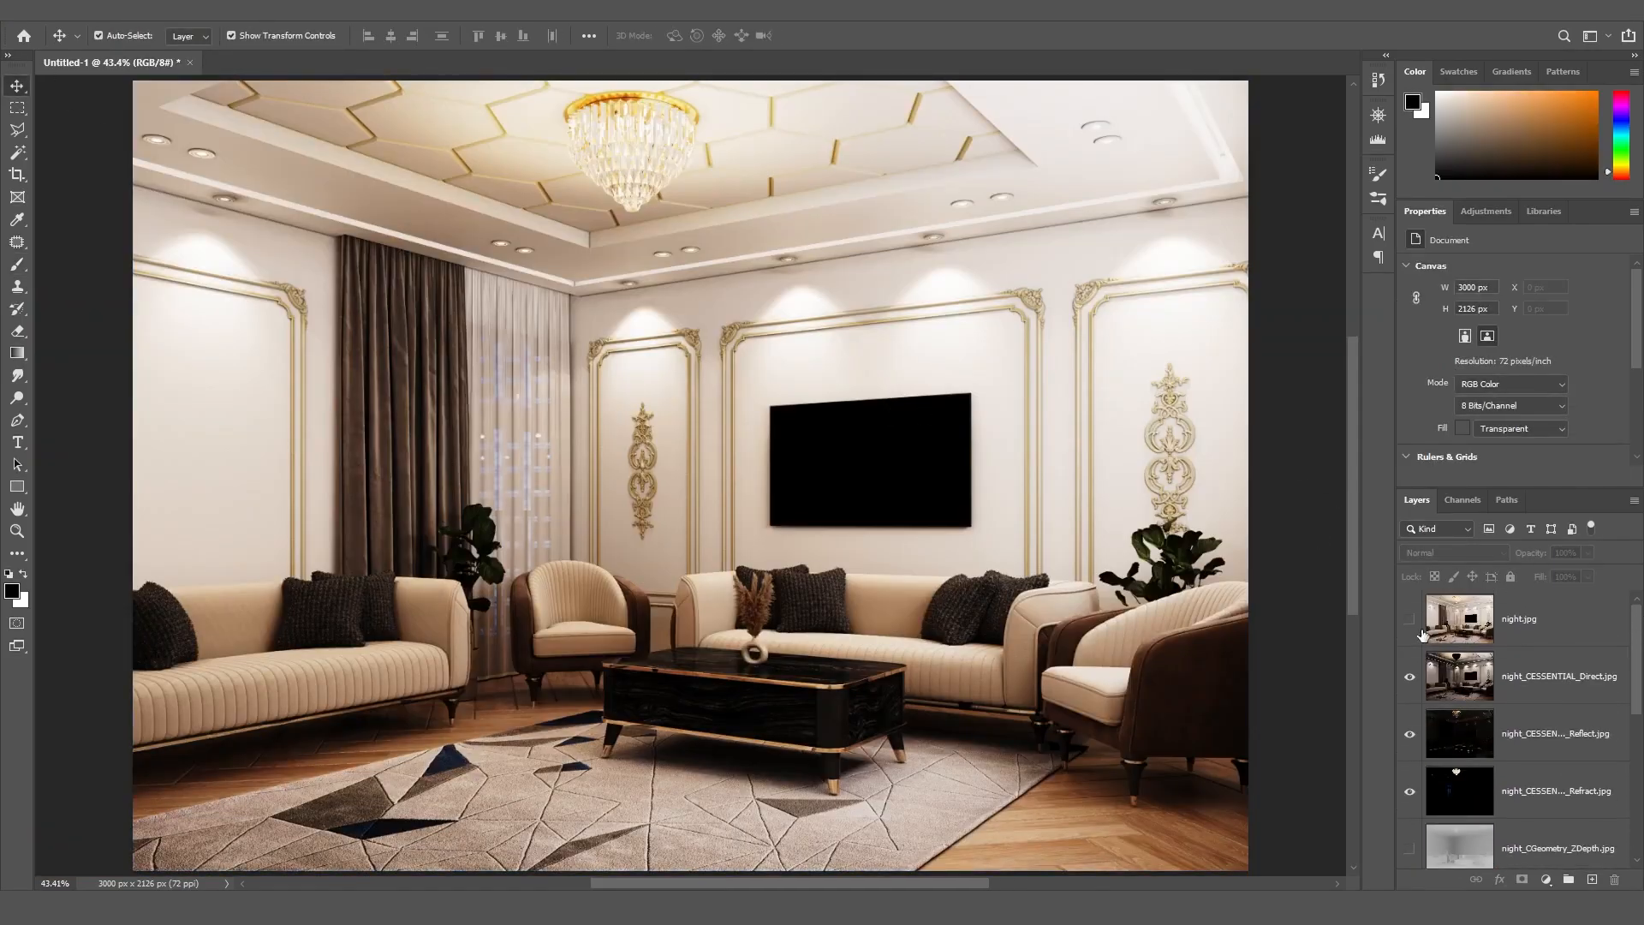
click(1409, 620)
click(1409, 619)
click(1409, 620)
click(1409, 620)
Add a Levels adjustment above the night_CESSENTIAL_Direct.jpg layer with input levels 20, 1.18 and 254
click(1570, 656)
click(1545, 879)
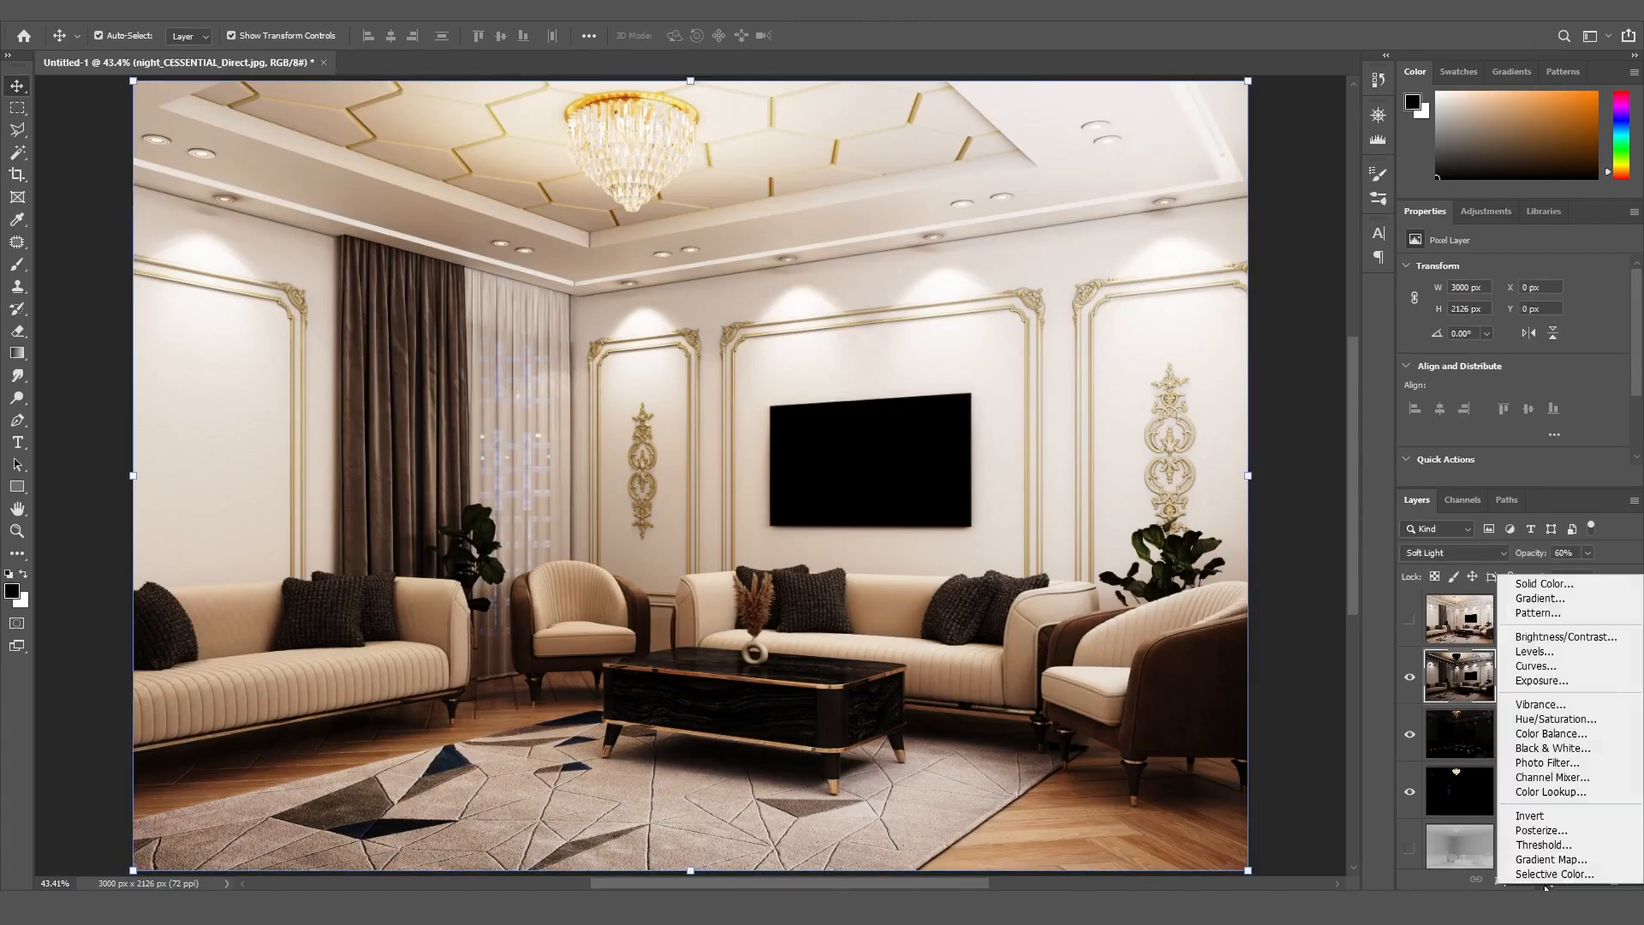
click(1556, 655)
mouse_move(1435, 392)
mouse_down()
mouse_move(1527, 392)
mouse_move(1440, 394)
mouse_up()
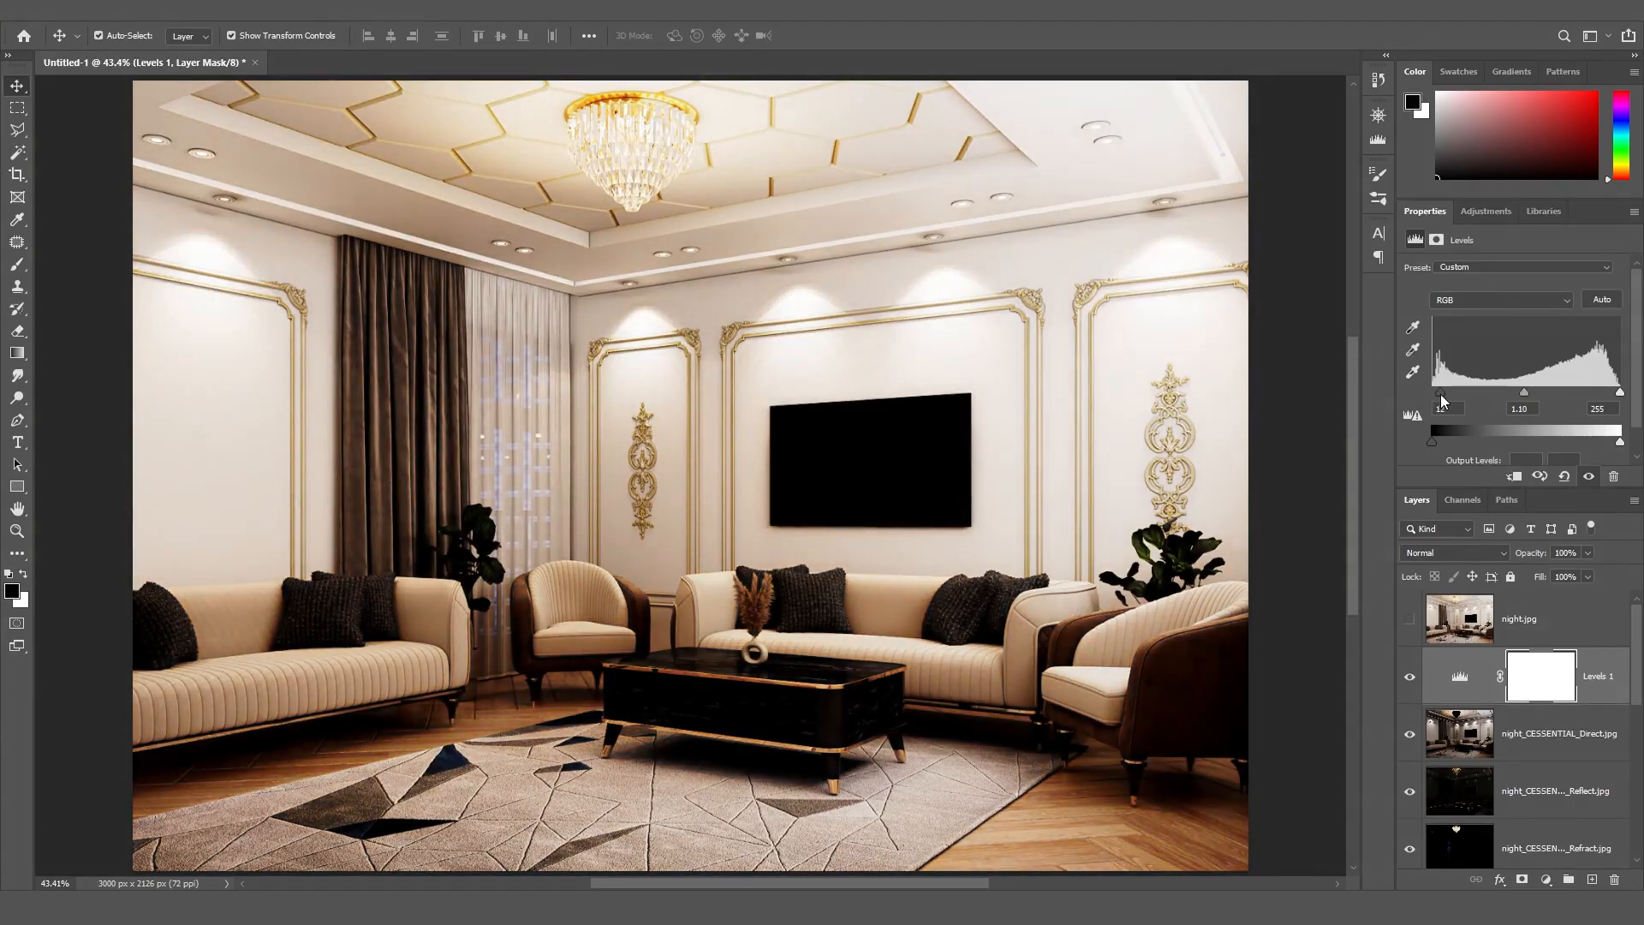
drag(1619, 393, 1523, 393)
Add a Brightness/Contrast adjustment above the Levels layer with brightness -5 and contrast 10
click(1545, 881)
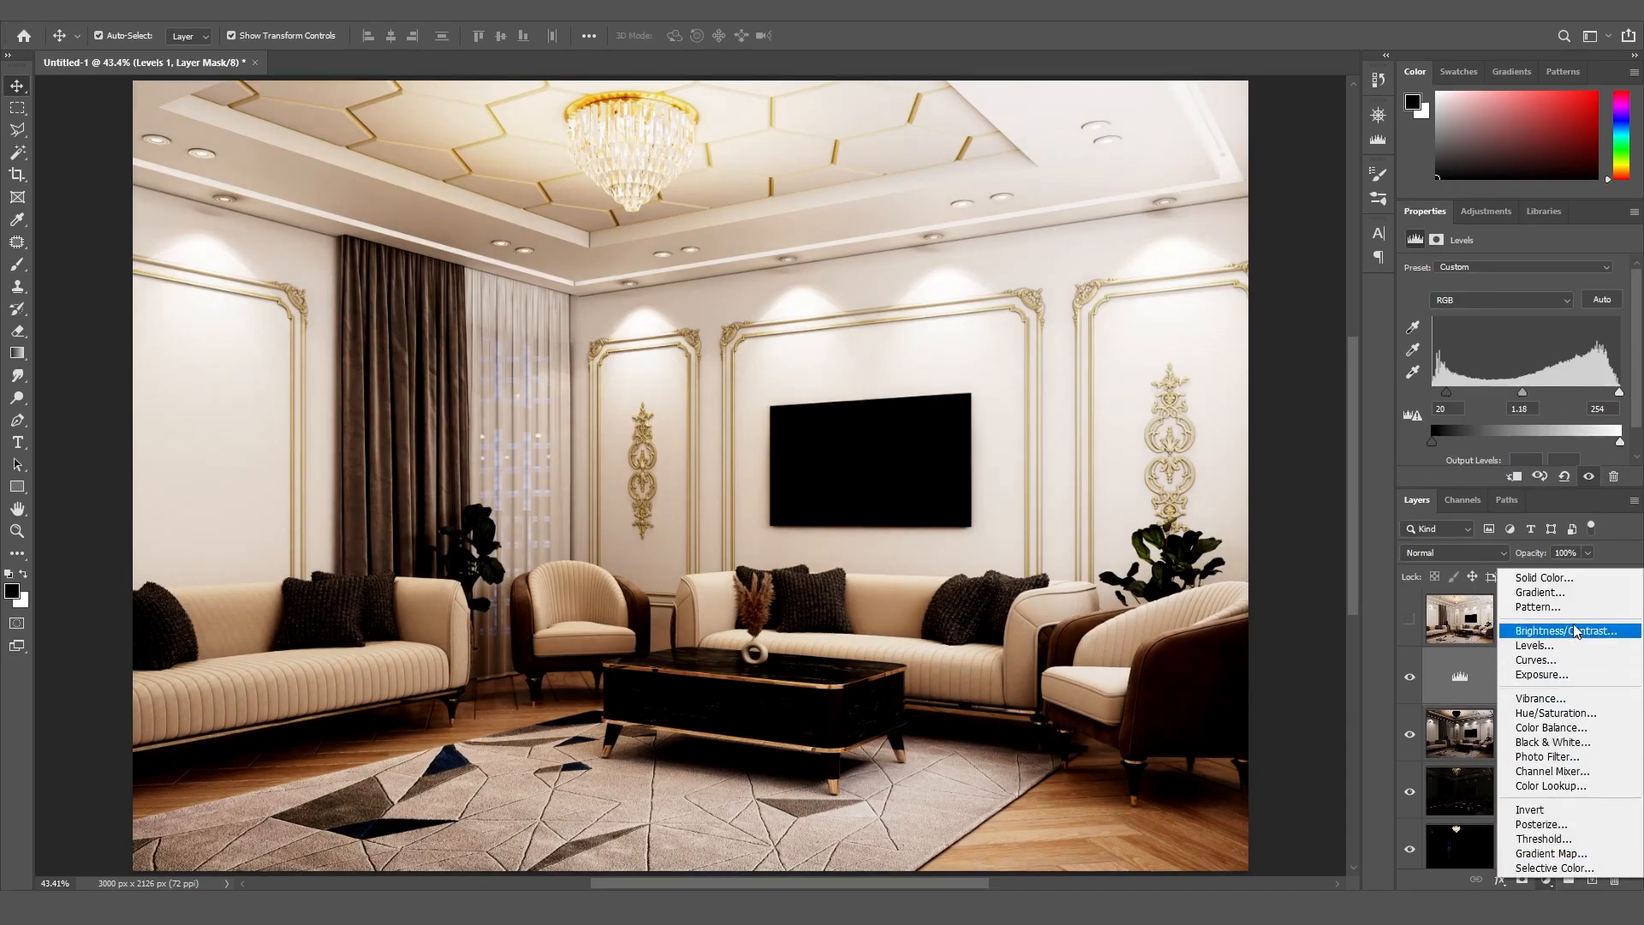
click(1576, 632)
drag(1516, 317, 1527, 379)
Toggle the Levels and Brightness/Contrast adjustment layers to examine their effect on the image
click(1409, 732)
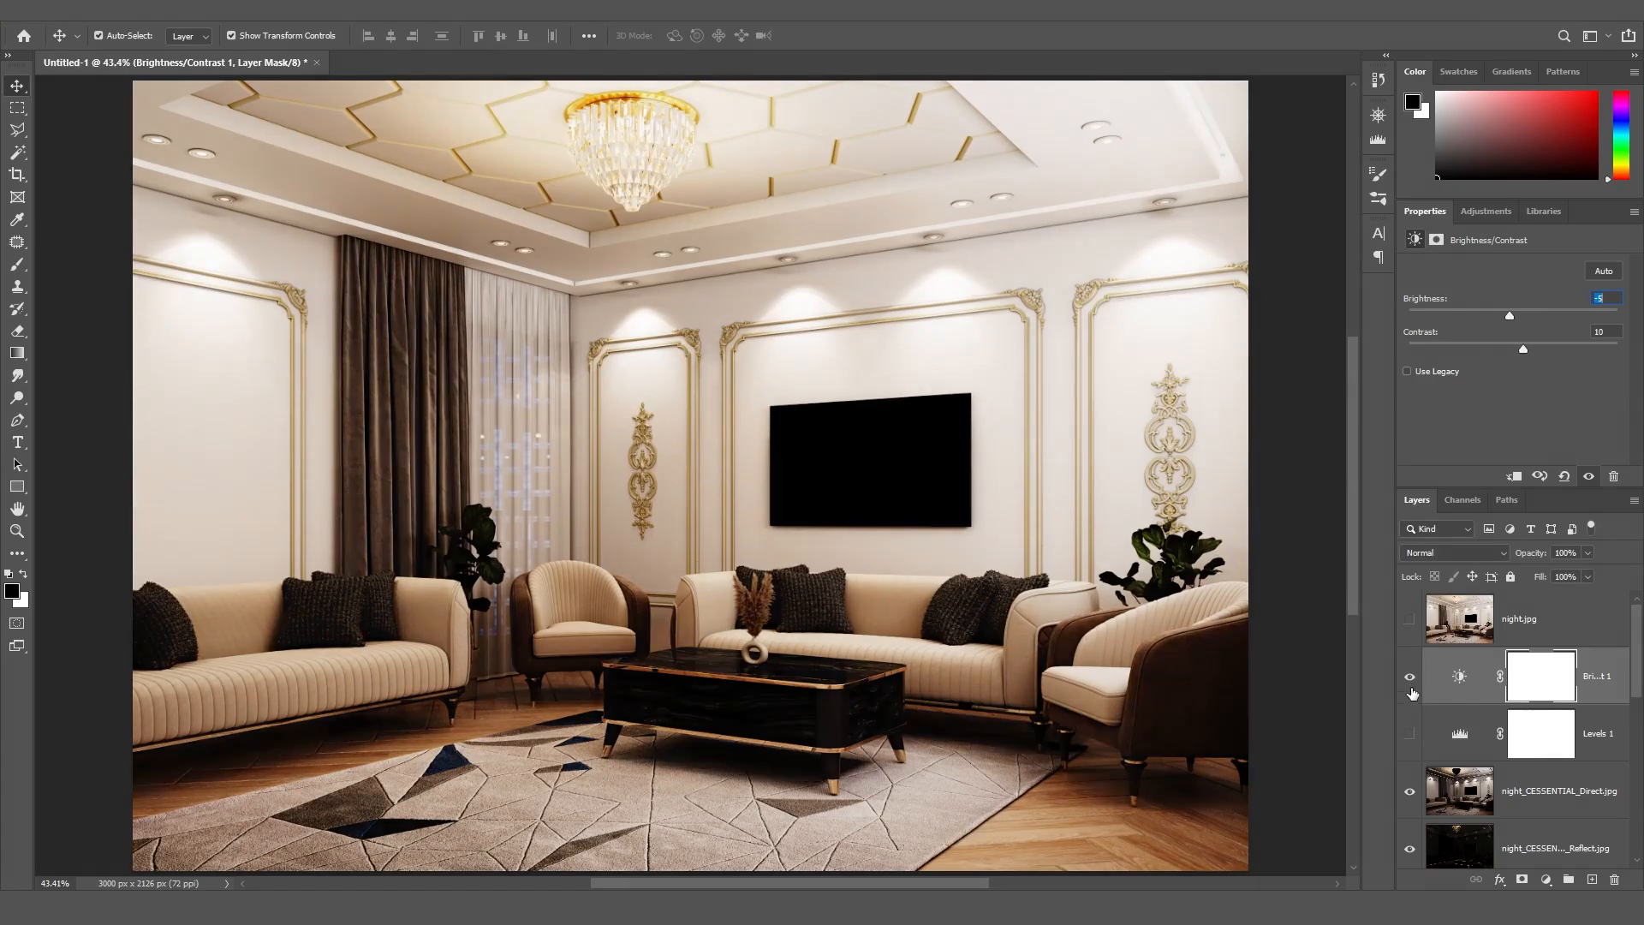
click(1409, 733)
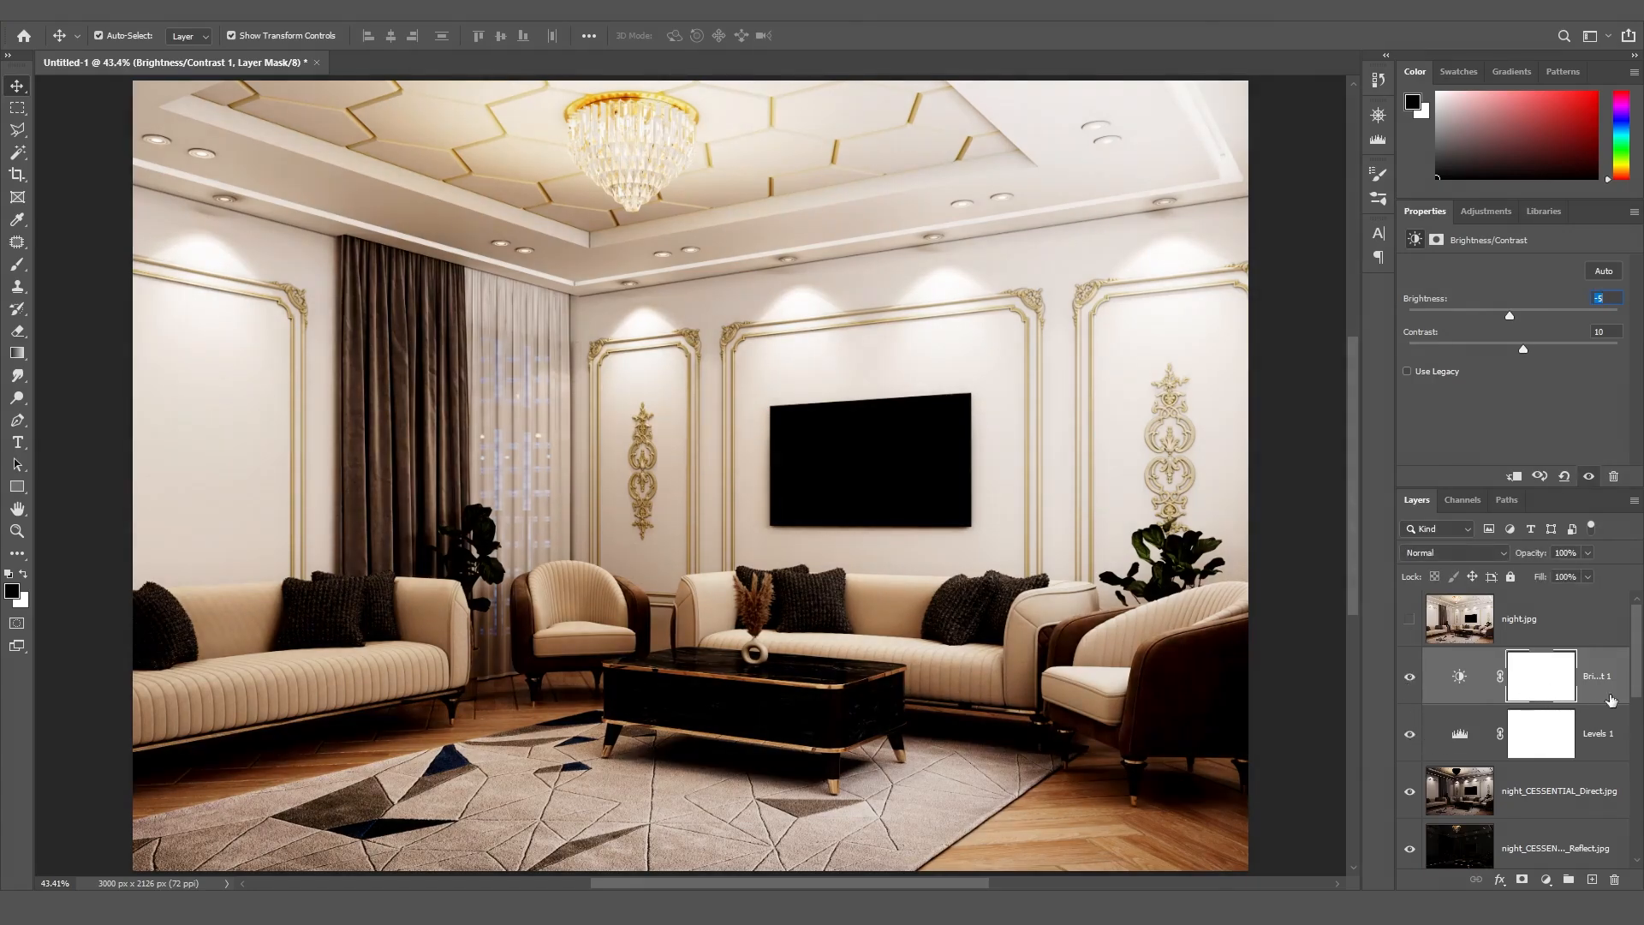
scroll(1552, 693, down, 1)
click(1409, 716)
click(1409, 716)
click(1409, 716)
click(1409, 659)
click(1408, 659)
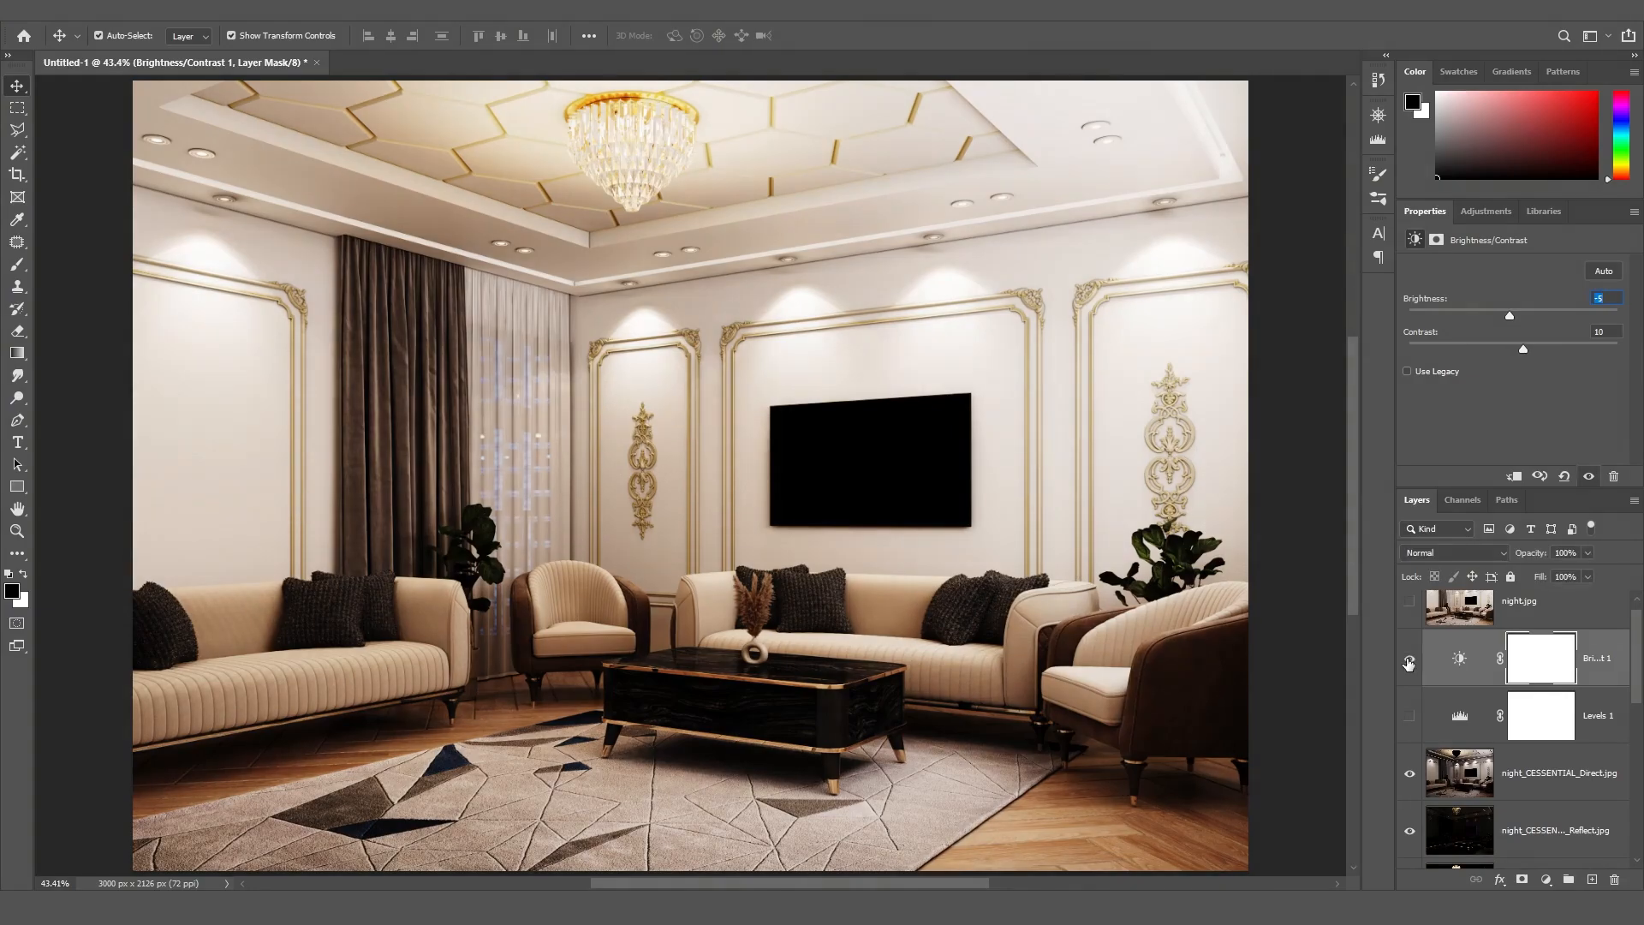
Set the night_CESSENTIAL_Direct.jpg layer's opacity to 40%
click(1483, 783)
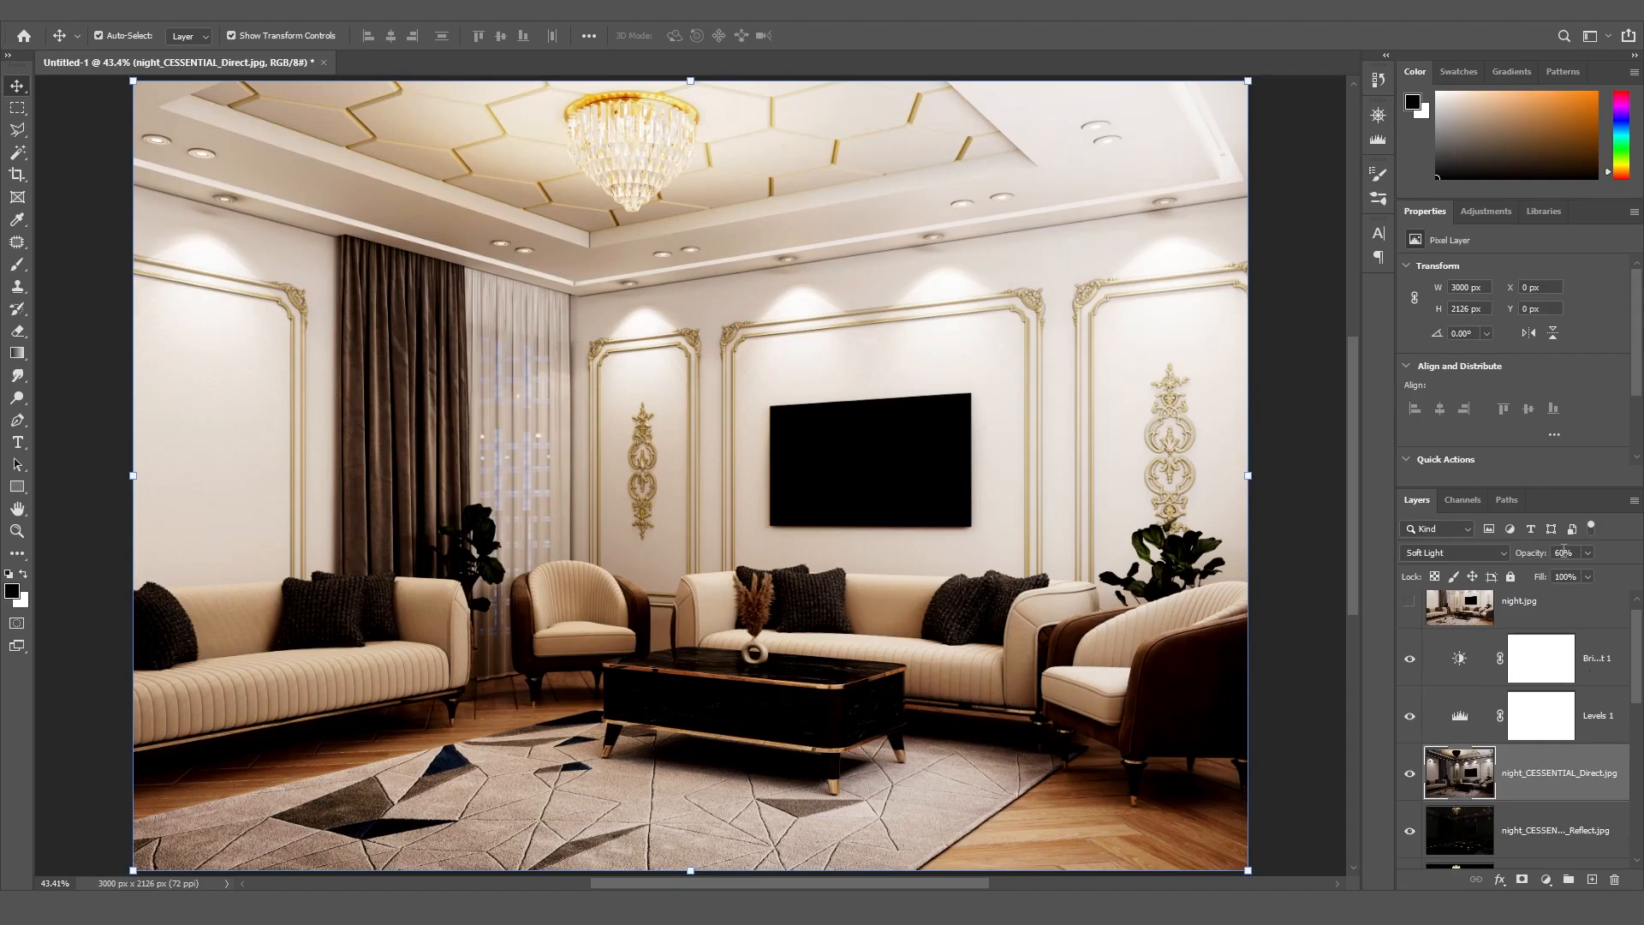
text(80)
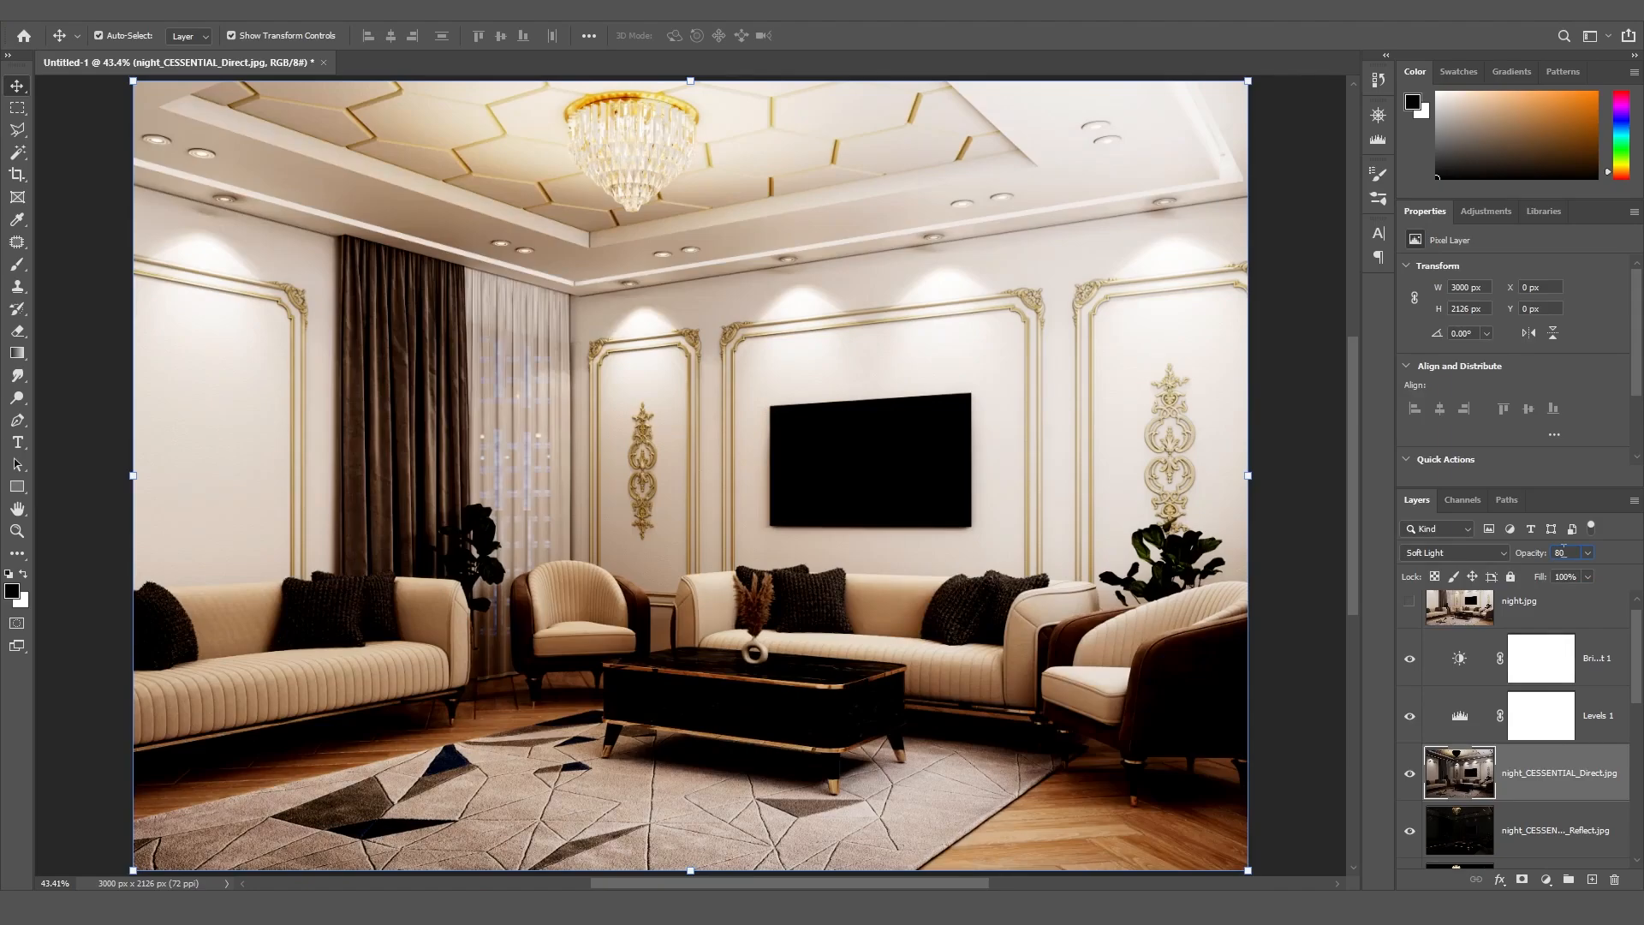
key(BackSpace)
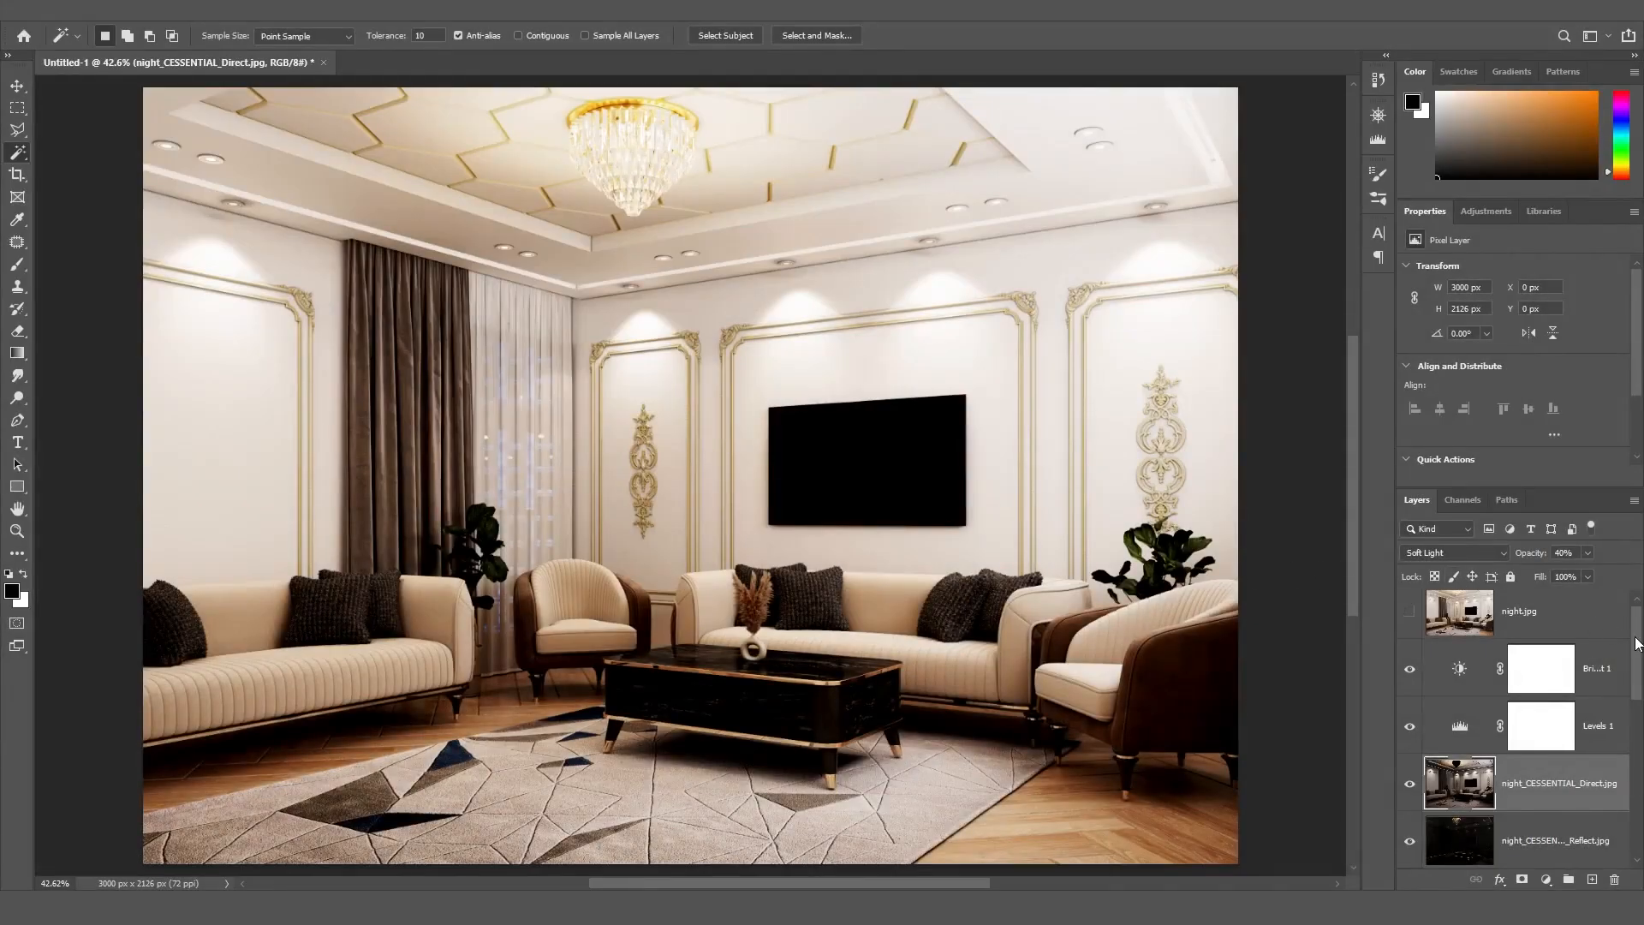
Show the night_CMasking_ID.jpg layer and make it active, with nothing selected
scroll(1638, 715, down, 1)
mouse_move(1638, 715)
mouse_down()
mouse_move(1638, 779)
mouse_move(1638, 762)
mouse_up()
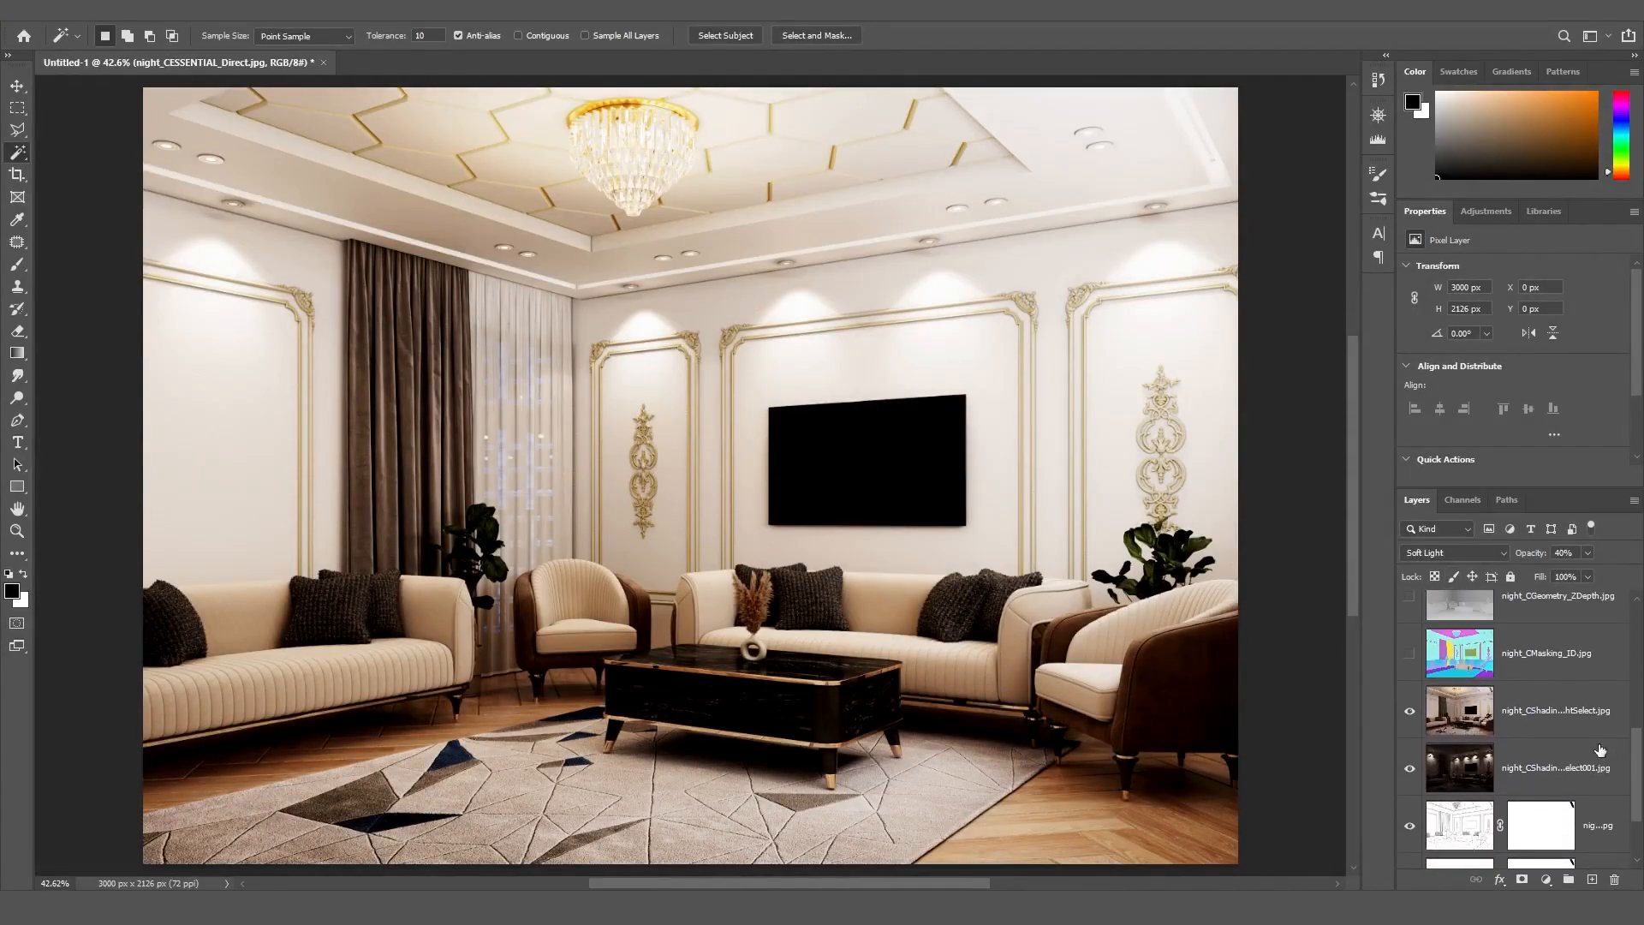
click(1409, 654)
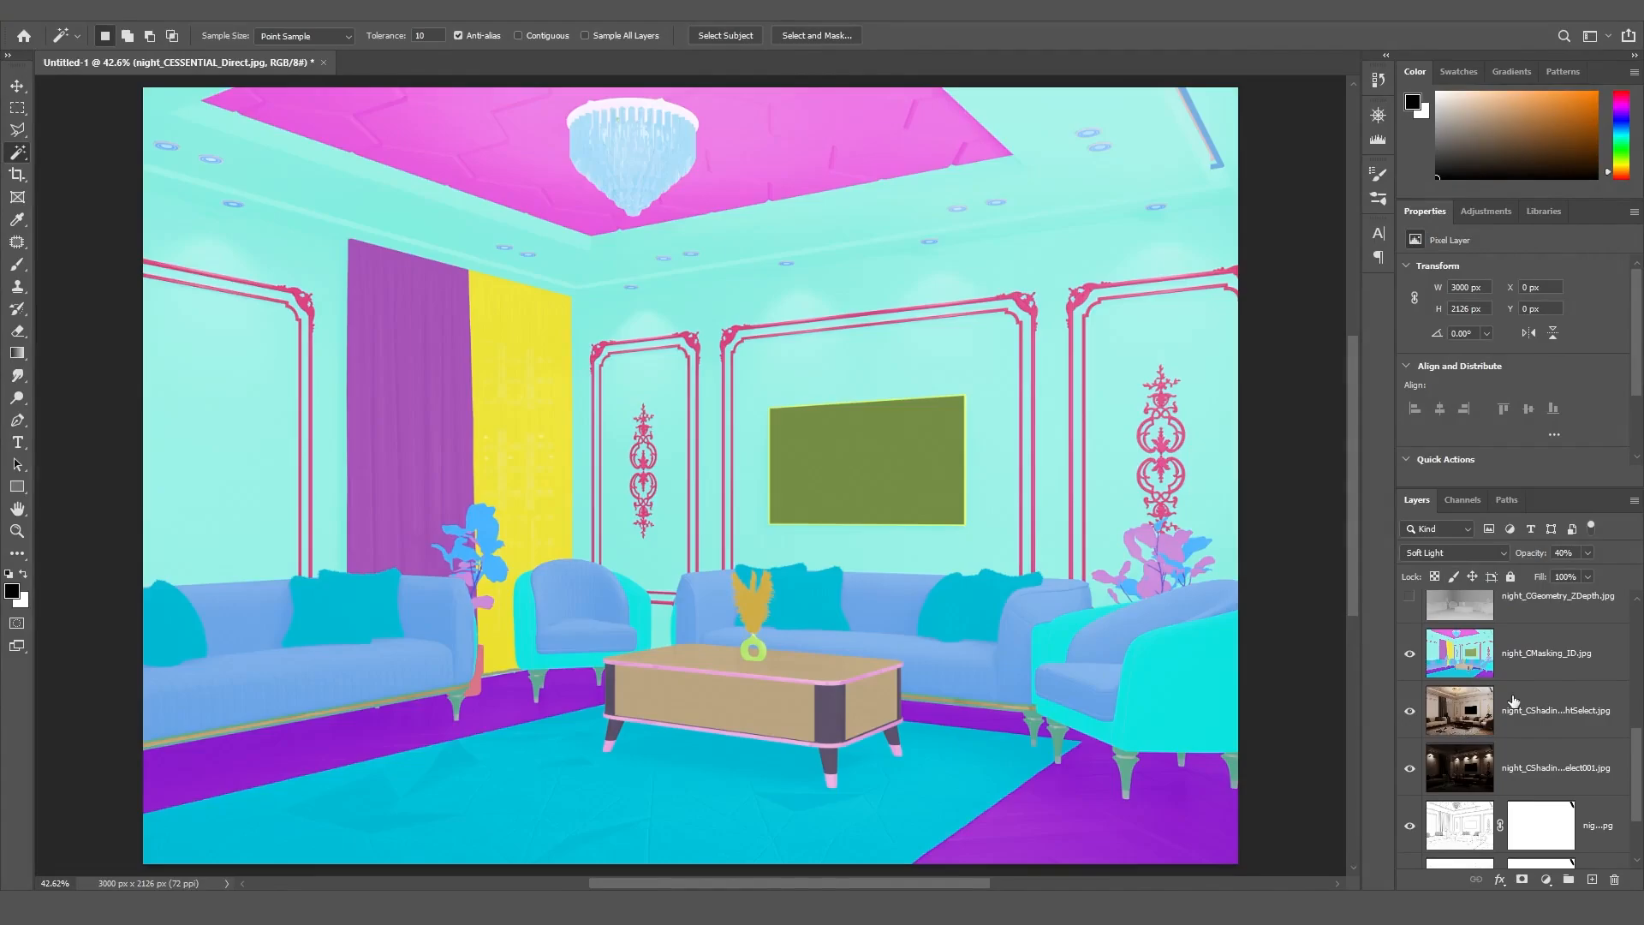
click(966, 611)
key(ctrl+d)
click(1539, 653)
Select the cushions, rug, coffee table and blue plant leaves with the Magic Wand, and hide the night_CMasking_ID.jpg layer
click(933, 610)
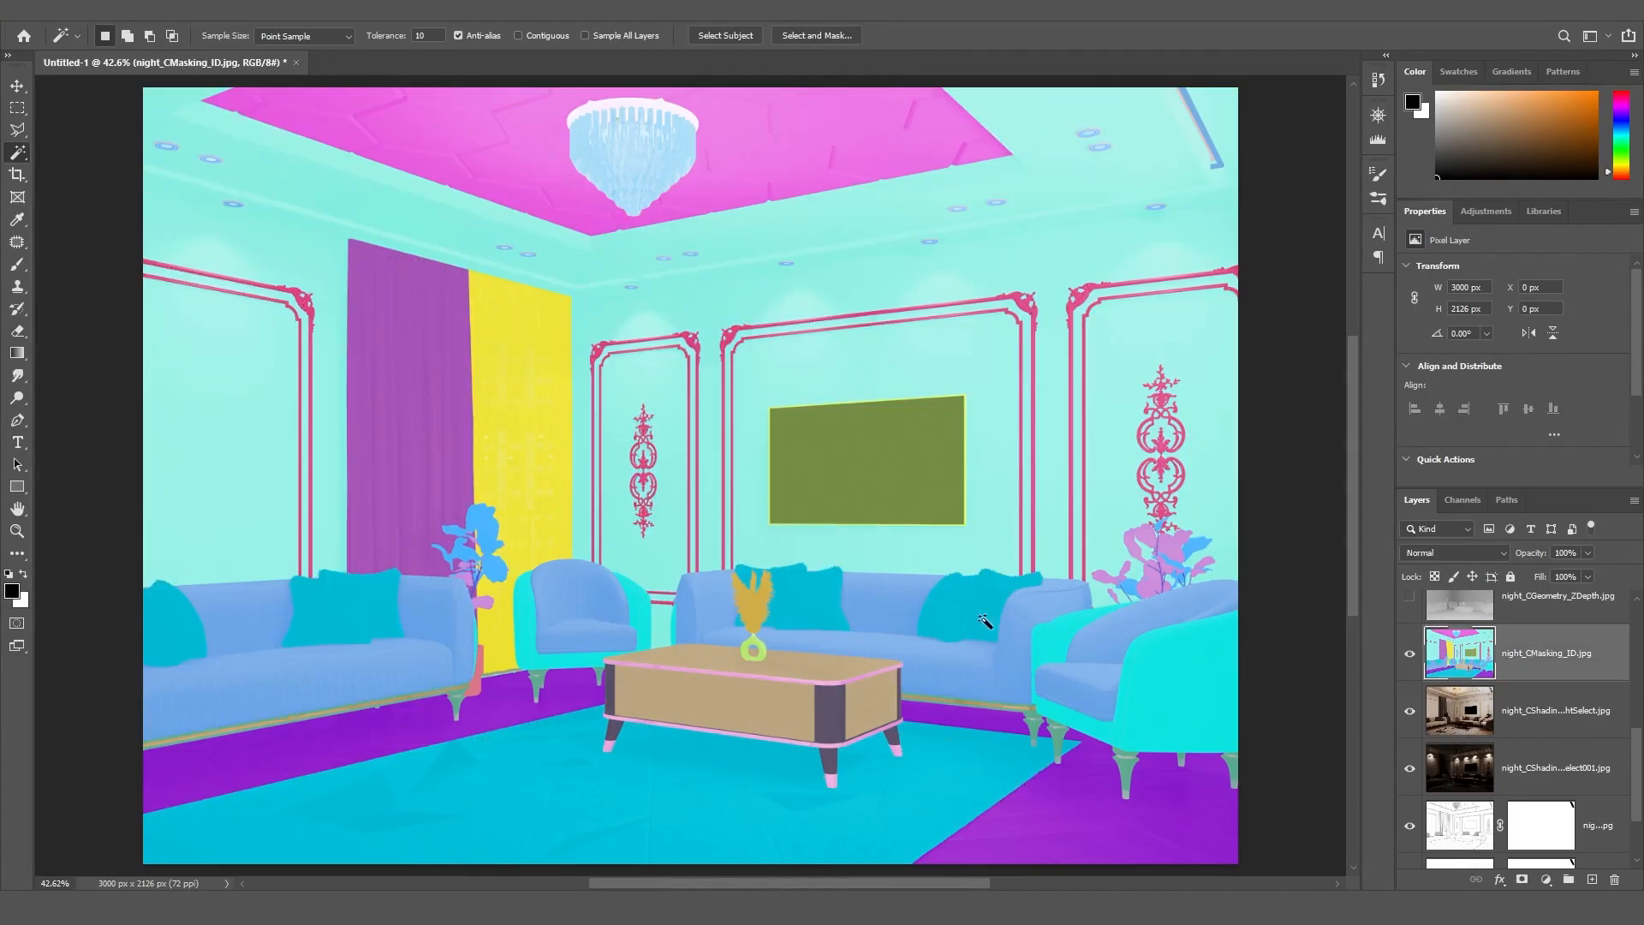
shift+click(803, 673)
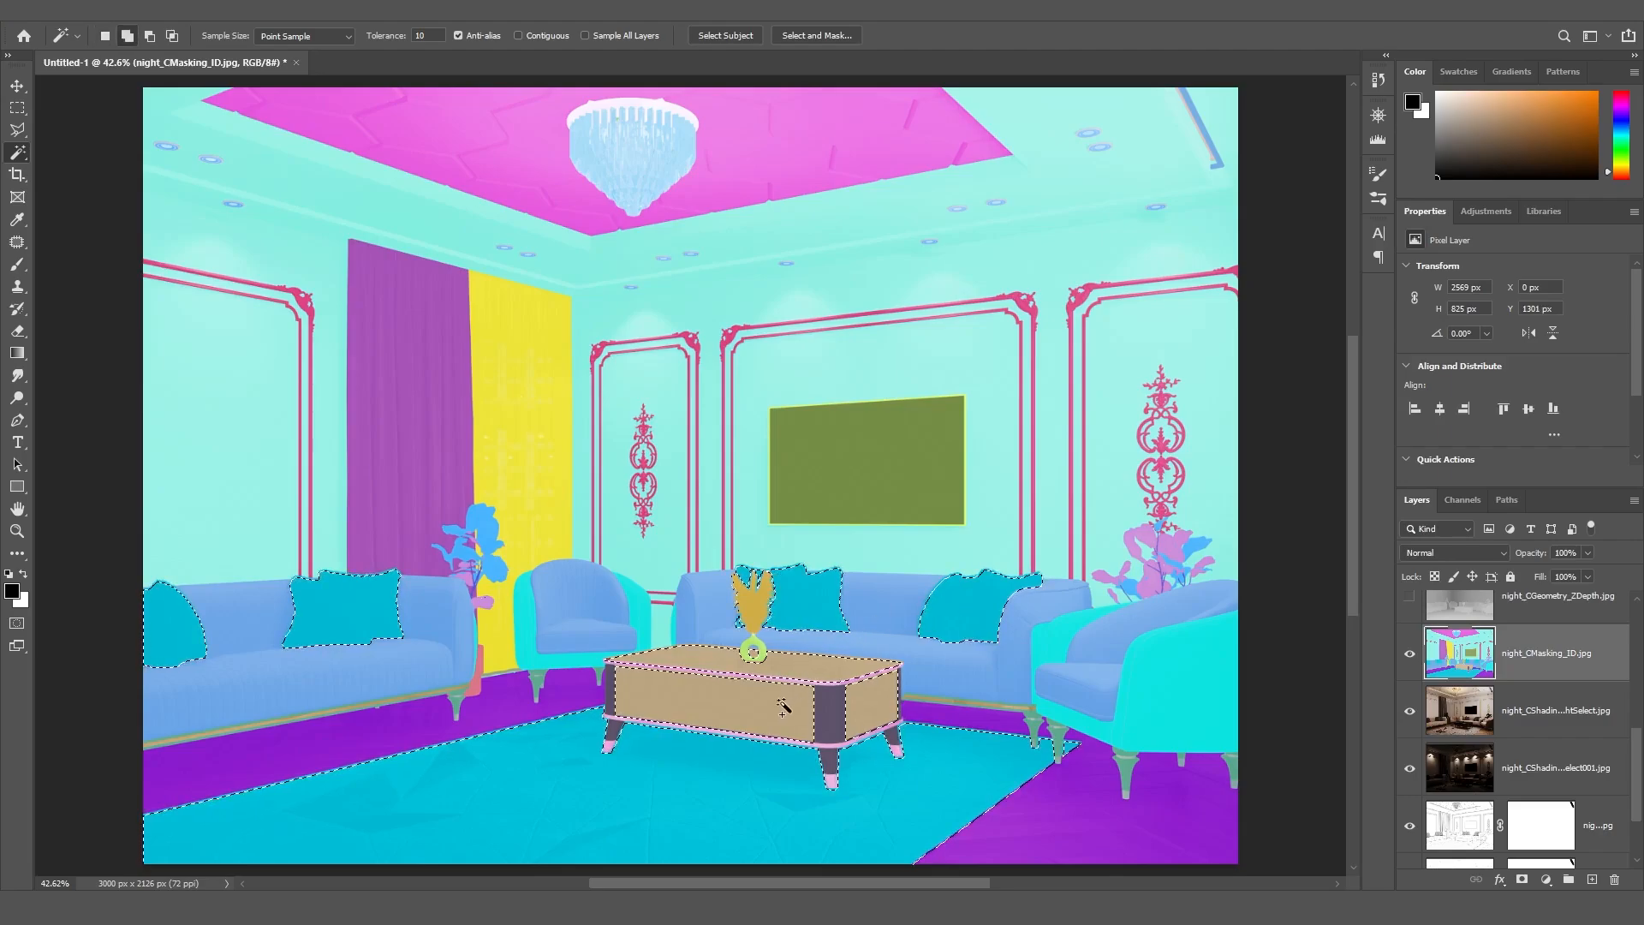
shift+click(831, 711)
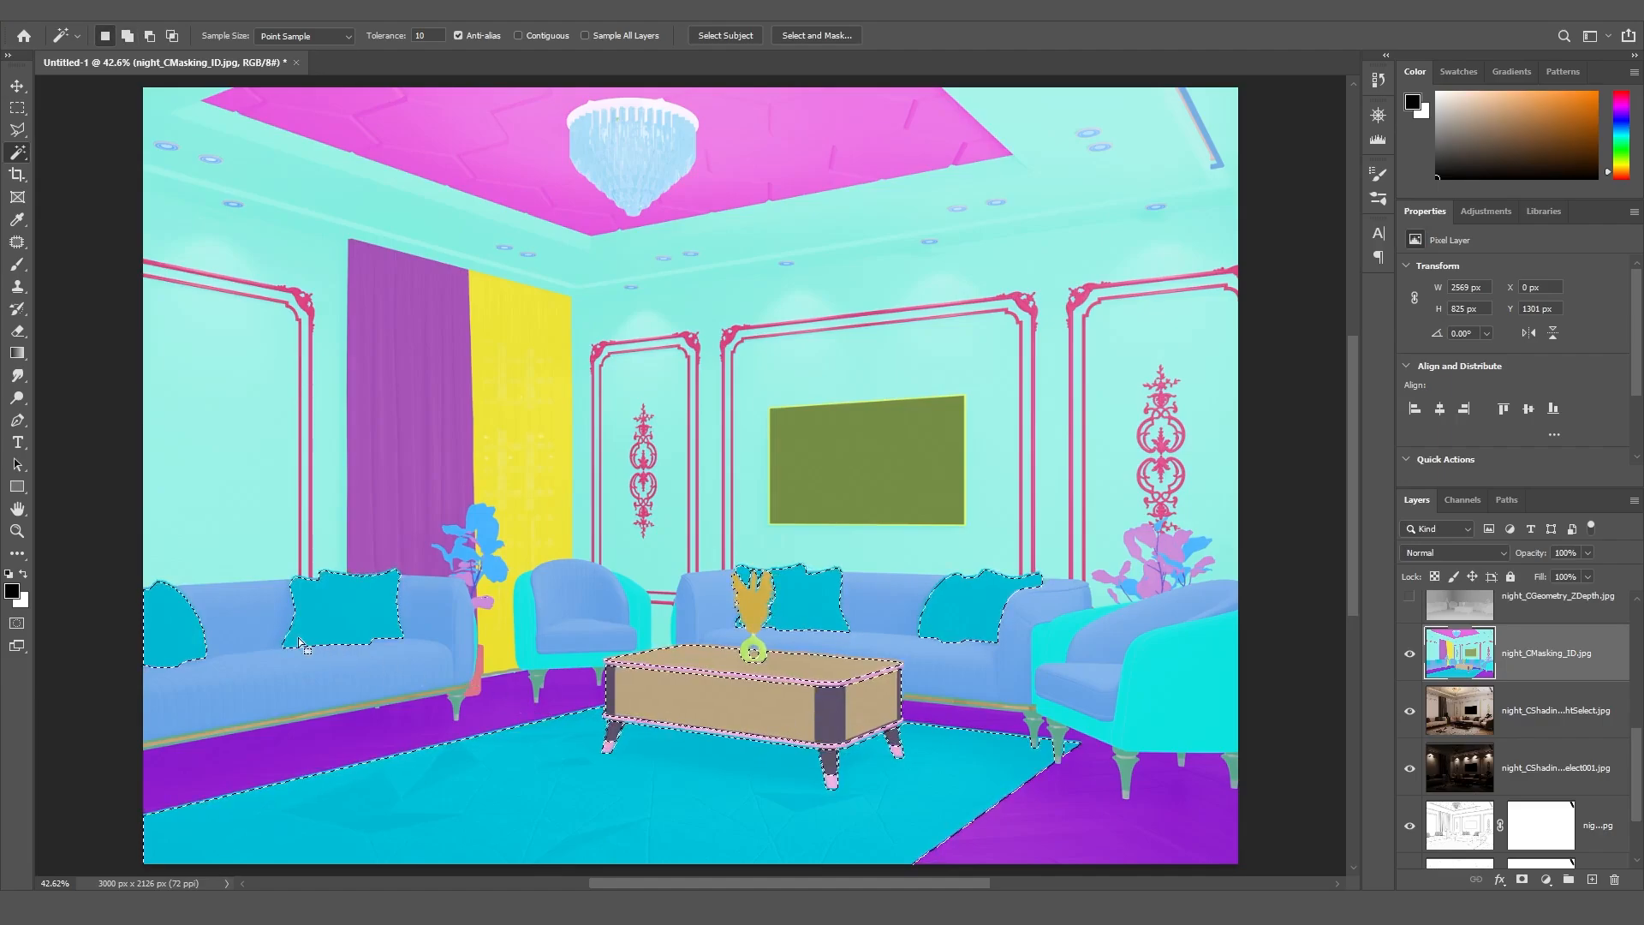
shift+click(482, 533)
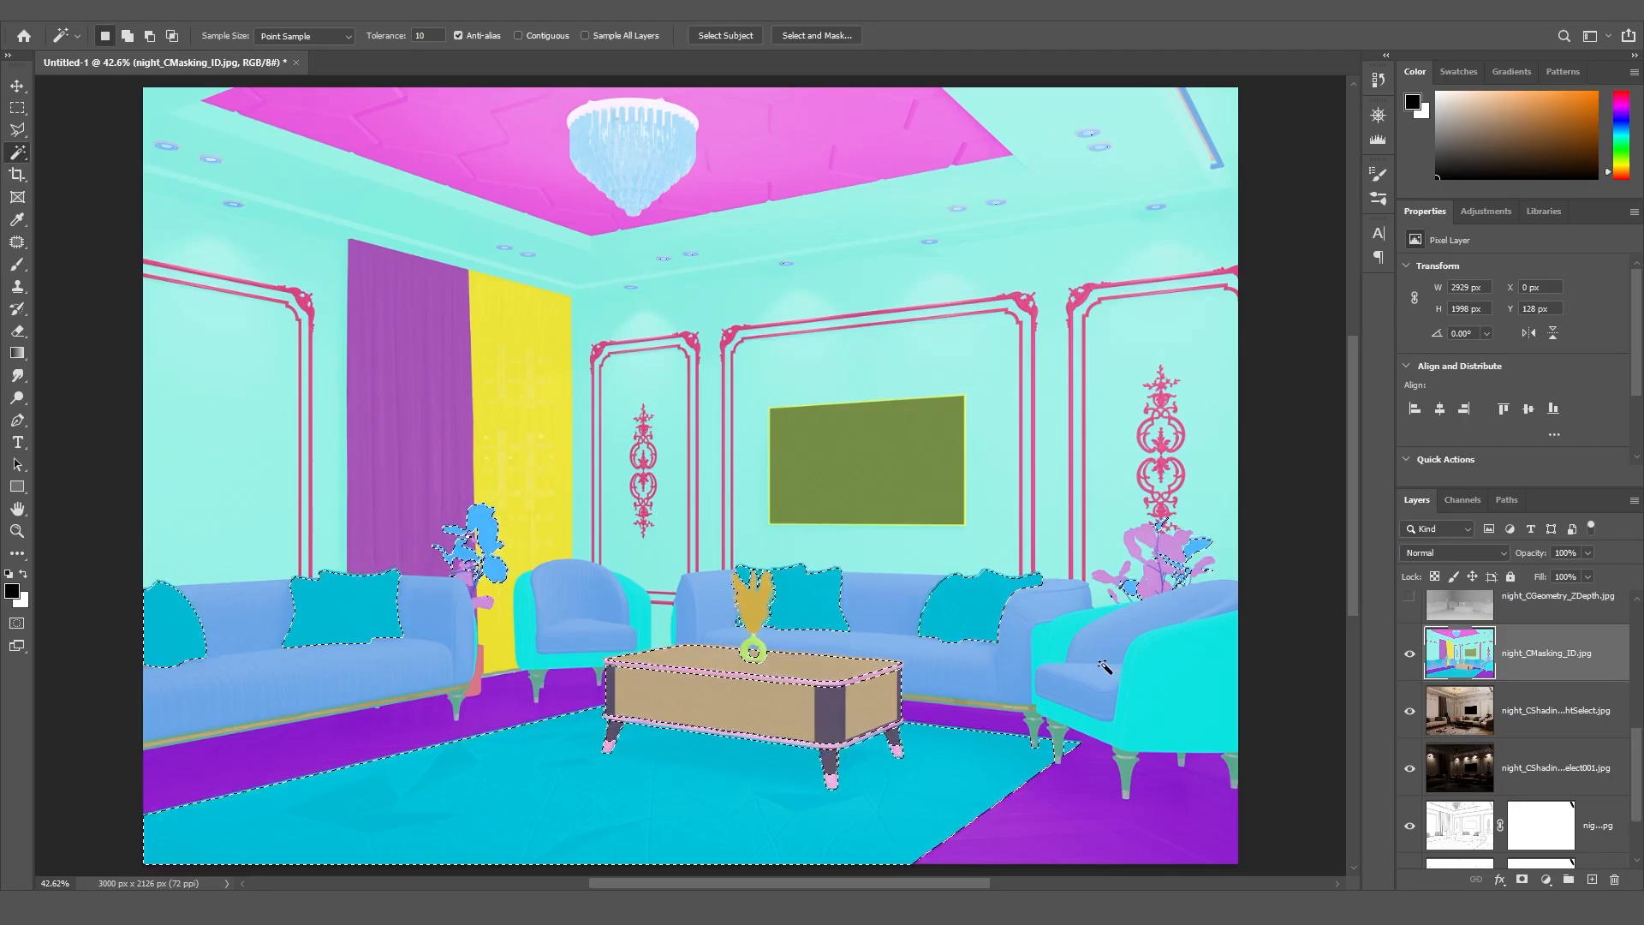
click(1409, 654)
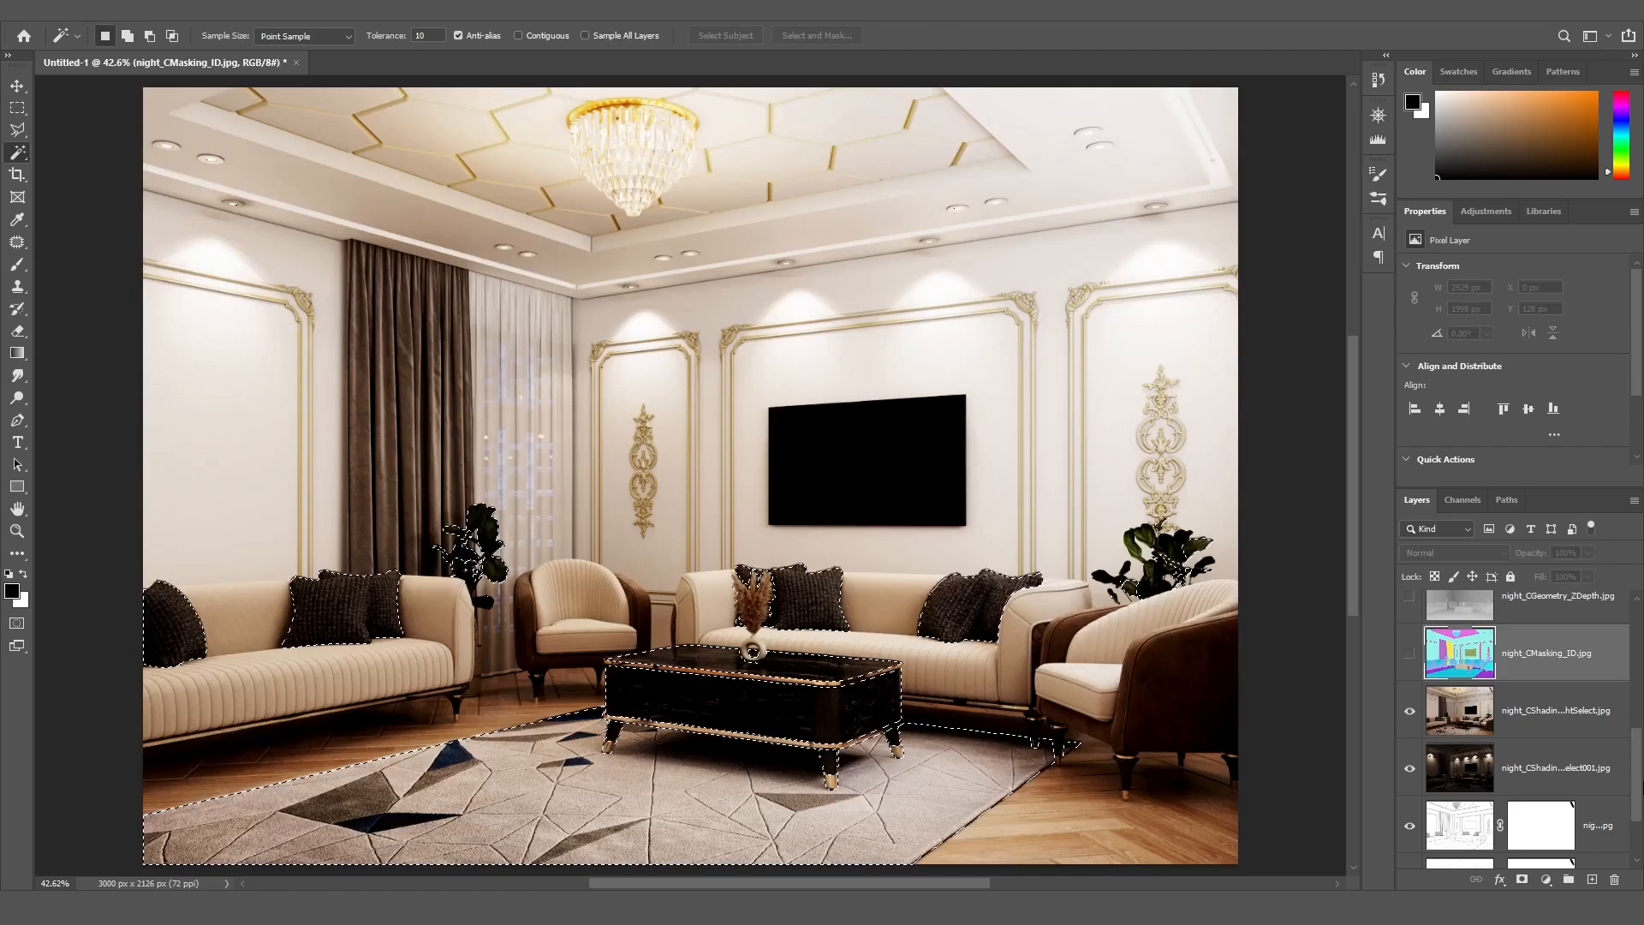
Invert the selection and apply it as a layer mask on the night_CESSENTIAL_Direct.jpg layer
drag(1636, 781, 1642, 655)
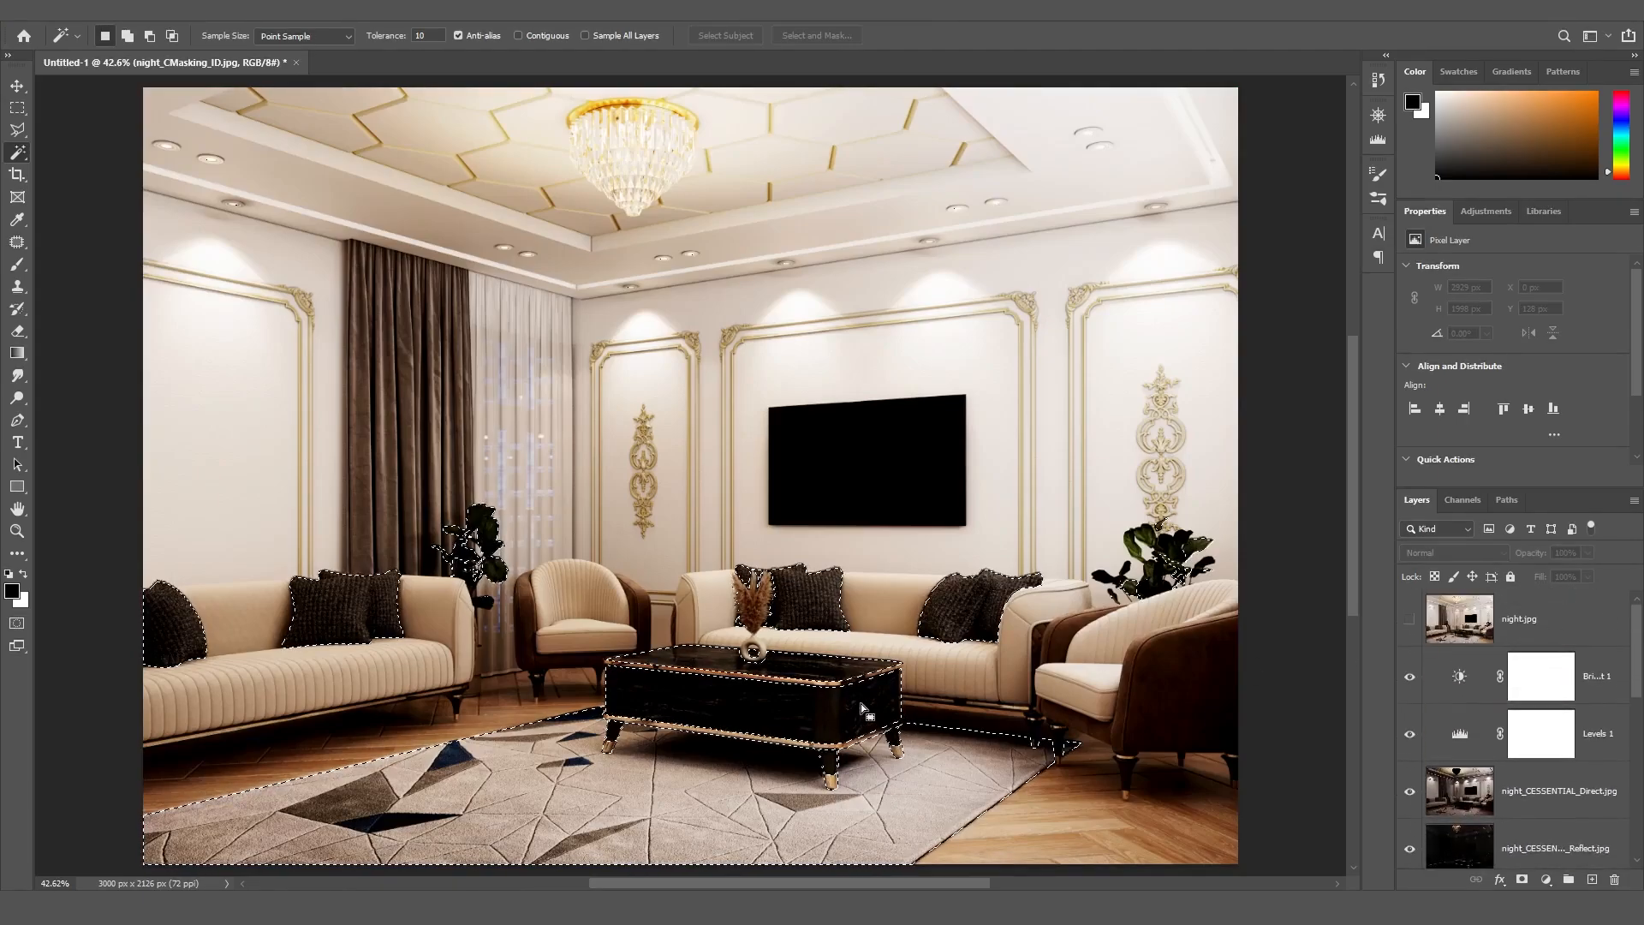
right_click(861, 315)
click(911, 540)
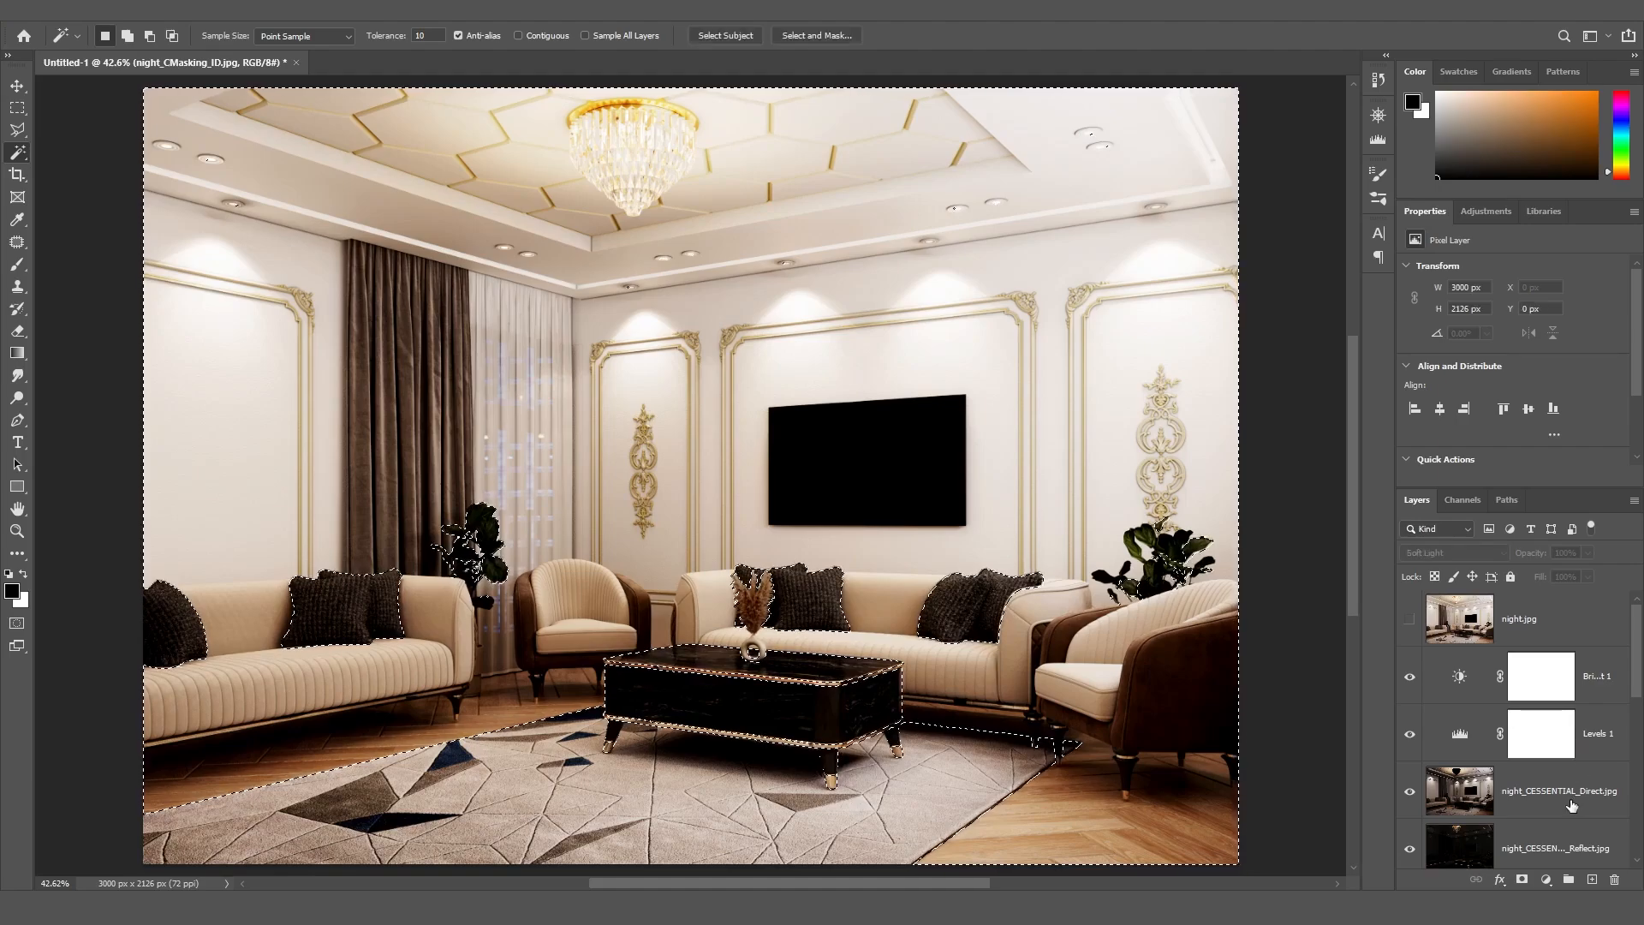
click(1522, 790)
click(1522, 879)
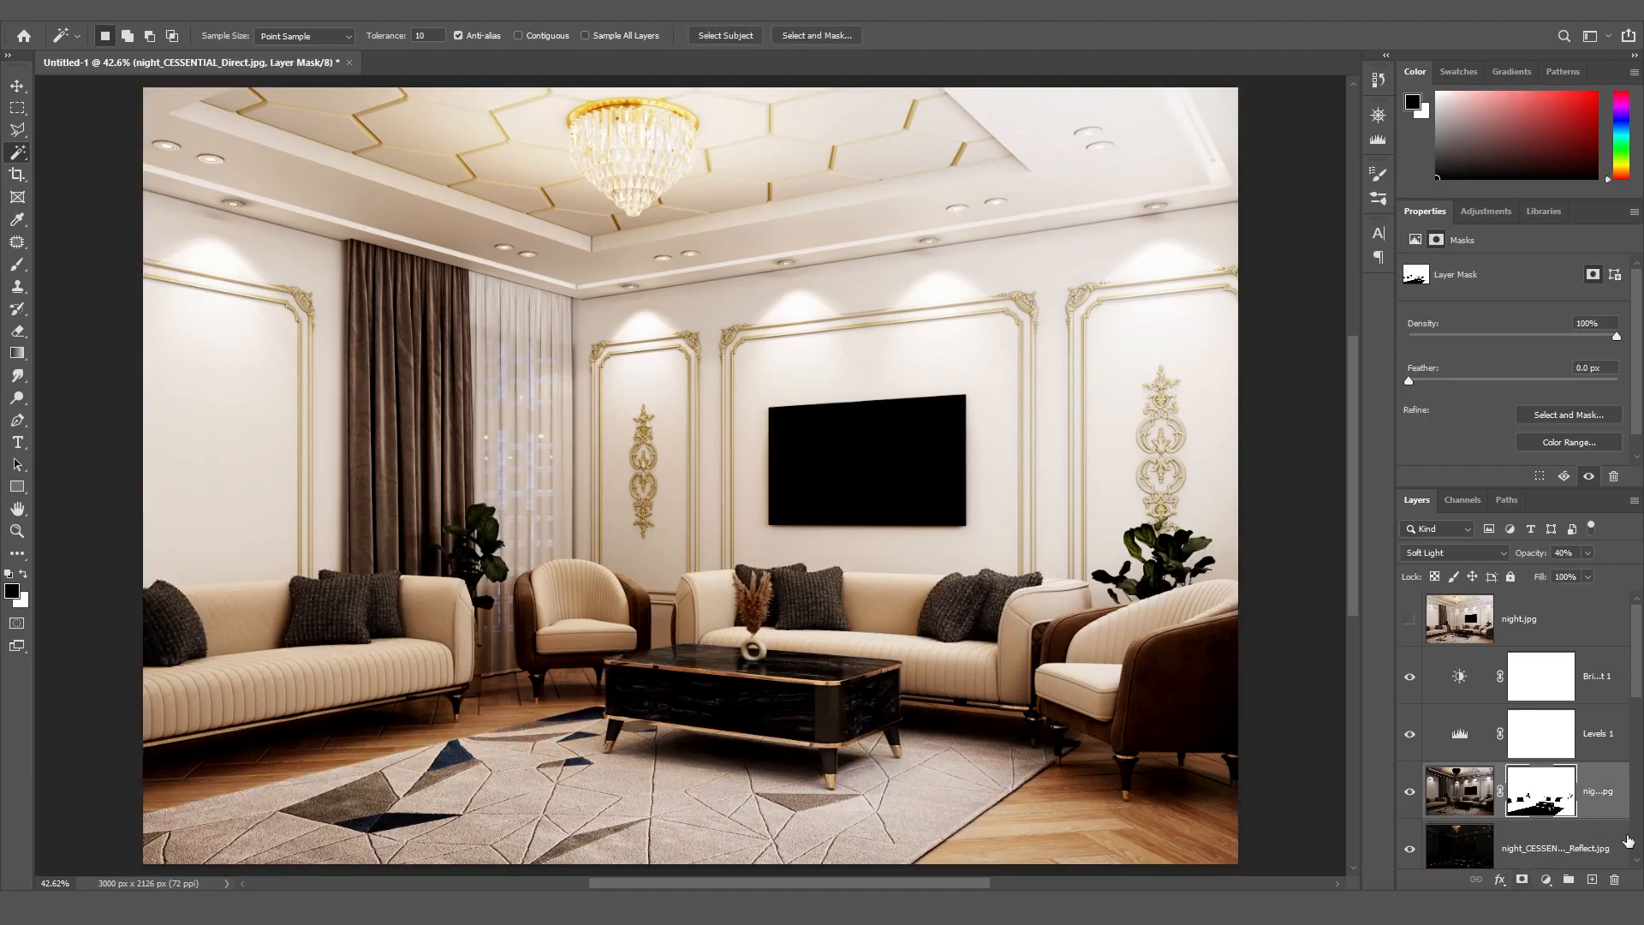
Compare the masked night_CESSENTIAL_Direct.jpg layer on and off, and set its opacity to 50%
click(1410, 797)
click(1410, 796)
click(1410, 796)
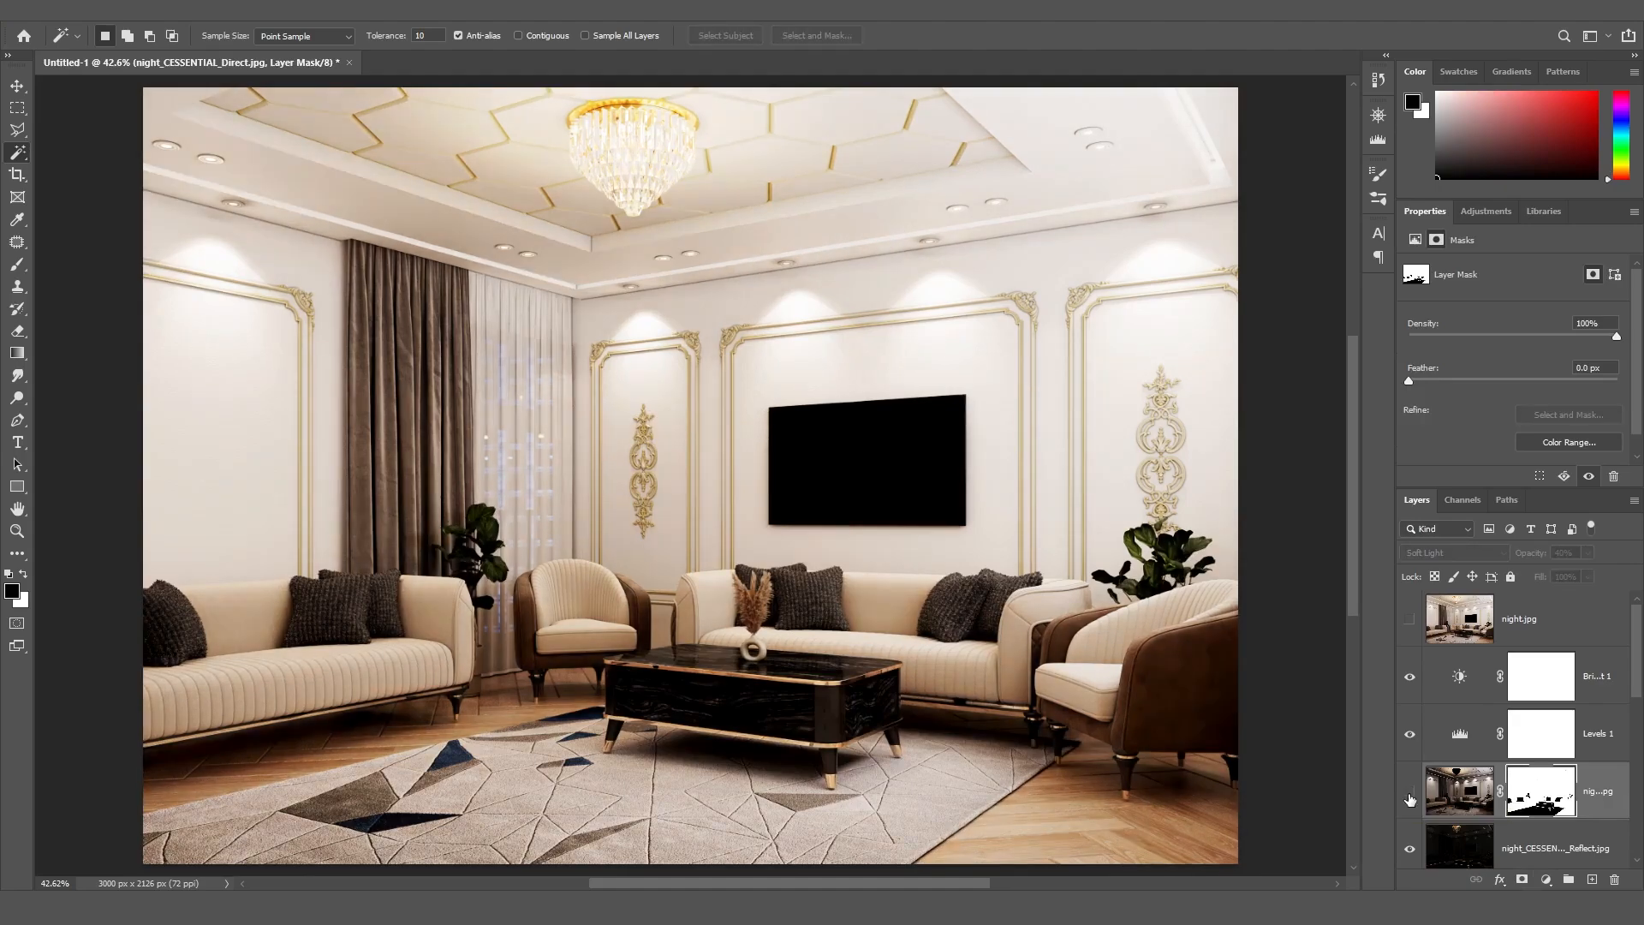
click(1410, 797)
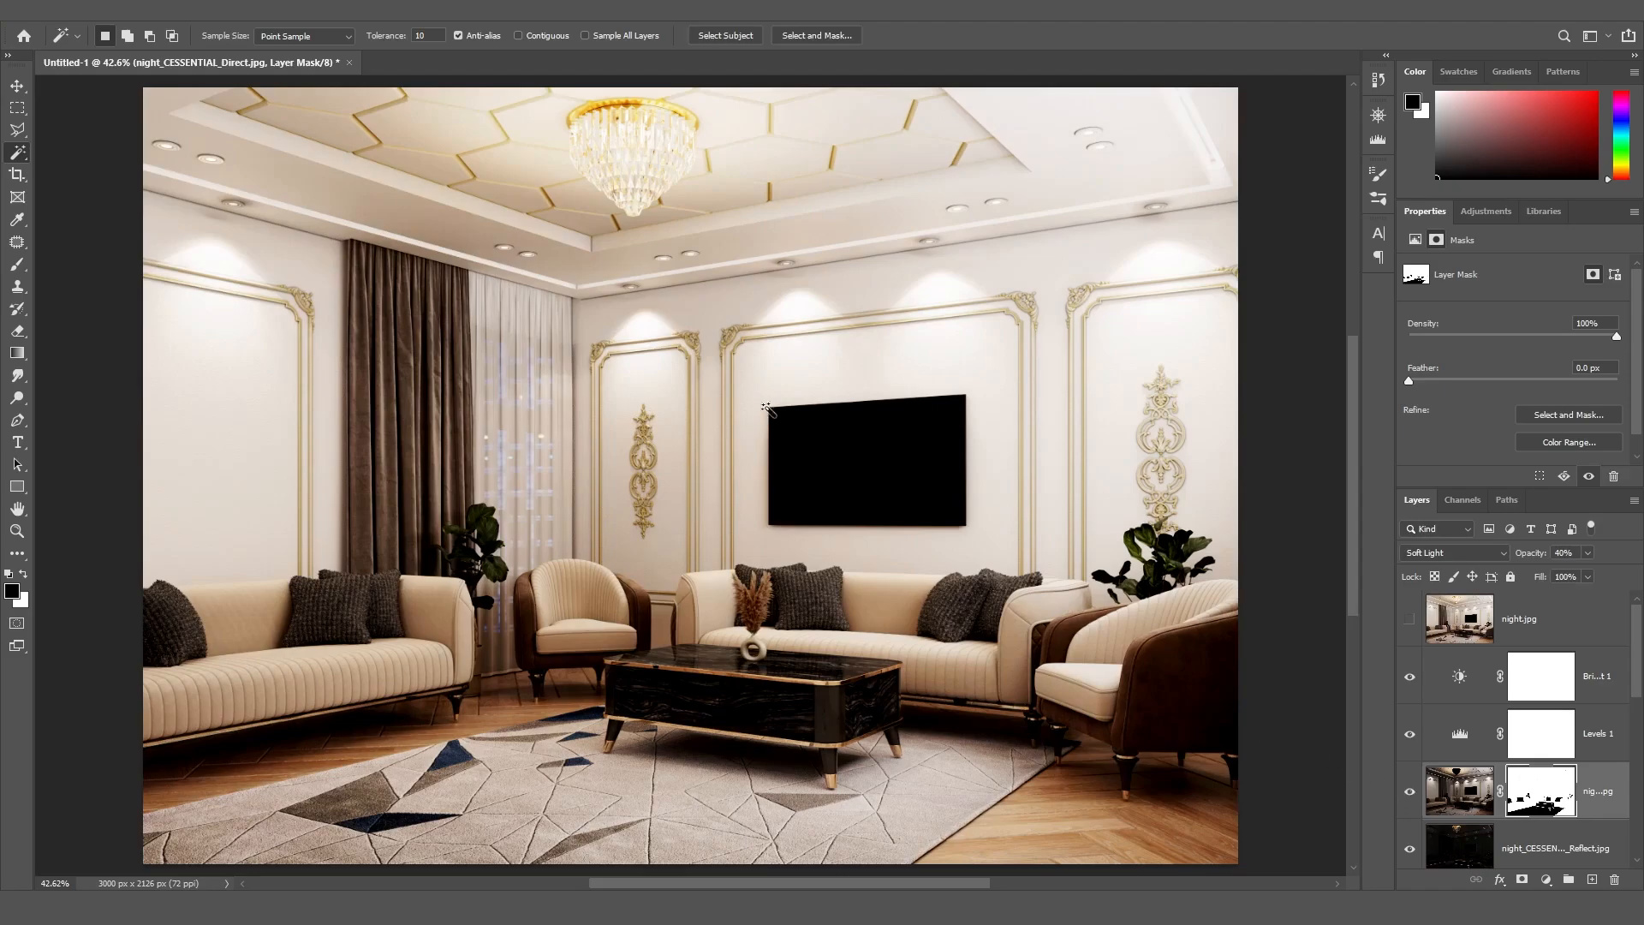
click(1459, 791)
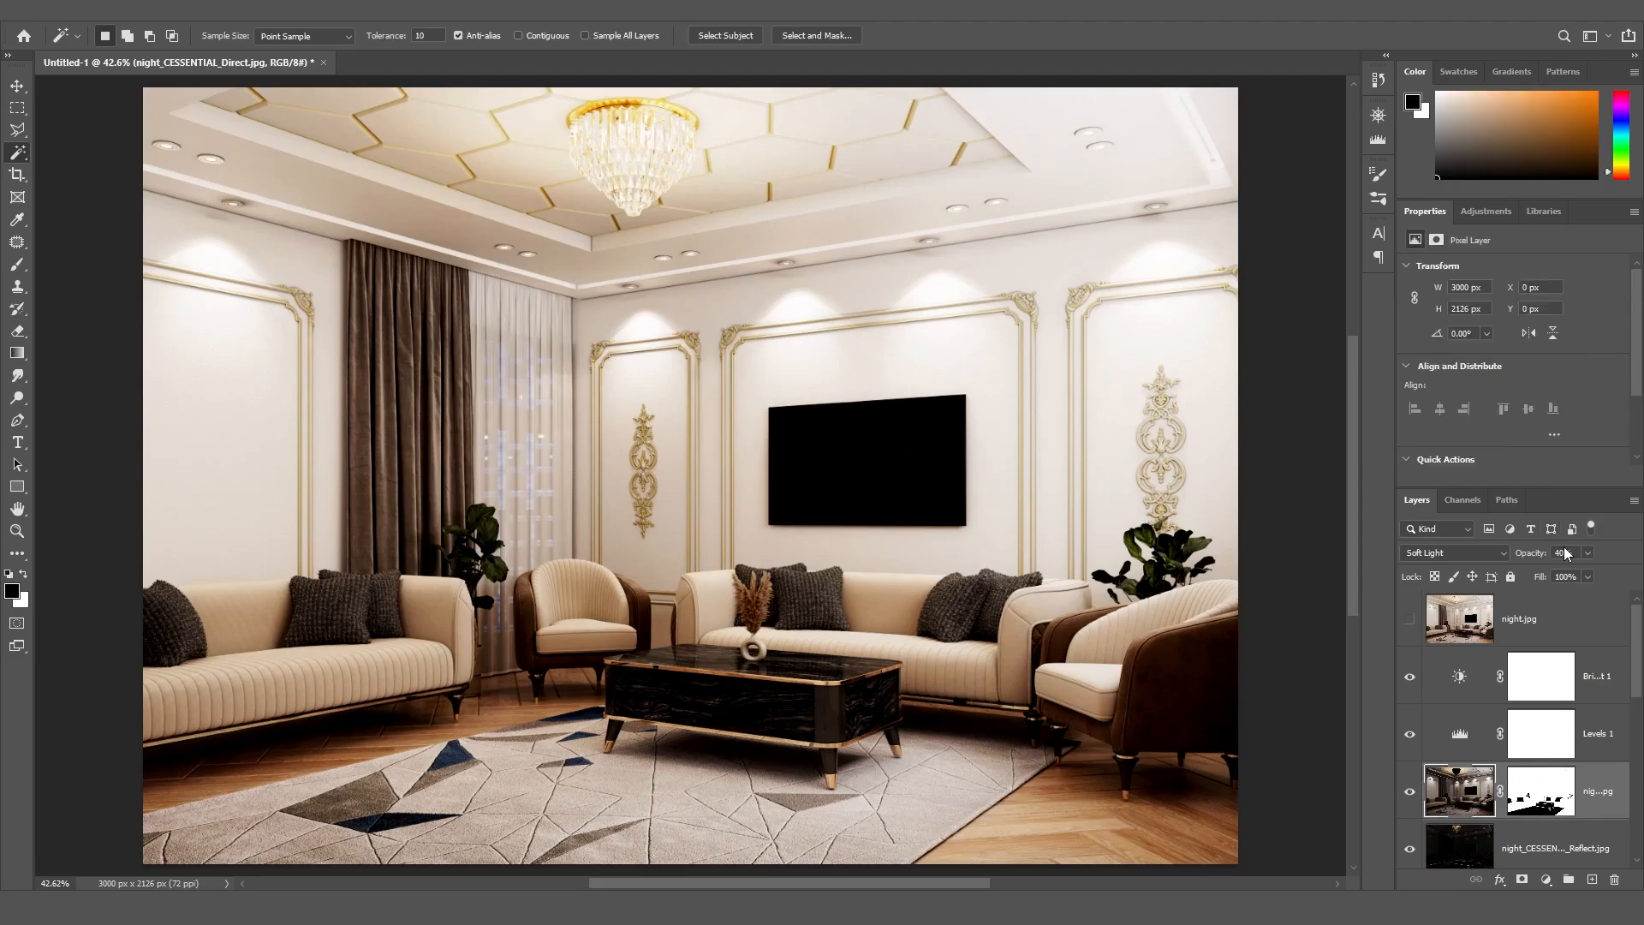
text(50)
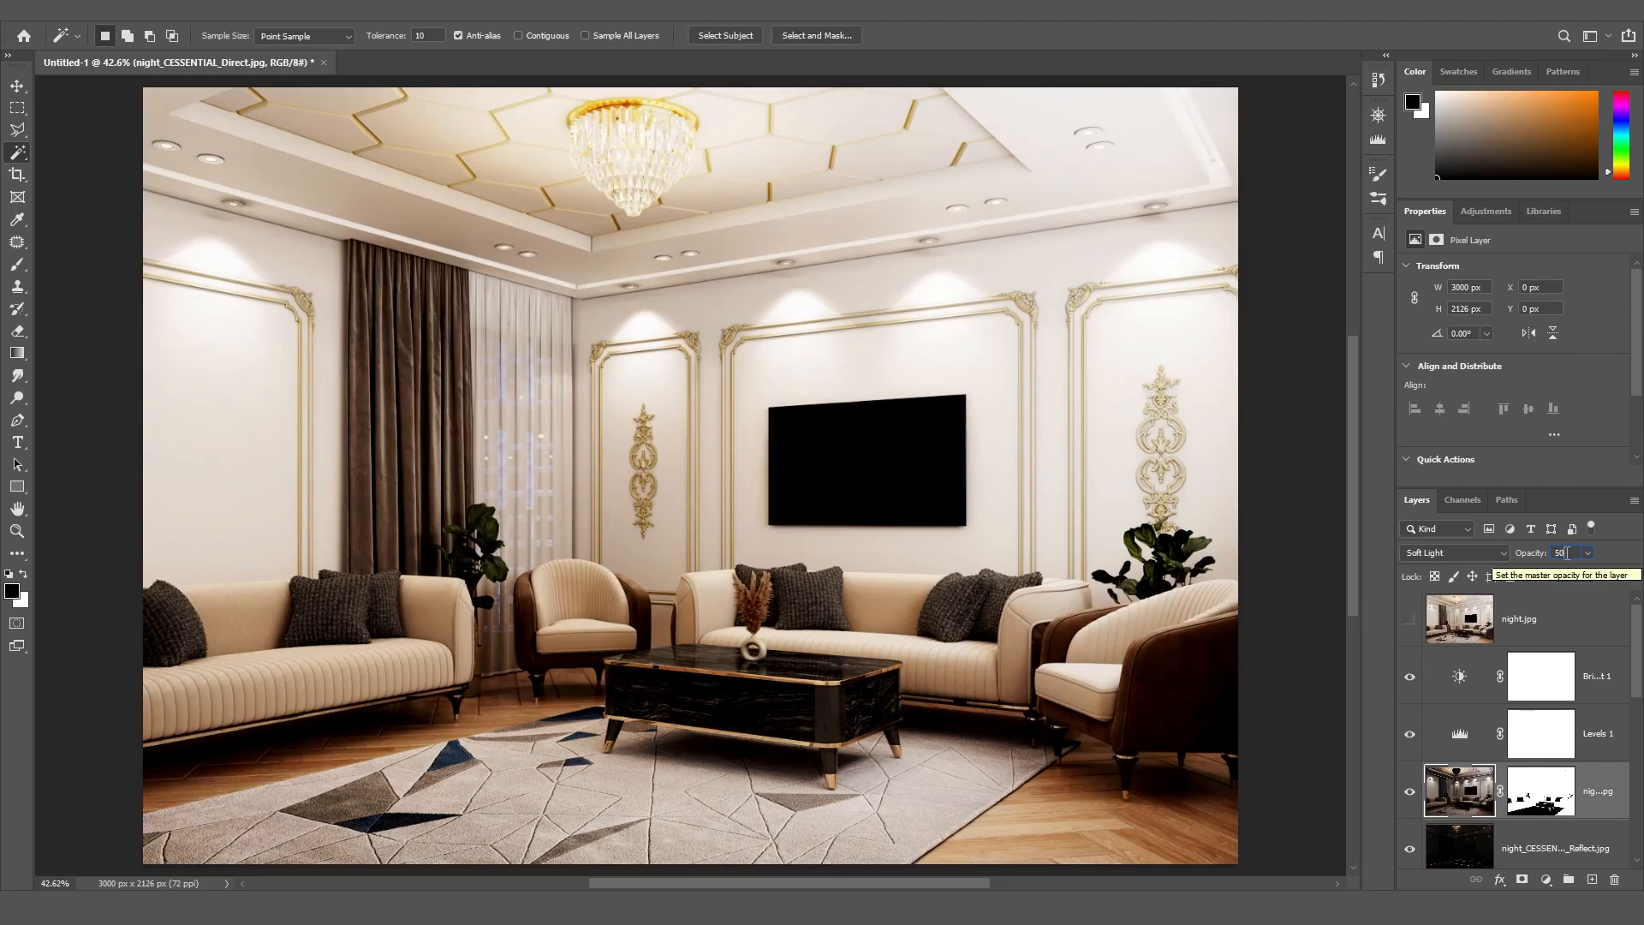
click(1410, 792)
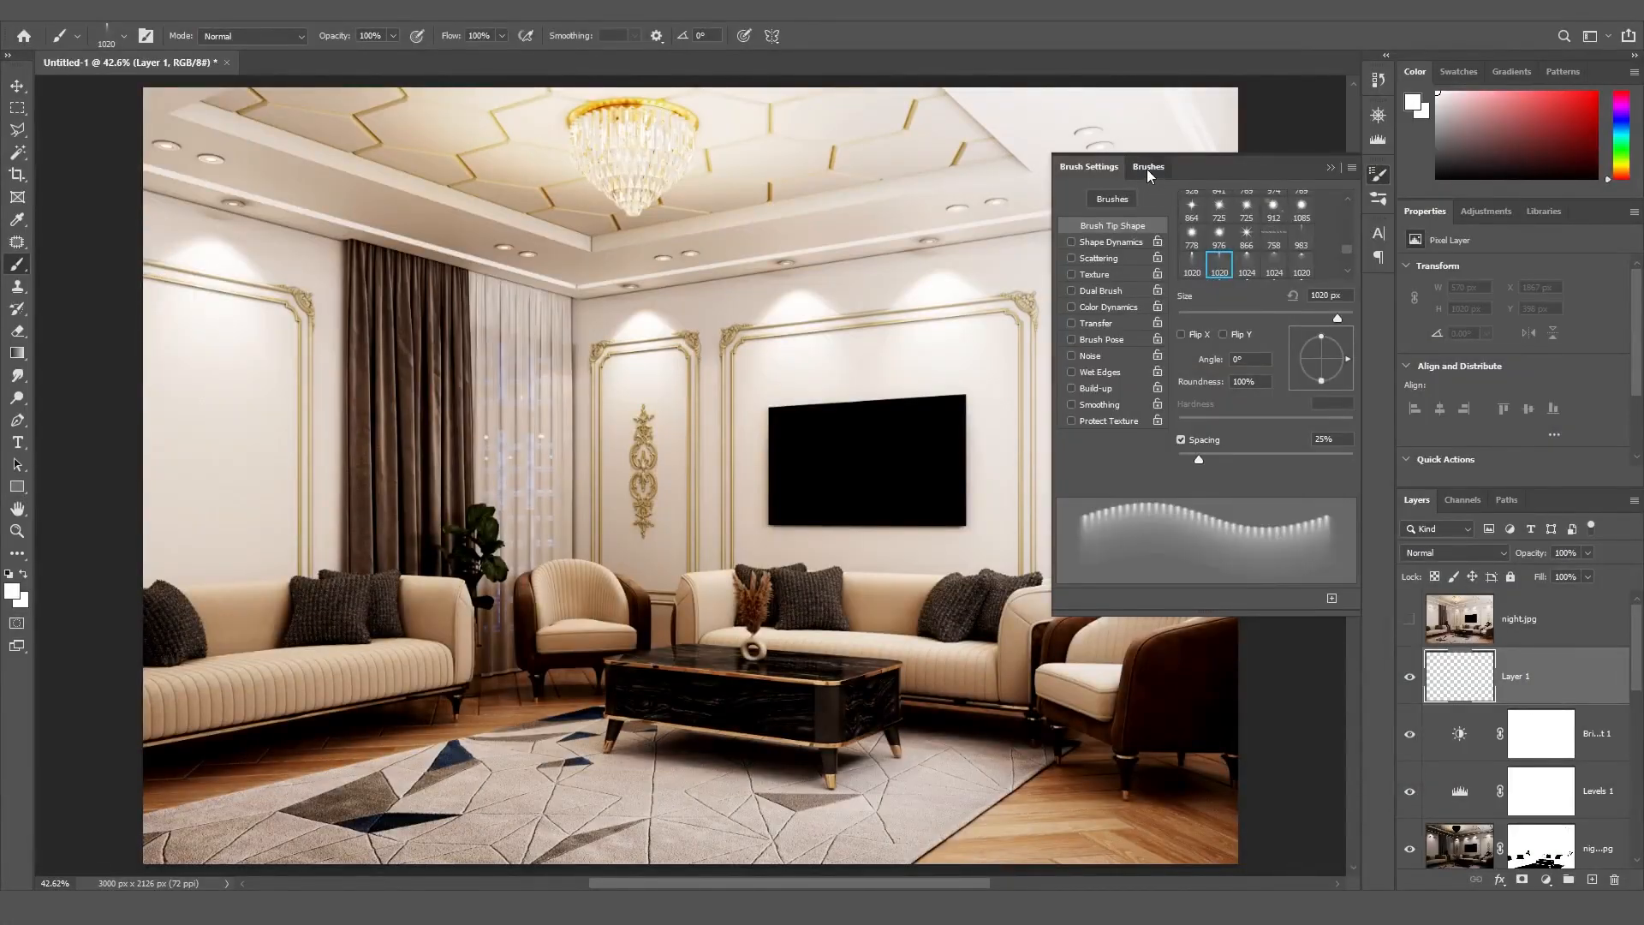
Choose brush 9 from the Brushpack-Lighting set for painting on Layer 1
click(1148, 167)
scroll(1198, 428, down, 2)
scroll(843, 274, down, 1)
key(period)
key(period)
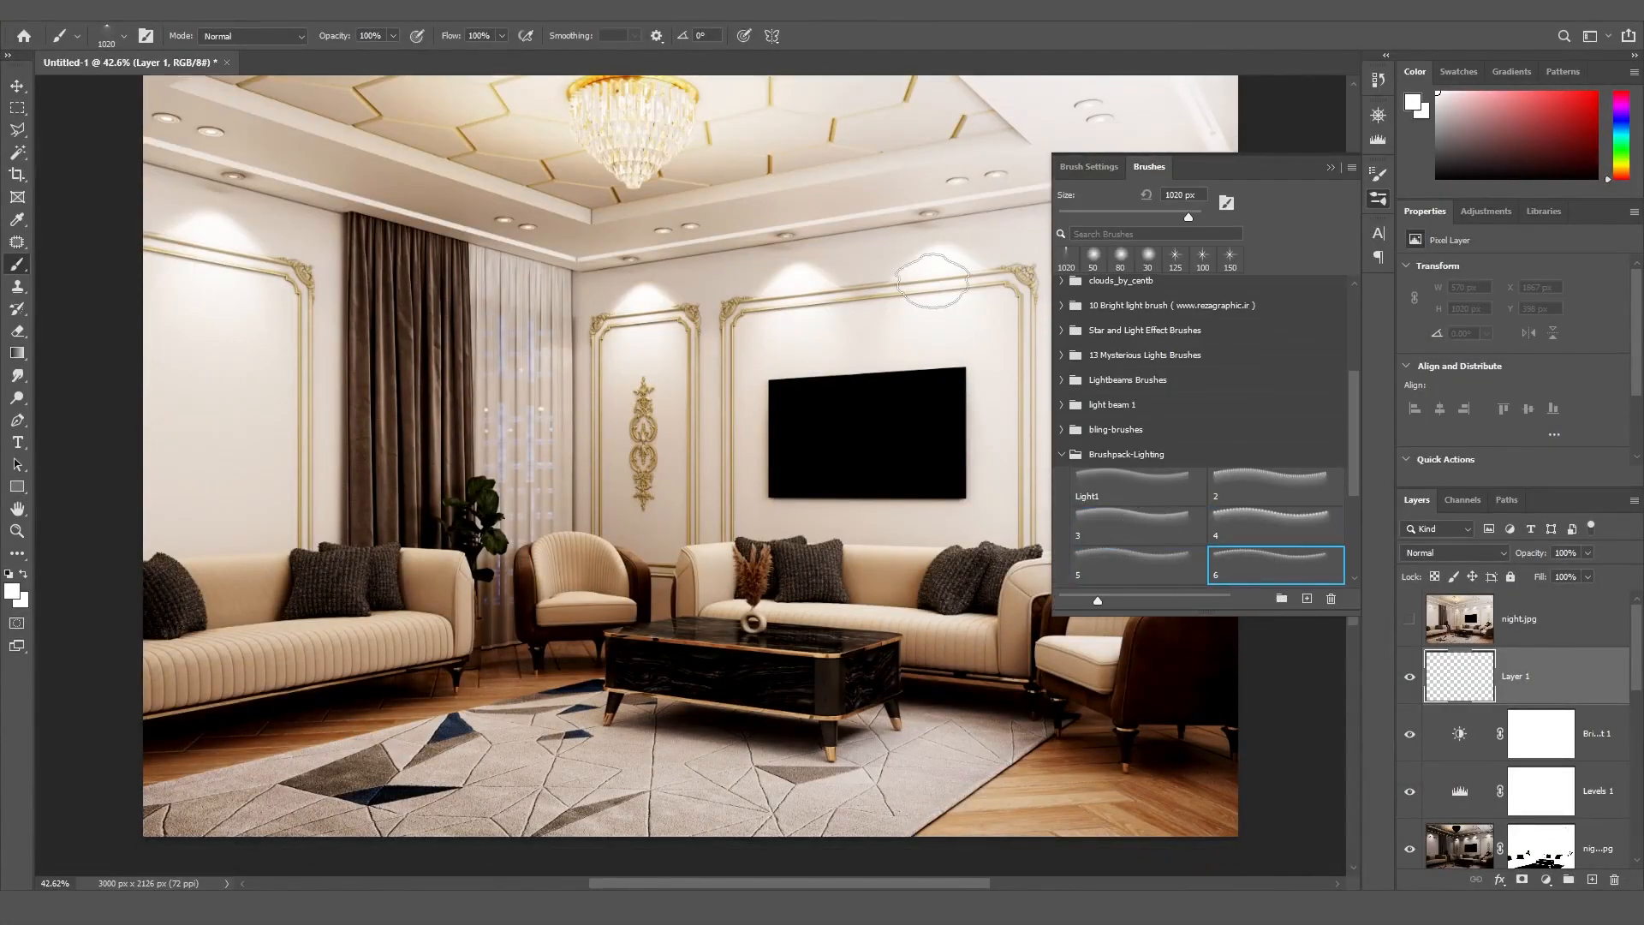
key(period)
key(period)
key(period)
key(period)
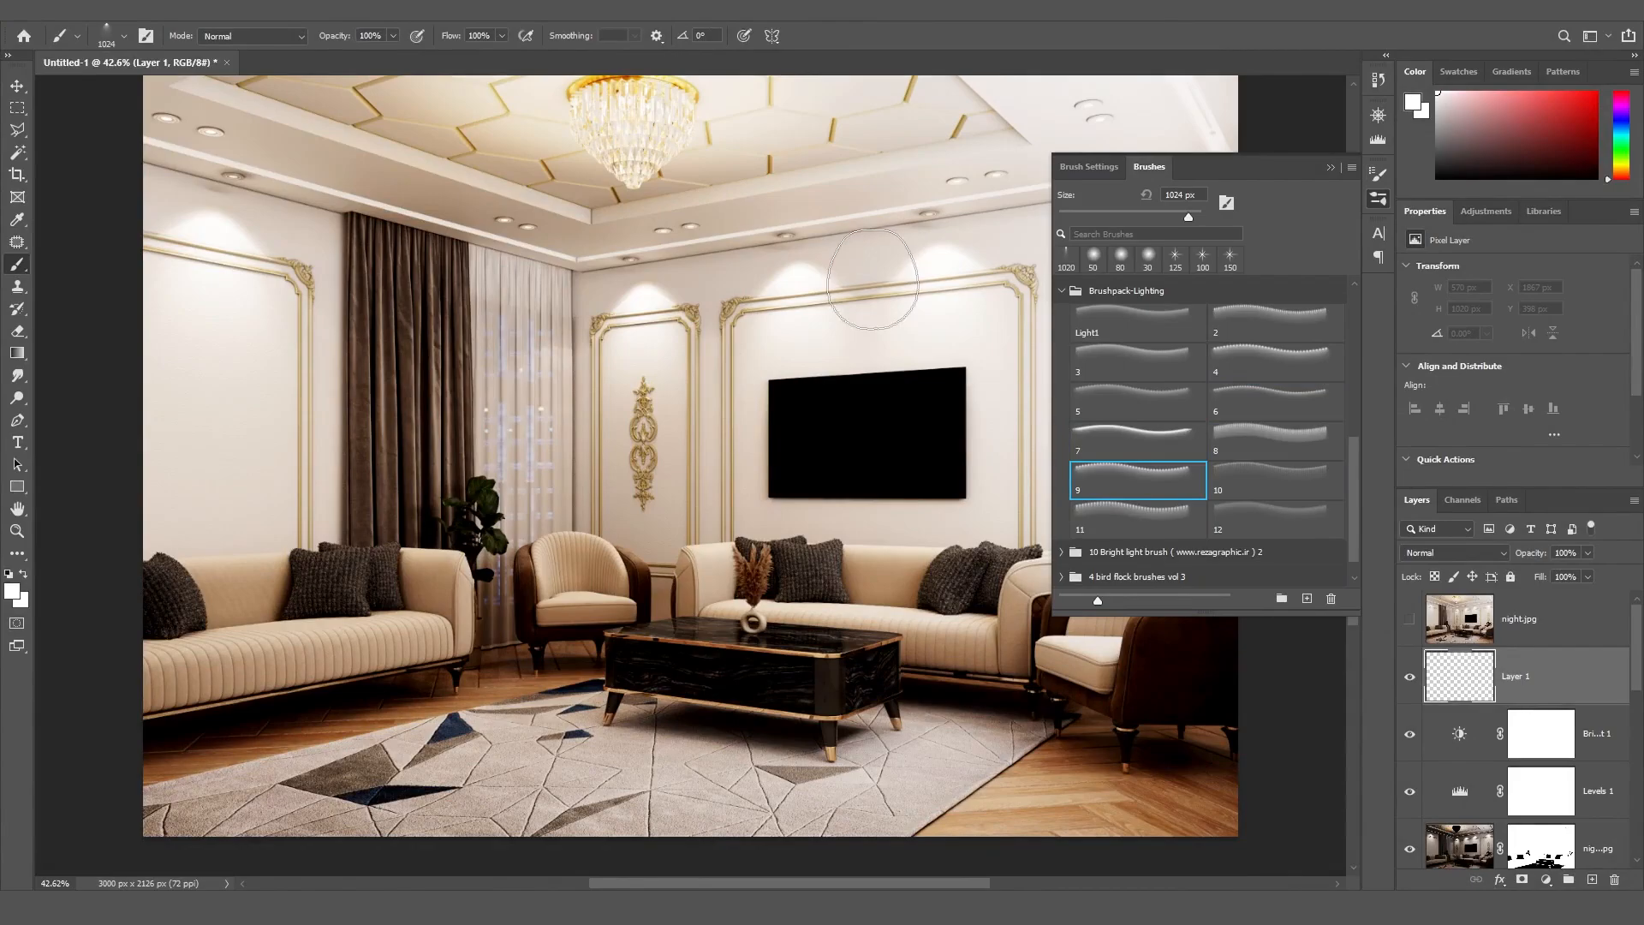
key(comma)
key(comma)
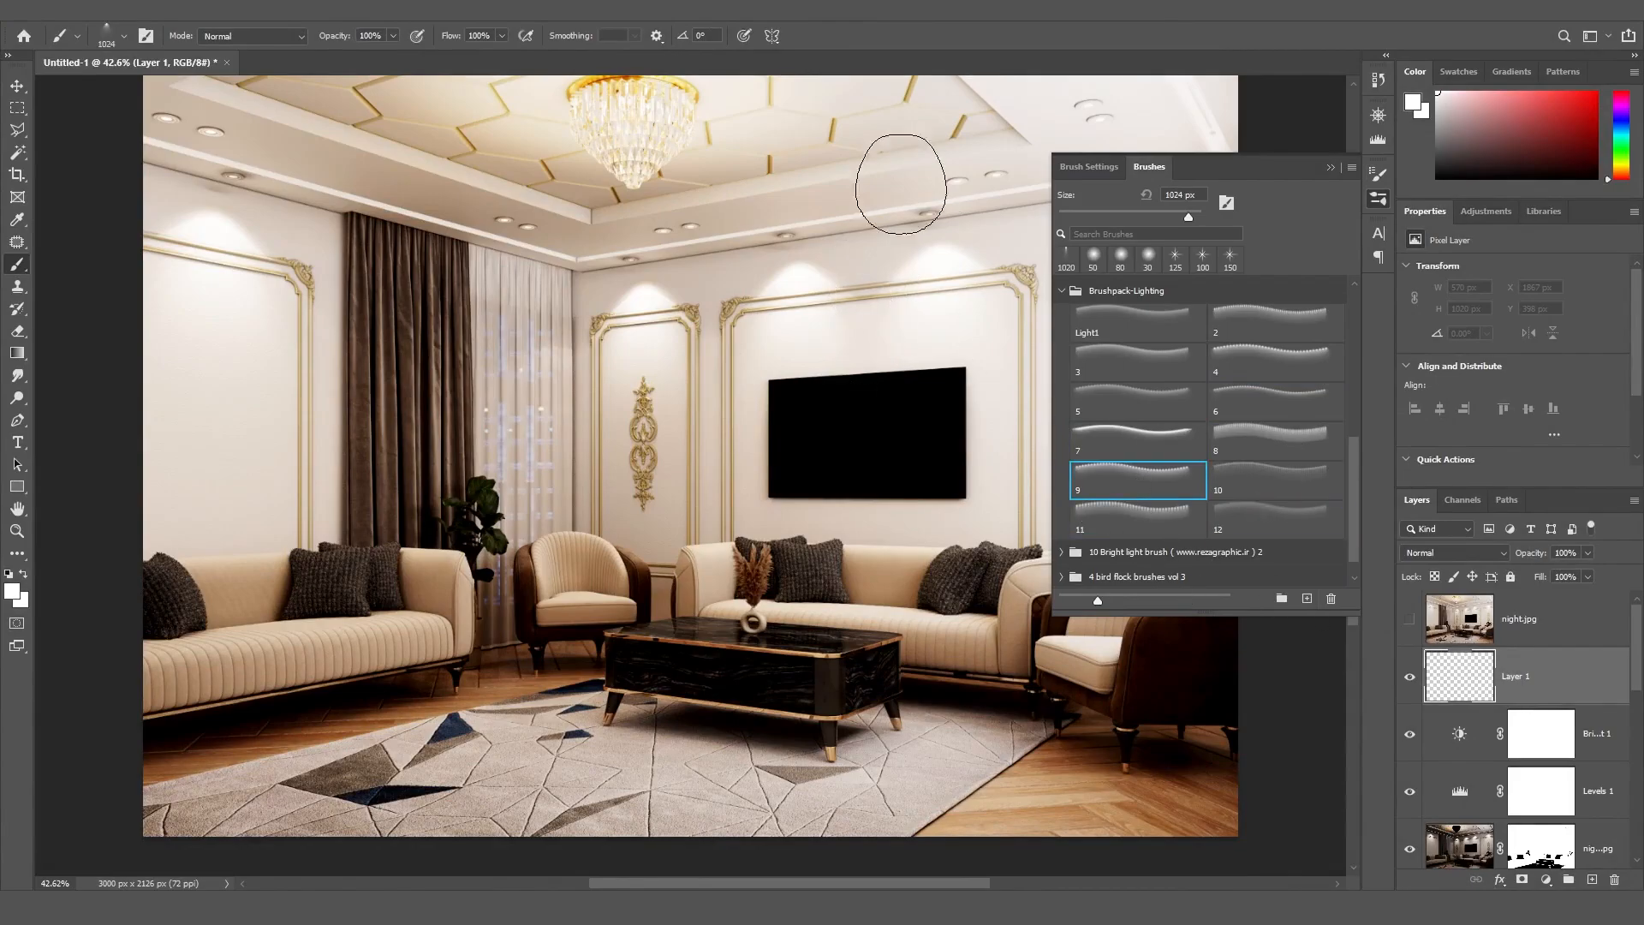
click(1330, 168)
Set the light brush size to 300 and paint a white glow under the spotlight above the rightmost wall panel
key(bracketleft)
key(bracketleft)
key(bracketleft)
key(bracketleft)
key(bracketleft)
key(bracketleft)
key(bracketleft)
key(bracketleft)
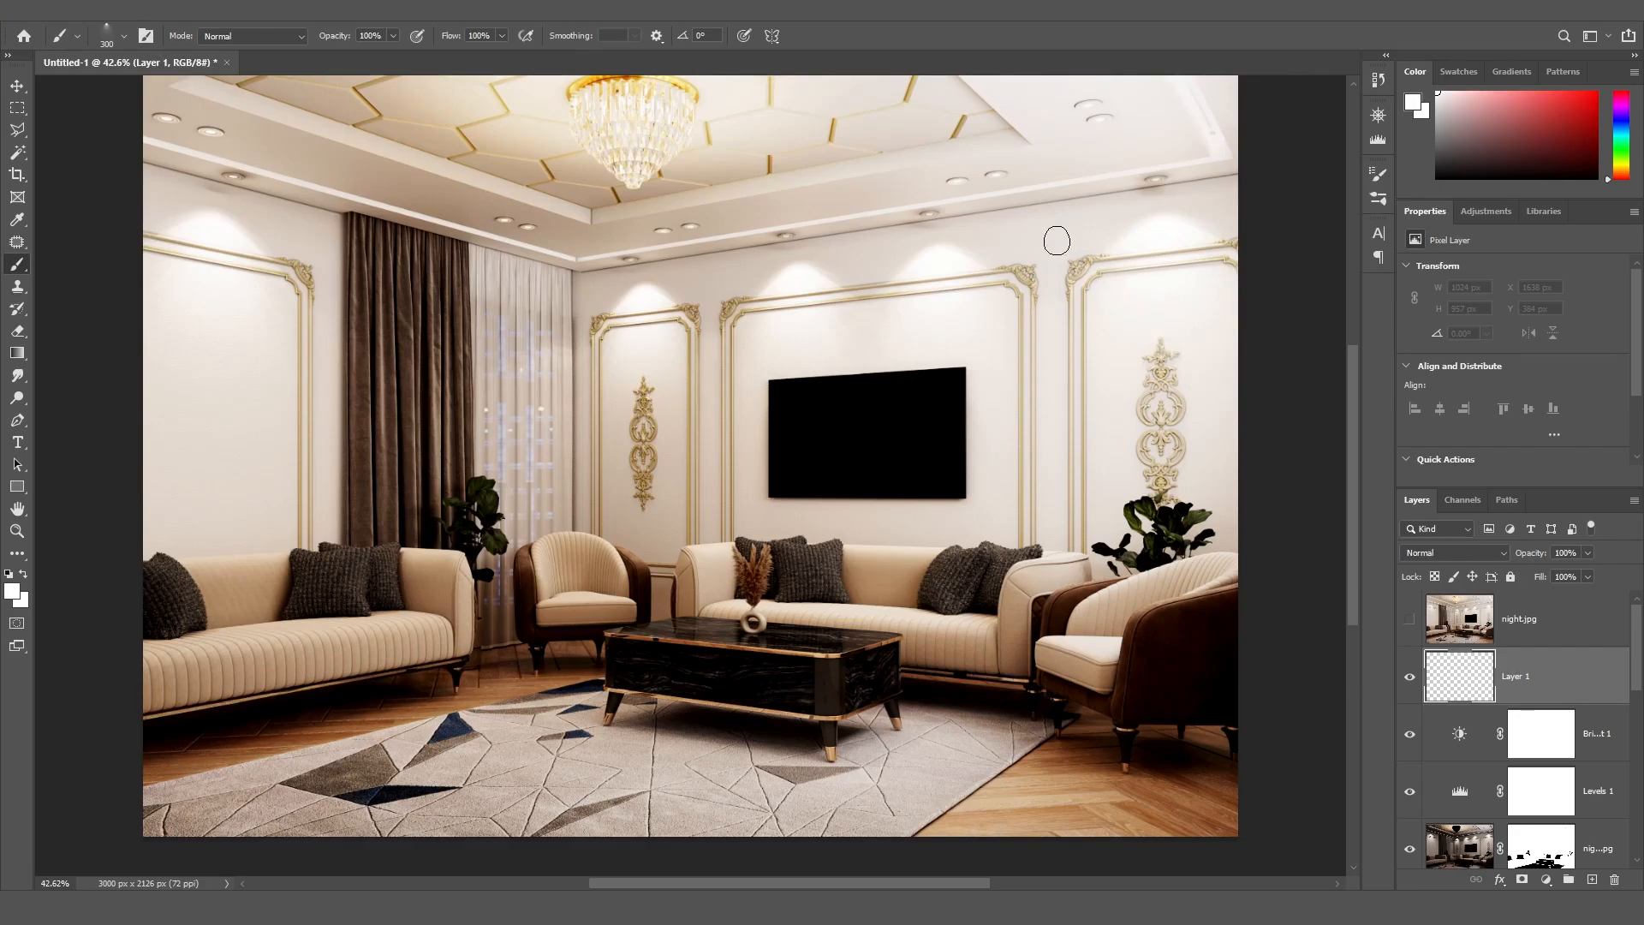
key(bracketright)
alt+scroll(1155, 181, up, 8)
click(1157, 193)
key(ctrl+z)
key(bracketleft)
click(1156, 213)
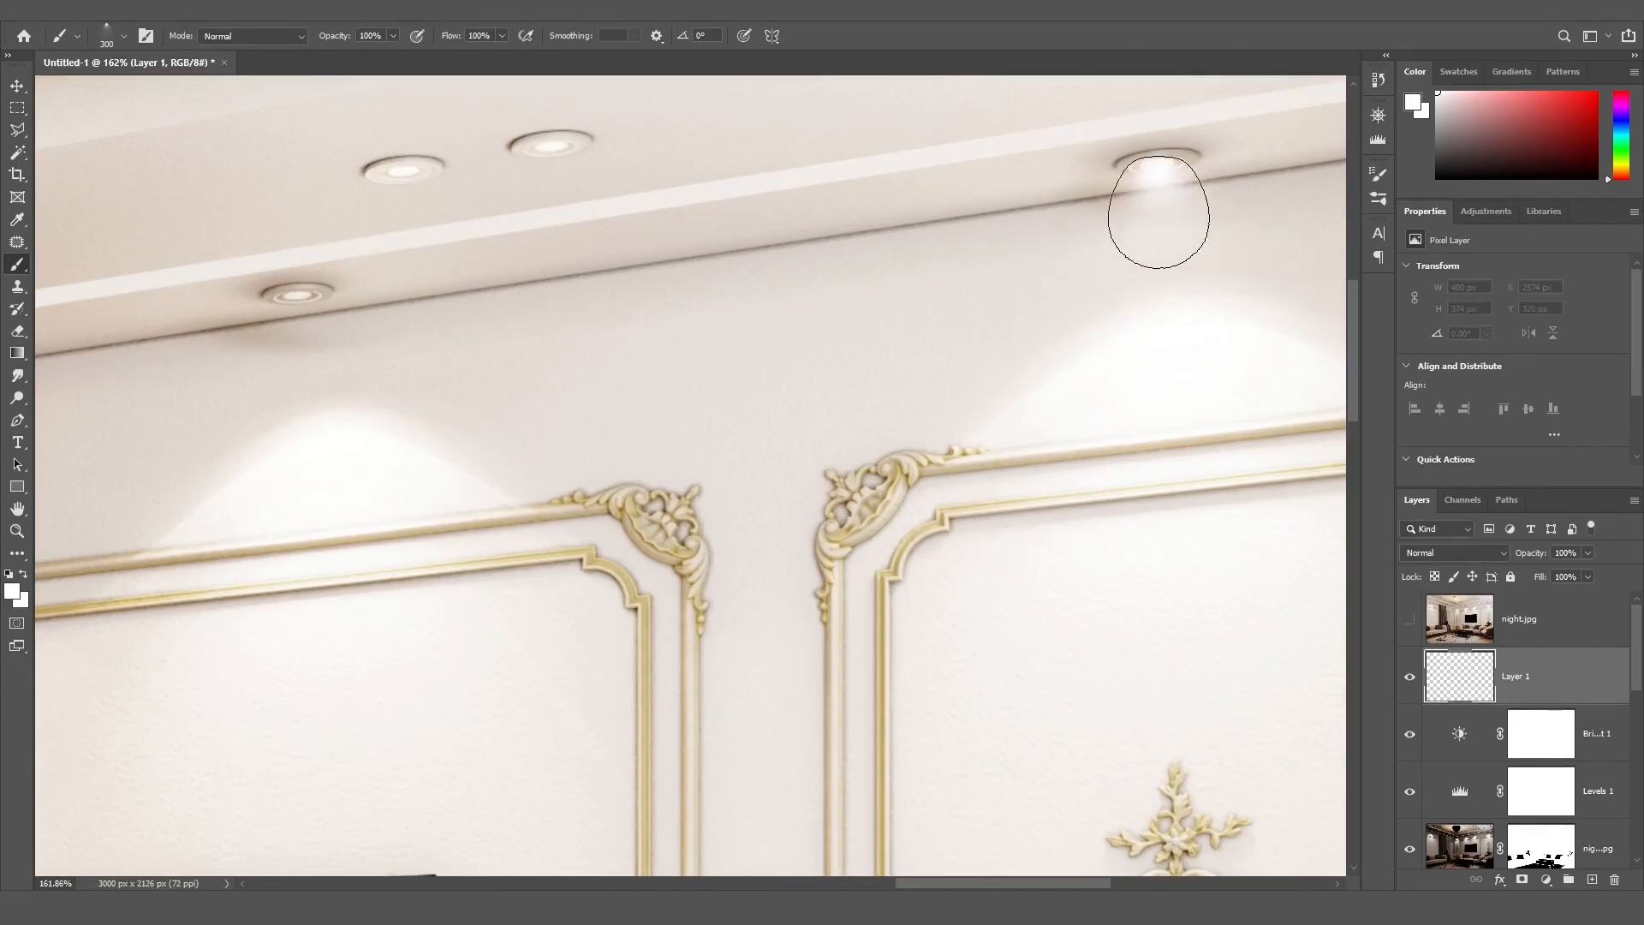
Paint white glows under the two spotlights above the TV panel and the nearby ceiling downlights on the right side of the room
click(550, 206)
click(404, 219)
click(291, 347)
alt+scroll(890, 240, down, 5)
click(942, 142)
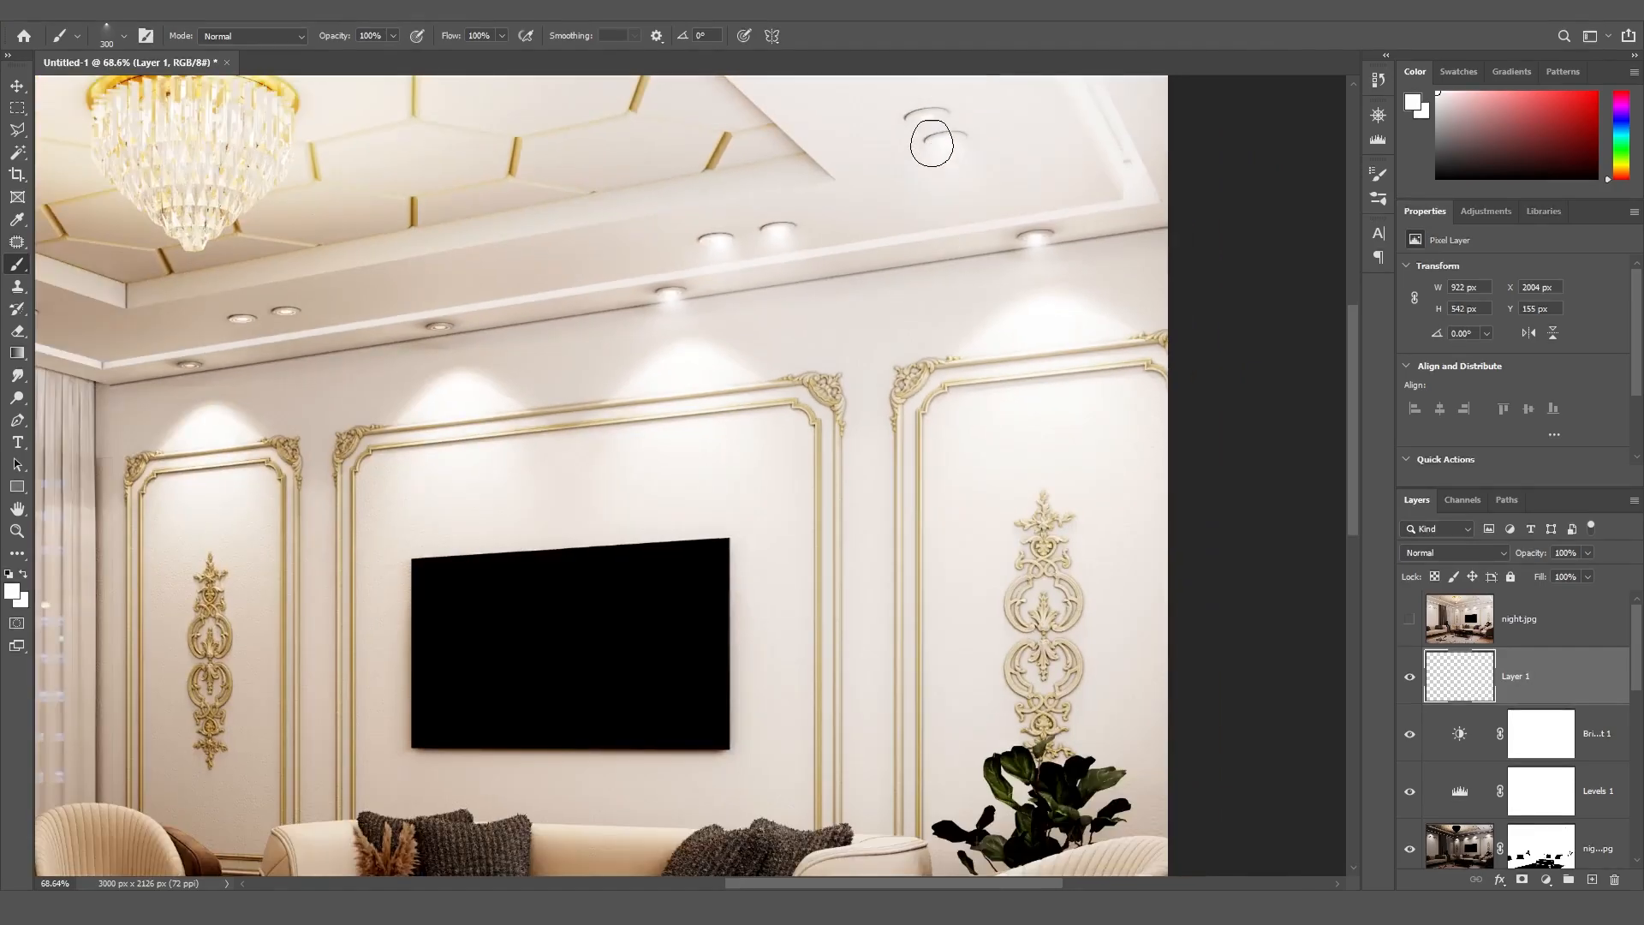
click(440, 342)
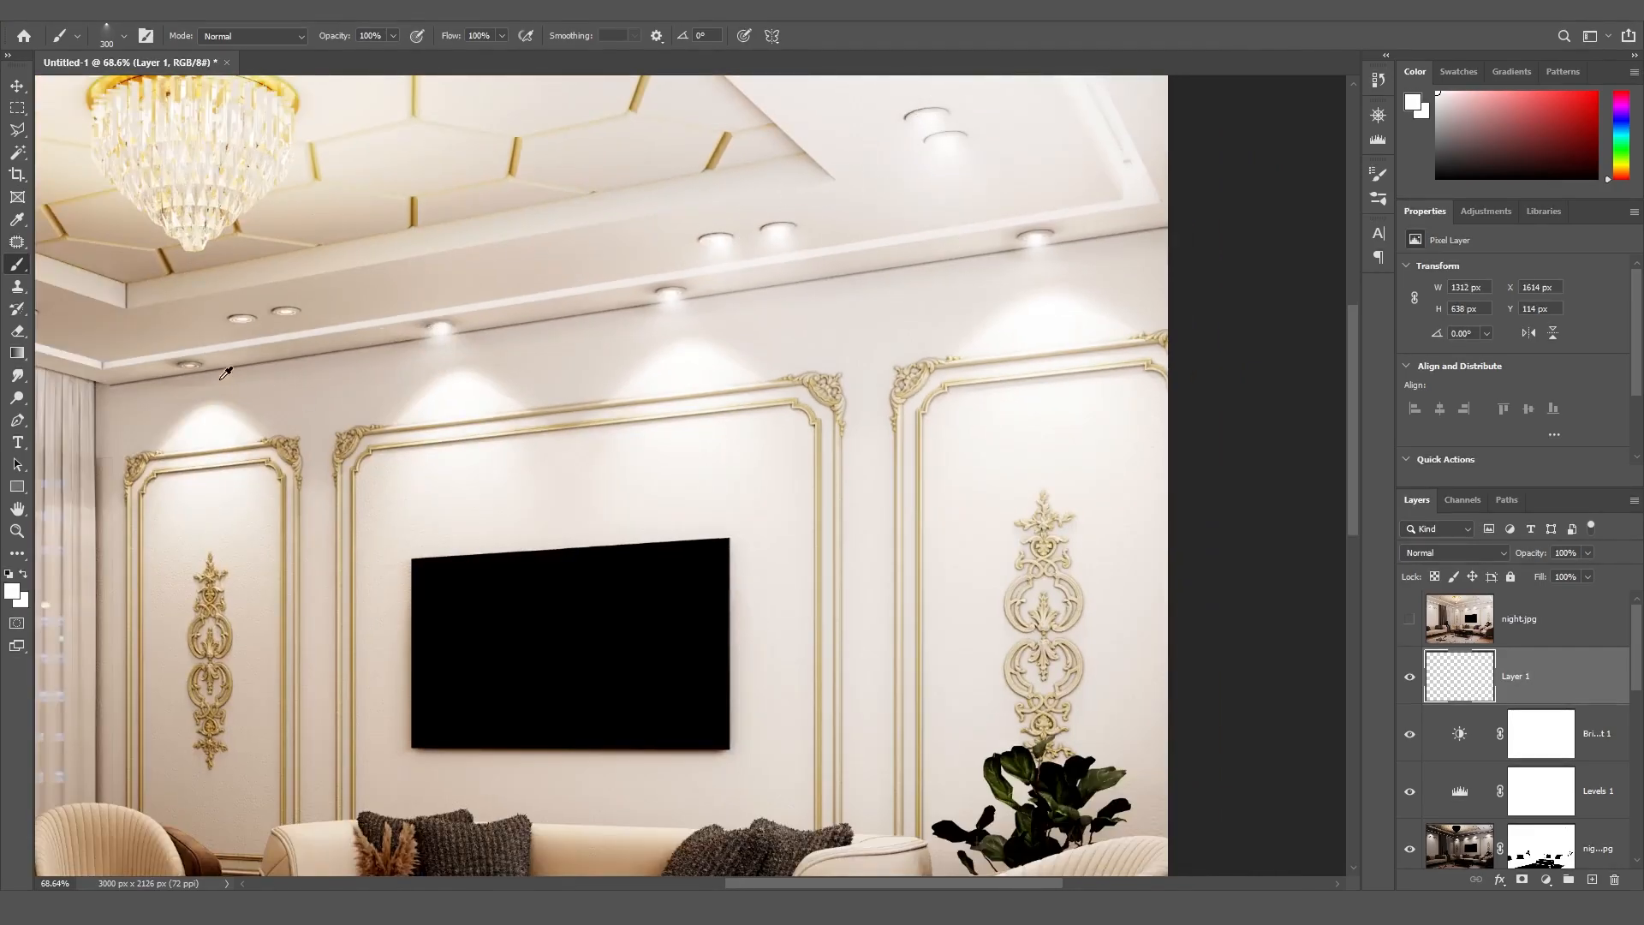
Paint white glows under the downlight pair left of the TV panel, the narrow panel's spotlight and the pair by the curtains
alt+scroll(230, 332, up, 5)
click(387, 325)
click(268, 351)
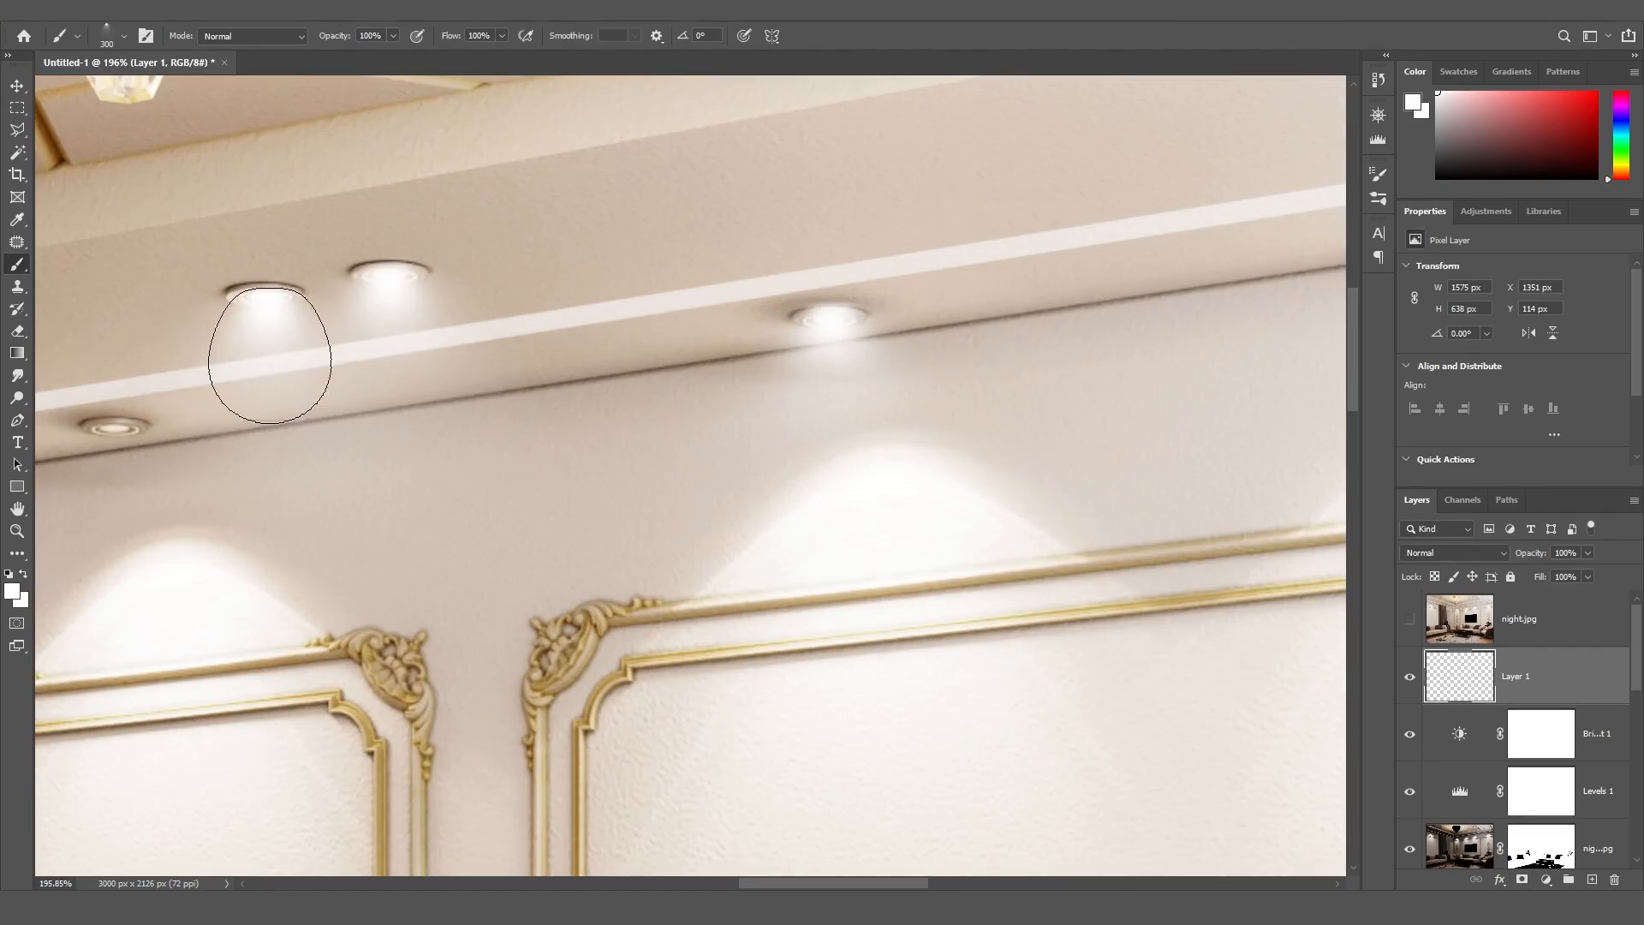
click(112, 494)
shift+scroll(112, 494, left, 10)
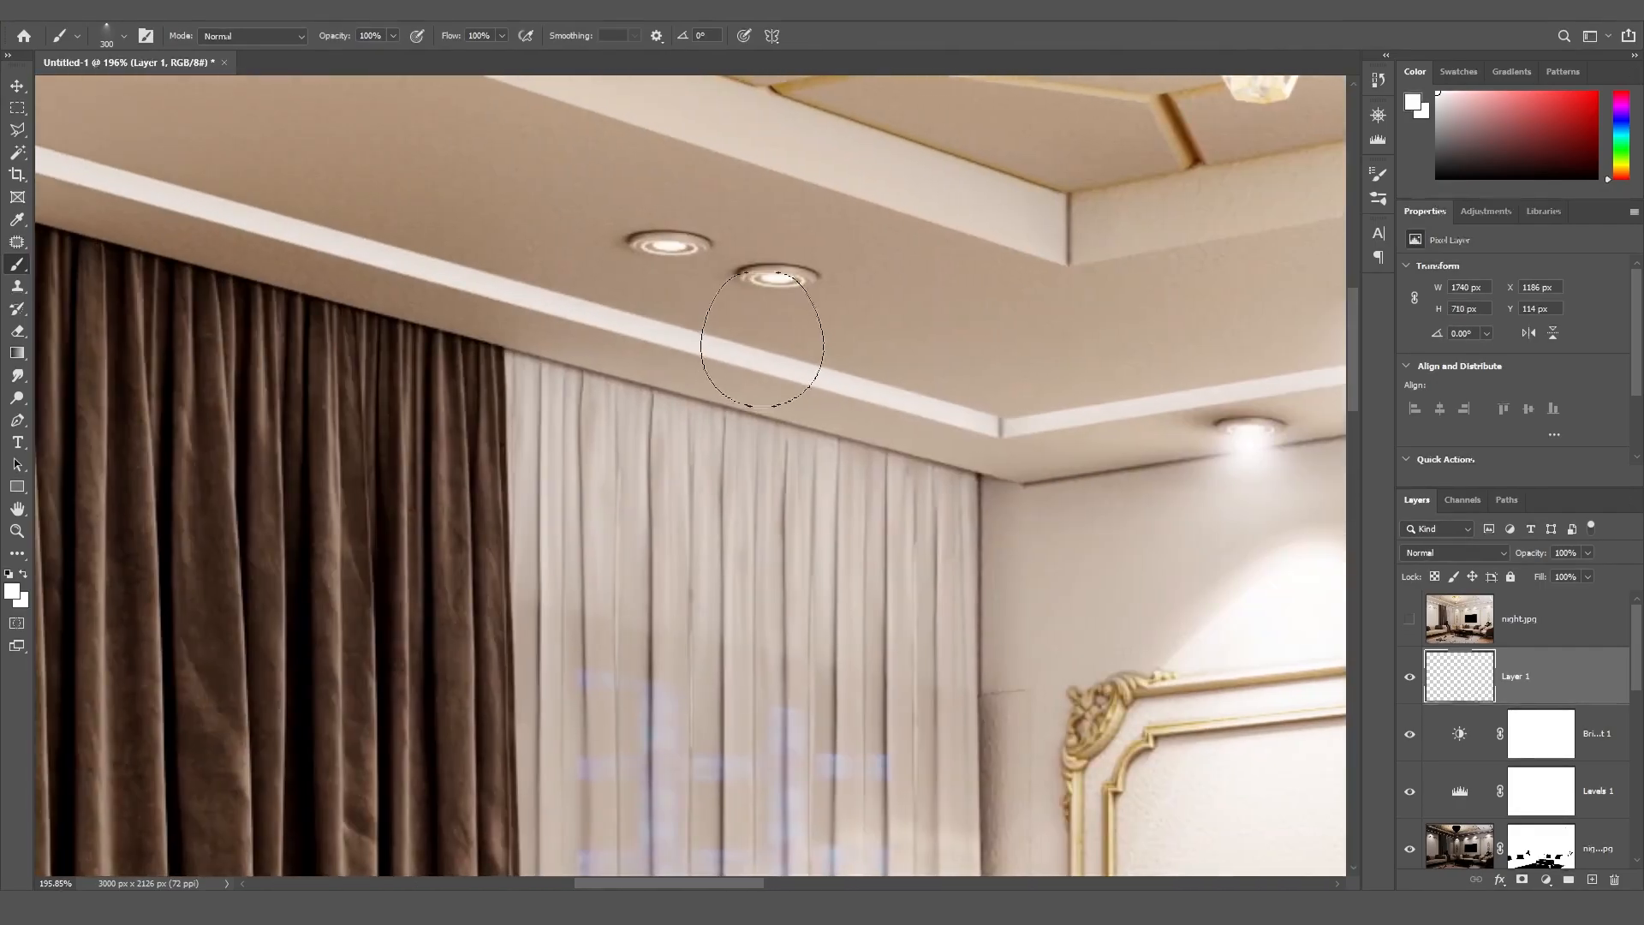
click(778, 340)
click(679, 319)
alt+scroll(1070, 343, down, 5)
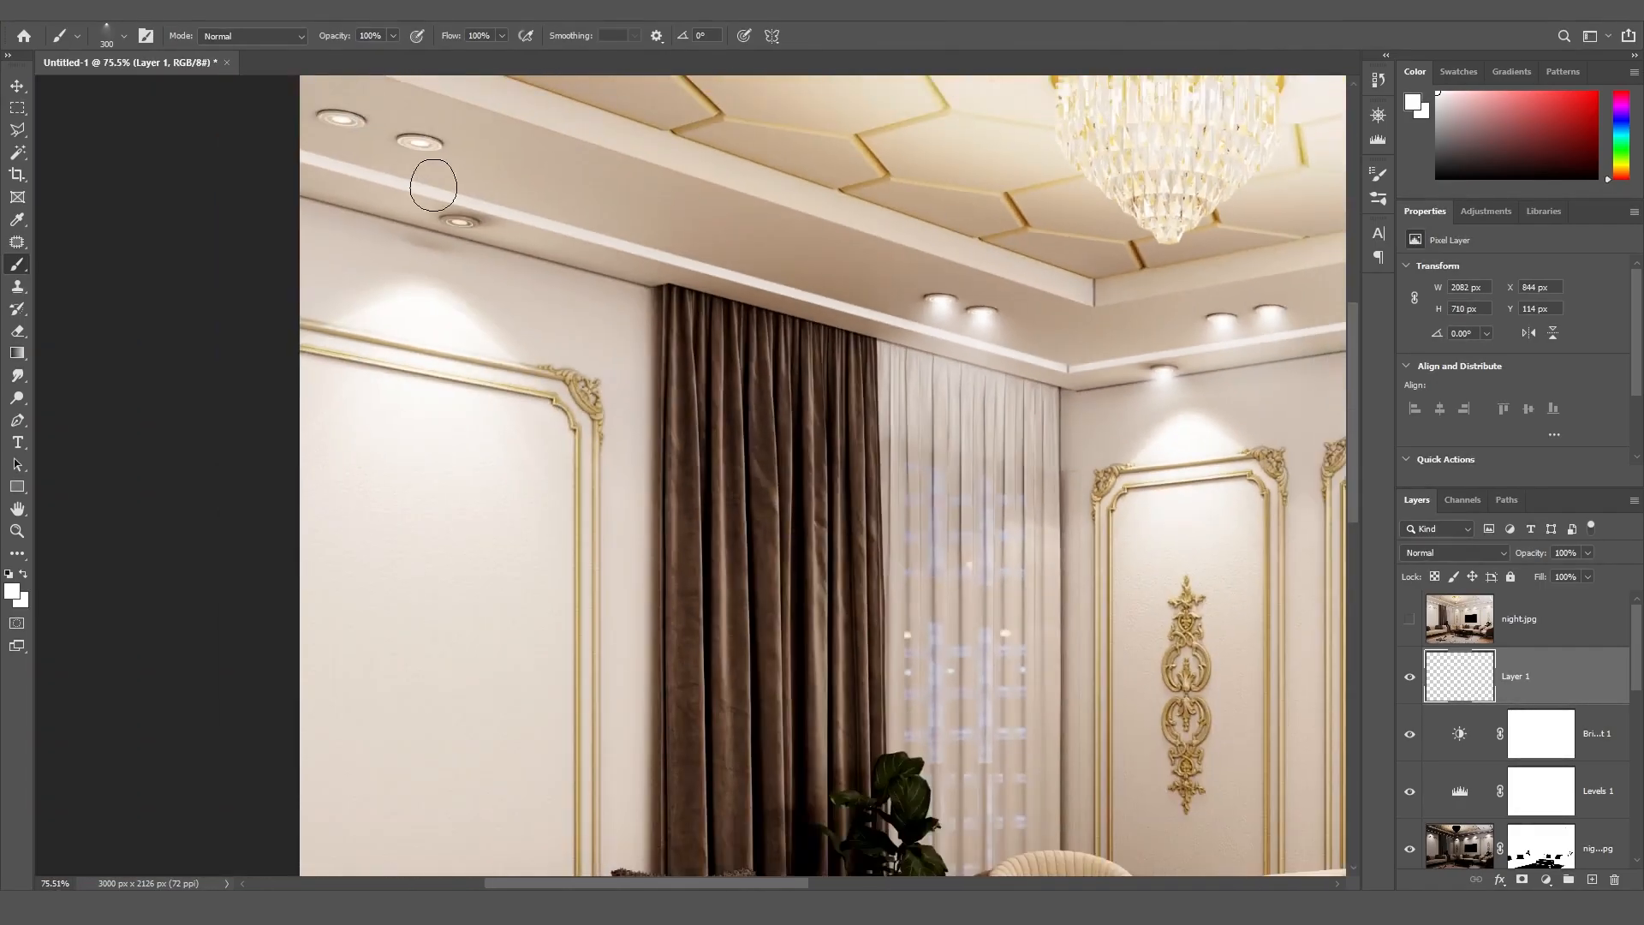
Paint white glows under the spotlight above the large left wall panel and the two ceiling downlights beside it
click(459, 252)
click(411, 157)
click(343, 138)
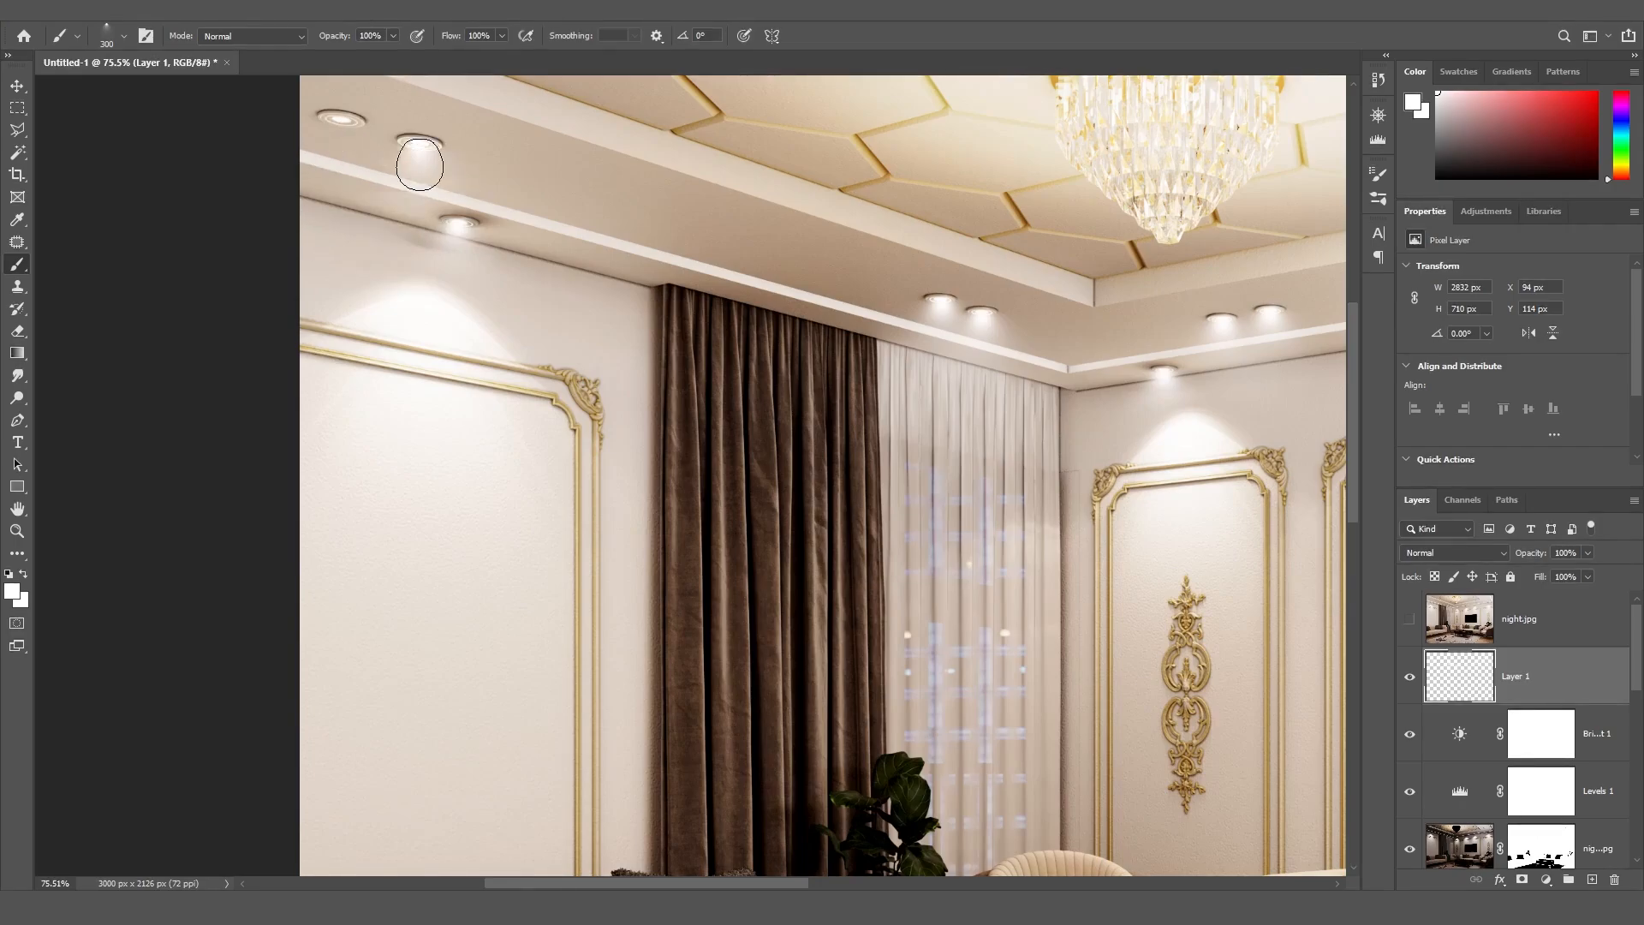
Switch to a star-shaped brush at size 200 and stamp a flare on the single ceiling downlight on the right
alt+scroll(927, 488, down, 3)
drag(786, 887, 931, 886)
key(F5)
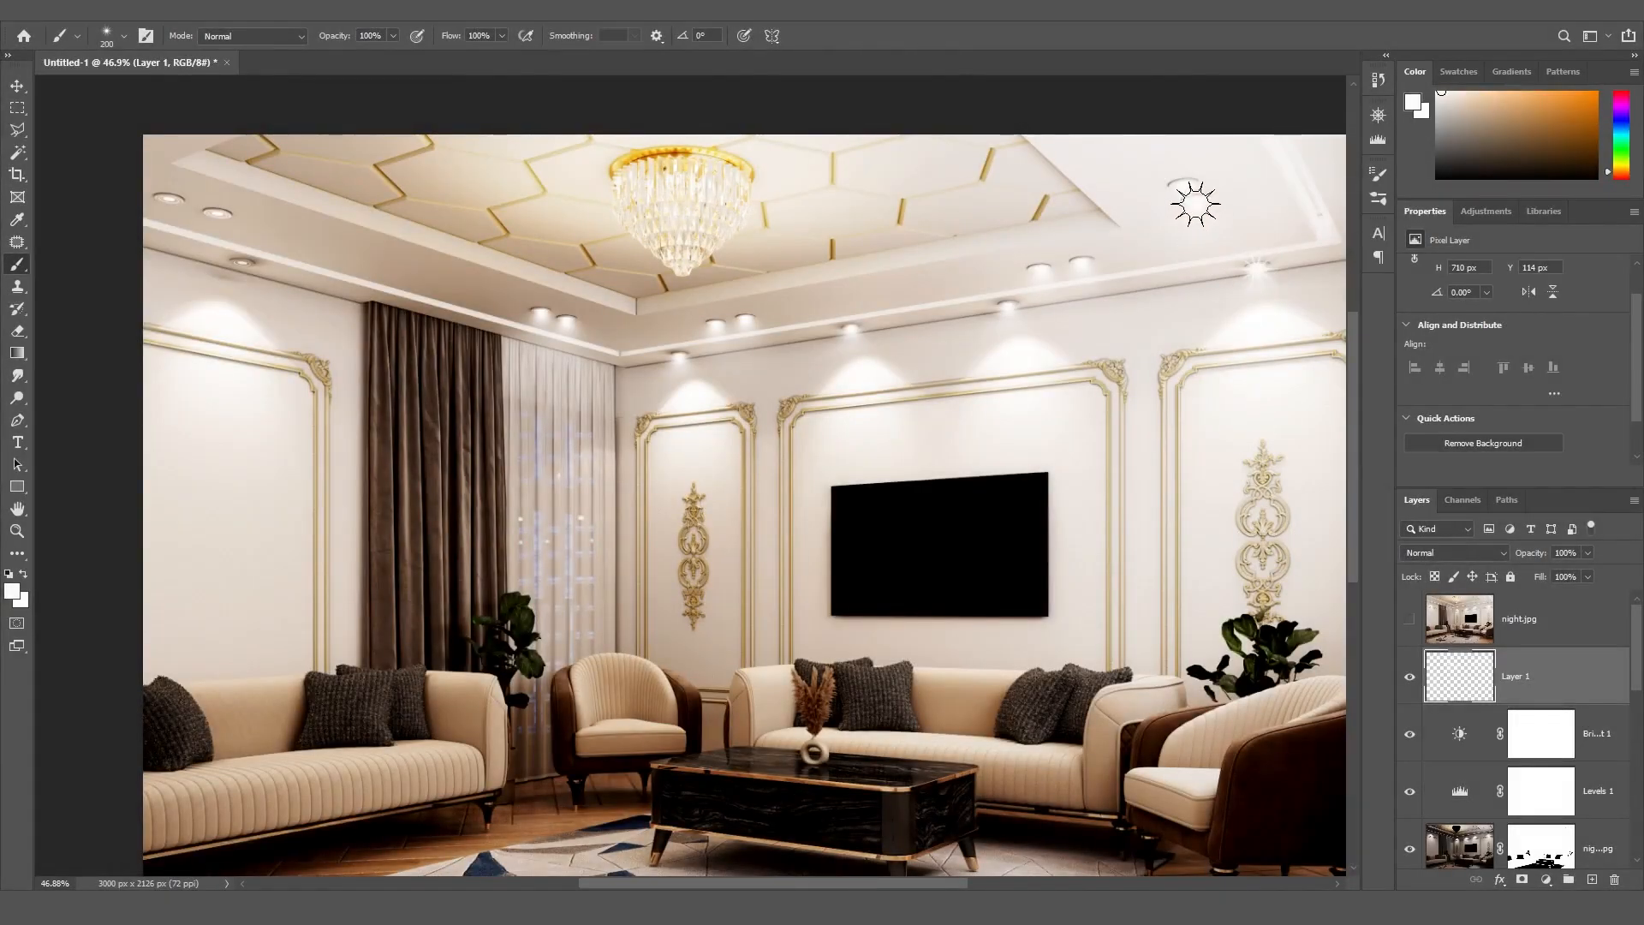
click(1186, 188)
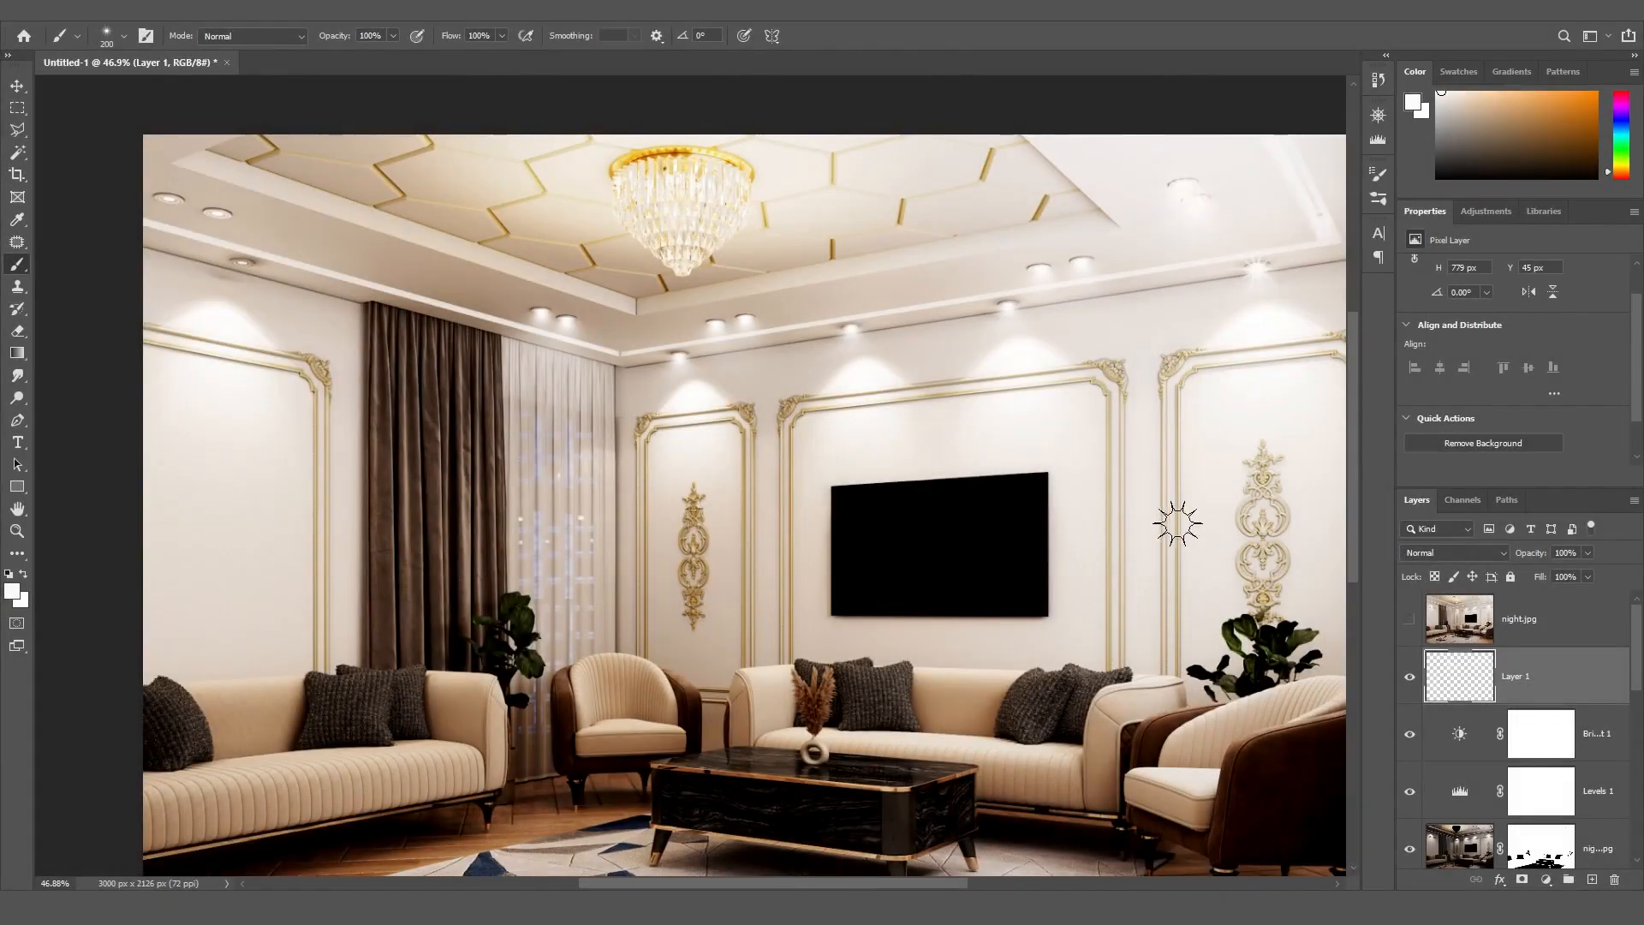
Shrink the star brush and stamp flares on the remaining wall spotlights and ceiling downlights across the room
key(bracketleft)
key(bracketleft)
click(1039, 268)
click(1008, 301)
click(851, 326)
click(743, 325)
click(715, 323)
click(679, 354)
click(565, 319)
click(542, 317)
click(216, 214)
click(168, 200)
click(244, 264)
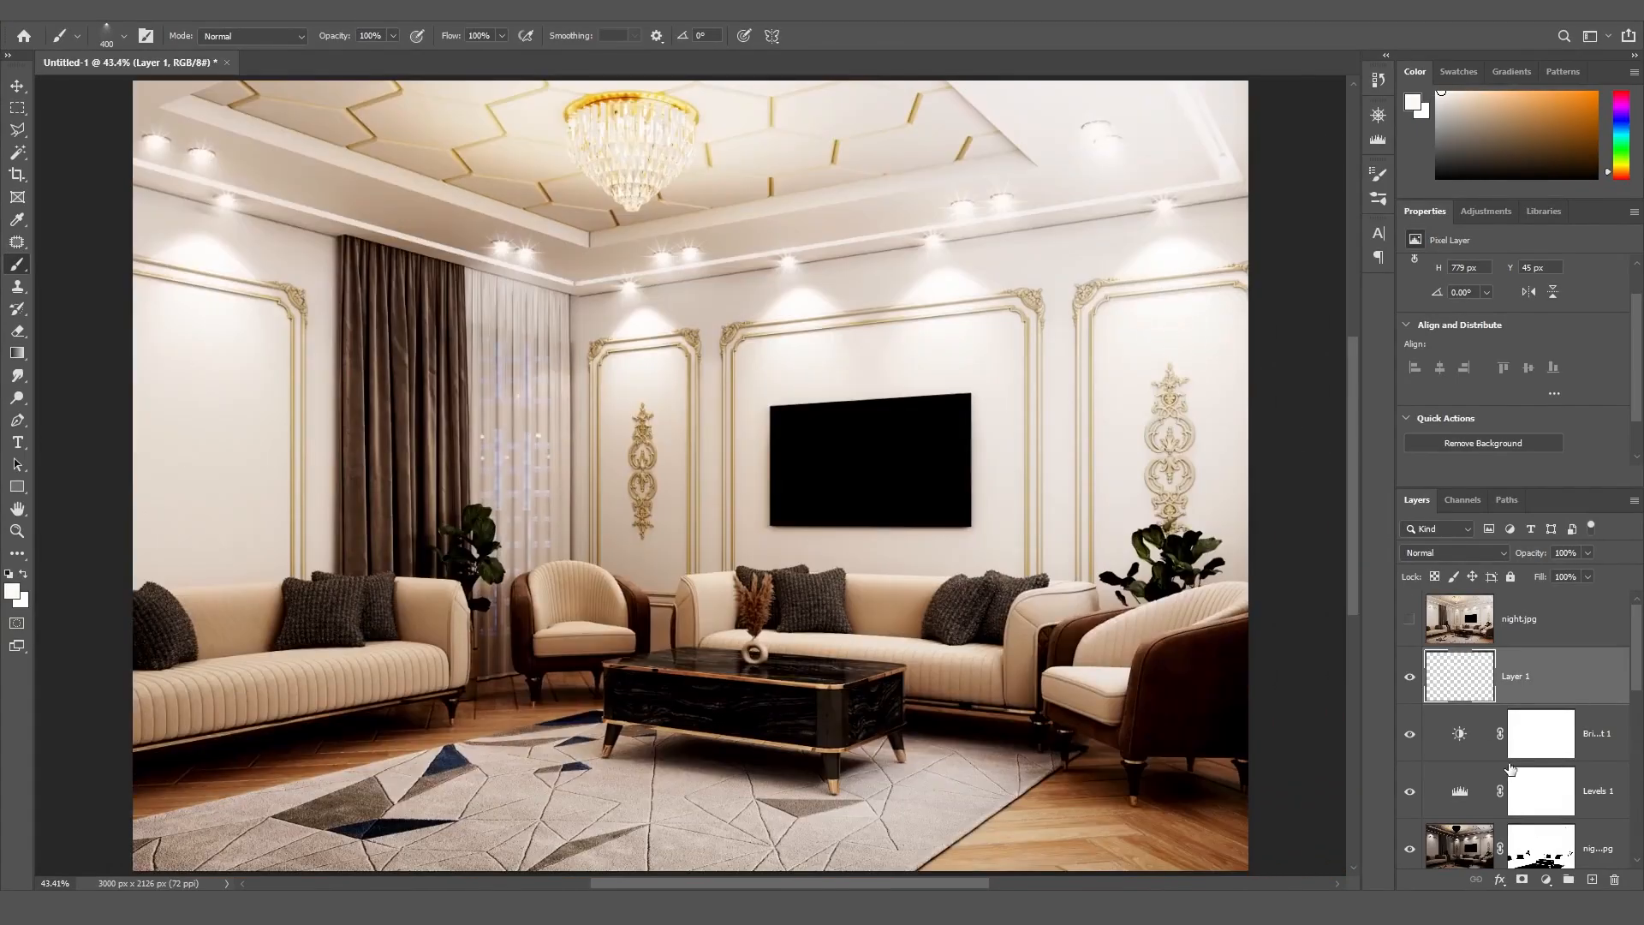
Compare the composite with the night.jpg render and set Layer 1 opacity to 80%
click(1410, 620)
click(1410, 620)
click(1410, 620)
click(1410, 620)
text(80)
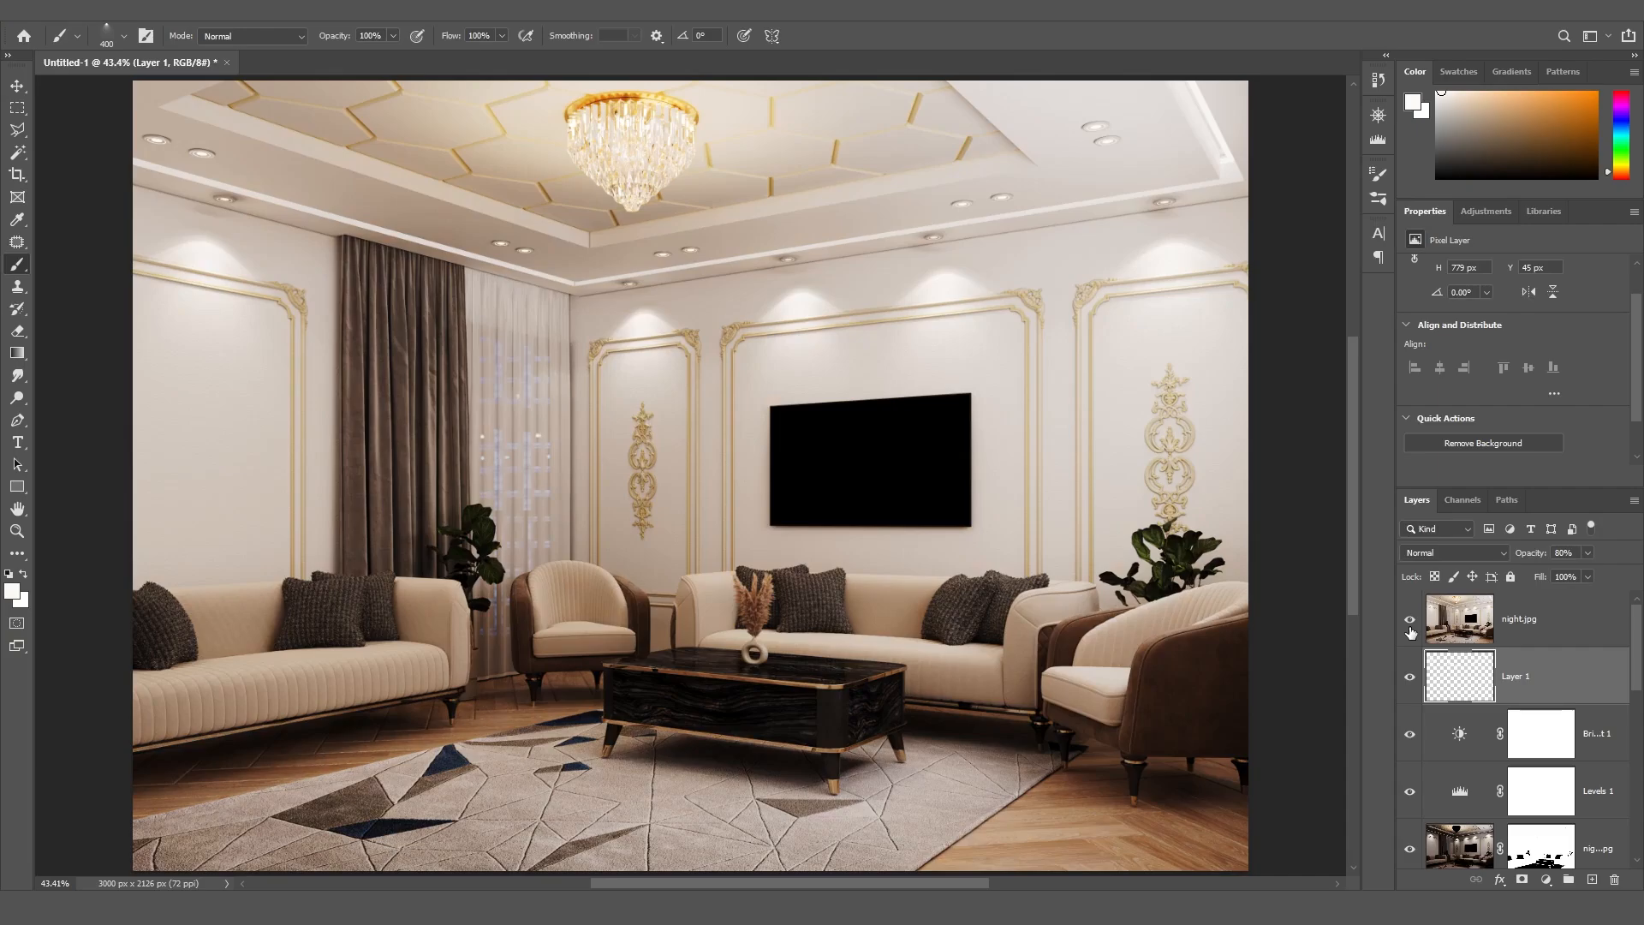
click(1410, 619)
key(v)
click(1326, 699)
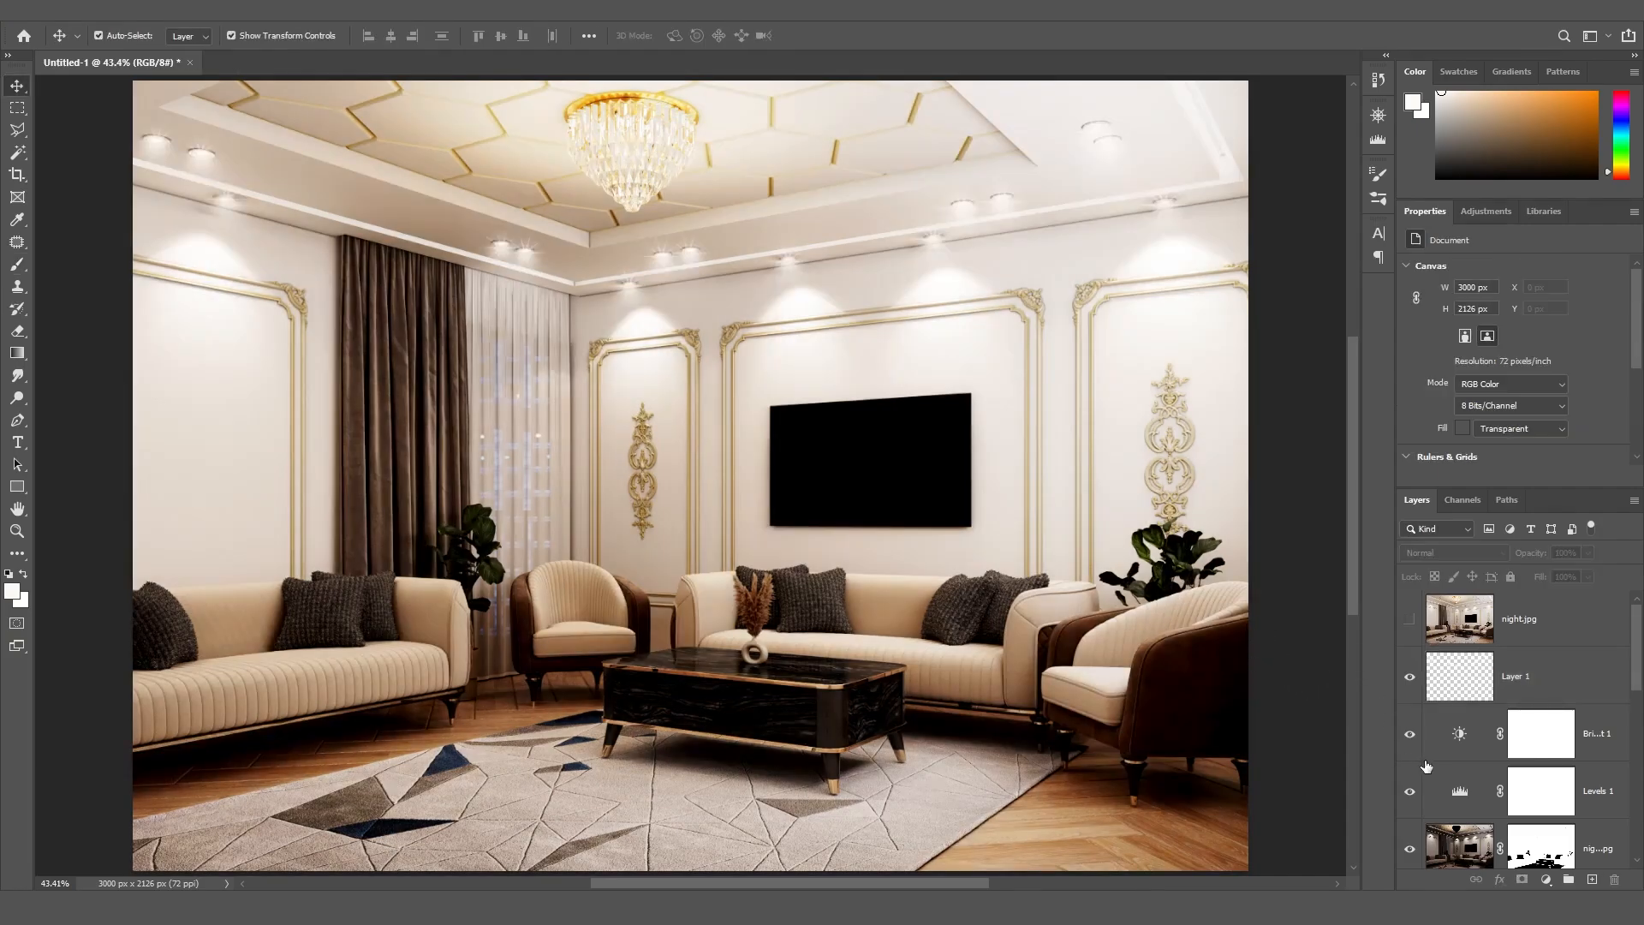
Adjust the Levels 1 adjustment's input levels to 30, 1.29 and 255
click(1464, 742)
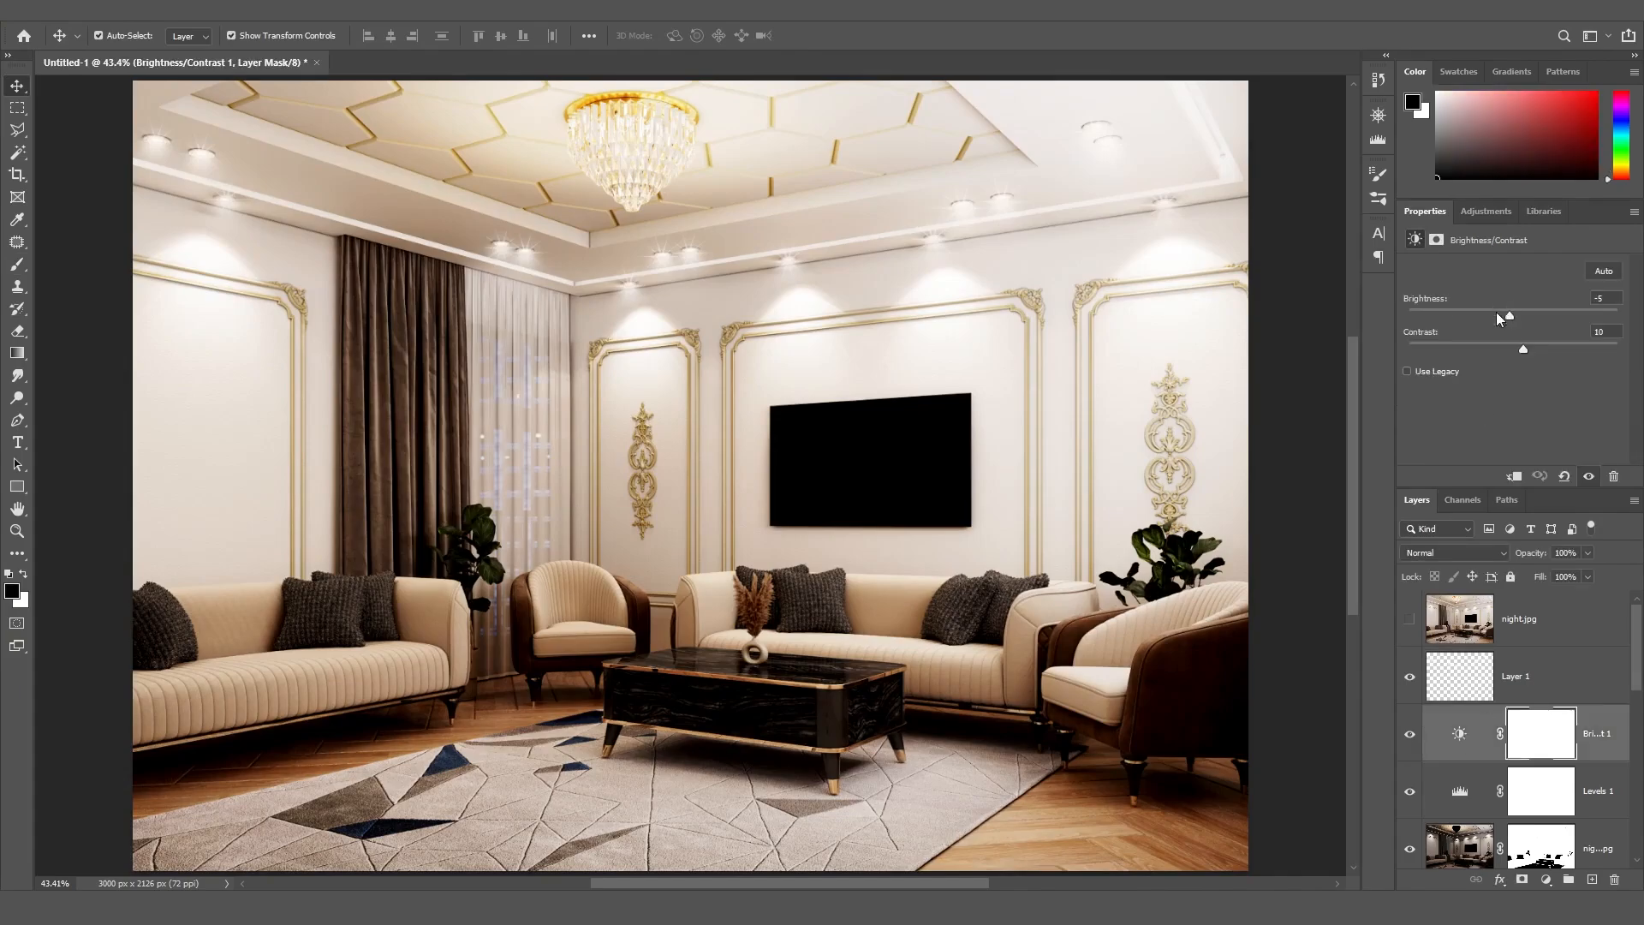
click(1470, 777)
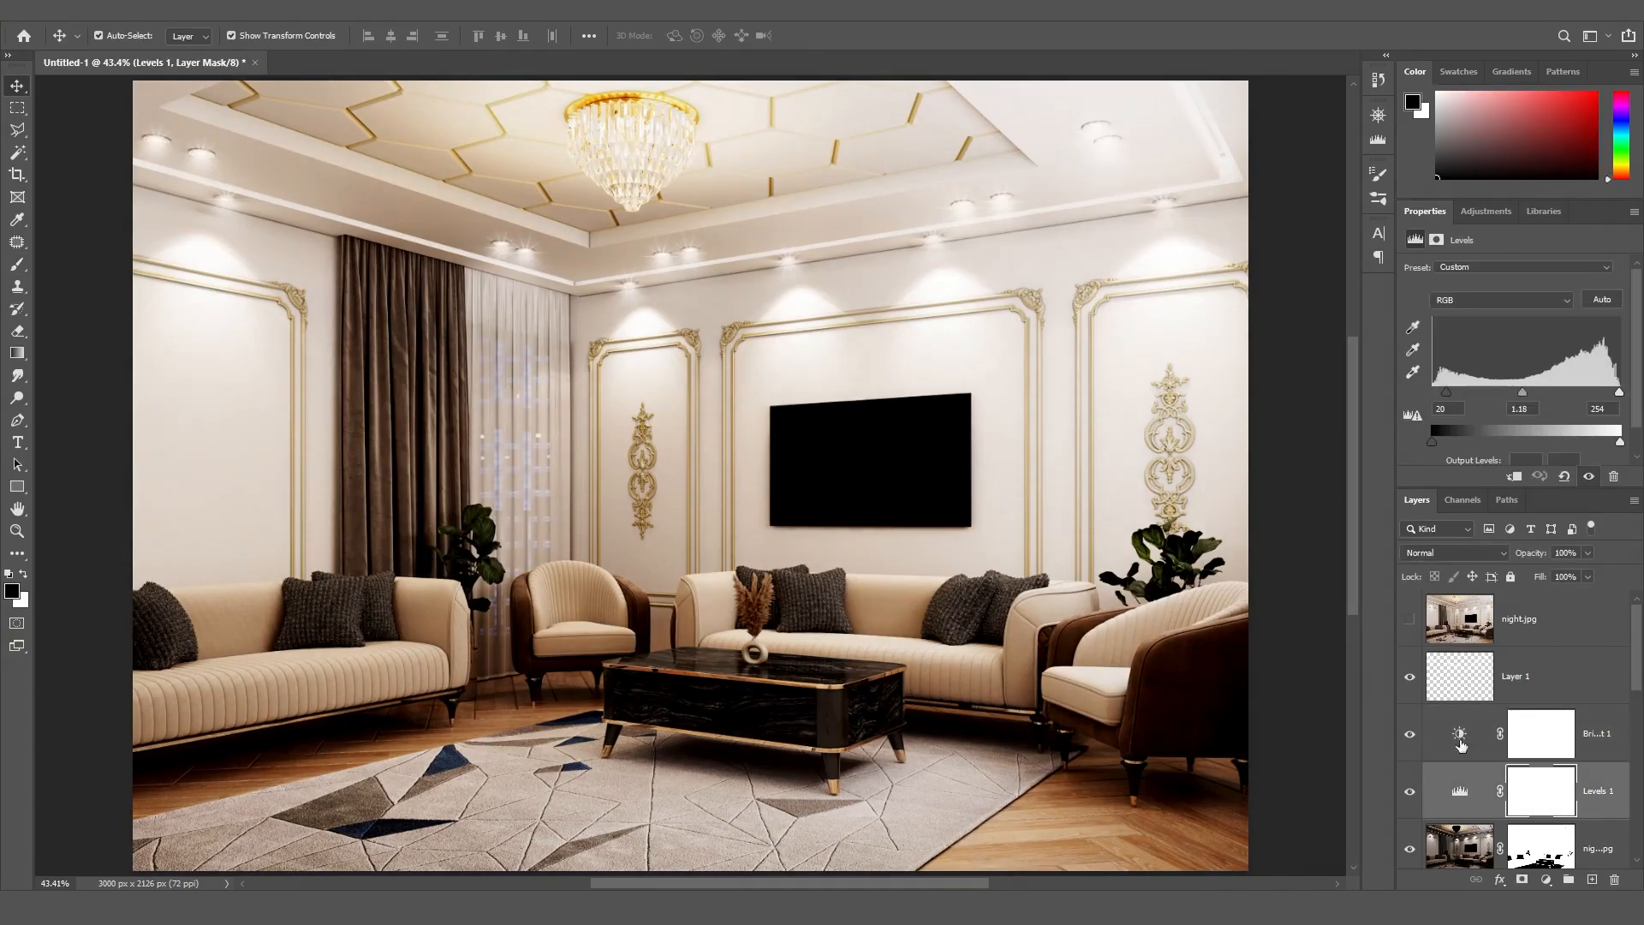
drag(1518, 394, 1517, 394)
drag(1617, 394, 1621, 393)
drag(1446, 394, 1456, 393)
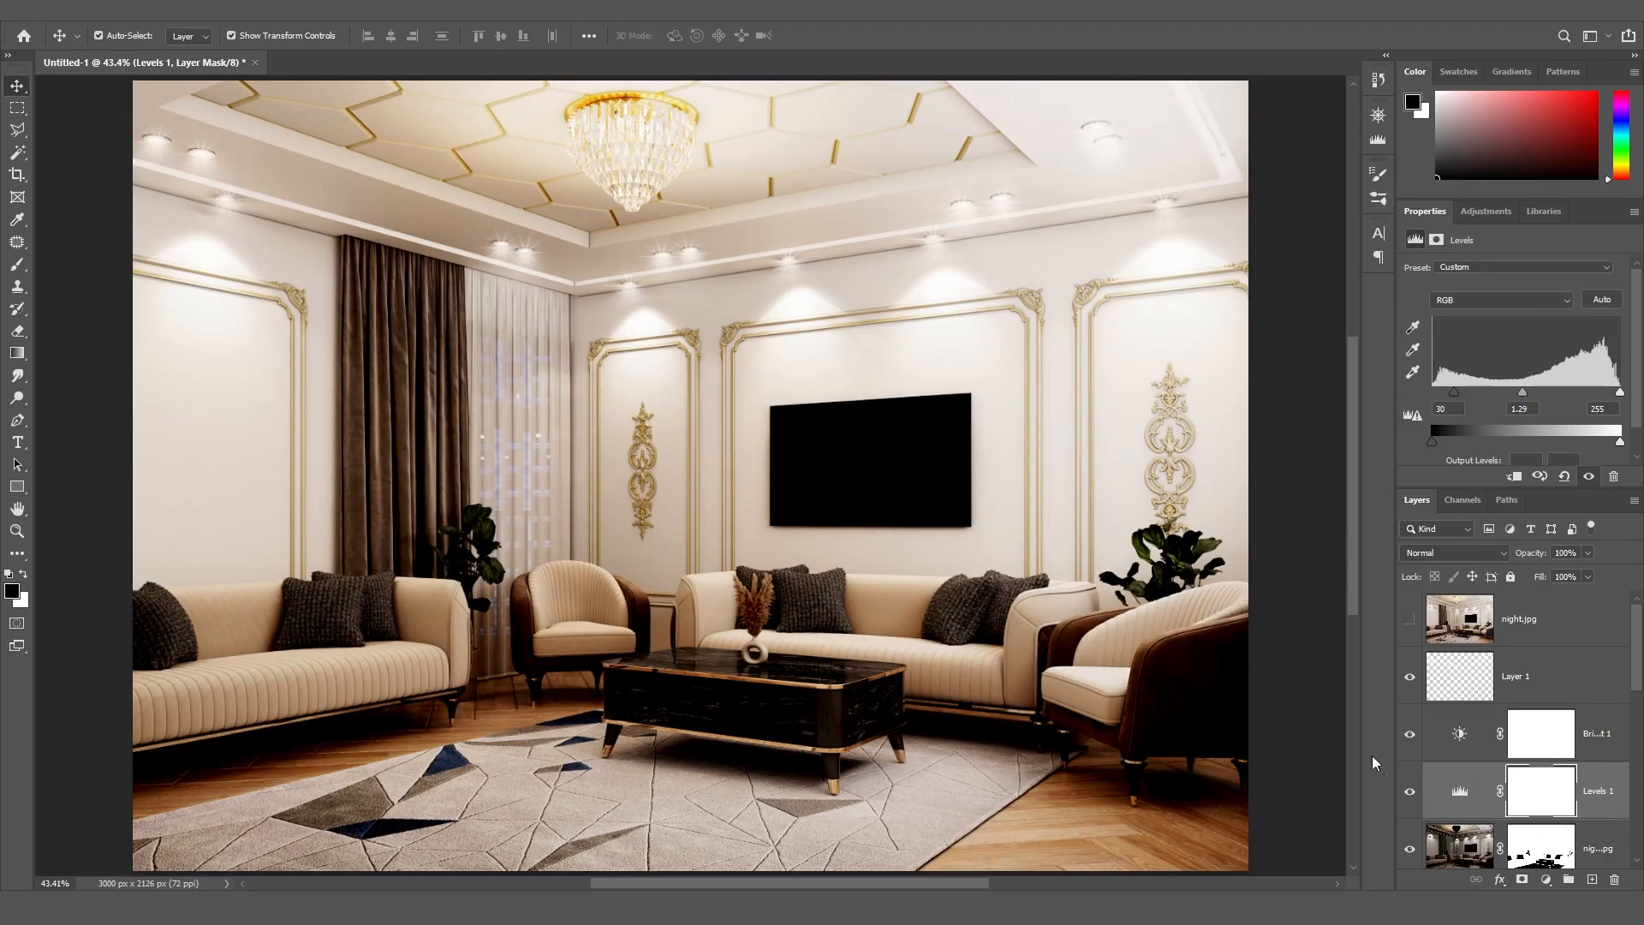
click(1301, 496)
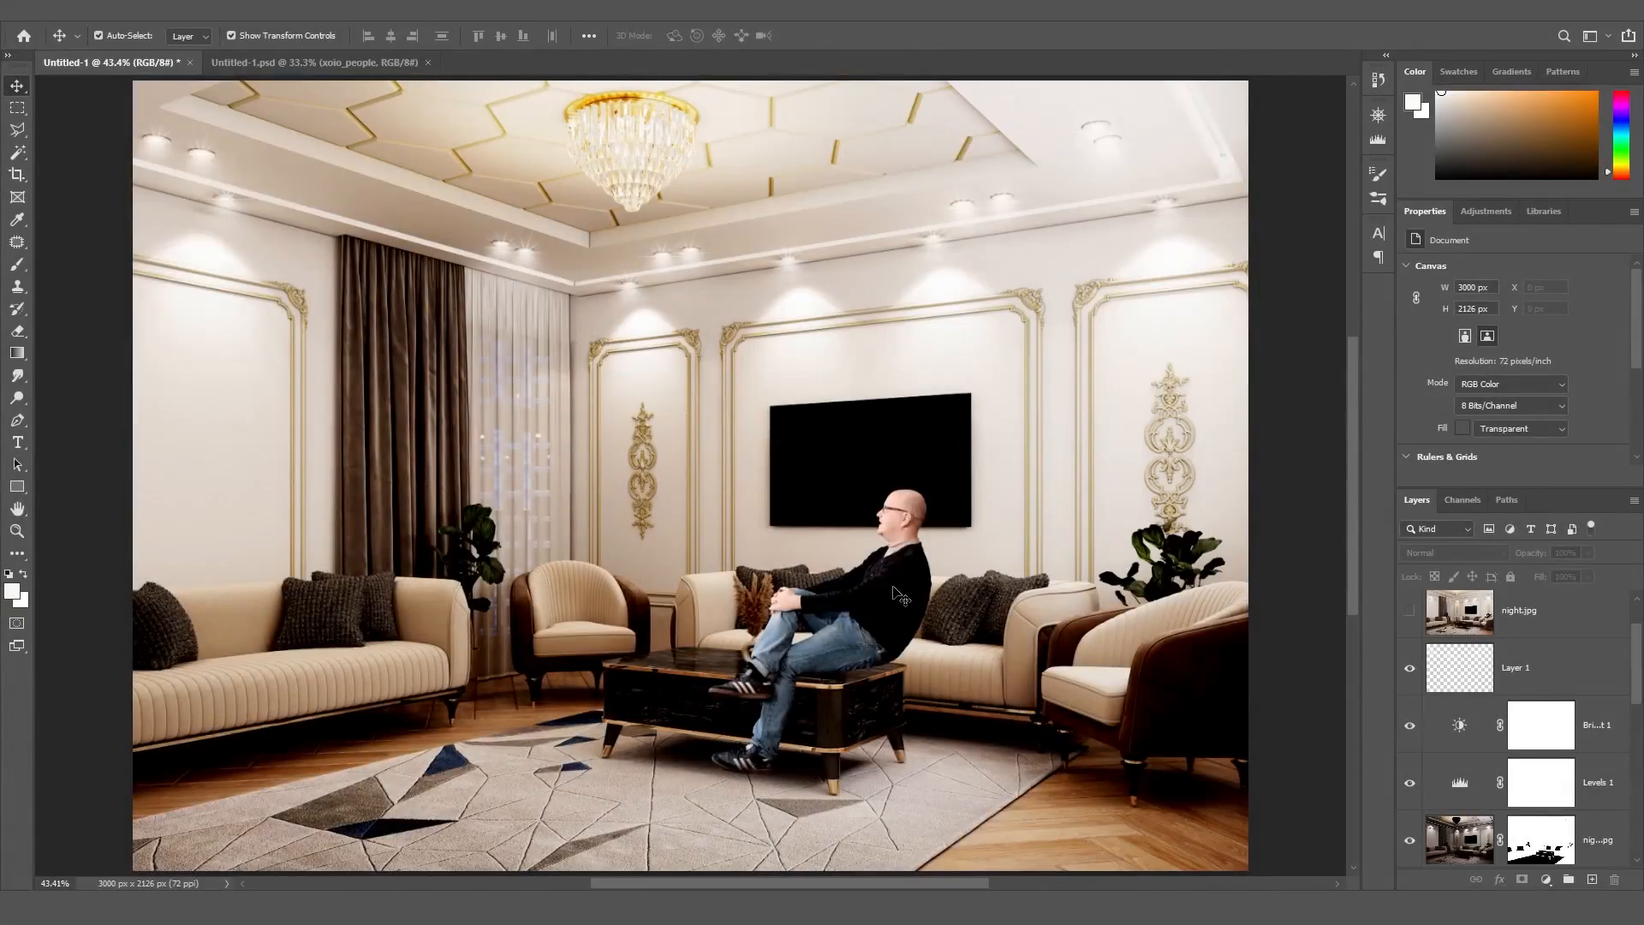
Move the seated man cutout onto the right armchair and nudge it into a natural sitting position
drag(893, 587, 1184, 608)
ctrl+scroll(1183, 608, down, 4)
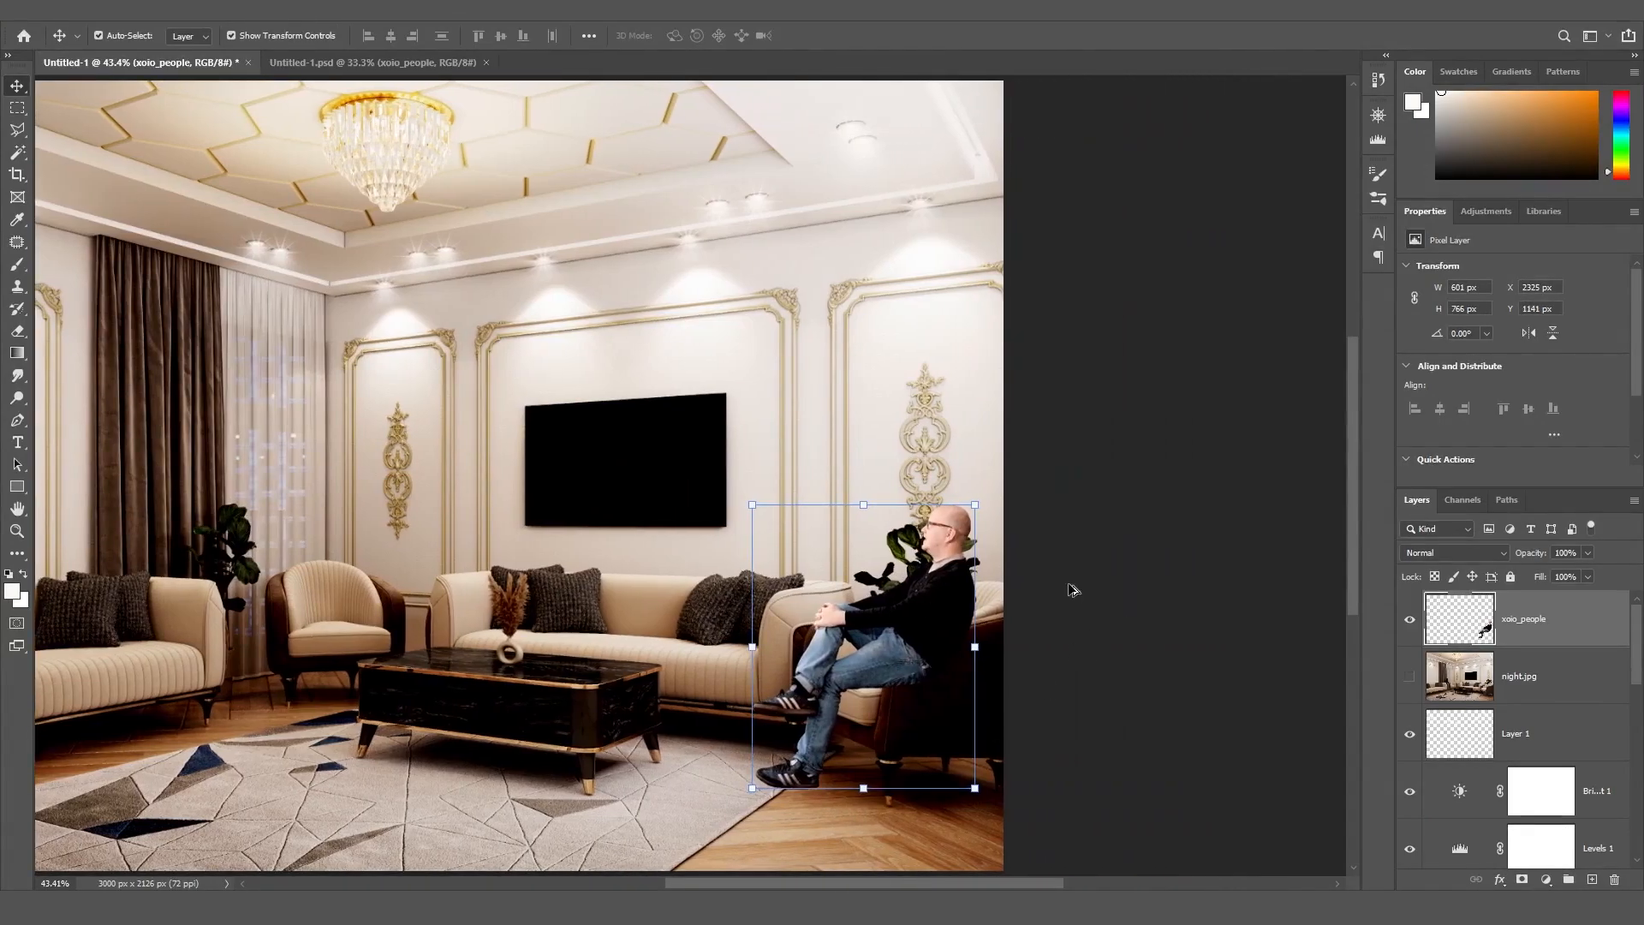
alt+scroll(918, 608, up, 6)
drag(1355, 474, 1358, 532)
drag(948, 443, 944, 449)
key(Right)
key(Right)
key(Right)
key(Right)
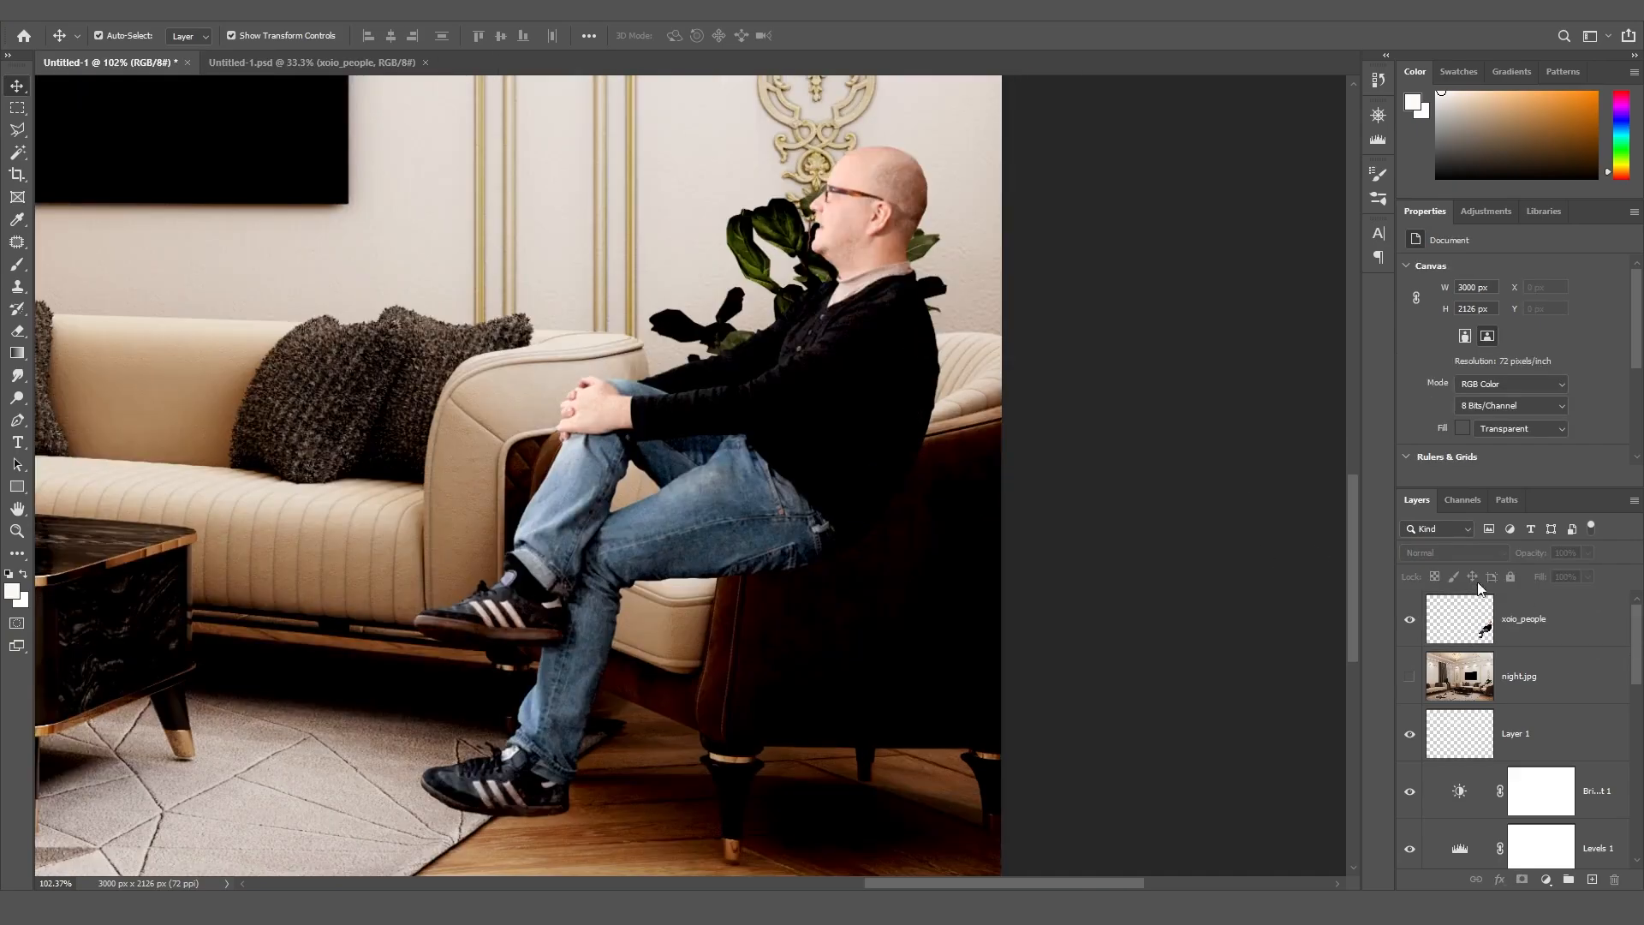
Show the night_CMasking_ID.jpg layer and select the right armchair's outer shell by its mask color with the Magic Wand
scroll(1480, 600, down, 5)
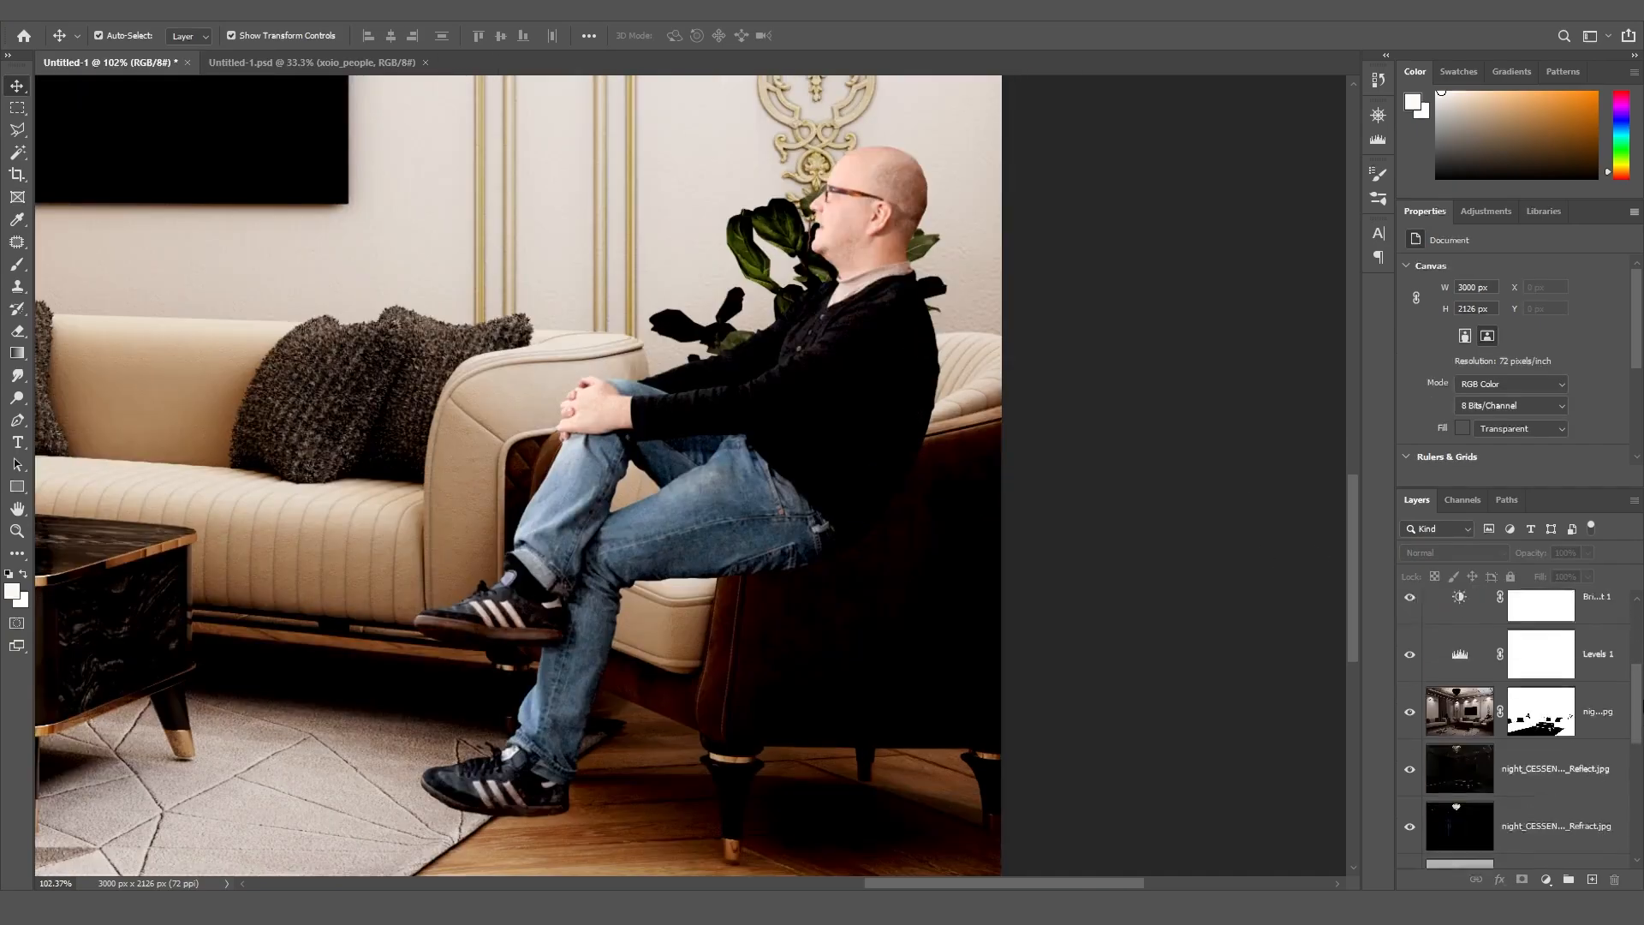
click(1409, 699)
click(18, 152)
click(1550, 699)
click(908, 548)
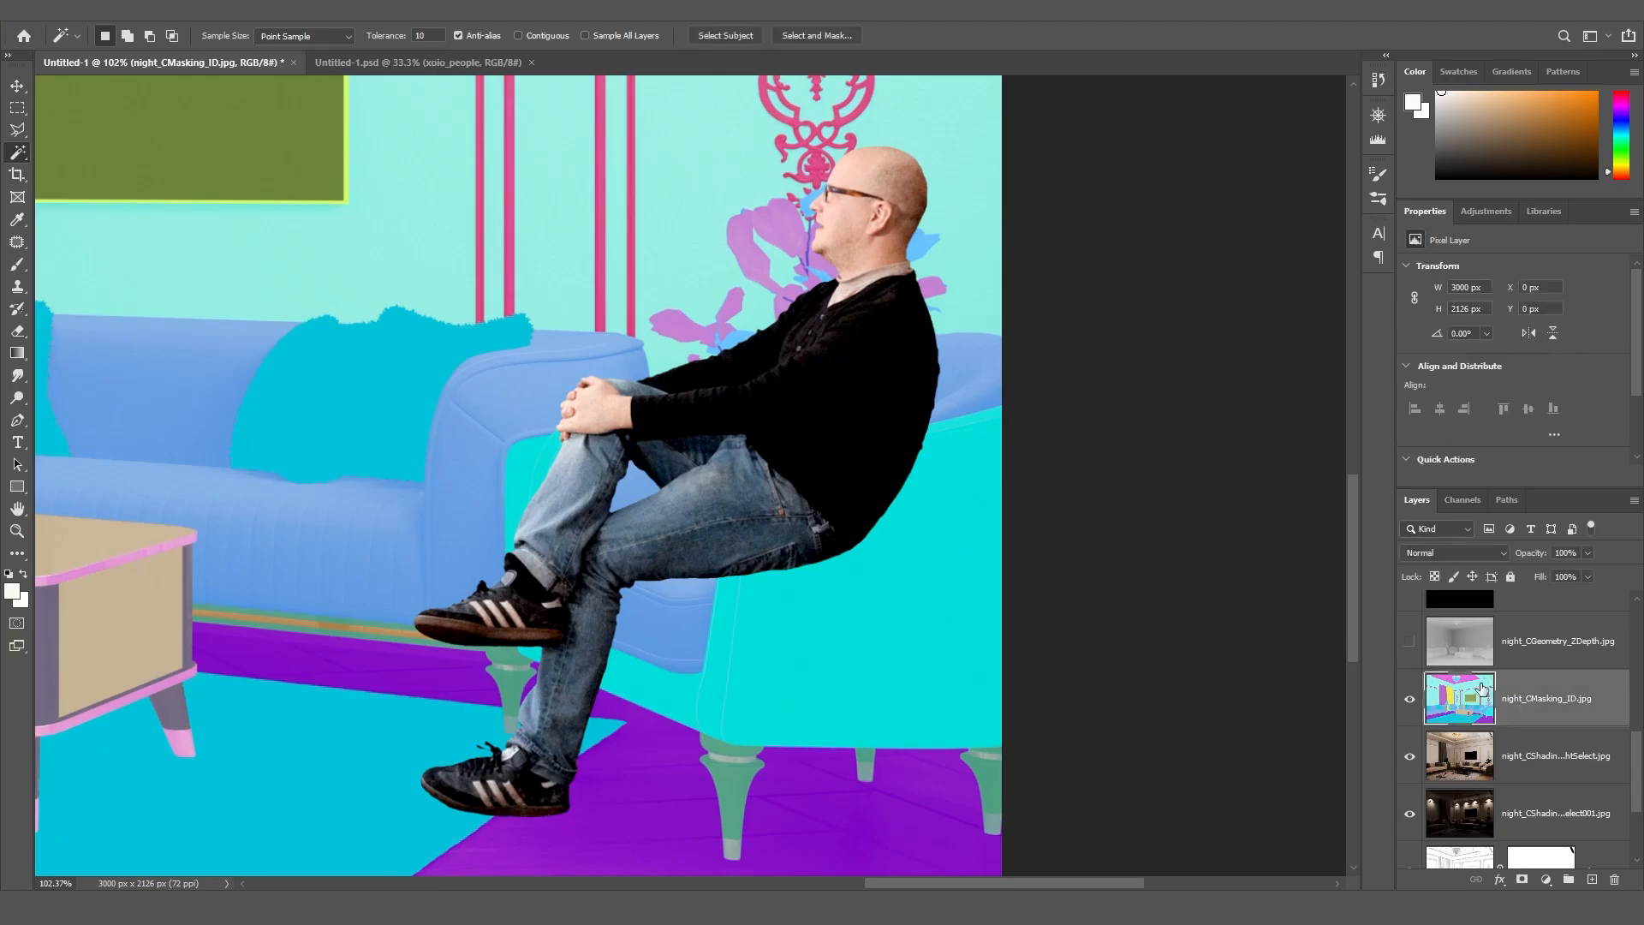
Hide the night_CMasking_ID.jpg and xoio_people layers, keeping the armchair selection active
scroll(1581, 643, up, 5)
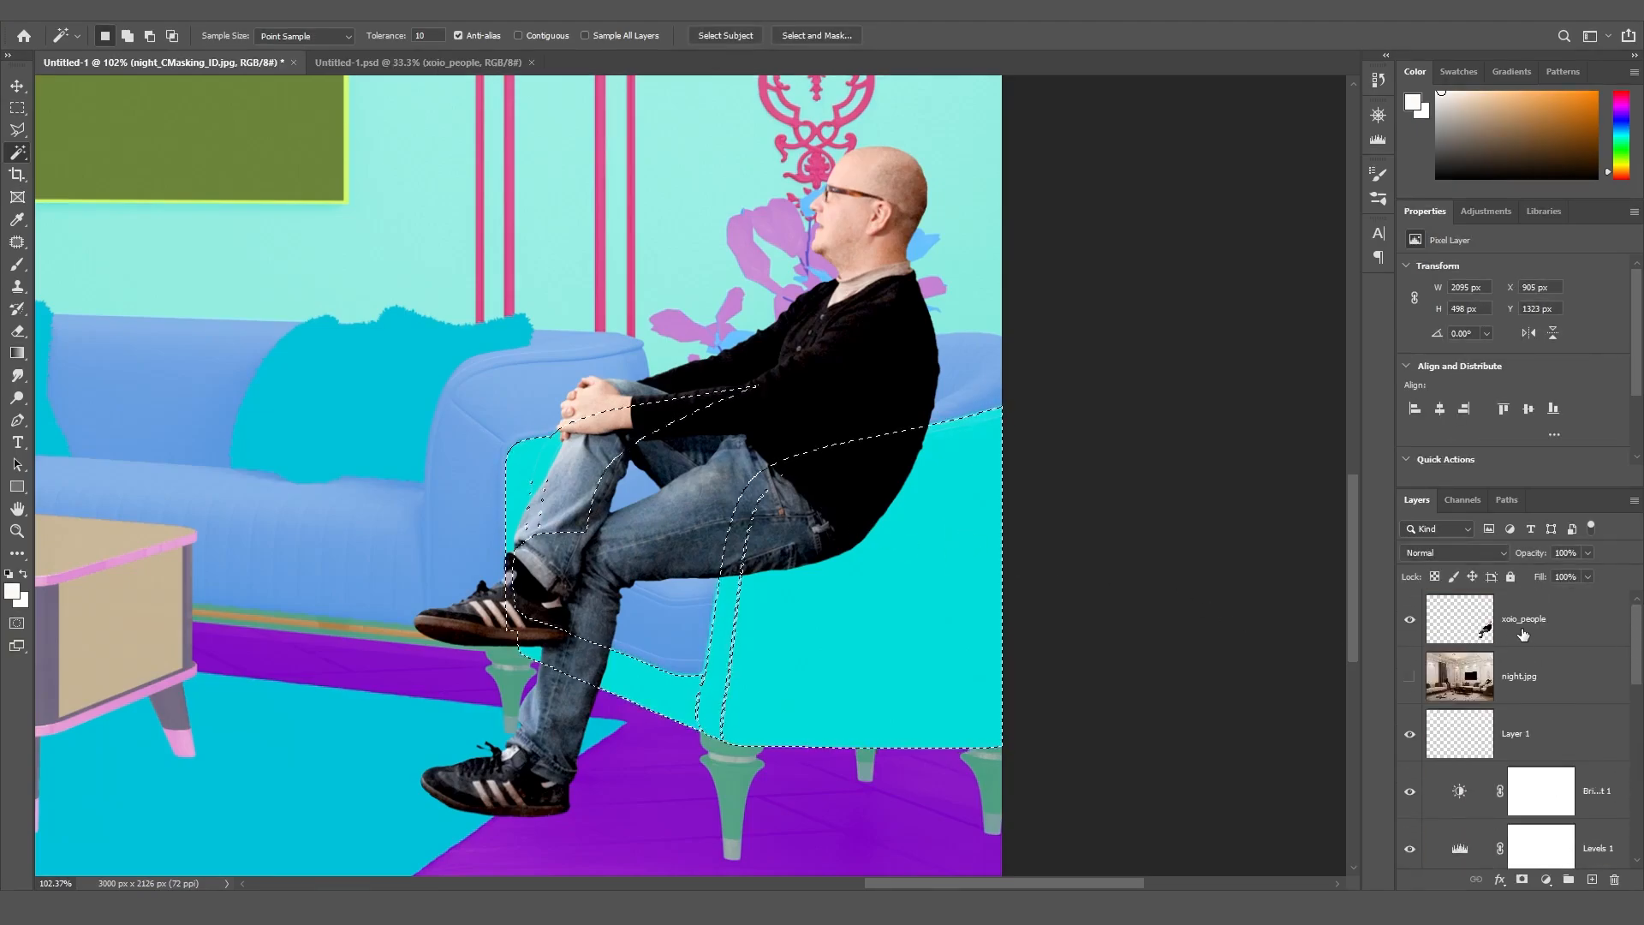
scroll(1507, 668, down, 5)
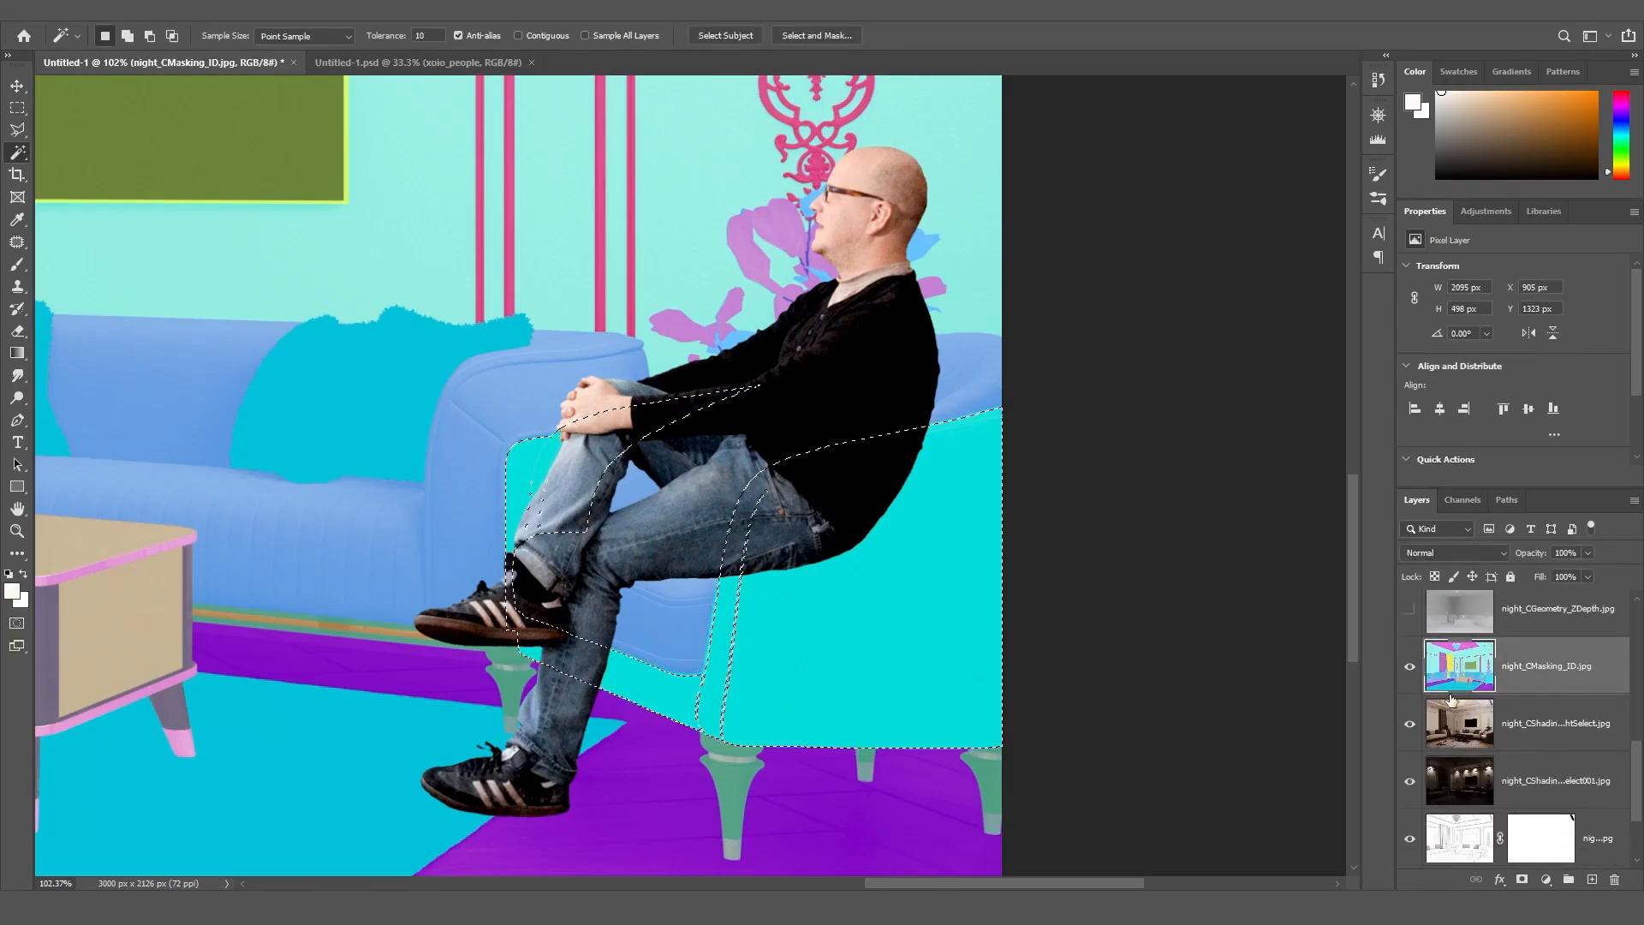
click(1410, 666)
scroll(1411, 650, up, 5)
click(1411, 626)
Add the cream cushion strip above the armchair's front armrest to the selection with the Polygonal Lasso
key(l)
drag(910, 428, 910, 469)
alt+scroll(901, 470, up, 5)
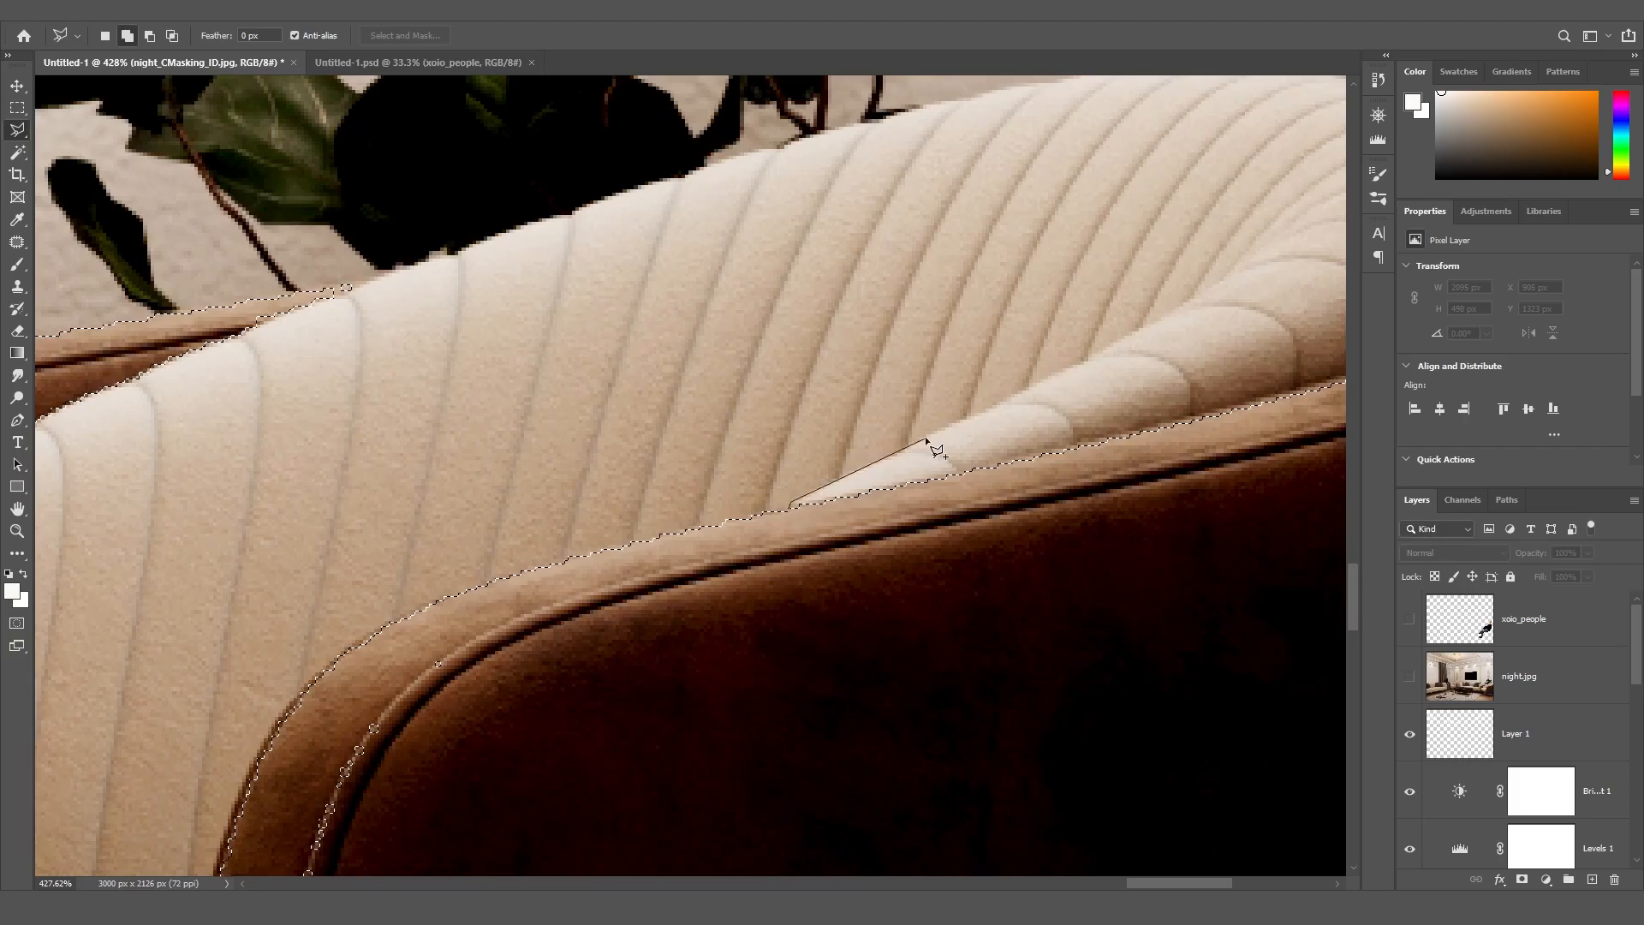
click(1161, 322)
click(1227, 277)
click(1266, 375)
click(1276, 451)
click(929, 657)
click(683, 513)
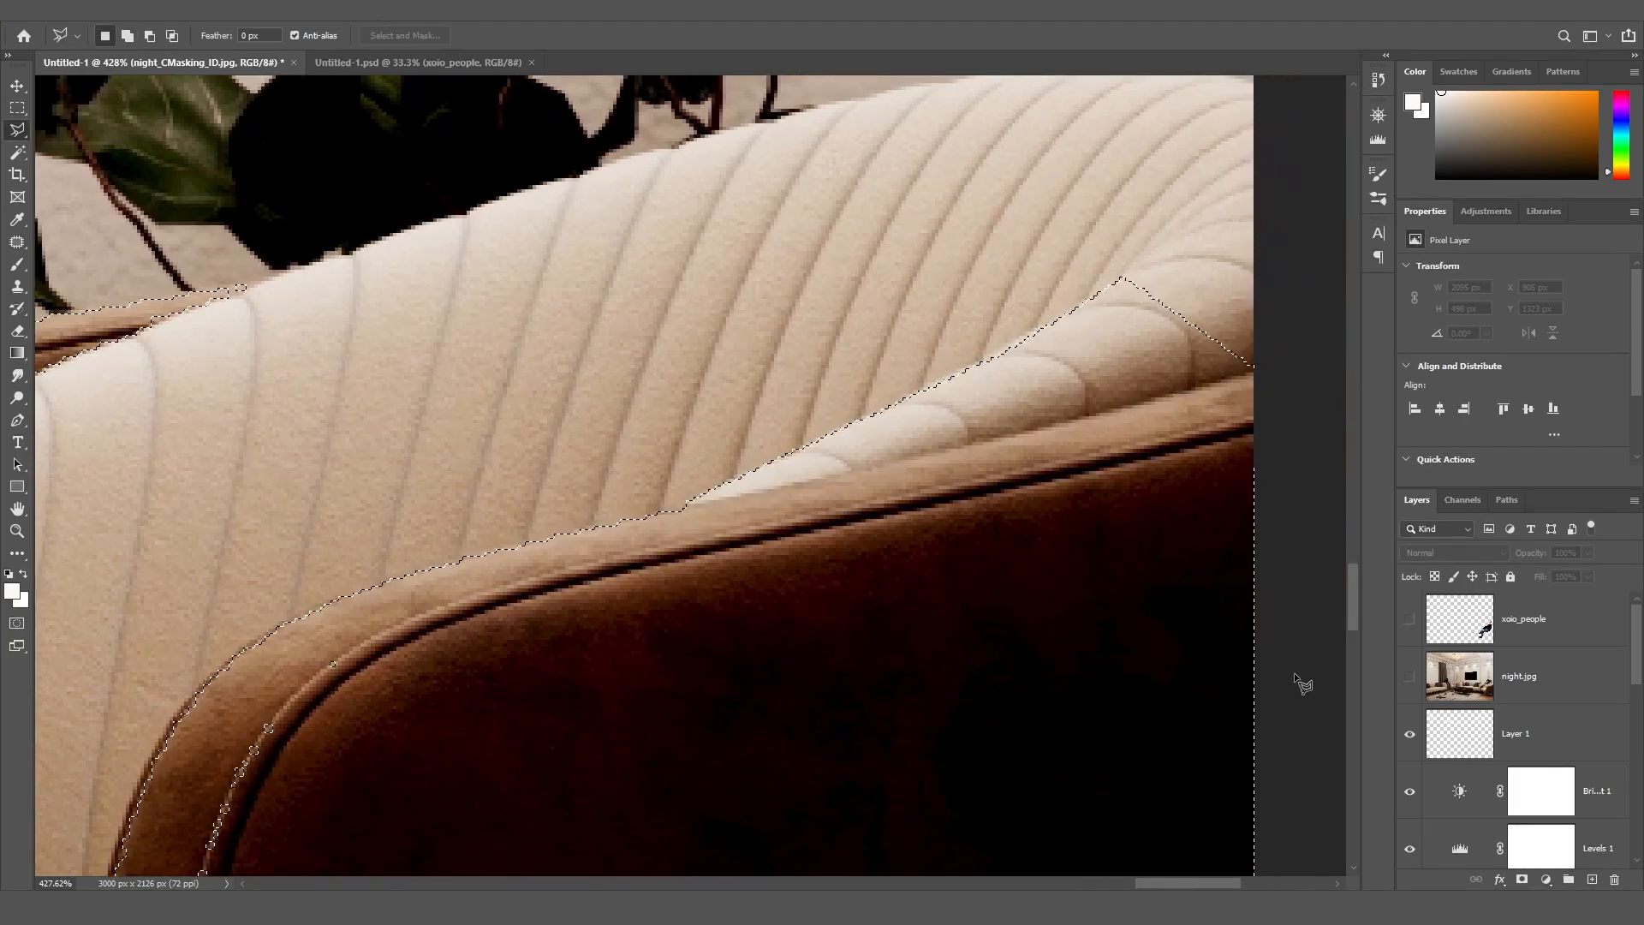
Subtract the armchair's far armrest, seat base and neighbouring sofa areas from the selection, leaving only the near armrest side
alt+scroll(504, 529, down, 3)
drag(1353, 542, 1354, 572)
drag(1163, 881, 1096, 881)
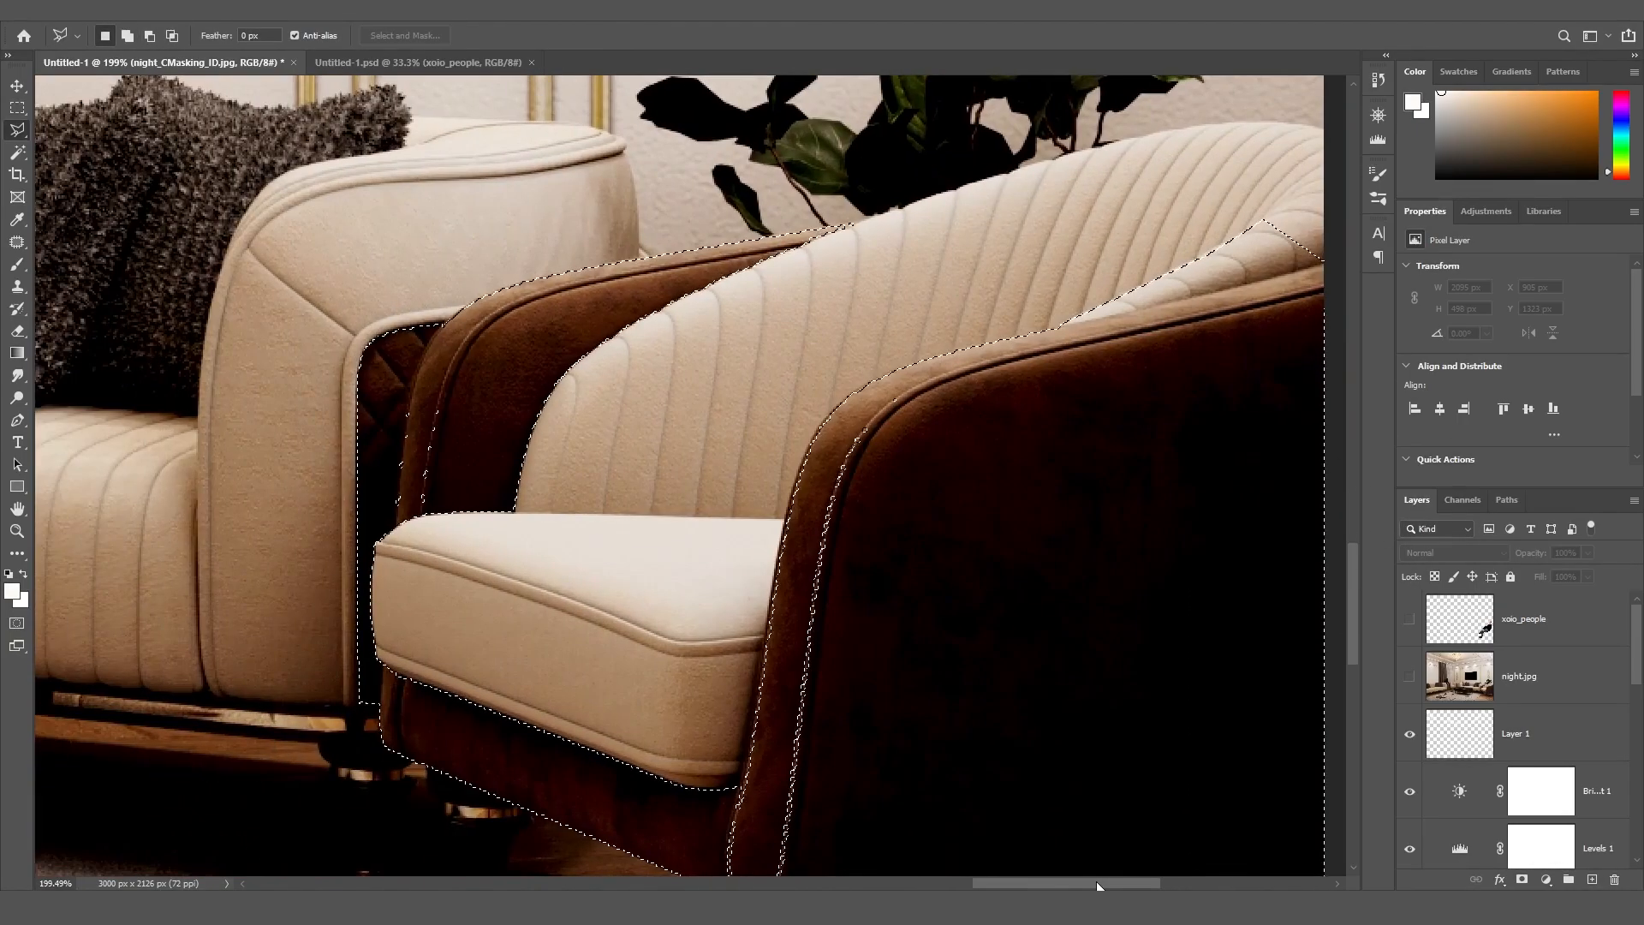
drag(1352, 561, 1353, 573)
alt+click(738, 695)
click(724, 830)
click(512, 807)
click(234, 716)
click(218, 302)
click(300, 177)
click(471, 125)
click(920, 111)
click(883, 195)
click(792, 266)
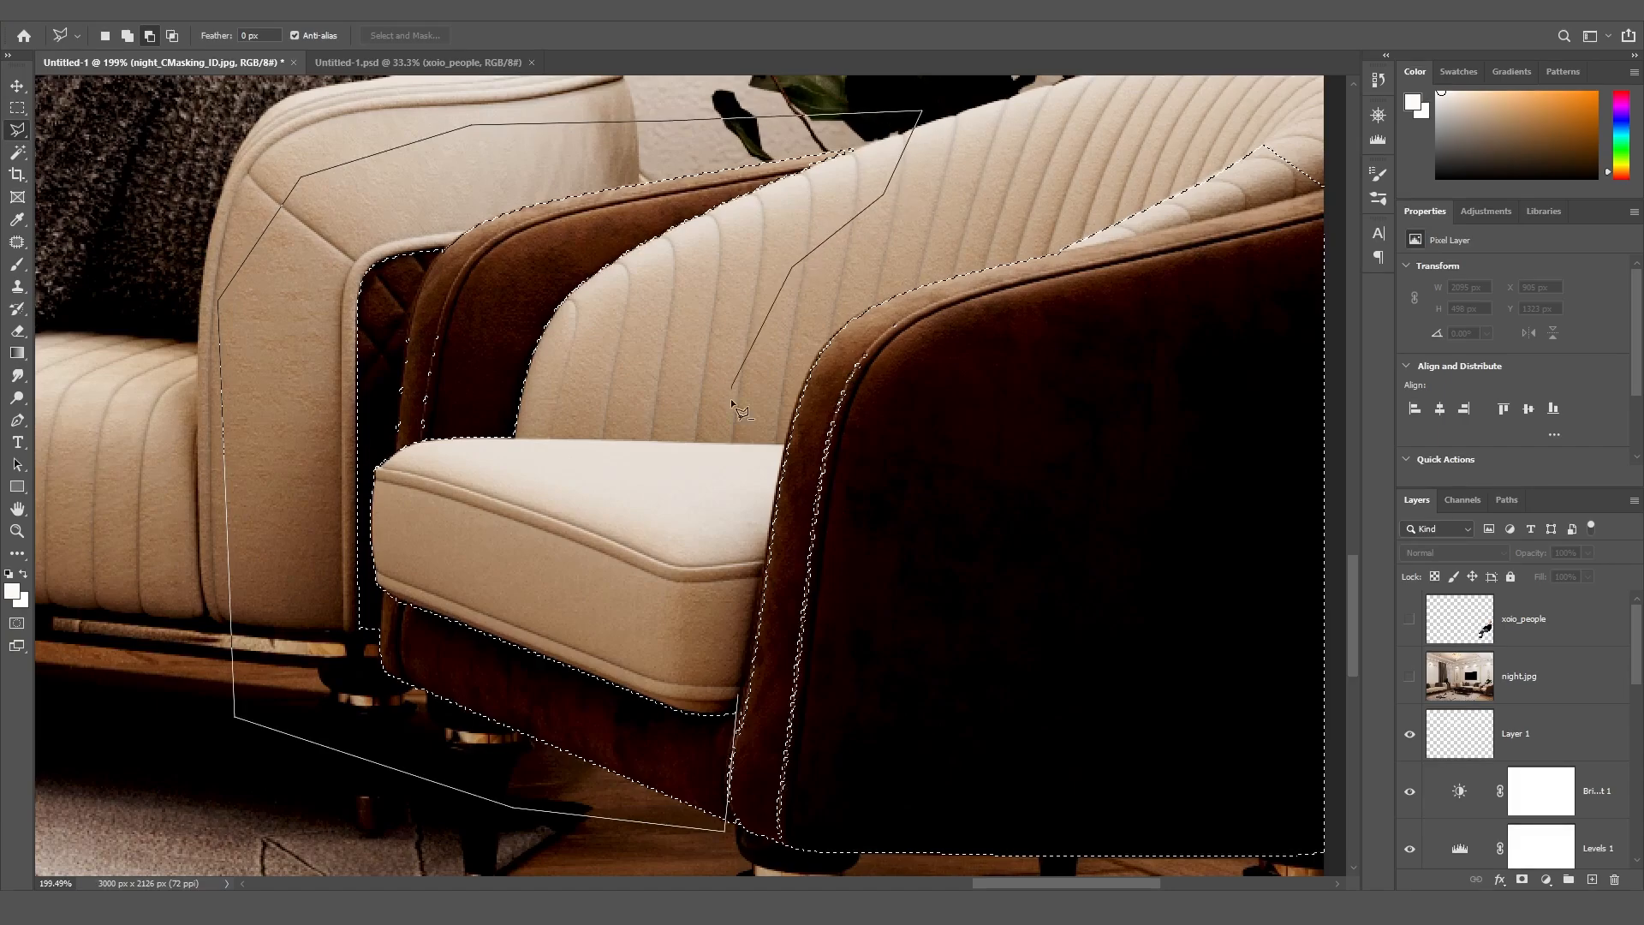
click(738, 694)
Show the xoio_people layer, invert the selection and mask the man with it so the near armrest covers him
click(1411, 619)
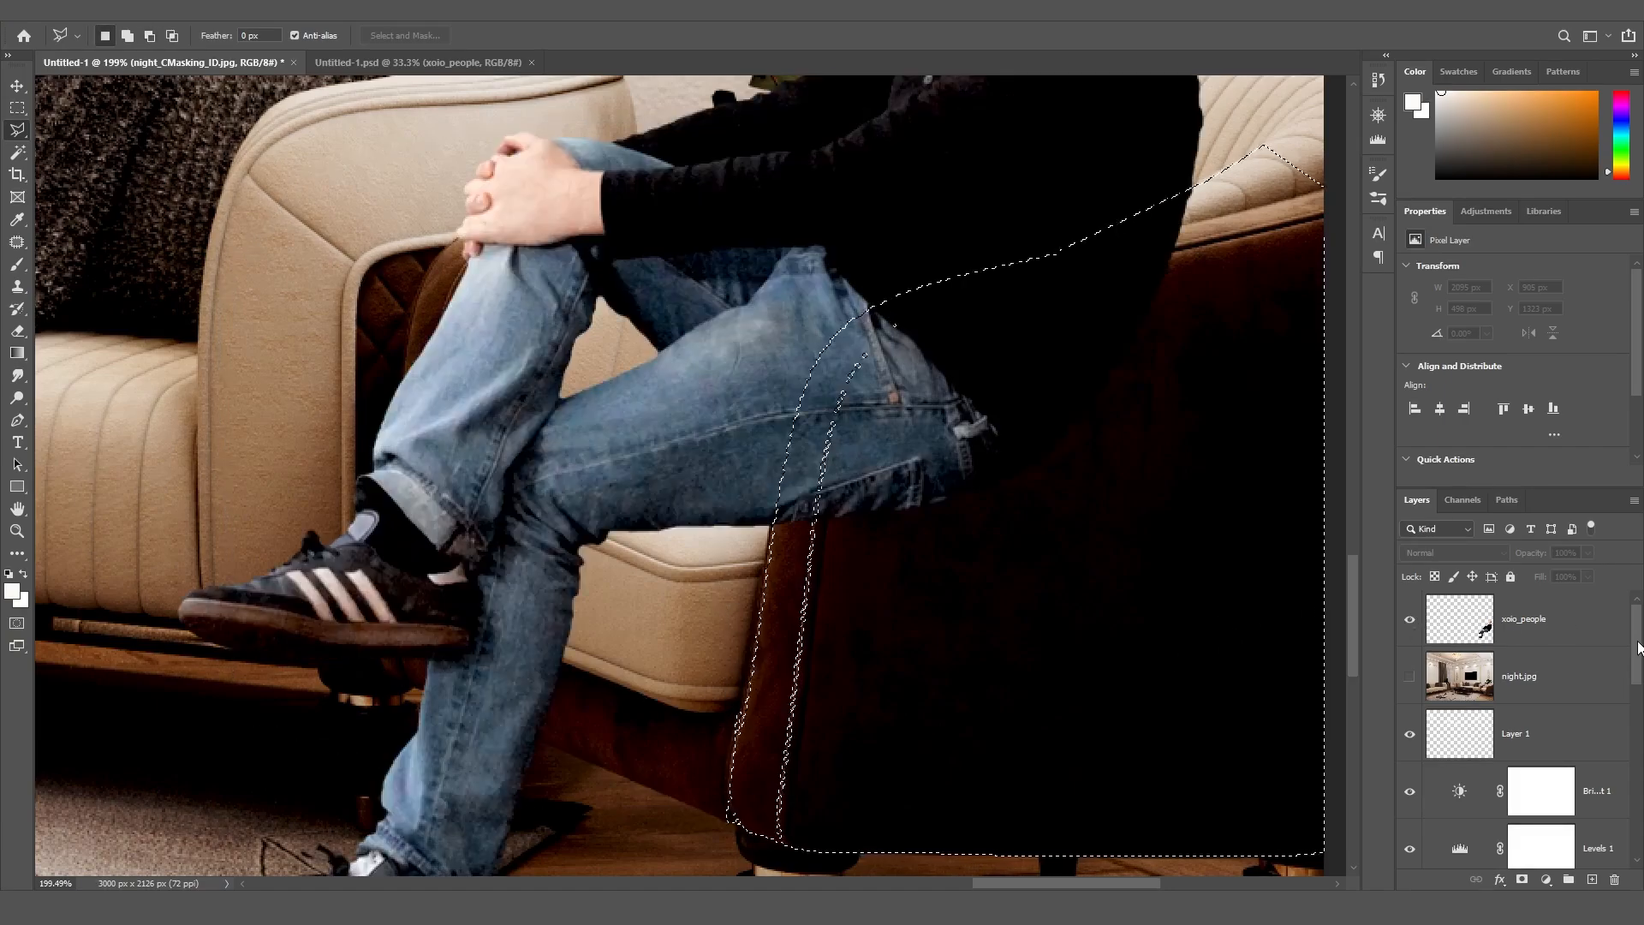
alt+scroll(898, 402, down, 5)
drag(1349, 581, 1349, 535)
alt+scroll(929, 405, down, 3)
click(1542, 618)
right_click(1032, 613)
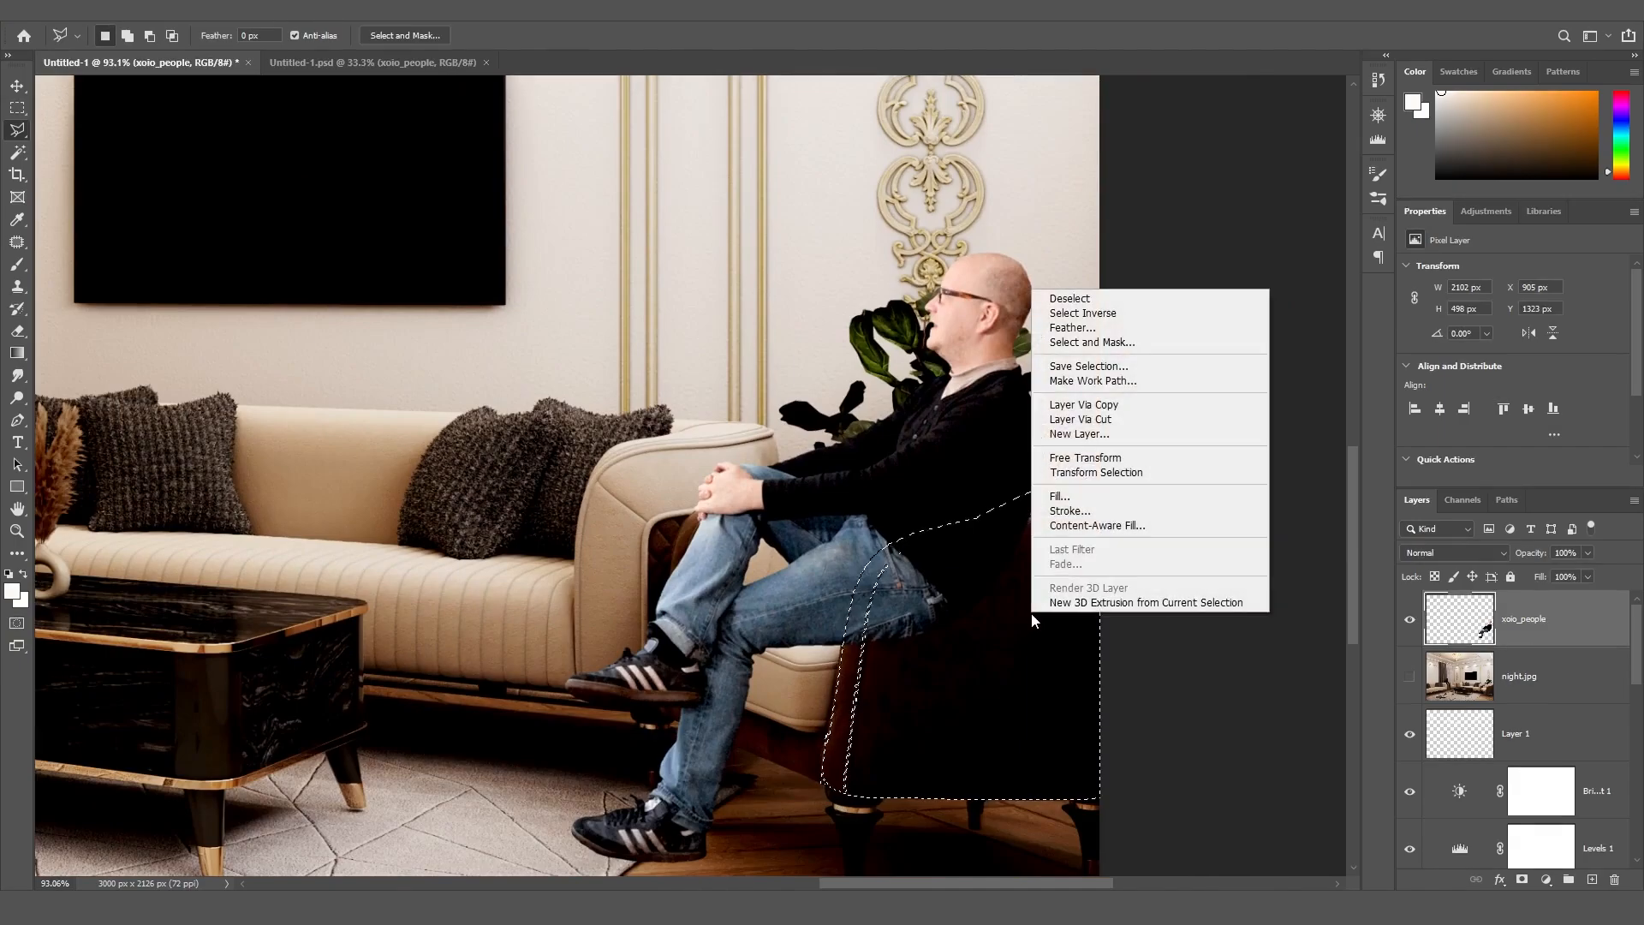
click(1122, 313)
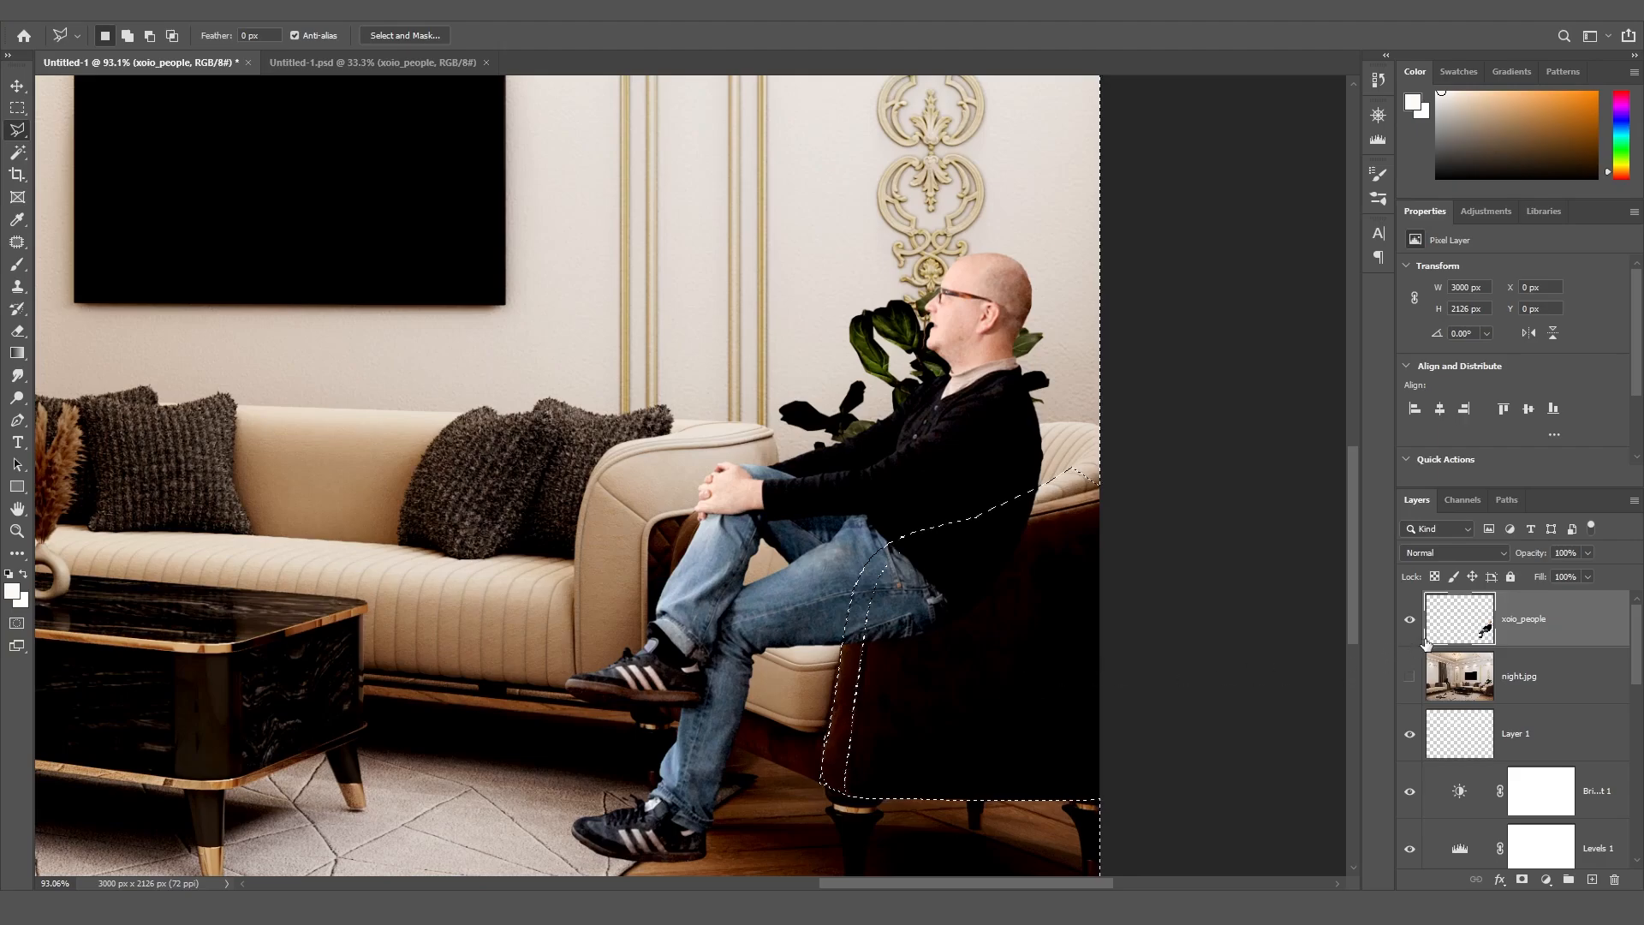
click(1521, 879)
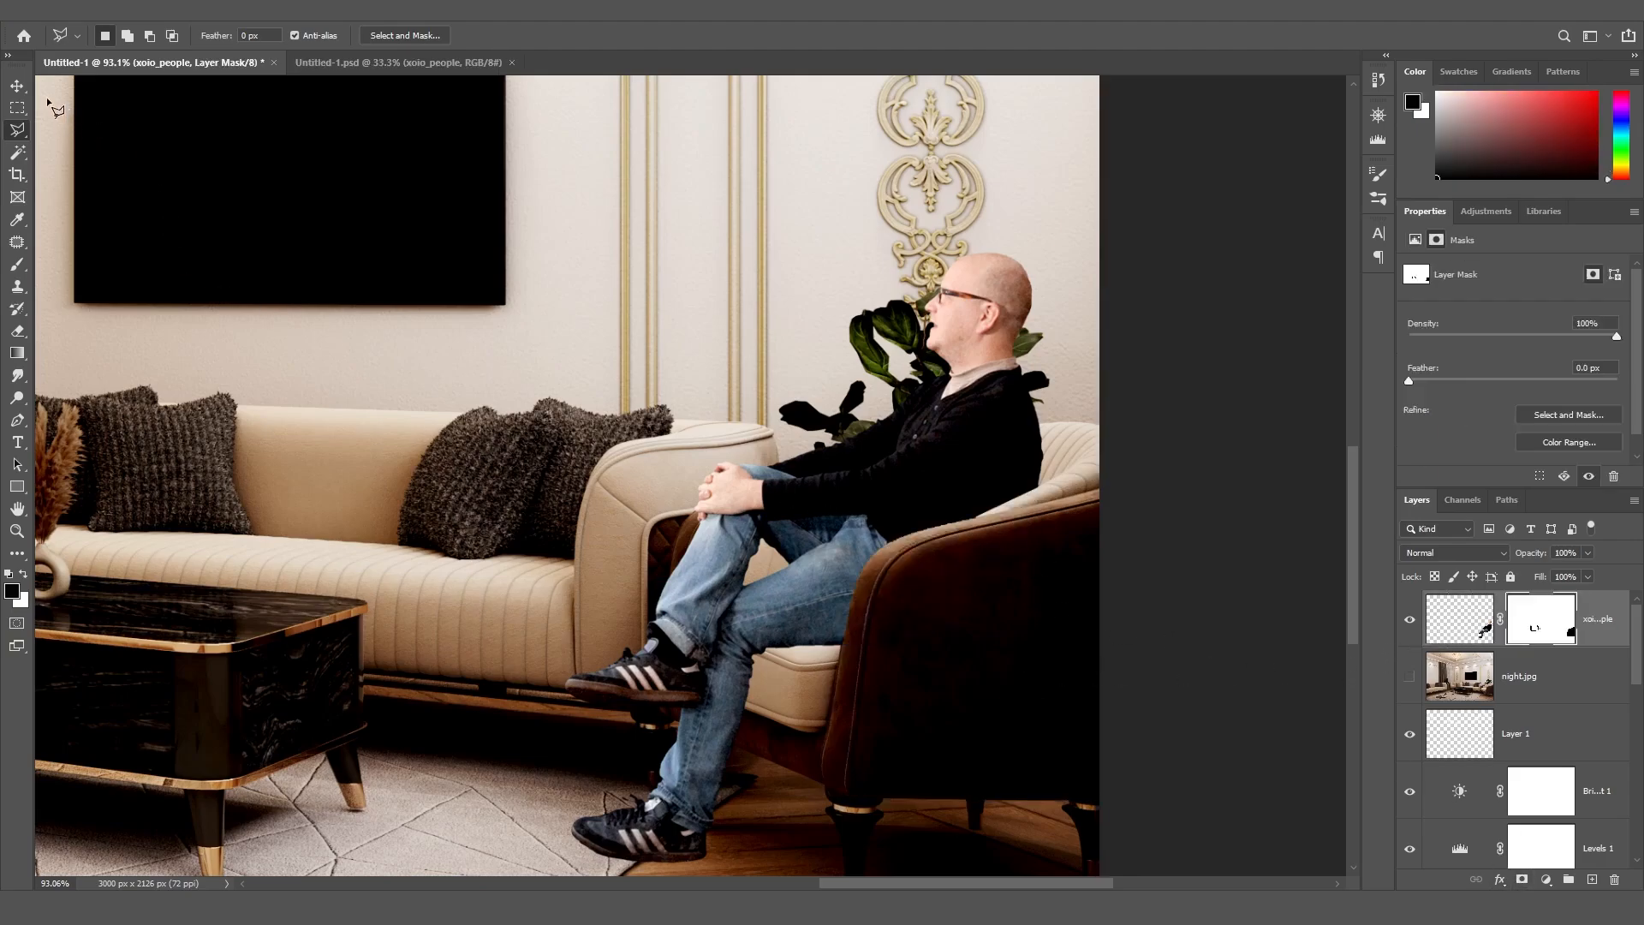
click(18, 89)
click(1239, 576)
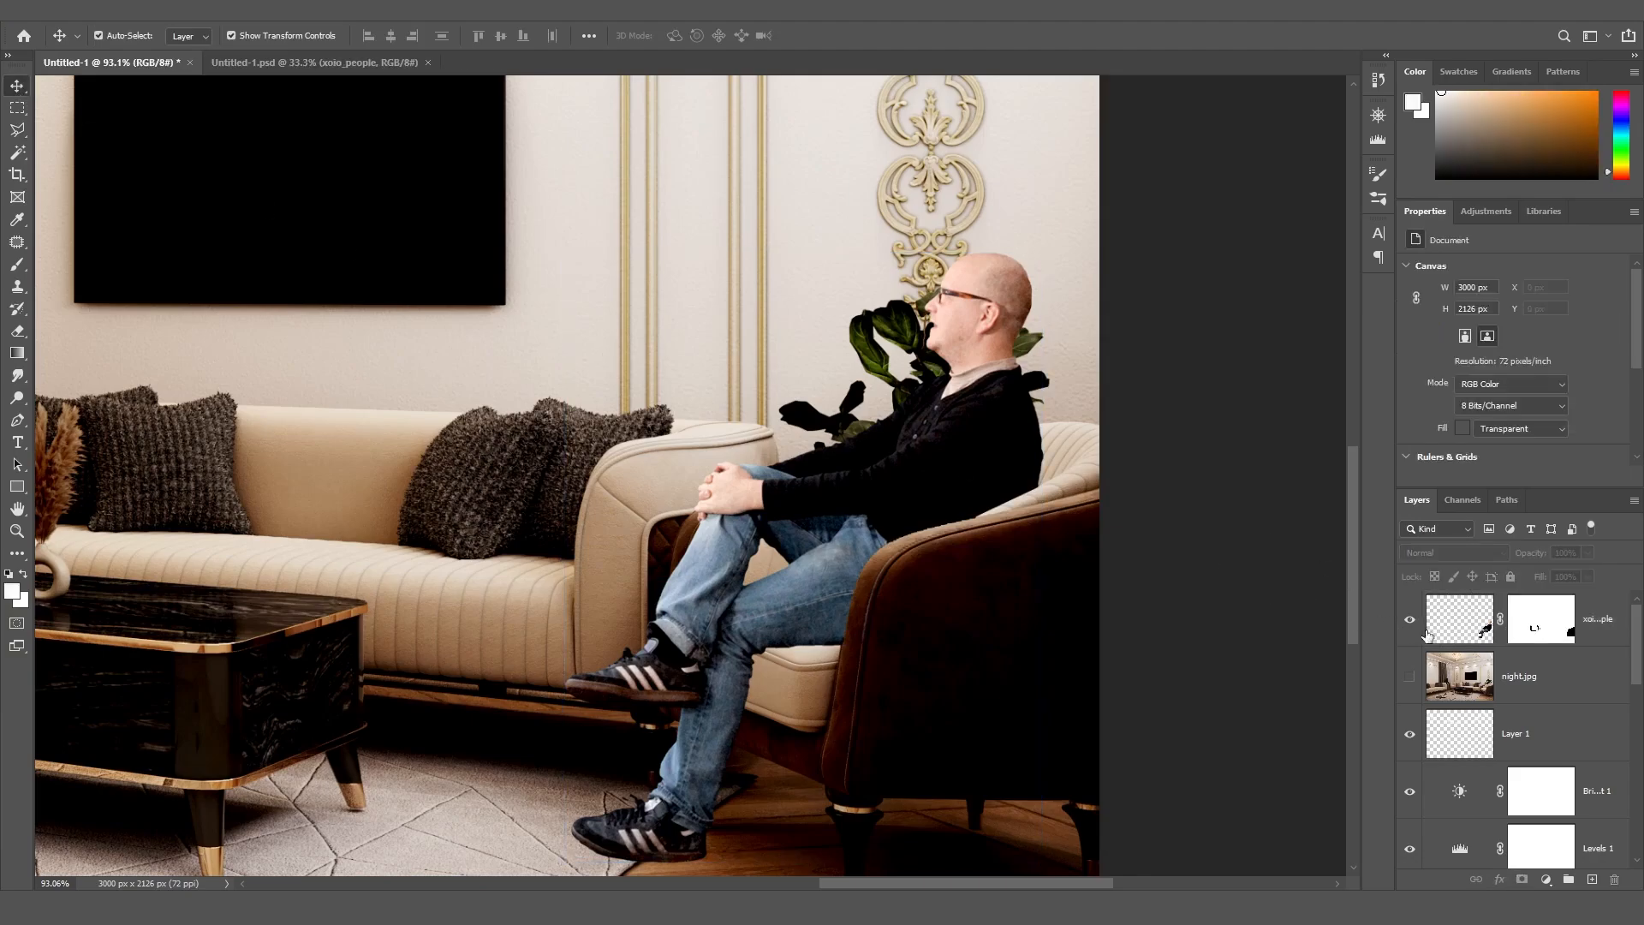
Create a new empty layer and place it directly below the xoio_people layer
click(1593, 880)
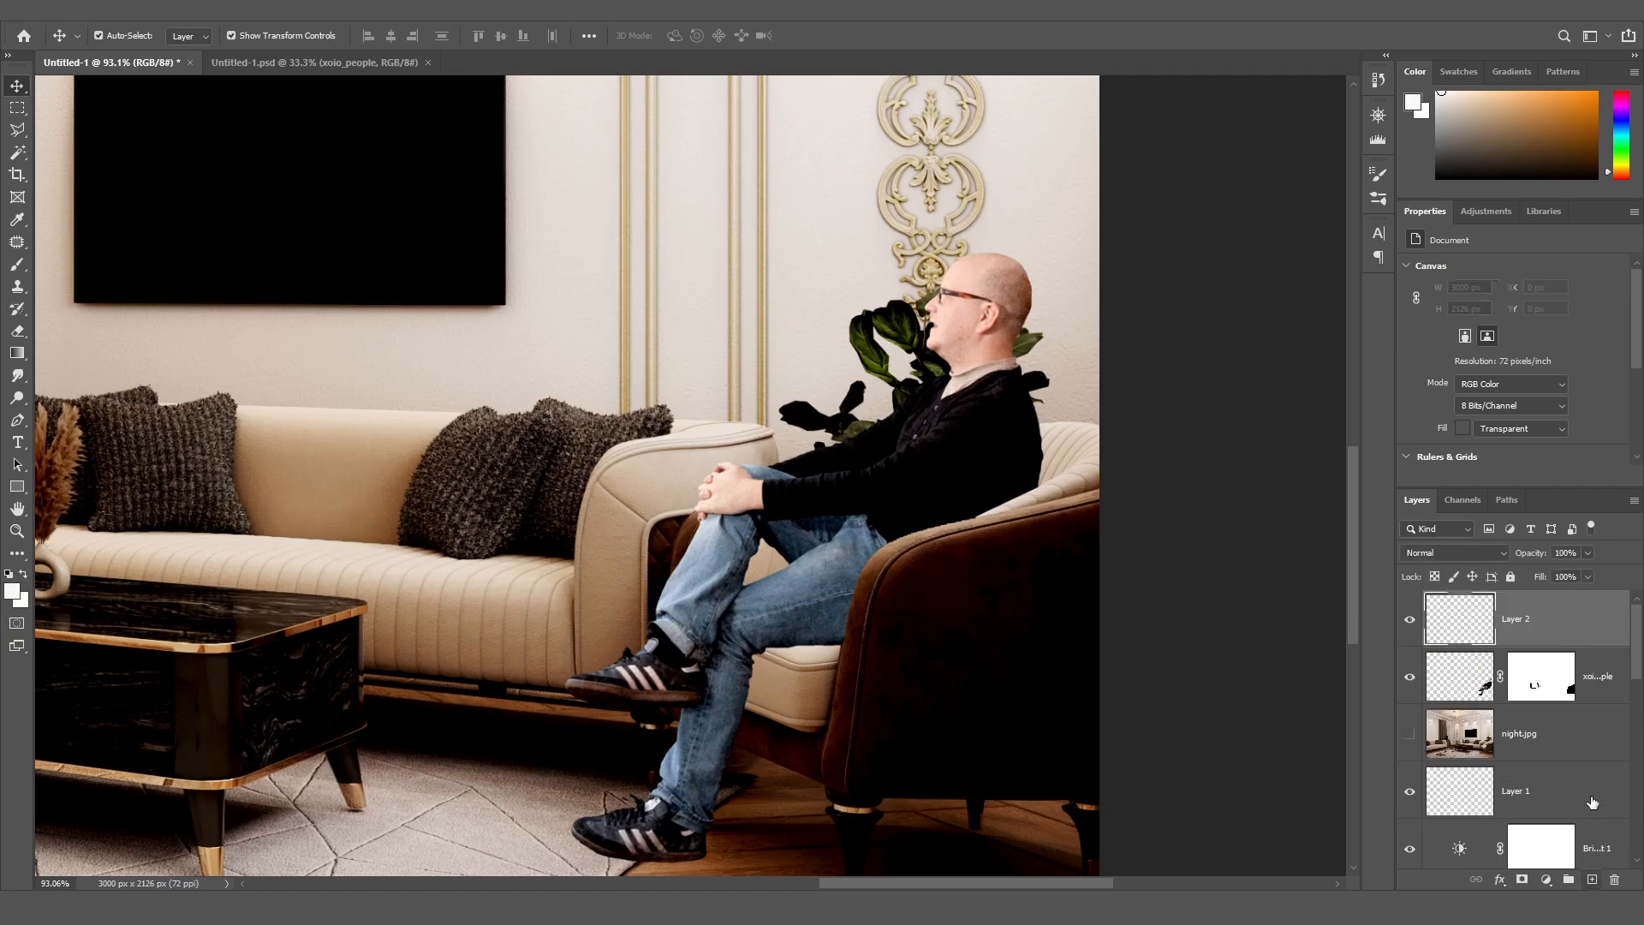
drag(1545, 626, 1557, 694)
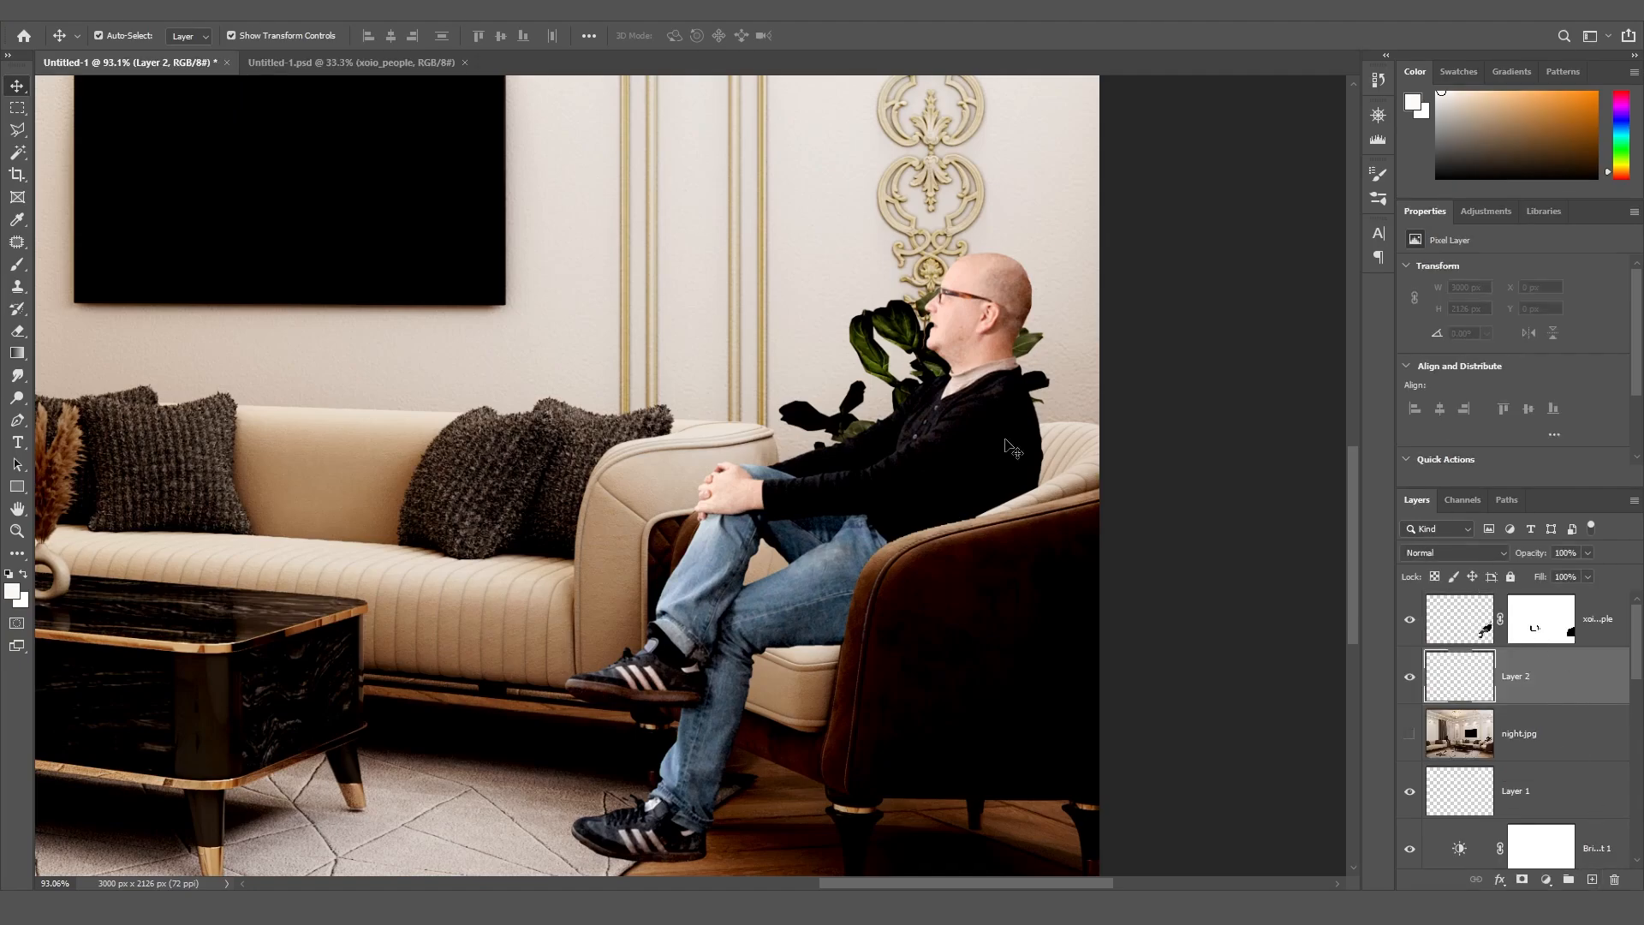
drag(1351, 500, 1348, 450)
alt+scroll(1074, 418, down, 5)
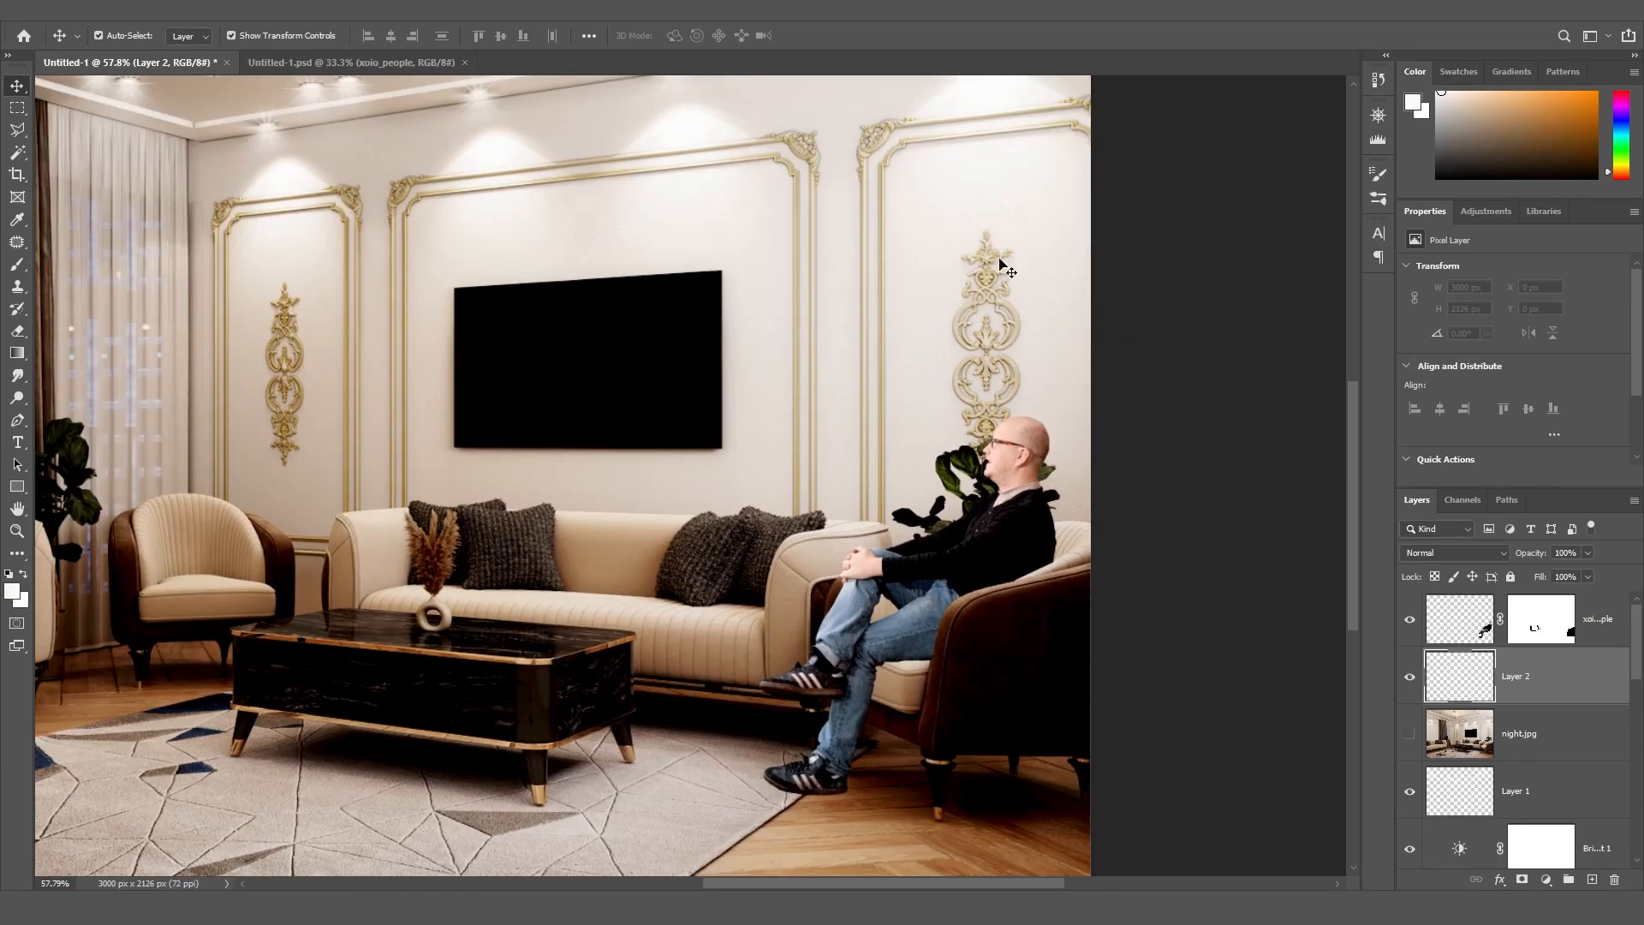
alt+scroll(1067, 541, up, 5)
alt+scroll(1139, 554, up, 2)
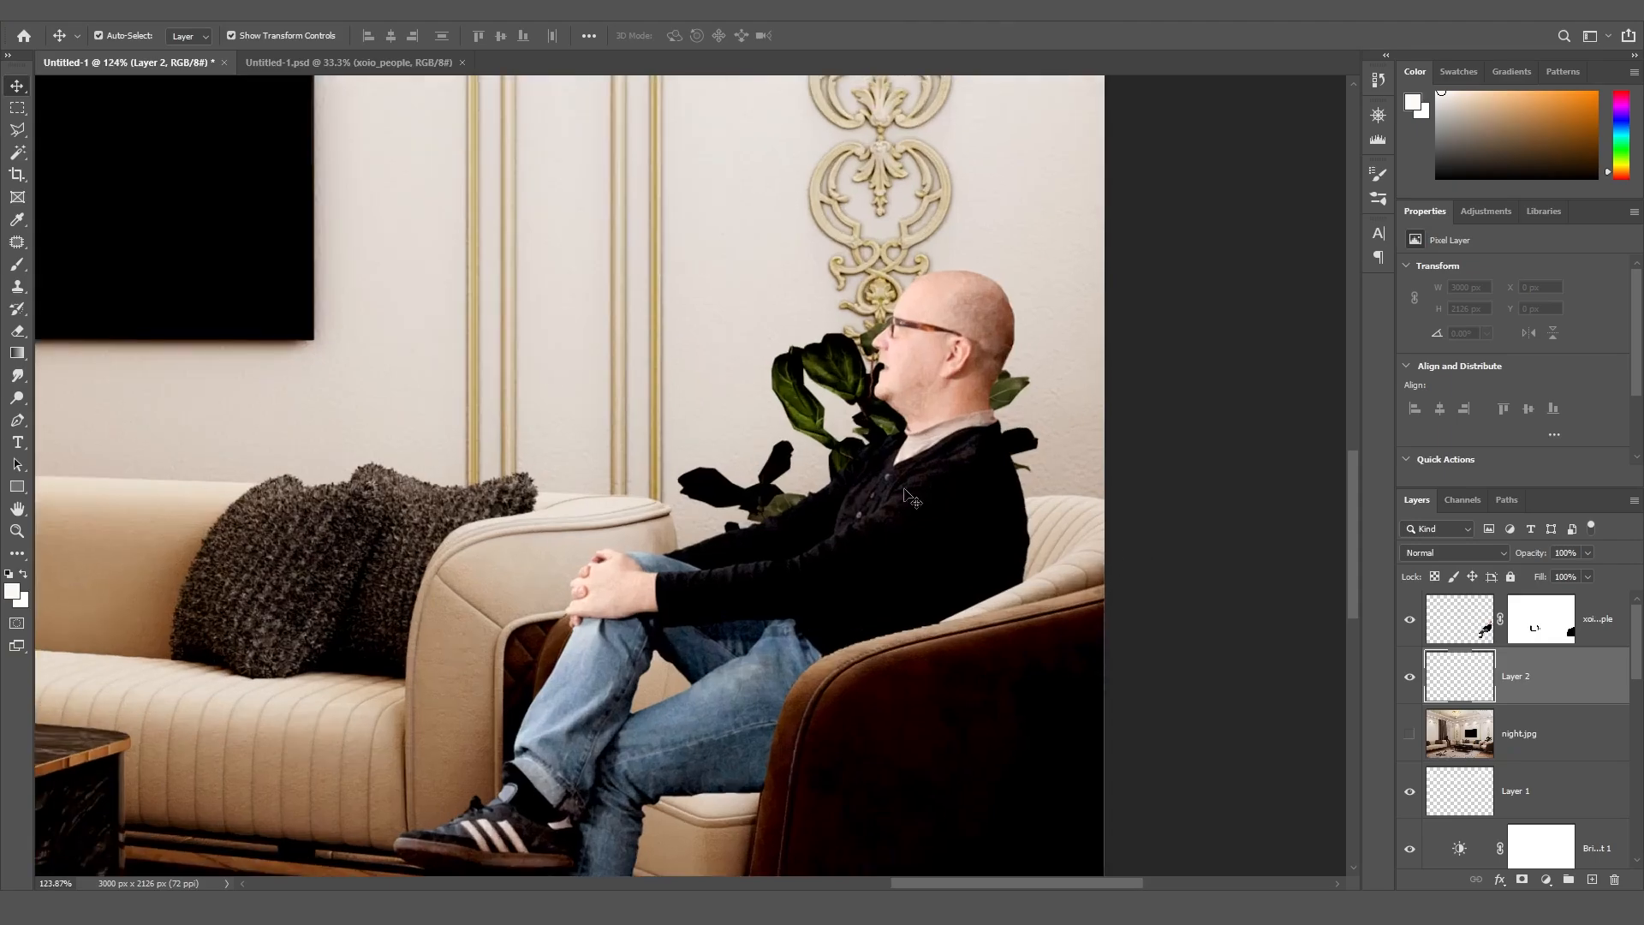
Activate the Brush tool and set the foreground color to dark gray #212121
click(18, 267)
click(14, 594)
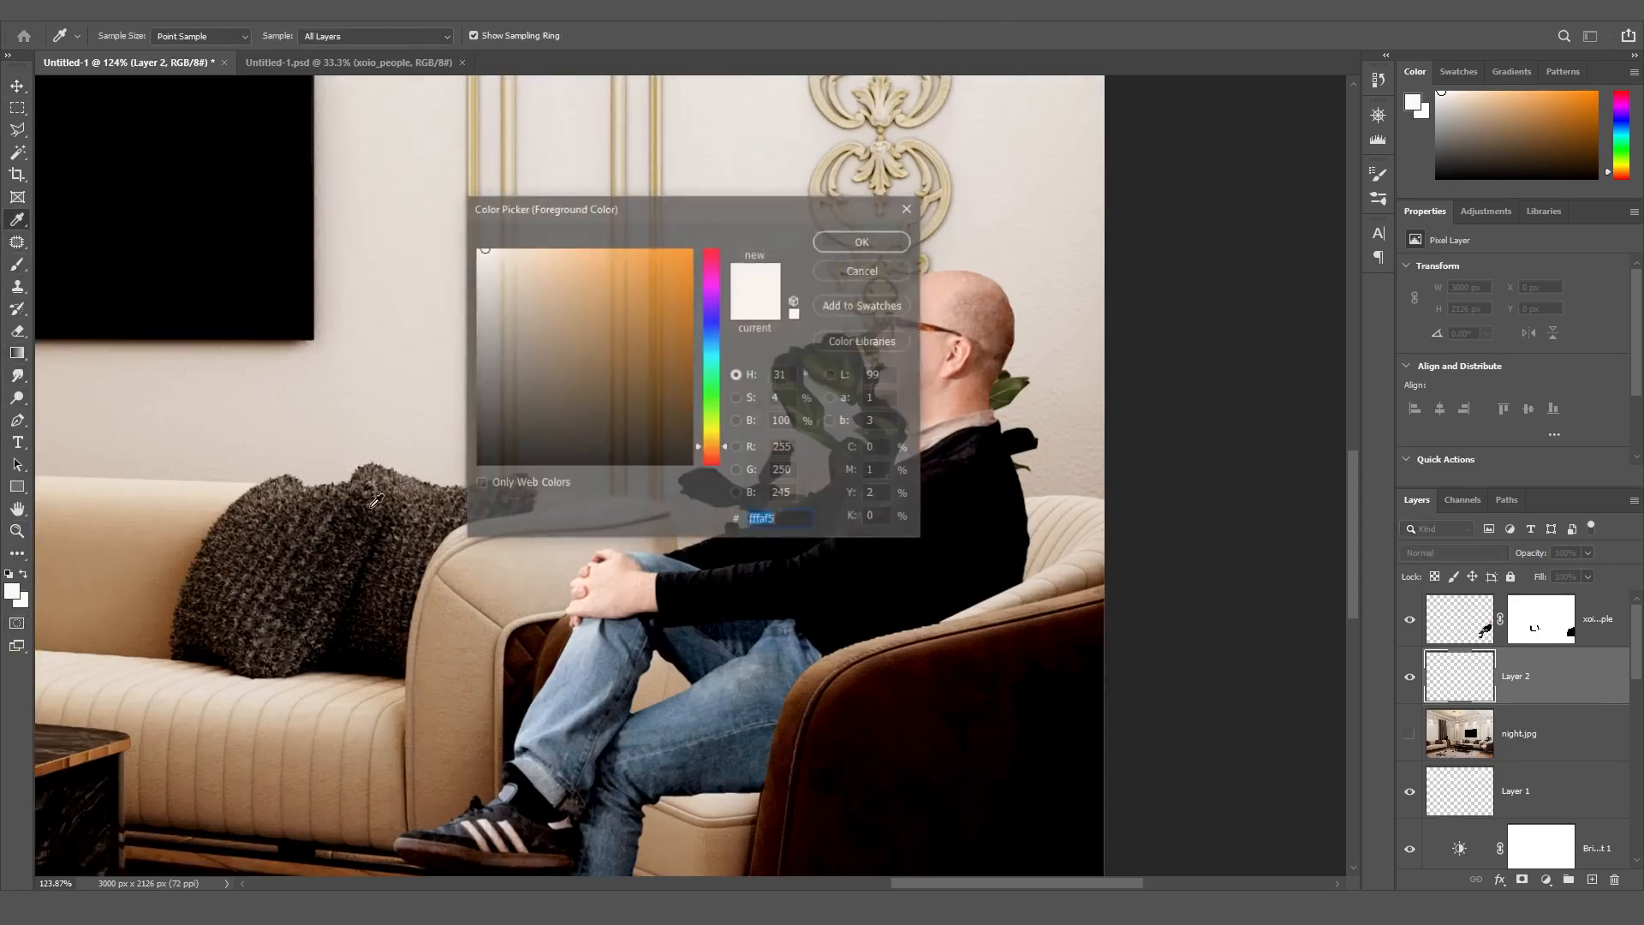
drag(616, 388, 446, 438)
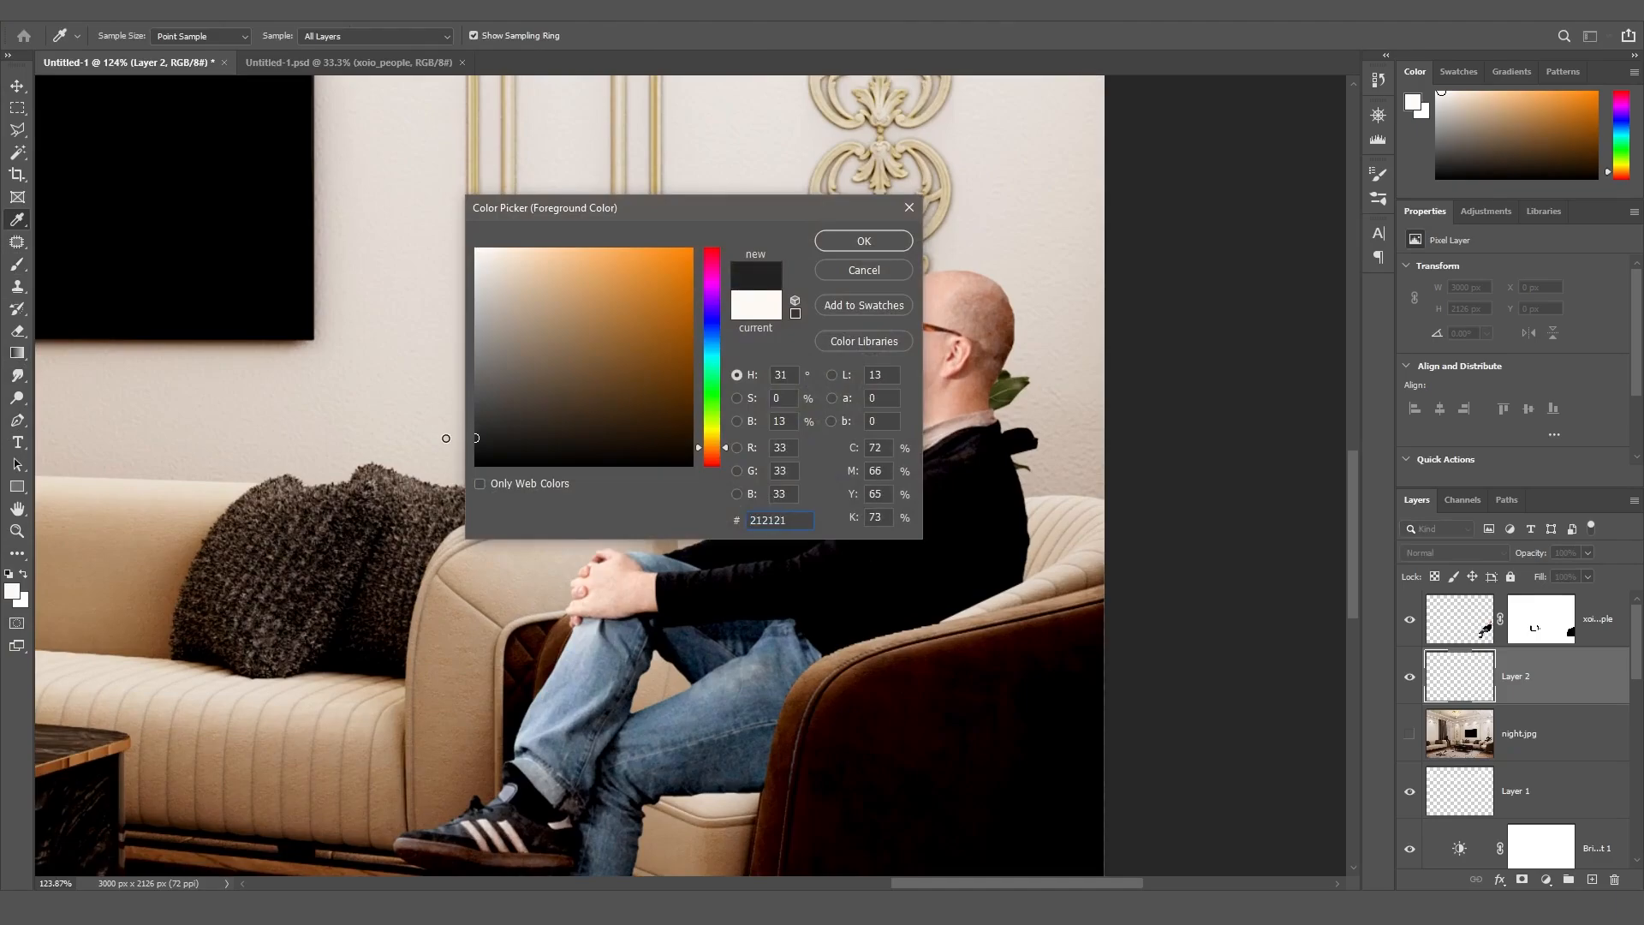
click(878, 245)
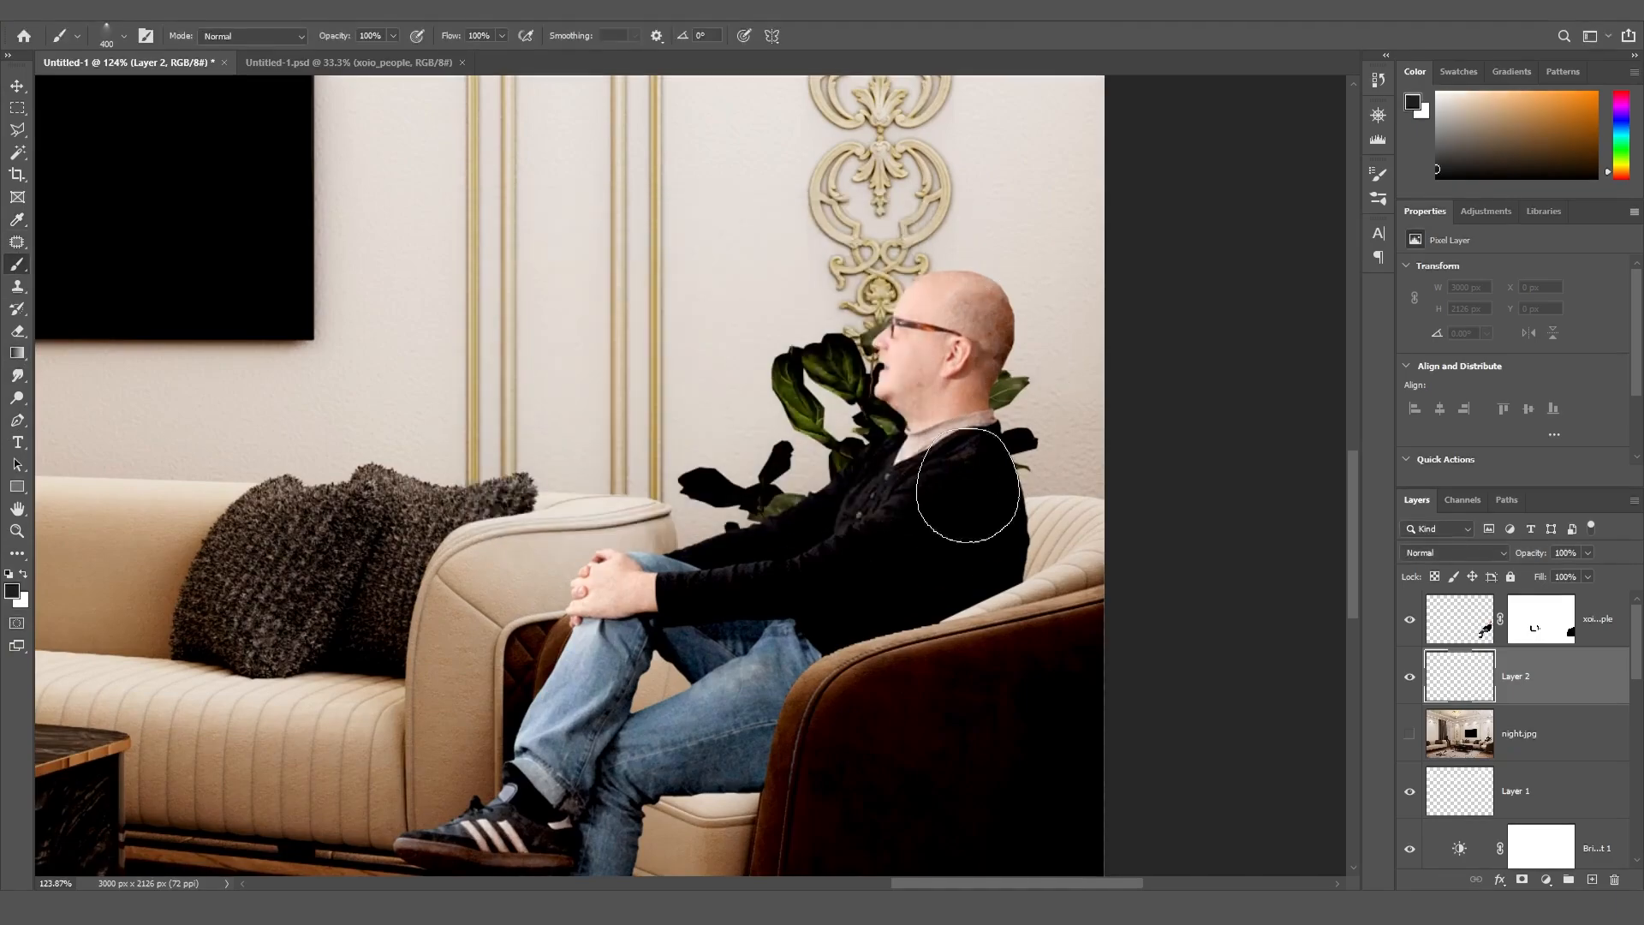
Choose a soft round brush and reduce its size to 100
click(1380, 174)
drag(1353, 483, 1349, 300)
click(1126, 290)
click(1061, 287)
click(1130, 316)
click(1331, 169)
key(bracketleft)
key(bracketleft)
key(bracketleft)
key(bracketleft)
key(bracketleft)
key(bracketleft)
key(bracketleft)
Paint a soft dark shadow on the armchair's backrest behind the man's back on Layer 2
click(1024, 537)
click(1018, 550)
click(1037, 540)
click(1046, 543)
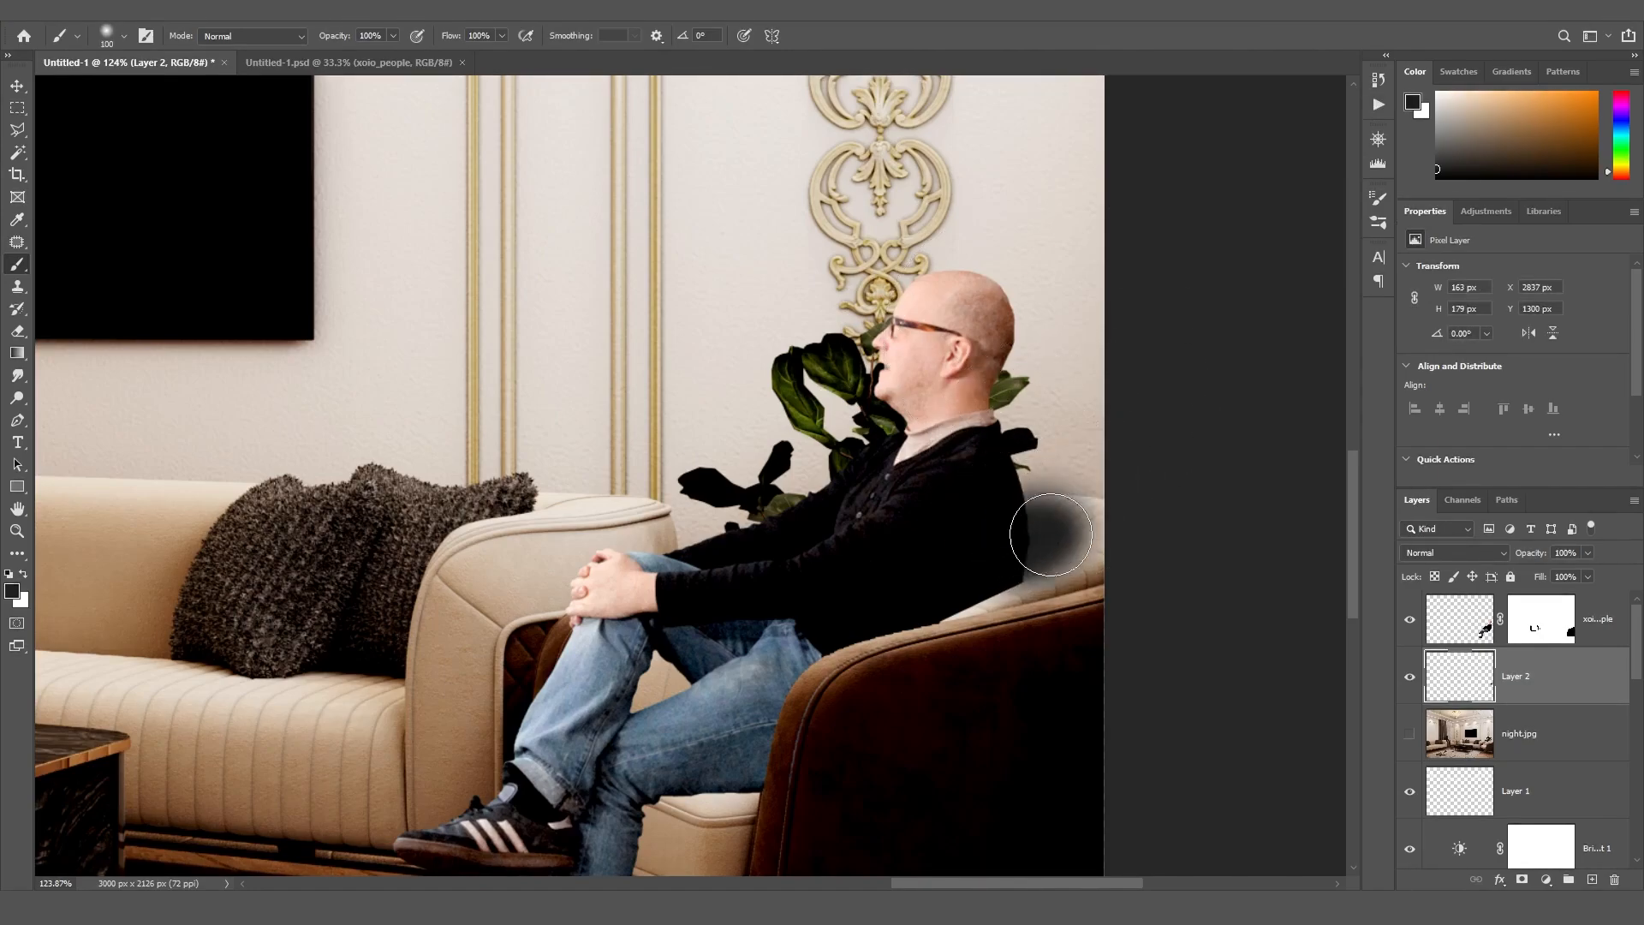
click(1042, 542)
Paint soft dark shadows on the armchair's seat cushion beneath the thigh and around the lower shoe with a size 45 brush
alt+scroll(752, 505, down, 3)
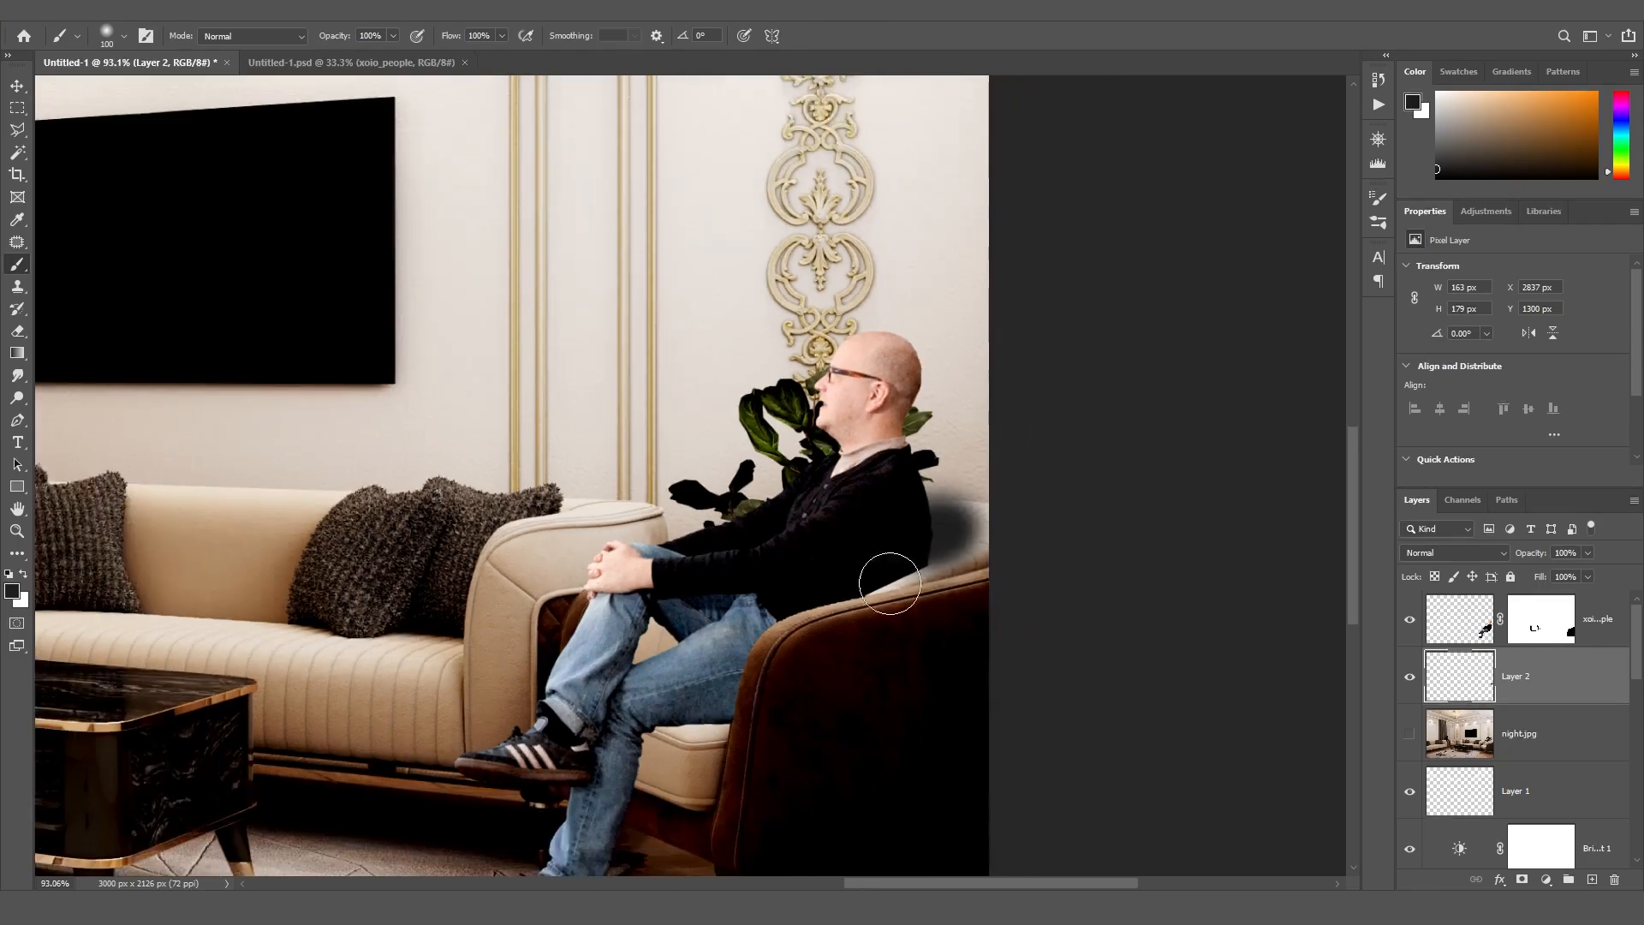
drag(1352, 477, 1337, 587)
alt+scroll(700, 377, up, 3)
alt+scroll(705, 370, up, 4)
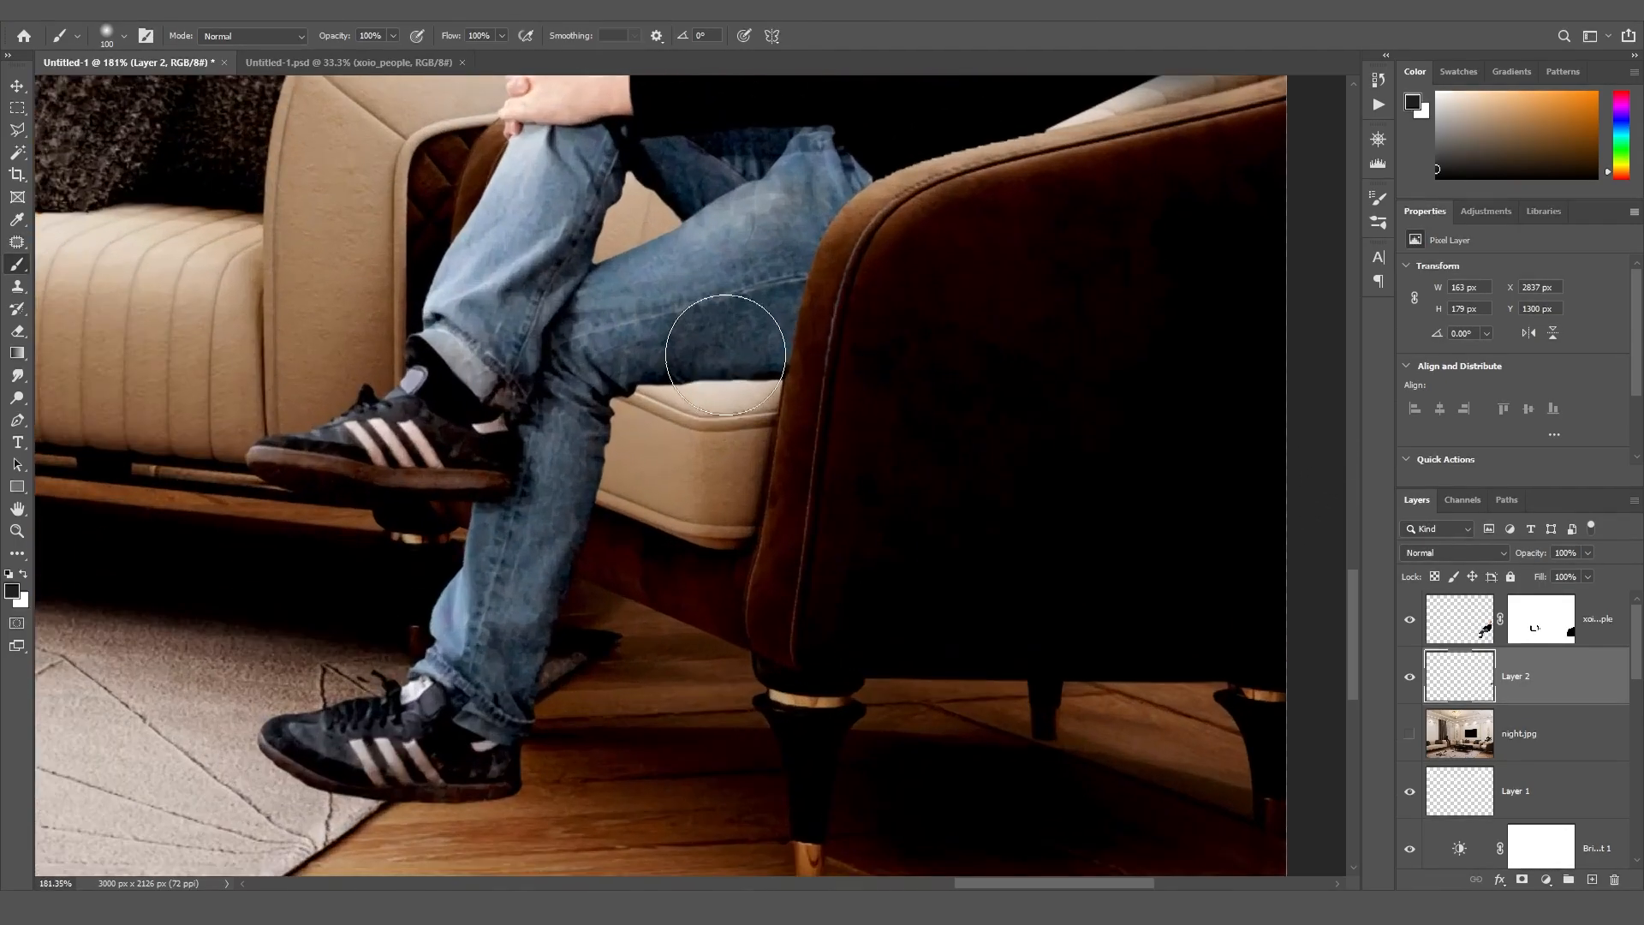
mouse_move(734, 323)
mouse_down()
mouse_move(563, 377)
mouse_move(543, 434)
mouse_move(557, 455)
mouse_move(587, 378)
mouse_move(703, 322)
mouse_move(755, 329)
mouse_up()
drag(976, 884, 902, 884)
mouse_move(972, 723)
mouse_down()
mouse_move(961, 752)
mouse_move(984, 771)
mouse_move(970, 783)
mouse_move(805, 770)
mouse_move(754, 741)
mouse_move(814, 770)
mouse_move(986, 781)
mouse_move(832, 770)
mouse_up()
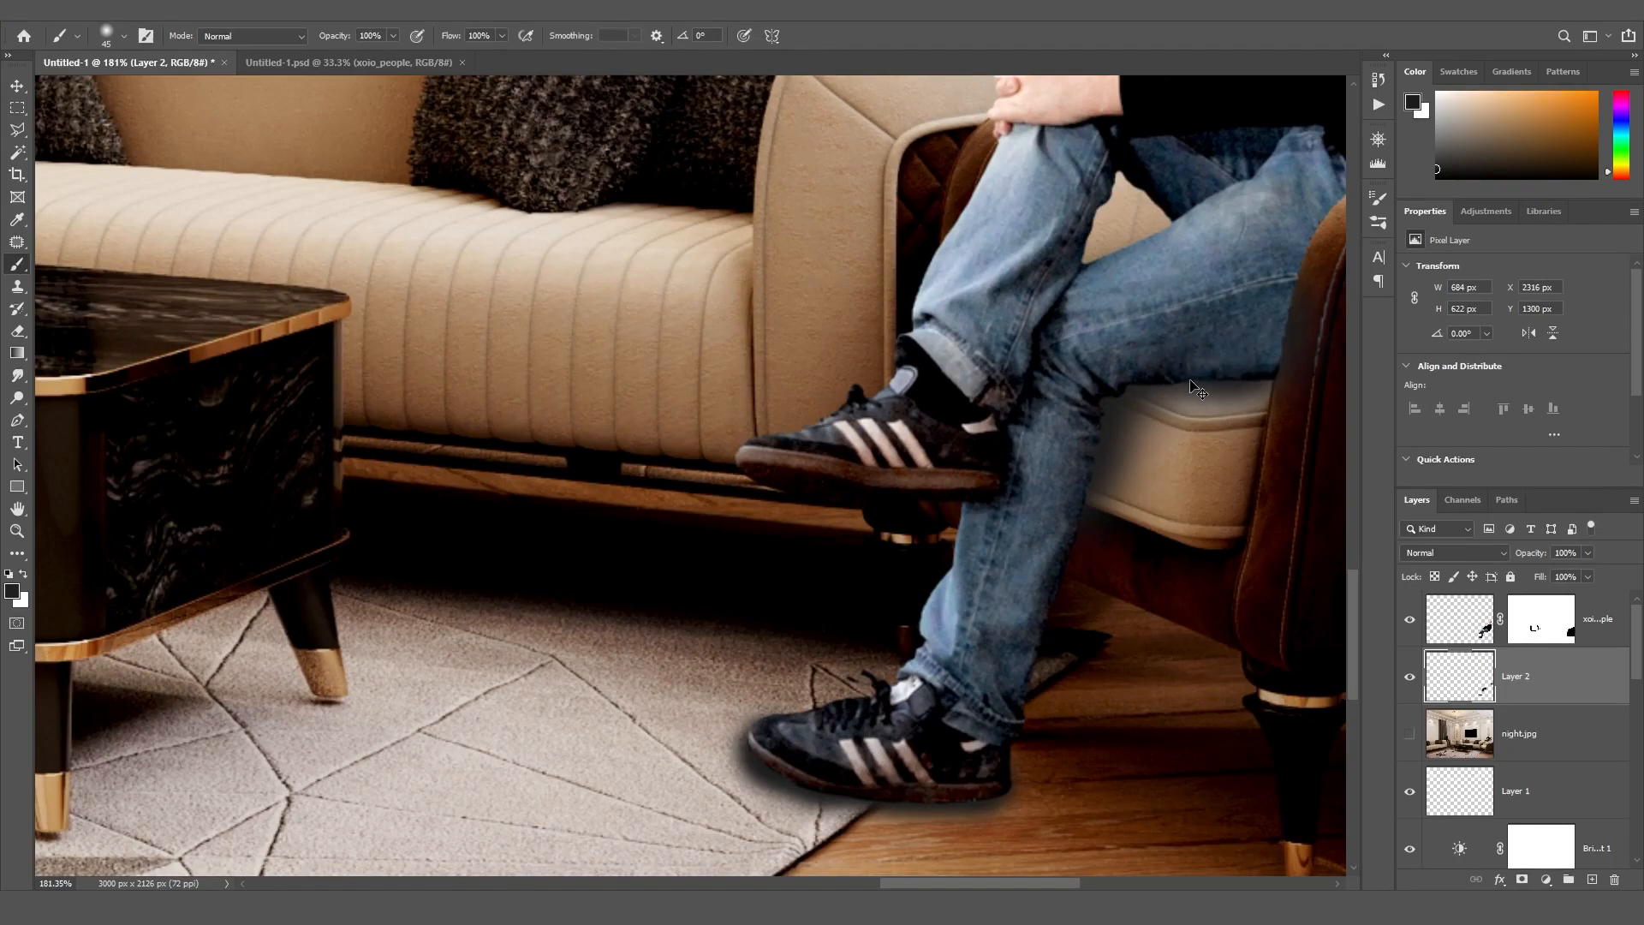
mouse_move(1262, 354)
mouse_down()
mouse_move(1090, 399)
mouse_move(1069, 491)
mouse_up()
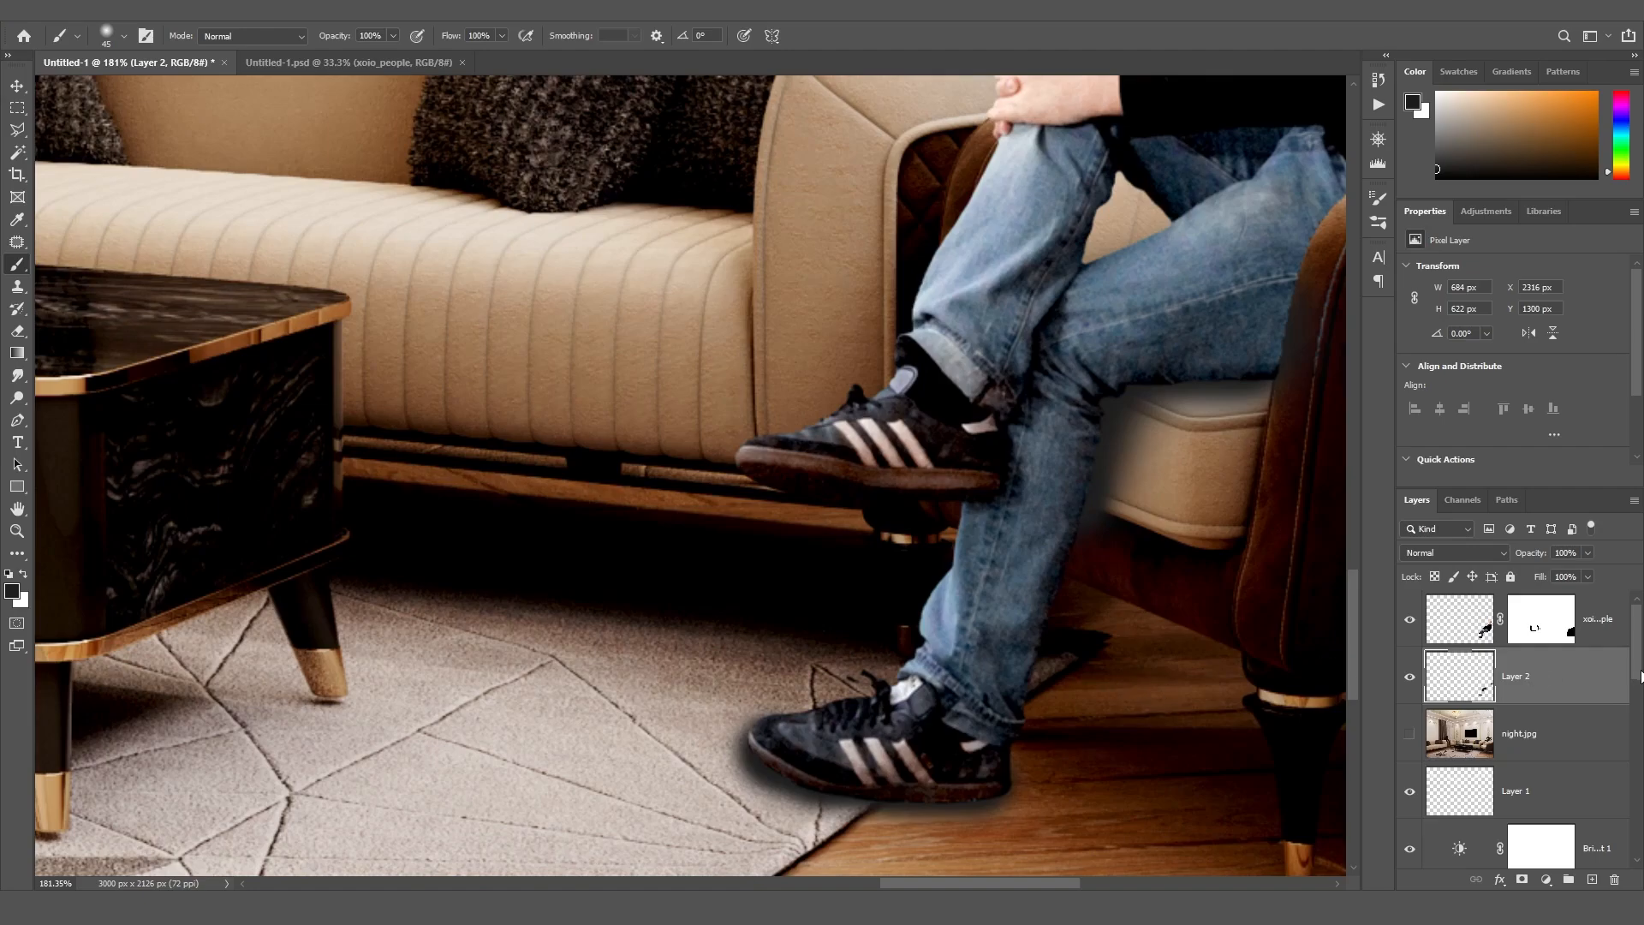
Set Layer 2's opacity to 70%
alt+scroll(1236, 581, down, 10)
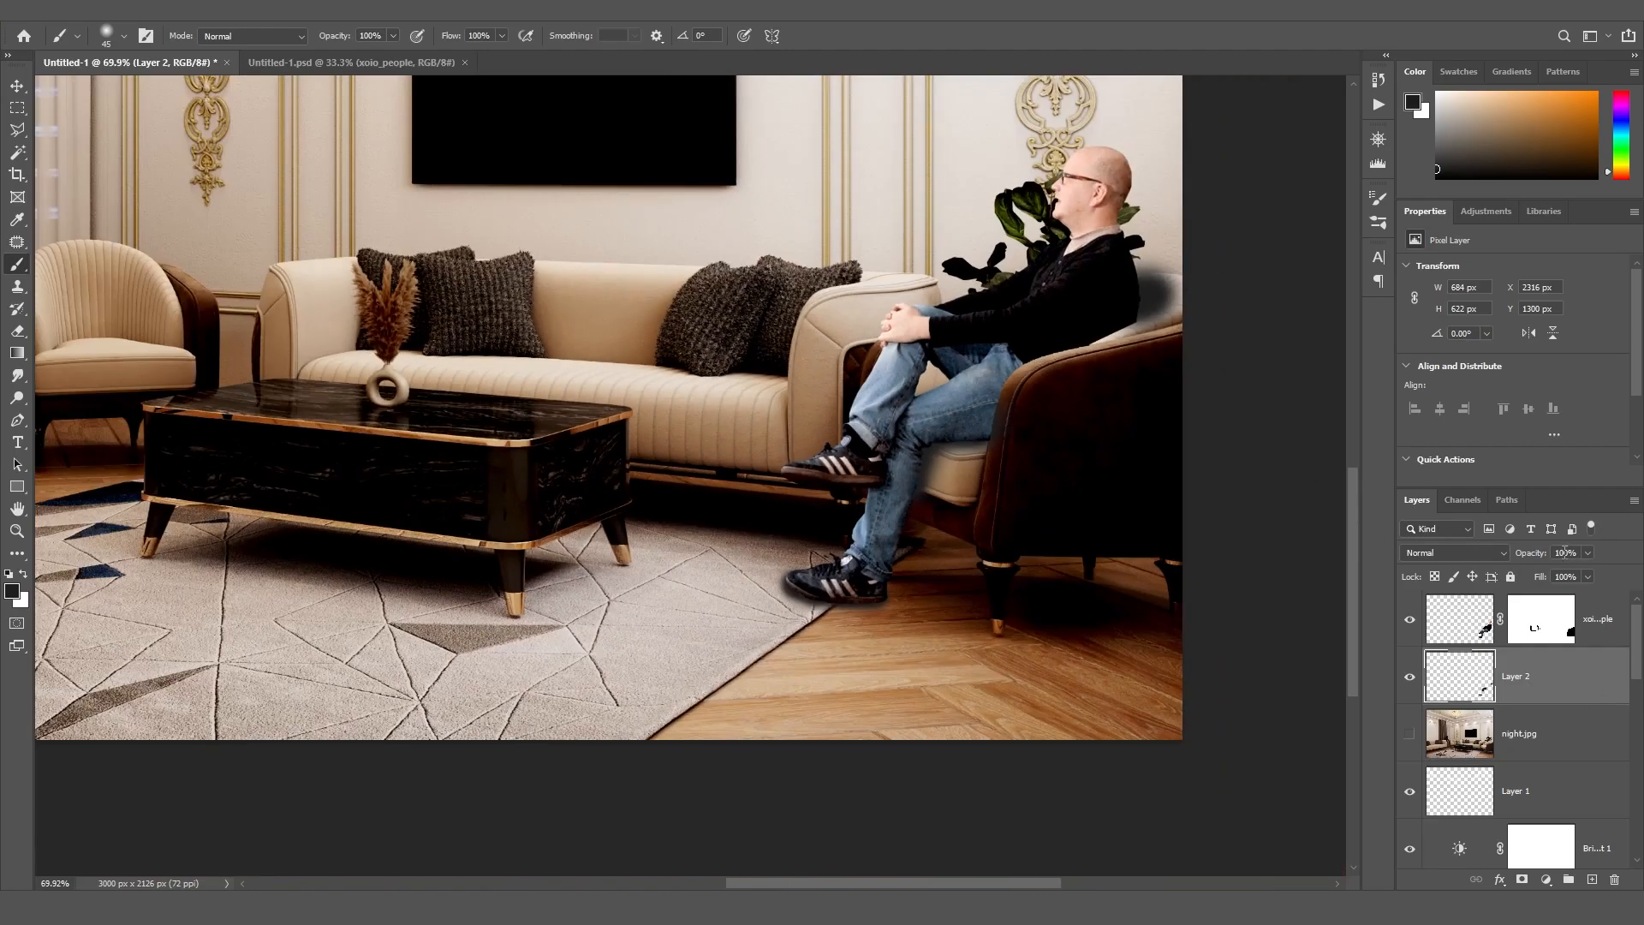
text(50)
key(BackSpace)
key(BackSpace)
text(70)
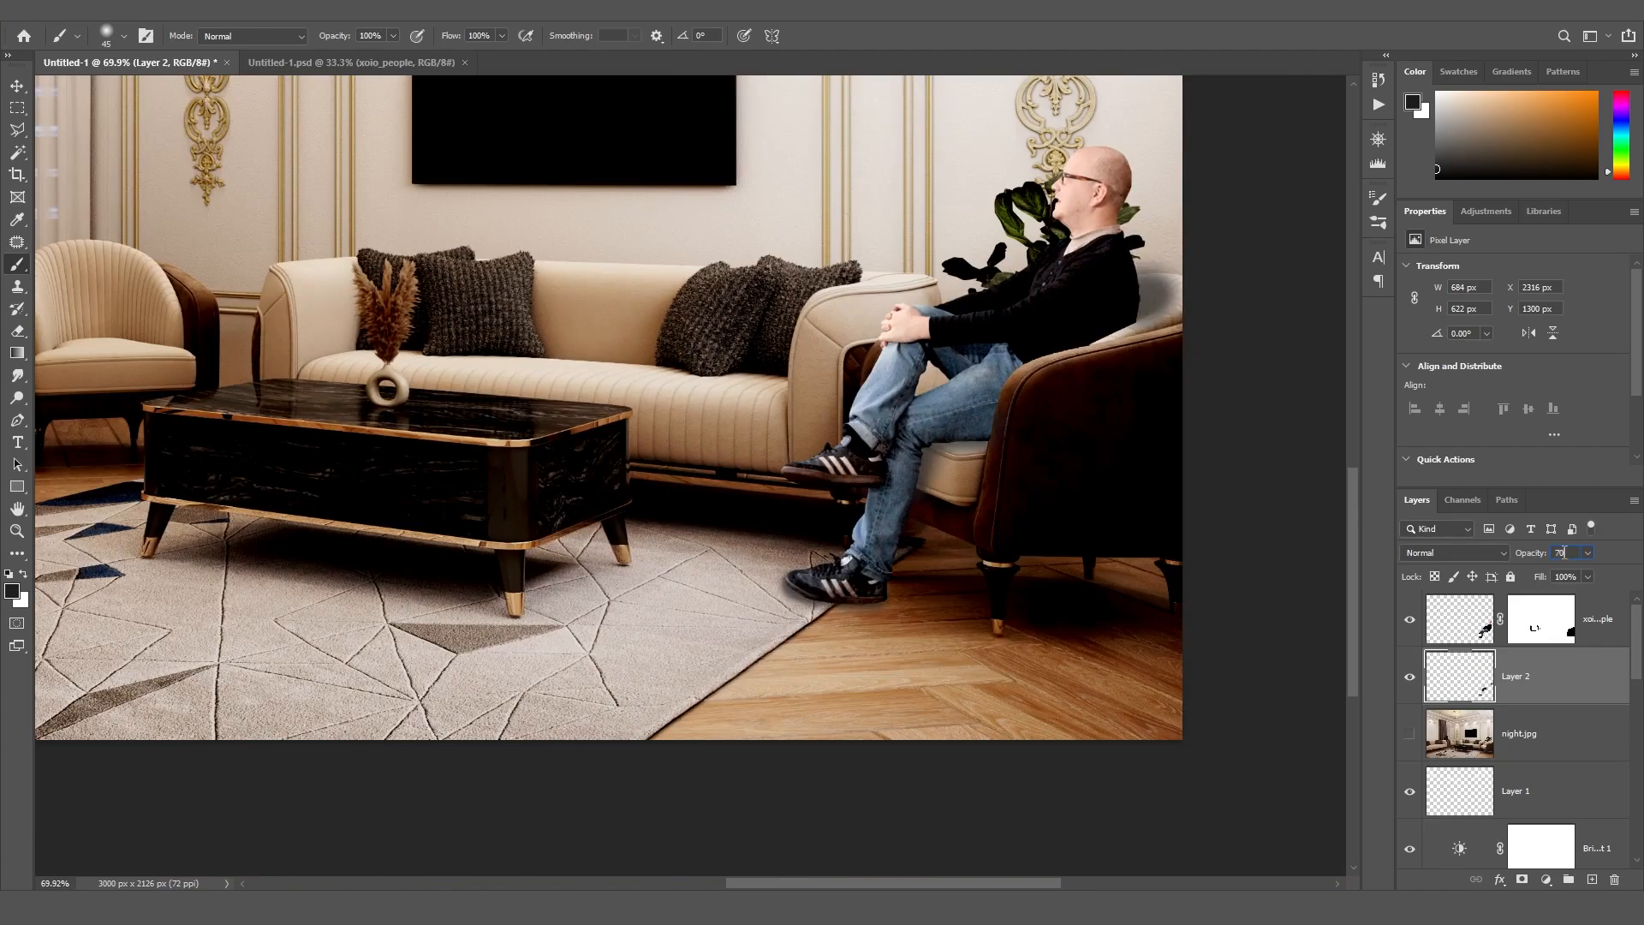
Add a layer mask to Layer 2 and mask out the shadow spilling onto the wall beyond the armchair's backrest
alt+scroll(1140, 285, up, 6)
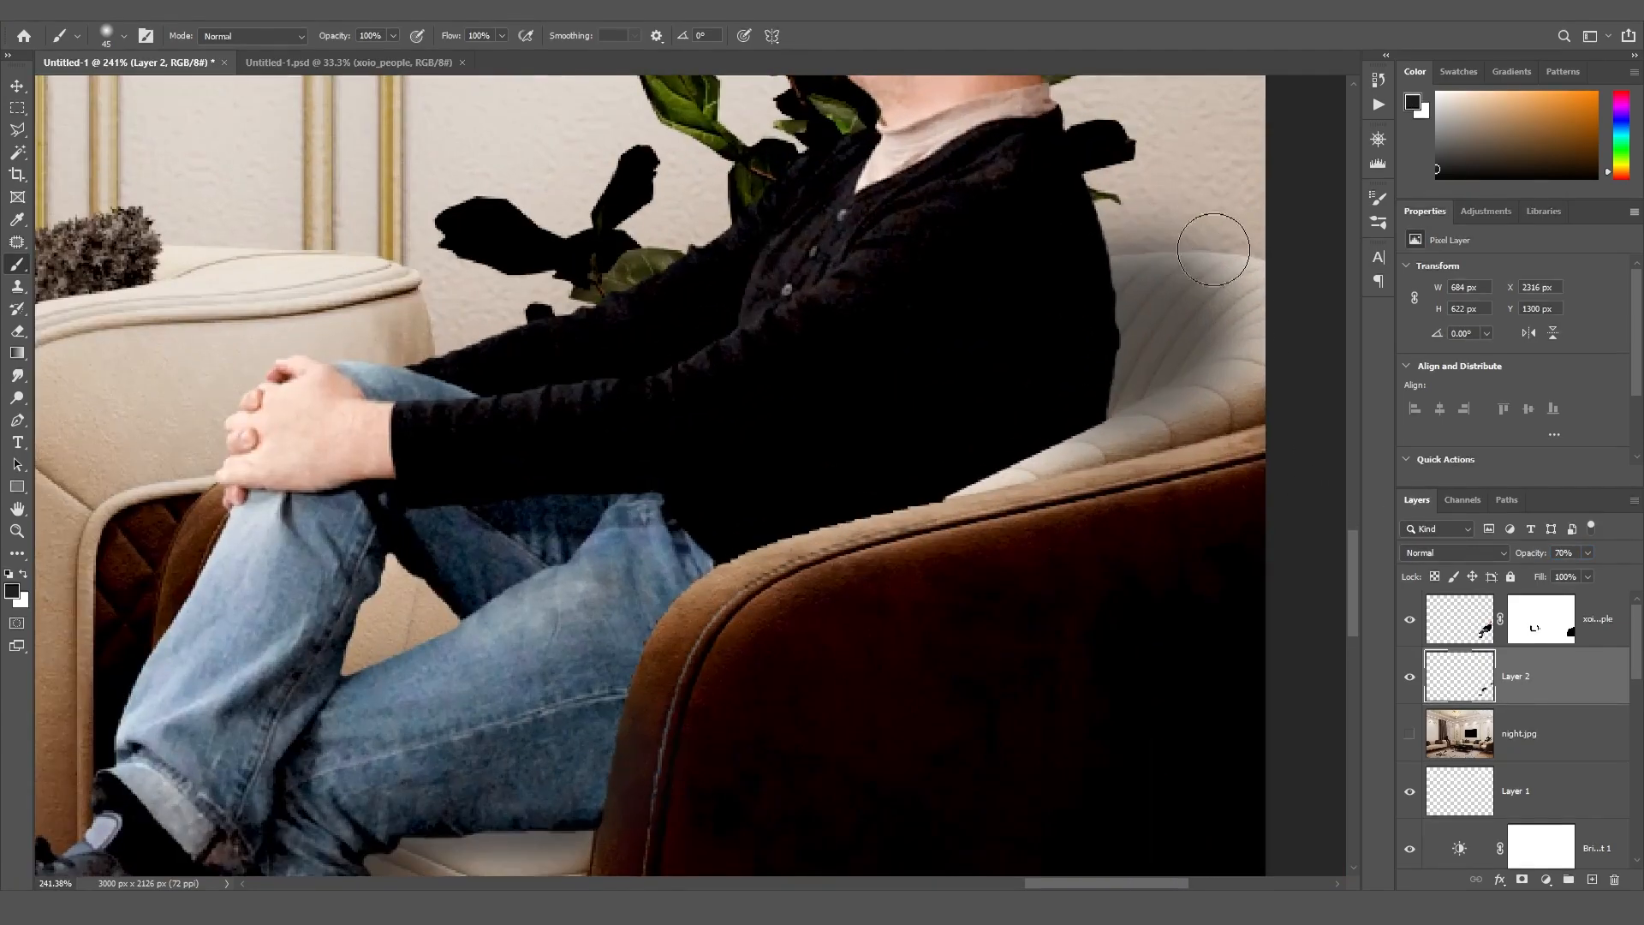
click(1534, 882)
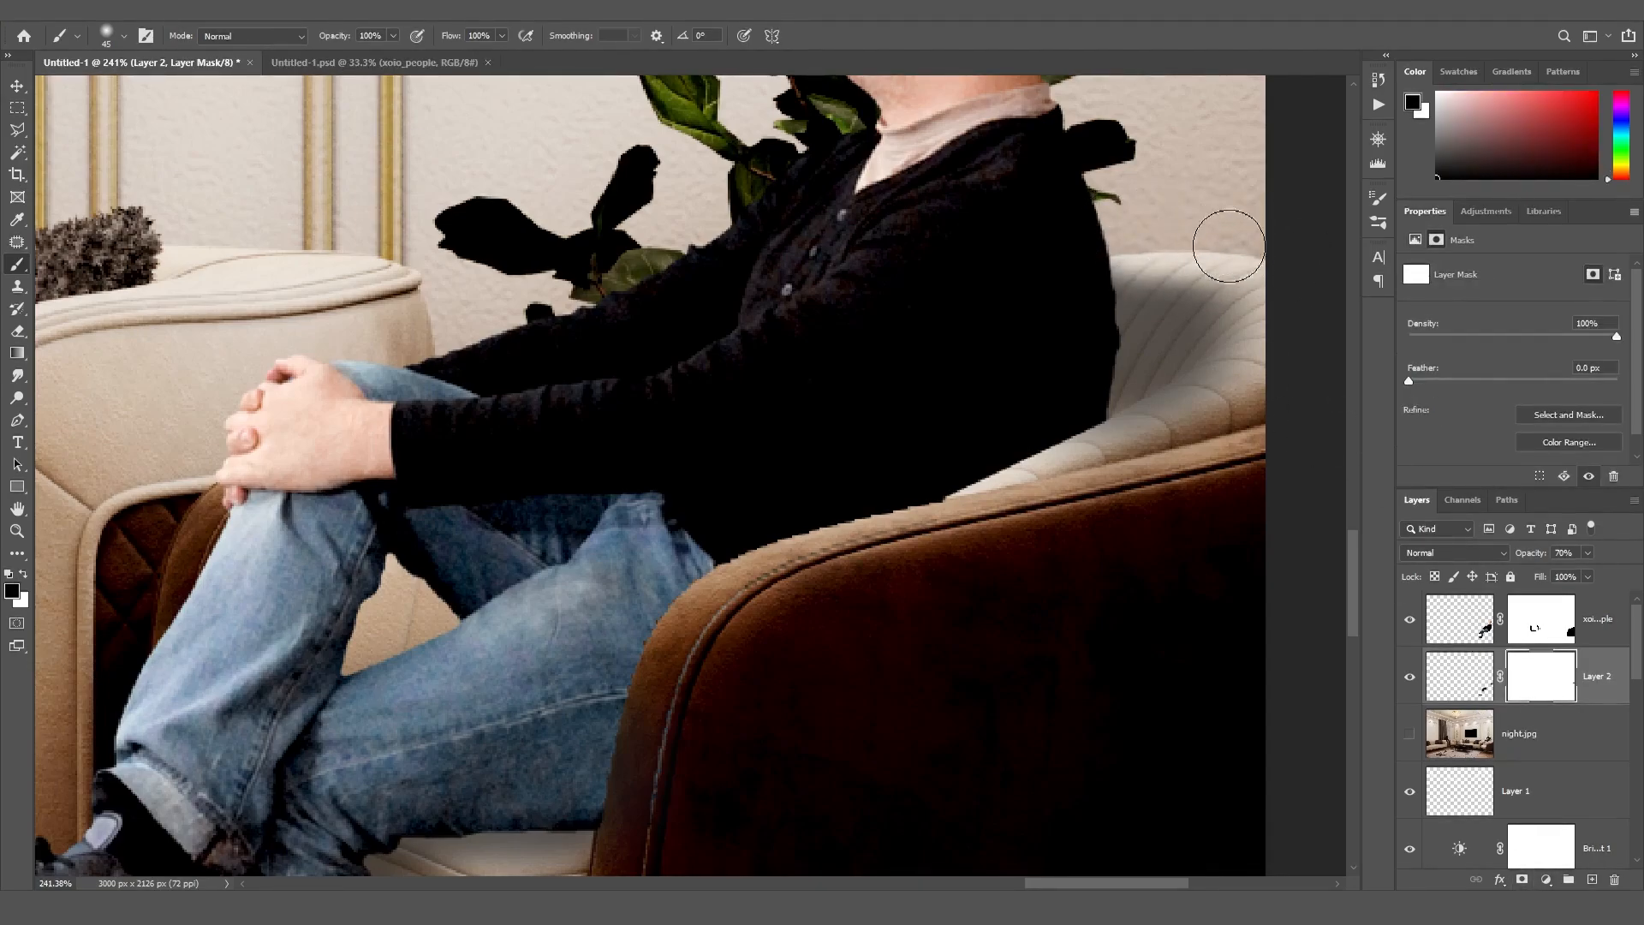
mouse_move(1123, 463)
mouse_down()
mouse_move(1216, 398)
mouse_move(1220, 372)
mouse_move(1104, 463)
mouse_move(1257, 360)
mouse_up()
alt+scroll(655, 264, down, 4)
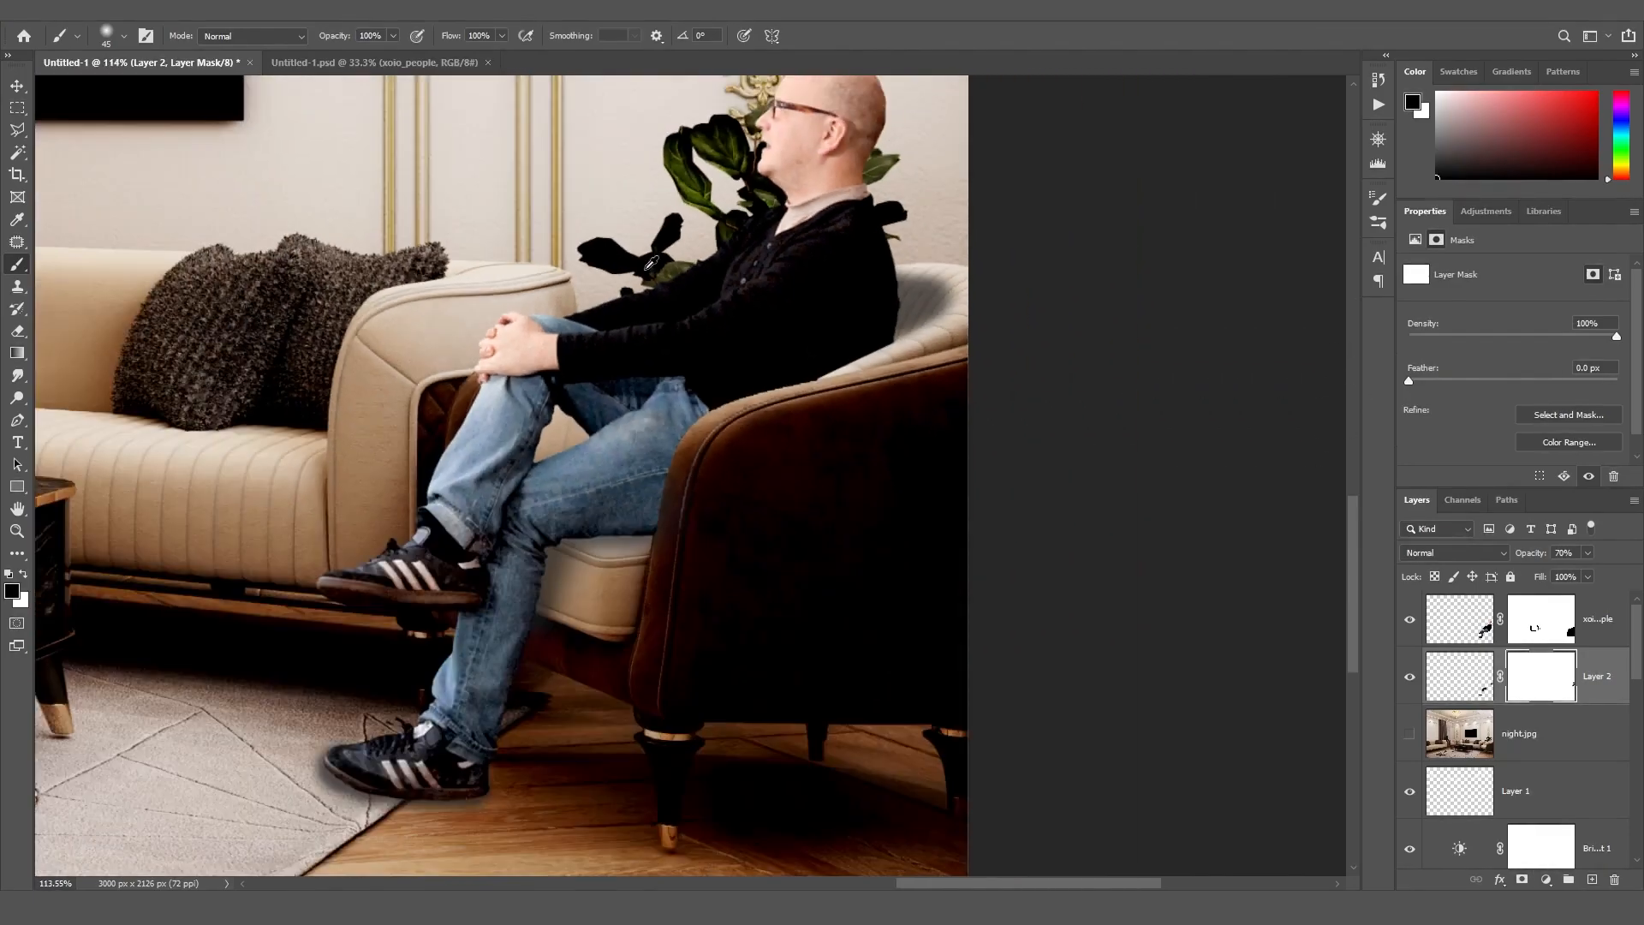
alt+scroll(552, 305, down, 2)
drag(1043, 883, 1023, 884)
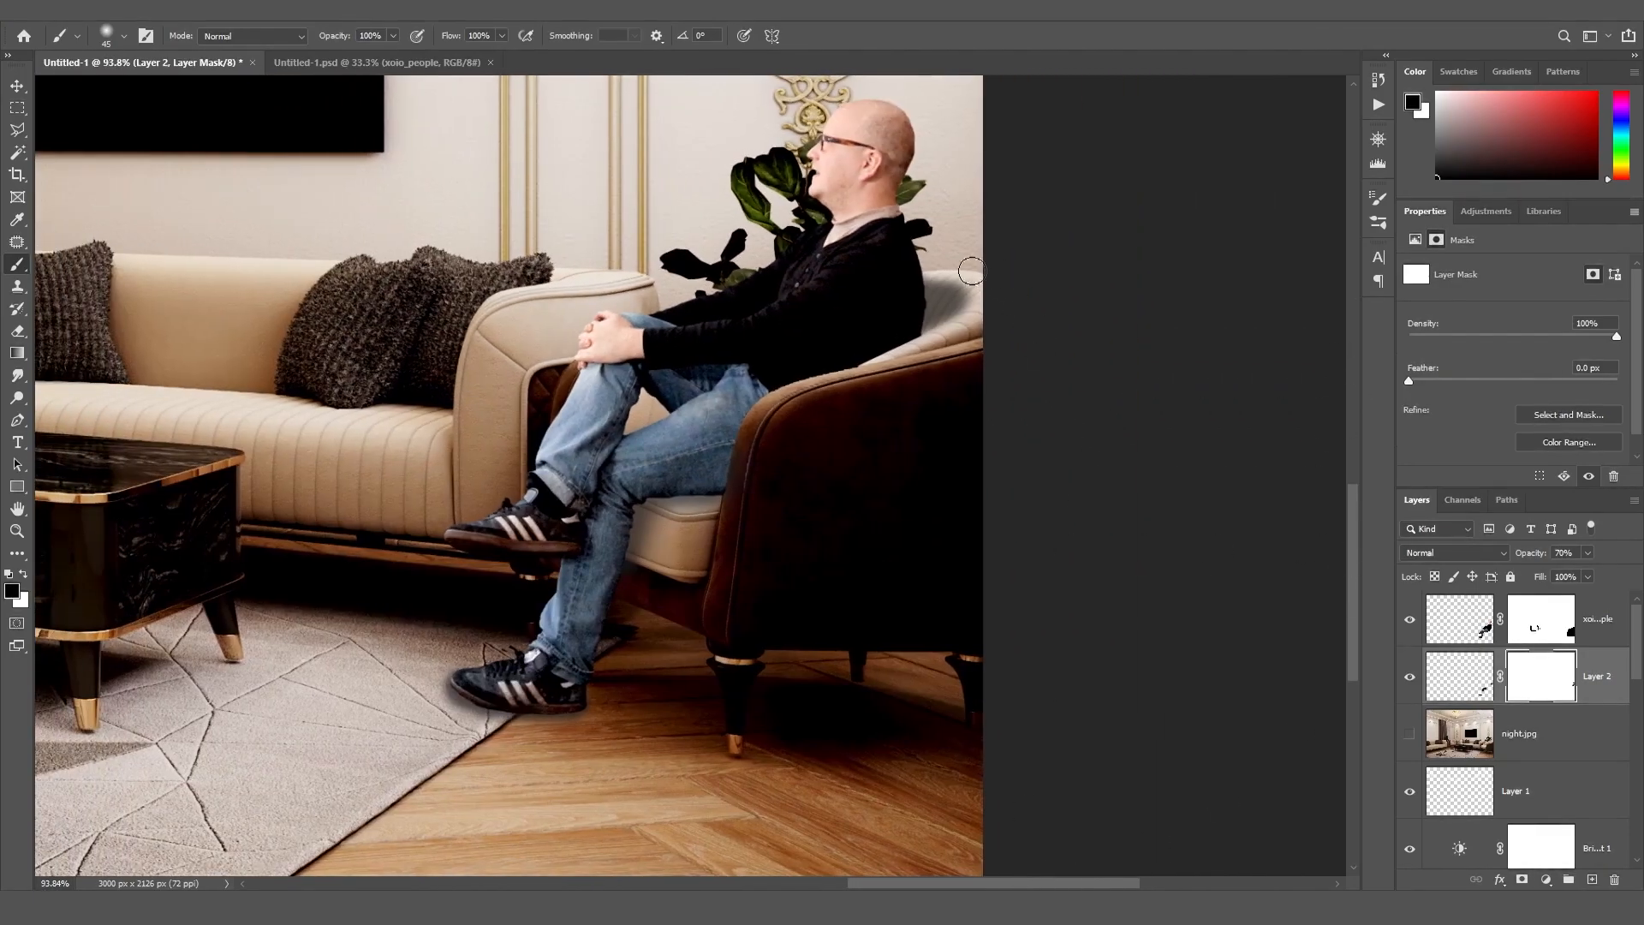
alt+scroll(804, 378, down, 2)
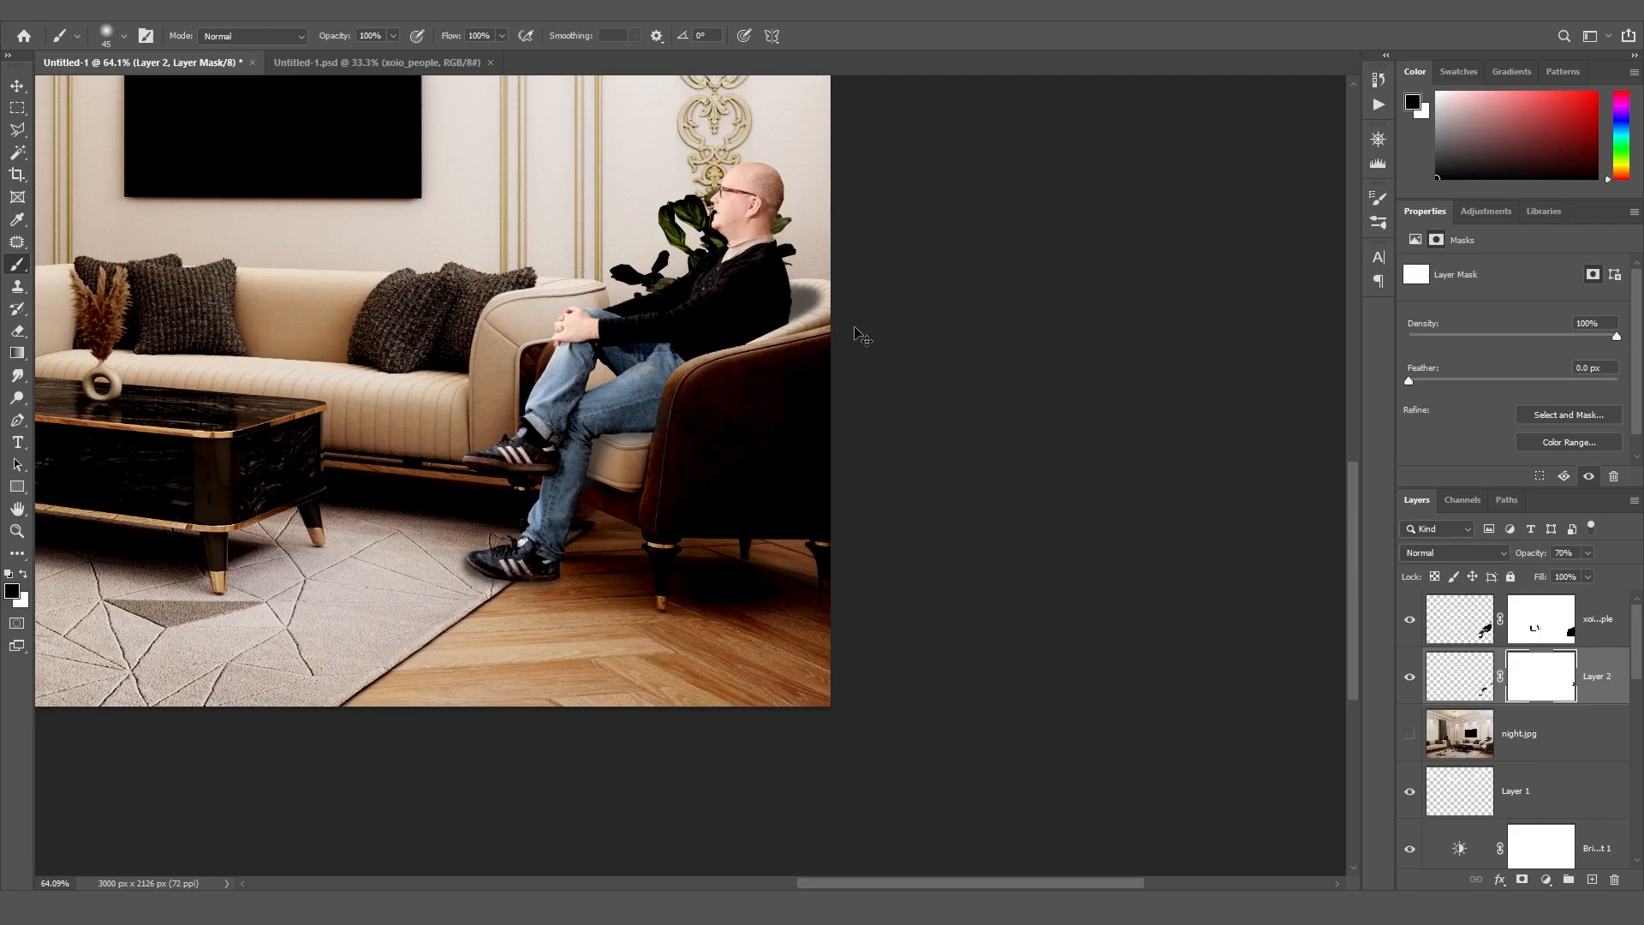
alt+scroll(870, 771, down, 2)
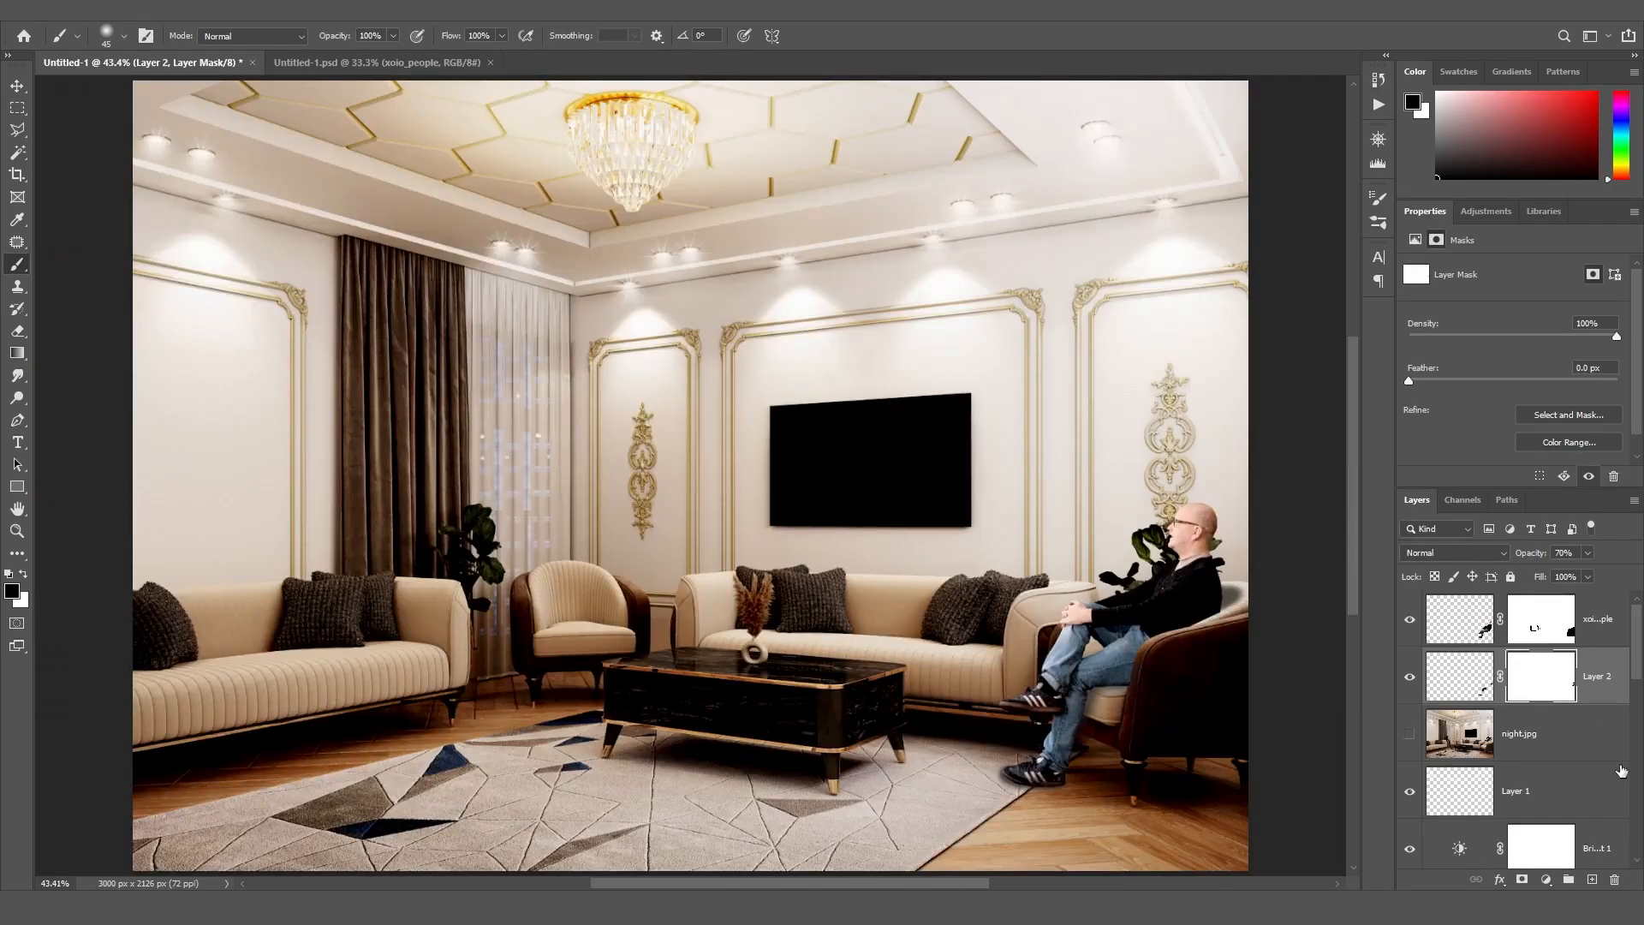
Deepen the seat cushion's shadow beneath the thigh on a new layer above Layer 2, set to 80% opacity
click(1592, 879)
alt+scroll(1143, 698, up, 6)
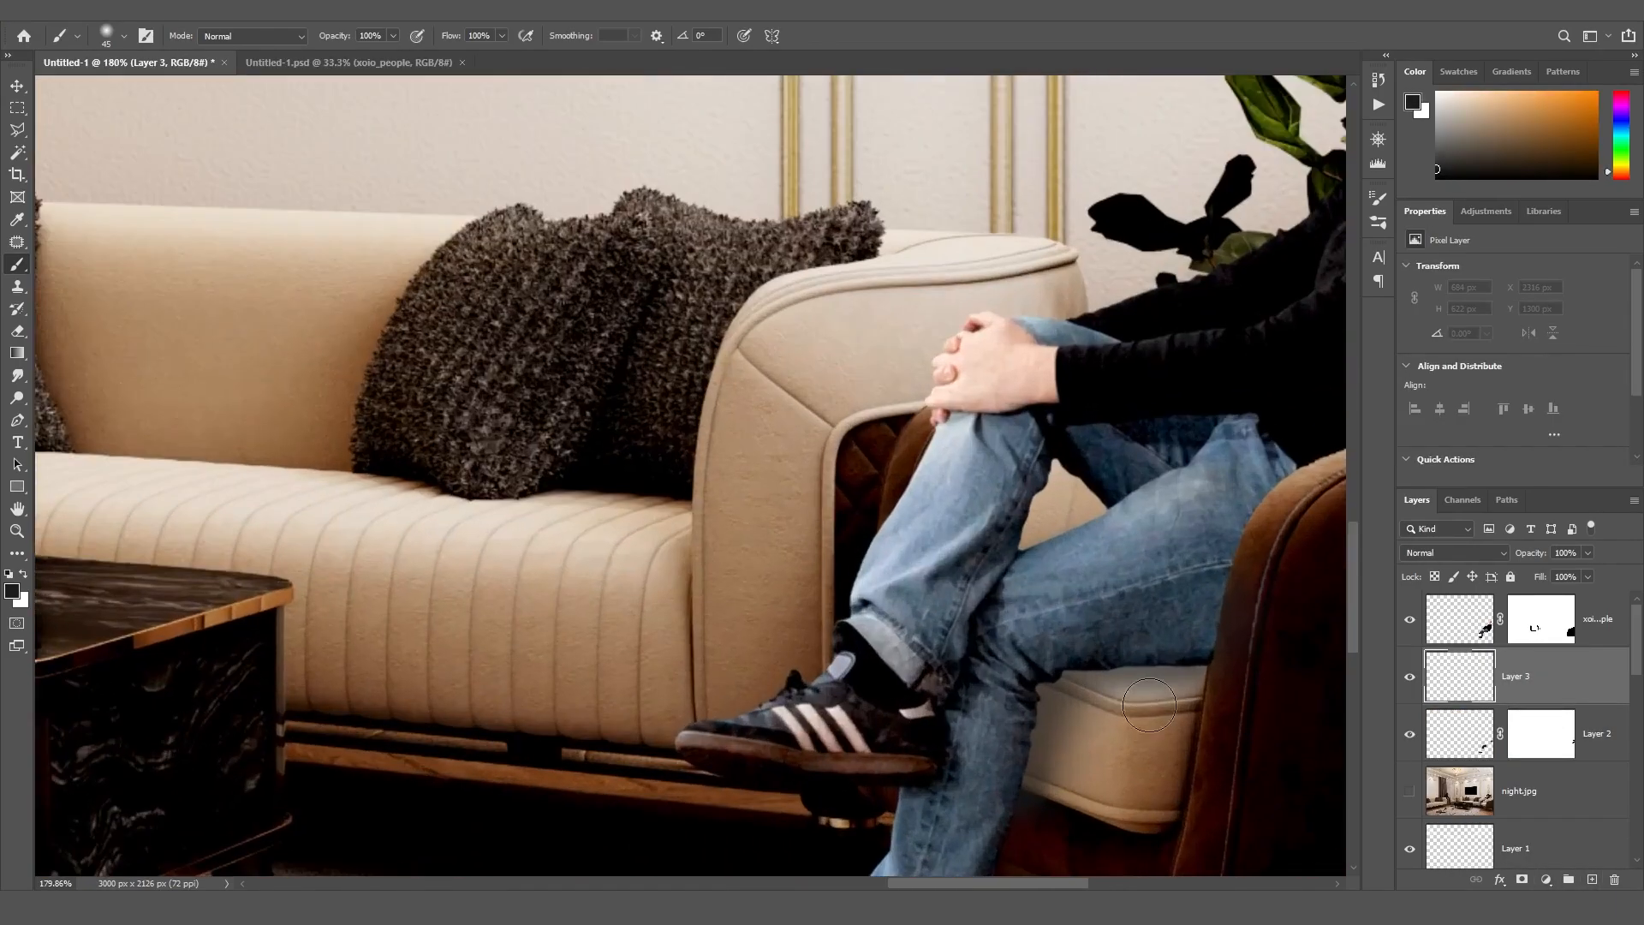
mouse_move(1253, 630)
mouse_down()
mouse_move(1105, 645)
mouse_move(1031, 676)
mouse_move(1003, 763)
mouse_up()
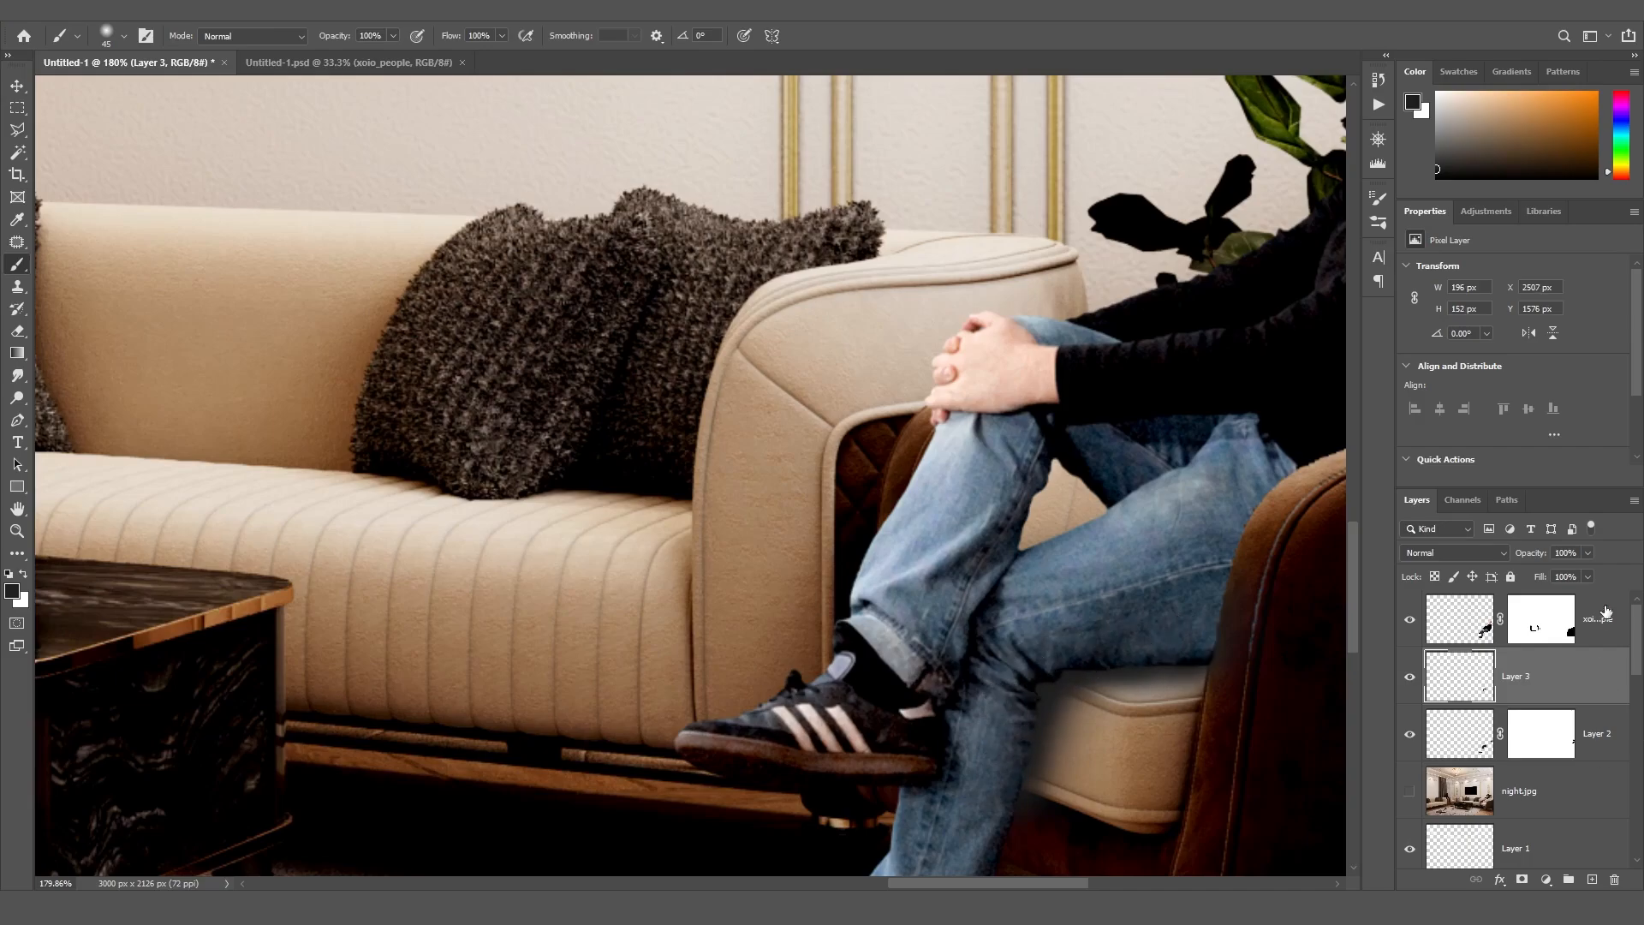
text(80)
alt+scroll(953, 437, down, 4)
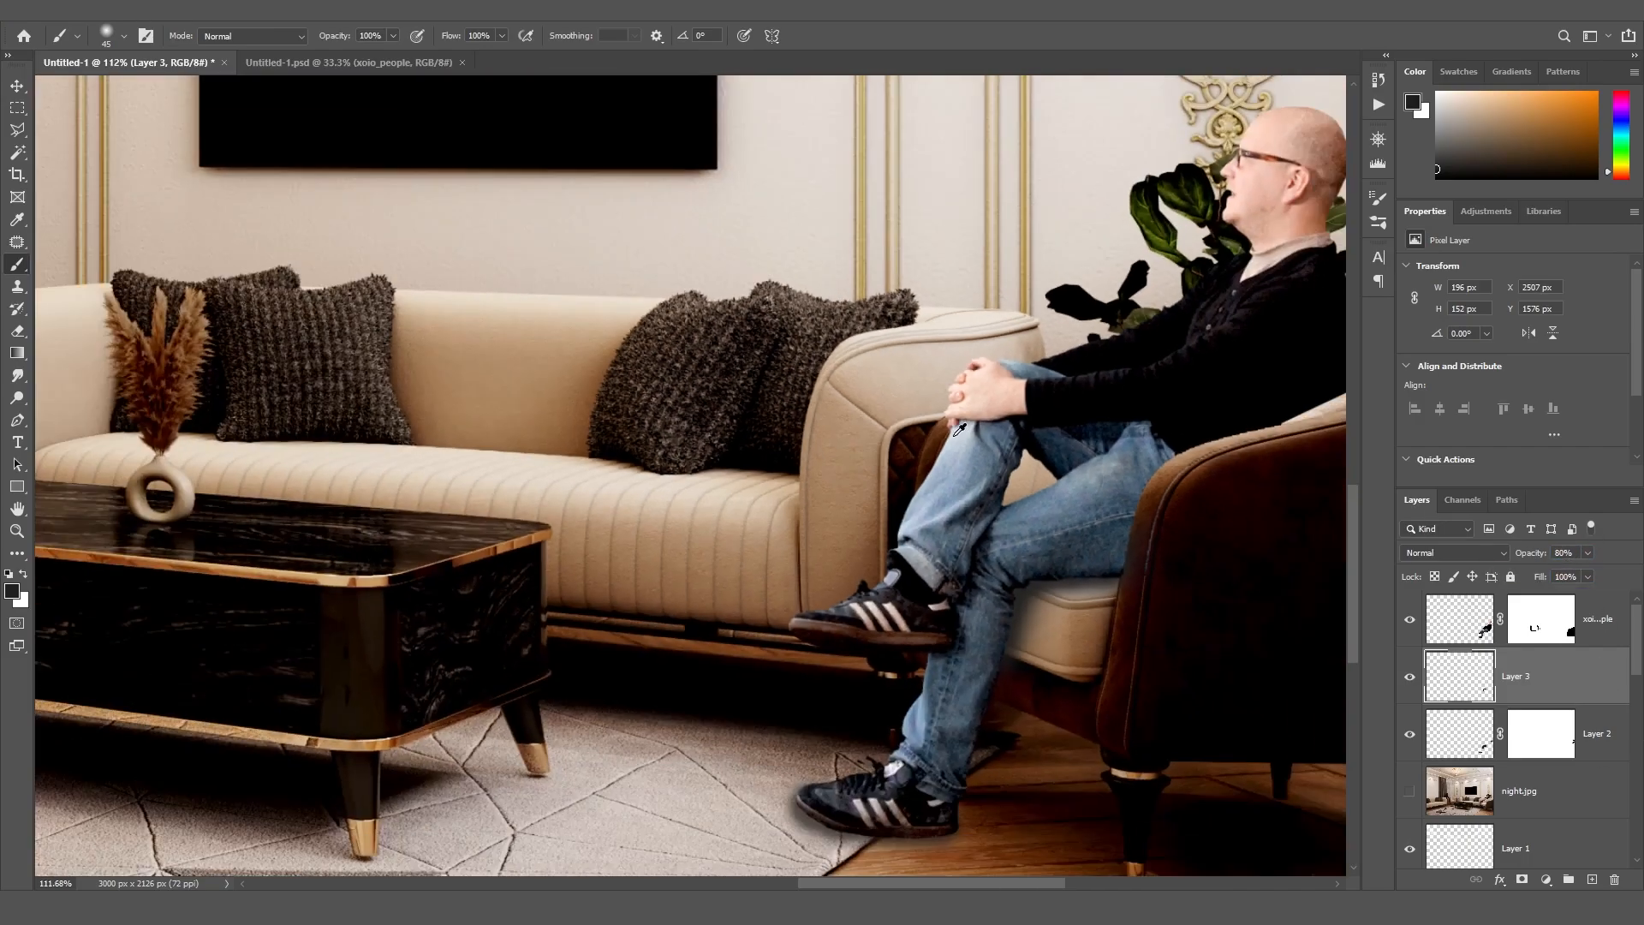
Create a new empty layer directly above the xoio_people layer and activate the Brush tool
key(ctrl+0)
key(v)
click(1284, 548)
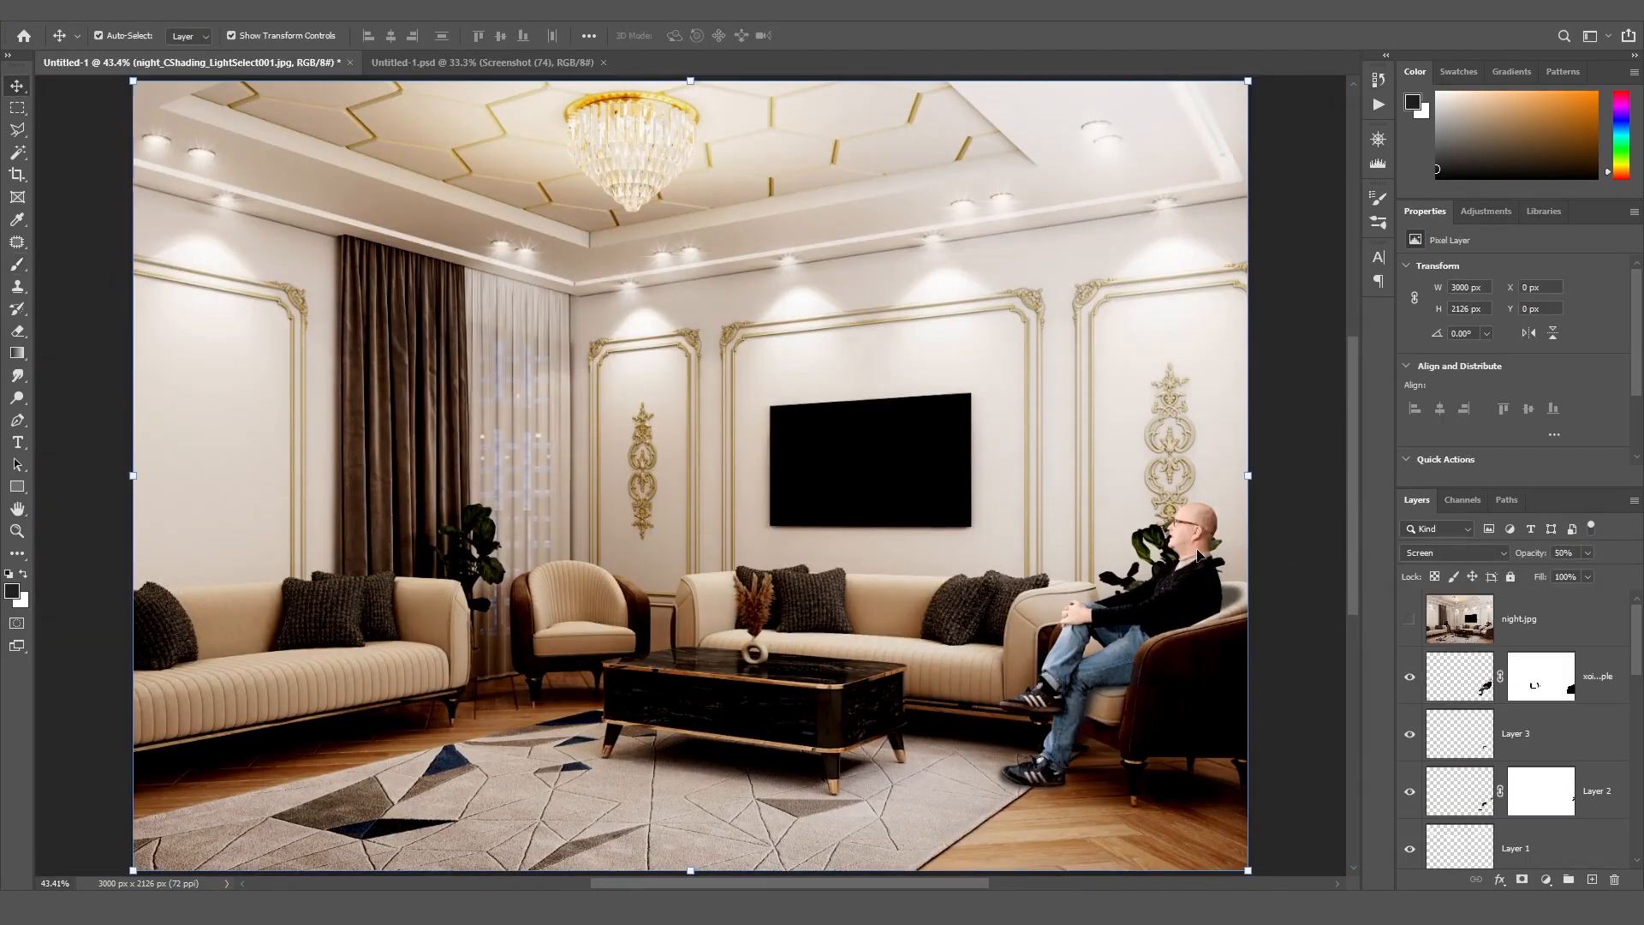
alt+scroll(1204, 529, up, 12)
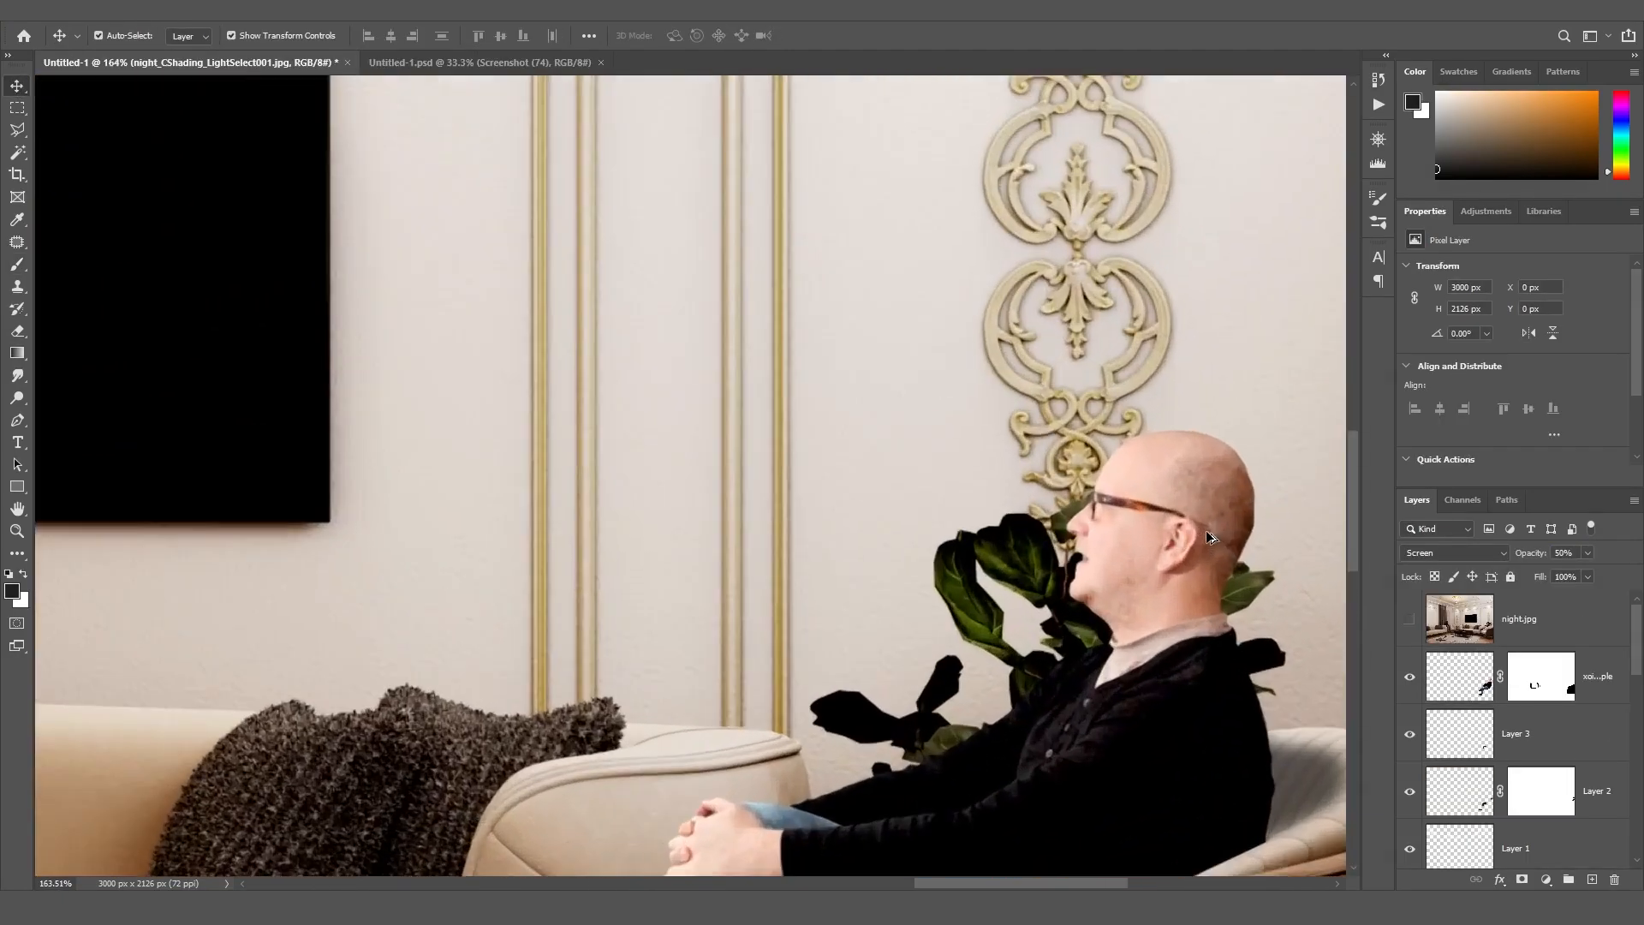
alt+scroll(1205, 531, up, 3)
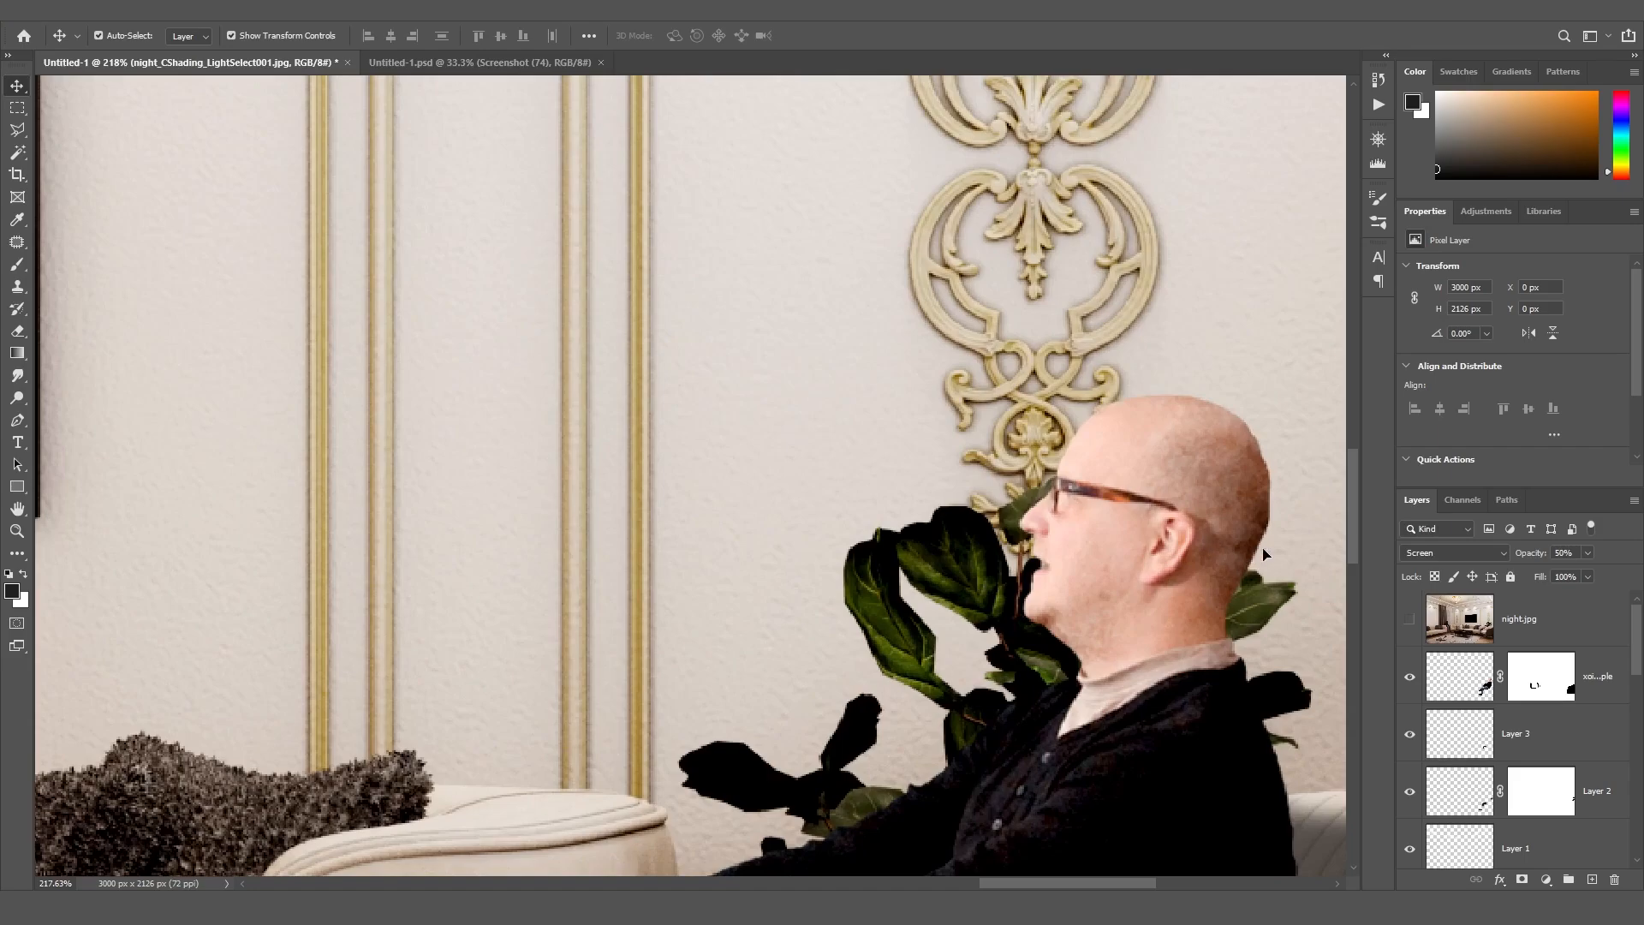
drag(1357, 512, 1354, 531)
scroll(1357, 534, down, 2)
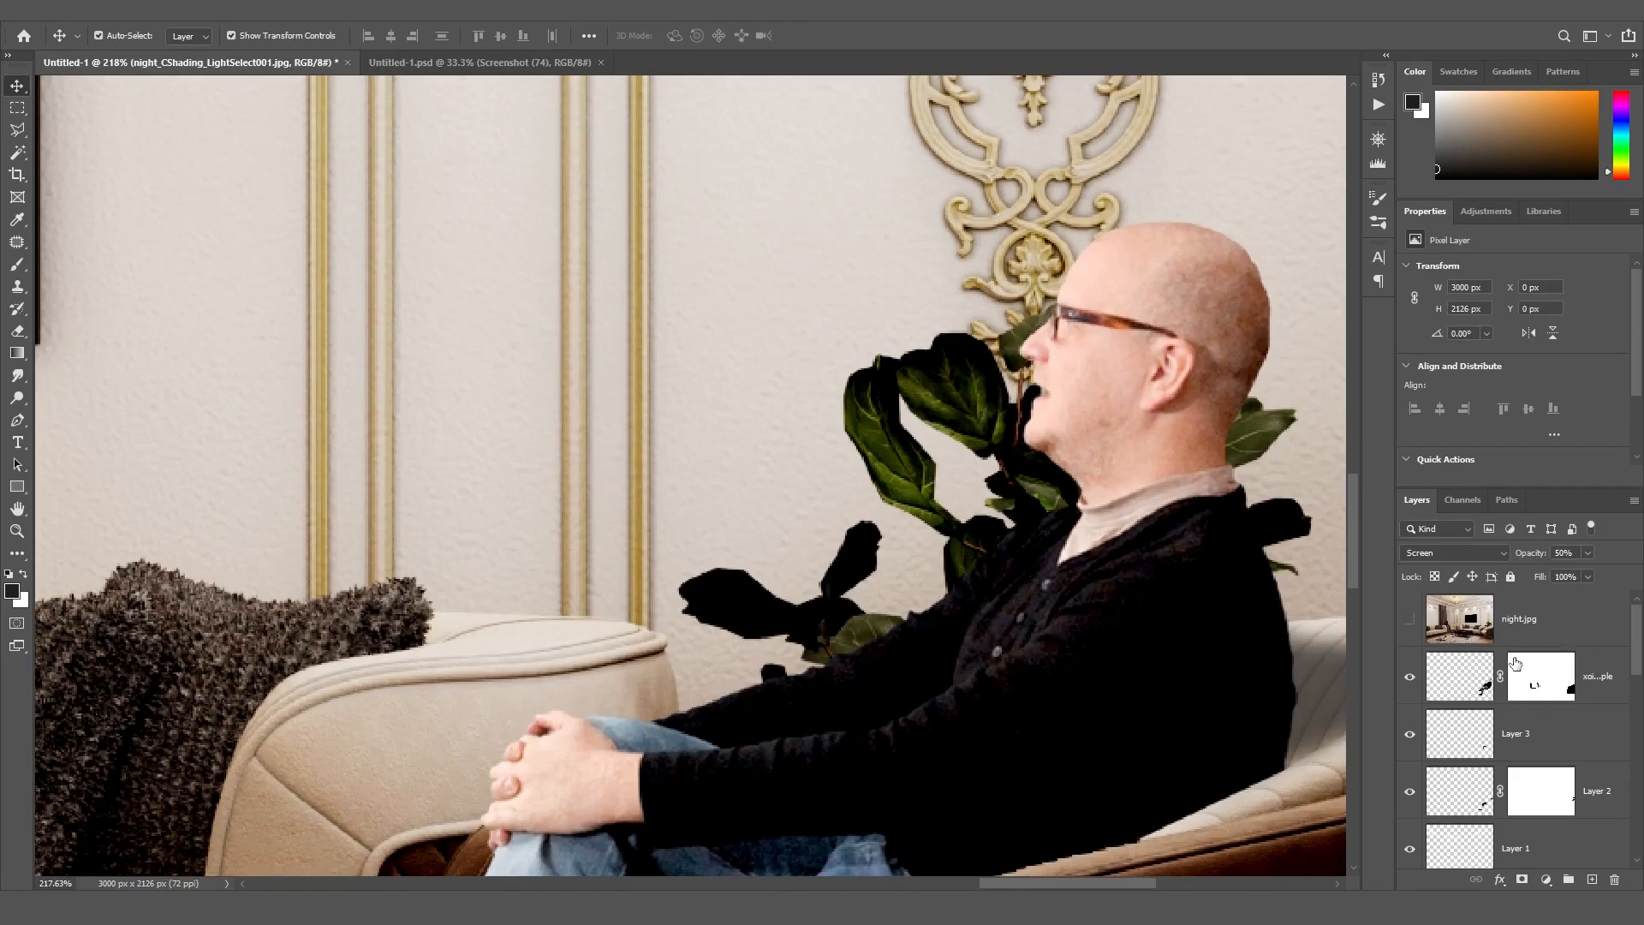
click(1469, 671)
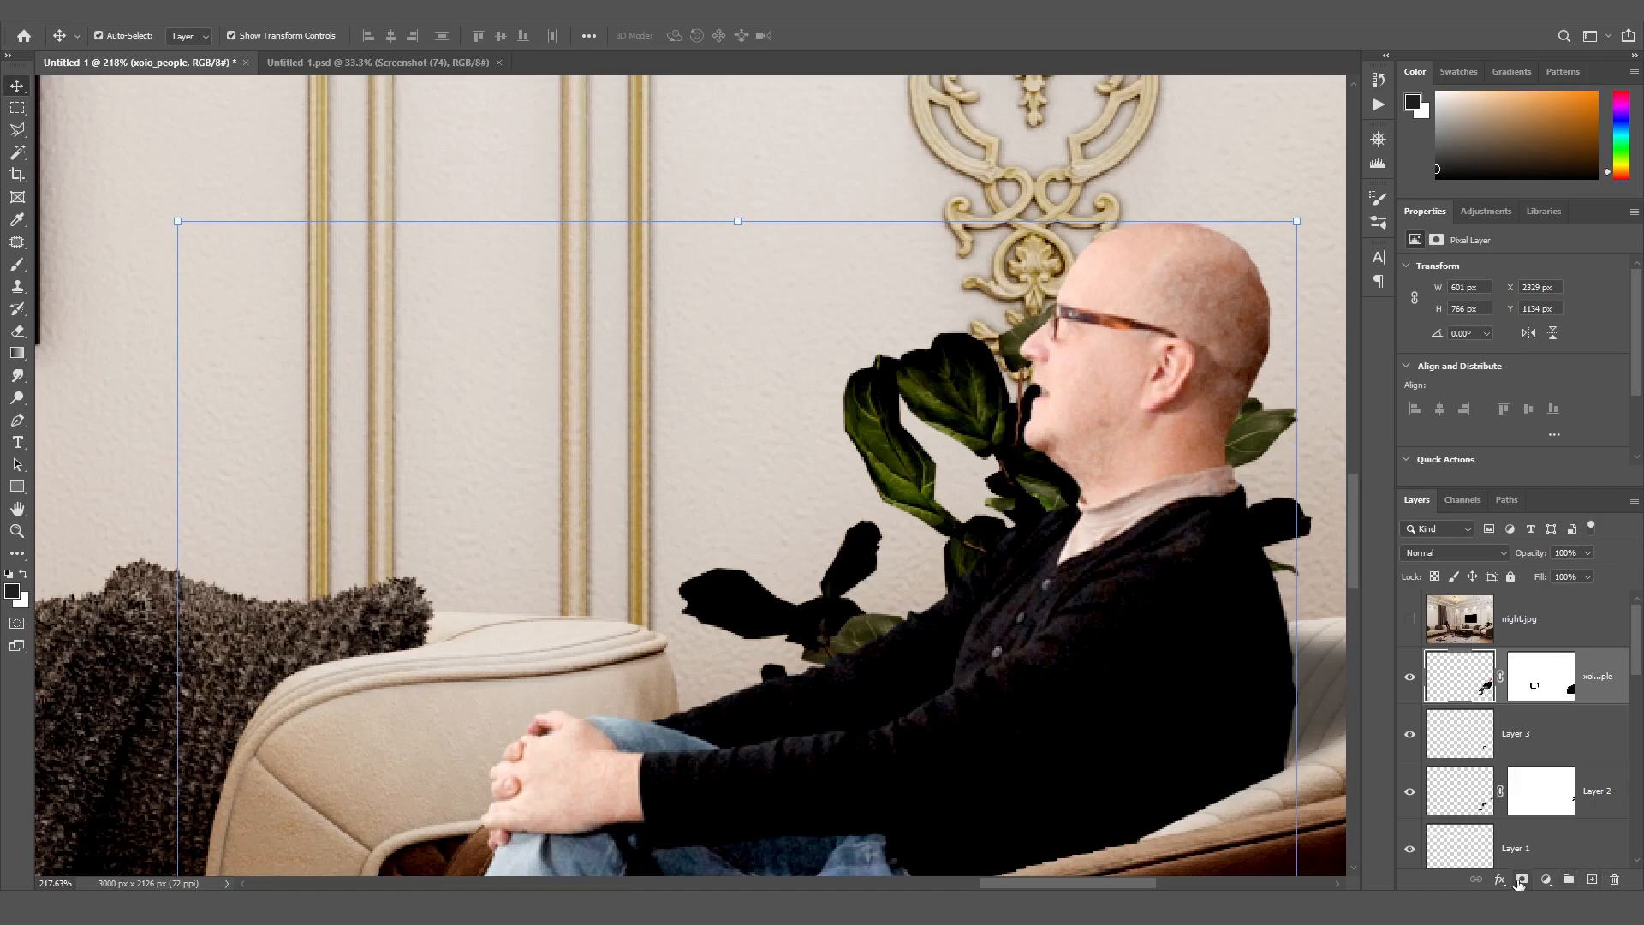
click(1590, 879)
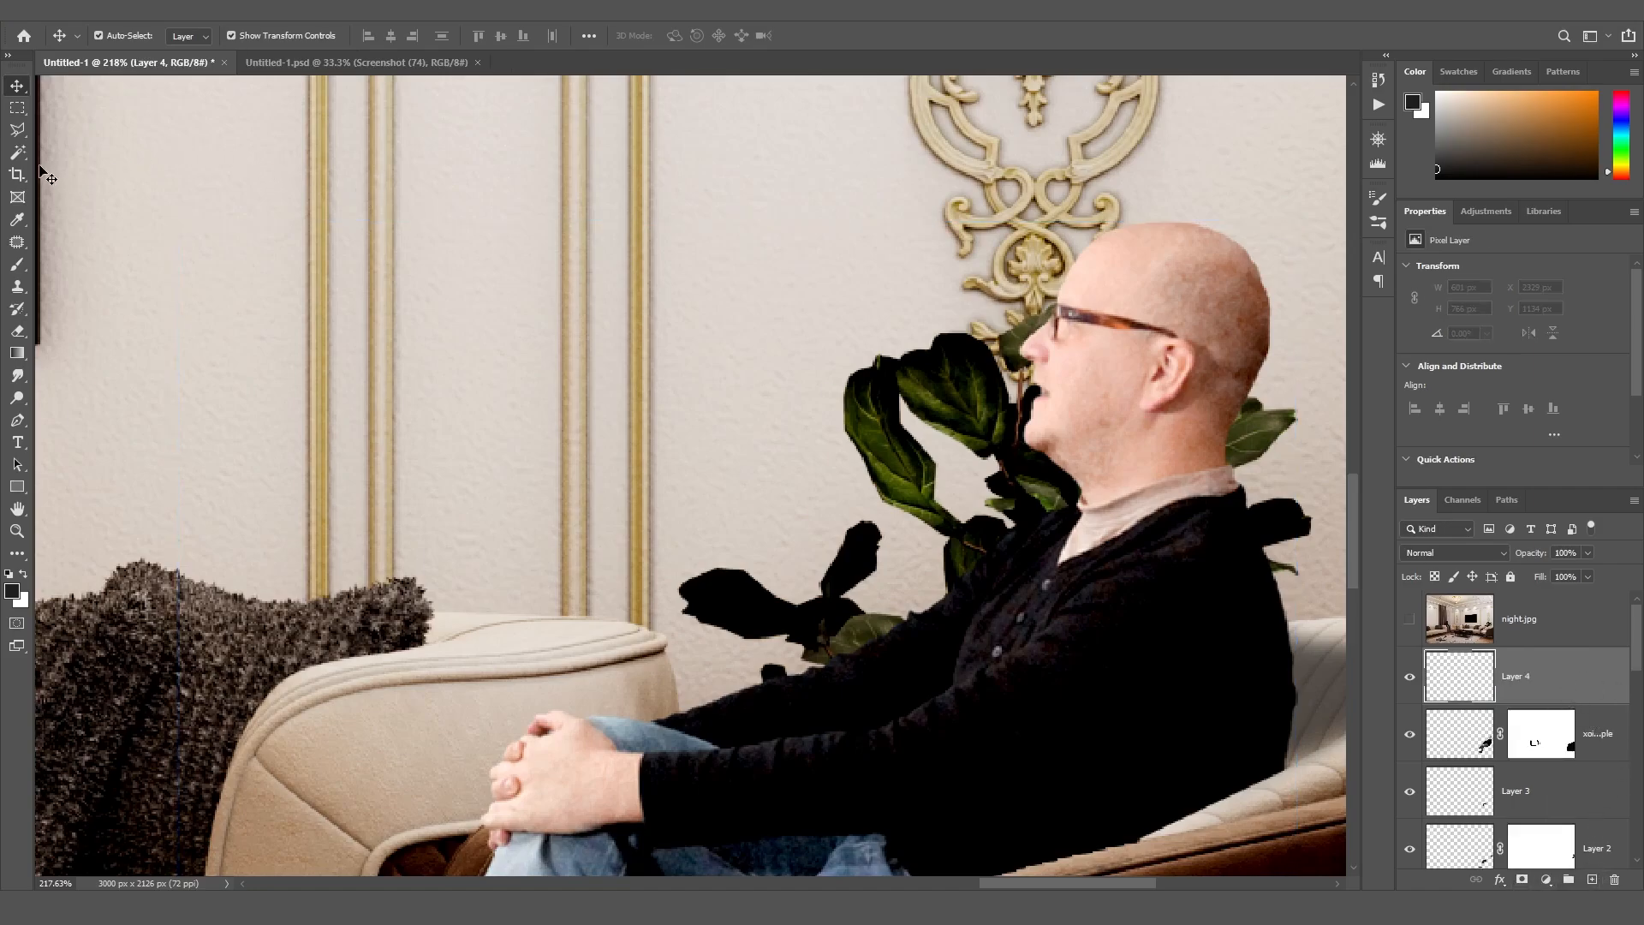
click(18, 265)
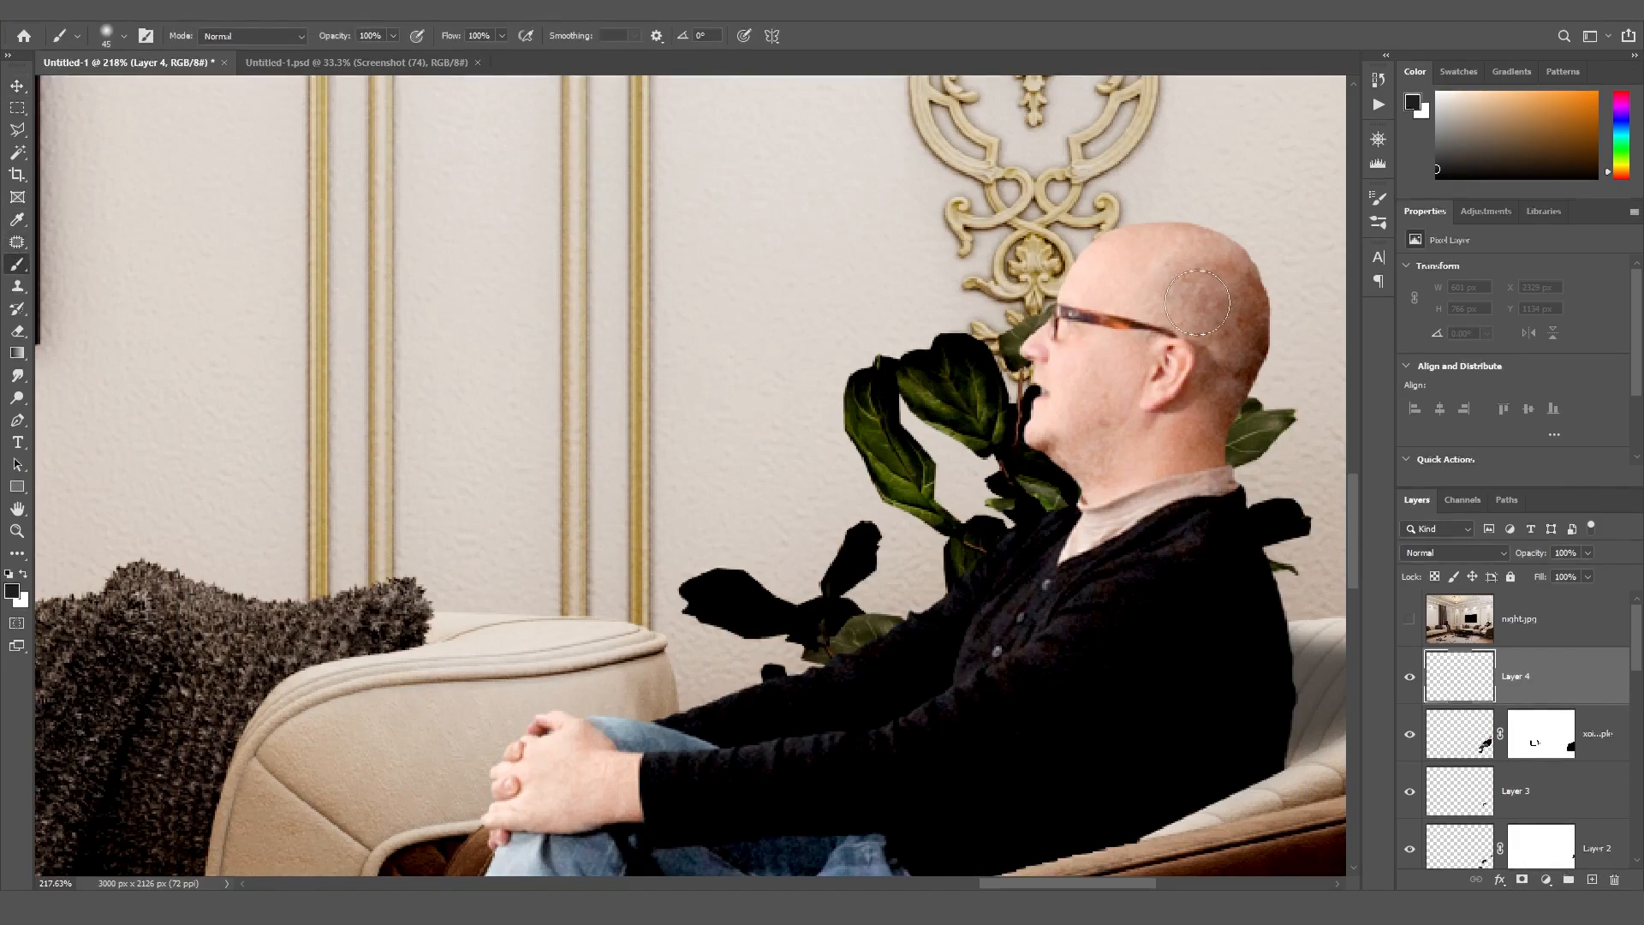
Sample the light skin tone from the man's forehead and paint it over the back of his head and neck
alt+click(1113, 274)
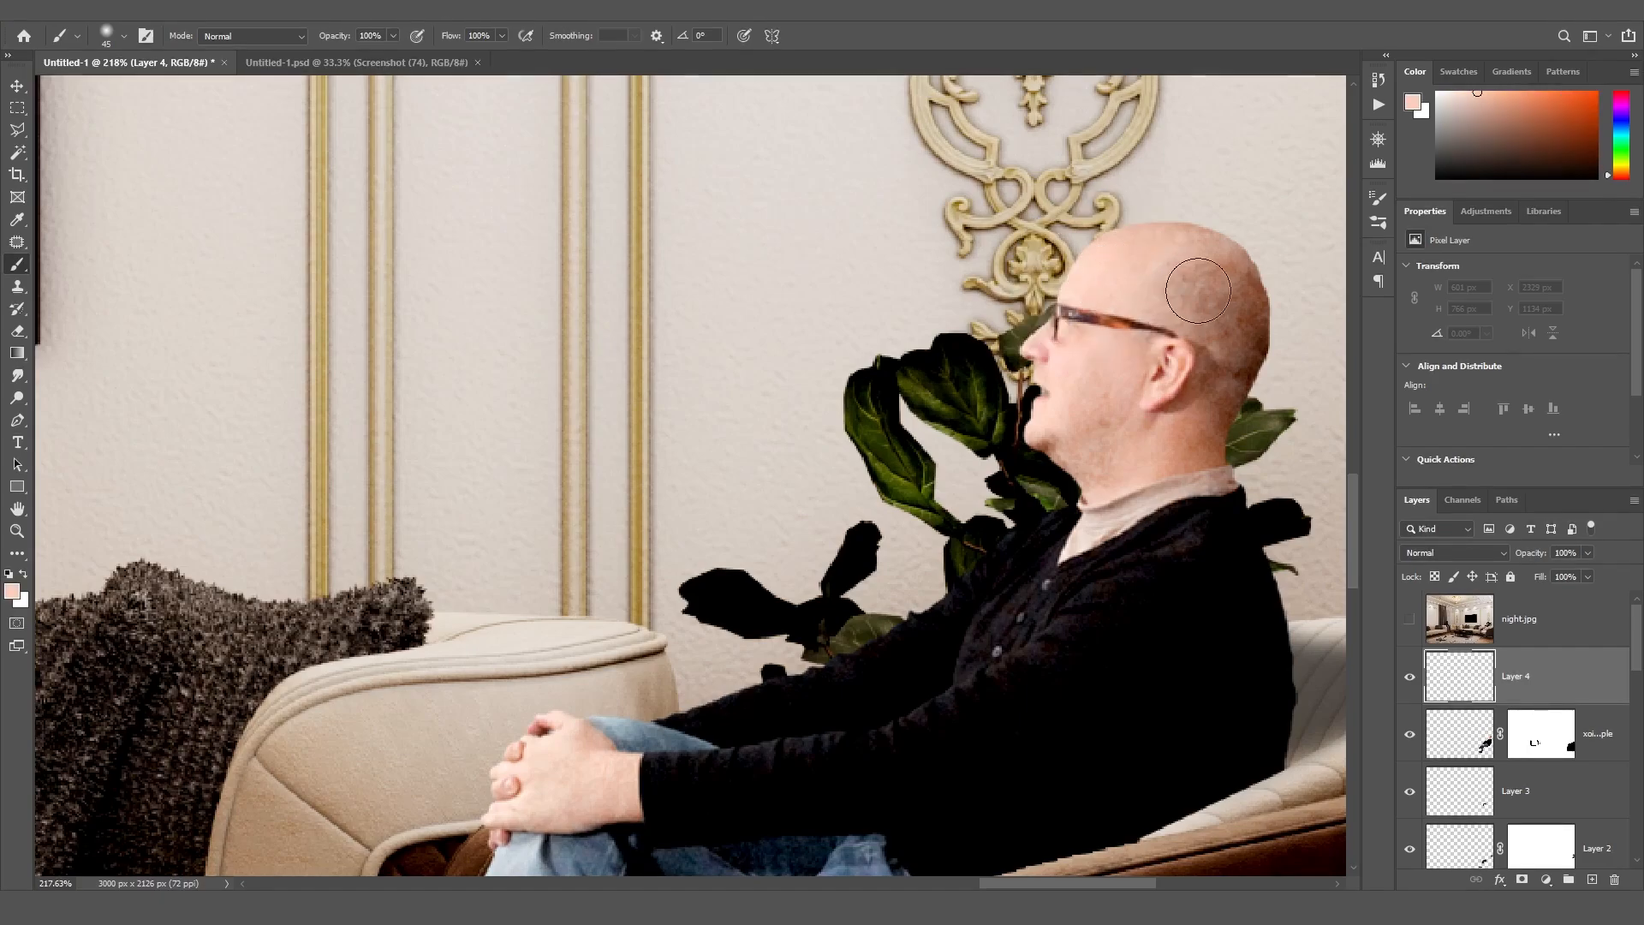
click(1177, 270)
mouse_move(1177, 271)
mouse_down()
mouse_move(1233, 321)
mouse_move(1242, 385)
mouse_move(1175, 446)
mouse_up()
mouse_move(1226, 290)
mouse_down()
mouse_move(1218, 264)
mouse_move(1251, 323)
mouse_up()
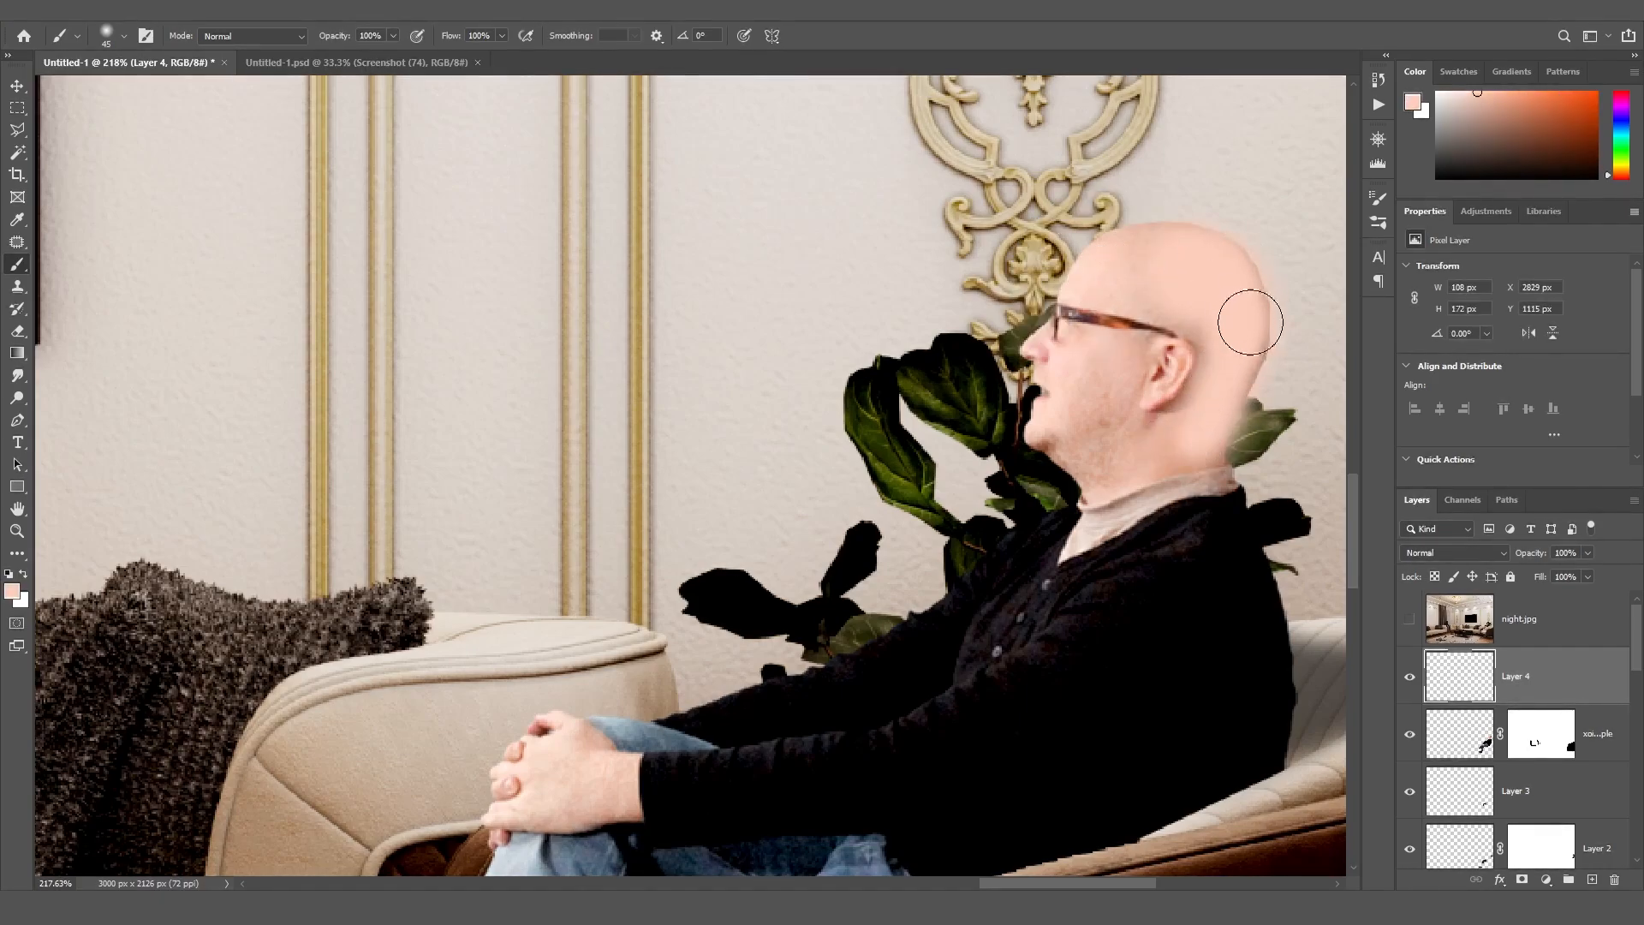
Lighten the back of the collar with its sampled beige using a size 20 brush, and set Layer 4's opacity to 50%
alt+click(1093, 538)
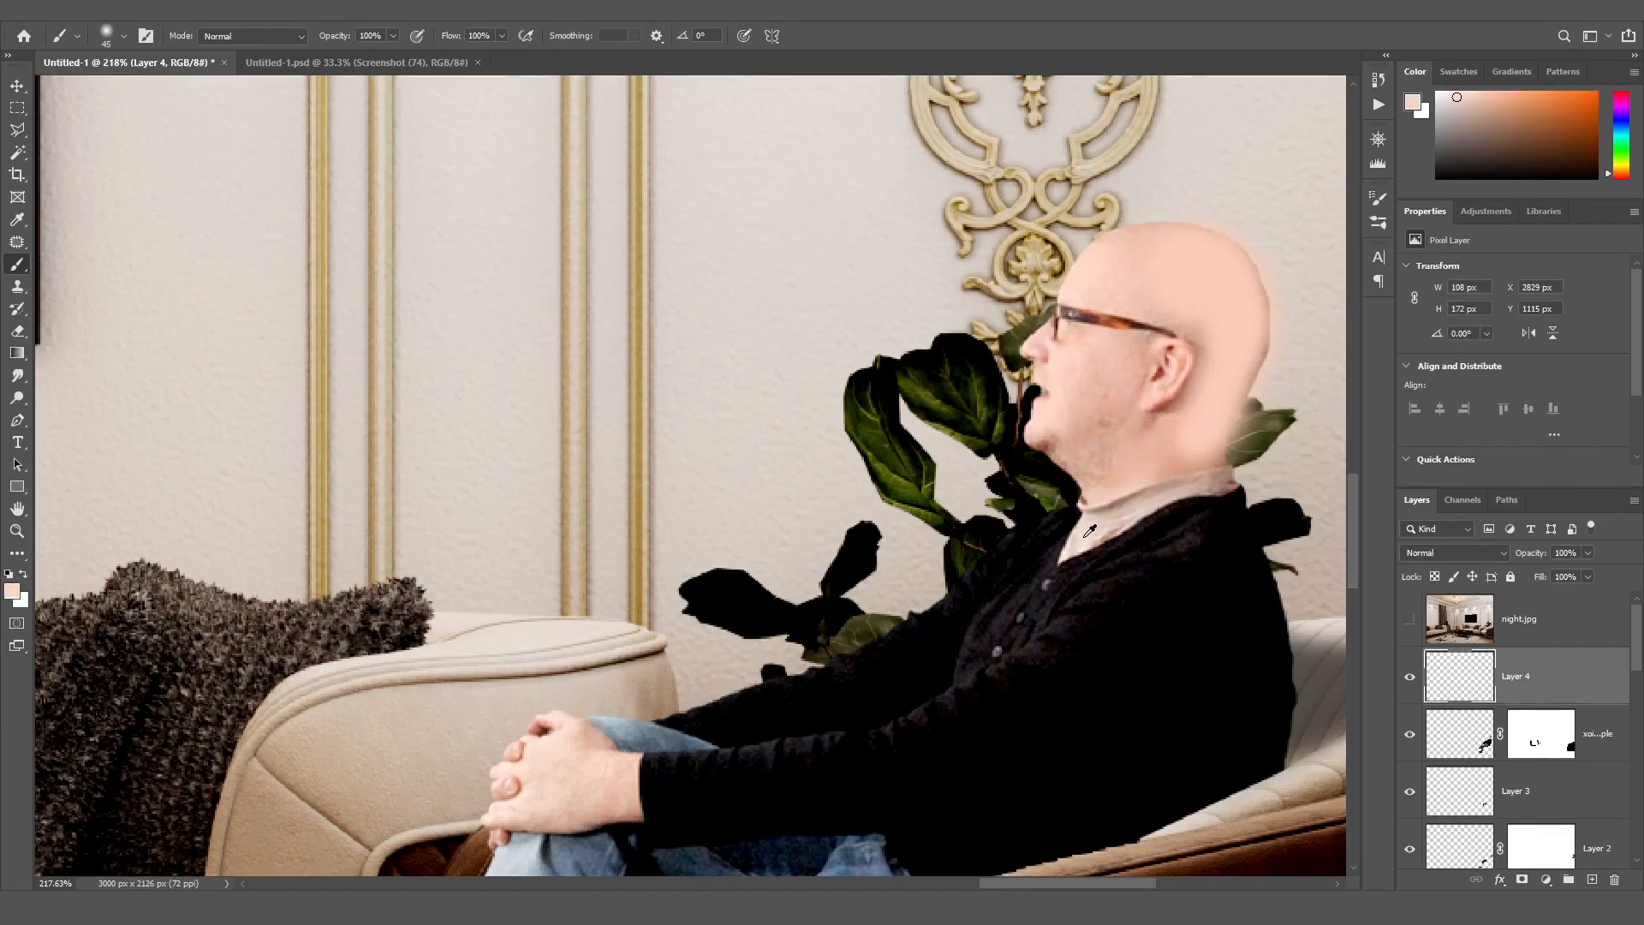
key(bracketright)
key(bracketright)
key(bracketleft)
mouse_move(1217, 479)
mouse_down()
mouse_move(1235, 473)
mouse_move(1144, 495)
mouse_up()
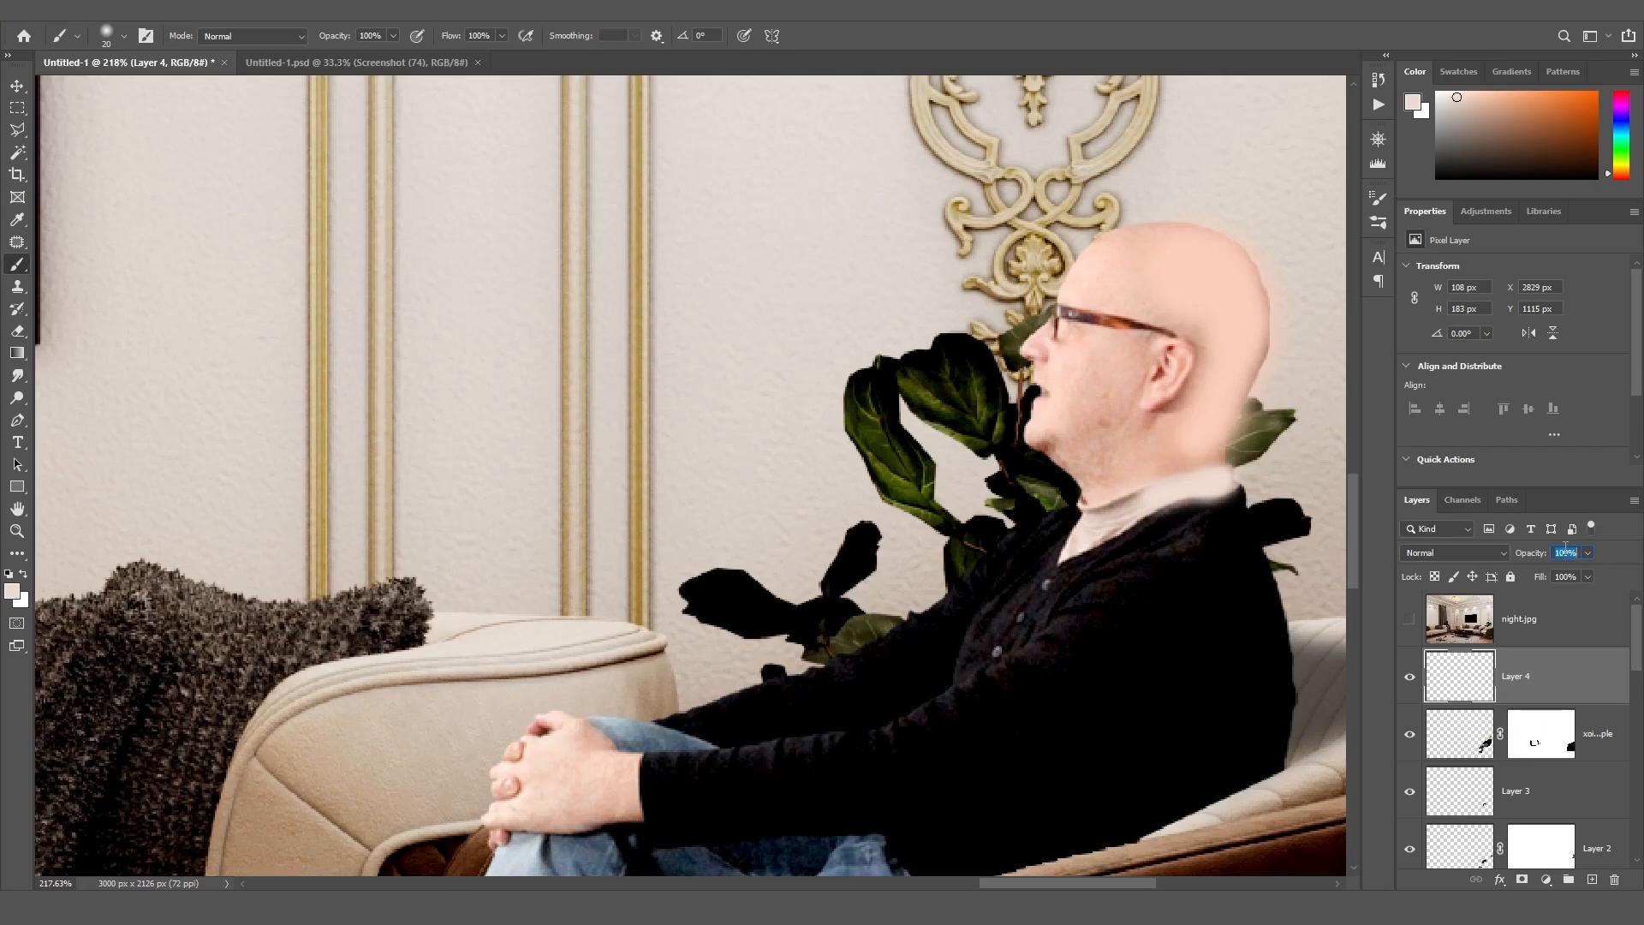
text(50)
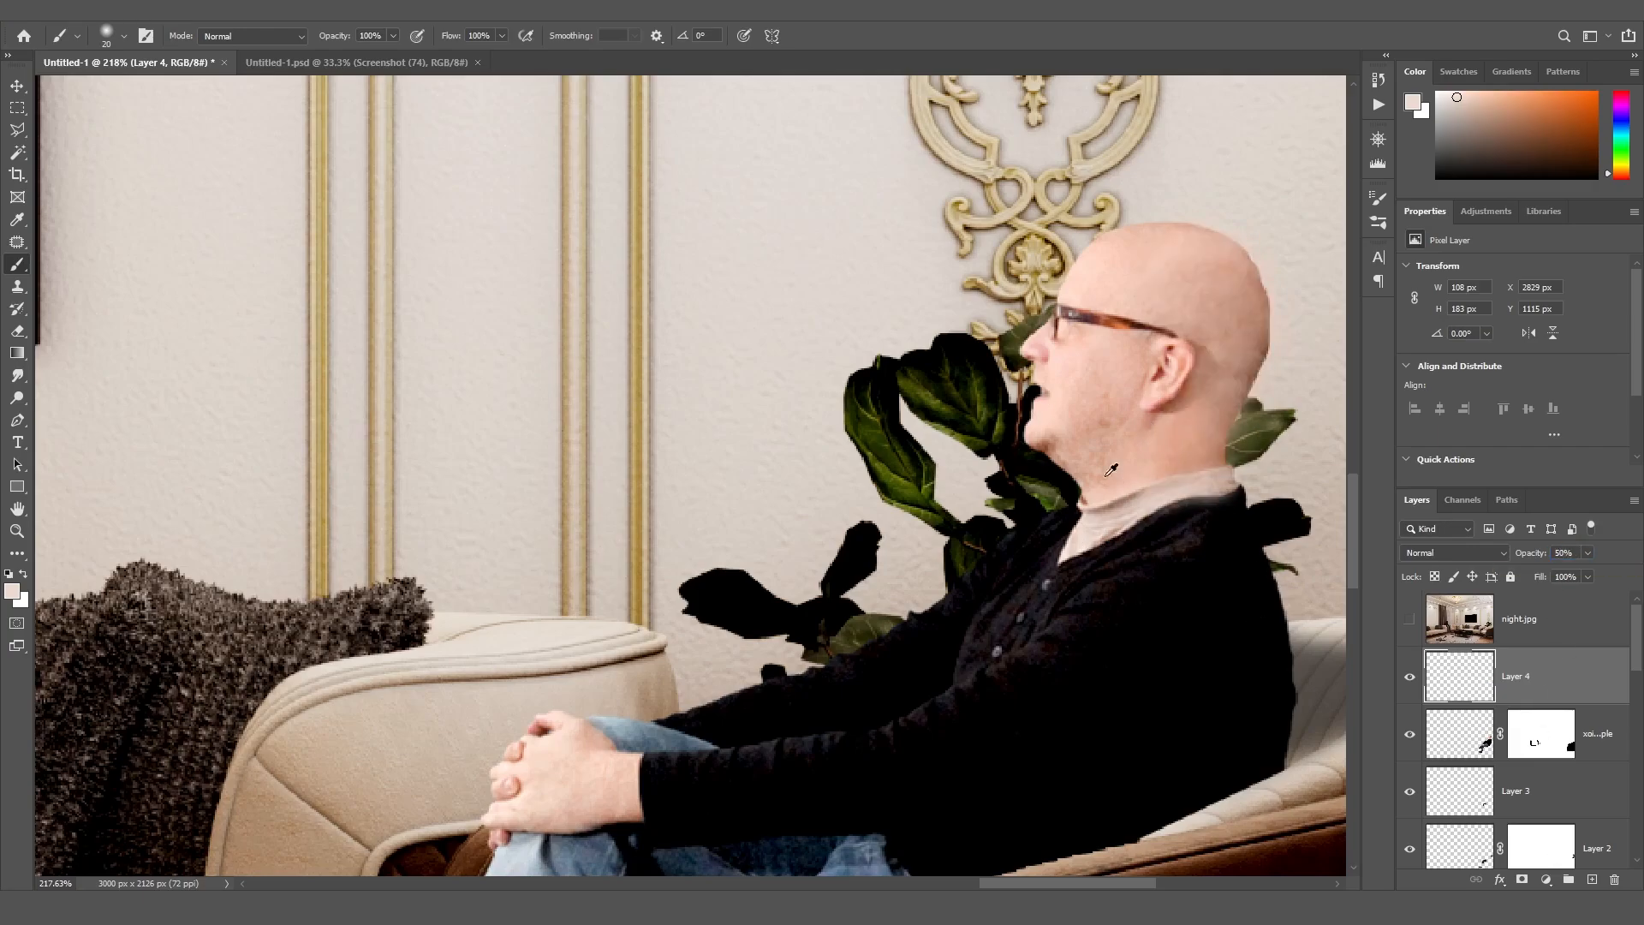
Try shading the man's forehead and face on Layer 4 with a brown tone and a size 50 brush
key(bracketright)
key(bracketright)
key(bracketright)
click(1101, 279)
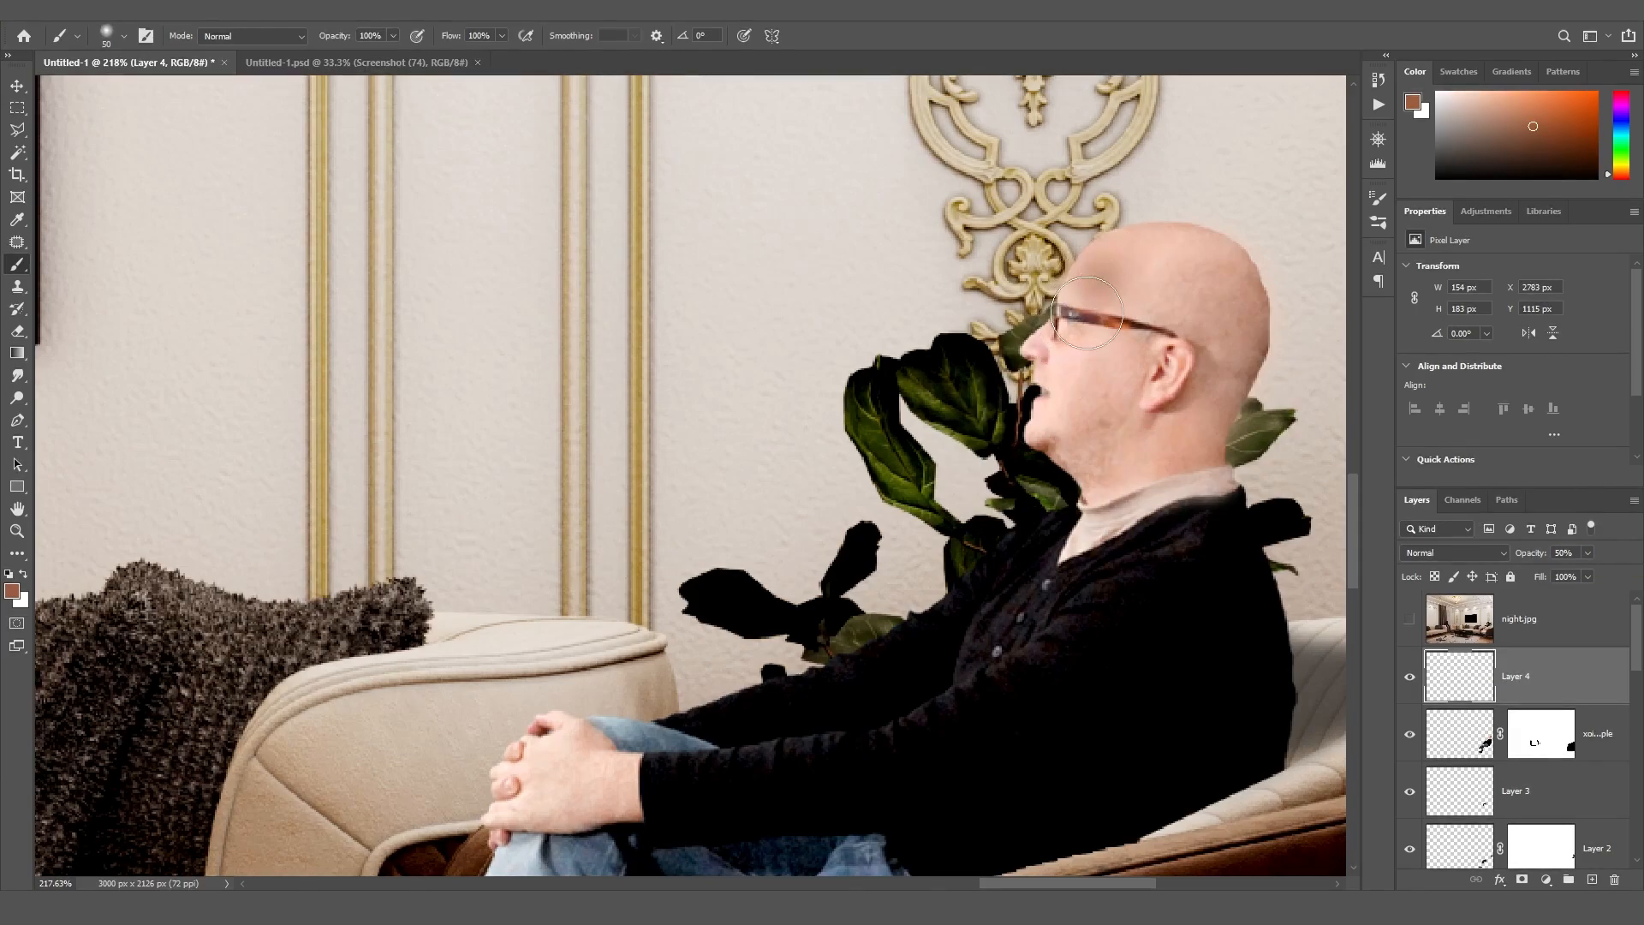
click(1064, 358)
click(1046, 422)
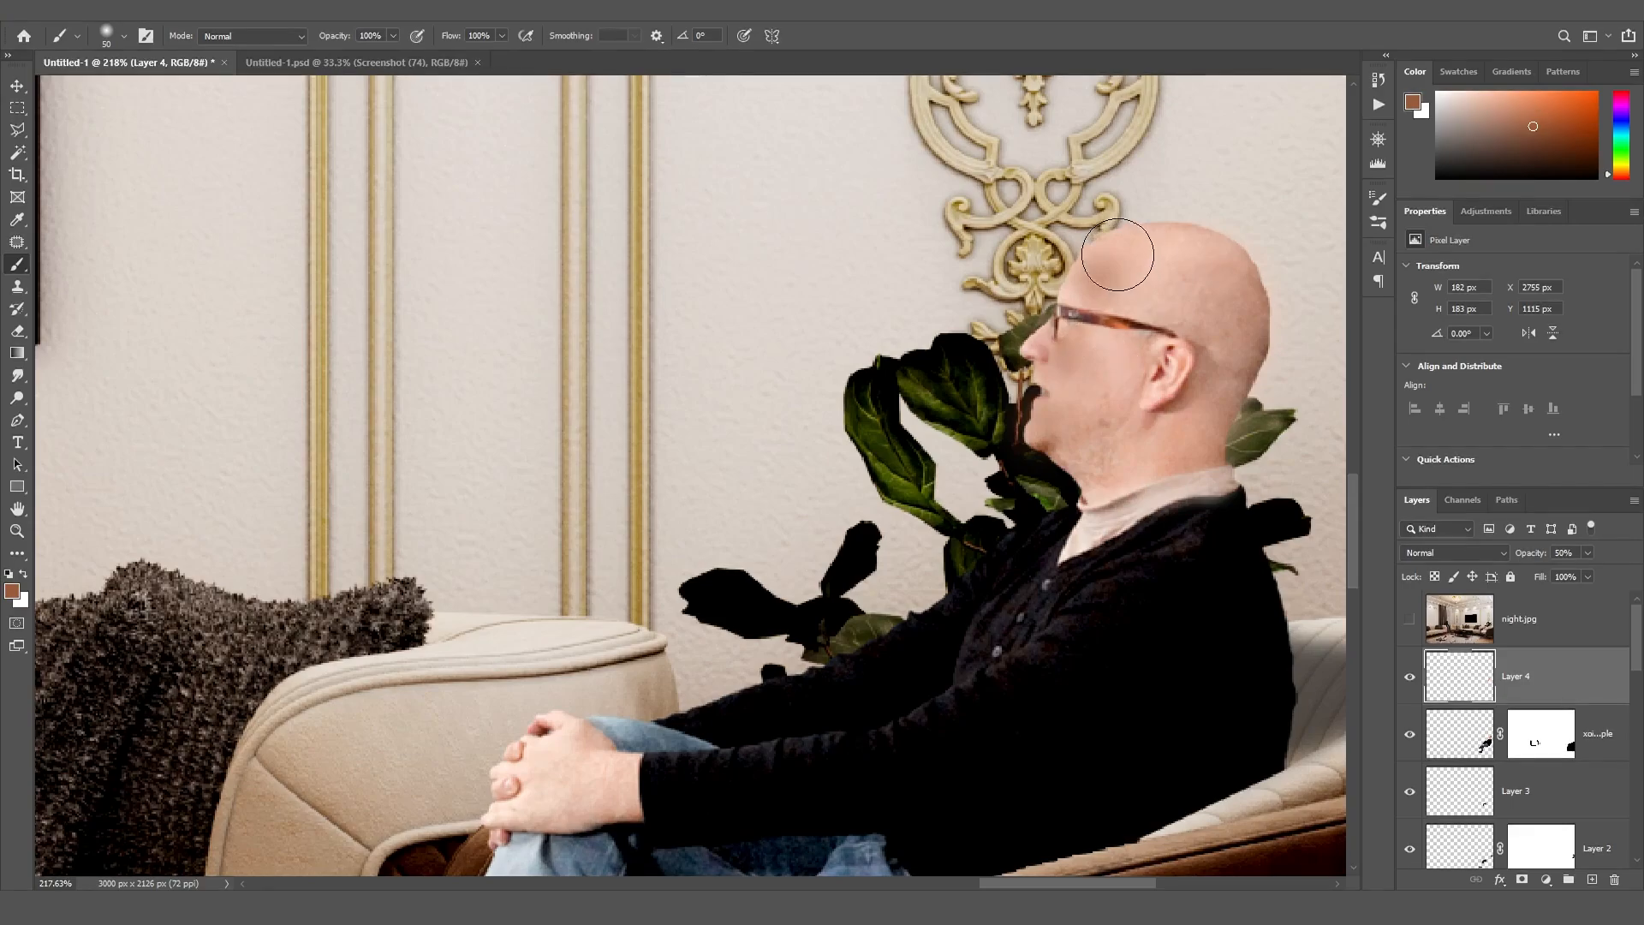
key(ctrl+z)
key(ctrl+z)
key(ctrl+z)
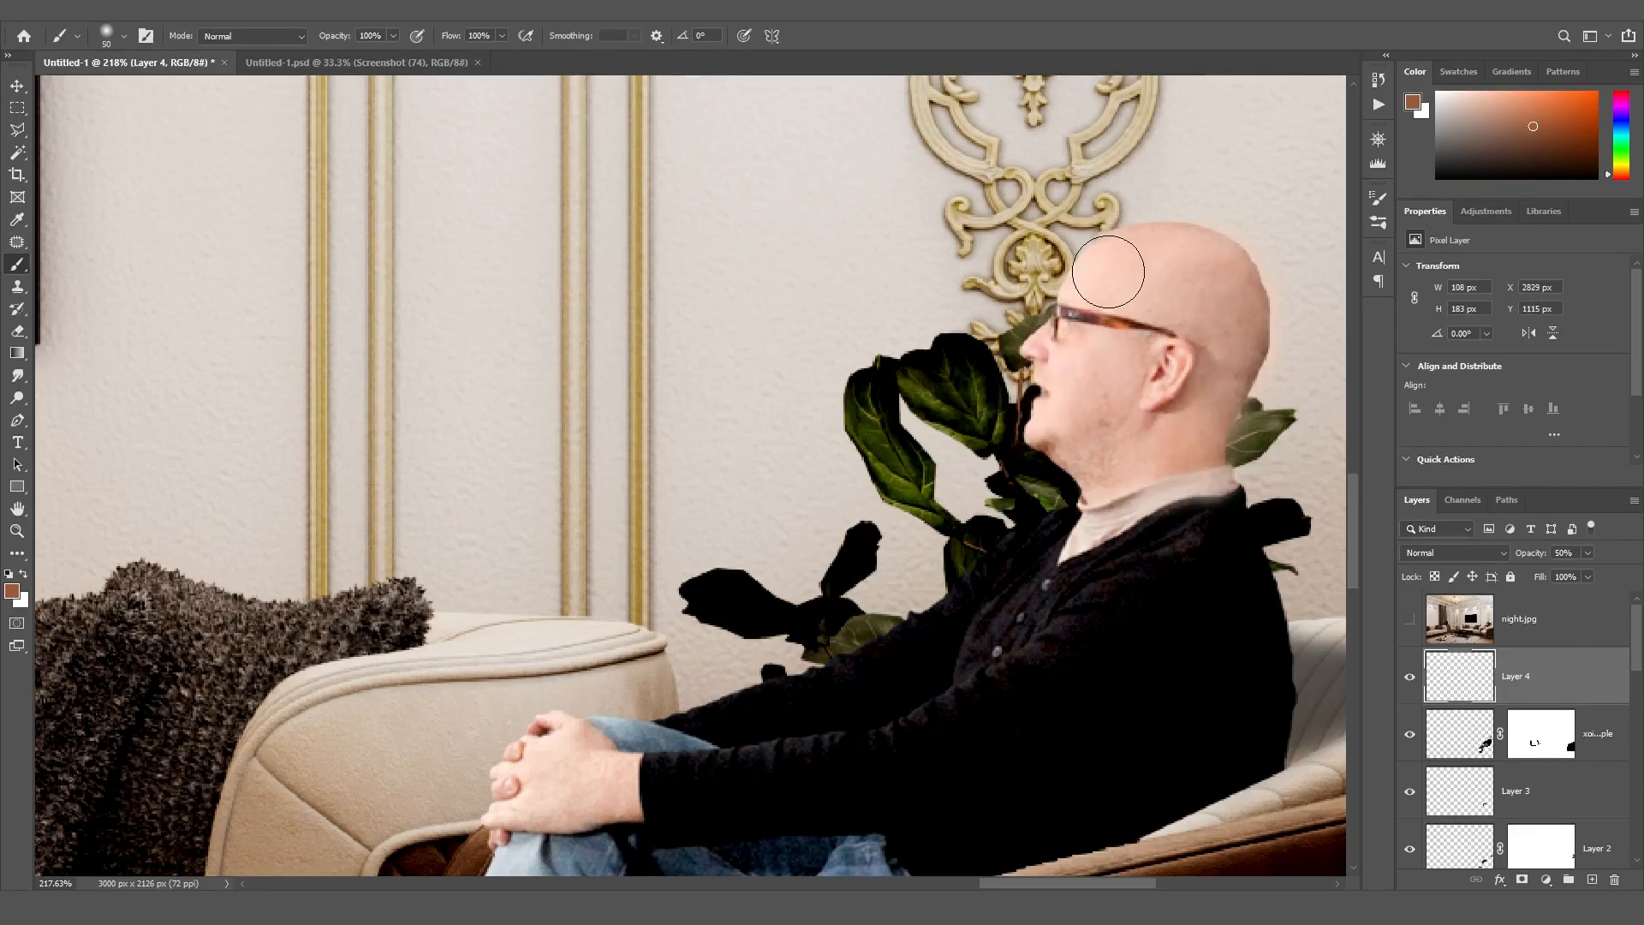
Shade the shin of the man's raised leg on Layer 4 with a sampled dark blue and a size 70 brush
alt+scroll(1186, 575, down, 6)
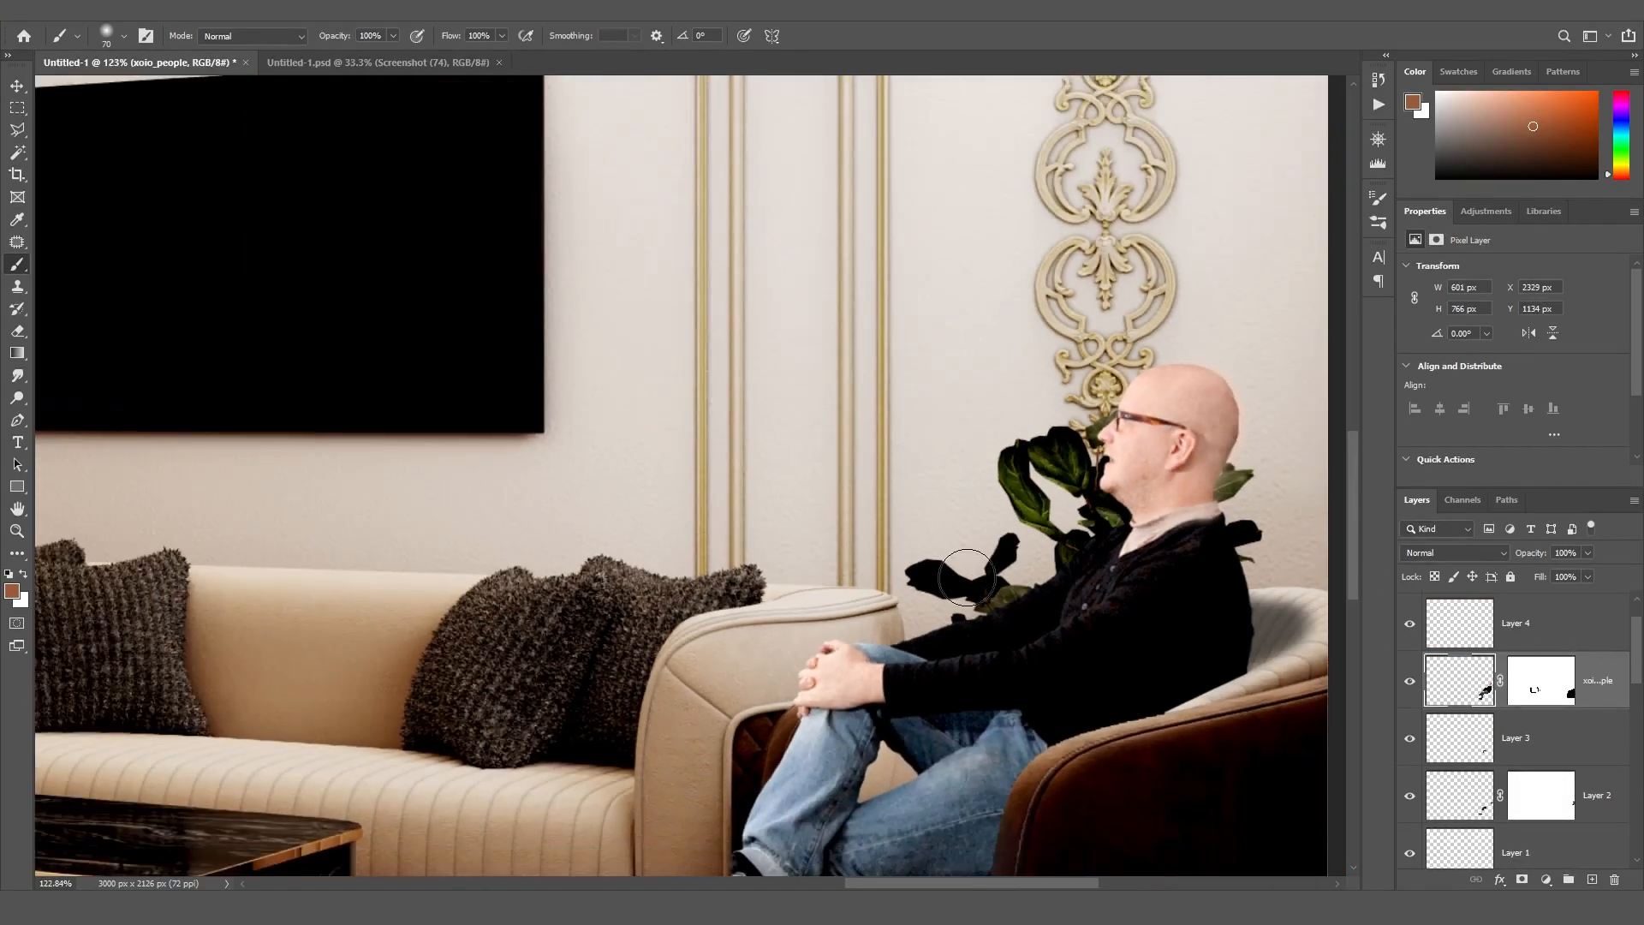
key(ctrl+0)
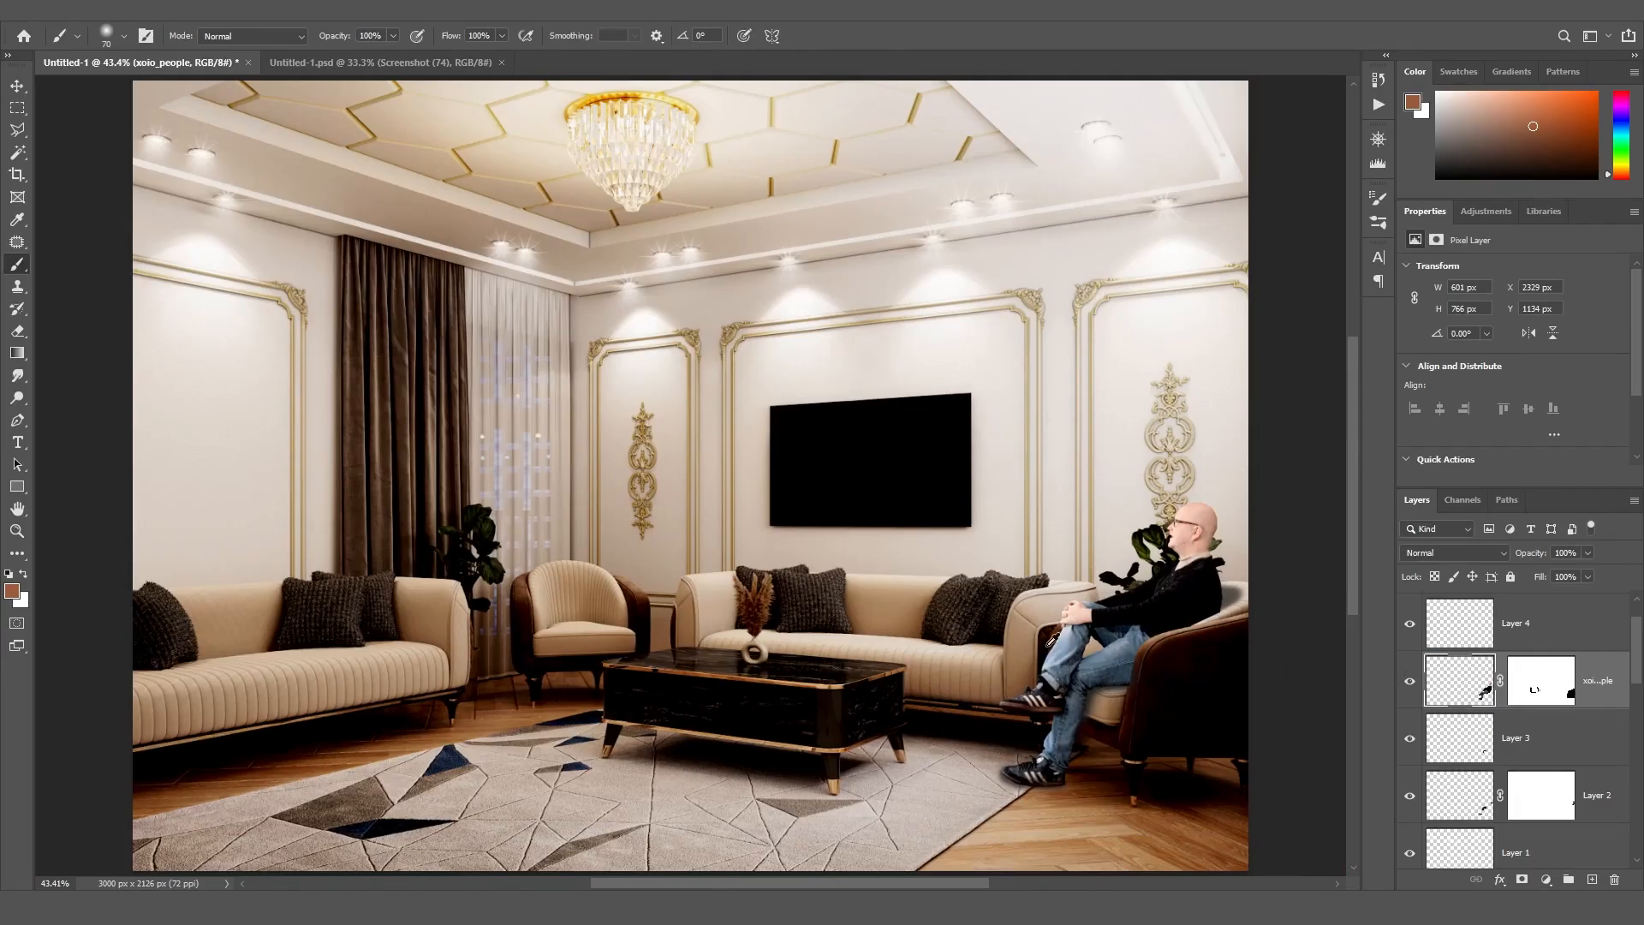
alt+scroll(1064, 651, up, 14)
alt+click(1090, 640)
click(1449, 641)
alt+click(1134, 579)
click(1074, 595)
drag(1016, 671, 1010, 694)
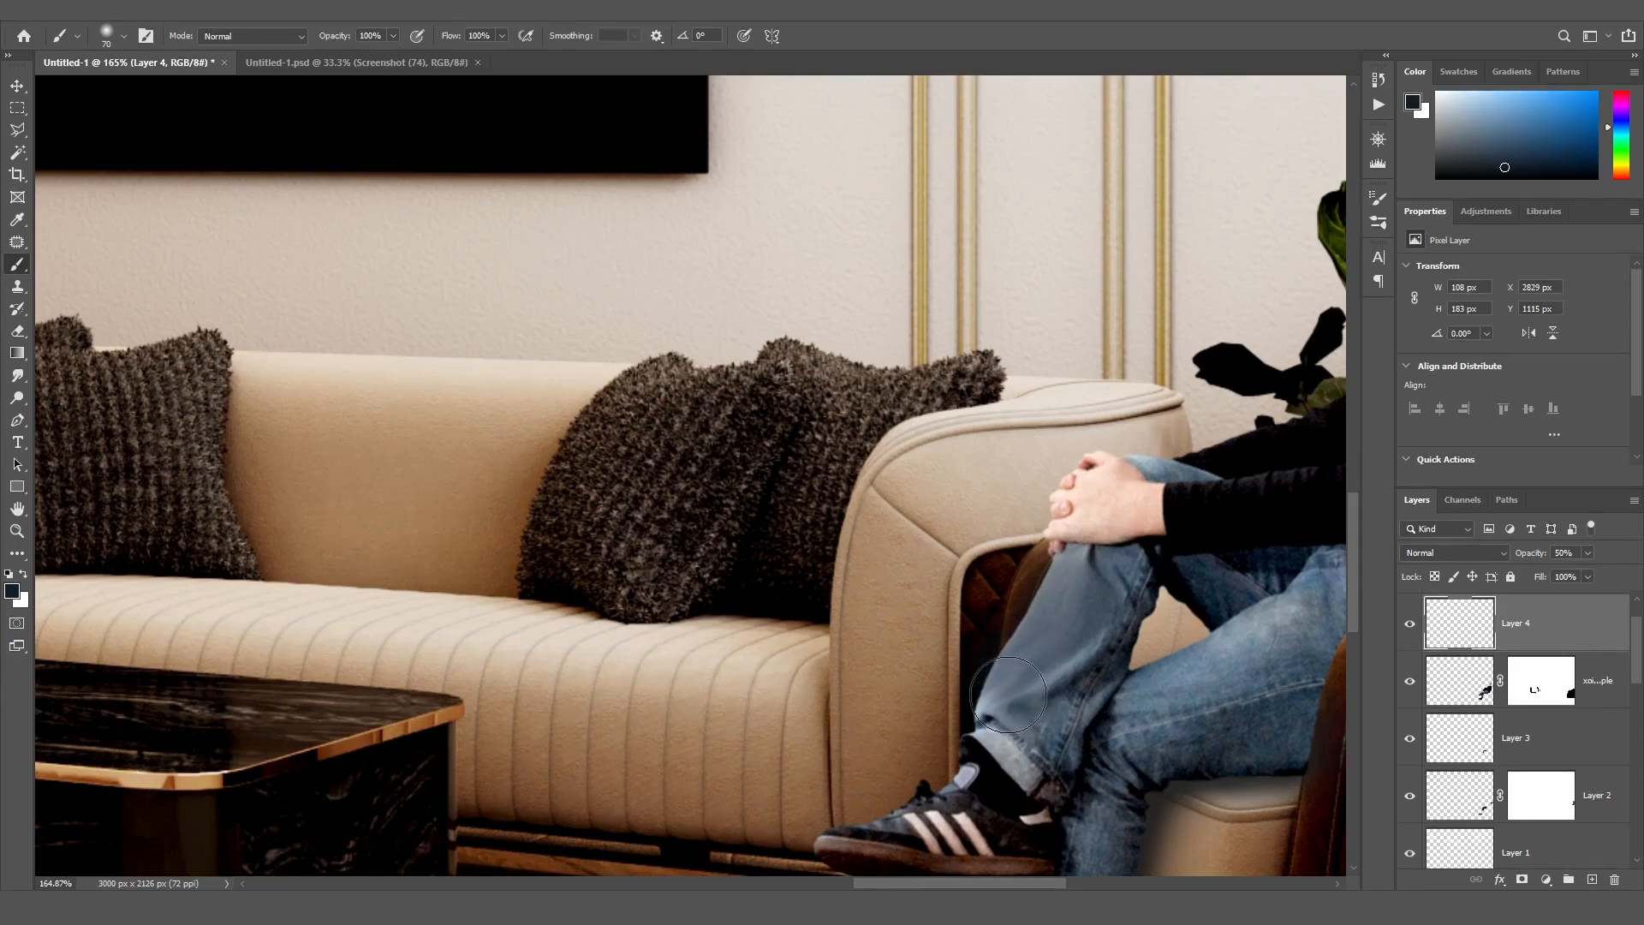
key(ctrl+z)
mouse_move(1073, 593)
mouse_down()
mouse_move(976, 678)
mouse_move(1049, 631)
mouse_move(1047, 660)
mouse_up()
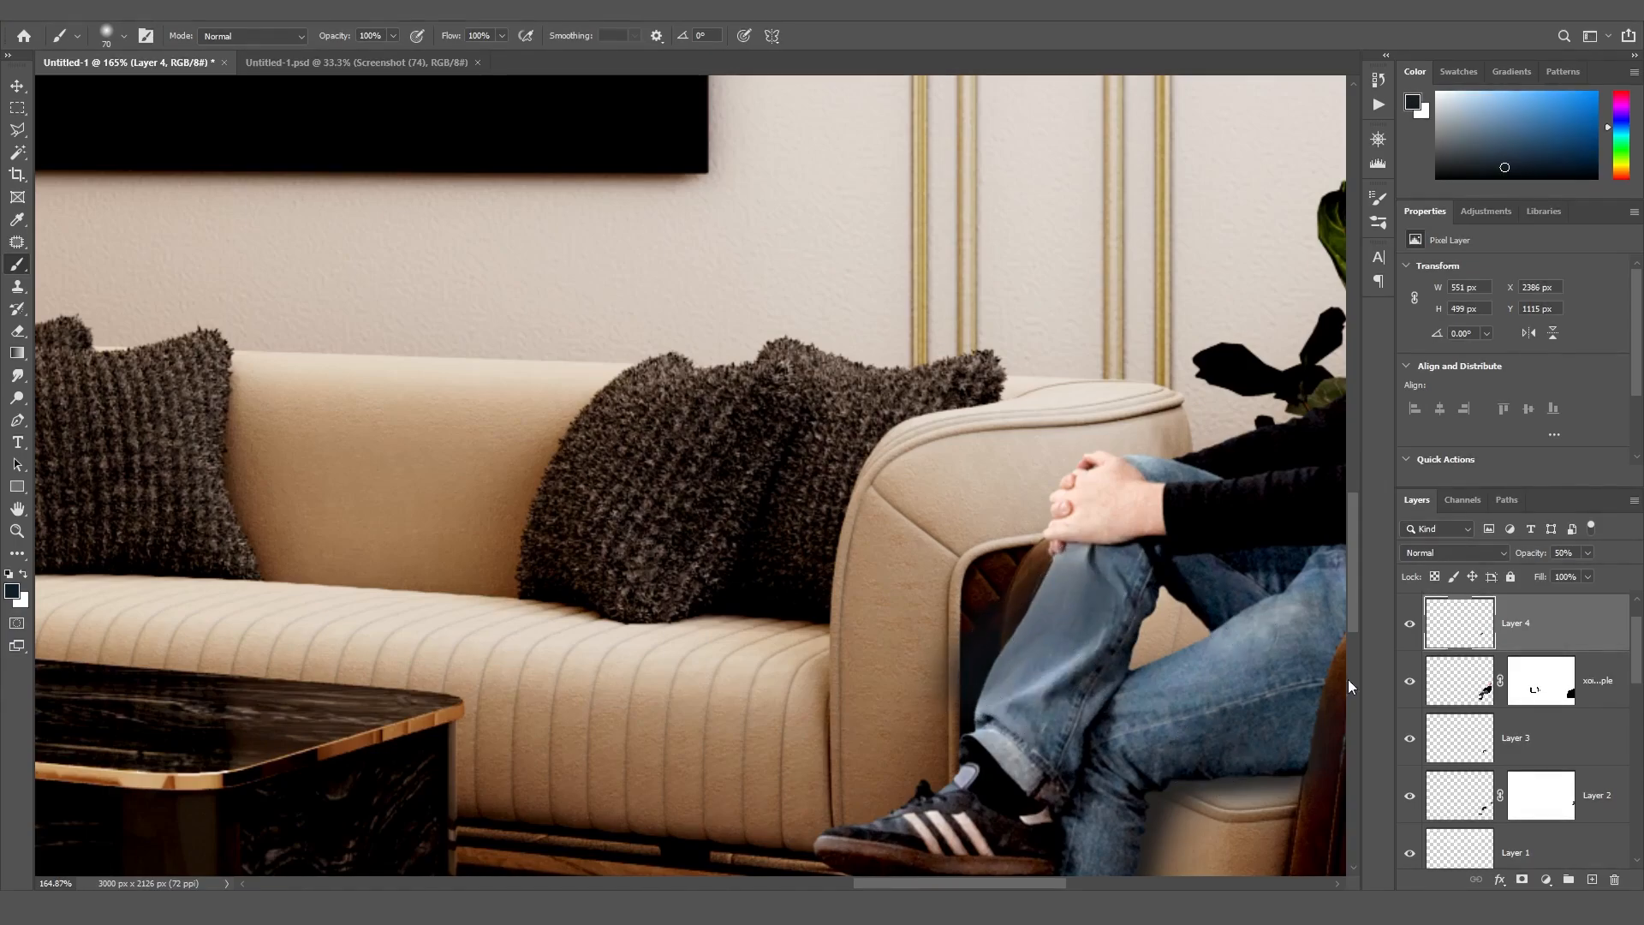
Paint the same dark blue shading over the jeans of the man's standing lower leg on Layer 4
scroll(1259, 704, down, 6)
drag(1024, 527, 1100, 506)
scroll(1356, 601, up, 2)
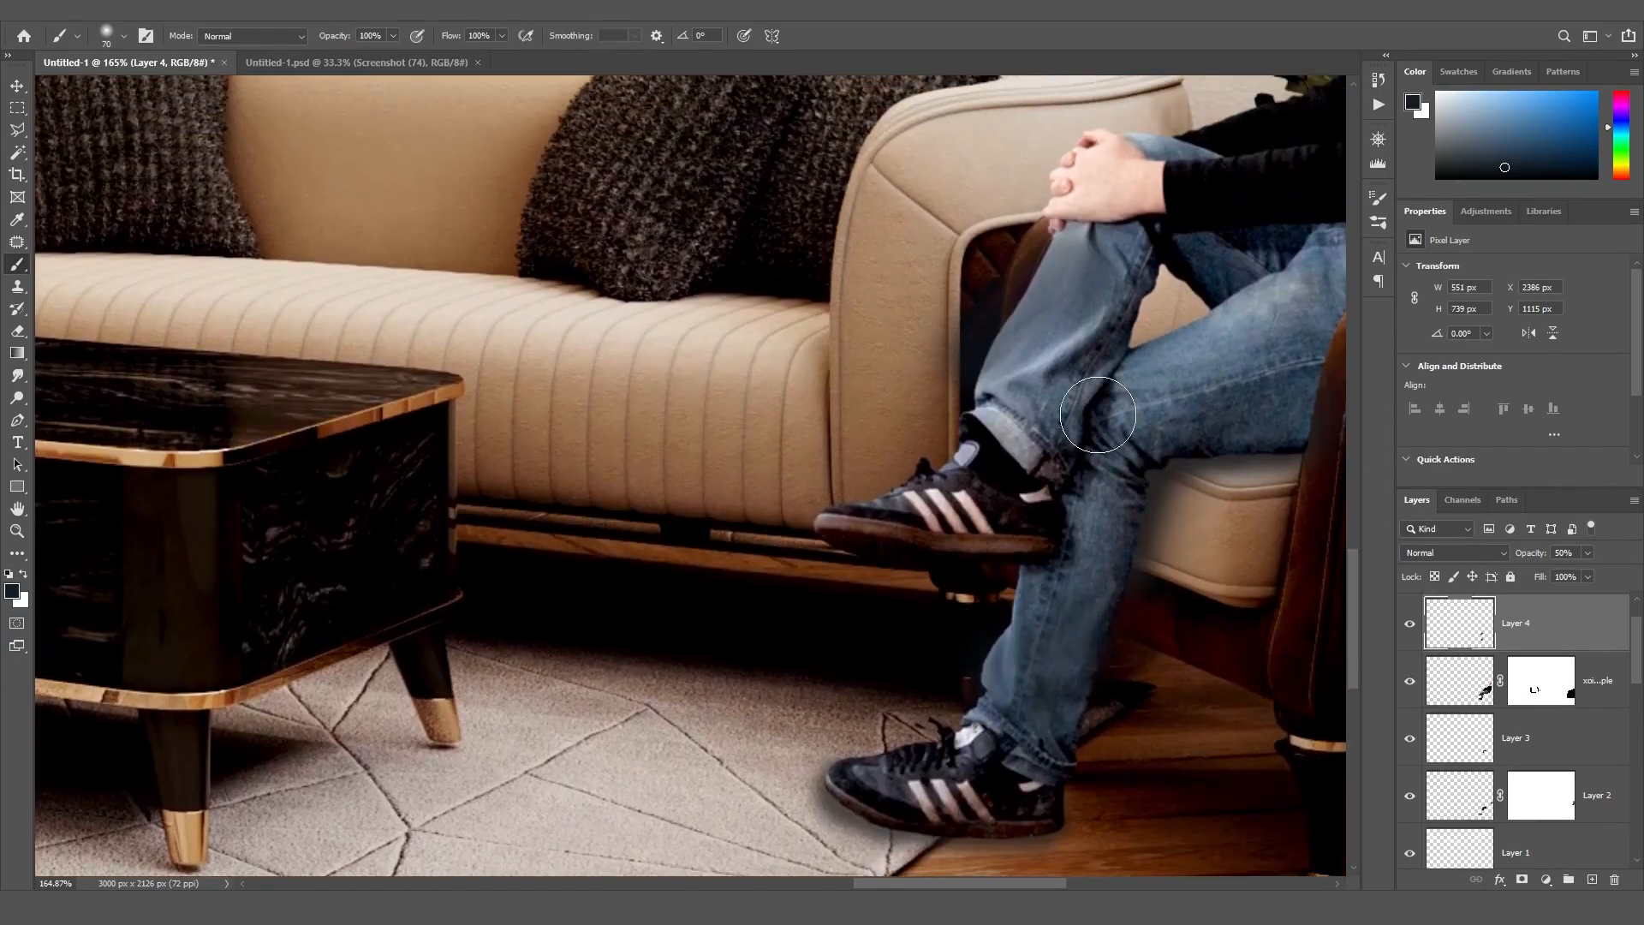
Shade the jeans cuff of the man's raised leg on Layer 4 with dark blue and a size 40 brush
key(bracketleft)
key(bracketleft)
key(bracketleft)
drag(1027, 447, 994, 414)
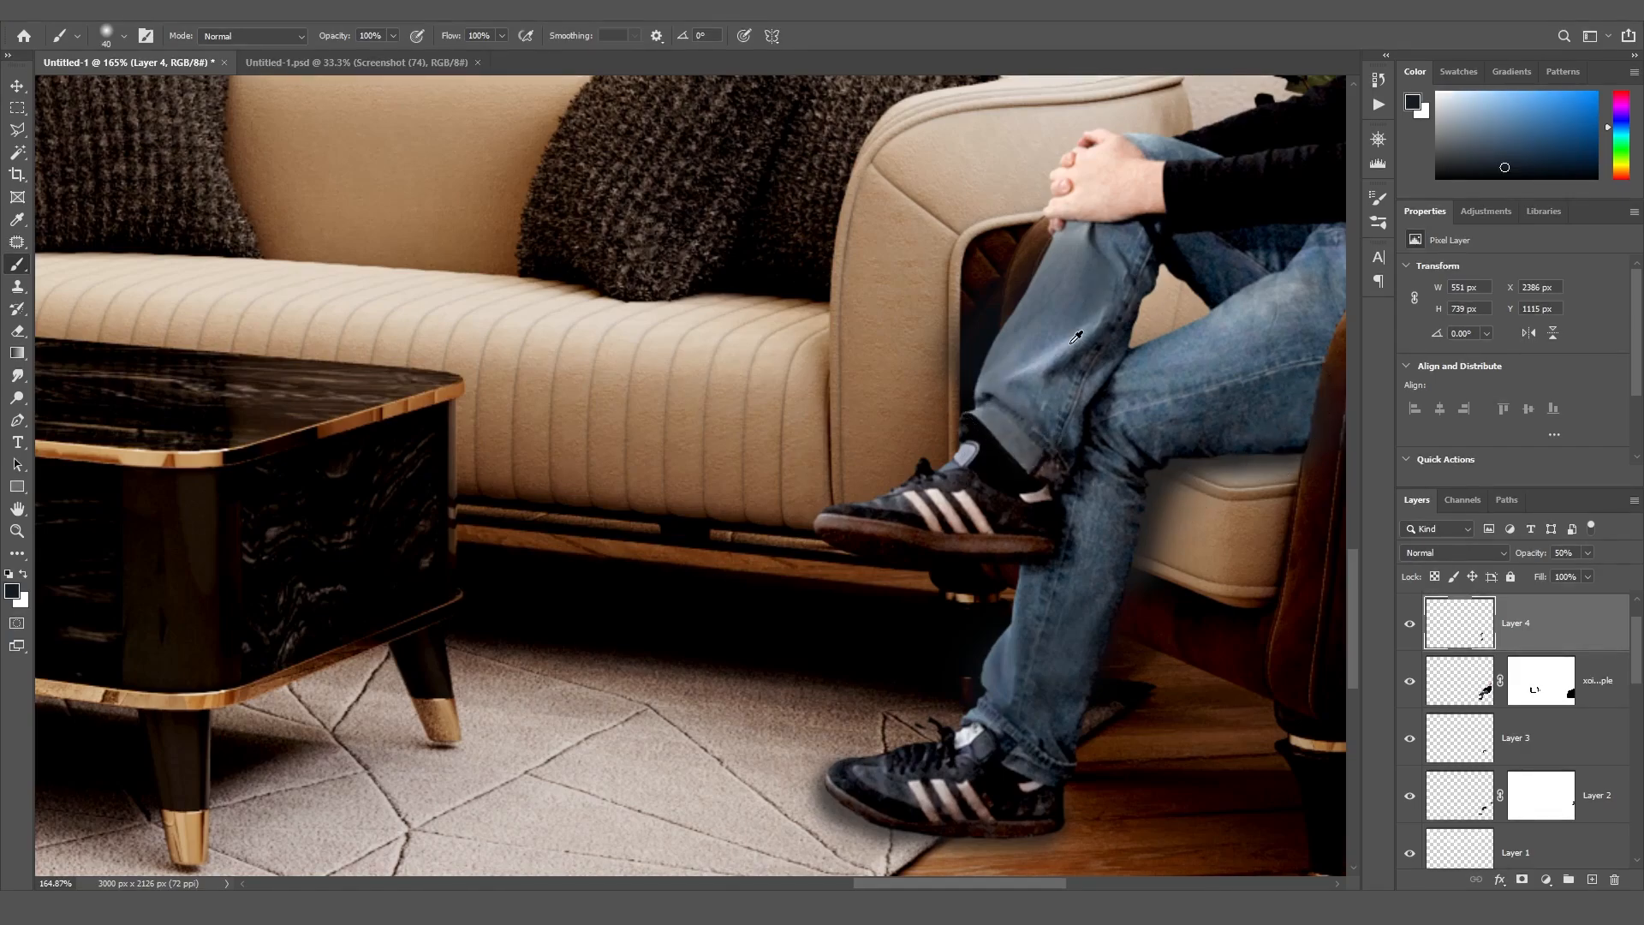
alt+click(1110, 280)
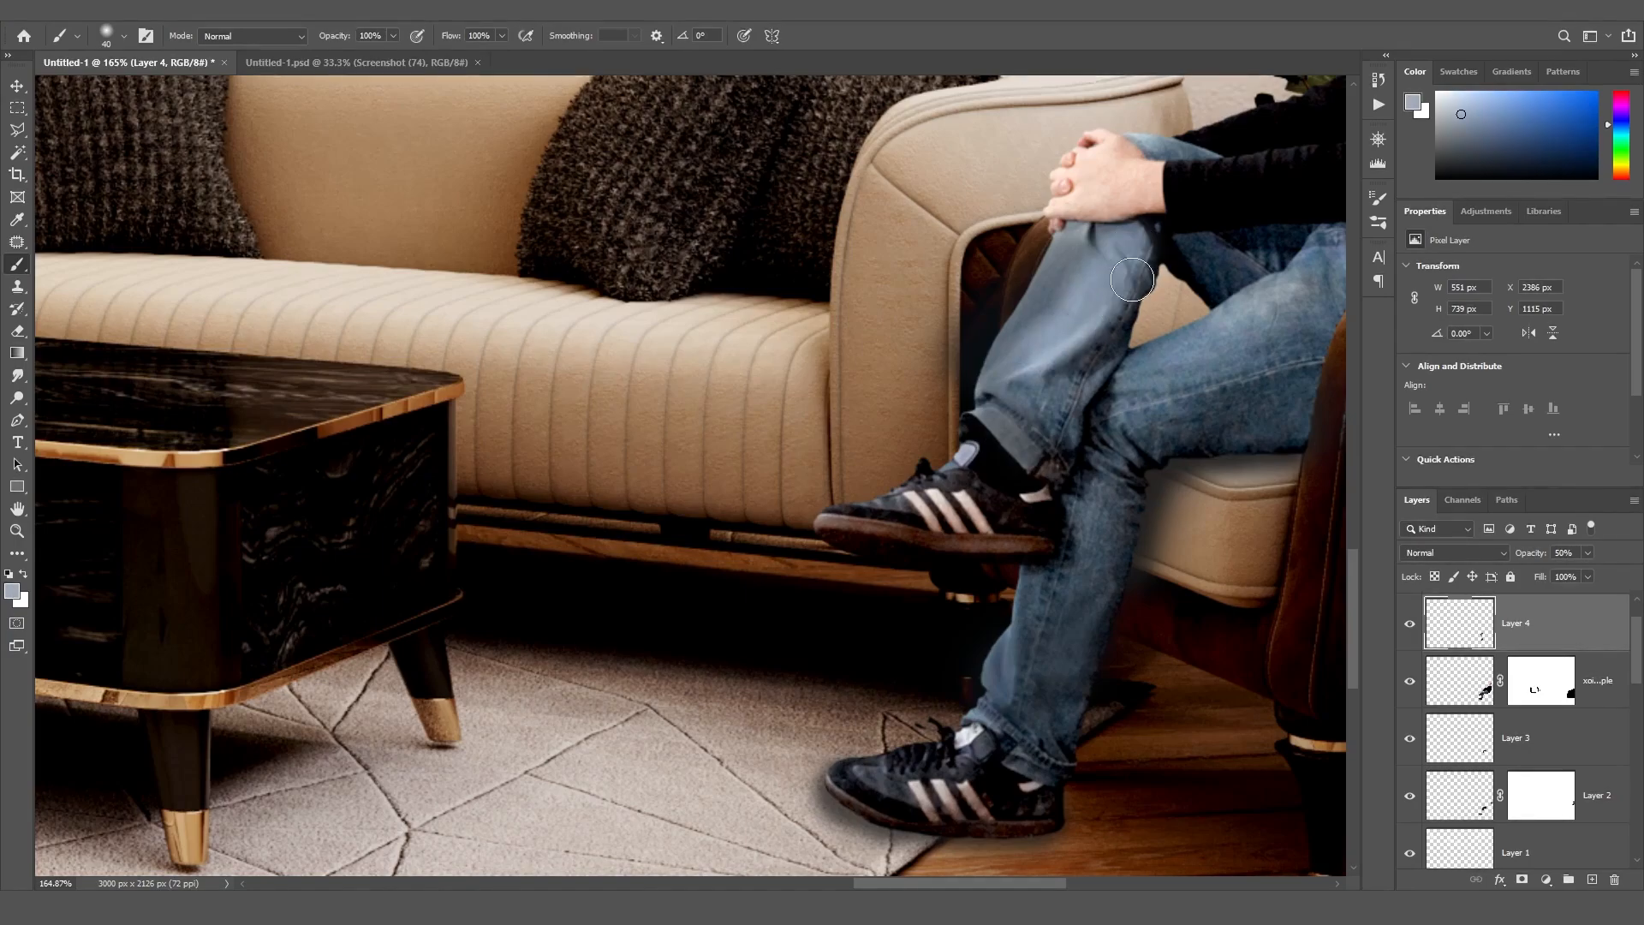
Tone down the white sock above the man's standing shoe on Layer 4 with a sampled dark grey-blue
alt+scroll(941, 349, down, 2)
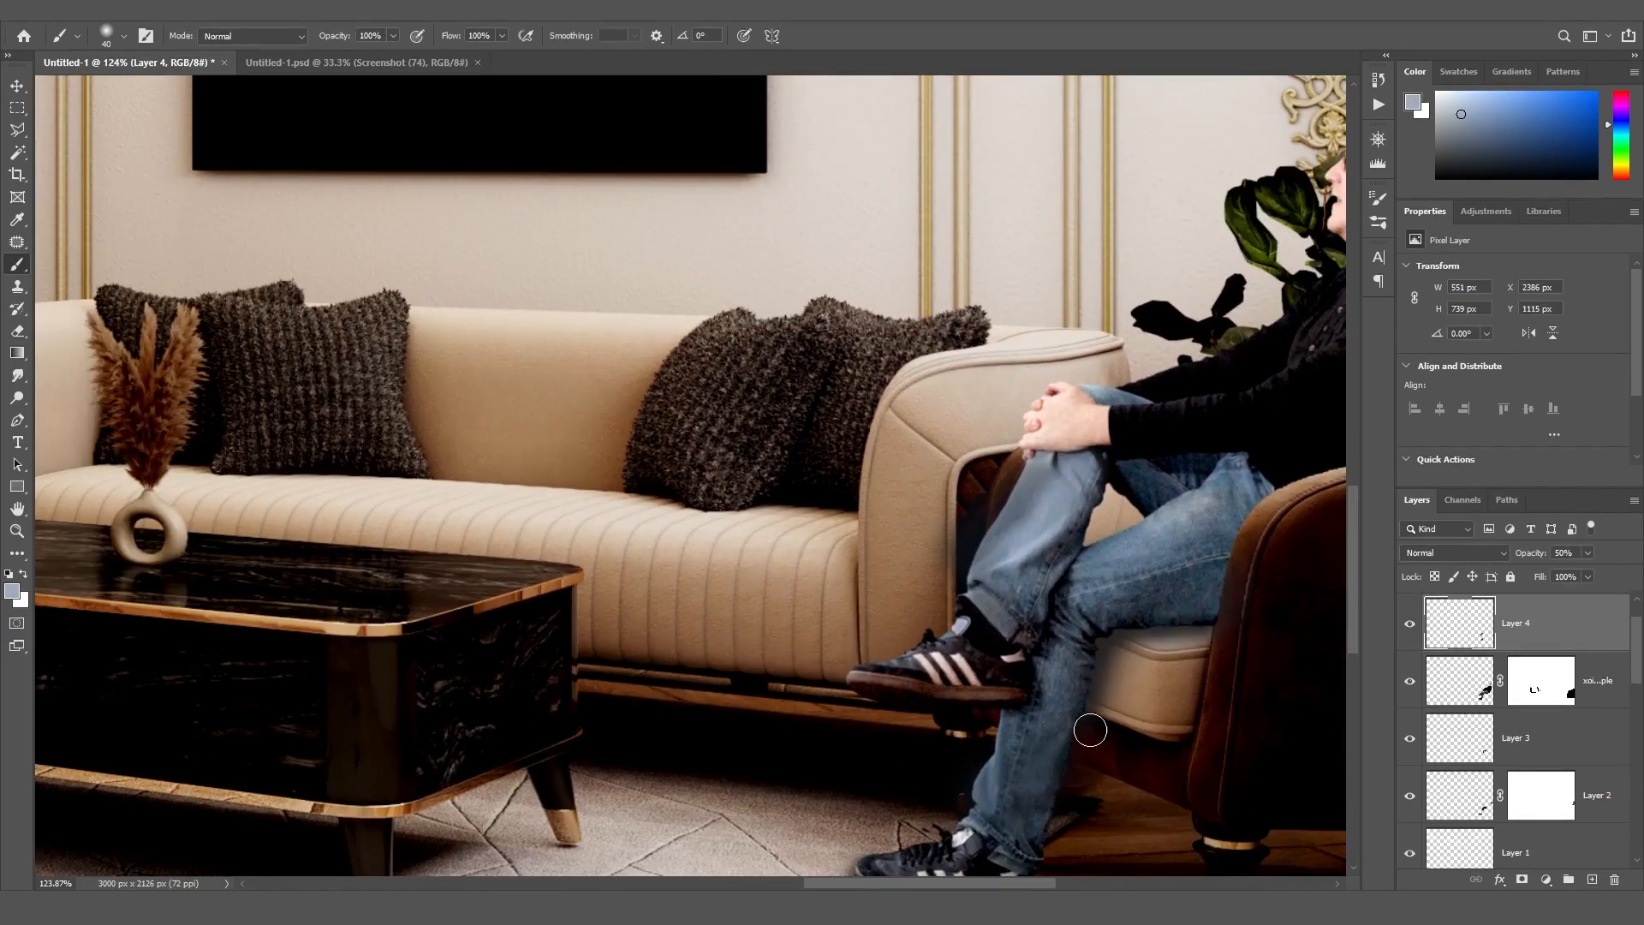
alt+scroll(1121, 755, up, 7)
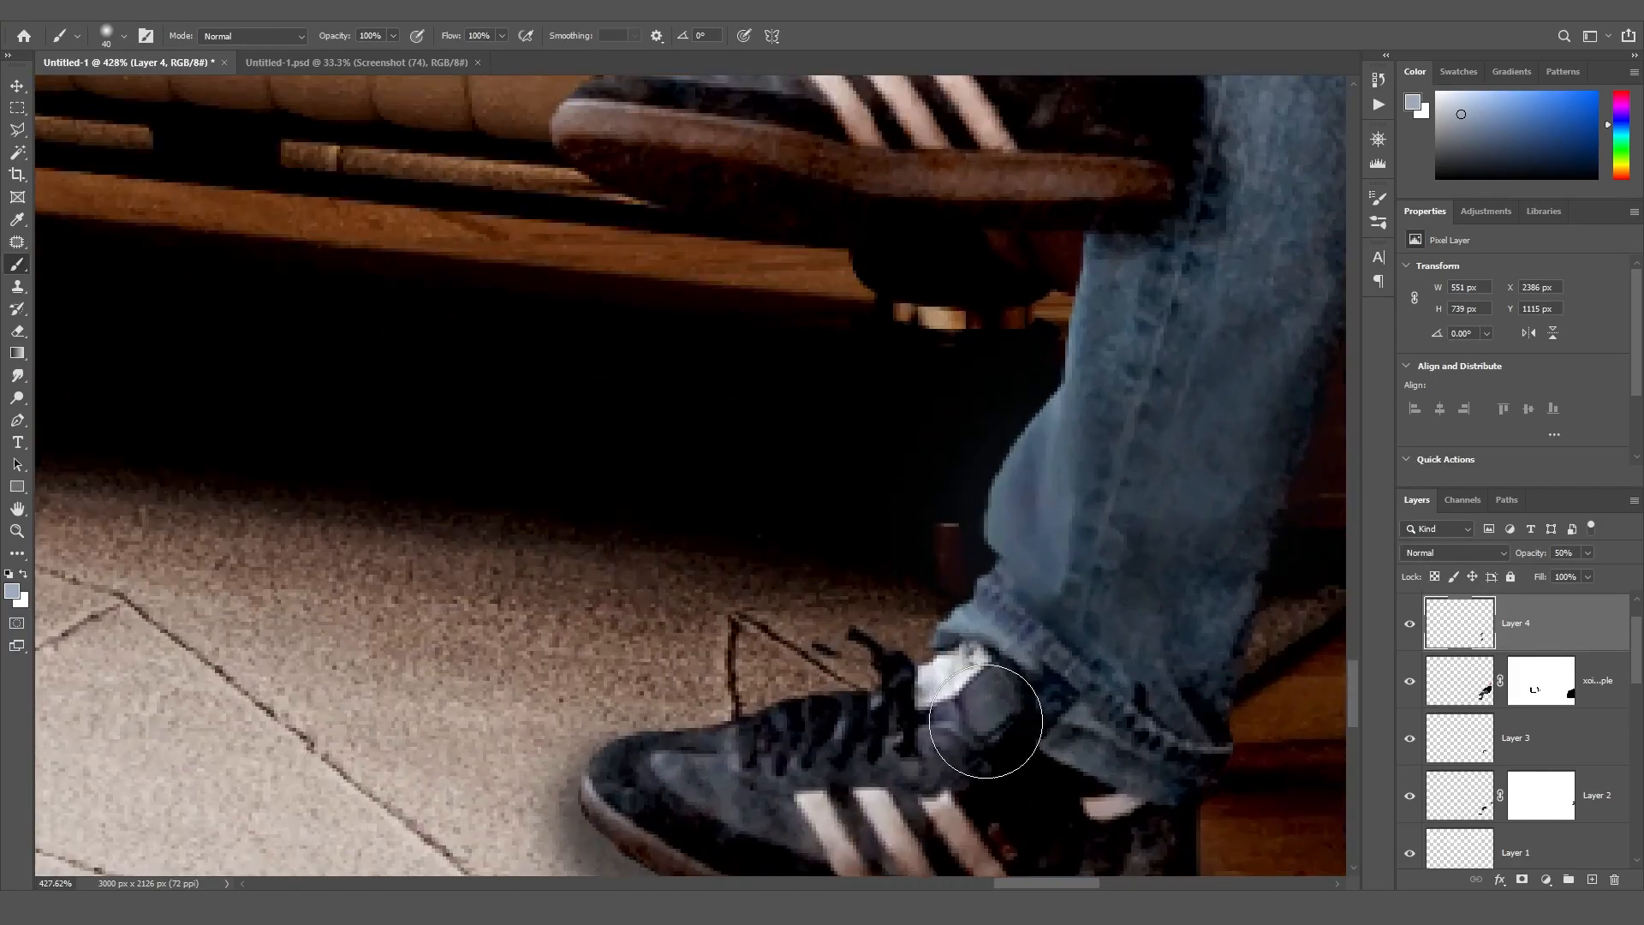
alt+click(984, 721)
drag(960, 709, 953, 688)
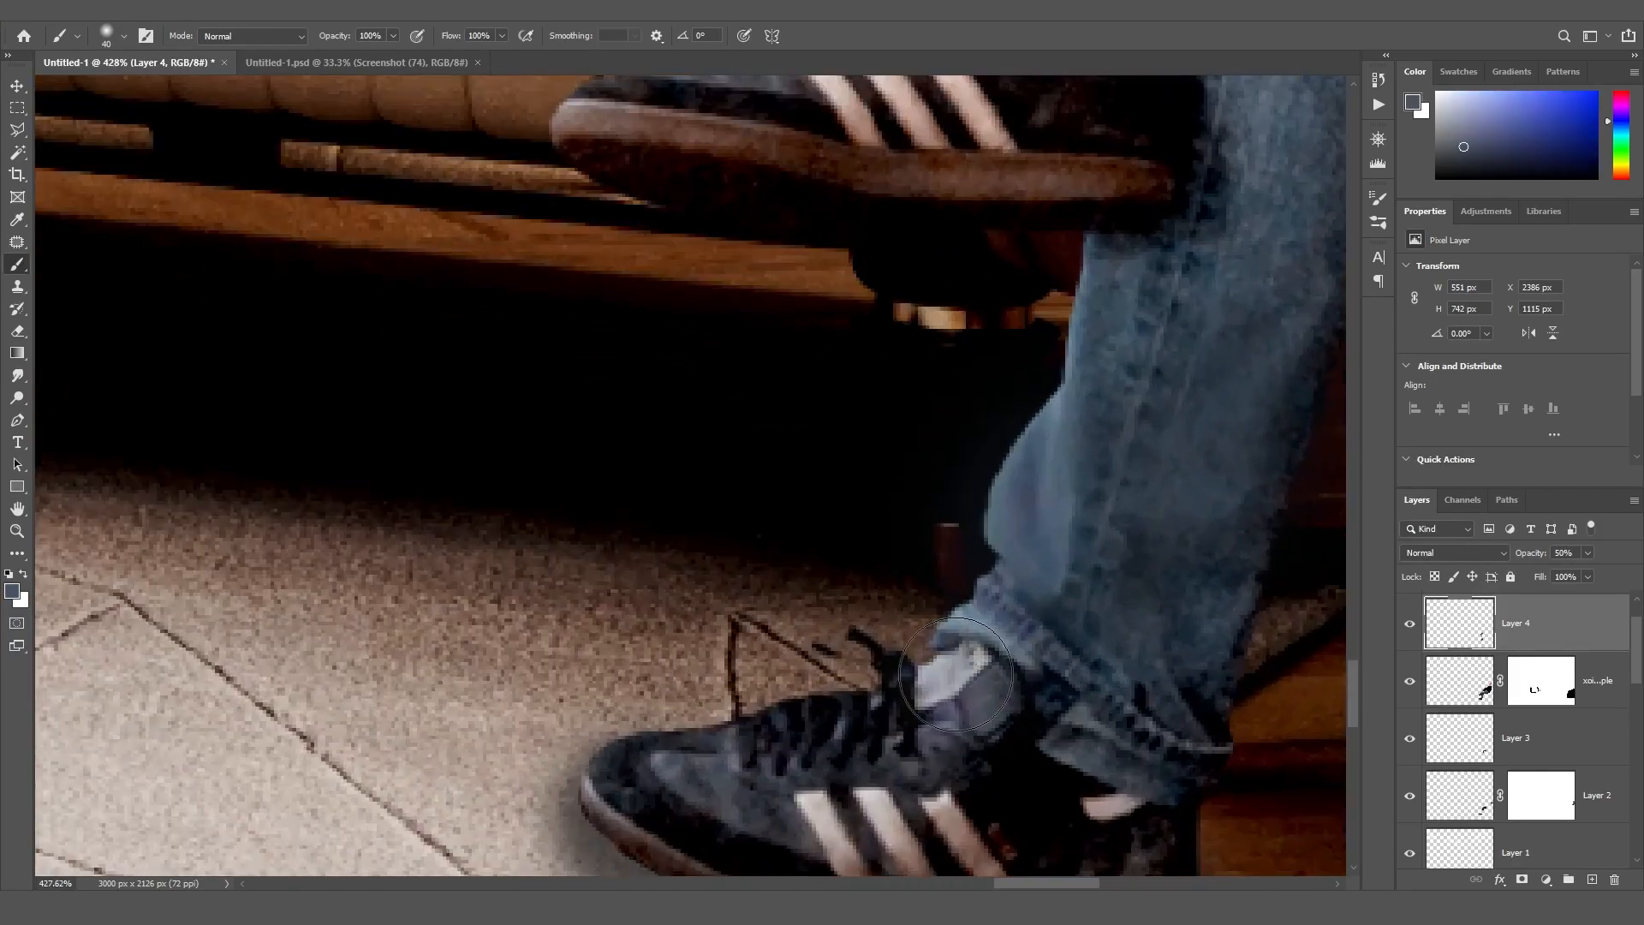
drag(1352, 680, 1352, 626)
alt+scroll(1145, 505, down, 8)
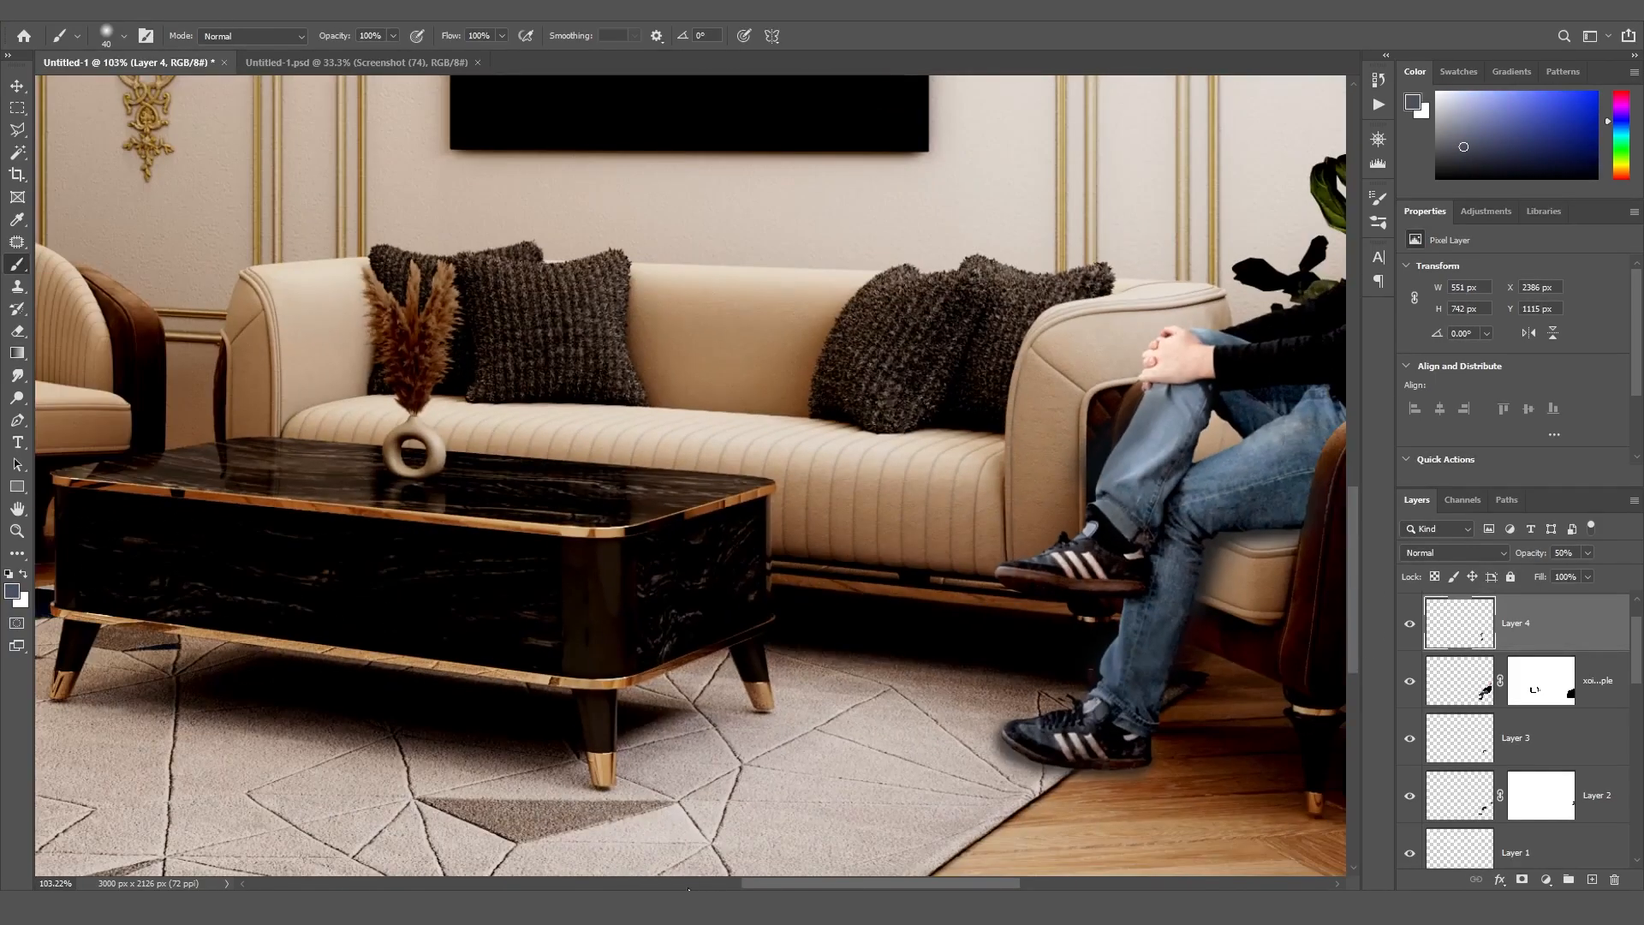
key(ctrl+0)
Apply a Levels adjustment to the xoio_people layer with input levels 47, 1.05 and 251
click(1488, 692)
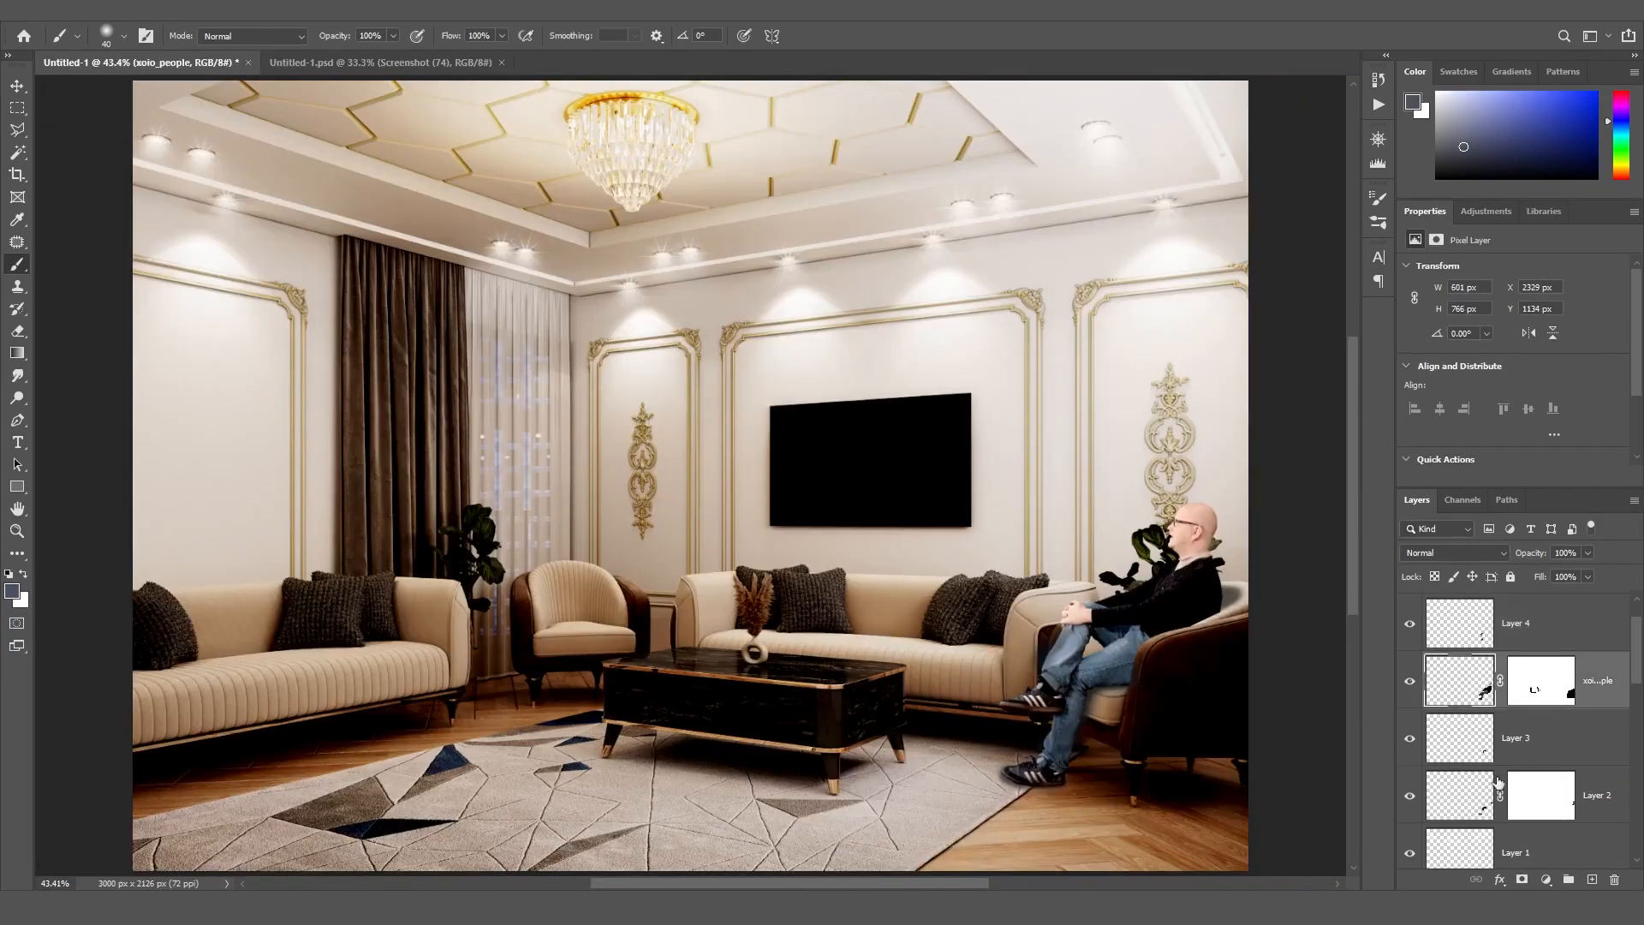
click(96, 11)
mouse_move(128, 49)
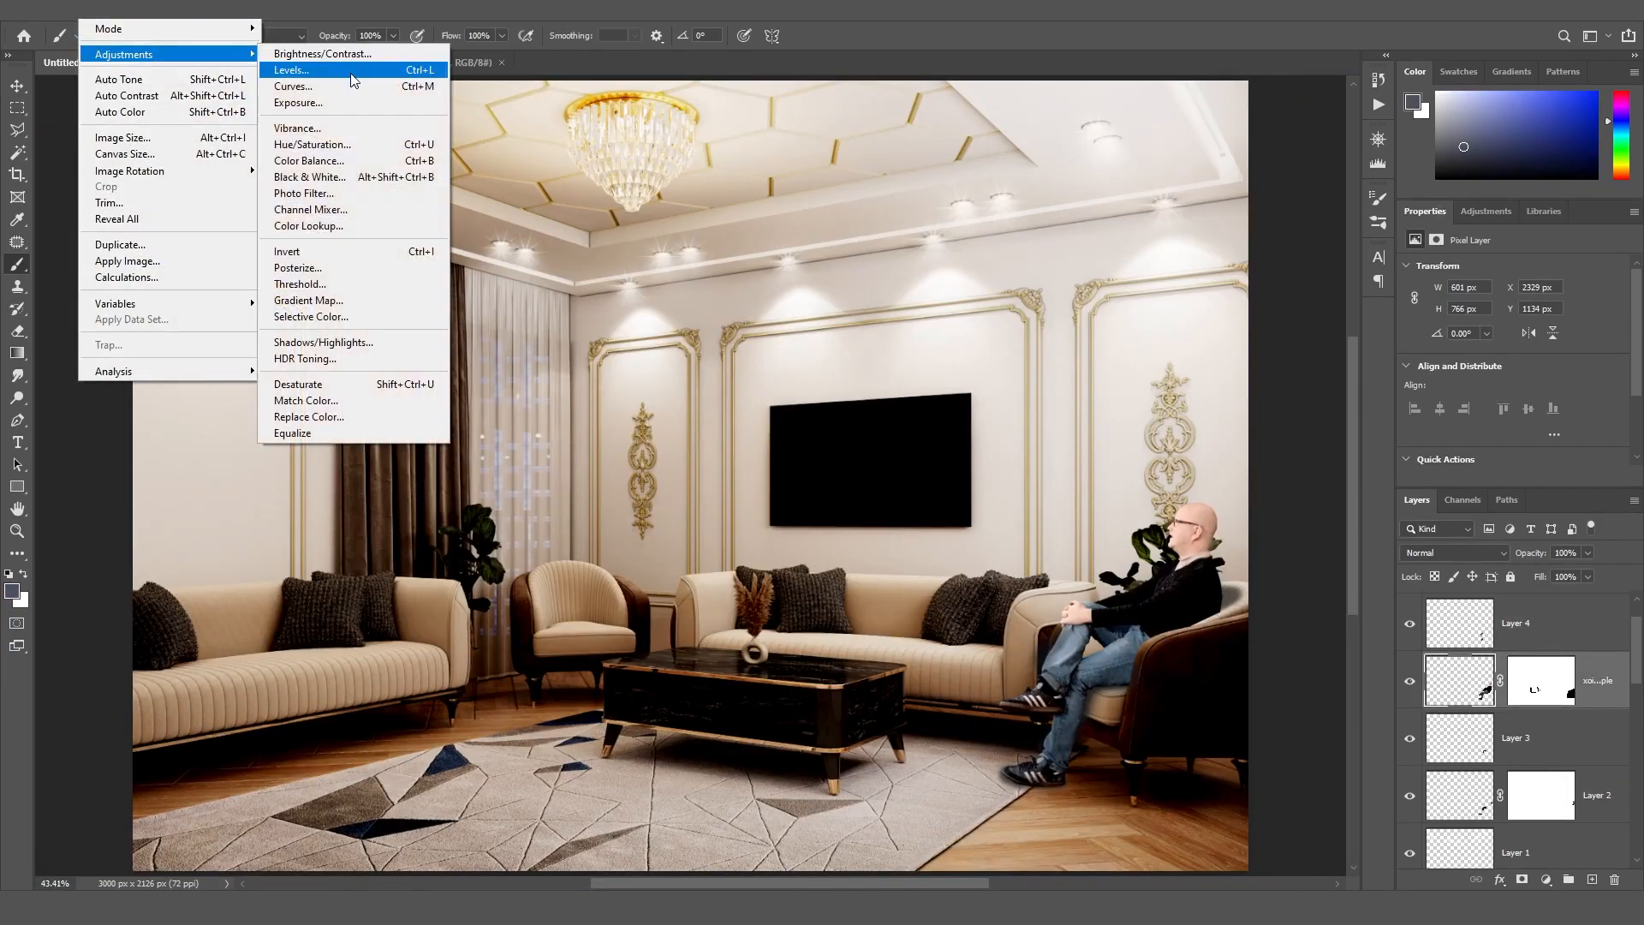
click(295, 71)
mouse_move(488, 387)
mouse_down()
mouse_move(471, 385)
mouse_move(495, 385)
mouse_up()
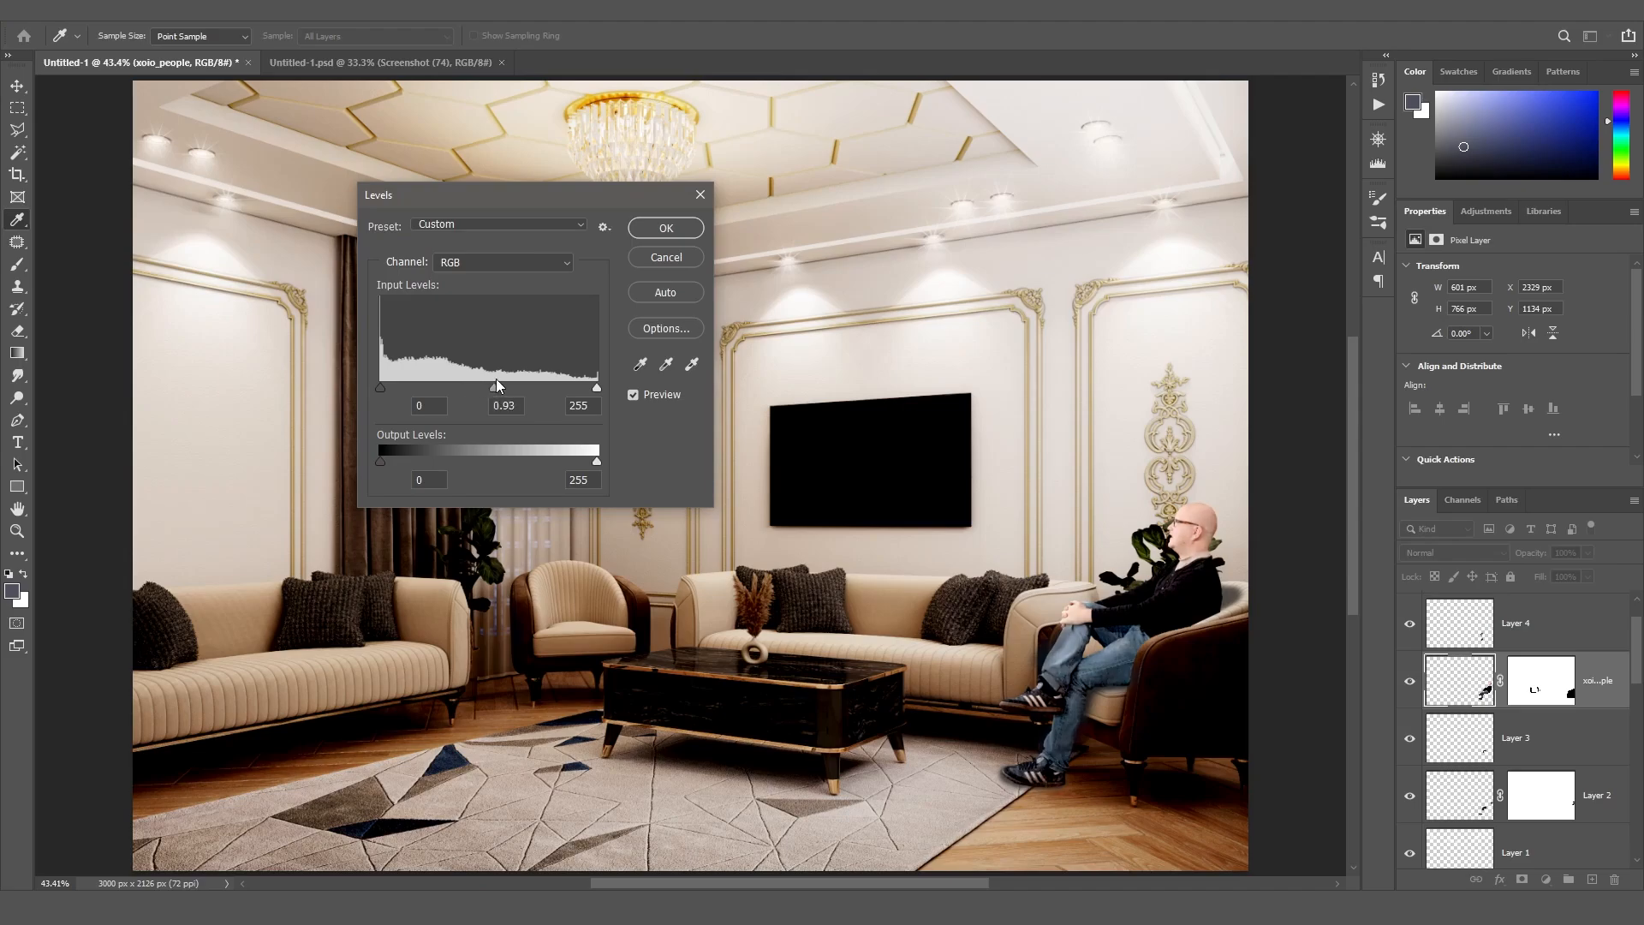
drag(388, 387, 426, 377)
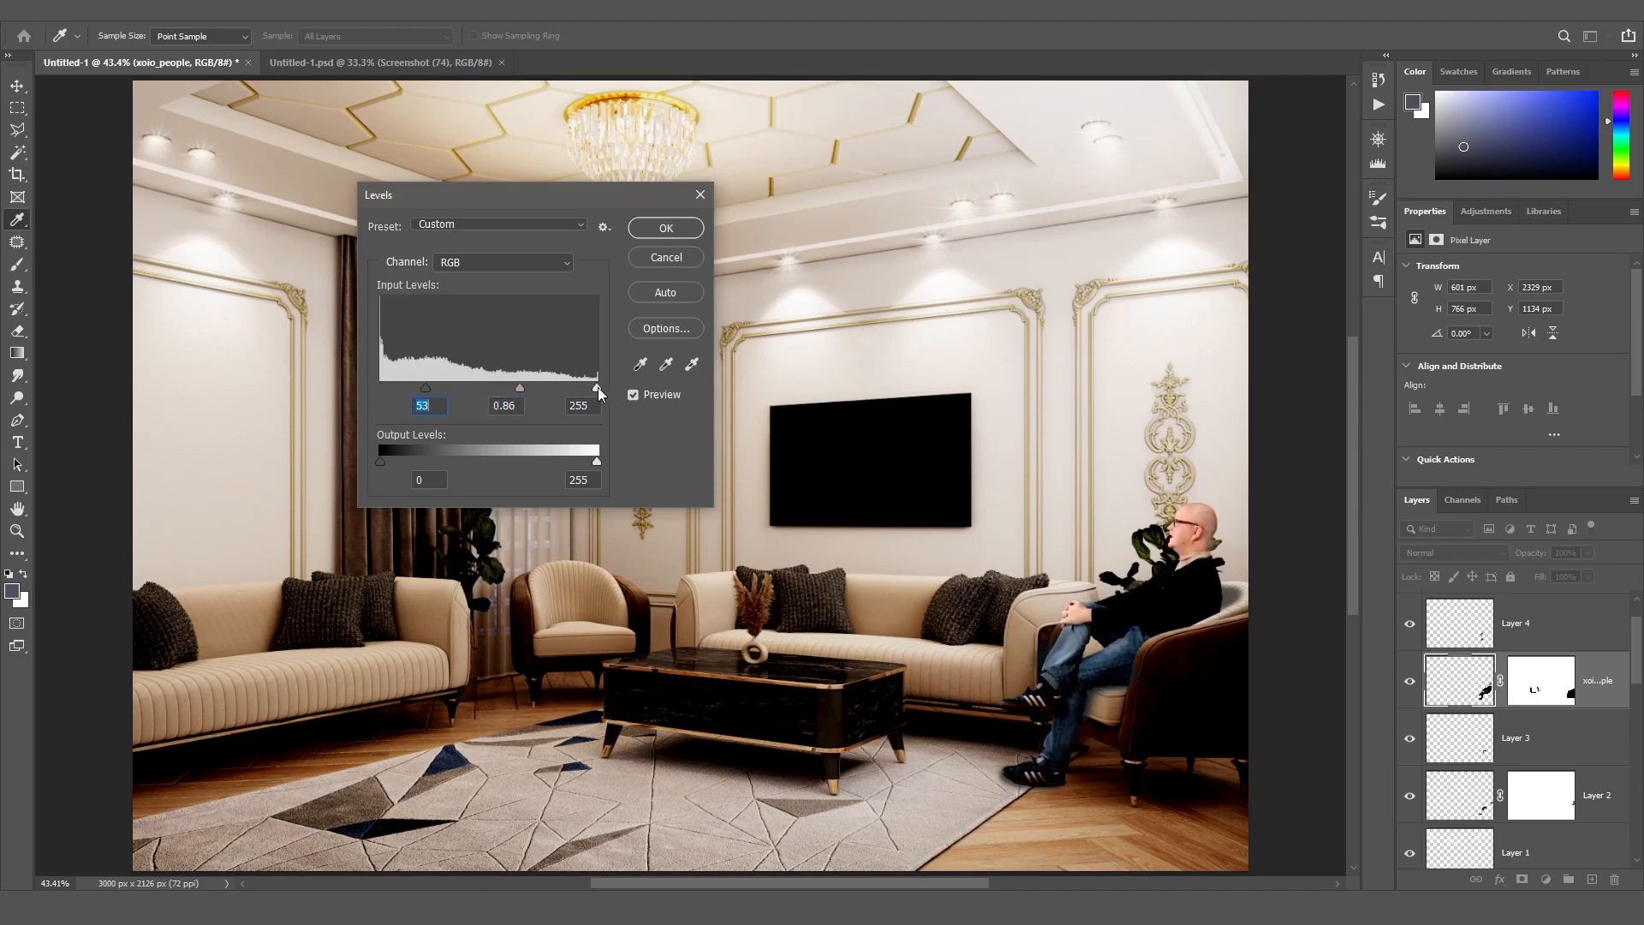
drag(596, 387, 588, 384)
mouse_move(428, 388)
mouse_down()
mouse_move(511, 387)
mouse_move(419, 389)
mouse_up()
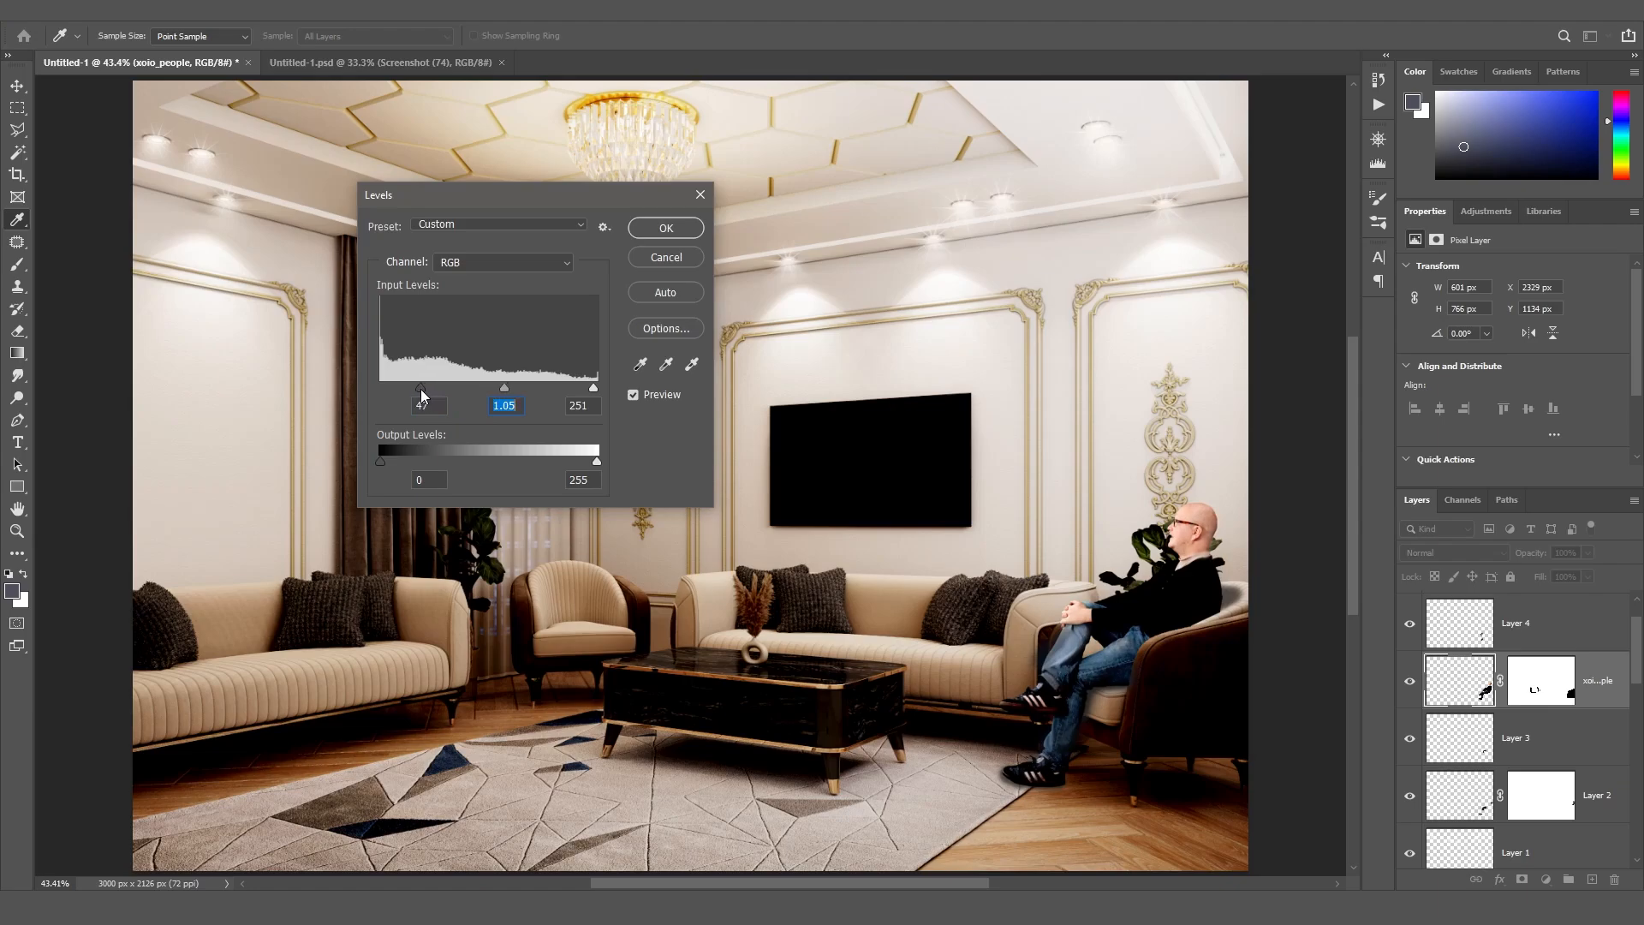
click(660, 231)
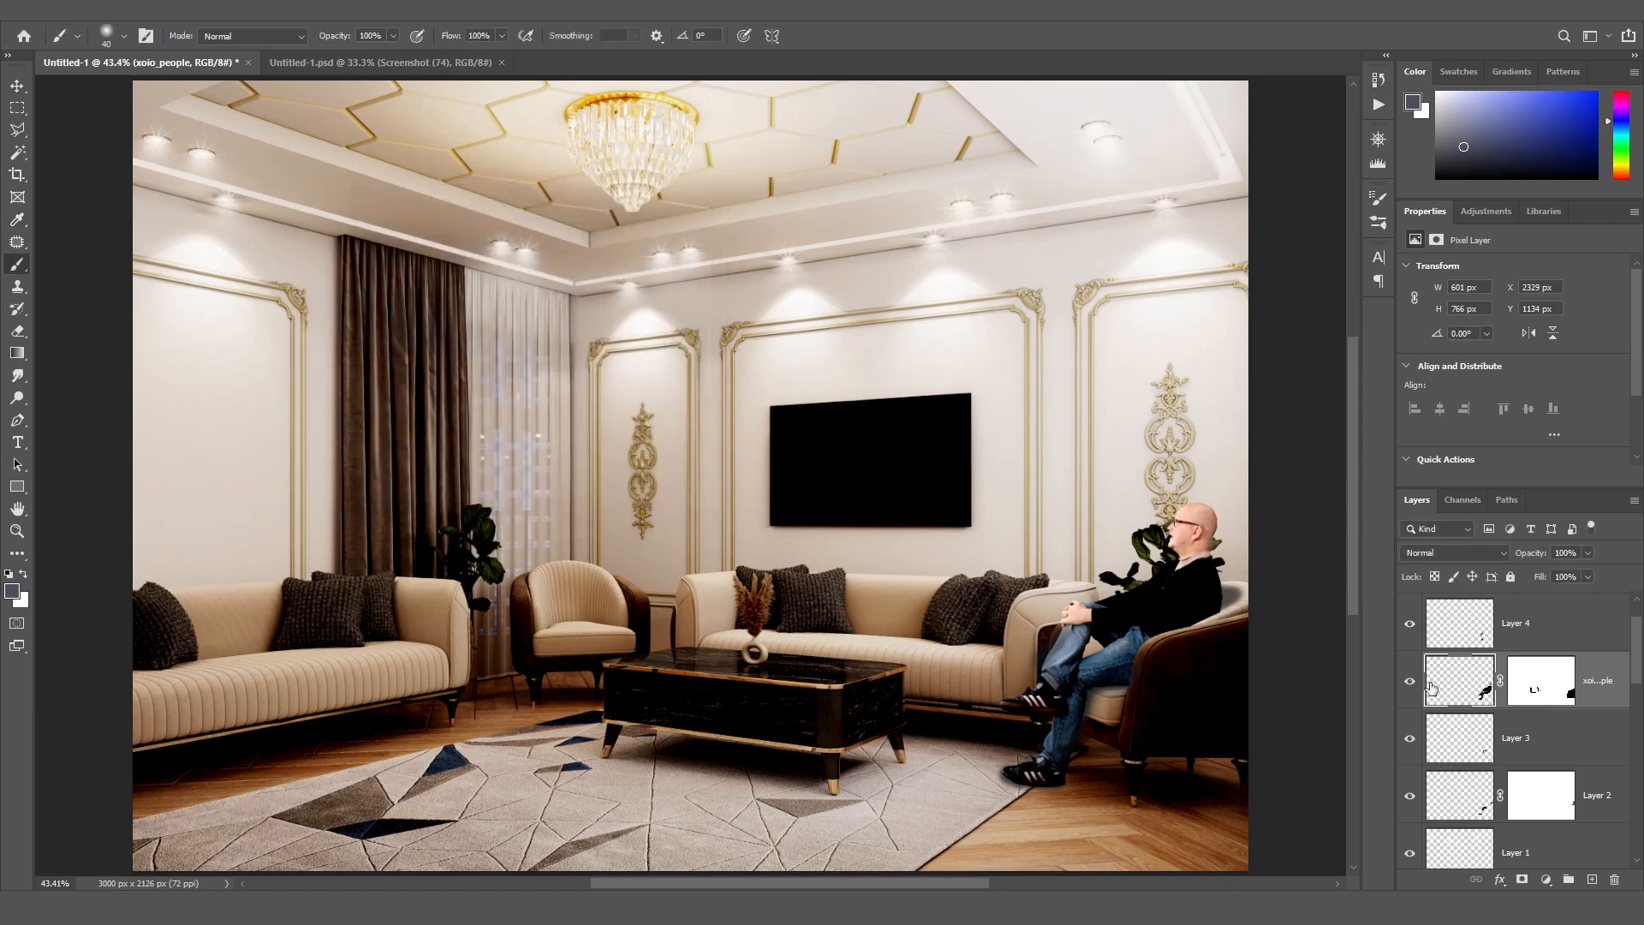
Compare the edited composite with the original render by repeatedly showing and hiding the night.jpg layer, leaving it hidden
scroll(1417, 631, up, 1)
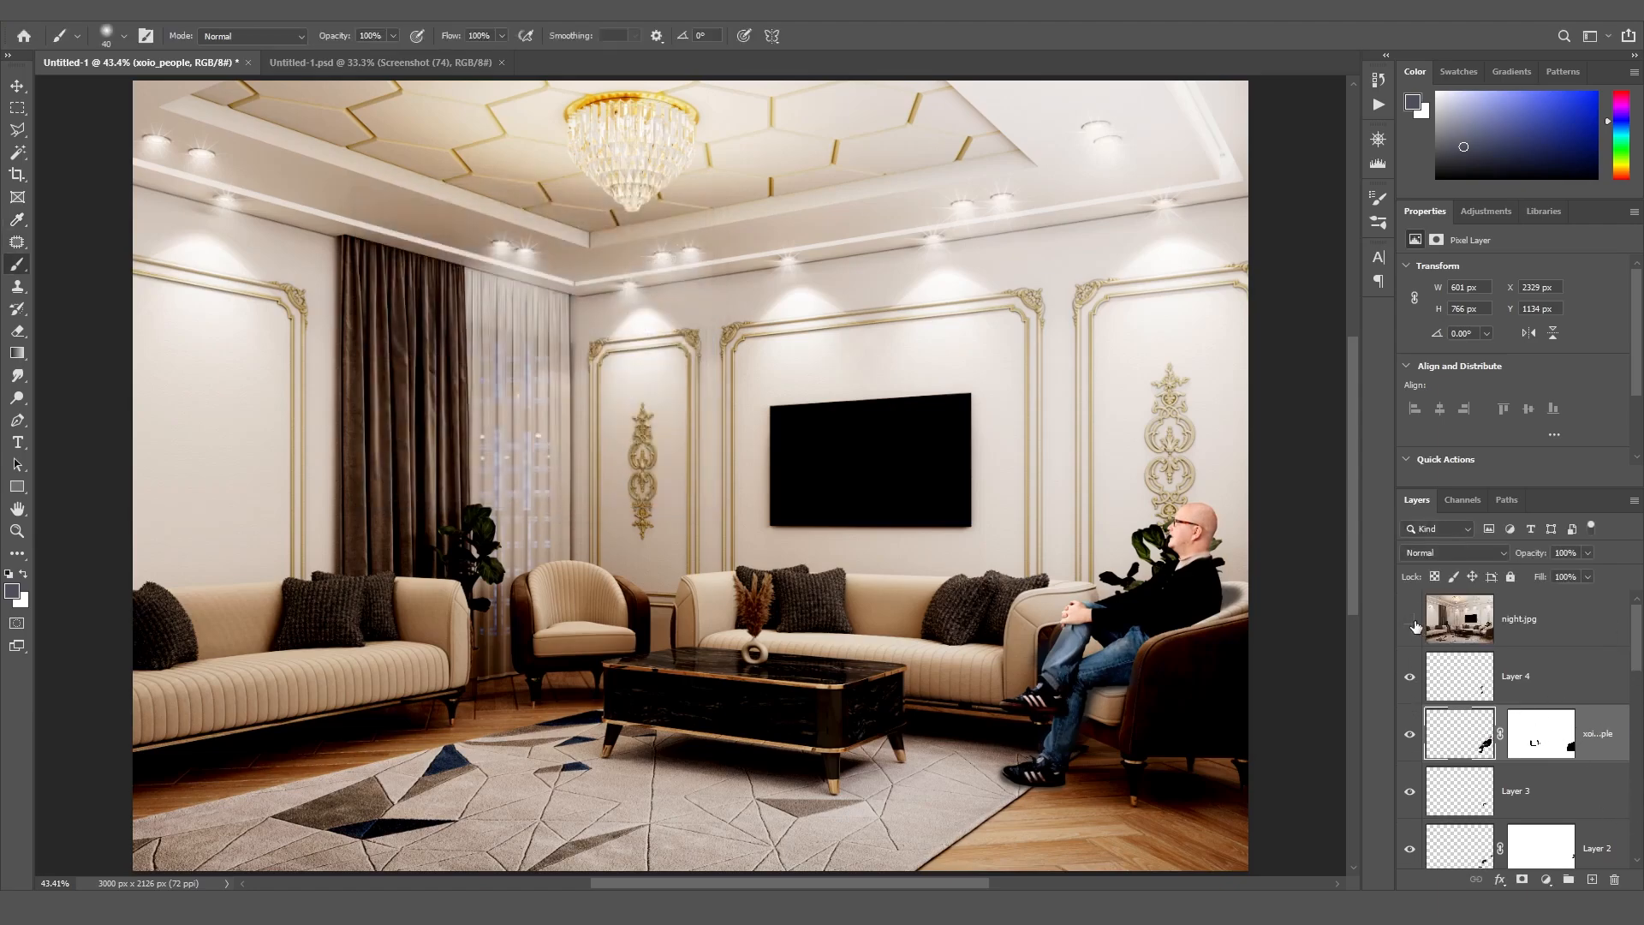
click(1410, 620)
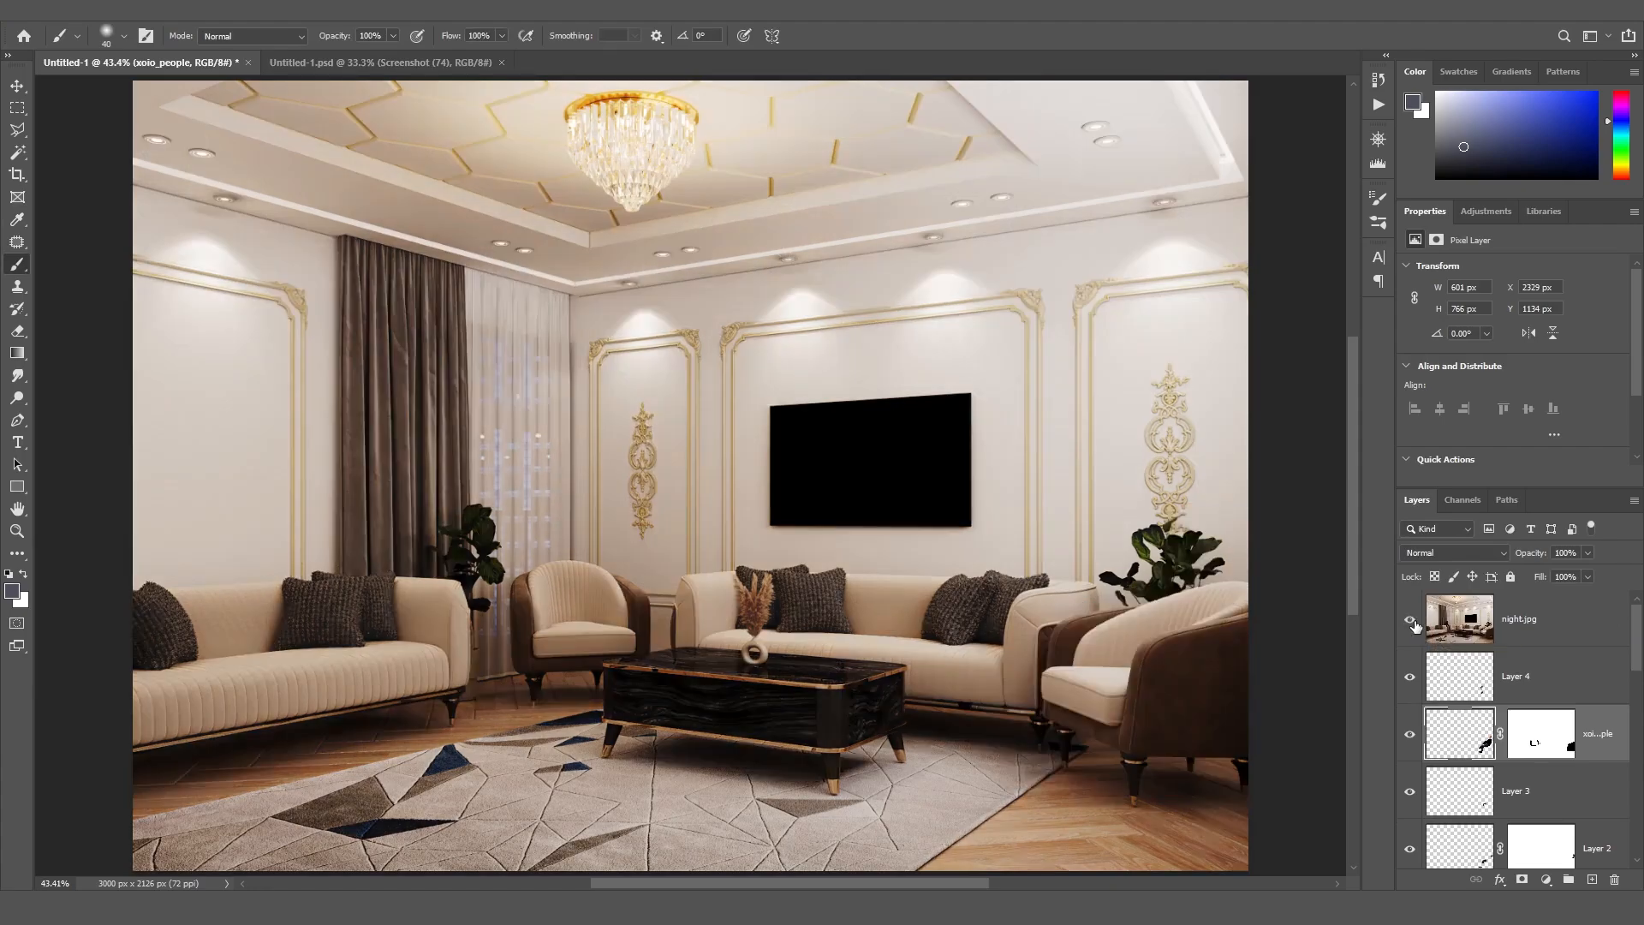
click(1412, 623)
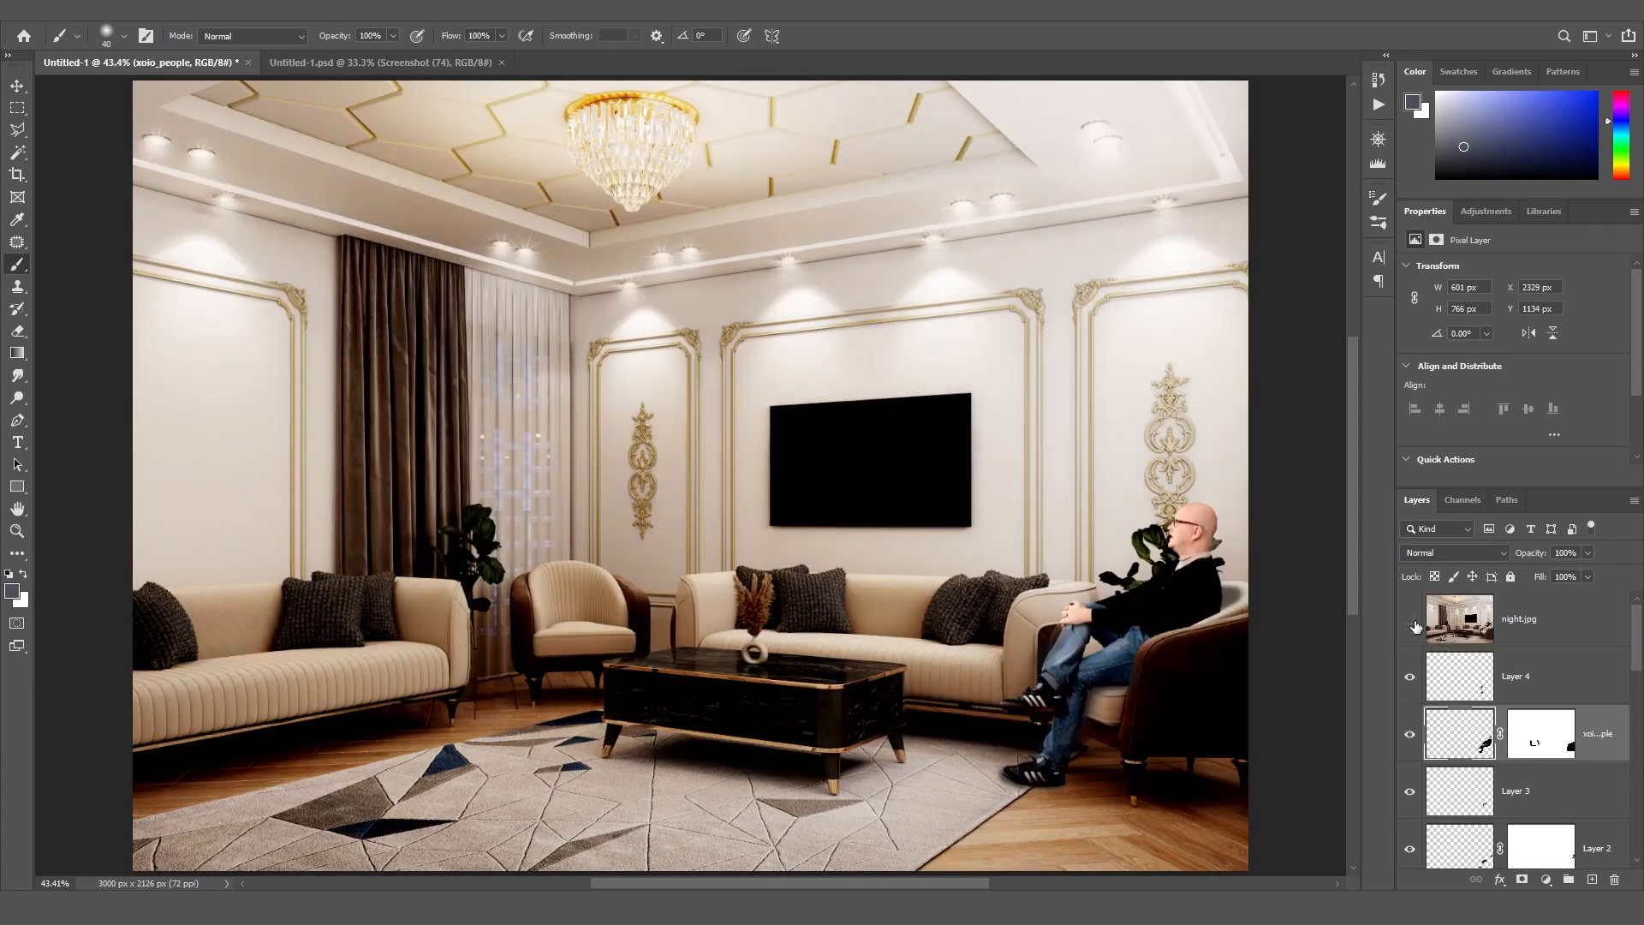
click(1411, 621)
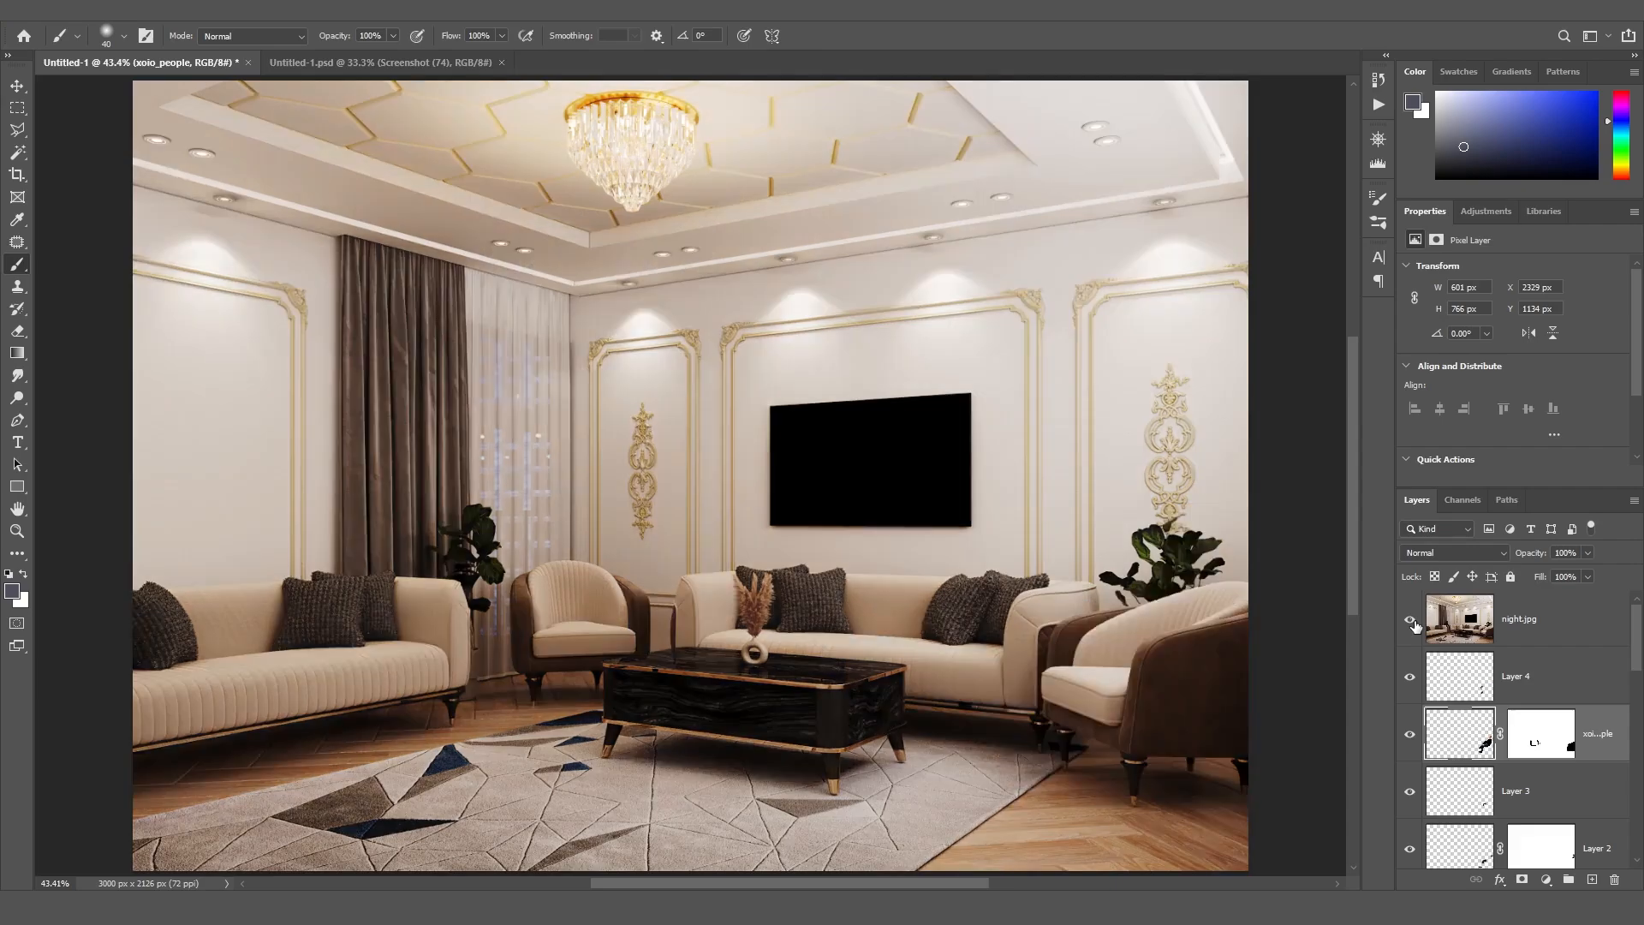
click(1411, 620)
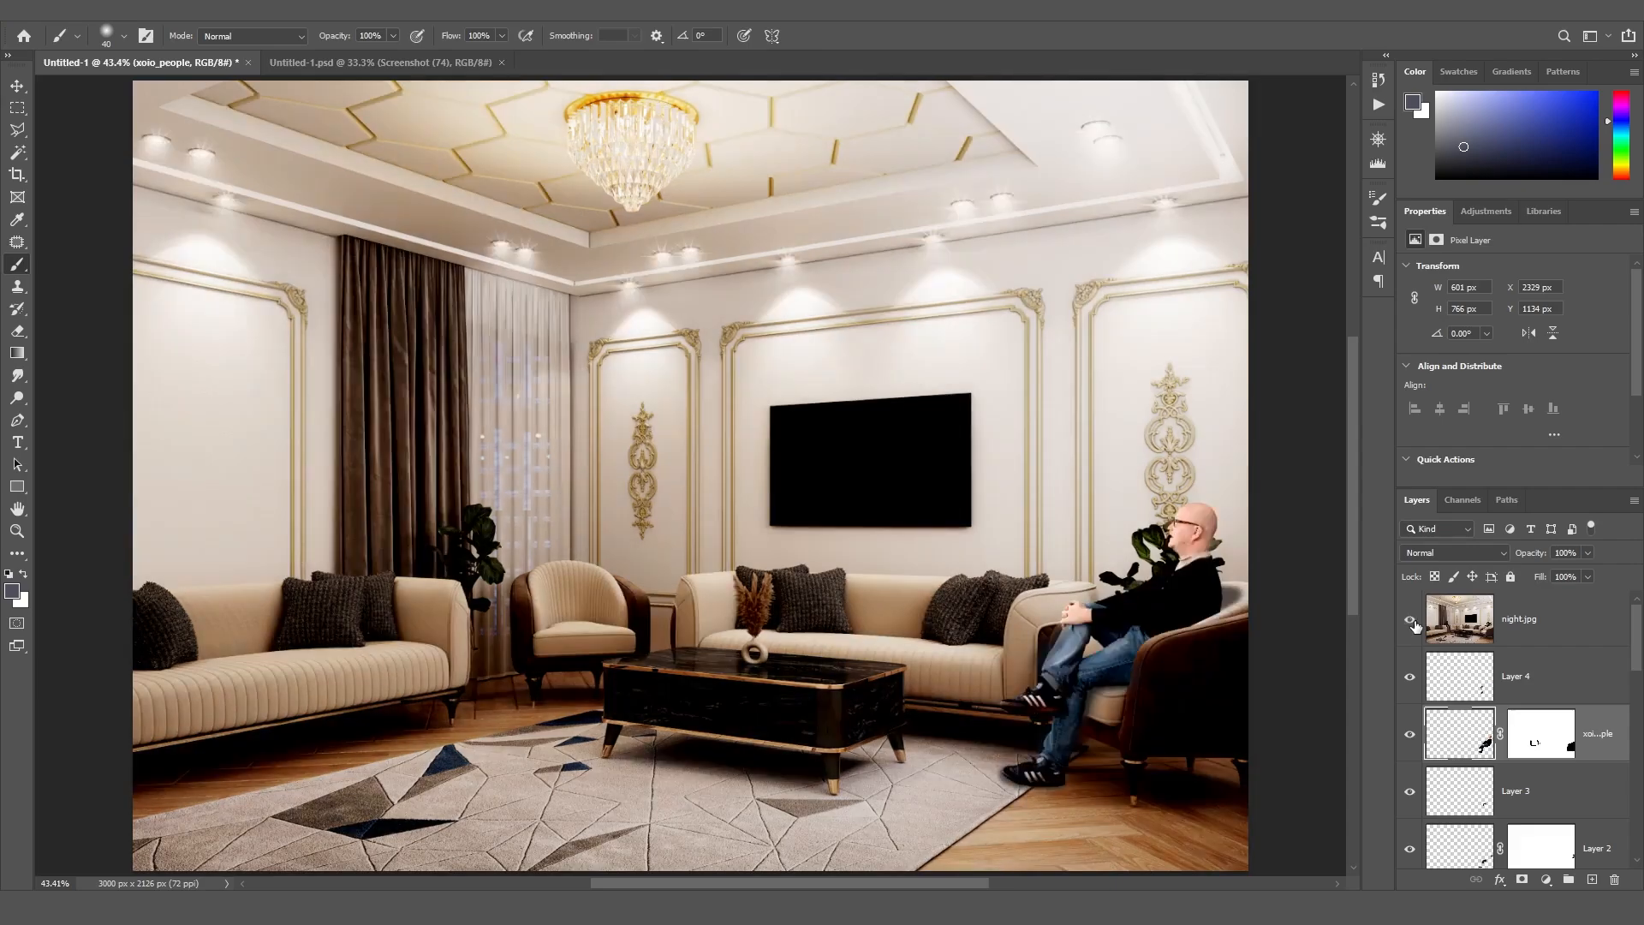
click(1411, 620)
click(1413, 622)
click(1411, 620)
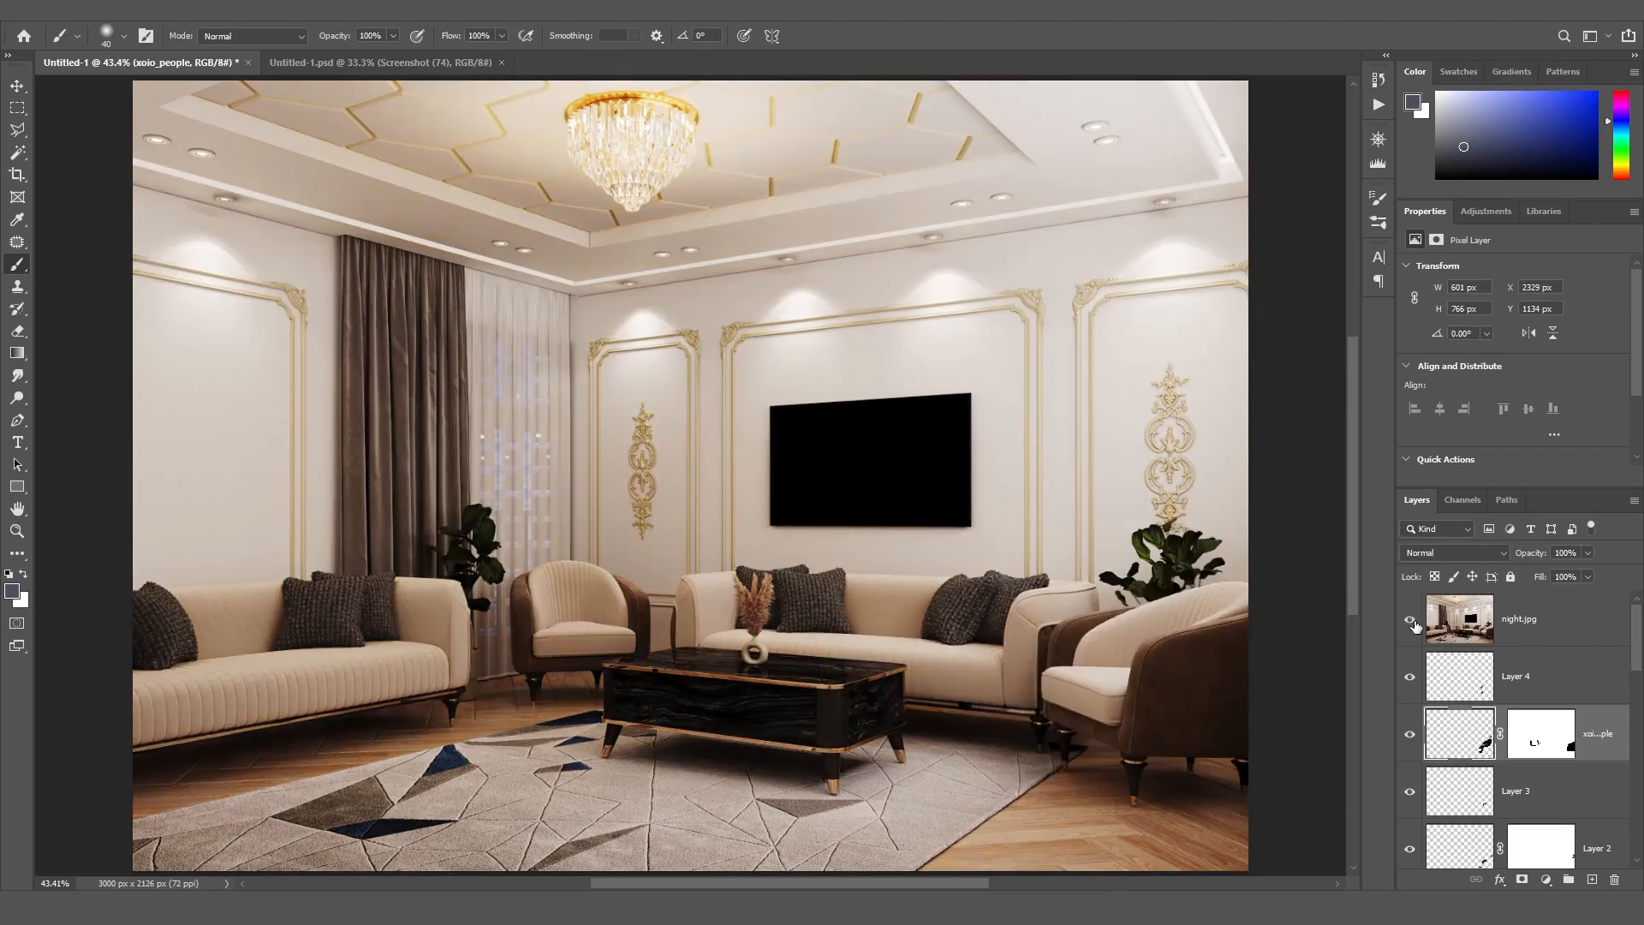
click(1411, 620)
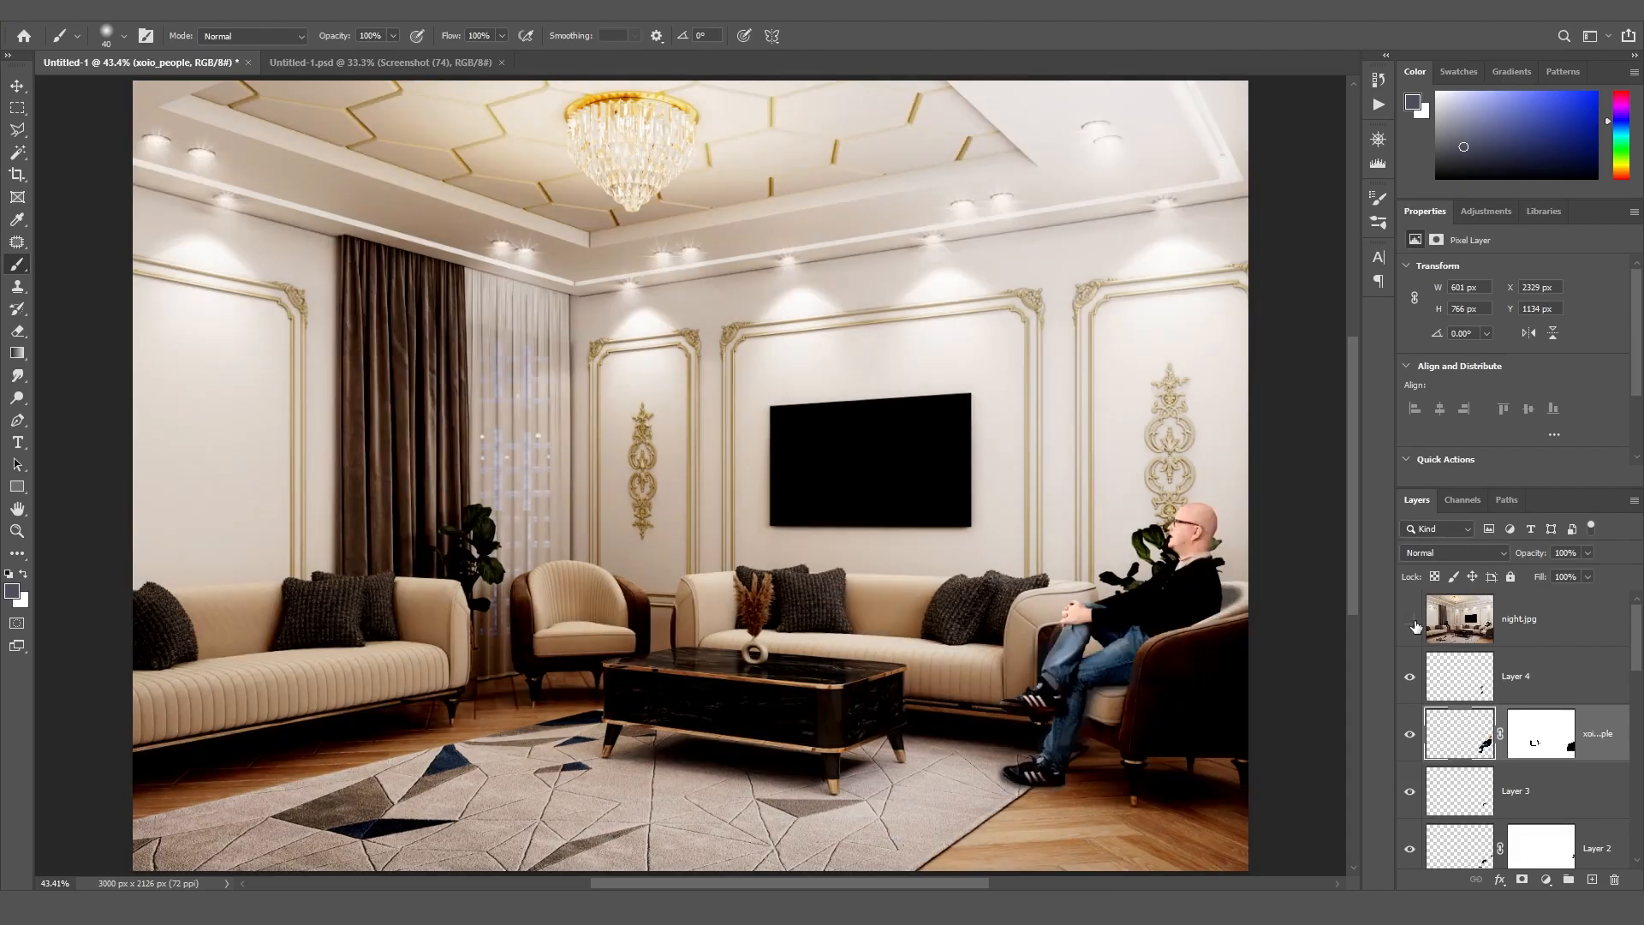
click(1411, 620)
click(1411, 620)
click(1411, 620)
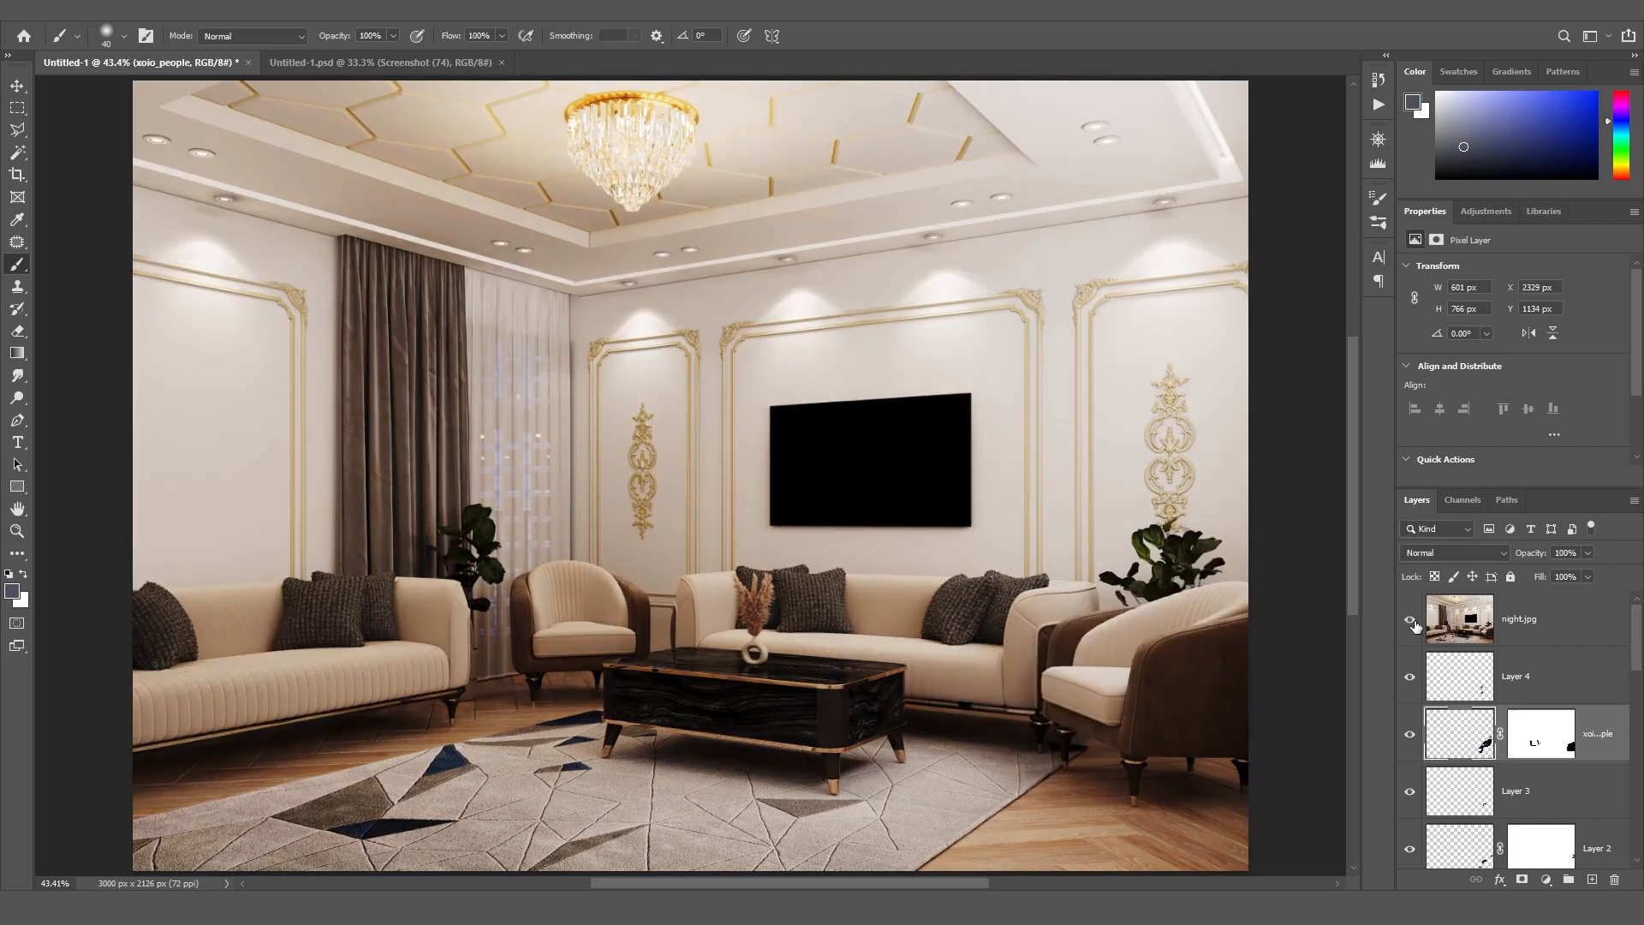
click(1411, 620)
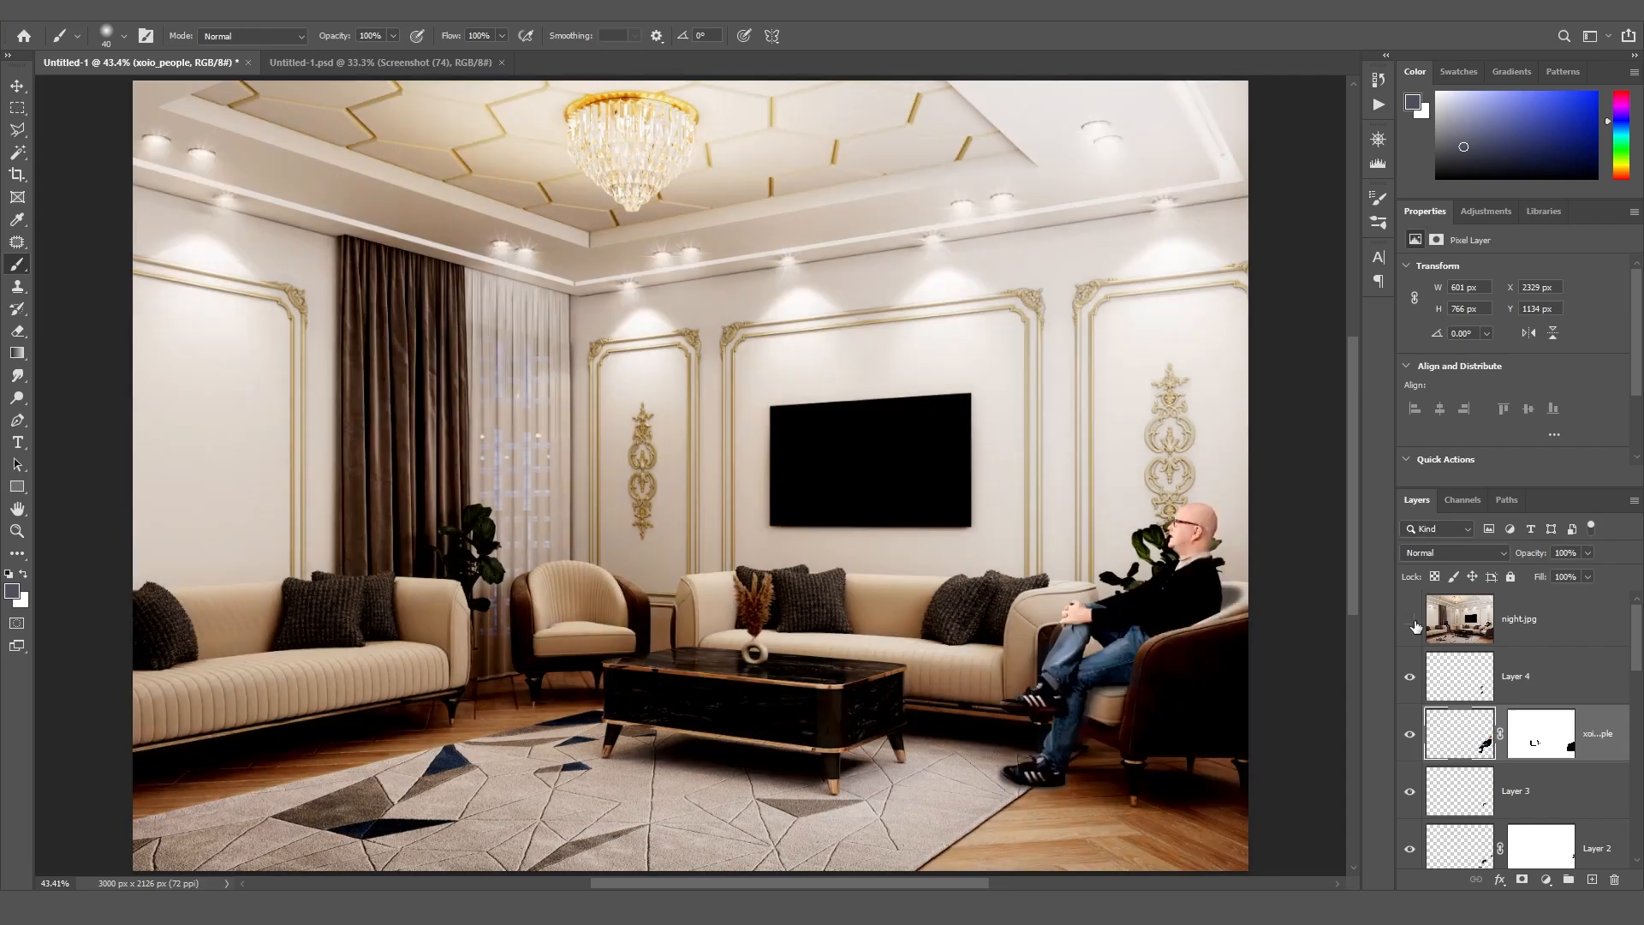